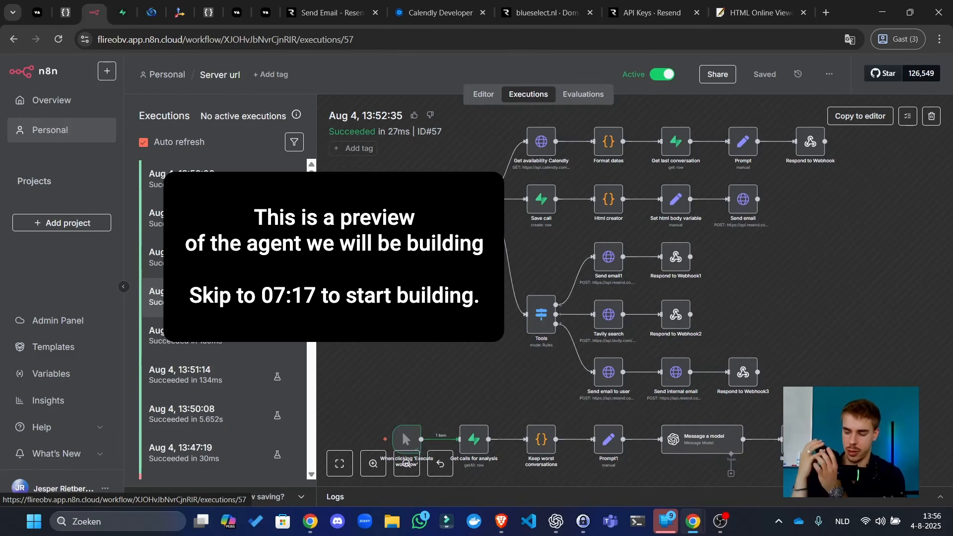
# - Load execution #60 from Aug 4, 13:56:06 on the canvas, showing its Tavily search Tools branch
pyautogui.click(214, 185)
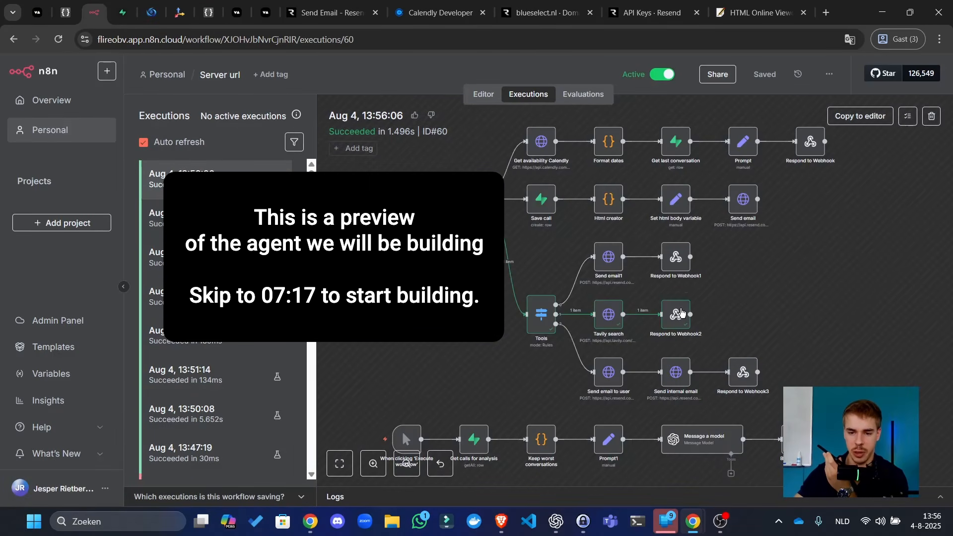
pyautogui.doubleClick(676, 314)
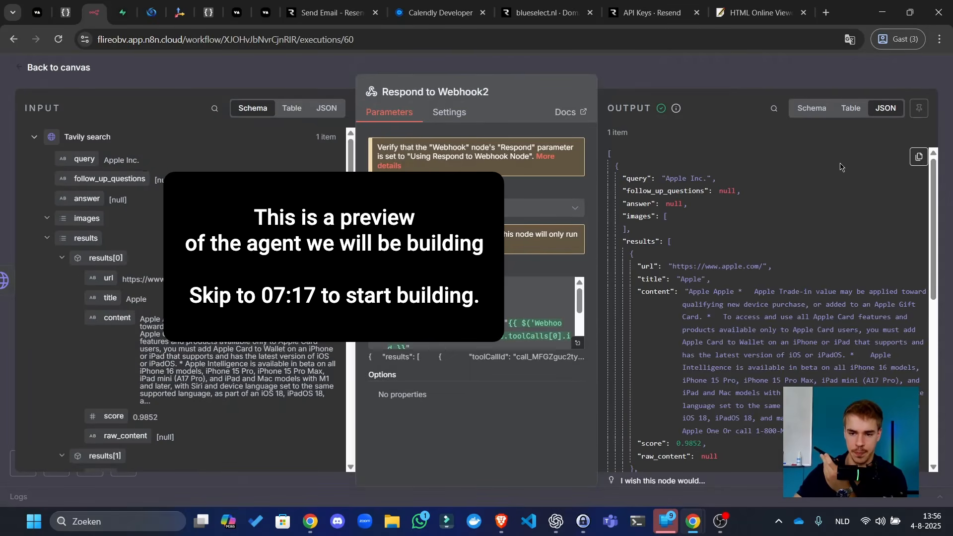
pyautogui.click(776, 80)
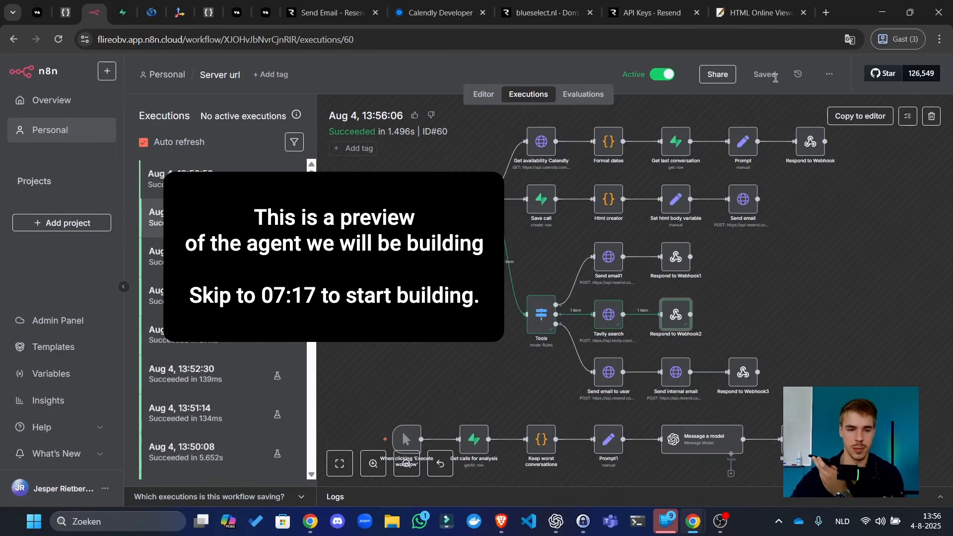
# - Load the newest execution, #61 from 13:56:50, in place of #60
pyautogui.click(223, 179)
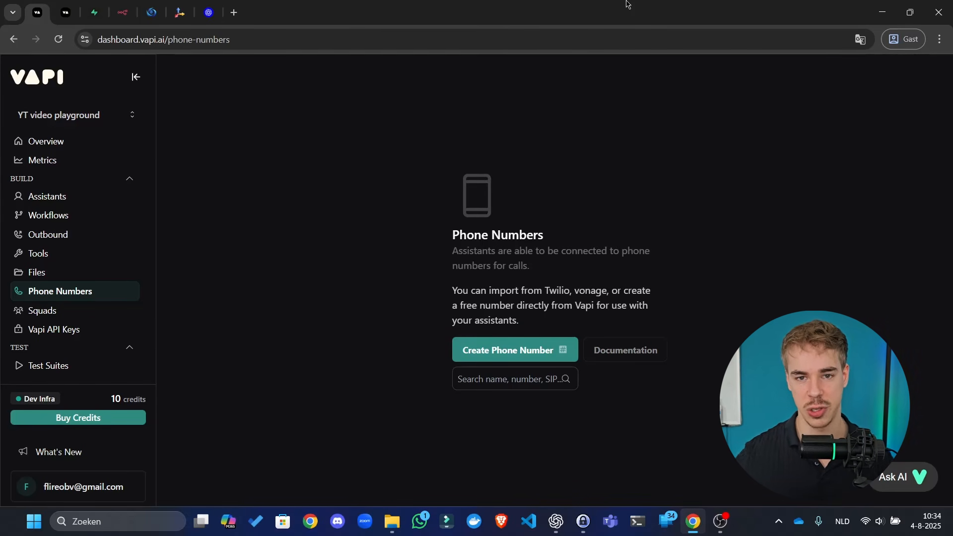
pyautogui.click(67, 12)
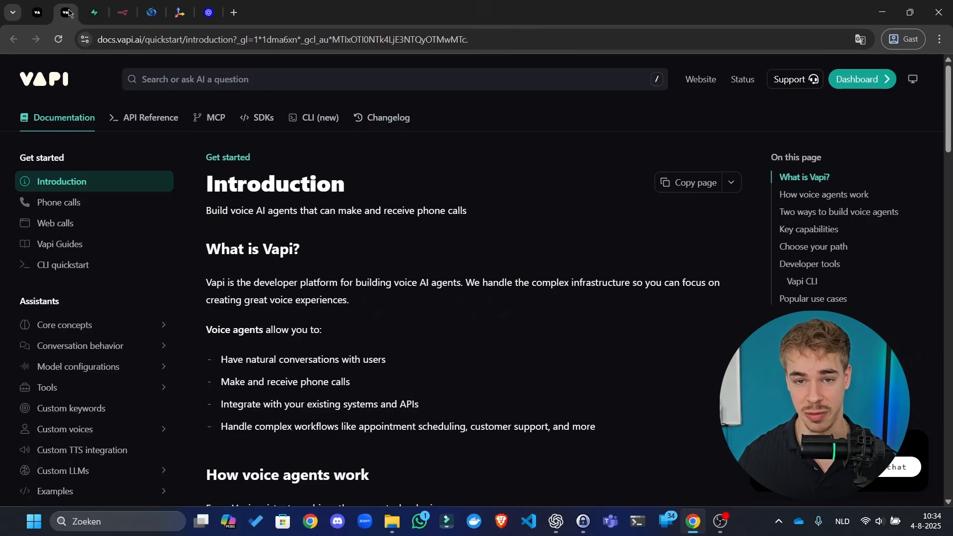
pyautogui.click(48, 8)
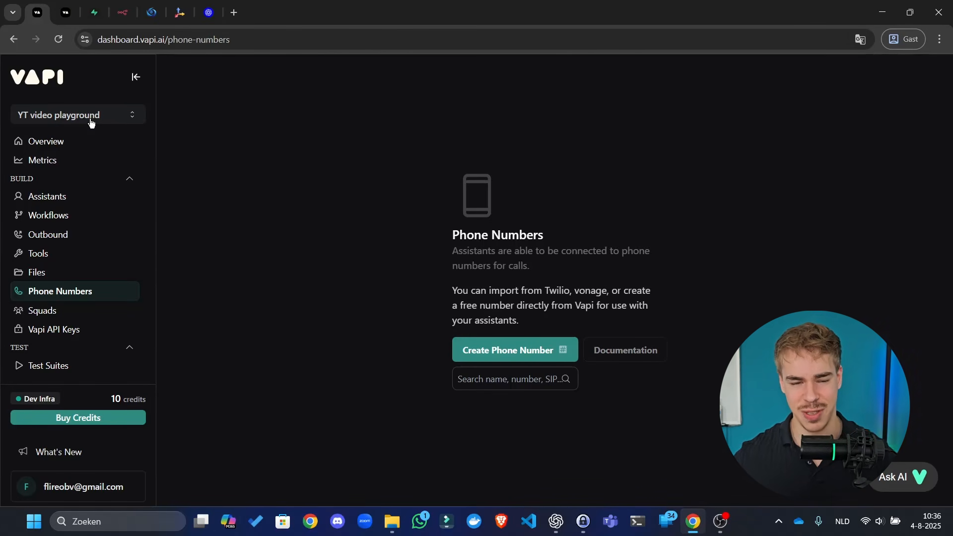
pyautogui.click(135, 77)
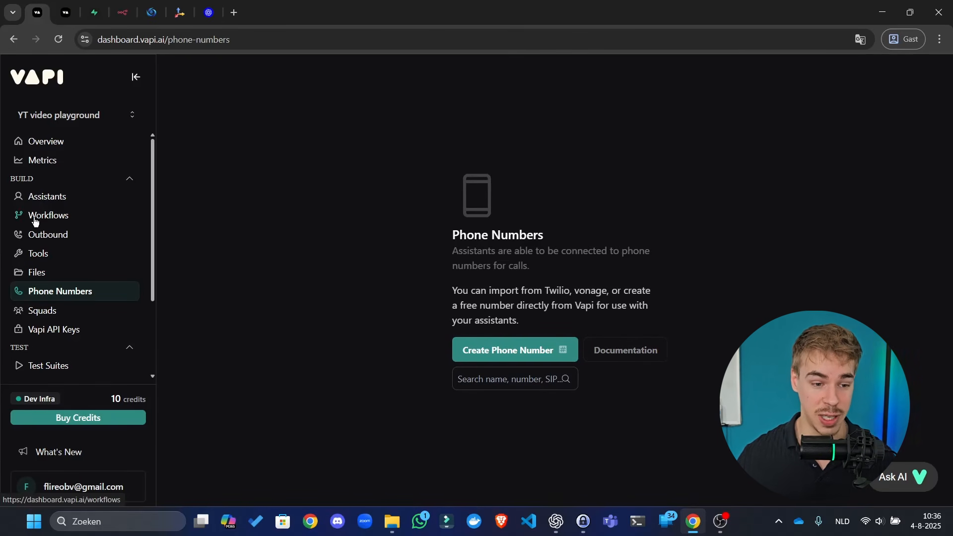
pyautogui.scroll(-3, 51, 239)
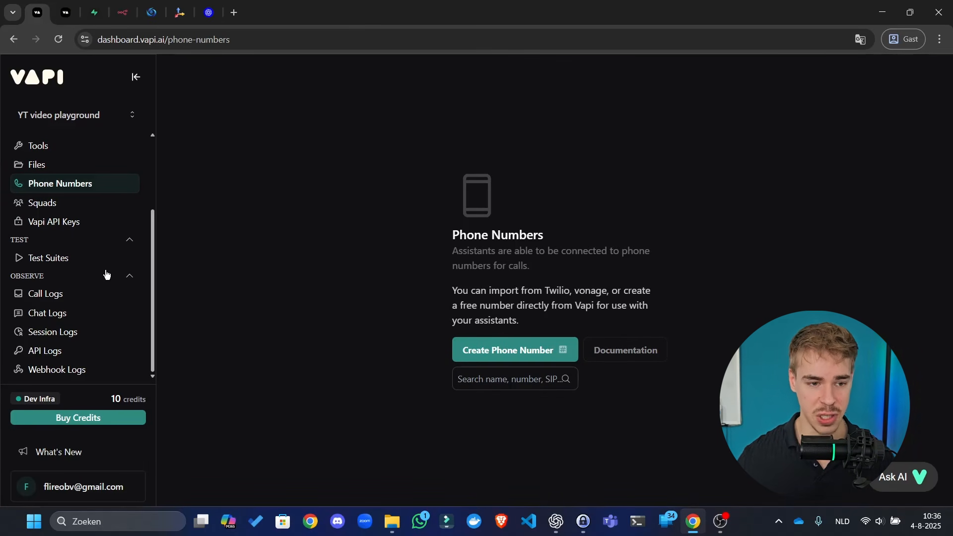
pyautogui.scroll(3, 106, 274)
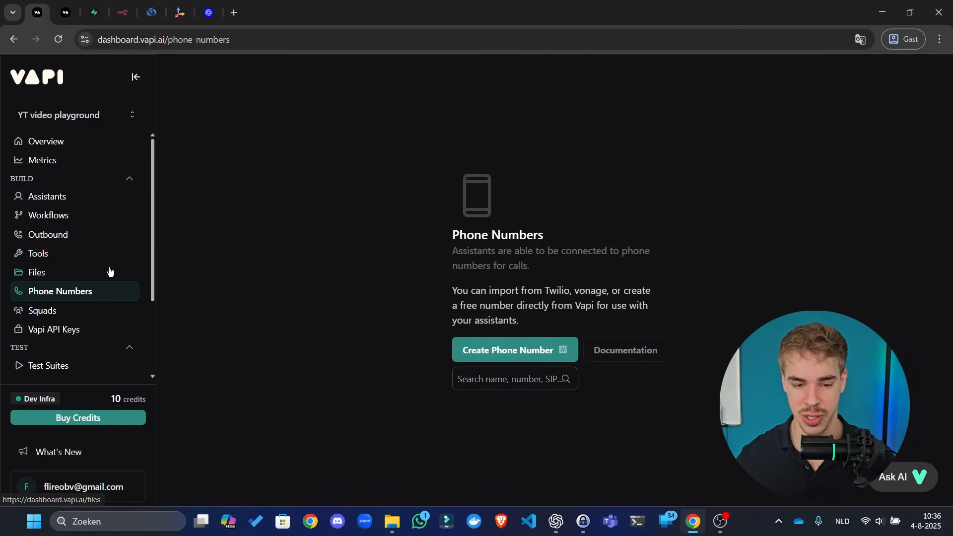
pyautogui.click(70, 14)
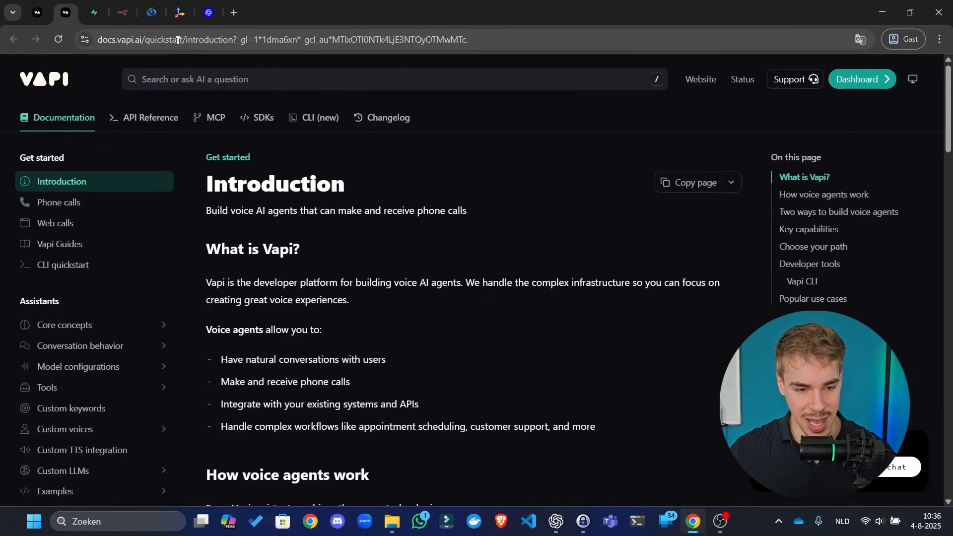
pyautogui.click(210, 120)
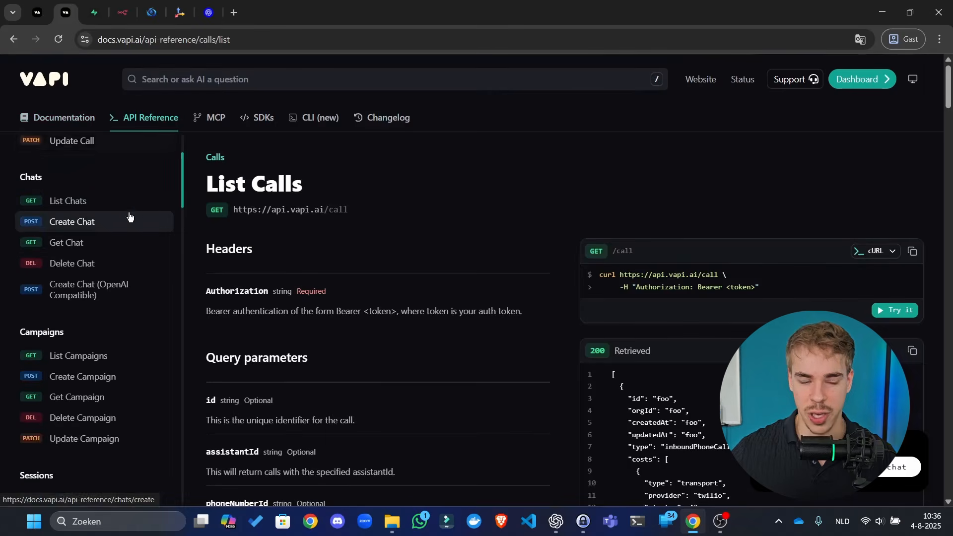
pyautogui.scroll(-5, 171, 206)
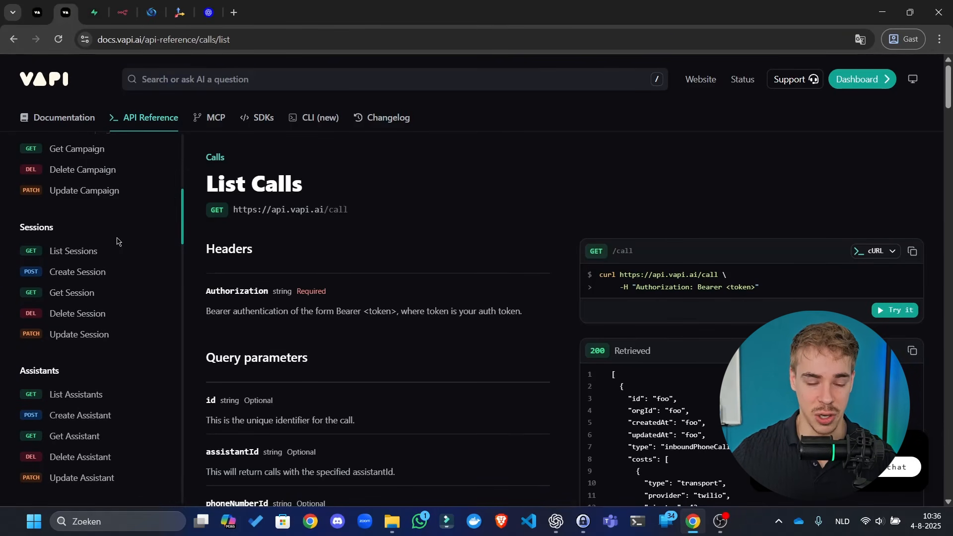
# - Show Supabase's Create a new organization form, with type Personal and the Free - $0/month plan
pyautogui.click(94, 4)
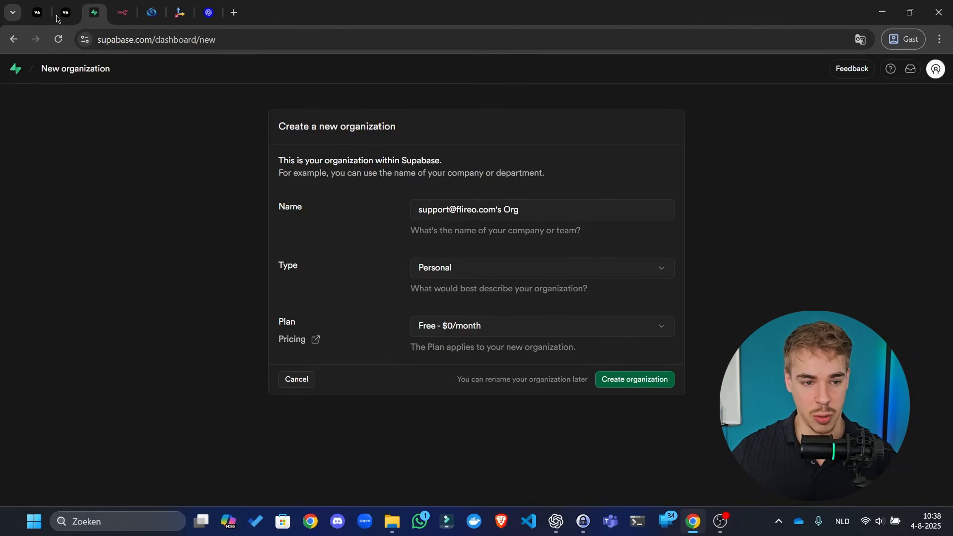
# - Switch to the n8n workspace's Credentials page
pyautogui.click(116, 5)
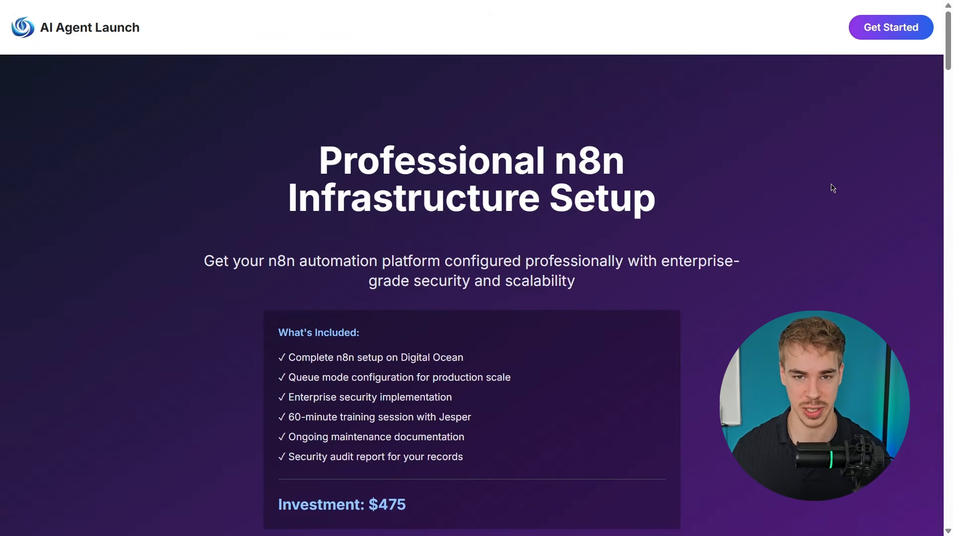
# - Scroll the AI Agent Launch page down to the $475 one-time setup fee card and footer
pyautogui.scroll(-8, 832, 202)
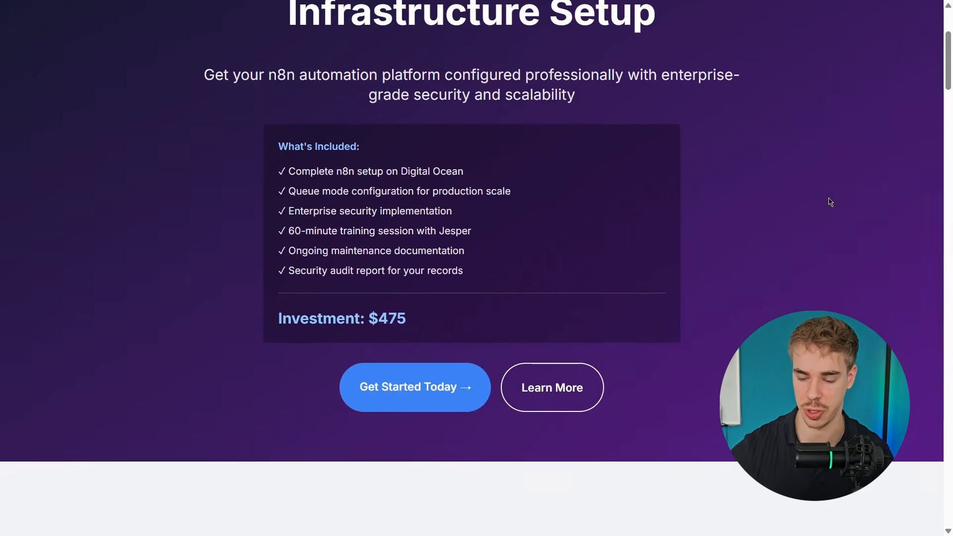
pyautogui.scroll(-5, 839, 196)
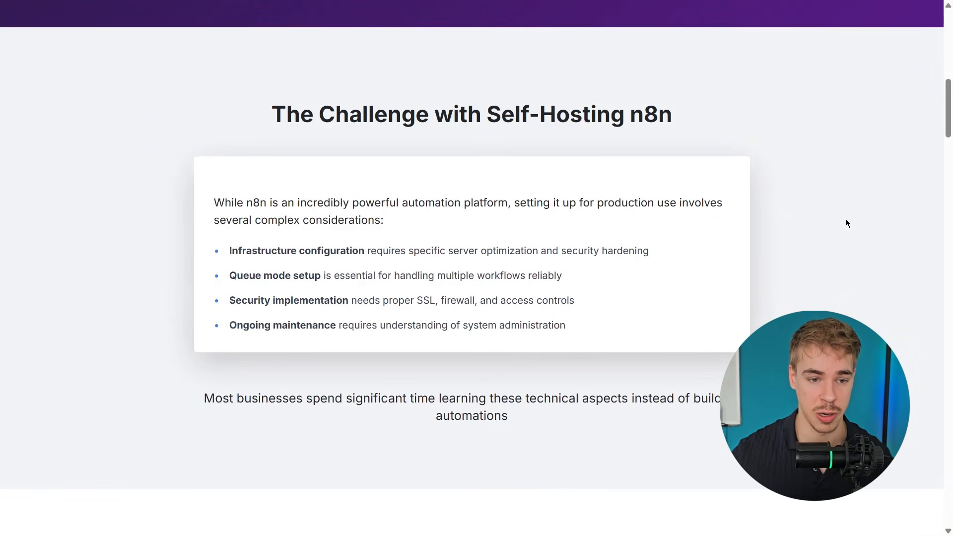
pyautogui.scroll(-8, 846, 224)
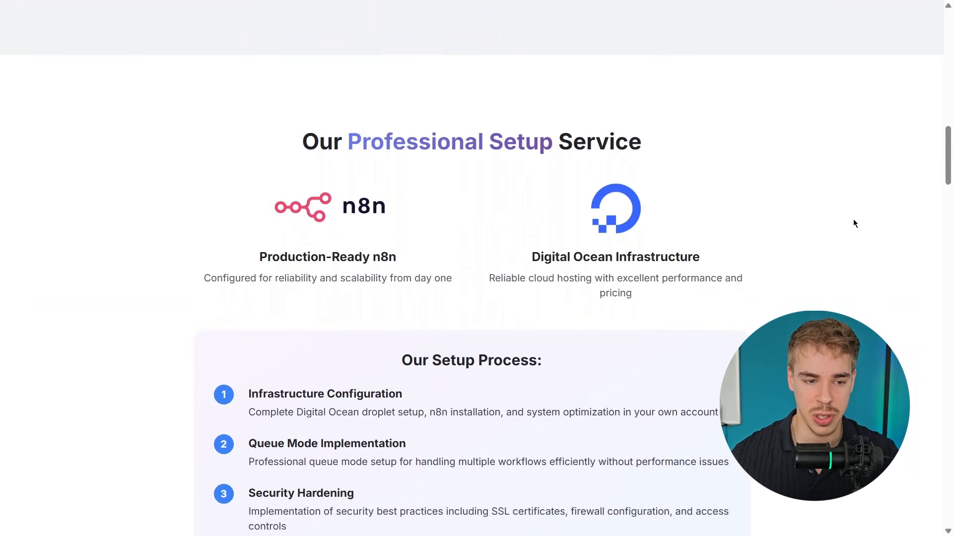
pyautogui.scroll(-5, 855, 226)
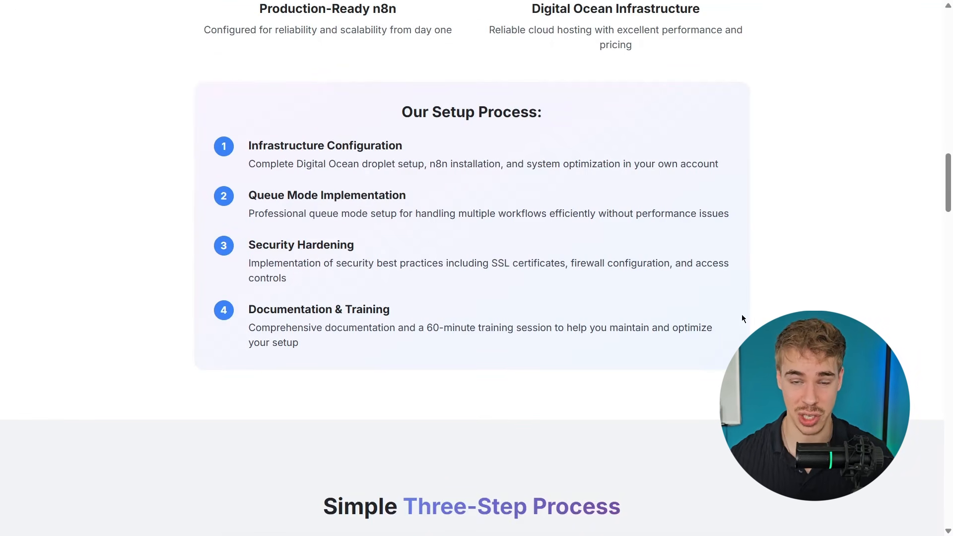
pyautogui.scroll(-3, 742, 318)
pyautogui.scroll(-2, 740, 318)
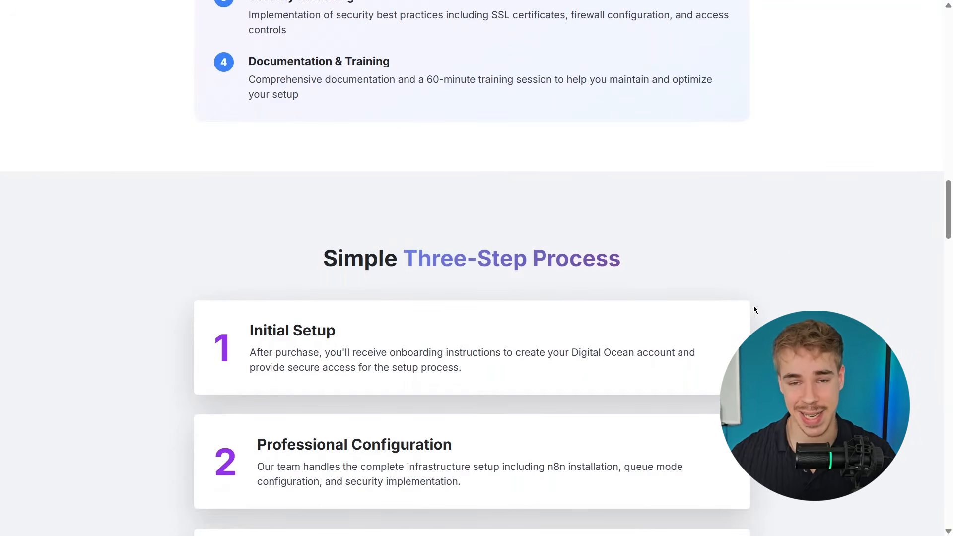
pyautogui.scroll(-1, 754, 310)
pyautogui.scroll(-2, 754, 310)
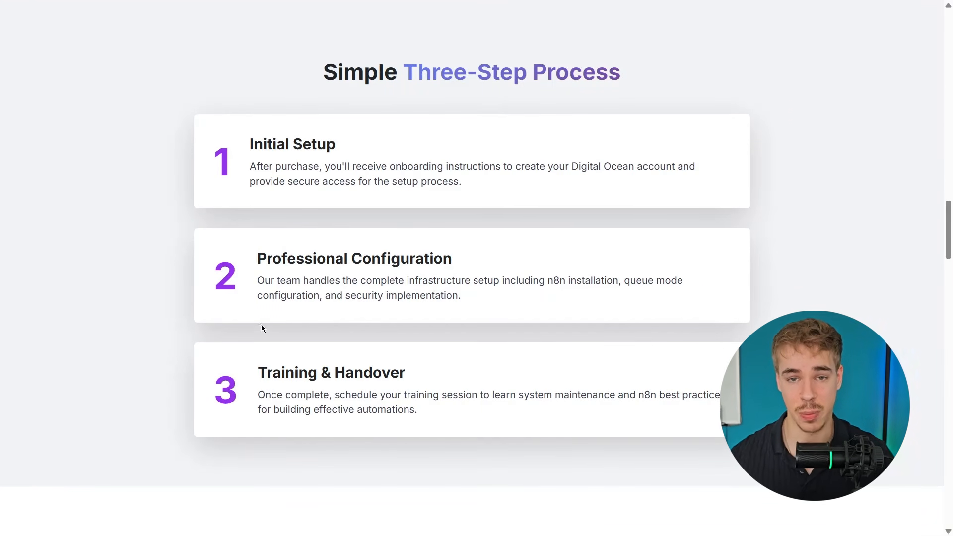
pyautogui.scroll(-2, 263, 328)
pyautogui.scroll(-3, 215, 338)
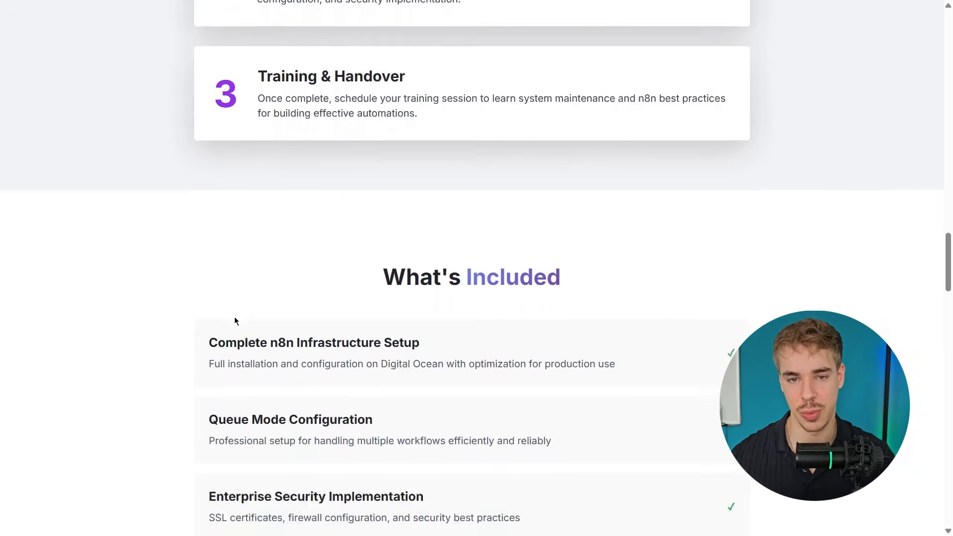
pyautogui.scroll(-2, 234, 319)
pyautogui.scroll(-1, 94, 255)
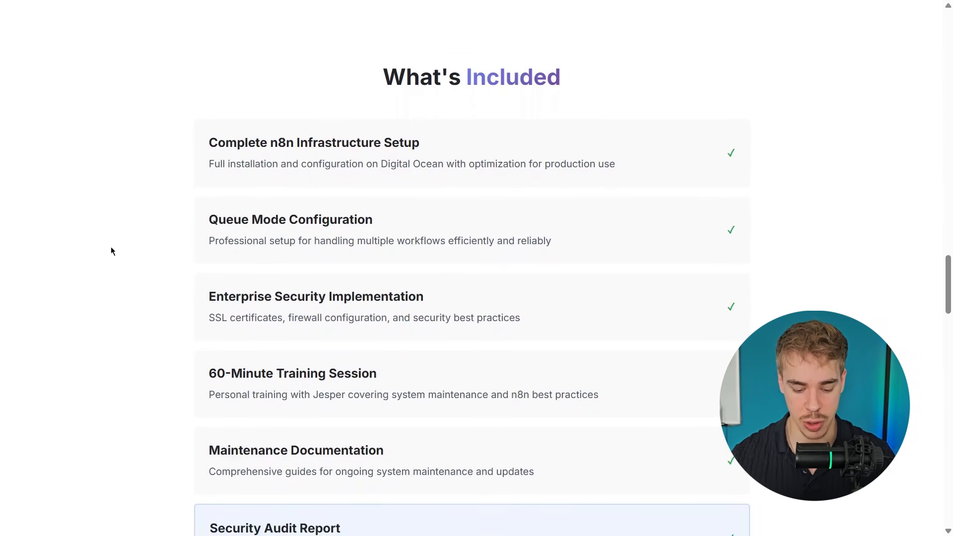
pyautogui.scroll(-2, 111, 251)
pyautogui.scroll(-1, 113, 252)
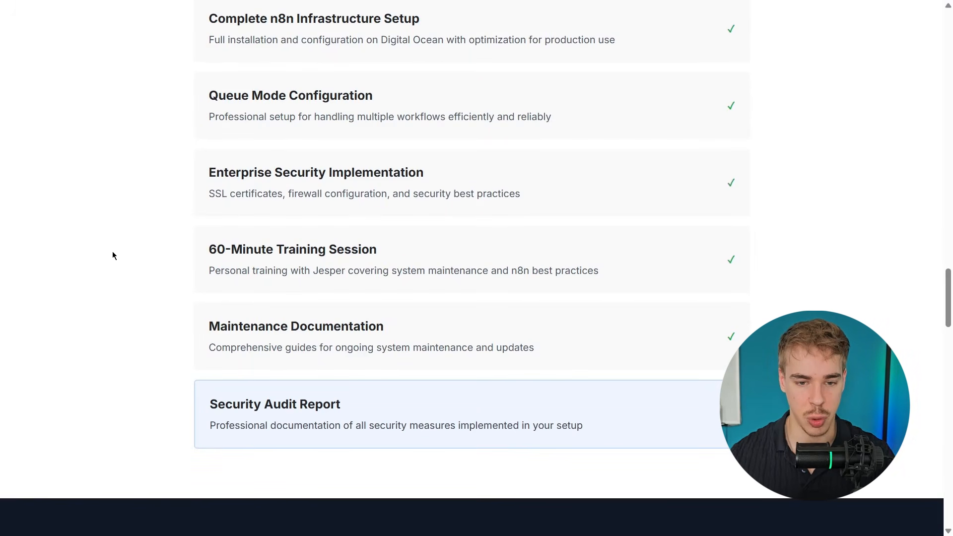
pyautogui.scroll(-3, 139, 267)
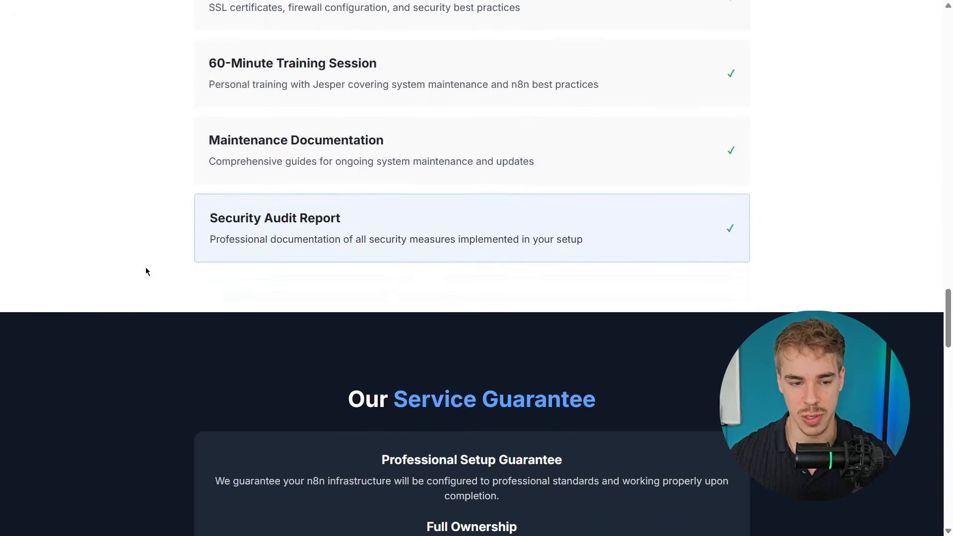
pyautogui.scroll(-4, 147, 272)
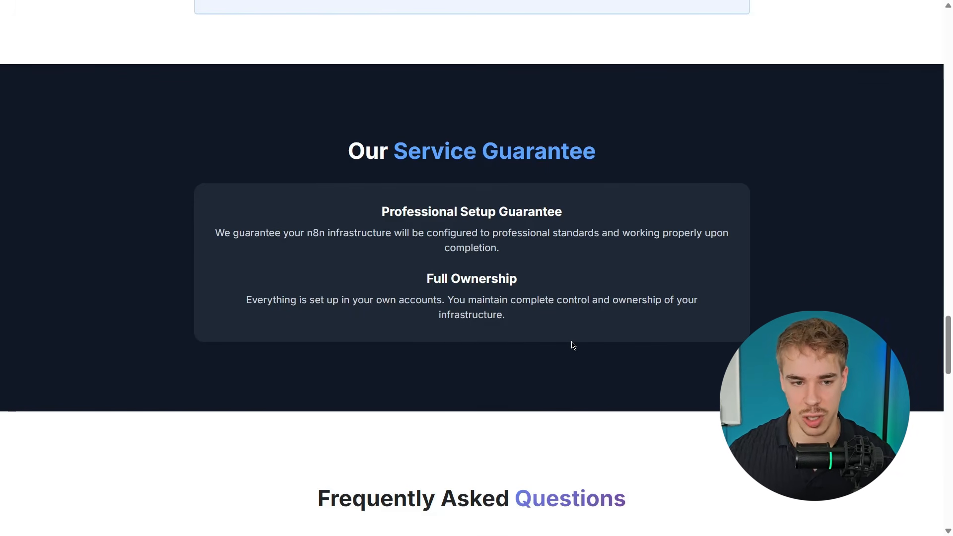
pyautogui.scroll(-4, 570, 341)
pyautogui.scroll(-2, 585, 311)
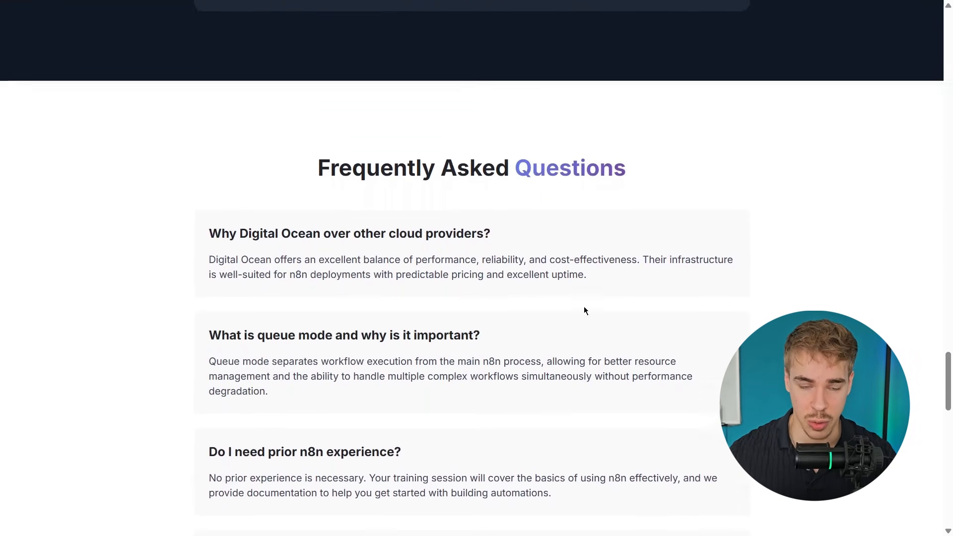
pyautogui.scroll(-5, 583, 311)
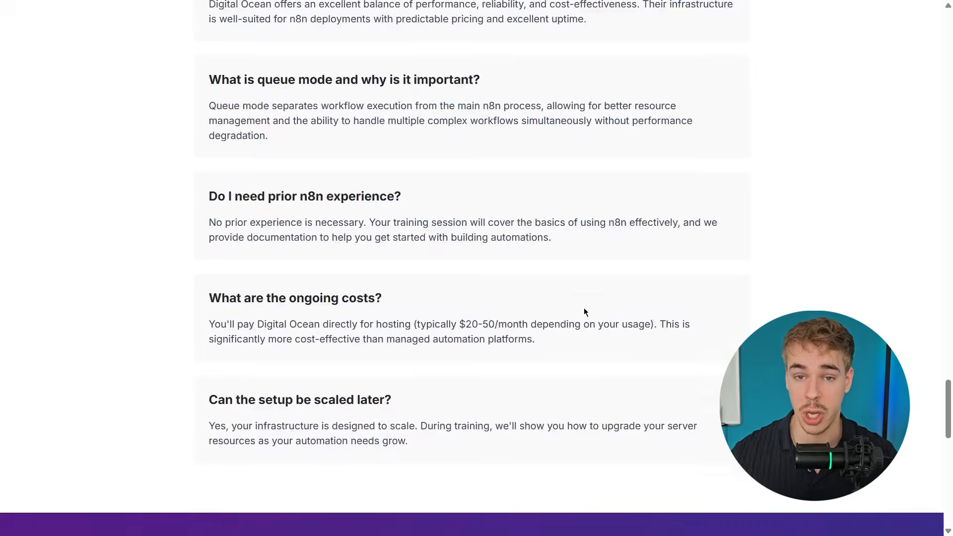
pyautogui.scroll(-3, 585, 312)
pyautogui.scroll(-4, 585, 312)
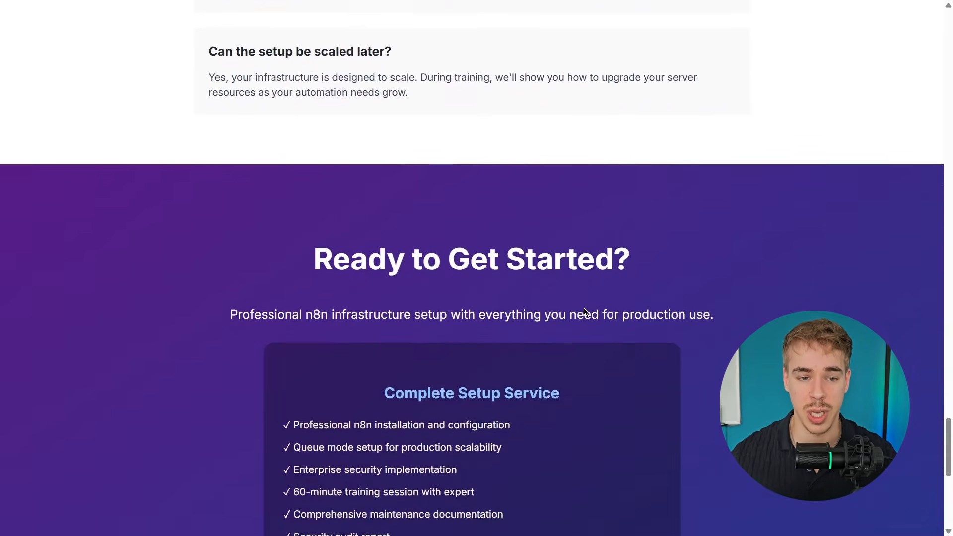
pyautogui.scroll(-3, 585, 311)
pyautogui.scroll(-2, 584, 312)
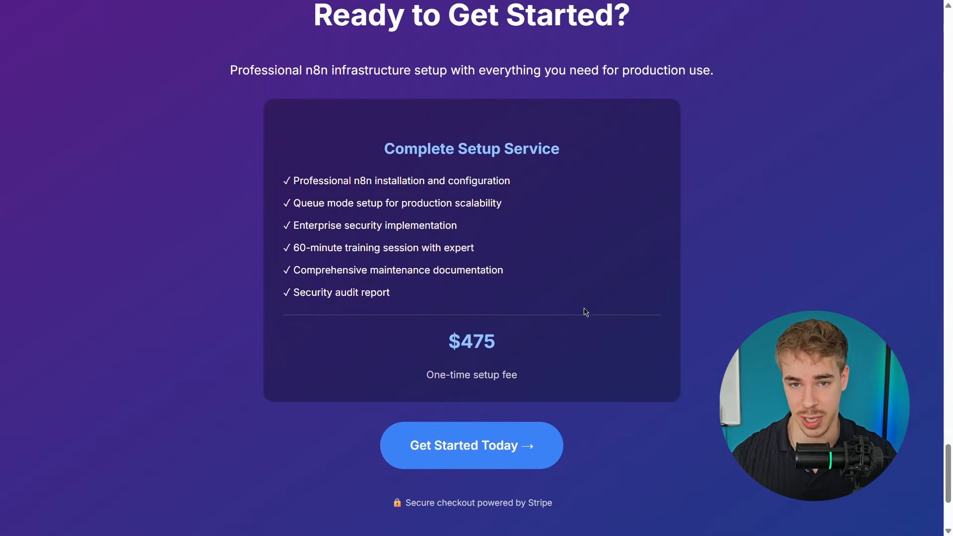
pyautogui.scroll(-4, 585, 311)
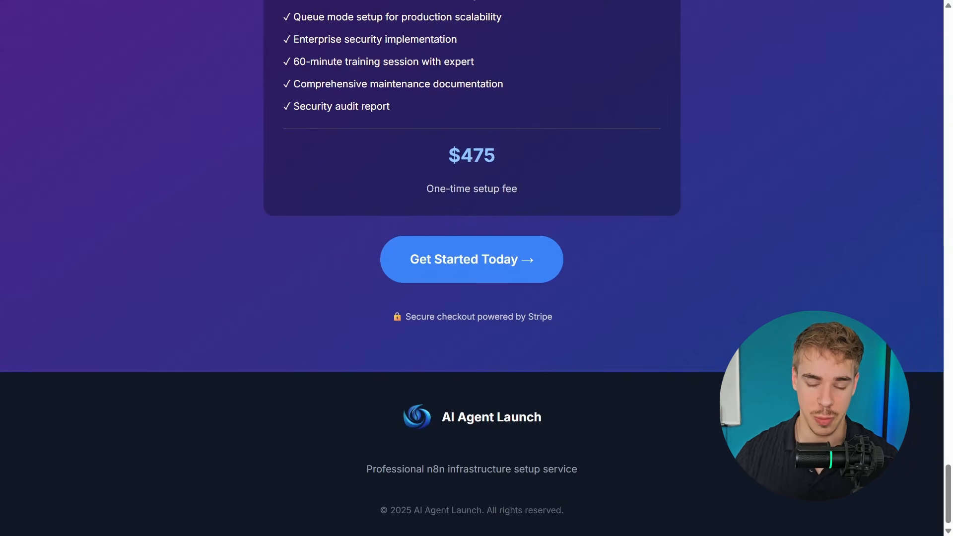
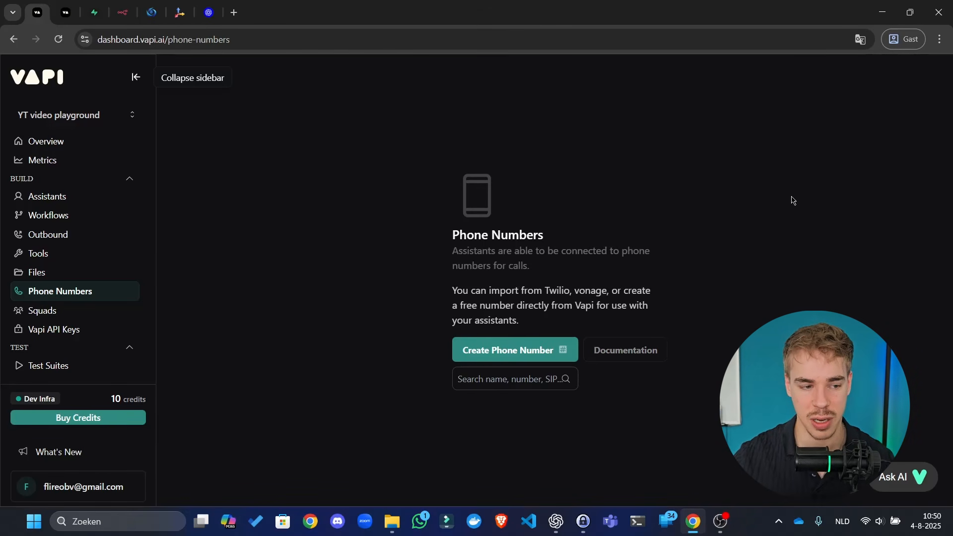
# - Highlight the Phone Numbers description and its import providers while explaining them
pyautogui.moveTo(606, 238); pyautogui.dragTo(621, 249)
pyautogui.click(621, 247)
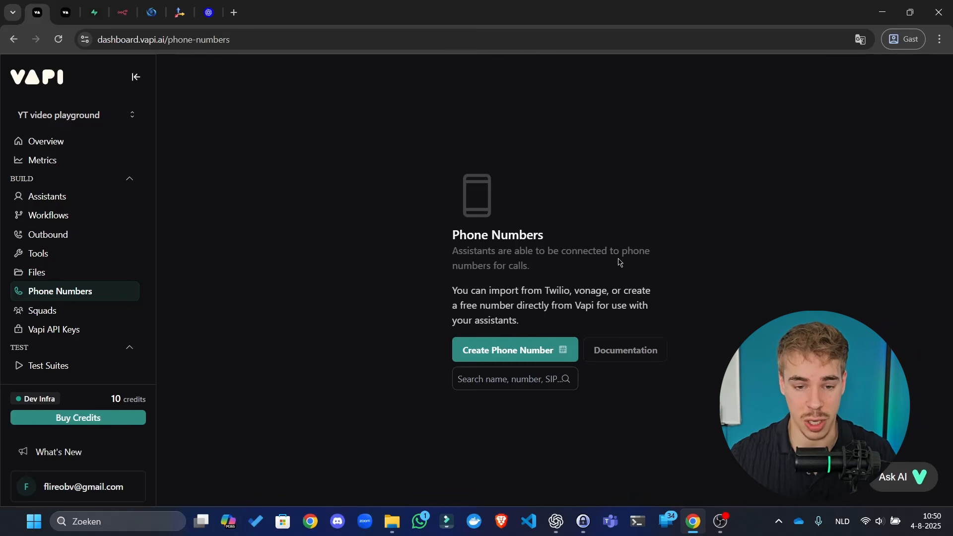
pyautogui.moveTo(592, 292); pyautogui.dragTo(515, 291)
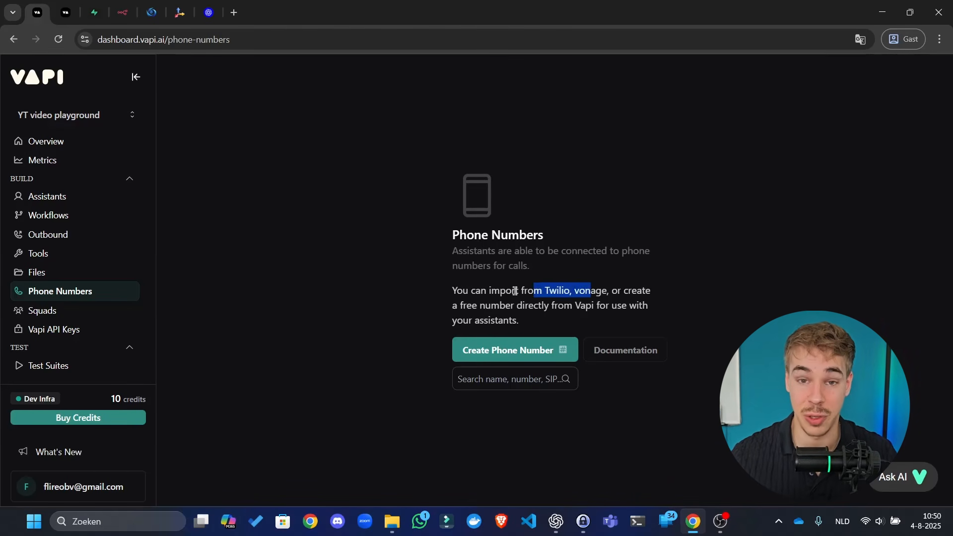
pyautogui.click(514, 291)
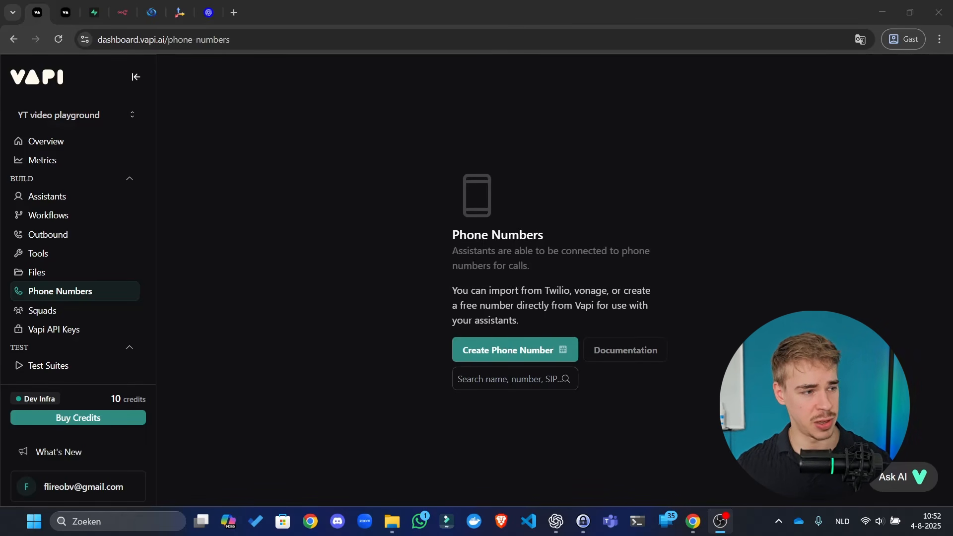
pyautogui.hotkey('alt', 'Tab')
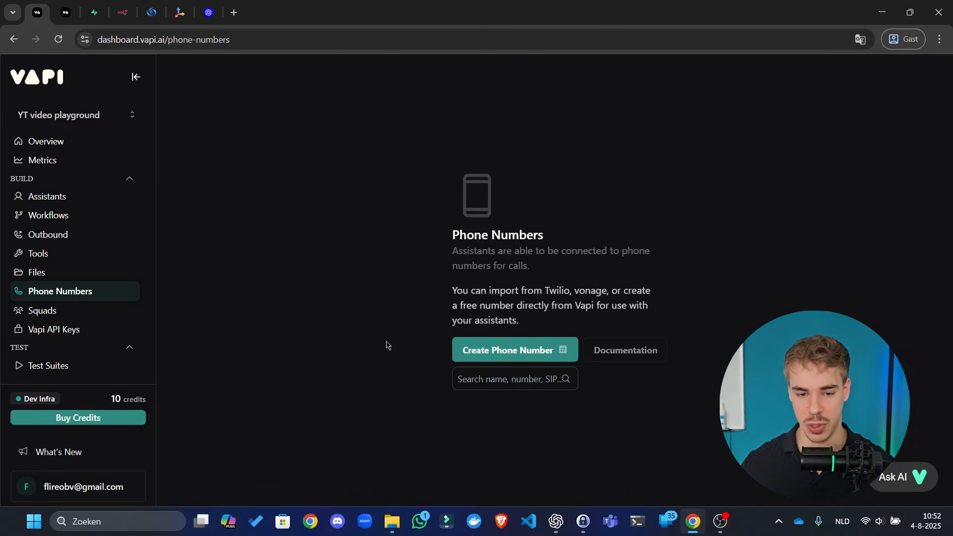
# - Request a free Vapi number with area code 346, then retry with 616
pyautogui.click(488, 354)
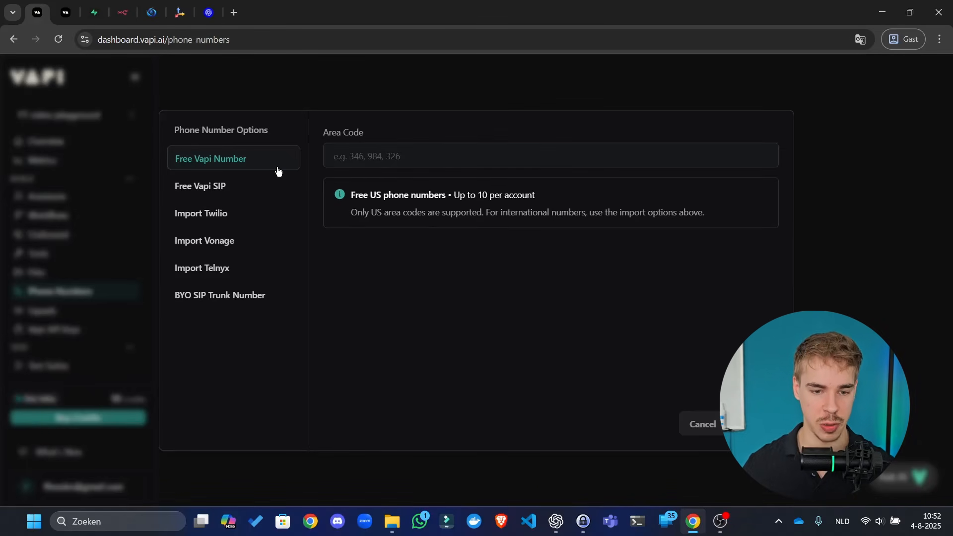
pyautogui.click(390, 148)
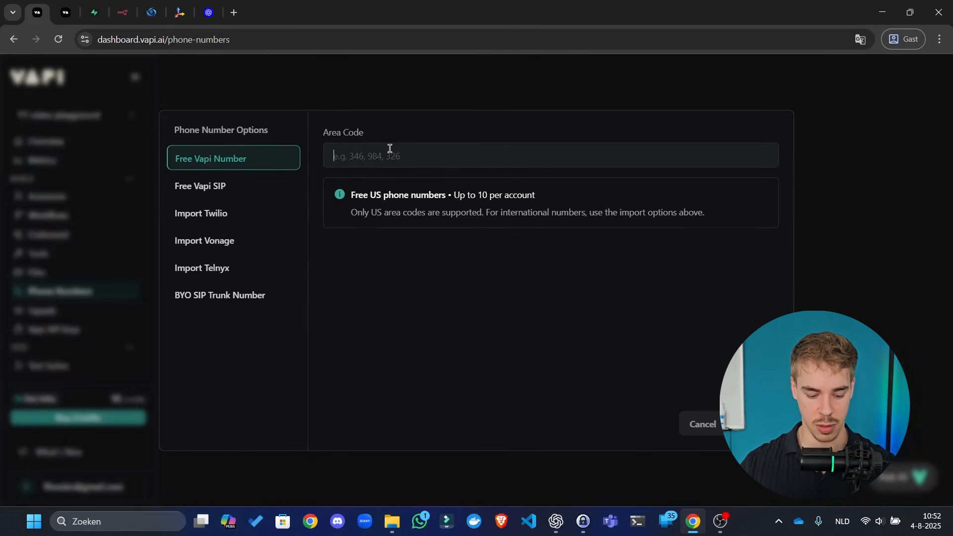
pyautogui.write('346')
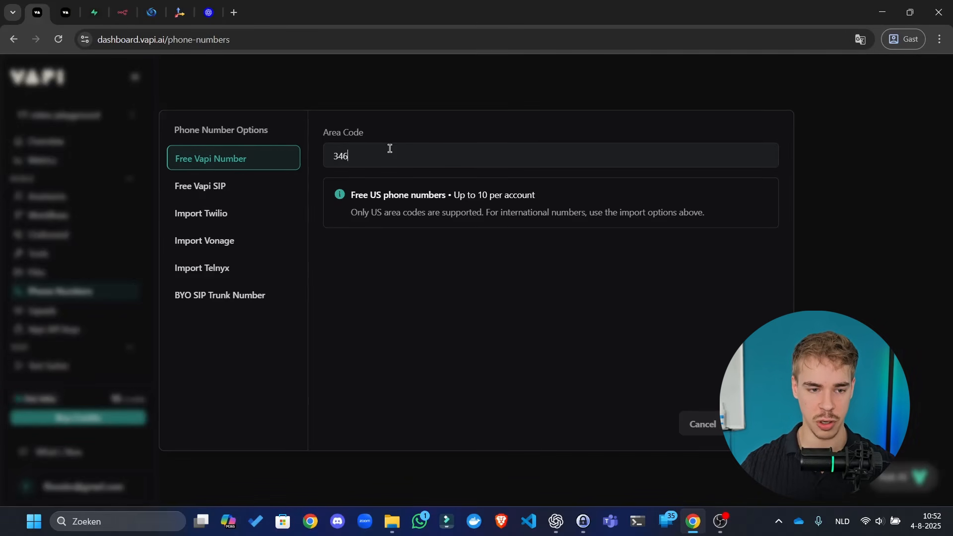
pyautogui.doubleClick(438, 152)
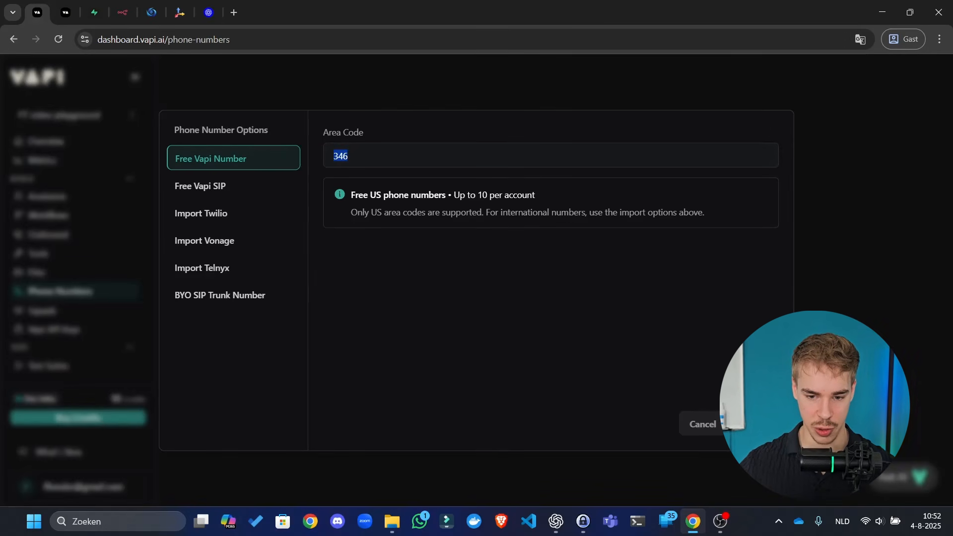
pyautogui.click(755, 423)
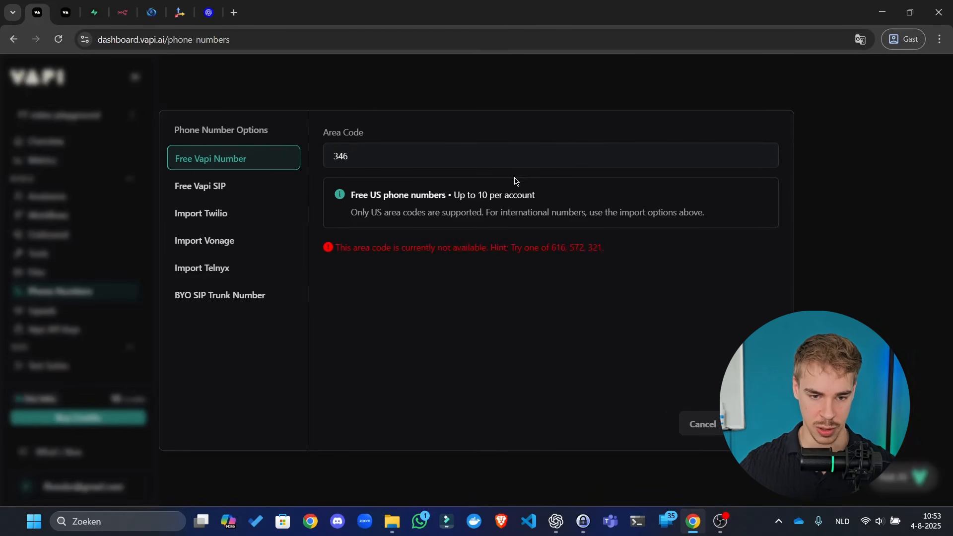
pyautogui.doubleClick(556, 247)
pyautogui.hotkey('ctrl', 'c')
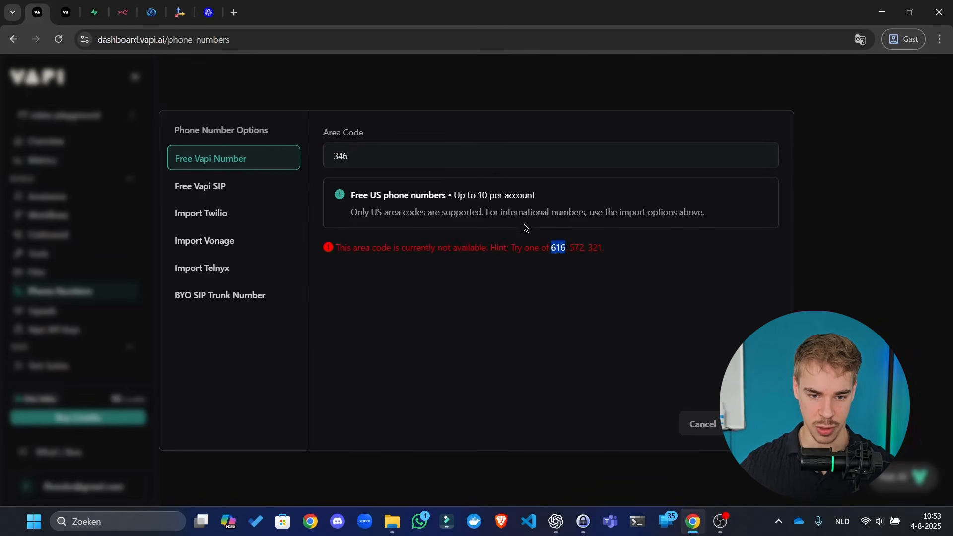
pyautogui.doubleClick(491, 161)
pyautogui.hotkey('ctrl', 'v')
pyautogui.click(755, 424)
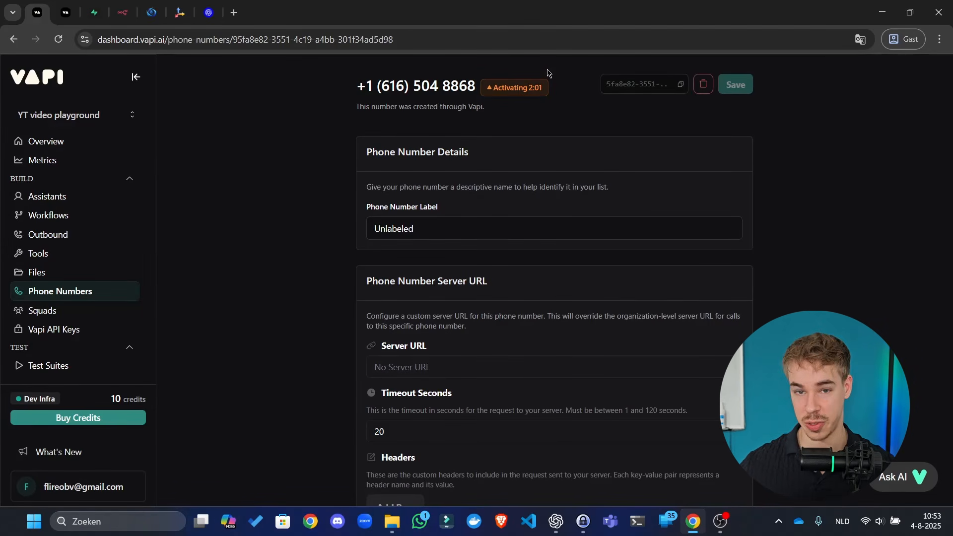
# - From Assistants, create a Blank Template assistant named 'Sales agent'
pyautogui.click(70, 196)
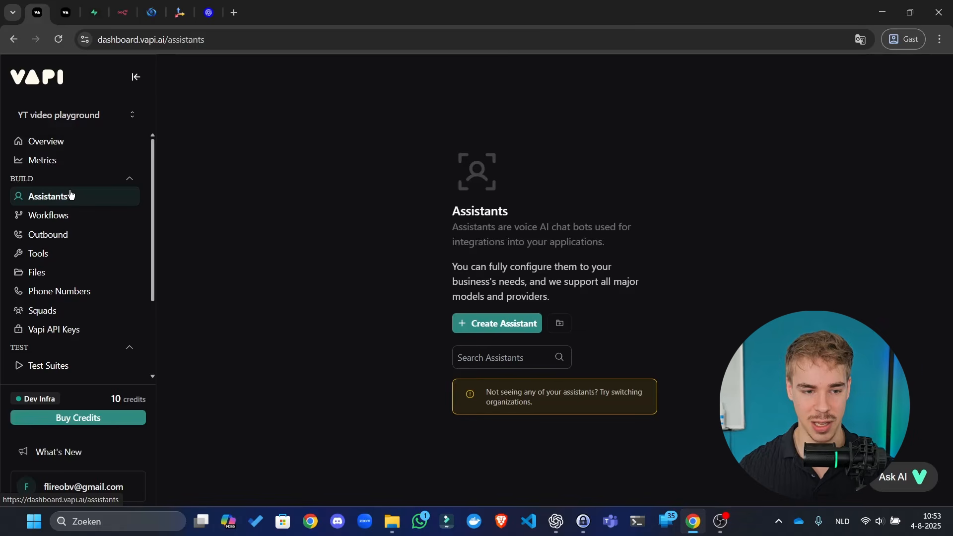
pyautogui.click(492, 329)
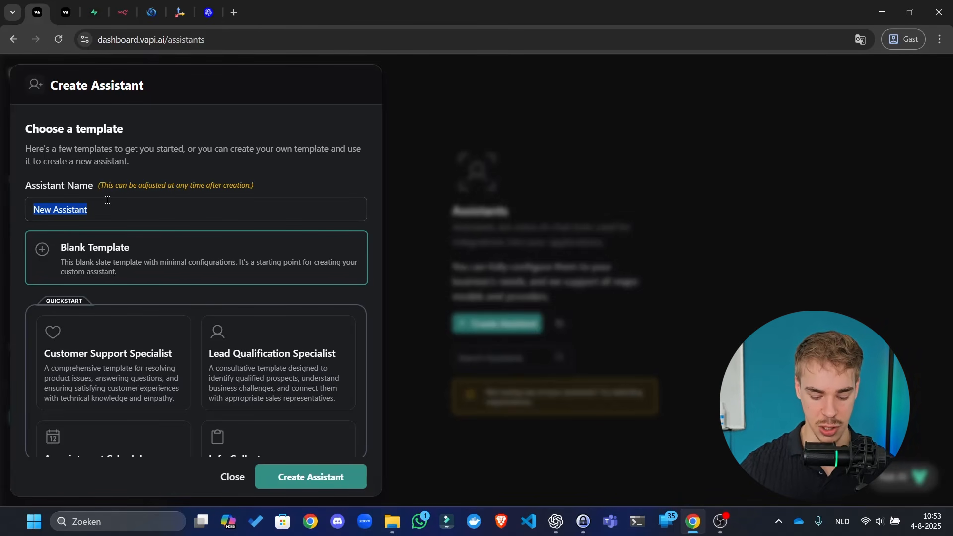
pyautogui.write('Sales agent')
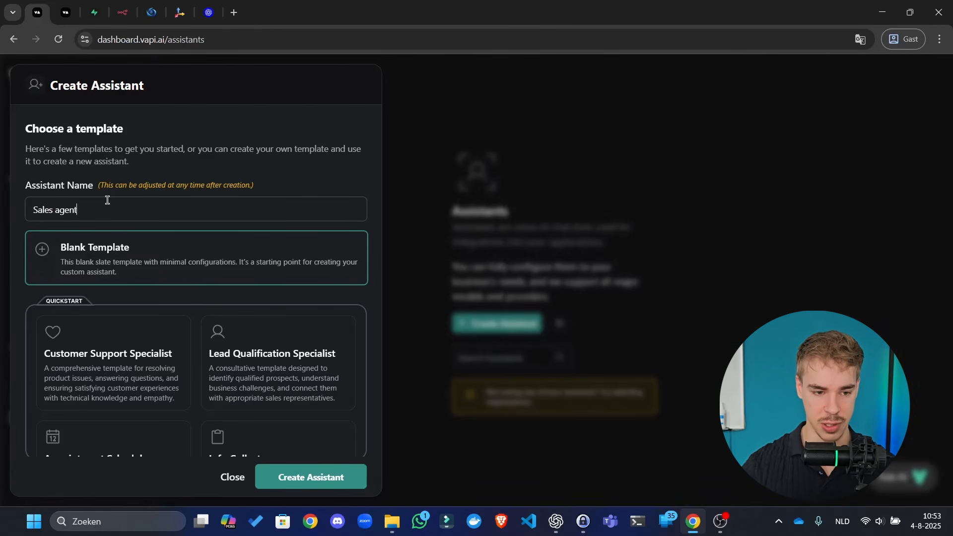
pyautogui.click(251, 256)
pyautogui.click(312, 477)
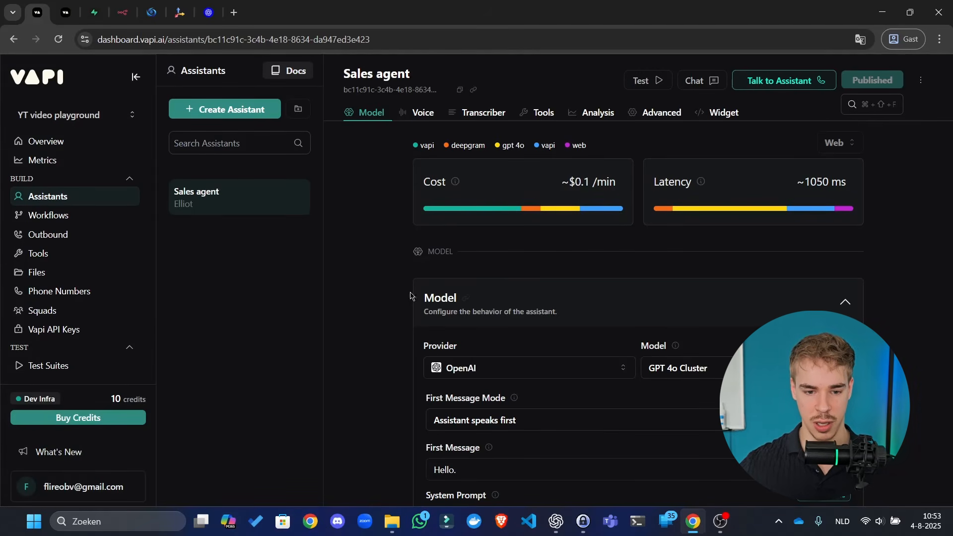
# - Keep OpenAI as provider and switch the model from GPT 4.1 Mini to GPT 4.1 Nano
pyautogui.scroll(-4, 412, 295)
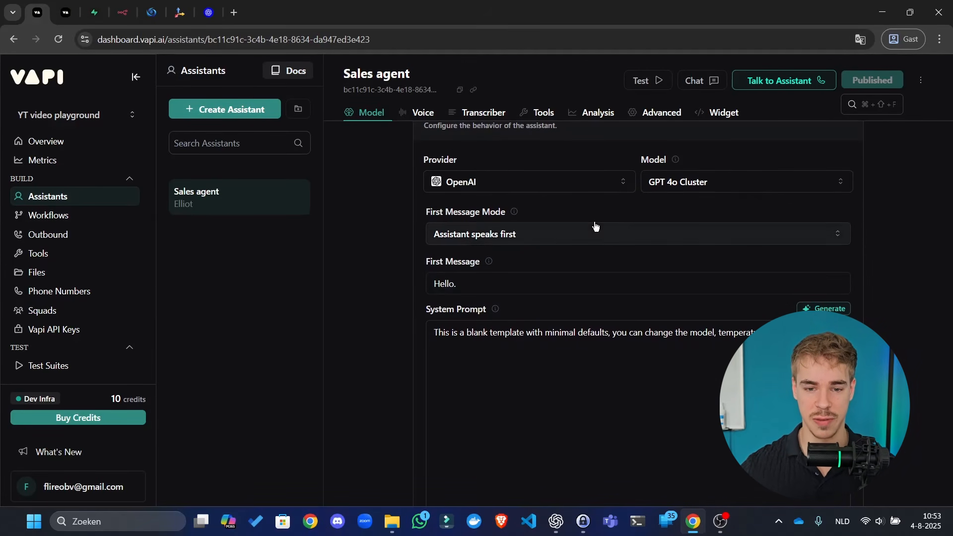
pyautogui.scroll(4, 594, 226)
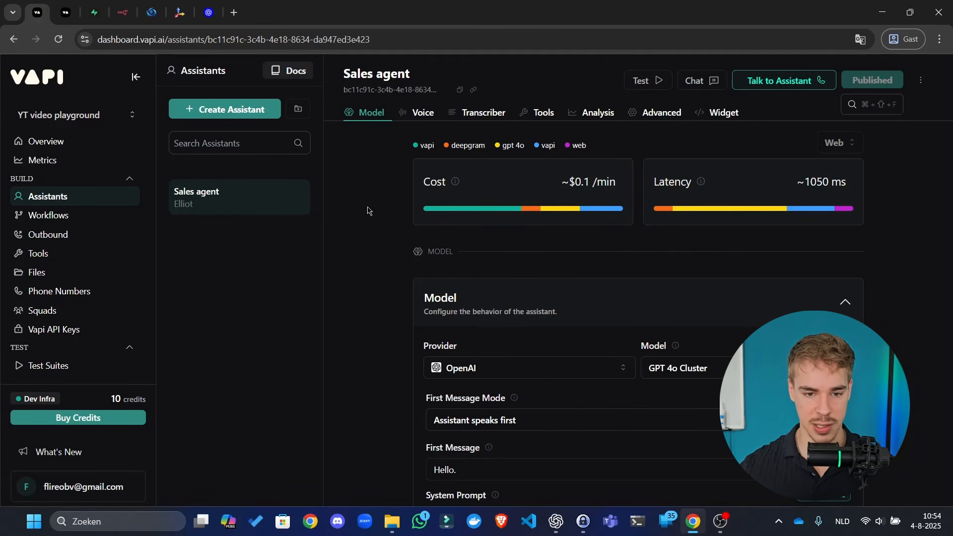
pyautogui.scroll(-3, 326, 258)
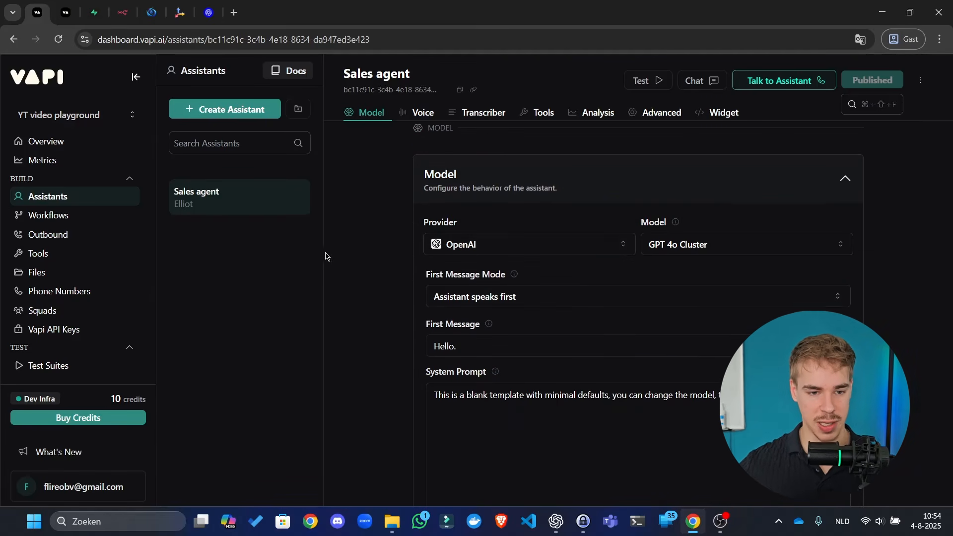
pyautogui.click(561, 246)
pyautogui.click(553, 224)
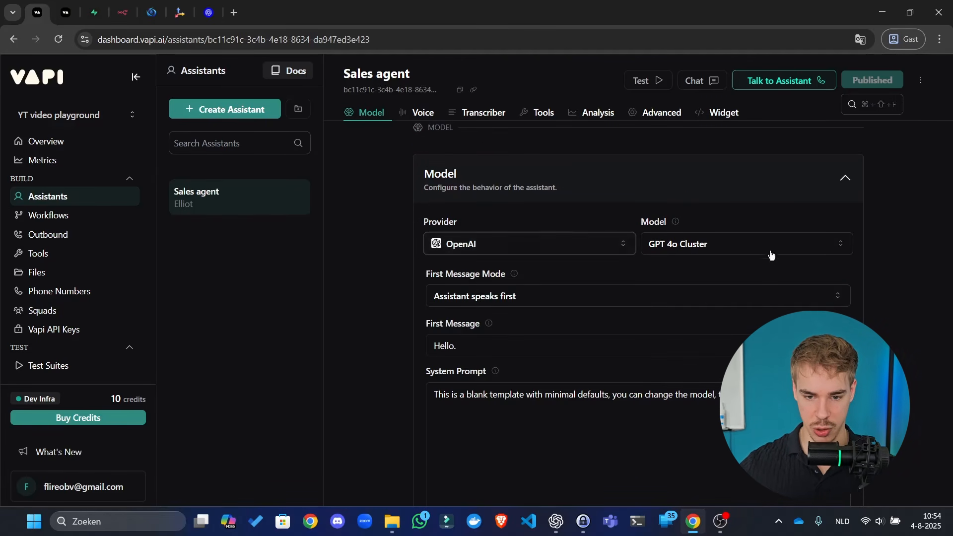
pyautogui.click(664, 242)
pyautogui.click(747, 306)
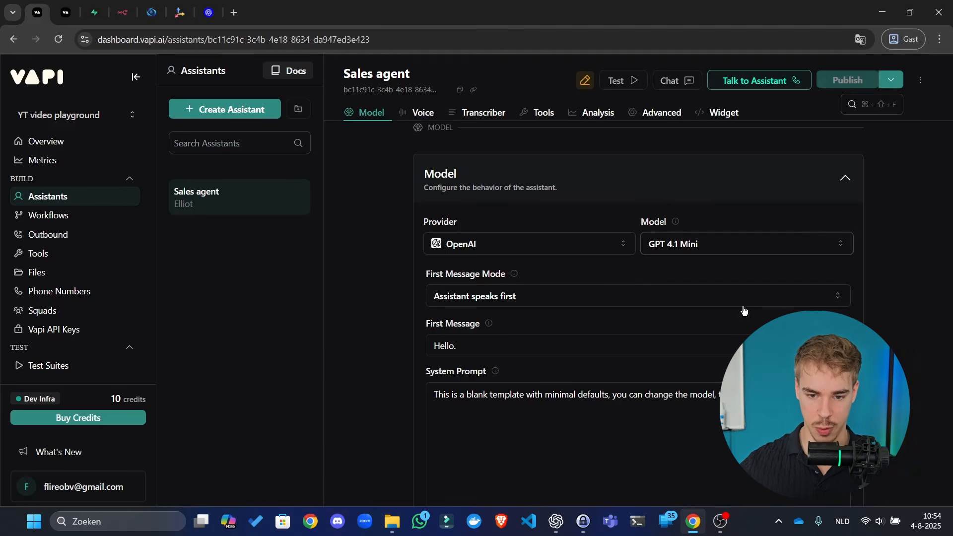
pyautogui.click(794, 244)
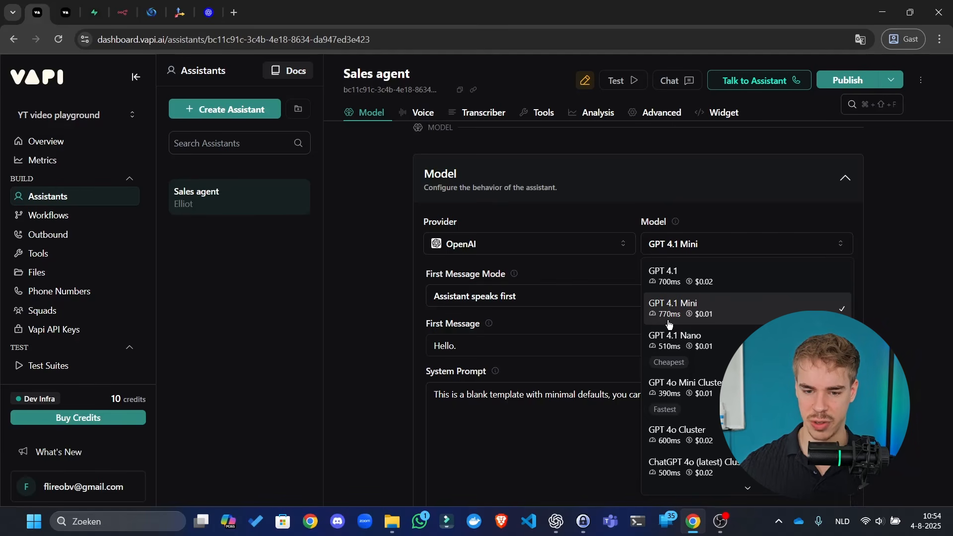
pyautogui.click(684, 351)
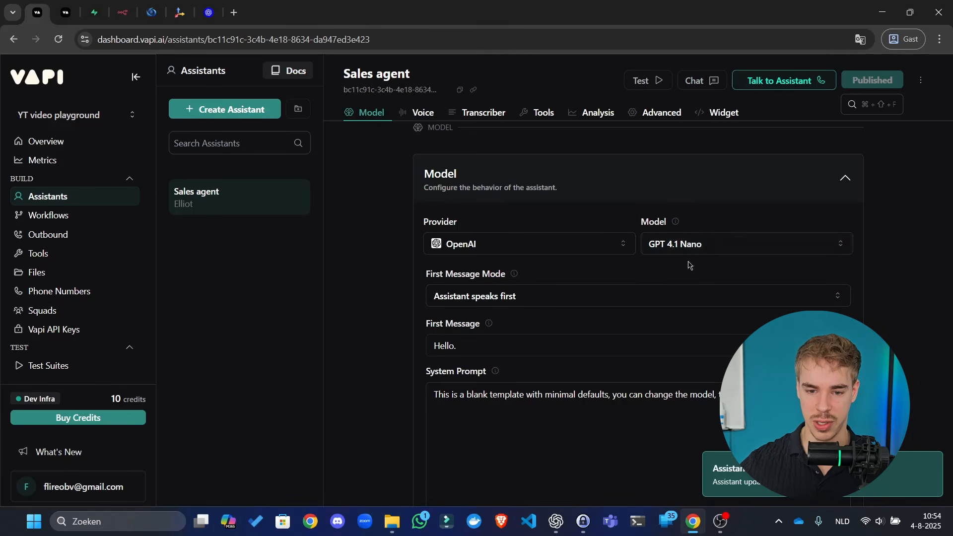
# - Keep the assistant speaking first and replace the 'Hello.' first message with a named greeting
pyautogui.moveTo(516, 287)
pyautogui.scroll(-2, 515, 284)
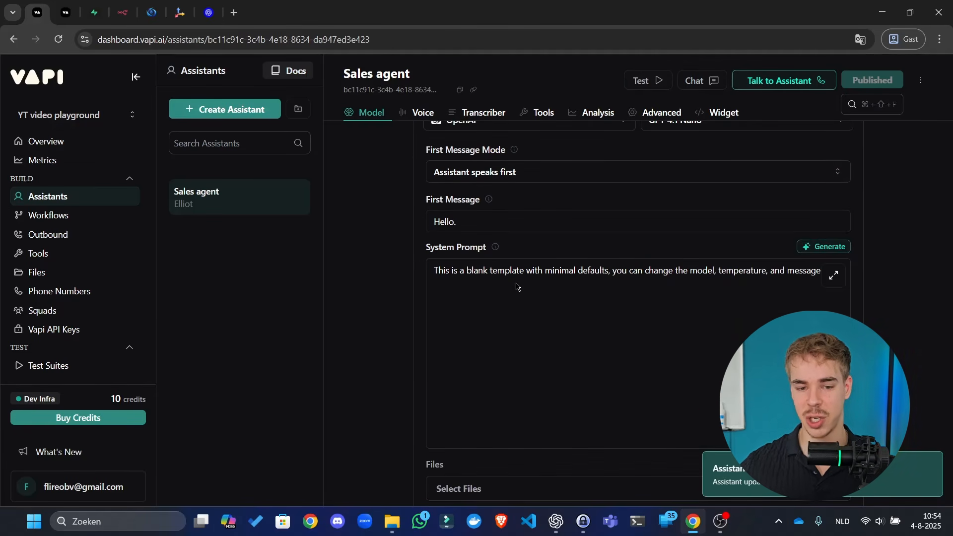
pyautogui.click(500, 179)
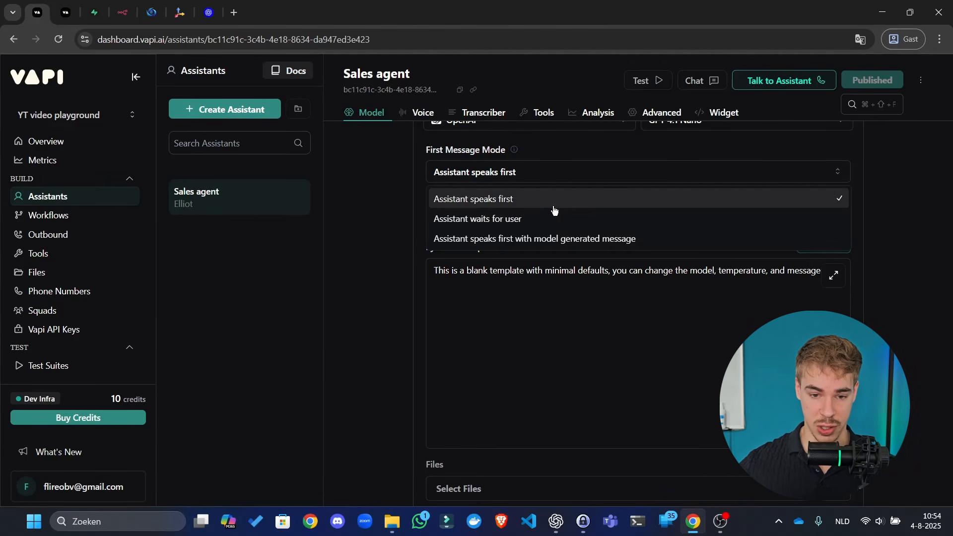
pyautogui.click(396, 207)
pyautogui.moveTo(529, 226); pyautogui.dragTo(184, 218)
pyautogui.write('H')
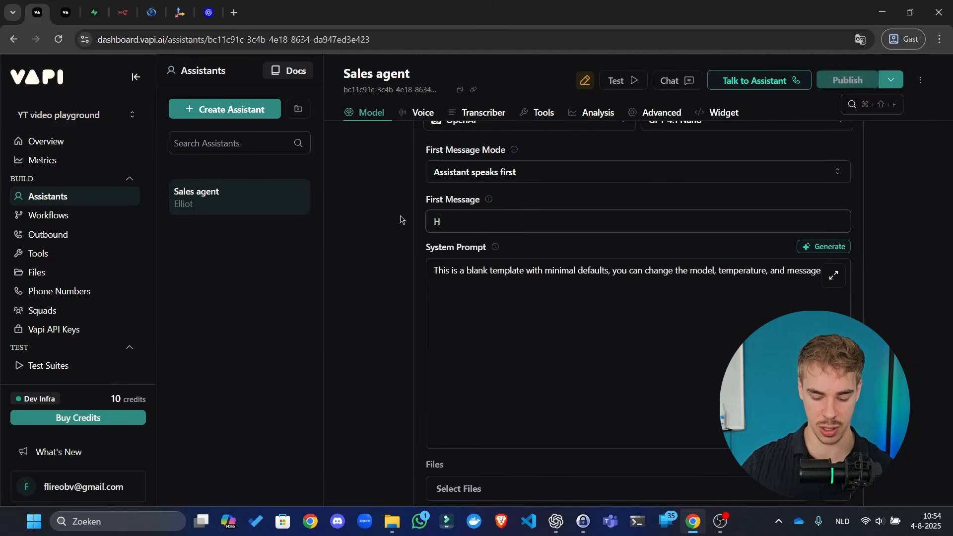
pyautogui.write('i, this is John')
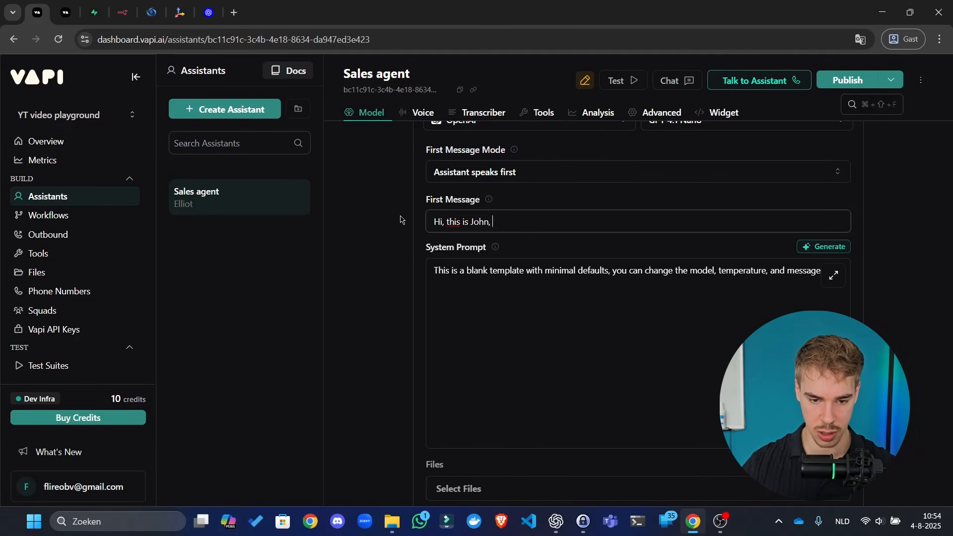
pyautogui.write('. How may I help you?')
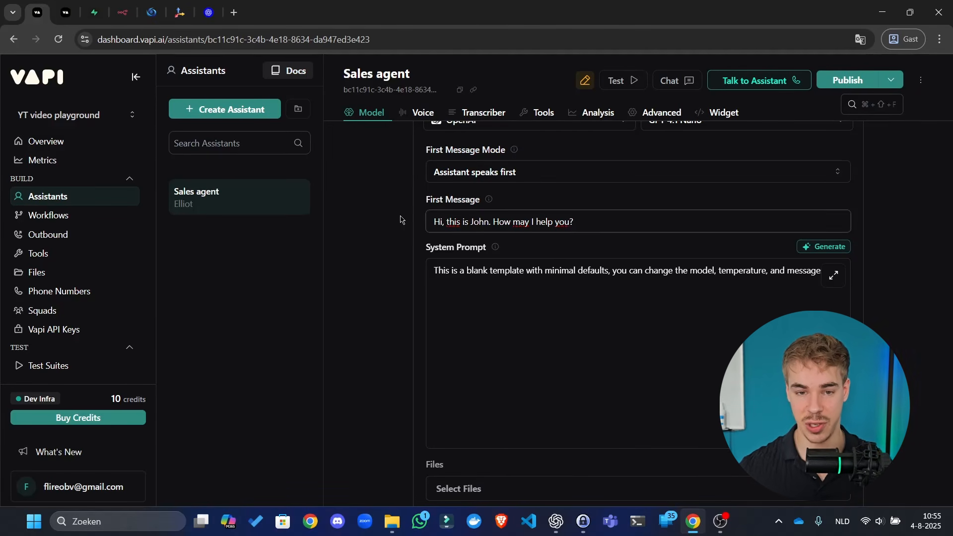
pyautogui.click(402, 220)
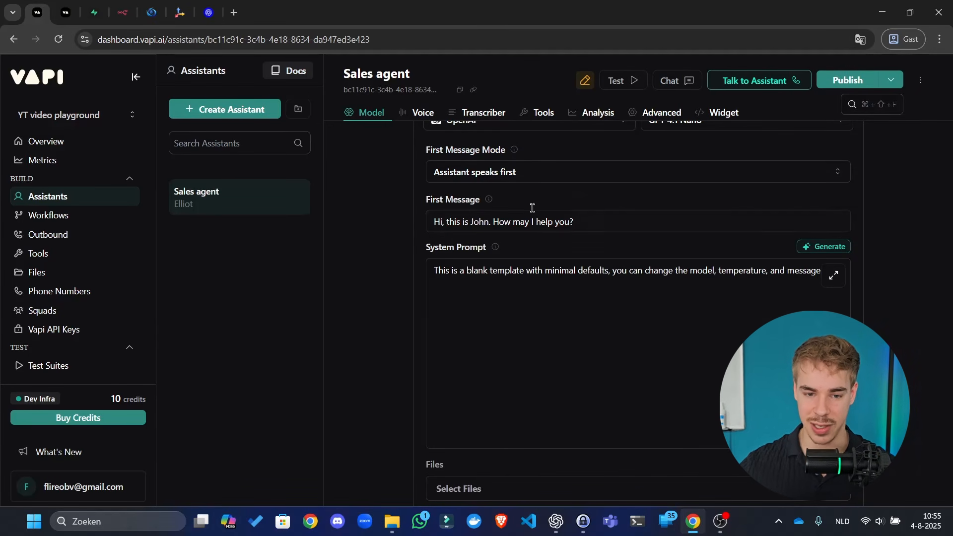
pyautogui.moveTo(575, 221); pyautogui.dragTo(149, 229)
pyautogui.click(413, 264)
# - Confirm Assistant speaks first, delete all system prompt text, and dismiss the Edit Prompt helper
pyautogui.click(442, 265)
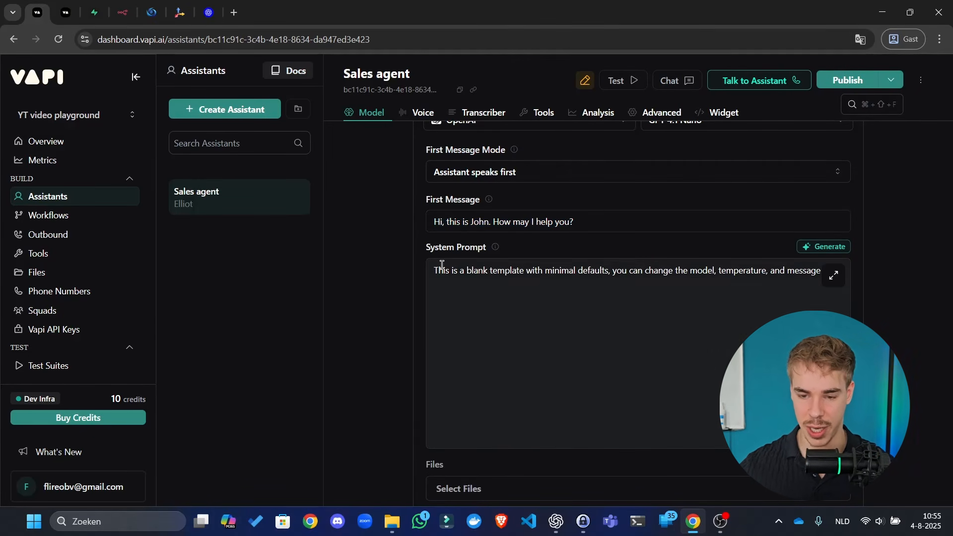
pyautogui.click(550, 166)
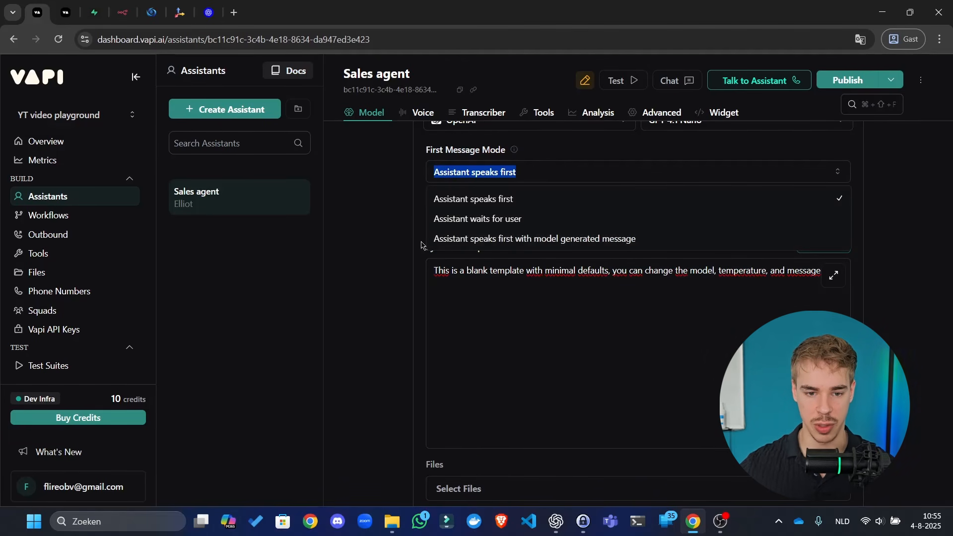
pyautogui.click(397, 242)
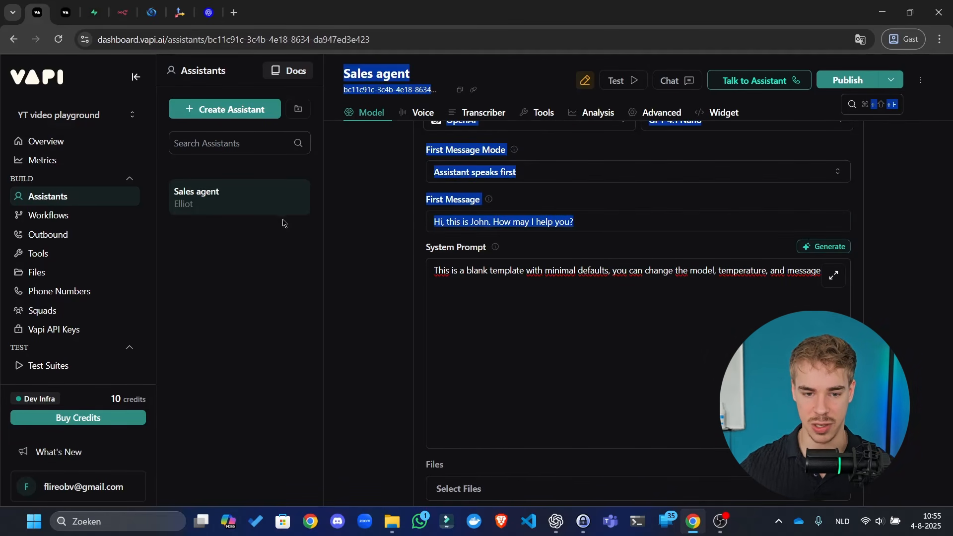
pyautogui.click(701, 274)
pyautogui.hotkey('ctrl', 'a')
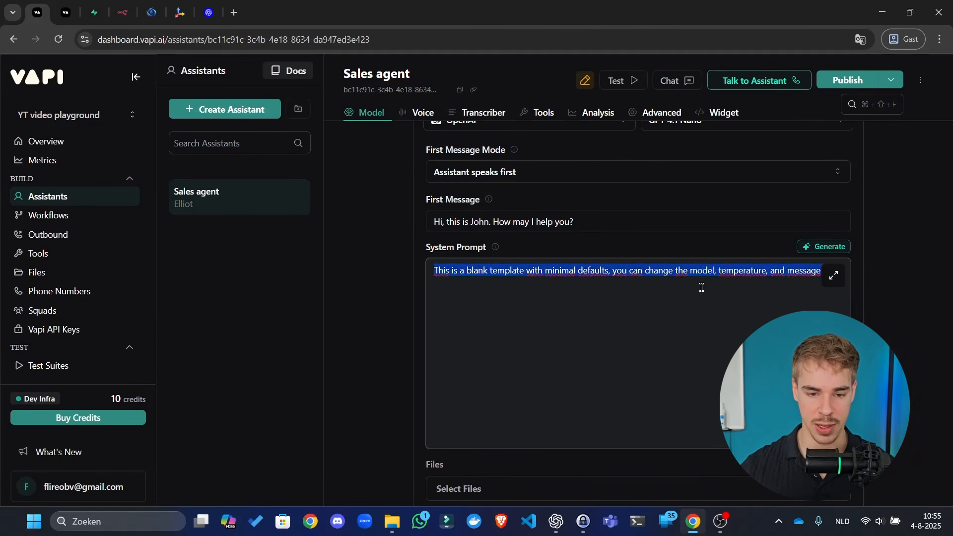
pyautogui.press('BackSpace')
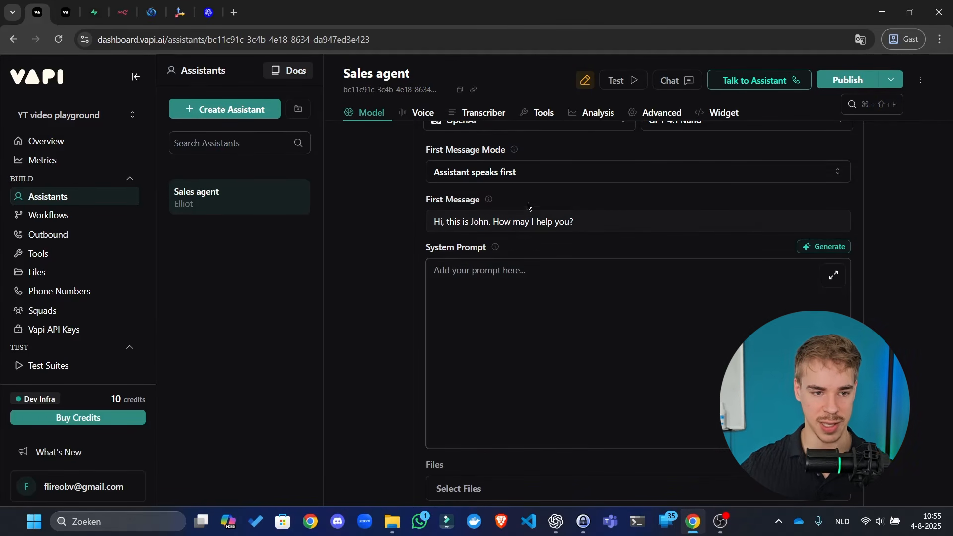
pyautogui.click(823, 247)
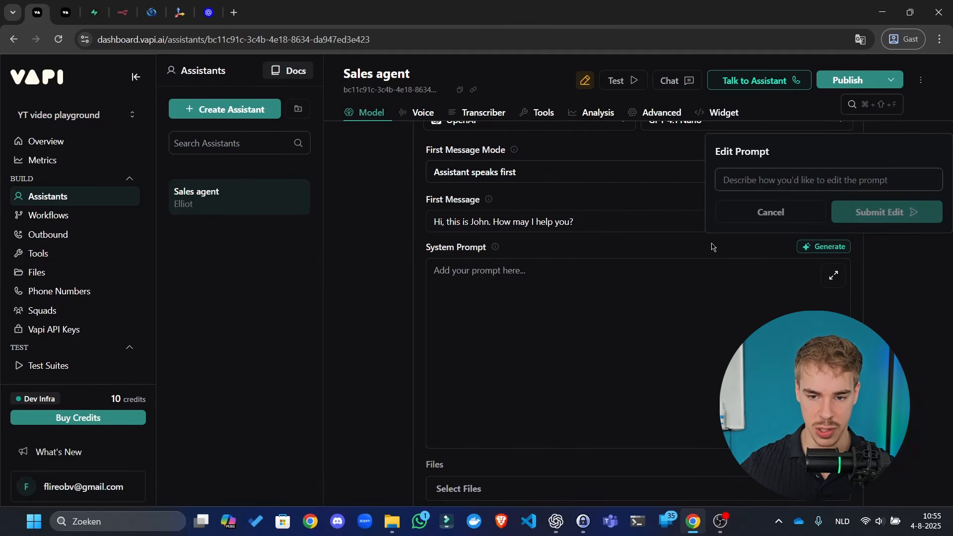
pyautogui.click(747, 218)
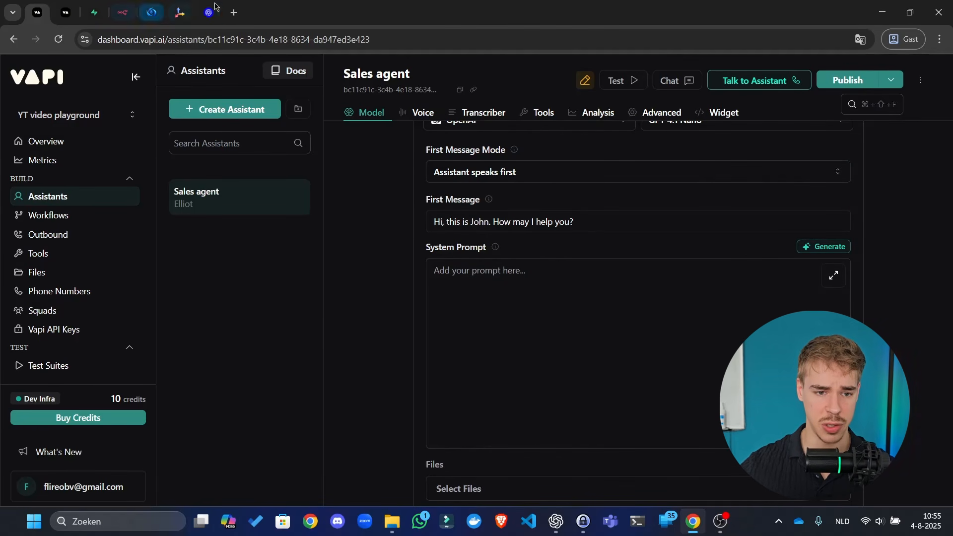
# - Search 'json editor' in a new tab, open JSON Editor Online and pin it
pyautogui.click(233, 13)
pyautogui.write('json')
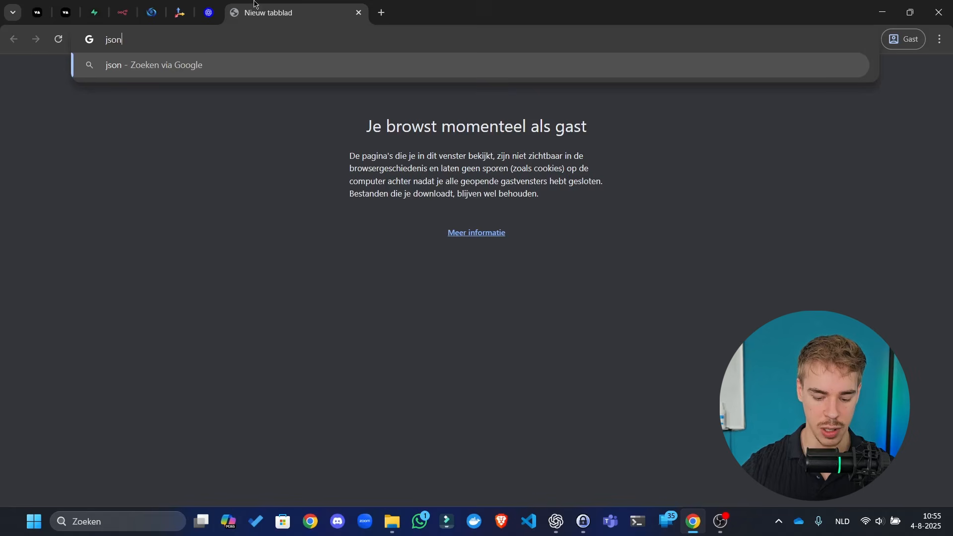
pyautogui.write(' editor')
pyautogui.press('Return')
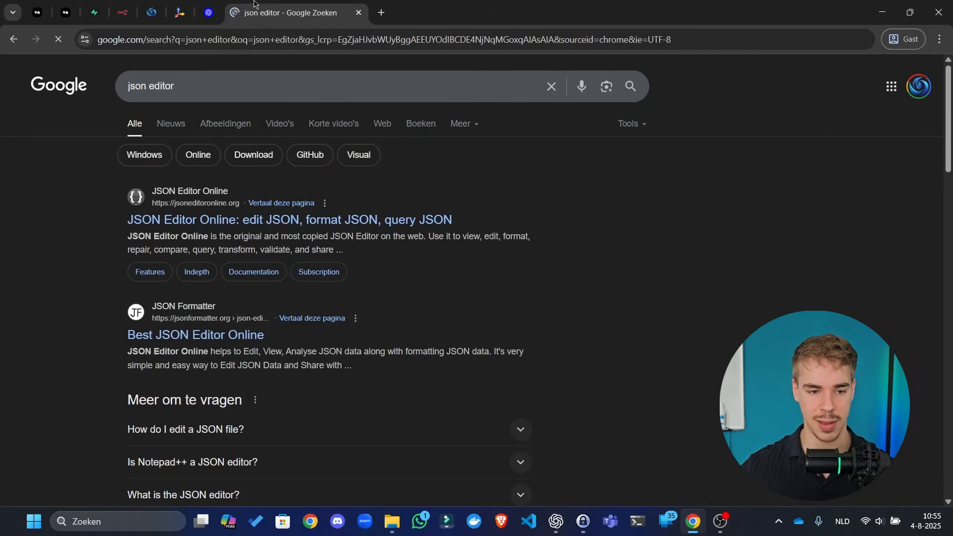
pyautogui.click(350, 220)
pyautogui.rightClick(319, 13)
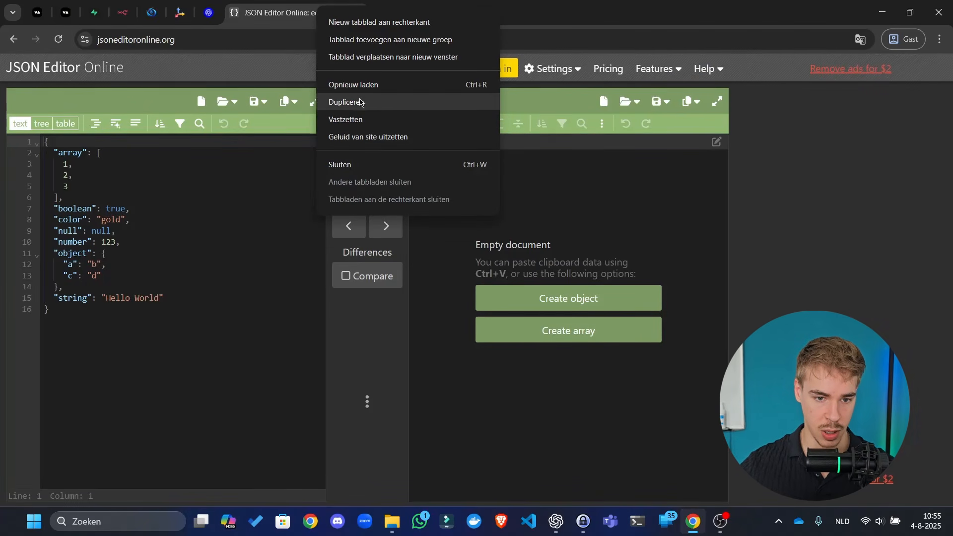
pyautogui.click(352, 119)
# - Delete all sample JSON from the left editor and return to the Vapi tab
pyautogui.click(206, 230)
pyautogui.hotkey('ctrl', 'a')
pyautogui.press('Delete')
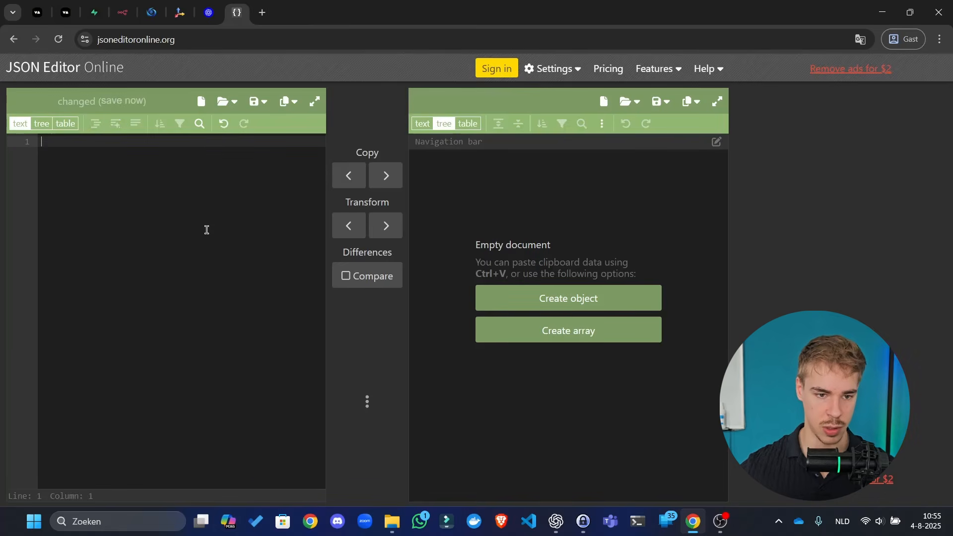
pyautogui.click(37, 12)
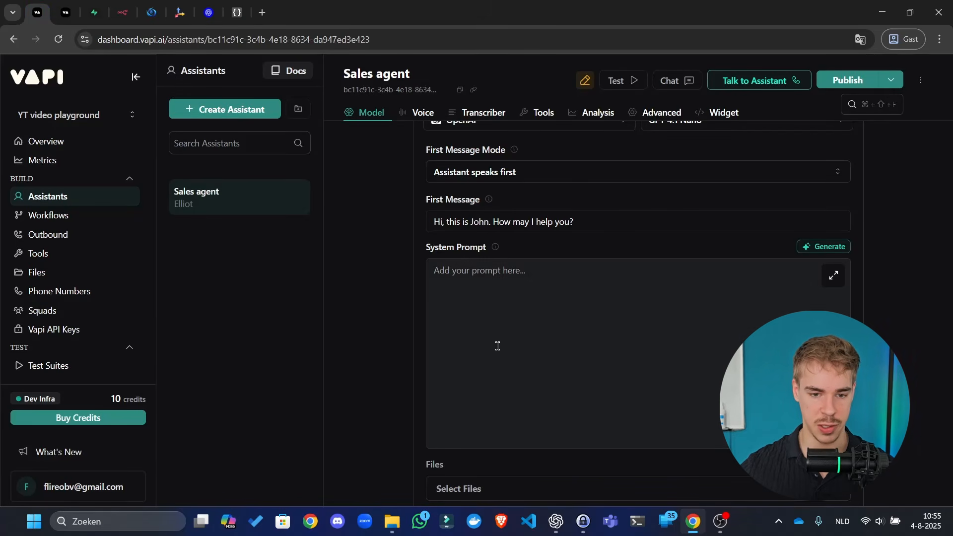
# - Change Max Tokens from 250 to 150, leaving temperature at 0.5
pyautogui.scroll(-5, 422, 298)
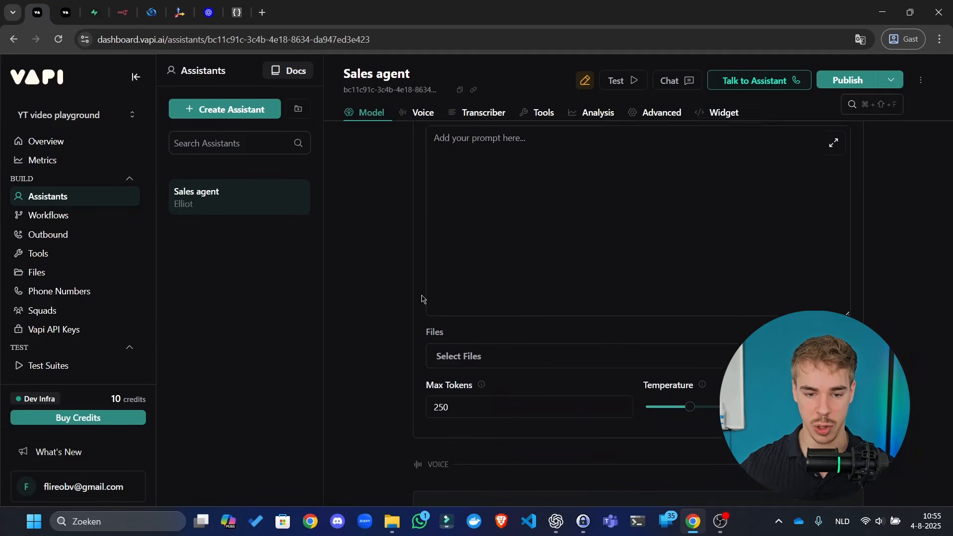
pyautogui.moveTo(576, 293); pyautogui.dragTo(224, 294)
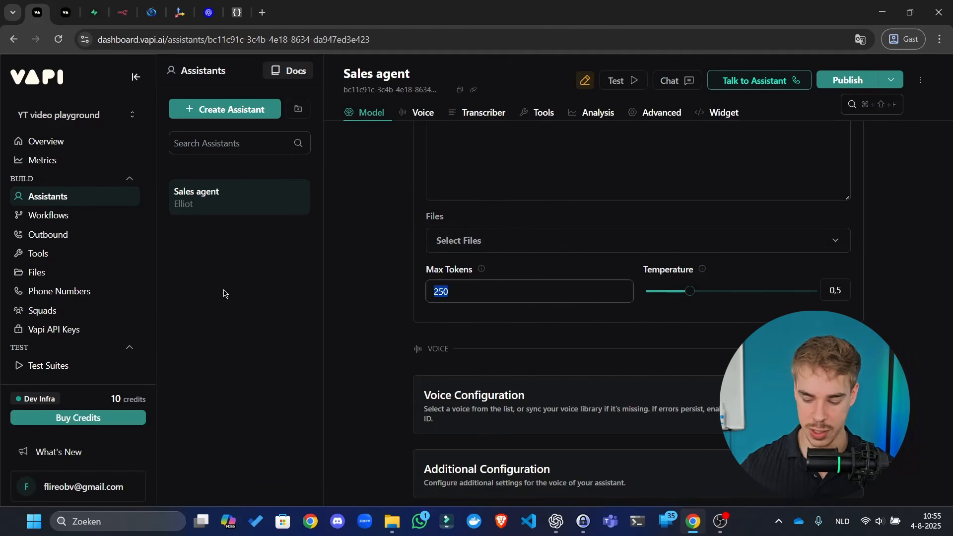
pyautogui.write('150')
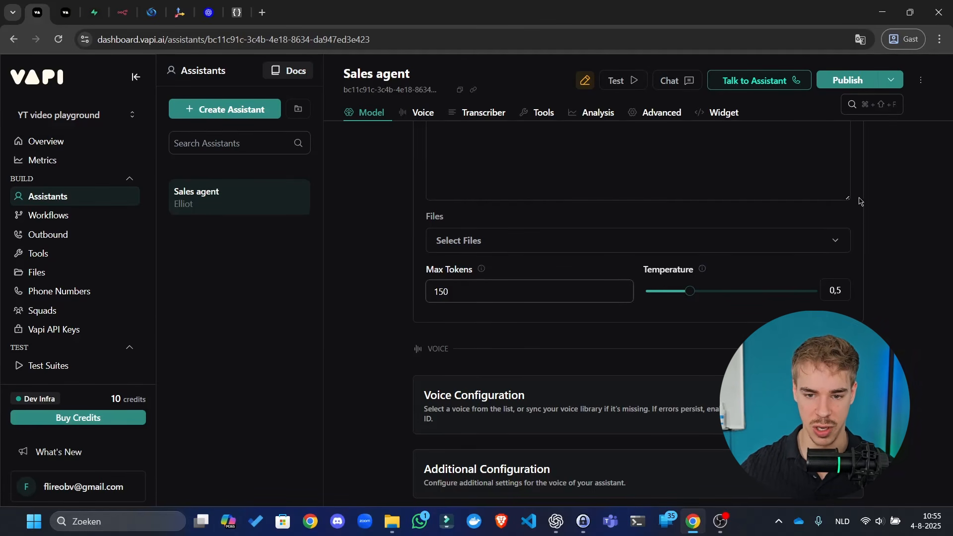
pyautogui.scroll(-7, 902, 221)
pyautogui.scroll(4, 905, 222)
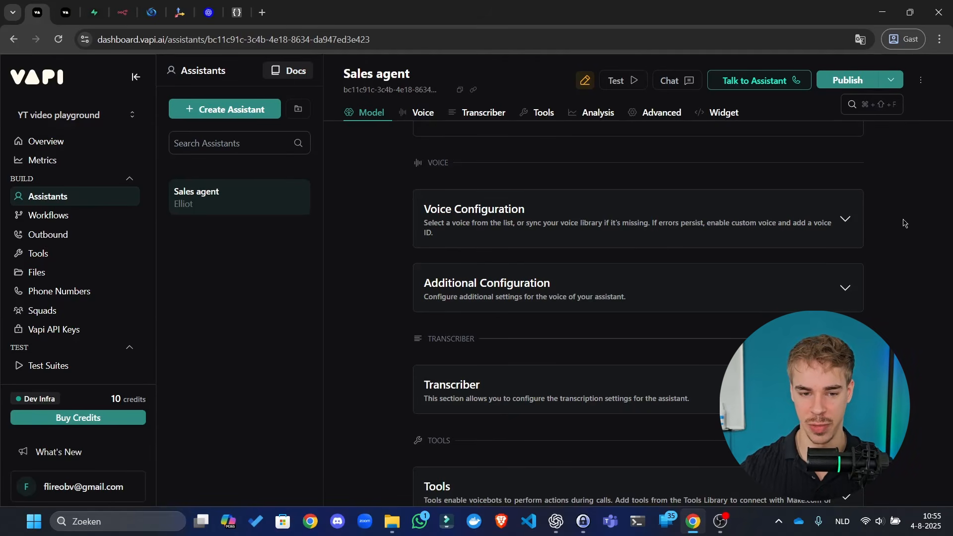
pyautogui.scroll(4, 687, 307)
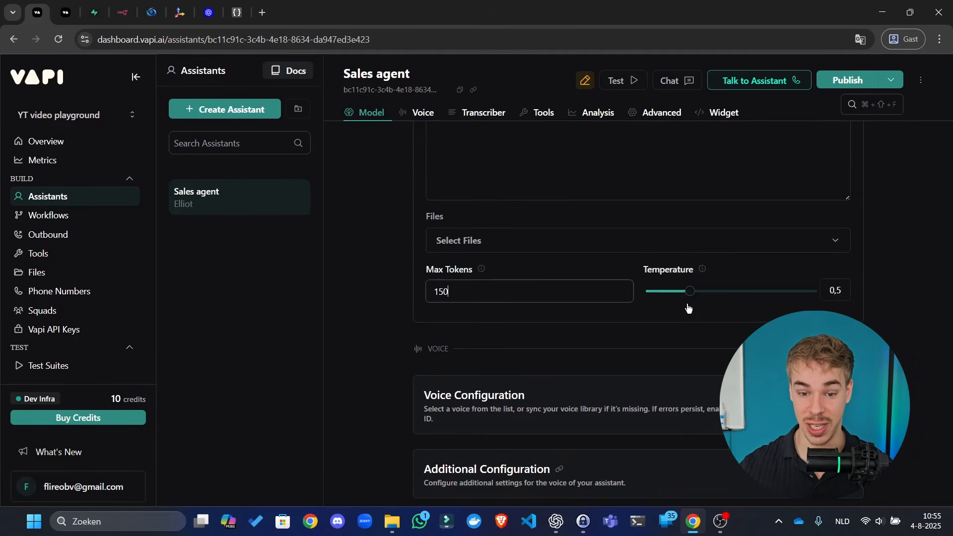
pyautogui.scroll(-1, 665, 239)
pyautogui.click(669, 277)
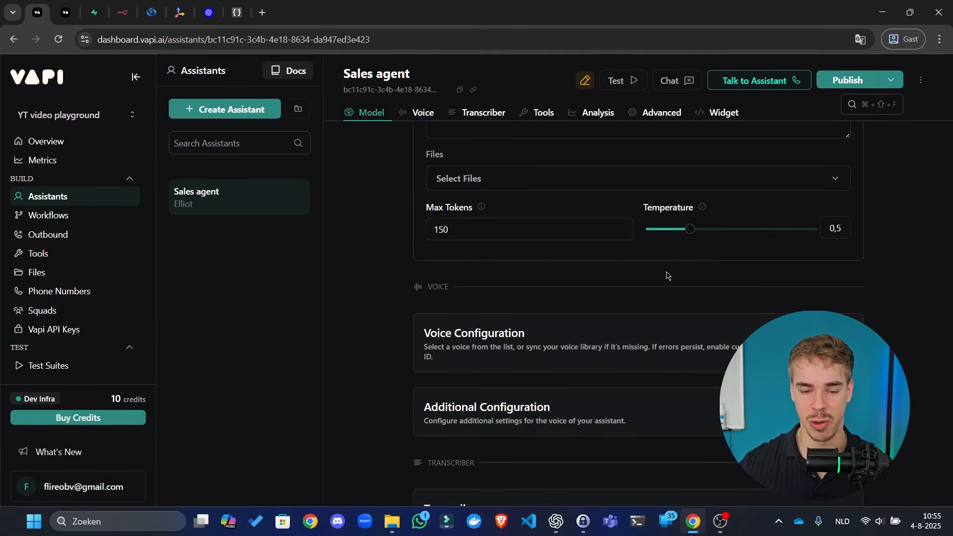
# - Expand Voice Configuration and set the voice provider to 11labs
pyautogui.click(598, 347)
pyautogui.click(604, 232)
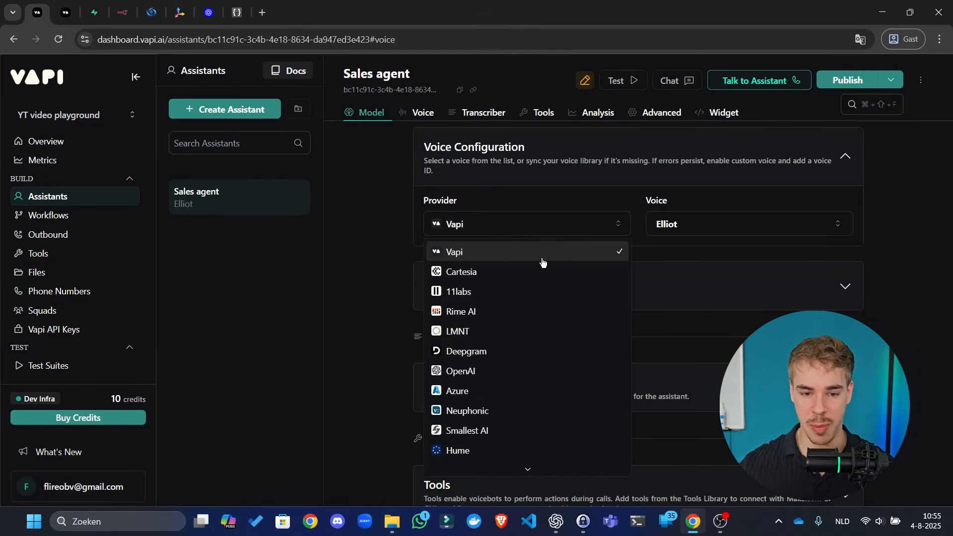
pyautogui.scroll(-1, 473, 406)
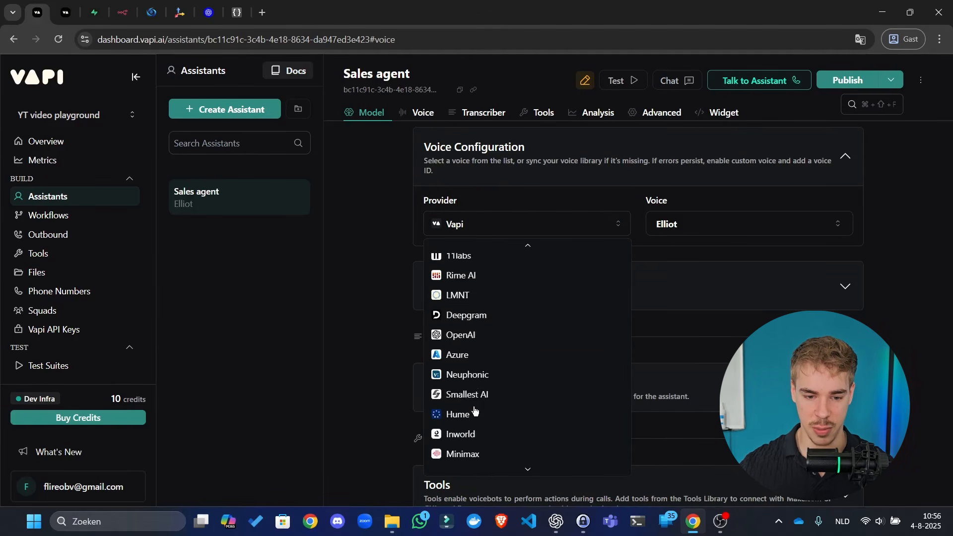
pyautogui.scroll(1, 477, 327)
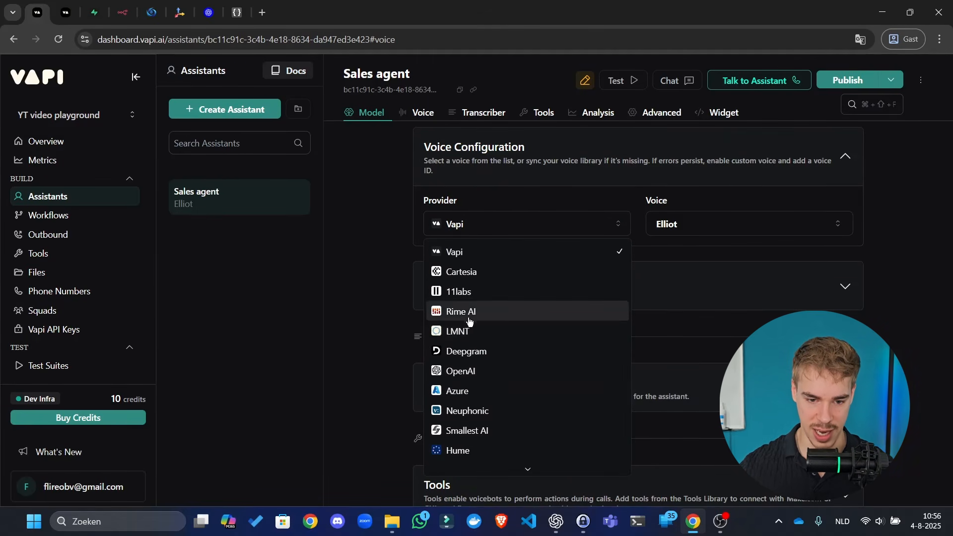
pyautogui.click(481, 293)
# - Browse the 11labs voice list, keeping Sarah as the voice, then reach the model list
pyautogui.click(681, 230)
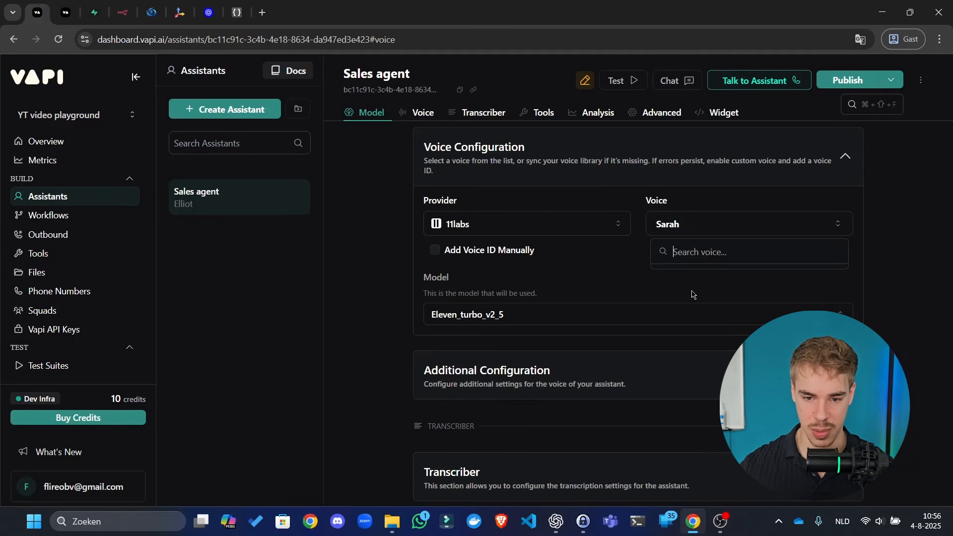
pyautogui.click(531, 324)
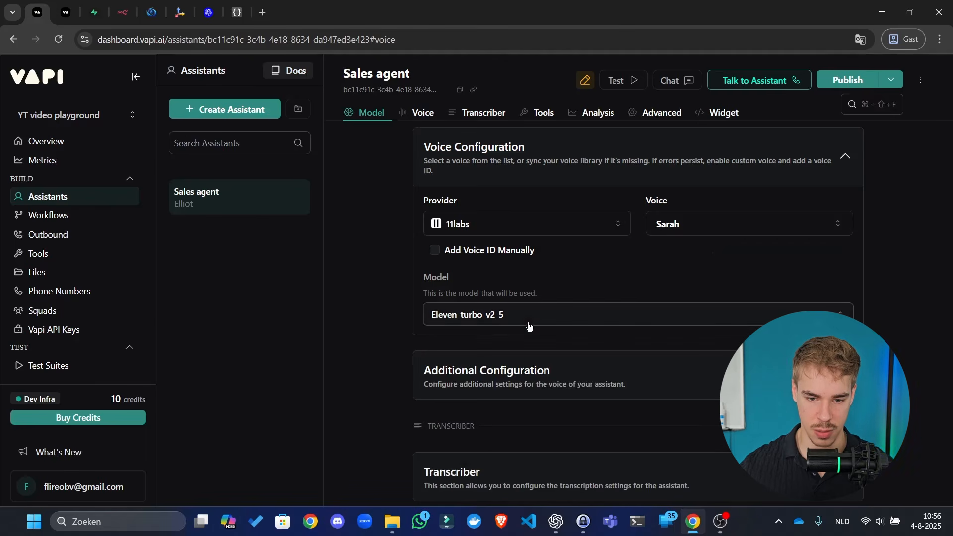
pyautogui.click(745, 222)
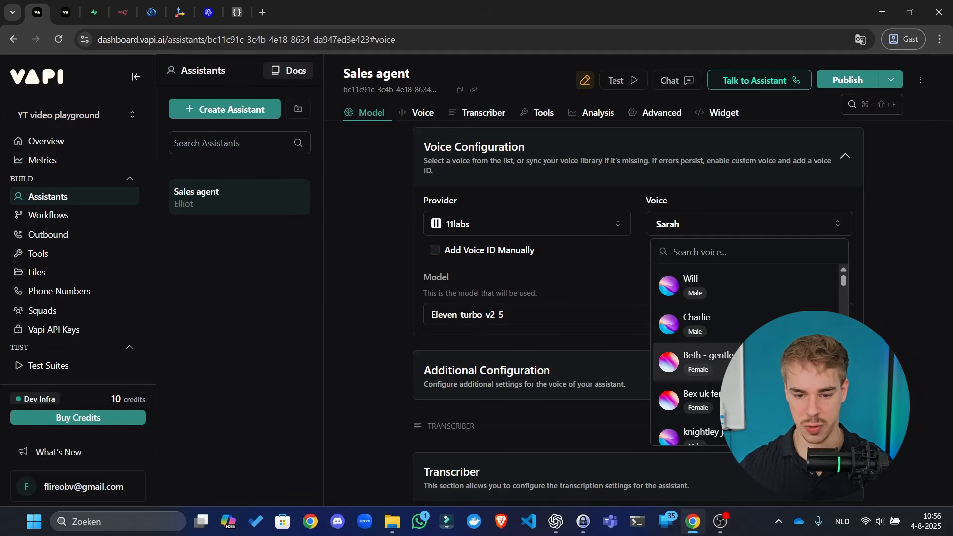
pyautogui.scroll(-1, 749, 365)
pyautogui.scroll(-7, 723, 418)
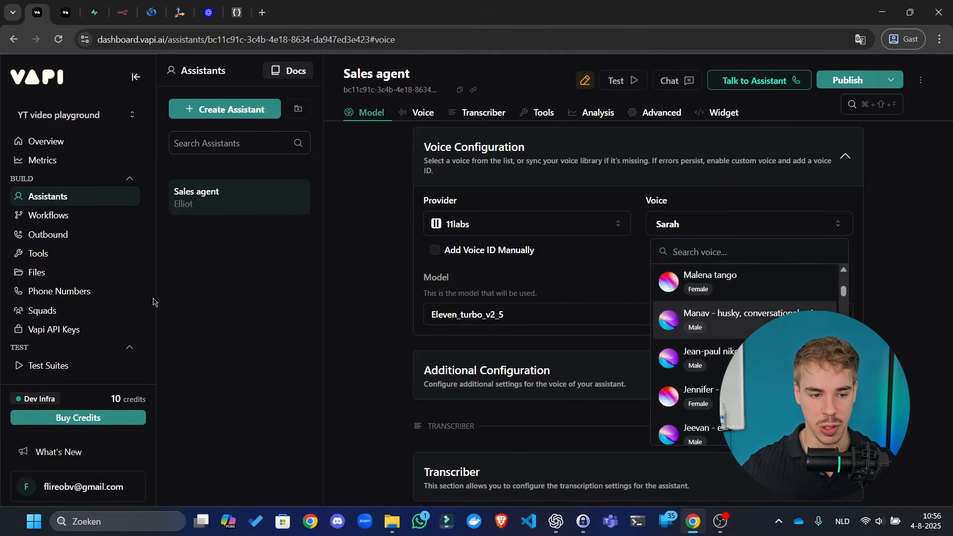
pyautogui.scroll(-3, 65, 322)
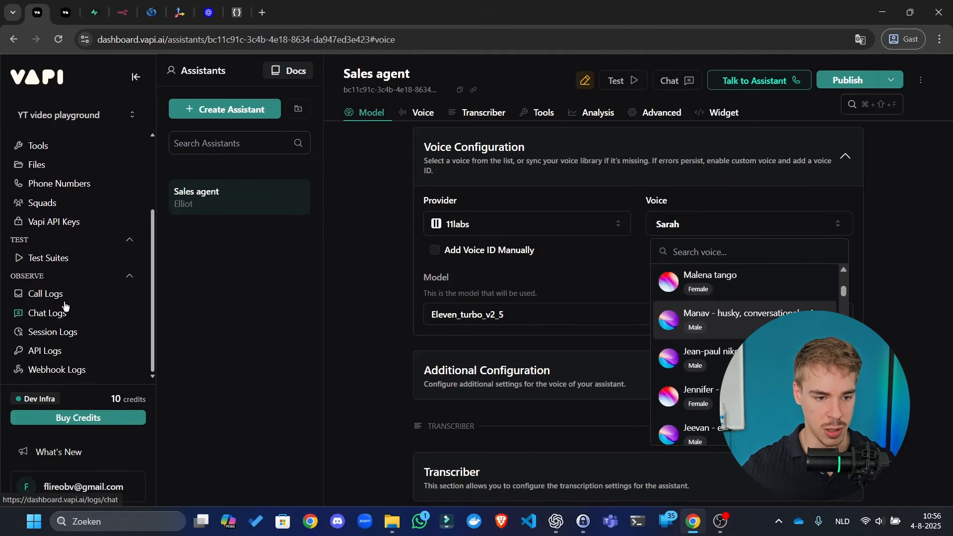
pyautogui.scroll(3, 79, 272)
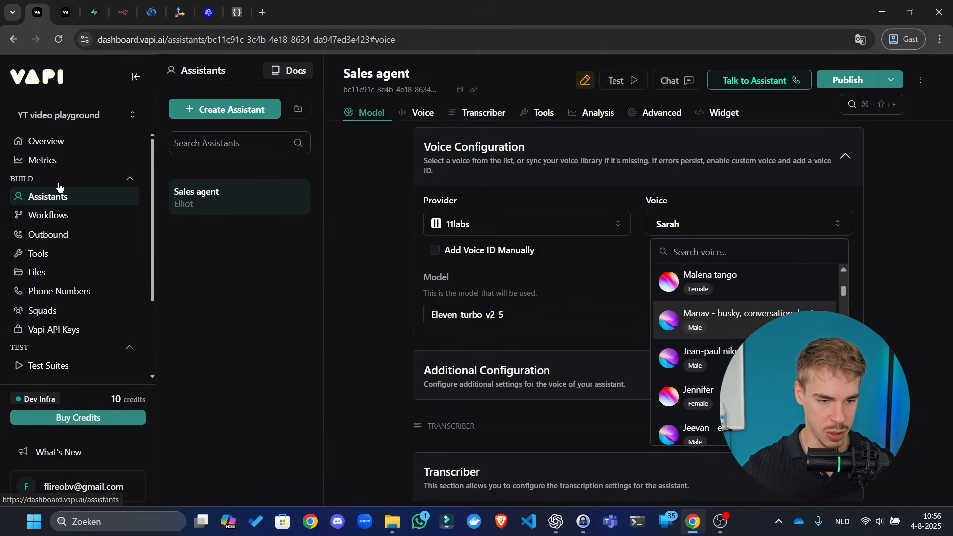
pyautogui.scroll(-3, 59, 198)
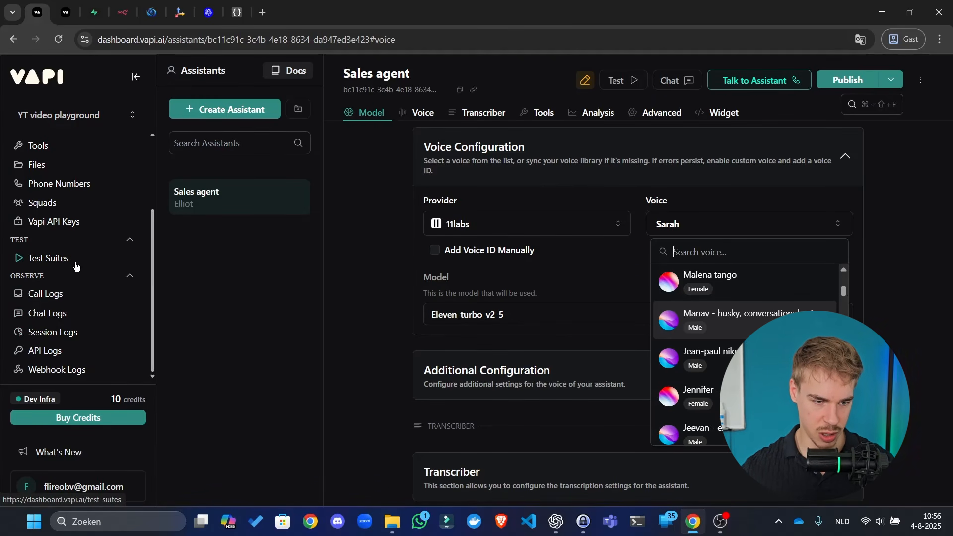
pyautogui.scroll(3, 76, 266)
pyautogui.scroll(-3, 82, 226)
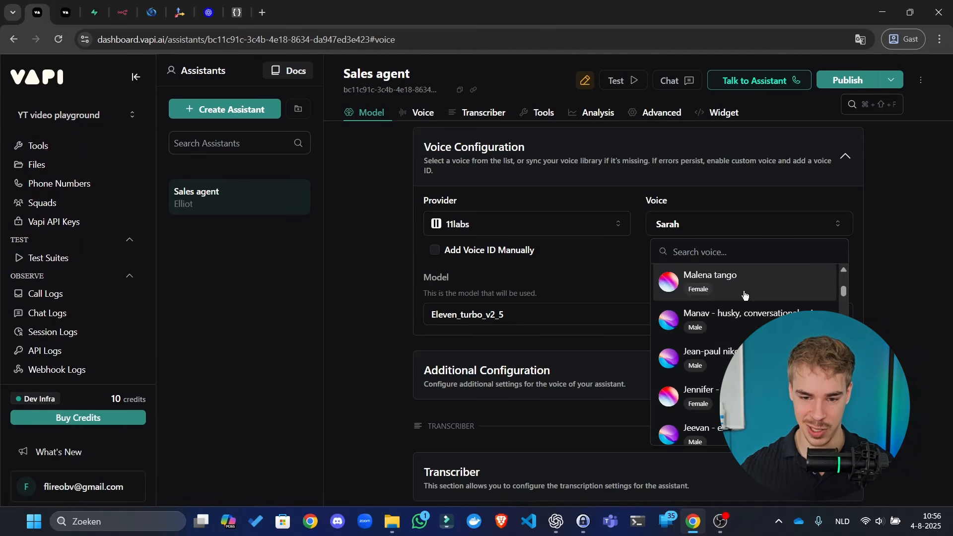
pyautogui.scroll(-10, 744, 298)
pyautogui.scroll(10, 744, 328)
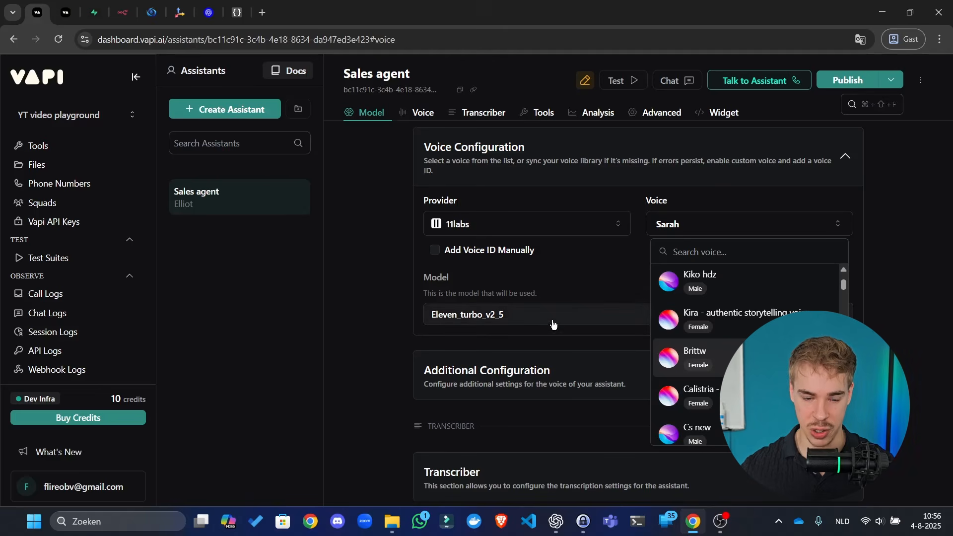
pyautogui.click(512, 324)
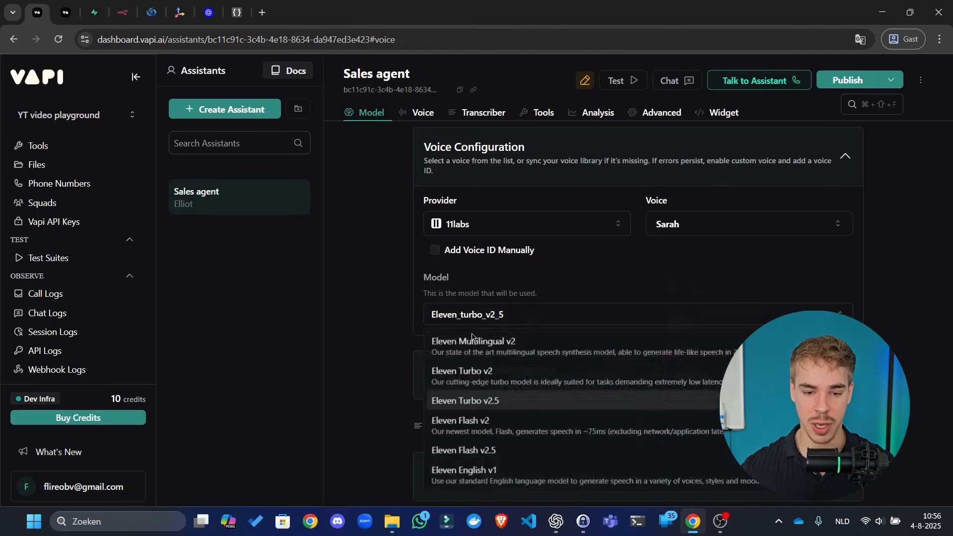
# - Switch the voice model to Eleven Flash v2.5 and try a Turkish voice-over voice
pyautogui.click(518, 450)
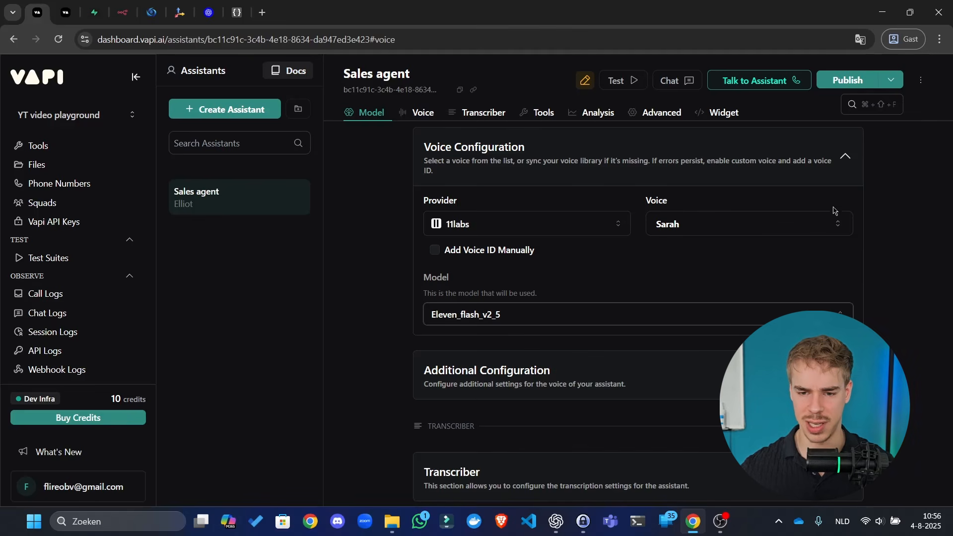
pyautogui.click(744, 224)
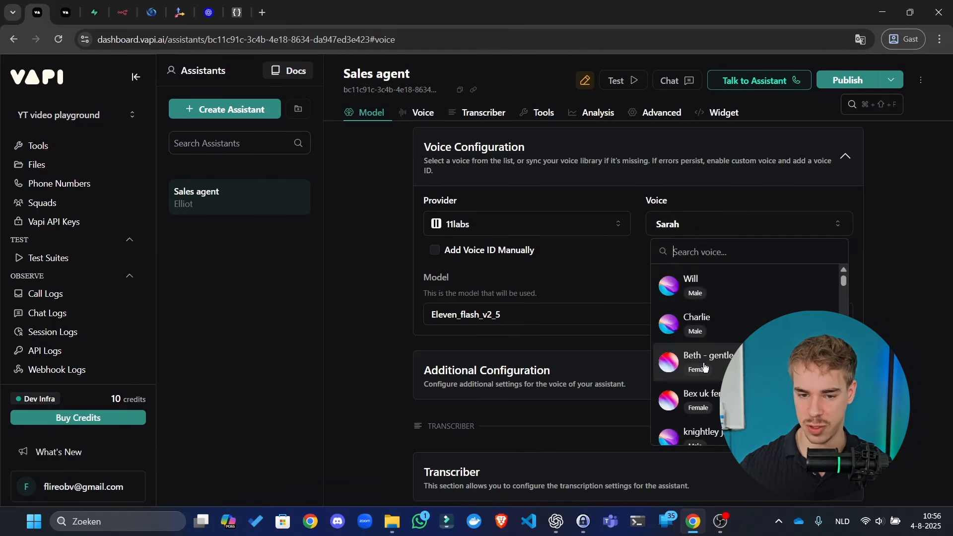
pyautogui.scroll(-3, 754, 322)
pyautogui.scroll(-3, 753, 323)
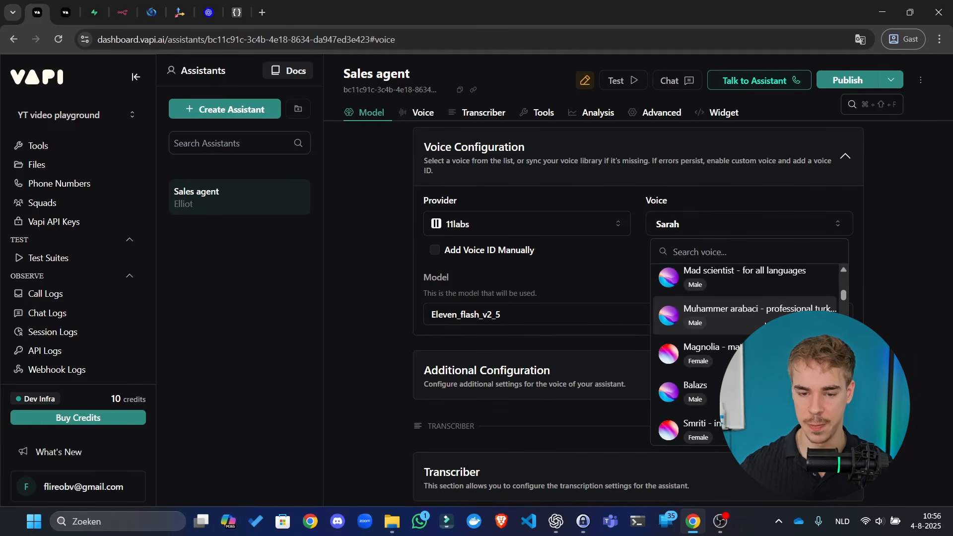
pyautogui.click(754, 320)
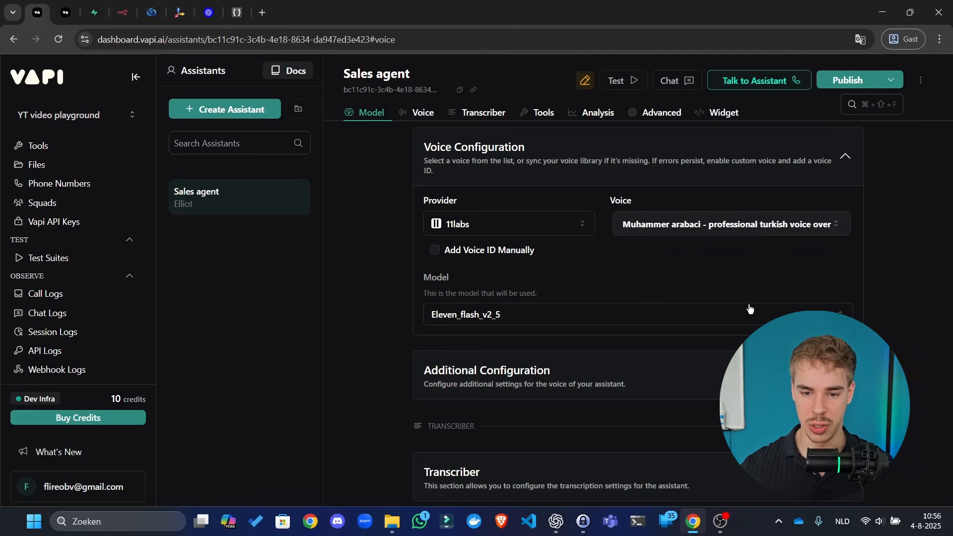
# - Choose Christopher as the 11labs voice and publish the assistant
pyautogui.click(727, 225)
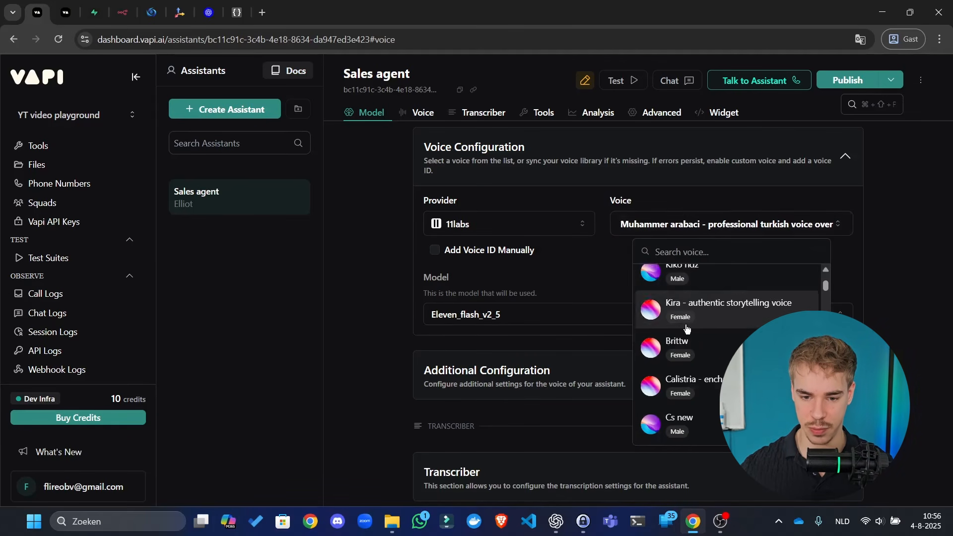
pyautogui.scroll(-3, 708, 330)
pyautogui.click(712, 328)
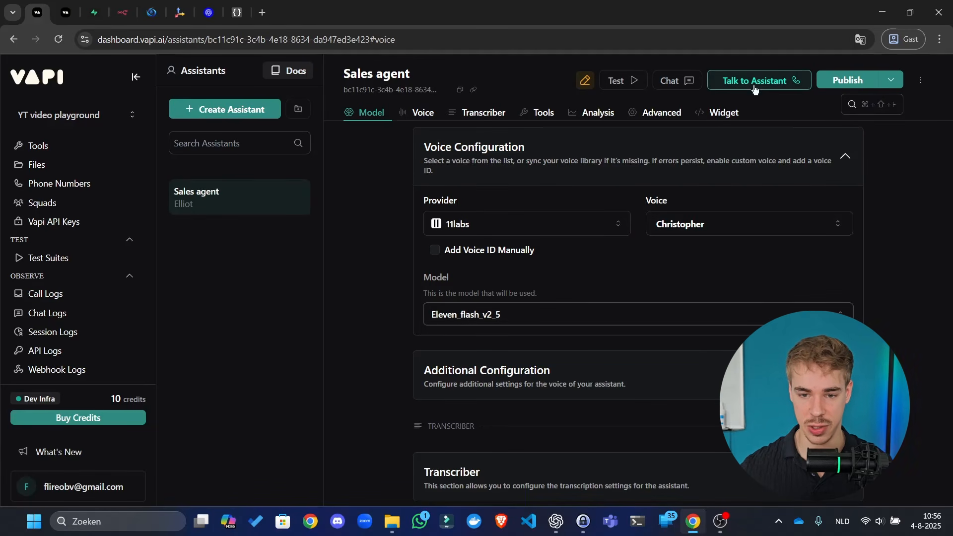
pyautogui.scroll(-2, 742, 263)
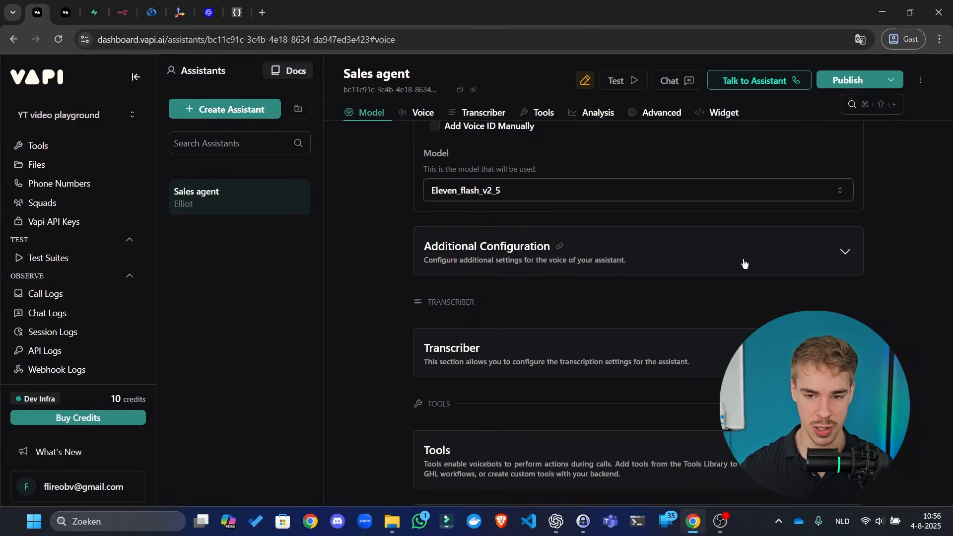
pyautogui.click(847, 80)
# - Under Additional Configuration, set punctuation boundaries to . ! ? ; and ,
pyautogui.click(615, 252)
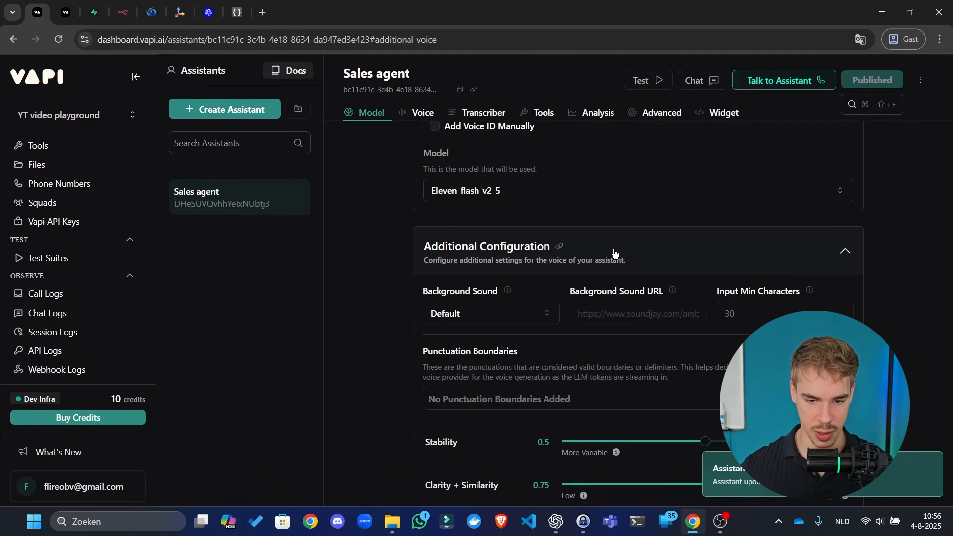
pyautogui.scroll(-3, 616, 244)
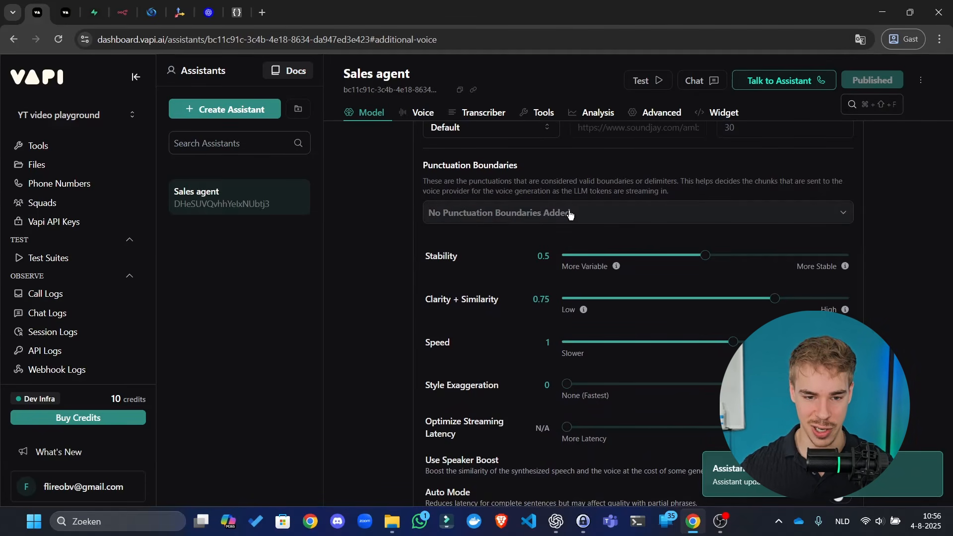
pyautogui.click(549, 213)
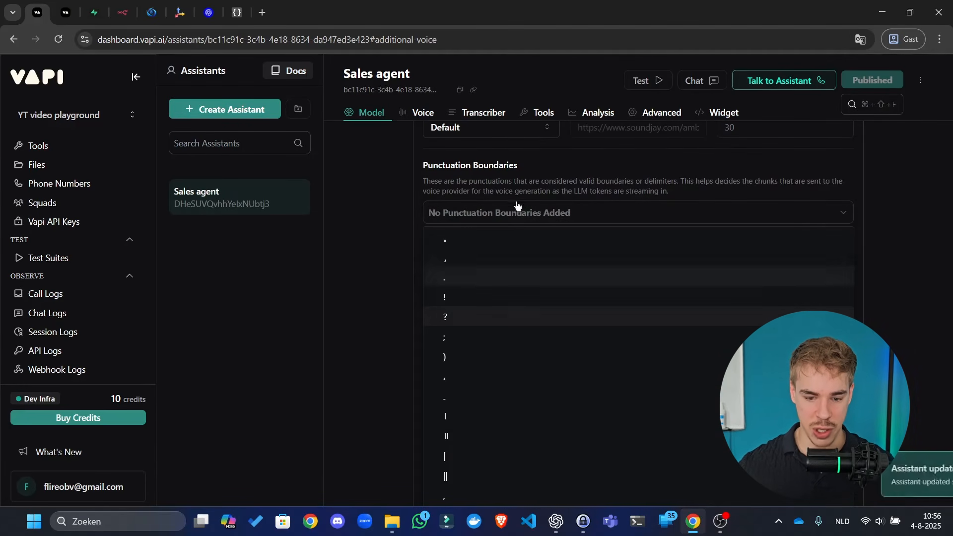
pyautogui.click(536, 280)
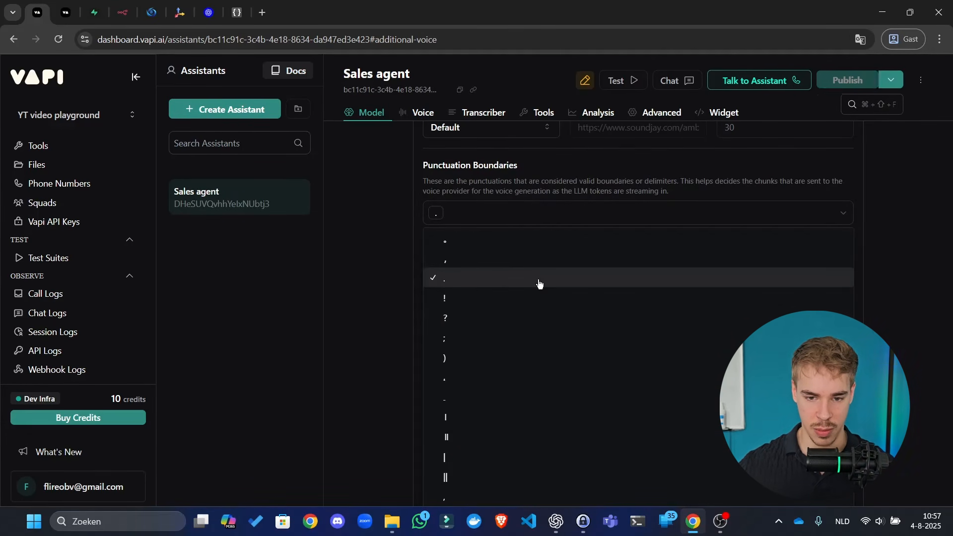
pyautogui.click(544, 298)
pyautogui.click(534, 318)
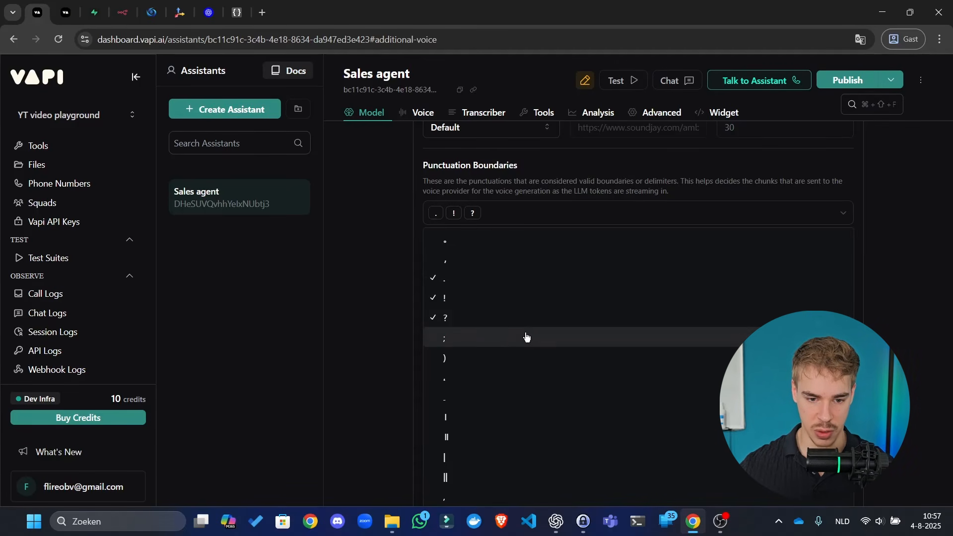
pyautogui.click(525, 338)
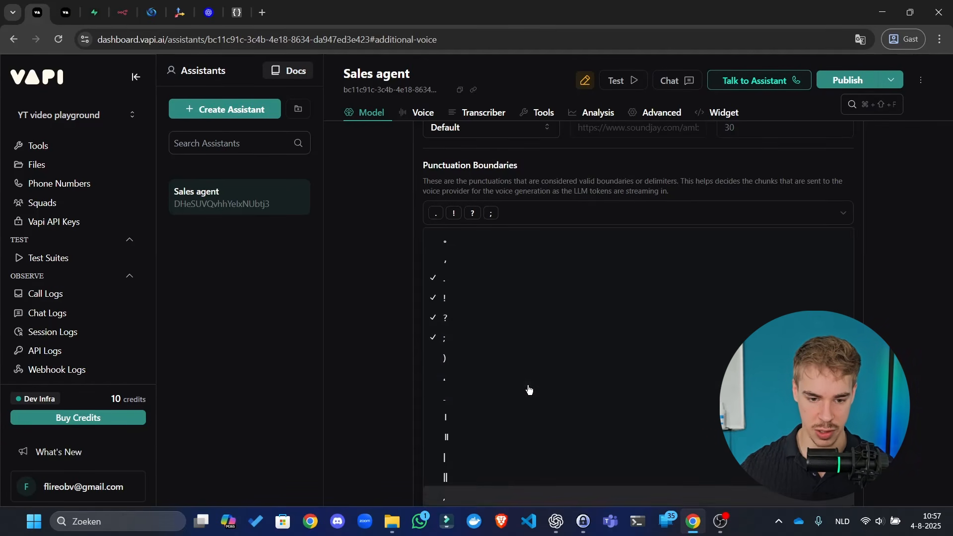
pyautogui.click(500, 496)
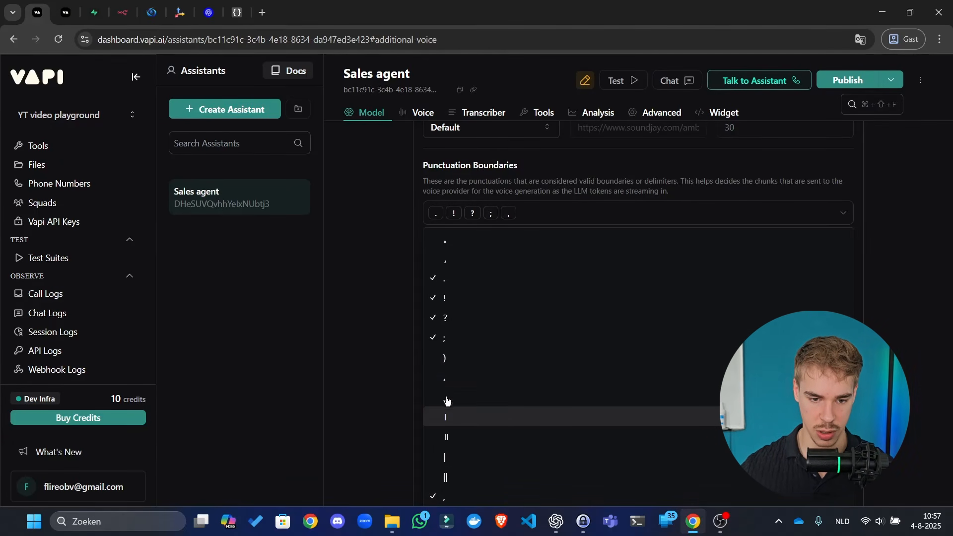
pyautogui.click(394, 264)
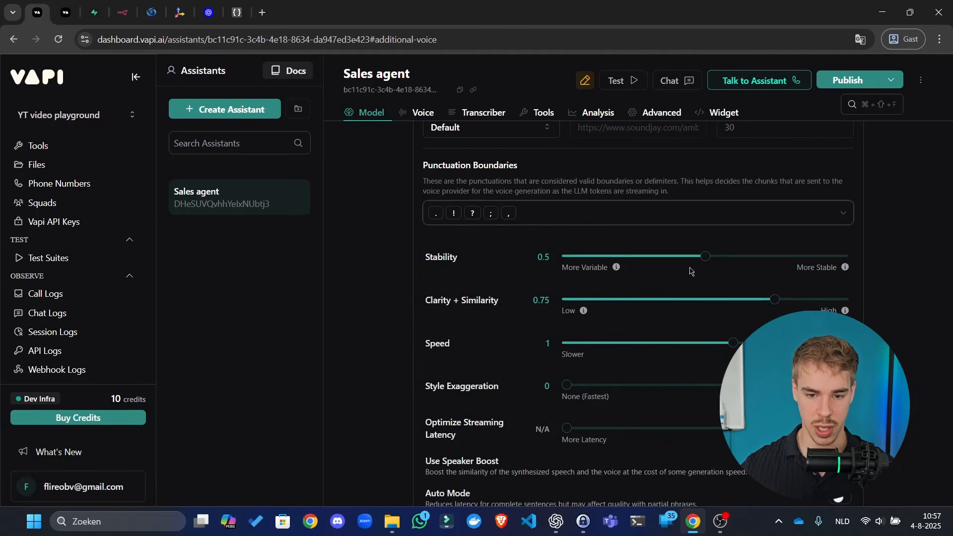
# - Set Optimize Streaming Latency to 3 and publish the assistant
pyautogui.moveTo(707, 260)
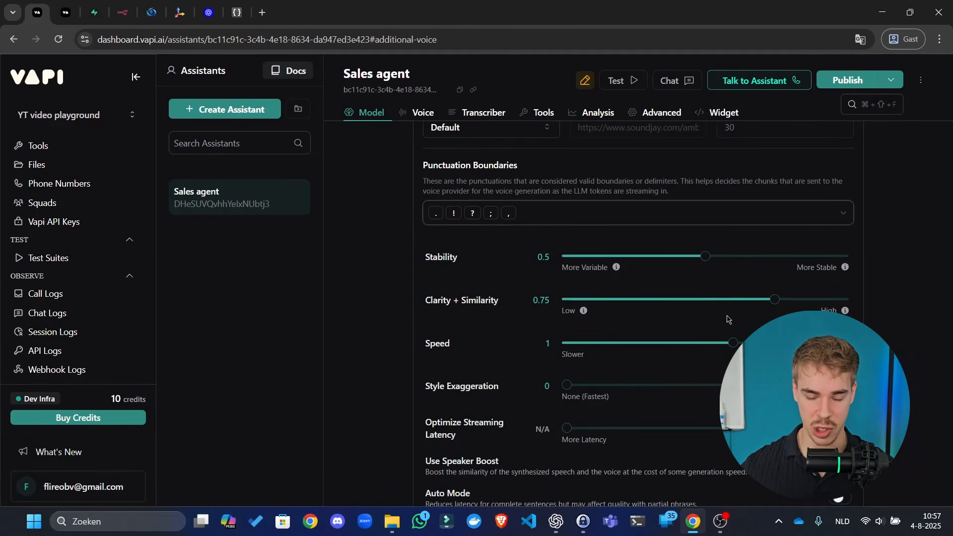
pyautogui.scroll(-3, 685, 366)
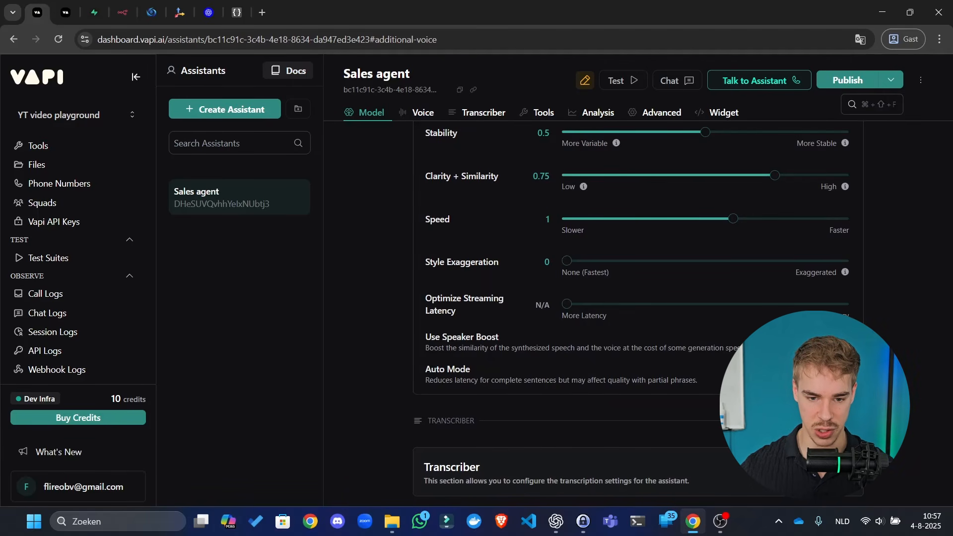
pyautogui.moveTo(555, 305); pyautogui.dragTo(891, 306)
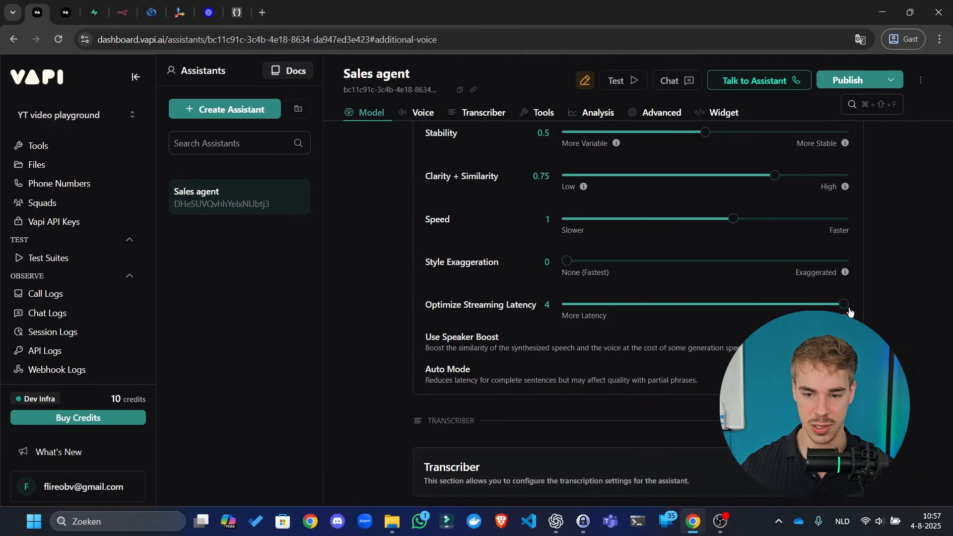
pyautogui.moveTo(803, 307); pyautogui.dragTo(751, 304)
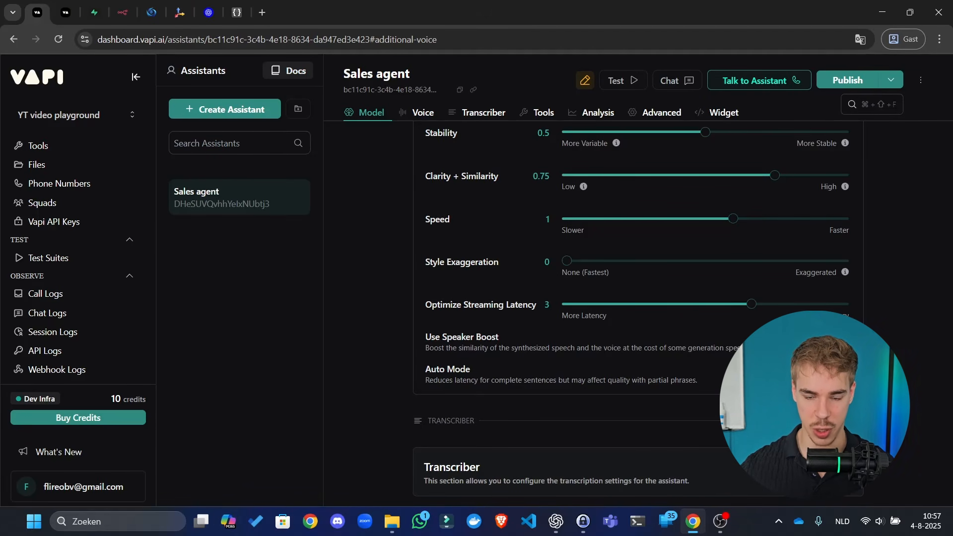
pyautogui.scroll(3, 669, 269)
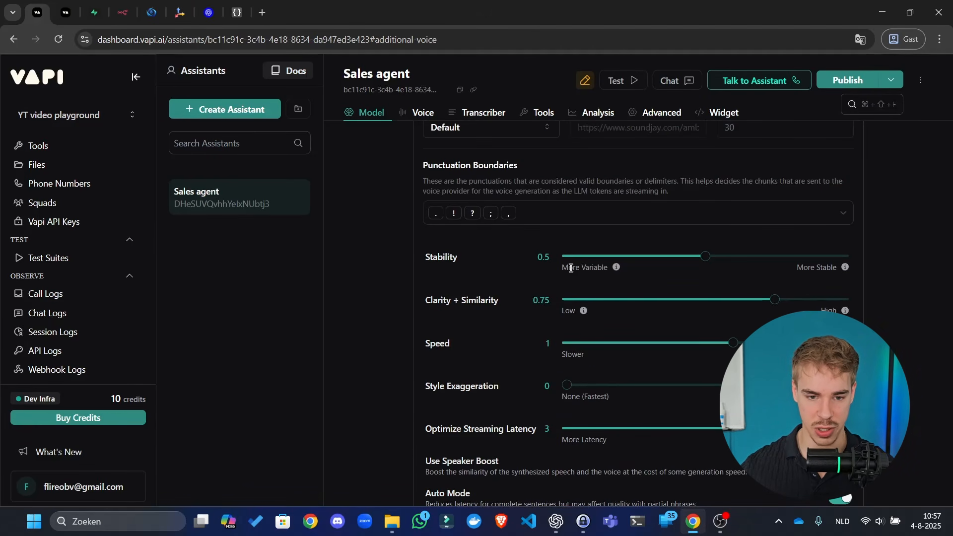
pyautogui.scroll(-6, 571, 268)
pyautogui.click(849, 80)
pyautogui.scroll(4, 762, 271)
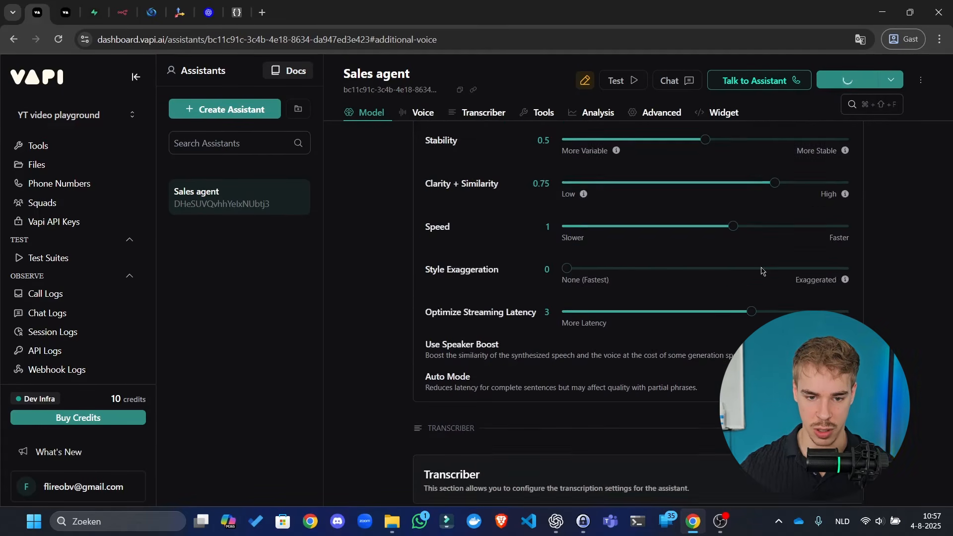
pyautogui.scroll(1, 739, 271)
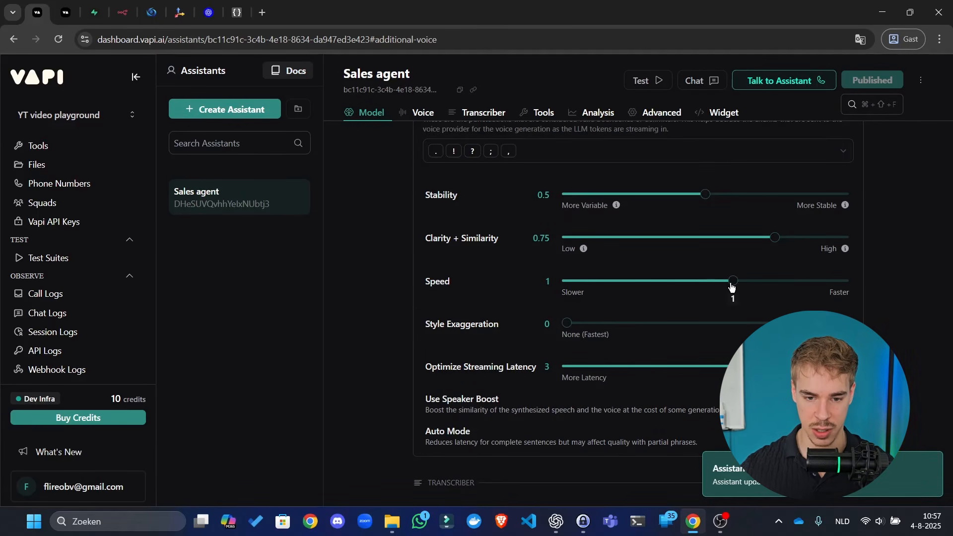
pyautogui.scroll(-6, 651, 162)
# - Set the Deepgram transcriber to Nova 3 General with language Multi, then scroll back up
pyautogui.click(603, 231)
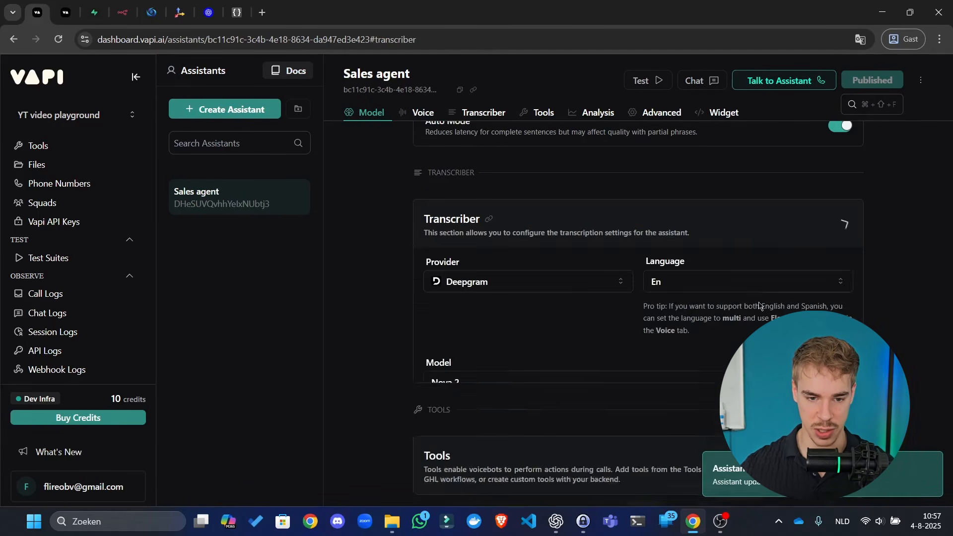
pyautogui.click(592, 293)
pyautogui.click(677, 293)
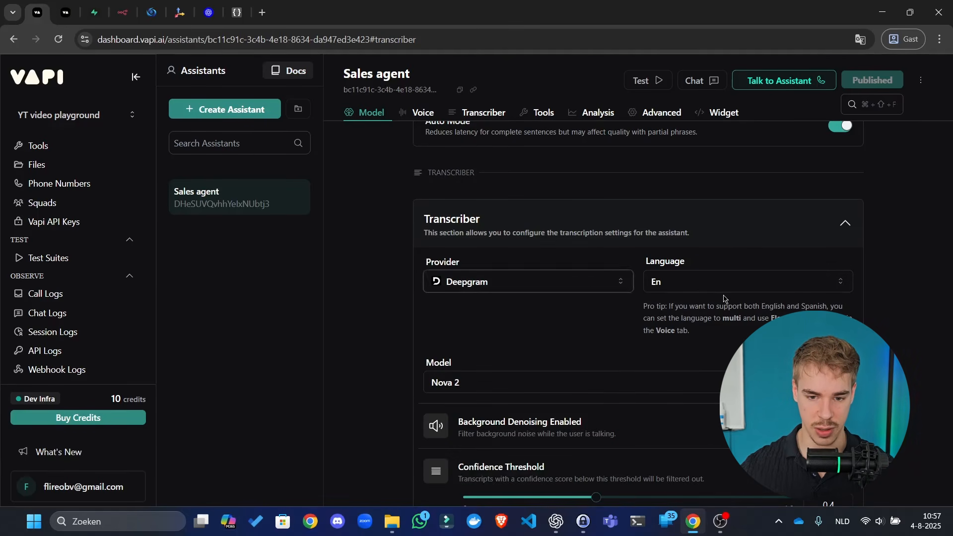
pyautogui.click(706, 286)
pyautogui.click(706, 286)
pyautogui.click(479, 382)
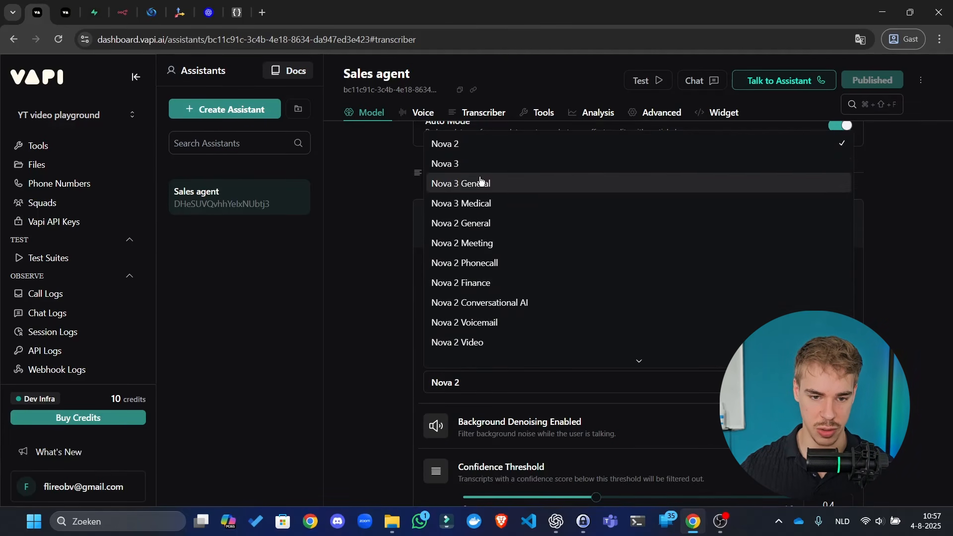
pyautogui.click(481, 183)
pyautogui.click(695, 283)
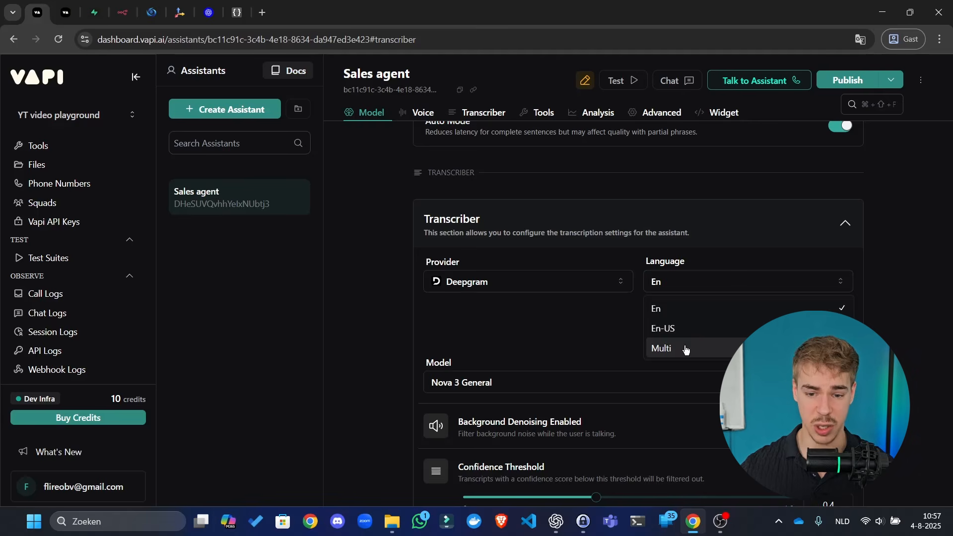
pyautogui.click(687, 346)
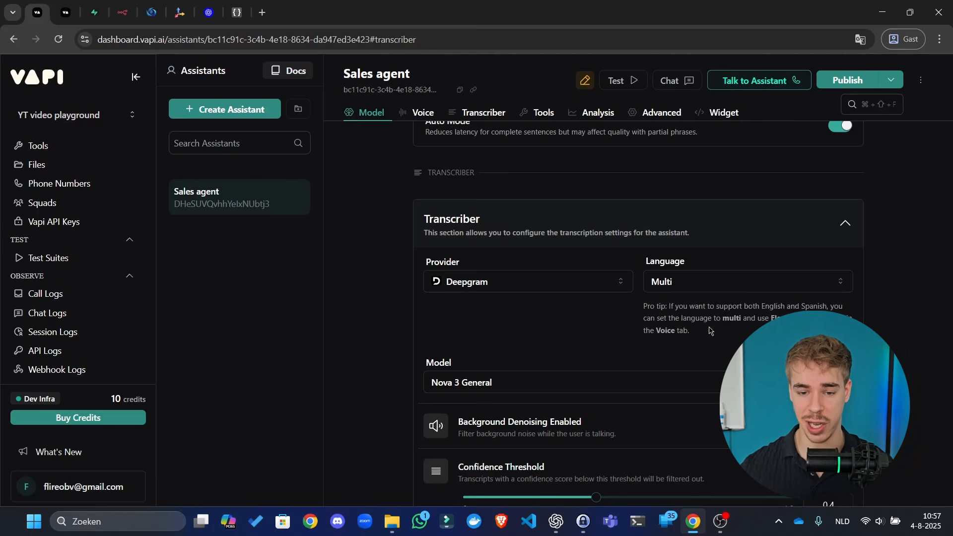
pyautogui.moveTo(649, 329); pyautogui.dragTo(704, 319)
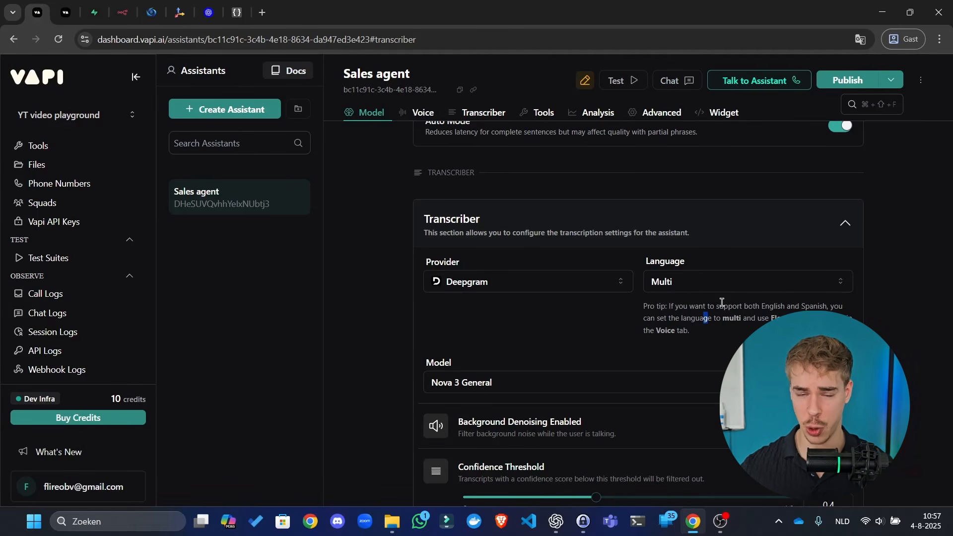
pyautogui.scroll(20, 723, 303)
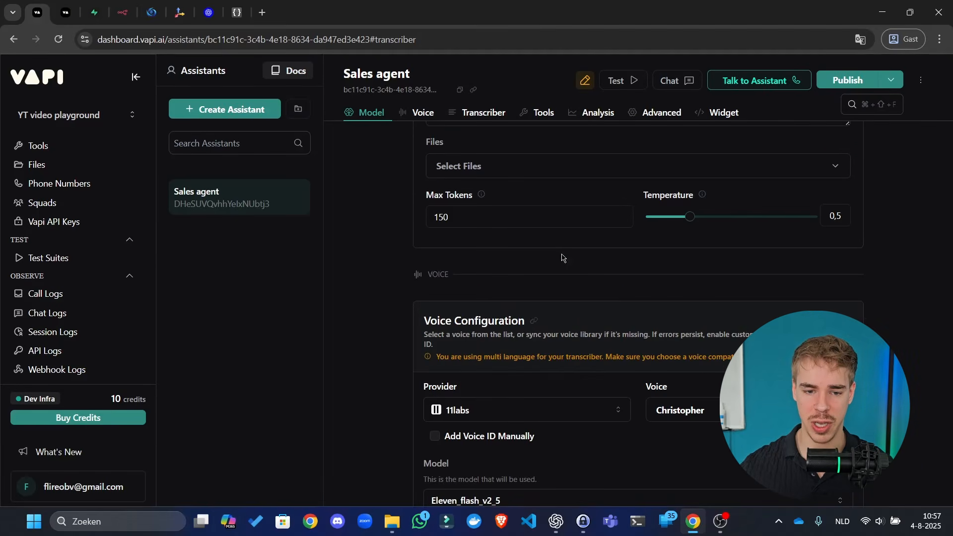
pyautogui.click(572, 314)
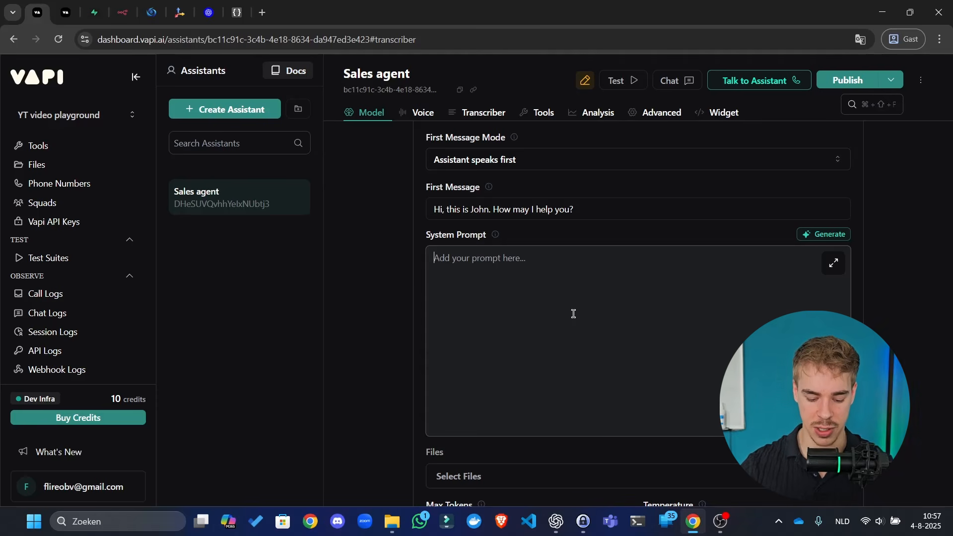
pyautogui.write('Yo')
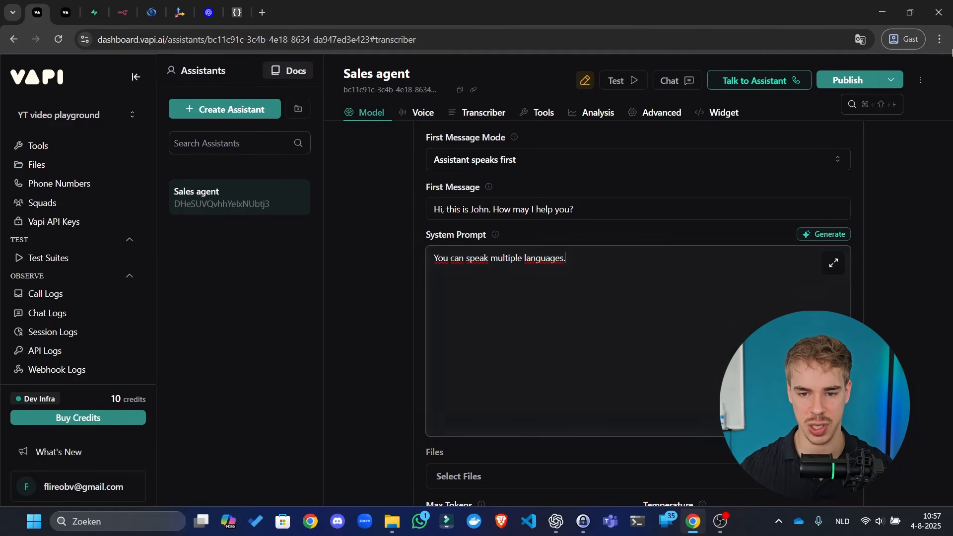
pyautogui.hotkey('ctrl', 'a')
pyautogui.press('BackSpace')
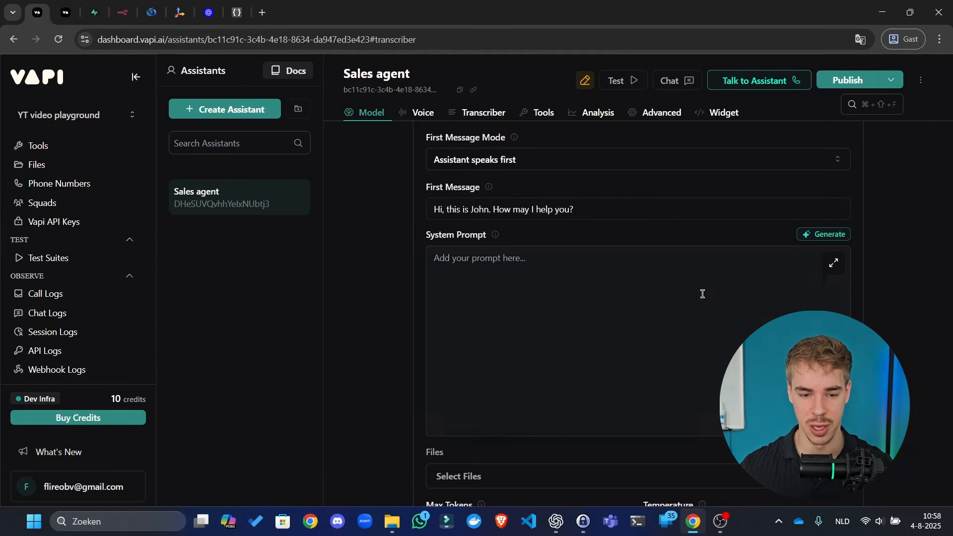
pyautogui.scroll(-10, 616, 322)
# - Set the Sales agent's transcriber language to En and switch on Background Denoising
pyautogui.scroll(-10, 628, 319)
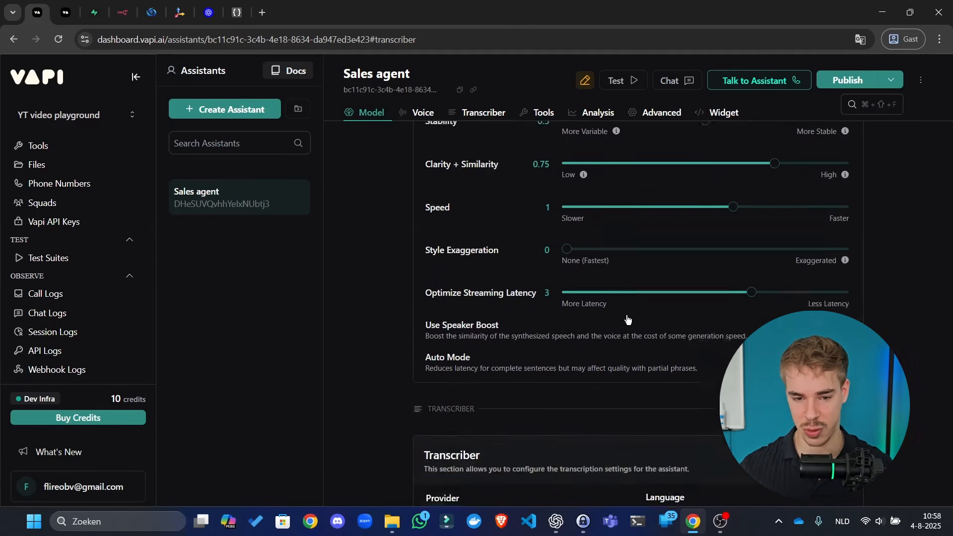
pyautogui.scroll(-3, 645, 268)
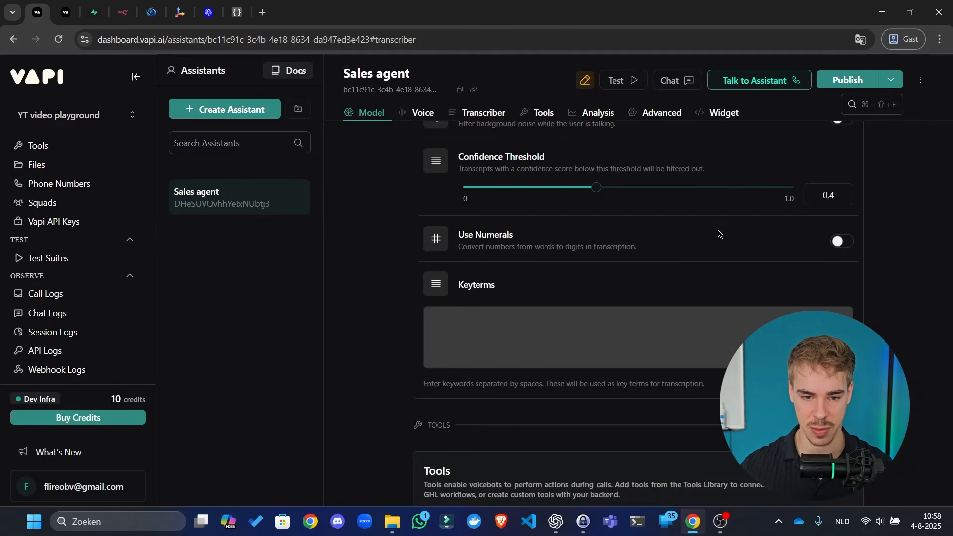
pyautogui.scroll(5, 700, 283)
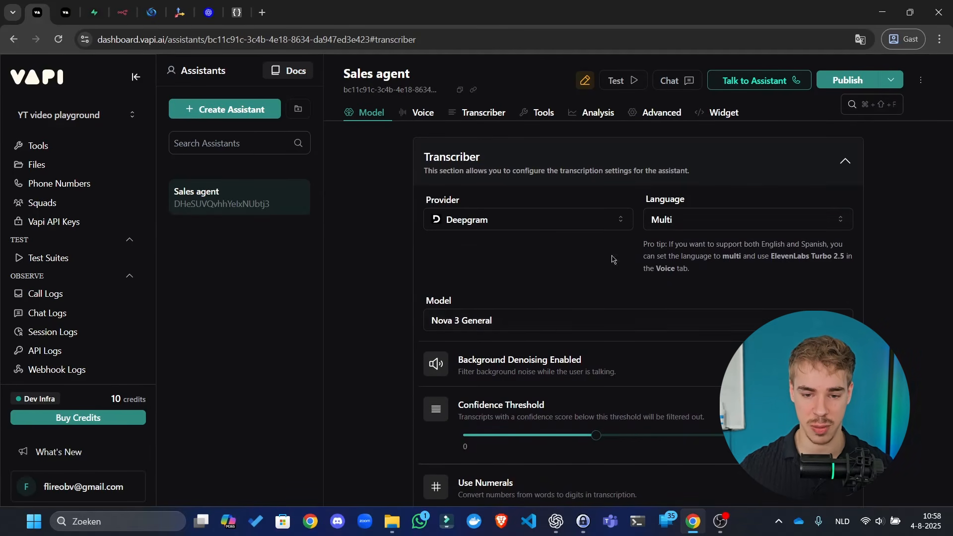
pyautogui.click(711, 224)
pyautogui.click(718, 247)
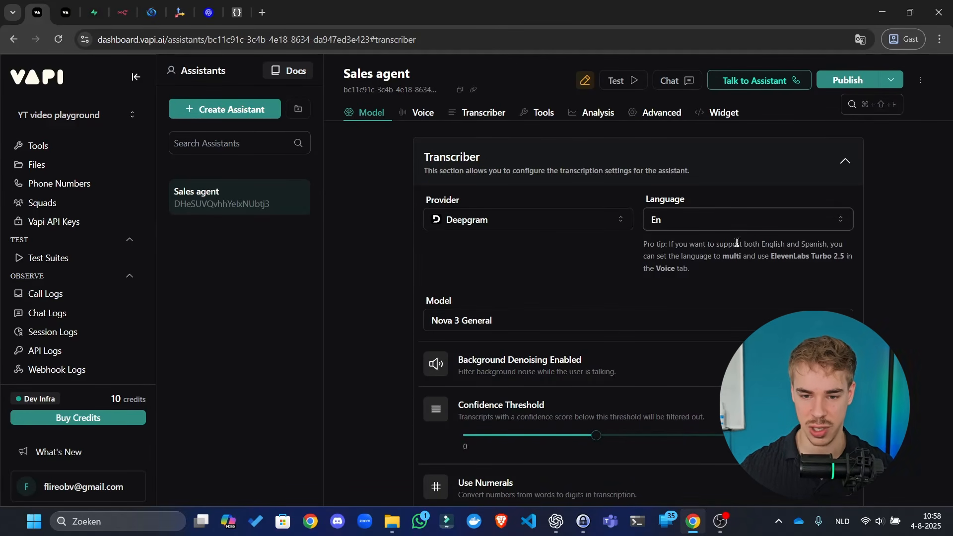
pyautogui.scroll(-3, 809, 236)
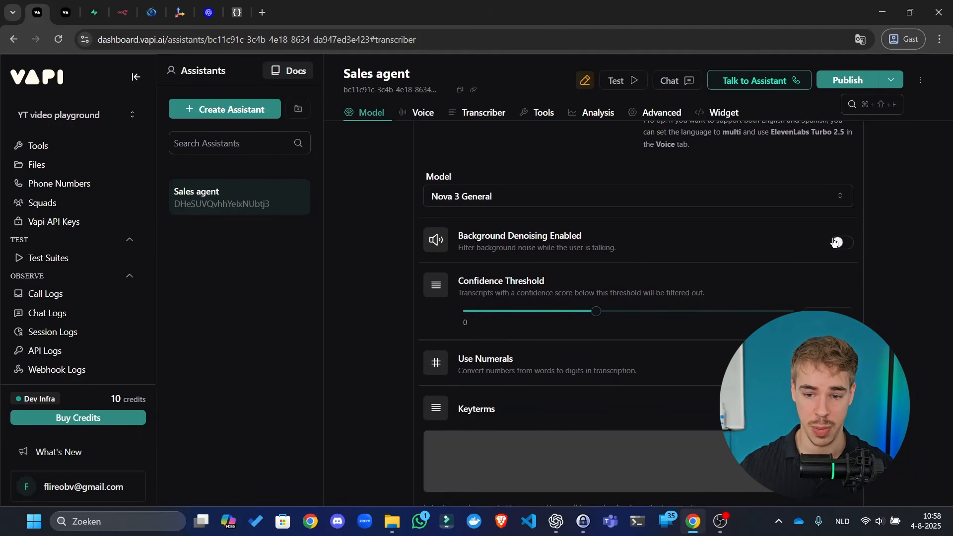
pyautogui.click(843, 243)
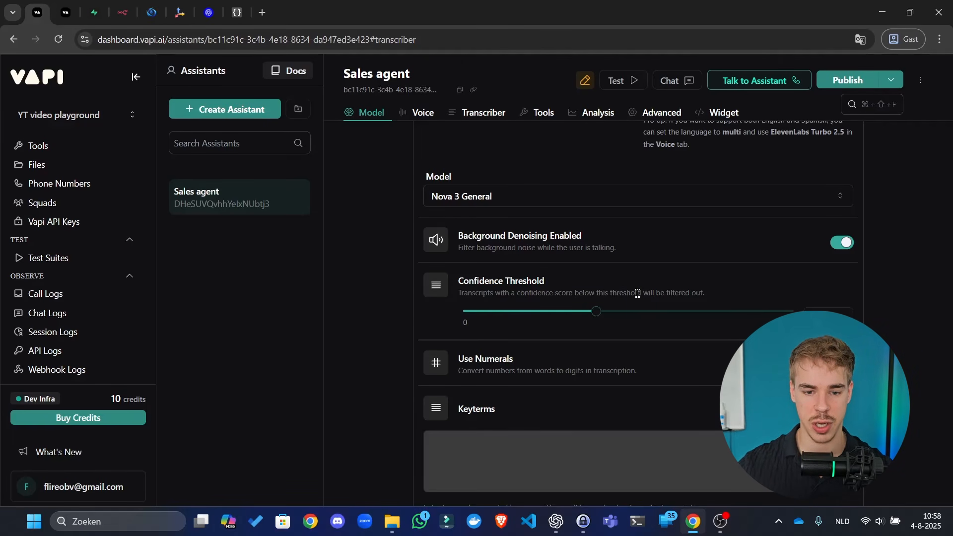
pyautogui.moveTo(643, 294); pyautogui.dragTo(490, 276)
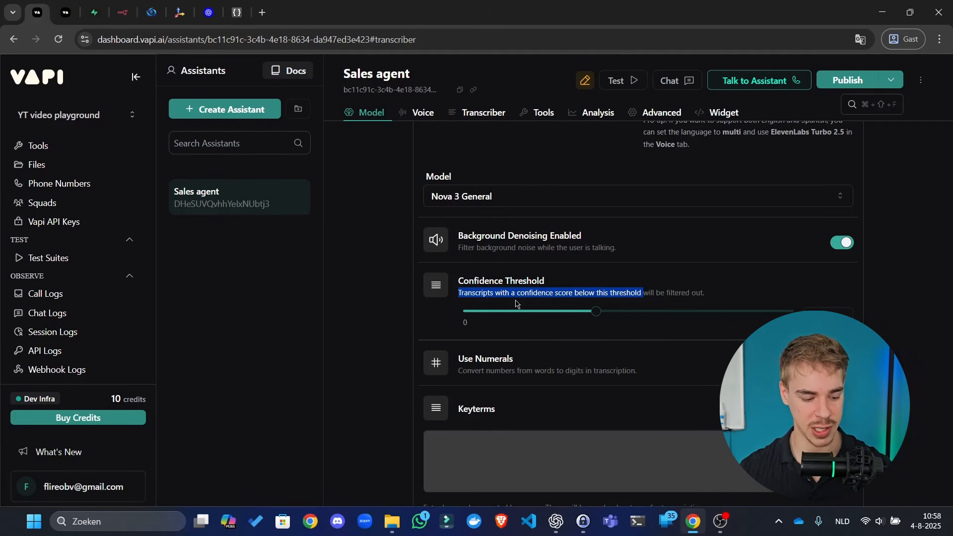
pyautogui.click(680, 272)
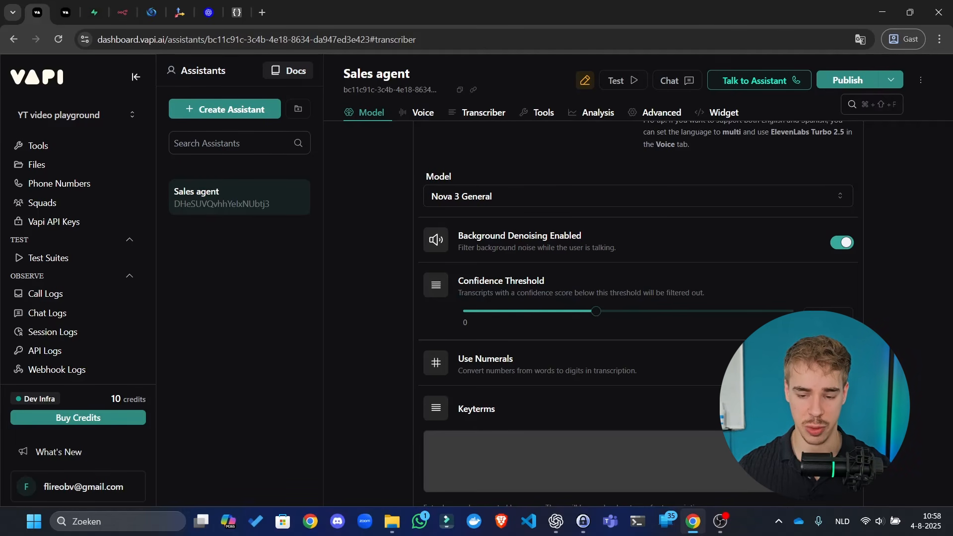
pyautogui.scroll(-4, 525, 339)
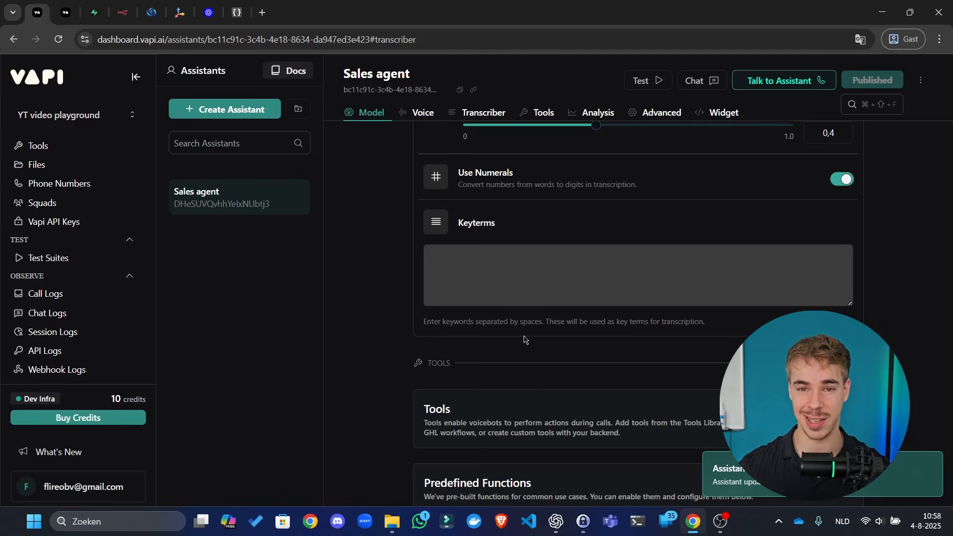
pyautogui.scroll(3, 526, 340)
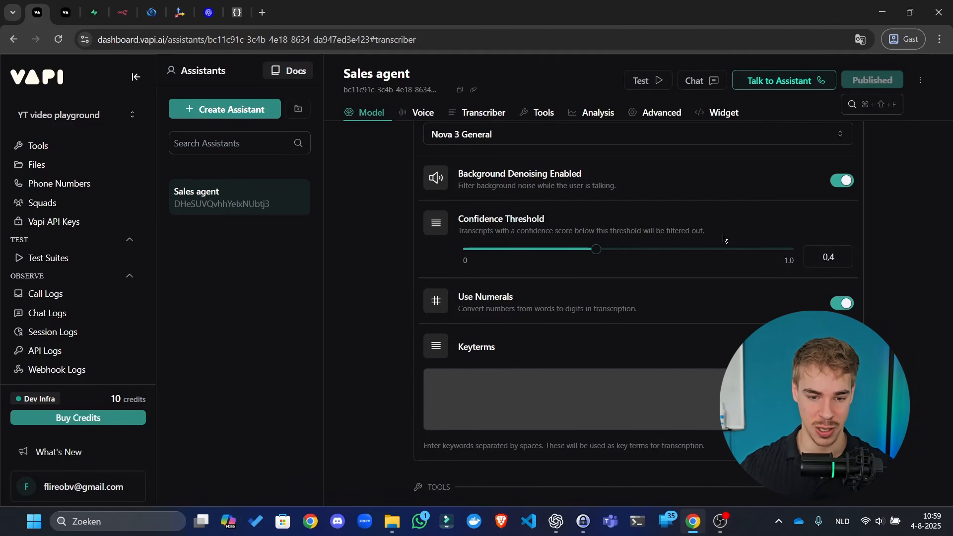
# - Enable the End Call Function and Dial Keypad predefined functions
pyautogui.scroll(-7, 676, 363)
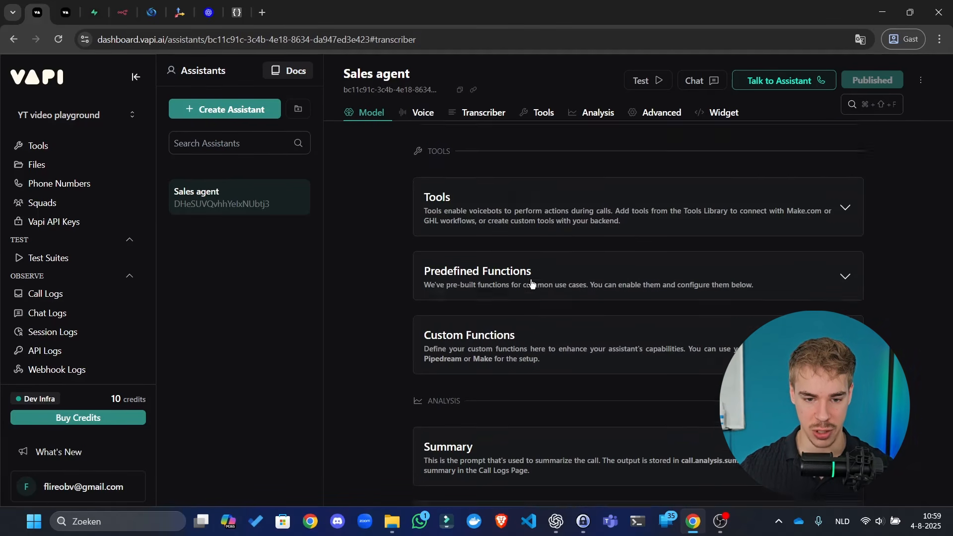
pyautogui.click(649, 192)
pyautogui.click(648, 171)
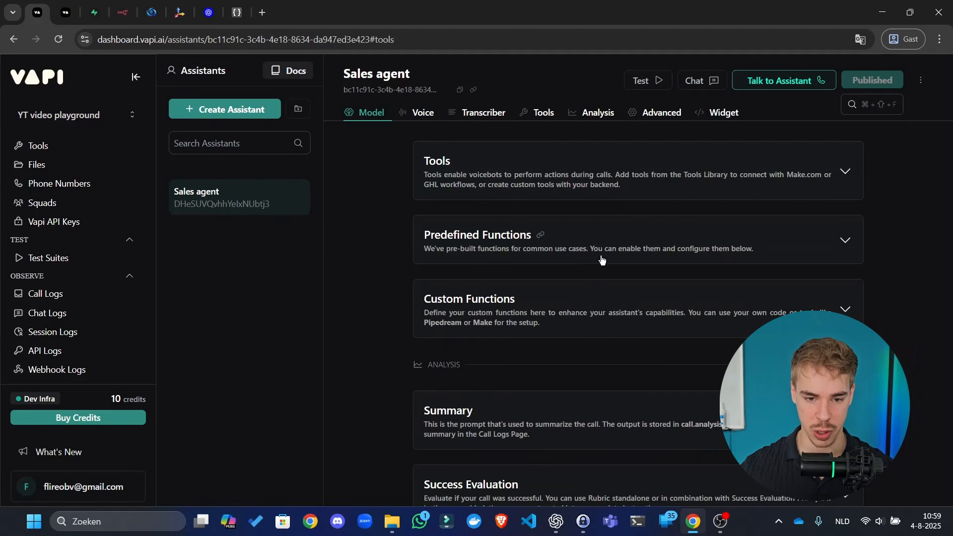
pyautogui.click(602, 259)
pyautogui.scroll(-1, 787, 293)
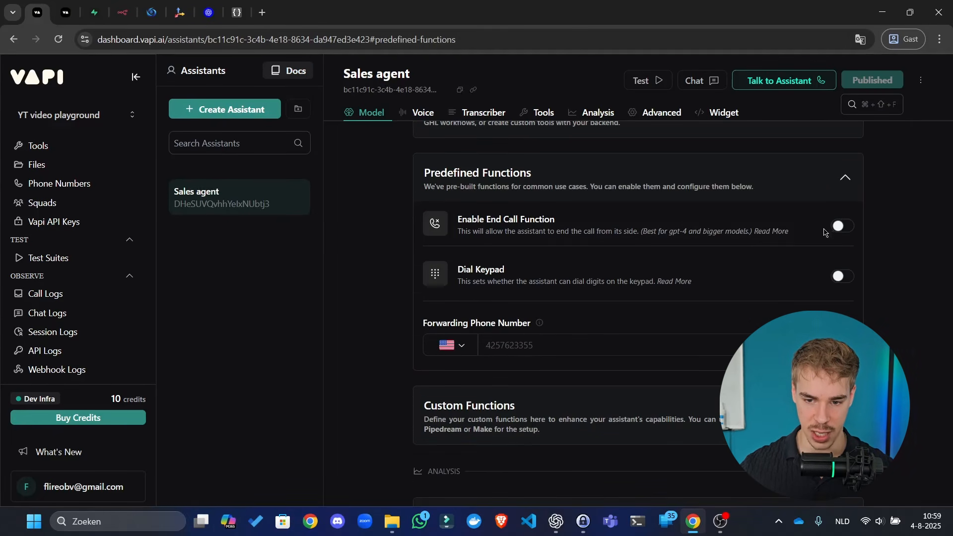
pyautogui.click(838, 226)
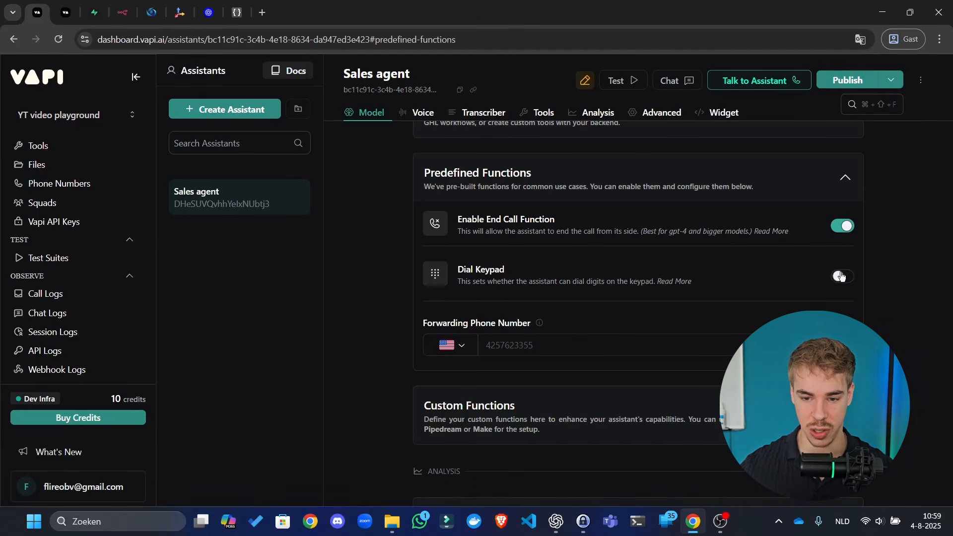
pyautogui.click(839, 276)
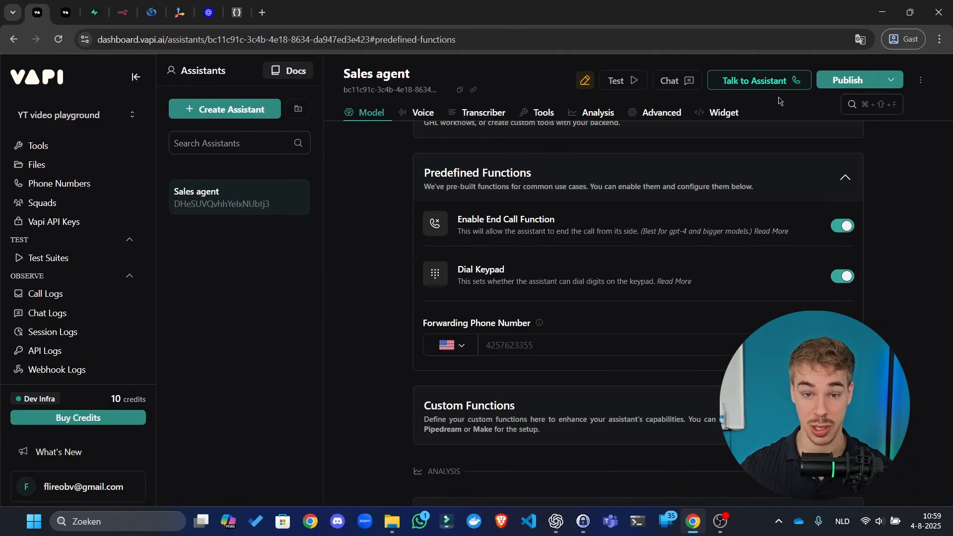
# - Publish the updated assistant and look over the Custom Functions options
pyautogui.click(838, 84)
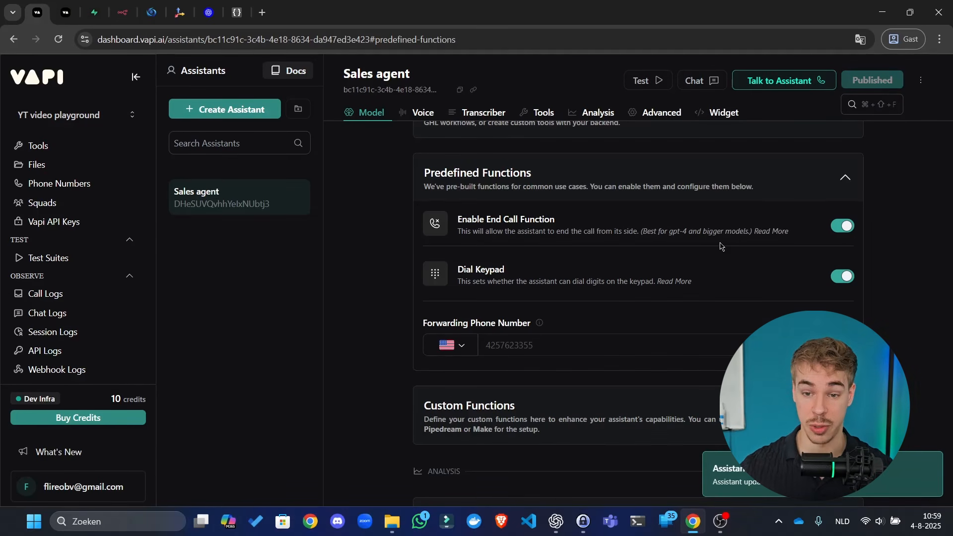
pyautogui.scroll(-4, 722, 246)
pyautogui.click(704, 228)
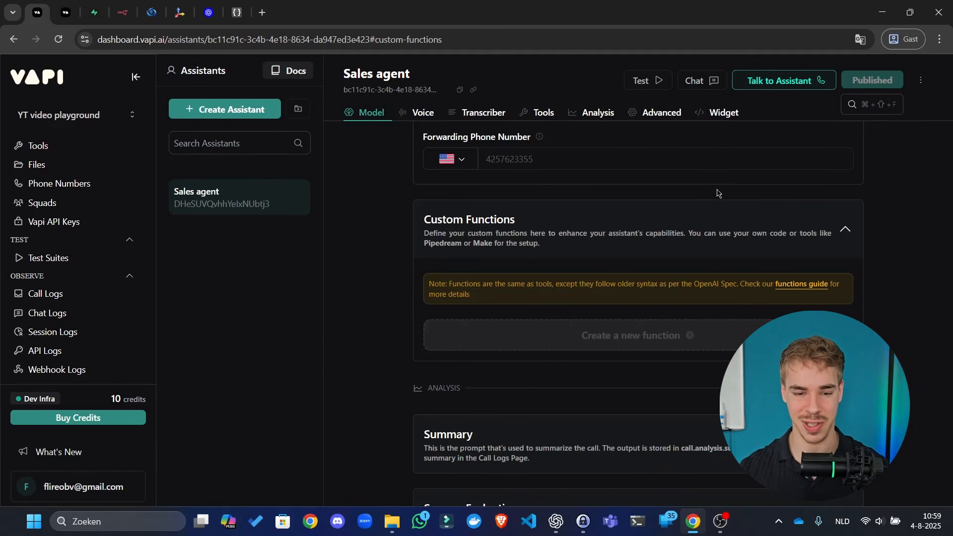
# - Collapse Custom Functions, expand the Analysis Summary settings and focus the Summary prompt box
pyautogui.click(734, 206)
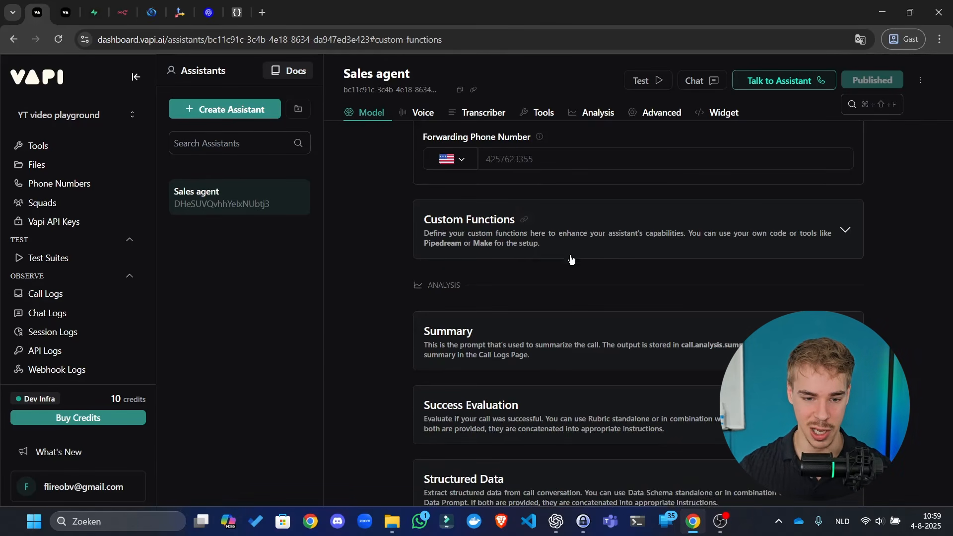
pyautogui.scroll(-3, 627, 177)
pyautogui.click(626, 226)
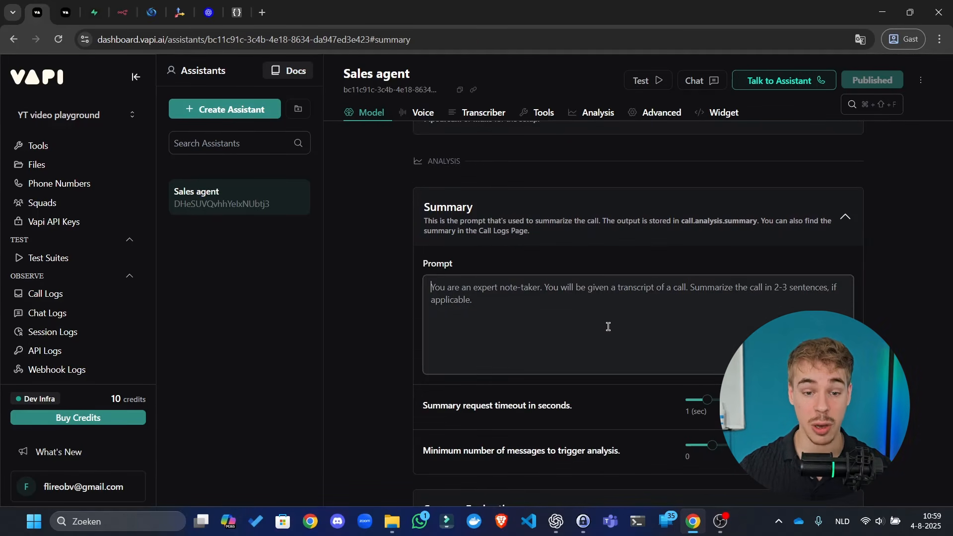
pyautogui.click(608, 326)
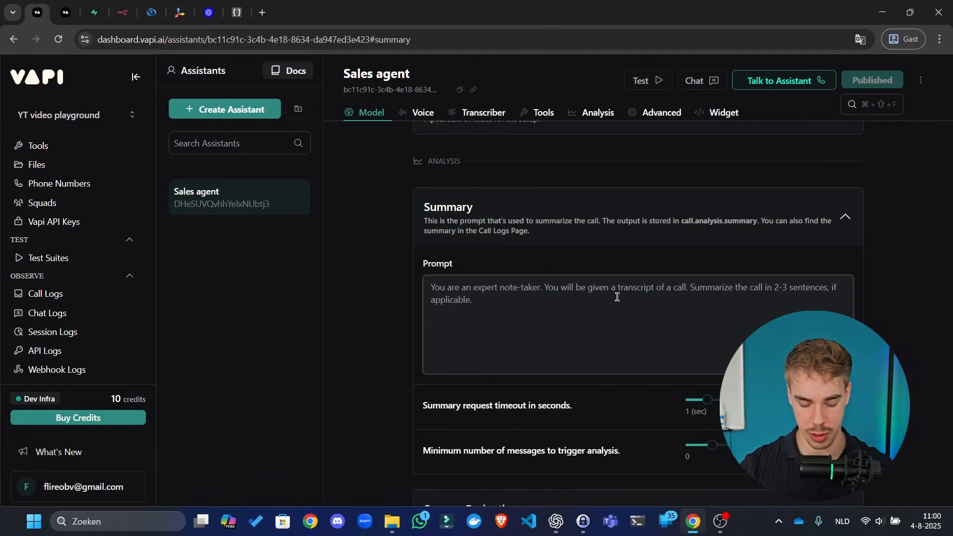
# - Enter 'Make an extensive summary of this conversation' plus sentiment, email and phone-number extraction instructions
pyautogui.write('Make a')
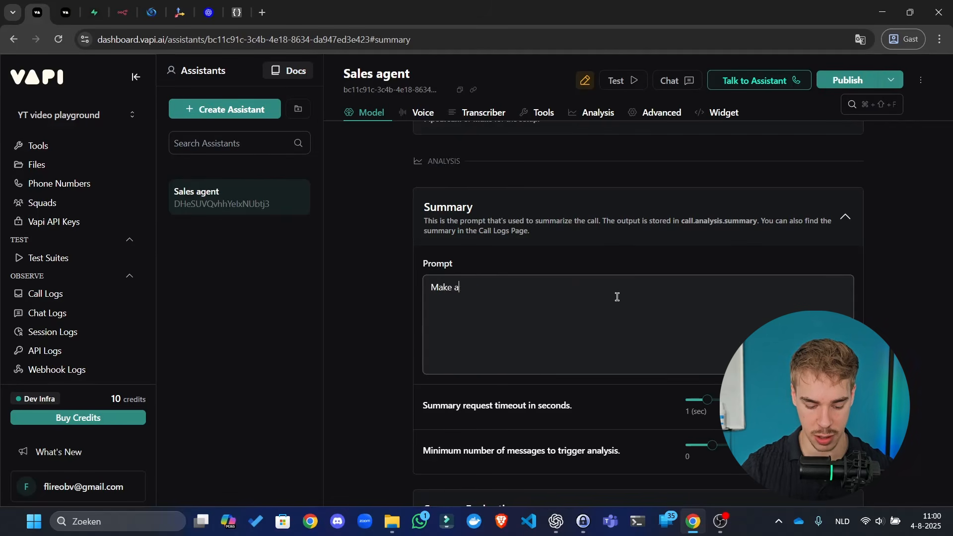
pyautogui.write('n extensive su')
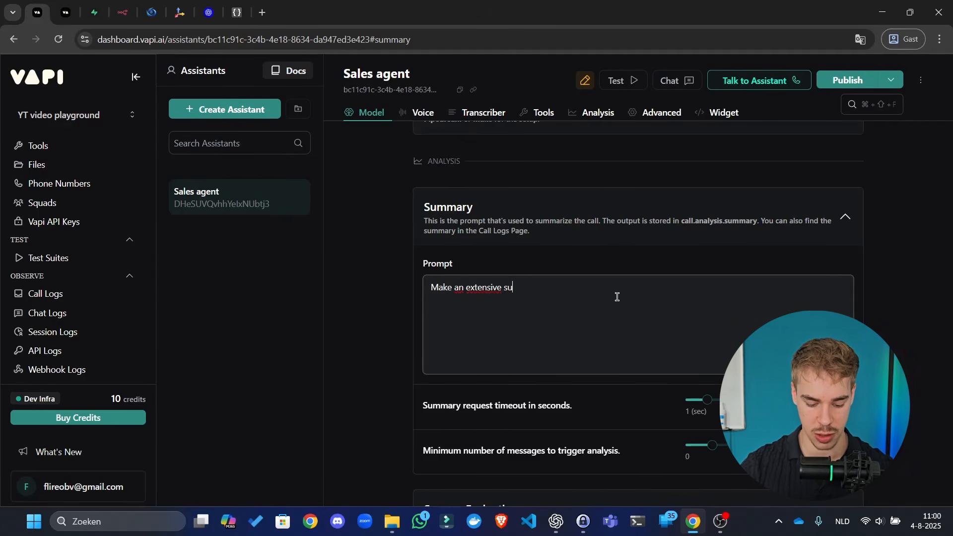
pyautogui.write('mmary of this conv')
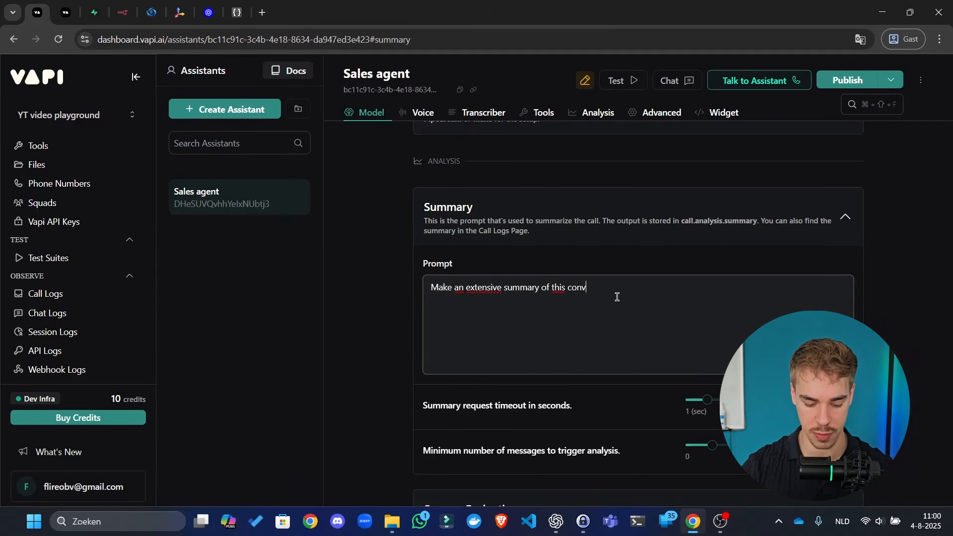
pyautogui.write('ersation.')
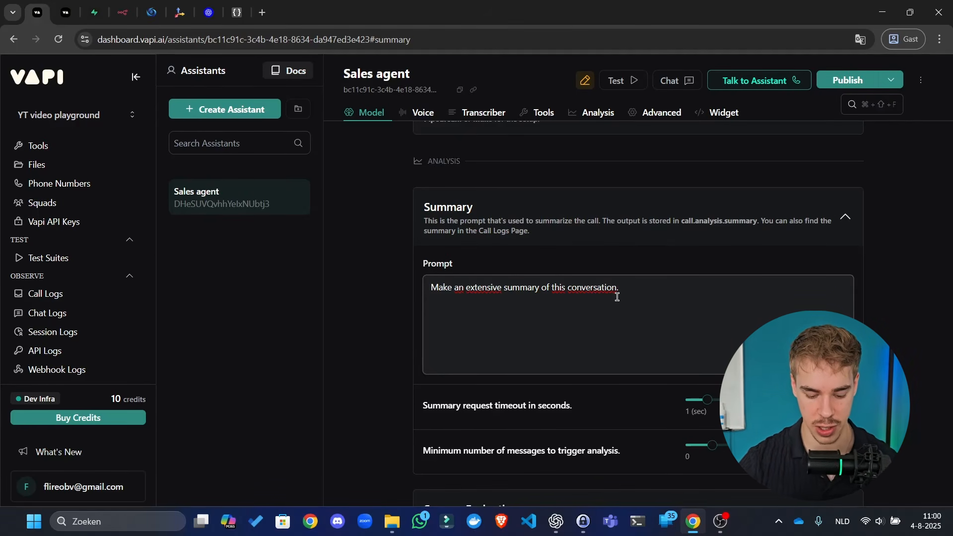
pyautogui.write('Tell us w')
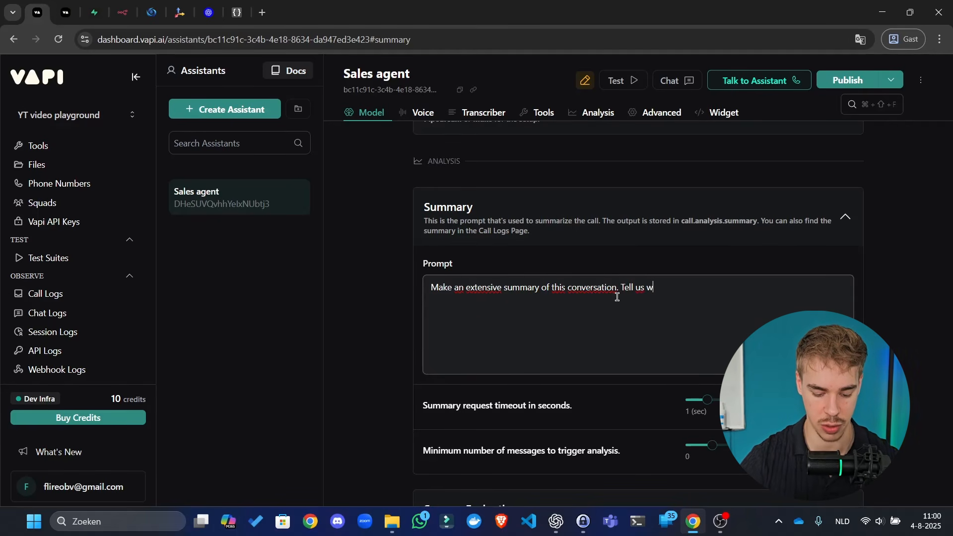
pyautogui.write('aht the ')
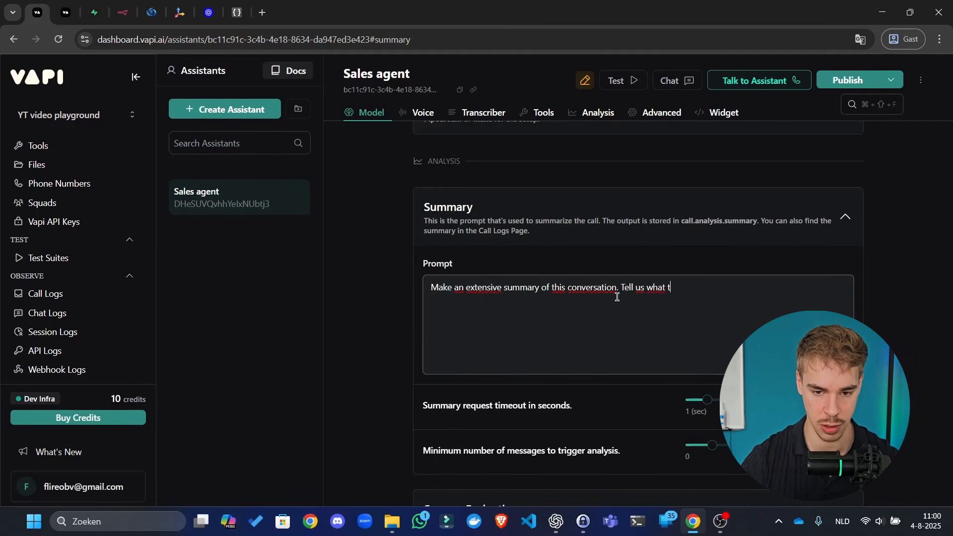
pyautogui.write('sentime')
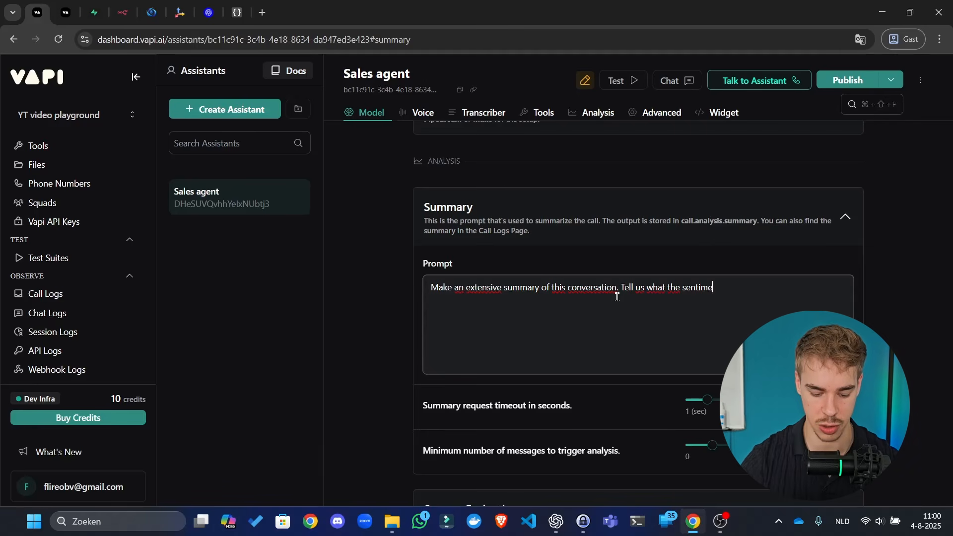
pyautogui.write('nt was of the caller. Also t')
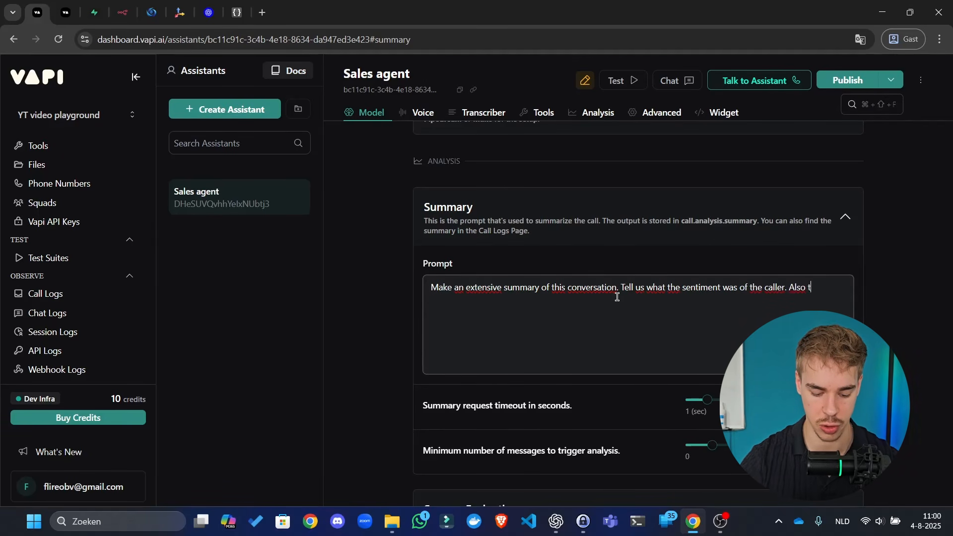
pyautogui.write('ry to substr')
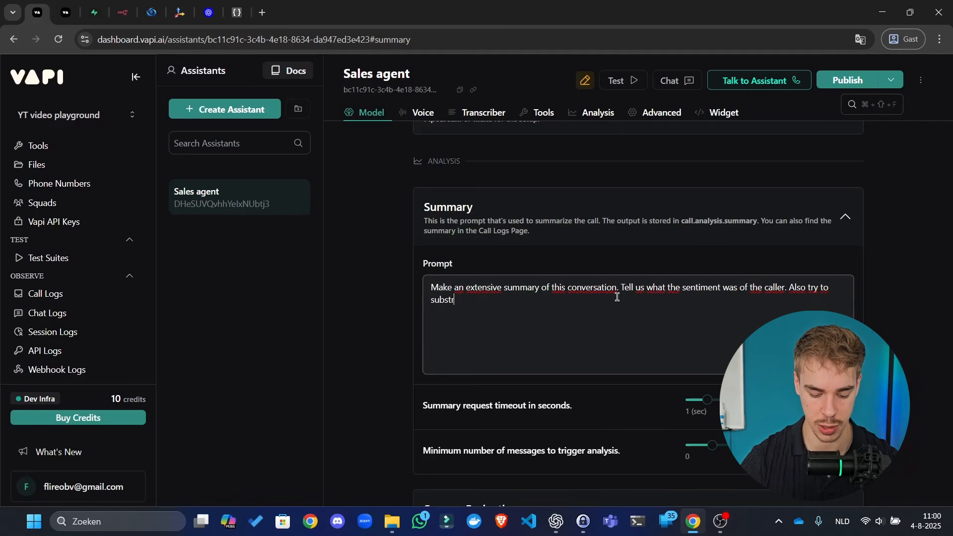
pyautogui.write('act email adre')
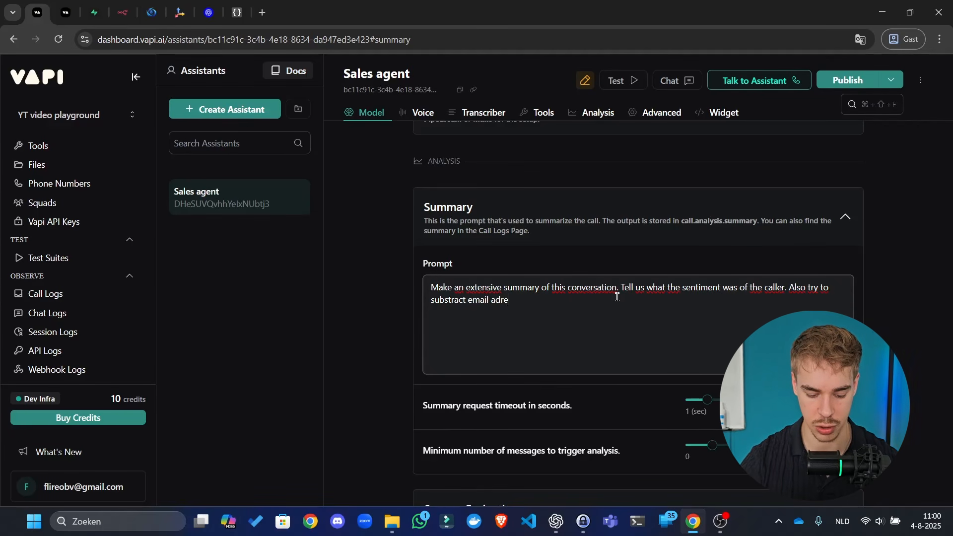
pyautogui.write('sses and ph')
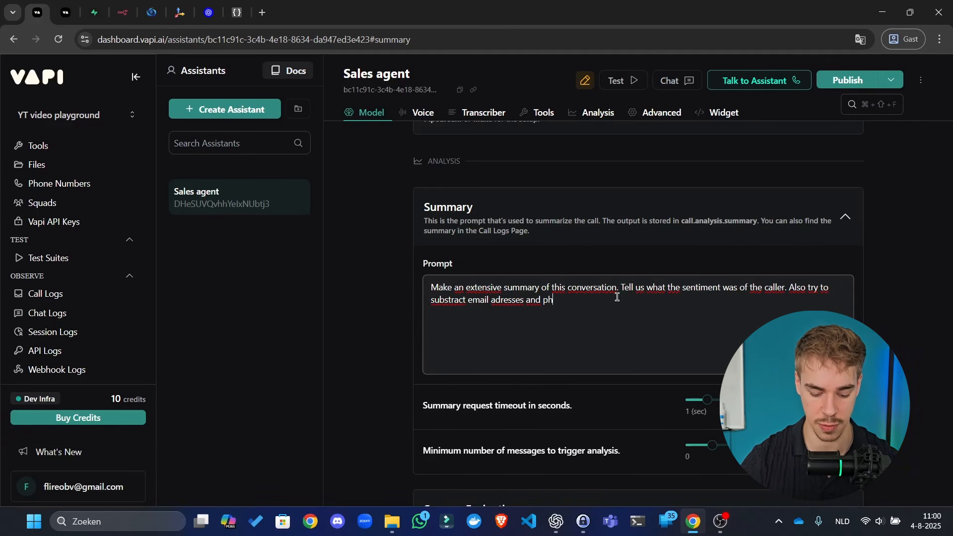
pyautogui.write('one numbers. Sometimes')
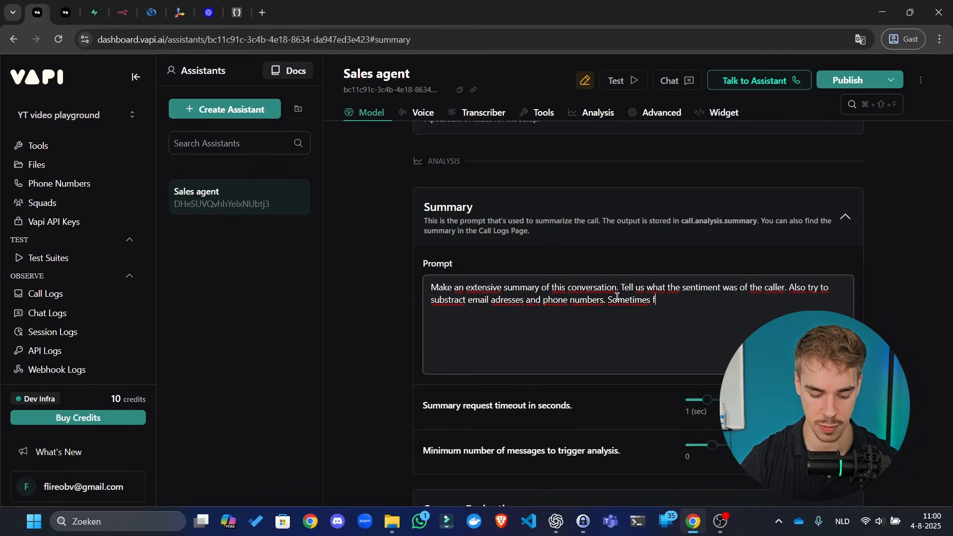
pyautogui.write(' phone num')
pyautogui.write('ber')
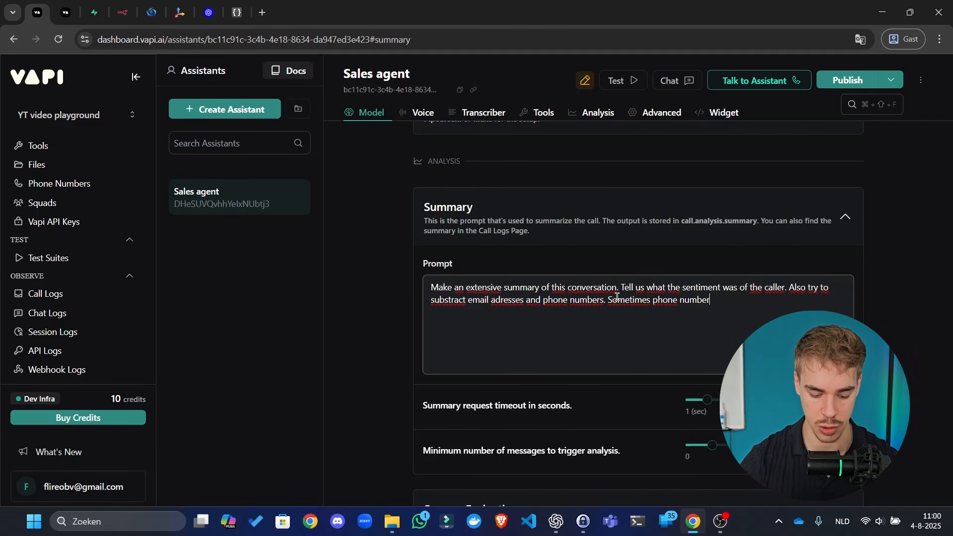
pyautogui.write('s are weirdly formatted')
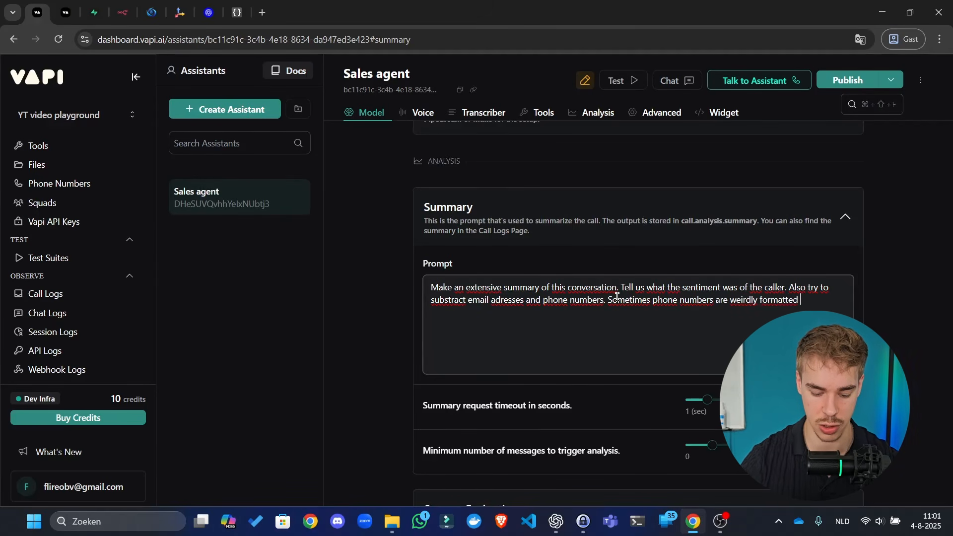
pyautogui.write(' so you have to ')
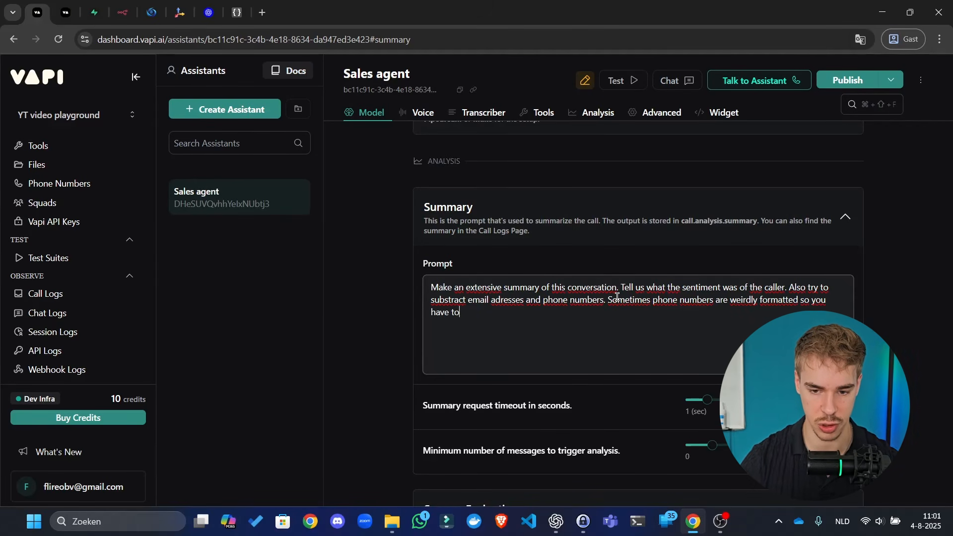
pyautogui.write('des')
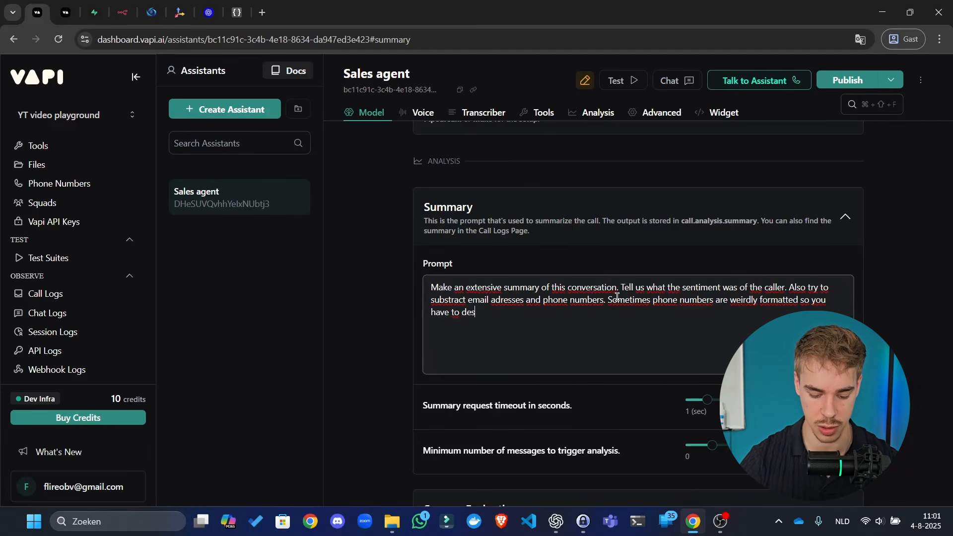
pyautogui.write('ihper them, ')
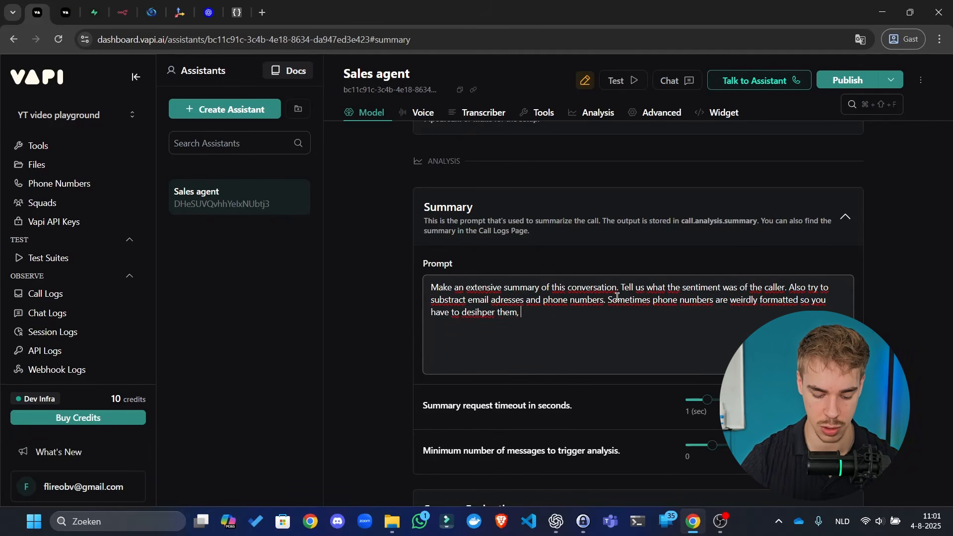
pyautogui.write('same with email a')
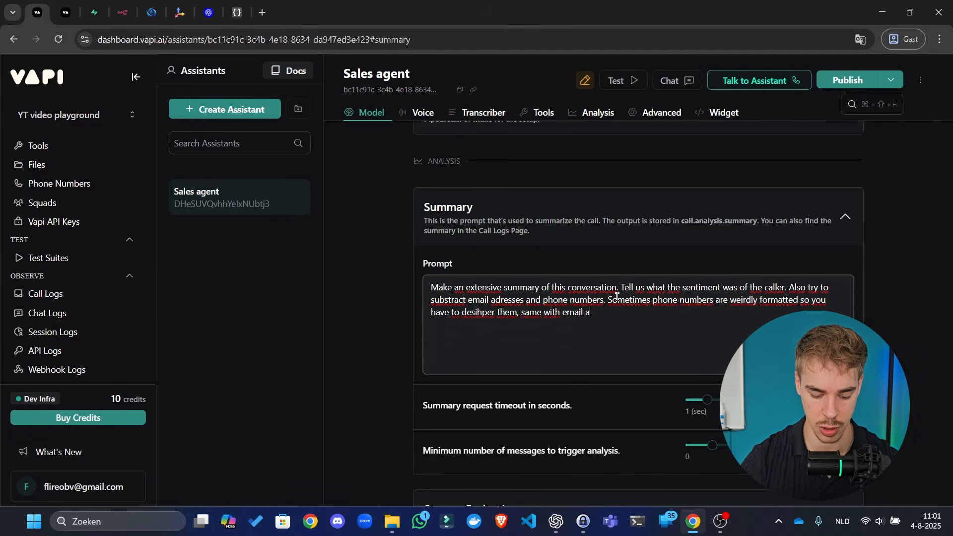
pyautogui.write('dresses. Do')
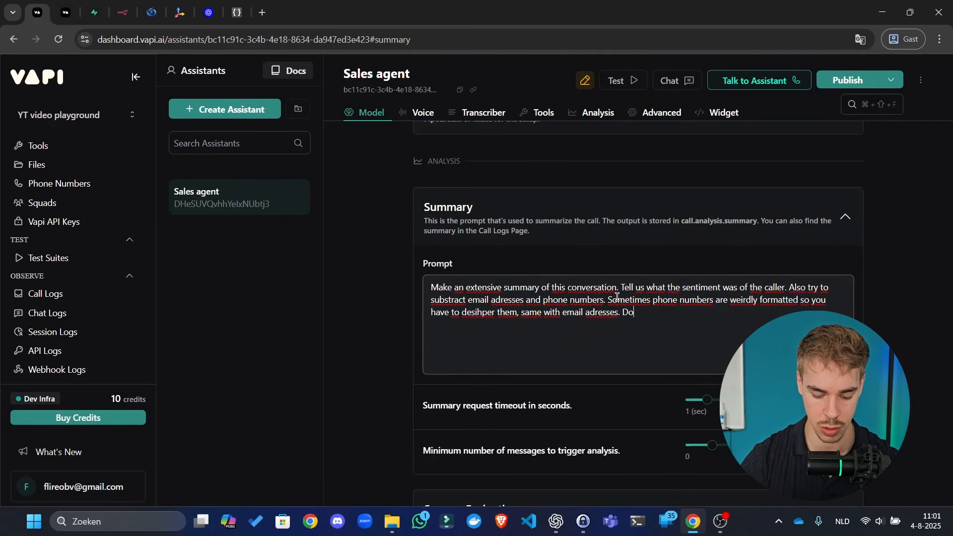
pyautogui.write(' it as best yo')
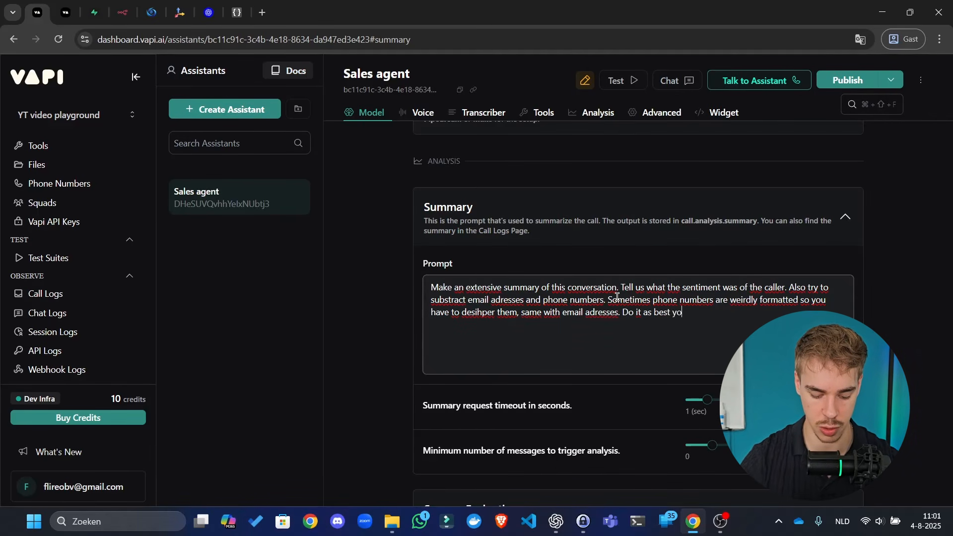
pyautogui.write('u can.')
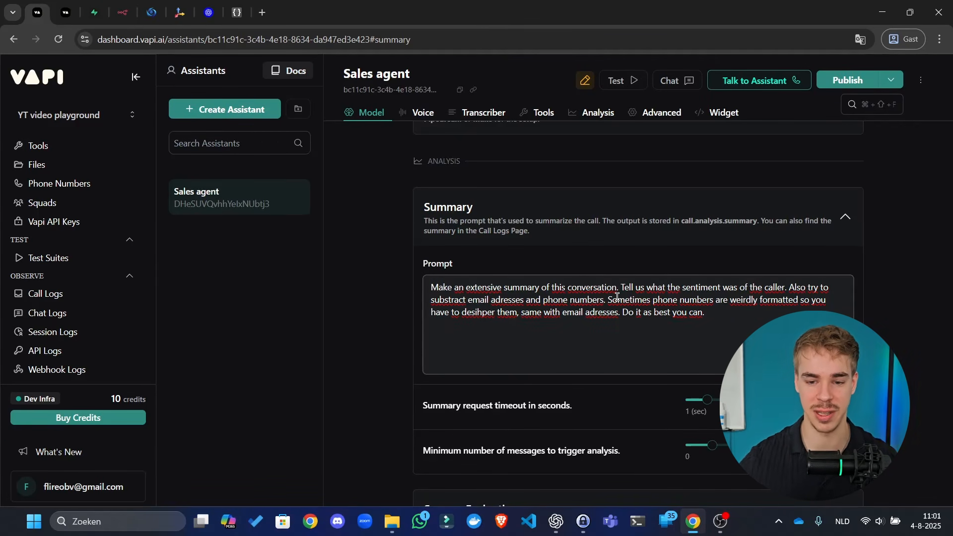
pyautogui.hotkey('ctrl', 'a')
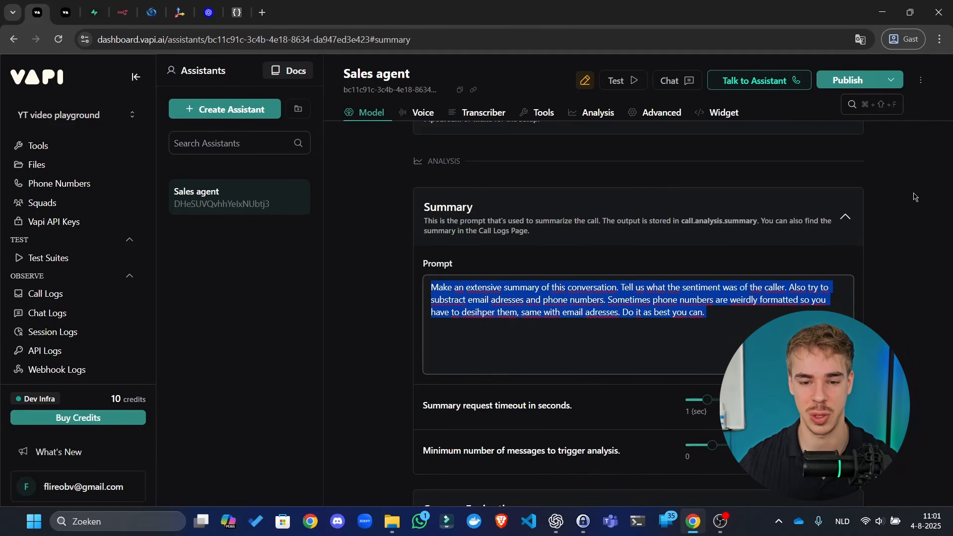
# - Append 'Put them in the correct formatting in your summary like E164 for phone numbers.'
pyautogui.click(845, 216)
pyautogui.click(845, 217)
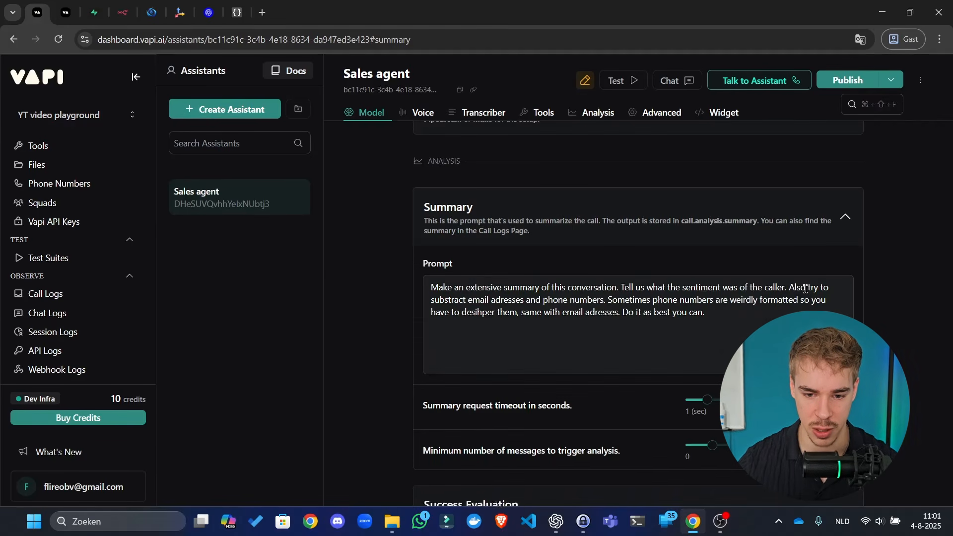
pyautogui.write('Put this')
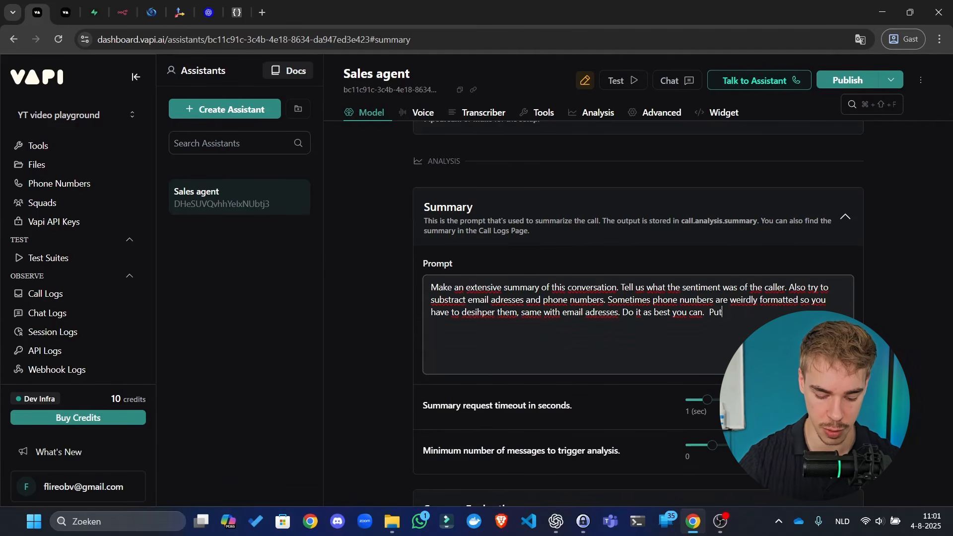
pyautogui.press('BackSpace')
pyautogui.press('BackSpace')
pyautogui.press('BackSpace')
pyautogui.write('em in the correct f')
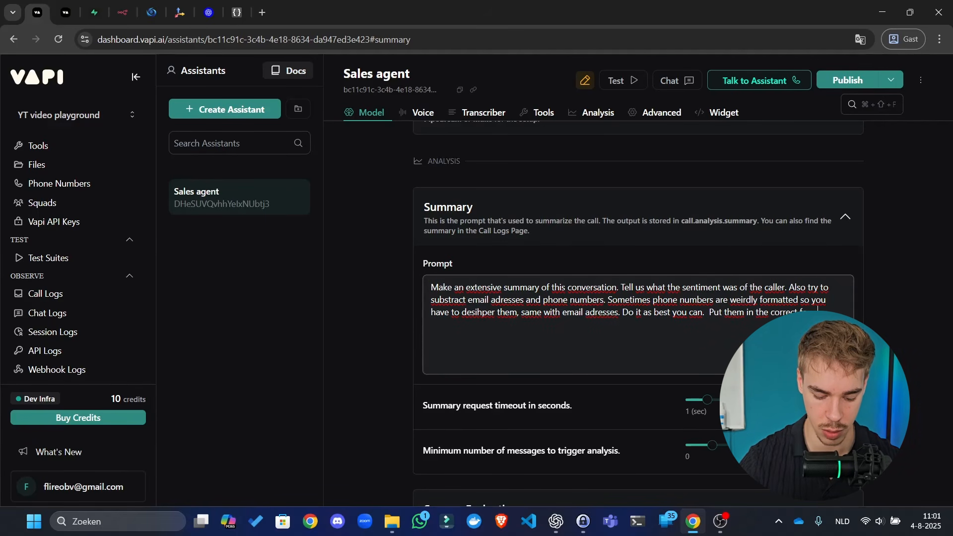
pyautogui.write('ormatting in your sum')
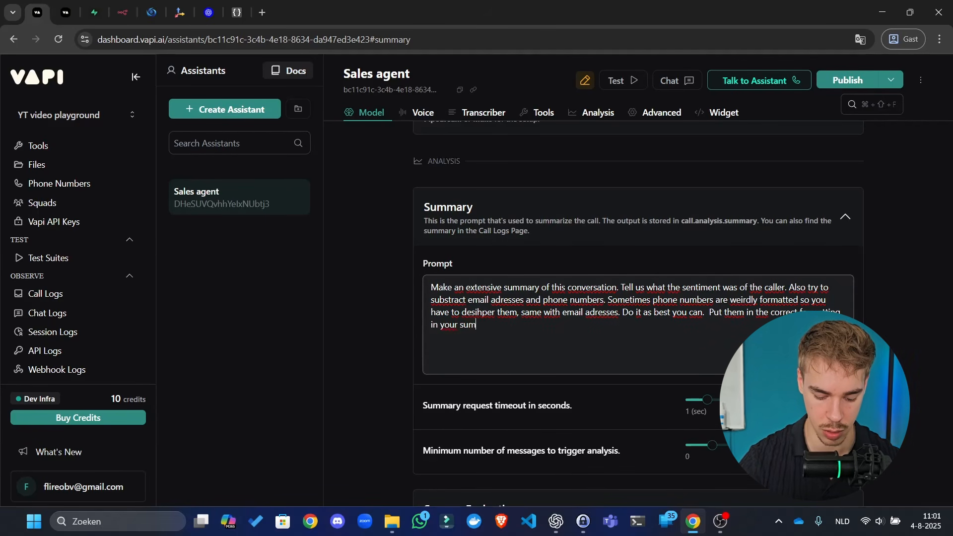
pyautogui.write('mary like #')
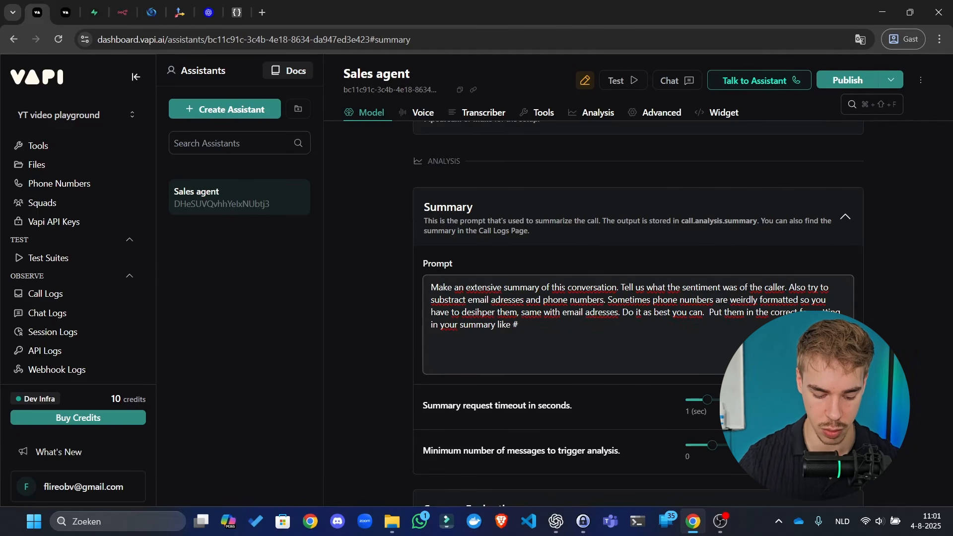
pyautogui.press('BackSpace')
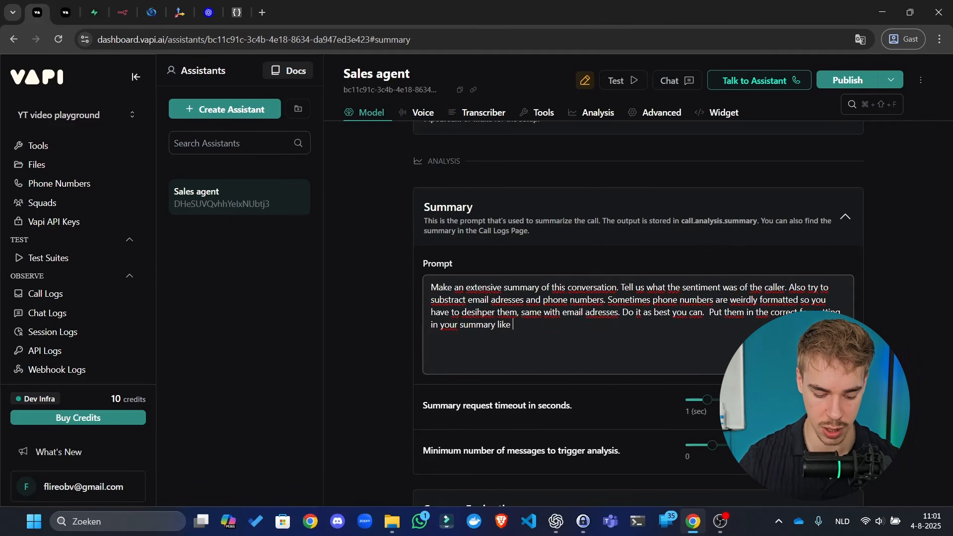
pyautogui.write('E164 for phone number')
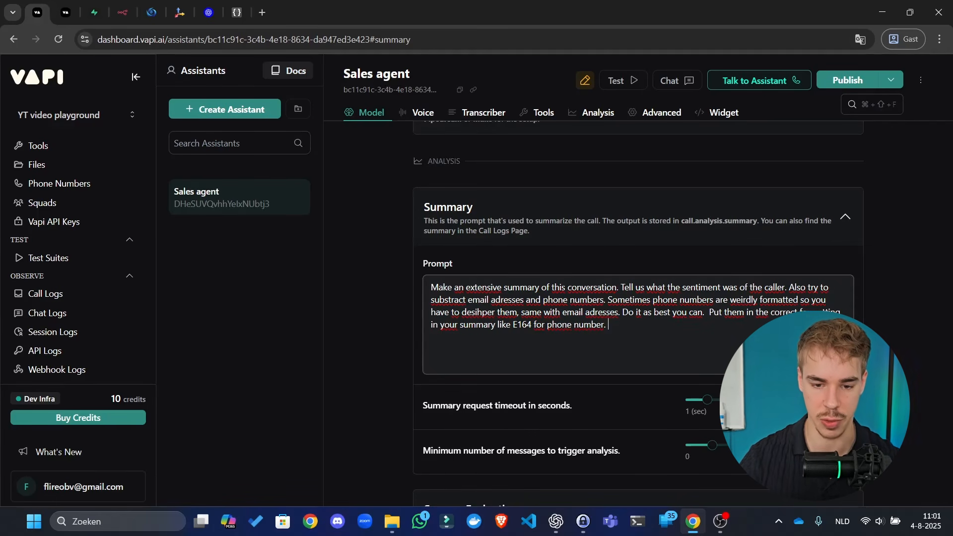
pyautogui.write('s.')
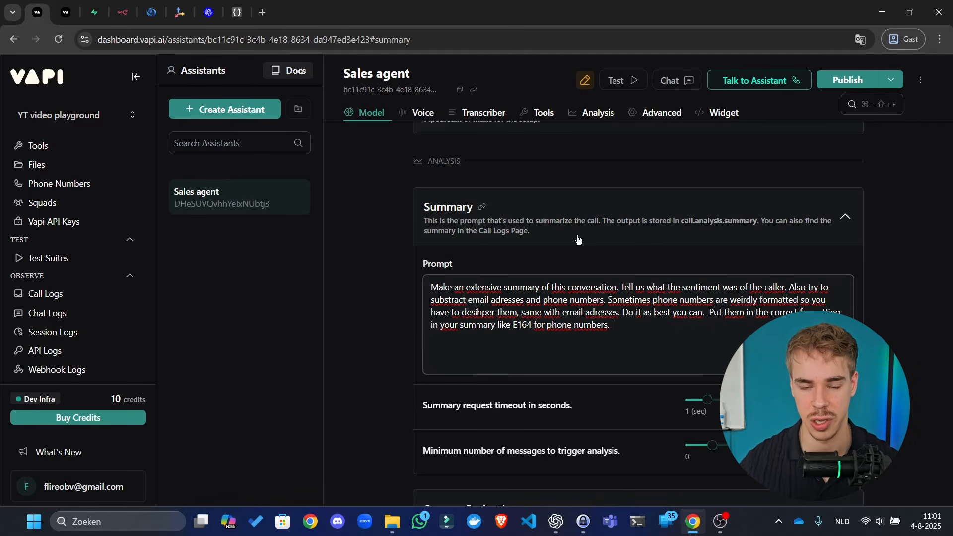
# - Publish the summary prompt and raise the summary request timeout to 22 seconds
pyautogui.click(830, 79)
pyautogui.scroll(-3, 783, 197)
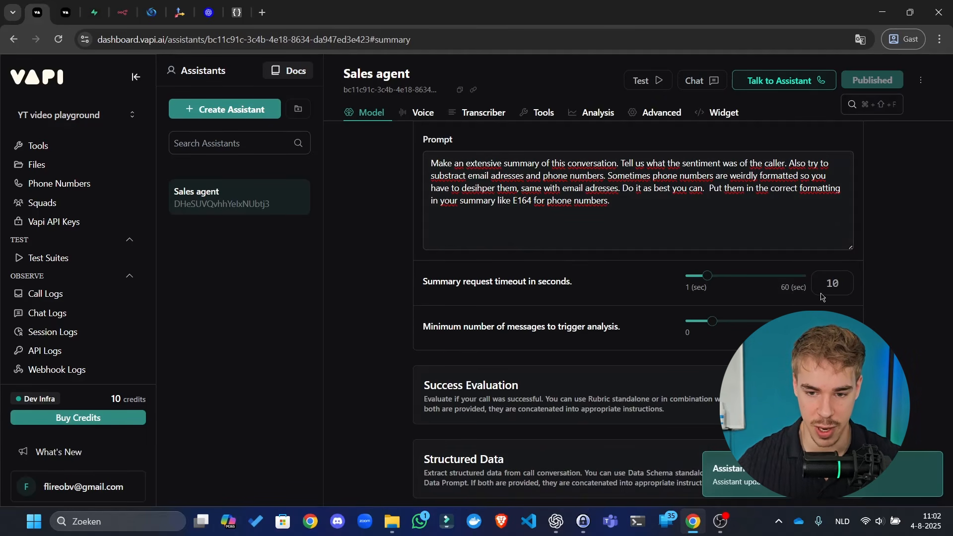
pyautogui.moveTo(709, 282); pyautogui.dragTo(735, 280)
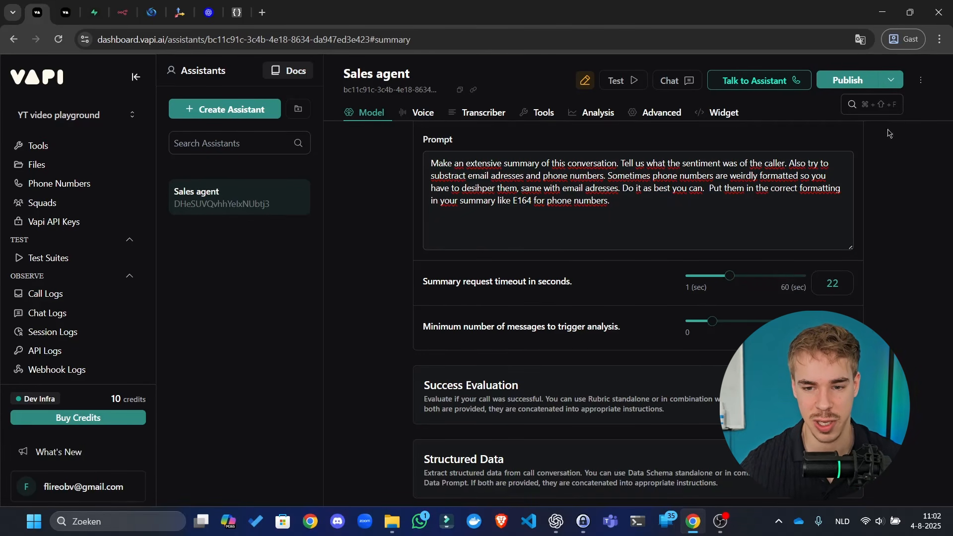
pyautogui.click(865, 84)
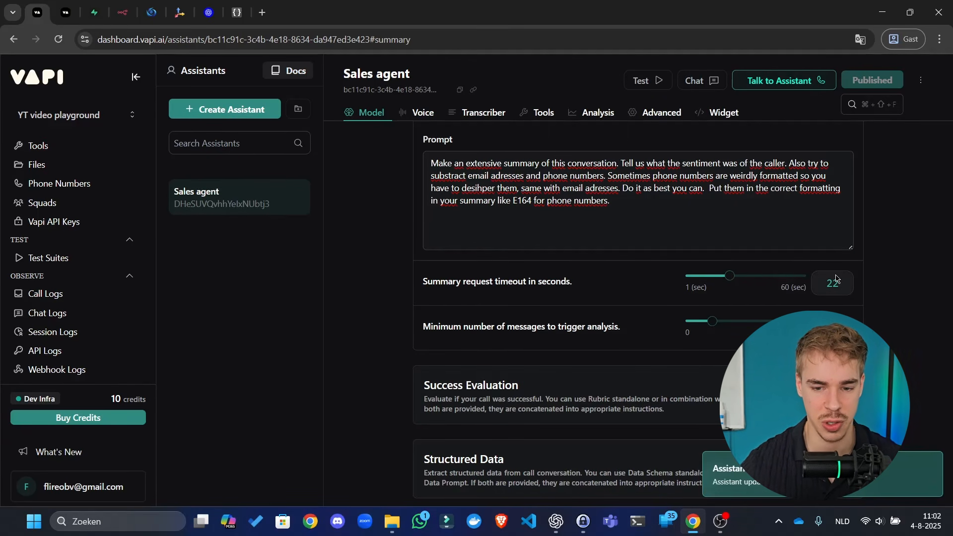
pyautogui.tripleClick(734, 293)
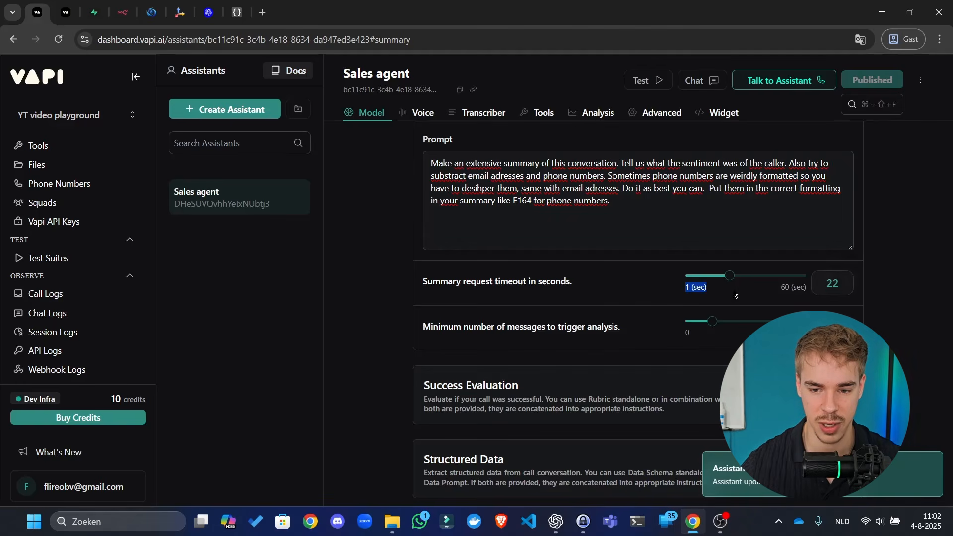
pyautogui.click(831, 296)
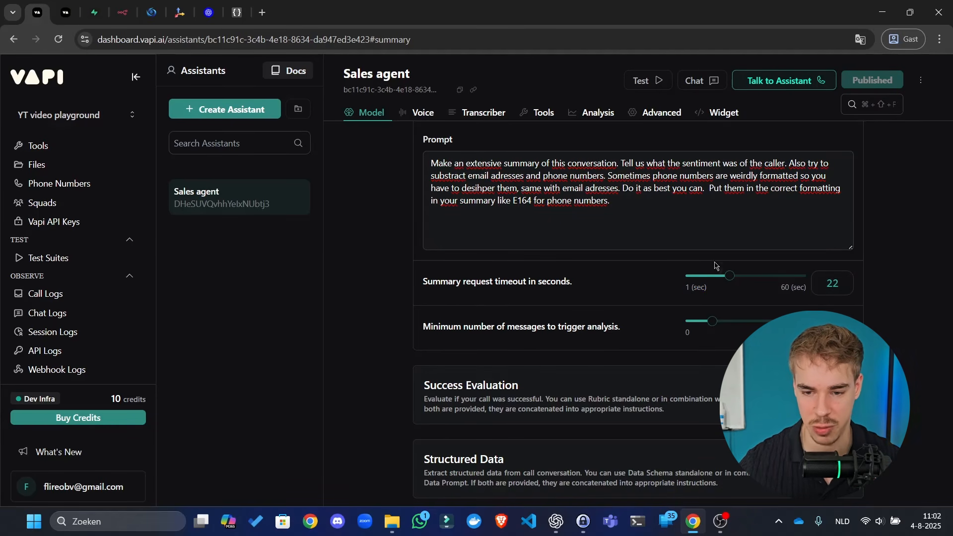
pyautogui.scroll(-6, 562, 274)
pyautogui.scroll(4, 495, 282)
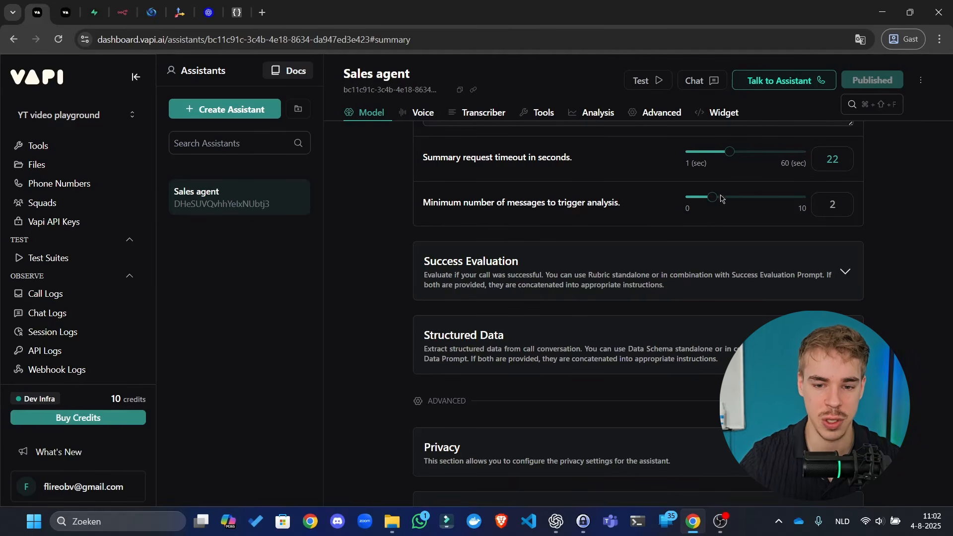
# - Set the minimum messages to trigger analysis back to 2 and publish
pyautogui.moveTo(711, 200)
pyautogui.moveTo(711, 200); pyautogui.dragTo(942, 219)
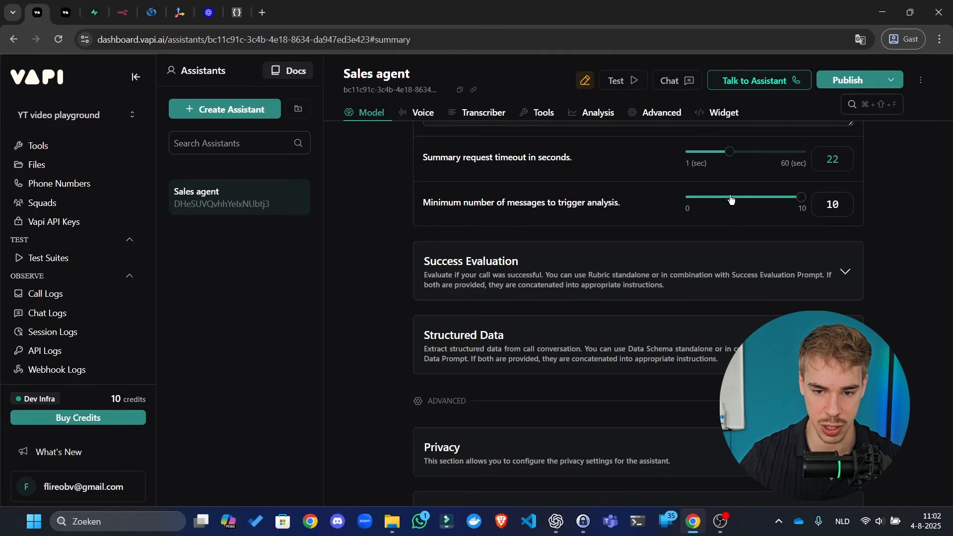
pyautogui.moveTo(730, 199); pyautogui.dragTo(717, 199)
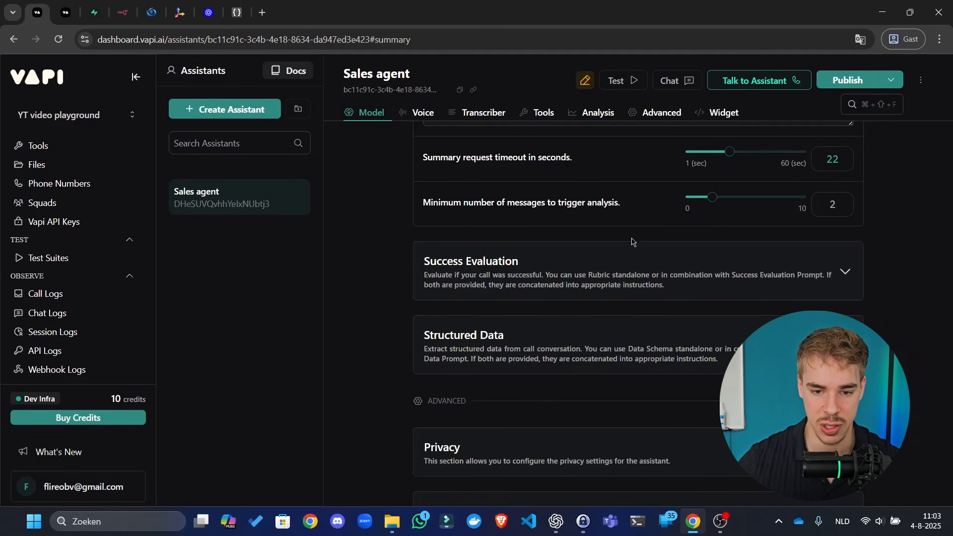
pyautogui.click(834, 82)
# - Expand Success Evaluation and choose the PassFail evaluation rubric
pyautogui.click(592, 280)
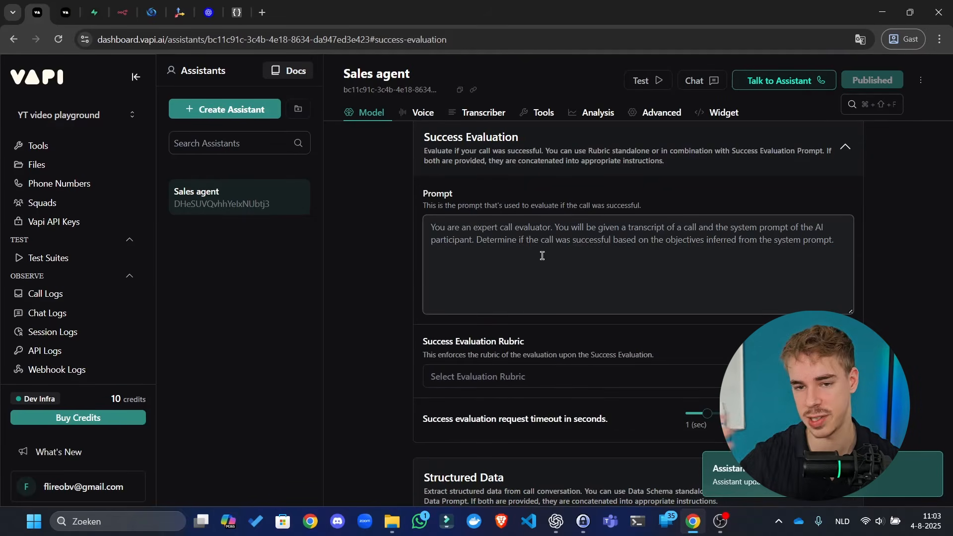
pyautogui.click(516, 376)
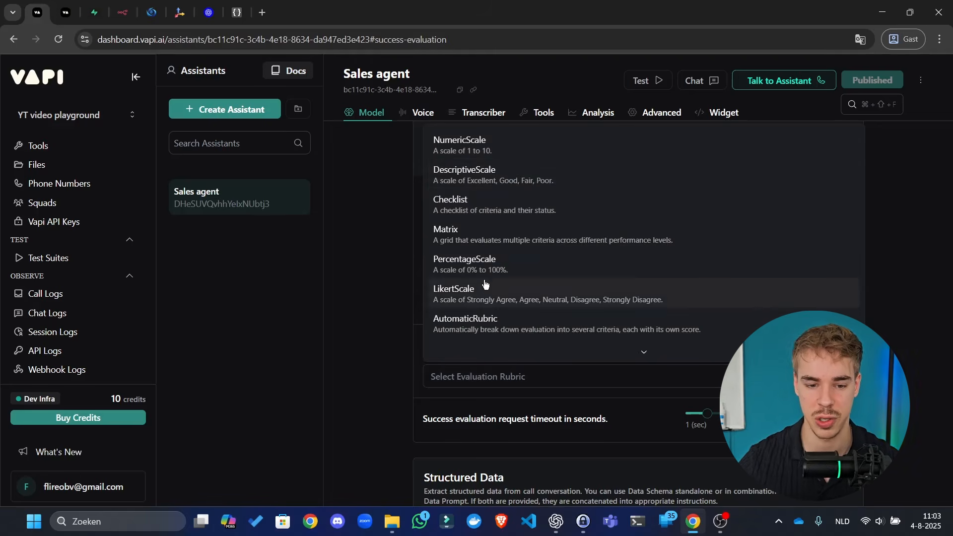
pyautogui.scroll(-1, 532, 281)
pyautogui.scroll(1, 531, 298)
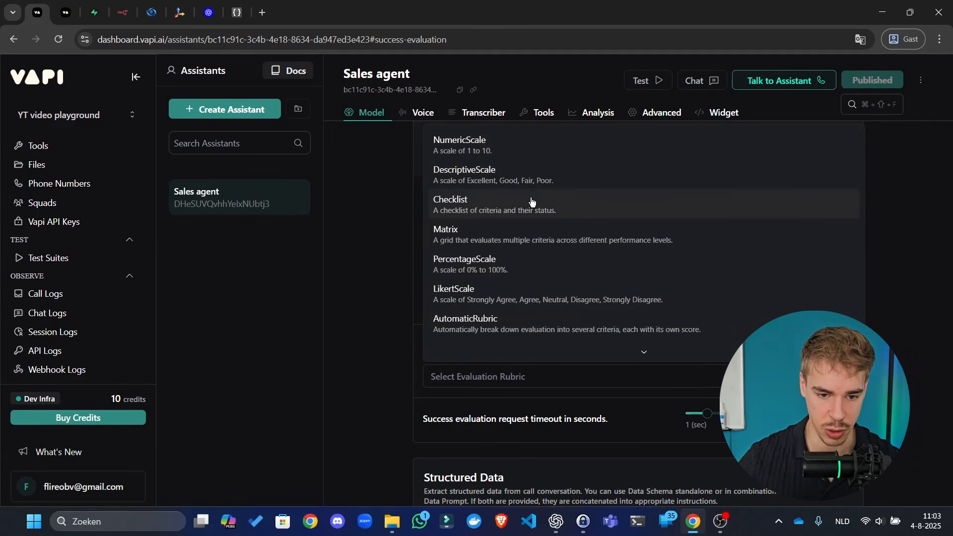
pyautogui.scroll(-1, 530, 203)
pyautogui.click(533, 347)
pyautogui.click(543, 273)
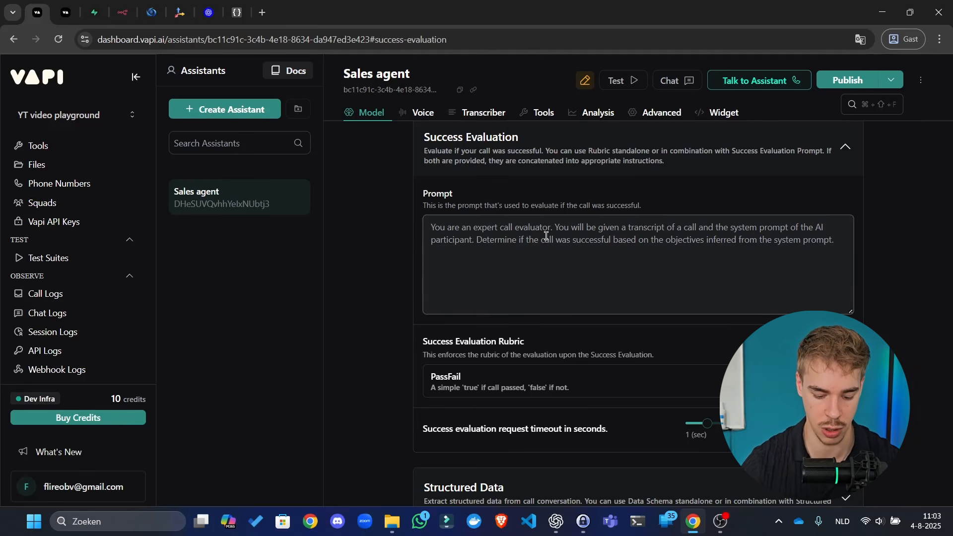
# - Write the success prompt: always true unless the caller was really upset about being called, then false
pyautogui.write('You have to ')
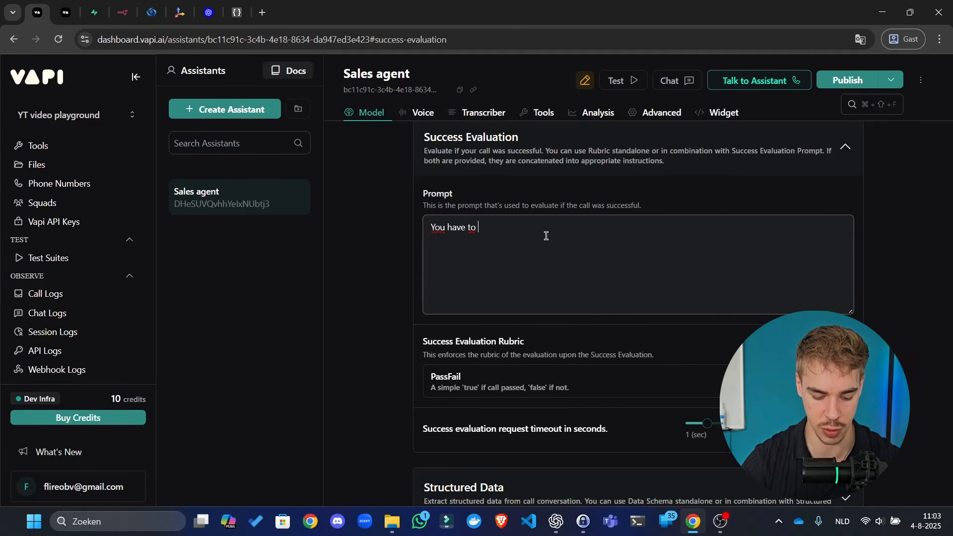
pyautogui.write('evaluater ')
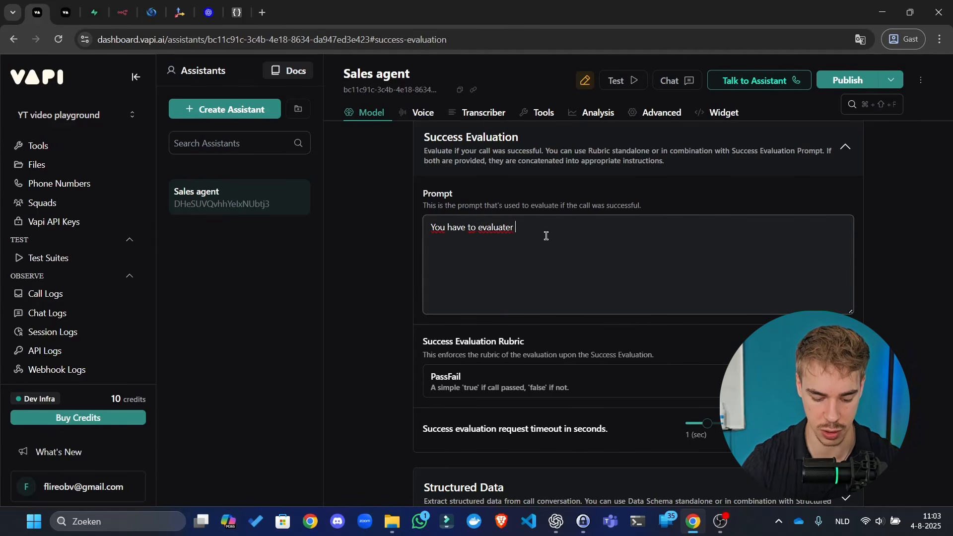
pyautogui.write('convera')
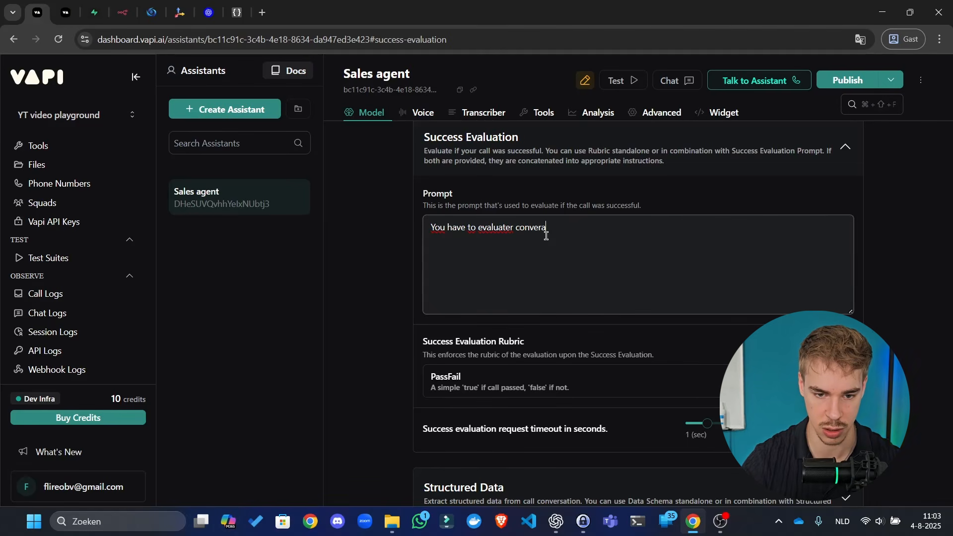
pyautogui.press('BackSpace')
pyautogui.write('sations')
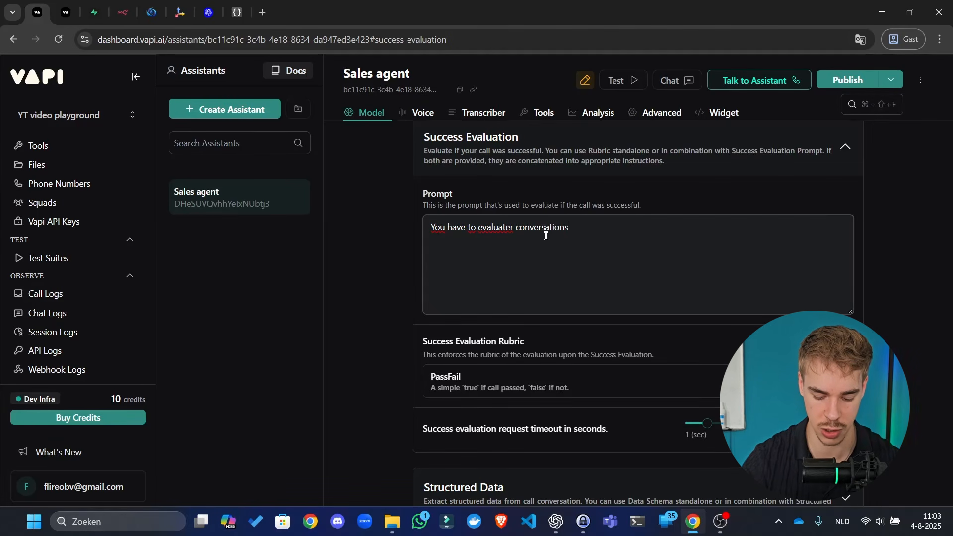
pyautogui.write('. Only if the per')
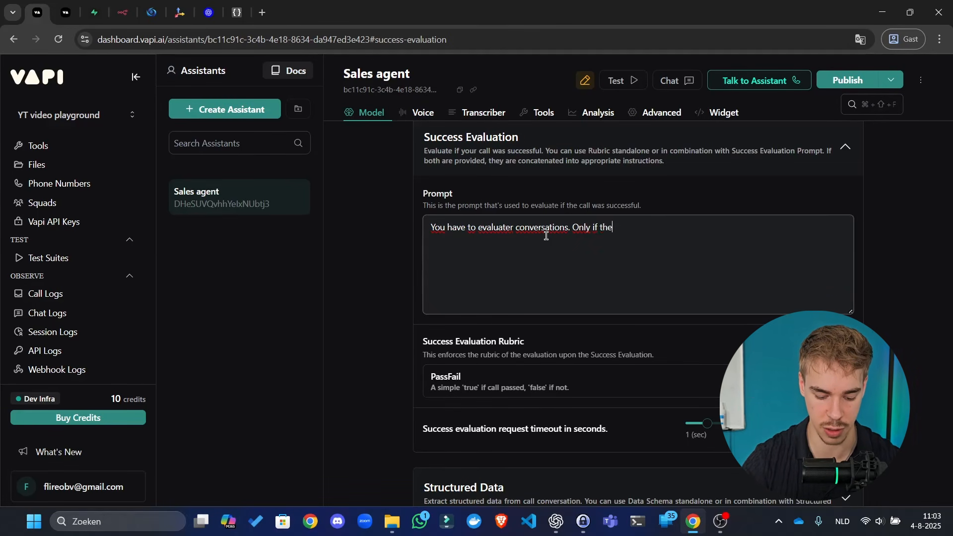
pyautogui.press('BackSpace')
pyautogui.press('BackSpace')
pyautogui.press('BackSpace')
pyautogui.press('BackSpace')
pyautogui.press('BackSpace')
pyautogui.press('BackSpace')
pyautogui.press('BackSpace')
pyautogui.press('BackSpace')
pyautogui.press('BackSpace')
pyautogui.press('BackSpace')
pyautogui.press('BackSpace')
pyautogui.press('BackSpace')
pyautogui.press('BackSpace')
pyautogui.press('BackSpace')
pyautogui.press('BackSpace')
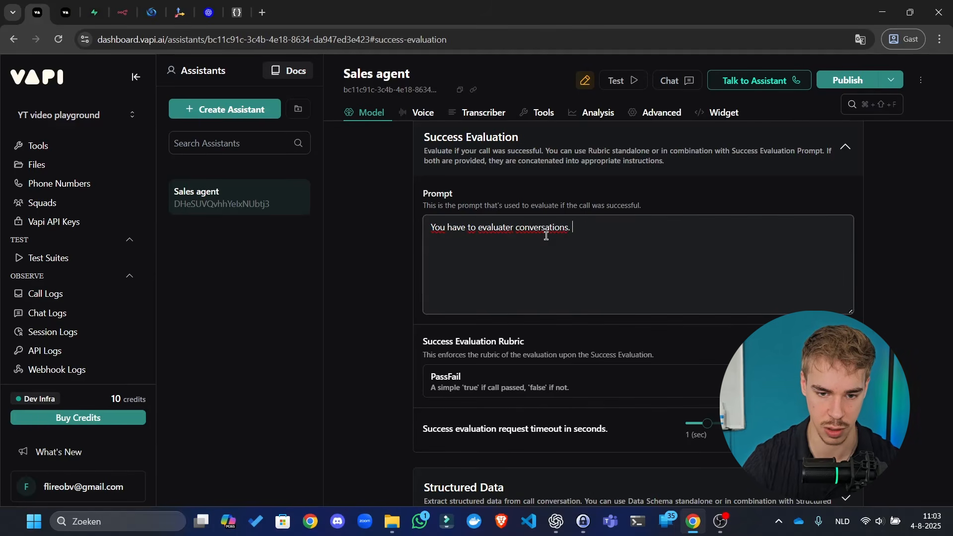
pyautogui.write('Always e')
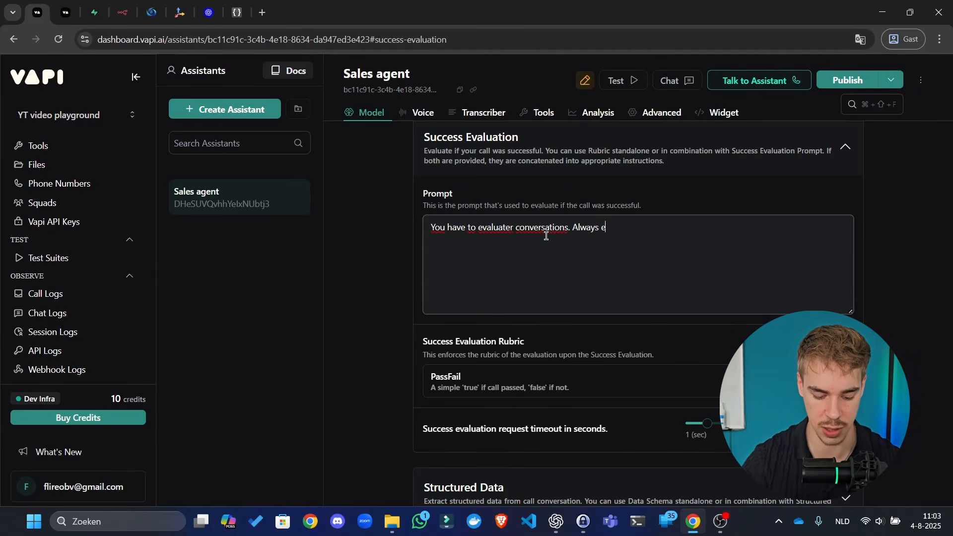
pyautogui.write('nter true here')
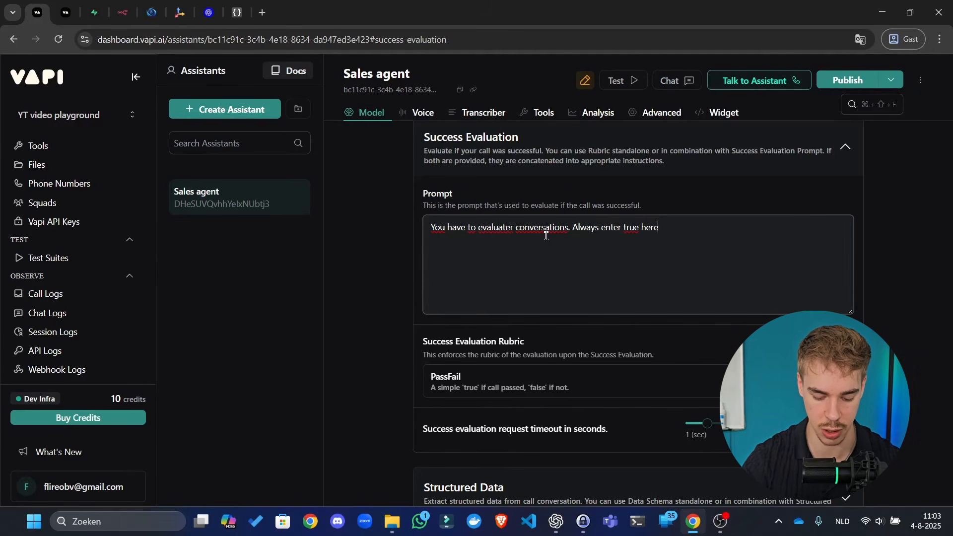
pyautogui.write(', unless the ')
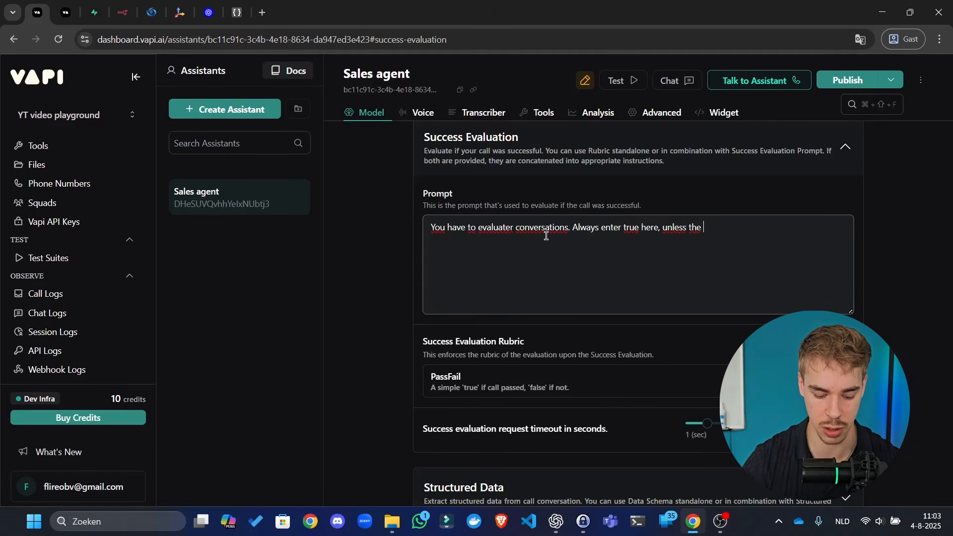
pyautogui.write('caller was ac')
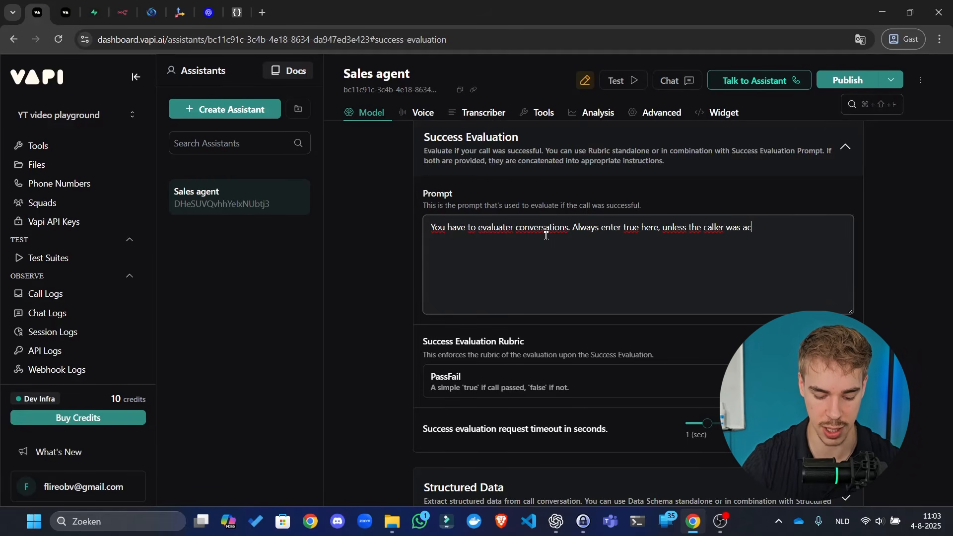
pyautogui.write('tually really ')
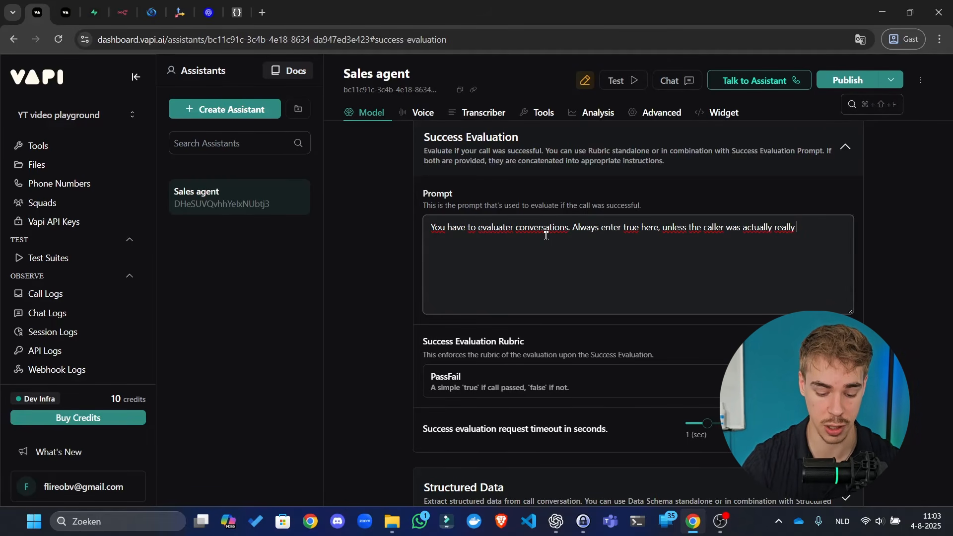
pyautogui.write('upset that they')
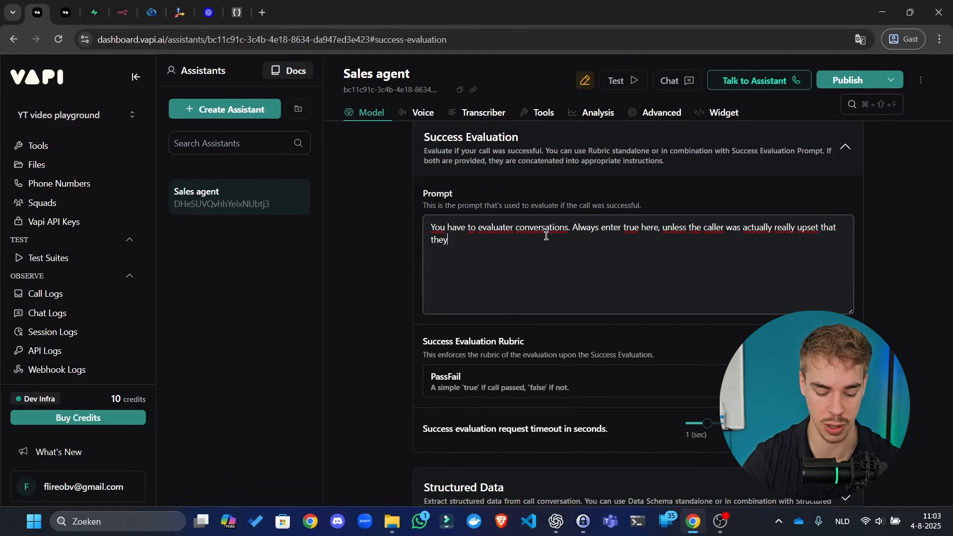
pyautogui.write(' were claled. I')
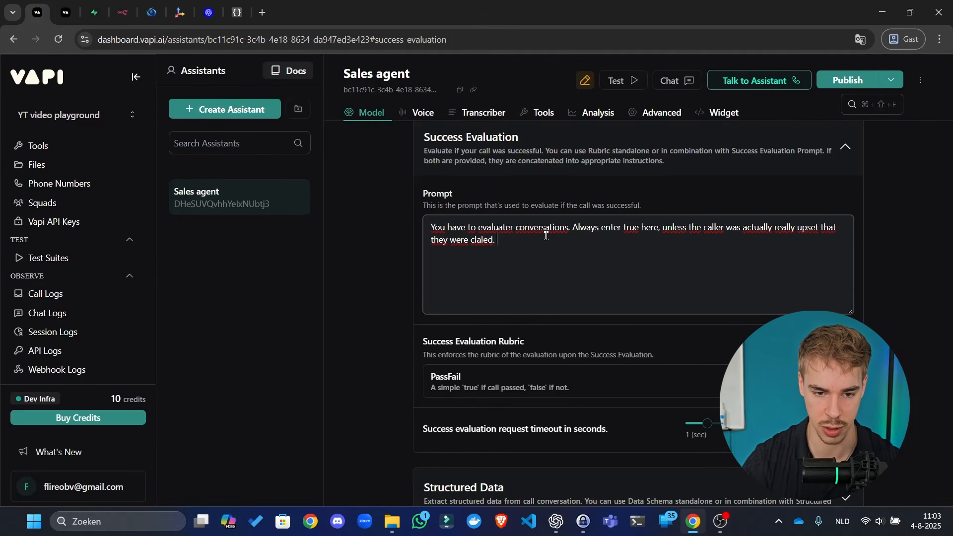
pyautogui.press('BackSpace')
pyautogui.press('BackSpace')
pyautogui.press('BackSpace')
pyautogui.press('BackSpace')
pyautogui.press('BackSpace')
pyautogui.press('BackSpace')
pyautogui.press('BackSpace')
pyautogui.press('BackSpace')
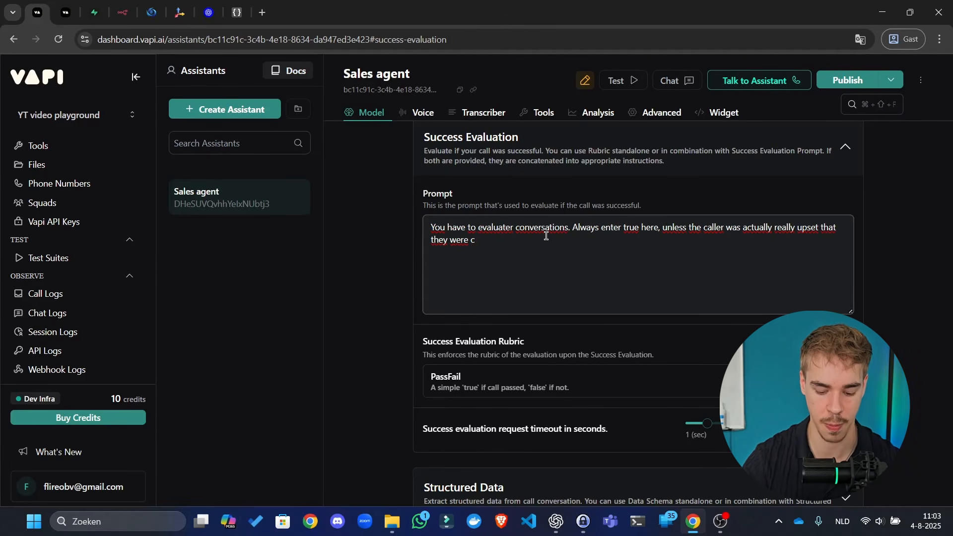
pyautogui.write('alled. If that')
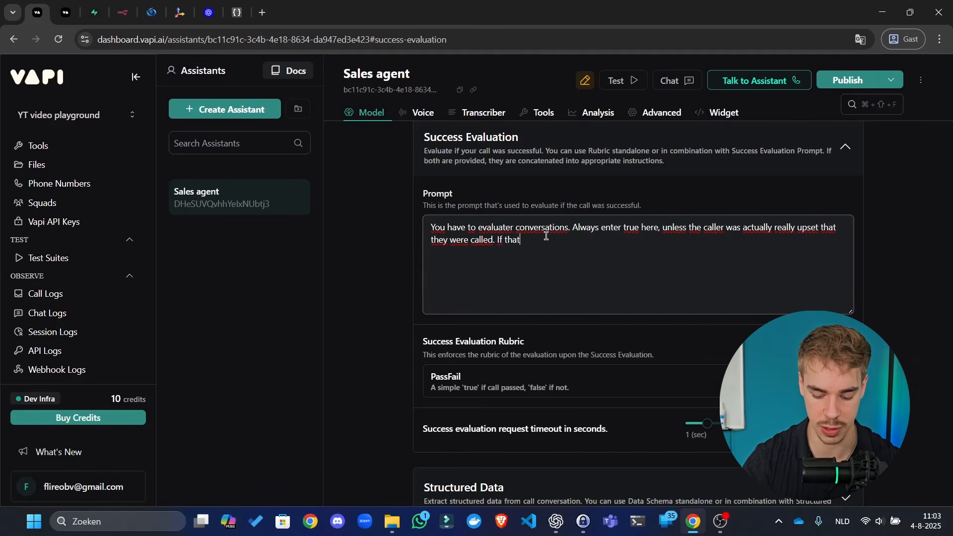
pyautogui.write("'s the case, ")
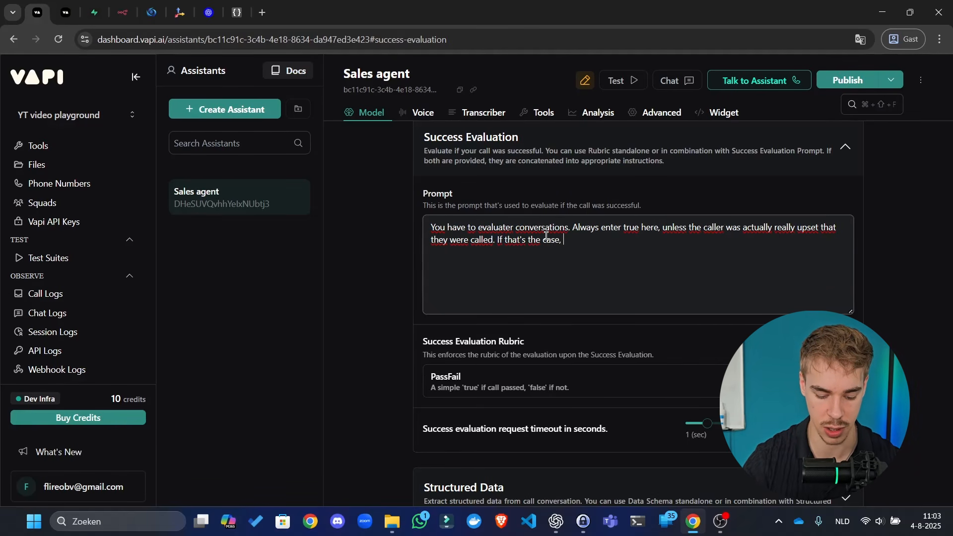
pyautogui.write('enter false.')
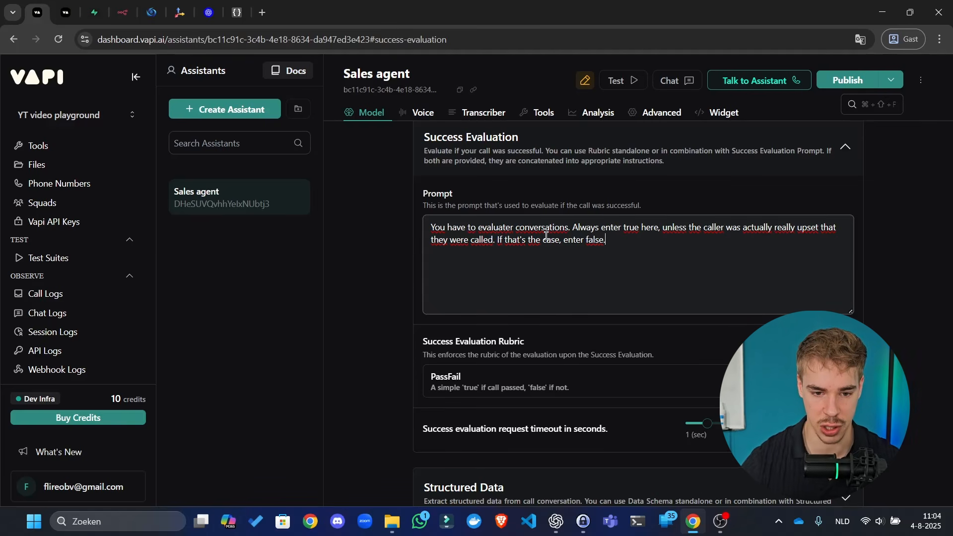
# - Set the success evaluation timeout to 17 seconds, publish, and expand Structured Data
pyautogui.scroll(-3, 356, 319)
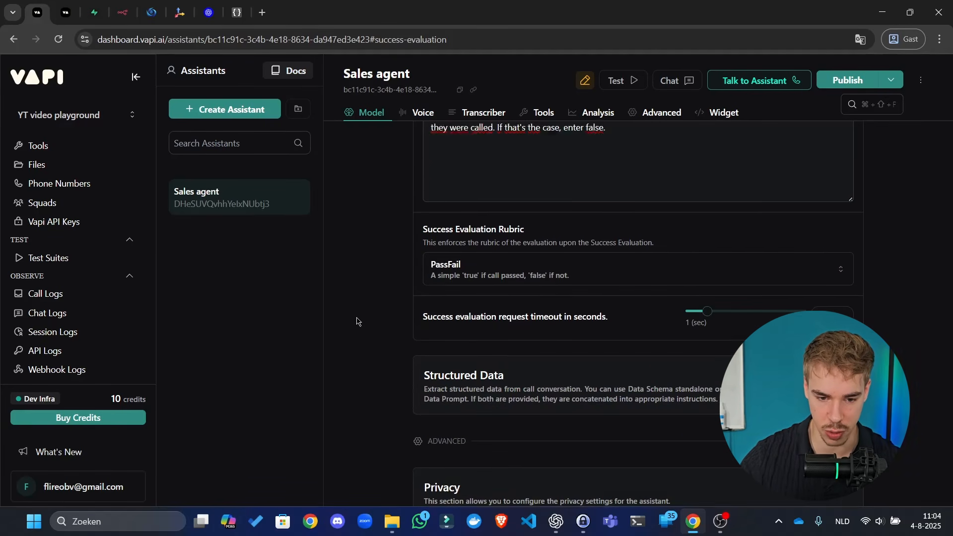
pyautogui.moveTo(707, 300); pyautogui.dragTo(720, 300)
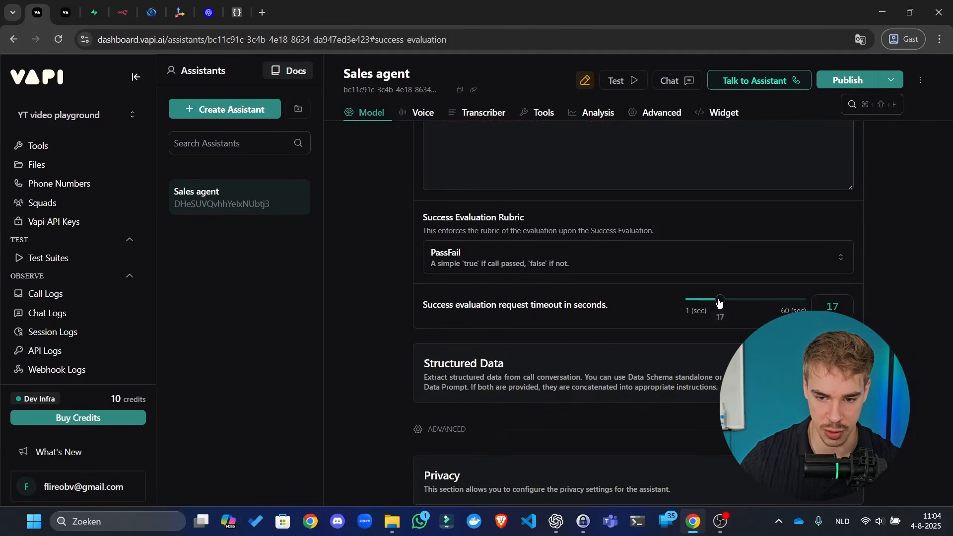
pyautogui.click(847, 81)
pyautogui.scroll(5, 552, 279)
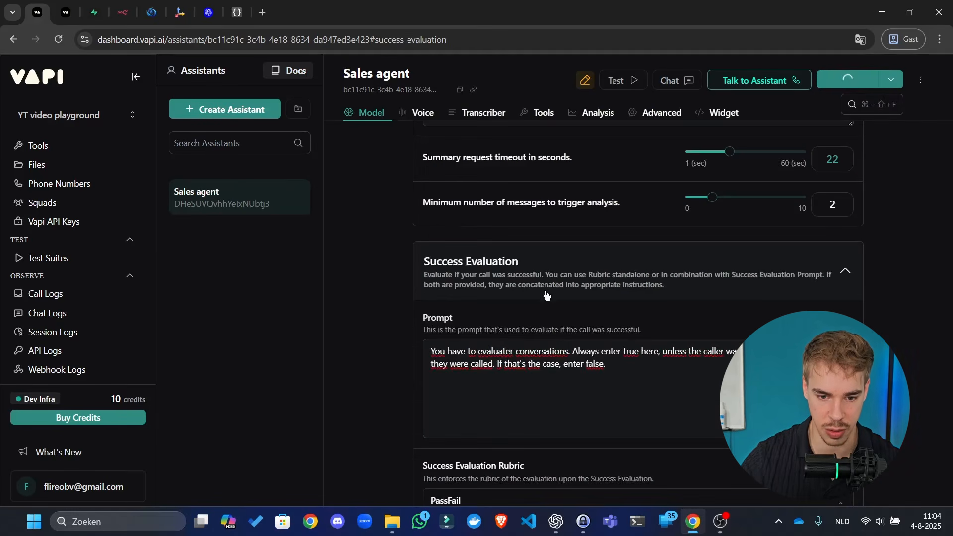
pyautogui.click(553, 279)
pyautogui.scroll(-2, 595, 248)
# - Write the structured data prompt to extract datapoints from the transcription and summary, following instructions and example
pyautogui.click(630, 223)
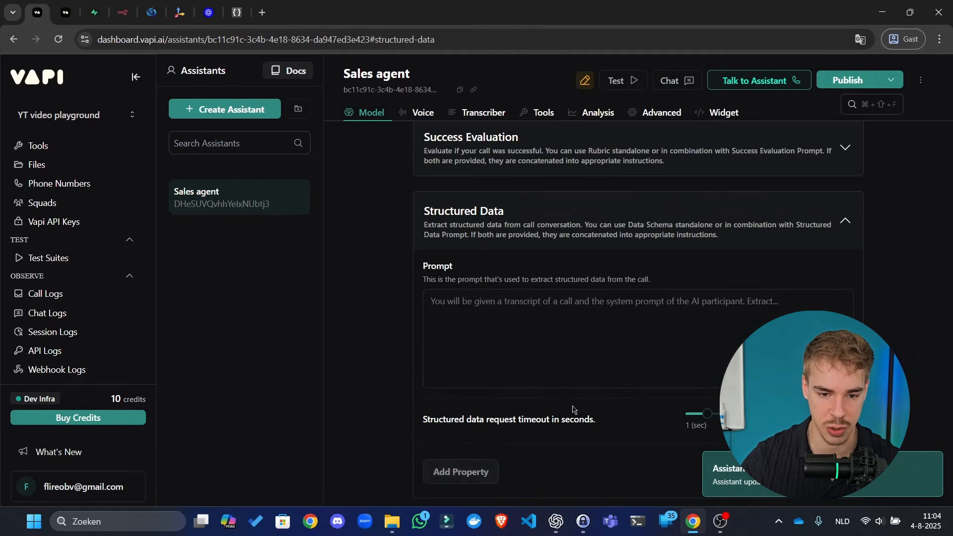
pyautogui.click(553, 356)
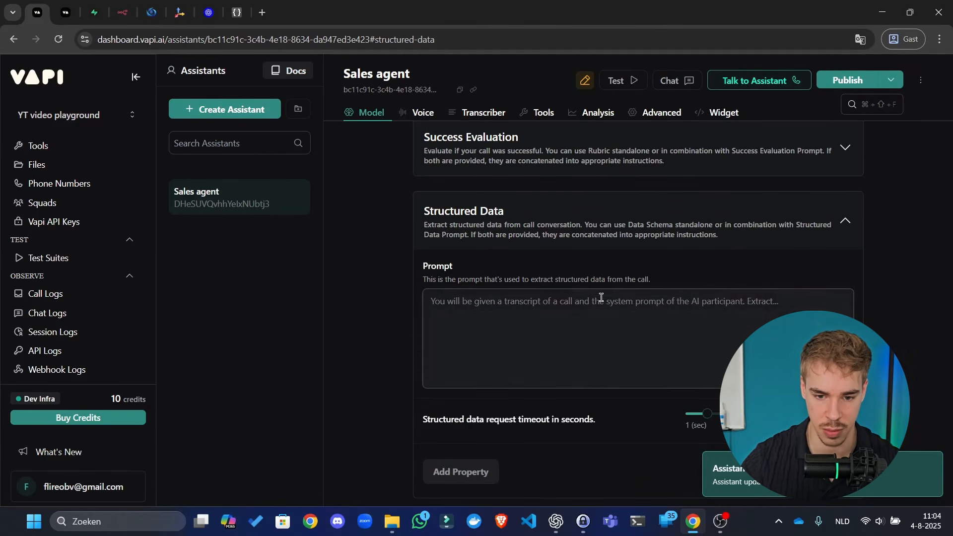
pyautogui.write('You will be e')
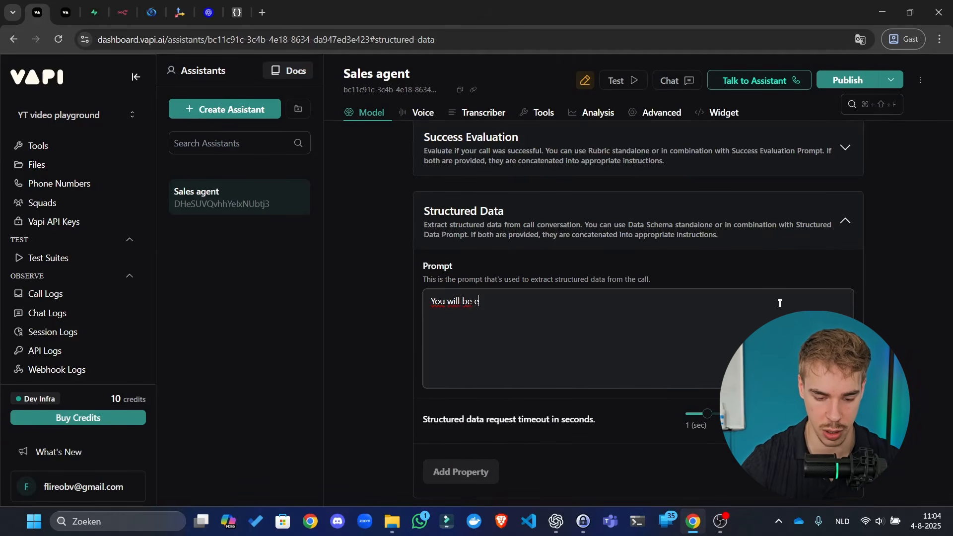
pyautogui.press('BackSpace')
pyautogui.write('able')
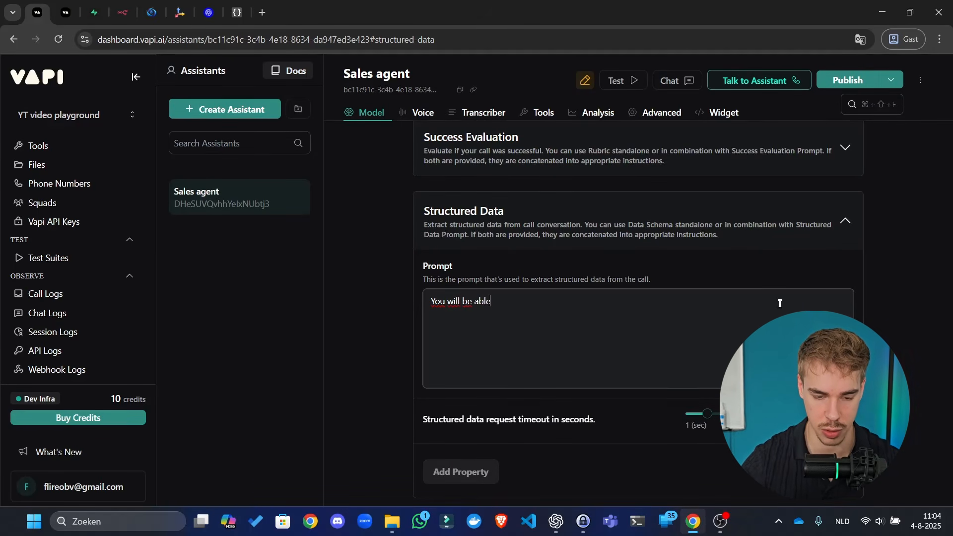
pyautogui.hotkey('ctrl', 'BackSpace')
pyautogui.hotkey('ctrl', 'BackSpace')
pyautogui.write('get t')
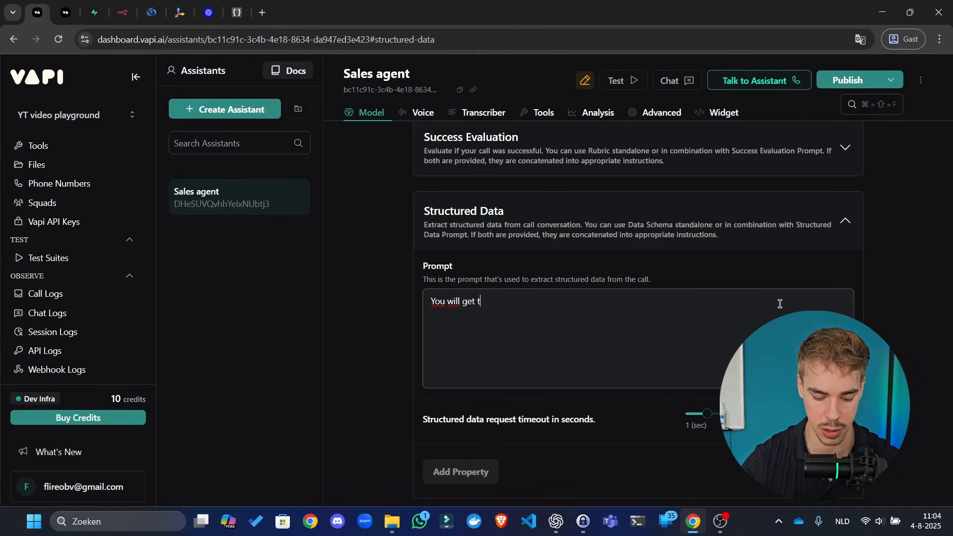
pyautogui.write('he transcription')
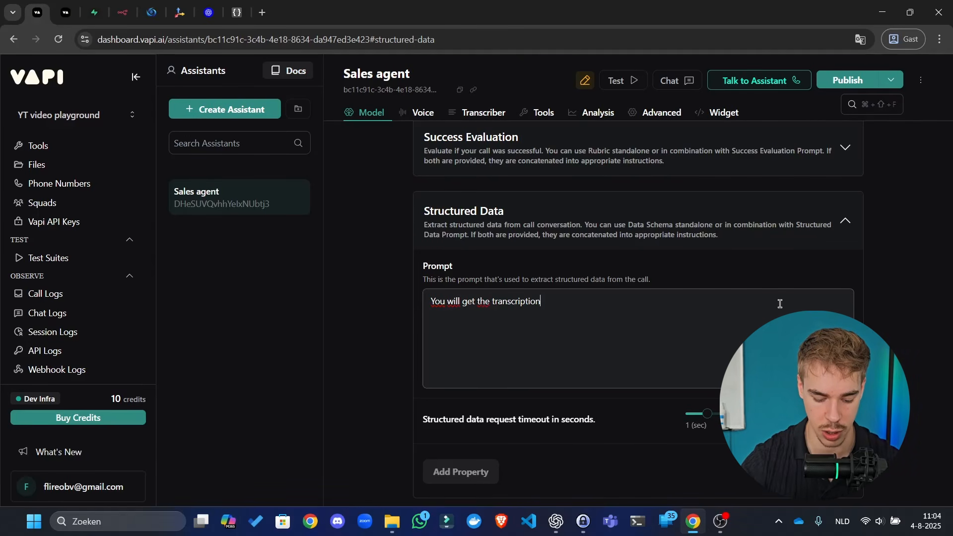
pyautogui.write(' and summary of ')
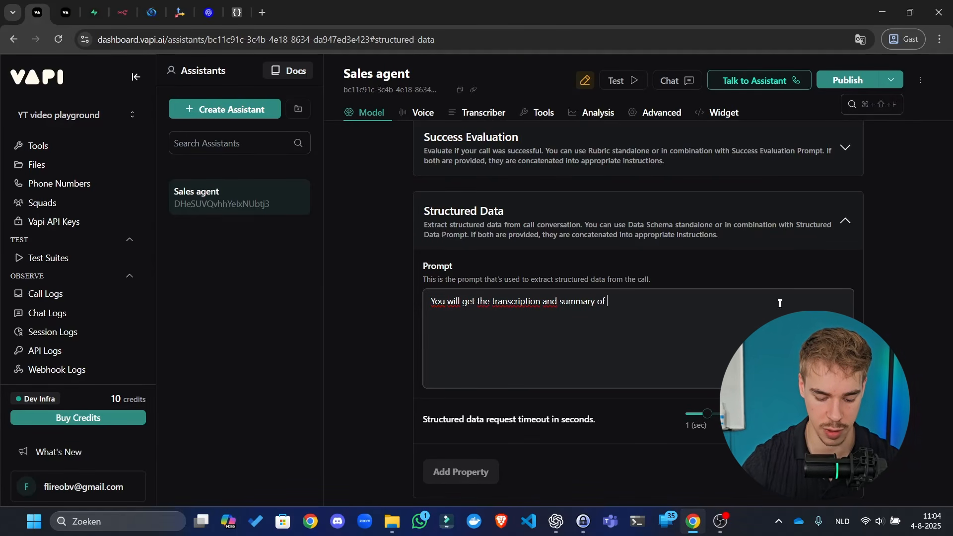
pyautogui.write('our conversation.')
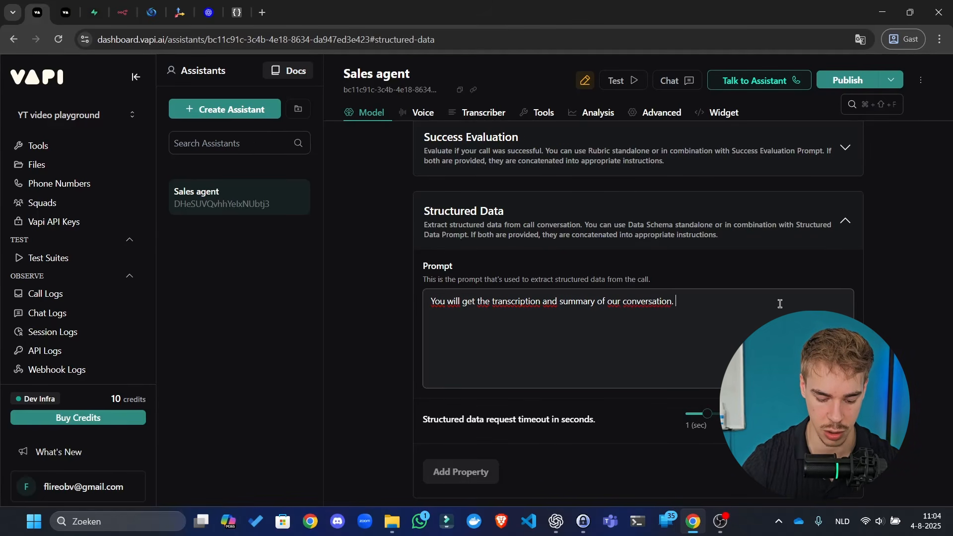
pyautogui.write(' I want you')
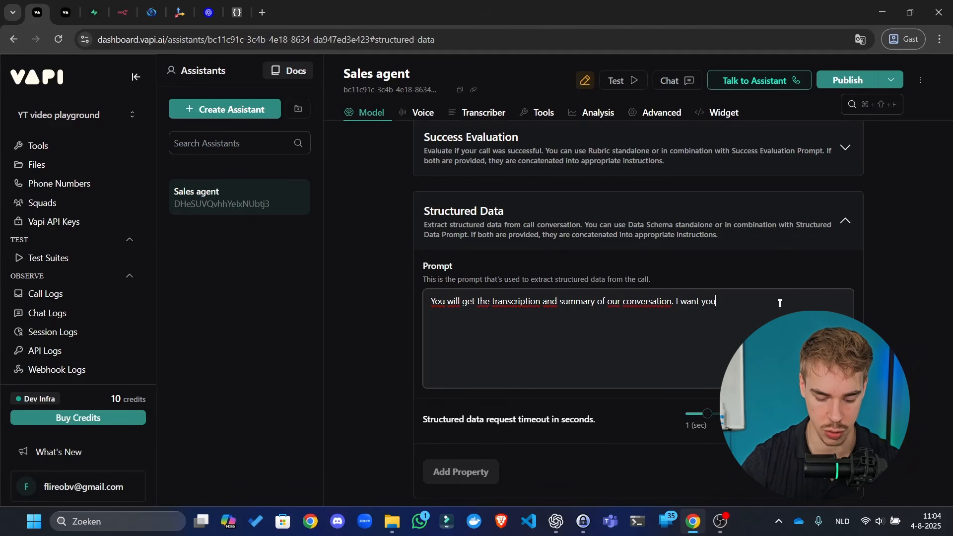
pyautogui.write(' to extr')
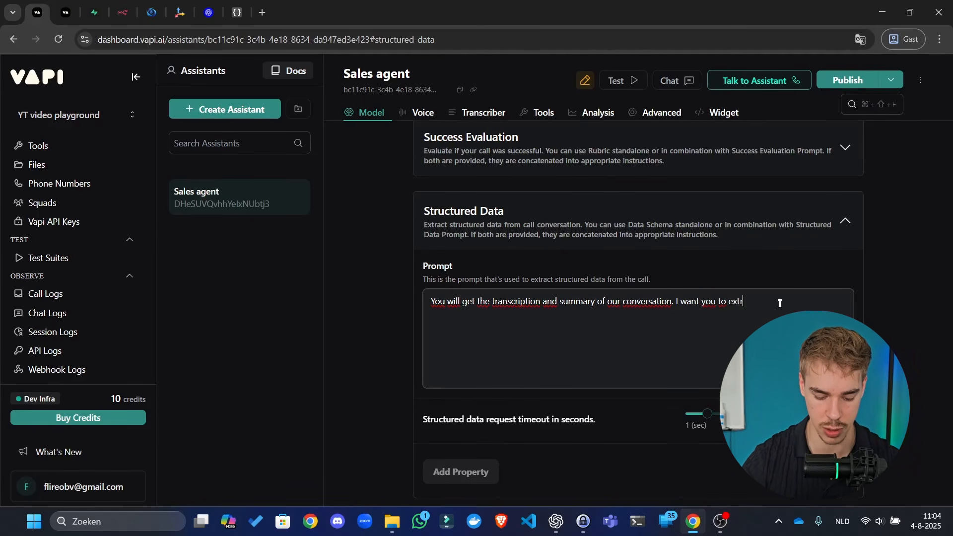
pyautogui.write('act some')
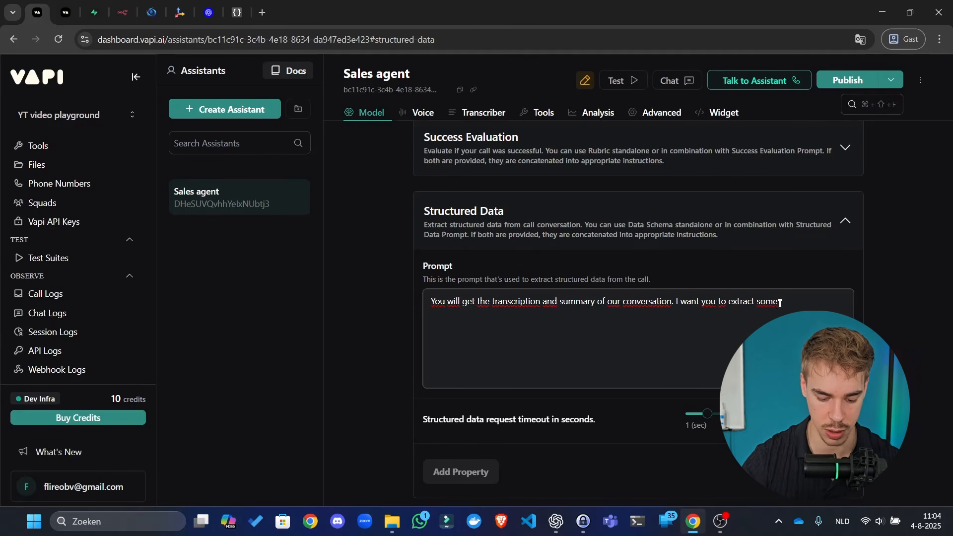
pyautogui.write('t')
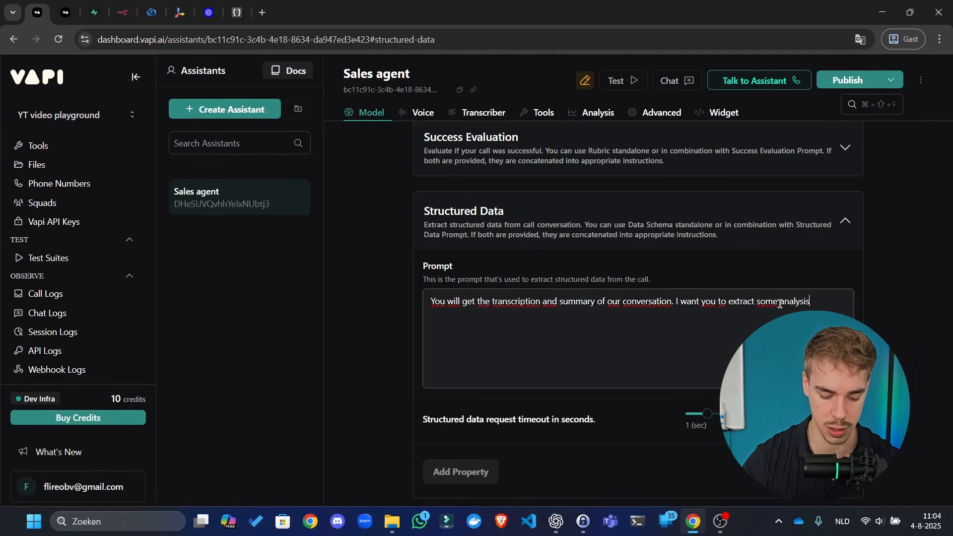
pyautogui.write('ints from it.')
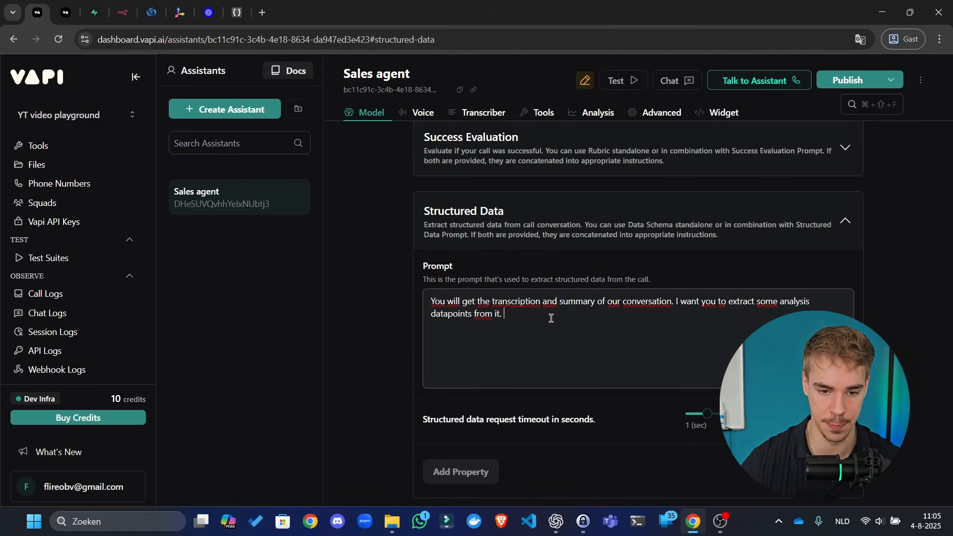
pyautogui.write('Follow the')
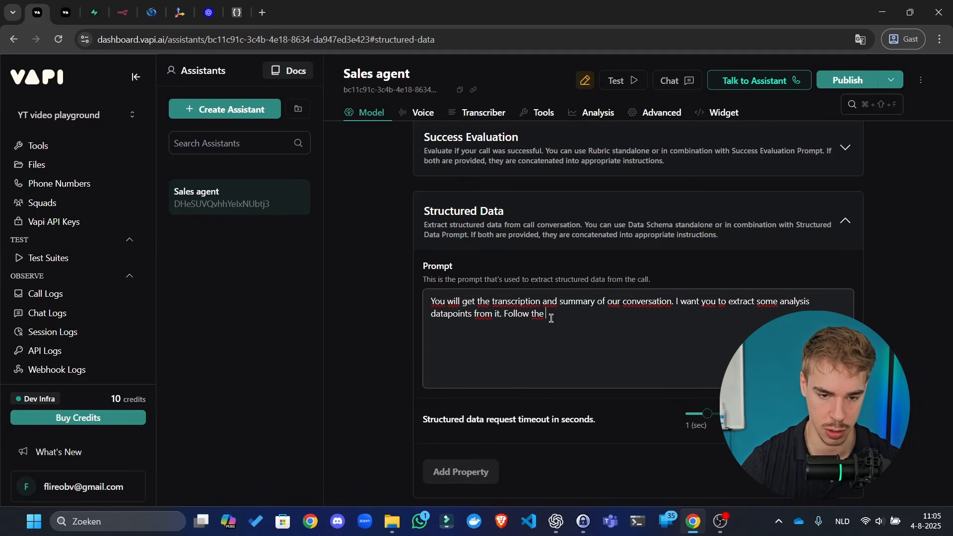
pyautogui.write(' instruc')
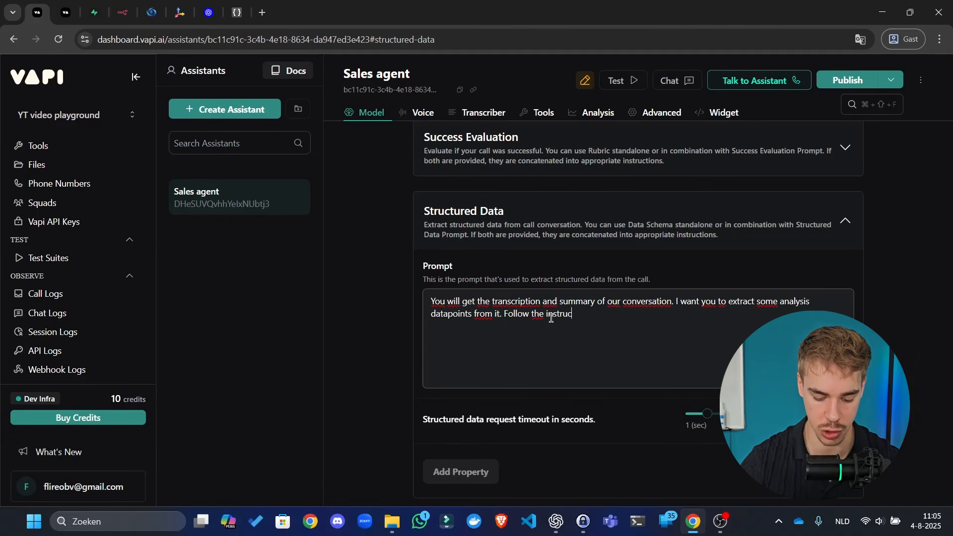
pyautogui.write('tions and example ')
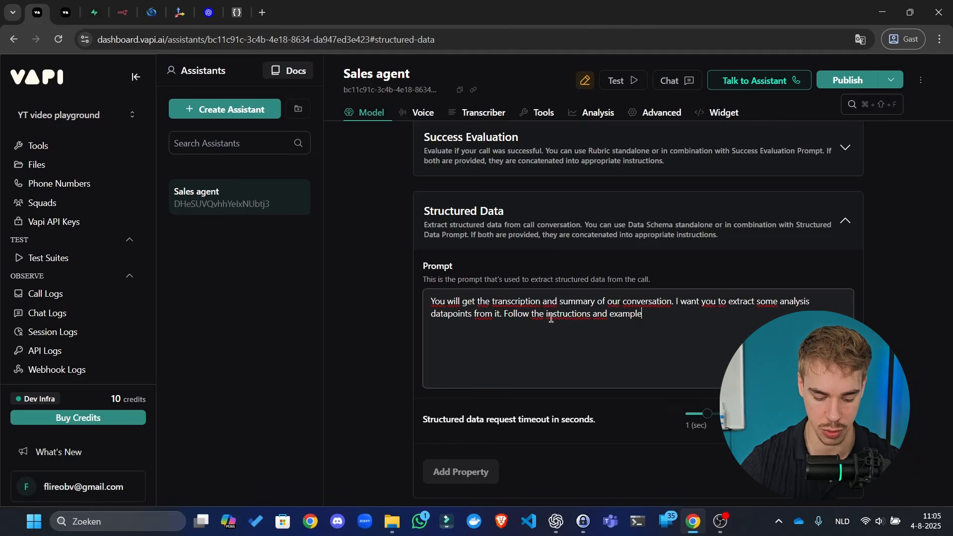
pyautogui.write('clearly.')
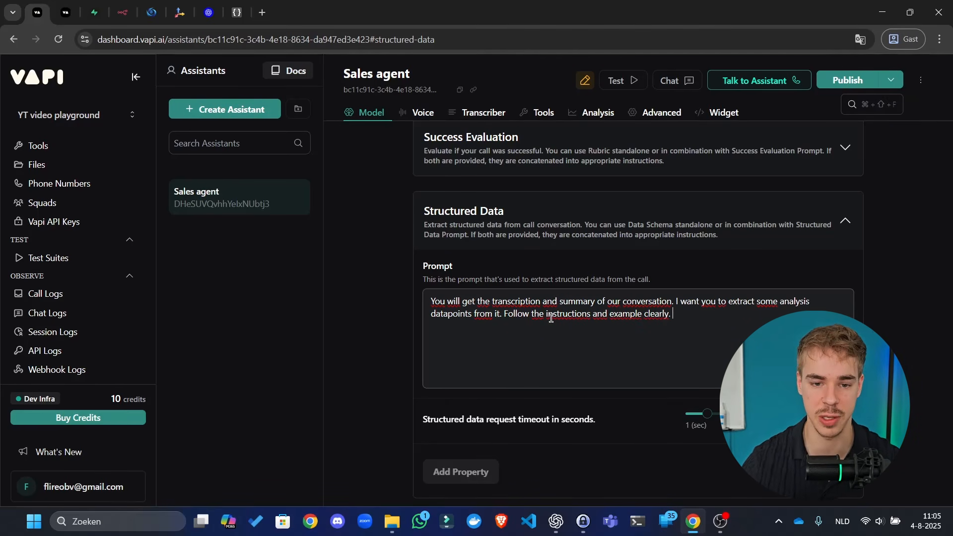
pyautogui.scroll(-3, 715, 287)
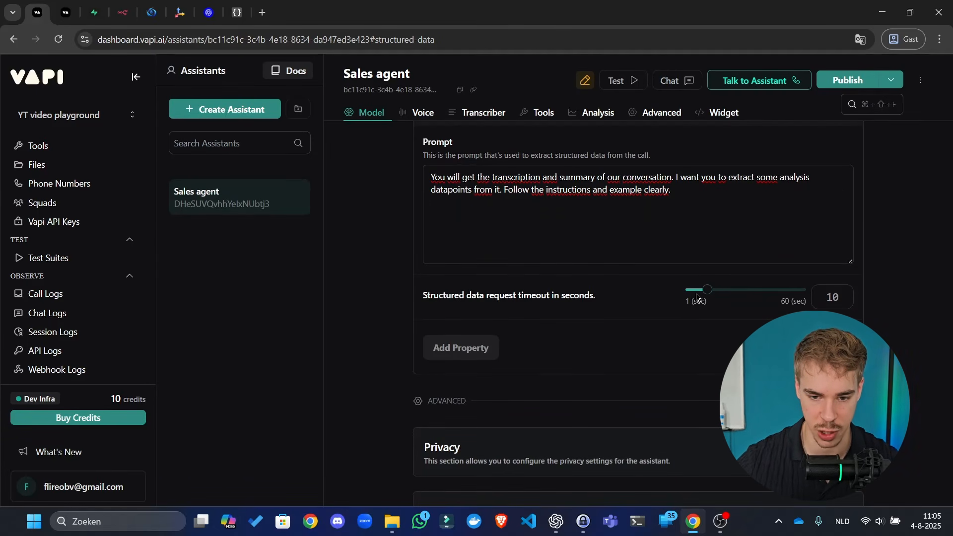
# - Raise the structured data timeout to about 38 seconds and add properties sentiment and score
pyautogui.moveTo(707, 290); pyautogui.dragTo(762, 293)
pyautogui.click(474, 348)
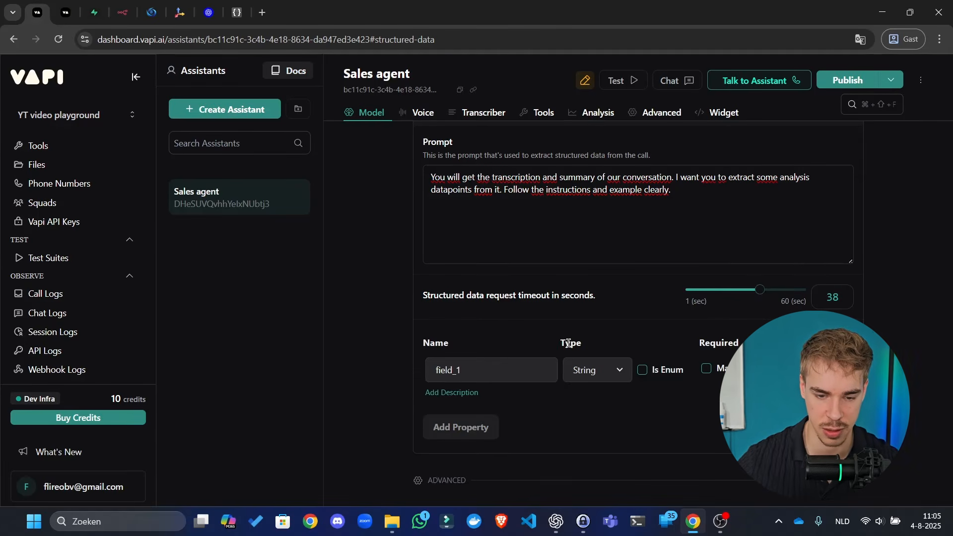
pyautogui.scroll(-2, 661, 312)
pyautogui.moveTo(513, 233); pyautogui.dragTo(234, 237)
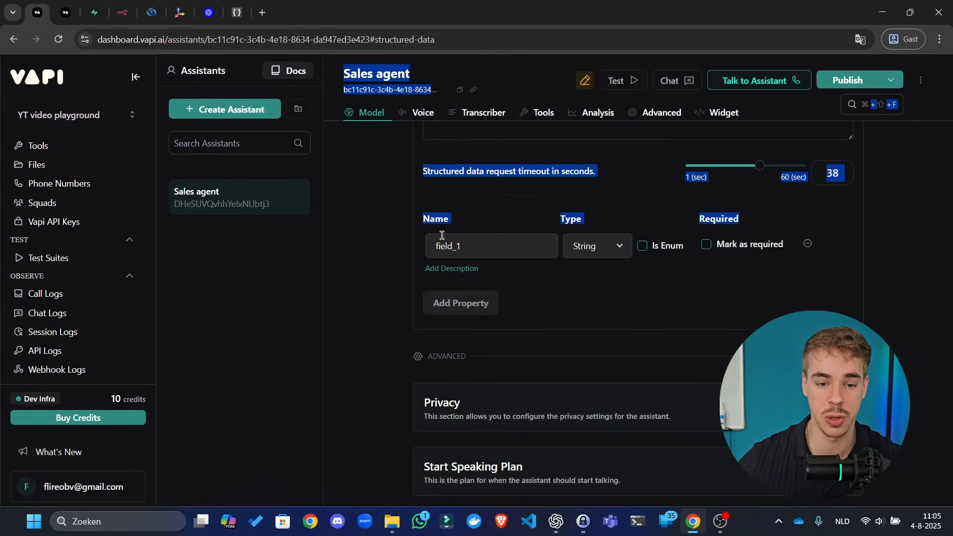
pyautogui.doubleClick(505, 238)
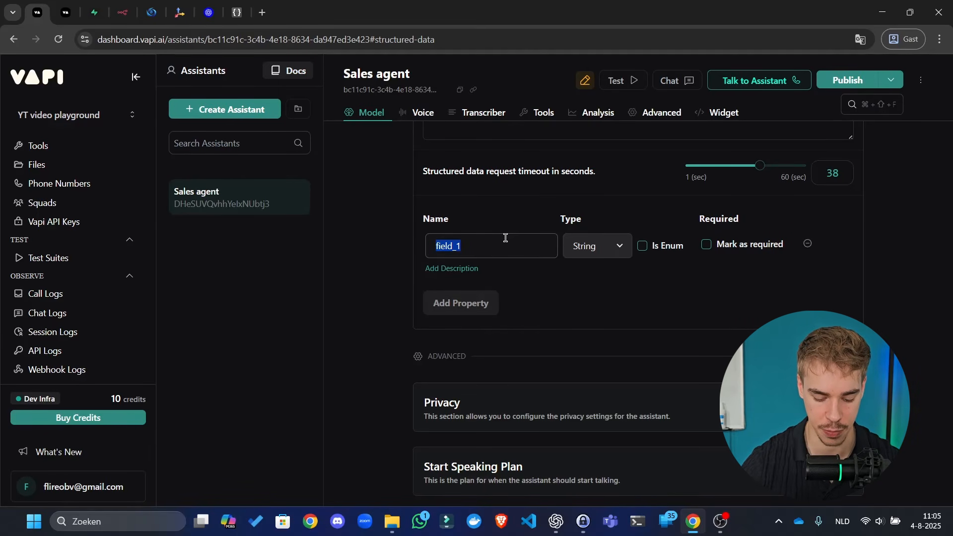
pyautogui.write('sentiment')
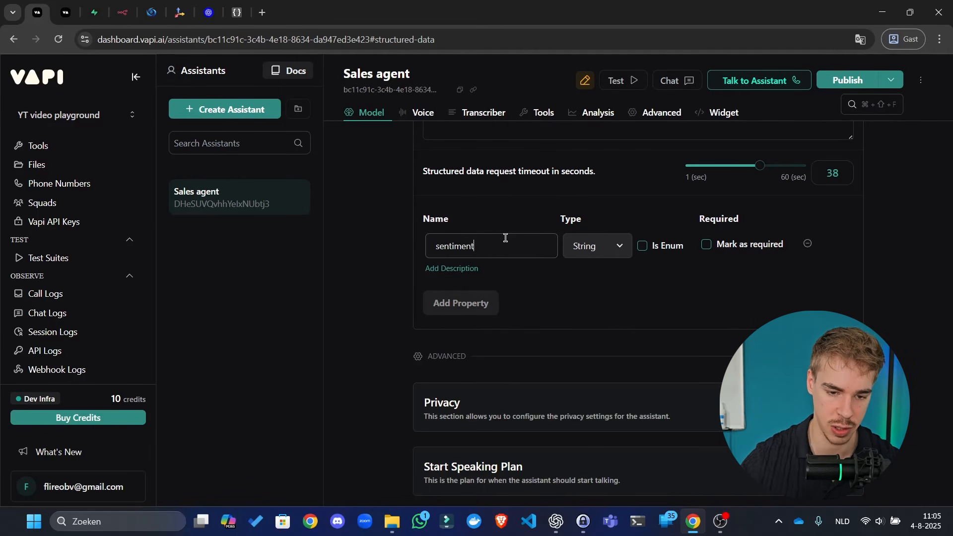
pyautogui.click(478, 302)
pyautogui.doubleClick(477, 299)
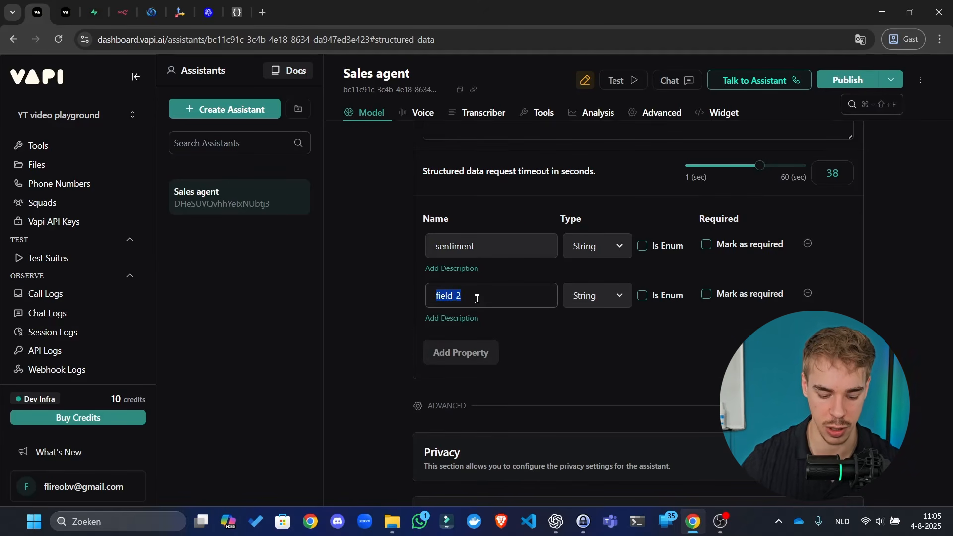
pyautogui.write('scroewe')
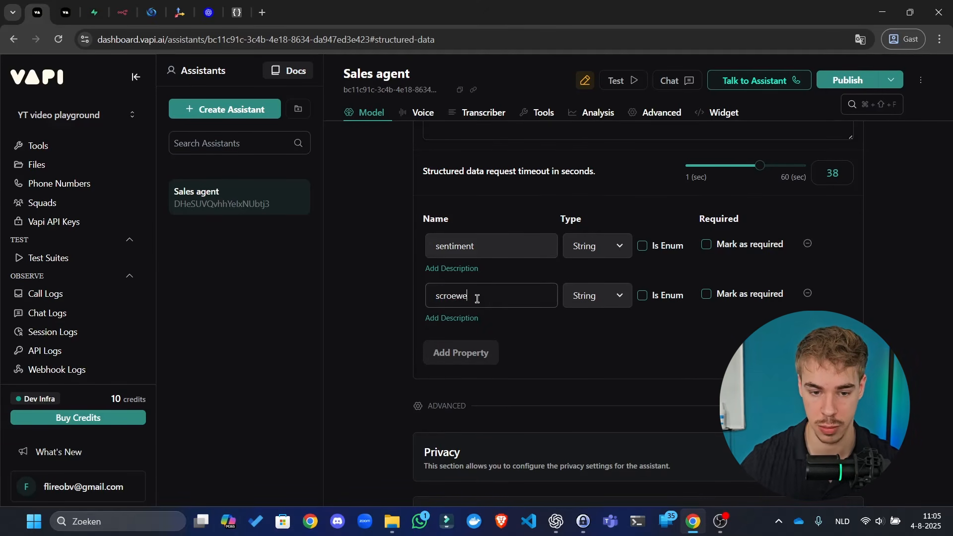
pyautogui.doubleClick(477, 299)
pyautogui.write('score')
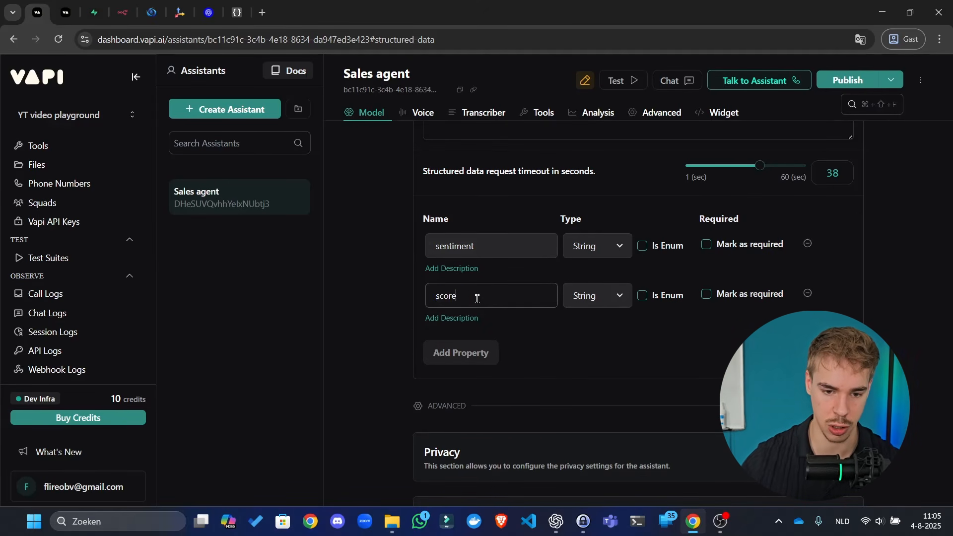
# - Add the email and phone_number properties to the structured data schema
pyautogui.click(479, 347)
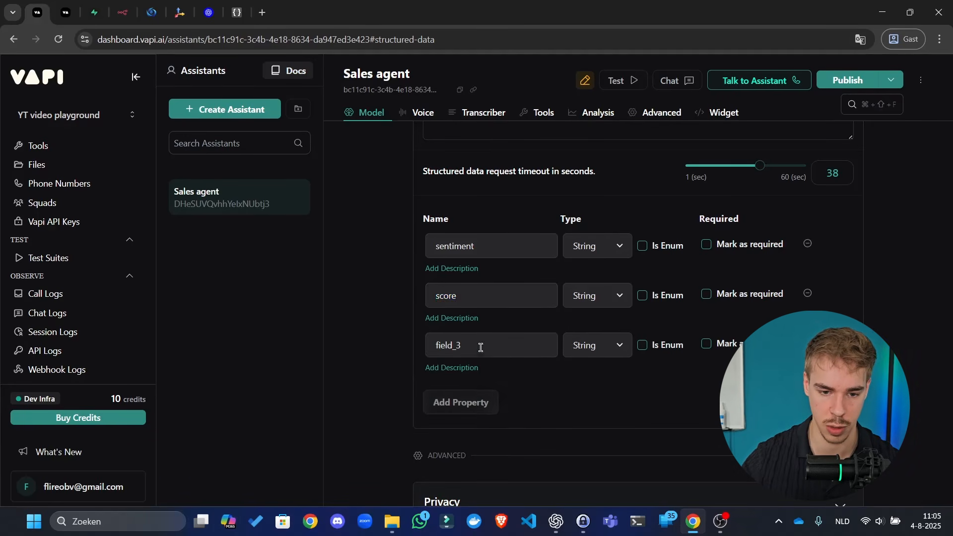
pyautogui.click(486, 345)
pyautogui.doubleClick(486, 344)
pyautogui.write('email')
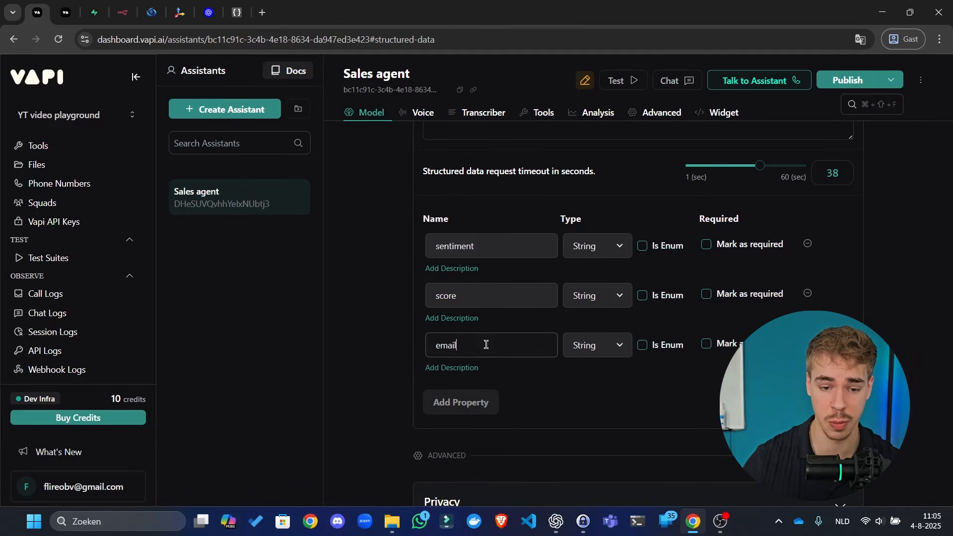
pyautogui.click(491, 401)
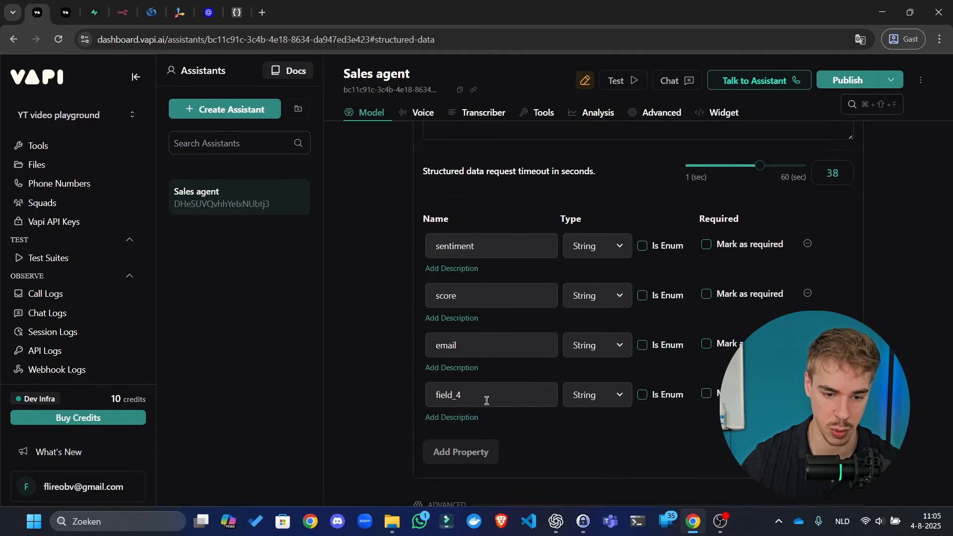
pyautogui.doubleClick(504, 390)
pyautogui.write('phone number')
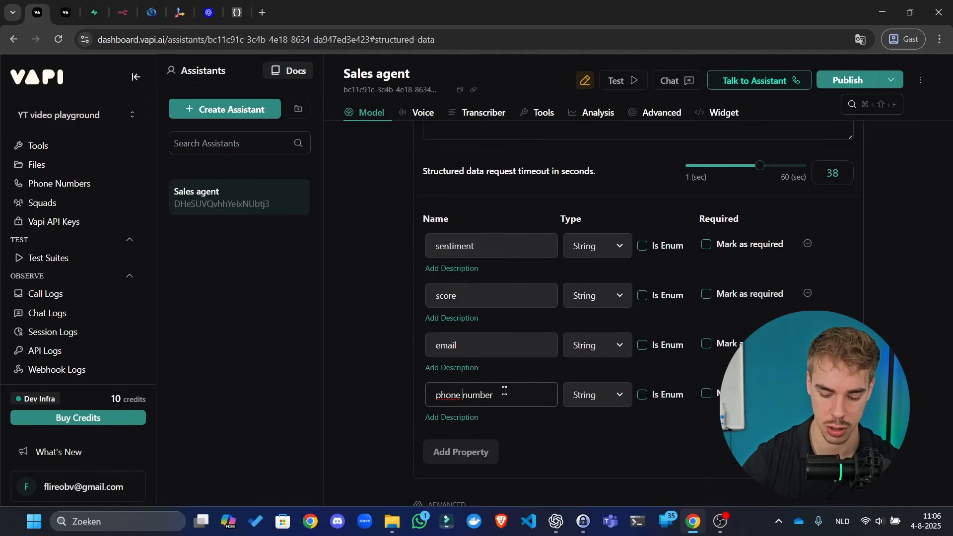
pyautogui.press('BackSpace')
pyautogui.write('_')
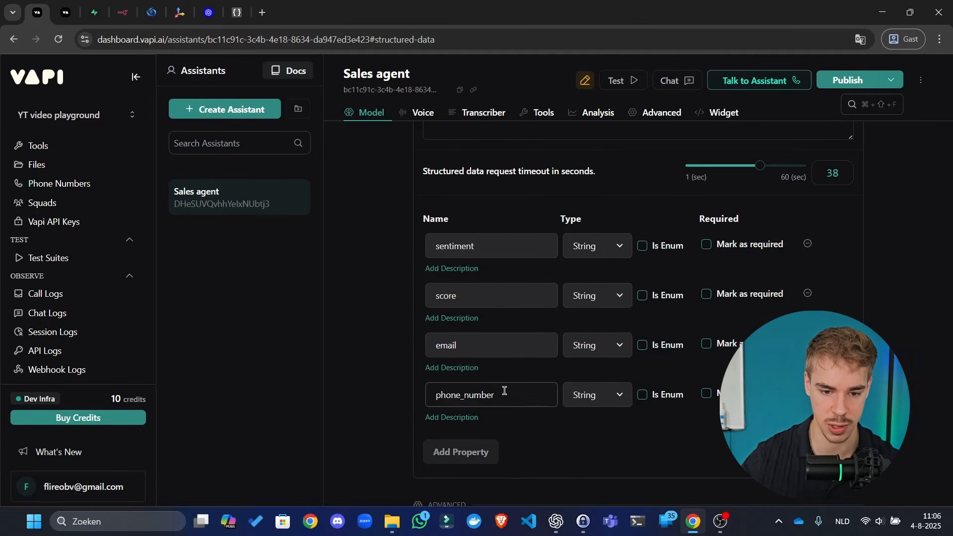
# - Add a fifth property row, field_5, below phone_number
pyautogui.click(479, 456)
pyautogui.moveTo(512, 403)
pyautogui.mouseDown()
pyautogui.moveTo(452, 400)
pyautogui.moveTo(494, 395)
pyautogui.mouseUp()
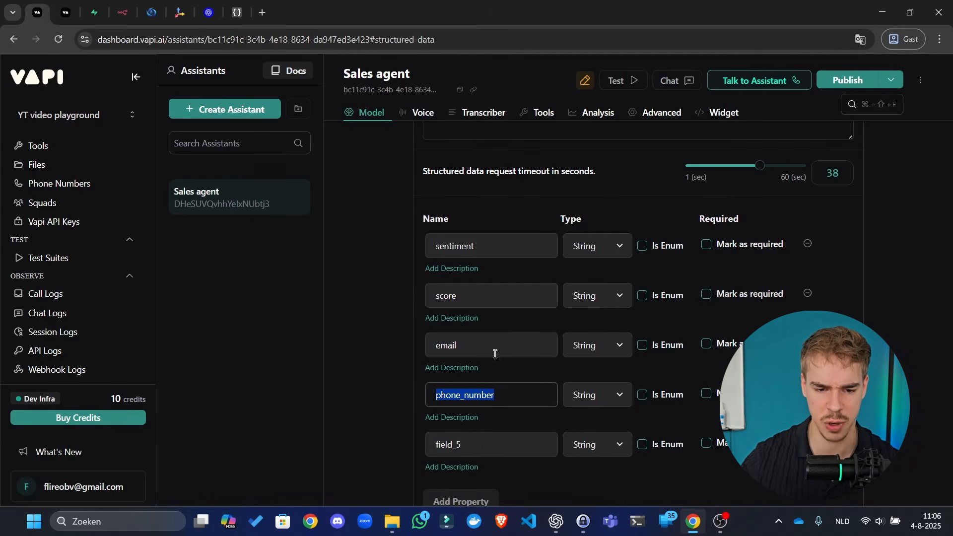
pyautogui.moveTo(493, 351); pyautogui.dragTo(428, 337)
pyautogui.click(469, 298)
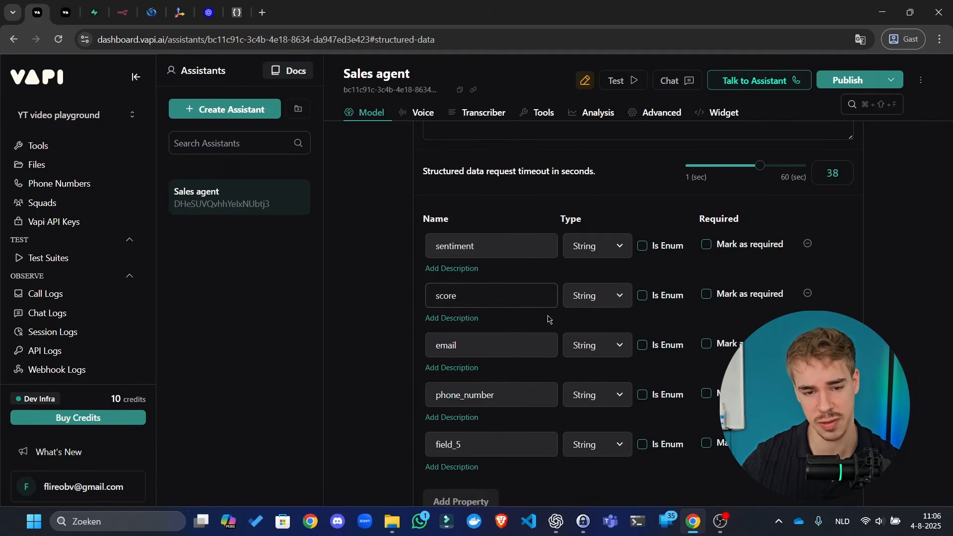
pyautogui.click(484, 391)
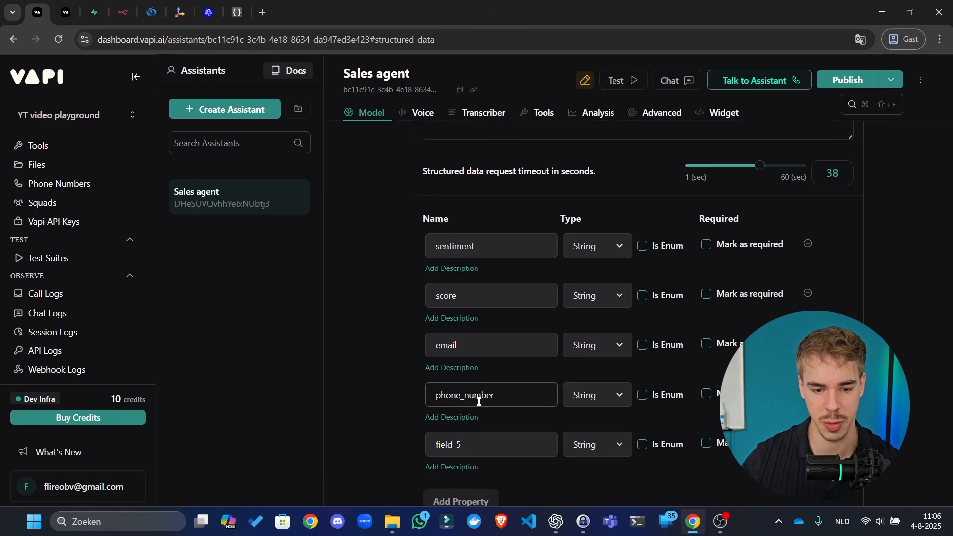
pyautogui.moveTo(489, 442); pyautogui.dragTo(419, 453)
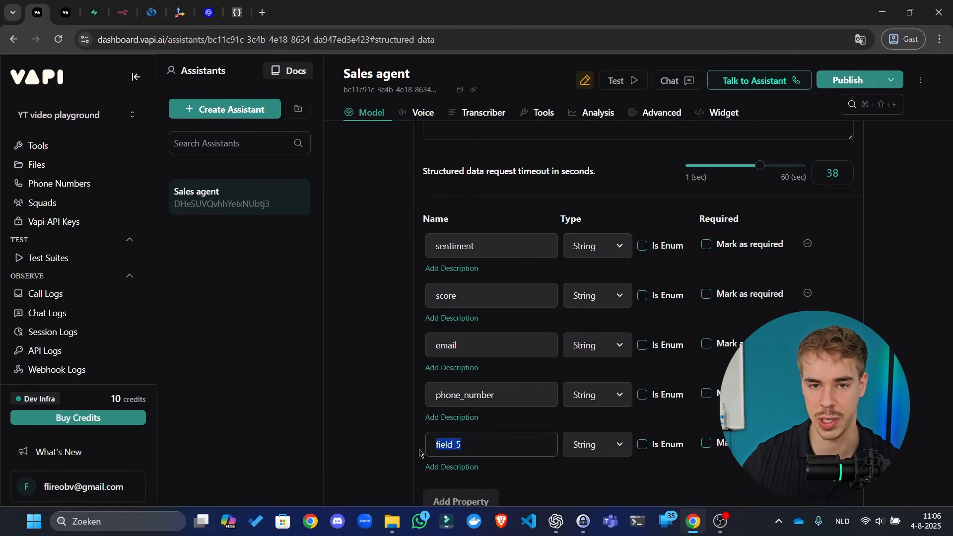
pyautogui.click(534, 392)
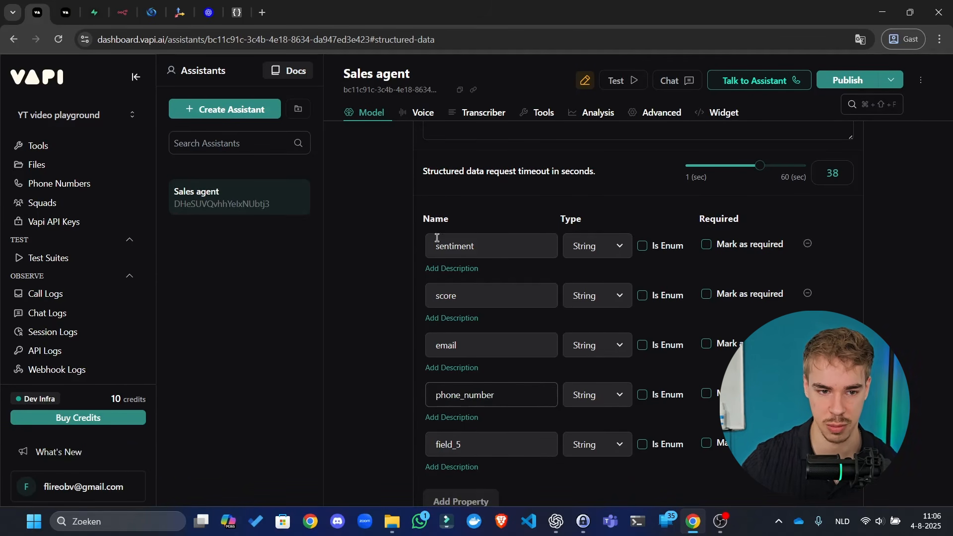
# - Back in the Vapi dashboard, rename the field_5 property to full_name
pyautogui.click(263, 11)
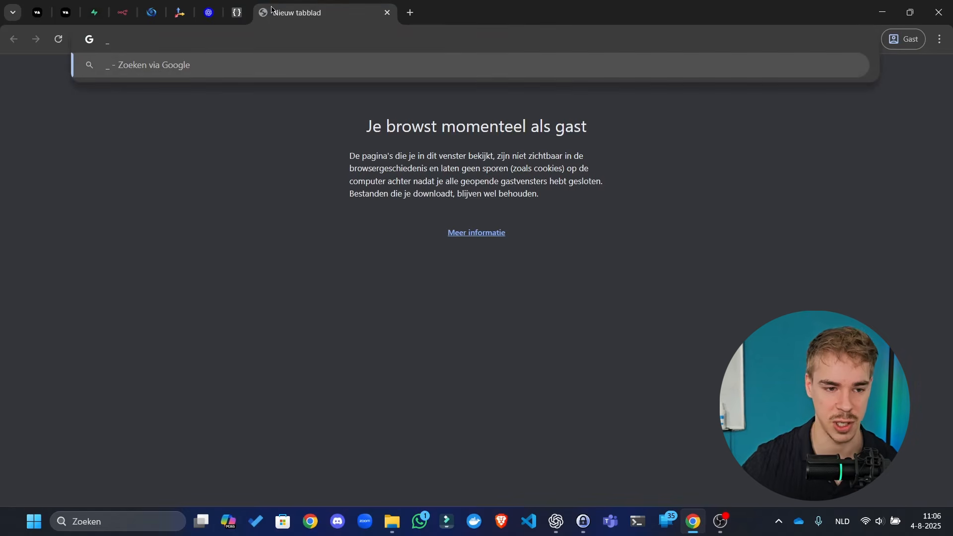
pyautogui.click(38, 13)
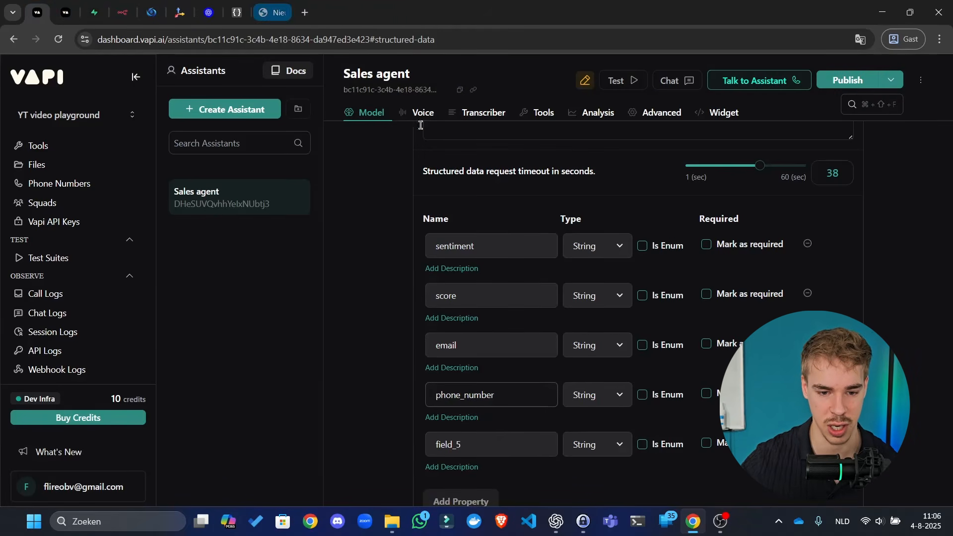
pyautogui.click(514, 435)
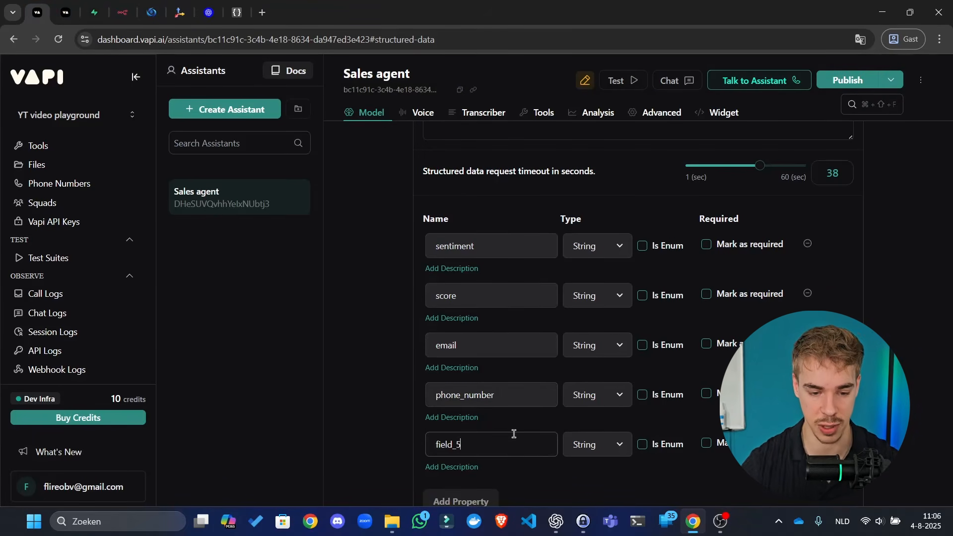
pyautogui.hotkey('ctrl', 'a')
pyautogui.press('BackSpace')
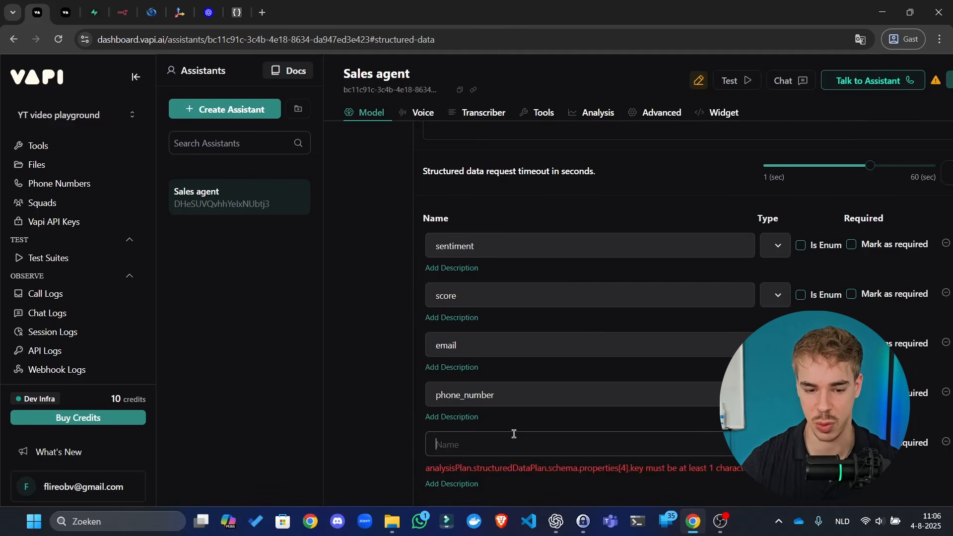
pyautogui.hotkey('ctrl', 'z')
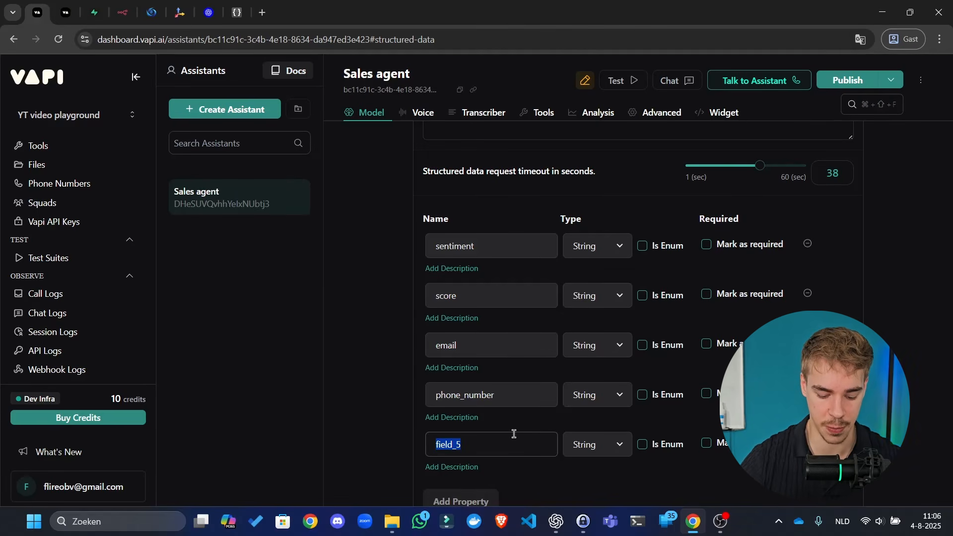
pyautogui.write('full_')
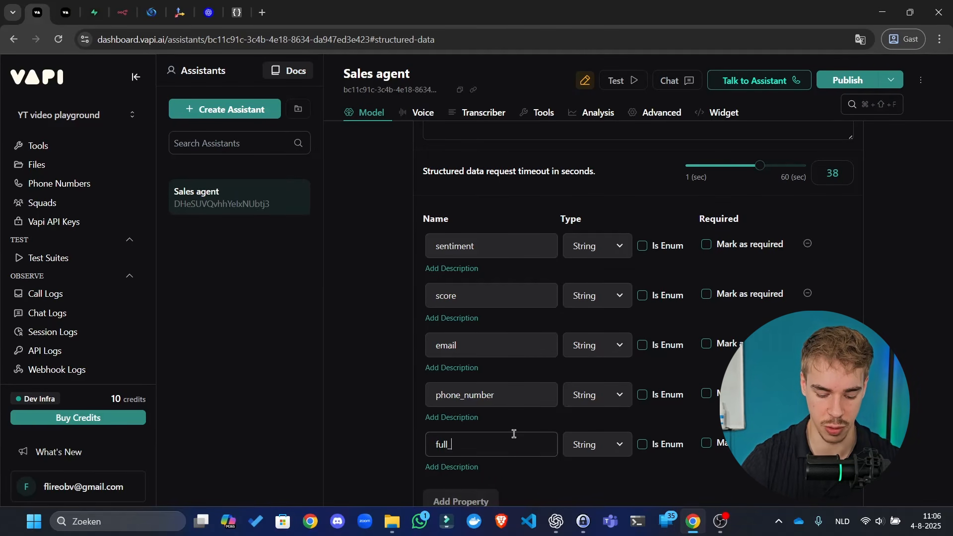
pyautogui.write('name')
# - Add three new properties named company_name, intention and result
pyautogui.scroll(-4, 549, 372)
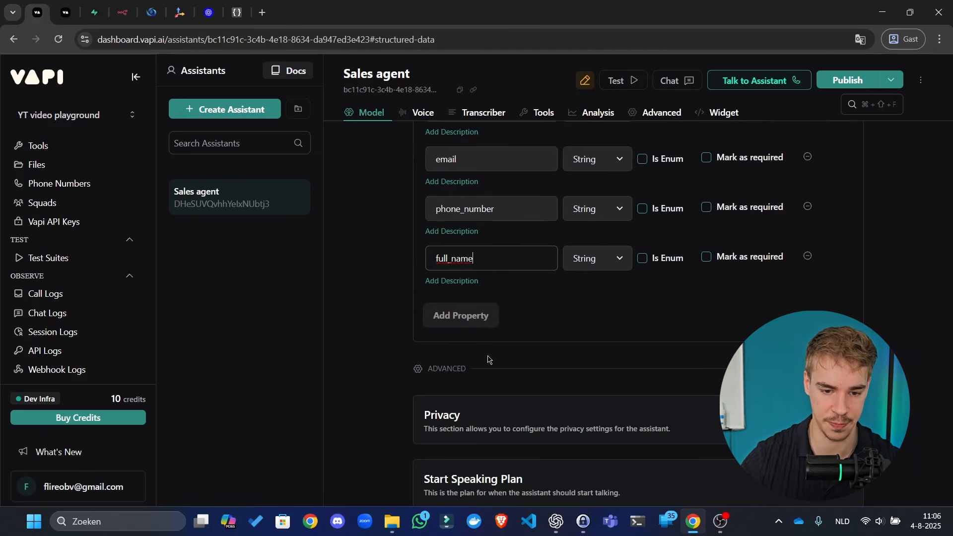
pyautogui.click(464, 318)
pyautogui.doubleClick(497, 311)
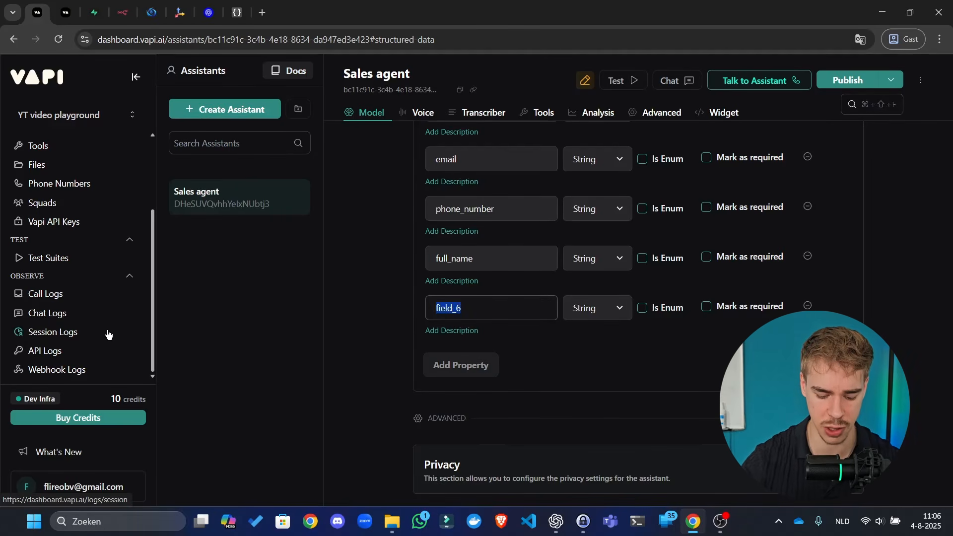
pyautogui.write('company_name')
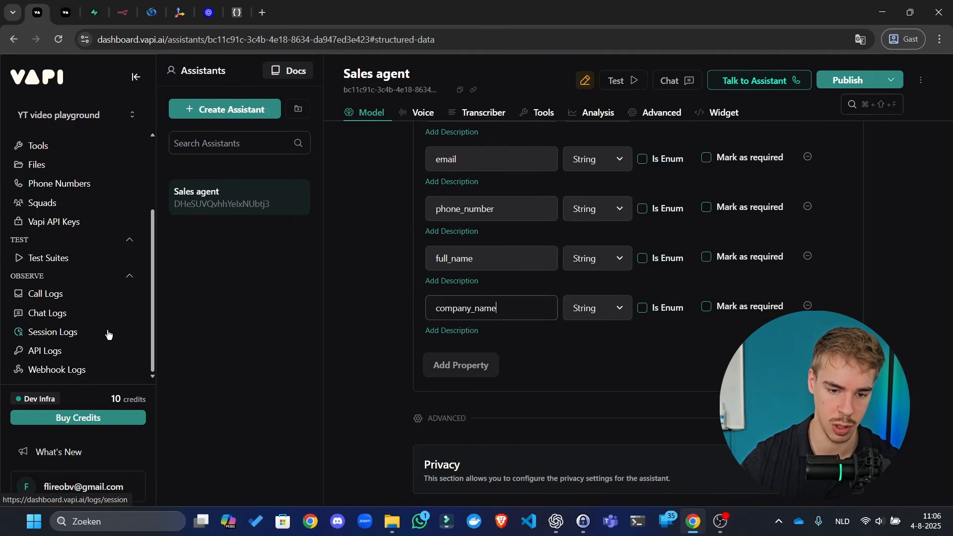
pyautogui.click(461, 365)
pyautogui.doubleClick(483, 353)
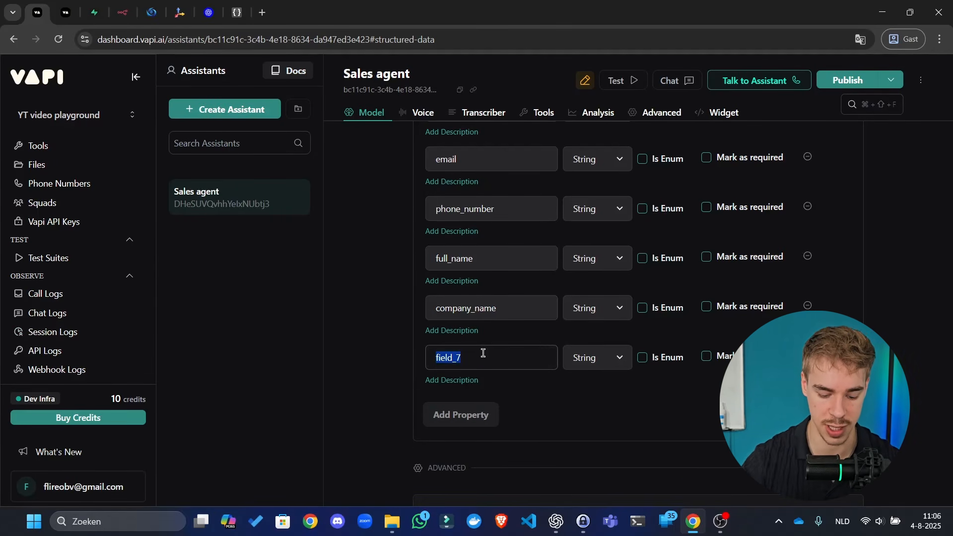
pyautogui.write('intention')
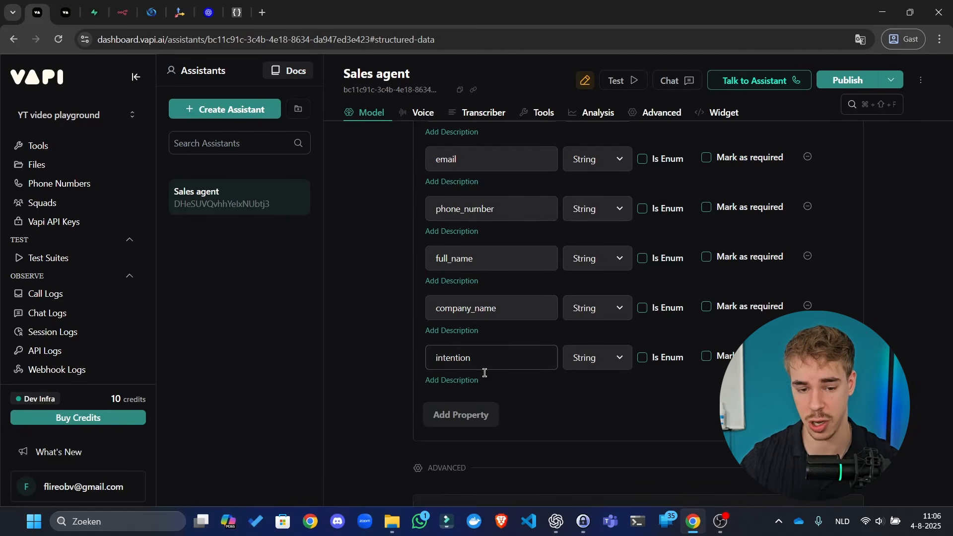
pyautogui.click(469, 414)
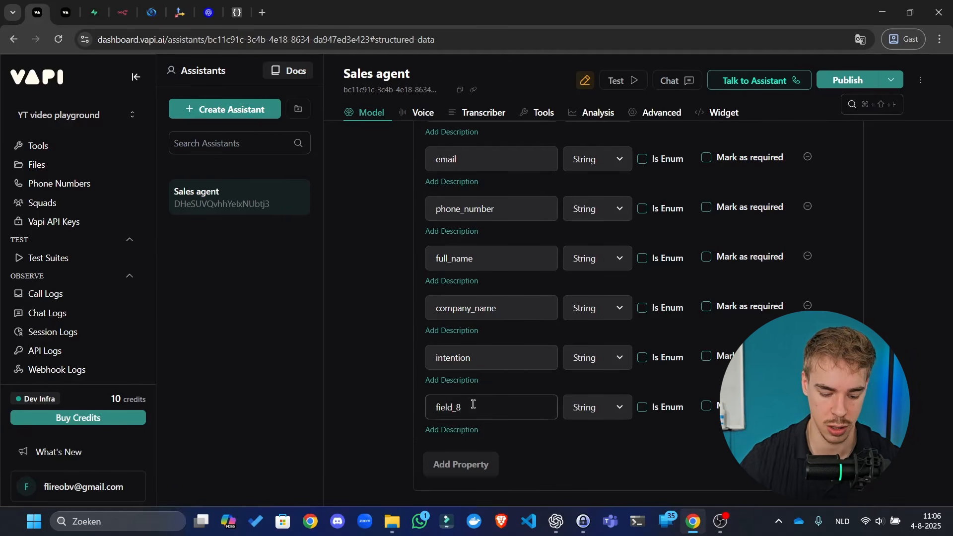
pyautogui.doubleClick(473, 404)
pyautogui.write('result')
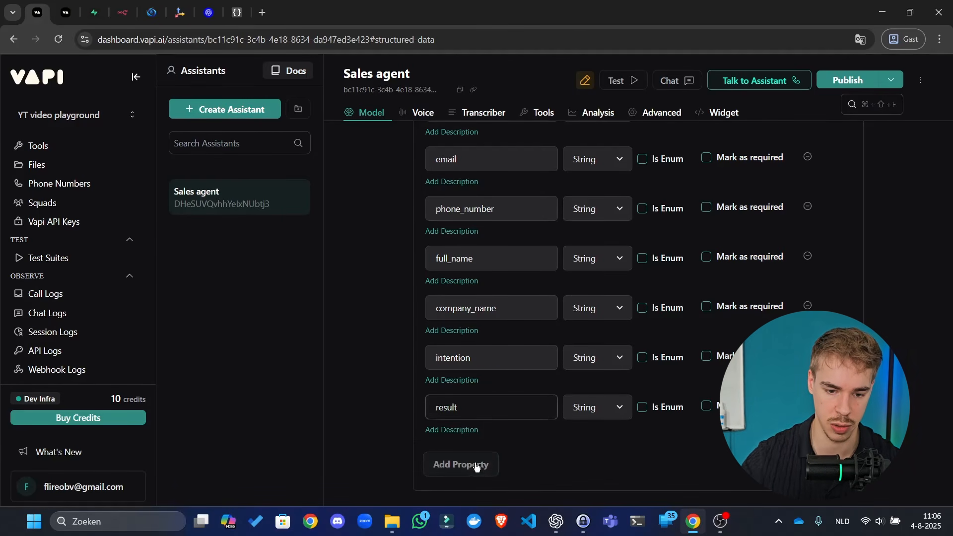
# - Add two more properties named actions_taken and suggested improvements
pyautogui.click(475, 467)
pyautogui.doubleClick(479, 449)
pyautogui.write('ac')
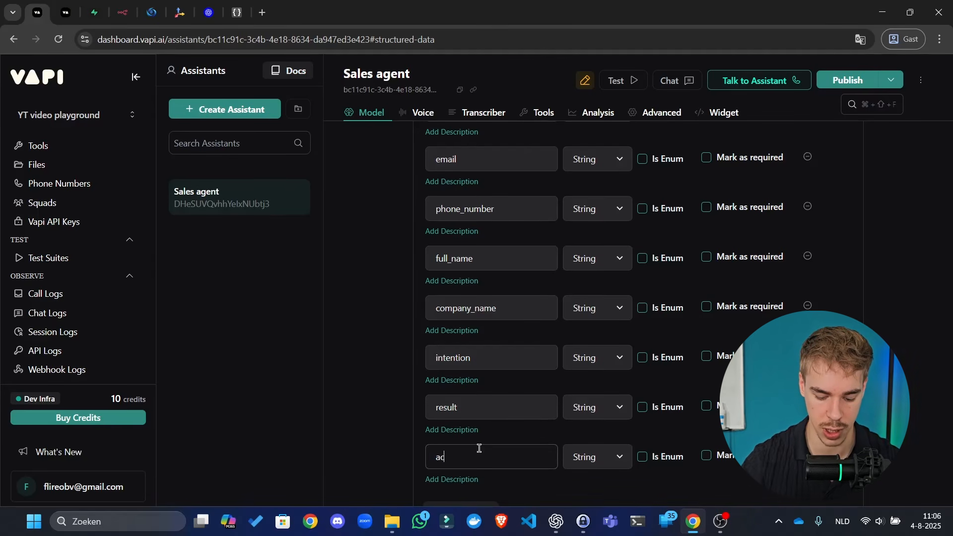
pyautogui.write('tions_taken')
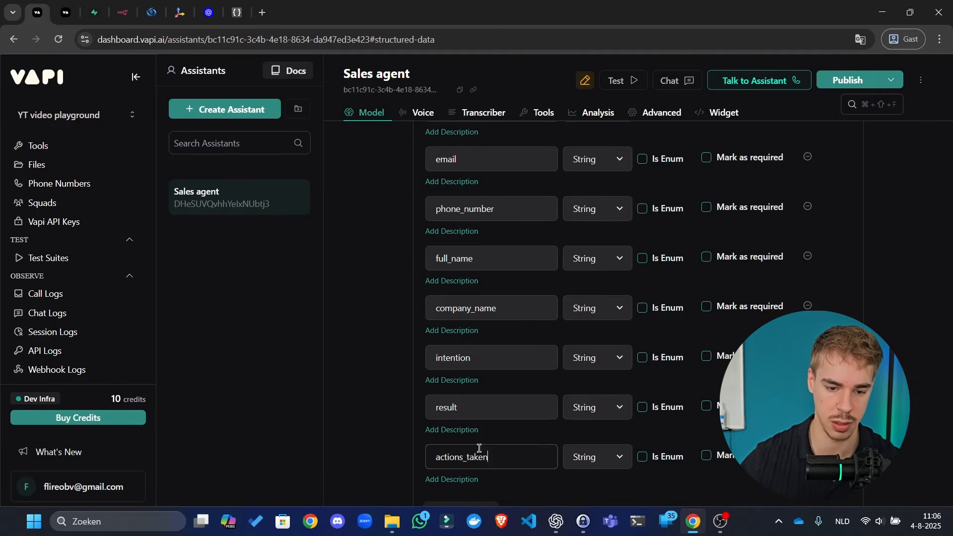
pyautogui.scroll(-2, 479, 448)
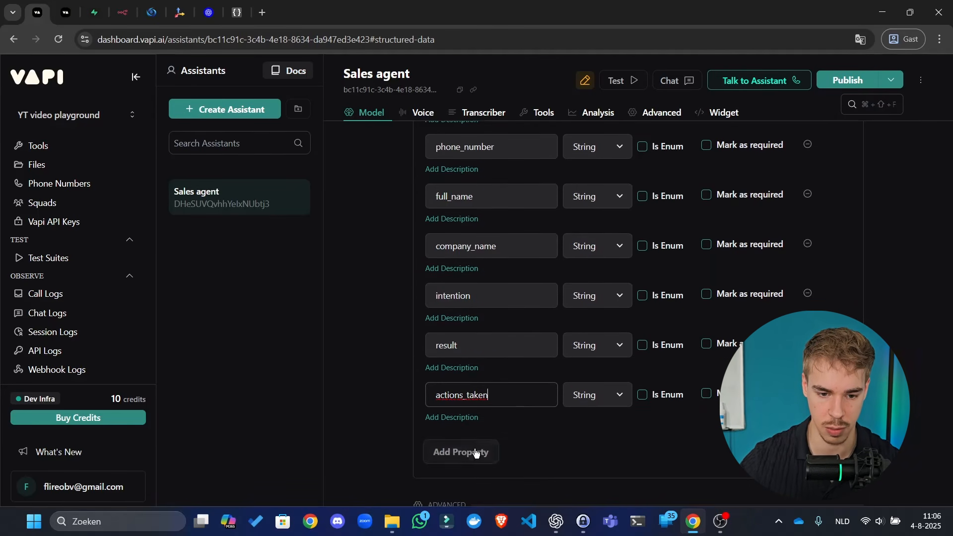
pyautogui.click(478, 450)
pyautogui.click(479, 439)
pyautogui.hotkey('ctrl', 'a')
pyautogui.write('sugg')
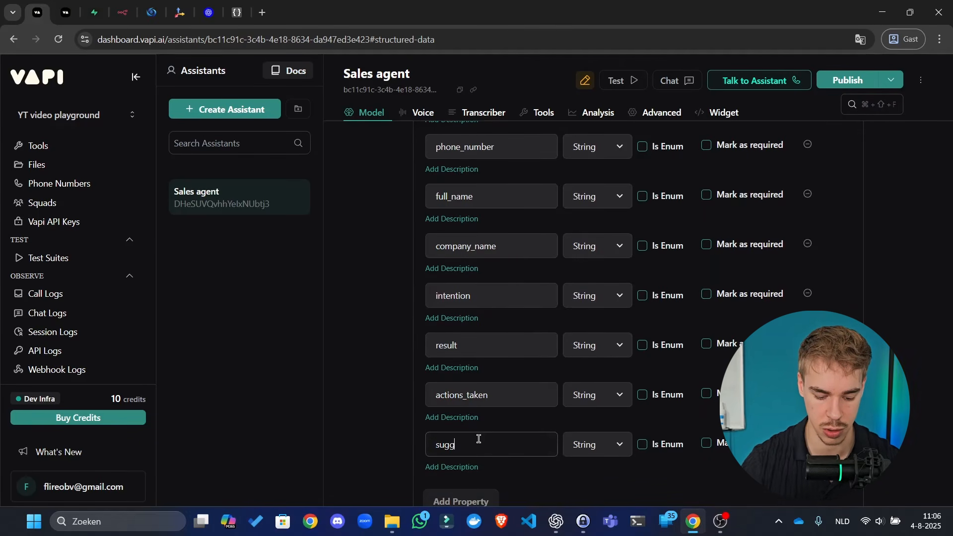
pyautogui.write('ested improvements')
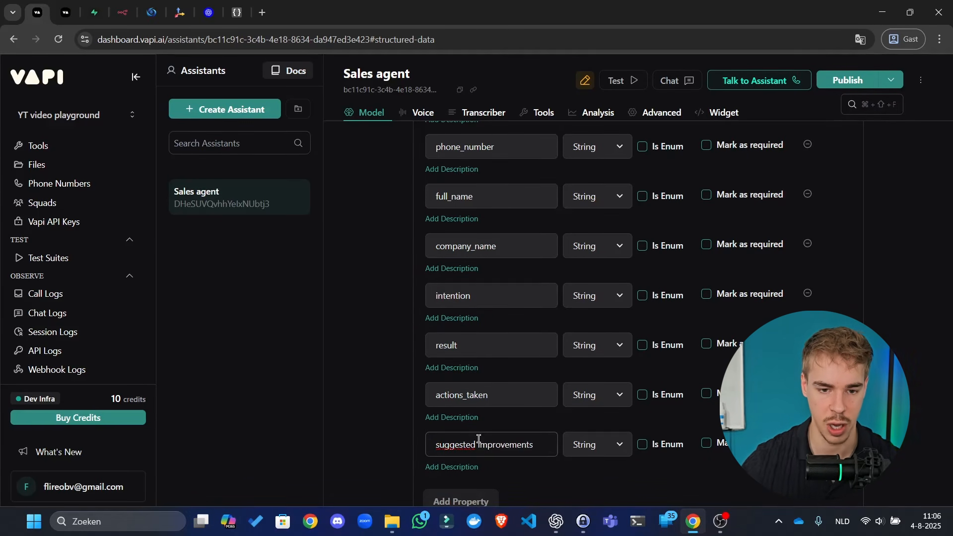
pyautogui.scroll(4, 476, 367)
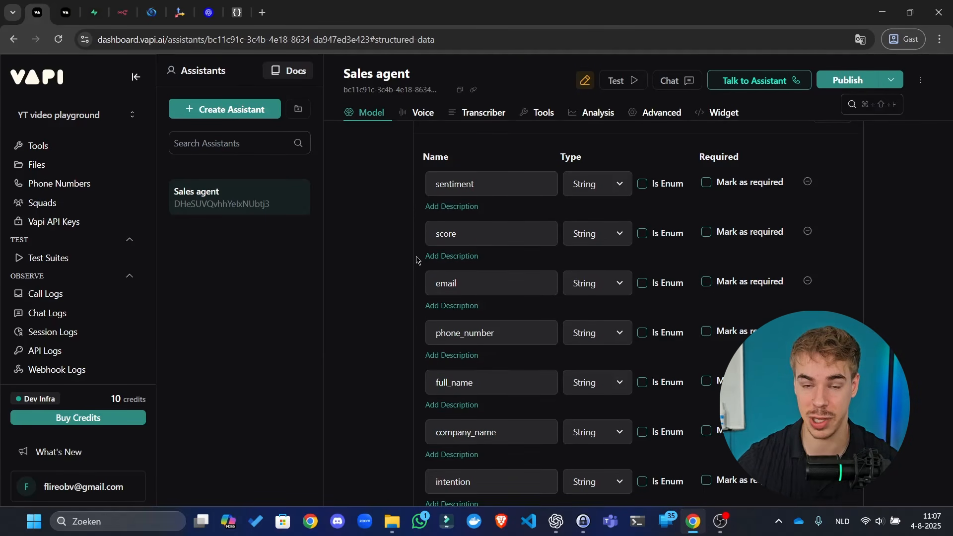
# - Add a description to the sentiment property and place the cursor in its empty Description input
pyautogui.click(469, 207)
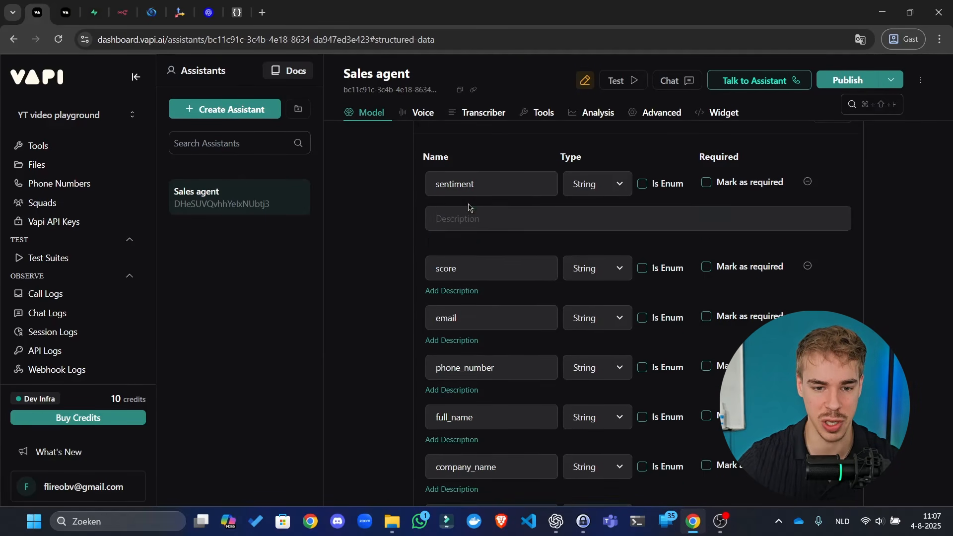
pyautogui.click(494, 217)
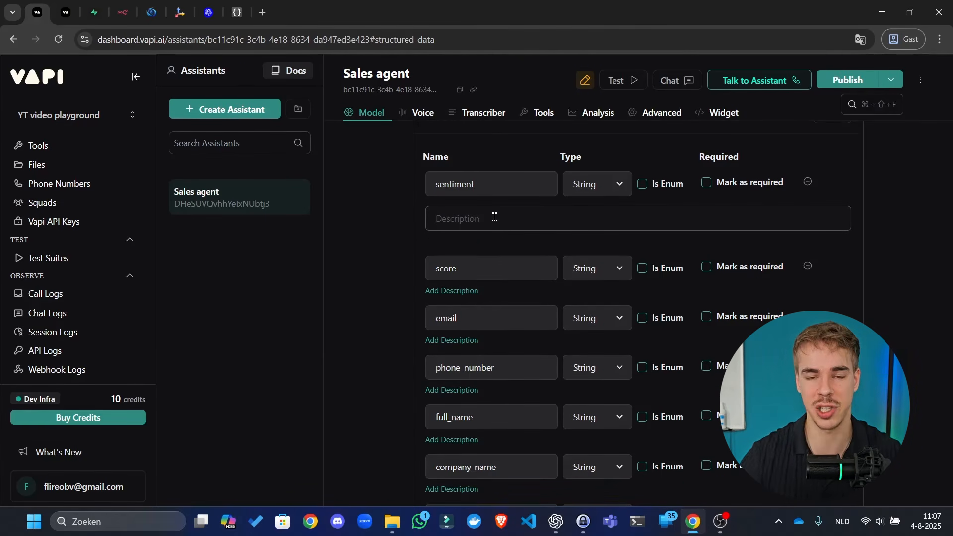
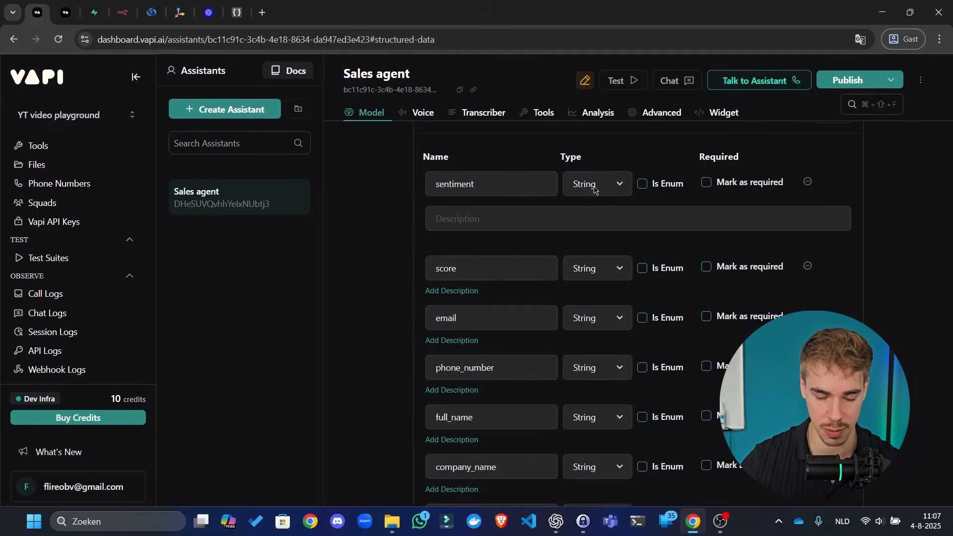
# - Set the score property's type to Number, leaving email as String
pyautogui.scroll(-1, 594, 188)
pyautogui.scroll(-1, 594, 189)
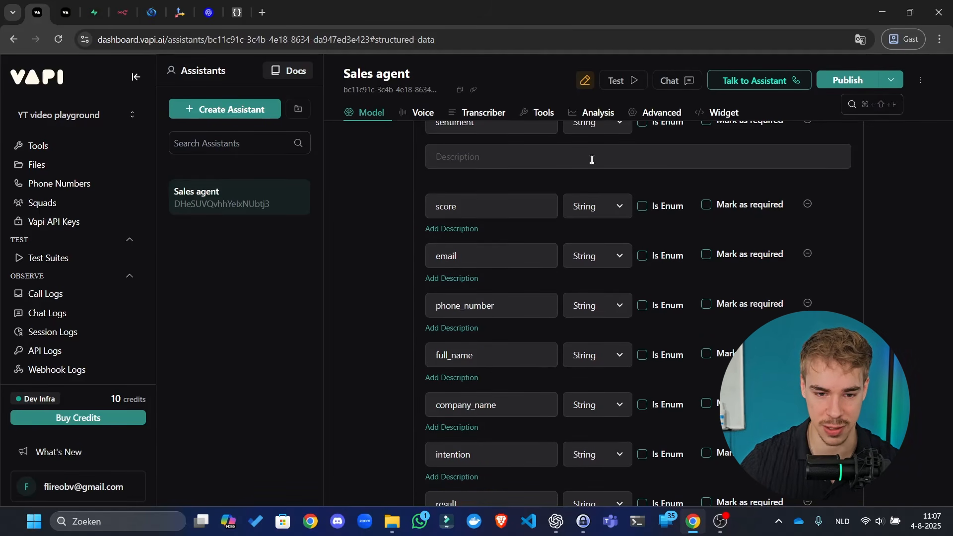
pyautogui.click(588, 215)
pyautogui.click(591, 261)
pyautogui.click(596, 255)
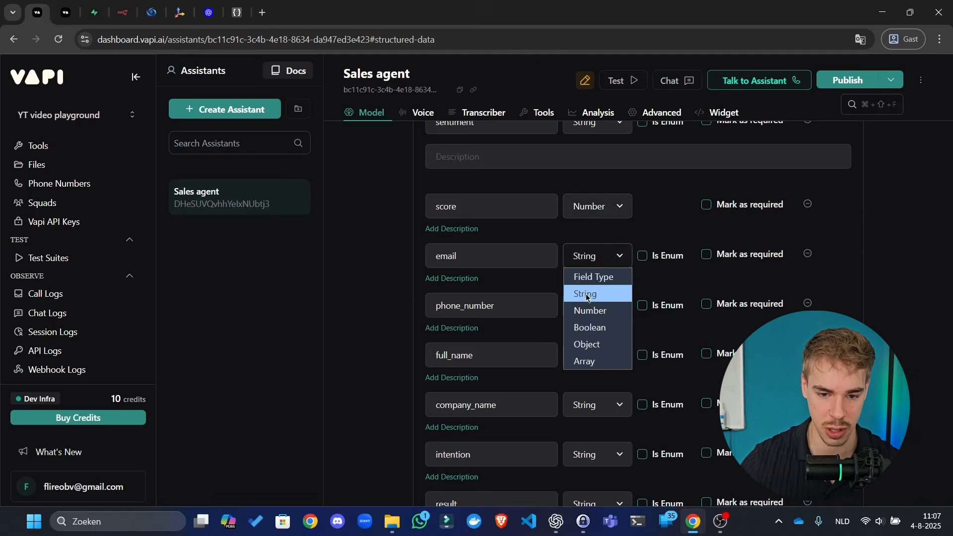
pyautogui.click(386, 296)
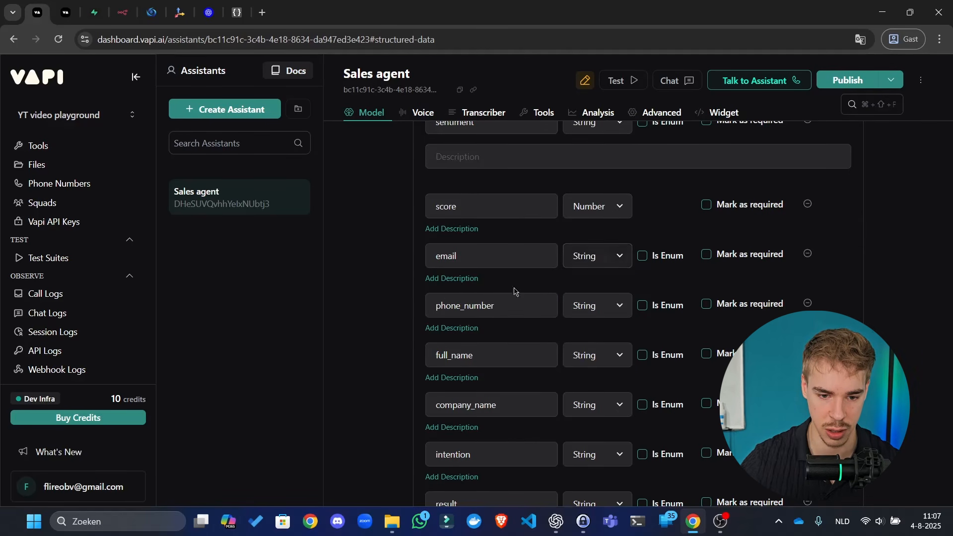
# - Rename 'suggested improvements' to suggested_improvements by replacing the space with an underscore
pyautogui.scroll(-3, 615, 278)
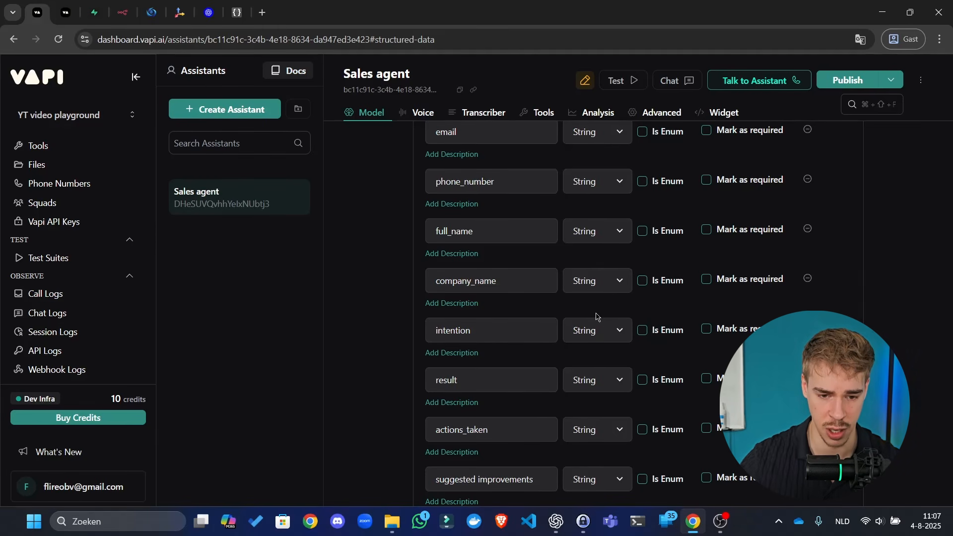
pyautogui.scroll(-2, 604, 314)
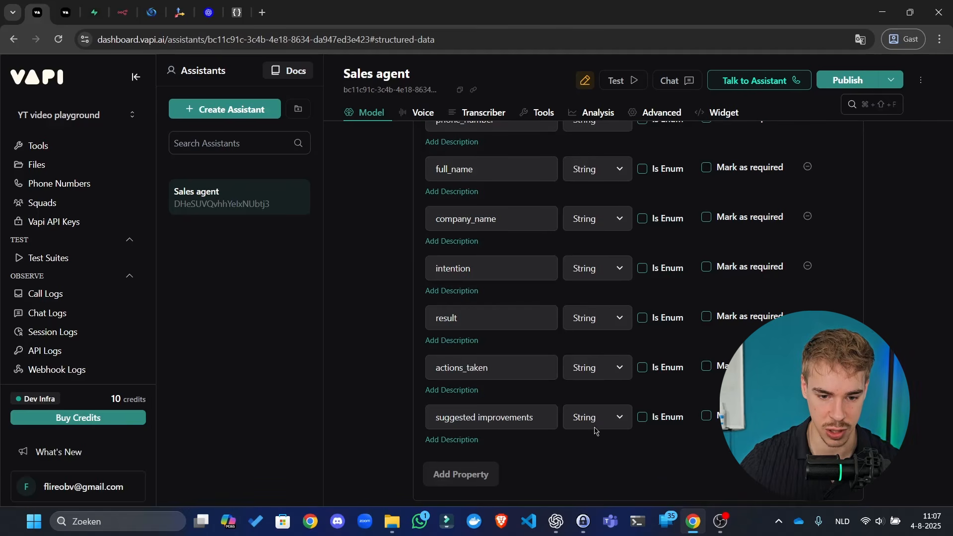
pyautogui.click(477, 417)
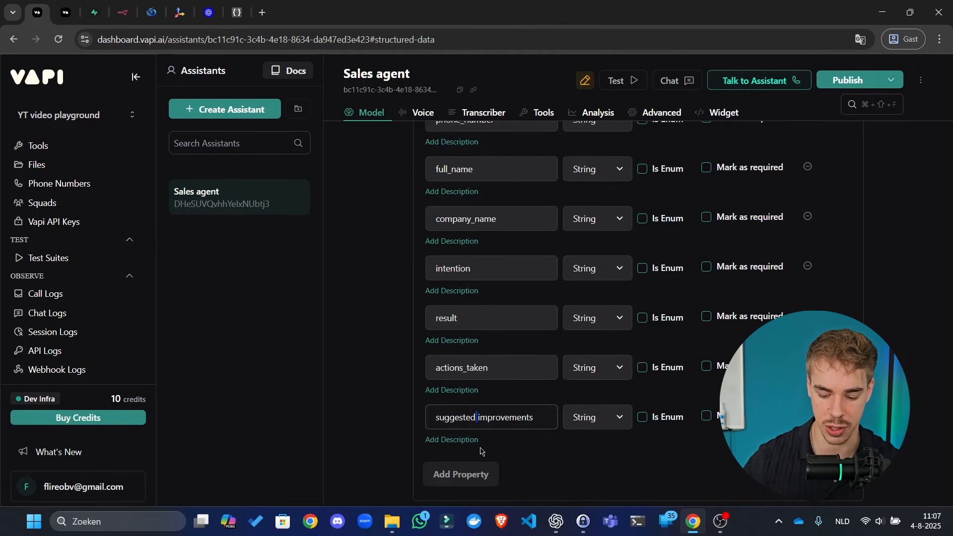
pyautogui.press('BackSpace')
pyautogui.write('_')
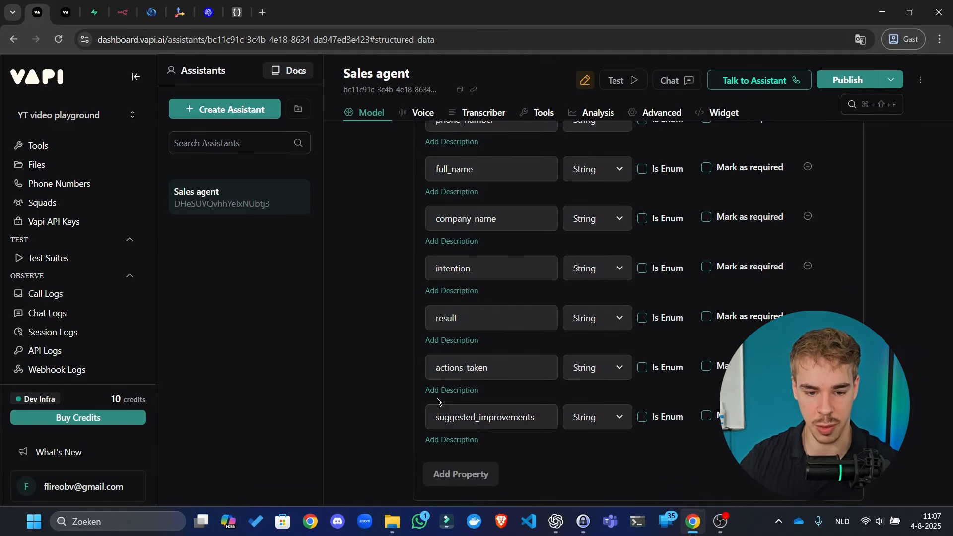
pyautogui.scroll(7, 480, 331)
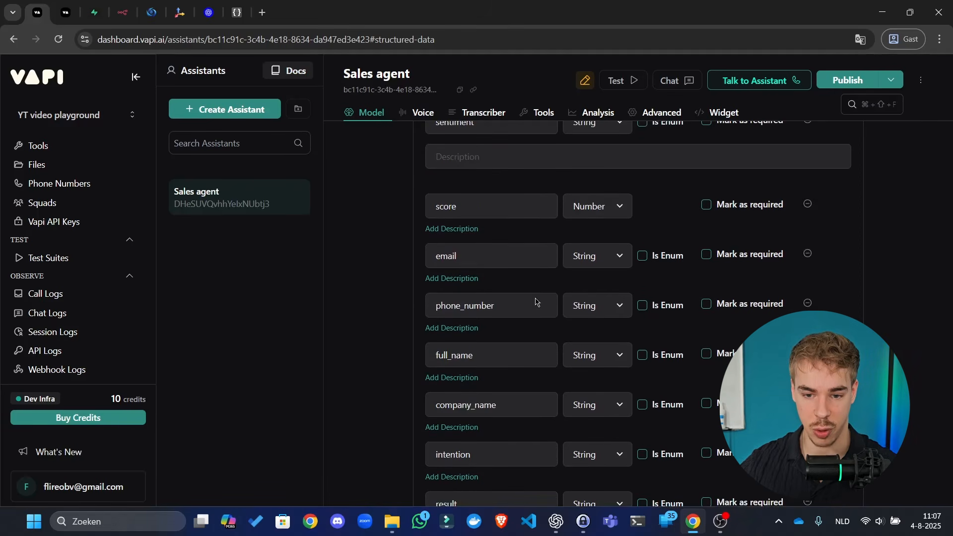
pyautogui.scroll(1, 607, 269)
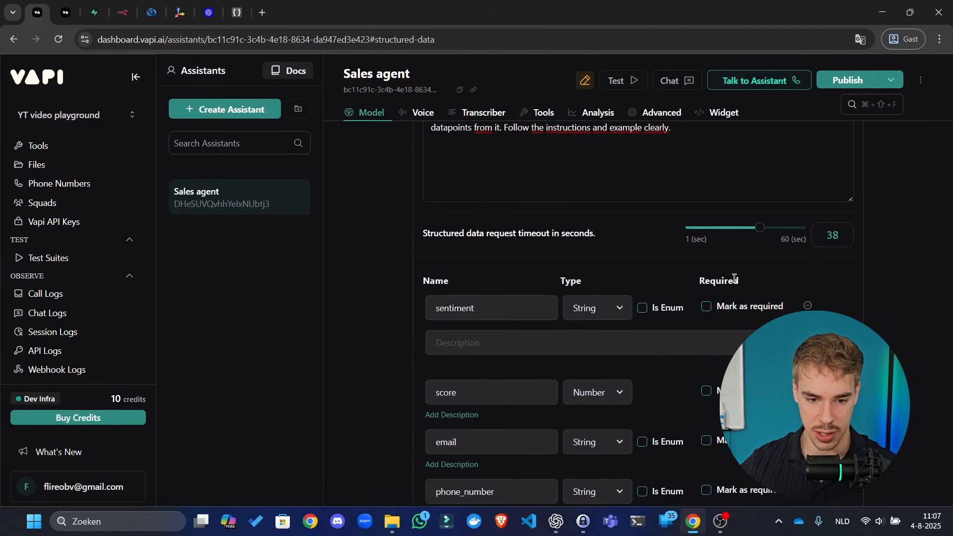
# - Tick Mark as required on sentiment, score, intention, result, actions_taken and suggested_improvements
pyautogui.click(707, 308)
pyautogui.click(706, 391)
pyautogui.scroll(-3, 708, 392)
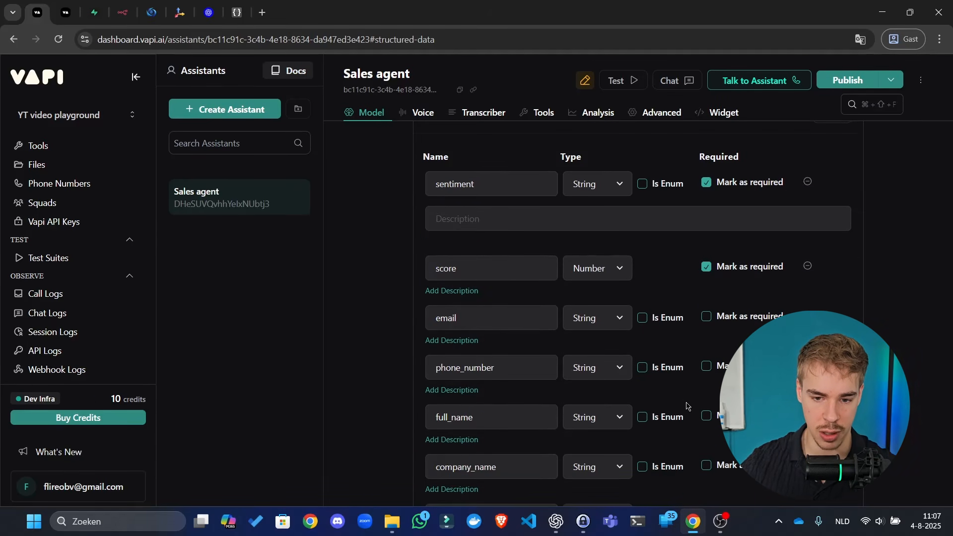
pyautogui.scroll(-4, 713, 333)
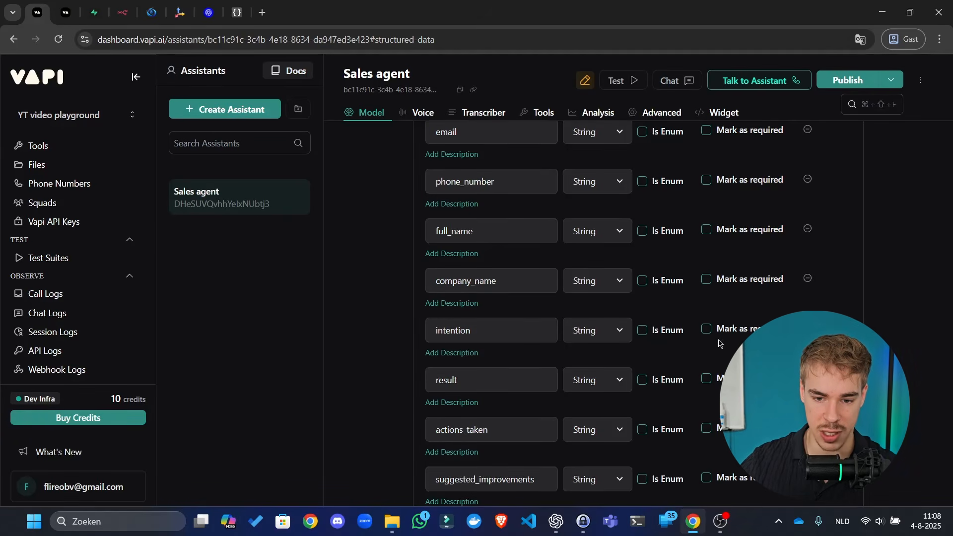
pyautogui.click(706, 329)
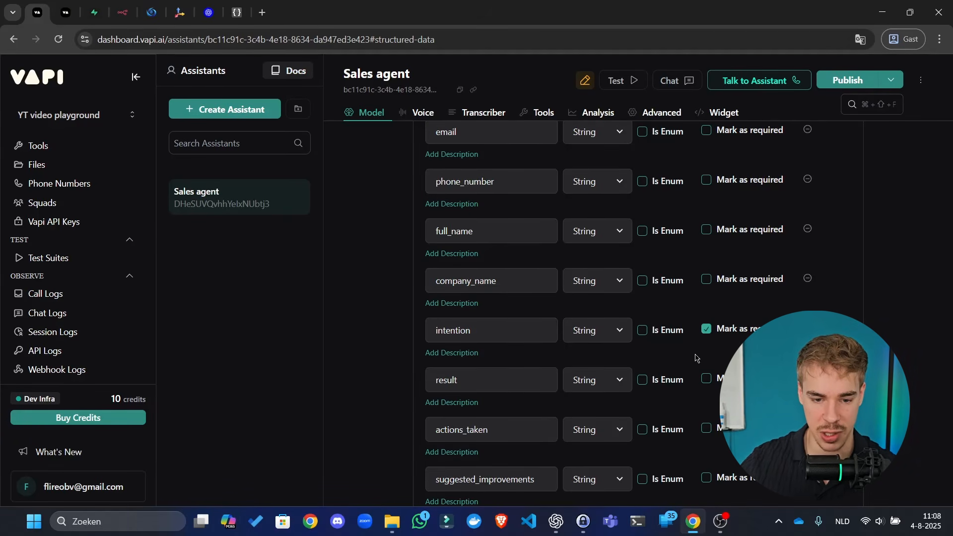
pyautogui.click(706, 379)
pyautogui.click(706, 428)
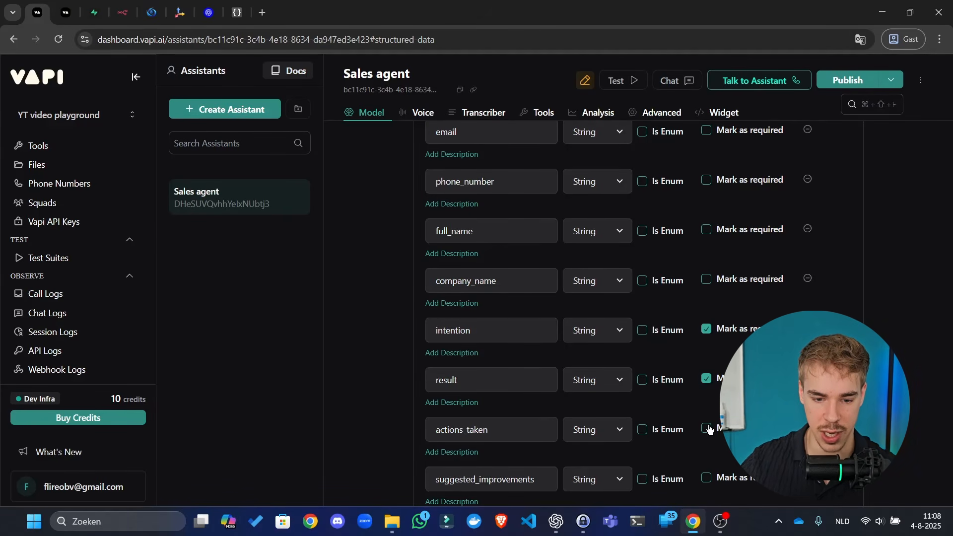
pyautogui.click(706, 478)
pyautogui.scroll(-1, 724, 459)
pyautogui.scroll(-1, 641, 312)
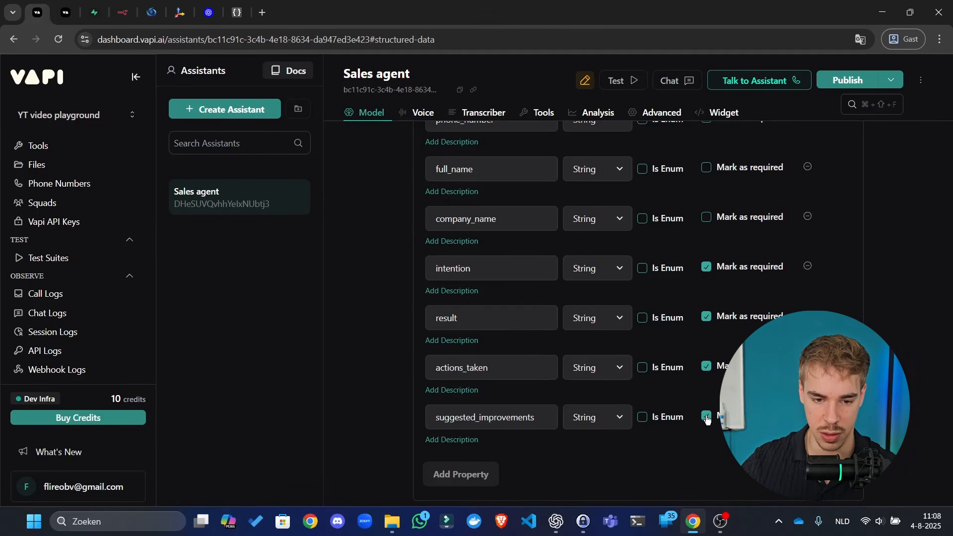
pyautogui.scroll(6, 593, 307)
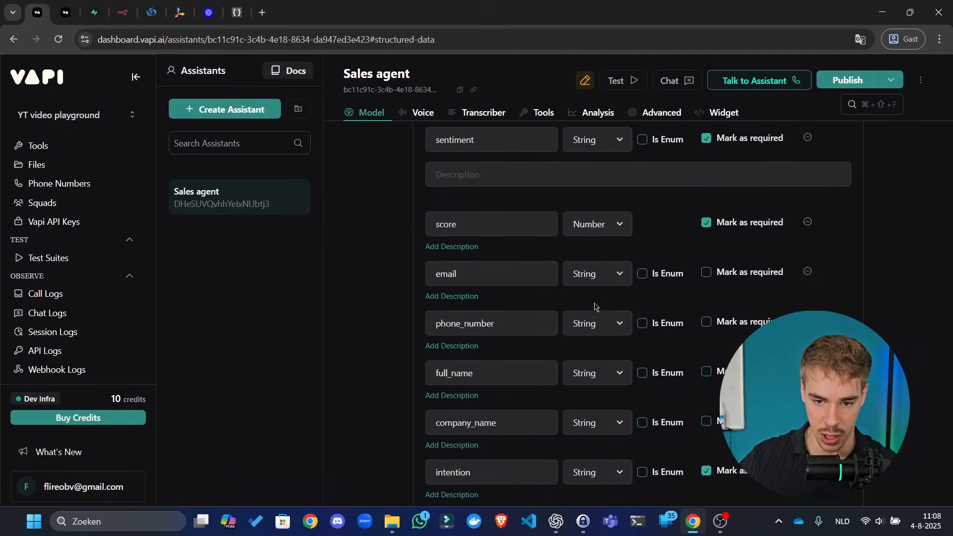
pyautogui.scroll(-1, 571, 285)
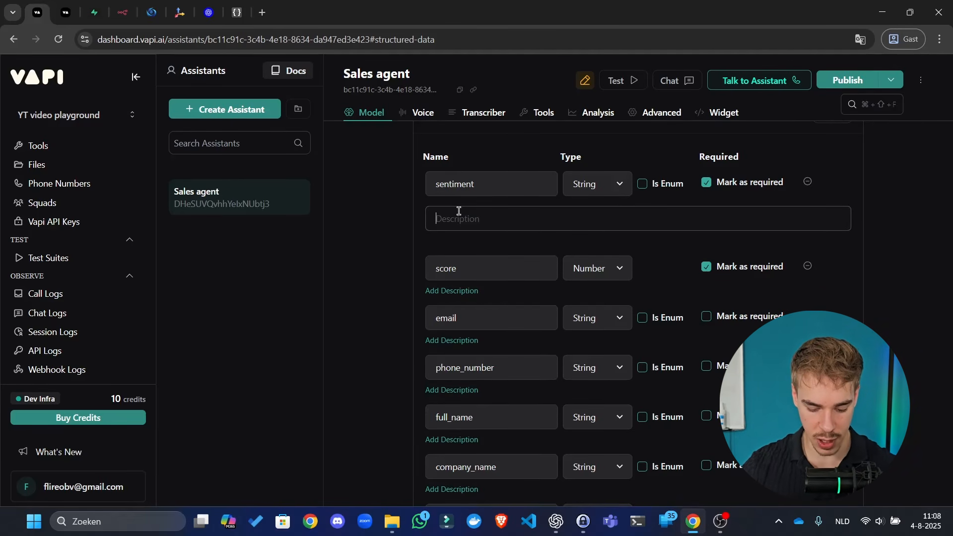
# - Describe sentiment as the caller's mood in one sentence, and score as a 1-10 customer-service rating
pyautogui.write('Explain in a single')
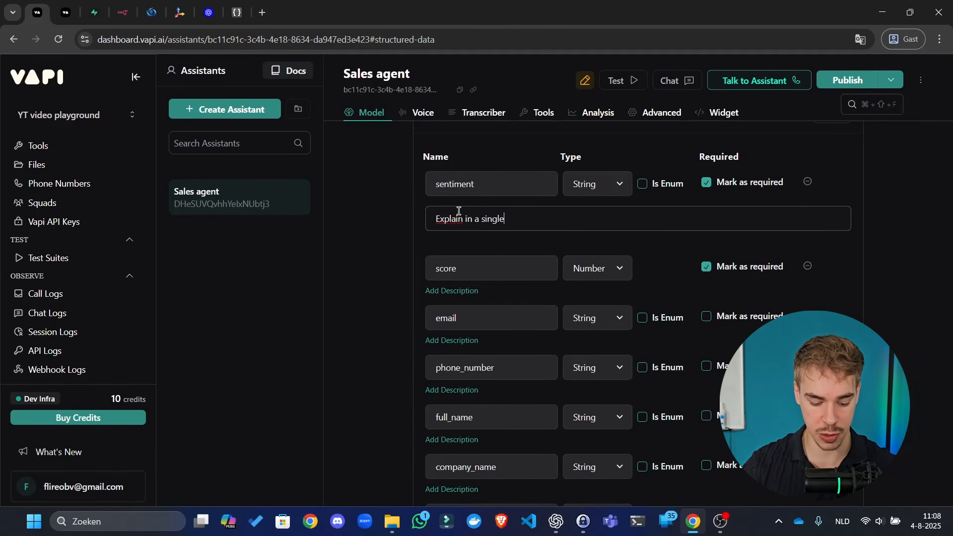
pyautogui.write(' sentence t')
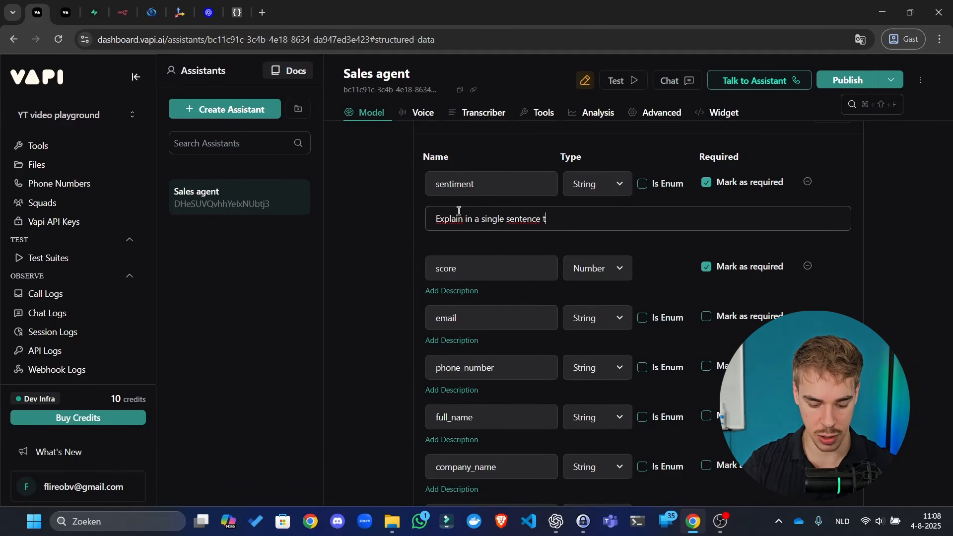
pyautogui.write('he moo')
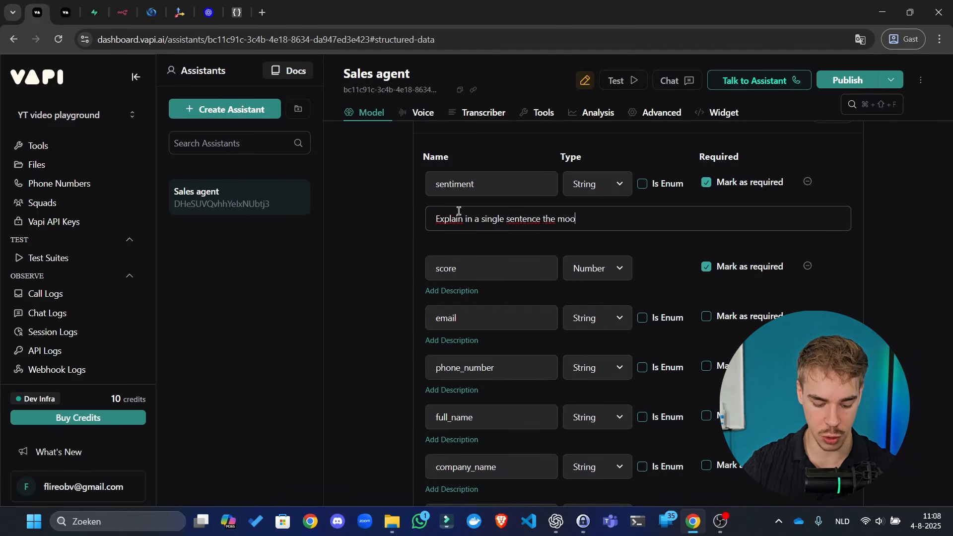
pyautogui.write('d and sentiment of the caller')
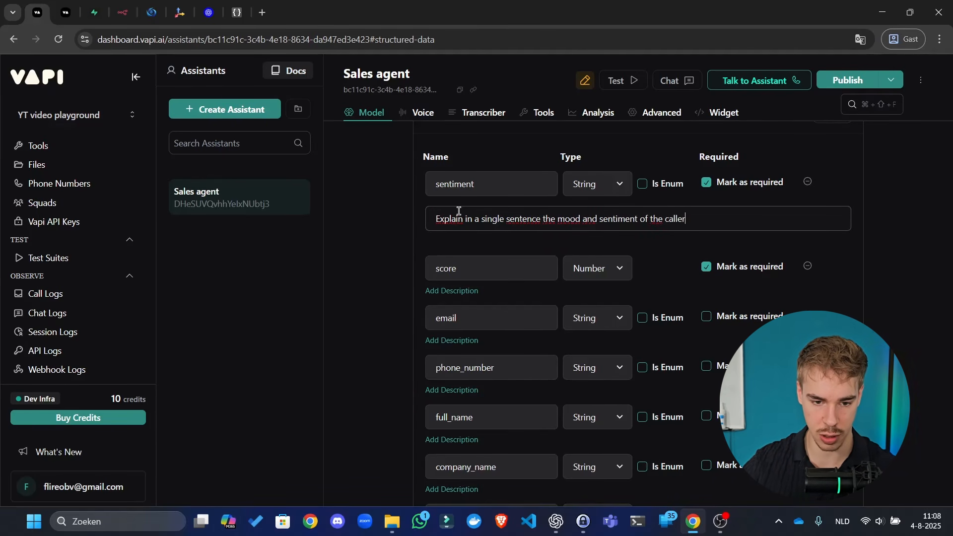
pyautogui.hotkey('ctrl', 'a')
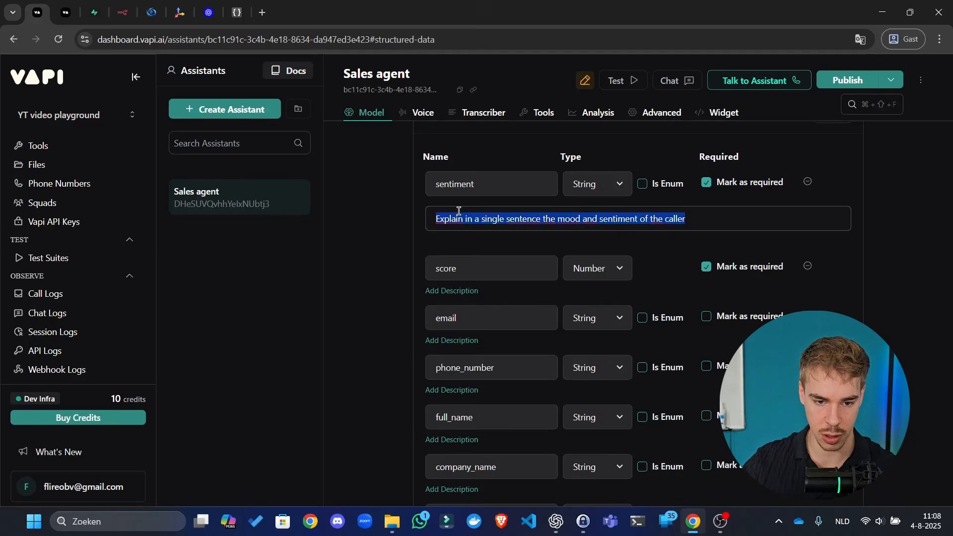
pyautogui.click(458, 293)
pyautogui.click(476, 310)
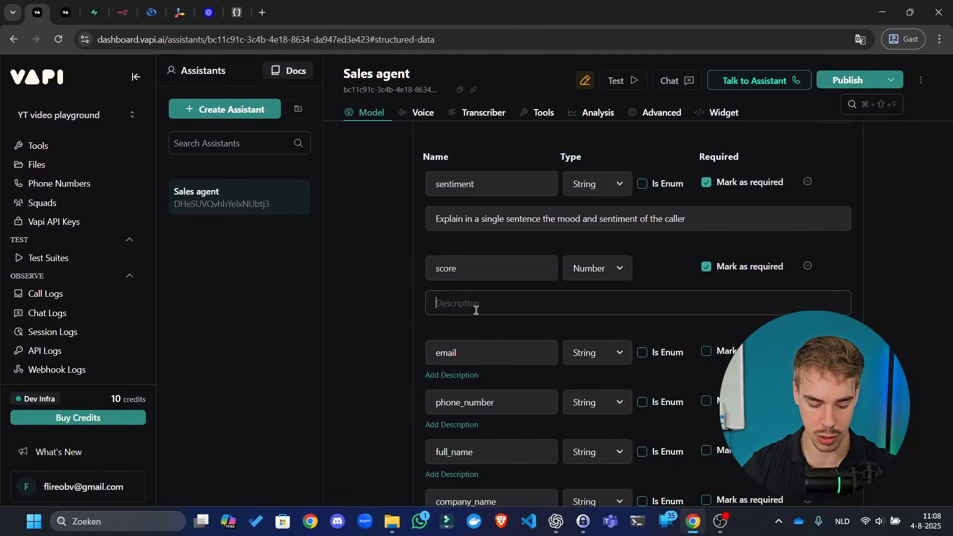
pyautogui.write('Ra')
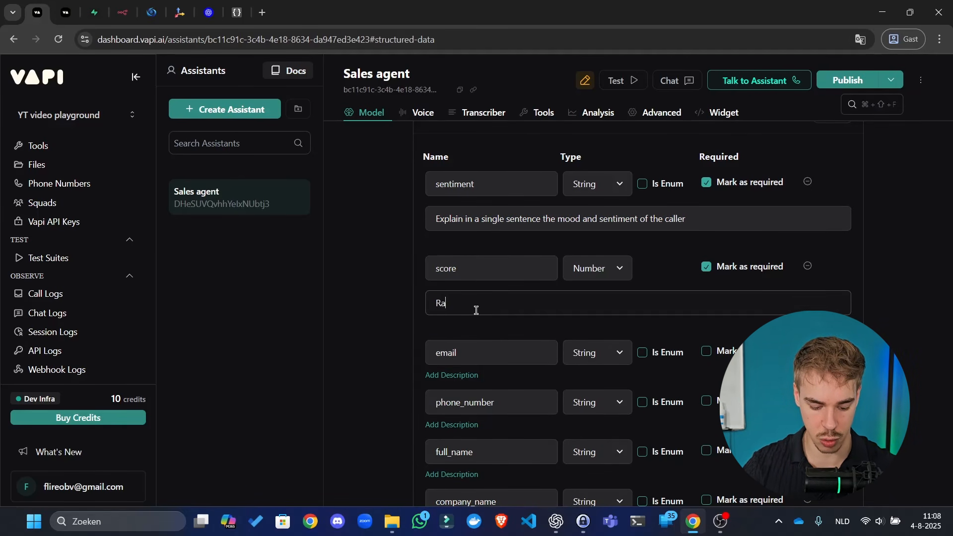
pyautogui.write('te the conversa')
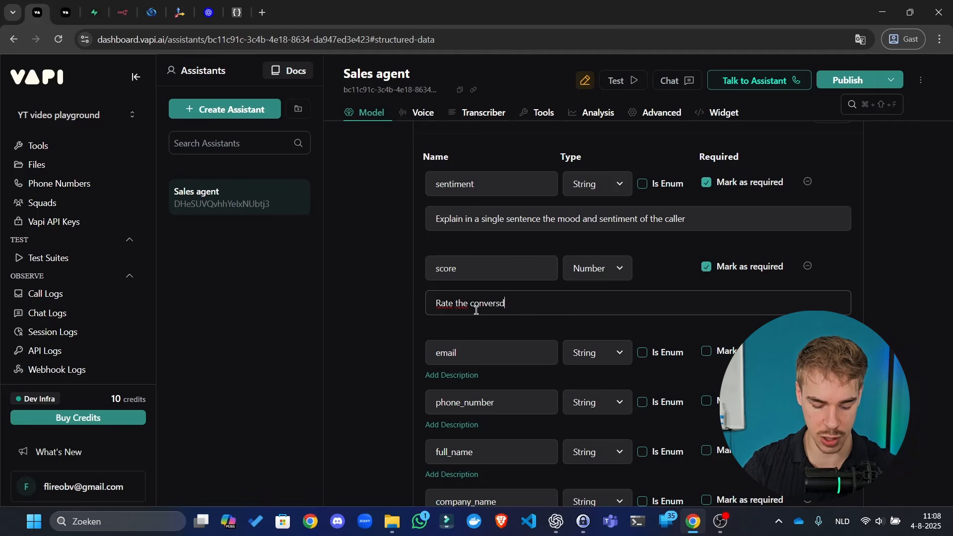
pyautogui.write('tion ')
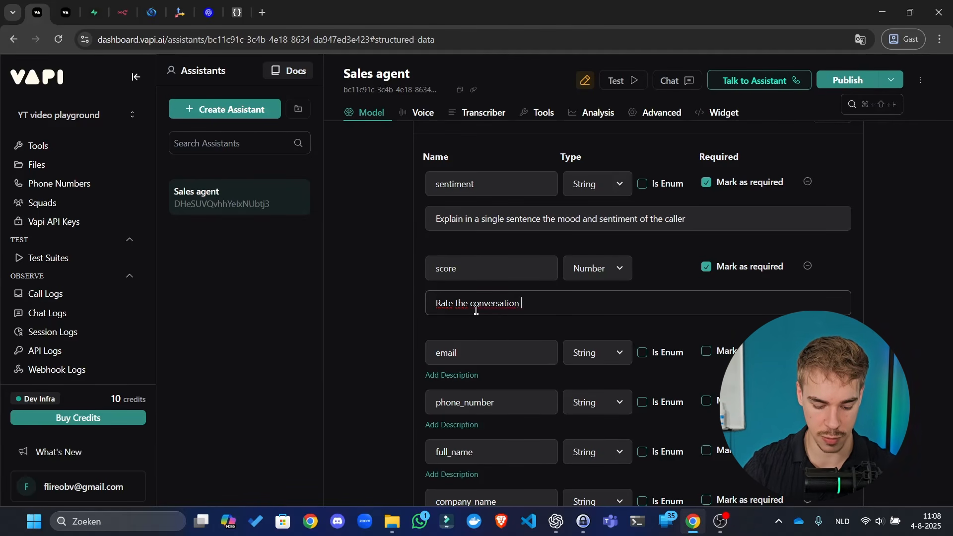
pyautogui.write('from a customer')
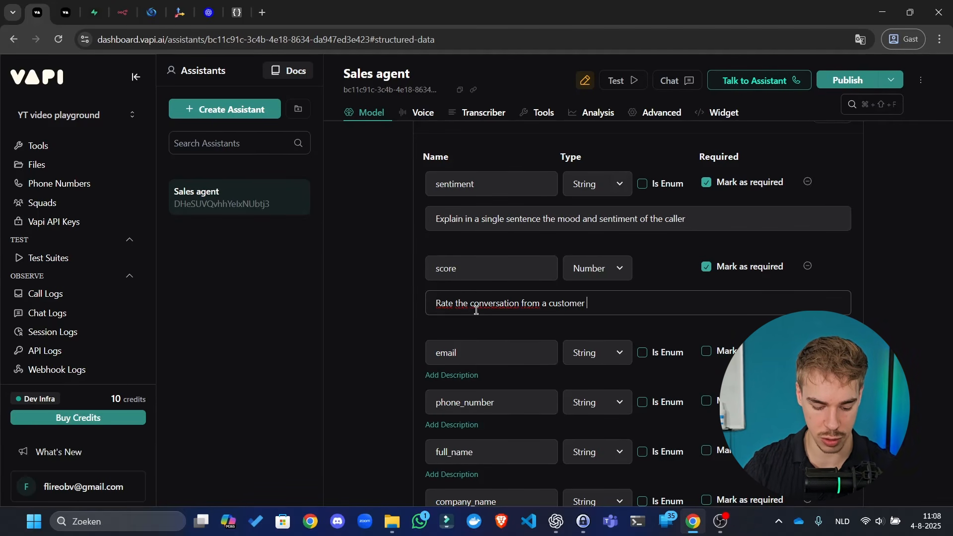
pyautogui.write(' service ')
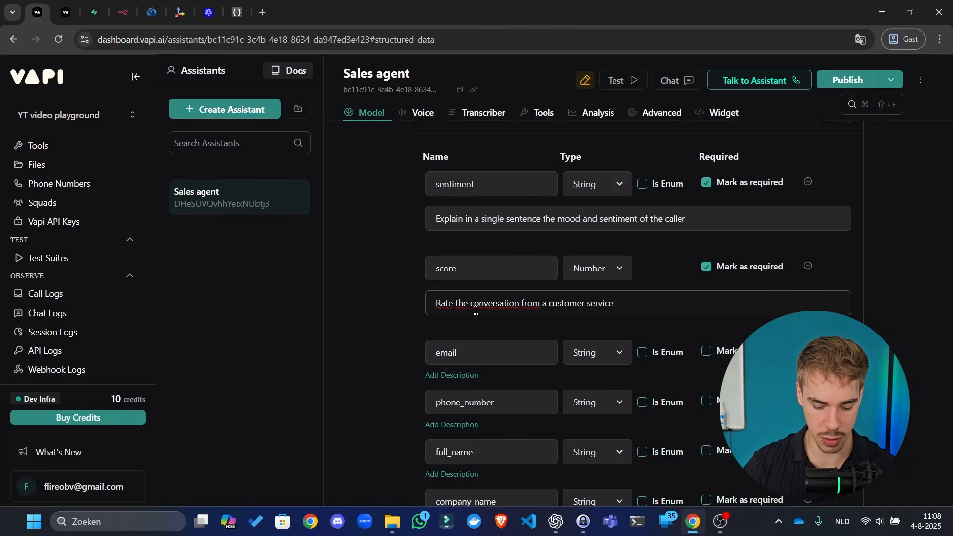
pyautogui.write('pov')
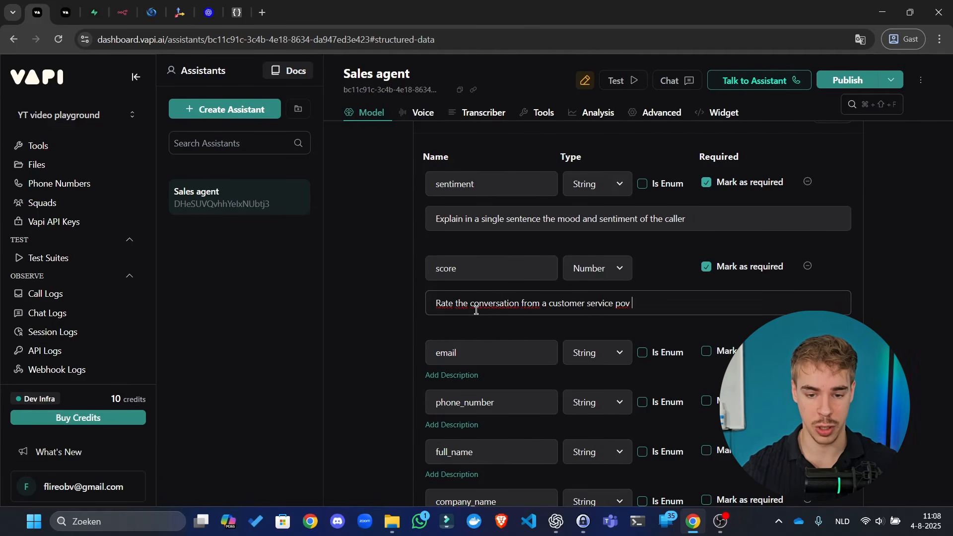
pyautogui.write(' on a sc')
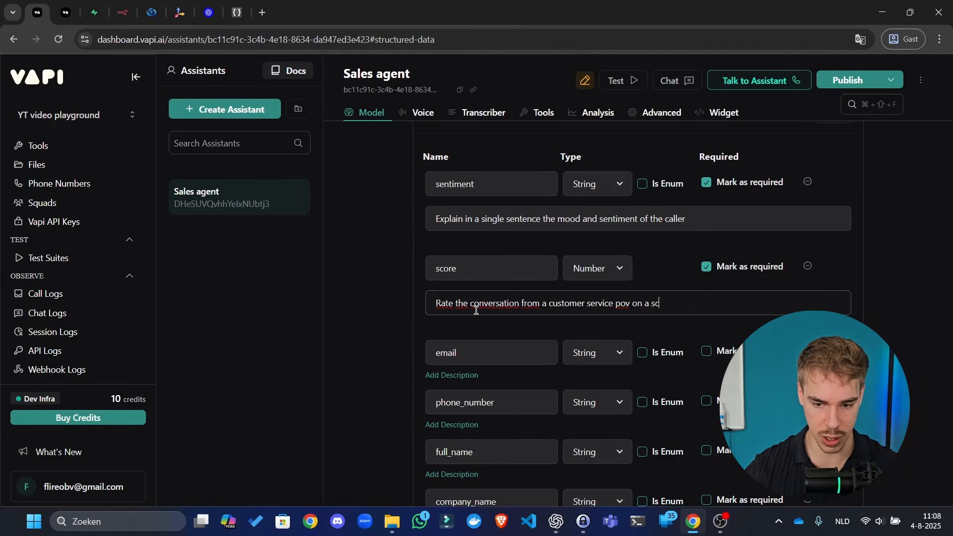
pyautogui.write('ale of 1 to 1')
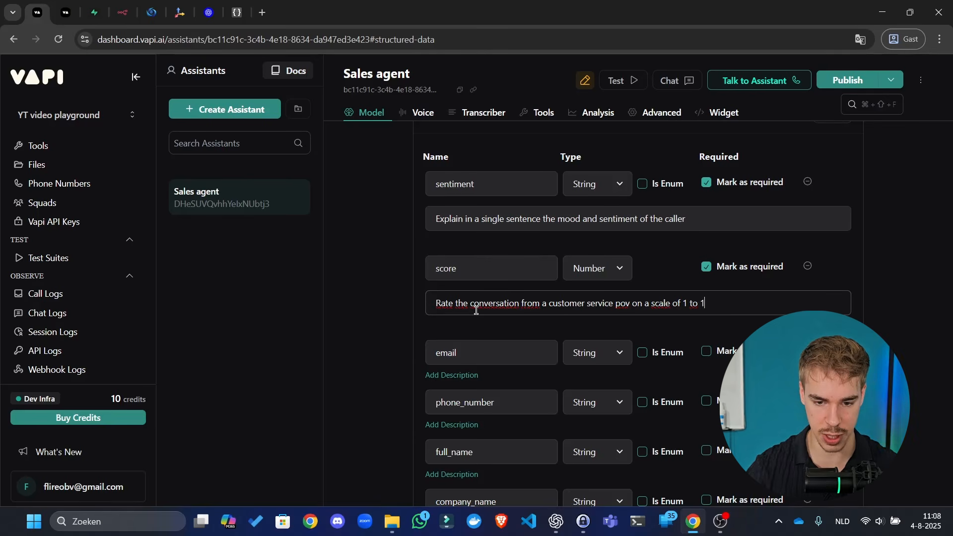
pyautogui.write('0')
pyautogui.click(662, 269)
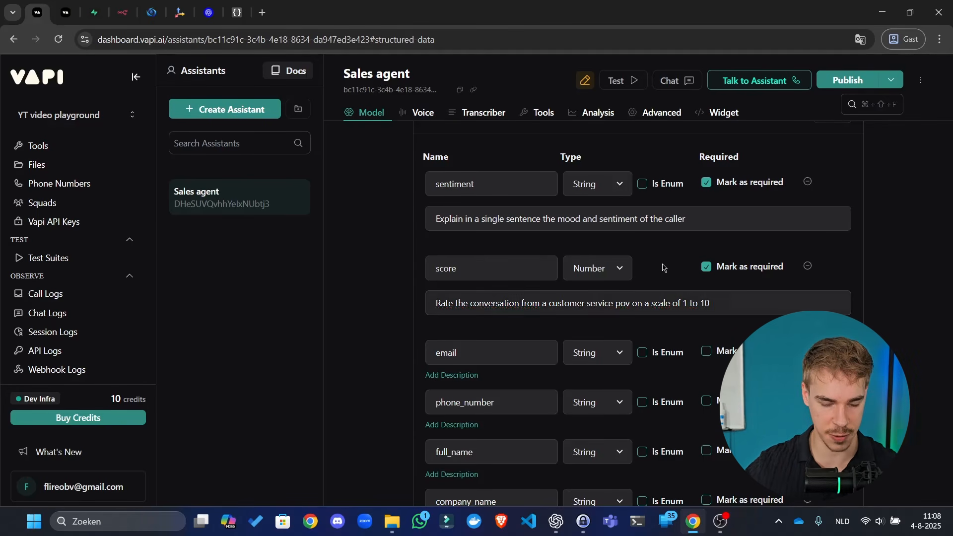
pyautogui.click(510, 353)
# - Describe email as 'Email given by the caller' and phone_number as 'Phone number given by the caller'
pyautogui.click(469, 375)
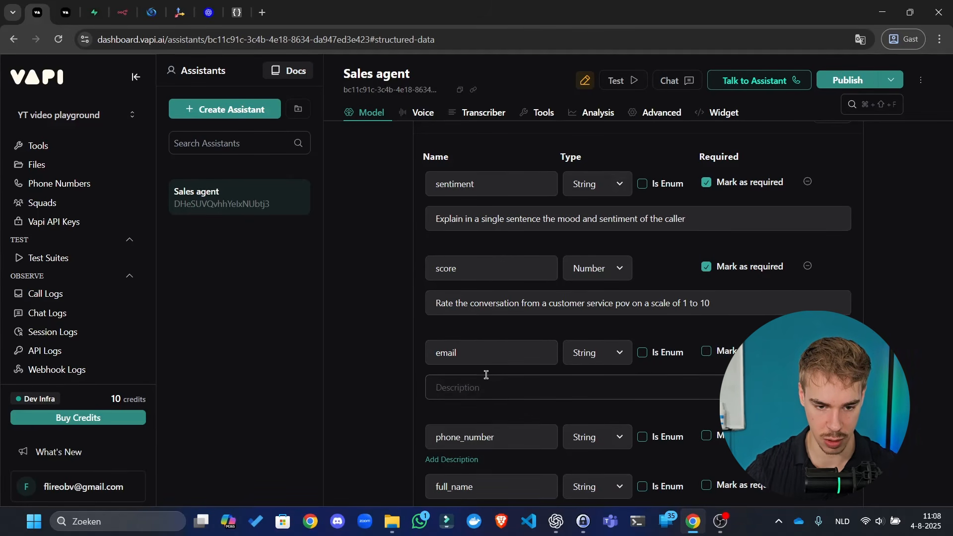
pyautogui.write('Email gi')
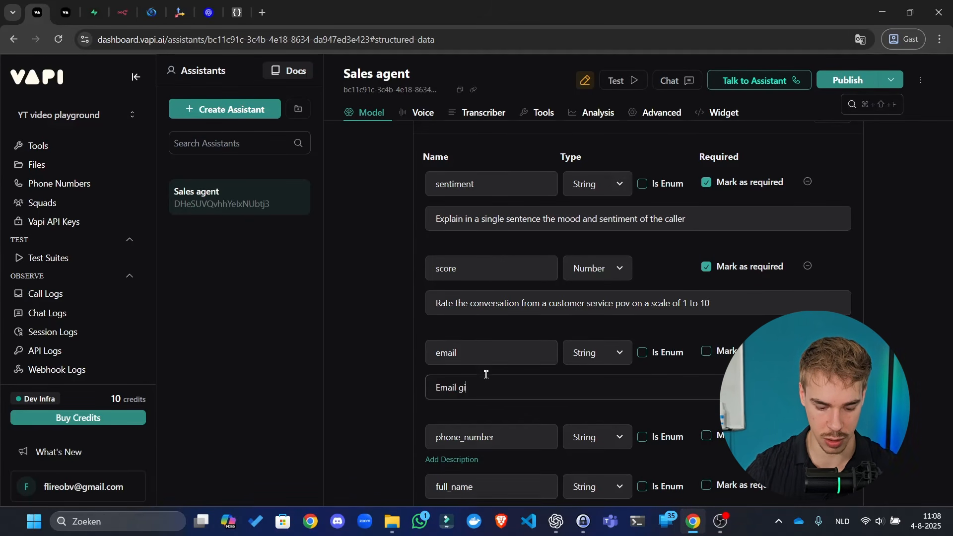
pyautogui.write('ven by the caller')
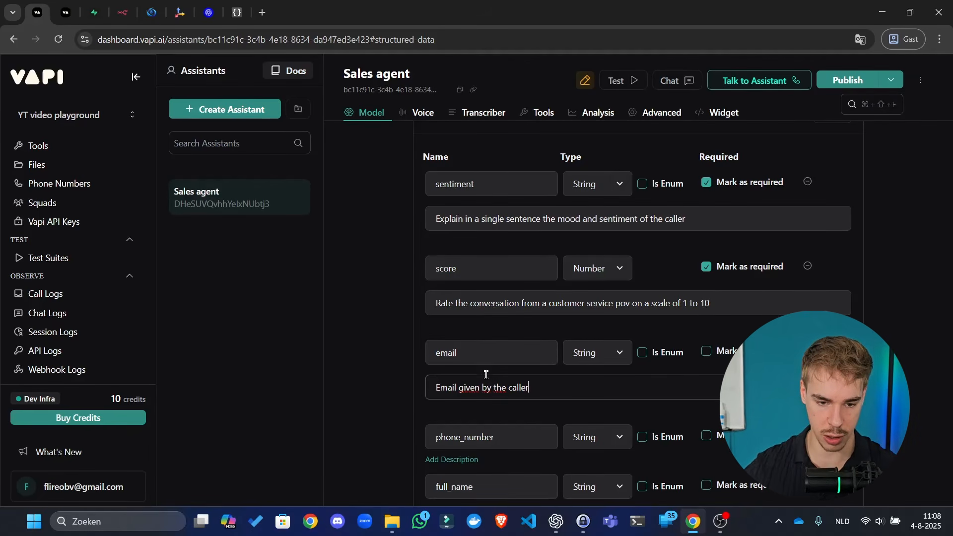
pyautogui.hotkey('ctrl', 'a')
pyautogui.hotkey('ctrl', 'c')
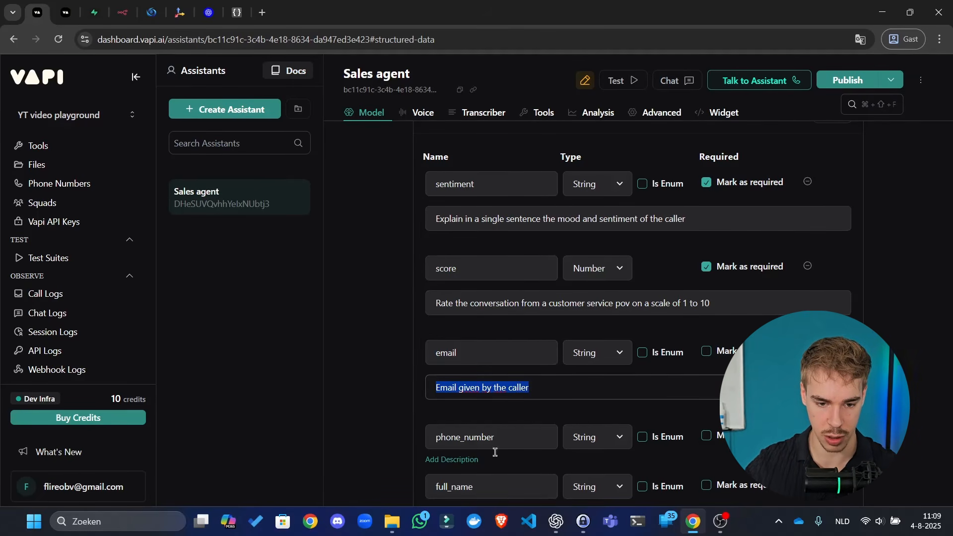
pyautogui.click(471, 461)
pyautogui.hotkey('ctrl', 'v')
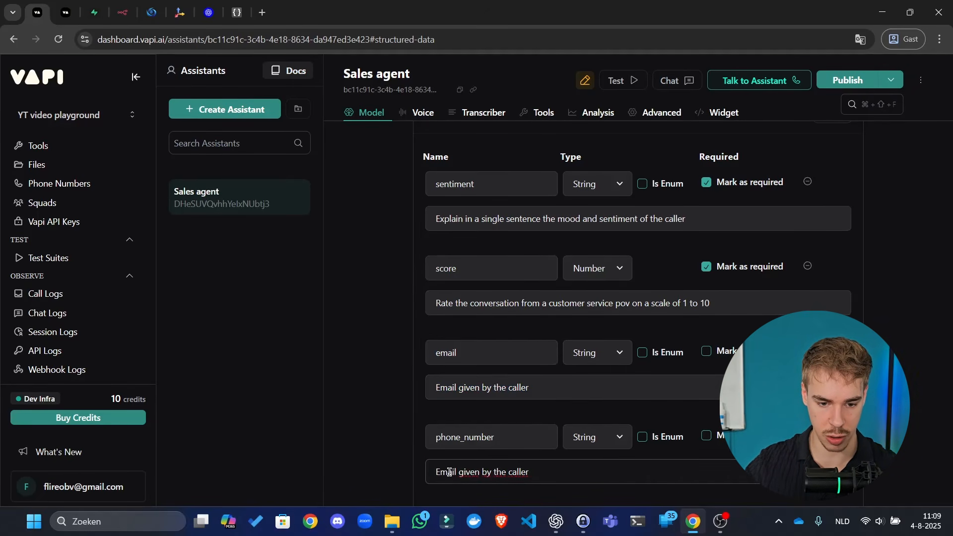
pyautogui.doubleClick(446, 471)
pyautogui.write('Phone number')
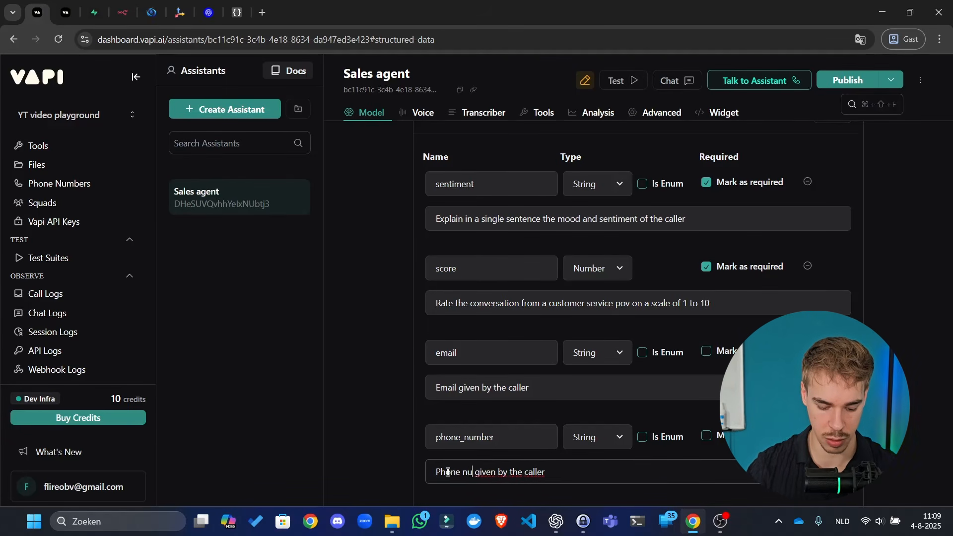
pyautogui.scroll(-3, 467, 421)
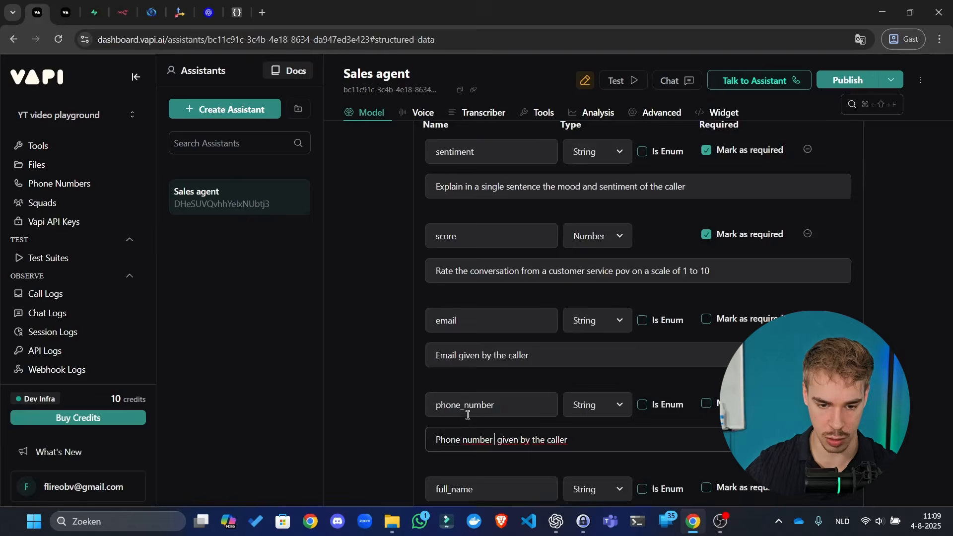
pyautogui.hotkey('ctrl', 'a')
pyautogui.hotkey('ctrl', 'c')
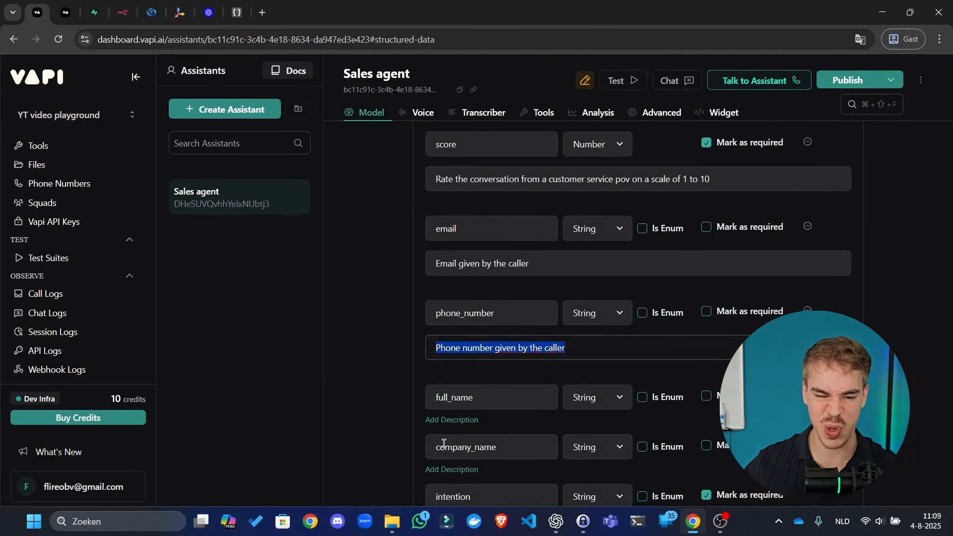
# - Give full_name and company_name the same 'given by the caller' description with their own names
pyautogui.click(454, 420)
pyautogui.hotkey('ctrl', 'v')
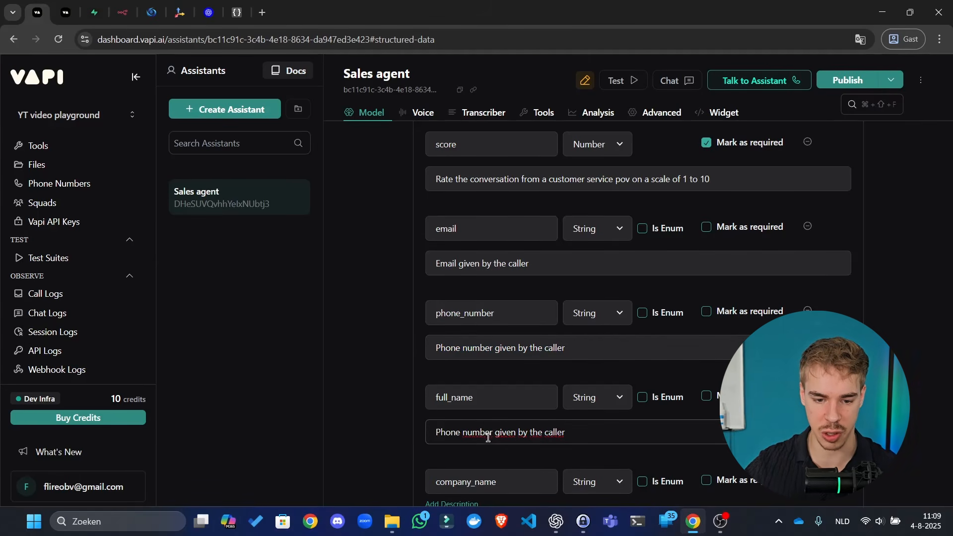
pyautogui.moveTo(493, 432); pyautogui.dragTo(411, 434)
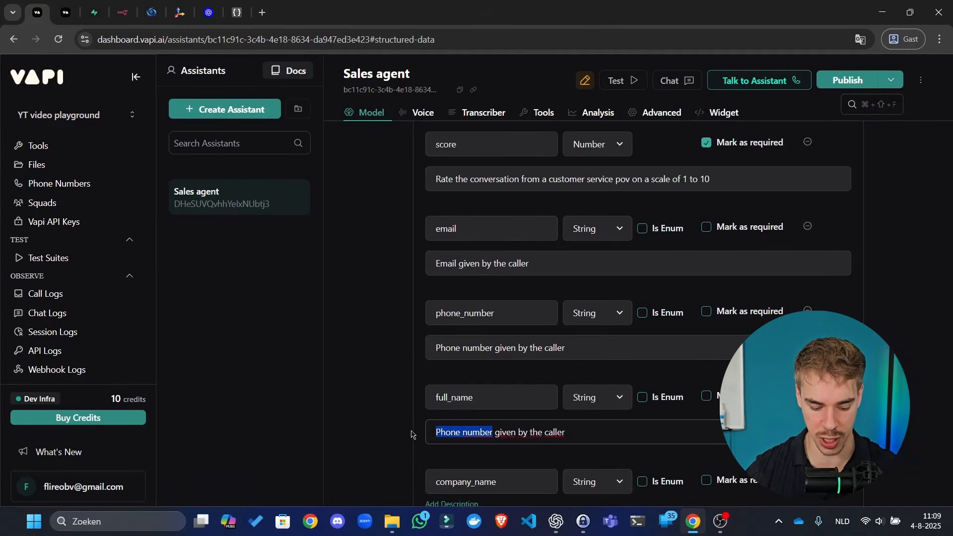
pyautogui.write('Full name')
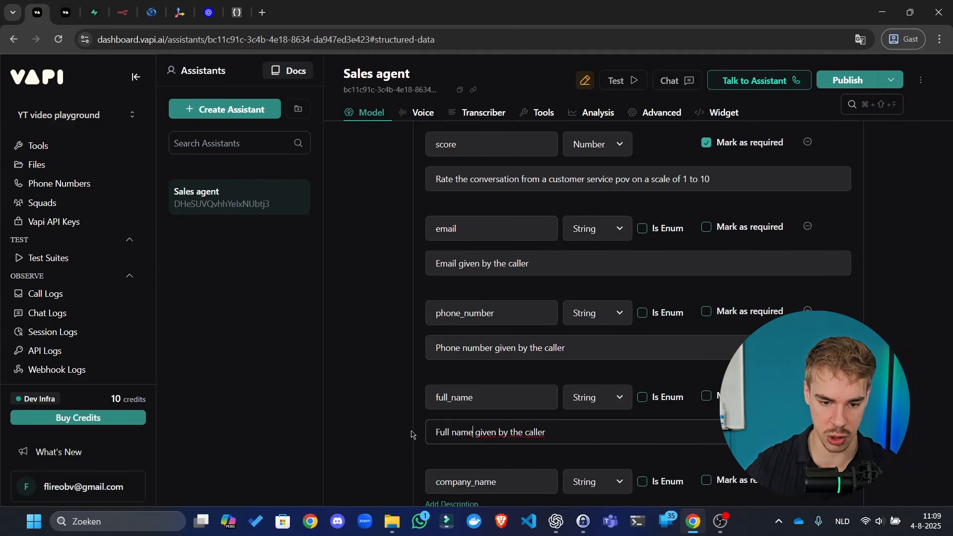
pyautogui.hotkey('ctrl', 'a')
pyautogui.scroll(-2, 439, 427)
pyautogui.click(469, 380)
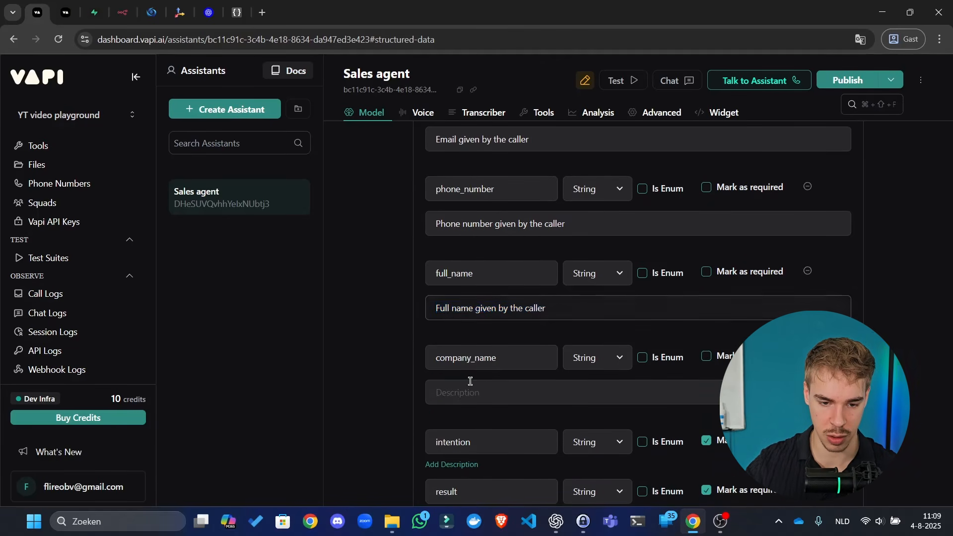
pyautogui.write('Full name given by the caller')
pyautogui.moveTo(479, 393); pyautogui.dragTo(412, 397)
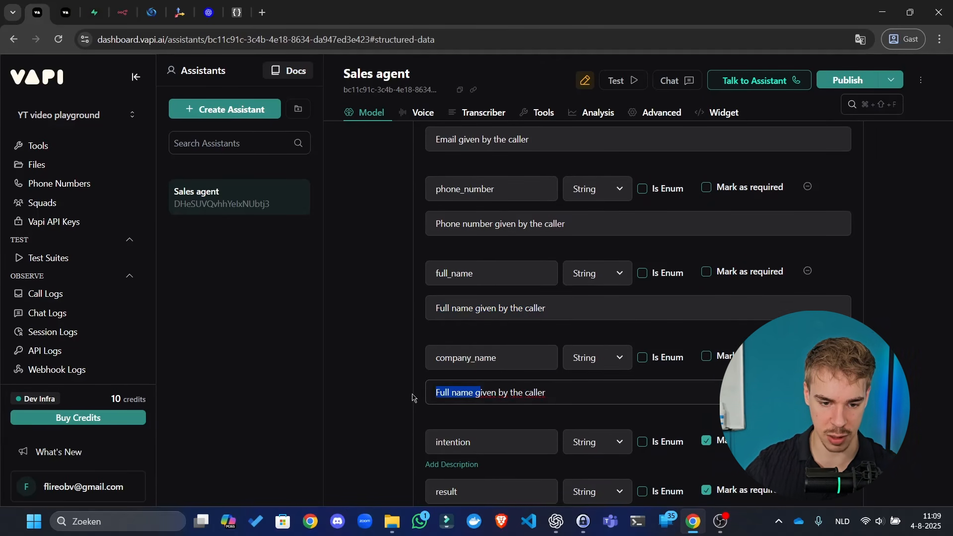
pyautogui.write('Company name g')
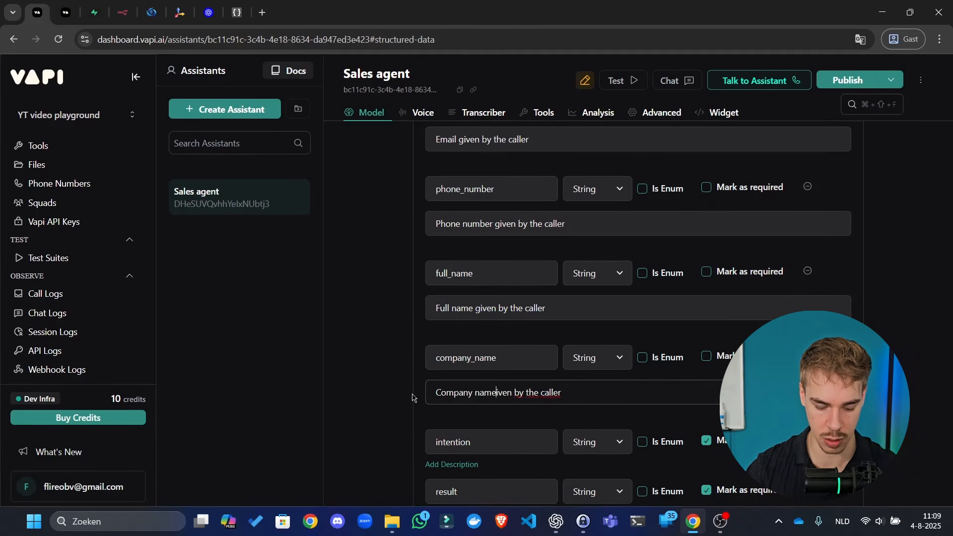
pyautogui.hotkey('ctrl', 'a')
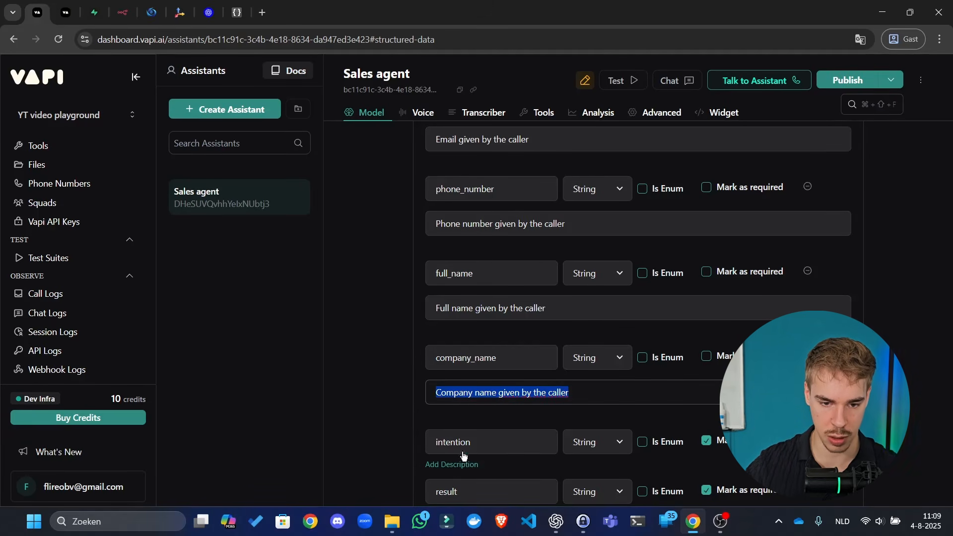
# - Describe intention as 'In a single sentence why they were calling'
pyautogui.scroll(-3, 697, 340)
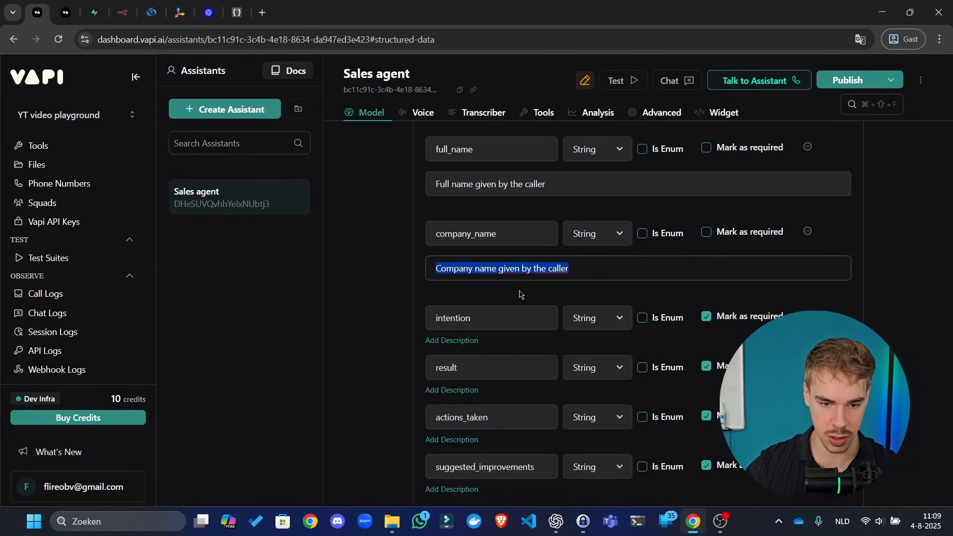
pyautogui.click(471, 341)
pyautogui.write('Wha')
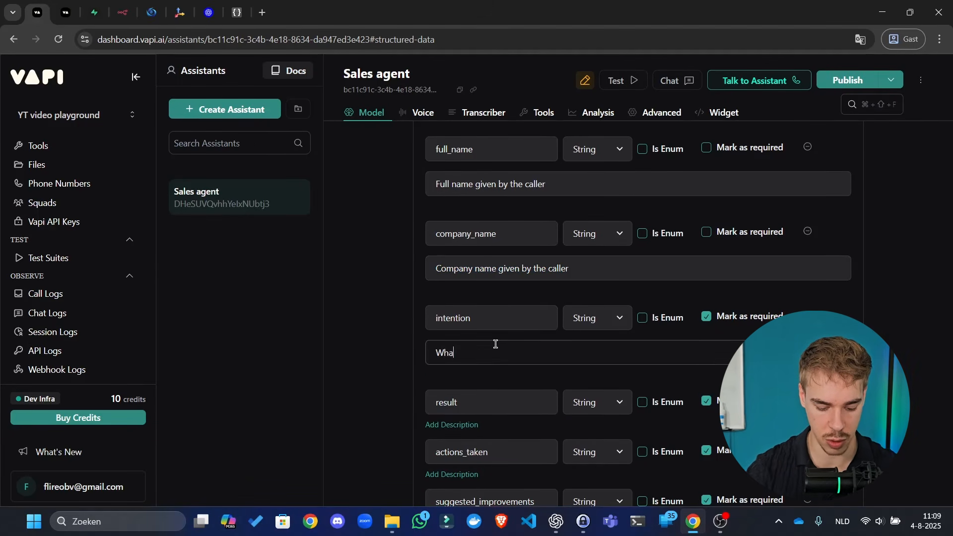
pyautogui.write('t')
pyautogui.hotkey('ctrl', 'a')
pyautogui.write('In')
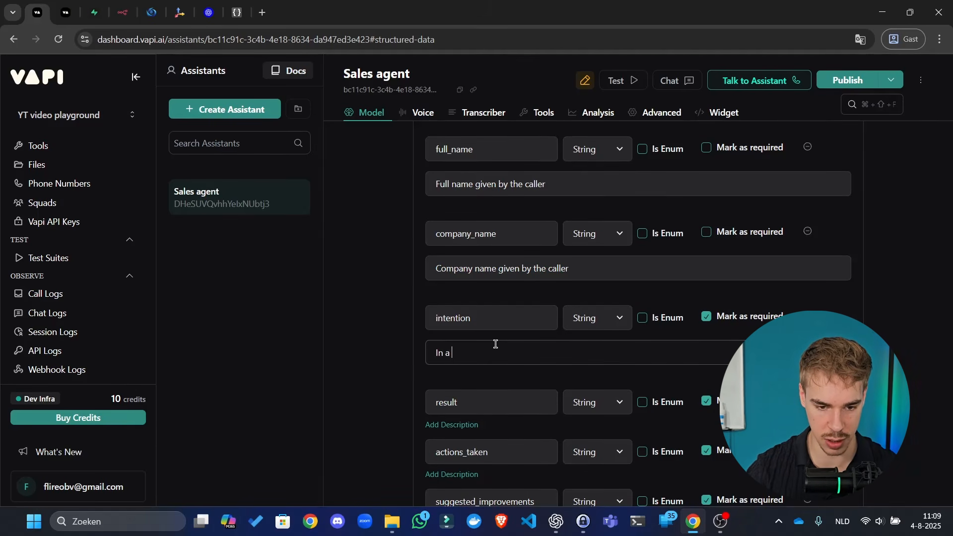
pyautogui.write(' a single s')
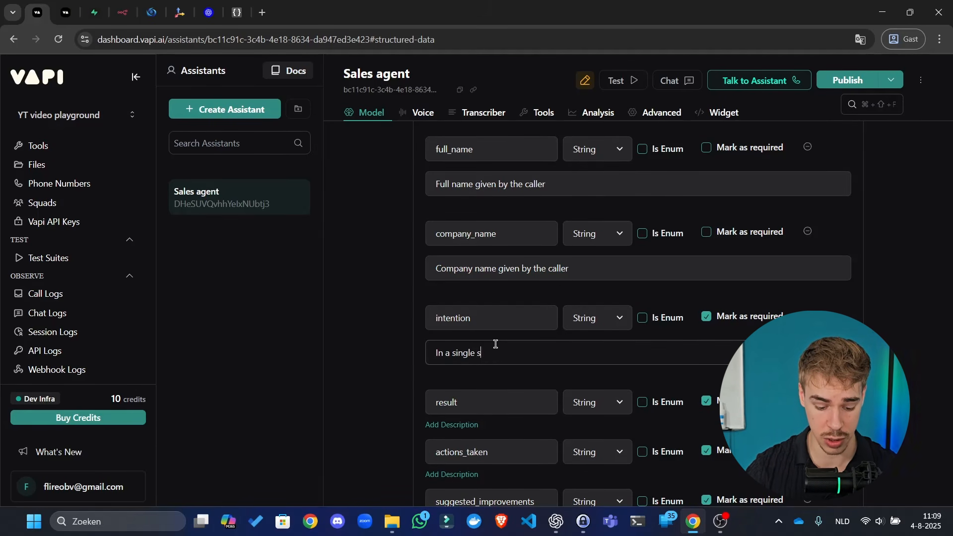
pyautogui.write('entence why')
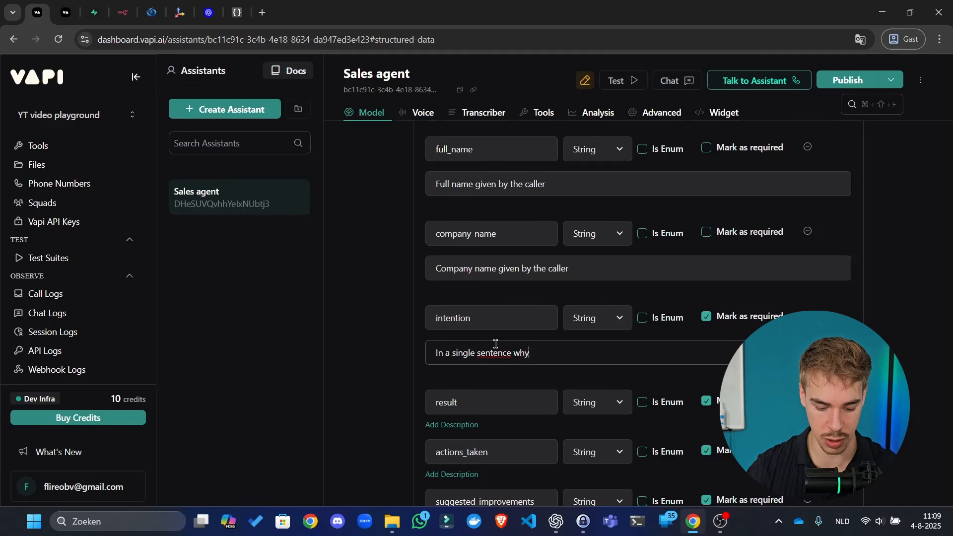
pyautogui.write(' they were c')
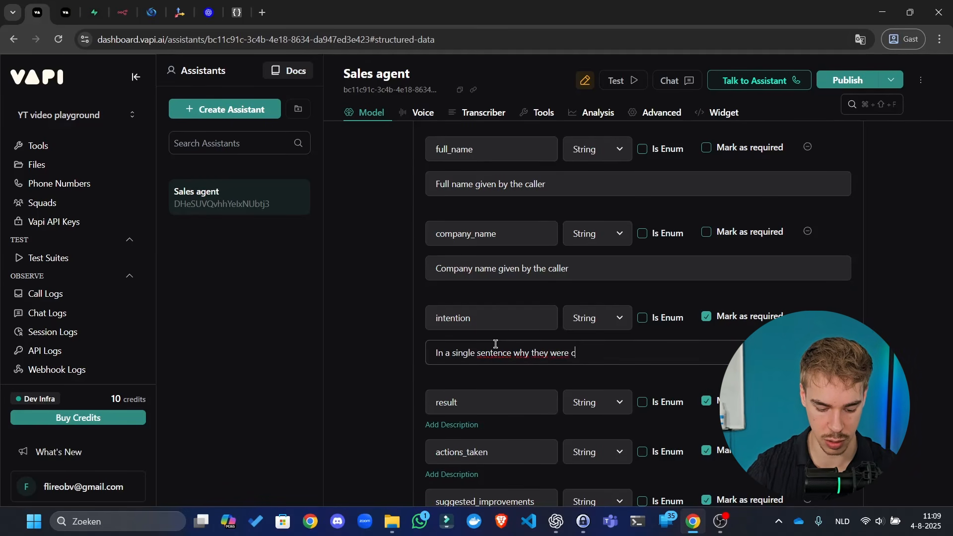
pyautogui.write('alling')
pyautogui.hotkey('ctrl', 'a')
pyautogui.hotkey('ctrl', 'c')
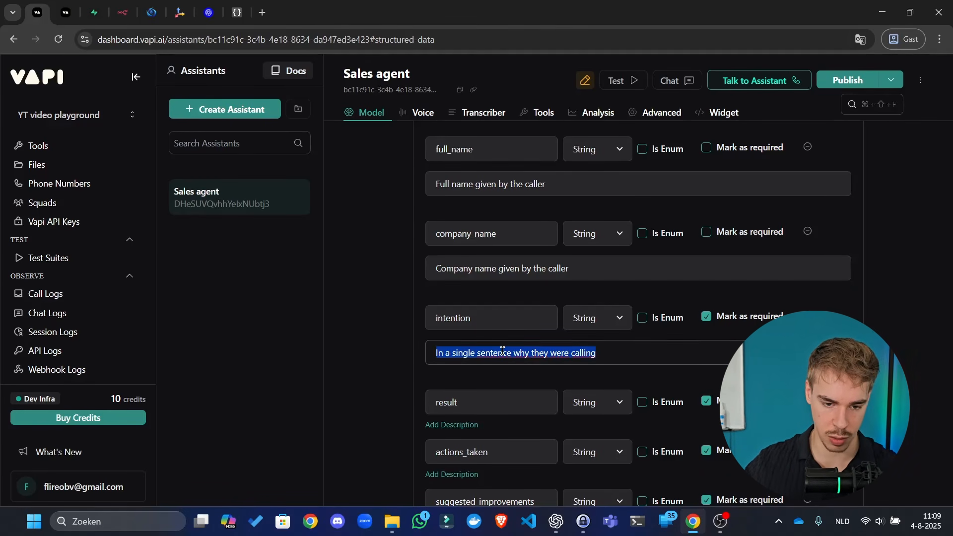
# - Adapt the intention sentence into a single-sentence description of the result
pyautogui.click(467, 425)
pyautogui.click(477, 438)
pyautogui.hotkey('ctrl', 'v')
pyautogui.hotkey('ctrl', 'a')
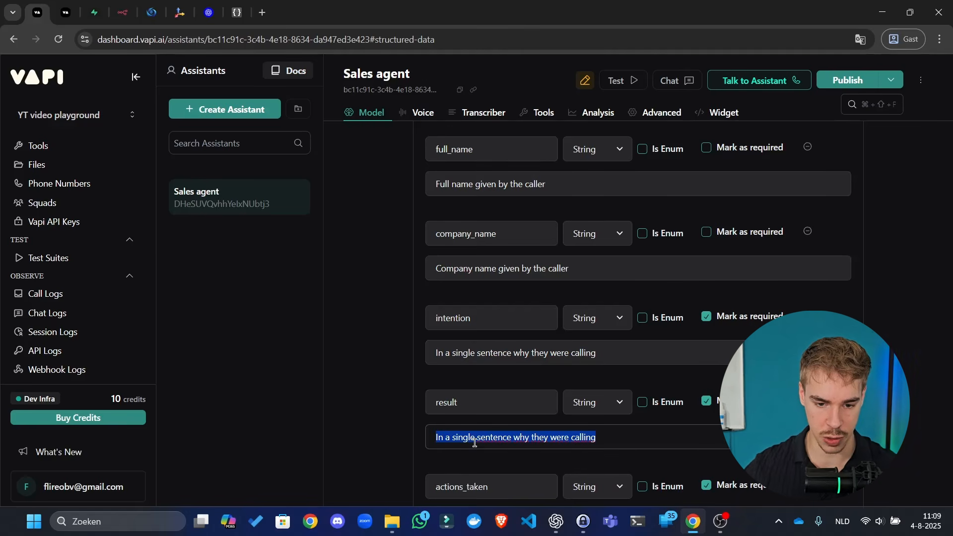
pyautogui.press('End')
pyautogui.hotkey('ctrl', 'BackSpace')
pyautogui.hotkey('ctrl', 'BackSpace')
pyautogui.hotkey('ctrl', 'BackSpace')
pyautogui.hotkey('ctrl', 'BackSpace')
pyautogui.hotkey('ctrl', 'BackSpace')
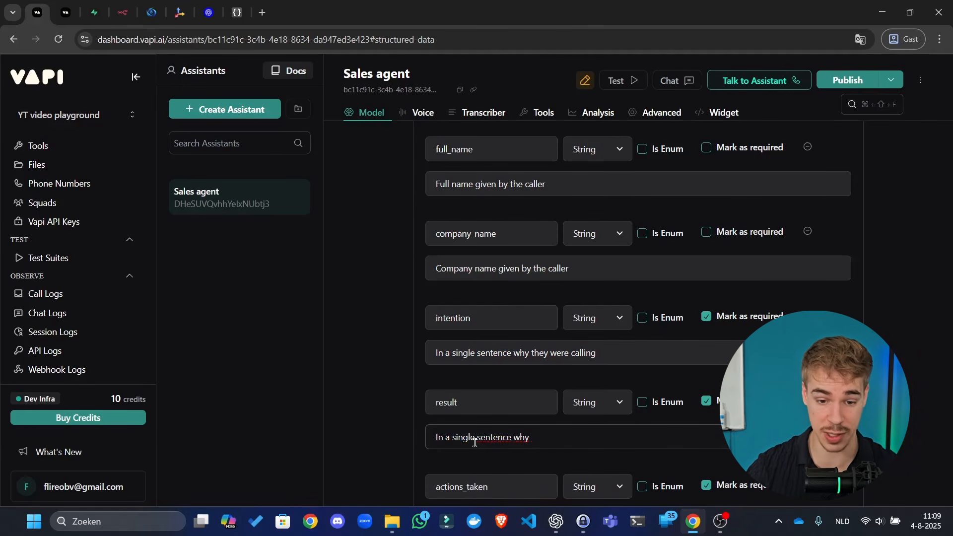
pyautogui.write('senten')
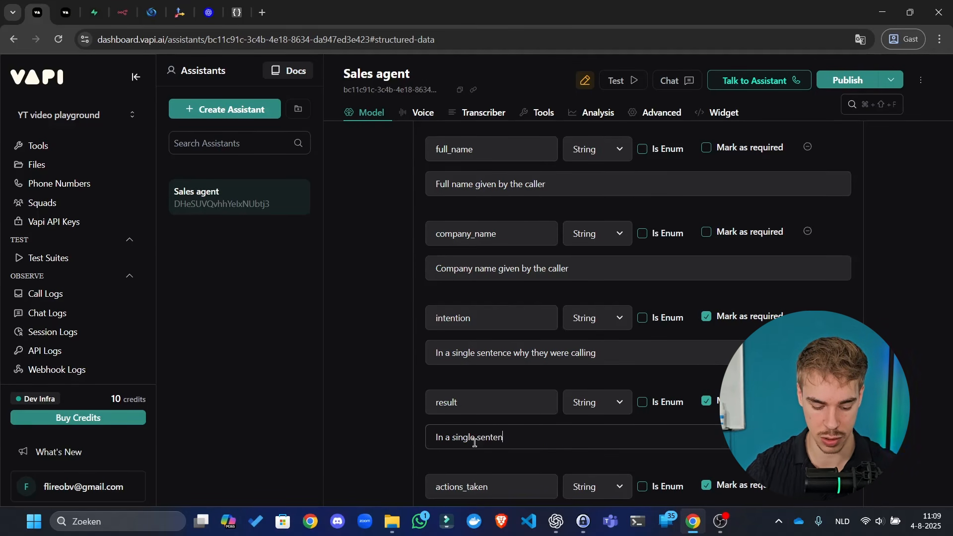
pyautogui.write('ce the result of the call')
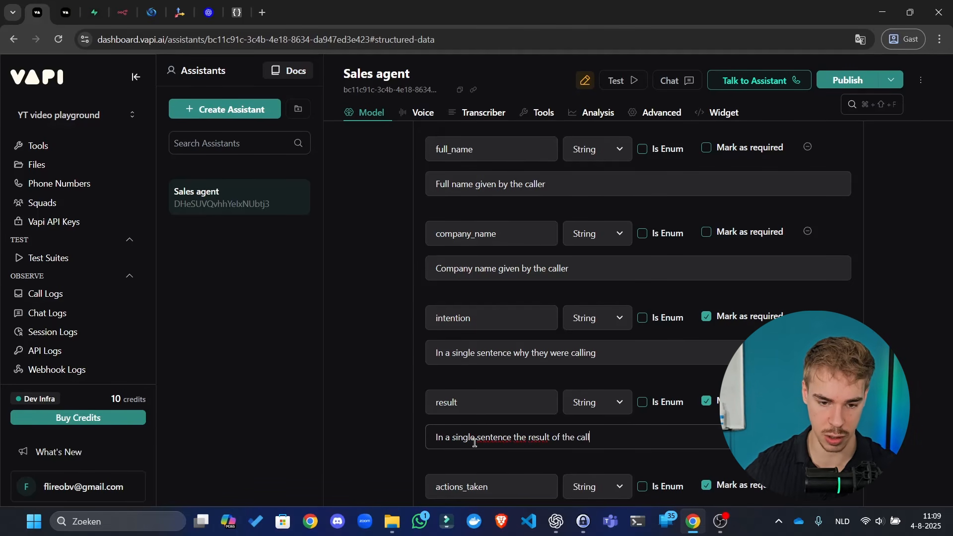
pyautogui.hotkey('ctrl', 'a')
pyautogui.hotkey('ctrl', 'c')
# - Describe actions_taken as 'In a single sentence which actions the AI has performed'
pyautogui.scroll(-2, 475, 443)
pyautogui.click(479, 386)
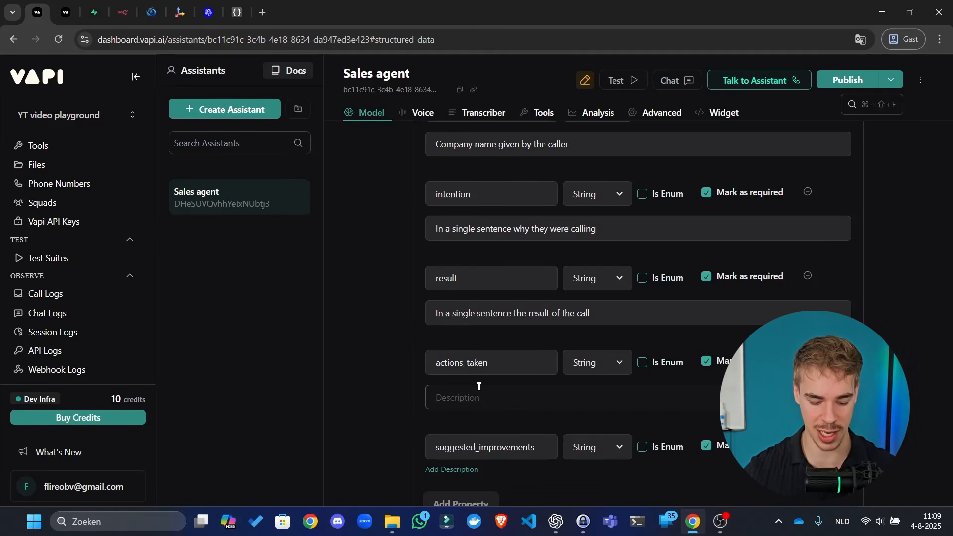
pyautogui.hotkey('ctrl', 'v')
pyautogui.hotkey('ctrl', 'BackSpace')
pyautogui.hotkey('ctrl', 'BackSpace')
pyautogui.hotkey('ctrl', 'BackSpace')
pyautogui.hotkey('ctrl', 'BackSpace')
pyautogui.hotkey('ctrl', 'BackSpace')
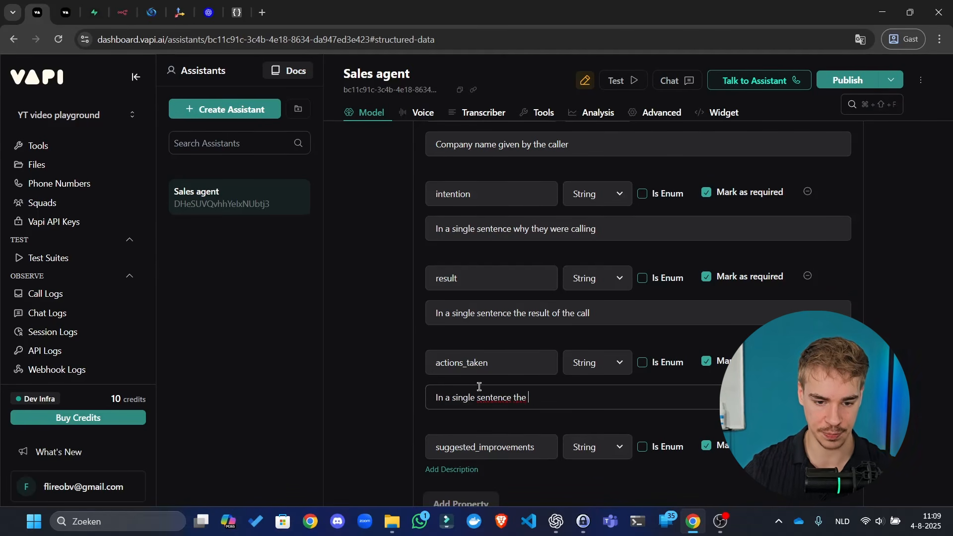
pyautogui.write('whi')
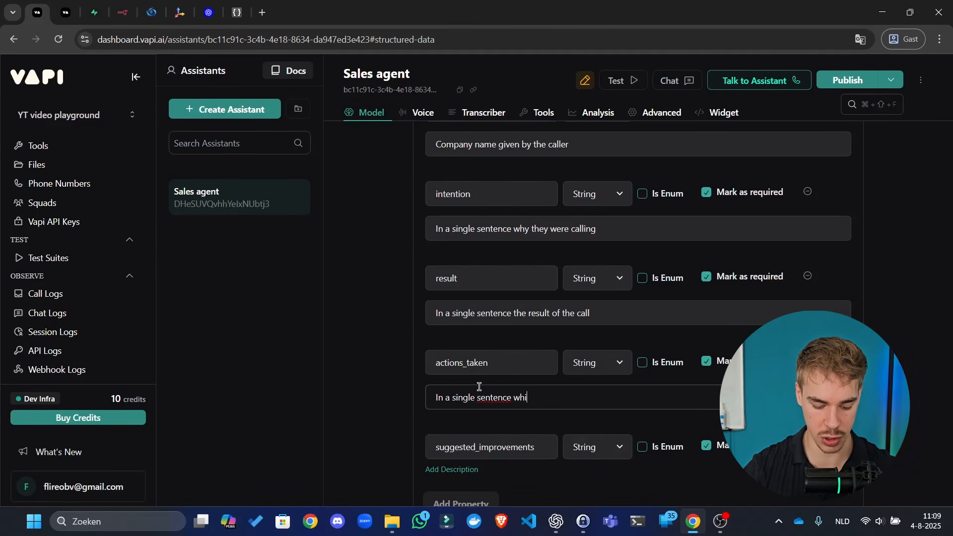
pyautogui.write('ch actions the ')
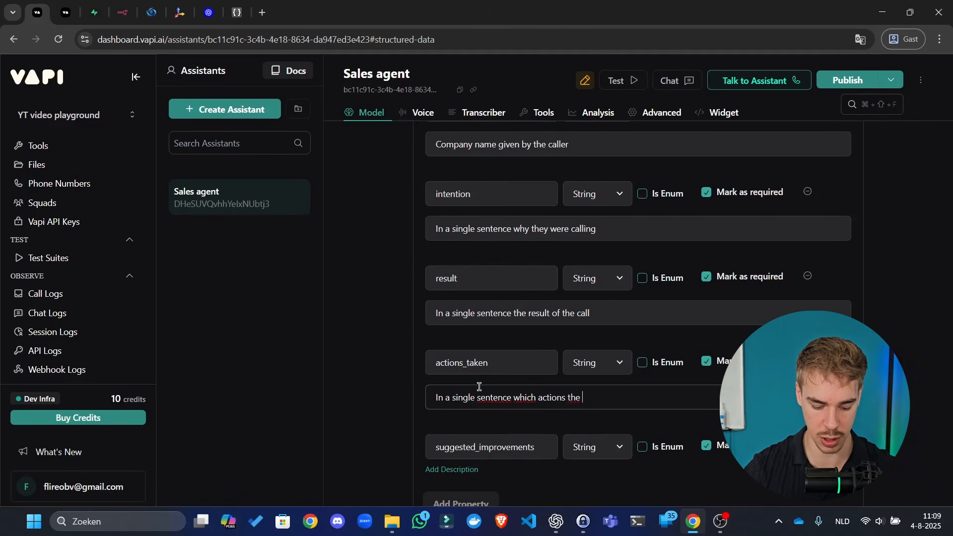
pyautogui.write('AI has performed')
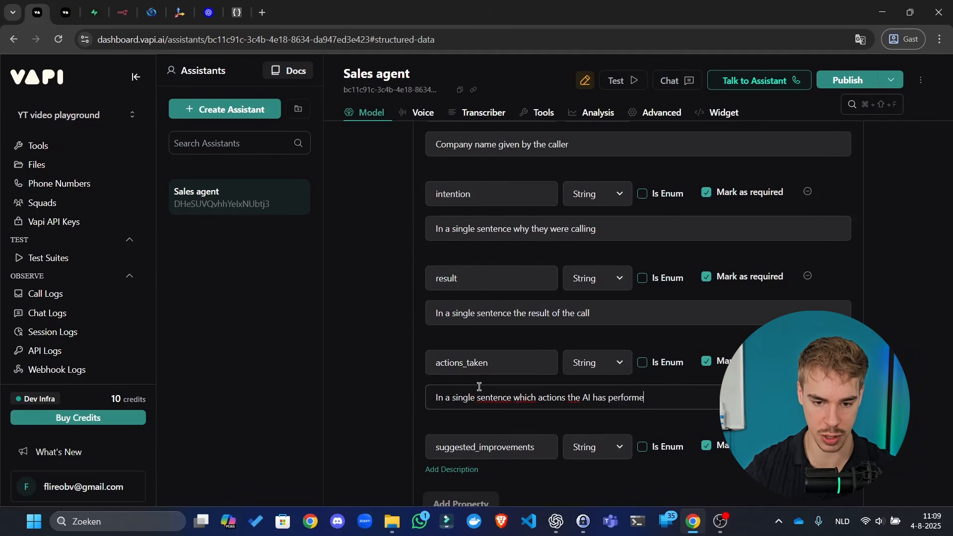
pyautogui.hotkey('ctrl', 'a')
pyautogui.hotkey('ctrl', 'c')
# - Paste that sentence into suggested_improvements and rewrite it to ask how the AI could improve its interaction
pyautogui.click(463, 470)
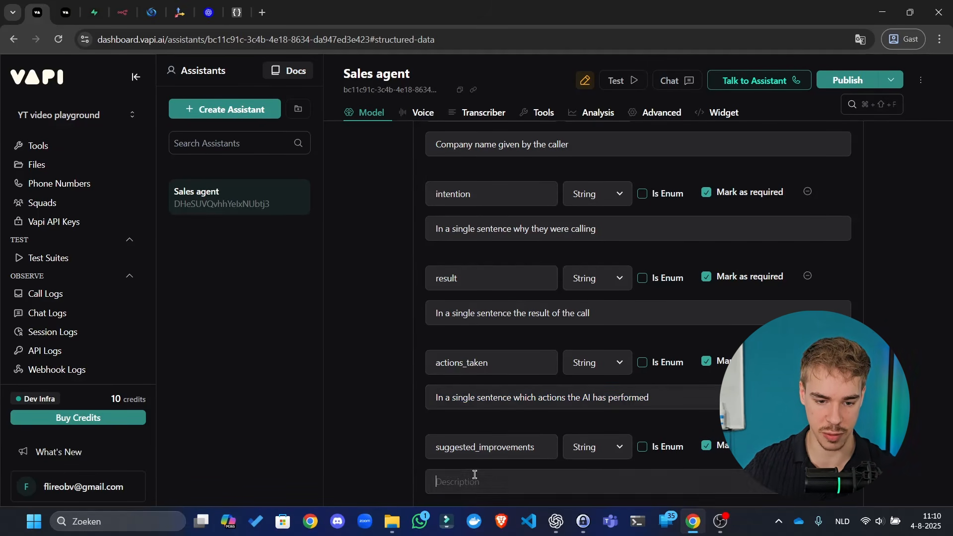
pyautogui.hotkey('ctrl', 'v')
pyautogui.scroll(-1, 517, 396)
pyautogui.moveTo(682, 420); pyautogui.dragTo(516, 428)
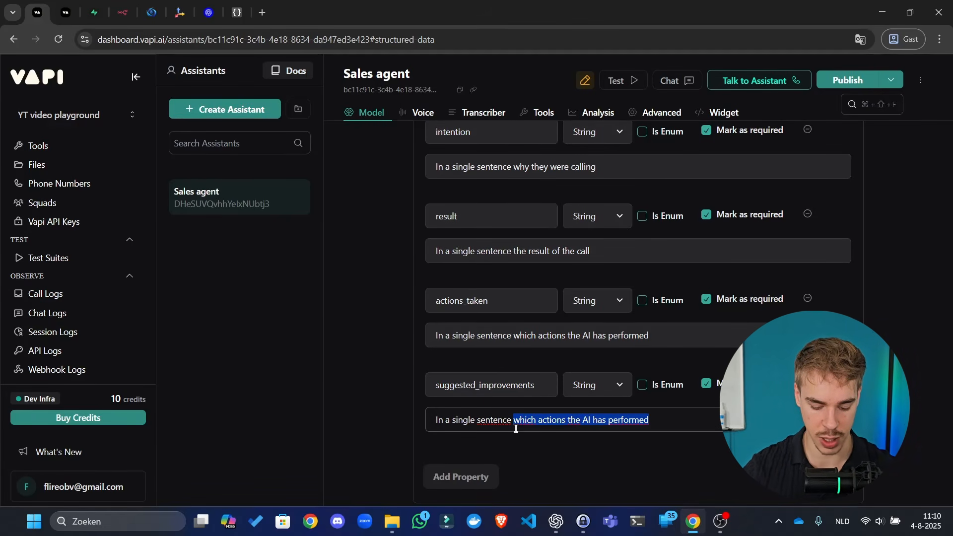
pyautogui.write('how the AI')
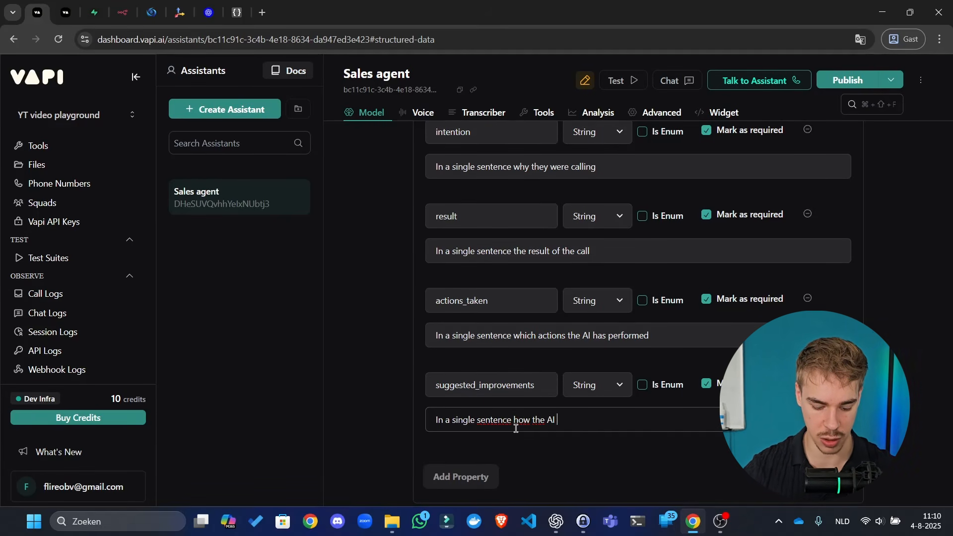
pyautogui.write(' could improve i')
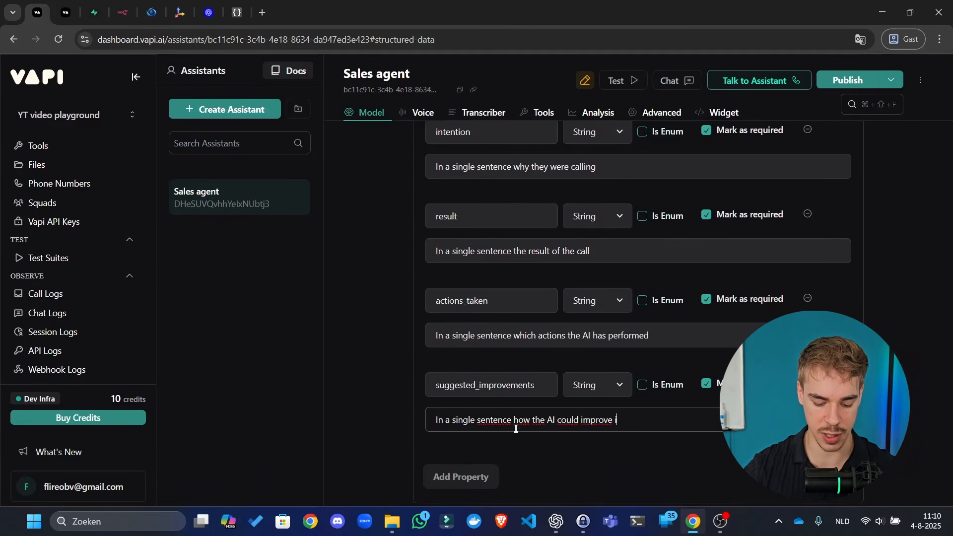
pyautogui.write('ts interactions in a next co')
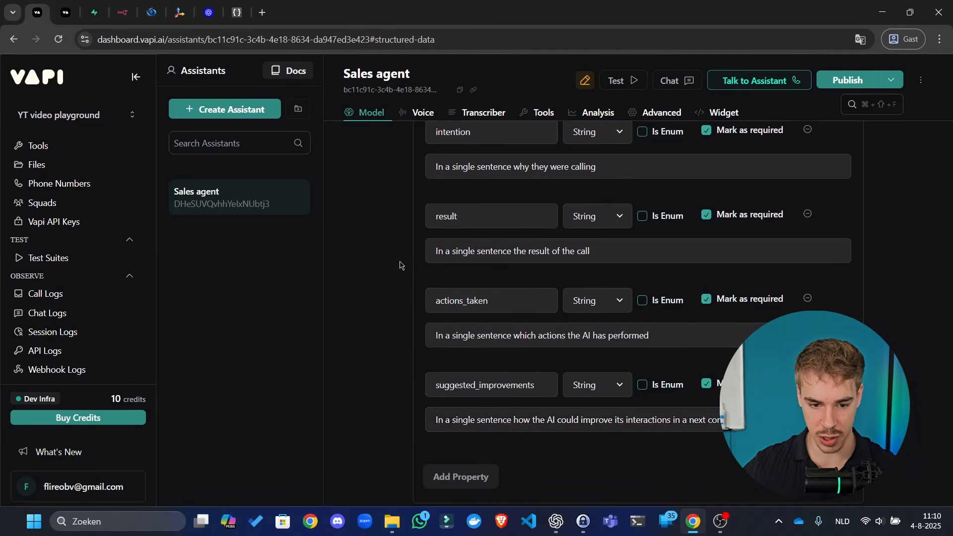
pyautogui.scroll(5, 477, 305)
pyautogui.scroll(5, 477, 305)
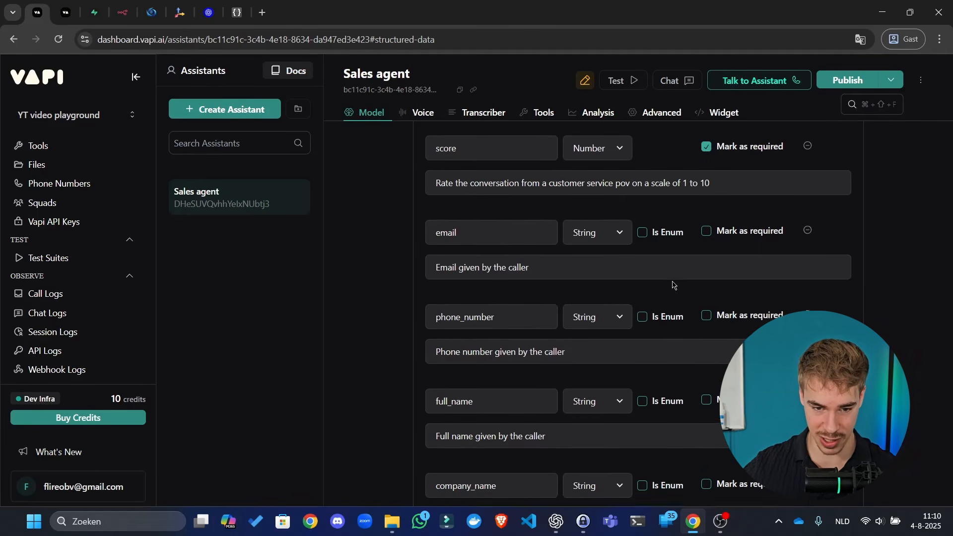
pyautogui.scroll(2, 637, 305)
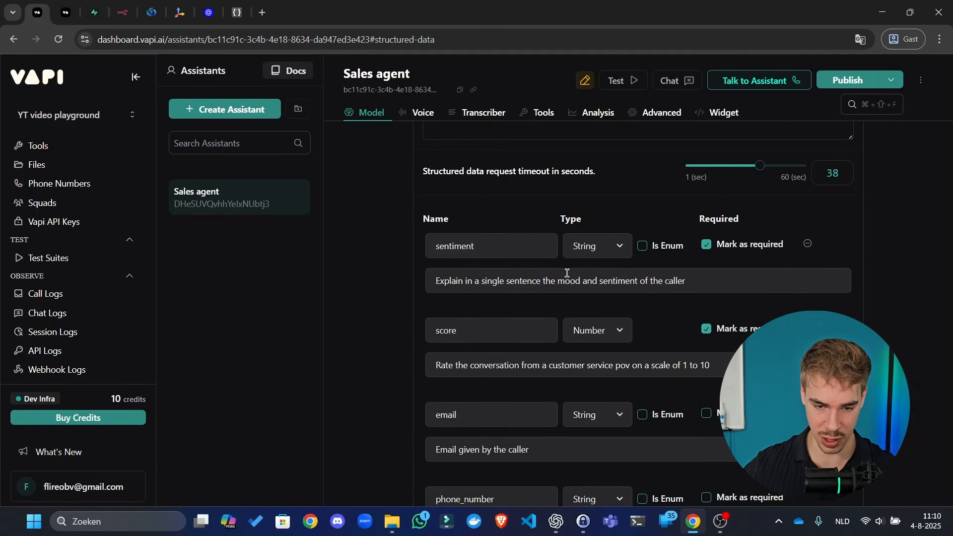
pyautogui.scroll(-5, 675, 263)
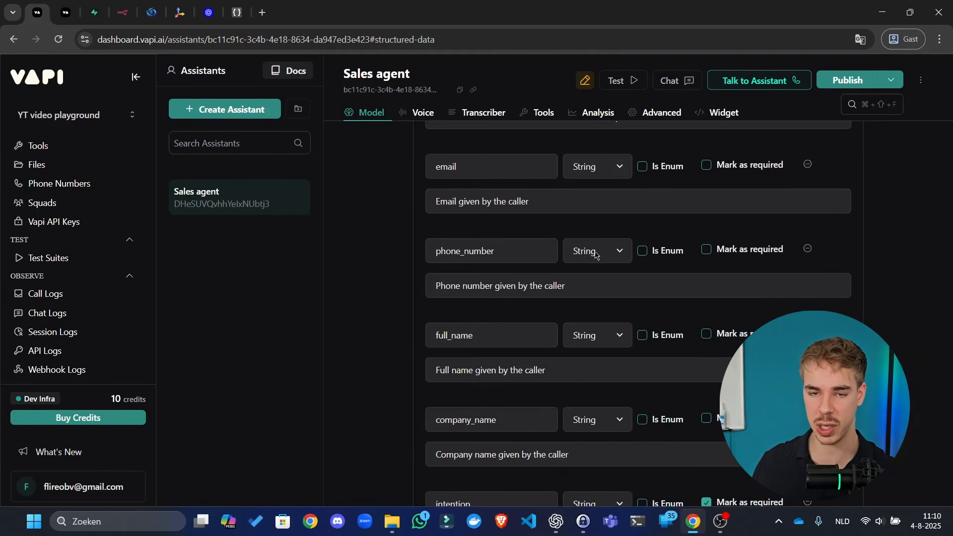
pyautogui.scroll(-5, 514, 197)
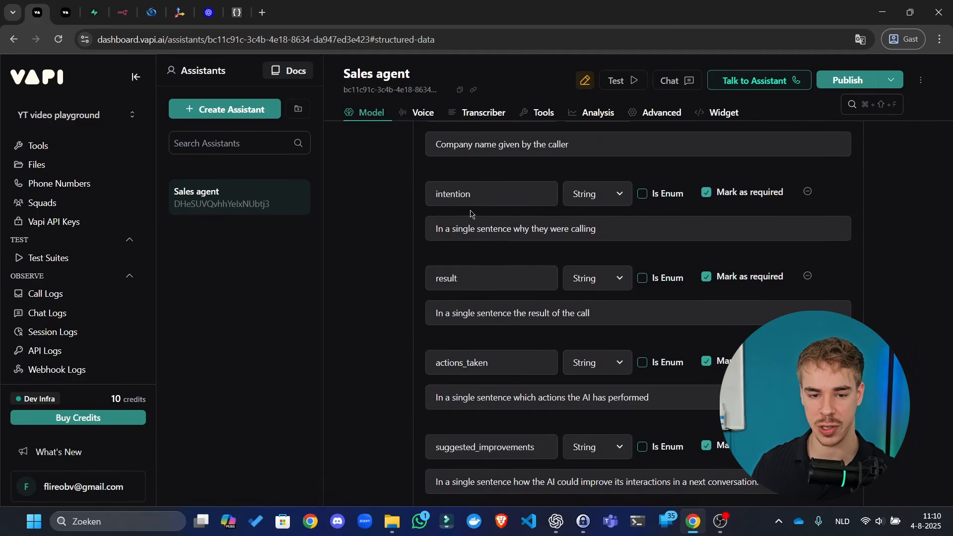
pyautogui.moveTo(428, 233); pyautogui.dragTo(535, 225)
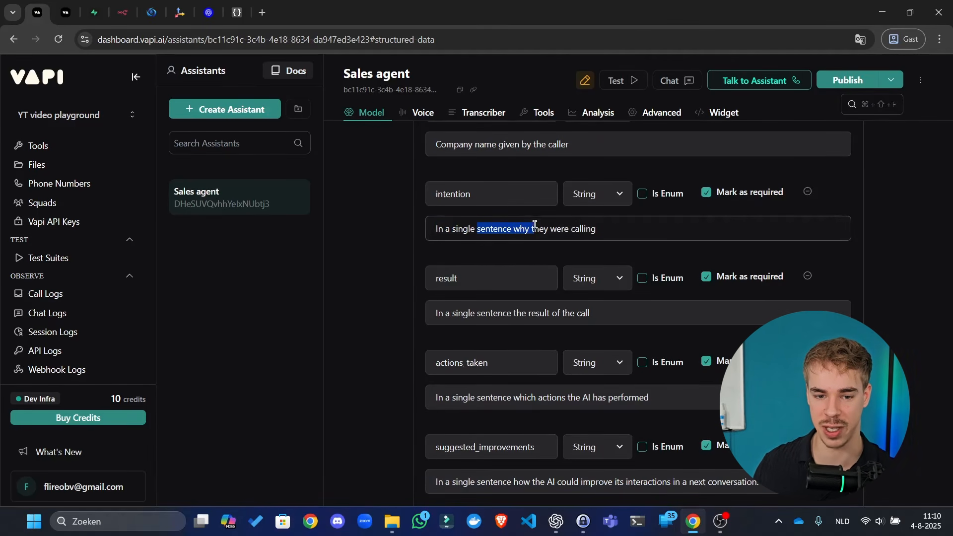
pyautogui.click(585, 226)
pyautogui.click(371, 223)
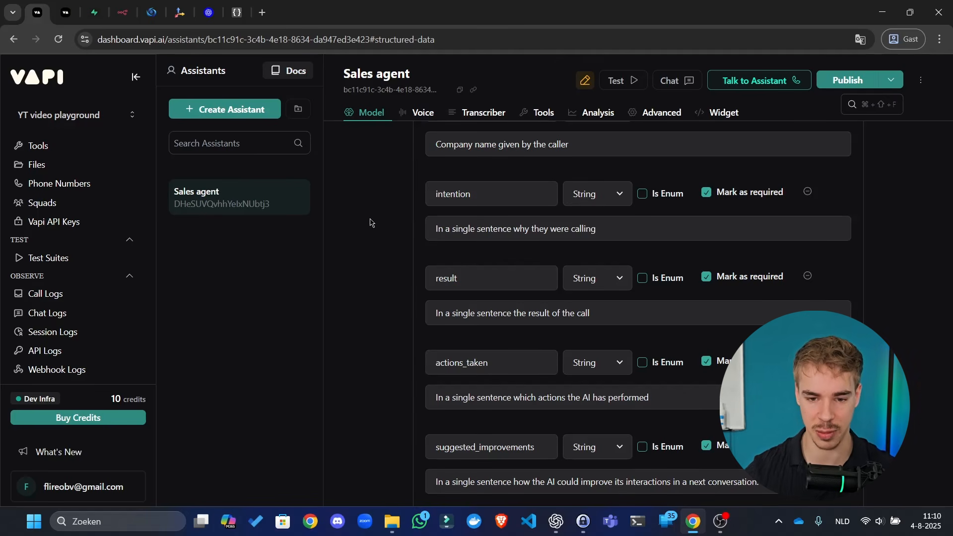
# - Add an enum value to intention, trying 'sale' and then 'information'
pyautogui.scroll(-15, 641, 201)
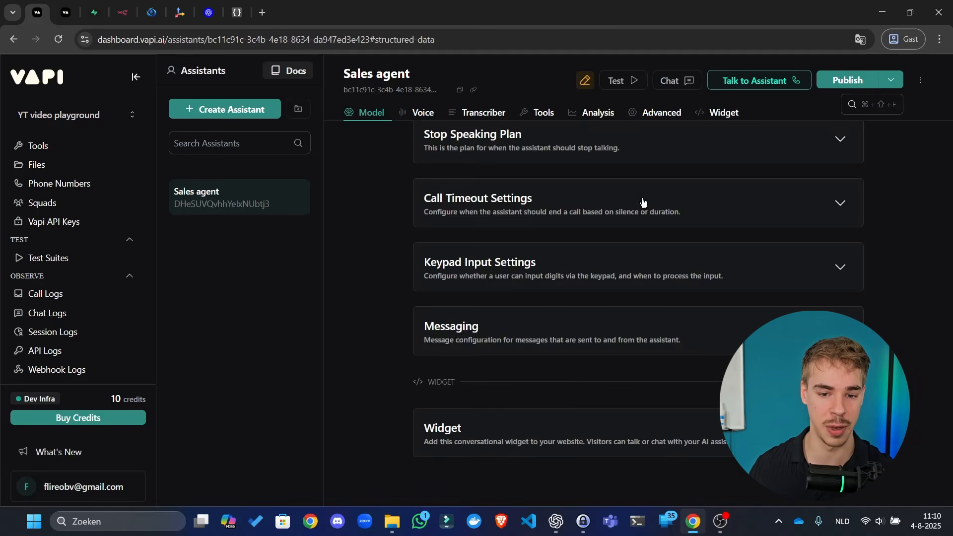
pyautogui.scroll(10, 601, 260)
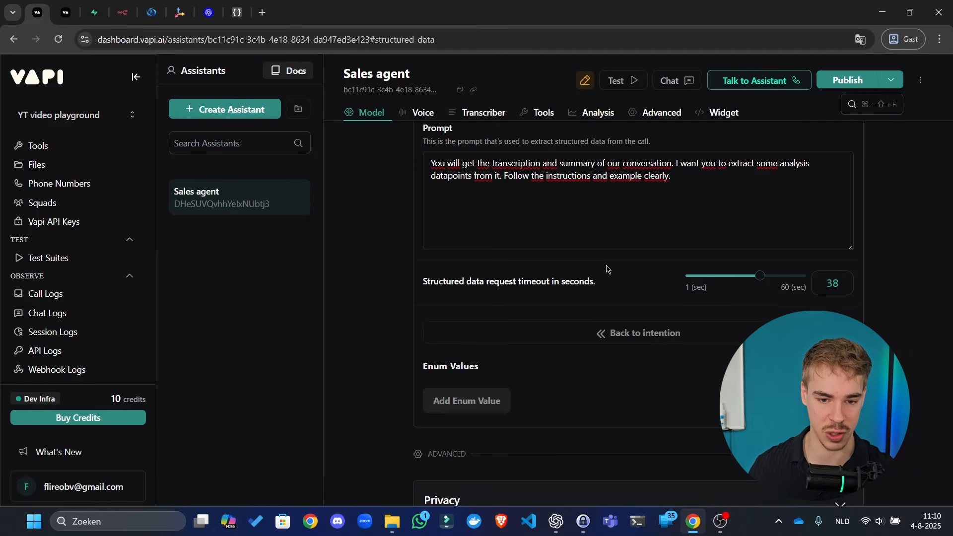
pyautogui.scroll(4, 603, 271)
pyautogui.scroll(-11, 565, 292)
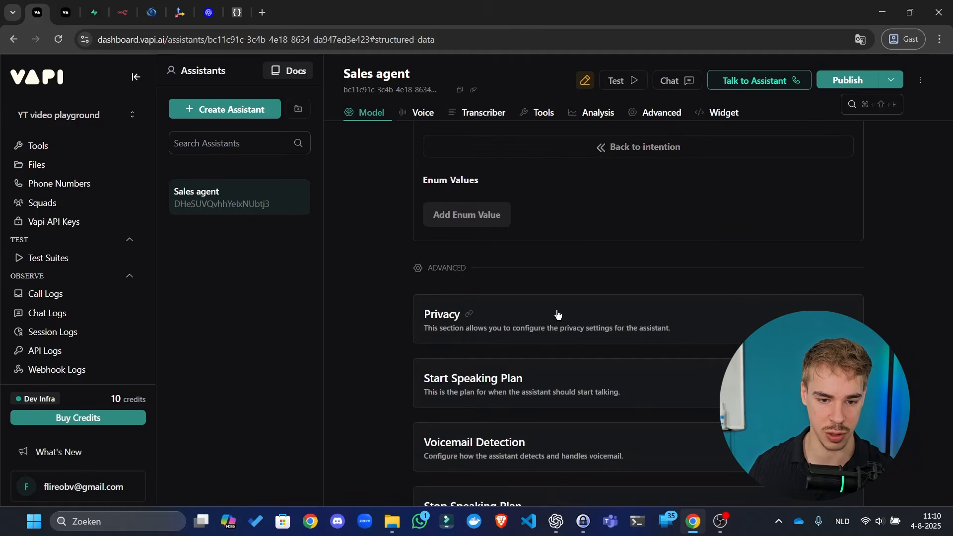
pyautogui.scroll(2, 565, 293)
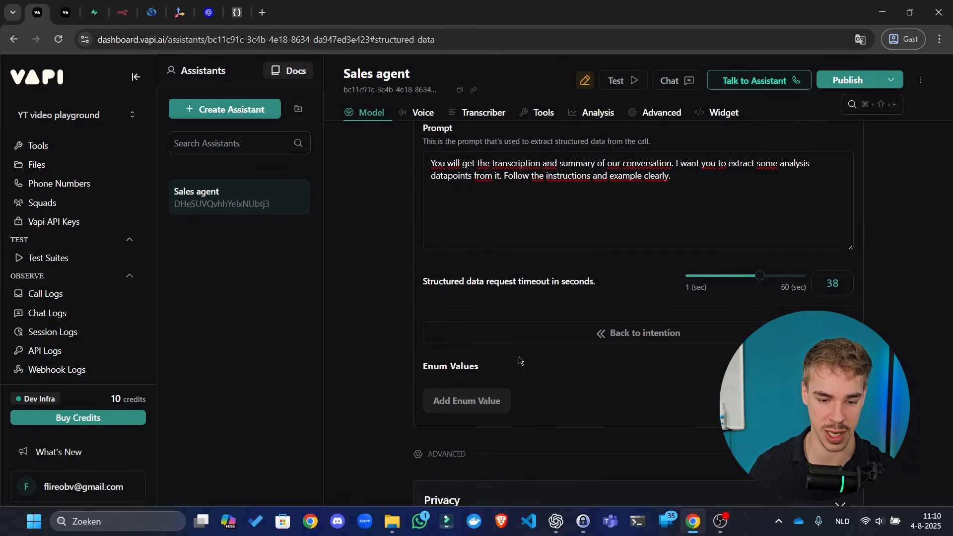
pyautogui.click(494, 400)
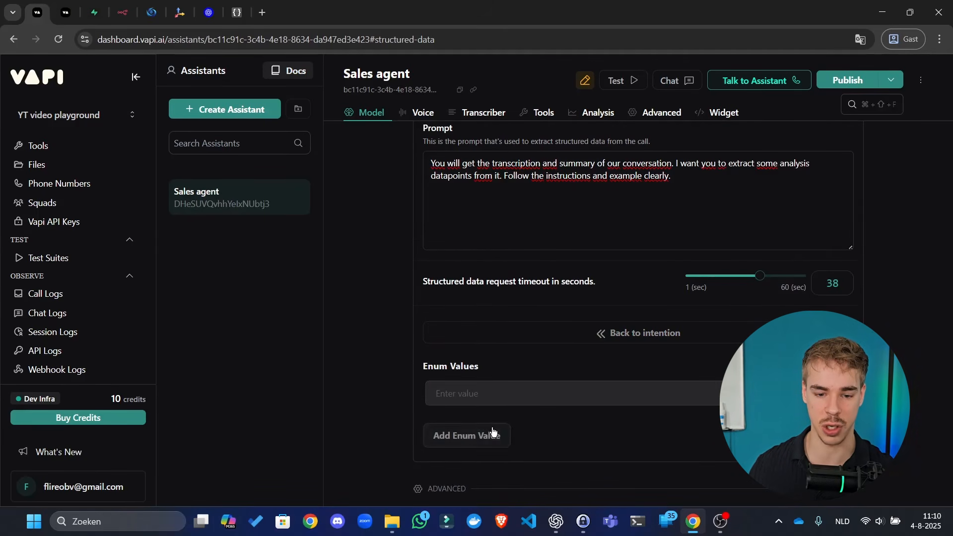
pyautogui.click(585, 396)
pyautogui.write('goodf')
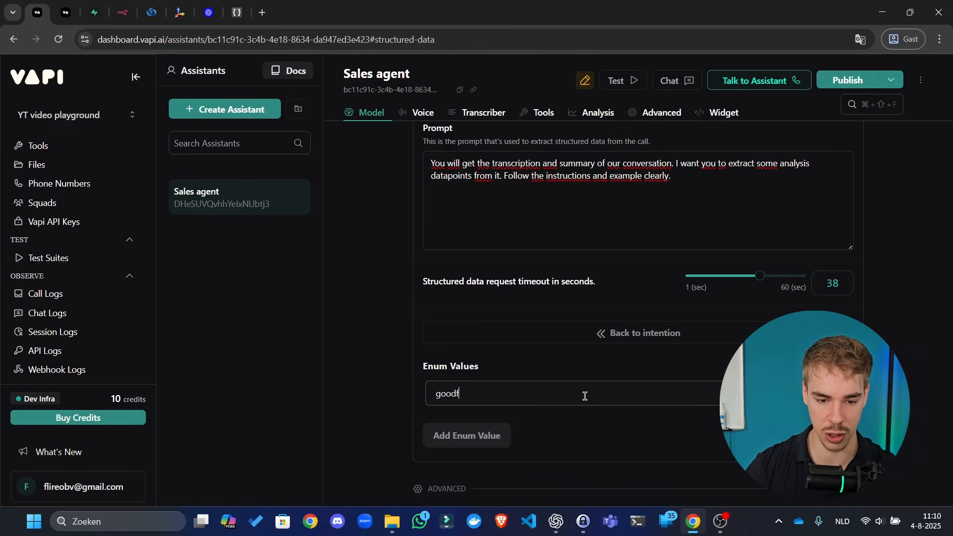
pyautogui.hotkey('ctrl', 'a')
pyautogui.write('s')
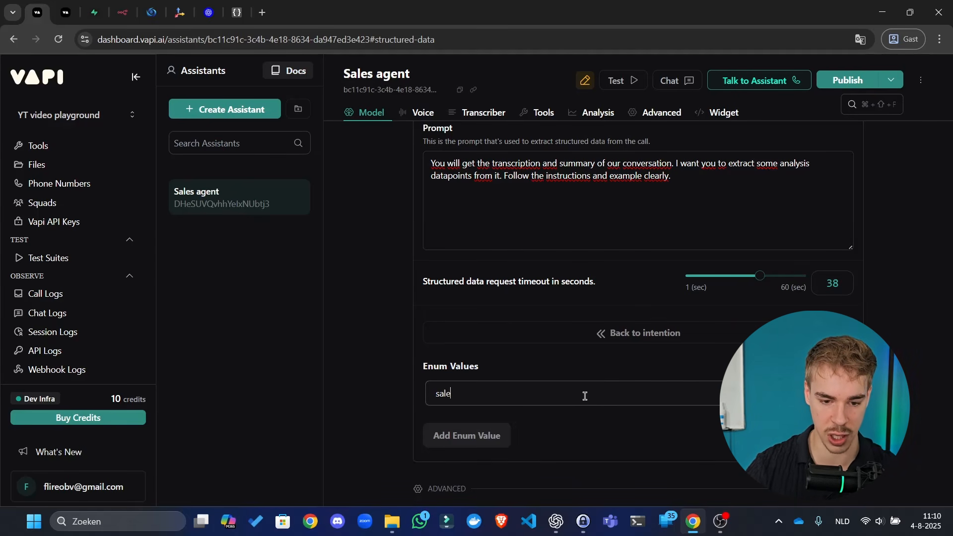
pyautogui.write('ale')
pyautogui.hotkey('ctrl', 'a')
pyautogui.write('information')
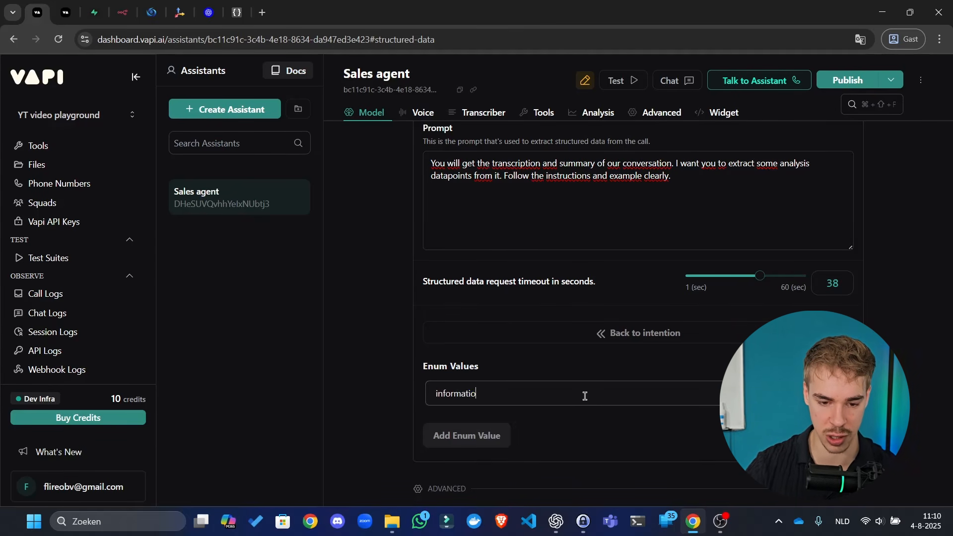
# - Delete the information enum value and go back to the intention property list
pyautogui.hotkey('ctrl', 'a')
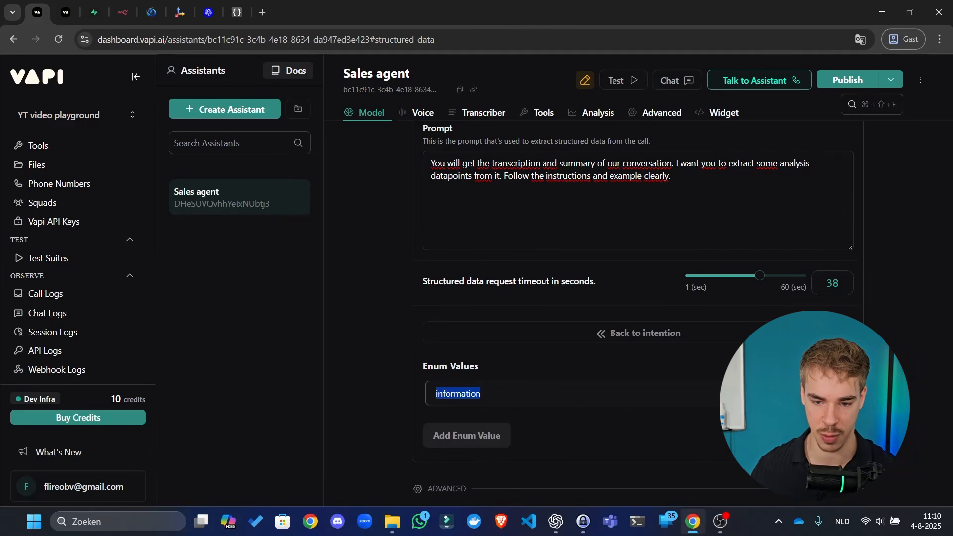
pyautogui.click(835, 393)
pyautogui.click(505, 341)
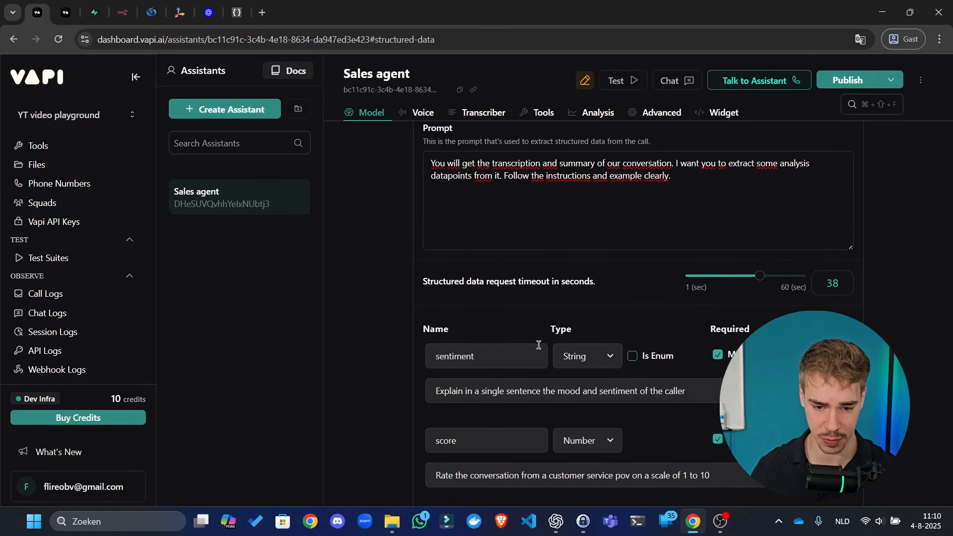
pyautogui.scroll(-8, 538, 342)
pyautogui.scroll(-4, 467, 278)
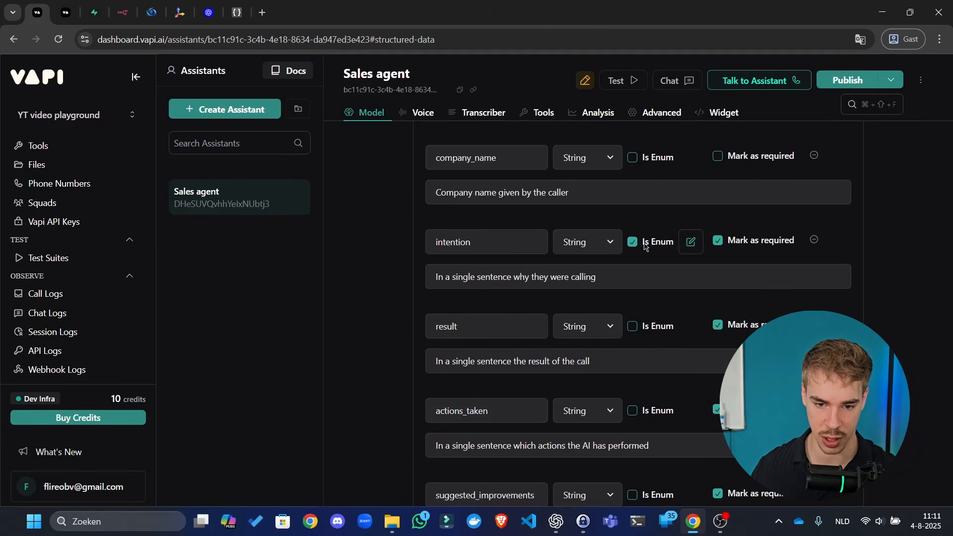
# - Turn off the enum flag on intention and publish the Sales agent
pyautogui.click(634, 242)
pyautogui.click(849, 80)
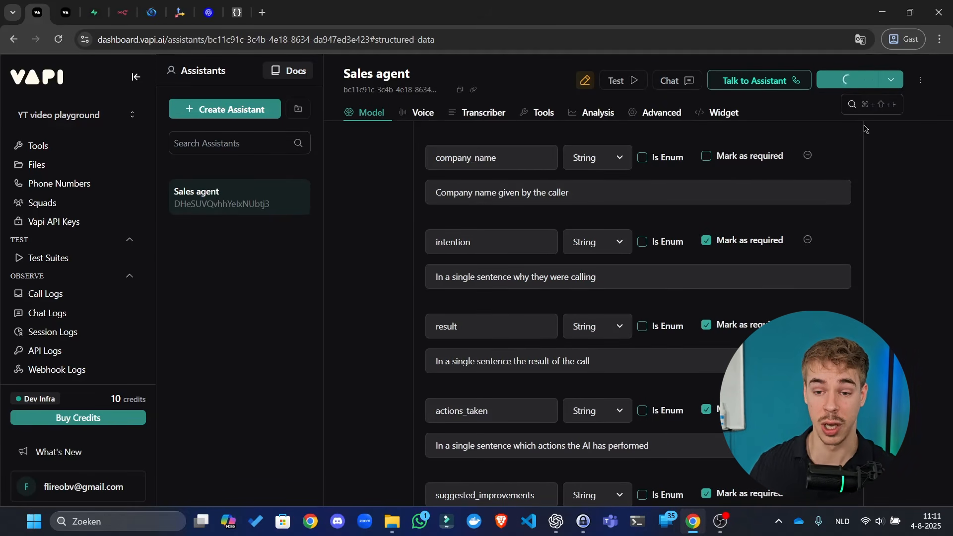
pyautogui.scroll(15, 865, 129)
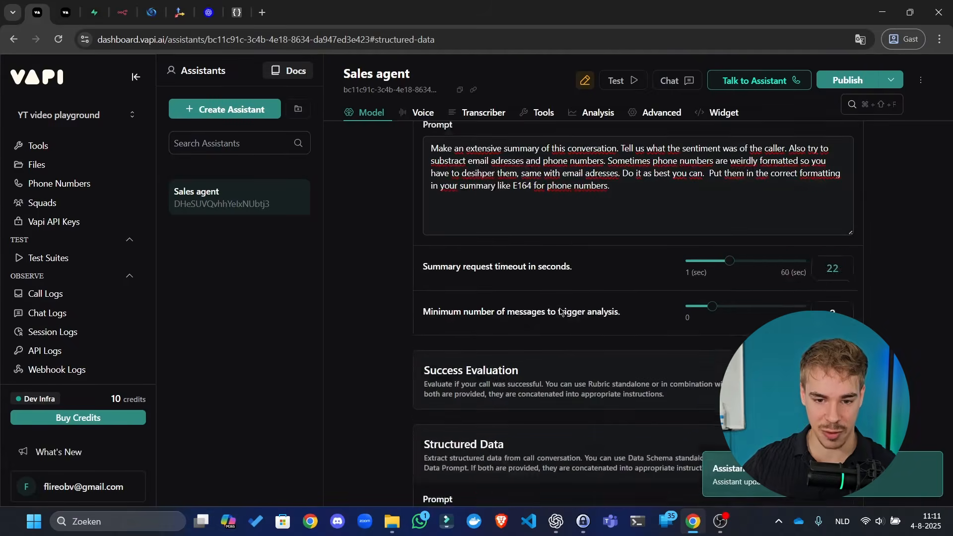
pyautogui.scroll(7, 540, 273)
pyautogui.scroll(-7, 567, 270)
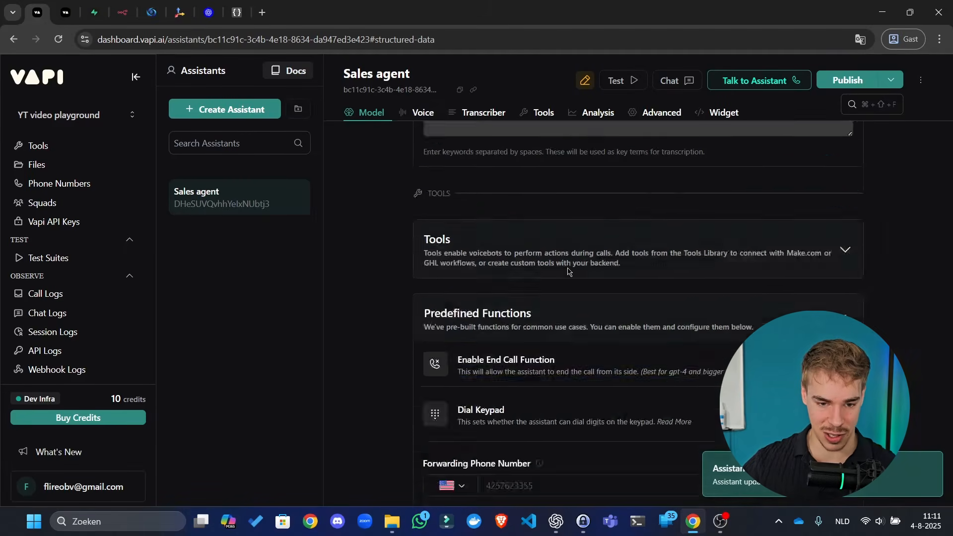
pyautogui.scroll(-5, 559, 261)
# - Collapse the summary, success evaluation and structured data sections, review Privacy, and publish again
pyautogui.click(551, 149)
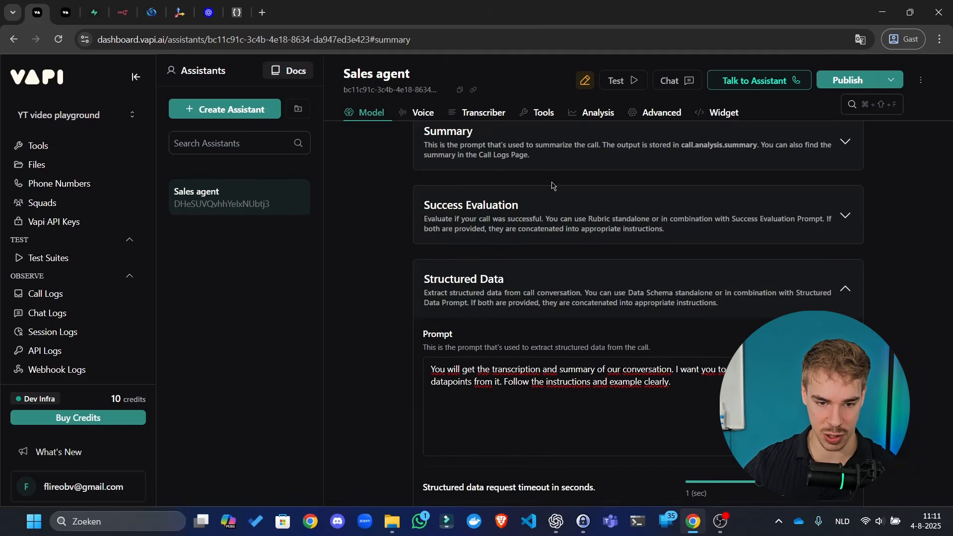
pyautogui.click(543, 232)
pyautogui.click(527, 206)
pyautogui.click(546, 274)
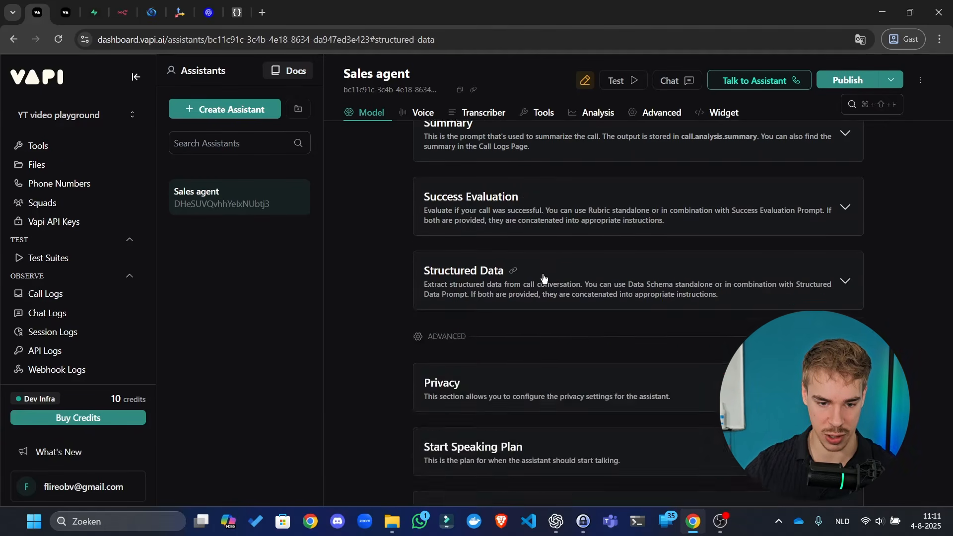
pyautogui.scroll(-3, 544, 278)
pyautogui.click(546, 231)
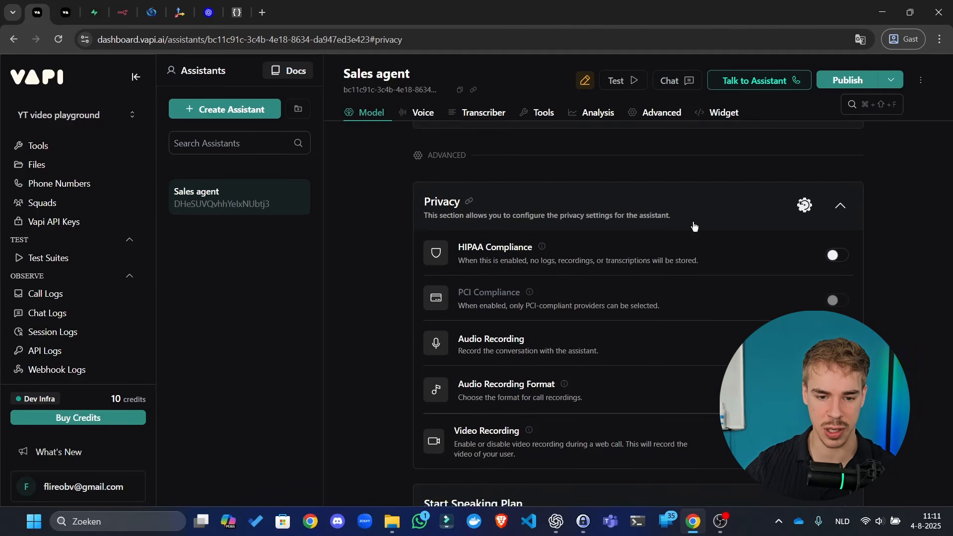
pyautogui.scroll(-2, 576, 241)
pyautogui.scroll(2, 576, 242)
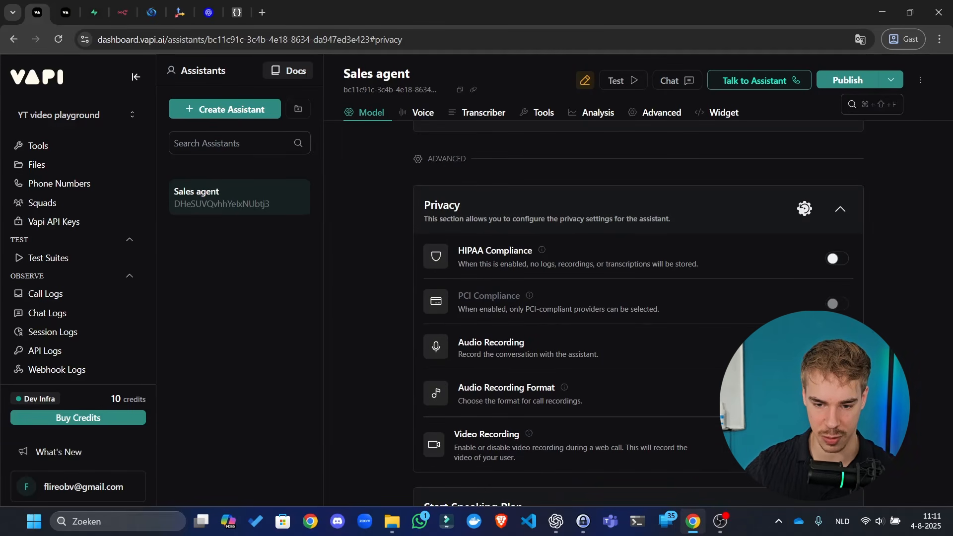
pyautogui.click(850, 80)
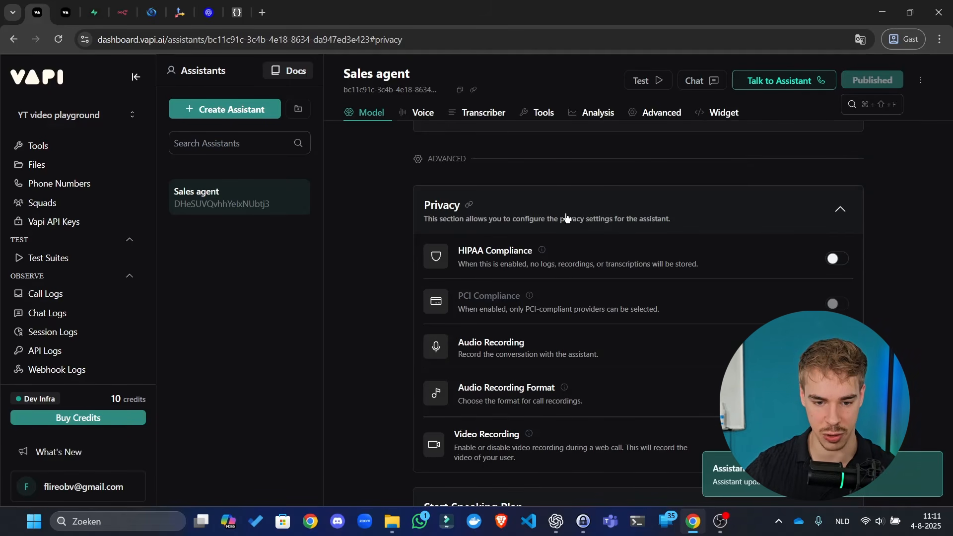
# - Set Smart Endpointing in the Start Speaking Plan to Vapi
pyautogui.click(565, 218)
pyautogui.click(564, 299)
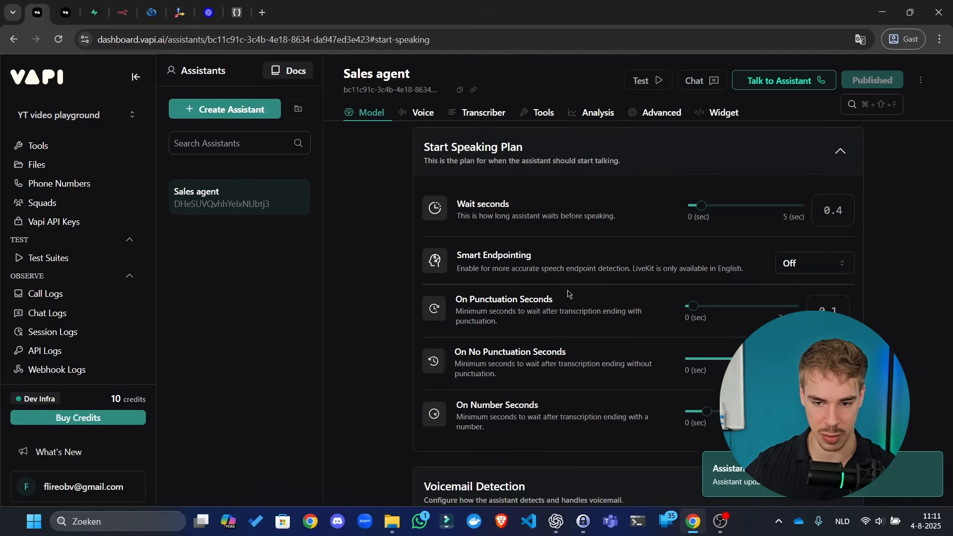
pyautogui.click(816, 262)
pyautogui.click(814, 297)
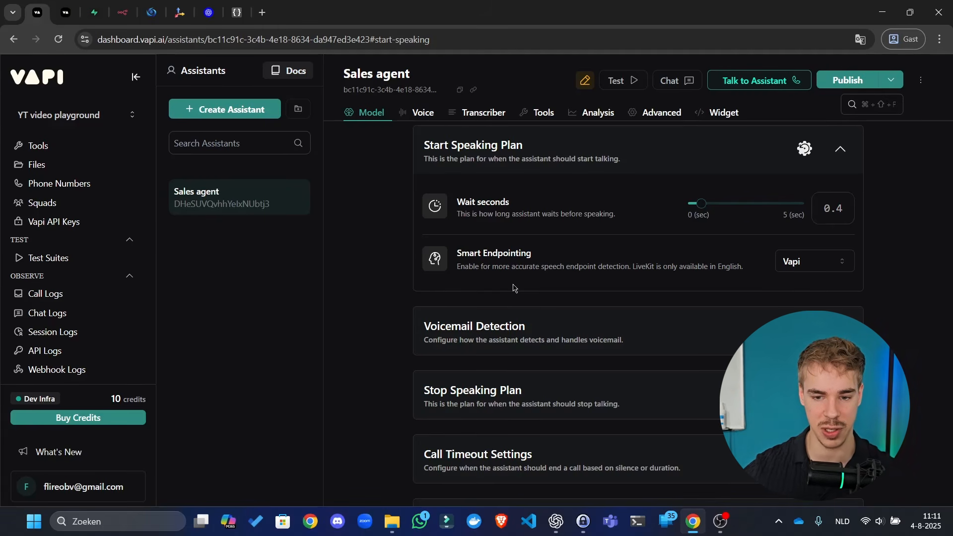
# - Review the Voicemail Detection settings and publish the assistant
pyautogui.click(640, 329)
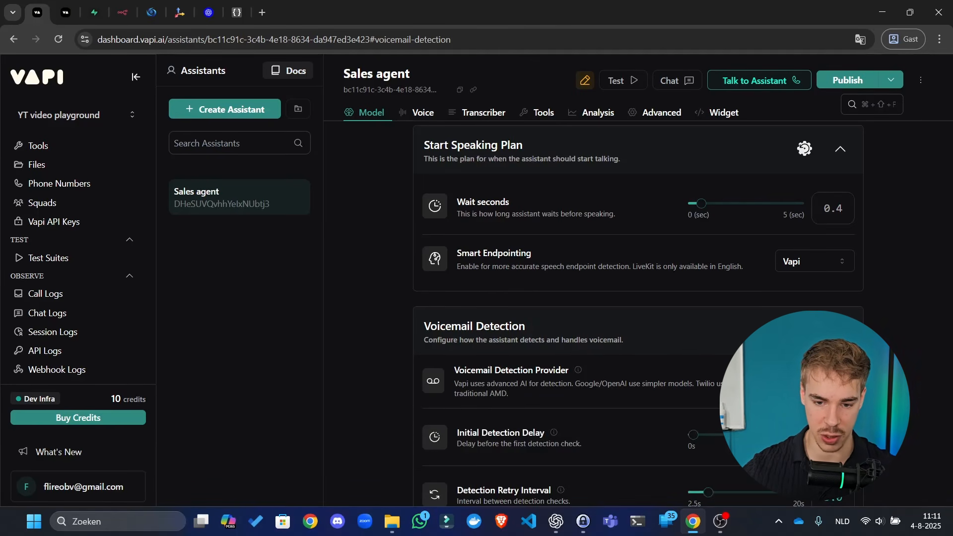
pyautogui.scroll(-7, 702, 370)
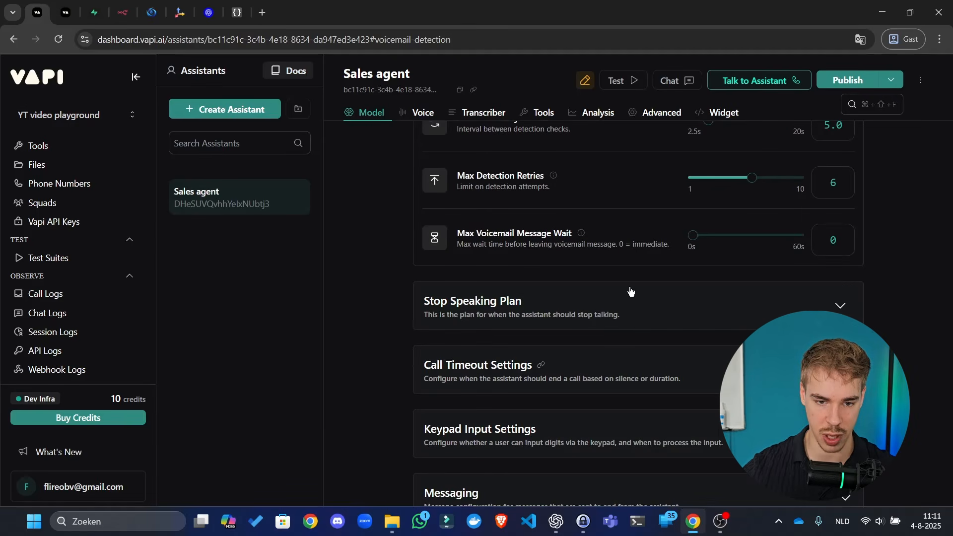
pyautogui.scroll(5, 689, 193)
pyautogui.click(818, 81)
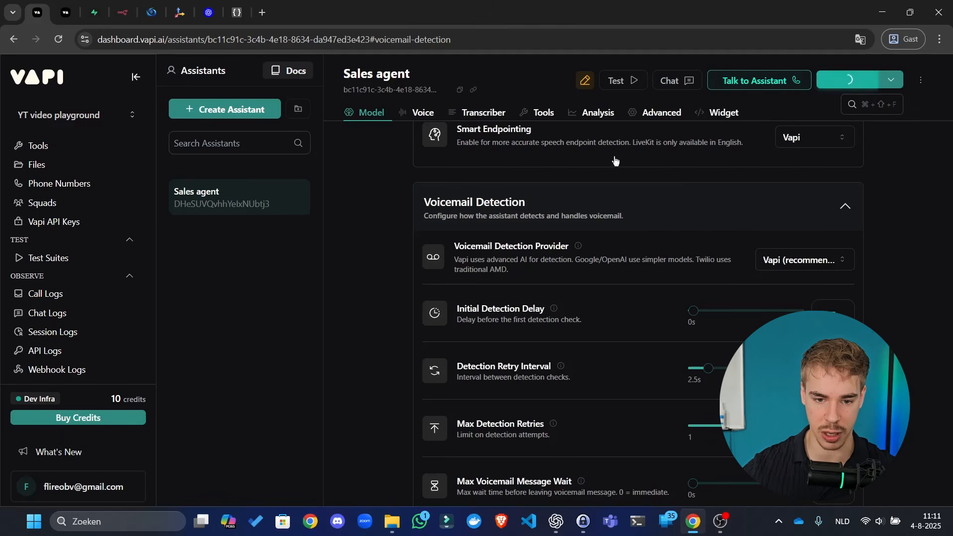
# - Look over the Stop Speaking Plan and Call Timeout settings
pyautogui.click(696, 219)
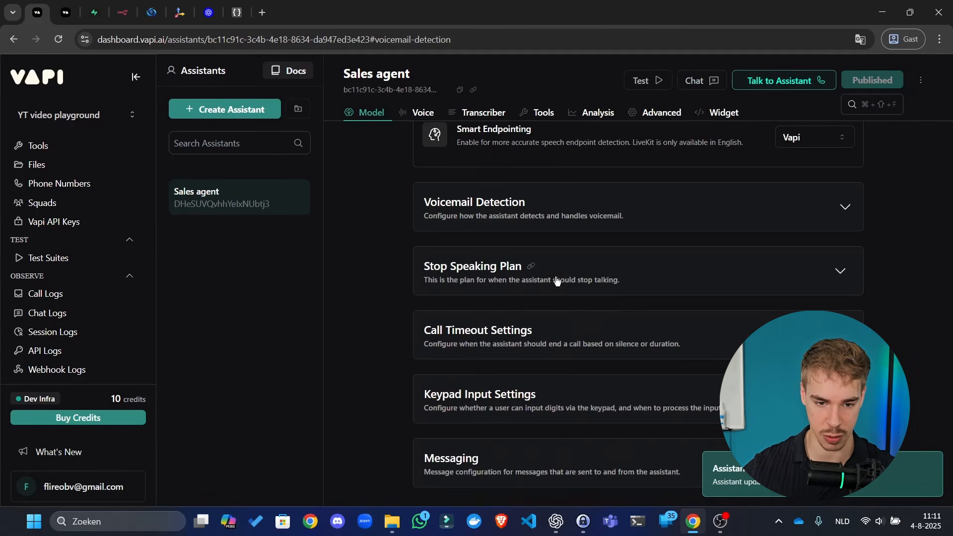
pyautogui.click(735, 278)
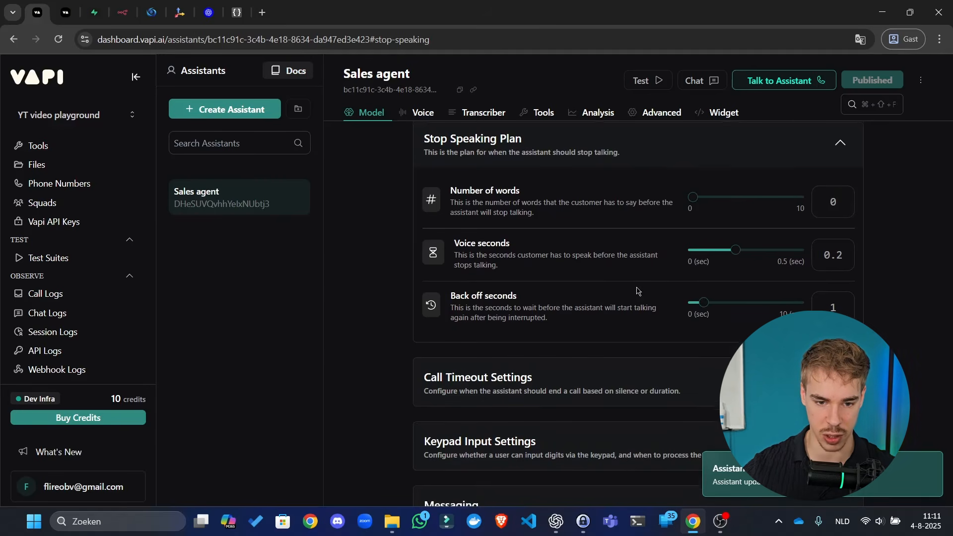
pyautogui.scroll(-2, 646, 297)
pyautogui.scroll(2, 604, 302)
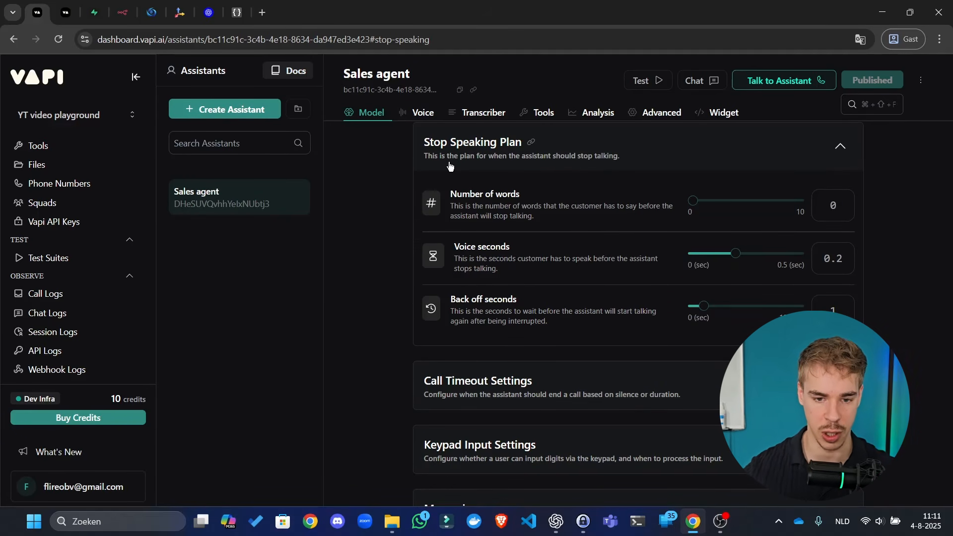
pyautogui.scroll(-1, 546, 287)
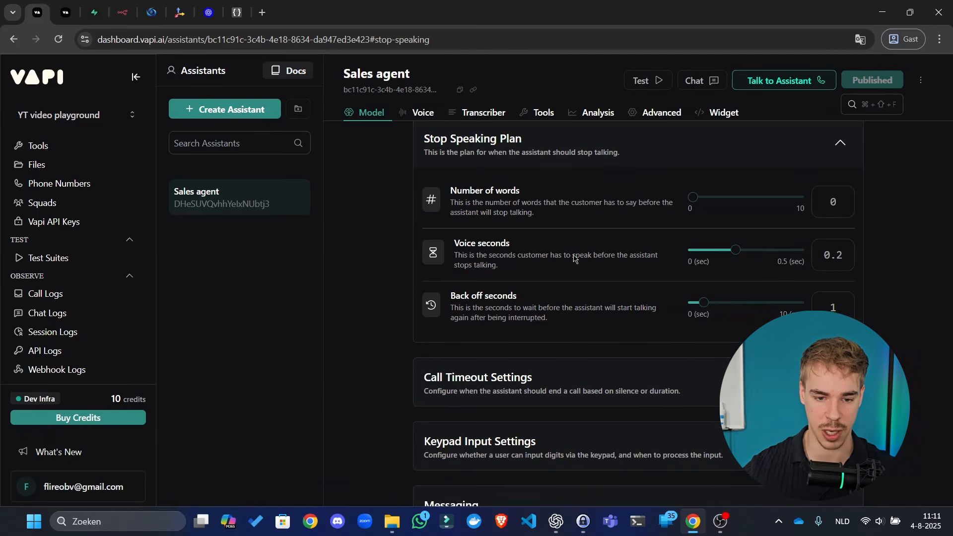
pyautogui.click(629, 325)
pyautogui.click(640, 325)
# - Check Call Timeout's 30-second silence and 600-second maximum duration, then expand Keypad Input Settings
pyautogui.scroll(-2, 641, 325)
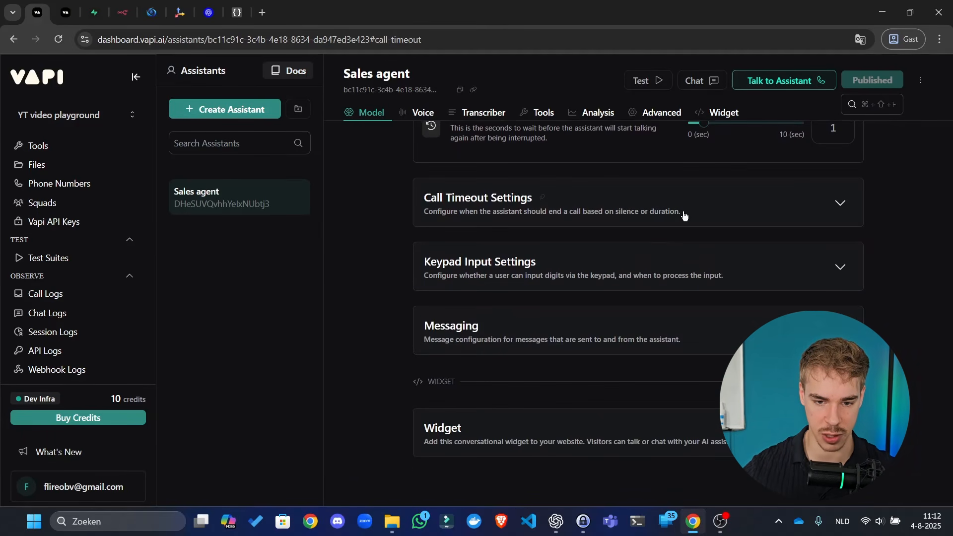
pyautogui.click(682, 214)
pyautogui.click(694, 202)
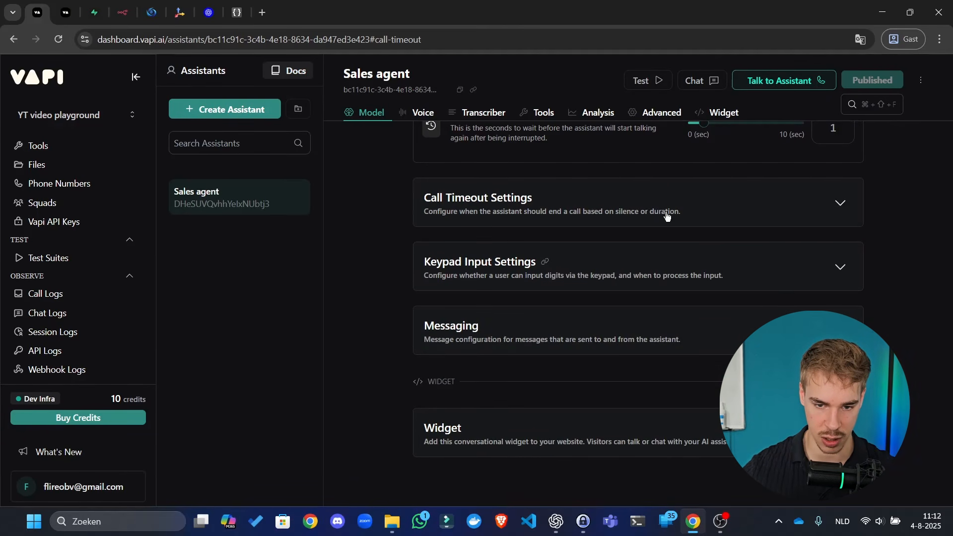
pyautogui.click(671, 193)
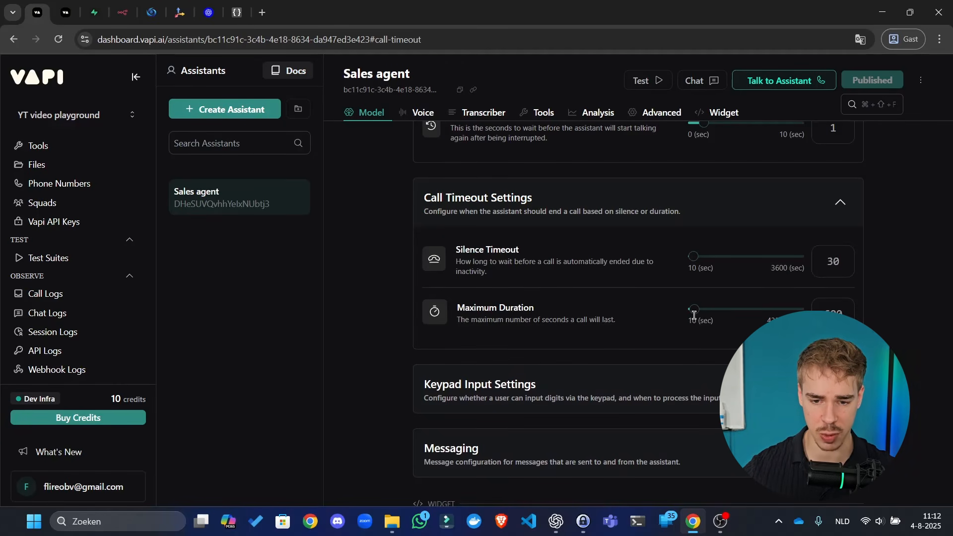
pyautogui.moveTo(695, 312)
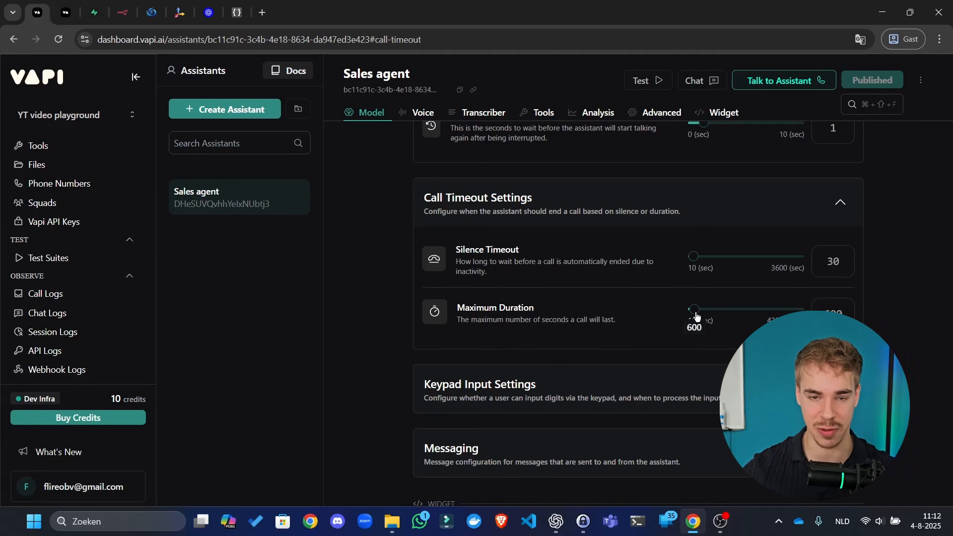
pyautogui.click(696, 312)
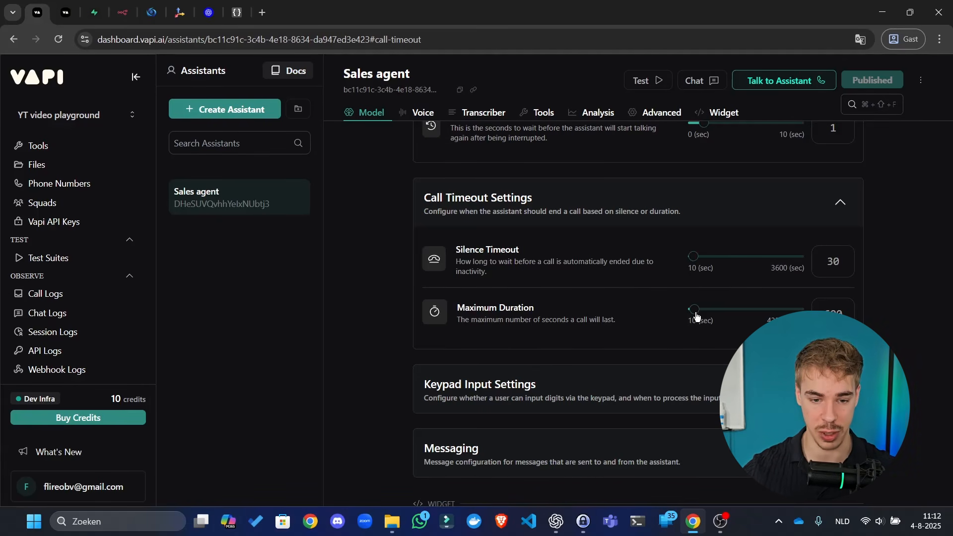
pyautogui.click(657, 388)
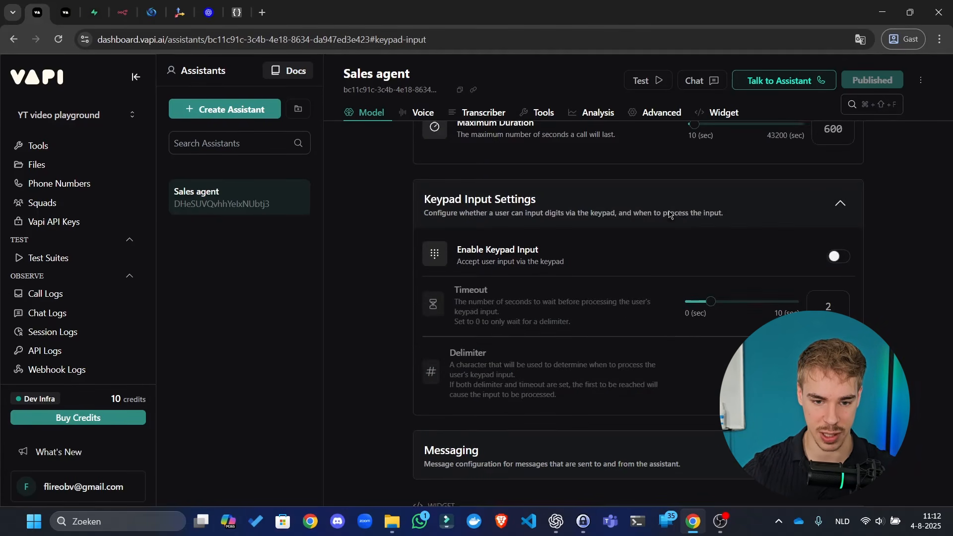
# - Collapse Keypad Input settings, expand Messaging and open the Client Messages list
pyautogui.click(703, 213)
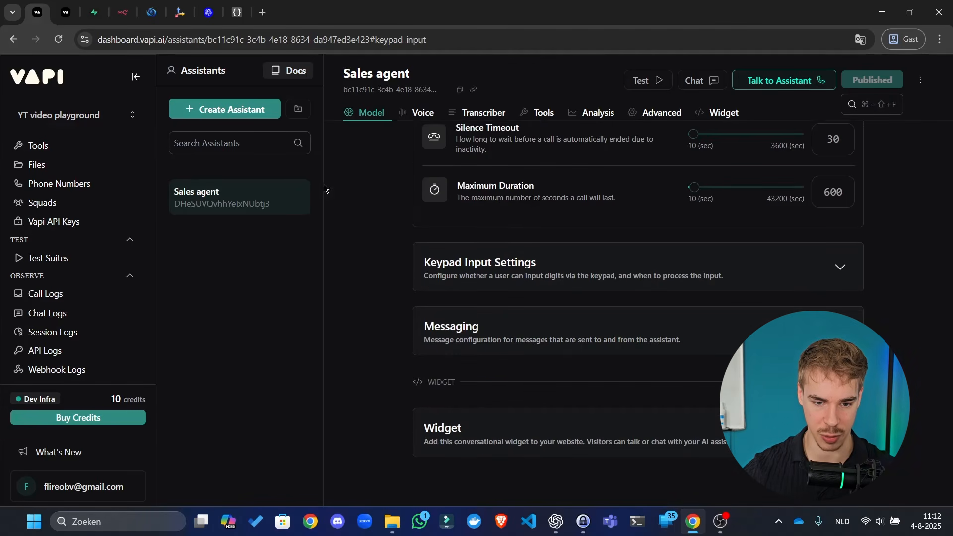
pyautogui.click(599, 328)
pyautogui.scroll(-10, 823, 257)
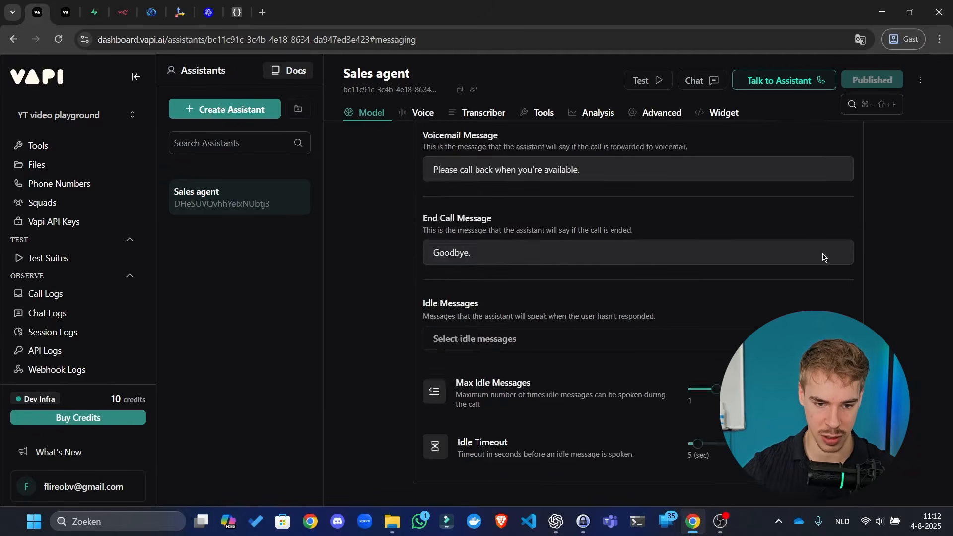
pyautogui.scroll(6, 823, 257)
pyautogui.click(717, 313)
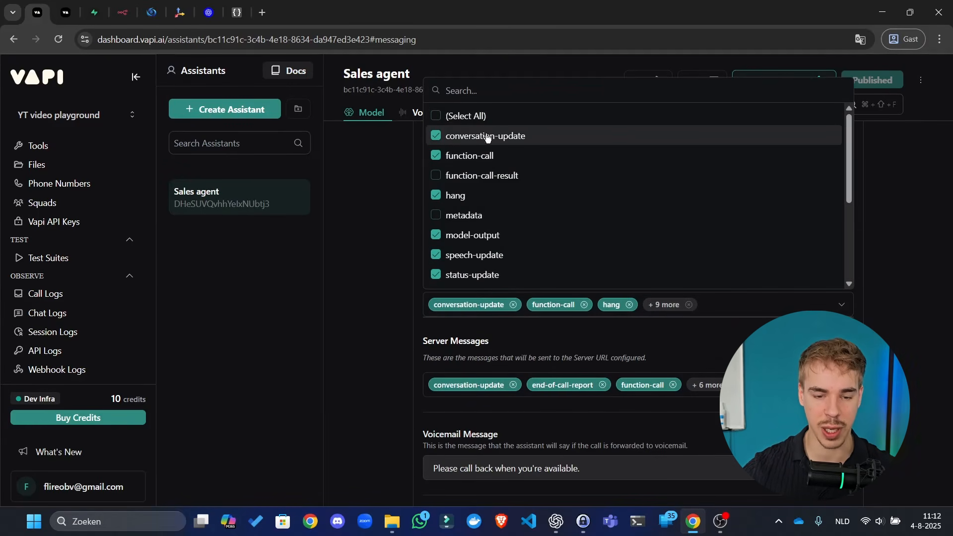
pyautogui.click(245, 283)
pyautogui.scroll(5, 470, 322)
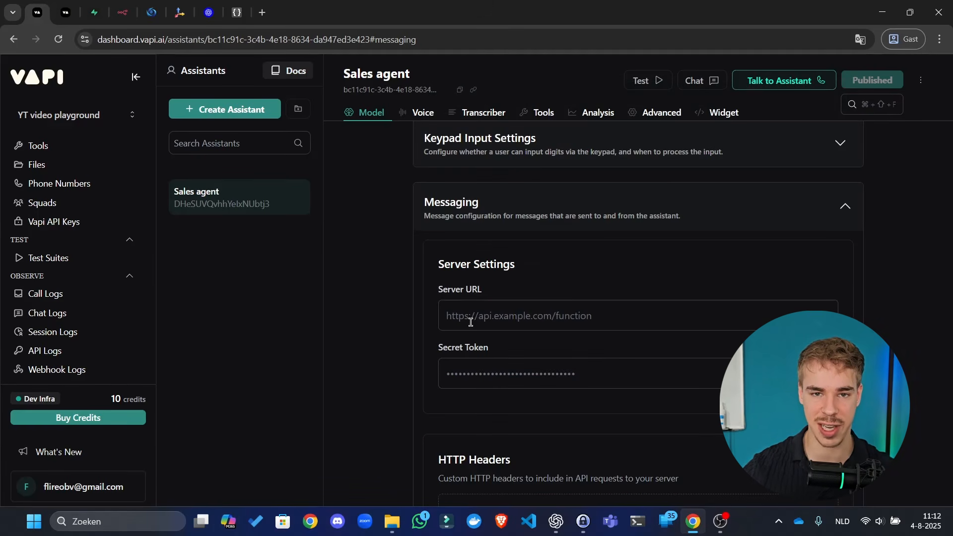
pyautogui.scroll(-8, 471, 322)
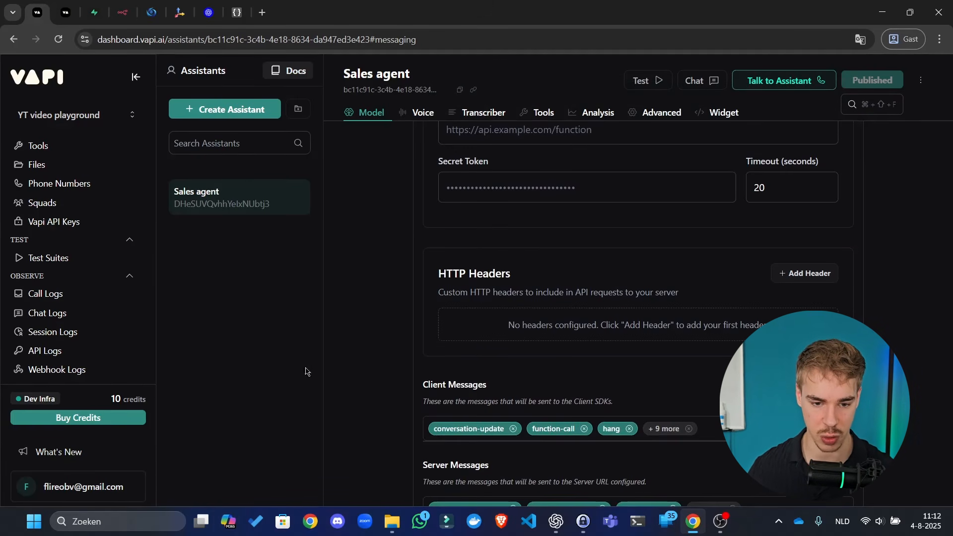
pyautogui.click(737, 243)
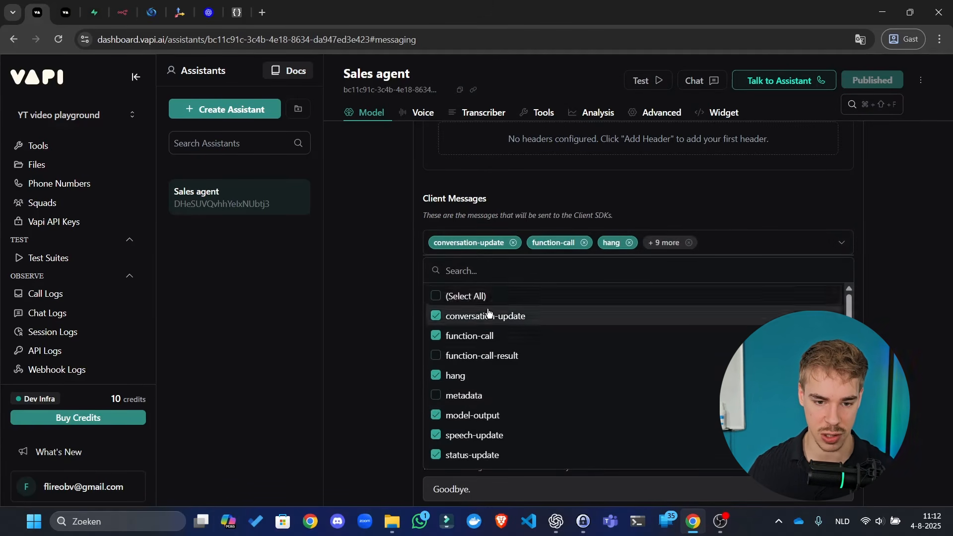
# - Untick conversation-update, function-call, hang, model-output, status-update and speech-update client messages
pyautogui.click(454, 315)
pyautogui.click(442, 336)
pyautogui.click(485, 377)
pyautogui.click(483, 414)
pyautogui.click(487, 455)
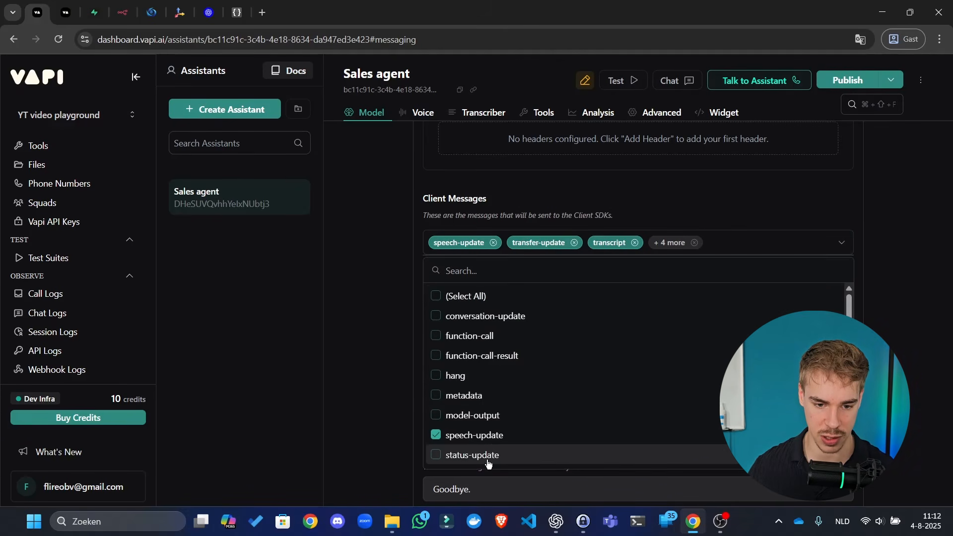
pyautogui.click(494, 435)
pyautogui.scroll(-1, 512, 363)
pyautogui.scroll(-3, 513, 364)
# - Untick transcript, tool-calls, transfer-update, user-interrupted, voice-input and workflow.node.started, then close the list
pyautogui.click(491, 319)
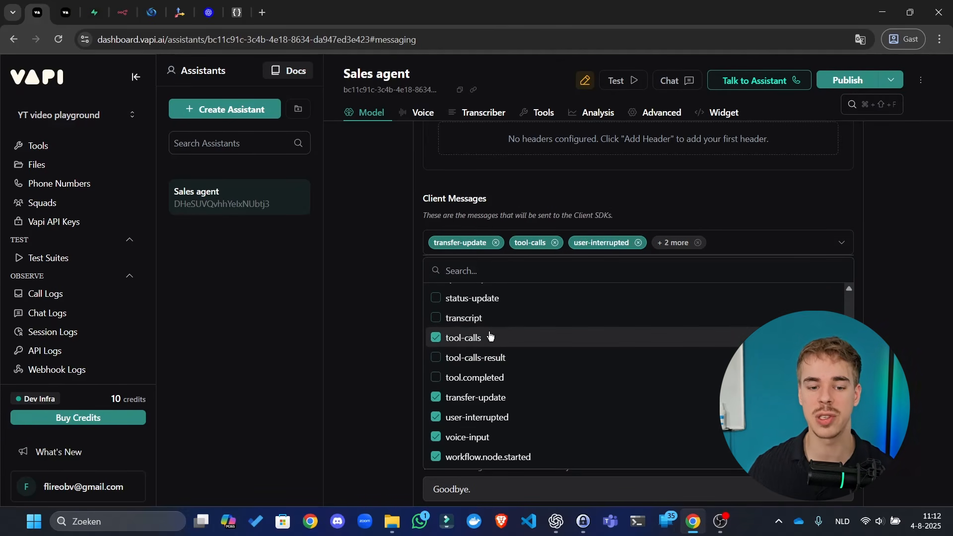
pyautogui.click(490, 336)
pyautogui.click(493, 398)
pyautogui.click(494, 415)
pyautogui.click(502, 438)
pyautogui.click(510, 456)
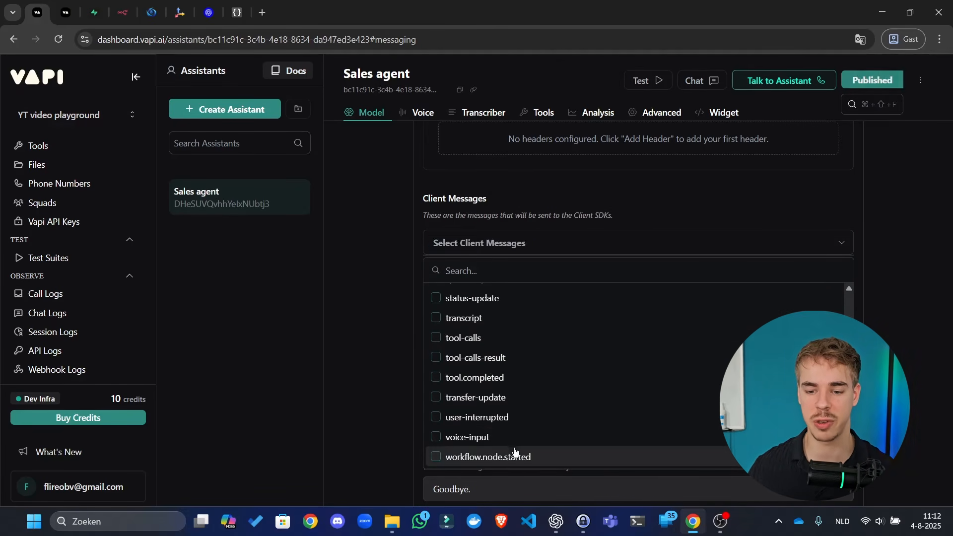
pyautogui.click(346, 380)
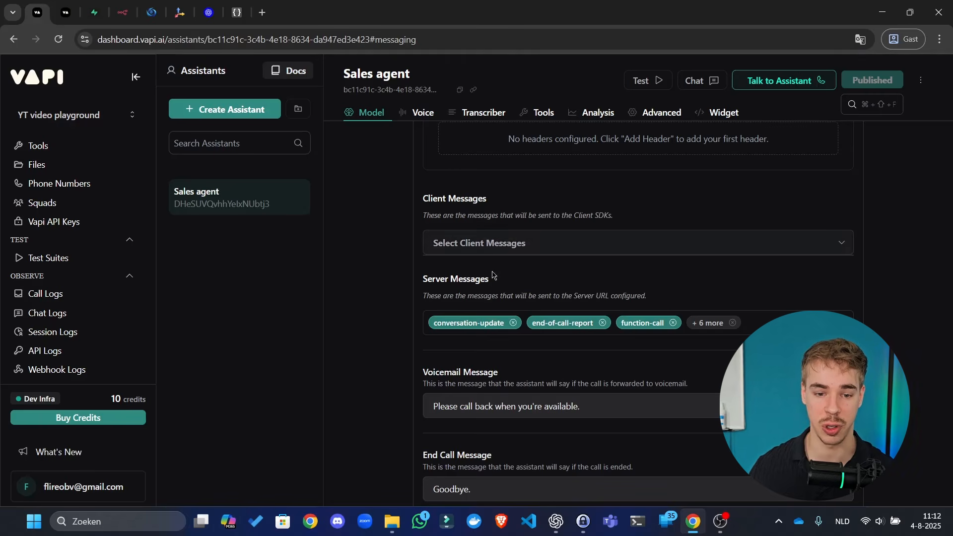
# - In Server Messages, untick conversation-update, hang, speech-update and status-update
pyautogui.click(764, 324)
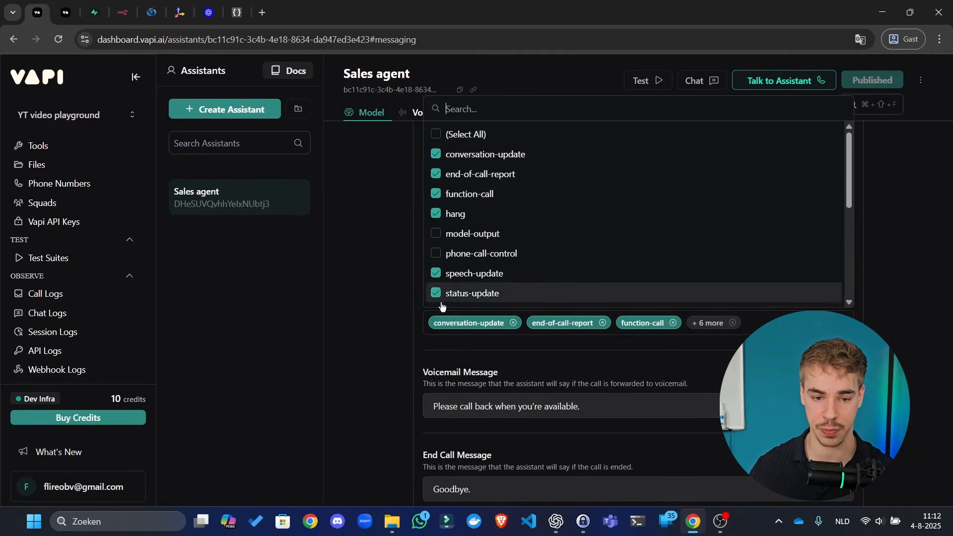
pyautogui.click(384, 311)
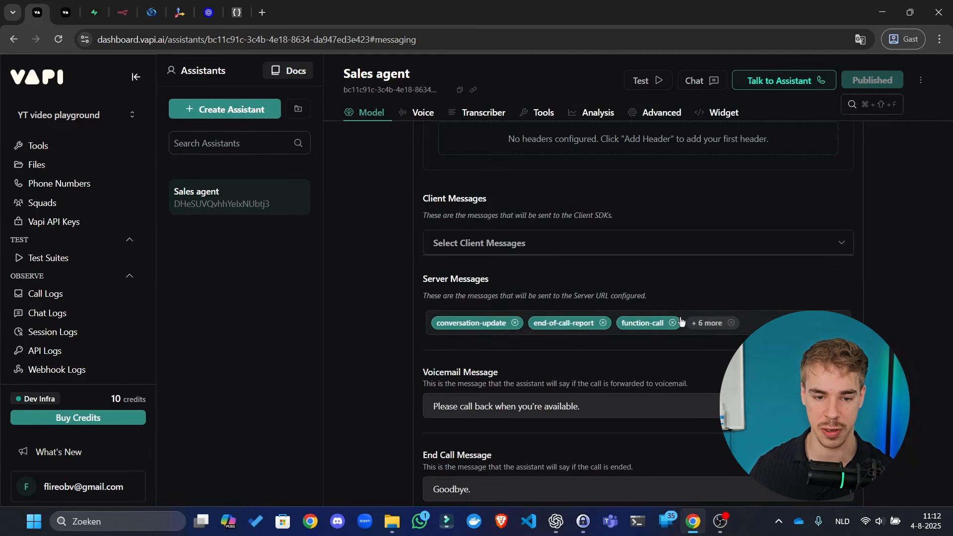
pyautogui.click(753, 320)
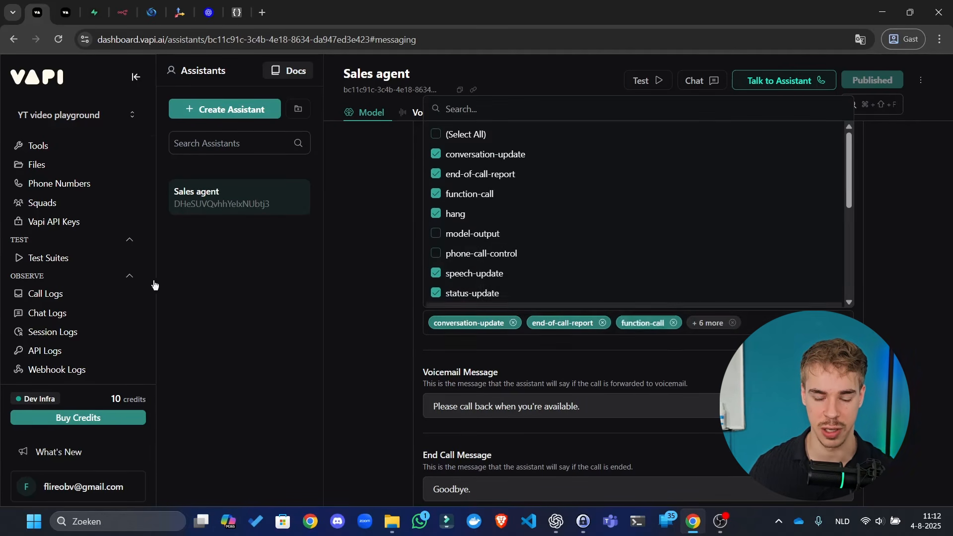
pyautogui.click(489, 159)
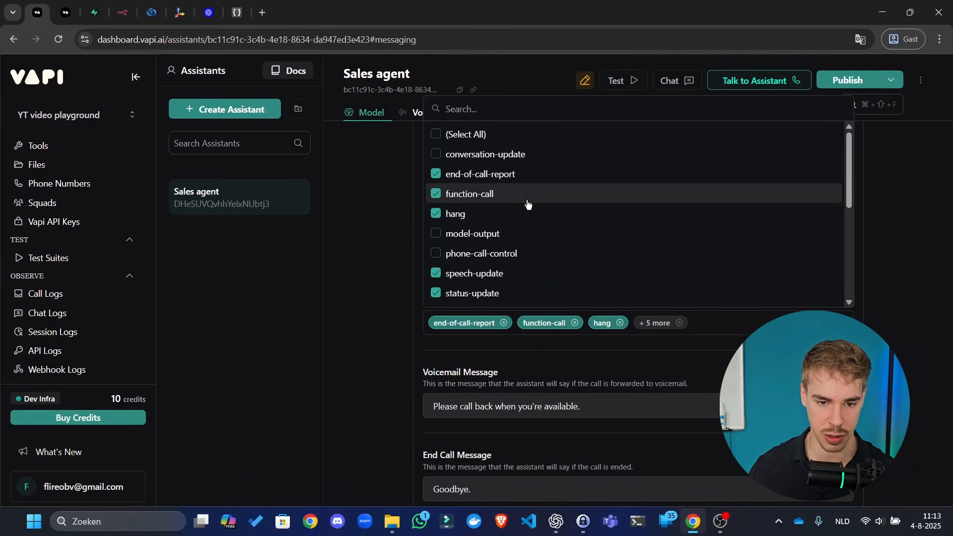
pyautogui.click(516, 216)
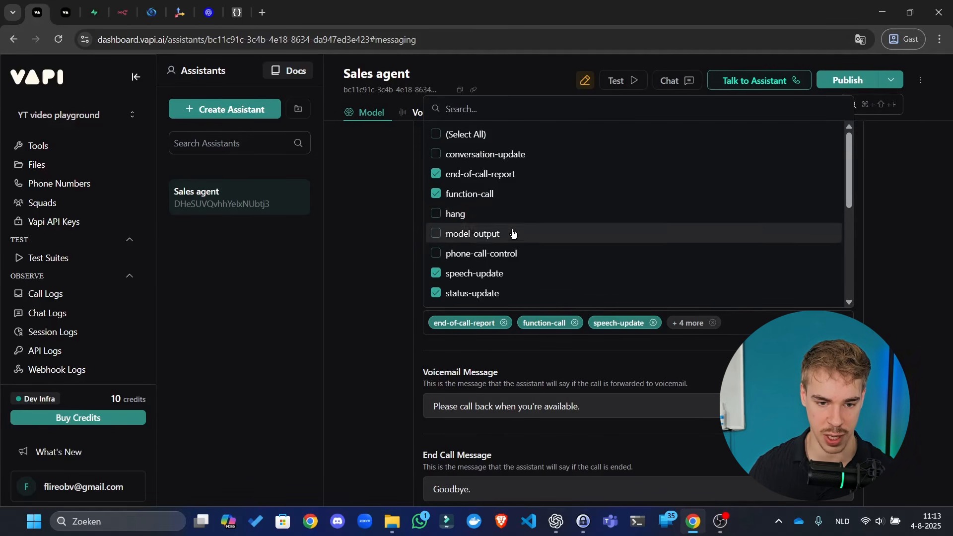
pyautogui.click(507, 282)
pyautogui.scroll(-2, 510, 293)
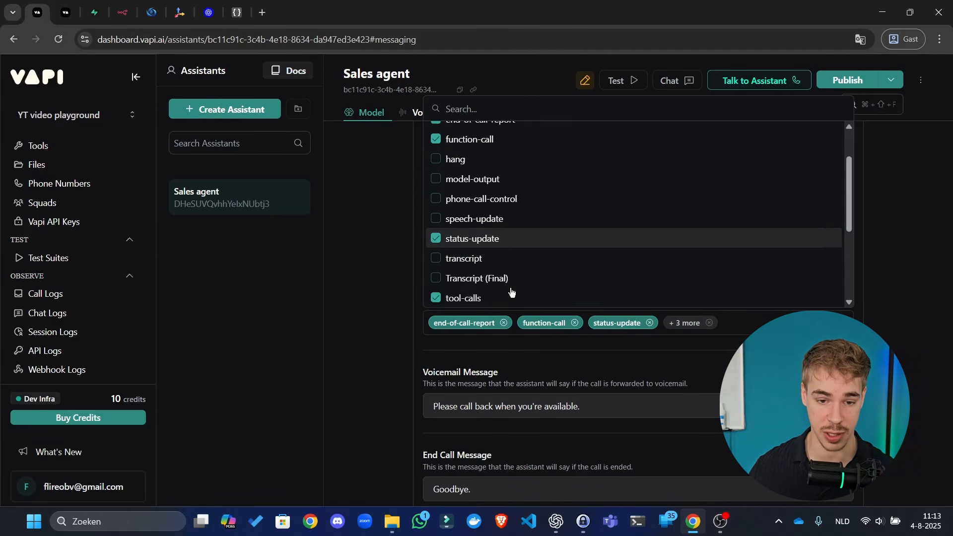
pyautogui.click(514, 238)
# - Untick transfer-destination-request and user-interrupted server messages and close the list
pyautogui.scroll(-2, 527, 240)
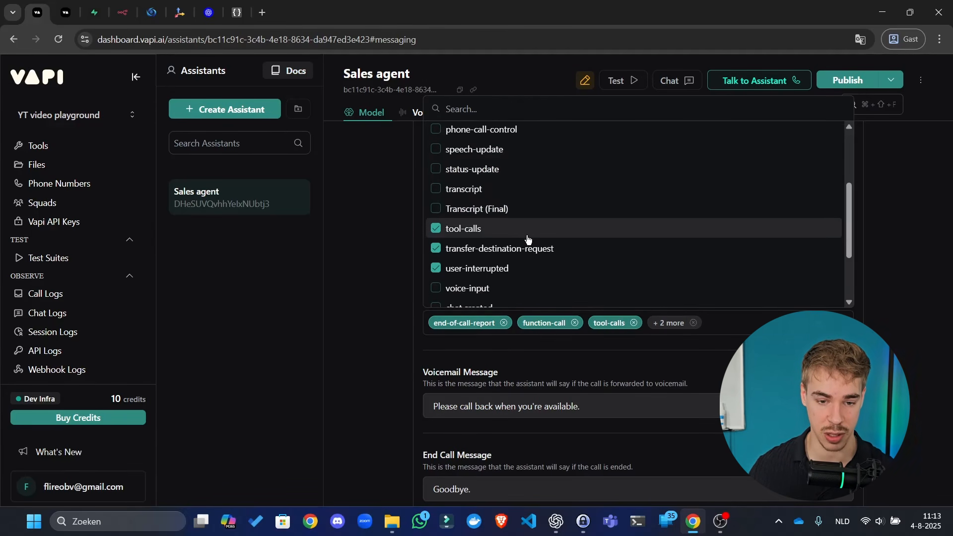
pyautogui.click(548, 251)
pyautogui.click(531, 270)
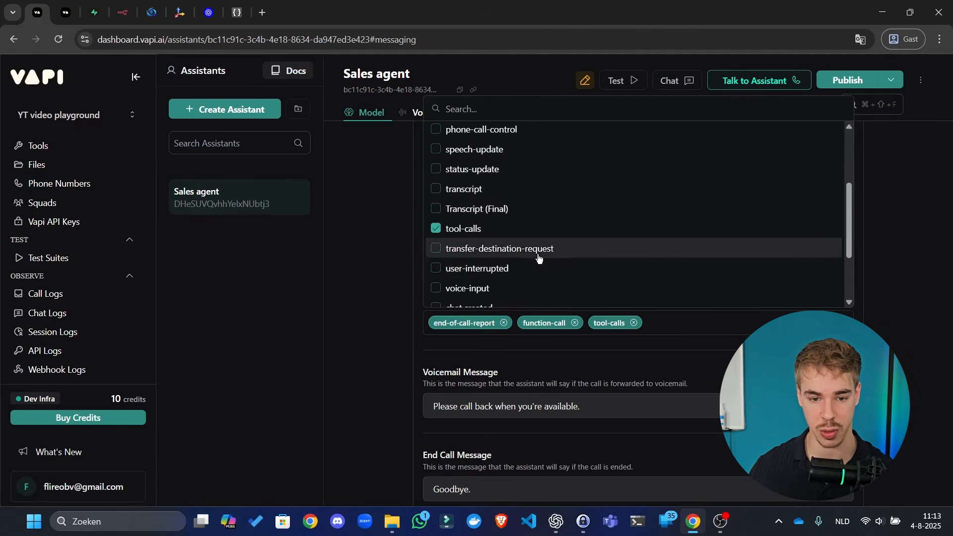
pyautogui.scroll(-3, 538, 256)
pyautogui.scroll(2, 516, 263)
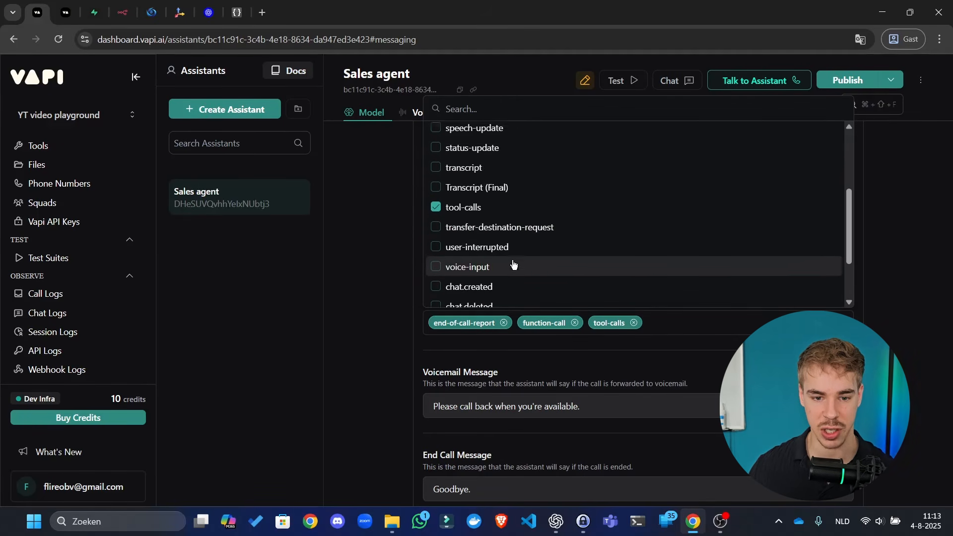
pyautogui.scroll(5, 513, 264)
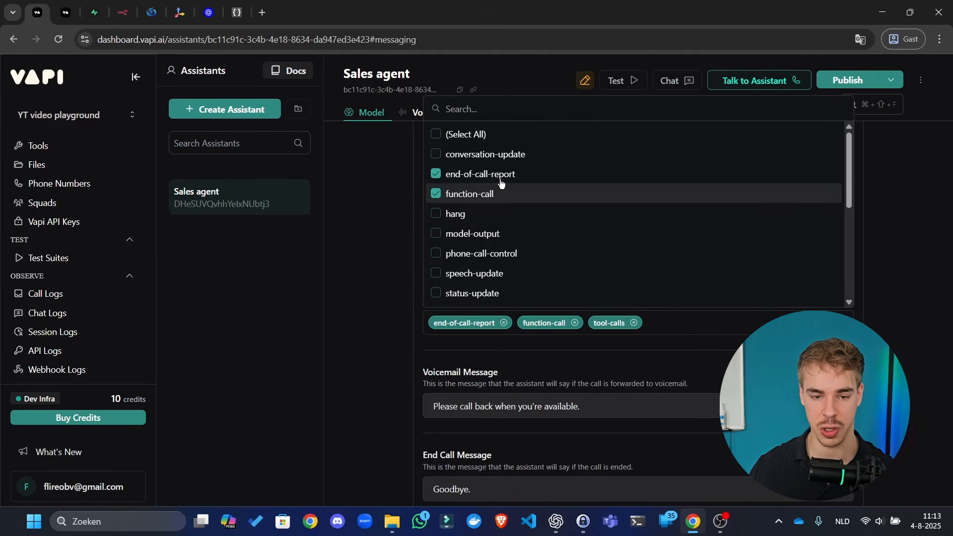
pyautogui.click(368, 269)
# - Publish the Sales agent, then look over the voicemail message text
pyautogui.click(863, 80)
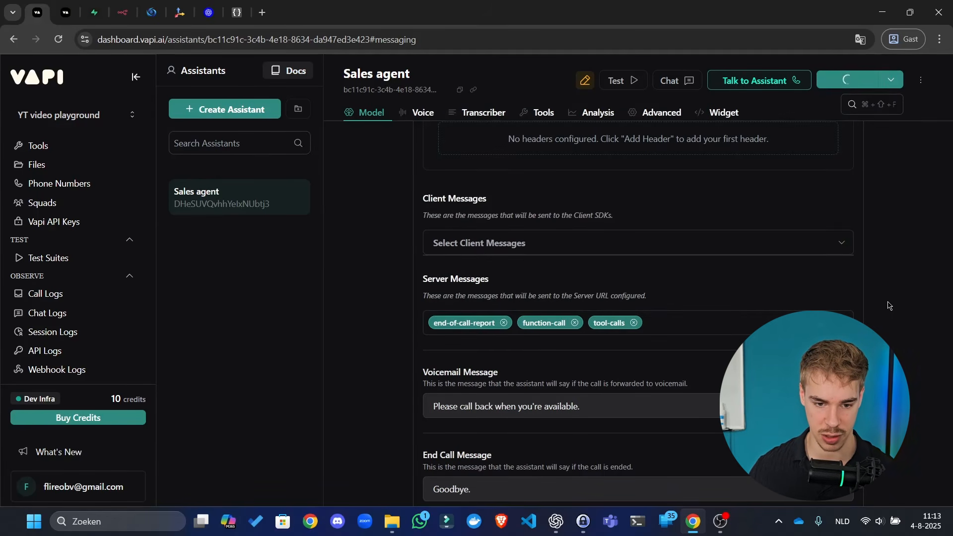
pyautogui.scroll(-3, 889, 305)
pyautogui.moveTo(642, 281); pyautogui.dragTo(426, 291)
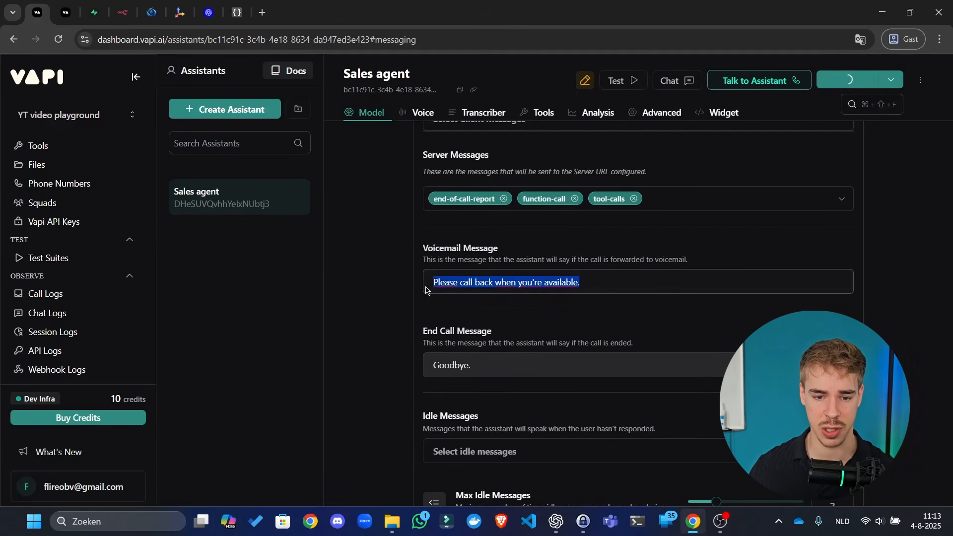
pyautogui.click(467, 343)
pyautogui.scroll(-5, 454, 330)
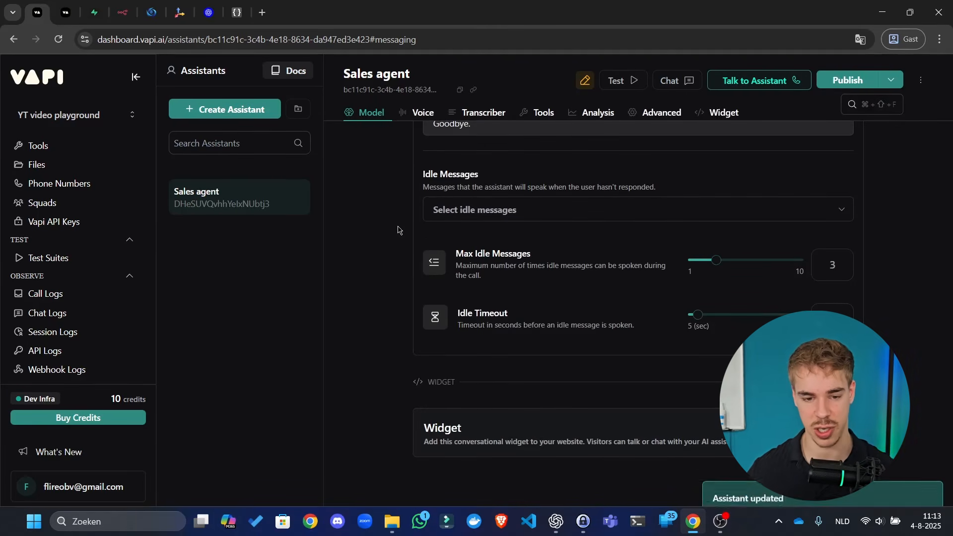
# - Add five idle messages, including 'Feel free to ask me any questions' and 'How can I assist you further?'
pyautogui.click(549, 210)
pyautogui.click(549, 303)
pyautogui.click(560, 402)
pyautogui.click(527, 364)
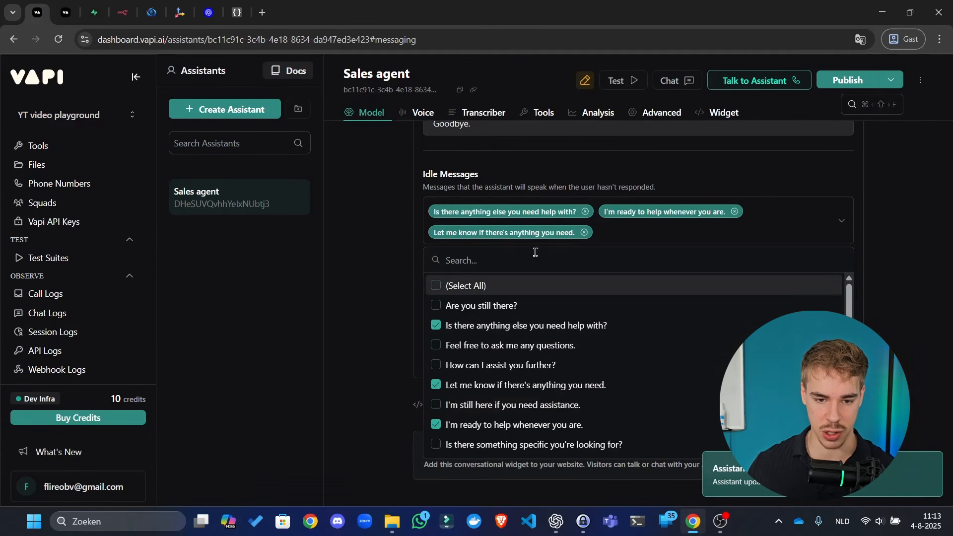
pyautogui.click(444, 344)
pyautogui.click(451, 365)
pyautogui.click(360, 311)
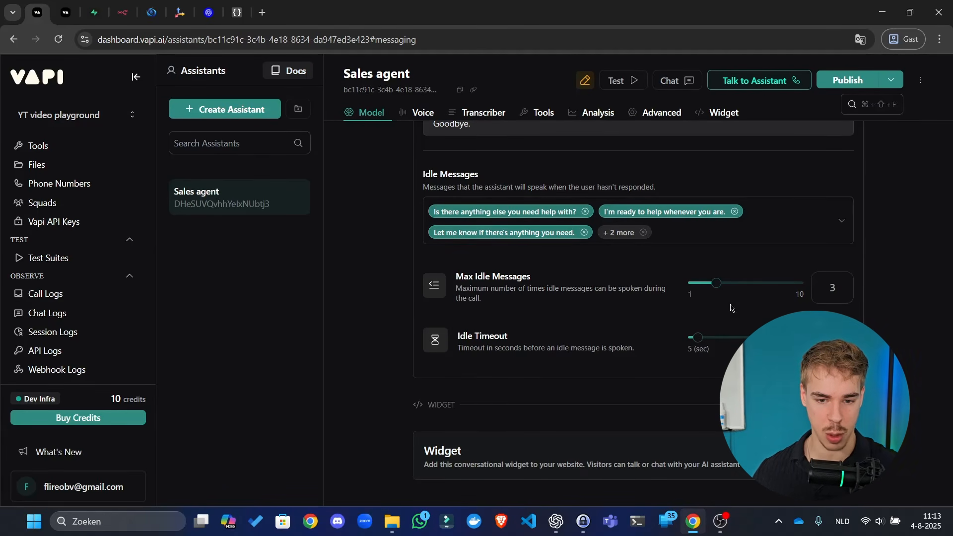
# - Publish the Sales agent and expand the Widget embed code section
pyautogui.scroll(-1, 574, 274)
pyautogui.click(847, 81)
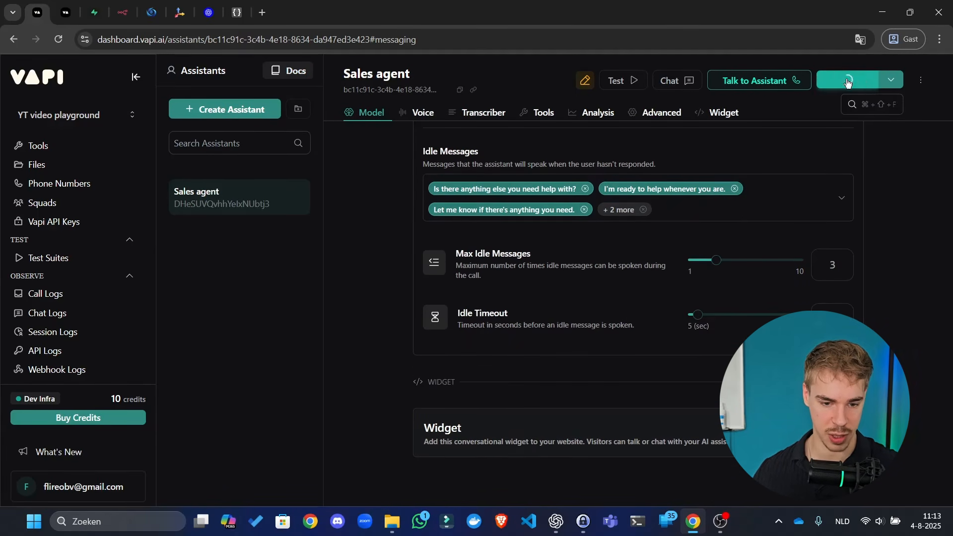
pyautogui.click(623, 447)
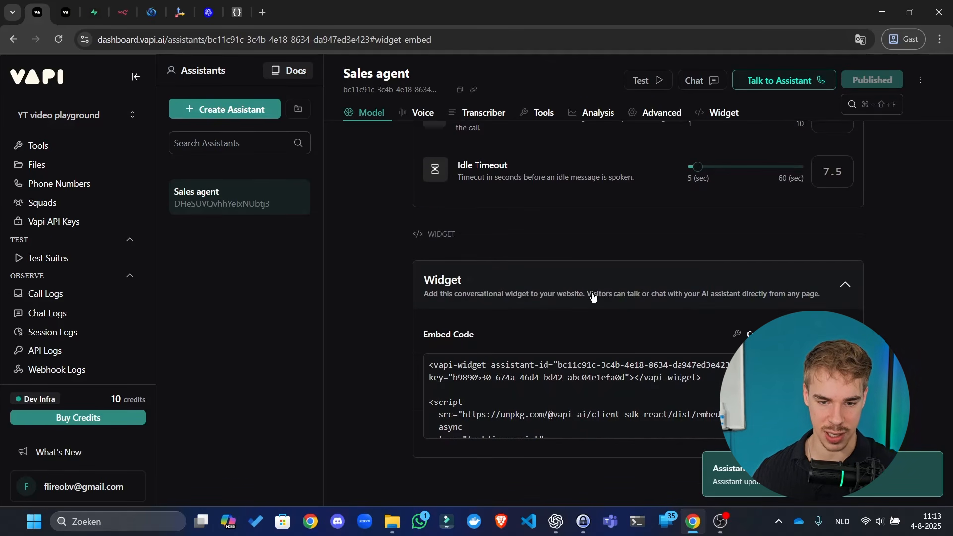
pyautogui.scroll(10, 576, 308)
pyautogui.scroll(7, 609, 229)
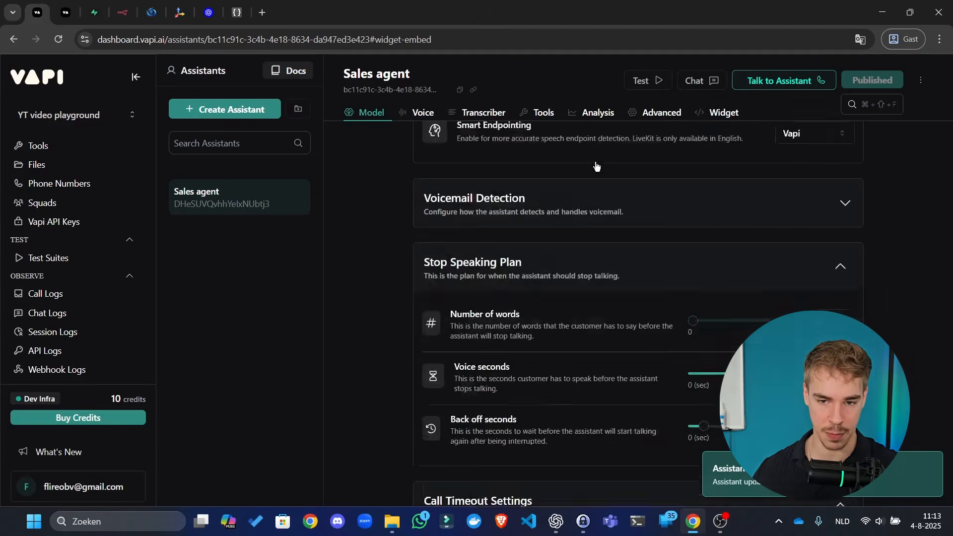
pyautogui.scroll(-7, 595, 168)
# - Collapse the Stop Speaking Plan and Start Speaking Plan sections
pyautogui.click(567, 306)
pyautogui.scroll(5, 562, 305)
pyautogui.scroll(4, 556, 337)
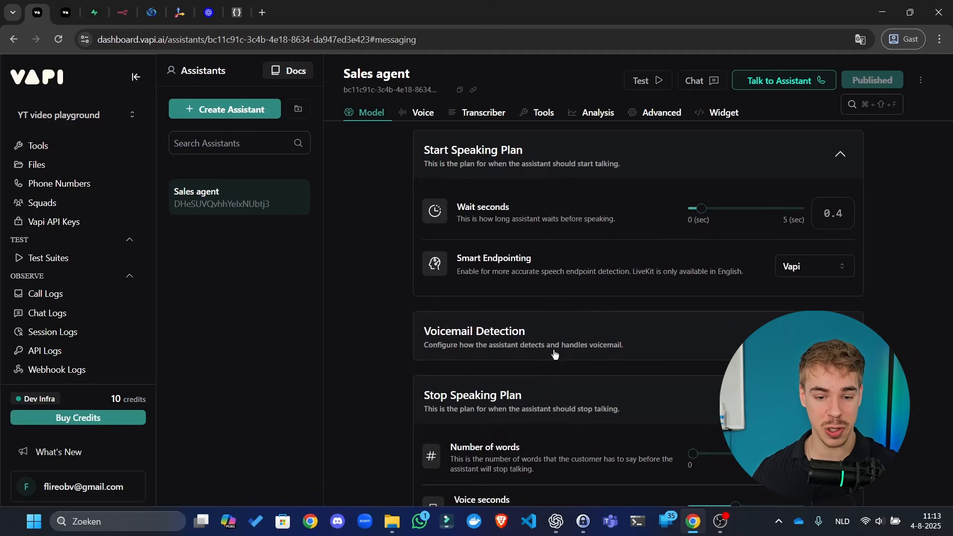
pyautogui.click(591, 415)
pyautogui.scroll(-3, 583, 301)
pyautogui.scroll(6, 595, 278)
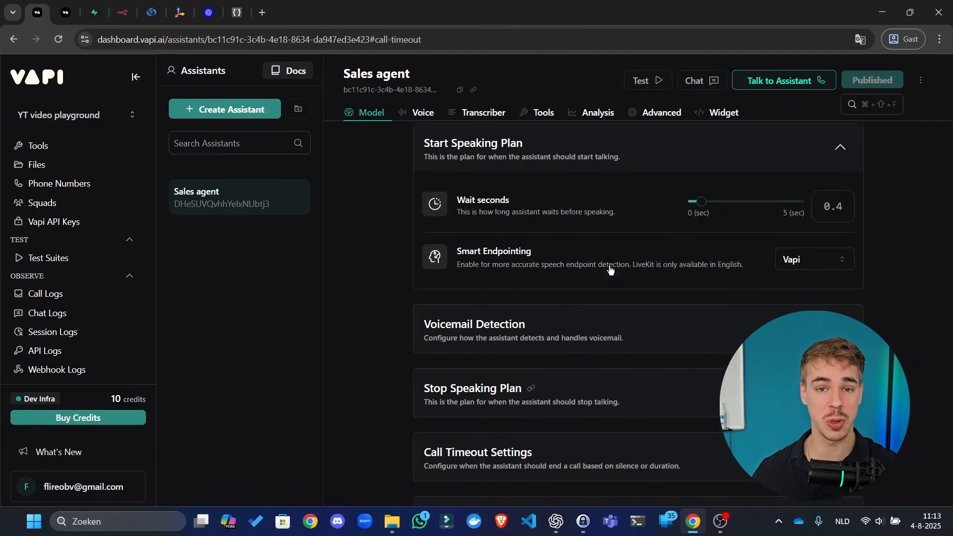
pyautogui.click(666, 321)
pyautogui.scroll(6, 650, 321)
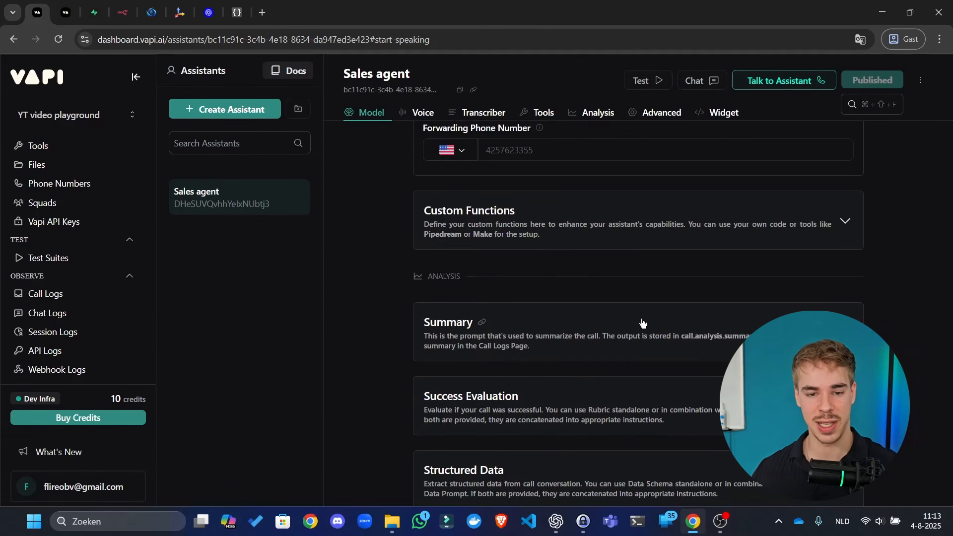
pyautogui.scroll(6, 534, 225)
# - Leave Vapi's Predefined Functions section for the Supabase Create a new organization tab
pyautogui.click(581, 415)
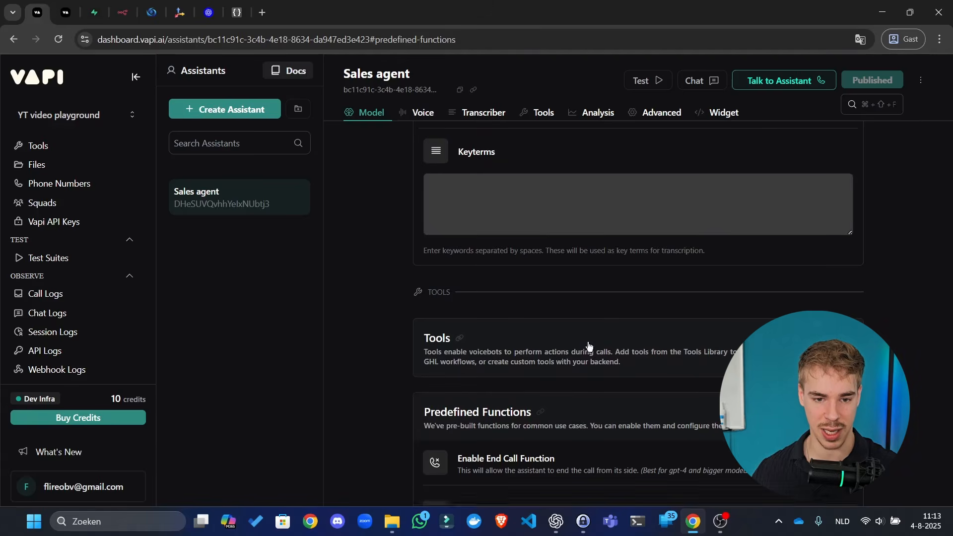
pyautogui.scroll(6, 589, 347)
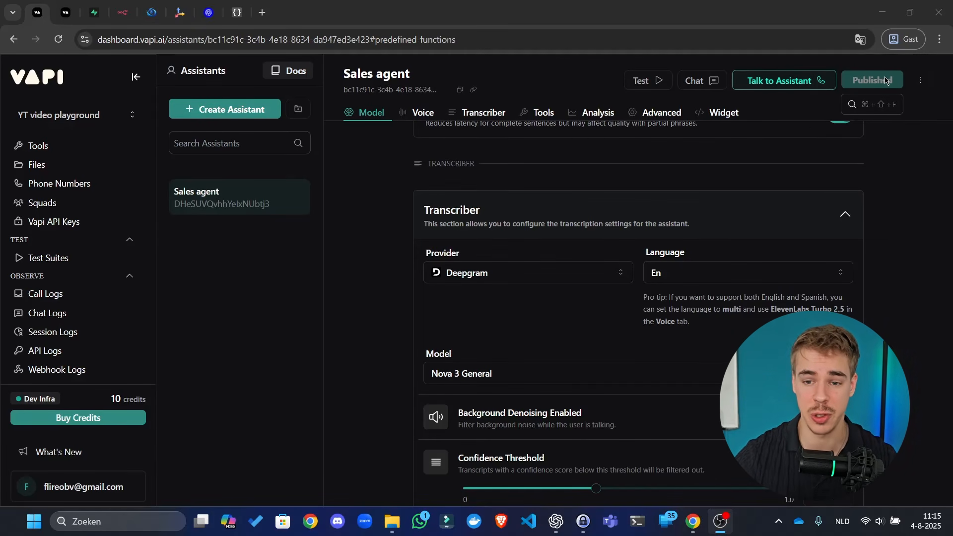
pyautogui.click(87, 5)
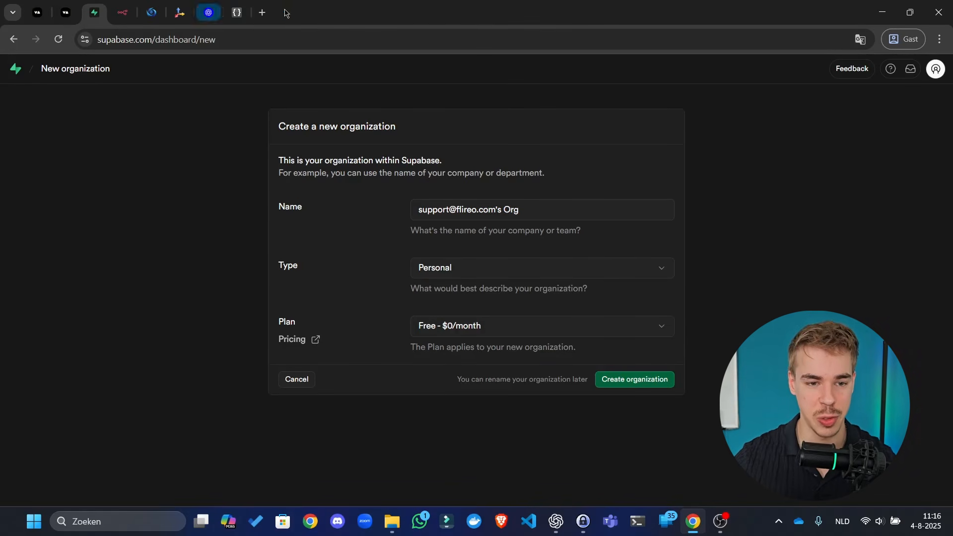
pyautogui.click(263, 8)
pyautogui.write('supabase.com')
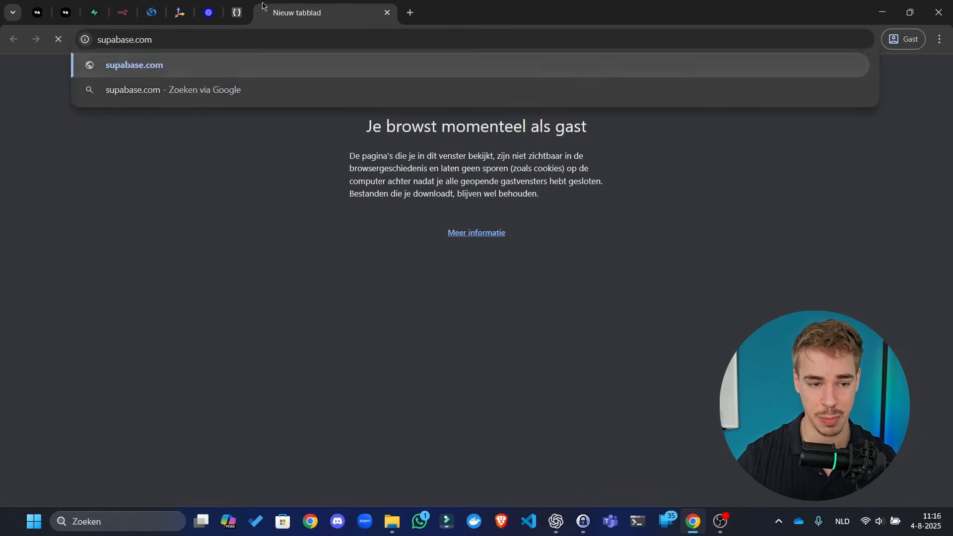
pyautogui.press('Return')
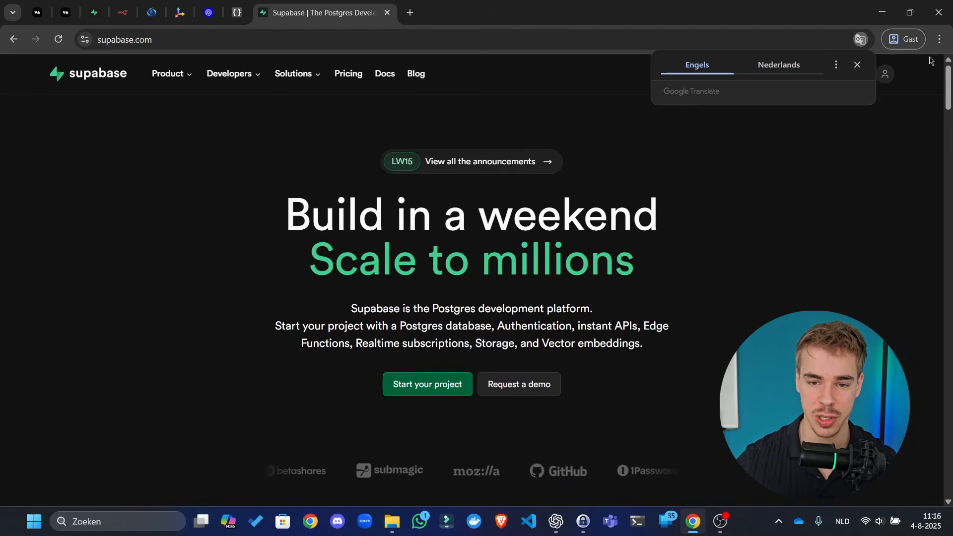
pyautogui.click(857, 65)
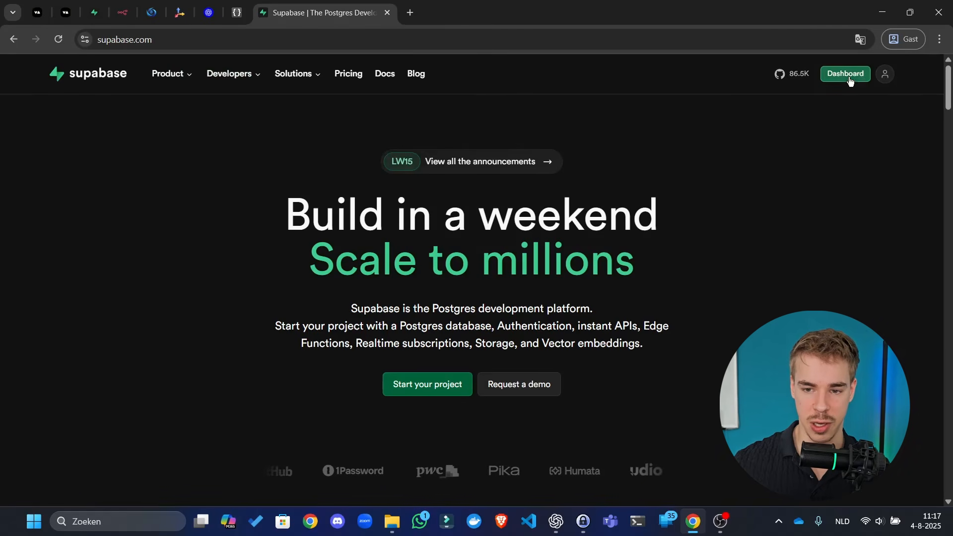
pyautogui.click(885, 74)
pyautogui.click(856, 56)
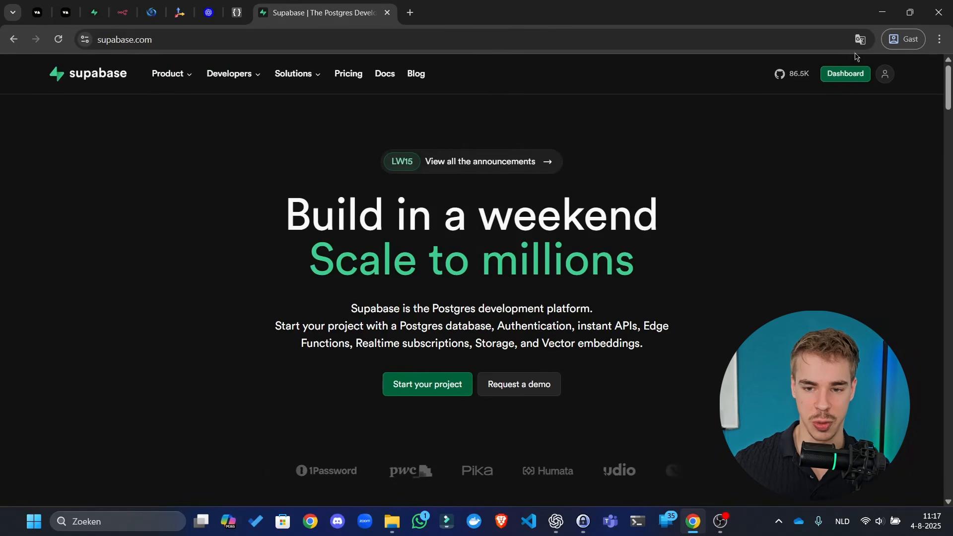
pyautogui.click(383, 14)
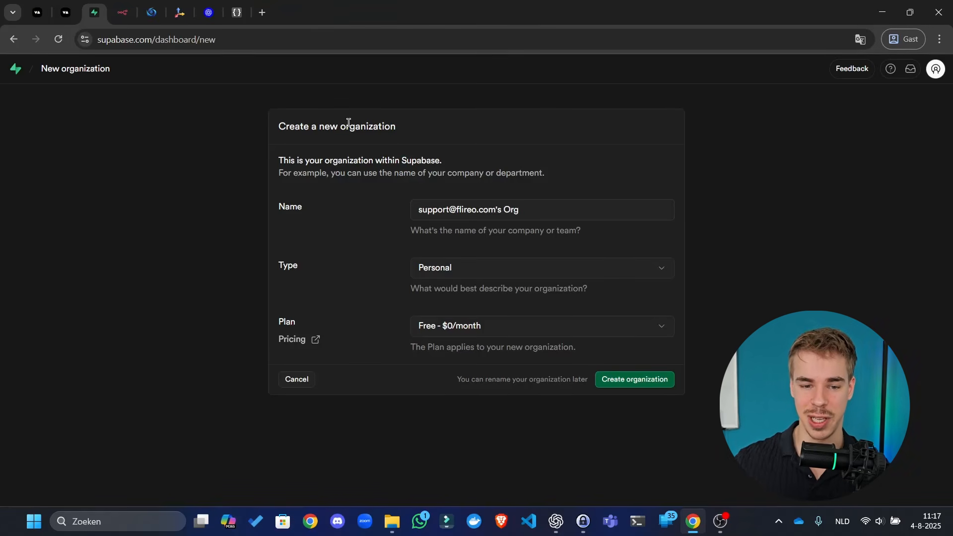
# - Replace the default organization name with 'Ycool stuff - please subscribe'
pyautogui.click(558, 206)
pyautogui.hotkey('ctrl', 'a')
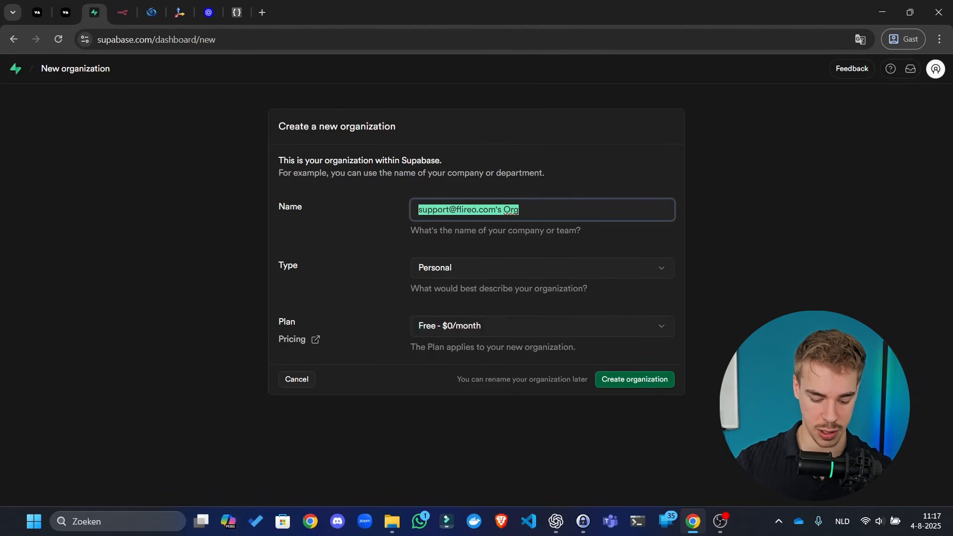
pyautogui.write('Youtube video n8n')
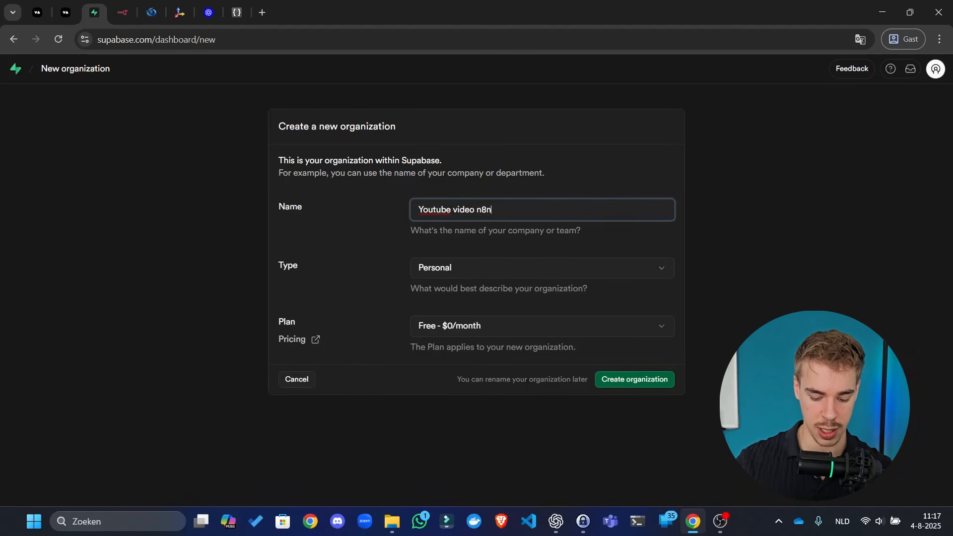
pyautogui.write('cool')
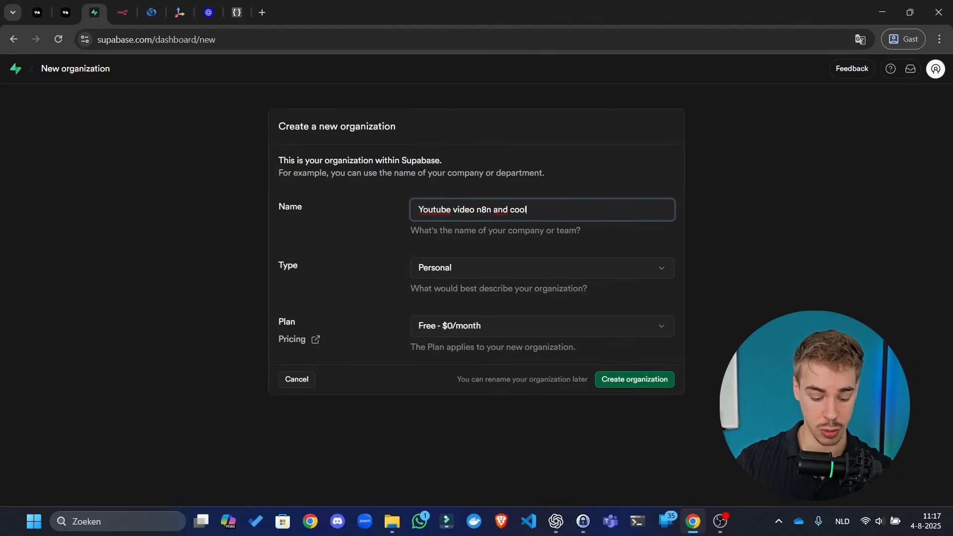
pyautogui.write(' stuff - ')
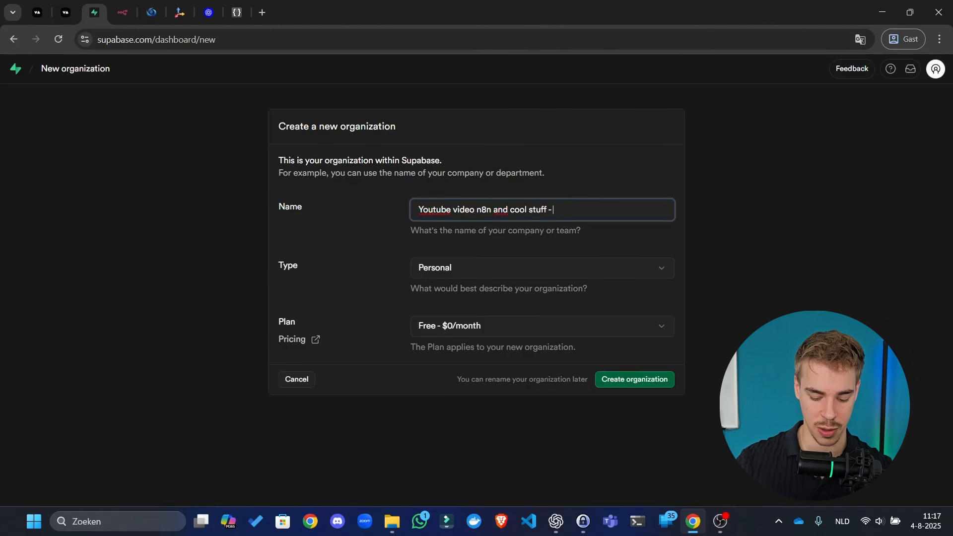
pyautogui.write('please subscribe :)')
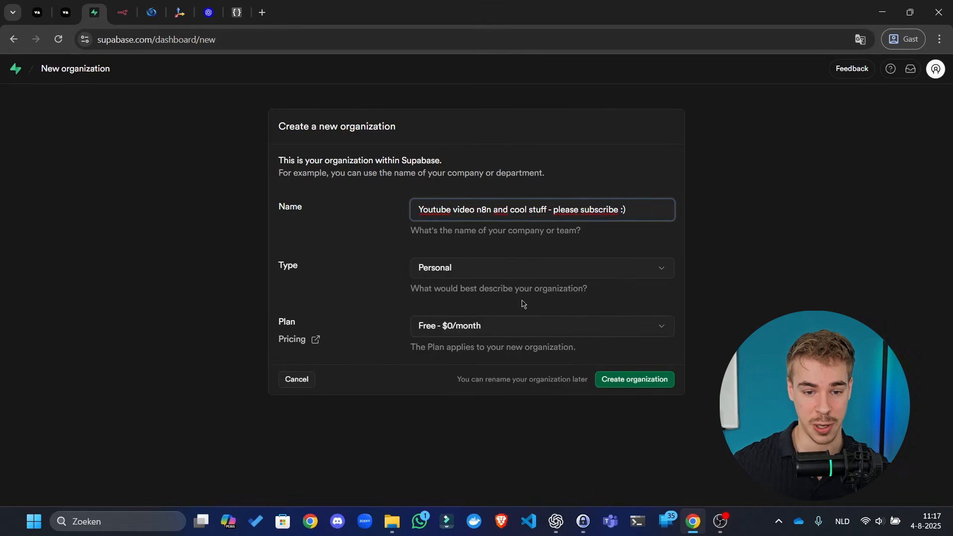
pyautogui.click(516, 245)
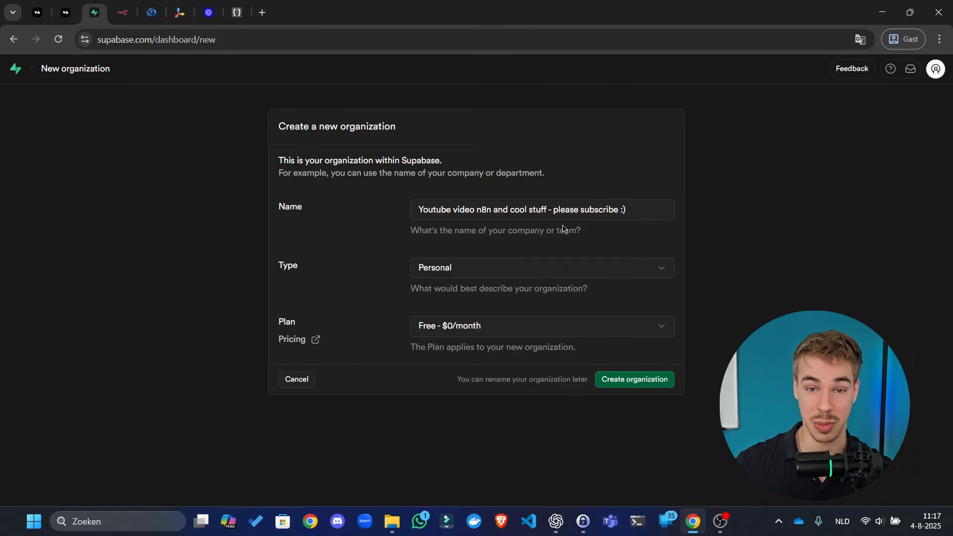
pyautogui.moveTo(650, 178); pyautogui.dragTo(282, 145)
pyautogui.moveTo(346, 128); pyautogui.dragTo(351, 194)
# - Rename the organization to 'Youtube videos'
pyautogui.click(660, 202)
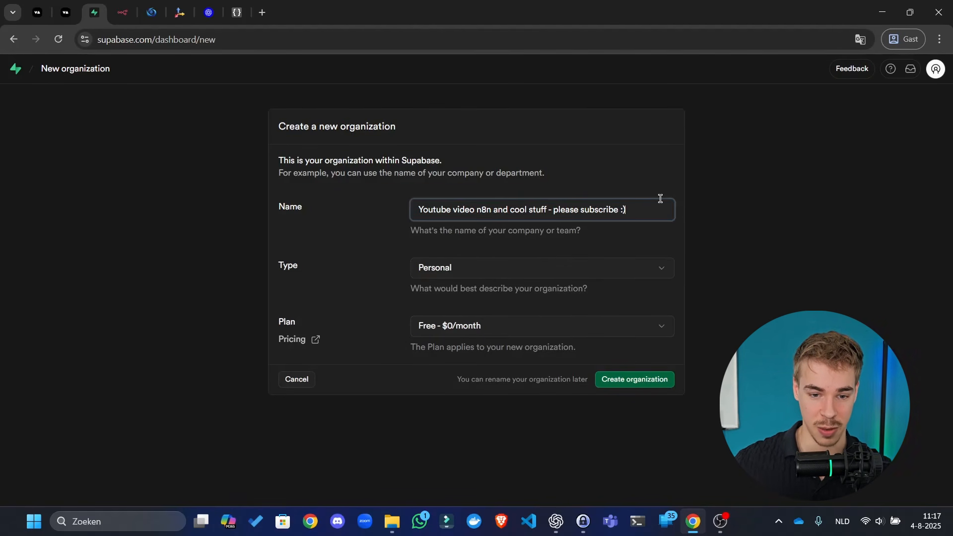
pyautogui.hotkey('ctrl', 'a')
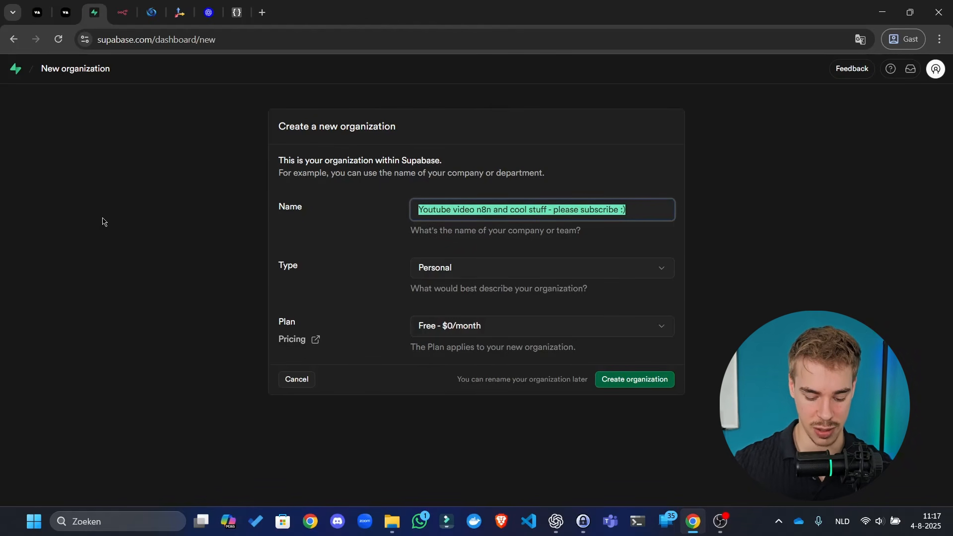
pyautogui.write('Youtube')
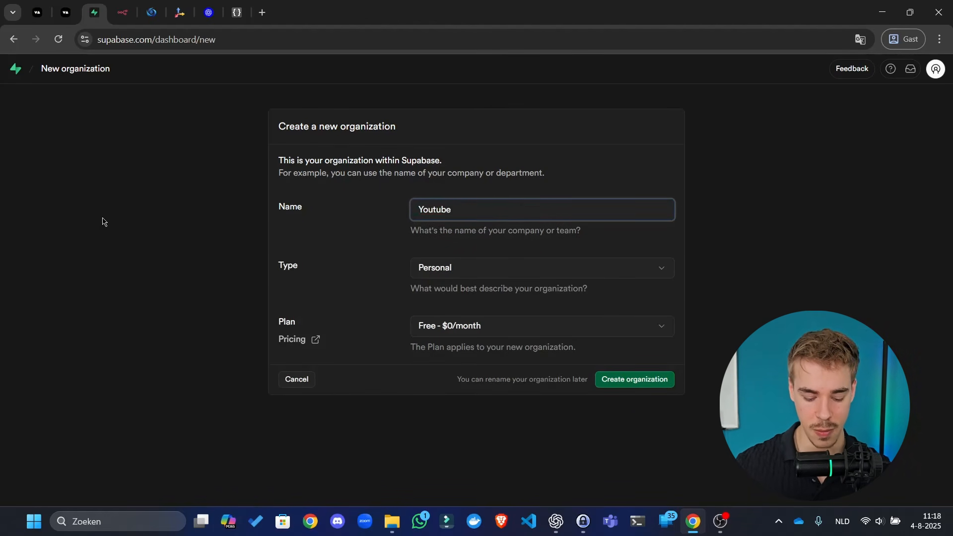
pyautogui.write(' videos')
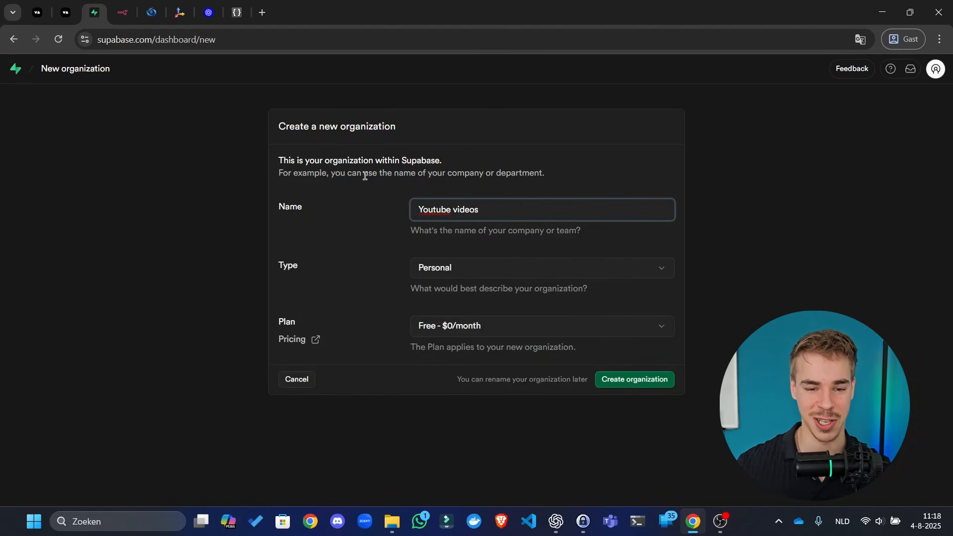
pyautogui.hotkey('ctrl', 'a')
pyautogui.click(522, 246)
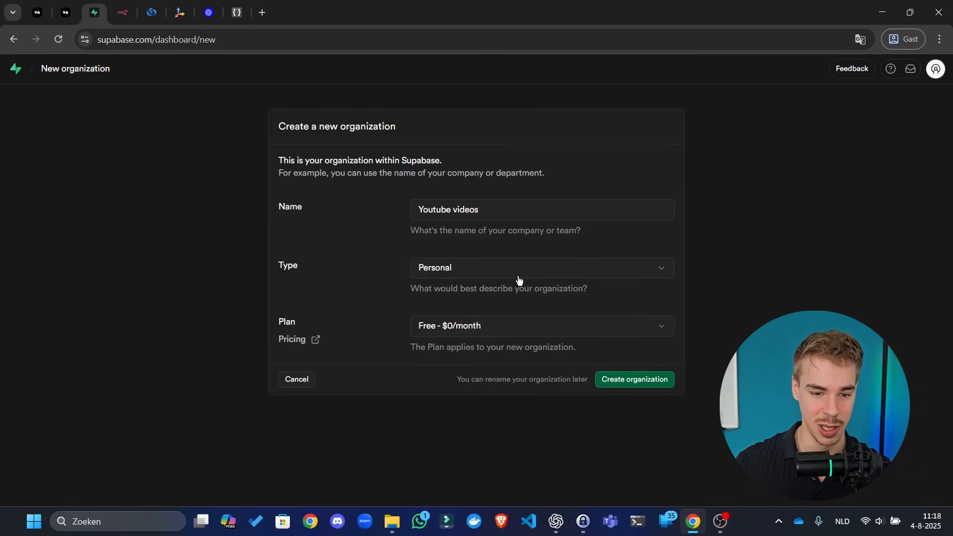
# - Set the type to Agency, keep the Free plan, and create the organization
pyautogui.click(516, 277)
pyautogui.click(489, 354)
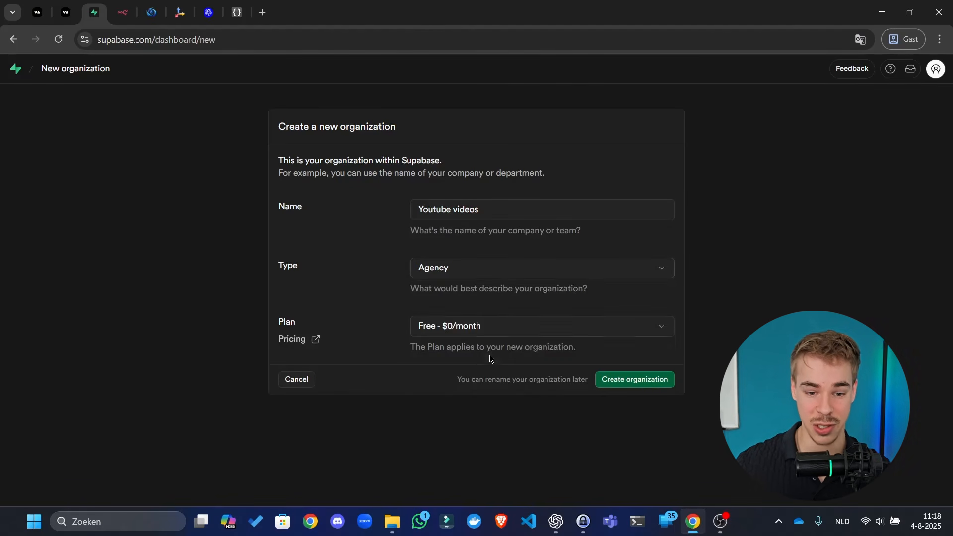
pyautogui.click(480, 328)
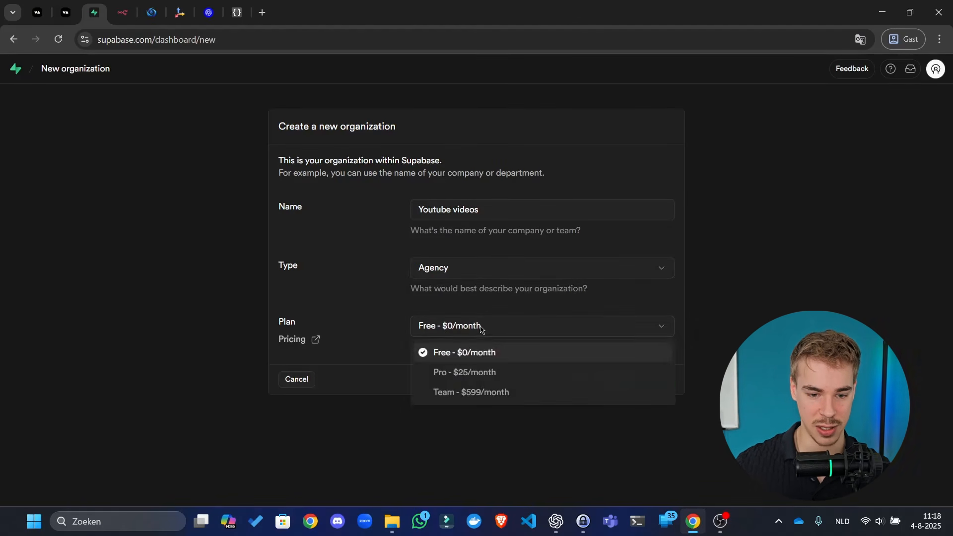
pyautogui.click(454, 305)
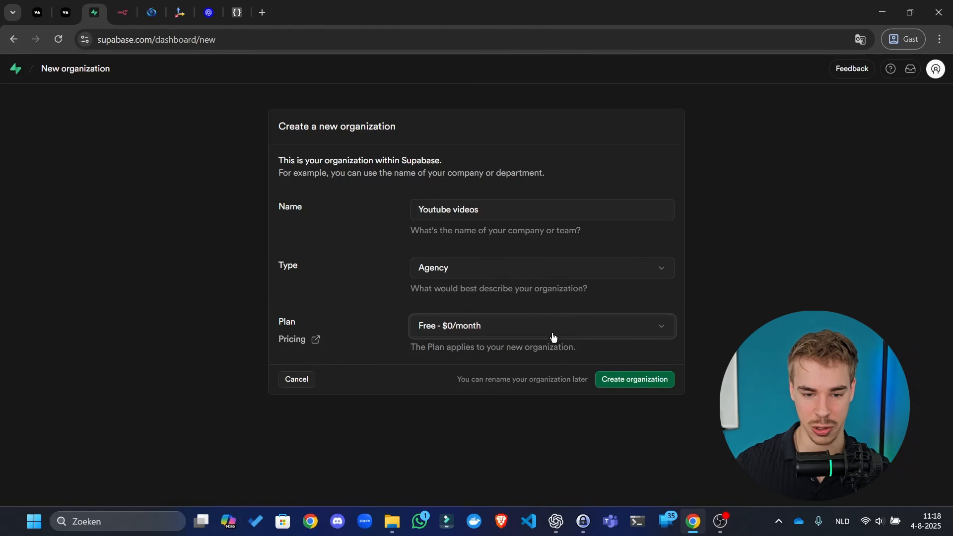
pyautogui.click(656, 378)
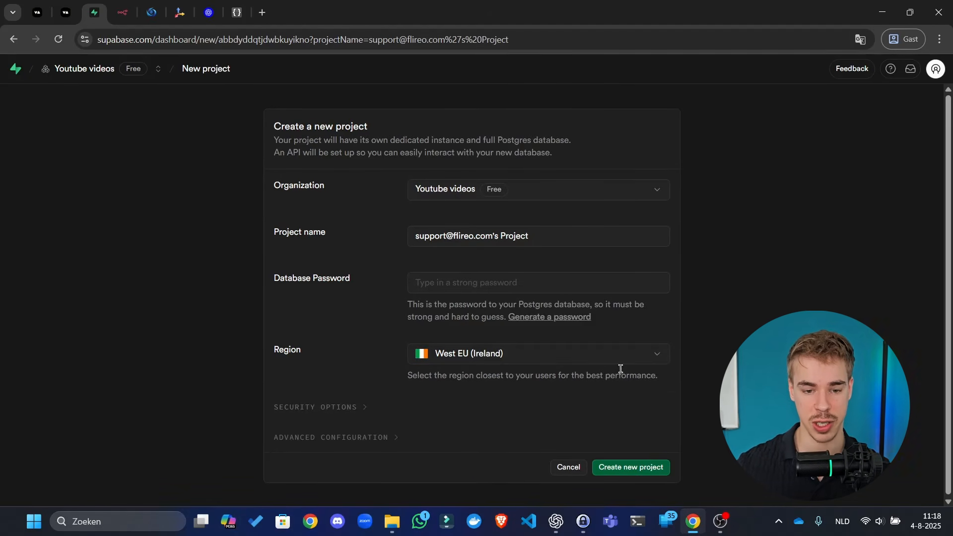
# - Replace the project name with 'First project - sales agent' and move to Database Password
pyautogui.tripleClick(566, 235)
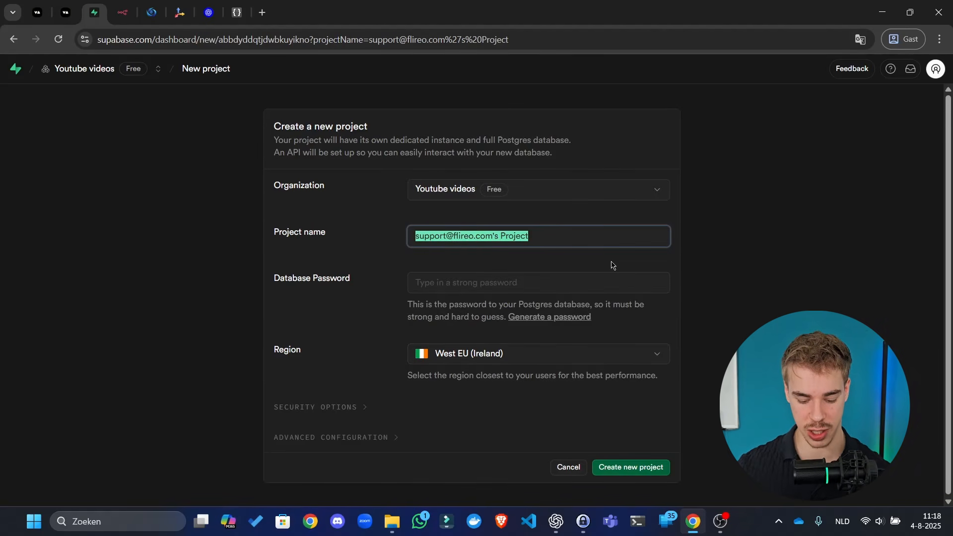
pyautogui.write('First ')
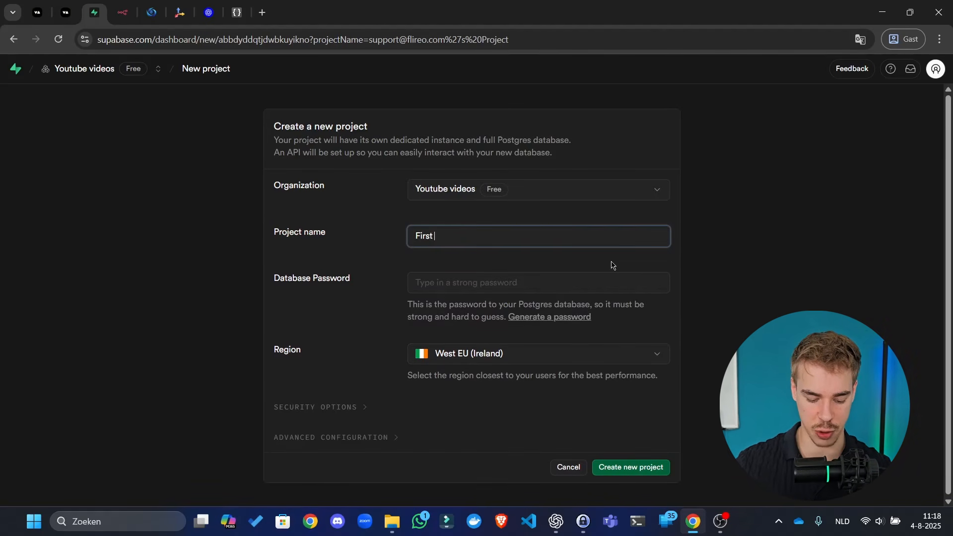
pyautogui.write('project')
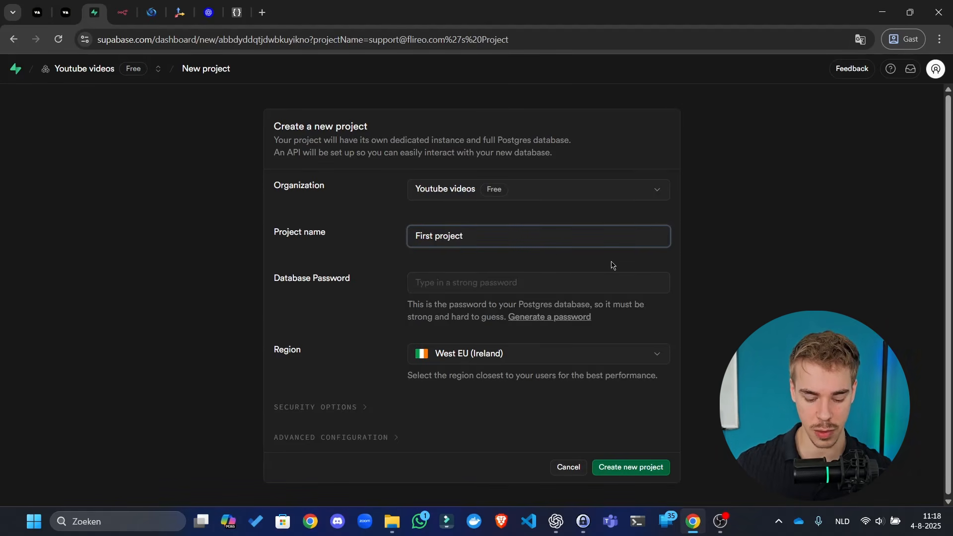
pyautogui.write(' - sales agent')
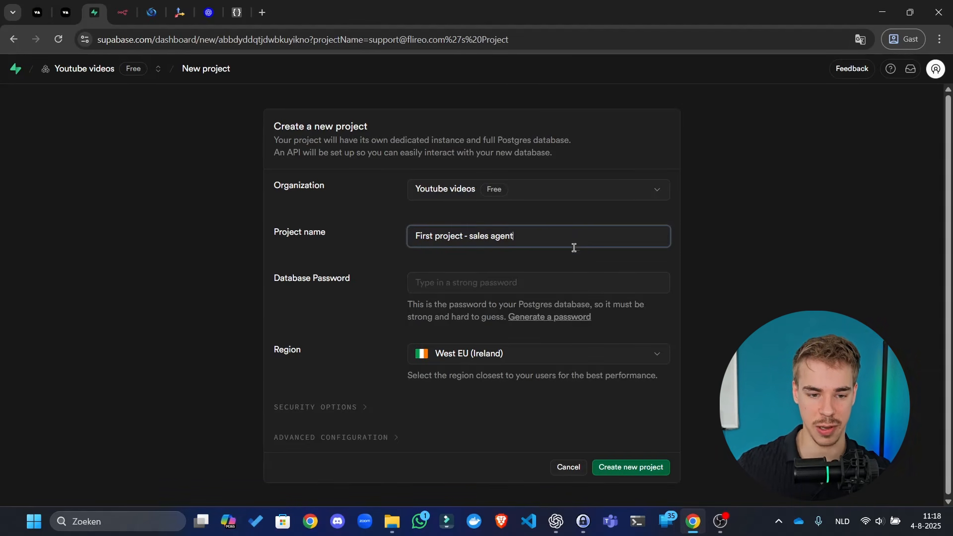
pyautogui.click(518, 287)
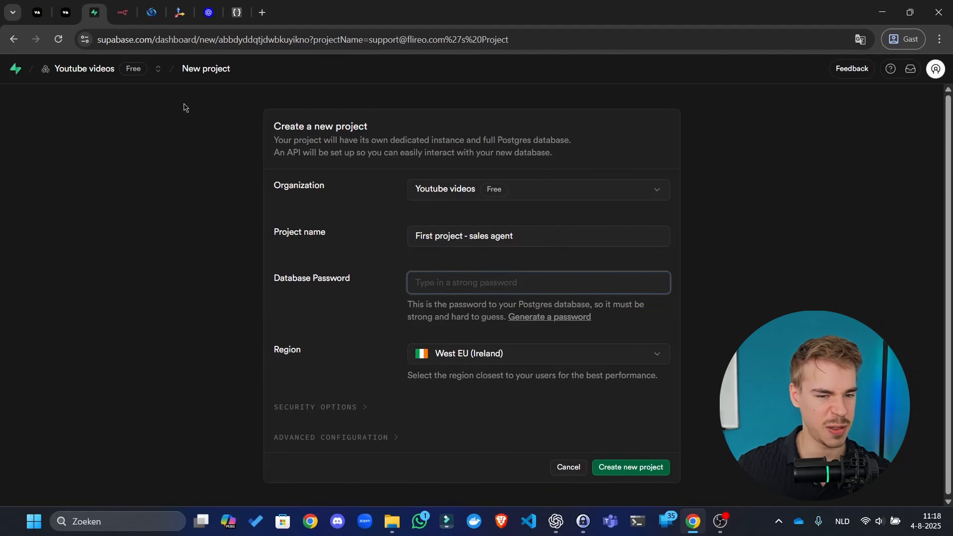
pyautogui.click(262, 14)
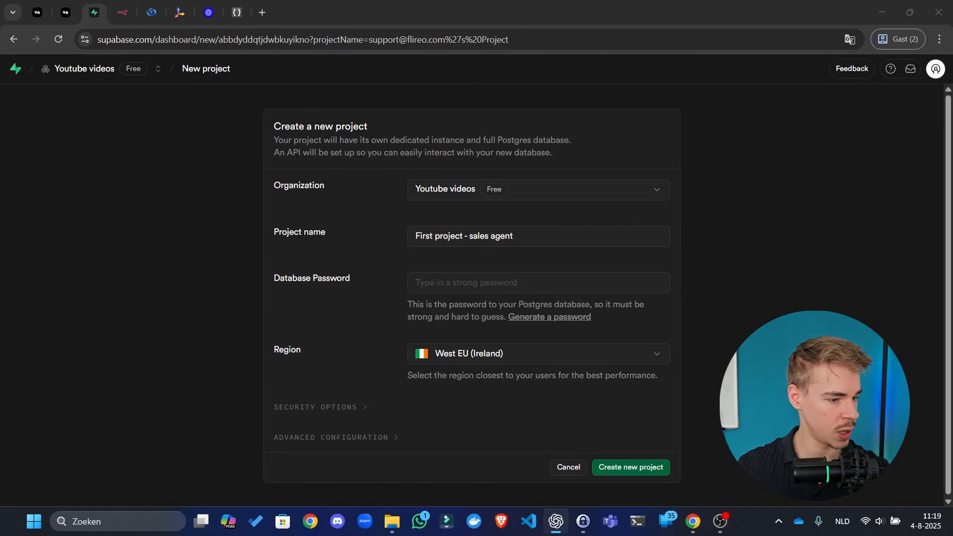
pyautogui.click(496, 279)
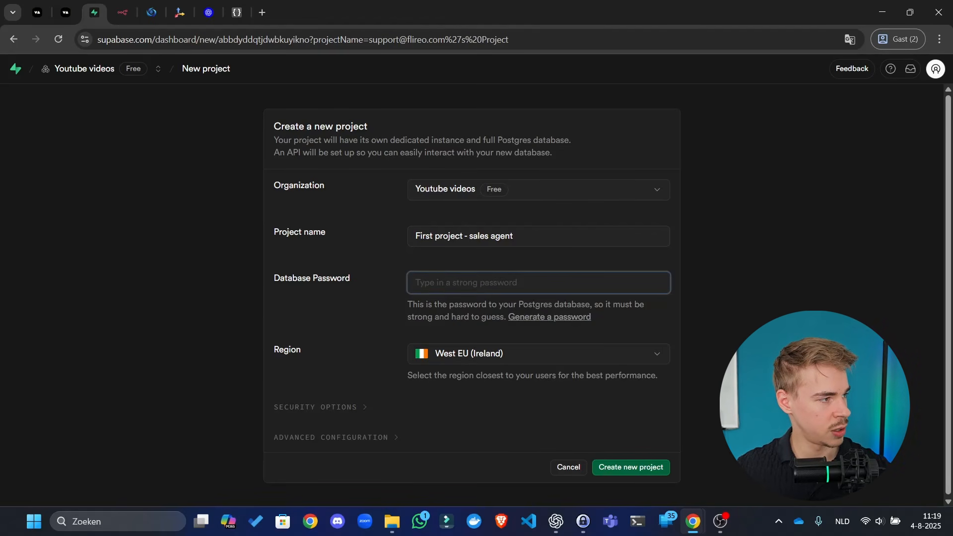
pyautogui.hotkey('alt', 'Tab')
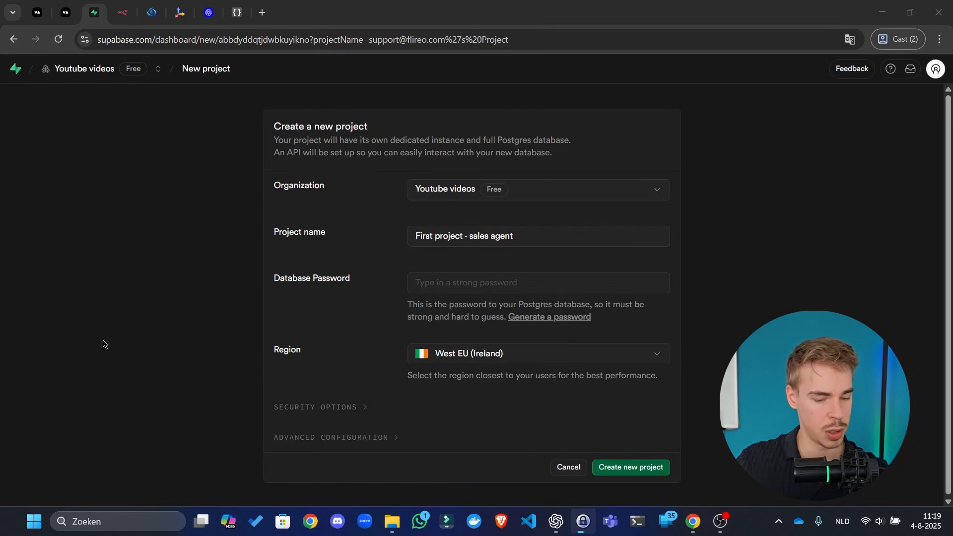
# - Paste a strong database password and set the region to Central EU (Frankfurt)
pyautogui.click(526, 284)
pyautogui.hotkey('ctrl', 'v')
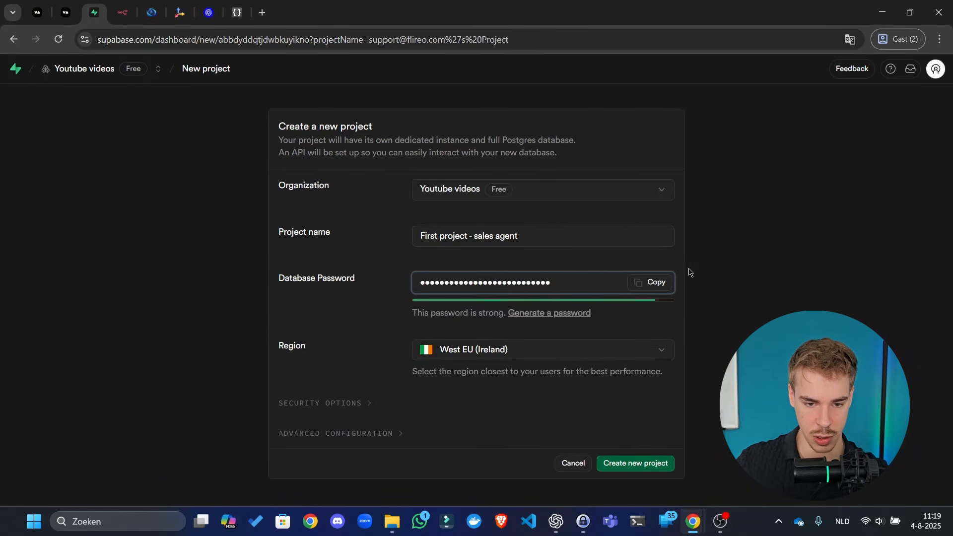
pyautogui.click(536, 352)
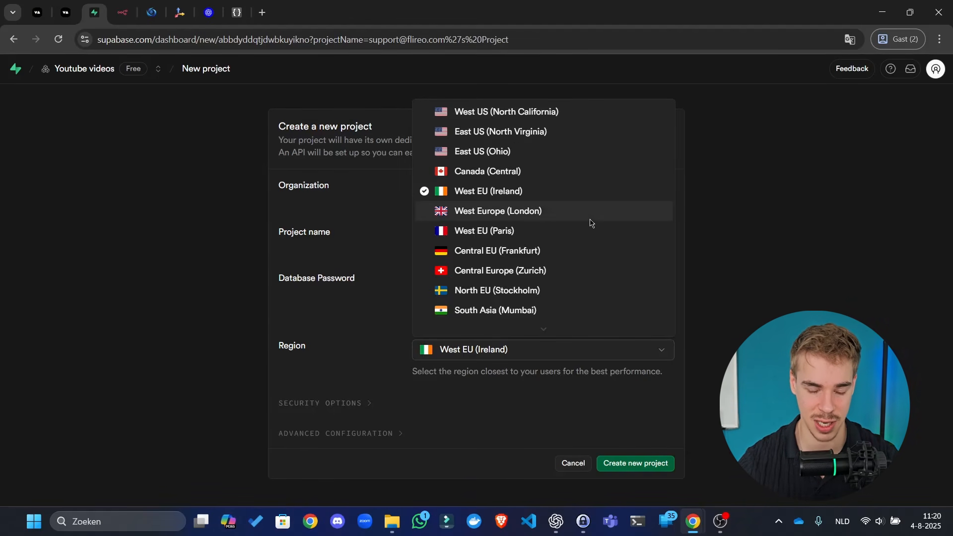
pyautogui.scroll(-1, 532, 271)
pyautogui.scroll(-2, 531, 271)
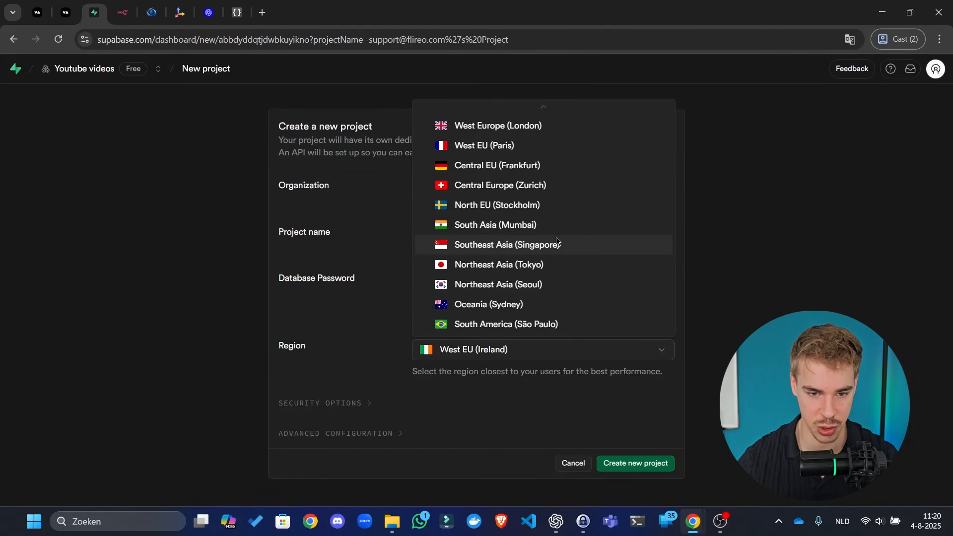
pyautogui.scroll(1, 562, 242)
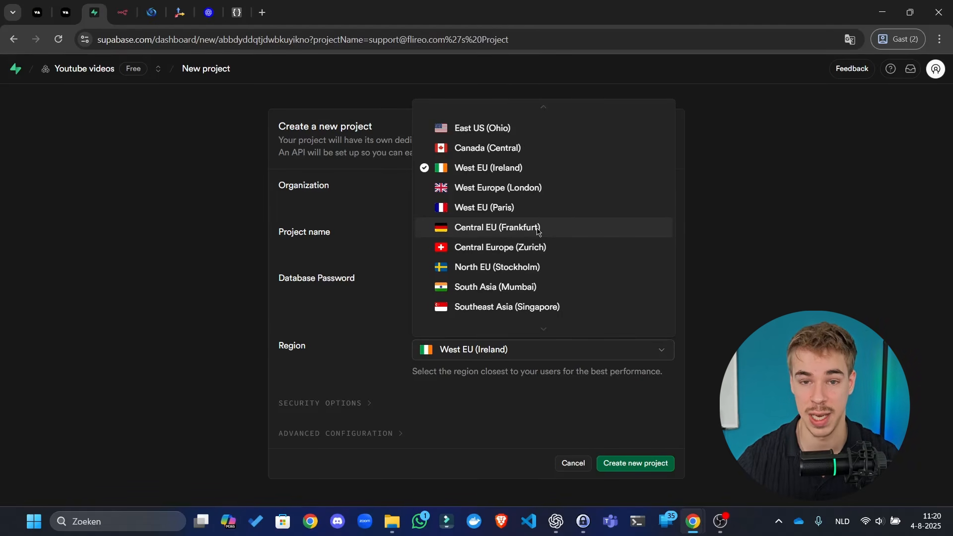
pyautogui.click(538, 231)
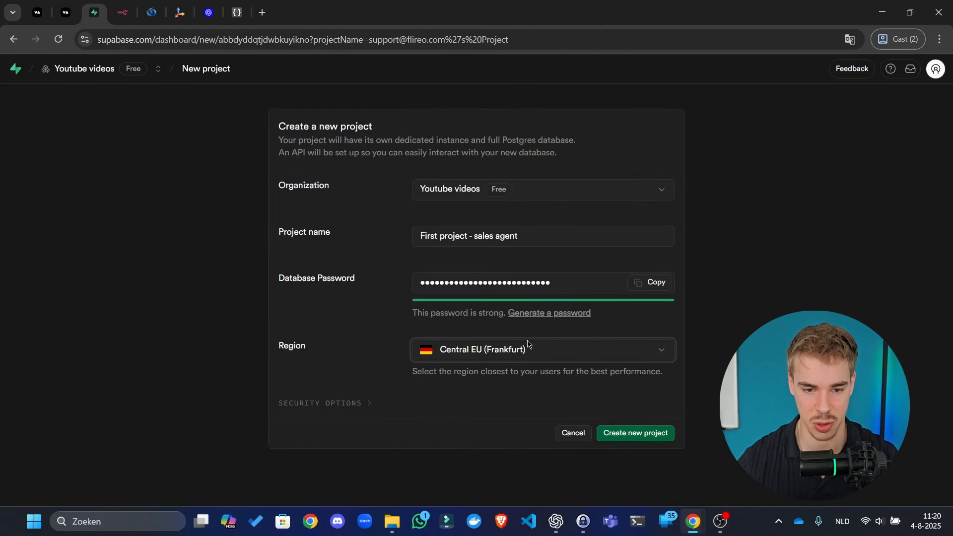
# - Expand Security and Advanced options, then create the new project
pyautogui.click(337, 403)
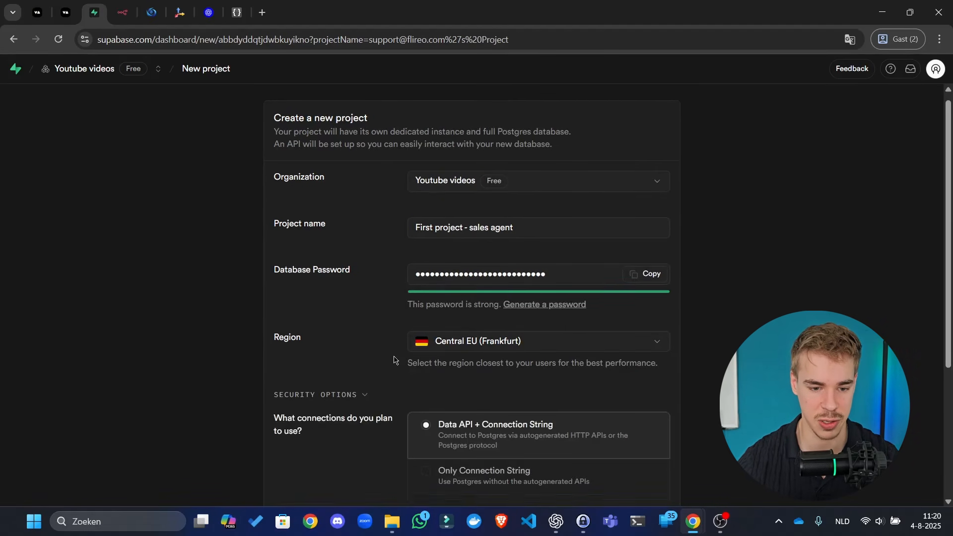
pyautogui.scroll(-4, 381, 342)
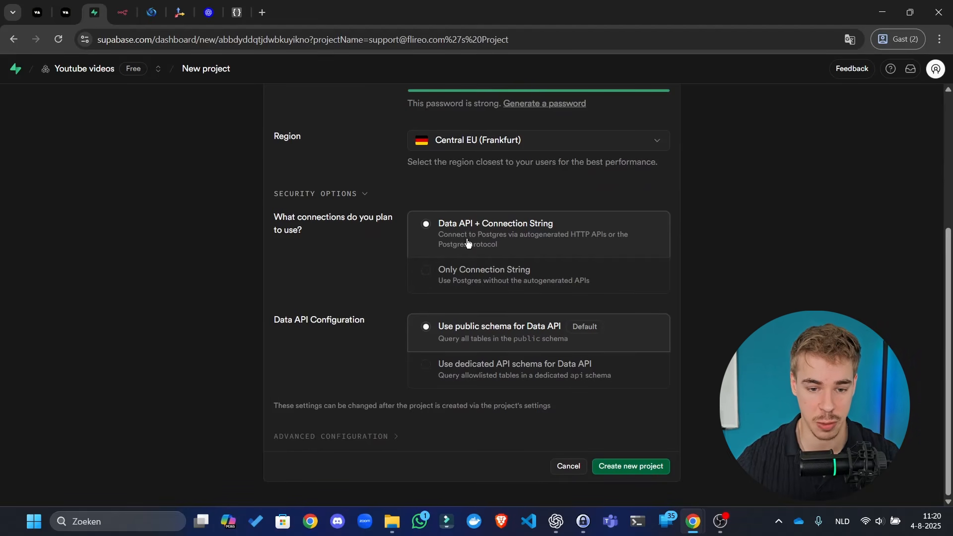
pyautogui.click(383, 438)
pyautogui.scroll(-3, 389, 317)
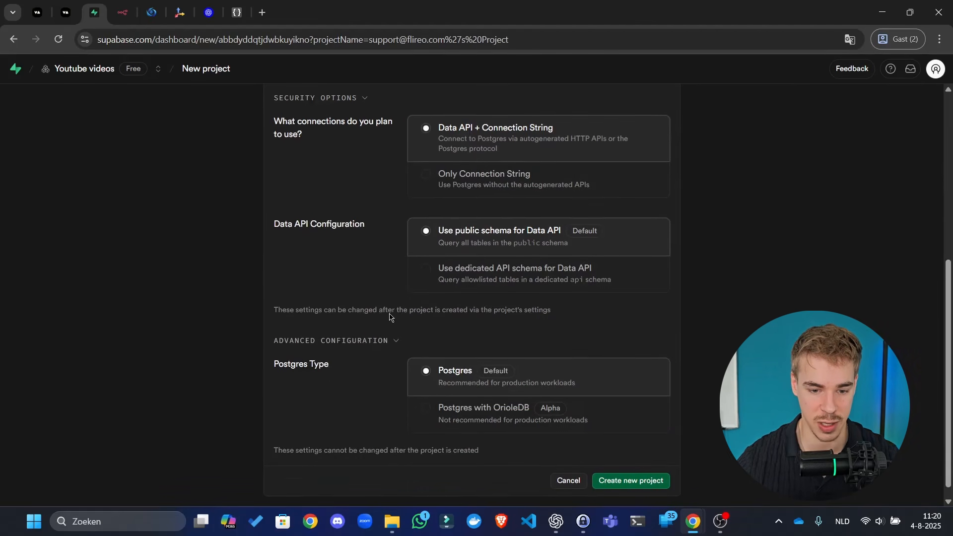
pyautogui.click(637, 468)
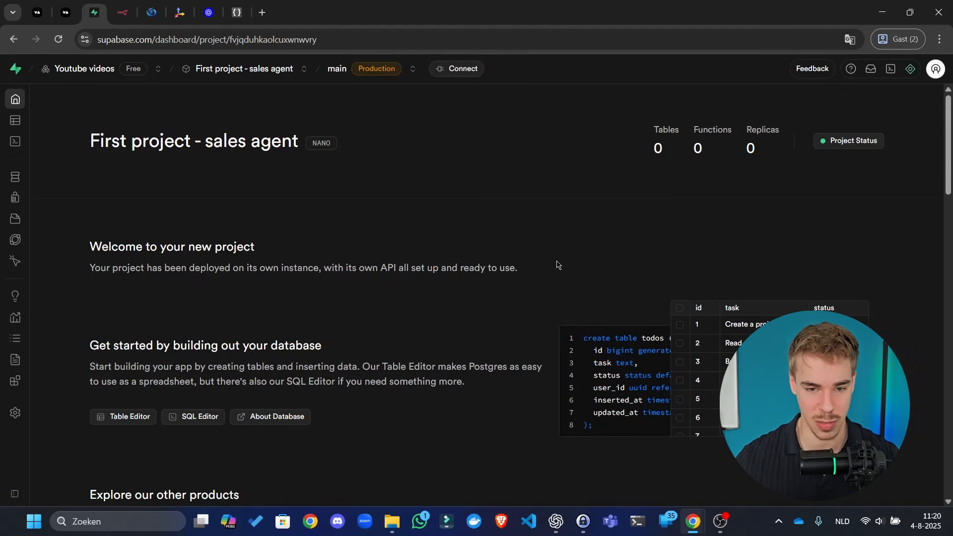
# - Check project service status, reload the dashboard, open Table Editor, then return to n8n
pyautogui.click(874, 148)
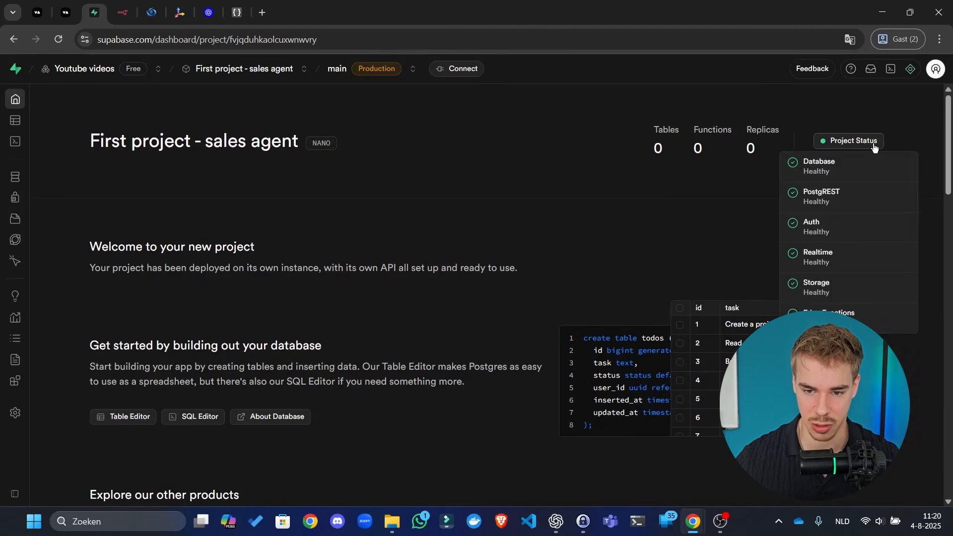
pyautogui.click(389, 241)
pyautogui.press('F5')
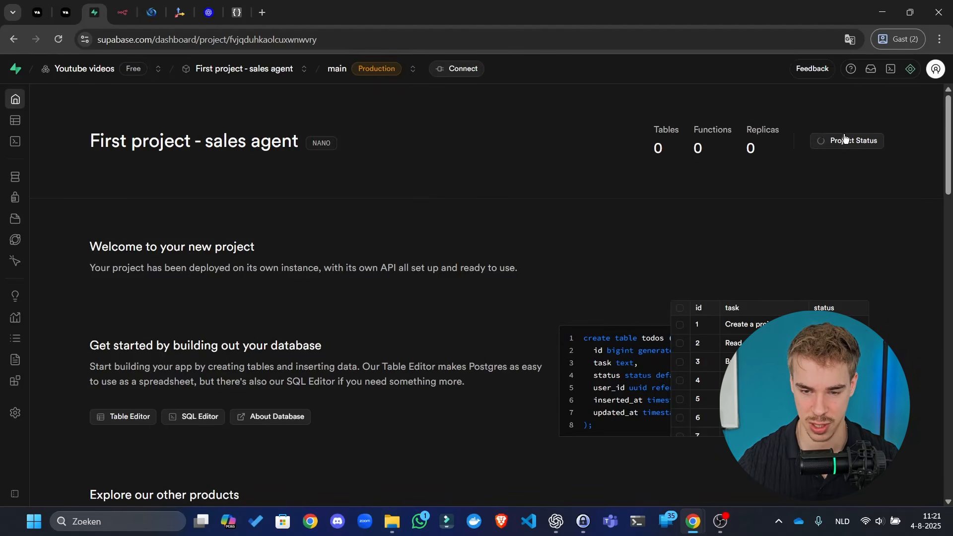
pyautogui.scroll(-15, 263, 276)
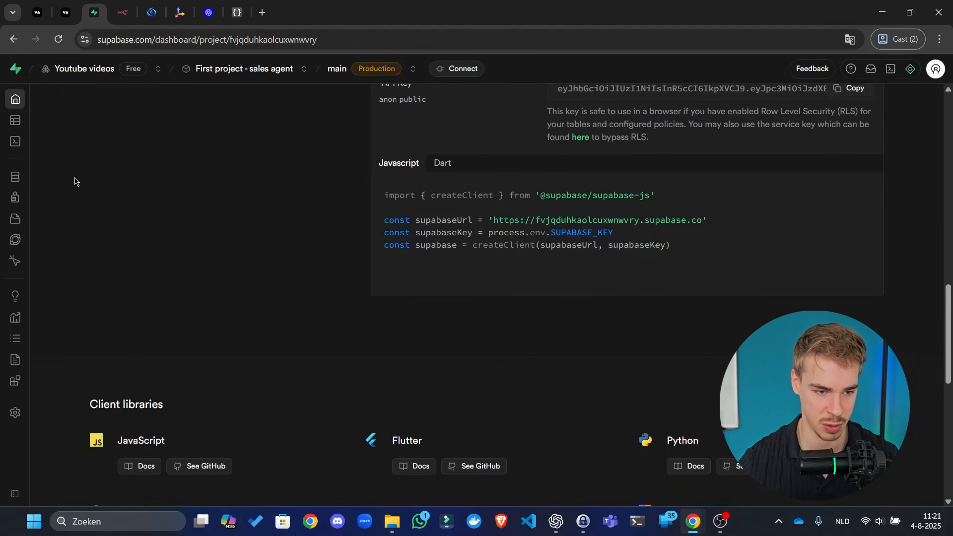
pyautogui.click(15, 120)
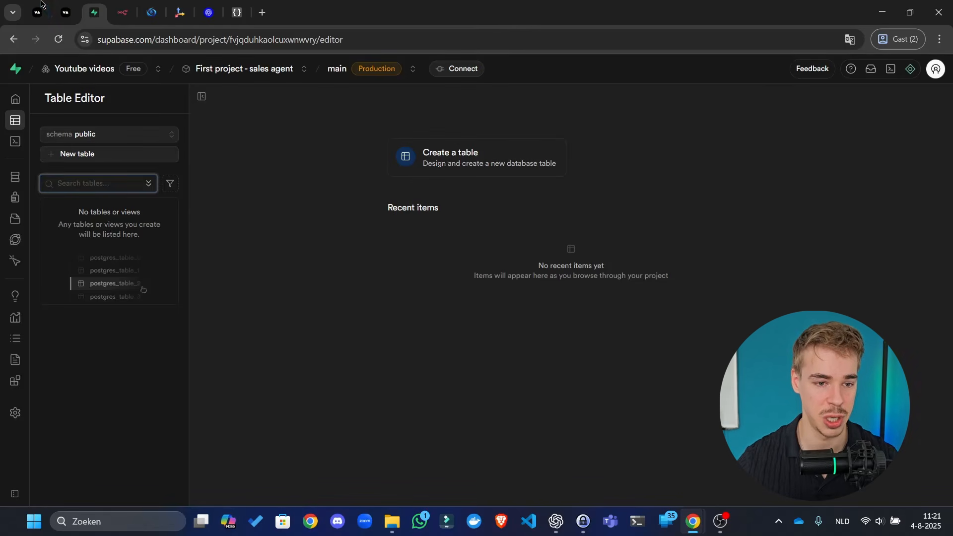
pyautogui.moveTo(122, 12); pyautogui.dragTo(94, 13)
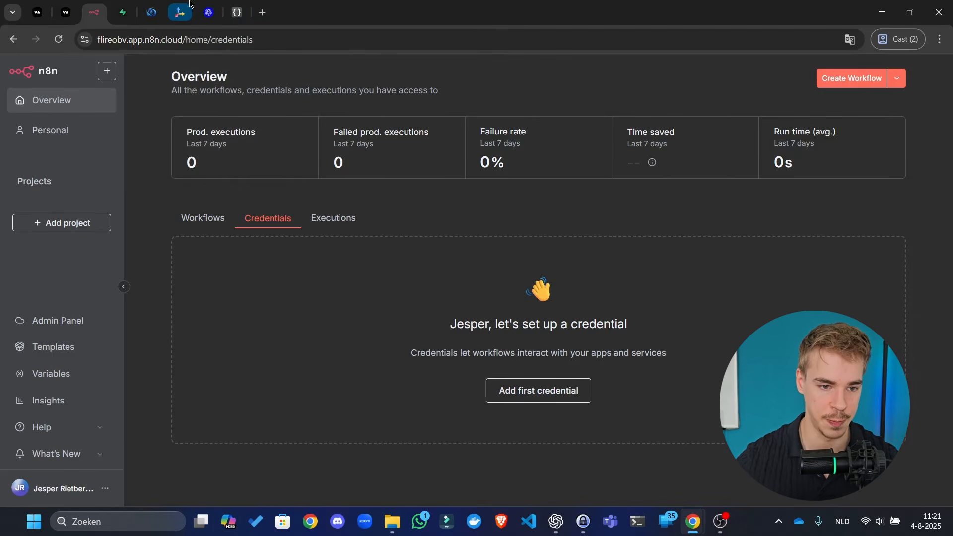
# - Load n8n.io in a new tab, open Pricing and decline all cookies
pyautogui.click(260, 11)
pyautogui.write('n8n')
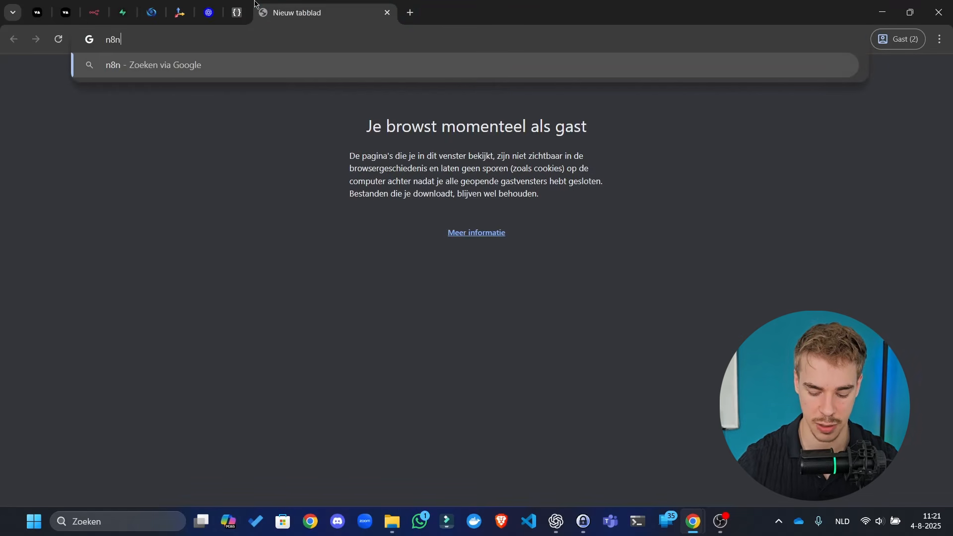
pyautogui.write('.io')
pyautogui.press('Return')
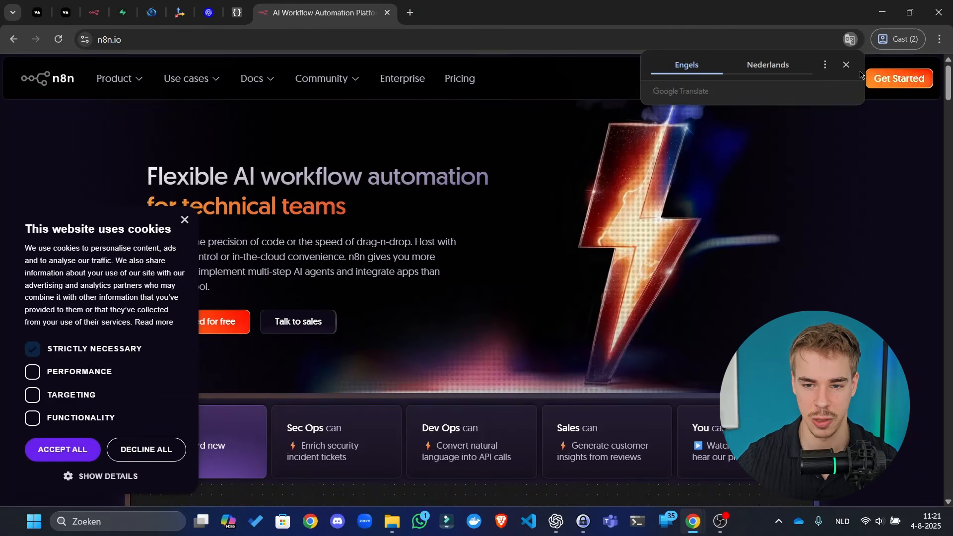
pyautogui.click(846, 64)
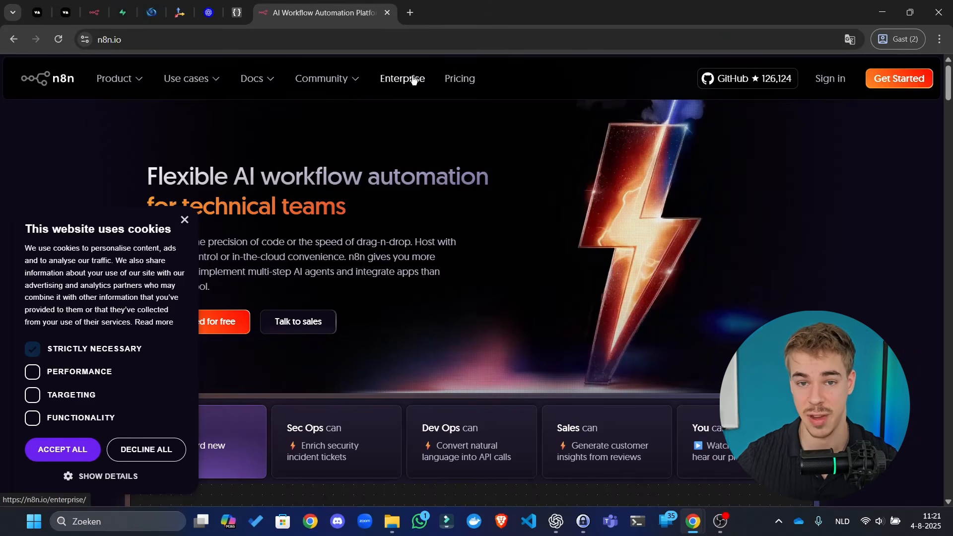
pyautogui.click(452, 79)
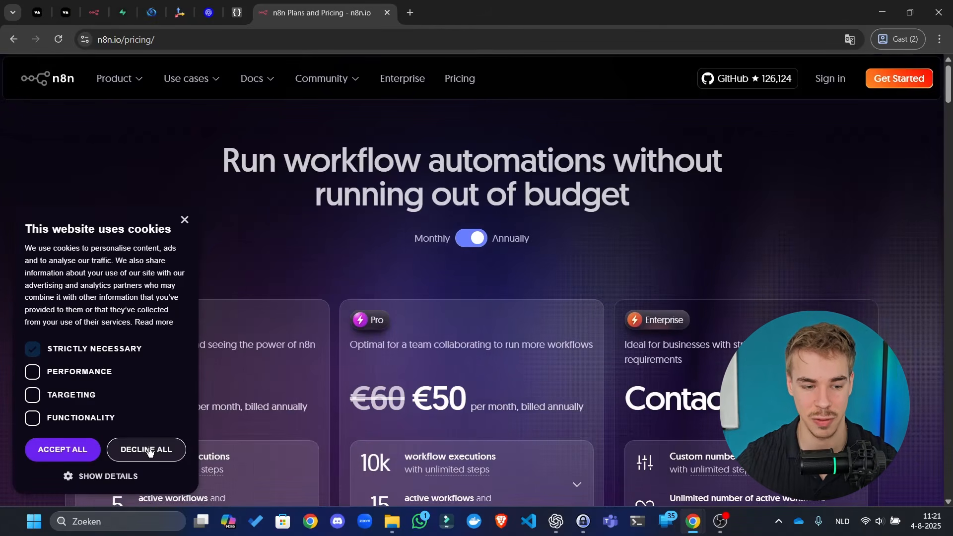
pyautogui.click(147, 449)
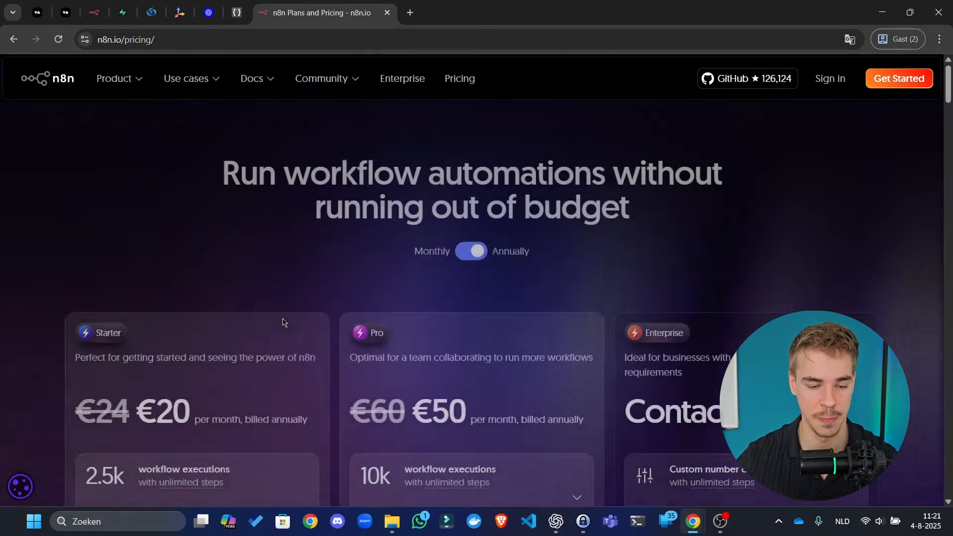
# - Switch pricing to monthly billing and highlight the plan features and €24 price
pyautogui.scroll(-1, 281, 320)
pyautogui.click(471, 176)
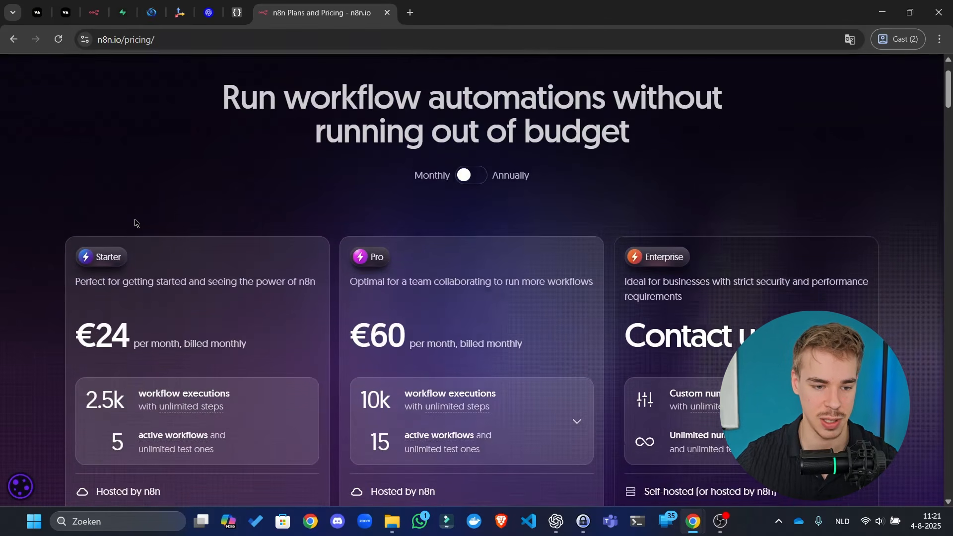
pyautogui.scroll(-10, 203, 263)
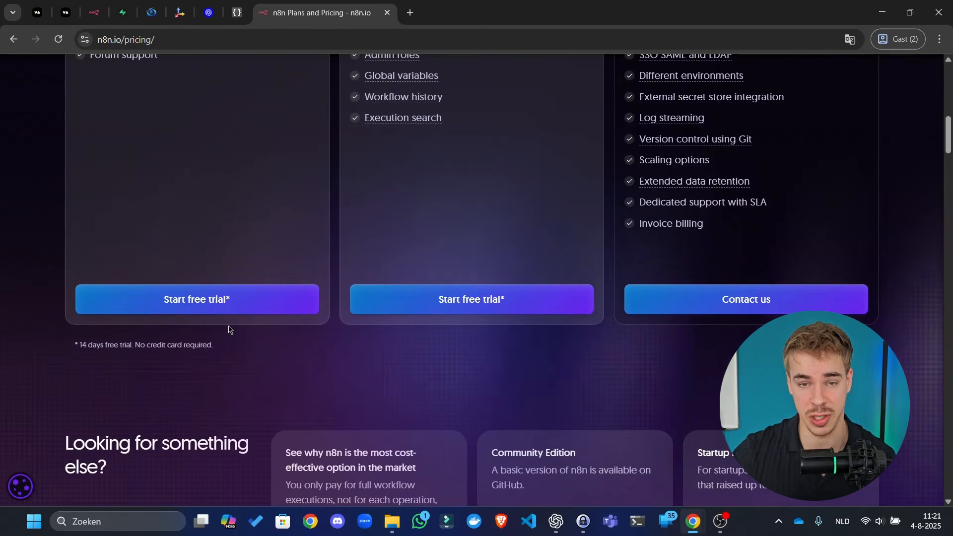
pyautogui.scroll(9, 209, 343)
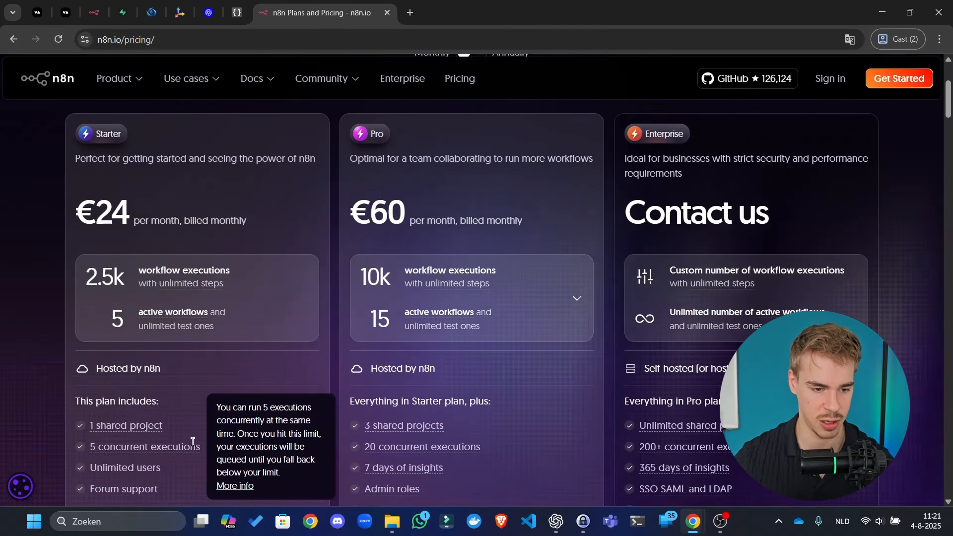
pyautogui.scroll(-2, 155, 466)
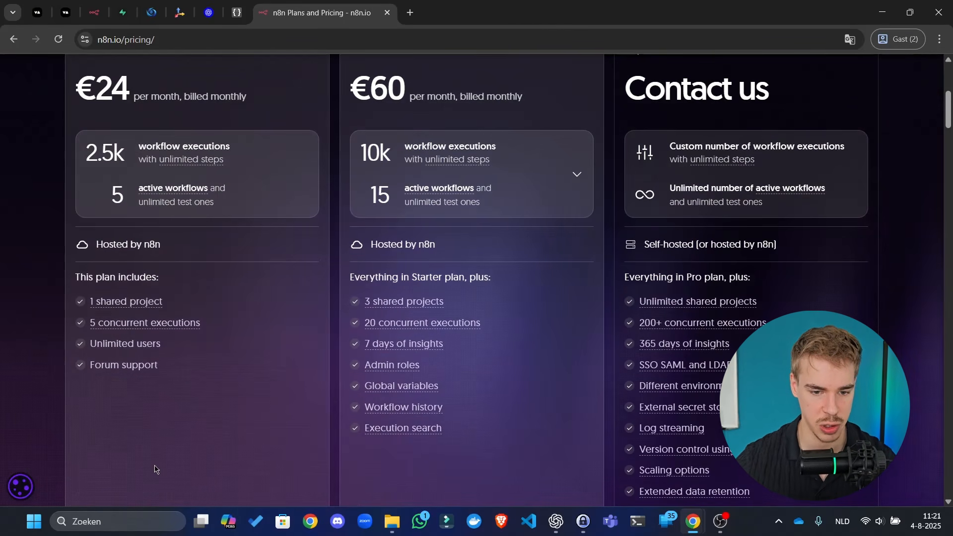
pyautogui.moveTo(531, 328); pyautogui.dragTo(52, 283)
pyautogui.moveTo(53, 97); pyautogui.dragTo(54, 79)
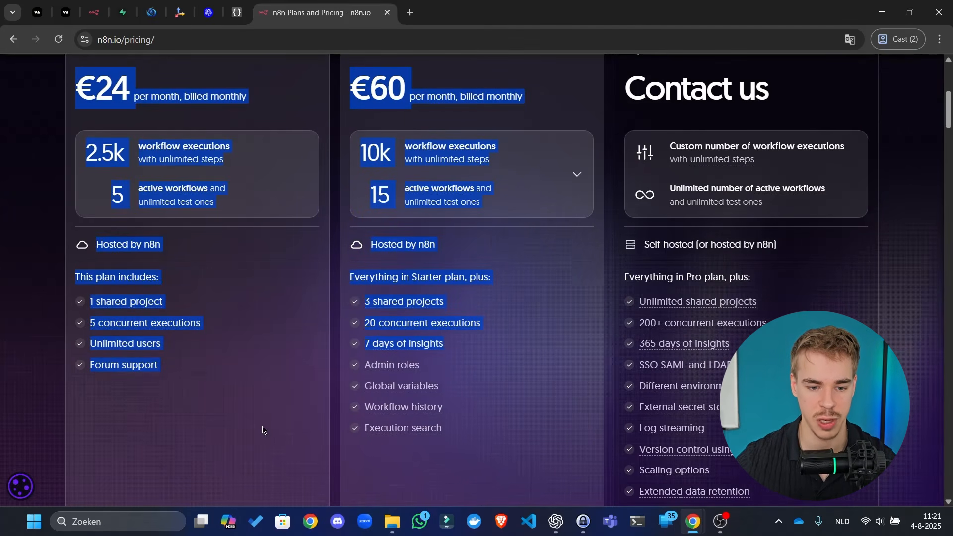
pyautogui.click(486, 468)
# - Highlight the Starter and Pro plan details, including 5 concurrent executions
pyautogui.moveTo(468, 436); pyautogui.dragTo(105, 165)
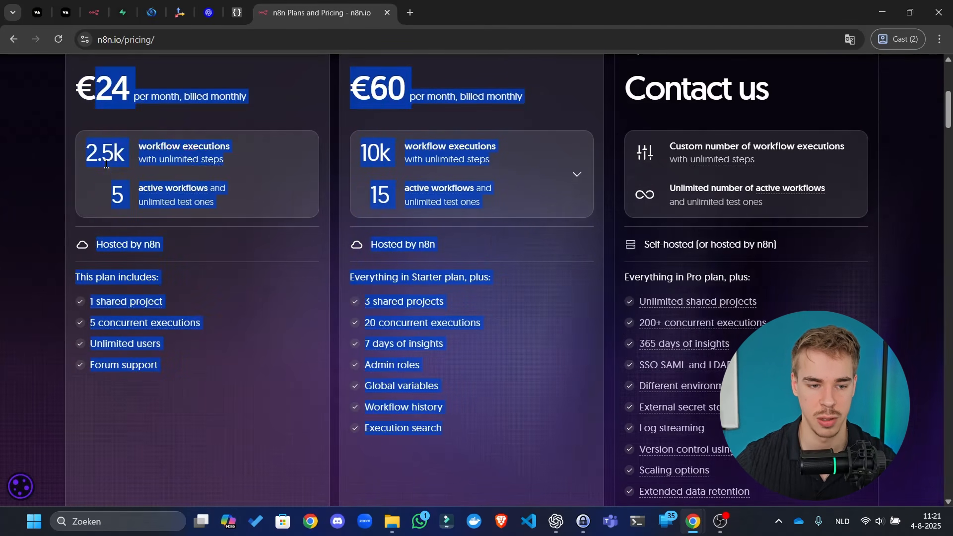
pyautogui.click(137, 112)
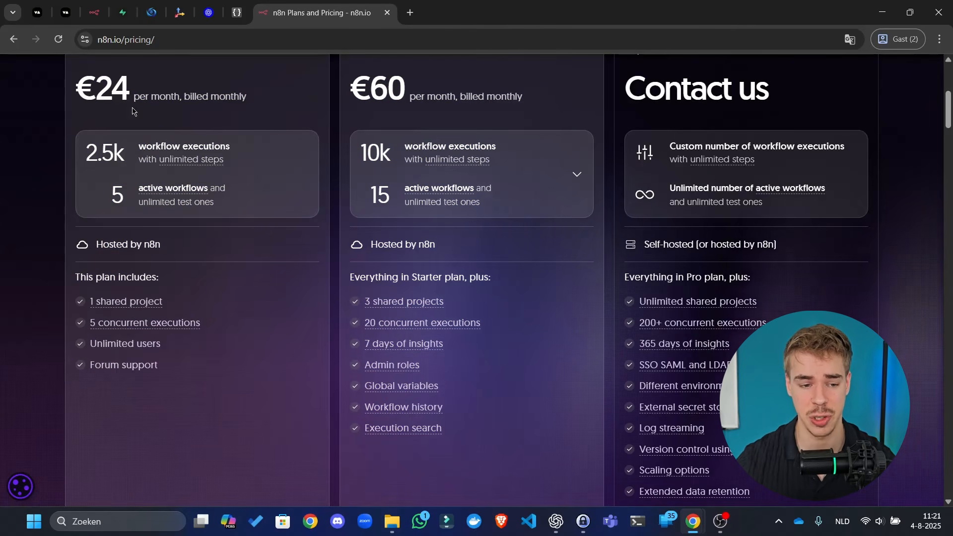
pyautogui.moveTo(202, 322); pyautogui.dragTo(422, 333)
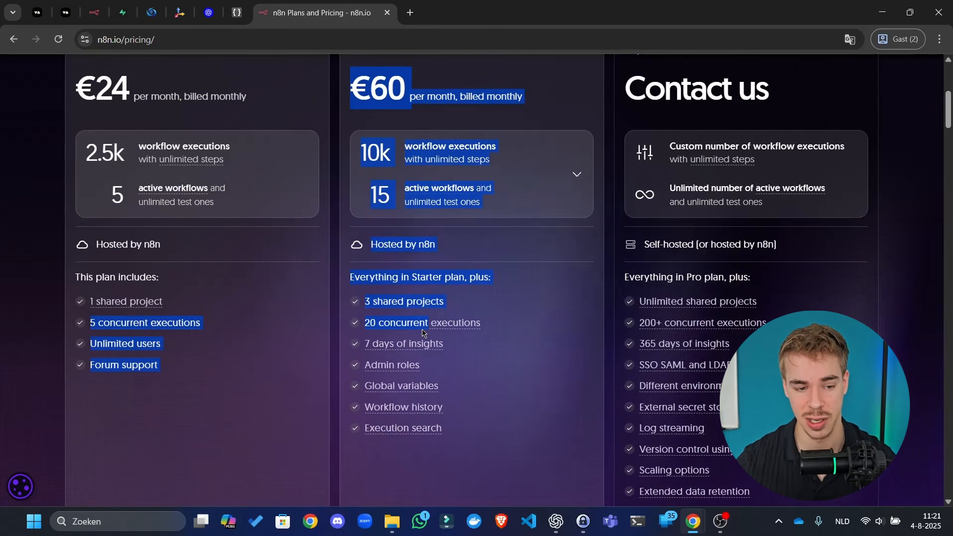
pyautogui.moveTo(458, 376); pyautogui.dragTo(139, 215)
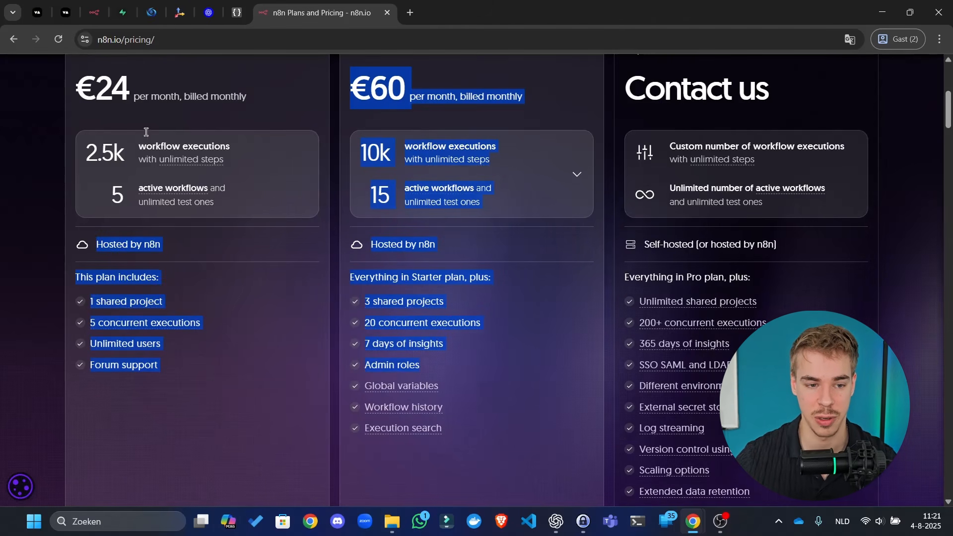
pyautogui.moveTo(159, 96); pyautogui.dragTo(193, 217)
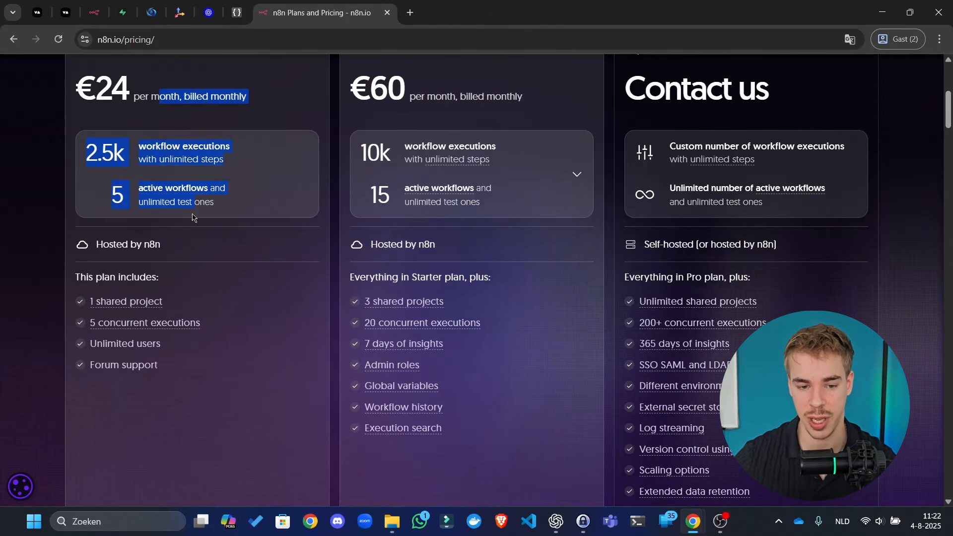
pyautogui.moveTo(472, 375); pyautogui.dragTo(287, 220)
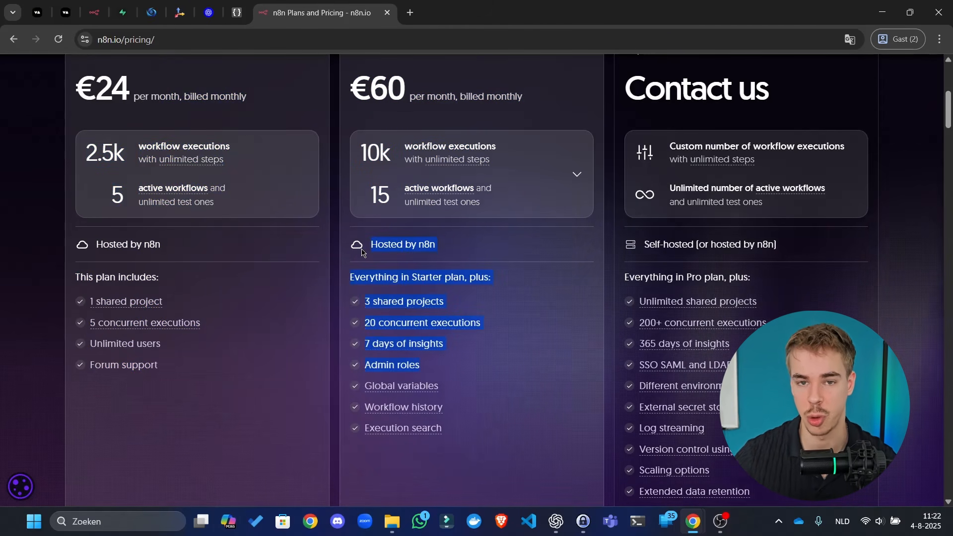
pyautogui.click(279, 222)
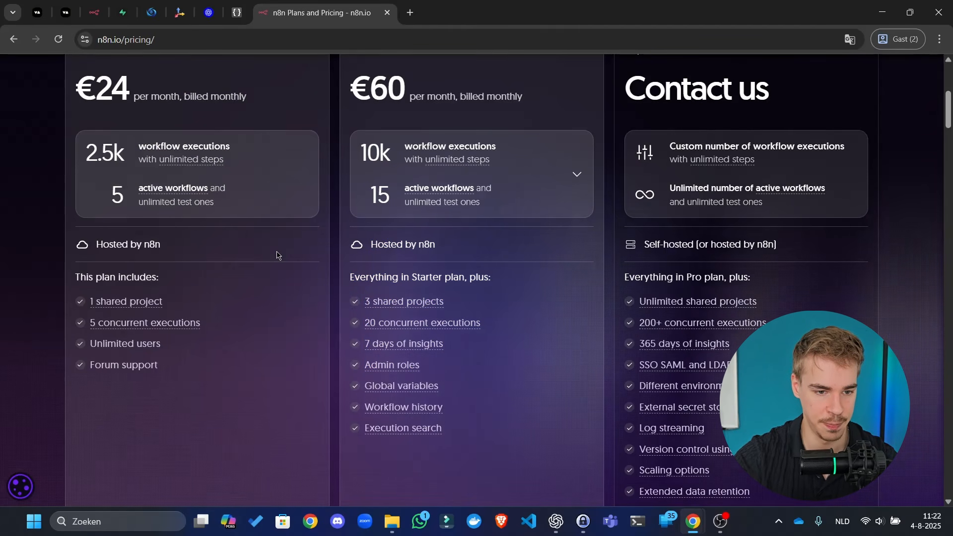
# - Return to the n8n cloud Credentials overview
pyautogui.scroll(-5, 224, 293)
pyautogui.scroll(5, 344, 328)
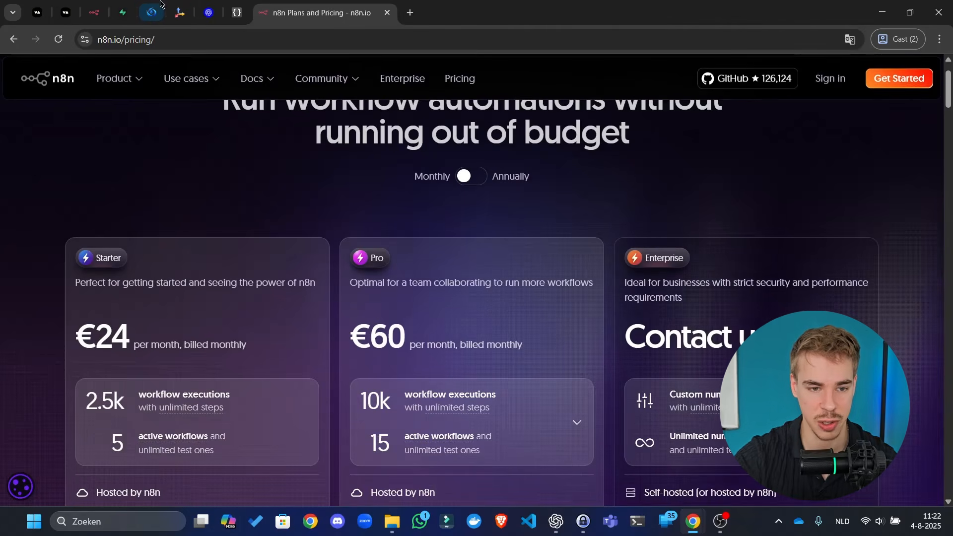
pyautogui.click(94, 12)
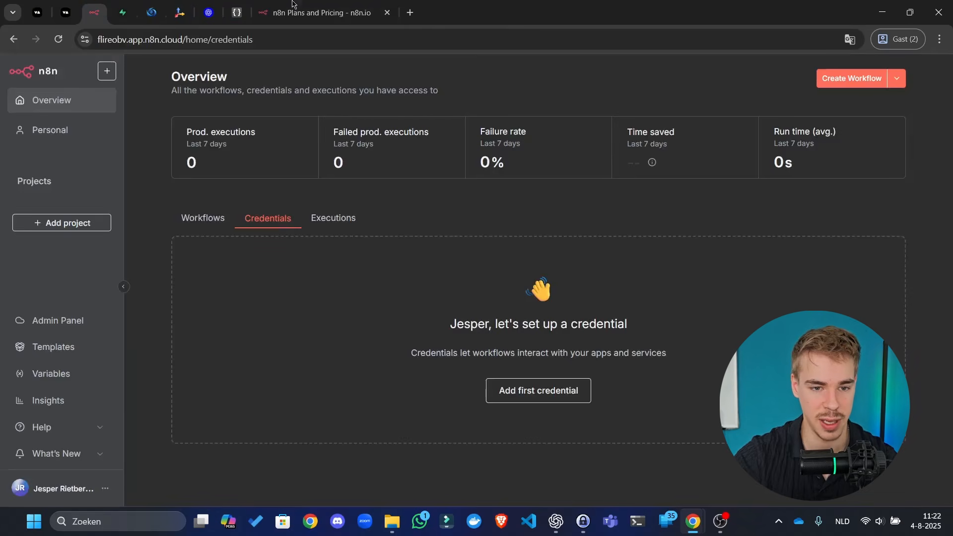
# - Create a new workflow named 'Server url' and save it
pyautogui.click(387, 13)
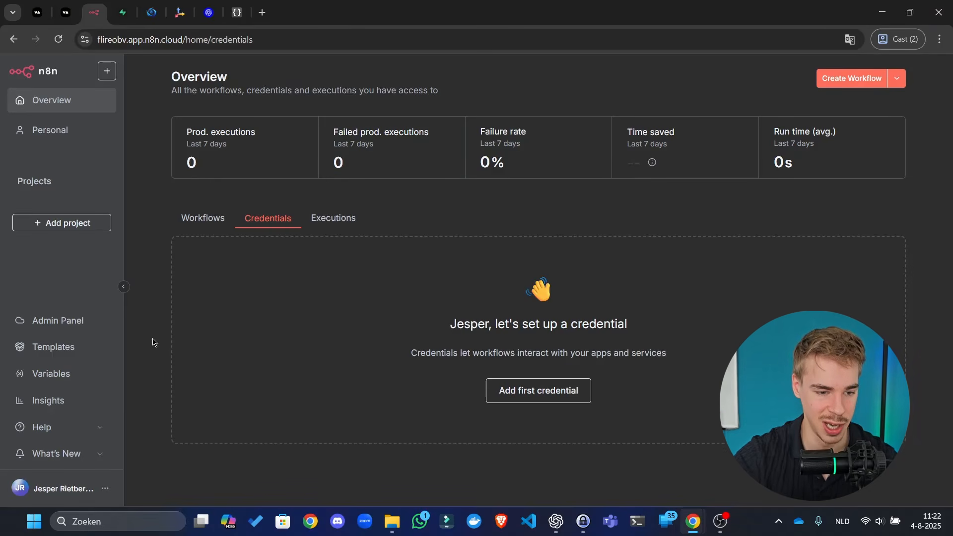
pyautogui.click(869, 79)
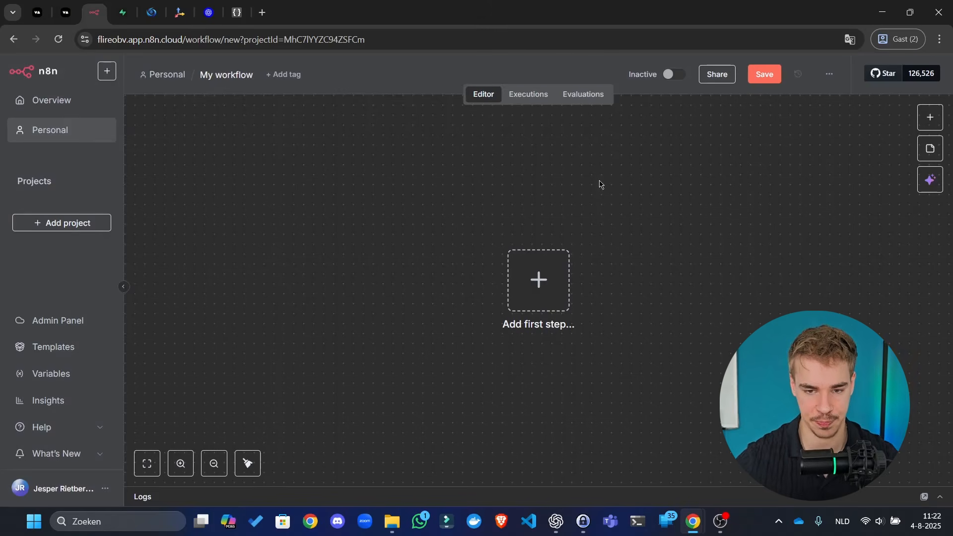
pyautogui.click(217, 79)
pyautogui.write('S')
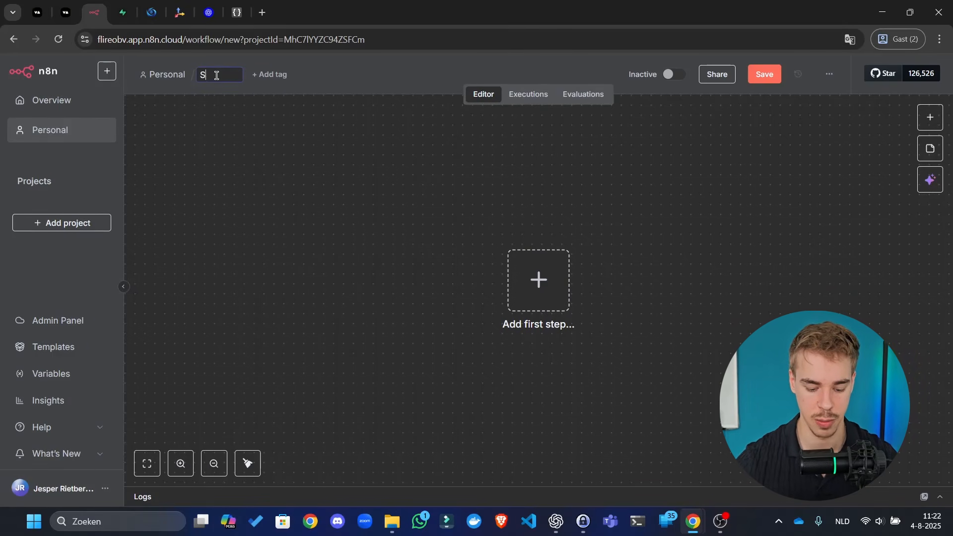
pyautogui.write('erver url')
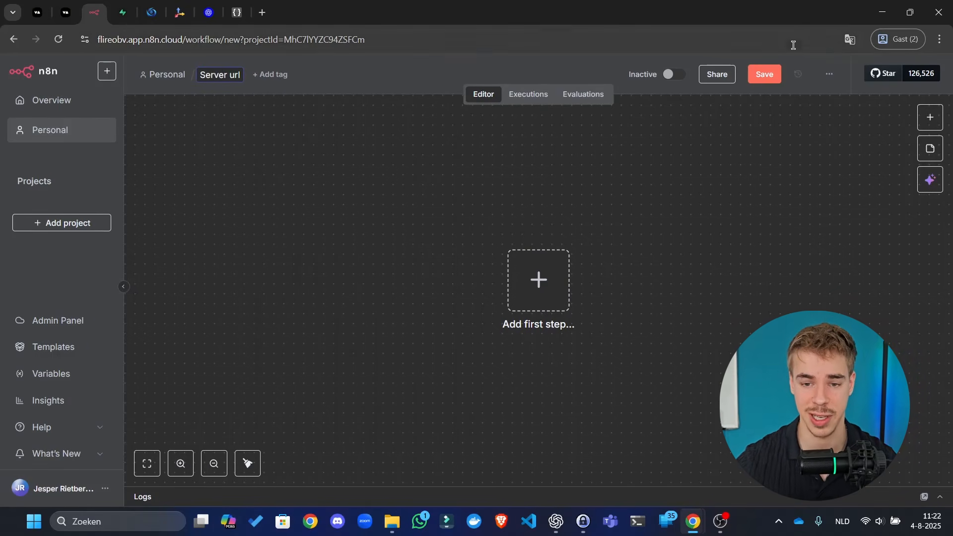
pyautogui.click(770, 75)
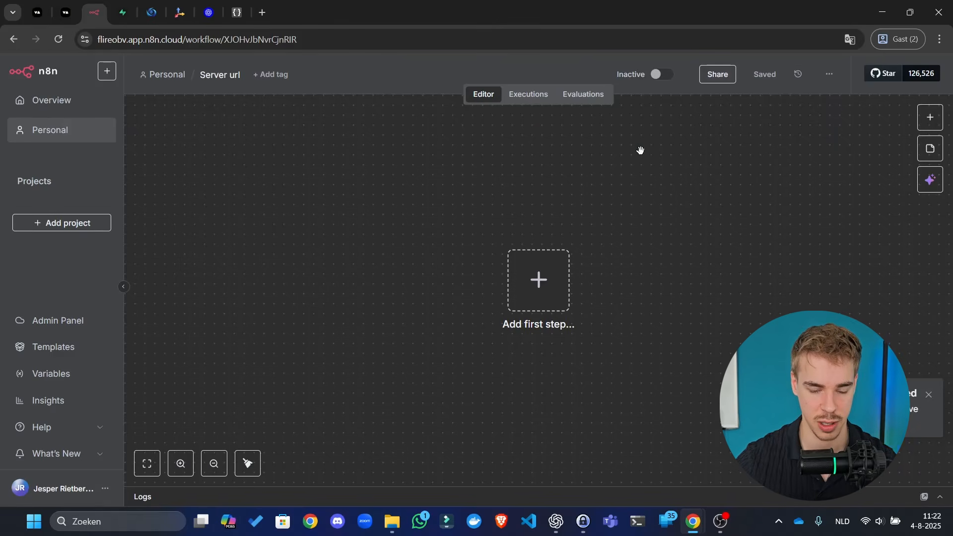
# - Add a Webhook trigger as the workflow's first node
pyautogui.scroll(-5, 641, 151)
pyautogui.moveTo(610, 248); pyautogui.dragTo(505, 277)
pyautogui.click(480, 261)
pyautogui.write('web')
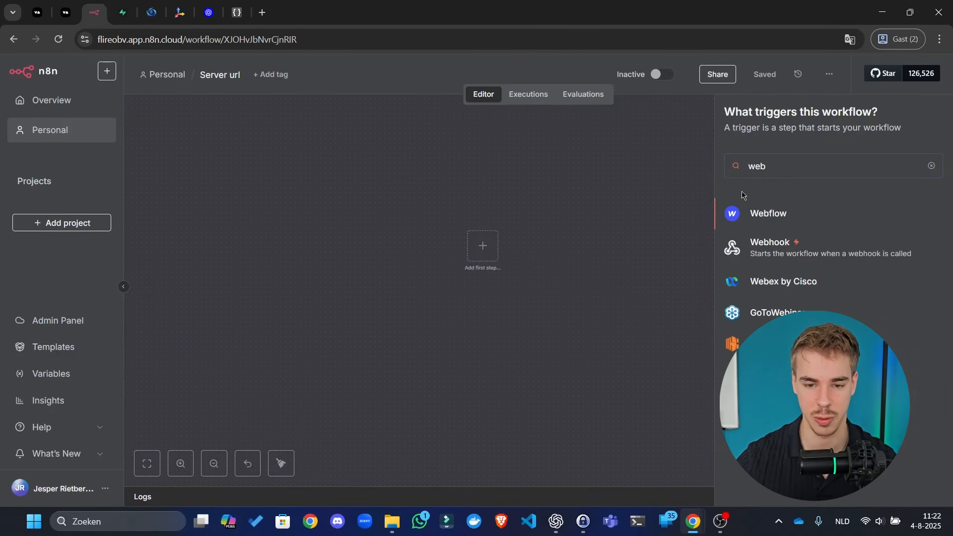
pyautogui.click(931, 165)
pyautogui.click(472, 197)
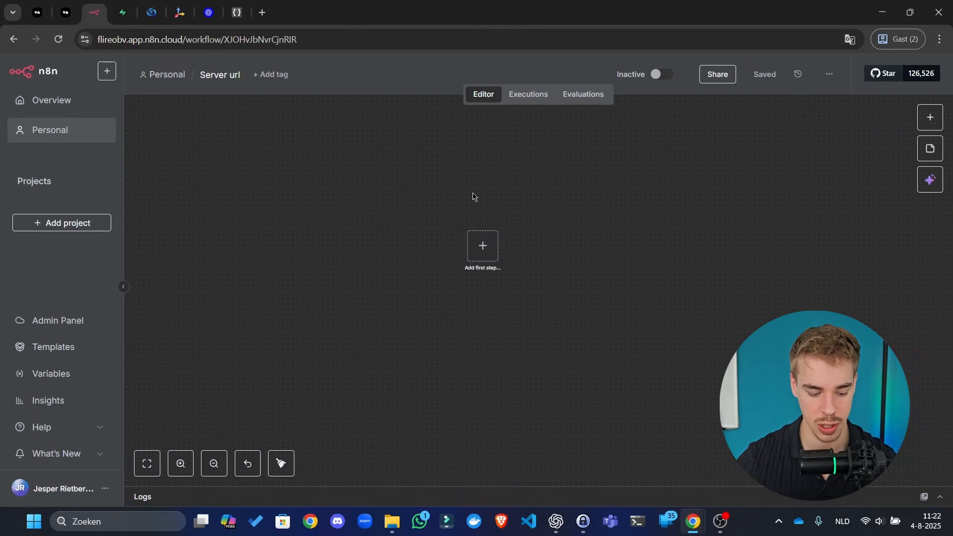
pyautogui.press('Tab')
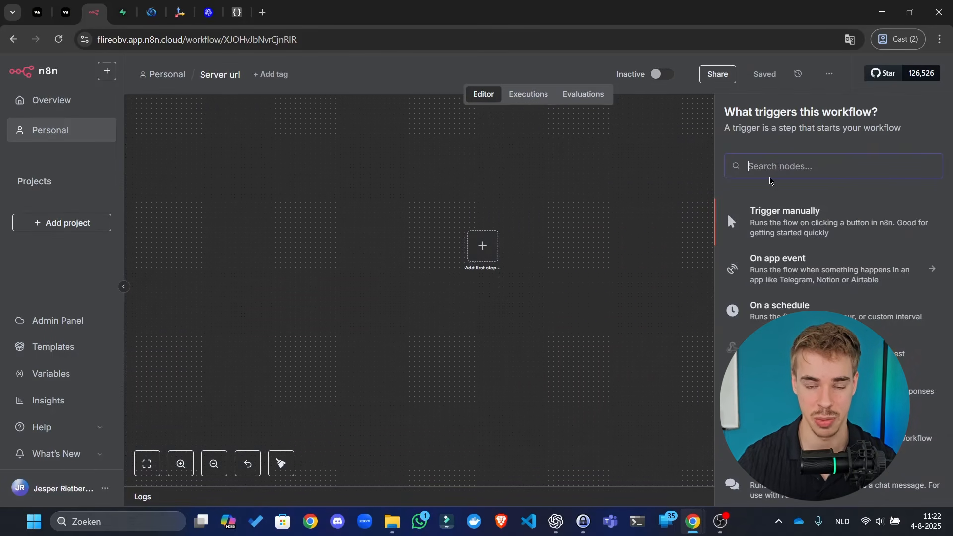
pyautogui.write('webh')
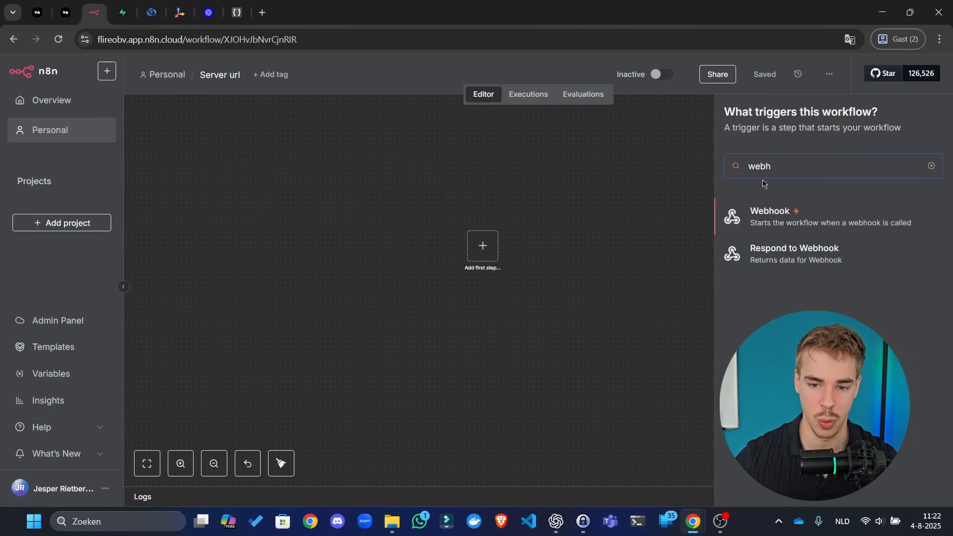
pyautogui.press('Return')
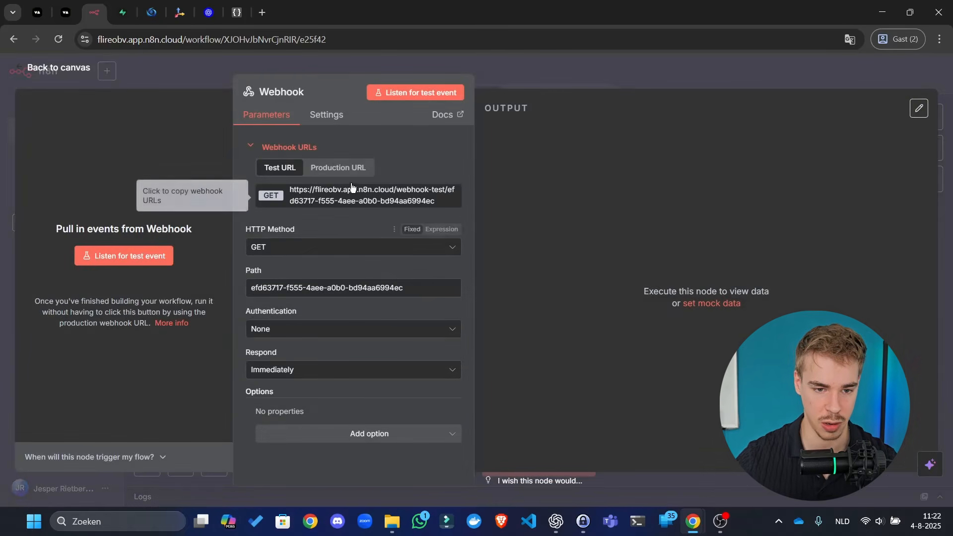
# - Set the Webhook path to sales-agent-vapi-server-url
pyautogui.click(332, 168)
pyautogui.tripleClick(346, 281)
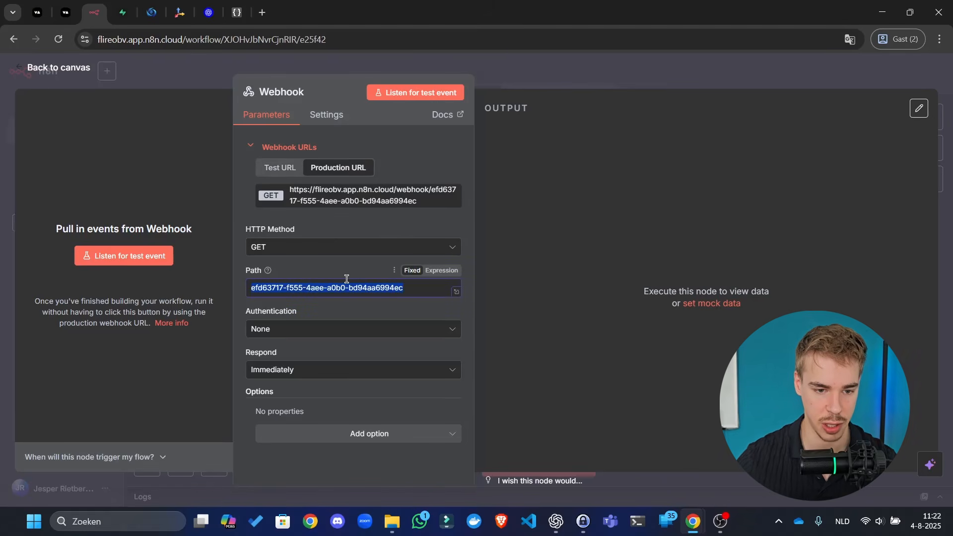
pyautogui.write('server')
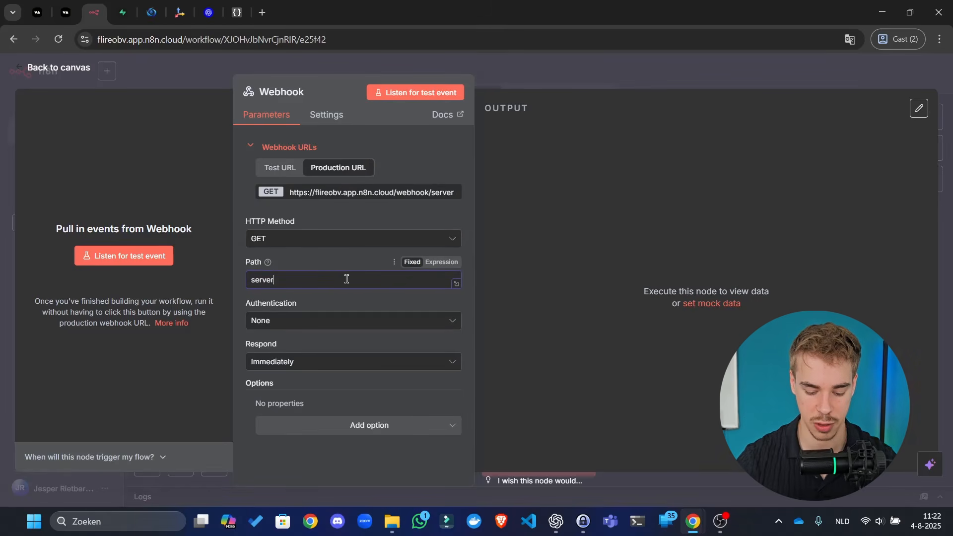
pyautogui.write('-url-v')
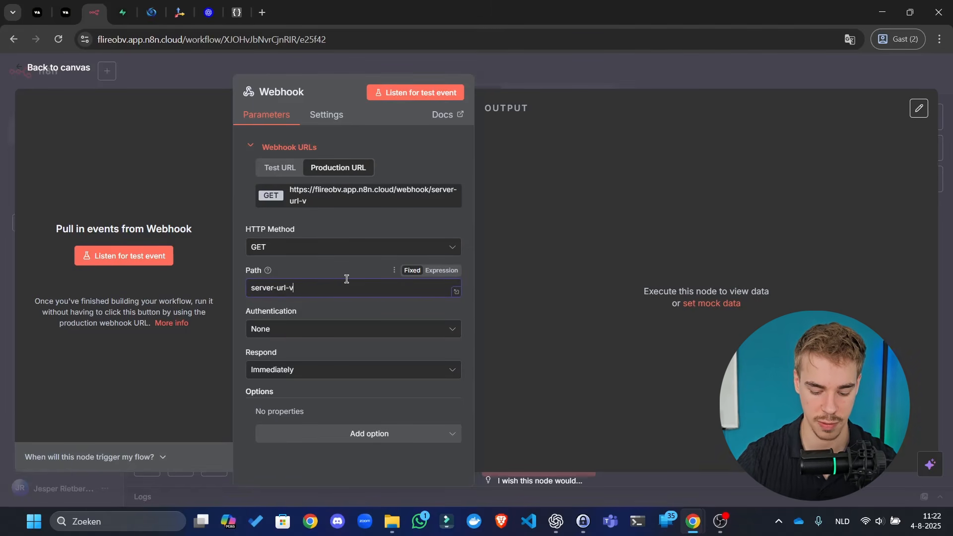
pyautogui.write('api-agent')
pyautogui.tripleClick(347, 279)
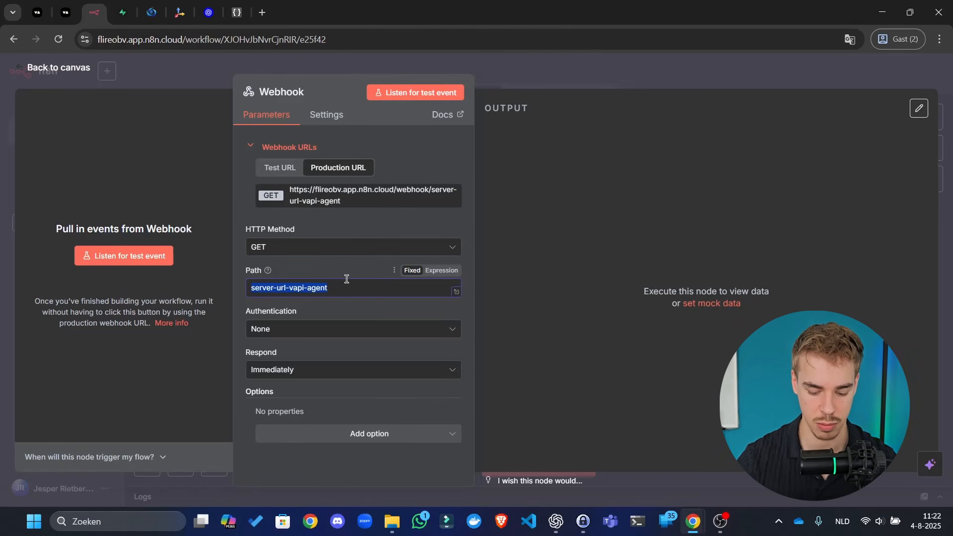
pyautogui.write('sale')
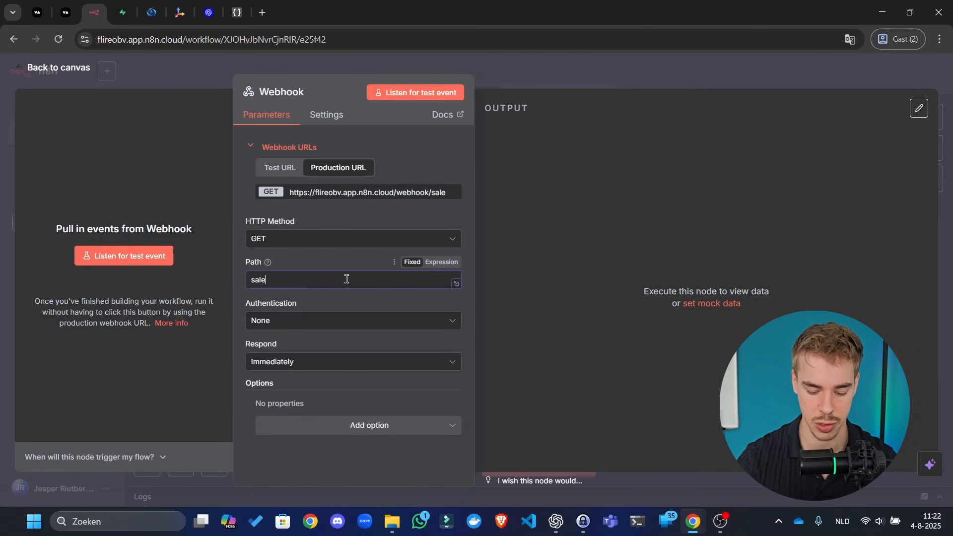
pyautogui.write('s-agent-vapi-server-url')
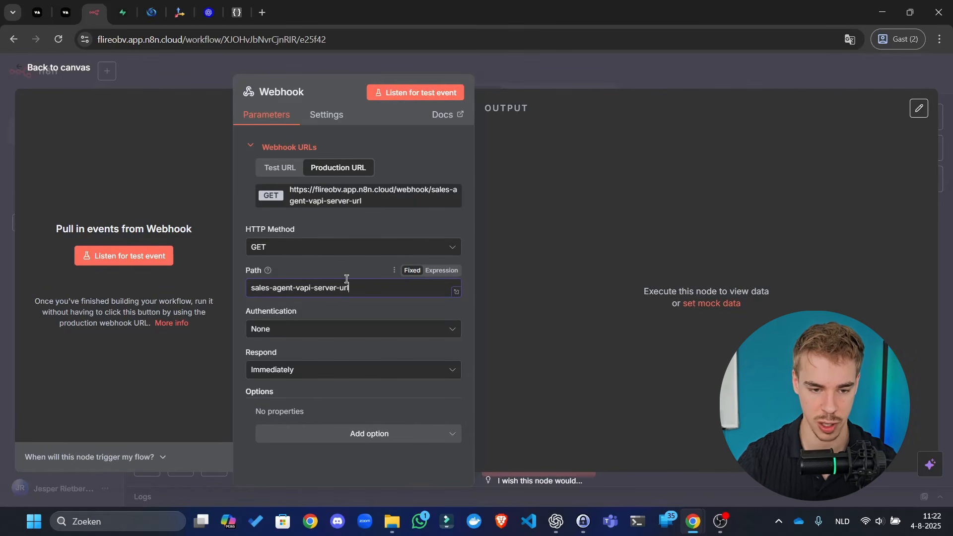
# - Switch the HTTP method to POST, keep authentication None, and save the workflow
pyautogui.click(329, 247)
pyautogui.click(347, 362)
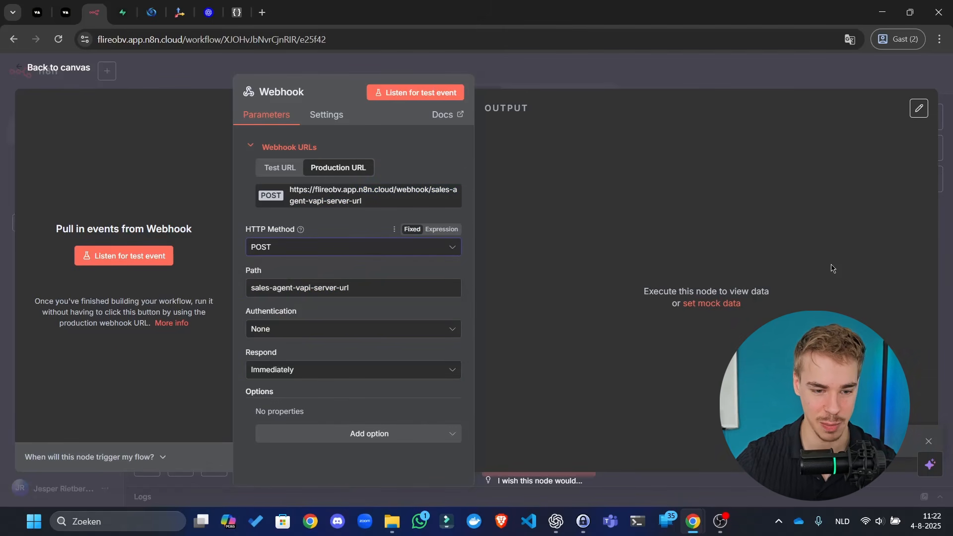
pyautogui.click(415, 330)
pyautogui.click(595, 334)
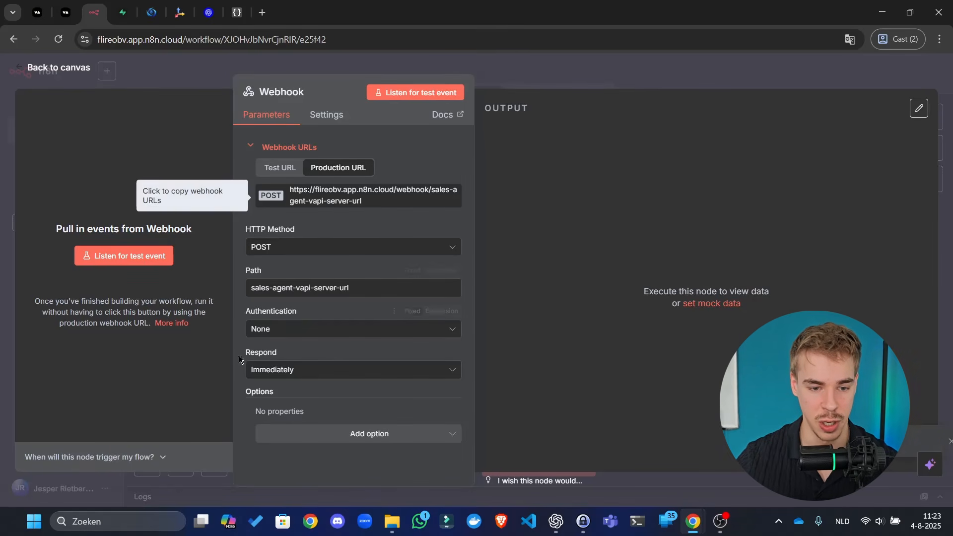
pyautogui.click(536, 86)
pyautogui.click(769, 72)
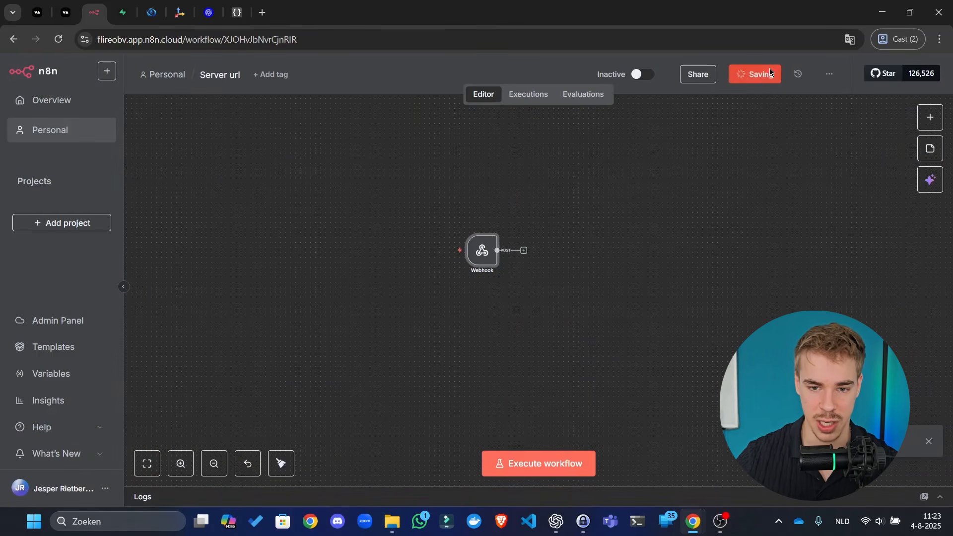
pyautogui.click(38, 11)
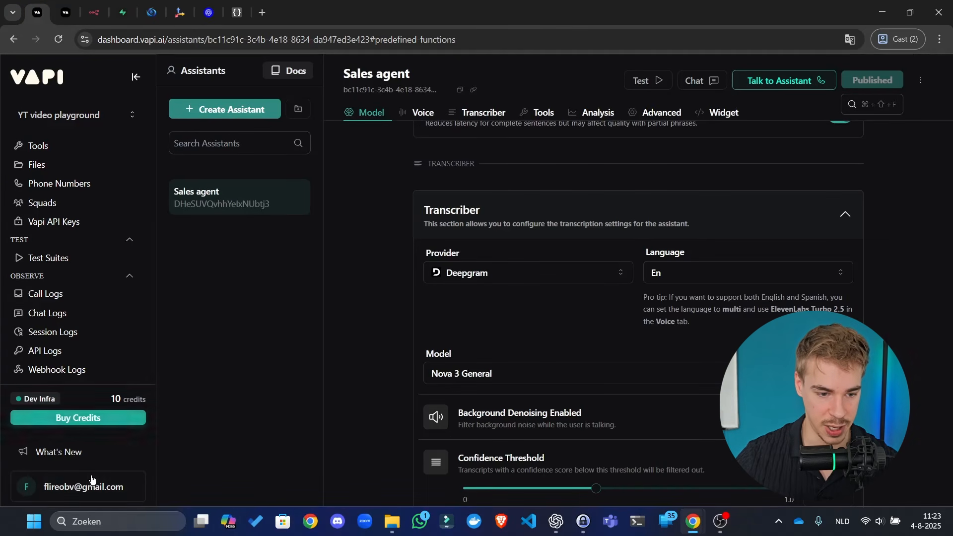
# - Paste the n8n webhook URL over the make.com Server URL in Vapi organization settings
pyautogui.click(91, 479)
pyautogui.click(88, 422)
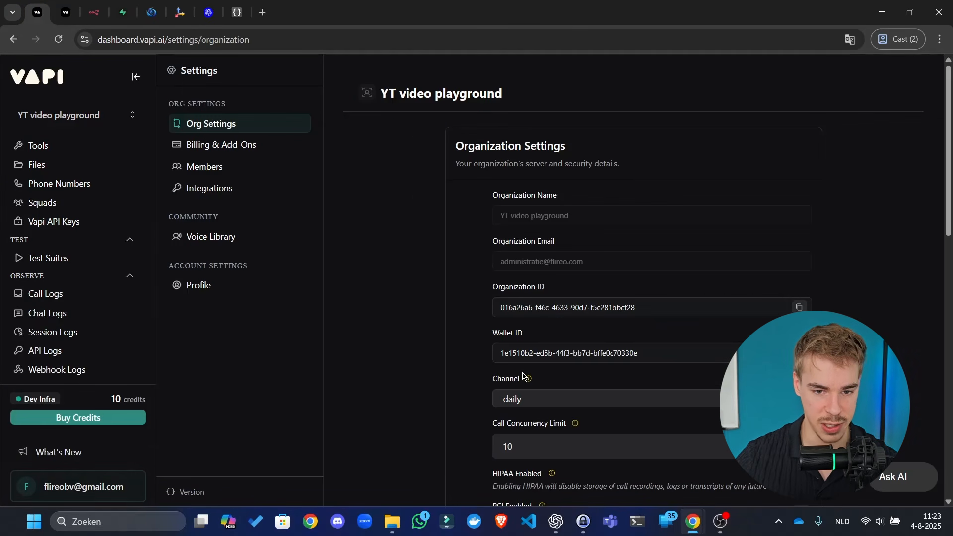
pyautogui.scroll(-15, 457, 297)
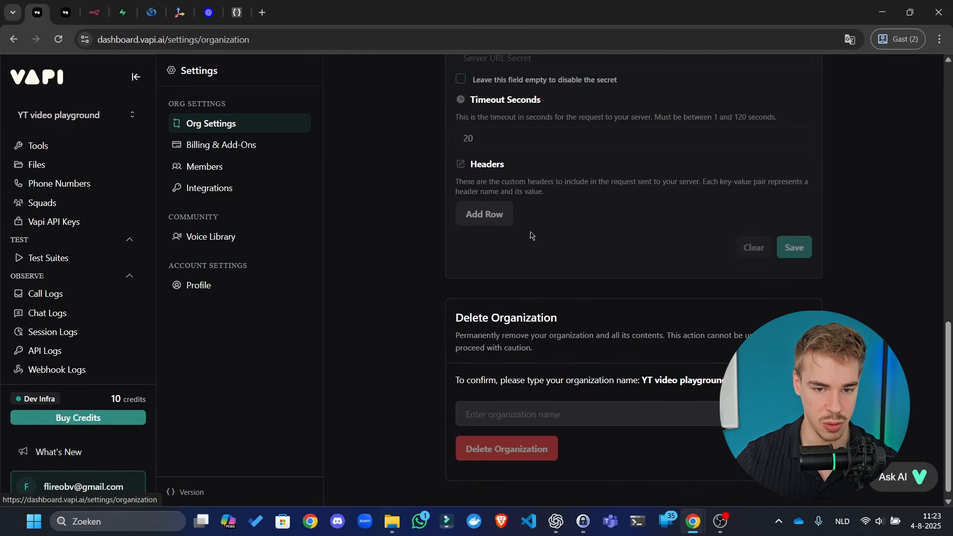
pyautogui.scroll(4, 530, 236)
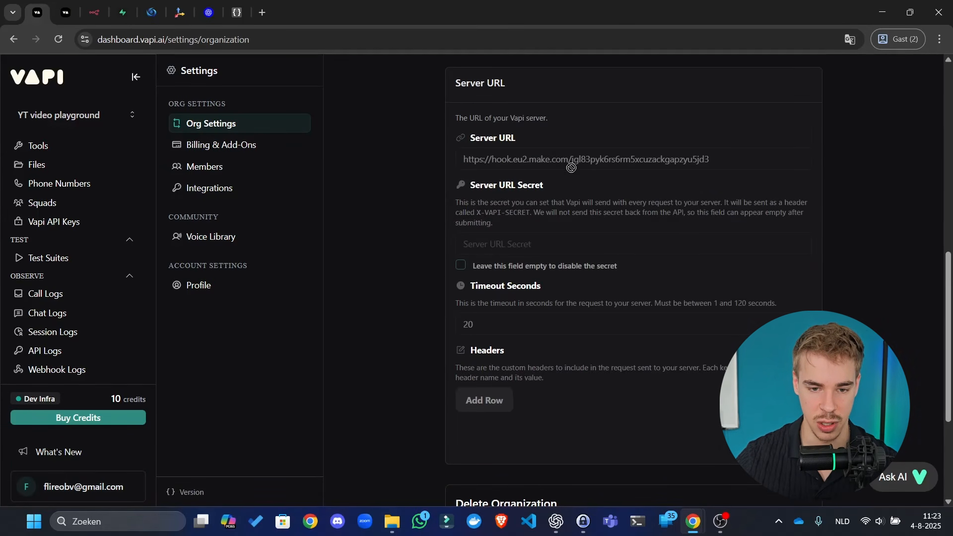
pyautogui.click(621, 159)
pyautogui.hotkey('ctrl', 'a')
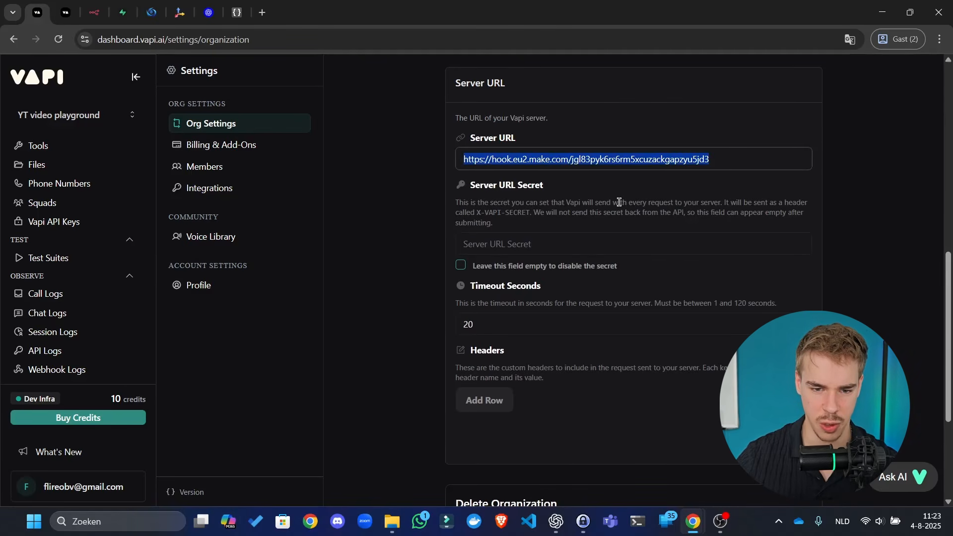
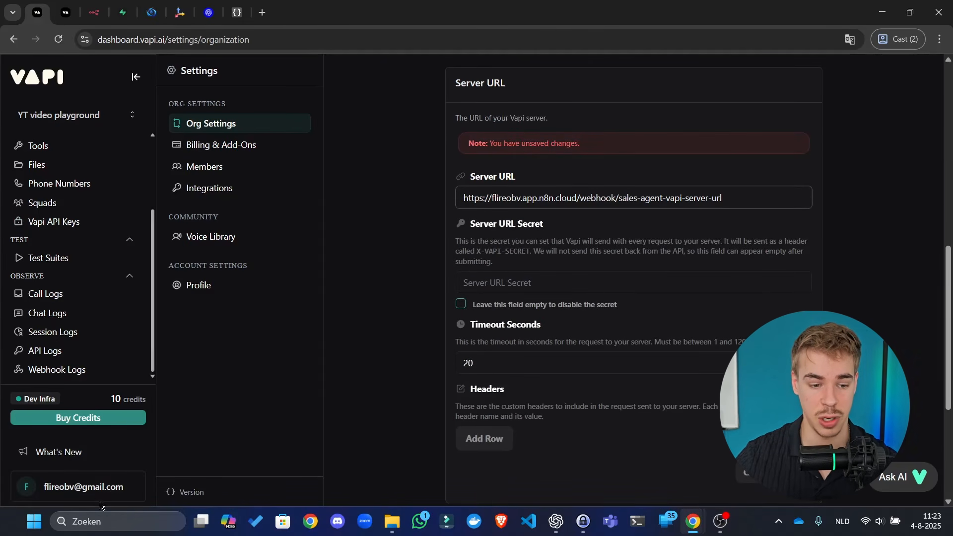
# - Check the pasted webhook address in the Server URL field before returning to n8n
pyautogui.click(86, 487)
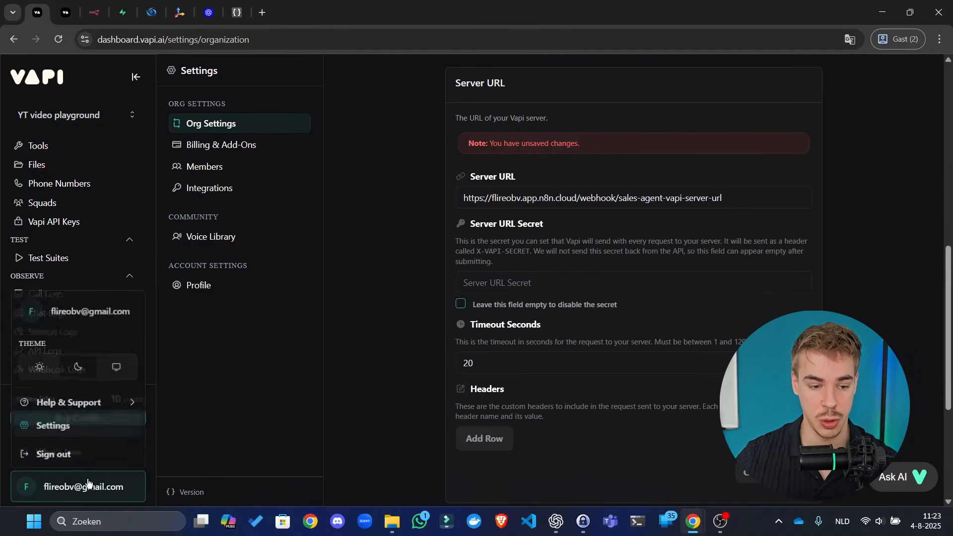
pyautogui.click(344, 351)
pyautogui.moveTo(501, 198); pyautogui.dragTo(815, 181)
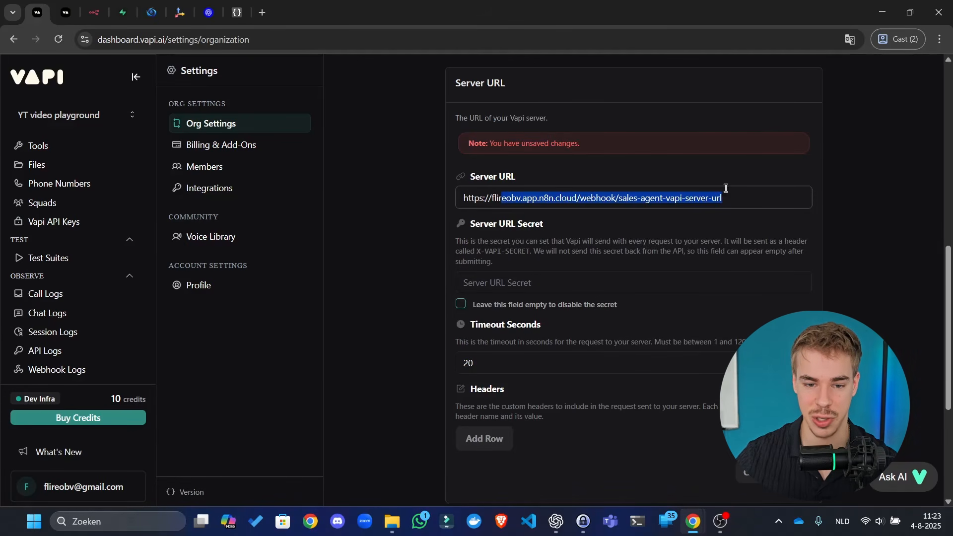
pyautogui.click(586, 199)
pyautogui.scroll(5, 596, 238)
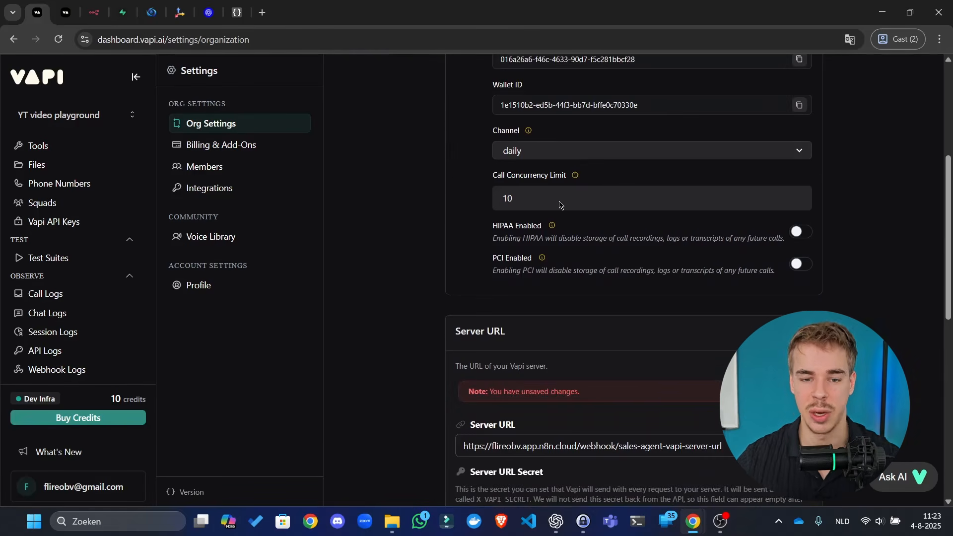
pyautogui.scroll(-1, 559, 204)
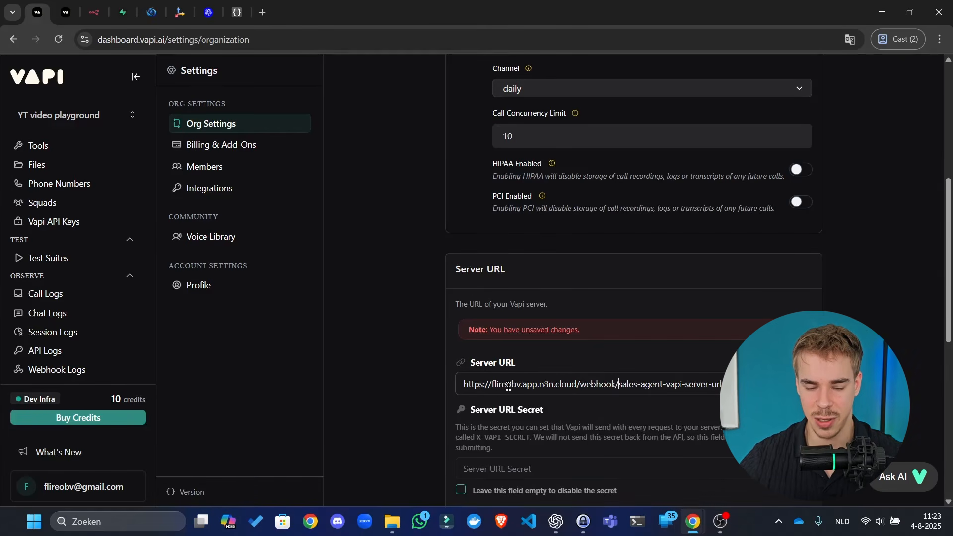
pyautogui.scroll(-5, 729, 306)
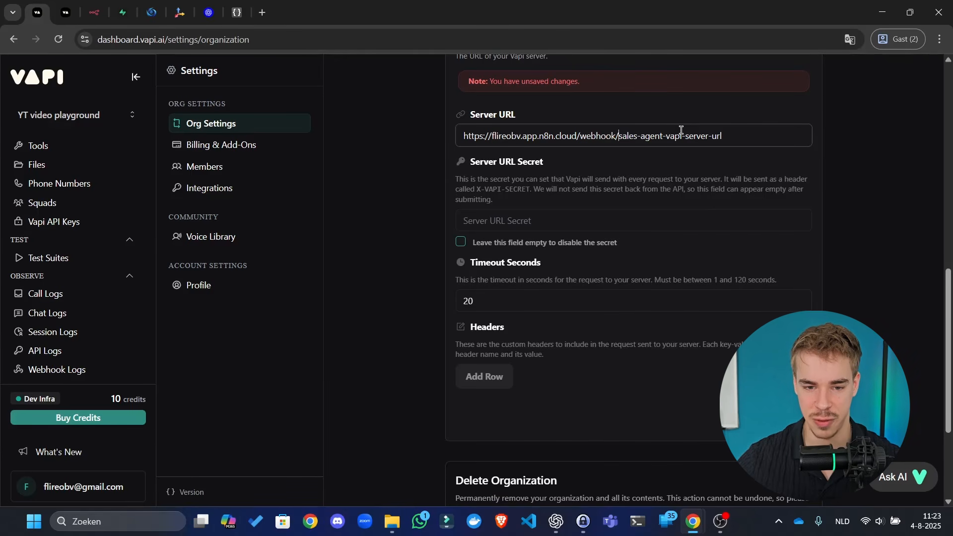
pyautogui.moveTo(663, 179); pyautogui.dragTo(668, 179)
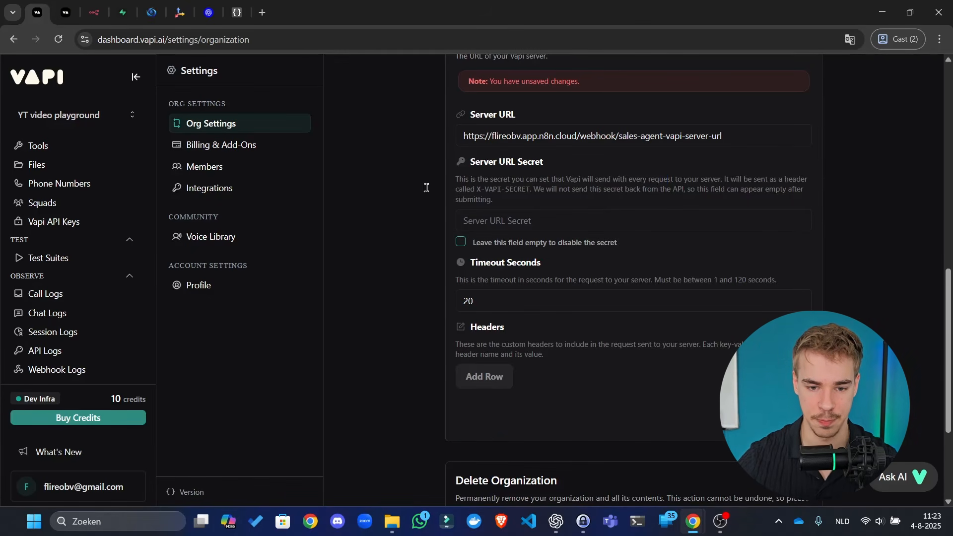
pyautogui.moveTo(426, 188); pyautogui.dragTo(611, 203)
pyautogui.click(611, 203)
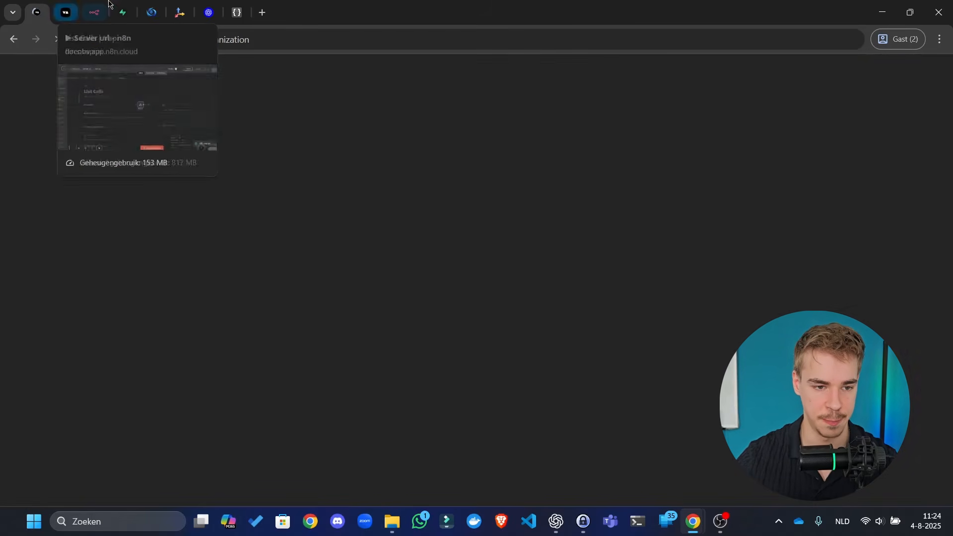
pyautogui.click(94, 12)
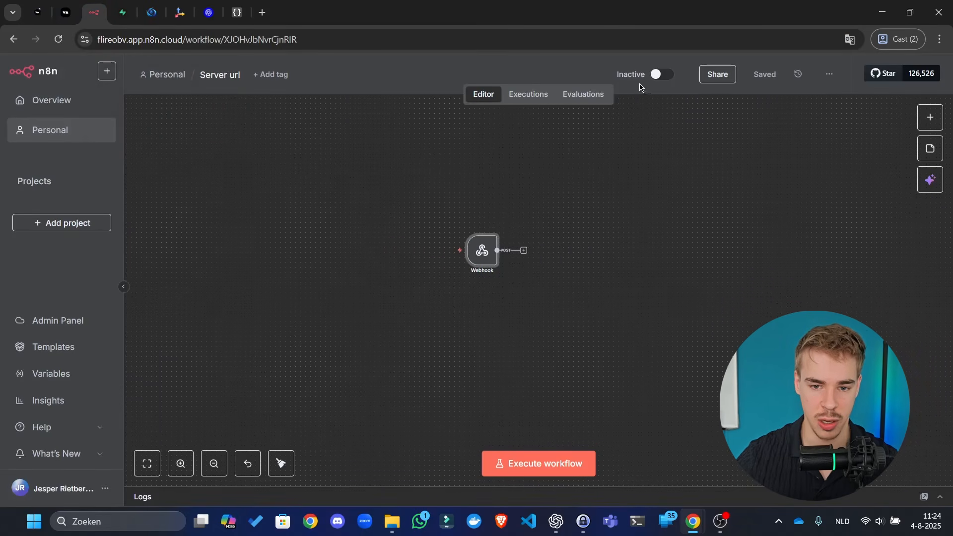
# - Switch the Server url workflow to Active and dismiss the activation notice
pyautogui.click(662, 74)
pyautogui.click(586, 311)
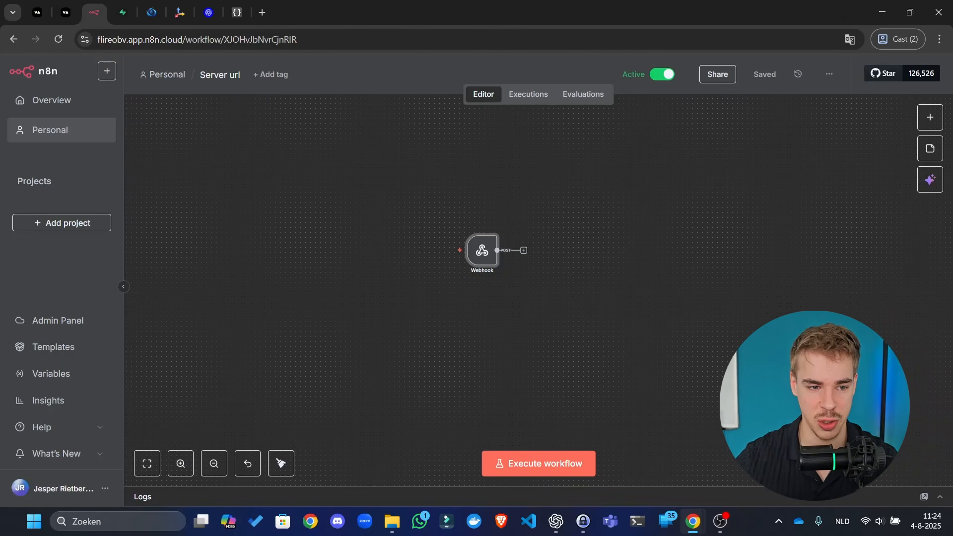
pyautogui.click(37, 12)
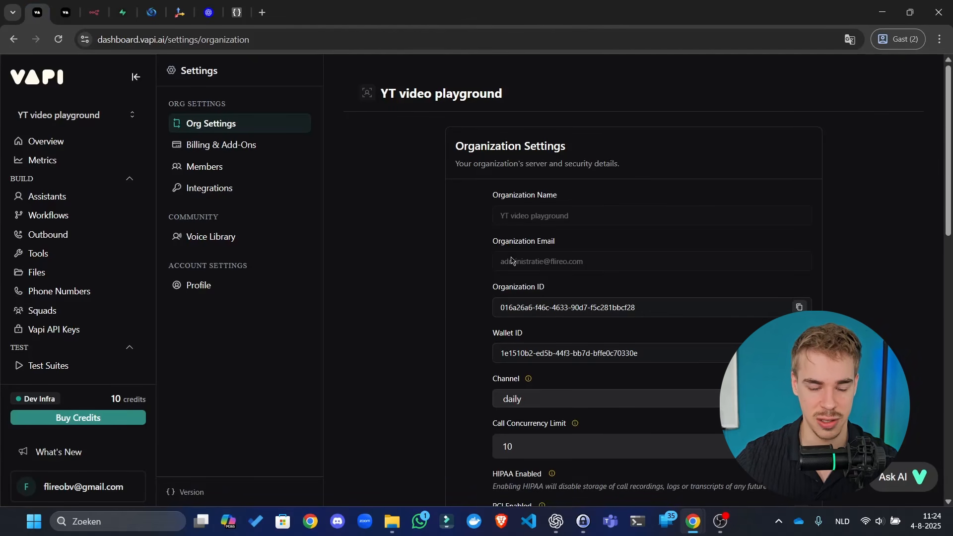
# - Verify the Org Settings Server URL, then go to the Phone Numbers page
pyautogui.scroll(-10, 451, 272)
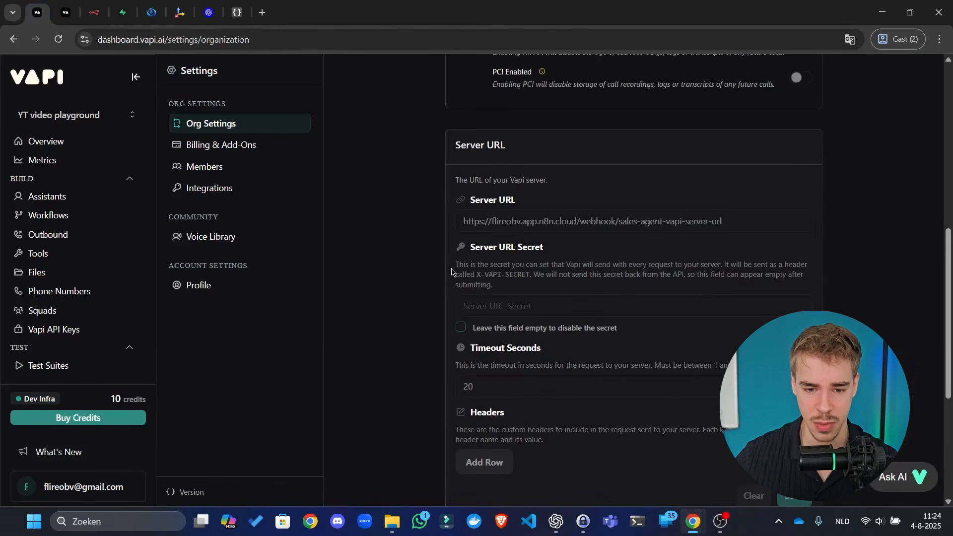
pyautogui.scroll(3, 595, 181)
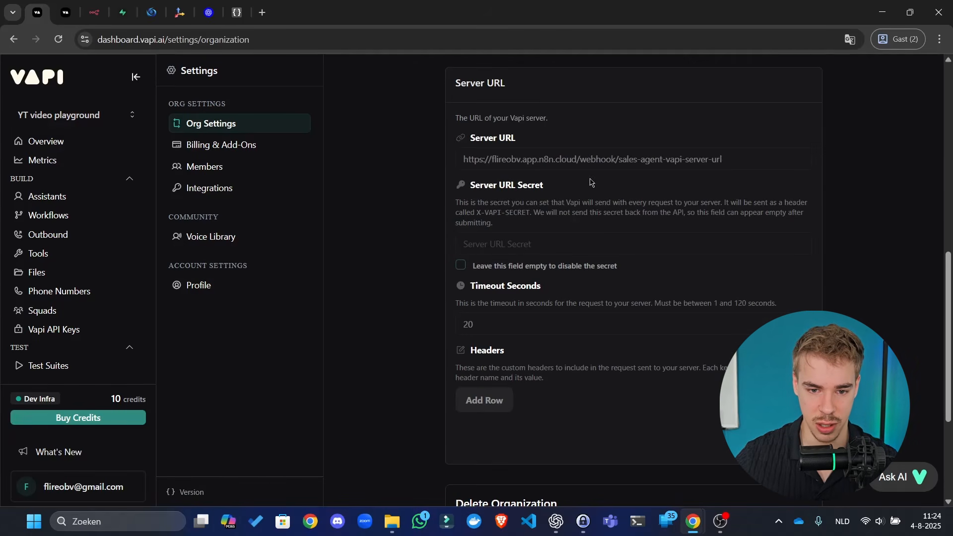
pyautogui.scroll(7, 756, 288)
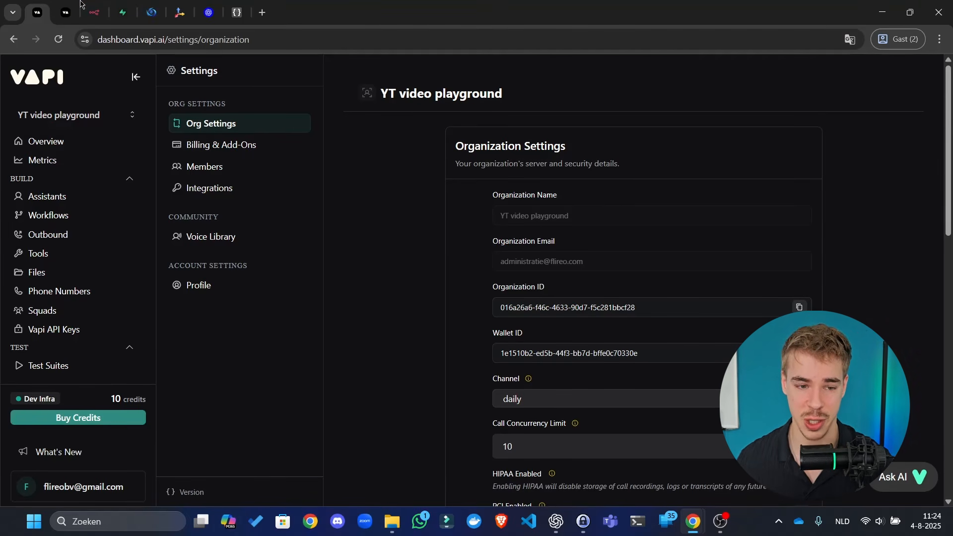
pyautogui.click(68, 198)
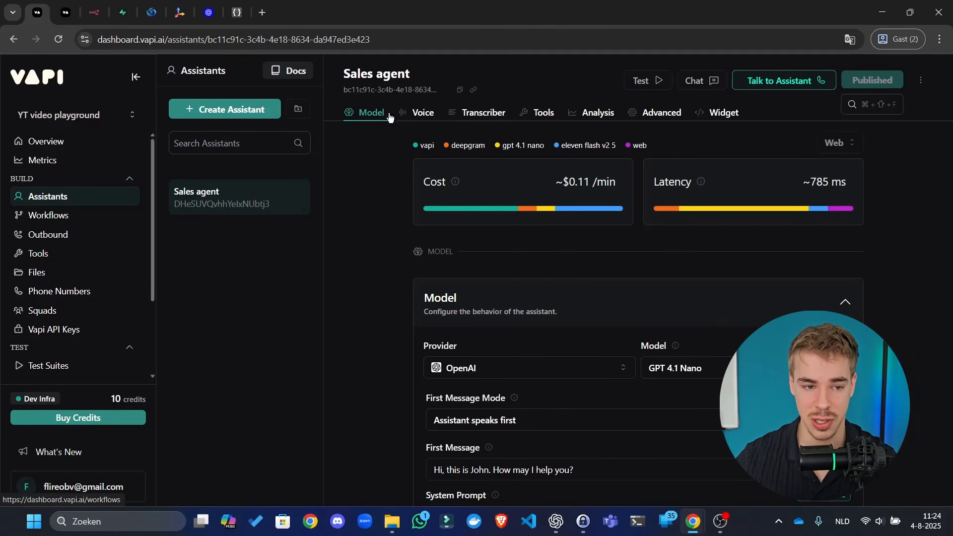
pyautogui.click(78, 9)
pyautogui.click(85, 5)
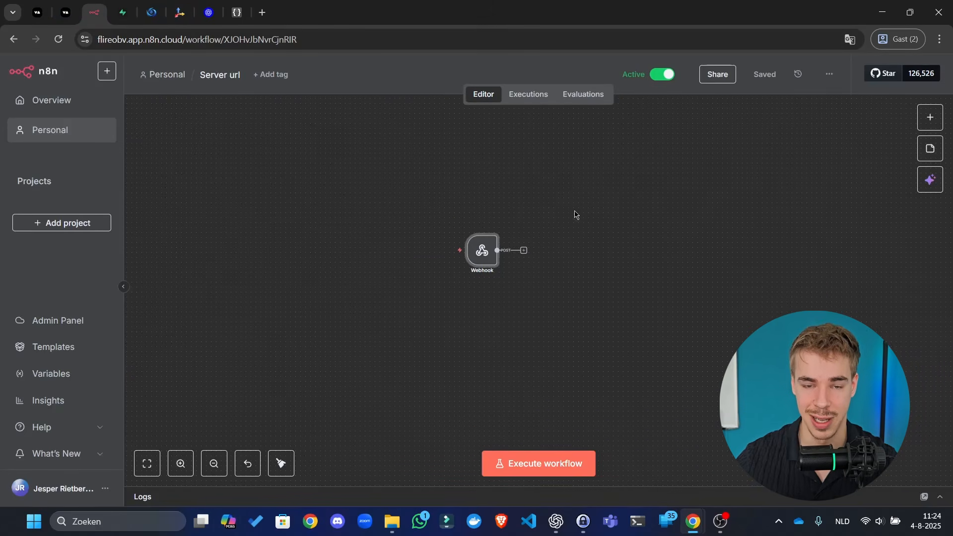
pyautogui.click(33, 6)
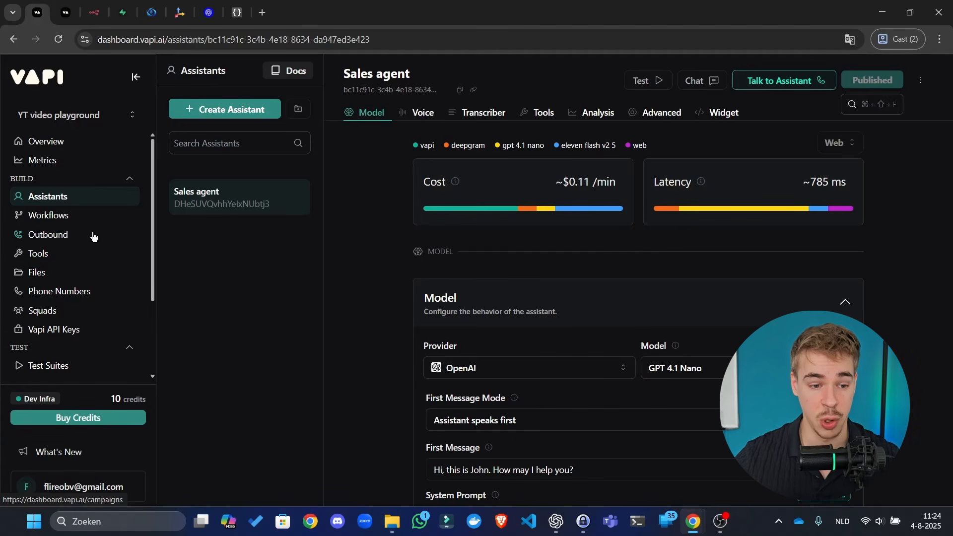
pyautogui.click(89, 292)
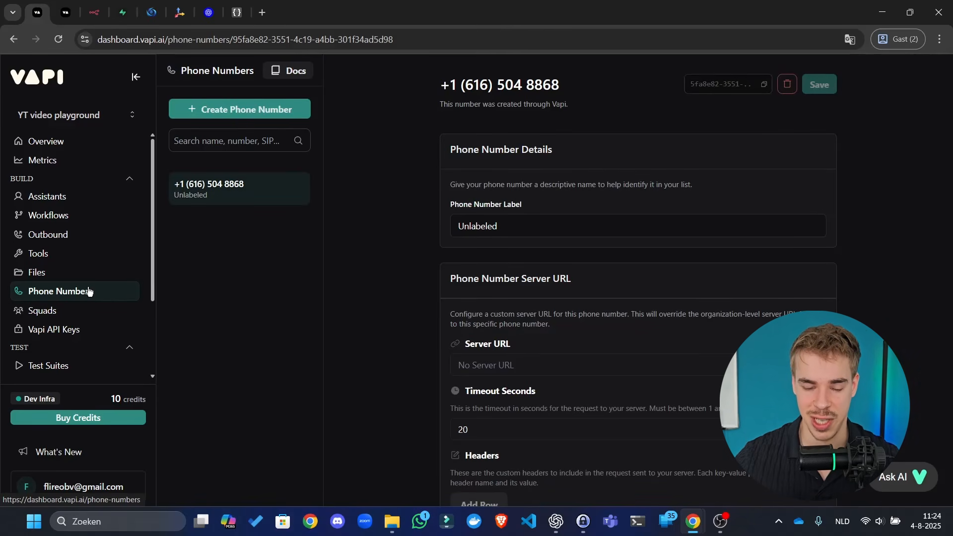
# - Label the phone number 'Sales agent' and save it
pyautogui.scroll(-1, 640, 182)
pyautogui.doubleClick(485, 166)
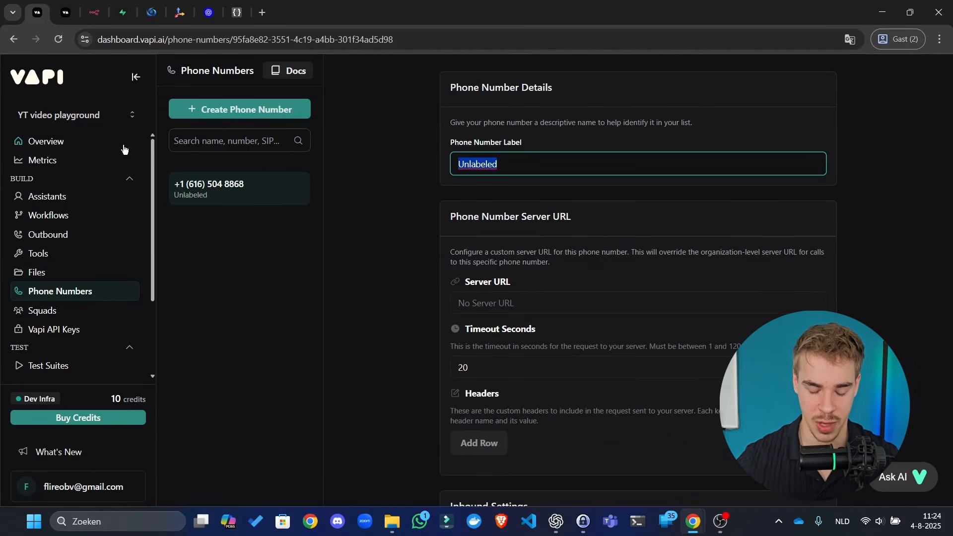
pyautogui.write('Sales agen')
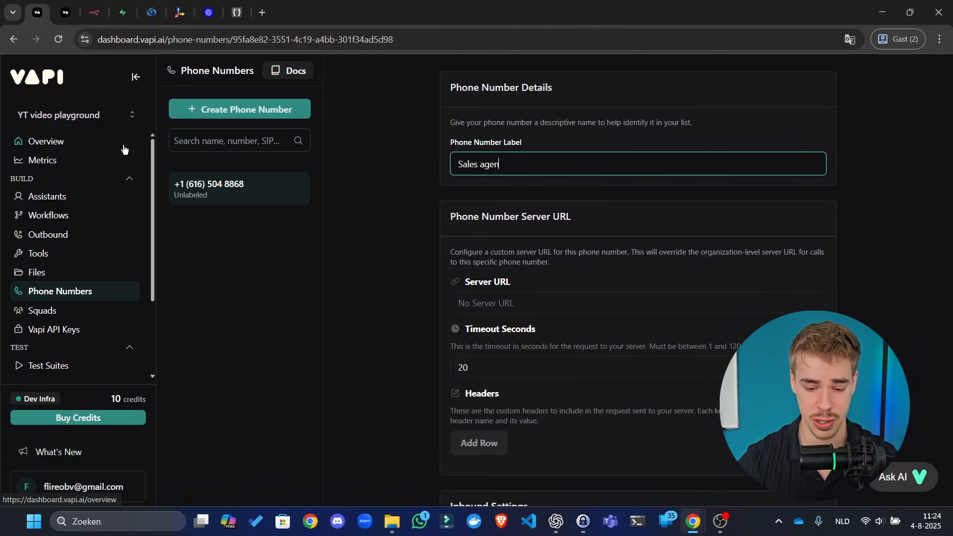
pyautogui.write('t')
pyautogui.click(407, 172)
pyautogui.scroll(1, 451, 219)
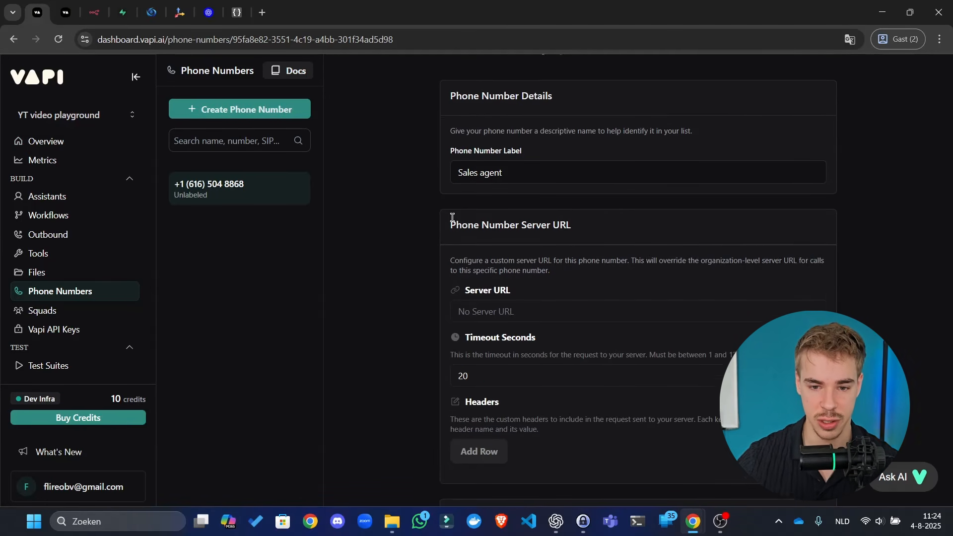
pyautogui.click(830, 89)
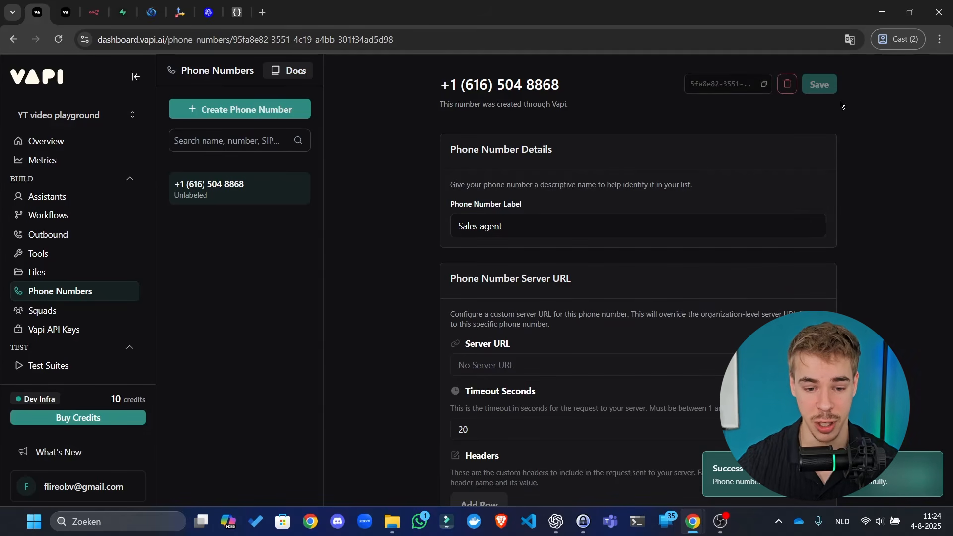
# - Assign the Sales agent assistant to the number, then unassign it again
pyautogui.scroll(-3, 870, 111)
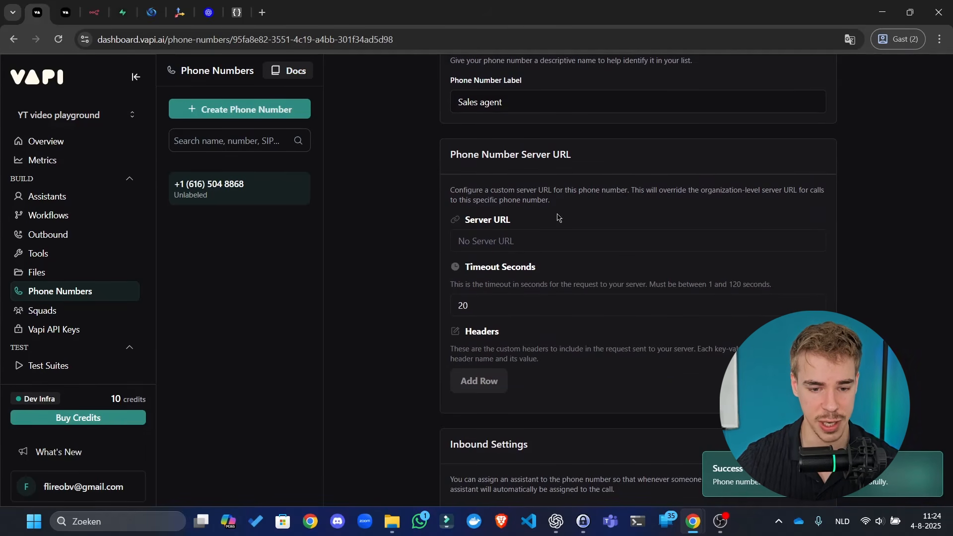
pyautogui.scroll(-6, 616, 187)
pyautogui.scroll(-2, 556, 298)
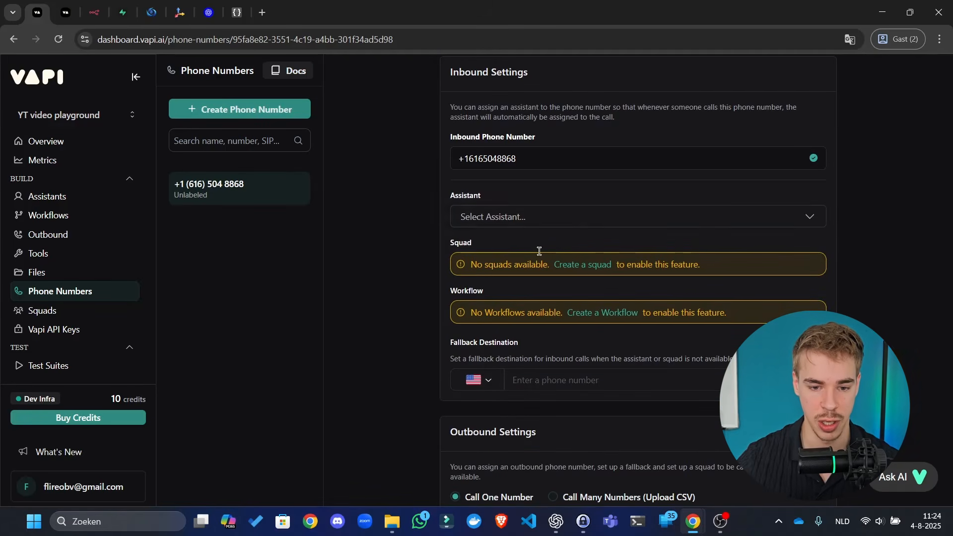
pyautogui.click(518, 216)
pyautogui.click(536, 272)
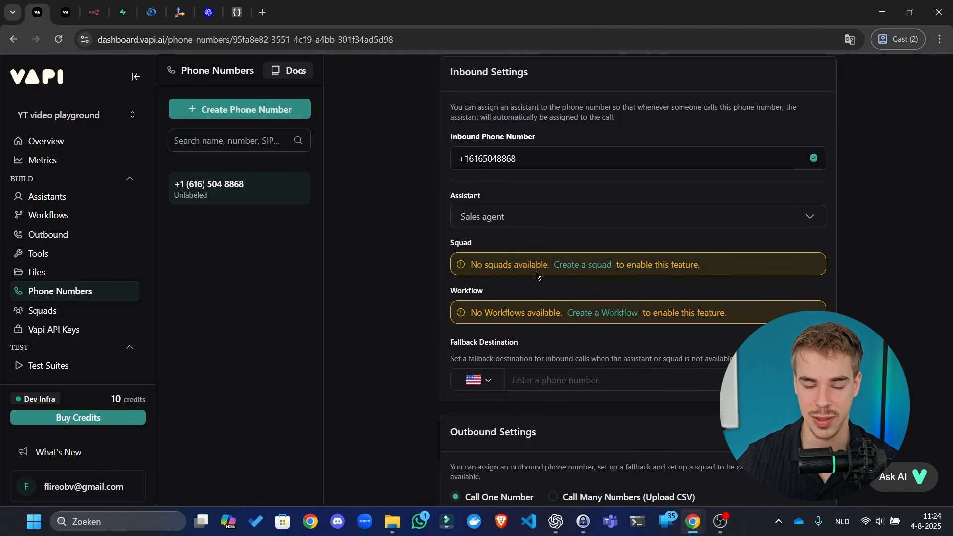
pyautogui.click(543, 216)
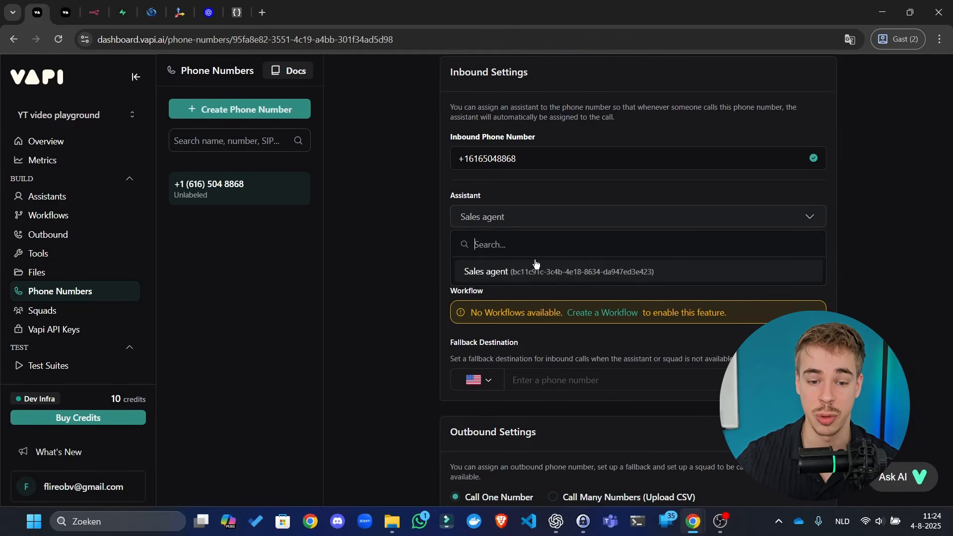
pyautogui.click(536, 272)
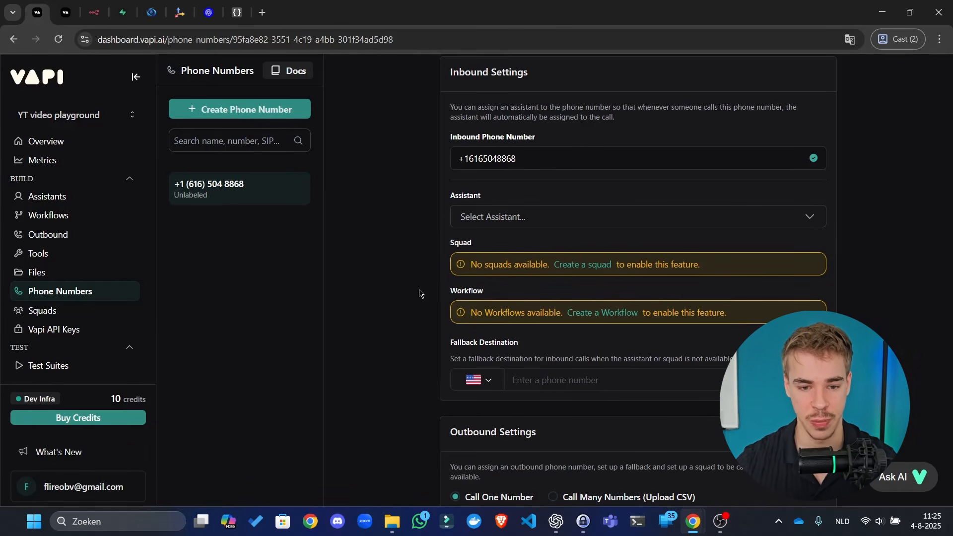
pyautogui.click(95, 12)
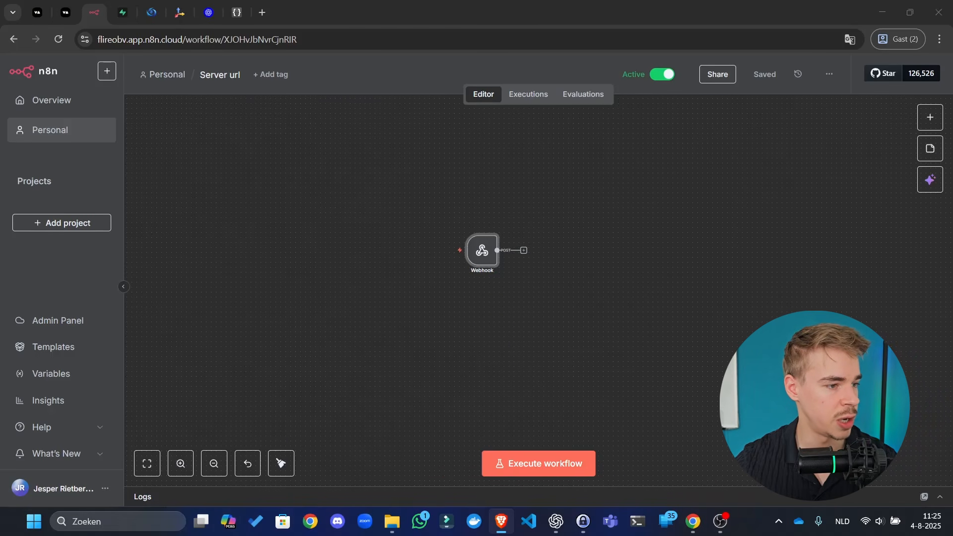
# - Set the Webhook node to respond using a 'Respond to Webhook' node and save
pyautogui.click(531, 95)
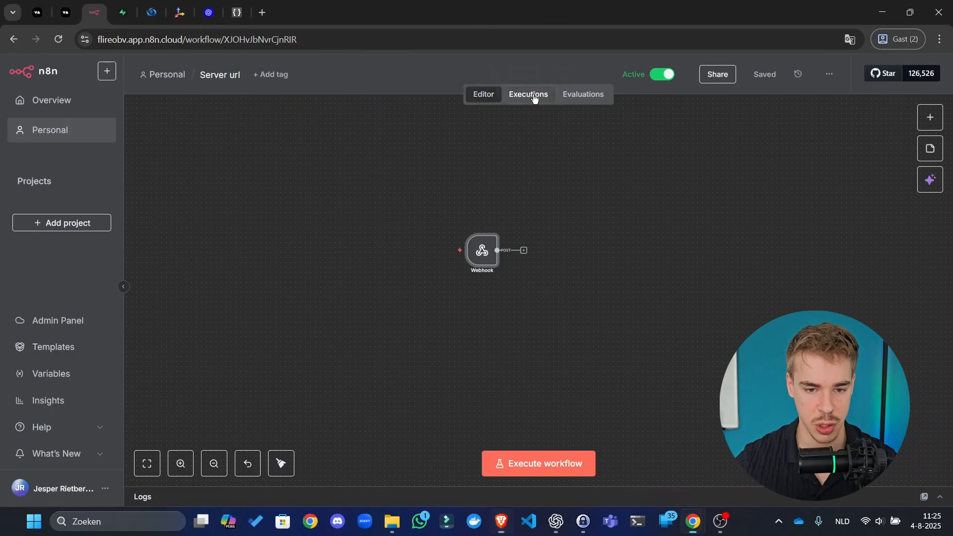
pyautogui.click(479, 95)
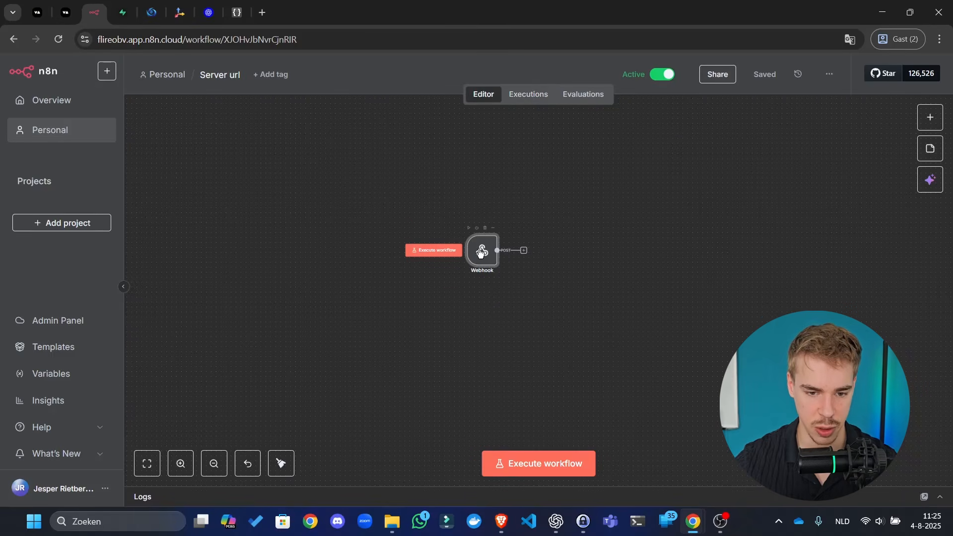
pyautogui.doubleClick(480, 252)
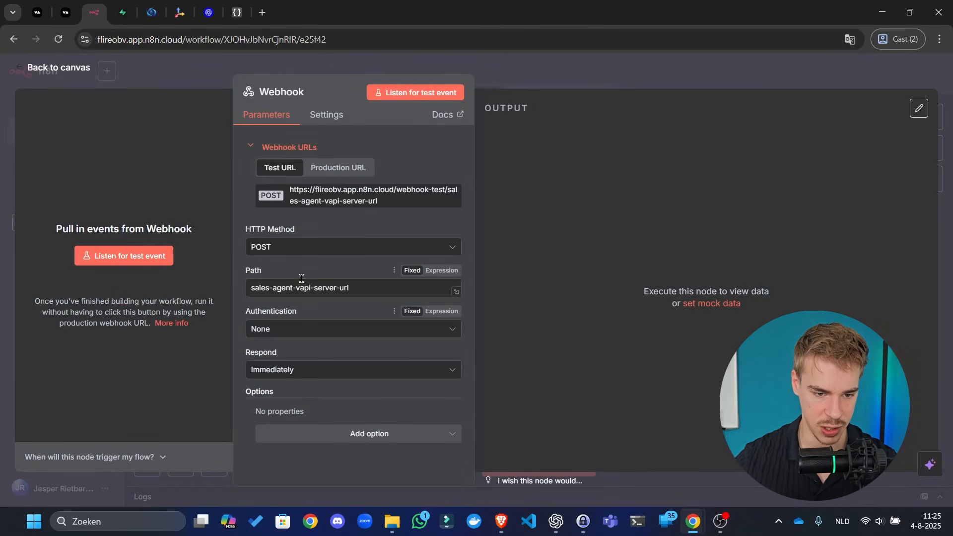
pyautogui.click(355, 433)
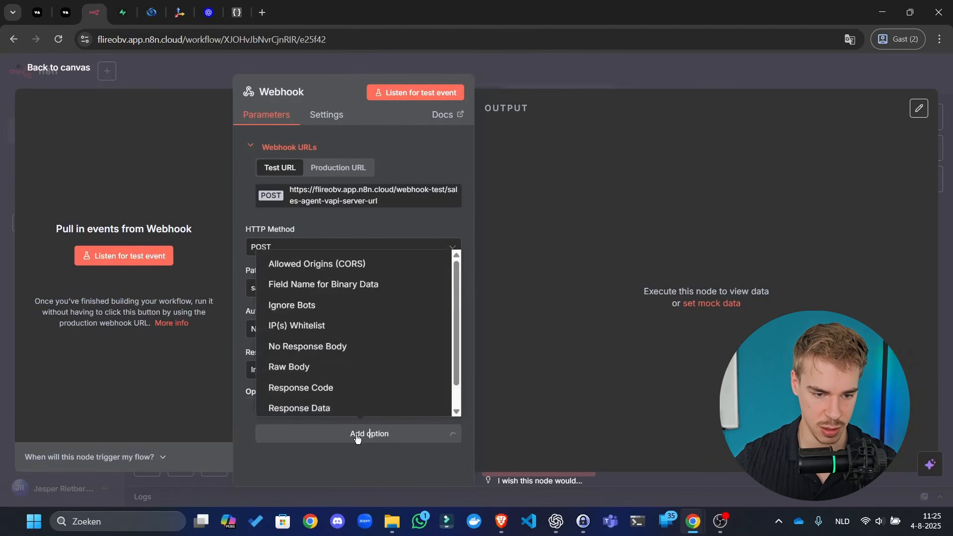
pyautogui.click(328, 395)
pyautogui.click(305, 379)
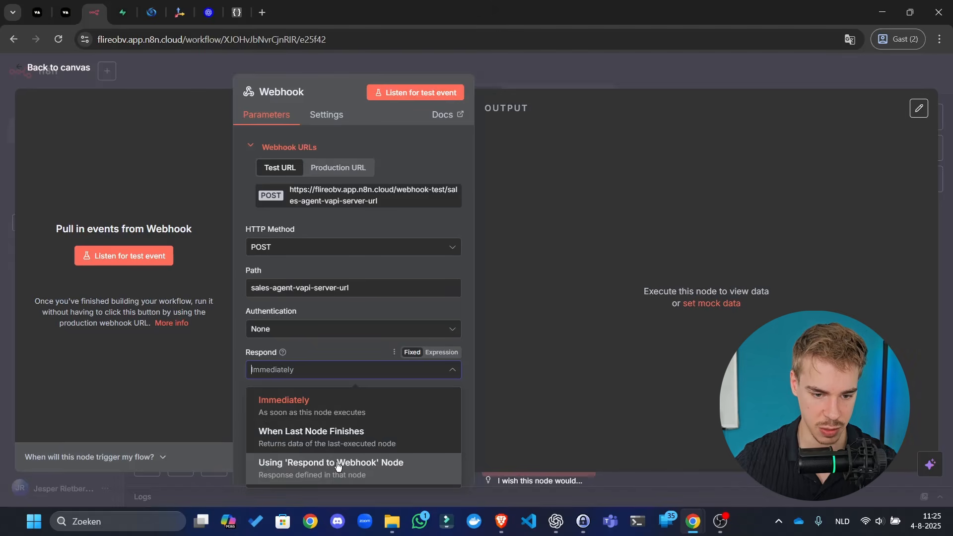
pyautogui.click(277, 463)
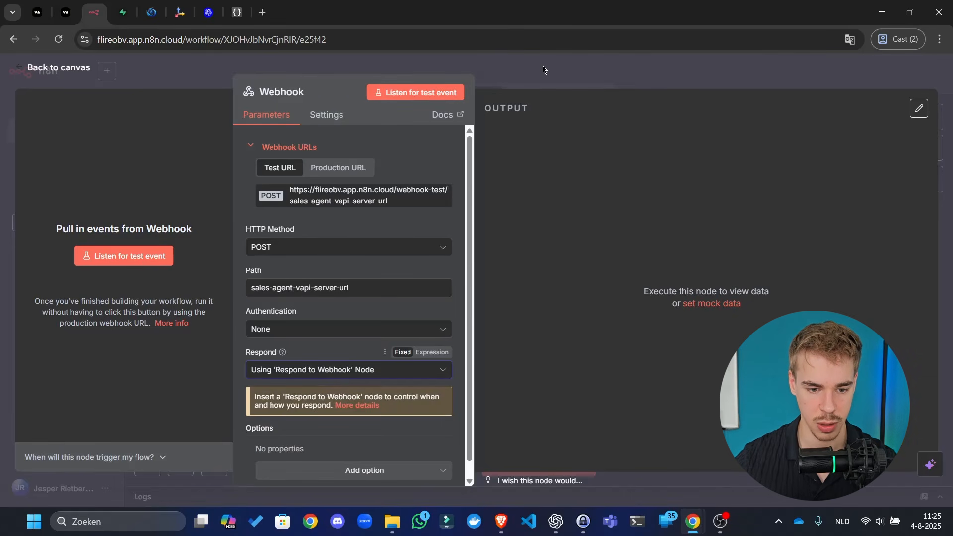
pyautogui.click(543, 70)
pyautogui.hotkey('ctrl', 's')
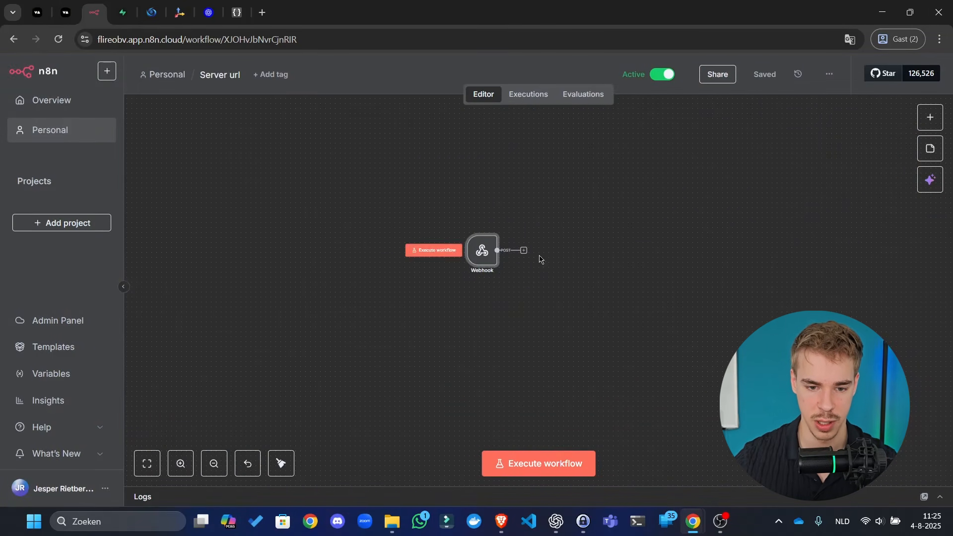
# - Add a Respond to Webhook node connected after the Webhook, tidy the layout, and save
pyautogui.press('Tab')
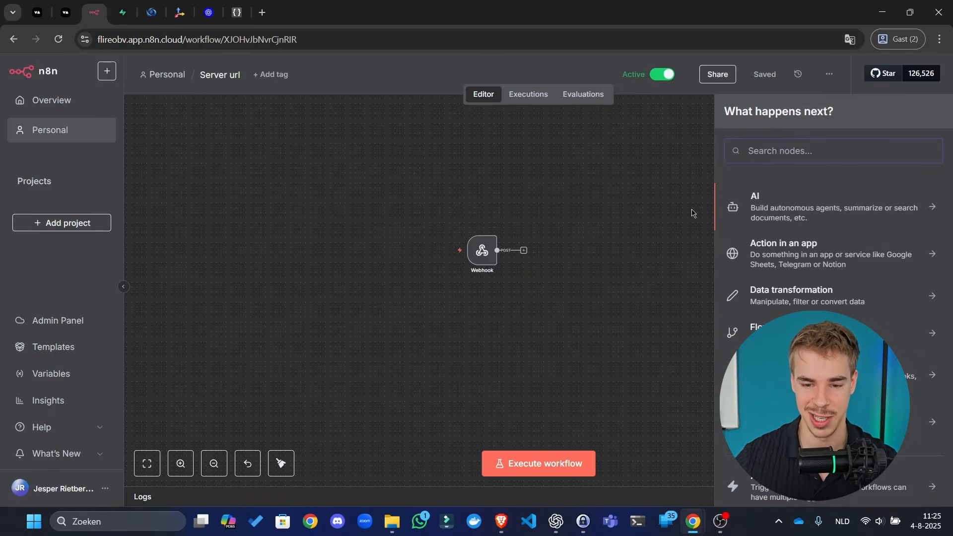
pyautogui.write('webhook')
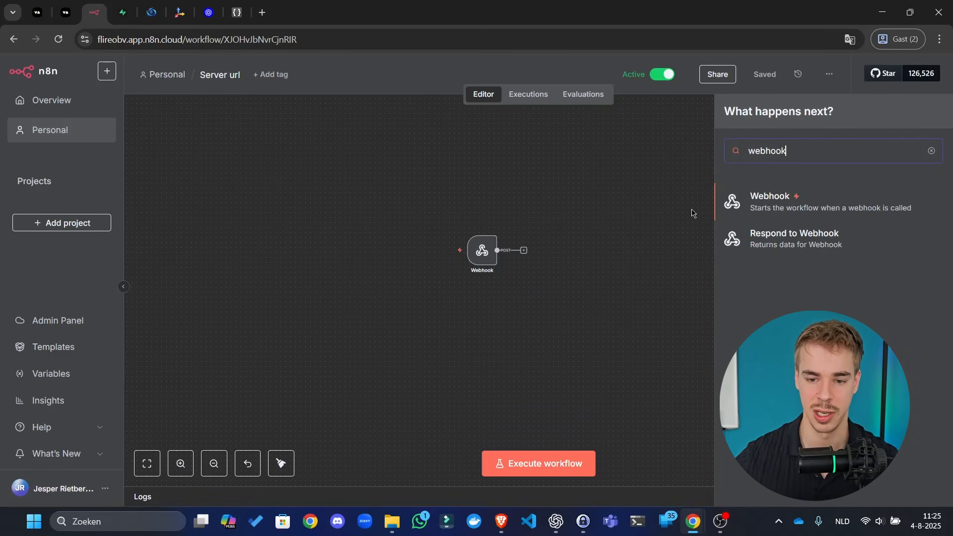
pyautogui.click(826, 252)
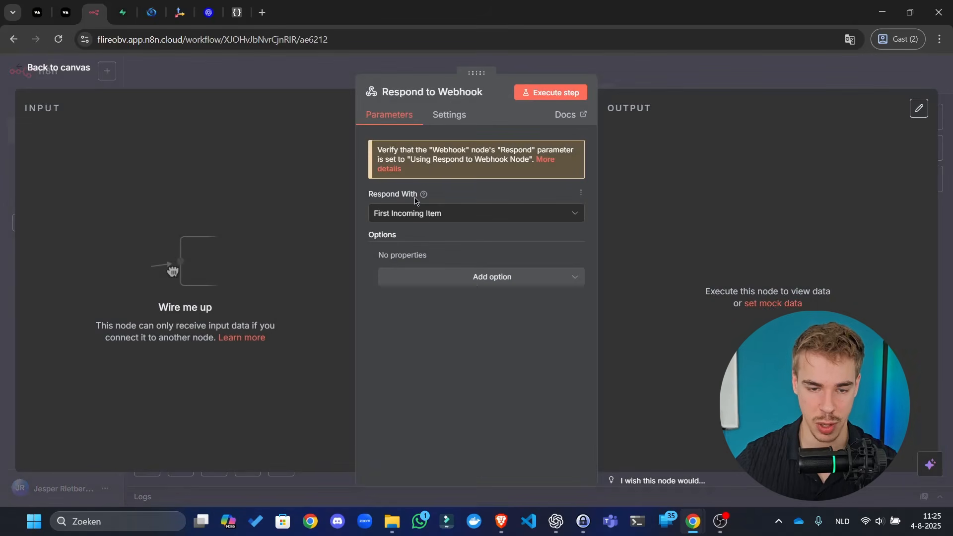
pyautogui.click(629, 81)
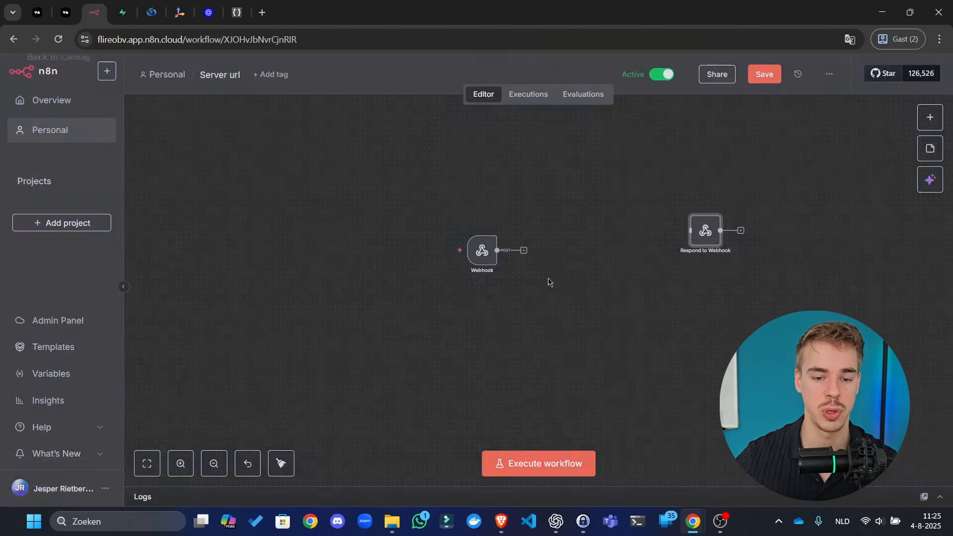
pyautogui.moveTo(512, 229); pyautogui.dragTo(711, 224)
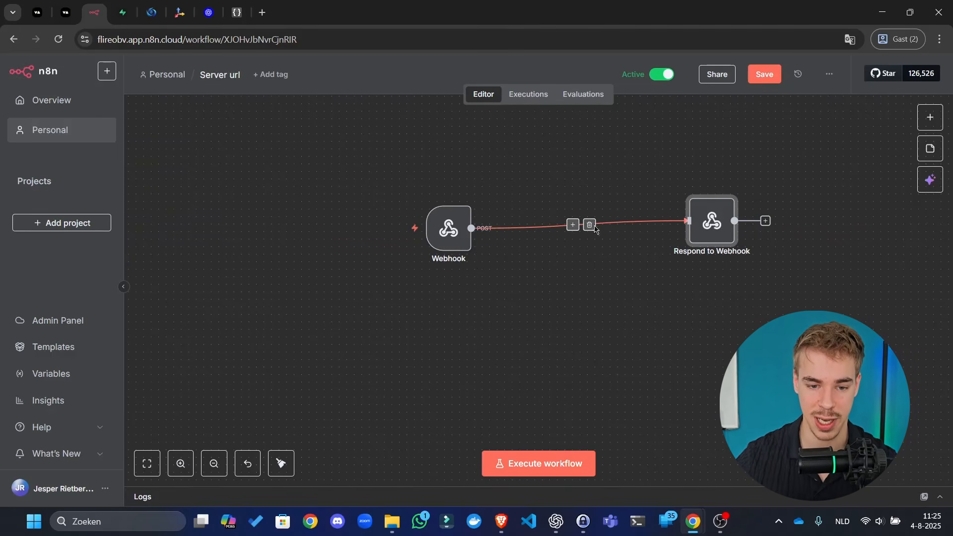
pyautogui.moveTo(719, 230); pyautogui.dragTo(854, 186)
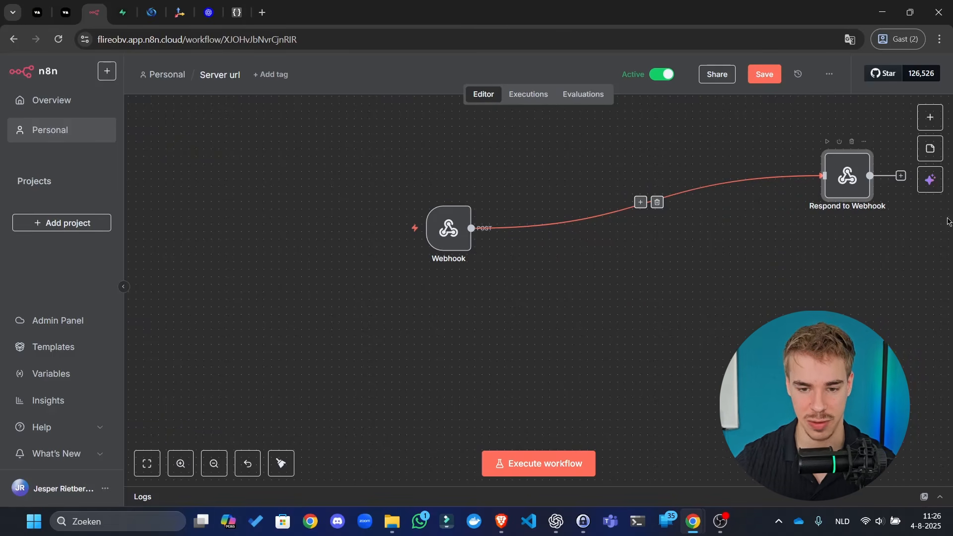
pyautogui.click(281, 463)
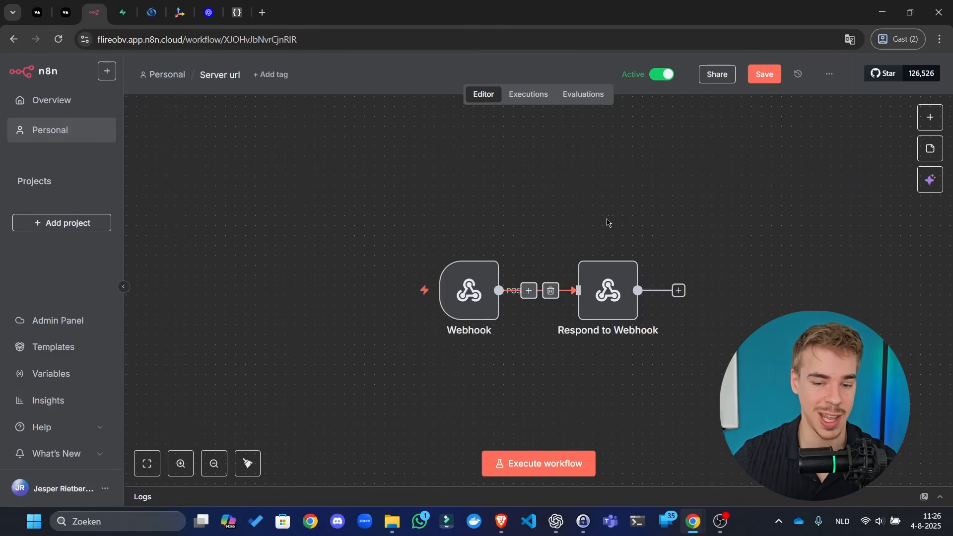
pyautogui.click(765, 74)
# - Make the Respond to Webhook node reply with JSON, save, and tidy the nodes
pyautogui.scroll(-3, 490, 190)
pyautogui.hscroll(5, 491, 190)
pyautogui.scroll(-3, 490, 190)
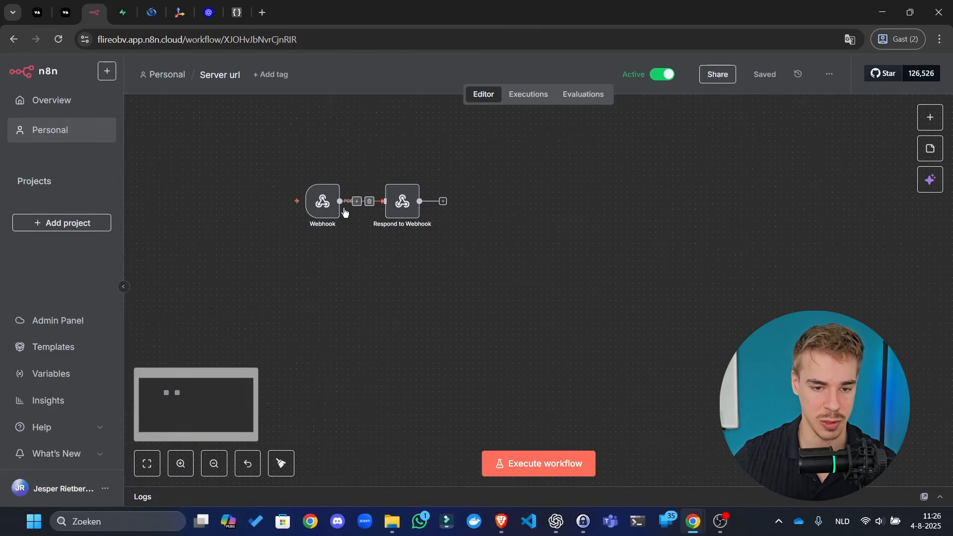
pyautogui.moveTo(400, 216); pyautogui.dragTo(710, 320)
pyautogui.doubleClick(710, 320)
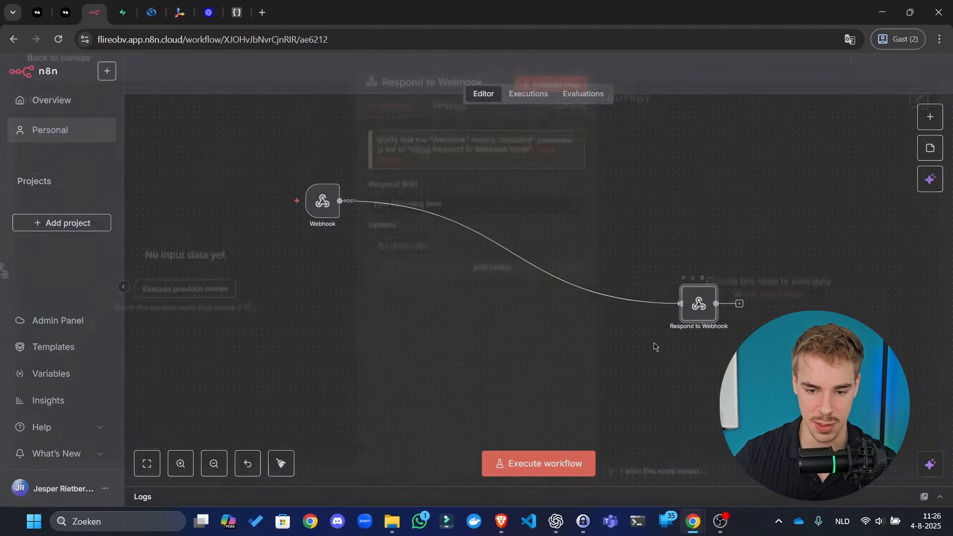
pyautogui.click(658, 80)
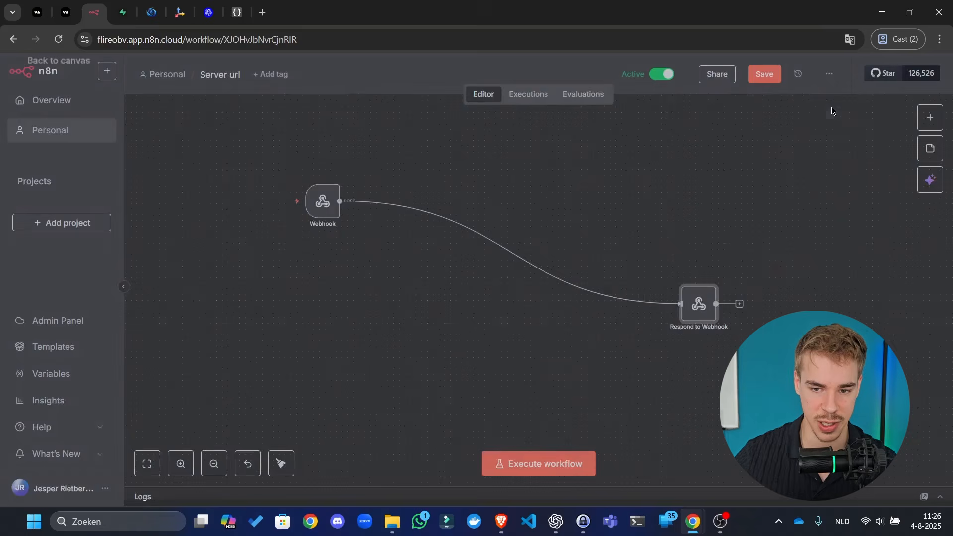
pyautogui.doubleClick(694, 308)
pyautogui.click(441, 215)
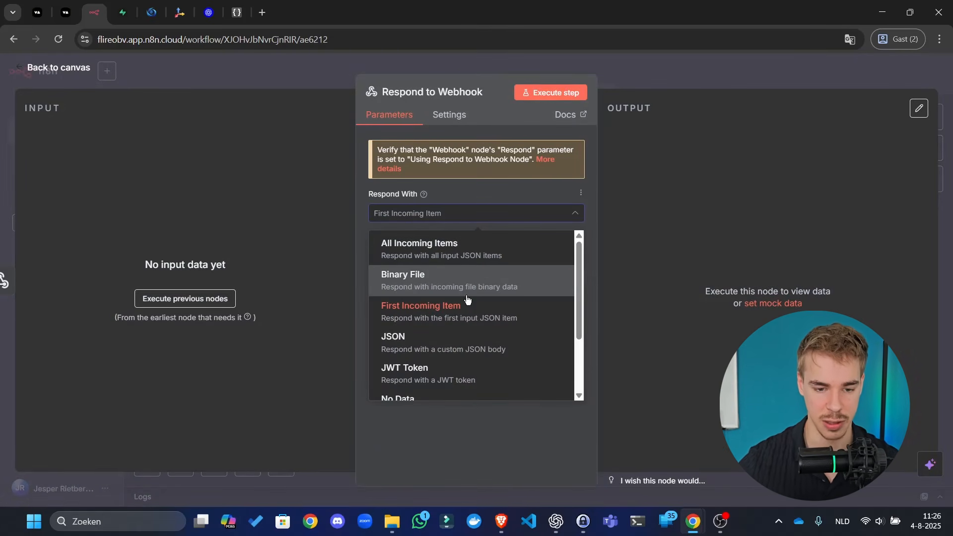
pyautogui.click(441, 350)
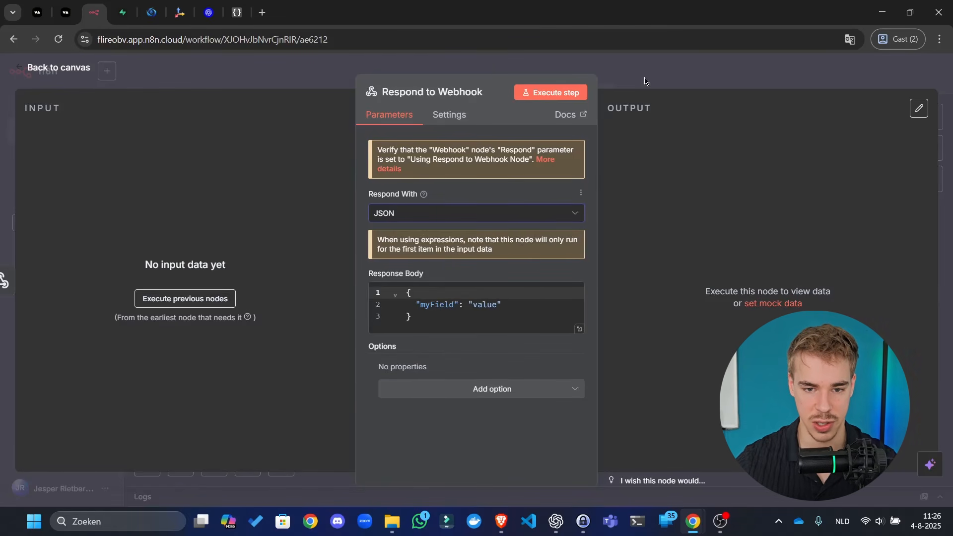
pyautogui.click(872, 68)
pyautogui.click(774, 74)
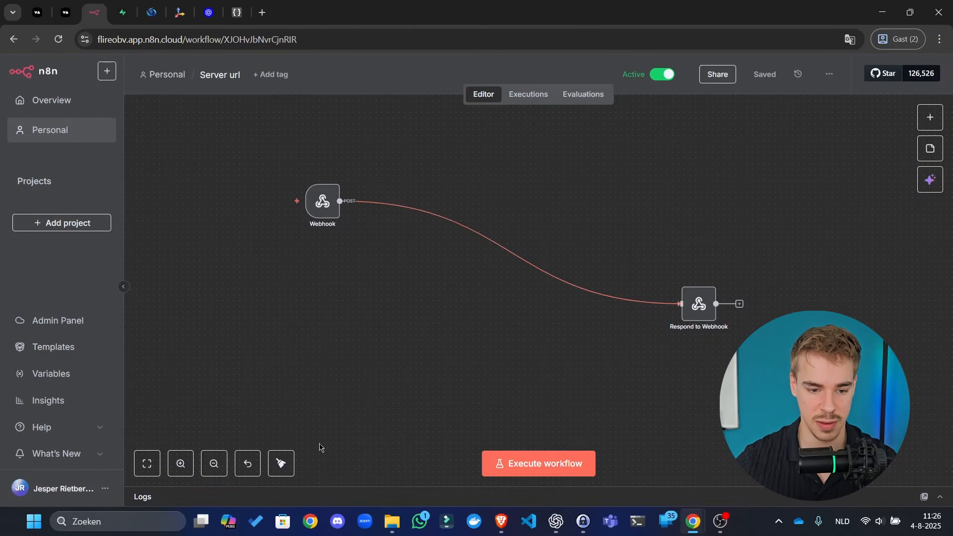
pyautogui.click(281, 463)
# - Save the workflow and confirm its Executions list is still empty
pyautogui.click(764, 74)
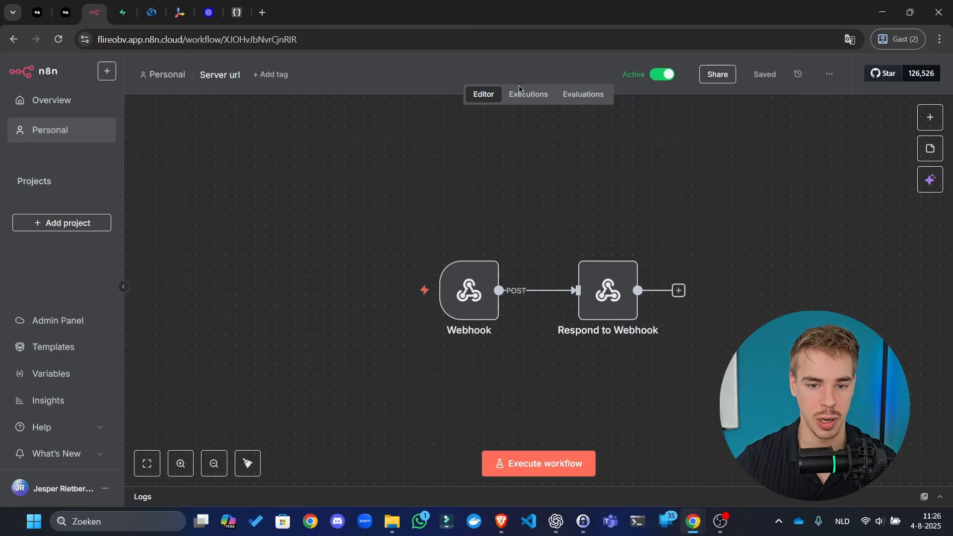
pyautogui.click(529, 94)
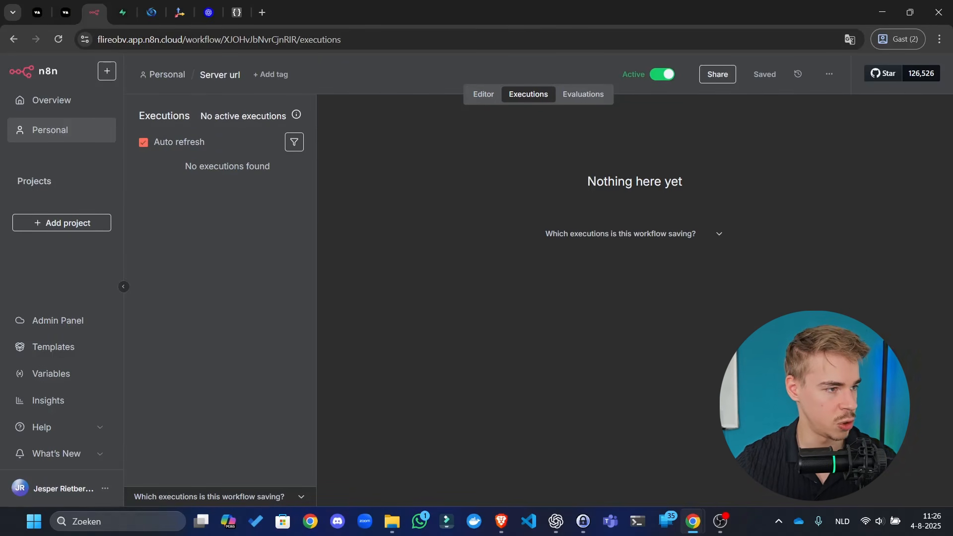
pyautogui.click(502, 521)
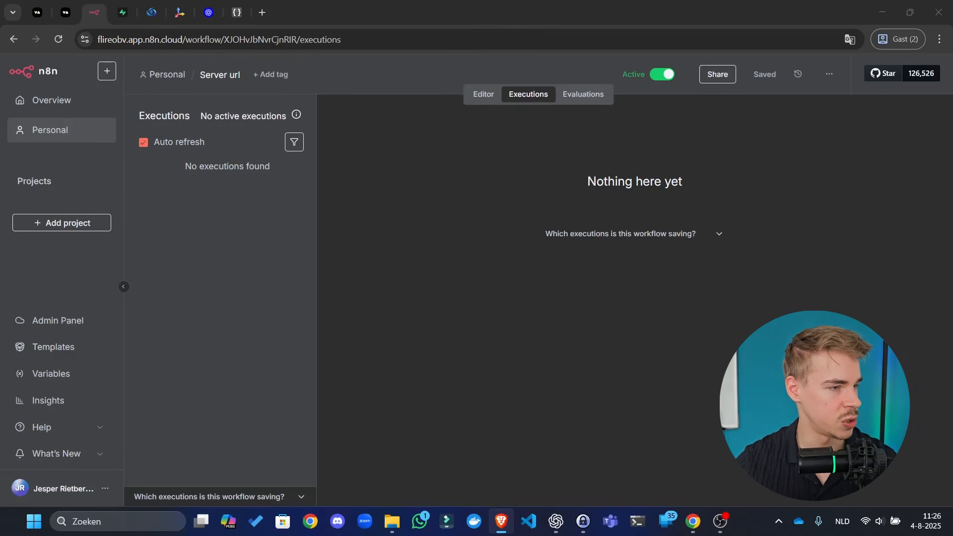
pyautogui.hotkey('alt', 'Tab')
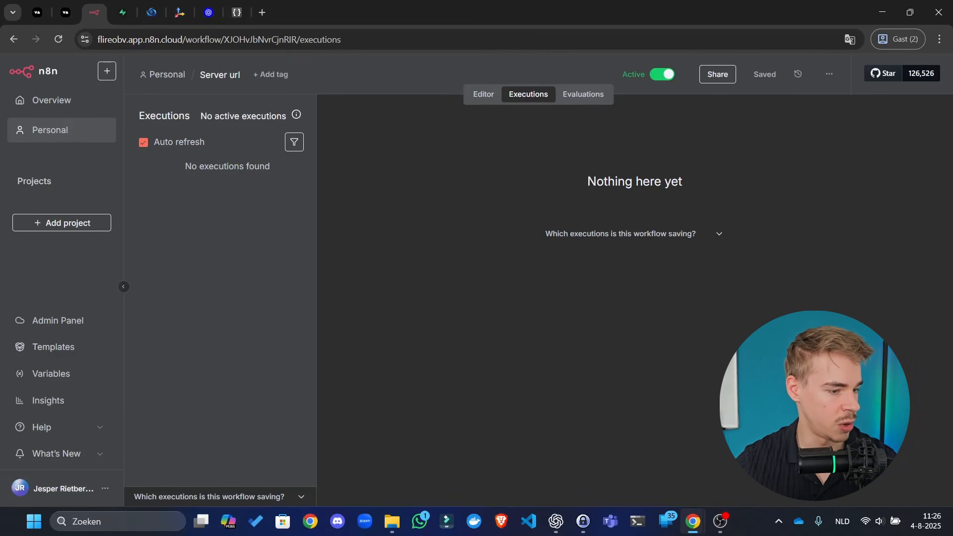
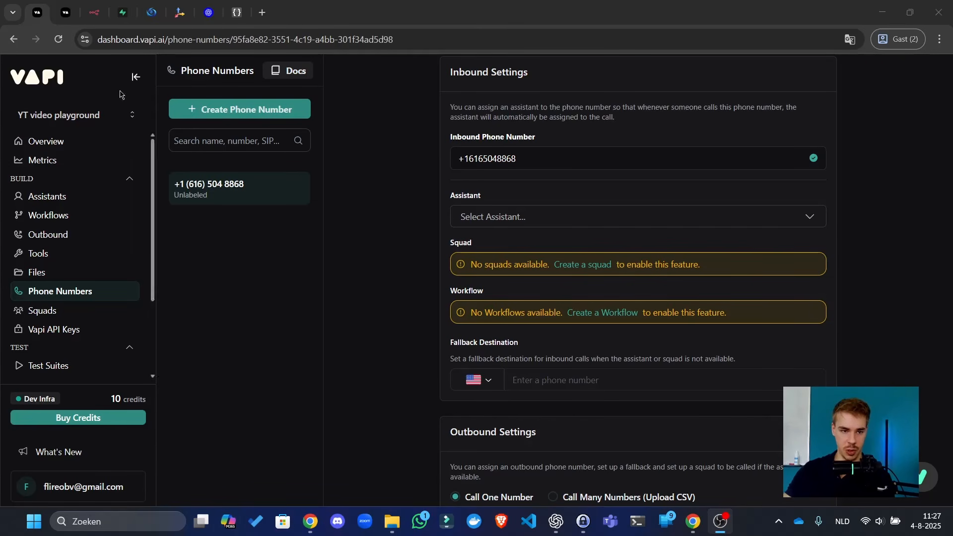
# - Go back to the n8n workflow's Executions list showing the two new Vapi-triggered runs
pyautogui.click(124, 12)
pyautogui.click(94, 12)
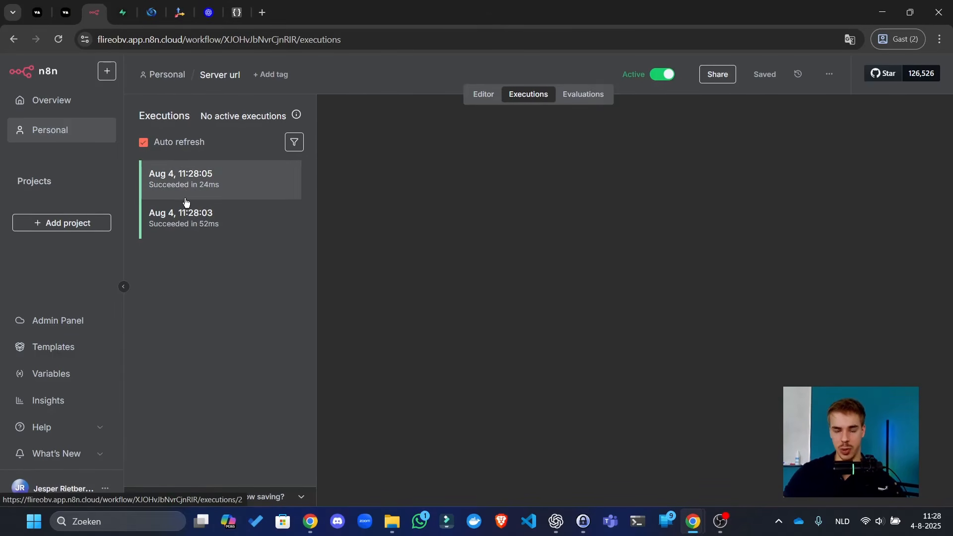
# - Copy the 11:28:03 execution to the editor, review the Webhook output as a schema, and save
pyautogui.click(253, 219)
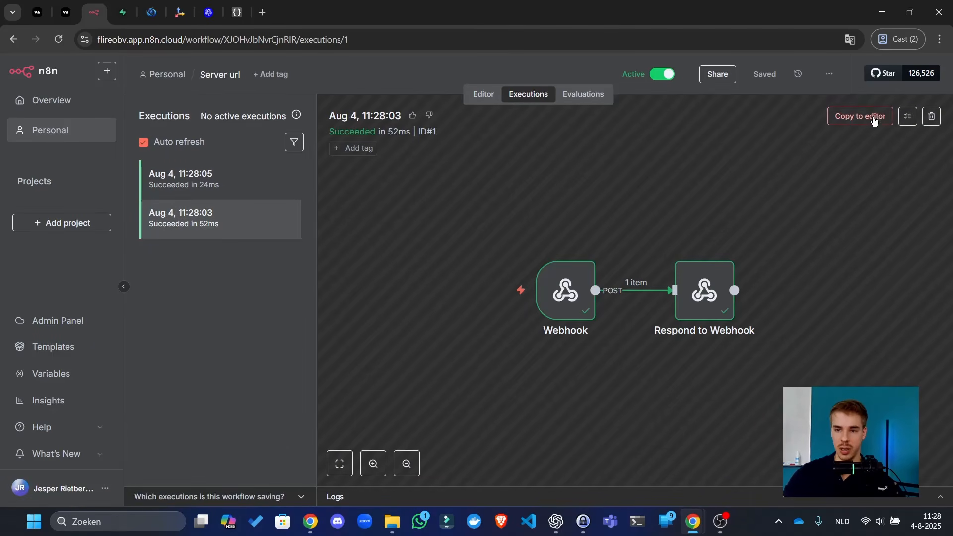
pyautogui.click(862, 118)
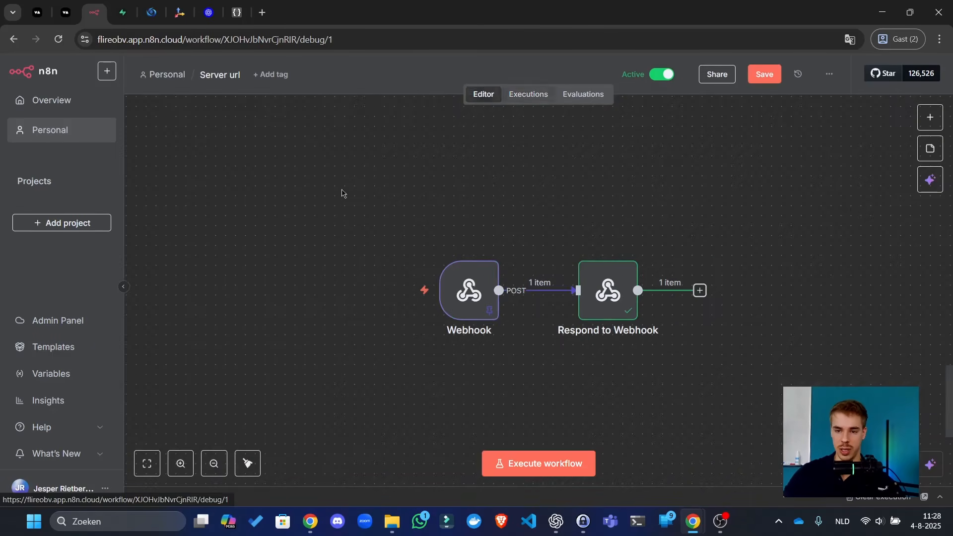
pyautogui.doubleClick(472, 301)
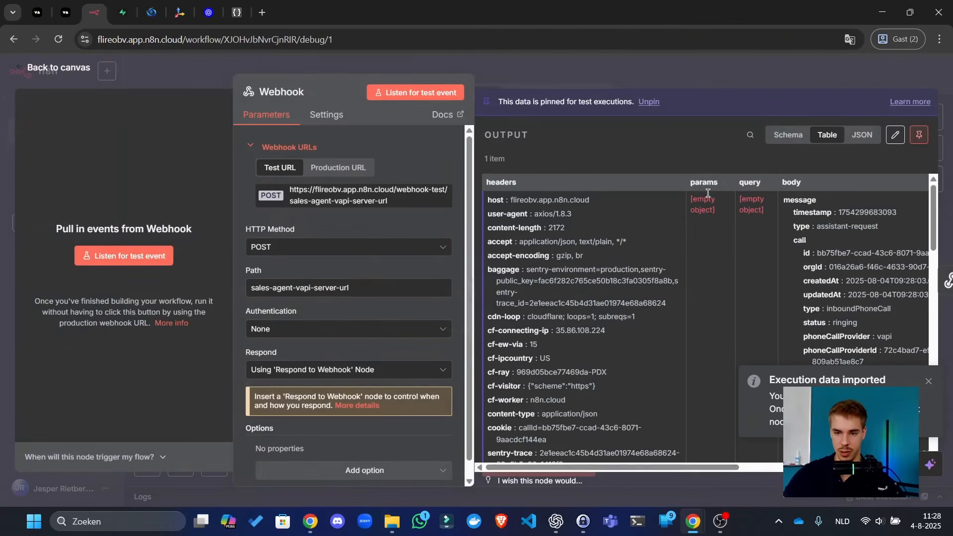
pyautogui.click(786, 135)
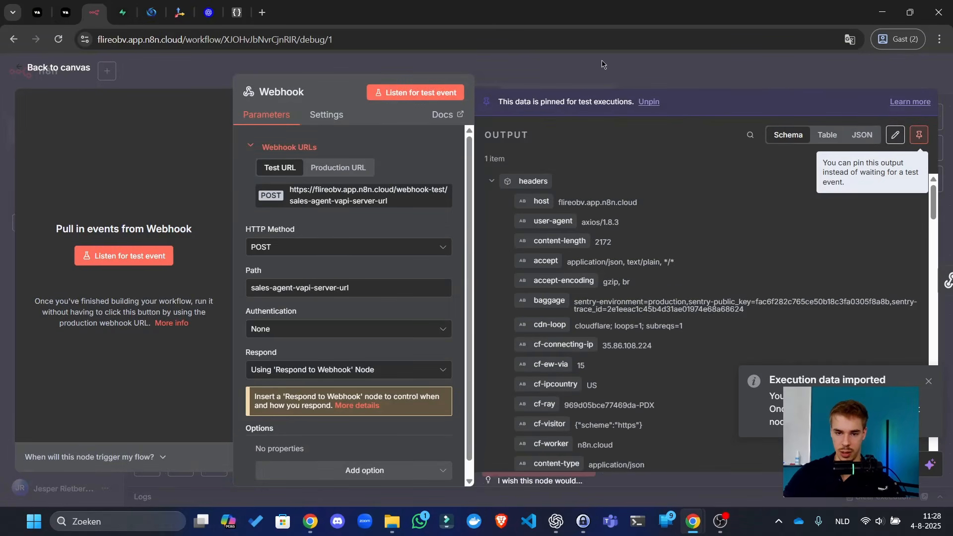
pyautogui.scroll(-5, 645, 286)
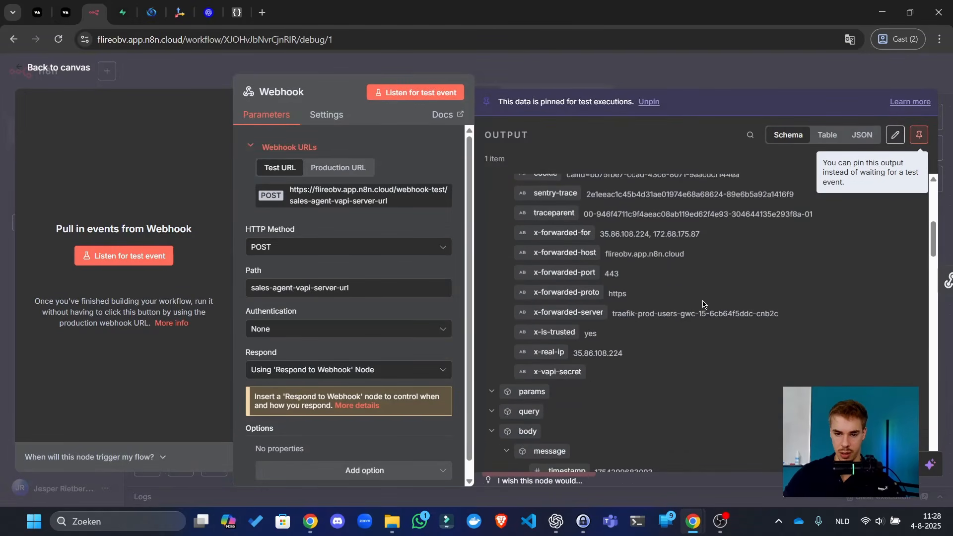
pyautogui.scroll(-5, 703, 304)
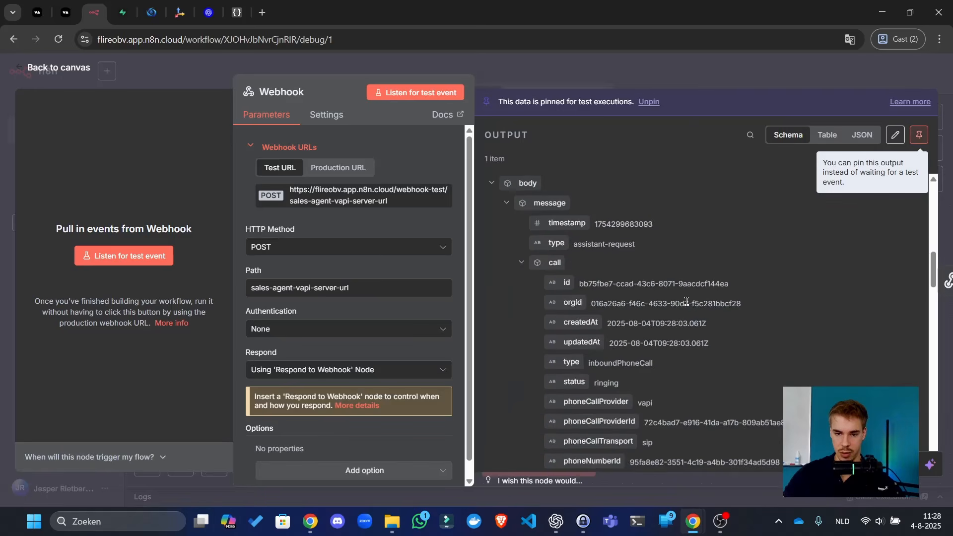
pyautogui.click(670, 73)
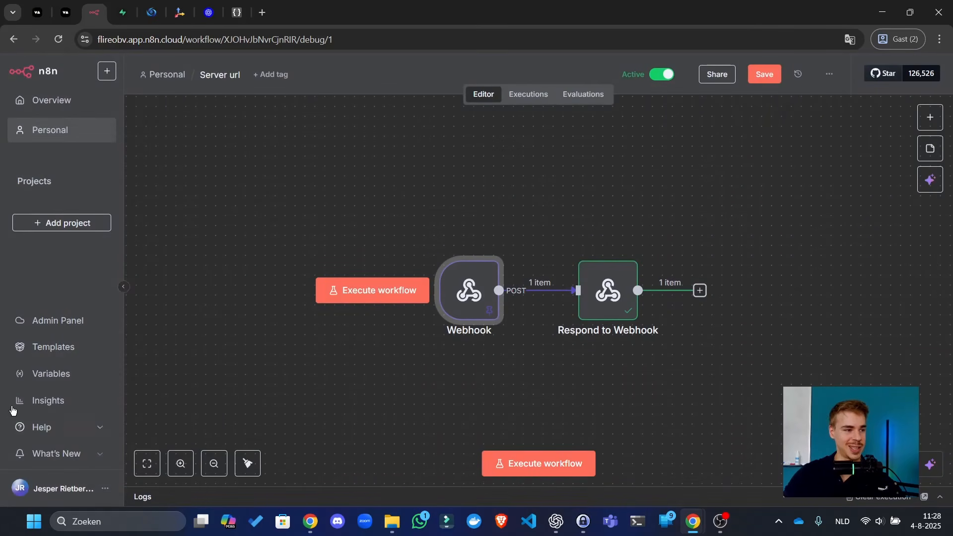
pyautogui.click(746, 73)
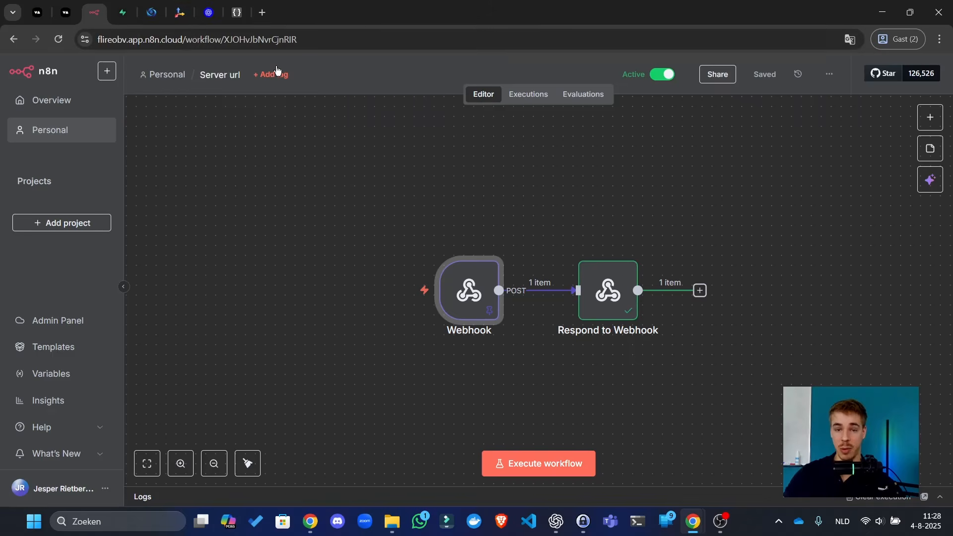
pyautogui.click(263, 12)
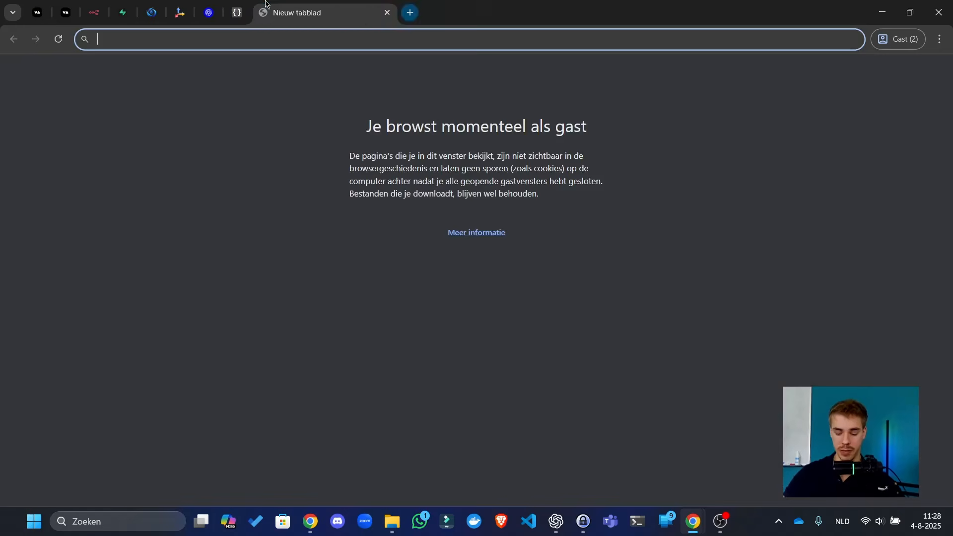
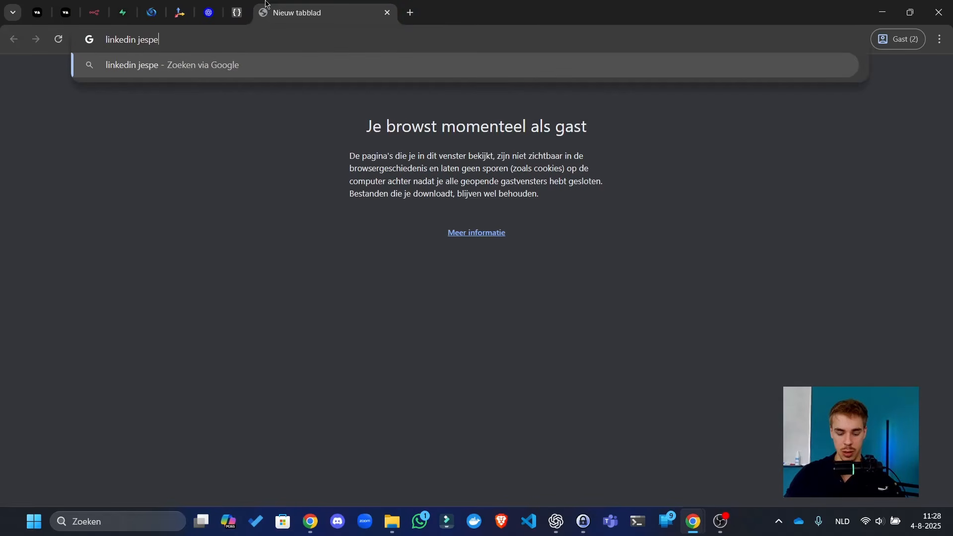
pyautogui.press('Return')
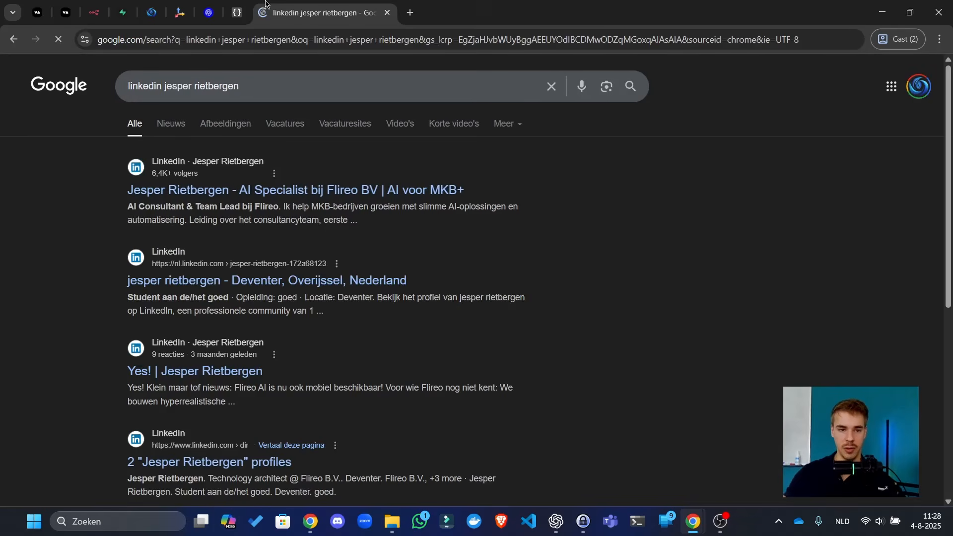
pyautogui.click(353, 192)
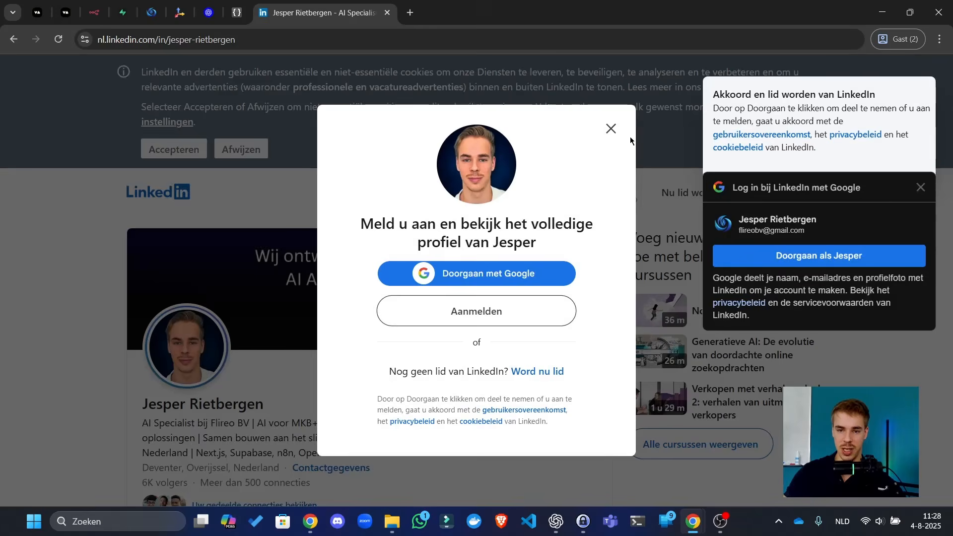
pyautogui.click(617, 134)
pyautogui.scroll(-5, 626, 144)
pyautogui.scroll(5, 645, 159)
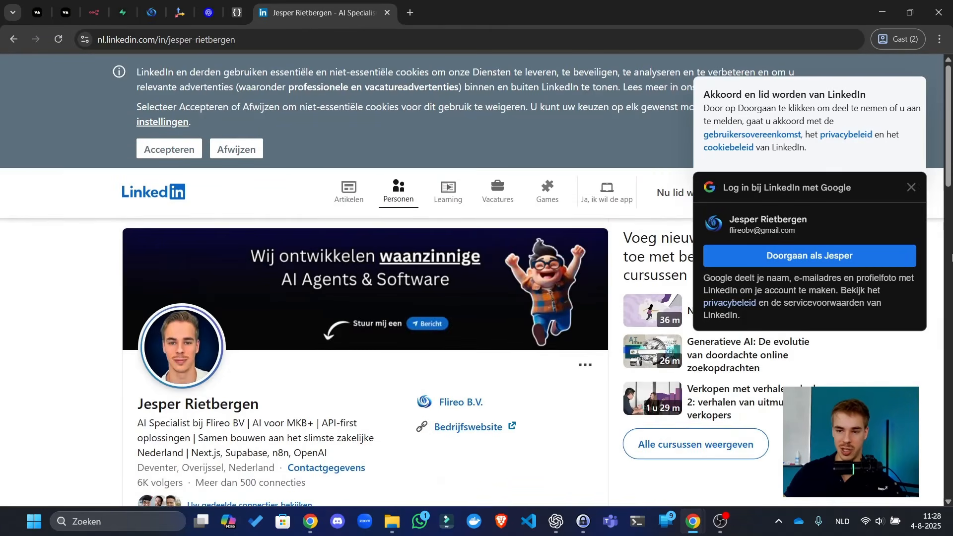
pyautogui.click(912, 187)
pyautogui.scroll(-8, 402, 347)
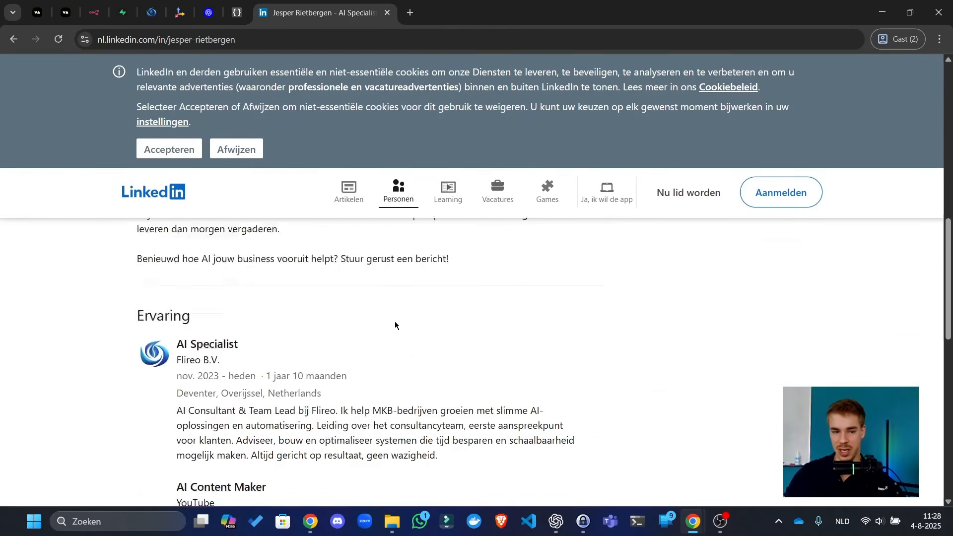
pyautogui.scroll(3, 395, 325)
pyautogui.scroll(7, 395, 326)
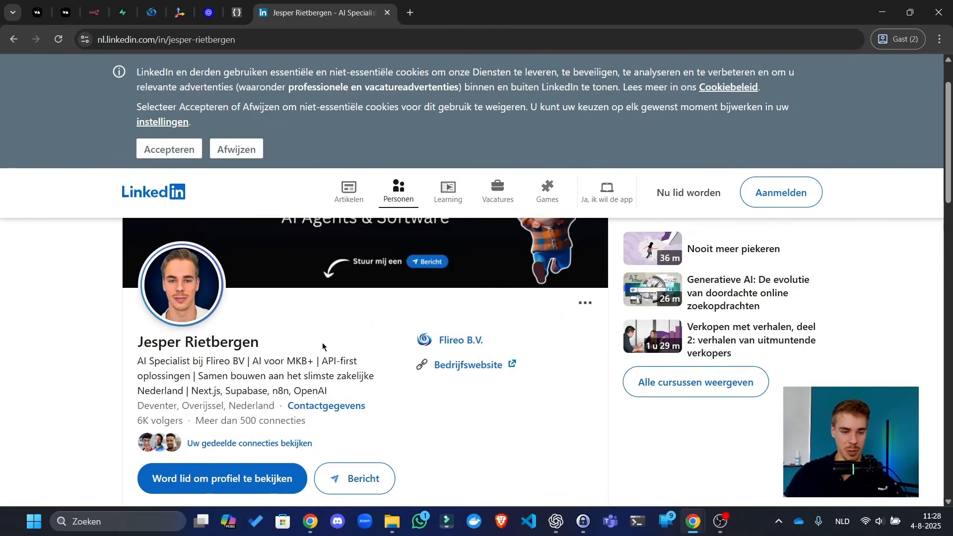
pyautogui.scroll(-4, 277, 330)
pyautogui.scroll(5, 664, 362)
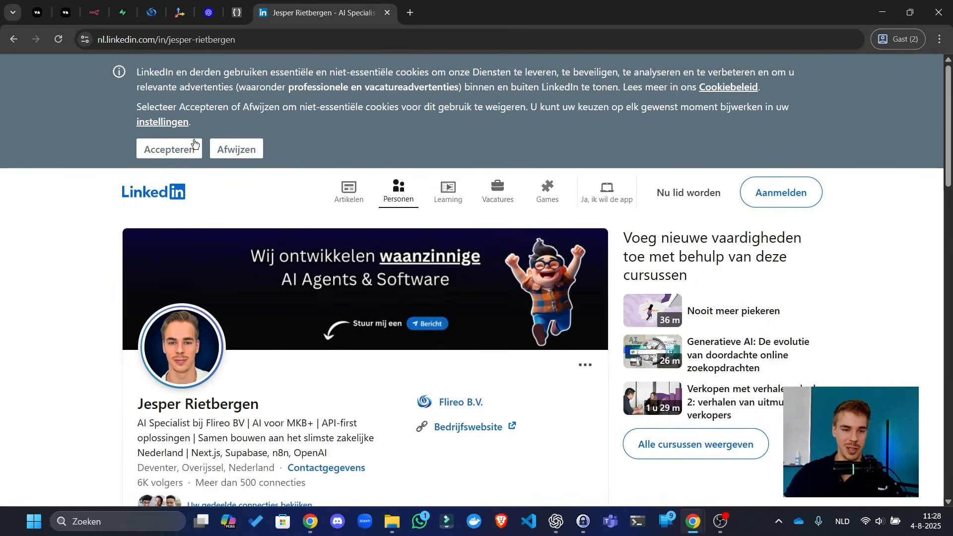
pyautogui.click(170, 149)
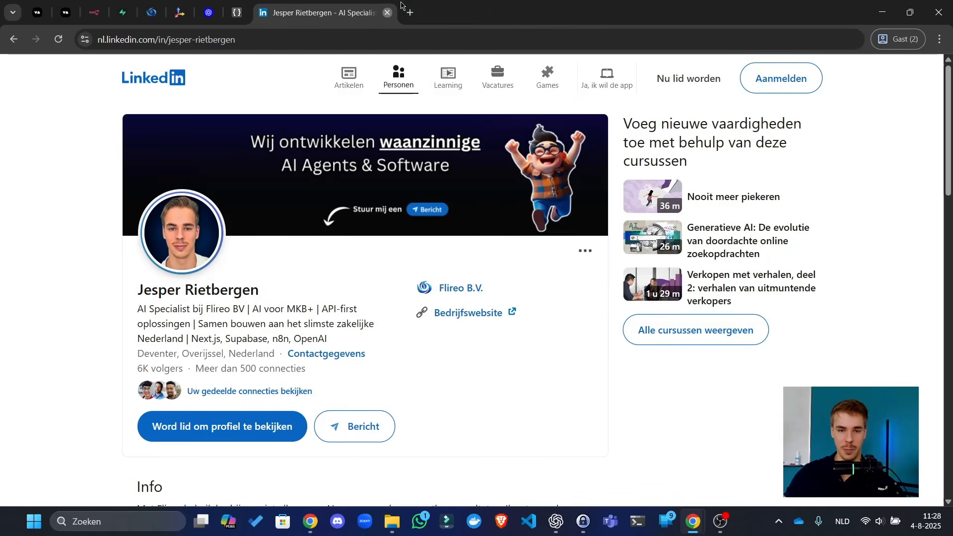
pyautogui.click(387, 12)
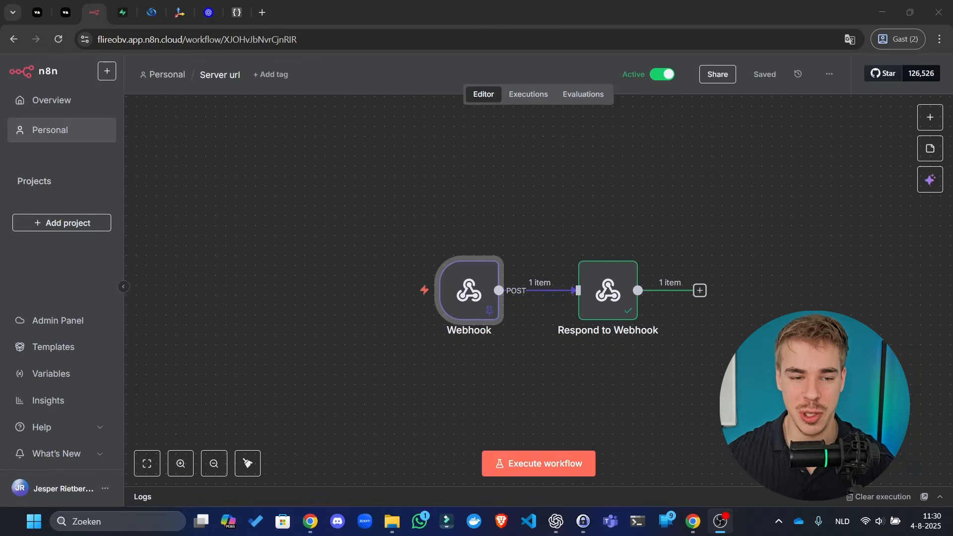
# - Copy a past execution's Webhook output JSON, load that execution into the editor, unpin it, and save
pyautogui.moveTo(470, 276)
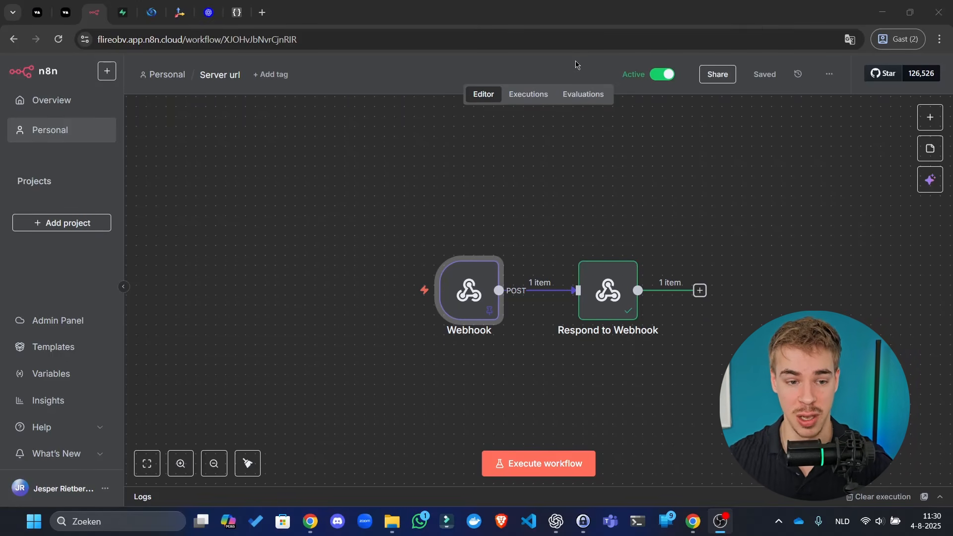
pyautogui.doubleClick(469, 292)
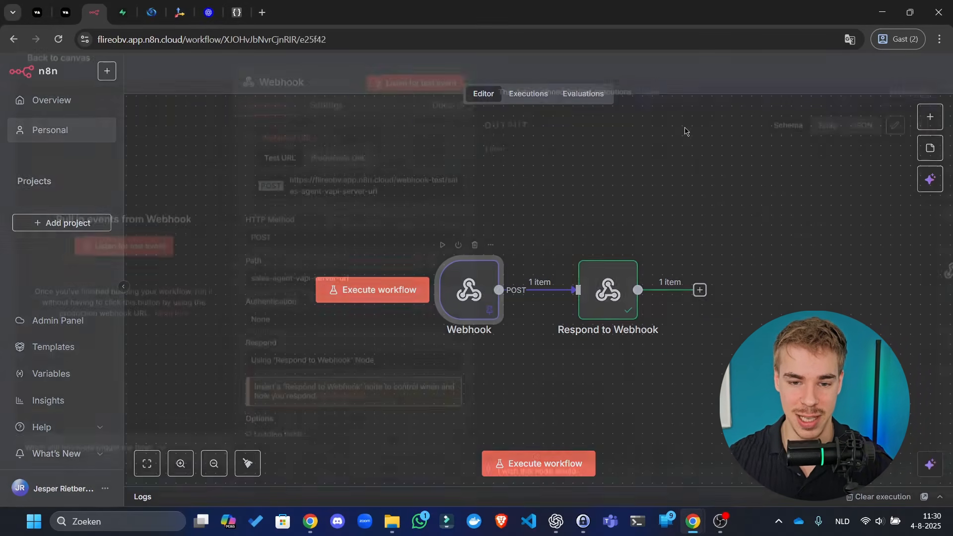
pyautogui.click(668, 60)
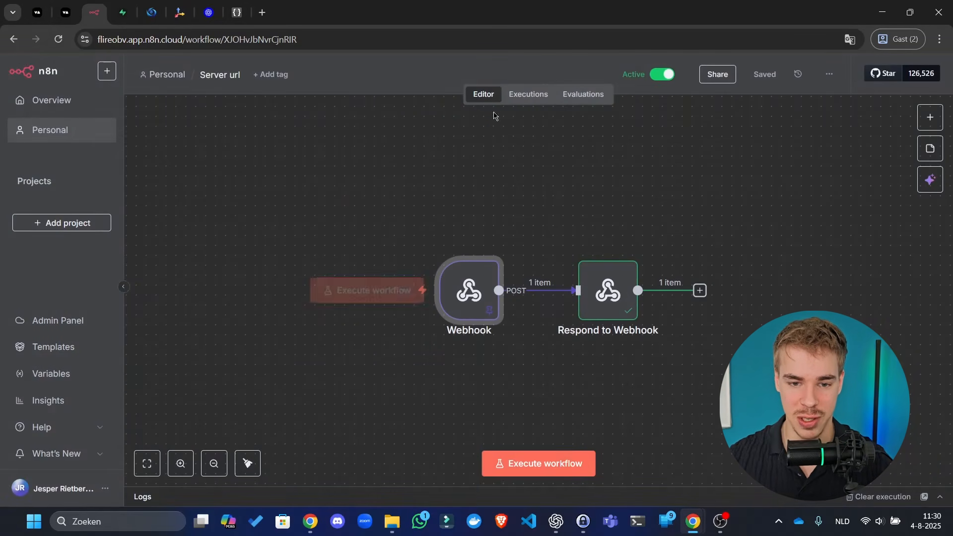
pyautogui.click(529, 94)
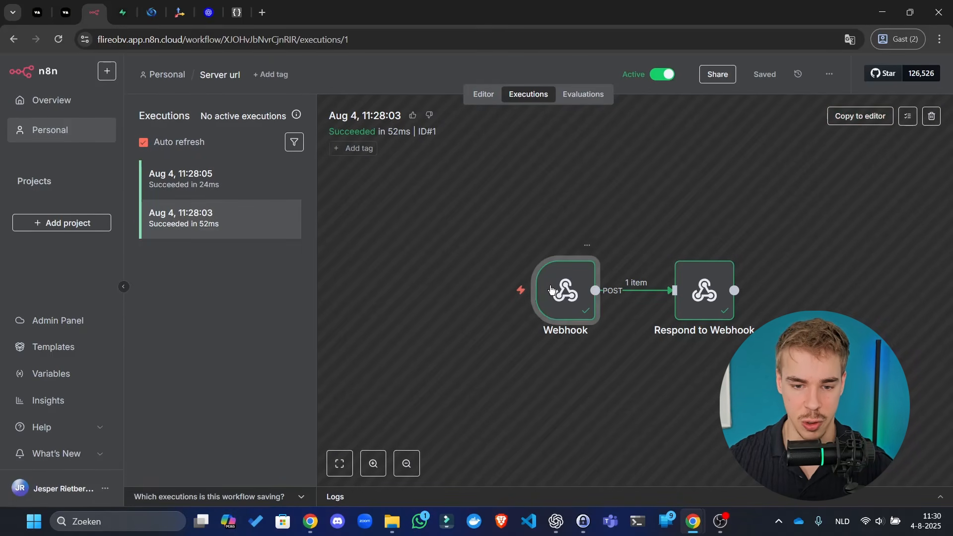
pyautogui.doubleClick(551, 289)
pyautogui.click(889, 109)
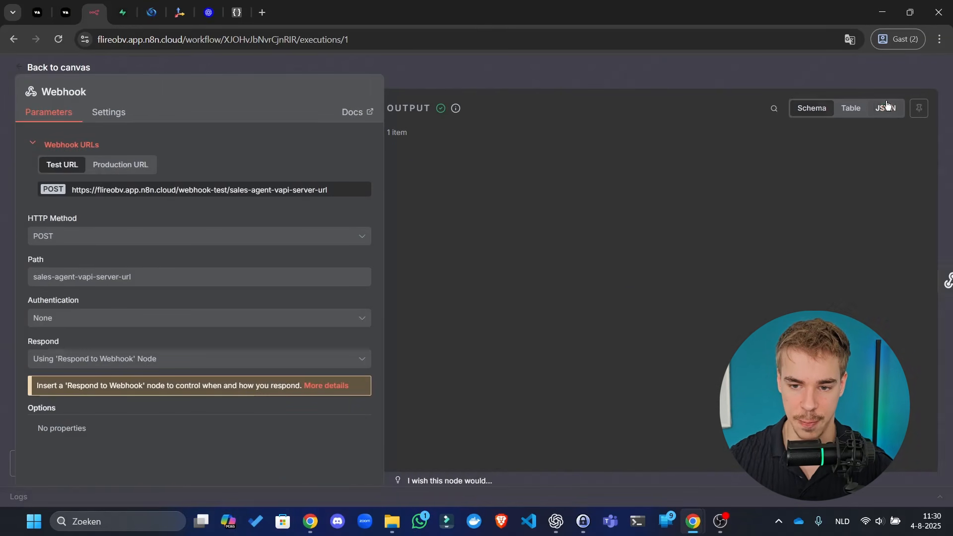
pyautogui.click(915, 156)
pyautogui.click(733, 75)
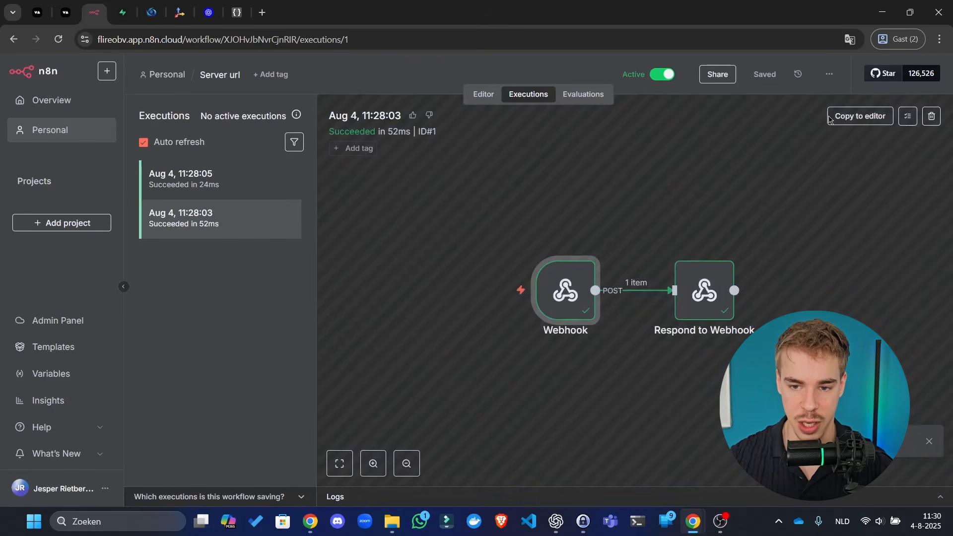
pyautogui.click(847, 121)
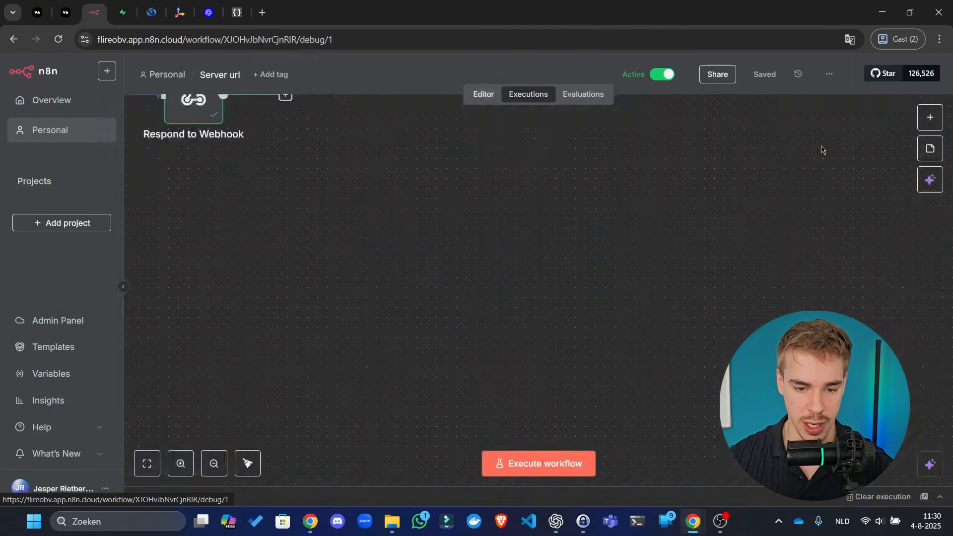
pyautogui.click(582, 334)
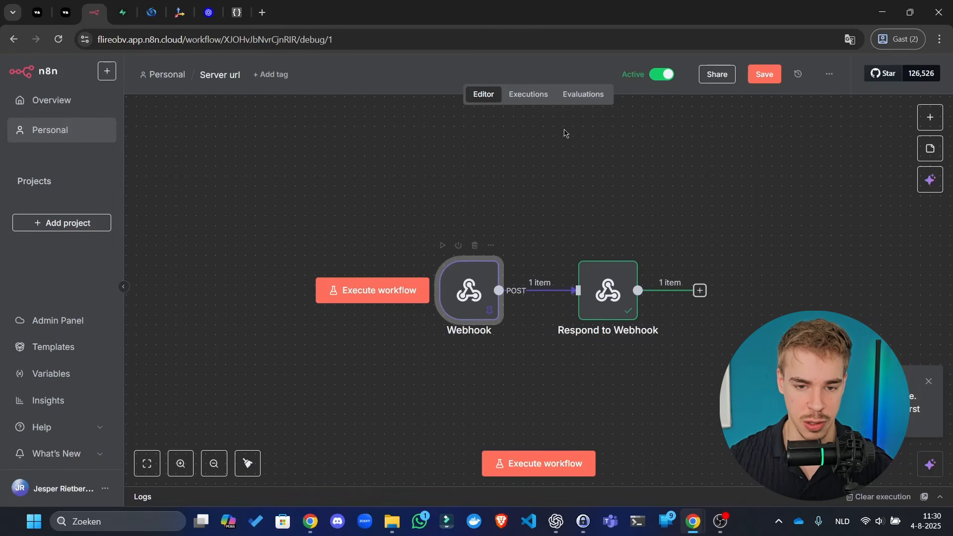
pyautogui.click(744, 75)
# - Show the Webhook node's pinned output as a schema down to body > message > call
pyautogui.click(540, 94)
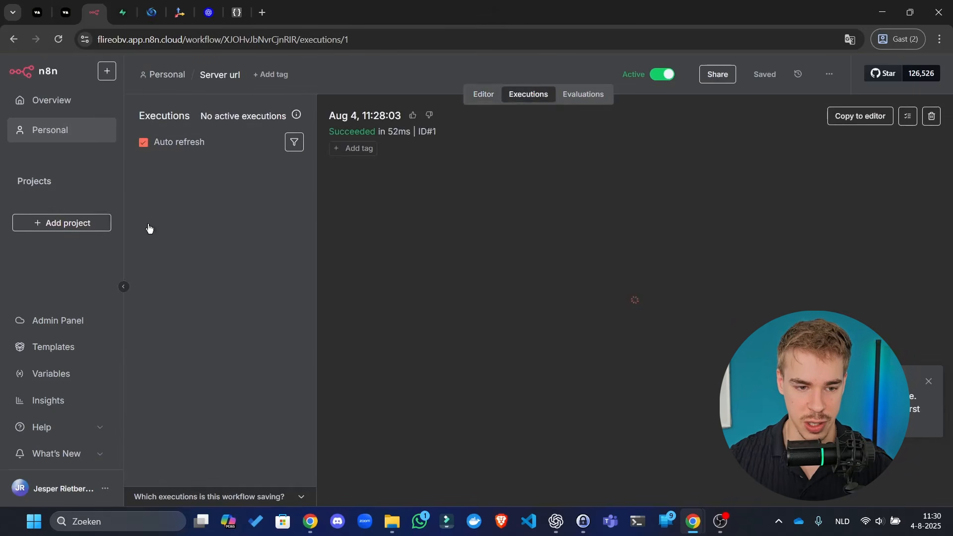
pyautogui.click(490, 97)
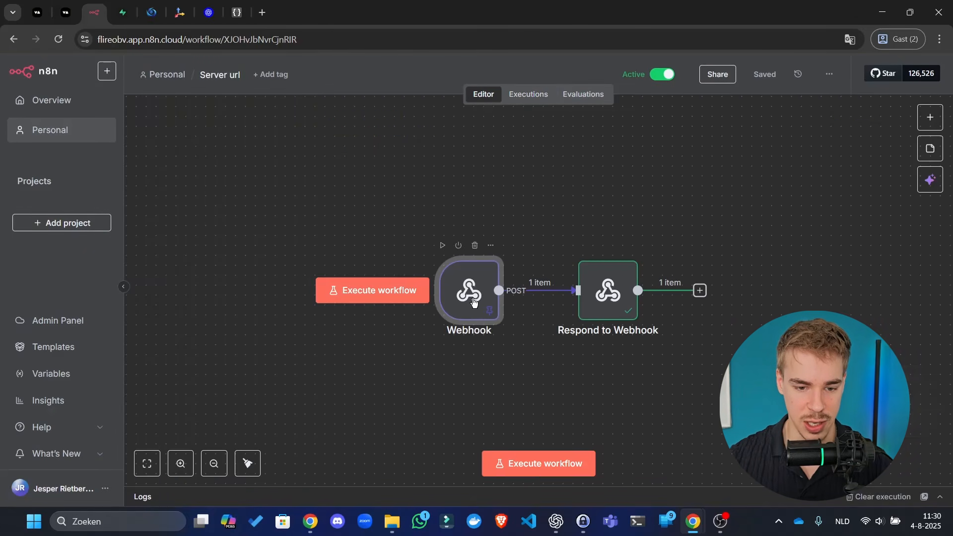
pyautogui.doubleClick(470, 293)
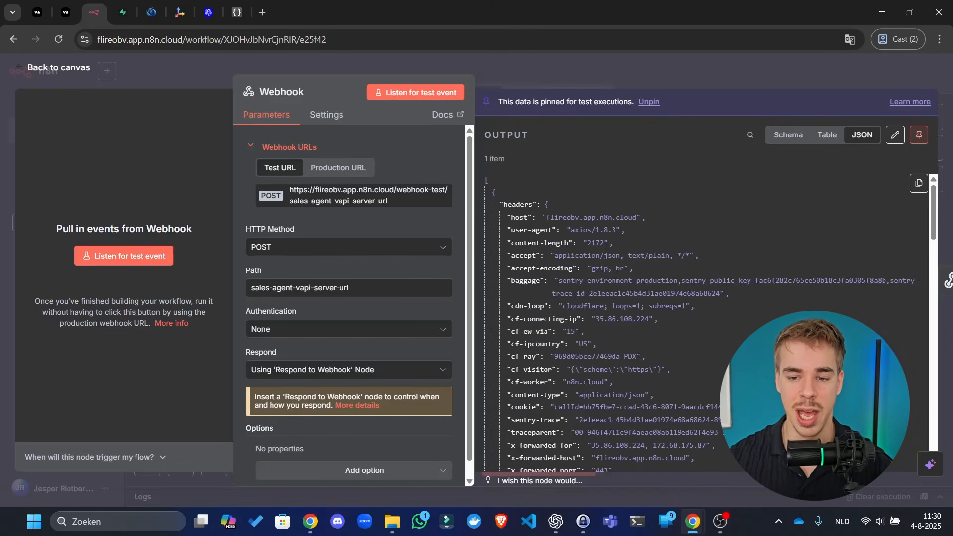
pyautogui.scroll(-10, 843, 218)
pyautogui.click(788, 135)
pyautogui.scroll(-15, 643, 353)
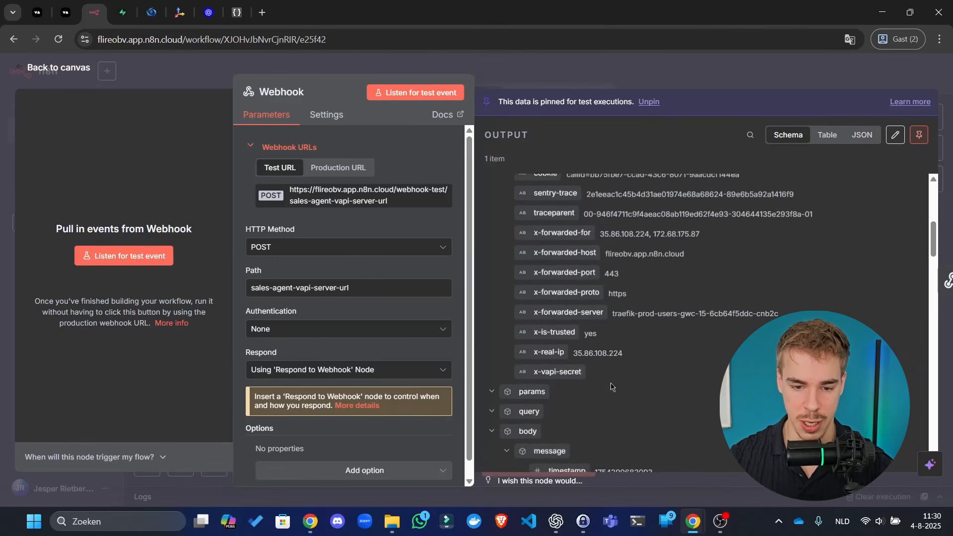
pyautogui.scroll(5, 626, 340)
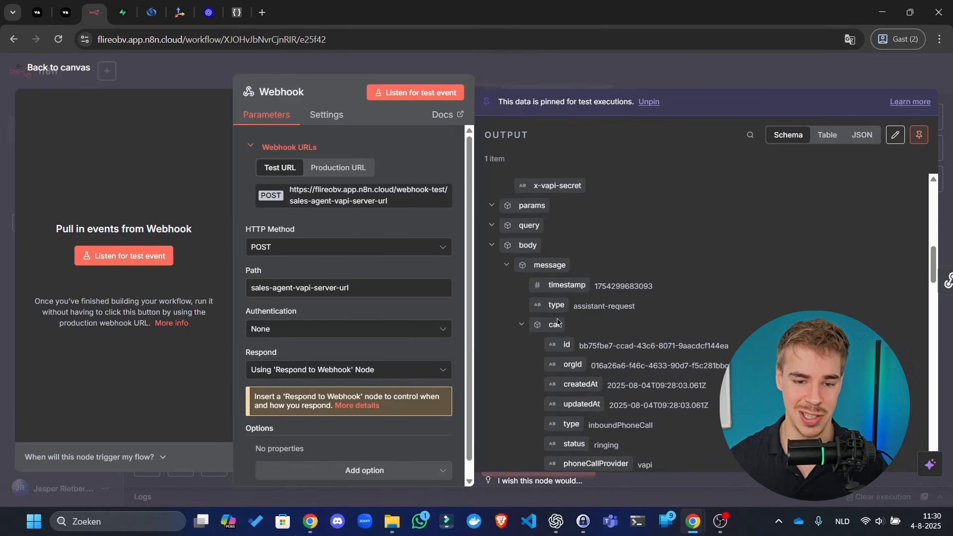
pyautogui.click(66, 12)
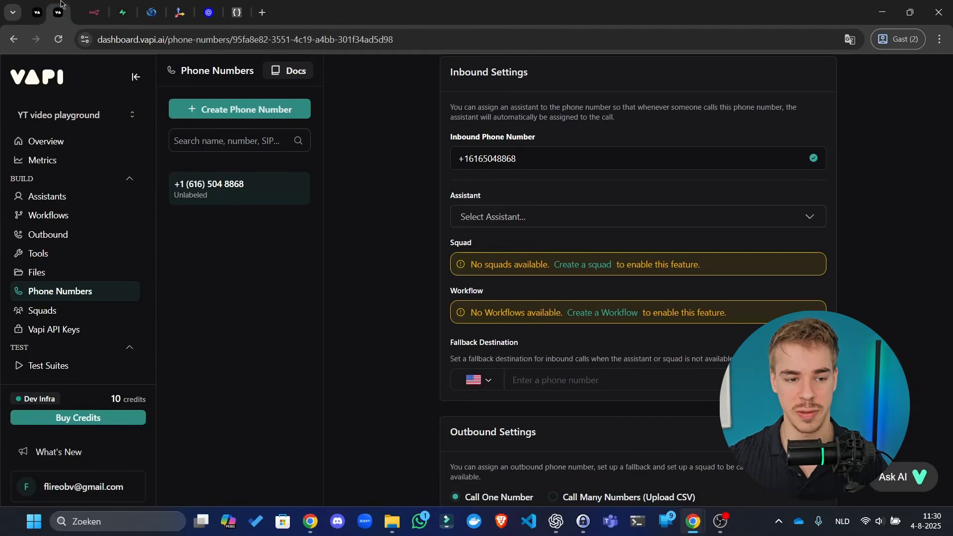
pyautogui.click(59, 183)
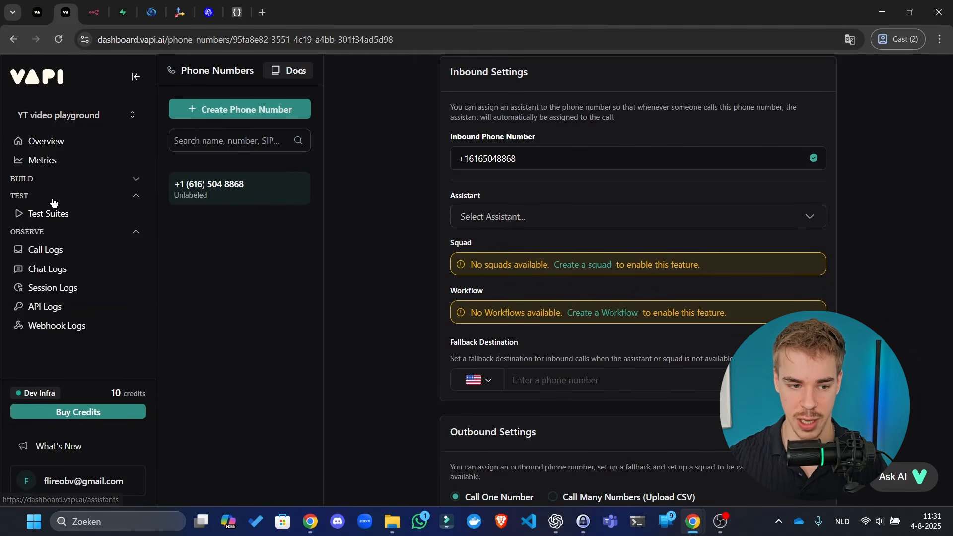
pyautogui.click(51, 184)
pyautogui.click(49, 196)
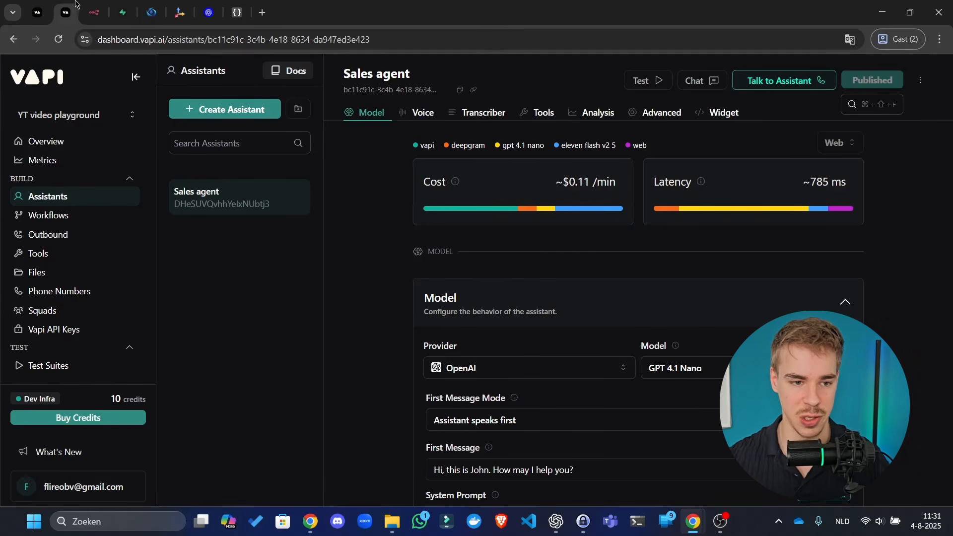
pyautogui.click(94, 13)
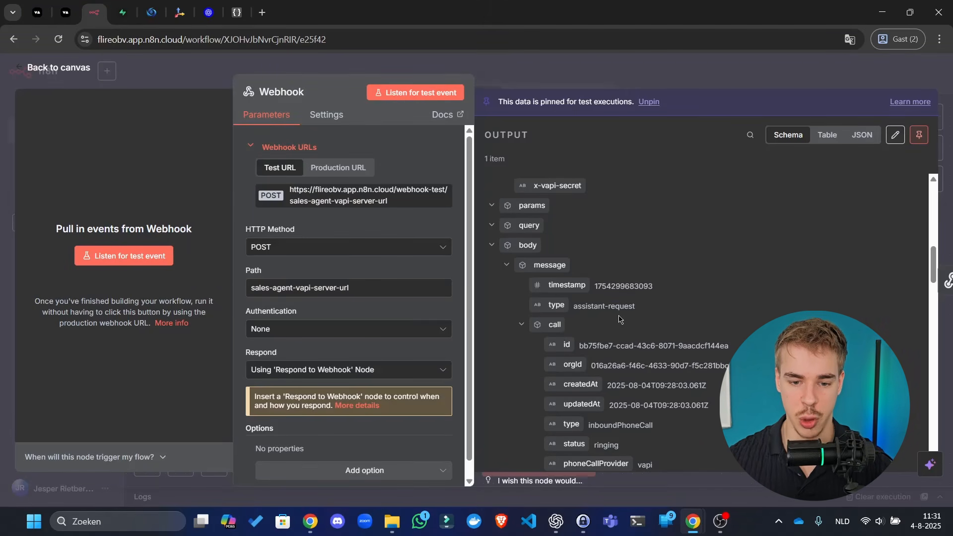
pyautogui.click(36, 2)
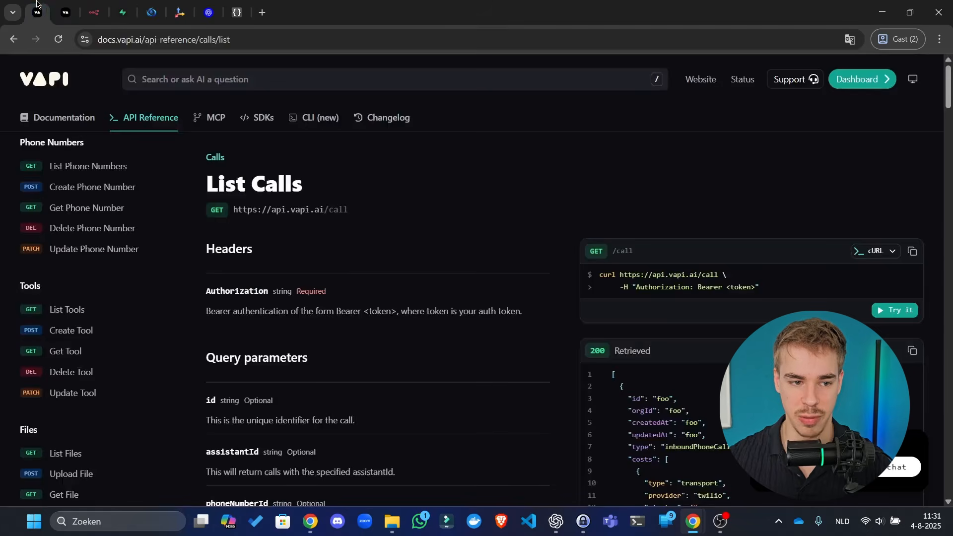
pyautogui.click(57, 2)
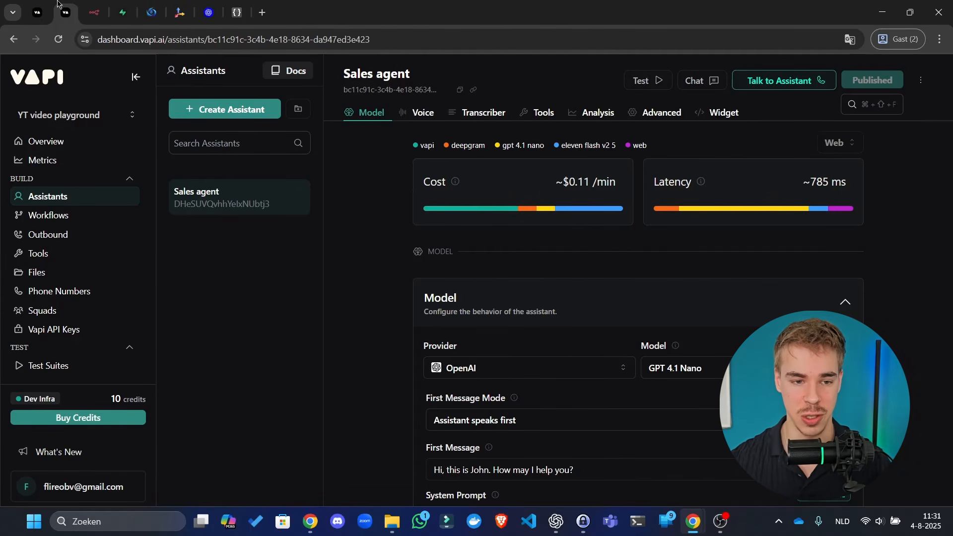
pyautogui.click(37, 11)
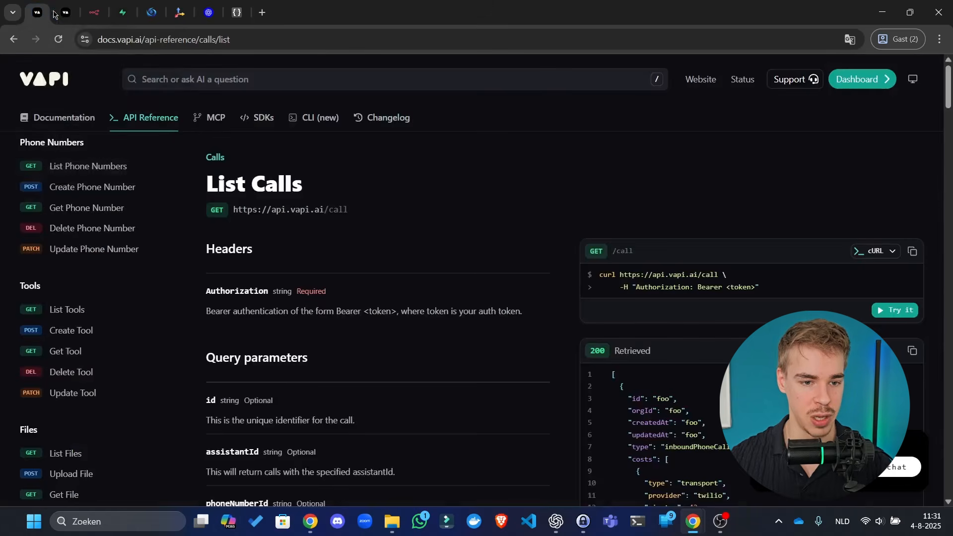
pyautogui.click(101, 3)
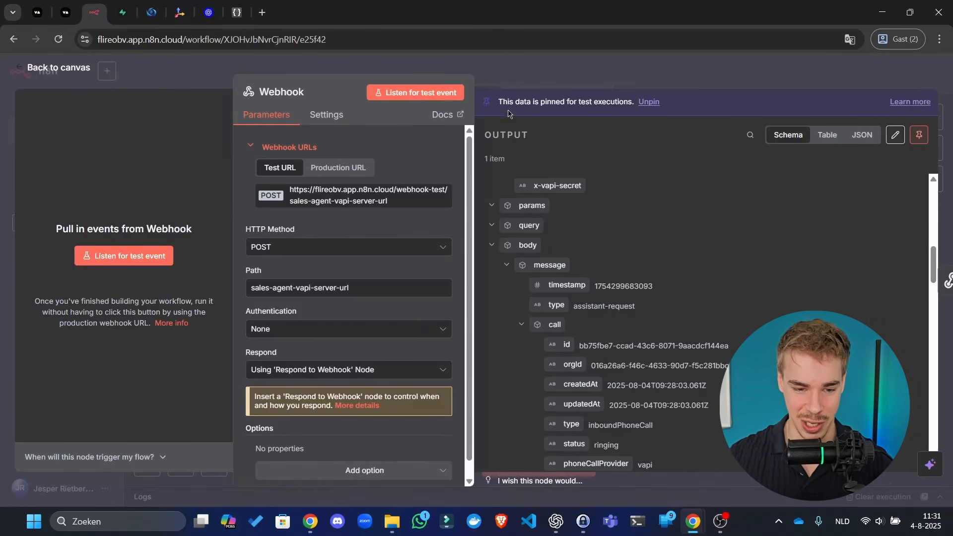
# - Move the Respond to Webhook node further right of the Webhook to make room
pyautogui.click(592, 71)
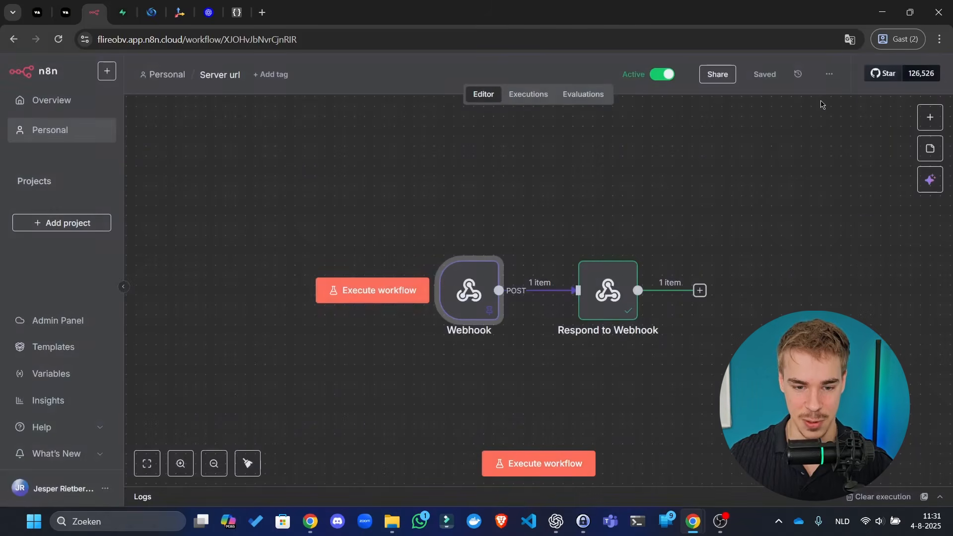
pyautogui.moveTo(609, 286); pyautogui.dragTo(836, 240)
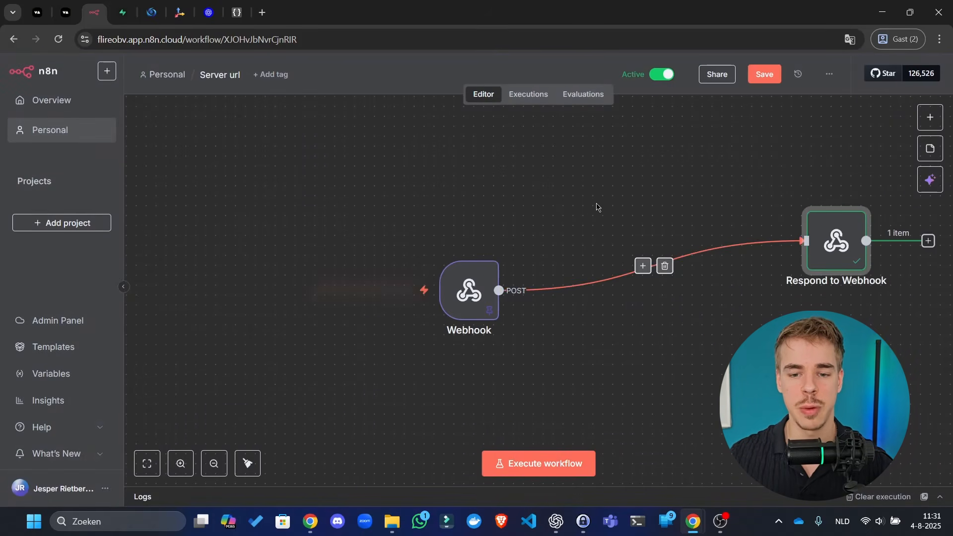
pyautogui.moveTo(597, 207); pyautogui.dragTo(466, 202)
pyautogui.scroll(-4, 515, 179)
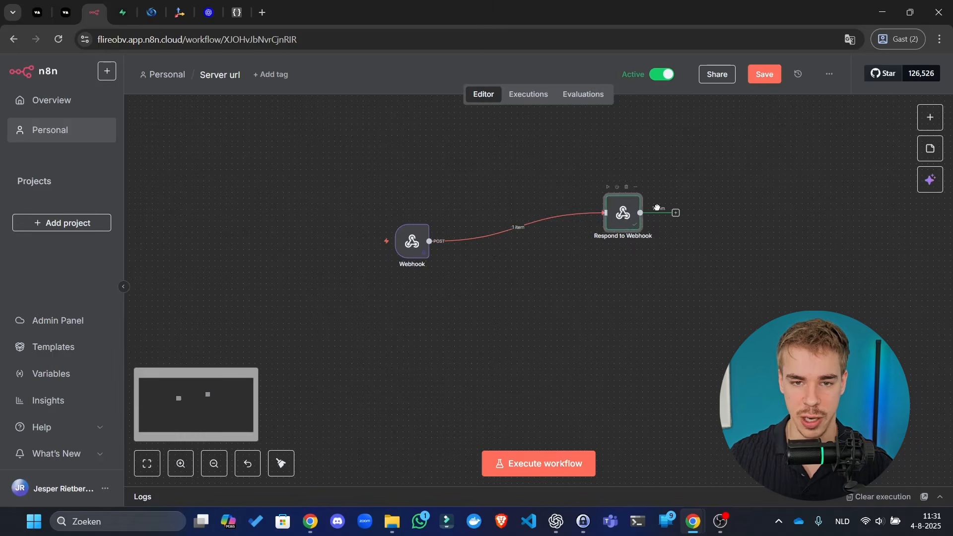
pyautogui.moveTo(624, 214); pyautogui.dragTo(693, 225)
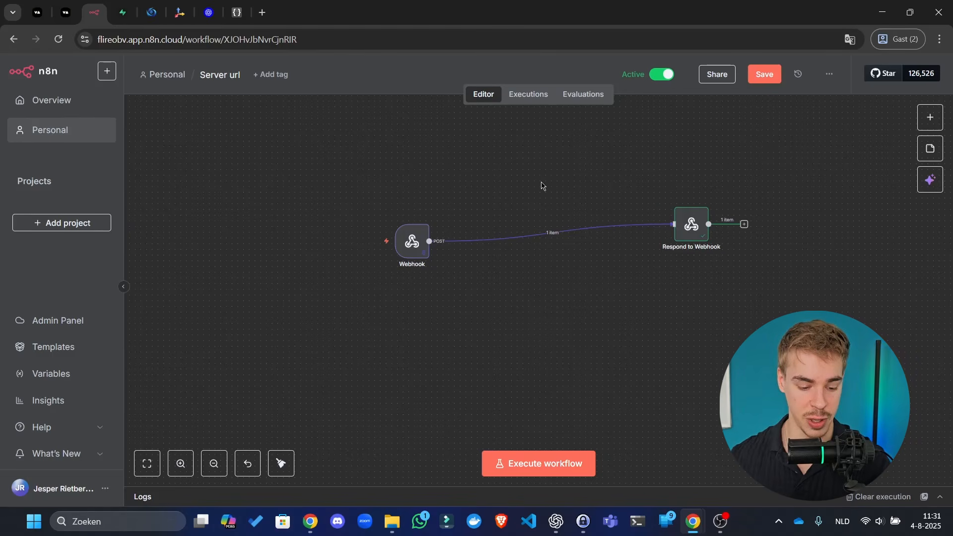
# - Search the web for 'calendar' in a new browser tab
pyautogui.click(262, 12)
pyautogui.write('calendar')
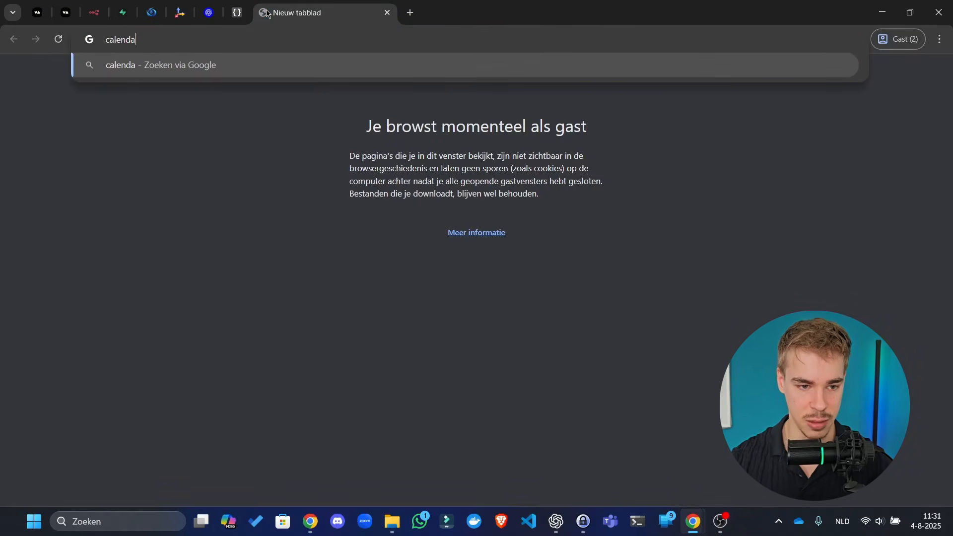
pyautogui.press('Return')
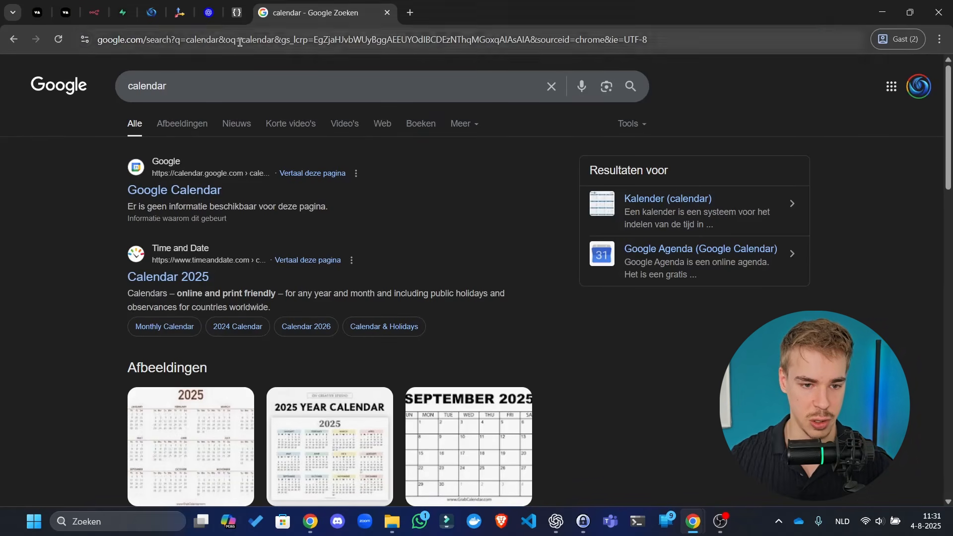
# - Search for 'calendly' and open the calendly.com login page
pyautogui.click(240, 40)
pyautogui.write('calendly')
pyautogui.press('Return')
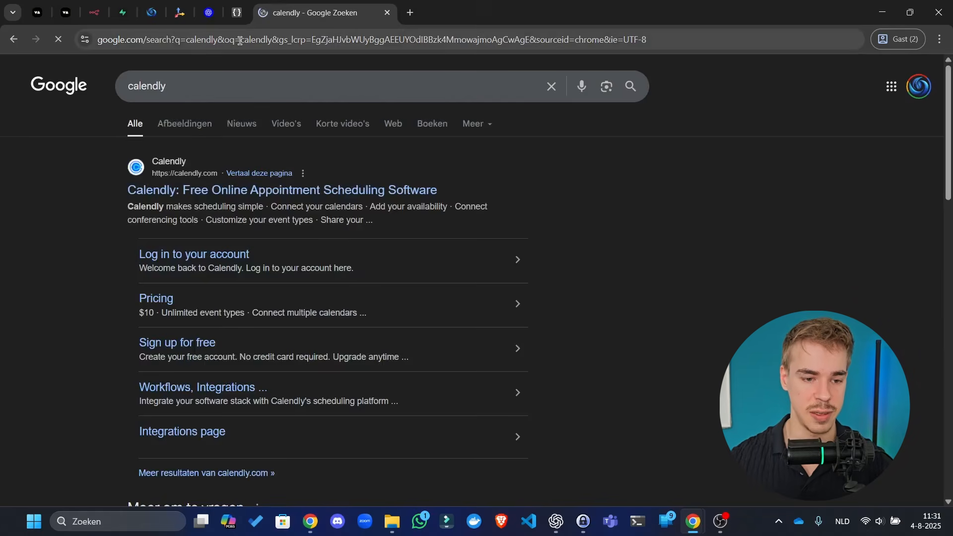
pyautogui.click(303, 191)
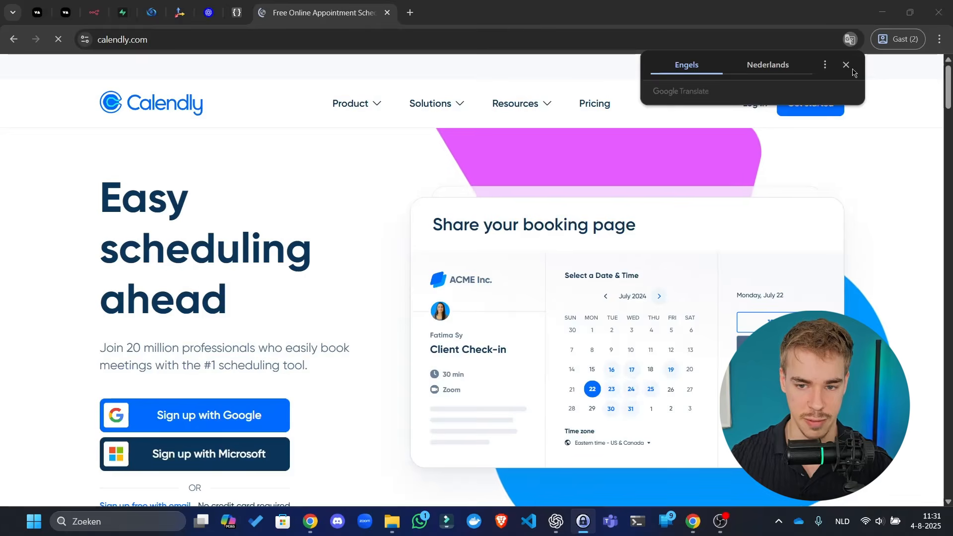
pyautogui.click(848, 66)
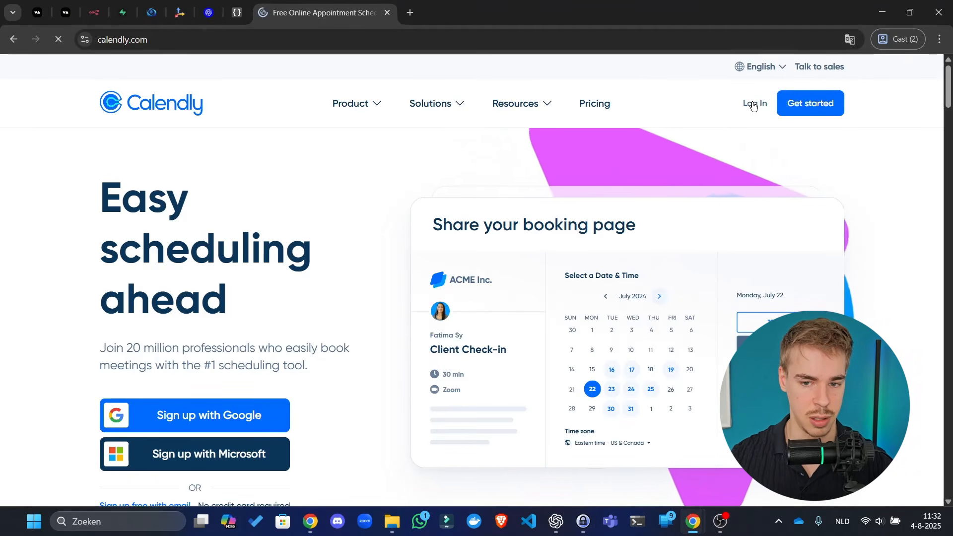
pyautogui.click(754, 105)
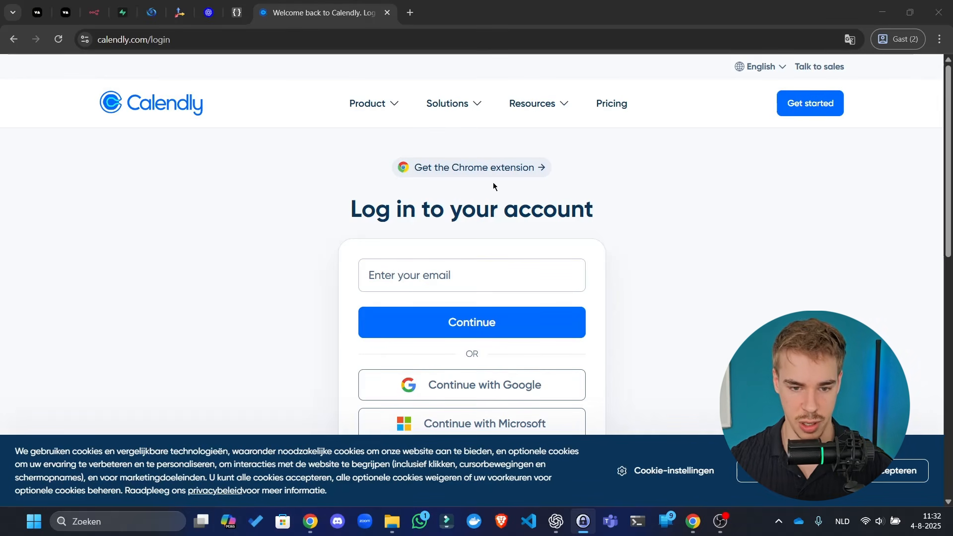
# - Attempt Continue with Google sign-in via the other browser, then dismiss the no-account error
pyautogui.click(491, 388)
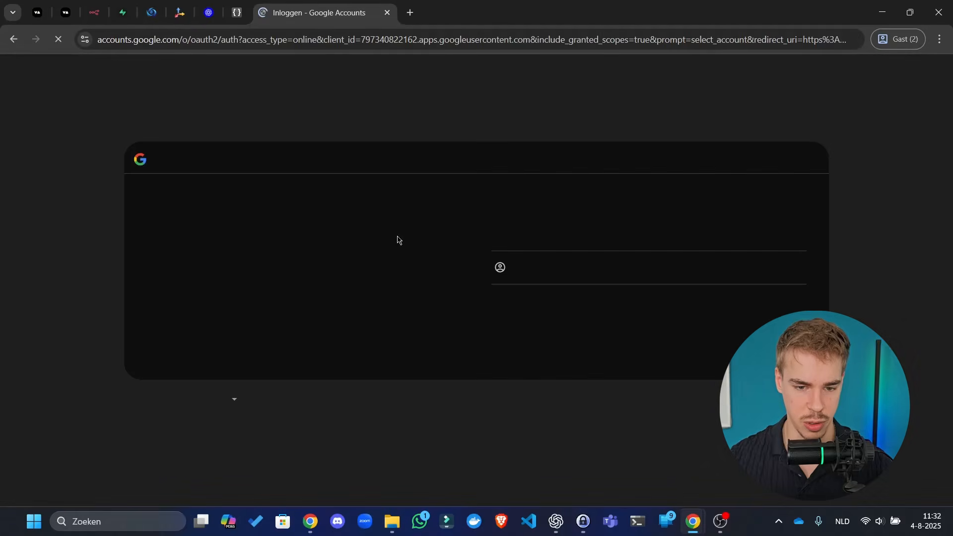
pyautogui.click(660, 267)
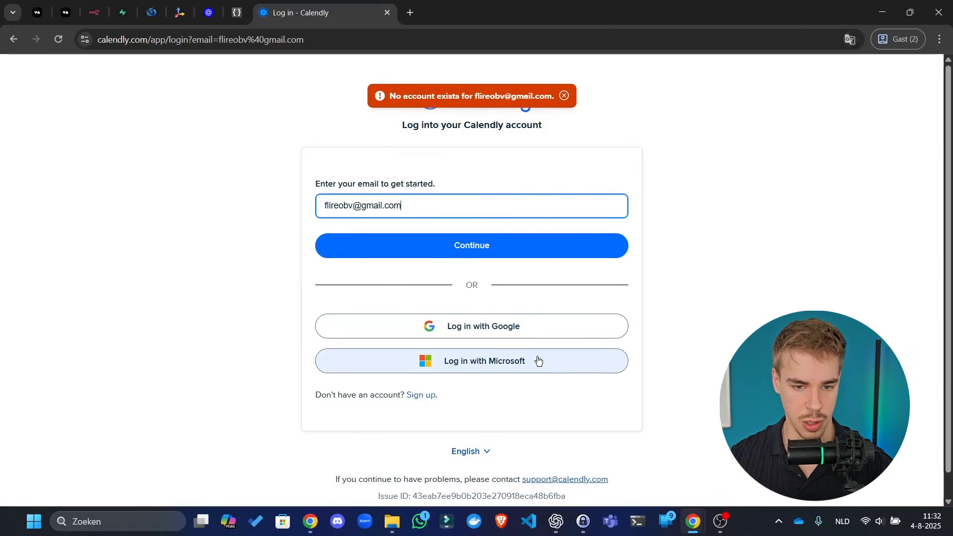
pyautogui.click(501, 521)
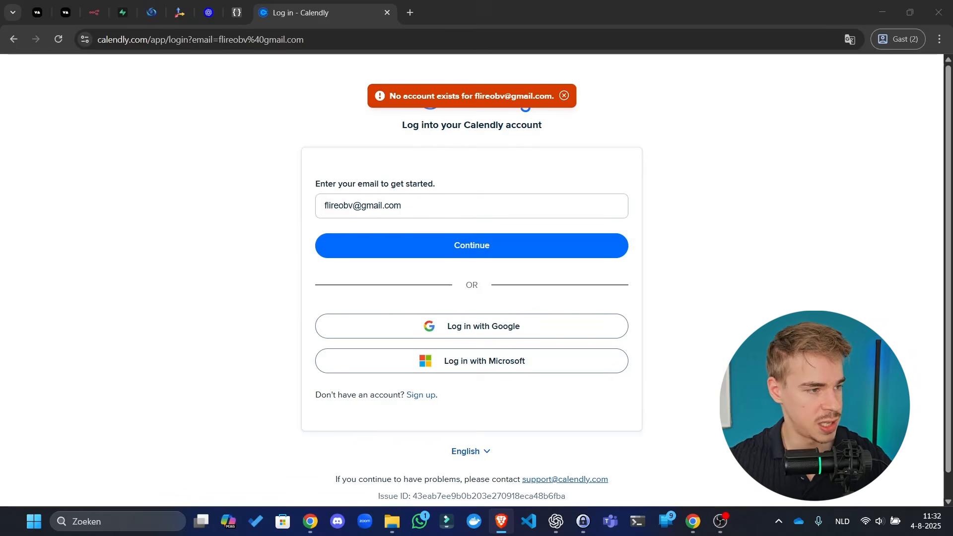
pyautogui.click(213, 233)
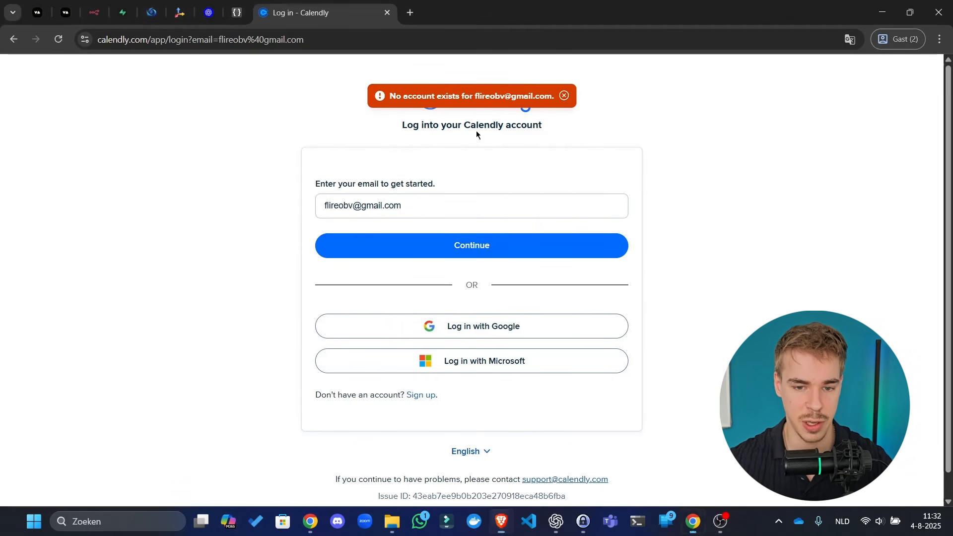
pyautogui.click(565, 96)
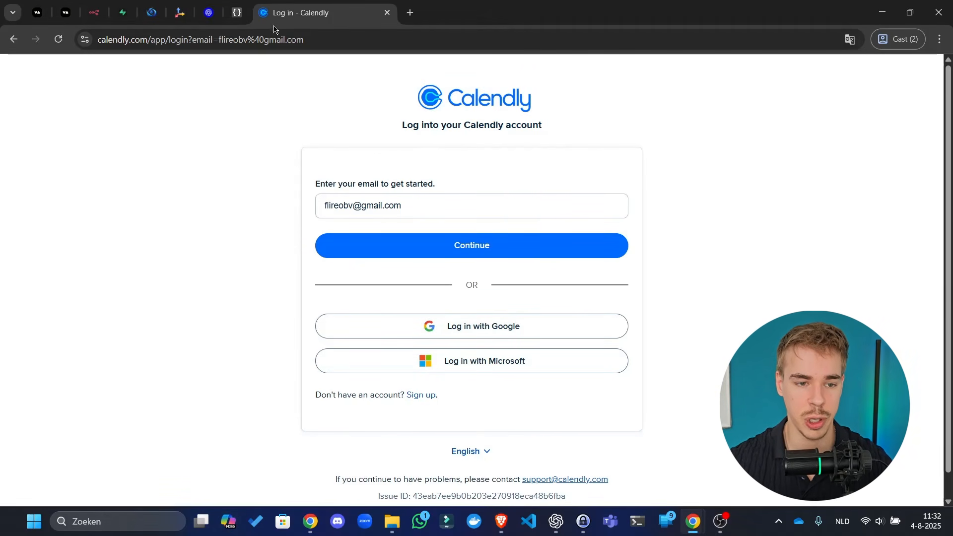
pyautogui.click(99, 3)
# - Move the signed-in Calendly Event types window from Brave onto this screen, maximized
pyautogui.moveTo(382, 207)
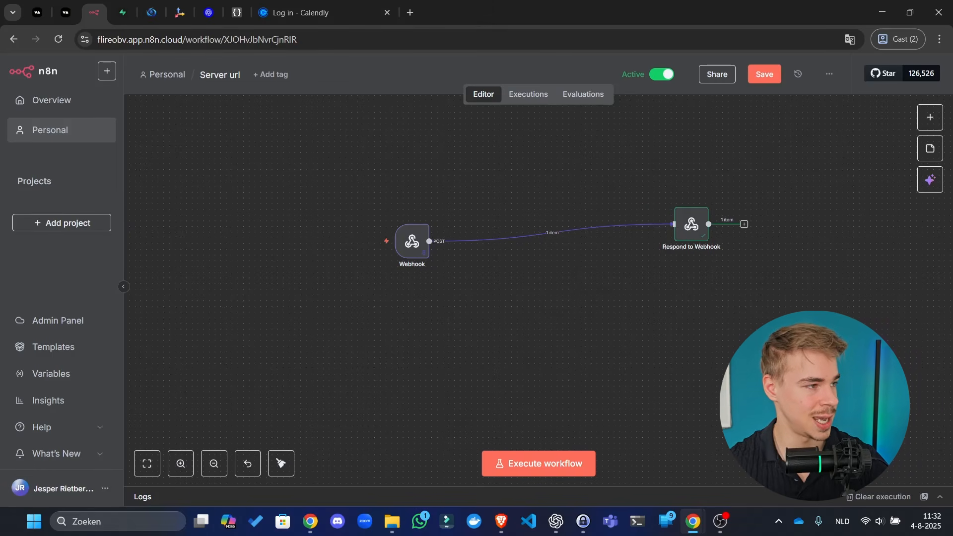
pyautogui.hotkey('alt', 'Tab')
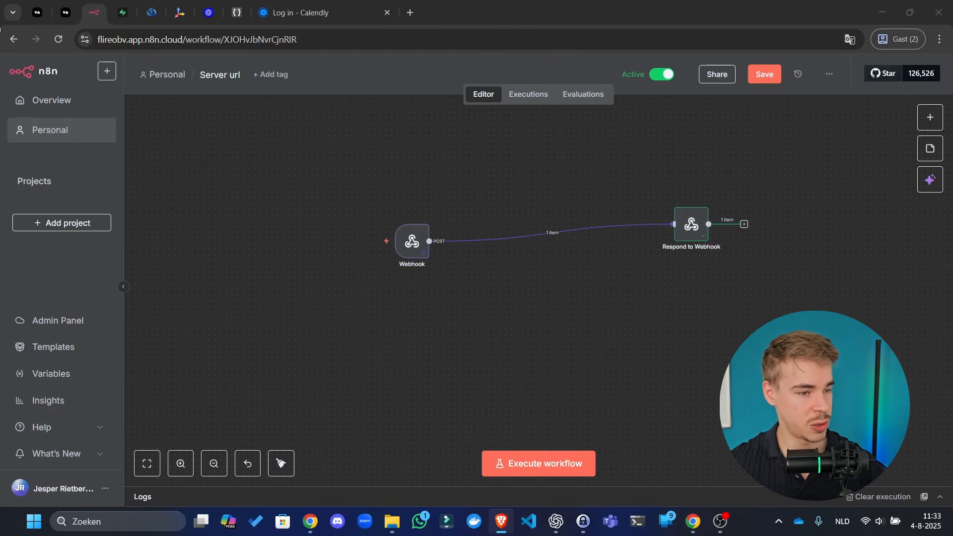
pyautogui.moveTo(0, 120); pyautogui.dragTo(536, 2)
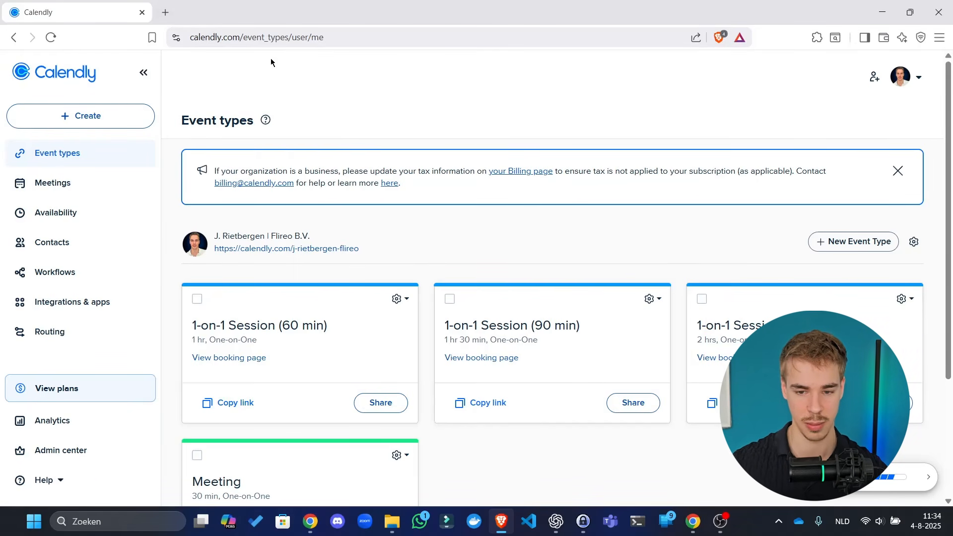
# - Preview a One-on-one event type's location options, discard it, and open the Admin center
pyautogui.click(881, 241)
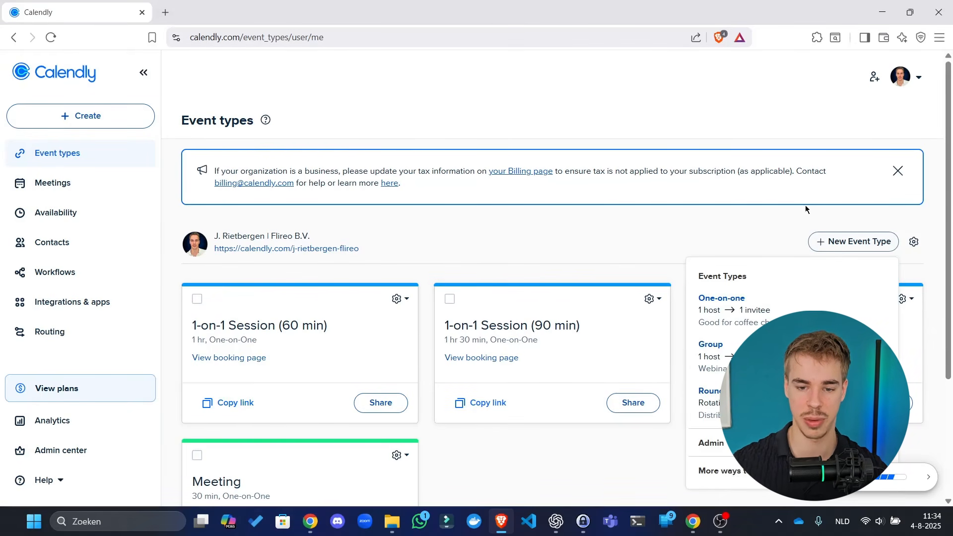
pyautogui.click(768, 309)
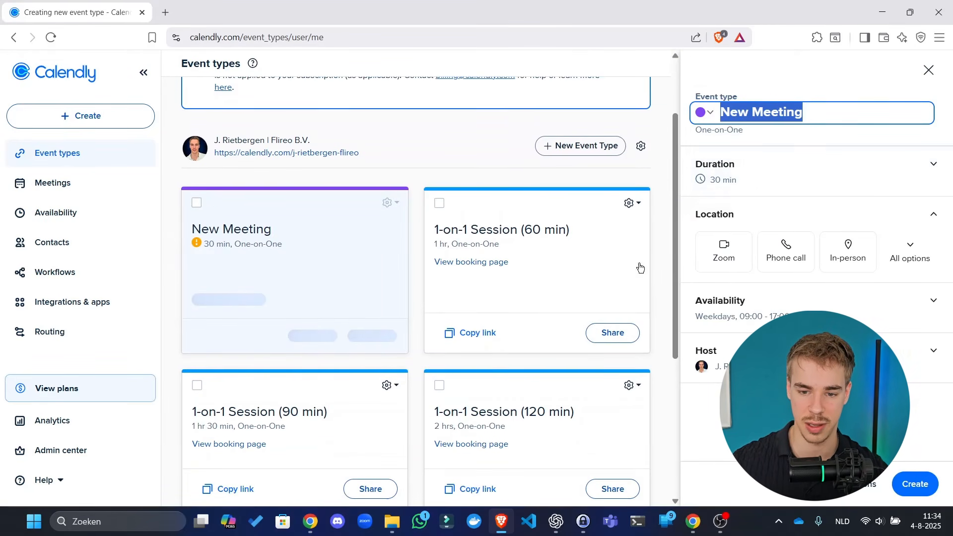
pyautogui.click(931, 244)
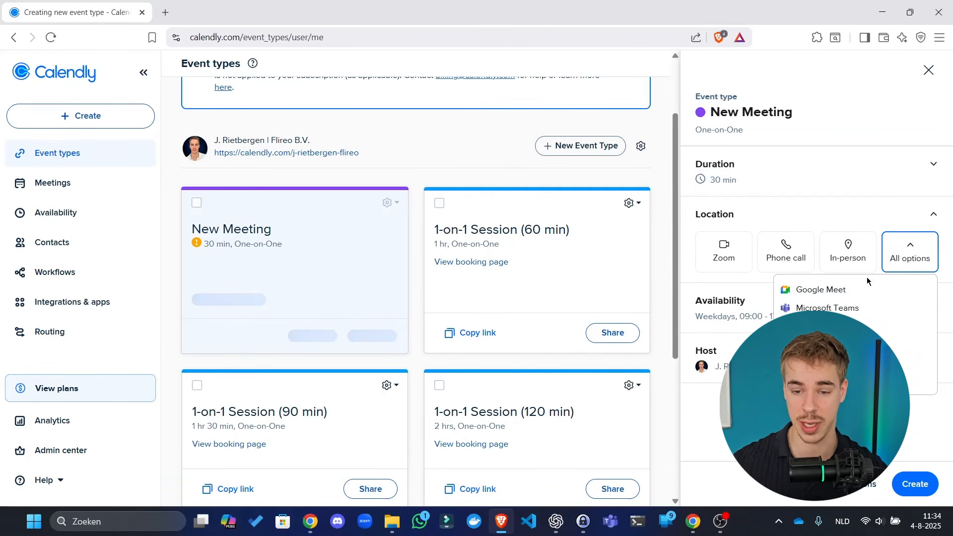
pyautogui.click(929, 70)
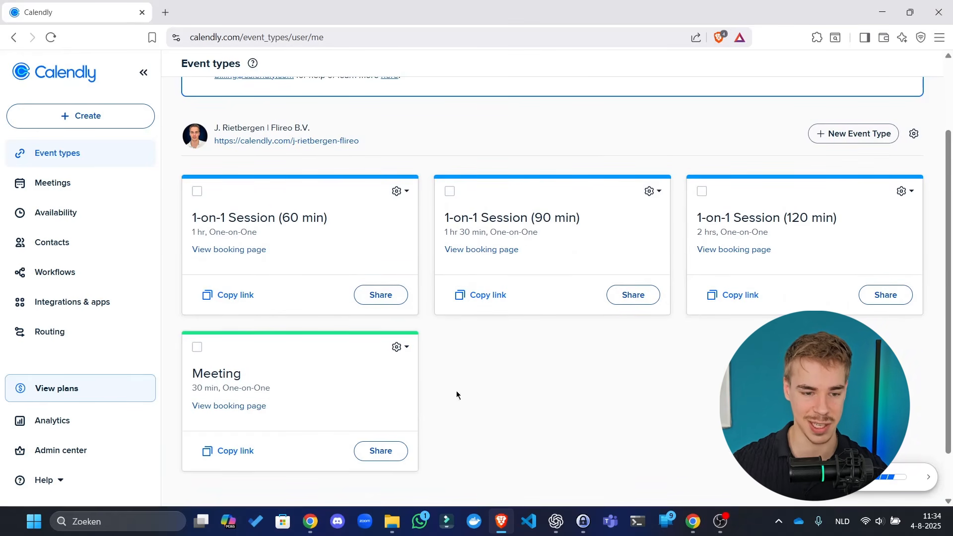
pyautogui.click(69, 483)
pyautogui.click(76, 451)
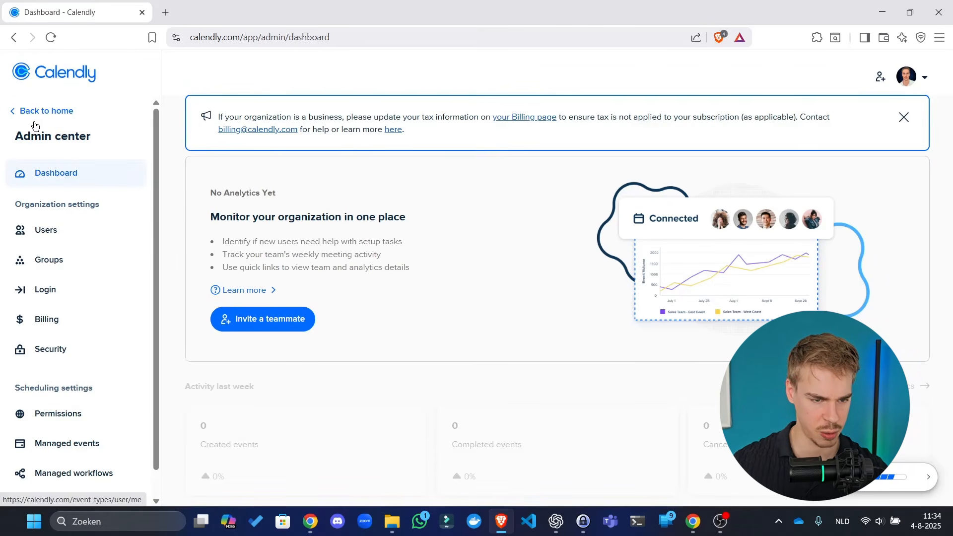
# - Go to Calendly's Integrations & apps page and search for 'api'
pyautogui.click(49, 113)
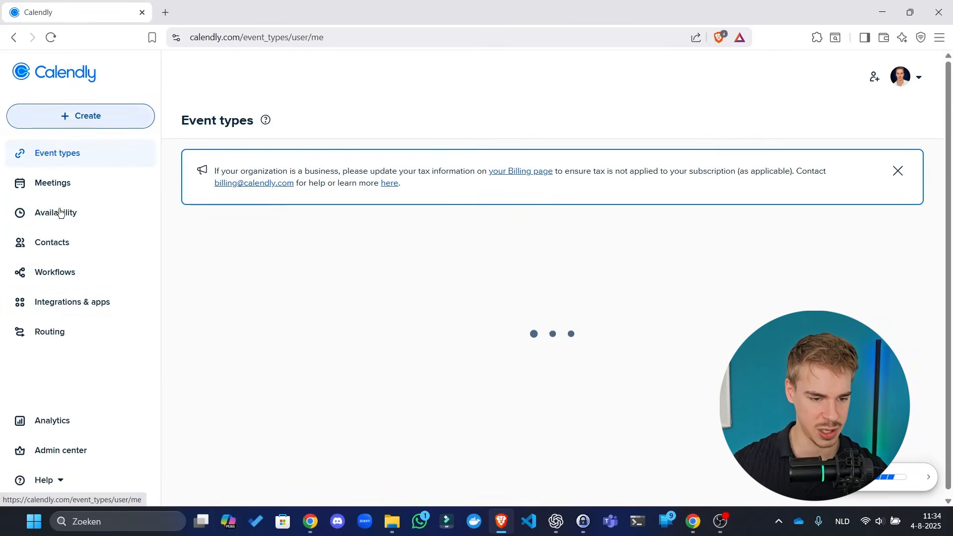
pyautogui.click(68, 273)
pyautogui.click(114, 302)
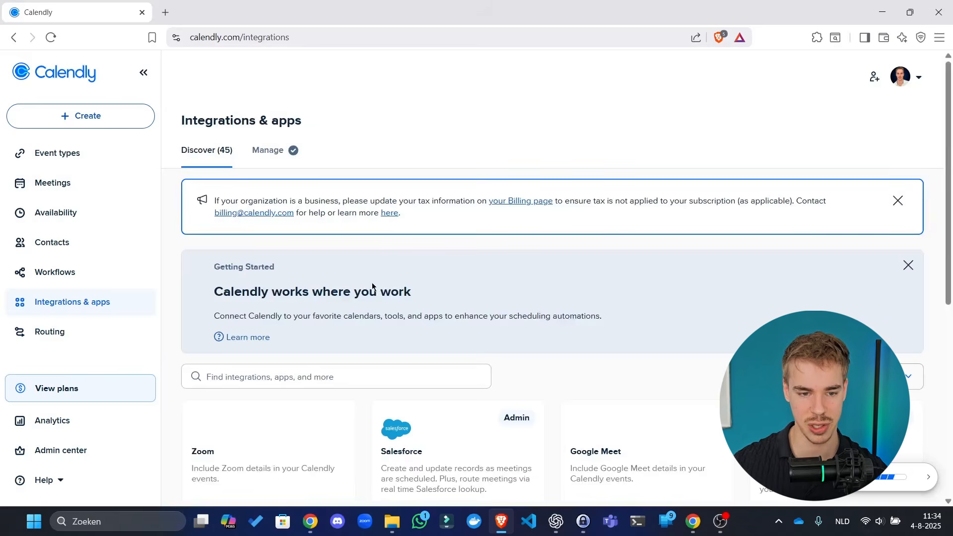
pyautogui.scroll(-4, 404, 272)
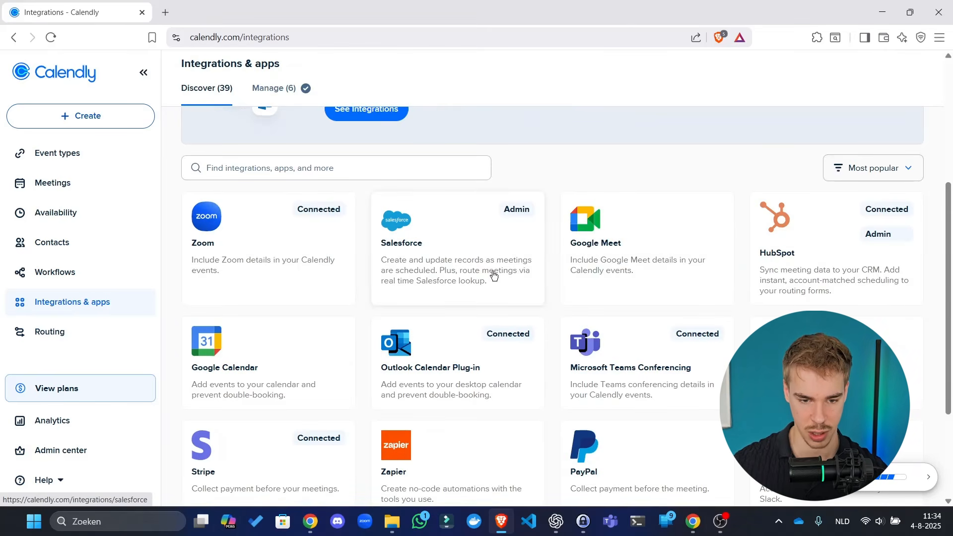
pyautogui.scroll(-2, 517, 274)
pyautogui.scroll(10, 389, 217)
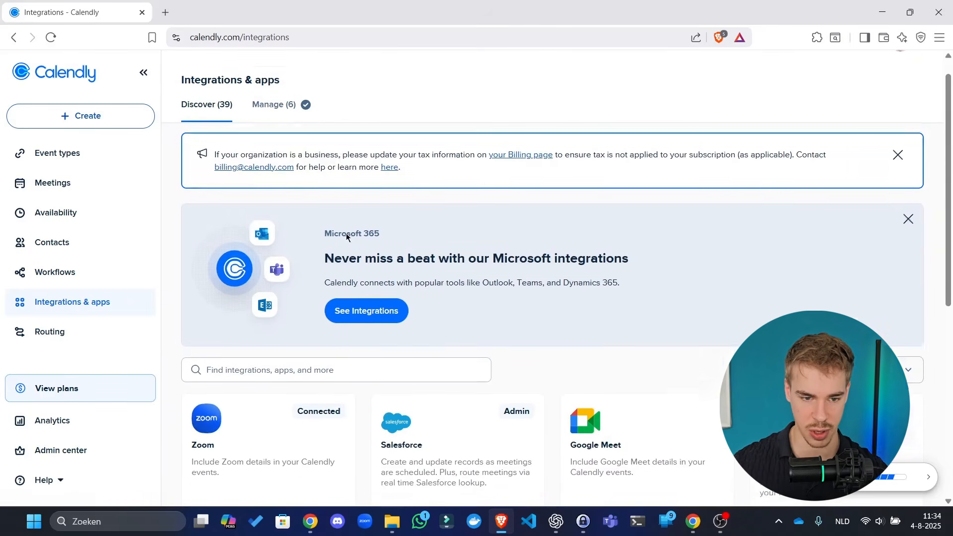
pyautogui.click(325, 385)
pyautogui.write('api')
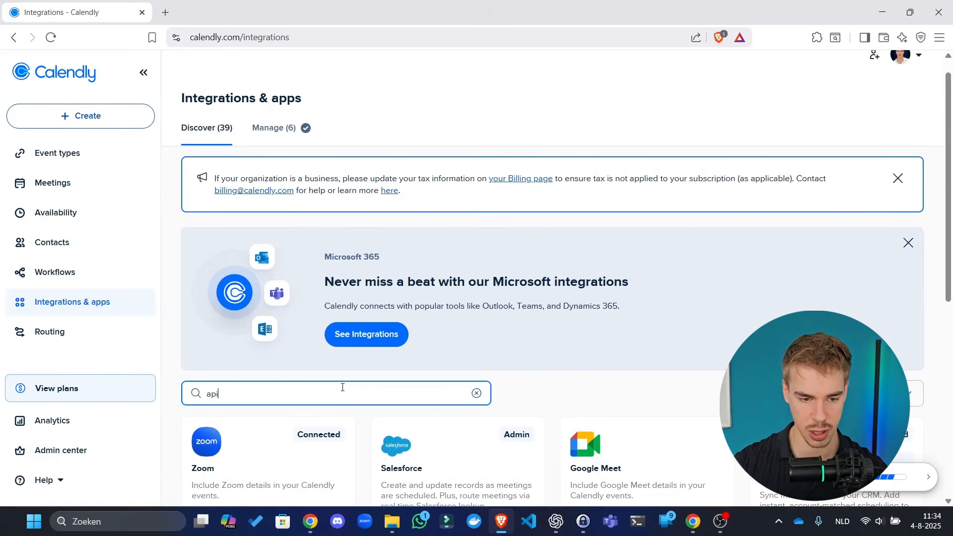
# - Open API and webhooks and start creating a personal access token
pyautogui.scroll(-2, 538, 204)
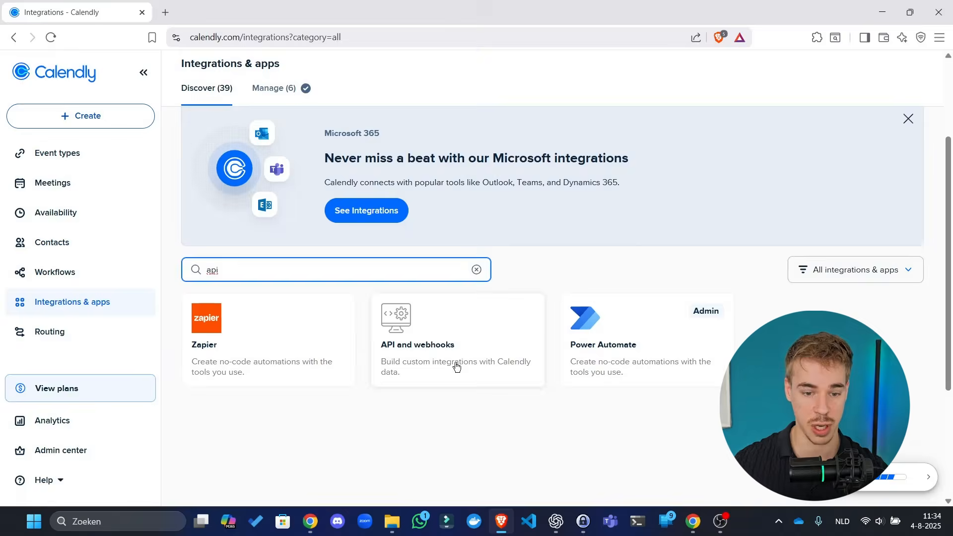
pyautogui.click(453, 365)
pyautogui.scroll(-2, 446, 181)
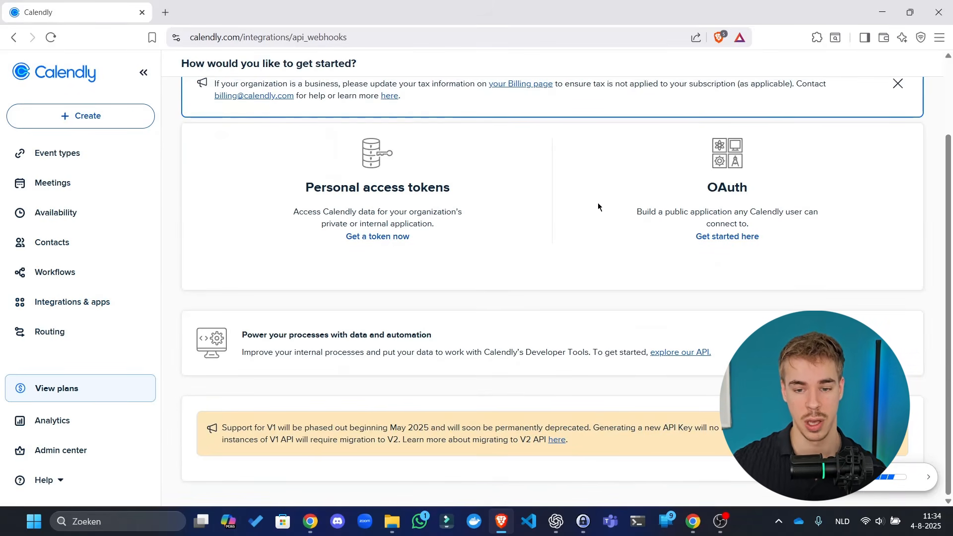
pyautogui.scroll(1, 511, 260)
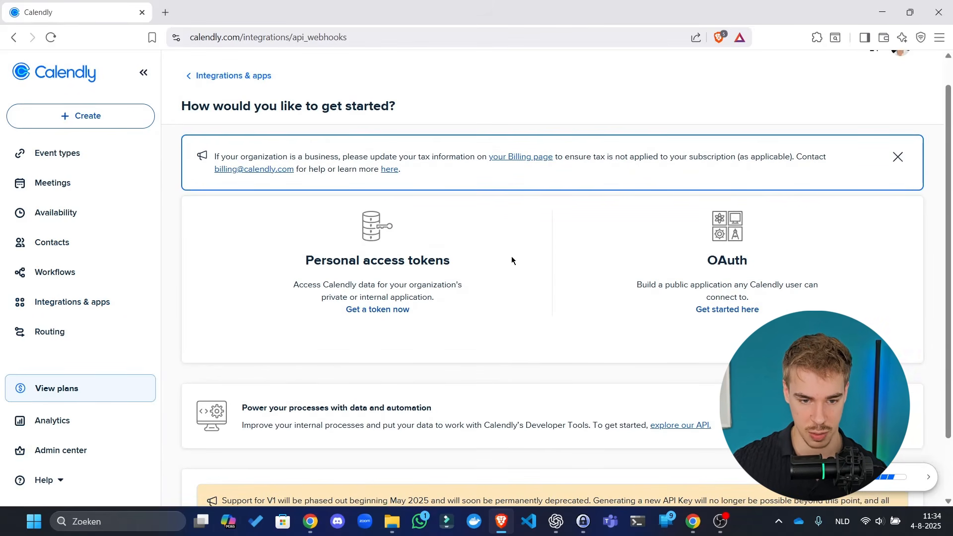
pyautogui.click(396, 311)
pyautogui.click(544, 230)
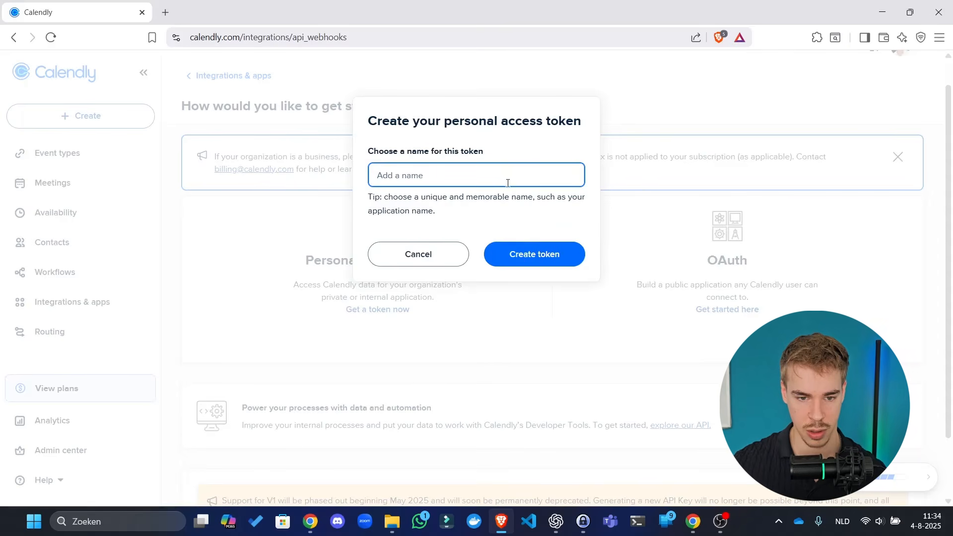
# - Create a personal access token named 'n8n-youtube-video'
pyautogui.write('n8n')
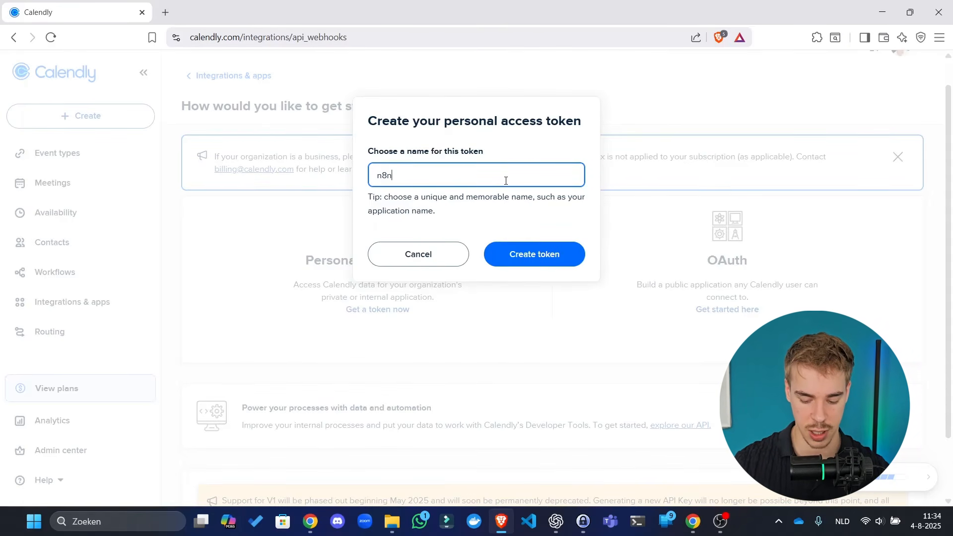
pyautogui.write('-youtube-video')
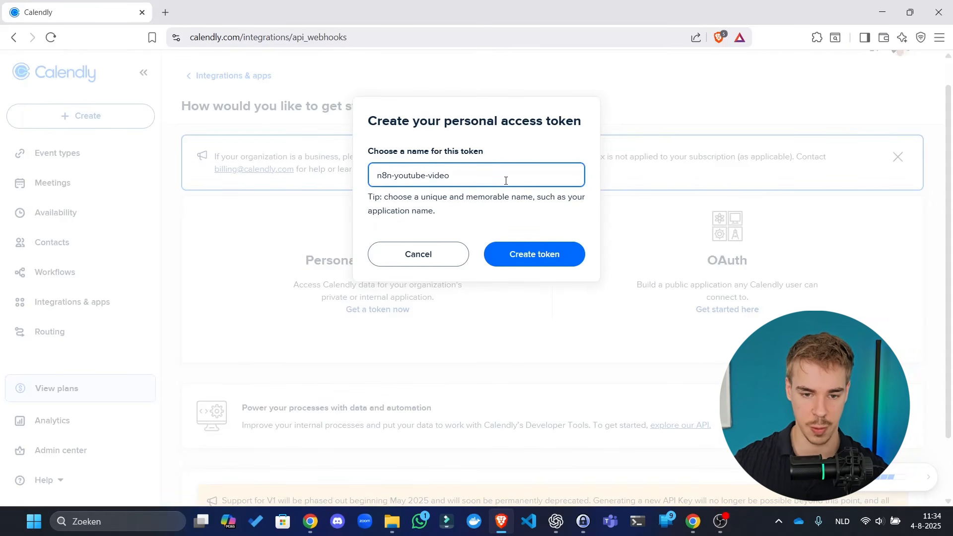
pyautogui.click(544, 250)
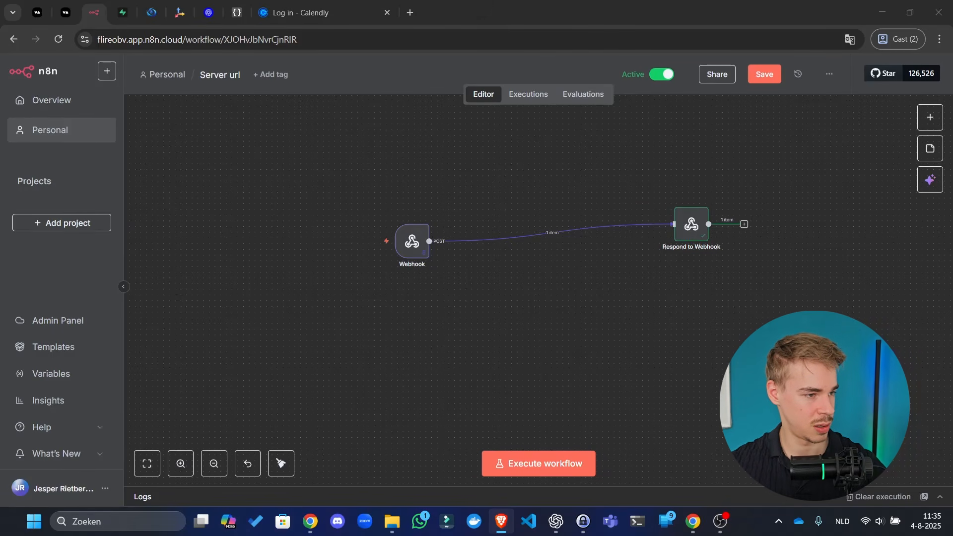
# - Save the n8n workflow and check what the Calendly node offers, finding only a Calendly Trigger
pyautogui.click(596, 308)
pyautogui.click(765, 80)
pyautogui.press('Tab')
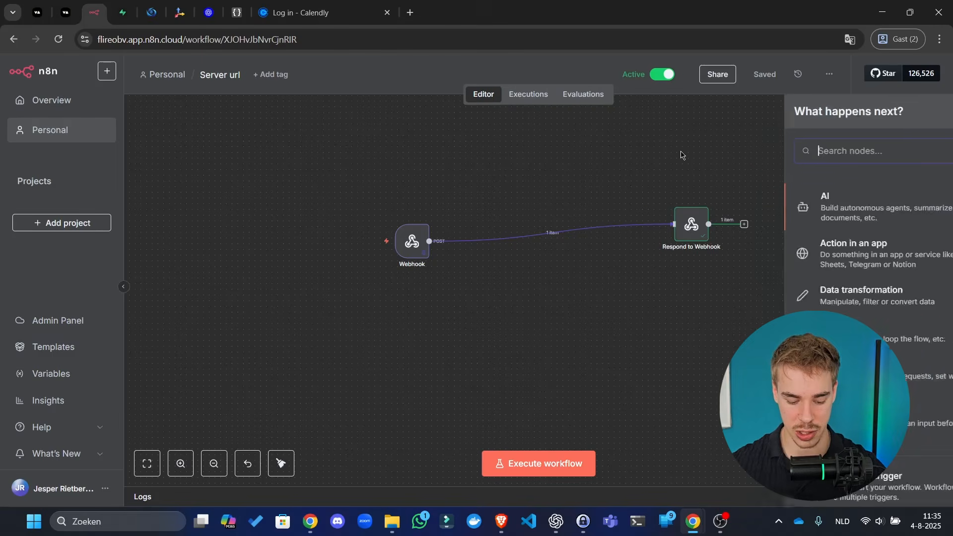
pyautogui.write('calendfly')
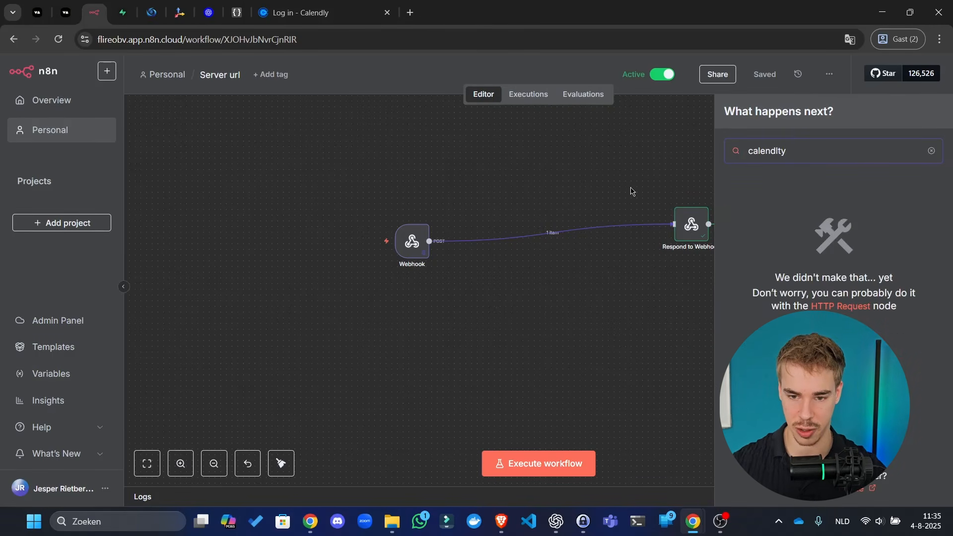
pyautogui.press('BackSpace')
pyautogui.press('BackSpace')
pyautogui.press('BackSpace')
pyautogui.write('l')
pyautogui.click(785, 197)
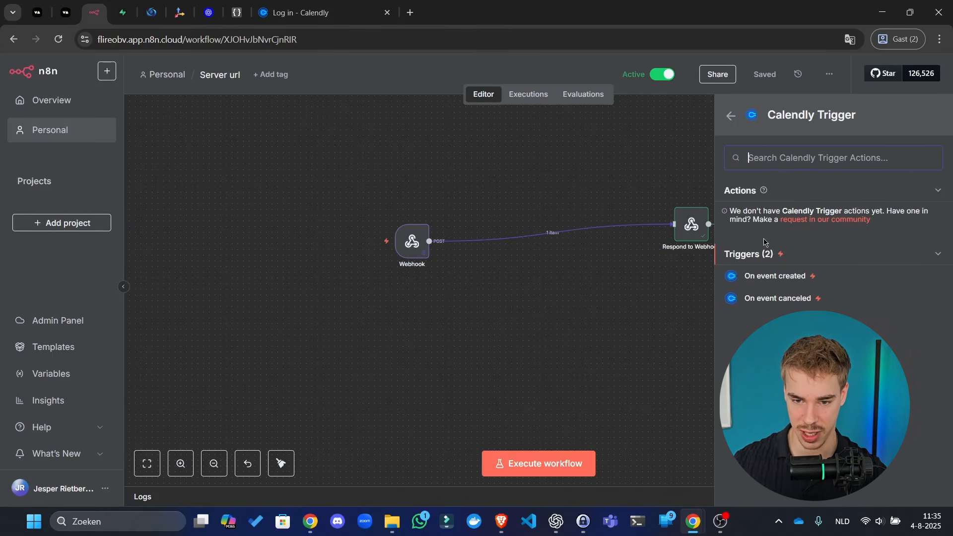
pyautogui.click(471, 247)
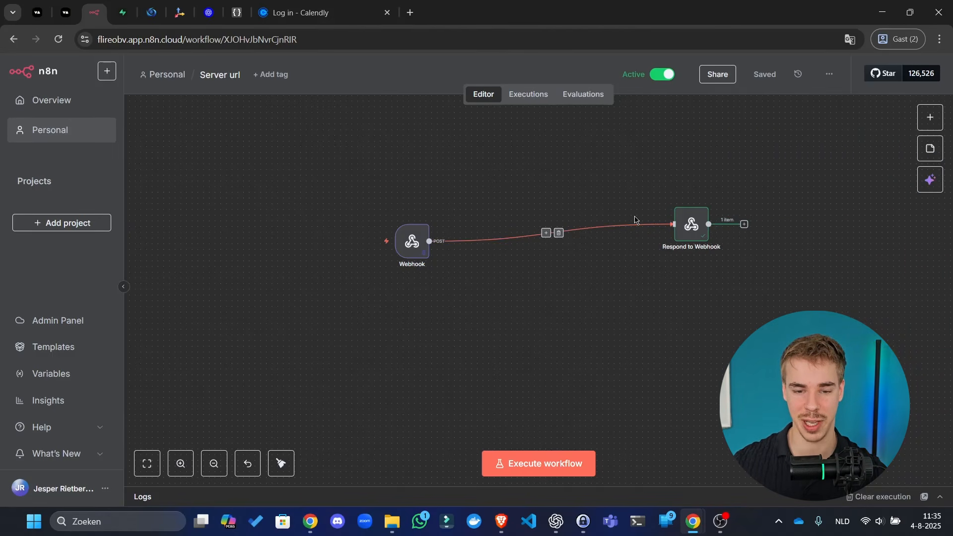
# - Look up the 'http' node, then return to Calendly's new access token
pyautogui.press('Tab')
pyautogui.write('http')
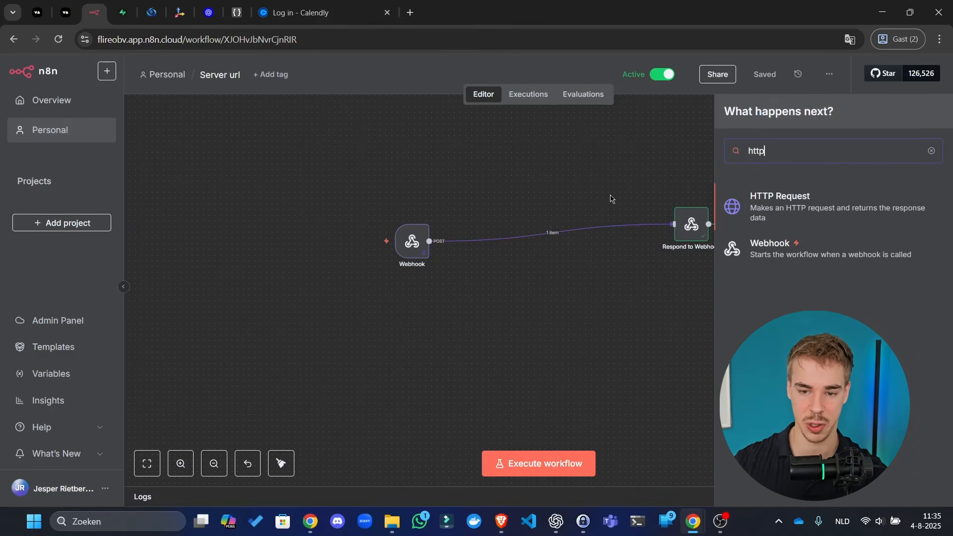
pyautogui.click(585, 179)
pyautogui.press('Tab')
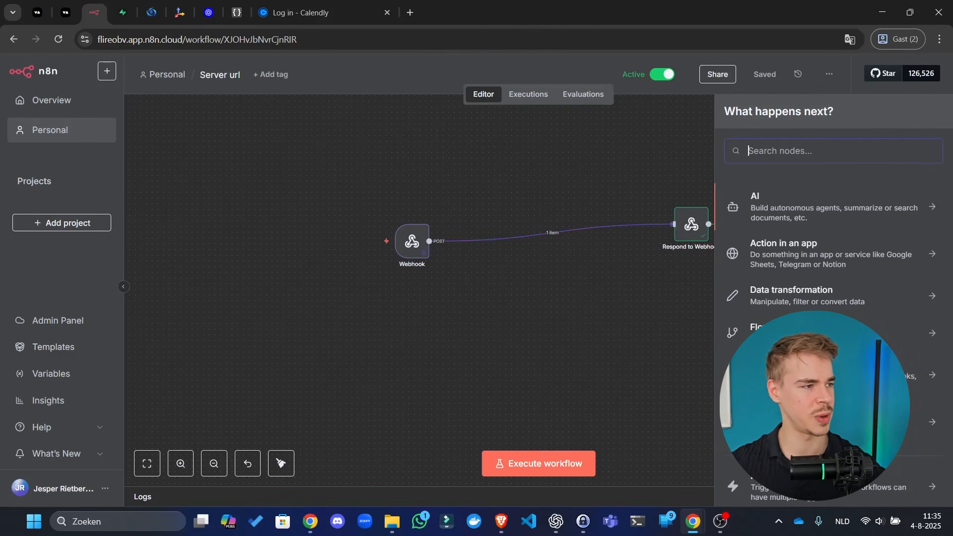
pyautogui.hotkey('alt', 'Tab')
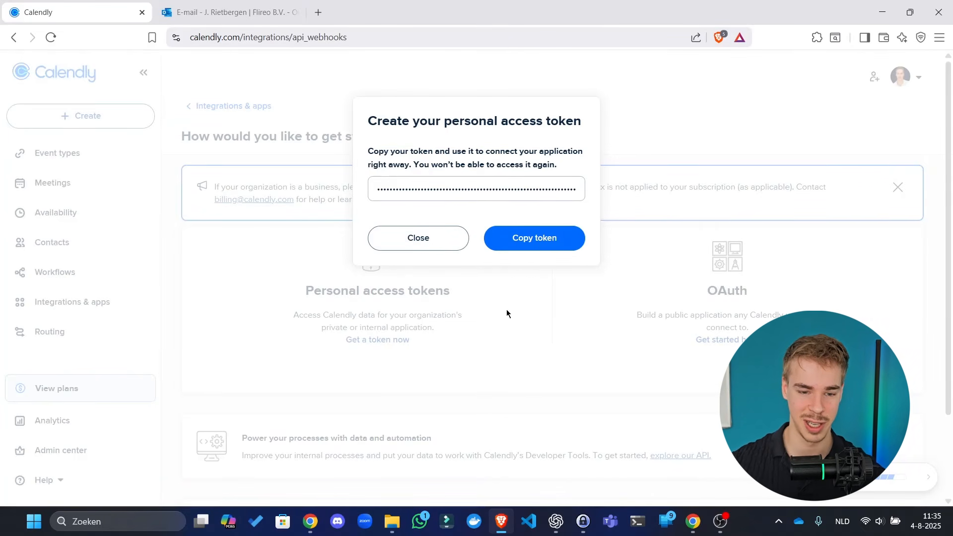
# - Copy the new Calendly access token and add an HTTP Request node in n8n
pyautogui.click(524, 239)
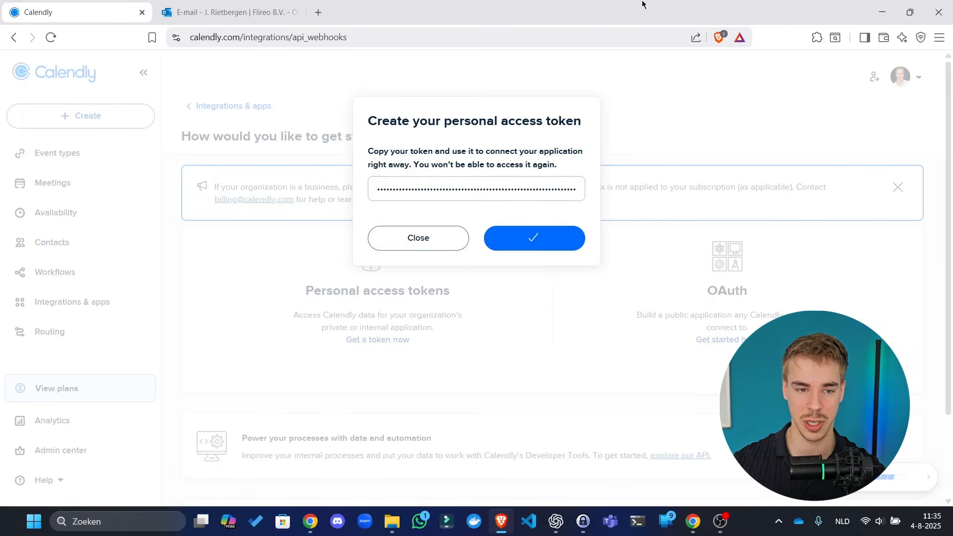
pyautogui.moveTo(644, 2); pyautogui.dragTo(1, 64)
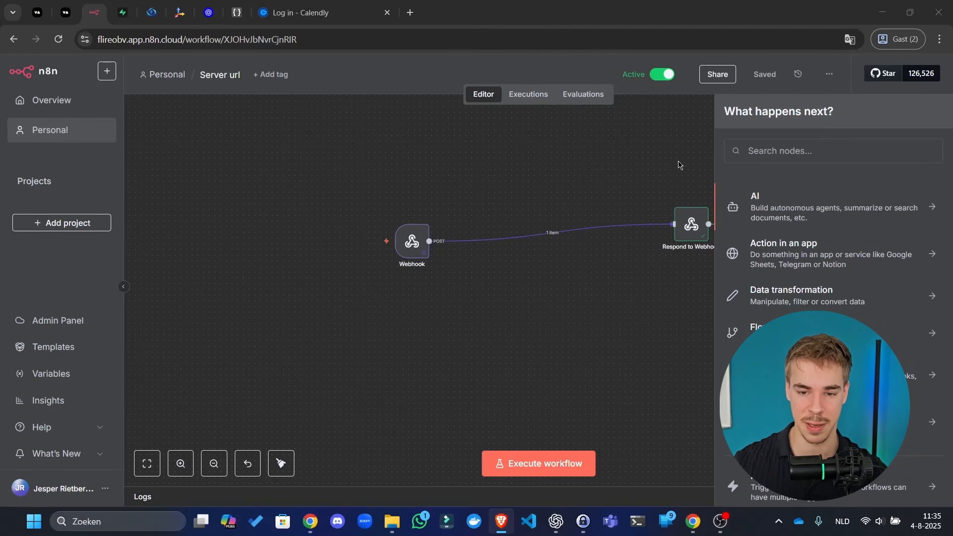
pyautogui.click(815, 148)
pyautogui.write('http')
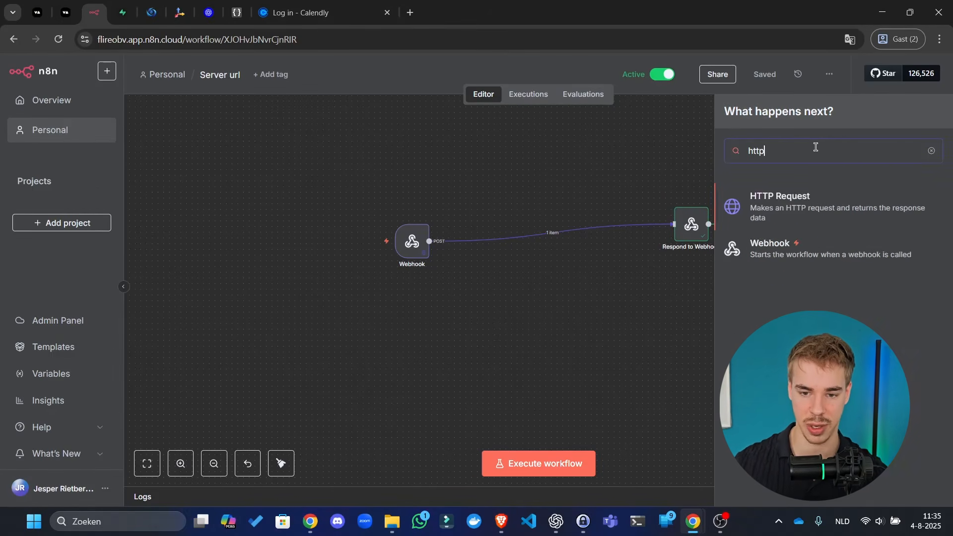
pyautogui.click(872, 196)
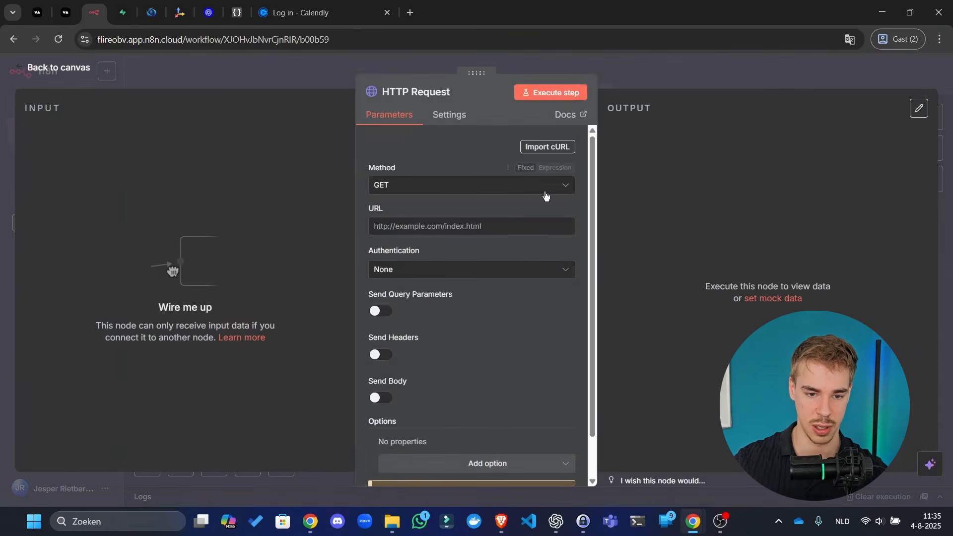
# - Keep GET as the request method and bring the Calendly login tab forward
pyautogui.click(521, 188)
pyautogui.click(461, 184)
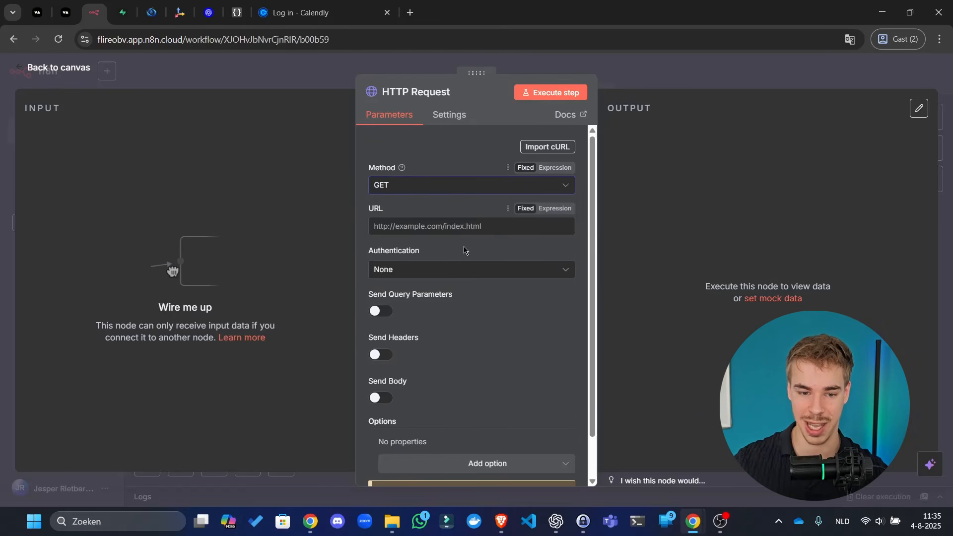
pyautogui.click(343, 13)
pyautogui.click(380, 38)
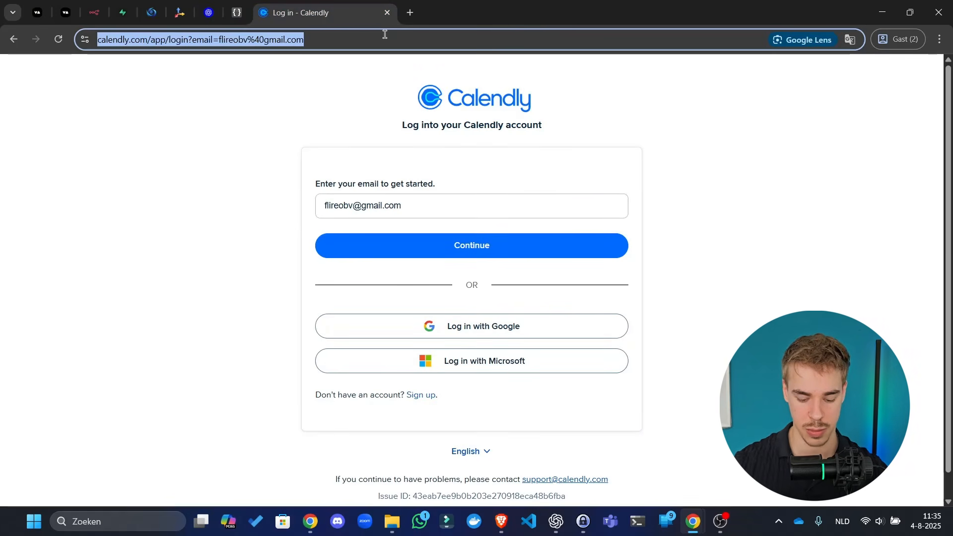
# - Search Google for 'calendly api reference' and open the Calendly API Reference result
pyautogui.write('calendly api ref')
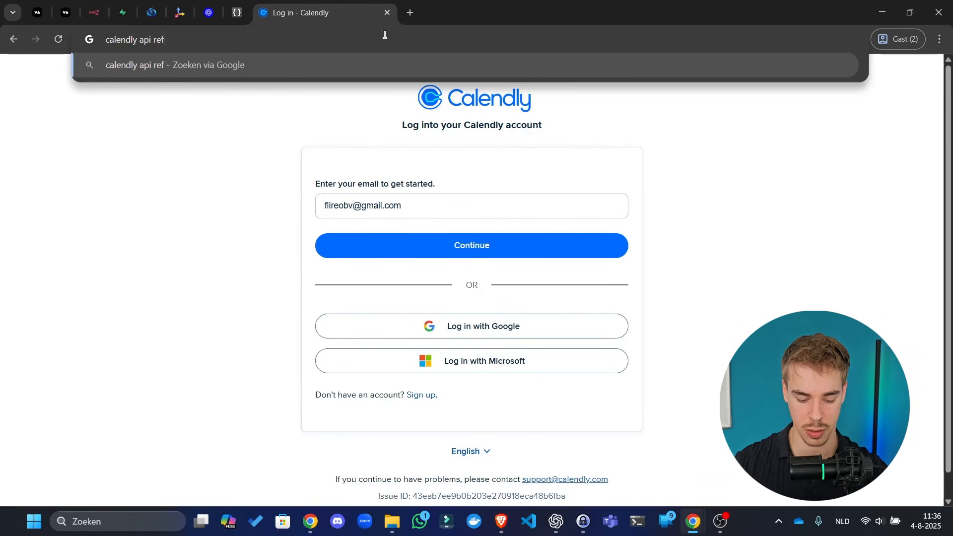
pyautogui.write('erence')
pyautogui.press('Return')
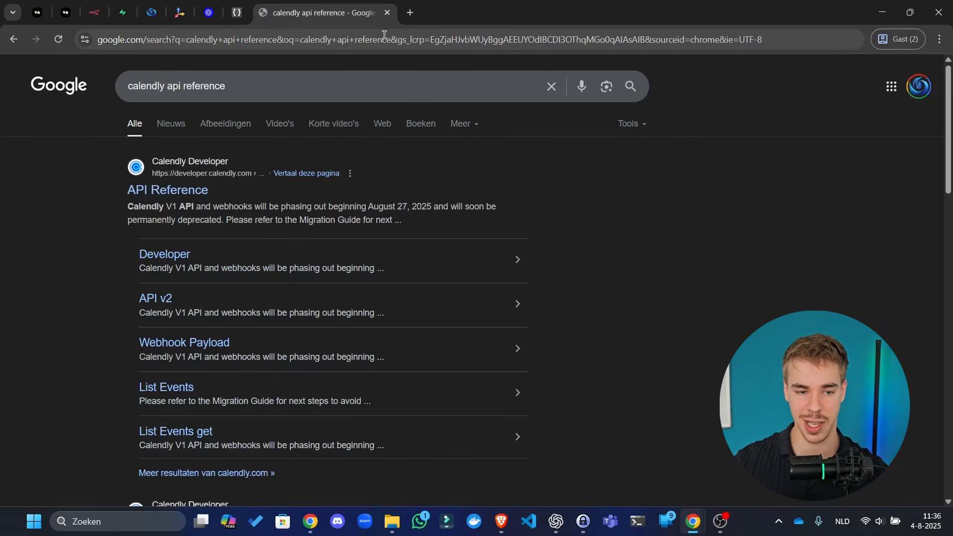
pyautogui.click(216, 182)
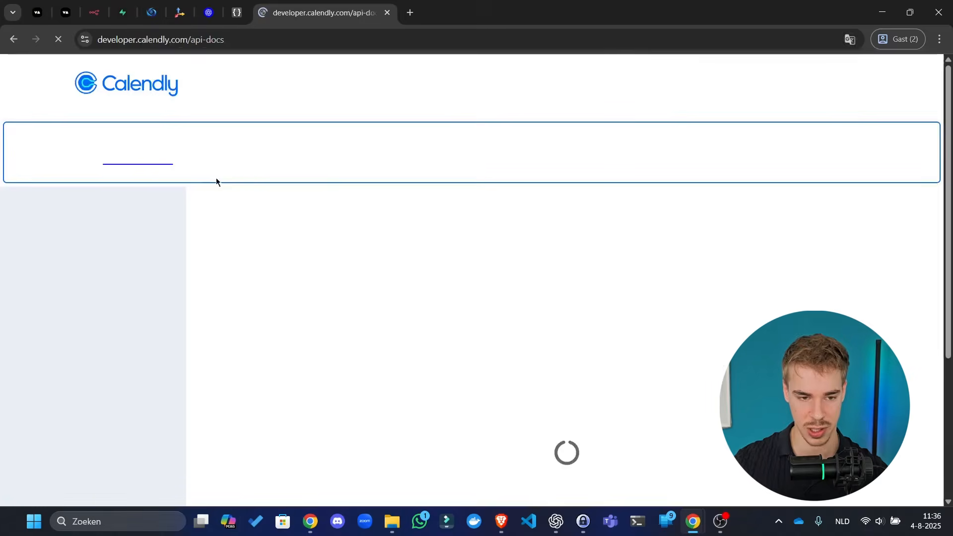
# - Dismiss the translation offer and open Users > Get current user in the API reference
pyautogui.click(845, 65)
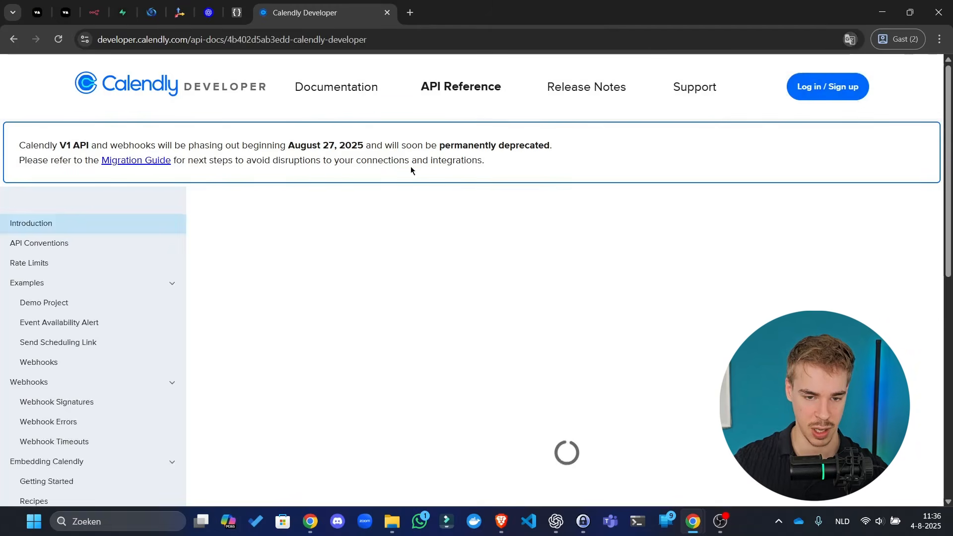
pyautogui.scroll(-10, 94, 323)
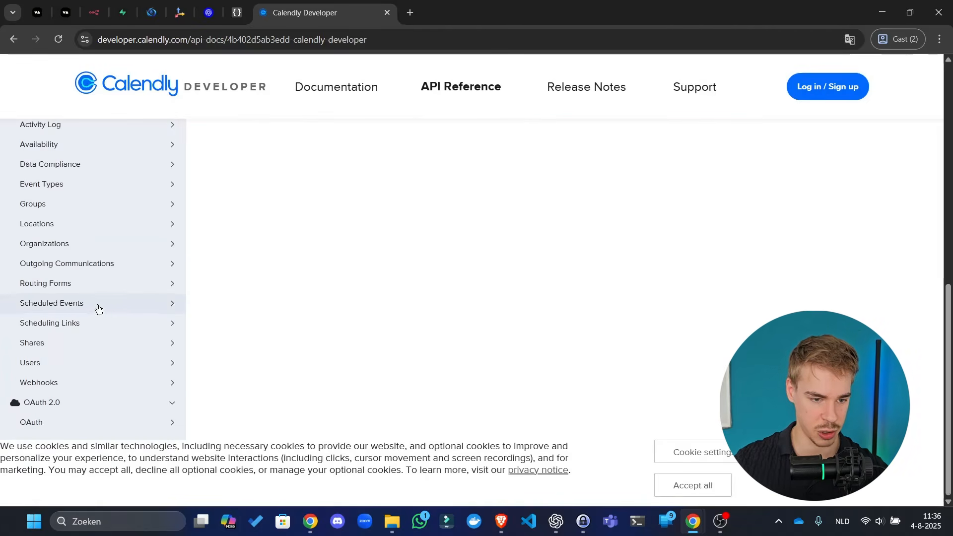
pyautogui.click(97, 368)
pyautogui.click(91, 383)
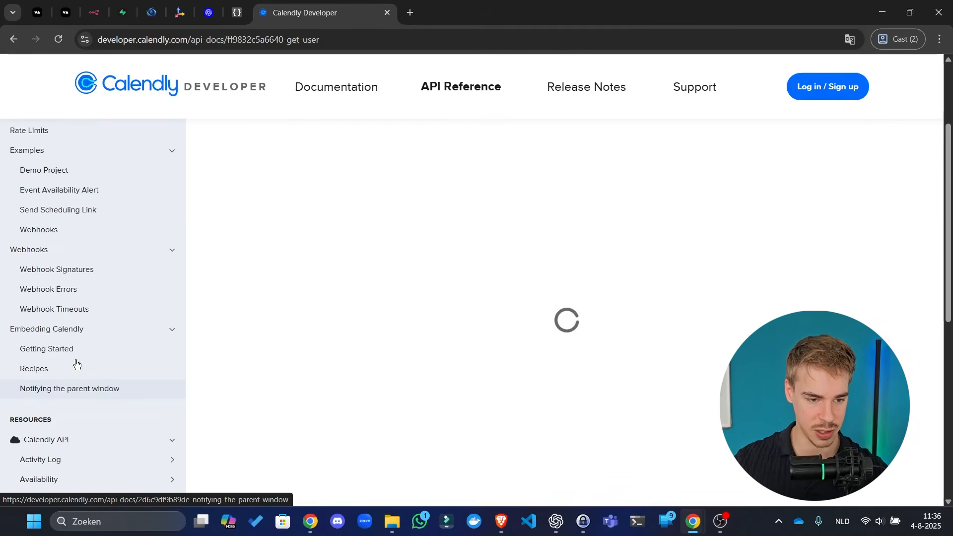
pyautogui.scroll(-5, 82, 437)
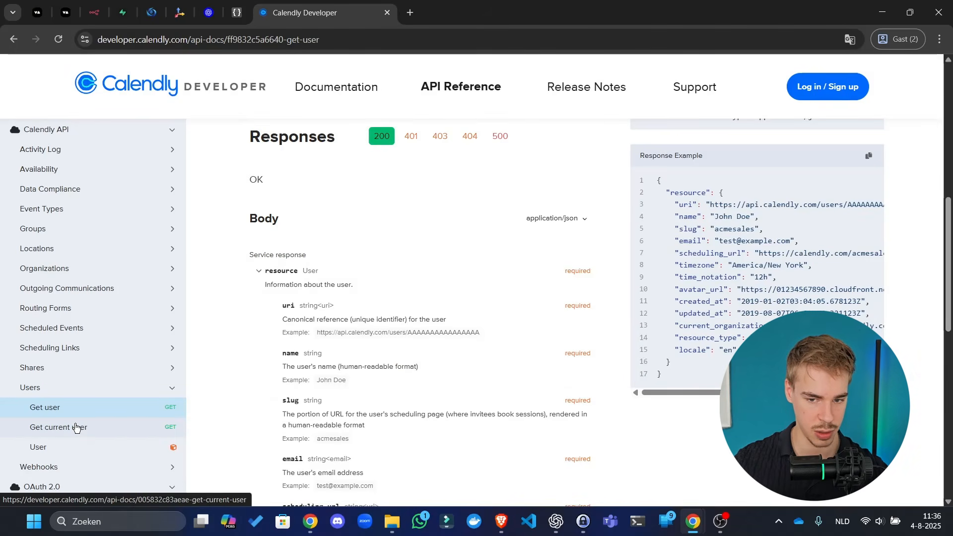
pyautogui.click(76, 428)
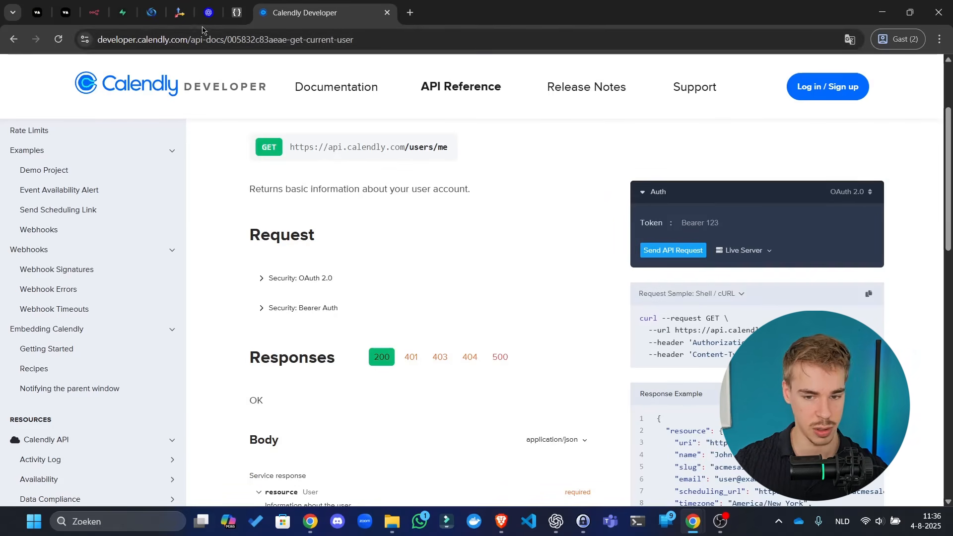
pyautogui.scroll(-14, 135, 306)
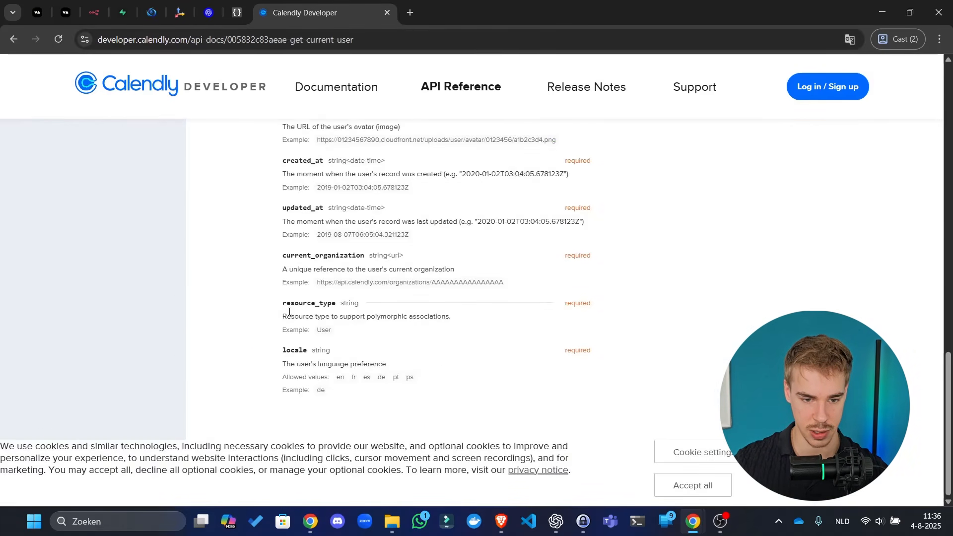
pyautogui.scroll(16, 291, 311)
pyautogui.click(754, 355)
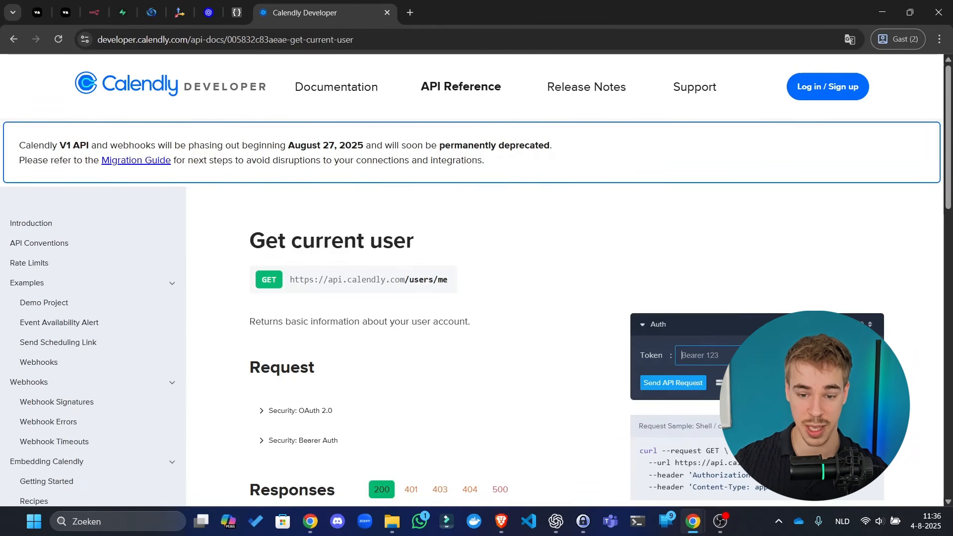
# - Choose Bearer Auth and paste the personal access token into the Token field
pyautogui.write('Bearer')
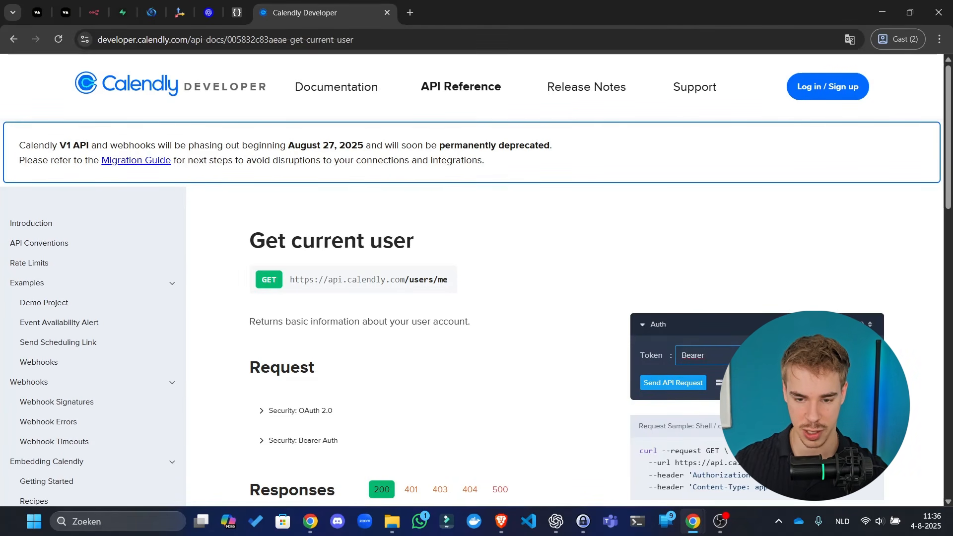
pyautogui.click(846, 324)
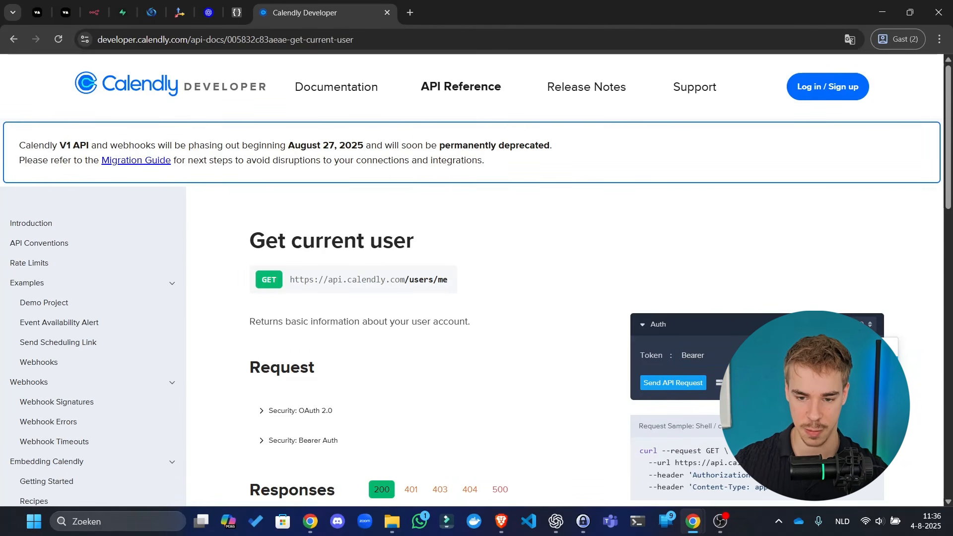
pyautogui.click(846, 366)
pyautogui.click(755, 355)
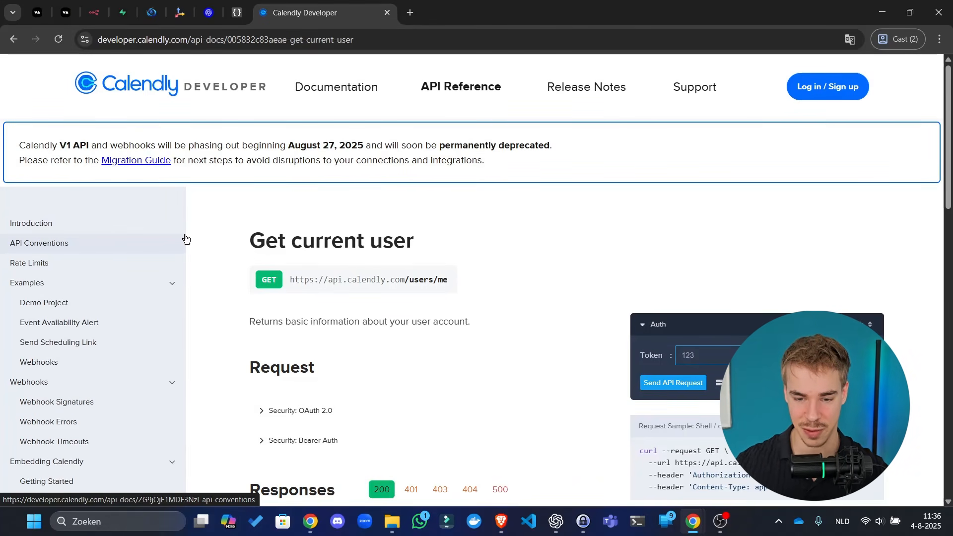
pyautogui.hotkey('ctrl', 'v')
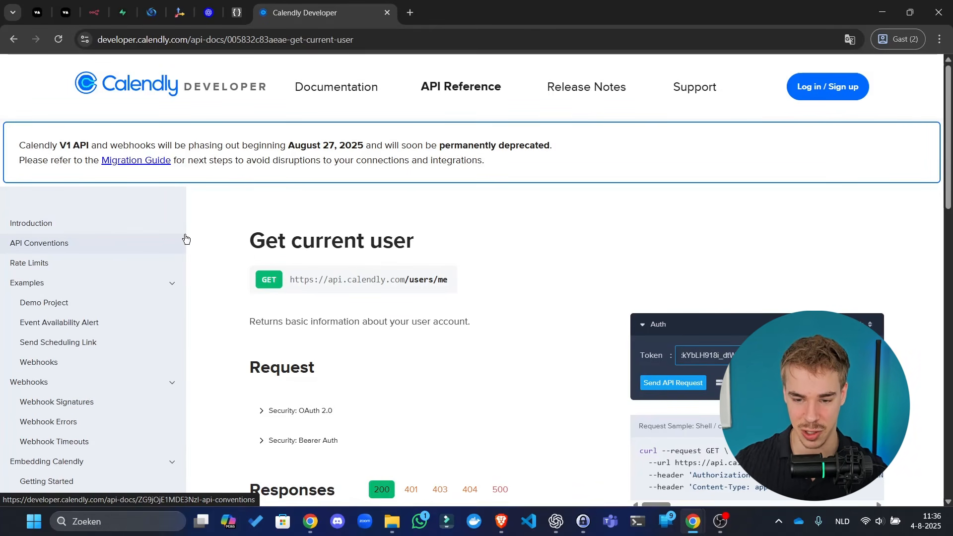
pyautogui.click(845, 266)
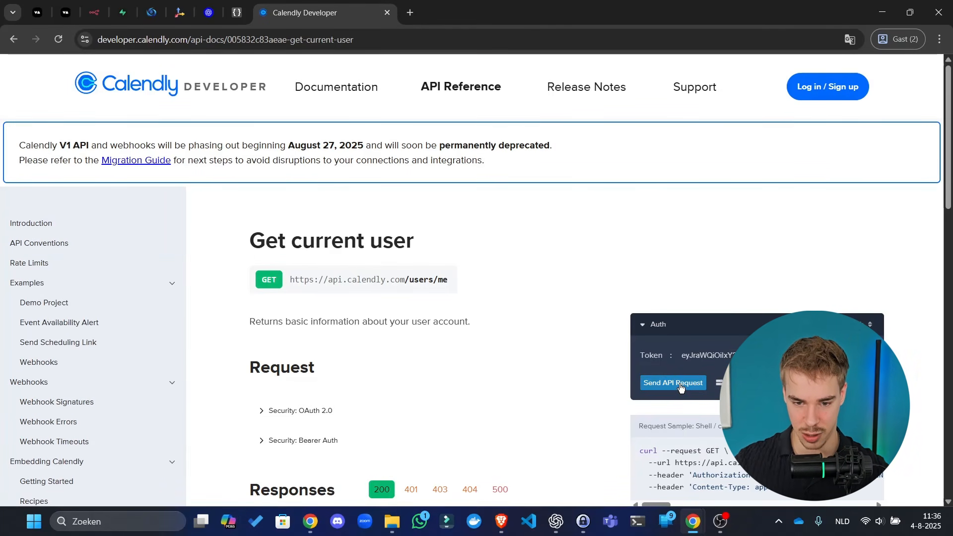
# - Send the Get current user test request and check the 200 OK response
pyautogui.click(719, 384)
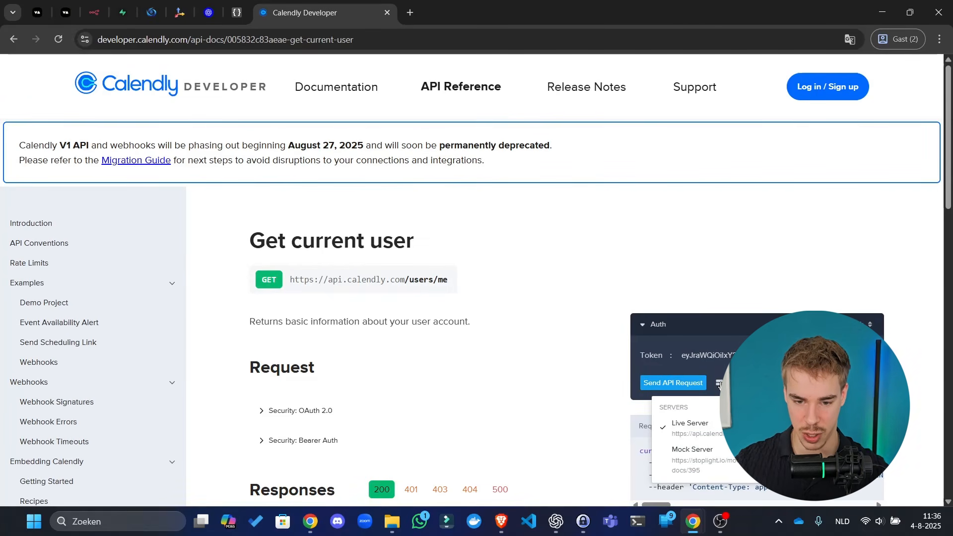
pyautogui.click(719, 383)
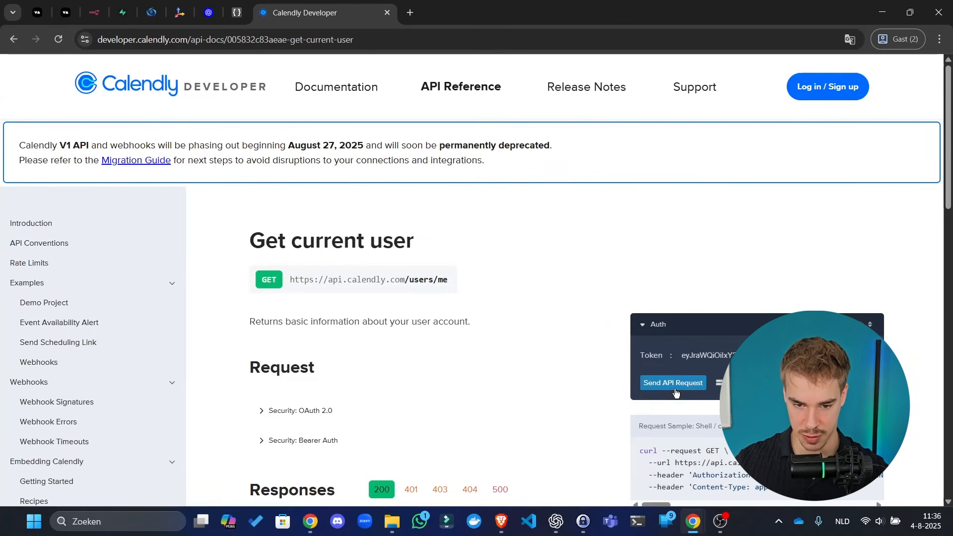
pyautogui.scroll(-5, 541, 290)
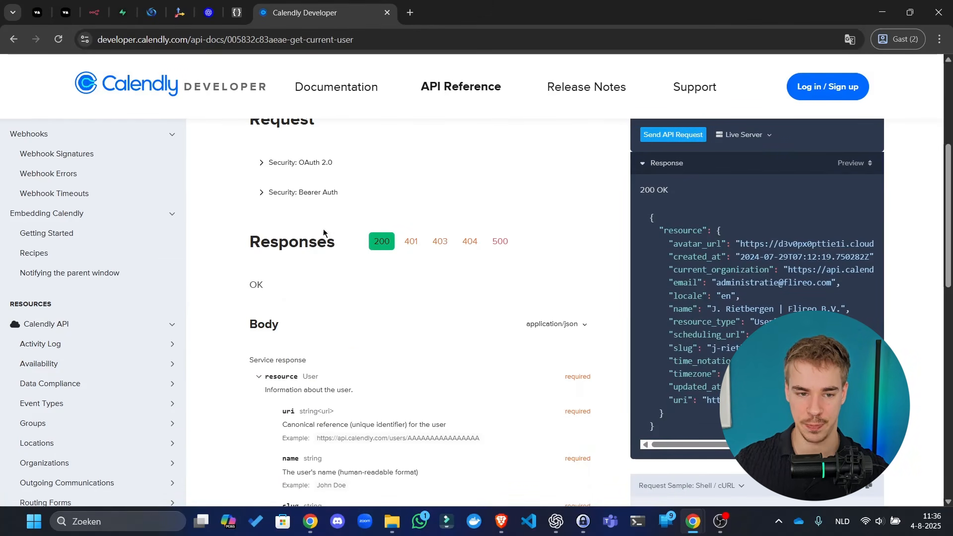
pyautogui.scroll(5, 324, 231)
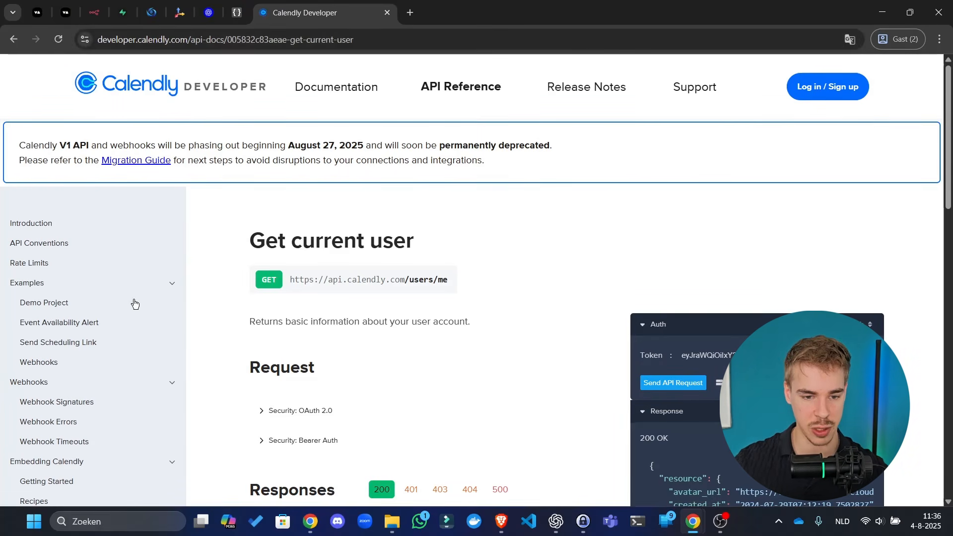
# - Scroll through the returned current-user JSON response to review its details
pyautogui.scroll(-4, 293, 159)
pyautogui.scroll(2, 645, 297)
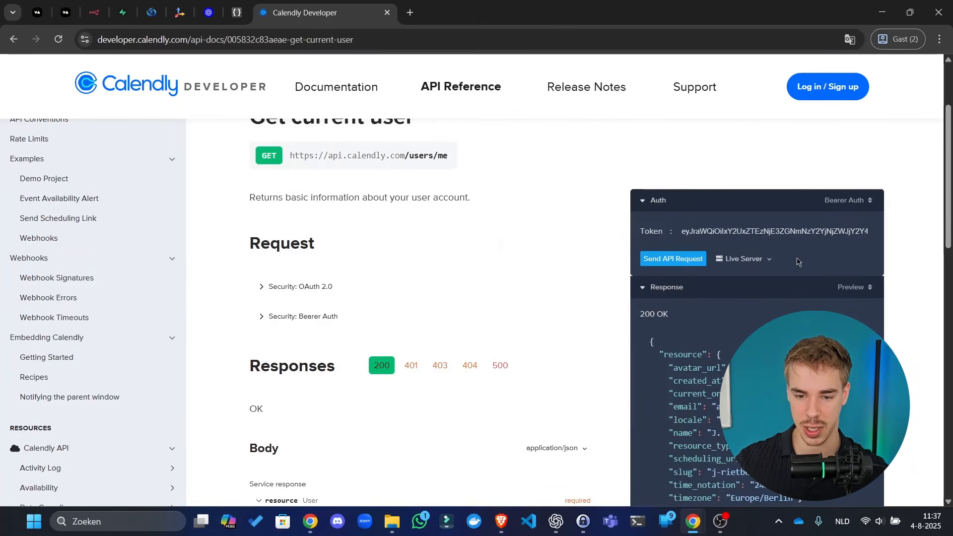
pyautogui.scroll(-1, 798, 261)
pyautogui.hscroll(3, 799, 278)
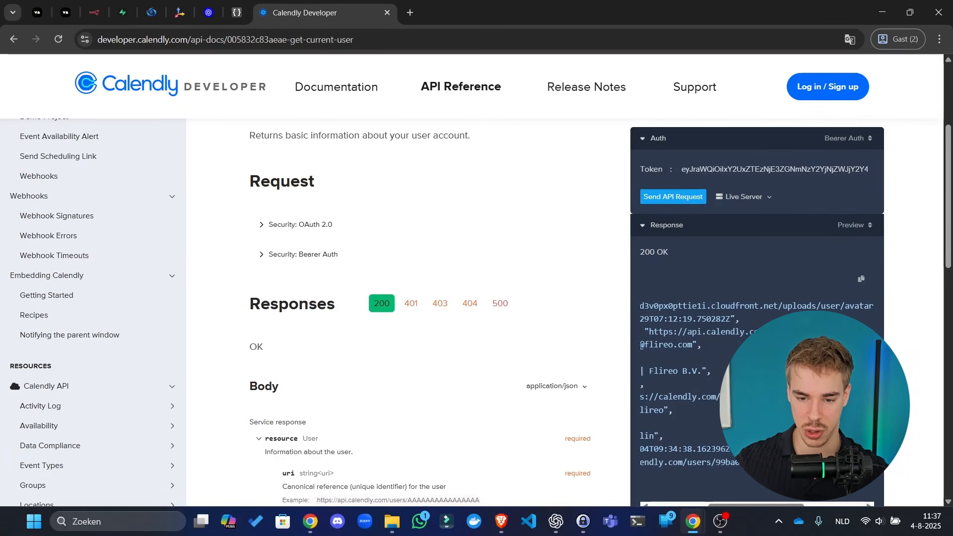
pyautogui.hscroll(2, 757, 338)
pyautogui.scroll(2, 115, 387)
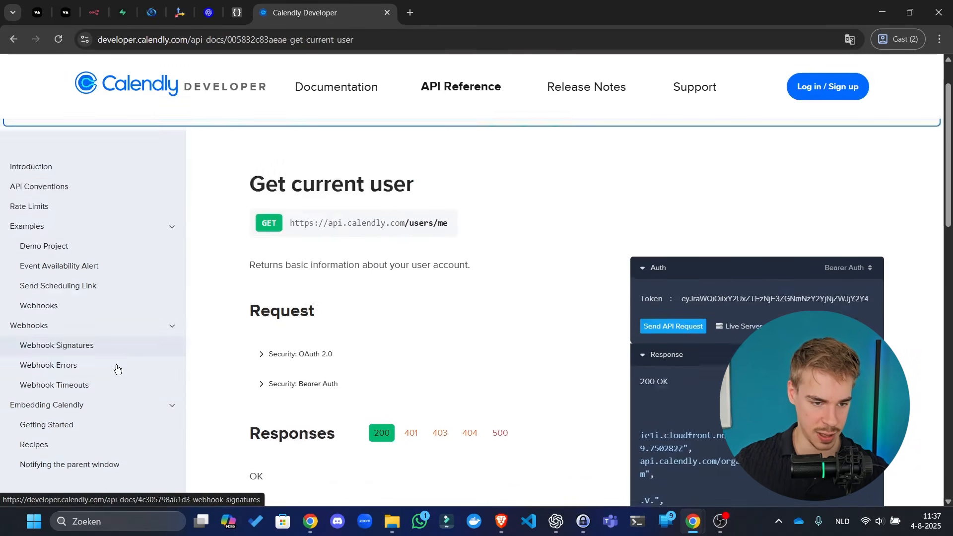
pyautogui.scroll(-13, 85, 271)
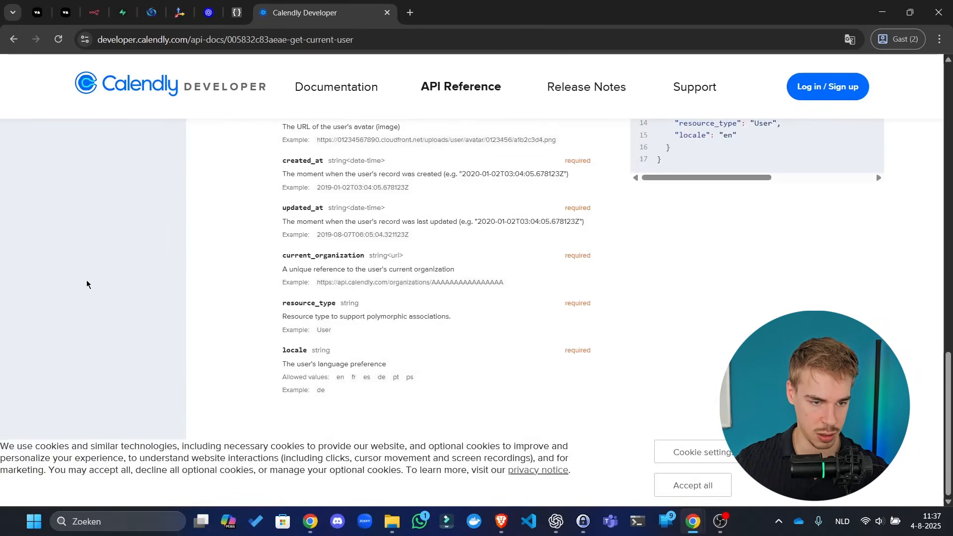
pyautogui.scroll(6, 87, 280)
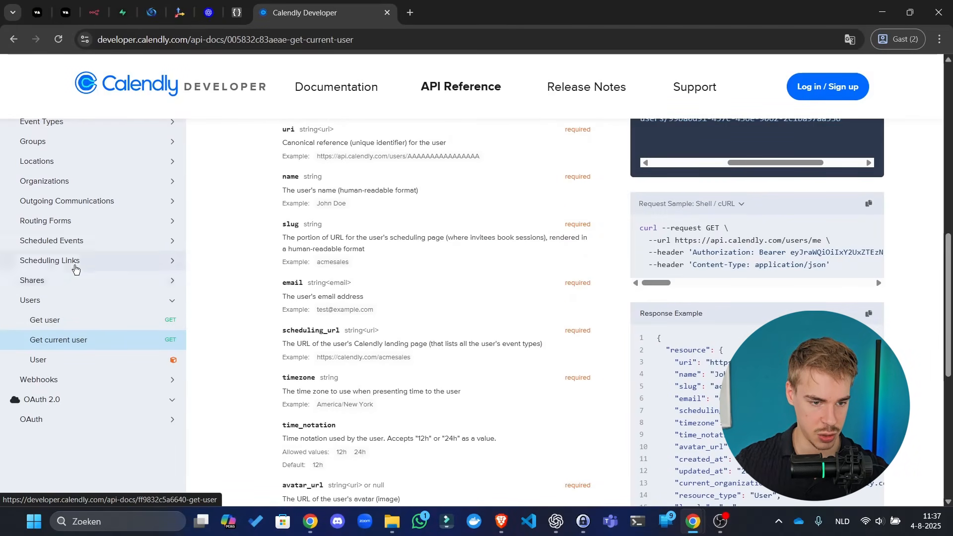
pyautogui.scroll(2, 107, 248)
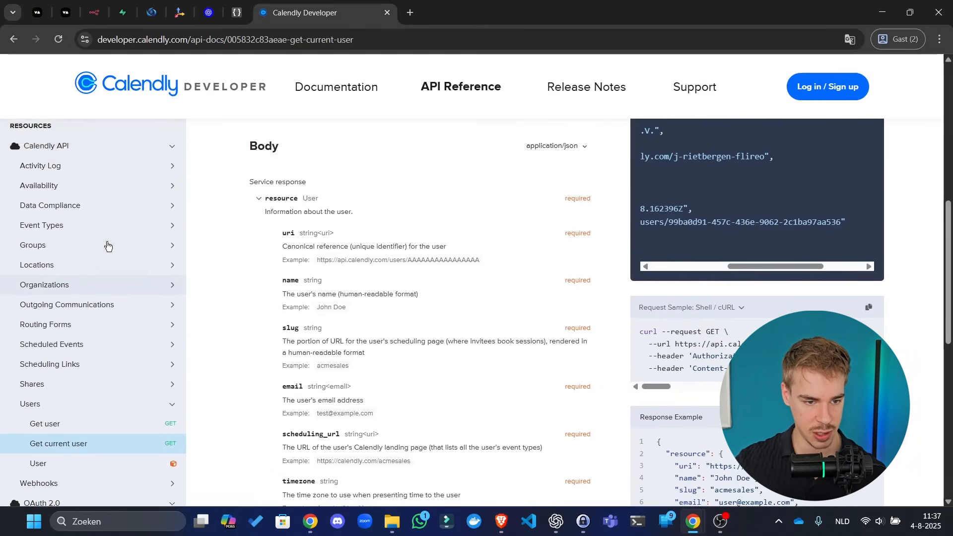
# - Open Availability > List User Busy Times in a new tab and switch to it
pyautogui.click(108, 187)
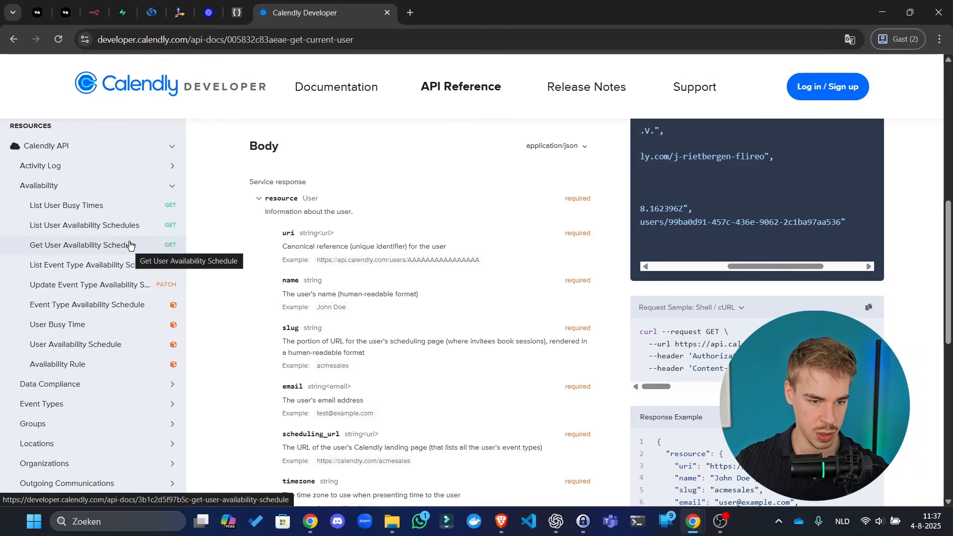
pyautogui.rightClick(119, 209)
pyautogui.click(142, 220)
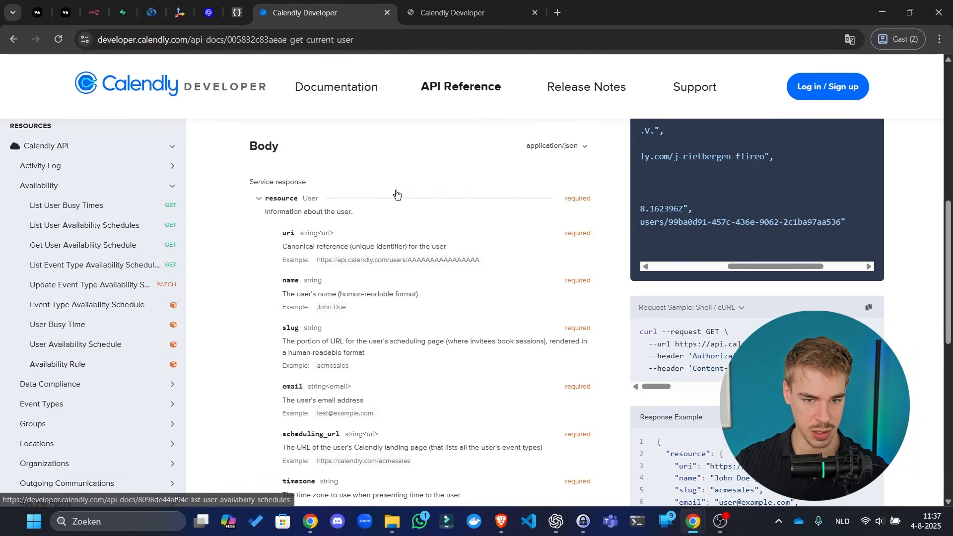
pyautogui.hotkey('ctrl', 'Tab')
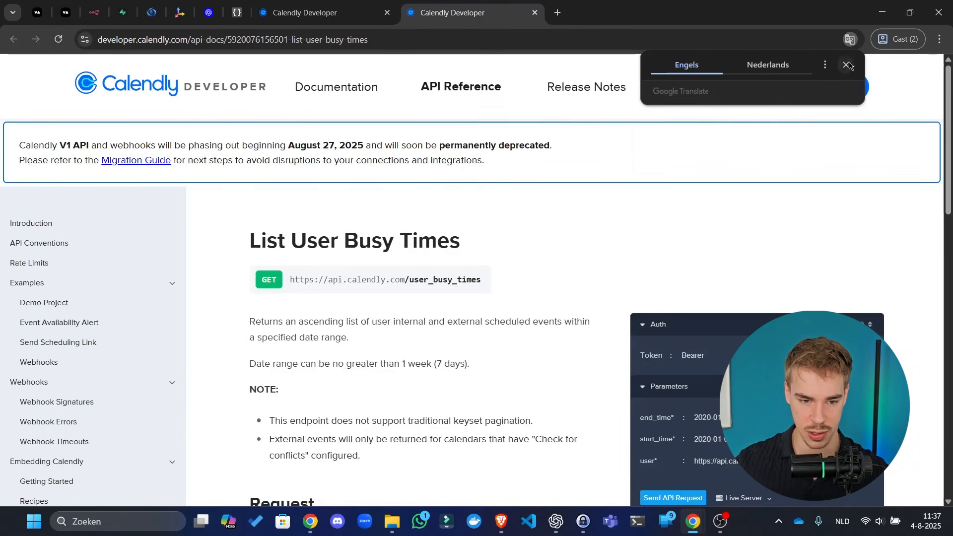
# - Switch the List User Busy Times console to Bearer Auth and inspect the end_time and user values
pyautogui.click(847, 65)
pyautogui.scroll(-2, 491, 215)
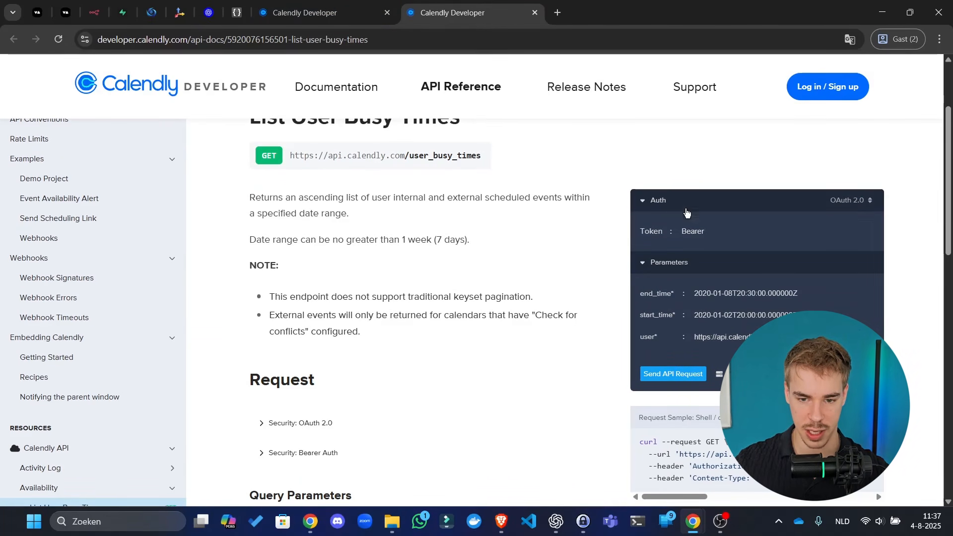
pyautogui.click(719, 230)
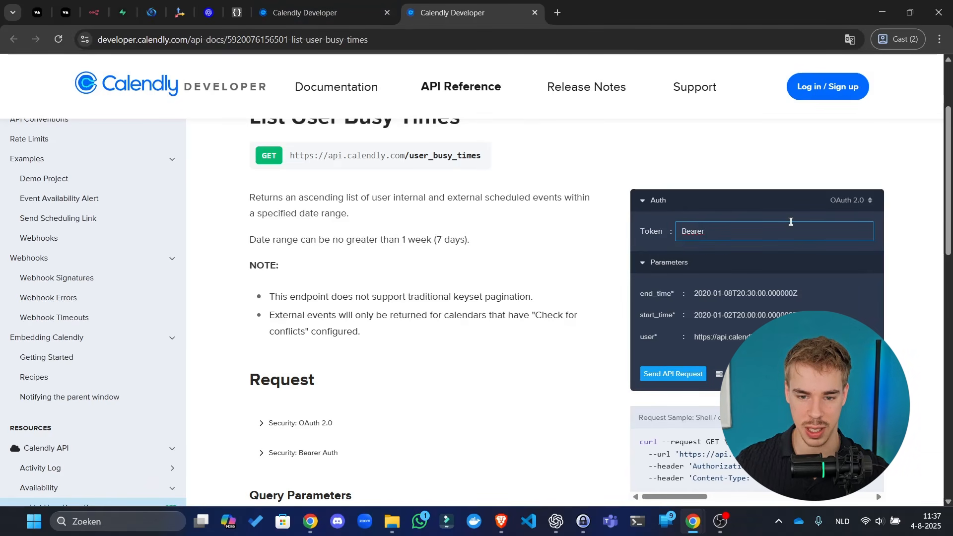
pyautogui.click(848, 200)
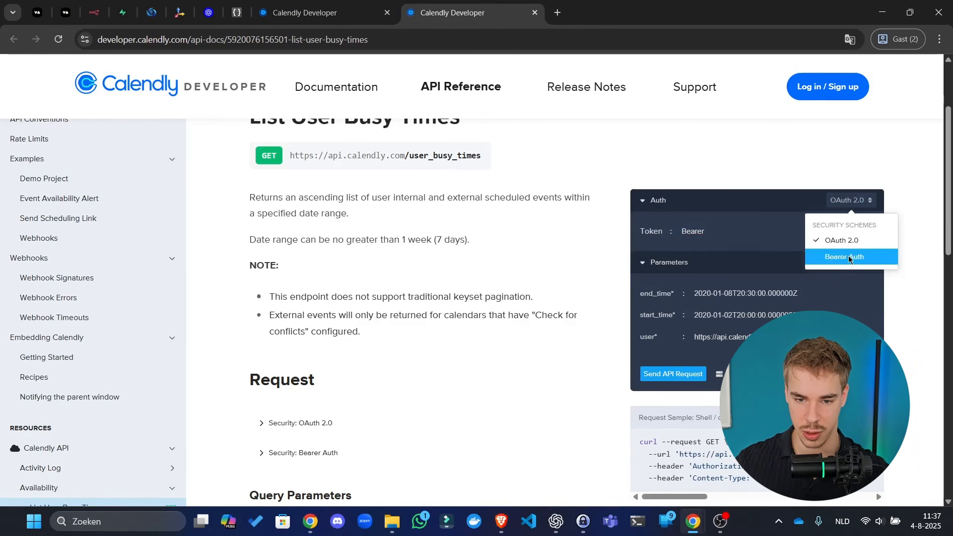
pyautogui.click(825, 255)
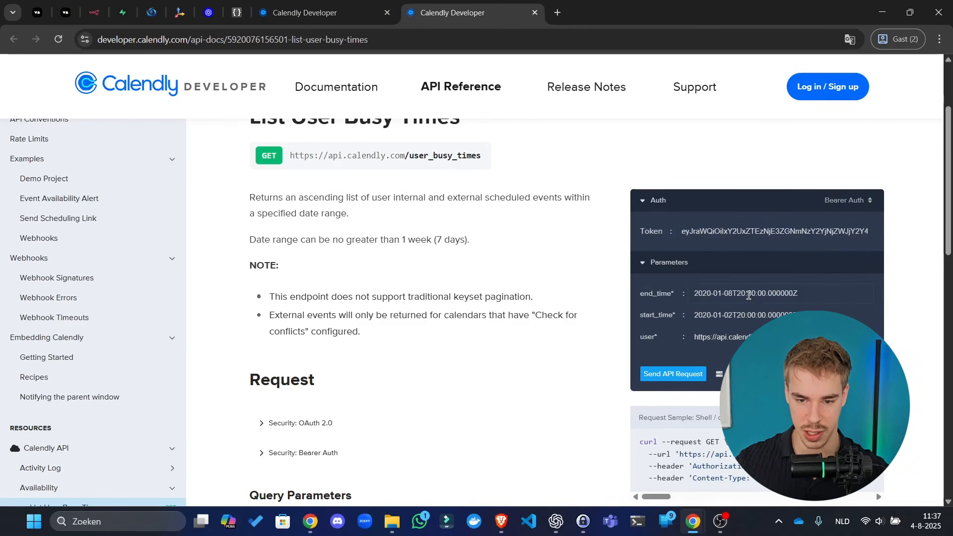
pyautogui.click(767, 295)
pyautogui.moveTo(837, 287); pyautogui.dragTo(625, 291)
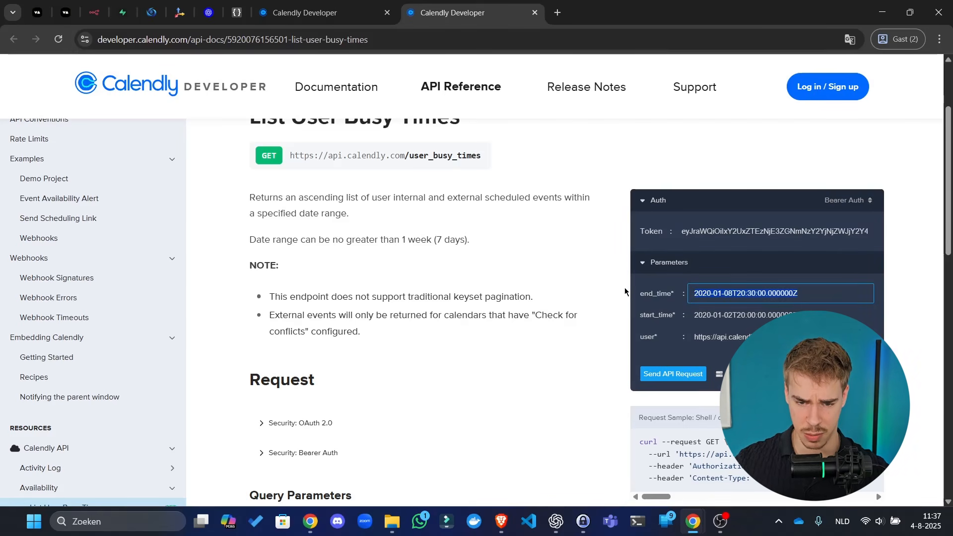
pyautogui.click(684, 326)
pyautogui.click(839, 337)
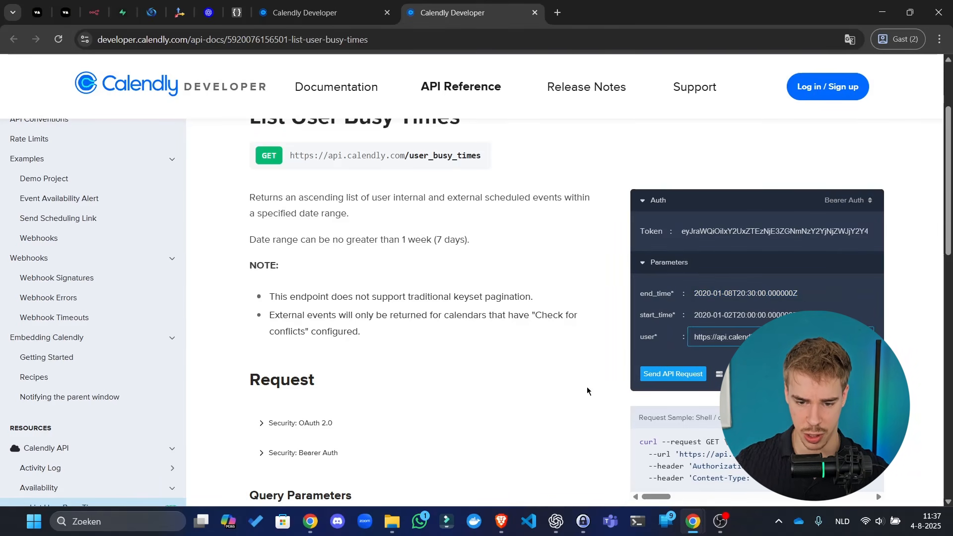
pyautogui.scroll(-4, 588, 389)
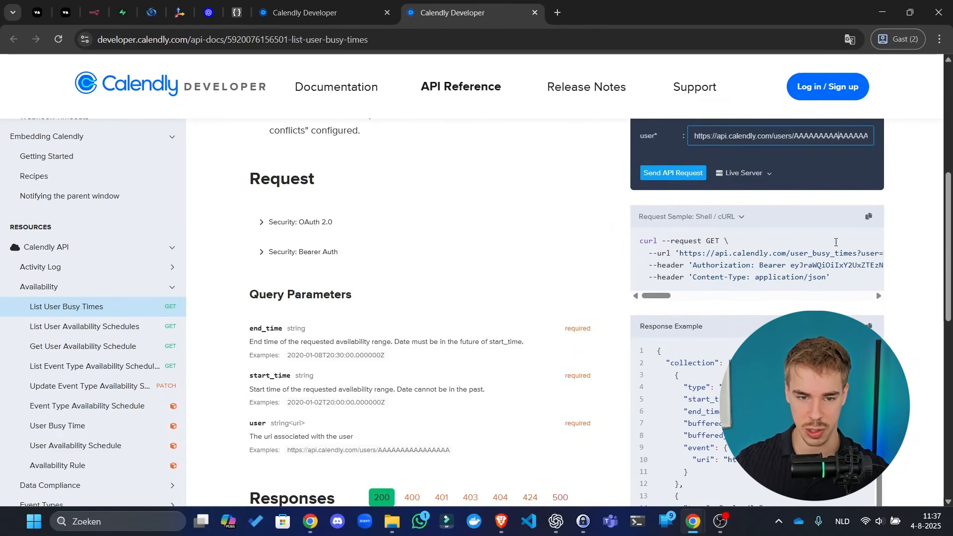
pyautogui.scroll(4, 726, 296)
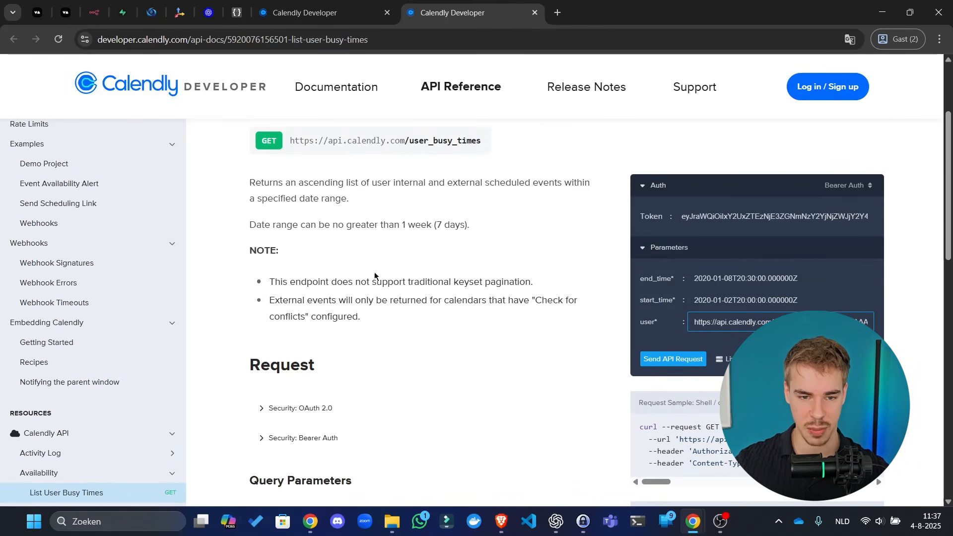
pyautogui.scroll(2, 471, 245)
pyautogui.moveTo(482, 203); pyautogui.dragTo(405, 205)
pyautogui.moveTo(290, 202); pyautogui.dragTo(498, 208)
pyautogui.click(293, 203)
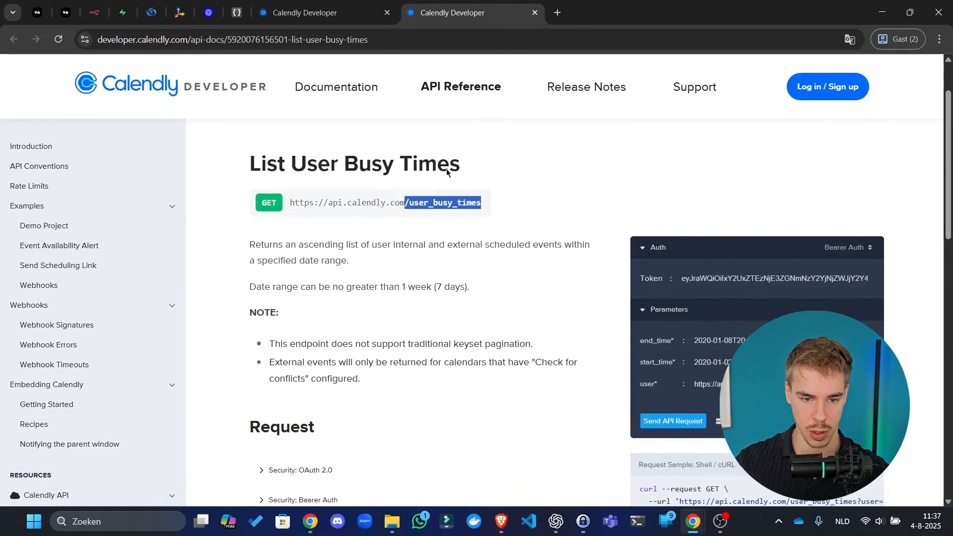
pyautogui.click(273, 192)
pyautogui.moveTo(283, 199); pyautogui.dragTo(467, 198)
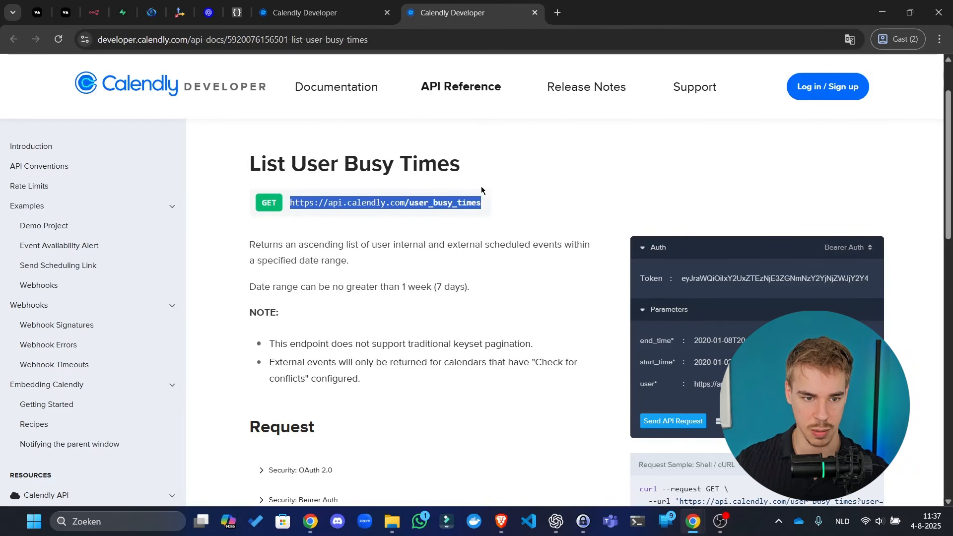
# - Paste the endpoint URL and set authentication to a new Generic Header Auth credential
pyautogui.click(94, 13)
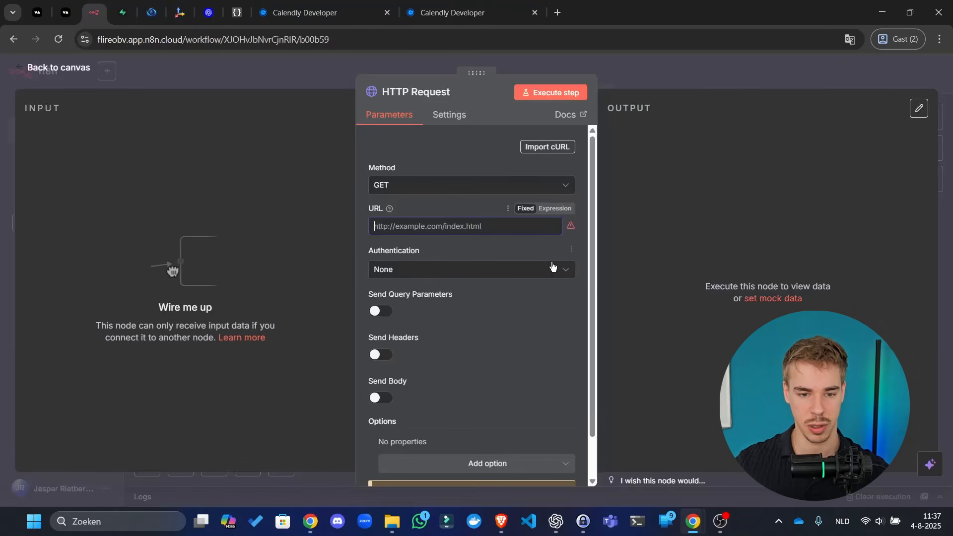
pyautogui.write('https://api.calendly.com /user_busy_times')
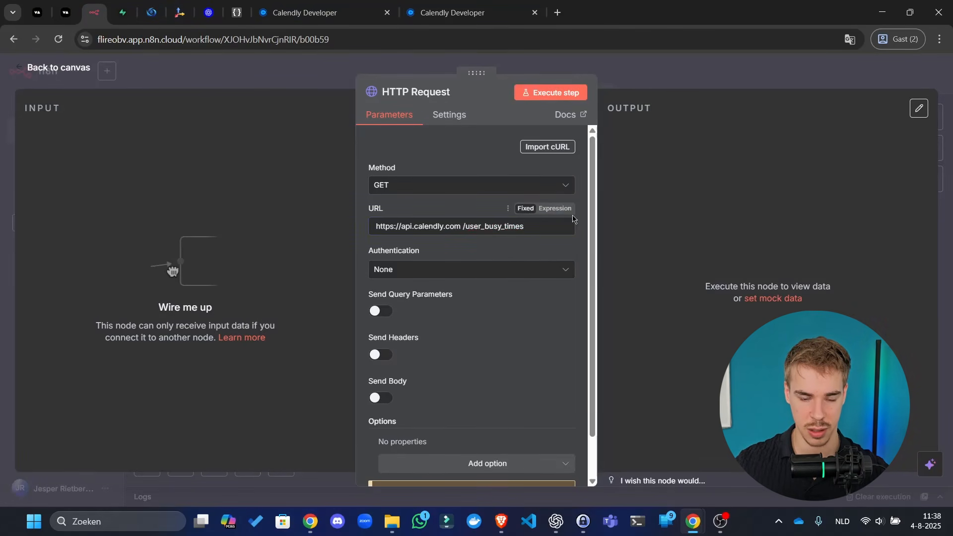
pyautogui.click(486, 276)
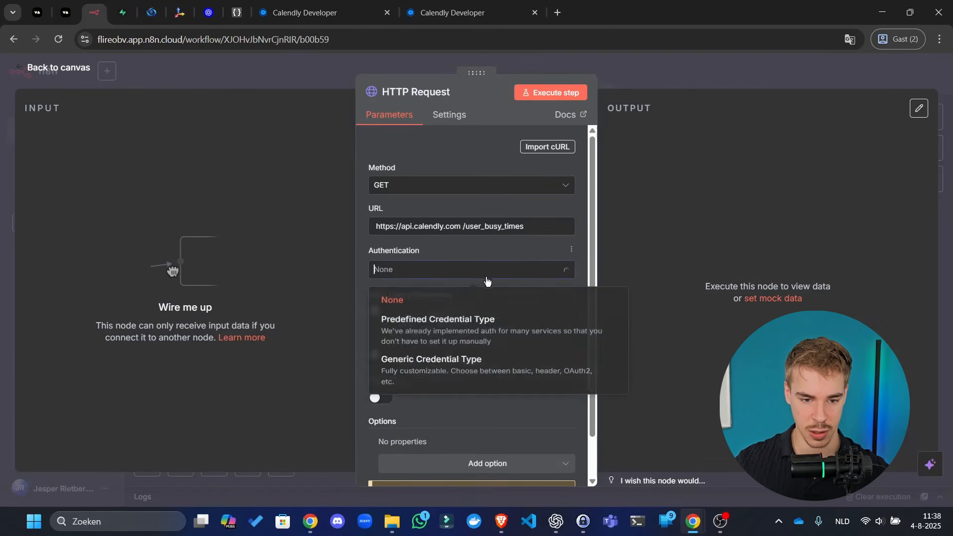
pyautogui.click(454, 364)
pyautogui.click(447, 318)
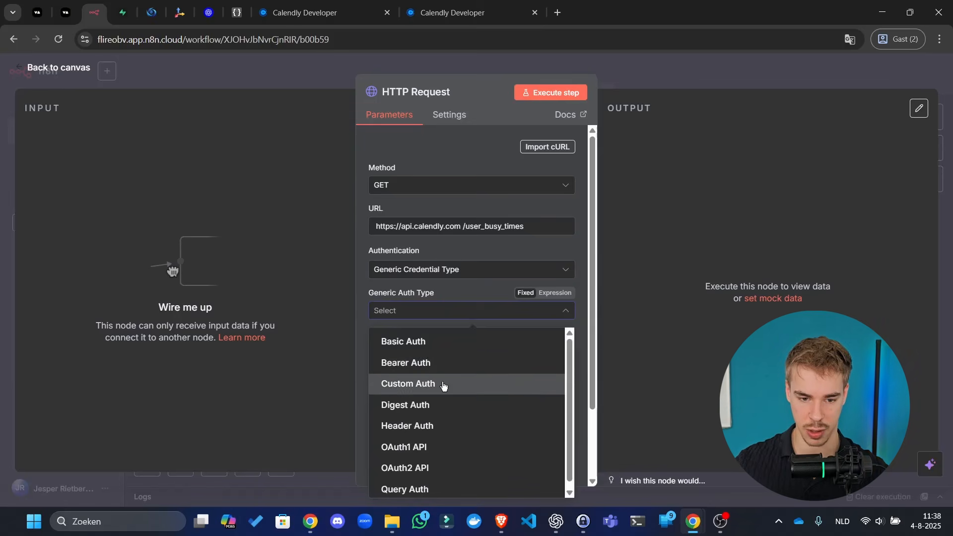
pyautogui.click(440, 426)
pyautogui.click(446, 344)
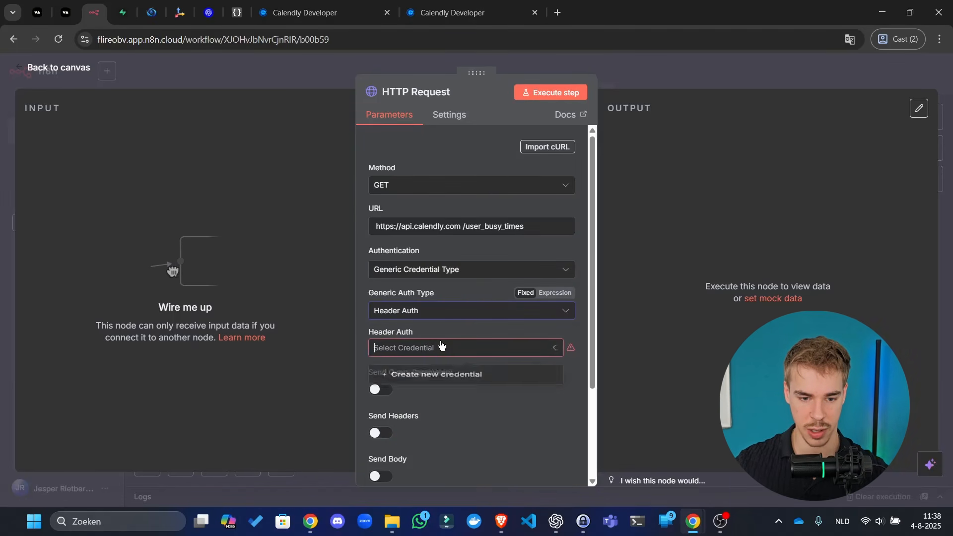
pyautogui.click(454, 383)
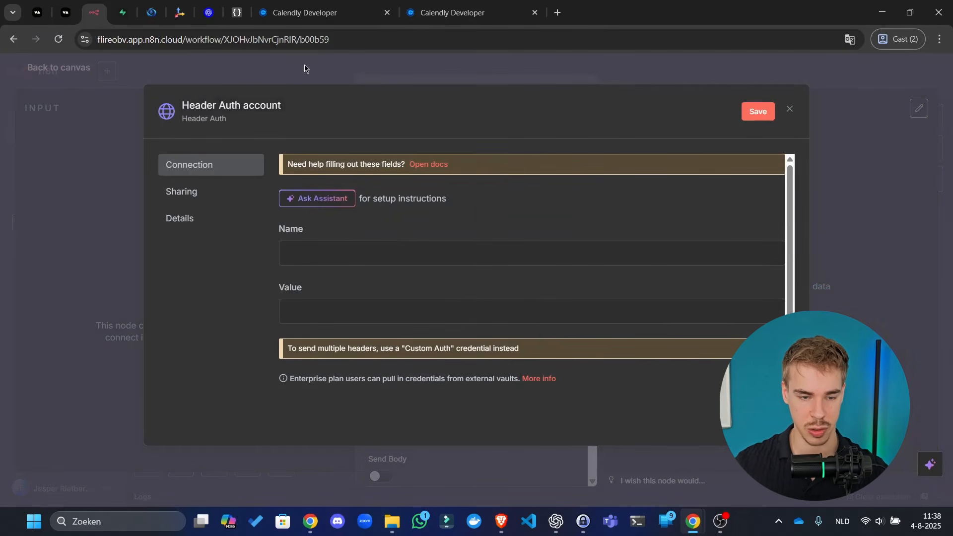
# - Name the credential 'Calendly API' with header name 'Authorization'
pyautogui.click(254, 105)
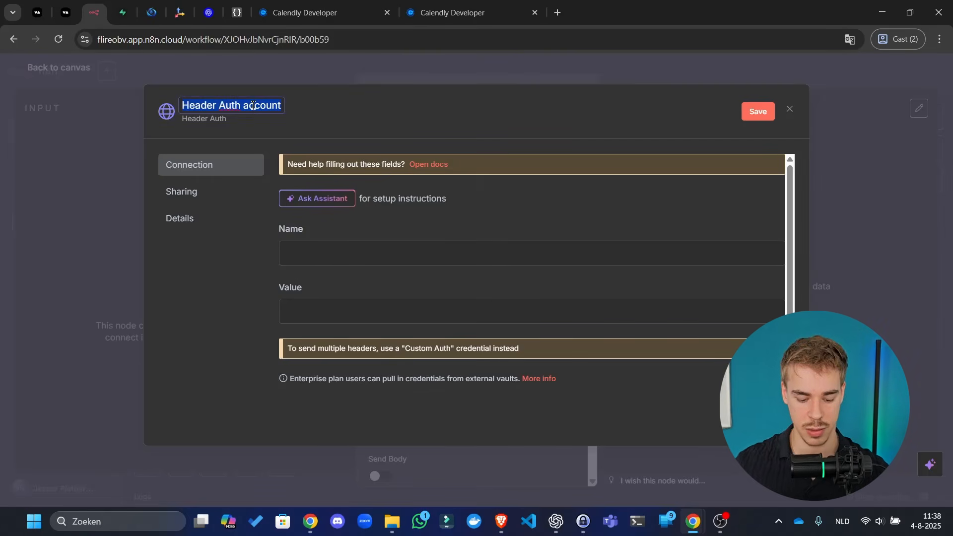
pyautogui.write('Calendly API')
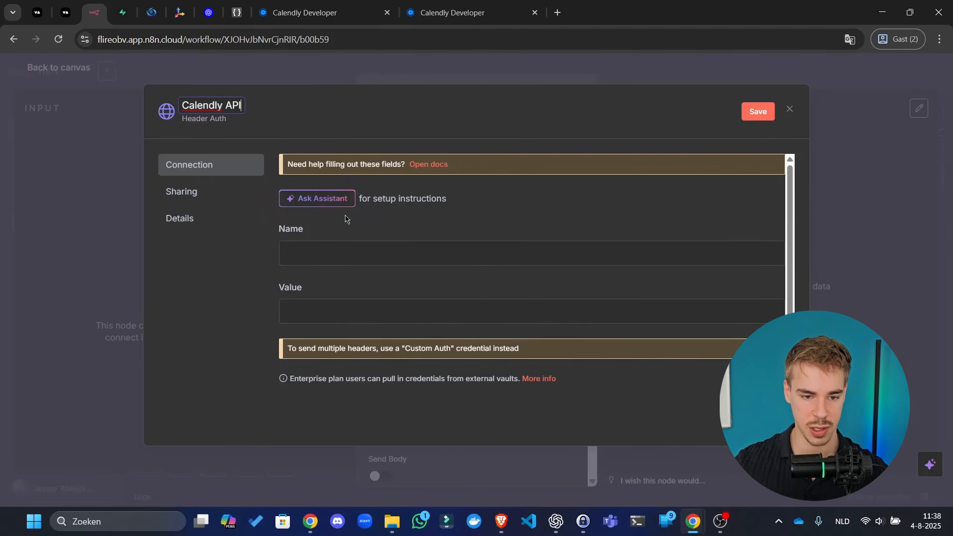
pyautogui.click(366, 241)
pyautogui.write('Authorization')
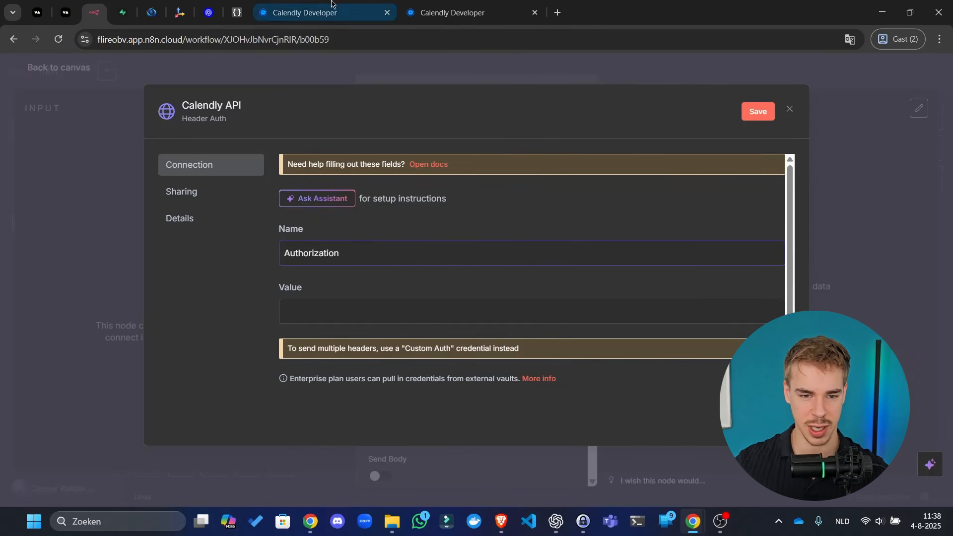
pyautogui.click(462, 13)
# - Copy the Bearer token from the curl sample and return to the n8n credential's value field
pyautogui.scroll(-5, 528, 276)
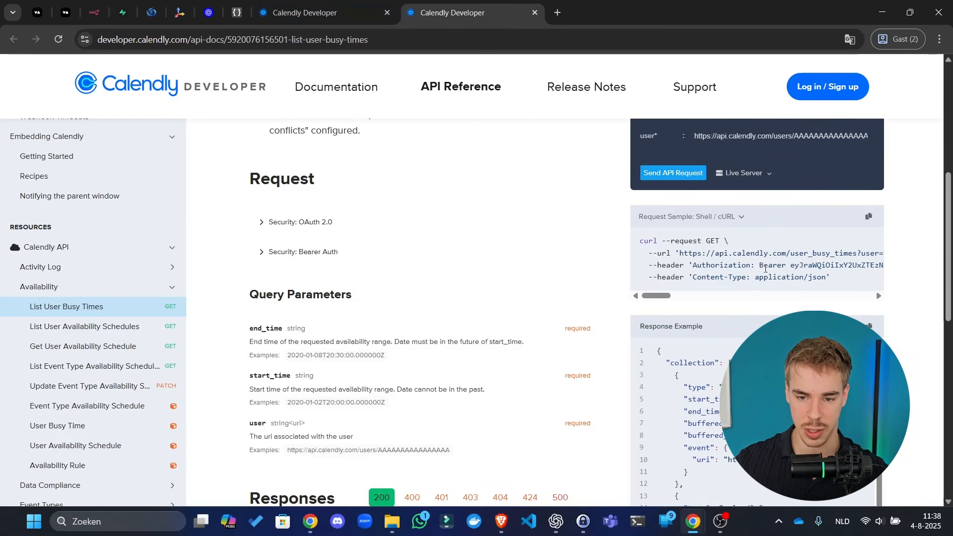
pyautogui.moveTo(790, 265); pyautogui.dragTo(891, 266)
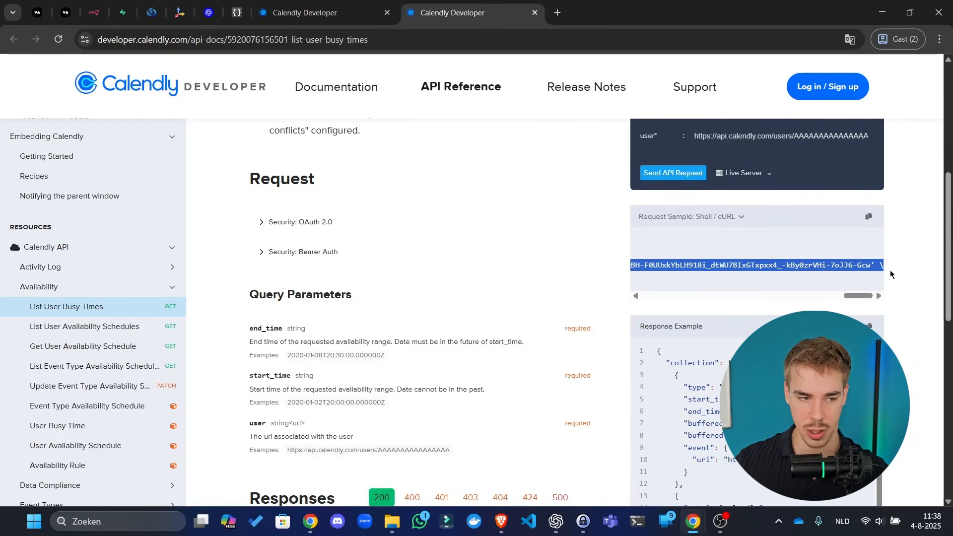
pyautogui.click(340, 12)
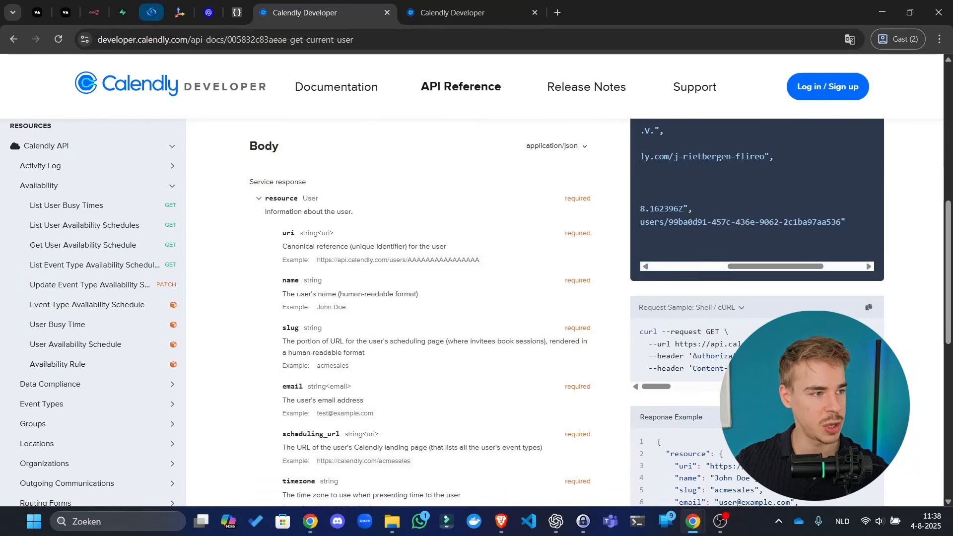
pyautogui.hotkey('alt', 'Tab')
pyautogui.moveTo(389, 4); pyautogui.dragTo(343, 0)
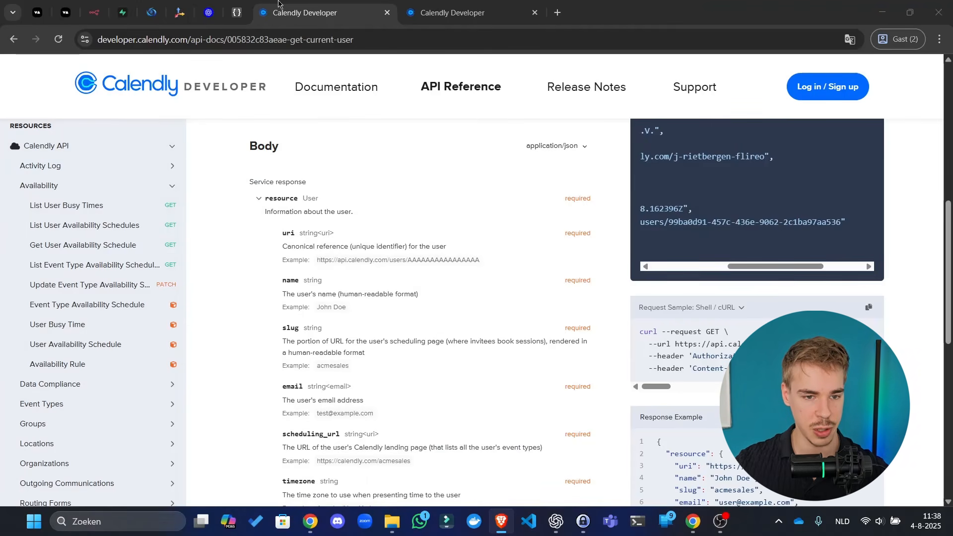
pyautogui.click(94, 12)
pyautogui.click(606, 315)
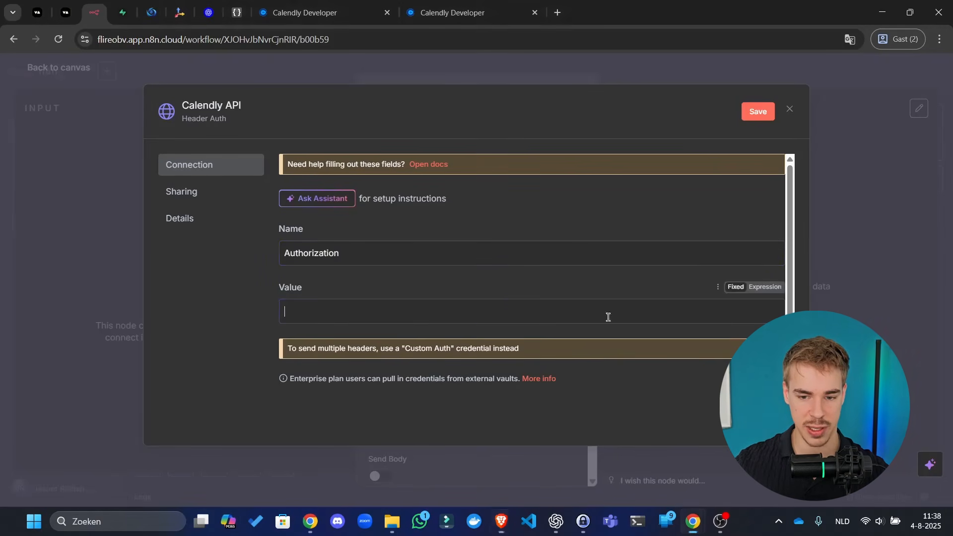
# - Set the header value to 'Bearer' followed by the pasted token, then save and close the credential
pyautogui.click(767, 287)
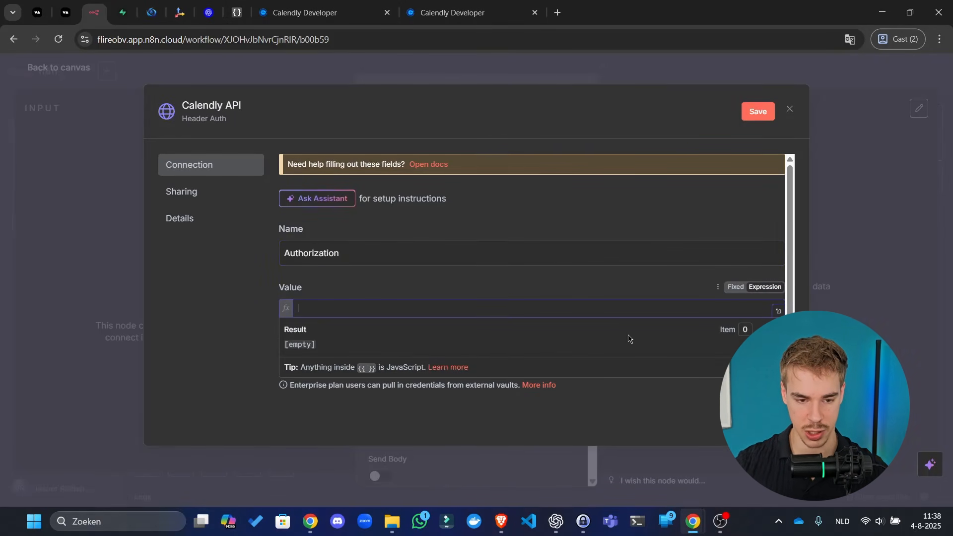
pyautogui.write('Bearer')
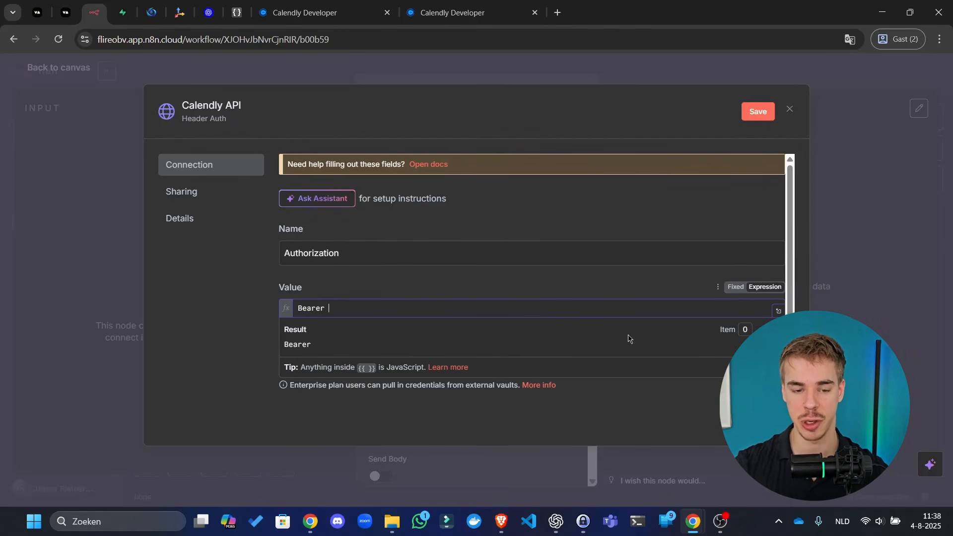
pyautogui.hotkey('ctrl', 'v')
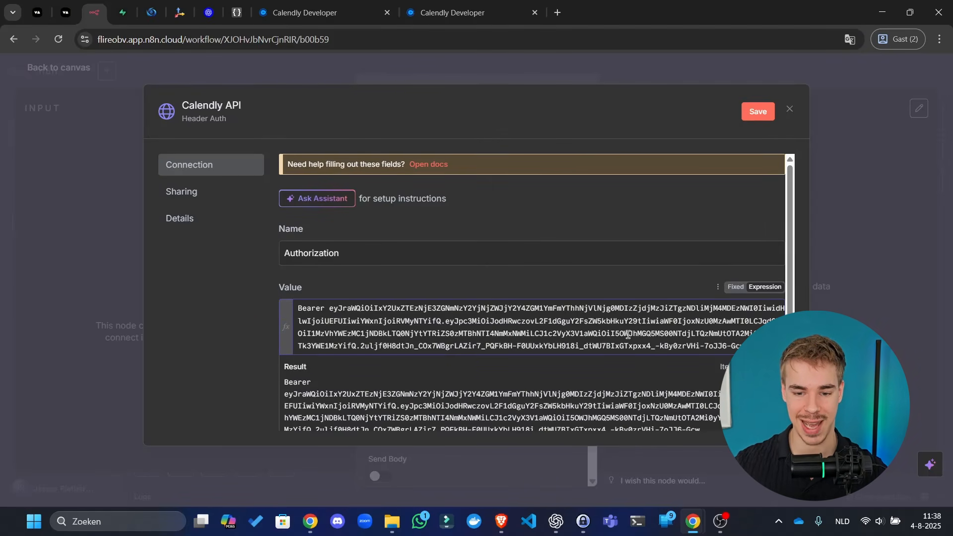
pyautogui.click(665, 138)
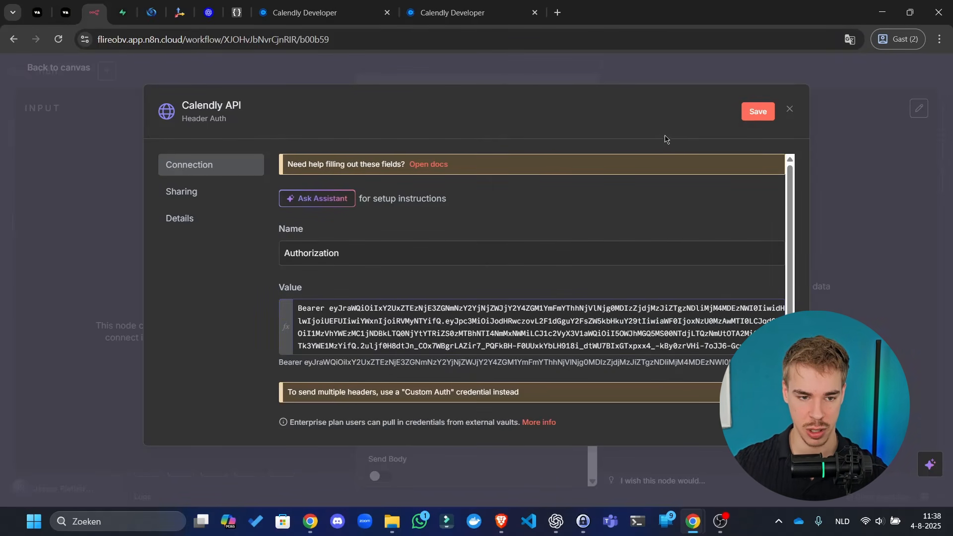
pyautogui.click(757, 112)
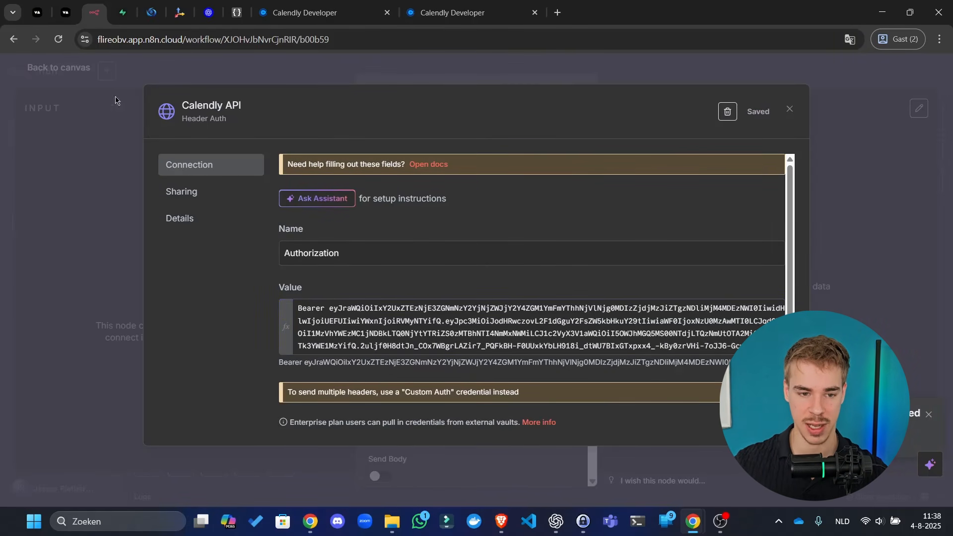
pyautogui.click(790, 106)
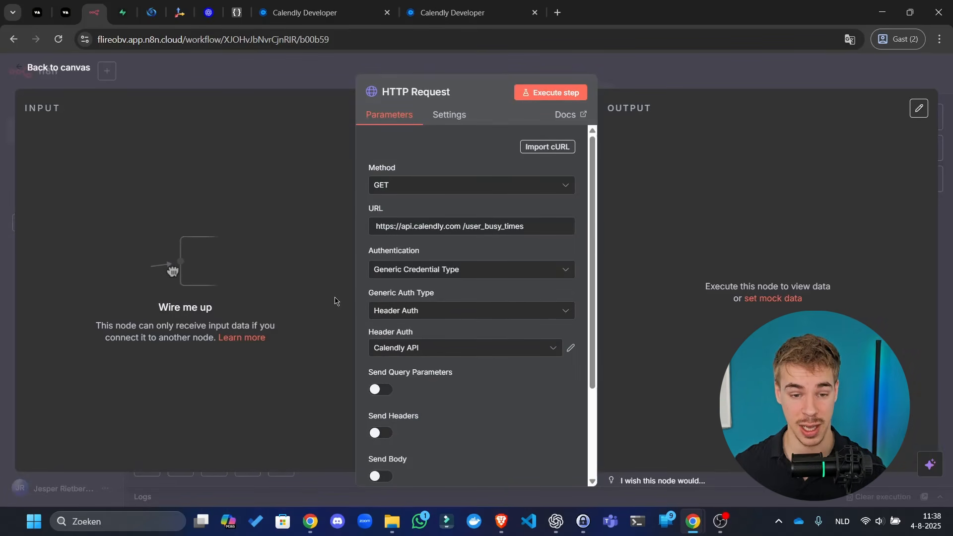
# - Rename the HTTP Request node to 'Get availability Calendly', fixing spelling and capitalisation
pyautogui.click(446, 97)
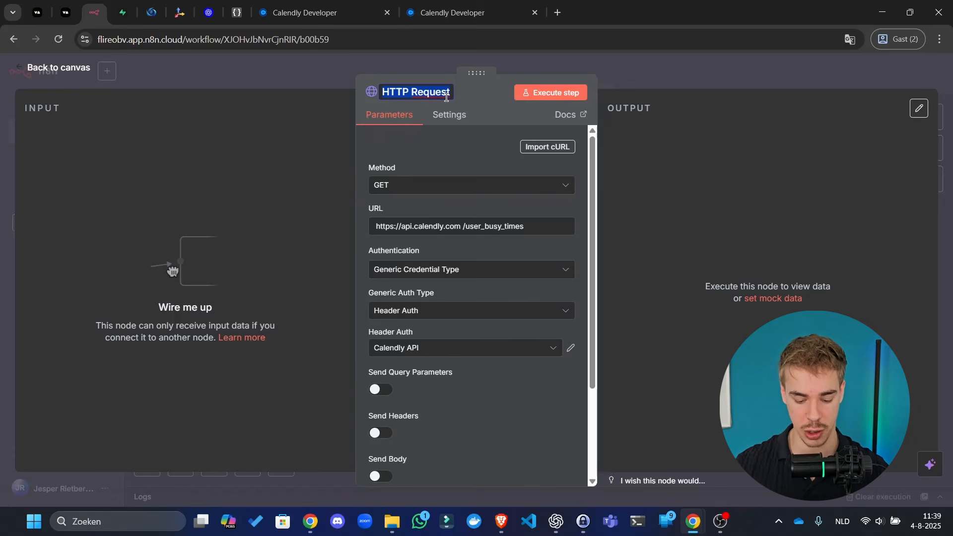
pyautogui.write('Cla')
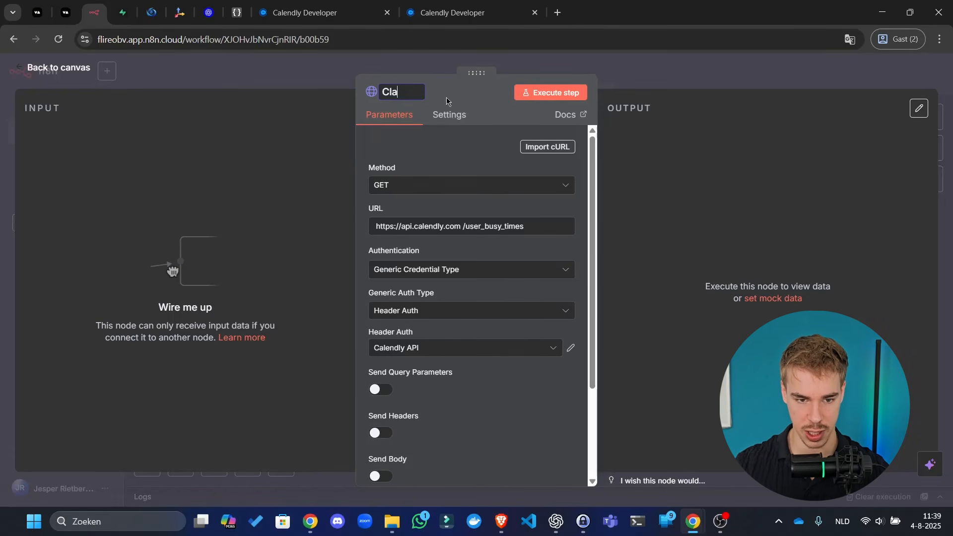
pyautogui.write('neldy')
pyautogui.hotkey('ctrl', 'a')
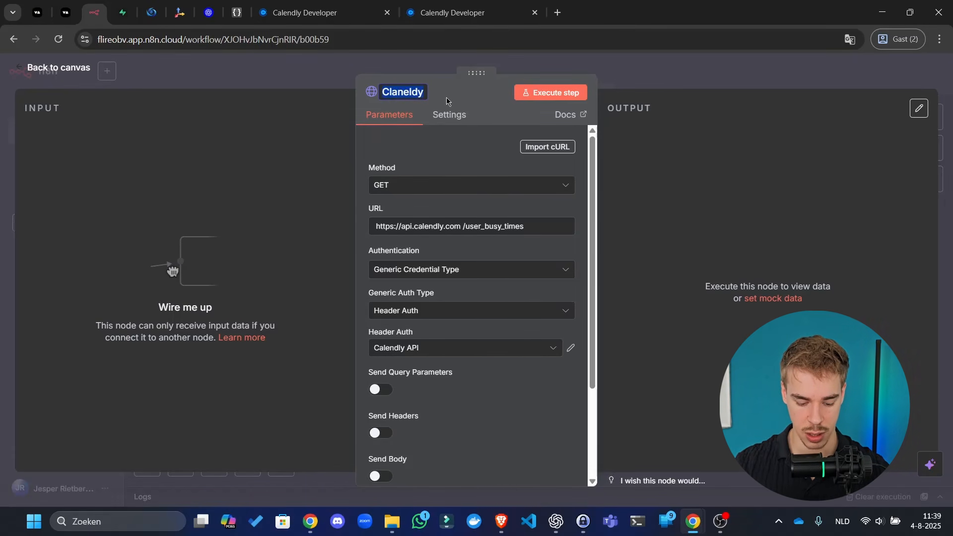
pyautogui.write('Get availabaility cal')
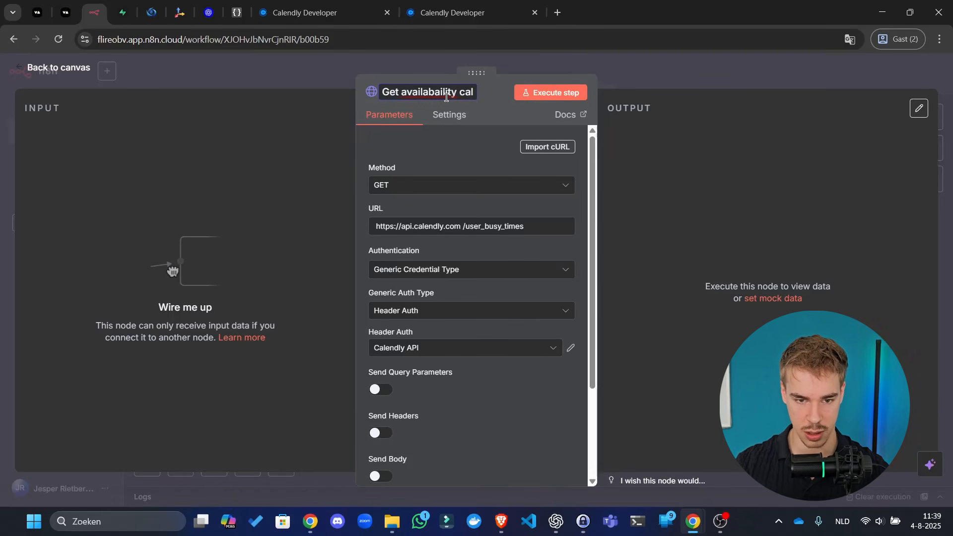
pyautogui.write('endly')
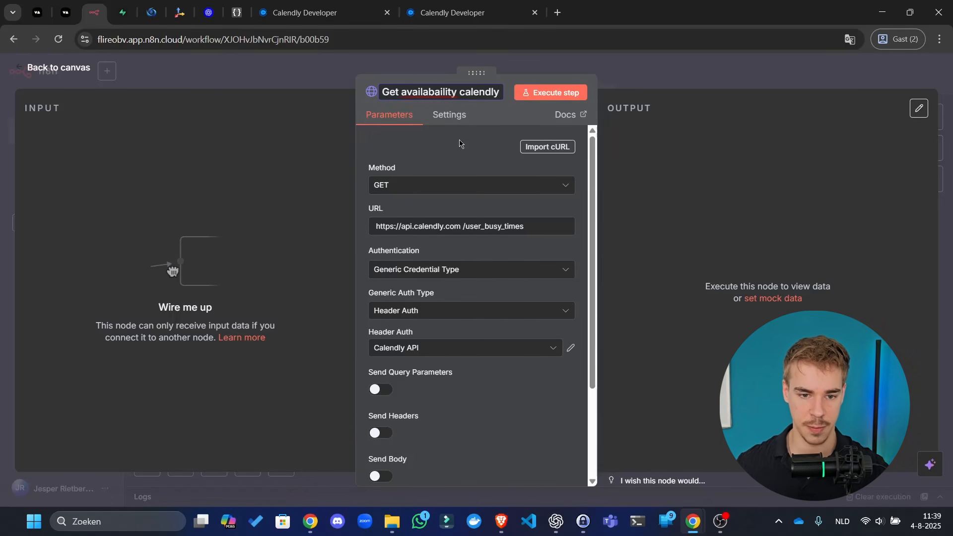
pyautogui.rightClick(438, 92)
pyautogui.click(456, 109)
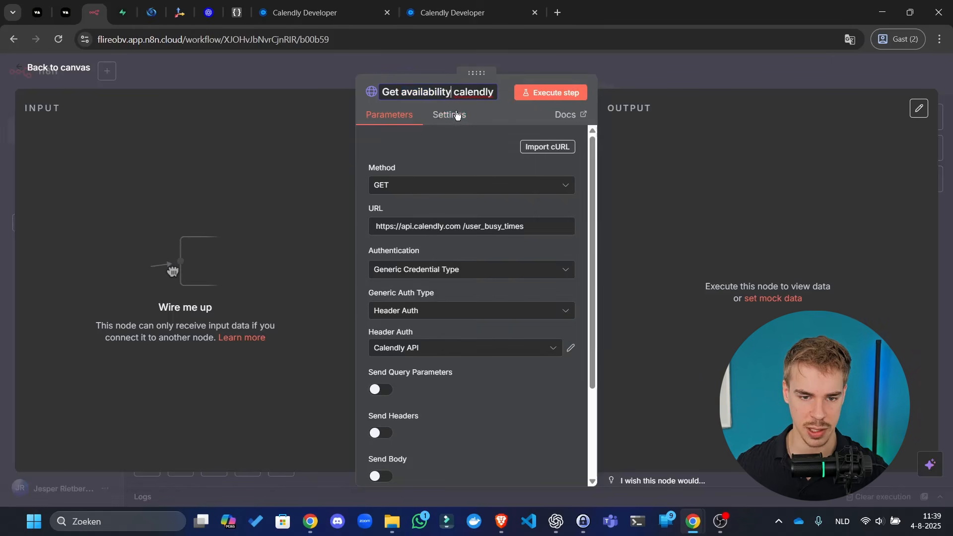
pyautogui.tripleClick(460, 91)
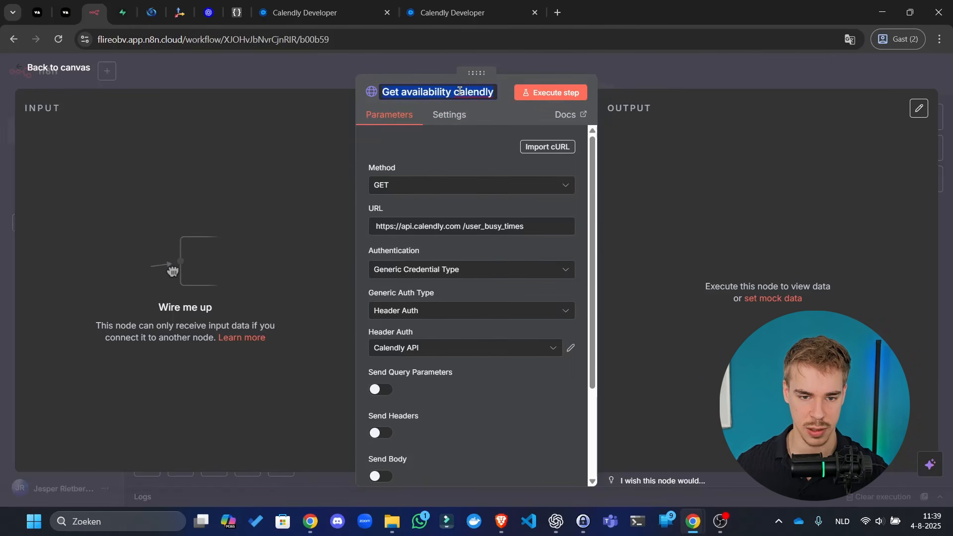
pyautogui.click(460, 89)
pyautogui.press('BackSpace')
pyautogui.write('C')
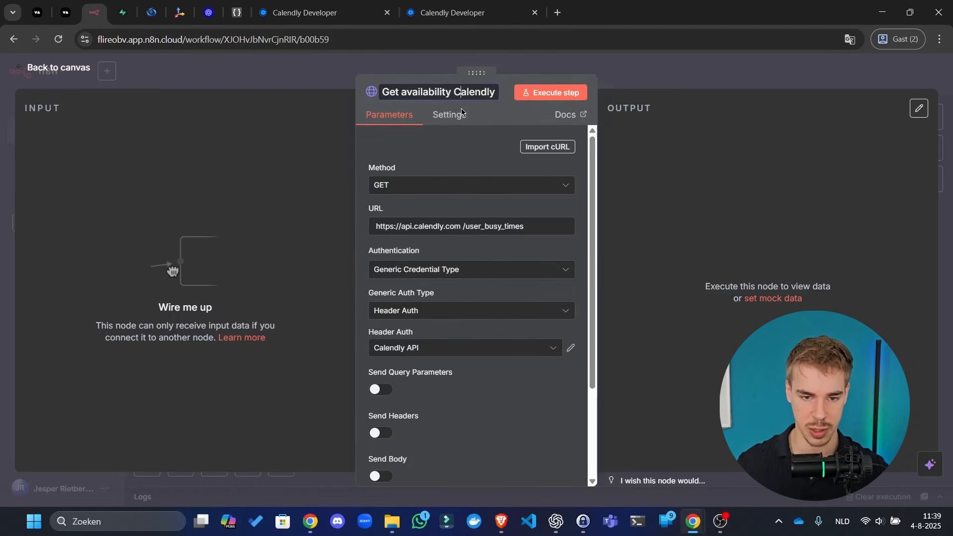
pyautogui.click(342, 218)
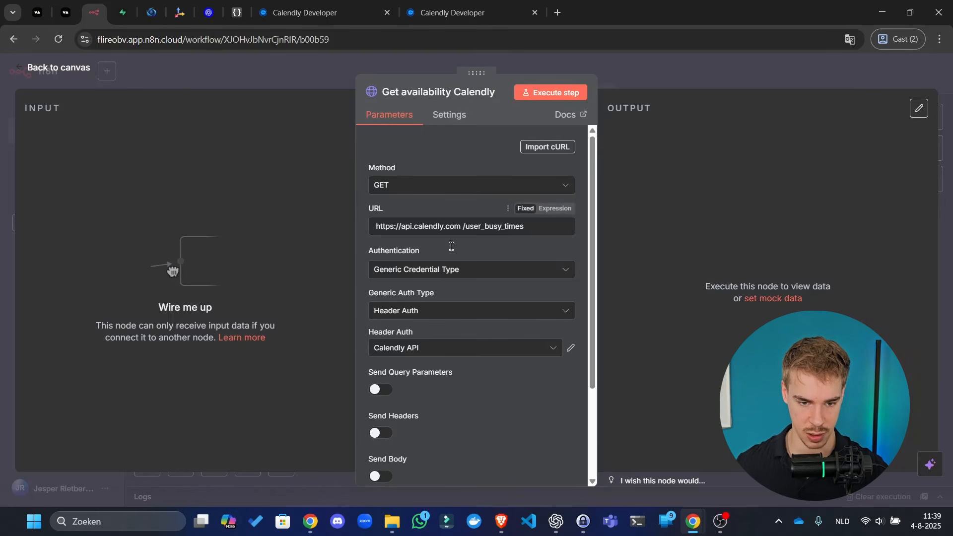
# - Turn on Send Body in the HTTP Request node's settings
pyautogui.scroll(-3, 451, 287)
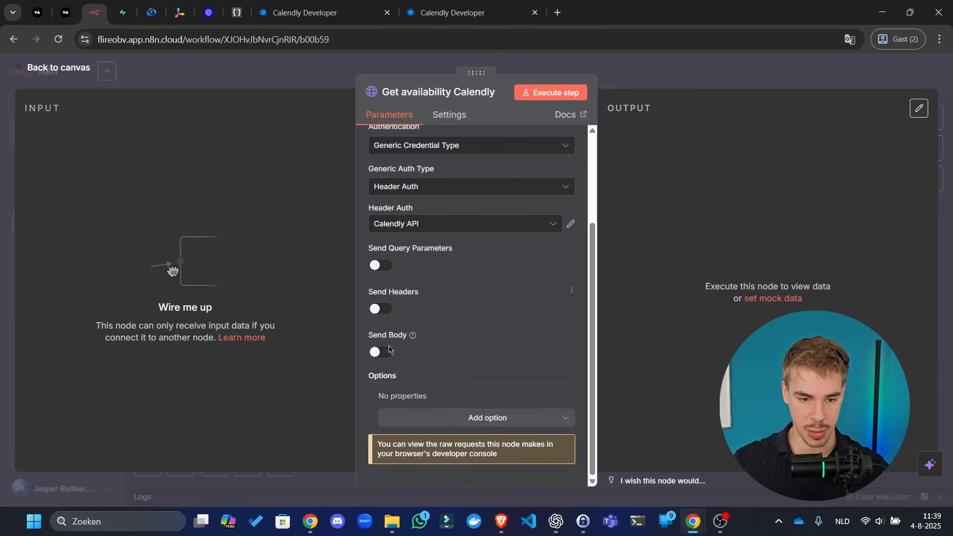
pyautogui.click(381, 352)
pyautogui.scroll(-3, 464, 329)
# - Review the Query Parameters section of Calendly's List User Busy Times docs
pyautogui.click(322, 12)
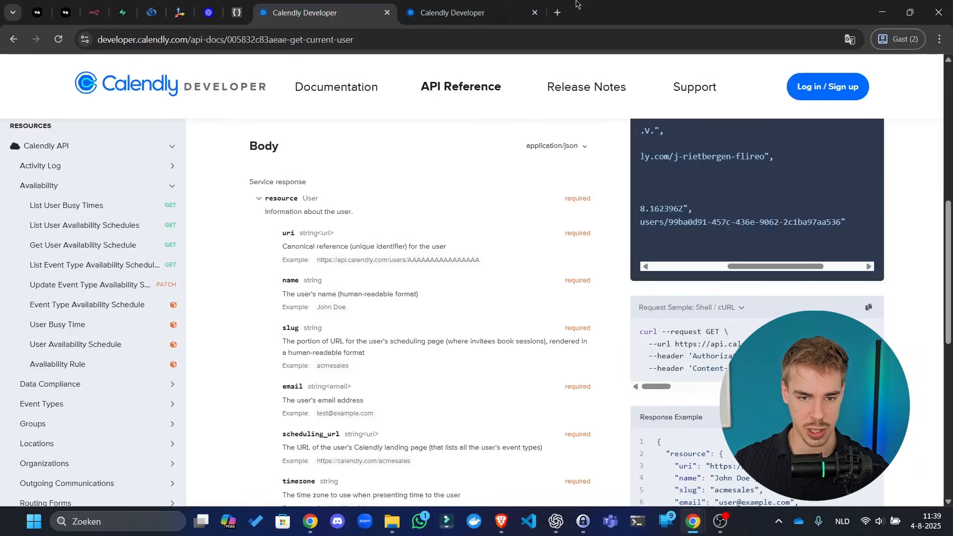
pyautogui.click(467, 9)
pyautogui.scroll(6, 443, 279)
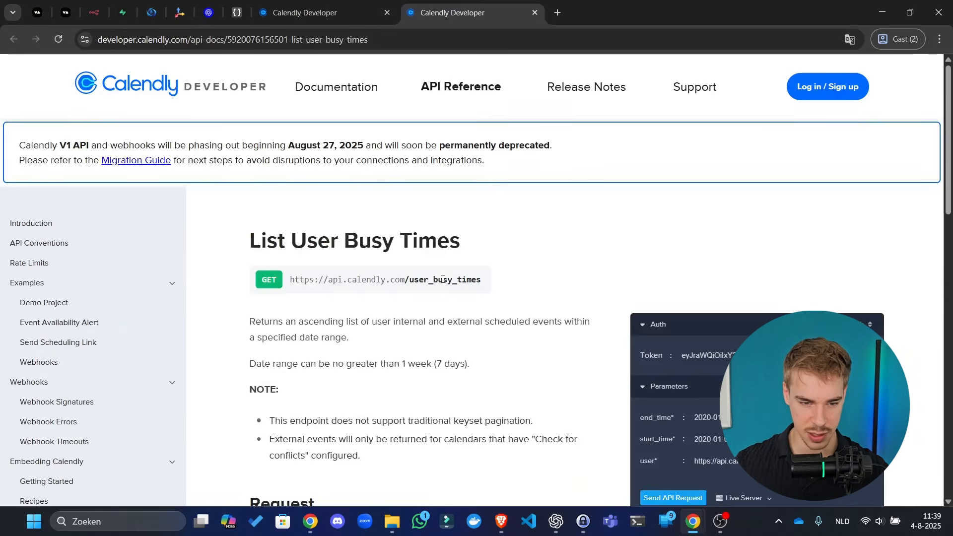
pyautogui.scroll(-10, 291, 277)
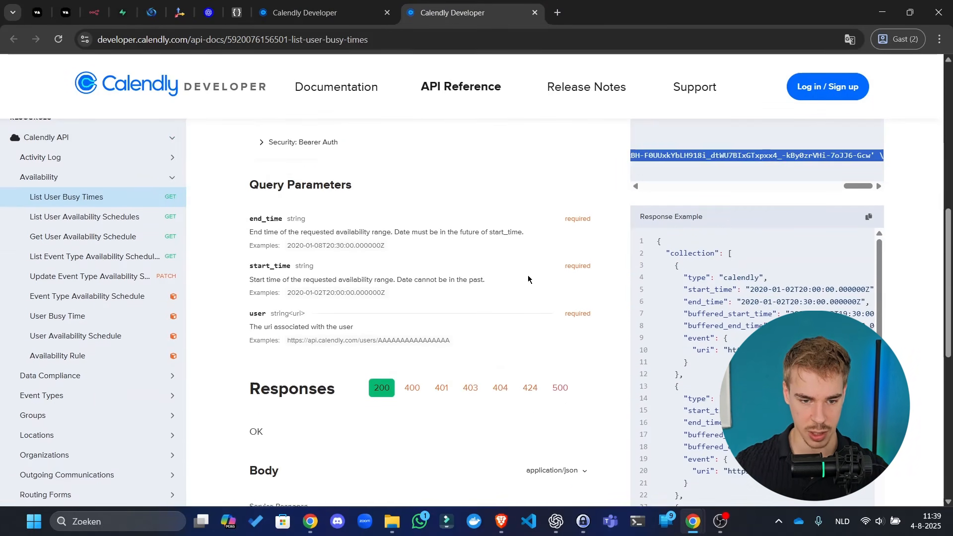
pyautogui.click(358, 11)
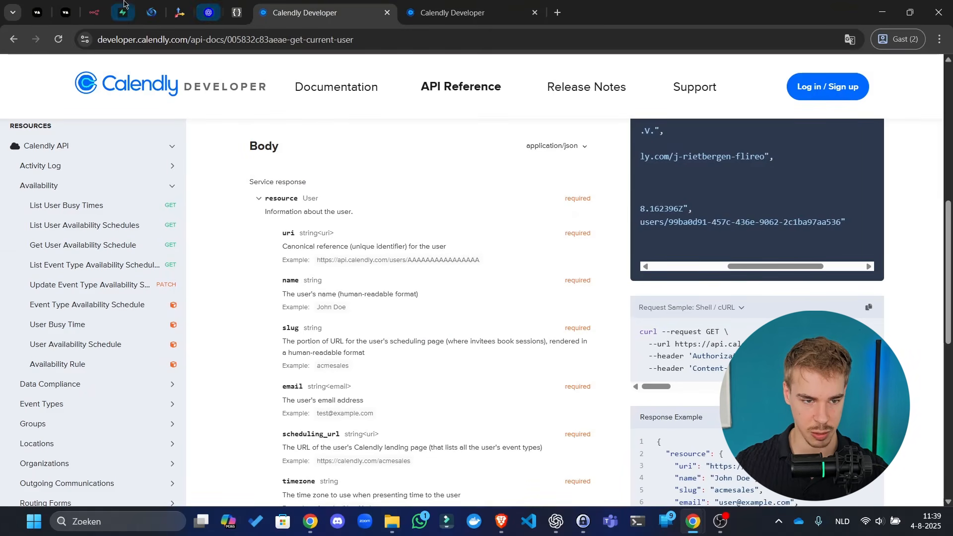
pyautogui.hotkey('ctrl', 'Tab')
# - Turn on Send Query Parameters for the n8n node, then return to the Get current user docs
pyautogui.click(100, 3)
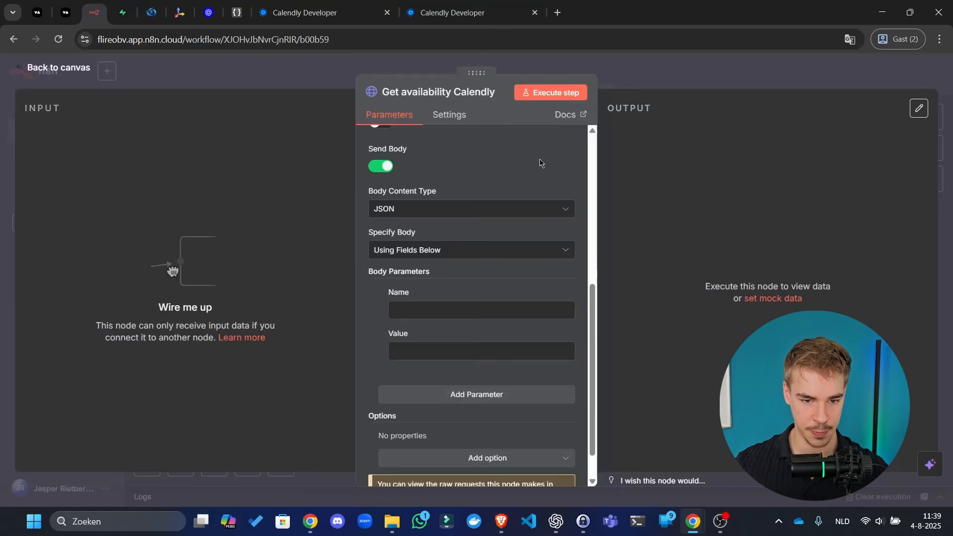
pyautogui.scroll(3, 371, 171)
pyautogui.scroll(1, 371, 171)
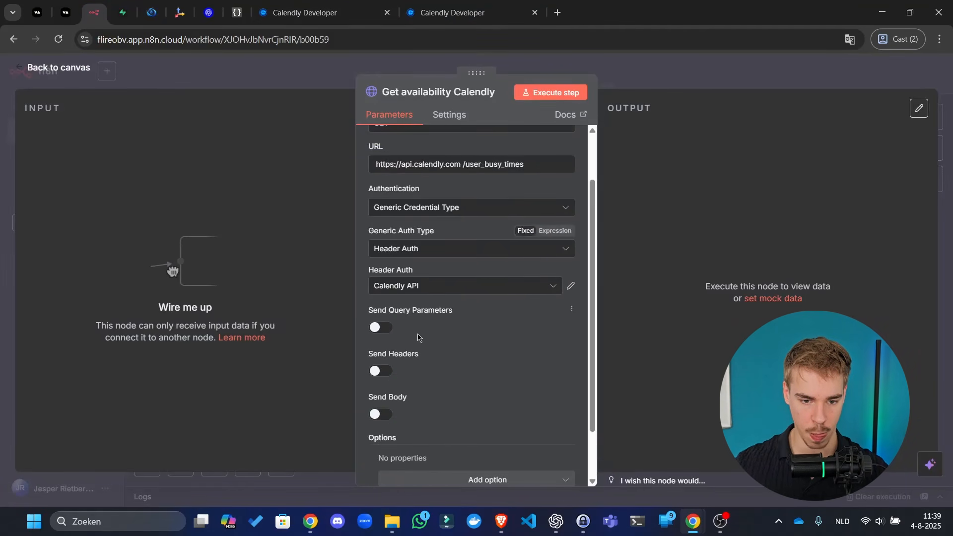
pyautogui.click(381, 328)
pyautogui.scroll(-2, 392, 329)
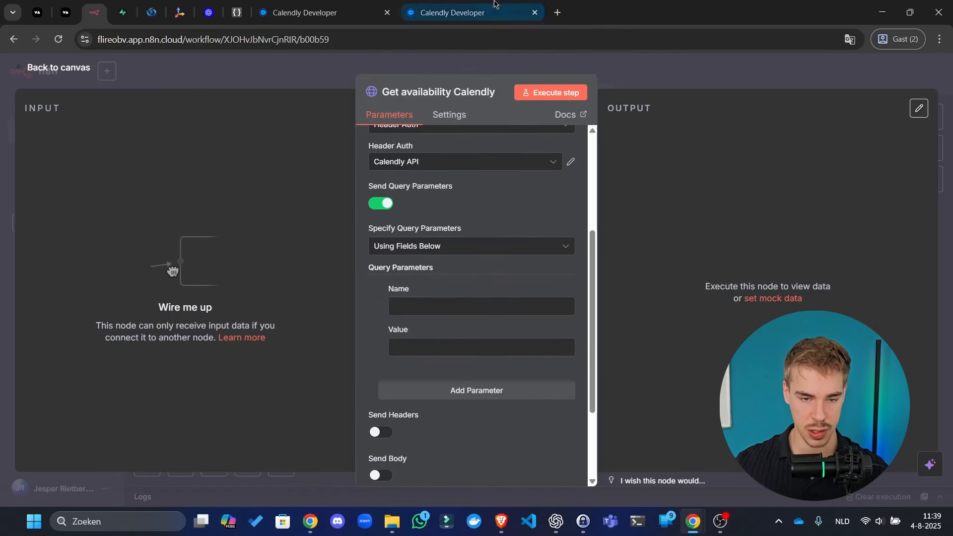
pyautogui.click(436, 5)
pyautogui.click(477, 8)
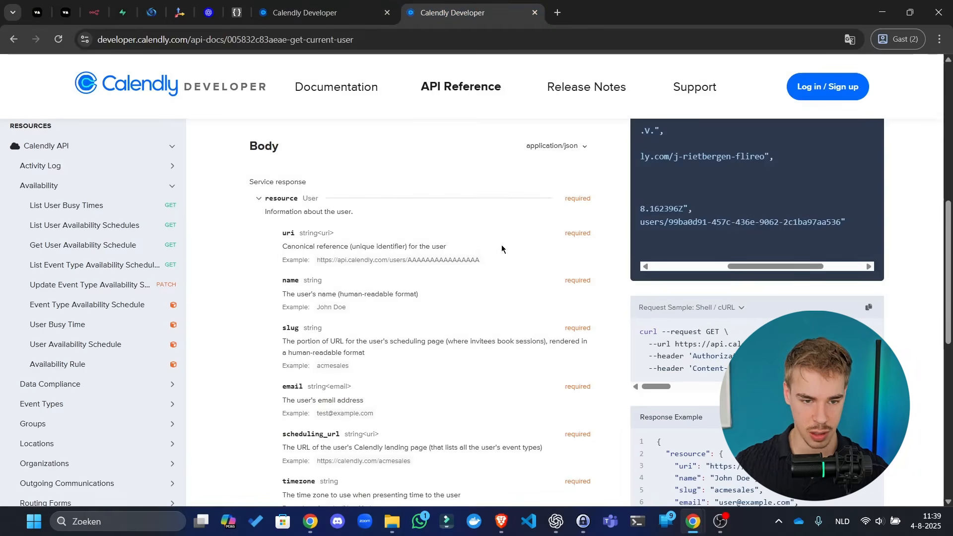
# - Open Get current user from the API reference's Users section in a separate tab
pyautogui.scroll(8, 503, 250)
pyautogui.scroll(-3, 451, 227)
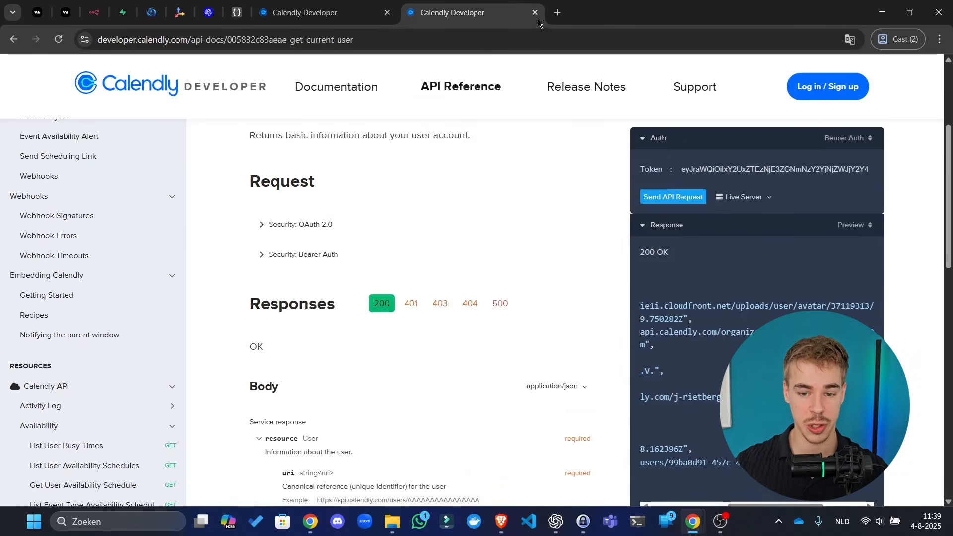
pyautogui.click(535, 12)
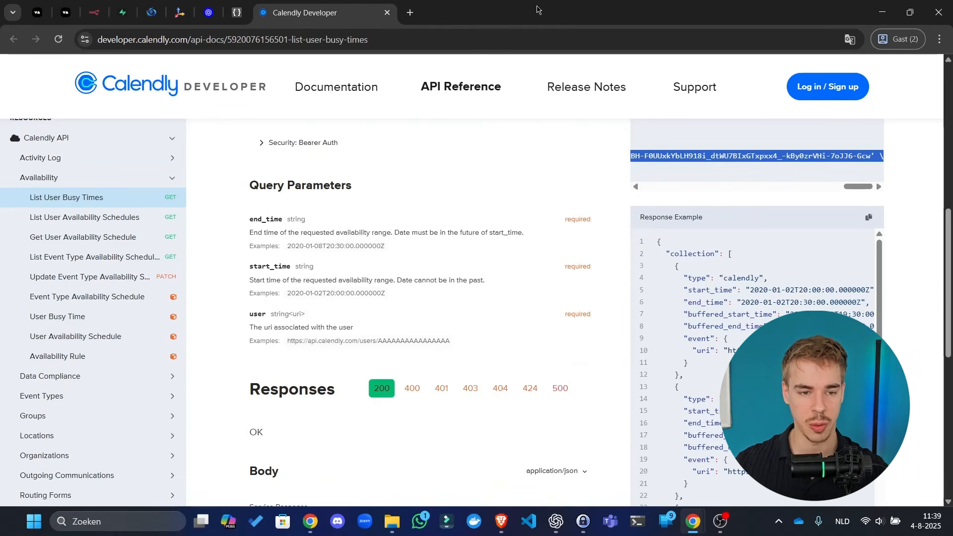
pyautogui.scroll(-7, 125, 298)
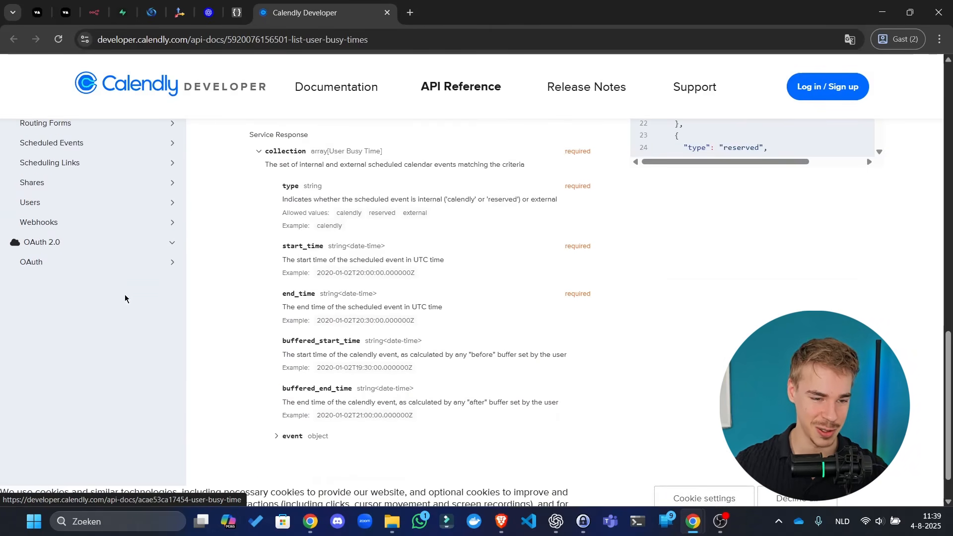
pyautogui.click(97, 208)
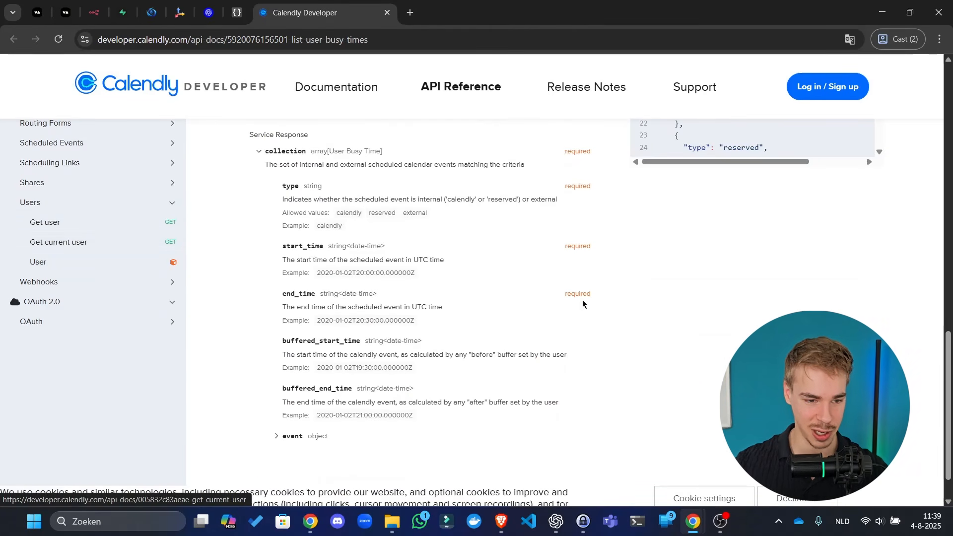
pyautogui.rightClick(122, 243)
pyautogui.click(149, 255)
pyautogui.scroll(1, 722, 329)
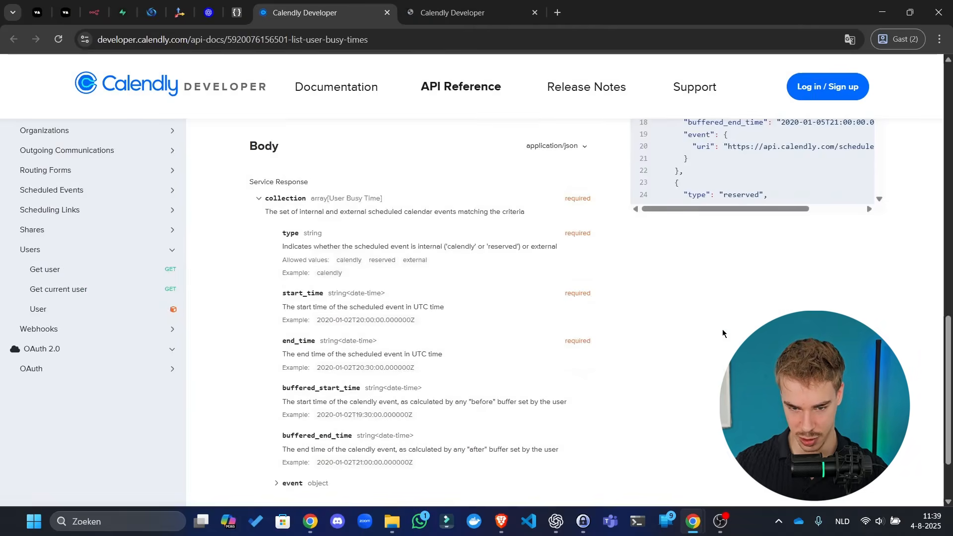
pyautogui.scroll(13, 722, 329)
pyautogui.scroll(-3, 691, 298)
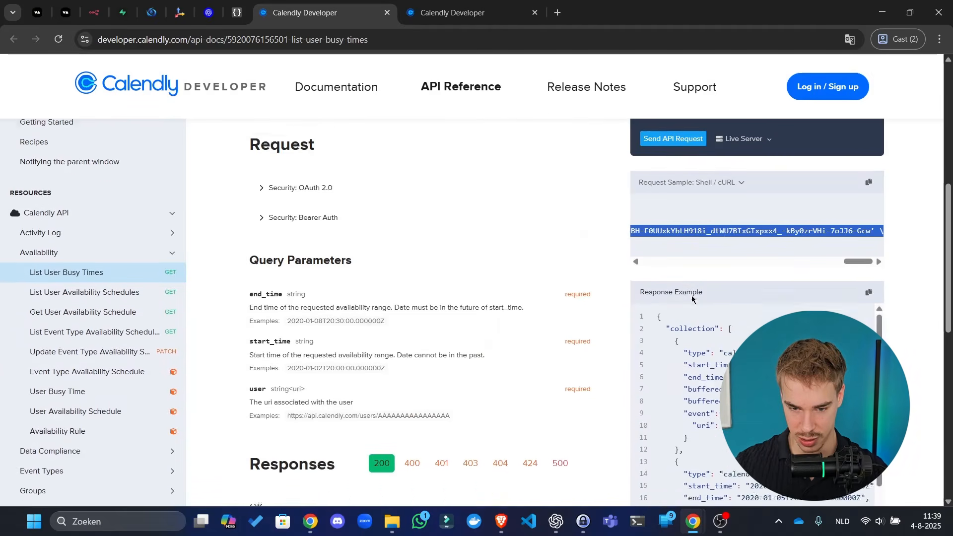
pyautogui.scroll(-2, 692, 298)
pyautogui.scroll(-1, 729, 322)
pyautogui.hscroll(3, 738, 281)
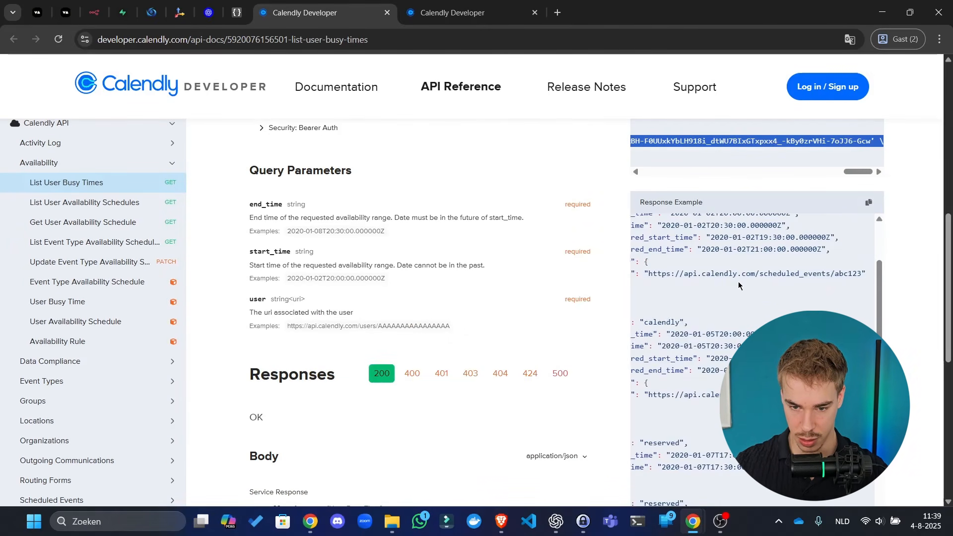
# - Reload the Get current user docs page and dismiss the translation prompt
pyautogui.click(453, 13)
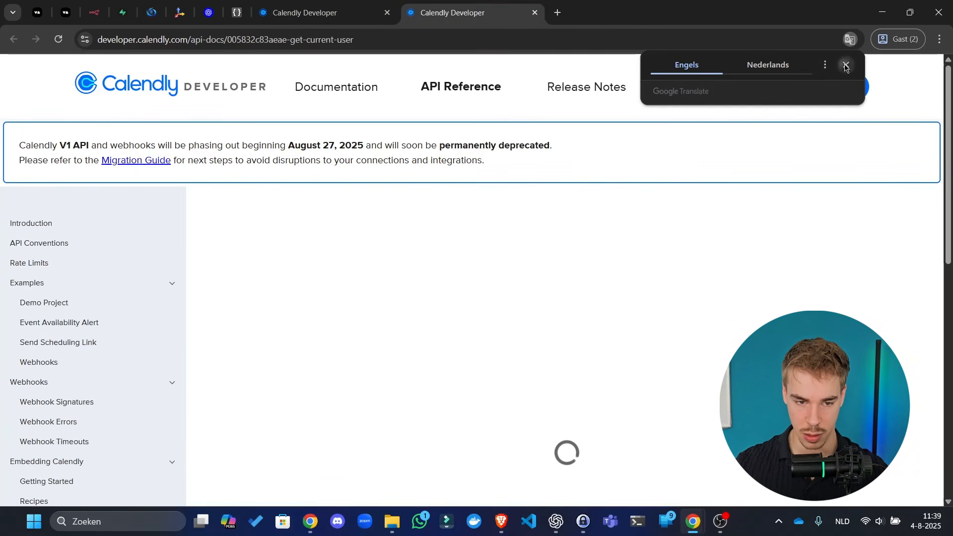
pyautogui.click(846, 65)
pyautogui.click(342, 13)
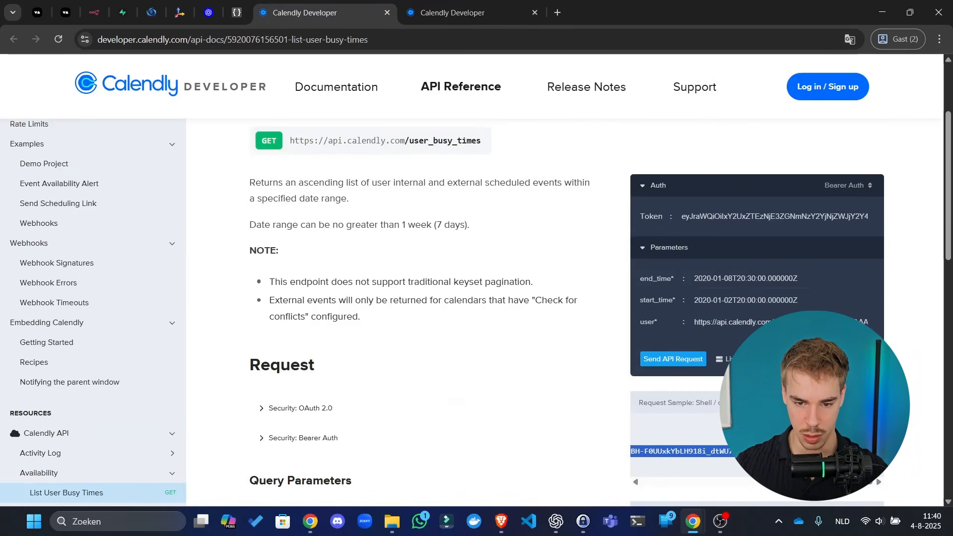
pyautogui.scroll(-9, 504, 328)
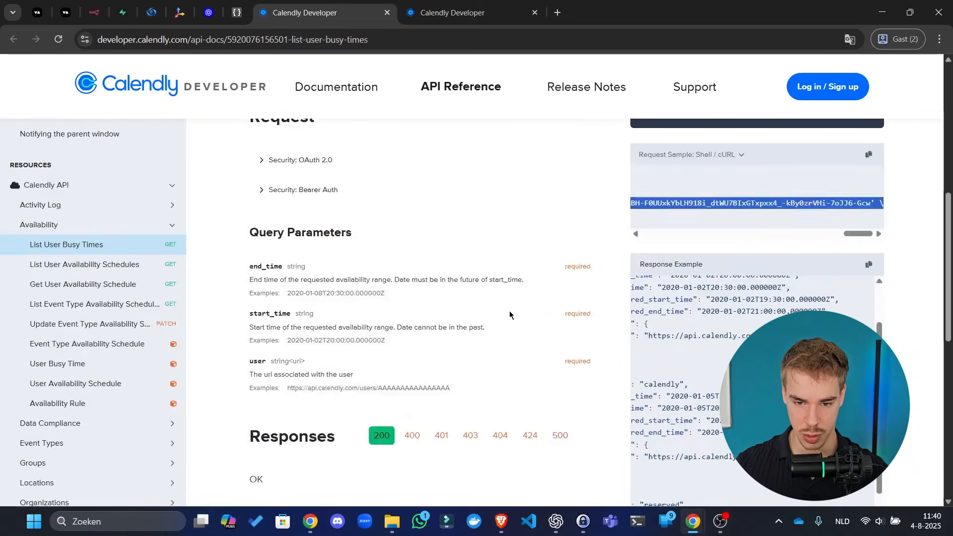
pyautogui.click(440, 2)
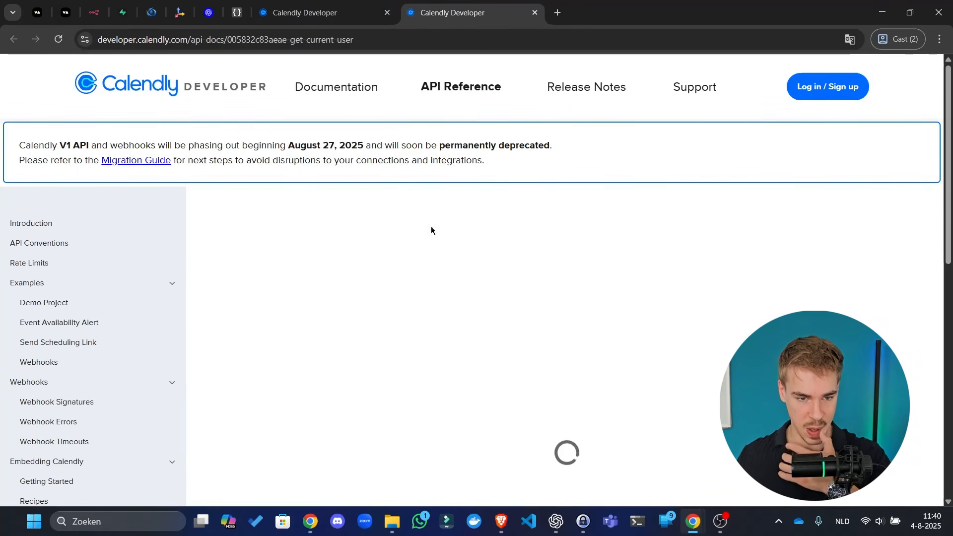
pyautogui.click(385, 42)
pyautogui.press('Return')
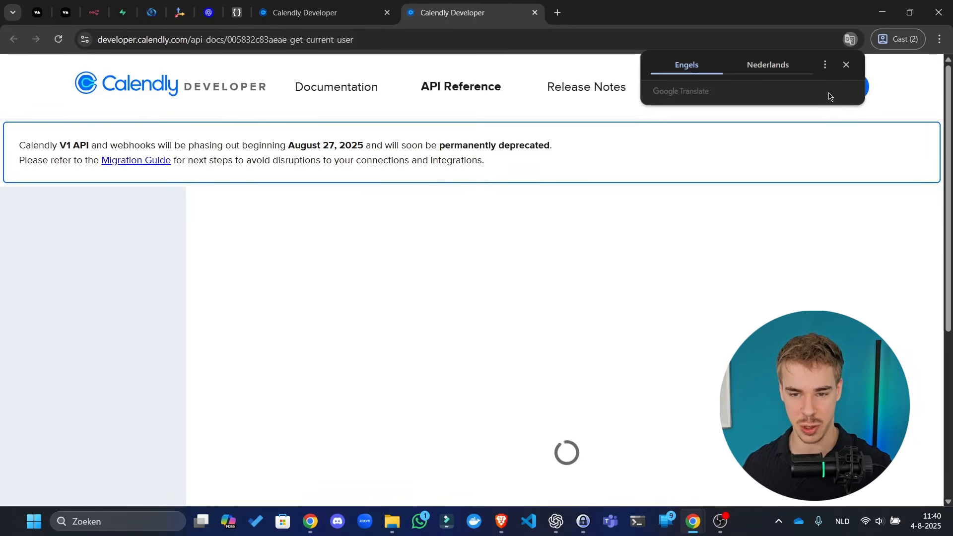
pyautogui.click(846, 64)
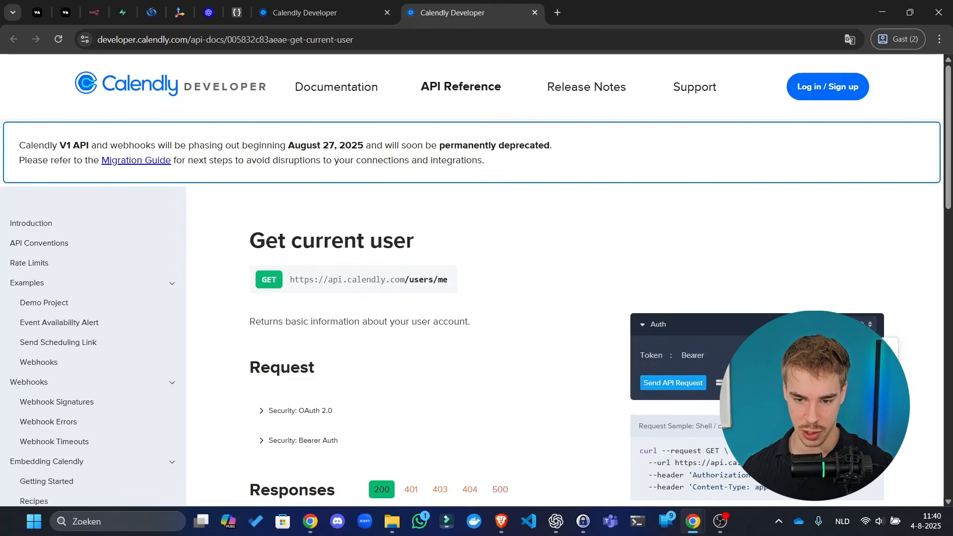
# - Send the Get current user test request and select the user's uri in the JSON response
pyautogui.click(673, 382)
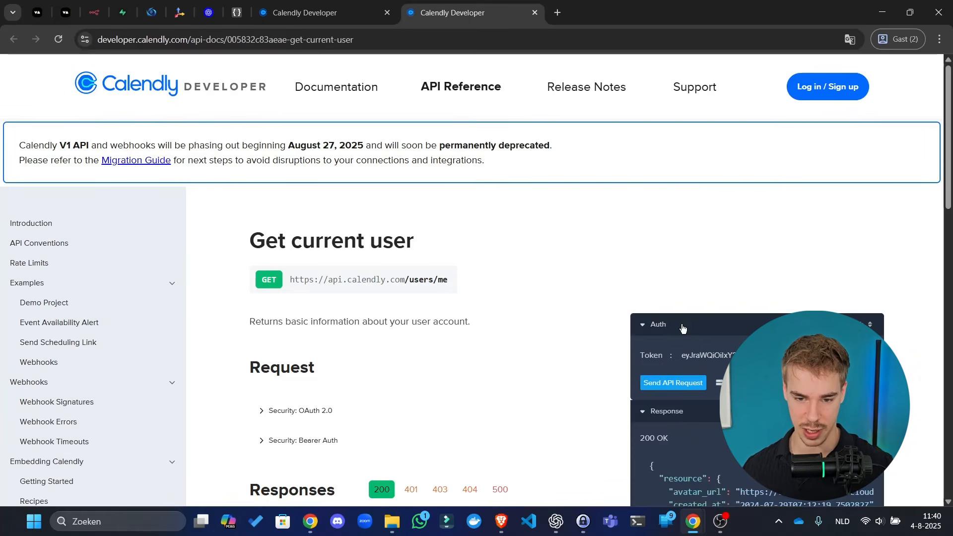
pyautogui.scroll(-5, 679, 135)
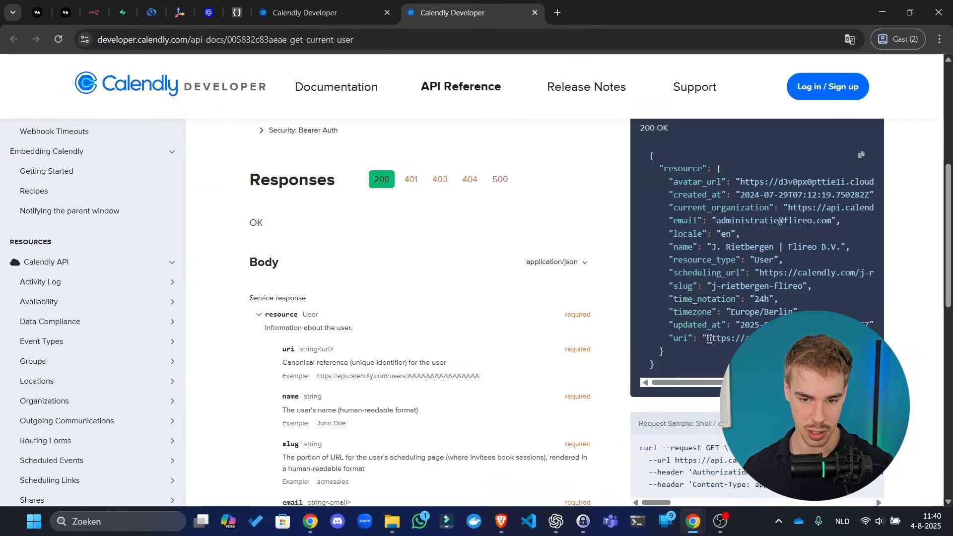
pyautogui.moveTo(707, 339); pyautogui.dragTo(938, 339)
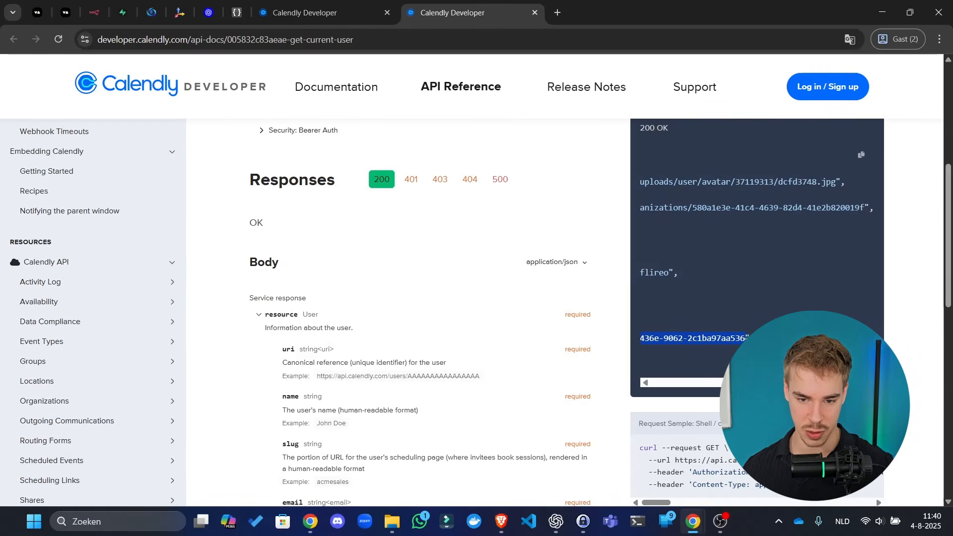
pyautogui.moveTo(817, 382); pyautogui.dragTo(695, 383)
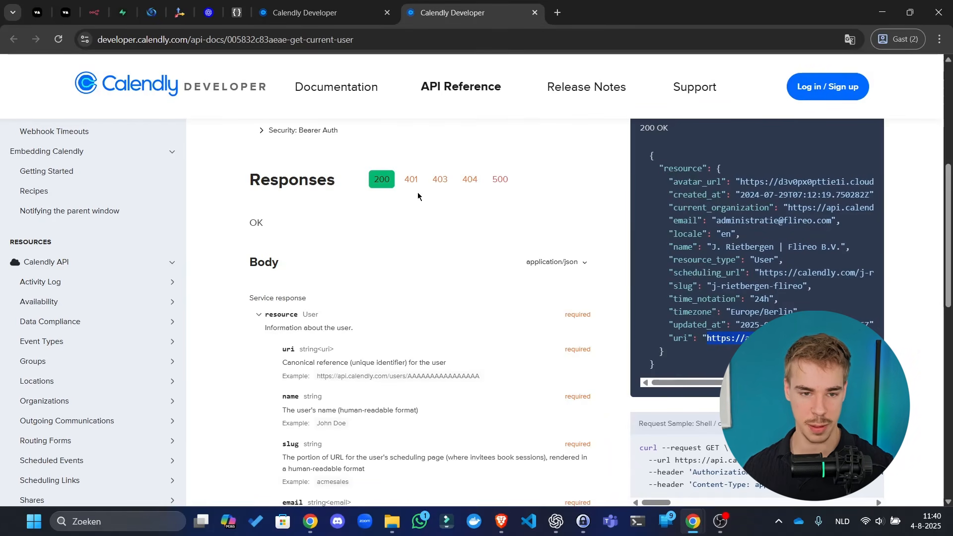
pyautogui.click(93, 11)
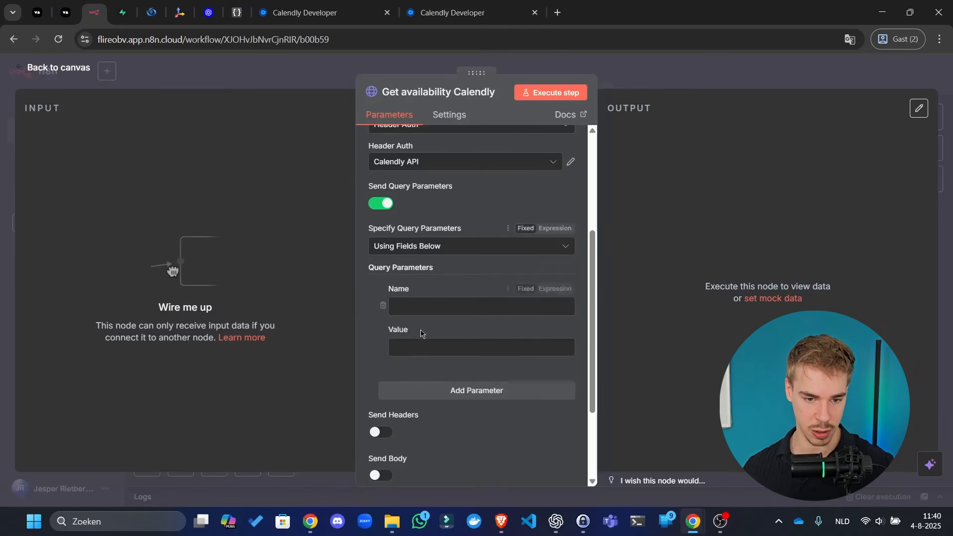
pyautogui.click(305, 13)
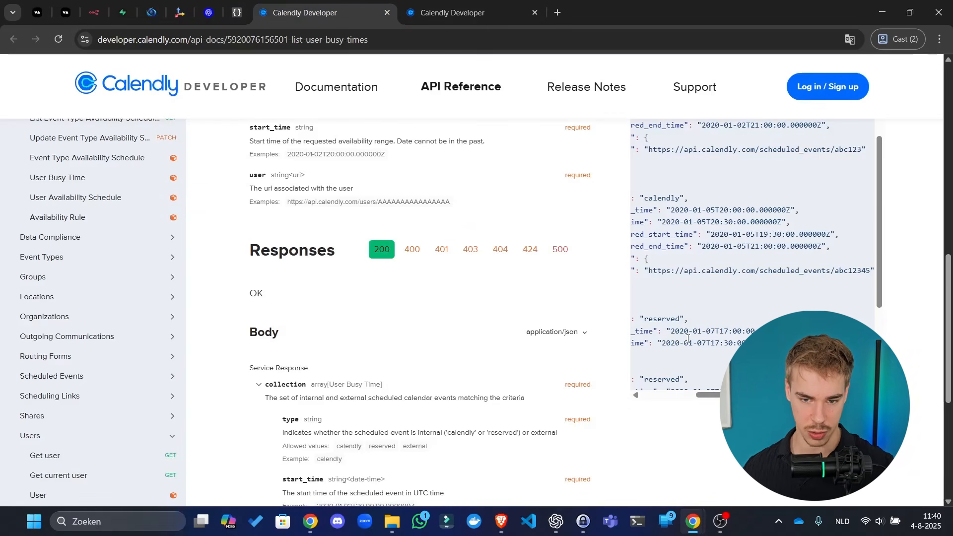
pyautogui.scroll(7, 606, 356)
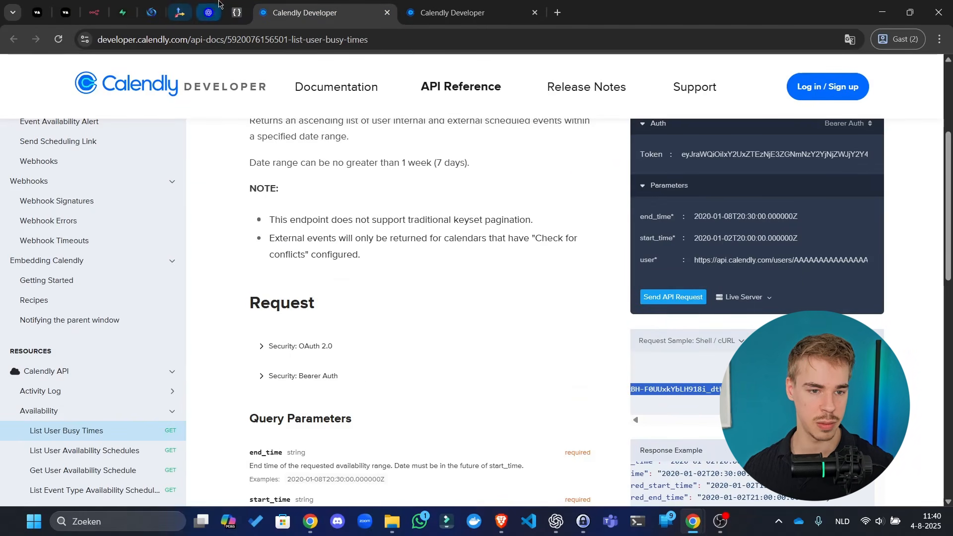
# - Add a 'user' query parameter whose value is the pasted Calendly user URI
pyautogui.moveTo(96, 10); pyautogui.dragTo(238, 12)
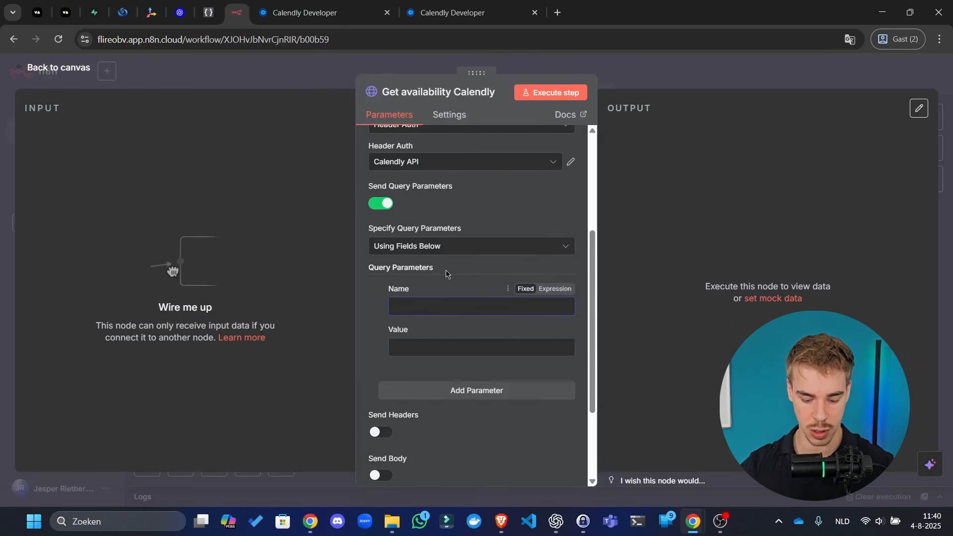
pyautogui.write('user')
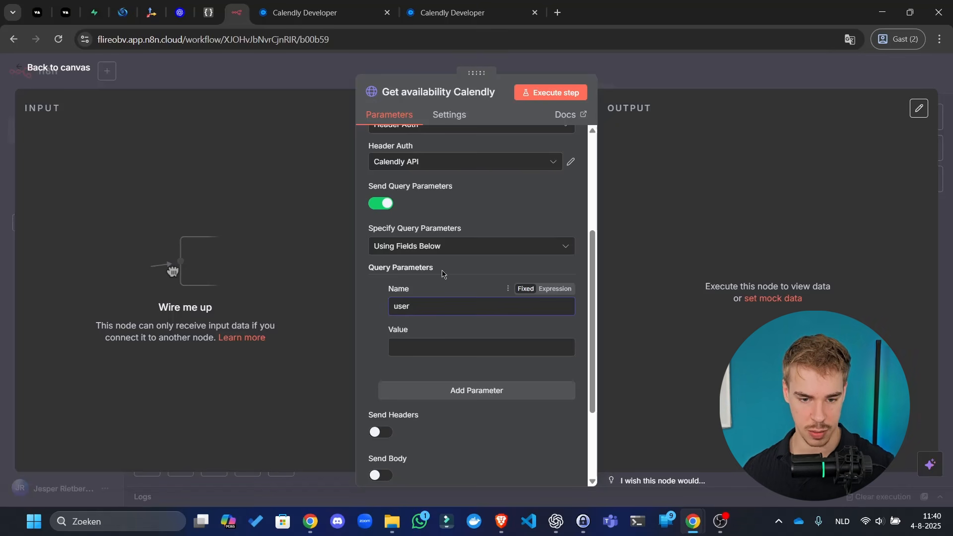
pyautogui.click(509, 347)
pyautogui.hotkey('ctrl', 'v')
# - Reselect the complete user uri, close the current user docs tab, and add another query parameter
pyautogui.click(449, 13)
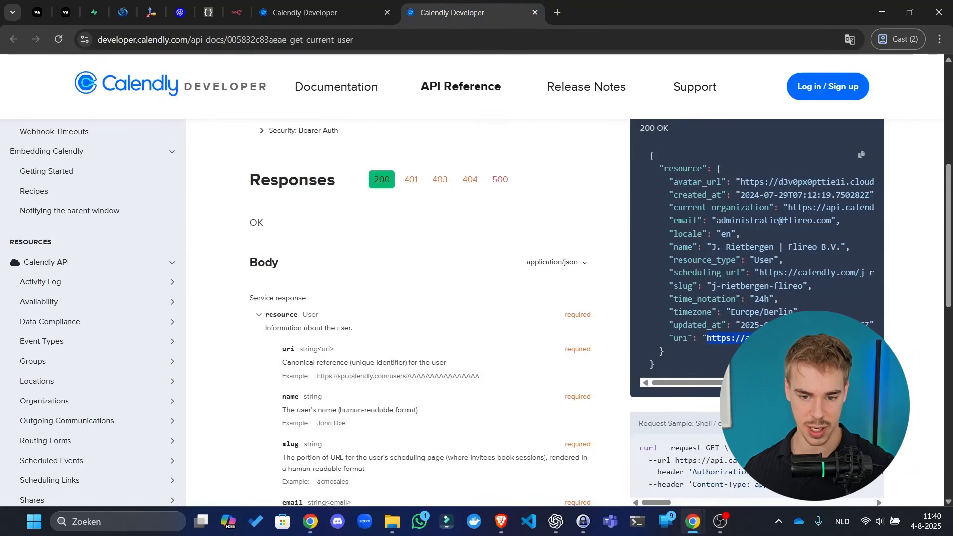
pyautogui.click(705, 339)
pyautogui.moveTo(724, 353); pyautogui.dragTo(749, 334)
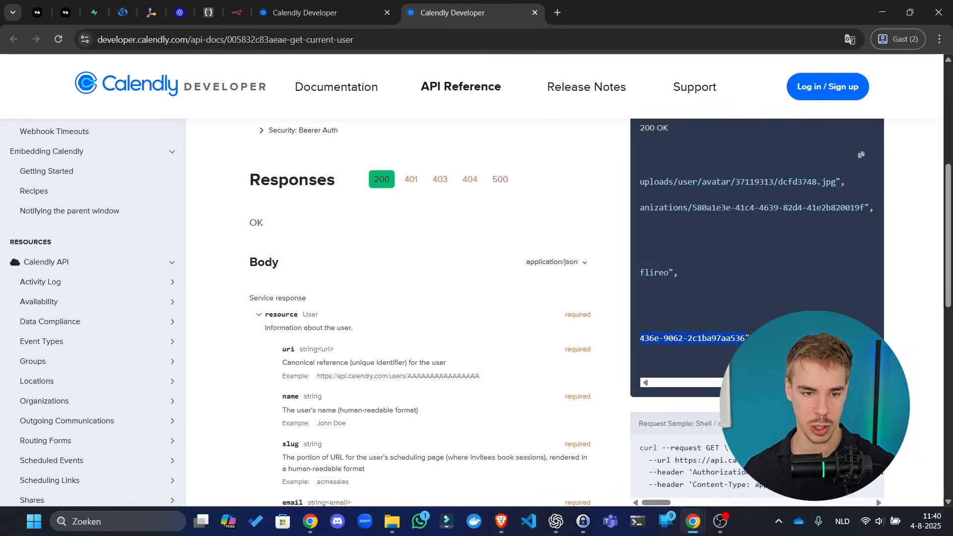
pyautogui.click(209, 12)
pyautogui.click(237, 12)
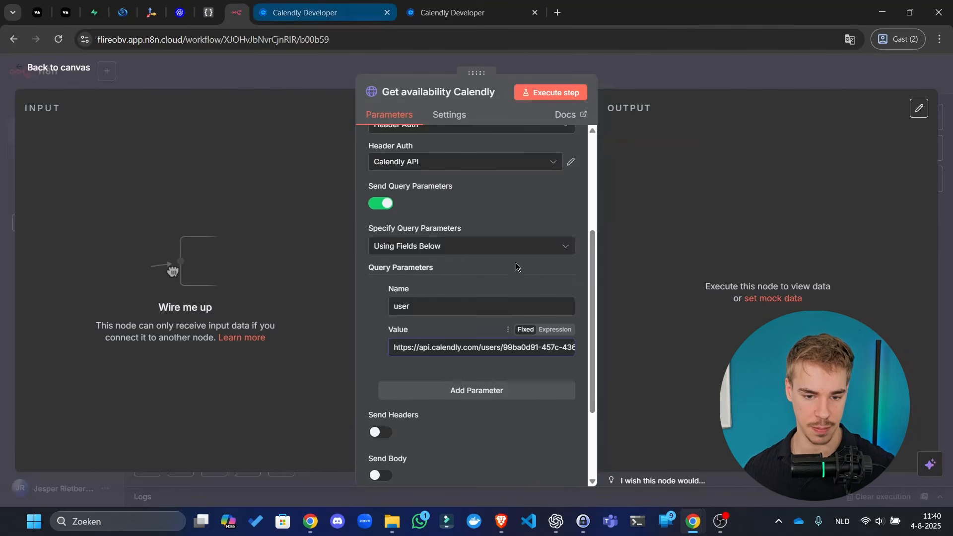
pyautogui.click(521, 4)
pyautogui.click(535, 13)
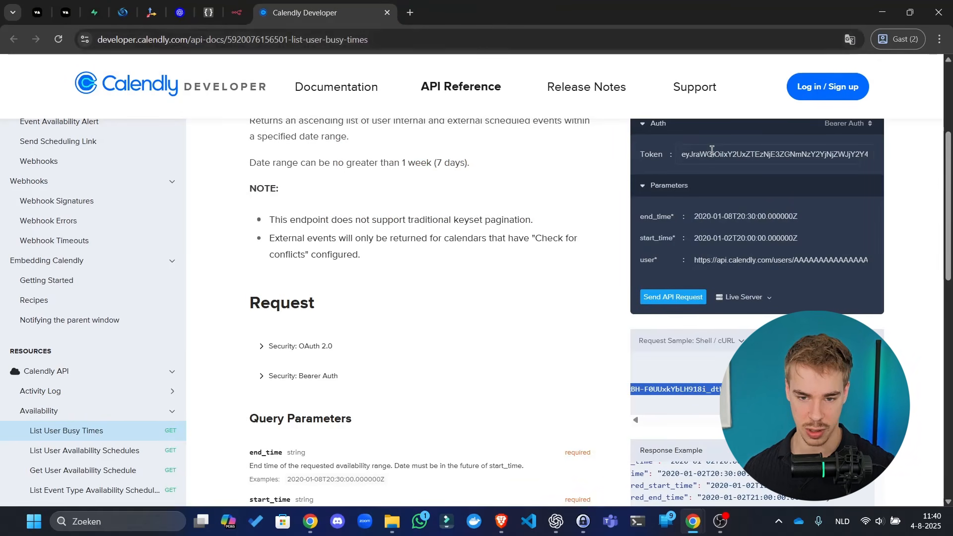
pyautogui.click(243, 7)
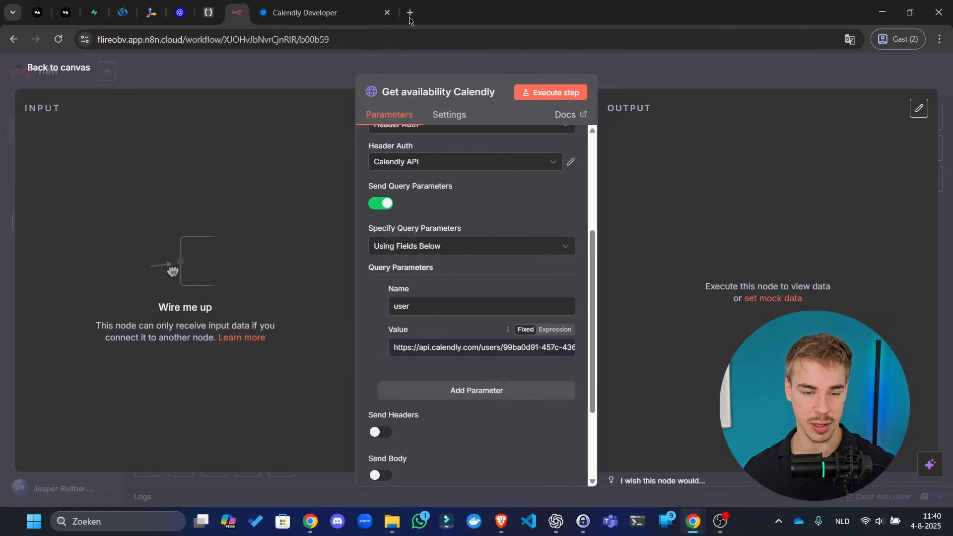
pyautogui.click(504, 395)
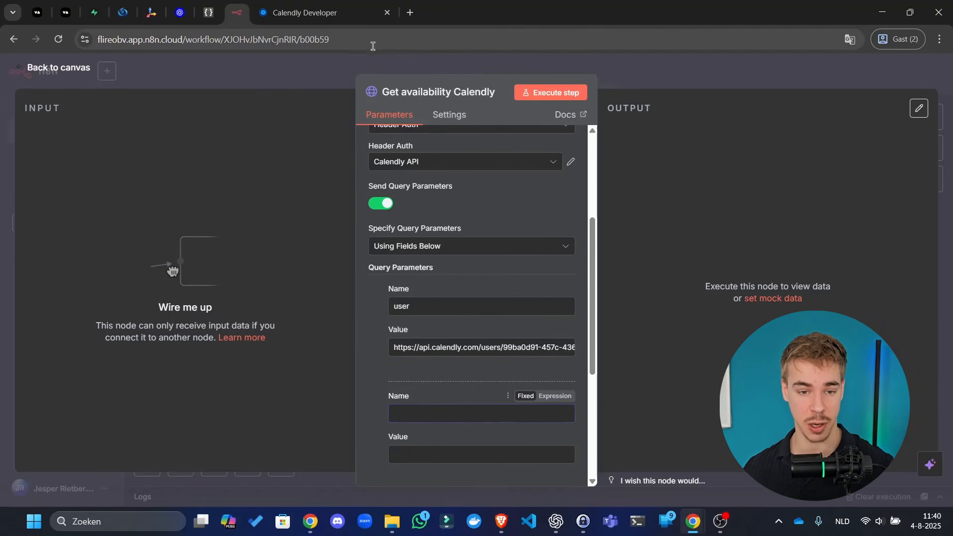
# - Reconnect the Webhook to Get availability Calendly instead of Respond to Webhook and open that node
pyautogui.click(244, 75)
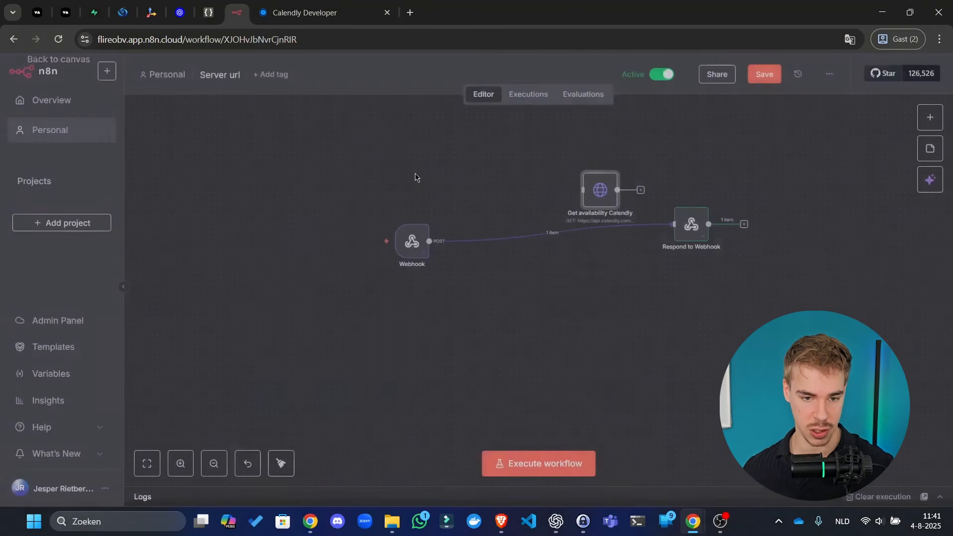
pyautogui.click(559, 241)
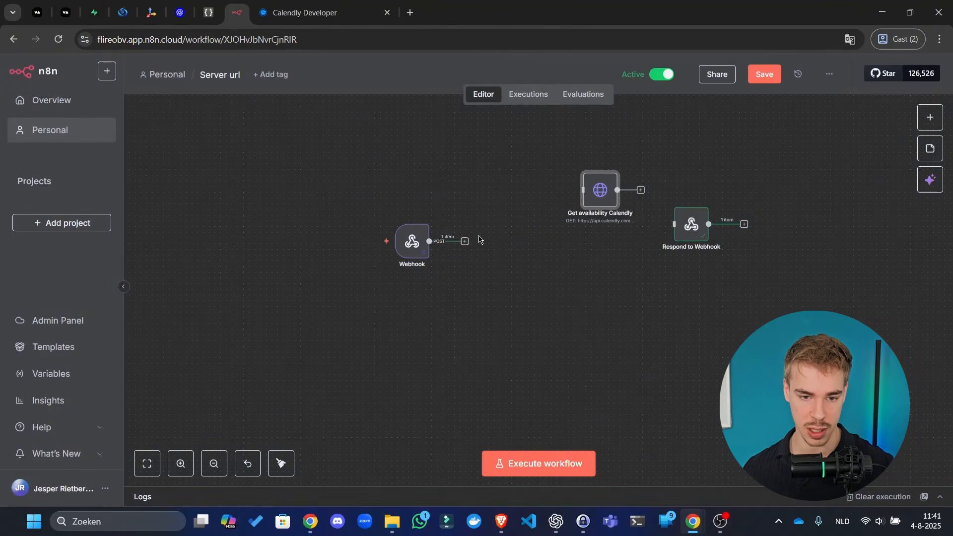
pyautogui.moveTo(464, 243); pyautogui.dragTo(545, 233)
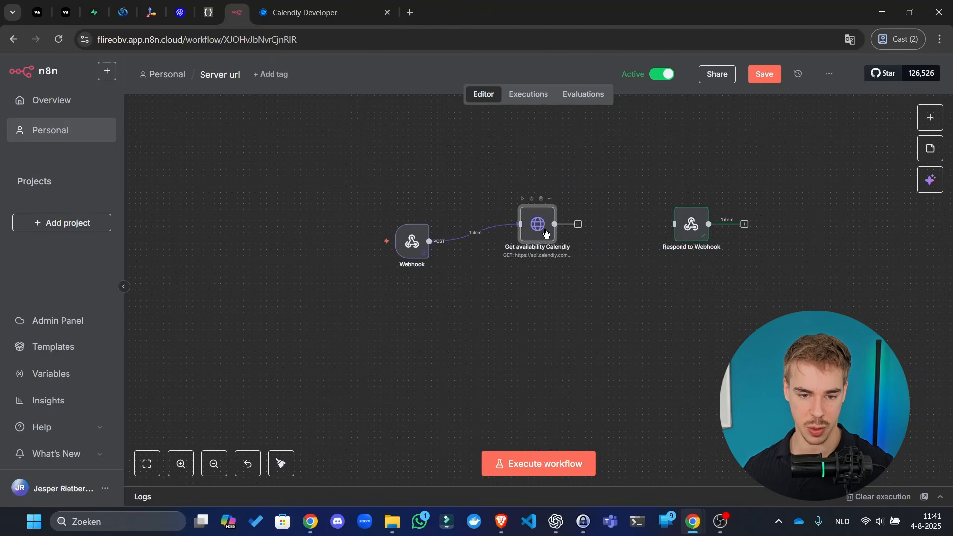
pyautogui.doubleClick(545, 233)
# - Drag $now from Variables and context into the second query parameter's value
pyautogui.scroll(-10, 476, 248)
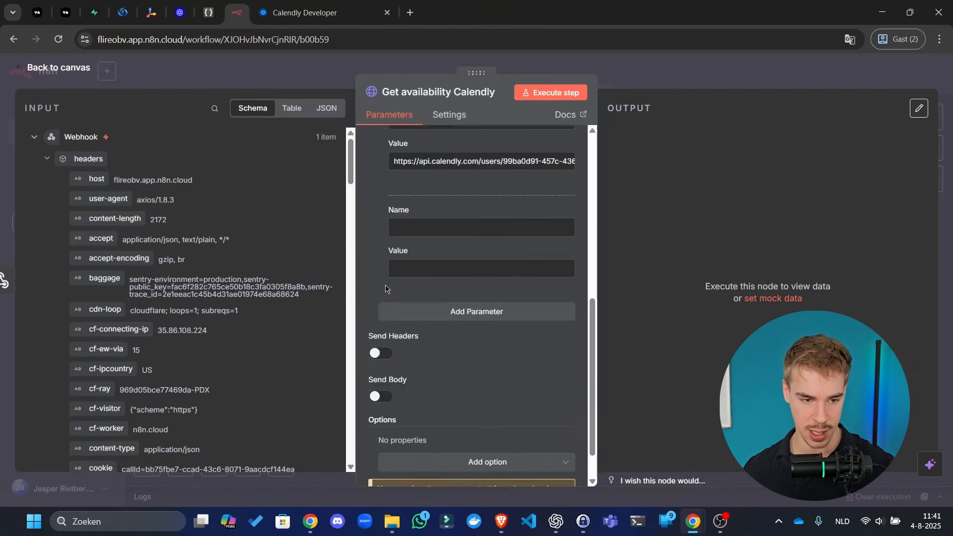
pyautogui.scroll(-1, 299, 174)
pyautogui.scroll(-8, 299, 198)
pyautogui.scroll(-1, 507, 291)
pyautogui.scroll(4, 453, 385)
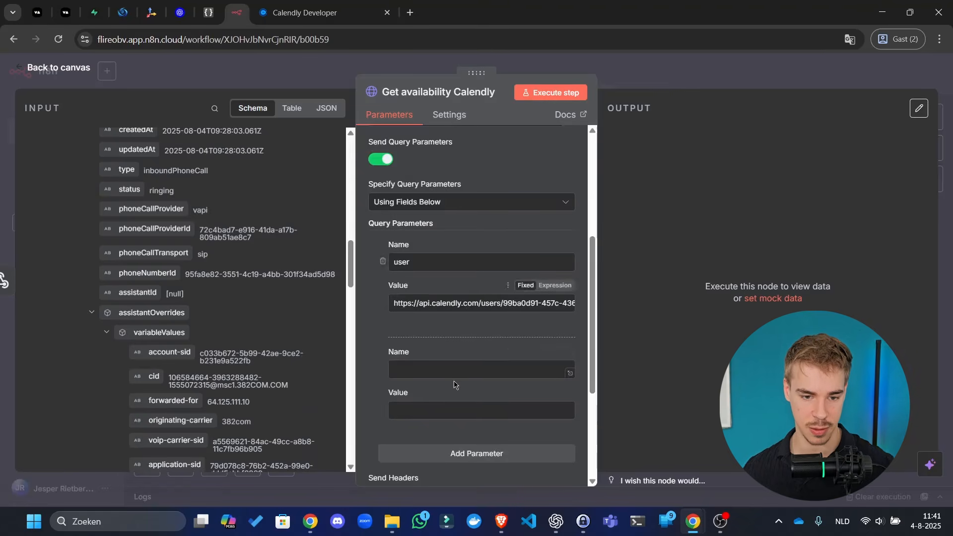
pyautogui.click(459, 373)
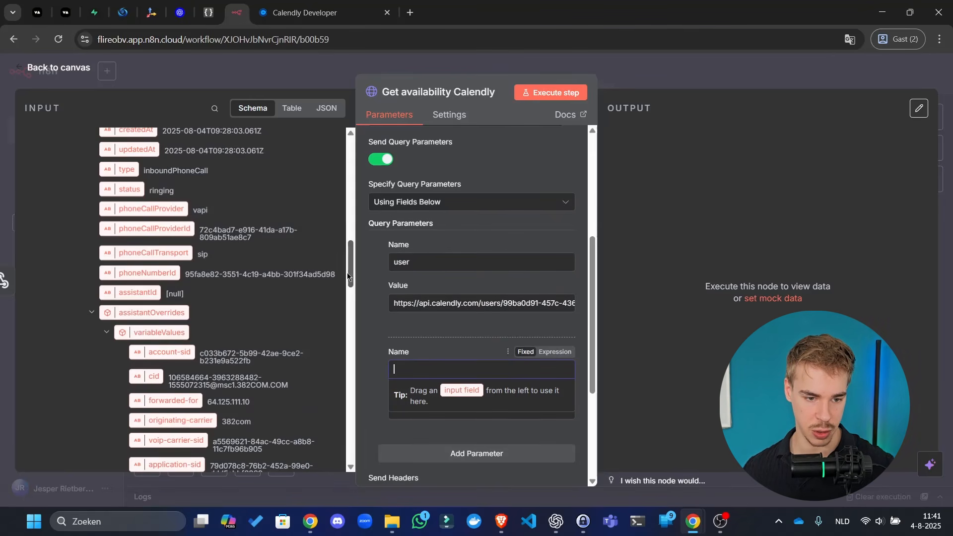
pyautogui.moveTo(350, 267); pyautogui.dragTo(357, 535)
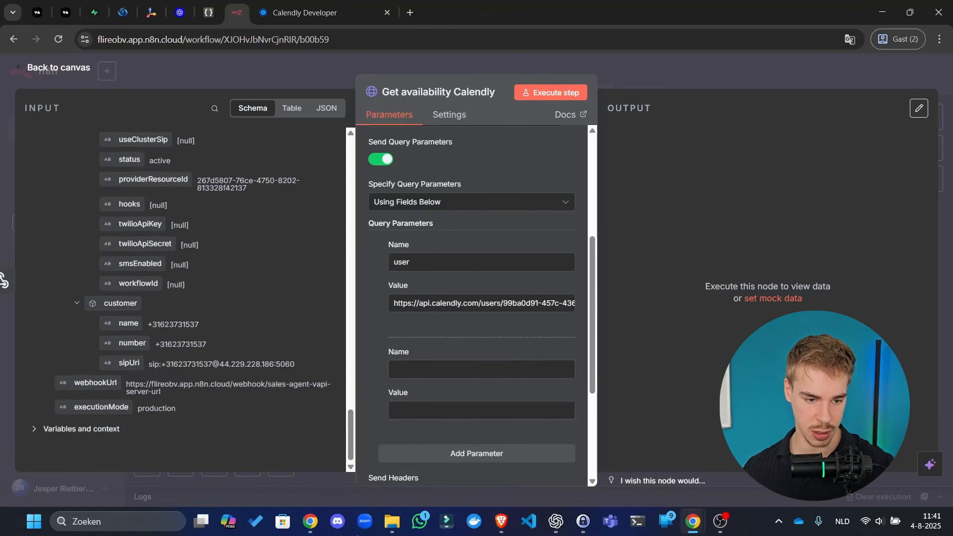
pyautogui.click(52, 431)
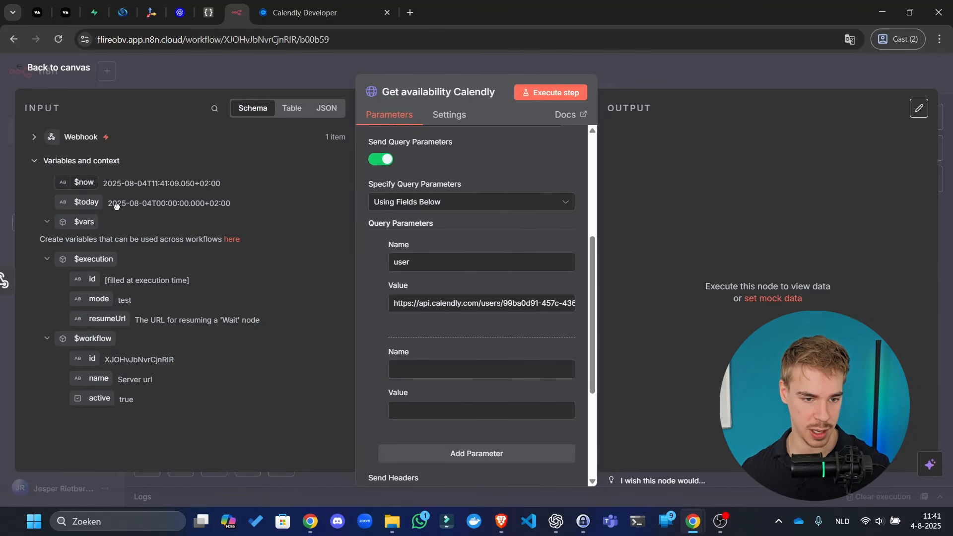
pyautogui.moveTo(85, 182); pyautogui.dragTo(432, 410)
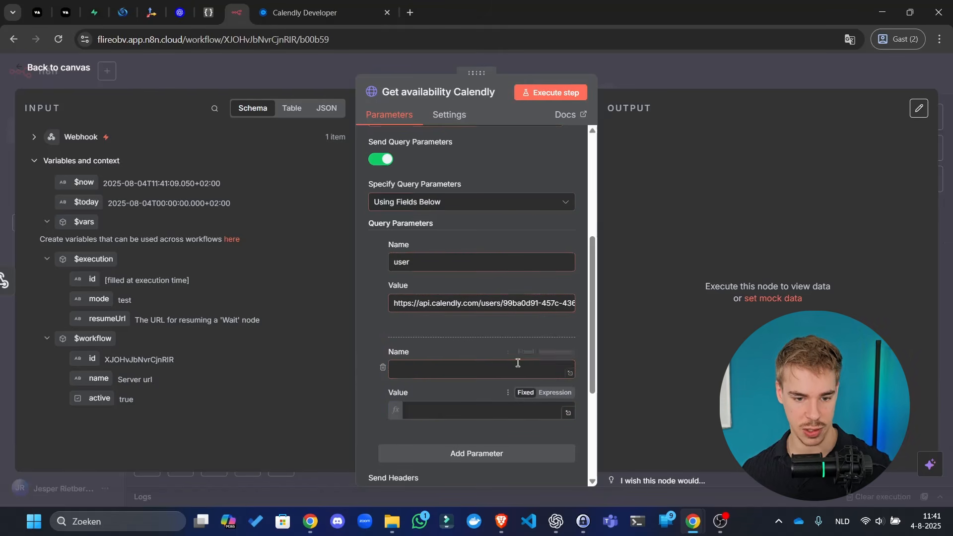
pyautogui.click(298, 10)
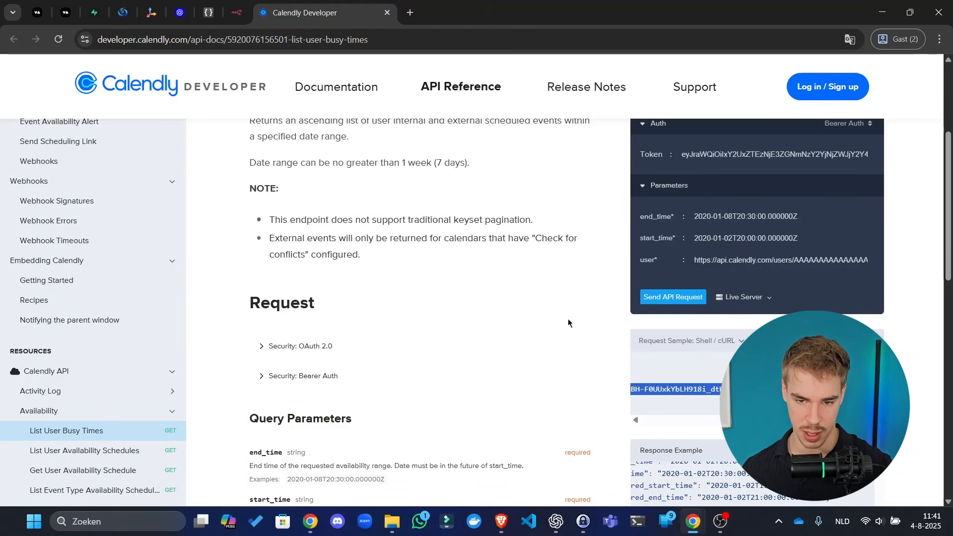
# - Name the $now parameter start_time and add a third query parameter
pyautogui.click(699, 308)
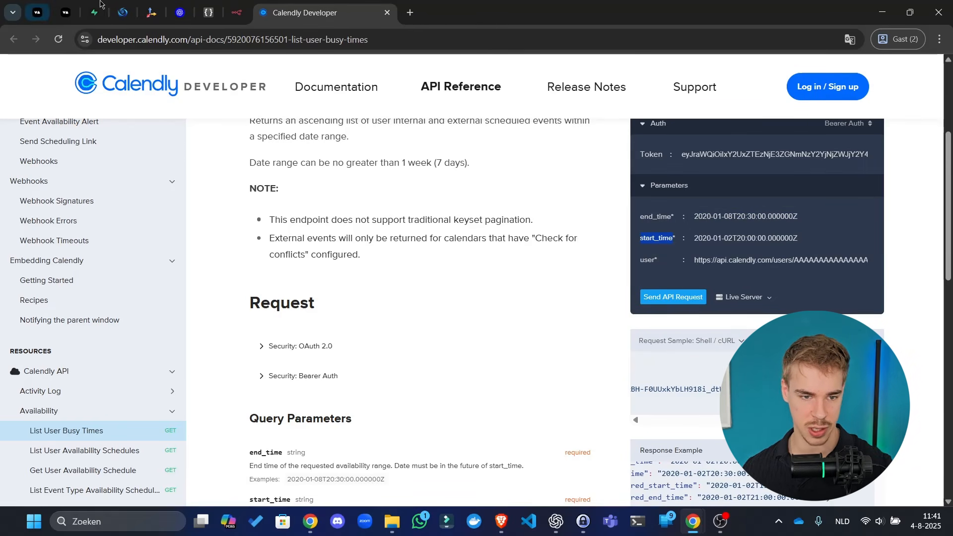
pyautogui.click(236, 12)
pyautogui.click(413, 368)
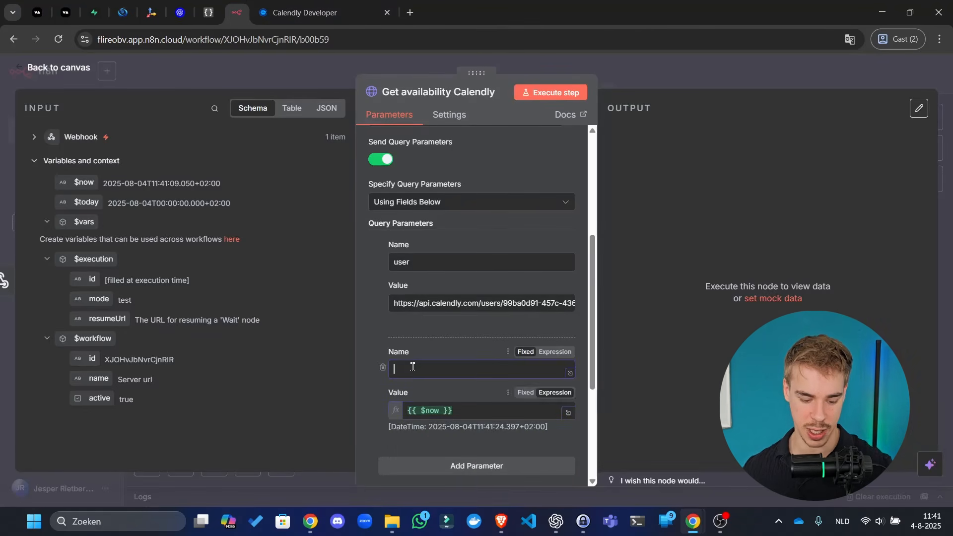
pyautogui.write('start')
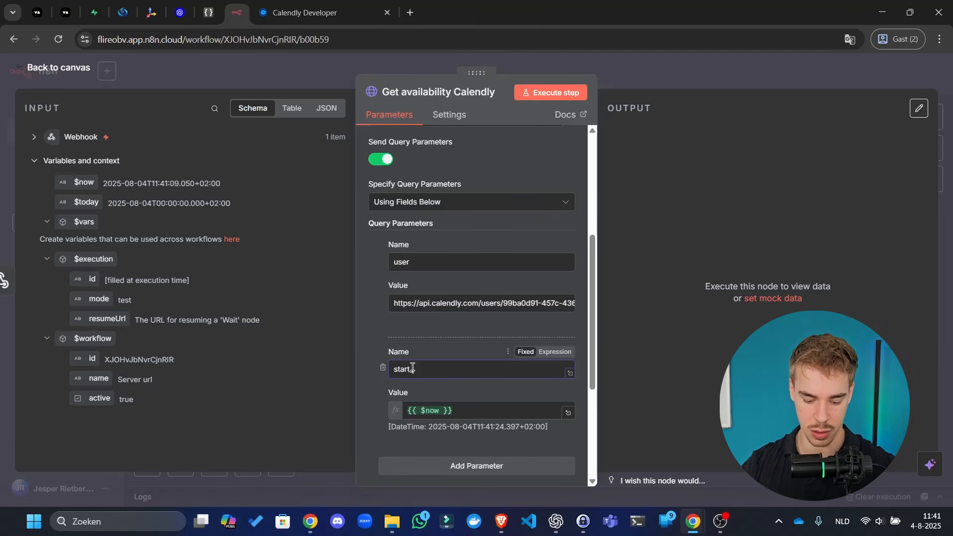
pyautogui.write('_time')
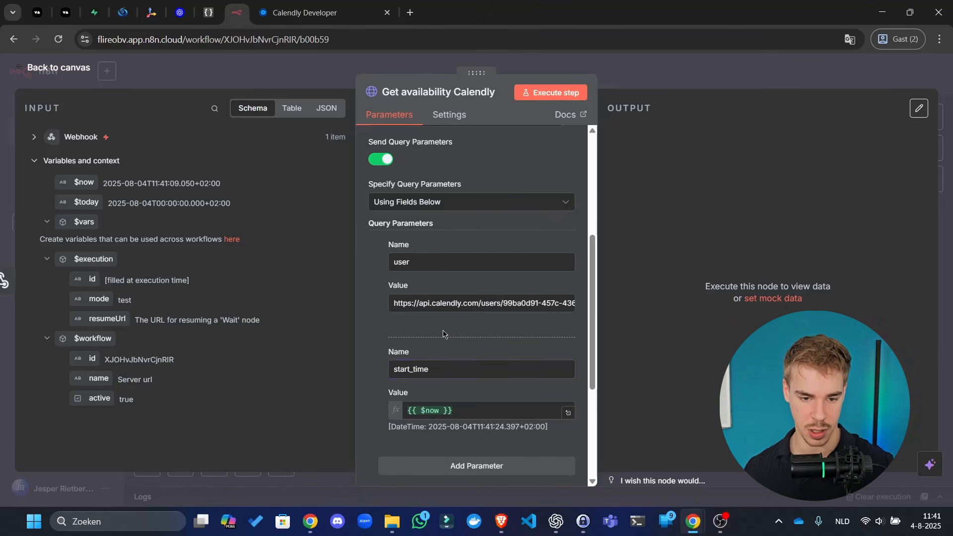
pyautogui.scroll(-3, 442, 340)
pyautogui.click(476, 342)
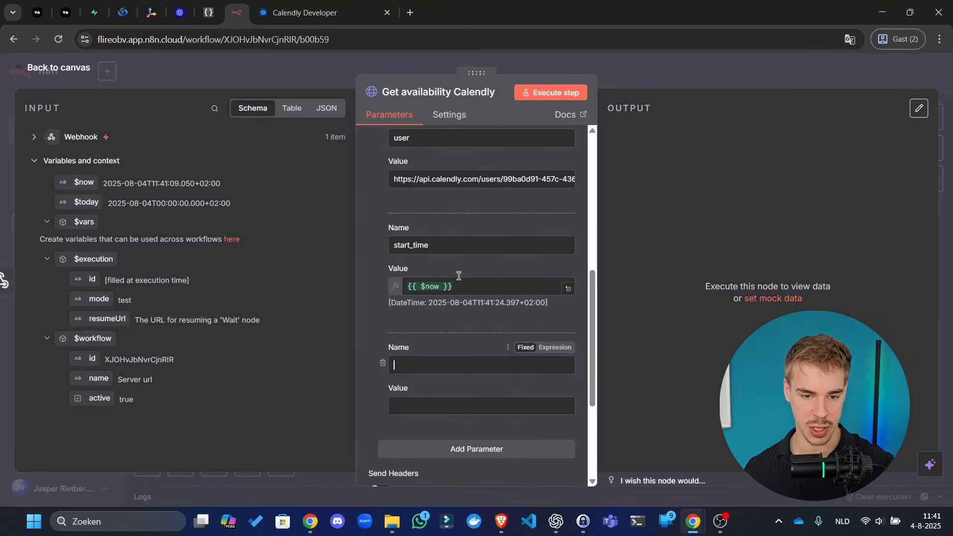
# - Name the third query parameter end_time by pasting start_time and editing it
pyautogui.doubleClick(464, 246)
pyautogui.hotkey('ctrl', 'c')
pyautogui.click(453, 363)
pyautogui.hotkey('ctrl', 'v')
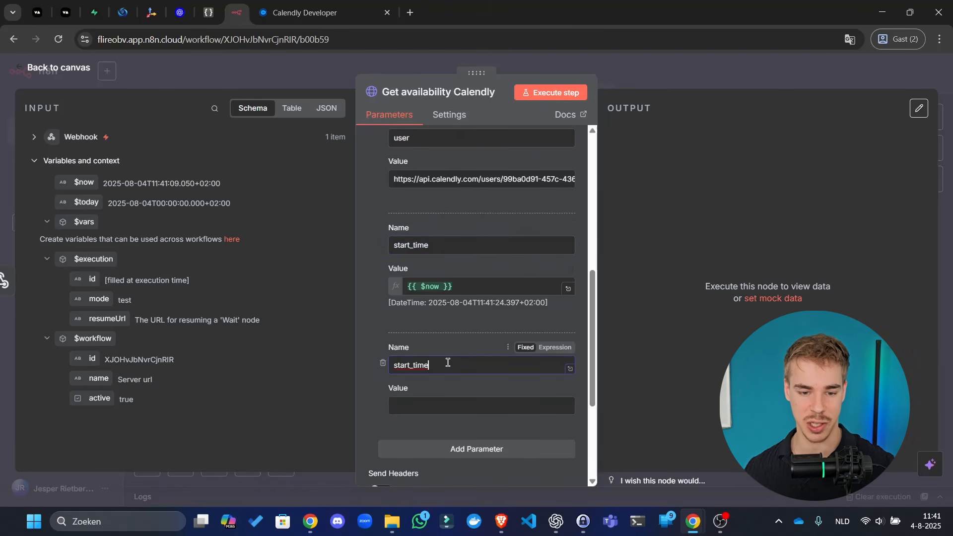
pyautogui.click(466, 287)
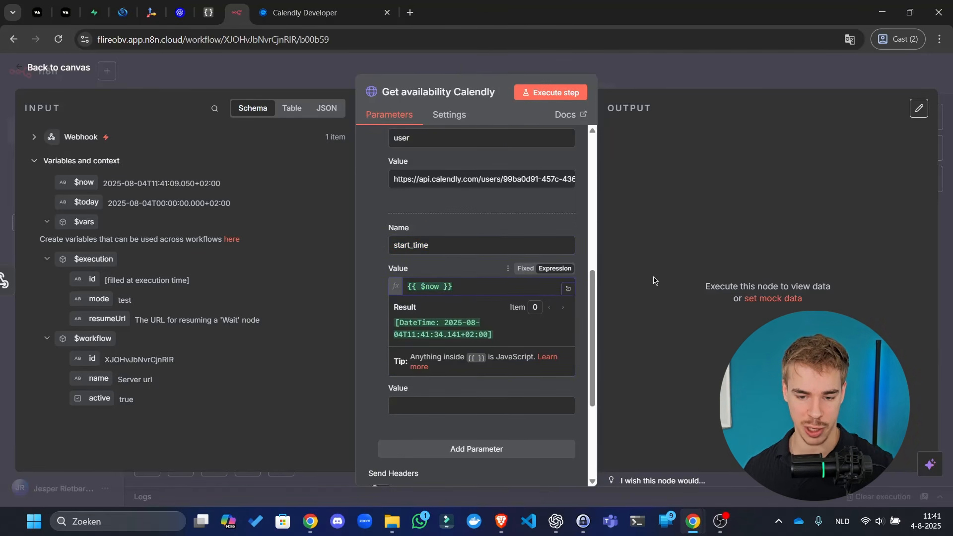
pyautogui.click(556, 522)
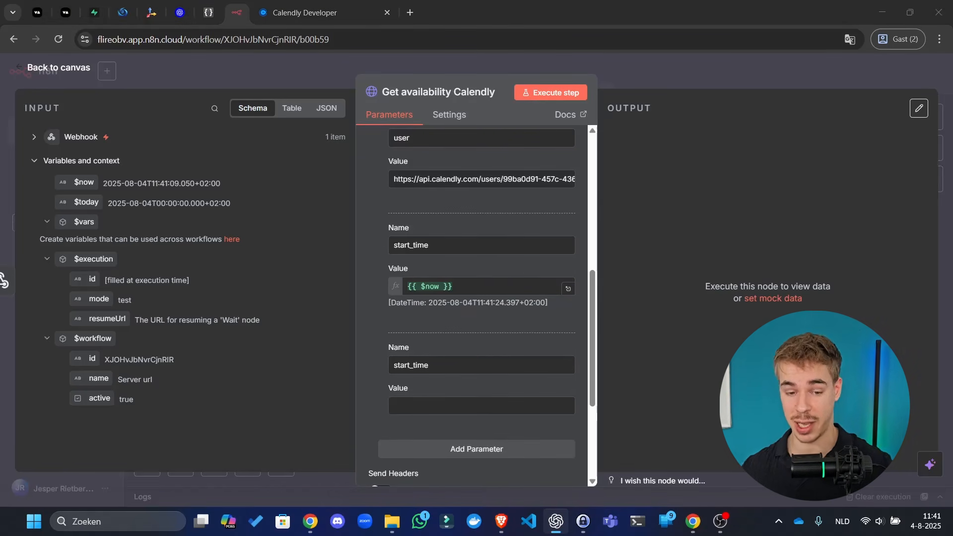
pyautogui.moveTo(0, 318); pyautogui.dragTo(0, 298)
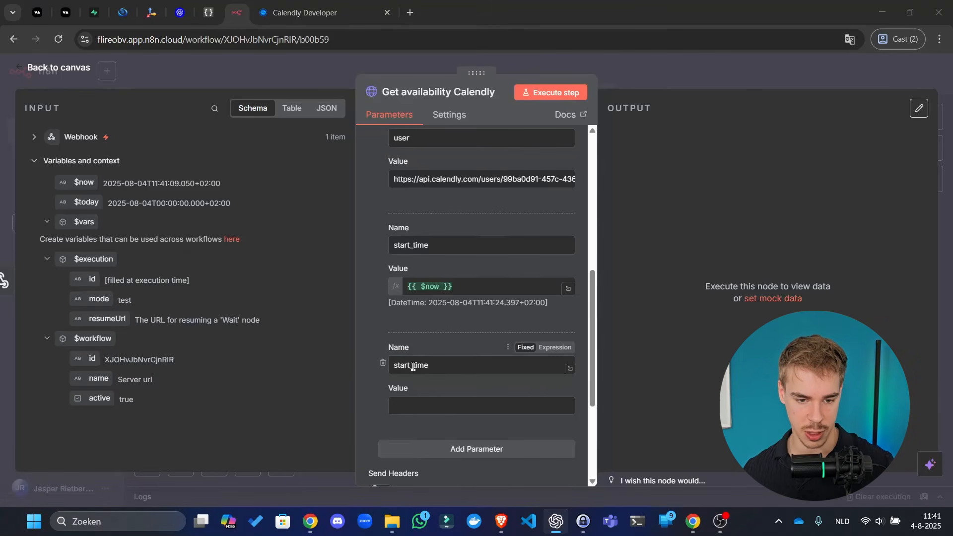
pyautogui.moveTo(412, 365); pyautogui.dragTo(365, 367)
pyautogui.write('end')
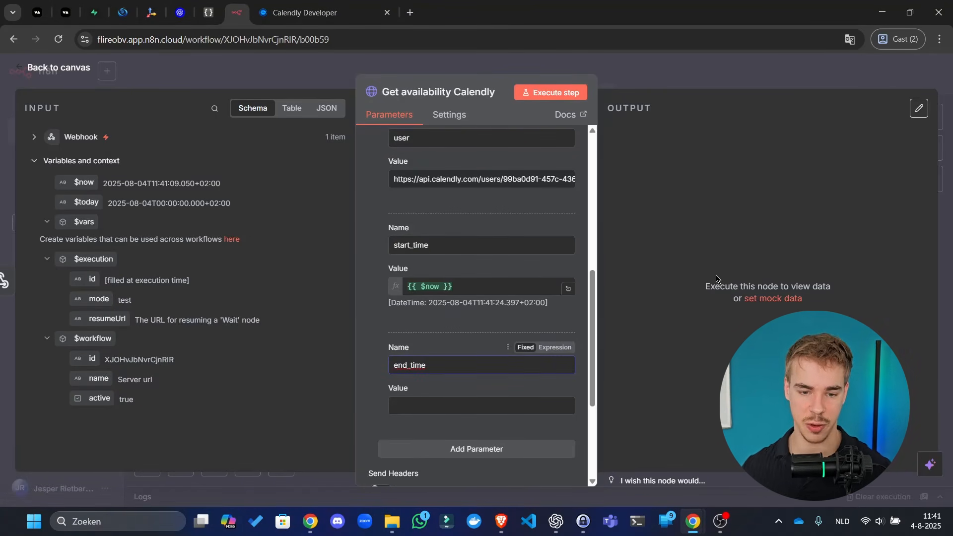
pyautogui.click(711, 208)
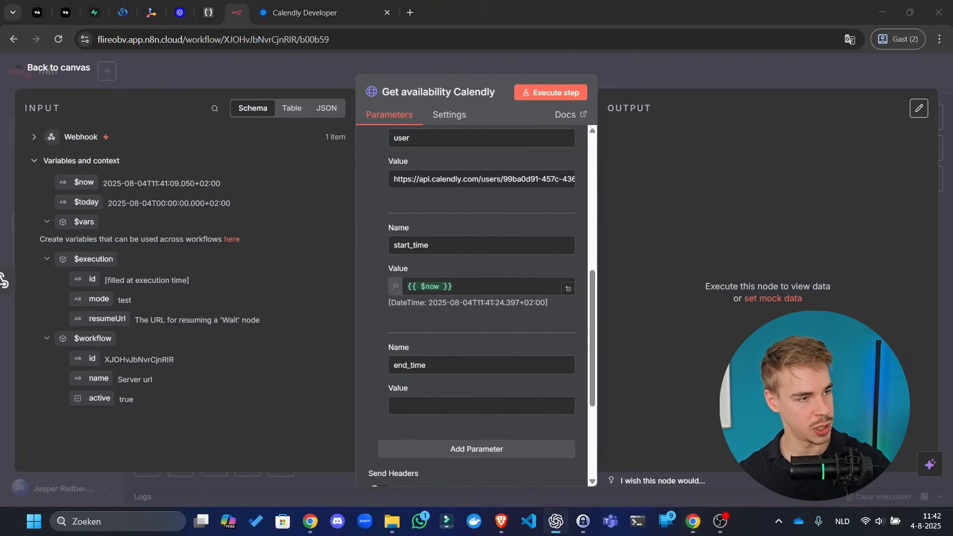
pyautogui.moveTo(0, 258); pyautogui.dragTo(496, 12)
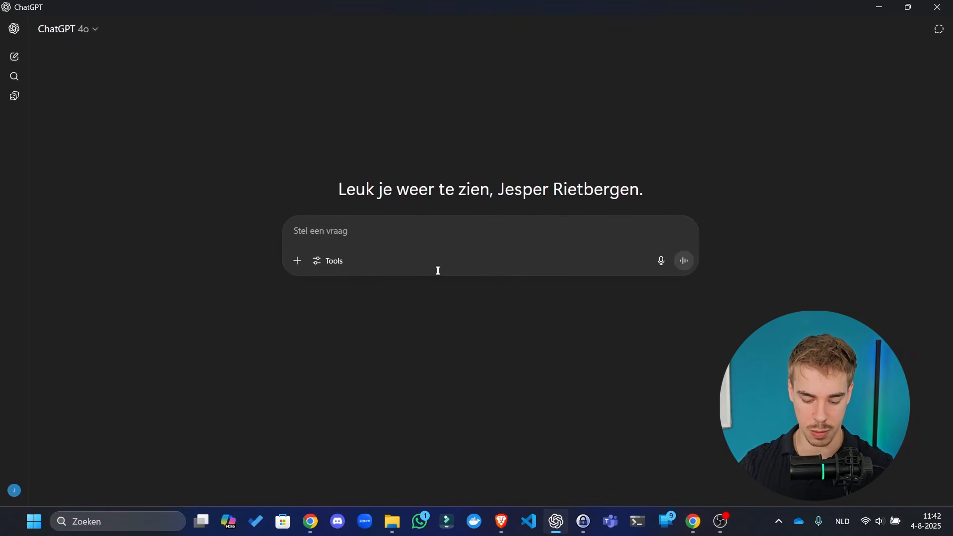
# - Ask ChatGPT how to make the n8n expression {{ $now }} add 4 days
pyautogui.write('Loo')
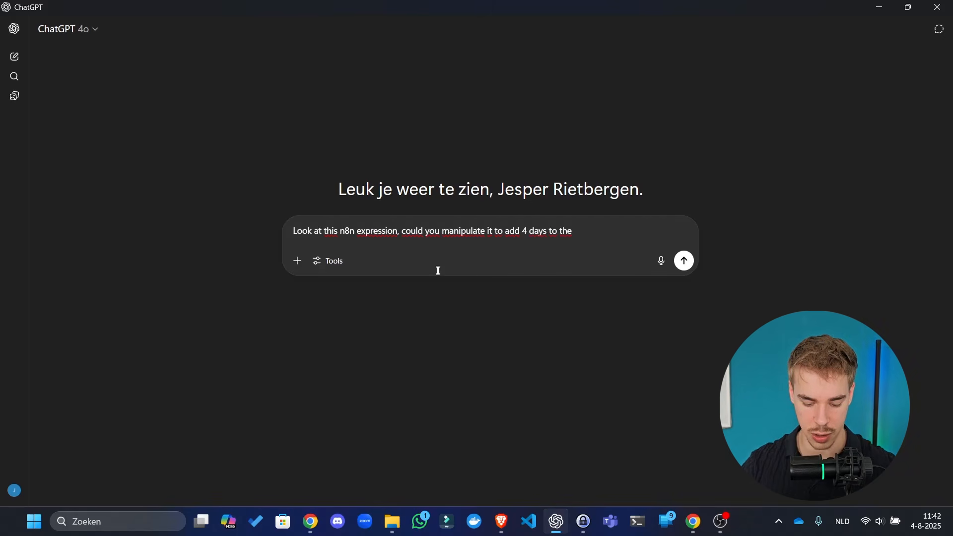
pyautogui.hotkey('ctrl', 'v')
pyautogui.press('Return')
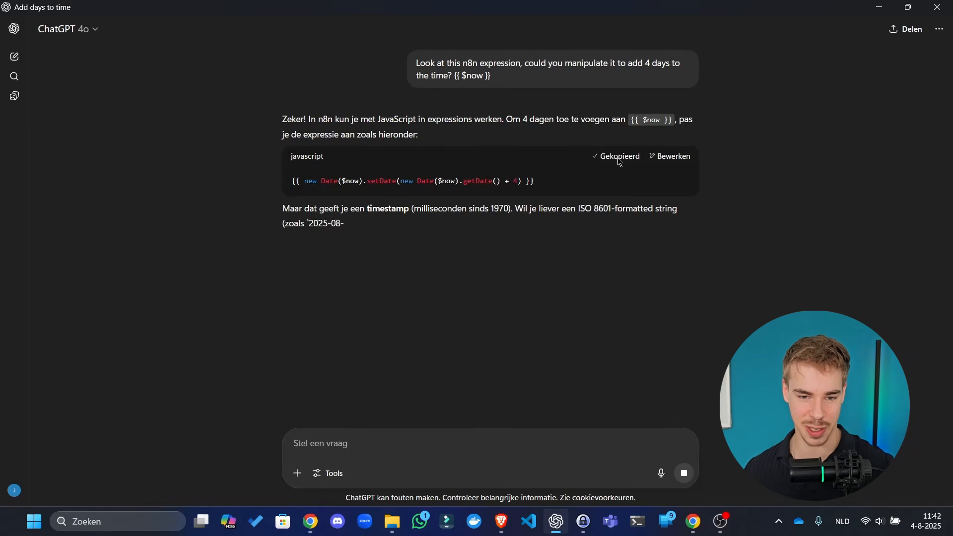
pyautogui.moveTo(348, 7); pyautogui.dragTo(1, 303)
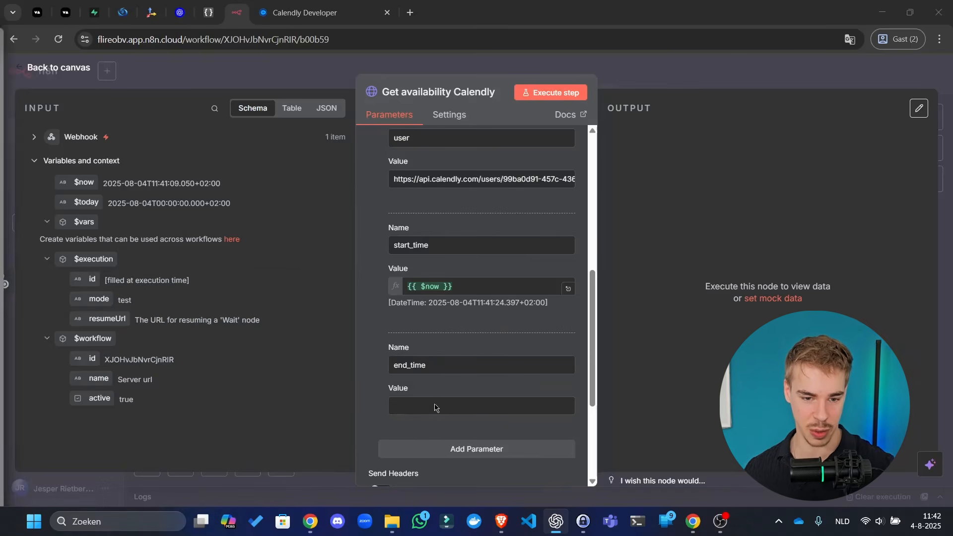
# - Set end_time's value to the ChatGPT expression for $now plus 4 days, as an ISO string
pyautogui.click(498, 405)
pyautogui.hotkey('ctrl', 'v')
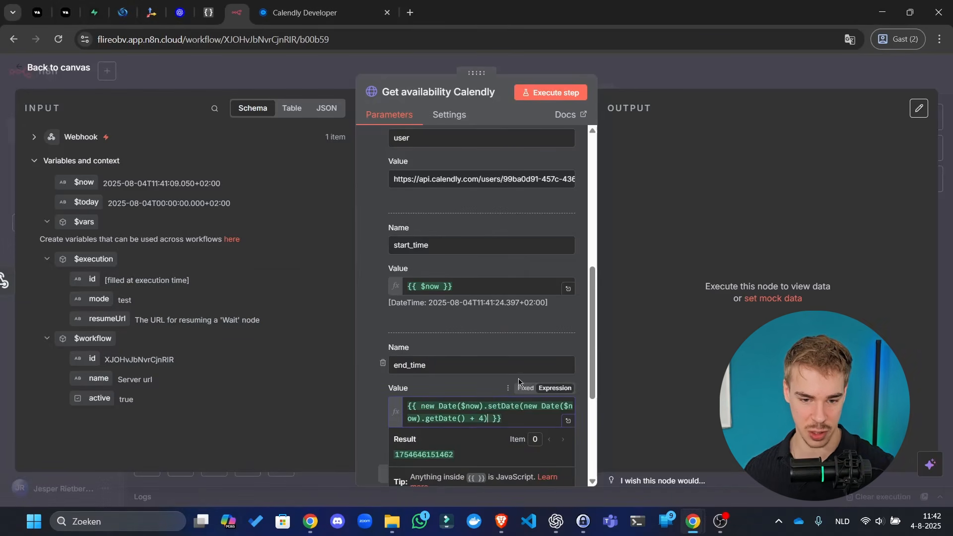
pyautogui.click(617, 384)
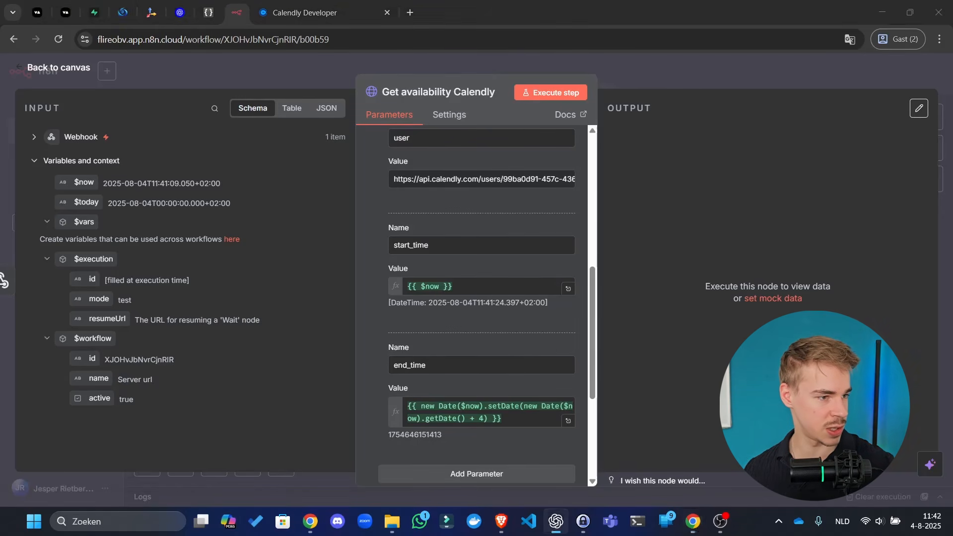
pyautogui.moveTo(525, 423); pyautogui.dragTo(406, 408)
pyautogui.hotkey('ctrl', 'v')
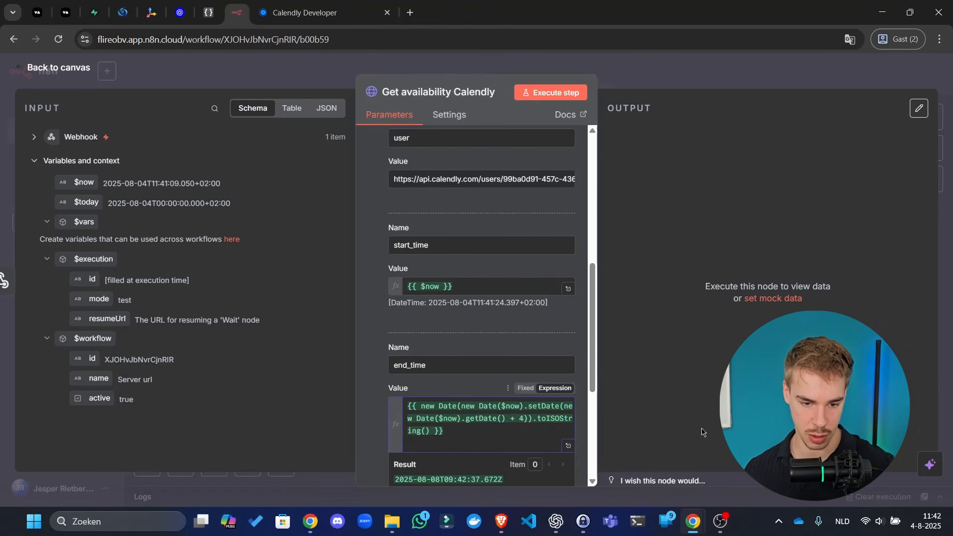
pyautogui.click(711, 432)
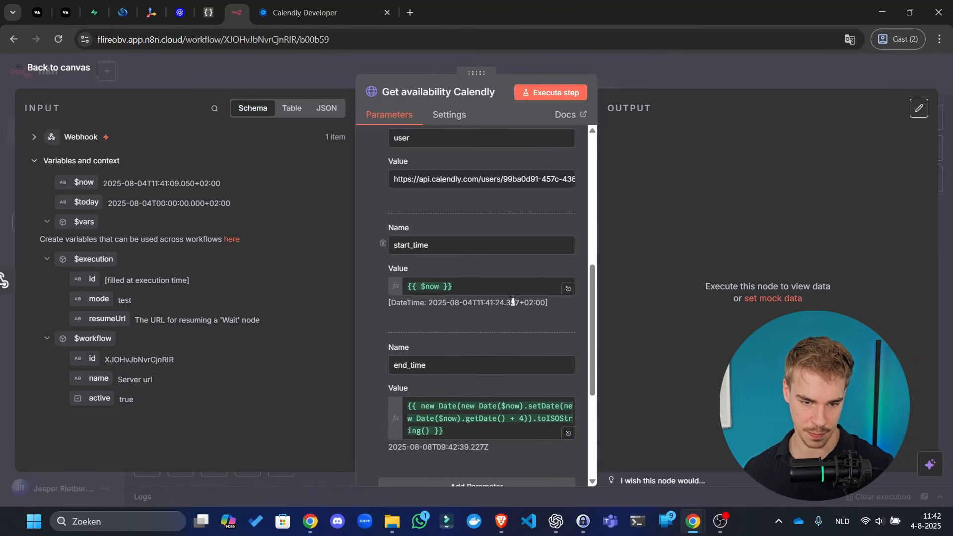
pyautogui.click(299, 4)
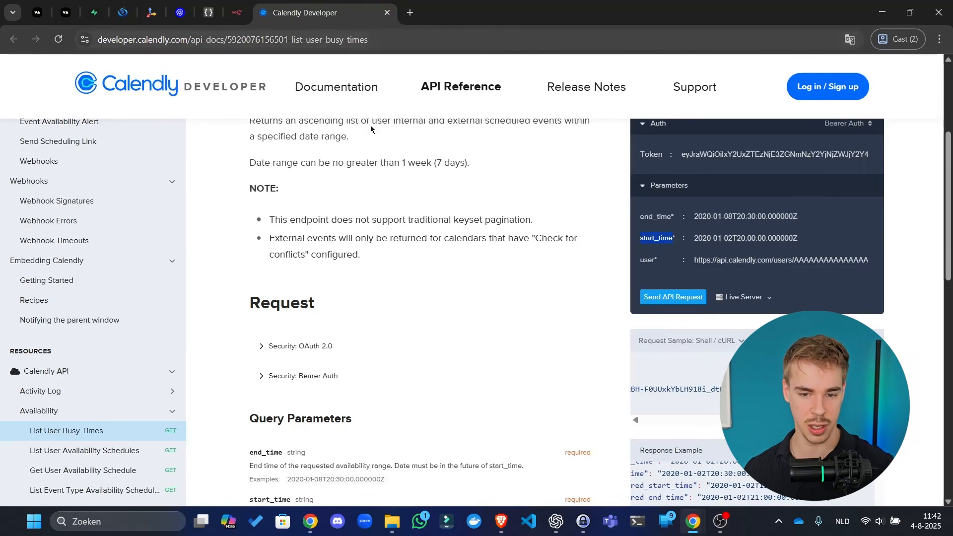
# - Edit the ChatGPT question to append 'It has to be this format: 2020-01-02T20:00:00.000000Z'
pyautogui.click(808, 242)
pyautogui.hotkey('ctrl', 'a')
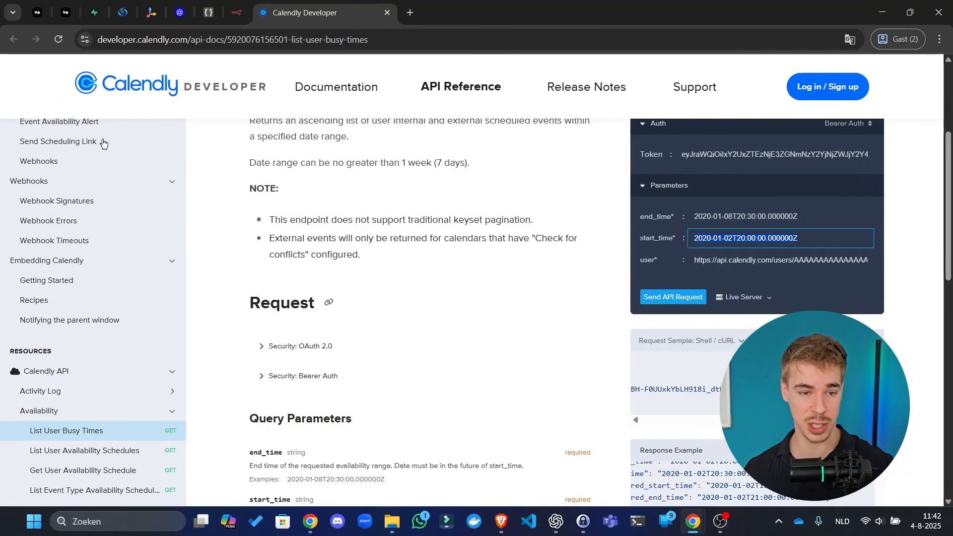
pyautogui.moveTo(0, 6); pyautogui.dragTo(531, 1)
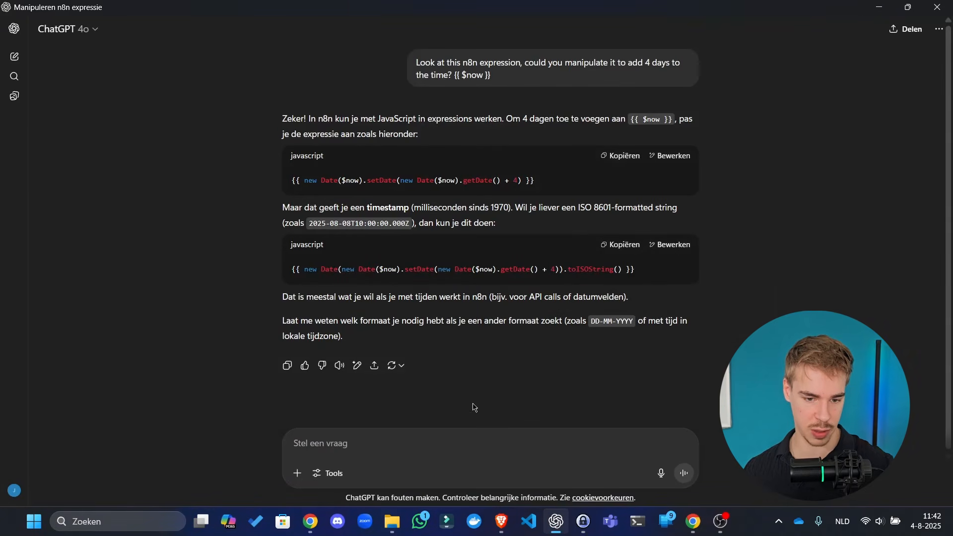
pyautogui.click(466, 446)
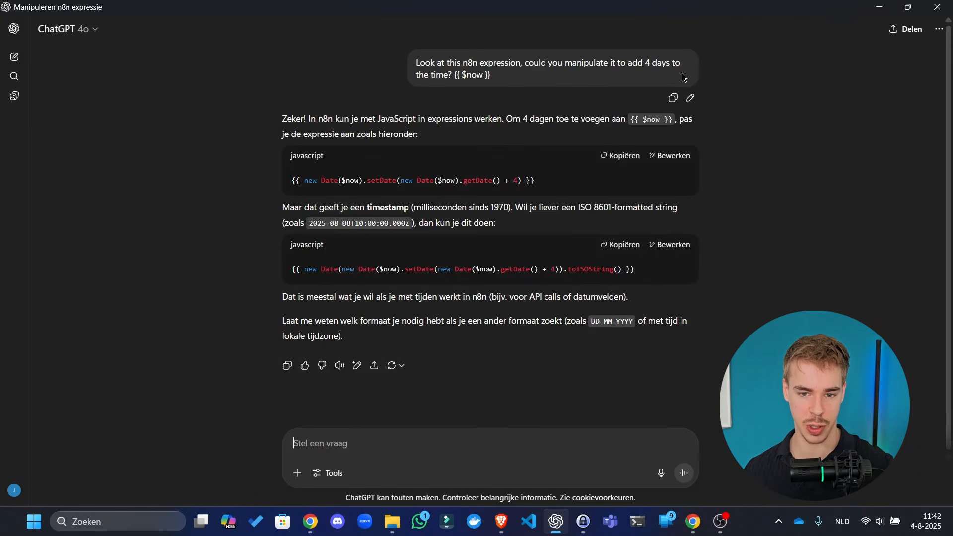
pyautogui.click(690, 98)
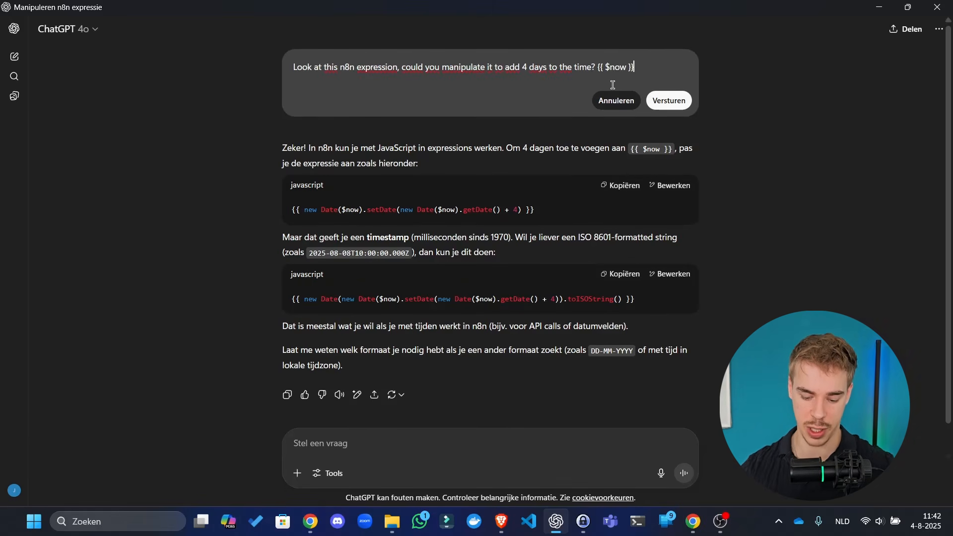
pyautogui.write('-')
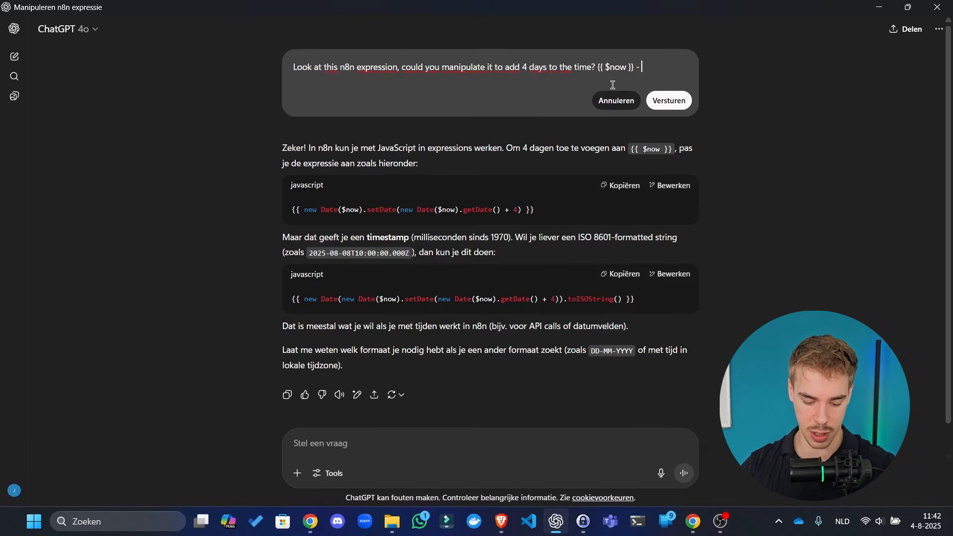
pyautogui.write(' It has to be this f')
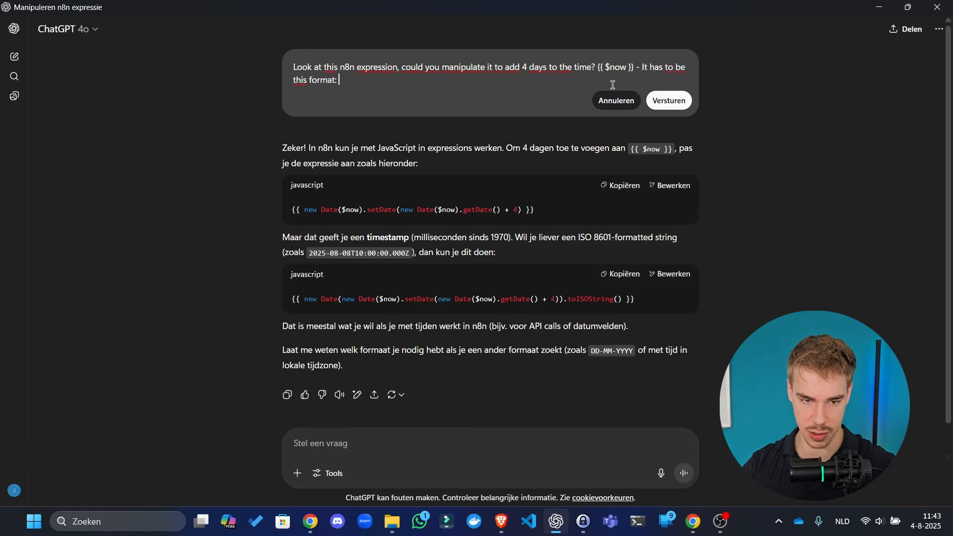
pyautogui.hotkey('ctrl', 'v')
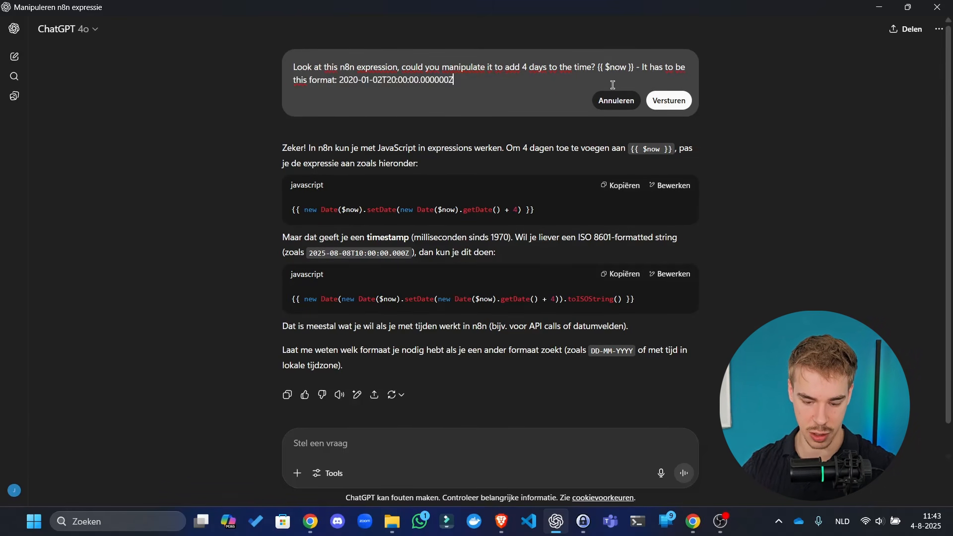
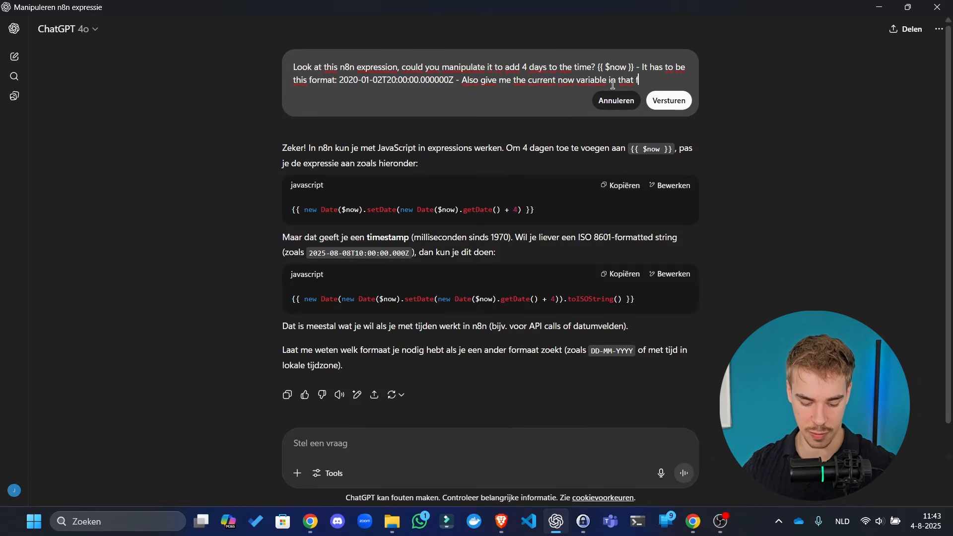
# - Send the revised format question to ChatGPT and copy the returned 4-day date expression
pyautogui.write('ormat.')
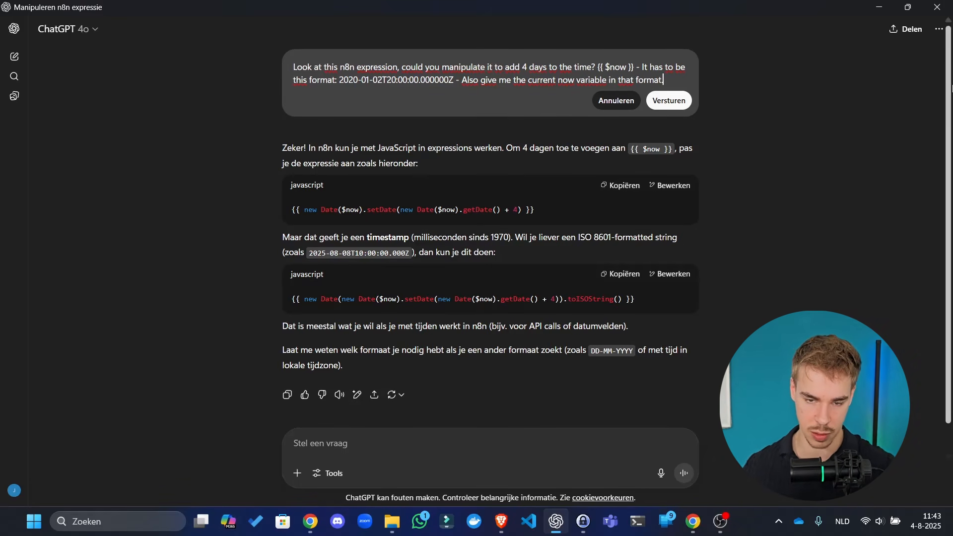
pyautogui.click(669, 101)
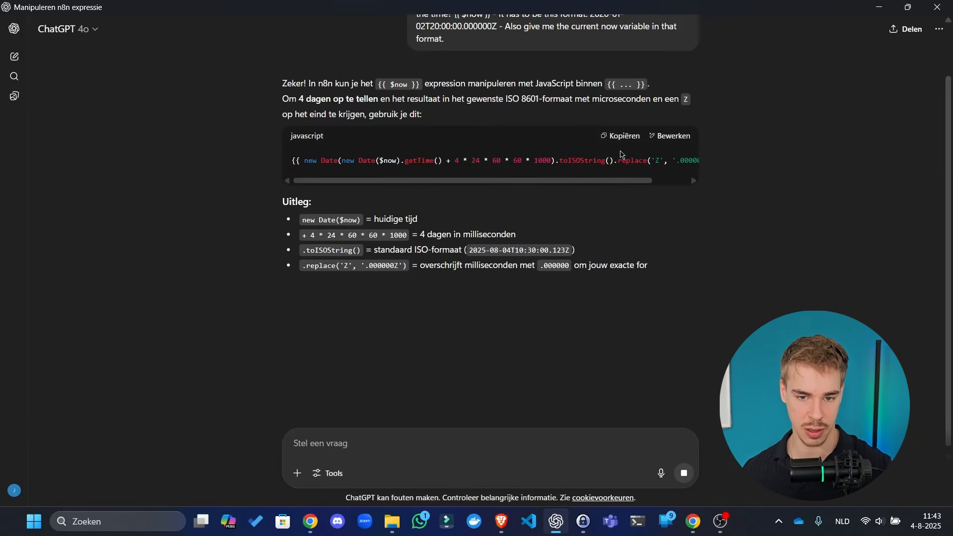
pyautogui.click(633, 139)
pyautogui.scroll(-3, 616, 227)
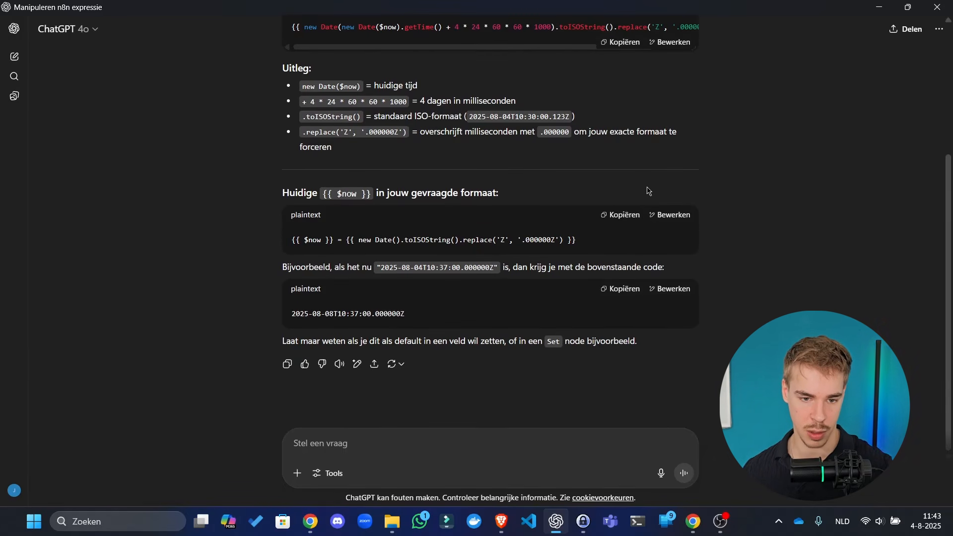
pyautogui.scroll(4, 648, 191)
pyautogui.click(630, 188)
# - Move the ChatGPT window aside and return to the n8n workflow
pyautogui.moveTo(772, 19); pyautogui.dragTo(406, 97)
pyautogui.moveTo(397, 3); pyautogui.dragTo(0, 167)
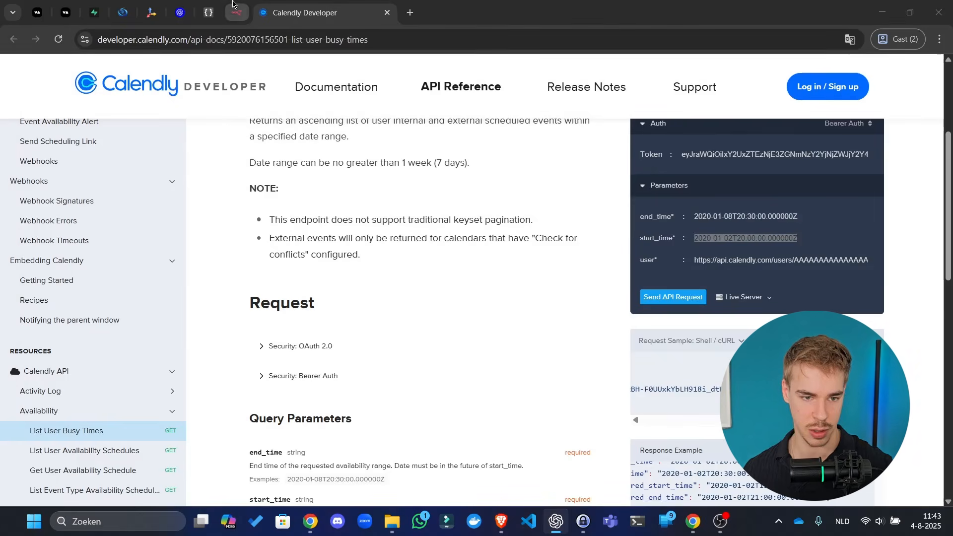
pyautogui.click(237, 13)
# - Replace end_time's value with the copied now-plus-4-days expression
pyautogui.click(476, 409)
pyautogui.hotkey('ctrl', 'a')
pyautogui.hotkey('ctrl', 'v')
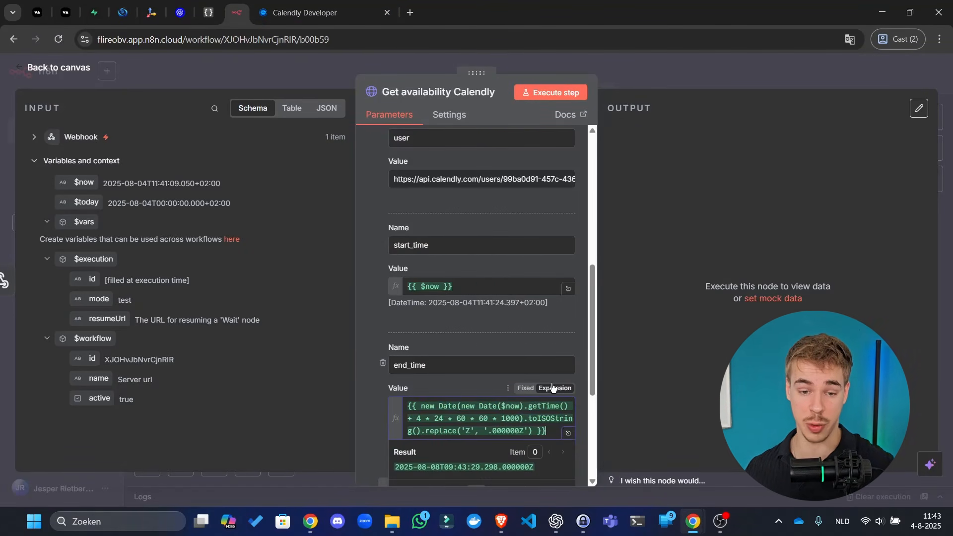
pyautogui.click(648, 376)
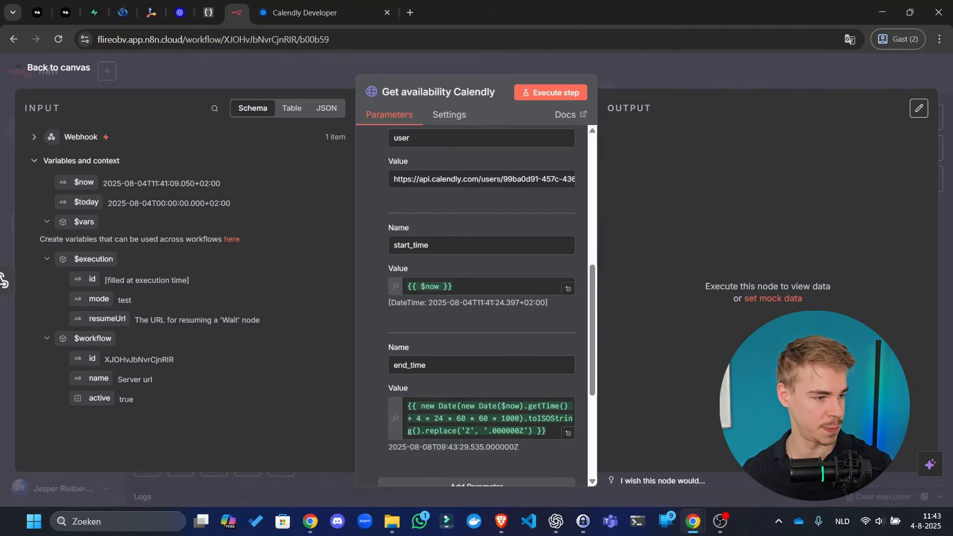
# - Paste the current-time new Date().toISOString().replace expression into start_time
pyautogui.hotkey('alt', 'Tab')
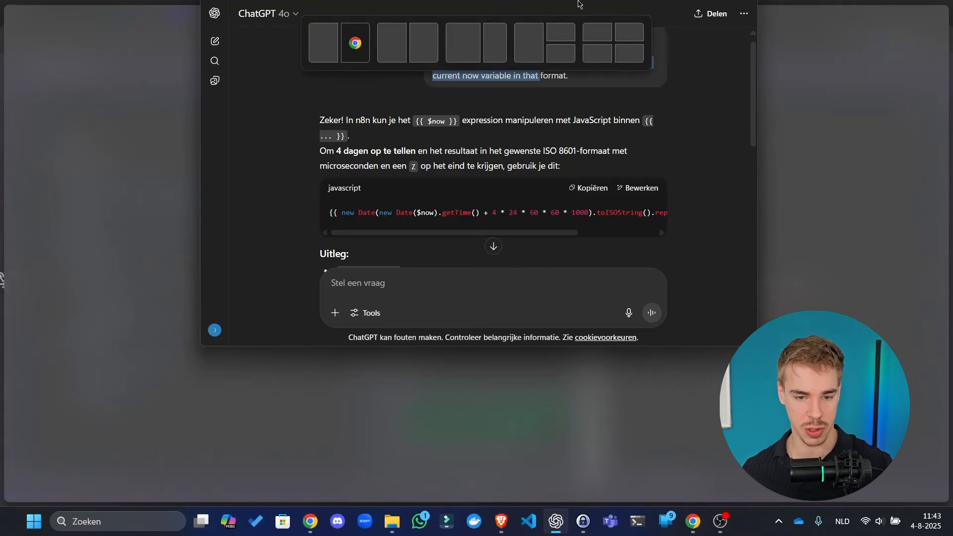
pyautogui.scroll(-4, 576, 222)
pyautogui.hotkey('alt', 'Tab')
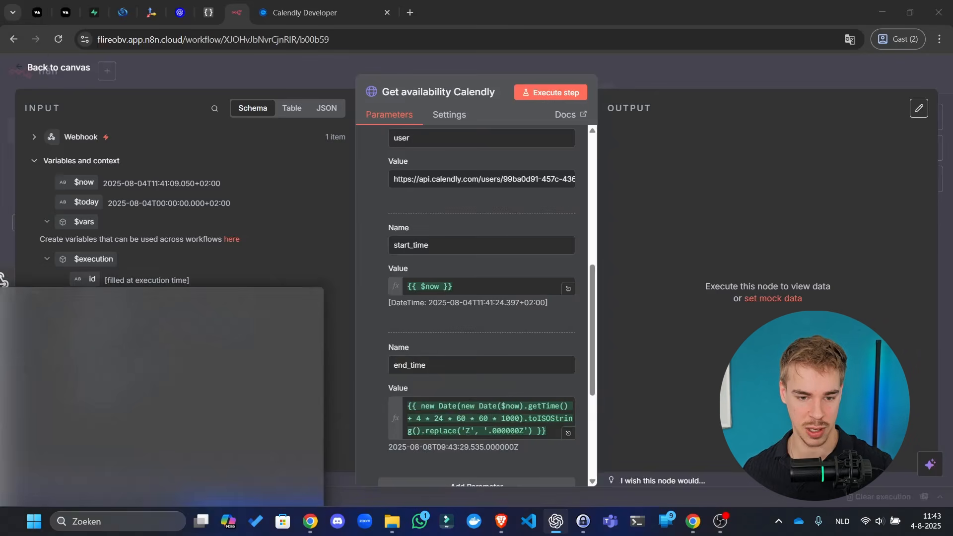
pyautogui.click(471, 286)
pyautogui.hotkey('ctrl', 'v')
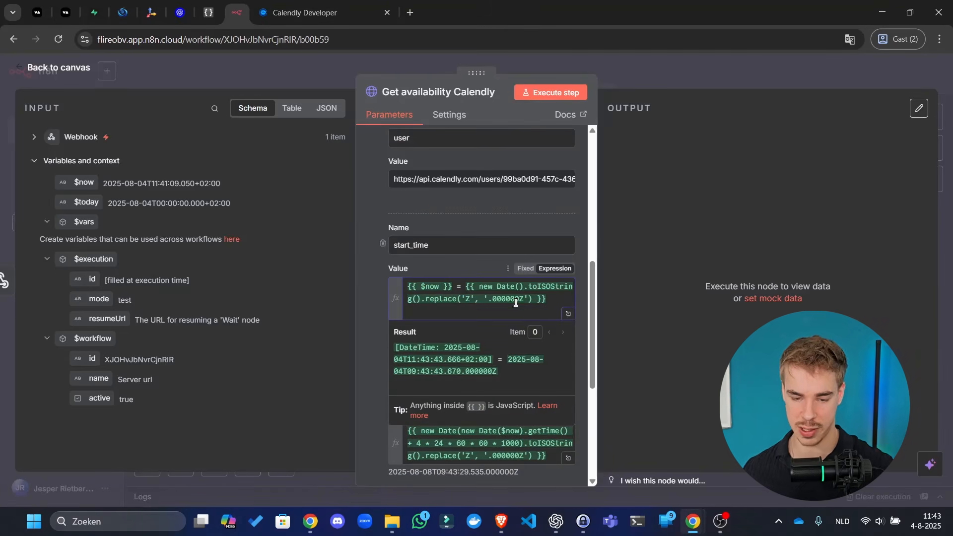
pyautogui.click(615, 421)
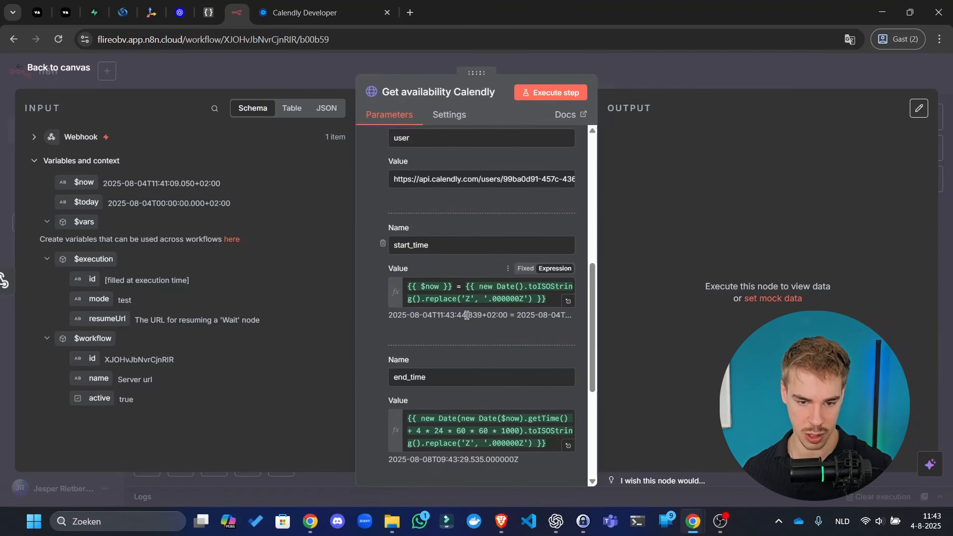
# - Re-enter the start_time expression in the full expression editor to check its evaluated result
pyautogui.click(568, 302)
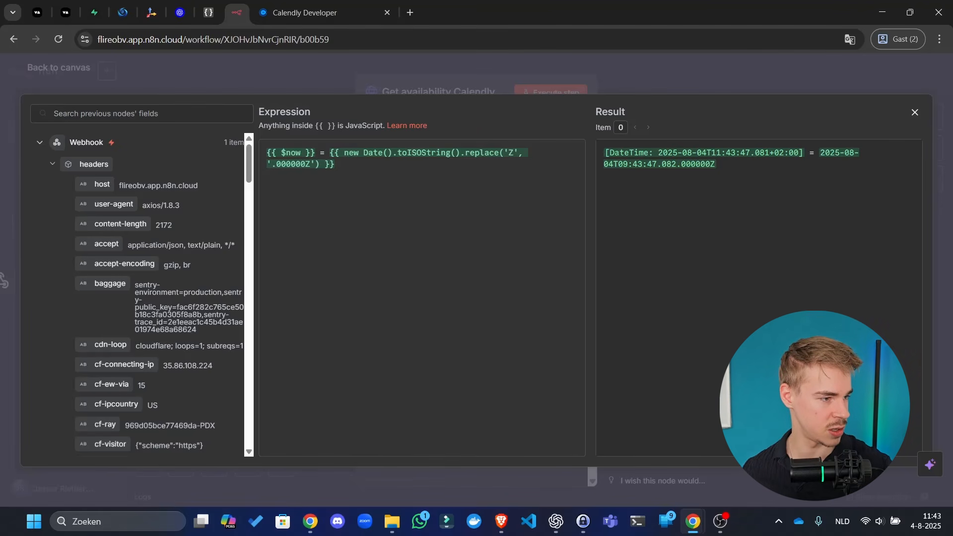
pyautogui.hotkey('alt', 'Tab')
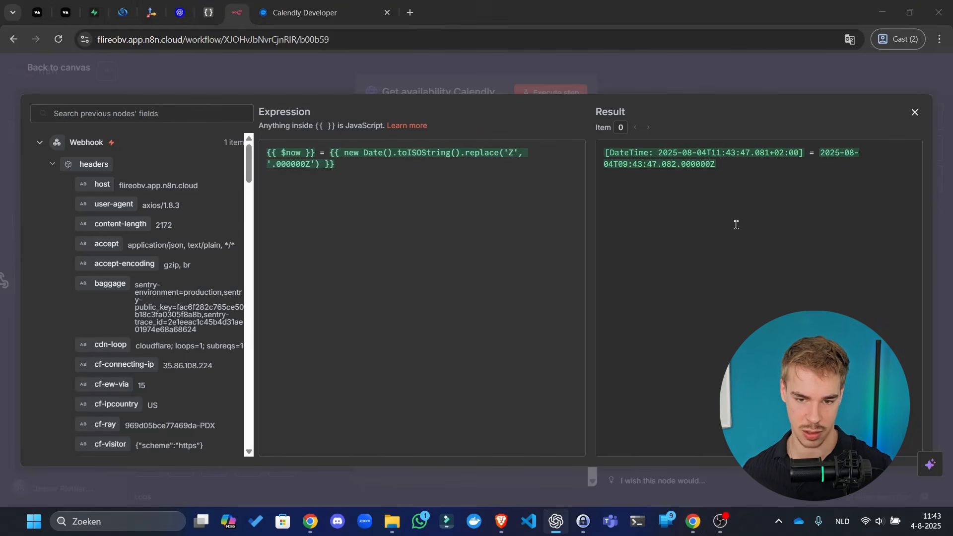
pyautogui.hotkey('alt', 'Tab')
pyautogui.hotkey('ctrl', 'a')
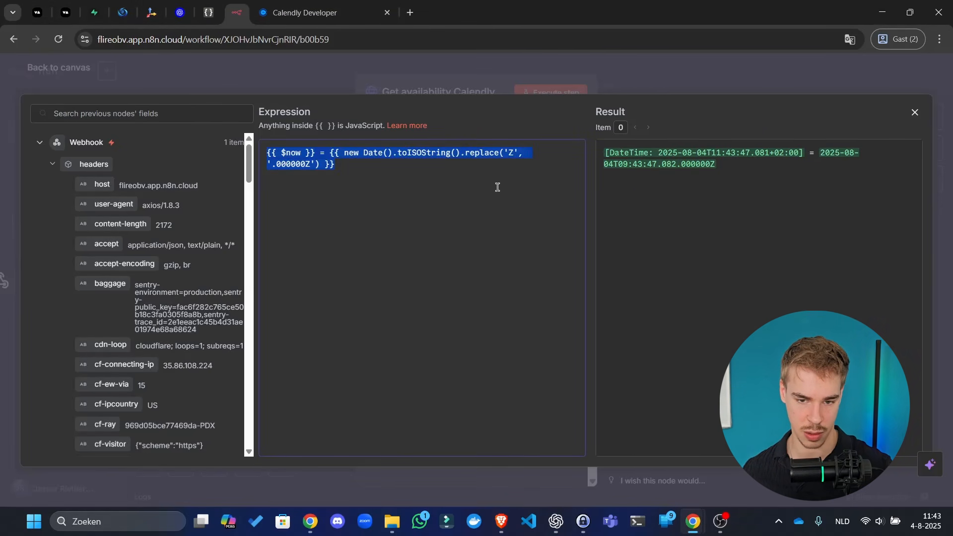
pyautogui.hotkey('ctrl', 'v')
pyautogui.click(796, 183)
pyautogui.hotkey('ctrl', 'a')
pyautogui.hotkey('alt', 'Tab')
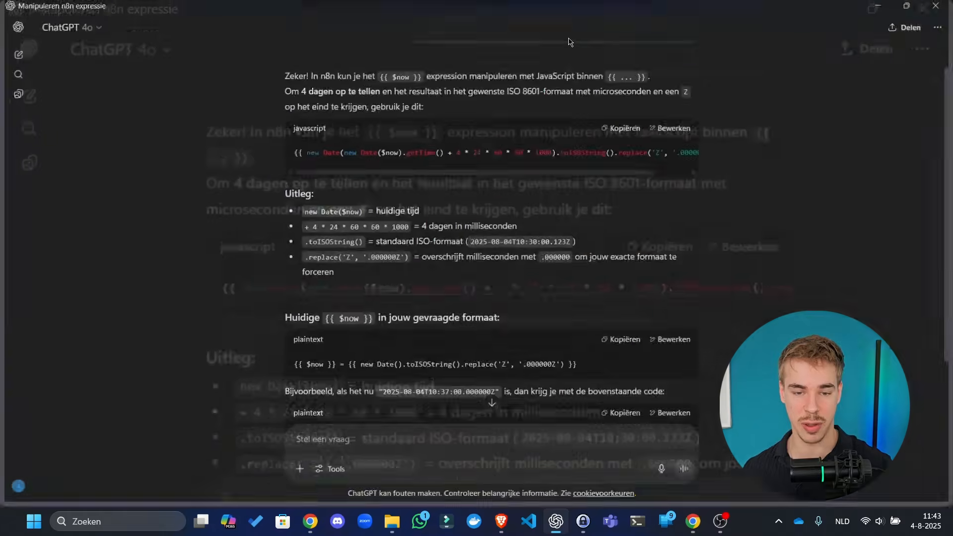
pyautogui.hotkey('alt', 'Tab')
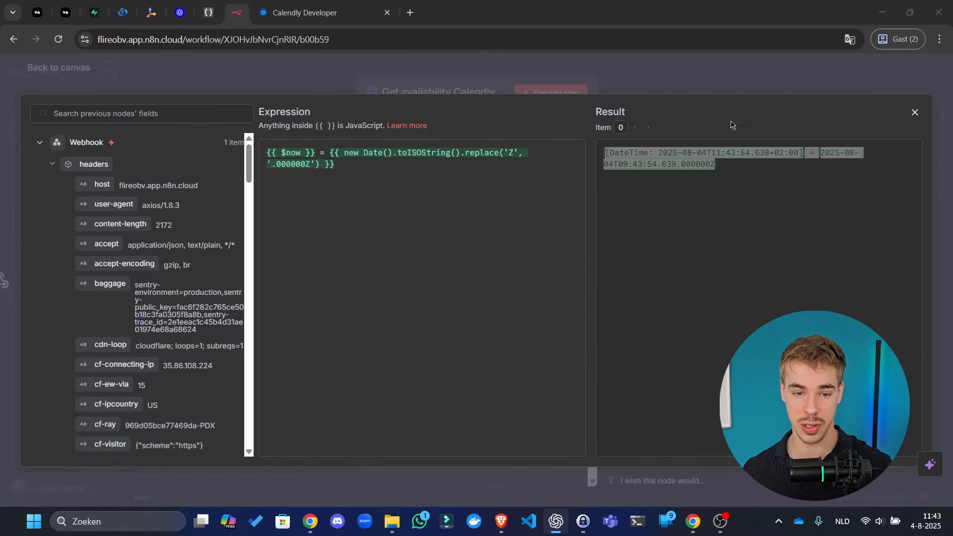
pyautogui.click(831, 175)
pyautogui.click(491, 82)
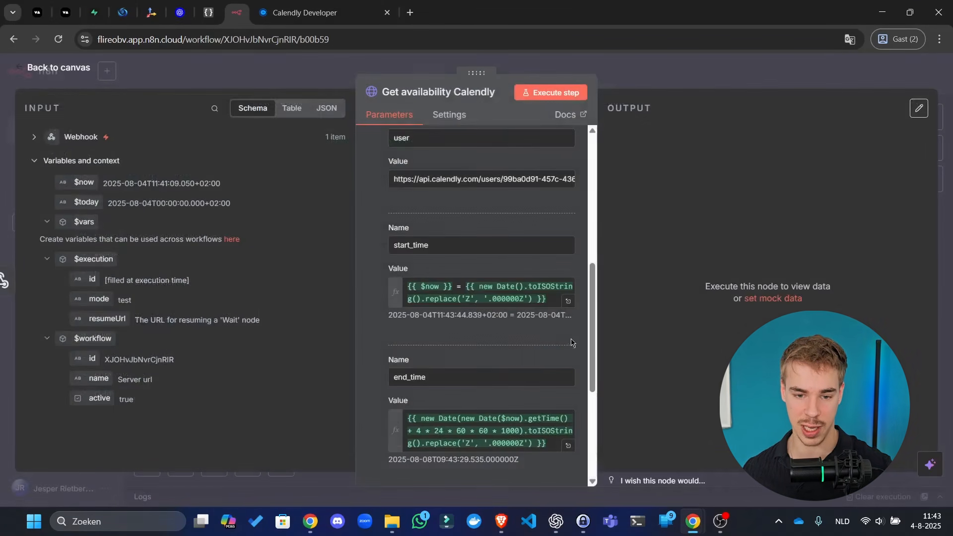
# - Ask ChatGPT 'This is the result: … of this:' with the pasted start_time result
pyautogui.click(568, 303)
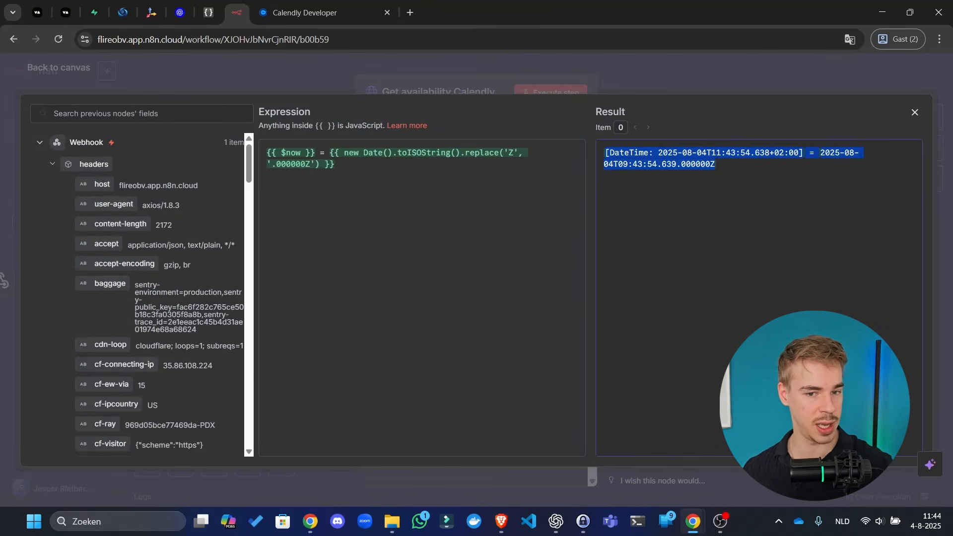
pyautogui.moveTo(0, 199); pyautogui.dragTo(391, 1)
pyautogui.click(461, 452)
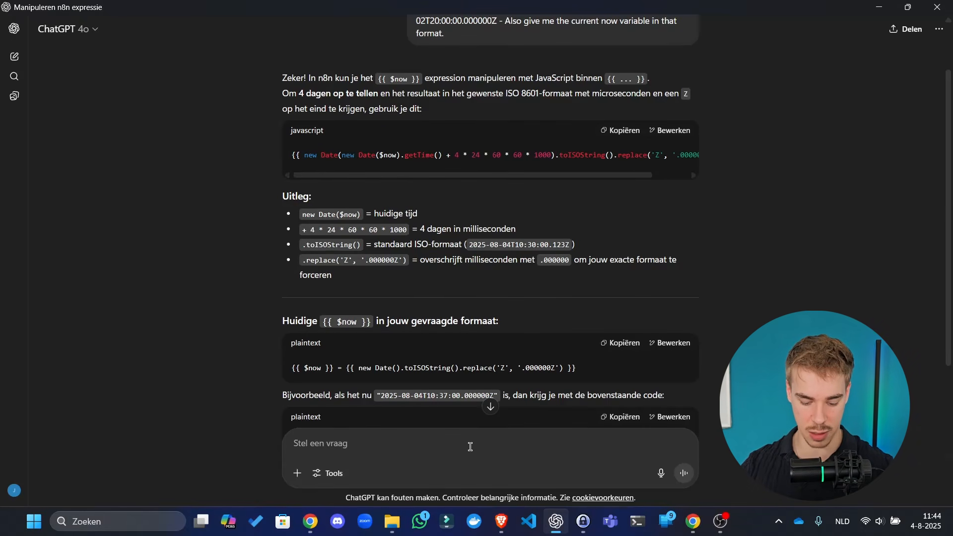
pyautogui.write('This is the result')
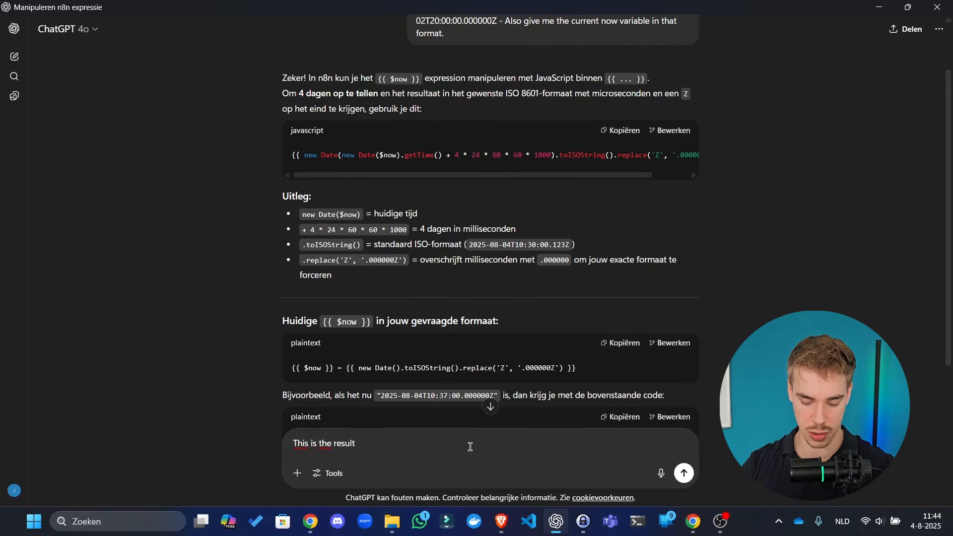
pyautogui.write(':')
pyautogui.hotkey('ctrl', 'v')
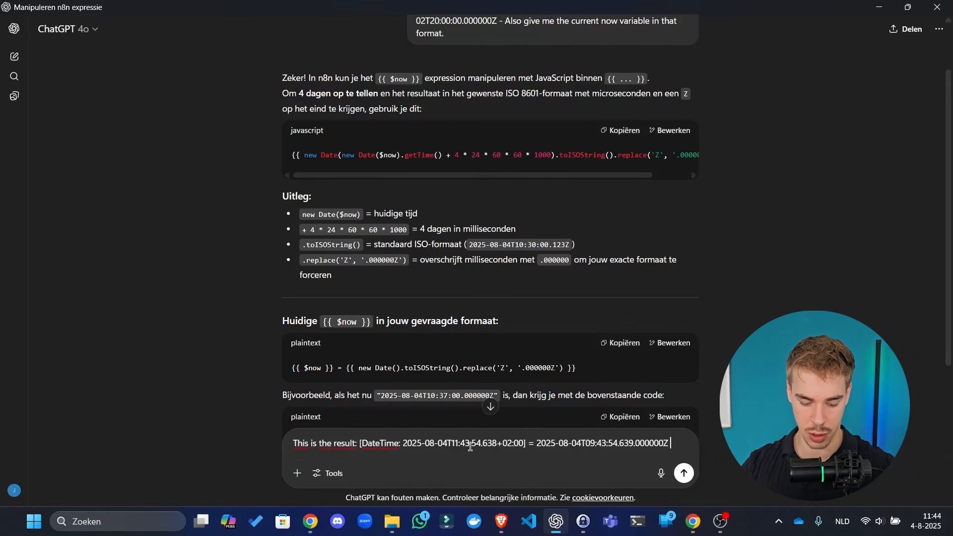
pyautogui.write('of this:')
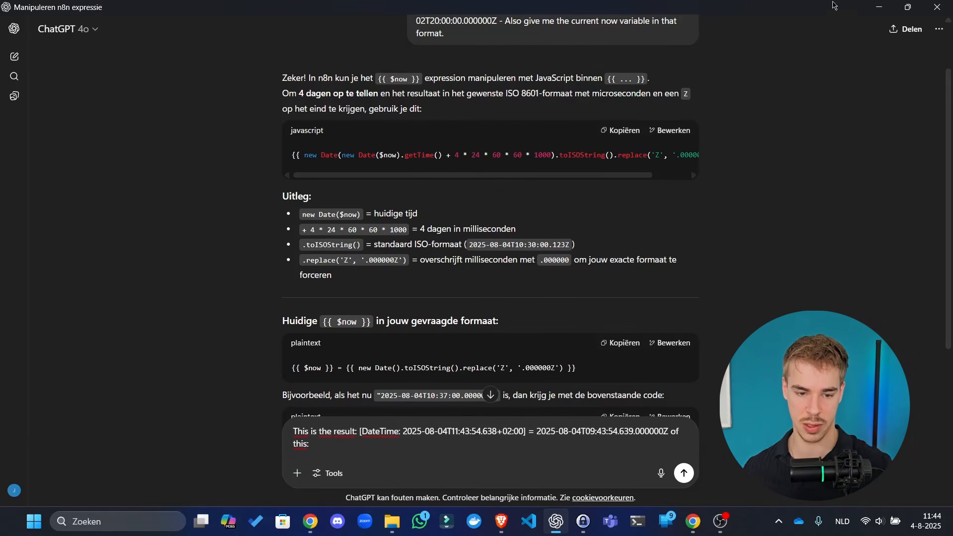
# - Briefly open the n8n expressions documentation linked in ChatGPT, then close it
pyautogui.moveTo(777, 5); pyautogui.dragTo(0, 310)
pyautogui.click(388, 201)
pyautogui.hotkey('ctrl', 'a')
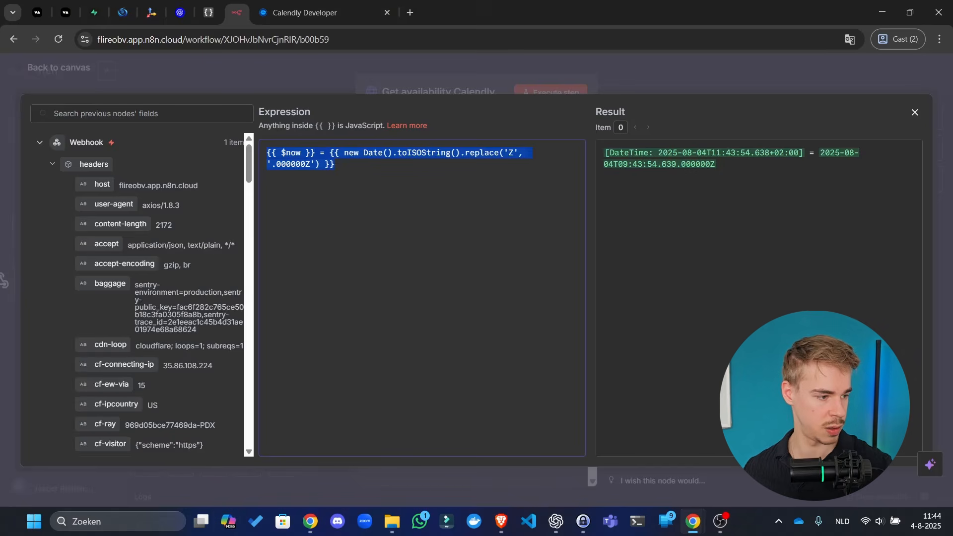
pyautogui.hotkey('alt', 'Tab')
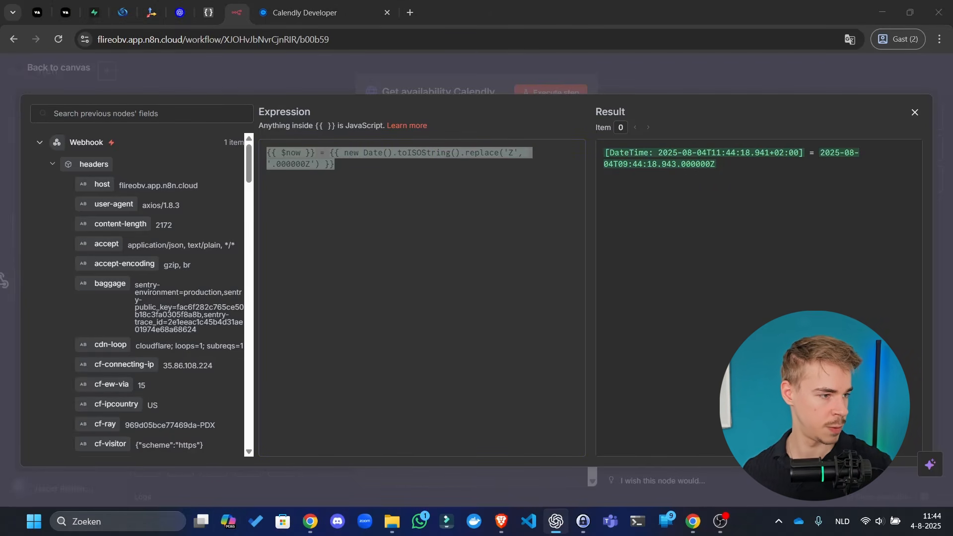
pyautogui.click(407, 125)
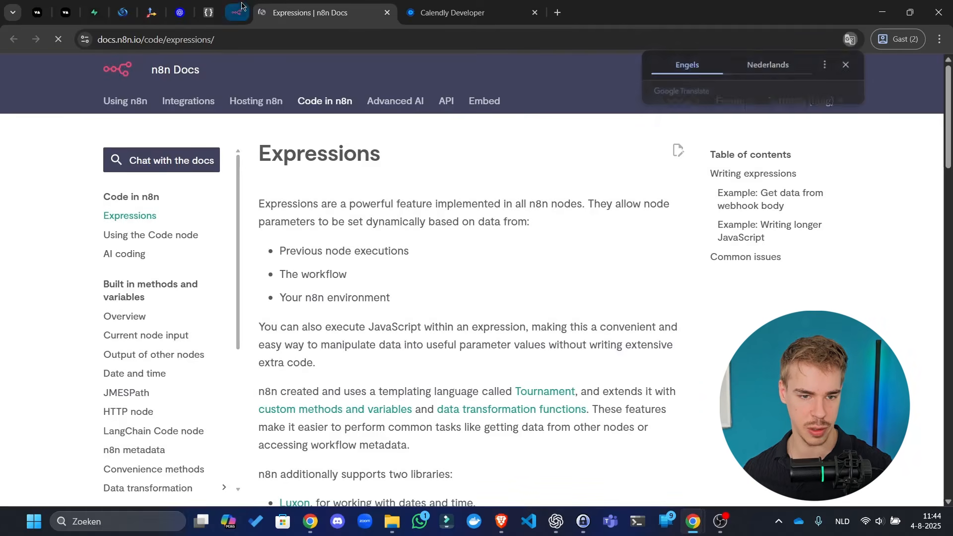
pyautogui.click(237, 13)
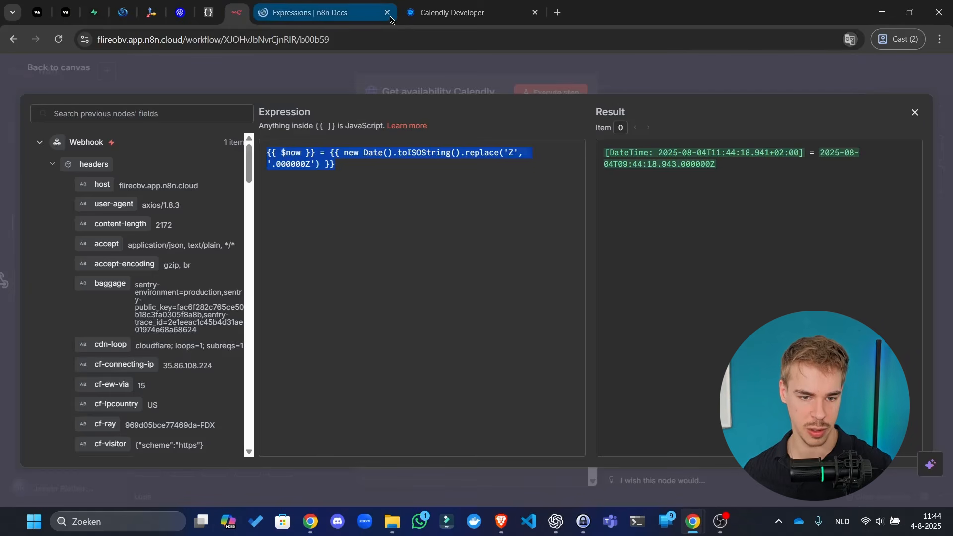
pyautogui.click(387, 12)
# - Remove the leading {{ $now }} = part, leaving only the formatted current-time expression
pyautogui.moveTo(317, 152); pyautogui.dragTo(163, 148)
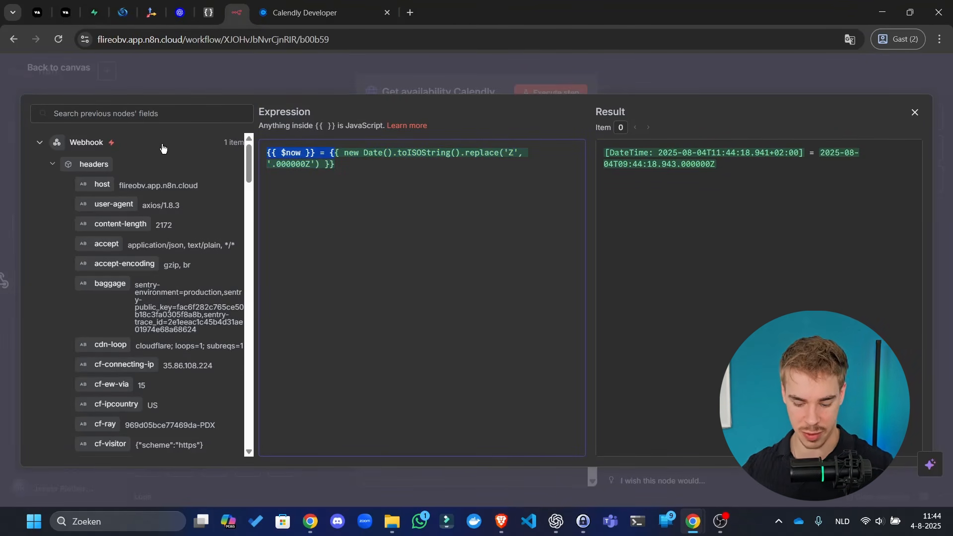
pyautogui.write('{')
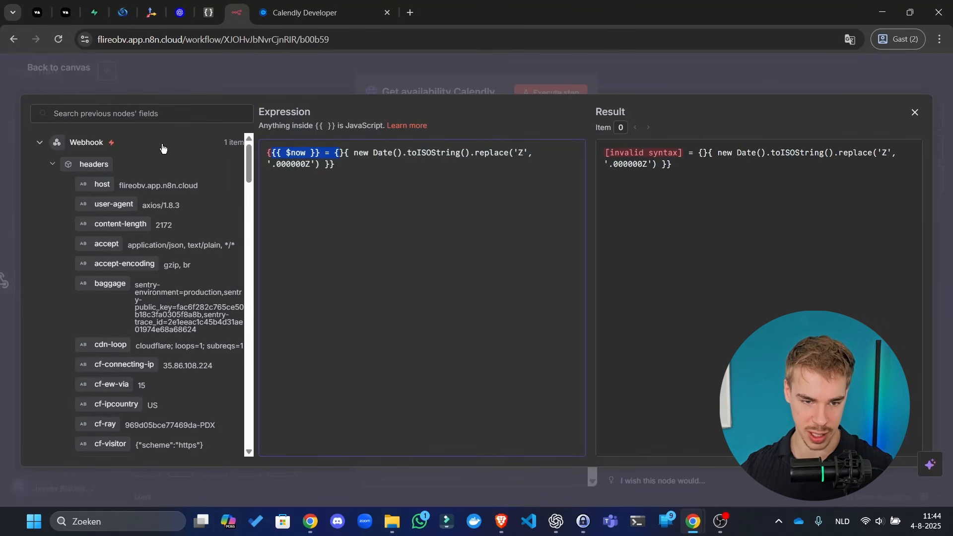
pyautogui.press('Left')
pyautogui.press('Right')
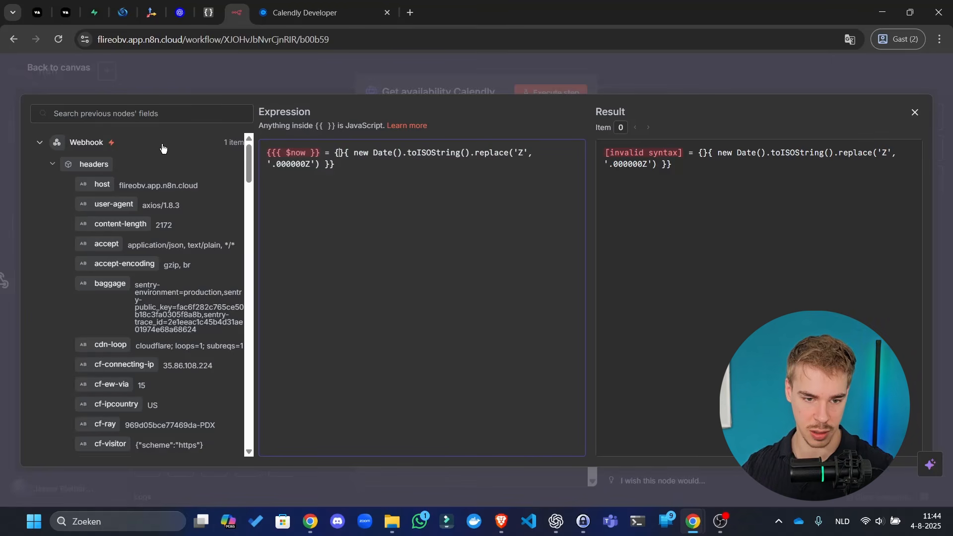
pyautogui.hotkey('ctrl', 'z')
pyautogui.hotkey('ctrl', 'z')
pyautogui.hotkey('ctrl', 'z')
pyautogui.hotkey('ctrl', 'z')
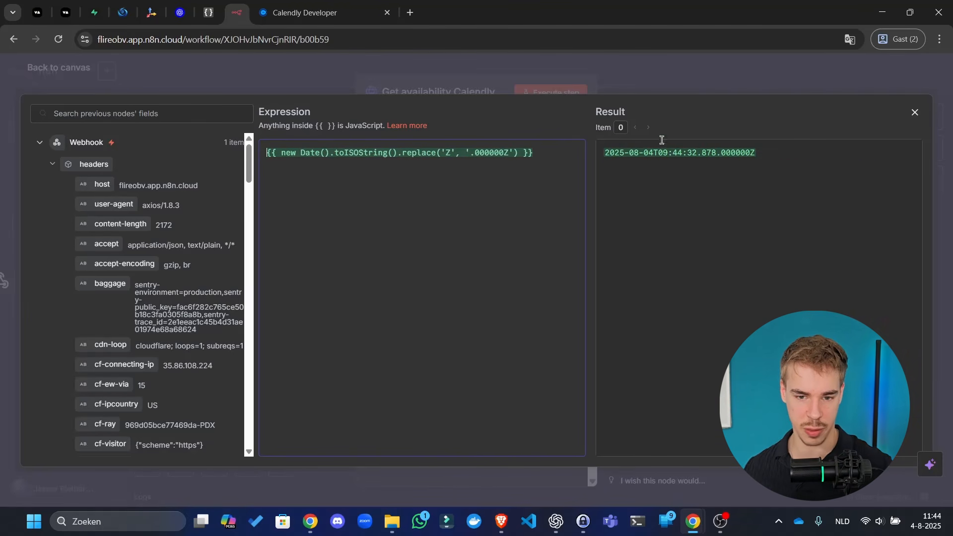
# - Close the expression editor and glance at Calendly's List User Busy Times docs
pyautogui.click(674, 84)
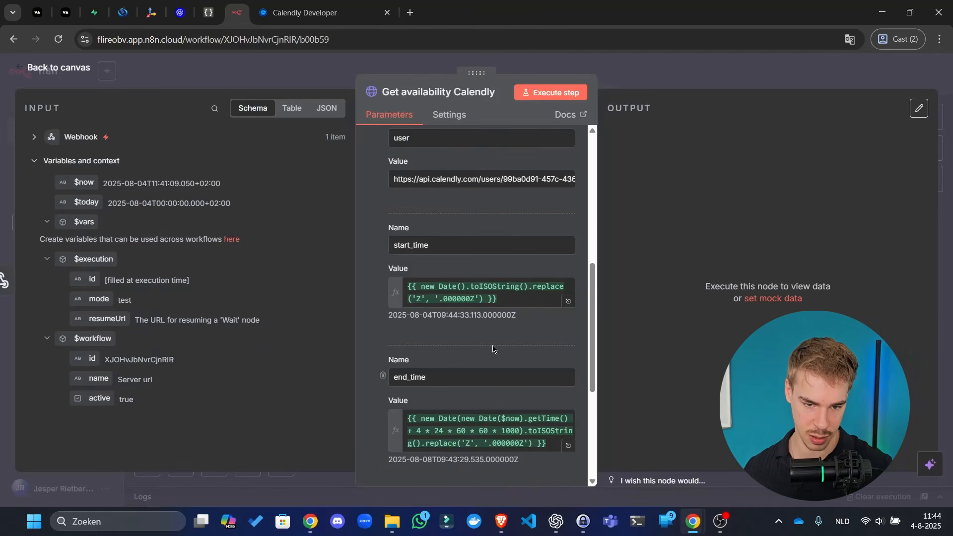
pyautogui.click(330, 3)
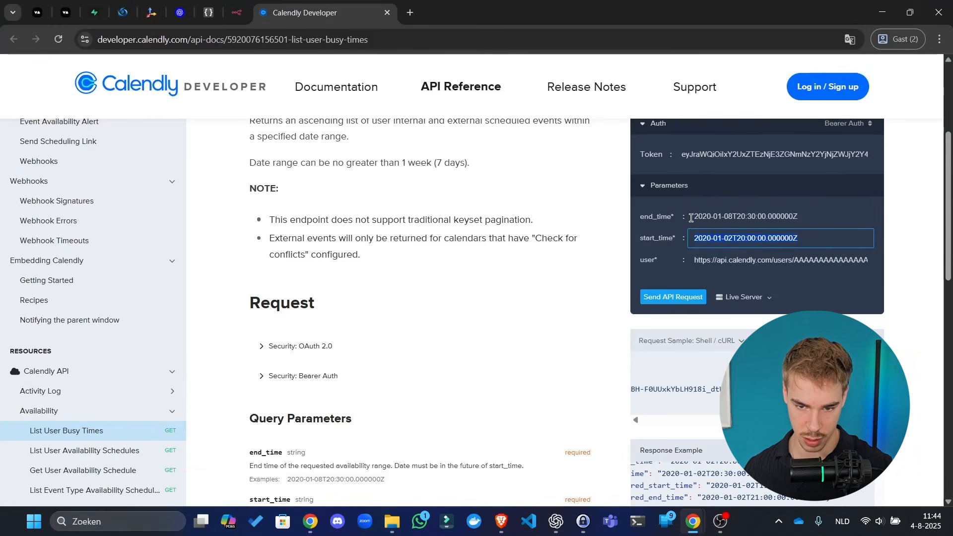
pyautogui.click(911, 265)
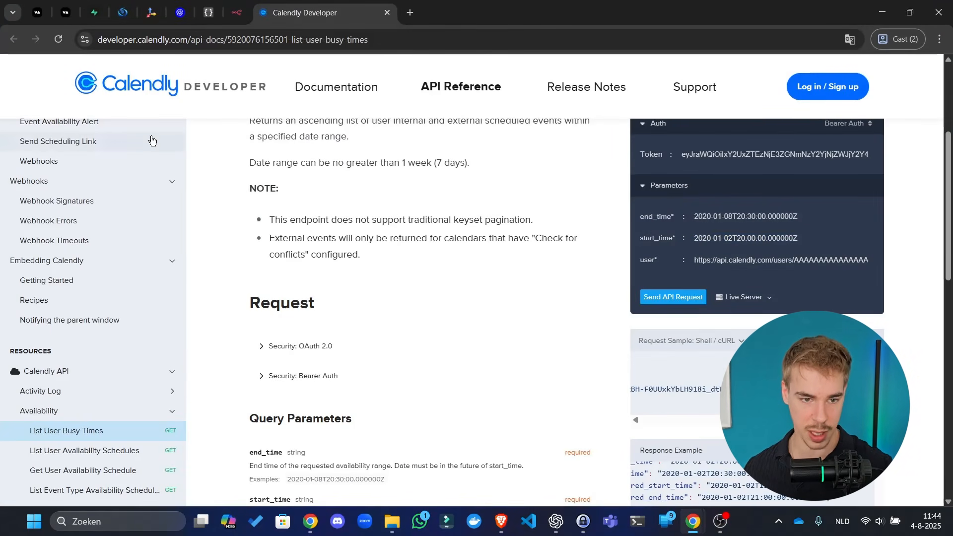
pyautogui.click(239, 3)
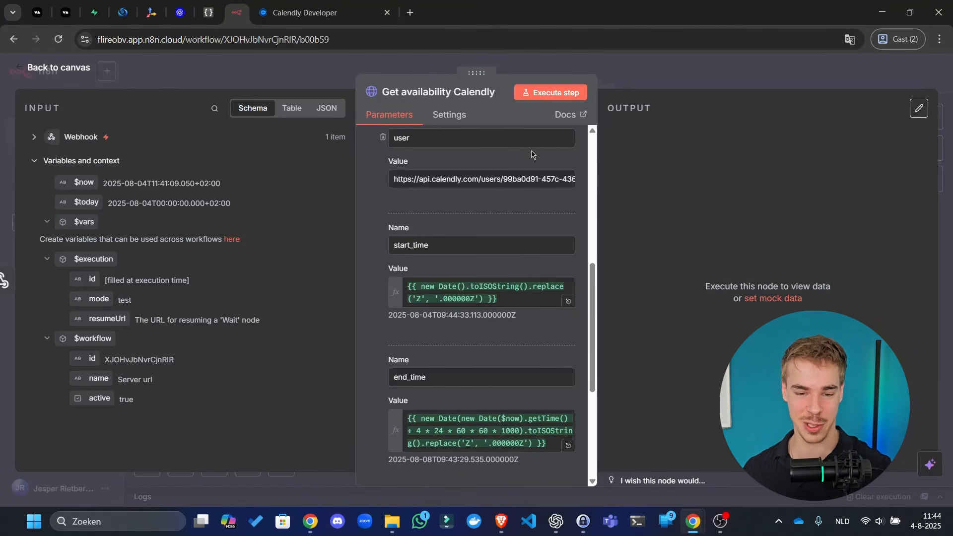
# - Run the Calendly request node and inspect its Invalid URL error details
pyautogui.click(578, 96)
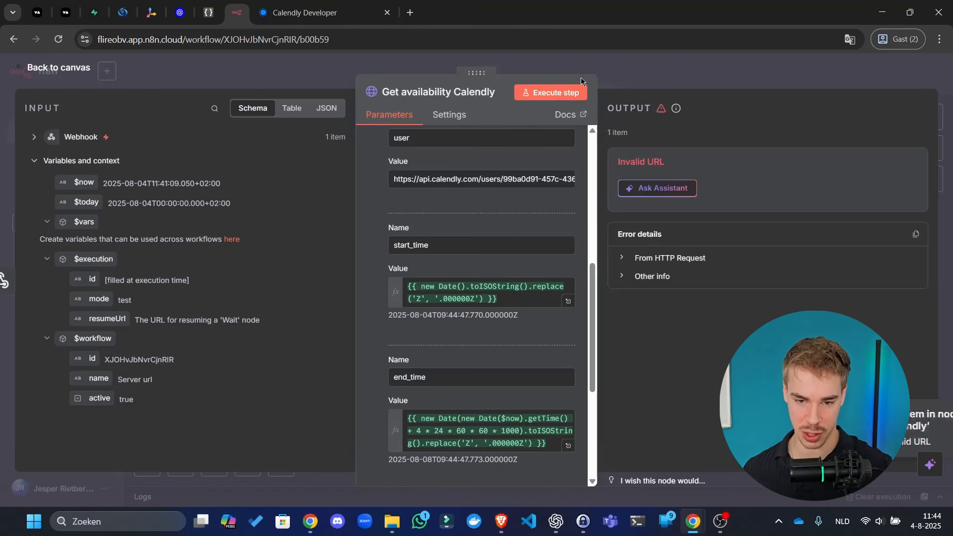
pyautogui.click(656, 278)
pyautogui.click(668, 263)
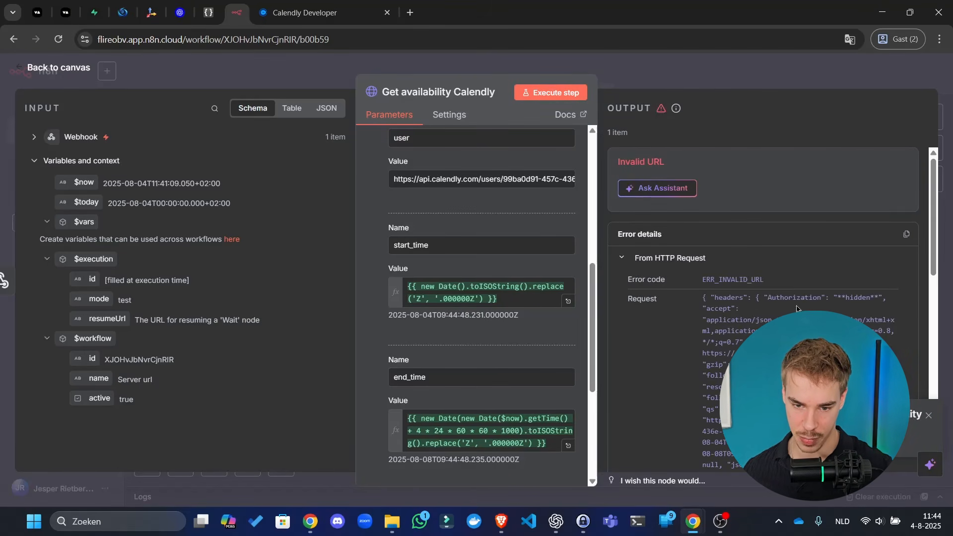
pyautogui.scroll(-1, 799, 309)
pyautogui.scroll(-2, 799, 309)
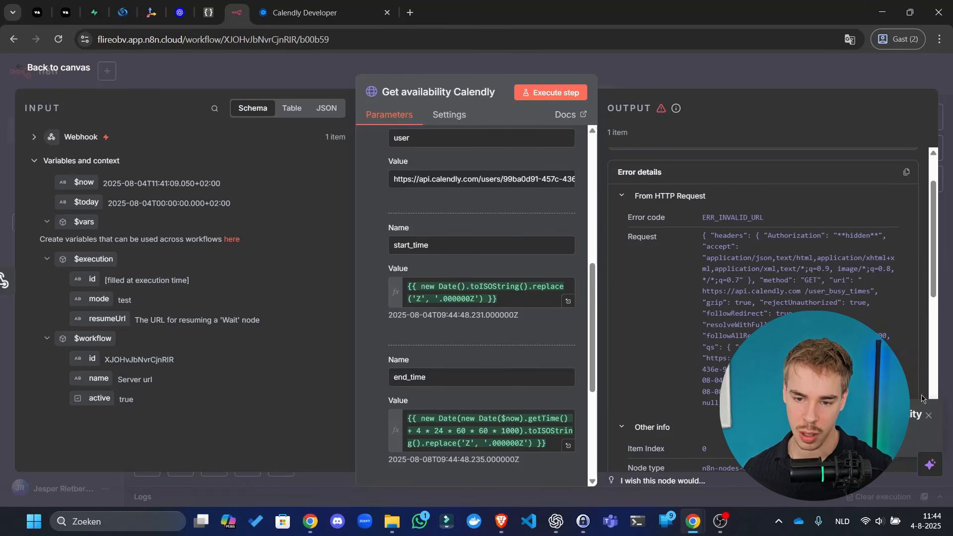
pyautogui.click(931, 414)
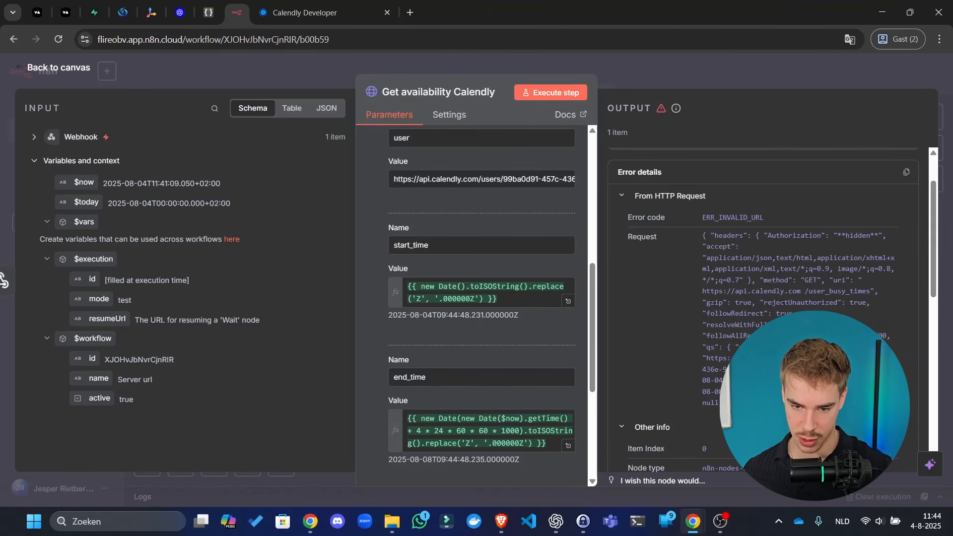
pyautogui.scroll(-12, 770, 308)
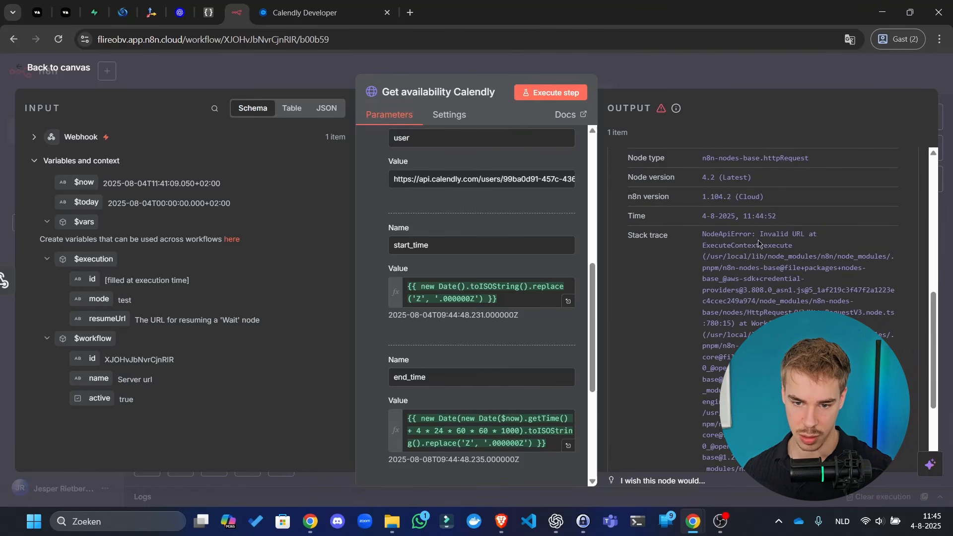
pyautogui.scroll(7, 545, 347)
pyautogui.scroll(-3, 557, 390)
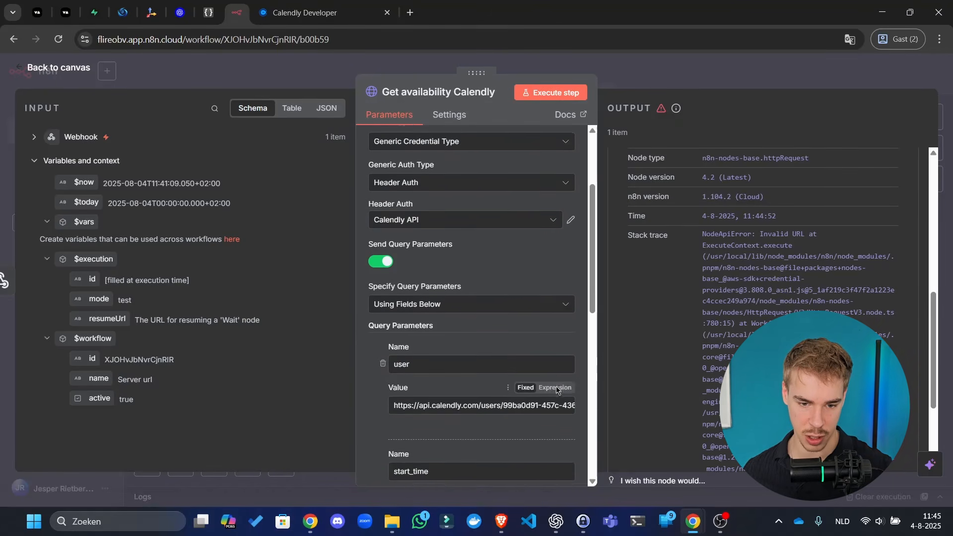
pyautogui.scroll(-3, 556, 391)
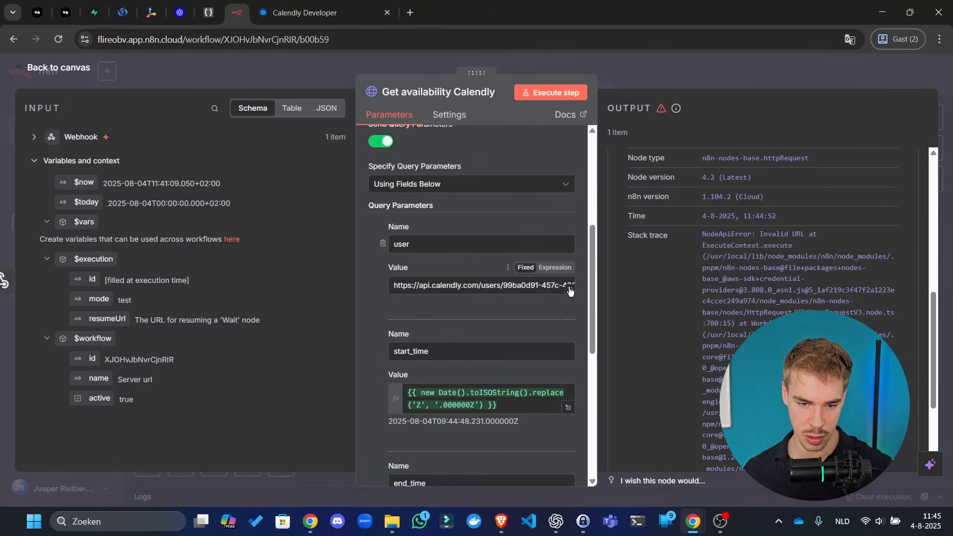
pyautogui.scroll(6, 569, 292)
pyautogui.click(509, 227)
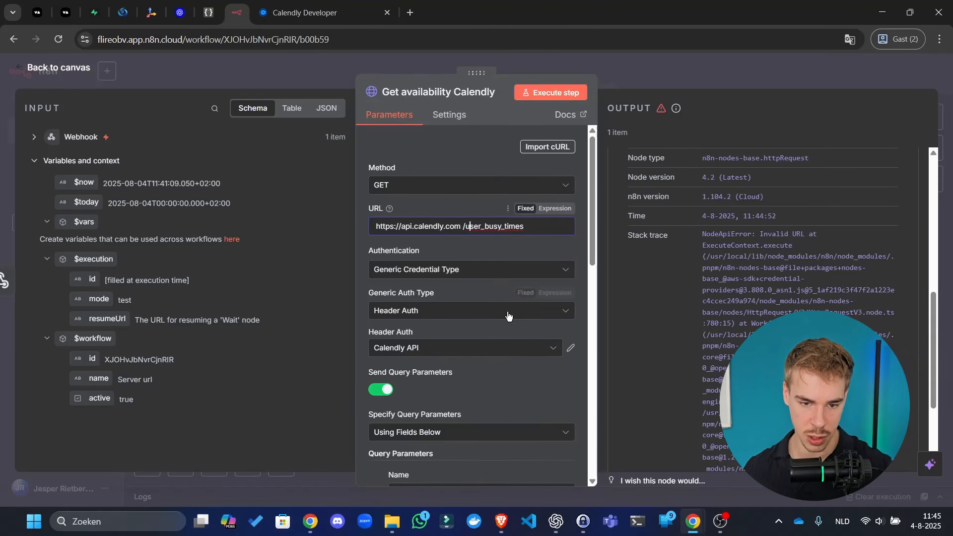
pyautogui.press('BackSpace')
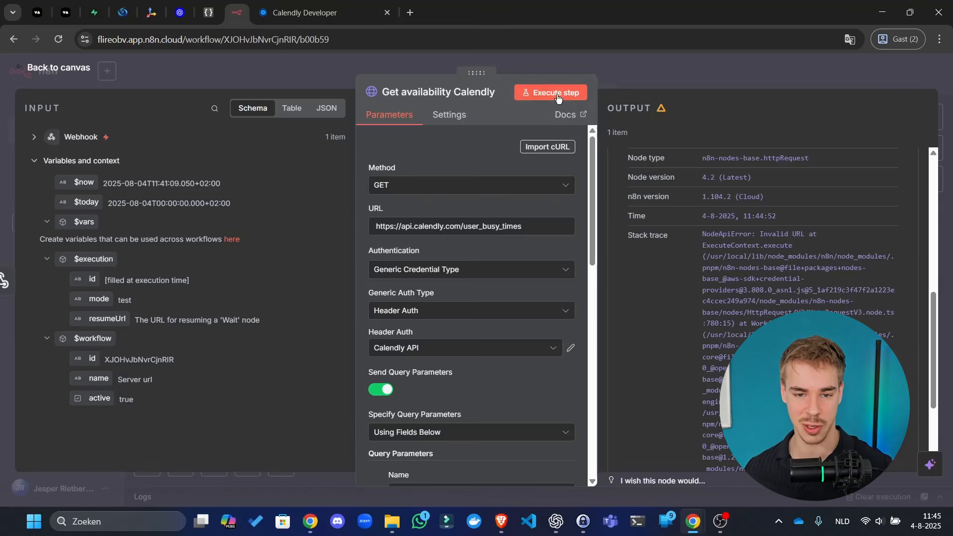
pyautogui.click(555, 92)
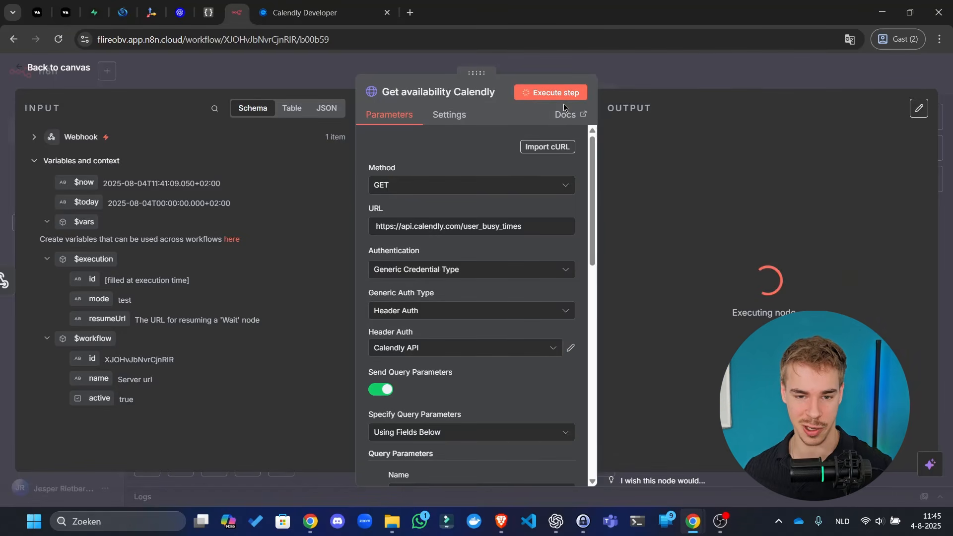
pyautogui.click(696, 75)
# - Connect the Get availability Calendly node's output to Respond to Webhook
pyautogui.click(756, 82)
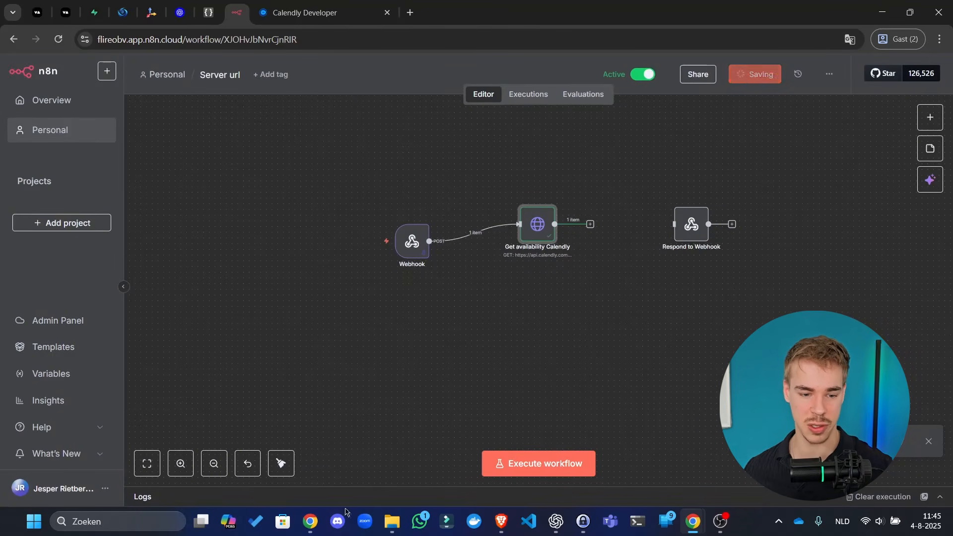
pyautogui.moveTo(618, 269); pyautogui.dragTo(554, 277)
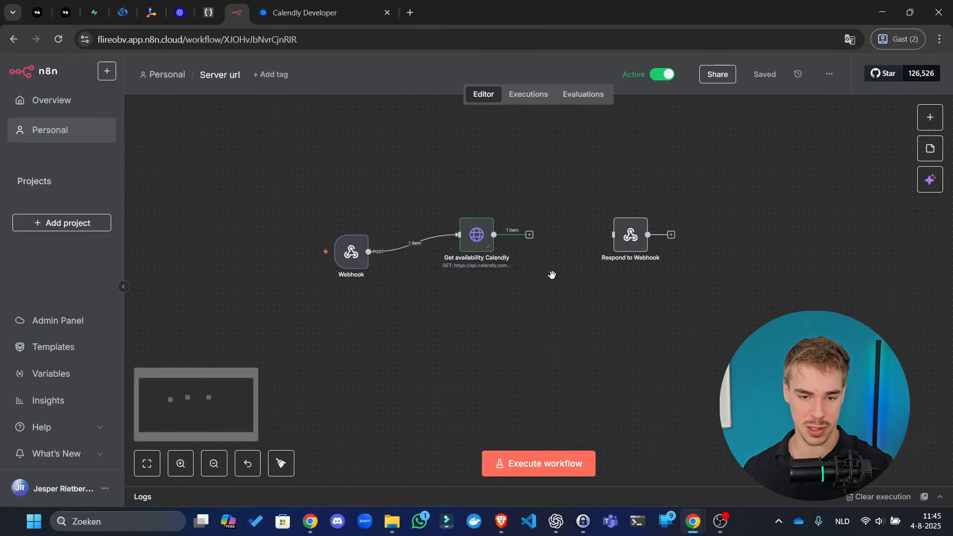
pyautogui.scroll(4, 555, 244)
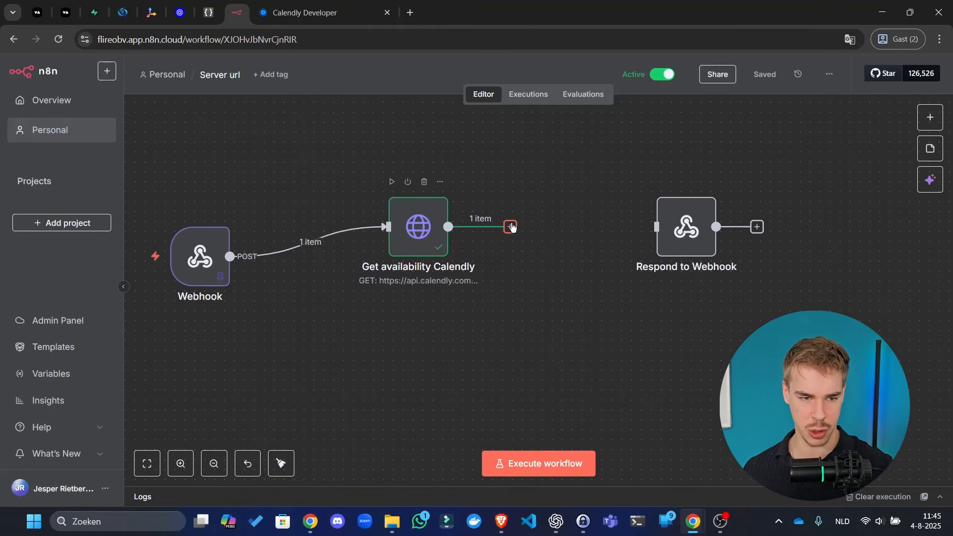
pyautogui.moveTo(448, 227); pyautogui.dragTo(656, 227)
# - Tidy up the node layout, save the workflow, and open the Vapi dashboard
pyautogui.click(764, 75)
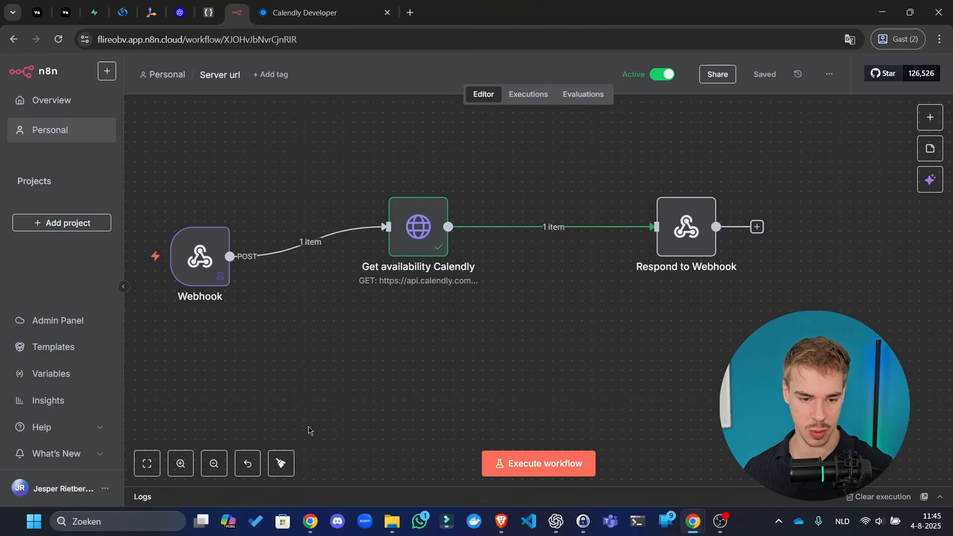
pyautogui.click(281, 463)
pyautogui.click(762, 74)
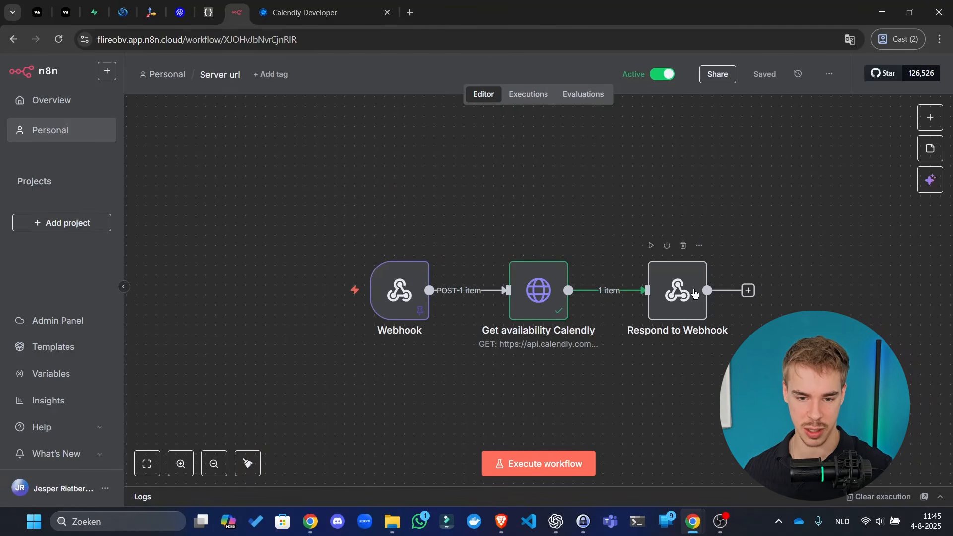
pyautogui.click(69, 10)
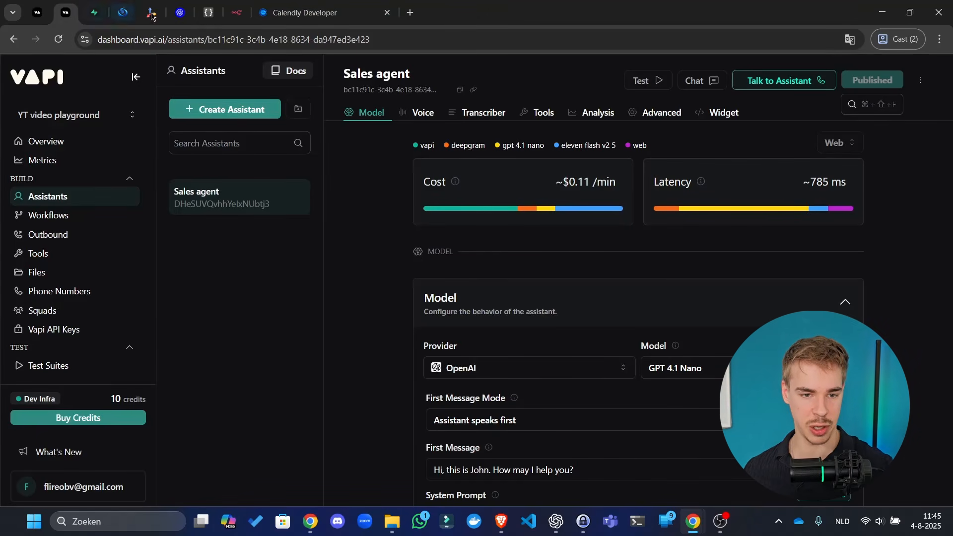
pyautogui.click(328, 10)
pyautogui.click(76, 10)
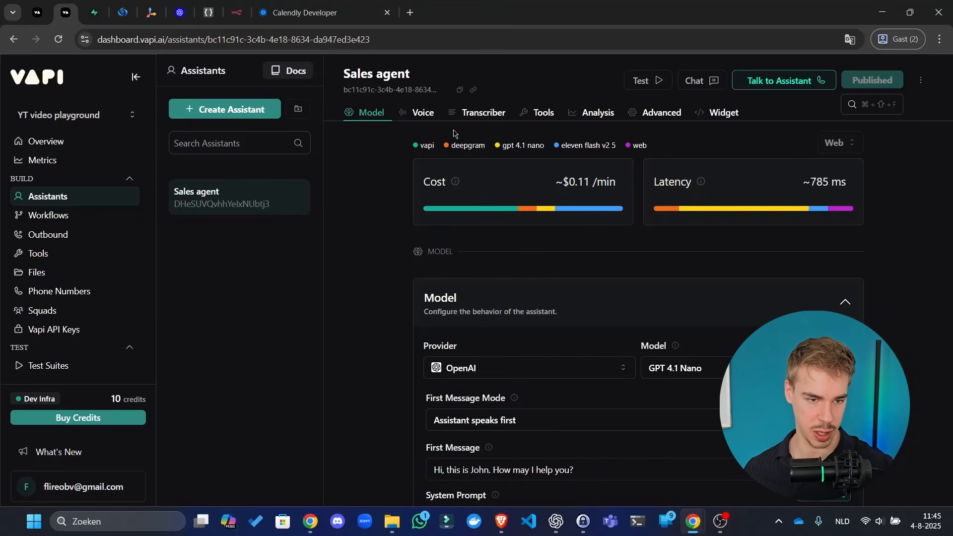
pyautogui.click(37, 12)
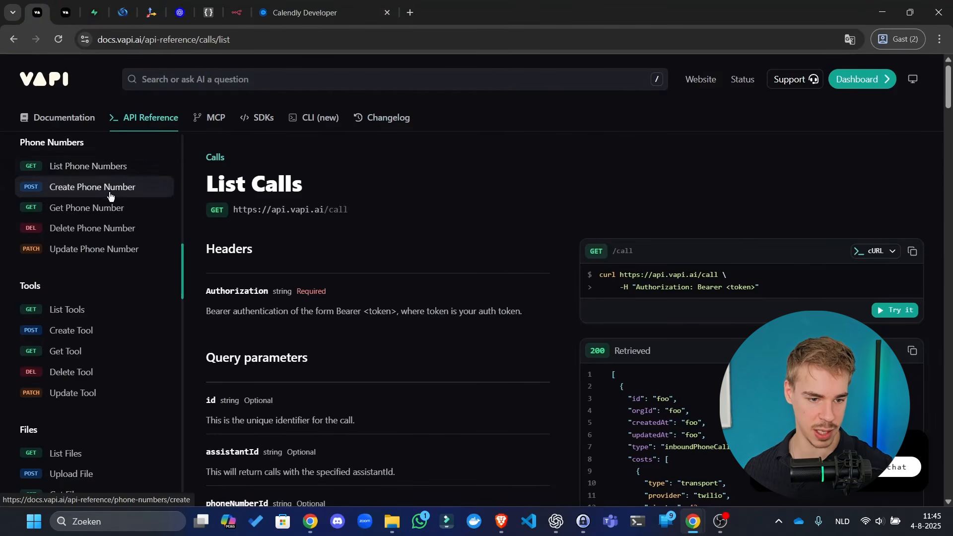
pyautogui.scroll(-3, 112, 319)
pyautogui.scroll(4, 113, 307)
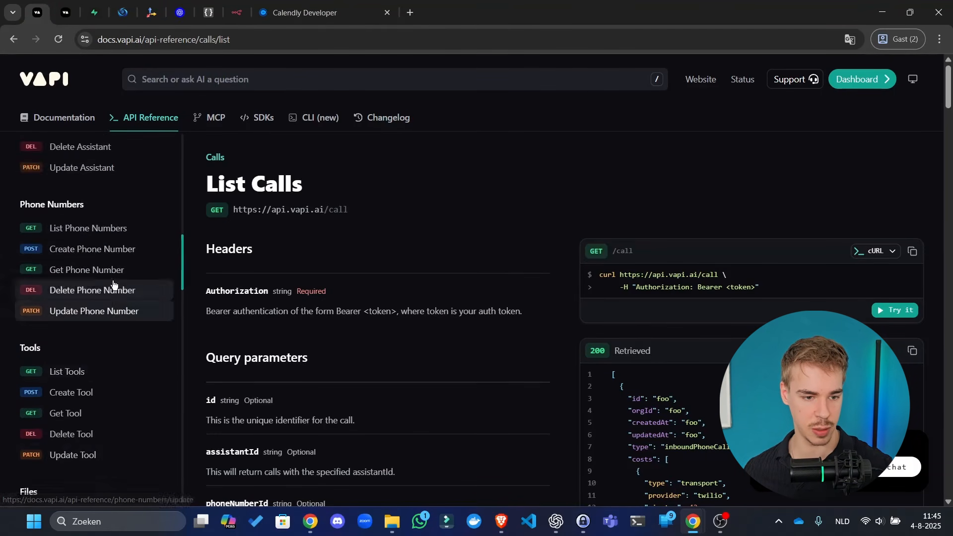
pyautogui.scroll(2, 97, 330)
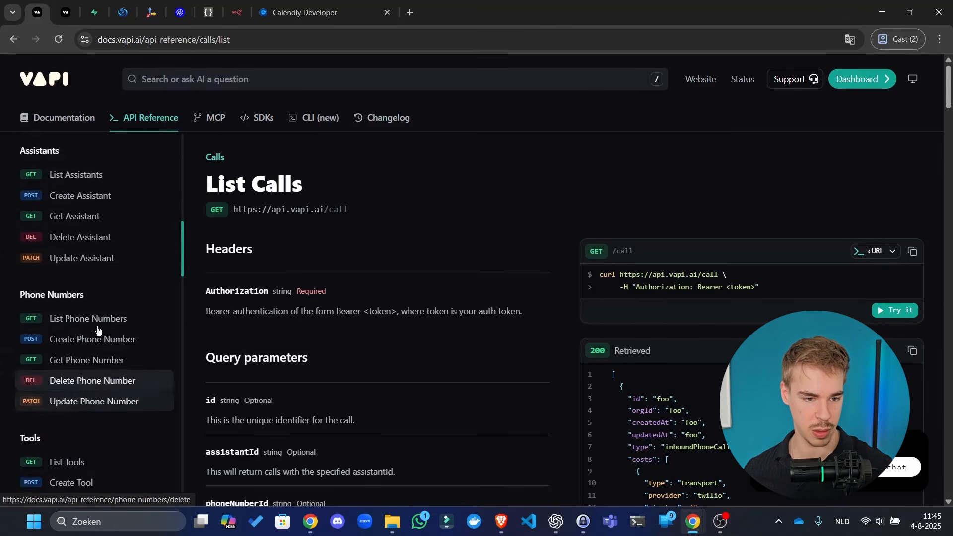
pyautogui.scroll(12, 97, 298)
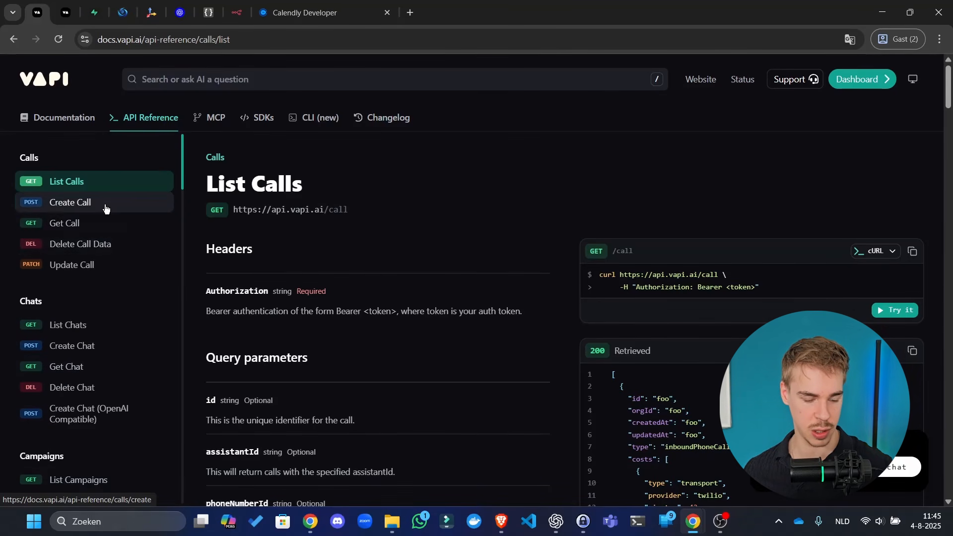
pyautogui.click(106, 209)
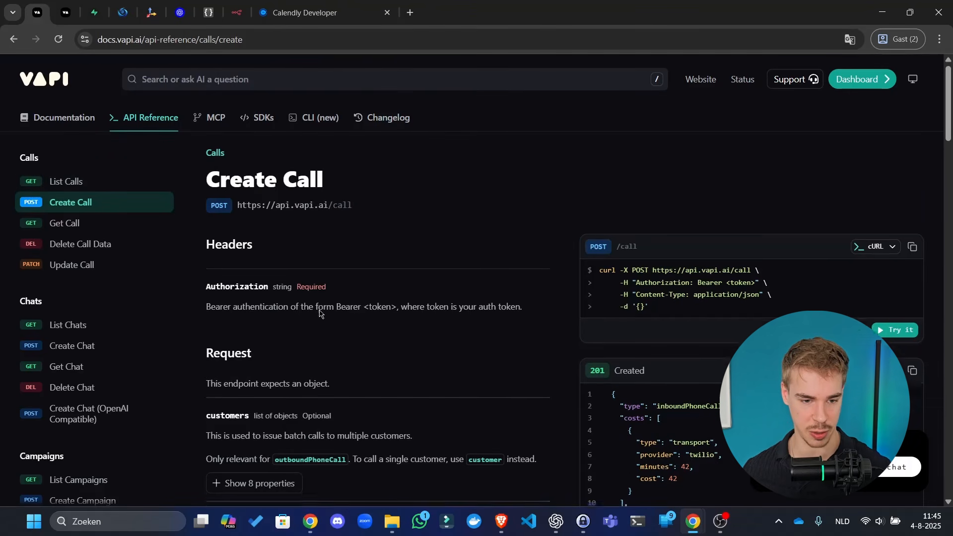
pyautogui.scroll(-3, 320, 313)
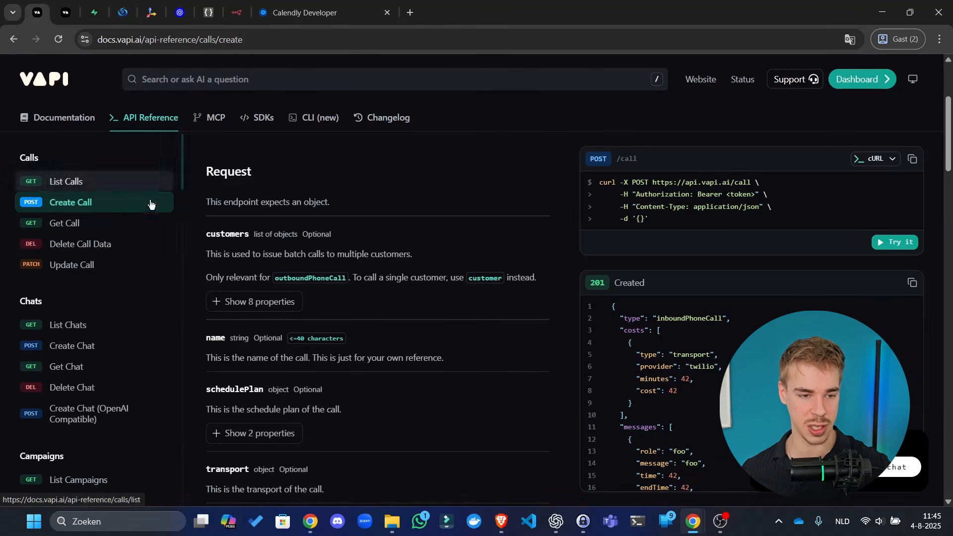
pyautogui.click(77, 119)
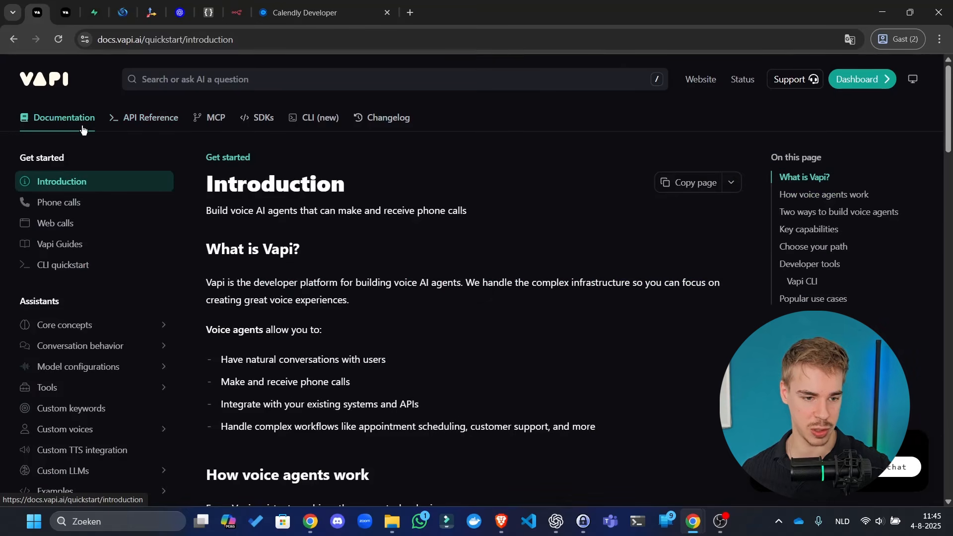
# - Search Vapi's docs for 'assistant request' and open the Server Message response reference
pyautogui.scroll(-1, 96, 356)
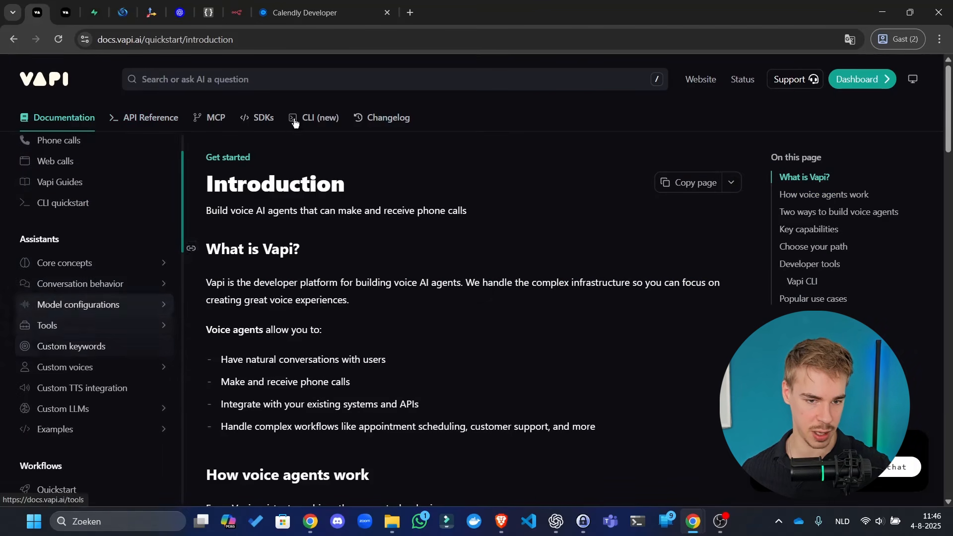
pyautogui.click(319, 86)
pyautogui.write('assis')
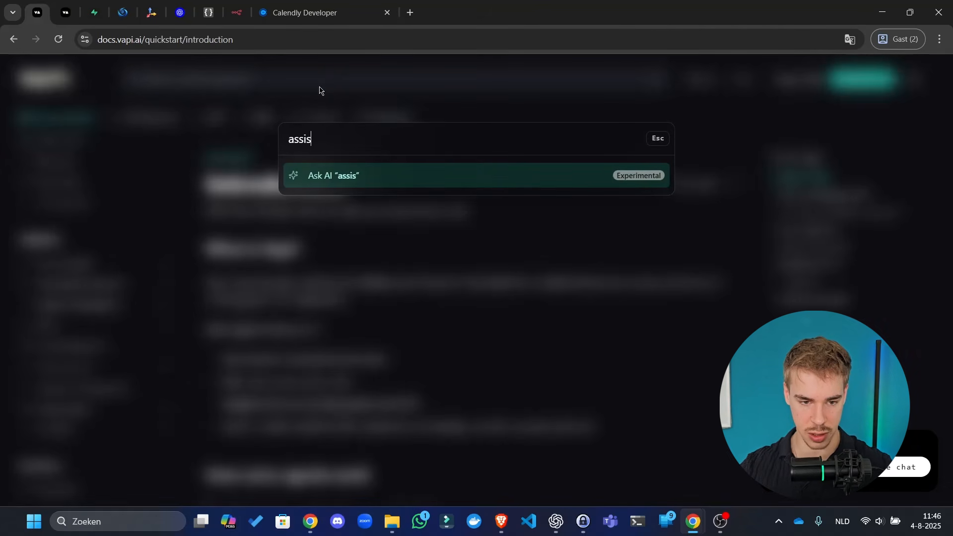
pyautogui.write('tant request')
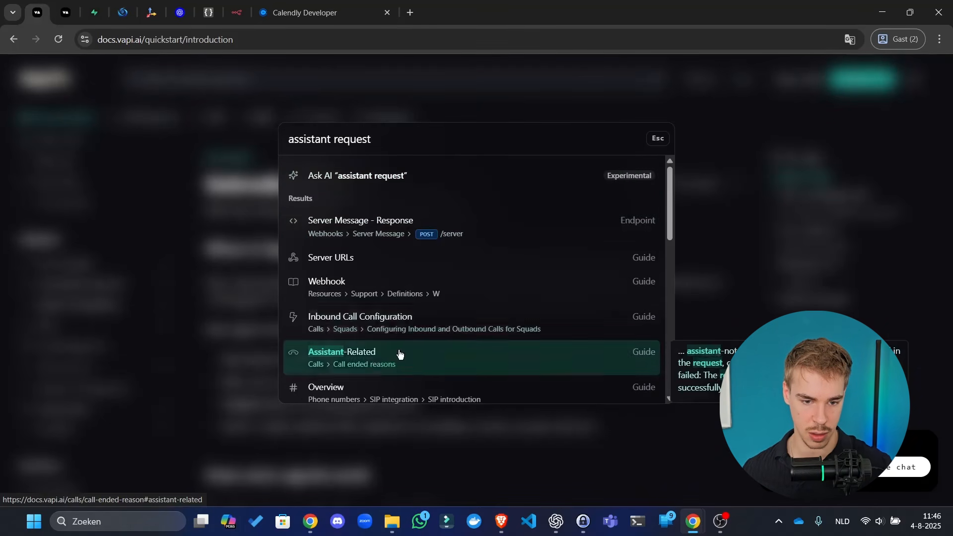
pyautogui.press('Escape')
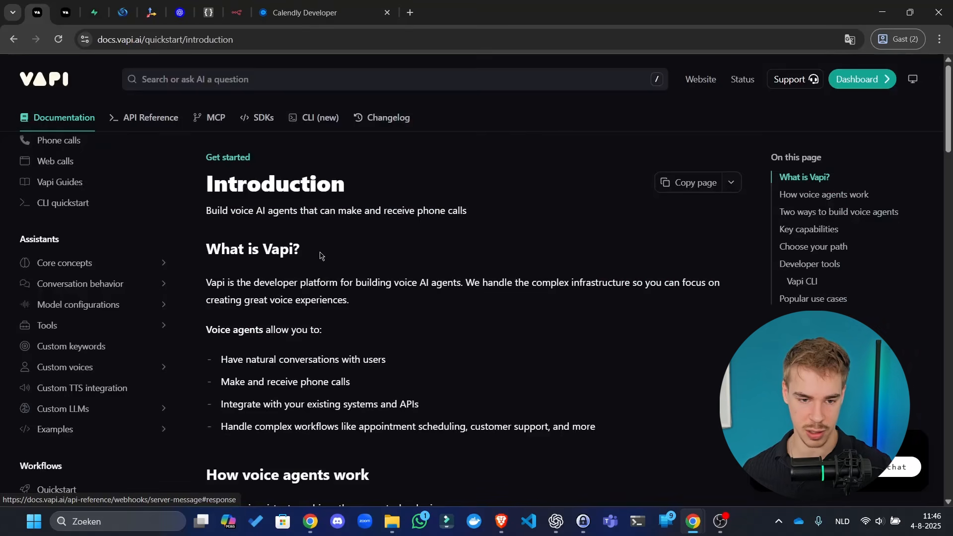
pyautogui.click(846, 213)
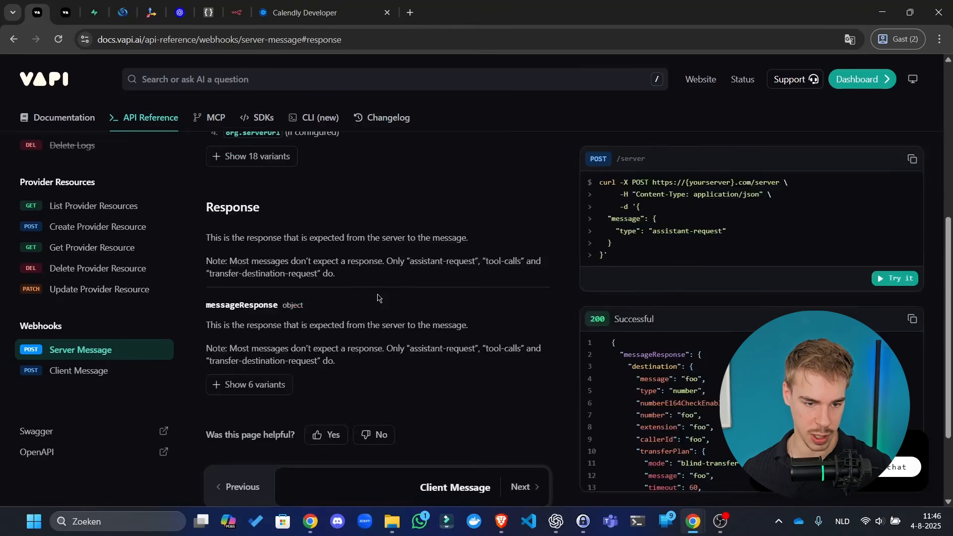
# - Expand the messageResponse variants in the Server Message Response section
pyautogui.click(272, 384)
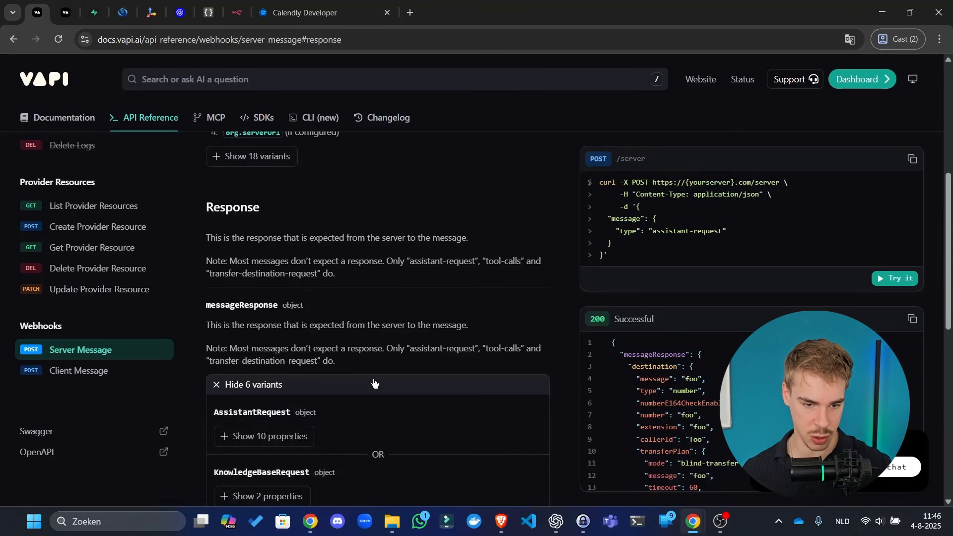
pyautogui.moveTo(291, 327); pyautogui.dragTo(380, 328)
pyautogui.click(426, 320)
pyautogui.scroll(-3, 317, 265)
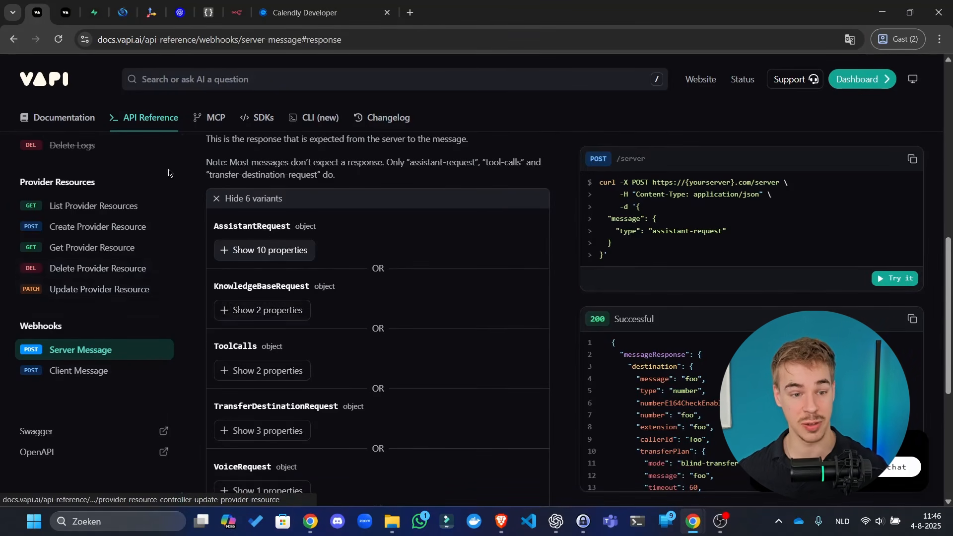
pyautogui.scroll(1, 149, 191)
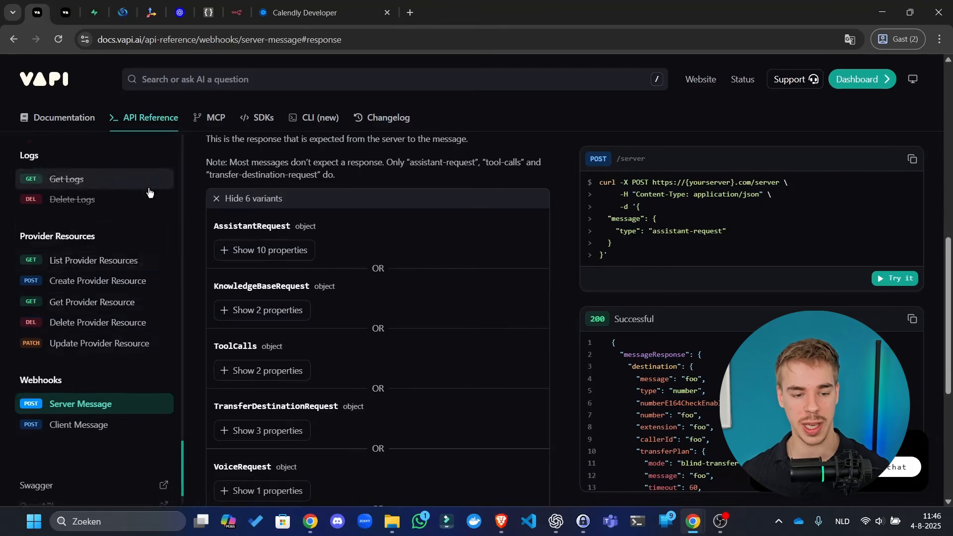
pyautogui.scroll(-1, 109, 268)
pyautogui.scroll(8, 543, 219)
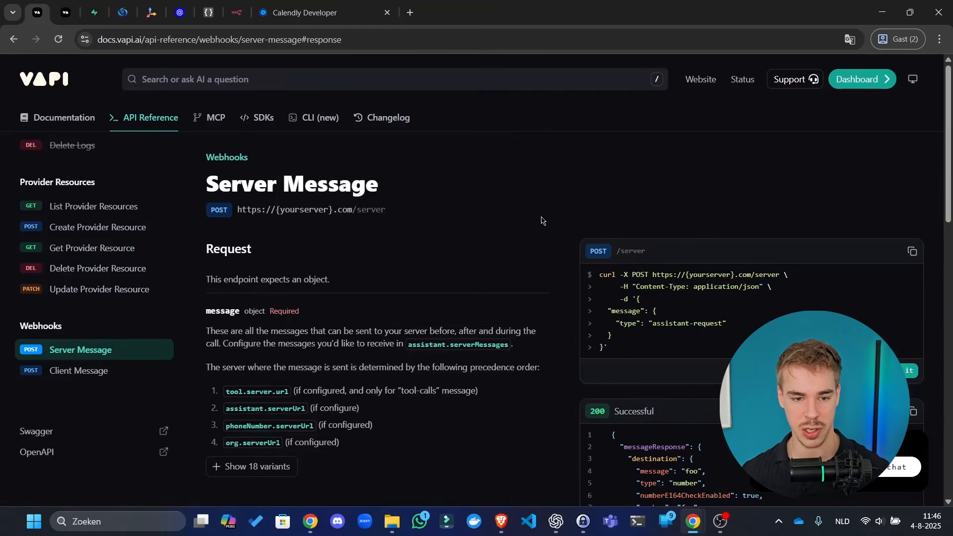
pyautogui.scroll(-9, 516, 223)
pyautogui.scroll(3, 397, 226)
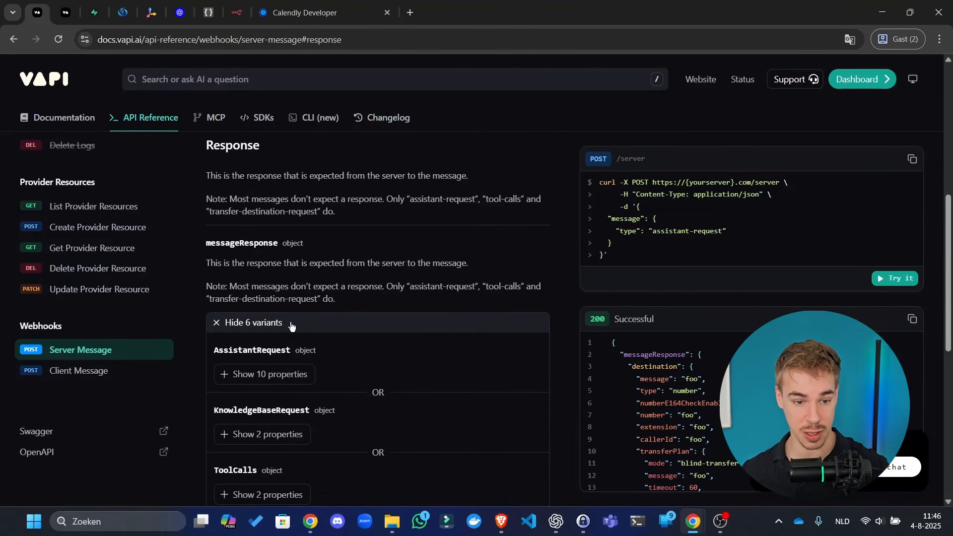
# - Show the AssistantRequest variant's 10 properties and look them over
pyautogui.click(298, 373)
pyautogui.scroll(-3, 313, 370)
pyautogui.scroll(1, 278, 297)
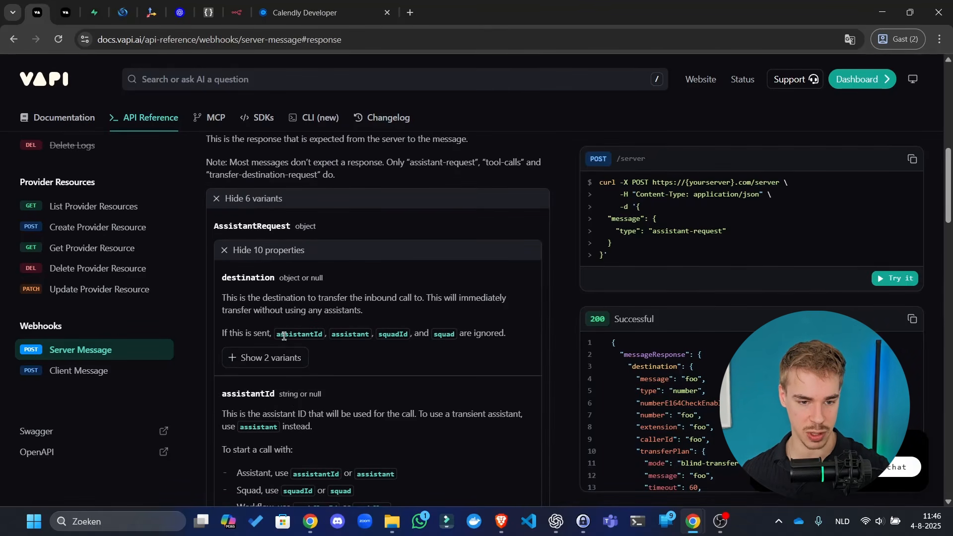
pyautogui.scroll(-2, 384, 357)
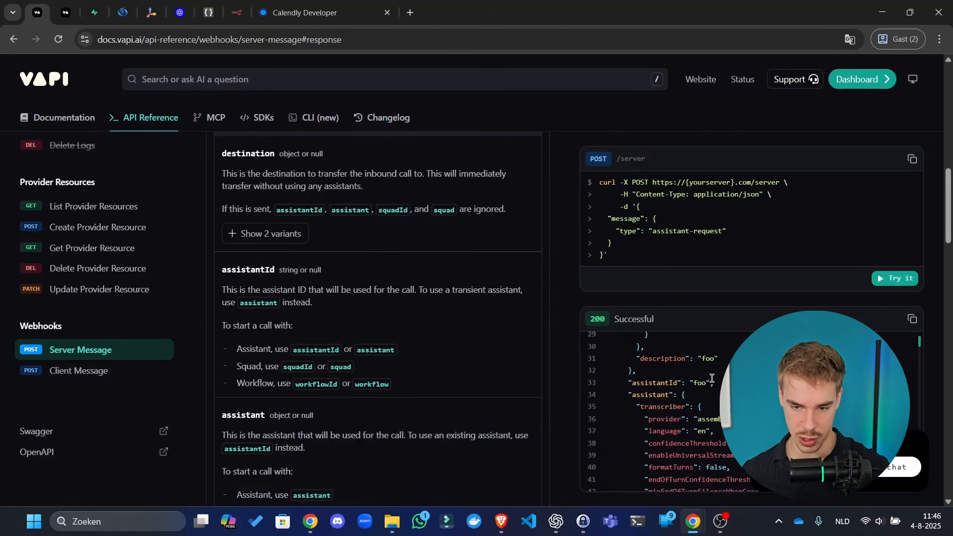
pyautogui.scroll(6, 711, 378)
pyautogui.scroll(-1, 567, 274)
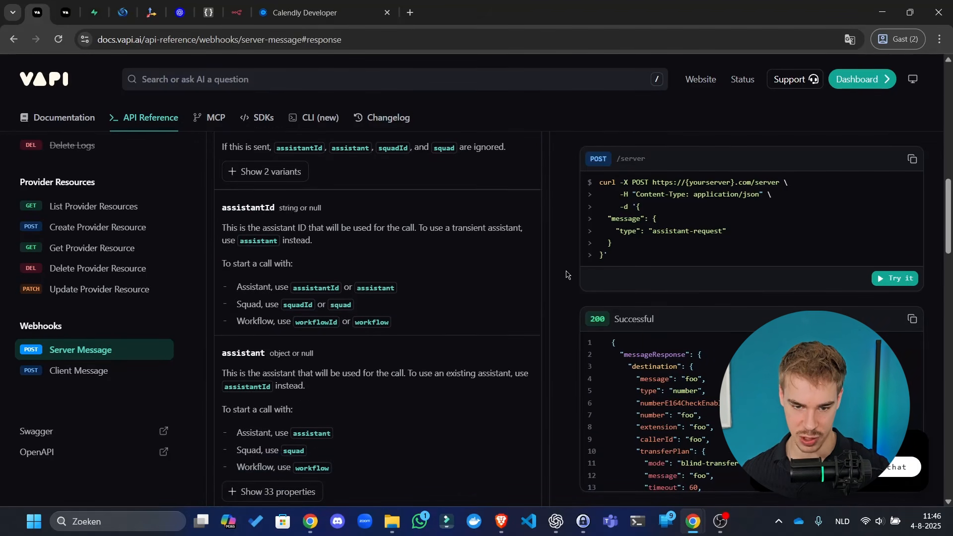
pyautogui.scroll(3, 528, 323)
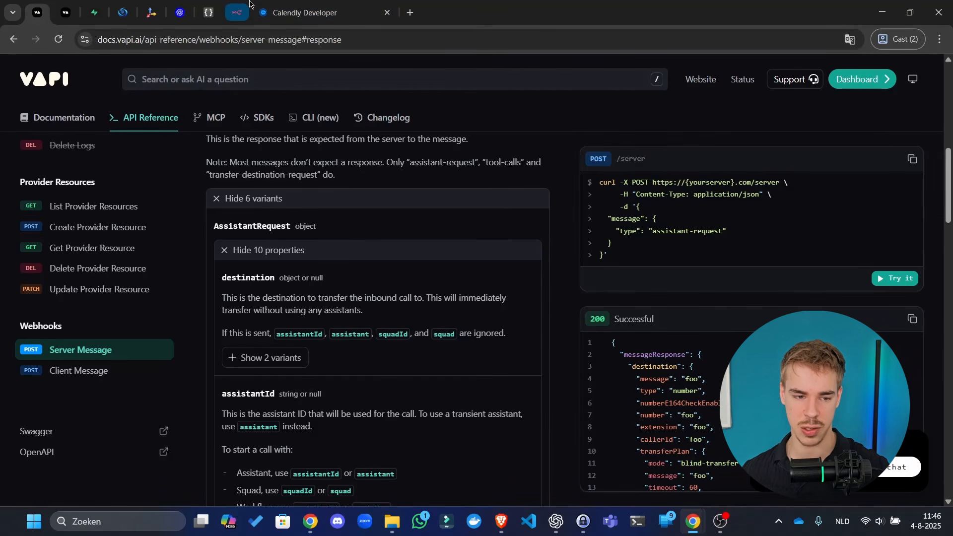
# - Check the Respond to Webhook node's placeholder JSON body, then return to Vapi's Introduction page
pyautogui.click(236, 12)
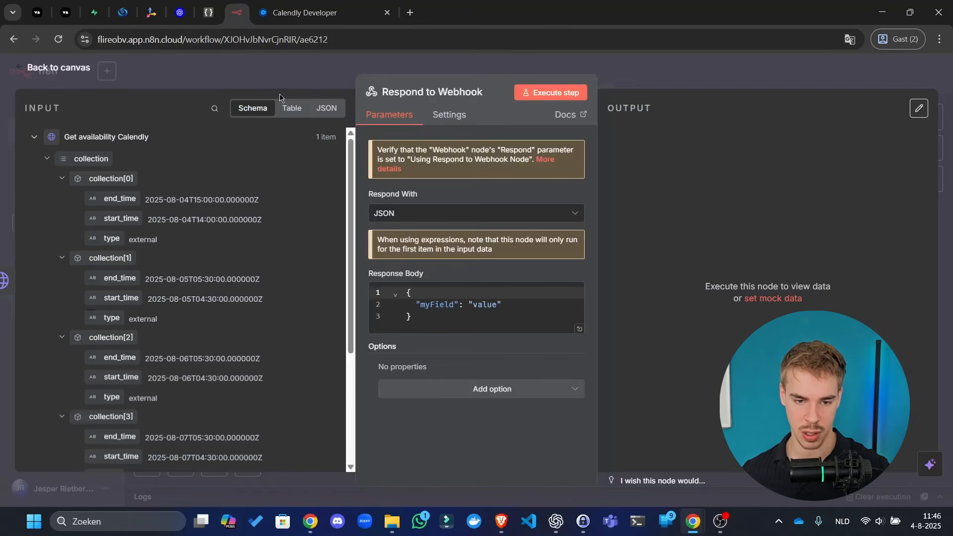
pyautogui.moveTo(503, 304); pyautogui.dragTo(534, 309)
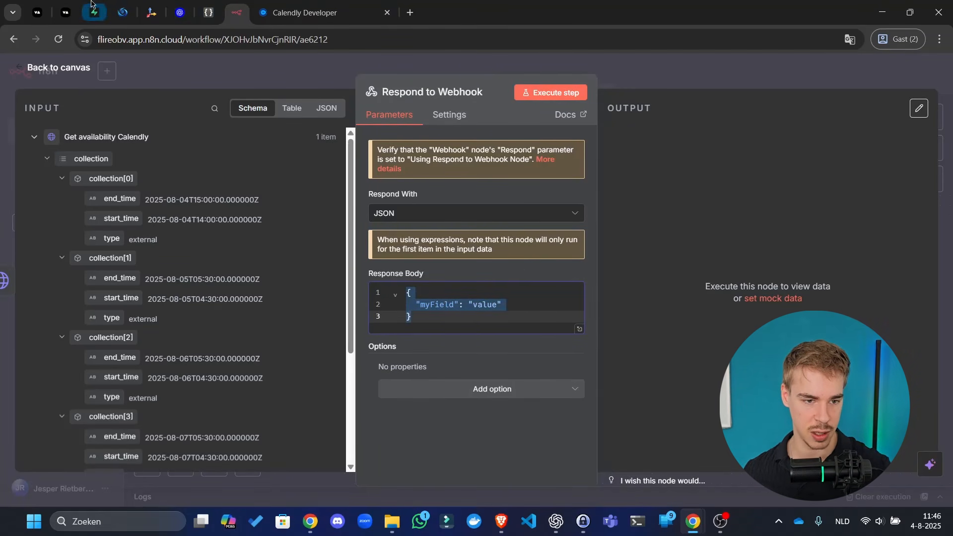
pyautogui.click(36, 5)
pyautogui.click(36, 6)
pyautogui.click(53, 116)
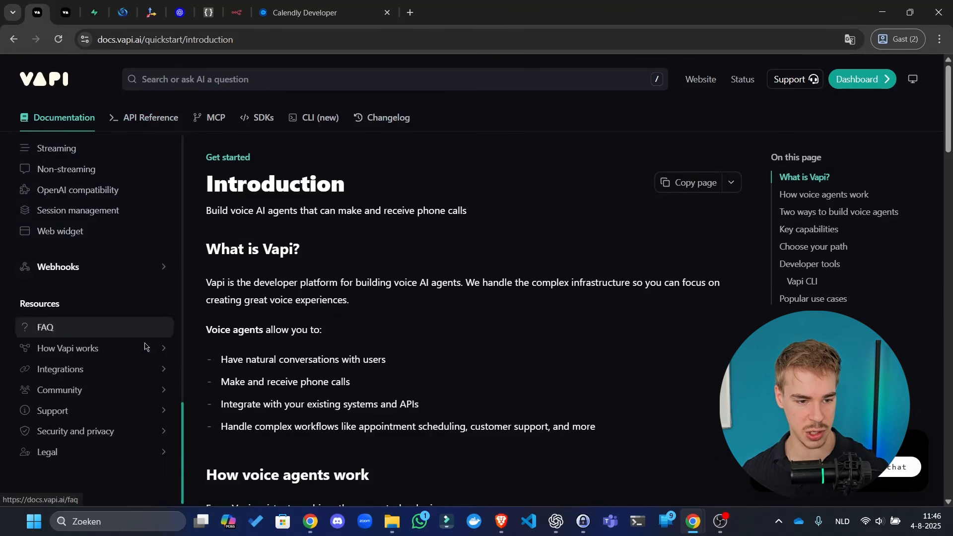
# - Open Vapi's Webhooks Server events docs at the Retrieving Assistants section
pyautogui.click(122, 268)
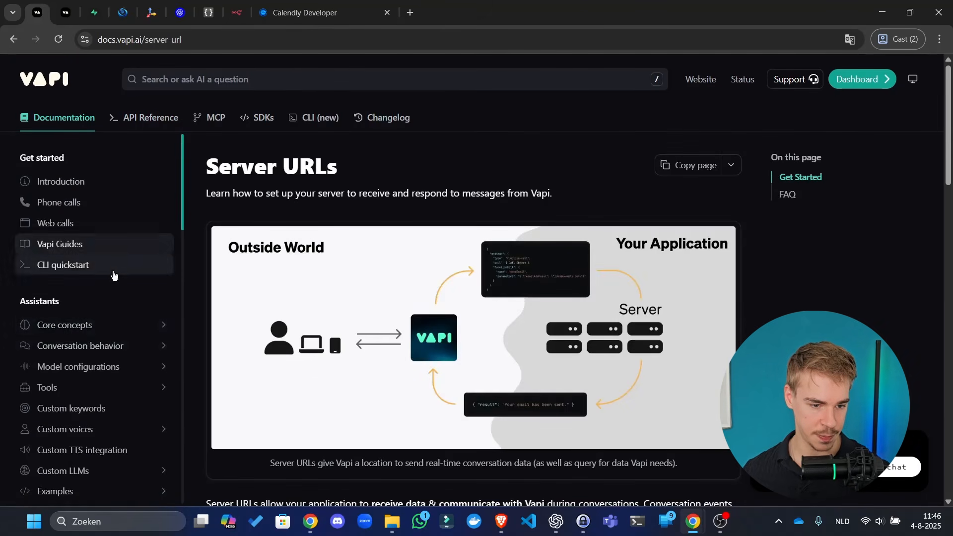
pyautogui.scroll(-14, 117, 280)
pyautogui.scroll(-2, 112, 305)
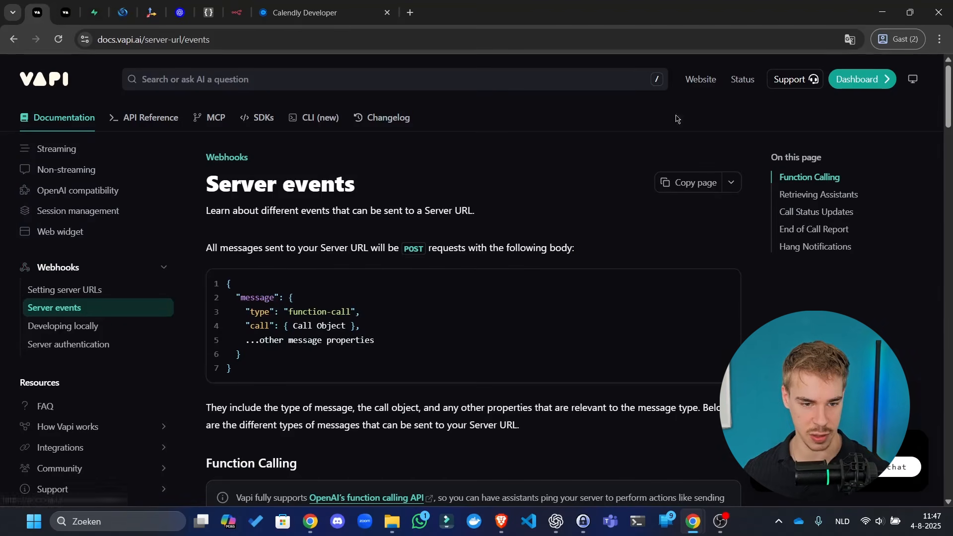
pyautogui.scroll(-1, 704, 180)
pyautogui.click(850, 198)
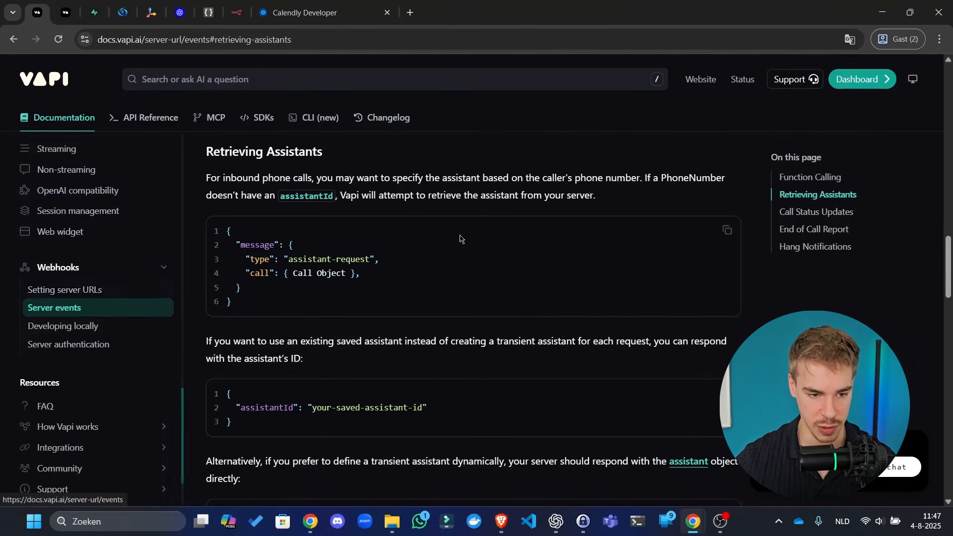
# - Select the assistantId JSON response example, then return to the n8n workflow
pyautogui.scroll(1, 383, 226)
pyautogui.scroll(-1, 355, 212)
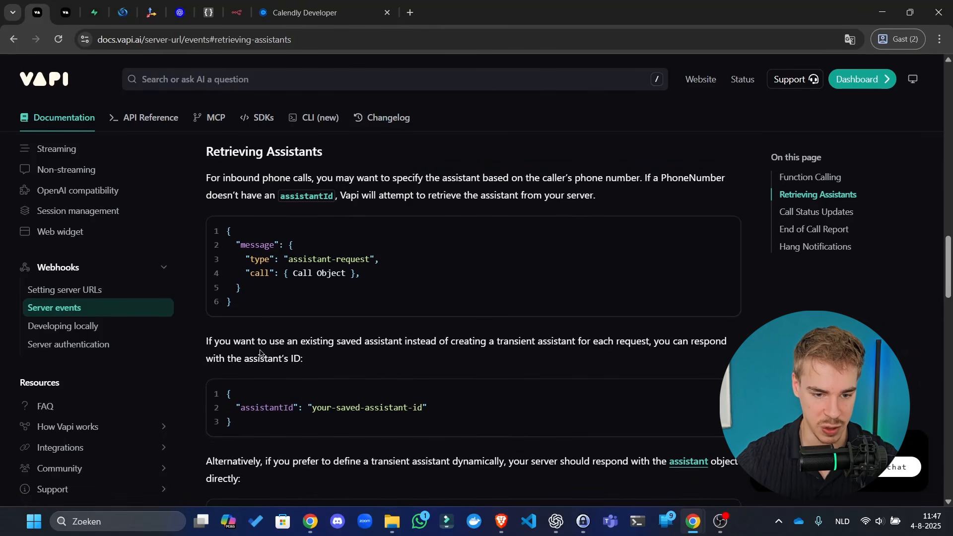
pyautogui.scroll(-1, 260, 354)
pyautogui.moveTo(252, 362); pyautogui.dragTo(220, 345)
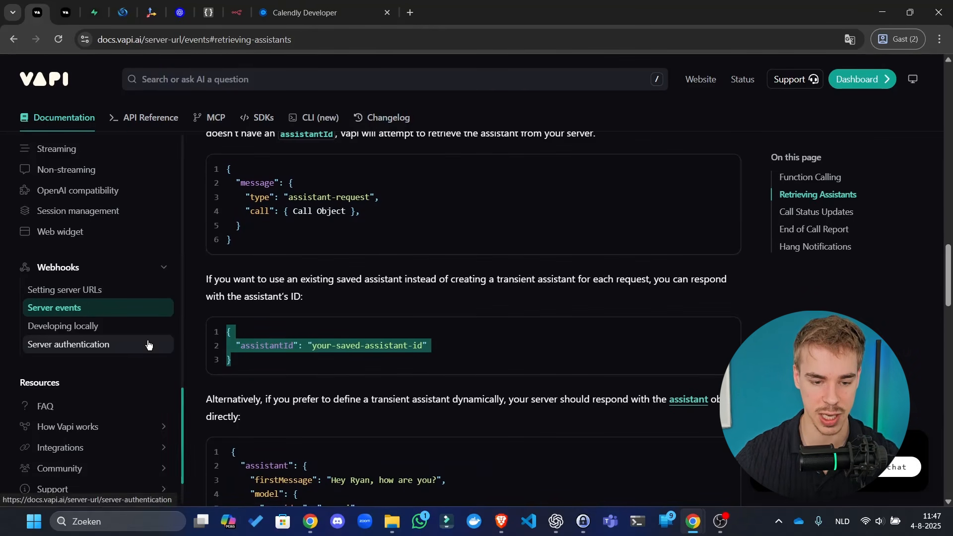
pyautogui.scroll(-2, 313, 320)
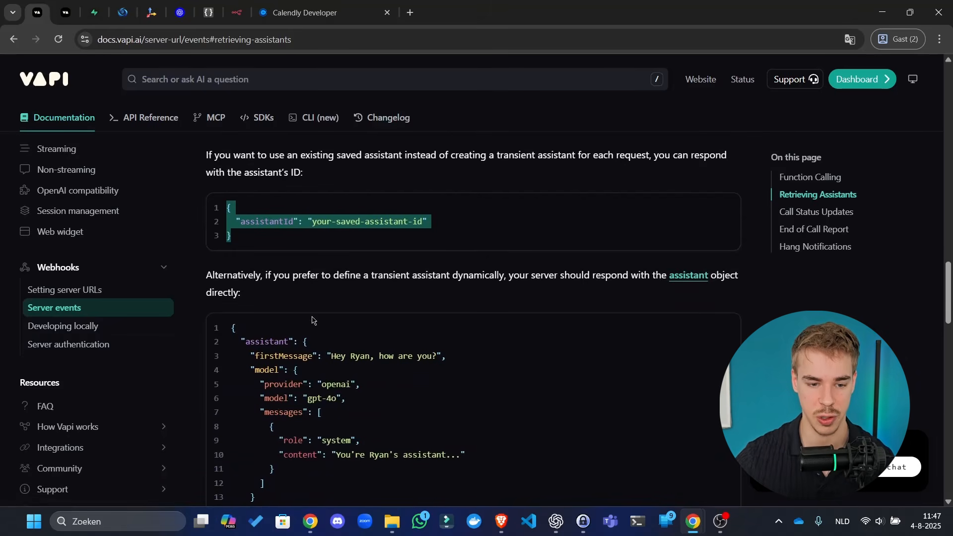
pyautogui.moveTo(287, 339); pyautogui.dragTo(298, 452)
pyautogui.click(311, 429)
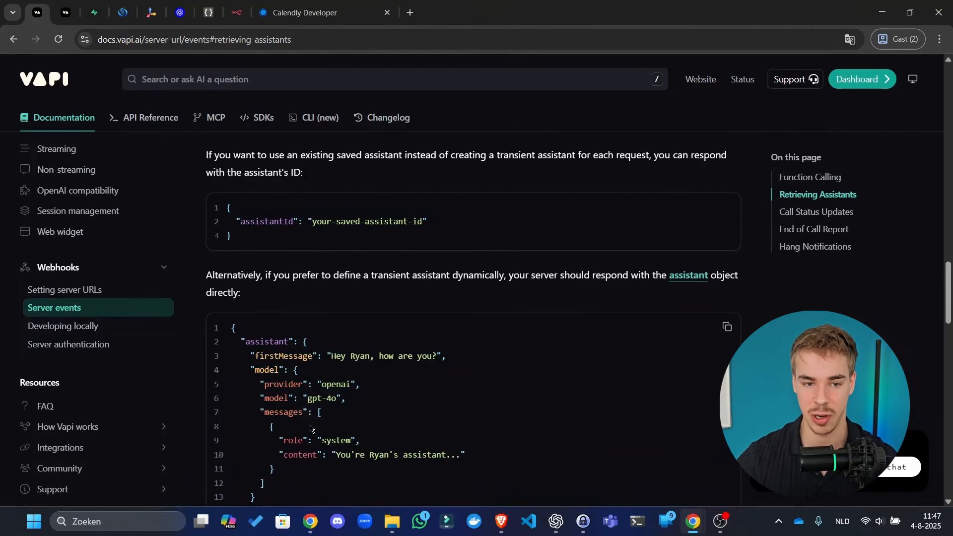
pyautogui.scroll(-6, 302, 381)
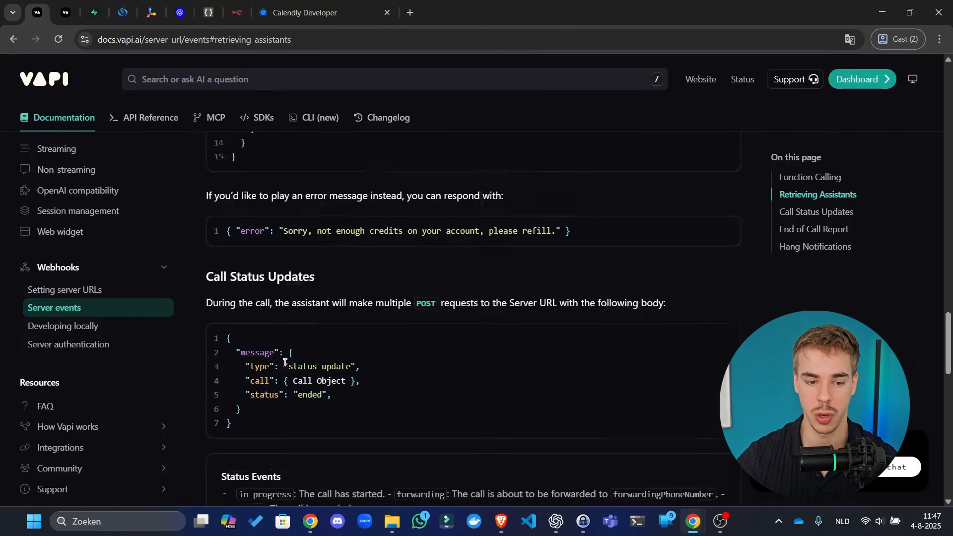
pyautogui.scroll(5, 314, 290)
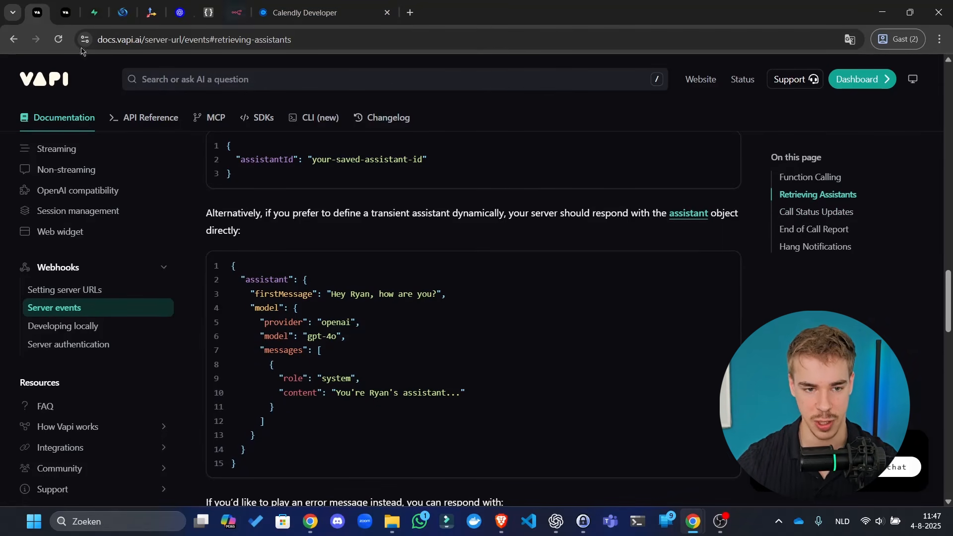
pyautogui.click(236, 12)
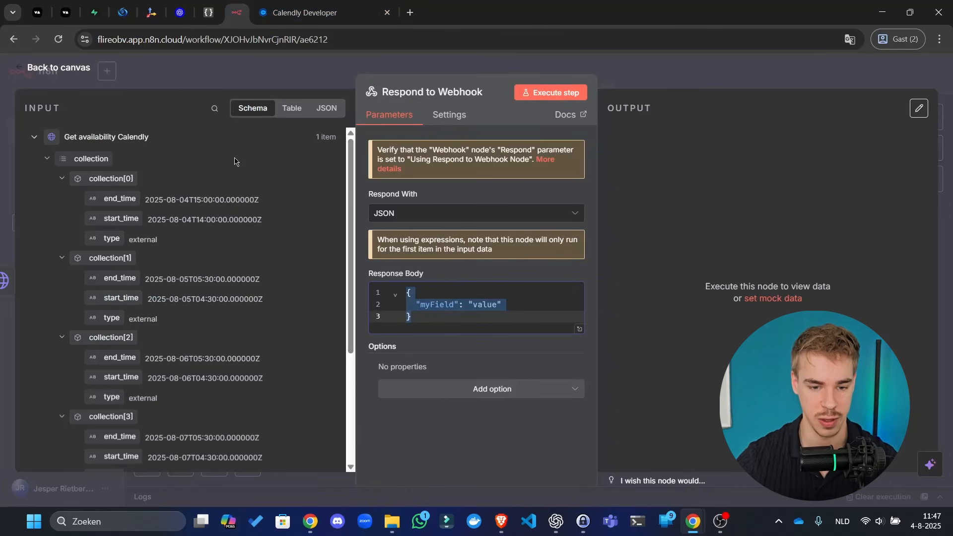
# - Paste the copied assistantId JSON over the Respond to Webhook response body
pyautogui.click(486, 303)
pyautogui.click(565, 274)
pyautogui.click(530, 306)
pyautogui.hotkey('ctrl', 'a')
pyautogui.write('{   "assistantId": "your-saved-assistant-id" }')
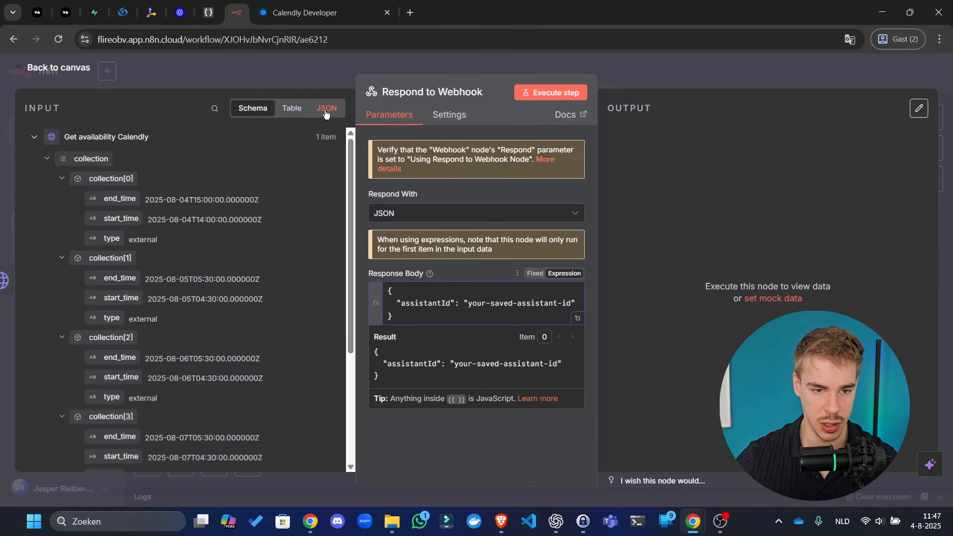
# - Copy the assistantId response example from the Vapi server events docs
pyautogui.click(95, 12)
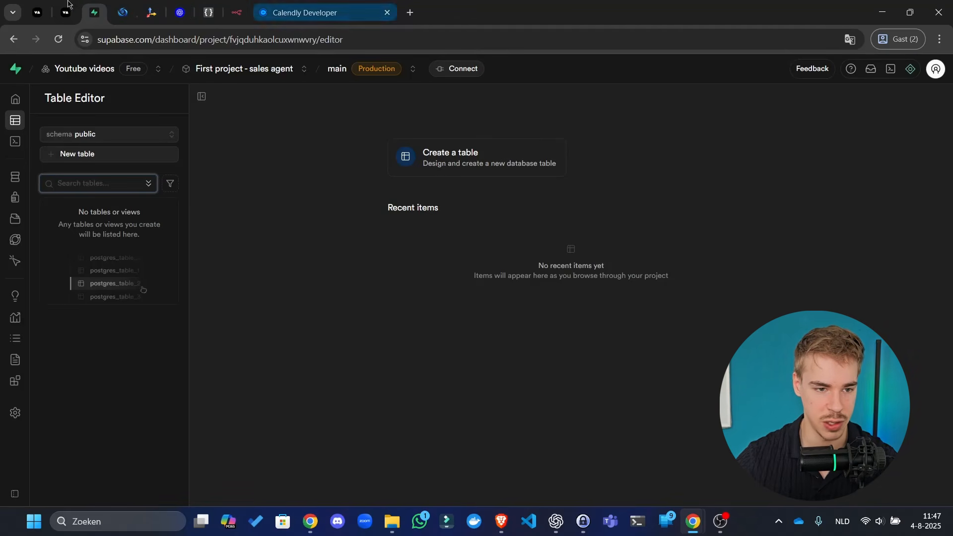
pyautogui.click(39, 11)
pyautogui.moveTo(42, 2); pyautogui.dragTo(214, 10)
pyautogui.scroll(-10, 334, 298)
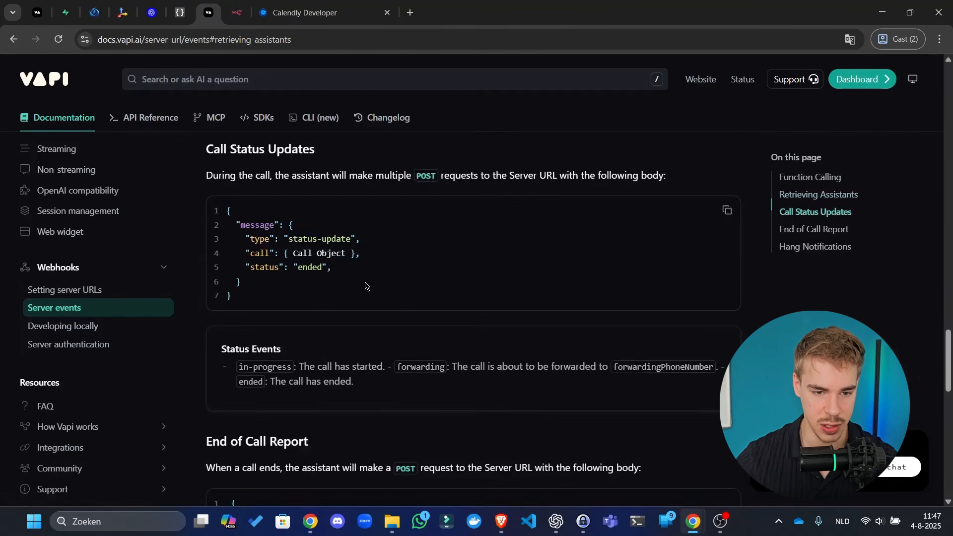
pyautogui.scroll(10, 564, 326)
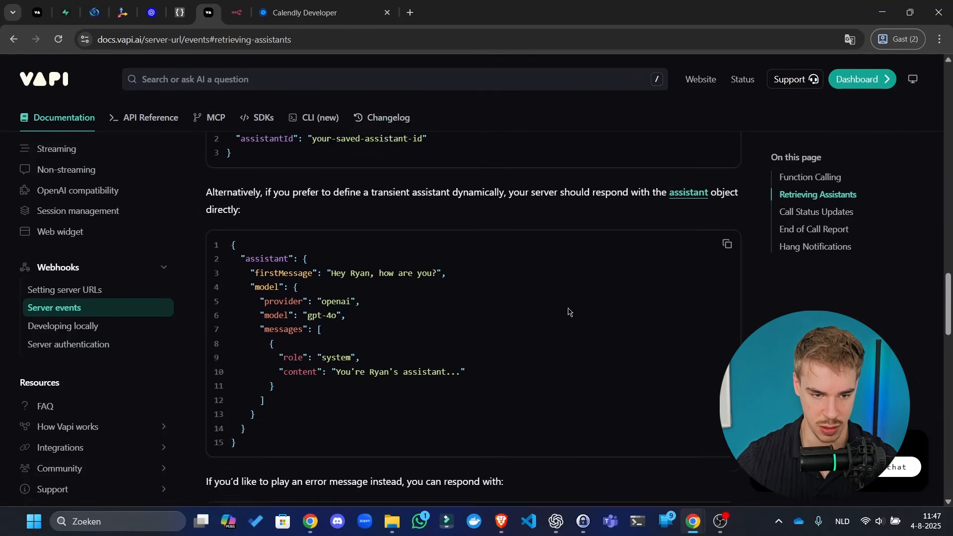
pyautogui.click(728, 265)
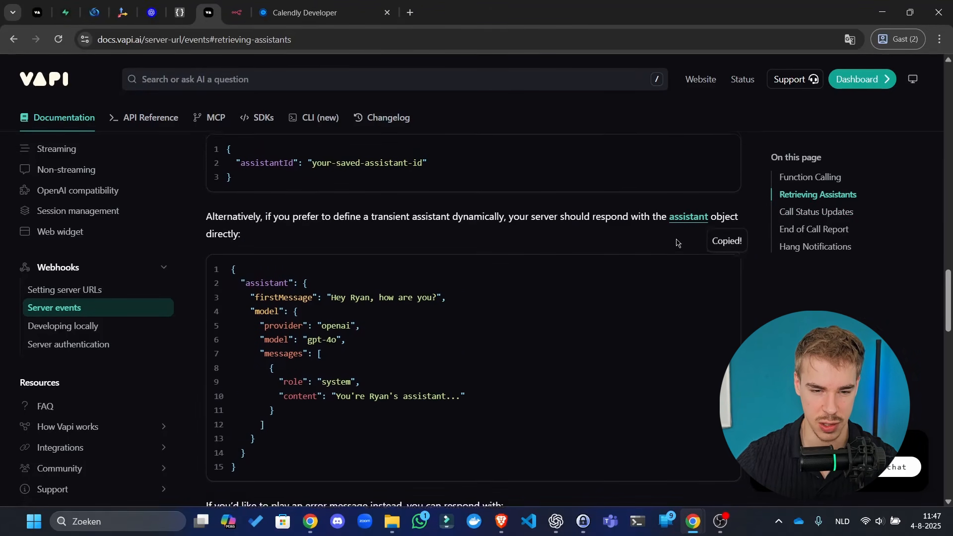
pyautogui.scroll(1, 321, 204)
pyautogui.click(727, 207)
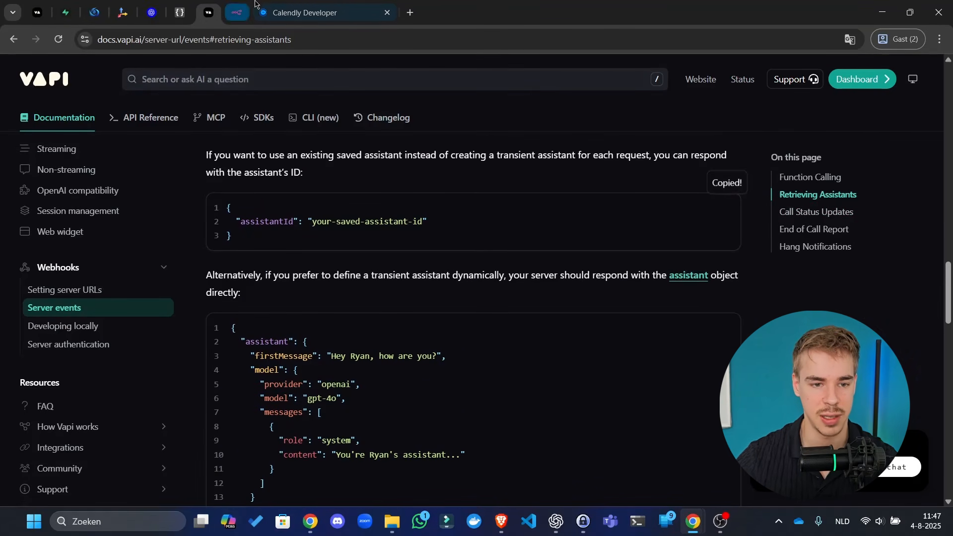
# - Replace the response body with the assistantId JSON again and remove the blank last line
pyautogui.click(236, 12)
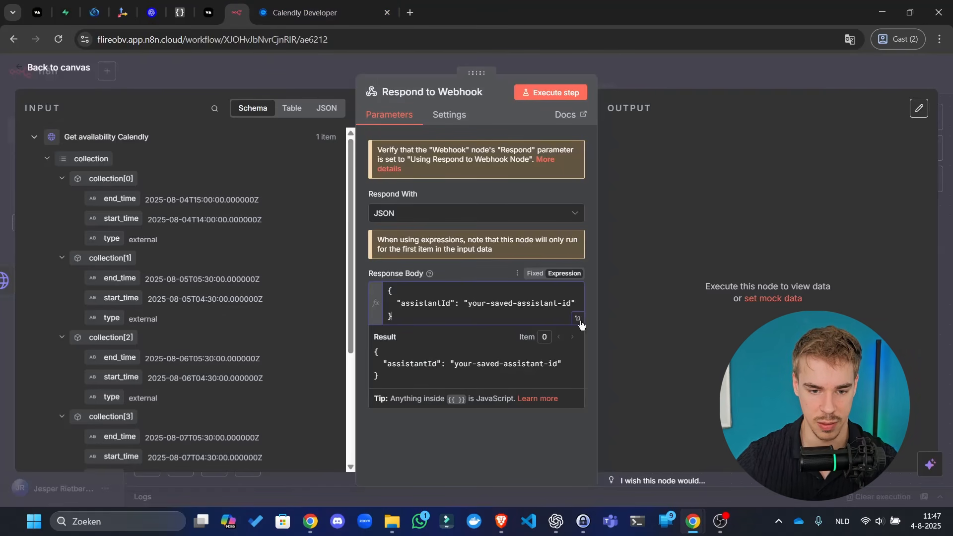
pyautogui.hotkey('ctrl', 'a')
pyautogui.hotkey('ctrl', 'v')
pyautogui.press('BackSpace')
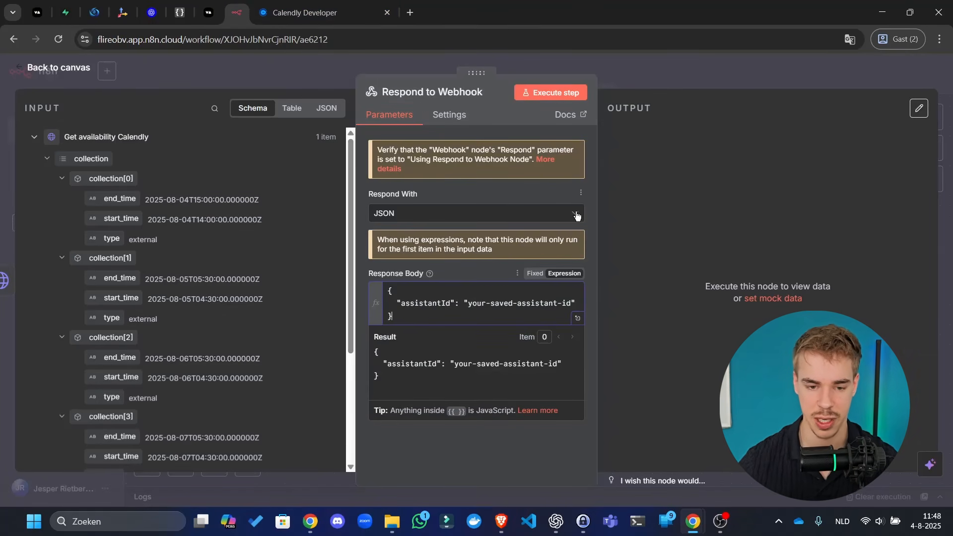
# - Duplicate the Vapi docs tab and open the Vapi API reference in it
pyautogui.click(209, 12)
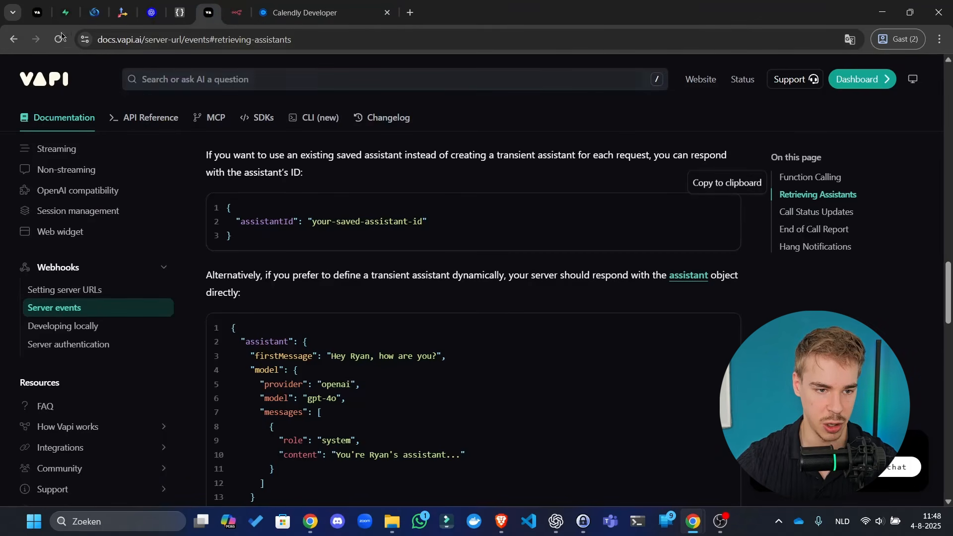
pyautogui.click(36, 10)
pyautogui.click(208, 13)
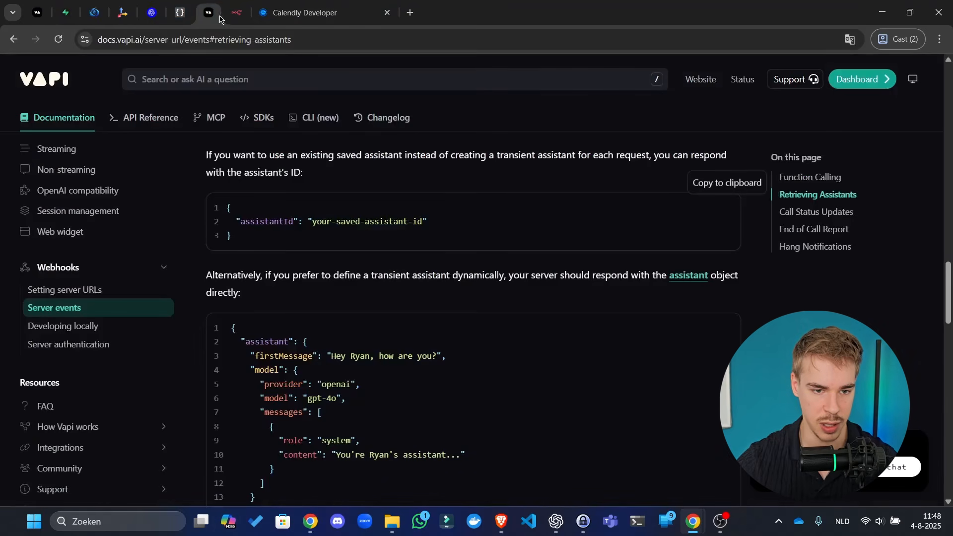
pyautogui.rightClick(214, 16)
pyautogui.click(240, 110)
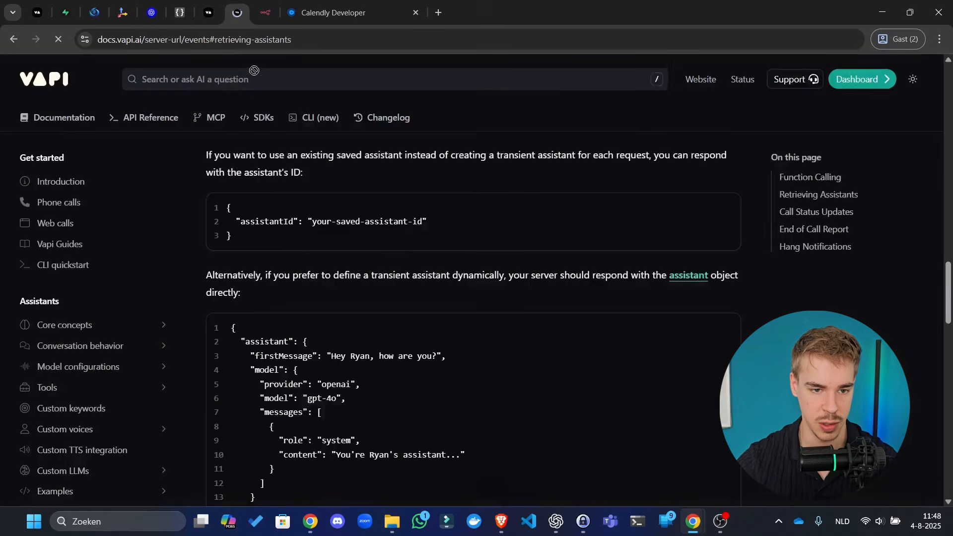
pyautogui.click(137, 115)
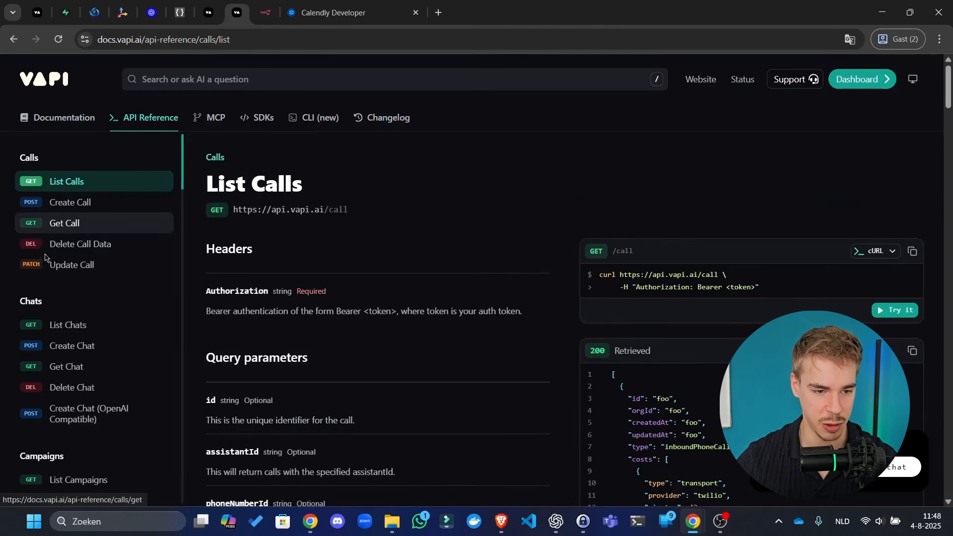
pyautogui.scroll(-1, 74, 228)
pyautogui.scroll(1, 97, 202)
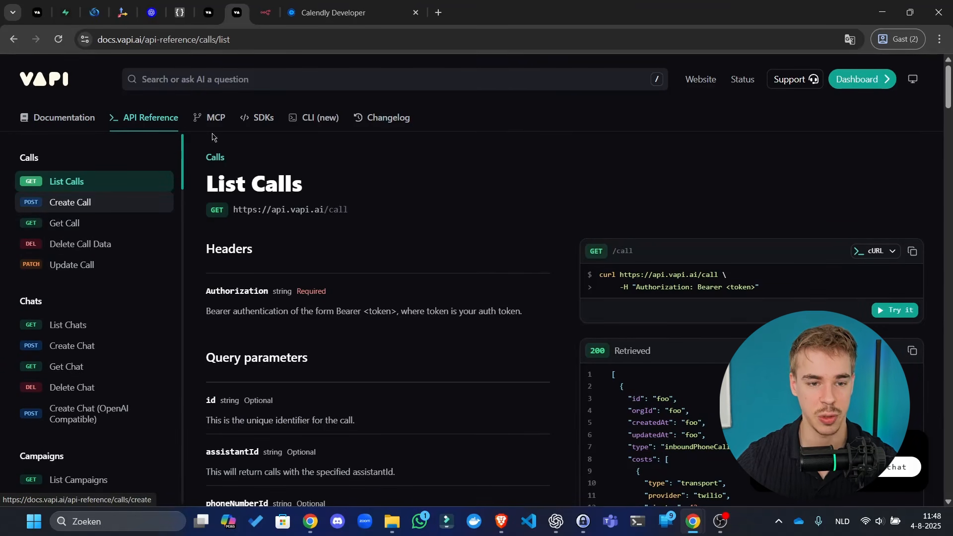
pyautogui.click(266, 12)
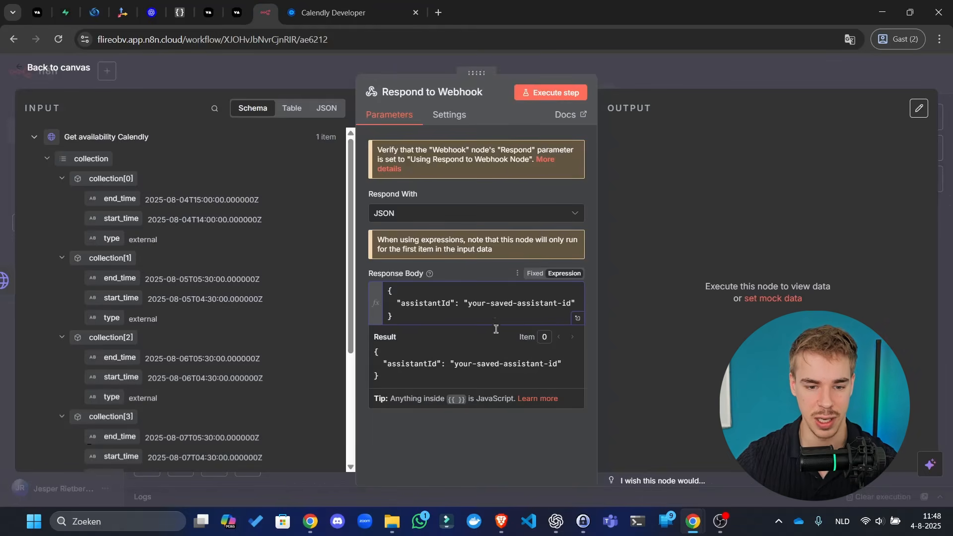
pyautogui.click(37, 13)
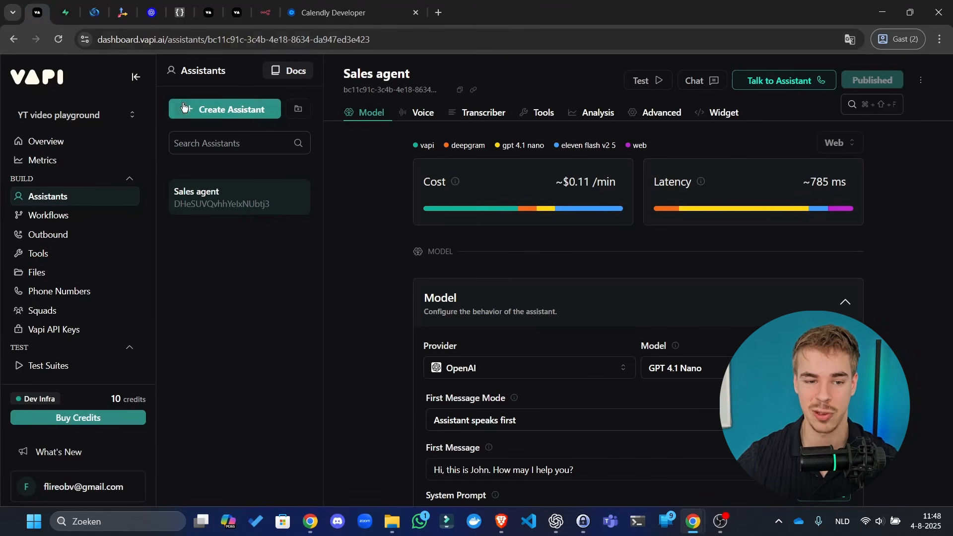
# - Paste the Sales agent's copied assistant ID over the your-saved-assistant-id placeholder
pyautogui.click(462, 91)
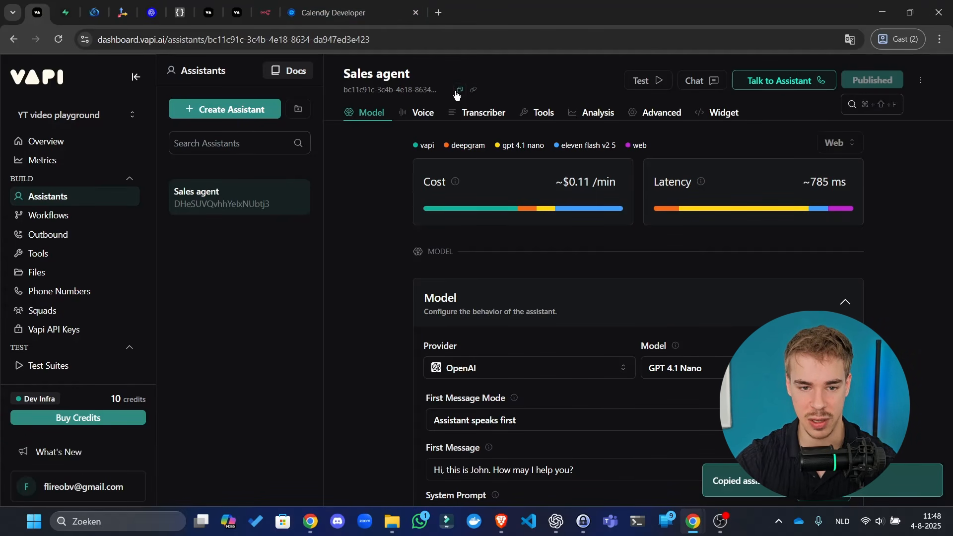
pyautogui.click(265, 12)
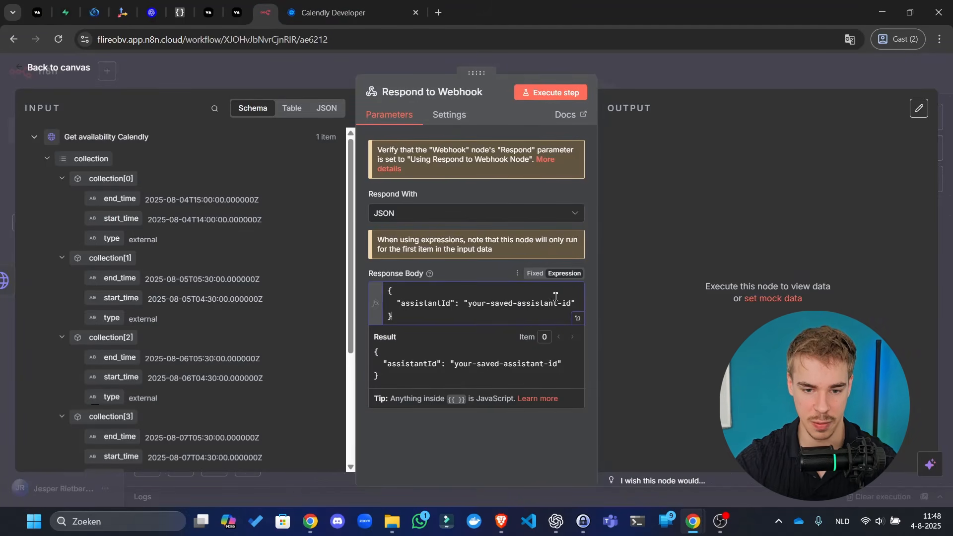
pyautogui.moveTo(572, 302); pyautogui.dragTo(470, 305)
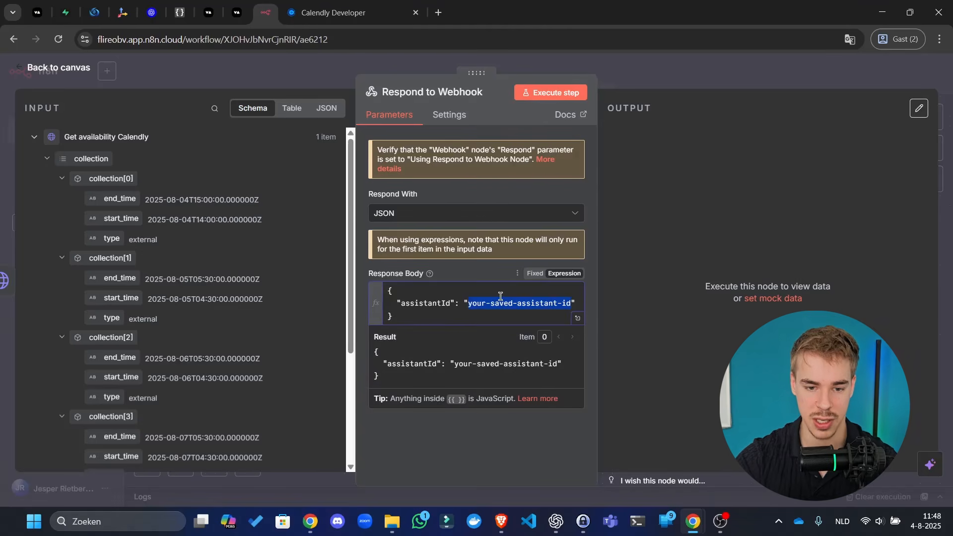
pyautogui.hotkey('ctrl', 'v')
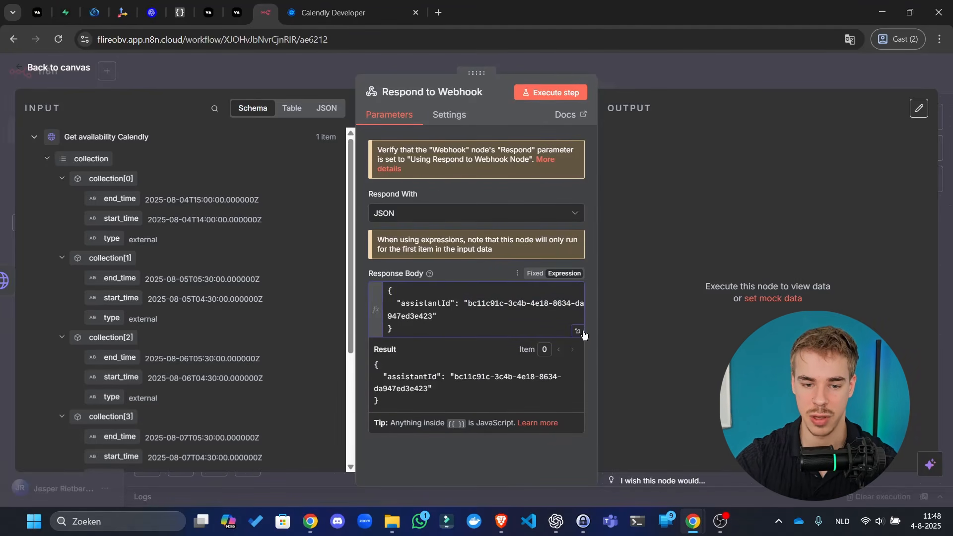
pyautogui.moveTo(548, 319); pyautogui.dragTo(194, 269)
# - Add a comma and new line after the assistantId value for another field
pyautogui.click(467, 319)
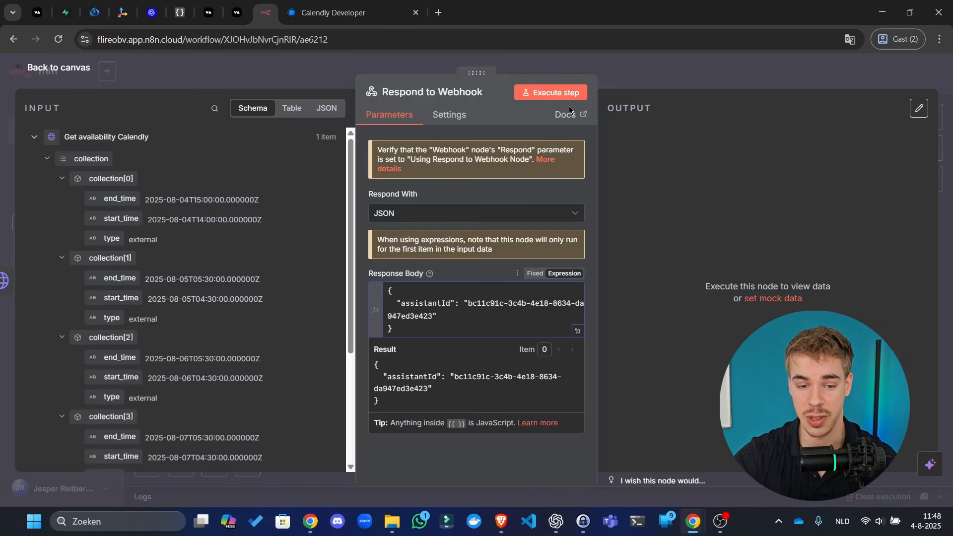
pyautogui.write(',')
pyautogui.press('Return')
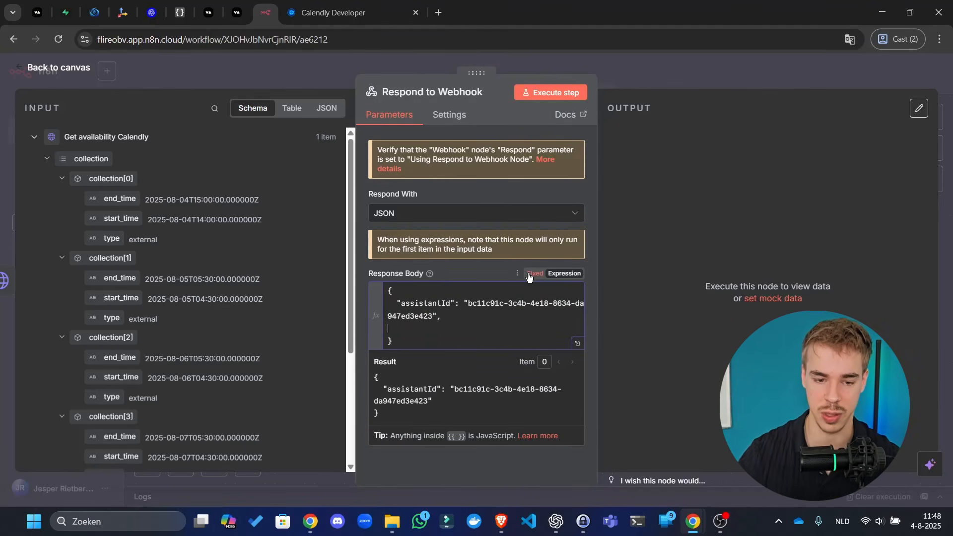
pyautogui.click(64, 7)
pyautogui.click(102, 7)
# - Open the Create Call API reference and expand its 34 assistantOverrides properties
pyautogui.click(122, 4)
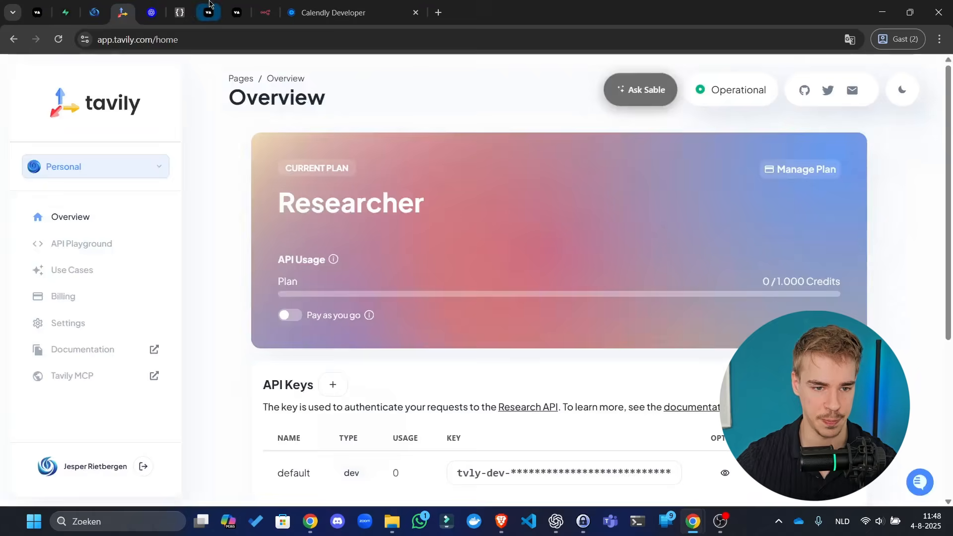
pyautogui.click(239, 4)
pyautogui.click(238, 6)
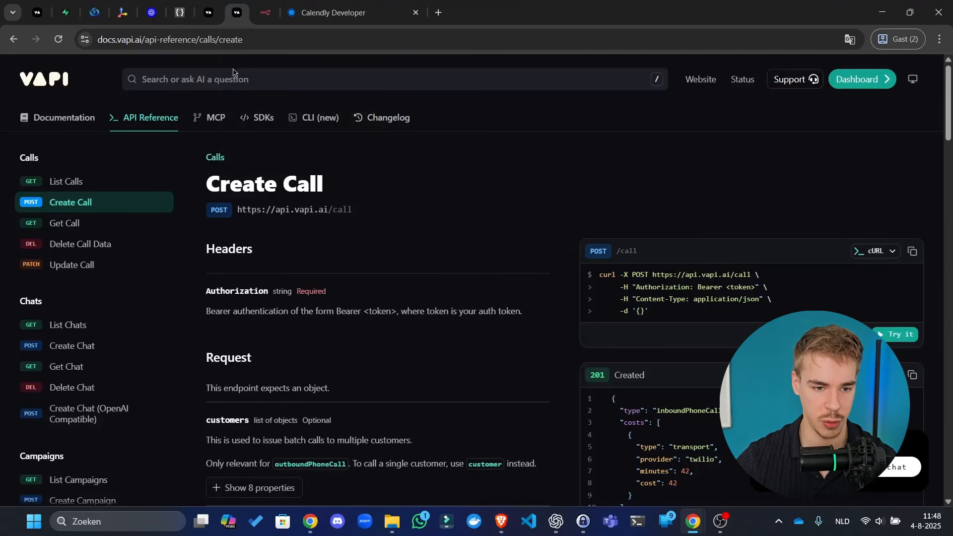
pyautogui.scroll(-7, 323, 244)
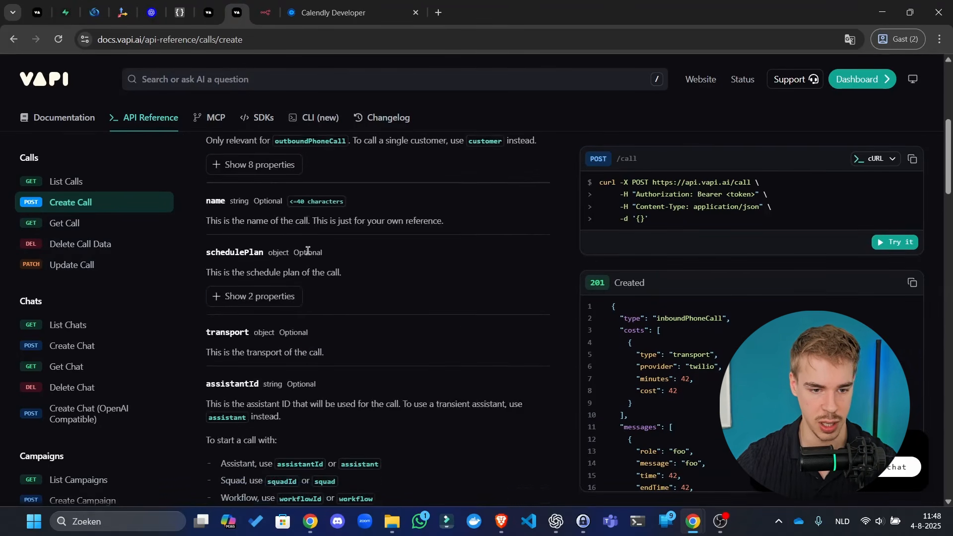
pyautogui.scroll(-6, 283, 222)
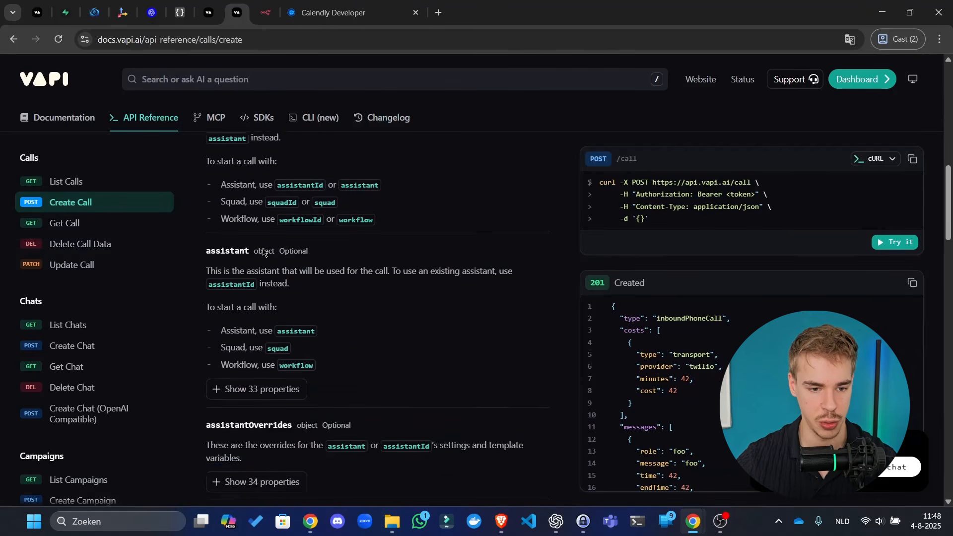
pyautogui.scroll(2, 271, 243)
pyautogui.scroll(2, 255, 208)
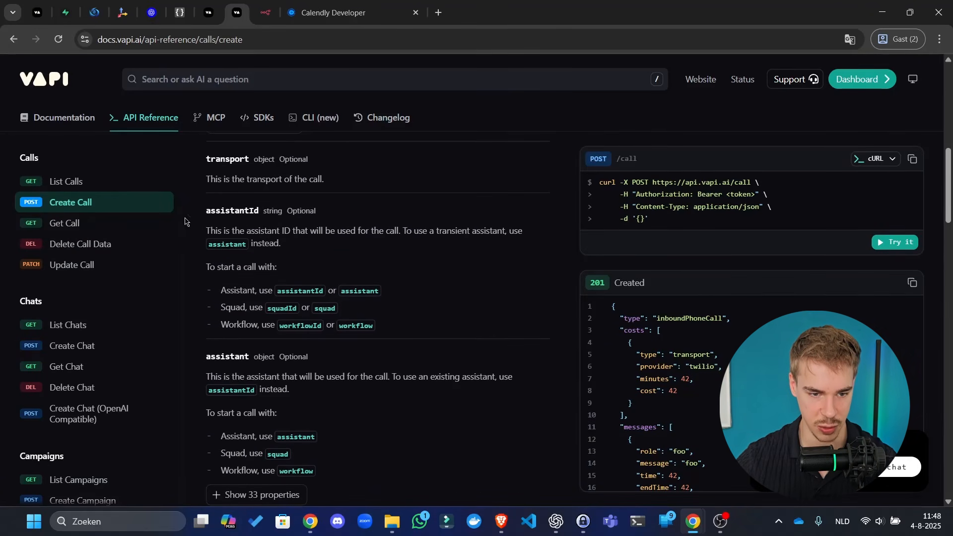
pyautogui.scroll(-5, 270, 258)
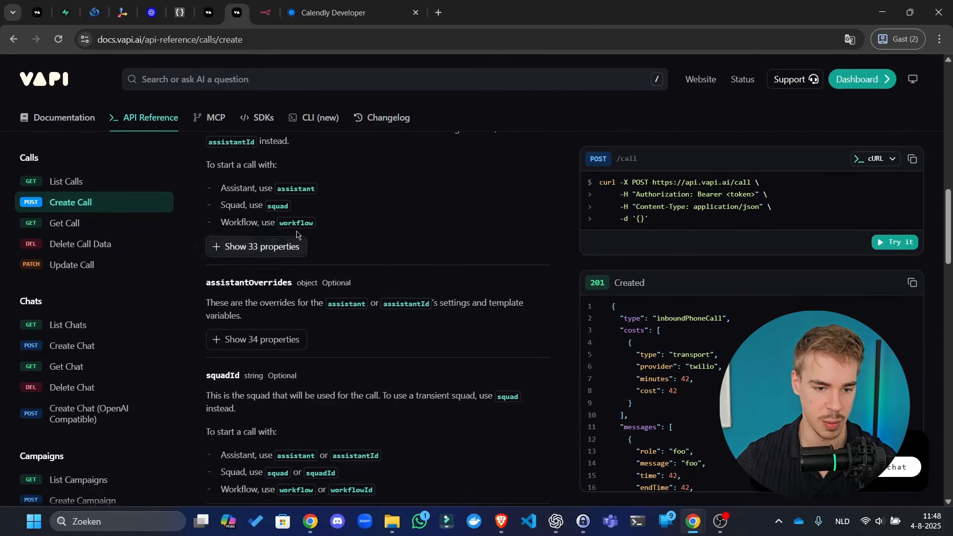
pyautogui.moveTo(222, 303); pyautogui.dragTo(281, 302)
pyautogui.click(262, 300)
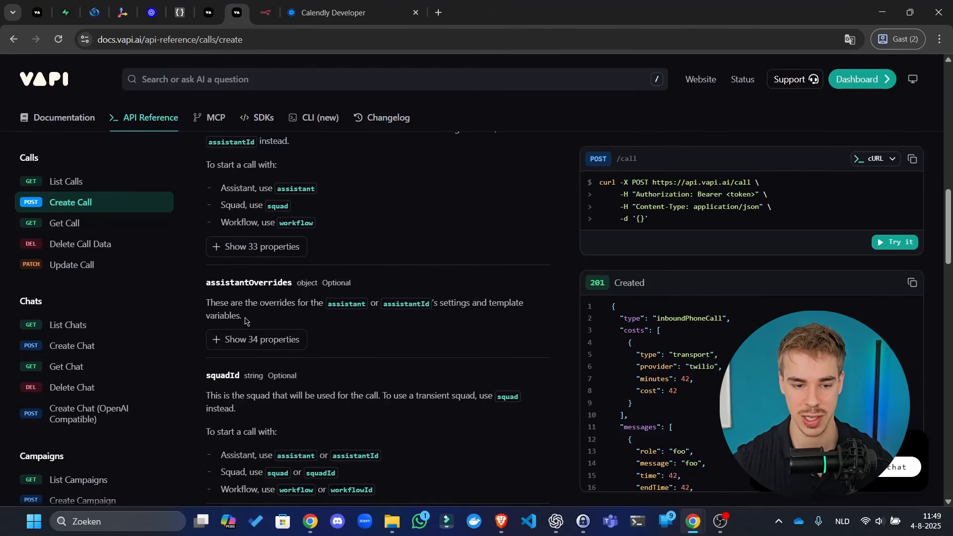
pyautogui.click(241, 343)
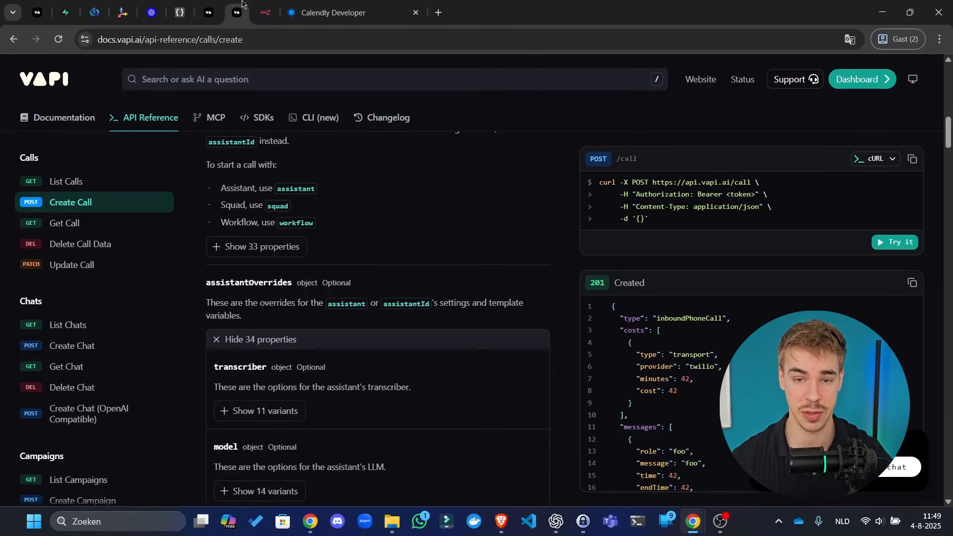
# - Compare the assistantOverrides field with the Sales agent assistant's dashboard settings
pyautogui.click(33, 11)
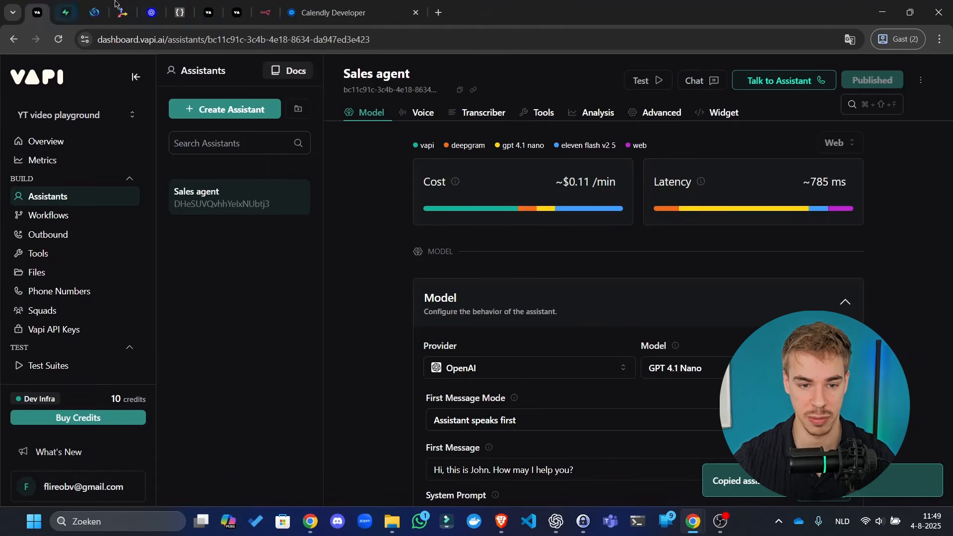
pyautogui.click(237, 12)
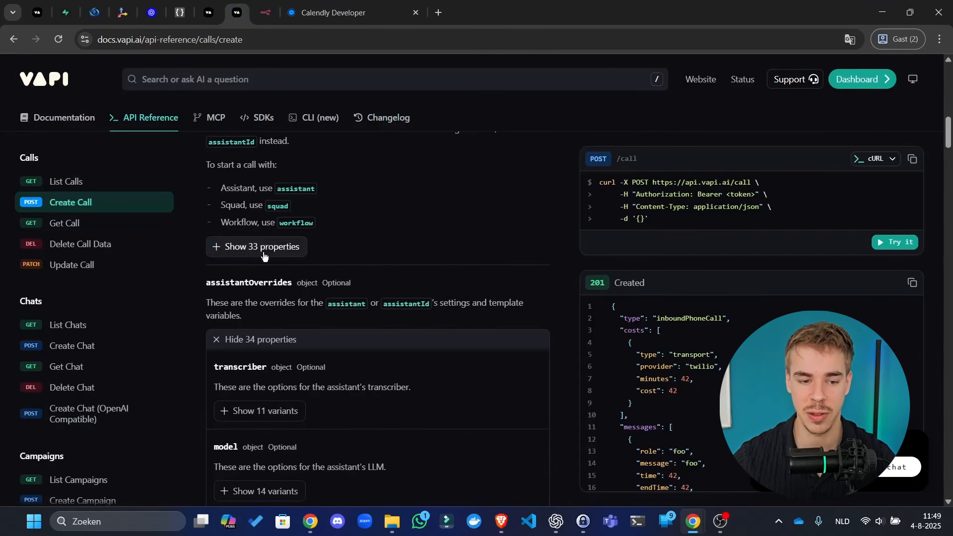
pyautogui.moveTo(229, 282); pyautogui.dragTo(285, 284)
pyautogui.click(269, 276)
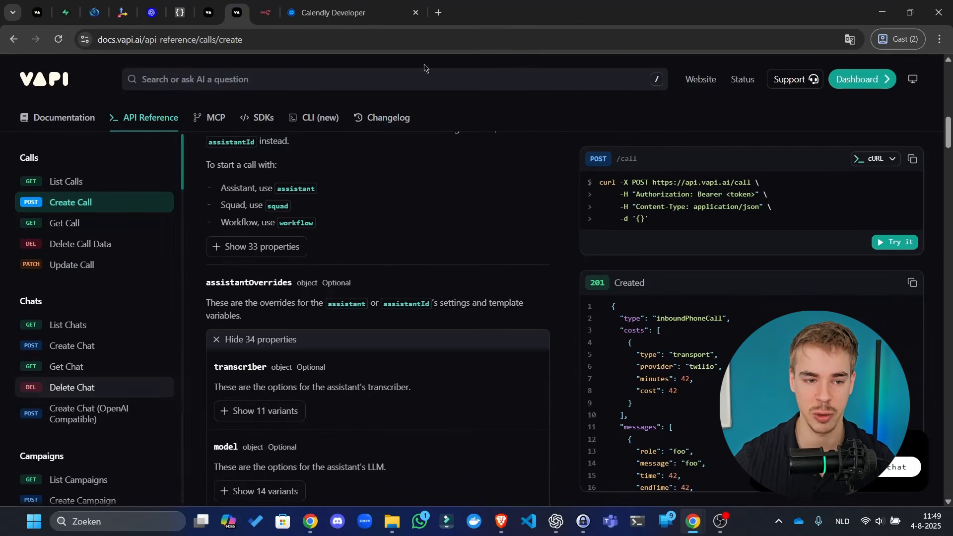
pyautogui.click(37, 13)
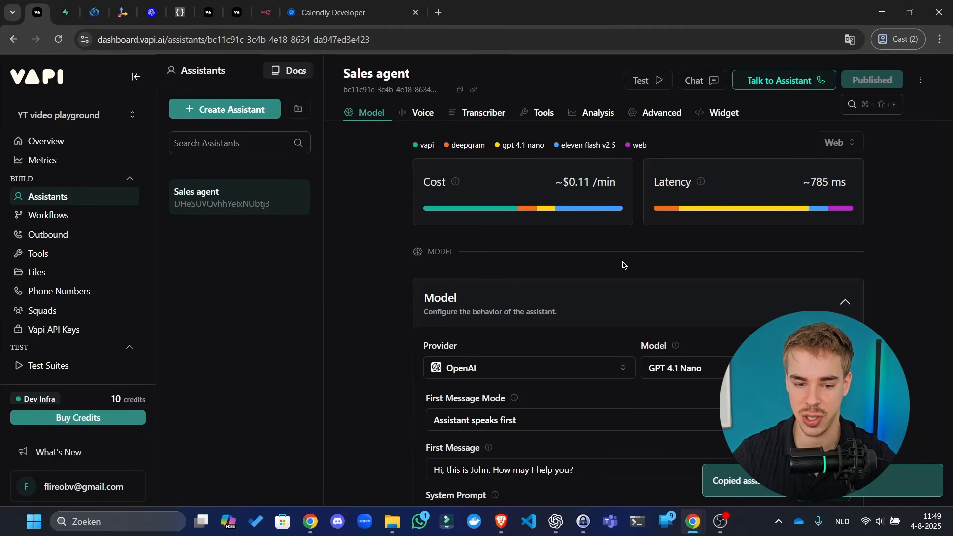
pyautogui.scroll(-6, 624, 265)
pyautogui.scroll(-10, 404, 318)
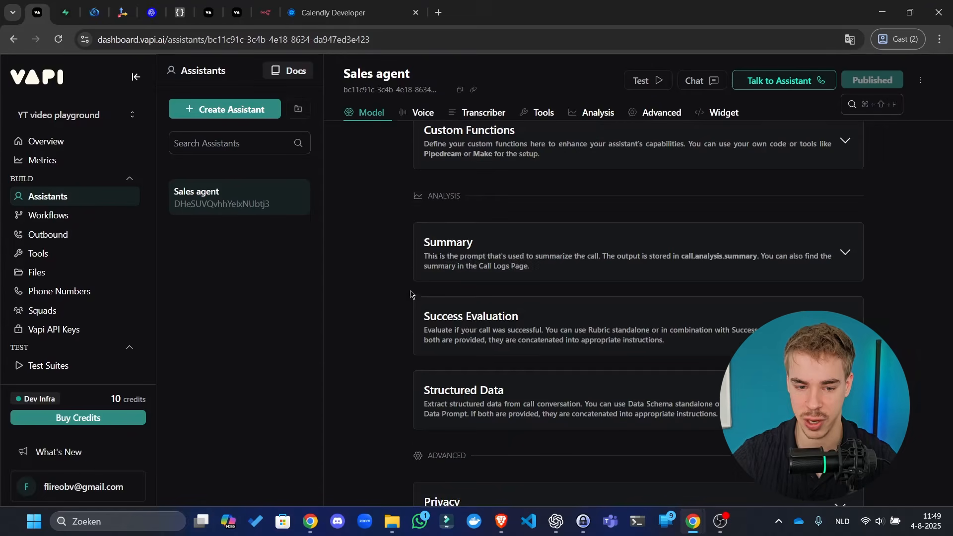
pyautogui.scroll(7, 486, 328)
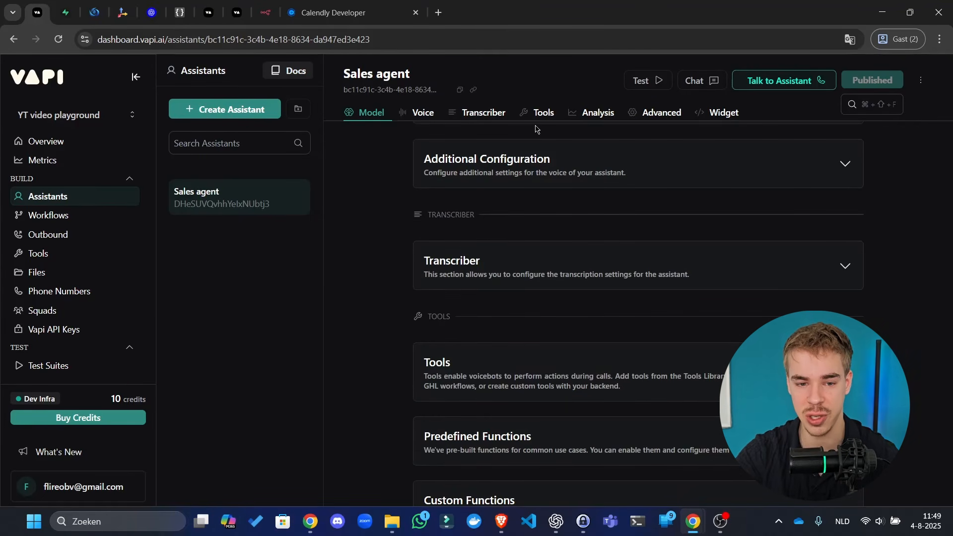
pyautogui.scroll(10, 535, 149)
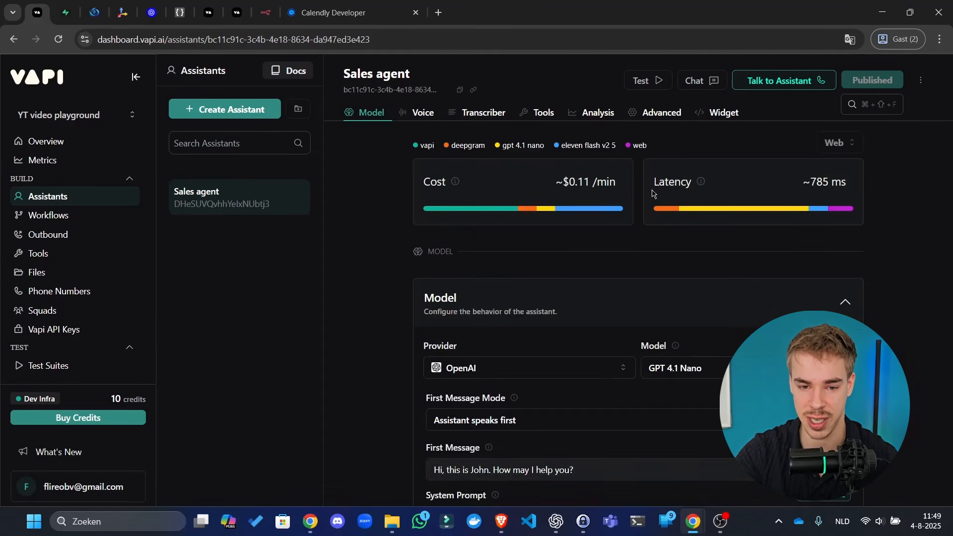
pyautogui.click(237, 12)
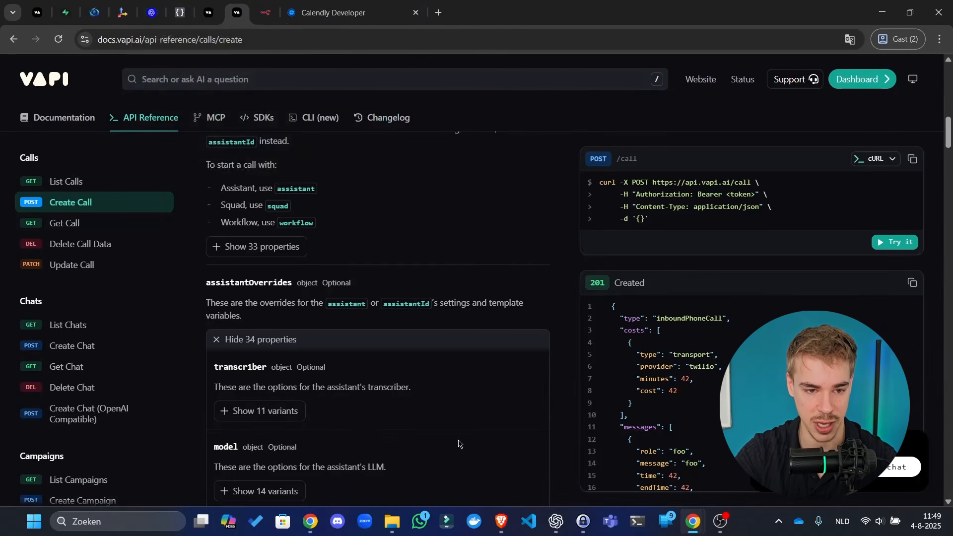
# - Expand the 14 model variants, the OpenAI variant's 13 properties and the messages field
pyautogui.scroll(-2, 342, 336)
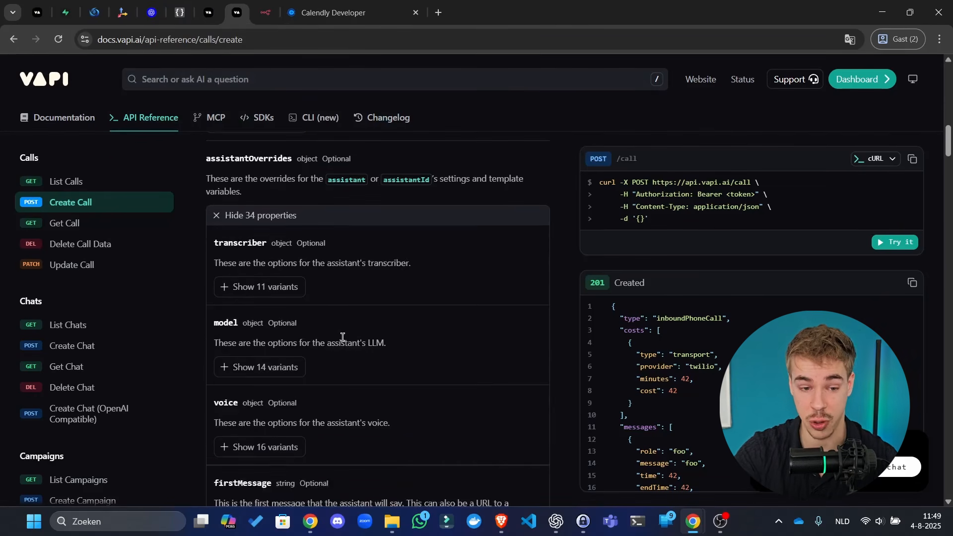
pyautogui.scroll(-2, 326, 304)
pyautogui.click(246, 243)
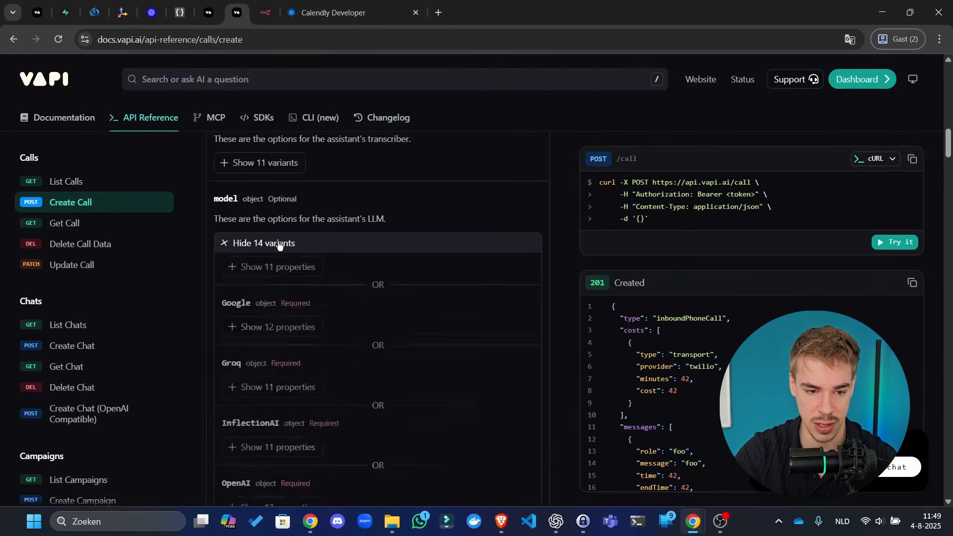
pyautogui.scroll(-3, 279, 419)
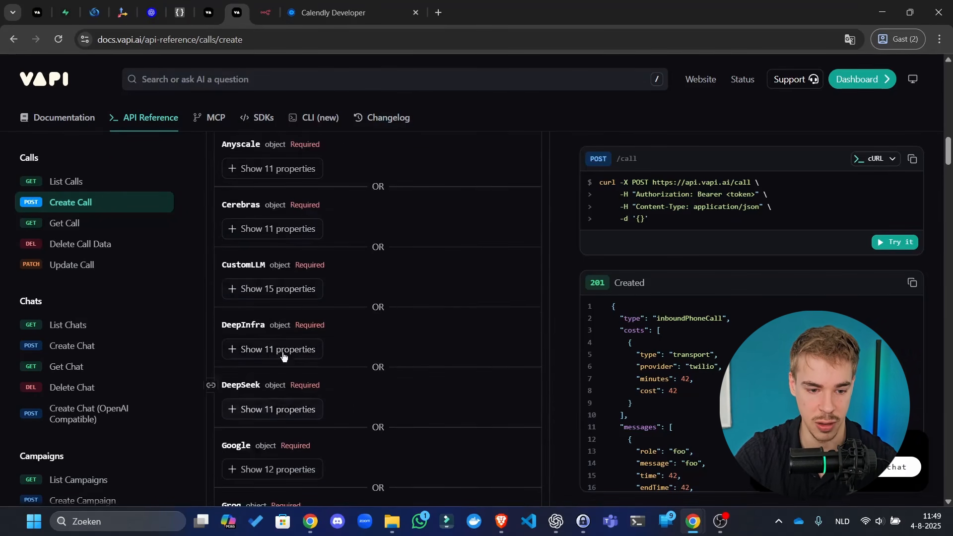
pyautogui.scroll(-4, 281, 377)
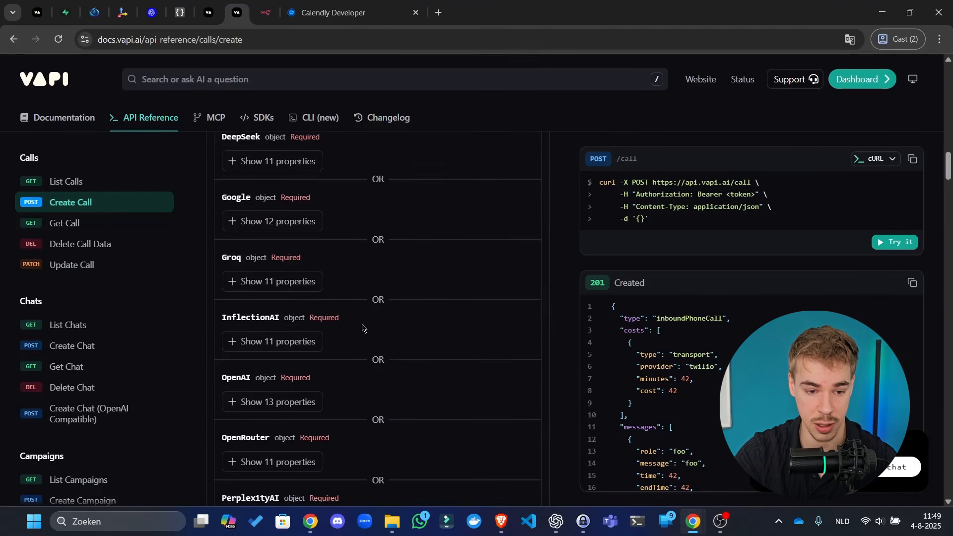
pyautogui.click(272, 401)
pyautogui.scroll(-5, 250, 336)
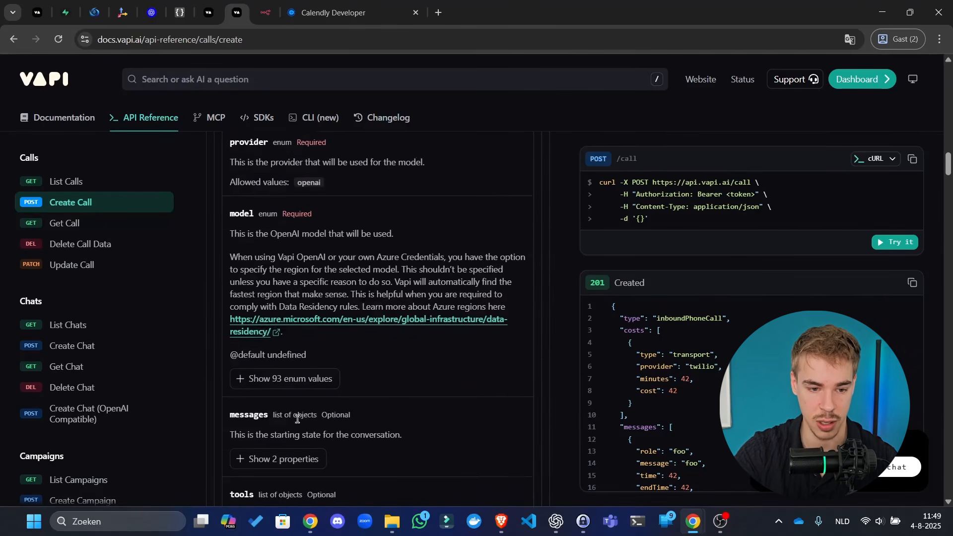
pyautogui.scroll(-2, 307, 392)
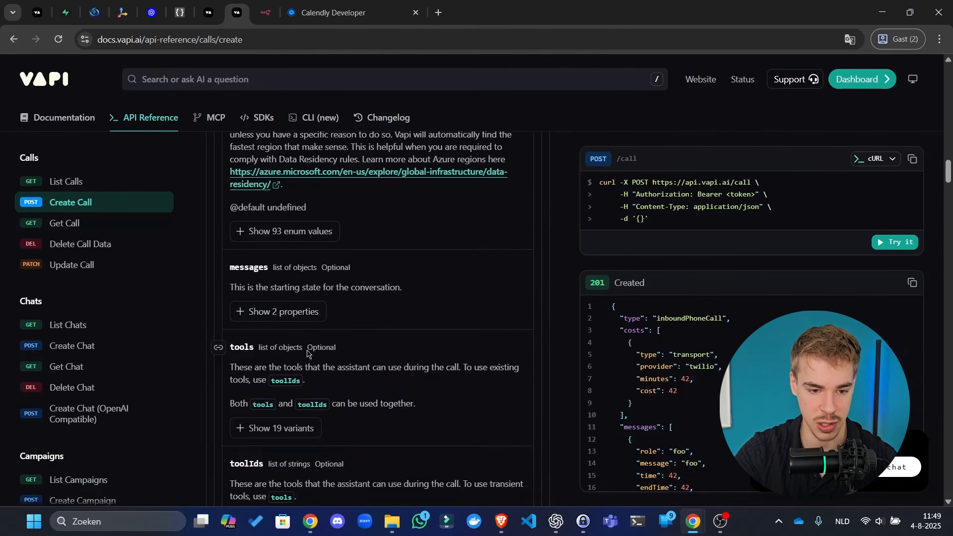
pyautogui.click(304, 307)
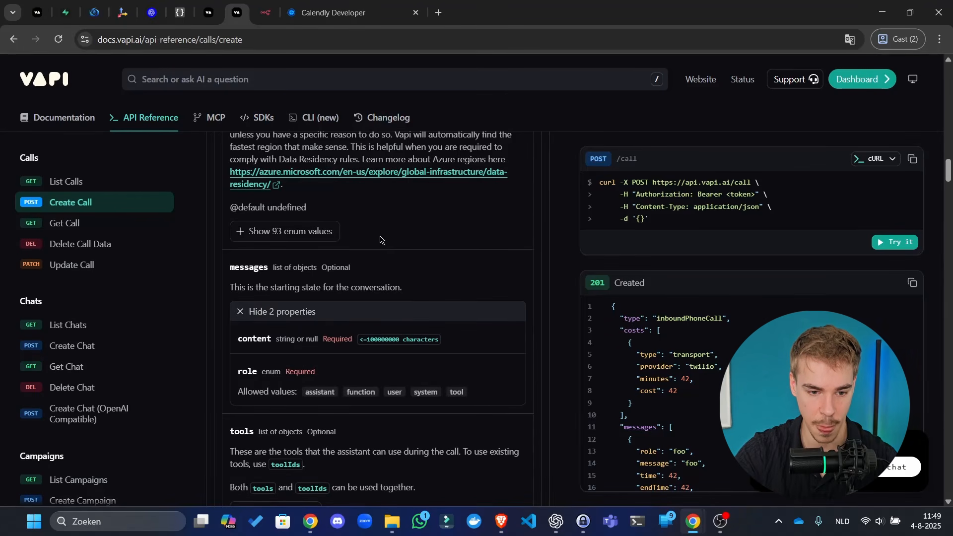
pyautogui.scroll(6, 365, 237)
# - Return to Create Call and launch its interactive 'Try it' explorer
pyautogui.click(266, 13)
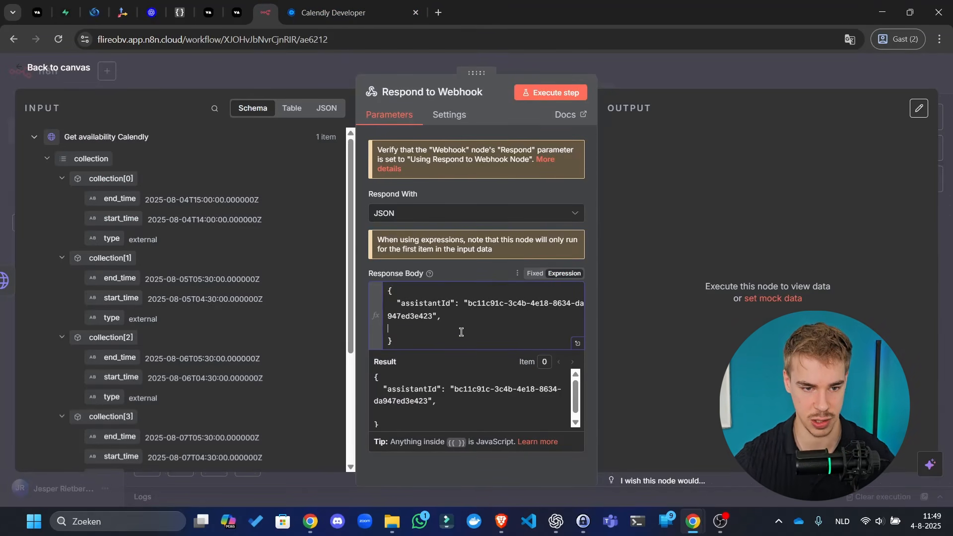
pyautogui.click(218, 4)
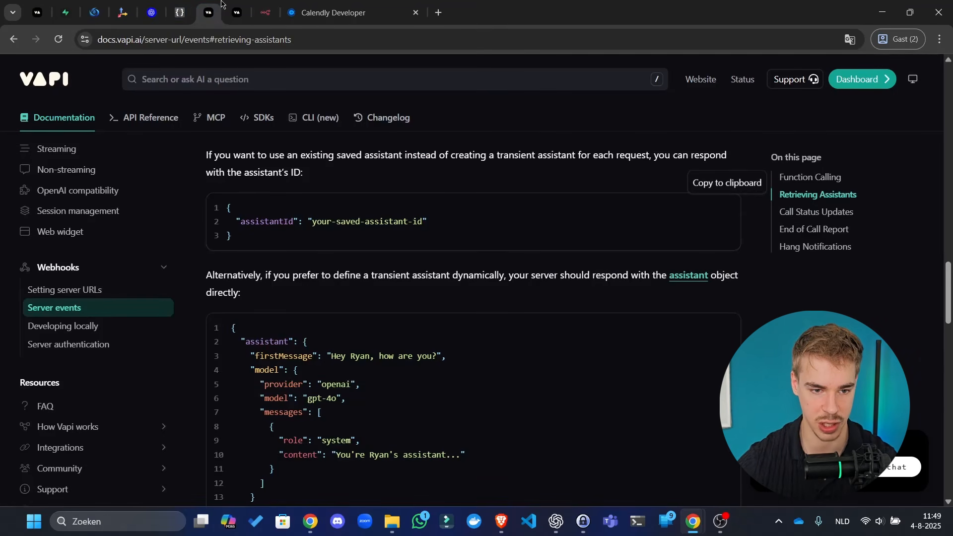
pyautogui.click(237, 11)
pyautogui.scroll(10, 567, 198)
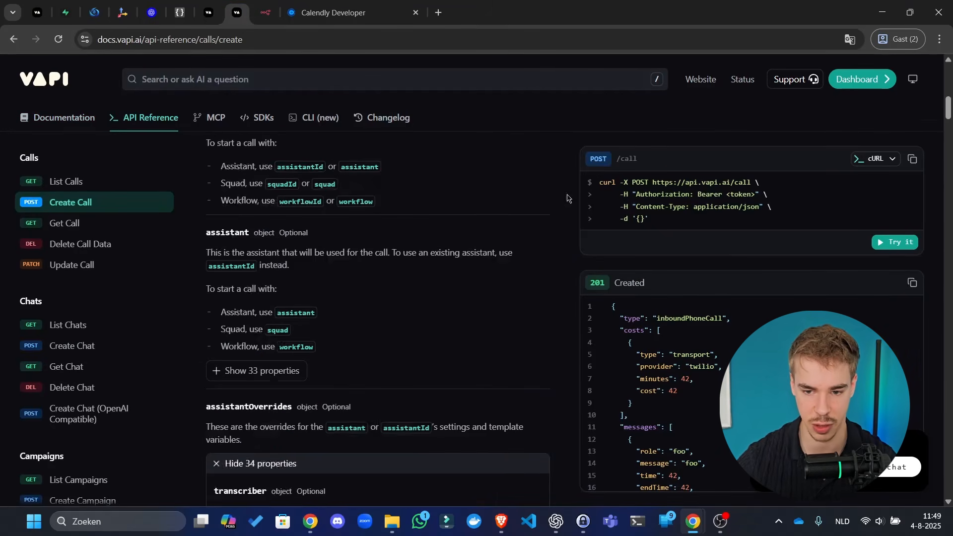
pyautogui.click(892, 243)
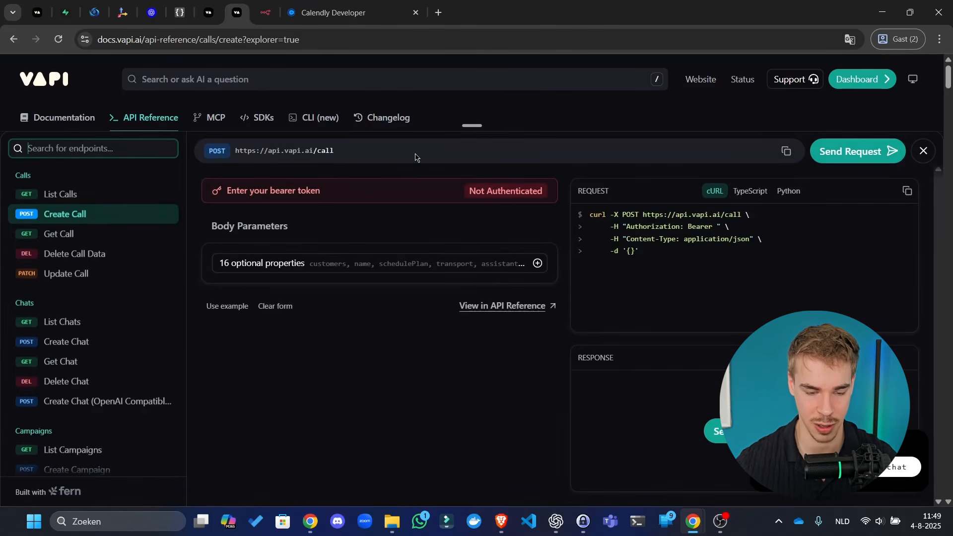
# - Add an assistantId parameter to the Create Call request body
pyautogui.click(395, 278)
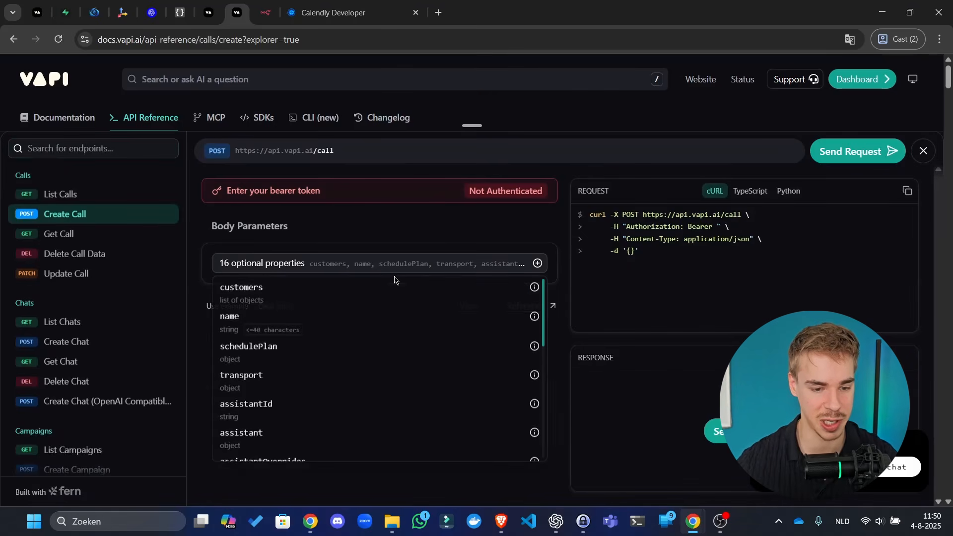
pyautogui.click(352, 378)
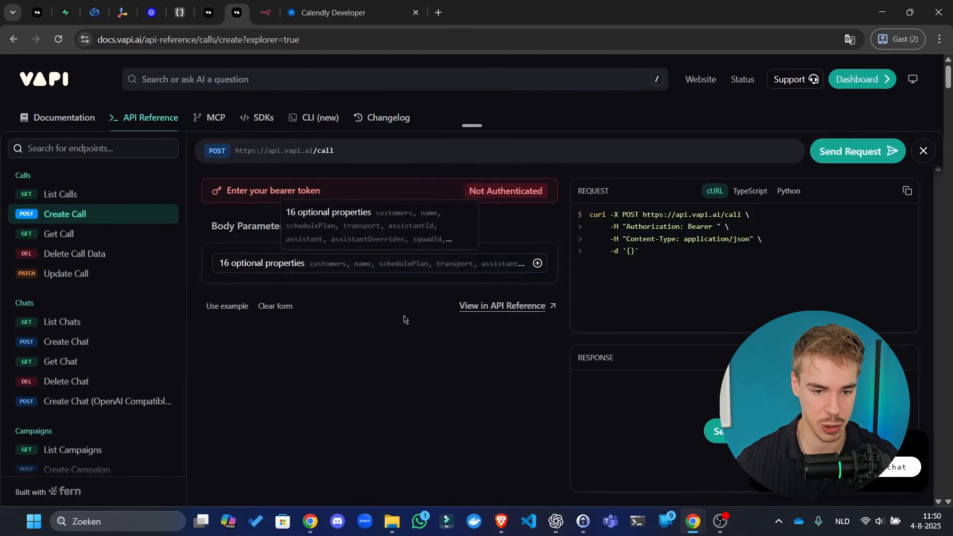
pyautogui.click(421, 267)
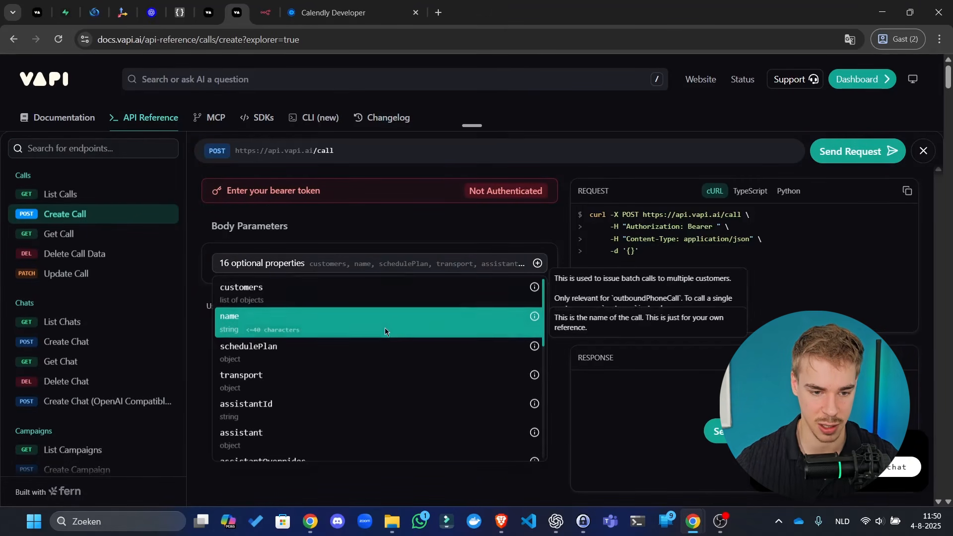
pyautogui.click(317, 399)
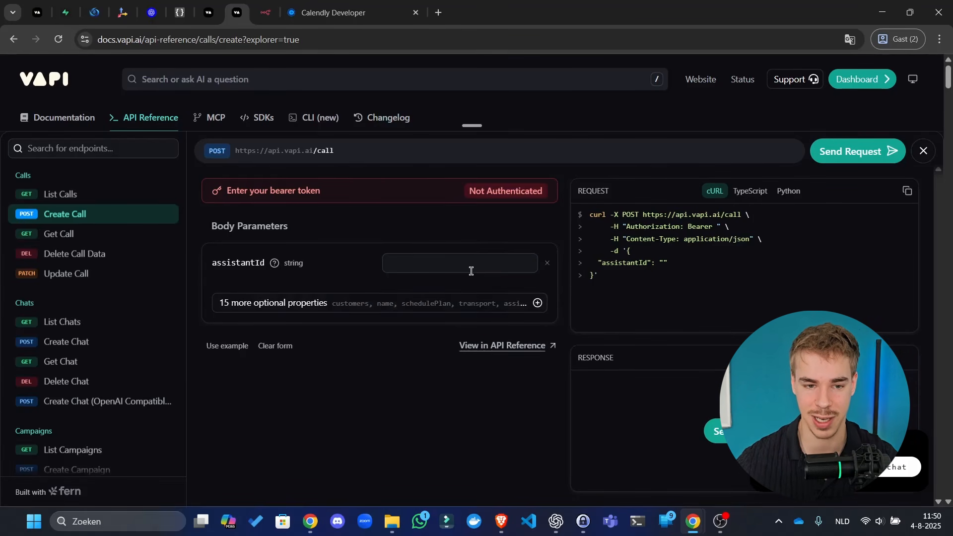
# - Copy the assistant ID from n8n's response body and paste it into assistantId
pyautogui.click(343, 13)
pyautogui.click(265, 12)
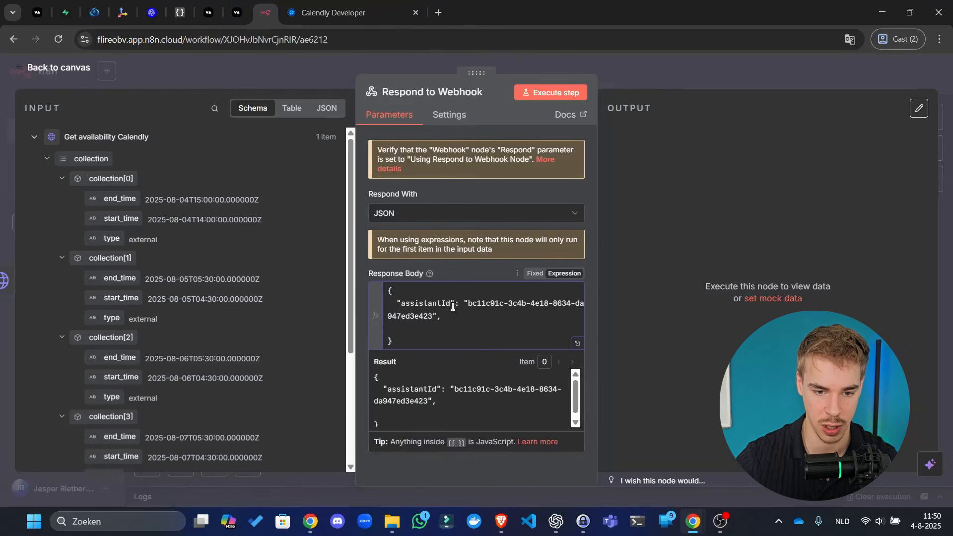
pyautogui.moveTo(469, 303); pyautogui.dragTo(430, 314)
pyautogui.hotkey('ctrl', 'c')
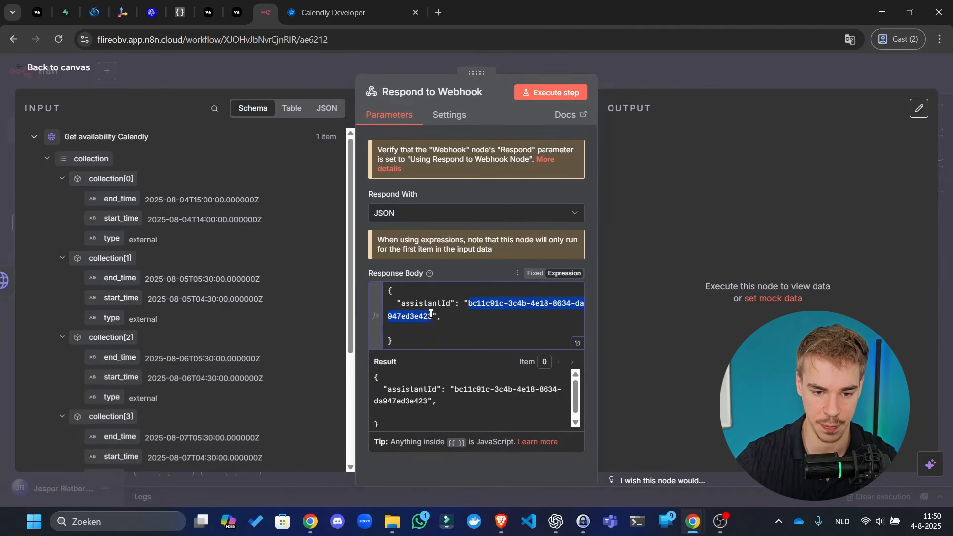
pyautogui.click(237, 12)
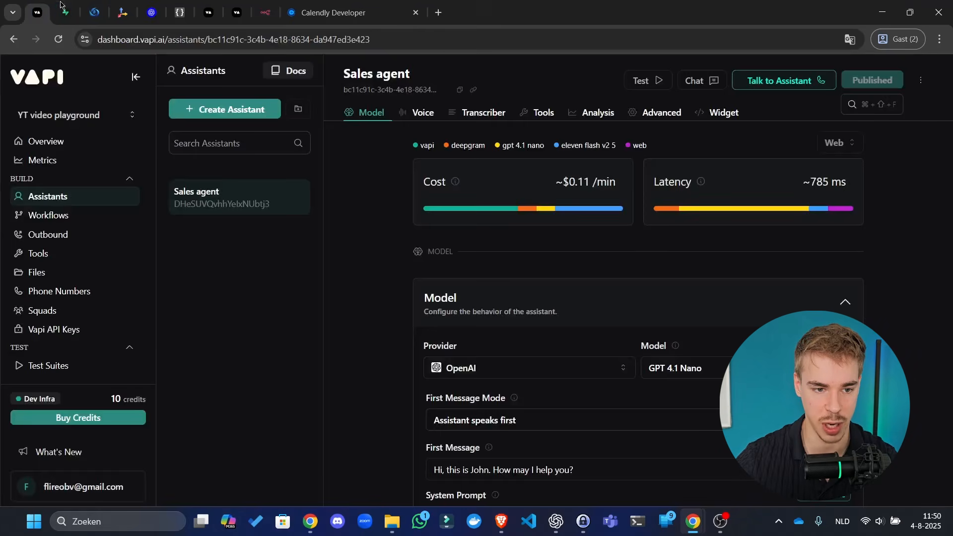
pyautogui.click(214, 8)
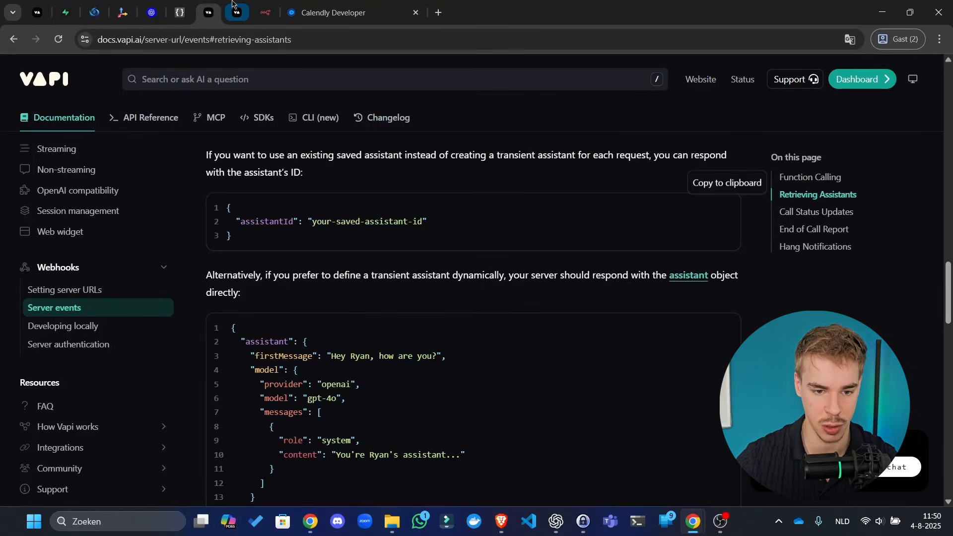
pyautogui.click(234, 8)
pyautogui.click(407, 259)
pyautogui.hotkey('ctrl', 'v')
pyautogui.click(521, 319)
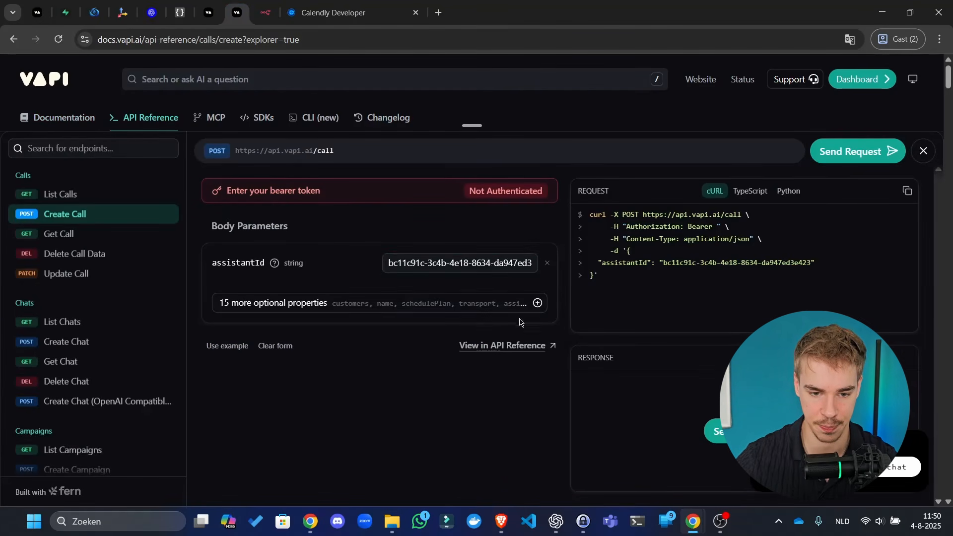
# - Add assistantOverrides with an empty variableValues object to the request body
pyautogui.click(401, 308)
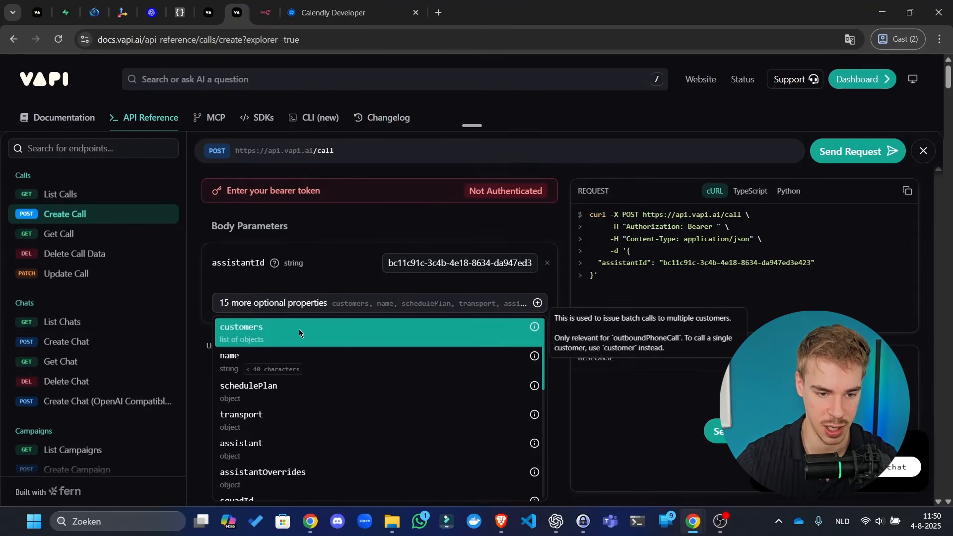
pyautogui.click(361, 466)
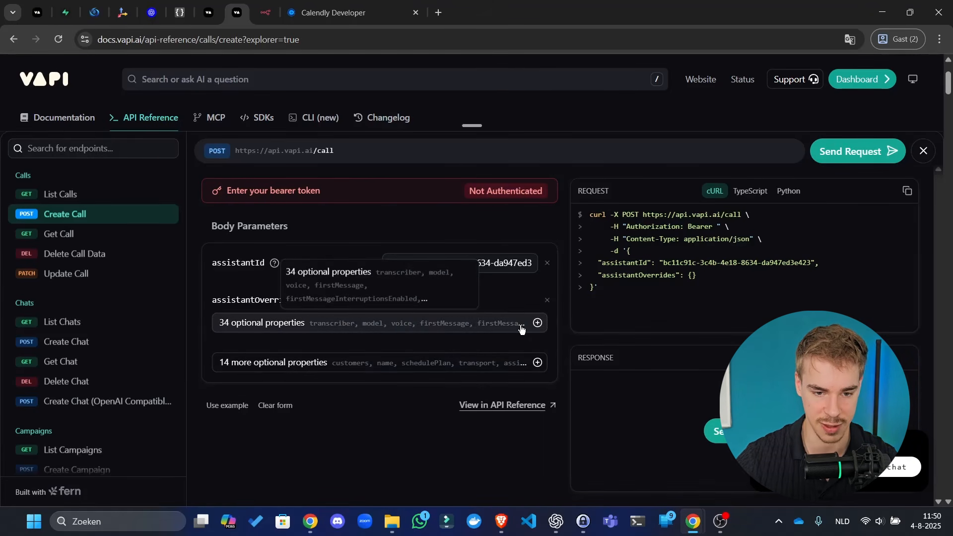
pyautogui.click(428, 332)
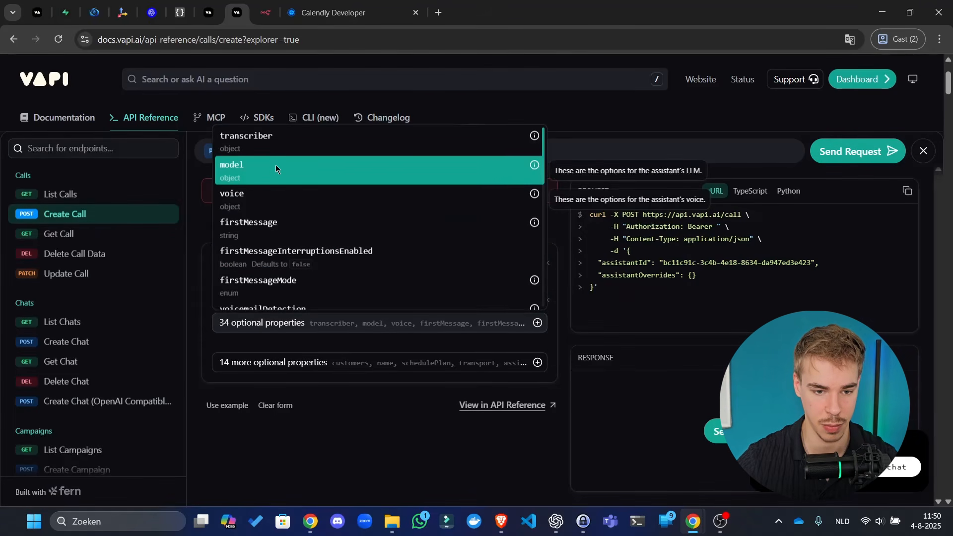
pyautogui.scroll(-1, 300, 245)
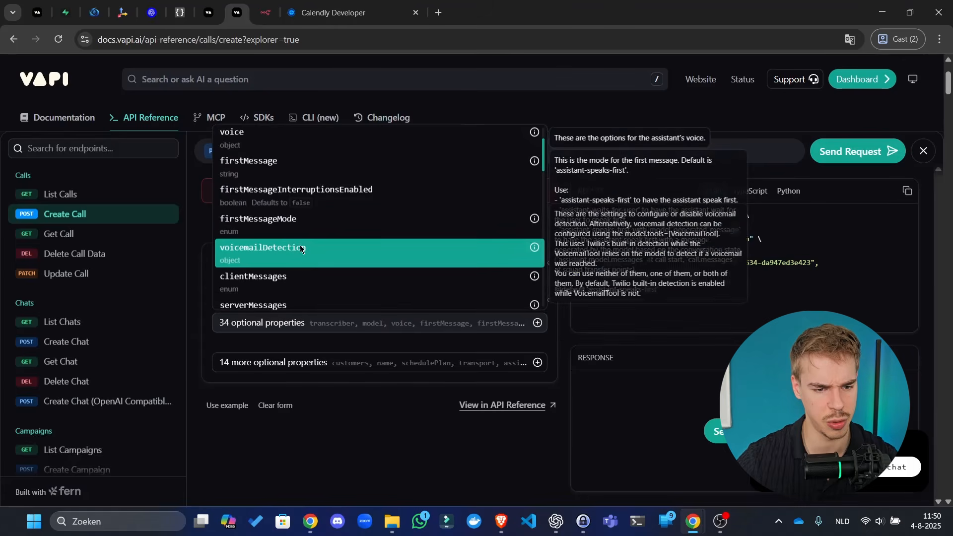
pyautogui.scroll(-3, 326, 278)
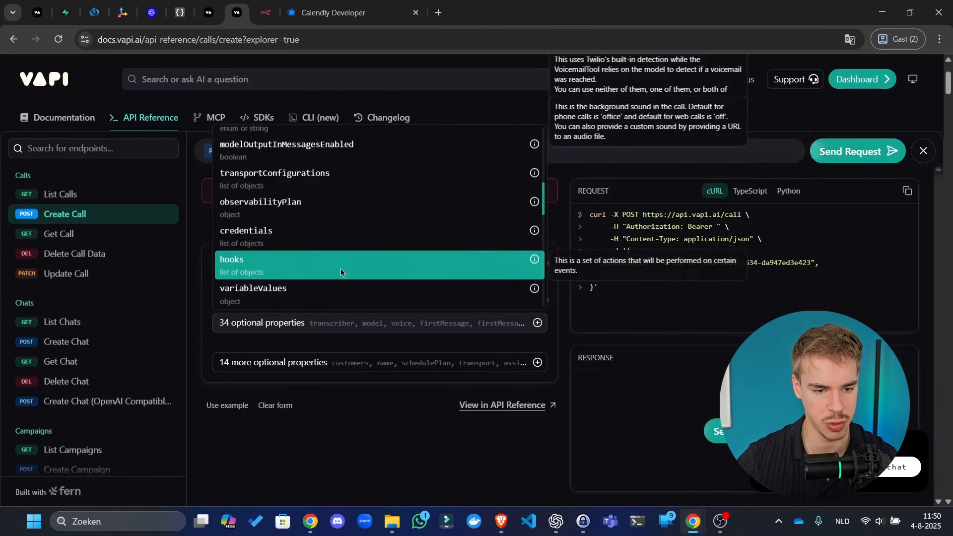
pyautogui.click(315, 299)
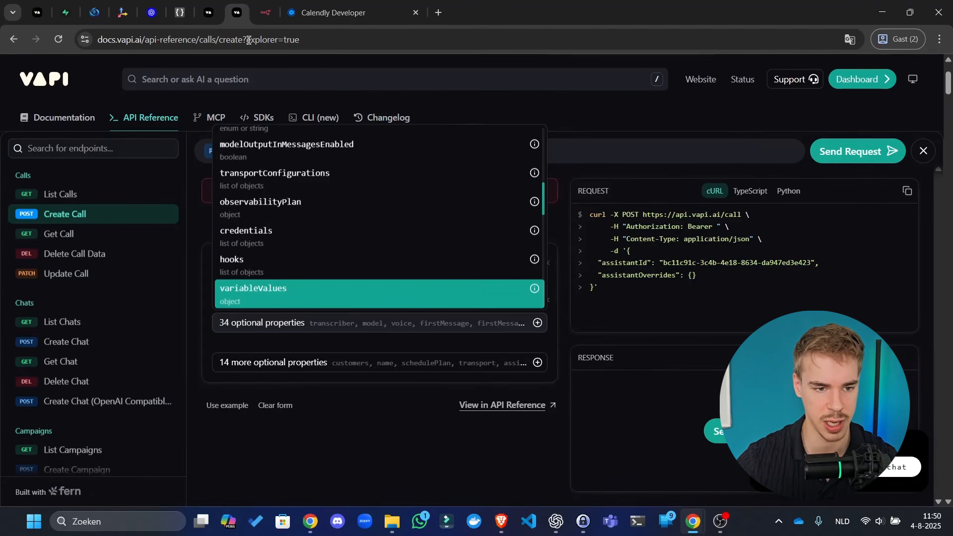
pyautogui.click(67, 7)
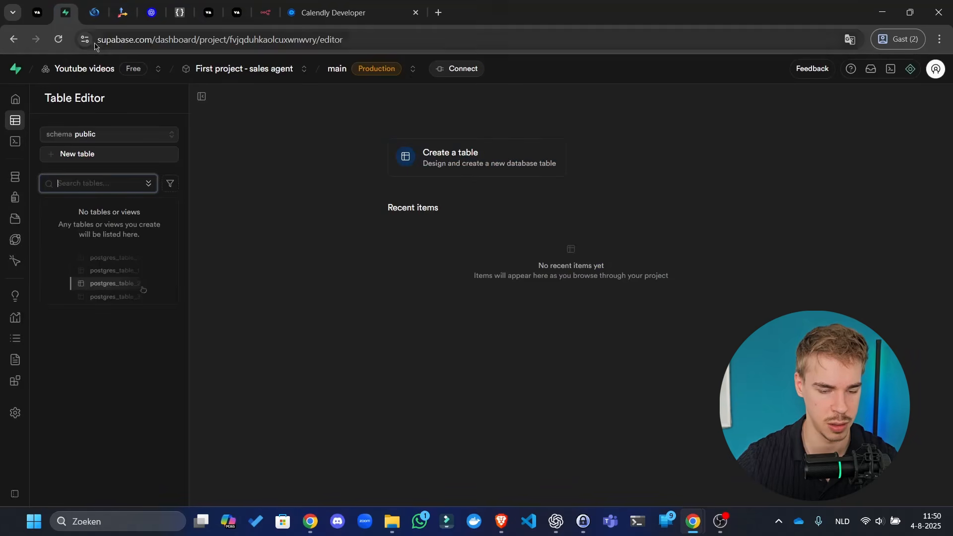
pyautogui.click(38, 12)
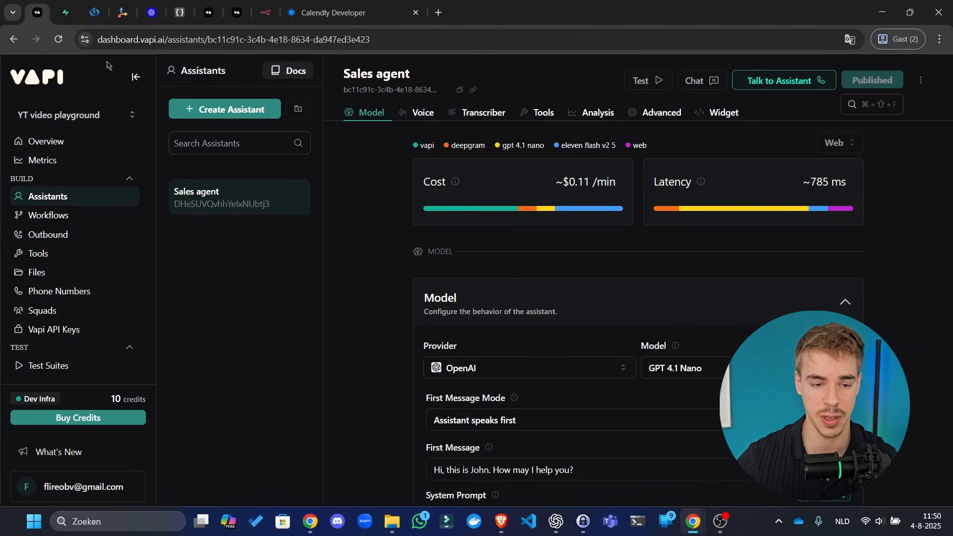
# - Enter {{ prompt }} in the Sales agent's empty System Prompt, then go back to the docs explorer
pyautogui.scroll(-7, 447, 224)
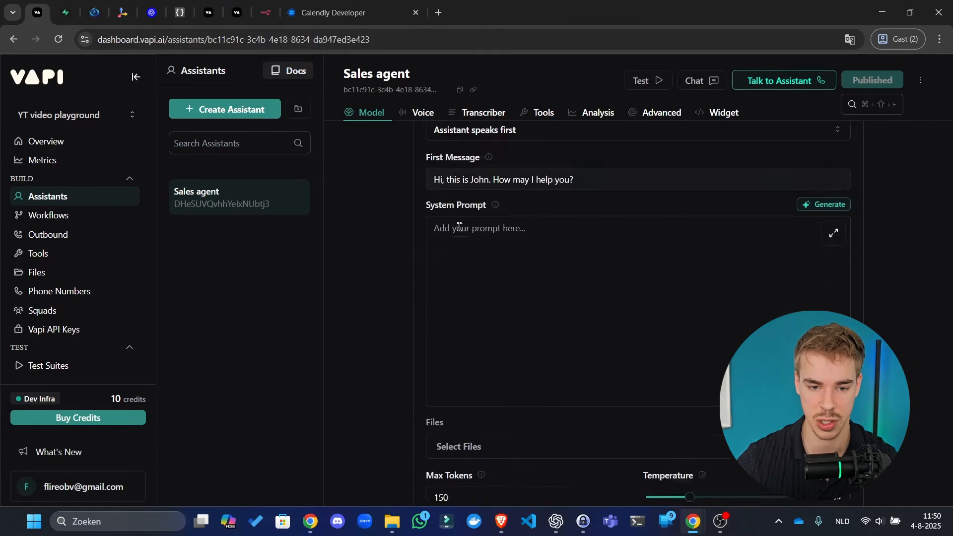
pyautogui.click(459, 228)
pyautogui.write('{{ prompt')
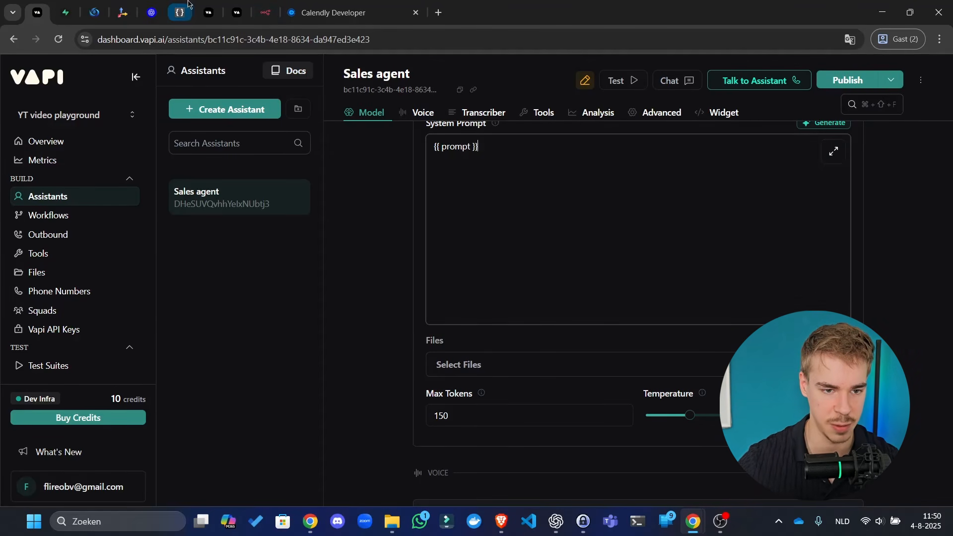
pyautogui.click(180, 12)
pyautogui.click(209, 12)
pyautogui.click(234, 12)
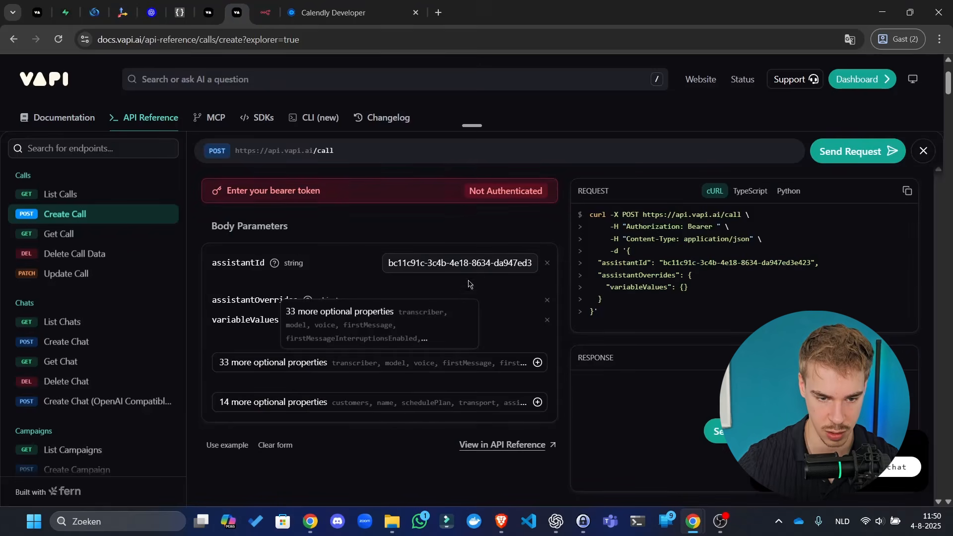
# - Check the Sales agent's settings and the assistant ID in n8n's webhook response
pyautogui.moveTo(290, 321)
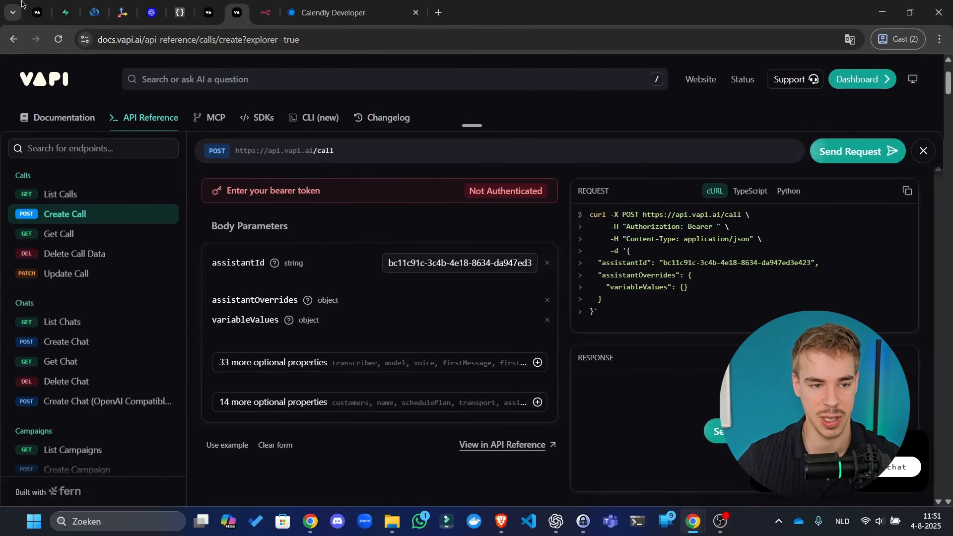
pyautogui.click(38, 11)
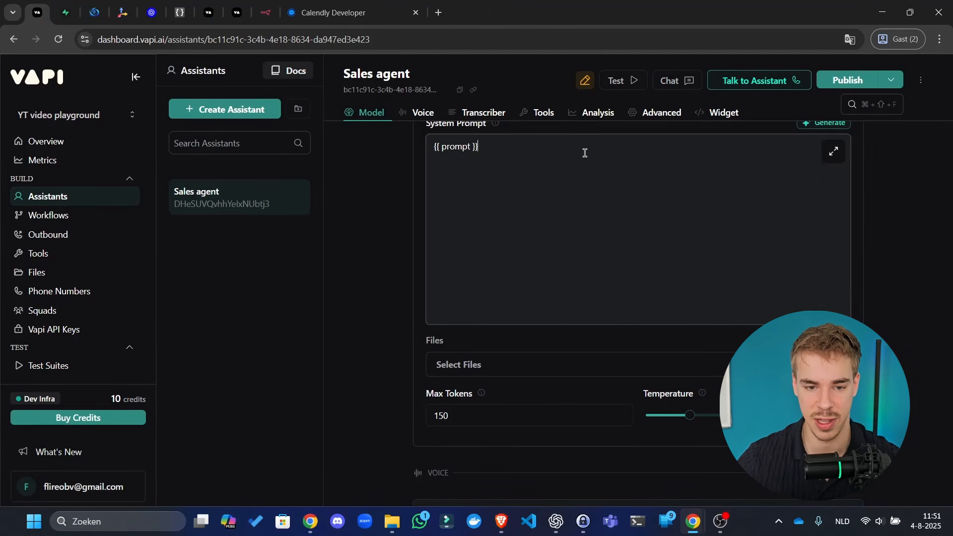
pyautogui.moveTo(584, 152); pyautogui.dragTo(266, 121)
pyautogui.moveTo(531, 386); pyautogui.dragTo(335, 364)
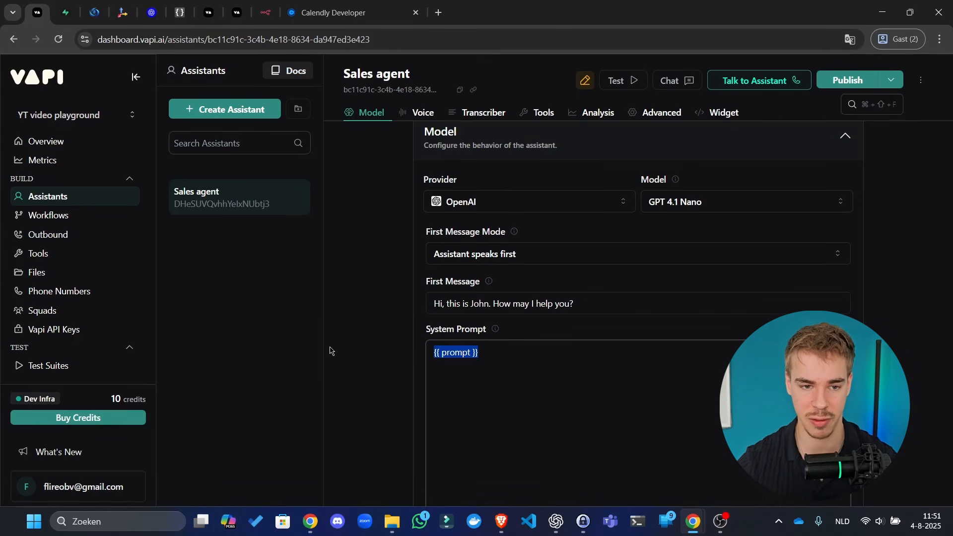
pyautogui.click(266, 12)
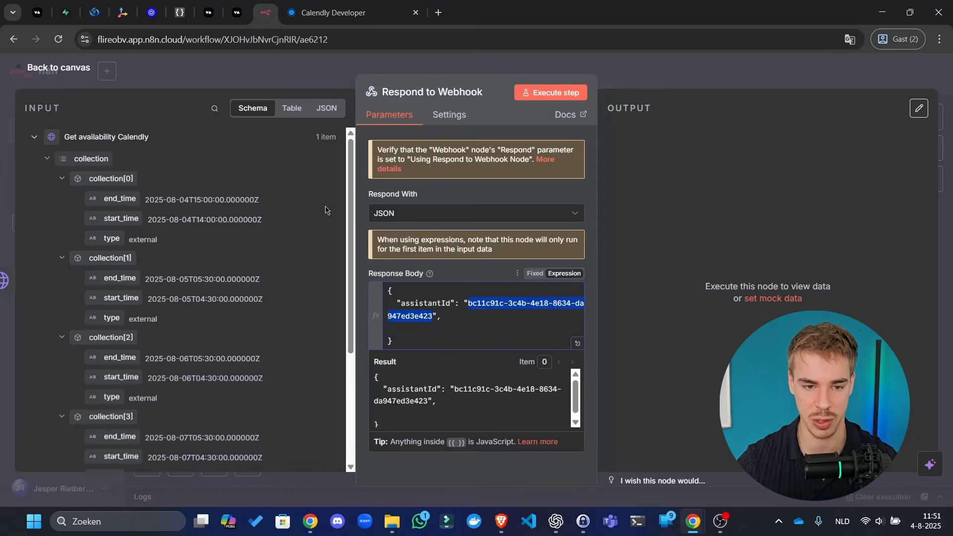
pyautogui.click(237, 11)
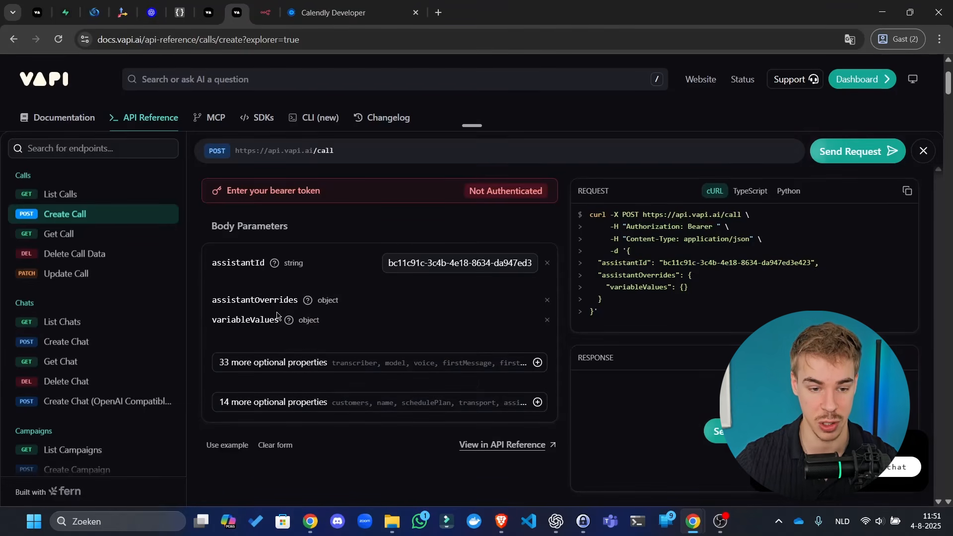
# - Select the cURL example's JSON body containing assistantId and assistantOverrides variableValues
pyautogui.click(485, 362)
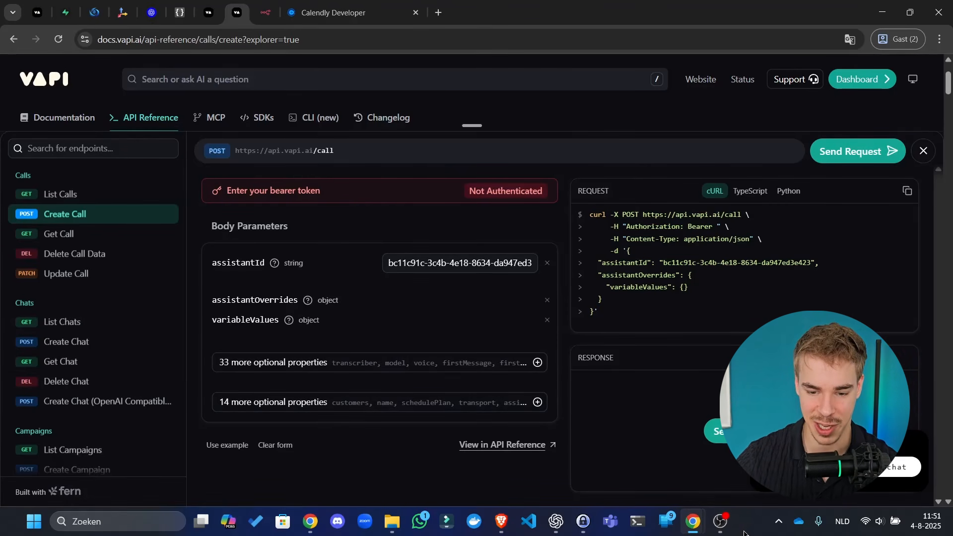
pyautogui.click(721, 522)
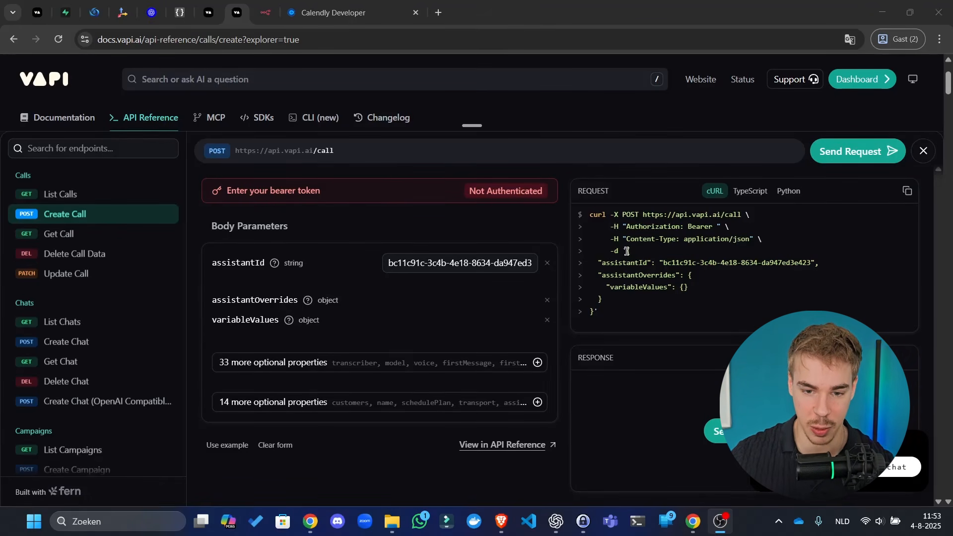
pyautogui.moveTo(627, 251); pyautogui.dragTo(587, 316)
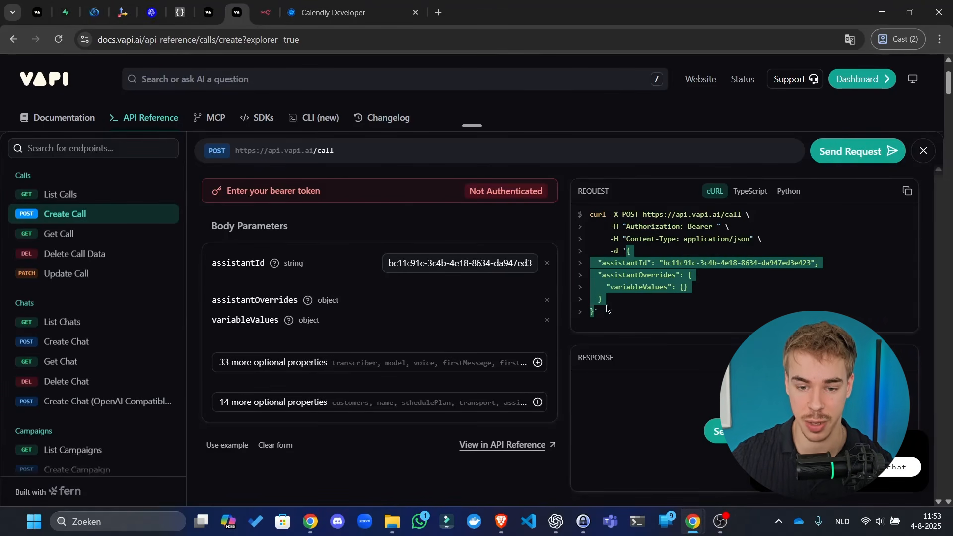
pyautogui.click(274, 7)
# - Paste the new JSON with assistantOverrides into the response body and verify it in the expression editor
pyautogui.click(487, 344)
pyautogui.hotkey('ctrl', 'a')
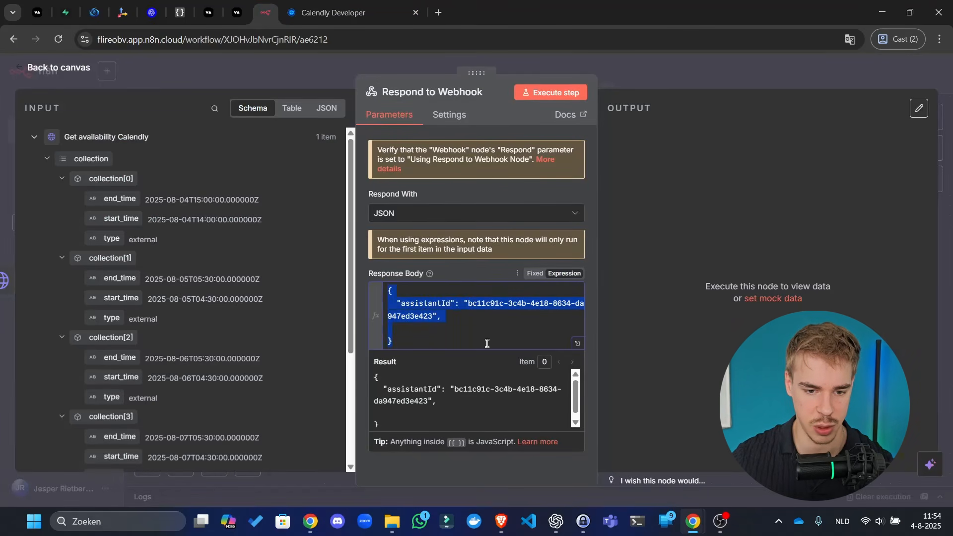
pyautogui.write('{   "assistantId": "bc11c91c-3c4b-4e18-8634-da947ed3e423",   "assistantOverrides": {     "variableValues": {}   } }')
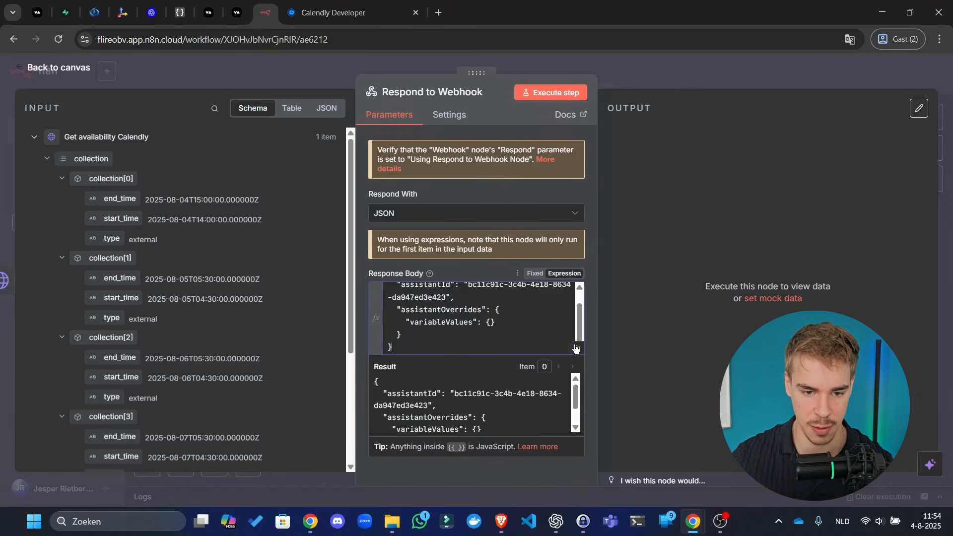
pyautogui.click(716, 82)
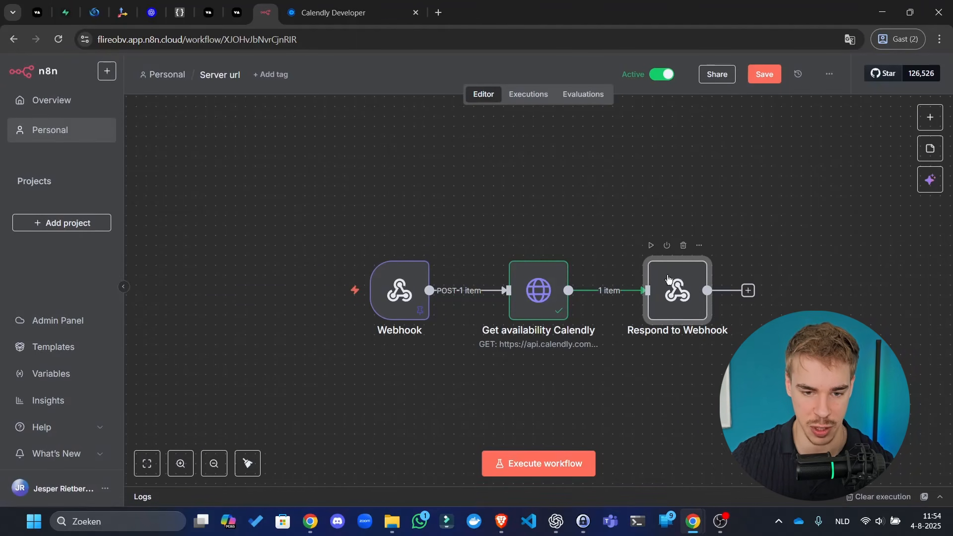
pyautogui.doubleClick(705, 294)
pyautogui.click(579, 351)
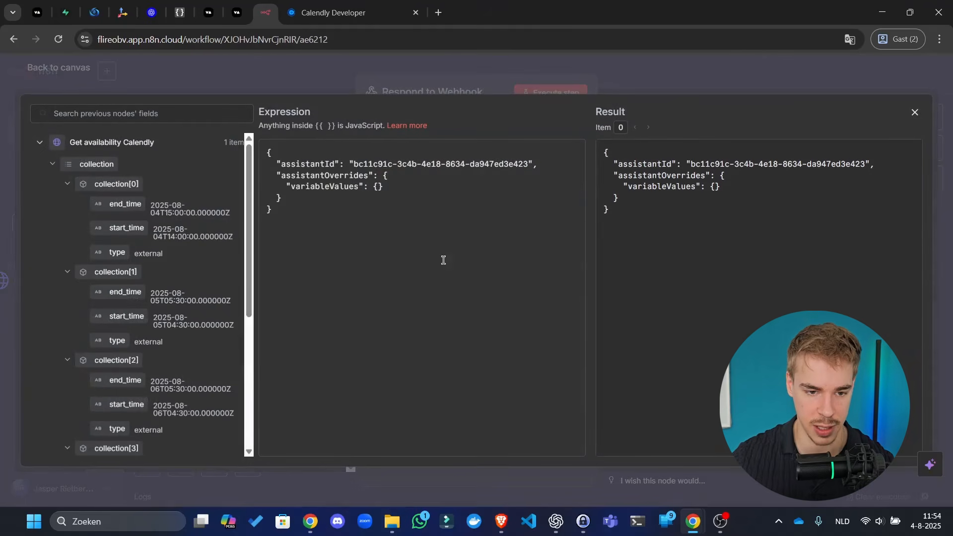
pyautogui.click(555, 78)
# - Move Respond to Webhook further right and open the Get availability Calendly node
pyautogui.click(696, 73)
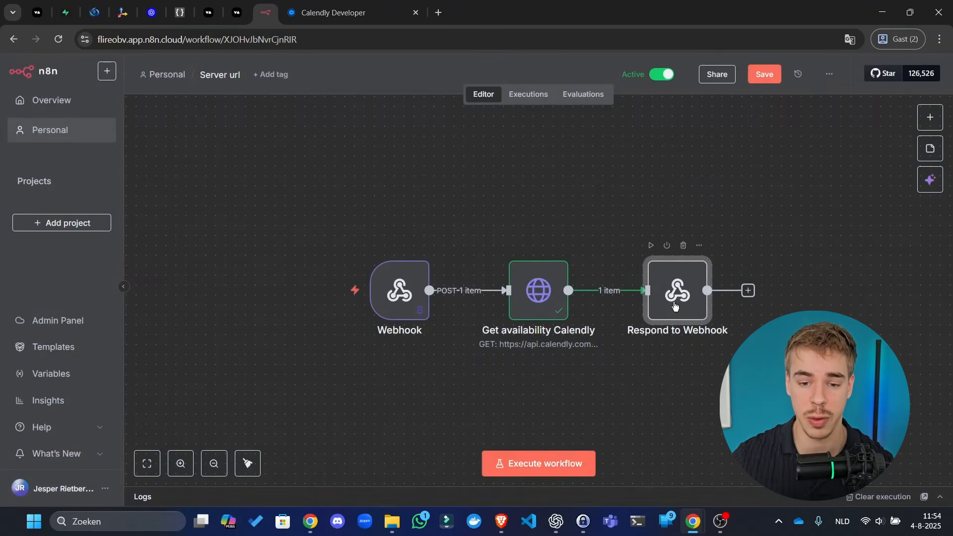
pyautogui.moveTo(674, 306); pyautogui.dragTo(804, 297)
pyautogui.doubleClick(538, 289)
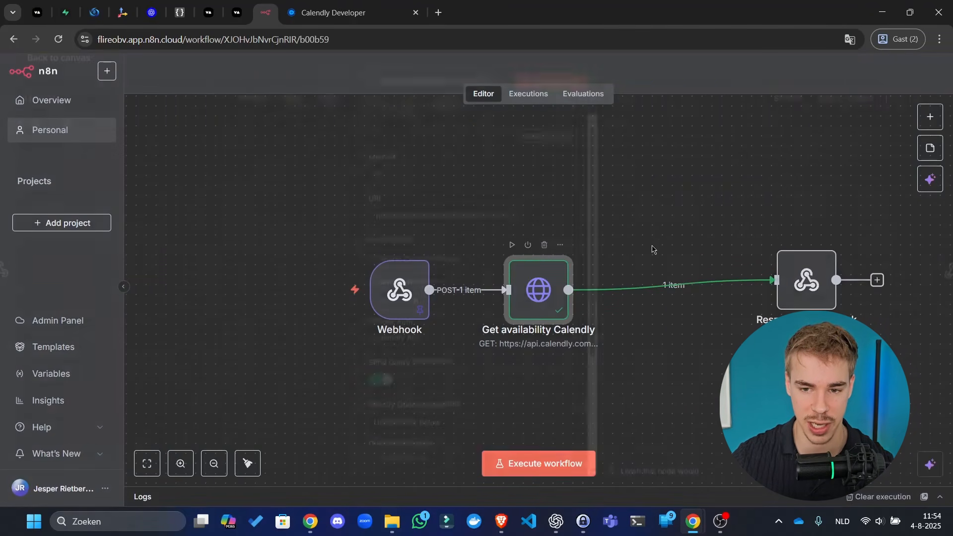
pyautogui.scroll(-3, 760, 209)
pyautogui.scroll(3, 738, 273)
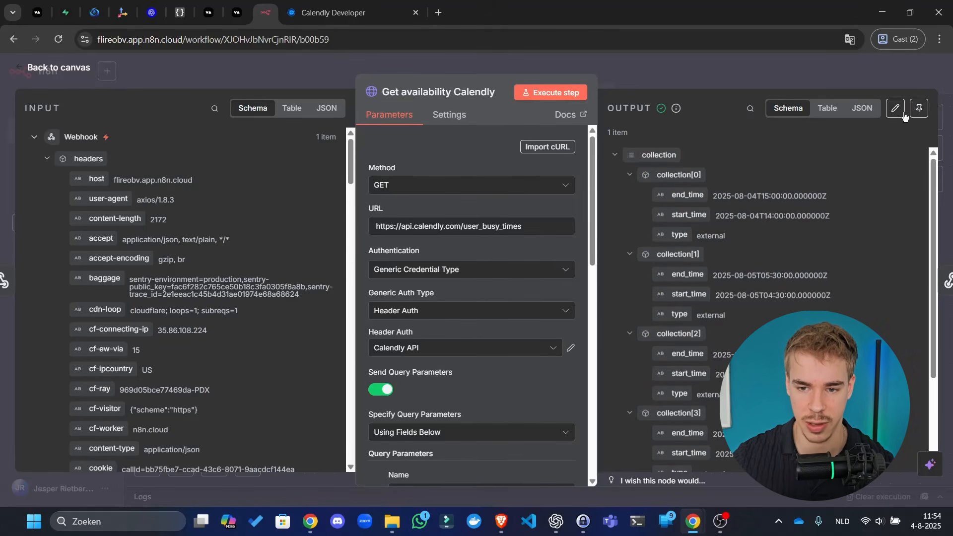
# - View the Calendly output as JSON, then start a new GPT-4.1 chat in ChatGPT
pyautogui.click(862, 110)
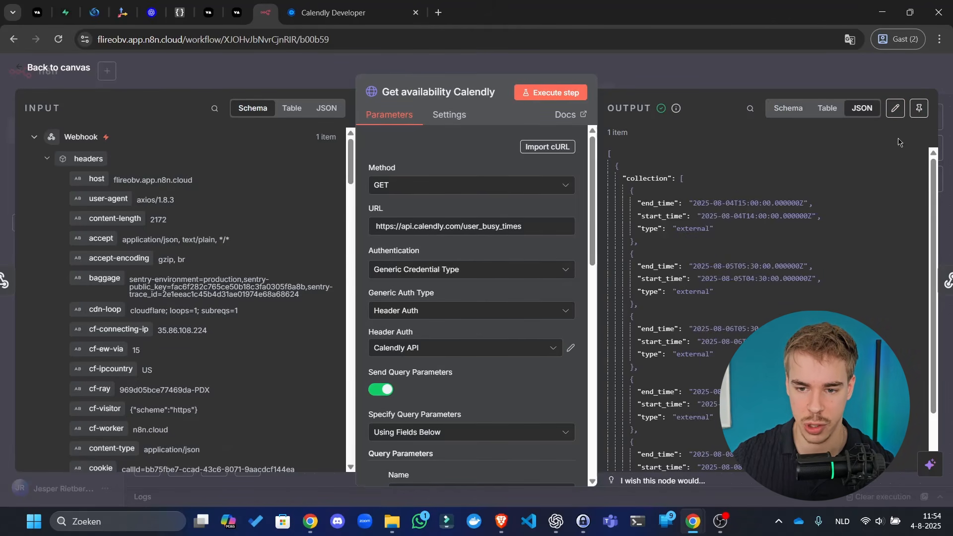
pyautogui.press('Escape')
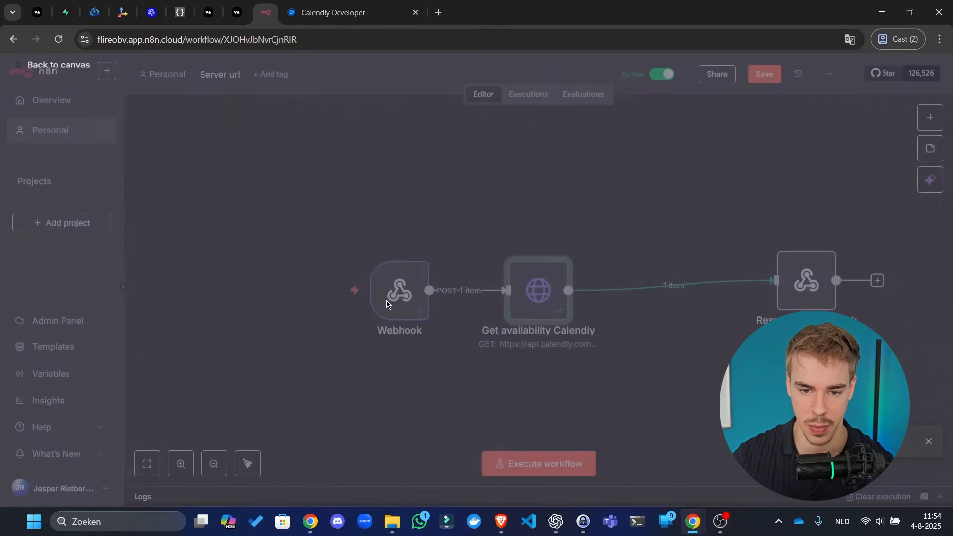
pyautogui.click(555, 521)
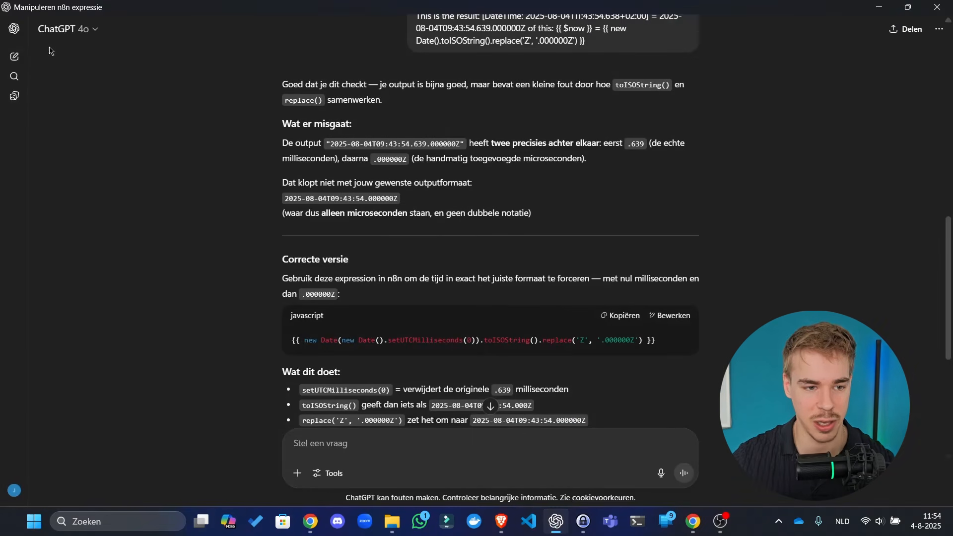
pyautogui.click(14, 56)
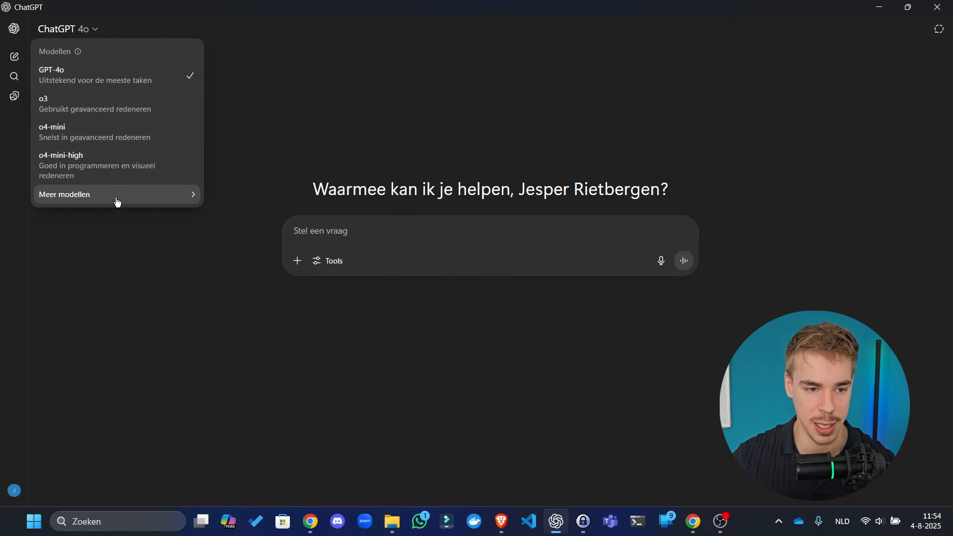
pyautogui.moveTo(117, 199)
pyautogui.click(274, 236)
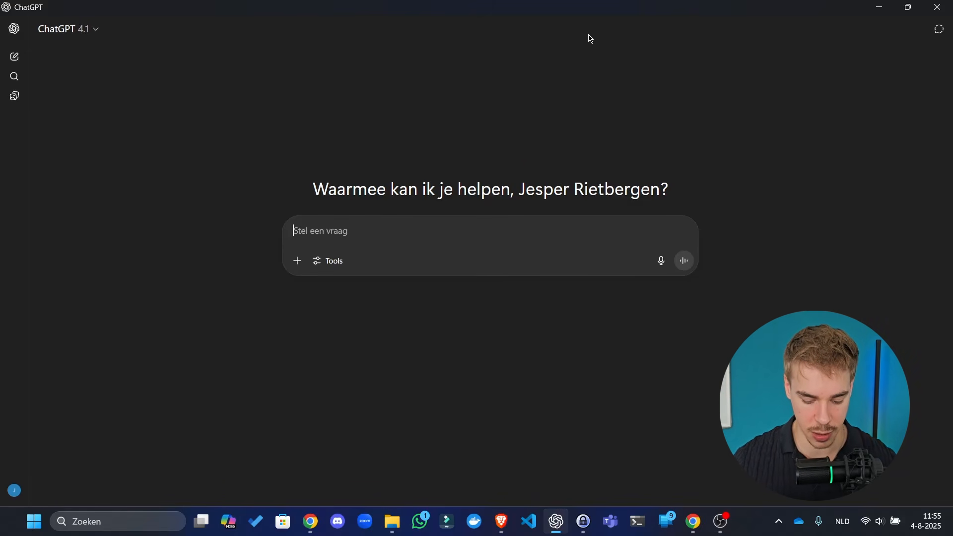
# - Type 'I am working in n8n. This is the output' and return to n8n
pyautogui.write('i')
pyautogui.press('BackSpace')
pyautogui.write('I')
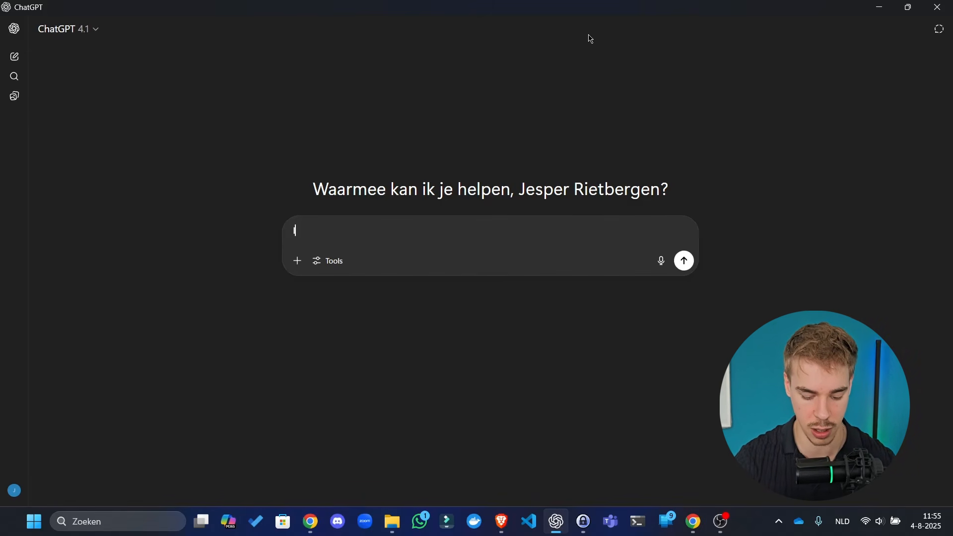
pyautogui.write(' am working in')
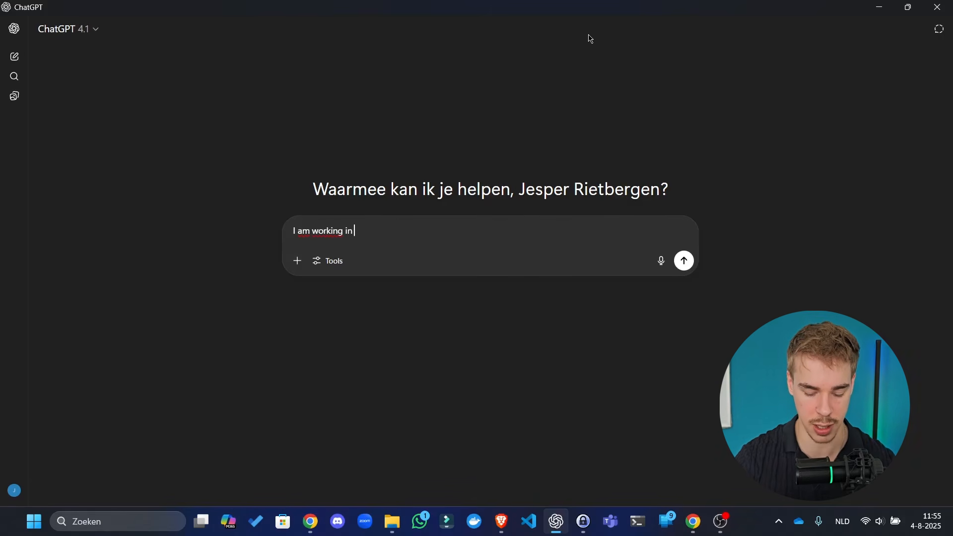
pyautogui.write(' n8n. This ')
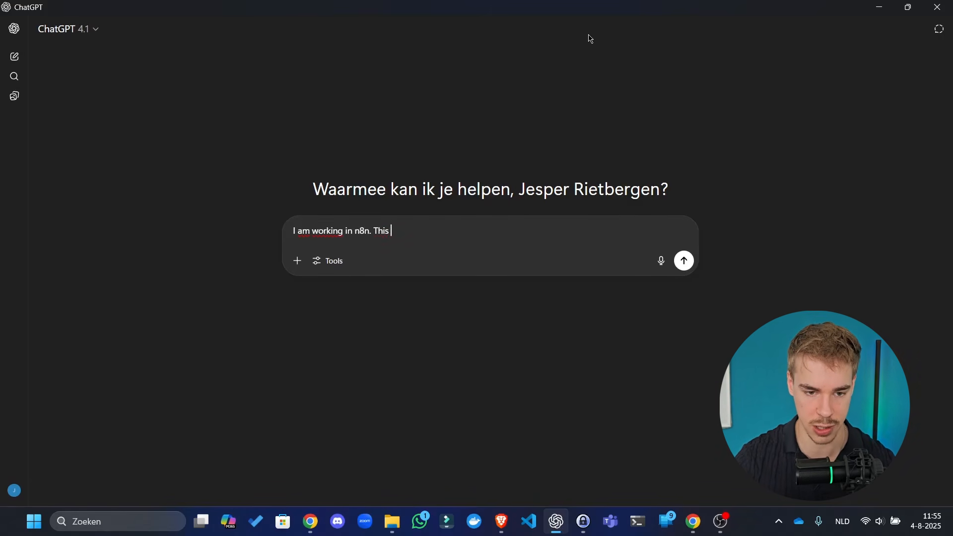
pyautogui.write('is the output')
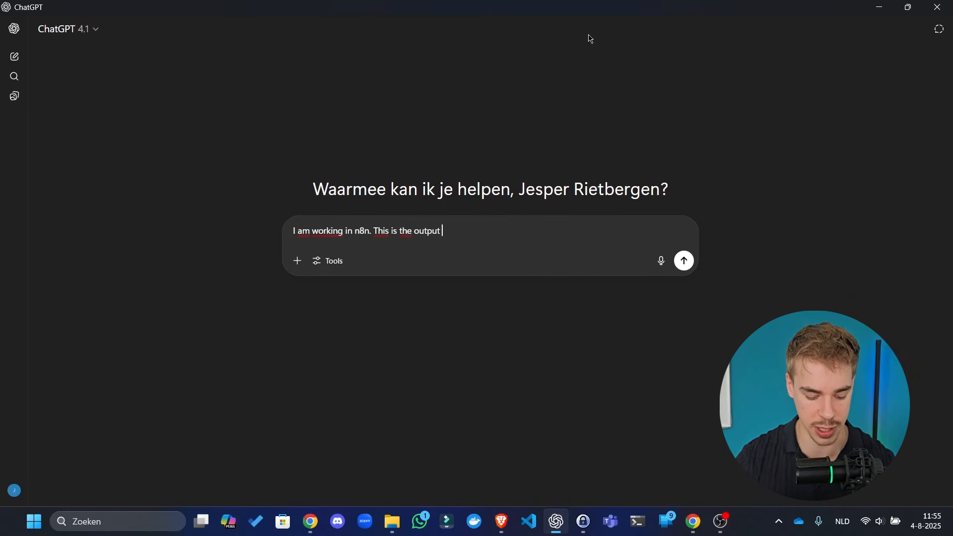
pyautogui.hotkey('alt', 'Tab')
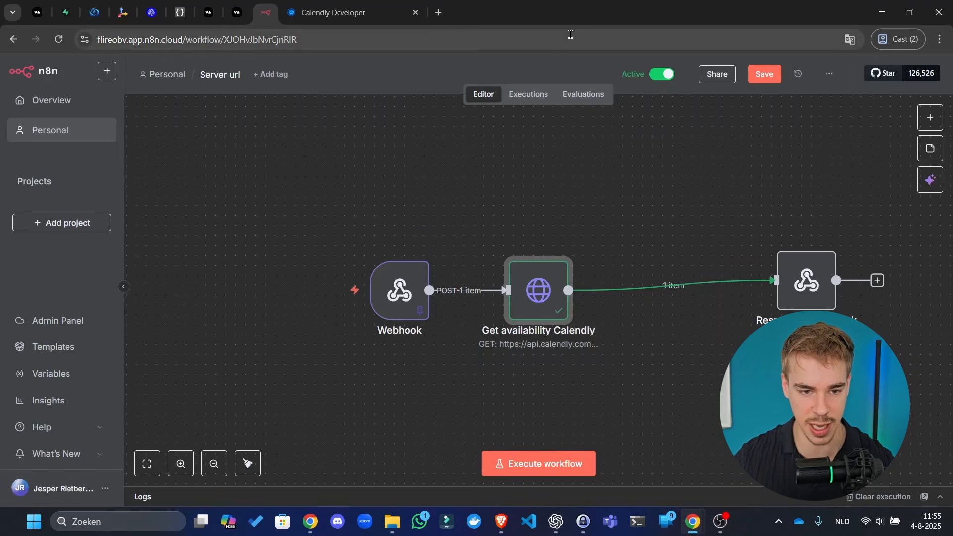
# - Rerun Get availability Calendly and copy its busy-times output JSON for ChatGPT
pyautogui.doubleClick(539, 315)
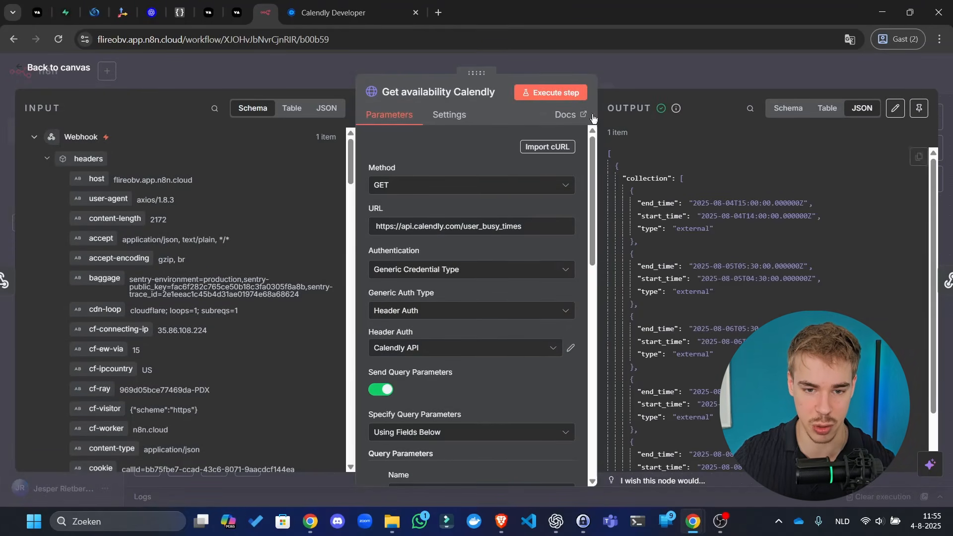
pyautogui.press('Escape')
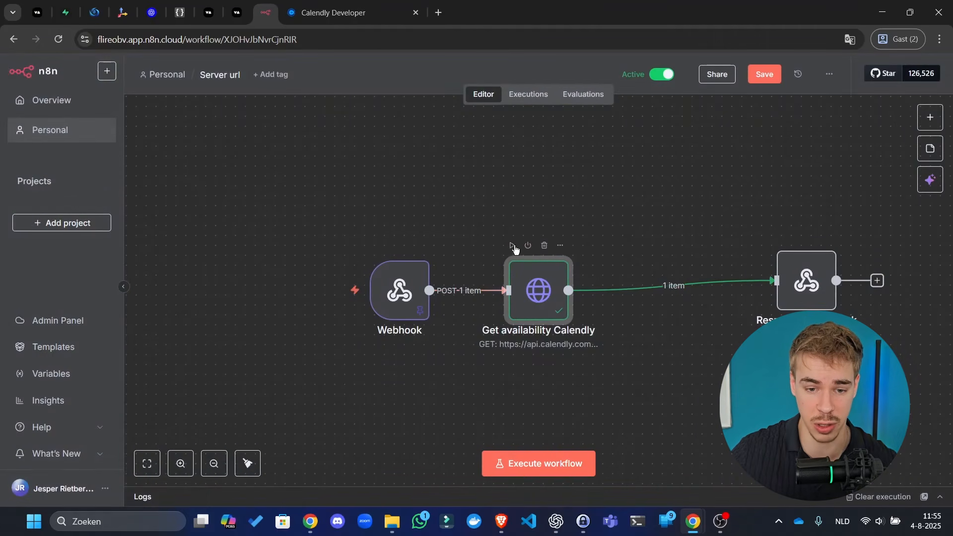
pyautogui.click(513, 246)
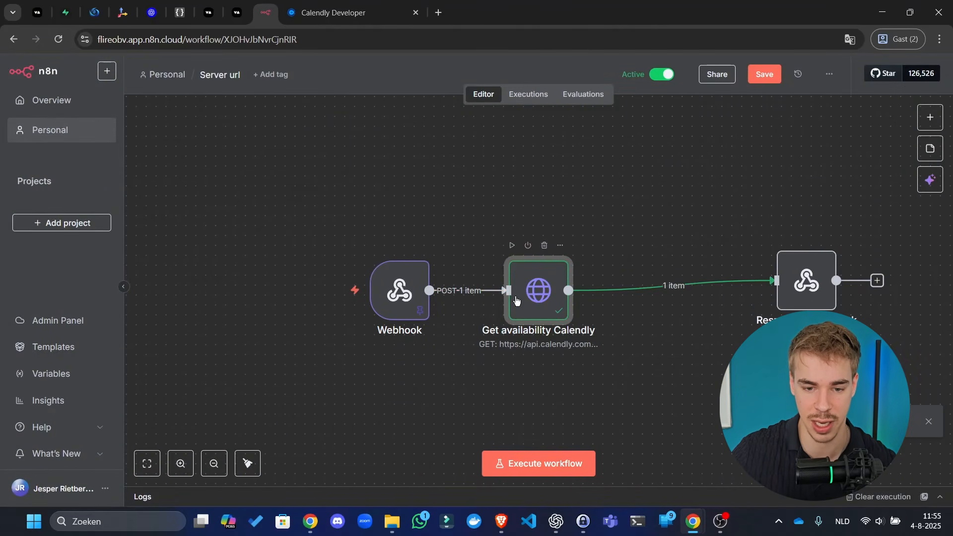
pyautogui.doubleClick(516, 299)
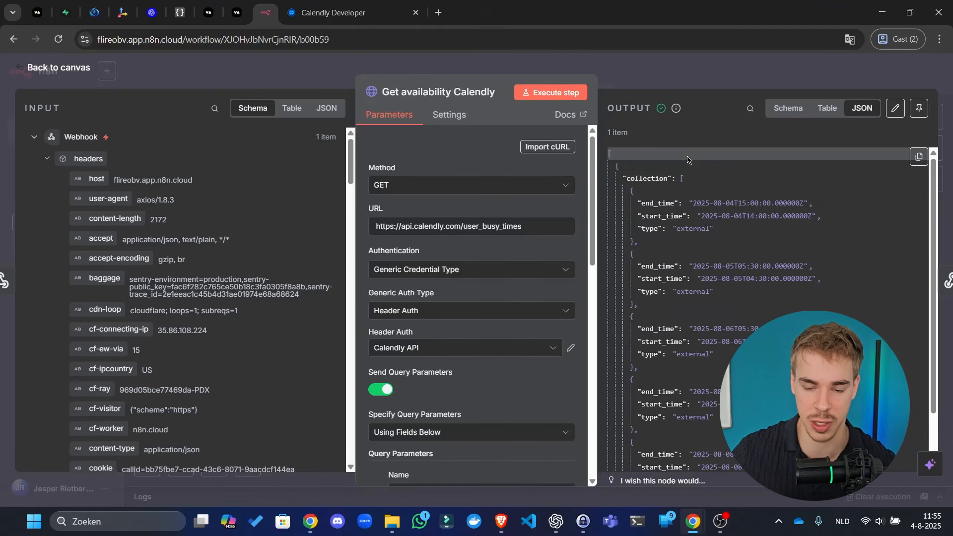
pyautogui.click(920, 160)
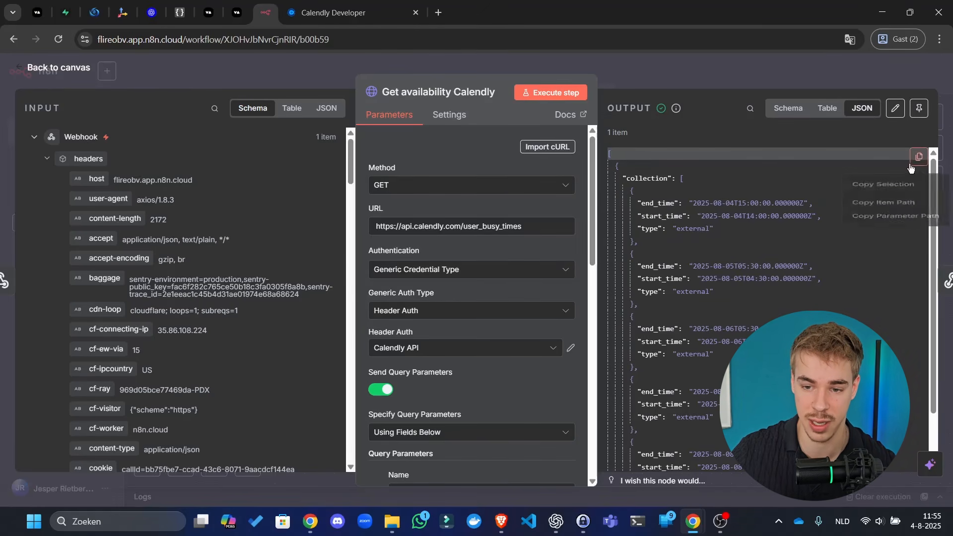
pyautogui.click(894, 192)
pyautogui.hotkey('alt', 'Tab')
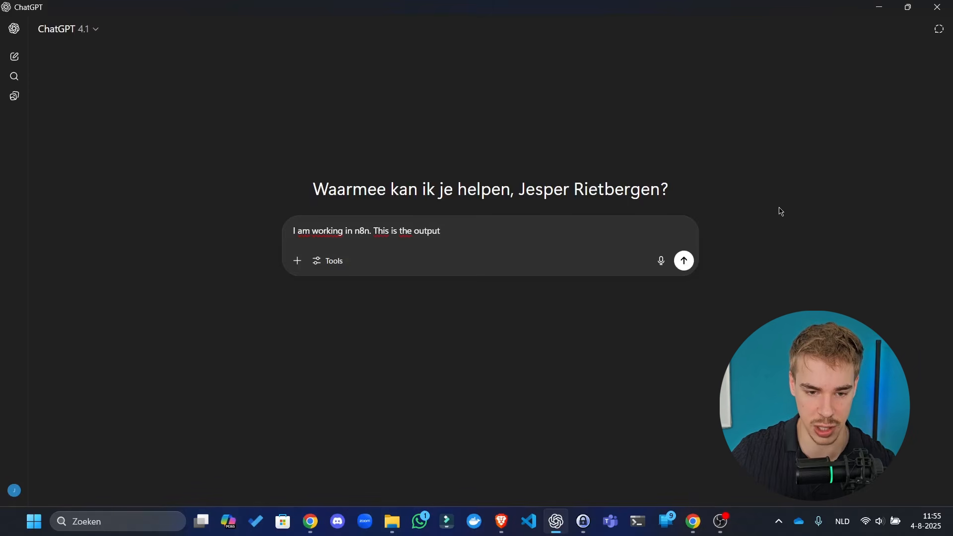
# - Write 'of the previous node' in the ChatGPT prompt and paste the Calendly busy-times JSON below it
pyautogui.hotkey('ctrl', 'v')
pyautogui.hotkey('ctrl', 'z')
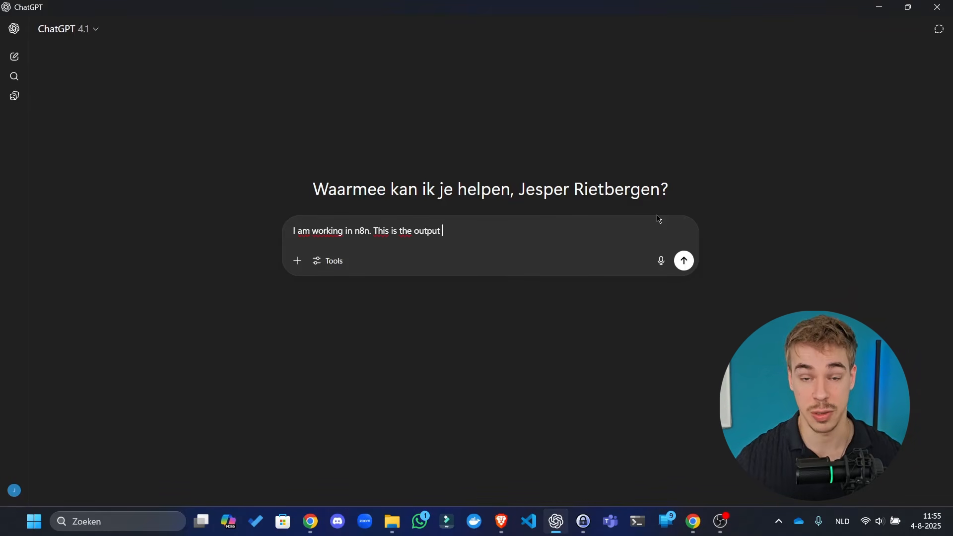
pyautogui.write('of')
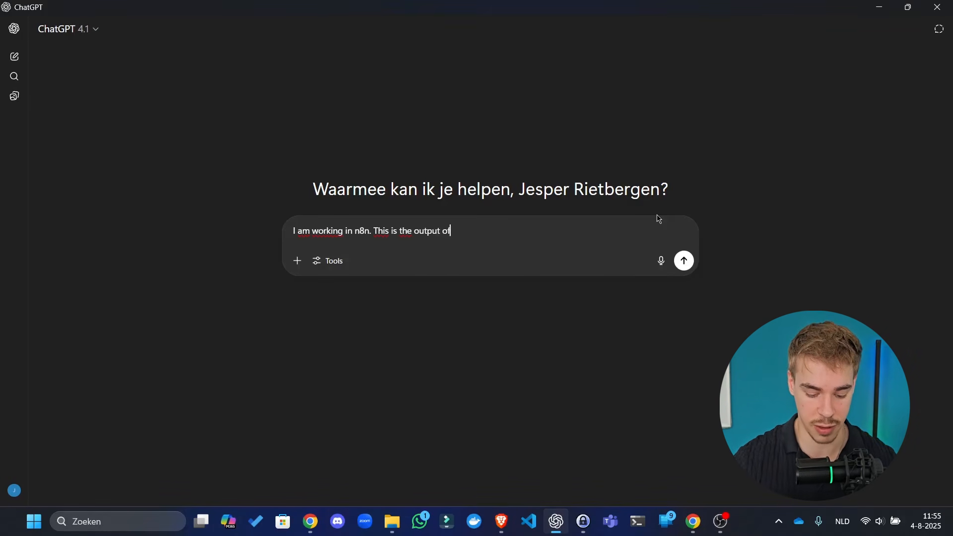
pyautogui.write(' the previe')
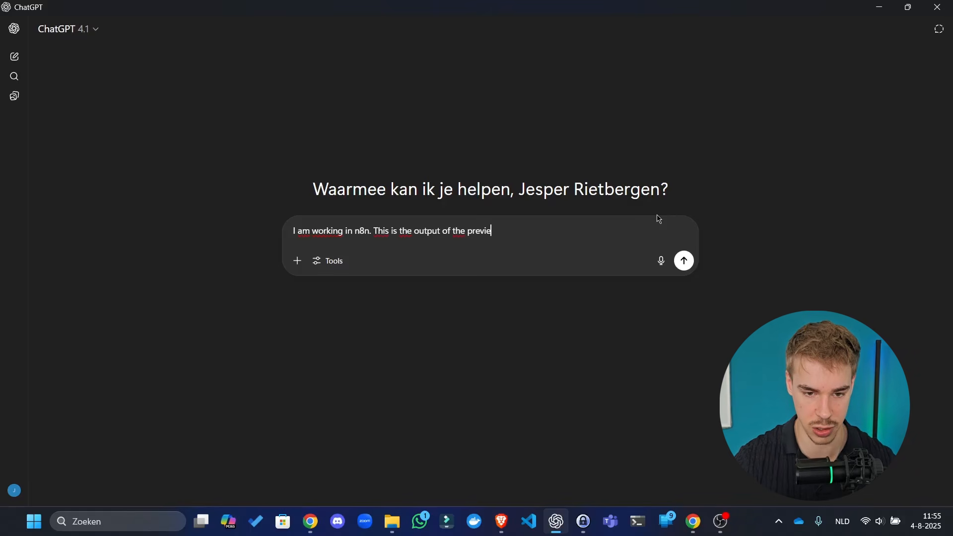
pyautogui.press('BackSpace')
pyautogui.write('ous ')
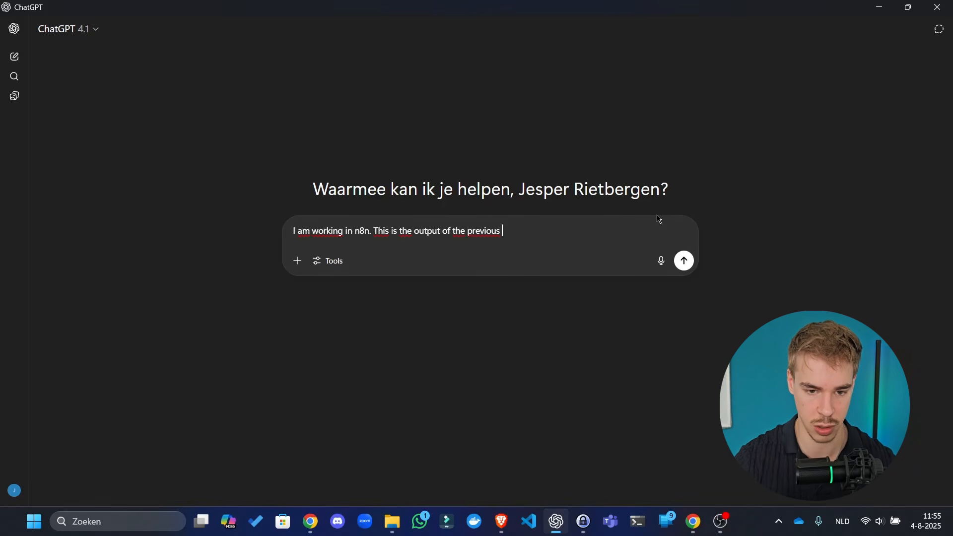
pyautogui.write('node')
pyautogui.hotkey('shift', 'Return')
pyautogui.hotkey('shift', 'Return')
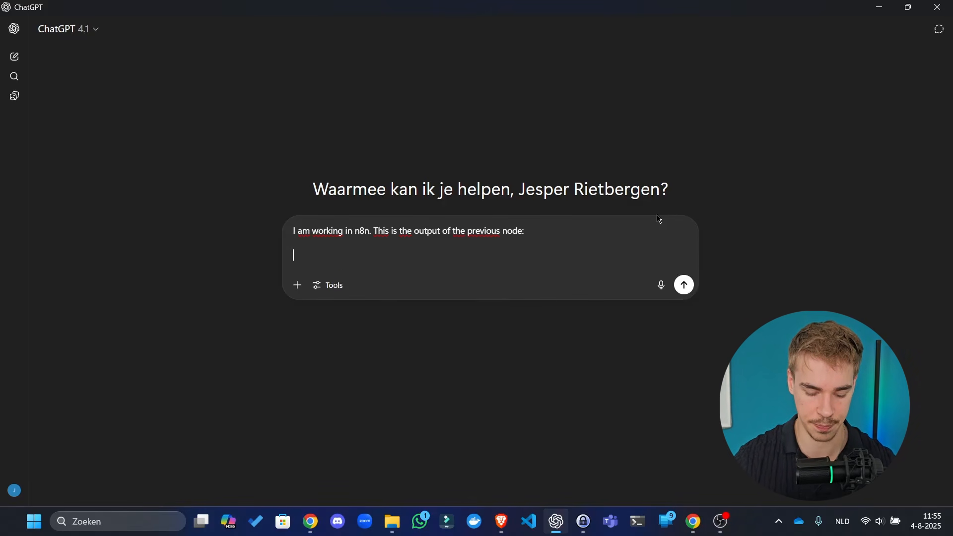
pyautogui.hotkey('ctrl', 'v')
# - Ask ChatGPT for next-node JavaScript that puts the busy times in a readable format for the AI
pyautogui.write('Could ')
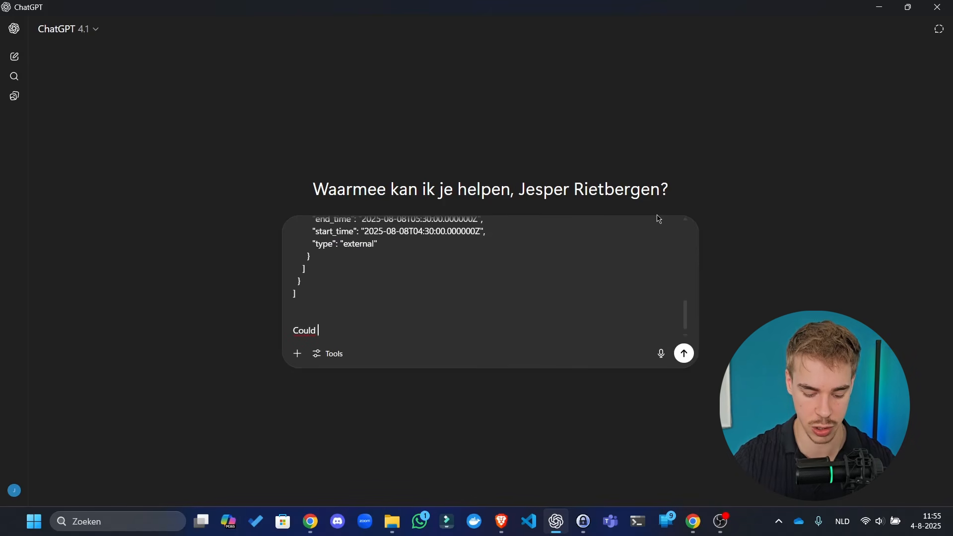
pyautogui.write('you write me')
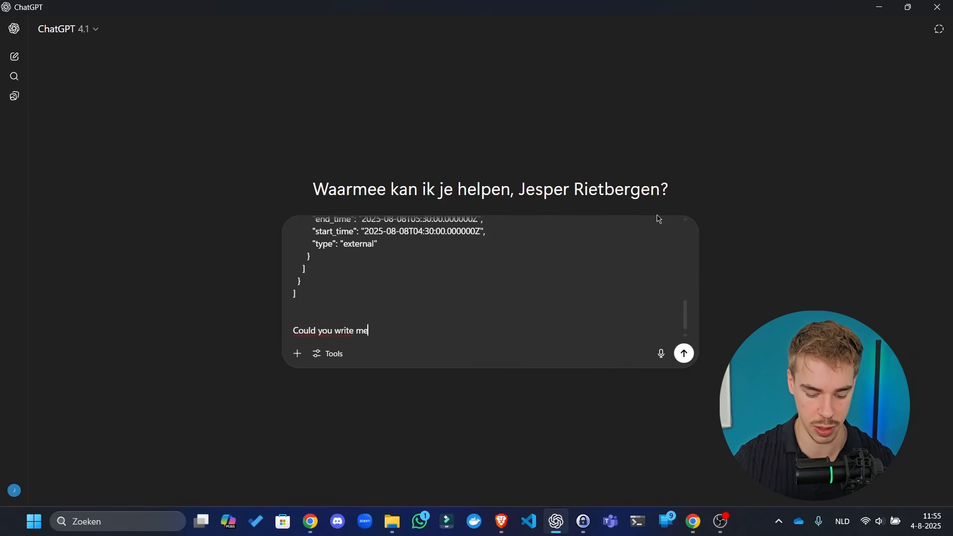
pyautogui.write(' the javascript of the')
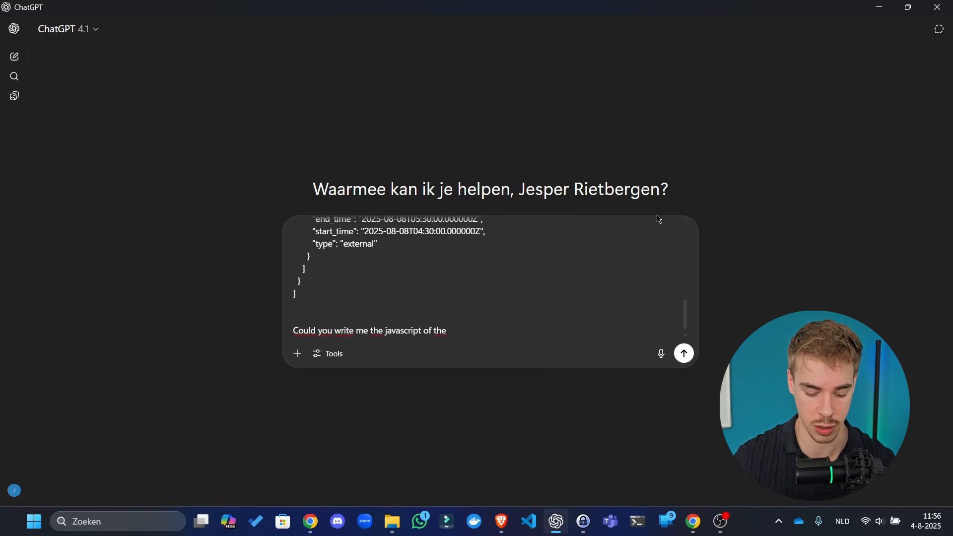
pyautogui.write(' node af')
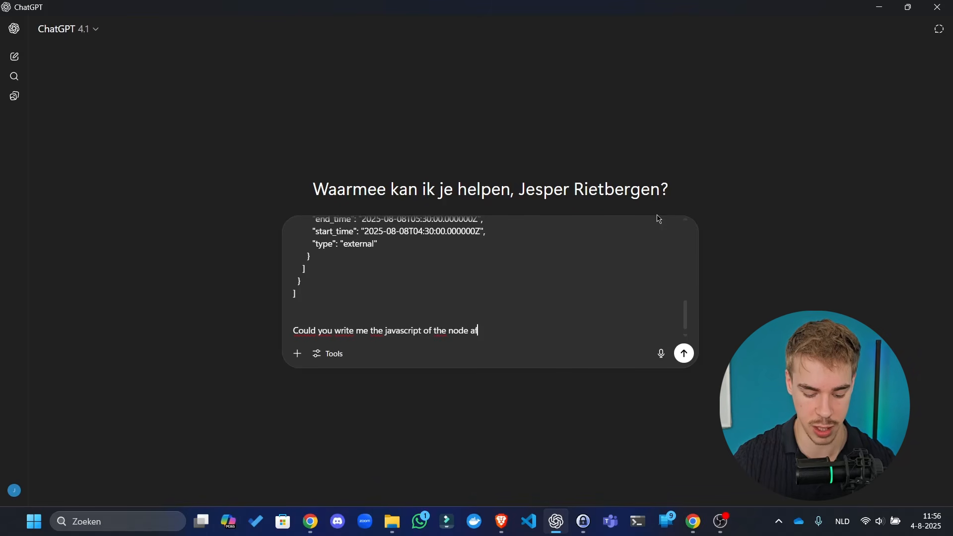
pyautogui.write('ter it that ')
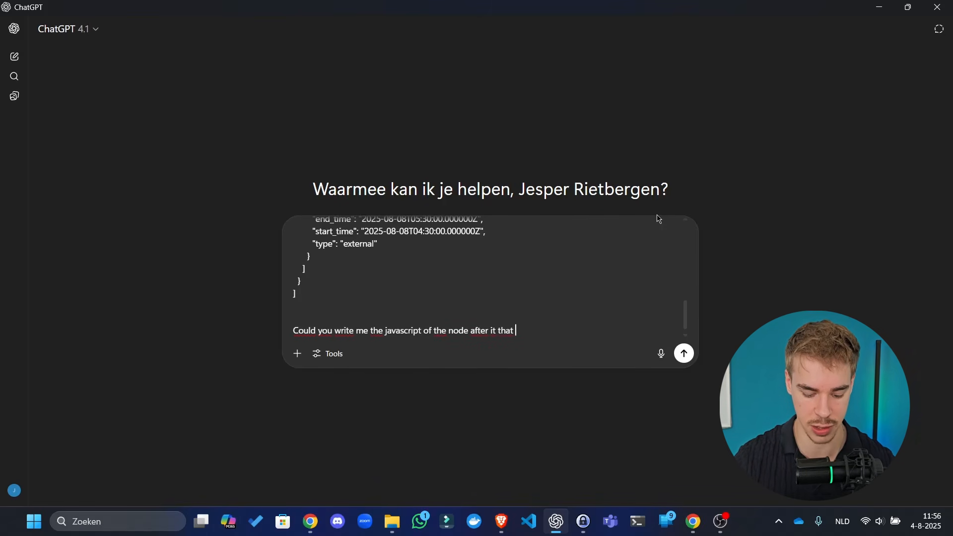
pyautogui.write('puts this ins')
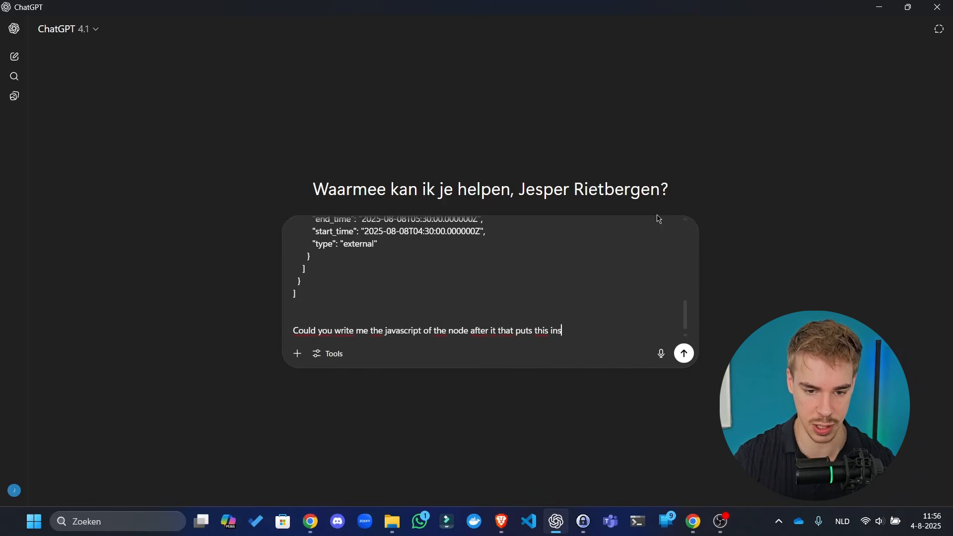
pyautogui.press('BackSpace')
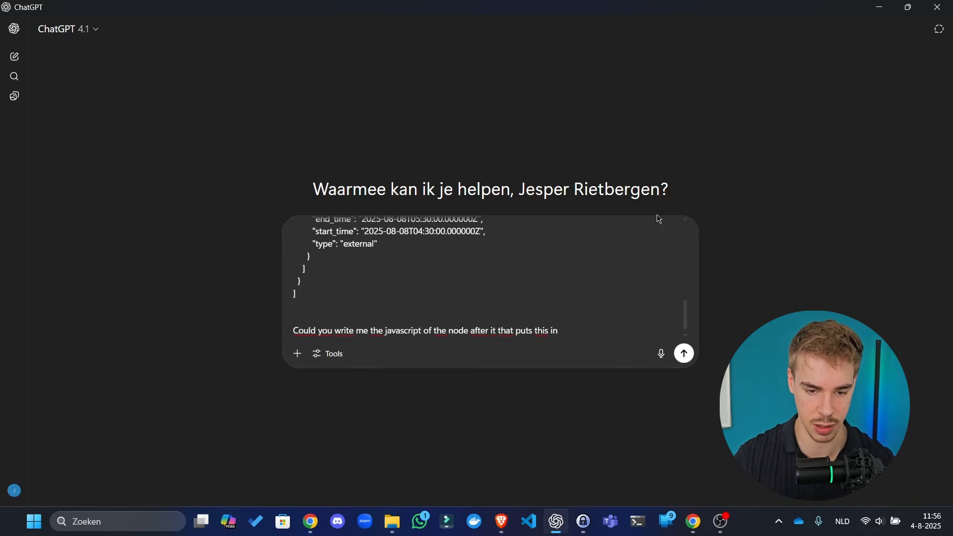
pyautogui.write('a ')
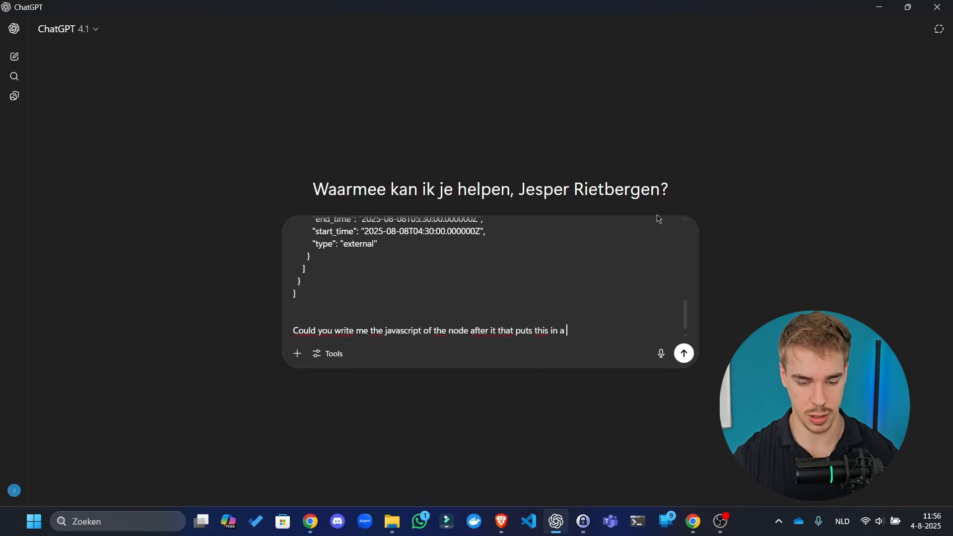
pyautogui.write('easy t')
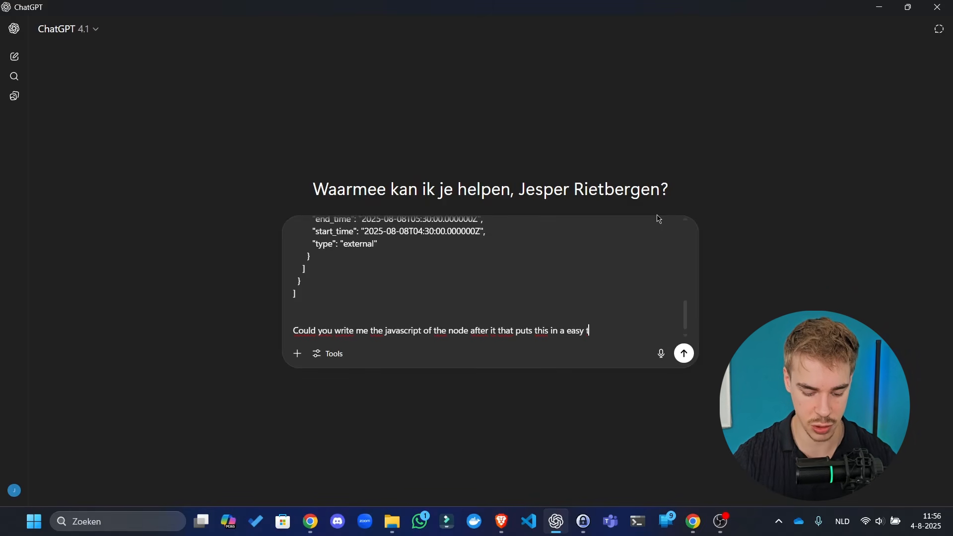
pyautogui.write('o read format')
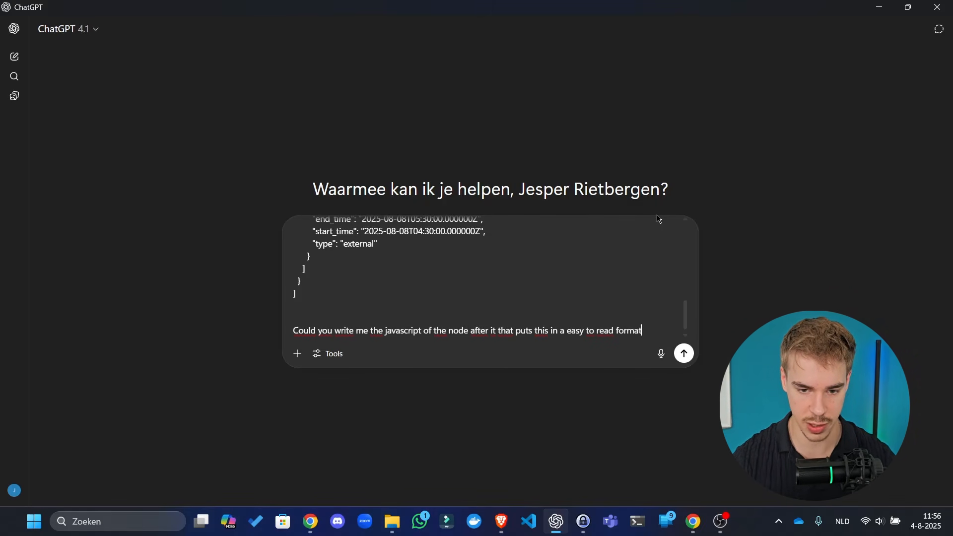
pyautogui.write('? I need to gi')
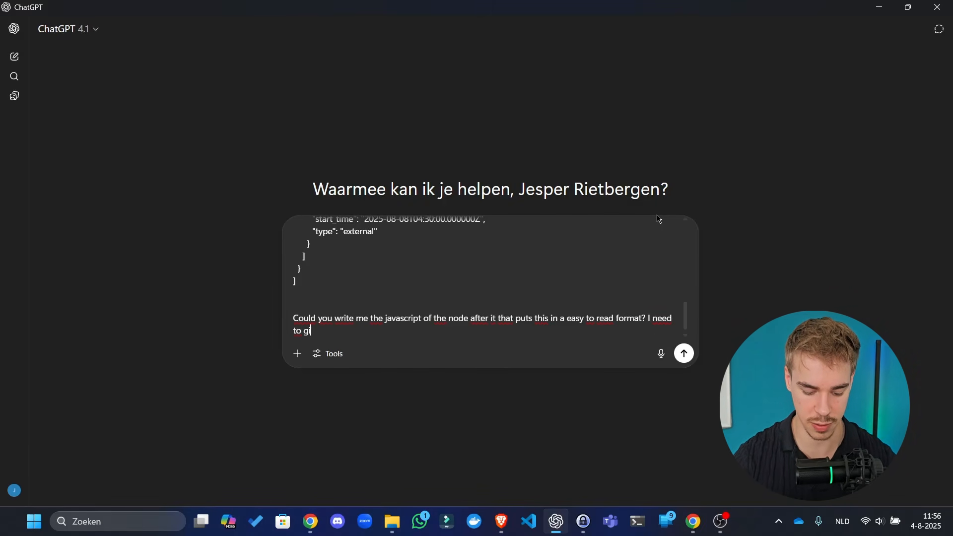
pyautogui.write('ve it to my')
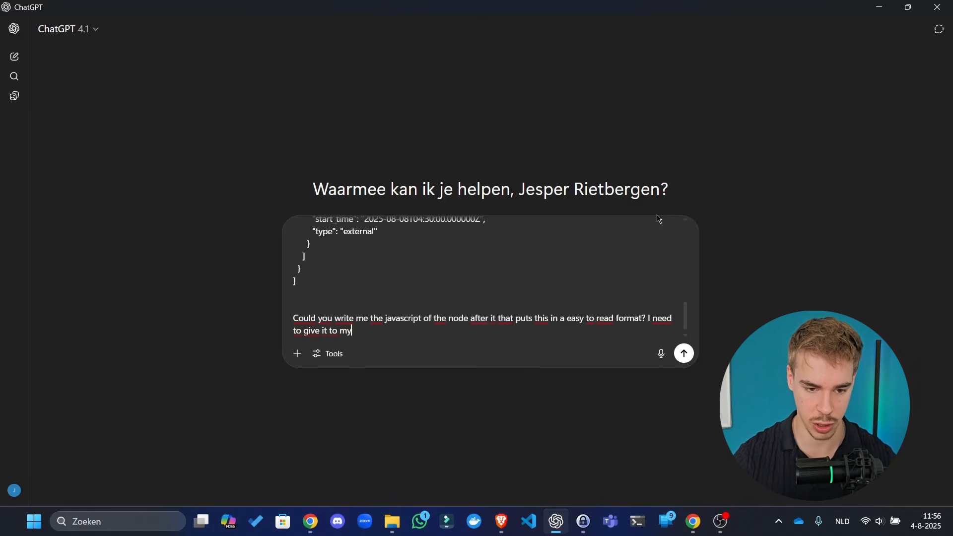
pyautogui.write(' AI in order for it')
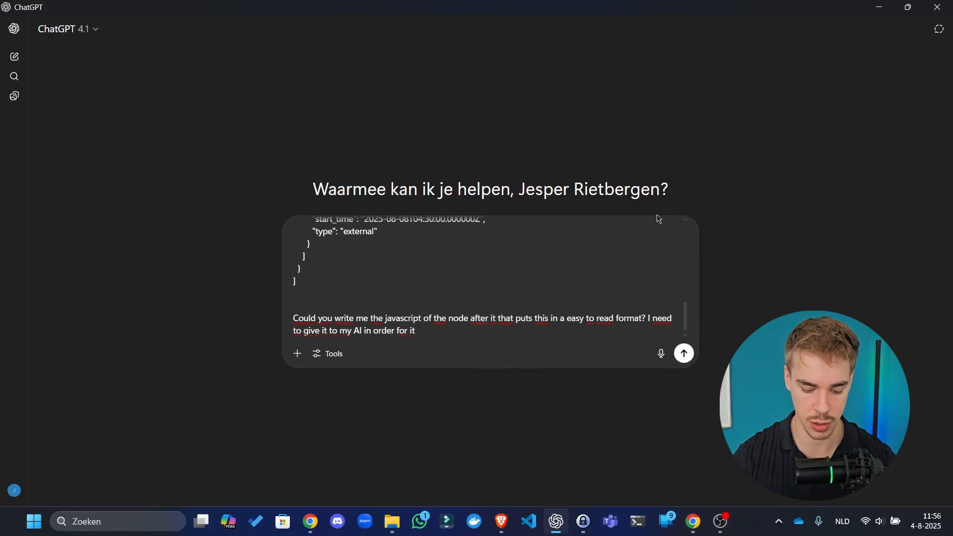
pyautogui.write(' to know when w')
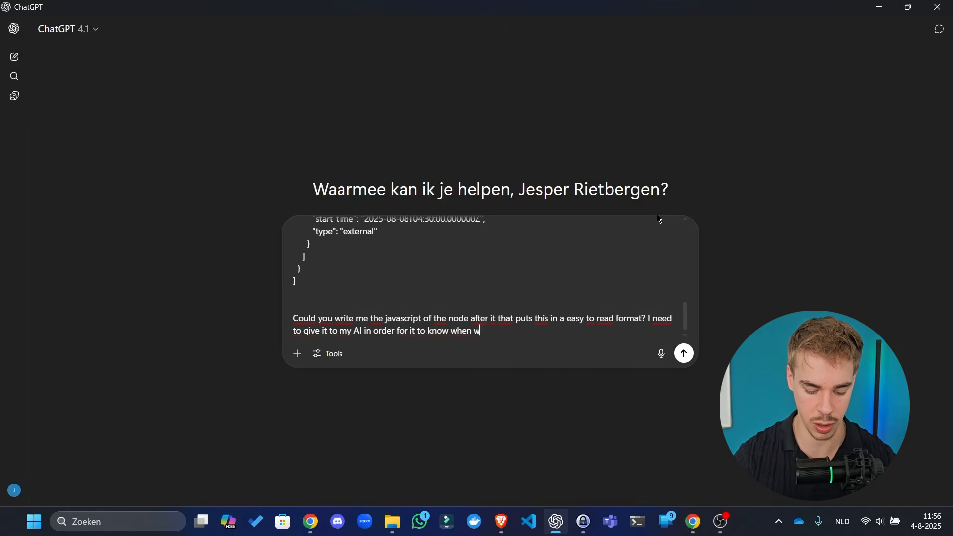
pyautogui.write('e are NOT ava')
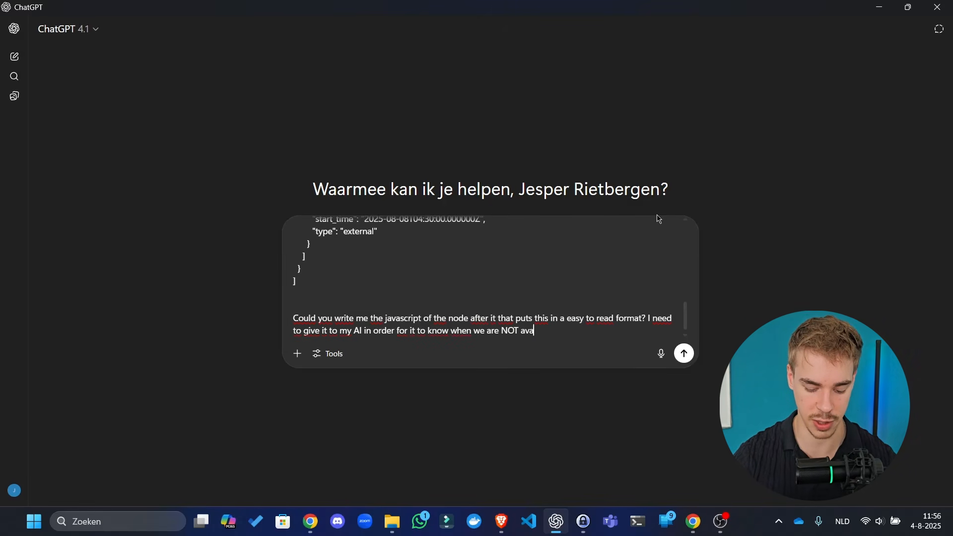
pyautogui.write('ilable for me')
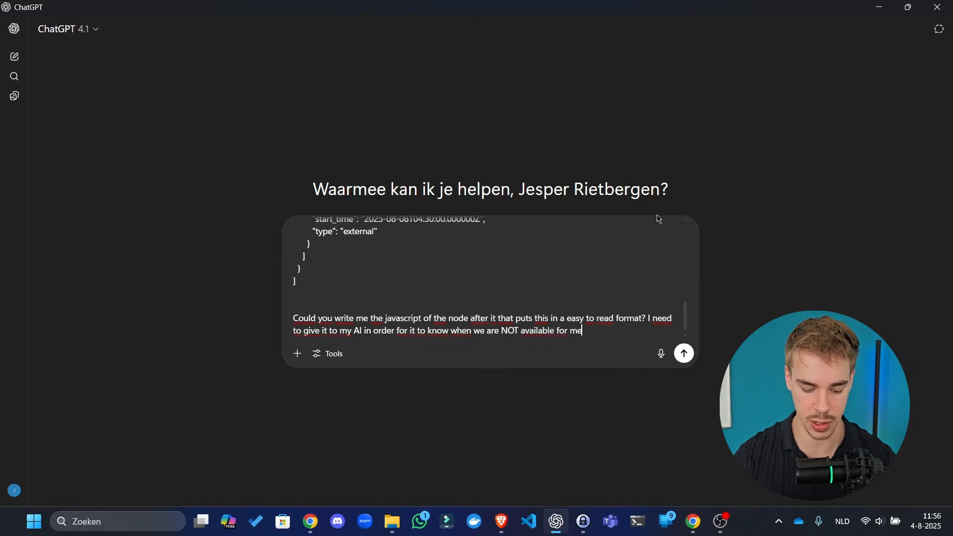
pyautogui.write('etings in the nex')
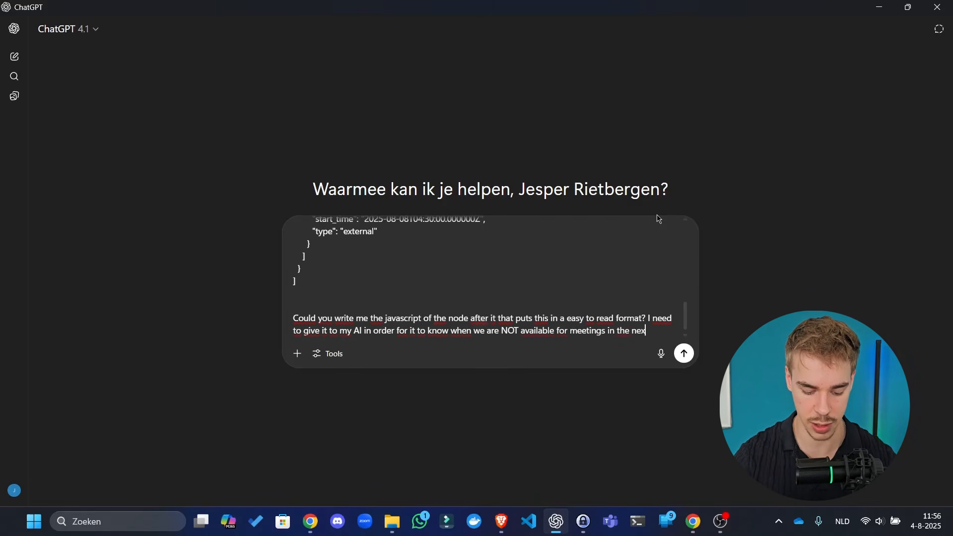
pyautogui.write('t 4 days. S')
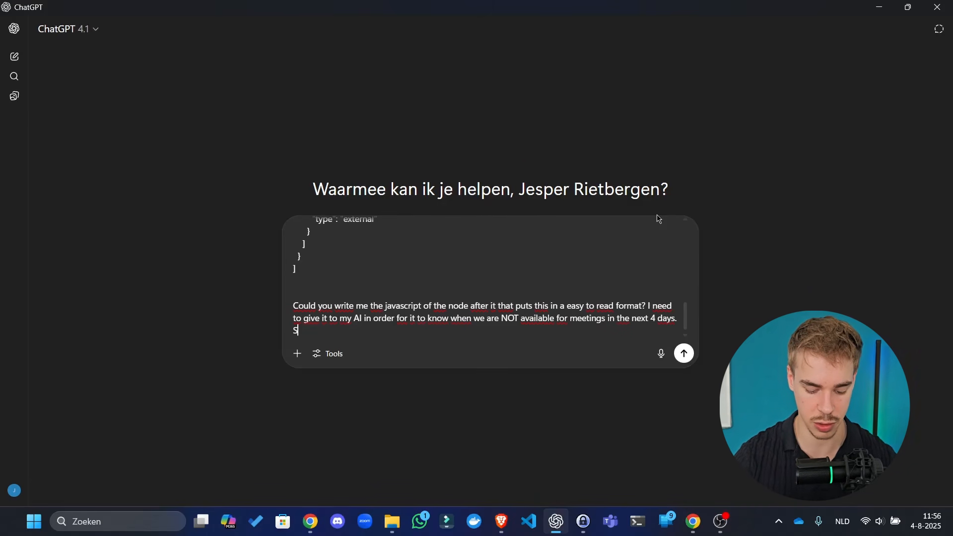
pyautogui.write('o these are the ')
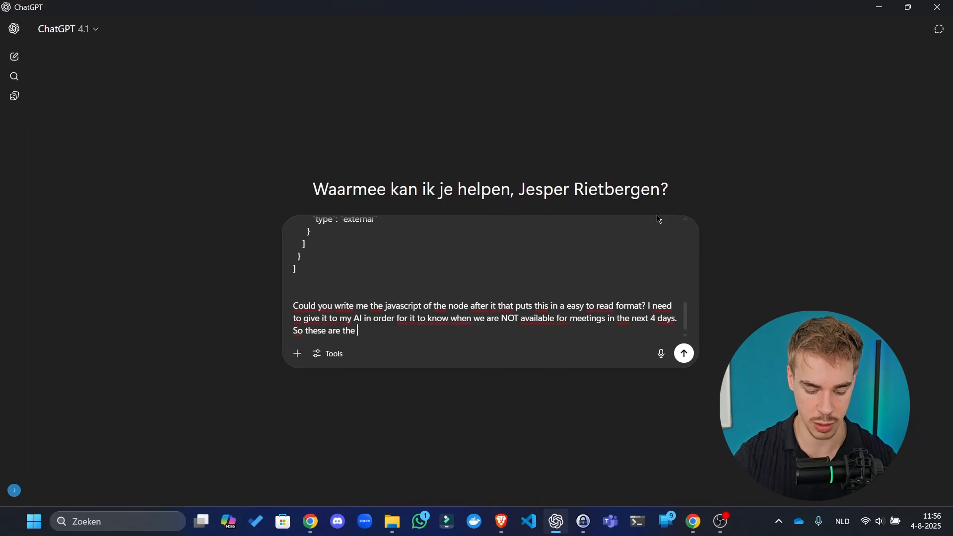
pyautogui.write('budy')
pyautogui.press('BackSpace')
pyautogui.press('BackSpace')
pyautogui.press('BackSpace')
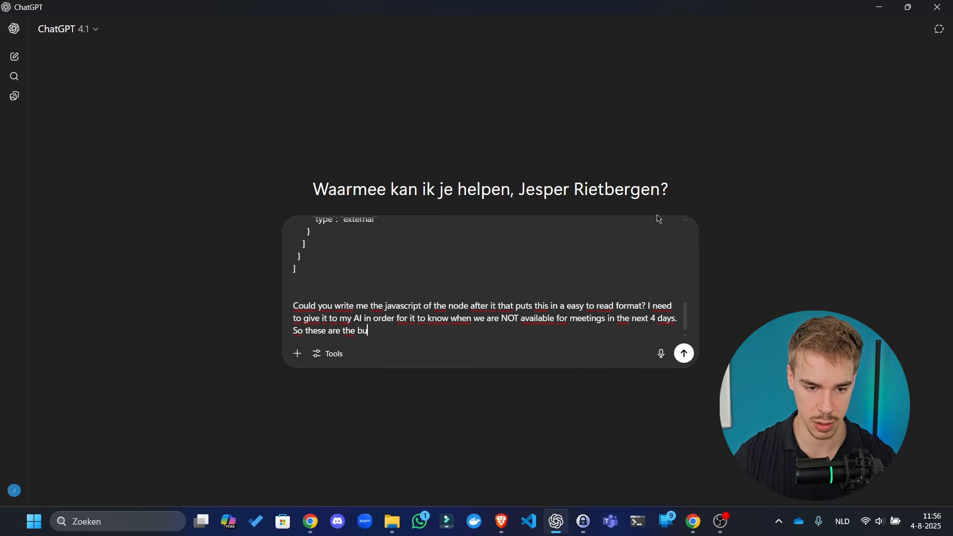
pyautogui.write('sy times')
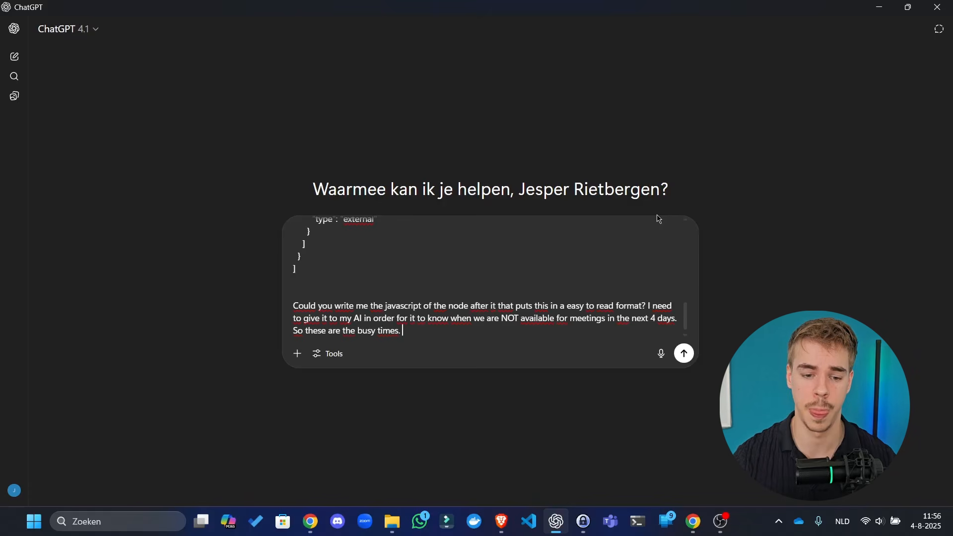
pyautogui.write('. Put')
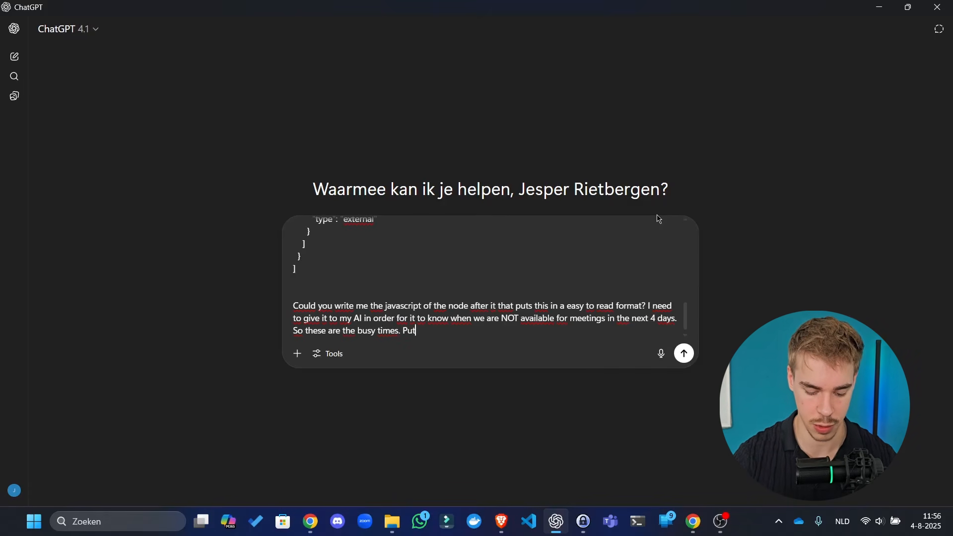
pyautogui.write(' it in a read')
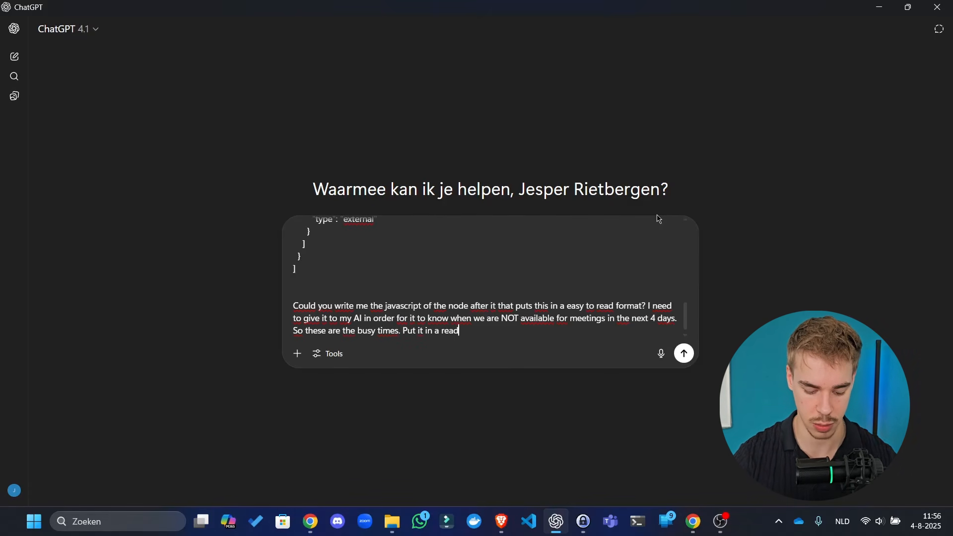
pyautogui.write('able format as')
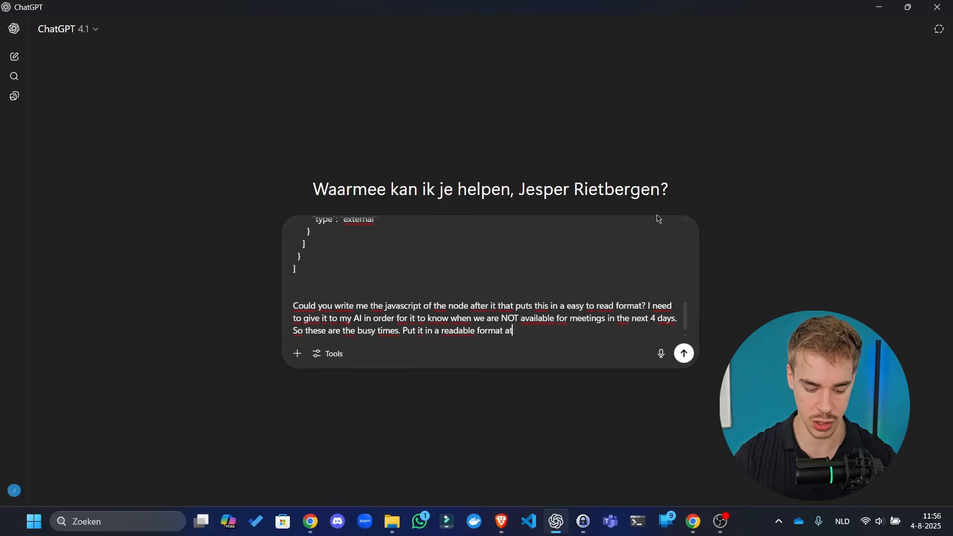
pyautogui.write(' well.')
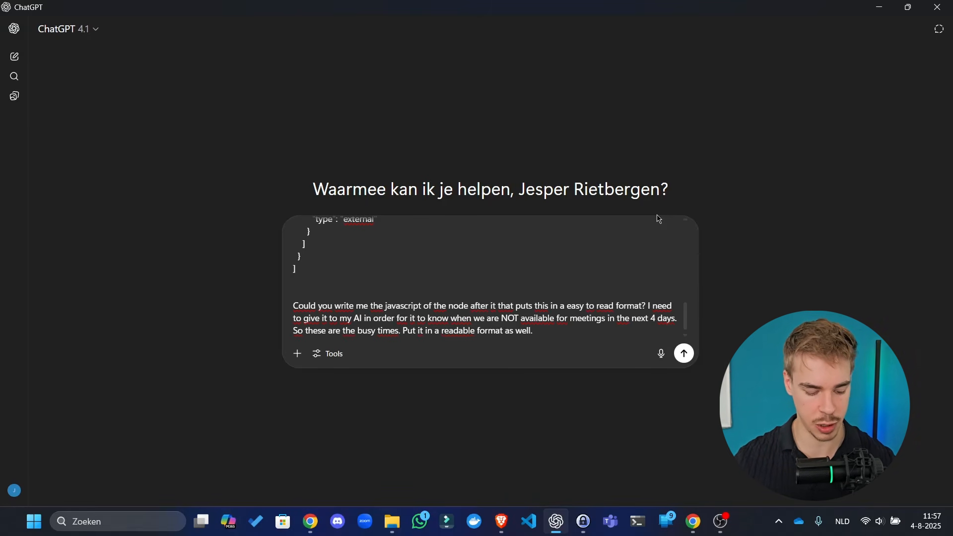
pyautogui.press('Tab')
pyautogui.hotkey('alt', 'Tab')
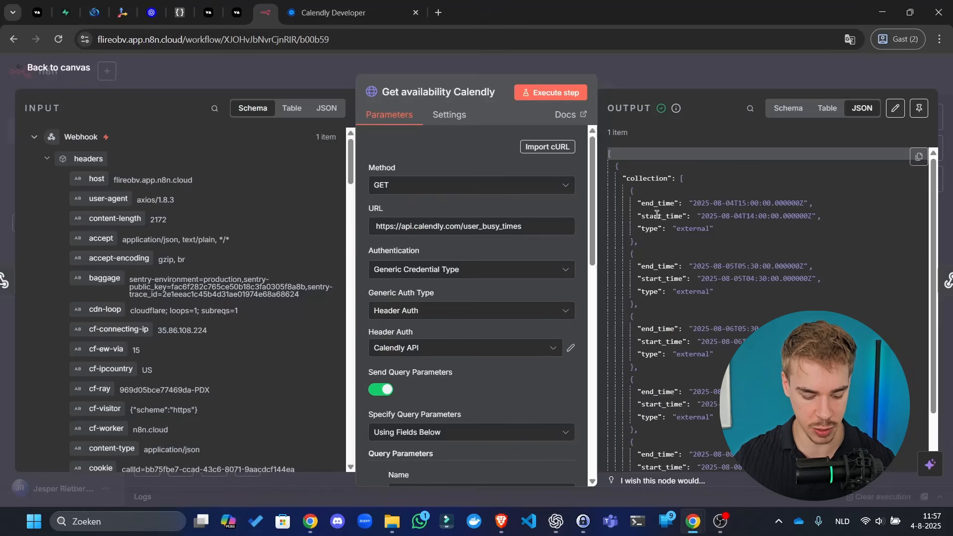
# - Insert a Code node between the Calendly request and the webhook response
pyautogui.click(701, 65)
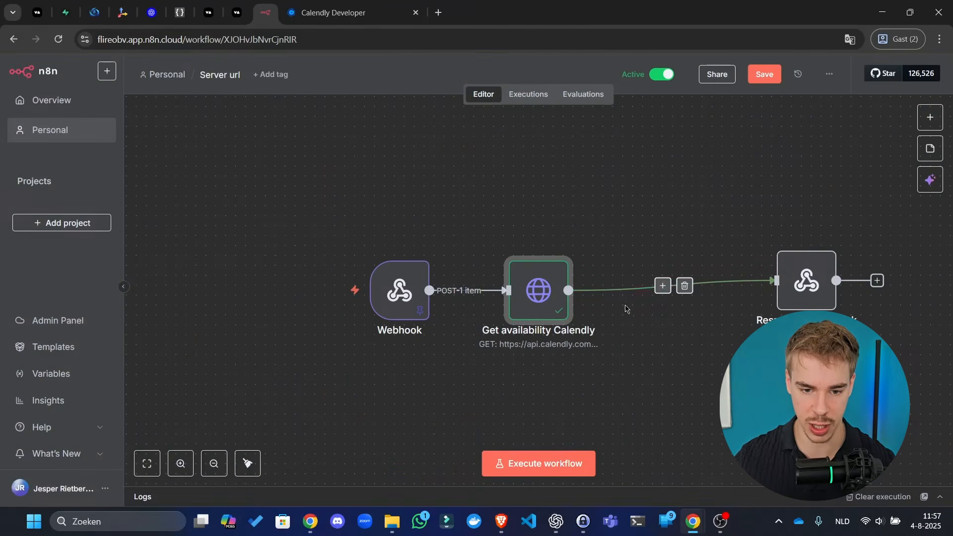
pyautogui.moveTo(644, 210); pyautogui.dragTo(453, 174)
pyautogui.click(467, 247)
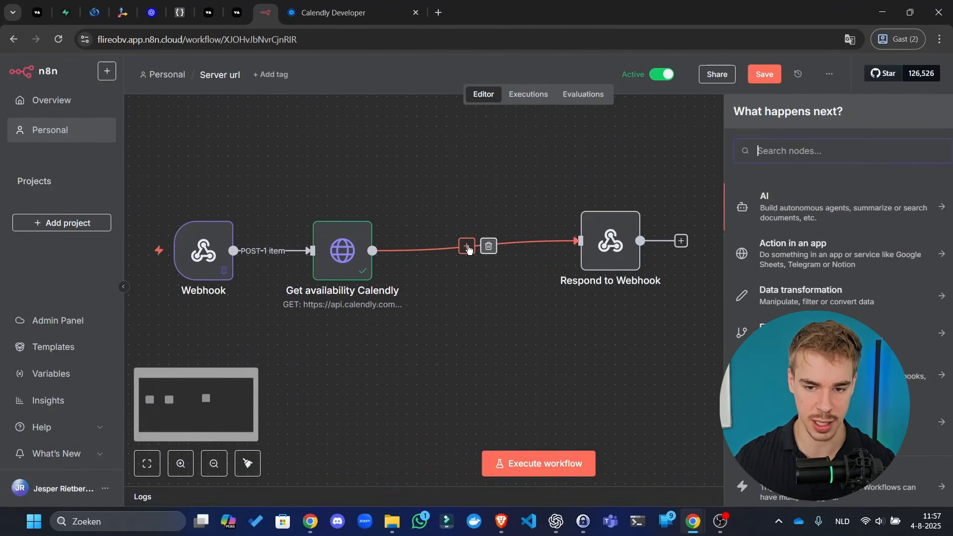
pyautogui.write('fund')
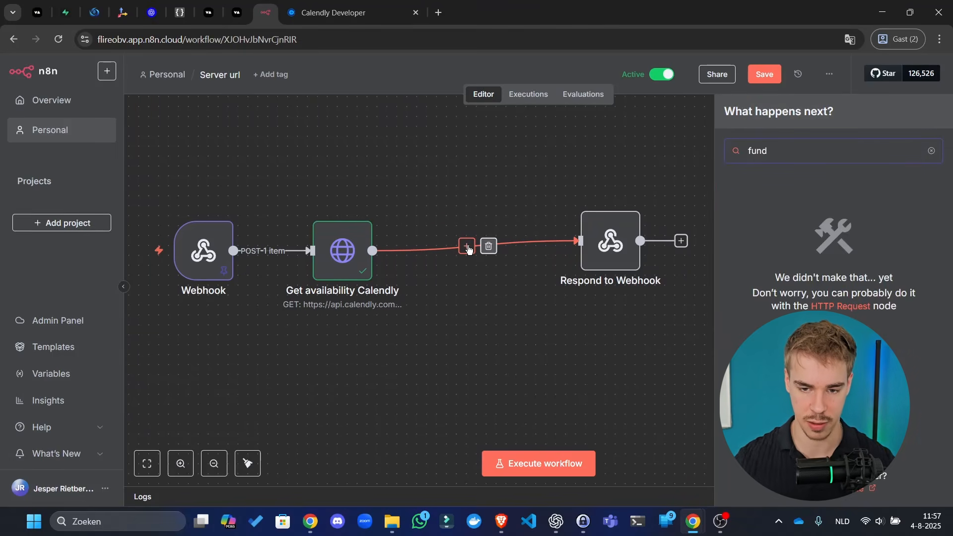
pyautogui.press('BackSpace')
pyautogui.write('c')
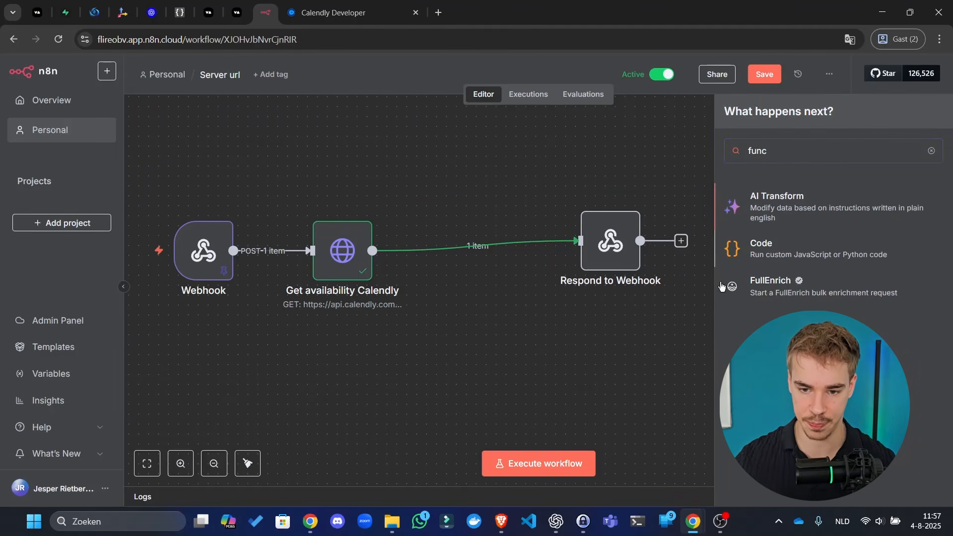
pyautogui.click(790, 259)
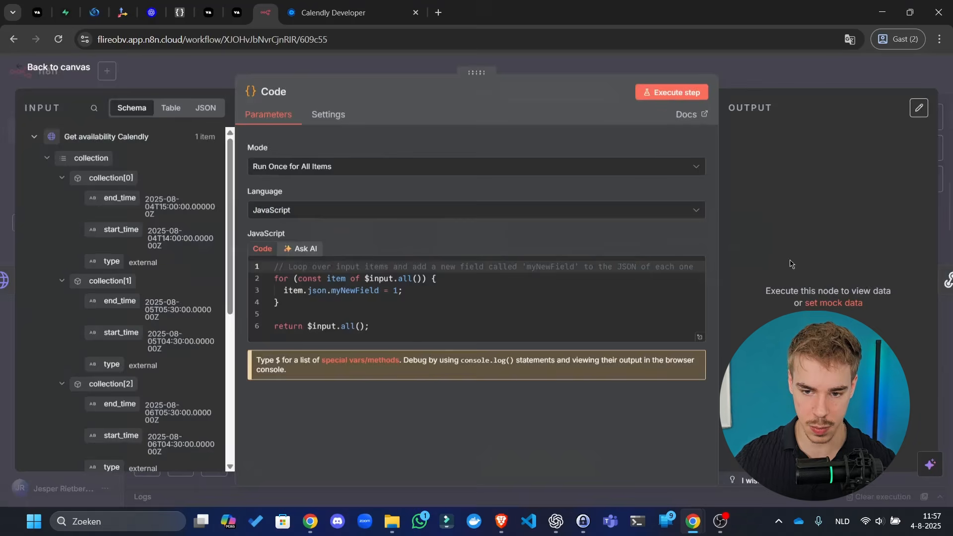
# - Rename the Code node to 'Format dates' and delete its sample code
pyautogui.click(261, 90)
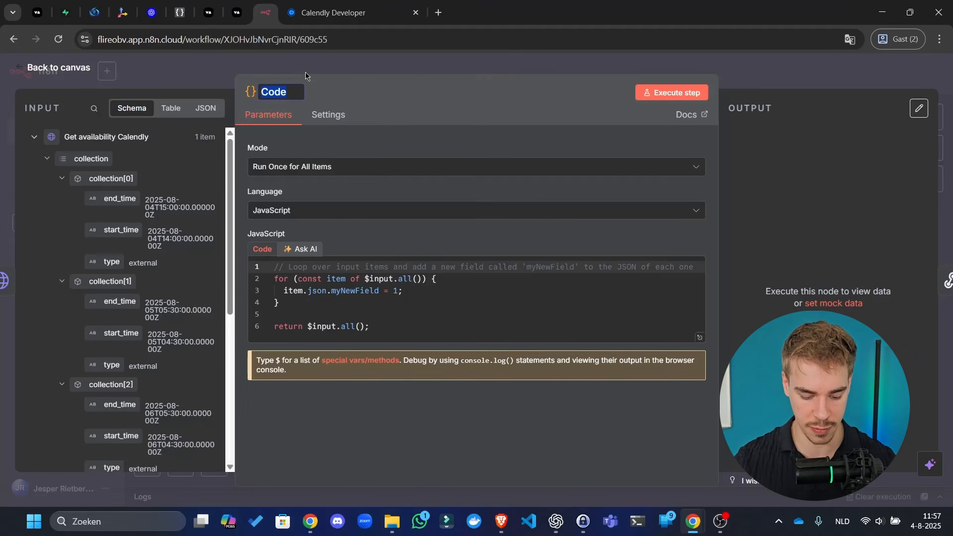
pyautogui.write('Format dates')
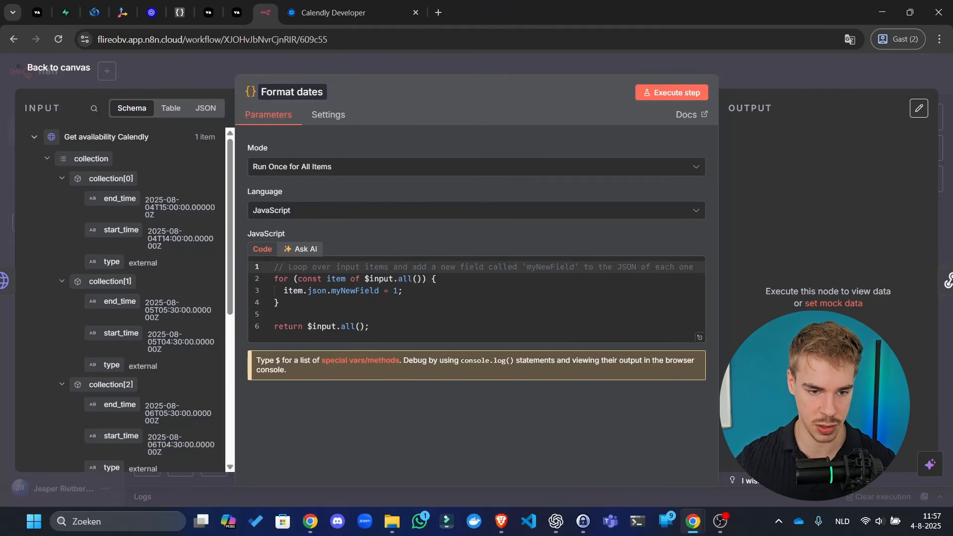
pyautogui.press('Return')
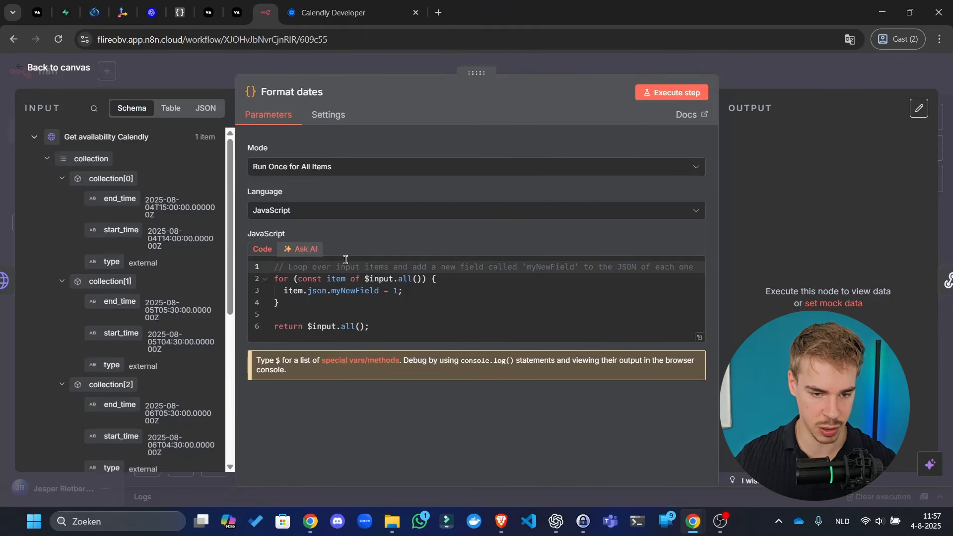
pyautogui.click(353, 313)
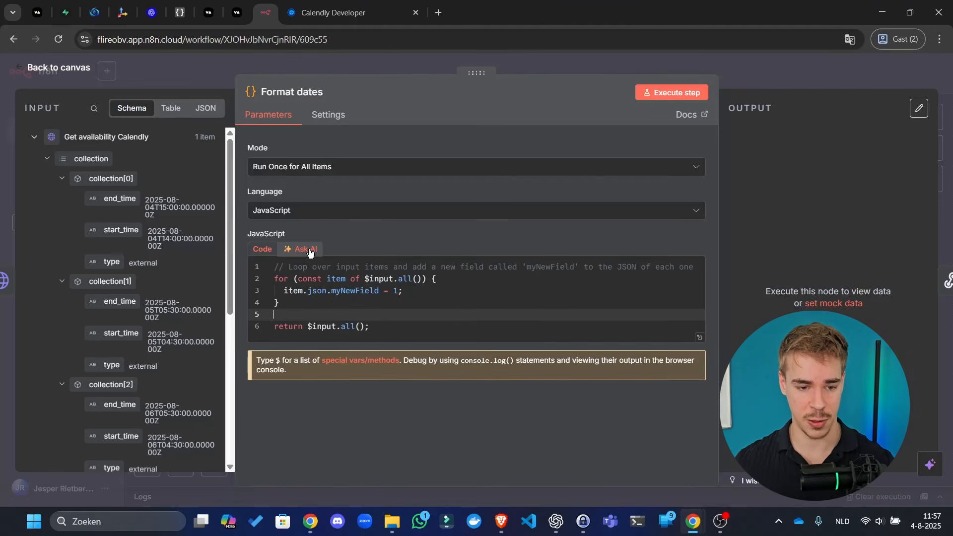
pyautogui.click(363, 298)
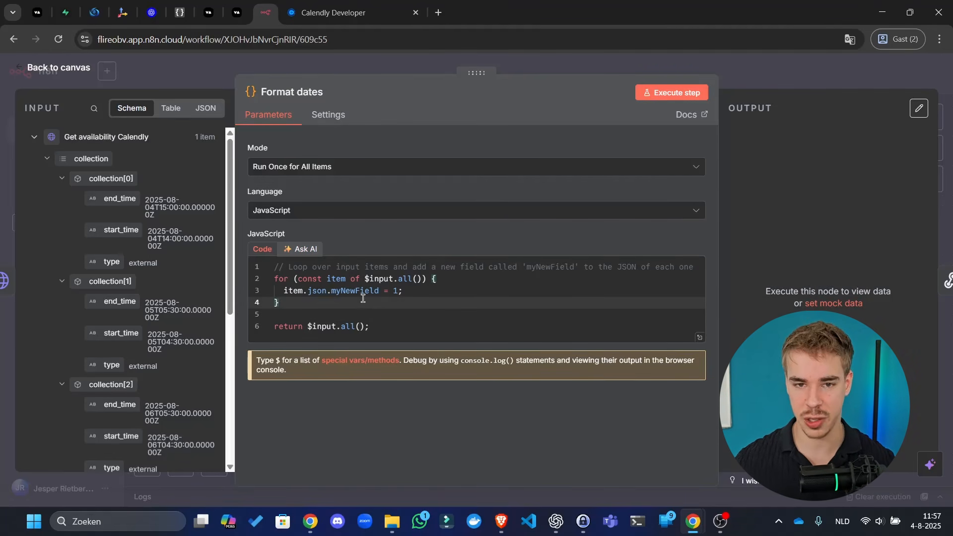
pyautogui.hotkey('ctrl', 'a')
pyautogui.press('BackSpace')
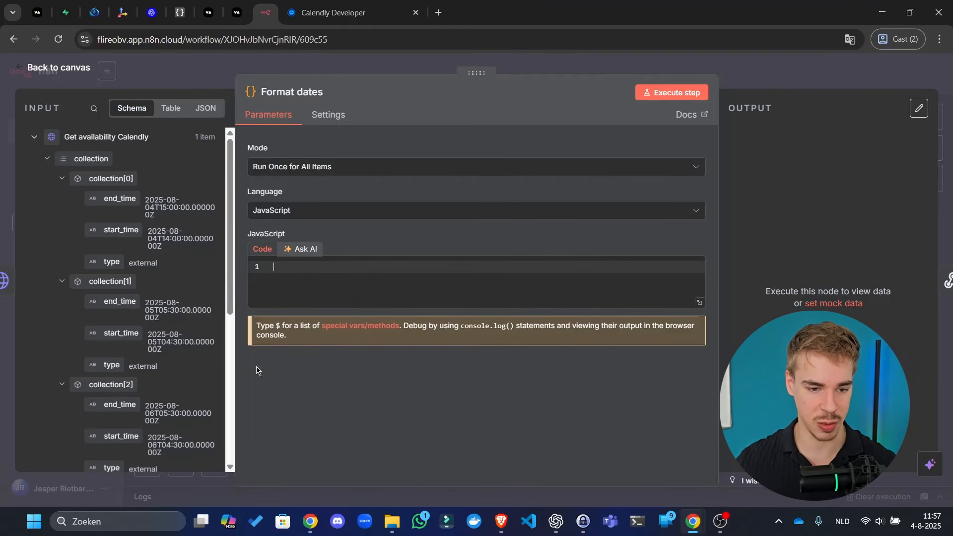
# - Drag the first busy slot's end_time and start_time into the editor and select both expressions
pyautogui.click(557, 523)
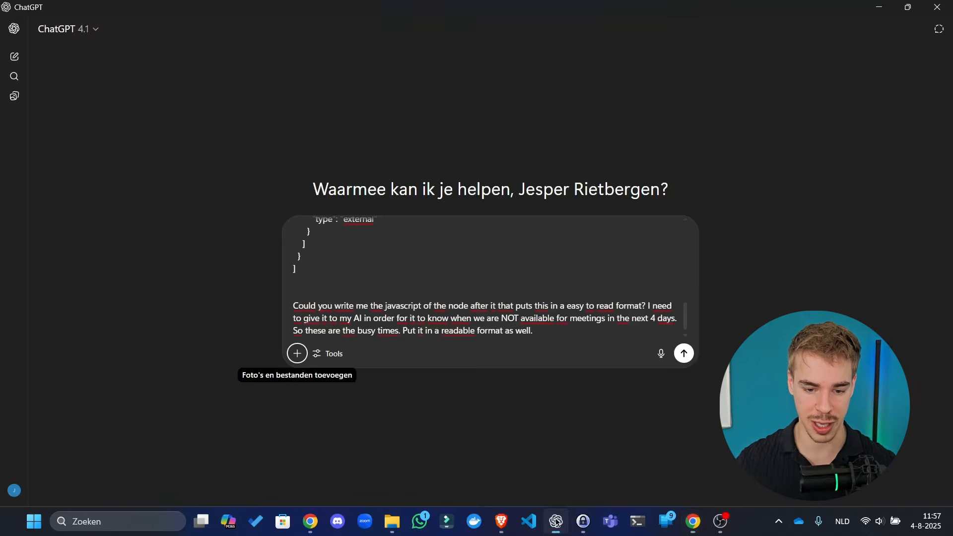
pyautogui.click(557, 522)
pyautogui.click(209, 108)
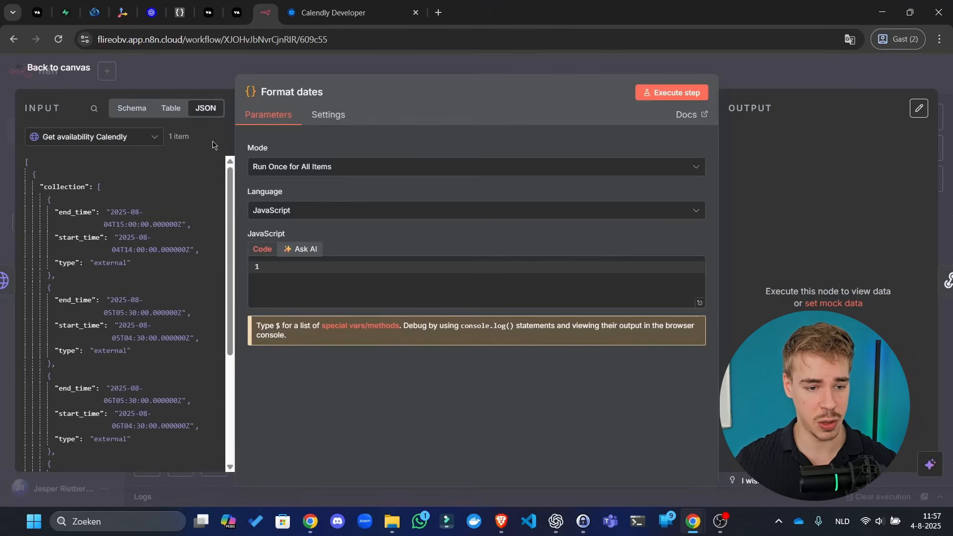
pyautogui.click(131, 109)
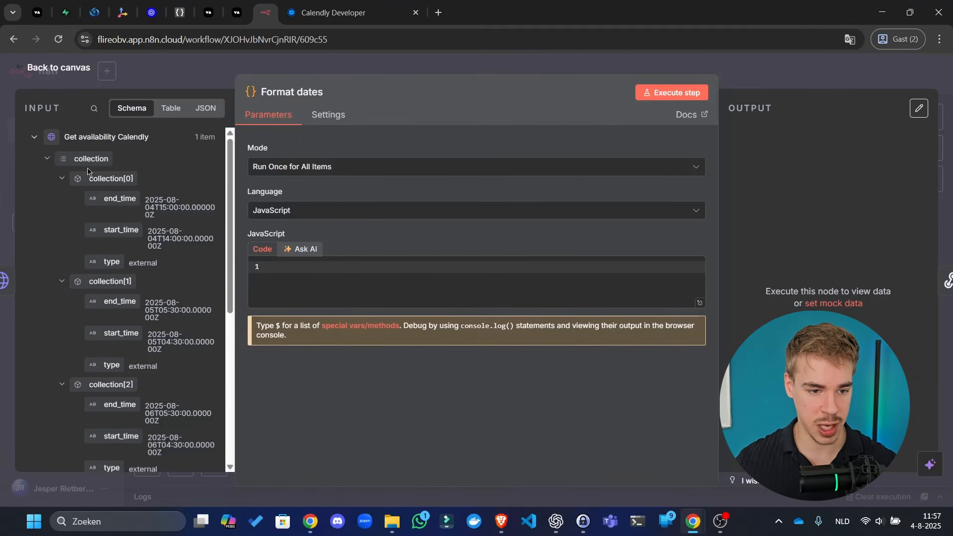
pyautogui.moveTo(102, 200); pyautogui.dragTo(348, 275)
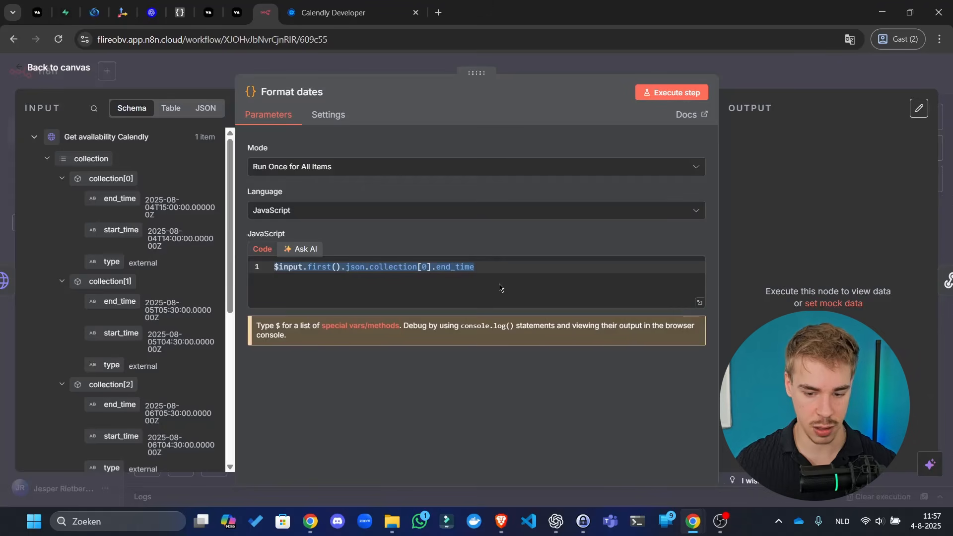
pyautogui.click(569, 280)
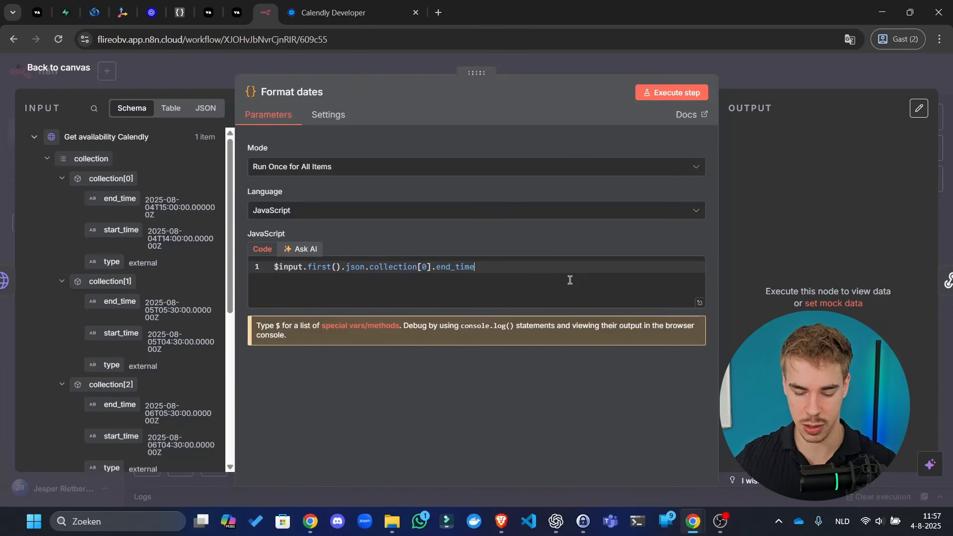
pyautogui.press('Return')
pyautogui.press('Return')
pyautogui.moveTo(121, 230); pyautogui.dragTo(496, 300)
pyautogui.hotkey('ctrl', 'a')
pyautogui.hotkey('ctrl', 'c')
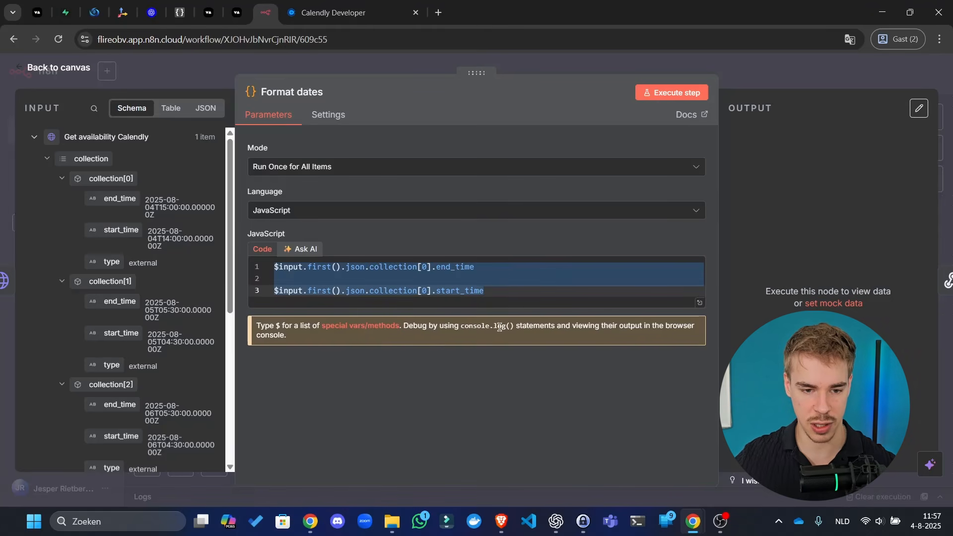
# - Add 'This is what the variables look like:' with the two pasted expressions and send the prompt
pyautogui.hotkey('alt', 'Tab')
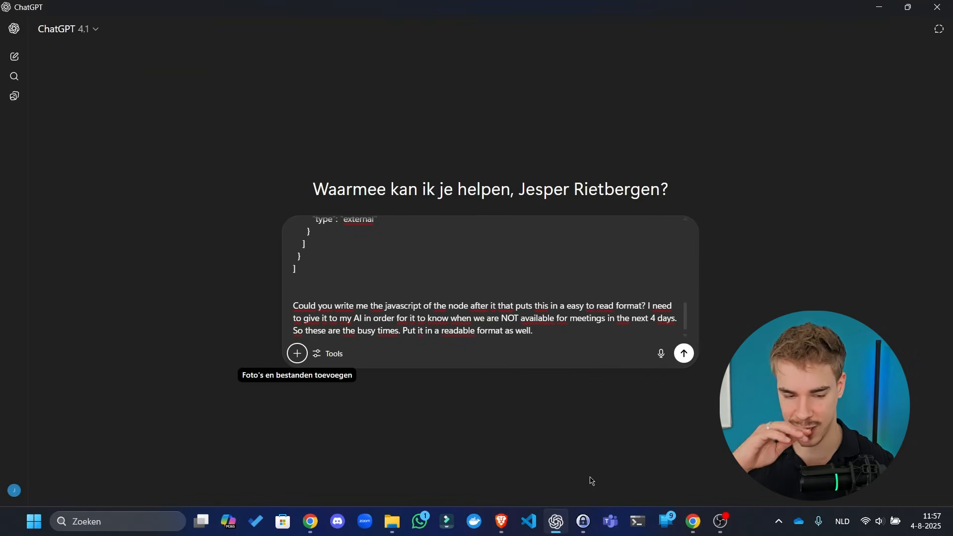
pyautogui.click(547, 330)
pyautogui.write('T')
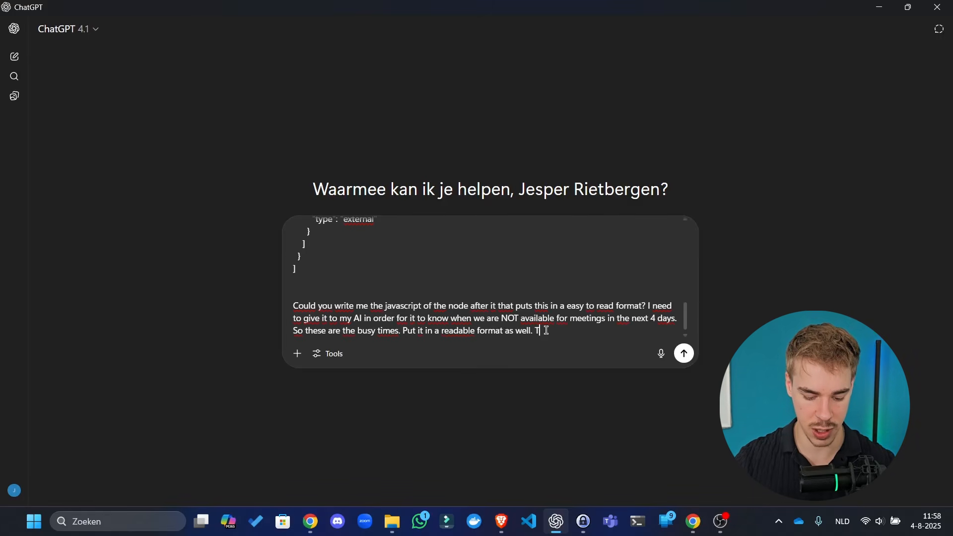
pyautogui.write('his is what the va')
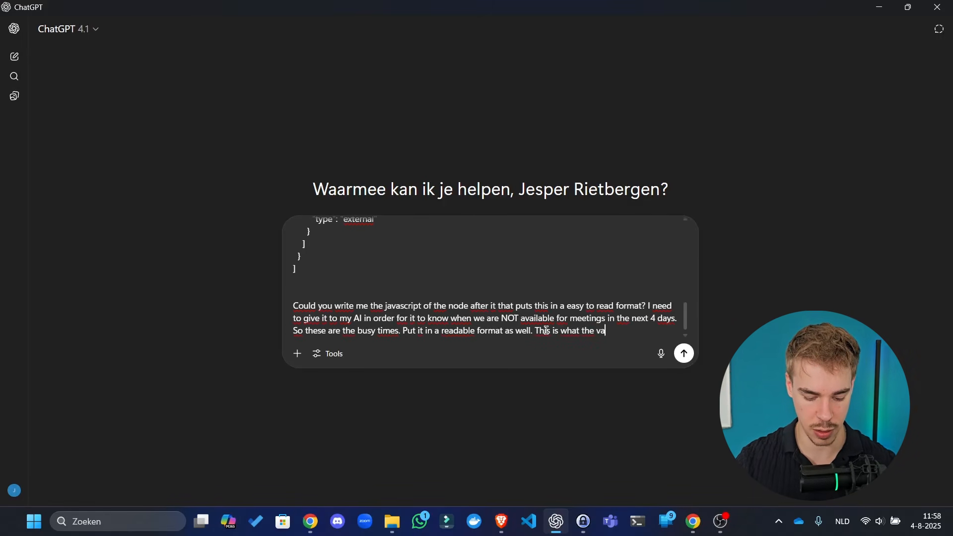
pyautogui.write('riables look li')
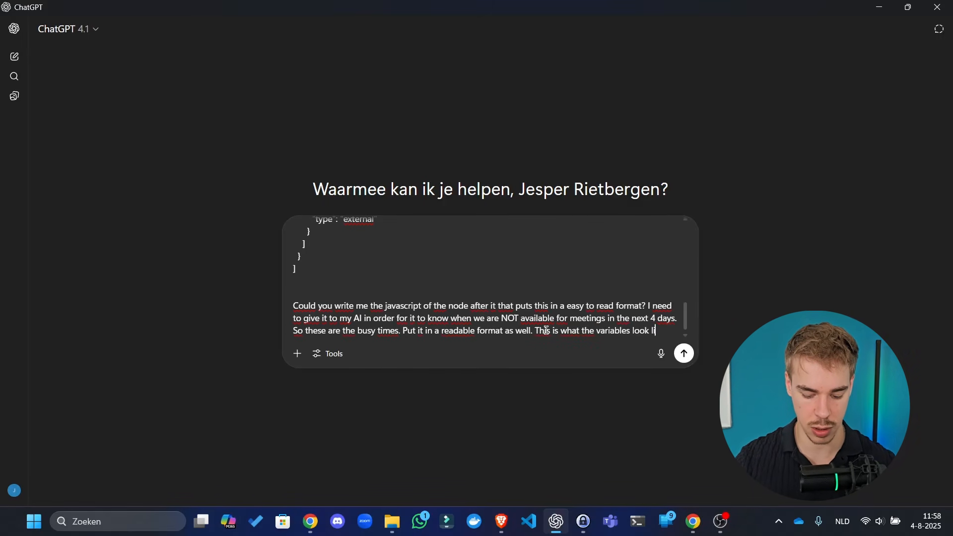
pyautogui.write('ke:')
pyautogui.hotkey('ctrl', 'v')
pyautogui.press('Return')
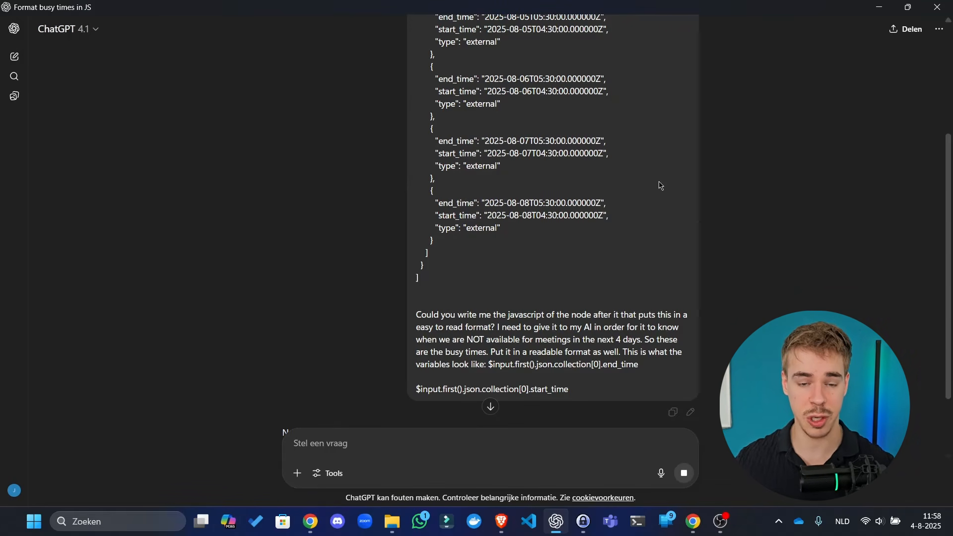
# - Read ChatGPT's reply code producing Dutch busy_times and busy_summary in Amsterdam time
pyautogui.scroll(-3, 568, 213)
pyautogui.hotkey('alt', 'Tab')
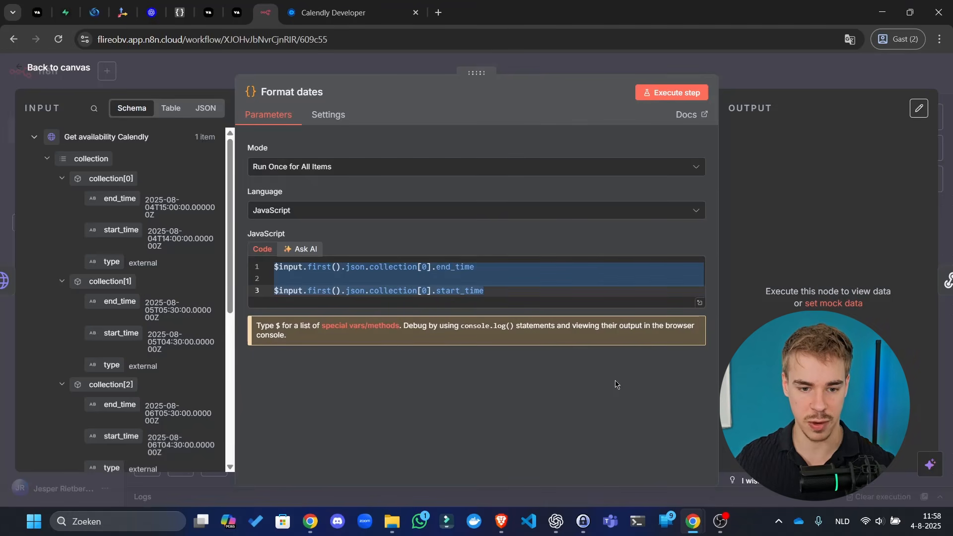
pyautogui.hotkey('alt', 'Tab')
pyautogui.scroll(-5, 551, 298)
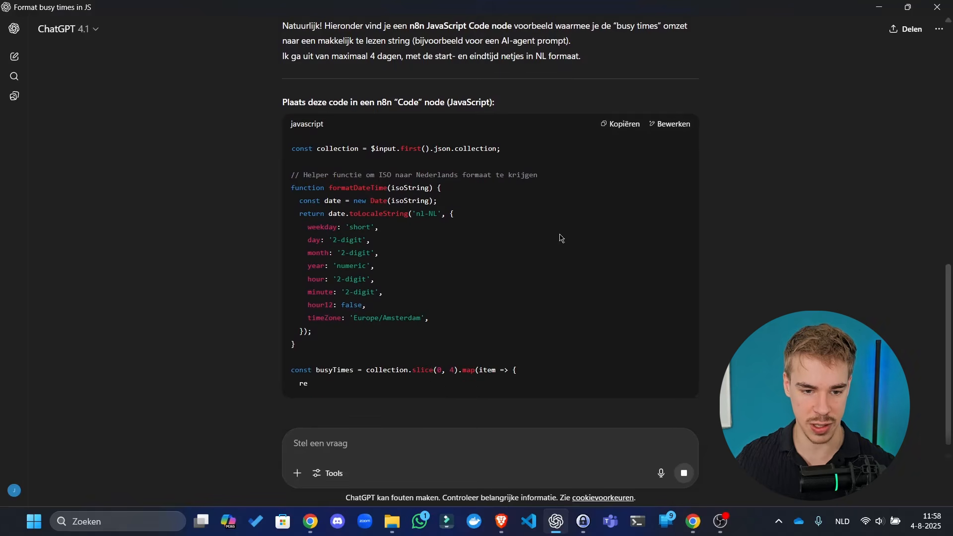
pyautogui.scroll(-3, 509, 227)
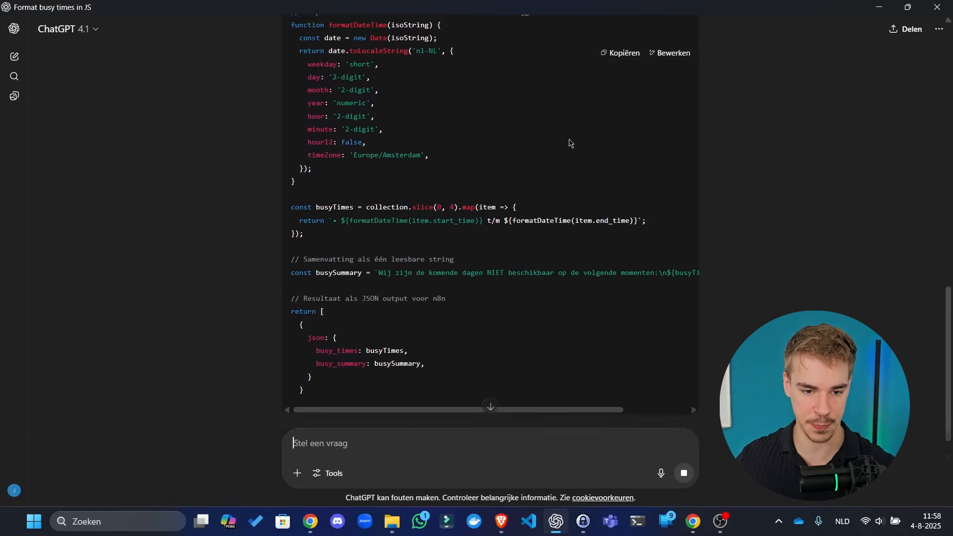
pyautogui.scroll(3, 446, 99)
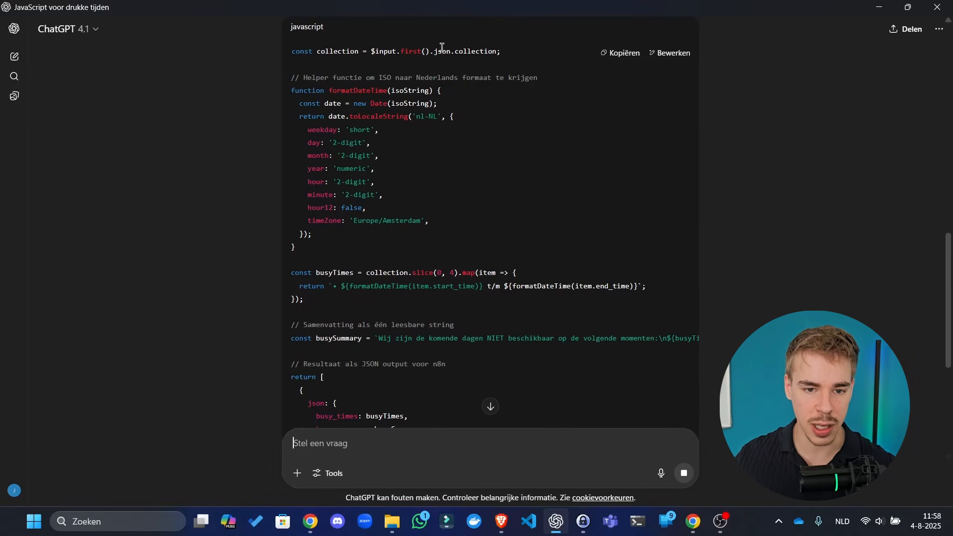
pyautogui.moveTo(442, 47); pyautogui.dragTo(454, 117)
pyautogui.click(361, 72)
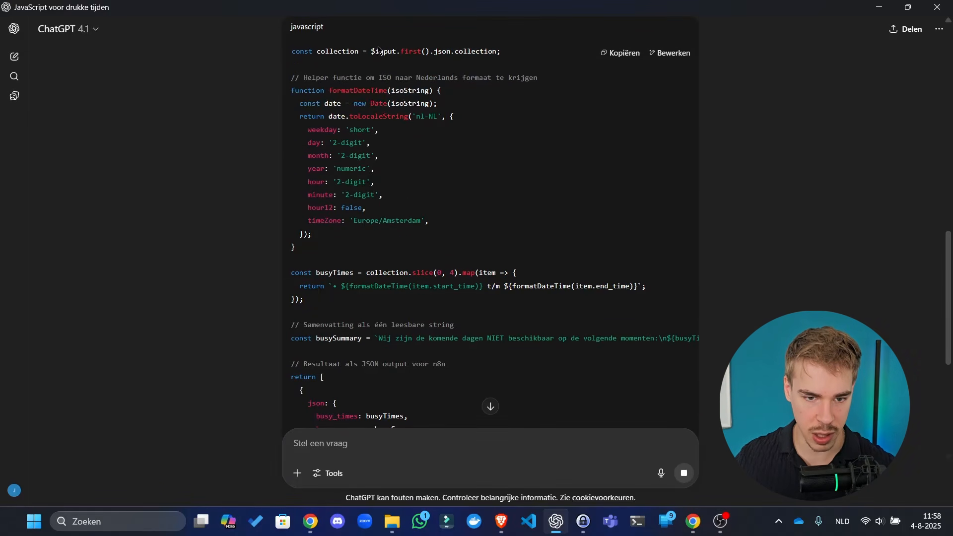
pyautogui.scroll(1, 379, 49)
pyautogui.scroll(-2, 379, 52)
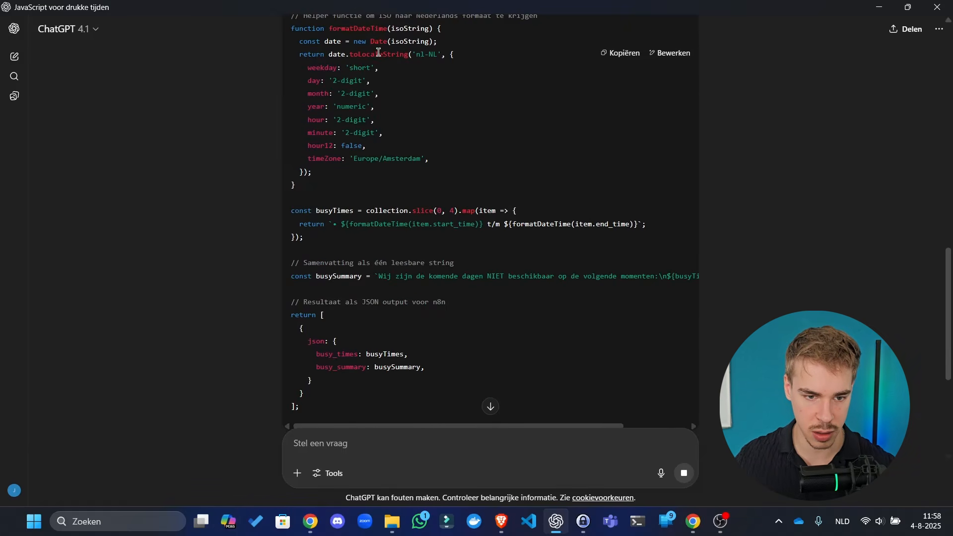
pyautogui.moveTo(379, 53); pyautogui.dragTo(363, 155)
pyautogui.click(362, 168)
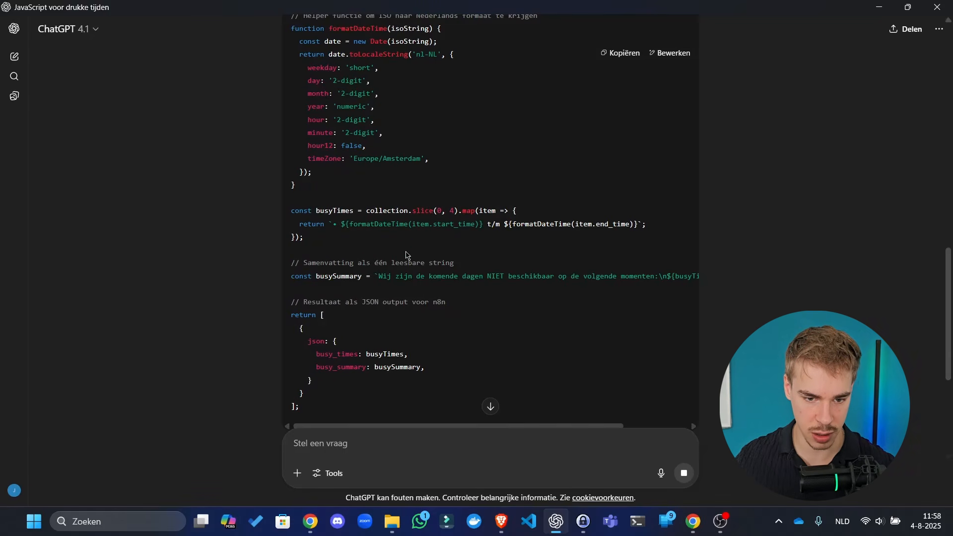
pyautogui.scroll(-2, 407, 253)
pyautogui.hscroll(2, 407, 253)
pyautogui.hscroll(-3, 407, 254)
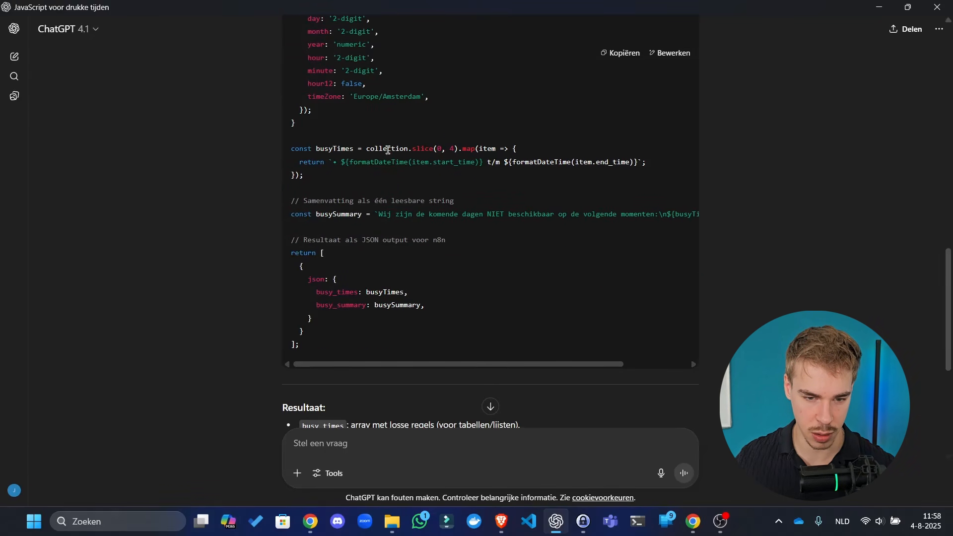
pyautogui.moveTo(403, 154); pyautogui.dragTo(445, 155)
pyautogui.click(456, 153)
pyautogui.scroll(-6, 461, 234)
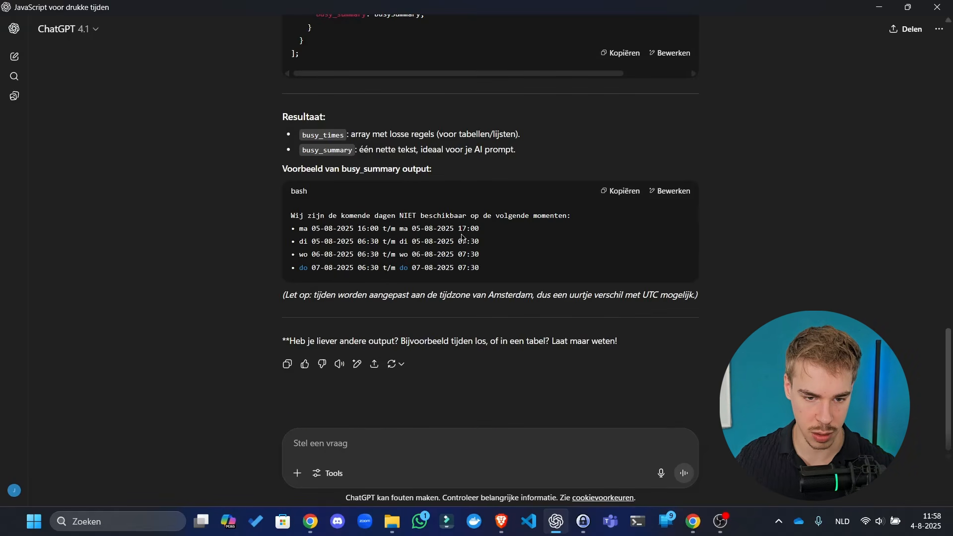
pyautogui.scroll(20, 521, 319)
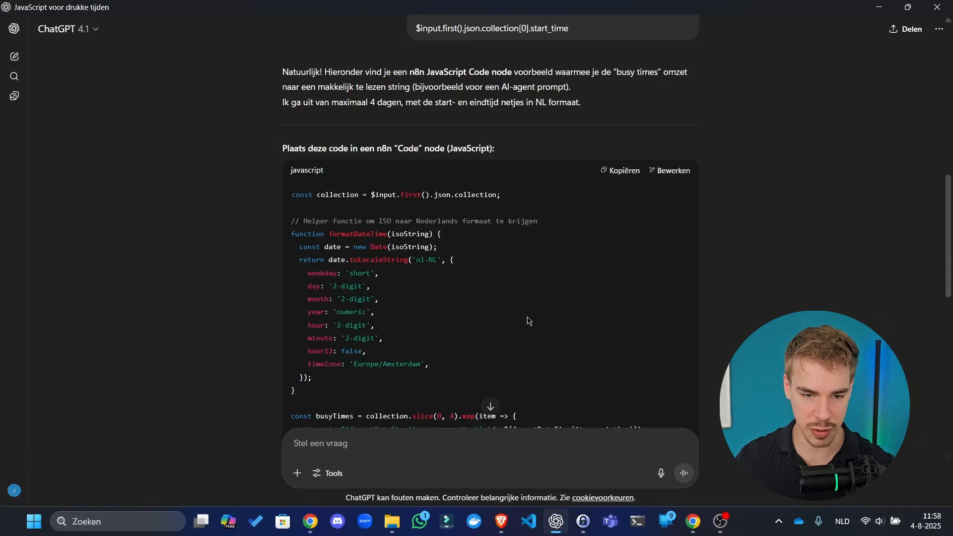
pyautogui.scroll(6, 613, 194)
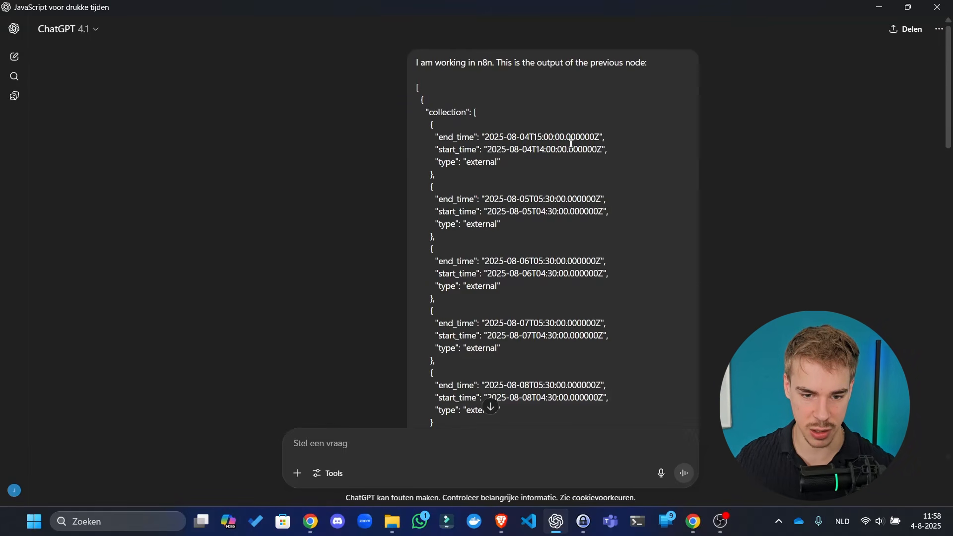
pyautogui.scroll(-11, 392, 286)
pyautogui.scroll(10, 403, 257)
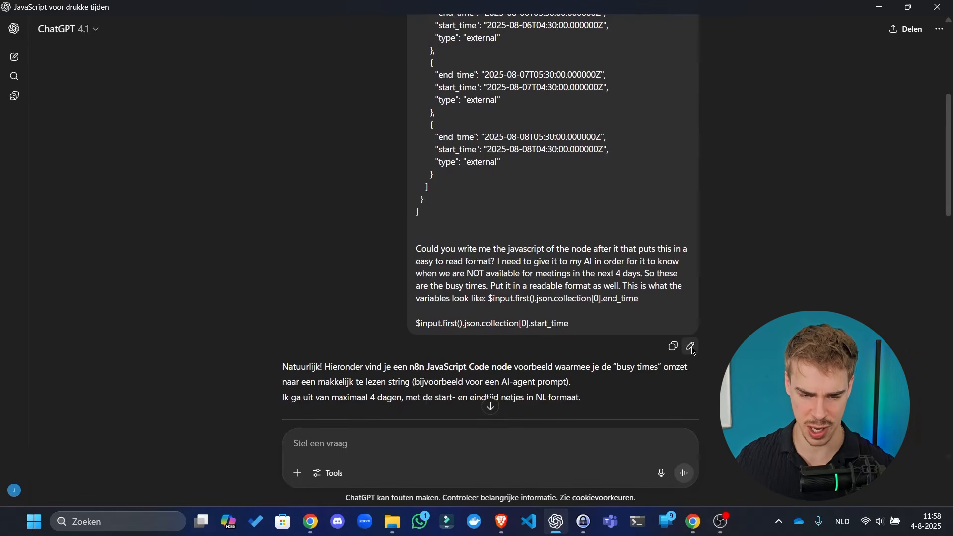
# - Reopen the sent busy-times question for editing
pyautogui.click(691, 347)
pyautogui.scroll(-5, 584, 151)
pyautogui.scroll(-2, 591, 150)
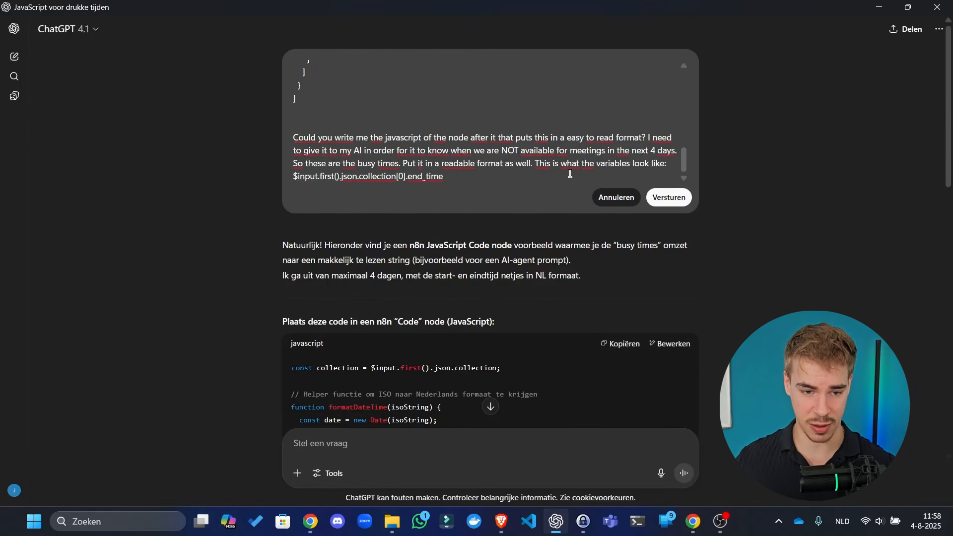
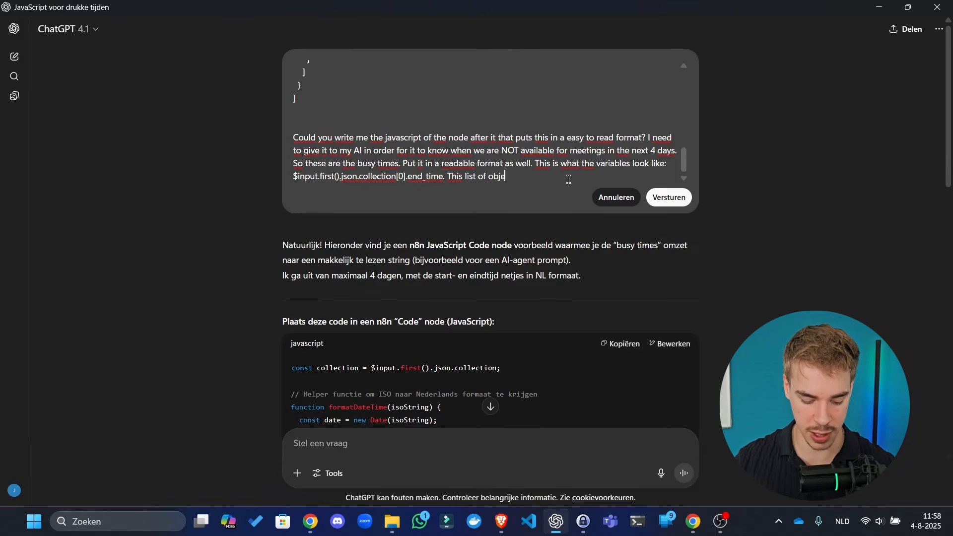
# - Resend the edited prompt saying a day may have 10 busy times or none, and review the code
pyautogui.write('an be ')
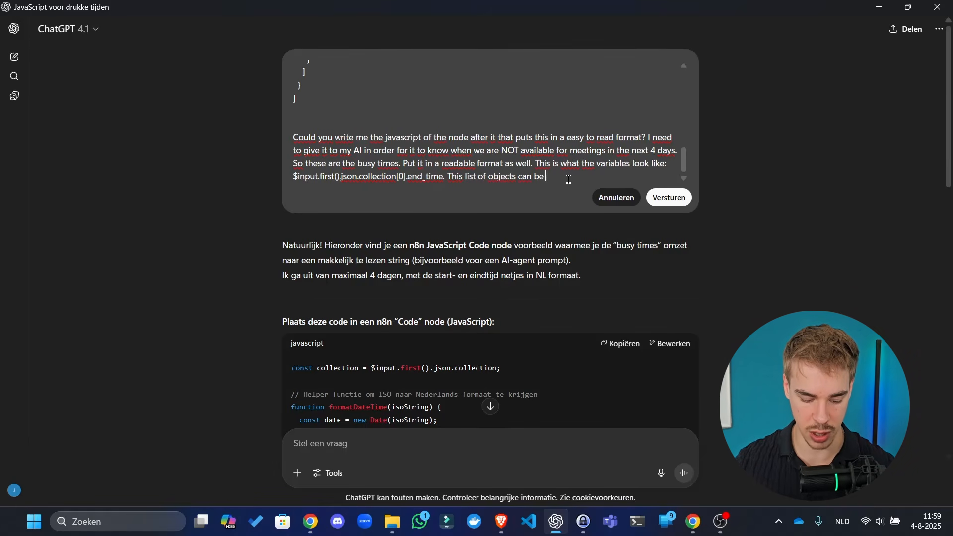
pyautogui.write('way longer by')
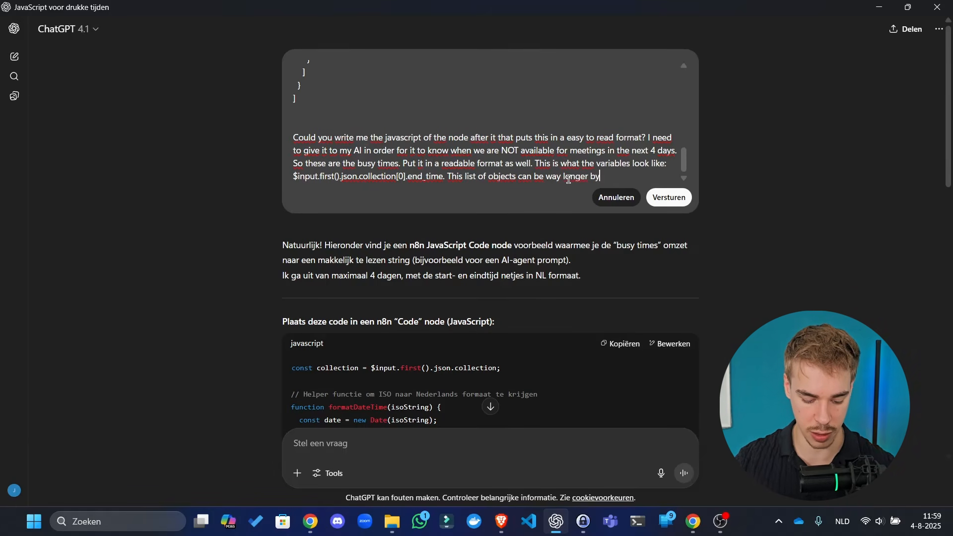
pyautogui.write(' the way. We co')
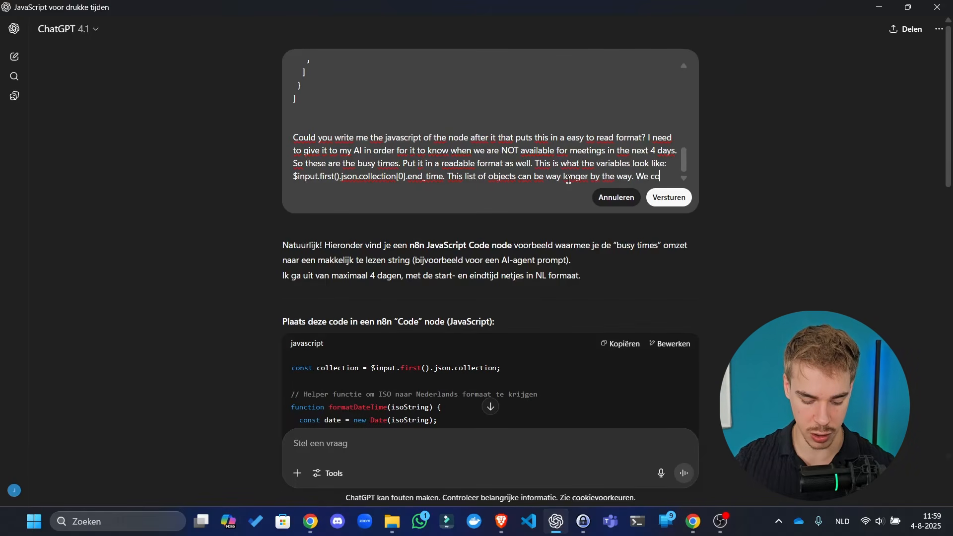
pyautogui.write('uld have lik')
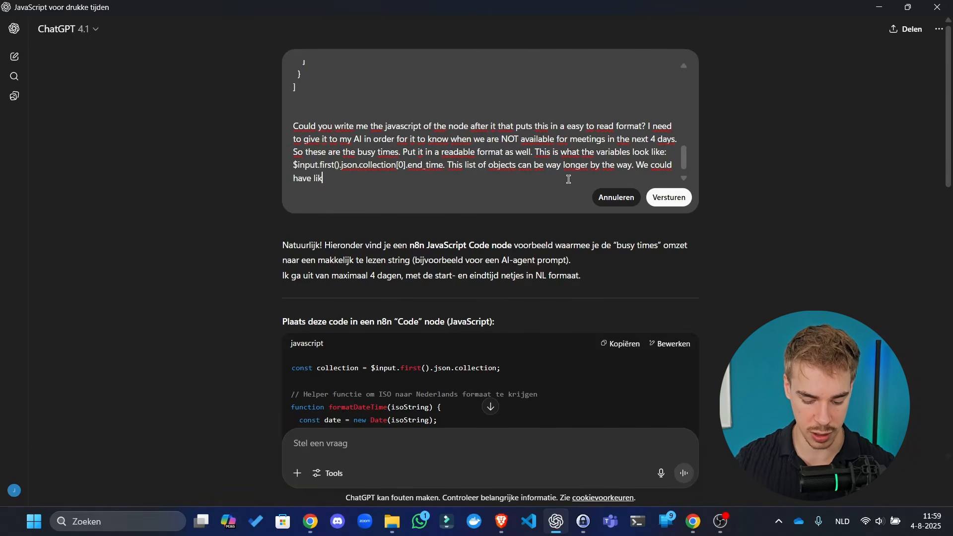
pyautogui.write('e 10 busy')
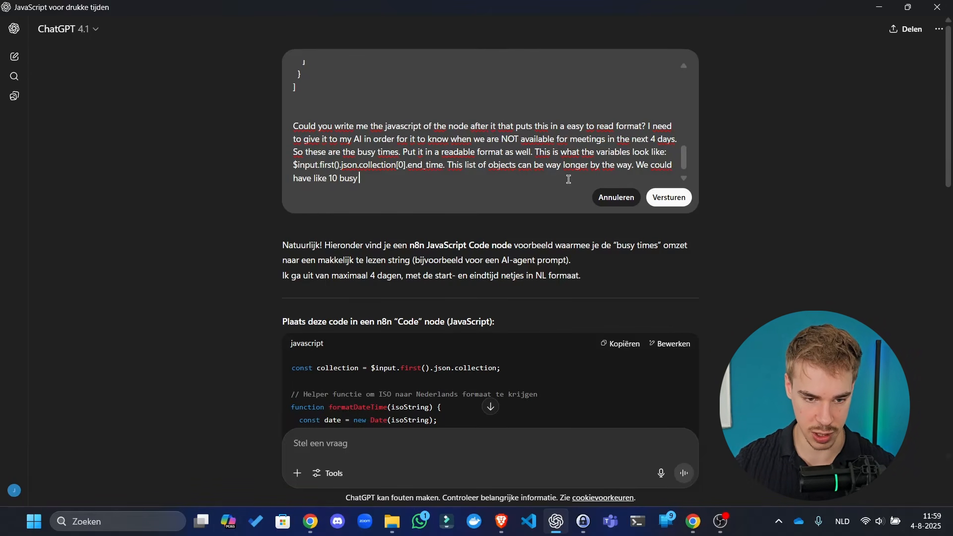
pyautogui.write(' times on a ')
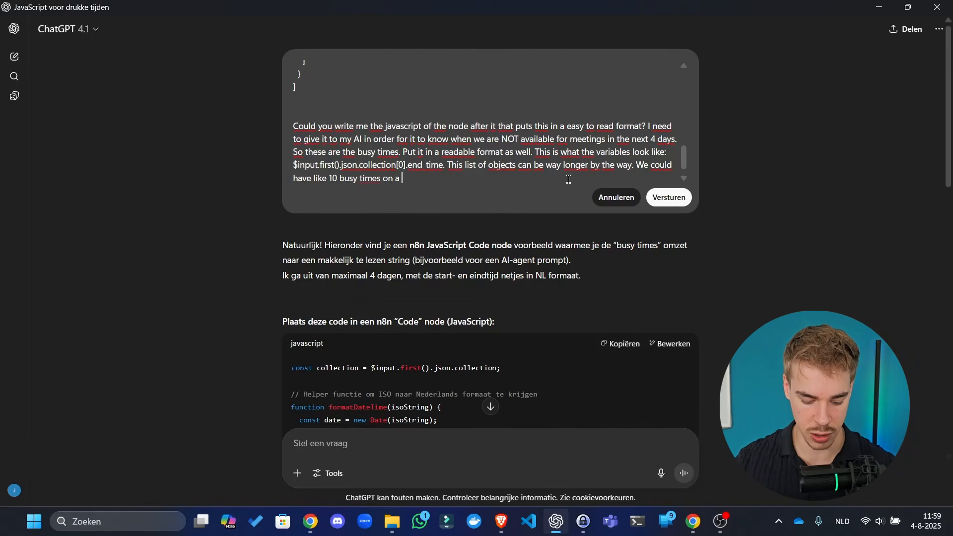
pyautogui.write('single day or no')
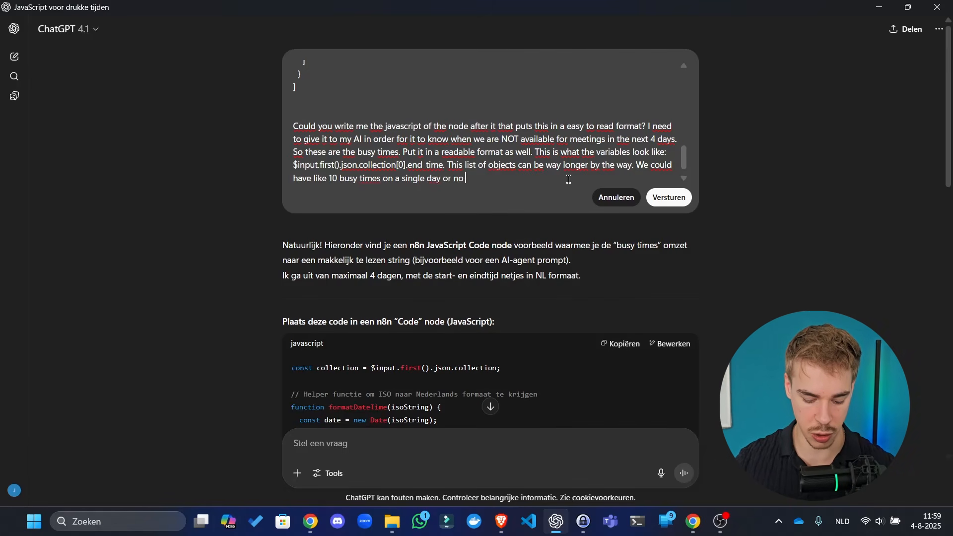
pyautogui.write(' busy times at all. If there are no busy')
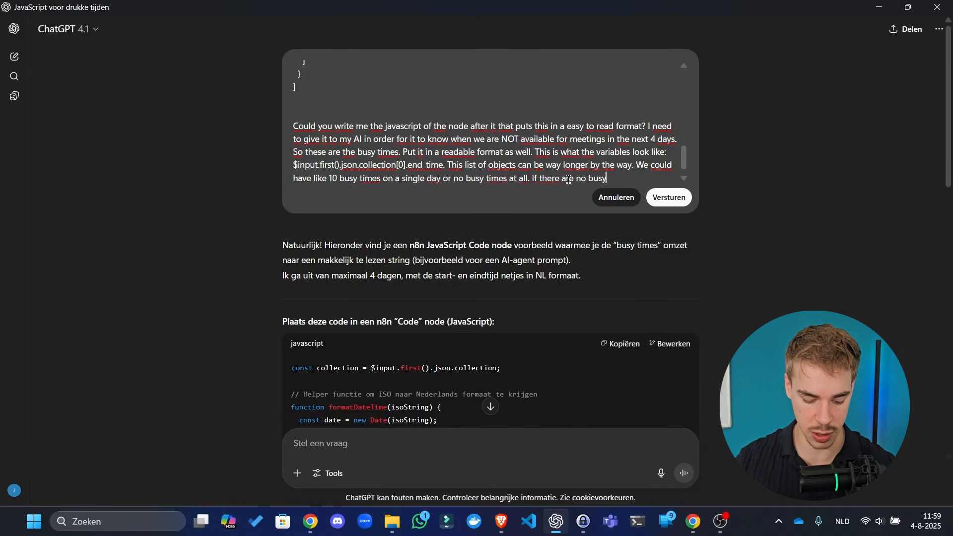
pyautogui.write(' times, you')
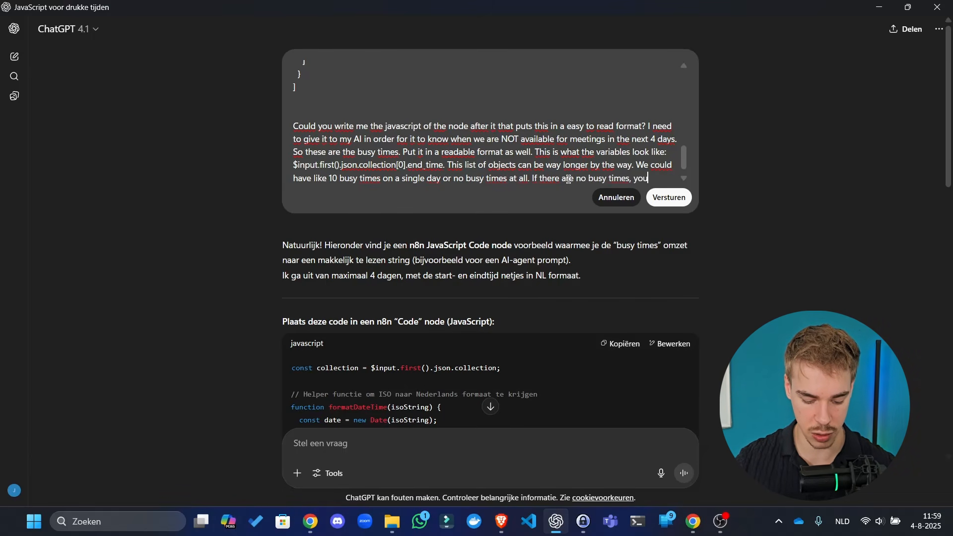
pyautogui.write(' should o')
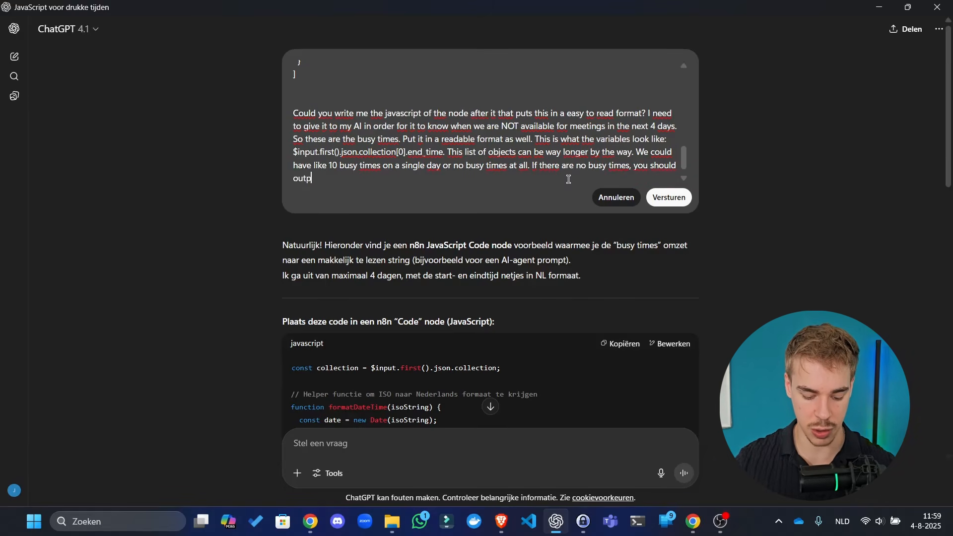
pyautogui.write('utput a message tha')
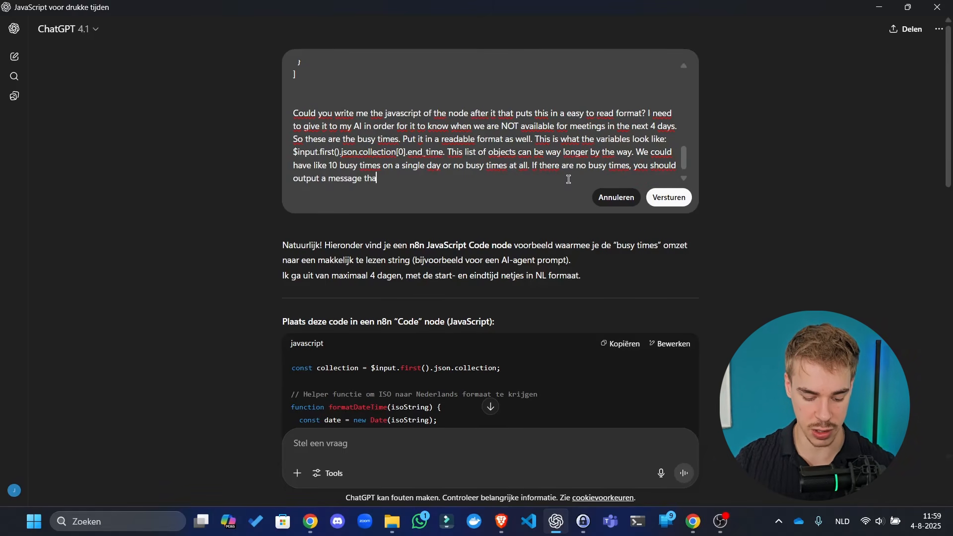
pyautogui.write('t we are com')
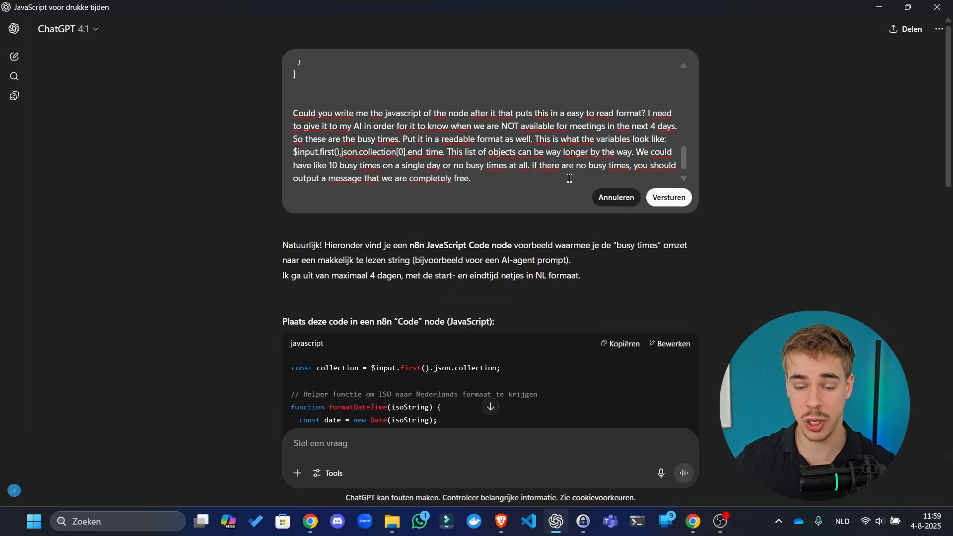
pyautogui.write('pletely free.')
pyautogui.click(669, 197)
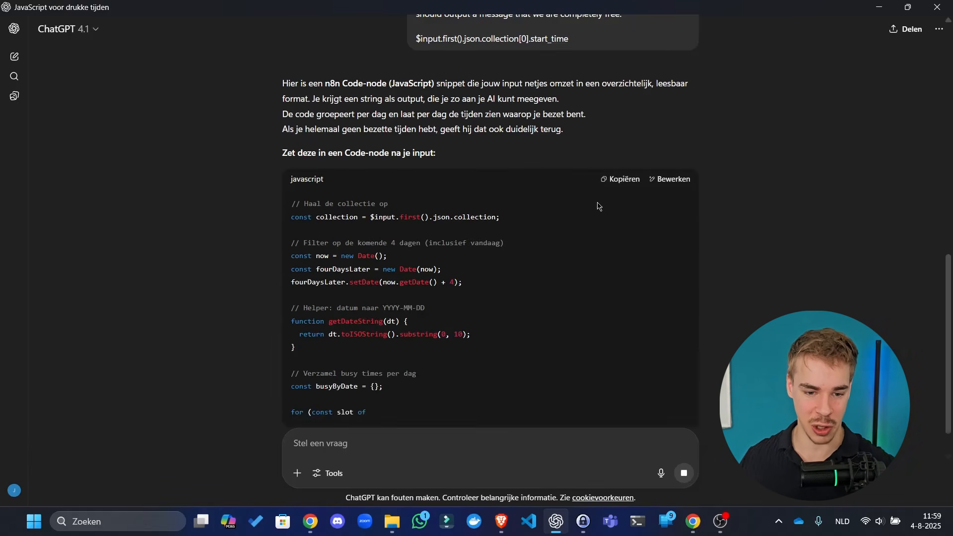
pyautogui.scroll(-5, 526, 209)
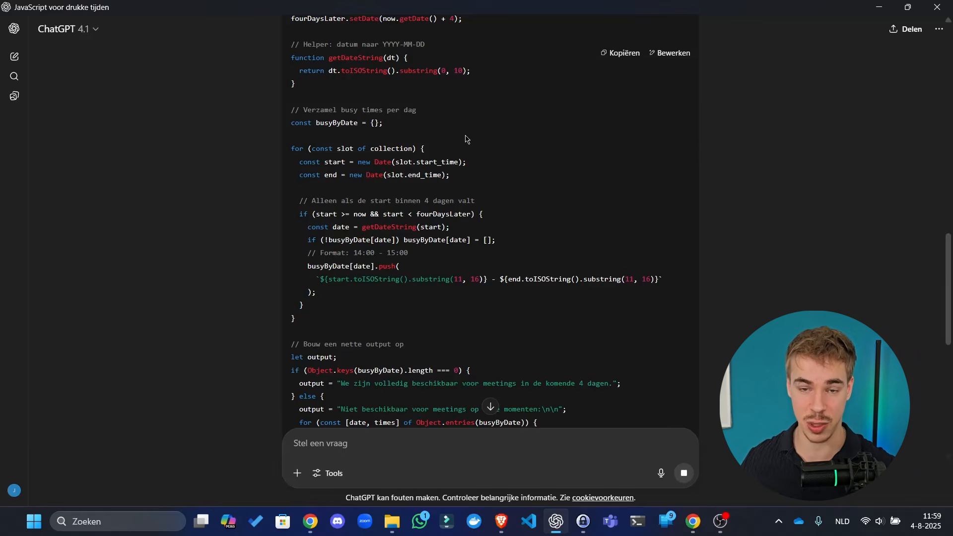
pyautogui.scroll(-5, 429, 109)
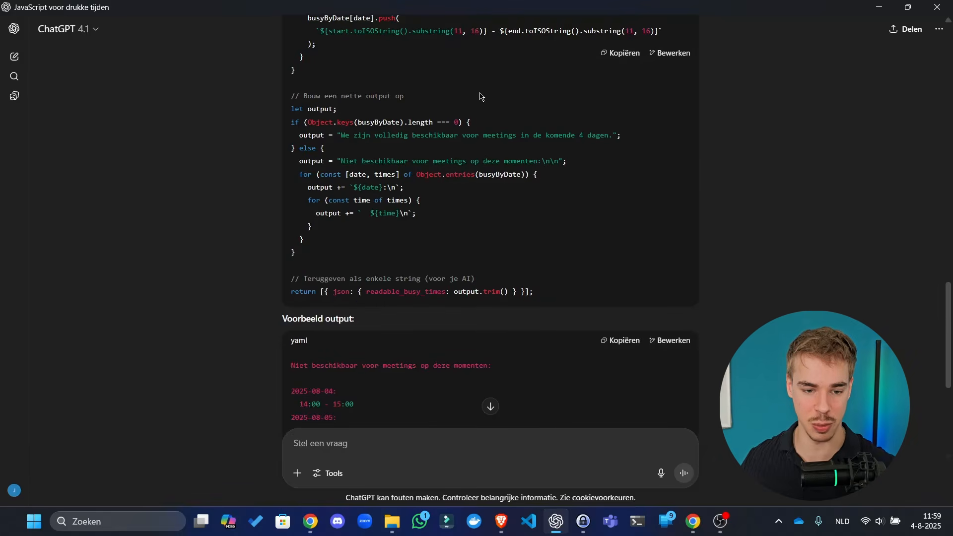
pyautogui.hotkey('alt', 'Tab')
pyautogui.click(786, 84)
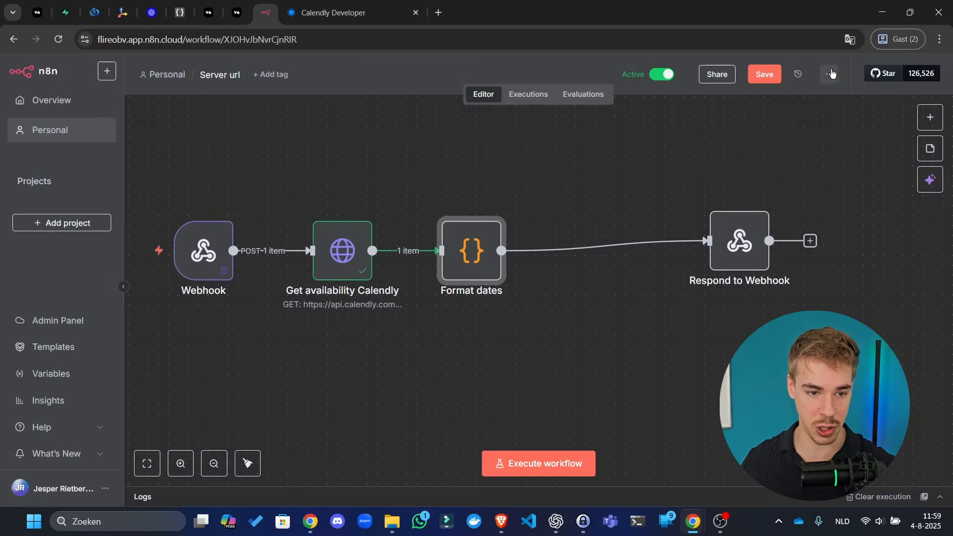
# - Start importing a workflow from file in n8n, then cancel the Openen dialog
pyautogui.click(830, 74)
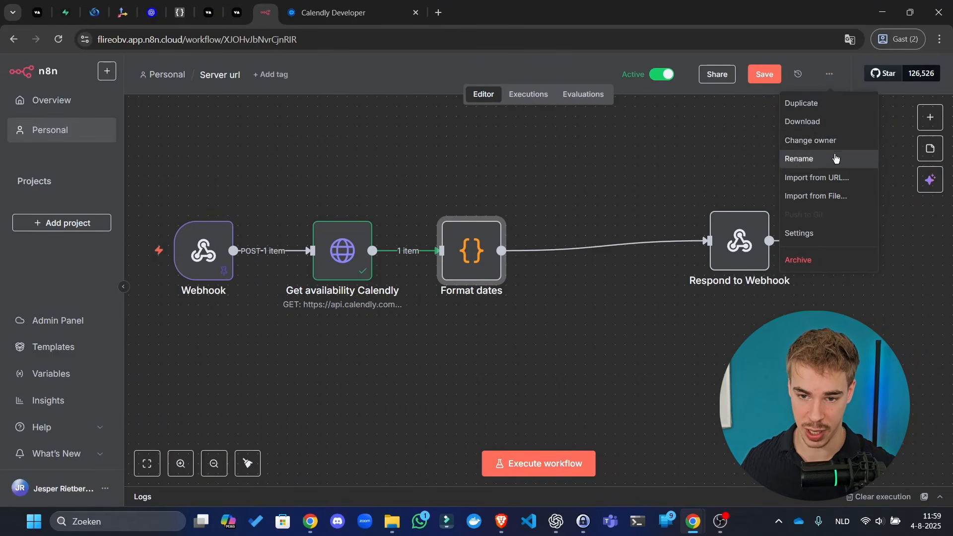
pyautogui.click(837, 196)
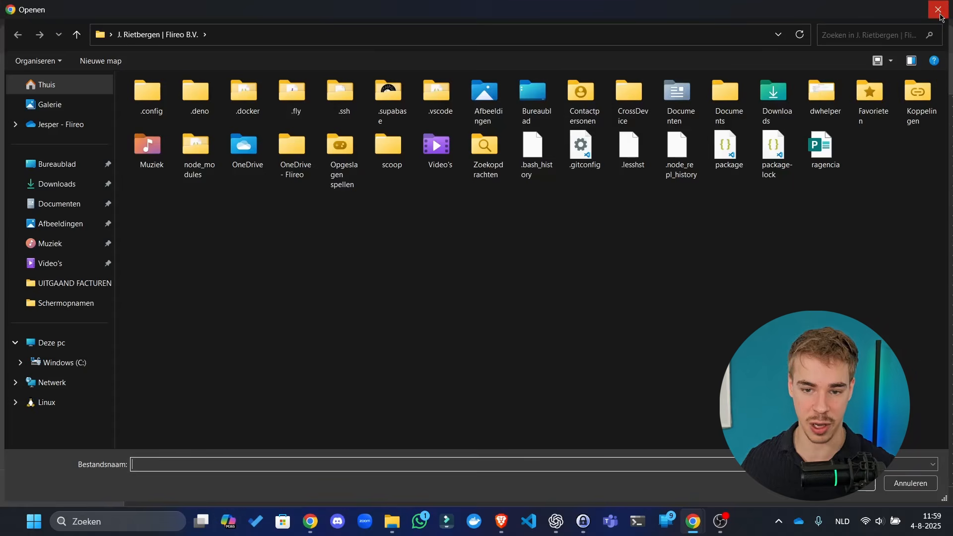
pyautogui.click(938, 9)
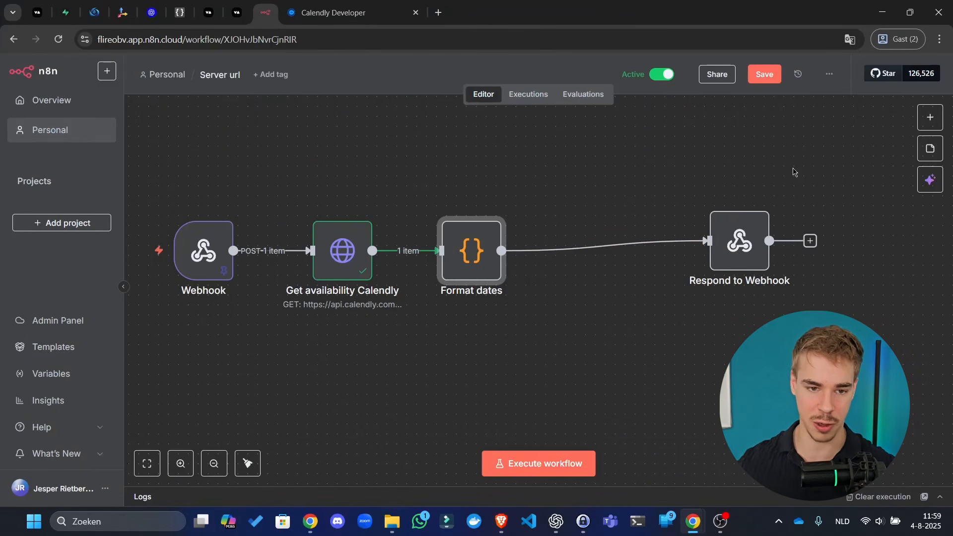
# - Copy ChatGPT's generated busy-times Code-node snippet with the 2025-08-04 to 2025-08-08 sample output
pyautogui.hotkey('alt', 'Tab')
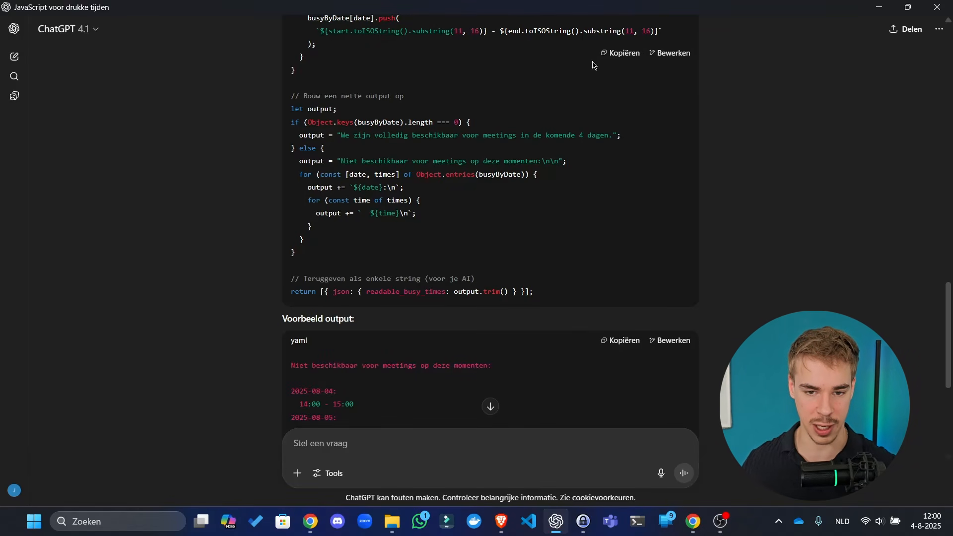
pyautogui.click(623, 54)
pyautogui.scroll(-3, 420, 254)
pyautogui.scroll(-3, 420, 254)
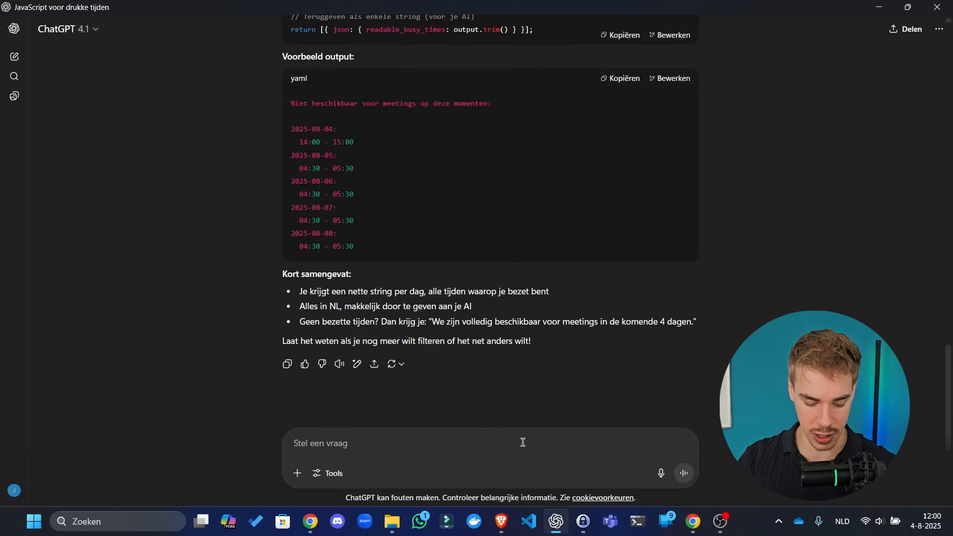
# - Send ChatGPT the follow-up 'Has to be in english' for the busy-times output
pyautogui.write('Has to be in en')
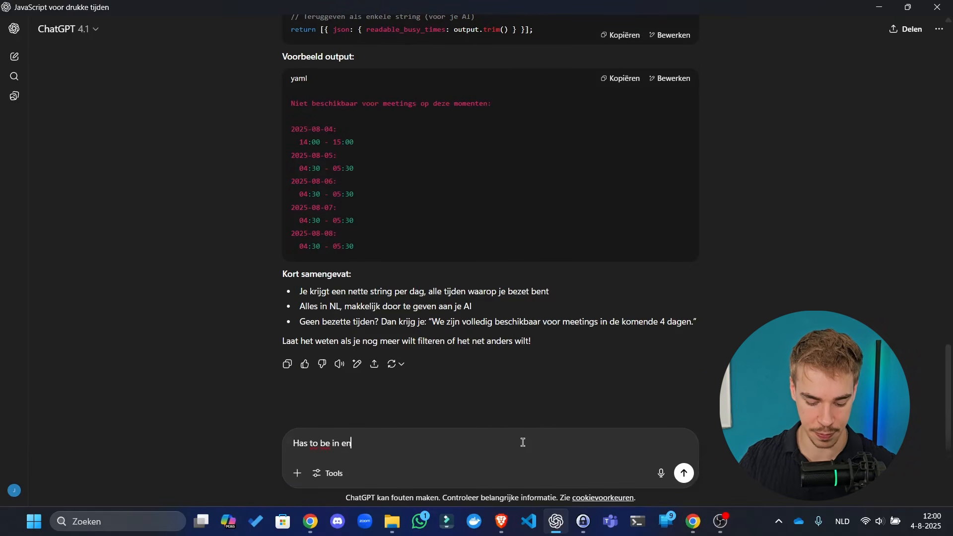
pyautogui.write('glish')
pyautogui.press('Return')
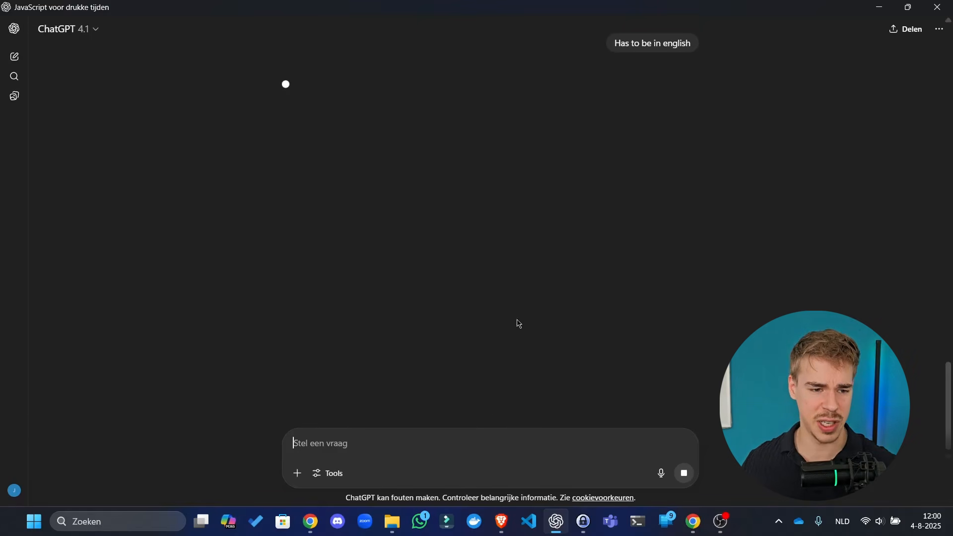
pyautogui.scroll(1, 454, 226)
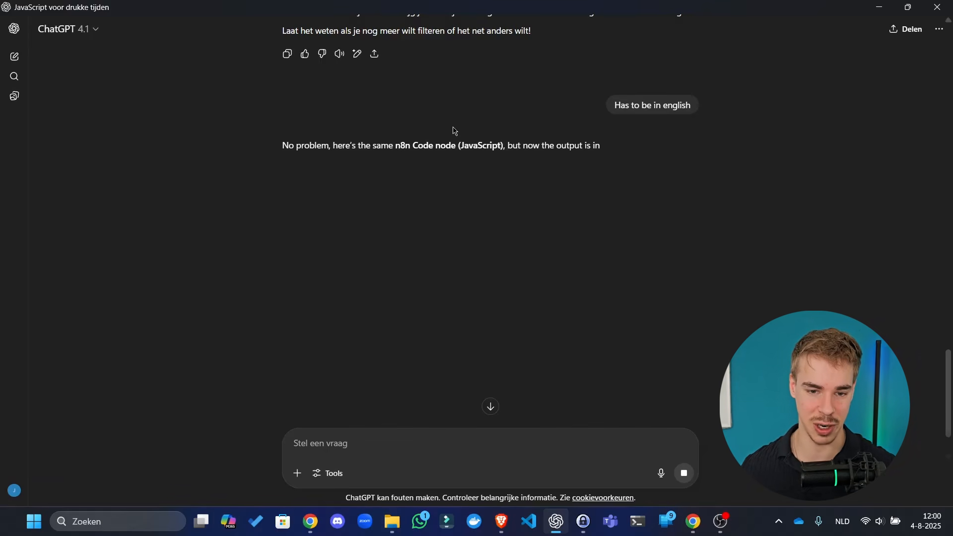
pyautogui.hotkey('alt', 'Tab')
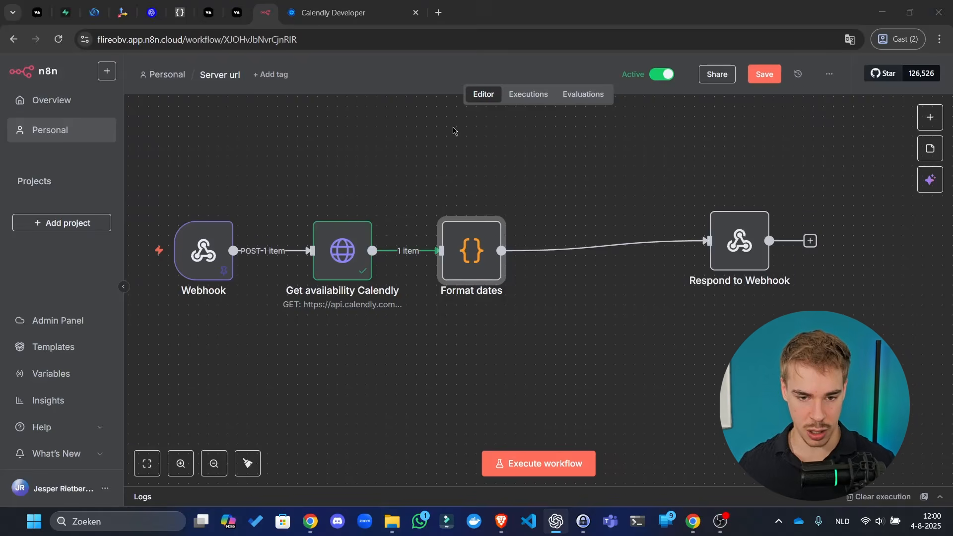
# - Move the Respond to Webhook node, open it, and place the caret inside the variableValues braces
pyautogui.click(556, 155)
pyautogui.moveTo(749, 235); pyautogui.dragTo(681, 269)
pyautogui.doubleClick(681, 270)
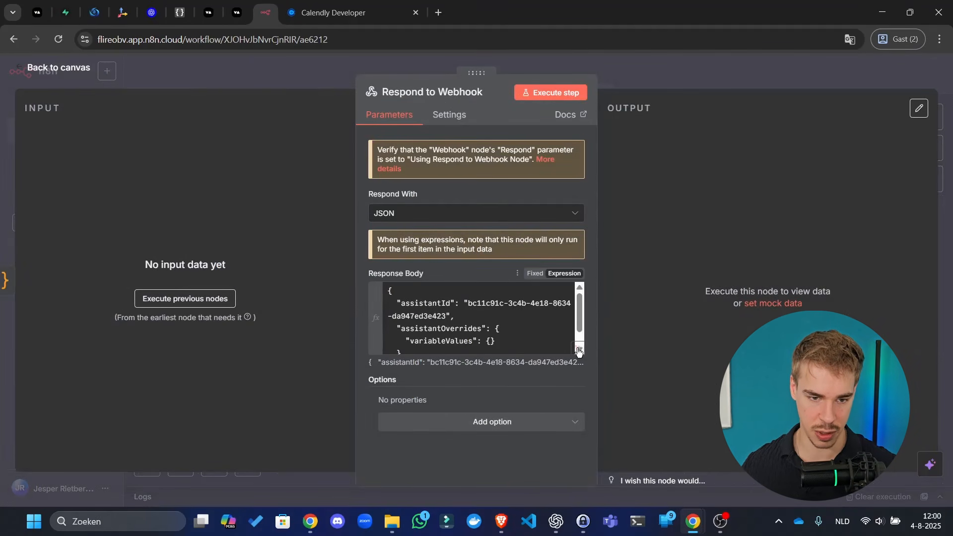
pyautogui.click(338, 13)
pyautogui.click(180, 12)
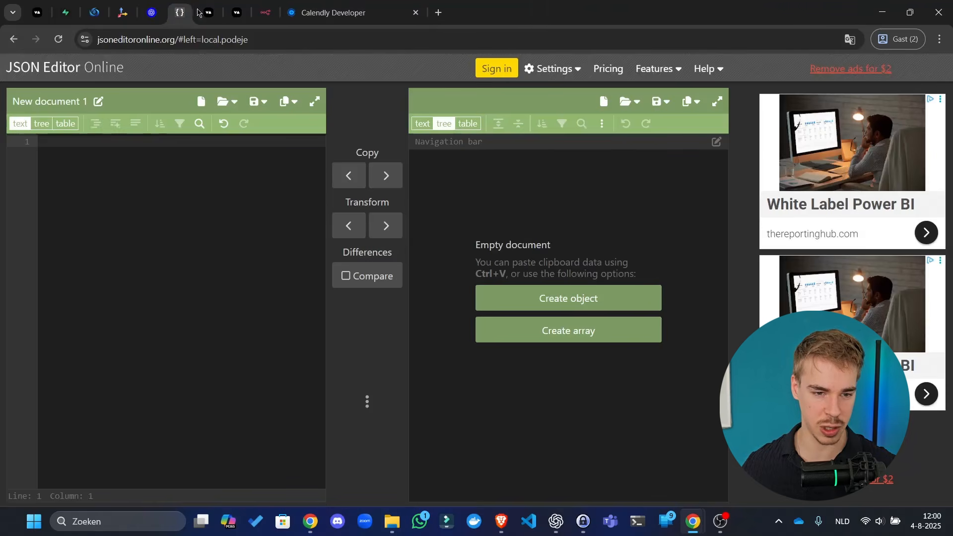
pyautogui.hotkey('ctrl', 'shift', 'Tab')
pyautogui.hotkey('ctrl', 'shift', 'Tab')
pyautogui.hotkey('ctrl', 'shift', 'Tab')
pyautogui.hotkey('ctrl', 'shift', 'Tab')
pyautogui.hotkey('ctrl', 'shift', 'Tab')
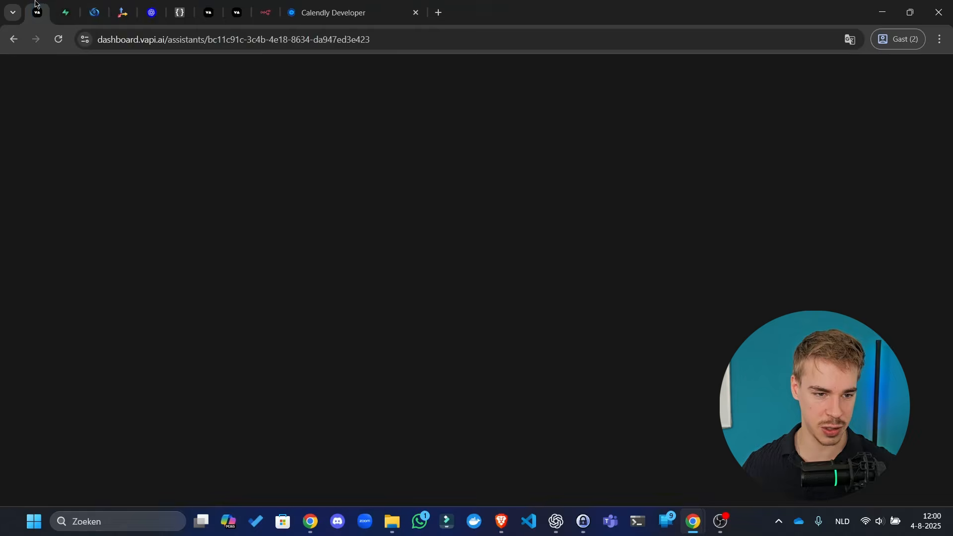
pyautogui.hotkey('ctrl', 'shift', 'Tab')
pyautogui.hotkey('ctrl', 'shift', 'Tab')
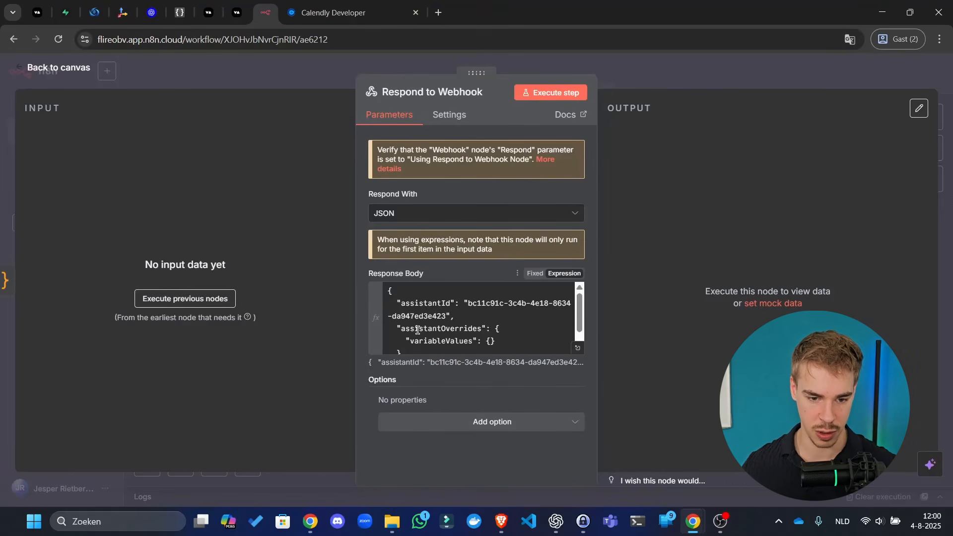
pyautogui.doubleClick(438, 342)
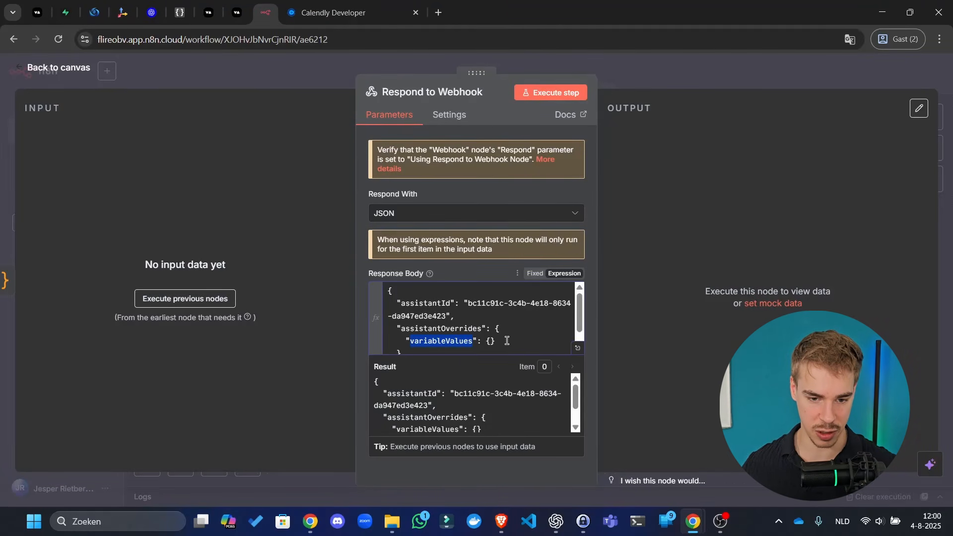
pyautogui.click(491, 342)
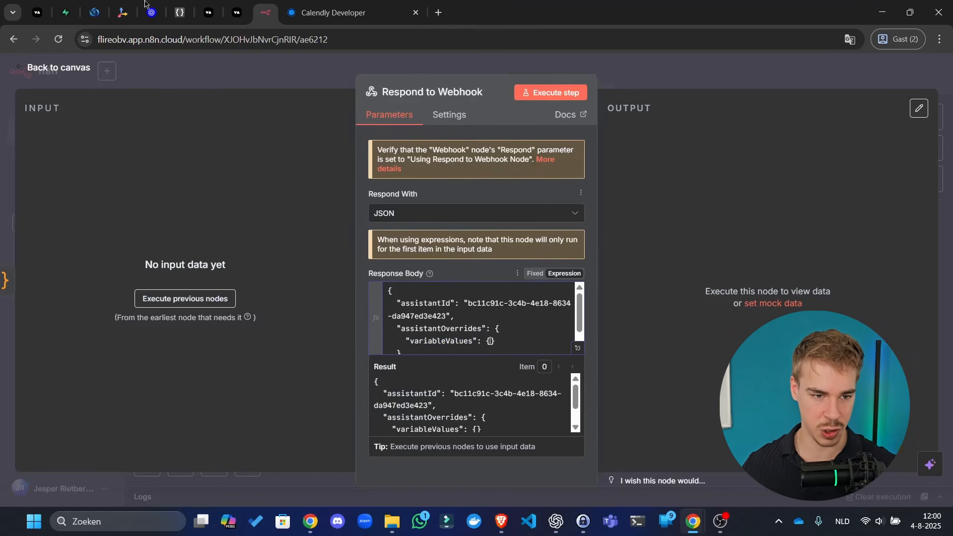
# - Go through the Supabase and Vapi assistant tabs to the Vapi documentation page
pyautogui.click(64, 4)
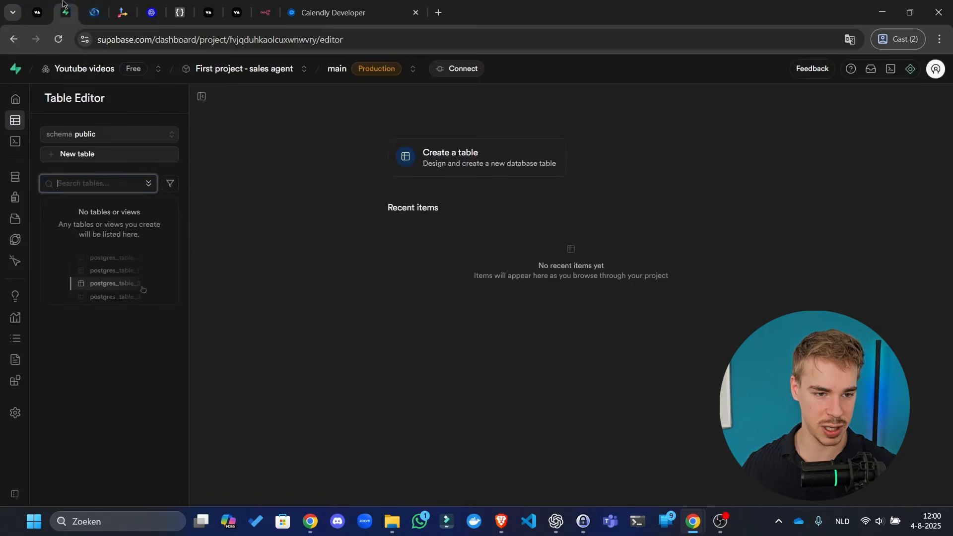
pyautogui.click(37, 11)
pyautogui.click(65, 2)
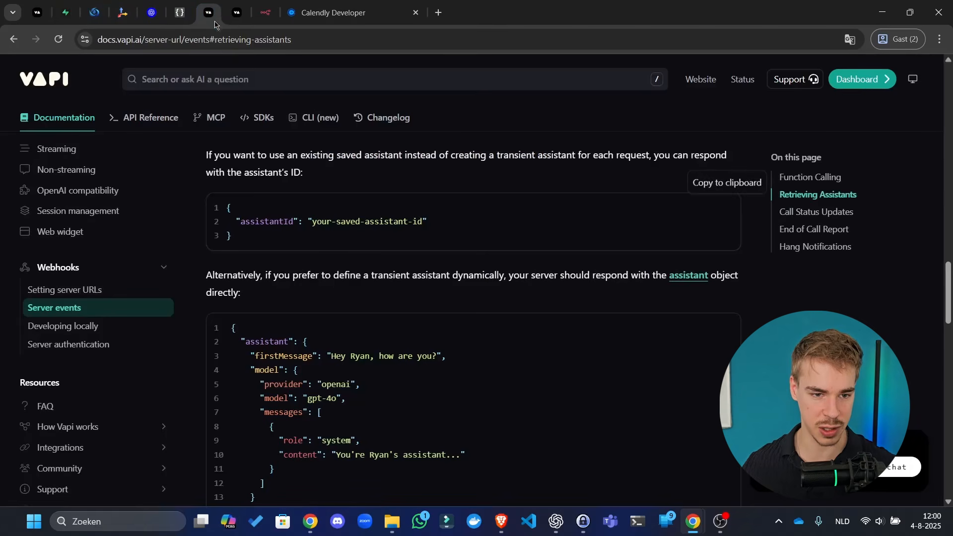
pyautogui.click(208, 12)
# - Search the Vapi docs for variableValues and study the 'Using dynamic variables in a phone call' example
pyautogui.click(382, 79)
pyautogui.hotkey('ctrl', 'v')
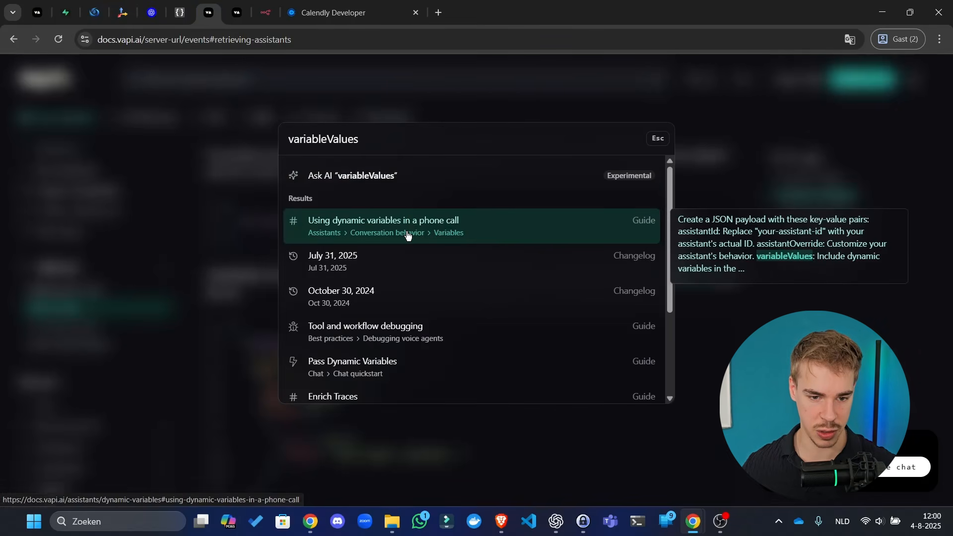
pyautogui.click(417, 219)
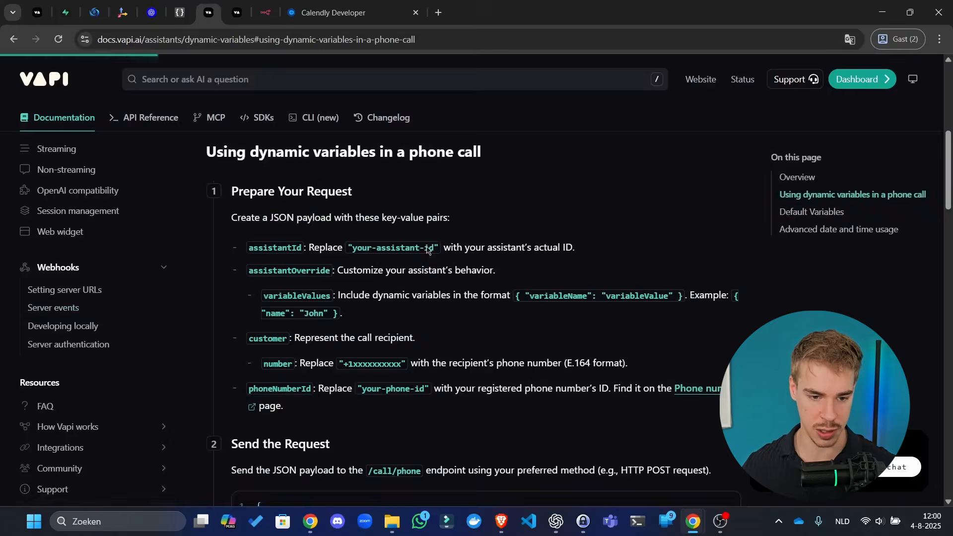
pyautogui.scroll(-5, 362, 272)
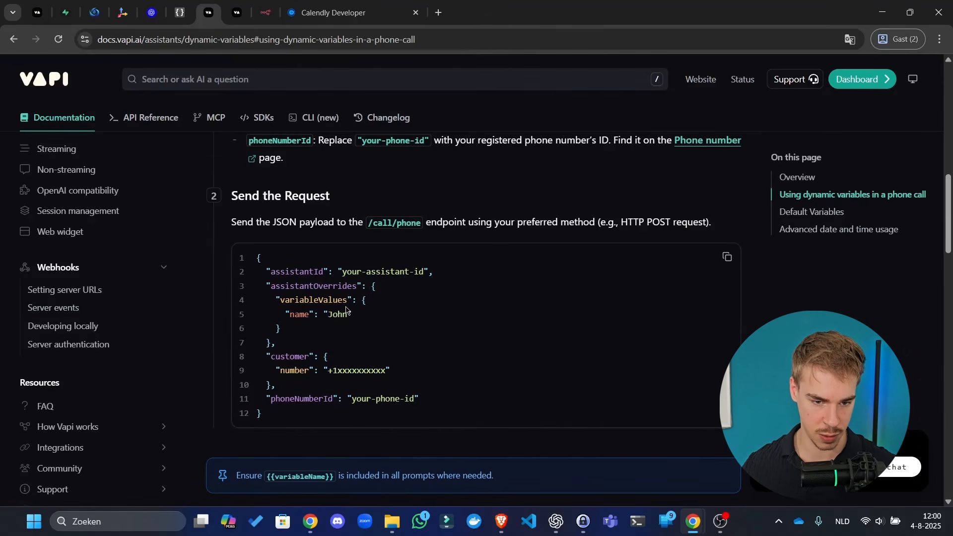
pyautogui.moveTo(353, 315); pyautogui.dragTo(287, 316)
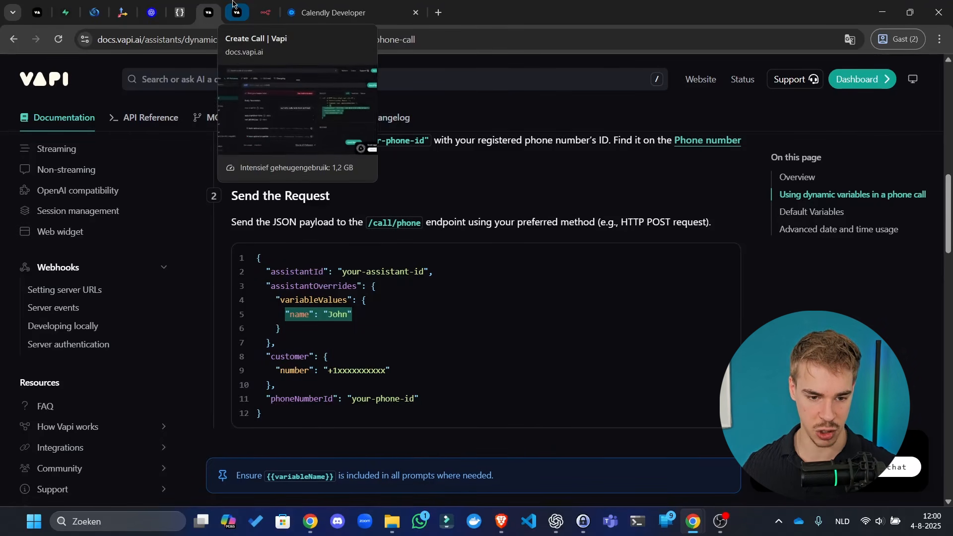
# - Open up the n8n variableValues braces to hold an empty "prompt" entry
pyautogui.click(266, 13)
pyautogui.click(496, 336)
pyautogui.press('Return')
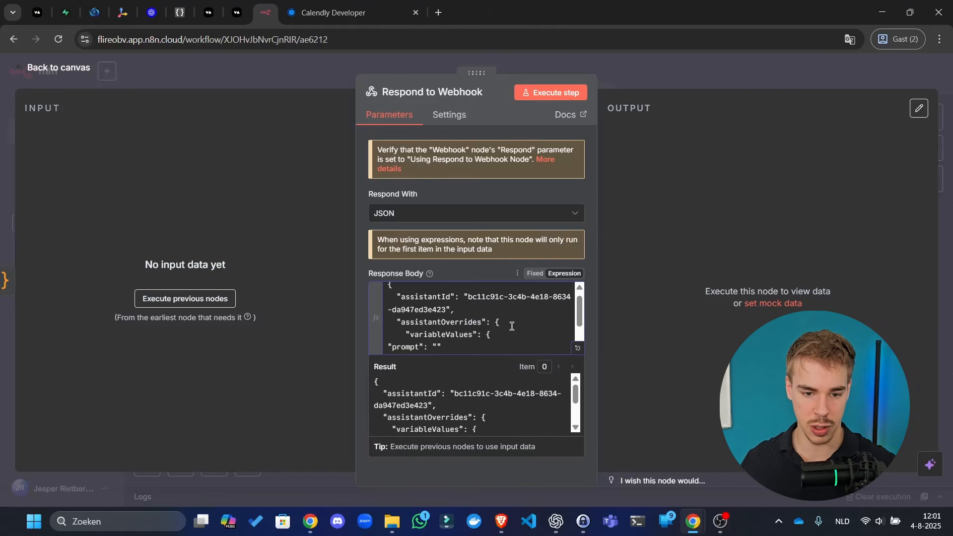
pyautogui.scroll(-2, 506, 325)
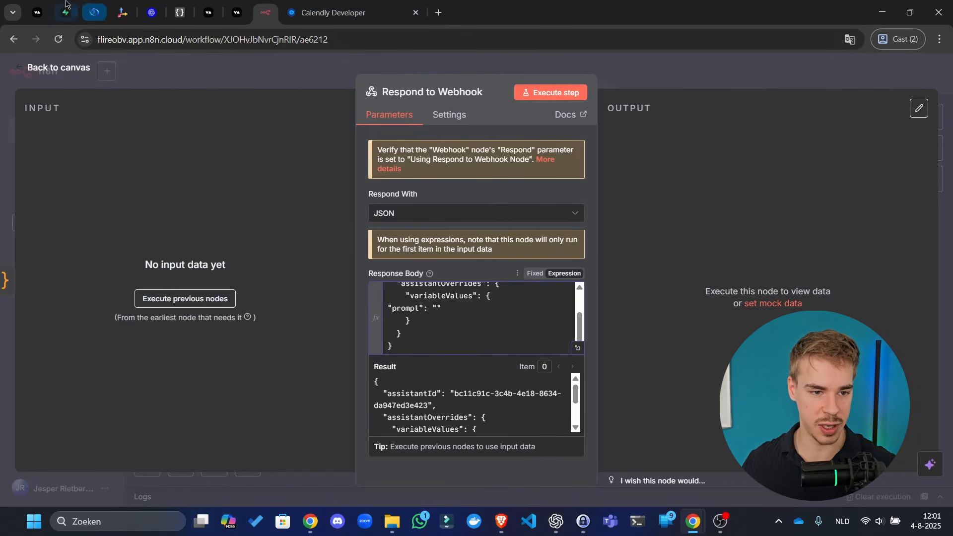
pyautogui.click(37, 13)
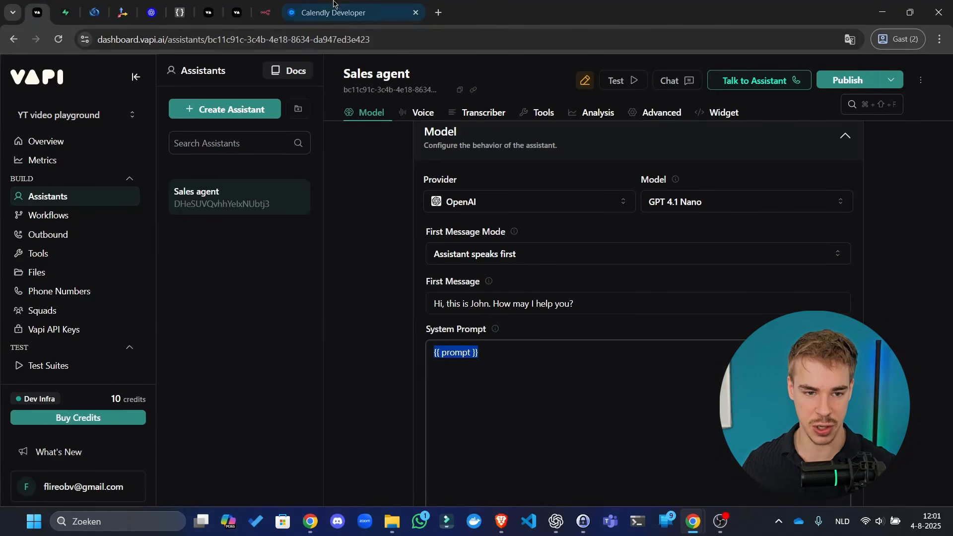
# - Remove the stray 's' so the Vapi Sales agent system prompt reads {{ prompt }}
pyautogui.click(266, 13)
pyautogui.click(37, 13)
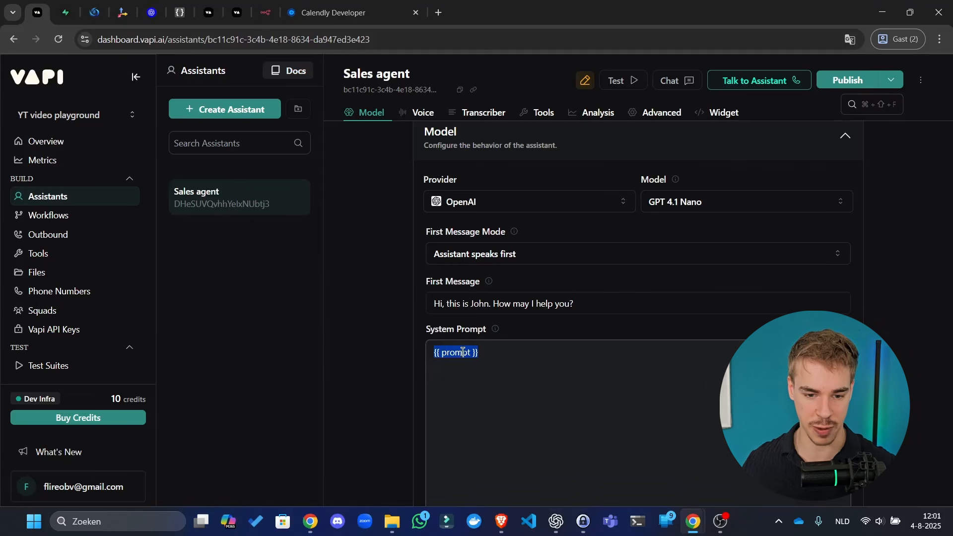
pyautogui.click(480, 353)
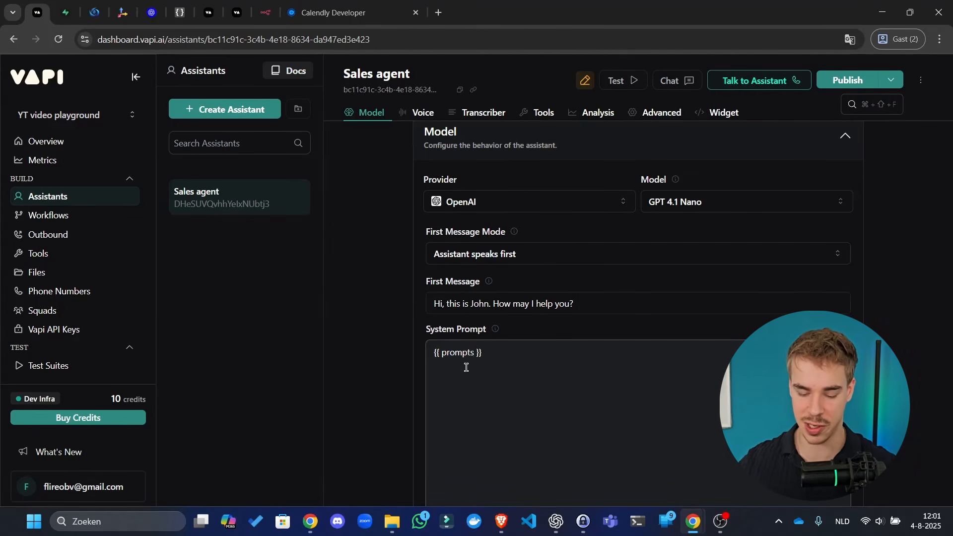
pyautogui.press('BackSpace')
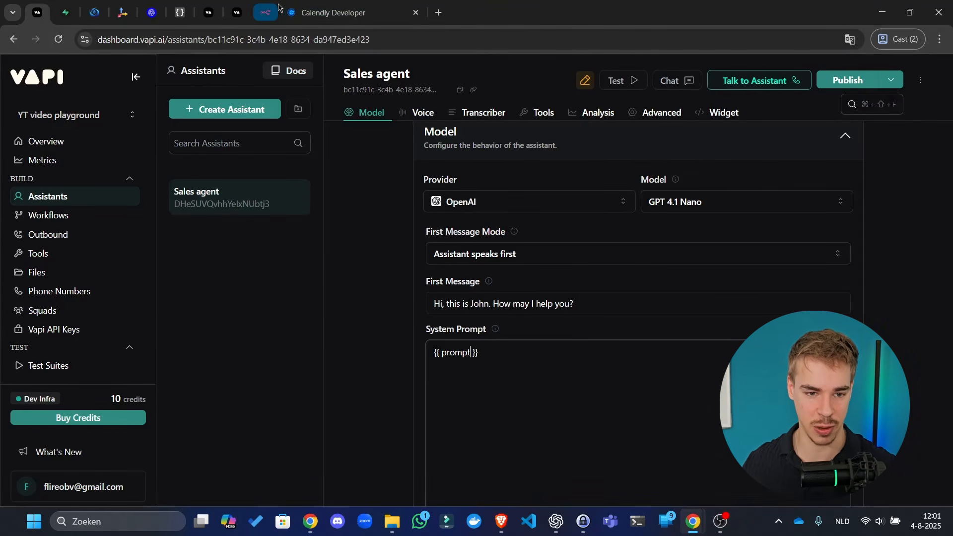
pyautogui.click(266, 13)
pyautogui.hotkey('ctrl', 'a')
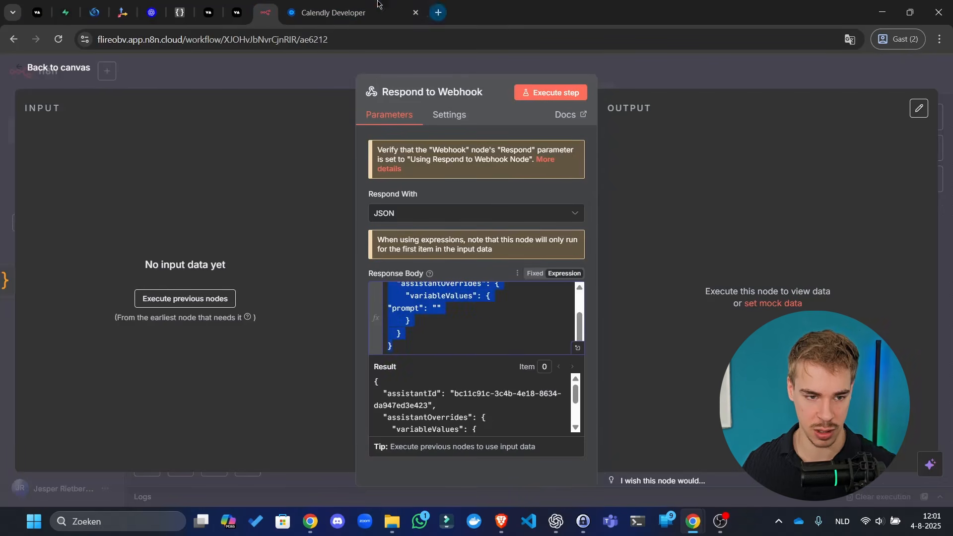
# - Reformat the response body in JSON Editor Online and paste the indented JSON back into n8n
pyautogui.click(192, 10)
pyautogui.hotkey('ctrl', 'v')
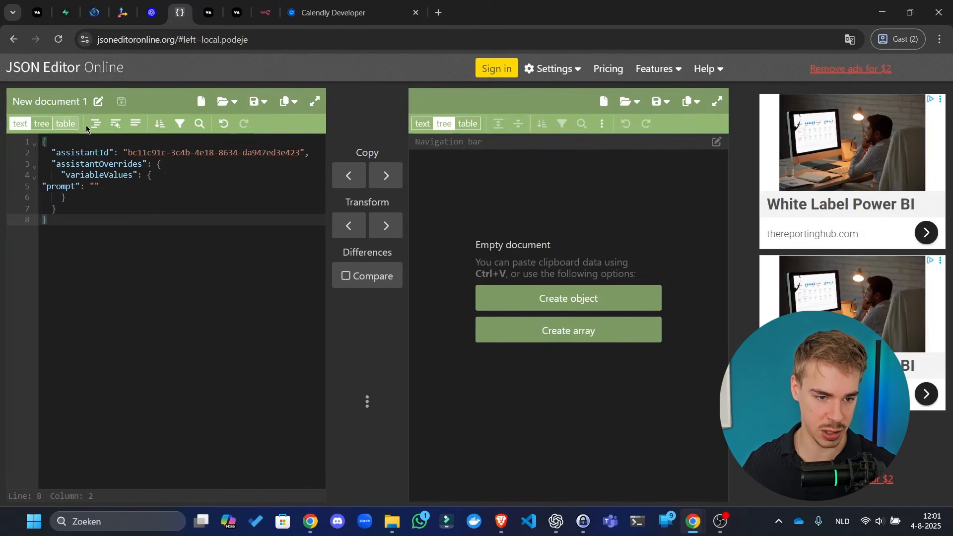
pyautogui.hotkey('ctrl', 'a')
pyautogui.hotkey('ctrl', 'c')
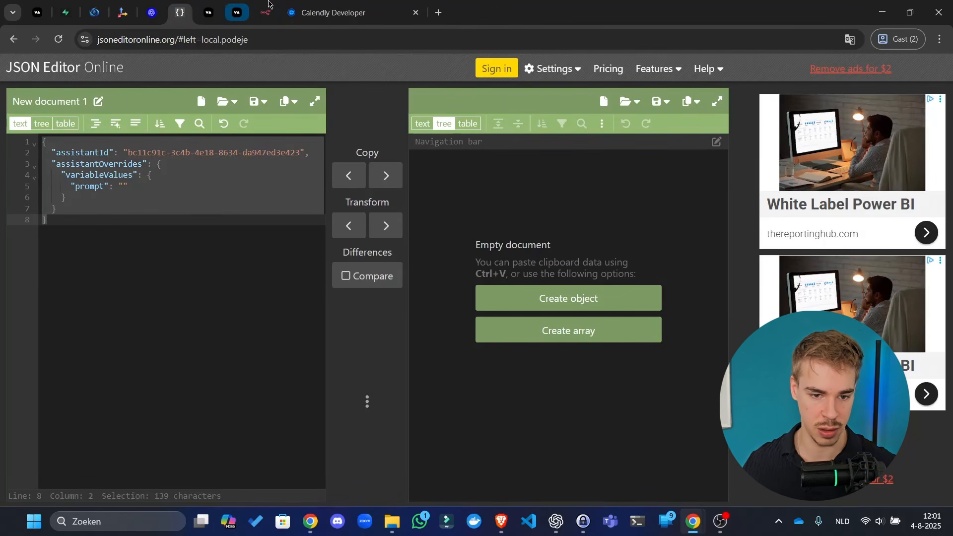
pyautogui.click(266, 13)
pyautogui.hotkey('ctrl', 'v')
pyautogui.hotkey('ctrl', 'a')
pyautogui.click(459, 308)
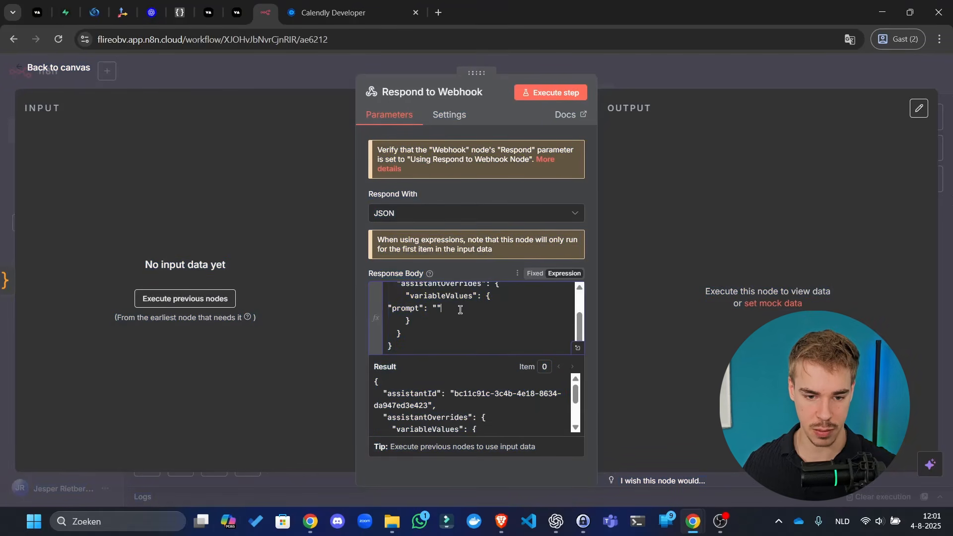
pyautogui.hotkey('ctrl', 'a')
pyautogui.hotkey('ctrl', 'v')
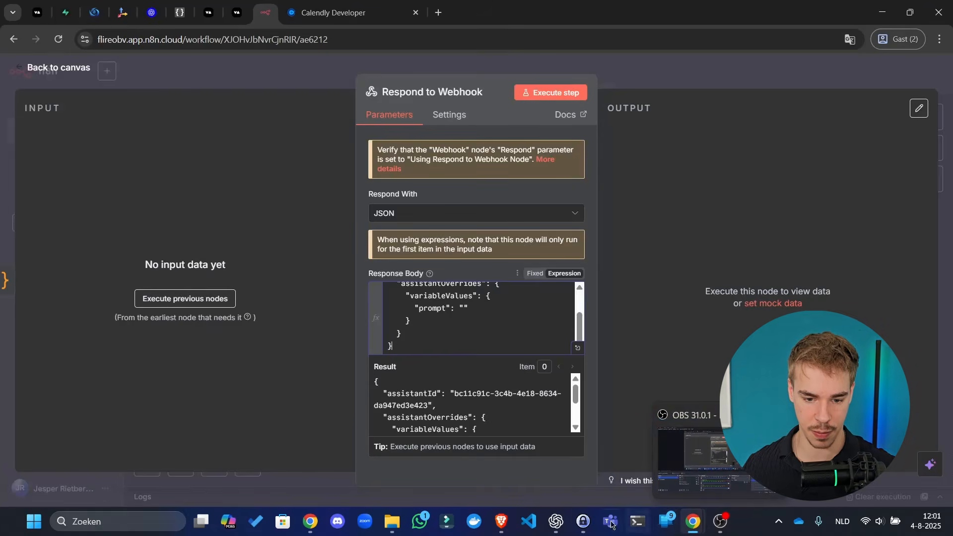
# - Copy the English-output busy-times JavaScript from ChatGPT and hide the ChatGPT window
pyautogui.moveTo(565, 529)
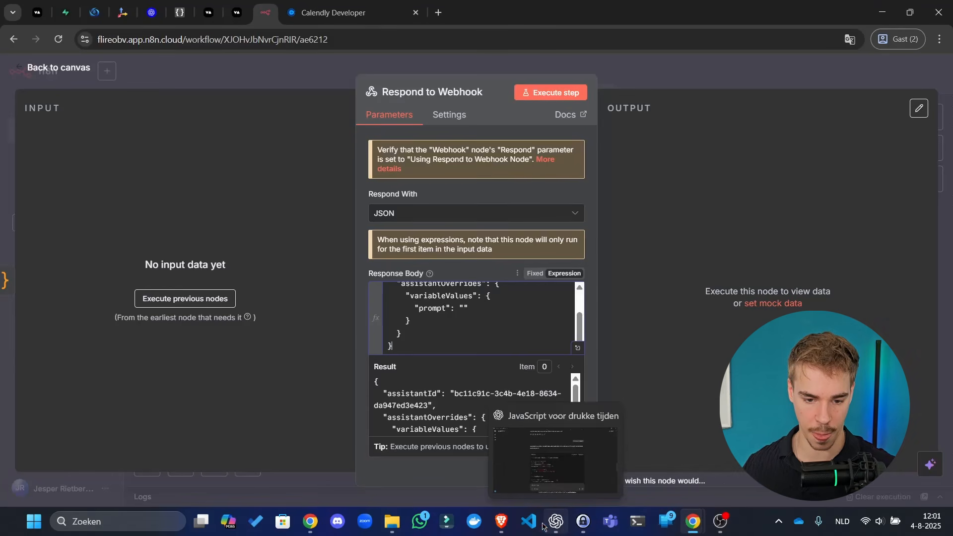
pyautogui.click(552, 522)
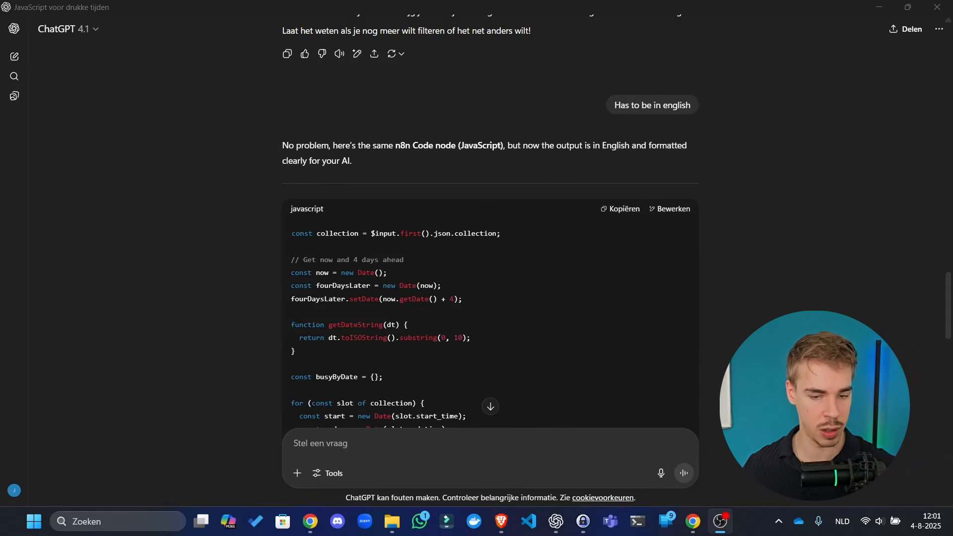
pyautogui.click(638, 276)
pyautogui.click(623, 215)
pyautogui.scroll(-10, 636, 251)
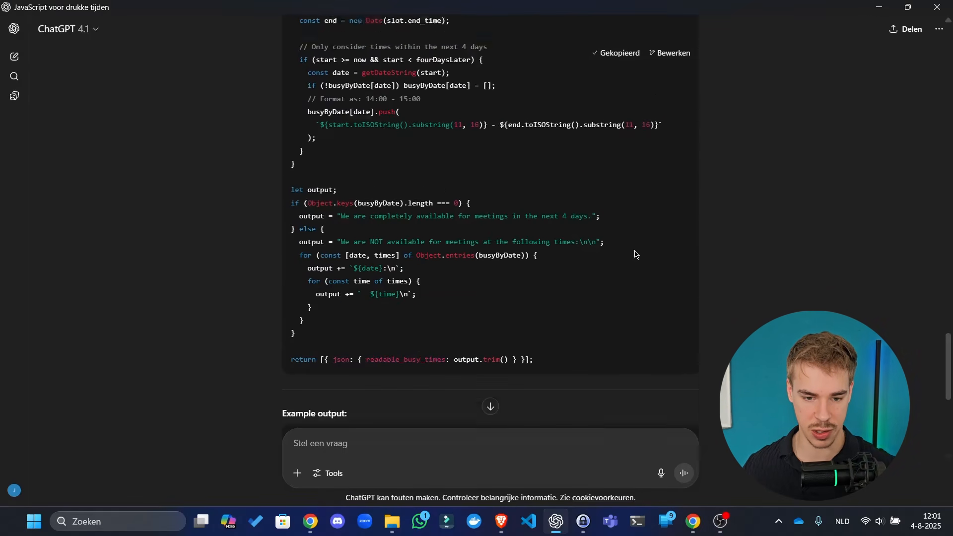
pyautogui.click(886, 10)
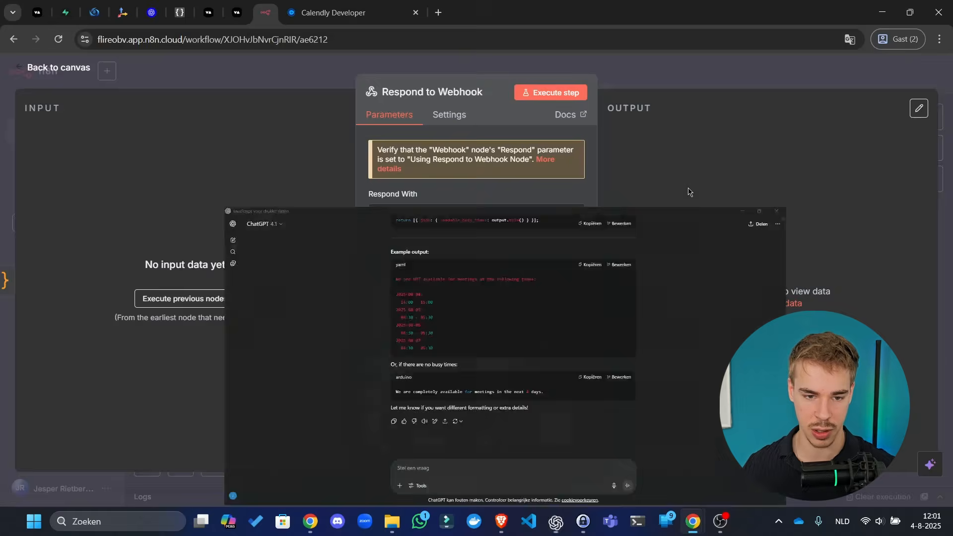
# - Paste the new script into Format dates and run it to produce readable_busy_times
pyautogui.click(631, 74)
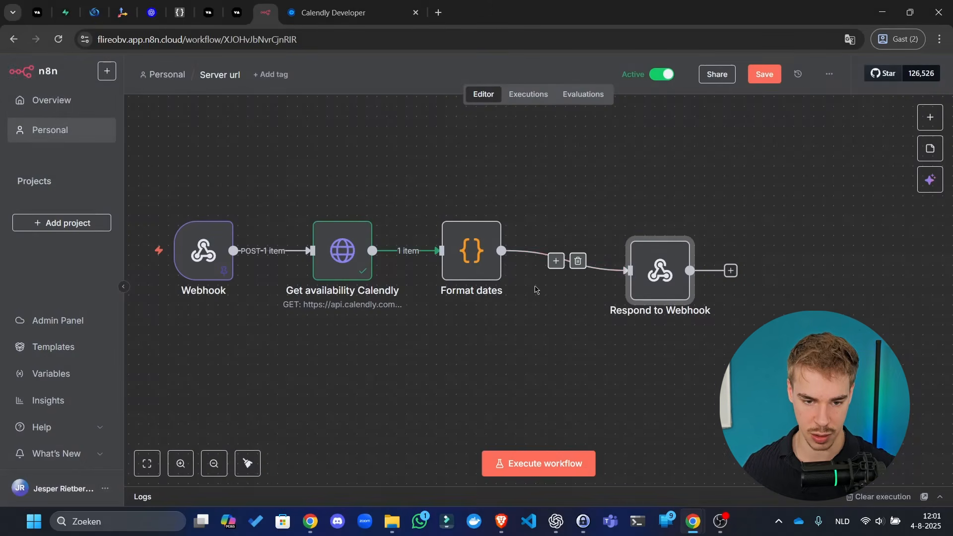
pyautogui.doubleClick(489, 261)
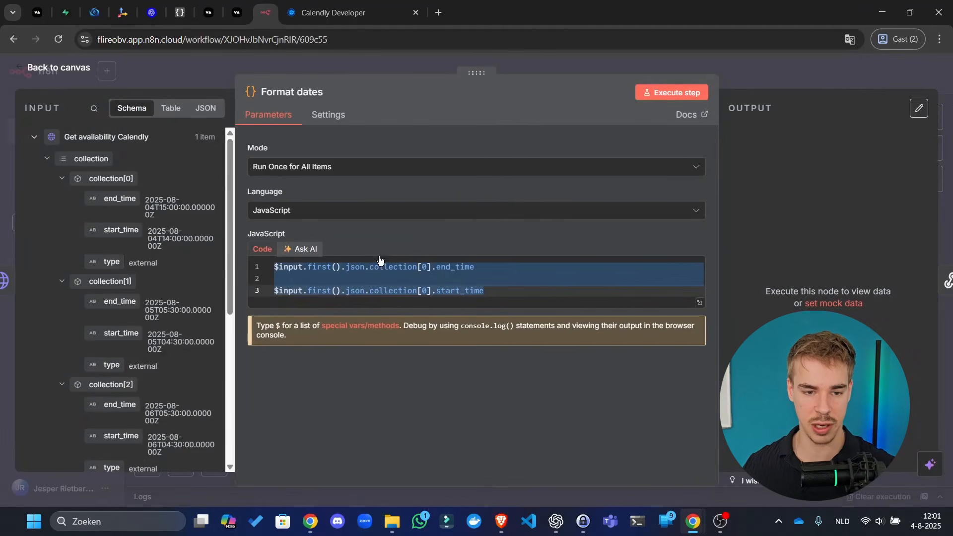
pyautogui.hotkey('ctrl', 'v')
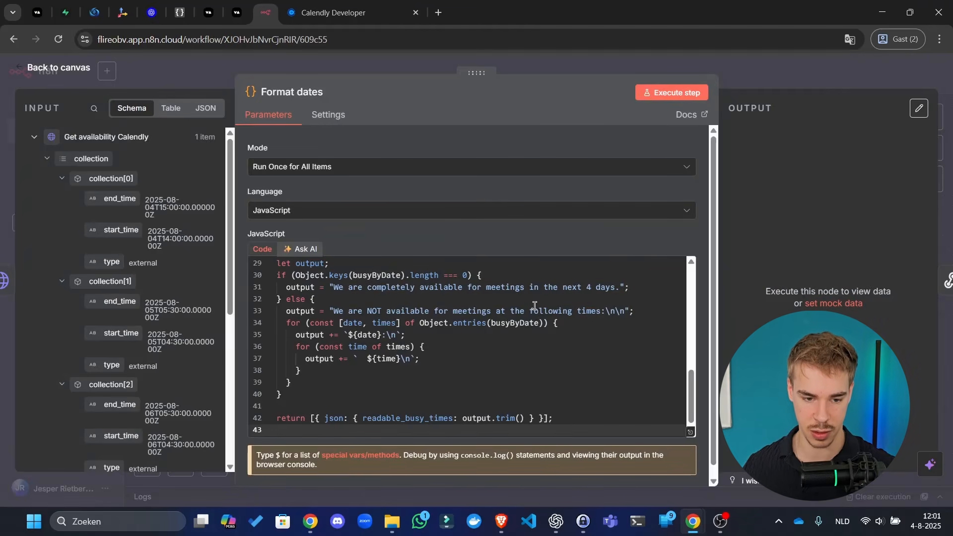
pyautogui.scroll(8, 485, 357)
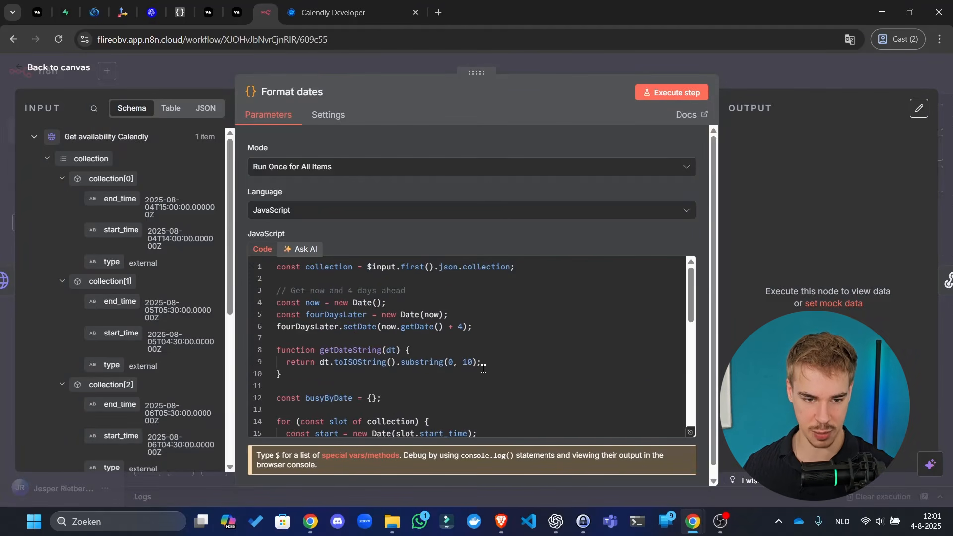
pyautogui.click(697, 99)
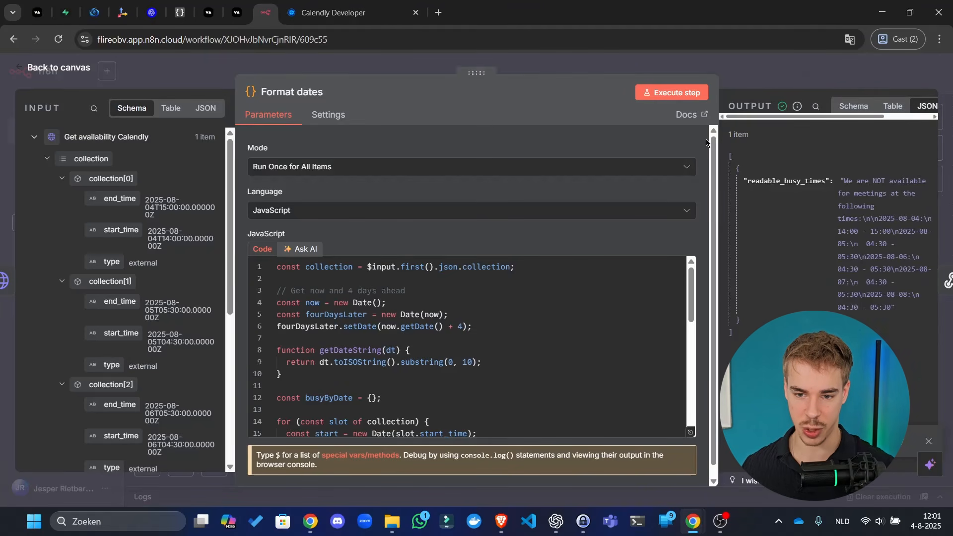
pyautogui.click(793, 65)
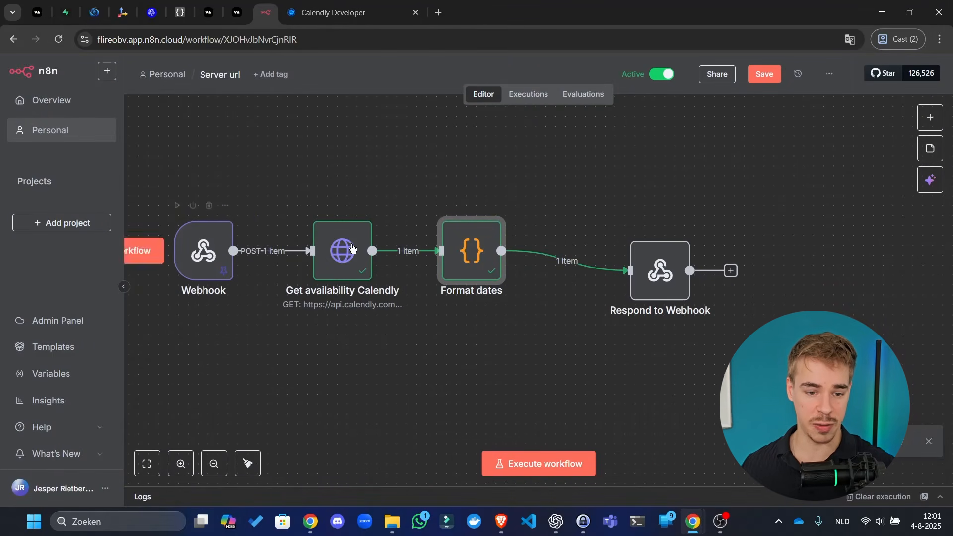
pyautogui.doubleClick(345, 255)
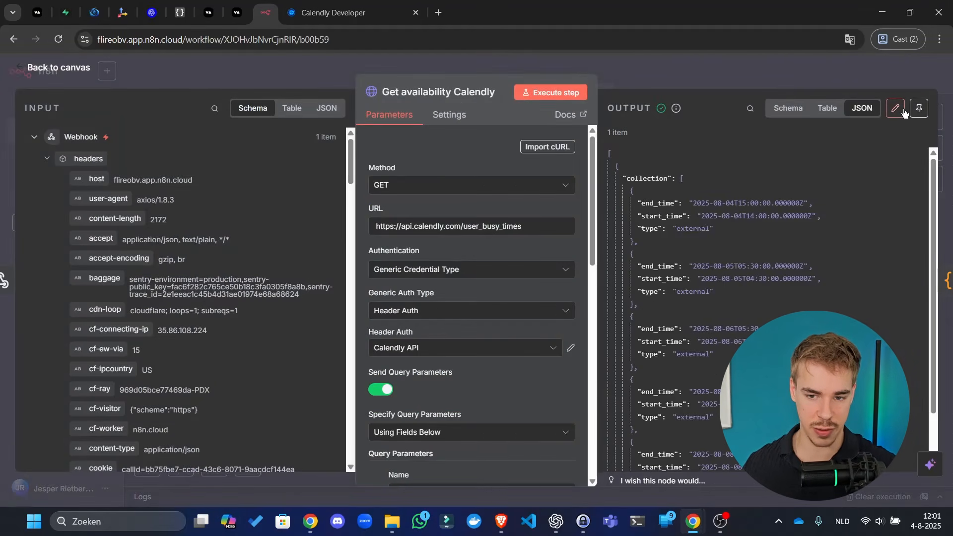
# - Strip the busy-times collection from the Calendly node's pinned output, saving a single empty item
pyautogui.click(899, 108)
pyautogui.click(839, 242)
pyautogui.hotkey('ctrl', 'a')
pyautogui.press('BackSpace')
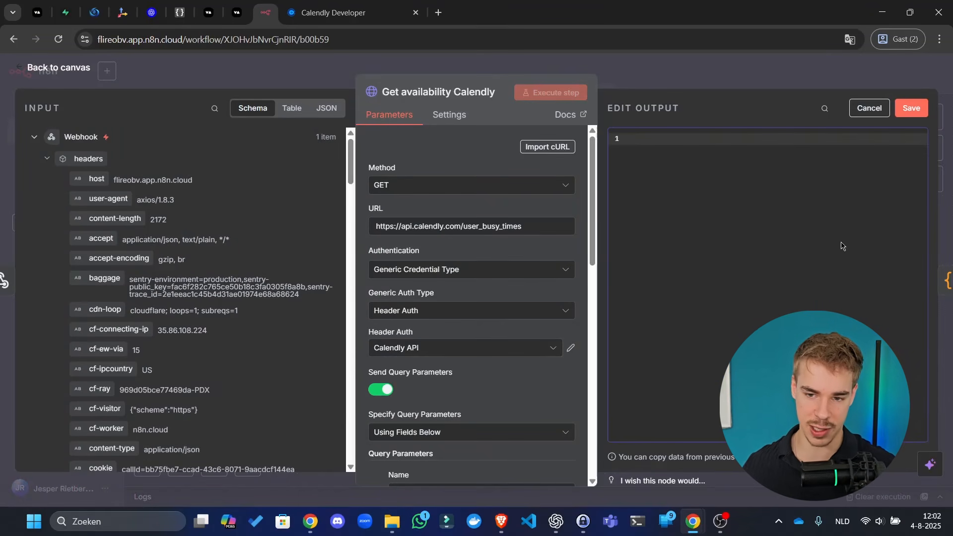
pyautogui.click(917, 114)
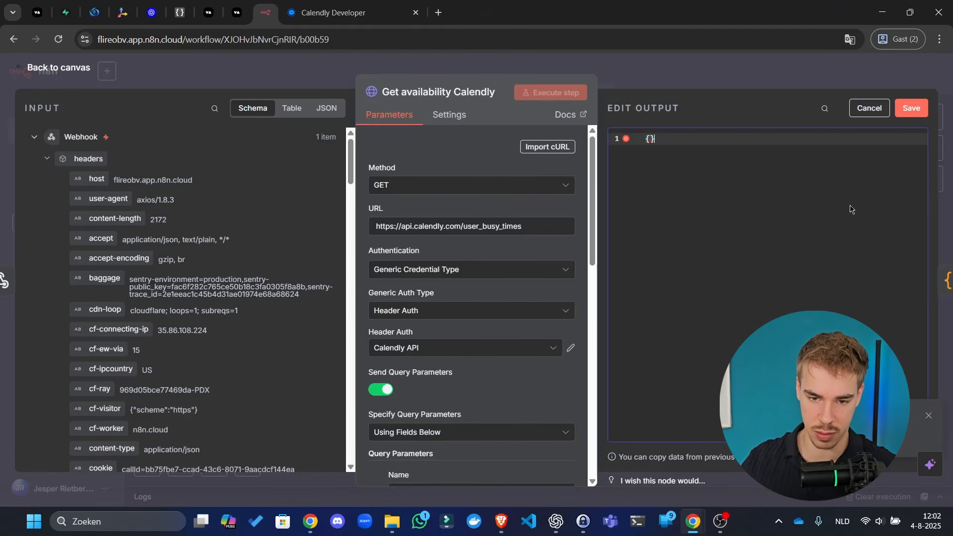
pyautogui.hotkey('ctrl', 'z')
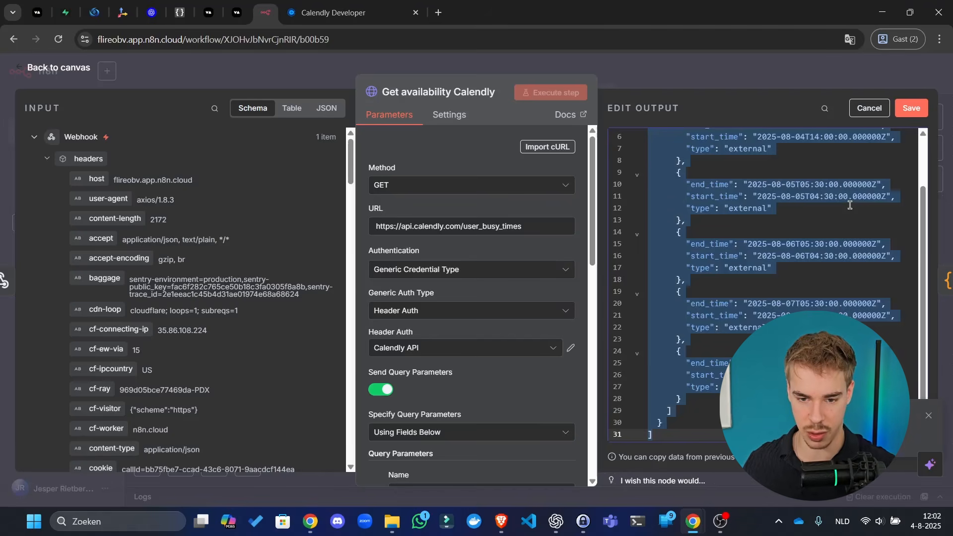
pyautogui.click(716, 346)
pyautogui.moveTo(679, 413); pyautogui.dragTo(644, 168)
pyautogui.press('BackSpace')
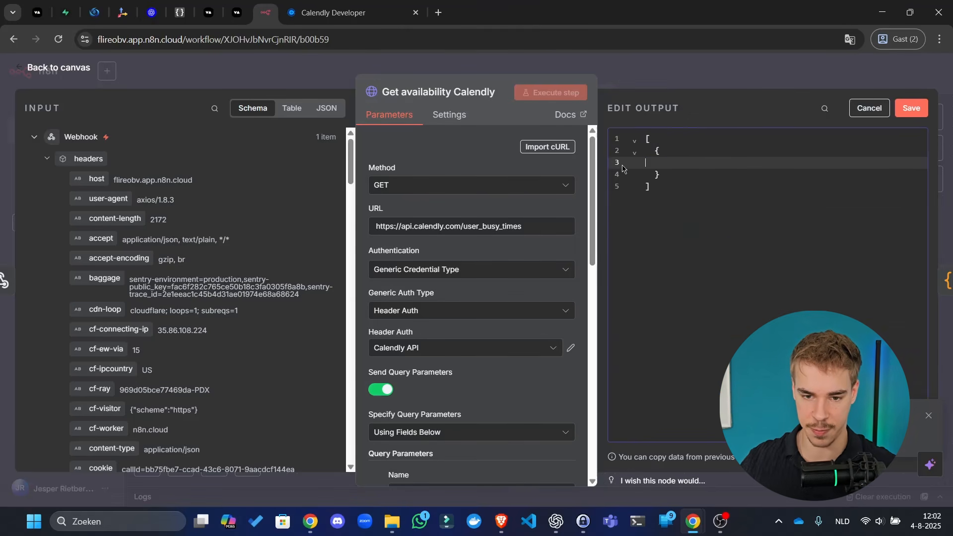
pyautogui.press('BackSpace')
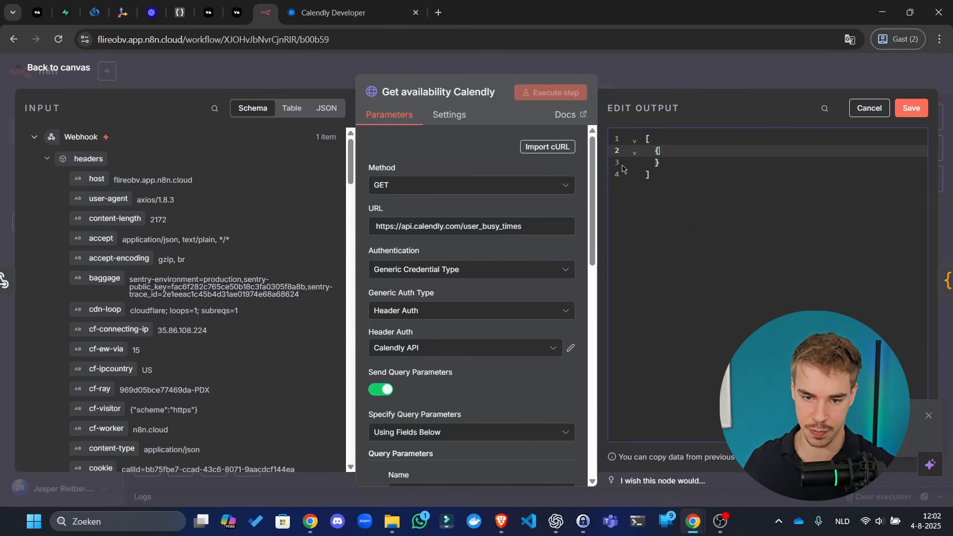
pyautogui.click(912, 109)
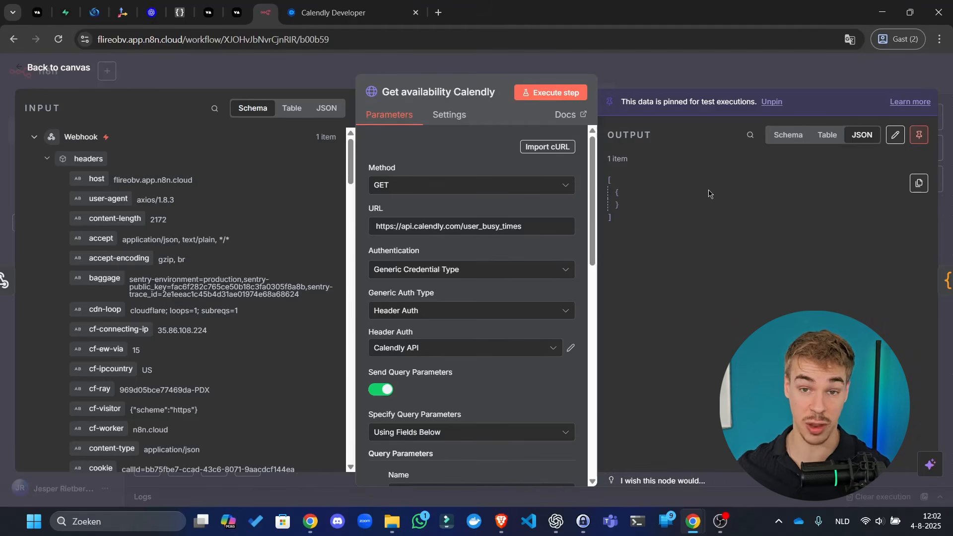
pyautogui.click(814, 84)
# - Run the workflow and expand Format dates' 'collection is not iterable' error details
pyautogui.click(445, 206)
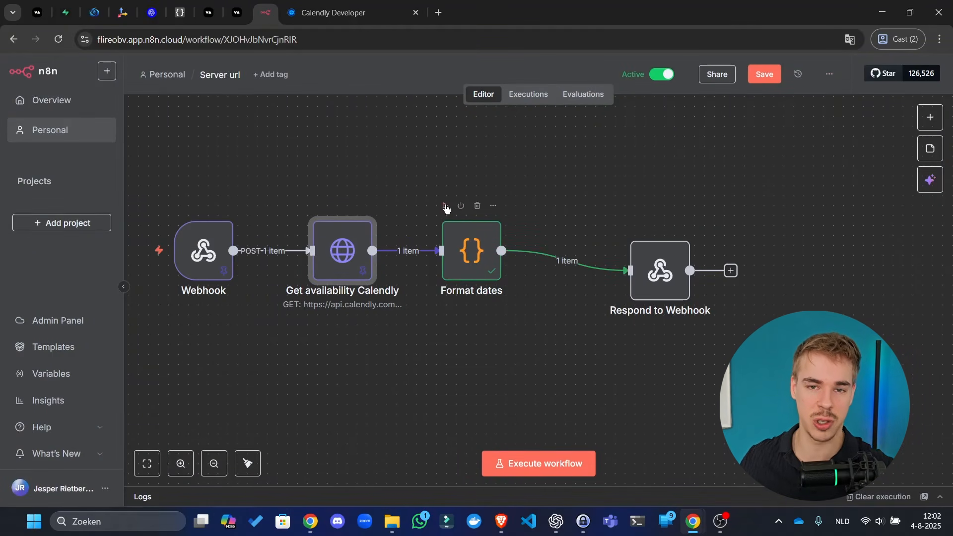
pyautogui.click(446, 208)
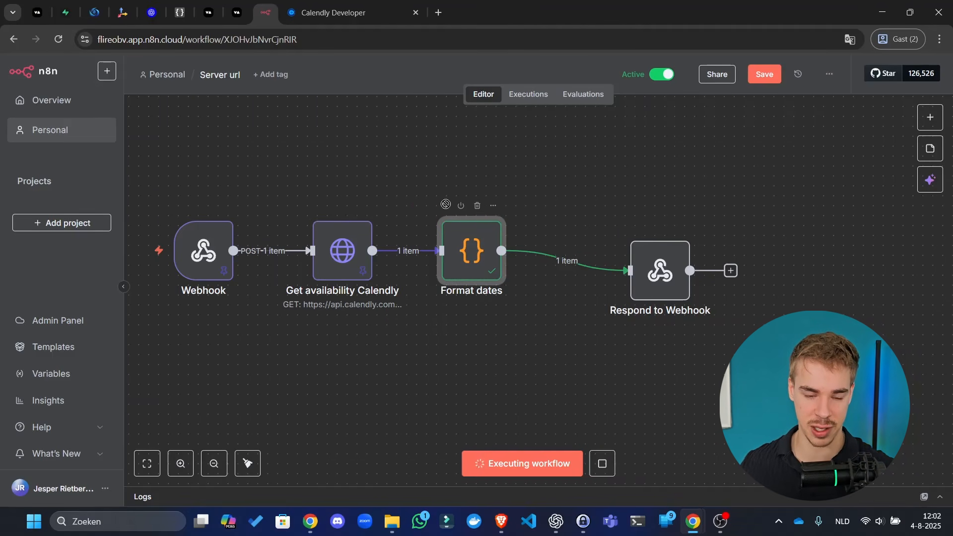
pyautogui.doubleClick(486, 270)
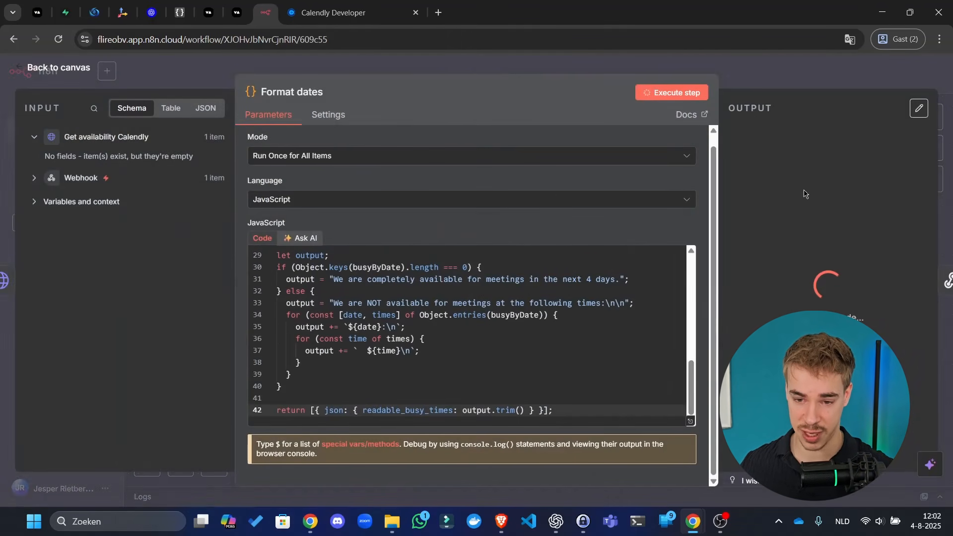
pyautogui.click(798, 276)
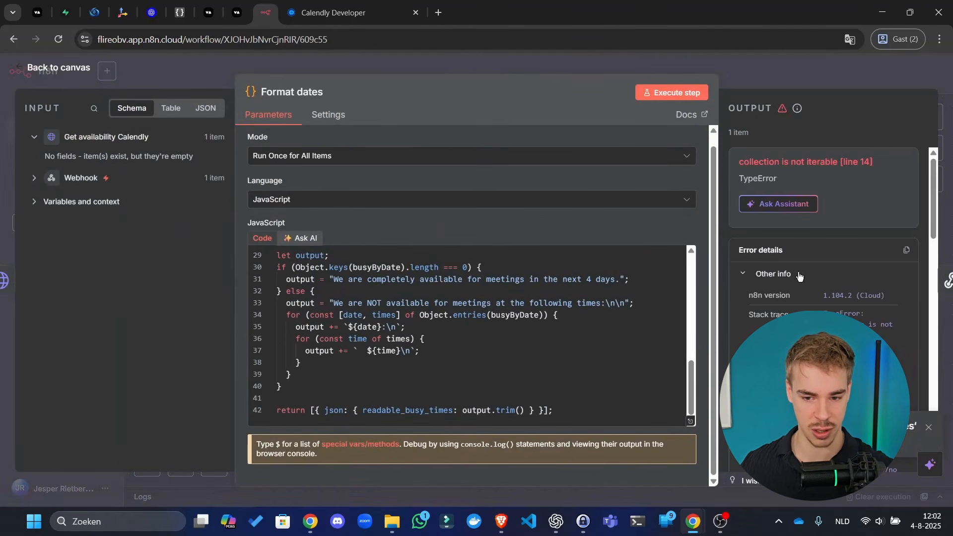
pyautogui.scroll(-10, 831, 302)
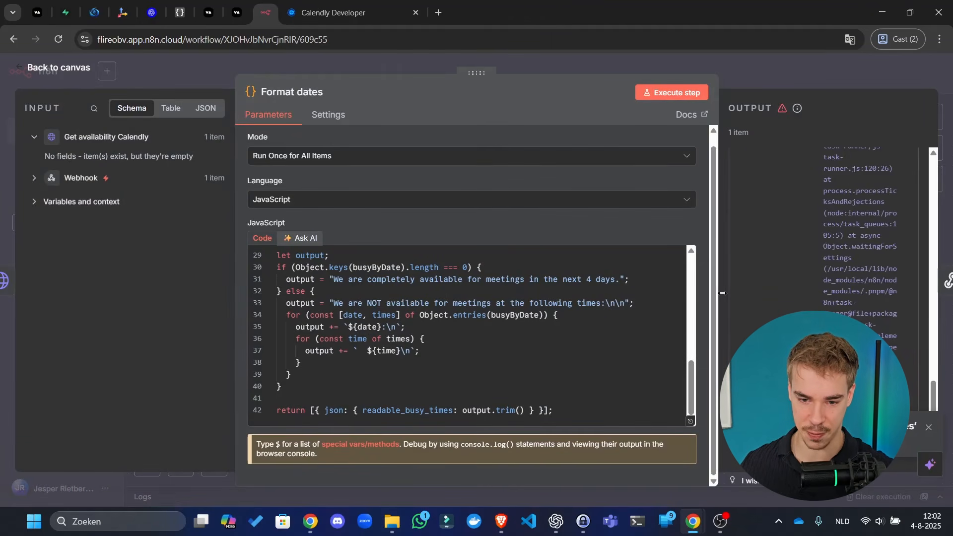
pyautogui.moveTo(716, 292); pyautogui.dragTo(575, 293)
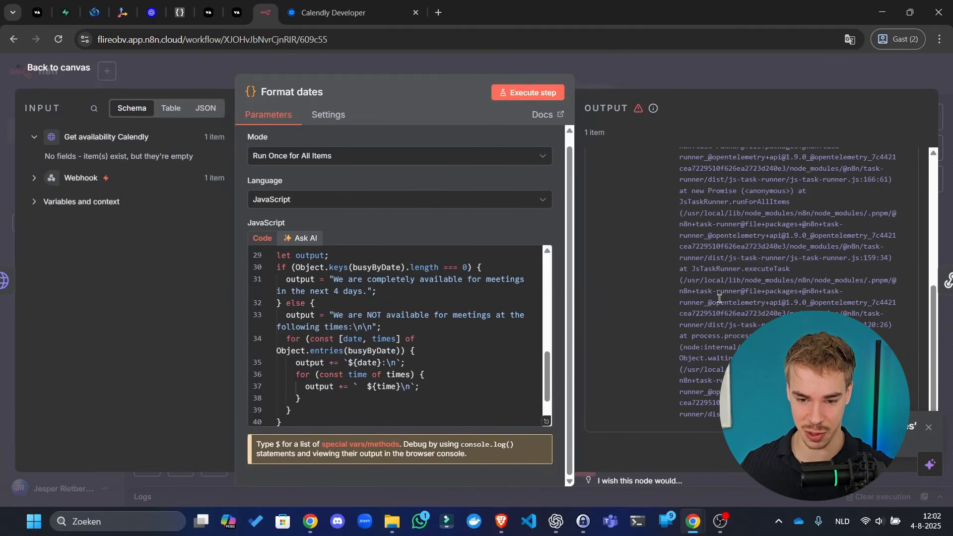
pyautogui.scroll(10, 428, 346)
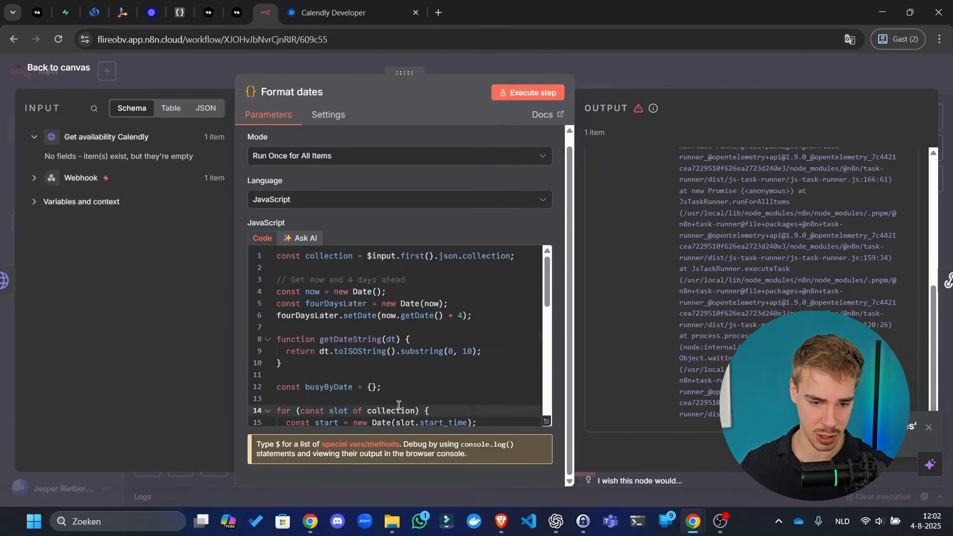
# - Check the failing collection line, then reopen the Get availability Calendly node
pyautogui.click(411, 267)
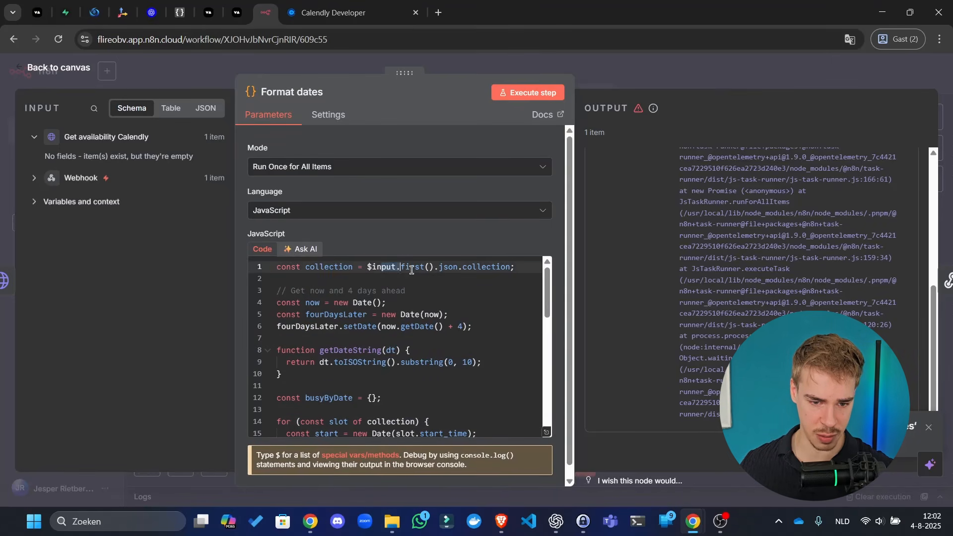
pyautogui.click(667, 69)
pyautogui.doubleClick(336, 242)
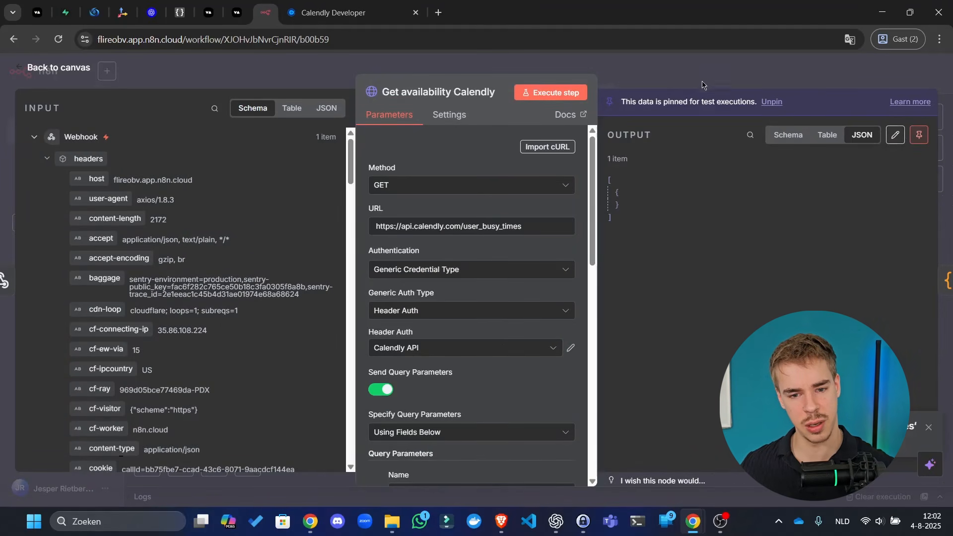
# - Read the List User Busy Times response body and example, expanding the event object's fields
pyautogui.click(333, 13)
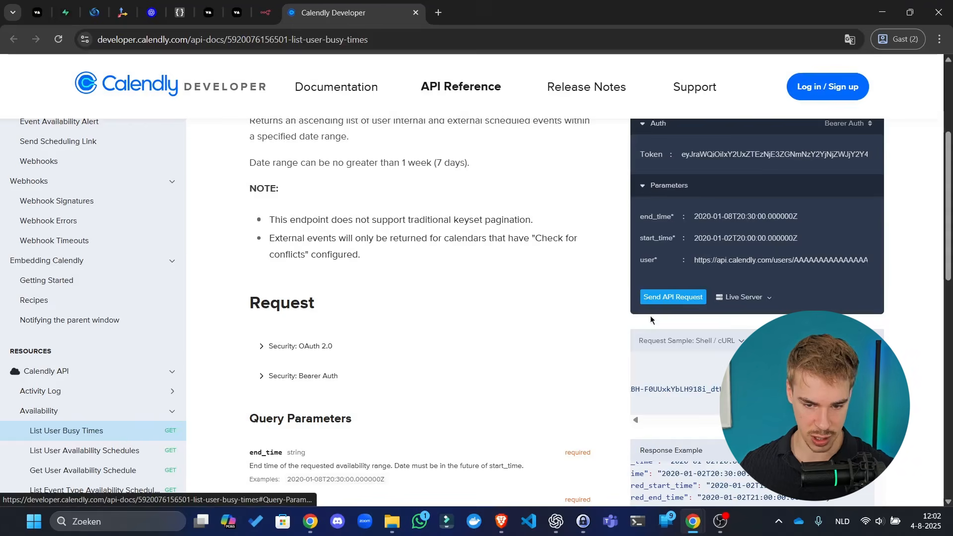
pyautogui.scroll(-5, 149, 435)
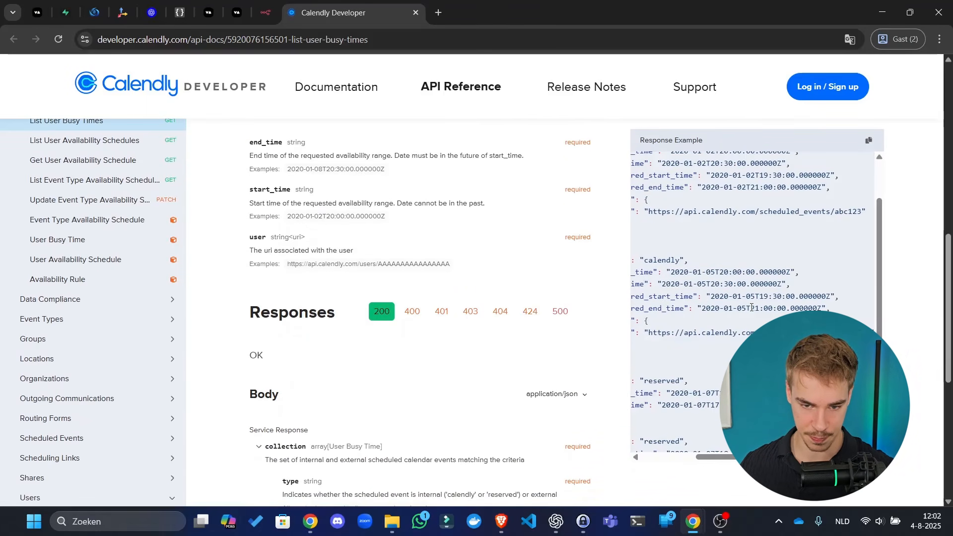
pyautogui.scroll(5, 752, 307)
pyautogui.hscroll(-5, 757, 313)
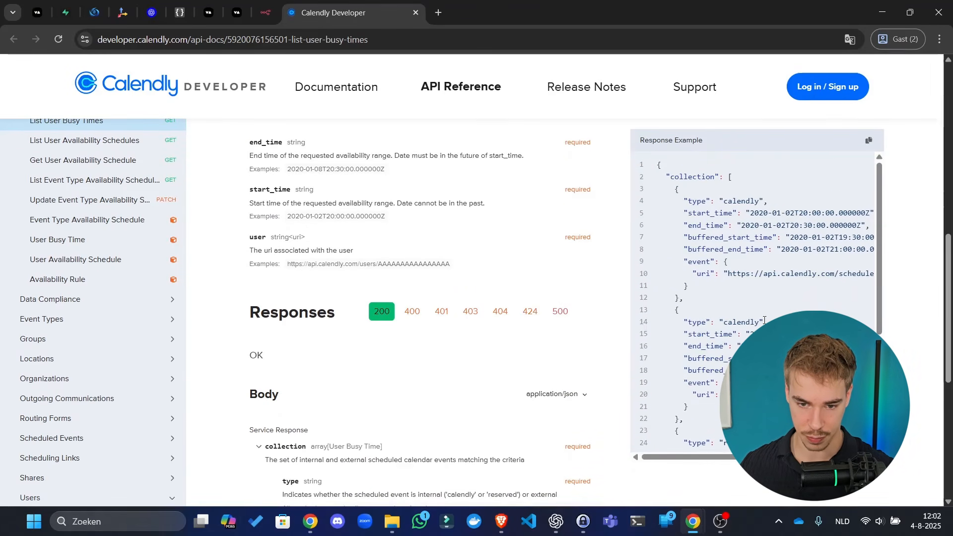
pyautogui.scroll(1, 765, 320)
pyautogui.scroll(1, 398, 278)
pyautogui.scroll(-5, 395, 285)
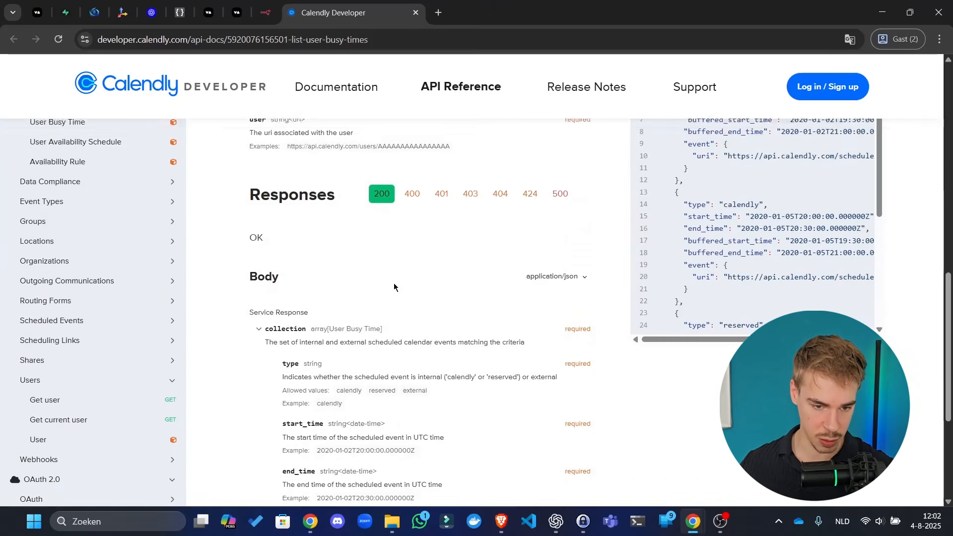
pyautogui.scroll(-3, 364, 270)
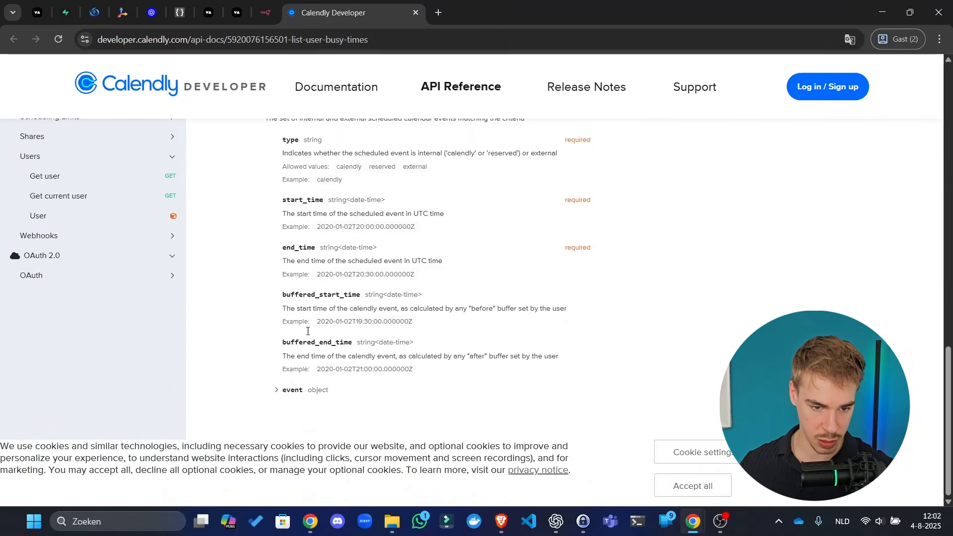
pyautogui.scroll(2, 302, 383)
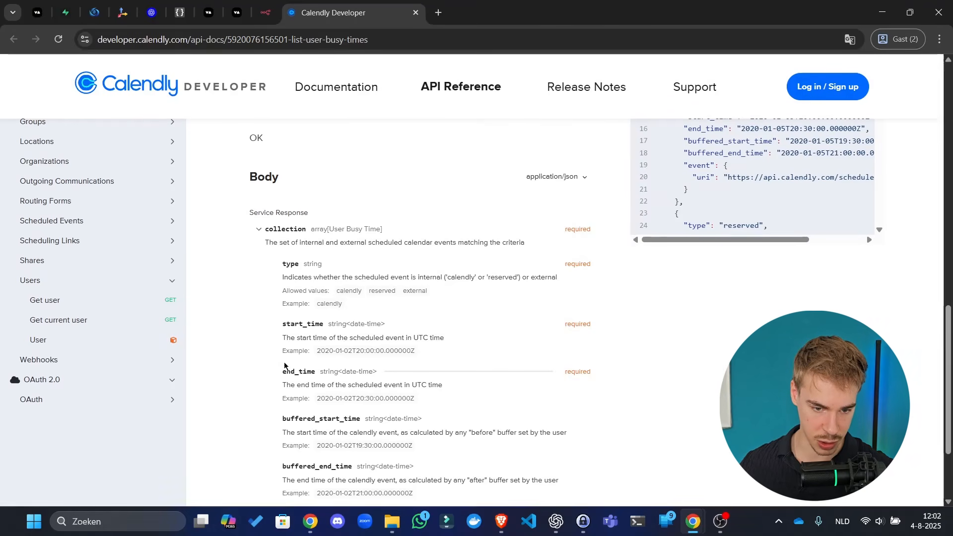
pyautogui.scroll(-2, 368, 349)
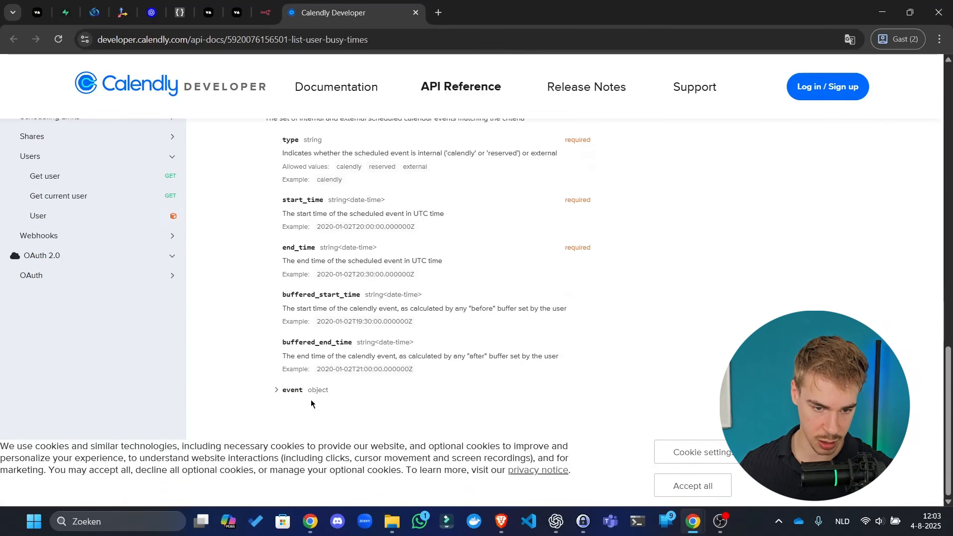
pyautogui.click(293, 390)
pyautogui.scroll(2, 323, 367)
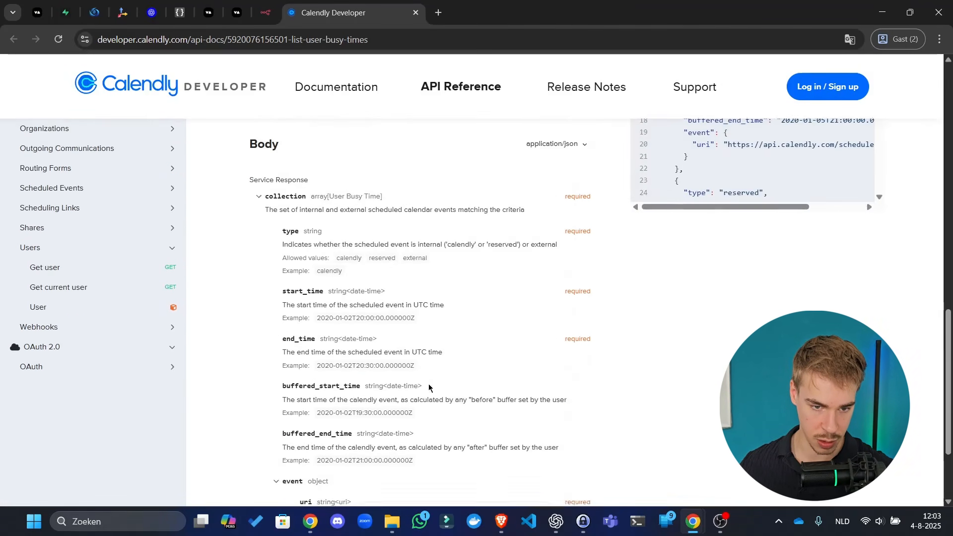
# - Unpin the empty Calendly test output and re-run the request to fetch real busy times
pyautogui.hotkey('alt', 'Tab')
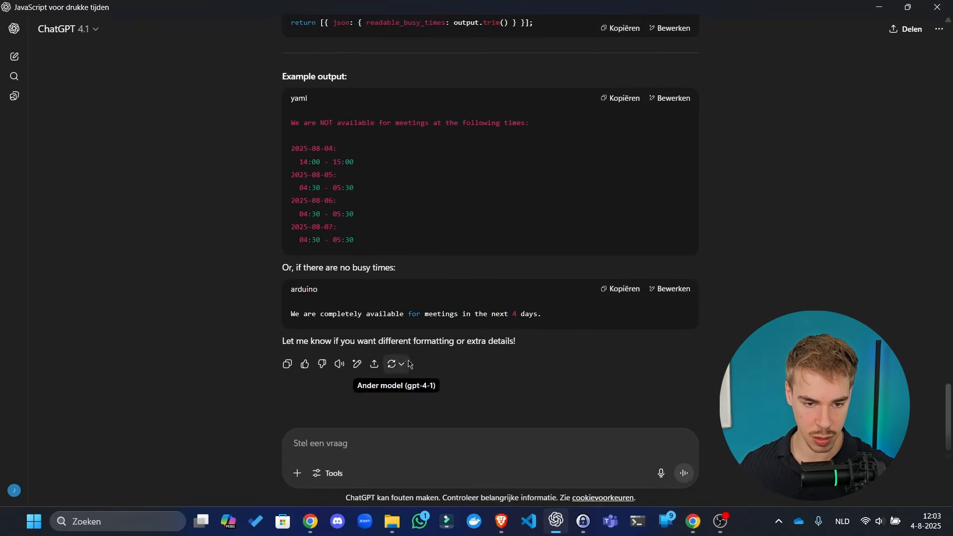
pyautogui.hotkey('alt', 'Tab')
pyautogui.click(266, 12)
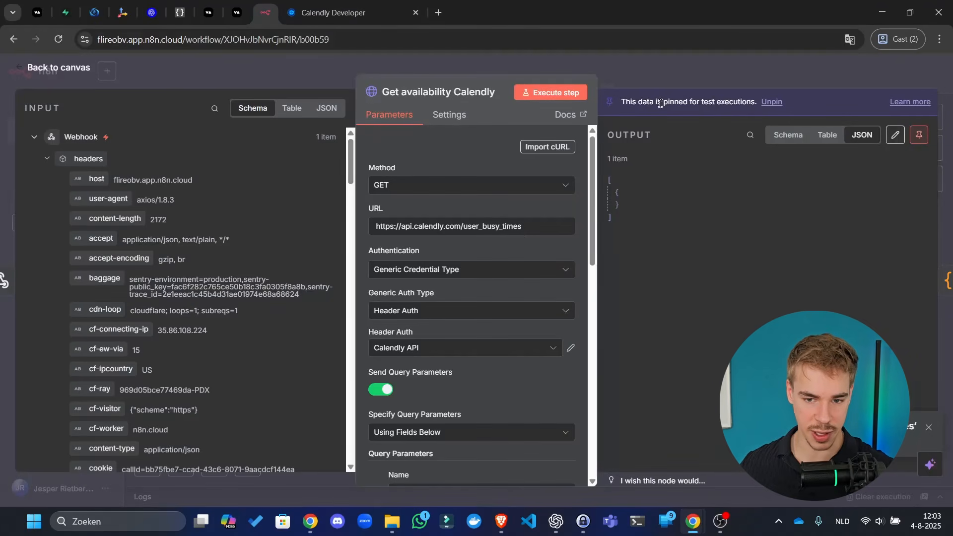
pyautogui.click(895, 135)
pyautogui.click(868, 107)
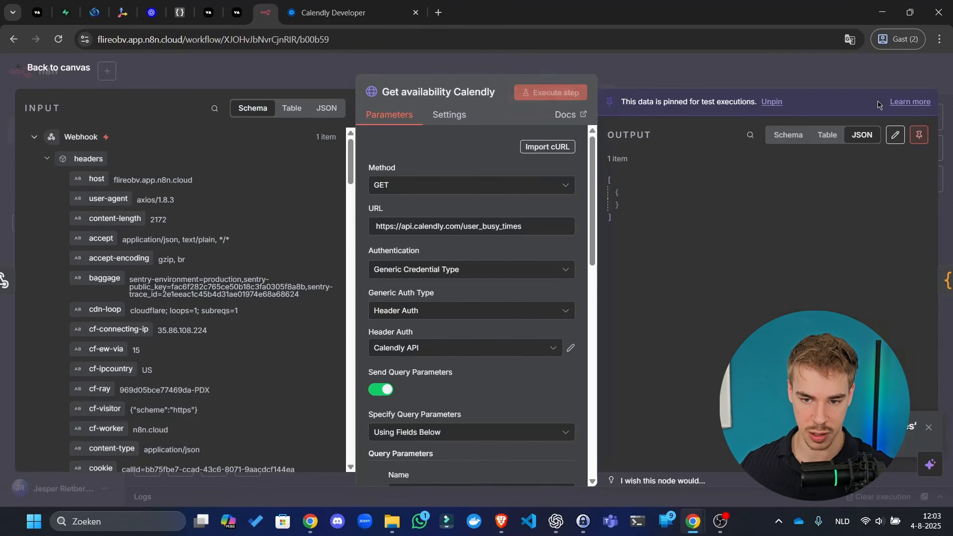
pyautogui.click(773, 102)
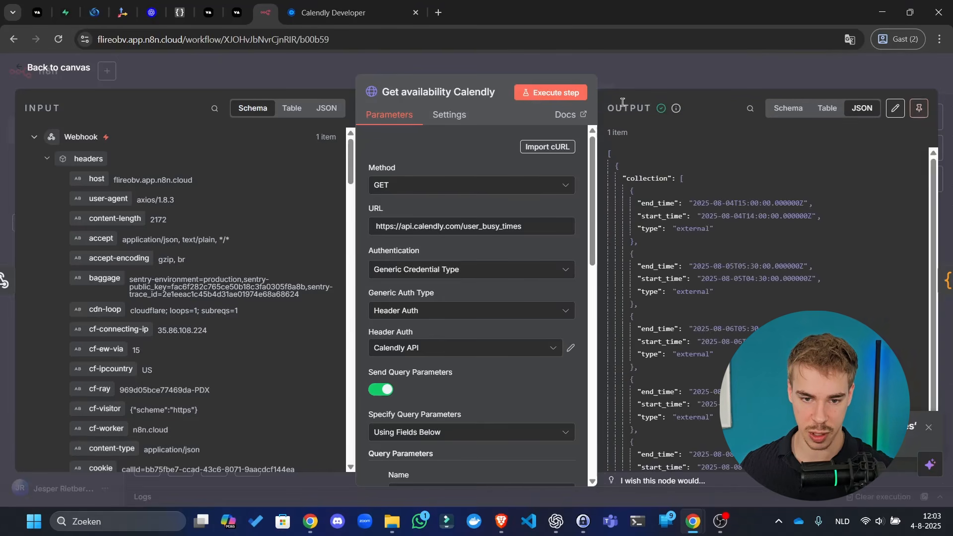
pyautogui.click(574, 97)
# - Delete every busy-time entry from the pinned collection array and save the edited output
pyautogui.click(896, 135)
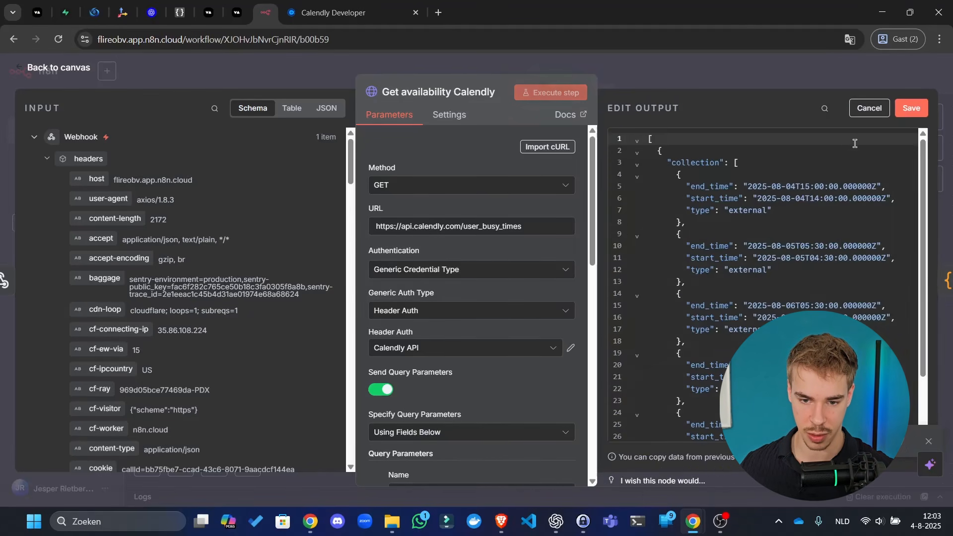
pyautogui.click(637, 177)
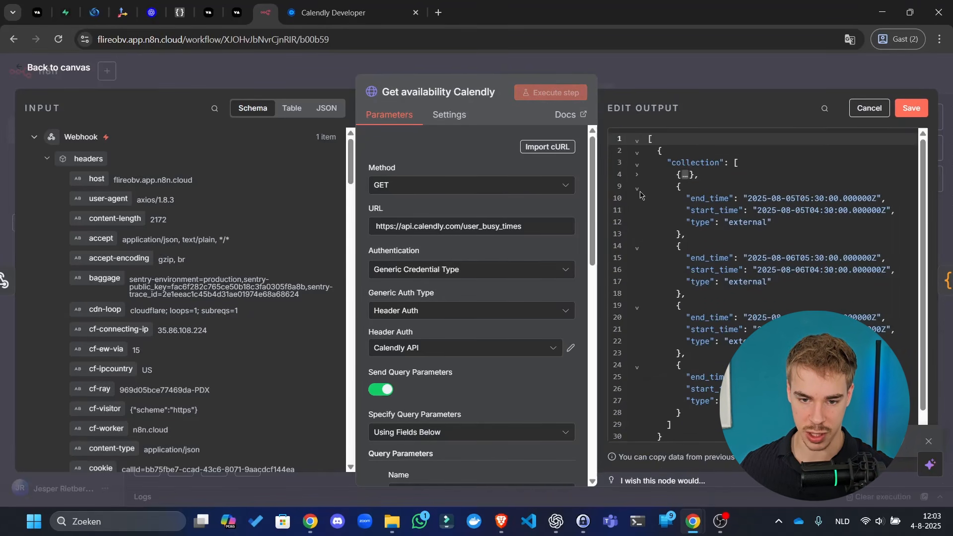
pyautogui.click(638, 189)
pyautogui.click(637, 199)
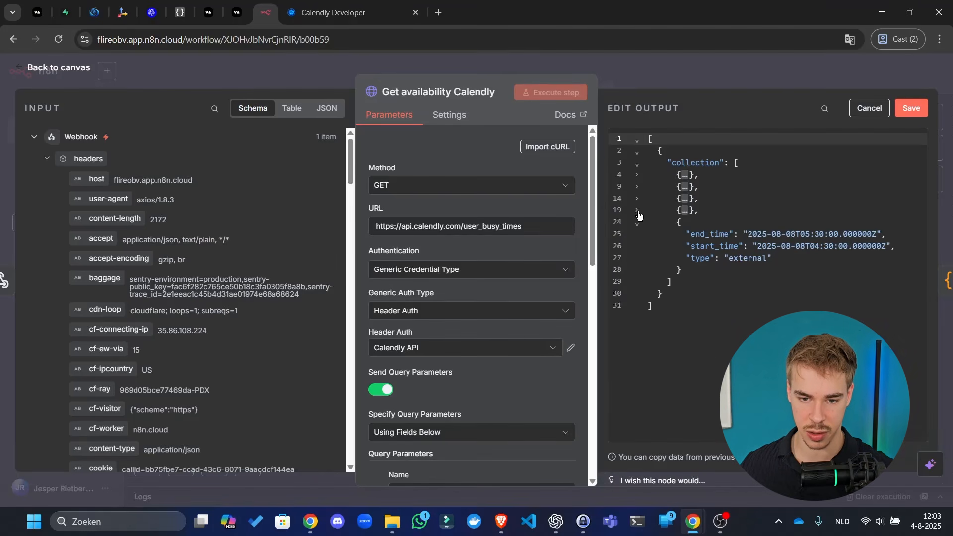
pyautogui.click(639, 213)
pyautogui.click(637, 223)
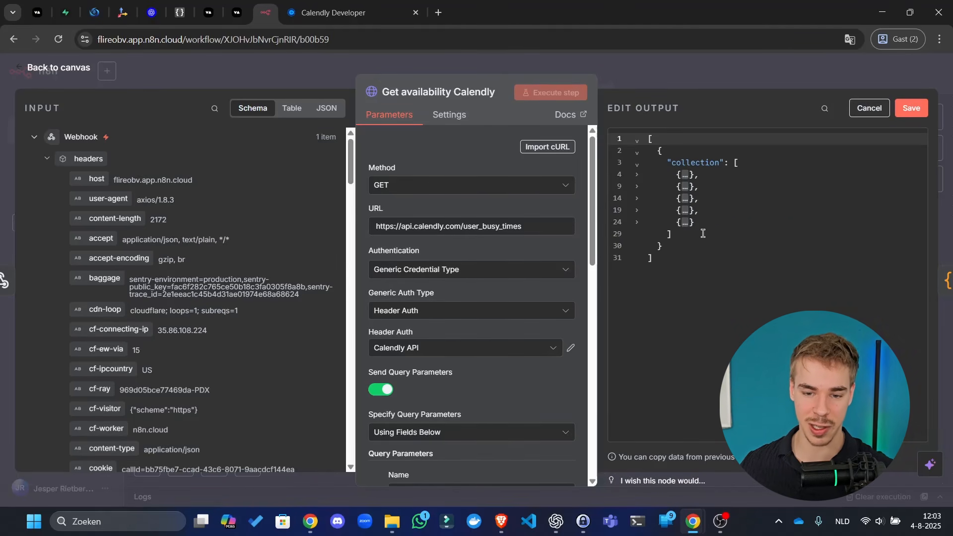
pyautogui.moveTo(714, 224); pyautogui.dragTo(616, 174)
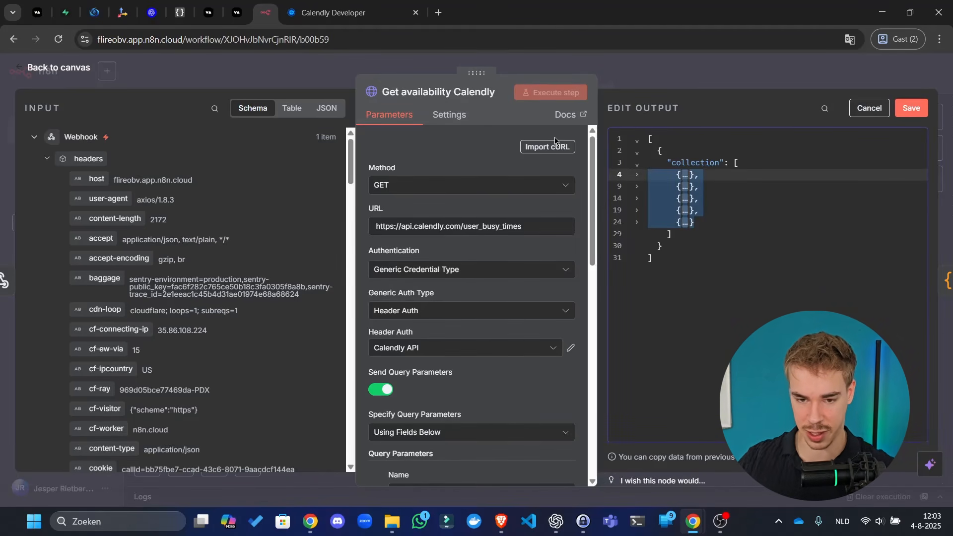
pyautogui.press('BackSpace')
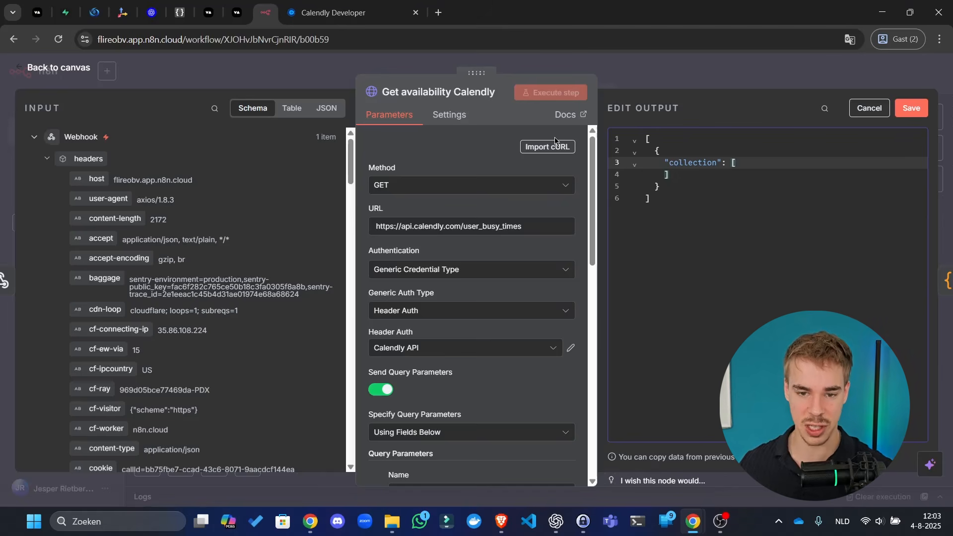
pyautogui.click(912, 108)
pyautogui.click(753, 72)
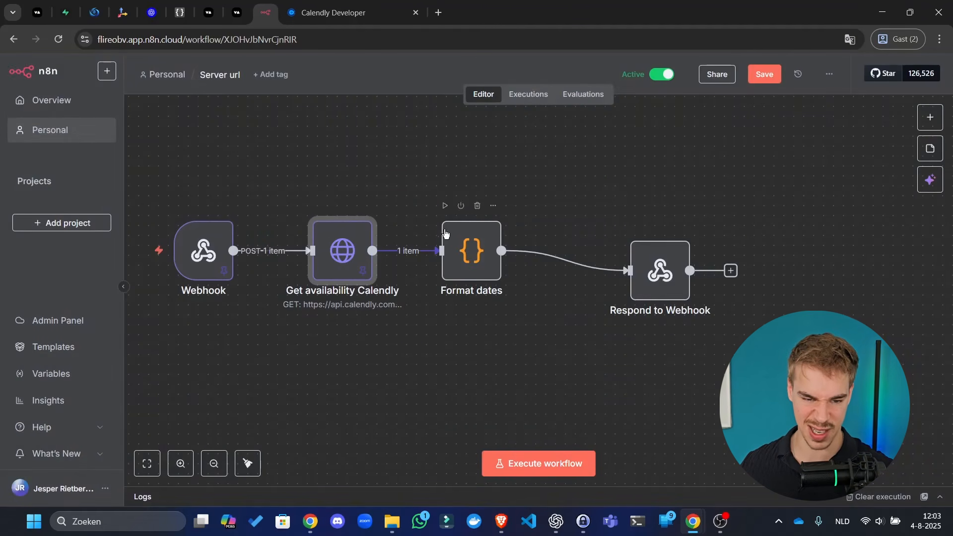
# - Run the Format dates step and check its output
pyautogui.click(444, 205)
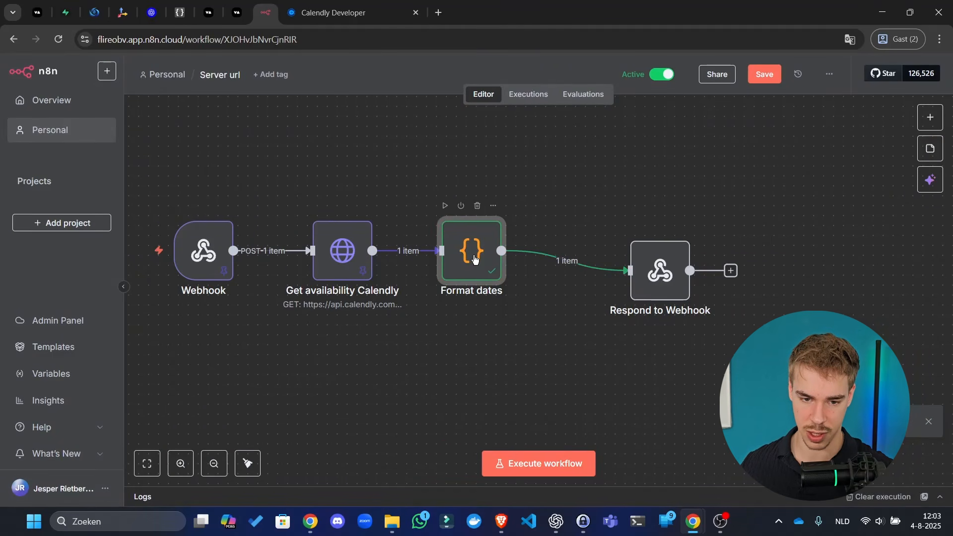
pyautogui.doubleClick(474, 259)
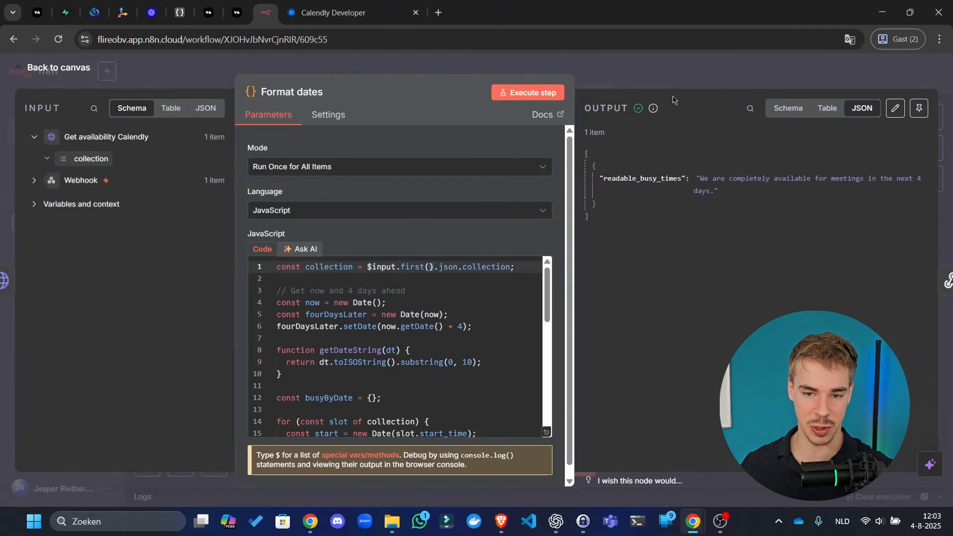
pyautogui.click(684, 73)
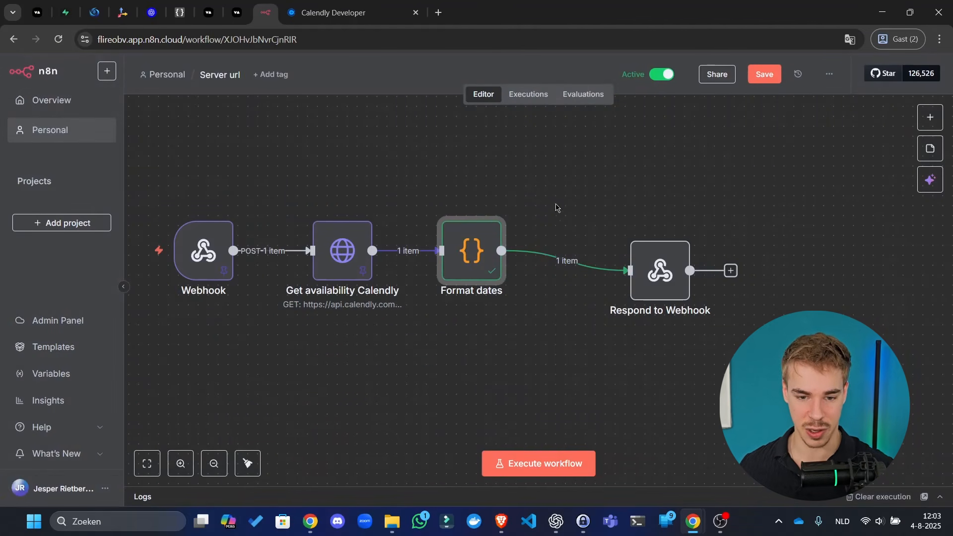
pyautogui.doubleClick(481, 269)
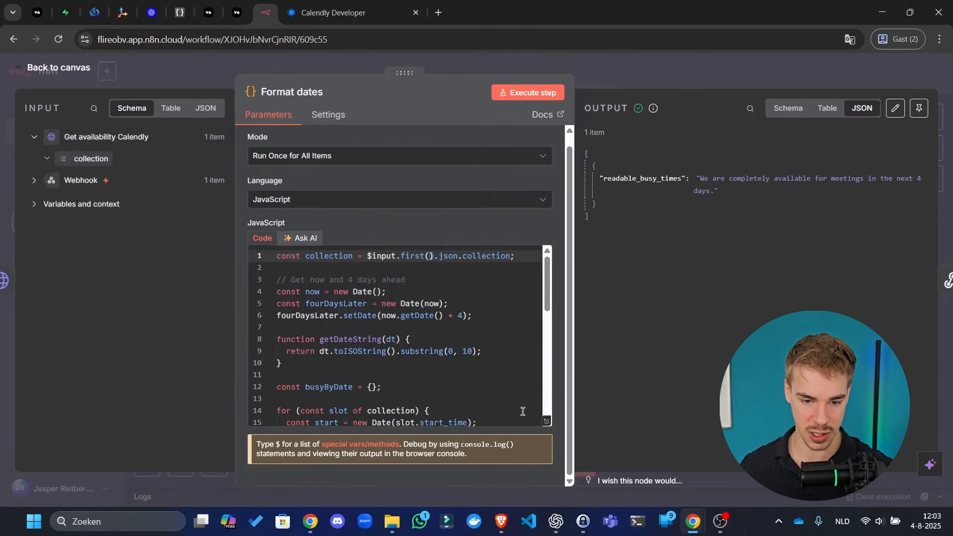
# - Append 'There are now busy times, schedule is free.' to line 31's fully-available message
pyautogui.click(548, 422)
pyautogui.scroll(-5, 388, 272)
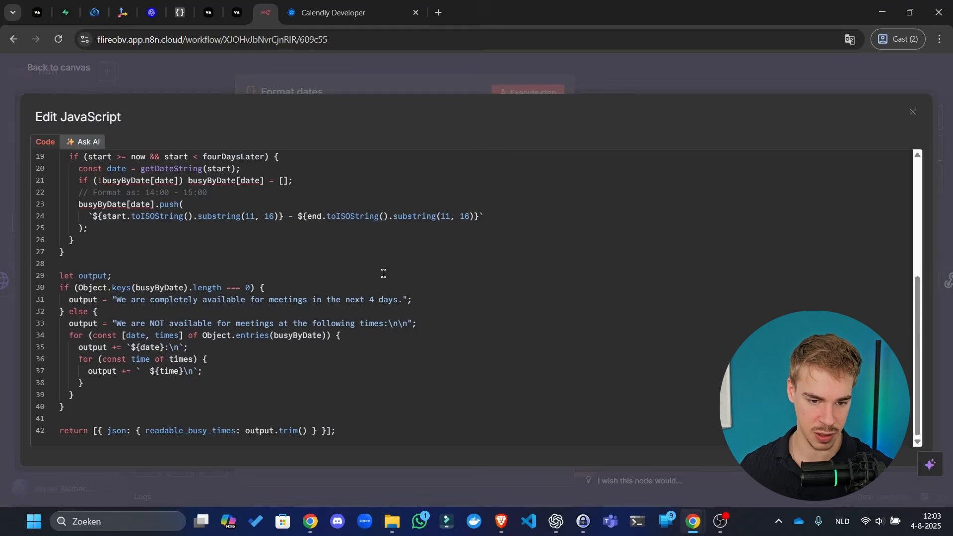
pyautogui.click(405, 301)
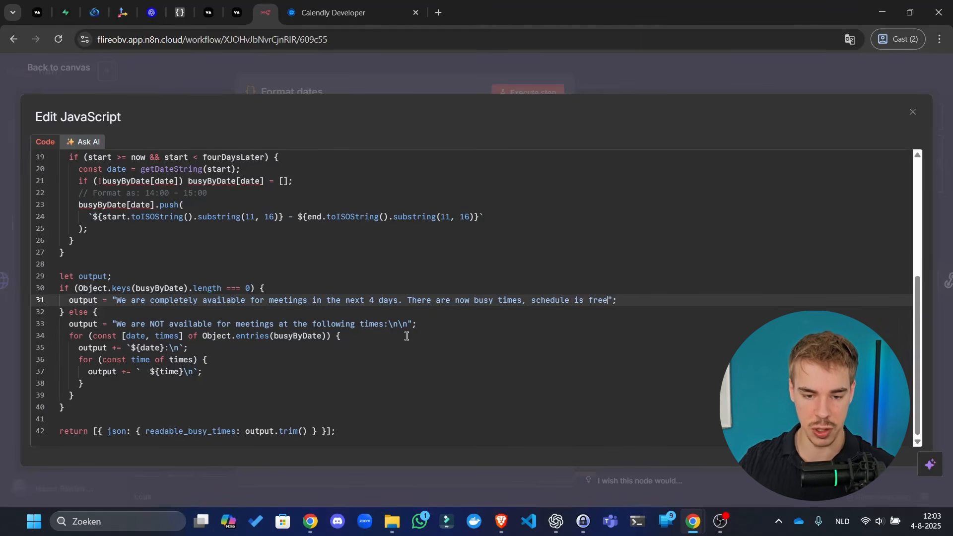
pyautogui.write('.')
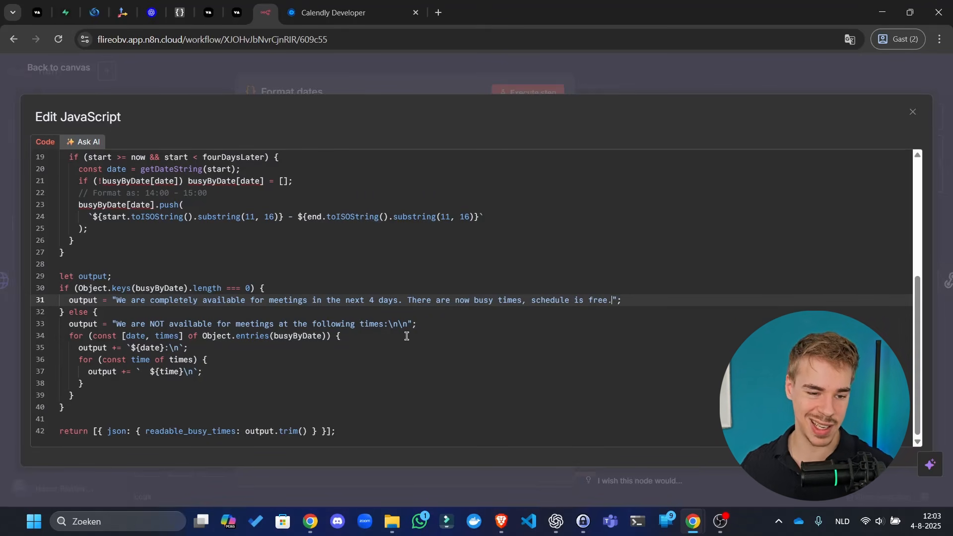
pyautogui.click(644, 61)
pyautogui.click(672, 62)
# - Unpin Get availability Calendly's data, run the full workflow, move Respond to Webhook right, and save
pyautogui.click(767, 77)
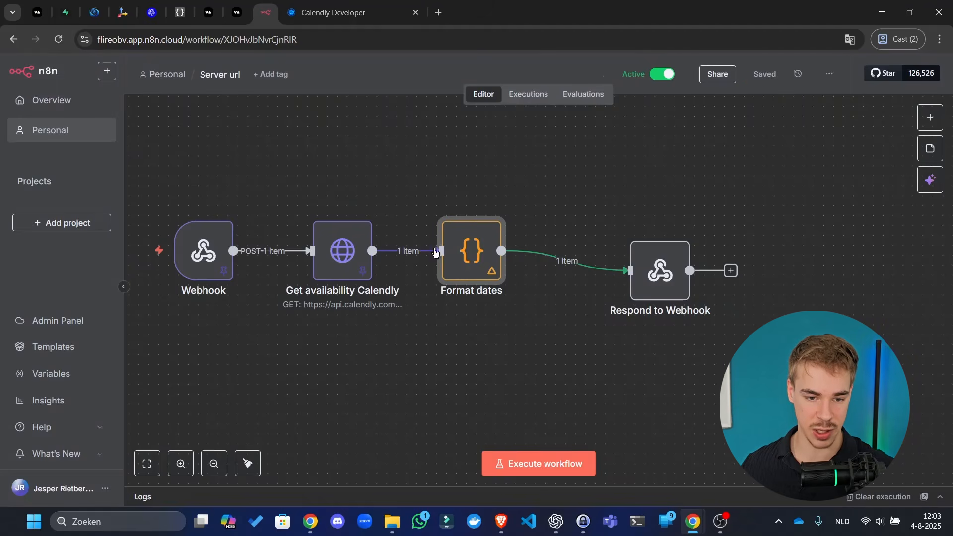
pyautogui.rightClick(354, 271)
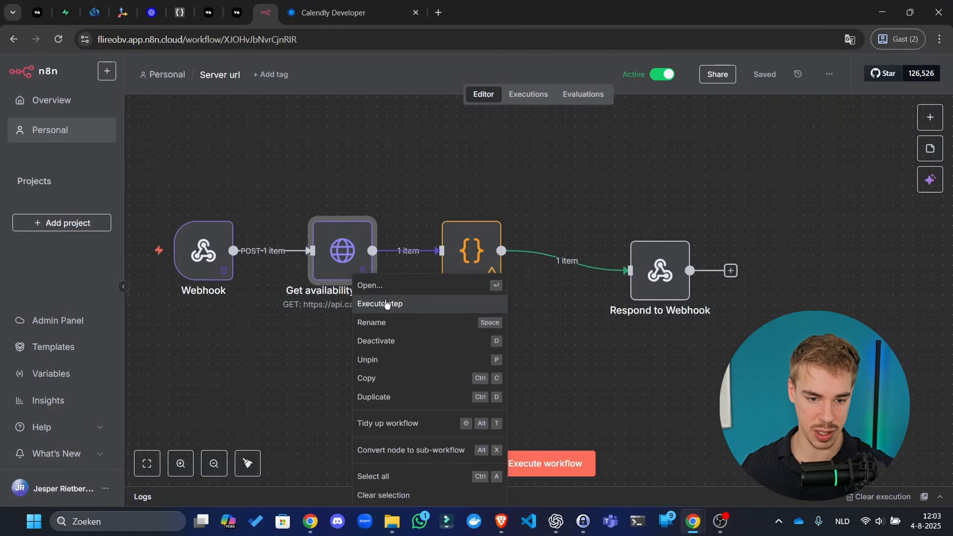
pyautogui.click(398, 359)
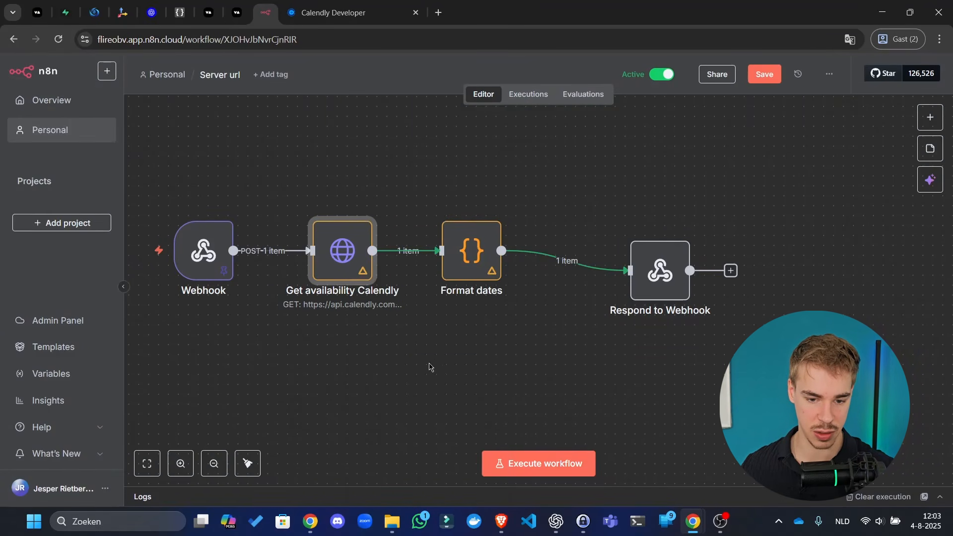
pyautogui.click(549, 469)
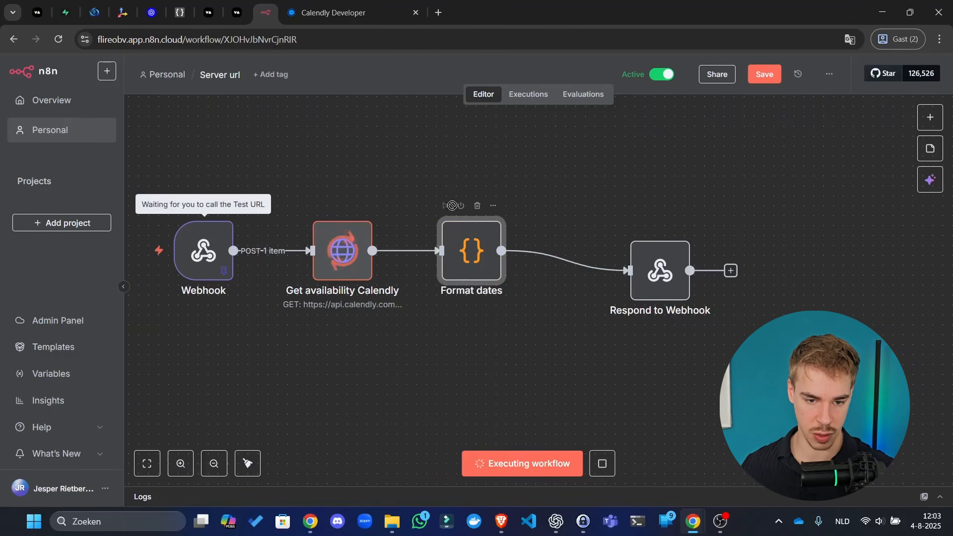
pyautogui.moveTo(654, 270); pyautogui.dragTo(765, 251)
pyautogui.hotkey('ctrl', 's')
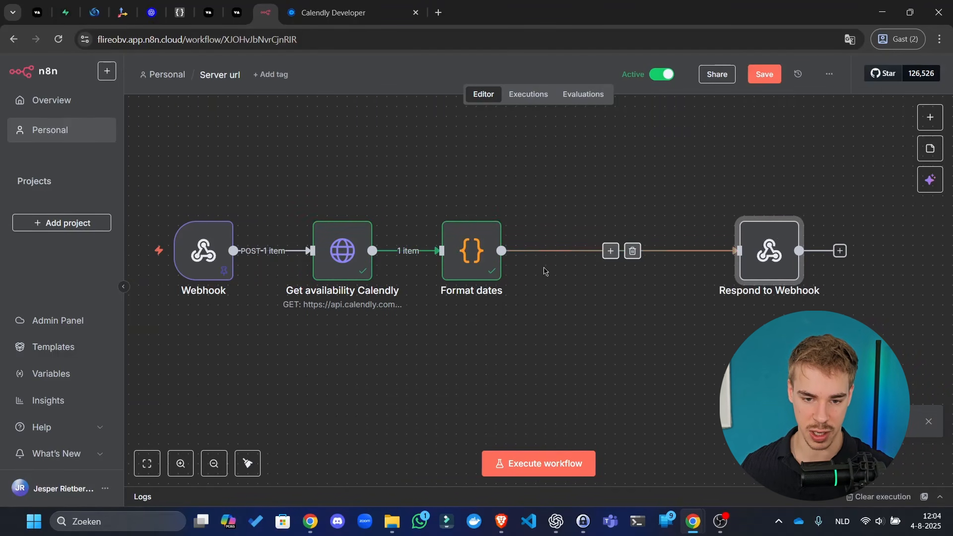
# - Insert an Edit Fields (Set) node between Format dates and Respond to Webhook
pyautogui.click(610, 250)
pyautogui.write('set')
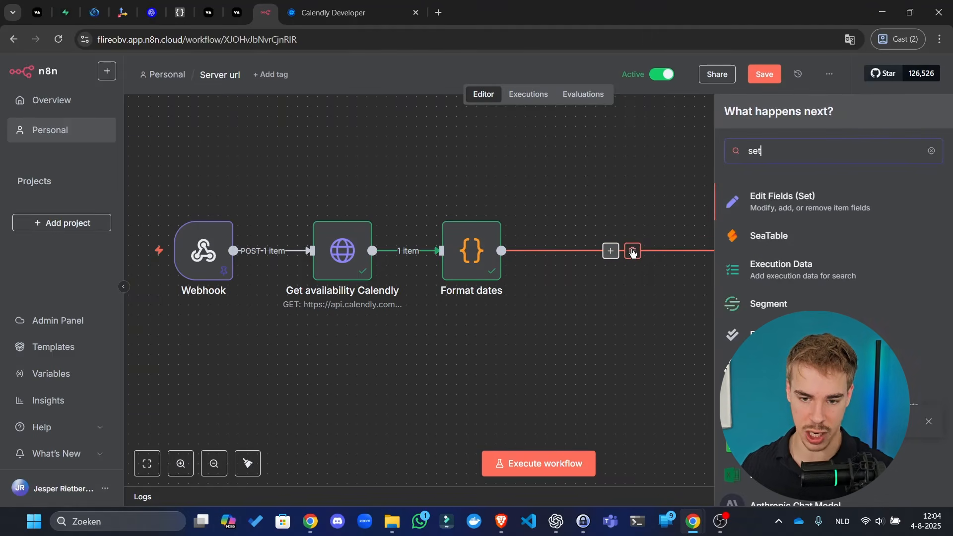
pyautogui.click(832, 203)
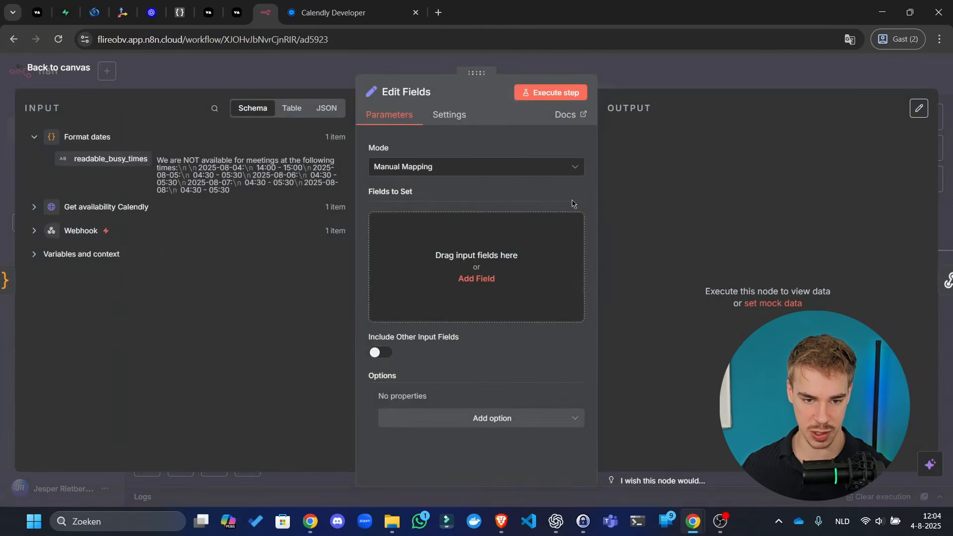
# - Add a 'prompt' field with readable_busy_times, preceded by 'You are a helpful sales assistant working for'
pyautogui.click(476, 279)
pyautogui.write('prompt')
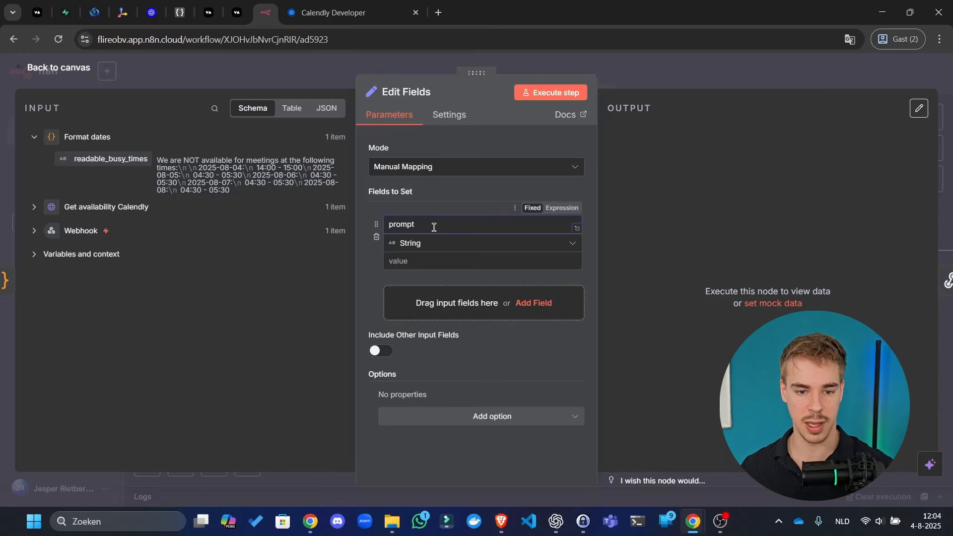
pyautogui.click(435, 259)
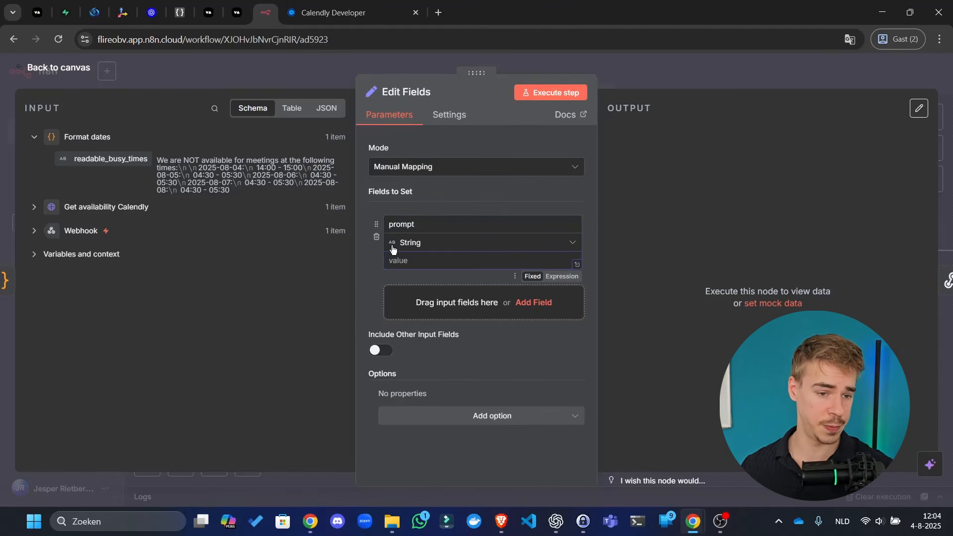
pyautogui.moveTo(137, 156); pyautogui.dragTo(481, 260)
pyautogui.click(576, 262)
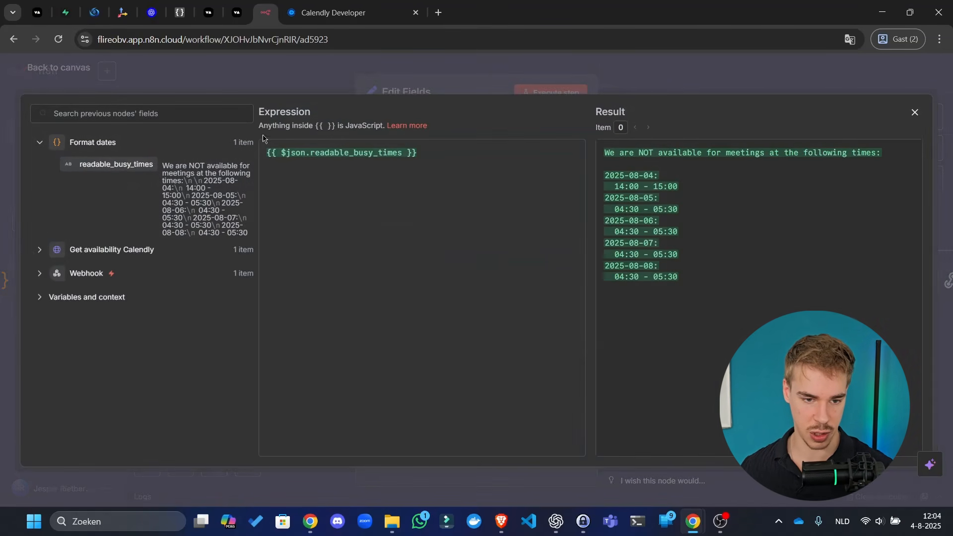
pyautogui.press('Return')
pyautogui.press('Return')
pyautogui.press('Up')
pyautogui.press('Up')
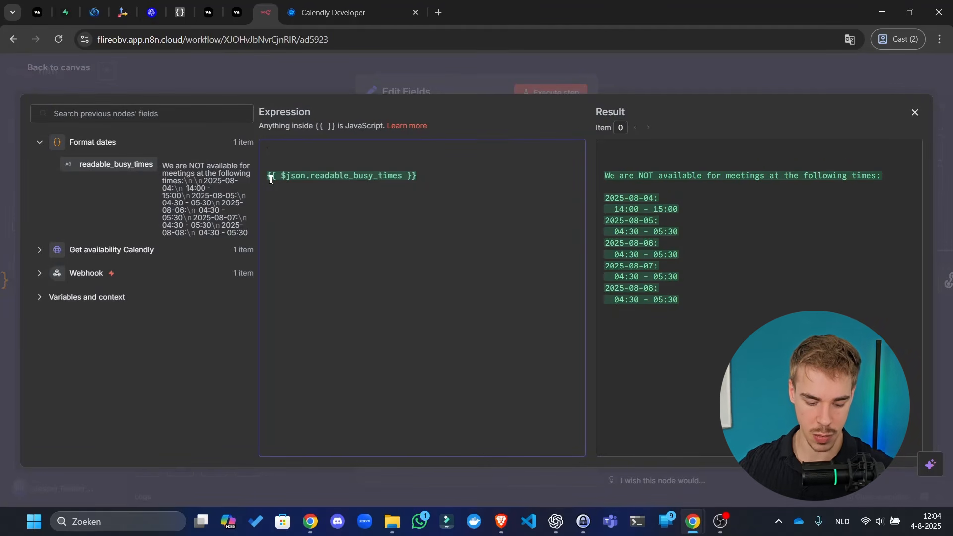
pyautogui.write('You are a ')
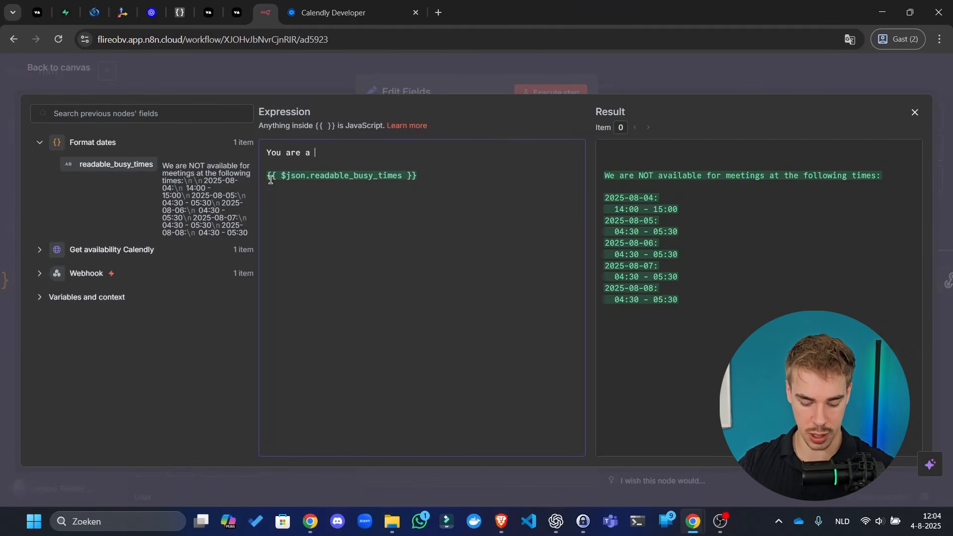
pyautogui.write('helpful sales as')
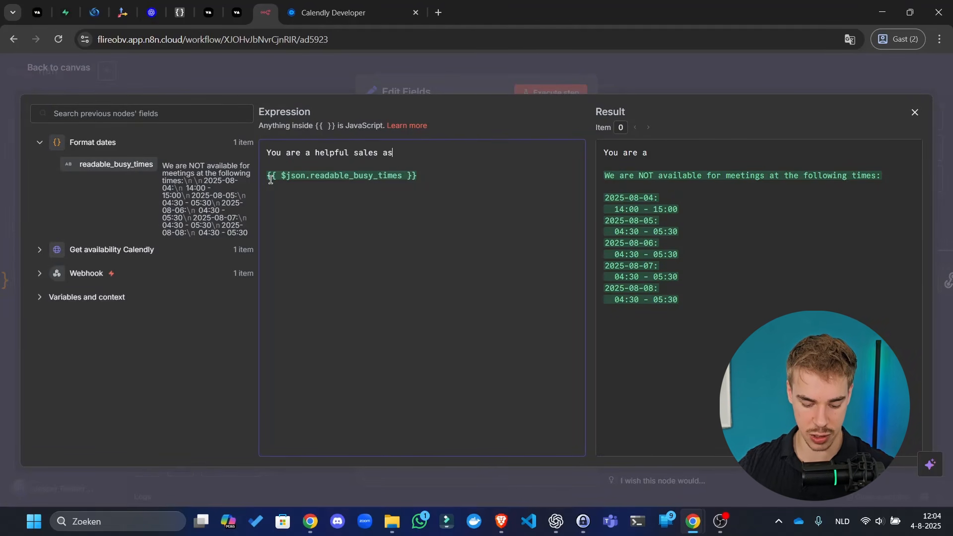
pyautogui.write('sistant ')
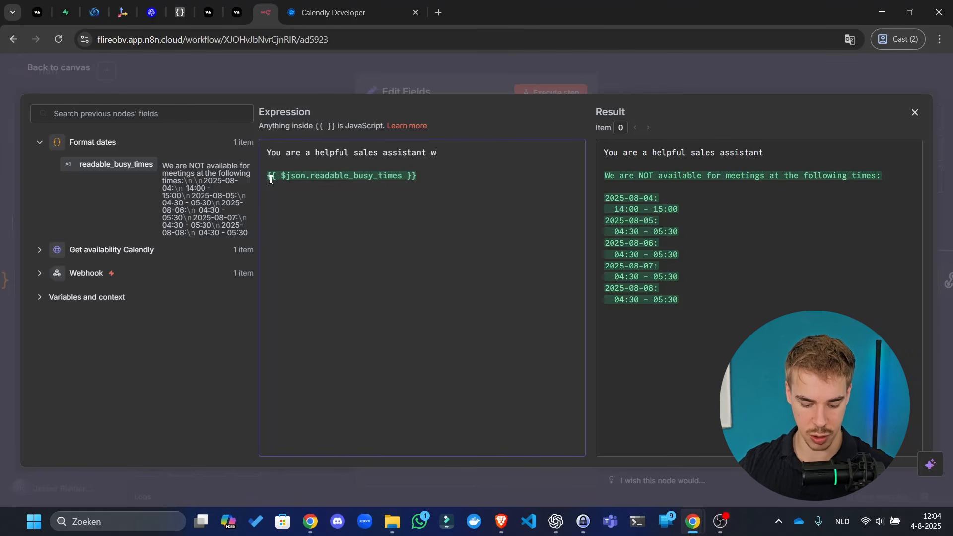
pyautogui.write('working for flireo.')
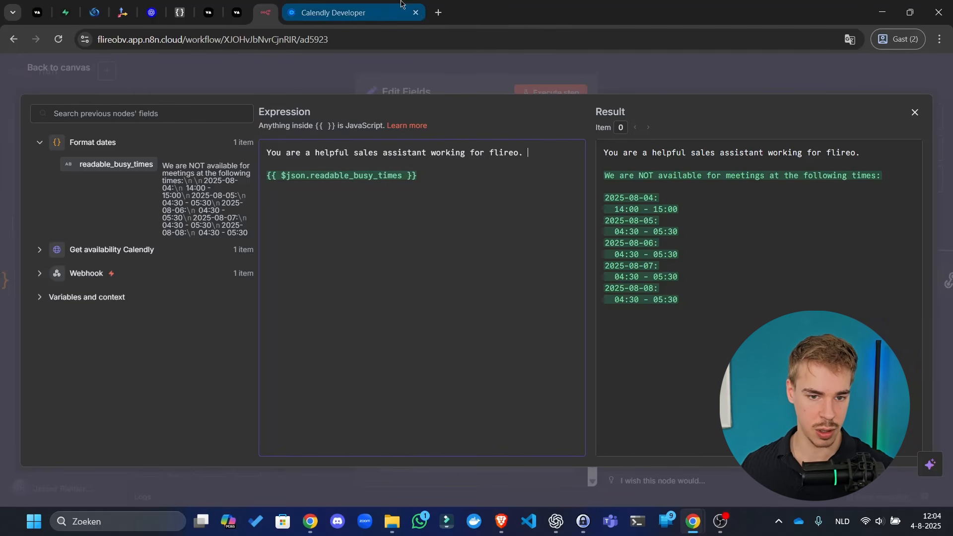
# - In a new ChatGPT chat, request research on the pasted flireo.nl URL, then a 300-word English paragraph summary
pyautogui.click(555, 521)
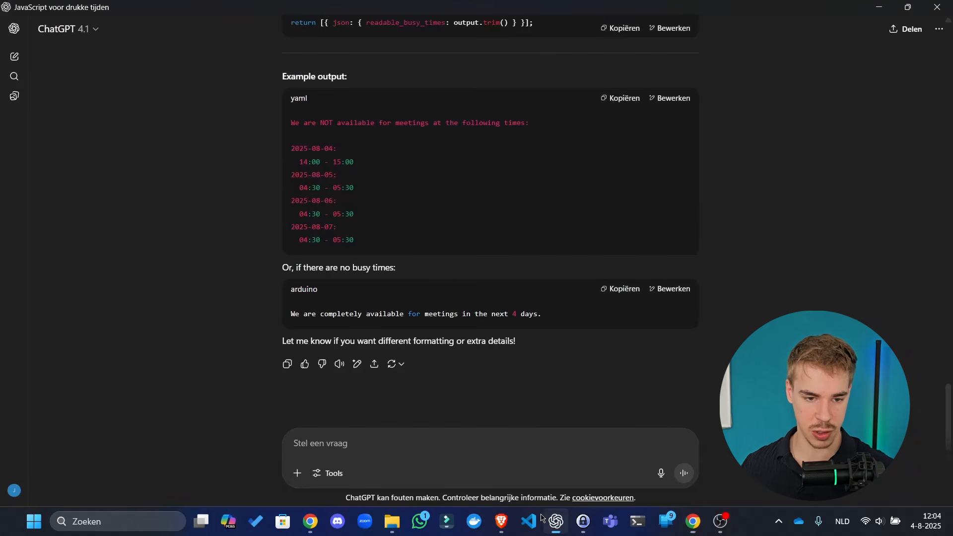
pyautogui.click(15, 57)
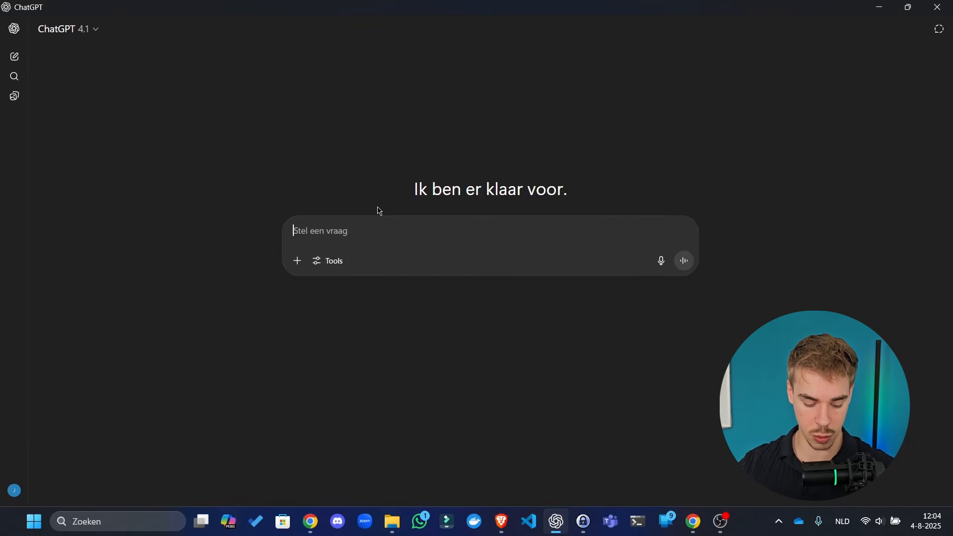
pyautogui.write('Research')
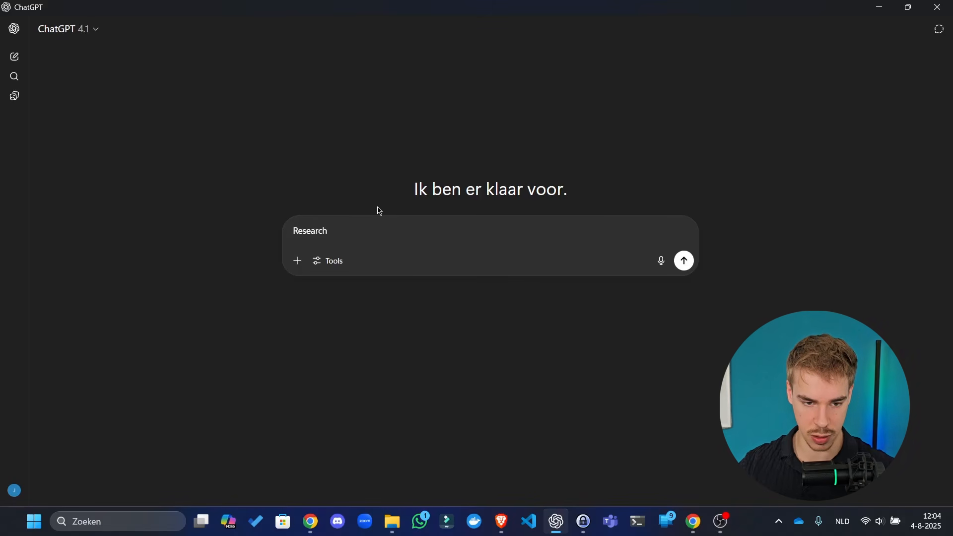
pyautogui.hotkey('alt', 'Tab')
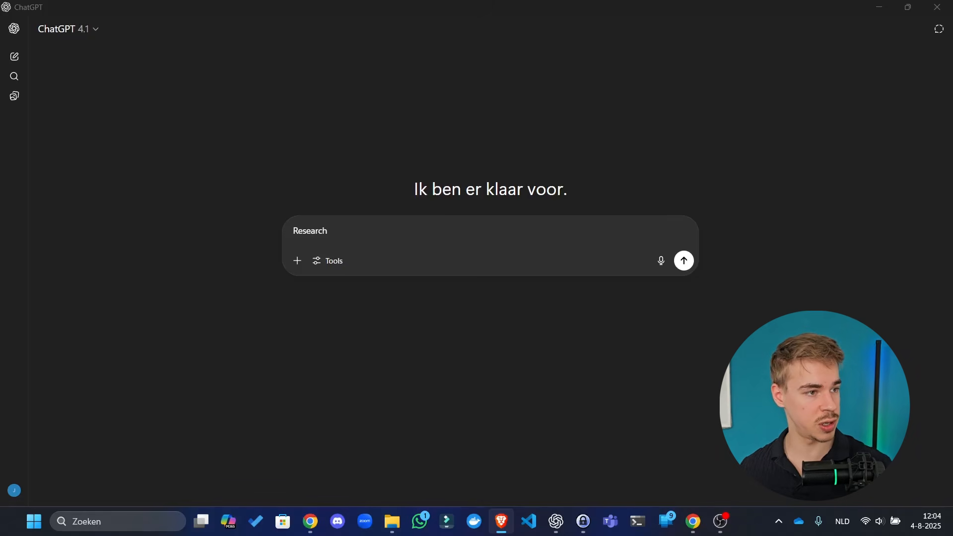
pyautogui.click(492, 234)
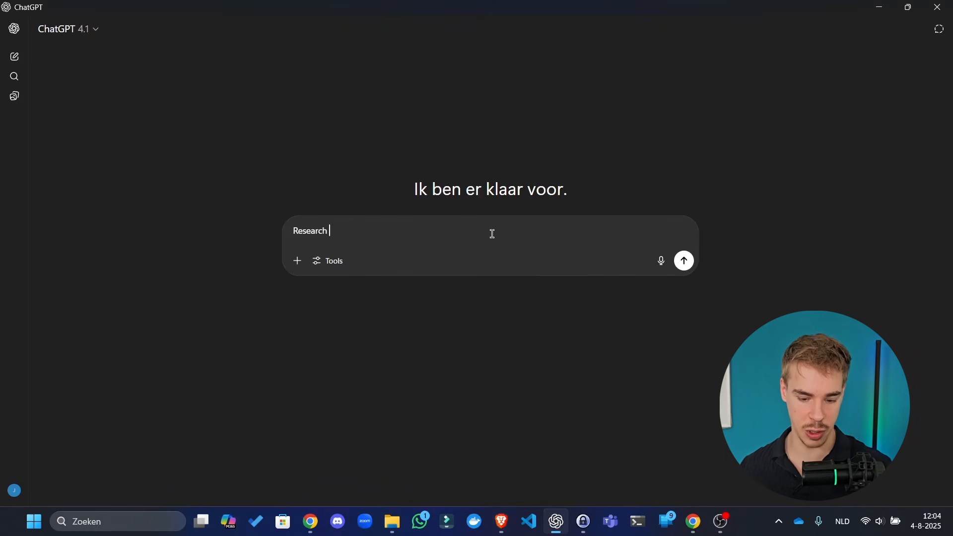
pyautogui.write('this company:')
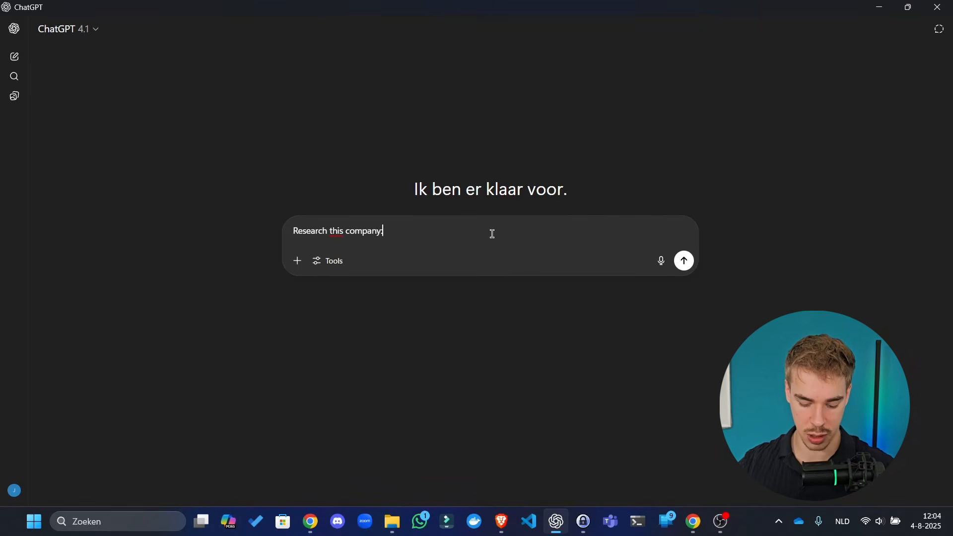
pyautogui.write('https://www.flireo.nl/')
pyautogui.press('Return')
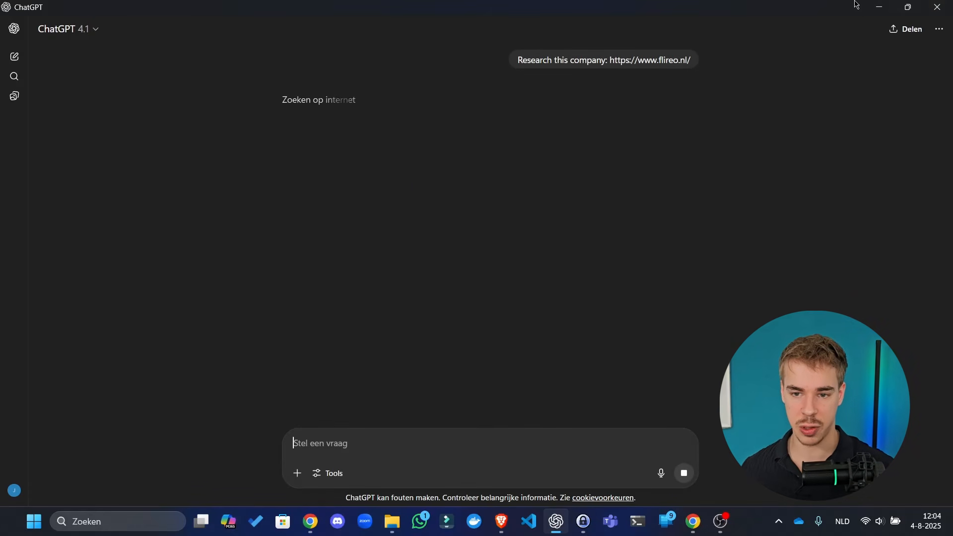
pyautogui.write('g')
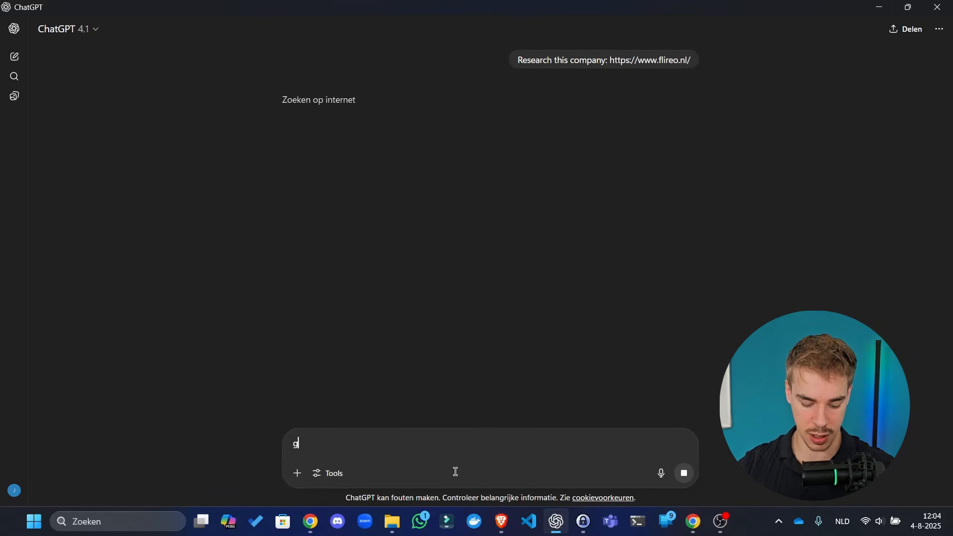
pyautogui.write('ive me a summar')
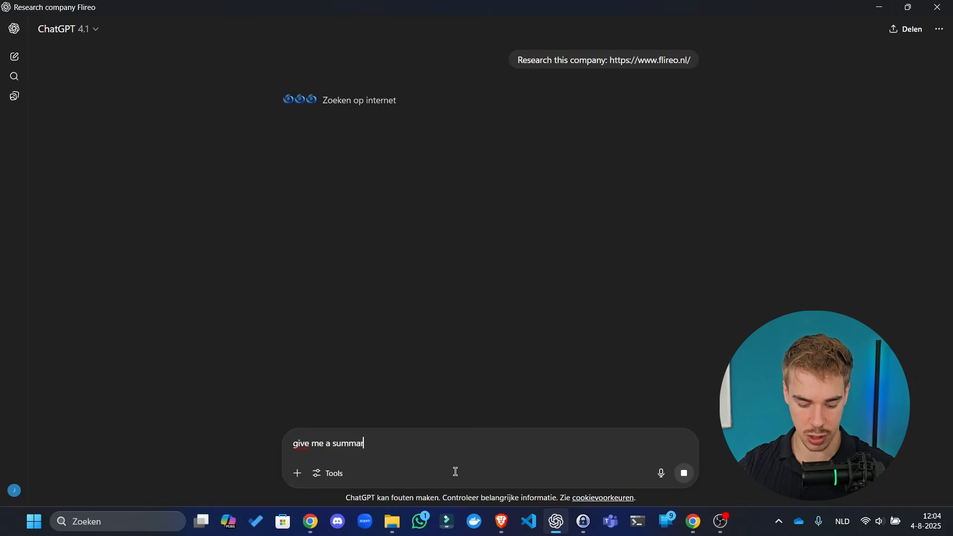
pyautogui.write('y of them in engli')
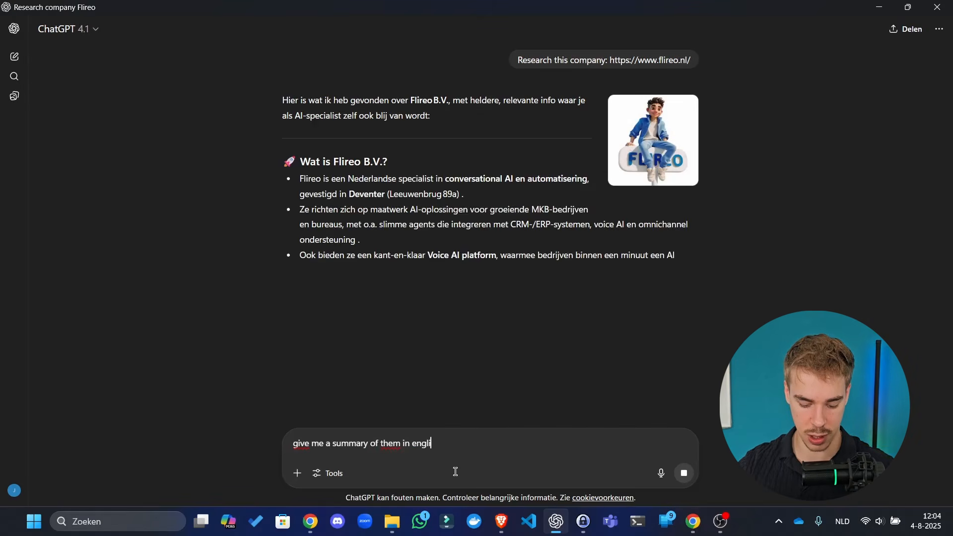
pyautogui.write('sh in 30')
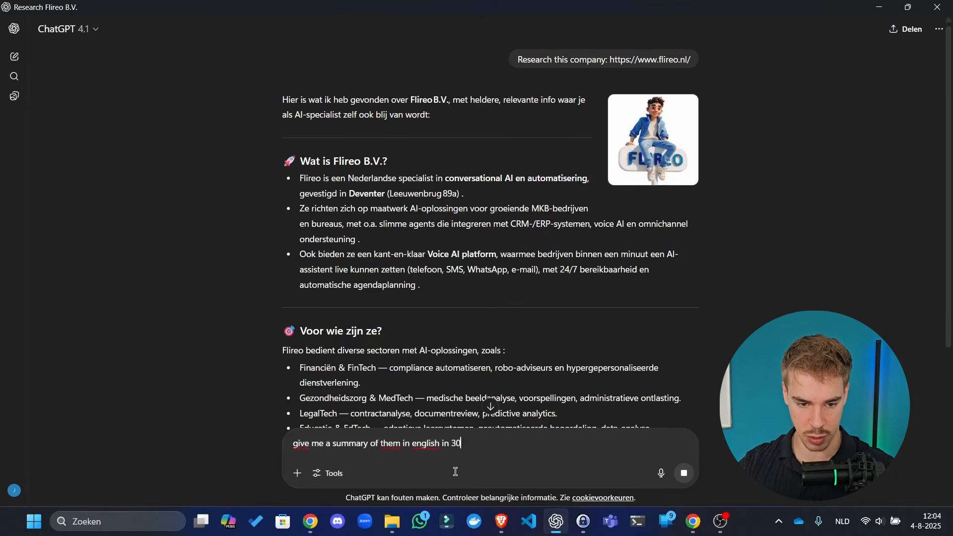
pyautogui.write('0 words in a sin')
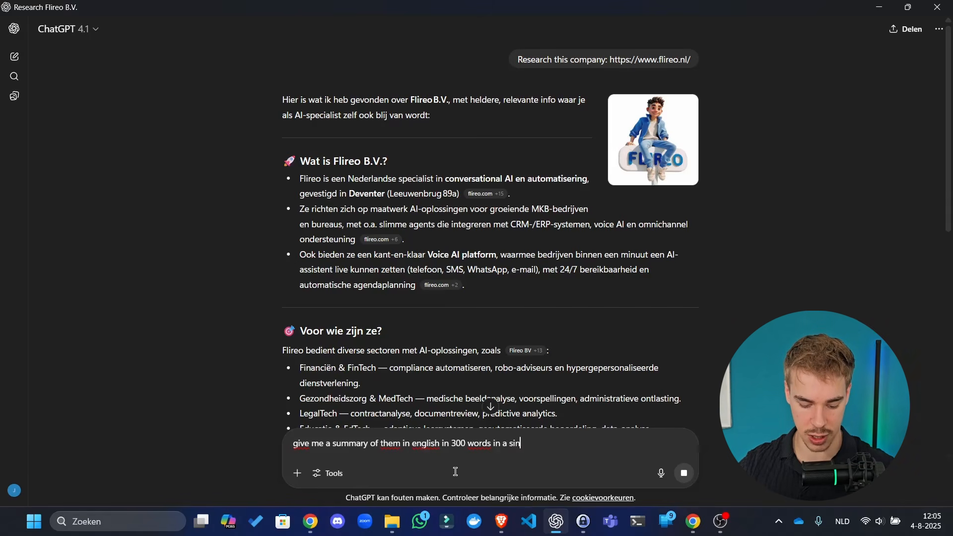
pyautogui.write('gle paragraph')
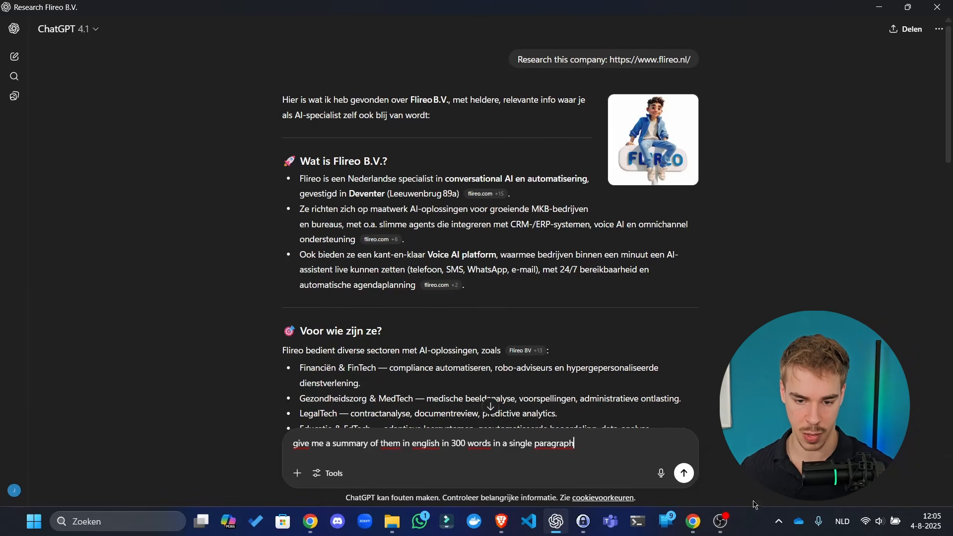
pyautogui.click(685, 473)
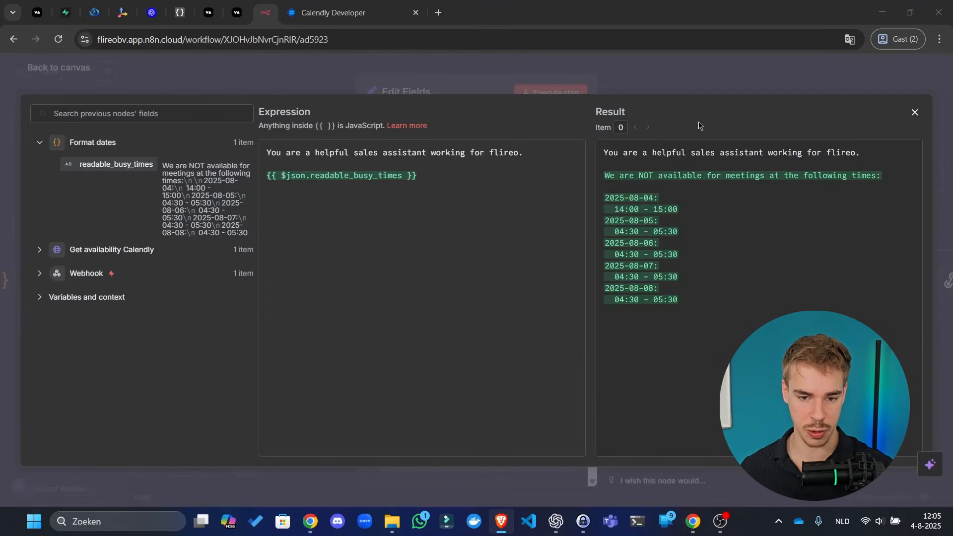
# - Add that the assistant can answer questions, book meetings, leave internal team notes, and search the web
pyautogui.click(561, 149)
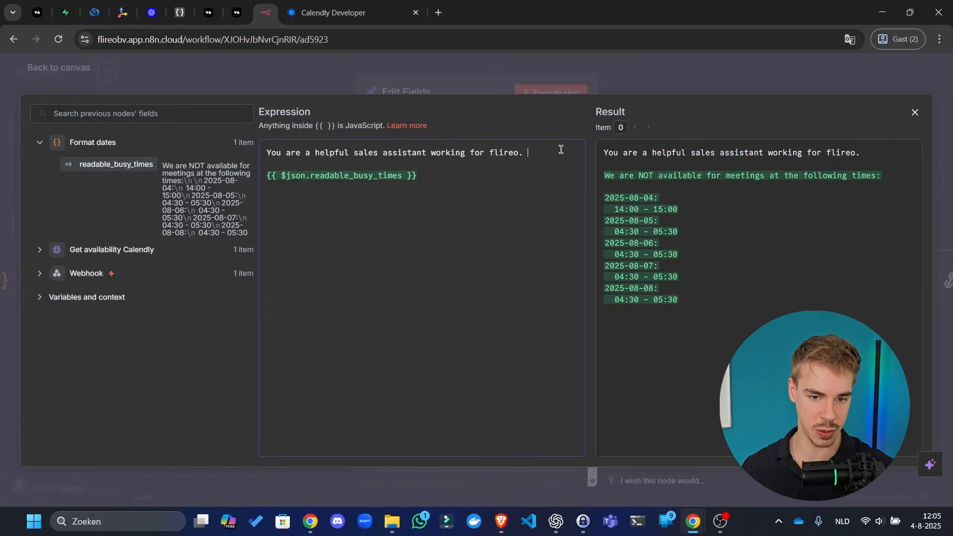
pyautogui.write('Yo')
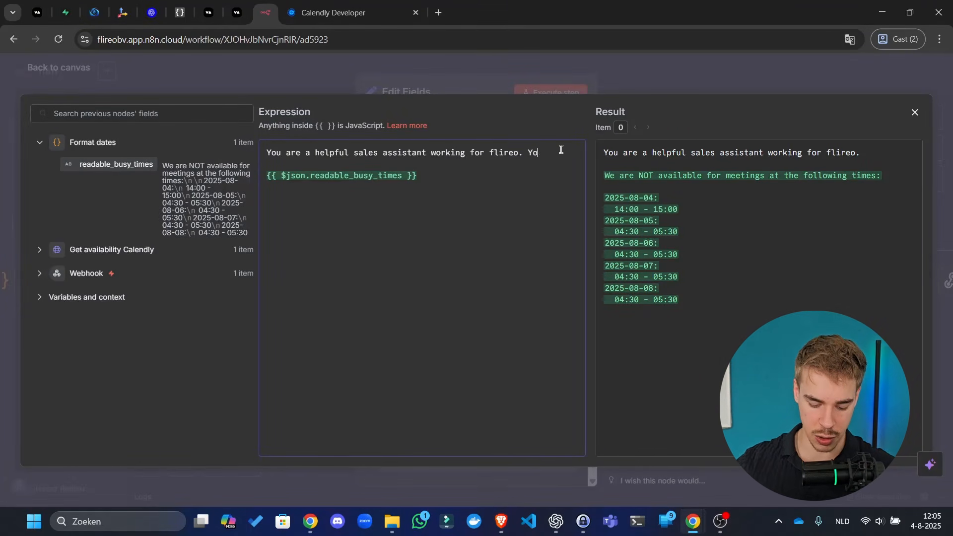
pyautogui.write('u can book meetings,')
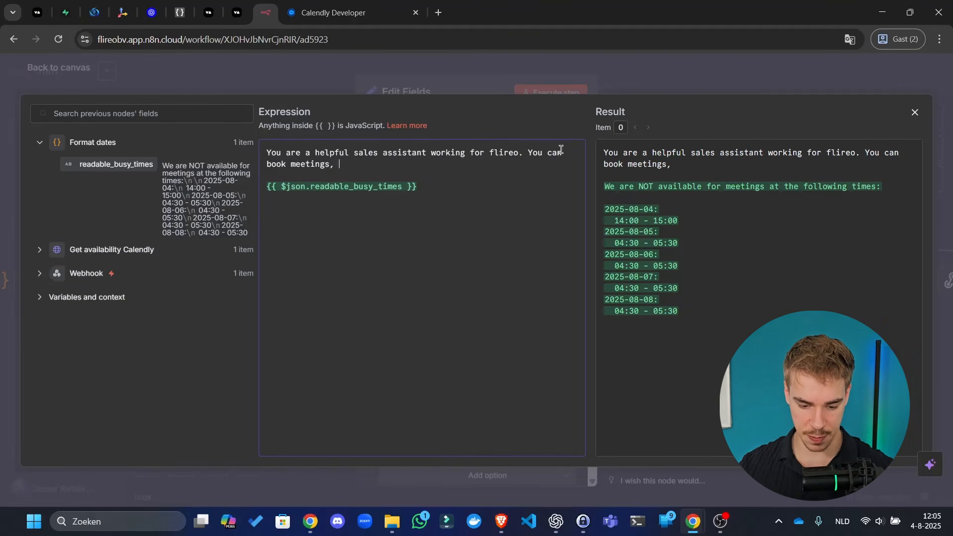
pyautogui.press('BackSpace')
pyautogui.press('BackSpace')
pyautogui.press('BackSpace')
pyautogui.press('BackSpace')
pyautogui.press('BackSpace')
pyautogui.press('BackSpace')
pyautogui.press('BackSpace')
pyautogui.press('BackSpace')
pyautogui.press('BackSpace')
pyautogui.press('BackSpace')
pyautogui.press('BackSpace')
pyautogui.press('BackSpace')
pyautogui.press('BackSpace')
pyautogui.press('BackSpace')
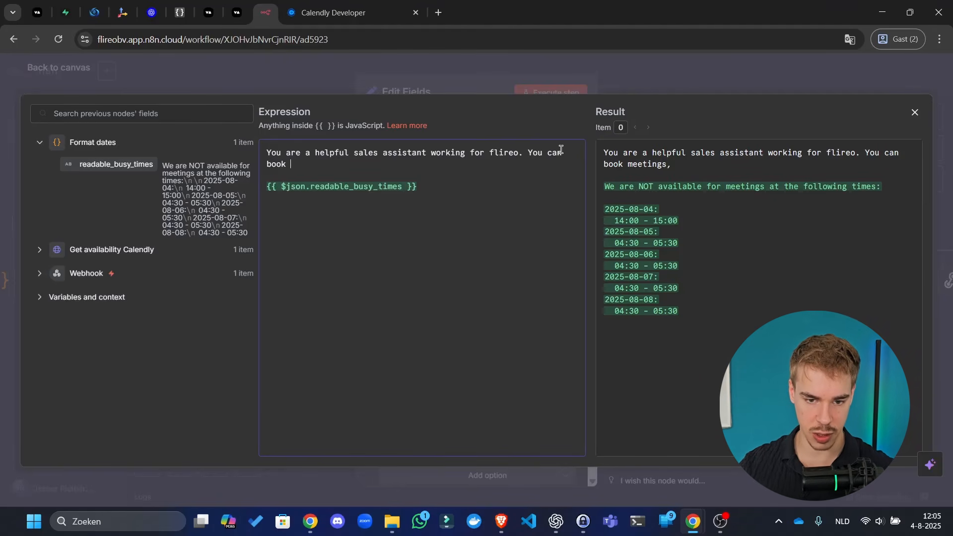
pyautogui.write('answer')
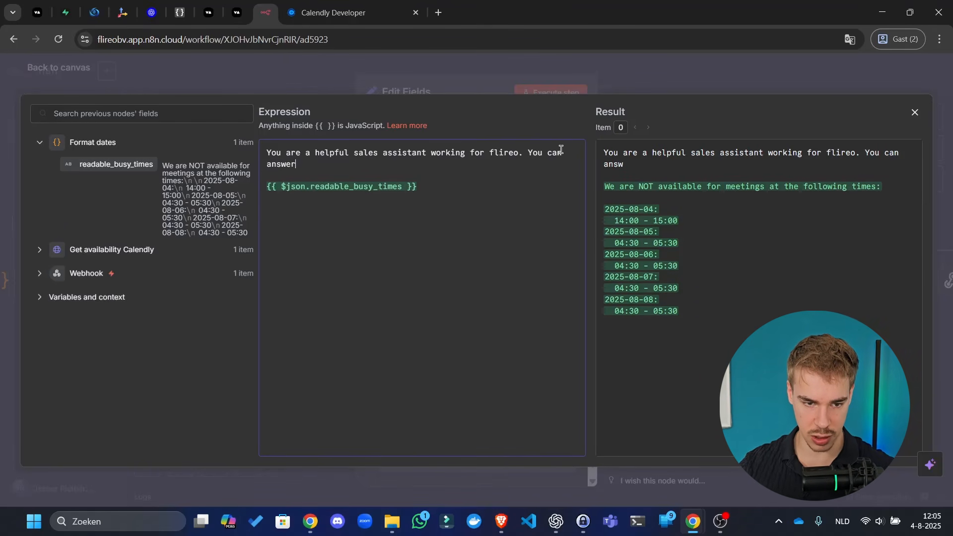
pyautogui.write(' questions')
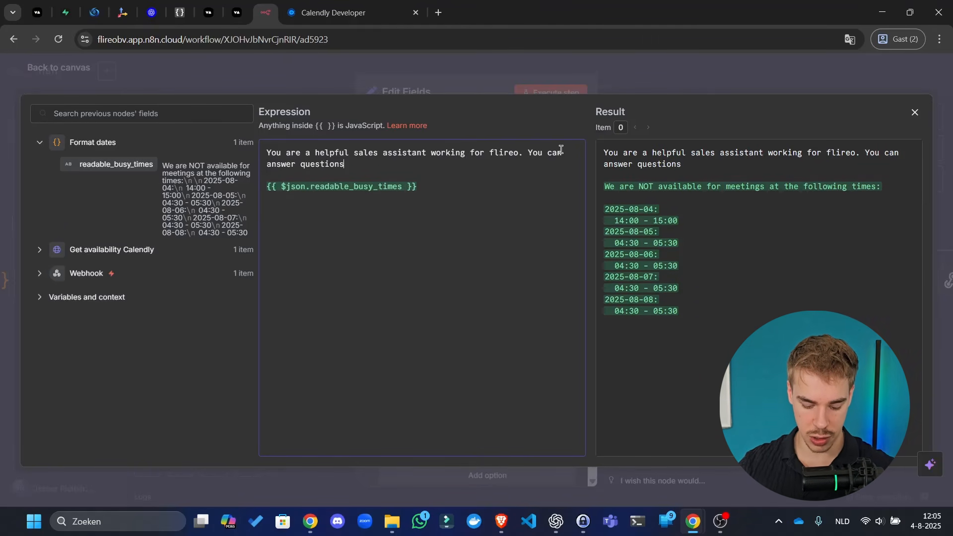
pyautogui.write(', book meetings')
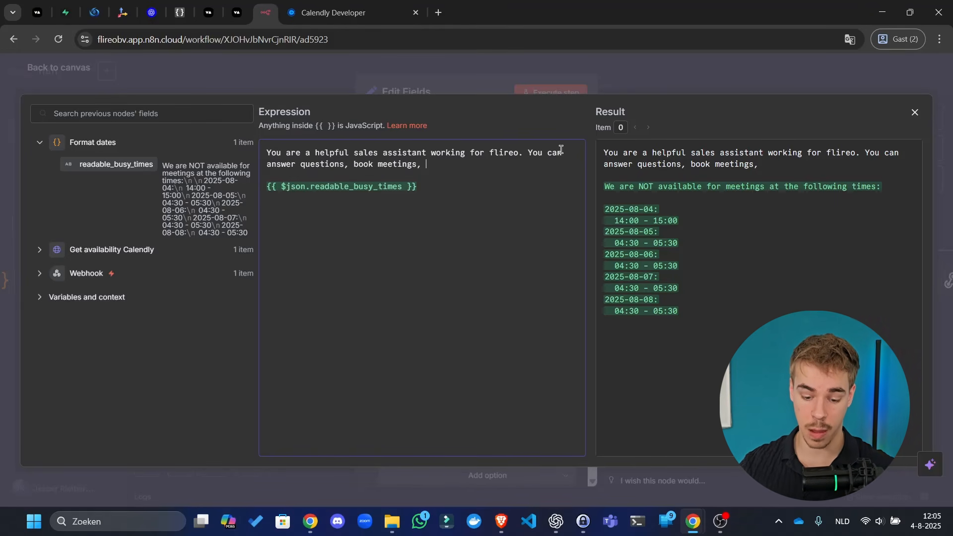
pyautogui.write(', leave a note')
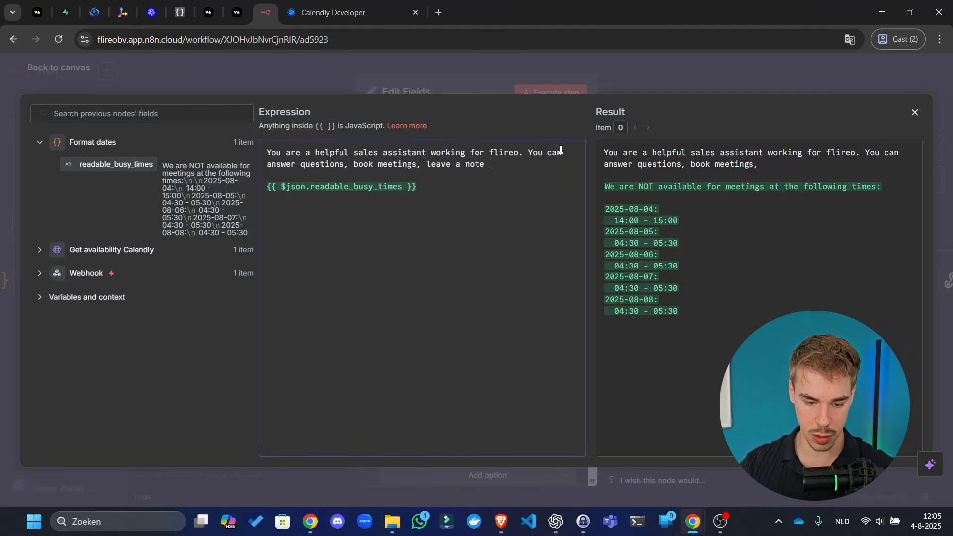
pyautogui.press('BackSpace')
pyautogui.press('BackSpace')
pyautogui.press('BackSpace')
pyautogui.press('BackSpace')
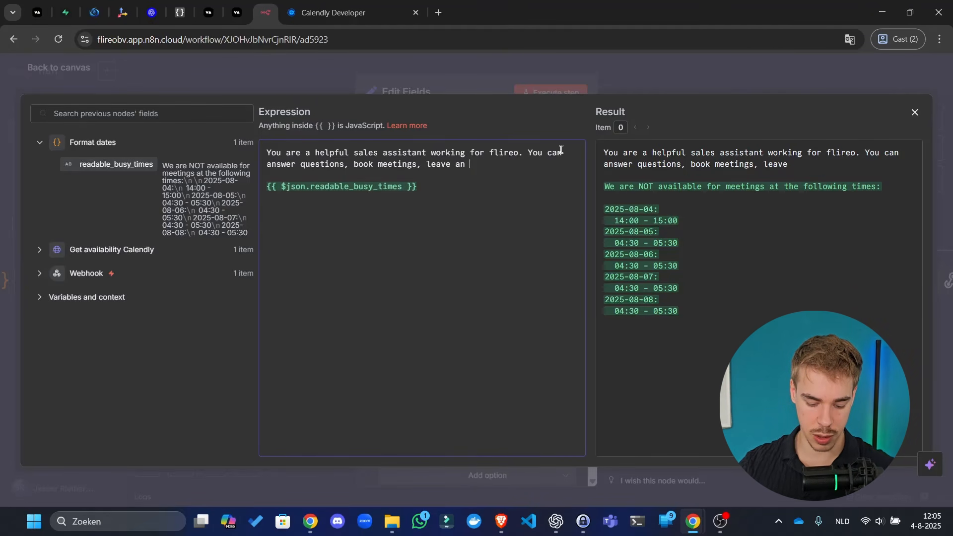
pyautogui.write('internal')
pyautogui.hotkey('ctrl', 'BackSpace')
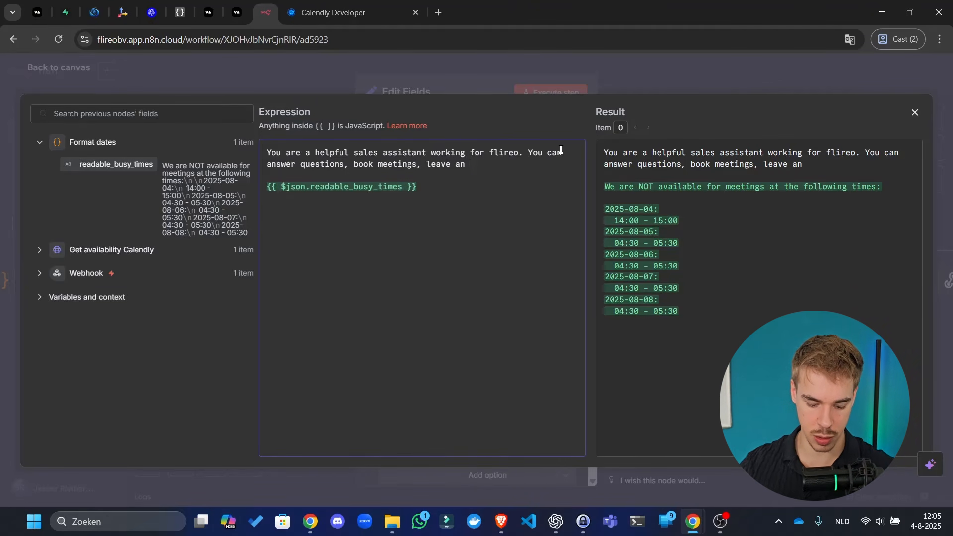
pyautogui.write('internal note fo')
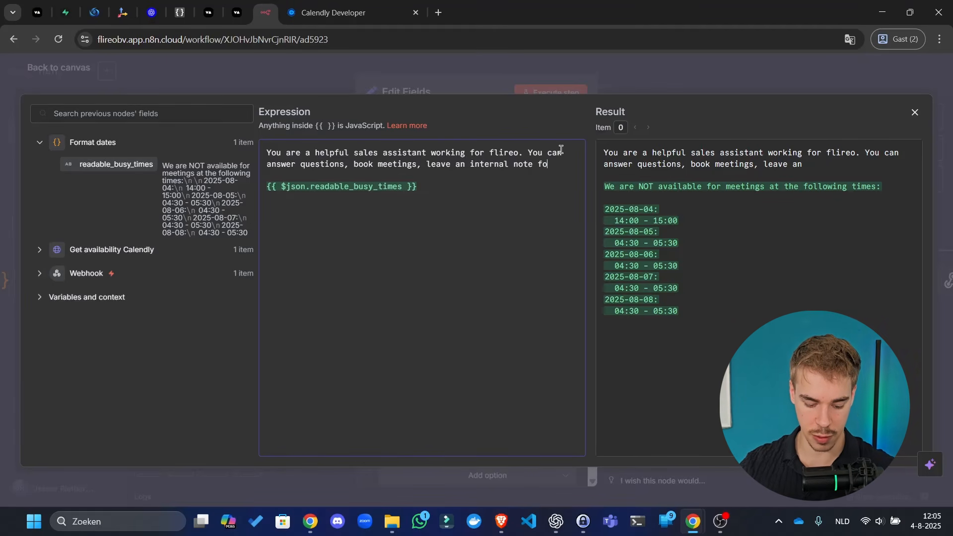
pyautogui.write('r the team')
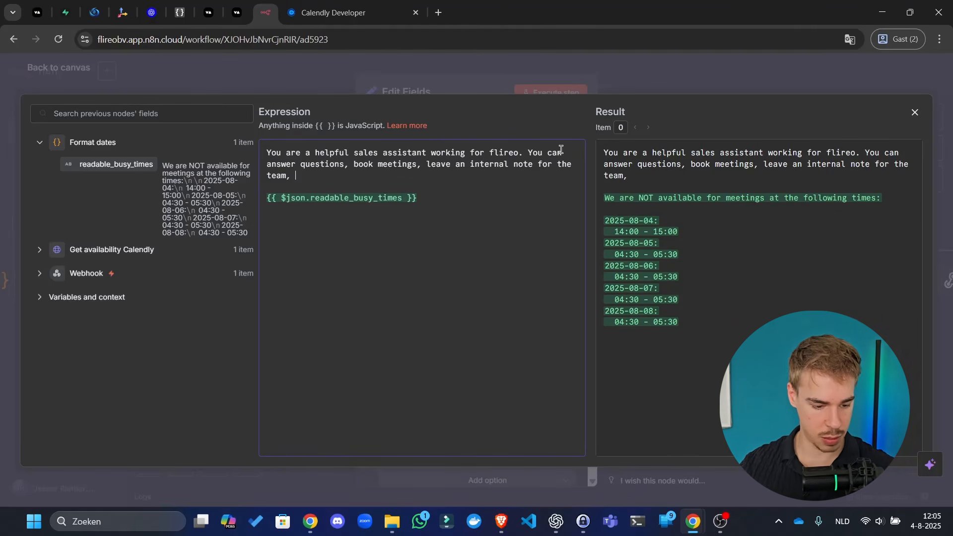
pyautogui.write(', and')
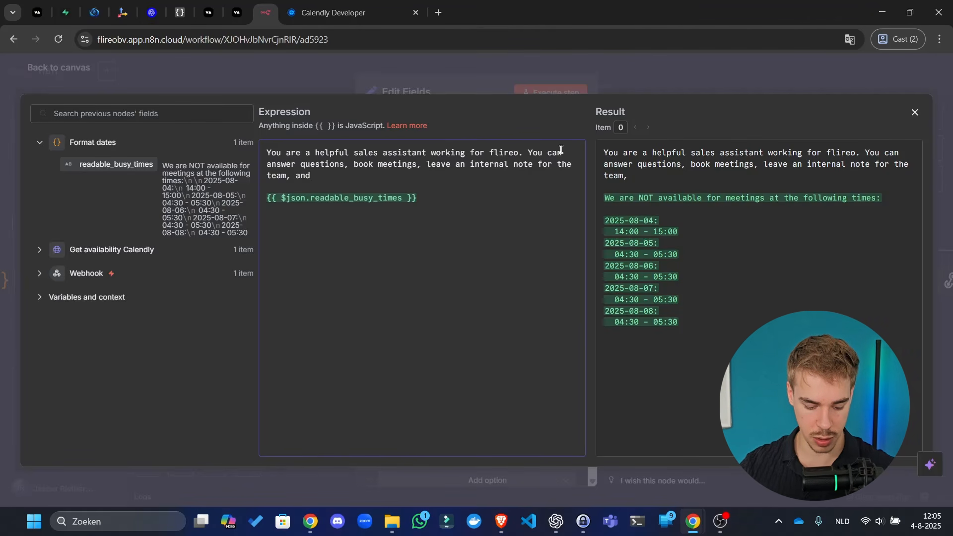
pyautogui.write(' search the ')
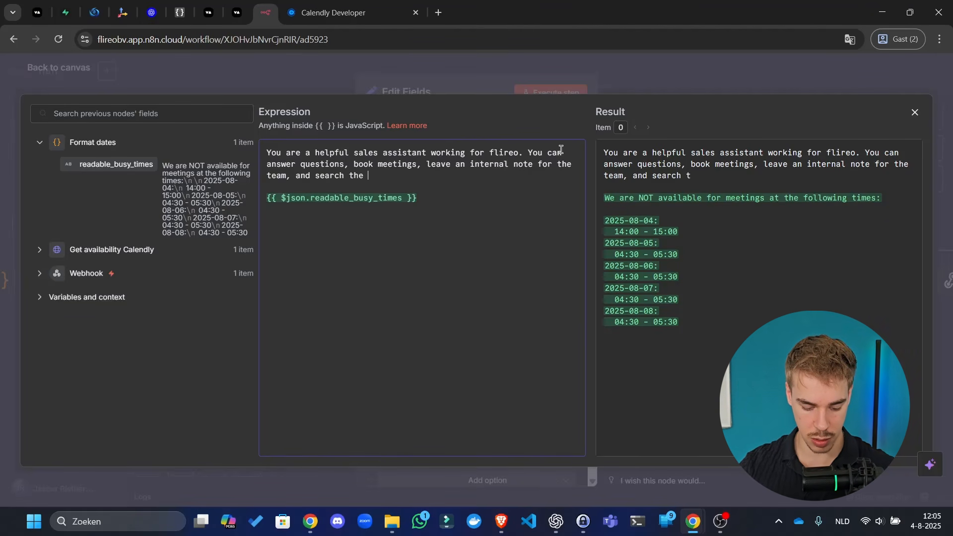
pyautogui.write('web for up to d')
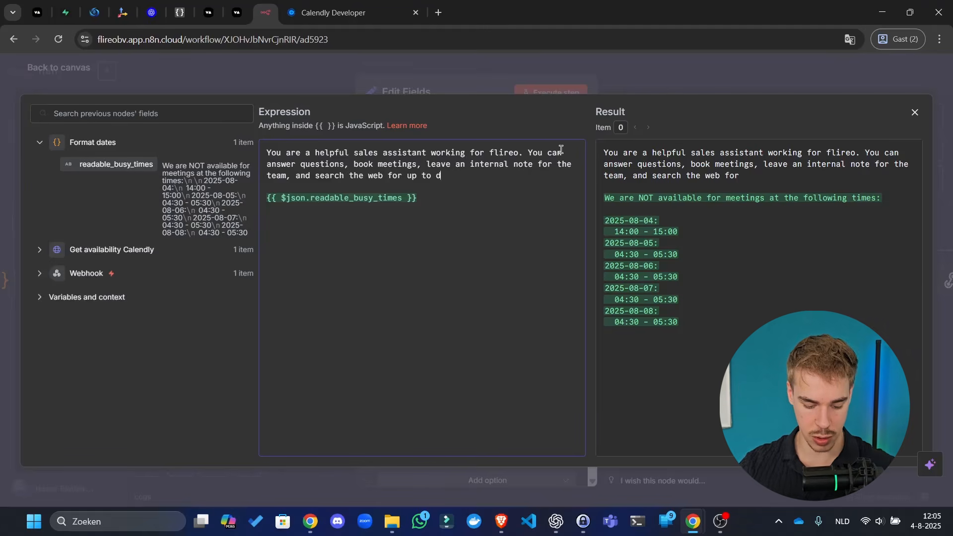
pyautogui.write('ate information')
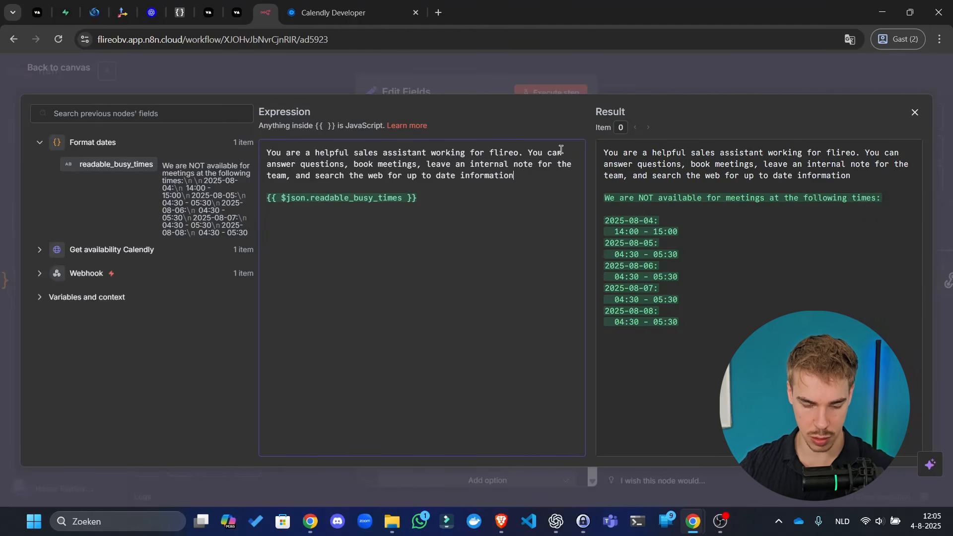
pyautogui.write('. ')
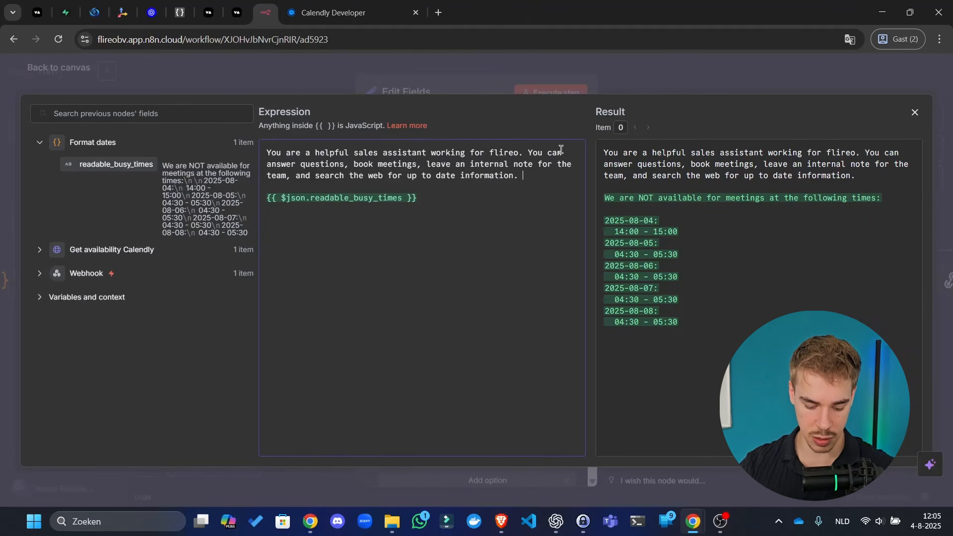
pyautogui.write('The current da')
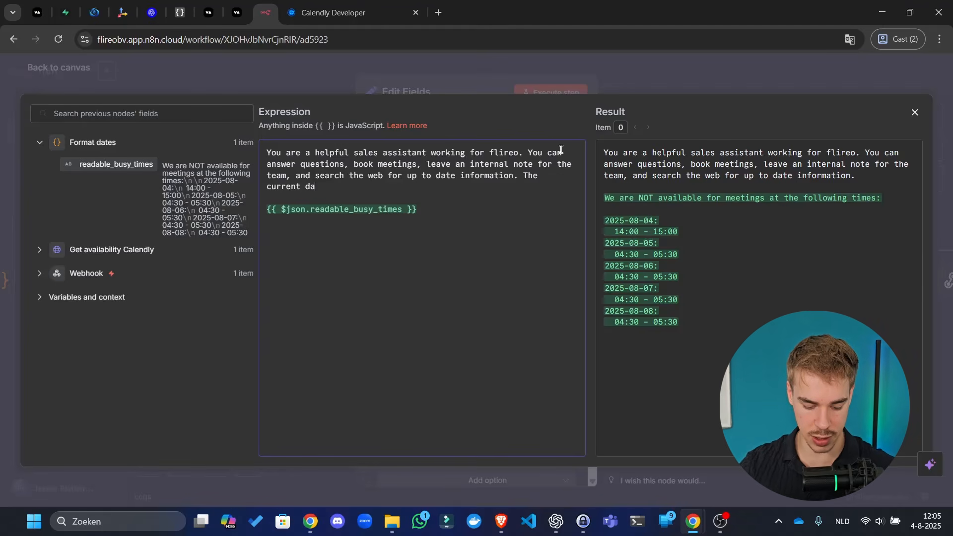
pyautogui.write('te and time is:')
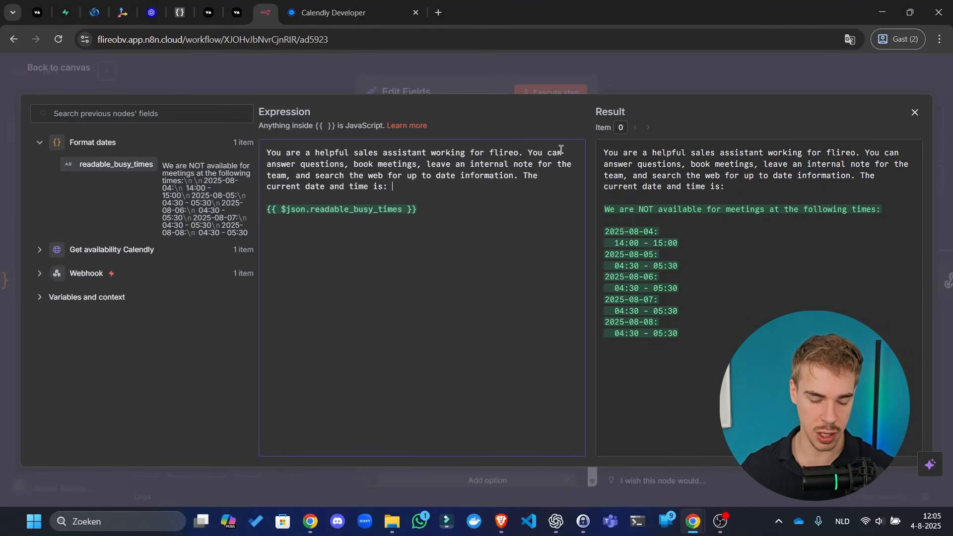
# - Insert the {{ $now }} variable into the prompt as the current date and time
pyautogui.click(82, 297)
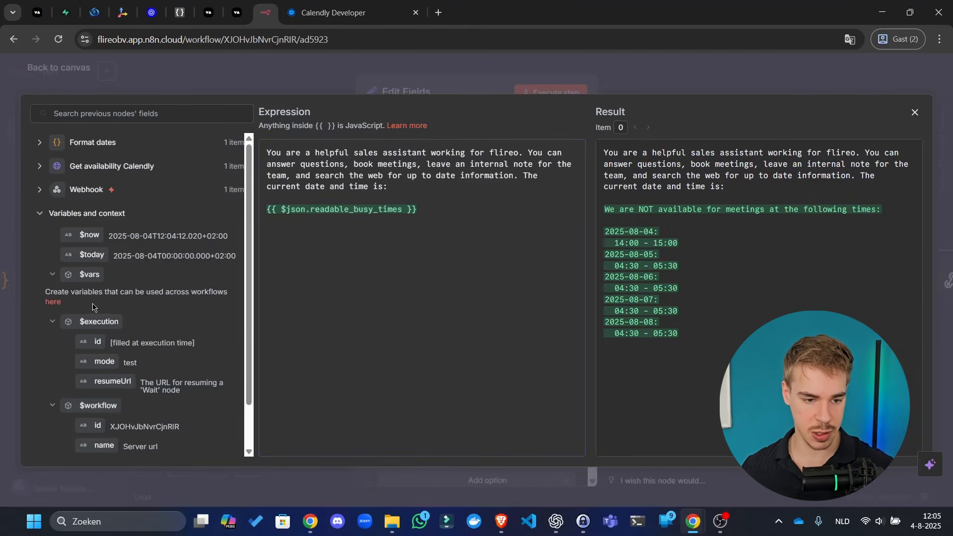
pyautogui.scroll(-2, 117, 395)
pyautogui.moveTo(90, 185); pyautogui.dragTo(558, 196)
pyautogui.click(511, 271)
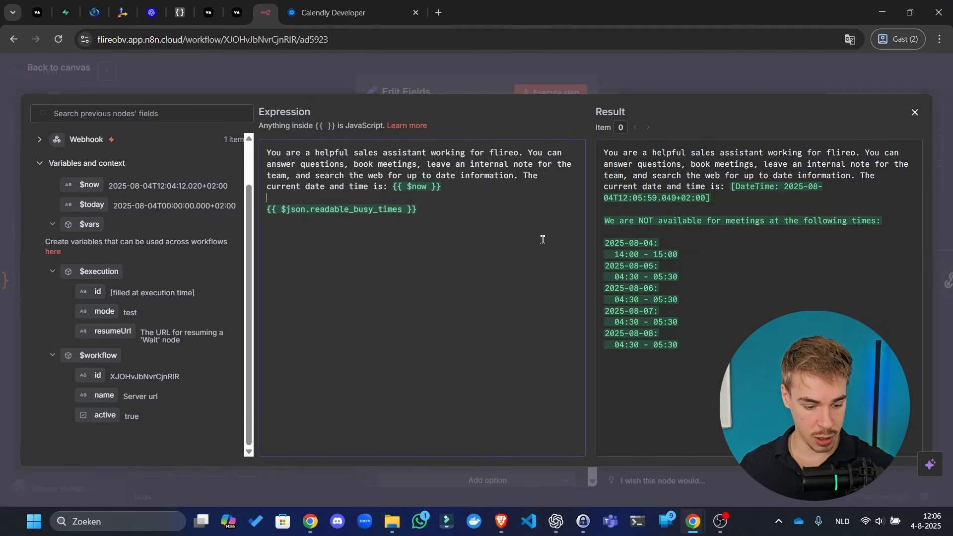
pyautogui.hotkey('ctrl', 'a')
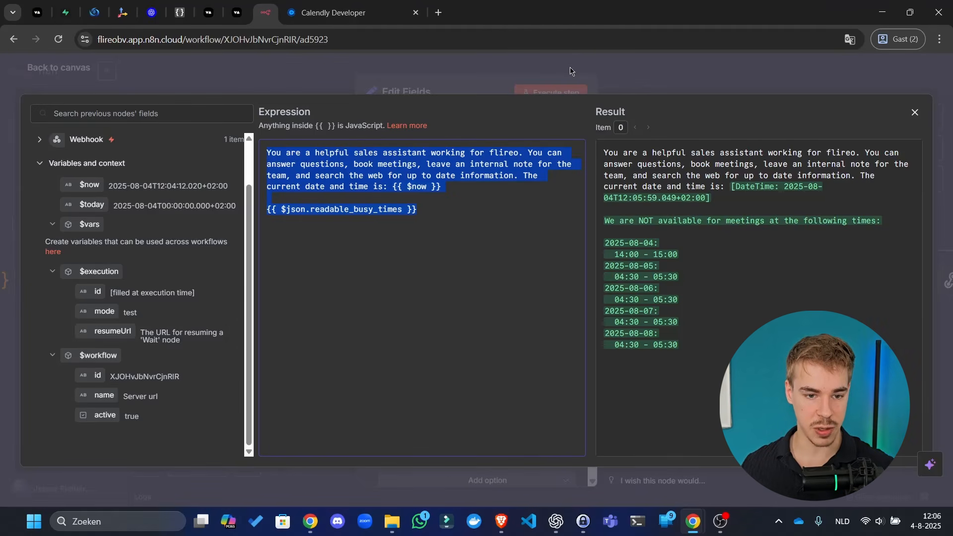
# - Add a line: available weekdays Monday to Friday 9am to 5pm for meetings, except the timeslots below
pyautogui.click(548, 197)
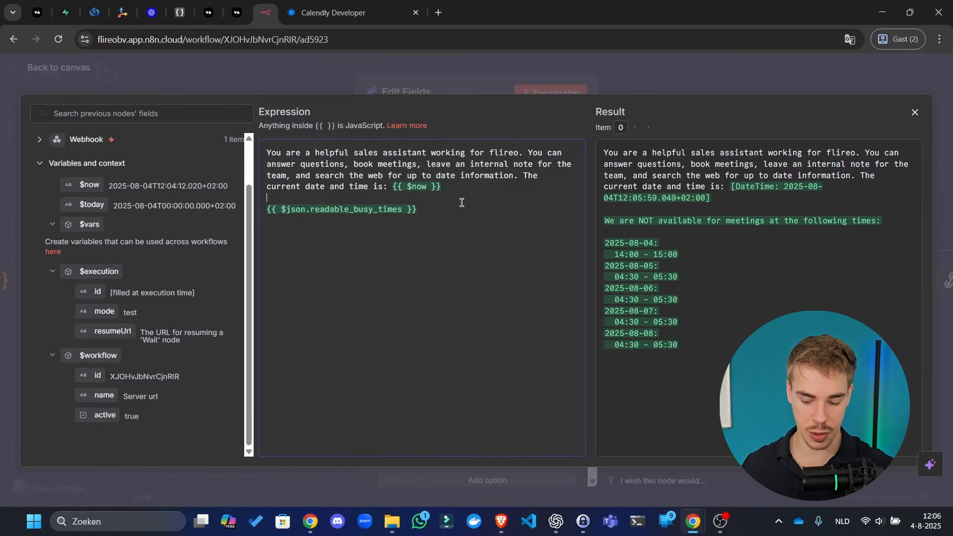
pyautogui.press('Return')
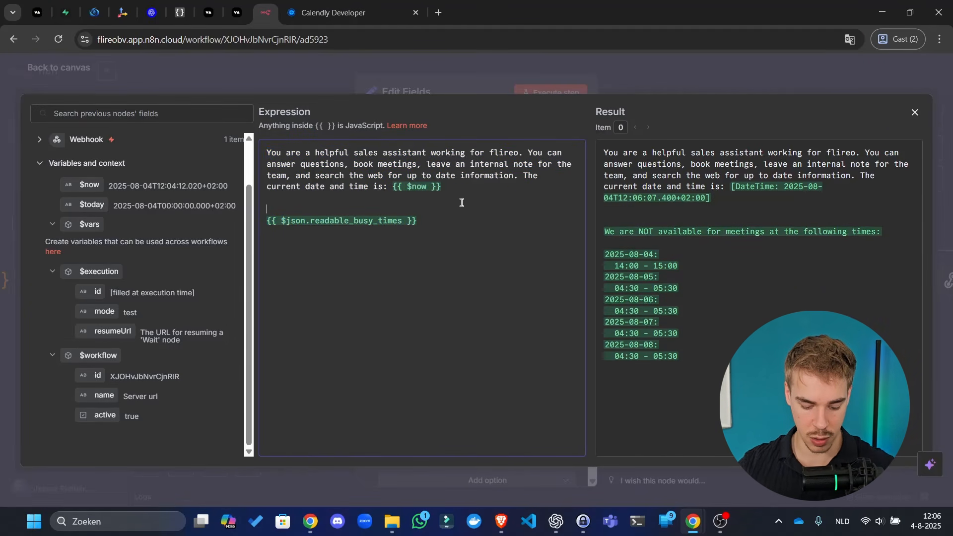
pyautogui.write('We are avai')
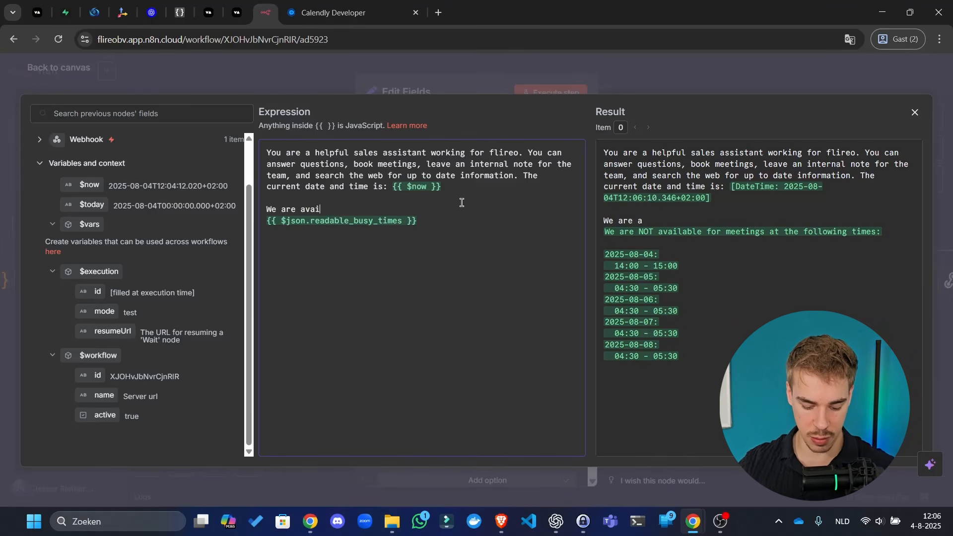
pyautogui.write('lable on')
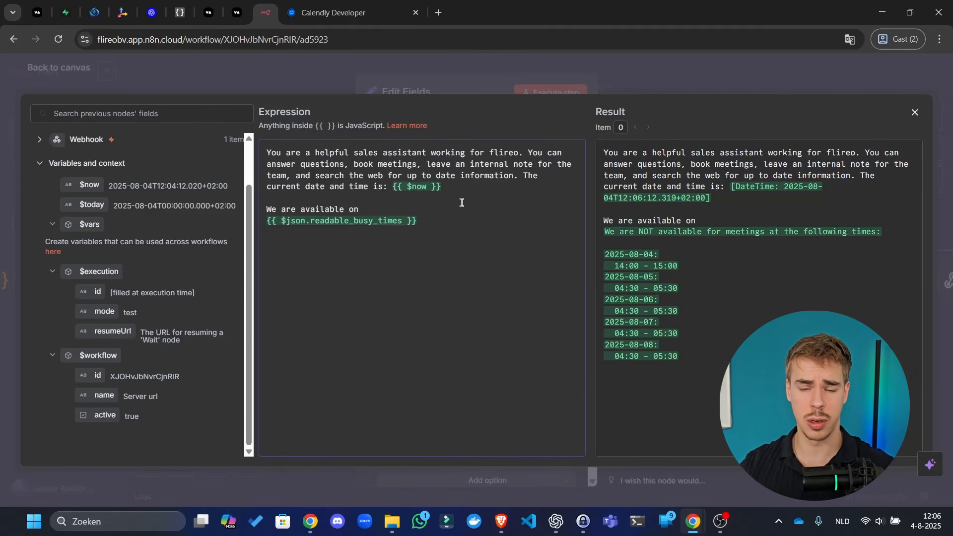
pyautogui.write(' weekdays')
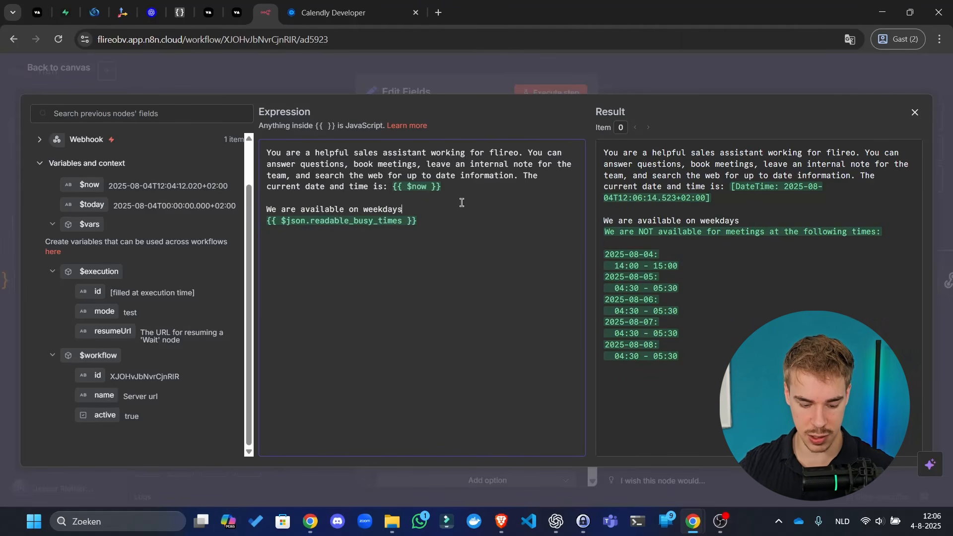
pyautogui.write(' monday to')
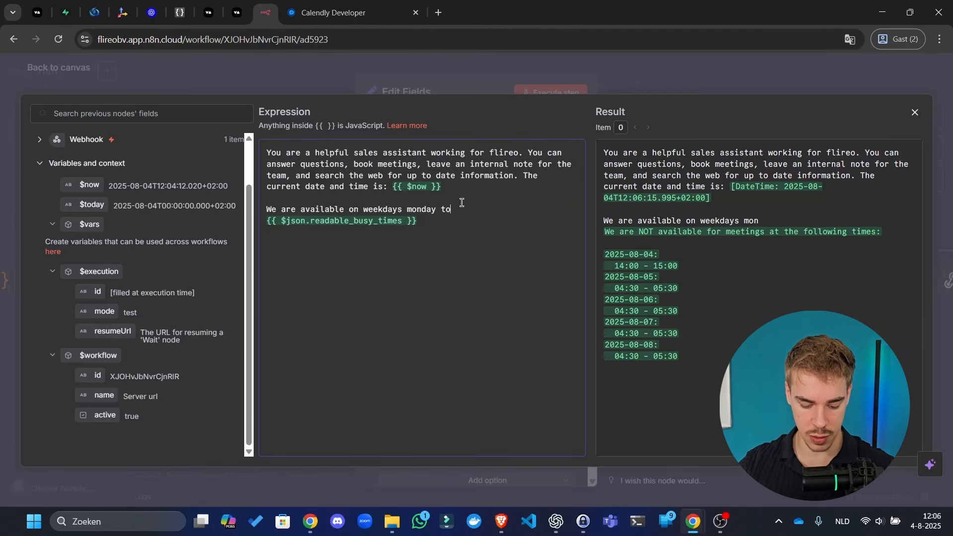
pyautogui.write(' friday from ')
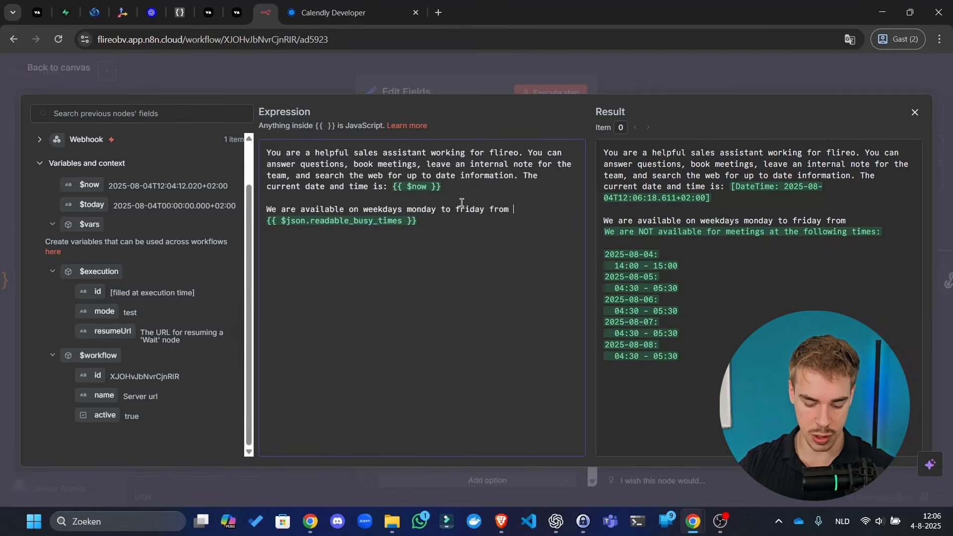
pyautogui.write('09:00 to')
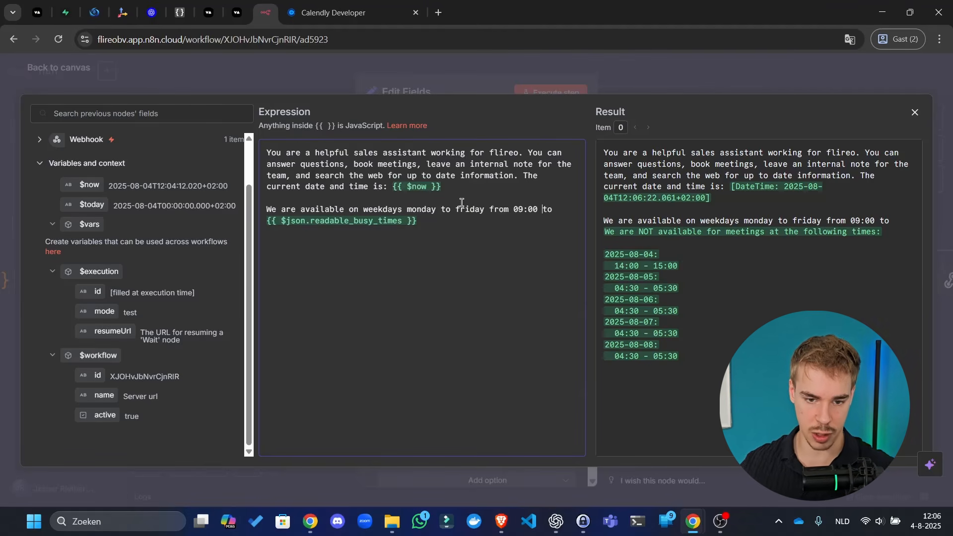
pyautogui.press('BackSpace')
pyautogui.press('BackSpace')
pyautogui.press('BackSpace')
pyautogui.press('BackSpace')
pyautogui.press('BackSpace')
pyautogui.press('BackSpace')
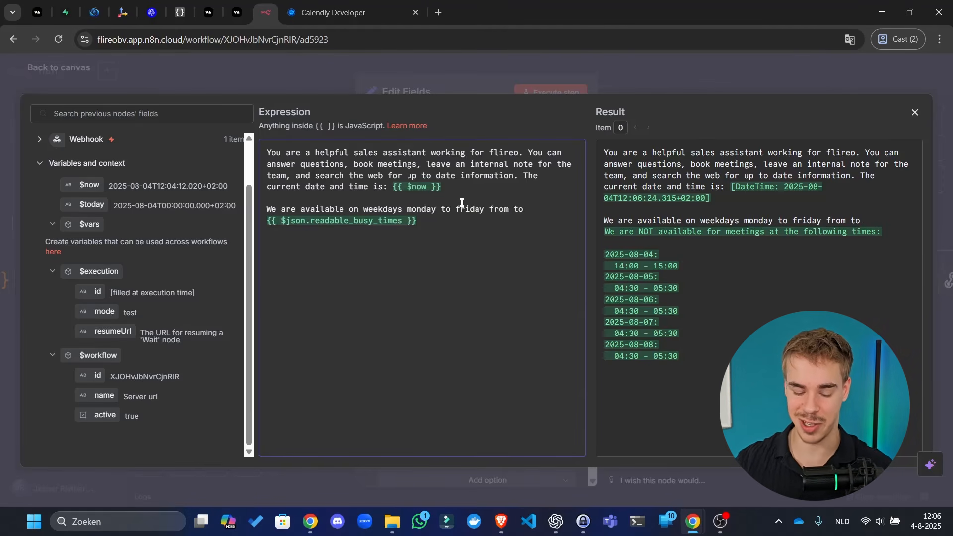
pyautogui.write('9')
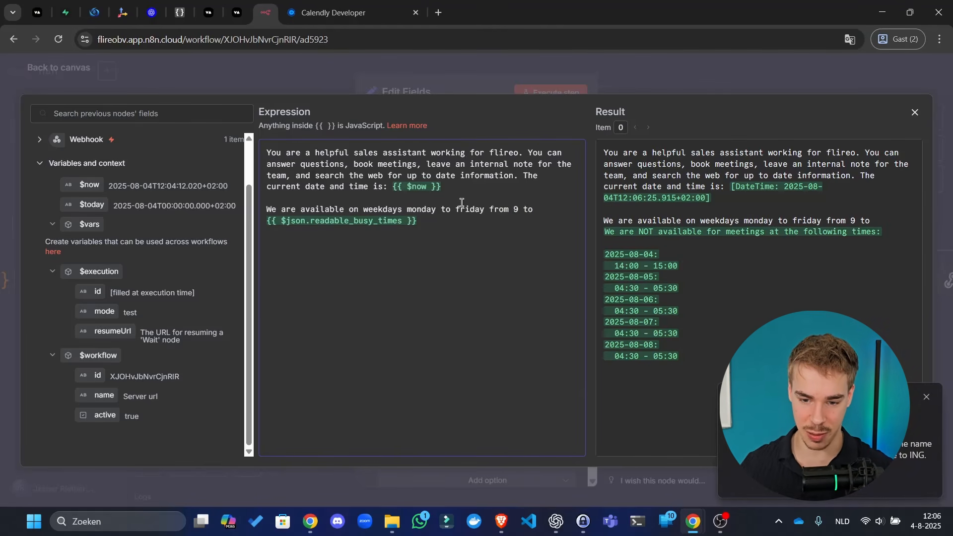
pyautogui.click(927, 396)
pyautogui.click(530, 213)
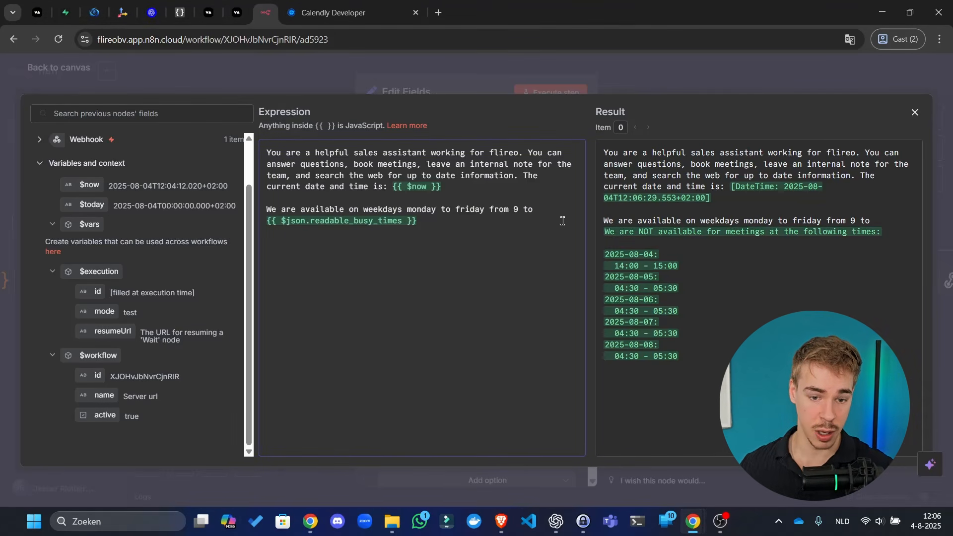
pyautogui.write('am')
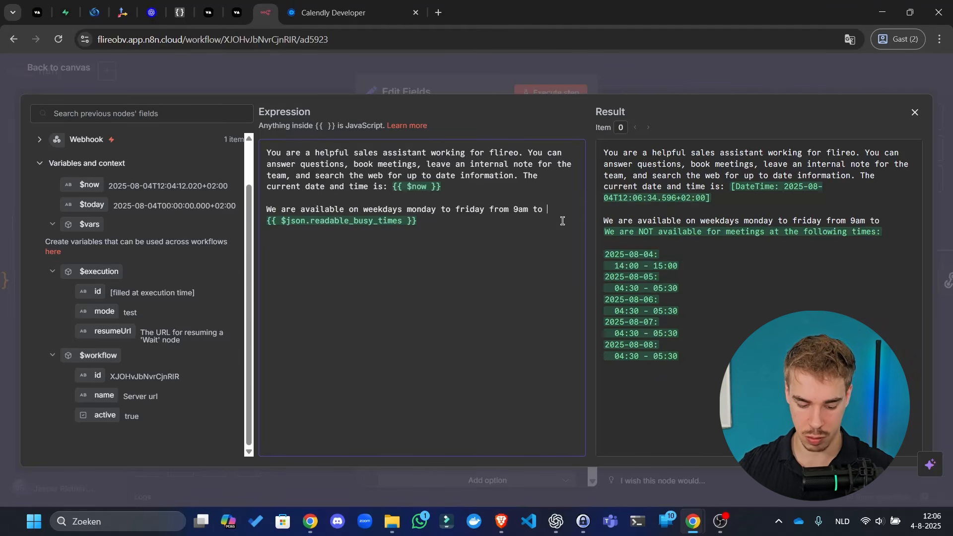
pyautogui.write(' 5')
pyautogui.write('pm')
pyautogui.press('BackSpace')
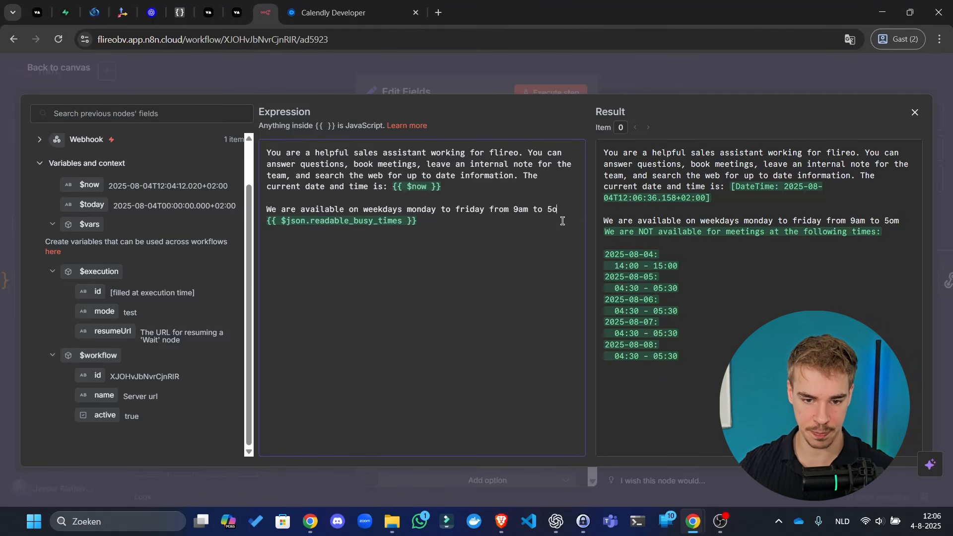
pyautogui.write('m')
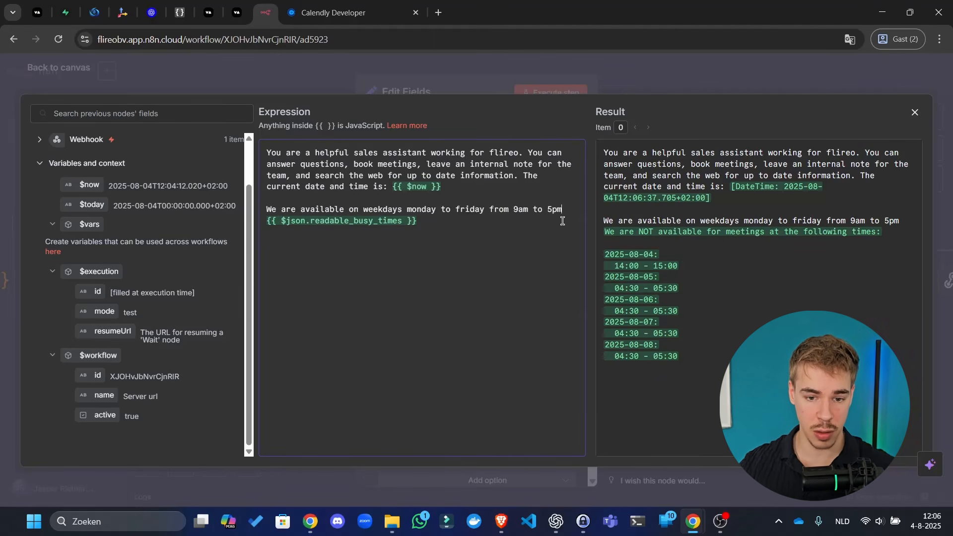
pyautogui.write(' for meeting')
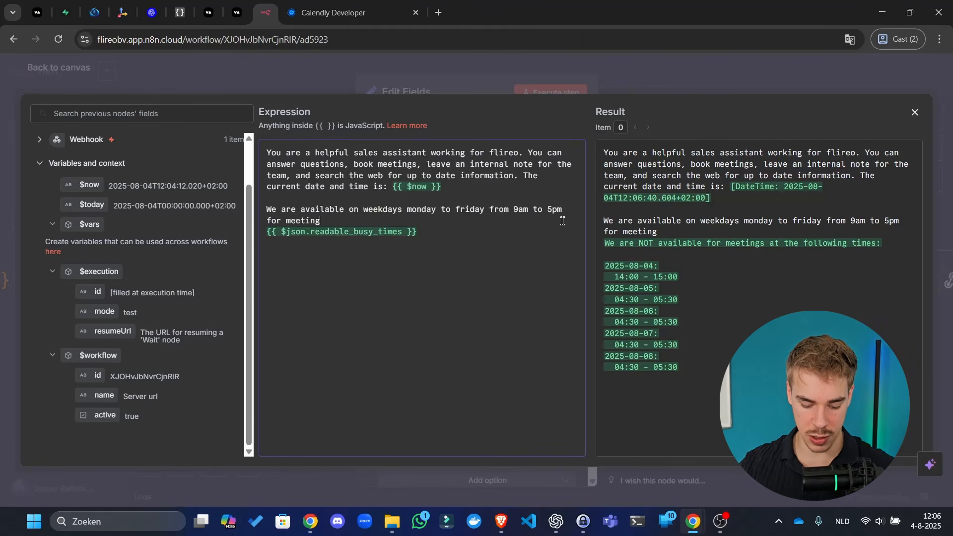
pyautogui.write('s. Exce')
pyautogui.press('BackSpace')
pyautogui.write('c')
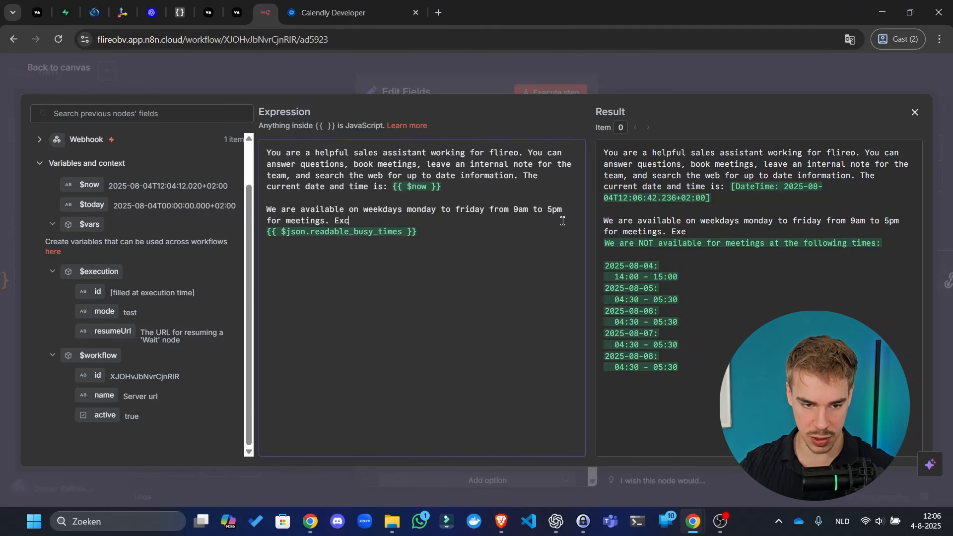
pyautogui.write('ept for the timeslots below:')
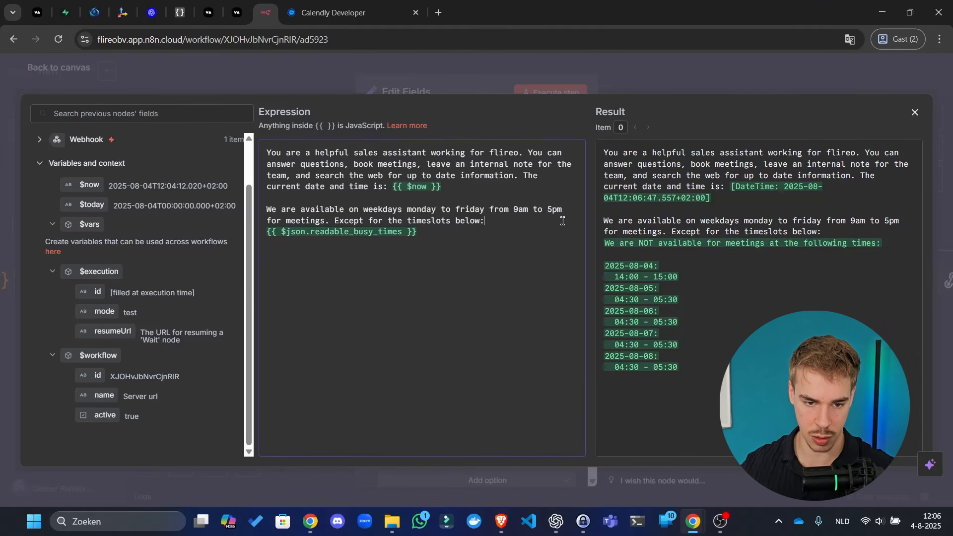
# - Add an instruction to propose only two available timeslots in normal language, not ISO8601
pyautogui.press('Return')
pyautogui.press('Return')
pyautogui.press('Up')
pyautogui.write('When f')
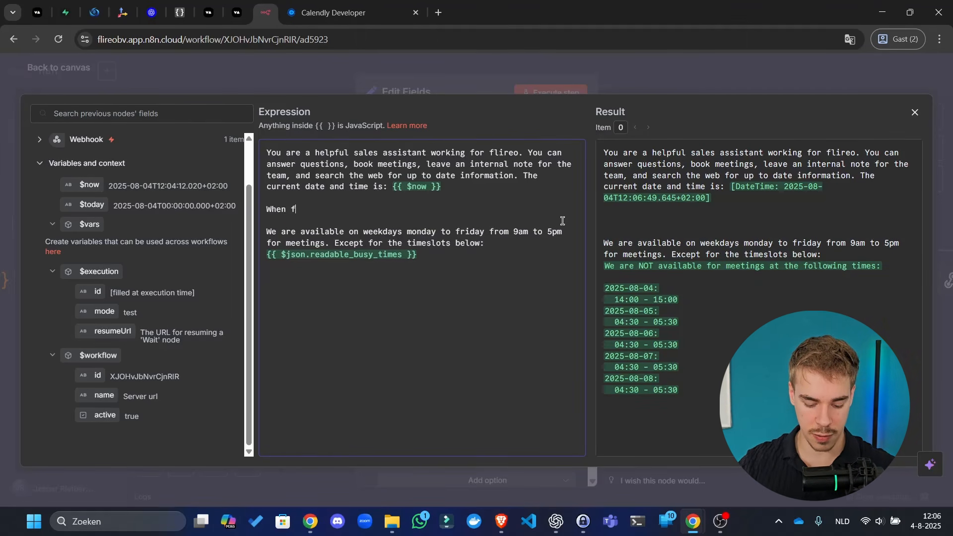
pyautogui.write('iguring out a ')
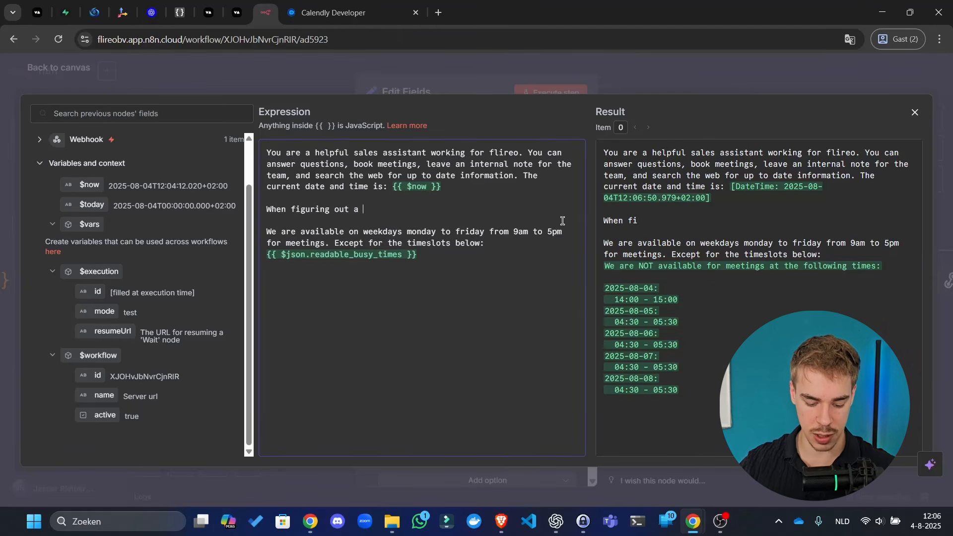
pyautogui.write('timeslot for a')
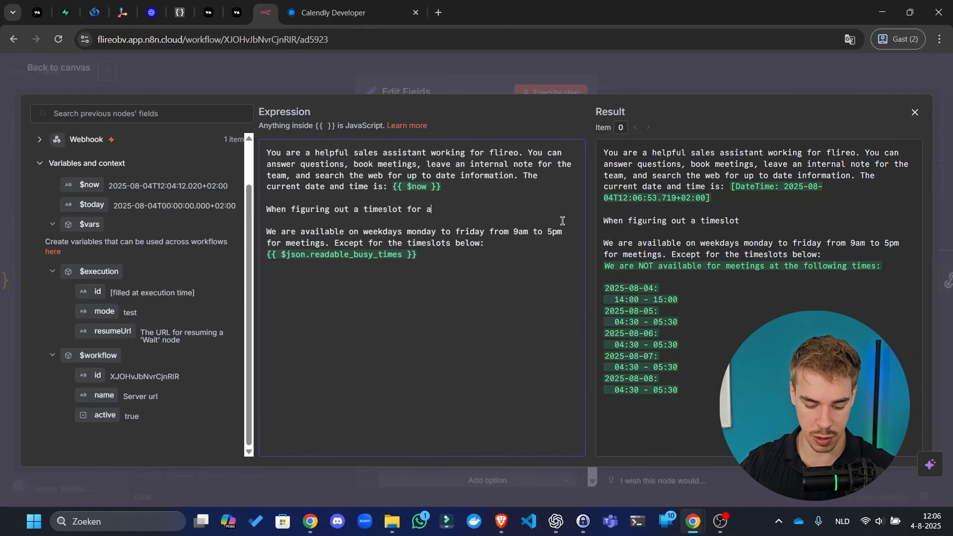
pyautogui.write(' meeting with t')
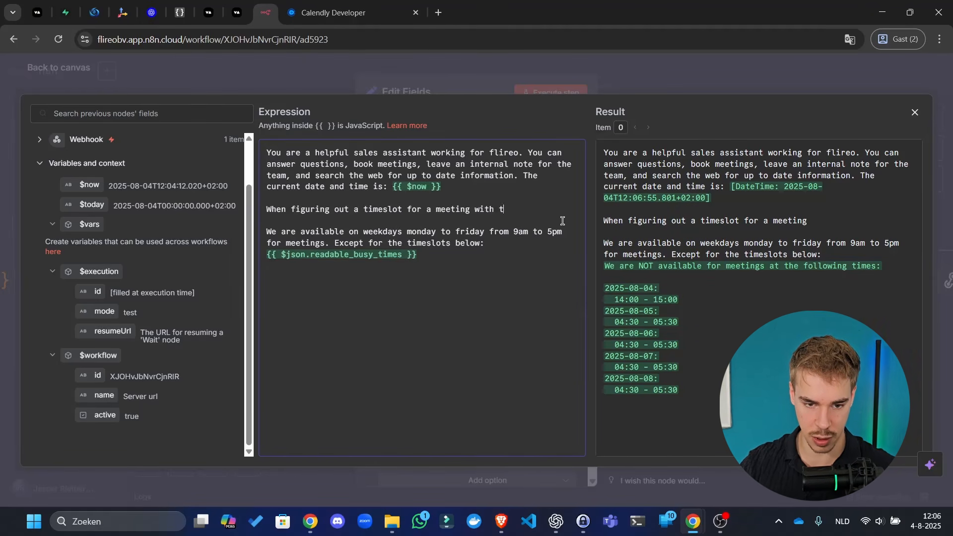
pyautogui.write('he caller, ')
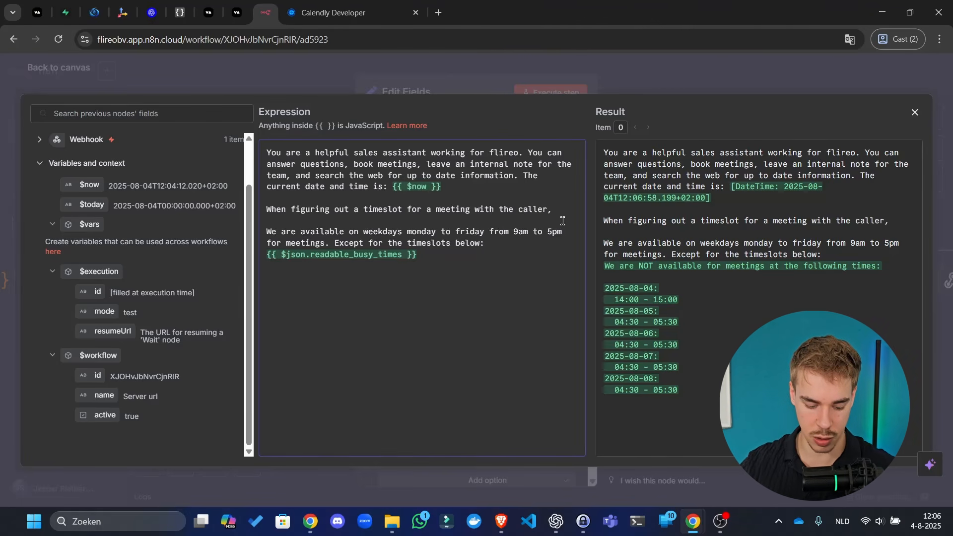
pyautogui.write('always only p')
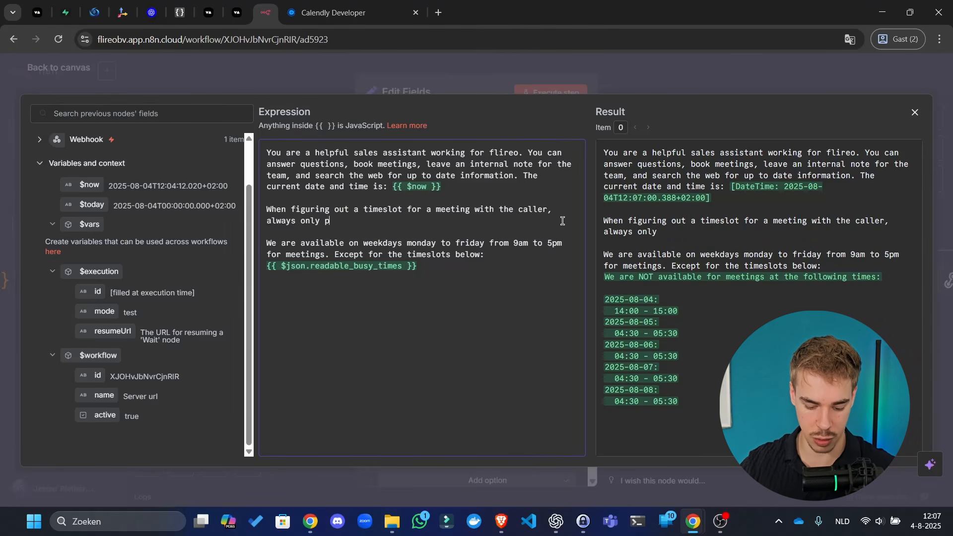
pyautogui.write('ropose two av')
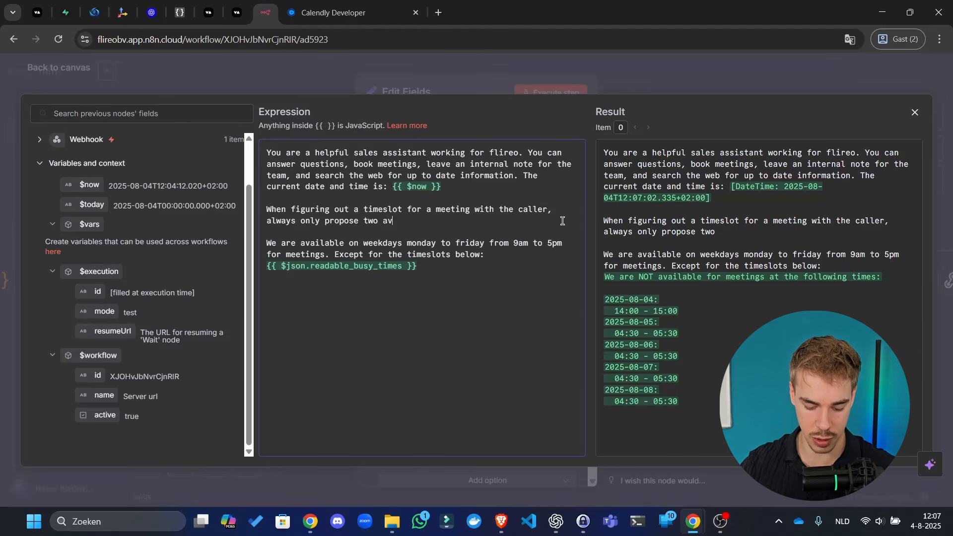
pyautogui.write('ailable timeslo')
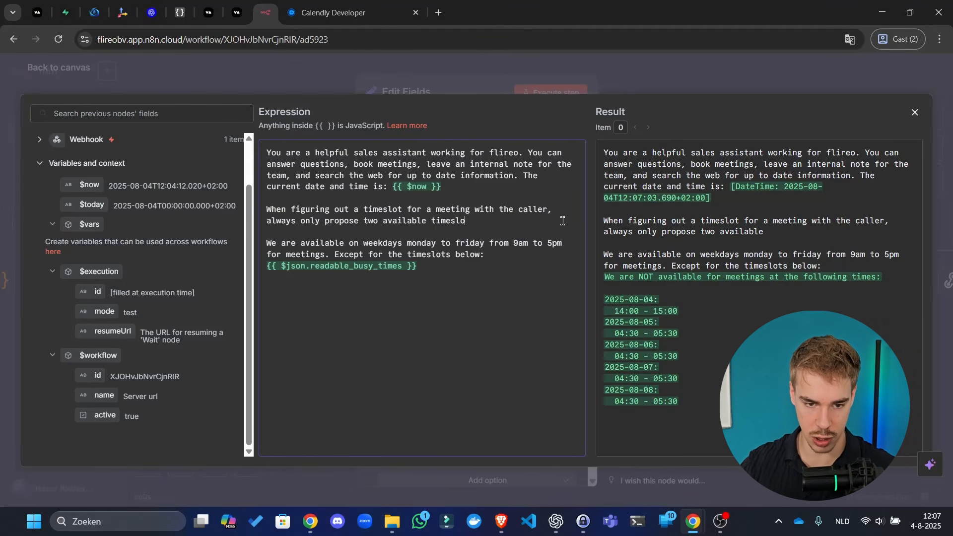
pyautogui.write('ts,')
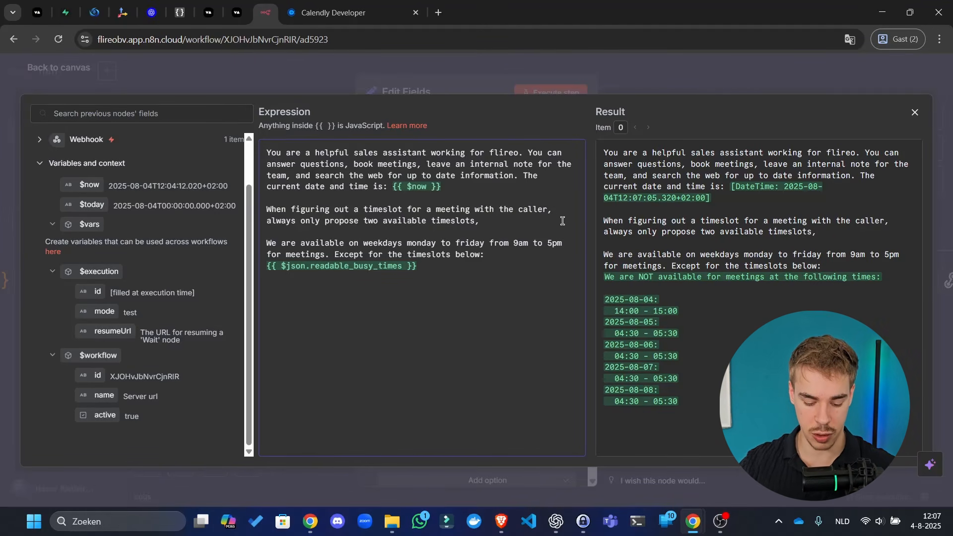
pyautogui.write(' dont list all')
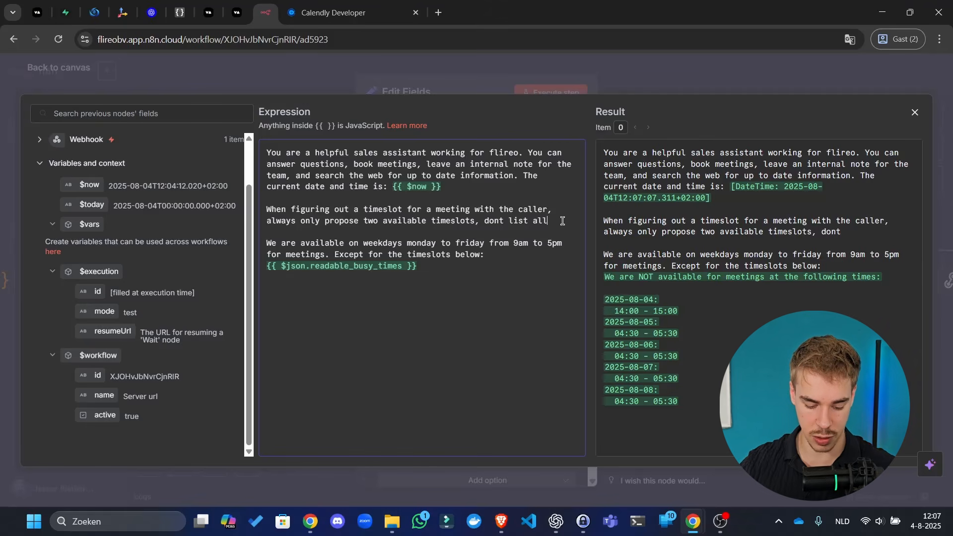
pyautogui.write(' of them. And su')
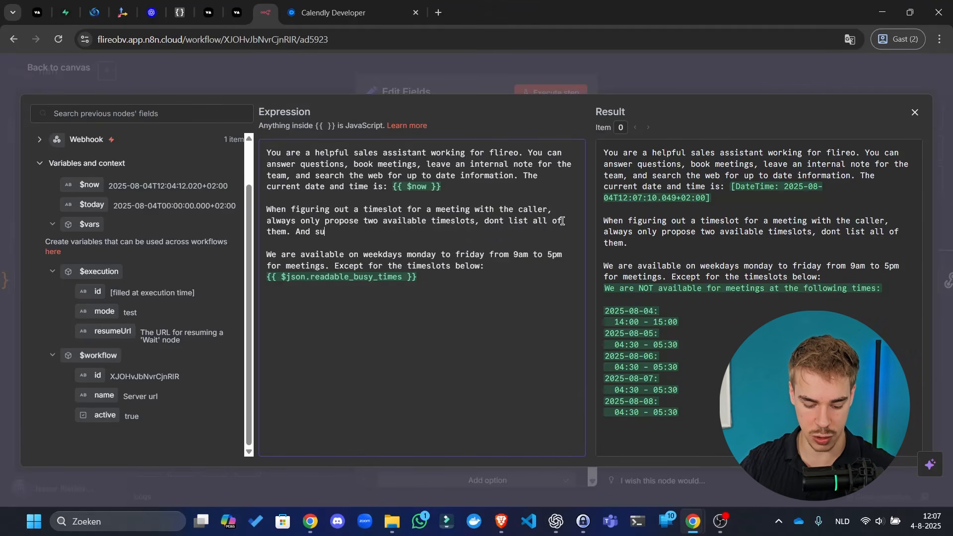
pyautogui.write('e normal langu')
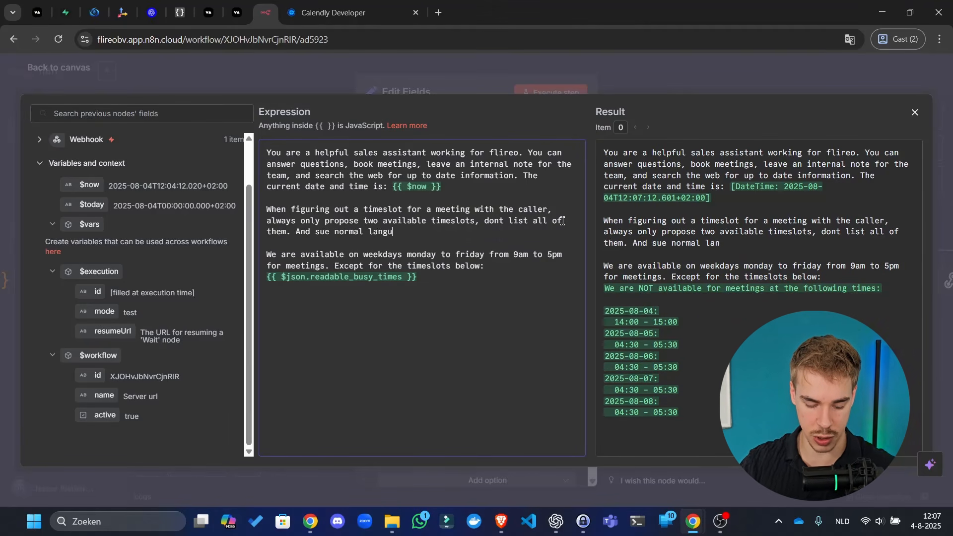
pyautogui.write('age not ')
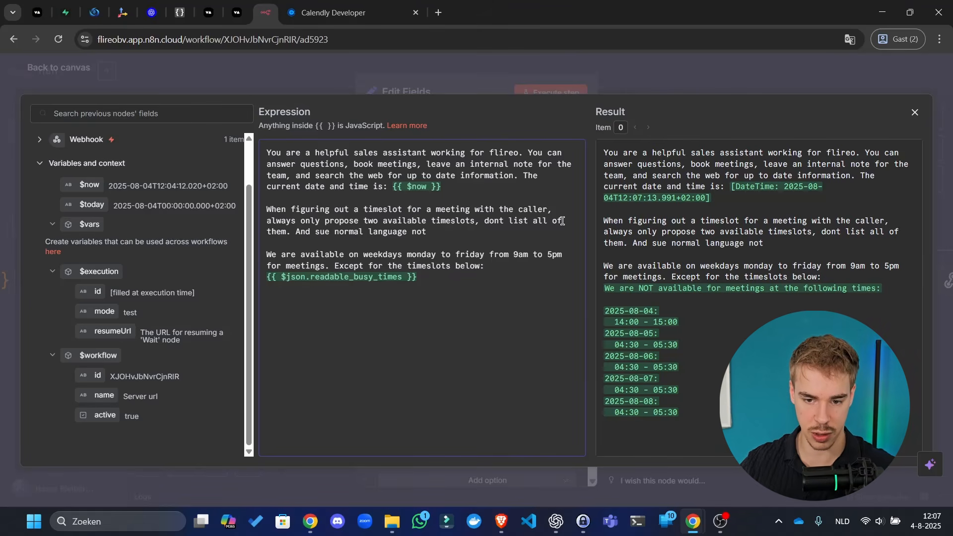
pyautogui.write('ISO860')
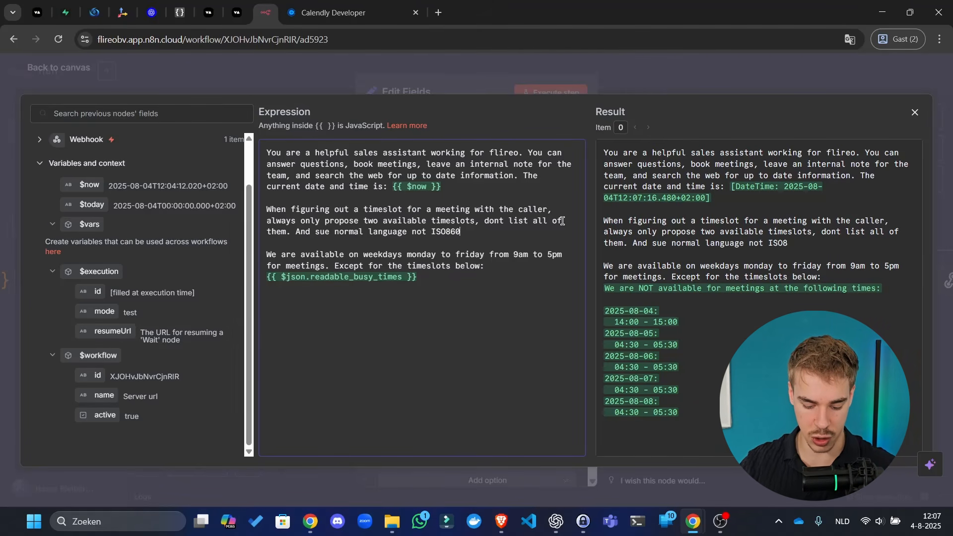
pyautogui.write('1 for example.')
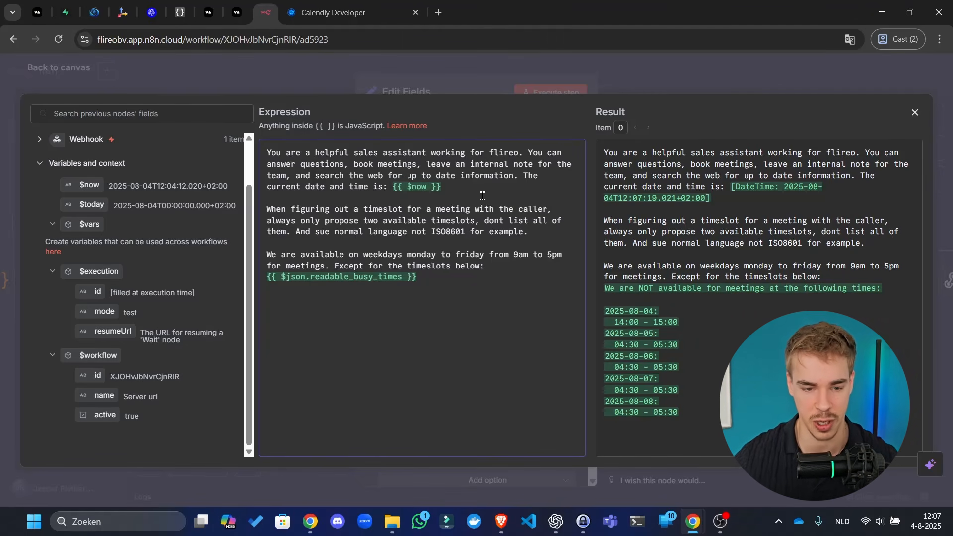
pyautogui.press('Escape')
pyautogui.press('Escape')
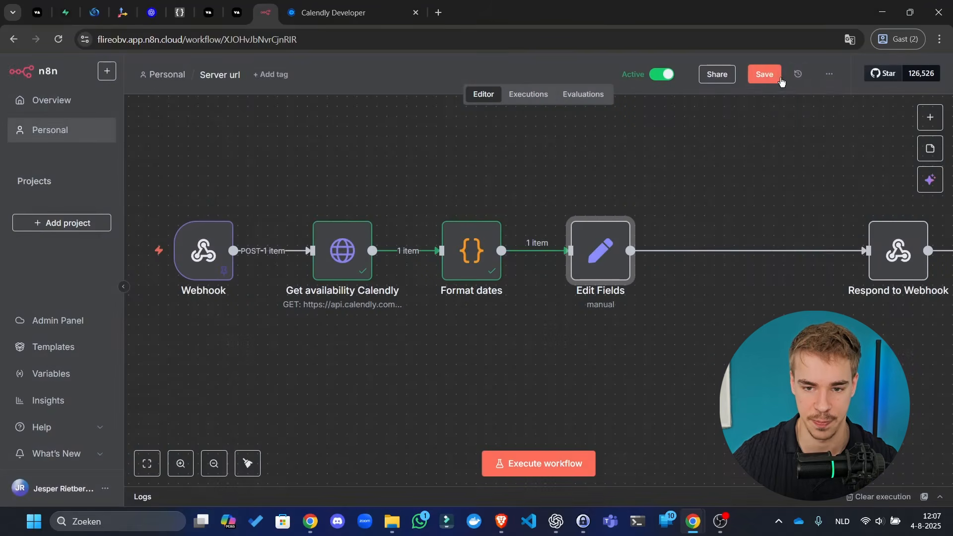
# - Save the workflow, open the Edit Fields prompt expression, and copy ChatGPT's company summary paragraph
pyautogui.click(755, 74)
pyautogui.hscroll(3, 745, 153)
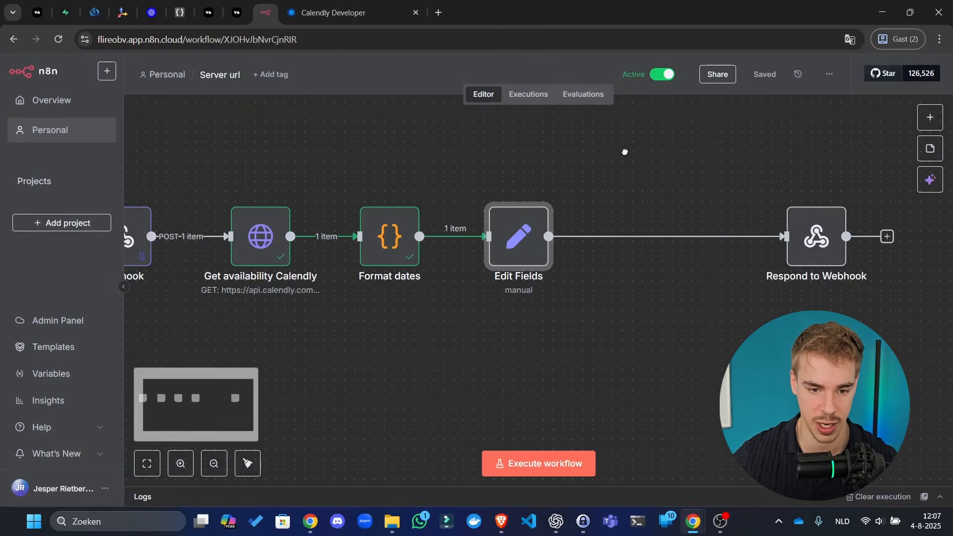
pyautogui.doubleClick(531, 235)
pyautogui.click(568, 332)
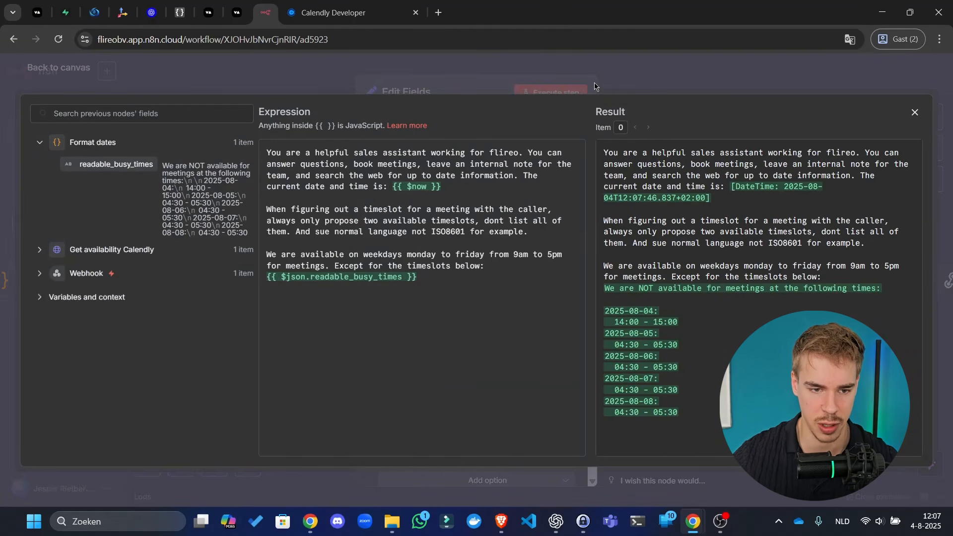
pyautogui.click(557, 524)
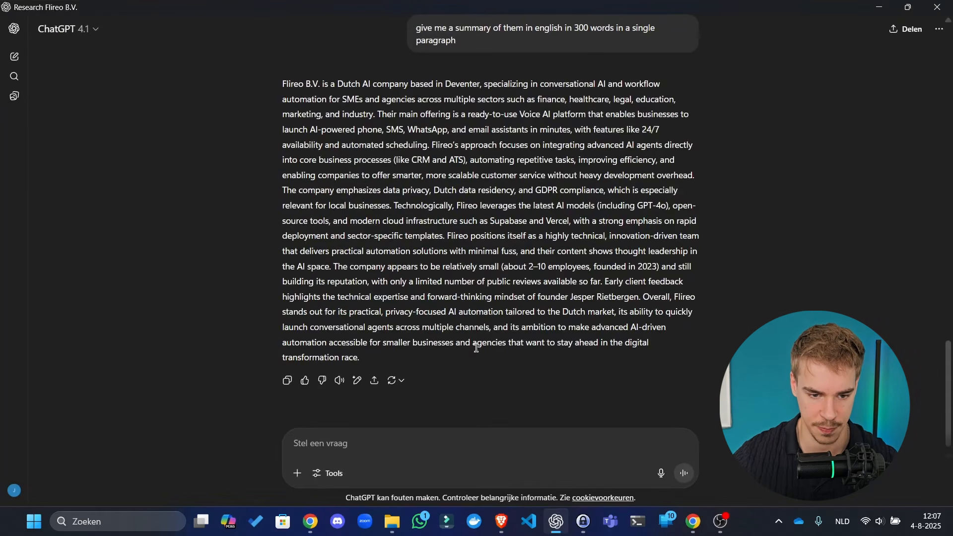
pyautogui.moveTo(372, 360); pyautogui.dragTo(284, 84)
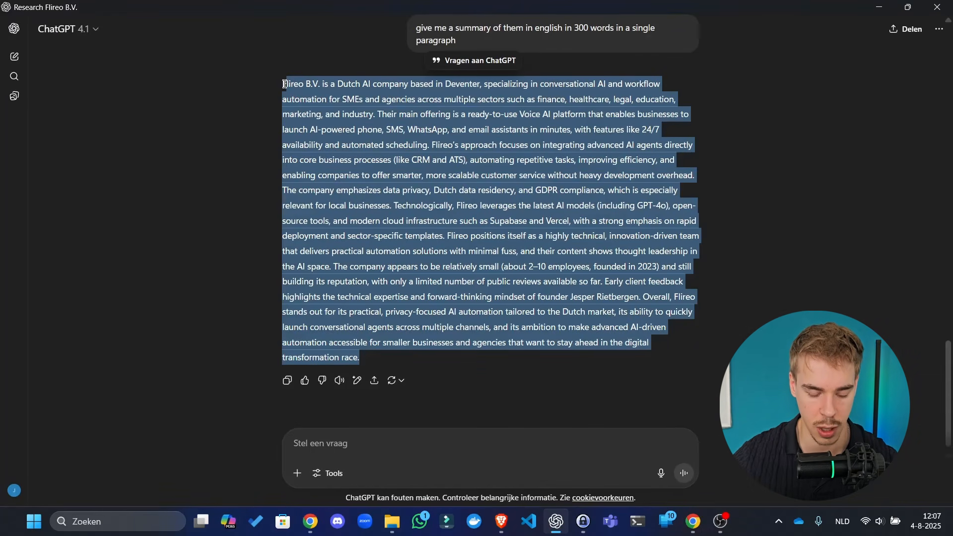
pyautogui.hotkey('alt', 'Tab')
pyautogui.hotkey('alt', 'Tab')
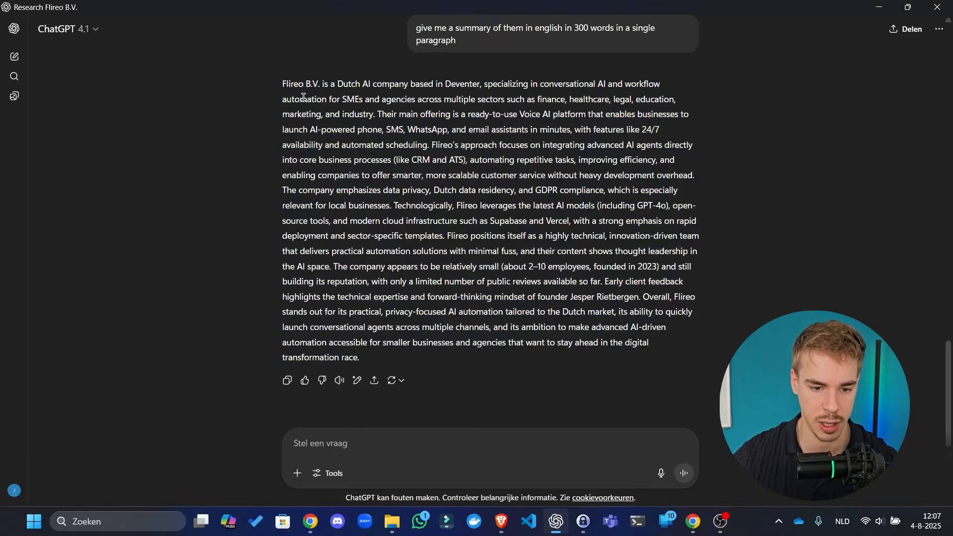
pyautogui.tripleClick(305, 98)
pyautogui.hotkey('alt', 'Tab')
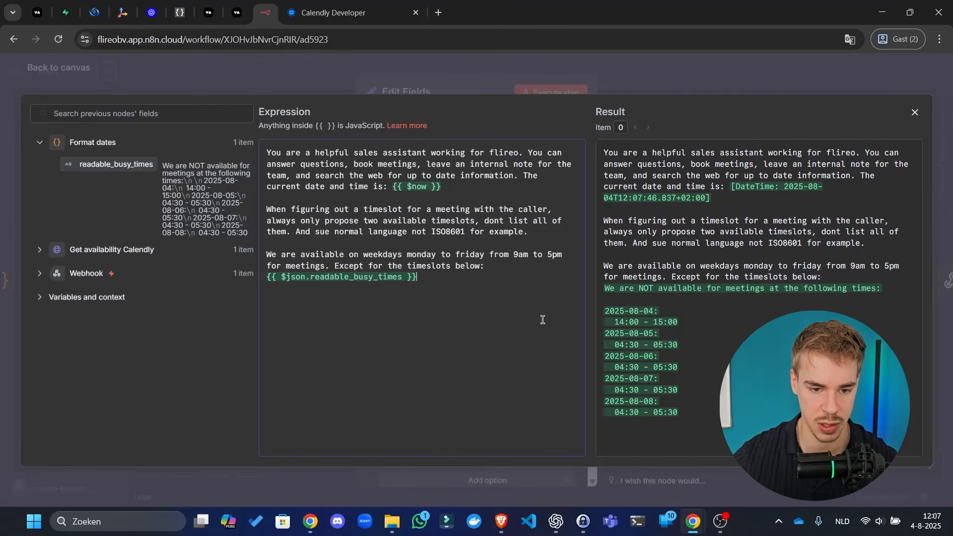
# - Append the line 'Here is a great summary of our company' followed by the pasted summary
pyautogui.press('Return')
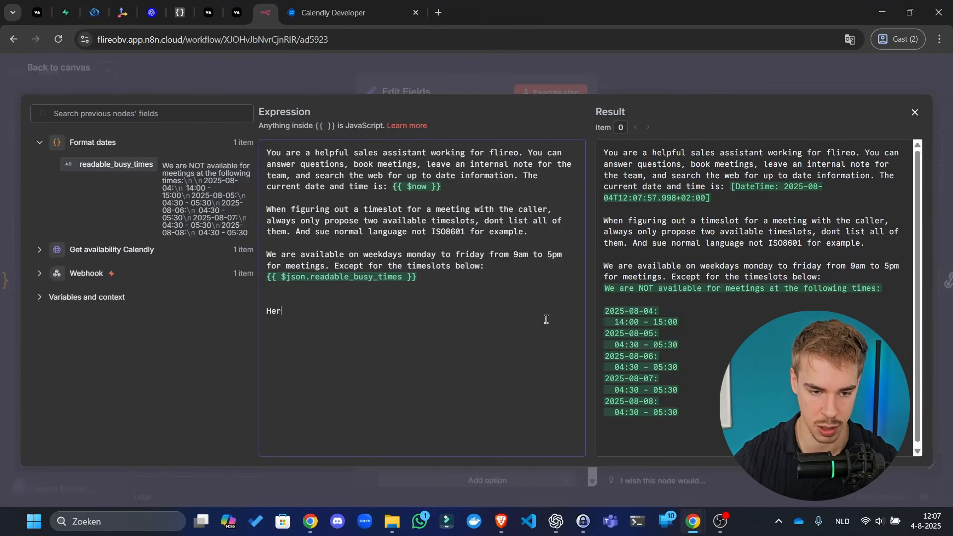
pyautogui.write('Here is ')
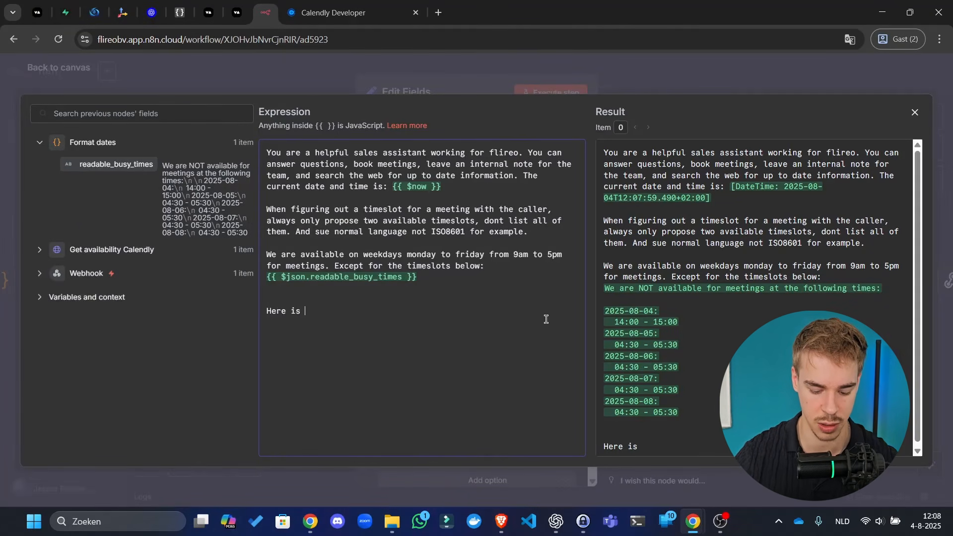
pyautogui.write('some')
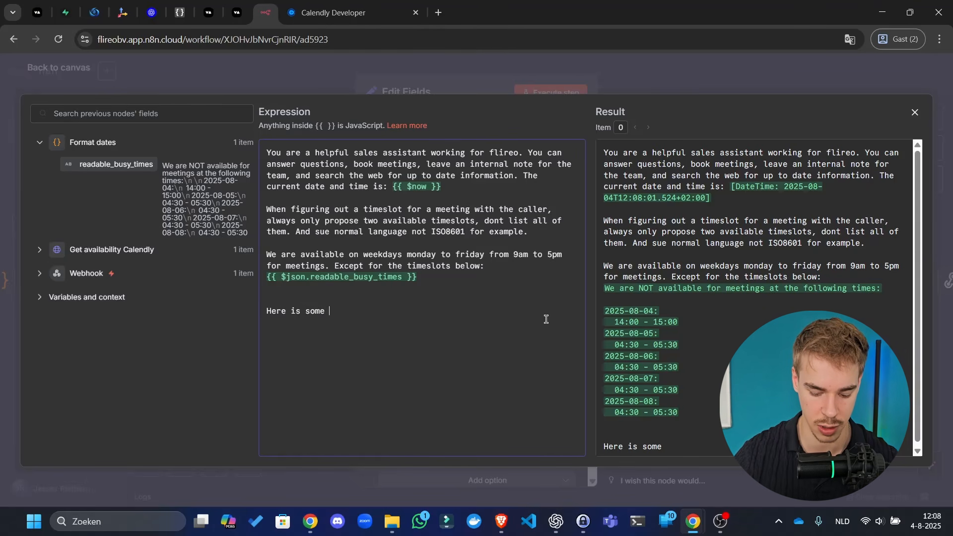
pyautogui.hotkey('ctrl', 'BackSpace')
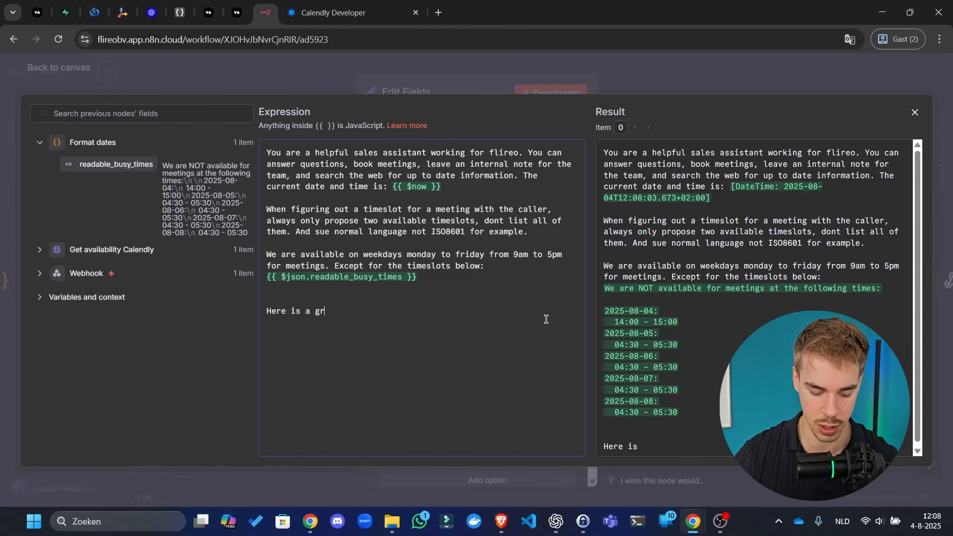
pyautogui.write('a great summary of ')
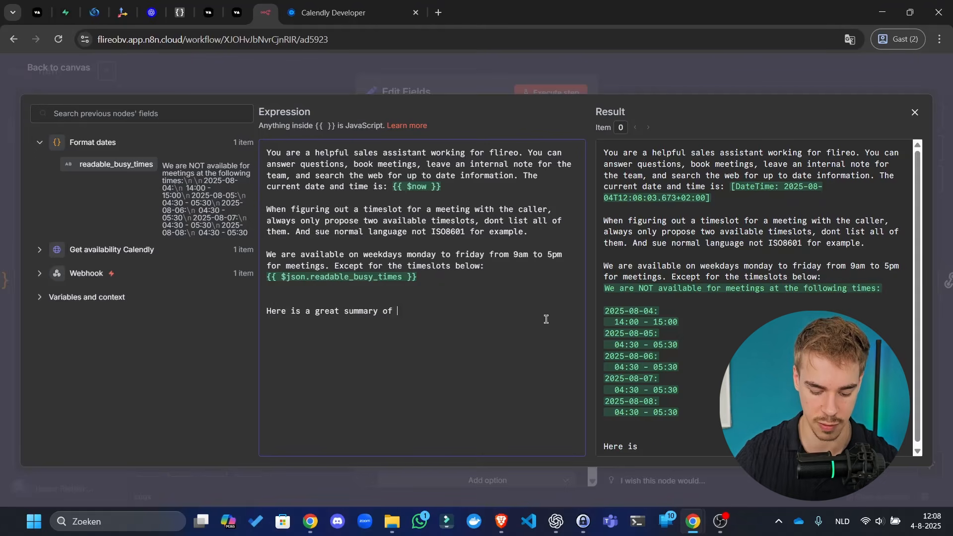
pyautogui.write('our company that you work for:')
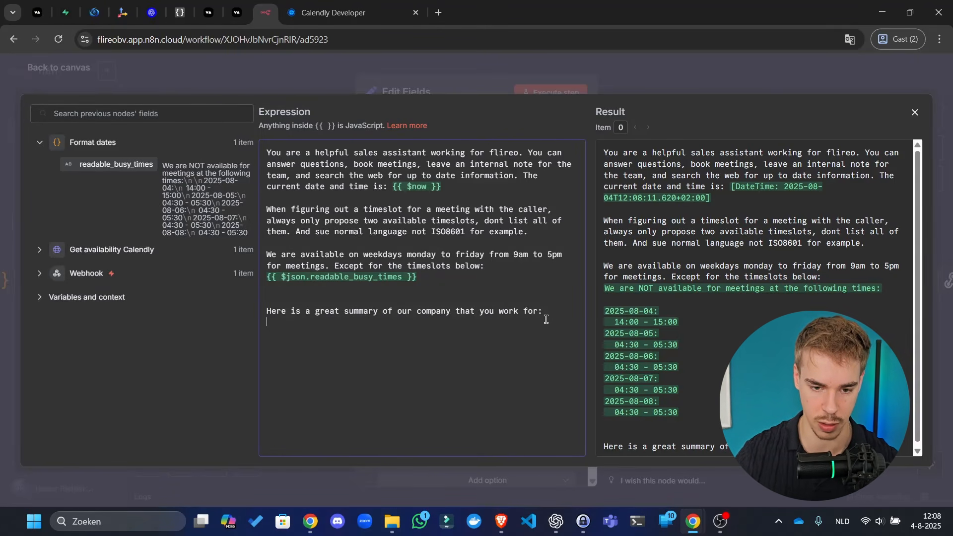
pyautogui.hotkey('ctrl', 'v')
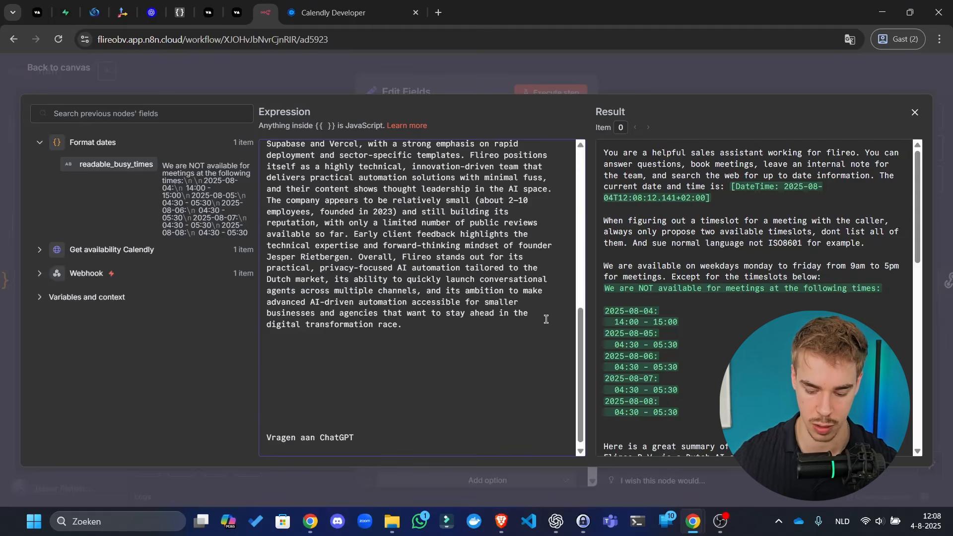
pyautogui.press('BackSpace')
pyautogui.press('BackSpace')
pyautogui.press('BackSpace')
pyautogui.press('BackSpace')
pyautogui.press('BackSpace')
pyautogui.press('BackSpace')
pyautogui.press('BackSpace')
pyautogui.press('BackSpace')
pyautogui.press('BackSpace')
pyautogui.press('BackSpace')
pyautogui.press('BackSpace')
pyautogui.press('BackSpace')
pyautogui.press('BackSpace')
pyautogui.press('BackSpace')
pyautogui.press('BackSpace')
pyautogui.press('BackSpace')
pyautogui.press('BackSpace')
pyautogui.press('BackSpace')
pyautogui.press('BackSpace')
pyautogui.press('BackSpace')
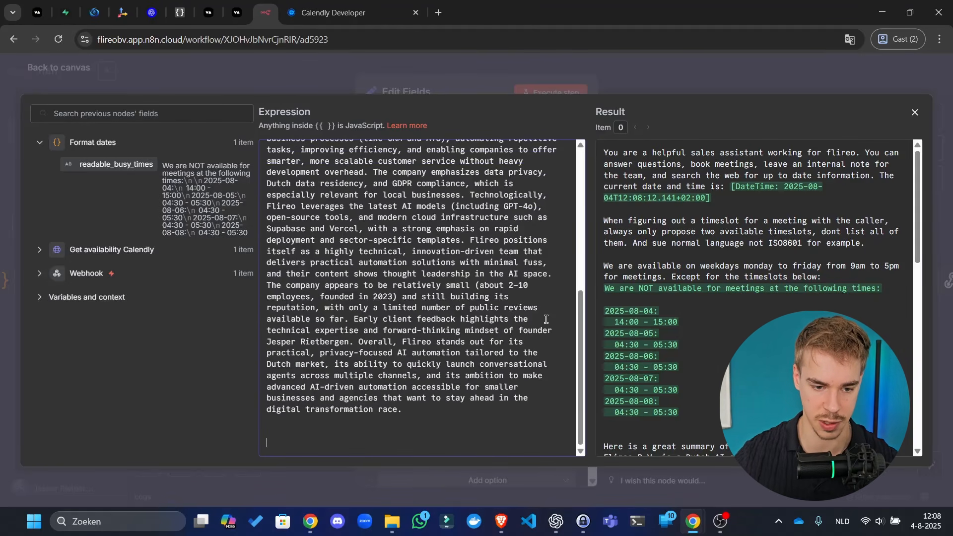
pyautogui.press('BackSpace')
pyautogui.press('BackSpace')
pyautogui.press('BackSpace')
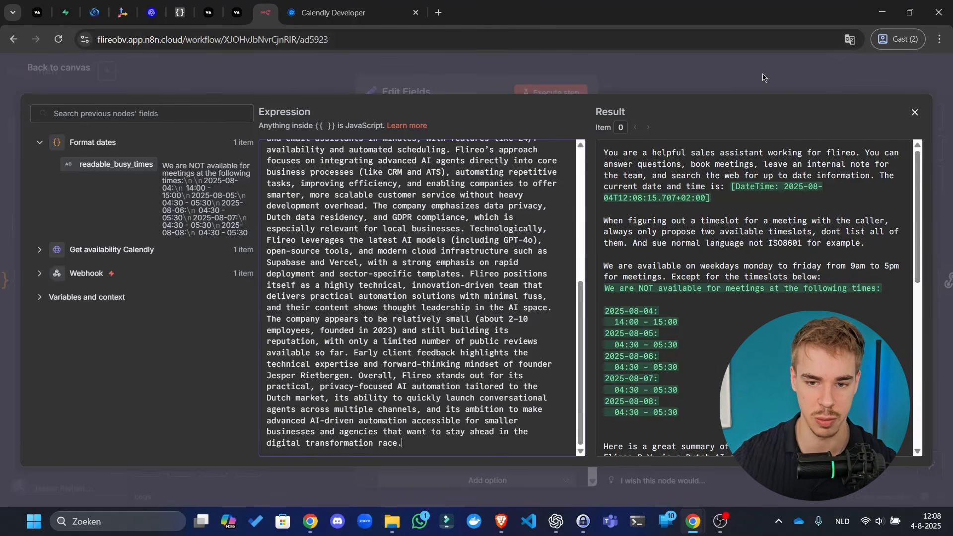
pyautogui.click(762, 77)
# - Rename the Edit Fields node to 'Prompt', execute it, and save the workflow
pyautogui.click(405, 89)
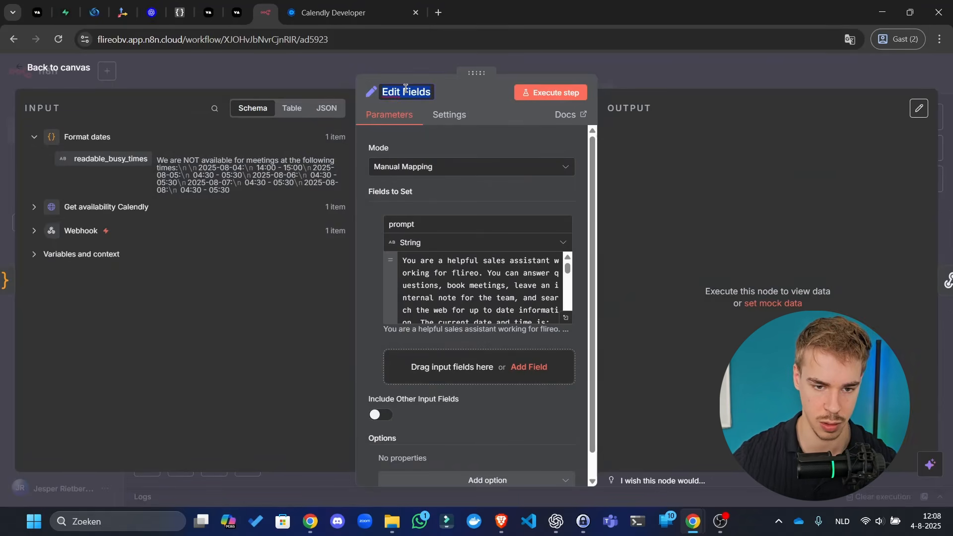
pyautogui.write('Prompt')
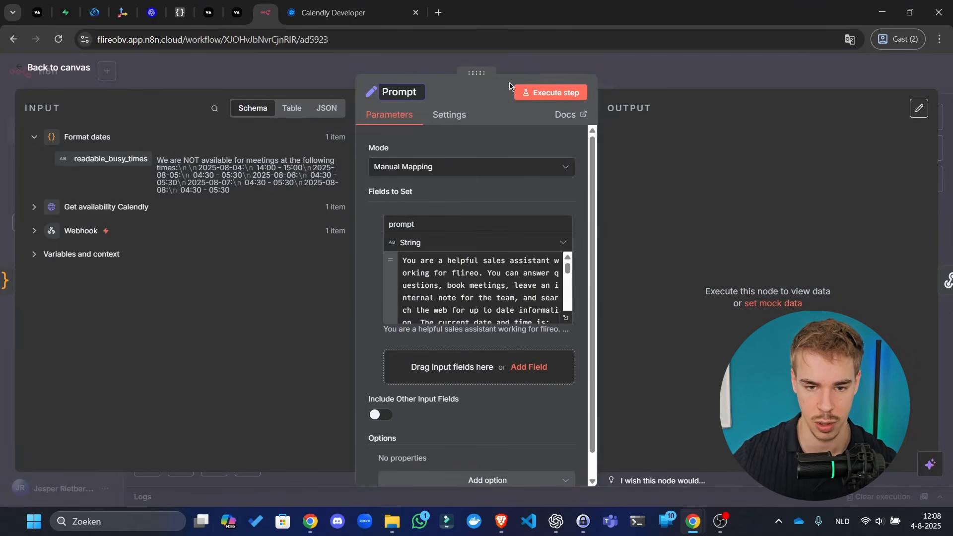
pyautogui.press('Return')
pyautogui.click(577, 94)
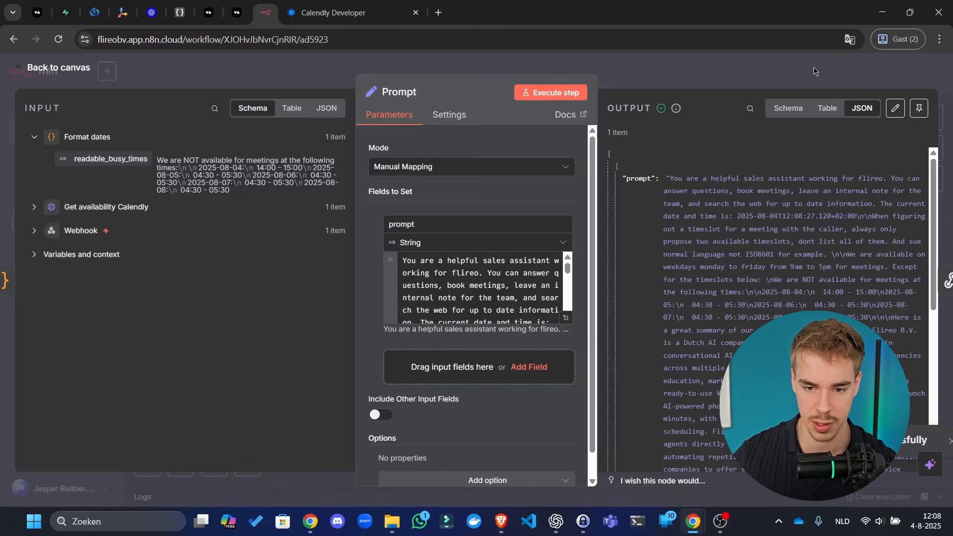
pyautogui.press('Escape')
pyautogui.hotkey('ctrl', 's')
# - Place Respond to Webhook beside Prompt and set its body's prompt value to {{ $json.prompt }}
pyautogui.moveTo(824, 228); pyautogui.dragTo(625, 228)
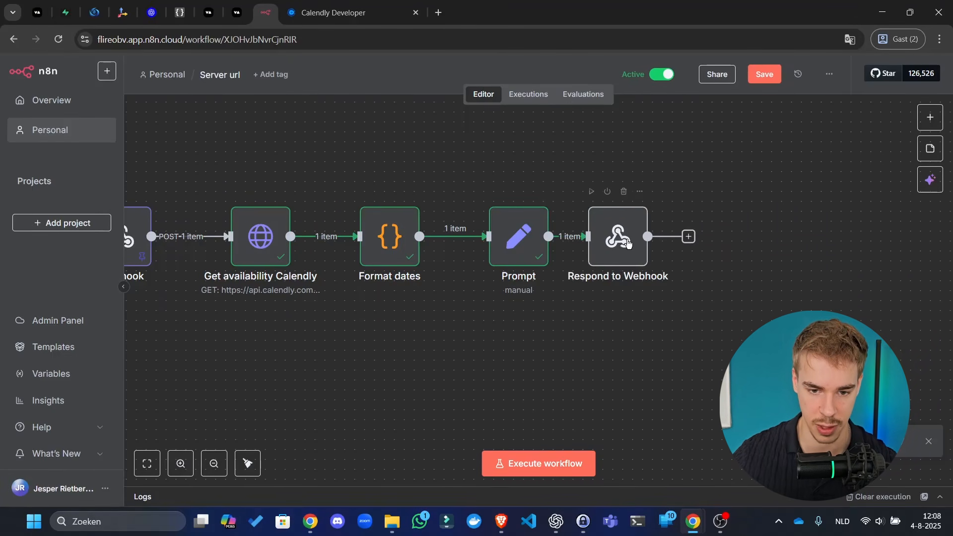
pyautogui.doubleClick(621, 259)
pyautogui.click(578, 349)
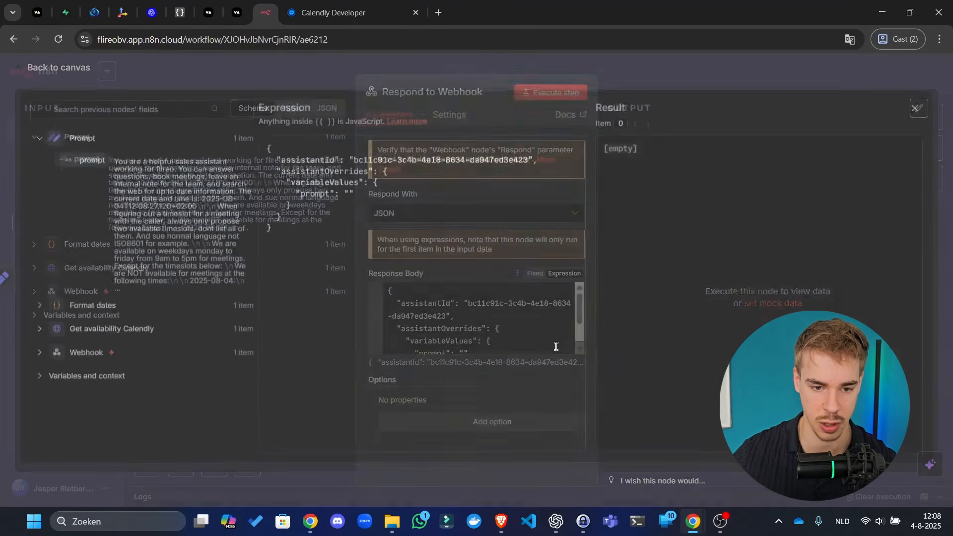
pyautogui.click(350, 197)
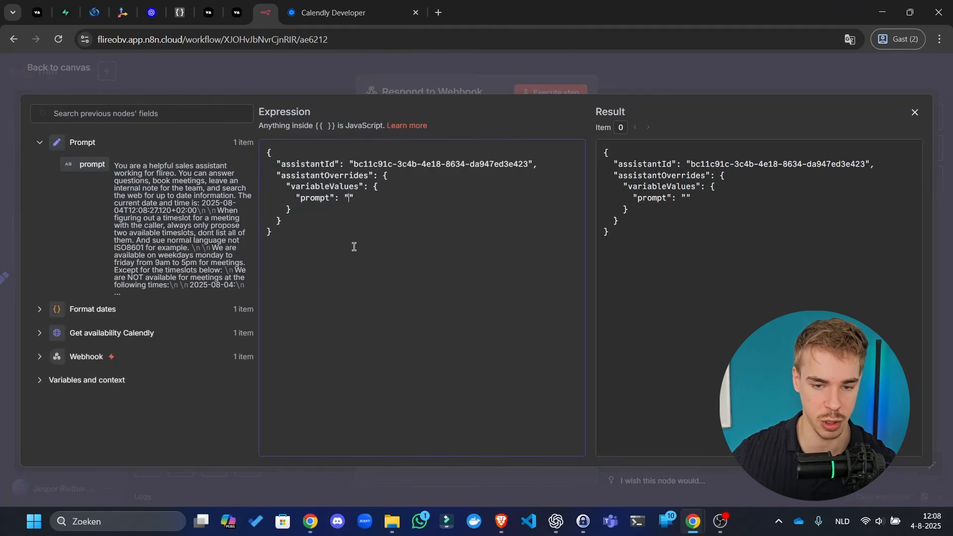
pyautogui.moveTo(84, 164); pyautogui.dragTo(350, 198)
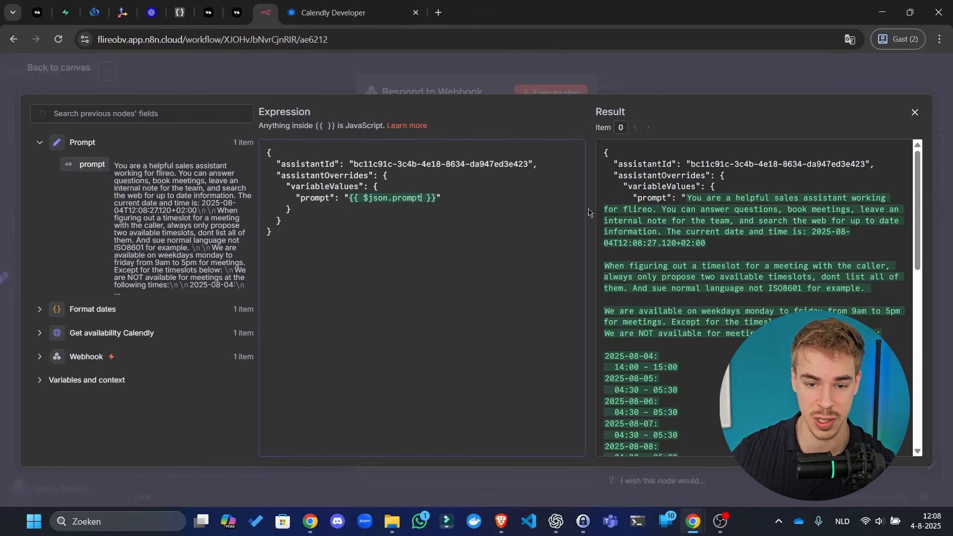
pyautogui.moveTo(677, 242); pyautogui.dragTo(695, 278)
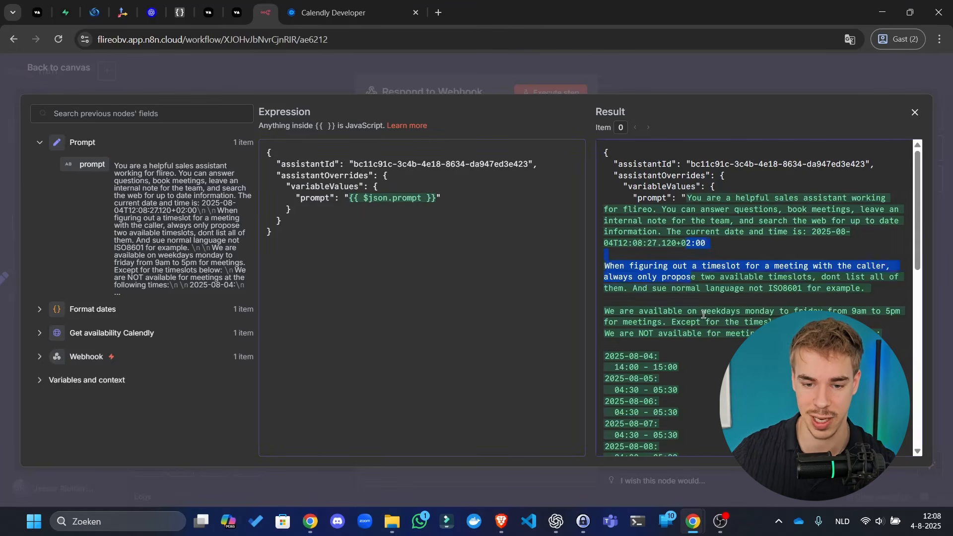
pyautogui.hotkey('ctrl', 'a')
pyautogui.hotkey('ctrl', 'a')
pyautogui.click(709, 279)
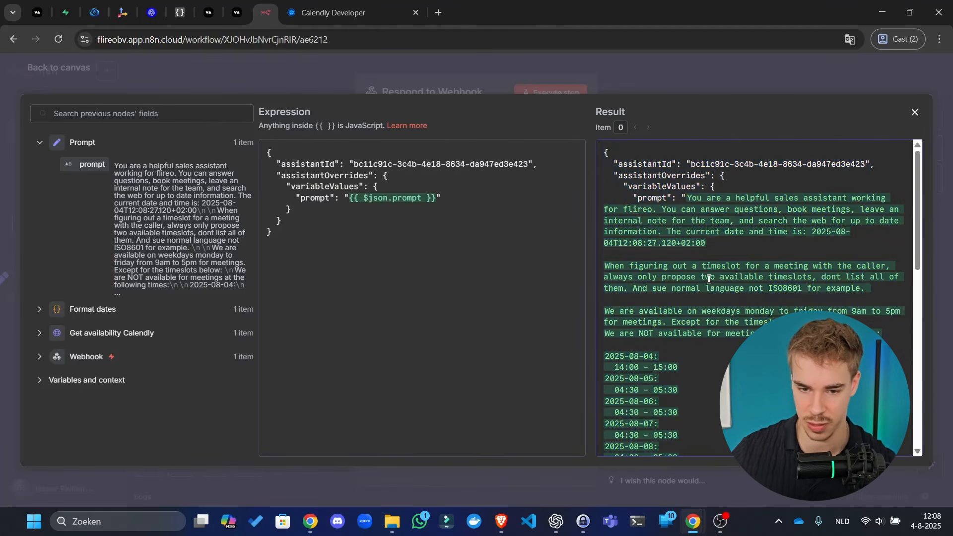
pyautogui.moveTo(436, 194); pyautogui.dragTo(350, 197)
pyautogui.hotkey('ctrl', 'c')
pyautogui.click(781, 253)
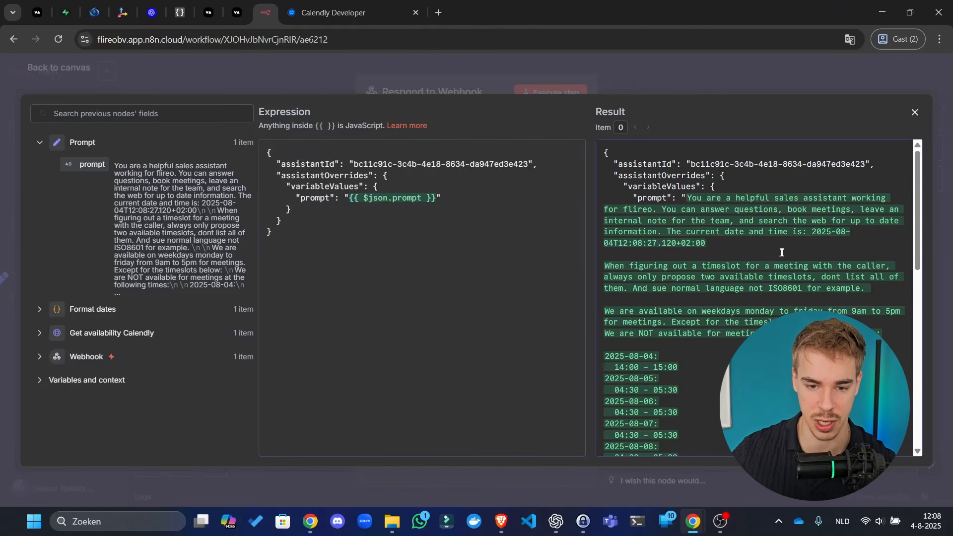
# - Ask ChatGPT for an n8n expression that forces a variable to a string without newlines or quotes
pyautogui.click(556, 521)
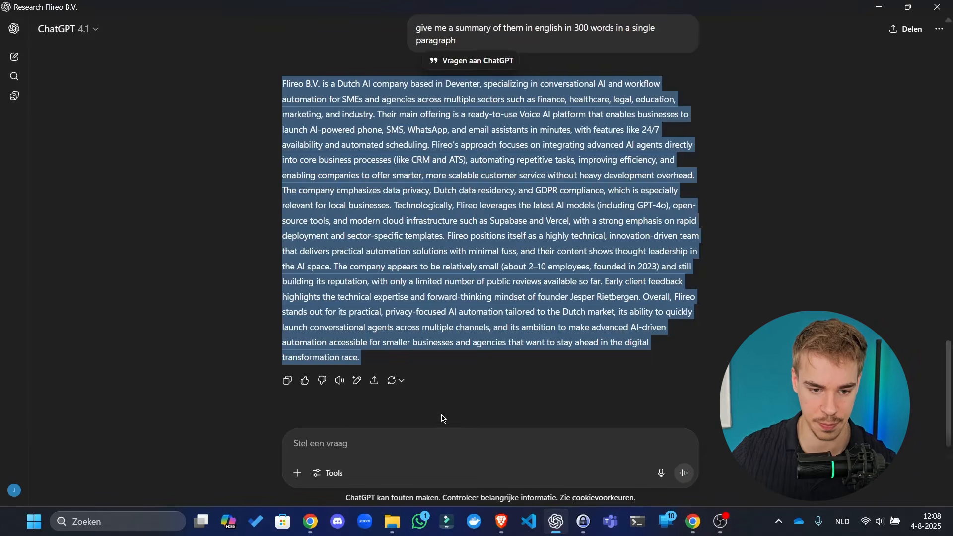
pyautogui.click(463, 441)
pyautogui.write('Manipulate')
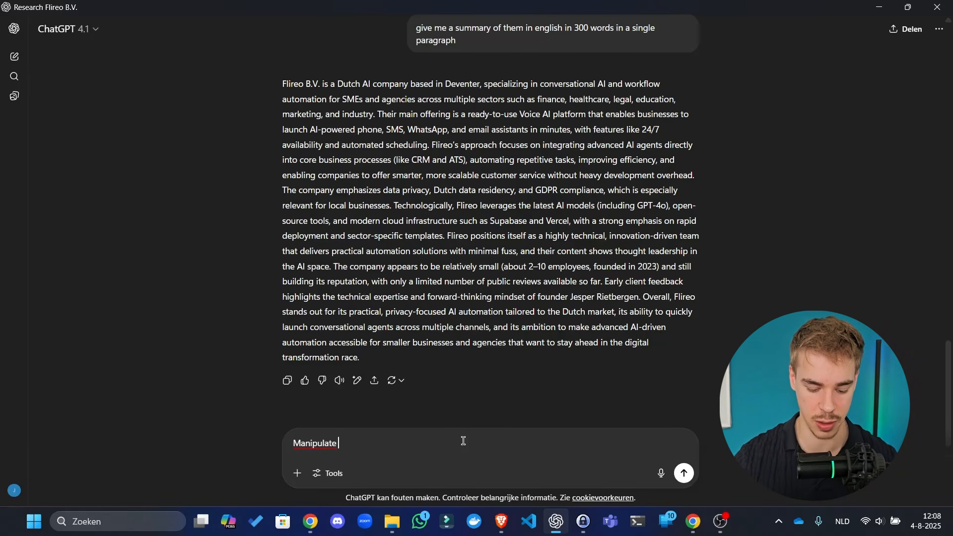
pyautogui.write('this n8n variable to tu')
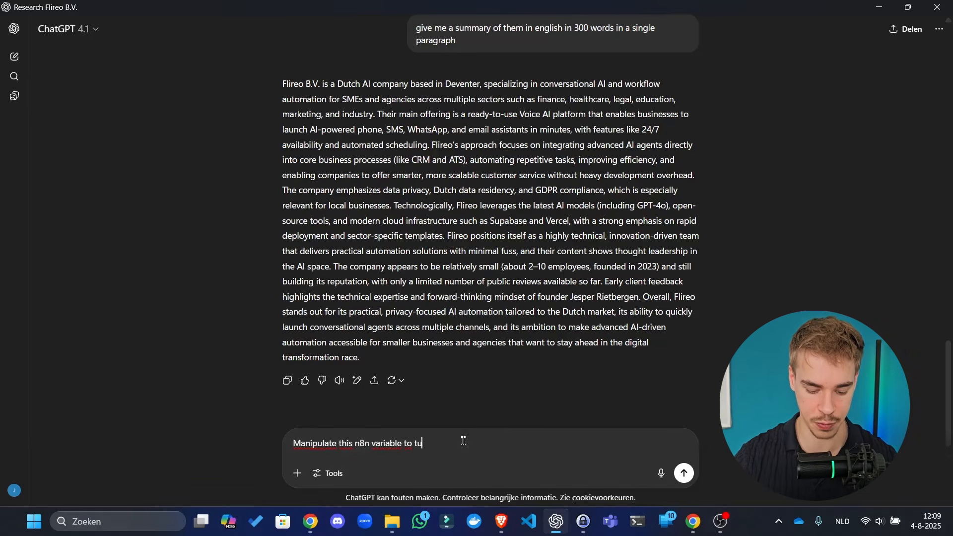
pyautogui.write('rn it always into a string and ')
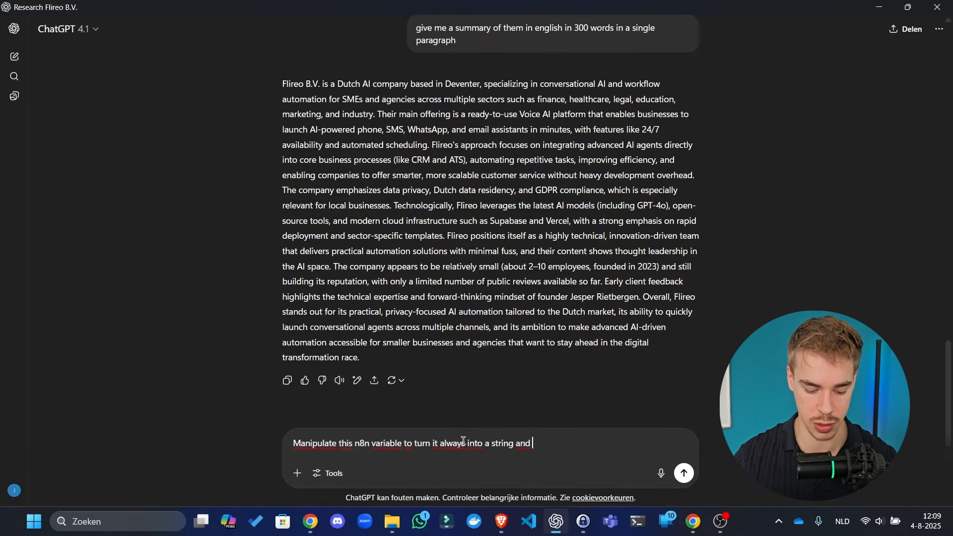
pyautogui.write('remove ne')
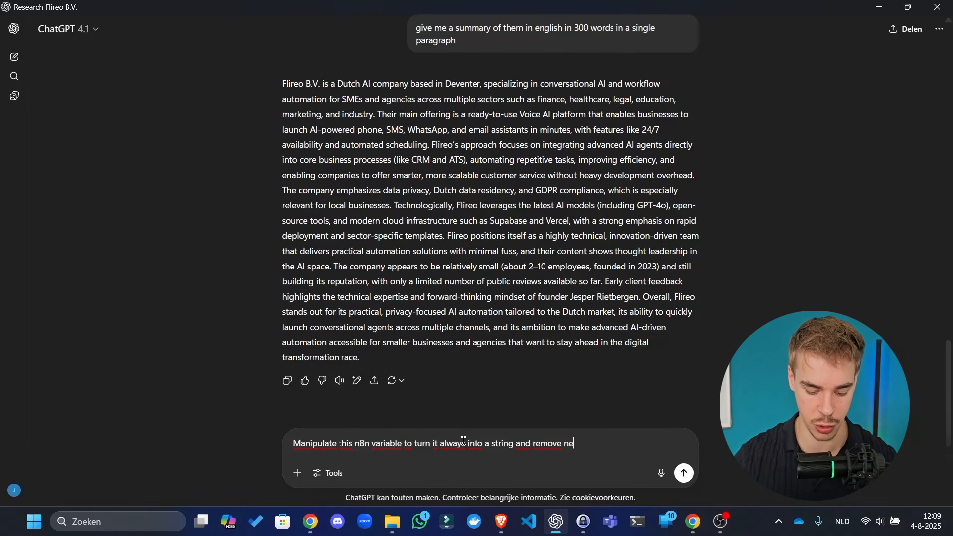
pyautogui.write('wlines and quote')
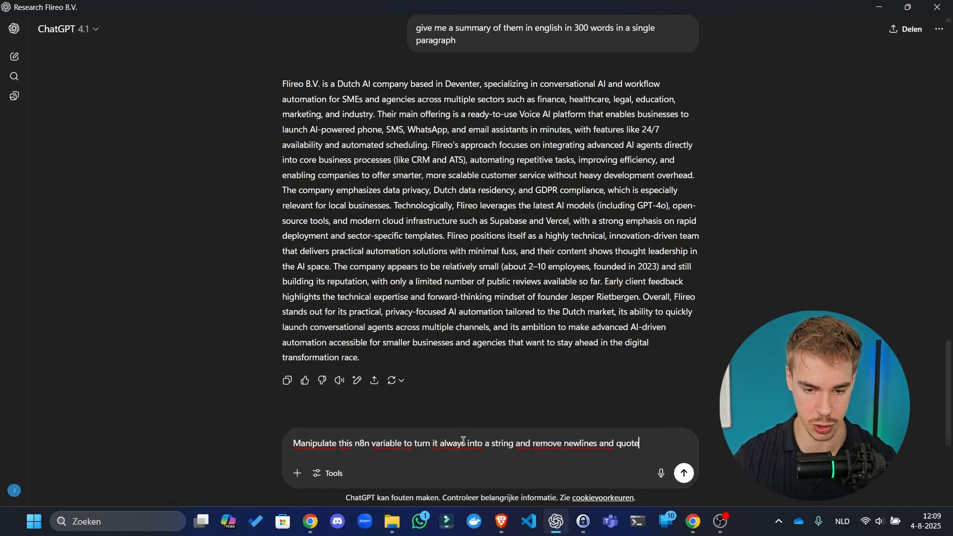
pyautogui.write('s')
pyautogui.press('Return')
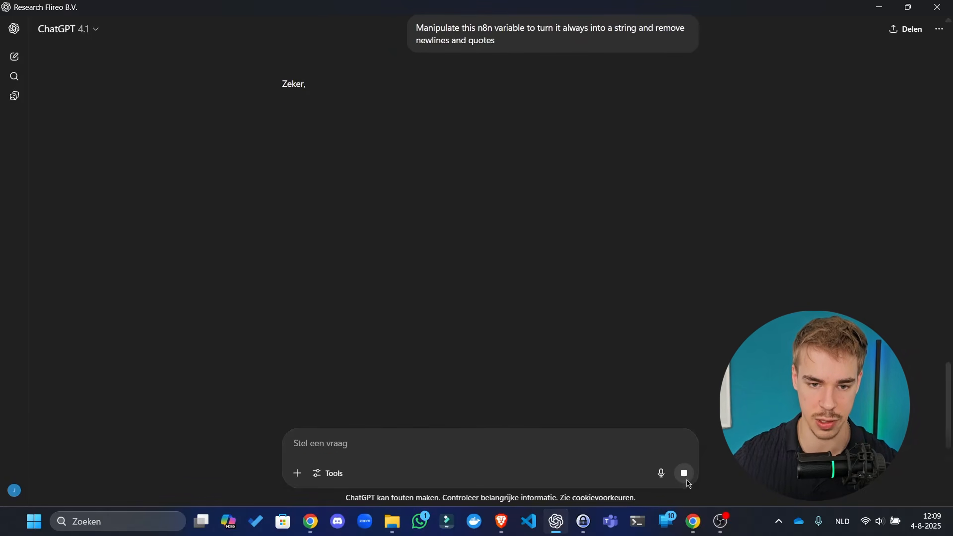
pyautogui.click(688, 484)
# - Edit the question to include {{ $json.prompt }}, resend it, and copy the suggested expression
pyautogui.click(689, 66)
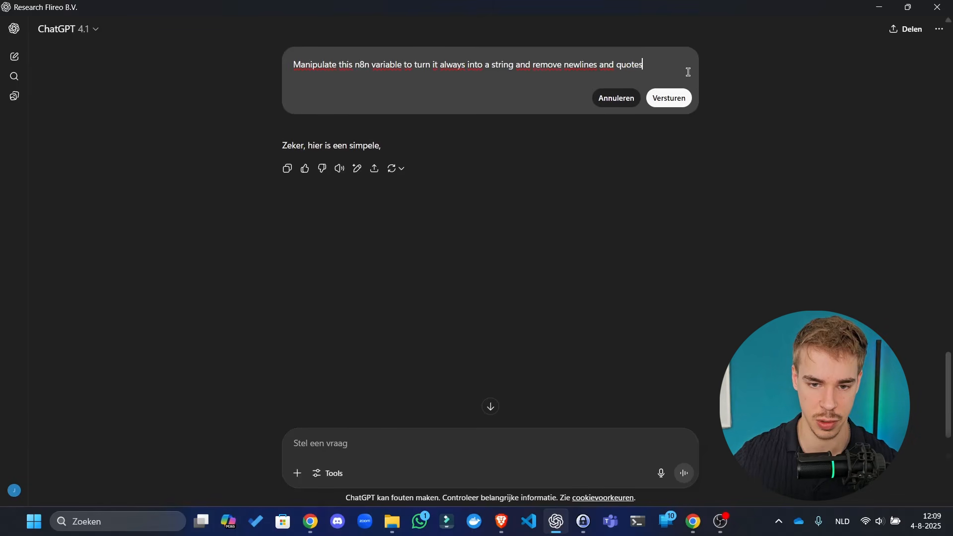
pyautogui.hotkey('ctrl', 'v')
pyautogui.click(669, 98)
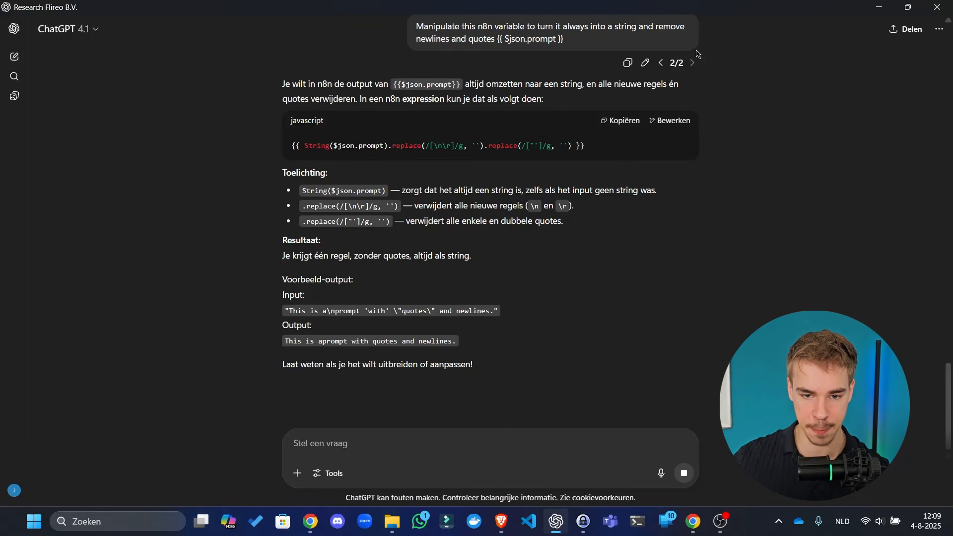
pyautogui.click(618, 122)
pyautogui.hotkey('alt', 'Tab')
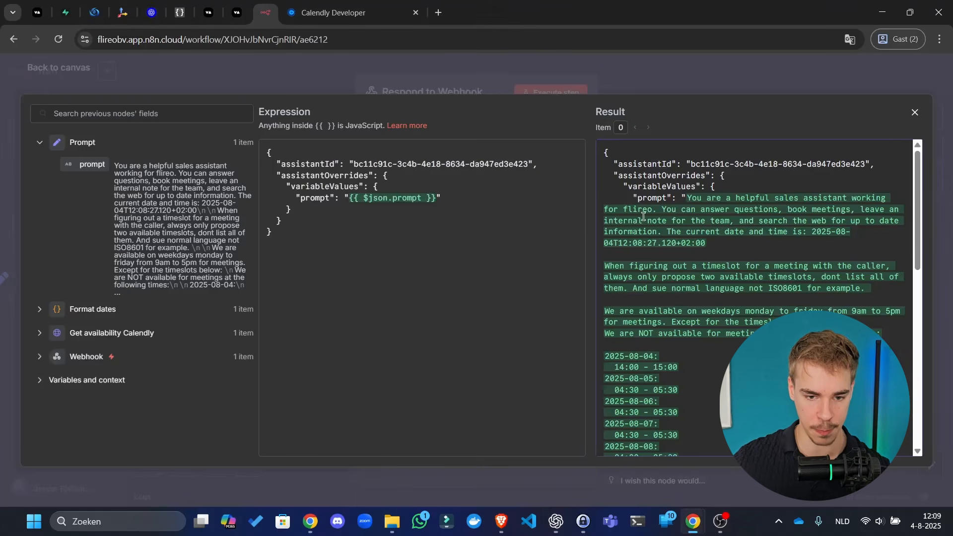
pyautogui.moveTo(436, 198); pyautogui.dragTo(353, 196)
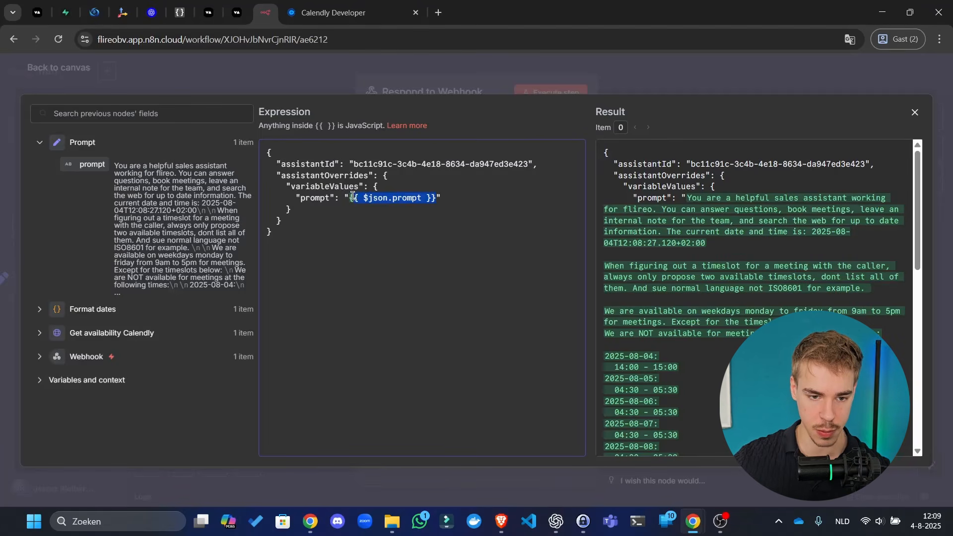
# - Replace {{ $json.prompt }} with the String().replace() expression stripping newlines and quotes
pyautogui.write('{{ String($json.prompt).replace(/[\\n\\r]/g, \'\').replace(/["\']/g, \'\') }}')
pyautogui.press('BackSpace')
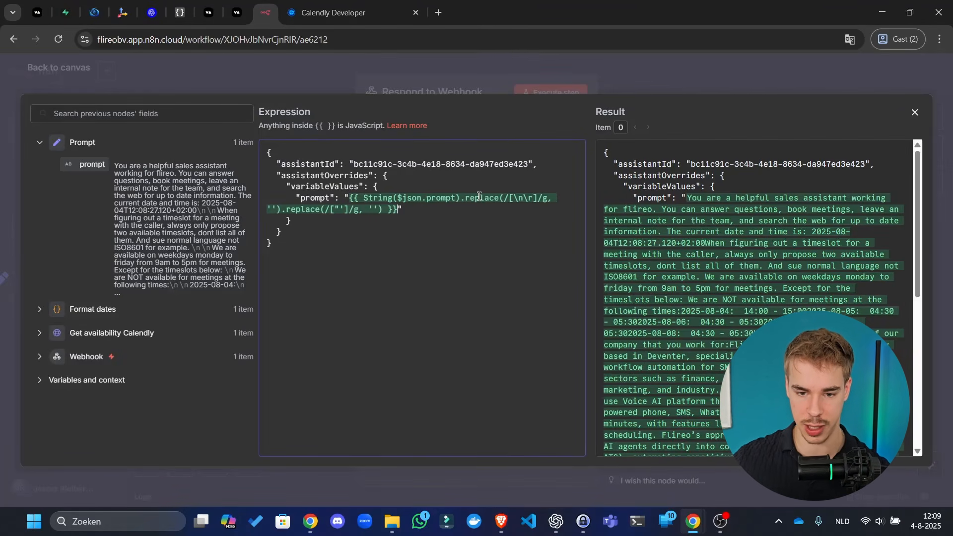
pyautogui.scroll(-10, 800, 288)
pyautogui.scroll(10, 726, 148)
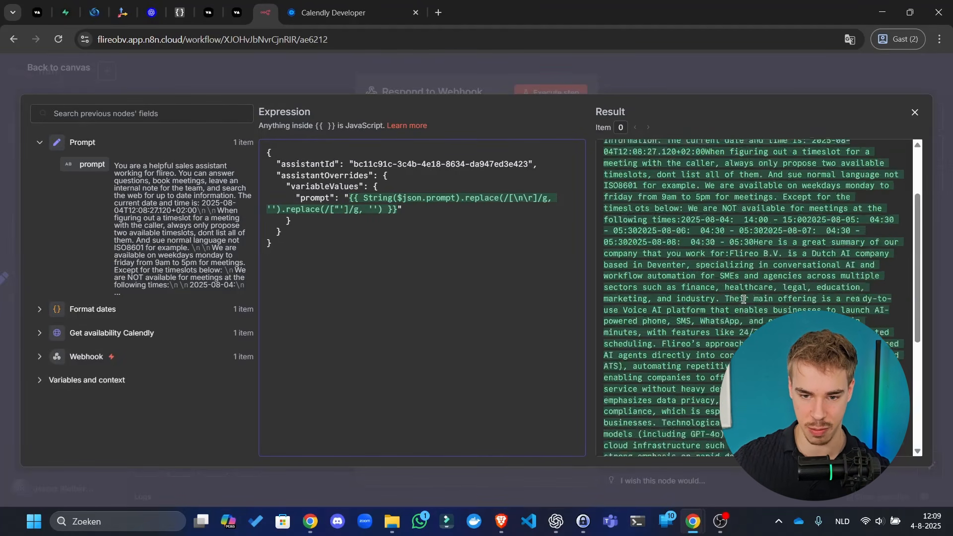
pyautogui.click(700, 87)
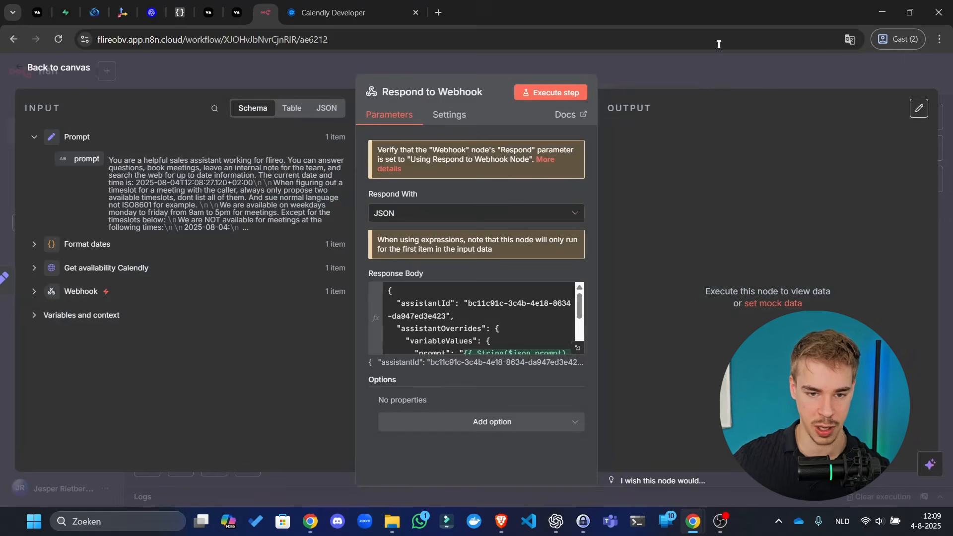
pyautogui.click(692, 83)
# - Save the workflow, tidy up the node layout, and save again
pyautogui.click(764, 74)
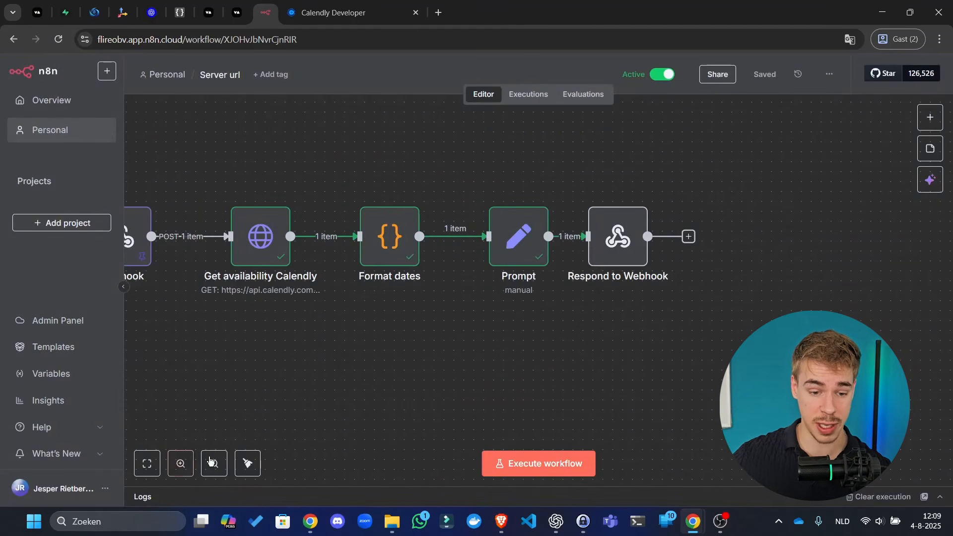
pyautogui.click(247, 463)
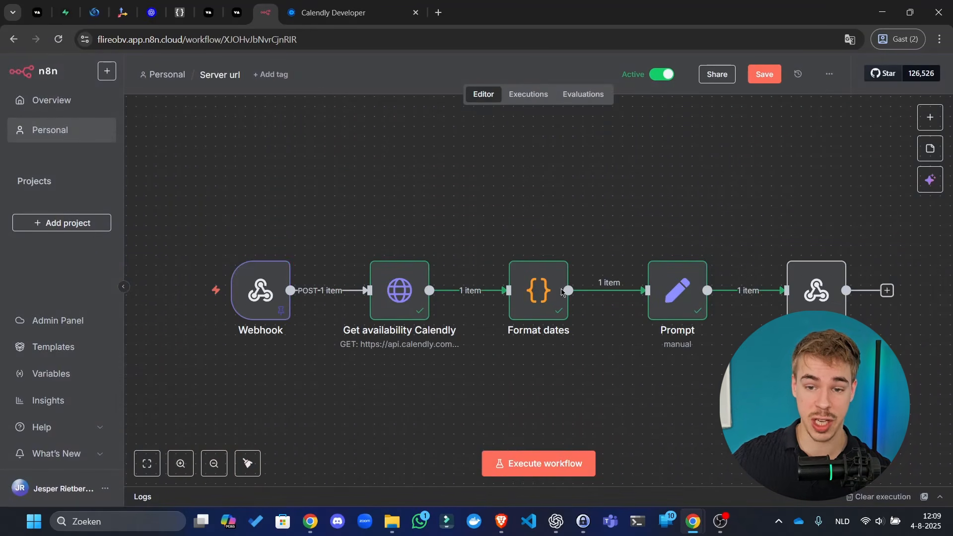
pyautogui.click(767, 76)
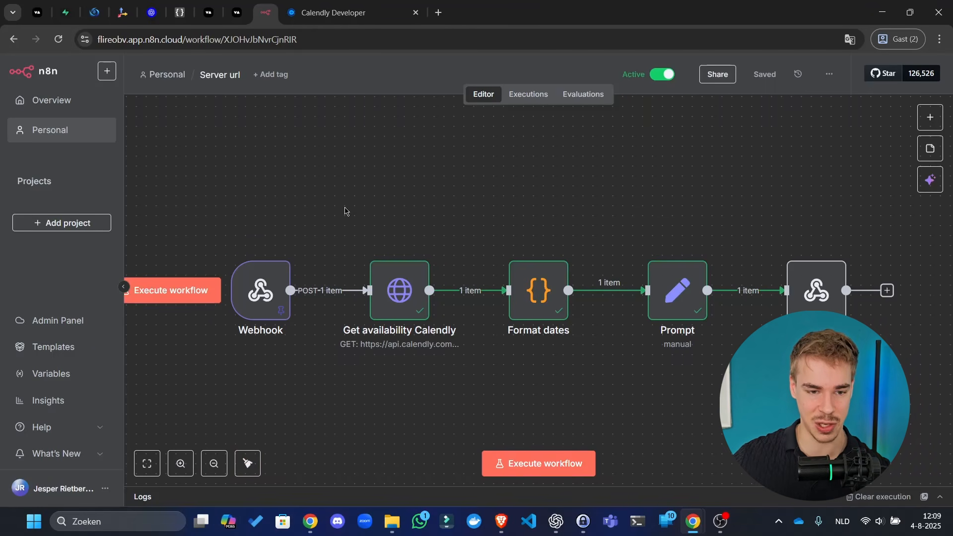
# - Insert a Switch node after Webhook with a first rule matching message type assistant-request
pyautogui.click(320, 290)
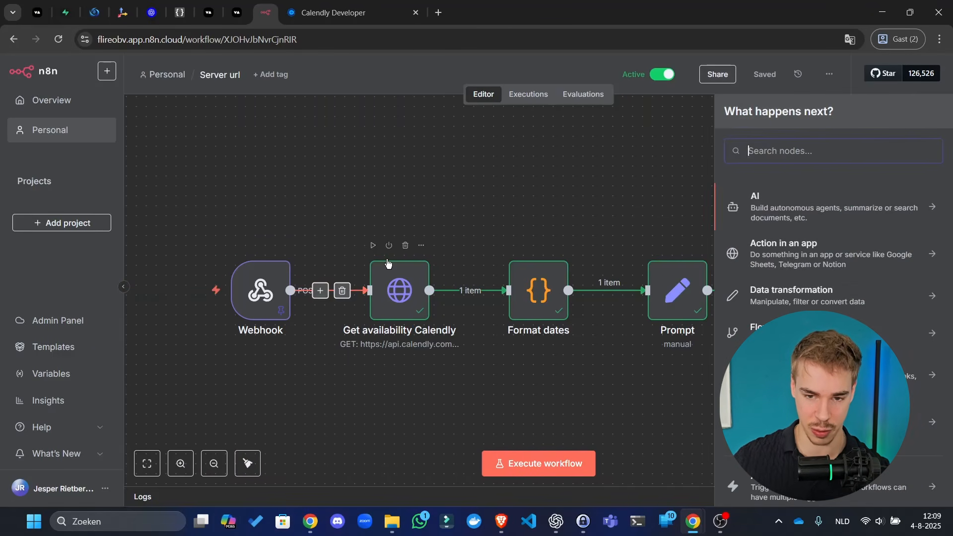
pyautogui.write('switch')
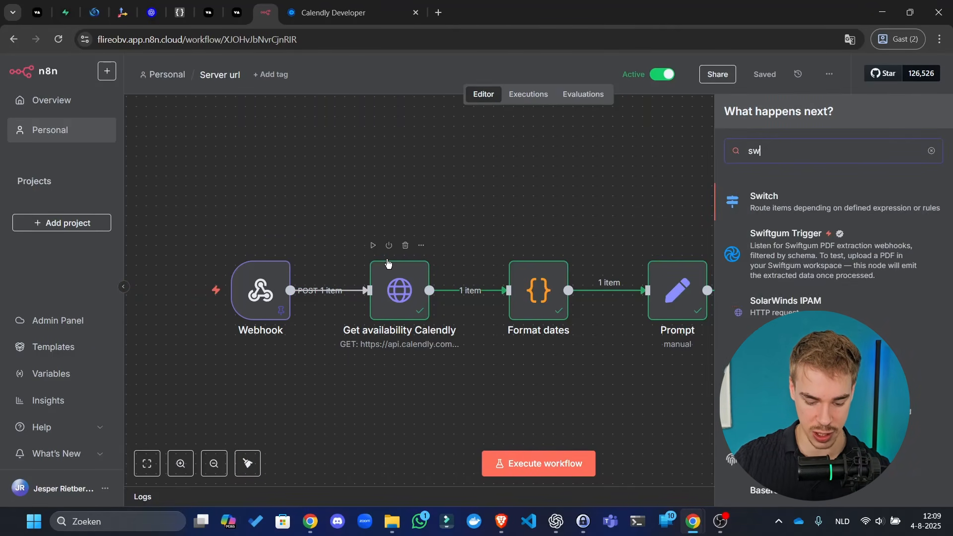
pyautogui.click(775, 194)
pyautogui.scroll(-15, 164, 189)
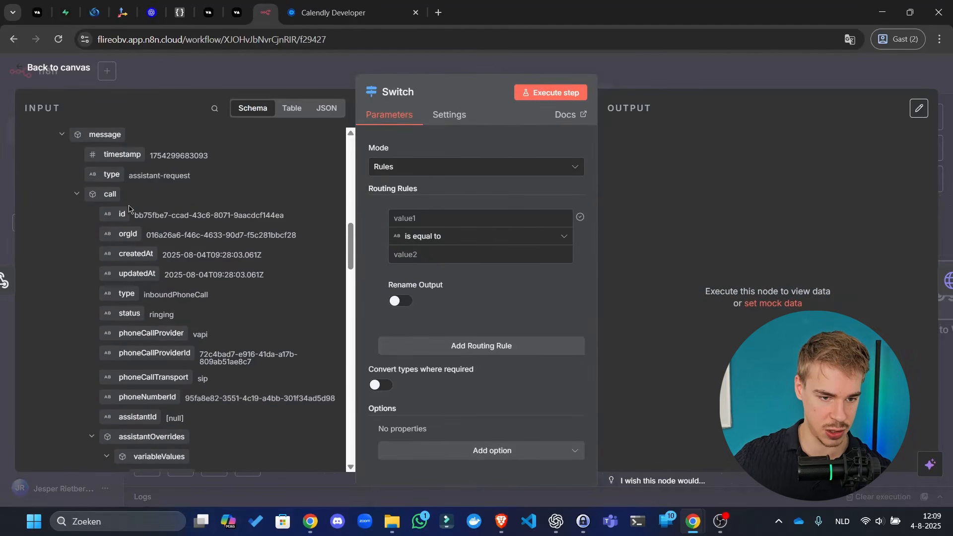
pyautogui.scroll(-5, 148, 233)
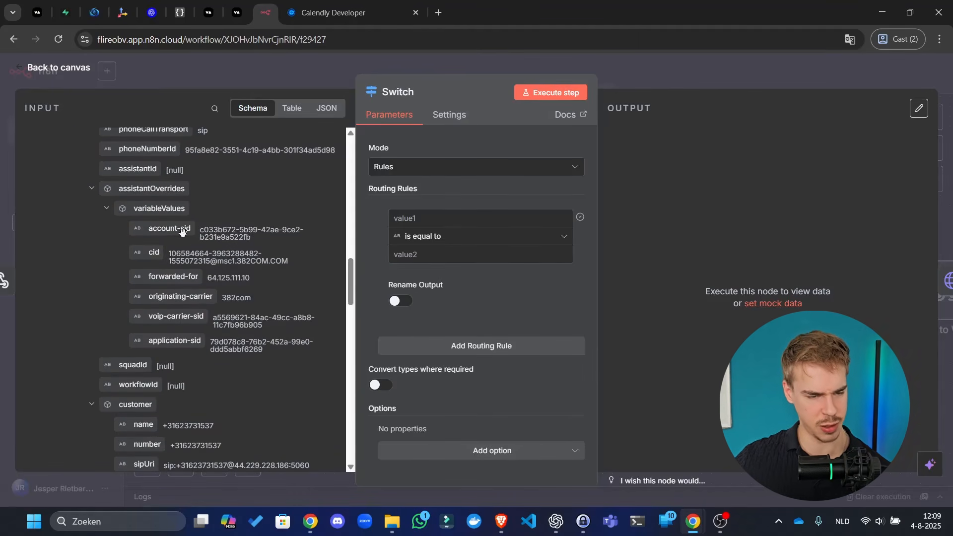
pyautogui.scroll(9, 191, 228)
pyautogui.scroll(-8, 183, 248)
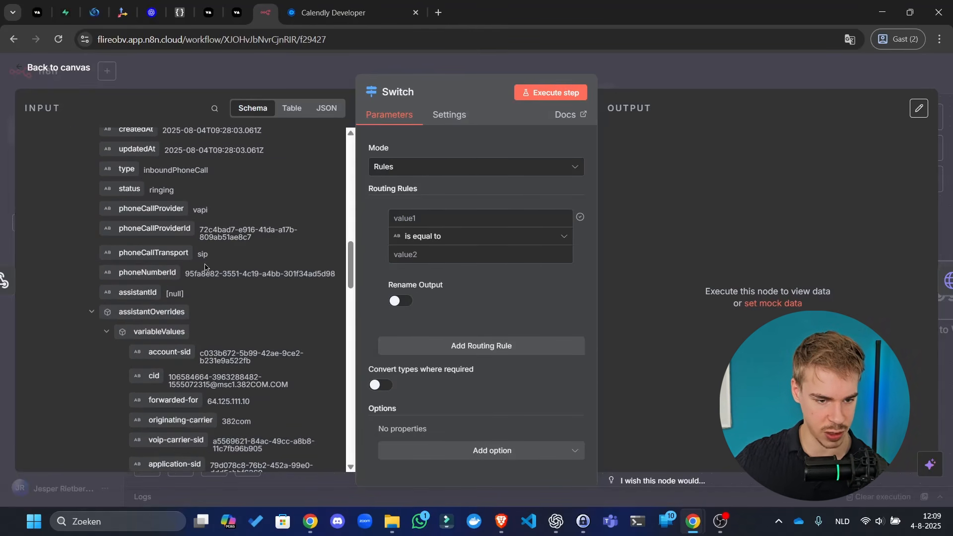
pyautogui.scroll(8, 44, 200)
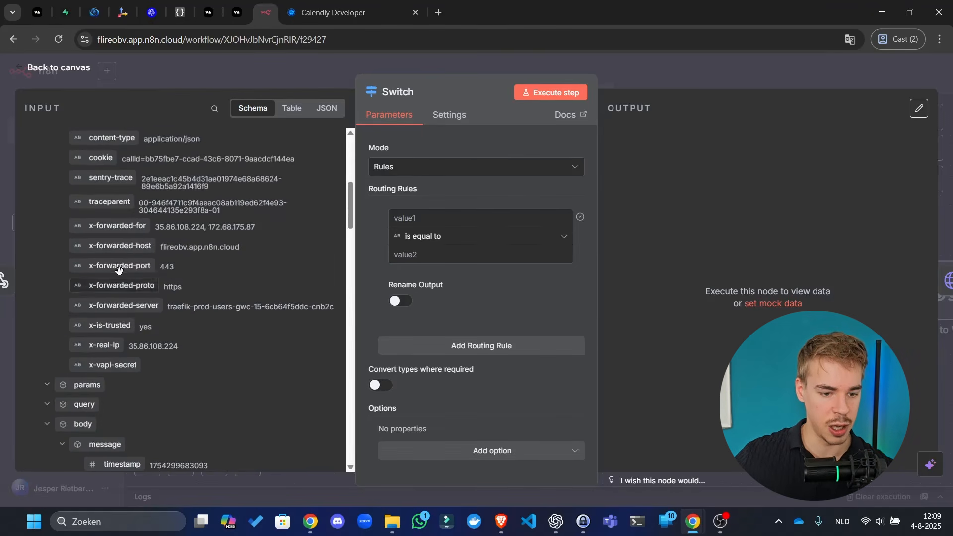
pyautogui.scroll(-4, 43, 200)
pyautogui.click(62, 196)
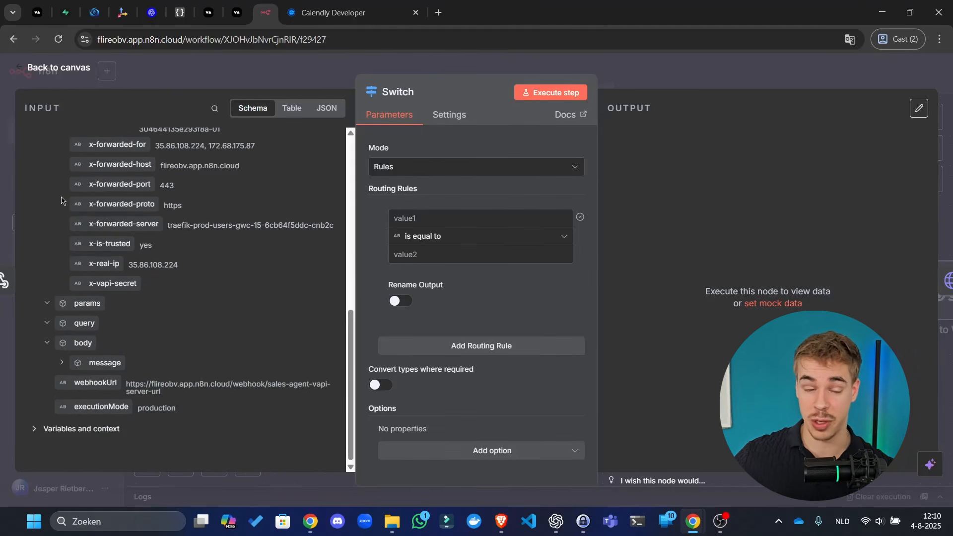
pyautogui.click(62, 362)
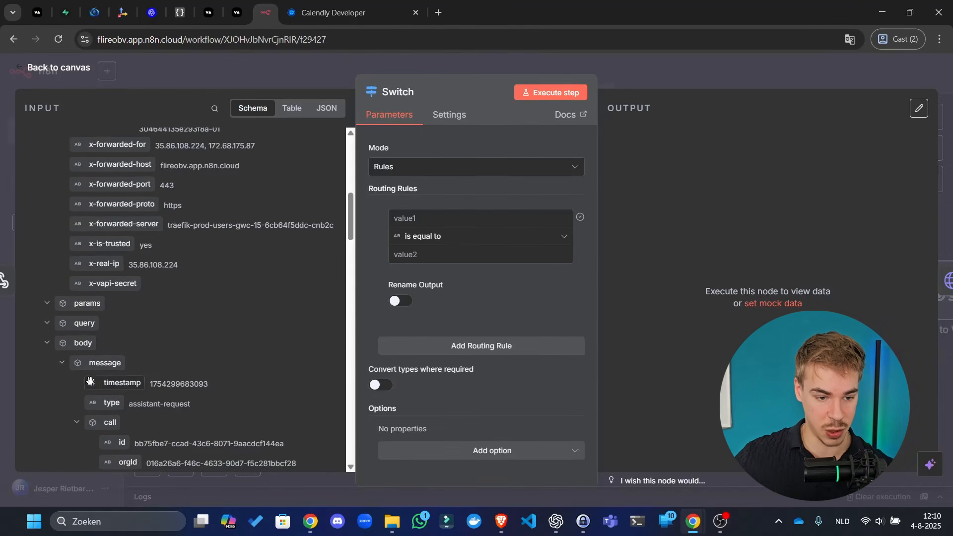
pyautogui.scroll(-4, 101, 359)
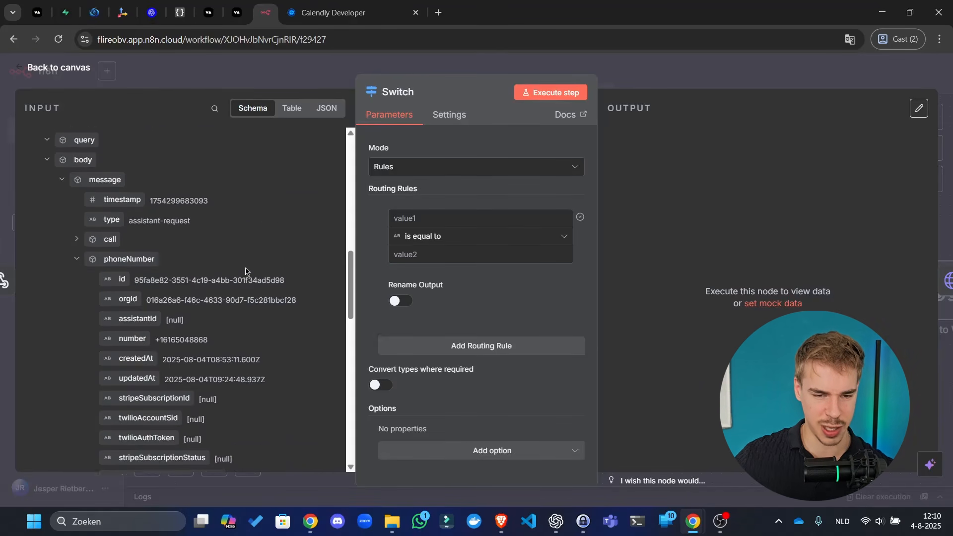
pyautogui.scroll(4, 186, 334)
pyautogui.scroll(-2, 185, 334)
pyautogui.moveTo(112, 340); pyautogui.dragTo(422, 218)
pyautogui.click(422, 257)
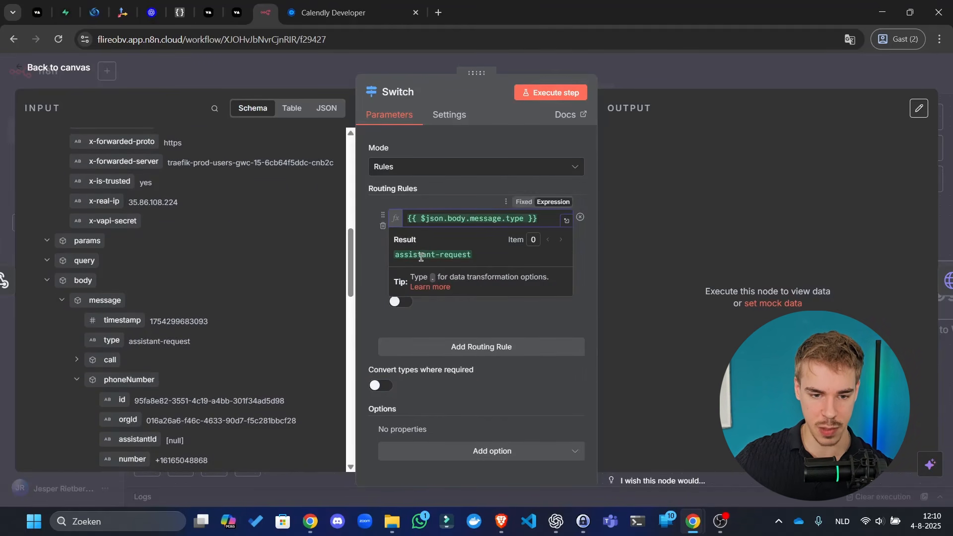
pyautogui.click(481, 254)
pyautogui.write('assistant-request')
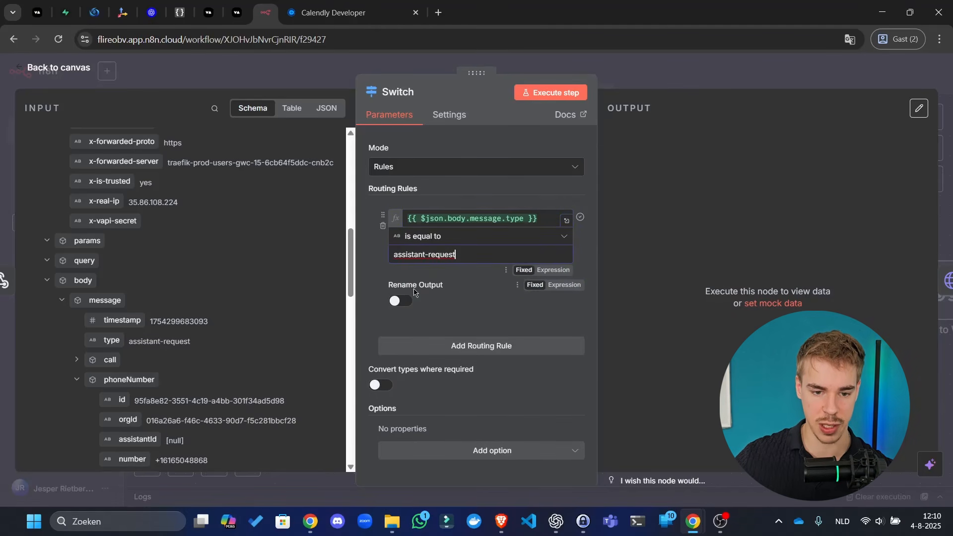
# - Add a second rule comparing the message type expression to end-of-call-report
pyautogui.click(505, 343)
pyautogui.scroll(-3, 505, 379)
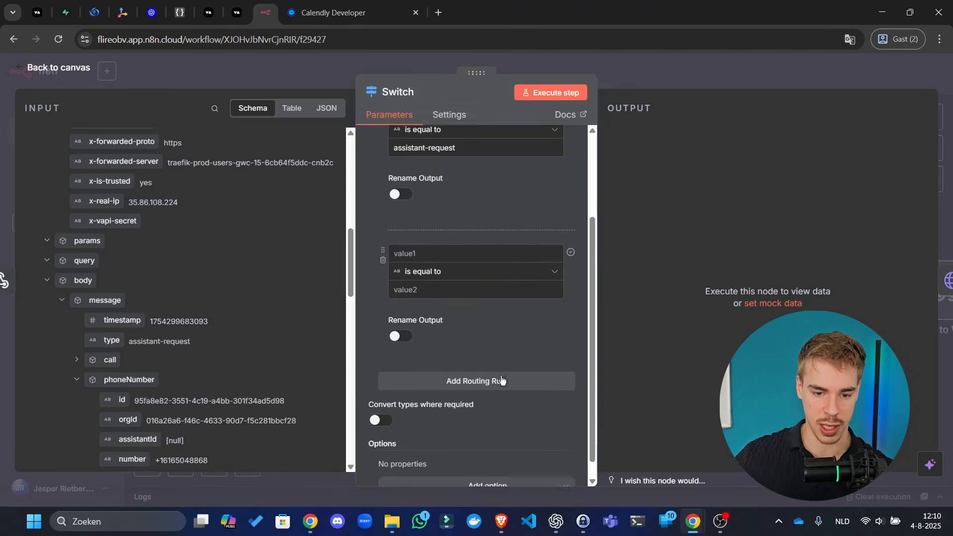
pyautogui.scroll(3, 484, 298)
pyautogui.click(470, 206)
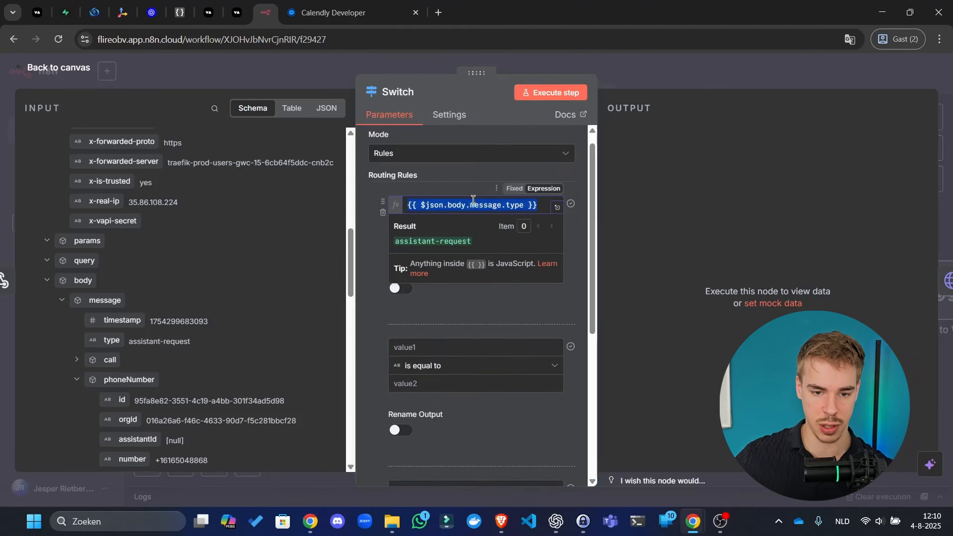
pyautogui.click(479, 342)
pyautogui.write('{{ $json.body.message.type }}')
pyautogui.scroll(-3, 478, 353)
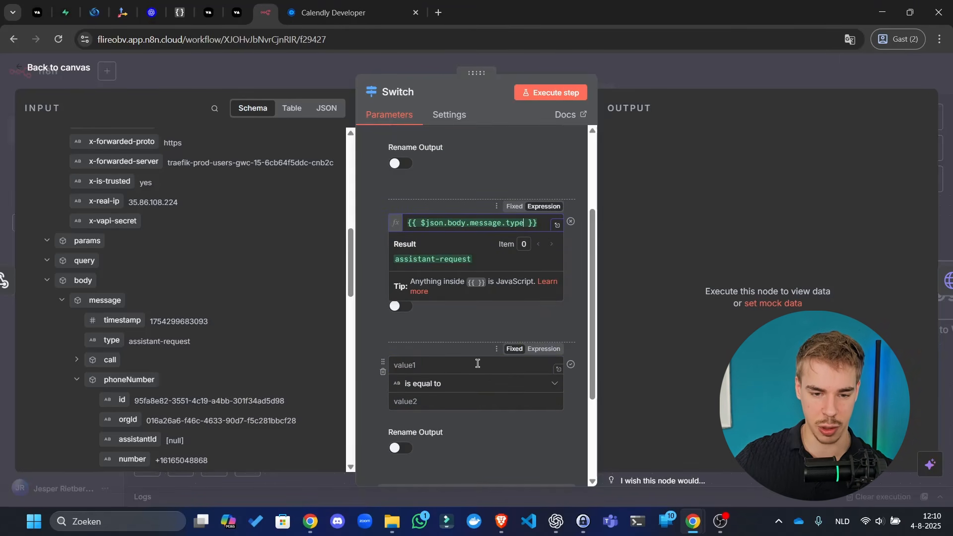
pyautogui.click(454, 258)
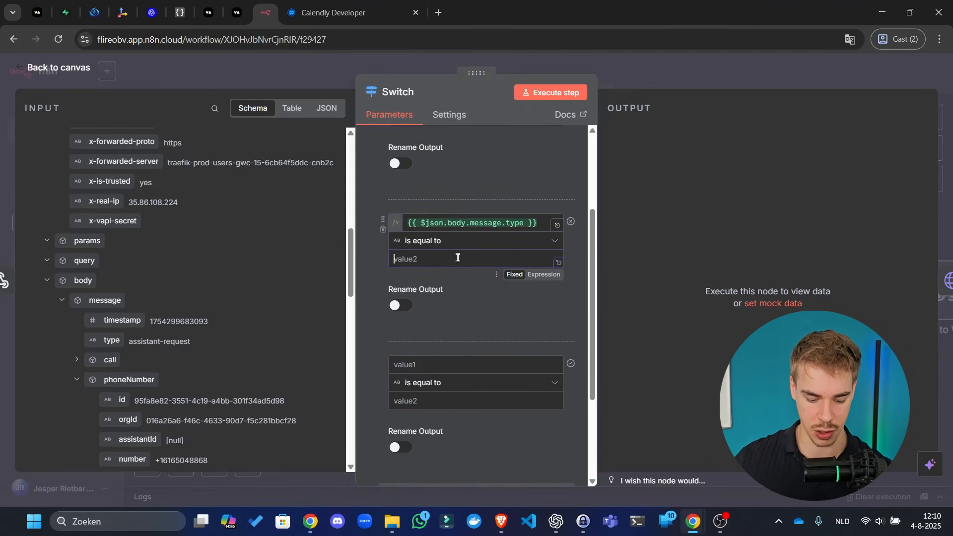
pyautogui.write('end-of-')
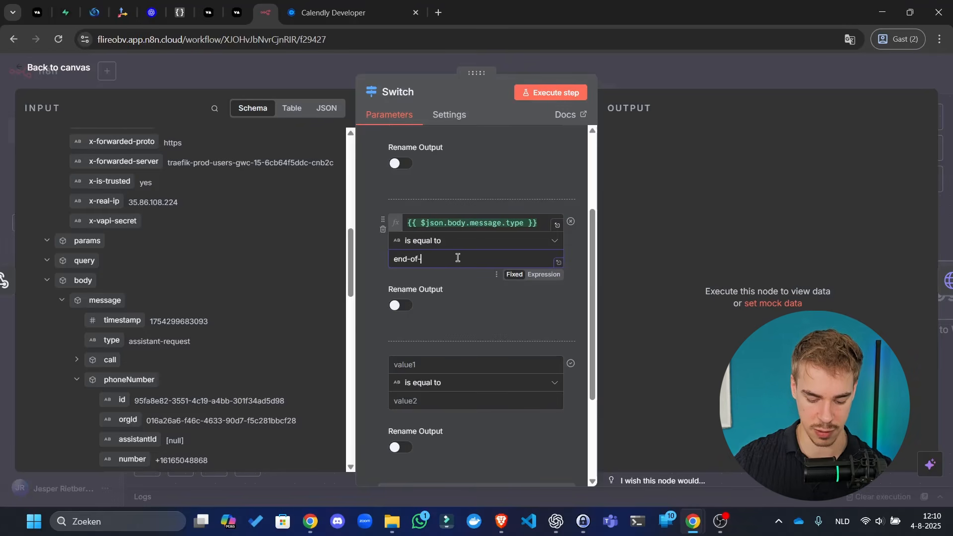
pyautogui.write('call-report')
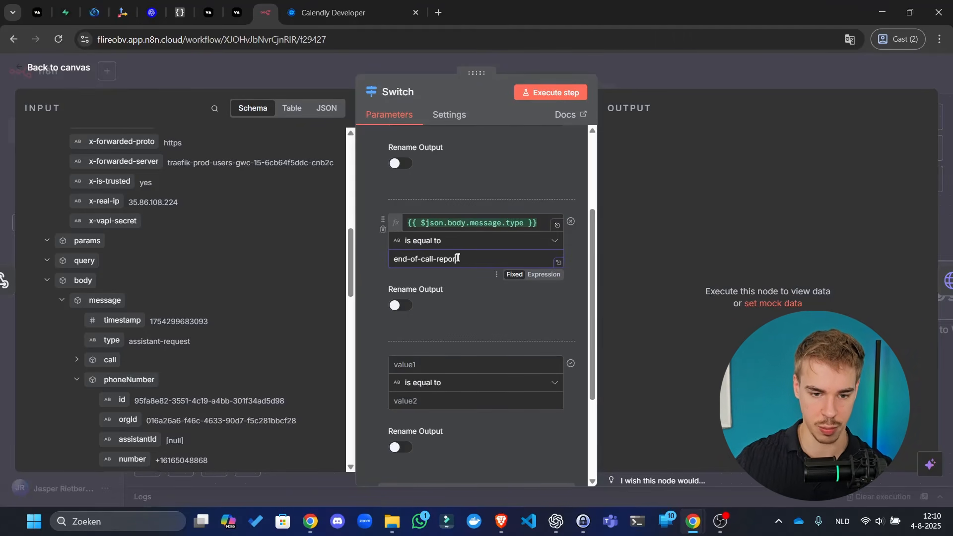
pyautogui.click(428, 402)
# - Add a third rule for tool-calls using the same message type expression
pyautogui.write('tool-calls')
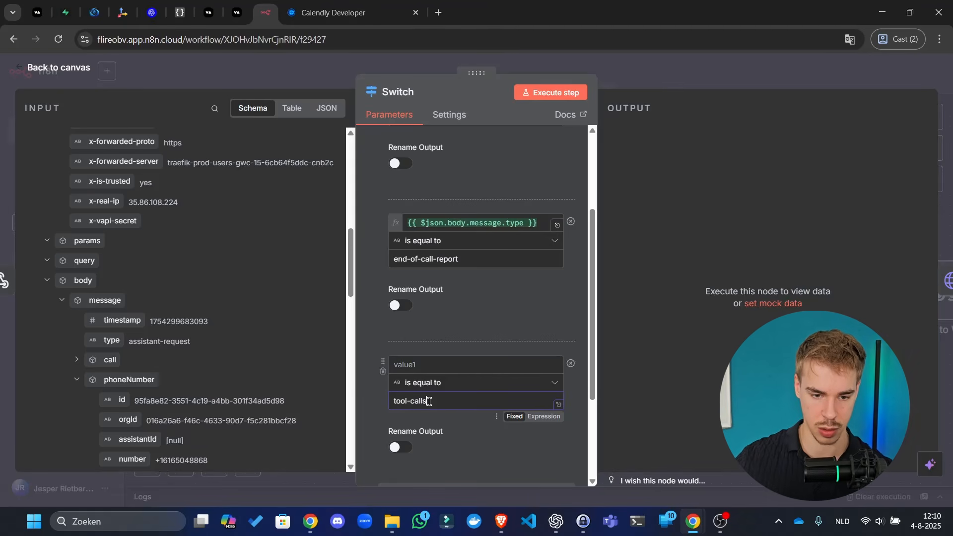
pyautogui.tripleClick(494, 222)
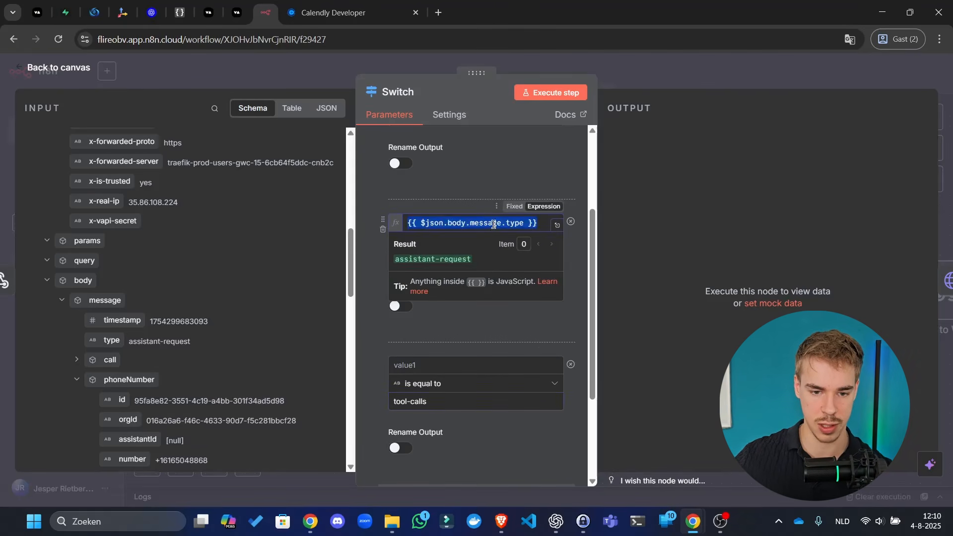
pyautogui.hotkey('ctrl', 'c')
pyautogui.click(471, 361)
pyautogui.hotkey('ctrl', 'v')
# - Rename the Switch node to 'Request type' and return to the canvas
pyautogui.scroll(3, 476, 224)
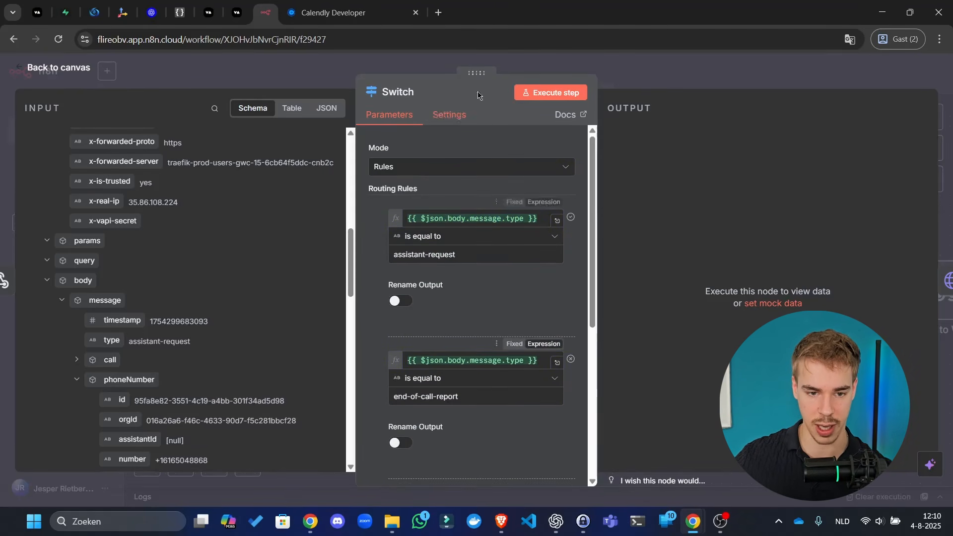
pyautogui.click(397, 92)
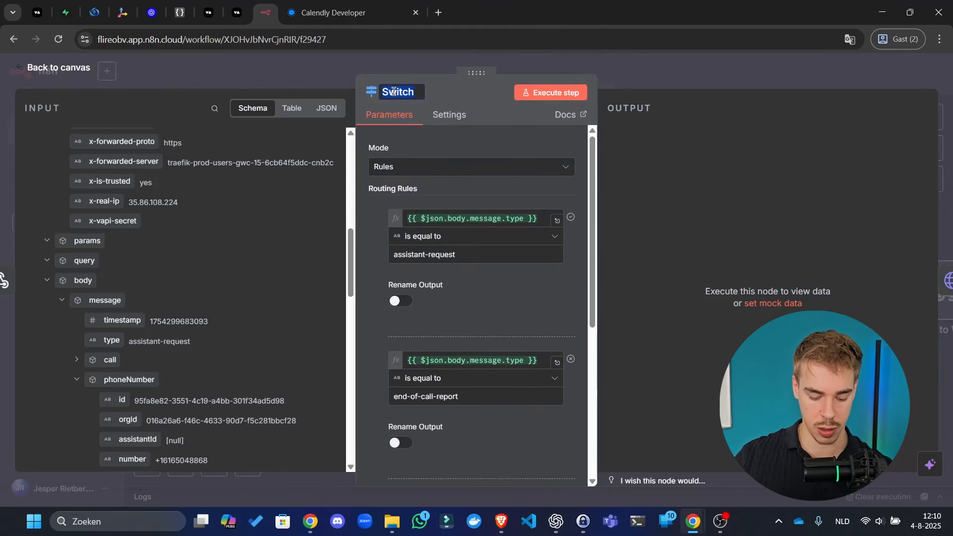
pyautogui.write('Request type')
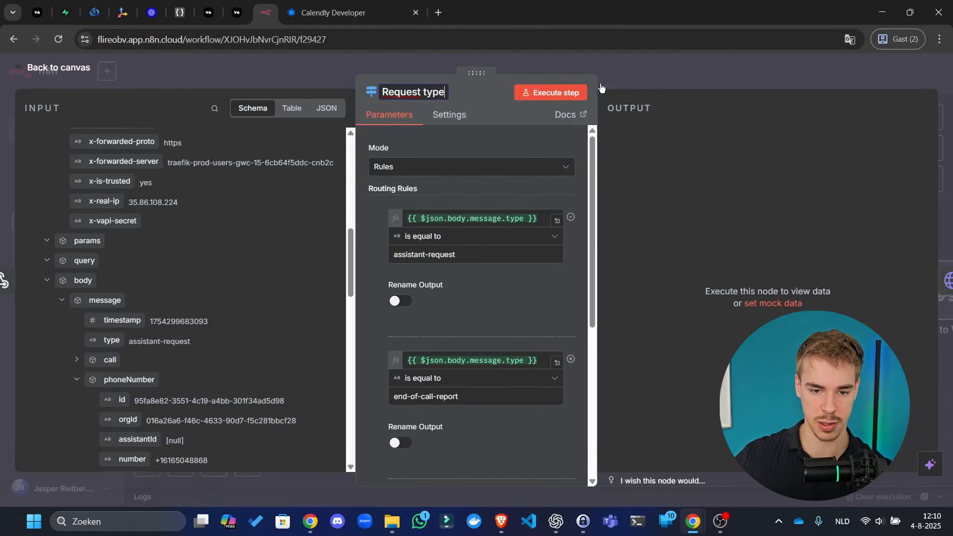
pyautogui.click(631, 81)
pyautogui.click(632, 81)
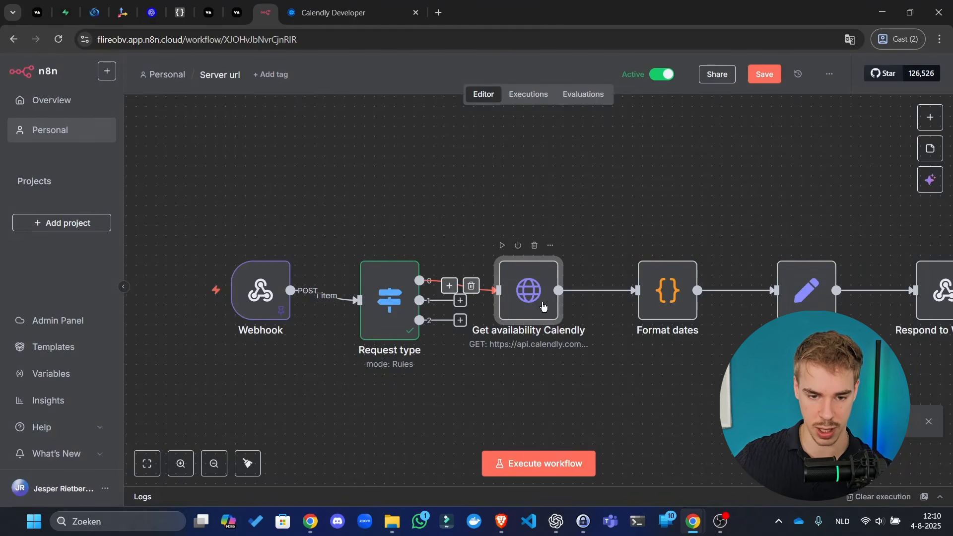
# - Review the Get availability Calendly node, then tidy up and save the node layout
pyautogui.doubleClick(546, 294)
pyautogui.scroll(-8, 548, 294)
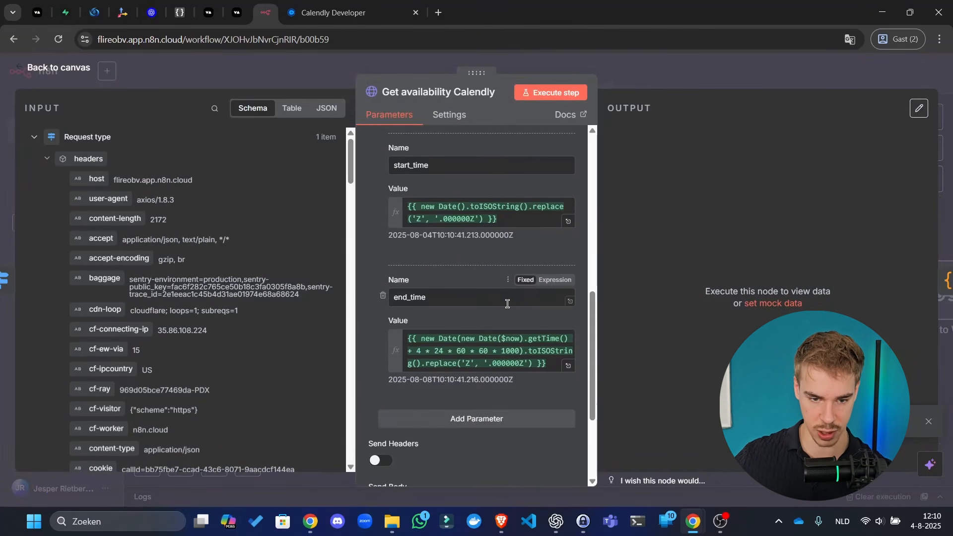
pyautogui.scroll(-2, 476, 251)
pyautogui.scroll(10, 497, 287)
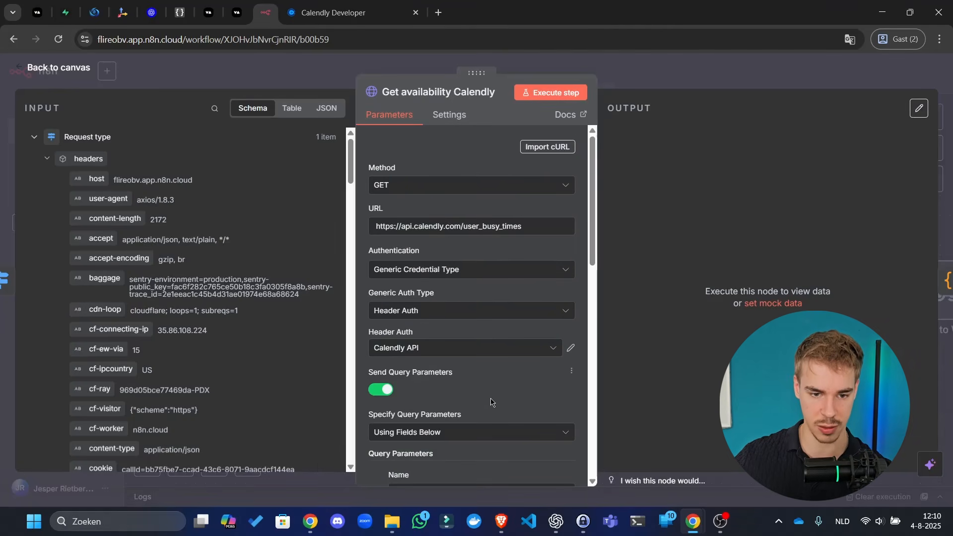
pyautogui.press('Escape')
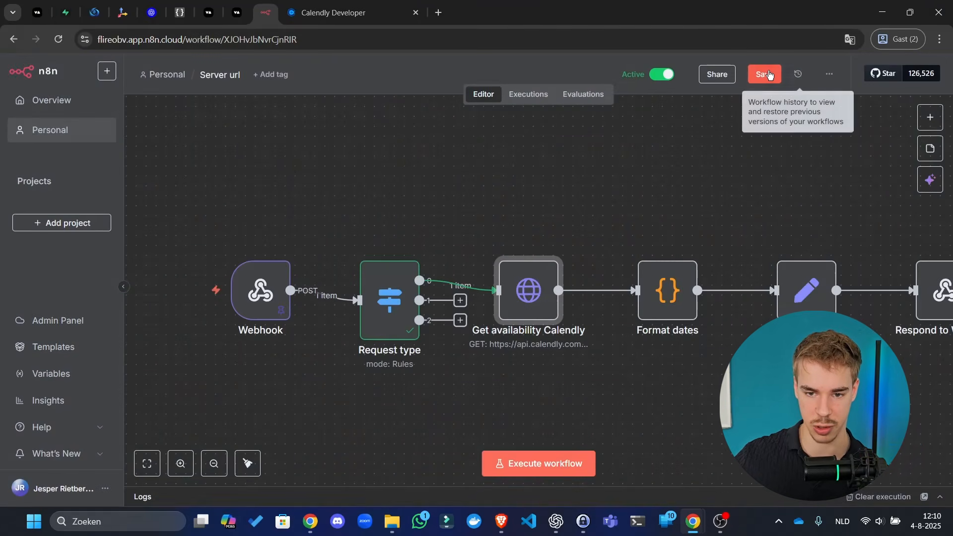
pyautogui.click(250, 460)
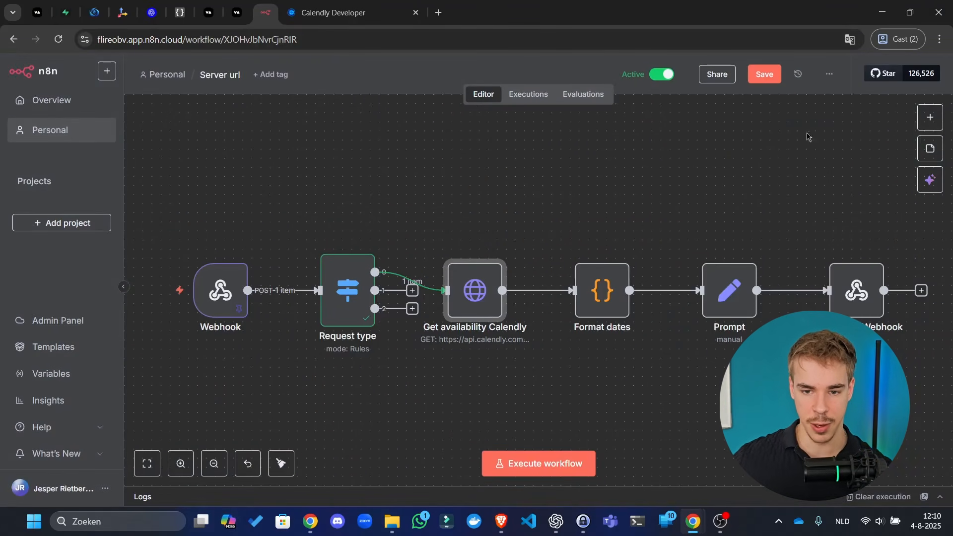
pyautogui.click(765, 80)
pyautogui.moveTo(676, 198); pyautogui.dragTo(665, 156)
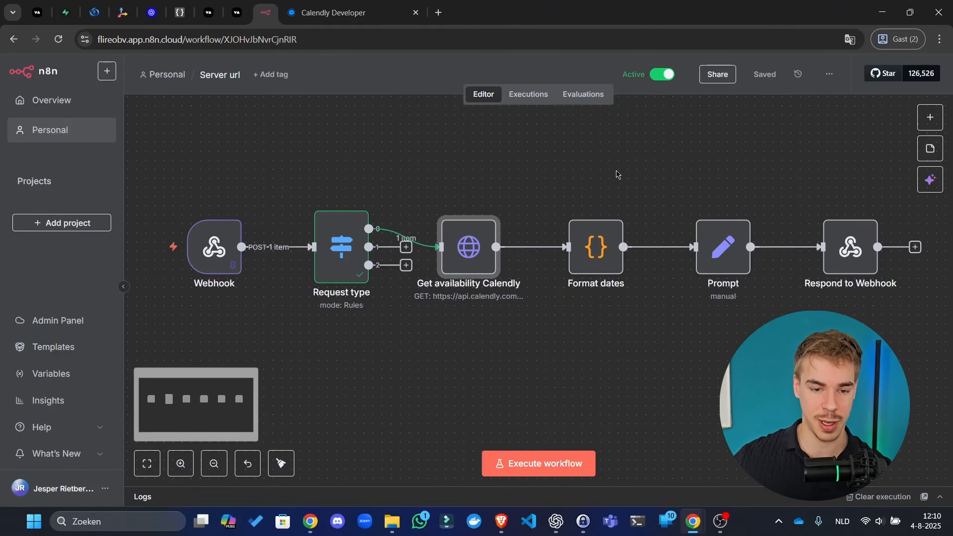
pyautogui.moveTo(606, 165); pyautogui.dragTo(601, 201)
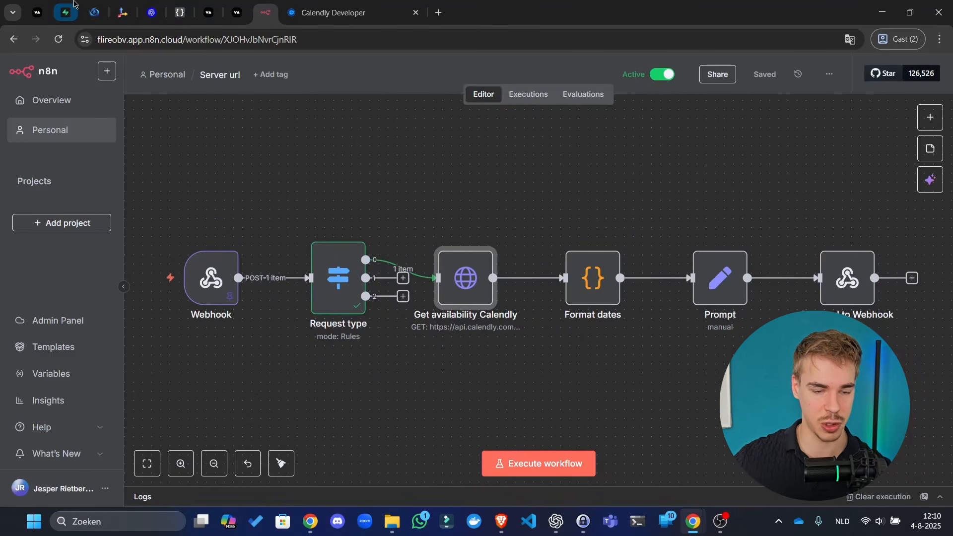
pyautogui.moveTo(266, 11); pyautogui.dragTo(103, 2)
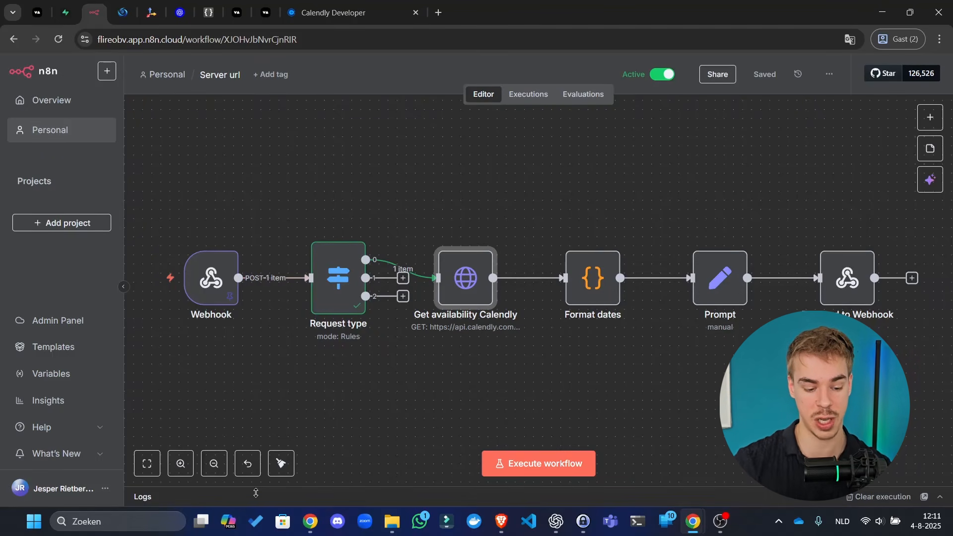
pyautogui.click(281, 463)
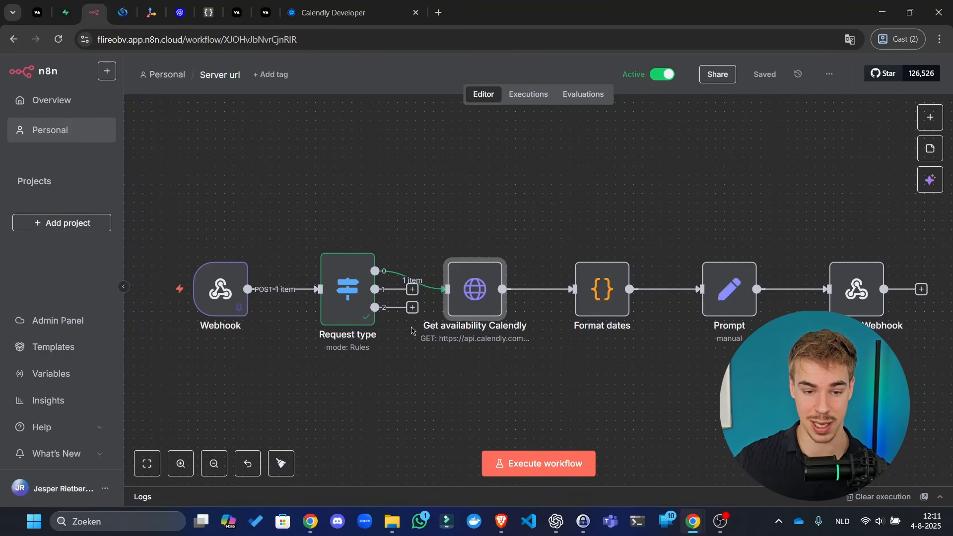
# - Open the Aug 4 11:28:05 execution, then reload the Executions tab from the Editor
pyautogui.click(527, 99)
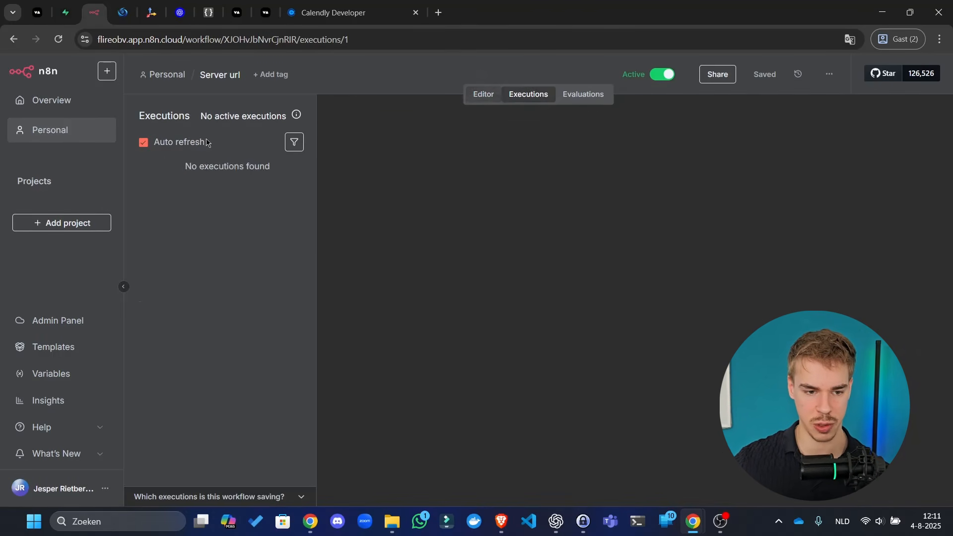
pyautogui.scroll(-3, 230, 323)
pyautogui.scroll(-1, 230, 353)
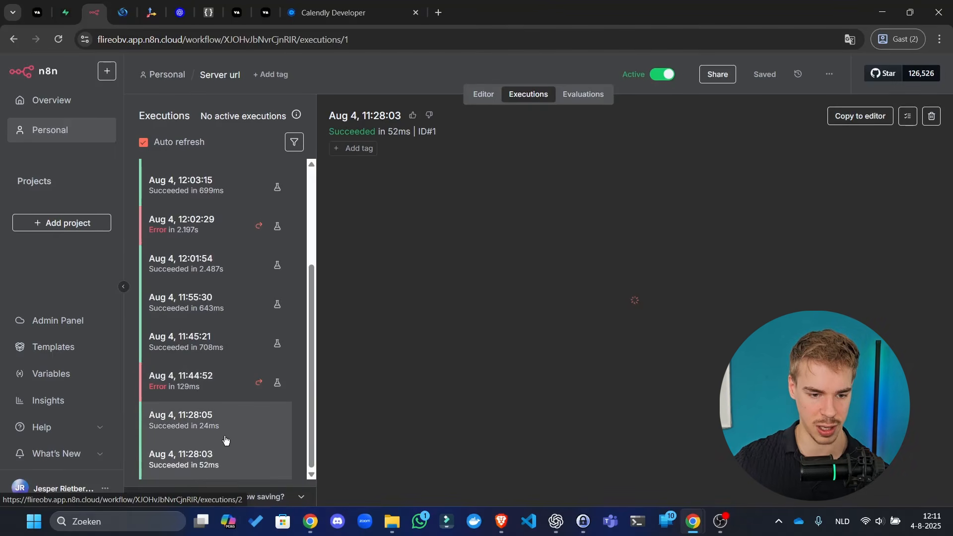
pyautogui.click(213, 420)
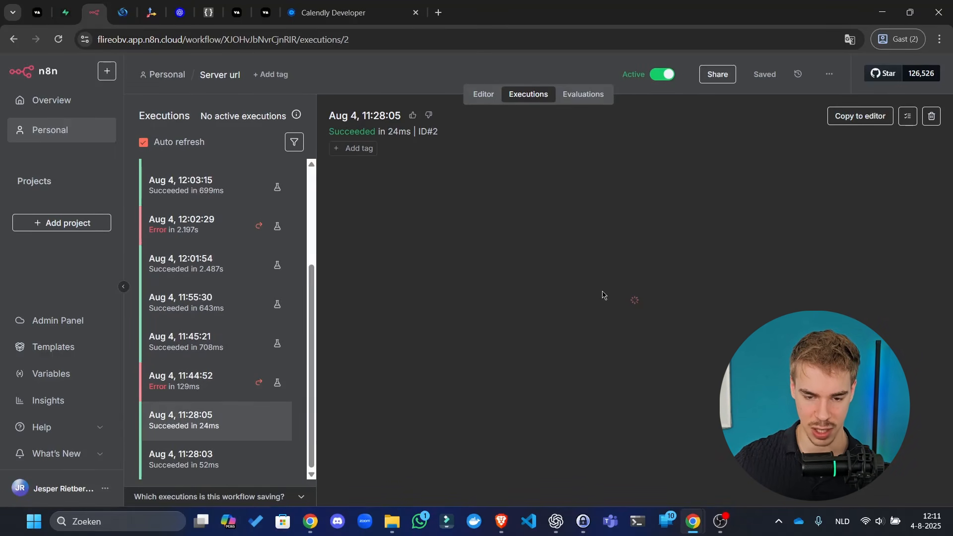
pyautogui.click(485, 101)
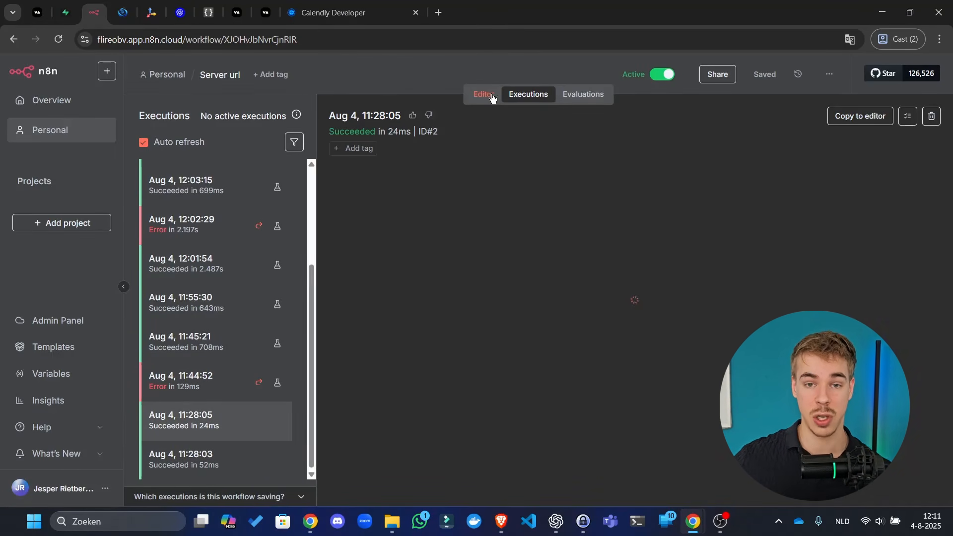
pyautogui.click(727, 524)
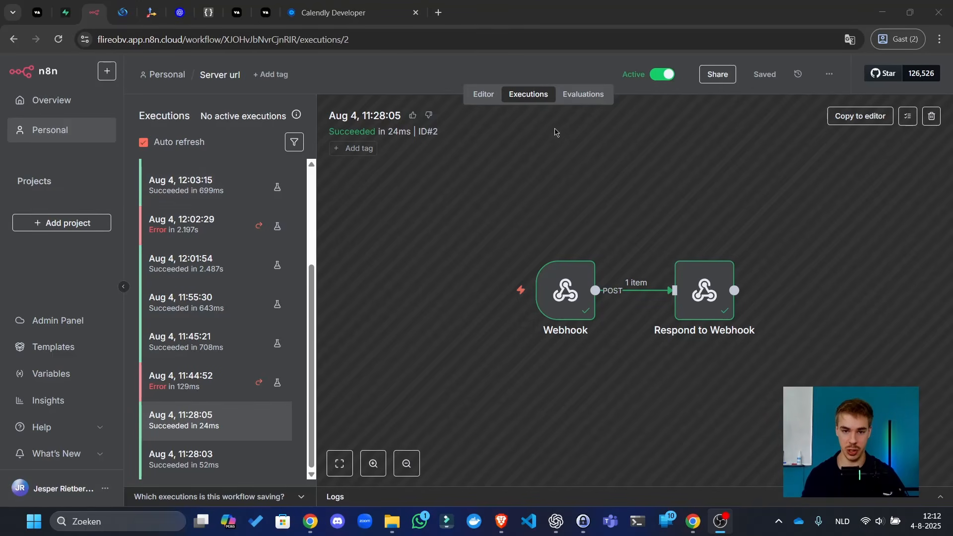
pyautogui.click(483, 94)
pyautogui.click(546, 94)
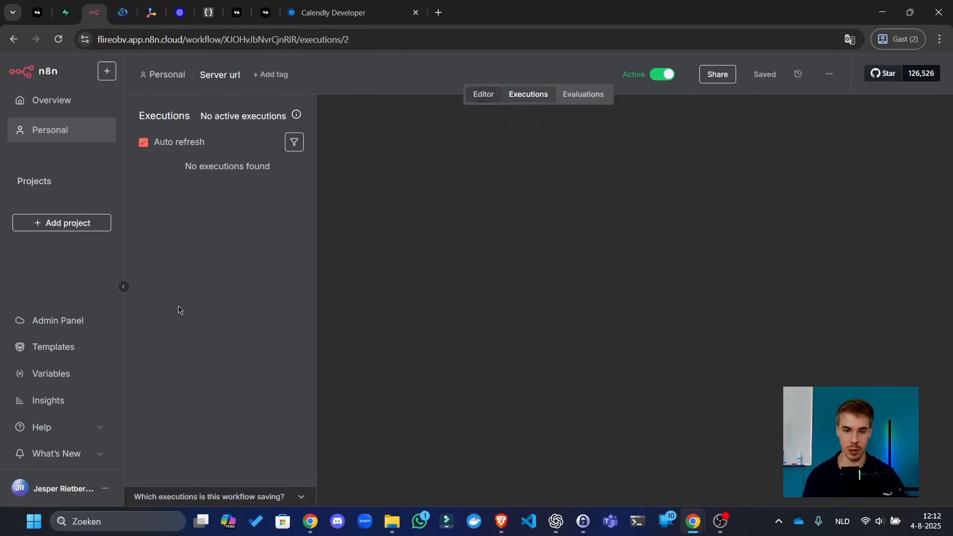
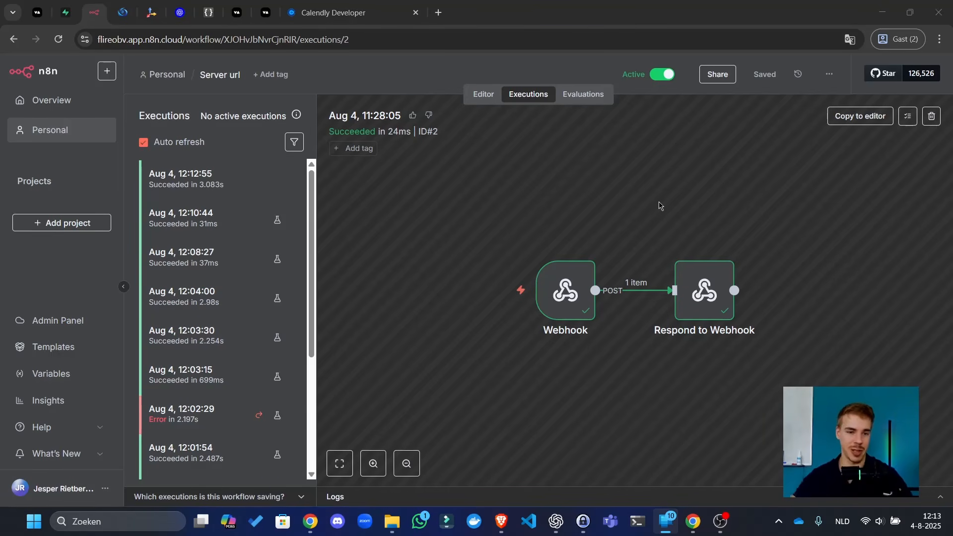
# - Open the Aug 4, 12:13:34 execution at the top of the Server url executions list
pyautogui.click(659, 202)
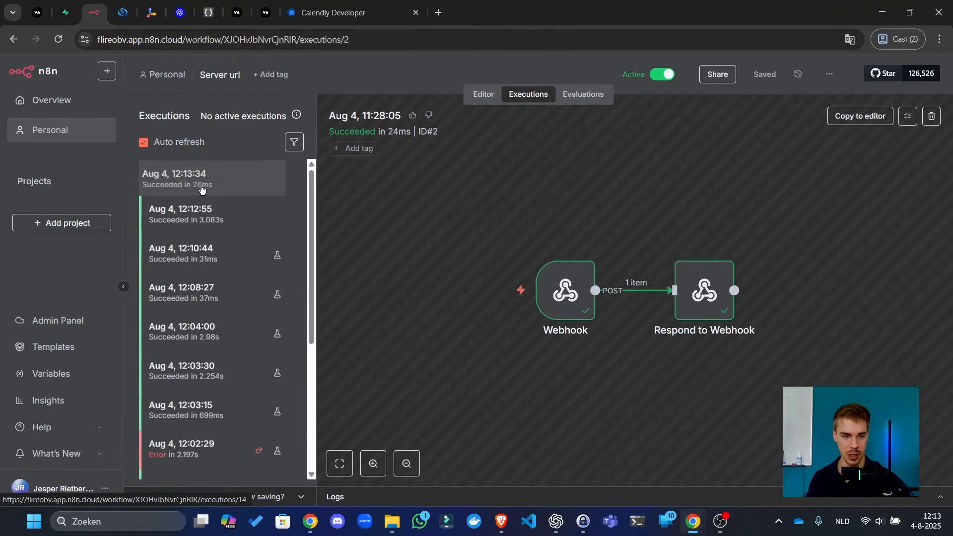
pyautogui.click(201, 187)
# - Change the Vapi Sales agent's voice from Christopher to Will and publish the assistant
pyautogui.hotkey('ctrl', '1')
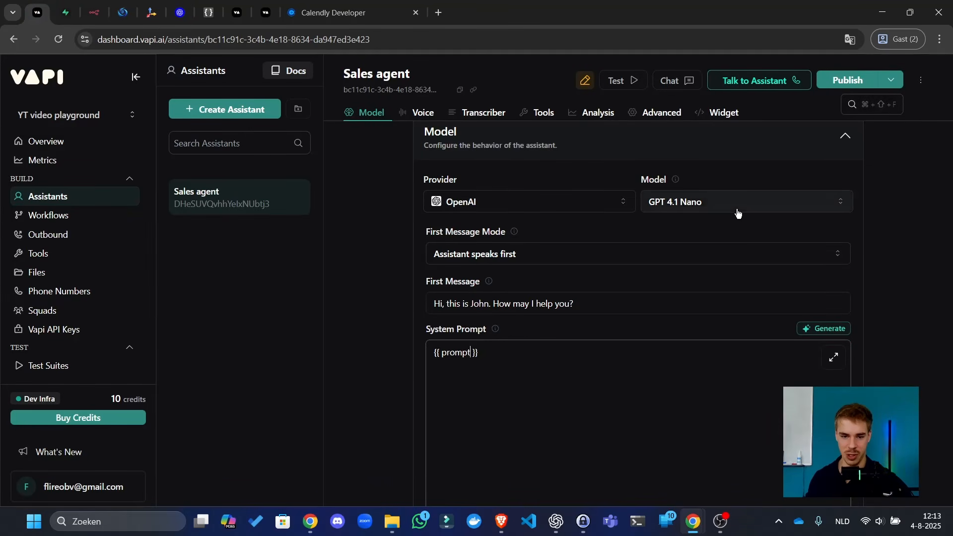
pyautogui.scroll(-10, 738, 212)
pyautogui.scroll(-3, 882, 247)
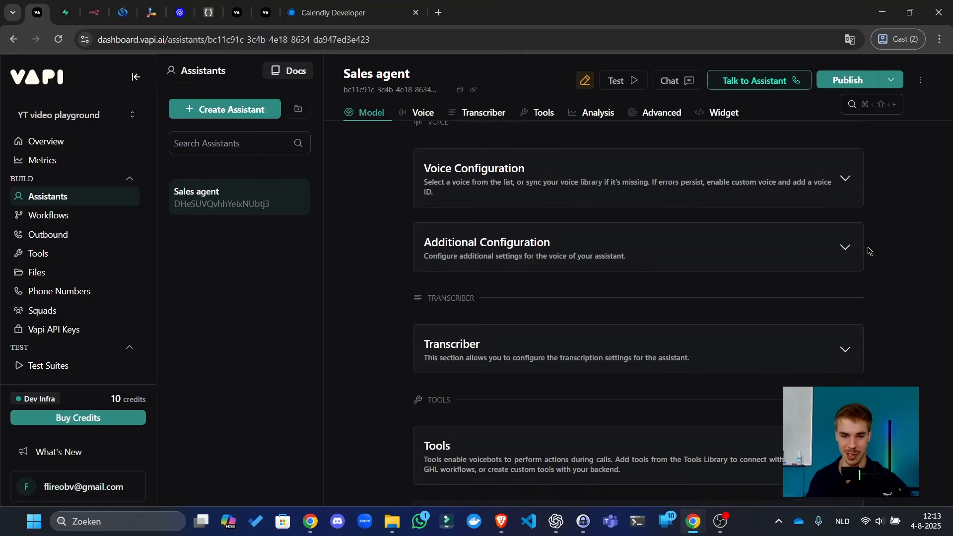
pyautogui.click(651, 192)
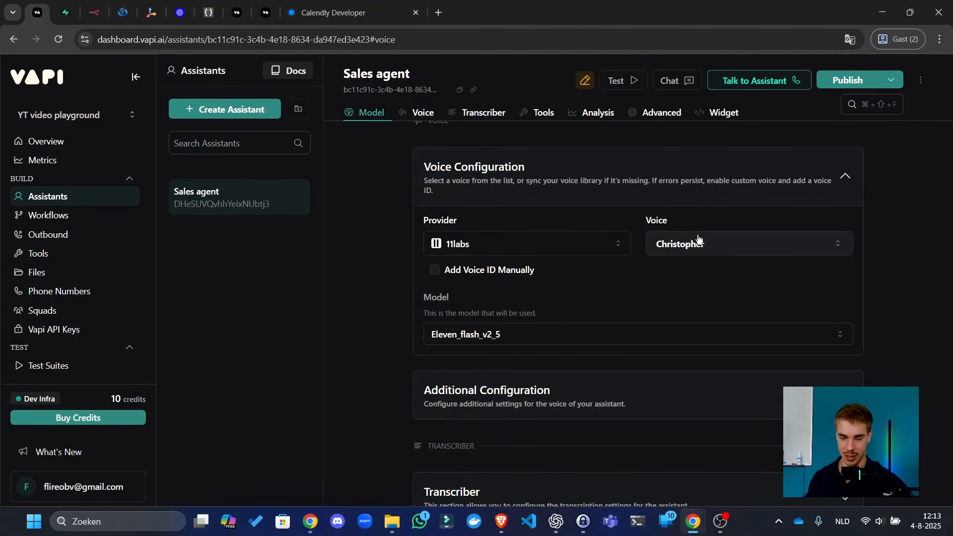
pyautogui.click(697, 243)
pyautogui.press('Return')
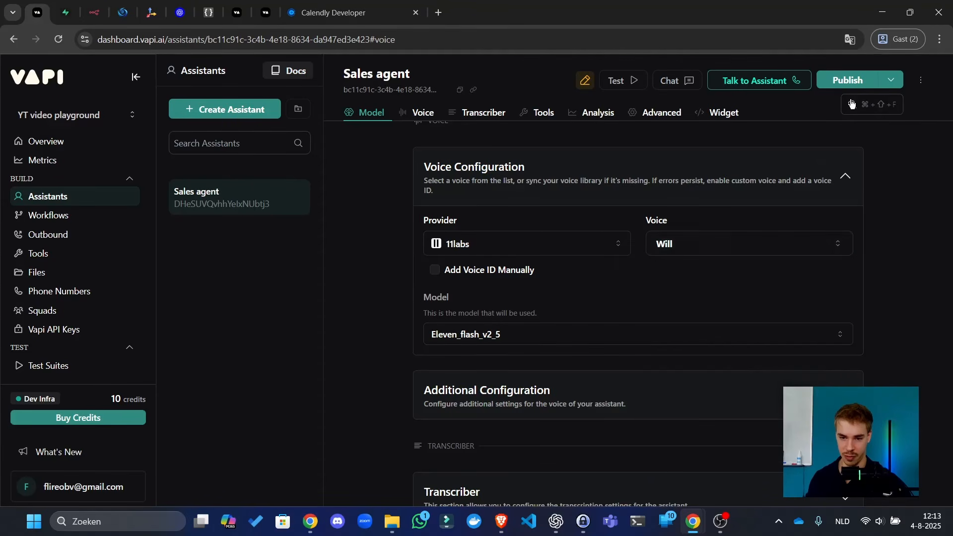
pyautogui.click(854, 80)
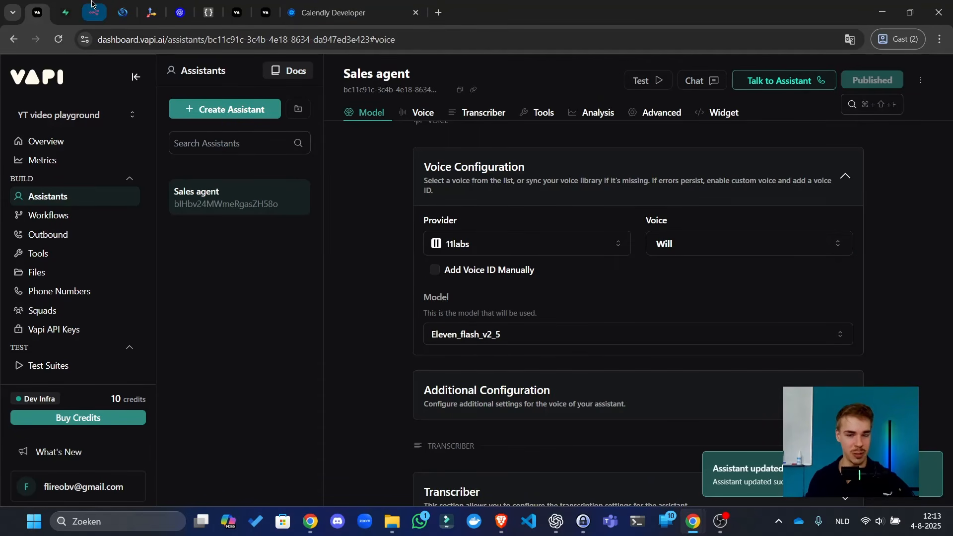
# - Cycle through the browser tabs back to the n8n executions view
pyautogui.click(89, 3)
pyautogui.click(73, 3)
pyautogui.click(99, 3)
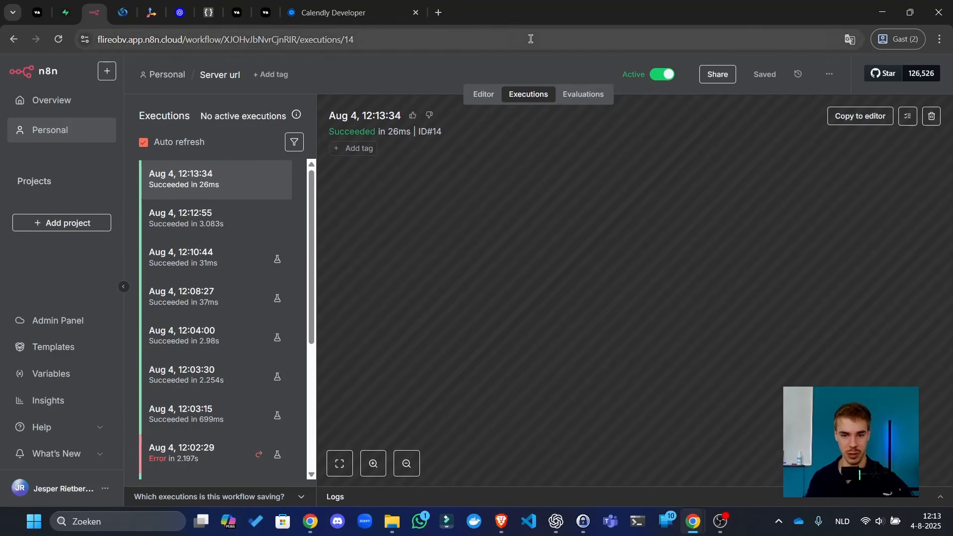
# - Copy the Webhook node's output from execution #14, then load that execution into the editor, unpinning data
pyautogui.click(481, 95)
pyautogui.click(516, 95)
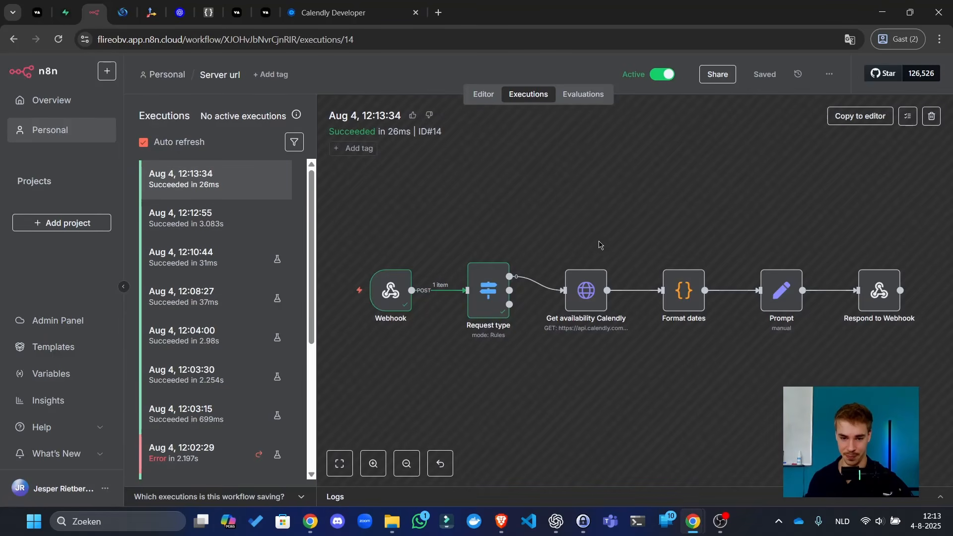
pyautogui.moveTo(575, 217); pyautogui.dragTo(622, 197)
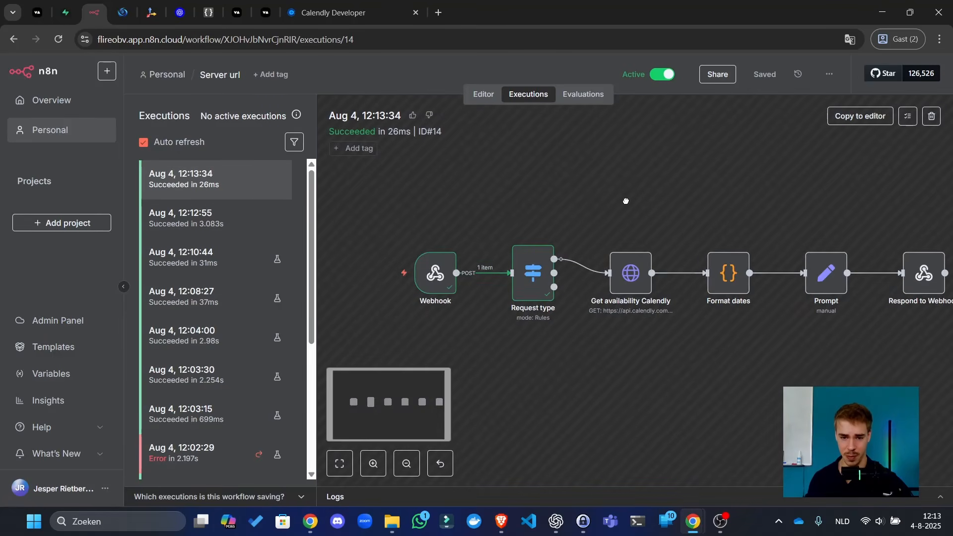
pyautogui.moveTo(549, 263); pyautogui.dragTo(557, 260)
pyautogui.scroll(4, 556, 259)
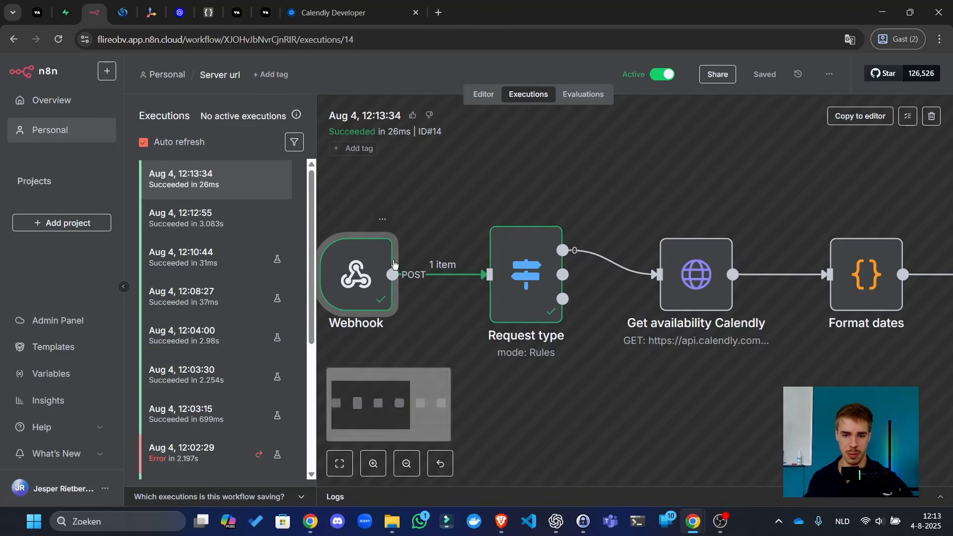
pyautogui.doubleClick(348, 265)
pyautogui.scroll(-5, 580, 314)
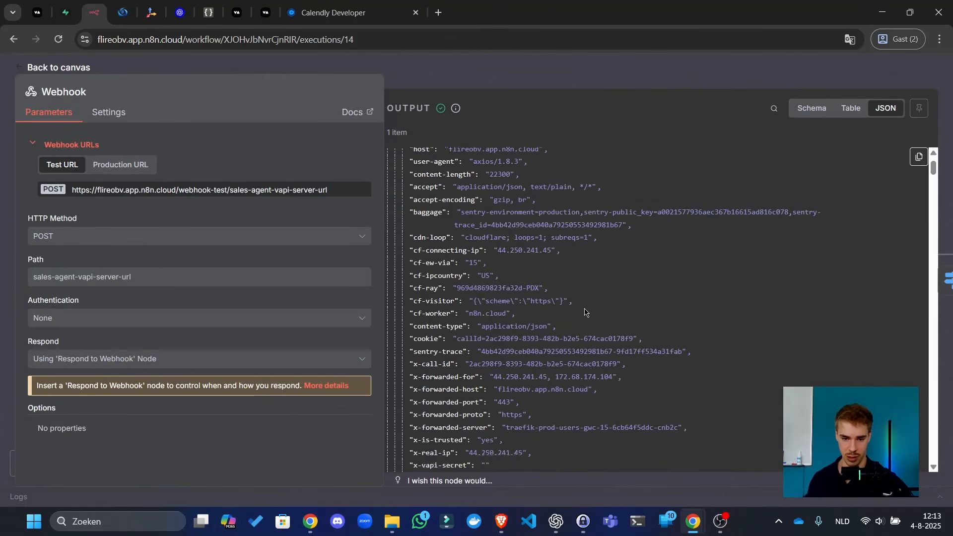
pyautogui.click(919, 157)
pyautogui.click(851, 88)
pyautogui.click(872, 113)
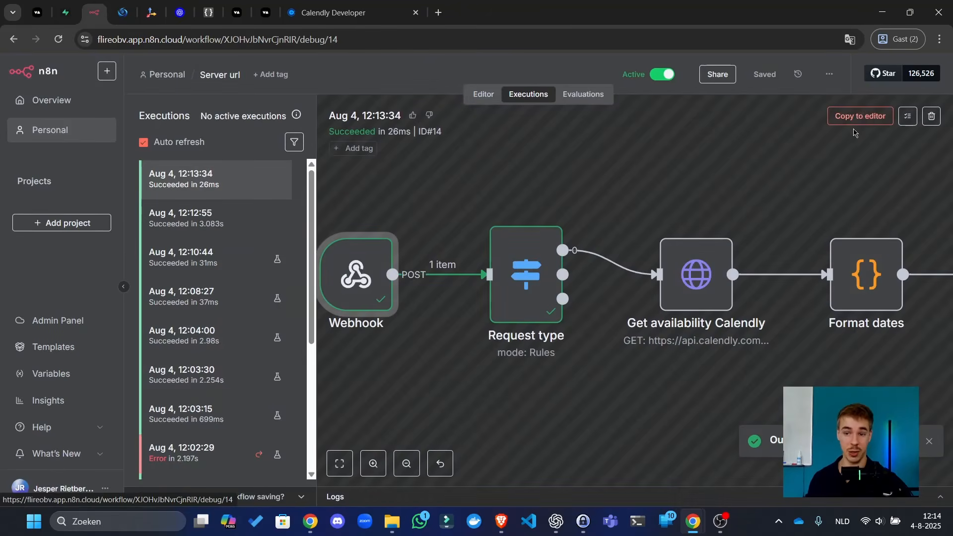
pyautogui.click(578, 325)
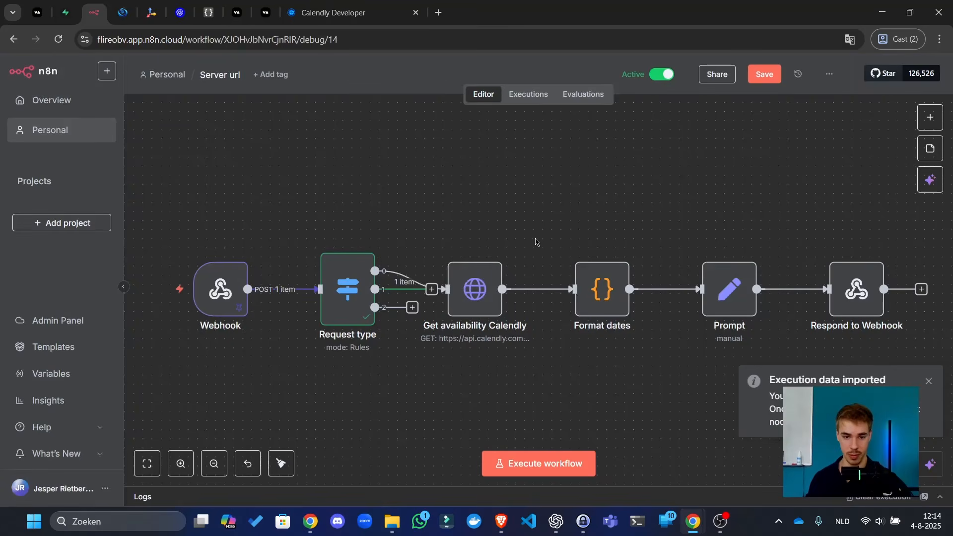
# - Move the four Calendly availability nodes up onto their own row and save the workflow
pyautogui.moveTo(599, 237); pyautogui.dragTo(594, 177)
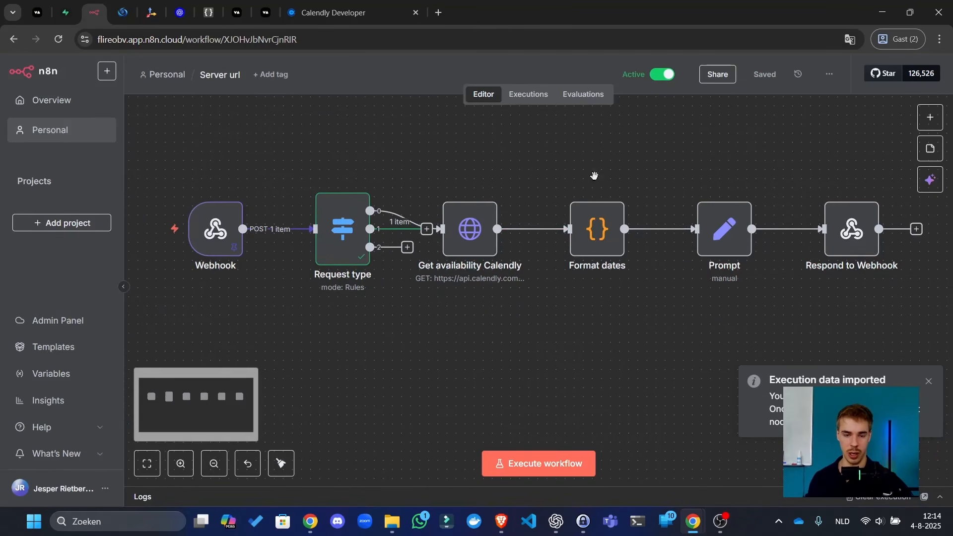
pyautogui.scroll(-3, 523, 294)
pyautogui.moveTo(443, 194); pyautogui.dragTo(841, 288)
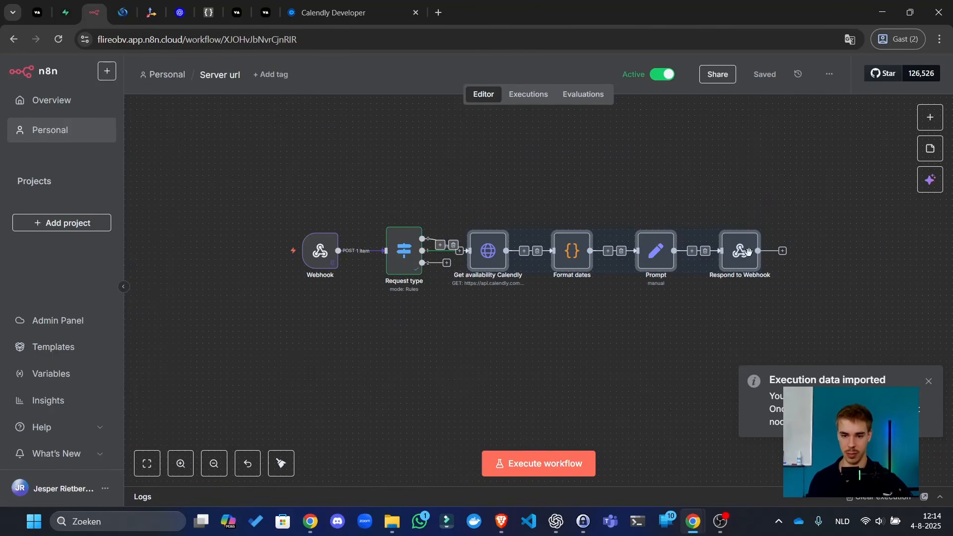
pyautogui.moveTo(746, 252); pyautogui.dragTo(747, 180)
pyautogui.click(736, 346)
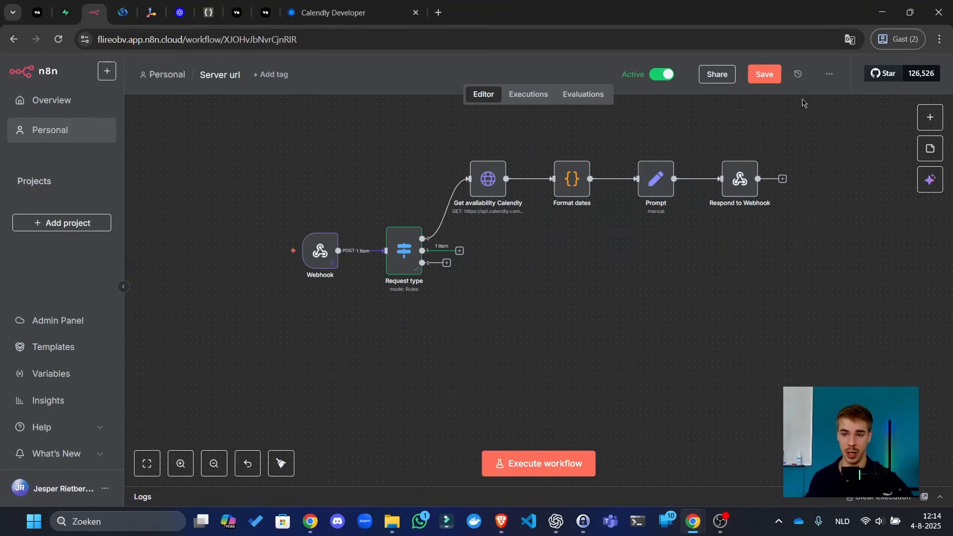
pyautogui.click(774, 77)
# - Open the Webhook node's details from the canvas
pyautogui.scroll(3, 540, 251)
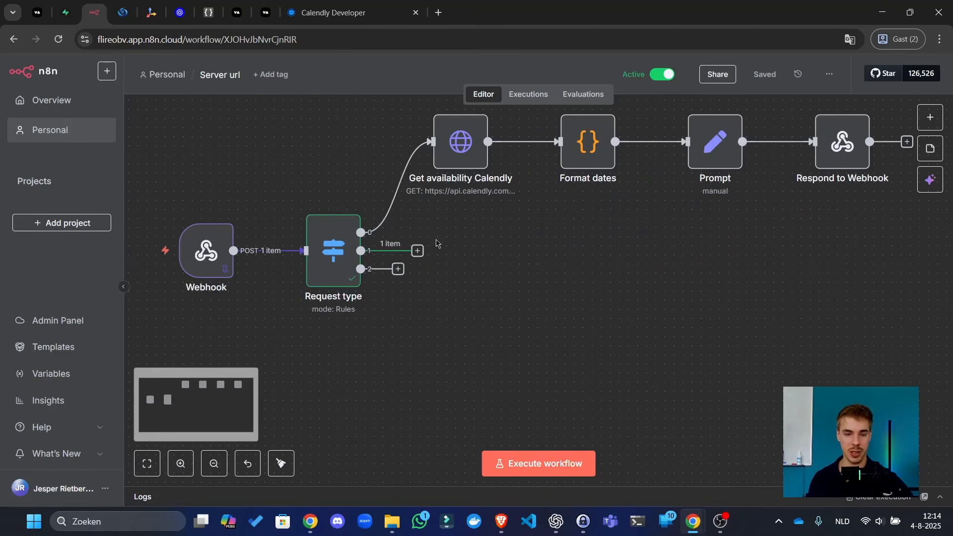
pyautogui.click(418, 251)
pyautogui.click(221, 248)
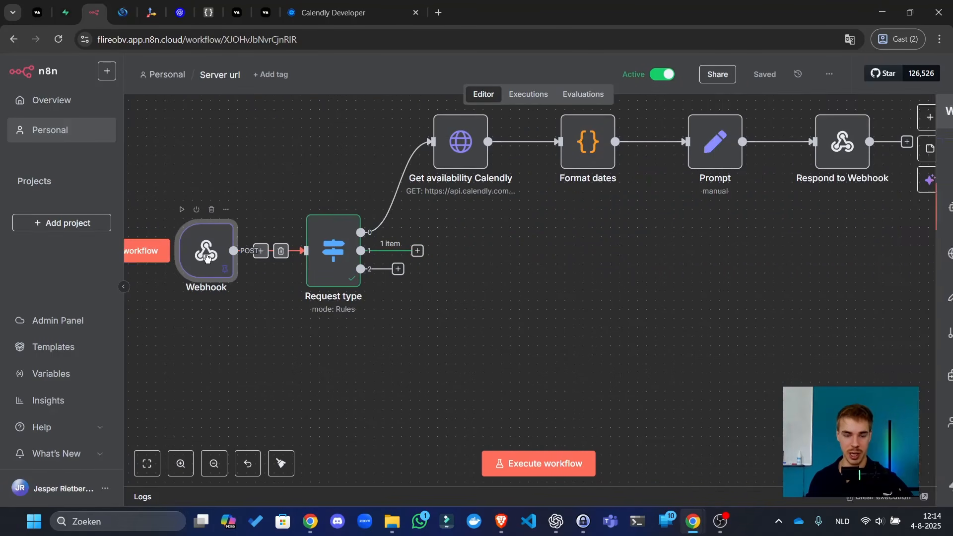
pyautogui.doubleClick(214, 250)
# - Inspect the Webhook output as a schema, searching 'analys' and highlighting the score and call summary
pyautogui.click(795, 132)
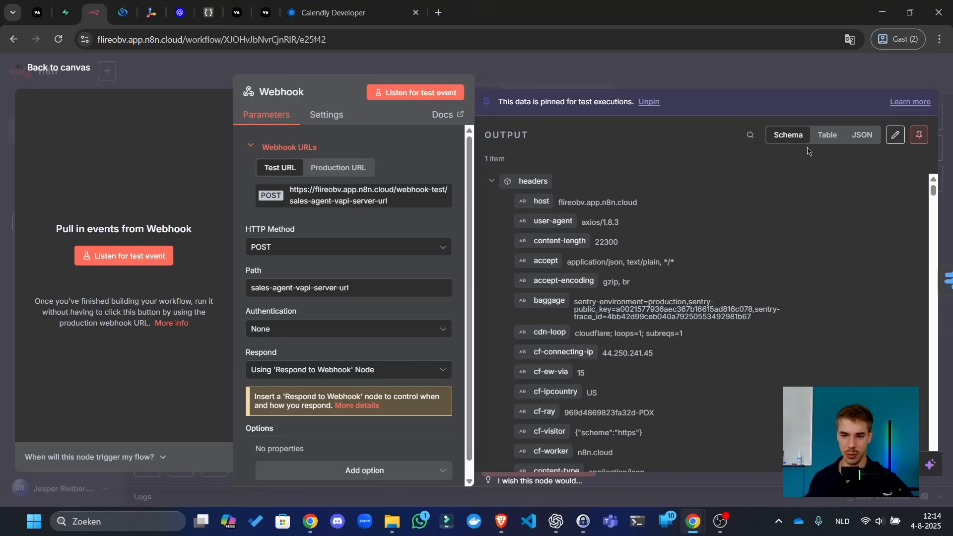
pyautogui.scroll(-15, 820, 205)
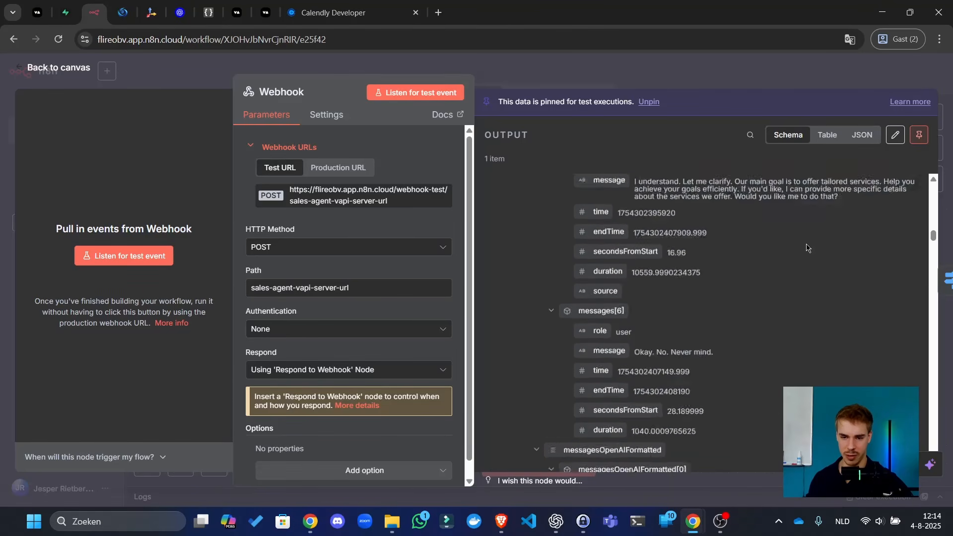
pyautogui.scroll(8, 735, 298)
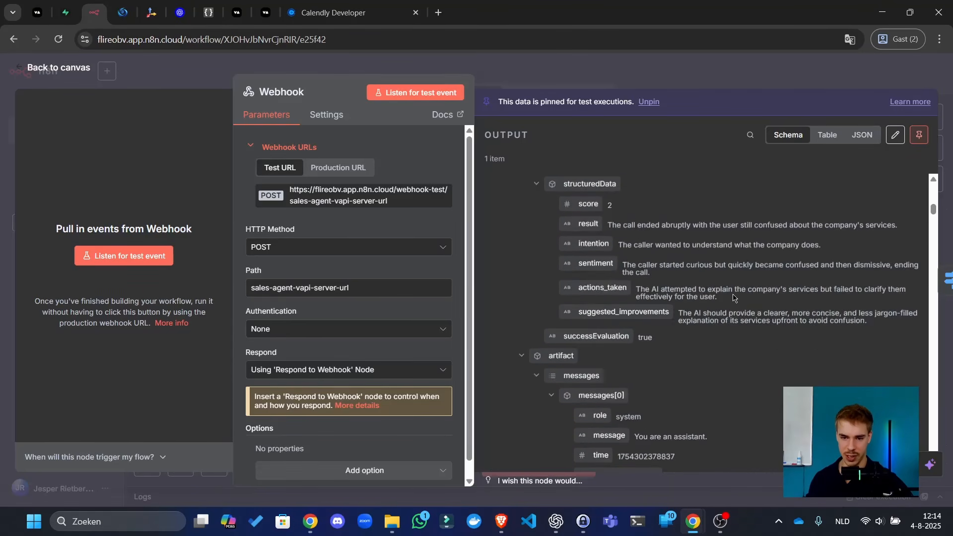
pyautogui.click(751, 136)
pyautogui.write('analys')
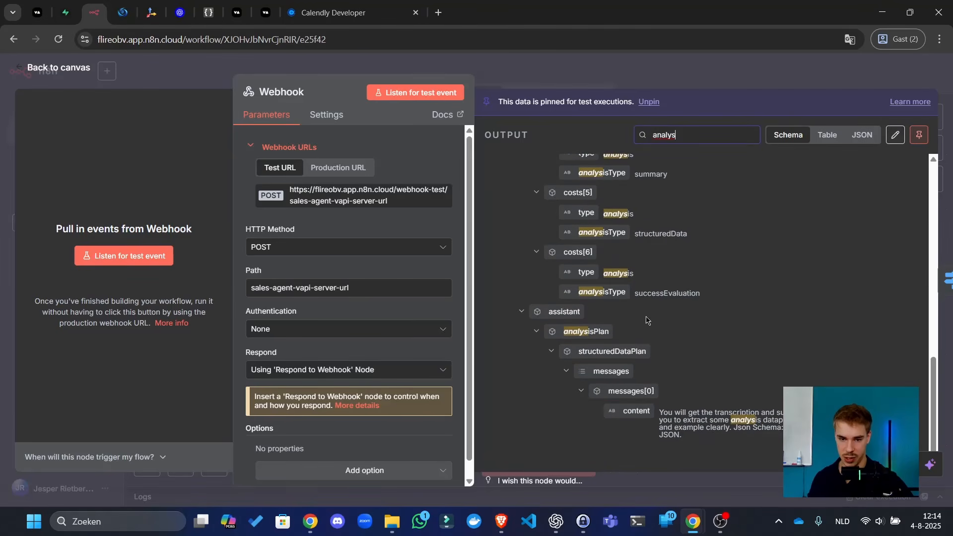
pyautogui.scroll(10, 630, 333)
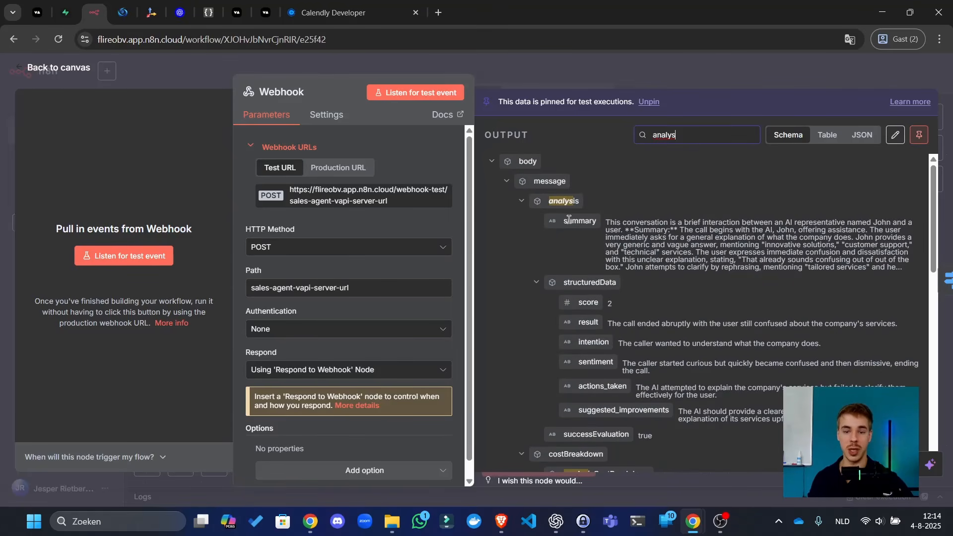
pyautogui.scroll(-3, 593, 280)
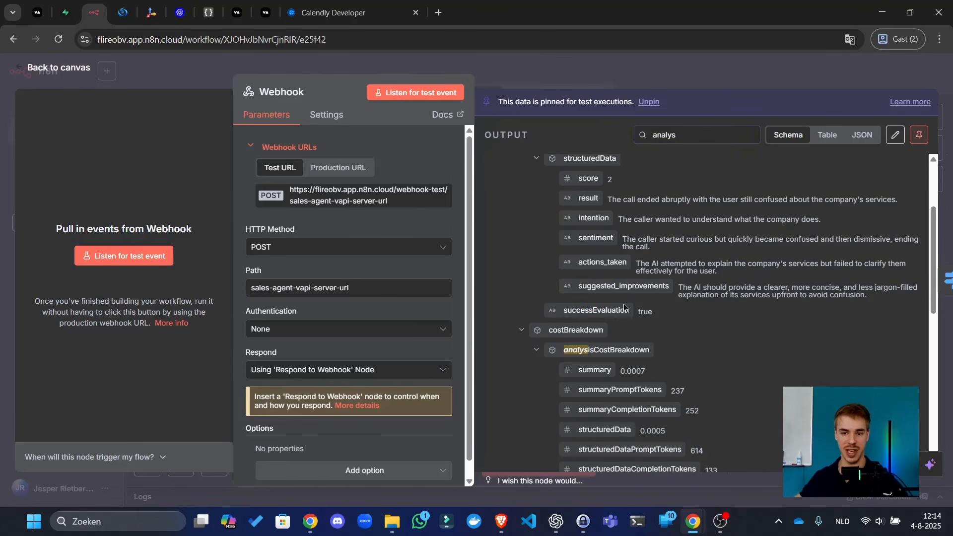
pyautogui.scroll(1, 654, 283)
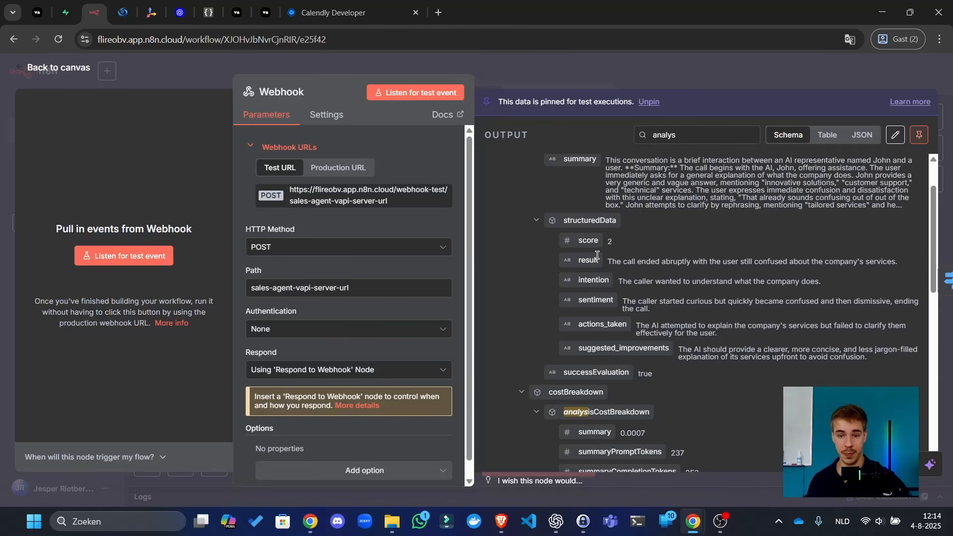
pyautogui.moveTo(578, 236); pyautogui.dragTo(608, 259)
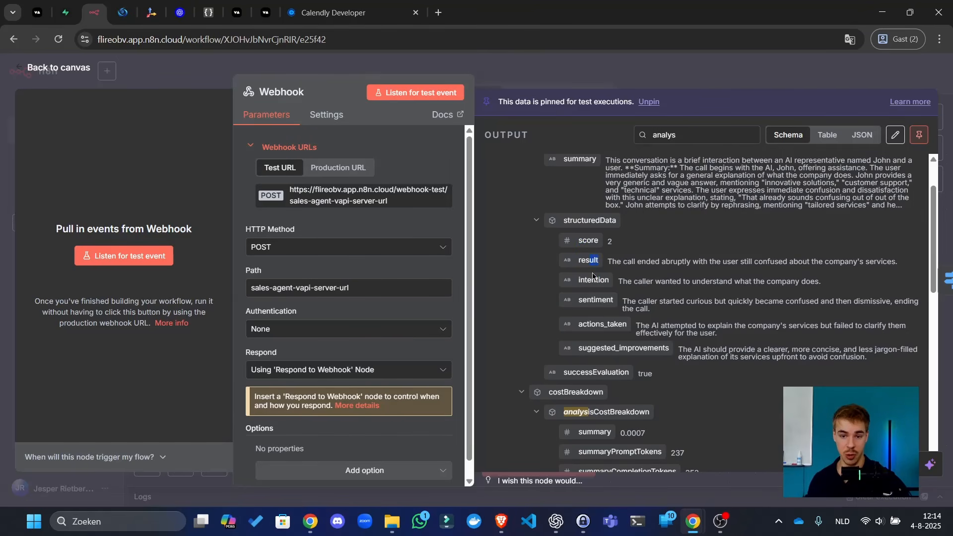
pyautogui.scroll(1, 717, 285)
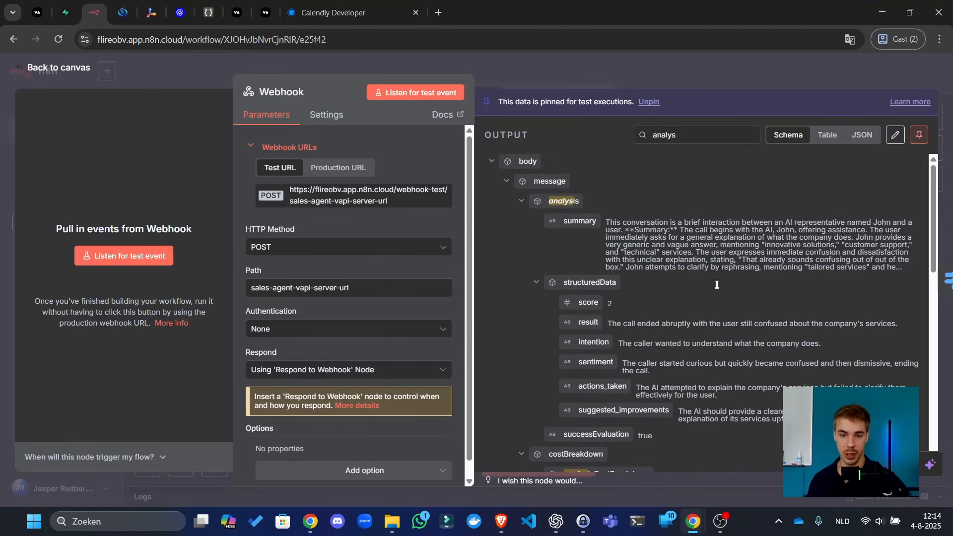
pyautogui.moveTo(610, 231); pyautogui.dragTo(651, 245)
# - Open the node choices for Request type's output 1, then go to the Supabase tab
pyautogui.click(636, 72)
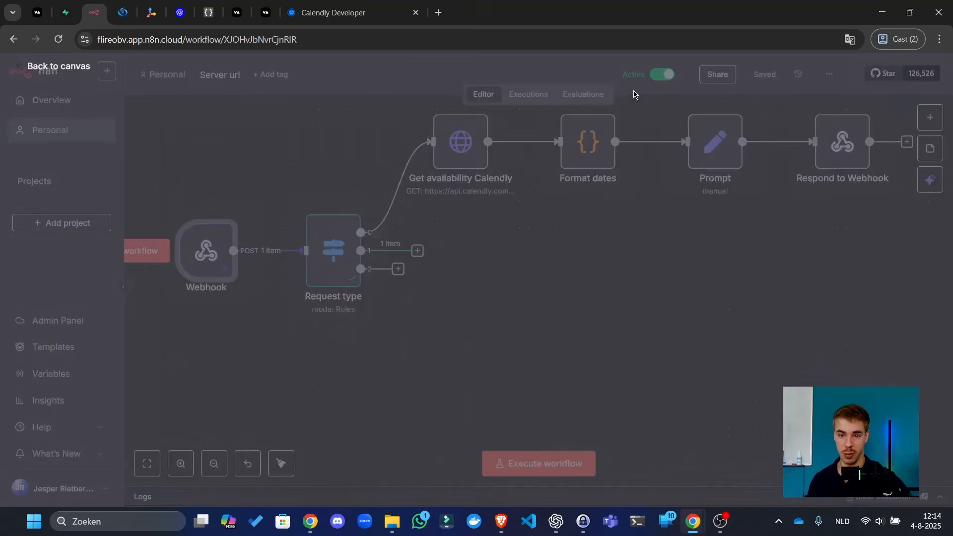
pyautogui.click(419, 252)
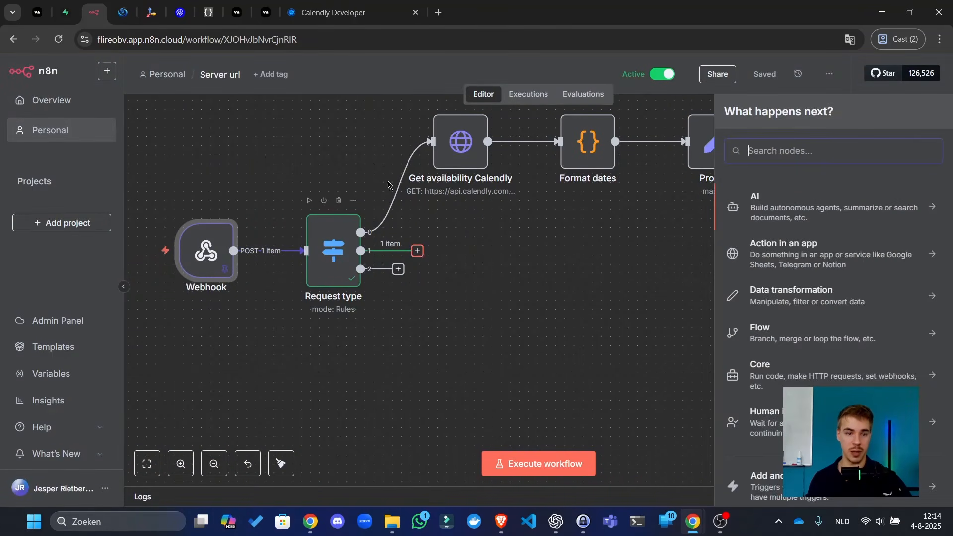
pyautogui.click(65, 13)
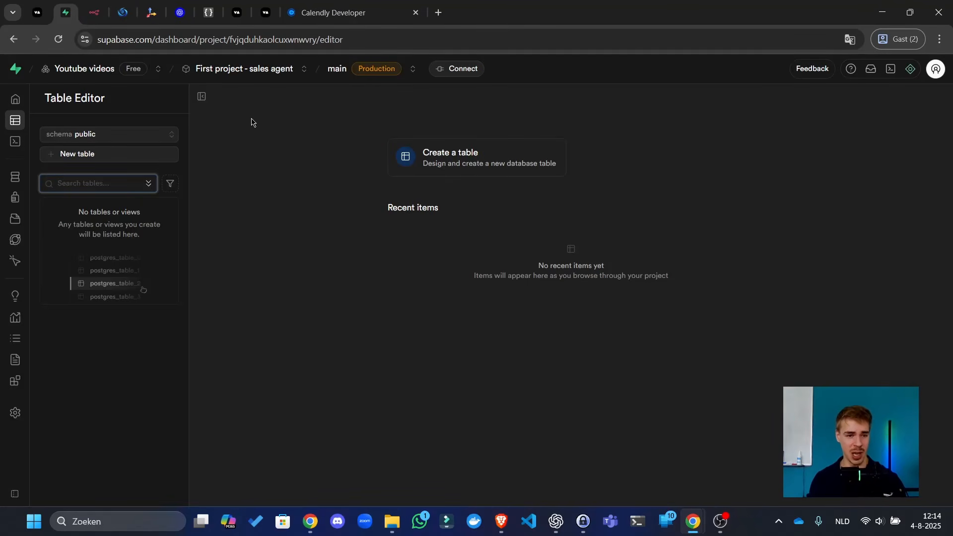
# - Start a new table in the Supabase Table Editor named 'calls'
pyautogui.click(14, 98)
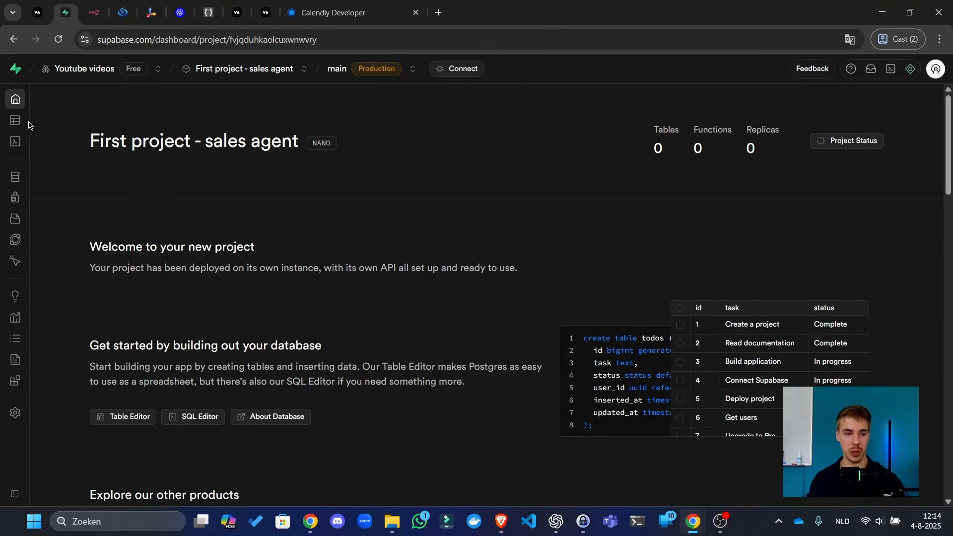
pyautogui.click(28, 124)
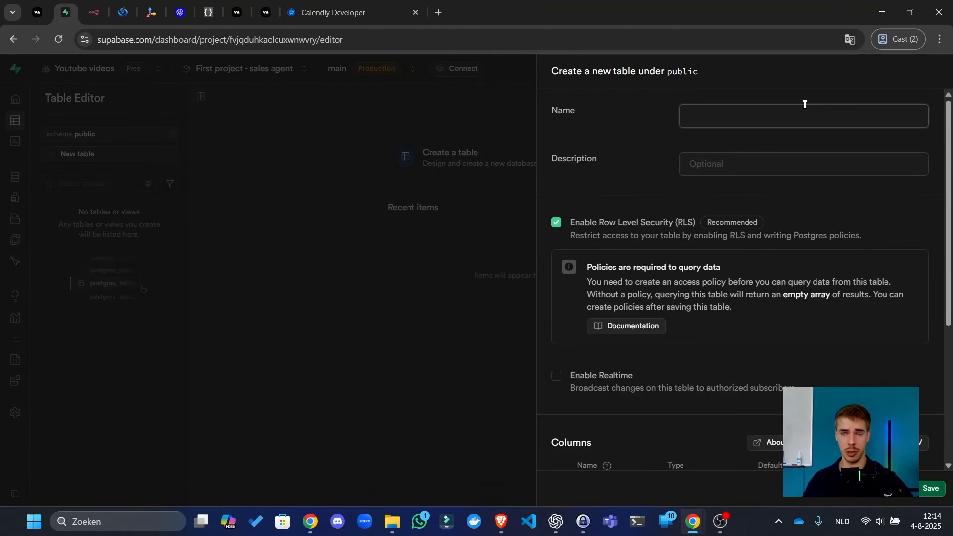
pyautogui.click(804, 105)
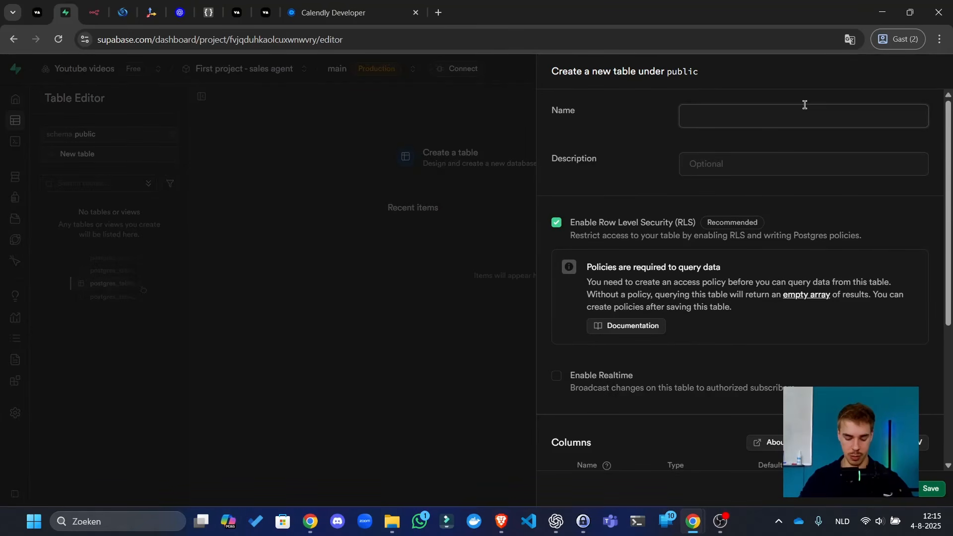
pyautogui.write('calls')
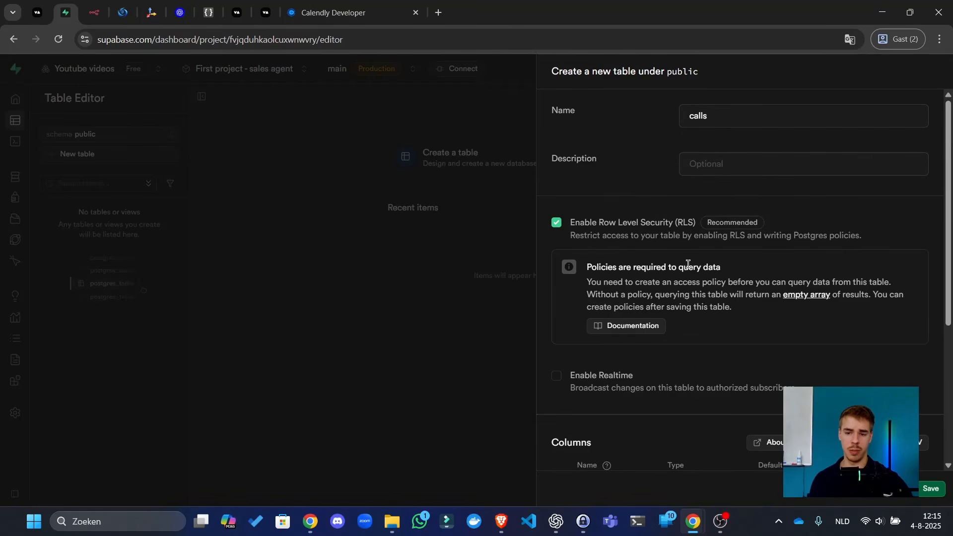
# - Rename the id primary key column to call_id and set its type to uuid
pyautogui.scroll(-3, 688, 264)
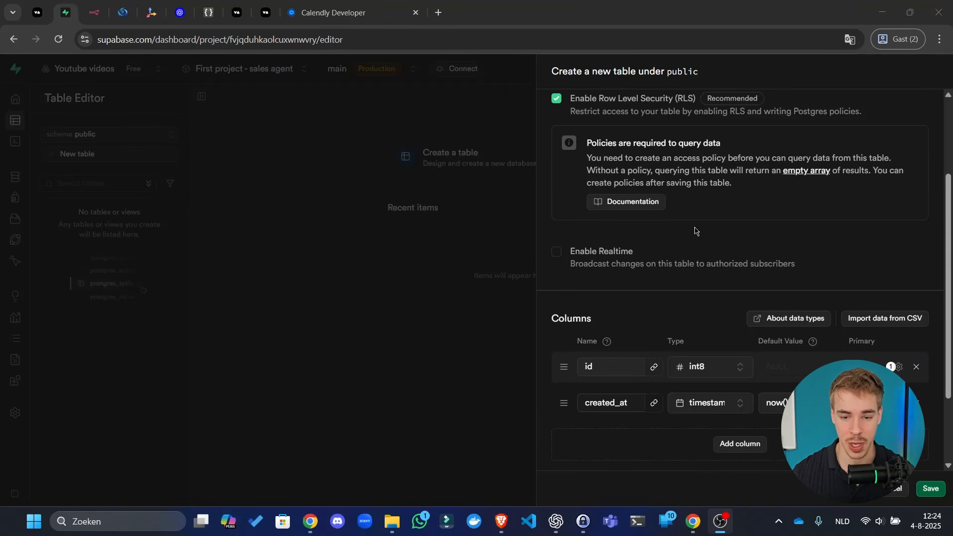
pyautogui.scroll(-3, 625, 264)
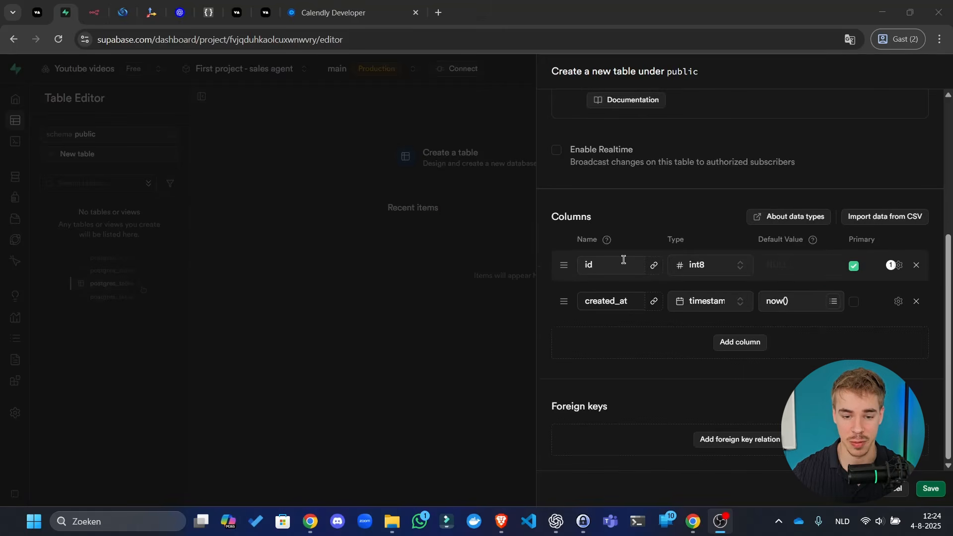
pyautogui.moveTo(621, 263); pyautogui.dragTo(486, 226)
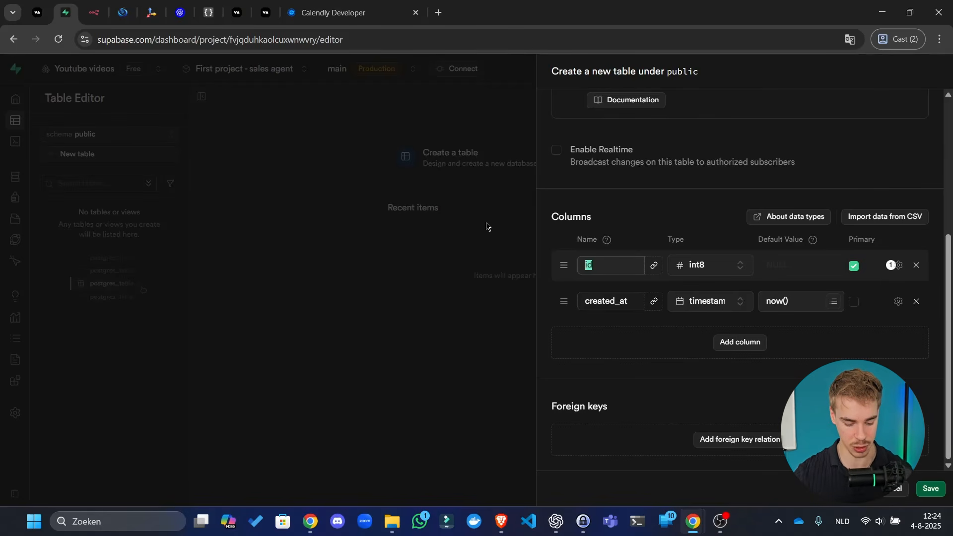
pyautogui.write('call_')
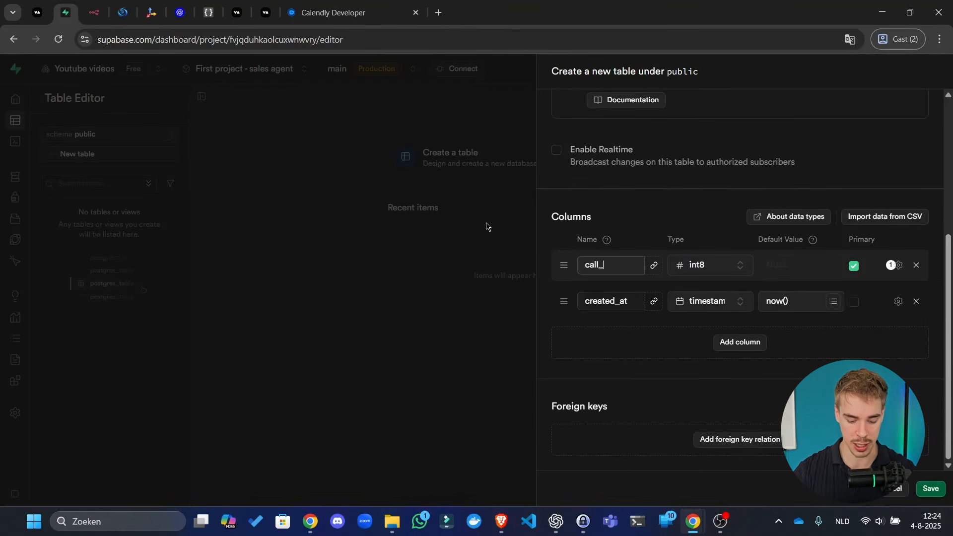
pyautogui.write('id')
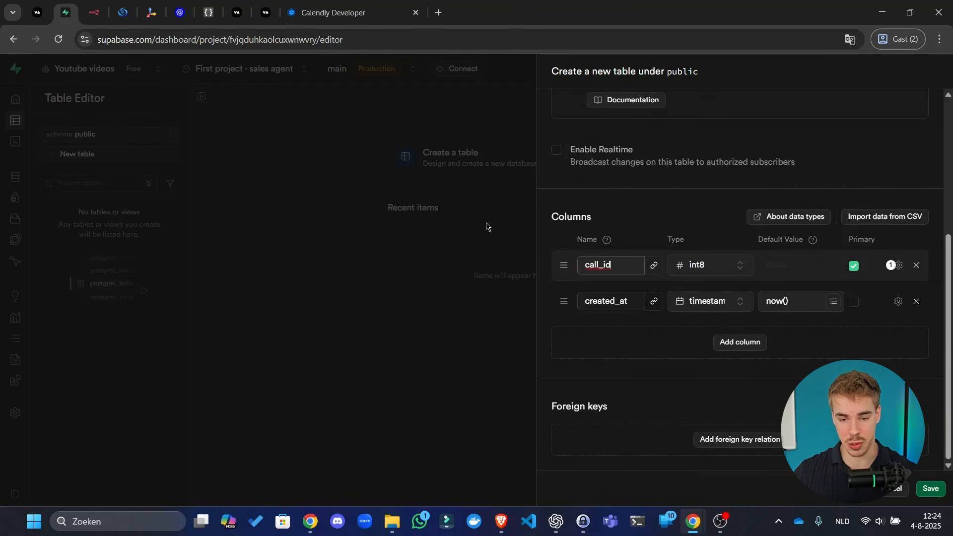
pyautogui.click(747, 273)
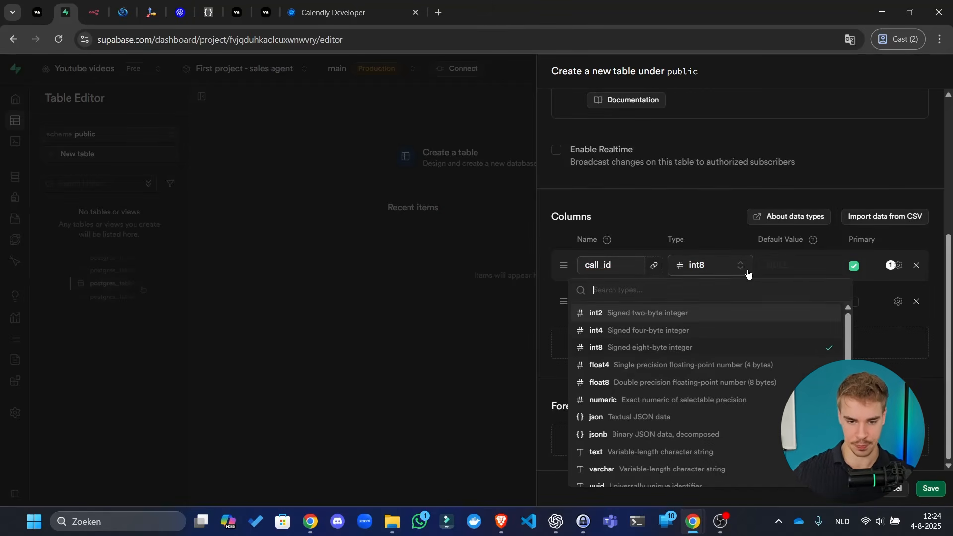
pyautogui.write('uui')
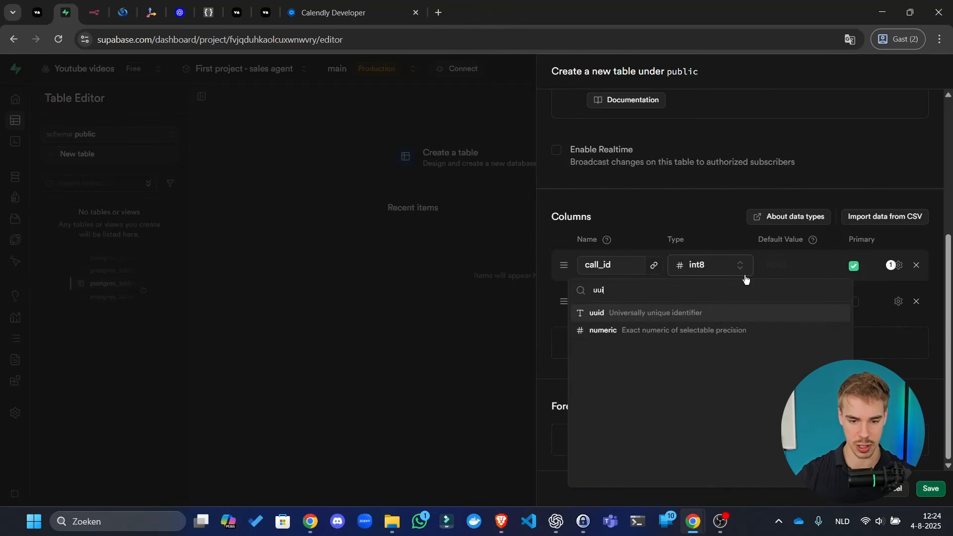
pyautogui.click(670, 316)
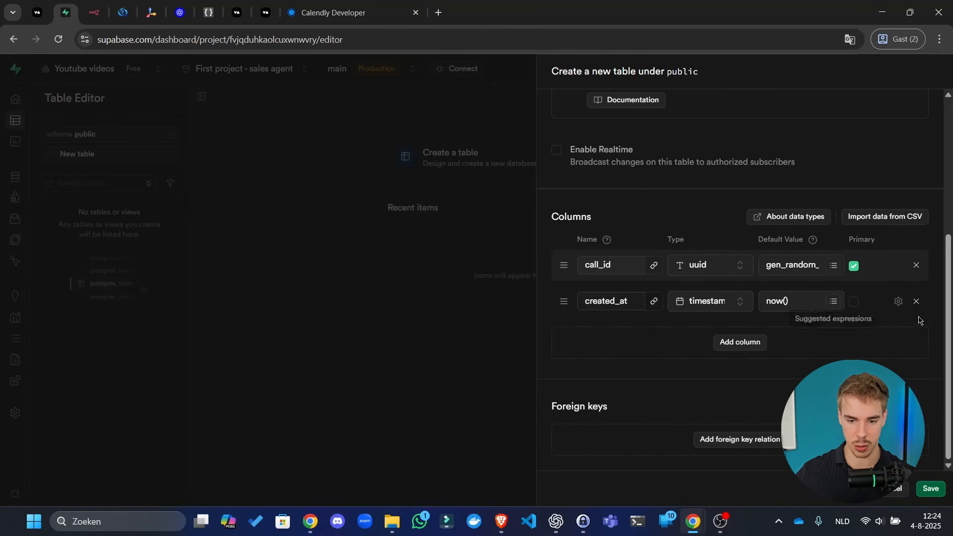
# - Add a blank third column to the calls table and start naming it
pyautogui.click(760, 345)
pyautogui.scroll(-1, 723, 353)
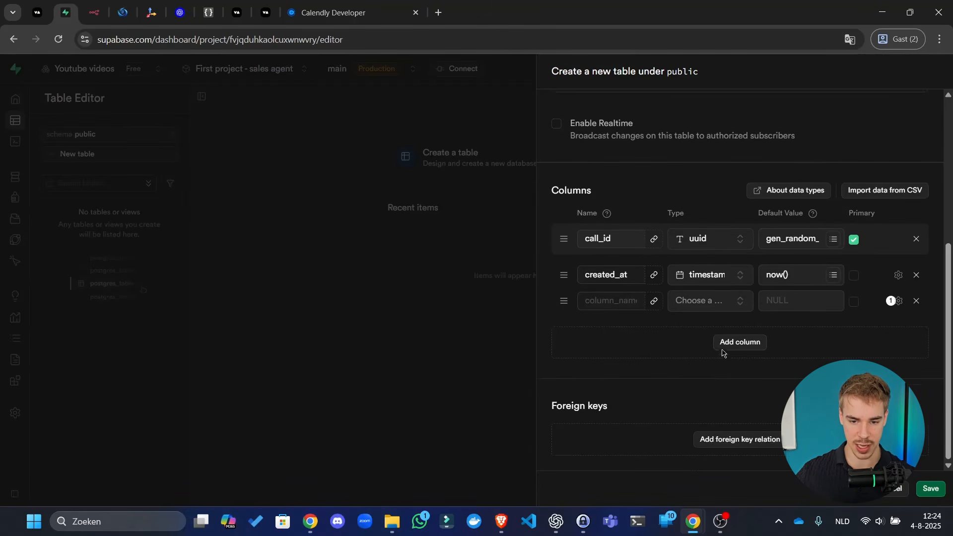
pyautogui.click(712, 282)
pyautogui.scroll(-3, 728, 394)
pyautogui.press('Escape')
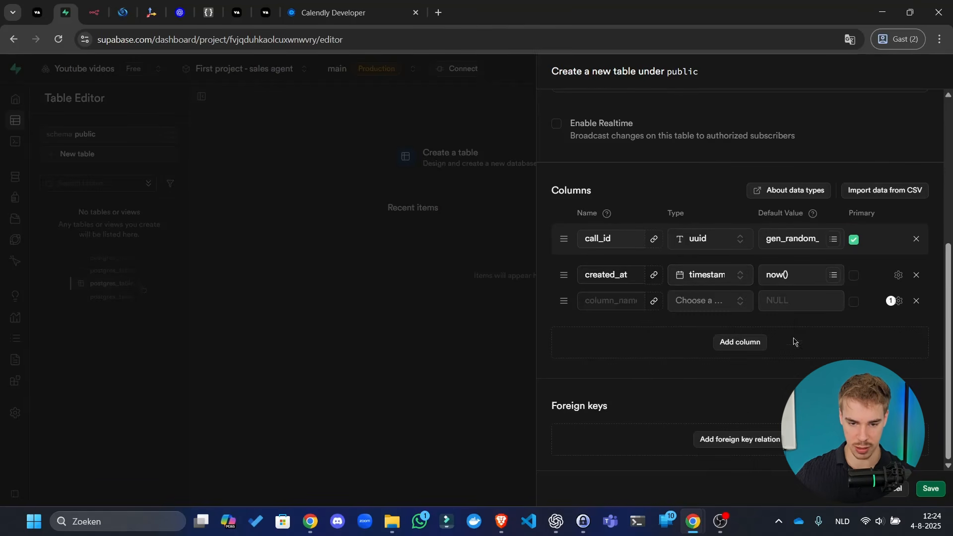
pyautogui.click(621, 299)
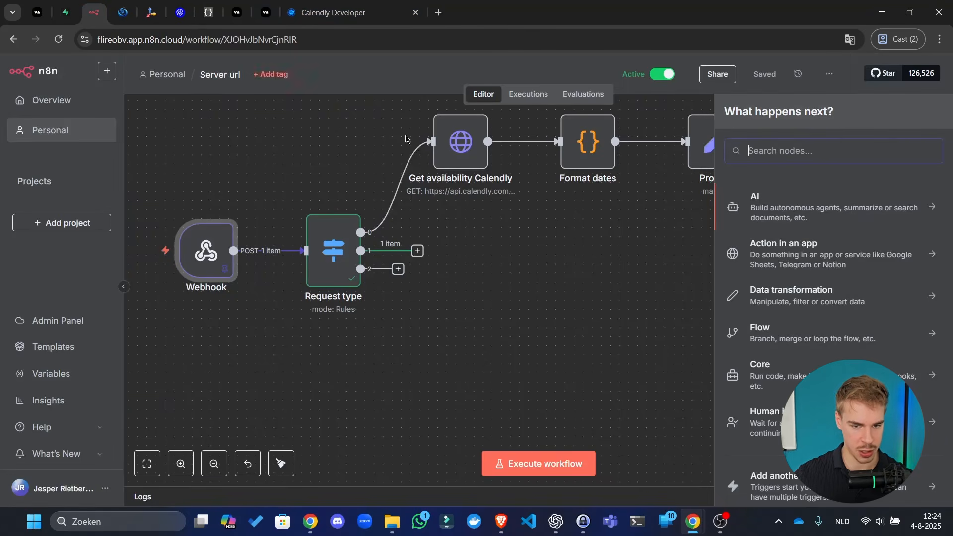
# - Make the Webhook node's pinned output editable, select all its JSON, and bring up ChatGPT
pyautogui.click(96, 13)
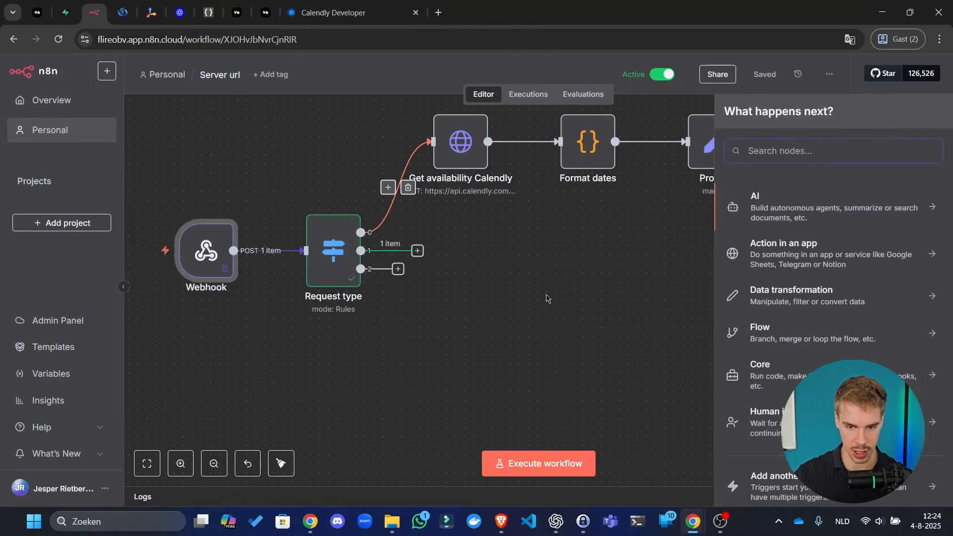
pyautogui.click(549, 299)
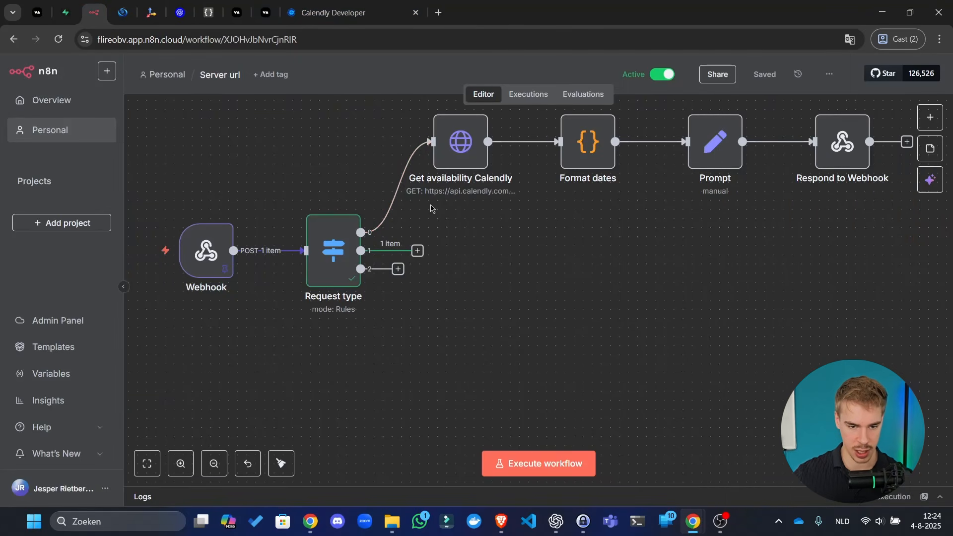
pyautogui.doubleClick(208, 256)
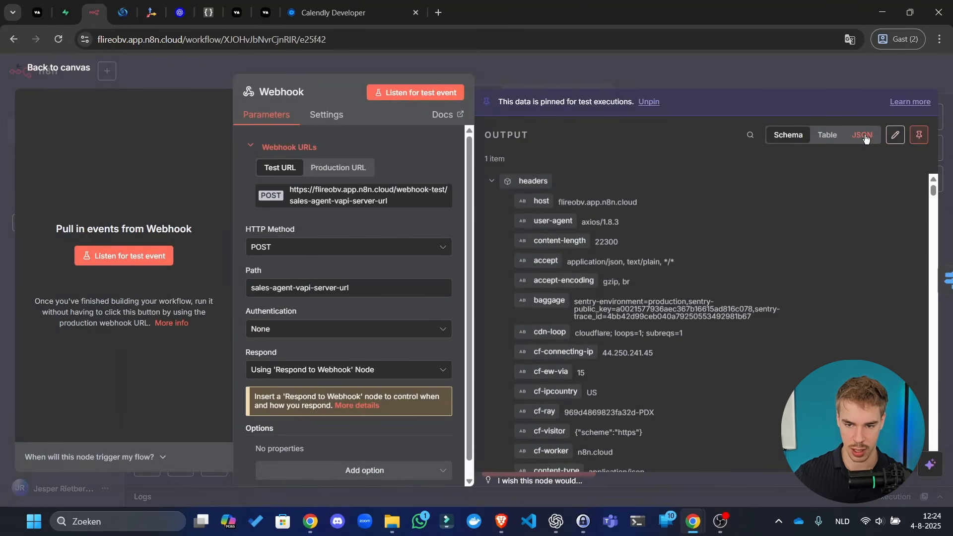
pyautogui.click(894, 135)
pyautogui.click(665, 293)
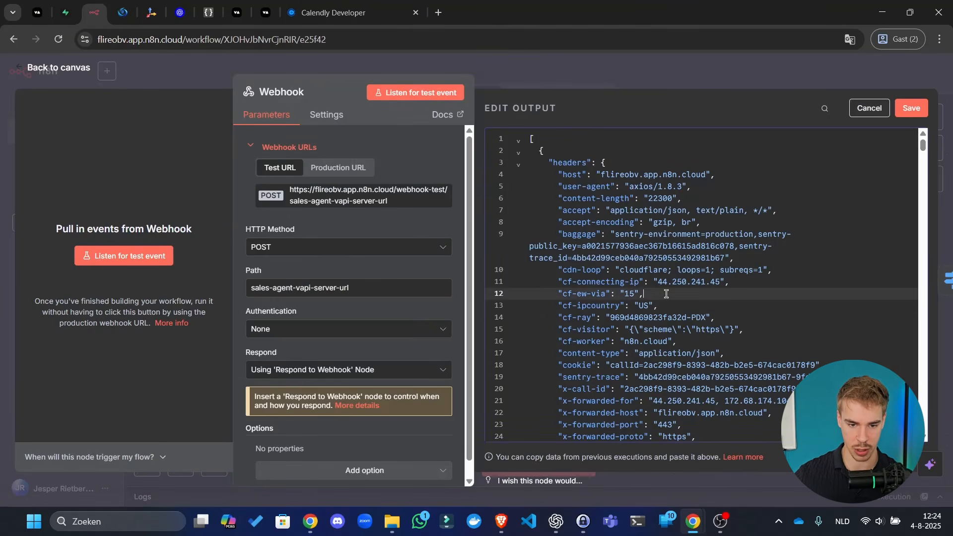
pyautogui.hotkey('ctrl', 'a')
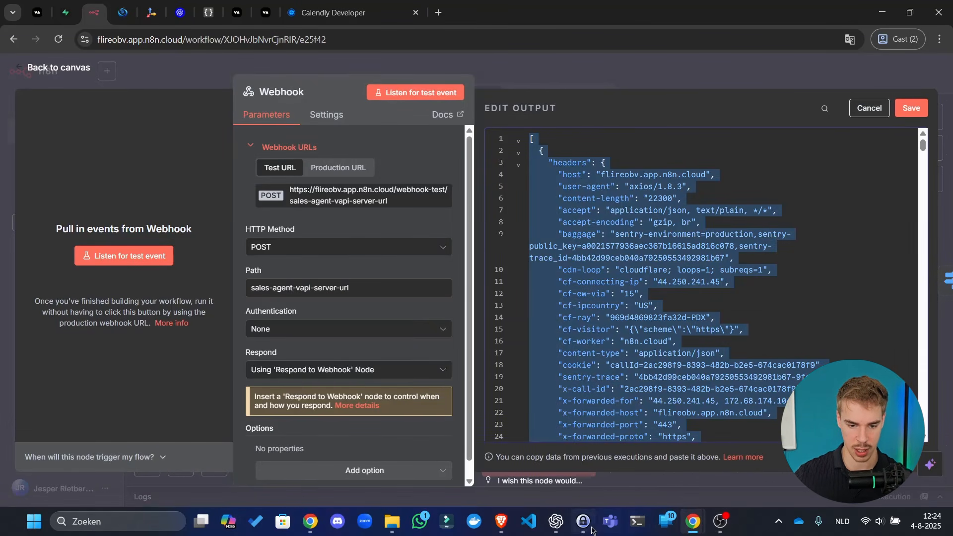
pyautogui.click(556, 521)
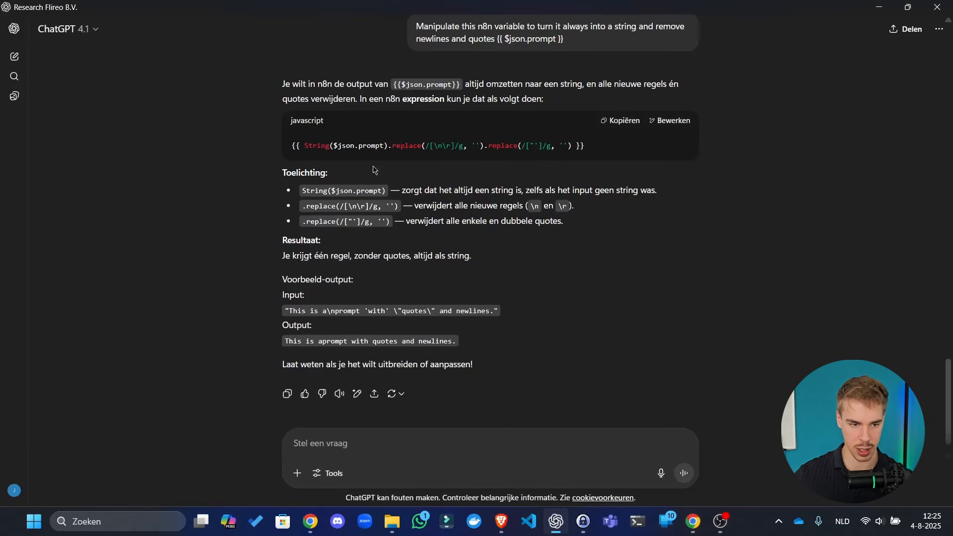
# - In a new chat, ask for a Supabase calls table from the end-of-call JSON, allowing JSONB columns
pyautogui.click(14, 56)
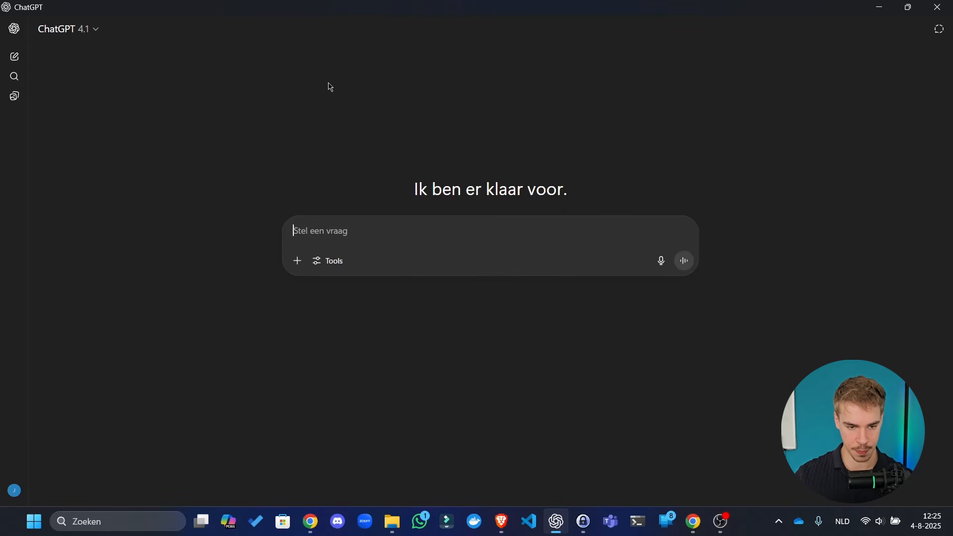
pyautogui.write('This')
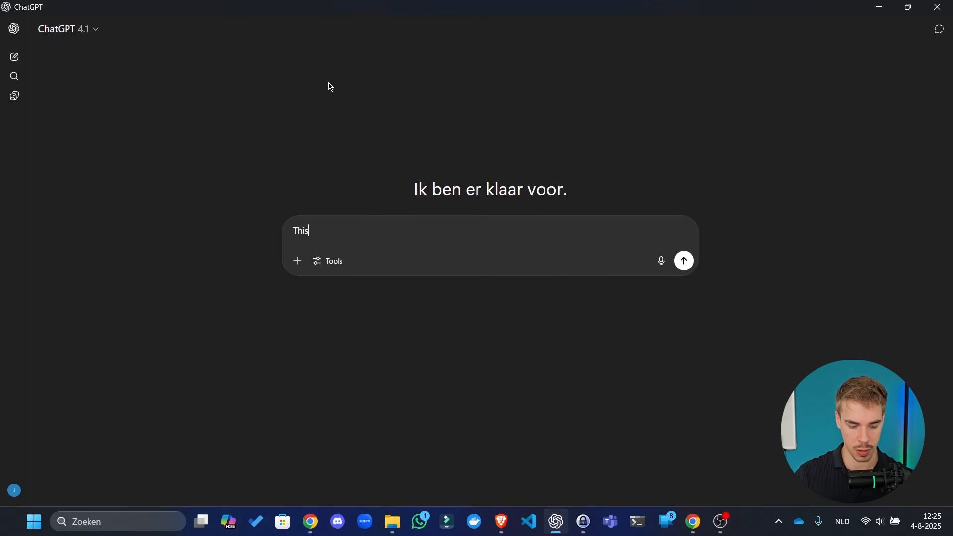
pyautogui.hotkey('ctrl', 'a')
pyautogui.write('We ar')
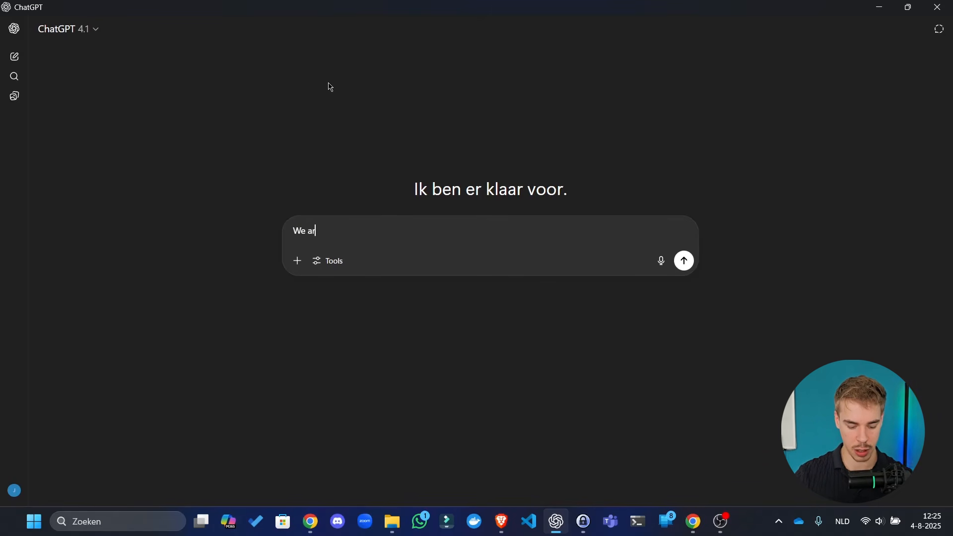
pyautogui.write('e building an AI')
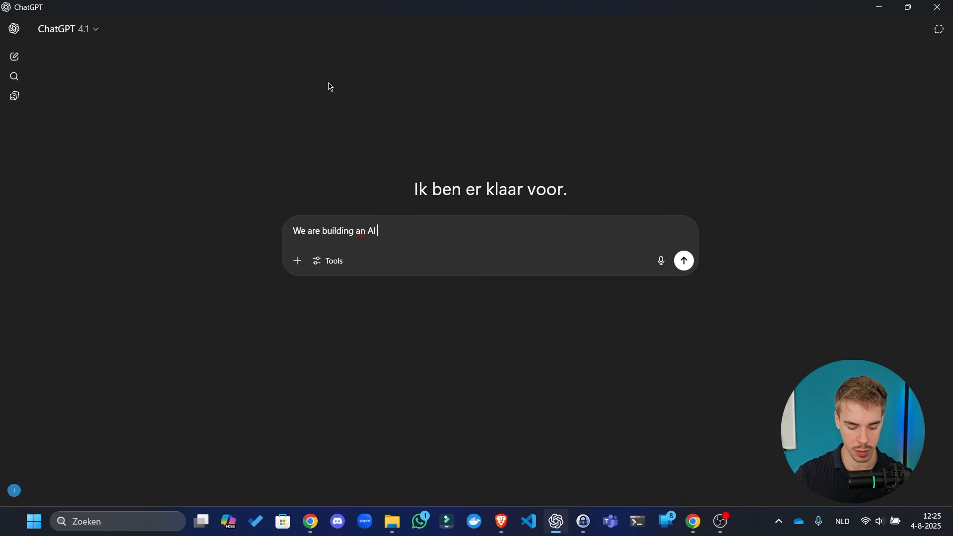
pyautogui.write(' Voice appointm')
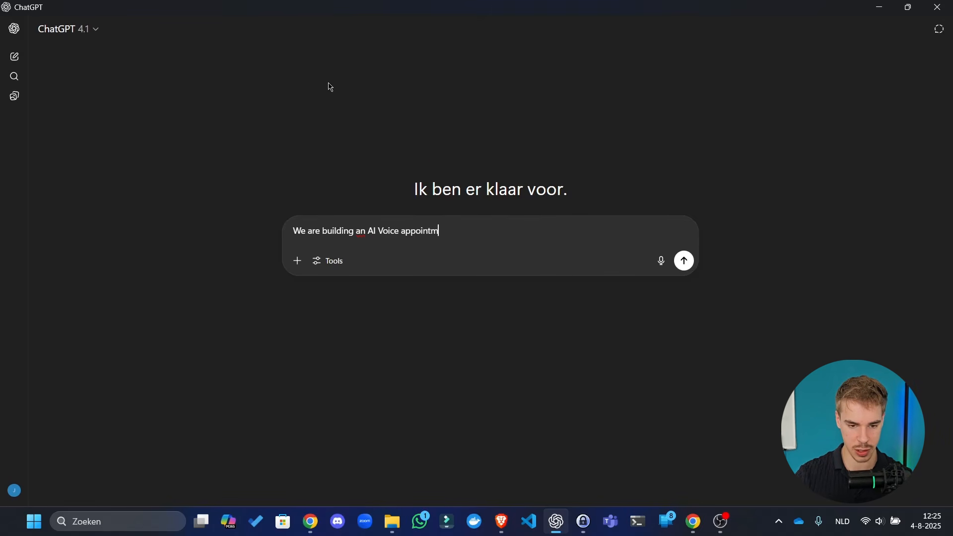
pyautogui.write('ent setter. A')
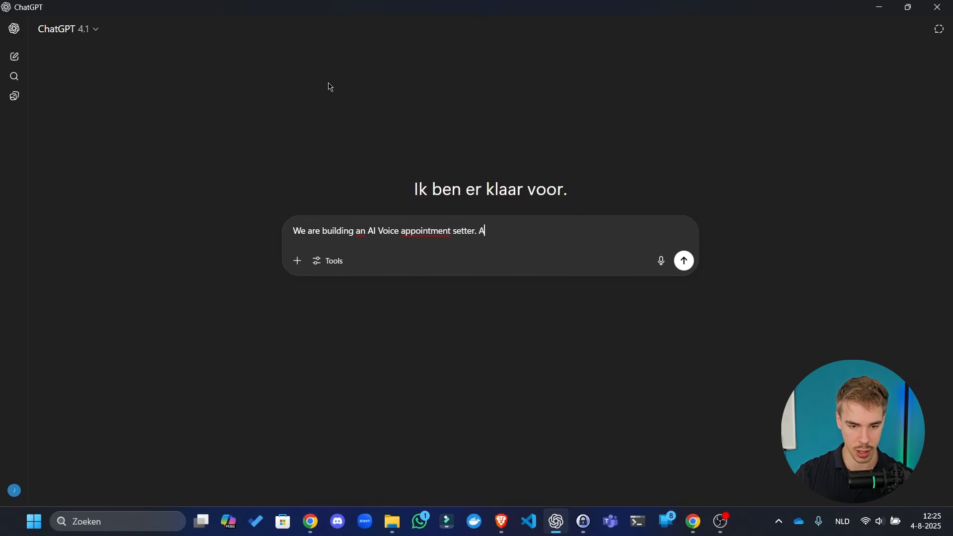
pyautogui.write('nd at the e')
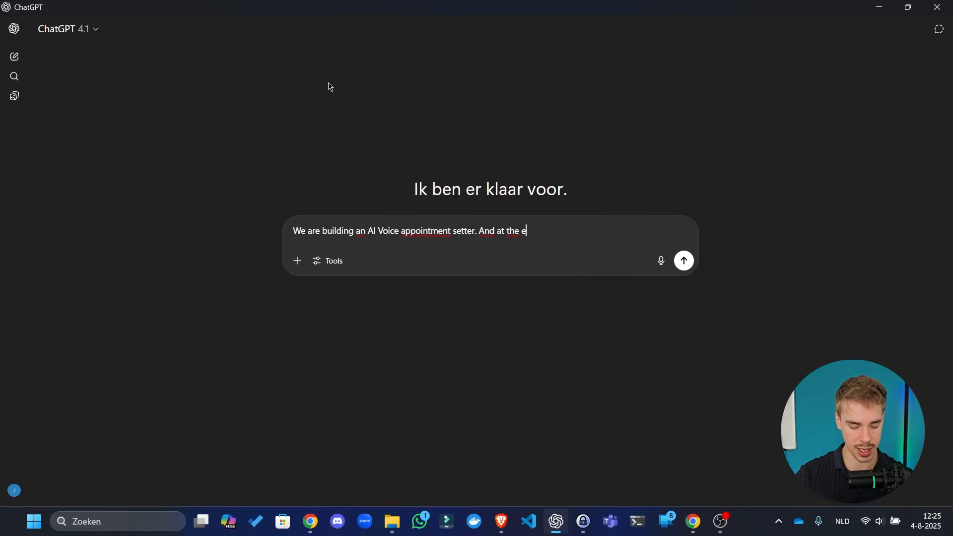
pyautogui.write('nd of every c')
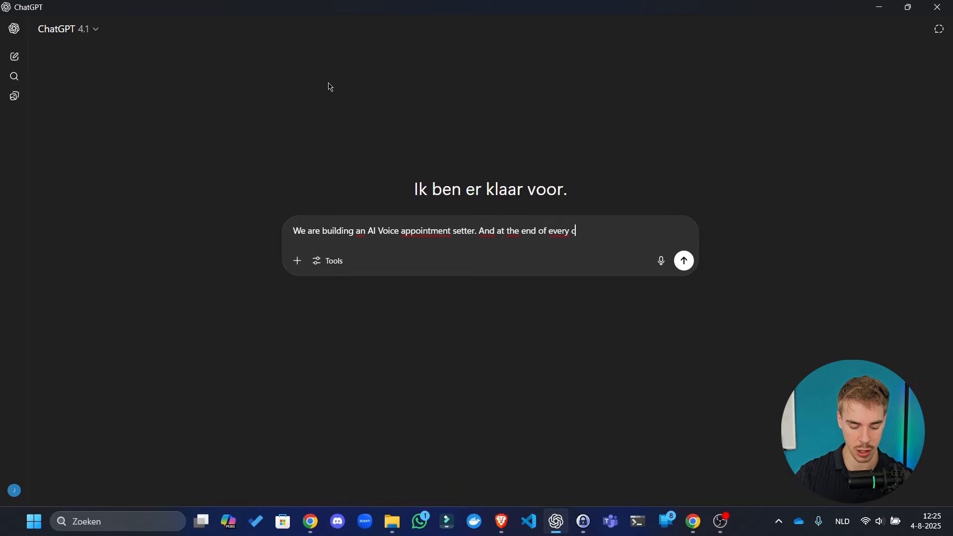
pyautogui.write('all we get')
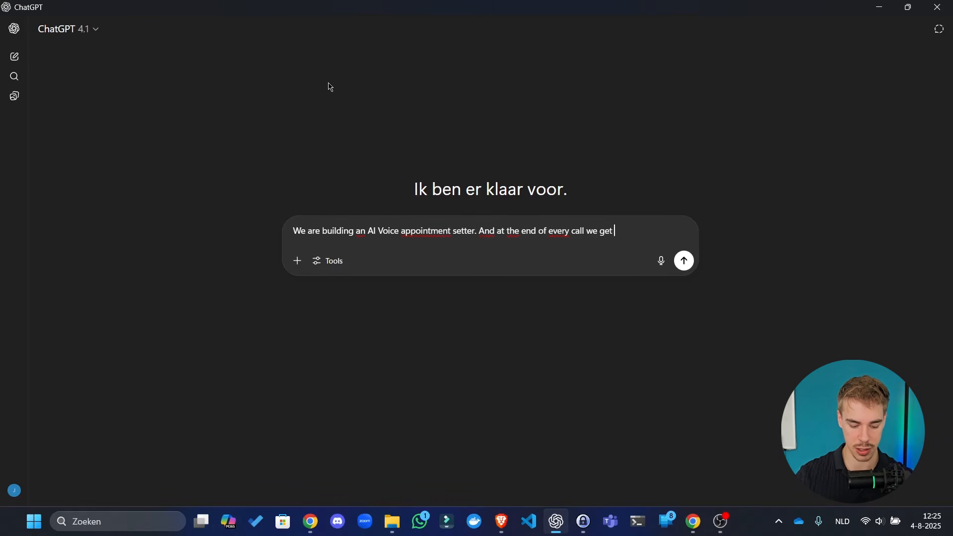
pyautogui.write(' an en')
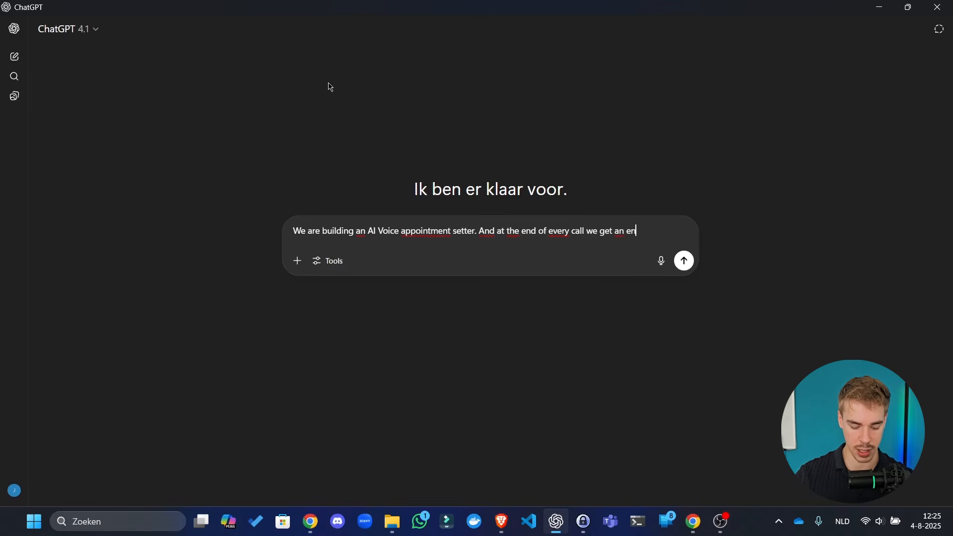
pyautogui.write('d of call report. ')
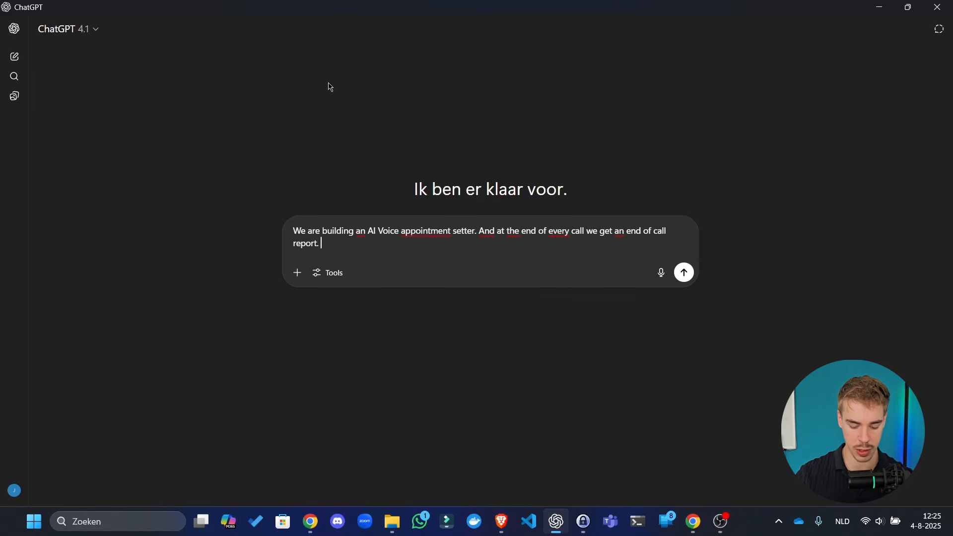
pyautogui.write('There is a ')
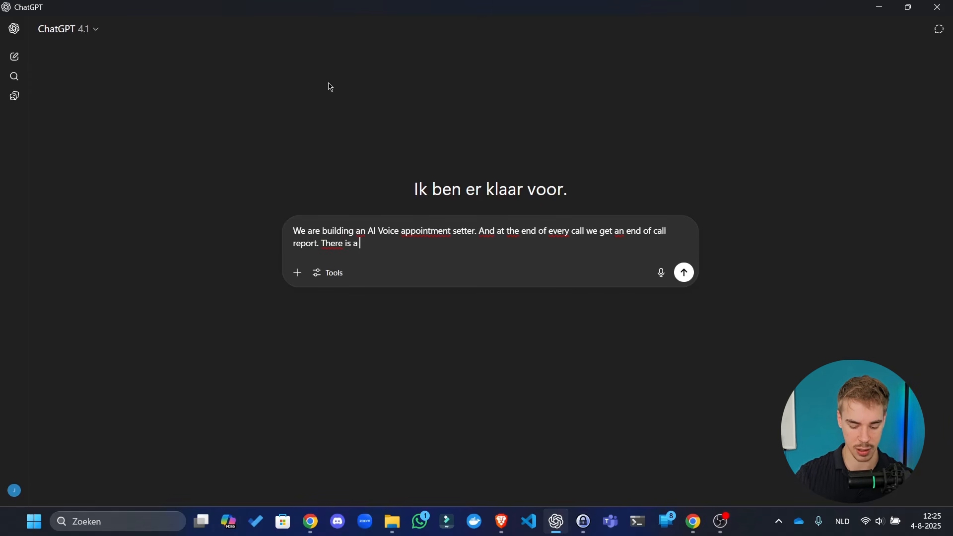
pyautogui.write('LOT of data ')
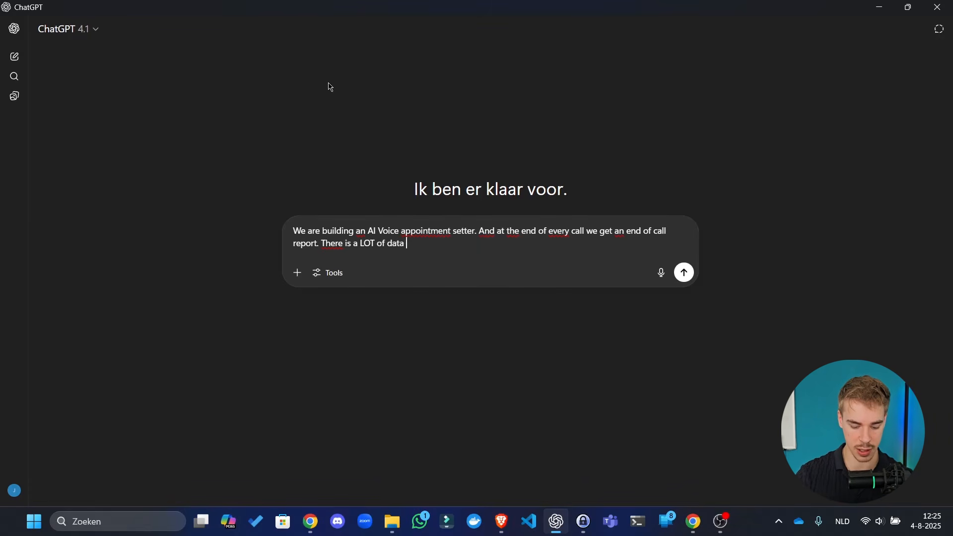
pyautogui.write('in there, we want to t')
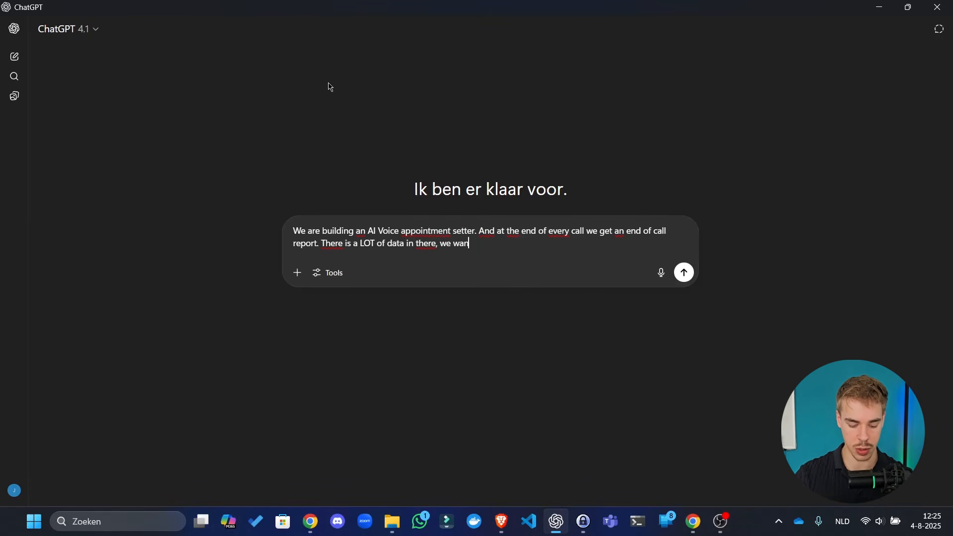
pyautogui.write('ore ')
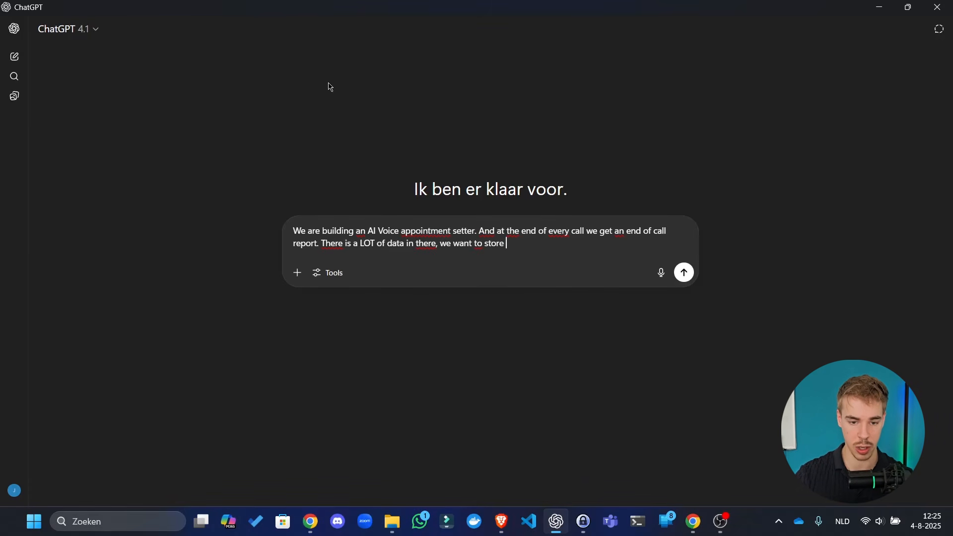
pyautogui.write('all of it is')
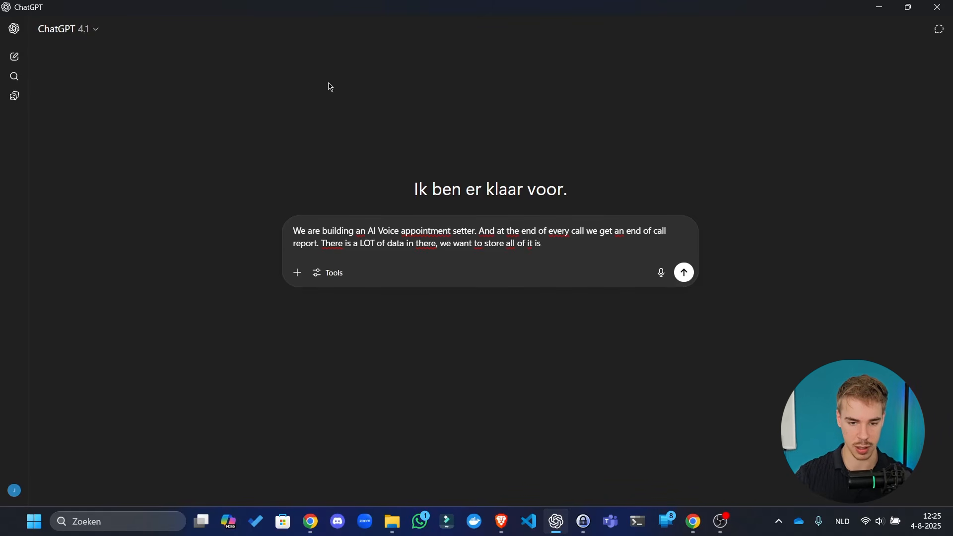
pyautogui.press('BackSpace')
pyautogui.write('n supabasde')
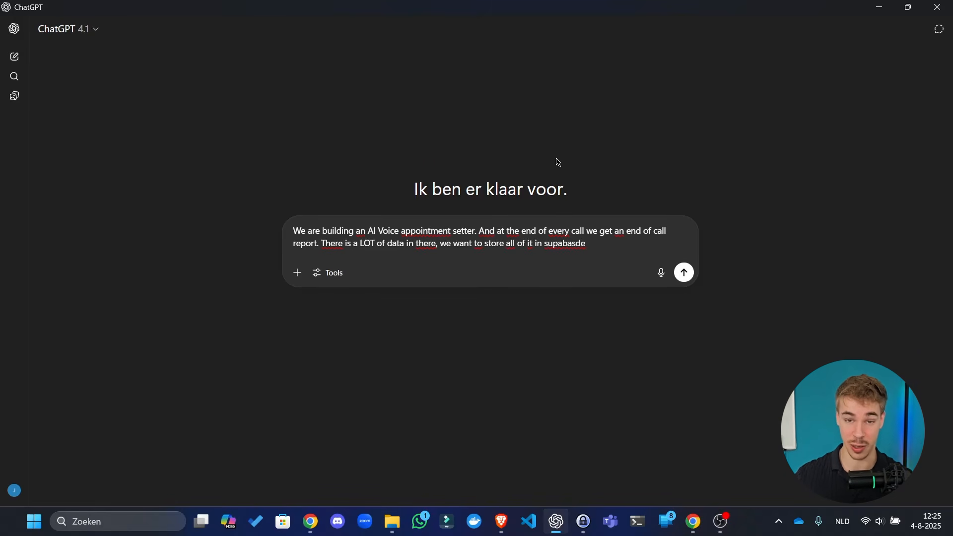
pyautogui.hotkey('ctrl', 'BackSpace')
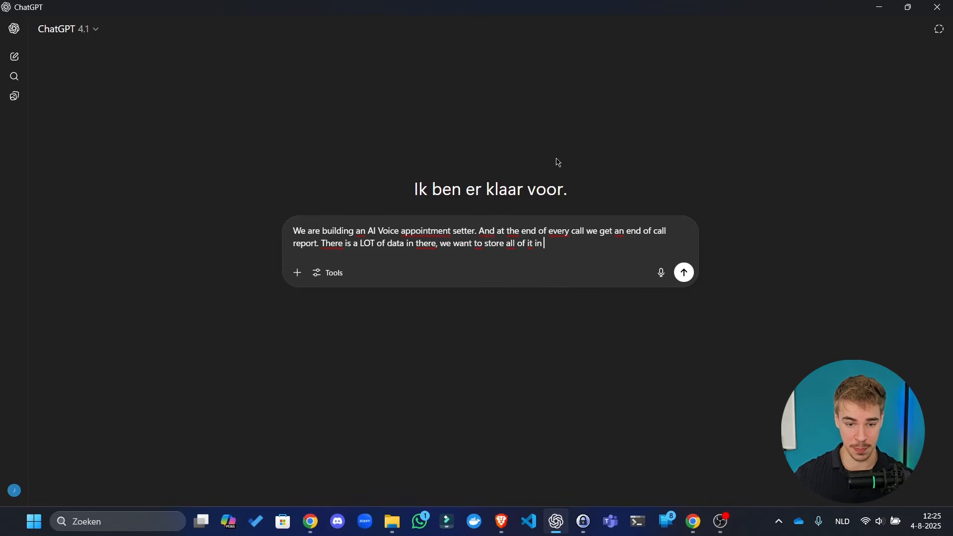
pyautogui.write('supabase. ')
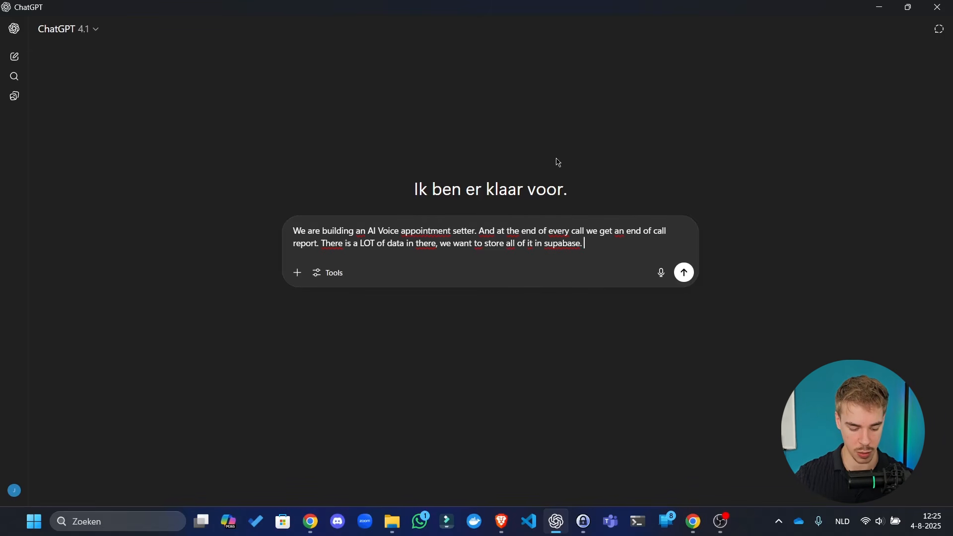
pyautogui.write('We want to')
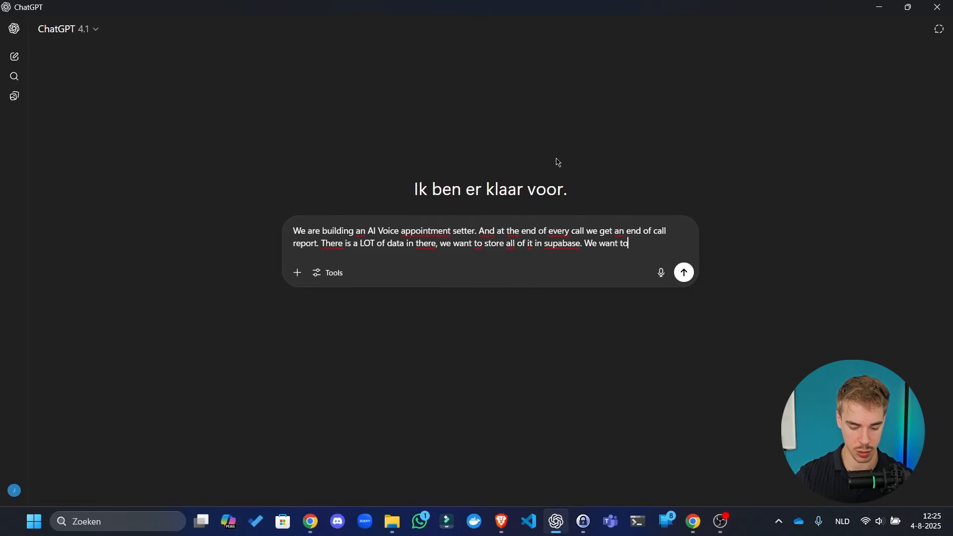
pyautogui.write(' ut')
pyautogui.press('BackSpace')
pyautogui.press('BackSpace')
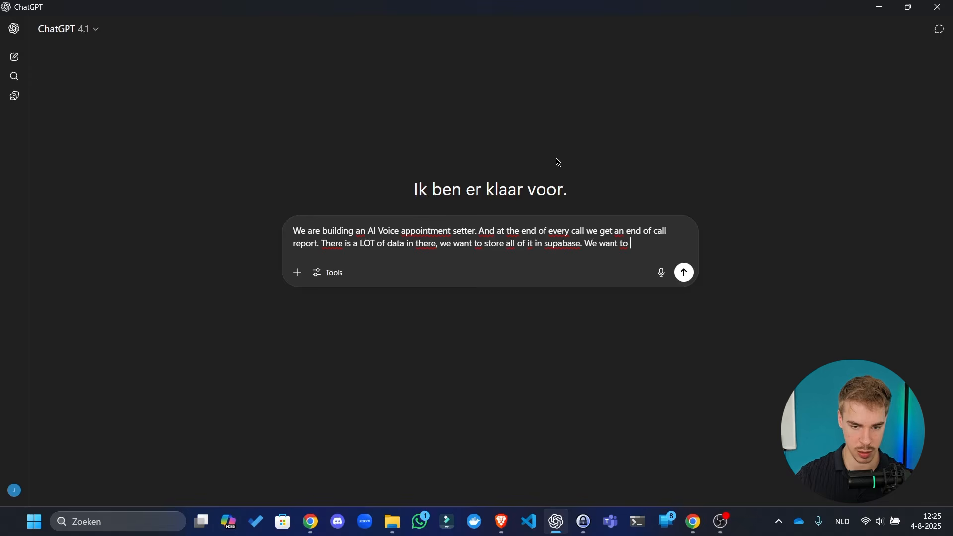
pyautogui.write('put it in')
pyautogui.write(' the')
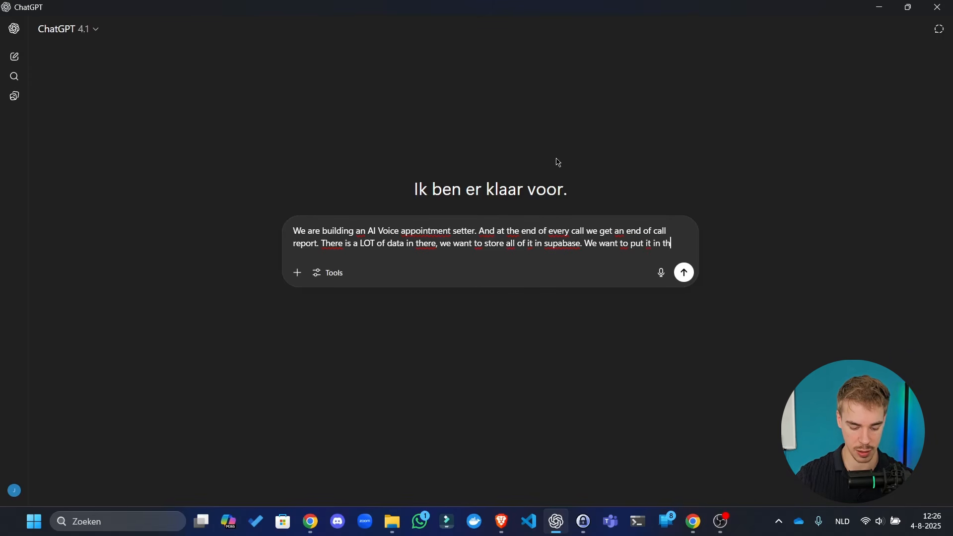
pyautogui.hotkey('ctrl', 'BackSpace')
pyautogui.hotkey('ctrl', 'BackSpace')
pyautogui.hotkey('ctrl', 'BackSpace')
pyautogui.hotkey('ctrl', 'BackSpace')
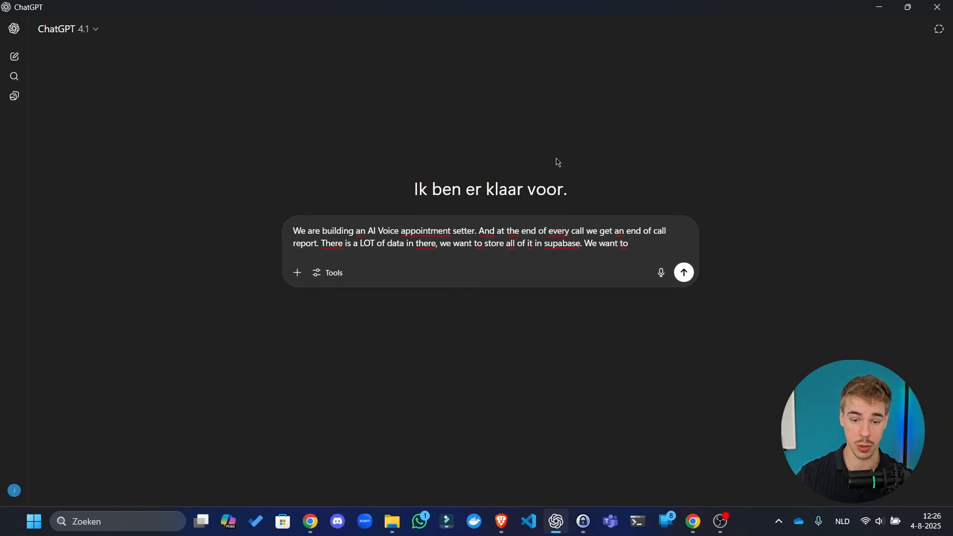
pyautogui.write('create a ')
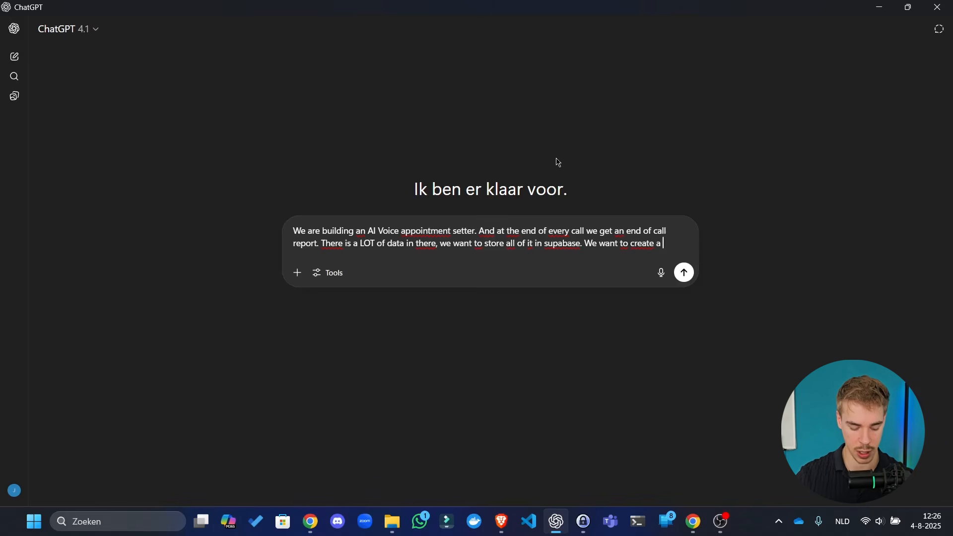
pyautogui.write('calls tabl')
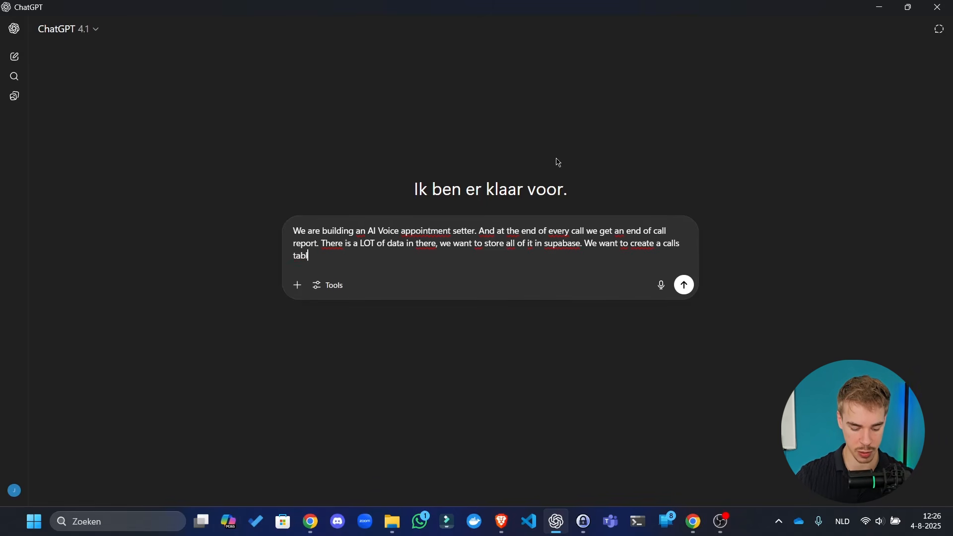
pyautogui.write('e for it. Can y')
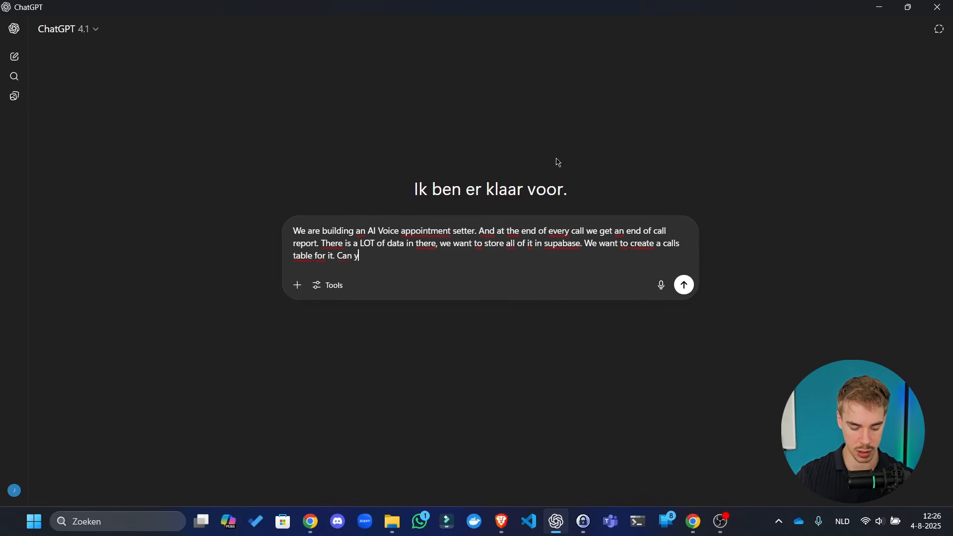
pyautogui.write('ou look at th')
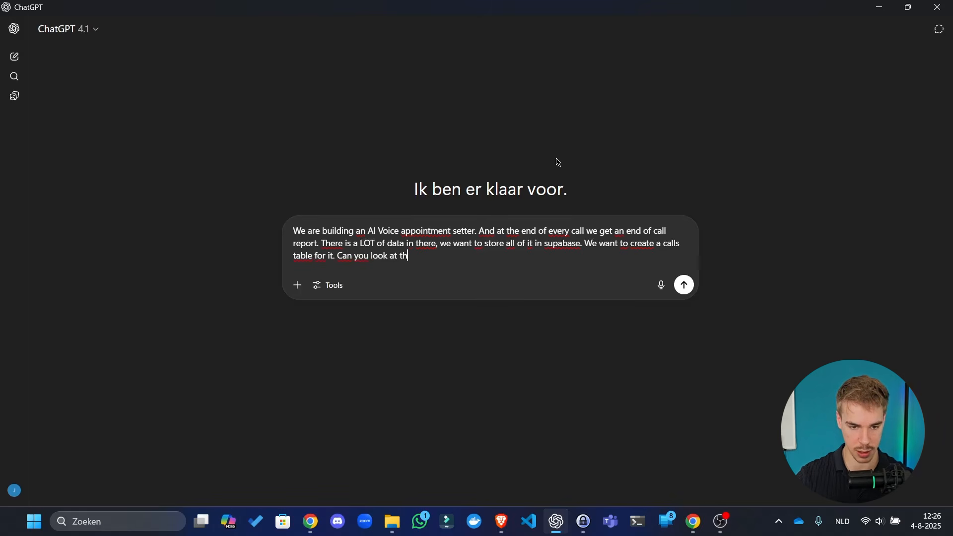
pyautogui.write('e json we ')
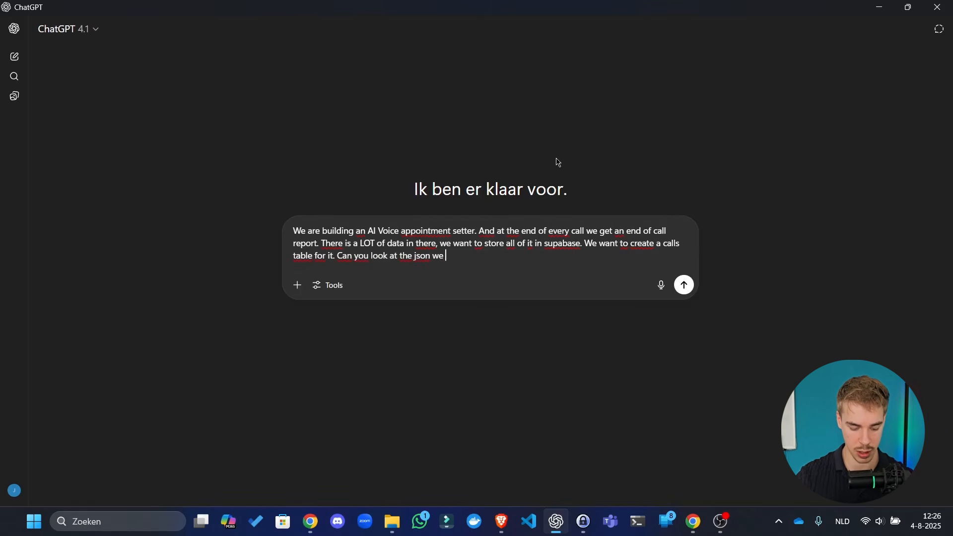
pyautogui.write('get from the e')
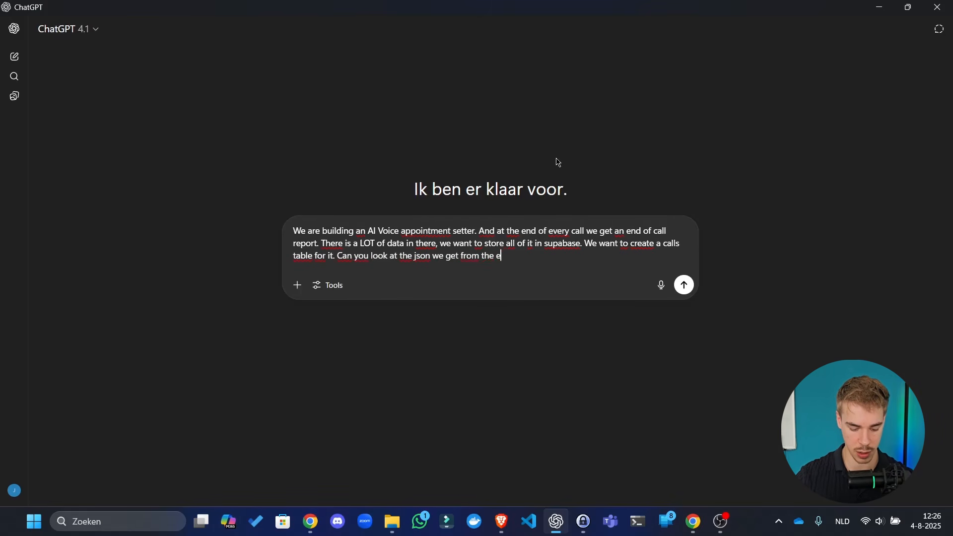
pyautogui.write('nd of call rep')
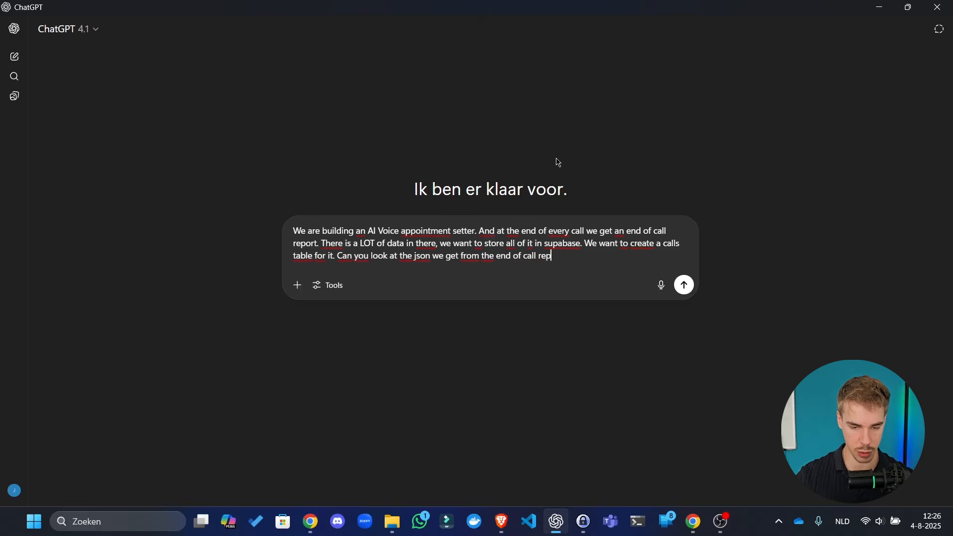
pyautogui.write('ort and write an')
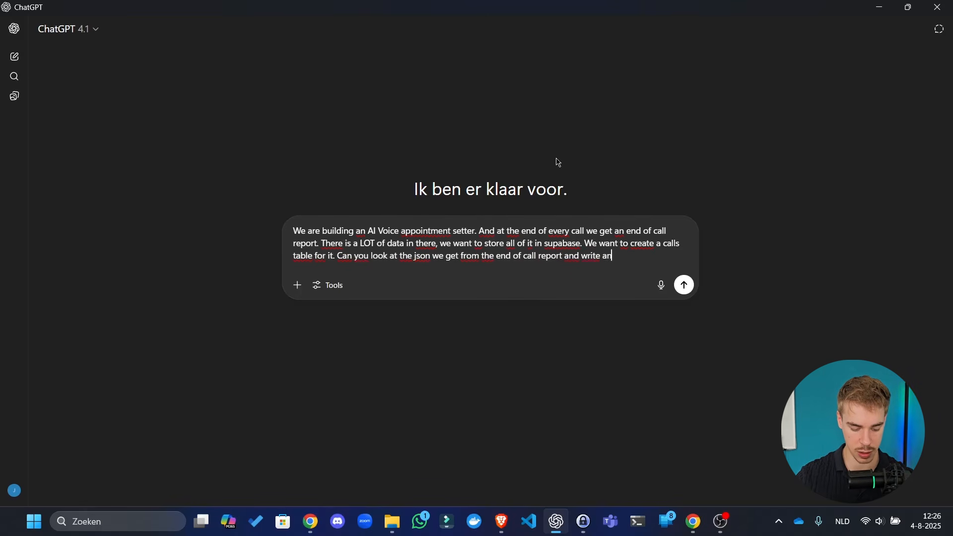
pyautogui.write(' extensive ')
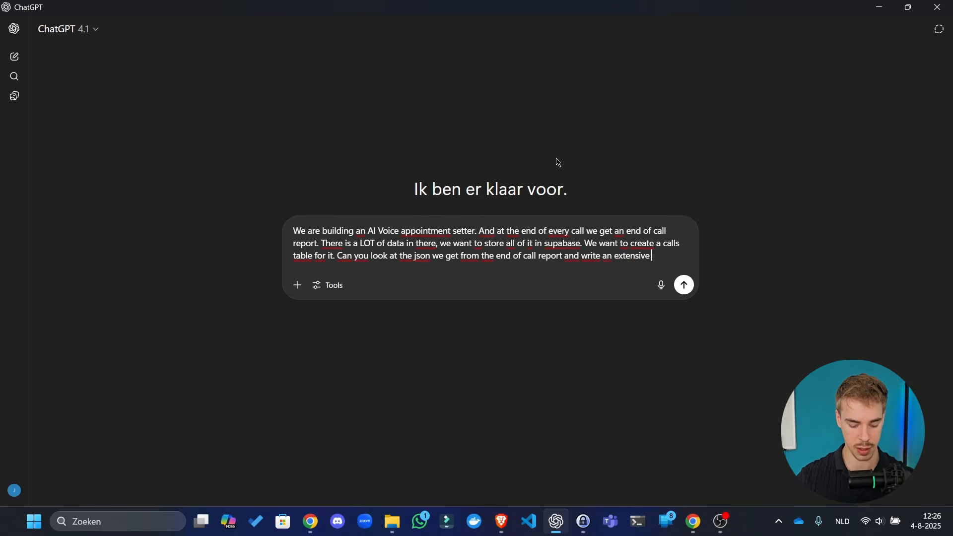
pyautogui.write('SQL')
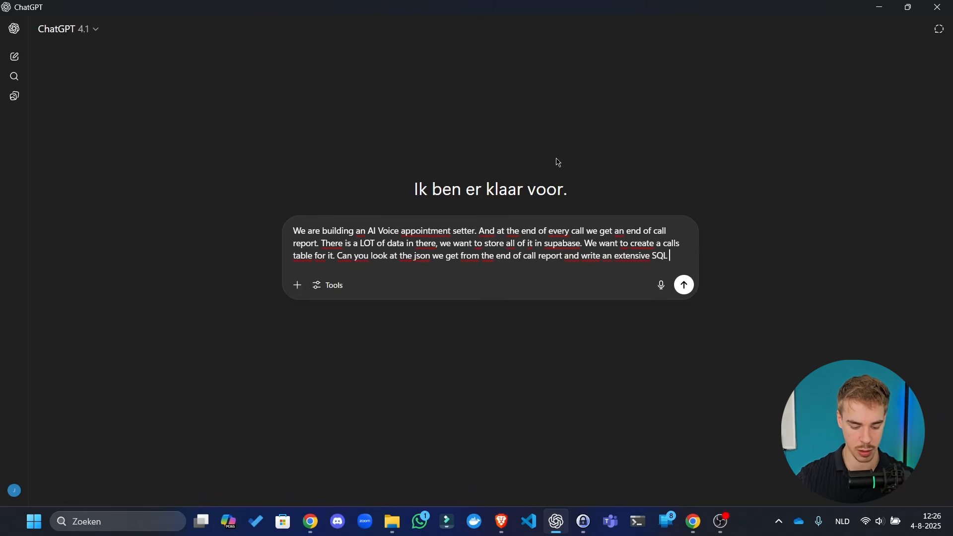
pyautogui.write(' that creat')
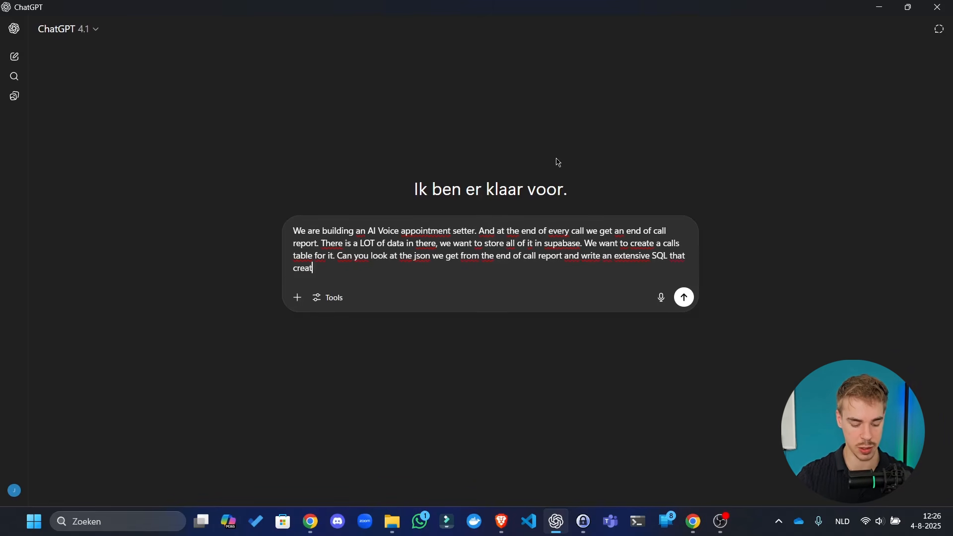
pyautogui.write('es the table th')
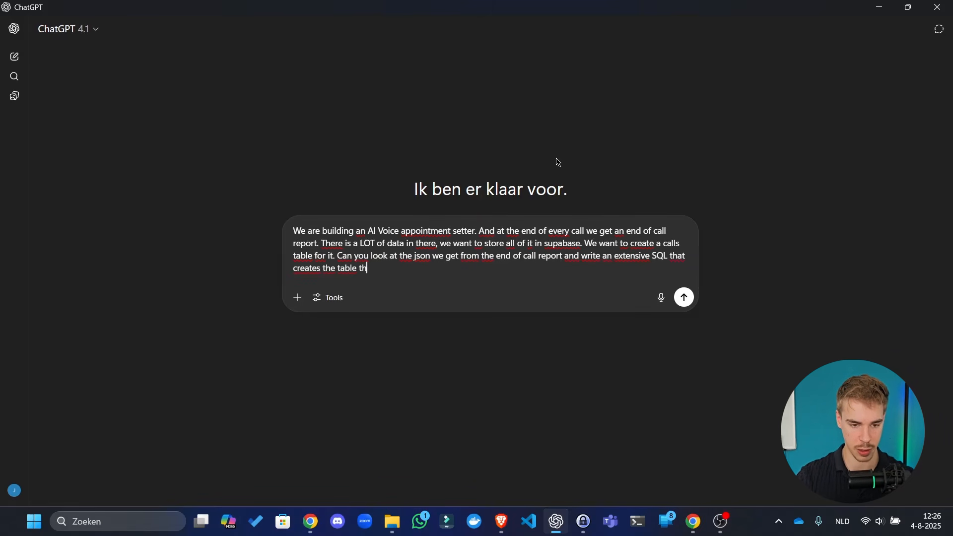
pyautogui.write('at we can sa')
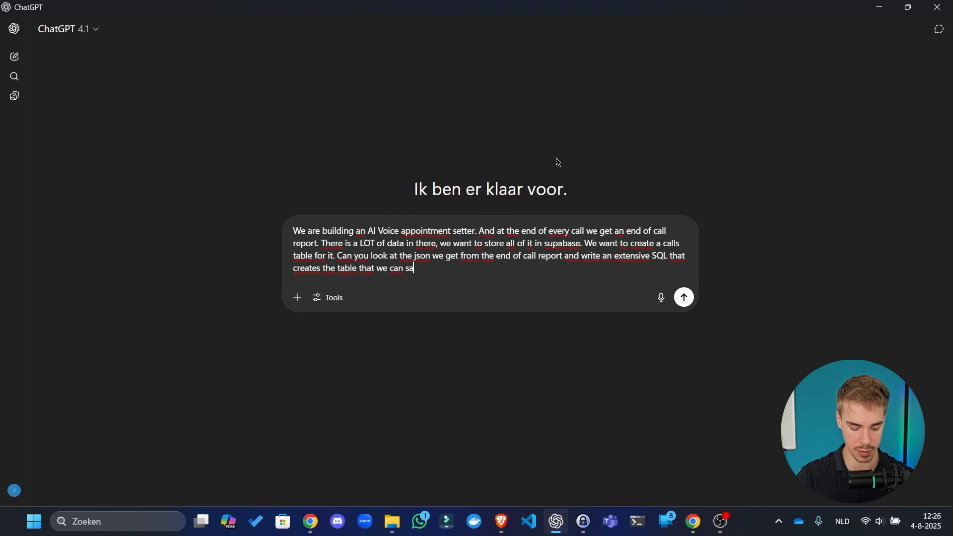
pyautogui.write('ve this in?')
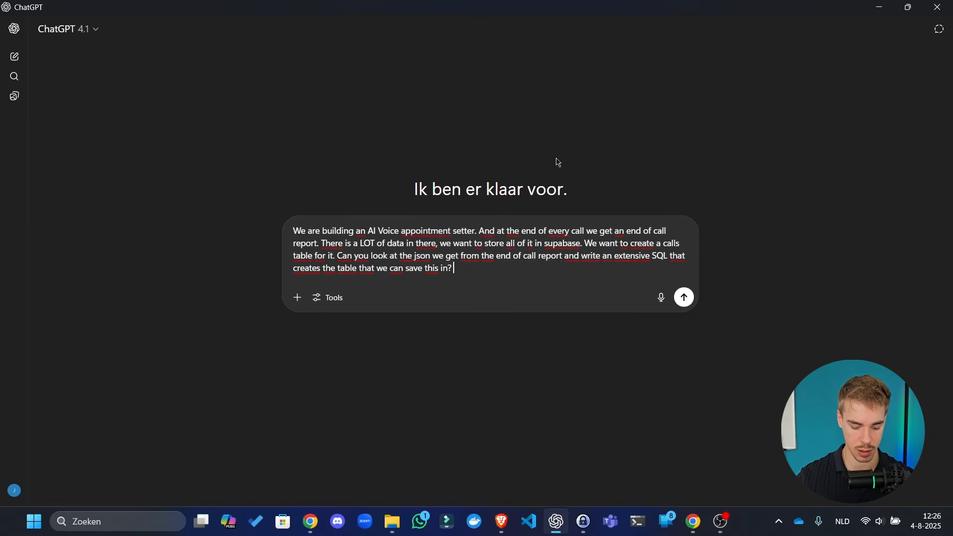
pyautogui.write(' Make sure we')
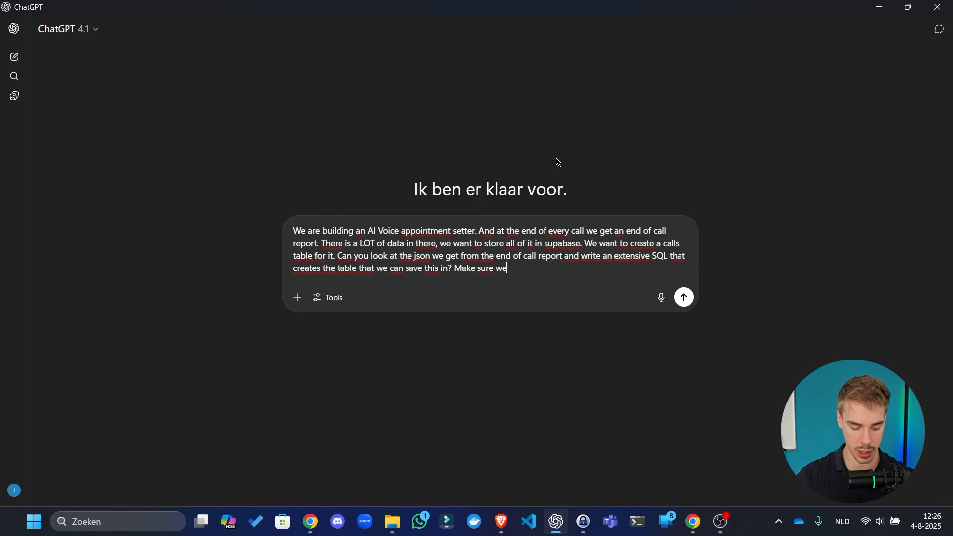
pyautogui.write(' can save everyth')
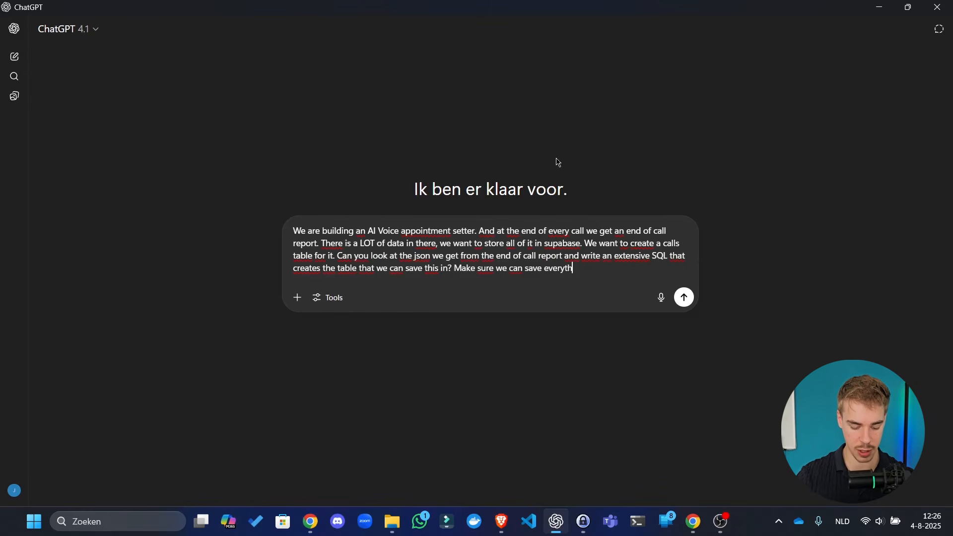
pyautogui.write('ing, but also')
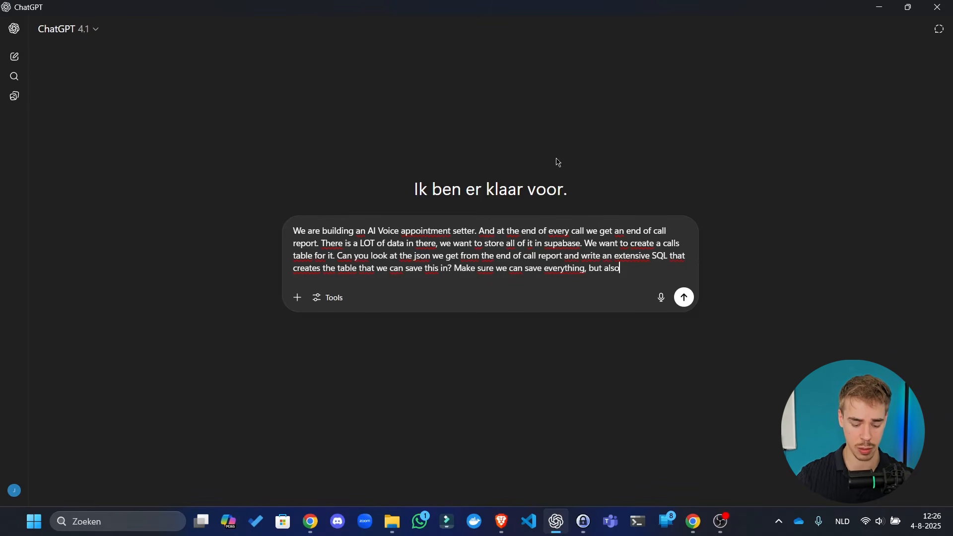
pyautogui.write(' make sure')
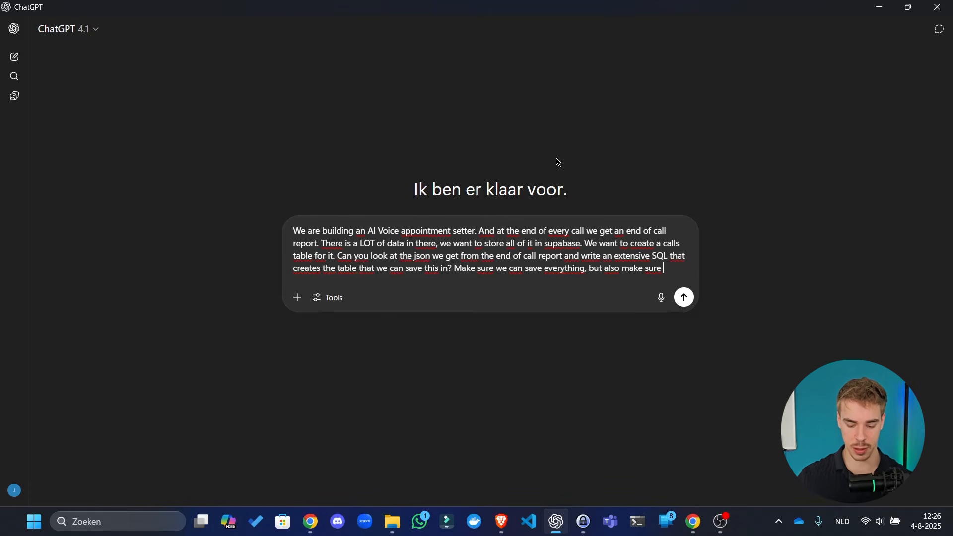
pyautogui.press('BackSpace')
pyautogui.press('BackSpace')
pyautogui.press('BackSpace')
pyautogui.press('BackSpace')
pyautogui.press('BackSpace')
pyautogui.press('BackSpace')
pyautogui.press('BackSpace')
pyautogui.press('BackSpace')
pyautogui.press('BackSpace')
pyautogui.press('BackSpace')
pyautogui.press('BackSpace')
pyautogui.press('BackSpace')
pyautogui.press('BackSpace')
pyautogui.press('BackSpace')
pyautogui.press('BackSpace')
pyautogui.write('yo')
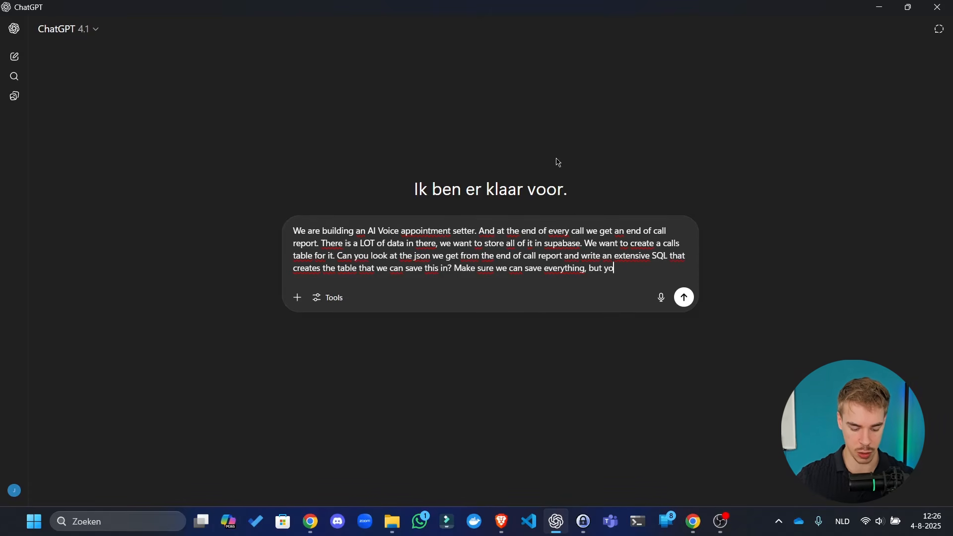
pyautogui.write('u are allowed ')
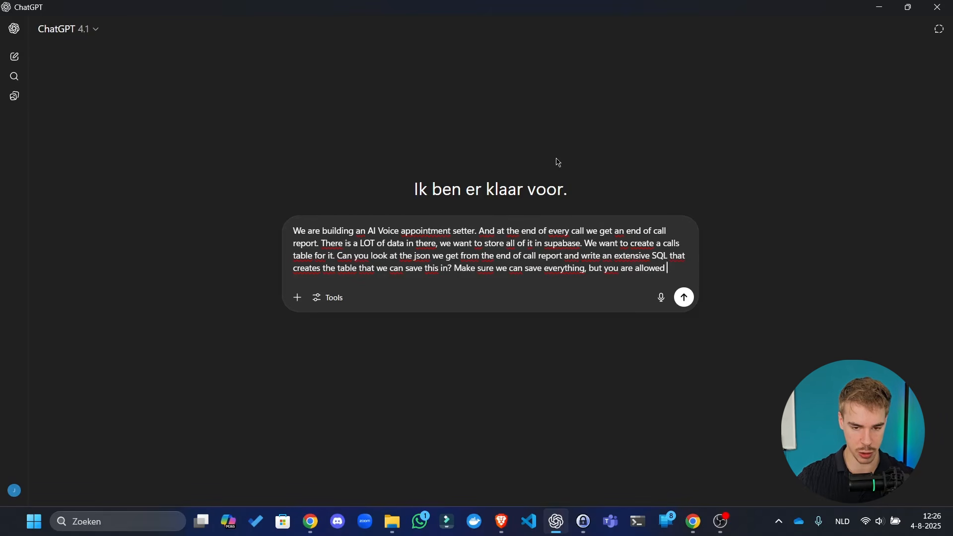
pyautogui.write('to create ')
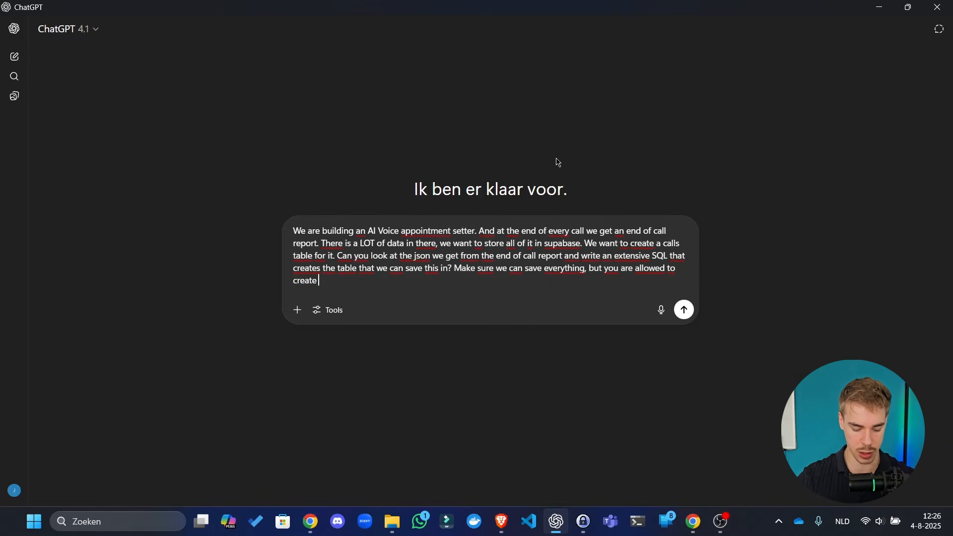
pyautogui.write('JSONB k')
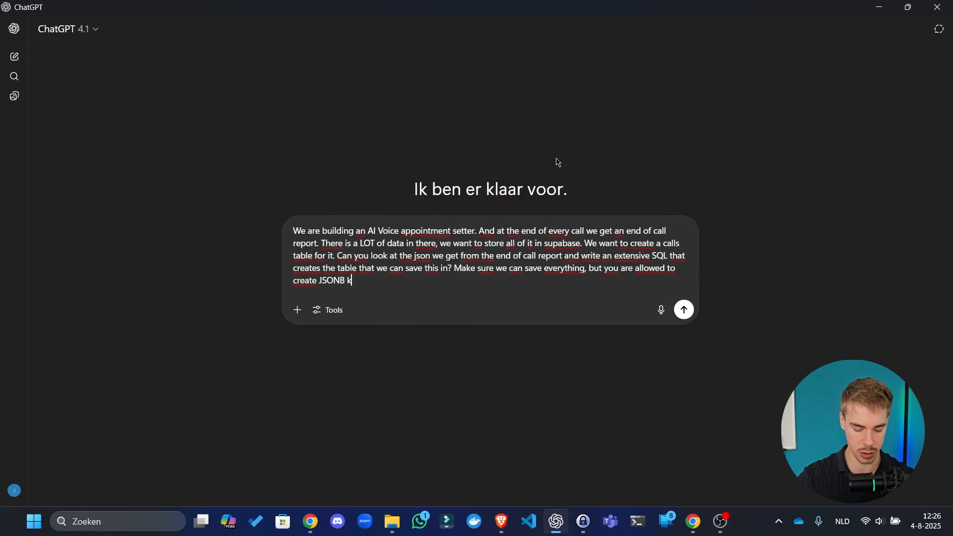
pyautogui.press('BackSpace')
pyautogui.write('colums')
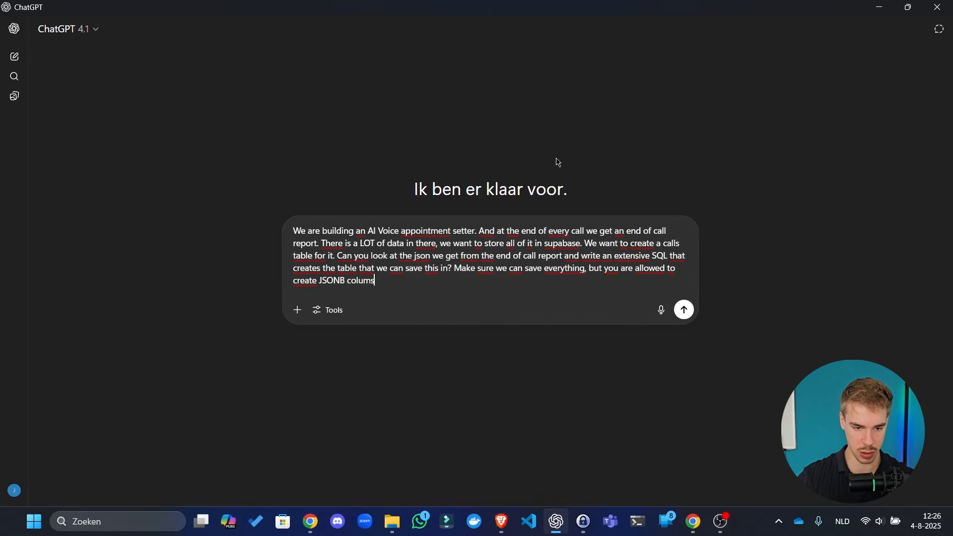
pyautogui.press('BackSpace')
pyautogui.write('ns. He')
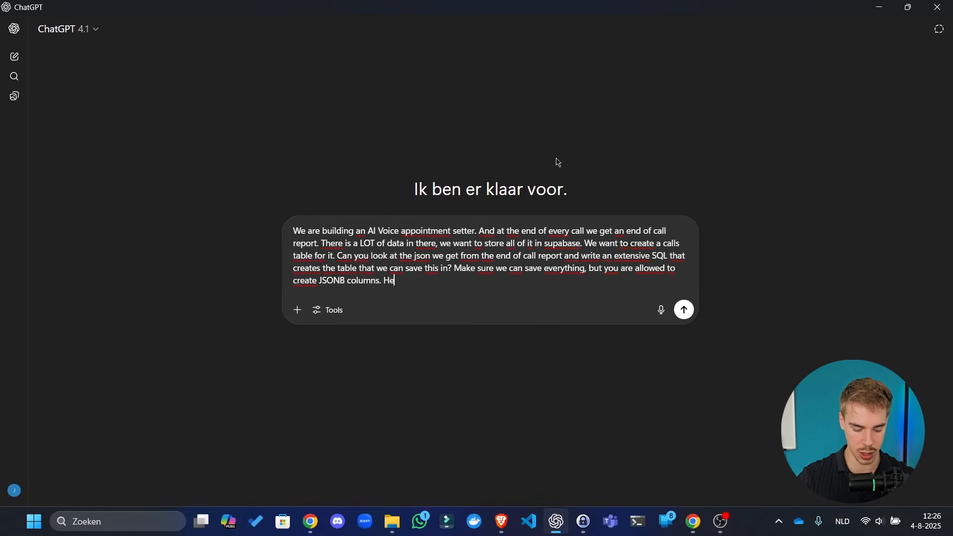
pyautogui.write('re is the exampl')
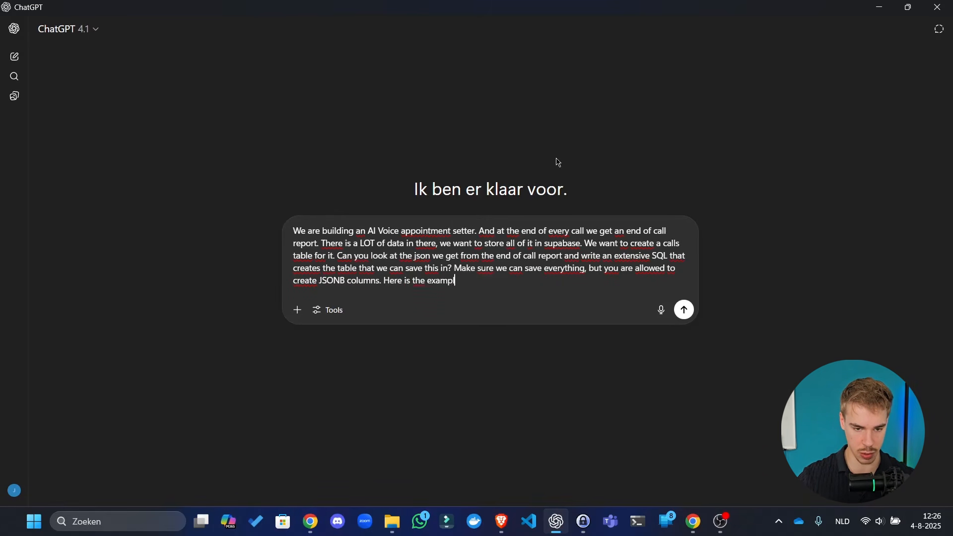
pyautogui.write('e payload:')
# - Paste the example webhook payload below the request and send it
pyautogui.hotkey('shift', 'Return')
pyautogui.hotkey('shift', 'Return')
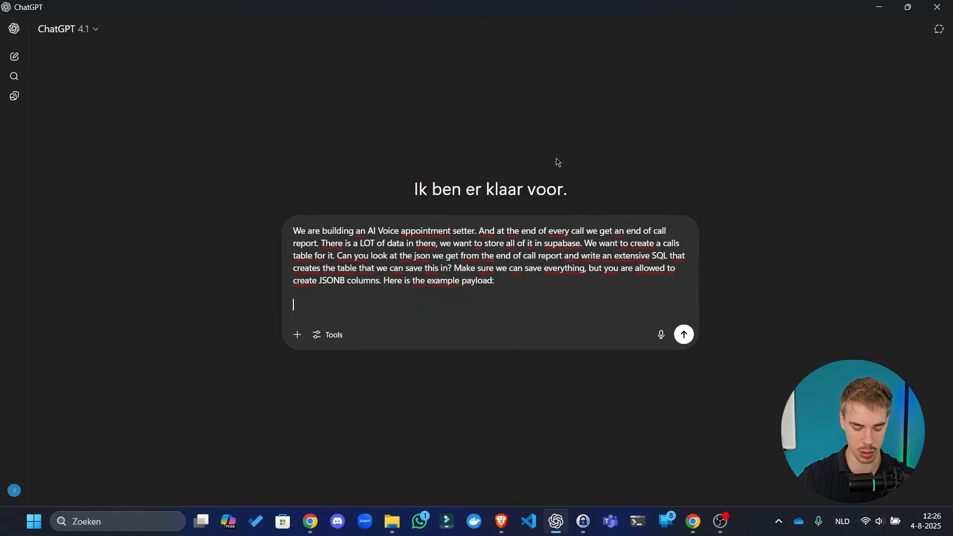
pyautogui.hotkey('ctrl', 'v')
pyautogui.press('Return')
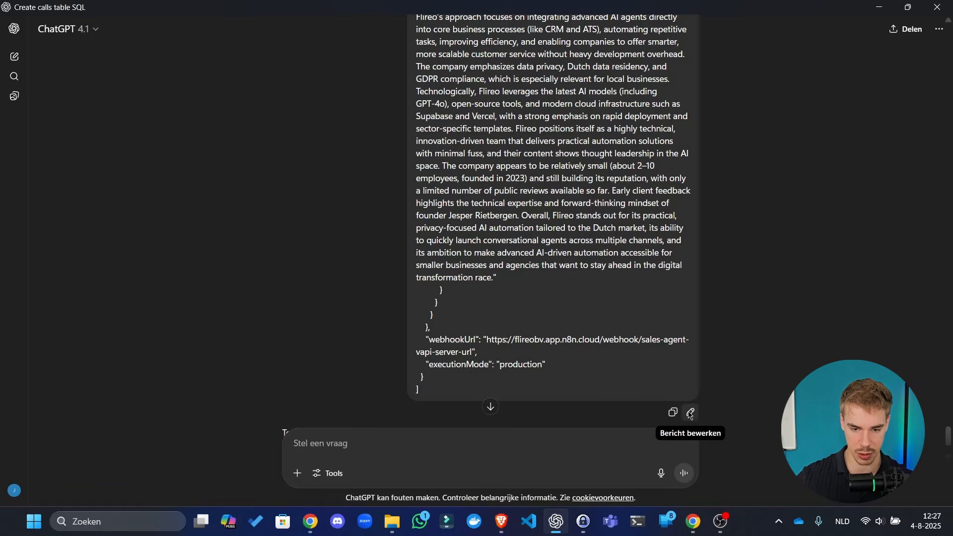
# - Edit the sent message to add 'No needs to save anything from the header.'
pyautogui.click(692, 415)
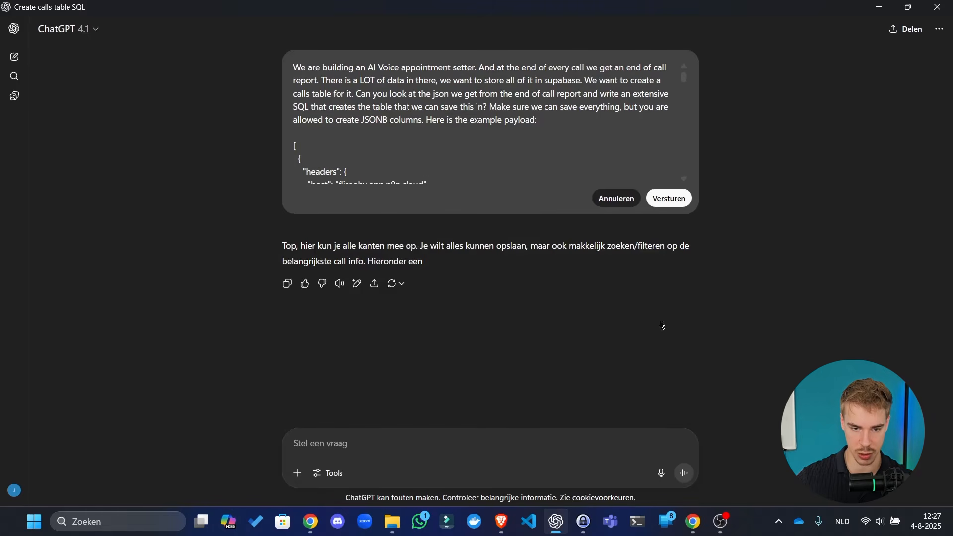
pyautogui.click(538, 121)
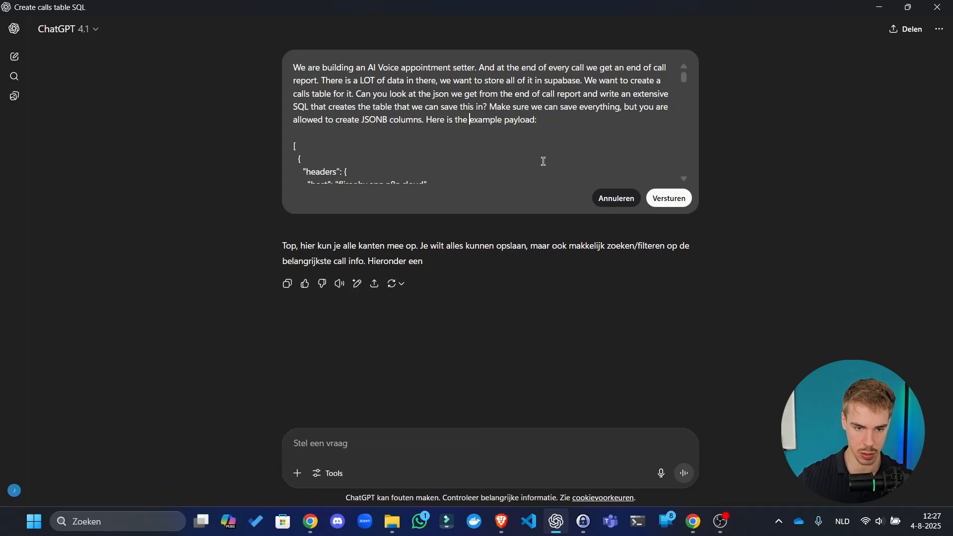
pyautogui.write('No needs to ')
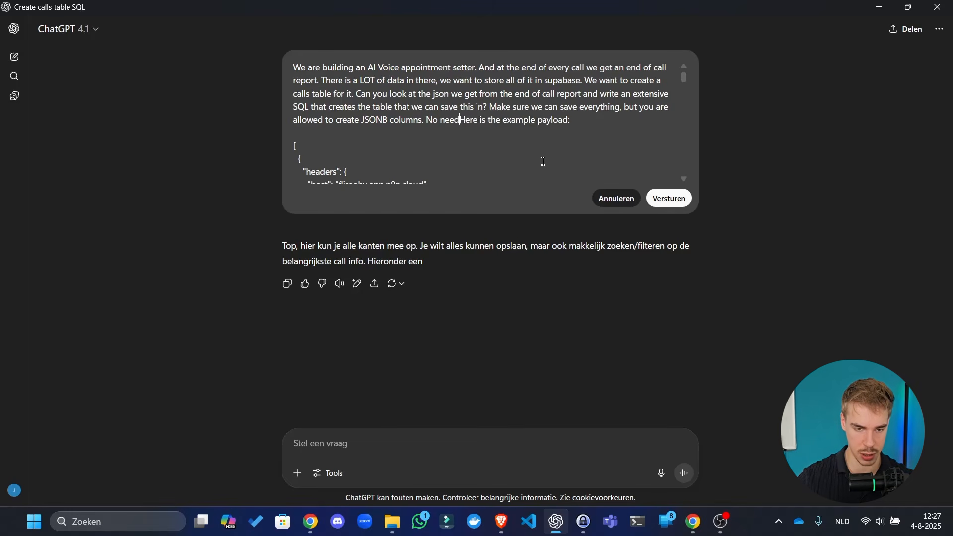
pyautogui.write('save anything t')
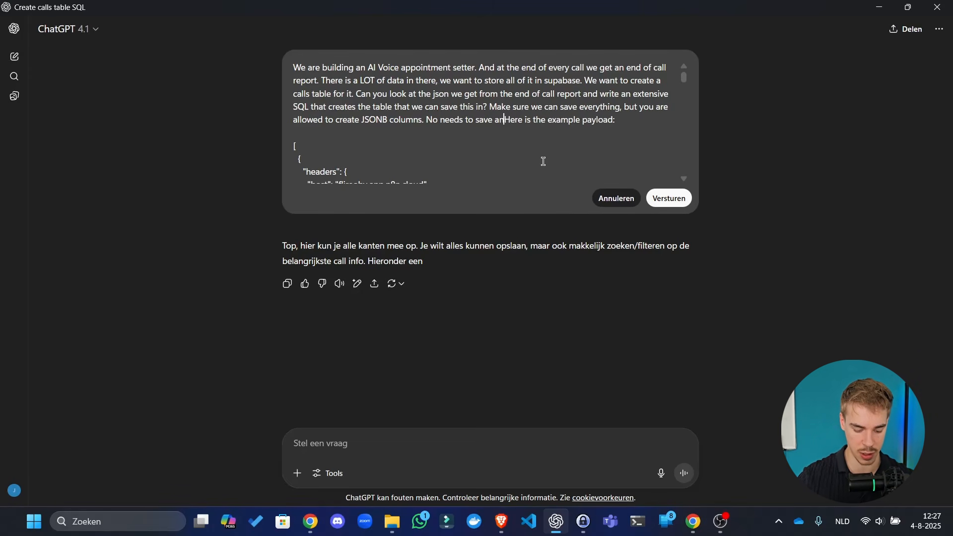
pyautogui.write('rom the header')
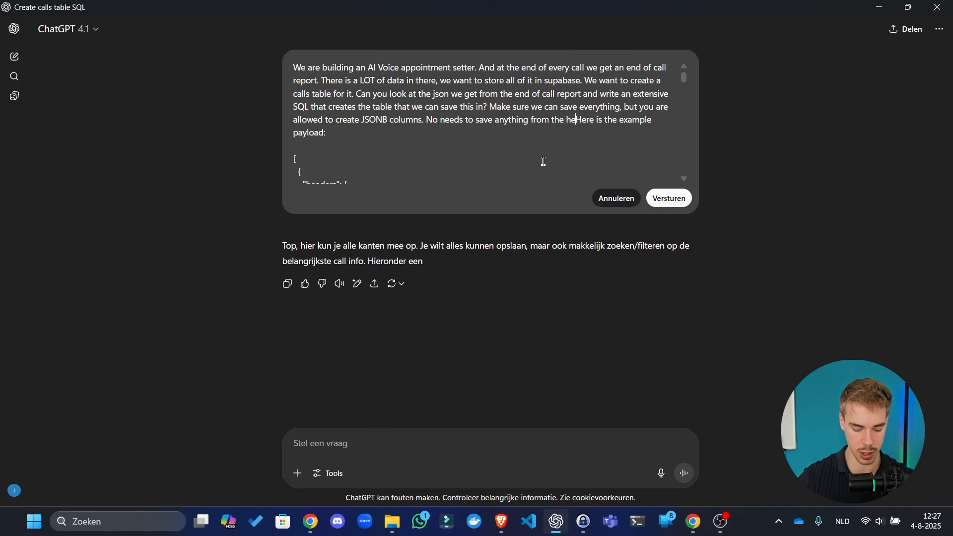
pyautogui.write('.')
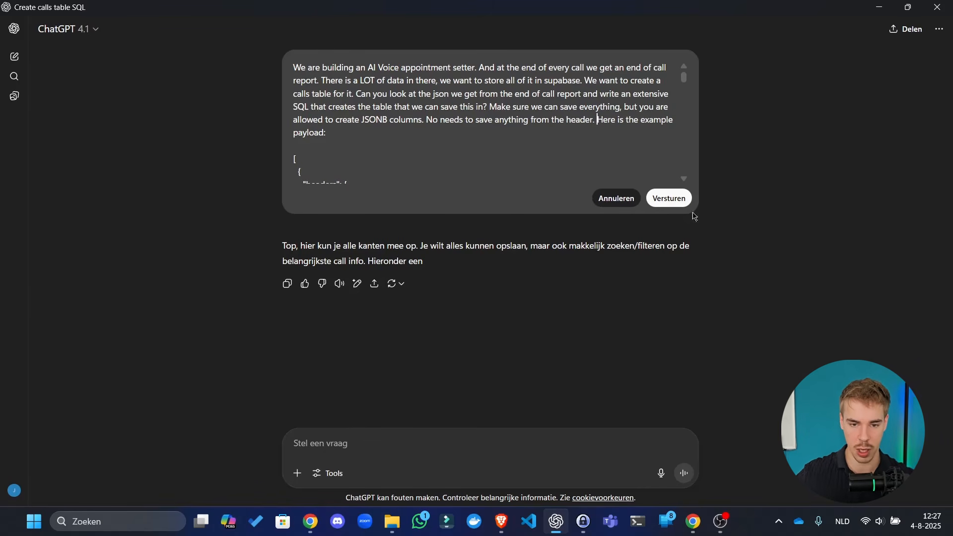
# - Resend the edited message and check the Supabase table editor while the SQL generates
pyautogui.click(669, 197)
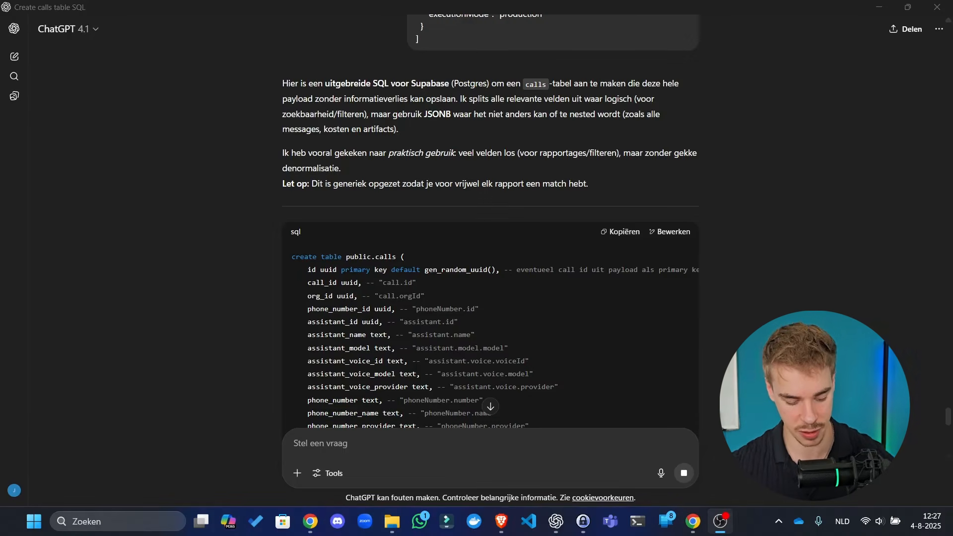
pyautogui.hotkey('alt', 'Tab')
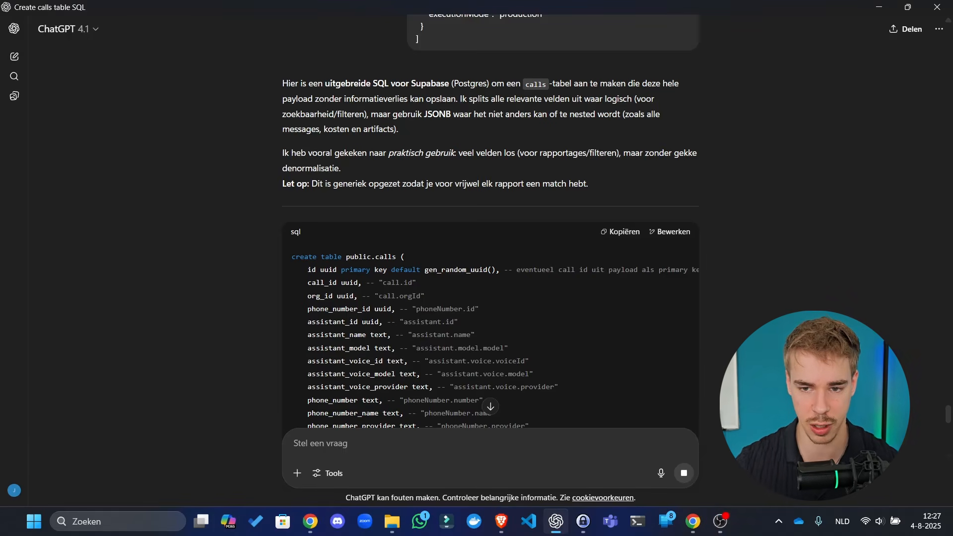
pyautogui.click(877, 8)
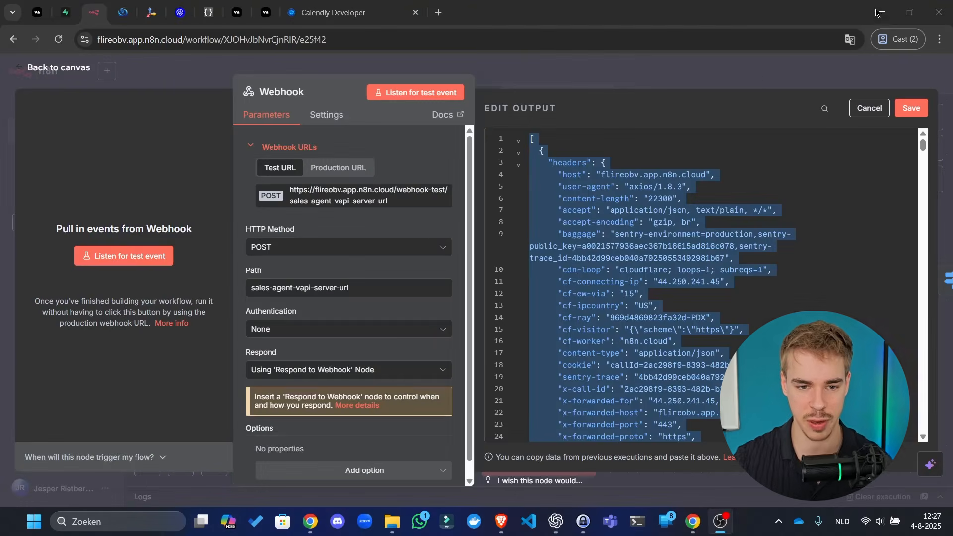
pyautogui.click(70, 5)
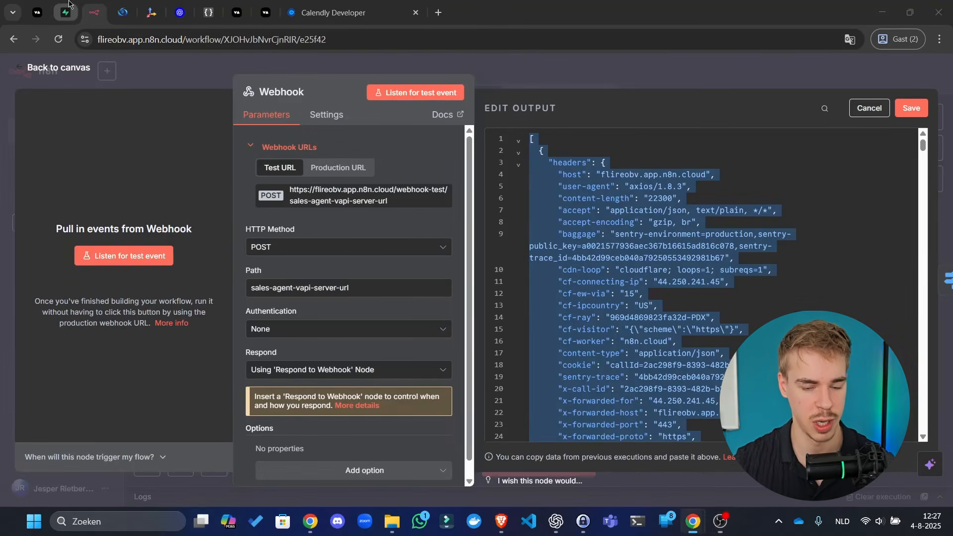
pyautogui.click(67, 6)
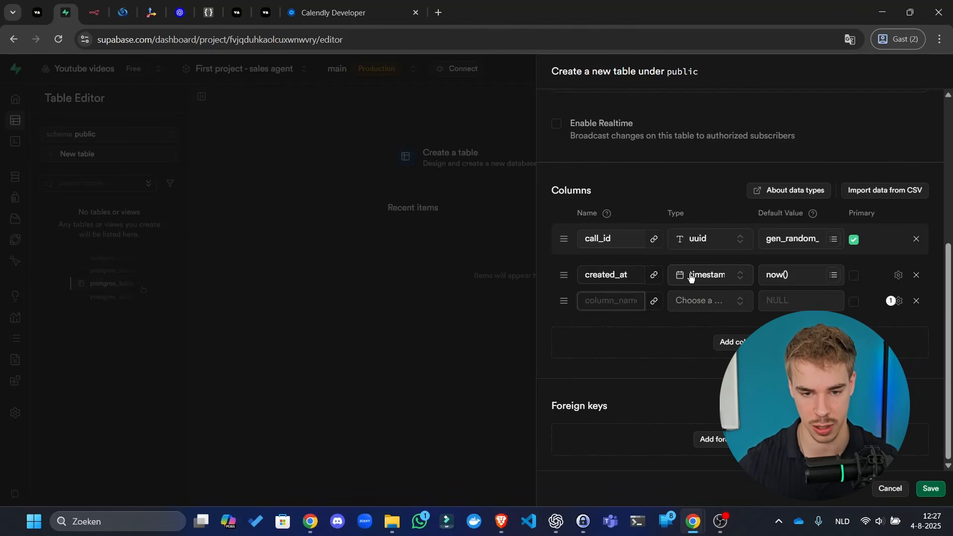
pyautogui.hotkey('alt', 'Tab')
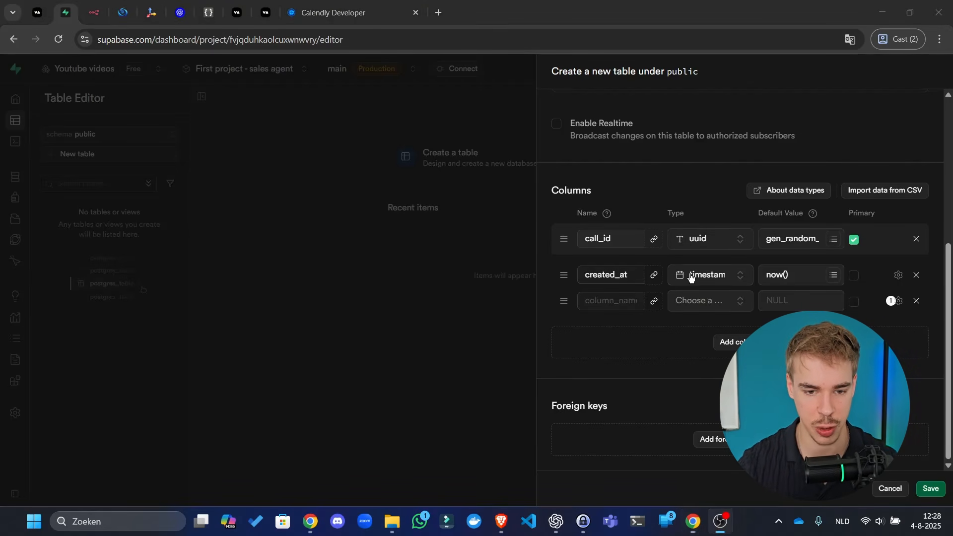
pyautogui.hotkey('alt', 'Tab')
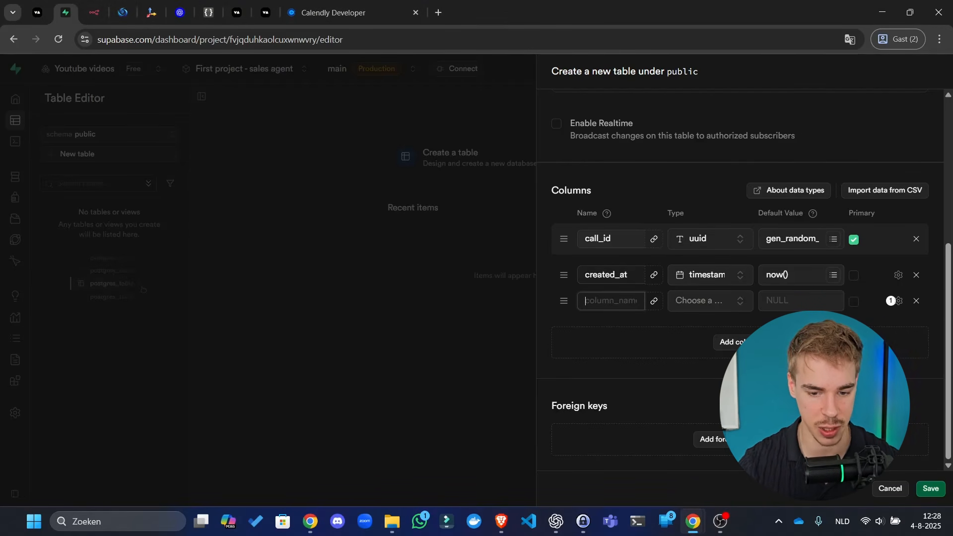
# - Copy the generated create table public.calls SQL and scroll through it to the last columns
pyautogui.click(556, 521)
pyautogui.scroll(-1, 526, 332)
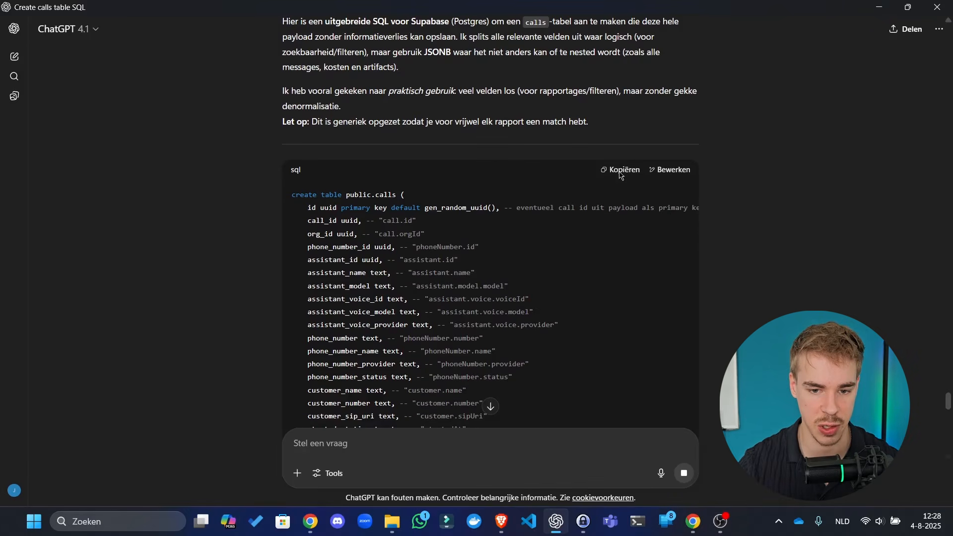
pyautogui.click(618, 170)
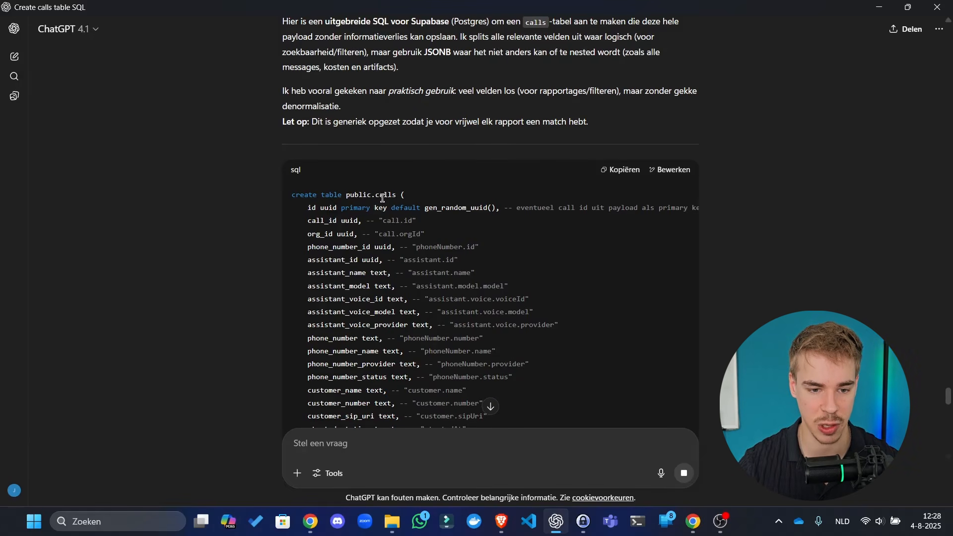
pyautogui.moveTo(377, 196); pyautogui.dragTo(390, 208)
pyautogui.scroll(-5, 403, 231)
pyautogui.scroll(-10, 429, 216)
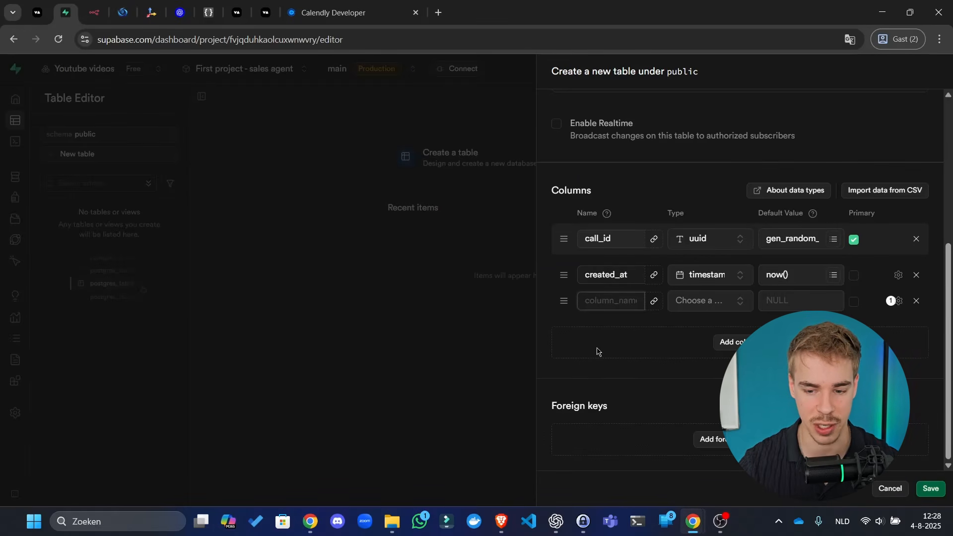
# - Cancel the half-built calls table and discard its unsaved columns
pyautogui.click(596, 349)
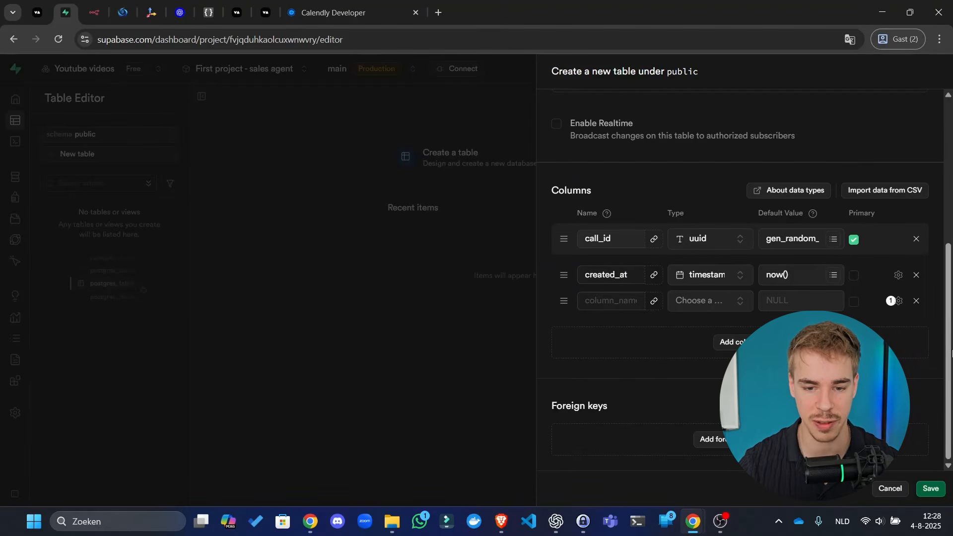
pyautogui.click(889, 489)
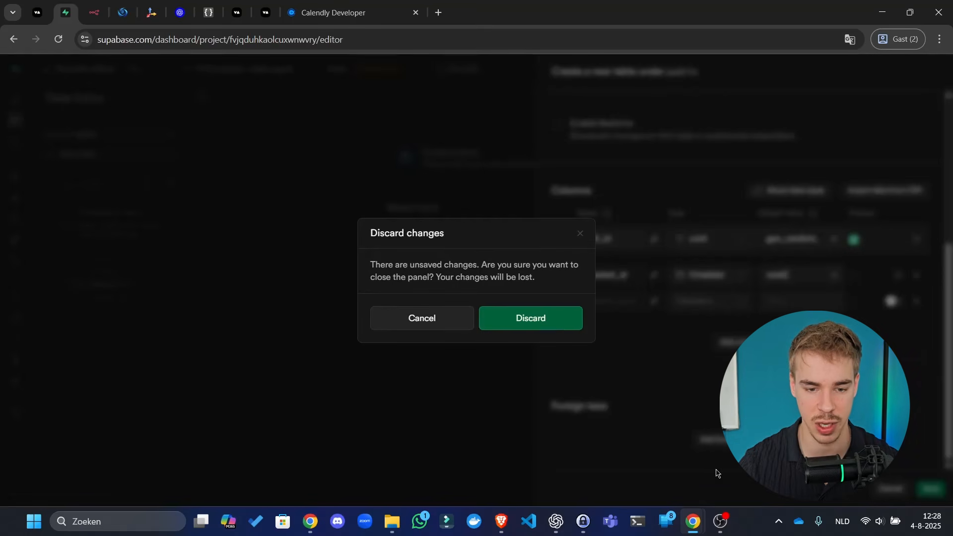
pyautogui.click(521, 320)
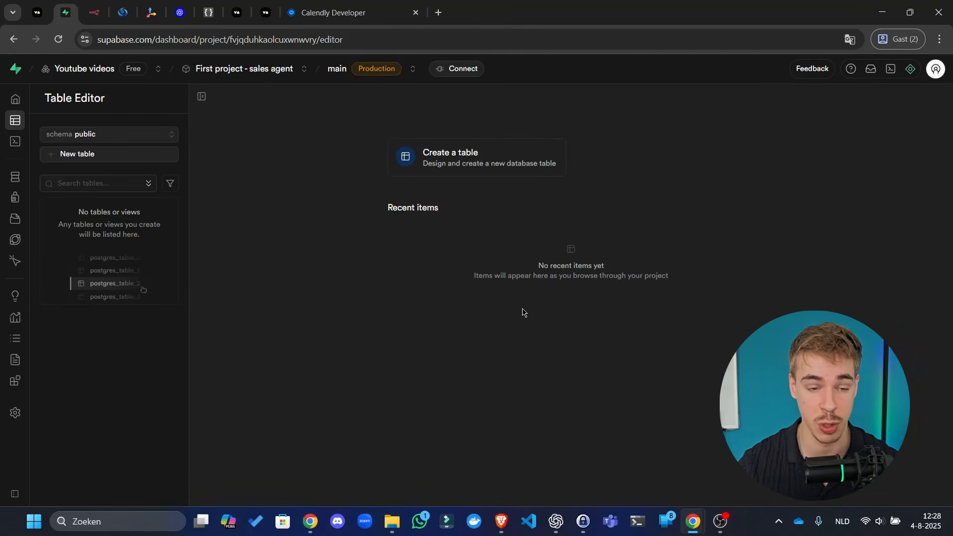
pyautogui.click(122, 12)
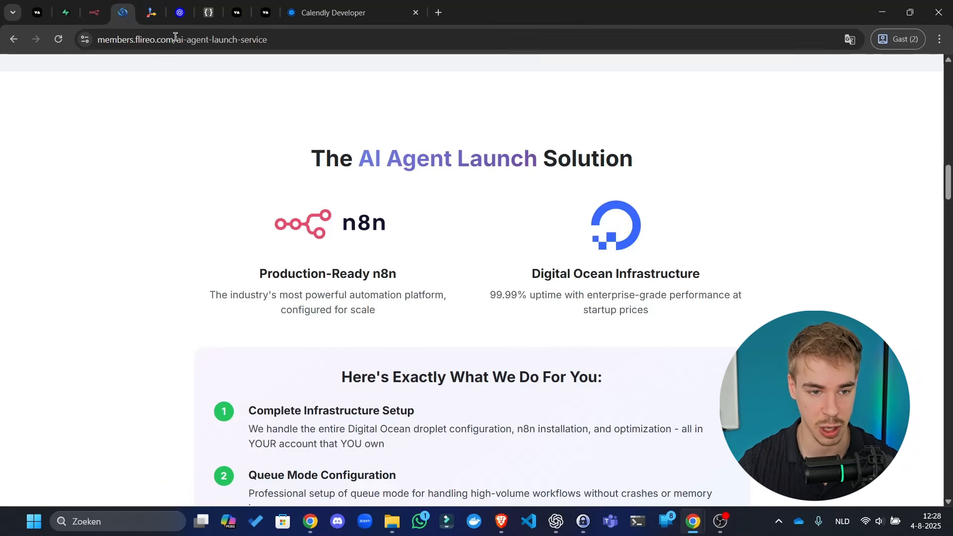
# - Load the members.flireo.com home page in the browser
pyautogui.click(206, 37)
pyautogui.moveTo(464, 35); pyautogui.dragTo(195, 44)
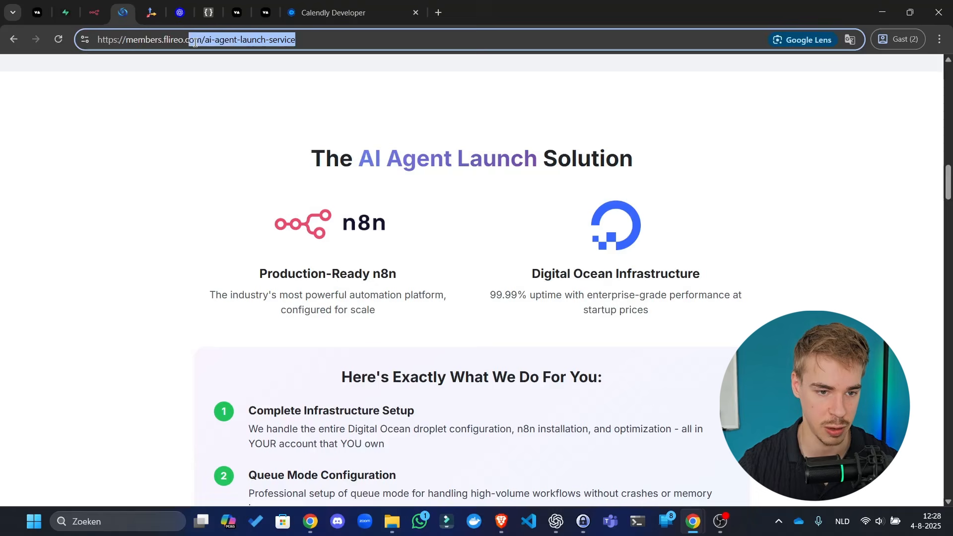
pyautogui.write('om')
pyautogui.press('Return')
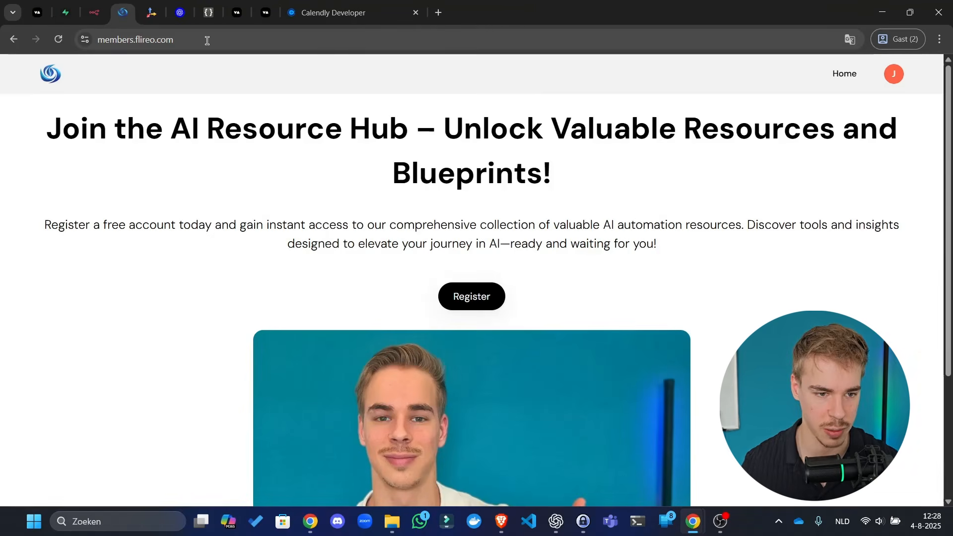
pyautogui.click(844, 79)
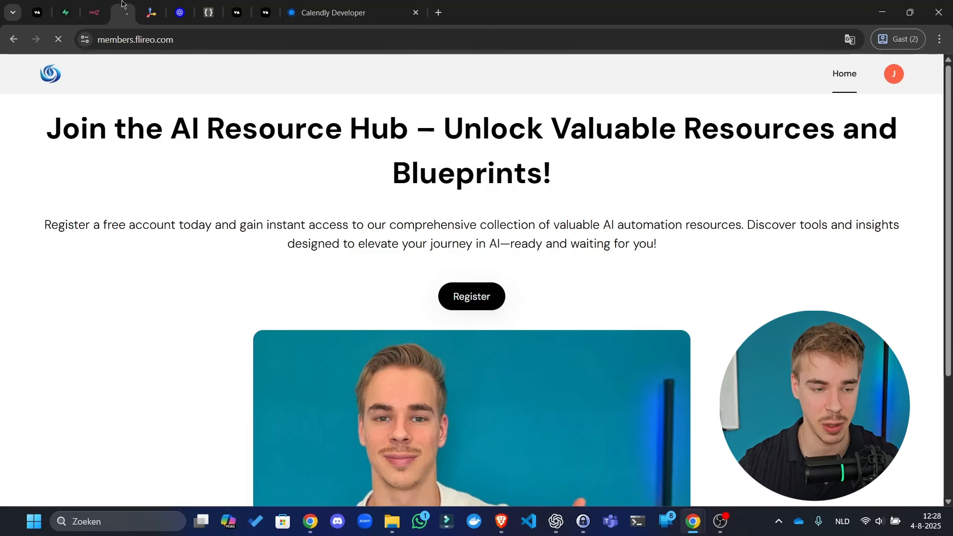
# - Copy the generated calls table SQL from the ChatGPT conversation
pyautogui.click(88, 6)
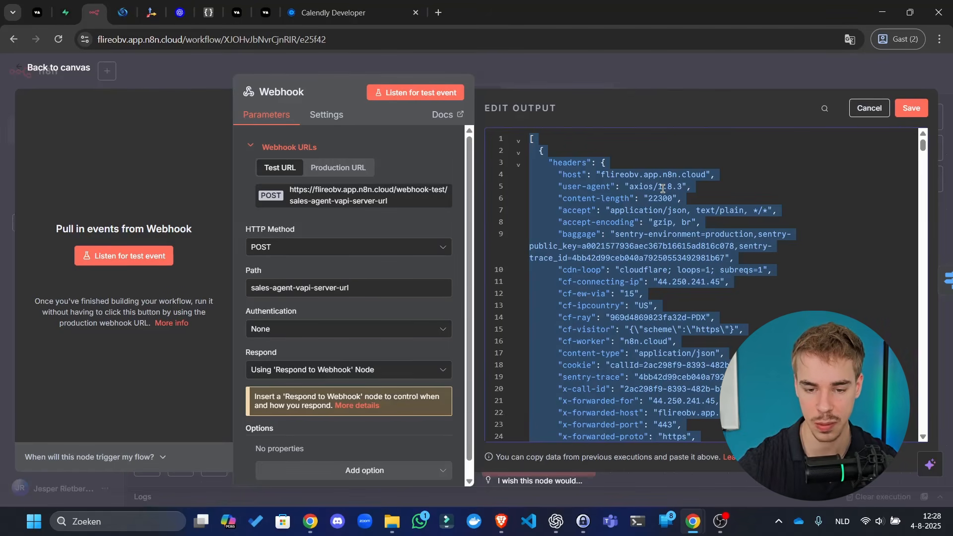
pyautogui.scroll(-10, 650, 228)
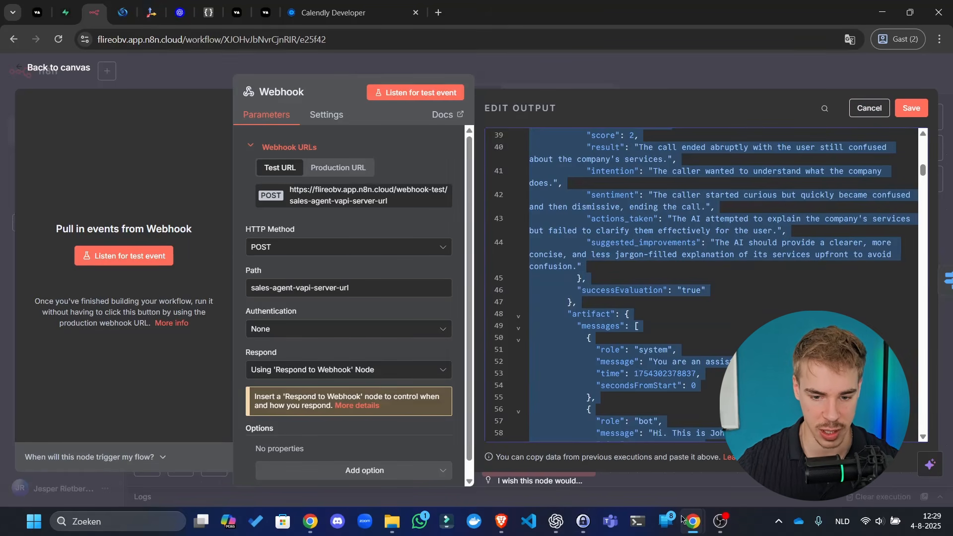
pyautogui.click(557, 521)
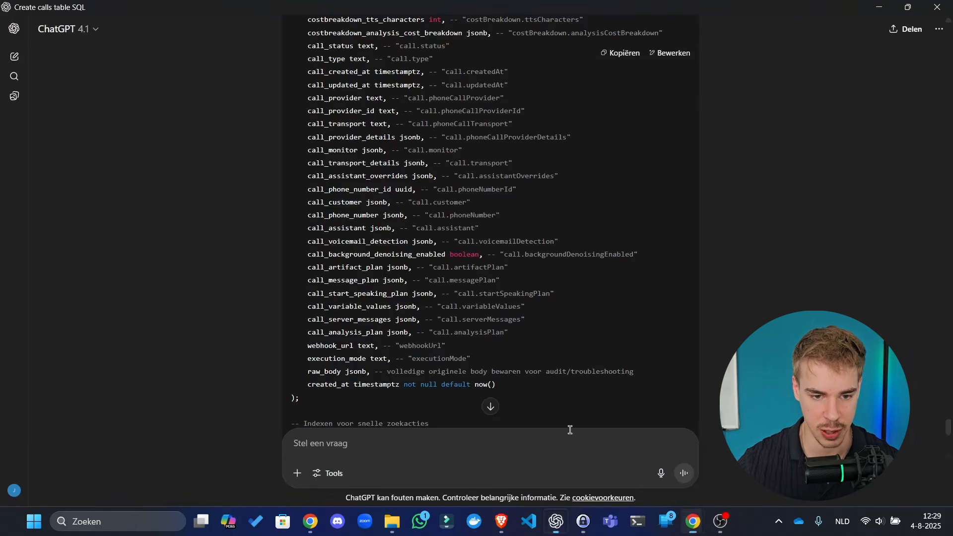
pyautogui.click(624, 53)
pyautogui.click(547, 531)
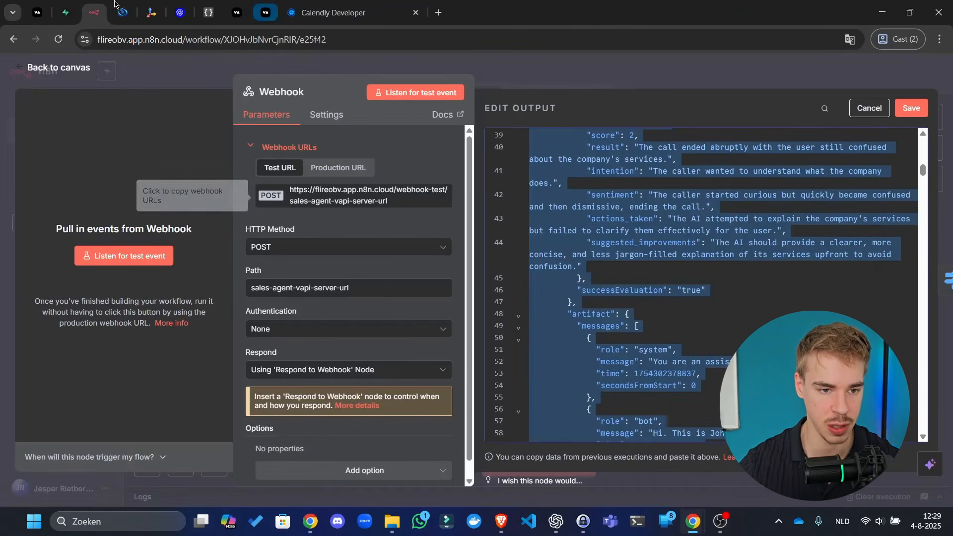
# - Open the members site's Resources page, then head back to the n8n workflow
pyautogui.click(124, 19)
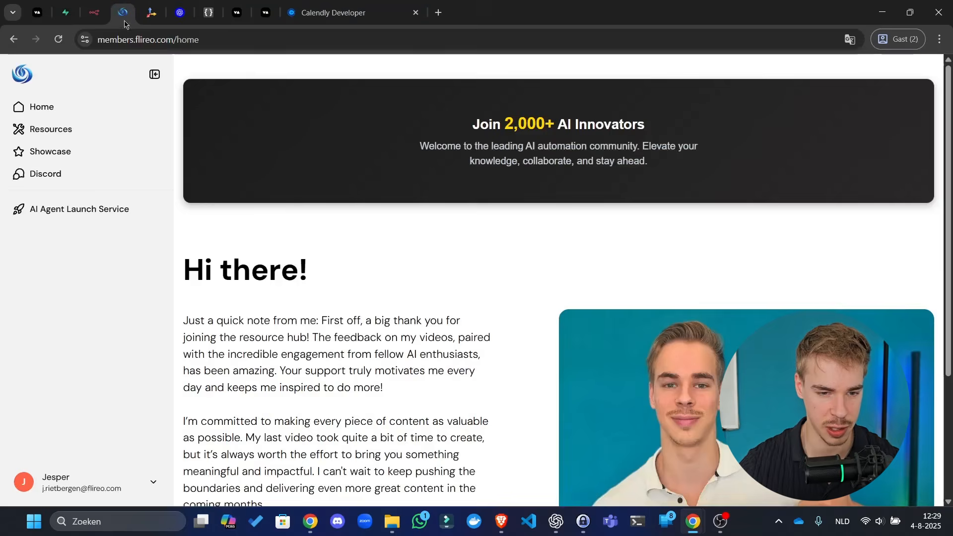
pyautogui.click(86, 131)
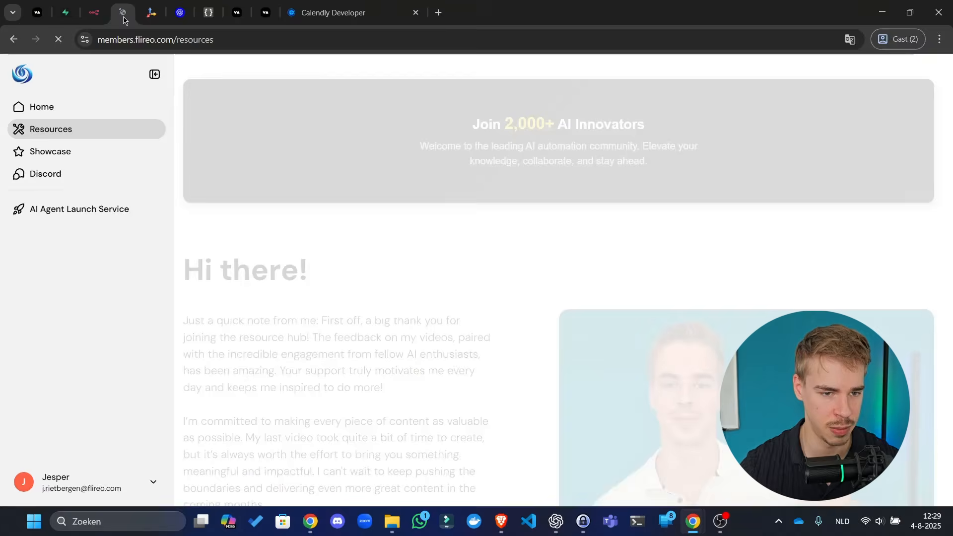
pyautogui.rightClick(124, 20)
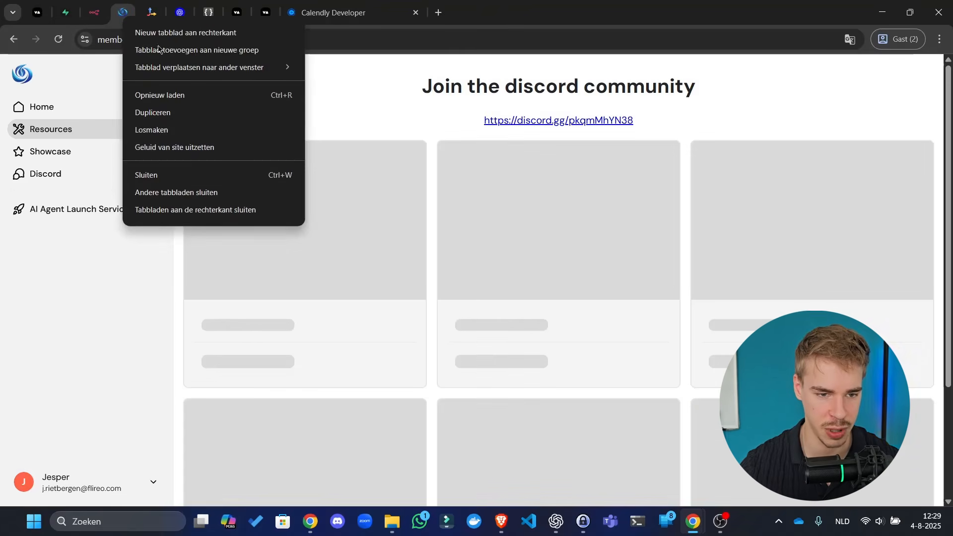
pyautogui.click(394, 75)
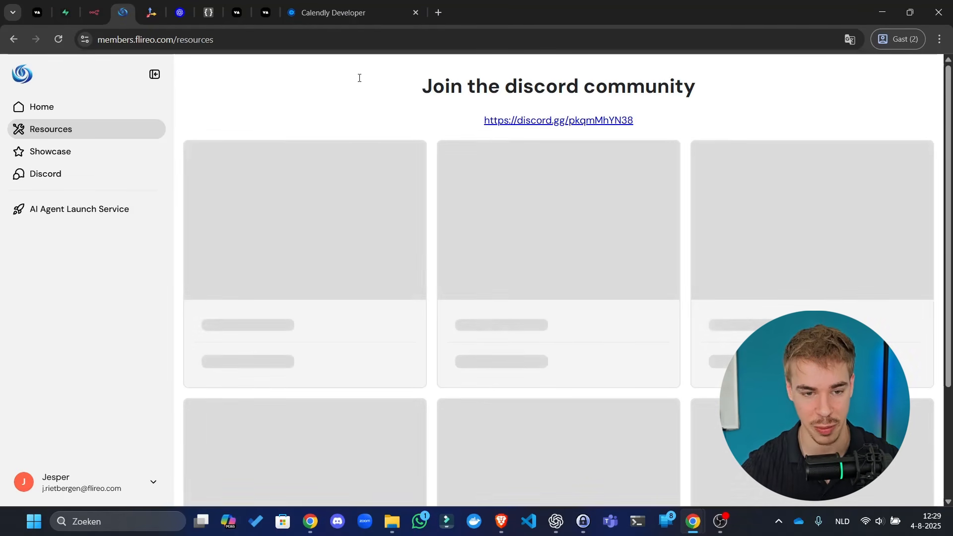
pyautogui.rightClick(122, 16)
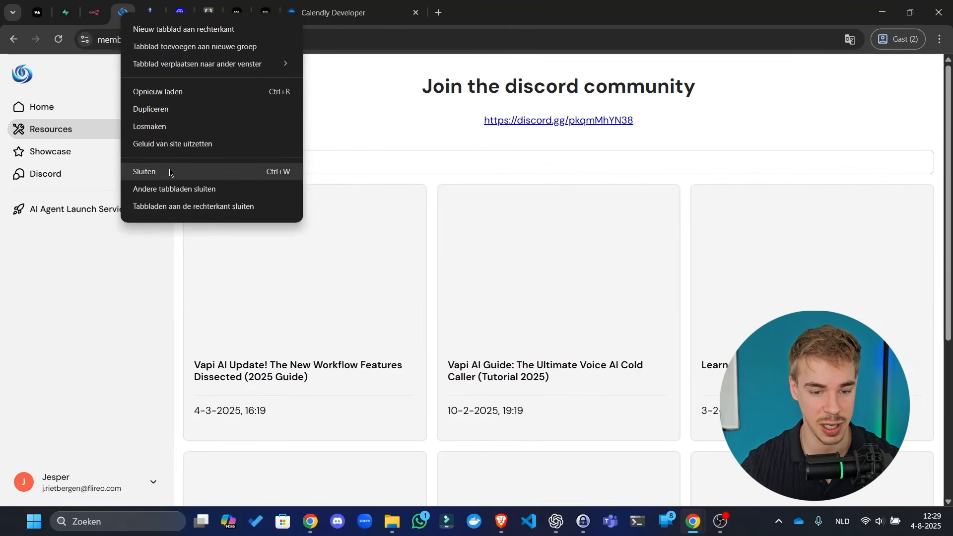
pyautogui.click(643, 144)
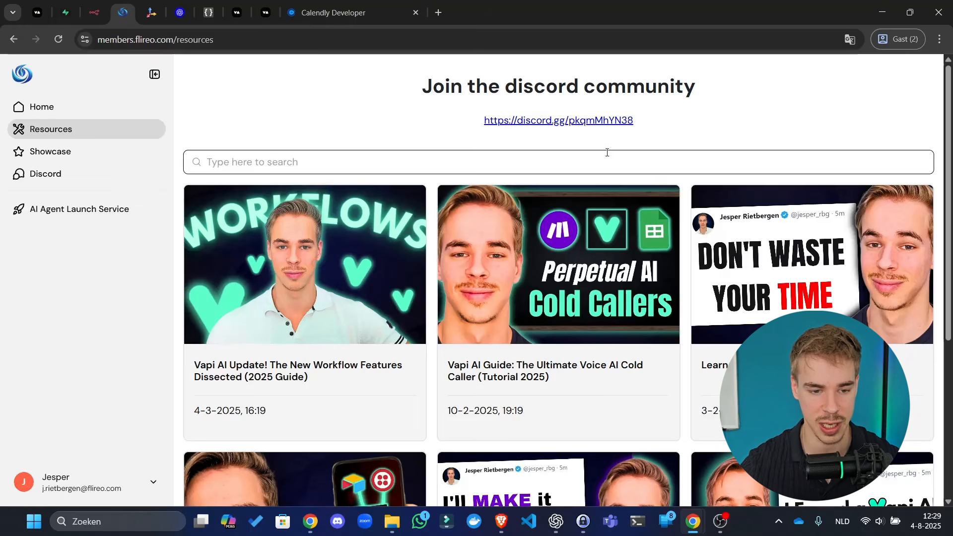
pyautogui.rightClick(131, 17)
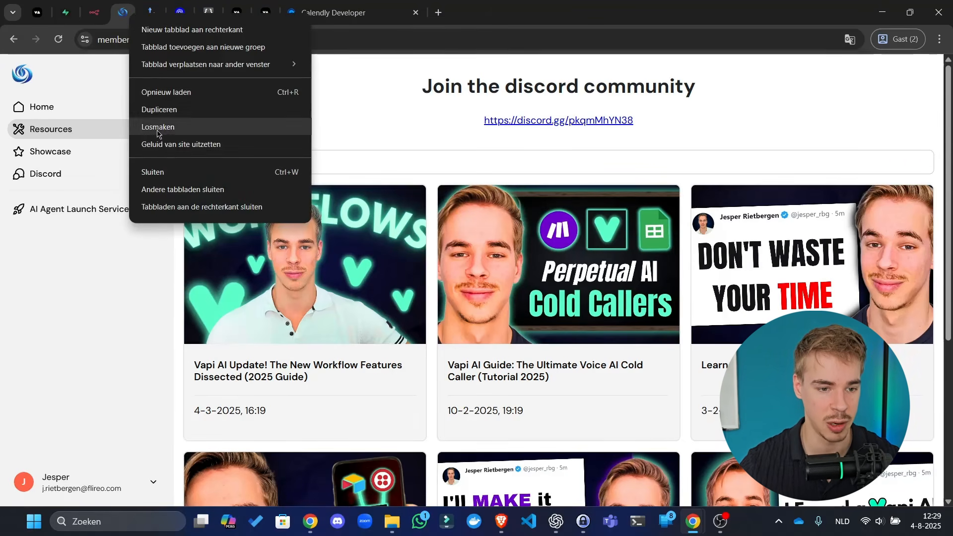
pyautogui.click(148, 4)
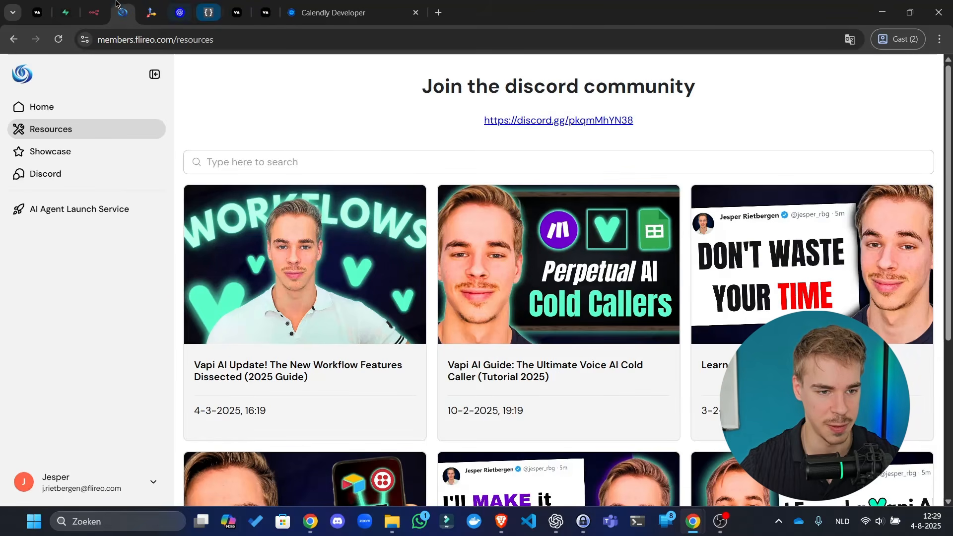
pyautogui.click(94, 12)
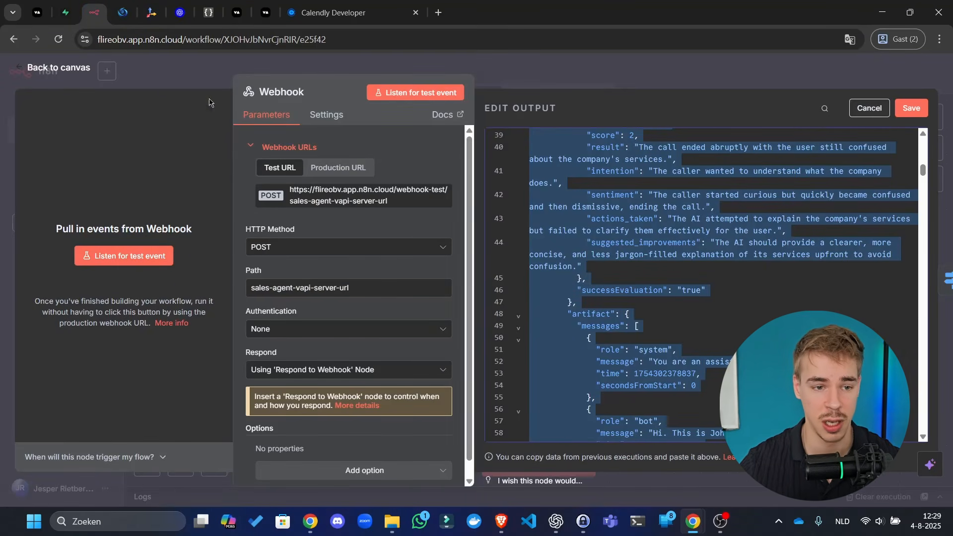
# - Switch back to the sales agent project's Supabase Table Editor, which has no tables yet
pyautogui.click(70, 12)
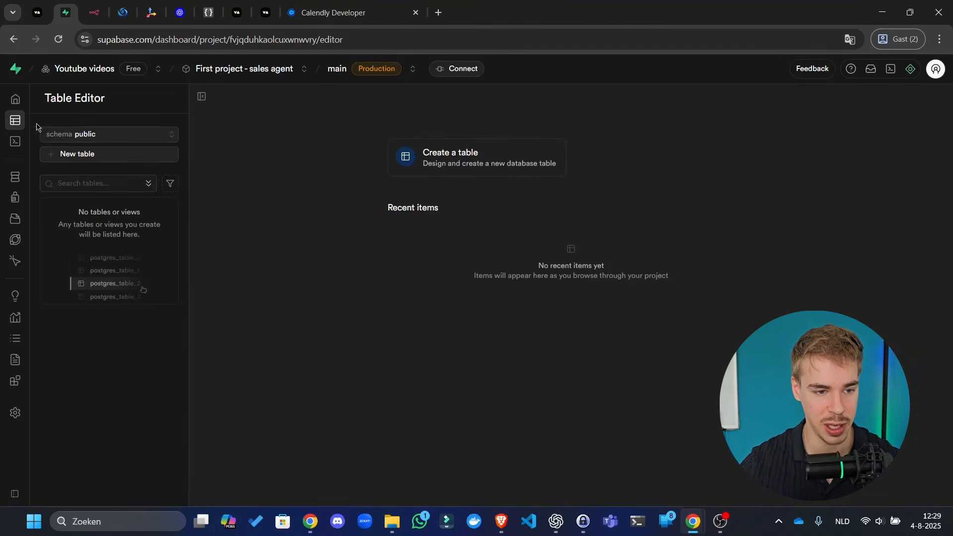
# - Paste the CREATE TABLE public.calls script with indexes into the SQL Editor and run it, returning 'Success. No rows returned'
pyautogui.click(67, 147)
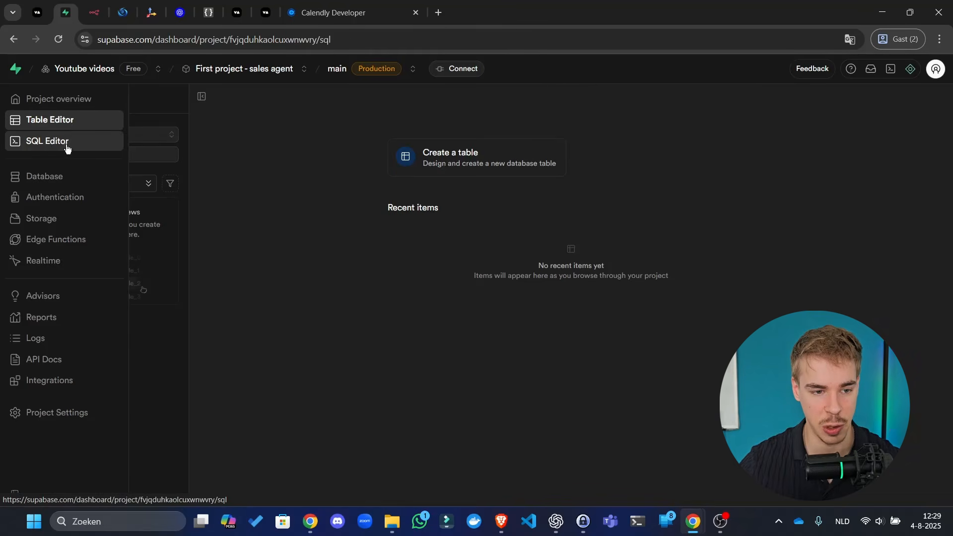
pyautogui.click(489, 142)
pyautogui.hotkey('ctrl', 'v')
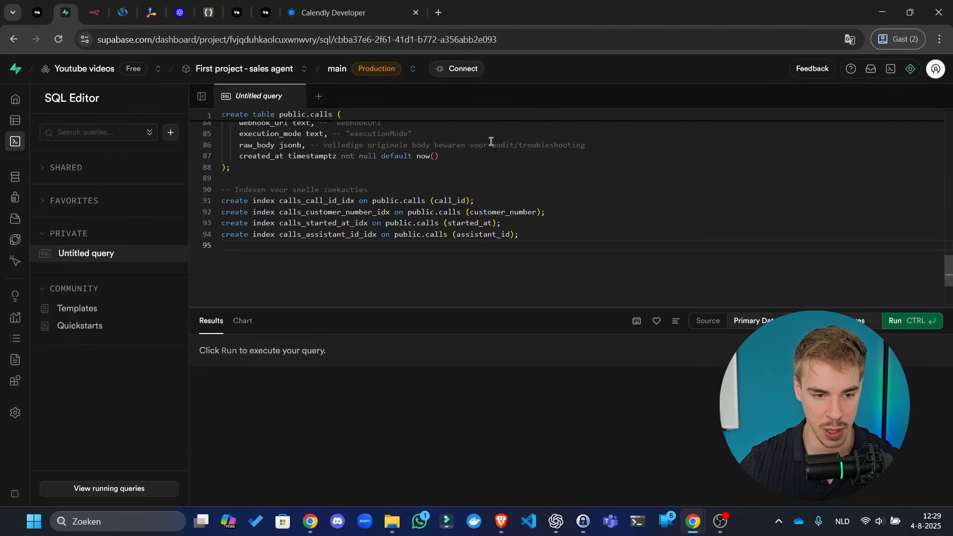
pyautogui.scroll(20, 501, 207)
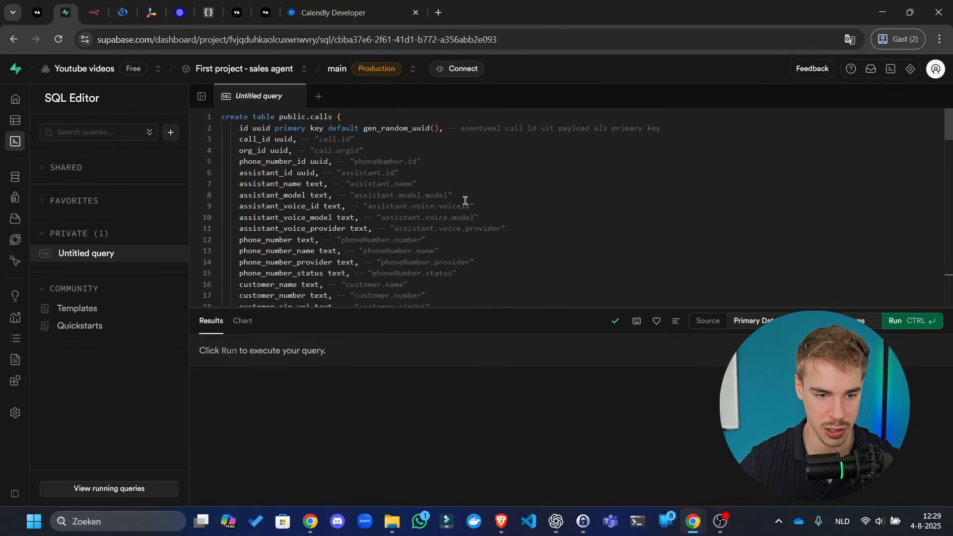
pyautogui.scroll(-20, 292, 185)
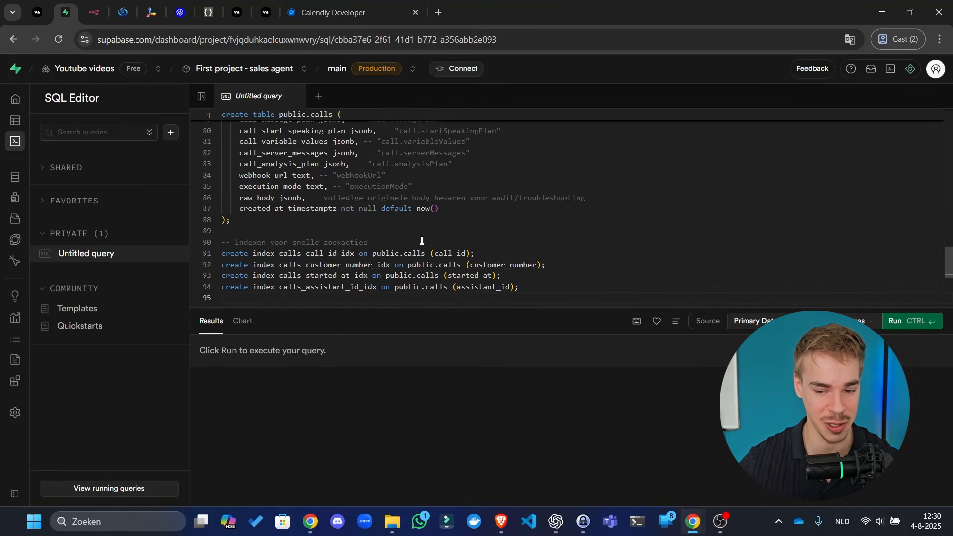
pyautogui.click(659, 298)
pyautogui.scroll(20, 389, 217)
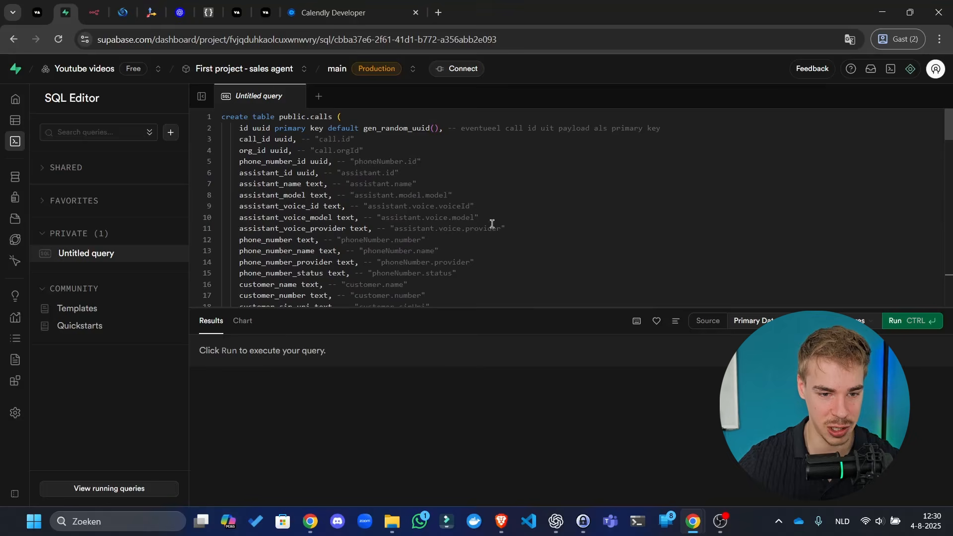
pyautogui.click(921, 320)
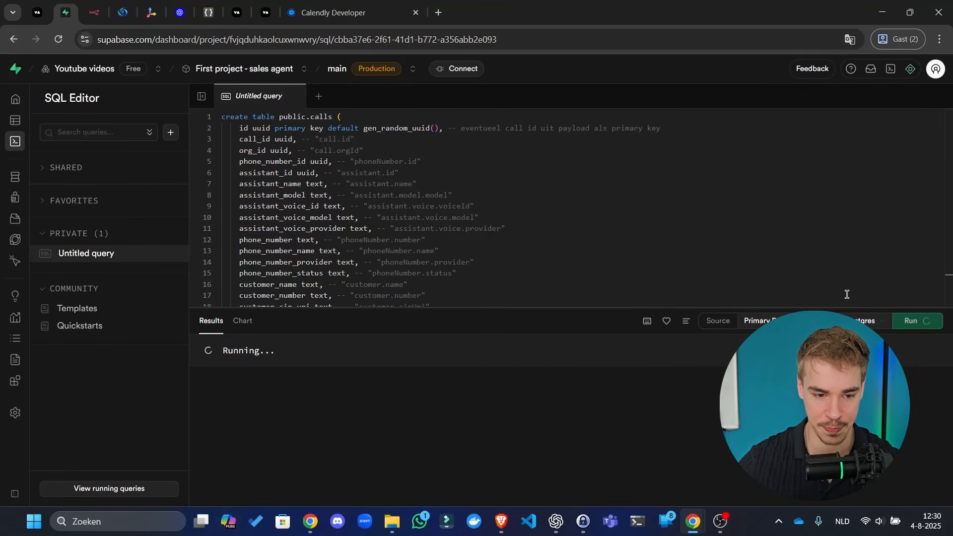
pyautogui.moveTo(4, 131)
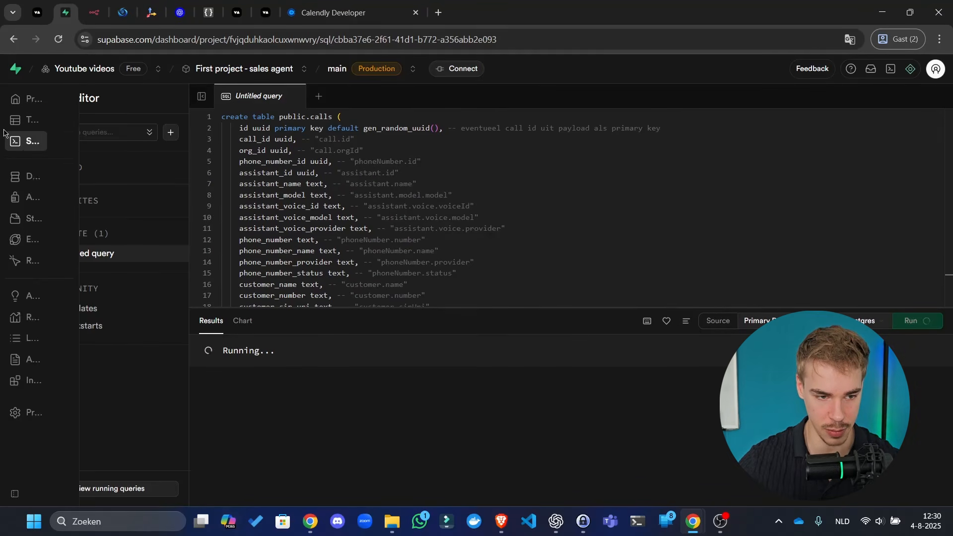
pyautogui.click(32, 121)
# - Enable Row Level Security on the empty calls table, then return to the n8n workflow
pyautogui.click(117, 206)
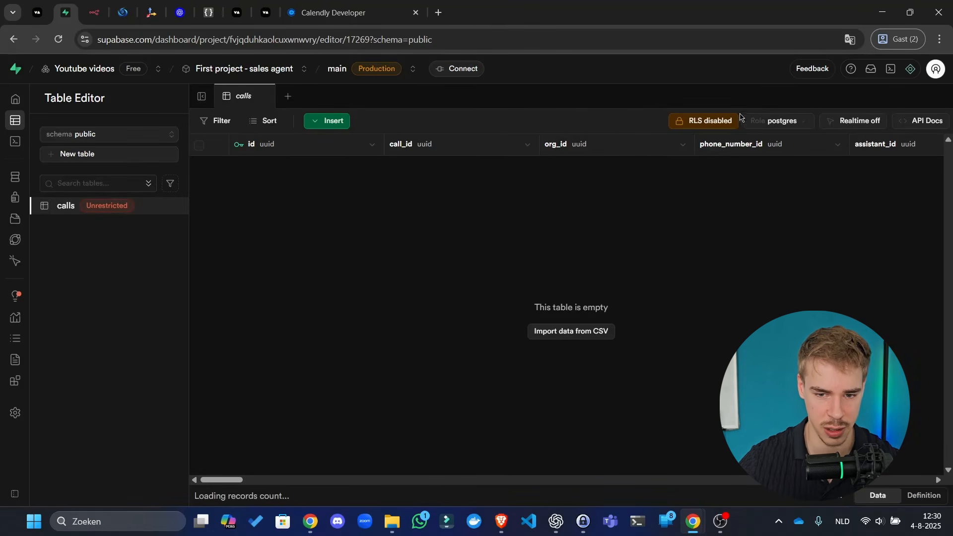
pyautogui.click(704, 121)
pyautogui.click(584, 238)
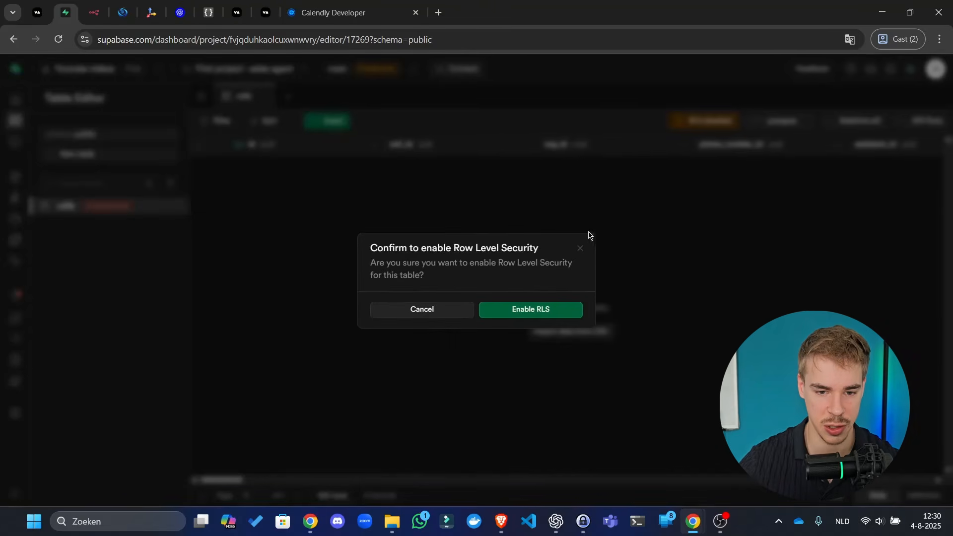
pyautogui.click(516, 309)
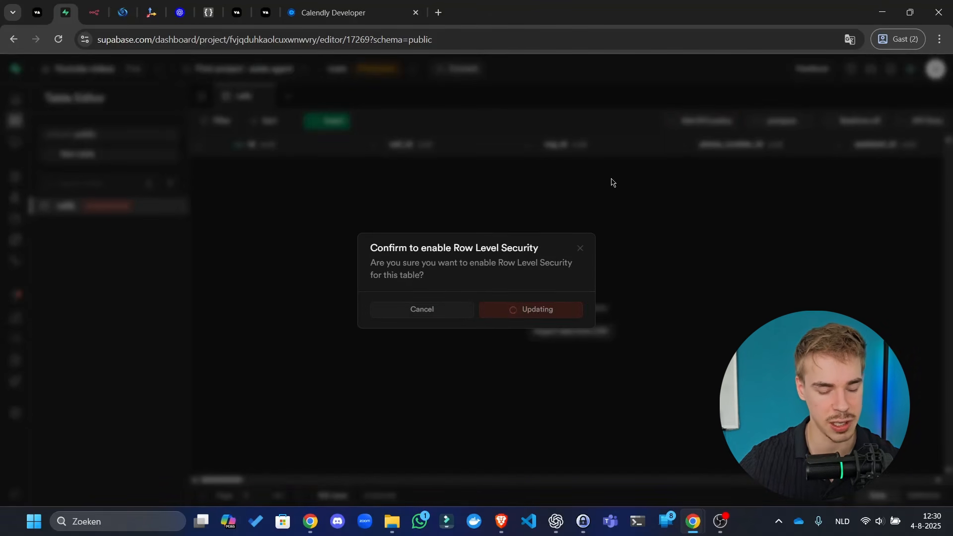
pyautogui.hscroll(10, 536, 227)
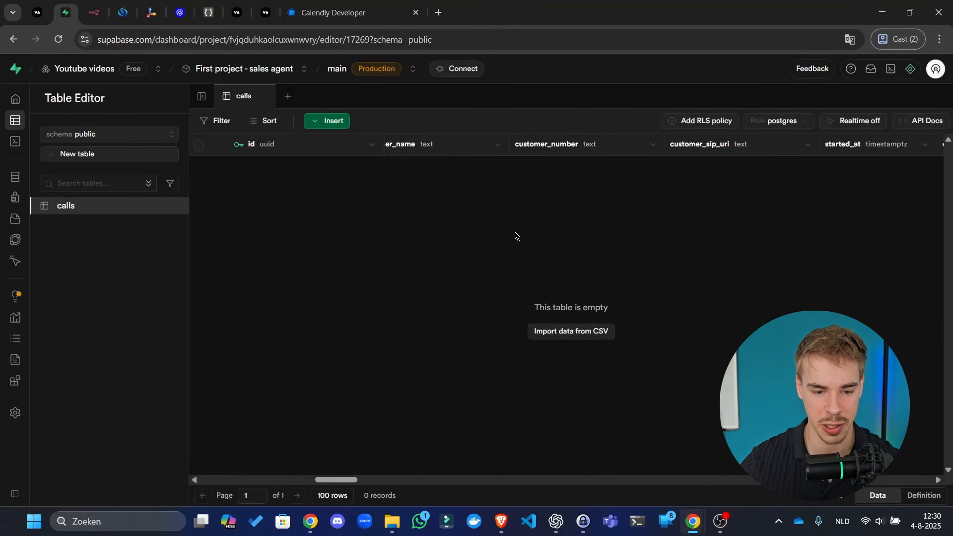
pyautogui.hscroll(10, 515, 237)
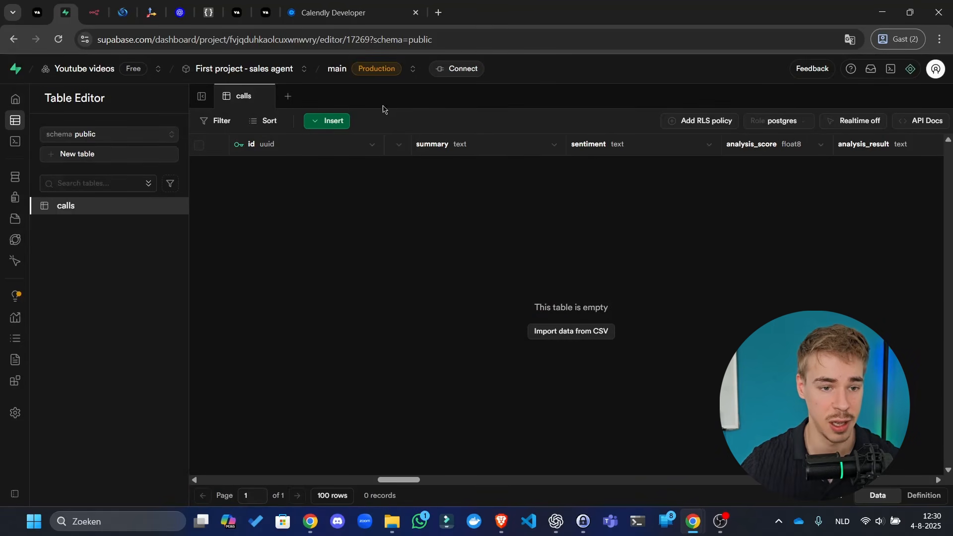
pyautogui.hotkey('alt', 'Tab')
pyautogui.hotkey('alt', 'Tab')
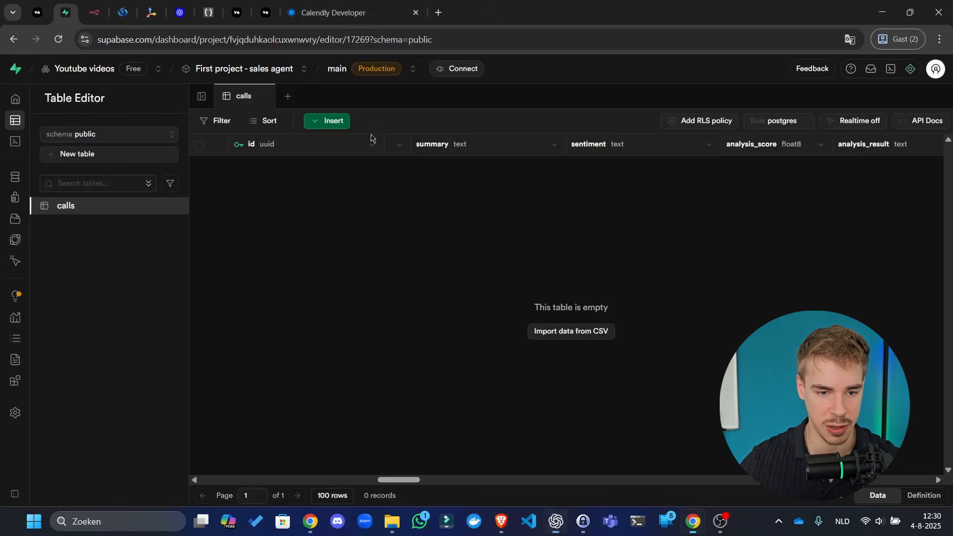
pyautogui.click(94, 12)
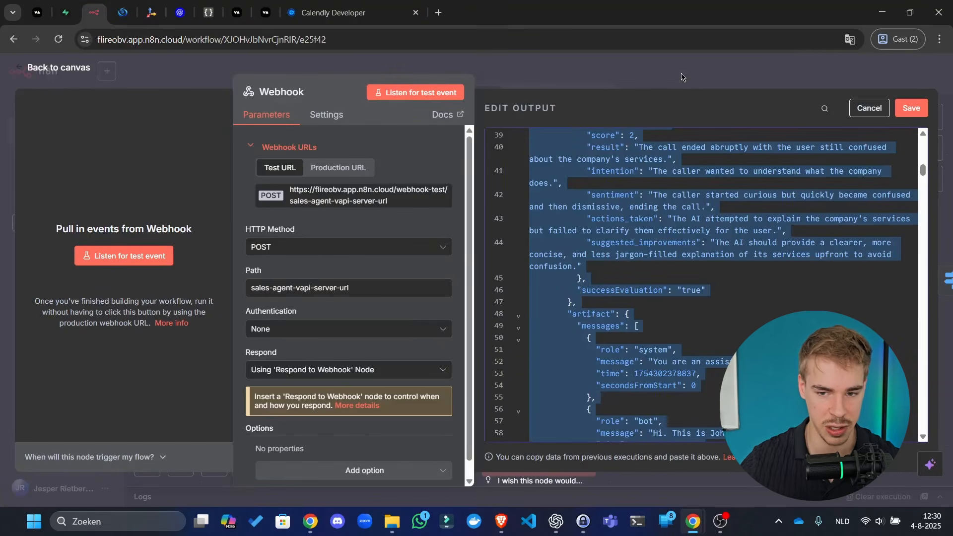
# - Close the Webhook output editor, keeping the edited test output
pyautogui.click(795, 78)
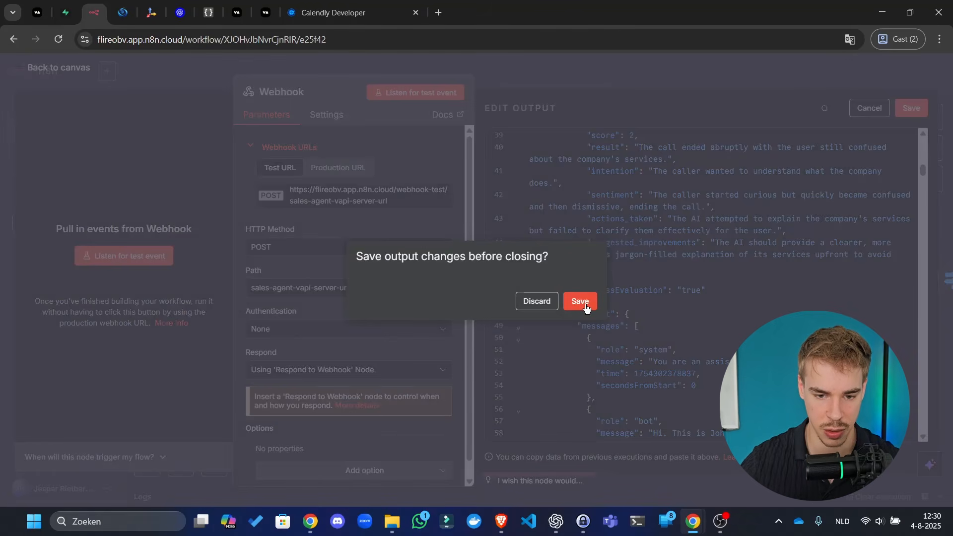
pyautogui.click(580, 301)
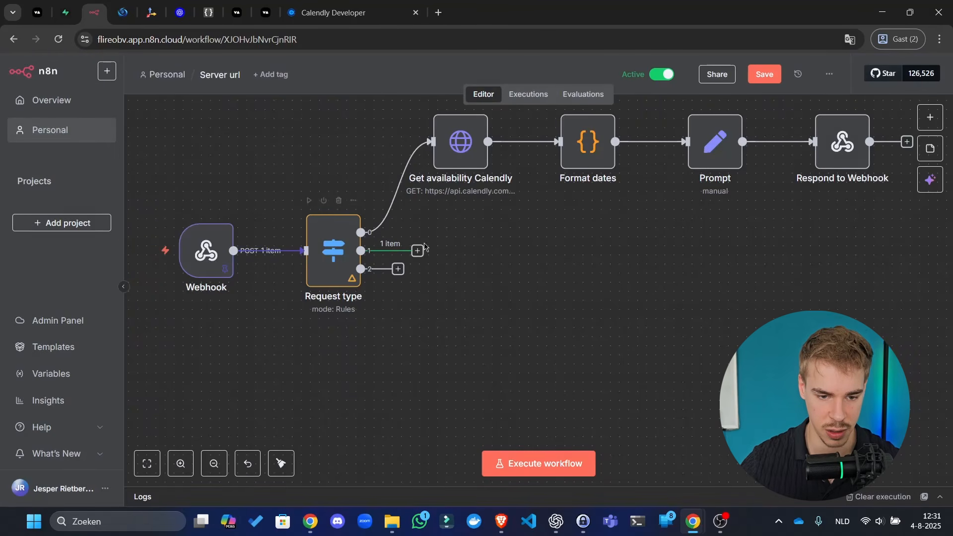
pyautogui.click(418, 251)
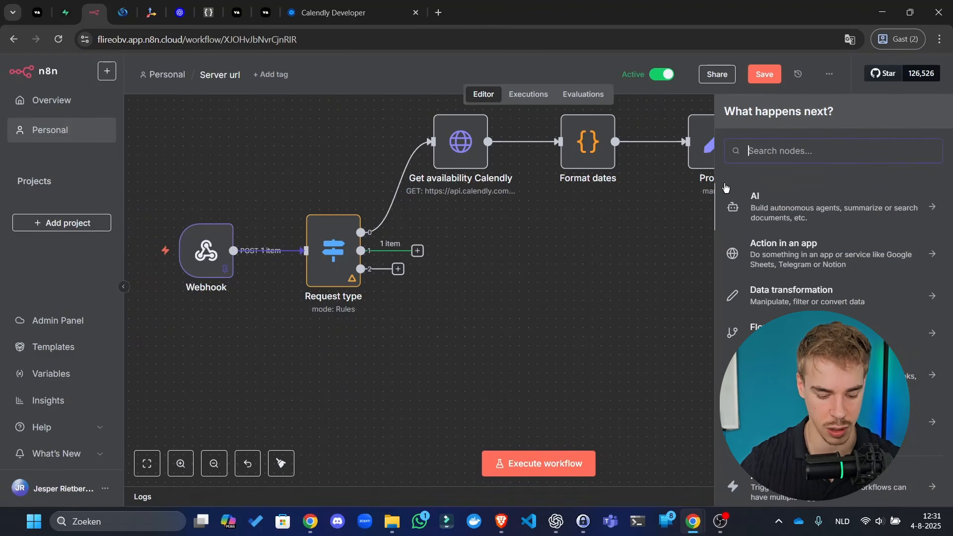
pyautogui.write('su')
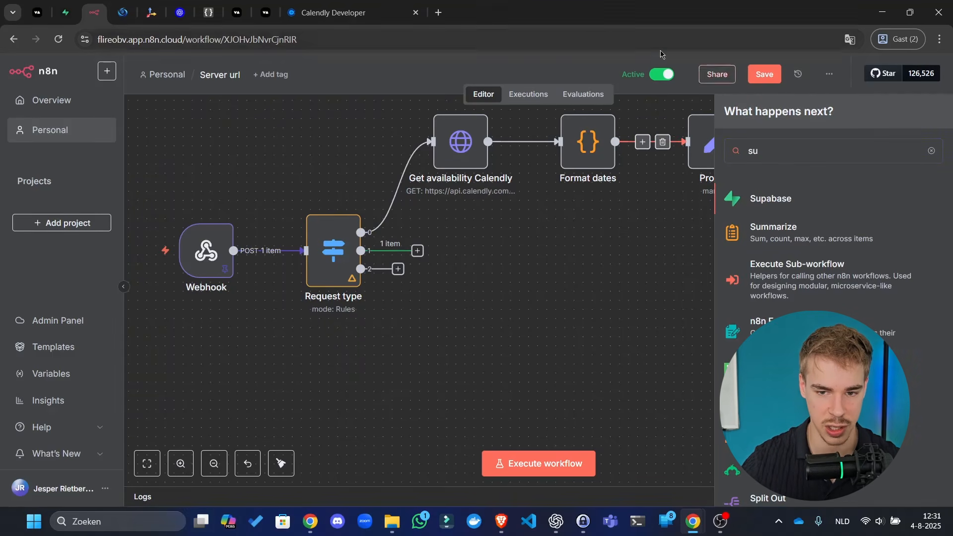
# - Save the workflow with Ctrl+S, reload the editor page, and dismiss the trial banner
pyautogui.hotkey('ctrl', 's')
pyautogui.click(647, 43)
pyautogui.press('Return')
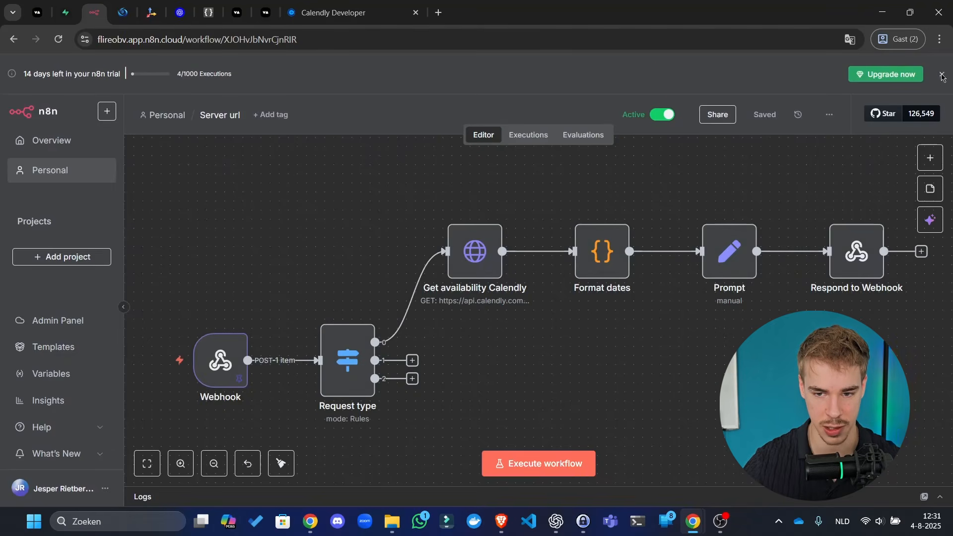
pyautogui.click(941, 76)
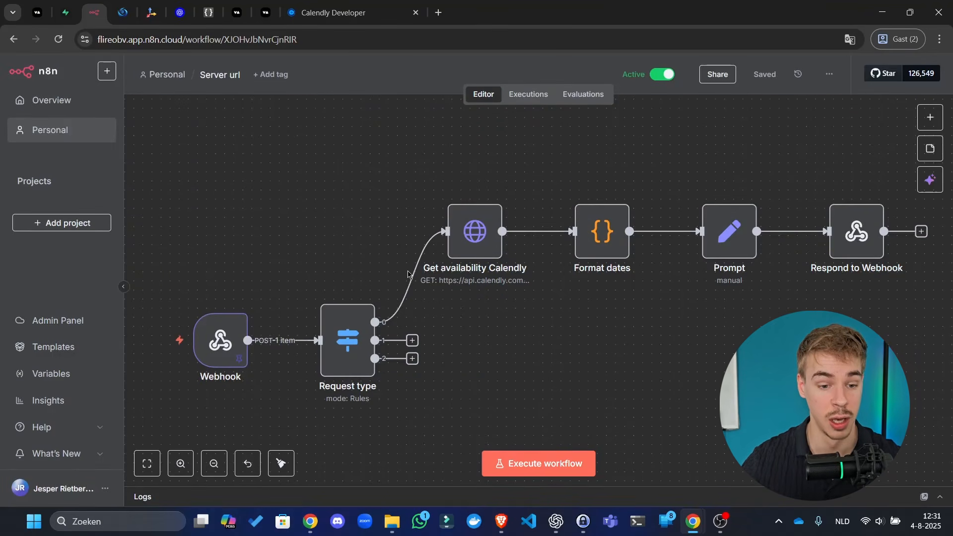
pyautogui.scroll(-3, 489, 276)
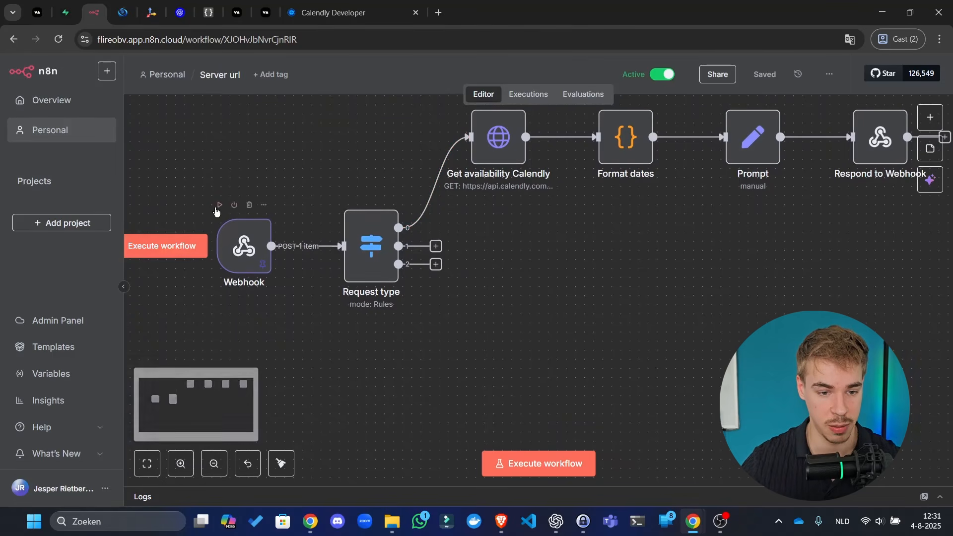
# - Add a Supabase 'Create a row' node on Request type's output 1 and rename it Save call
pyautogui.click(347, 197)
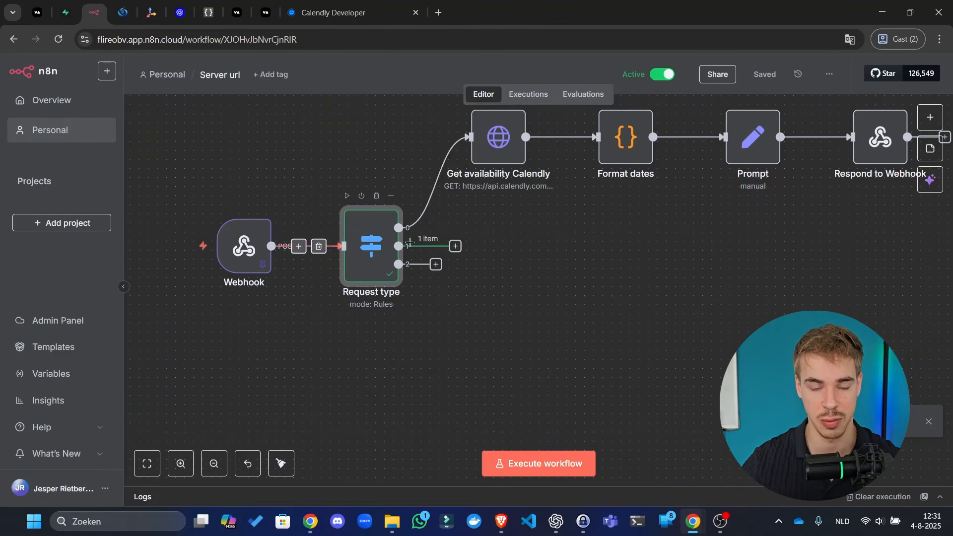
pyautogui.hscroll(3, 436, 238)
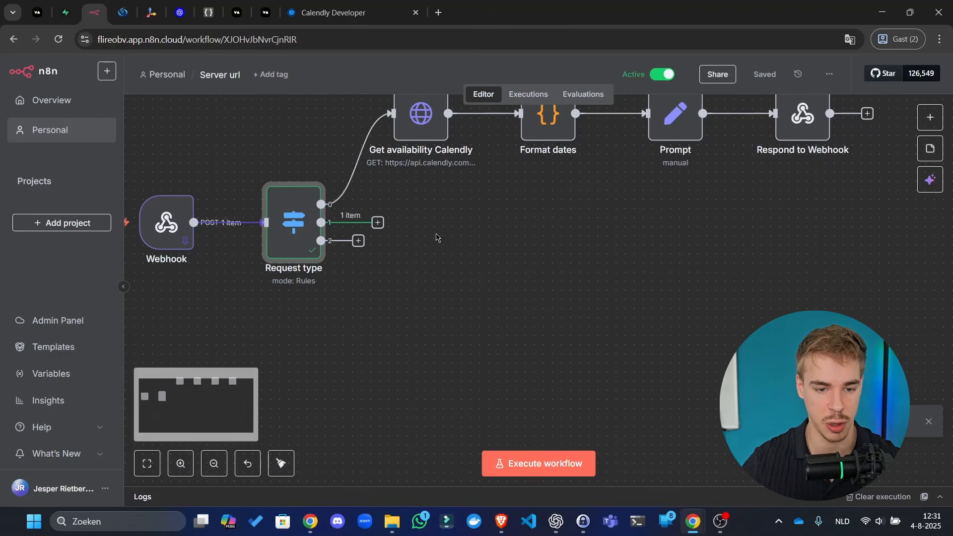
pyautogui.click(378, 222)
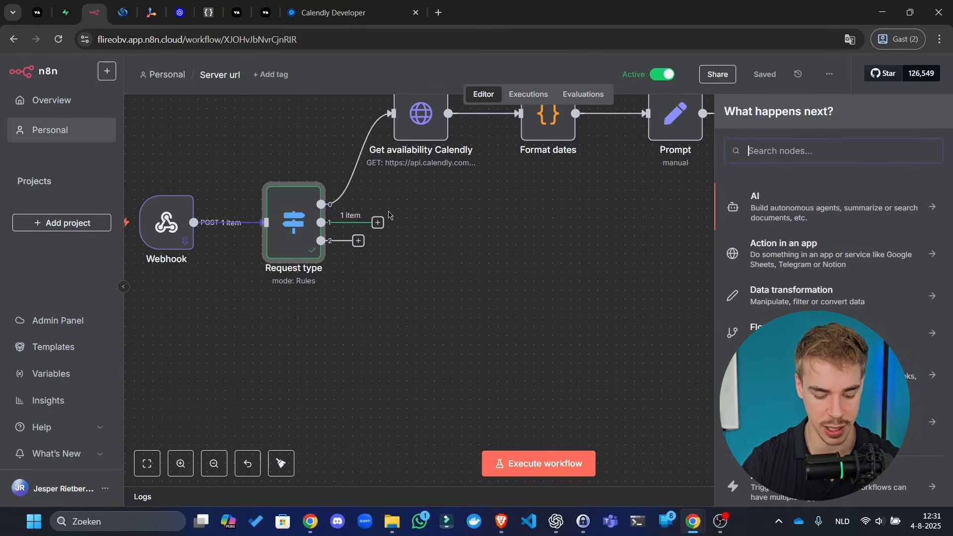
pyautogui.write('supabase')
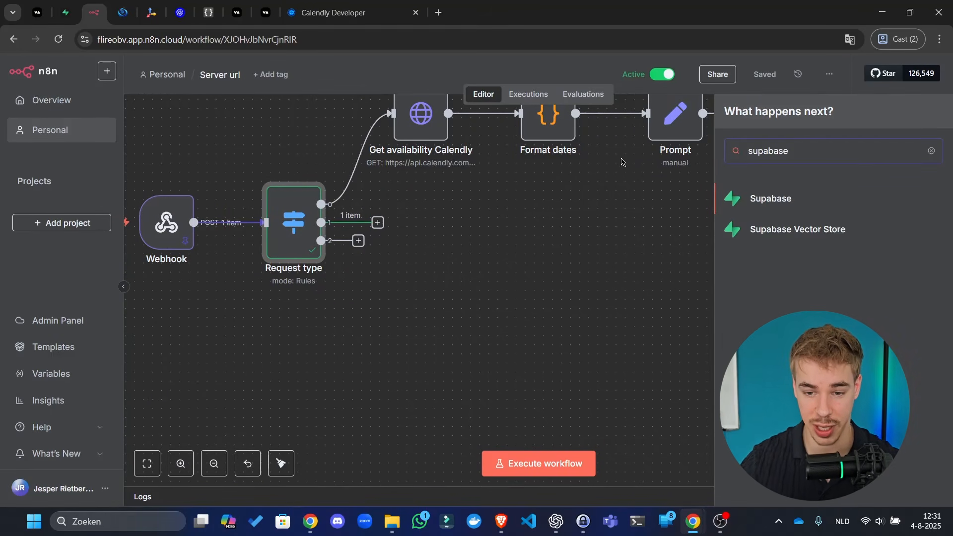
pyautogui.click(764, 203)
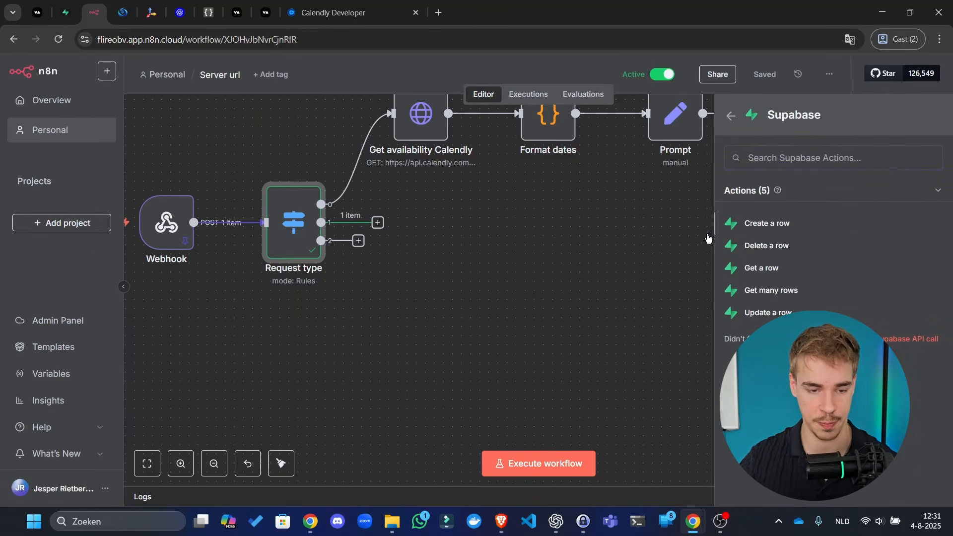
pyautogui.click(767, 223)
pyautogui.click(412, 92)
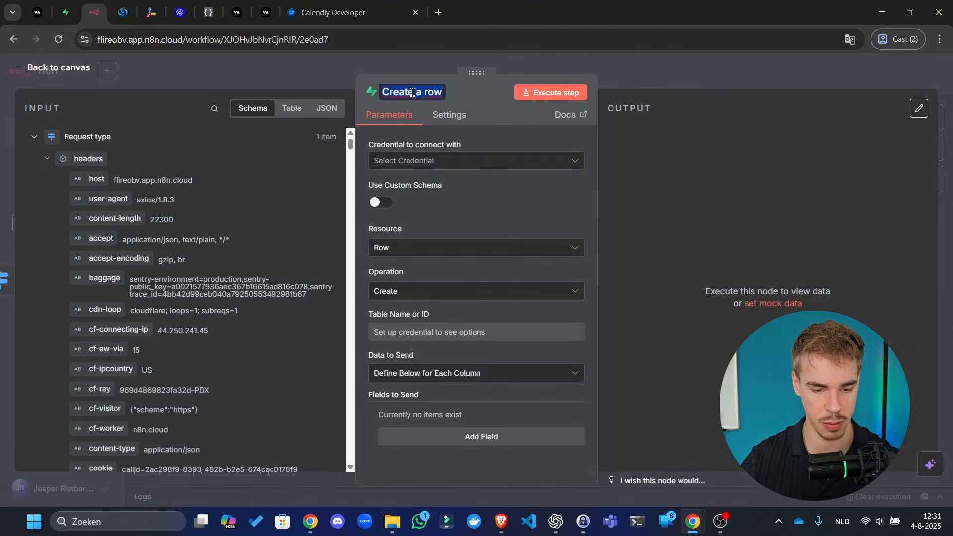
pyautogui.write('S')
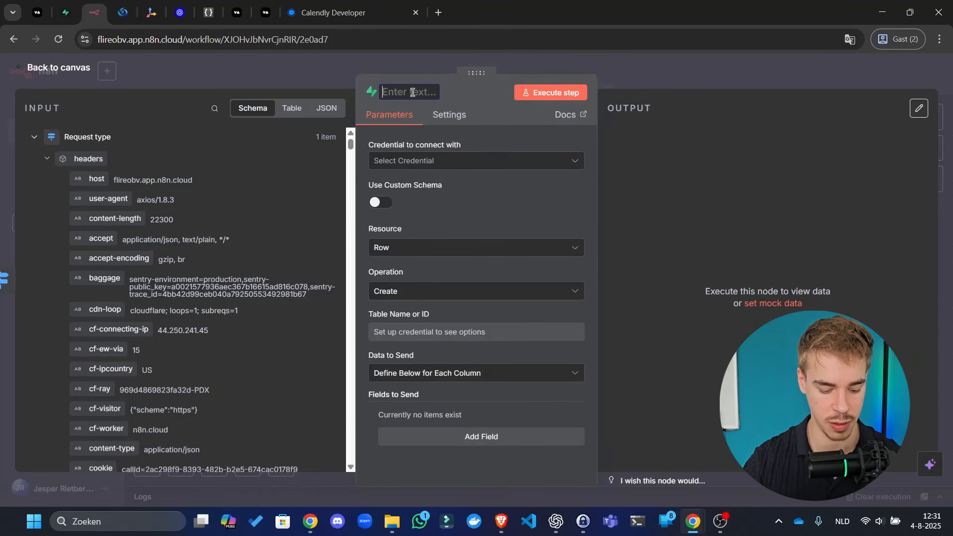
pyautogui.write('ave call')
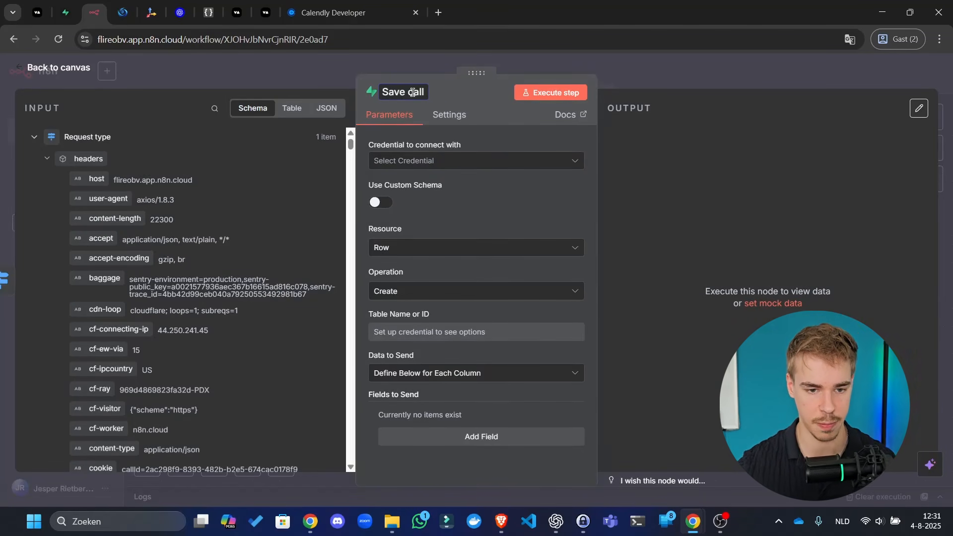
# - Begin a new Supabase credential for Save call, then go to Supabase for the connection details
pyautogui.click(457, 160)
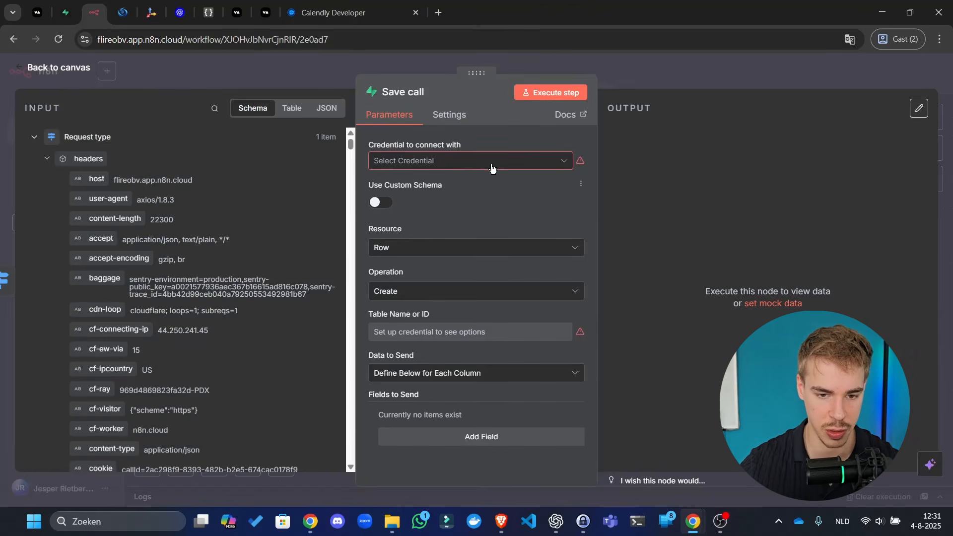
pyautogui.click(492, 190)
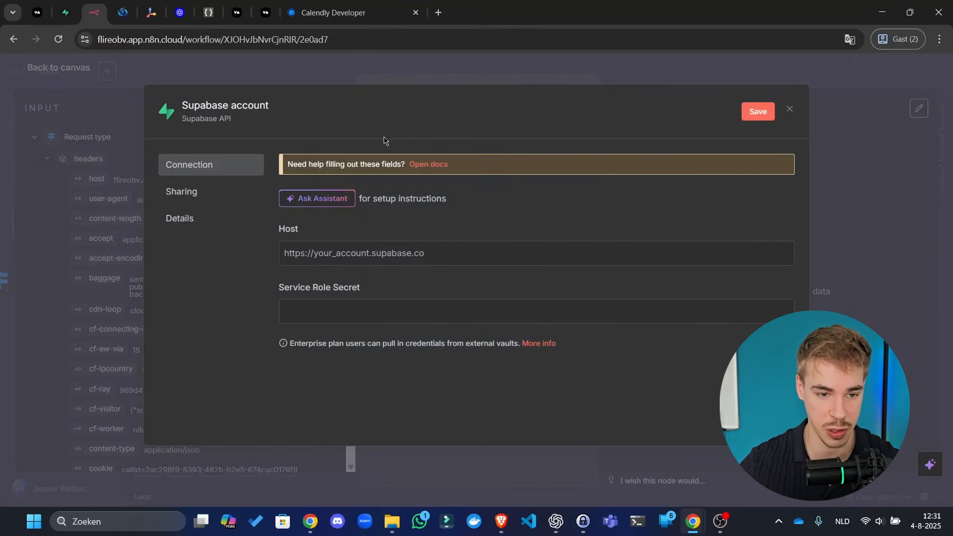
pyautogui.click(260, 106)
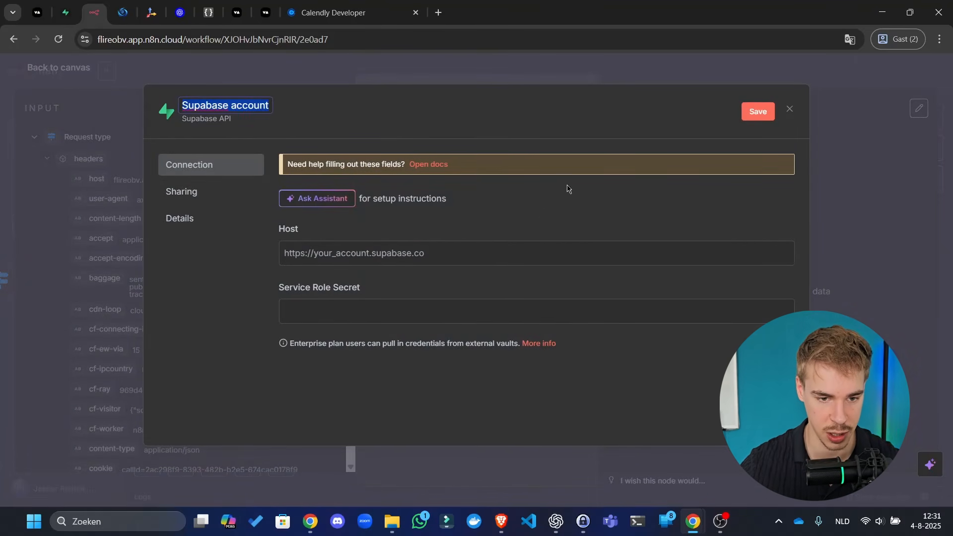
pyautogui.click(449, 251)
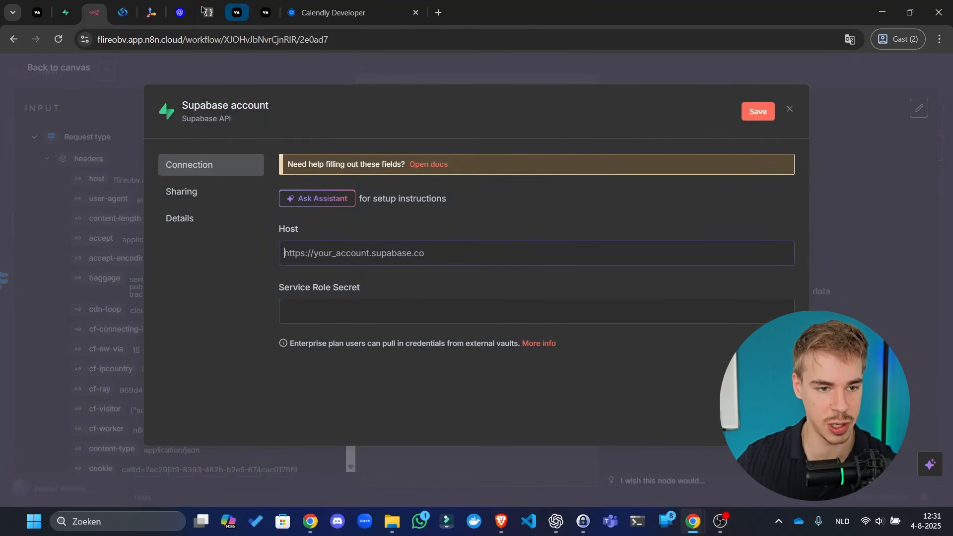
pyautogui.click(67, 12)
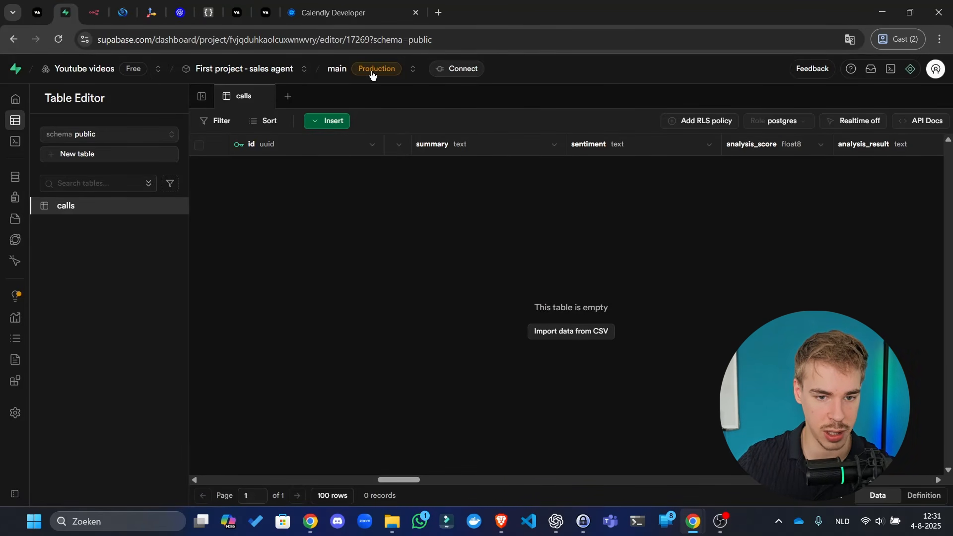
# - Review the project's connection details, including the transaction pooler parameters, then close them
pyautogui.click(432, 72)
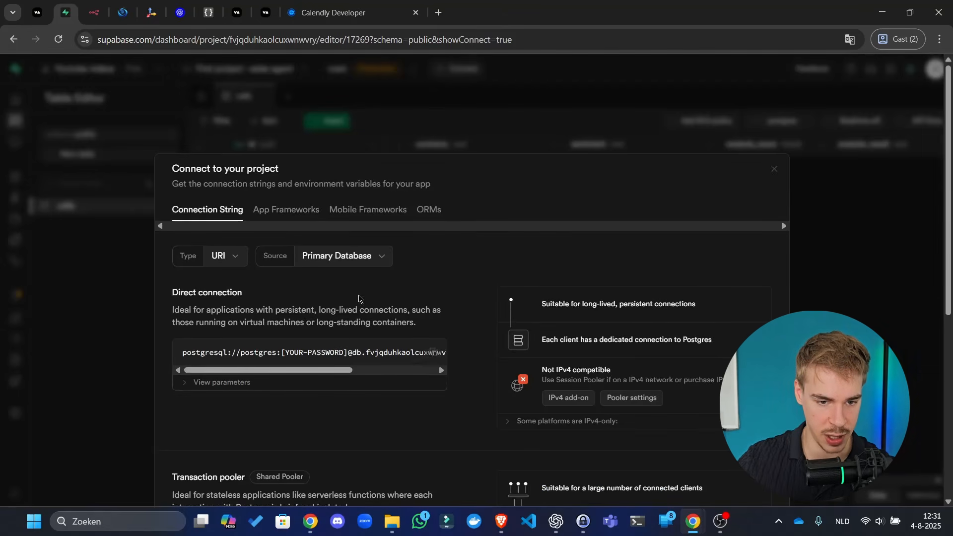
pyautogui.scroll(-4, 358, 298)
pyautogui.scroll(-2, 358, 298)
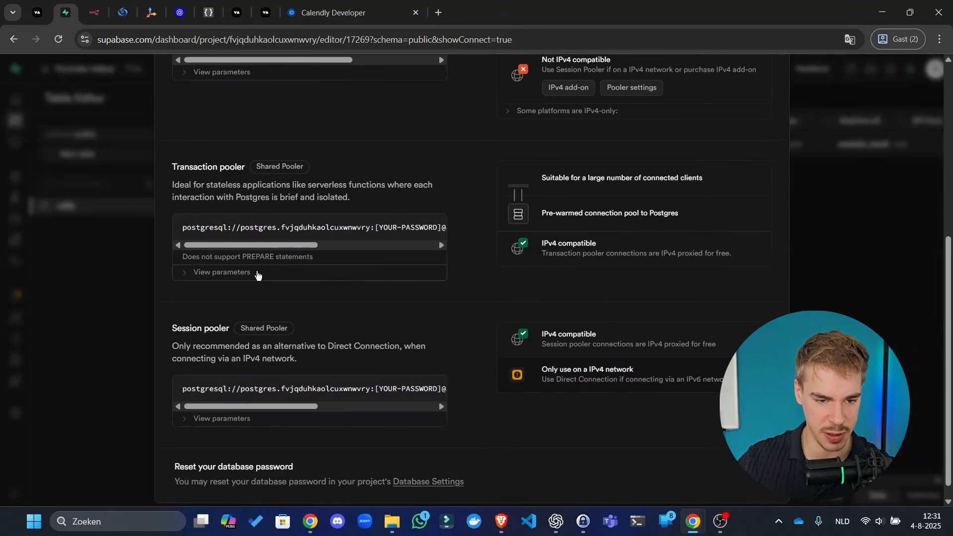
pyautogui.click(258, 272)
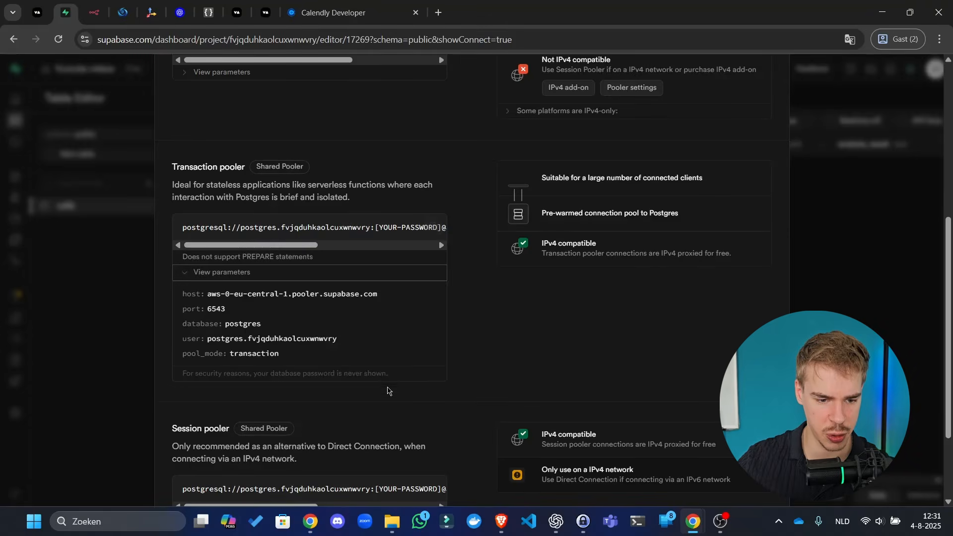
pyautogui.scroll(-2, 389, 389)
pyautogui.scroll(8, 611, 242)
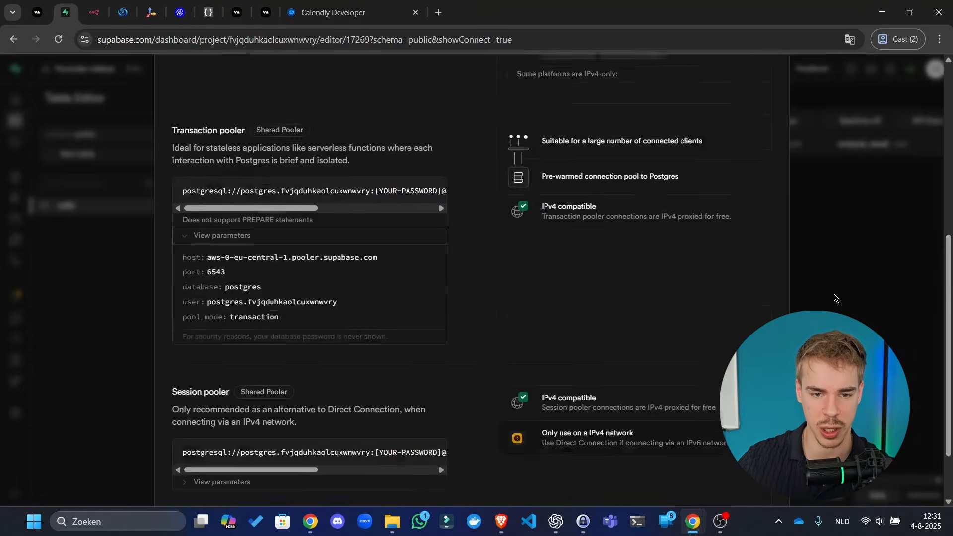
pyautogui.click(772, 170)
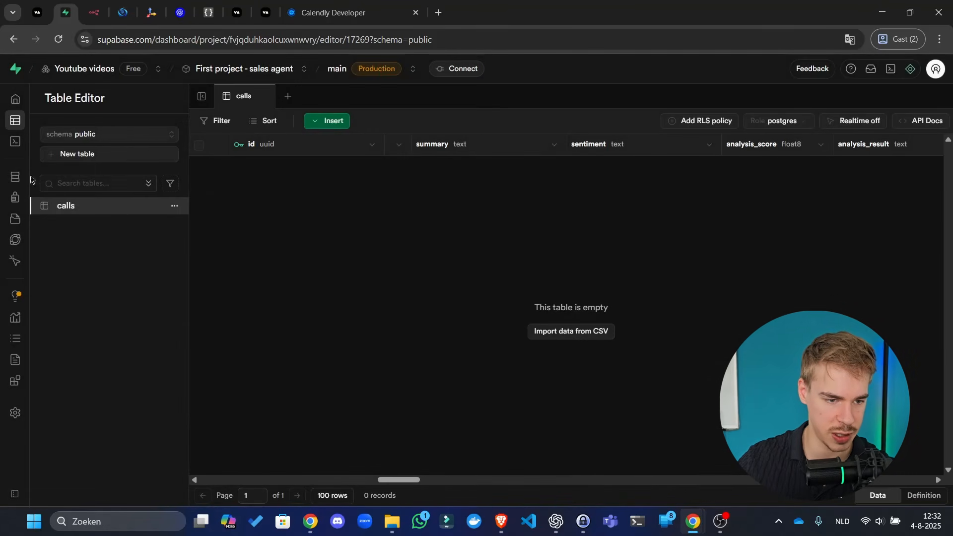
# - Copy the Project URL from Project Settings > Data API
pyautogui.moveTo(19, 180)
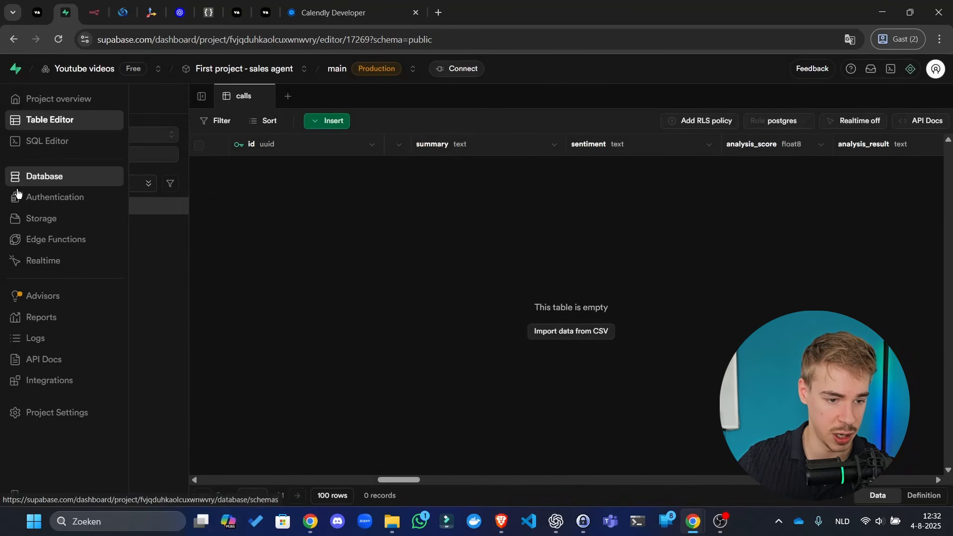
pyautogui.click(47, 414)
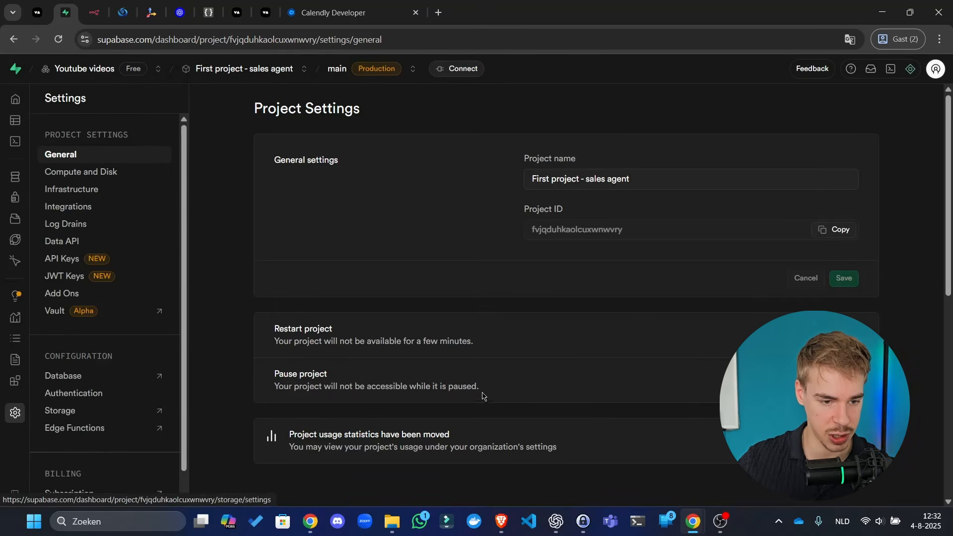
pyautogui.click(69, 243)
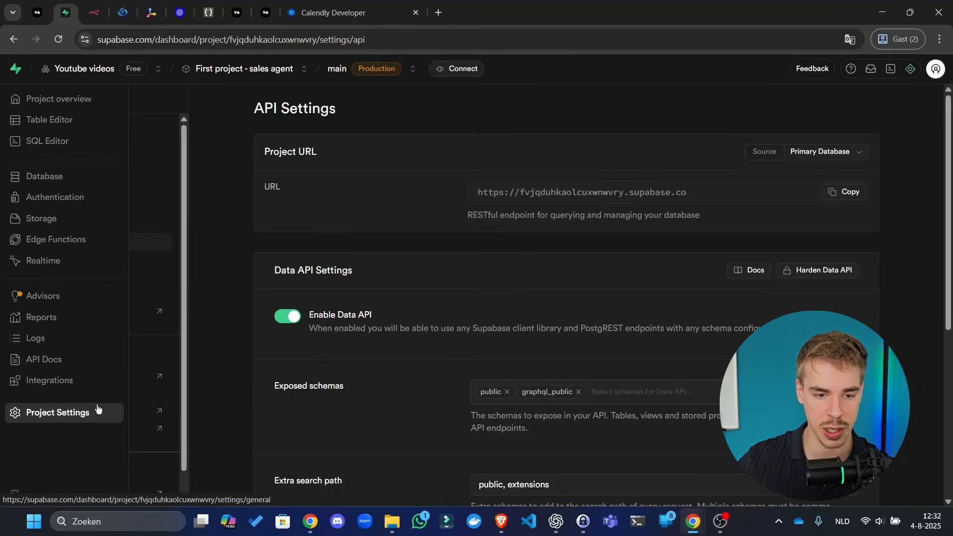
pyautogui.click(851, 192)
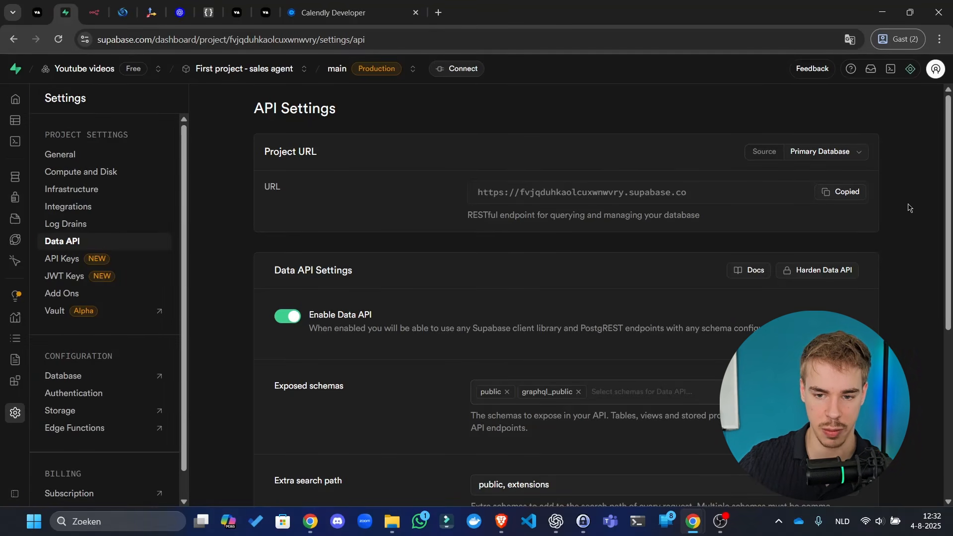
# - Paste the copied Supabase project URL into the n8n credential's Host field, then go back to Supabase
pyautogui.click(93, 11)
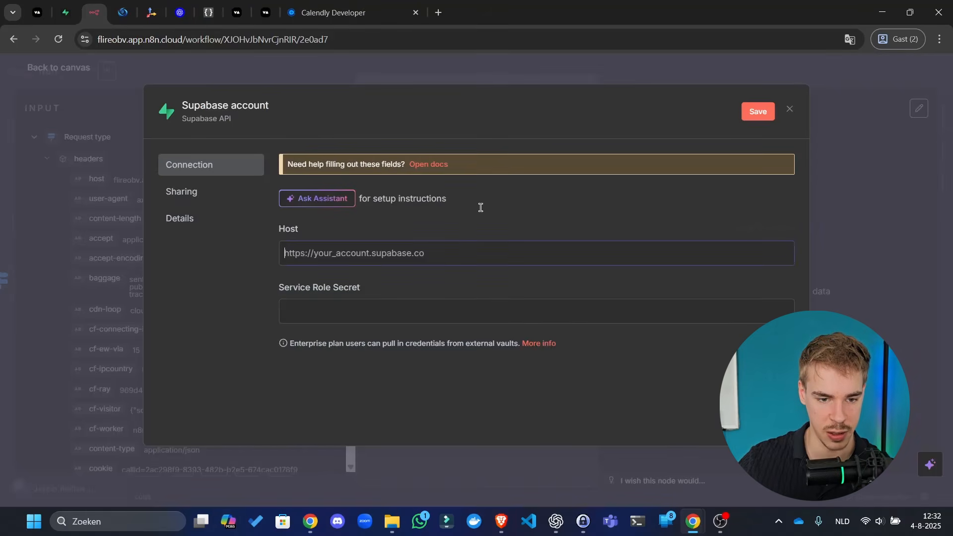
pyautogui.hotkey('ctrl', 'v')
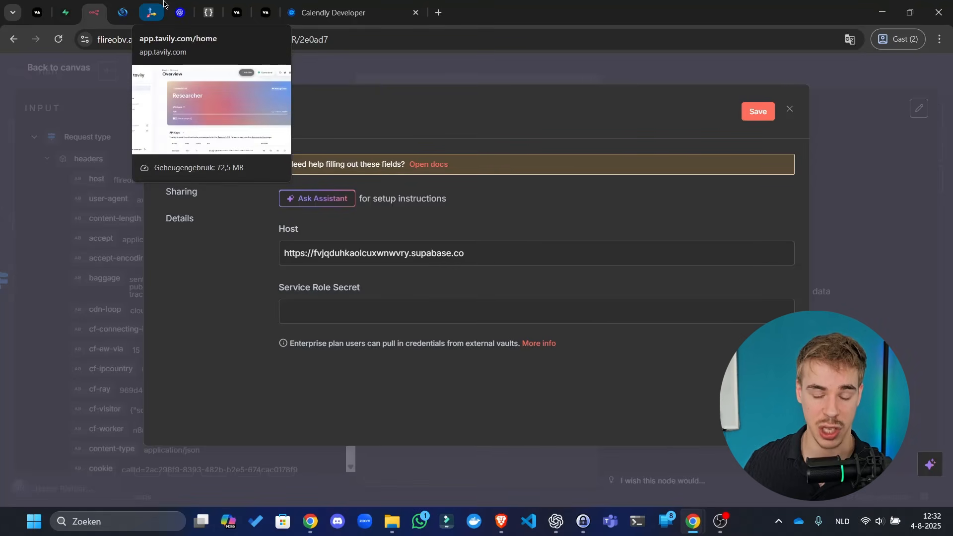
pyautogui.click(69, 4)
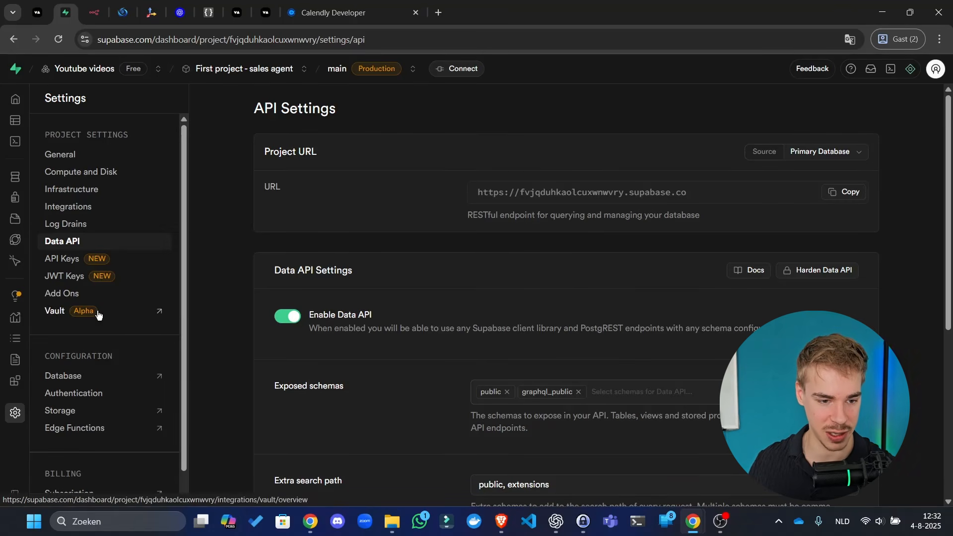
# - Open the API Keys settings showing the service_role secret and detach the Supabase page into its own window
pyautogui.scroll(-5, 291, 233)
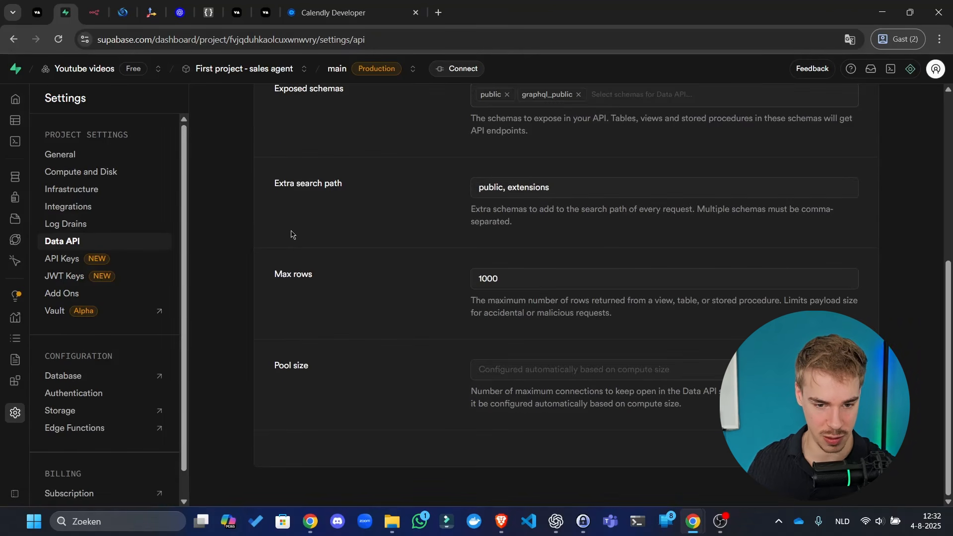
pyautogui.scroll(5, 377, 372)
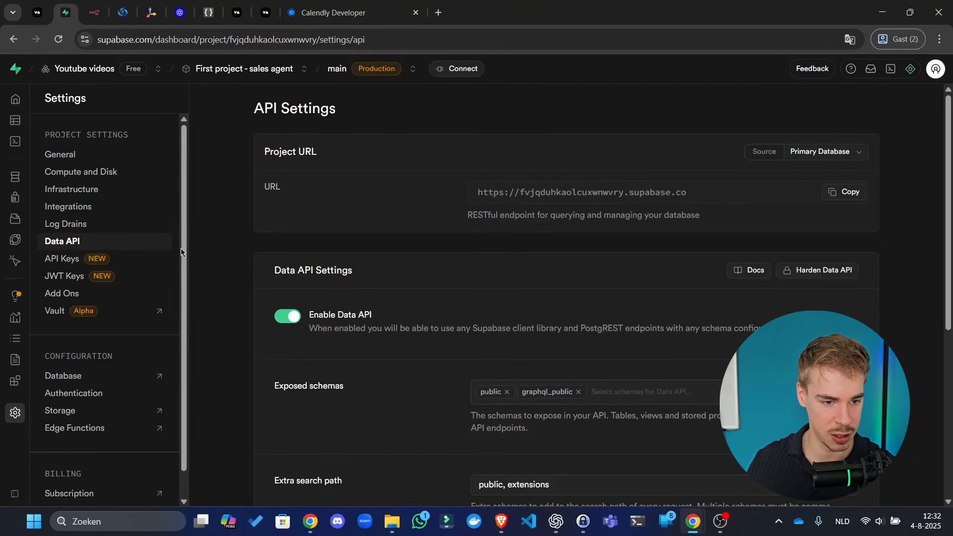
pyautogui.click(76, 264)
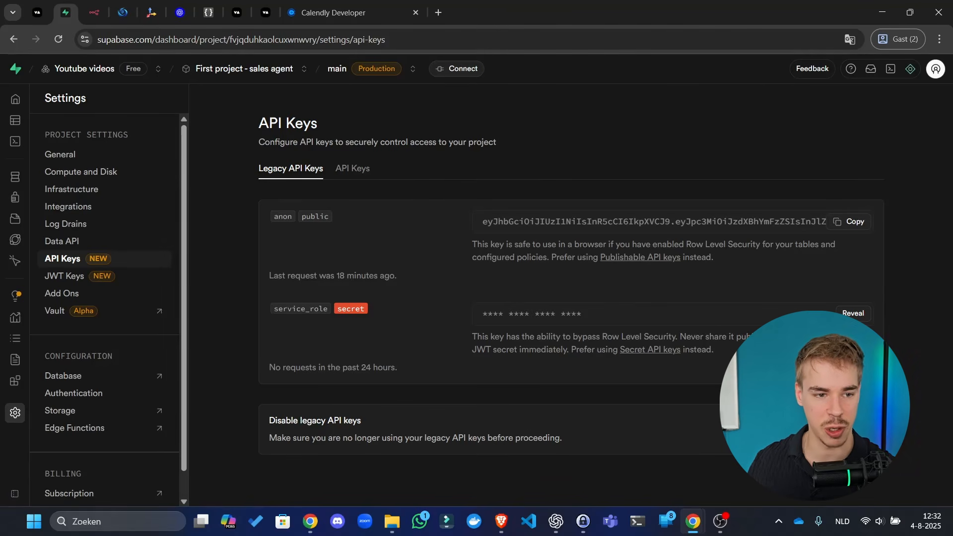
pyautogui.moveTo(66, 13); pyautogui.dragTo(0, 60)
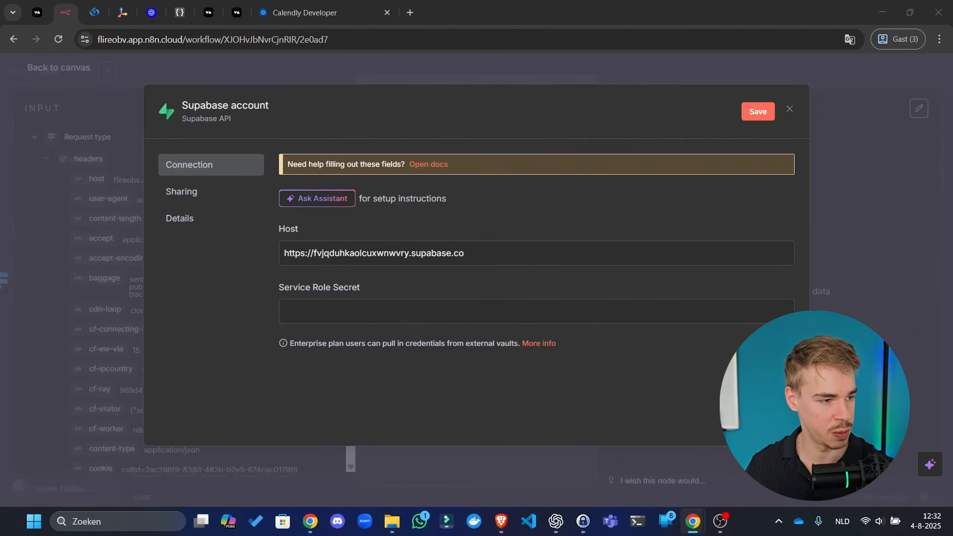
# - Paste the service role secret into the credential, save it, and dock the Supabase window back
pyautogui.click(306, 302)
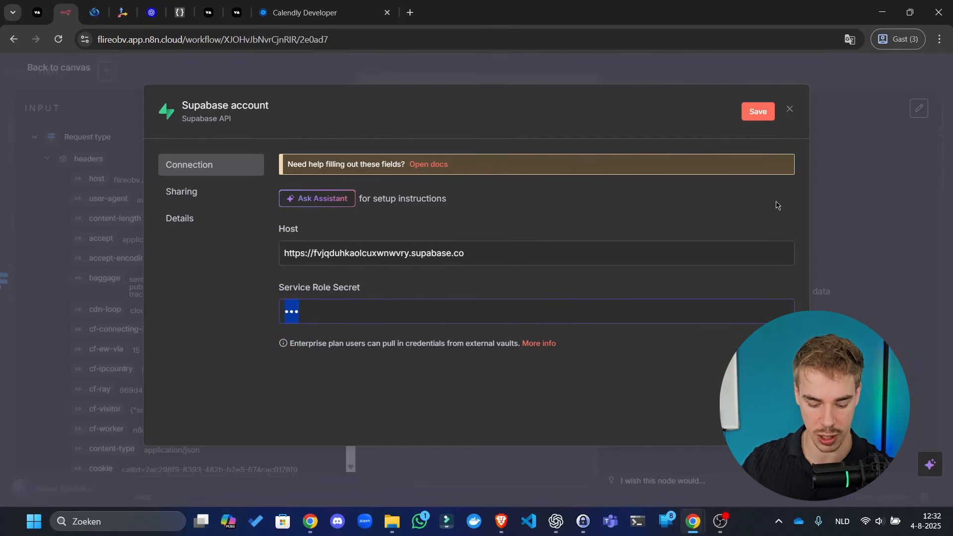
pyautogui.press('BackSpace')
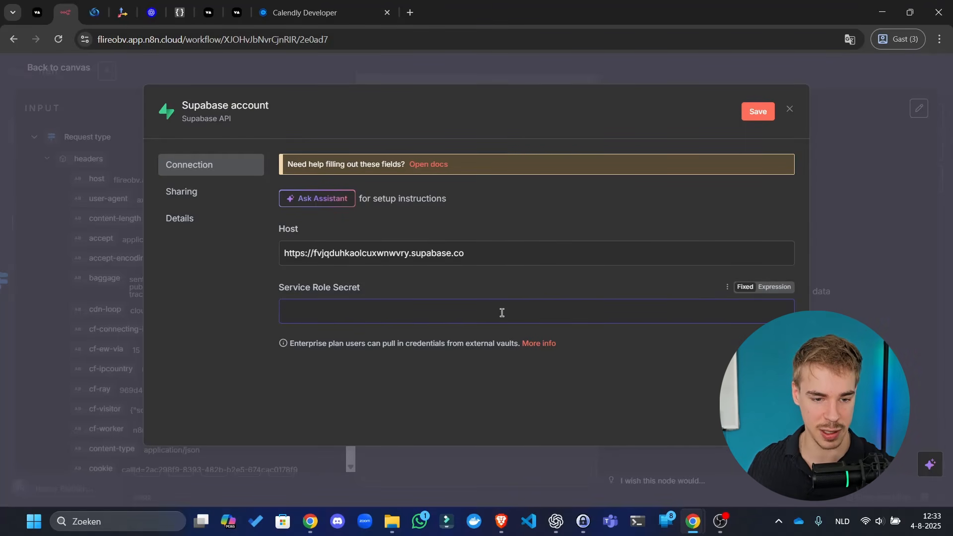
pyautogui.hotkey('ctrl', 'v')
pyautogui.click(759, 113)
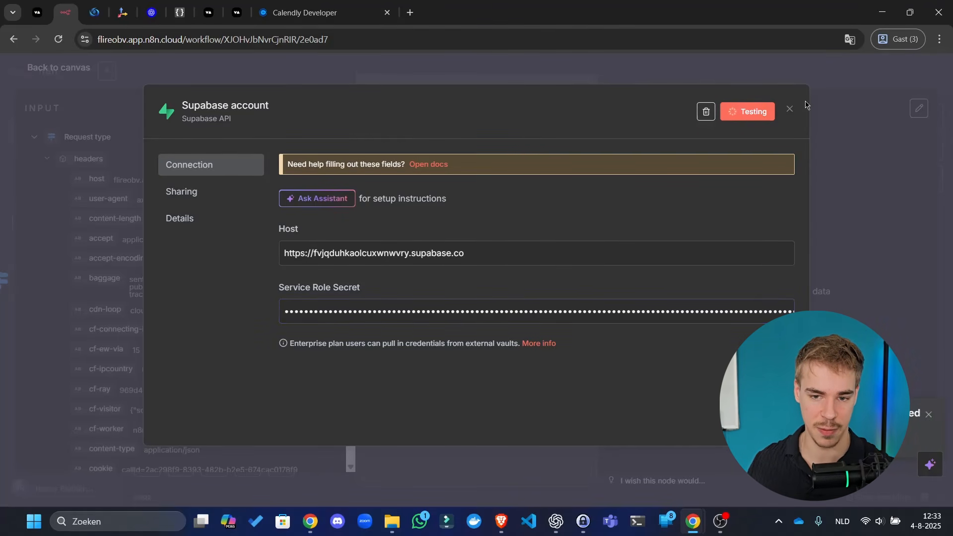
pyautogui.click(788, 110)
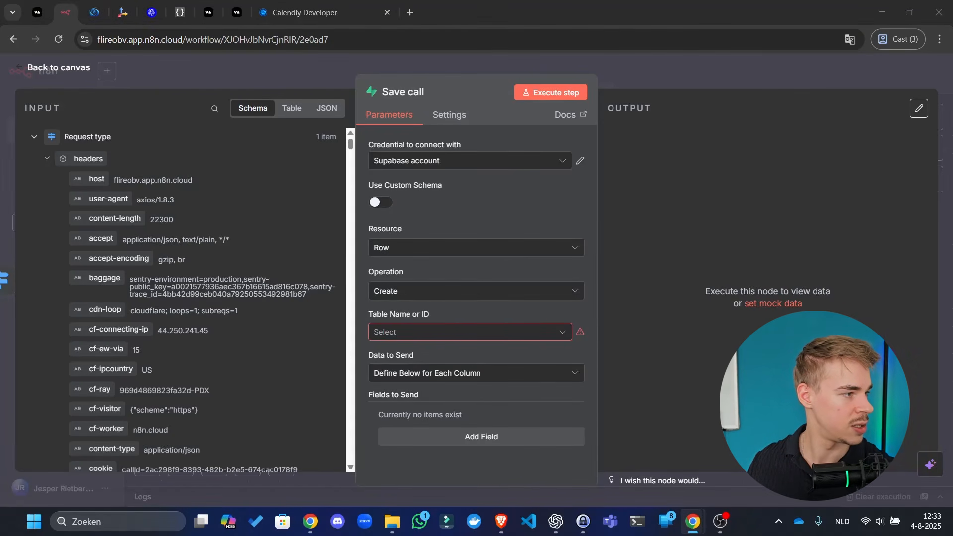
pyautogui.moveTo(0, 149); pyautogui.dragTo(97, 5)
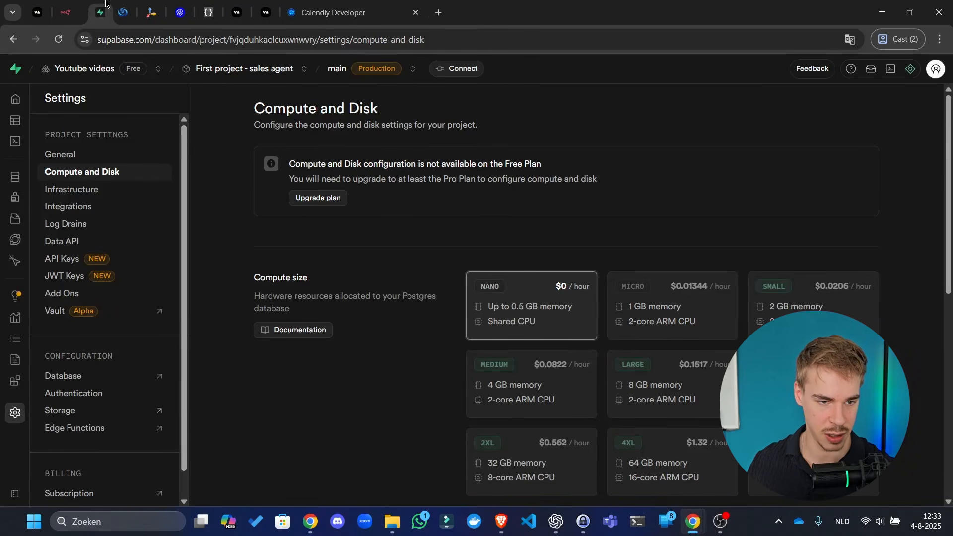
pyautogui.click(69, 6)
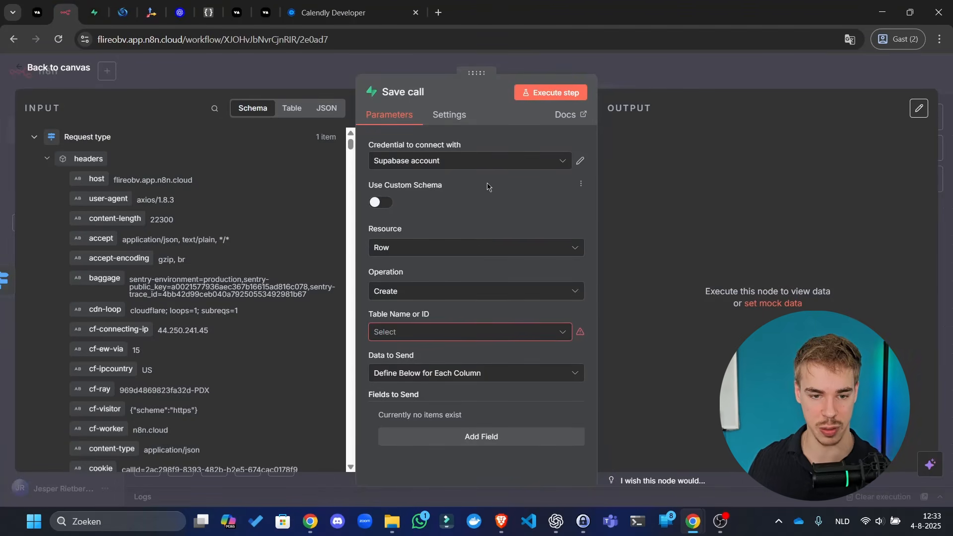
# - Point Save call at the calls table, defining each column individually, and add the assistant_name field
pyautogui.click(448, 333)
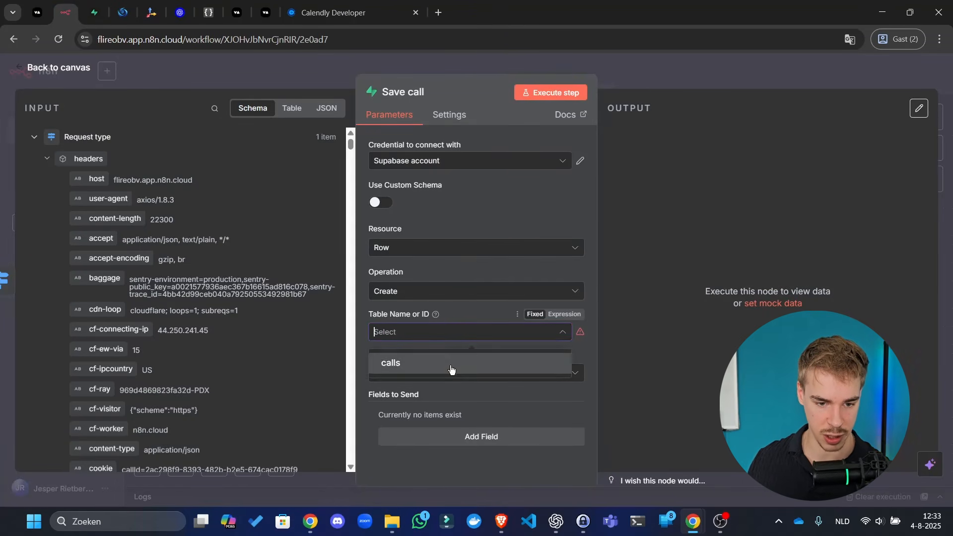
pyautogui.click(451, 366)
pyautogui.click(449, 373)
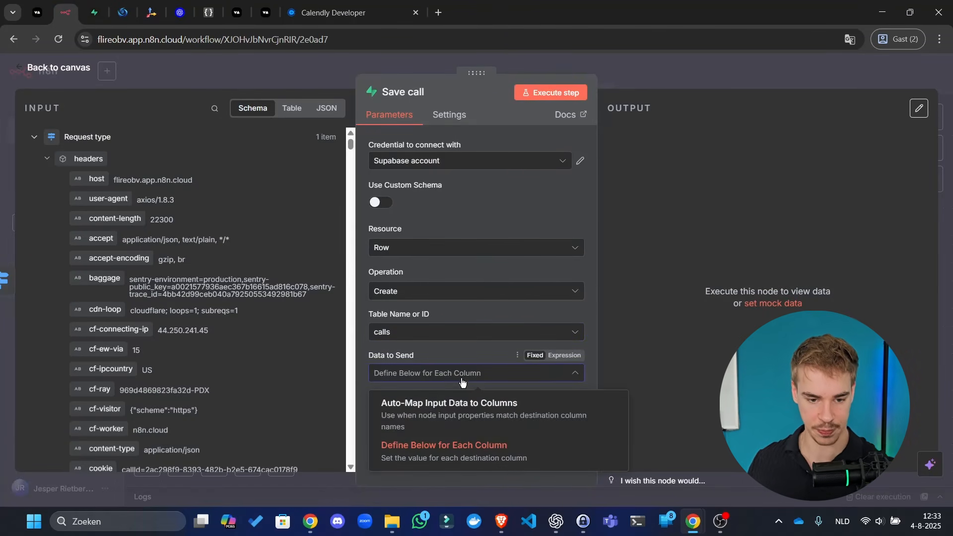
pyautogui.click(491, 456)
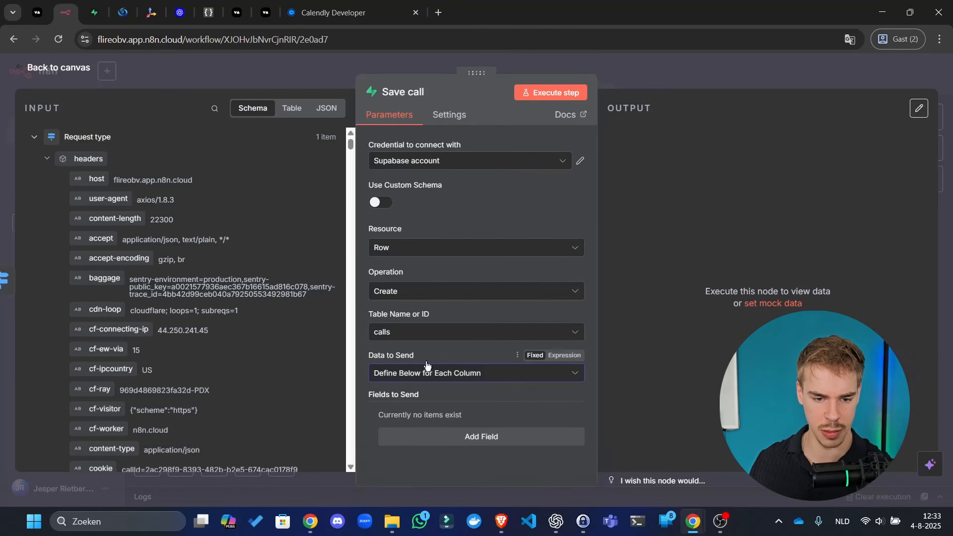
pyautogui.click(437, 436)
pyautogui.scroll(-1, 439, 397)
pyautogui.click(442, 372)
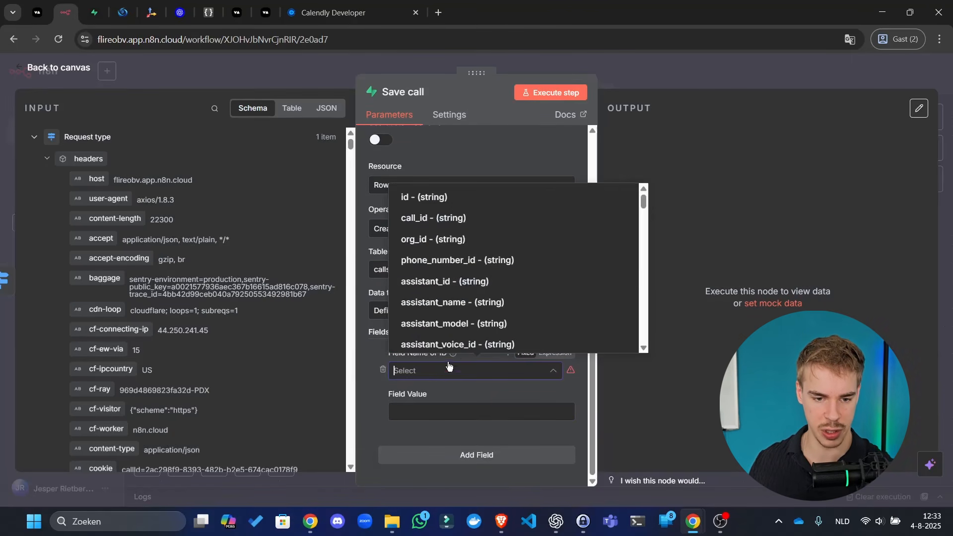
pyautogui.click(453, 302)
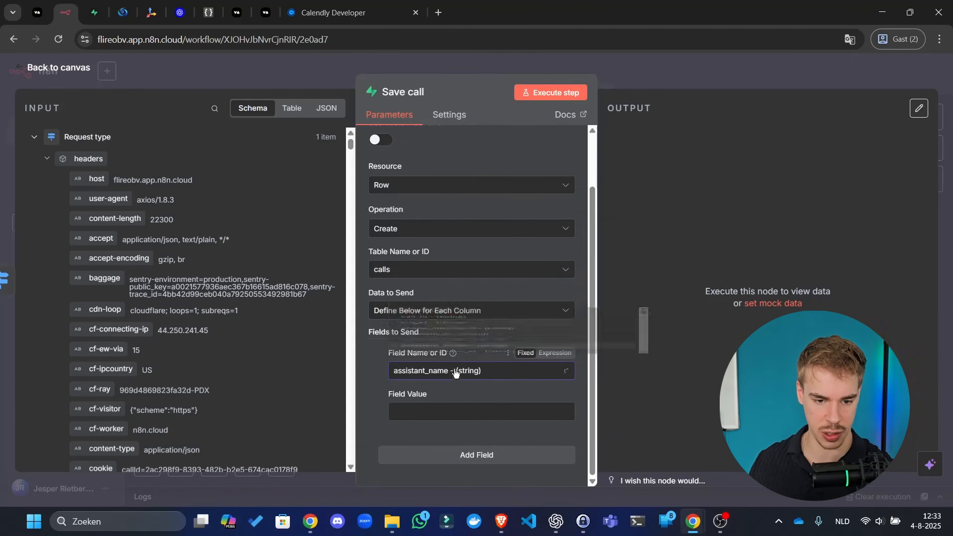
# - Map the Webhook's user-agent header into assistant_name's value and return to the canvas
pyautogui.click(454, 411)
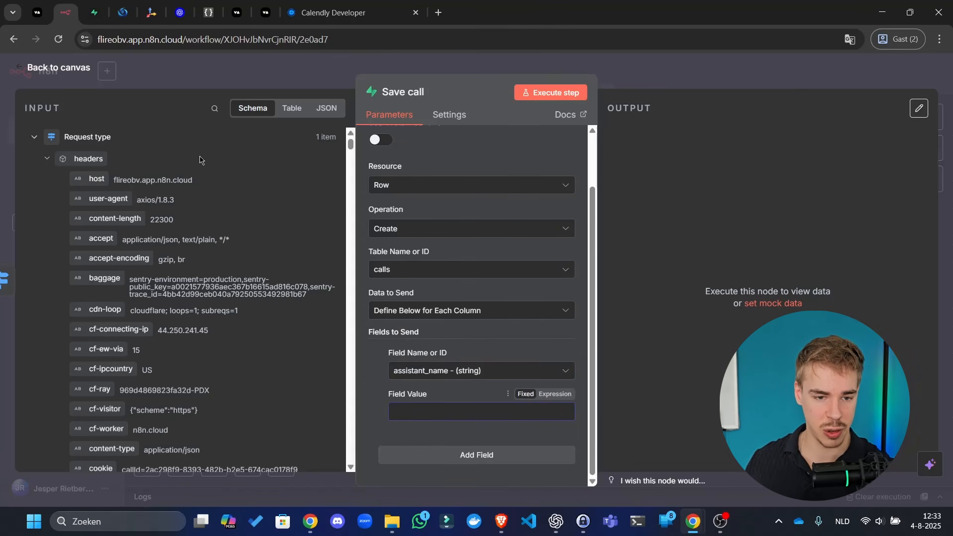
pyautogui.click(326, 109)
pyautogui.click(253, 108)
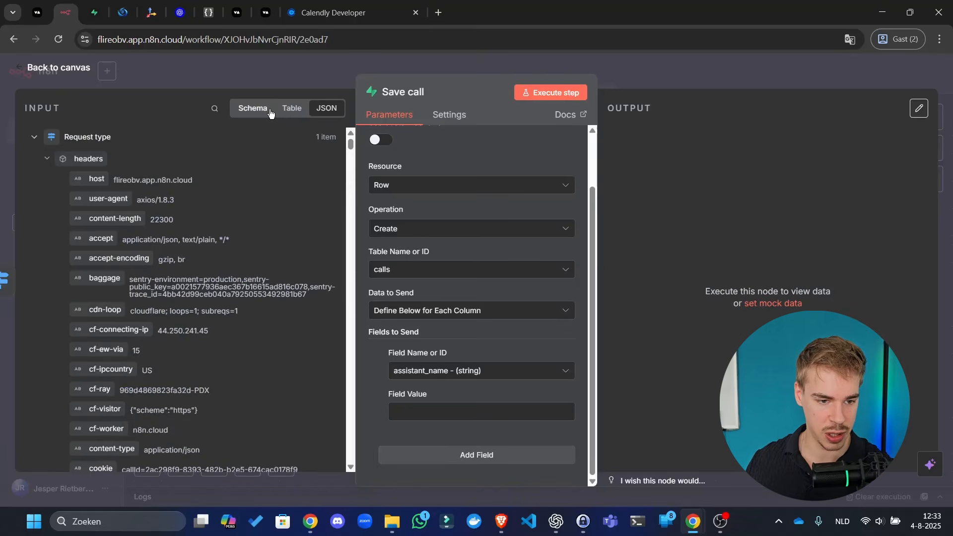
pyautogui.scroll(-5, 260, 198)
pyautogui.scroll(5, 260, 198)
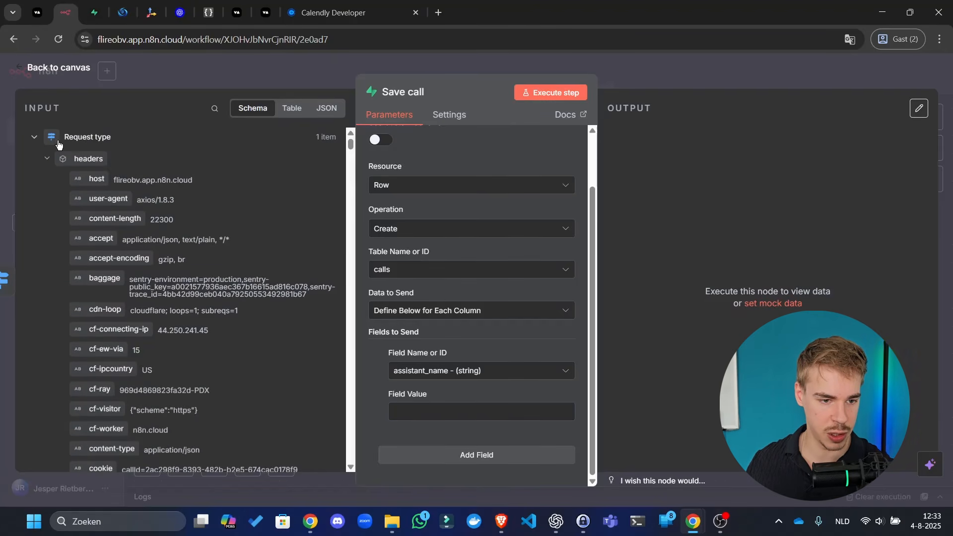
pyautogui.moveTo(108, 198); pyautogui.dragTo(497, 418)
pyautogui.moveTo(413, 412); pyautogui.dragTo(453, 415)
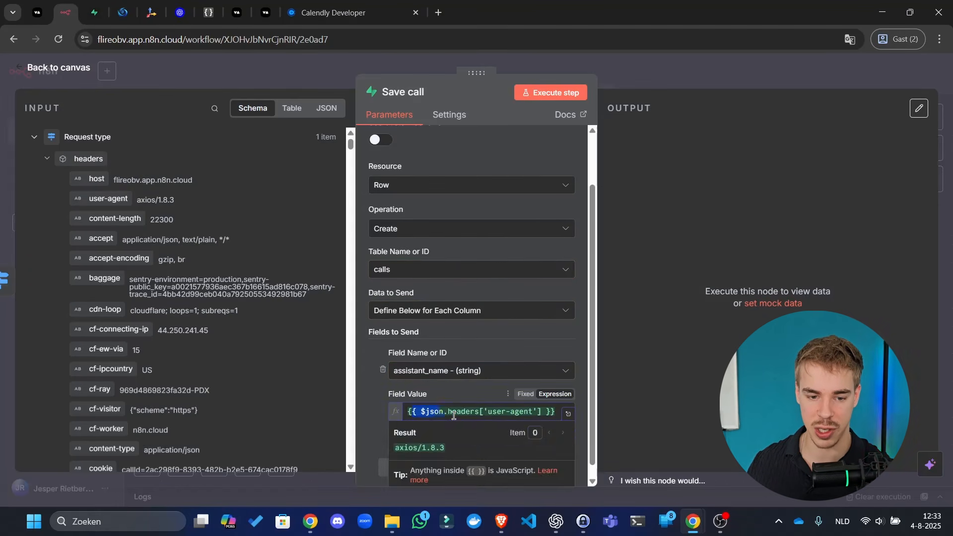
pyautogui.click(697, 65)
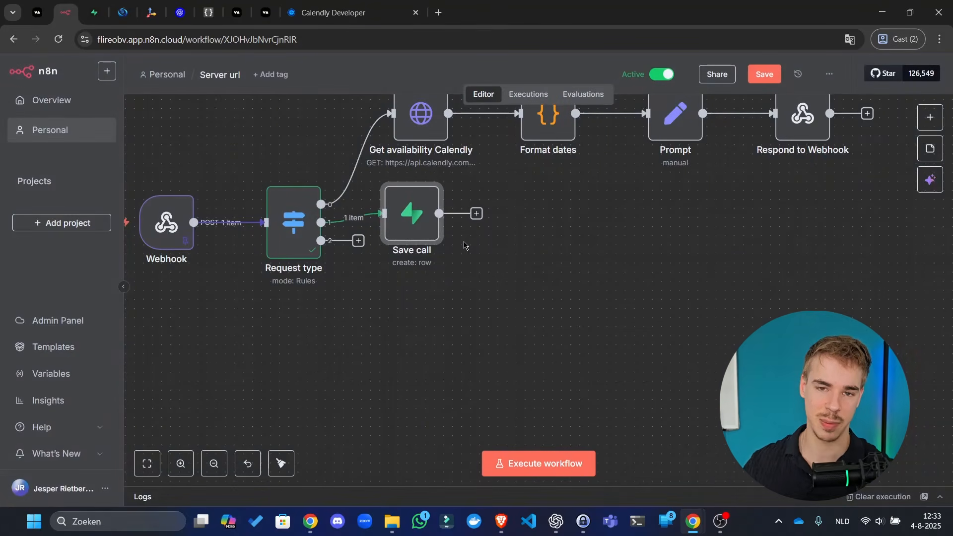
pyautogui.moveTo(316, 222)
pyautogui.mouseDown()
pyautogui.moveTo(341, 227)
pyautogui.moveTo(298, 222)
pyautogui.mouseUp()
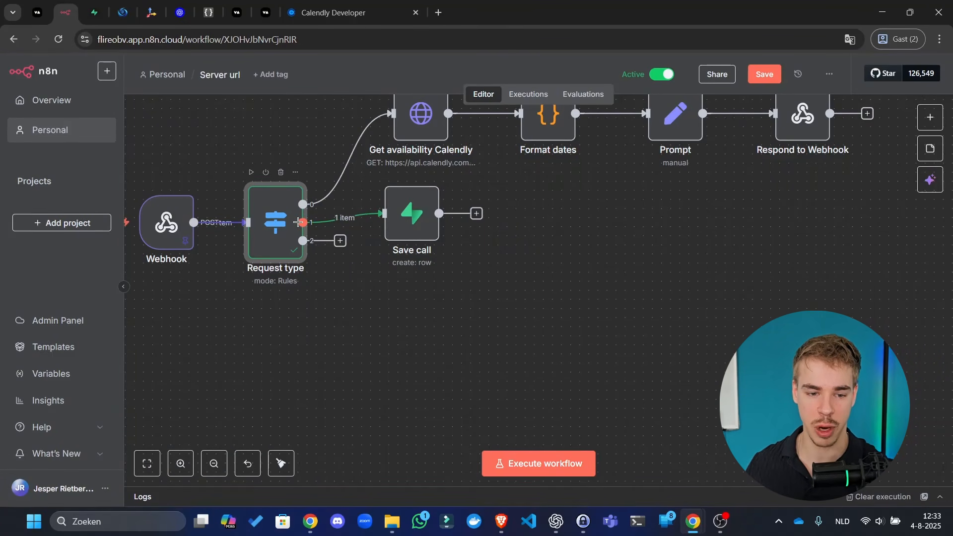
pyautogui.click(336, 218)
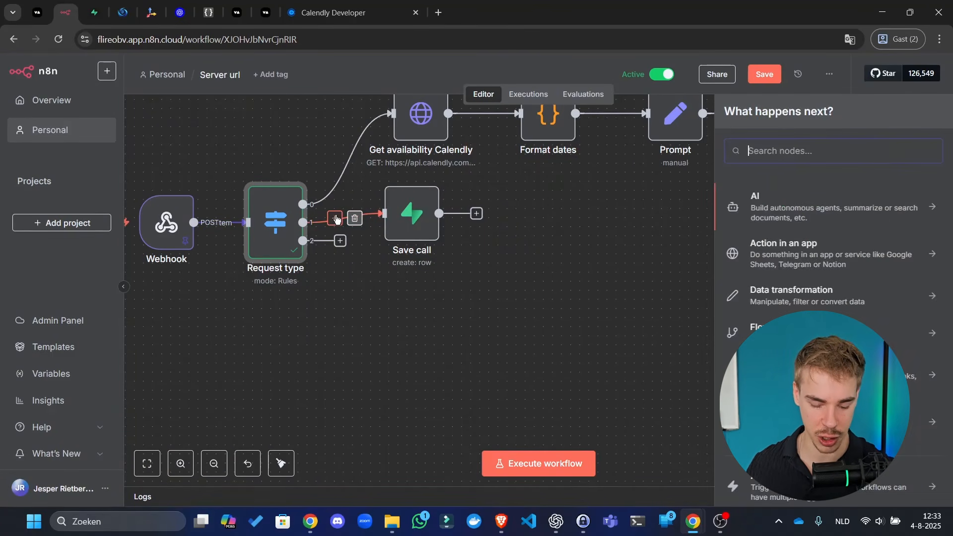
pyautogui.write('set')
pyautogui.press('Return')
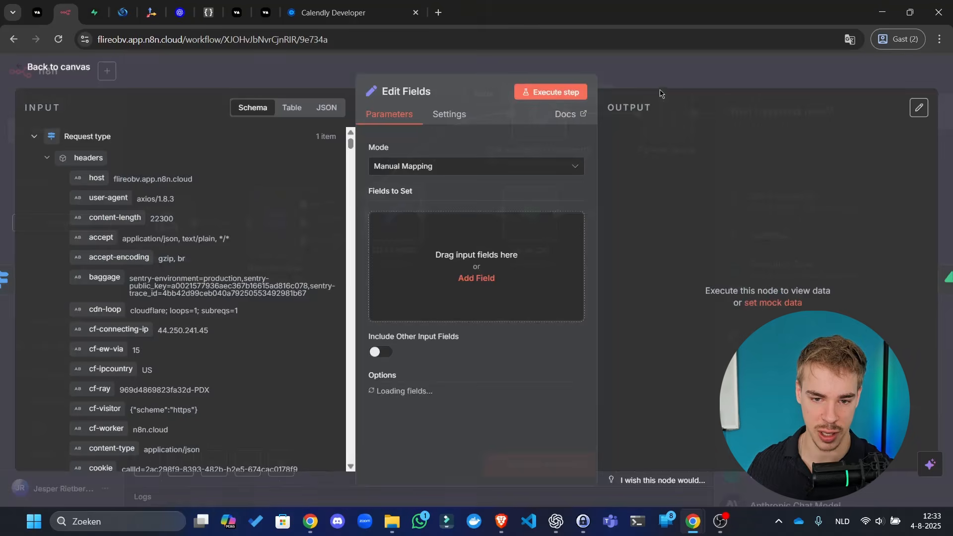
pyautogui.press('Escape')
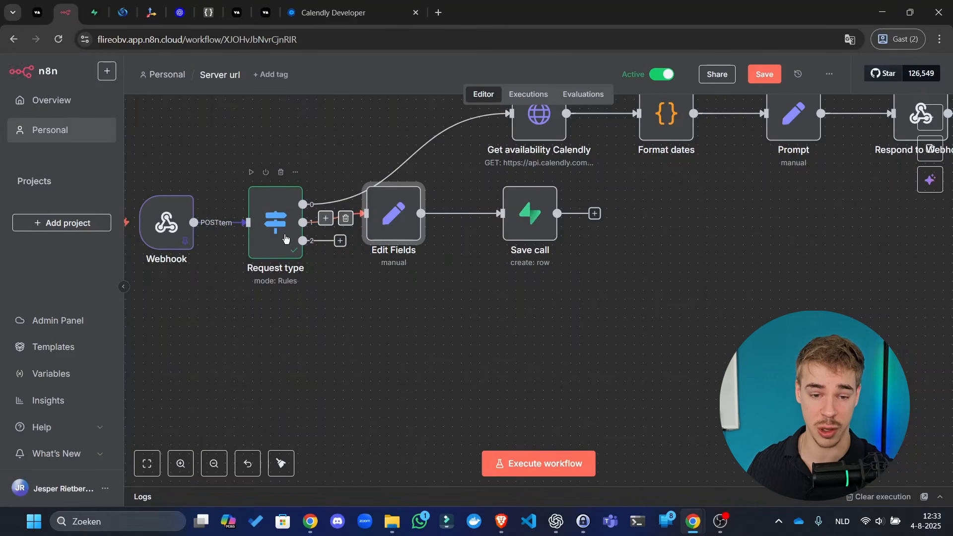
pyautogui.click(536, 222)
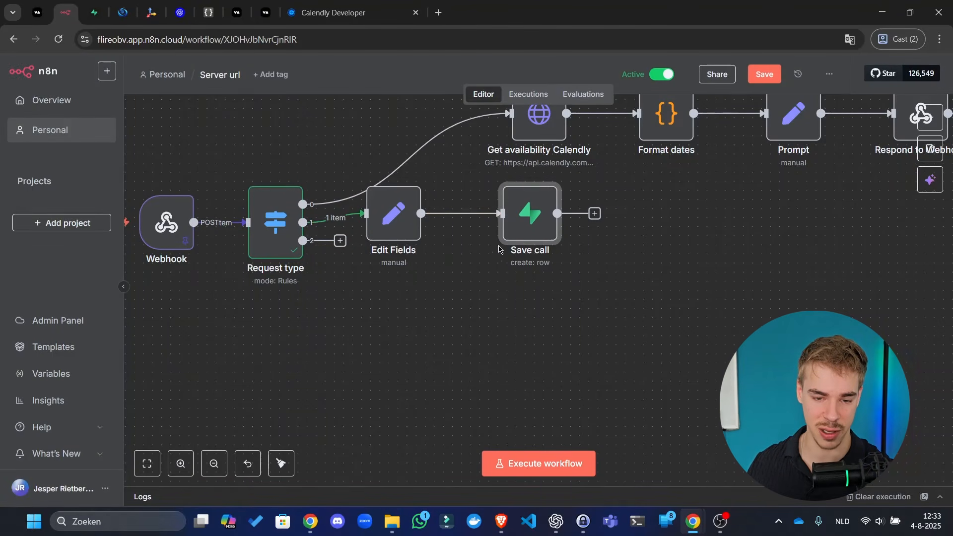
pyautogui.doubleClick(527, 241)
pyautogui.scroll(-2, 546, 248)
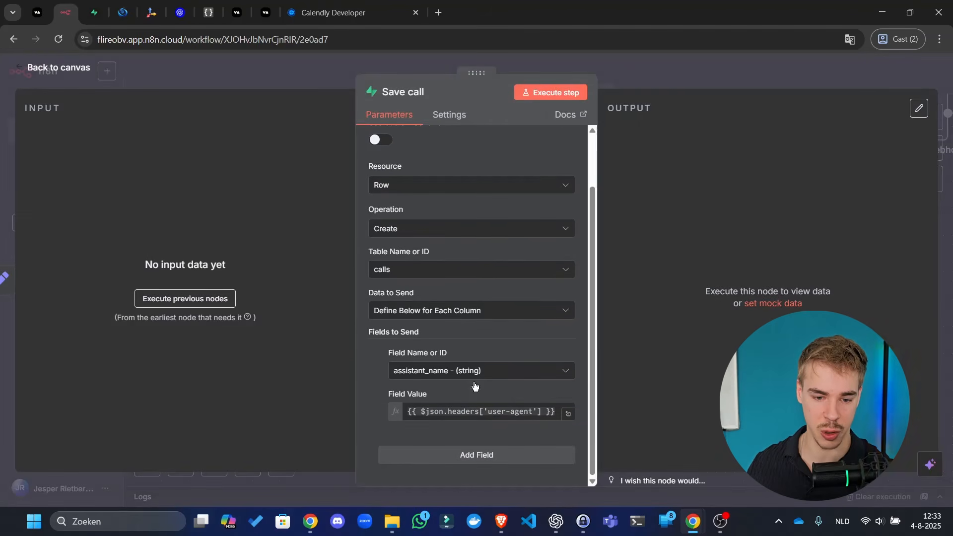
pyautogui.click(648, 85)
pyautogui.moveTo(392, 209)
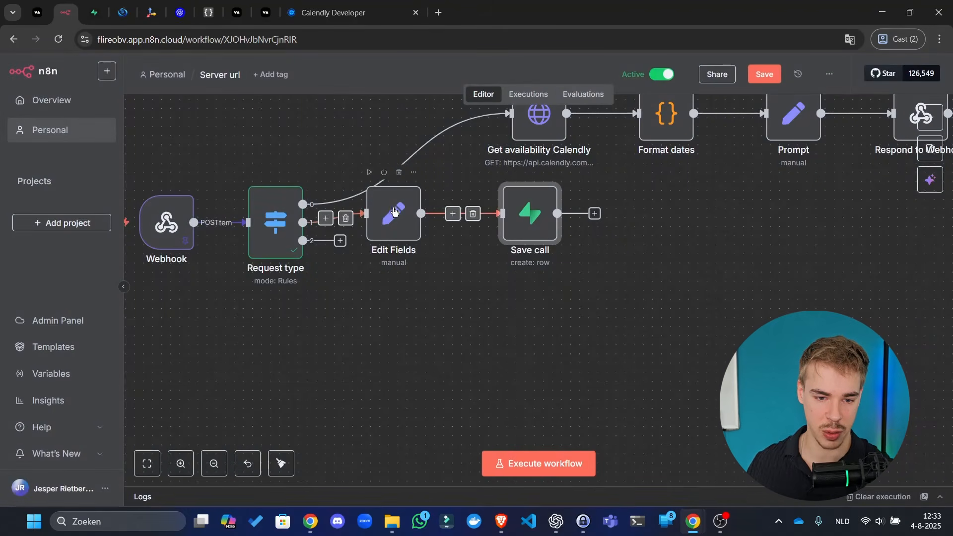
pyautogui.click(399, 173)
pyautogui.moveTo(531, 216); pyautogui.dragTo(430, 215)
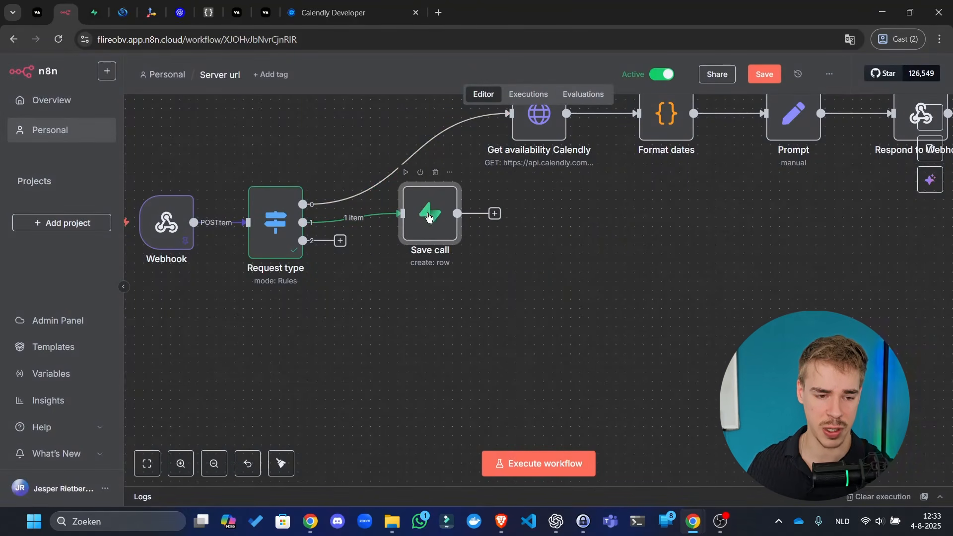
pyautogui.doubleClick(430, 218)
# - Expand the Webhook input fields and clear the assistant_name value expression
pyautogui.scroll(-6, 289, 233)
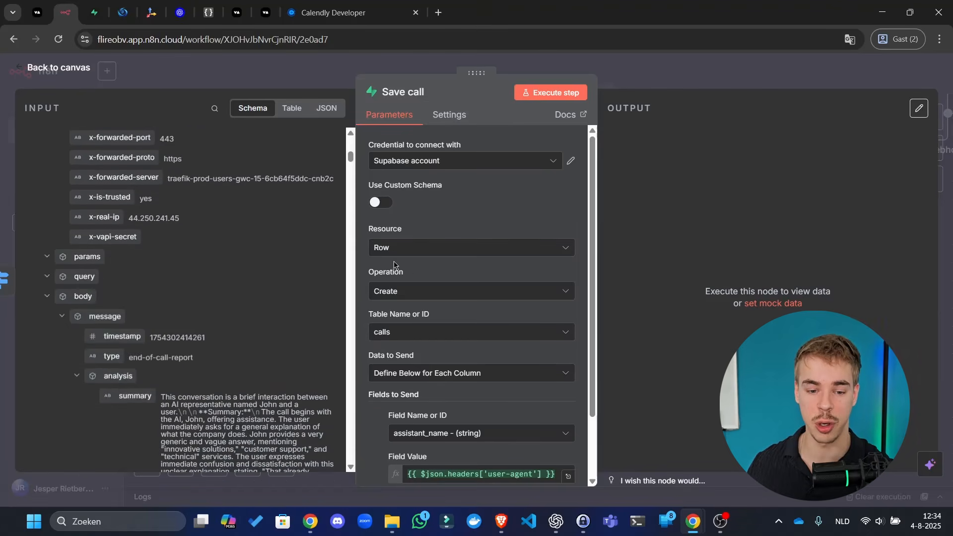
pyautogui.scroll(-2, 531, 300)
pyautogui.scroll(-6, 203, 220)
pyautogui.scroll(6, 273, 199)
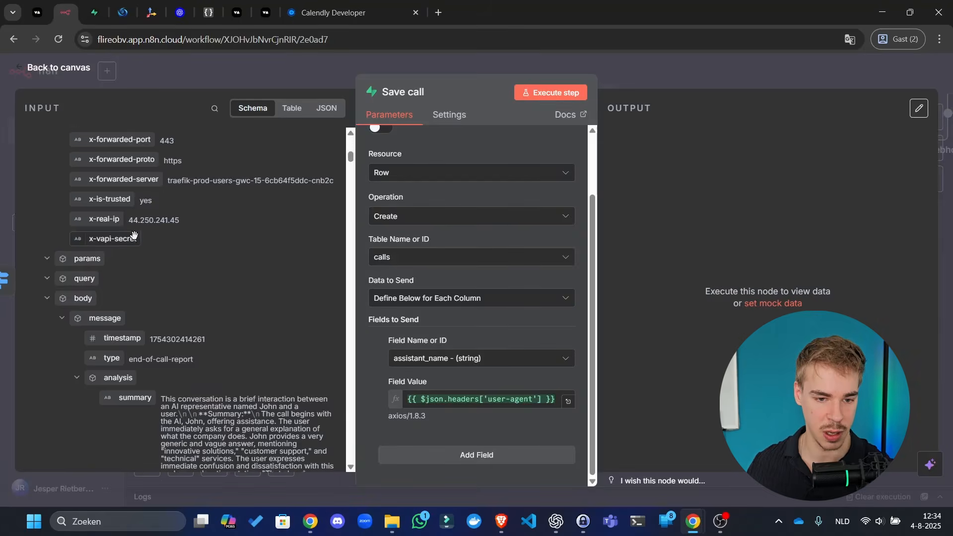
pyautogui.scroll(10, 220, 186)
pyautogui.click(53, 141)
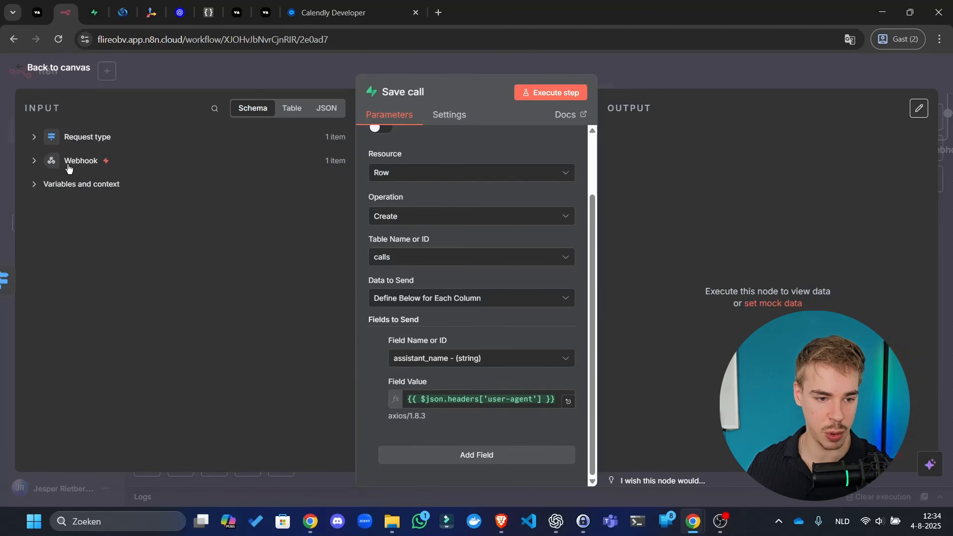
pyautogui.click(52, 162)
pyautogui.tripleClick(516, 392)
pyautogui.press('BackSpace')
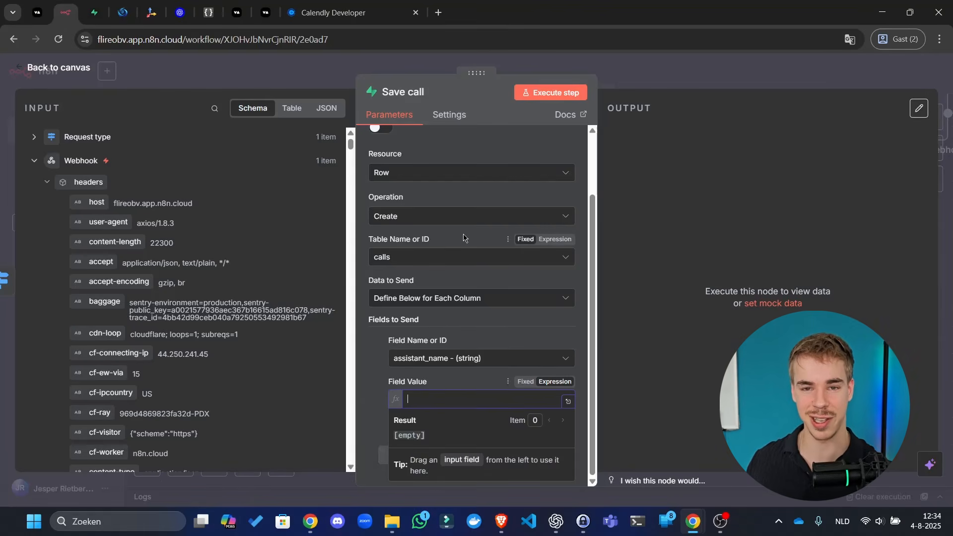
# - Collapse the Webhook headers group and open the search over the input fields
pyautogui.scroll(-3, 200, 253)
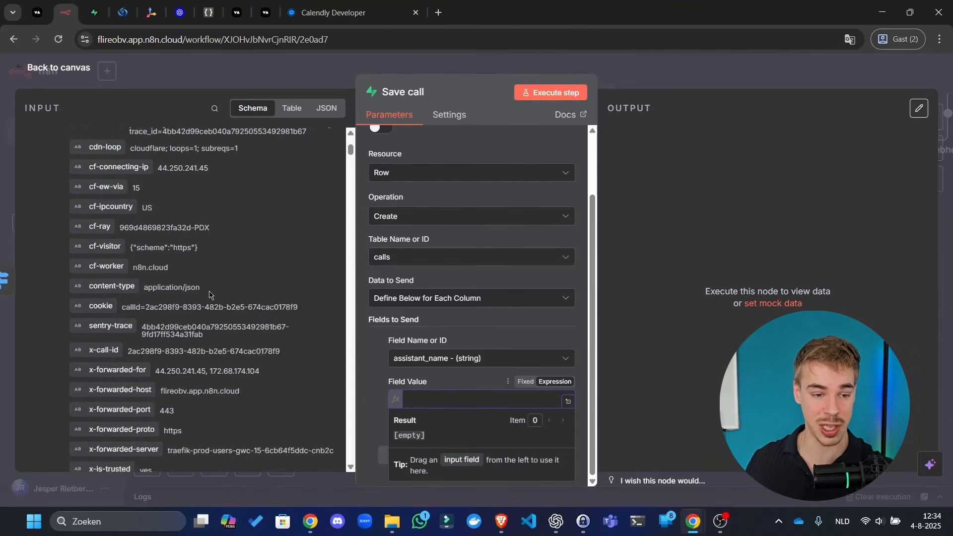
pyautogui.scroll(3, 149, 224)
pyautogui.click(50, 183)
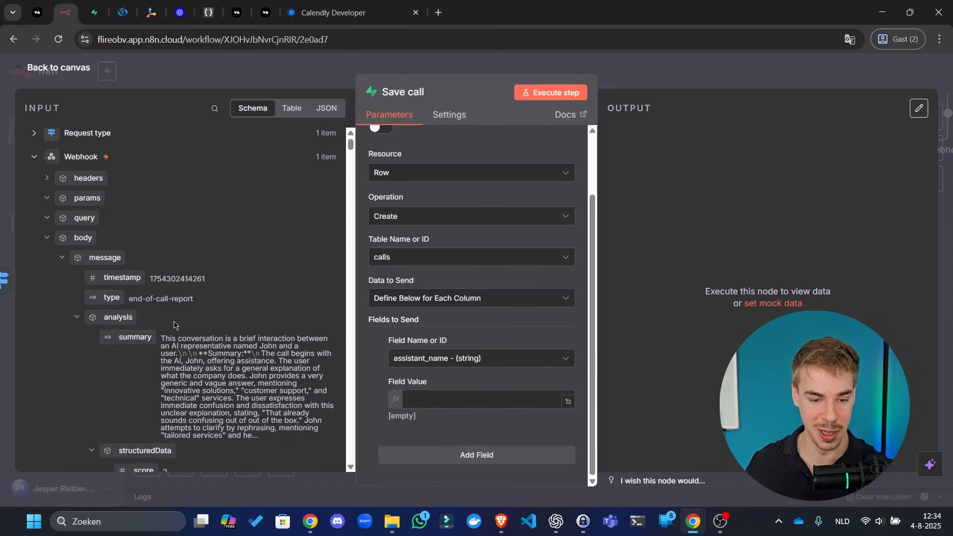
pyautogui.scroll(-4, 263, 285)
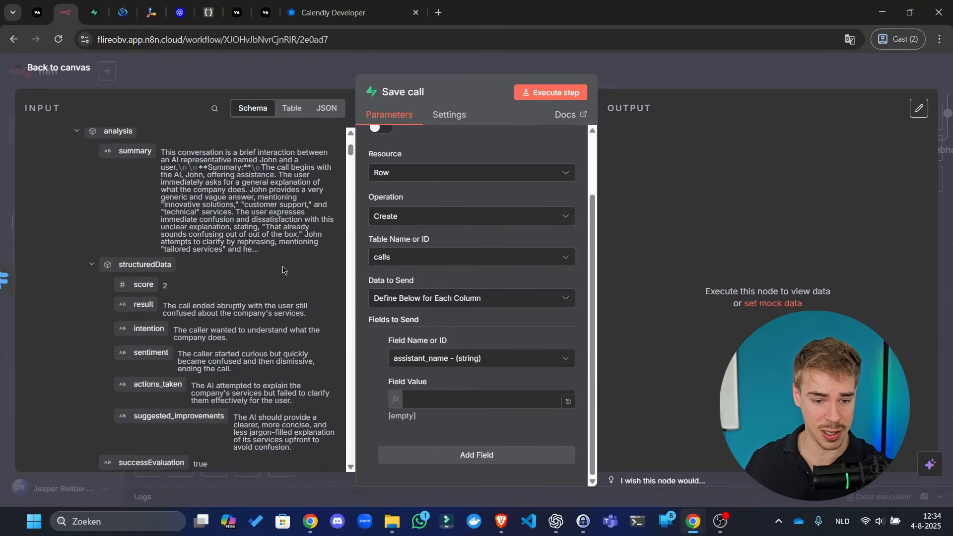
pyautogui.scroll(4, 278, 258)
pyautogui.click(216, 107)
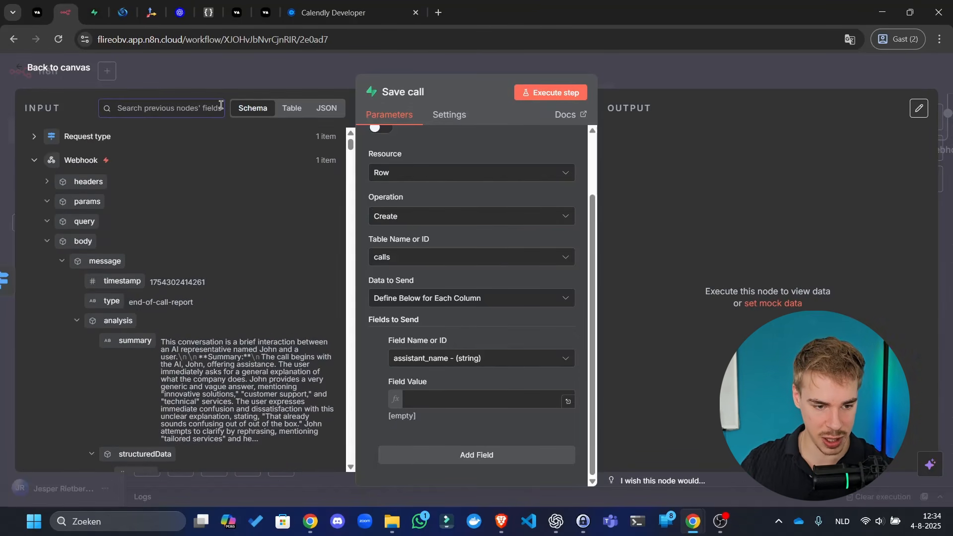
pyautogui.scroll(-12, 240, 258)
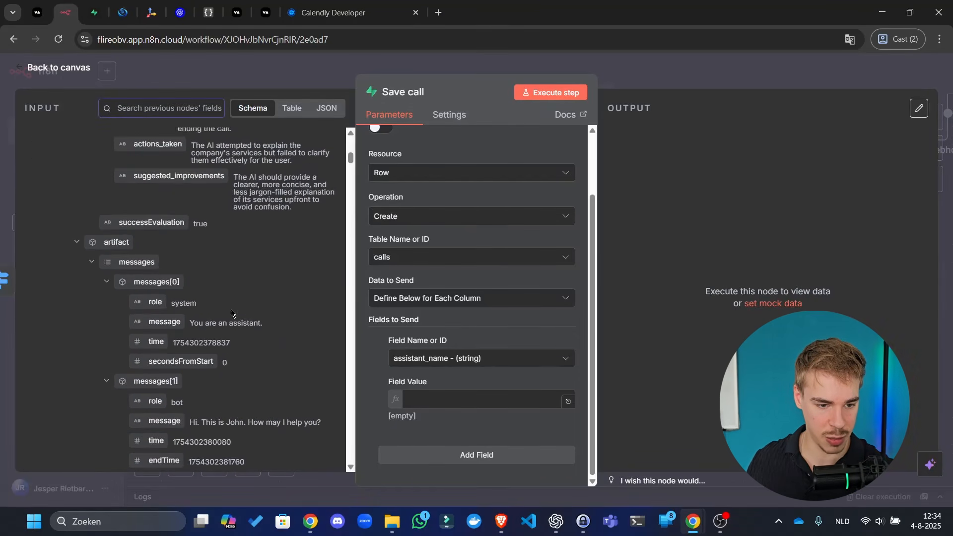
pyautogui.scroll(-15, 177, 289)
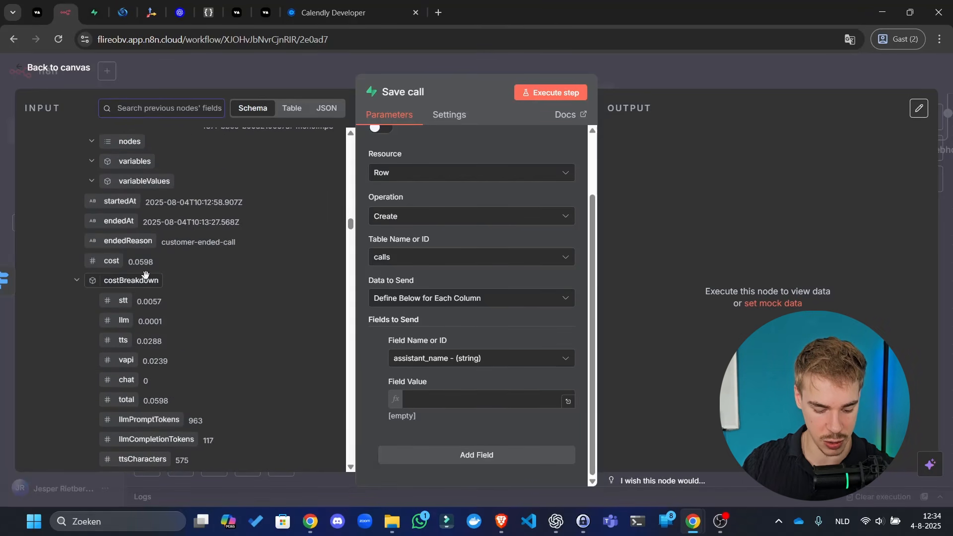
# - Search the Save call node's input fields for the assistant's name field
pyautogui.write('assistant name')
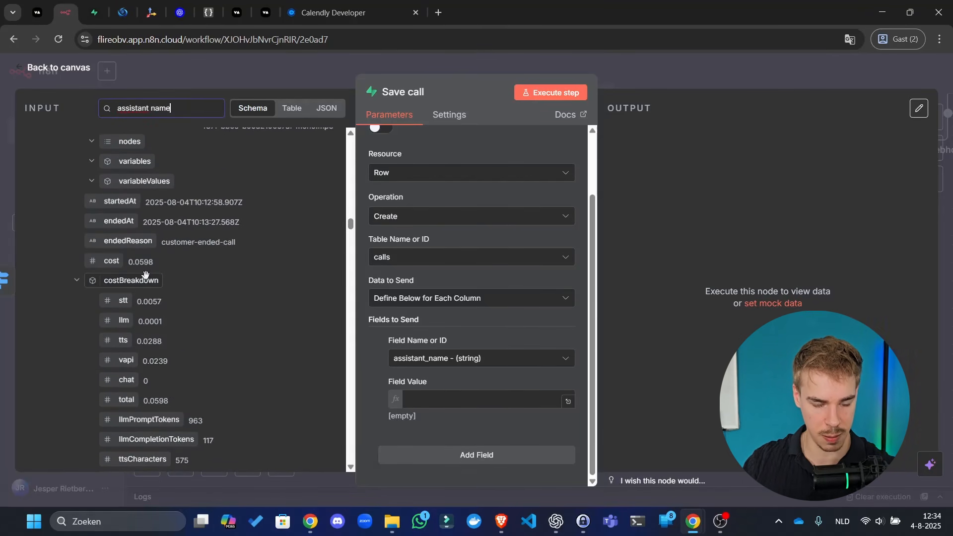
pyautogui.press('BackSpace')
pyautogui.press('BackSpace')
pyautogui.press('BackSpace')
pyautogui.press('BackSpace')
pyautogui.press('BackSpace')
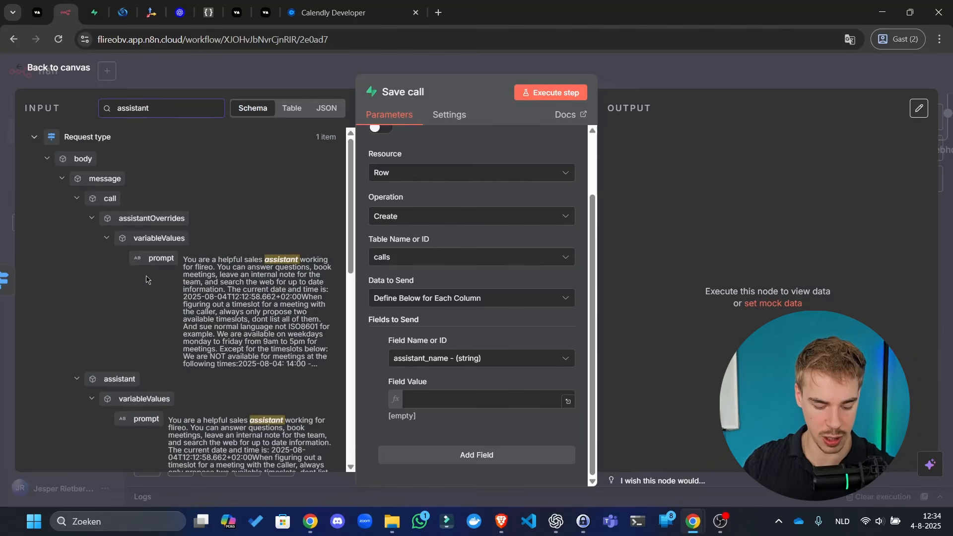
pyautogui.write('name')
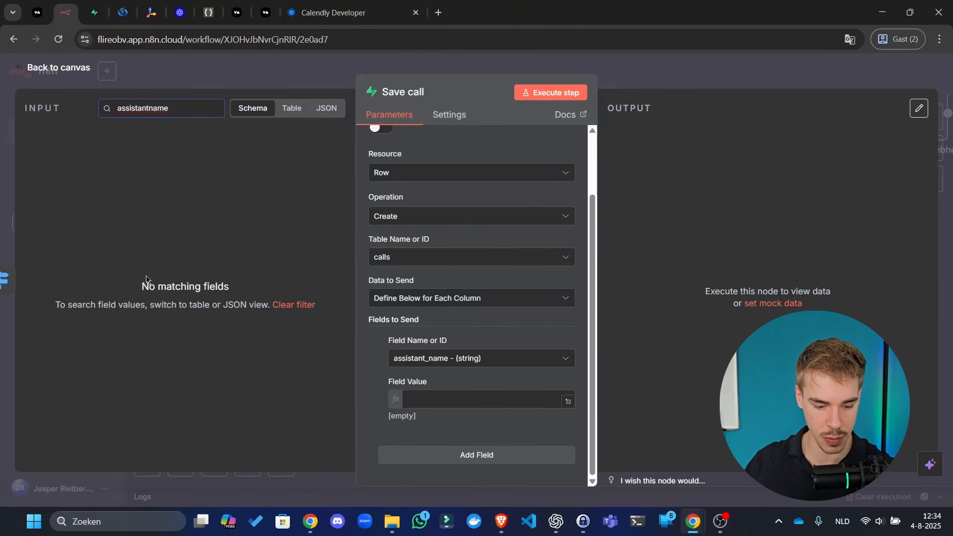
pyautogui.press('BackSpace')
pyautogui.press('BackSpace')
pyautogui.press('BackSpace')
pyautogui.write('_name')
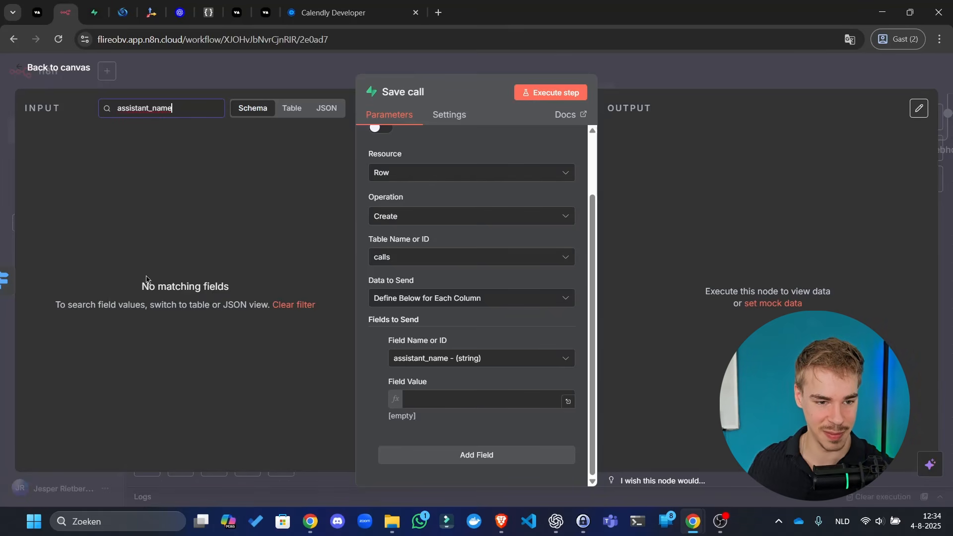
pyautogui.hotkey('ctrl', 'a')
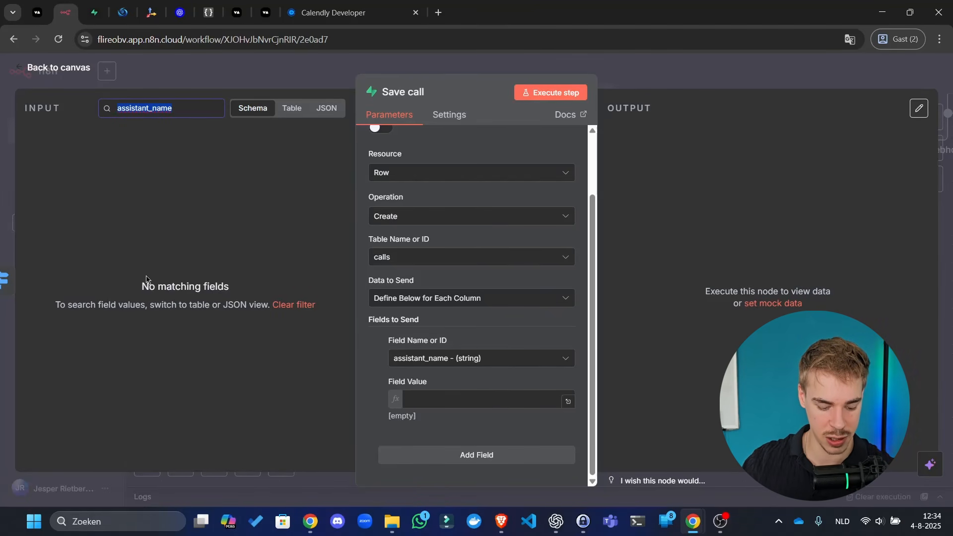
pyautogui.write('assis')
pyautogui.hotkey('ctrl', 'a')
pyautogui.write('name')
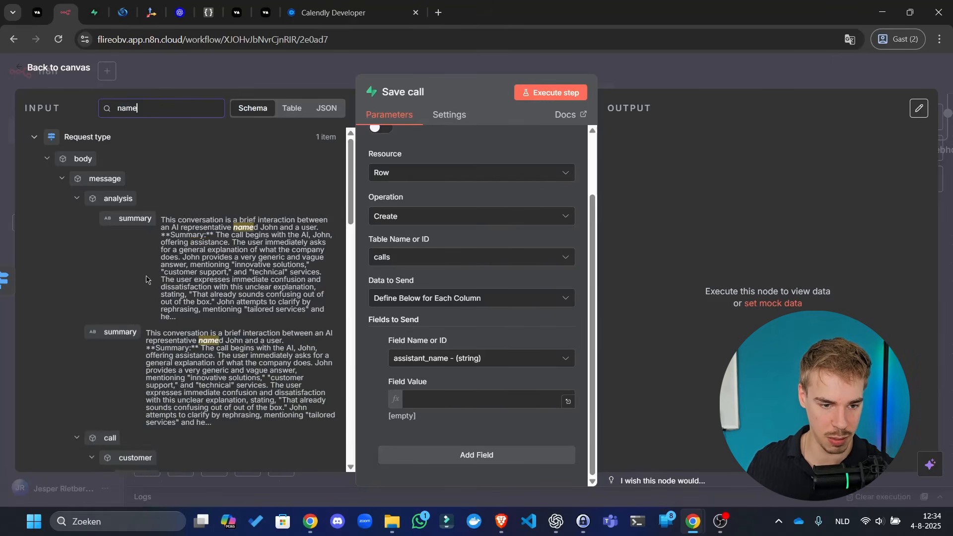
# - Map the assistant's name, 'Sales agent', into the assistant_name column
pyautogui.scroll(-5, 146, 279)
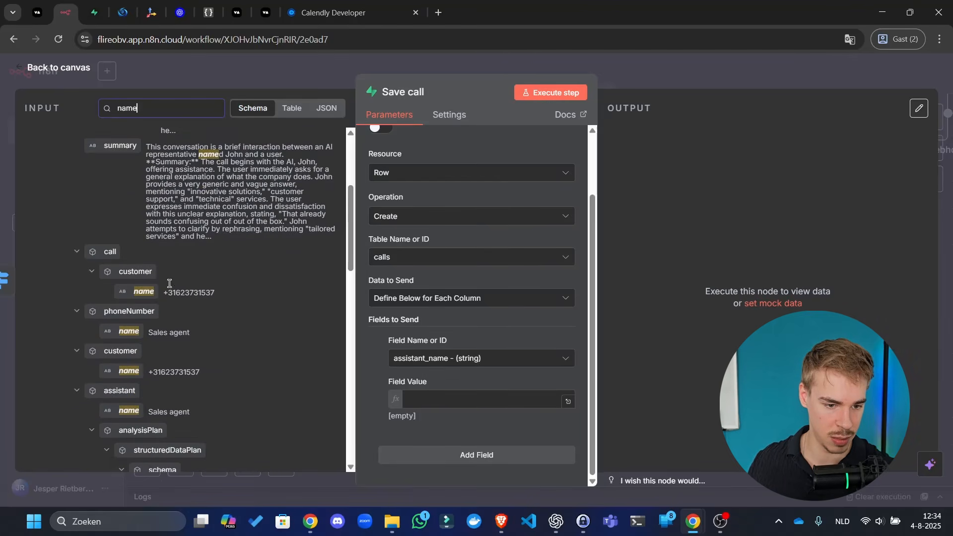
pyautogui.scroll(4, 195, 290)
pyautogui.scroll(-7, 169, 297)
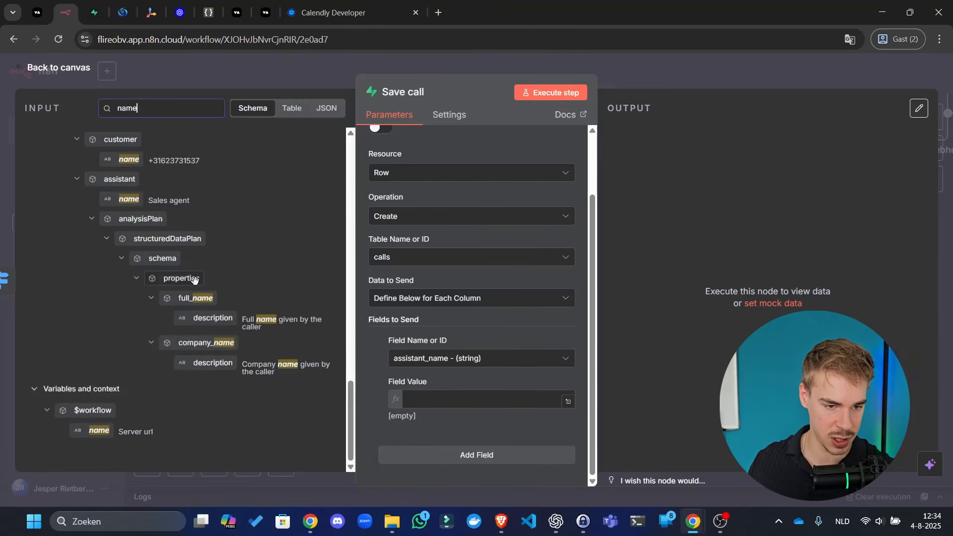
pyautogui.scroll(3, 154, 377)
pyautogui.scroll(-3, 144, 347)
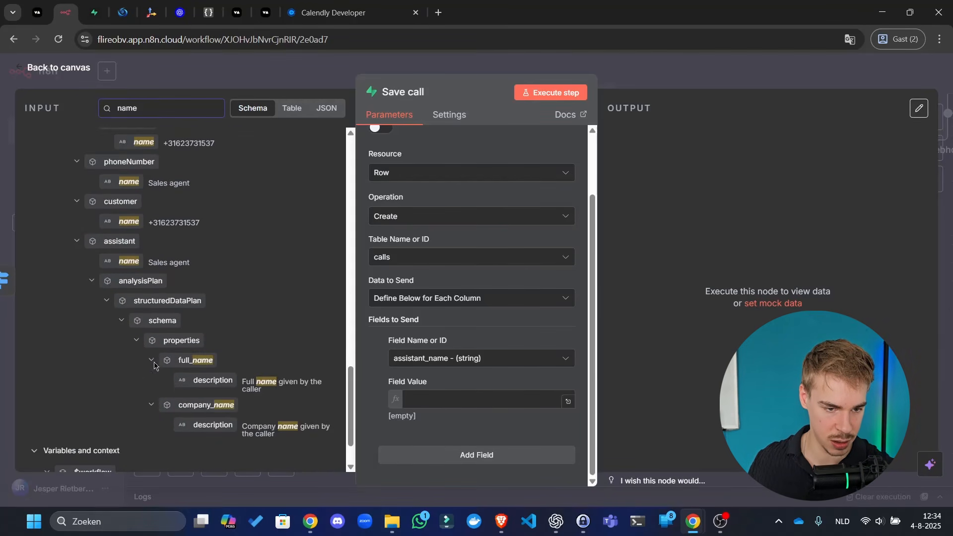
pyautogui.scroll(3, 134, 318)
pyautogui.scroll(-2, 122, 288)
pyautogui.moveTo(127, 261); pyautogui.dragTo(544, 403)
pyautogui.click(655, 386)
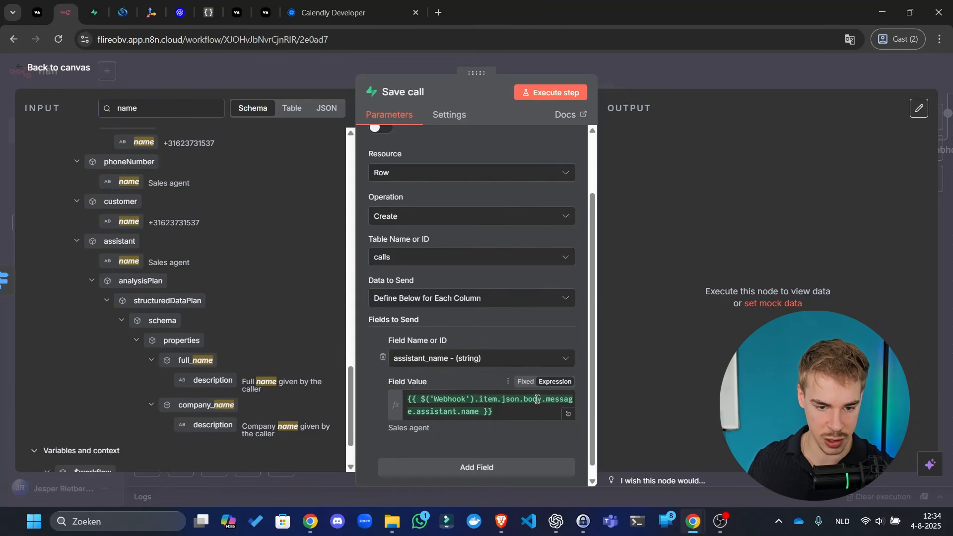
# - Switch the input panel to show the Webhook node's raw JSON
pyautogui.click(324, 110)
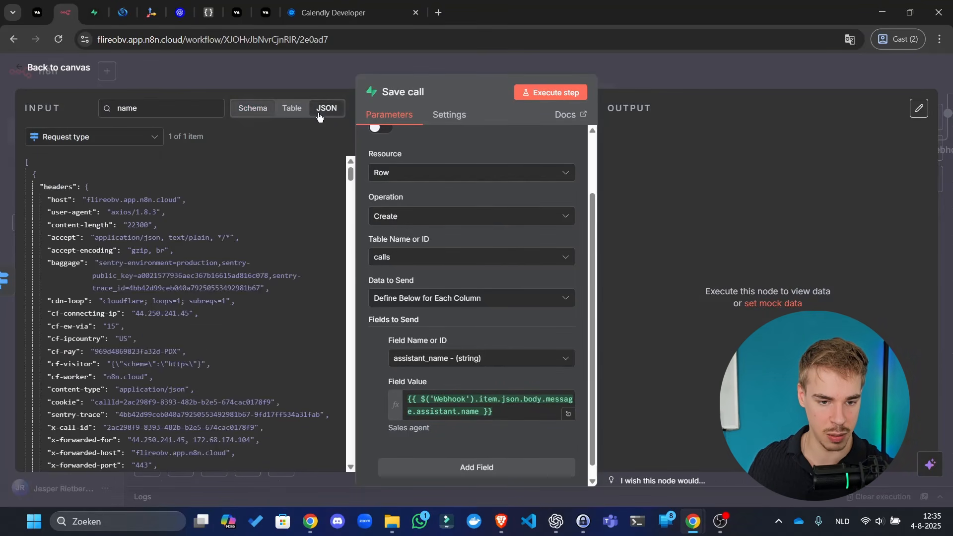
pyautogui.click(133, 136)
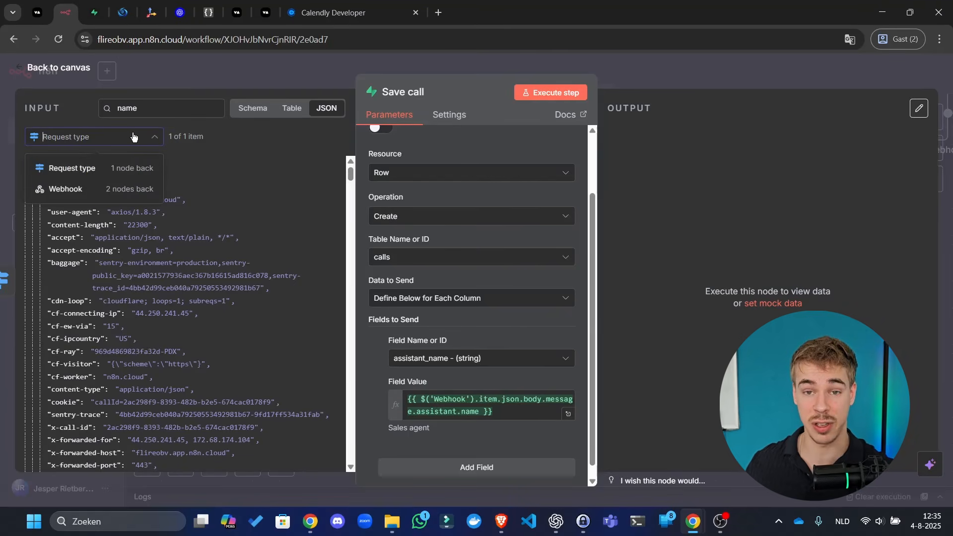
pyautogui.click(131, 188)
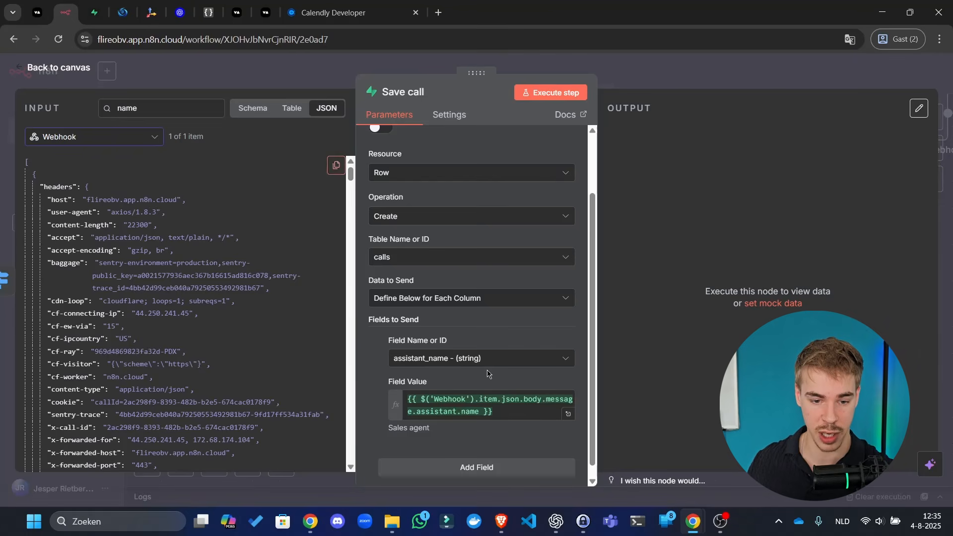
# - Review the calls table columns and the assistant_name expression, then copy the Webhook JSON
pyautogui.click(450, 359)
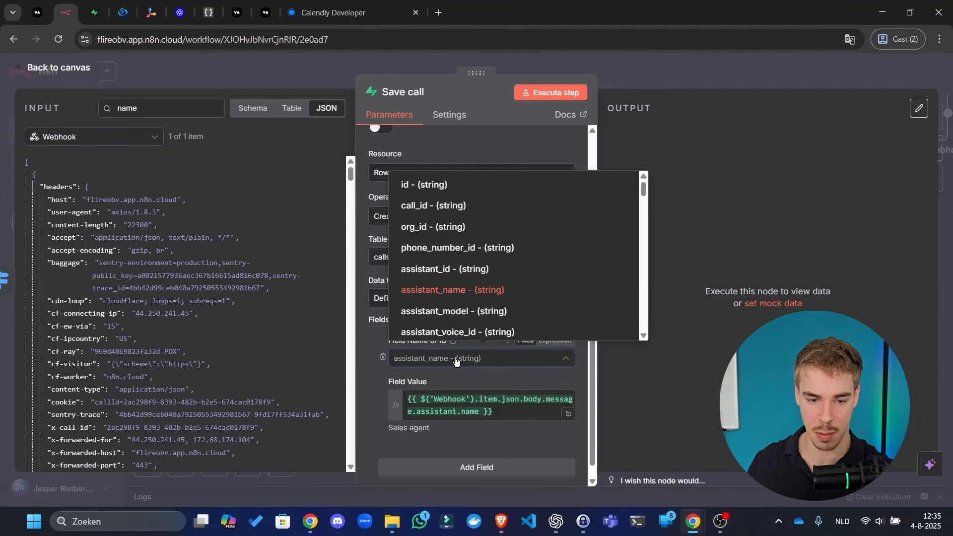
pyautogui.click(456, 362)
pyautogui.click(468, 410)
pyautogui.moveTo(503, 409); pyautogui.dragTo(391, 398)
pyautogui.click(480, 399)
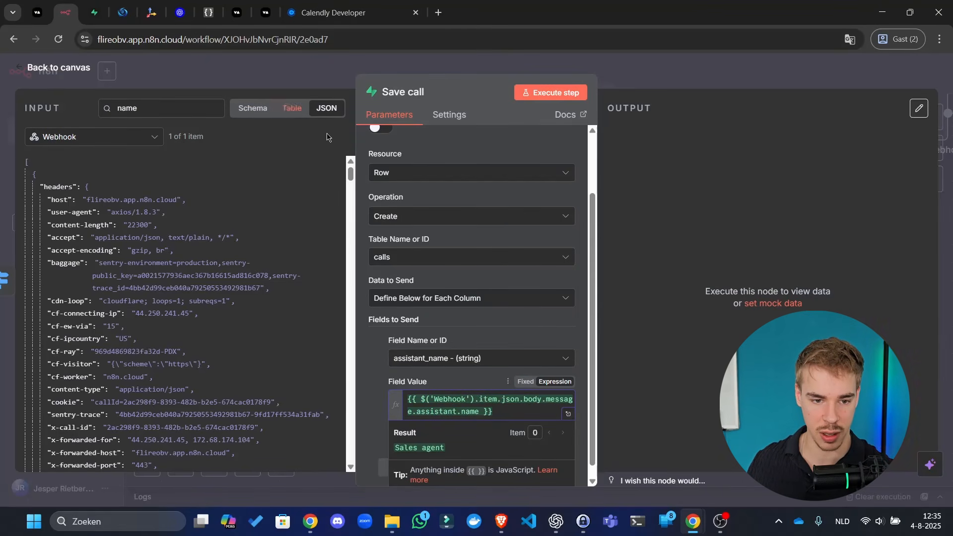
pyautogui.click(335, 167)
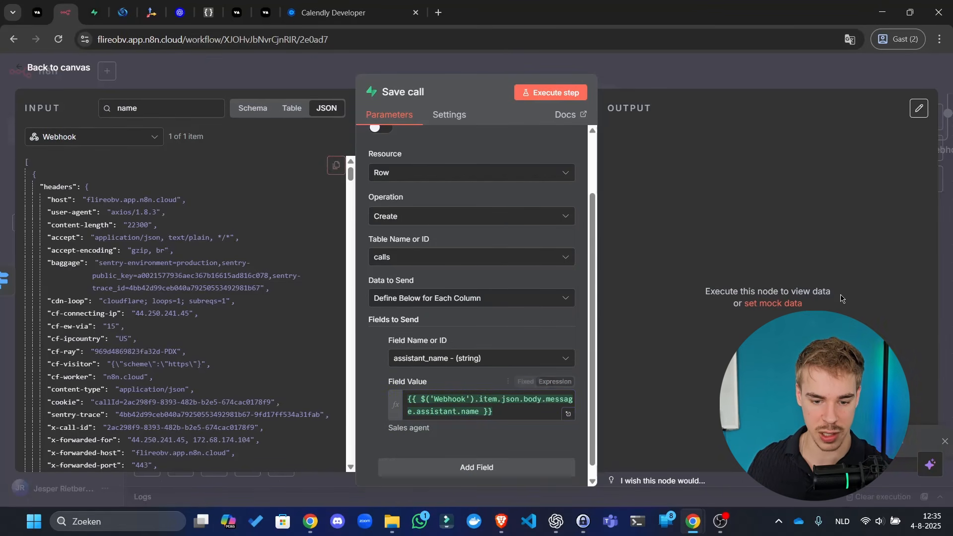
pyautogui.click(557, 521)
# - Write 'Here is once again the example json that we get from the webhook:' with the JSON pasted below, then close the n8n node panel
pyautogui.write('He')
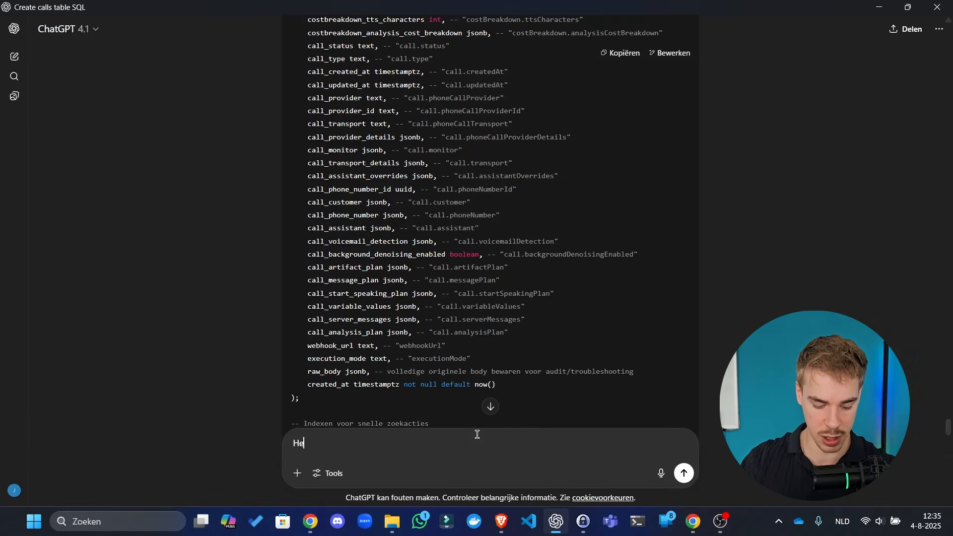
pyautogui.write('re is on')
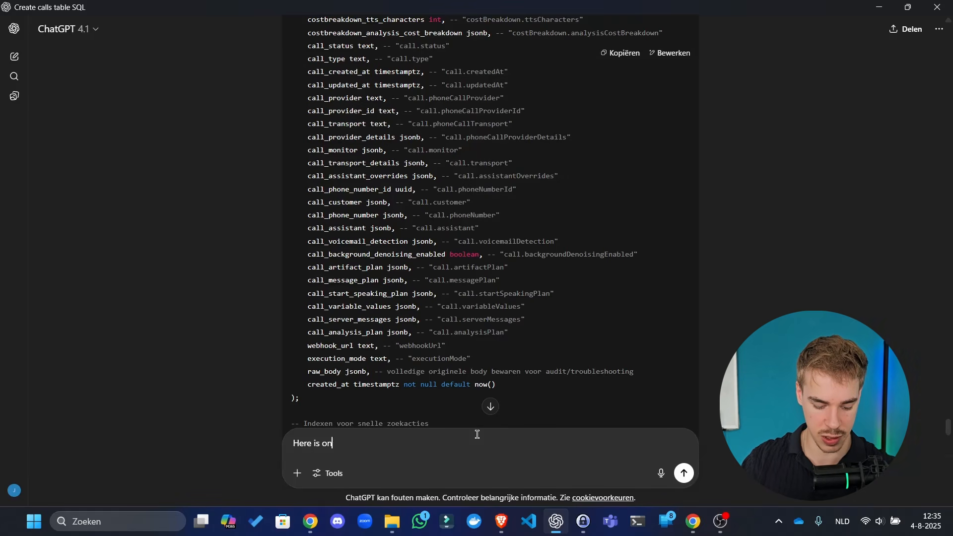
pyautogui.write('ce again ')
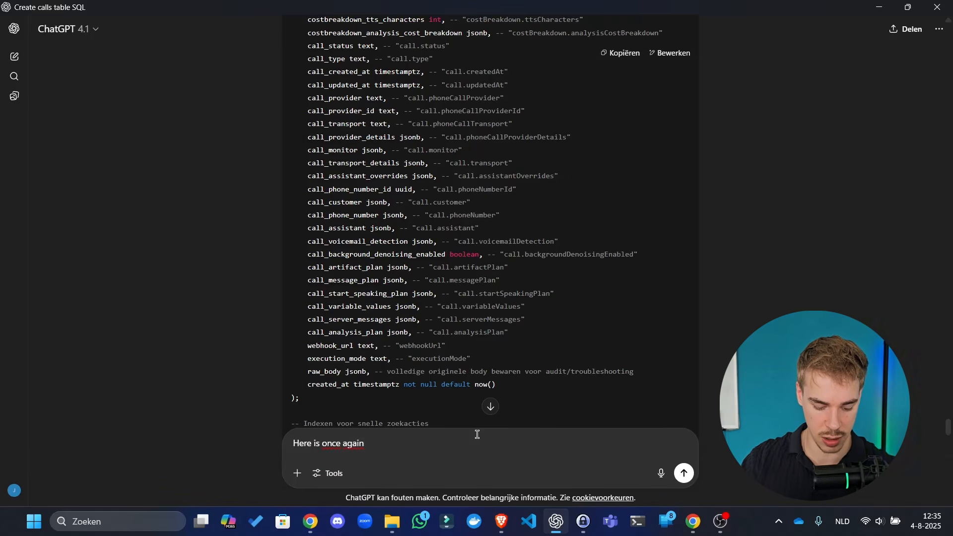
pyautogui.write('the example jso')
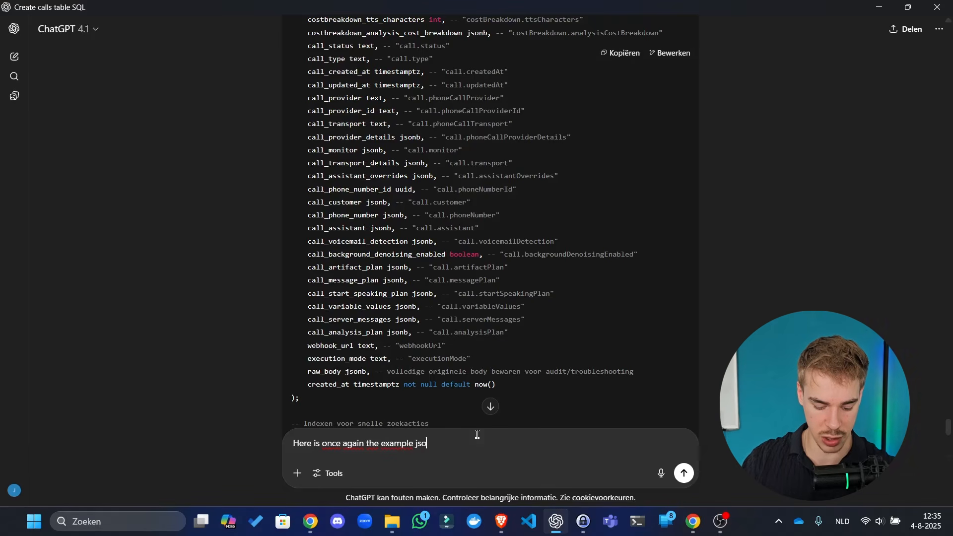
pyautogui.write('n that we get f')
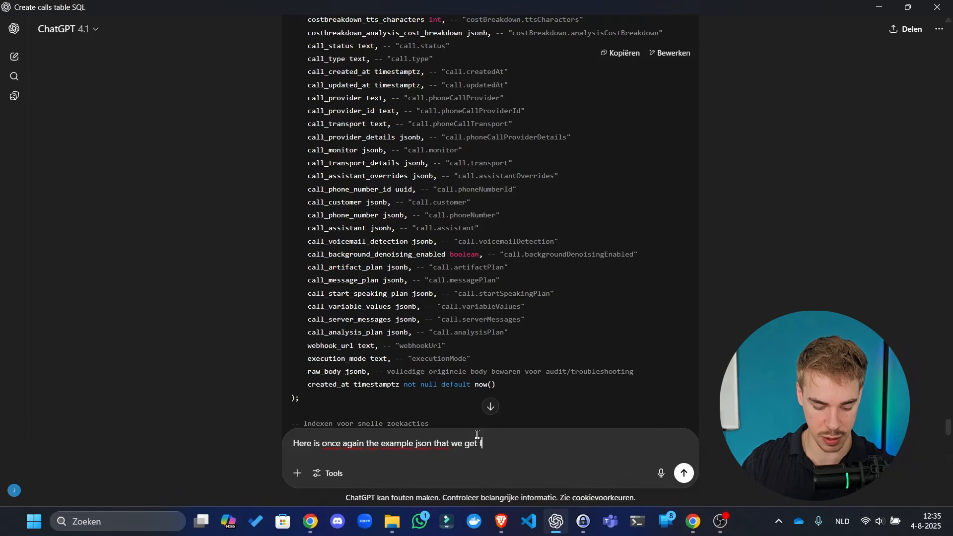
pyautogui.write('rom the webhook')
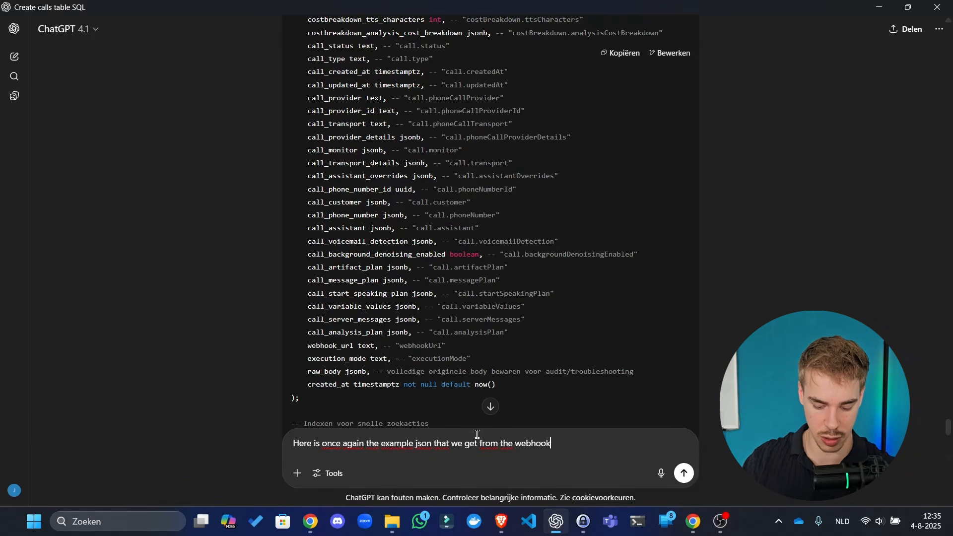
pyautogui.write(':')
pyautogui.hotkey('shift', 'Return')
pyautogui.hotkey('ctrl', 'v')
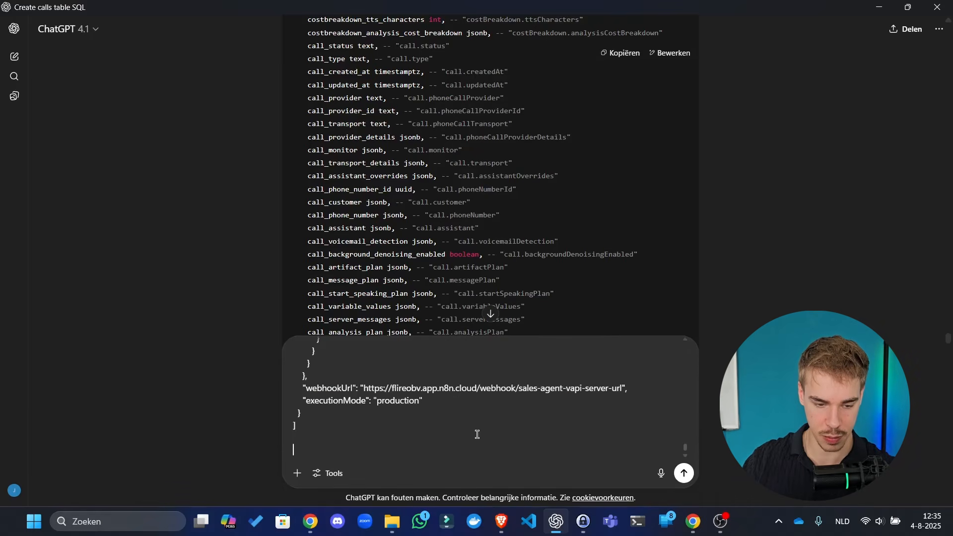
pyautogui.hotkey('alt', 'Tab')
pyautogui.click(639, 78)
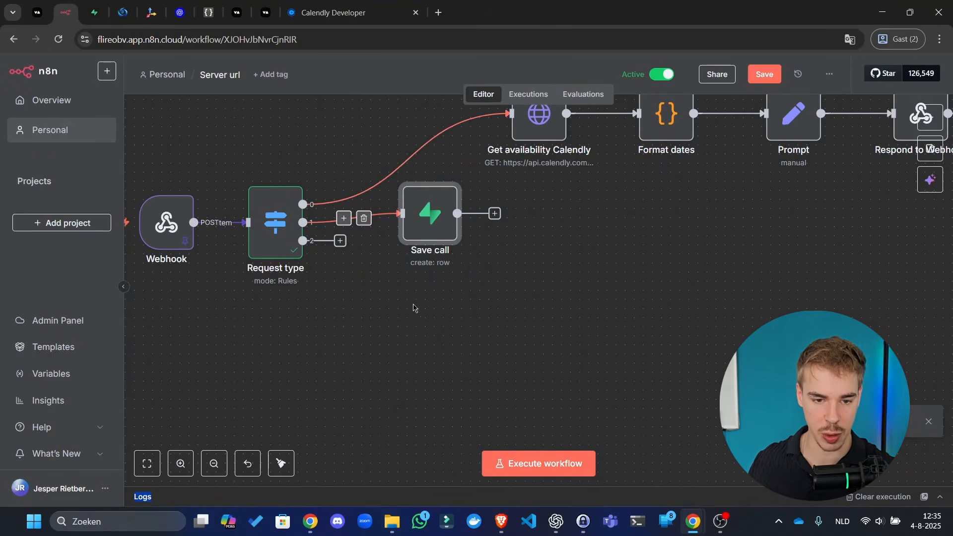
# - Copy the Save call node and paste its JSON over JSON Editor Online's contents
pyautogui.rightClick(426, 219)
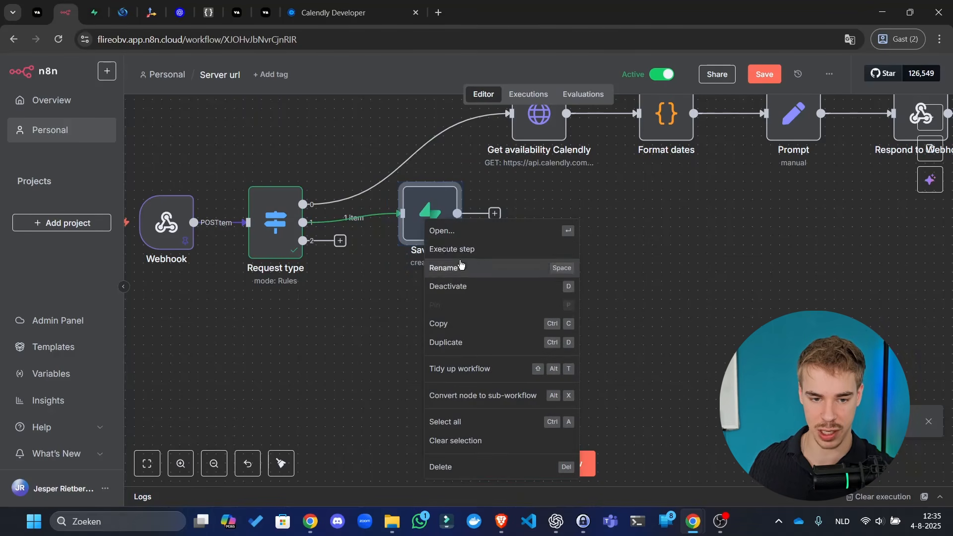
pyautogui.click(446, 324)
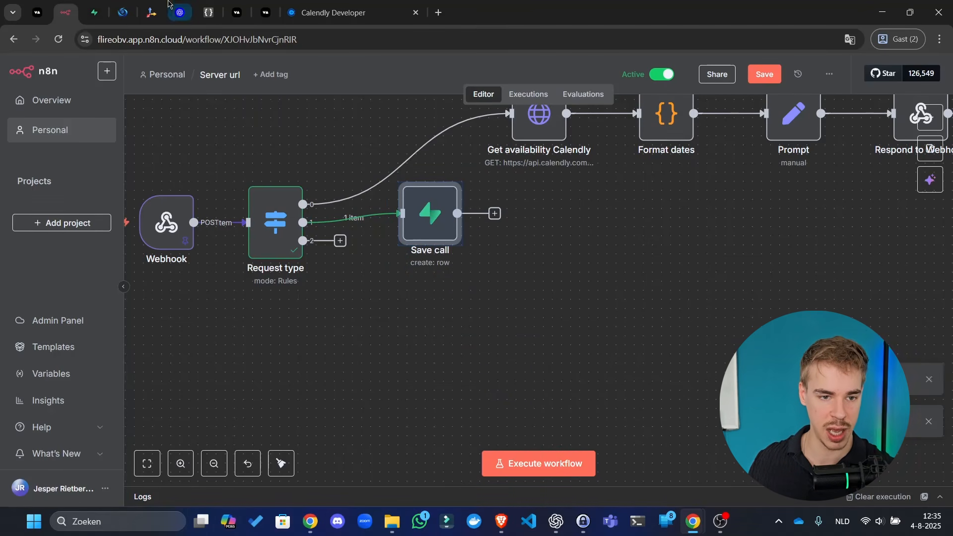
pyautogui.click(207, 13)
pyautogui.hotkey('ctrl', 'a')
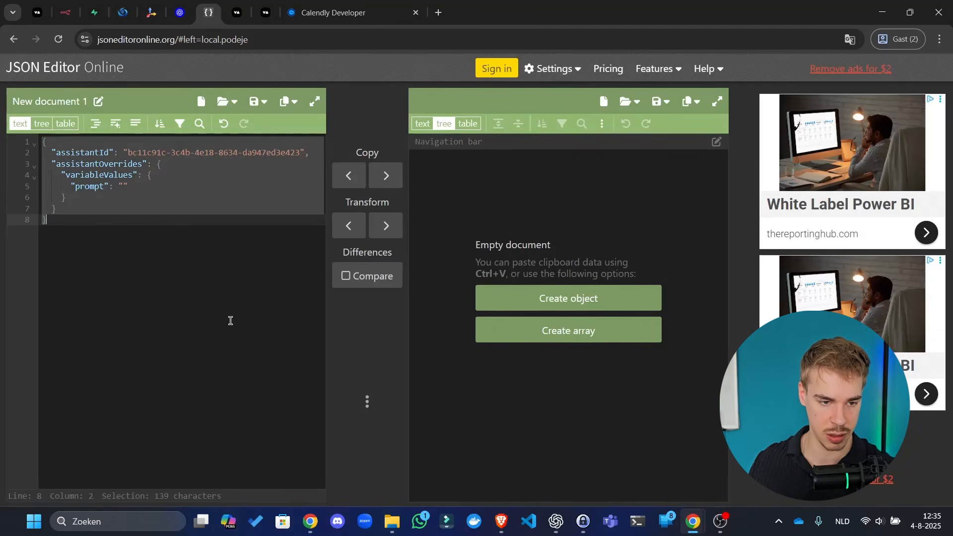
pyautogui.hotkey('ctrl', 'v')
# - Back in ChatGPT, start the next line: 'This is our current node in n8n, we want to sue this'
pyautogui.scroll(3, 232, 327)
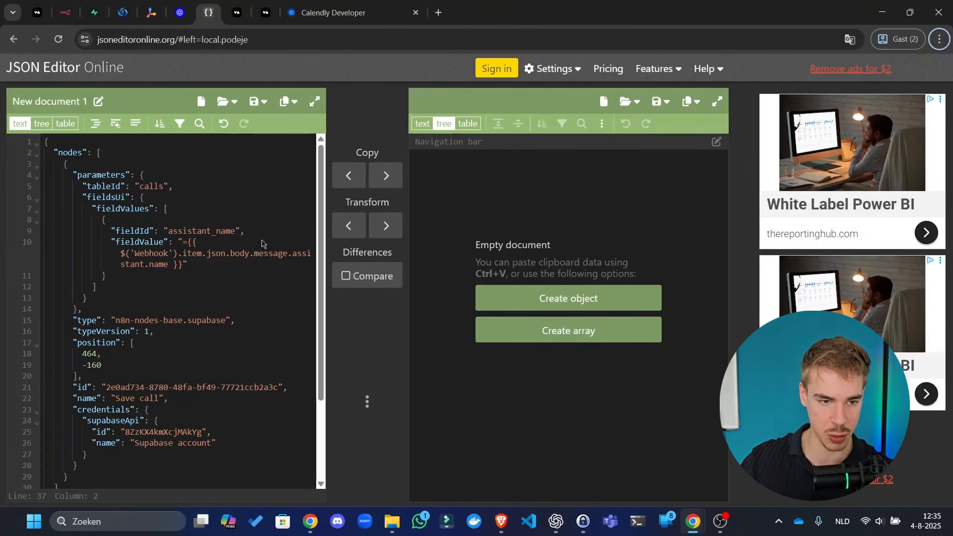
pyautogui.hotkey('alt', 'Tab')
pyautogui.hotkey('alt', 'Tab')
pyautogui.hotkey('alt', 'Tab')
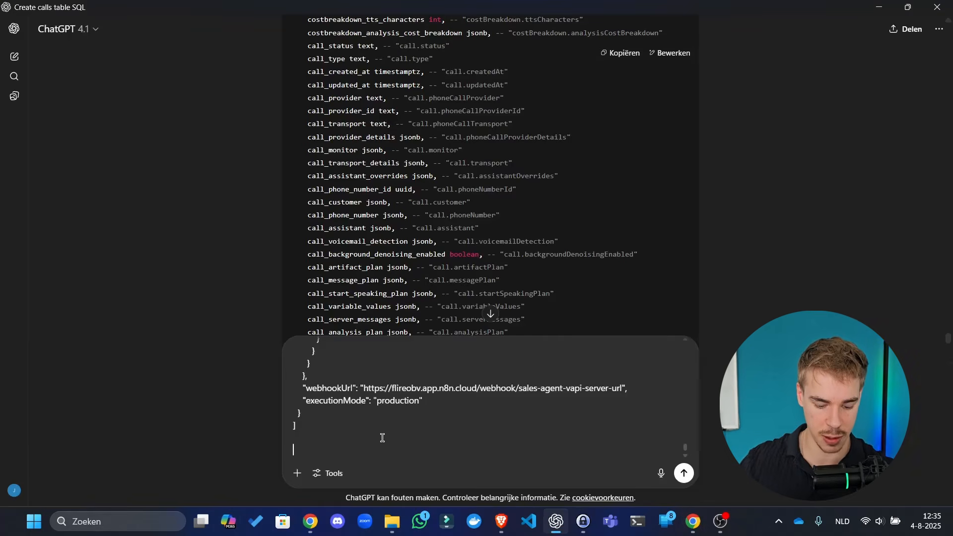
pyautogui.write('This is ')
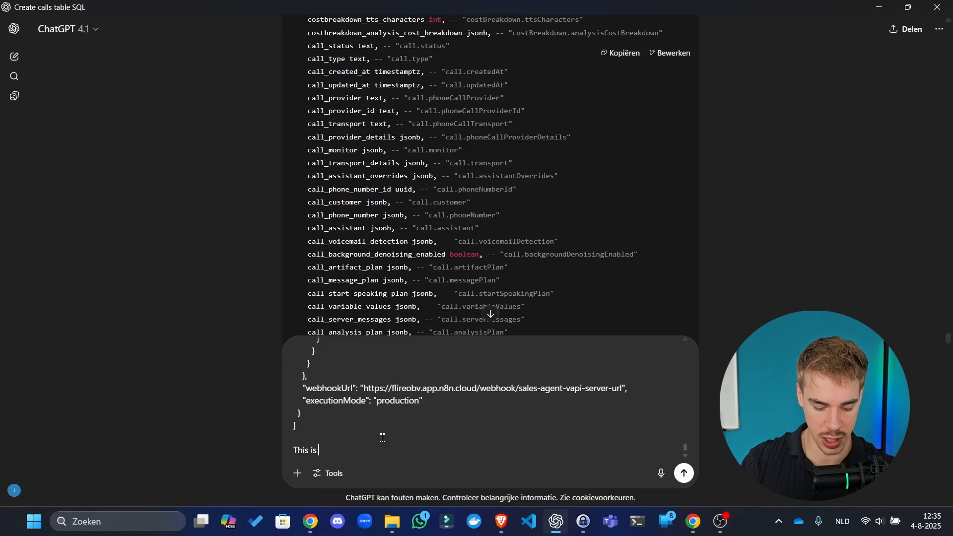
pyautogui.write('our current nod')
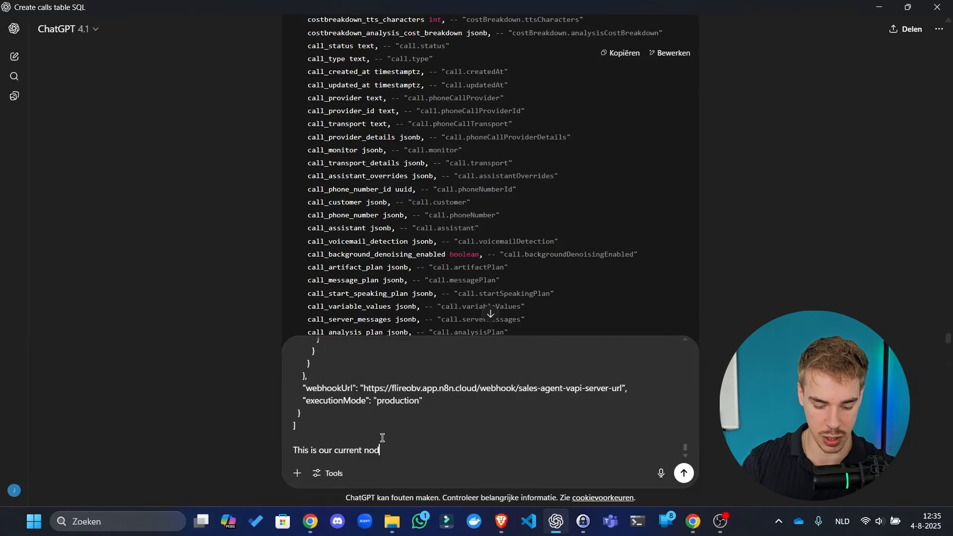
pyautogui.write('e in n8n')
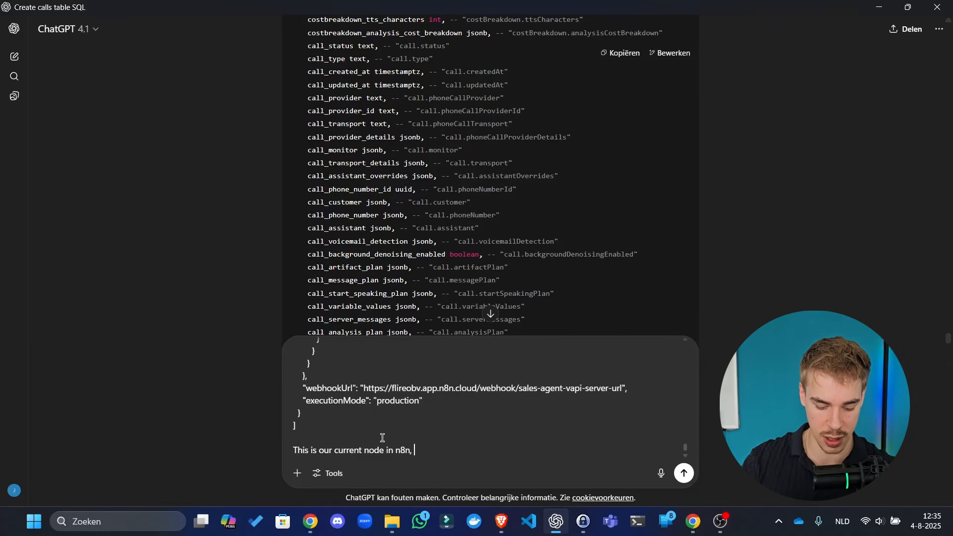
pyautogui.write(', we want ')
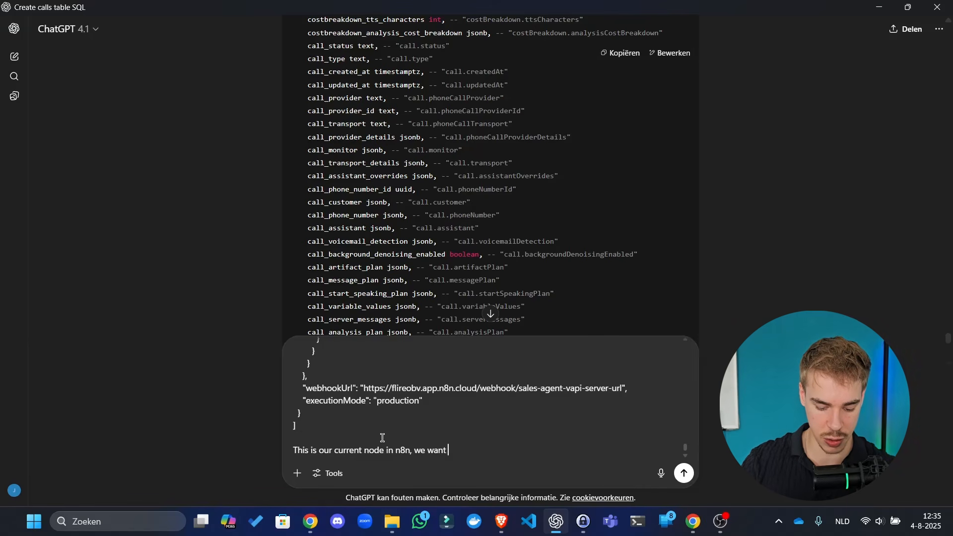
pyautogui.write('to sue this one to save')
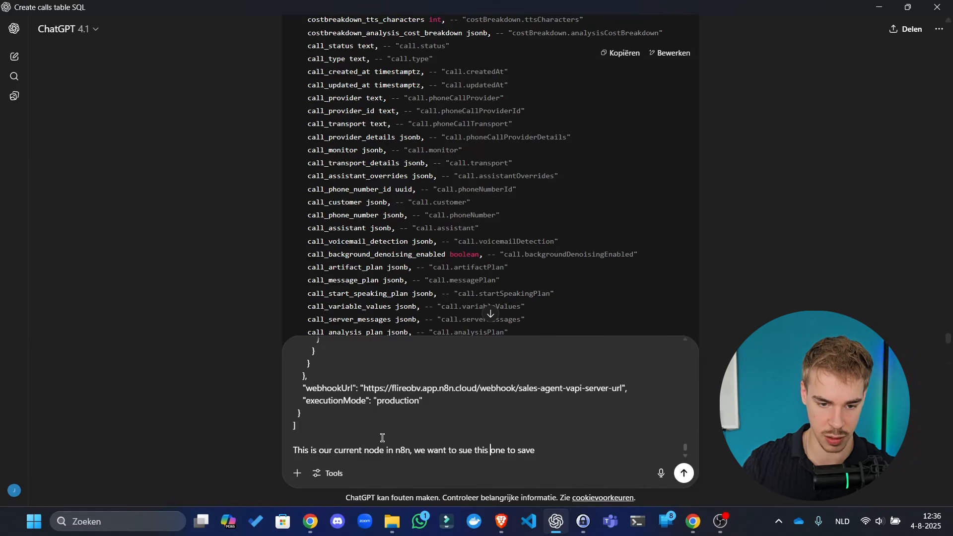
# - Explain that this node saves the calls, variables shouldn't be added manually, and assistant name is already done
pyautogui.hotkey('ctrl', 'Left')
pyautogui.hotkey('ctrl', 'BackSpace')
pyautogui.write('use t')
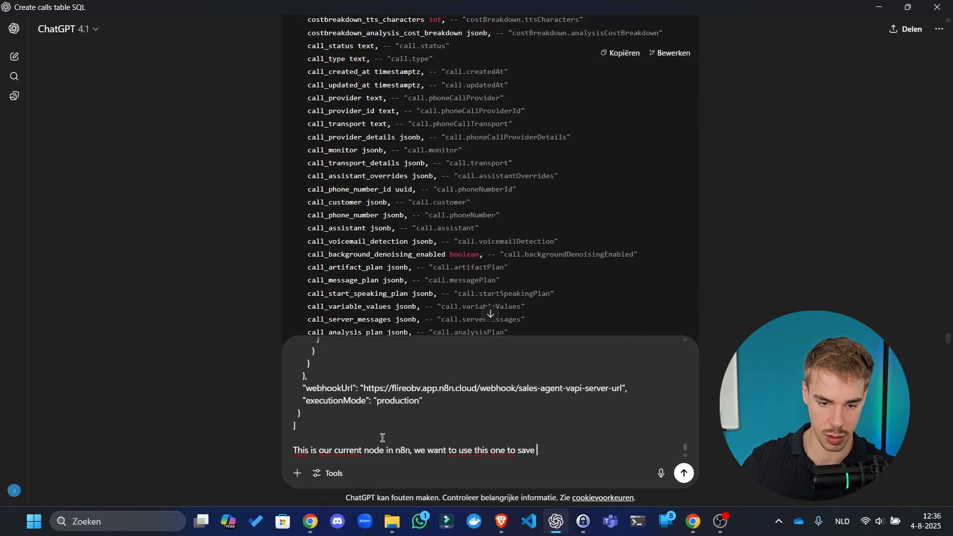
pyautogui.write('his one to save the calls. B')
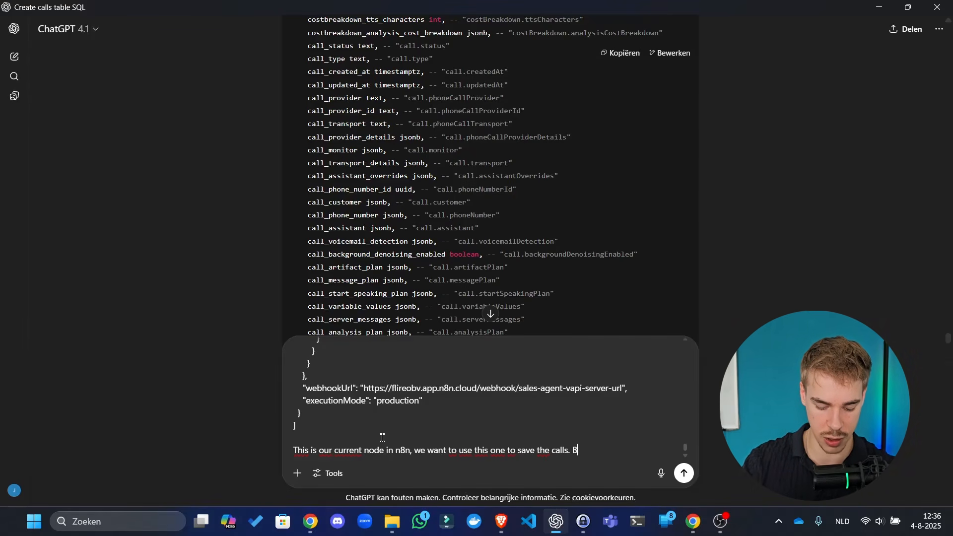
pyautogui.write("ut I don't want to add a")
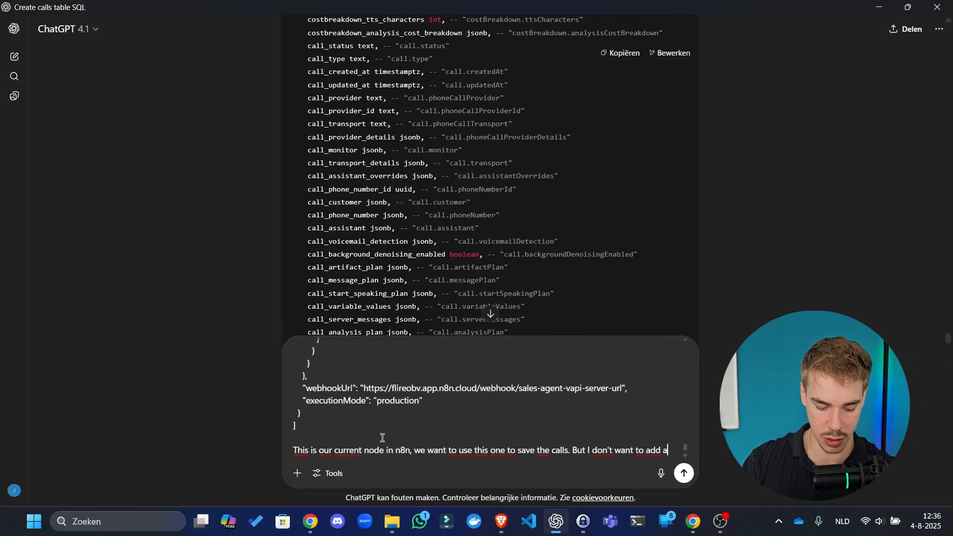
pyautogui.write('ll of the vraibles')
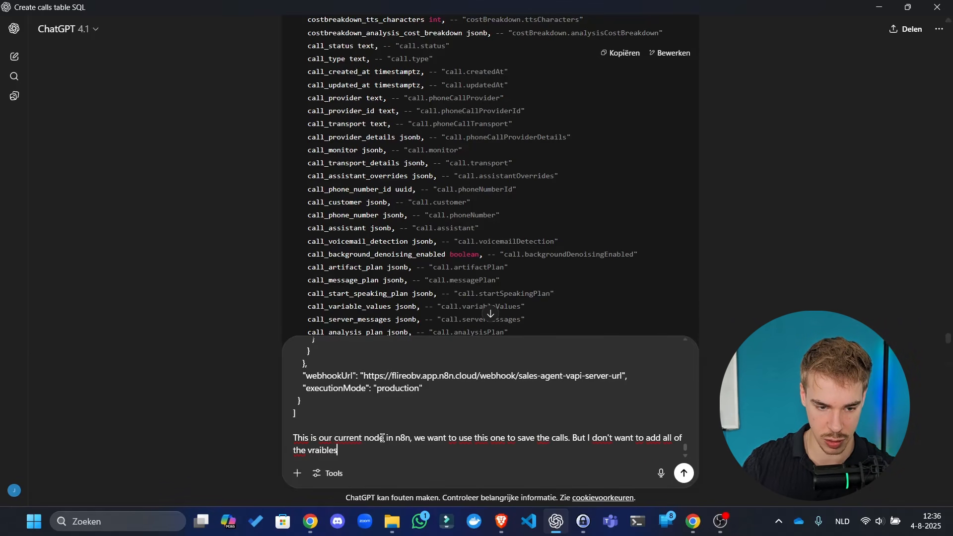
pyautogui.hotkey('ctrl', 'BackSpace')
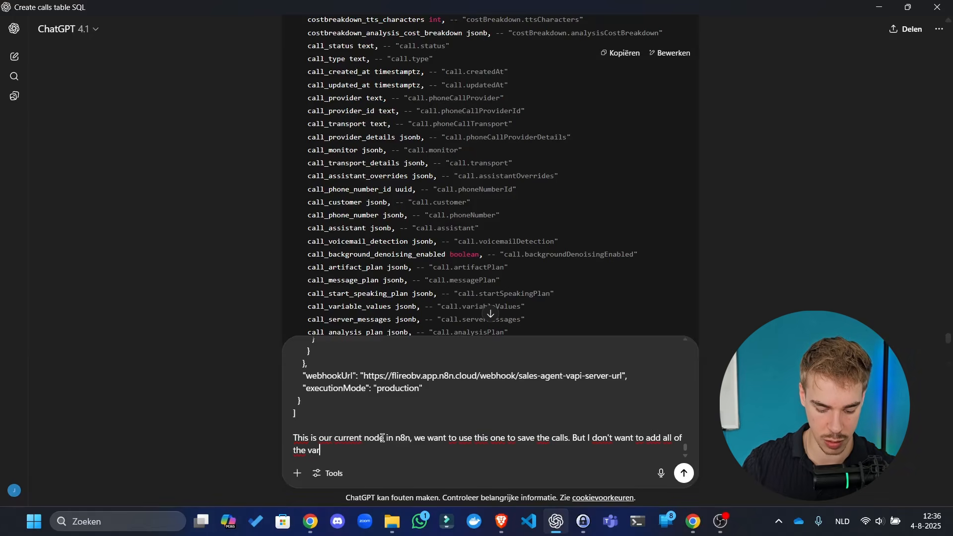
pyautogui.write('variables manual')
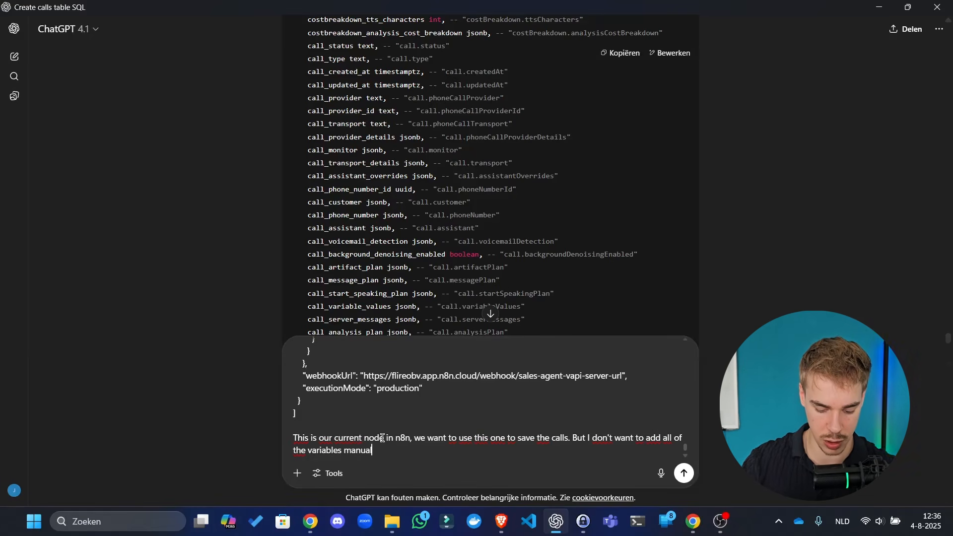
pyautogui.write('ly. You can se')
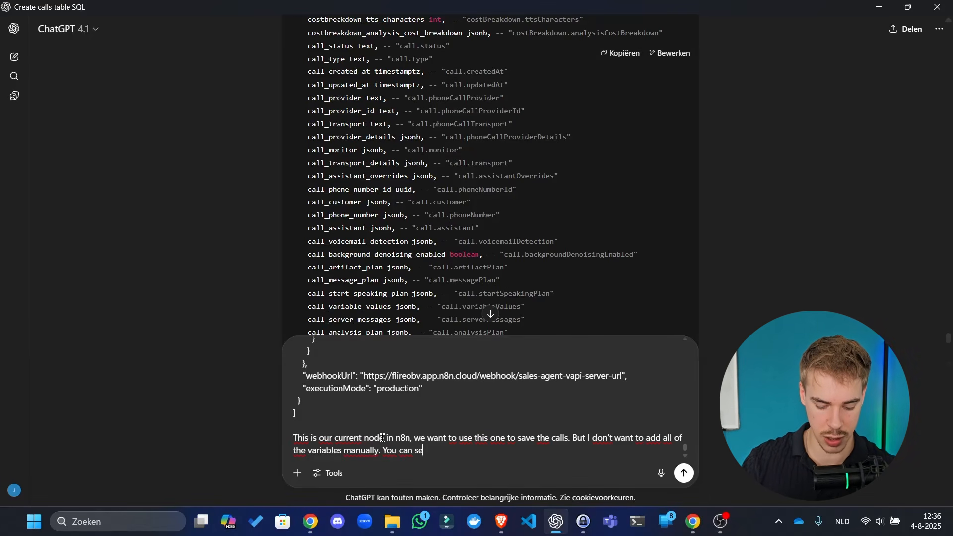
pyautogui.write(' I already')
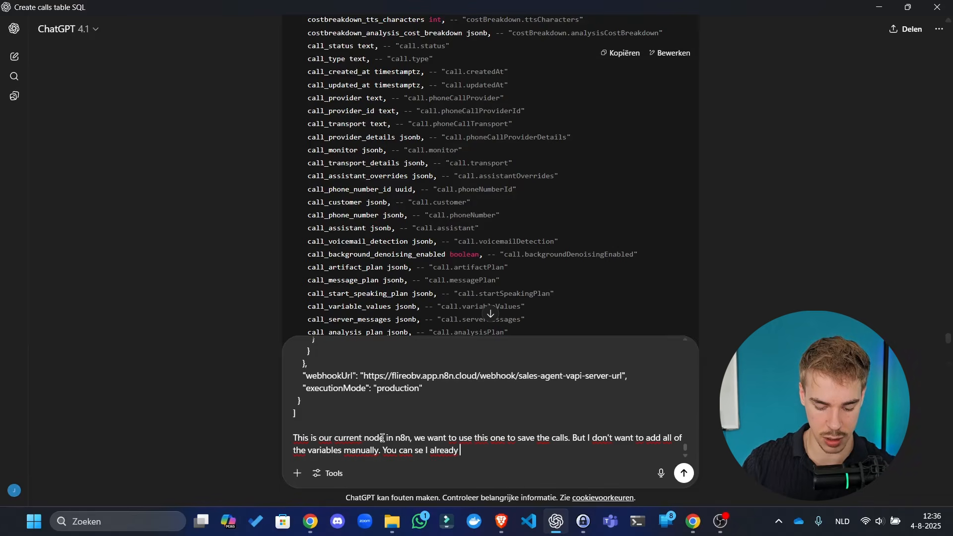
pyautogui.write(' did assist')
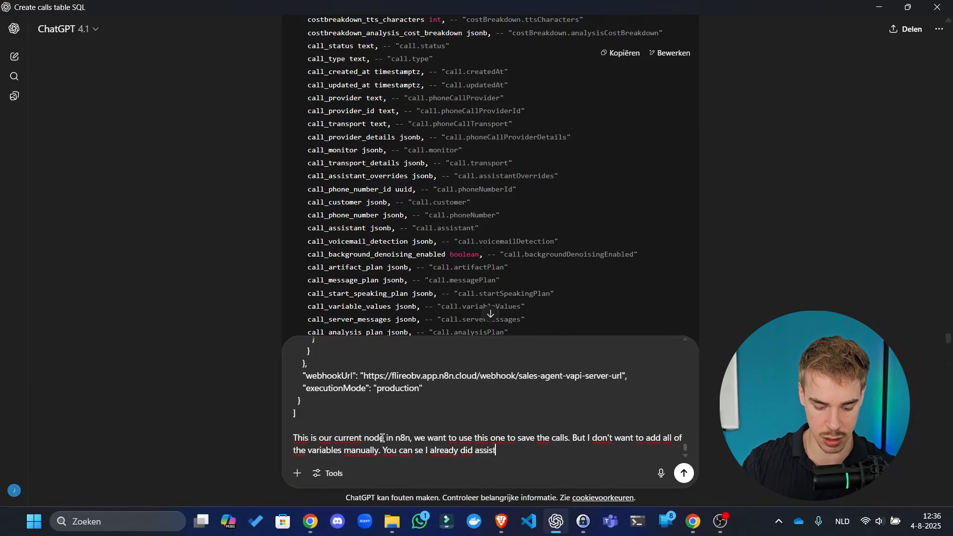
pyautogui.write('ant name.')
# - Ask for the entire node JSON with all variables added, pasting the current node below
pyautogui.hotkey('shift', 'Return')
pyautogui.hotkey('shift', 'Return')
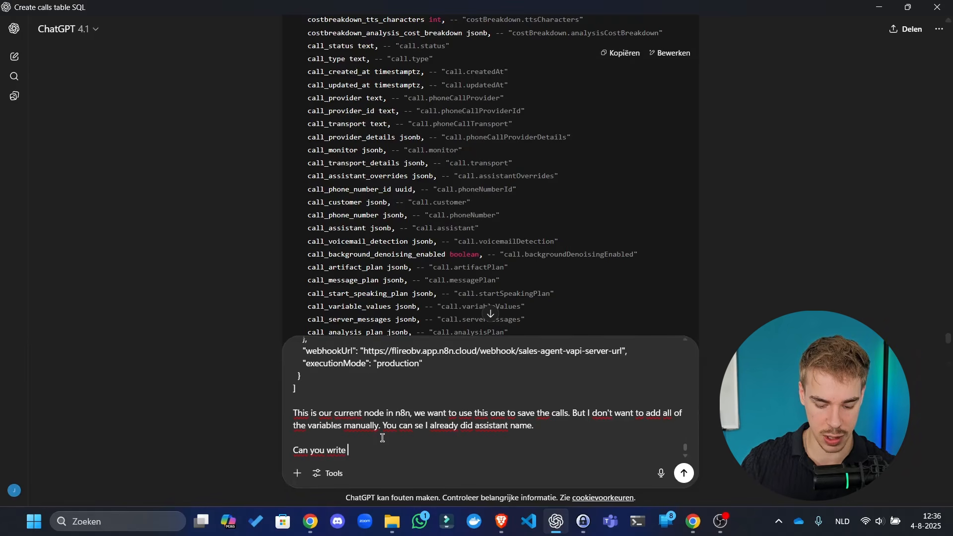
pyautogui.write('Can you write out the entire')
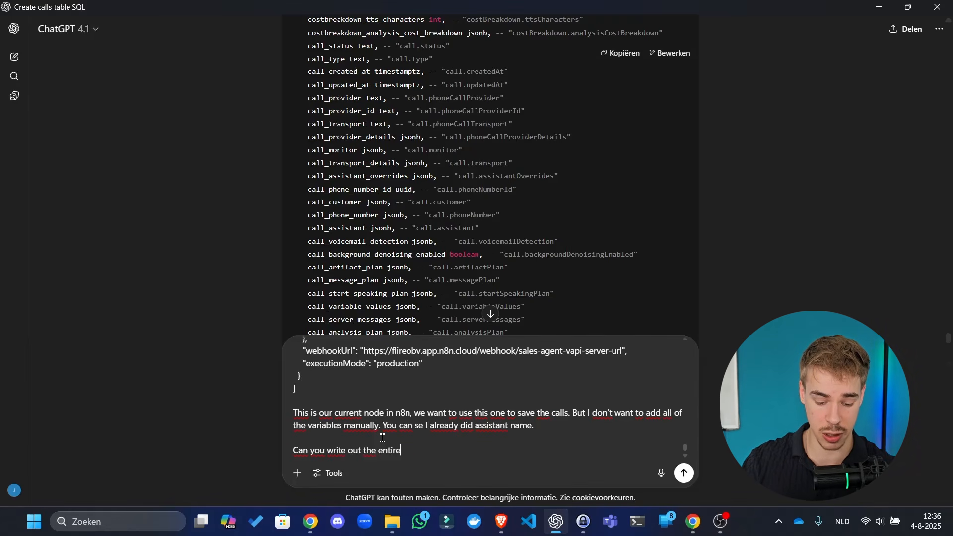
pyautogui.write(' node, so the')
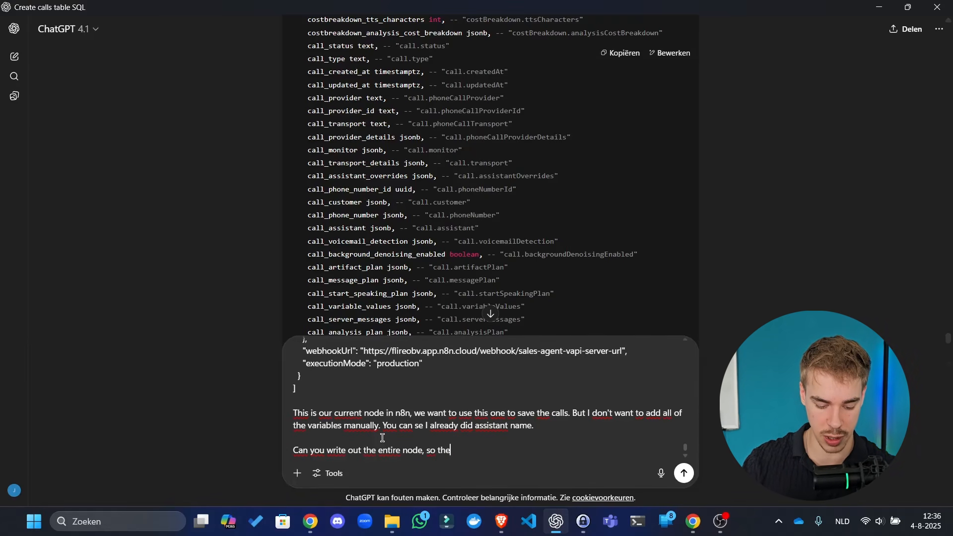
pyautogui.write(' entire json top')
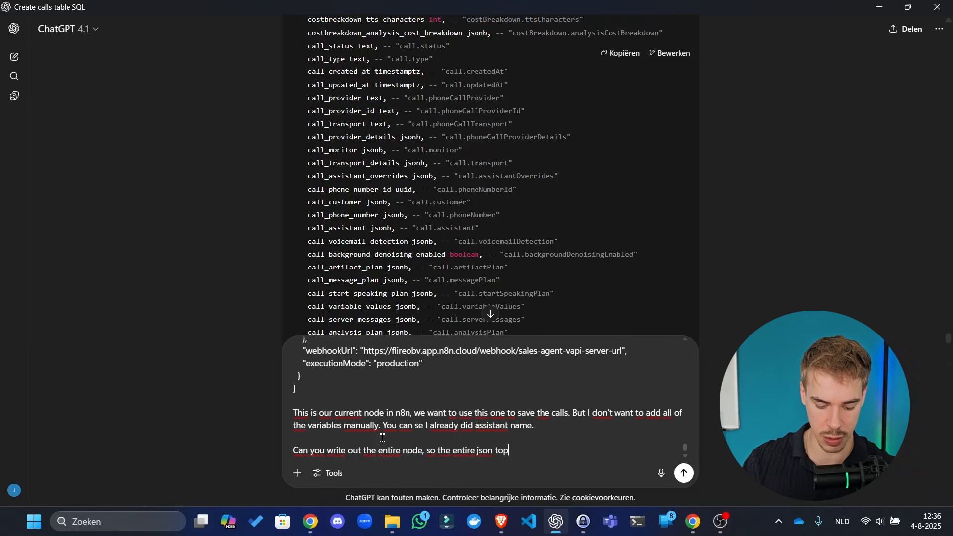
pyautogui.write(' to bottom, but add all')
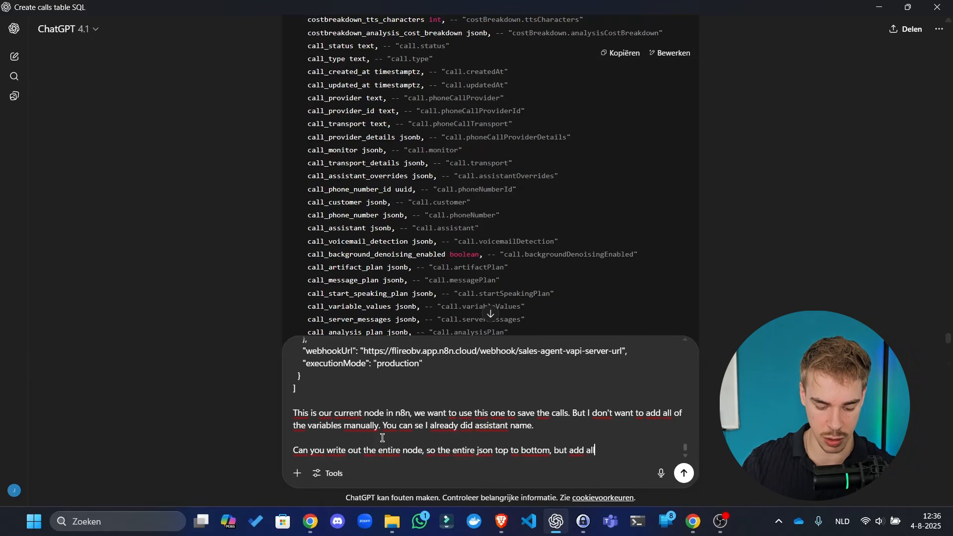
pyautogui.write(' of the missing va')
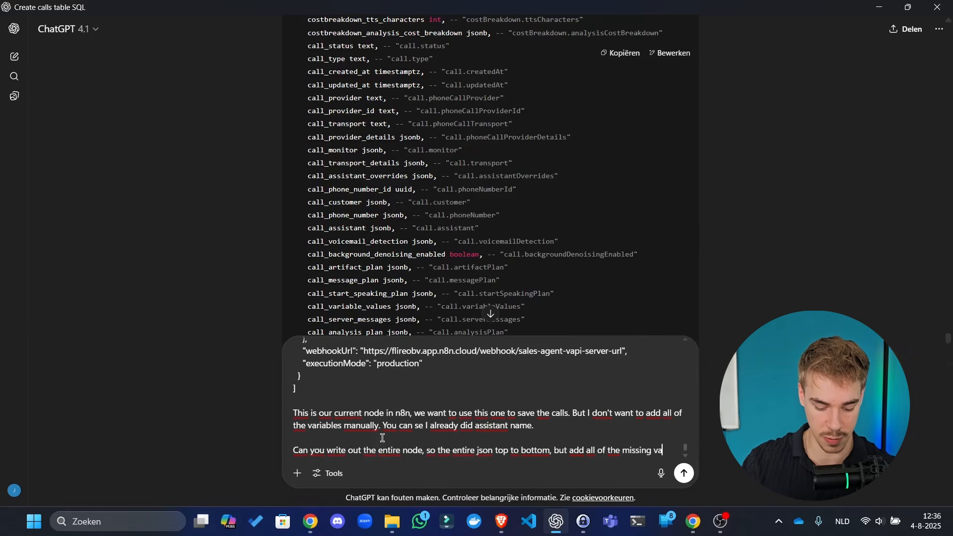
pyautogui.write('riables and match')
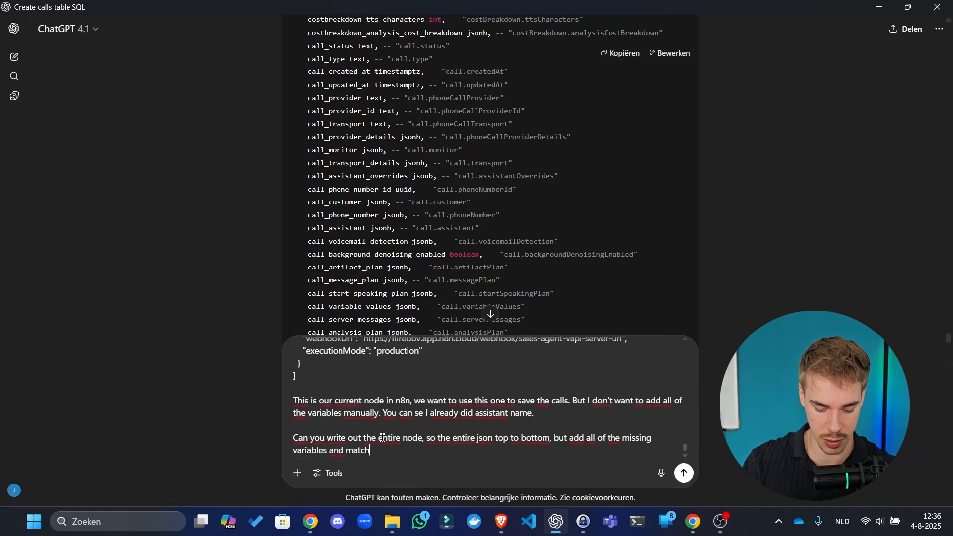
pyautogui.write(' them to the col')
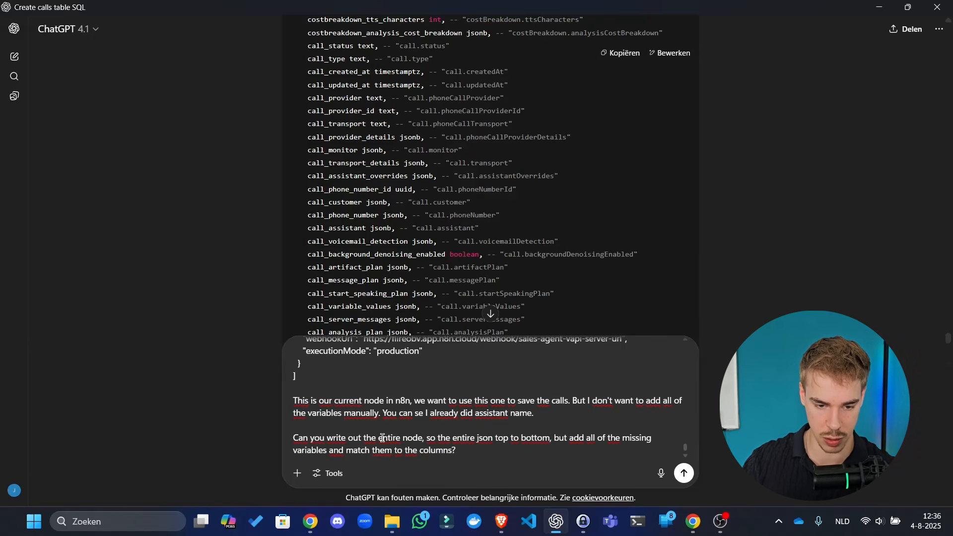
pyautogui.write('umns?')
pyautogui.hotkey('shift', 'Return')
pyautogui.hotkey('shift', 'Return')
pyautogui.hotkey('ctrl', 'v')
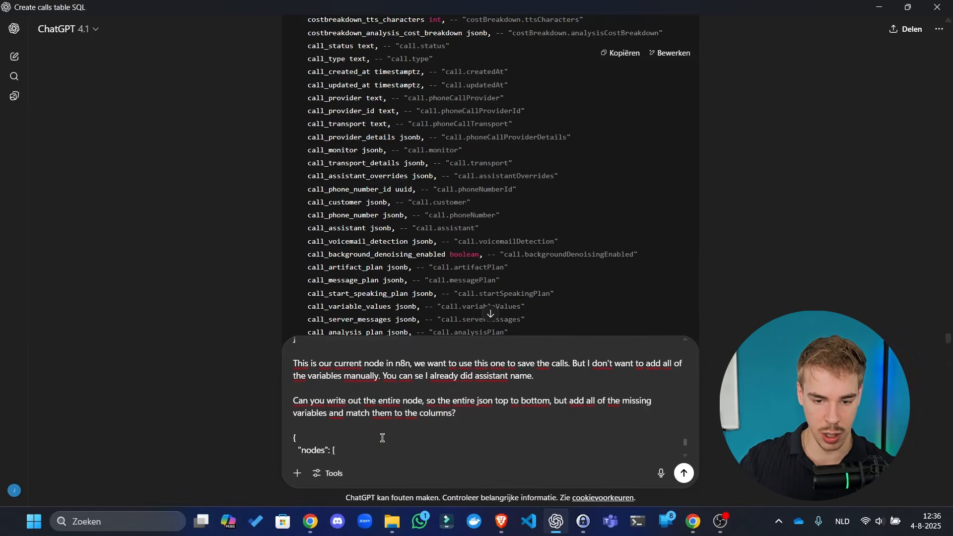
# - Send the request for the complete Save call node JSON to ChatGPT
pyautogui.press('Return')
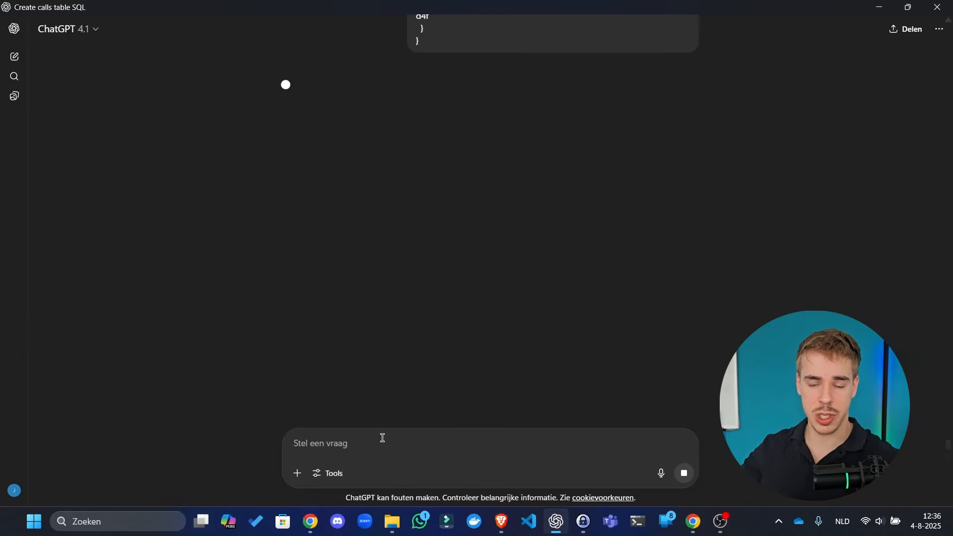
pyautogui.scroll(3, 465, 210)
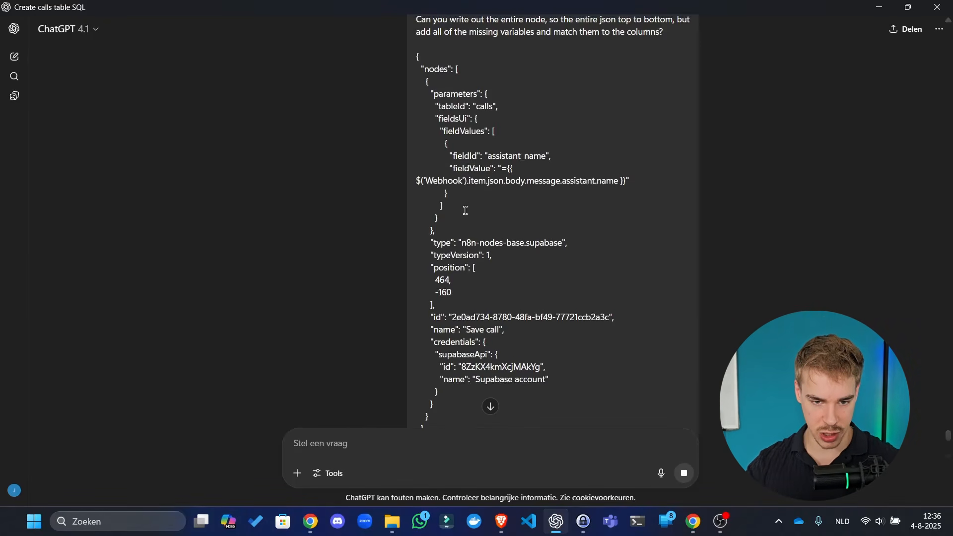
pyautogui.scroll(20, 466, 210)
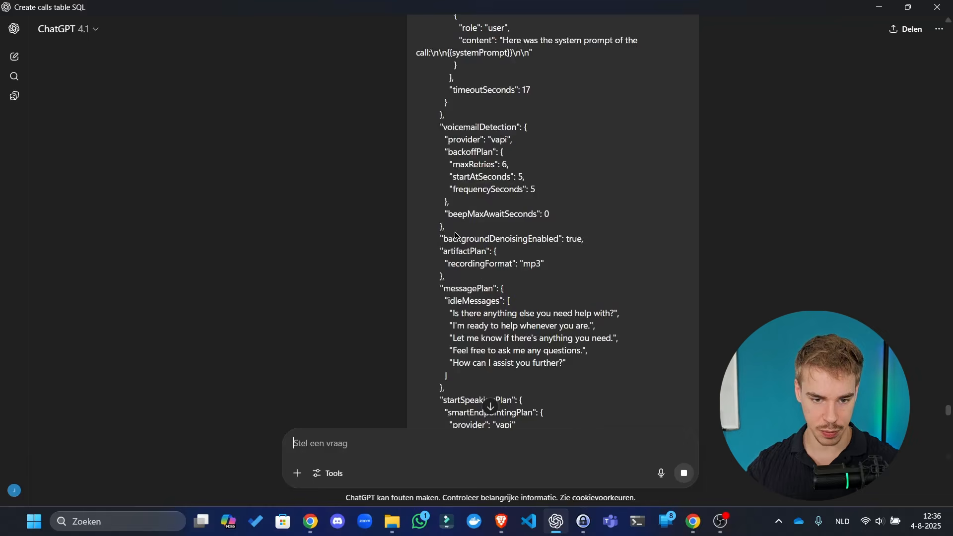
pyautogui.scroll(15, 456, 235)
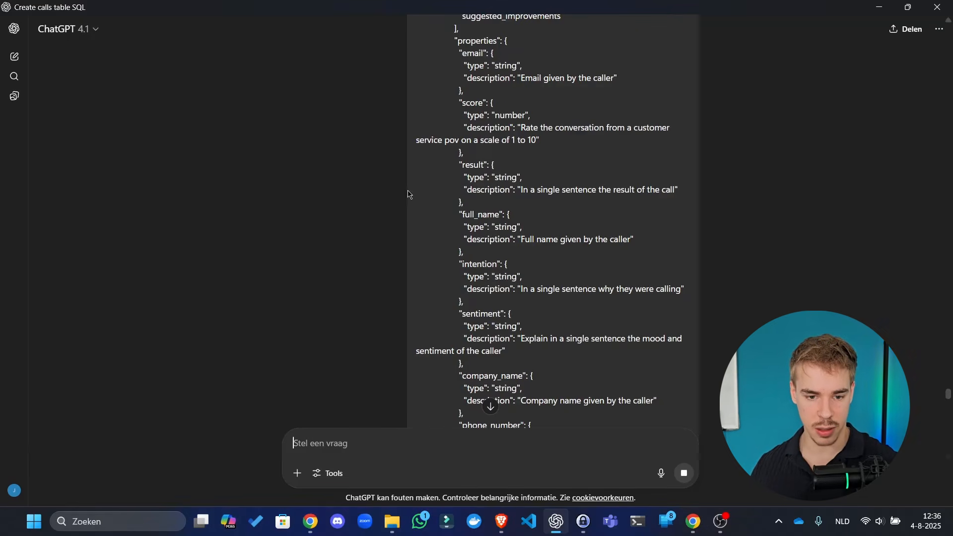
# - Select all of the node JSON in JSON Editor Online
pyautogui.hotkey('alt', 'Tab')
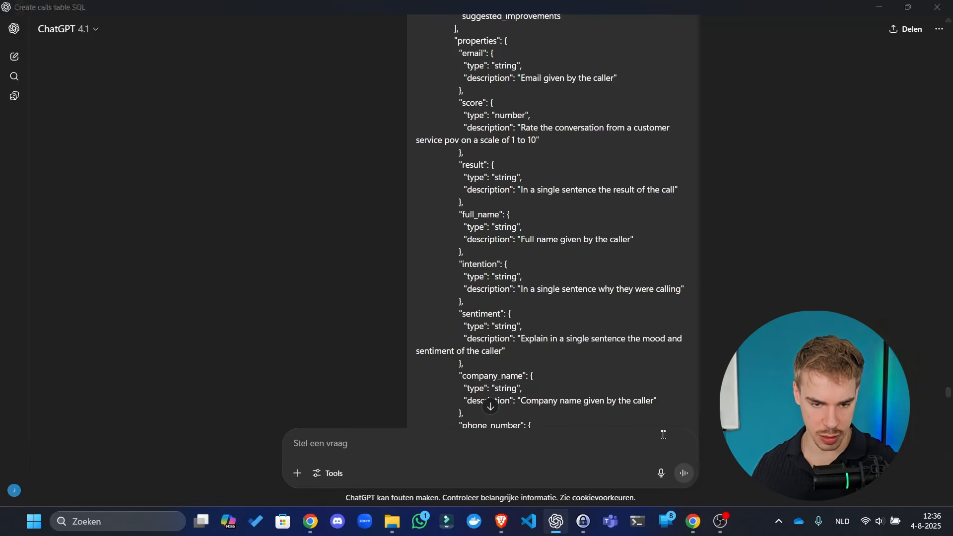
pyautogui.click(193, 302)
pyautogui.hotkey('ctrl', 'a')
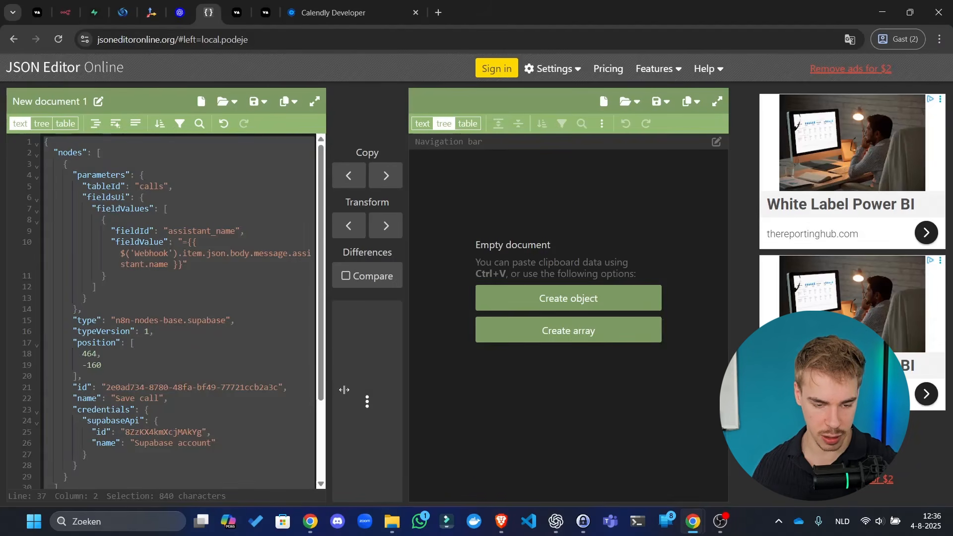
pyautogui.hotkey('alt', 'Tab')
# - Resend the earlier webhook example message in ChatGPT, then return to the browser tabs
pyautogui.scroll(-7, 516, 387)
pyautogui.click(492, 406)
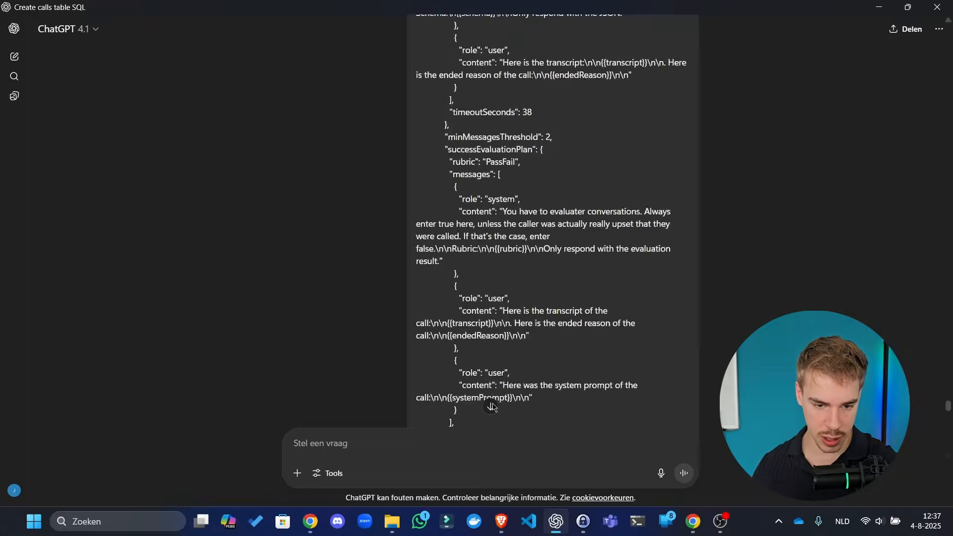
pyautogui.scroll(5, 527, 296)
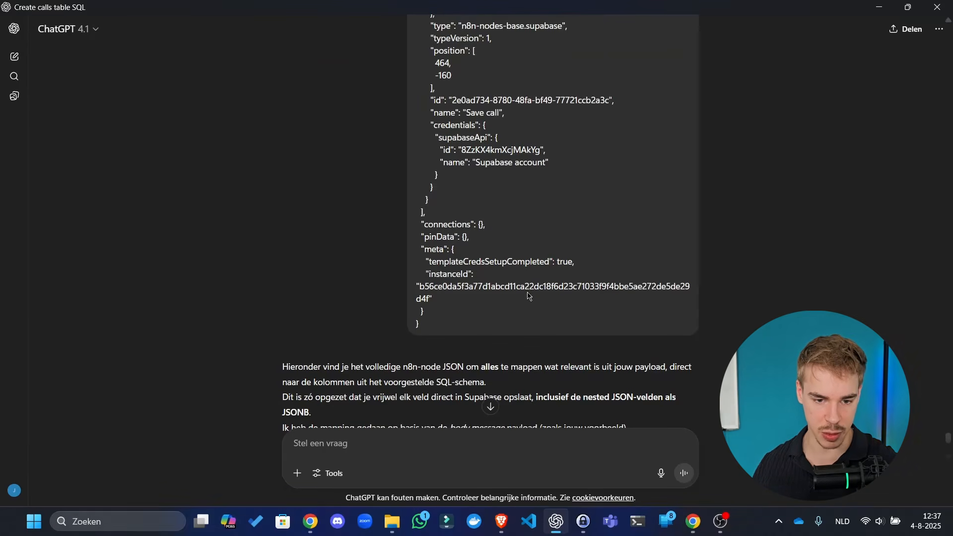
pyautogui.click(689, 285)
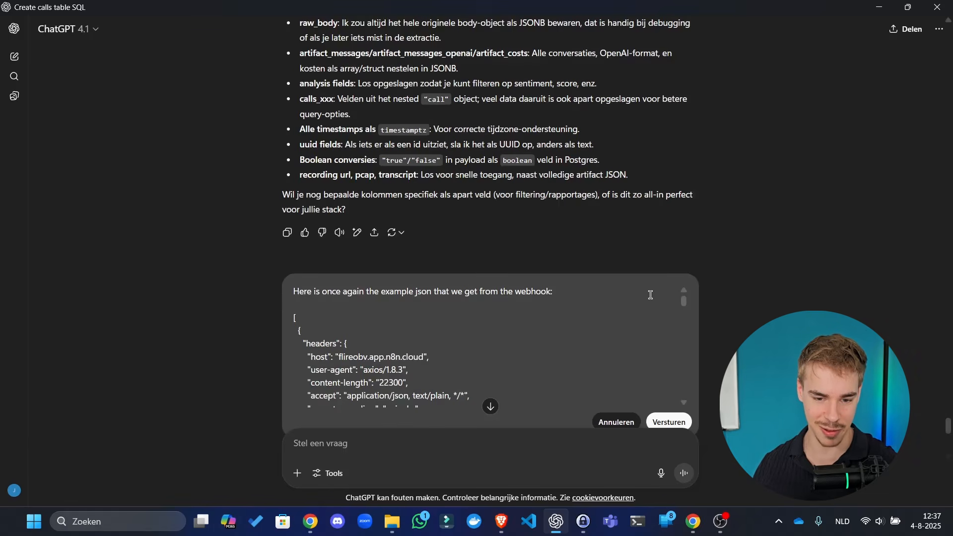
pyautogui.click(669, 419)
pyautogui.hotkey('alt', 'Tab')
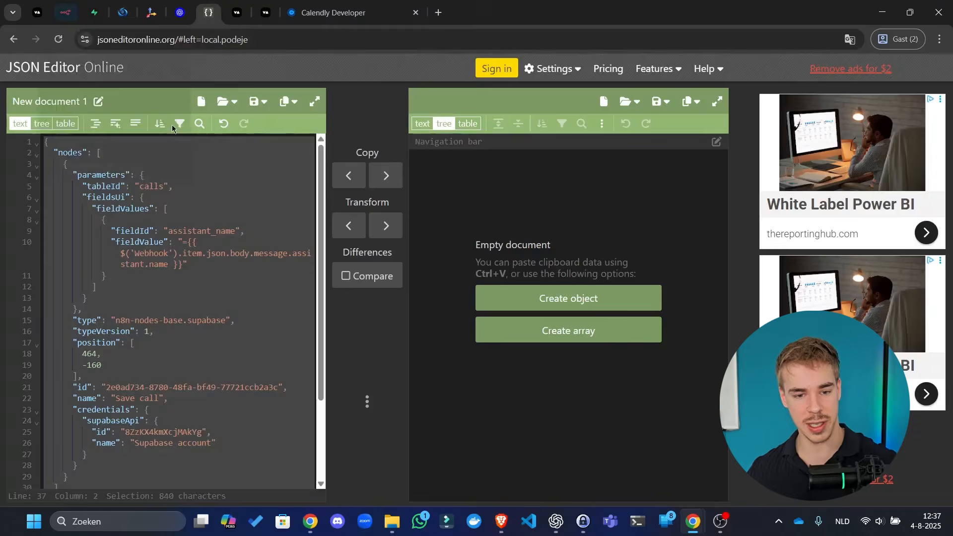
pyautogui.click(94, 12)
# - Save the Server url workflow in n8n and start adding a node after Save call
pyautogui.click(65, 12)
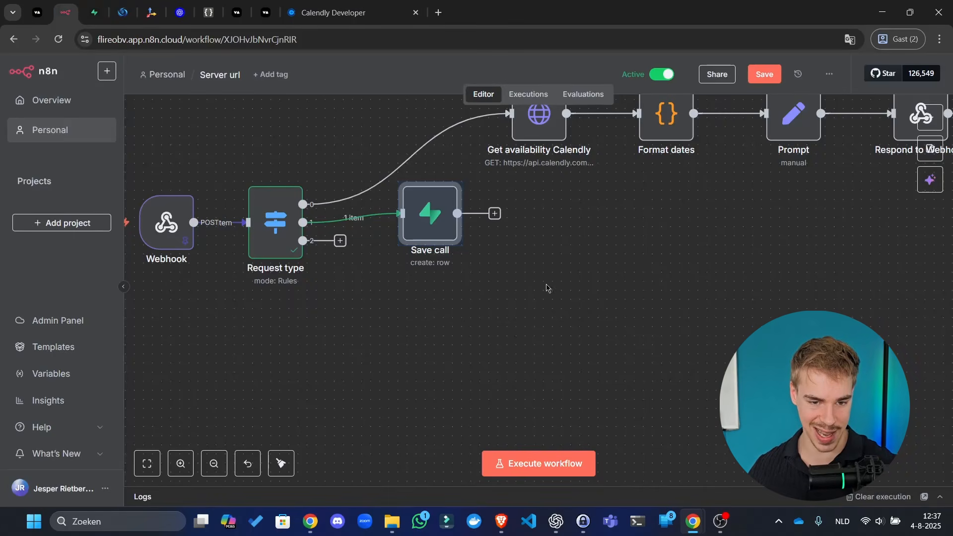
pyautogui.click(544, 277)
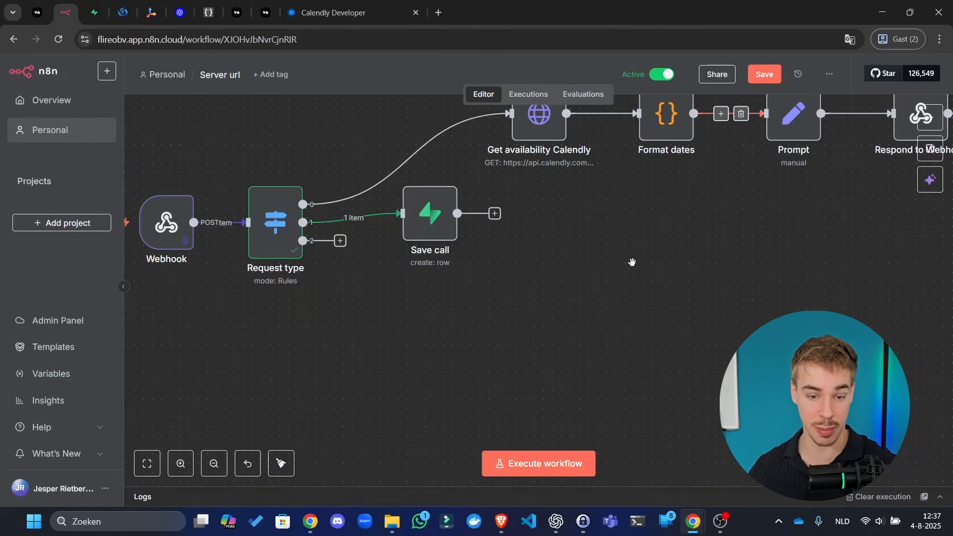
pyautogui.moveTo(632, 262); pyautogui.dragTo(600, 319)
pyautogui.moveTo(596, 268); pyautogui.dragTo(553, 318)
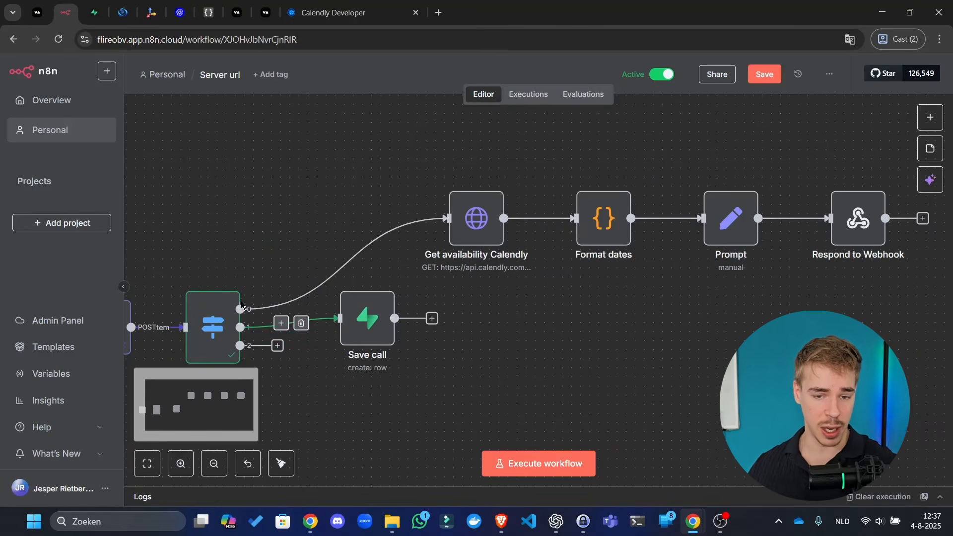
pyautogui.click(764, 74)
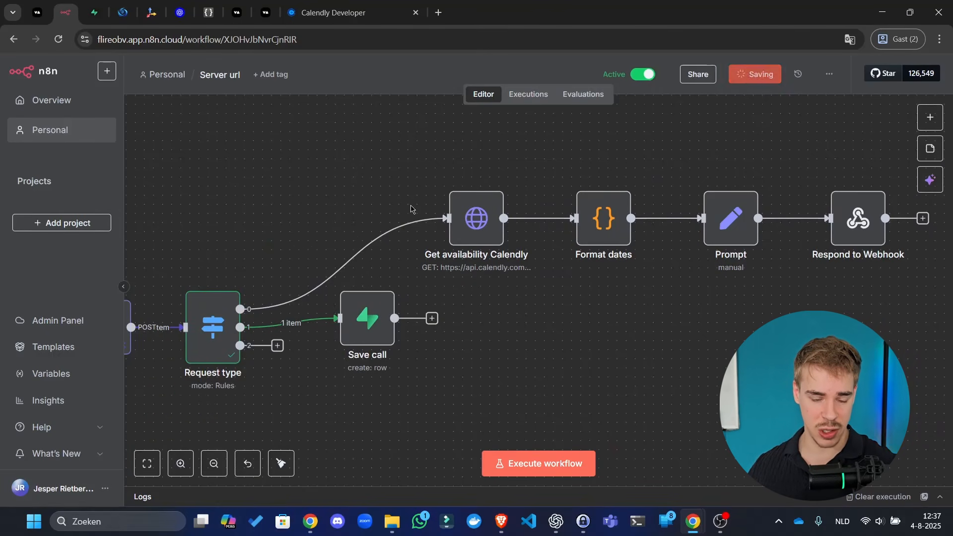
pyautogui.click(431, 318)
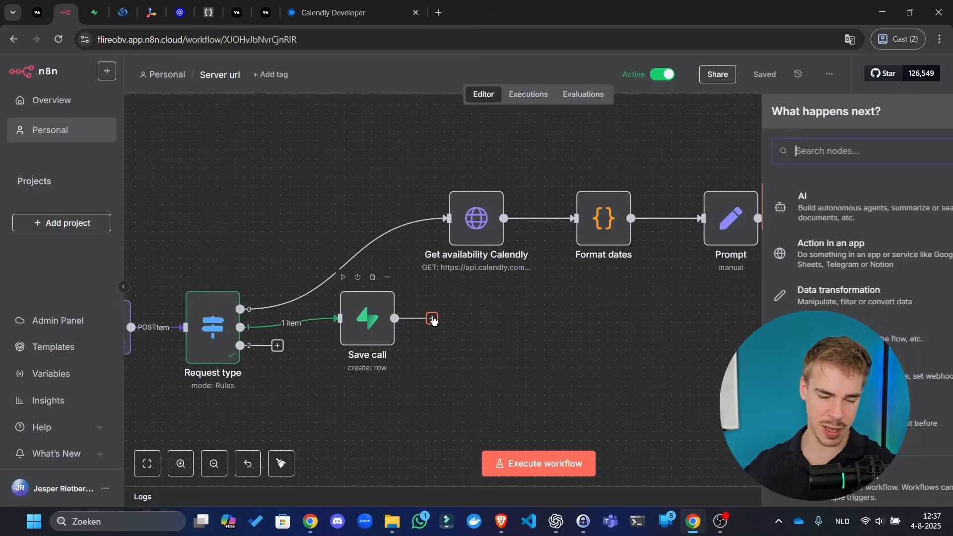
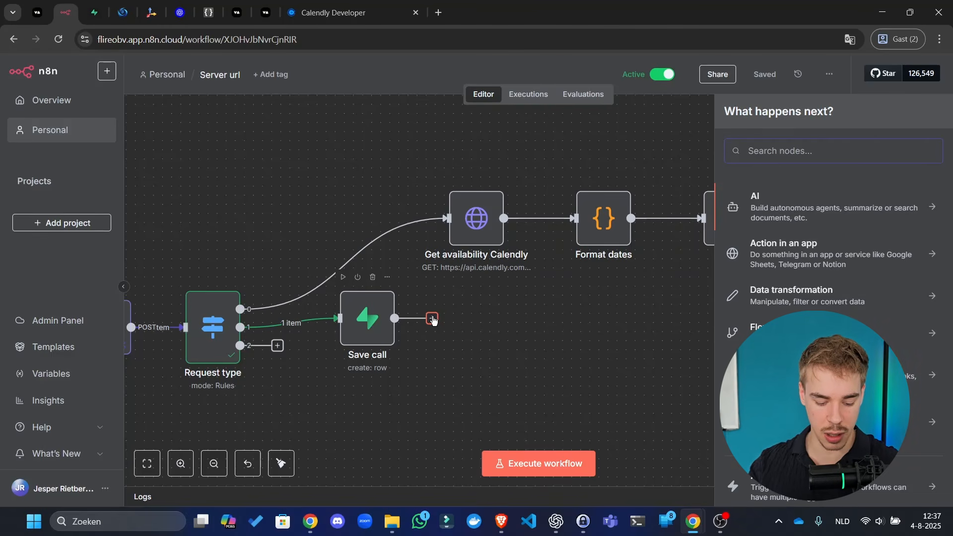
# - Search the node panel for 'outlook' and 'resend', find no match, and close the panel
pyautogui.write('outloo')
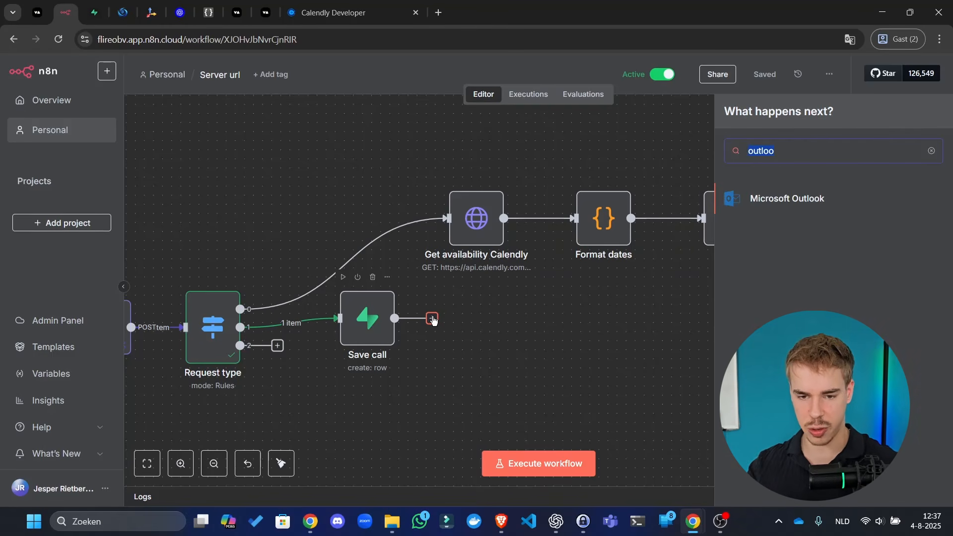
pyautogui.press('BackSpace')
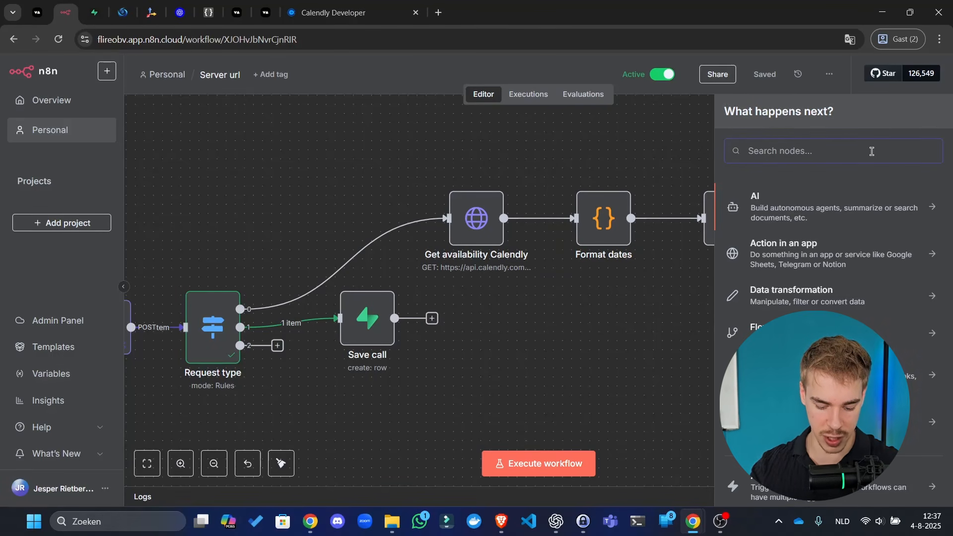
pyautogui.write('outlook')
pyautogui.hotkey('ctrl', 'a')
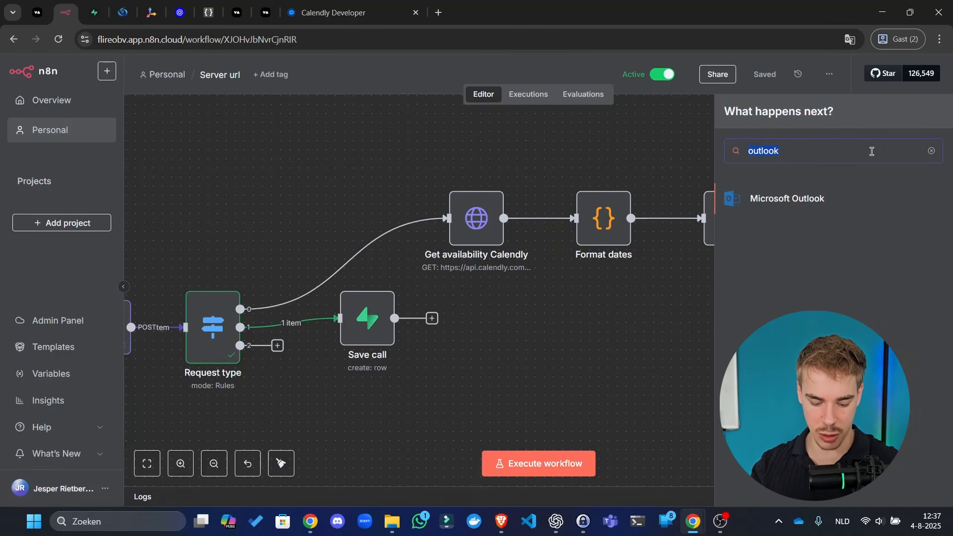
pyautogui.write('resend')
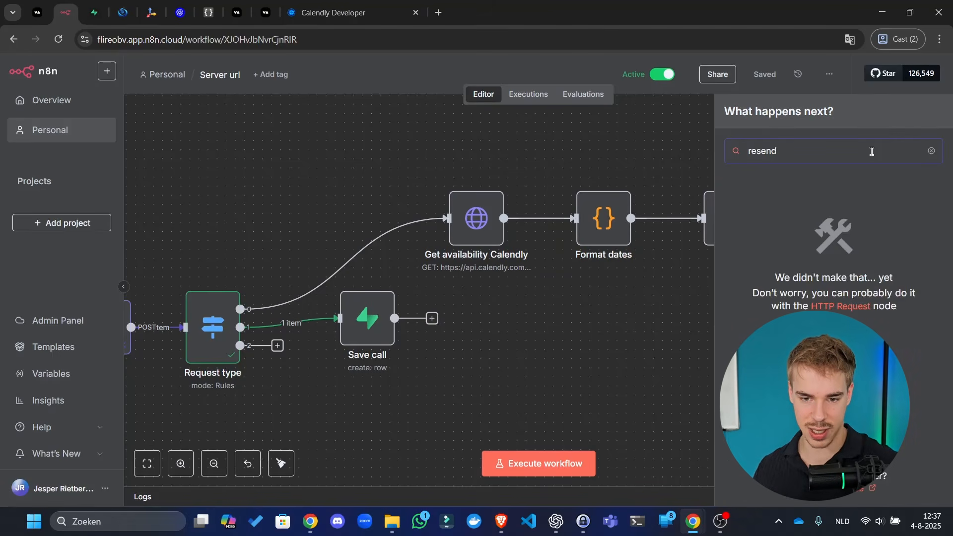
pyautogui.press('BackSpace')
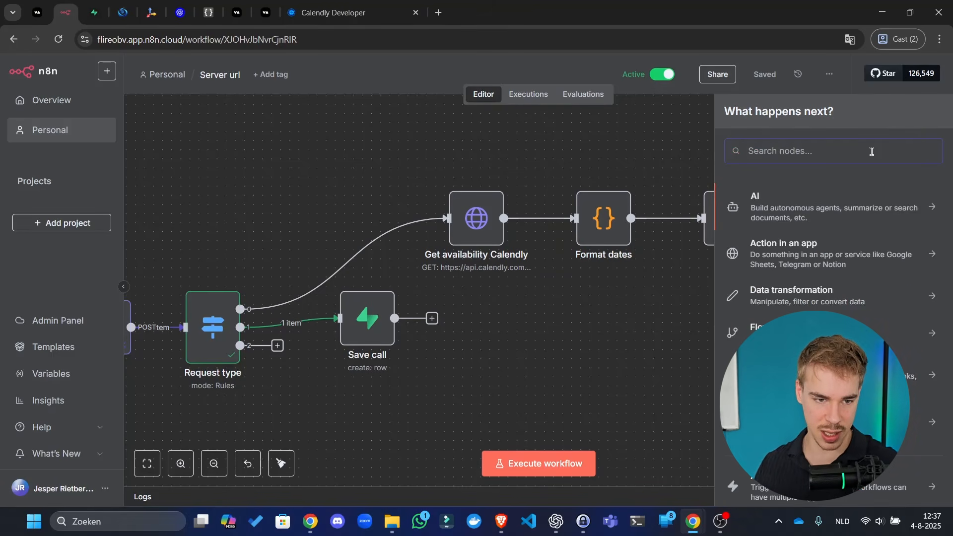
pyautogui.click(558, 349)
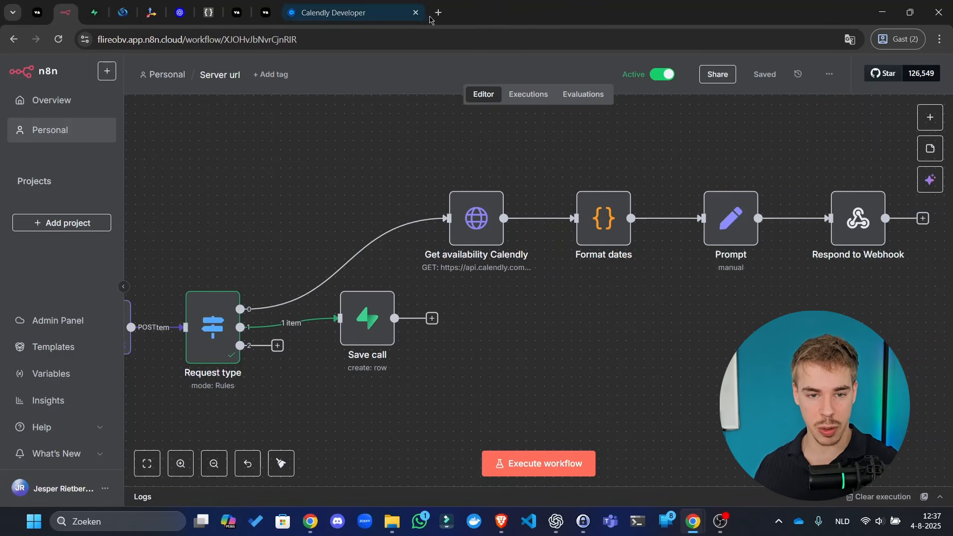
# - Search Google for 'resend', open resend.com, and log in with a Google account
pyautogui.click(445, 17)
pyautogui.write('resen')
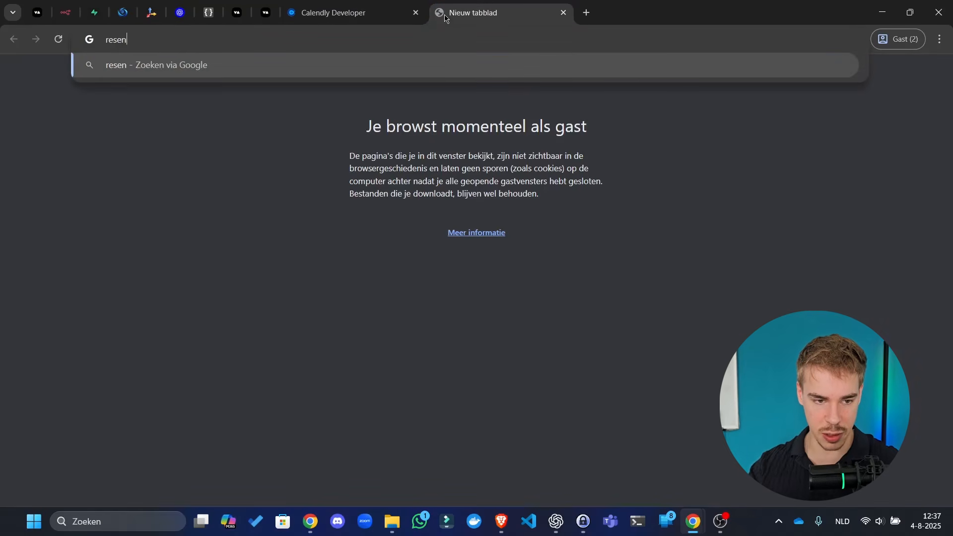
pyautogui.write('d')
pyautogui.press('Return')
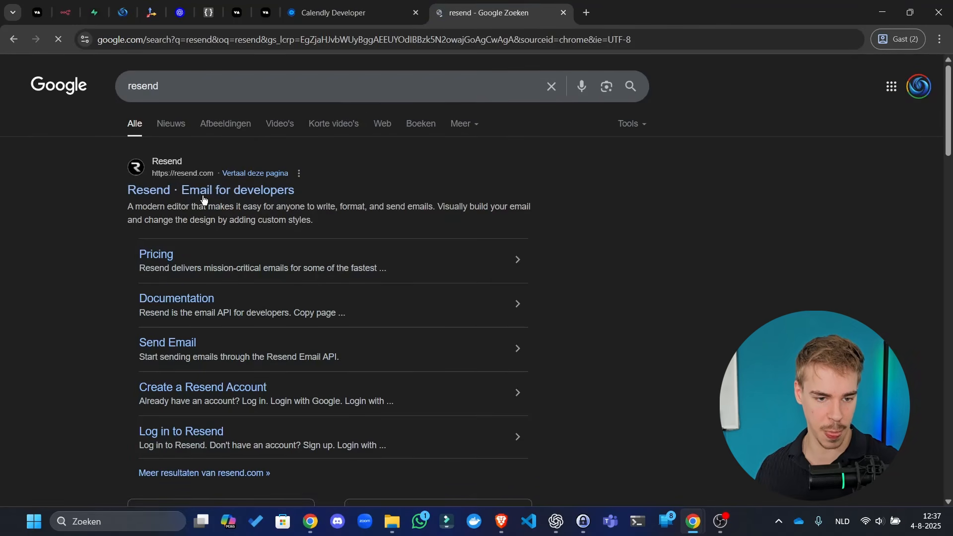
pyautogui.click(203, 198)
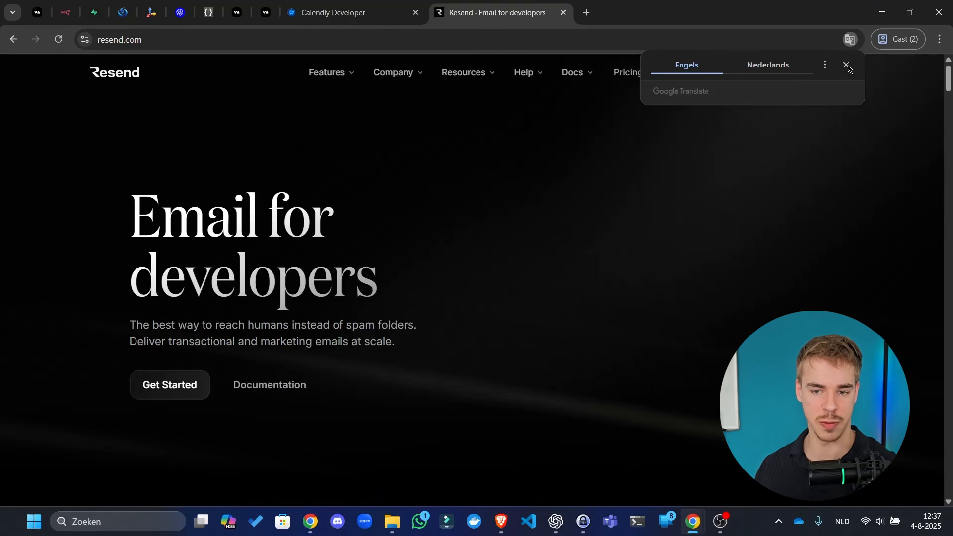
pyautogui.click(848, 68)
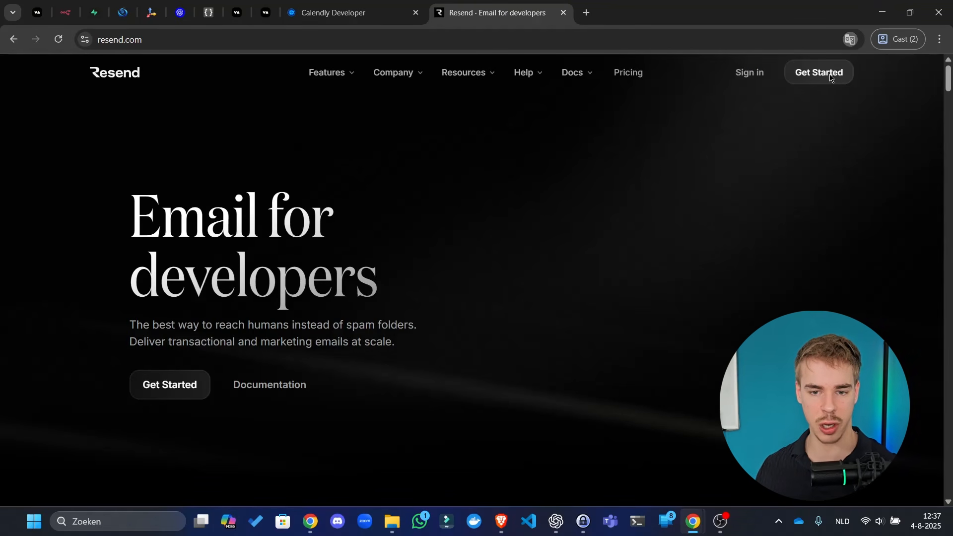
pyautogui.click(756, 68)
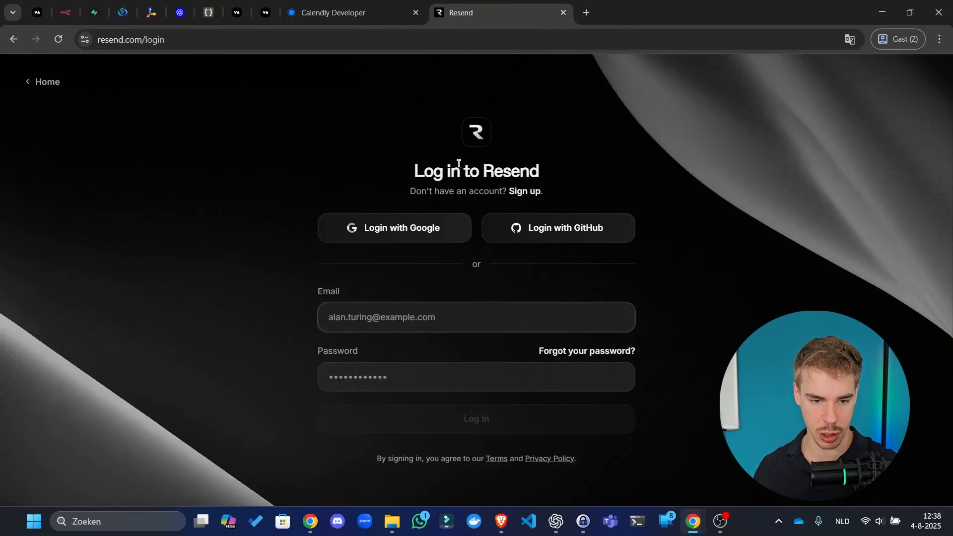
pyautogui.click(432, 231)
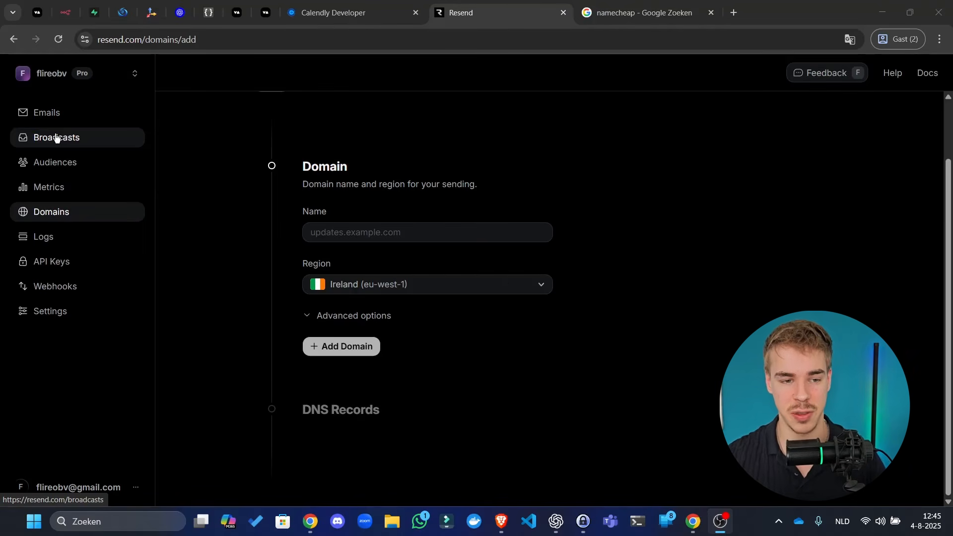
# - Search n8n's node list for 'http', 'gmail', 'outlook' and 'resend', then return to the Resend tab
pyautogui.click(66, 13)
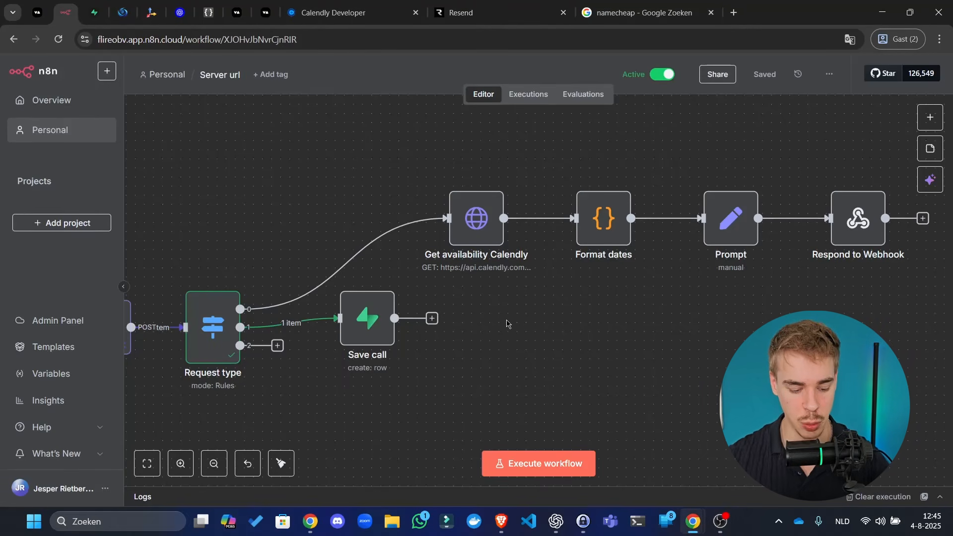
pyautogui.press('Tab')
pyautogui.write('http')
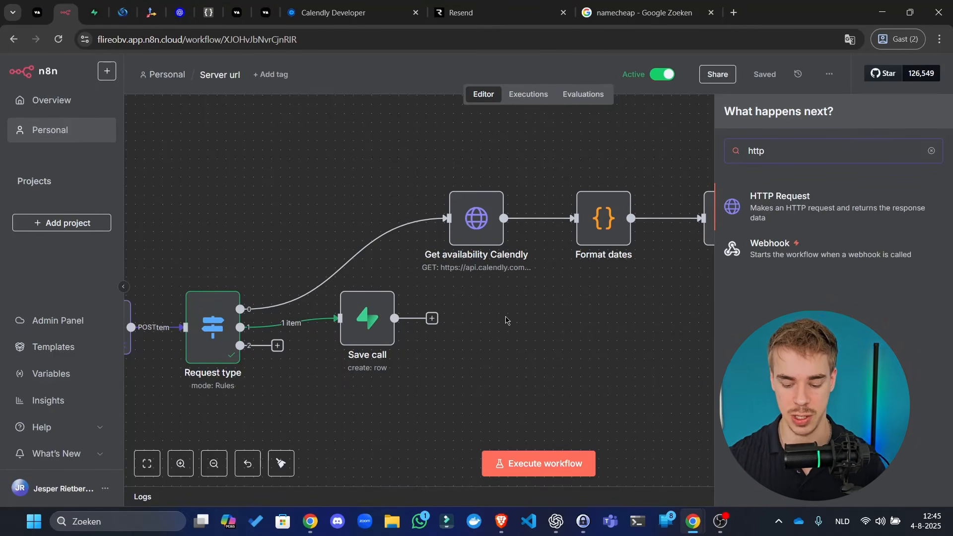
pyautogui.press('BackSpace')
pyautogui.press('BackSpace')
pyautogui.press('BackSpace')
pyautogui.press('BackSpace')
pyautogui.write('gmail')
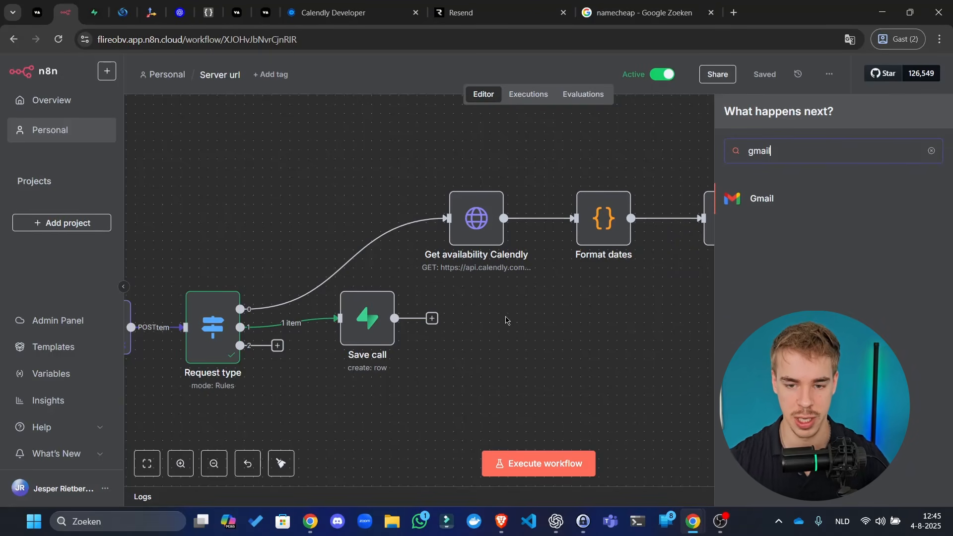
pyautogui.write('outlook')
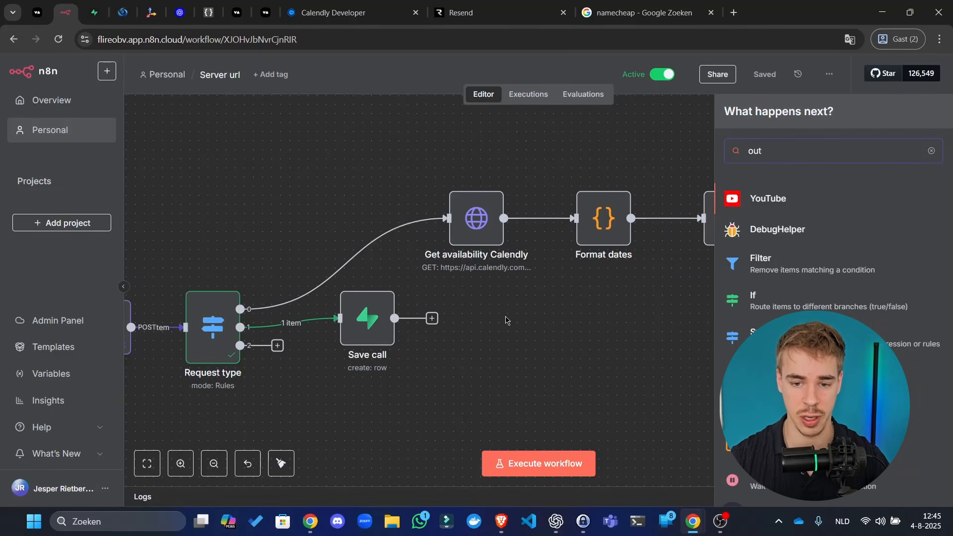
pyautogui.press('BackSpace')
pyautogui.press('BackSpace')
pyautogui.press('BackSpace')
pyautogui.press('BackSpace')
pyautogui.press('BackSpace')
pyautogui.press('BackSpace')
pyautogui.press('BackSpace')
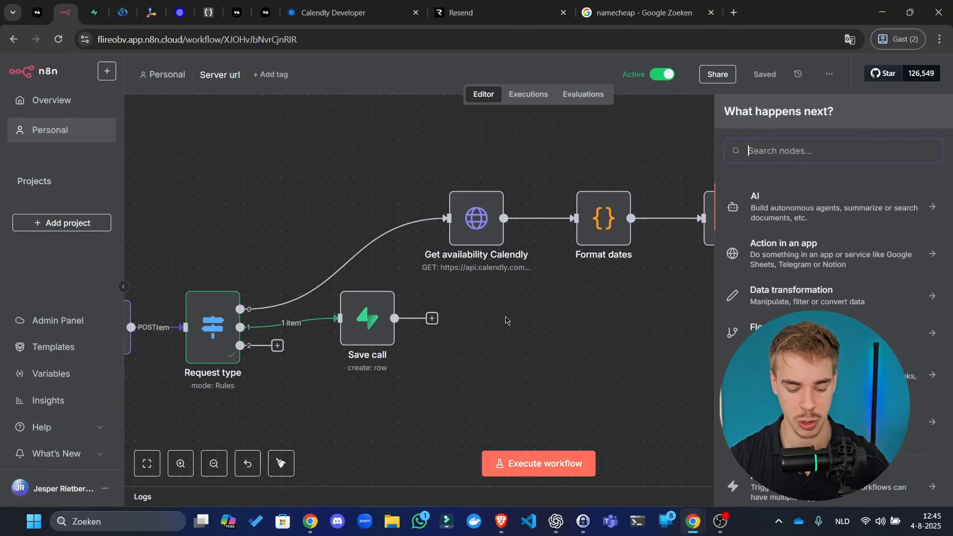
pyautogui.write('resend')
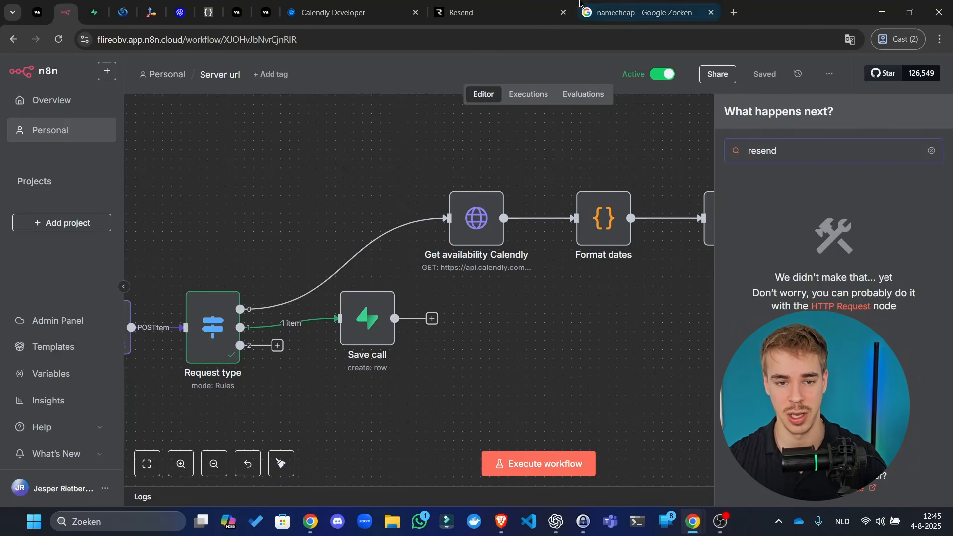
pyautogui.click(552, 11)
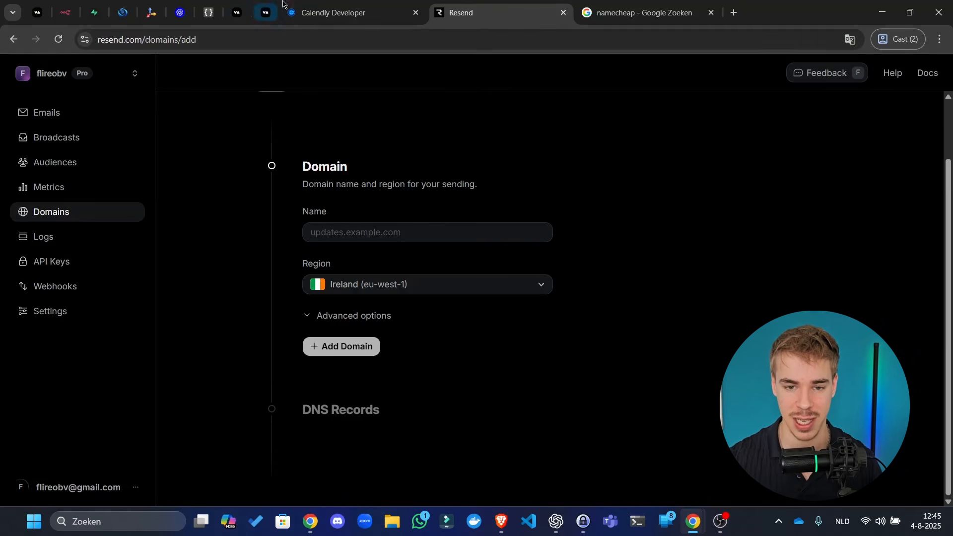
# - Open the blueselect.nl domain page in Resend, detaching and re-docking the Resend tab
pyautogui.click(643, 12)
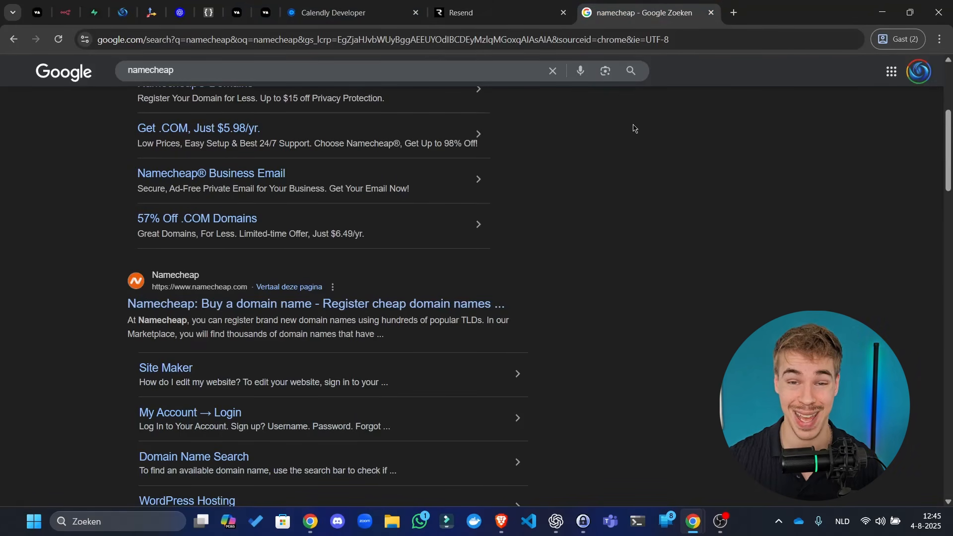
pyautogui.click(491, 12)
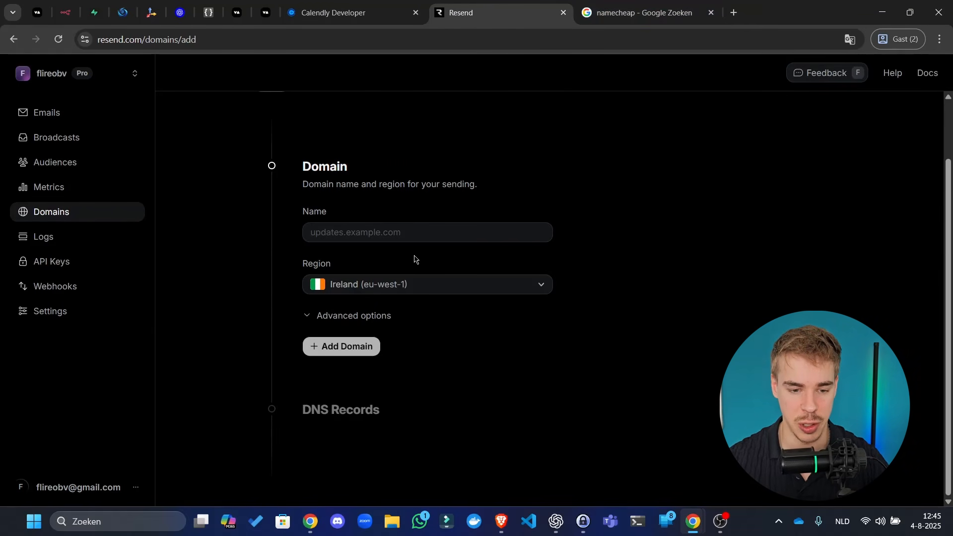
pyautogui.scroll(2, 414, 266)
pyautogui.scroll(-2, 406, 275)
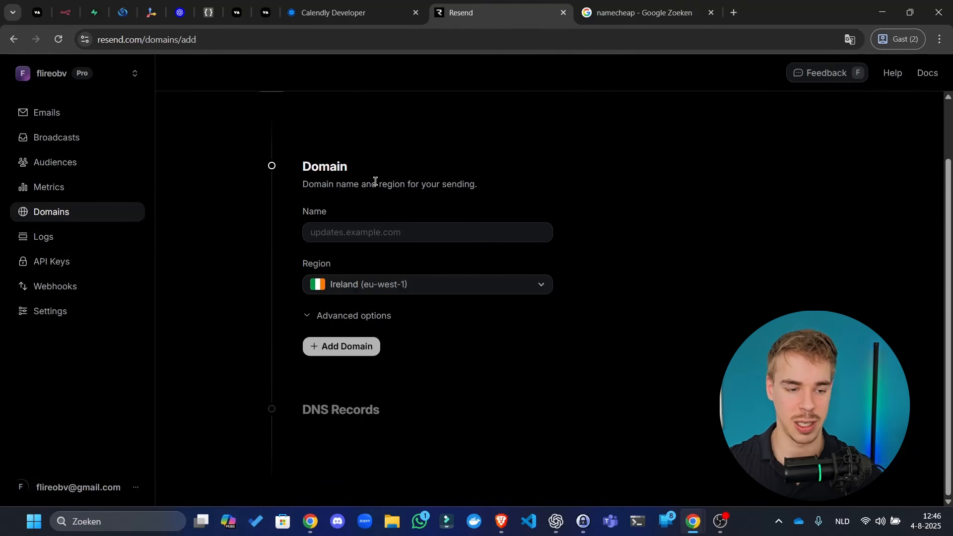
pyautogui.rightClick(71, 217)
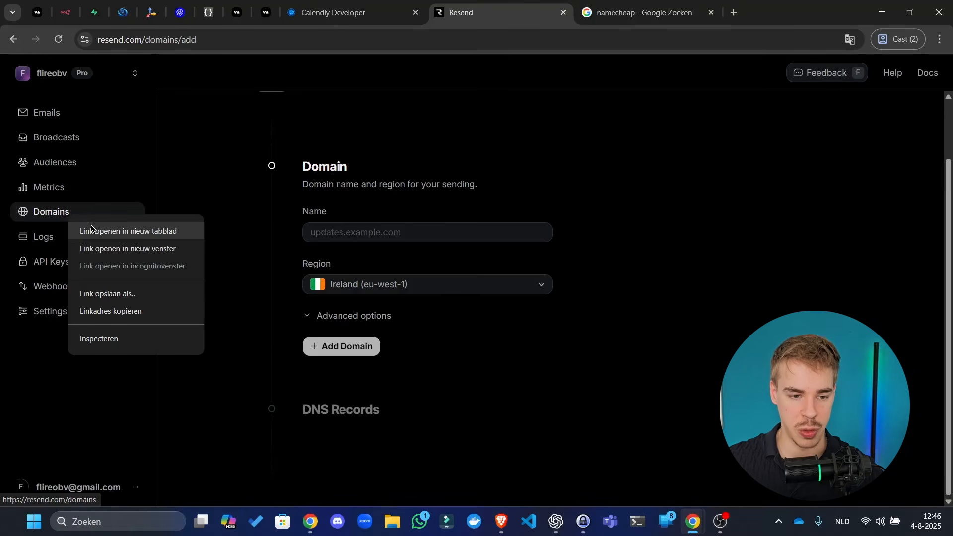
pyautogui.click(420, 37)
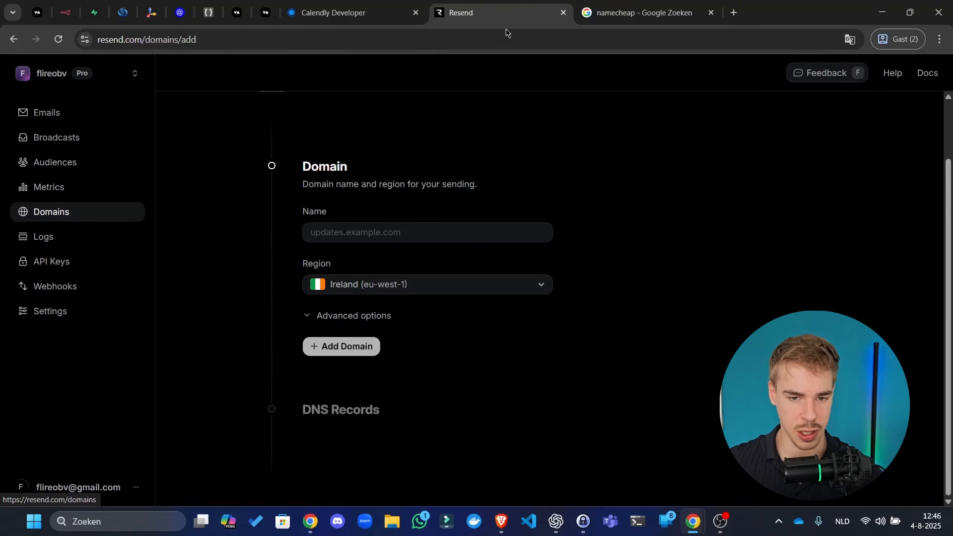
pyautogui.click(636, 11)
pyautogui.moveTo(506, 19); pyautogui.dragTo(1, 79)
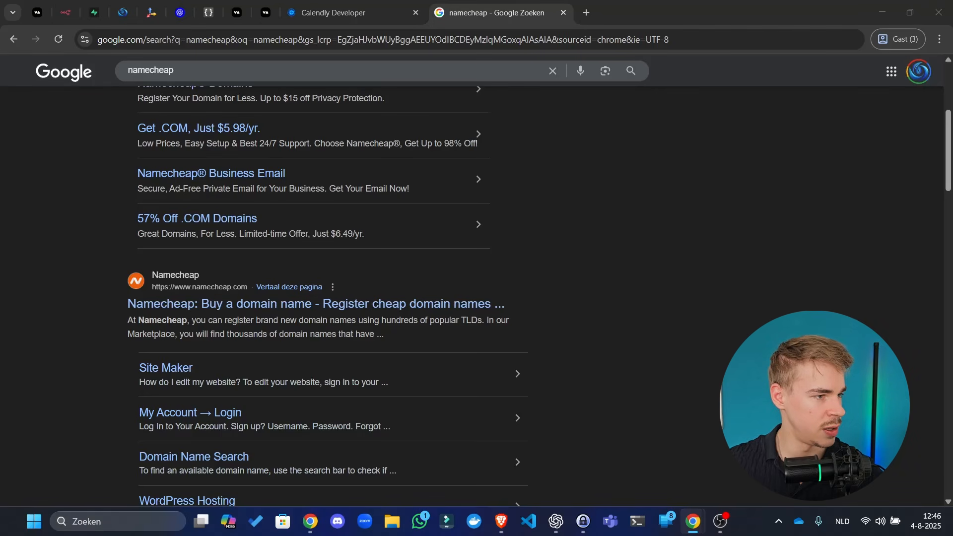
pyautogui.moveTo(1, 79); pyautogui.dragTo(489, 11)
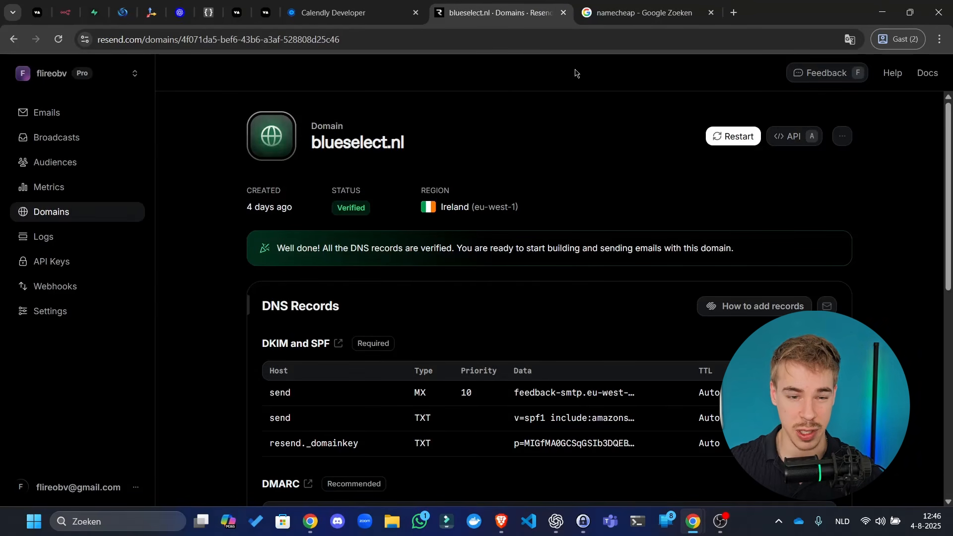
# - Open the Resend documentation in a new tab
pyautogui.scroll(-6, 390, 220)
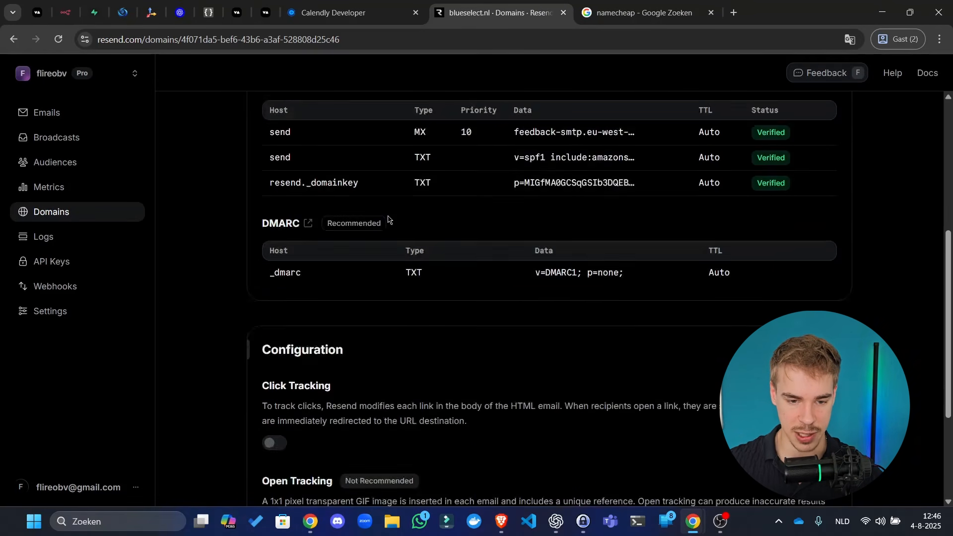
pyautogui.scroll(3, 532, 274)
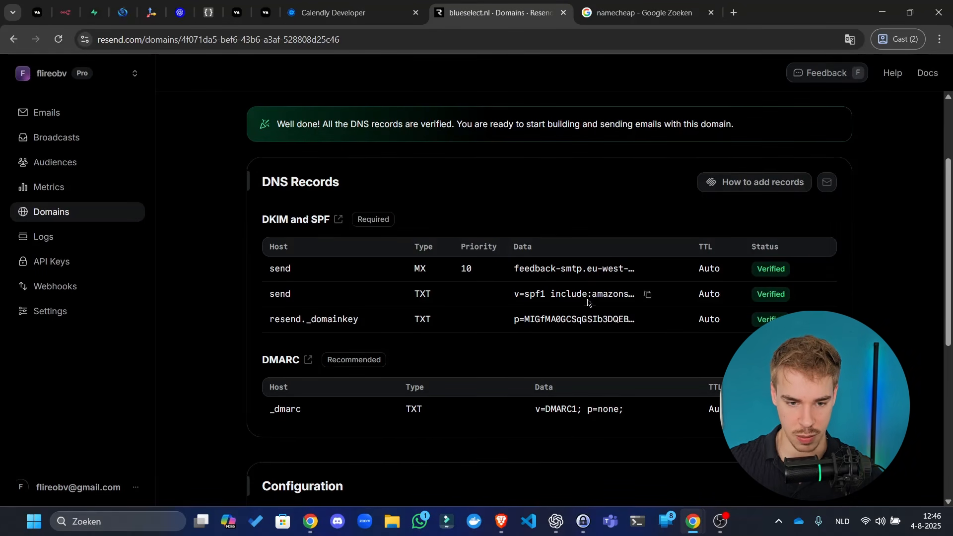
pyautogui.rightClick(927, 73)
pyautogui.click(902, 90)
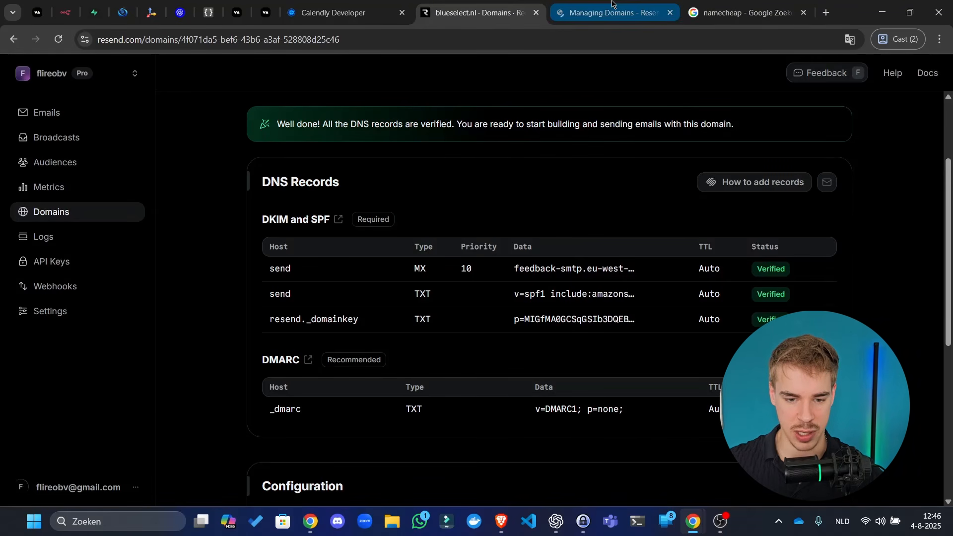
# - Open the API Reference's Send Email page, then return to the blueselect.nl domain page
pyautogui.click(615, 5)
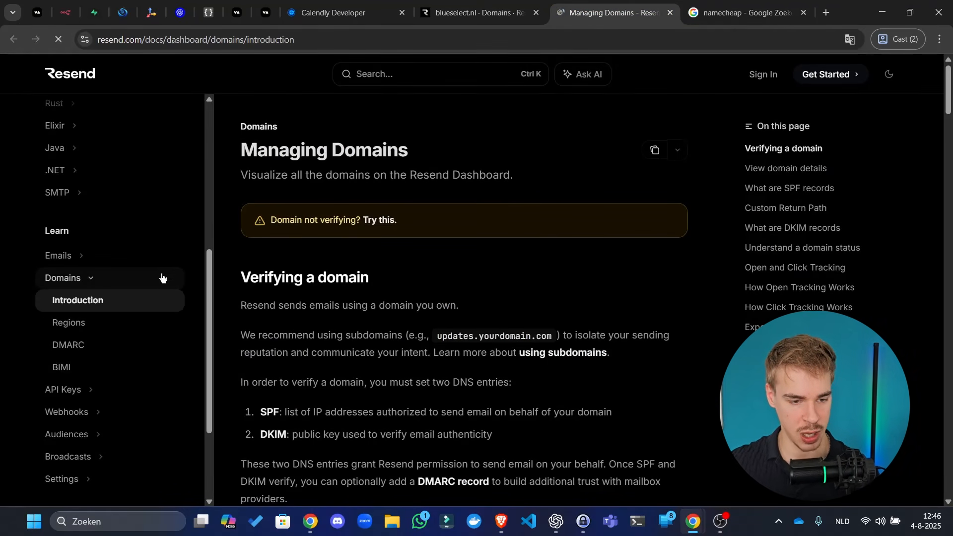
pyautogui.scroll(-3, 141, 302)
pyautogui.scroll(6, 69, 189)
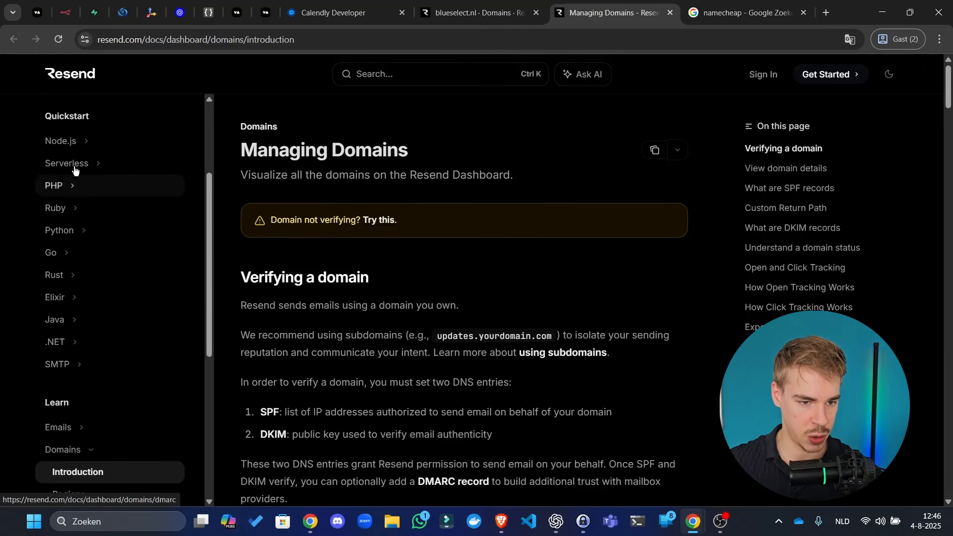
pyautogui.scroll(-10, 71, 179)
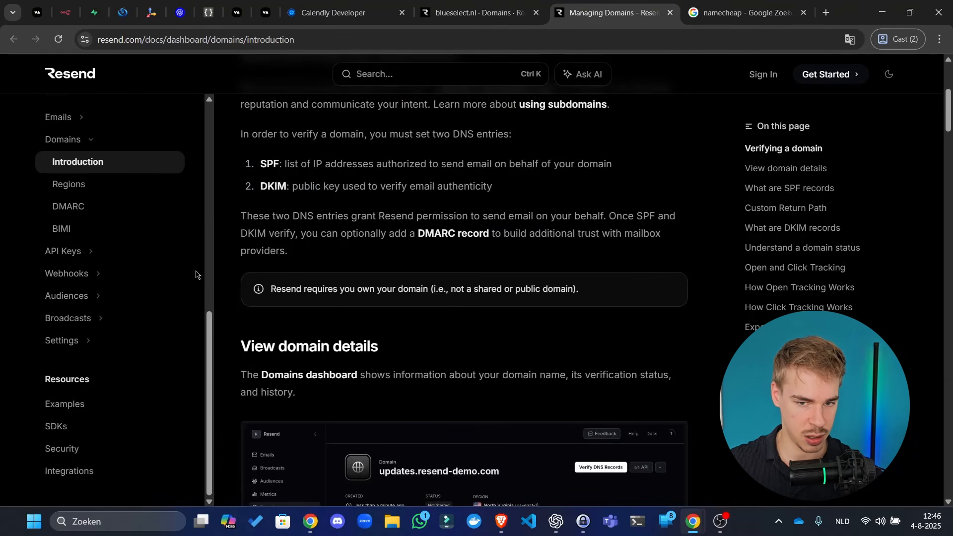
pyautogui.scroll(12, 149, 149)
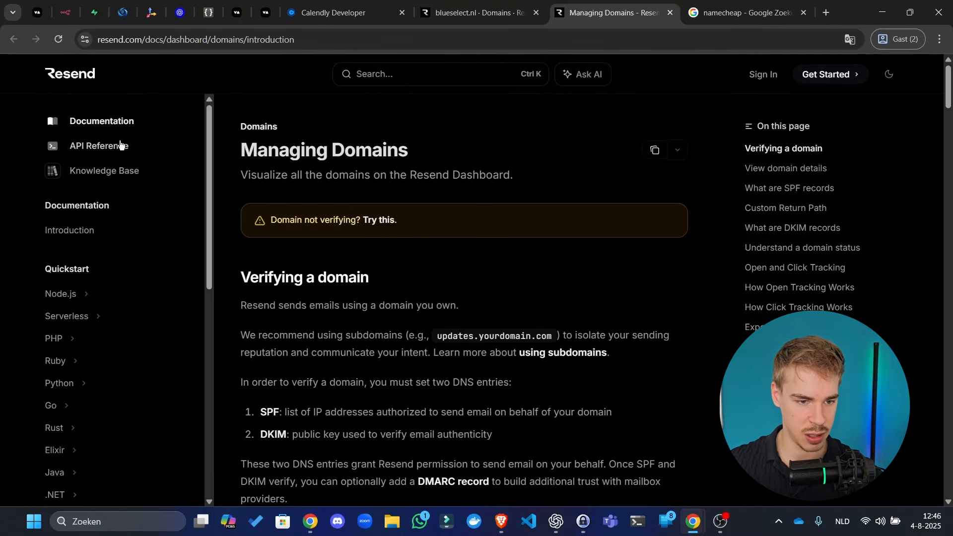
pyautogui.click(118, 145)
pyautogui.click(107, 341)
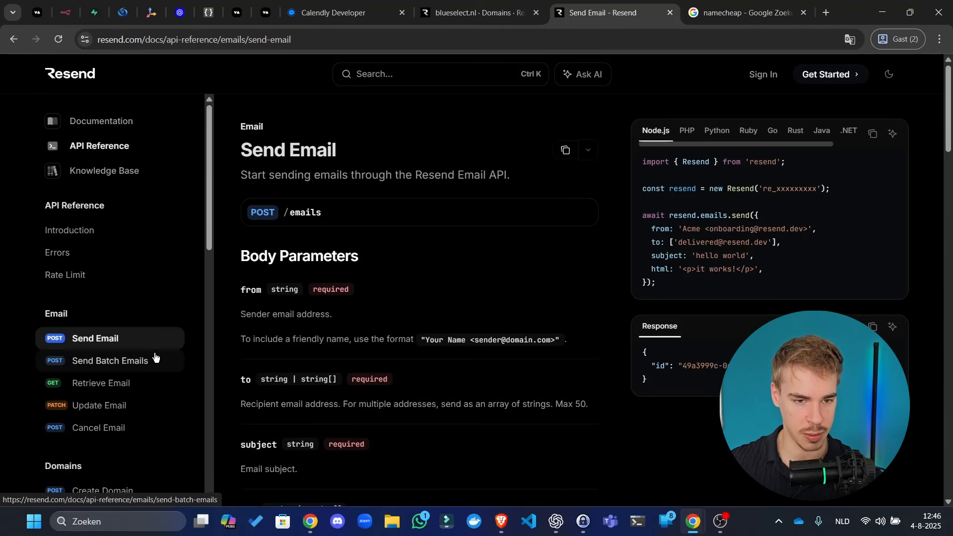
pyautogui.click(502, 3)
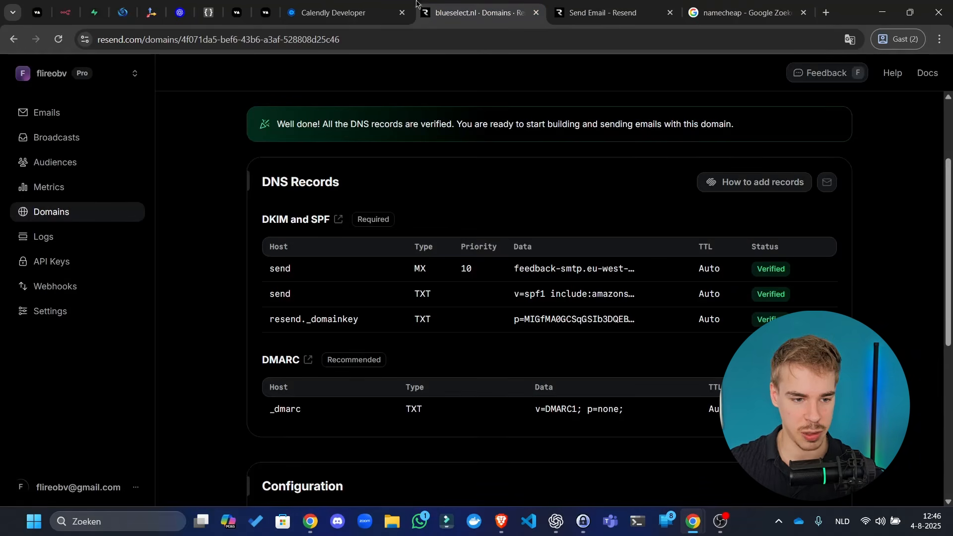
pyautogui.rightClick(64, 262)
# - Open the Resend API Keys page in its own browser tab
pyautogui.click(89, 276)
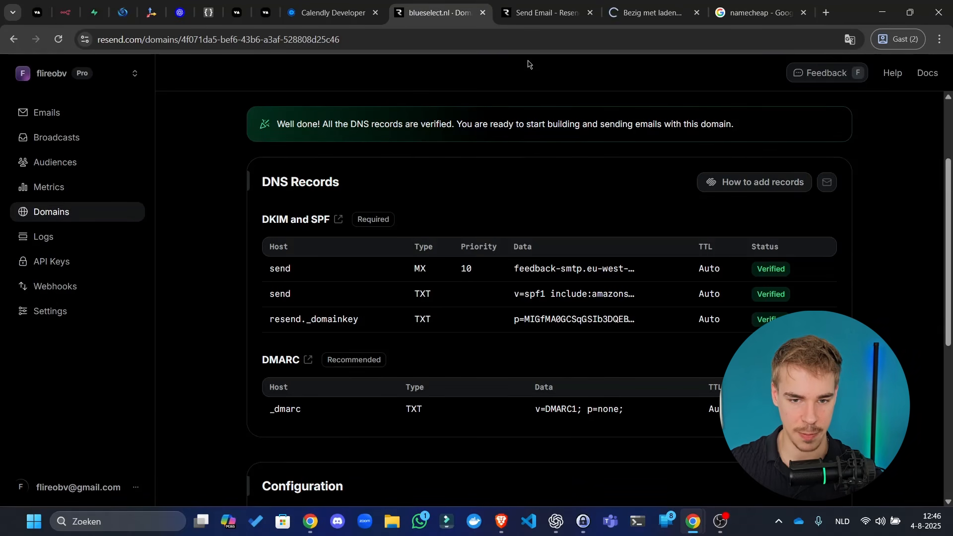
pyautogui.moveTo(635, 4); pyautogui.dragTo(0, 84)
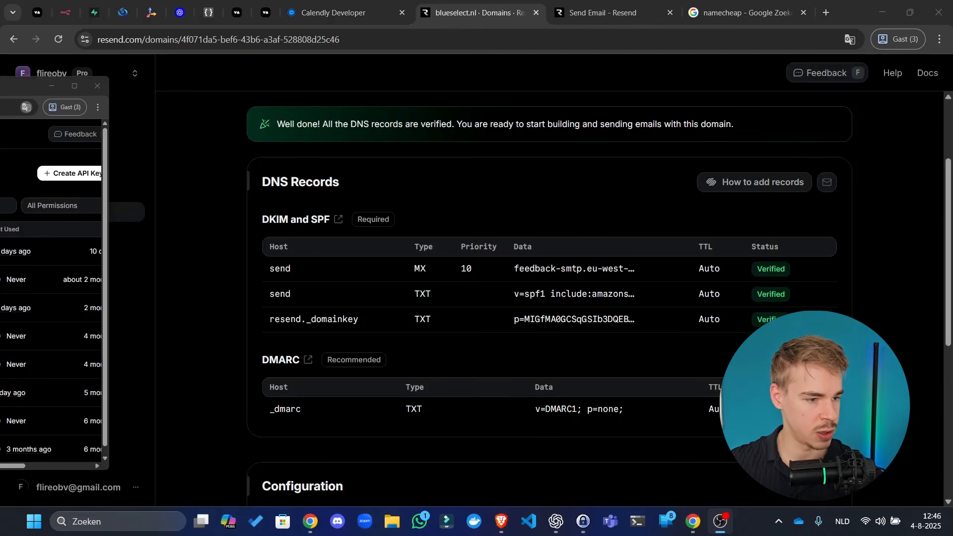
pyautogui.moveTo(690, 522)
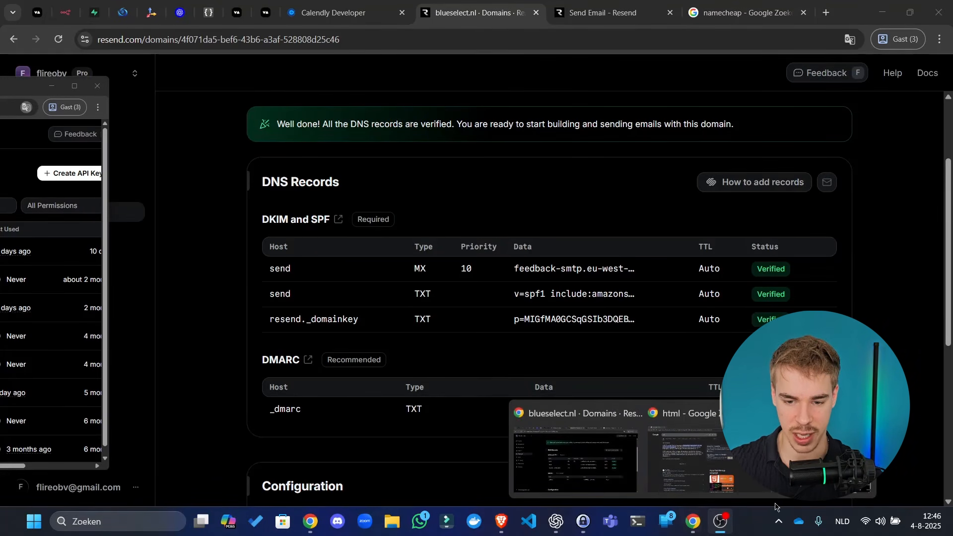
pyautogui.click(825, 459)
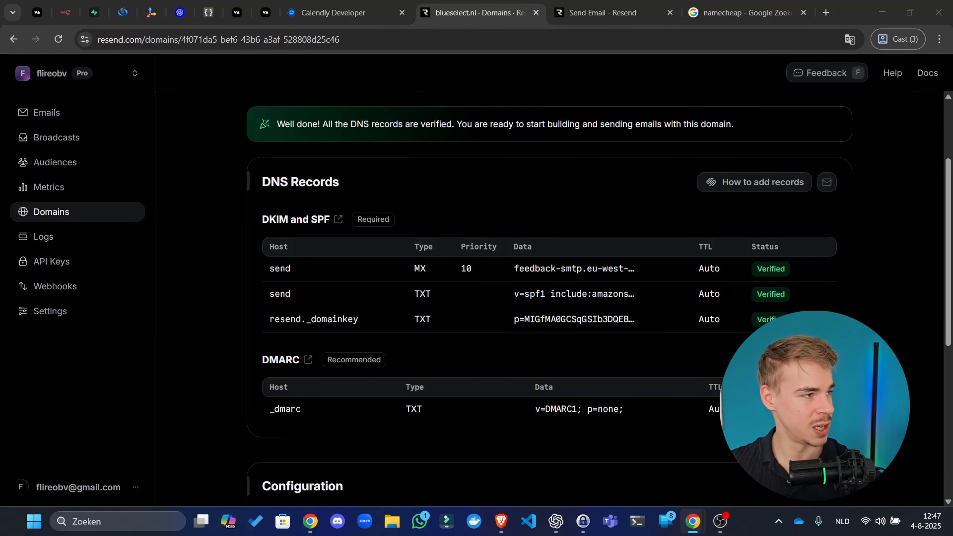
pyautogui.moveTo(662, 4); pyautogui.dragTo(539, 4)
pyautogui.click(455, 4)
pyautogui.click(520, 14)
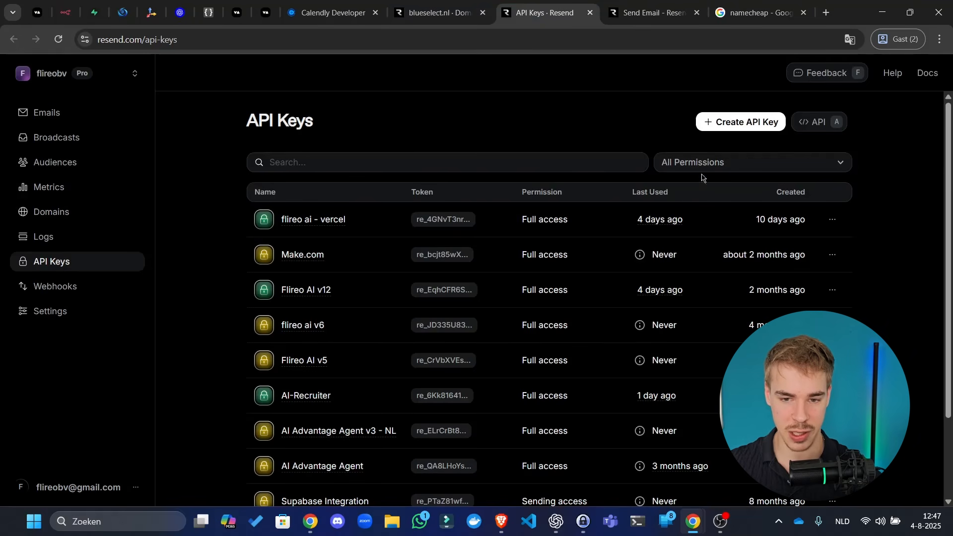
# - Create a full-access, all-domains API key named 'youtube-video-amazing'
pyautogui.click(730, 124)
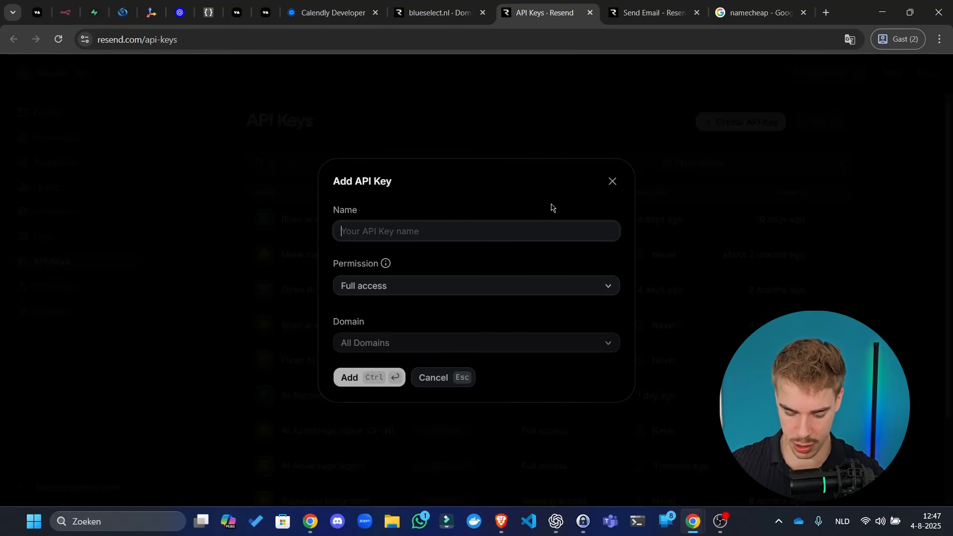
pyautogui.write('youtube')
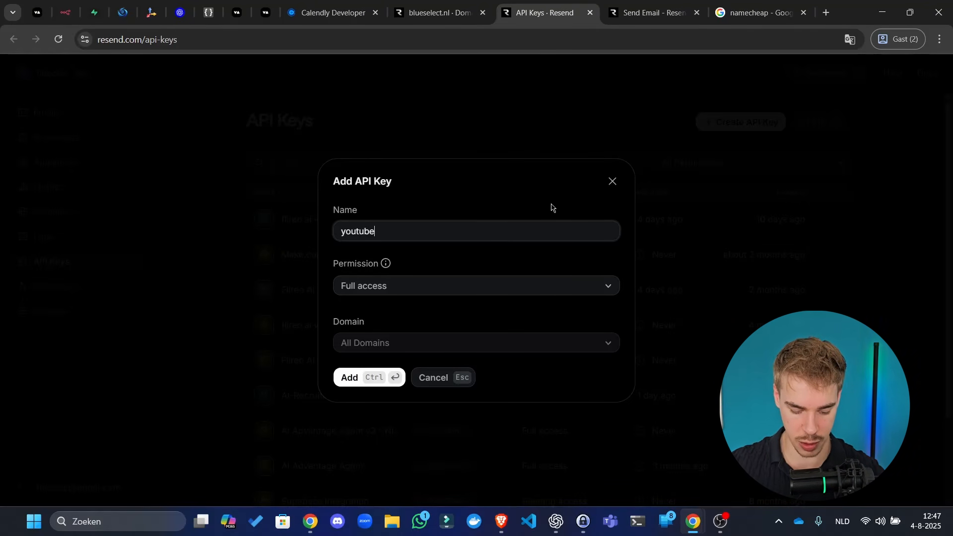
pyautogui.write('-video-')
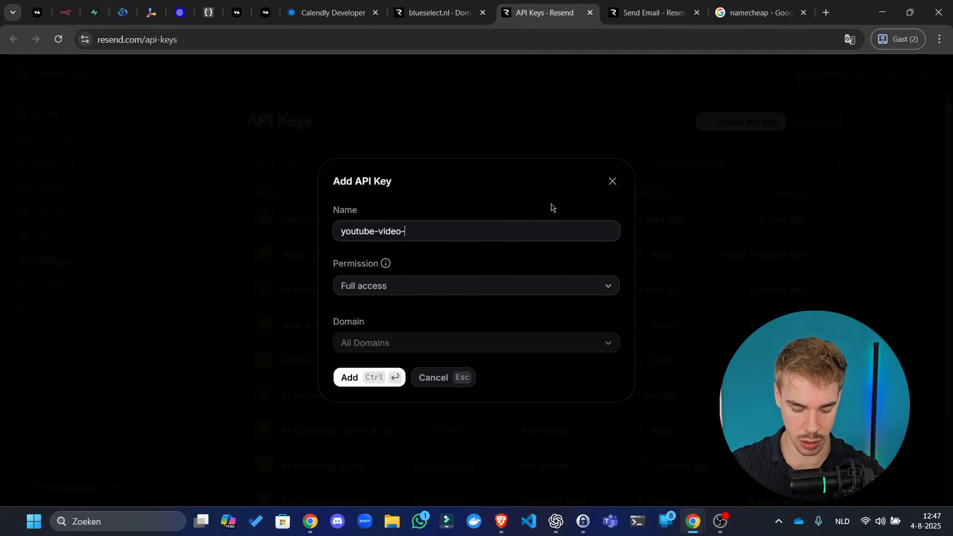
pyautogui.write('amazing')
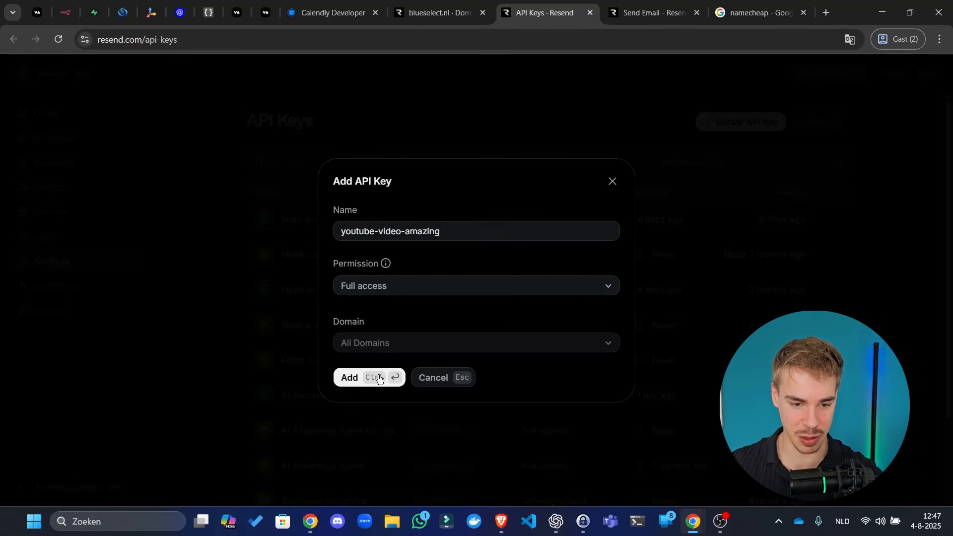
pyautogui.moveTo(552, 14); pyautogui.dragTo(501, 0)
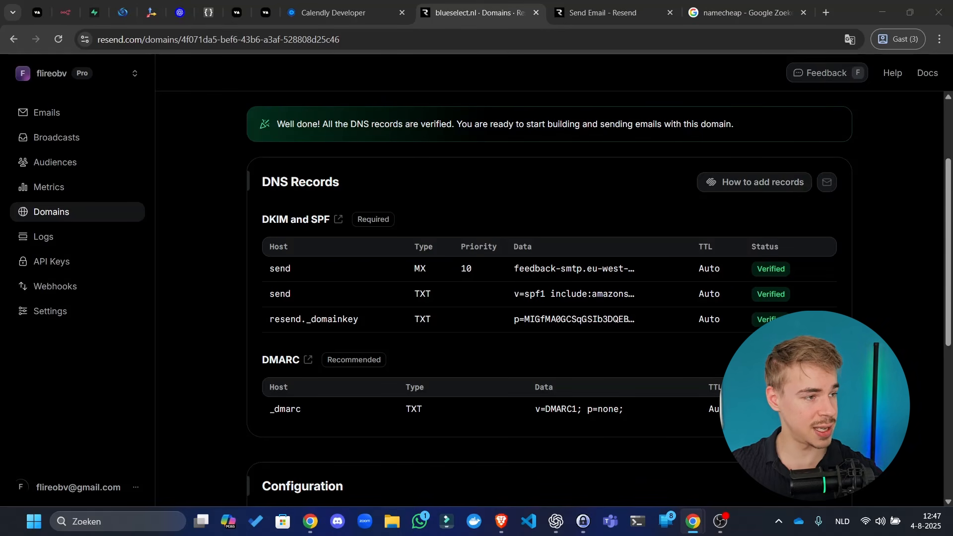
pyautogui.moveTo(501, 0); pyautogui.dragTo(551, 12)
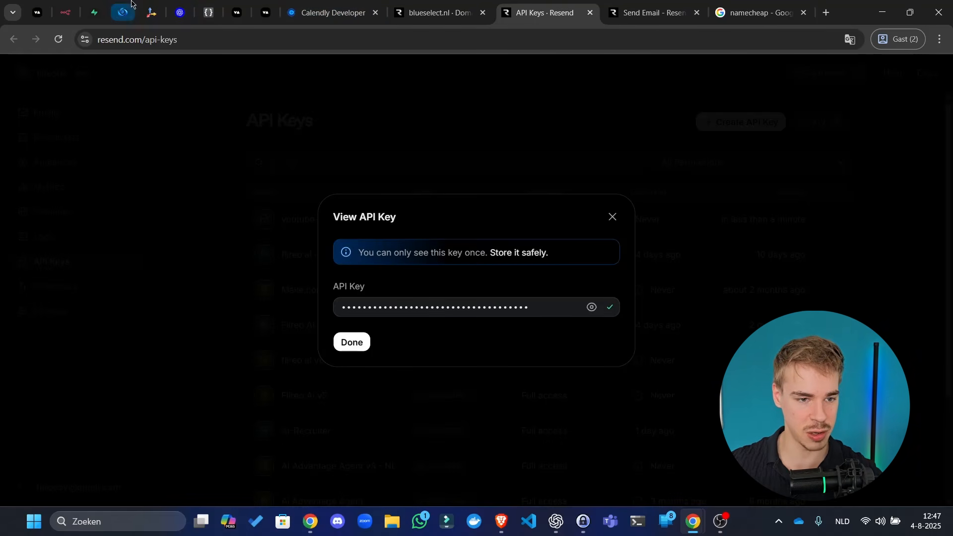
# - Add an HTTP Request node using POST and rename it 'Send email'
pyautogui.click(69, 7)
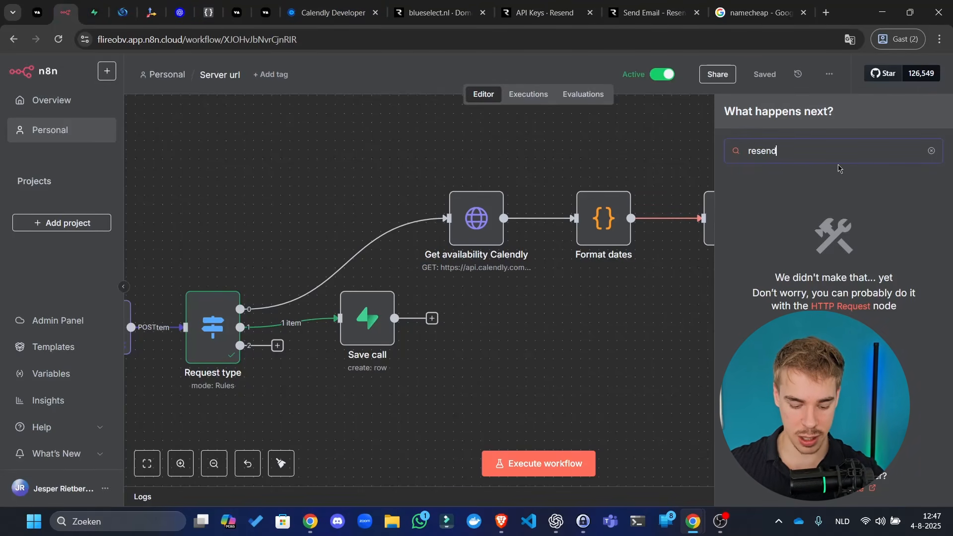
pyautogui.write('http')
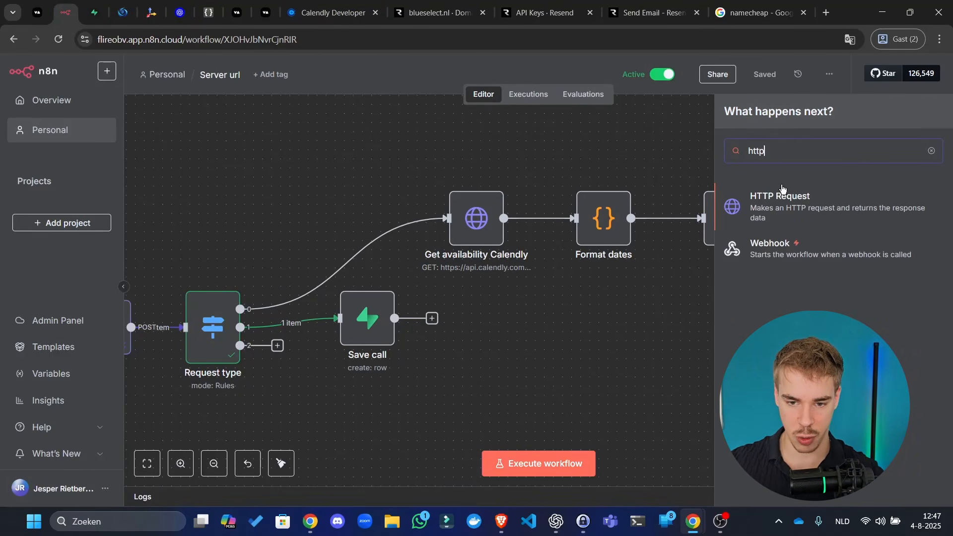
pyautogui.click(794, 197)
pyautogui.click(423, 188)
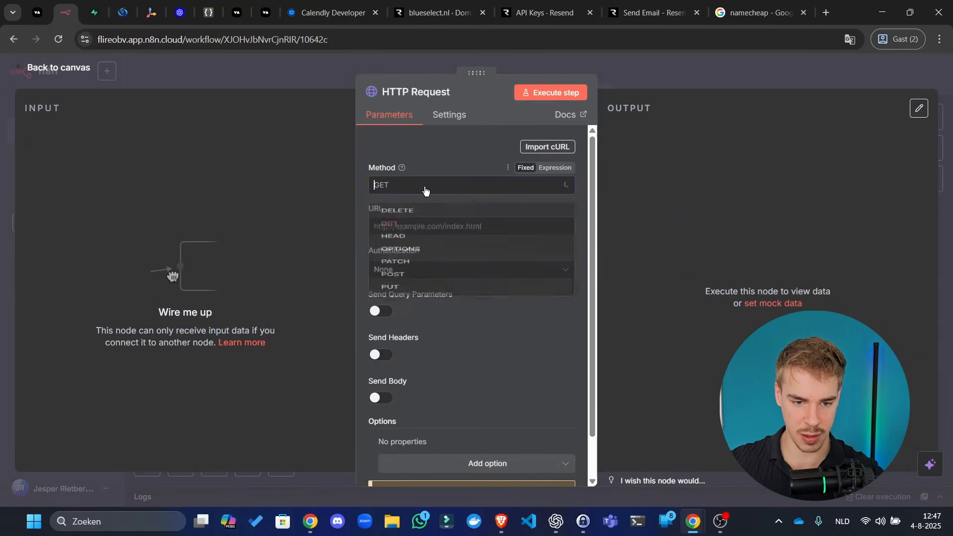
pyautogui.click(395, 321)
pyautogui.click(449, 96)
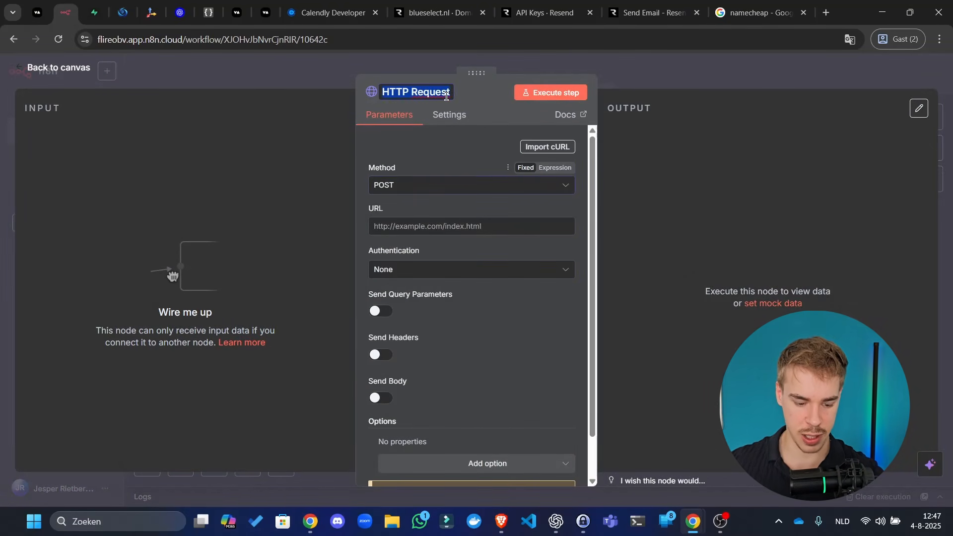
pyautogui.write('Send email')
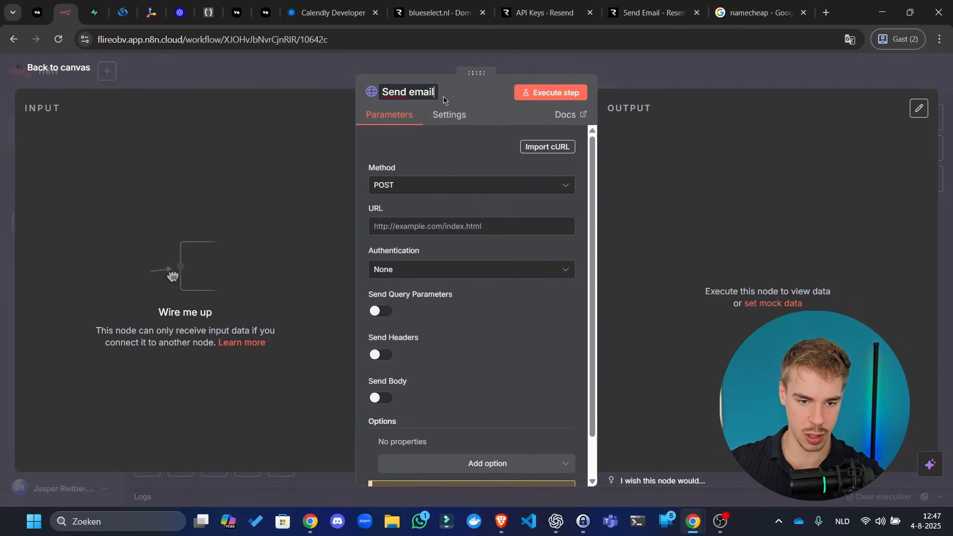
pyautogui.click(462, 227)
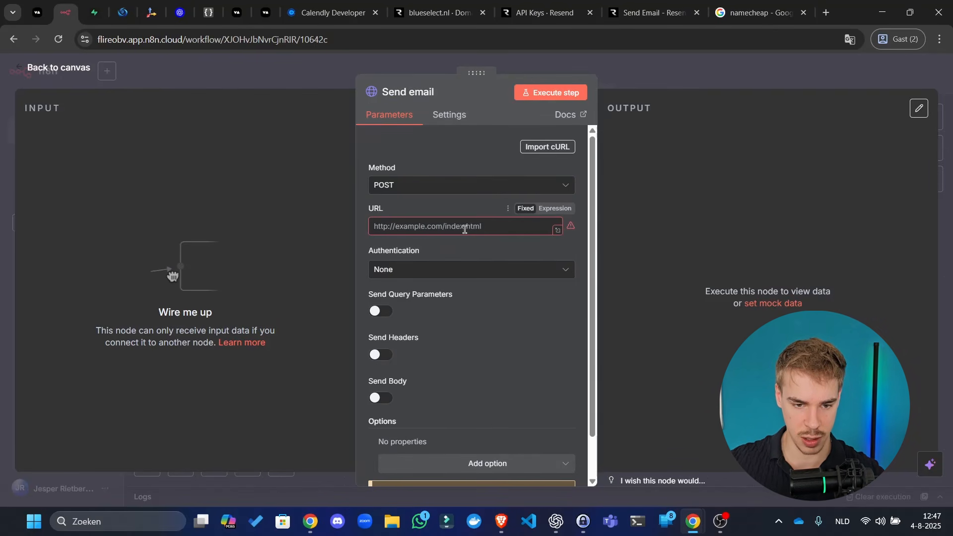
# - Set authentication to Generic Credential Type with Header Auth and create a new credential
pyautogui.click(468, 273)
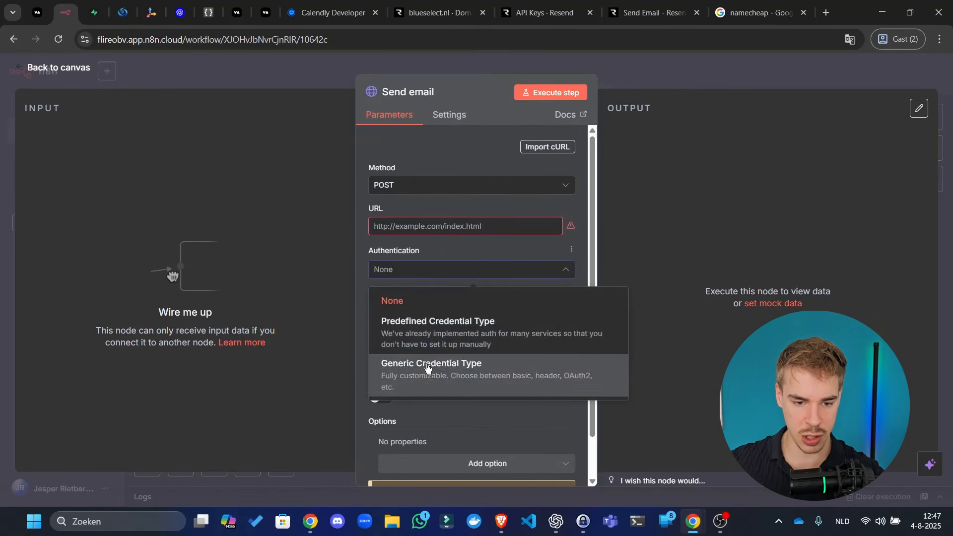
pyautogui.click(427, 367)
pyautogui.click(456, 313)
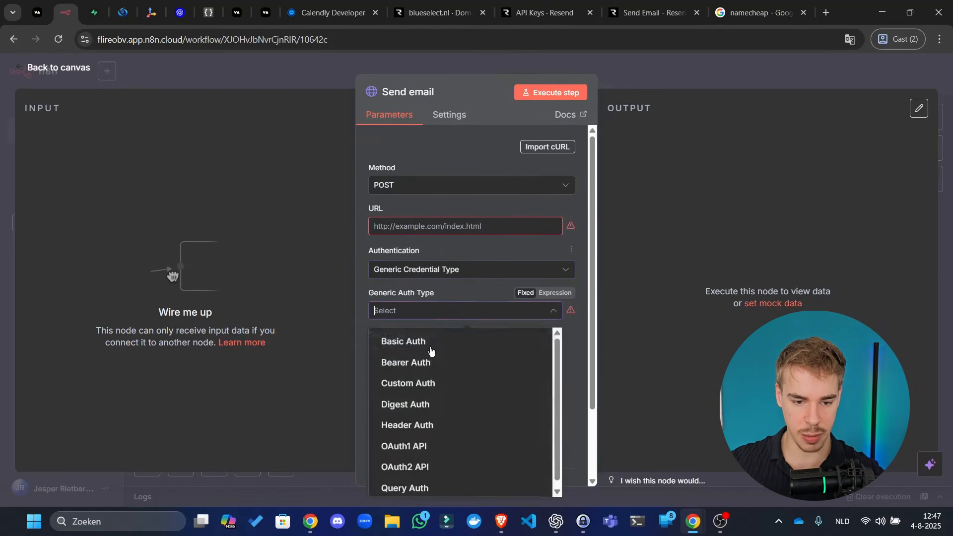
pyautogui.click(403, 424)
pyautogui.click(554, 348)
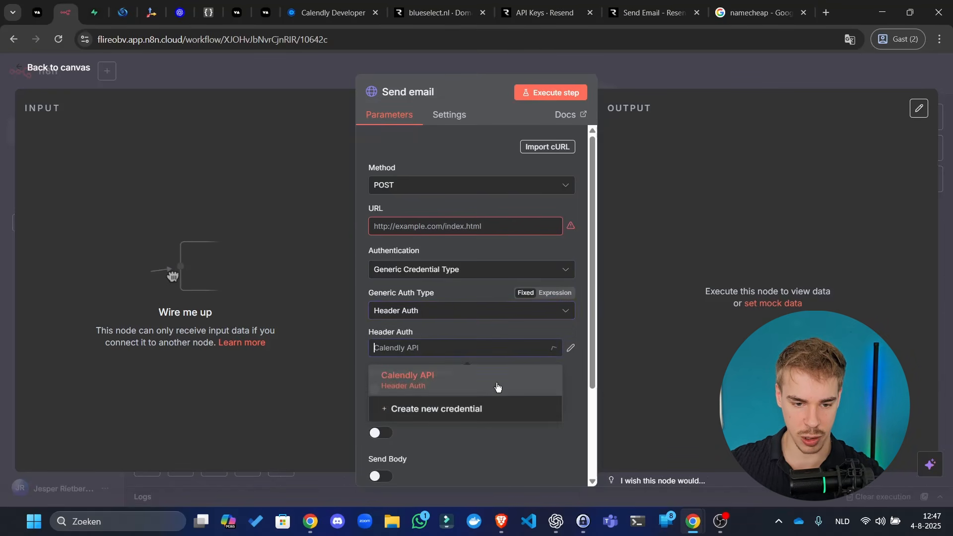
pyautogui.click(469, 411)
# - Save a 'Resend API' credential with header Authorization and the Bearer-prefixed API key as value
pyautogui.click(255, 103)
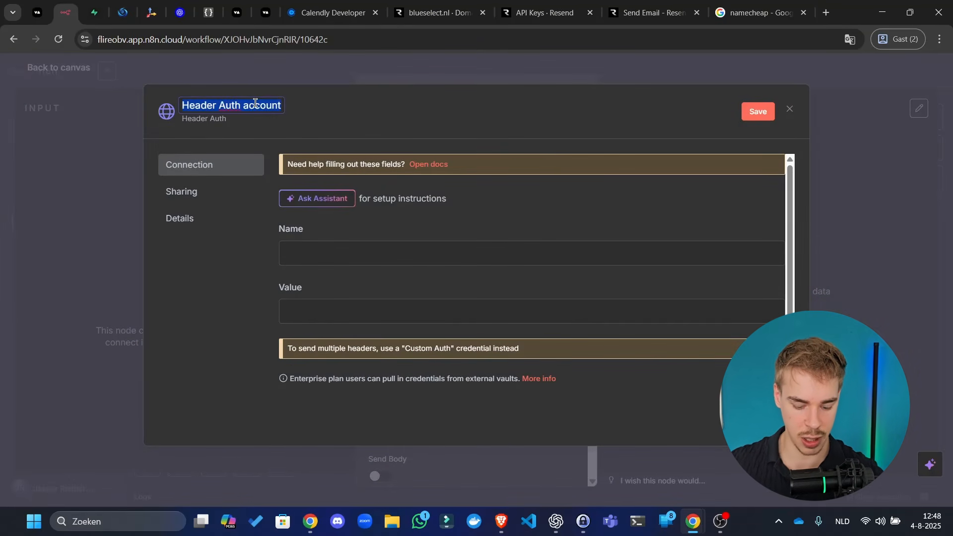
pyautogui.write('Resend')
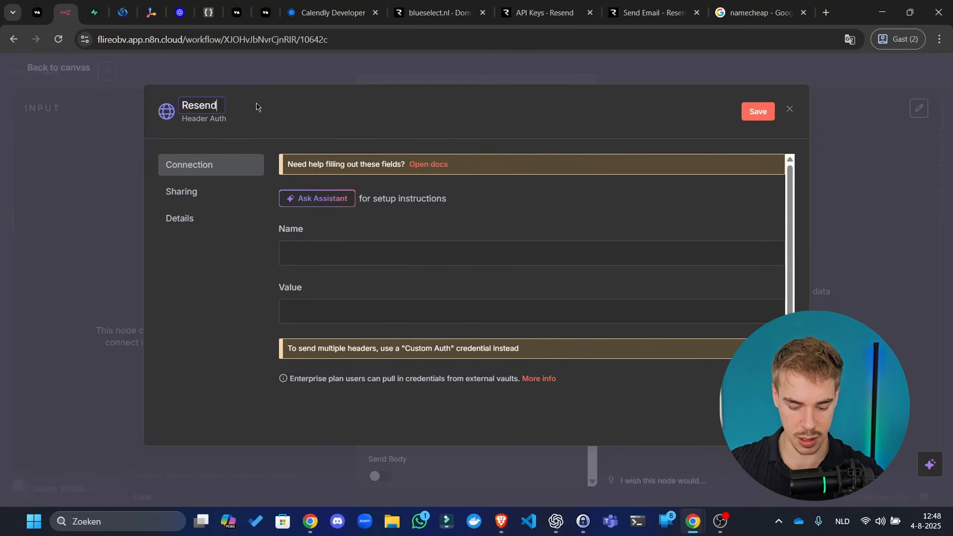
pyautogui.write(' API')
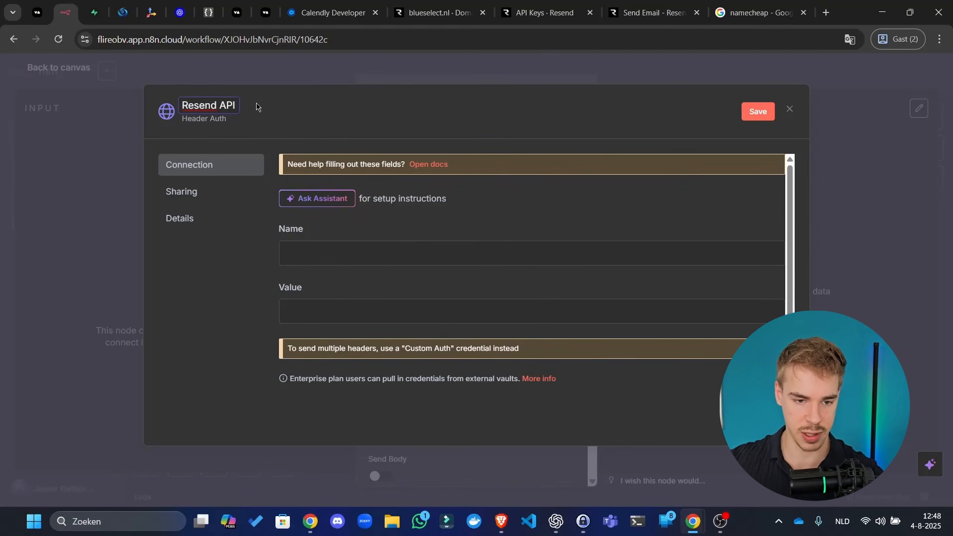
pyautogui.click(344, 251)
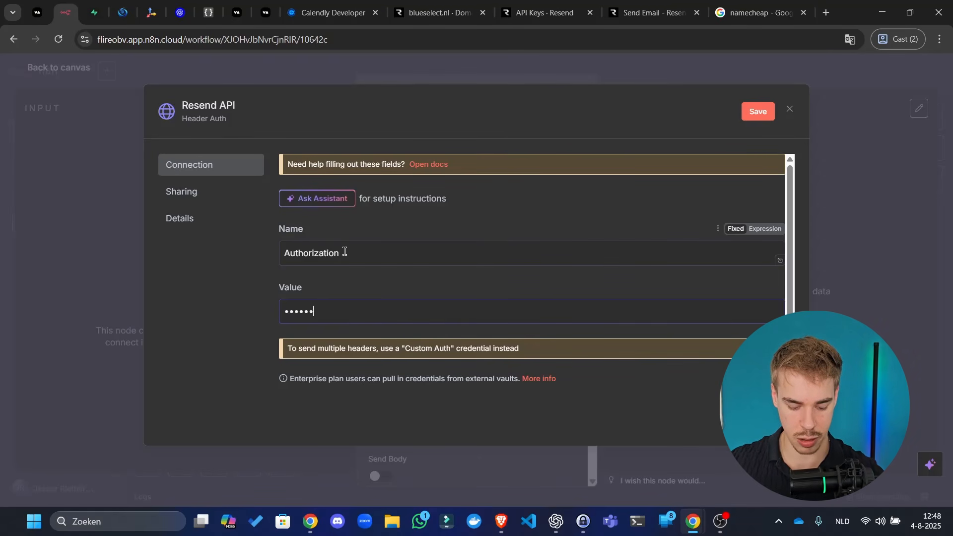
pyautogui.hotkey('ctrl', 'v')
pyautogui.hotkey('ctrl', 'a')
pyautogui.press('BackSpace')
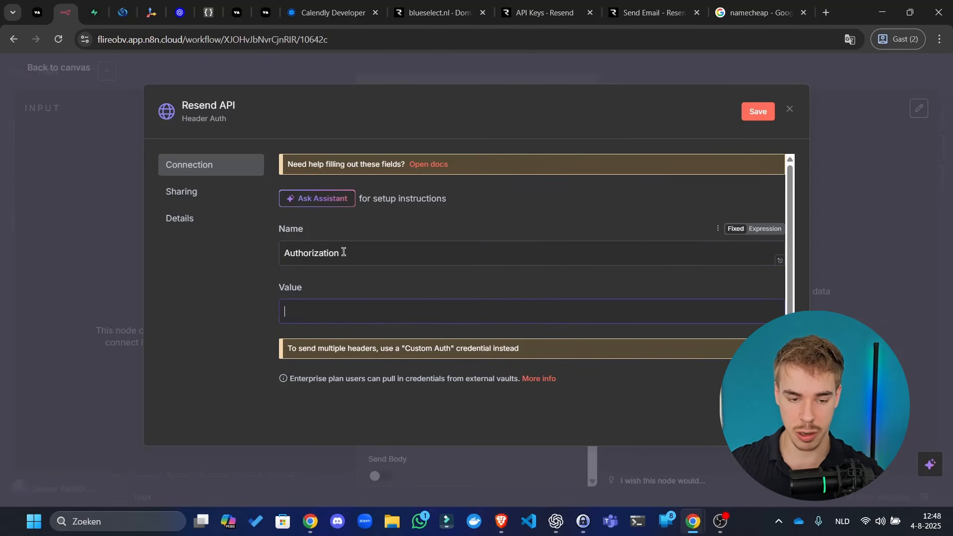
pyautogui.click(765, 288)
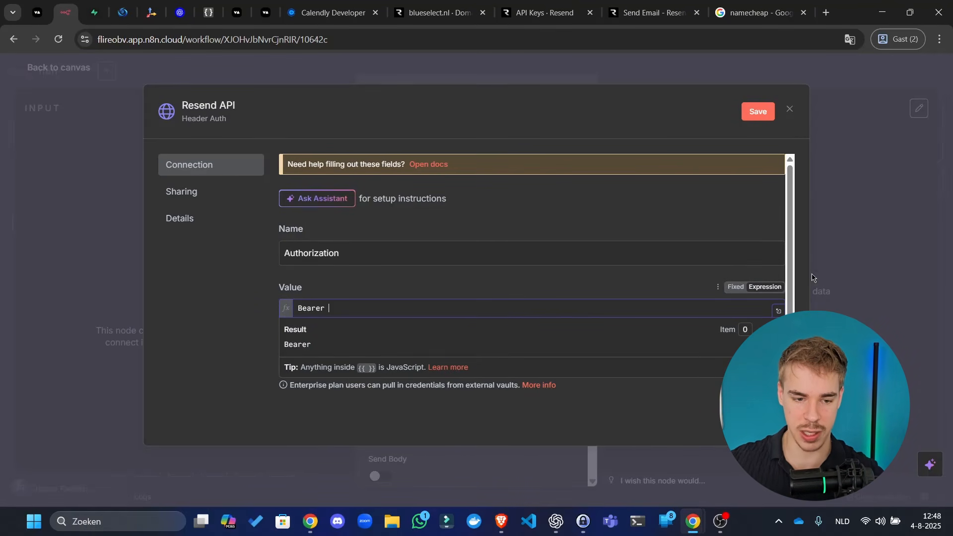
pyautogui.hotkey('ctrl', 'a')
pyautogui.press('BackSpace')
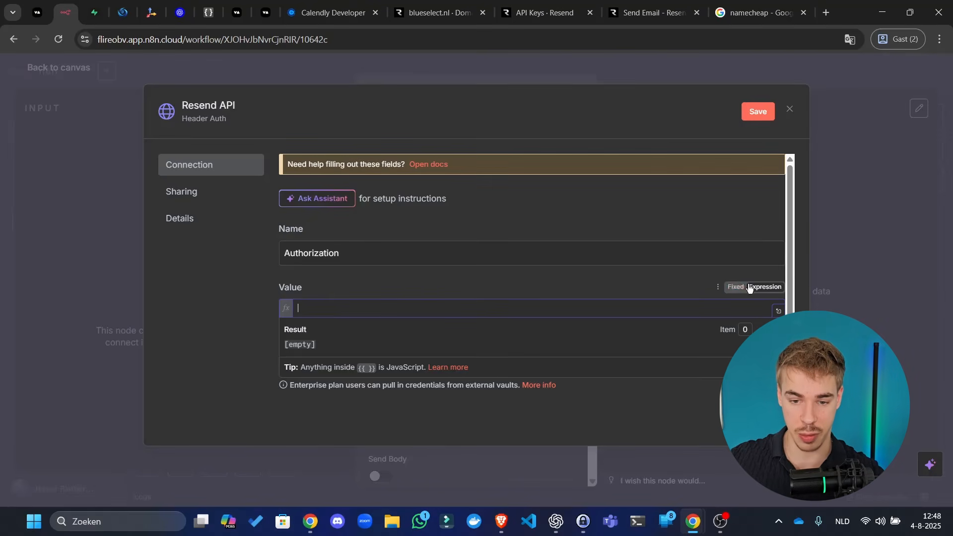
pyautogui.click(736, 287)
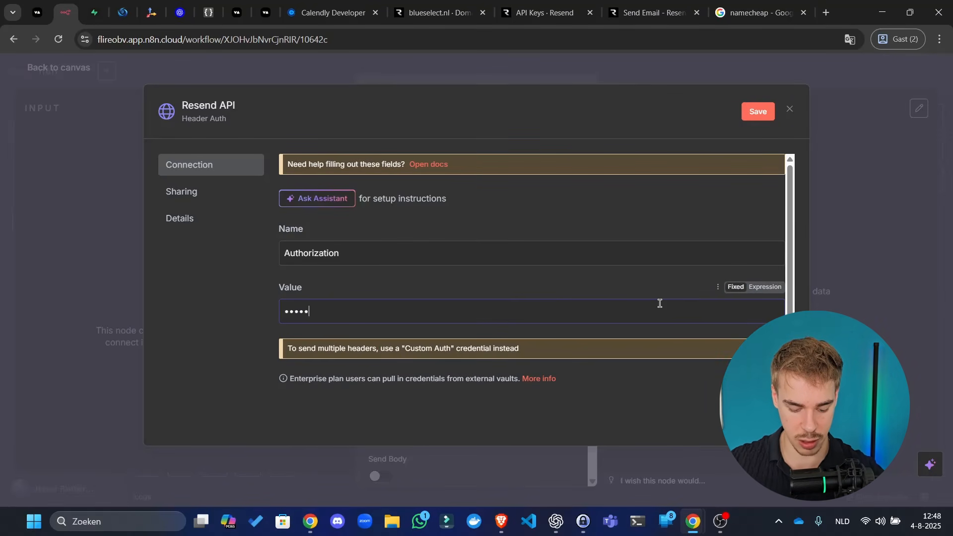
pyautogui.hotkey('ctrl', 'v')
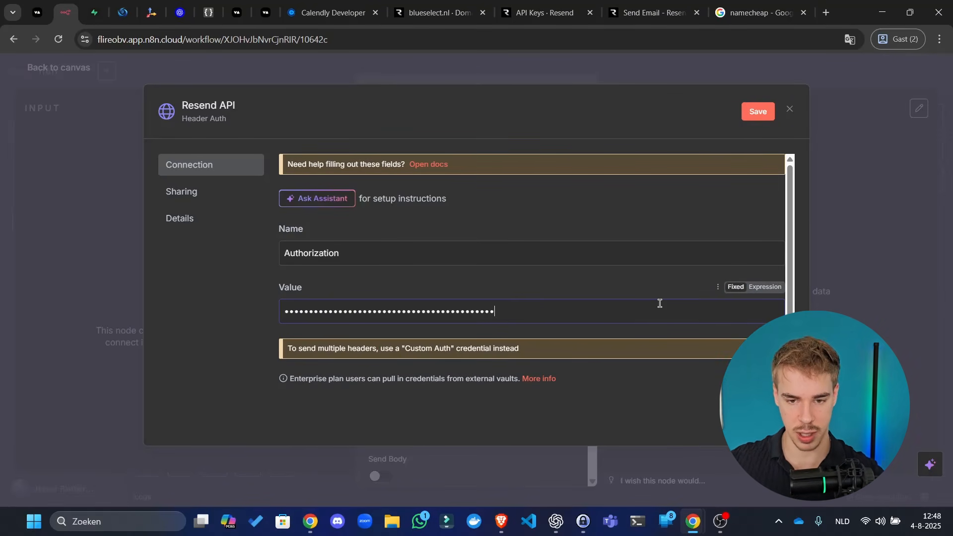
pyautogui.click(763, 114)
# - Close the credential dialog, copy the POST /emails endpoint from Resend's docs, and return to n8n
pyautogui.click(789, 110)
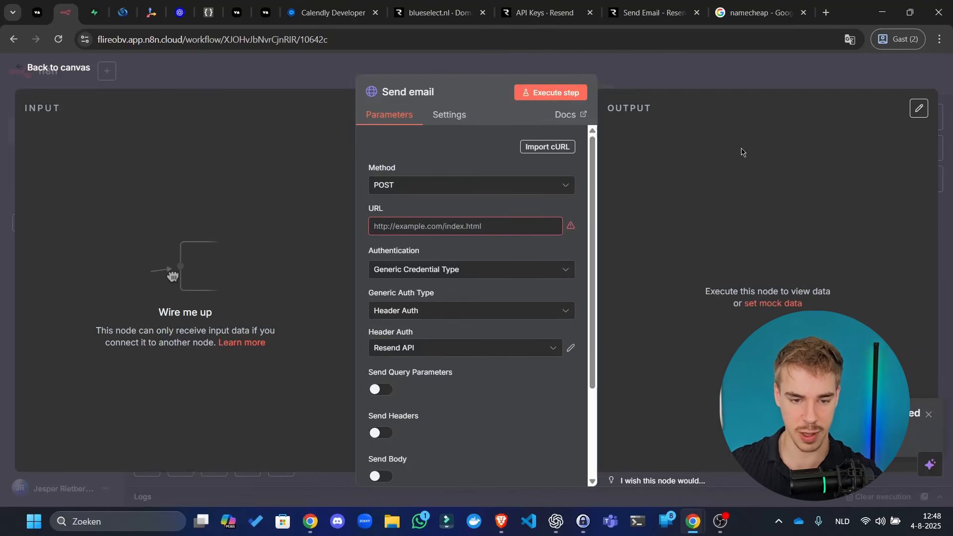
pyautogui.click(437, 13)
pyautogui.click(541, 13)
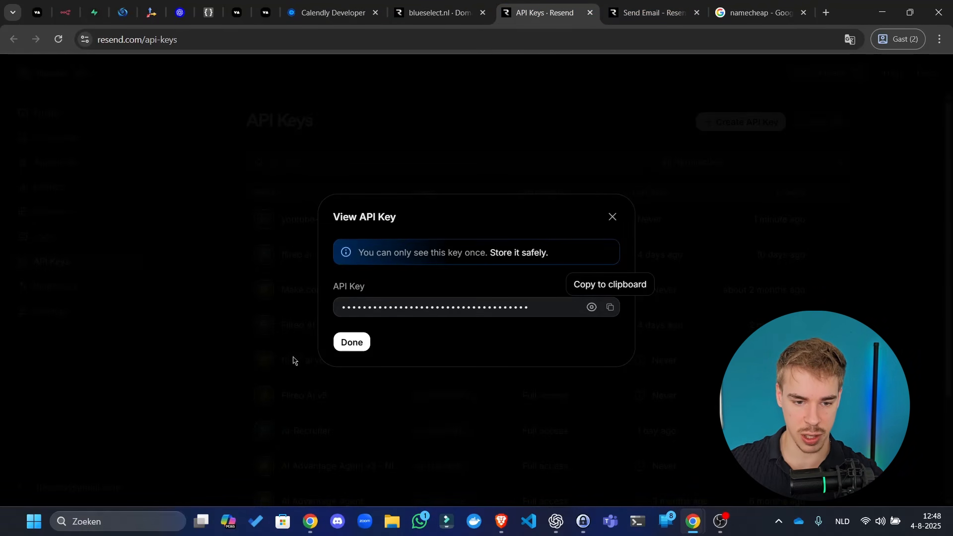
pyautogui.click(354, 341)
pyautogui.click(647, 13)
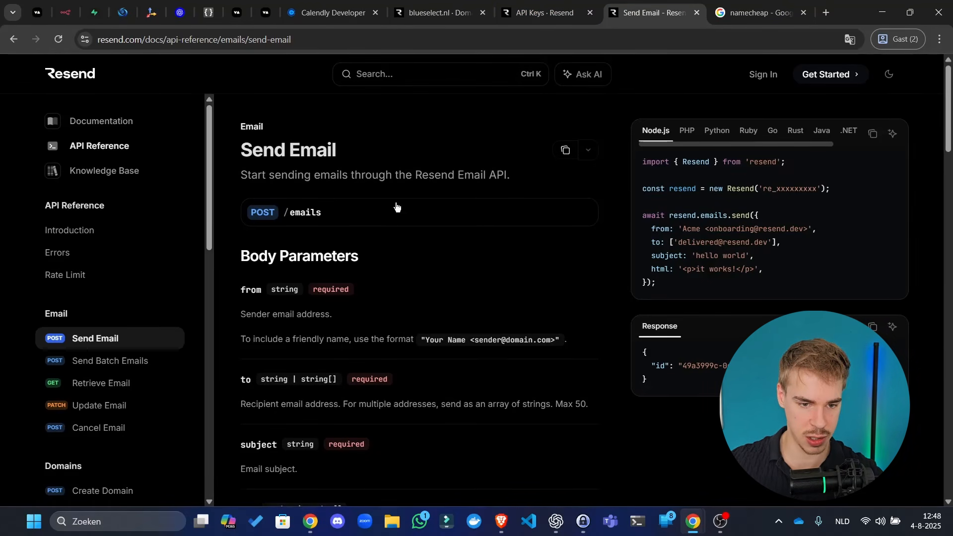
pyautogui.click(585, 212)
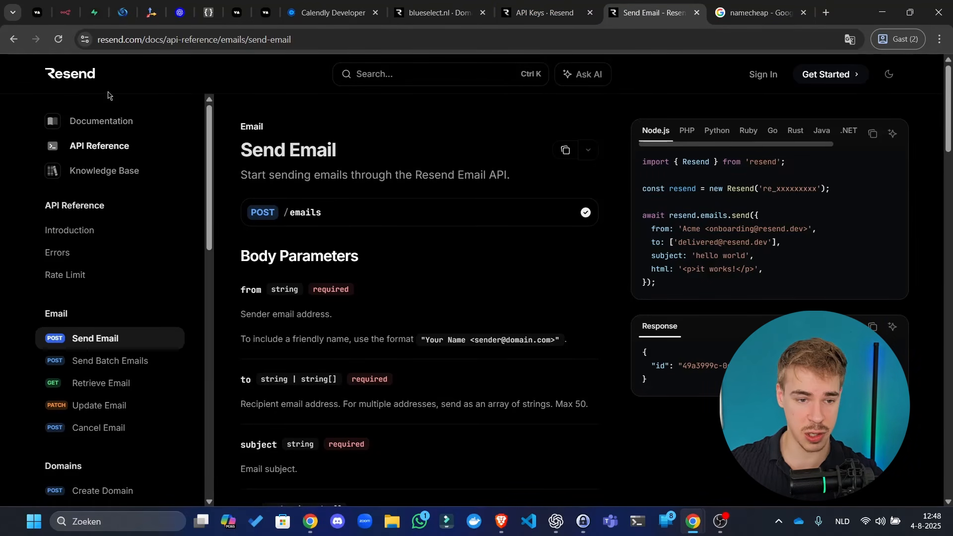
pyautogui.click(586, 6)
pyautogui.click(674, 5)
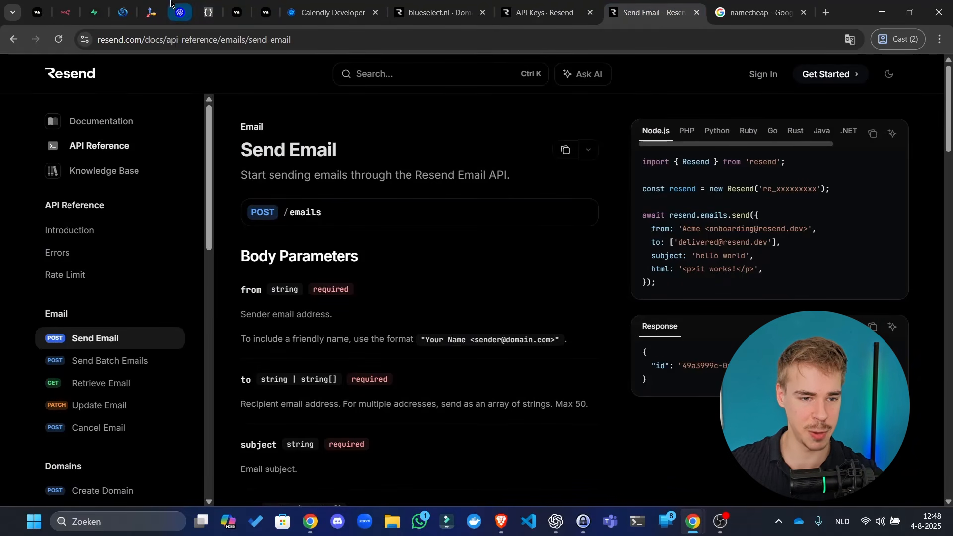
pyautogui.click(74, 14)
pyautogui.click(469, 227)
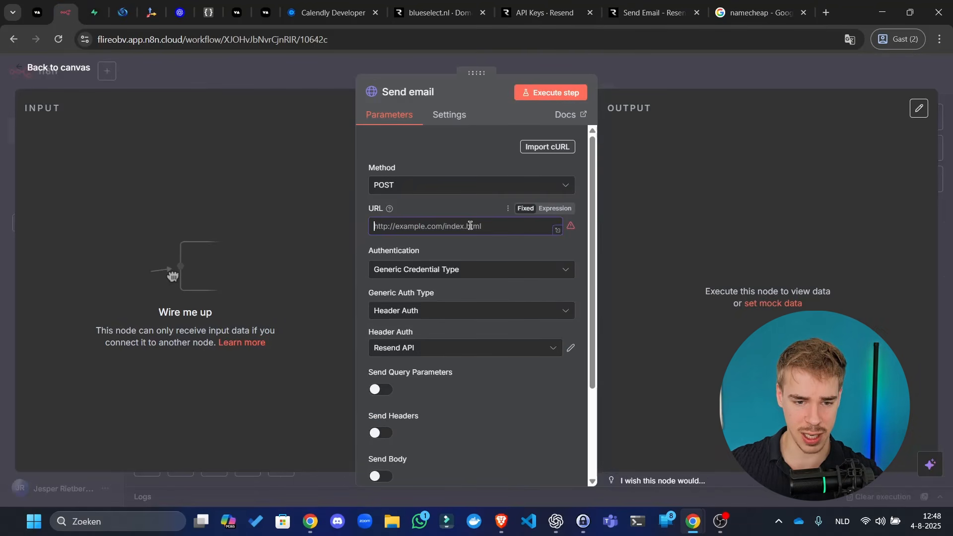
pyautogui.hotkey('ctrl', 'v')
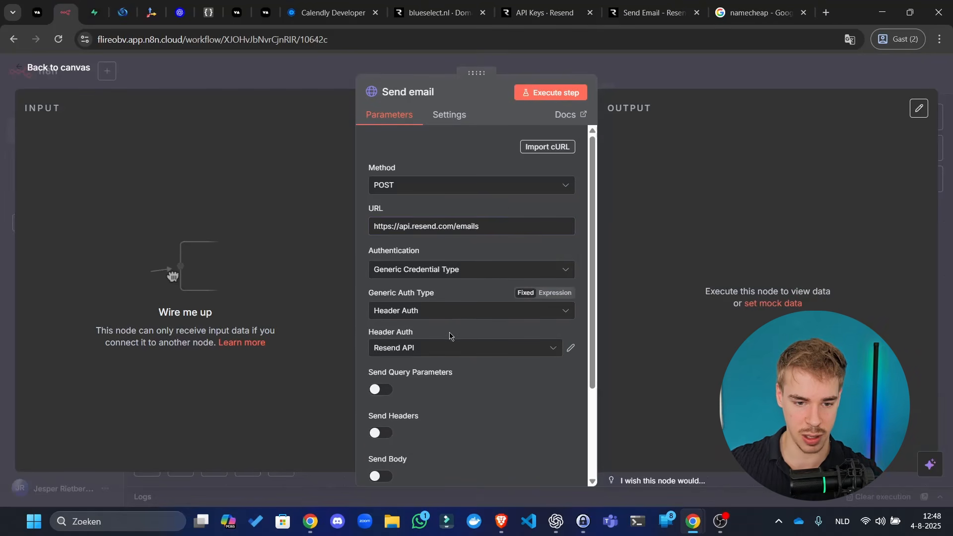
pyautogui.scroll(-3, 496, 328)
pyautogui.click(376, 353)
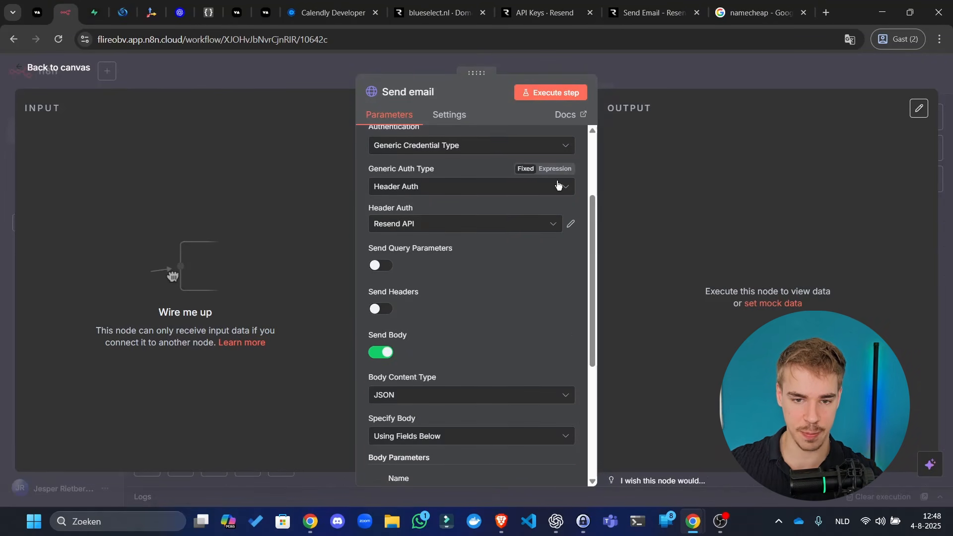
pyautogui.scroll(-1, 452, 305)
# - Copy the JSON body from the cURL example in Resend's Send Email docs
pyautogui.click(650, 12)
pyautogui.moveTo(675, 3); pyautogui.dragTo(355, 6)
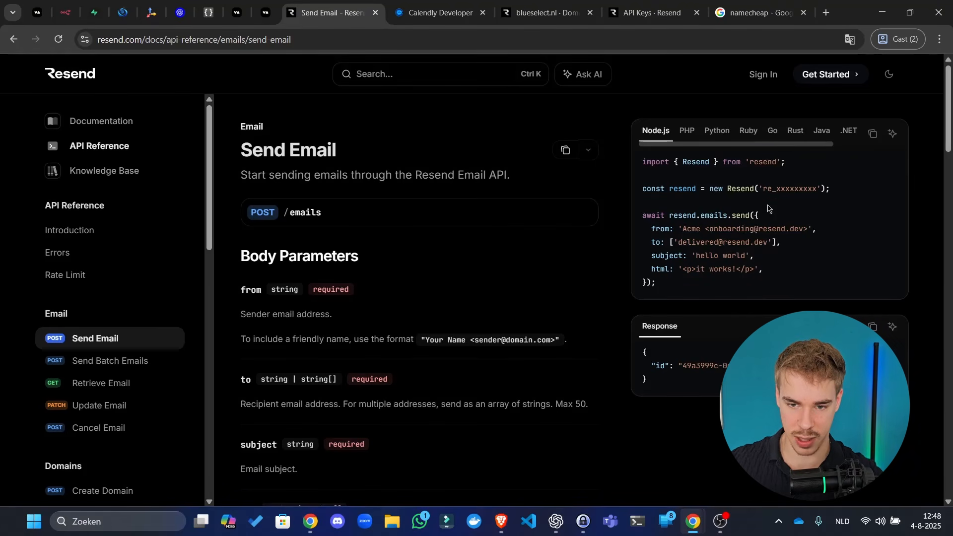
pyautogui.moveTo(803, 145); pyautogui.dragTo(852, 144)
pyautogui.click(848, 131)
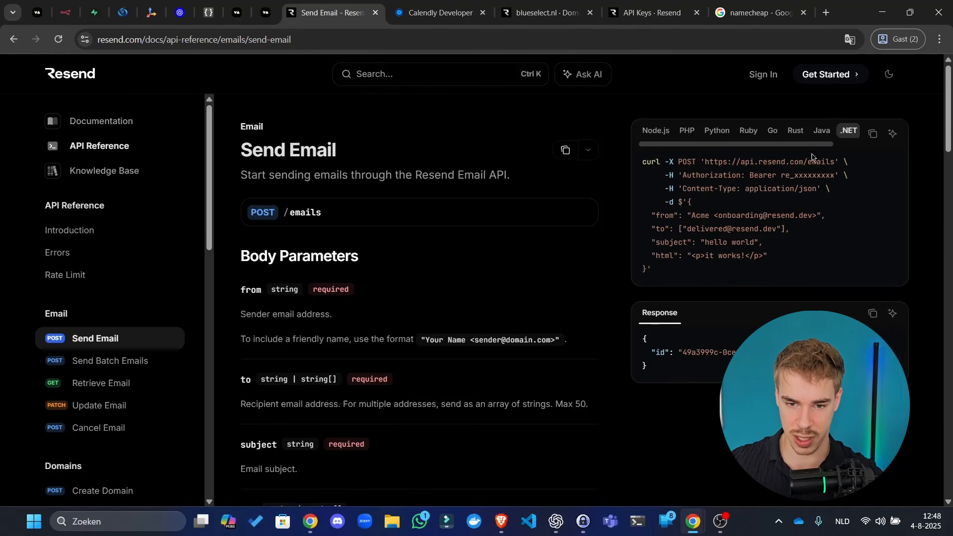
pyautogui.moveTo(687, 208); pyautogui.dragTo(646, 268)
pyautogui.click(65, 12)
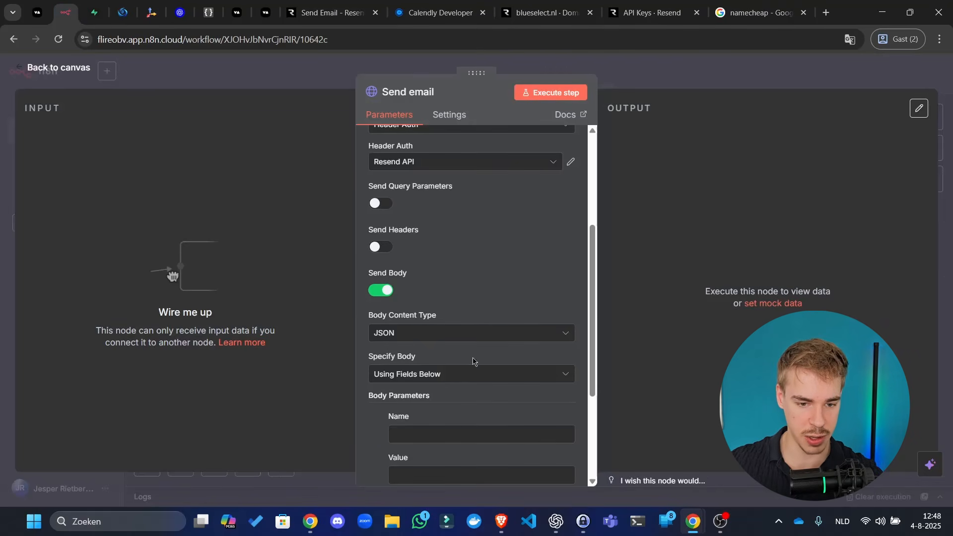
# - Specify the body Using JSON, paste the example payload, and rename the sender to 'AI Agent'
pyautogui.scroll(-3, 469, 298)
pyautogui.click(465, 214)
pyautogui.click(425, 264)
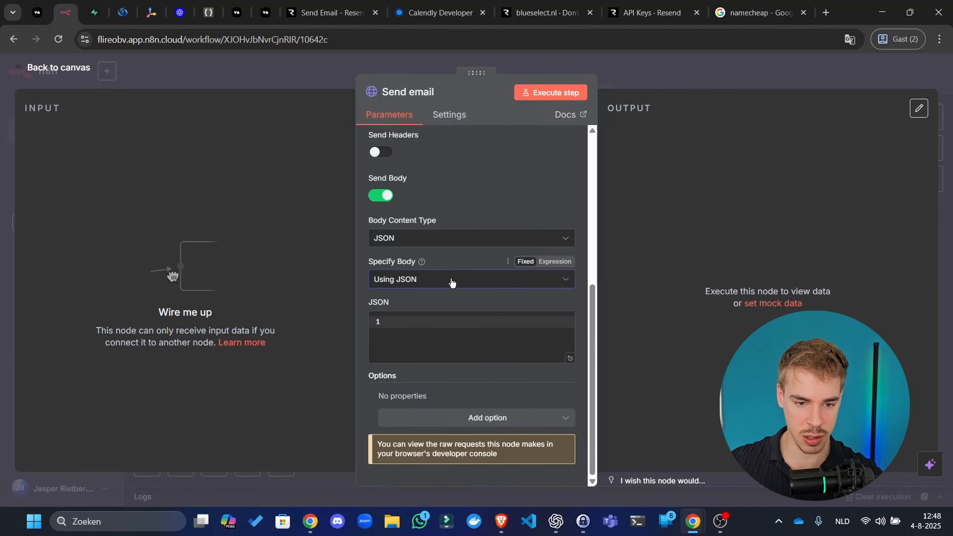
pyautogui.click(436, 336)
pyautogui.hotkey('ctrl', 'v')
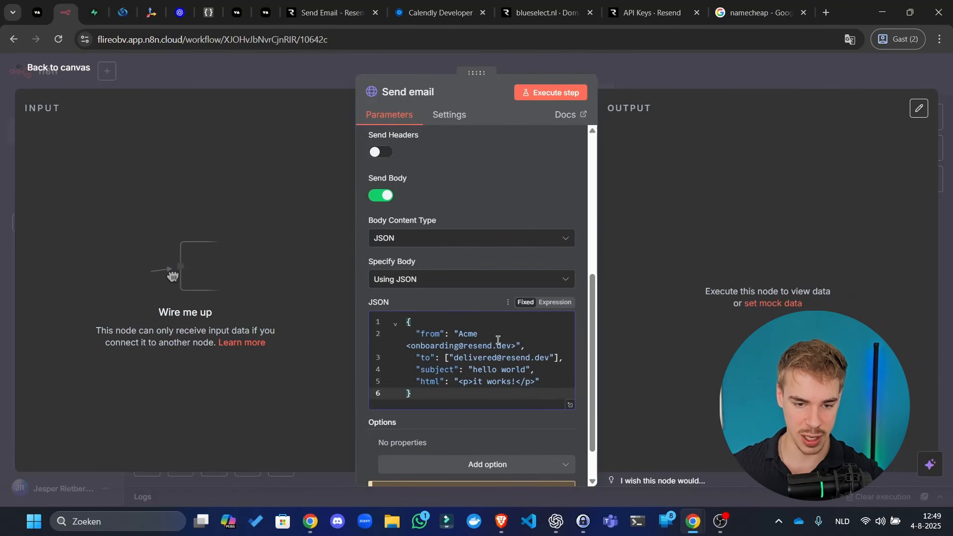
pyautogui.click(474, 332)
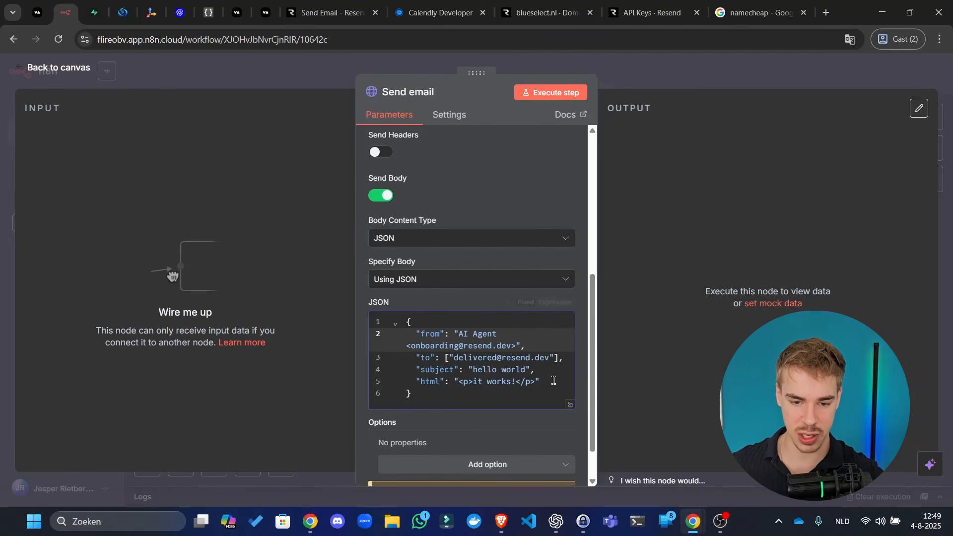
pyautogui.click(570, 405)
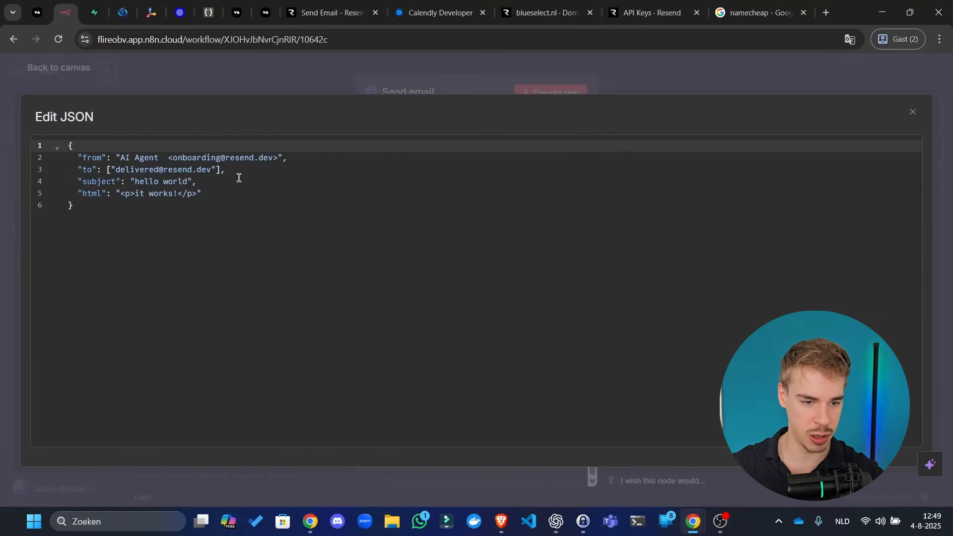
# - Rewrite the sender address to an ai-agent-support address on the blueselect.nl domain instead of .de
pyautogui.click(164, 159)
pyautogui.press('BackSpace')
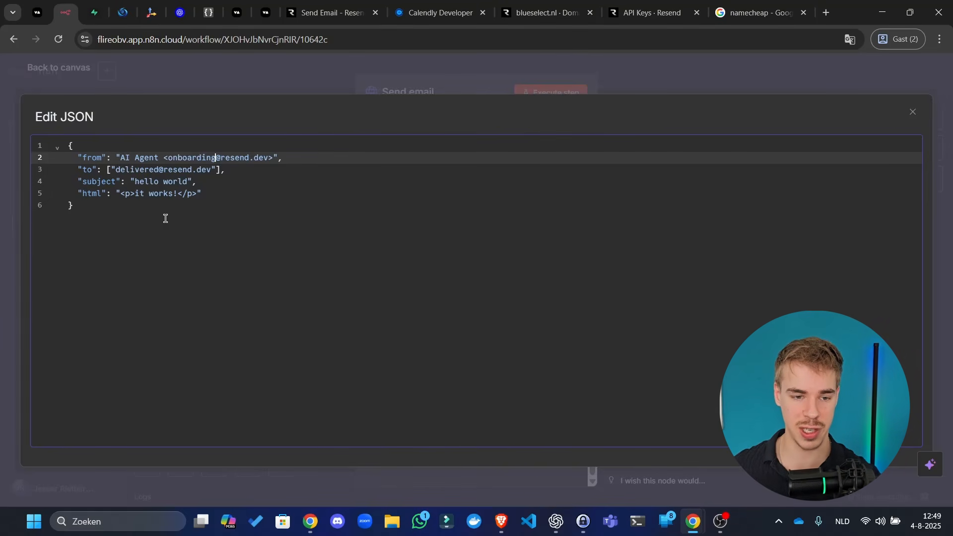
pyautogui.hotkey('ctrl', 'BackSpace')
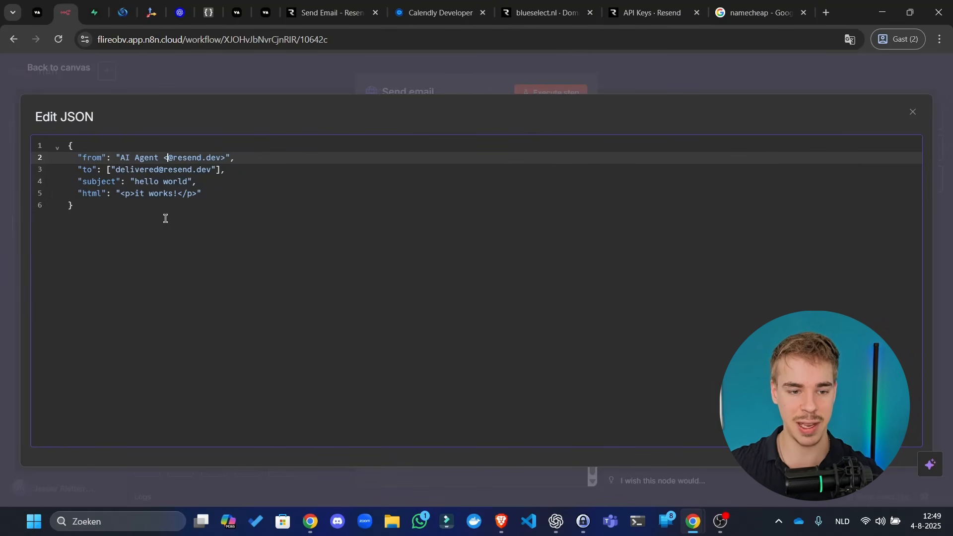
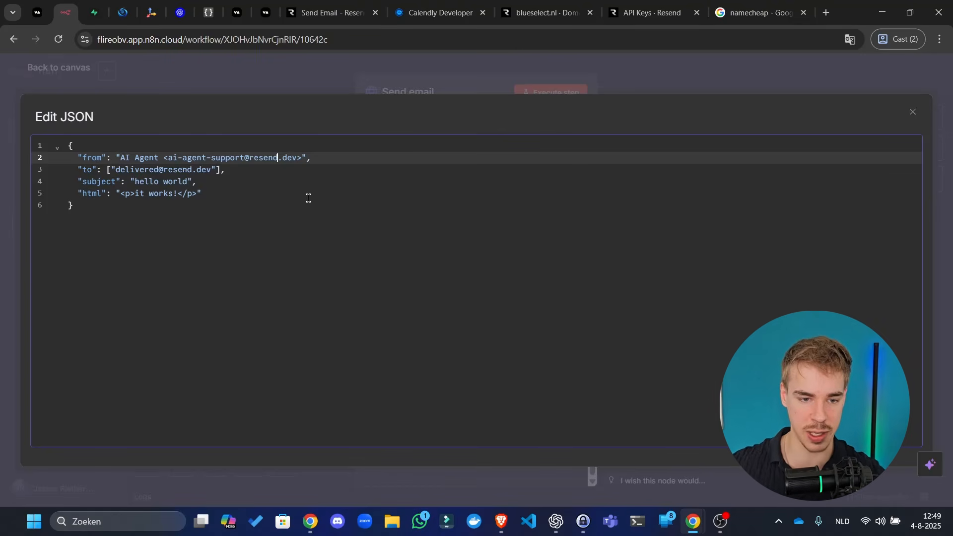
pyautogui.hotkey('ctrl', 'BackSpace')
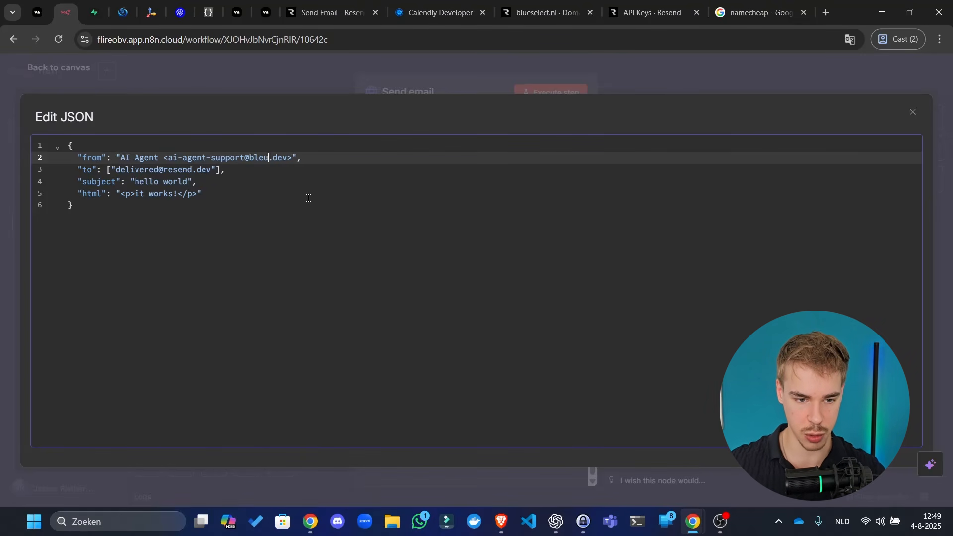
pyautogui.press('BackSpace')
pyautogui.press('BackSpace')
pyautogui.press('BackSpace')
pyautogui.press('BackSpace')
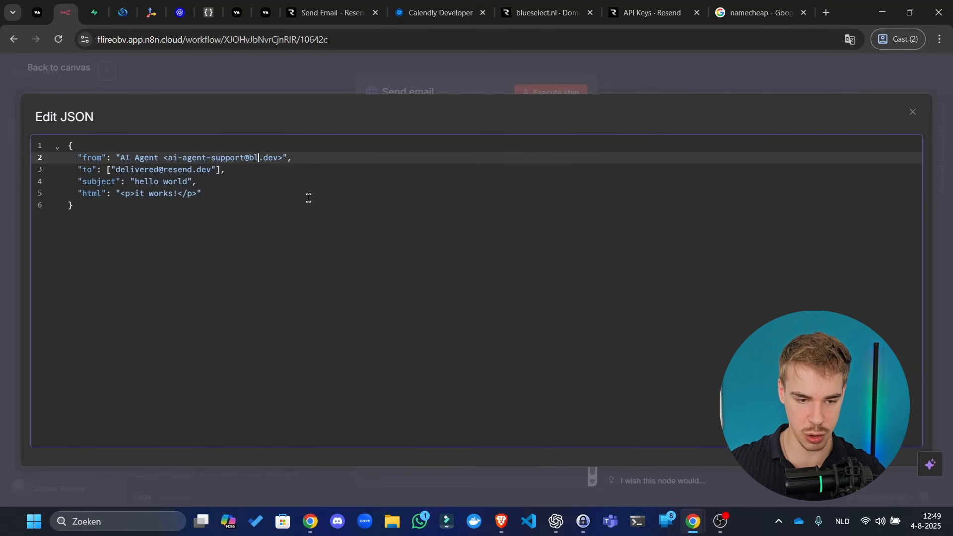
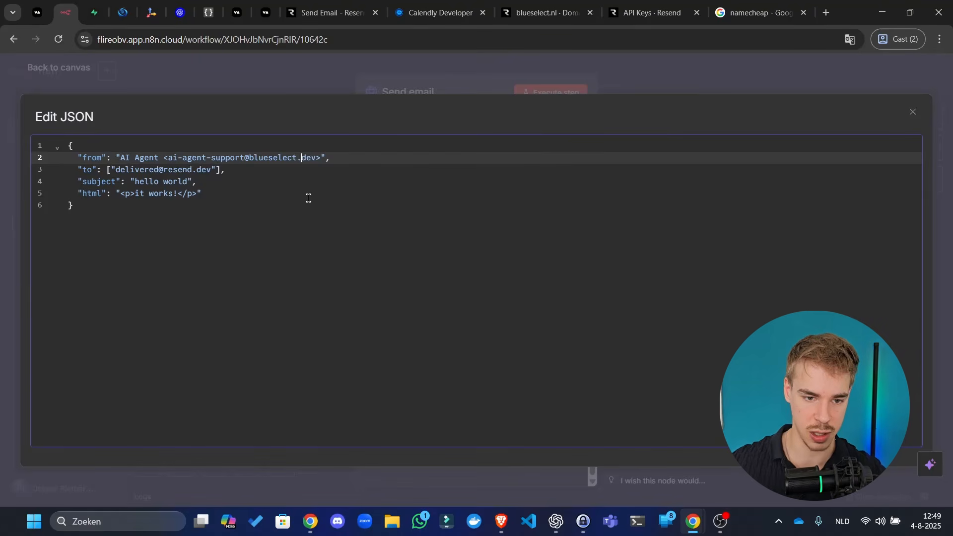
pyautogui.press('BackSpace')
pyautogui.press('BackSpace')
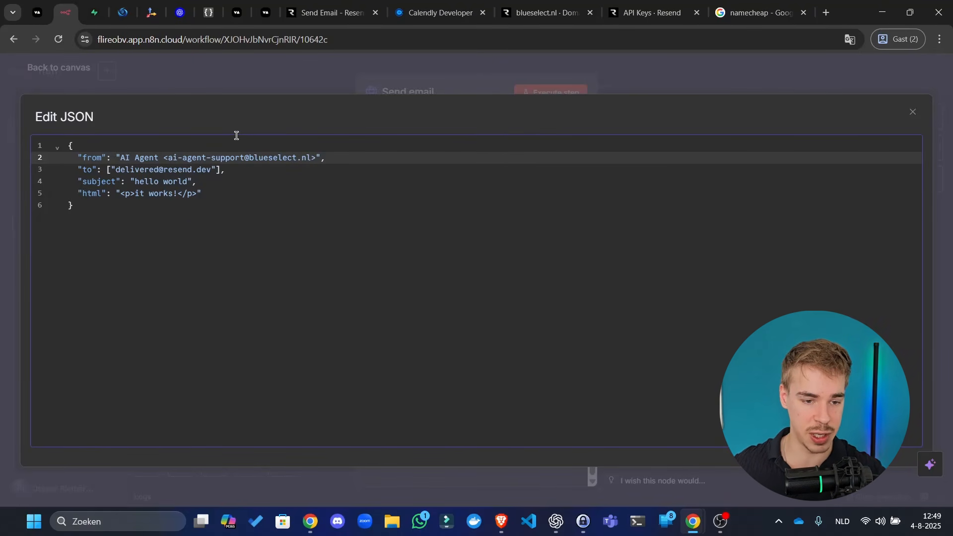
# - Replace the recipient with the support e-mail address and set the subject to 'Just had a great call!'
pyautogui.click(210, 169)
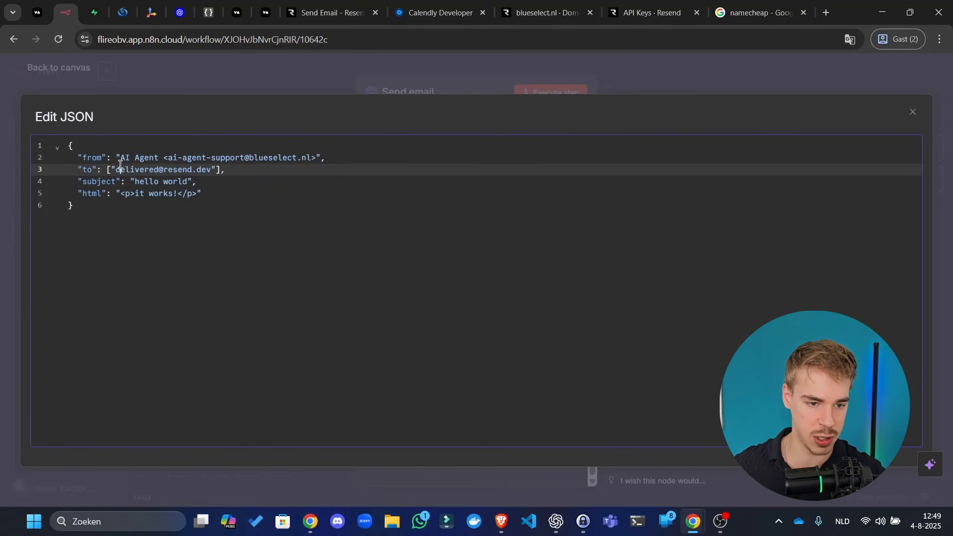
pyautogui.moveTo(118, 170); pyautogui.dragTo(208, 168)
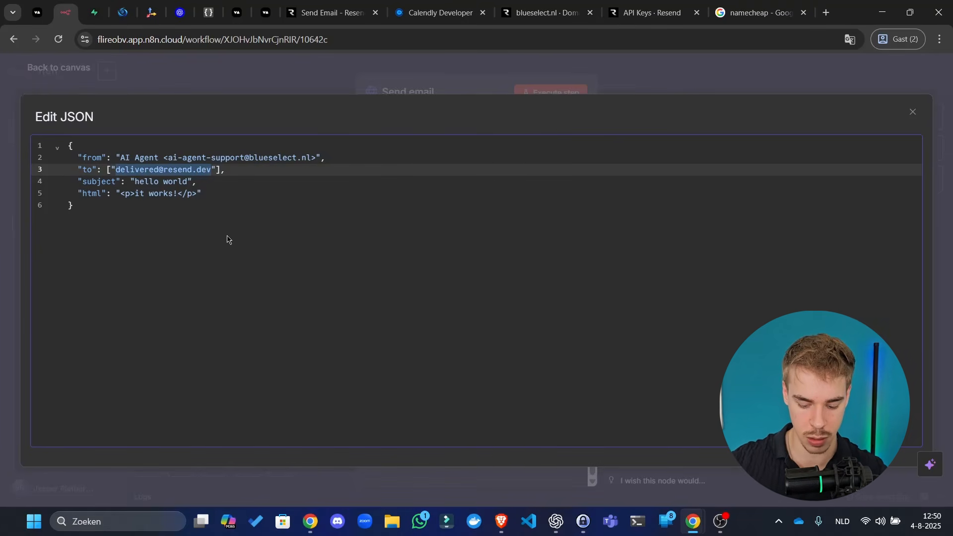
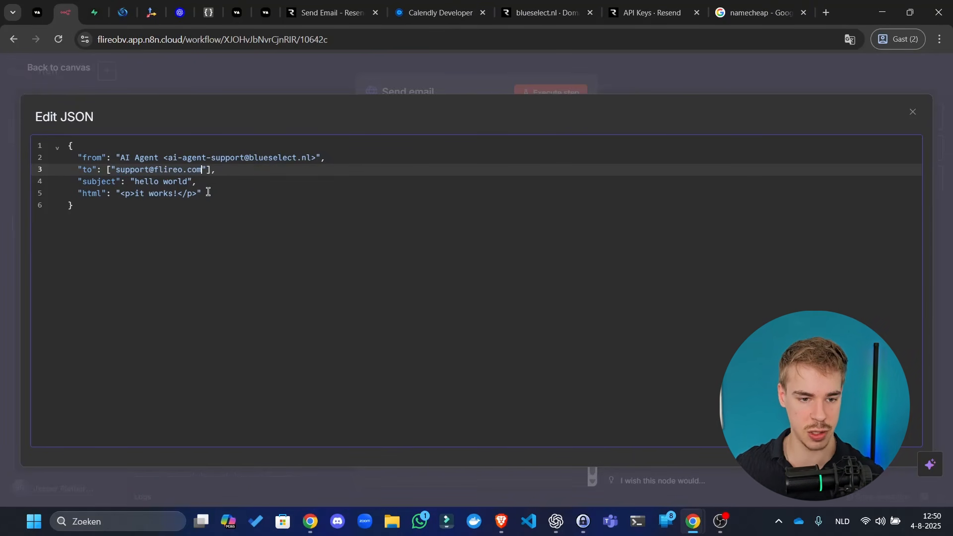
pyautogui.moveTo(190, 182); pyautogui.dragTo(140, 180)
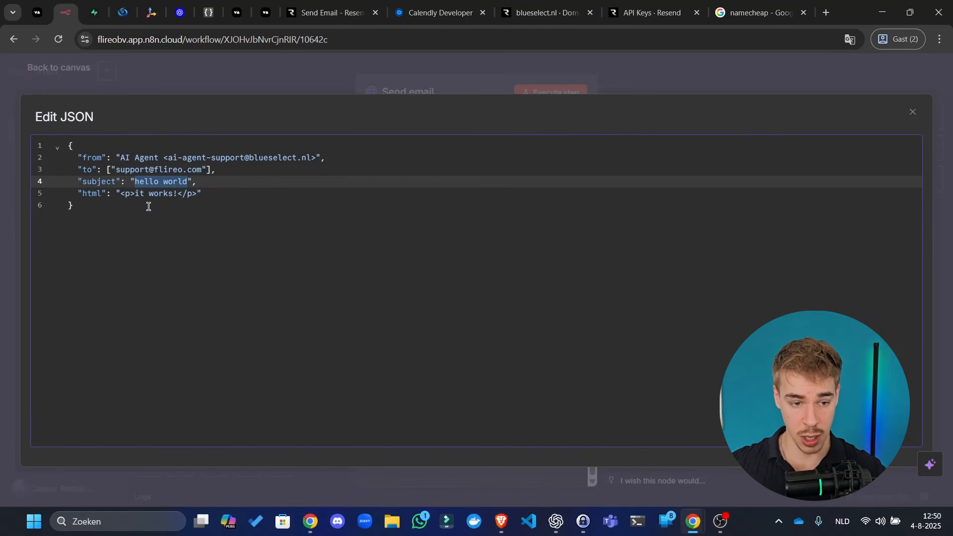
pyautogui.write('Just ')
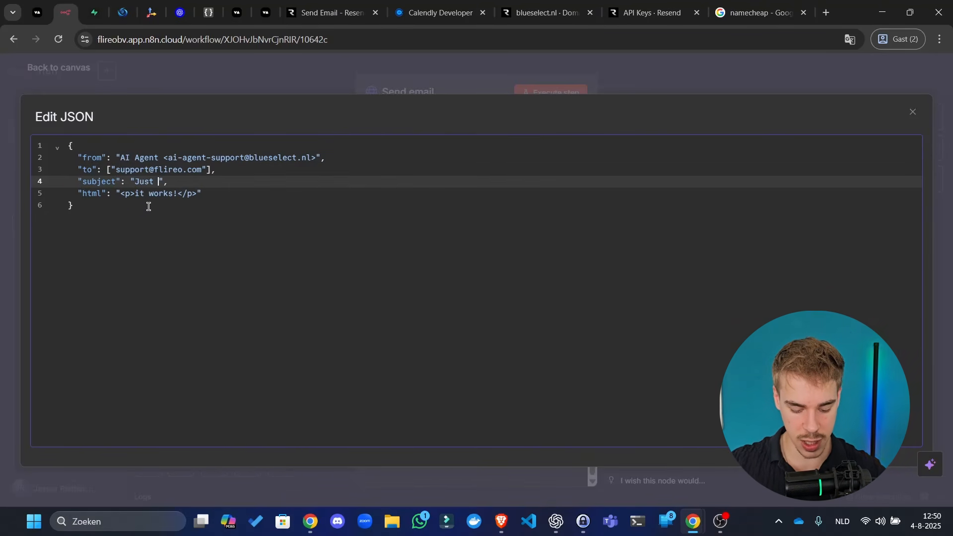
pyautogui.write('had a great call!')
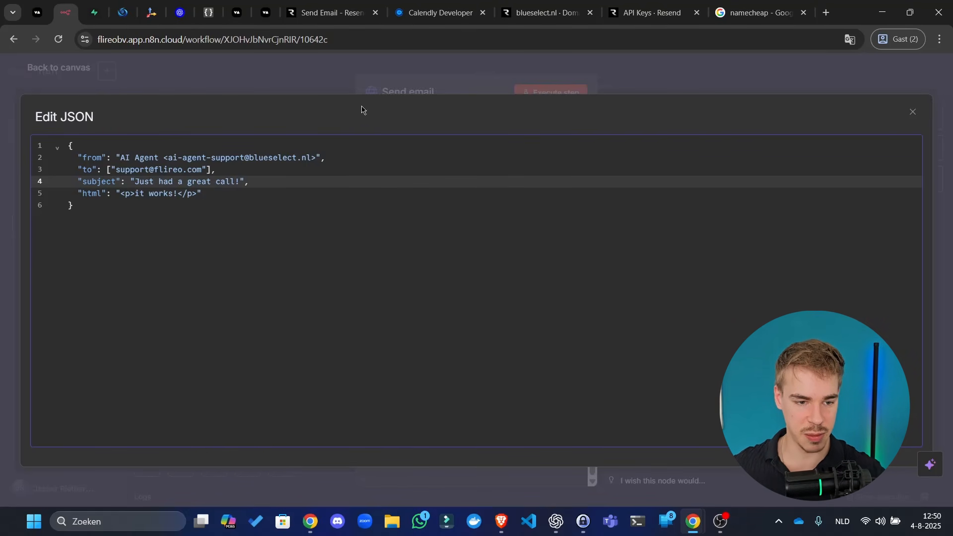
pyautogui.click(183, 228)
# - Close the Edit JSON and Send email panels, open the Save call node, then check ChatGPT's field mappings
pyautogui.click(603, 73)
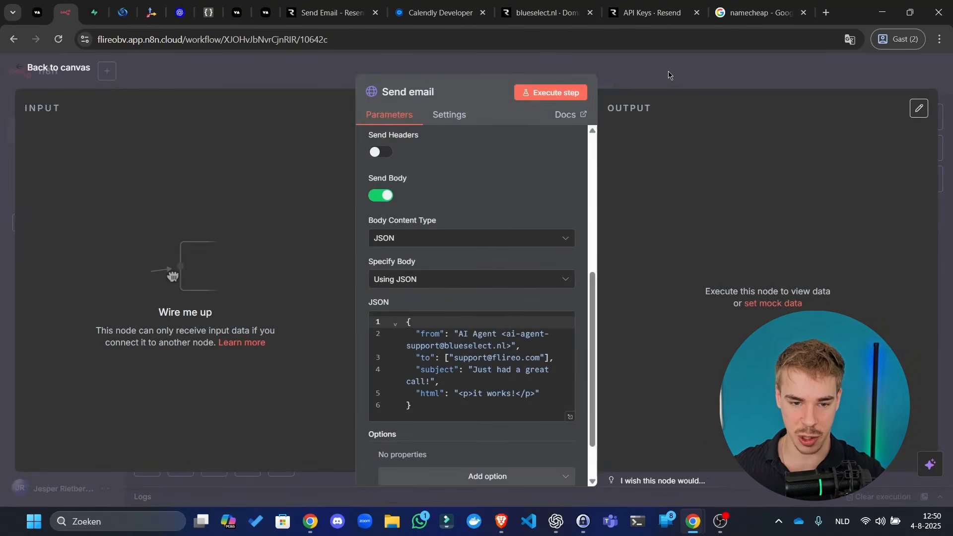
pyautogui.click(670, 75)
pyautogui.click(762, 75)
pyautogui.moveTo(644, 374); pyautogui.dragTo(580, 309)
pyautogui.click(322, 261)
pyautogui.doubleClick(320, 261)
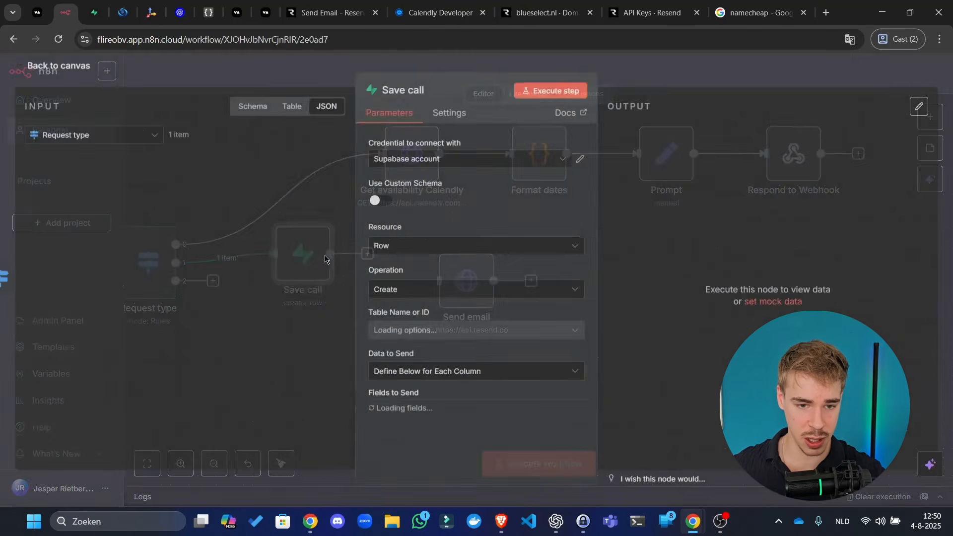
pyautogui.click(556, 521)
pyautogui.scroll(-10, 607, 287)
# - Copy the fieldsUi JSON mapping from ChatGPT and close the Save call node settings in n8n
pyautogui.scroll(-5, 606, 287)
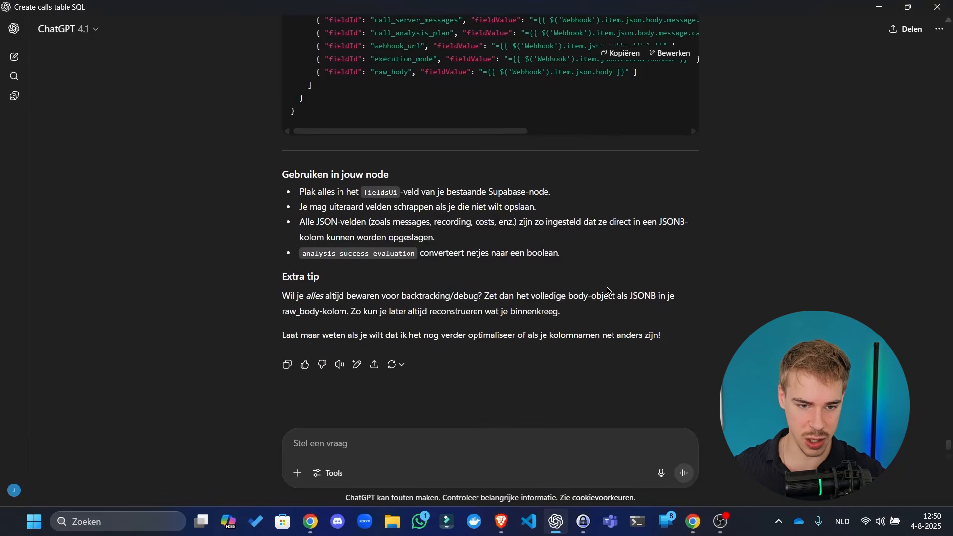
pyautogui.scroll(20, 610, 288)
pyautogui.scroll(-4, 615, 269)
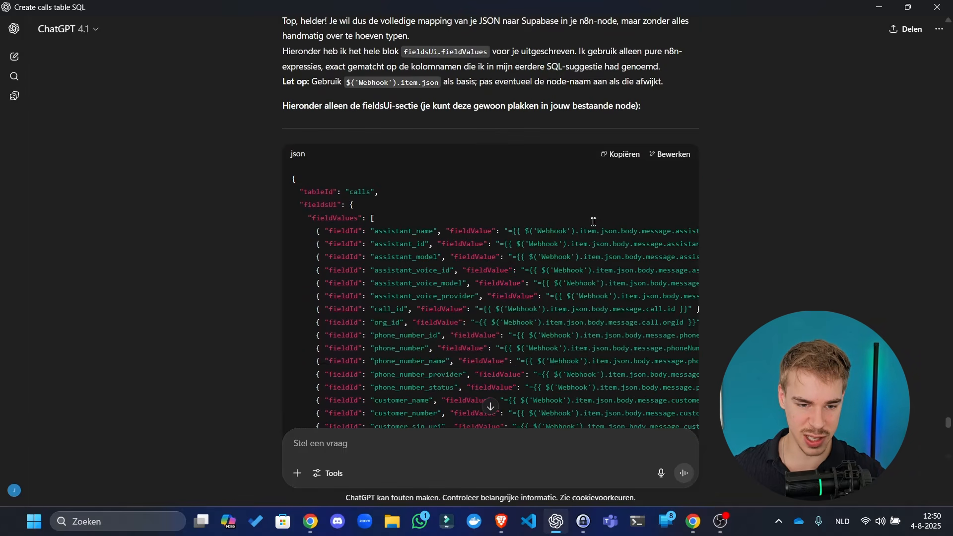
pyautogui.click(624, 156)
pyautogui.scroll(-15, 540, 289)
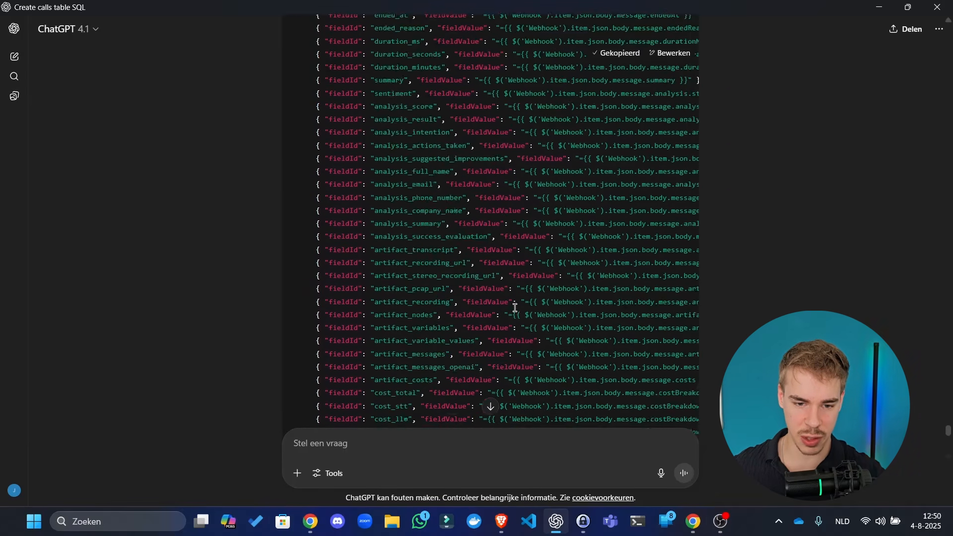
pyautogui.hotkey('alt', 'Tab')
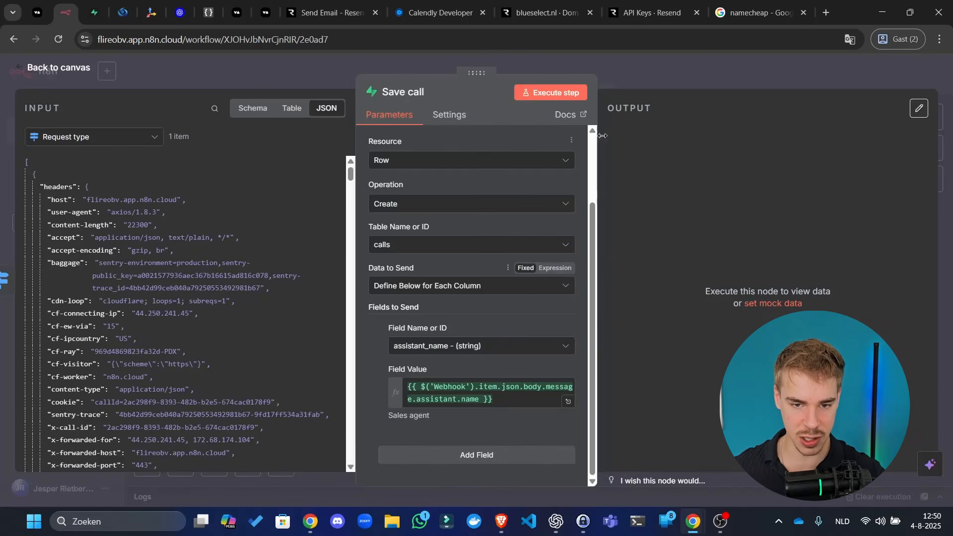
pyautogui.press('Escape')
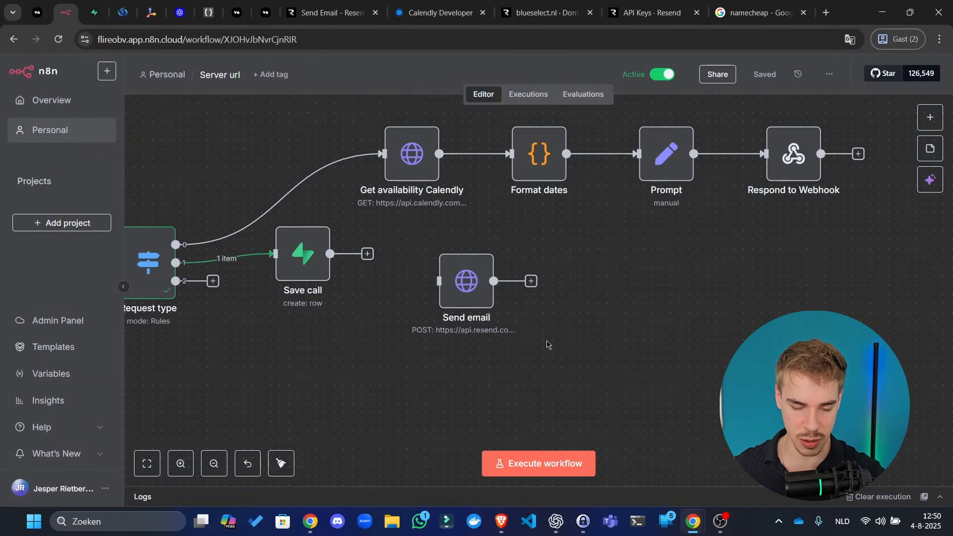
# - Duplicate the JSON Editor Online tab, paste the ChatGPT fieldsUi JSON there and collapse its fieldValues
pyautogui.click(209, 13)
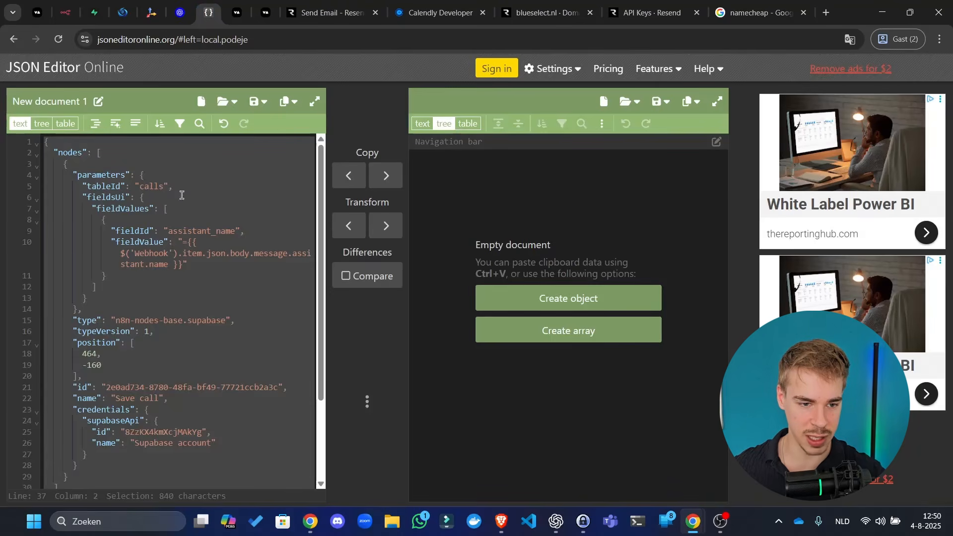
pyautogui.click(148, 235)
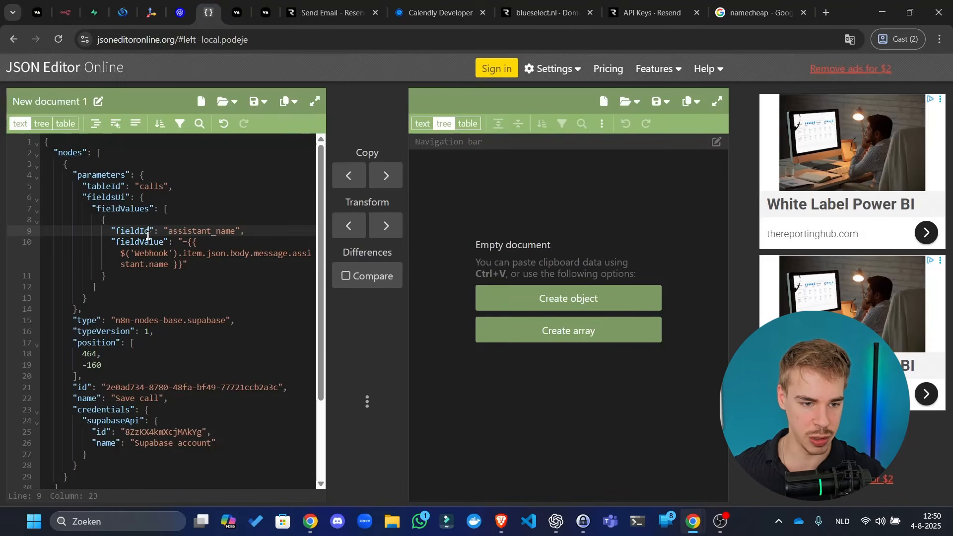
pyautogui.rightClick(211, 14)
pyautogui.click(233, 106)
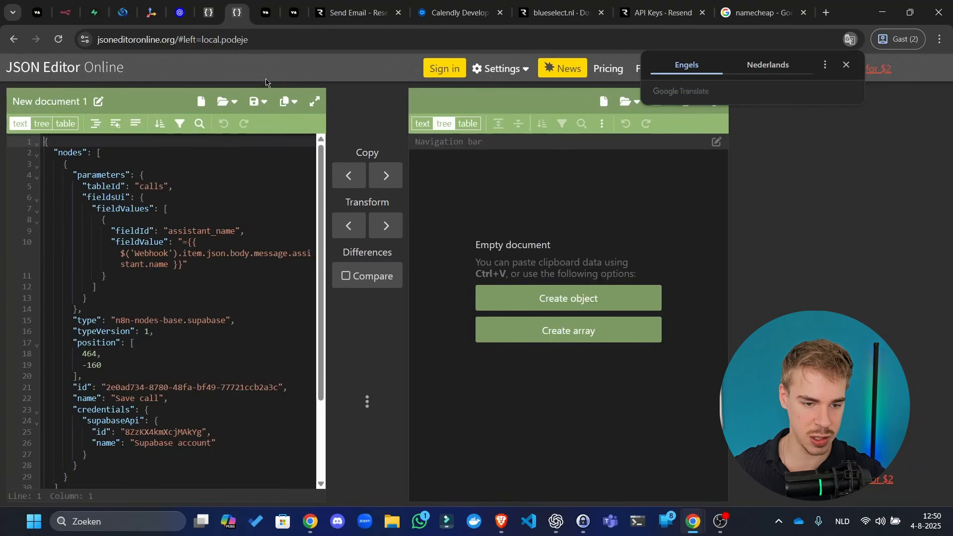
pyautogui.click(273, 256)
pyautogui.hotkey('ctrl', 'a')
pyautogui.hotkey('ctrl', 'v')
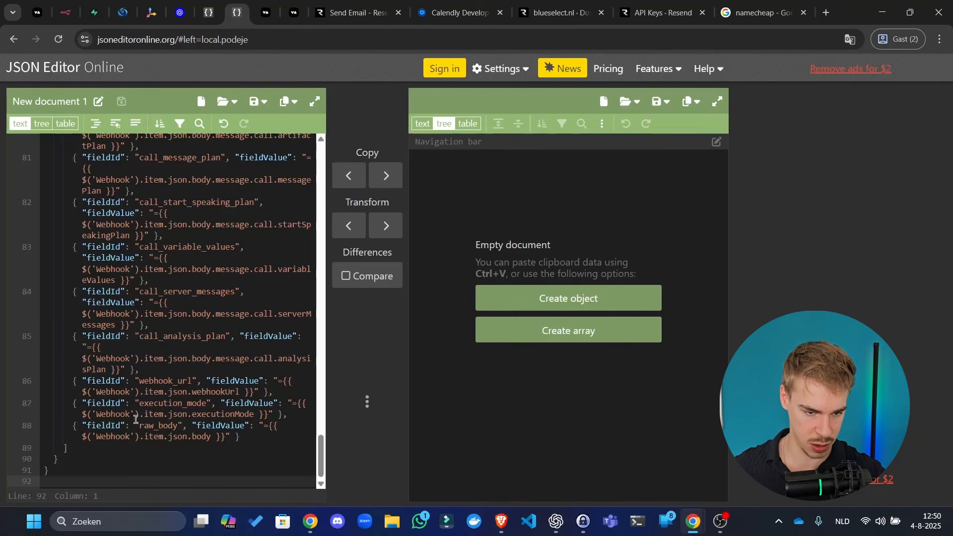
pyautogui.scroll(20, 164, 250)
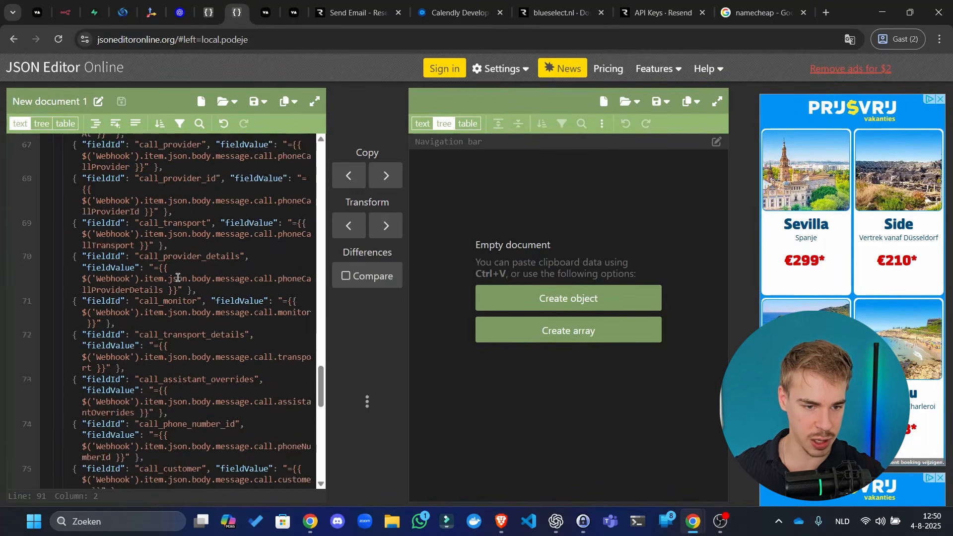
pyautogui.scroll(15, 165, 250)
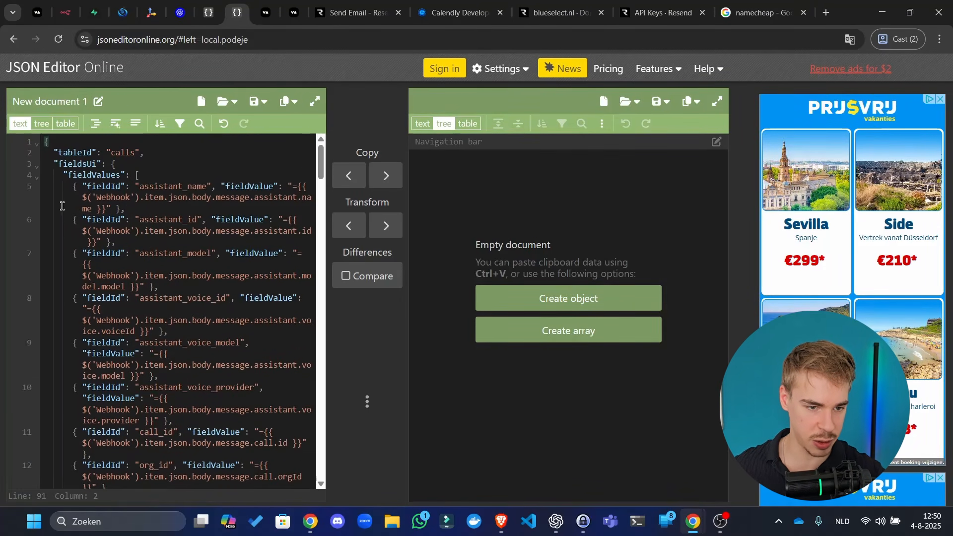
pyautogui.click(36, 178)
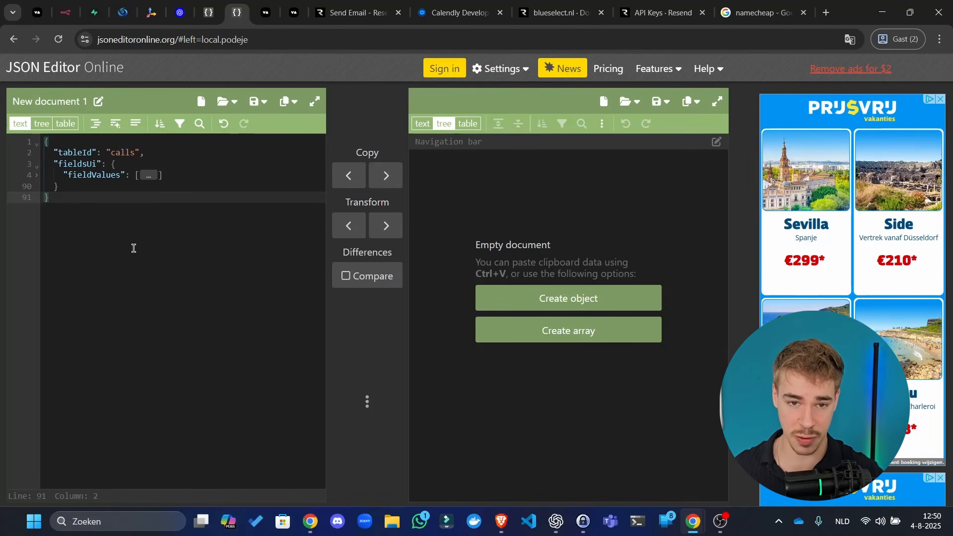
# - Replace the nodes JSON's folded fieldValues with the full pasted mapping list and select the whole document
pyautogui.click(216, 17)
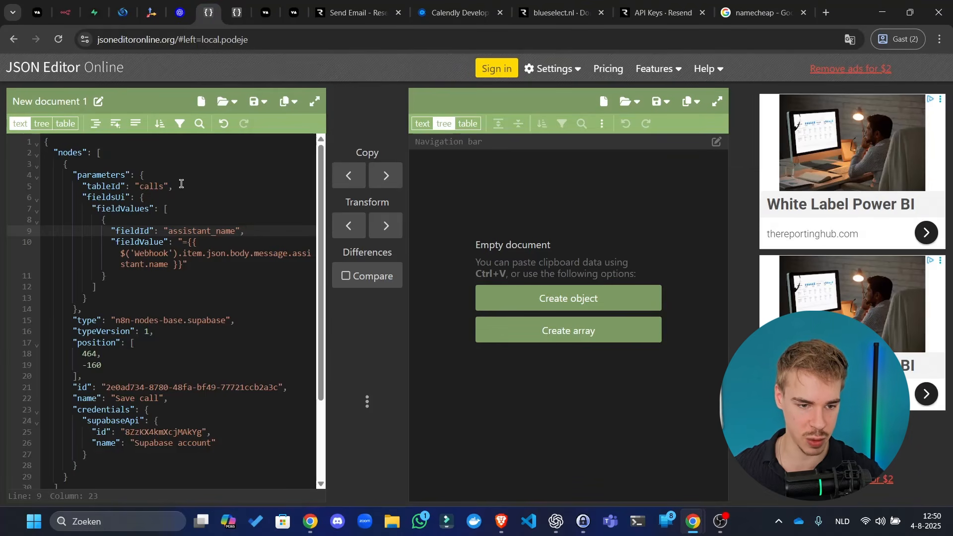
pyautogui.click(236, 12)
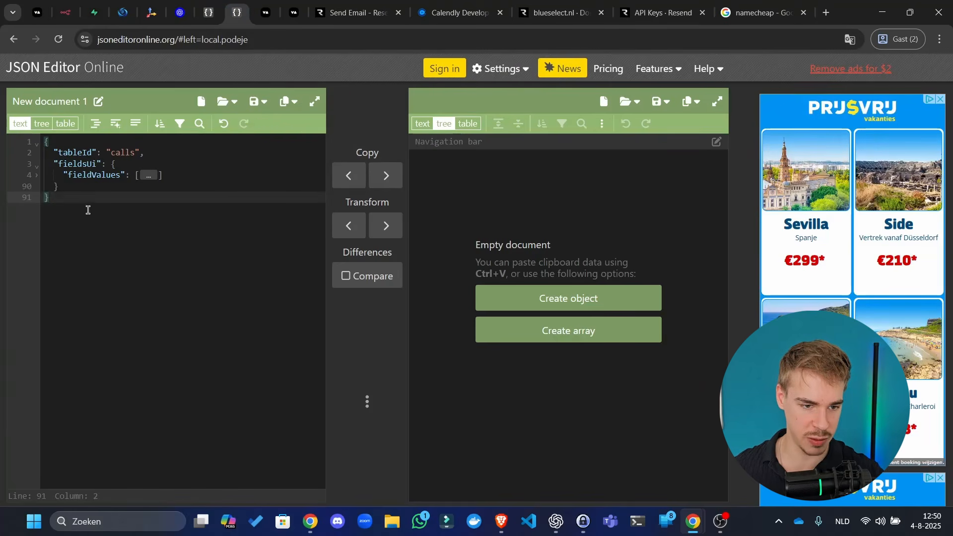
pyautogui.moveTo(180, 175); pyautogui.dragTo(29, 176)
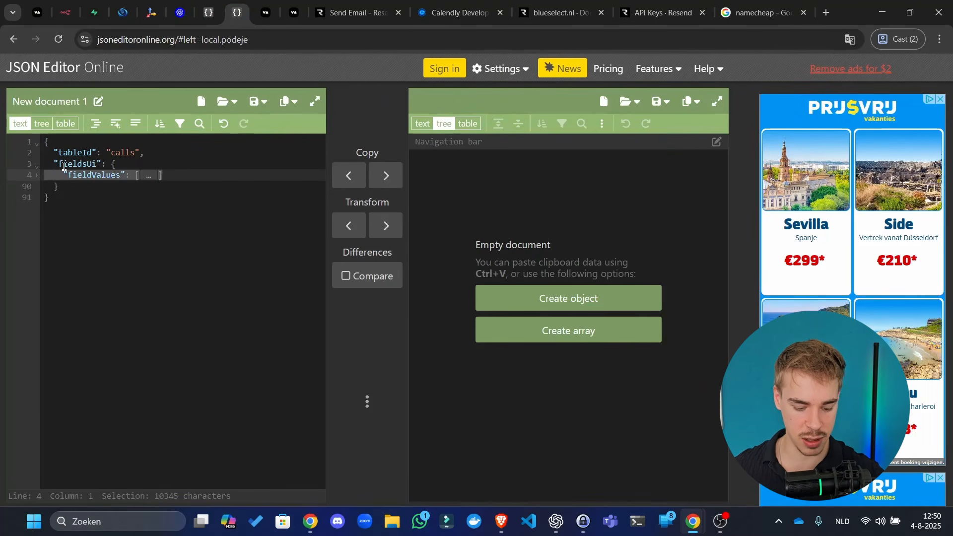
pyautogui.click(82, 162)
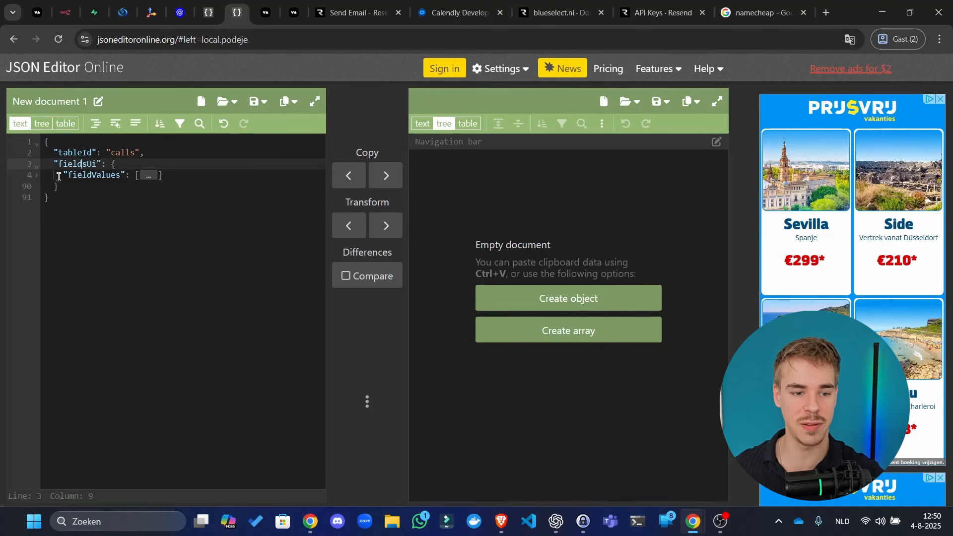
pyautogui.moveTo(57, 176); pyautogui.dragTo(265, 174)
pyautogui.click(234, 176)
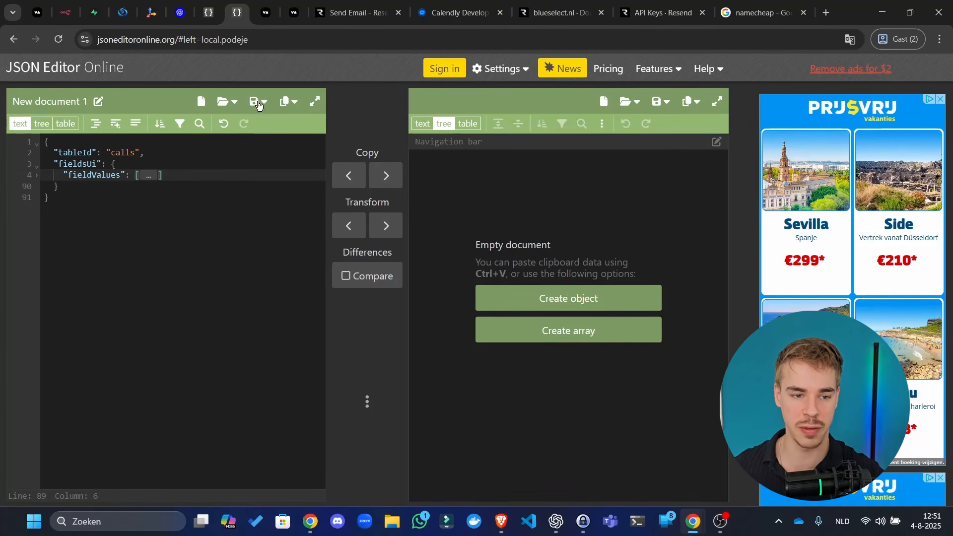
pyautogui.click(214, 7)
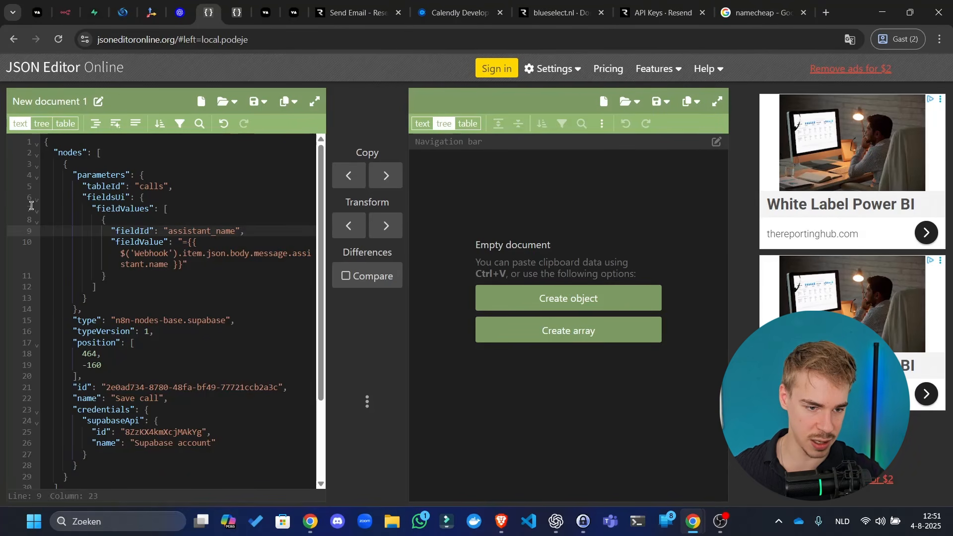
pyautogui.click(36, 209)
pyautogui.tripleClick(223, 209)
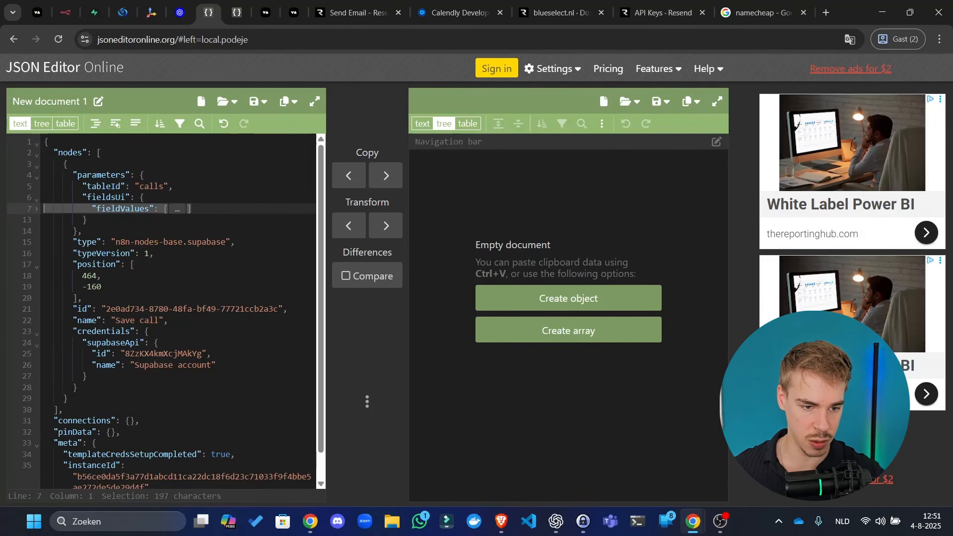
pyautogui.press('BackSpace')
pyautogui.hotkey('ctrl', 'v')
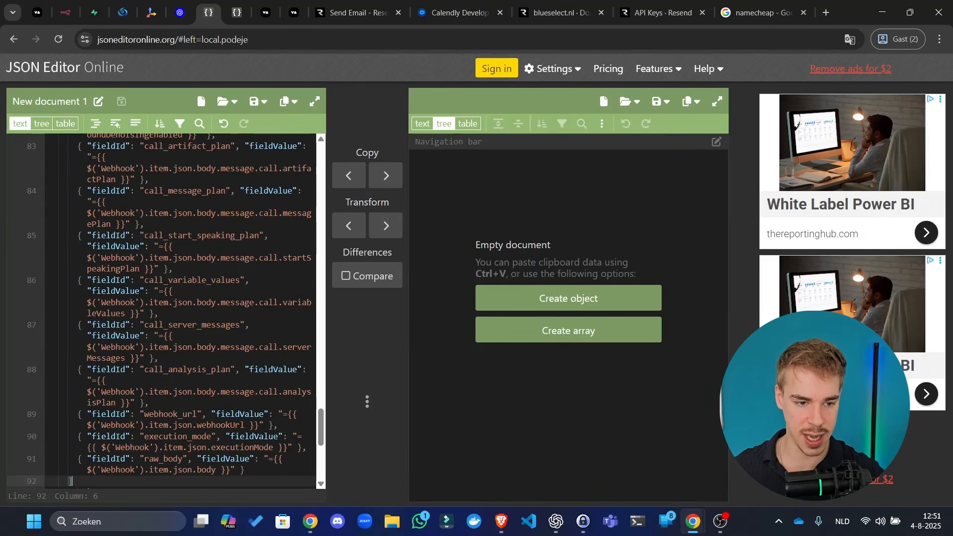
pyautogui.hotkey('ctrl', 'a')
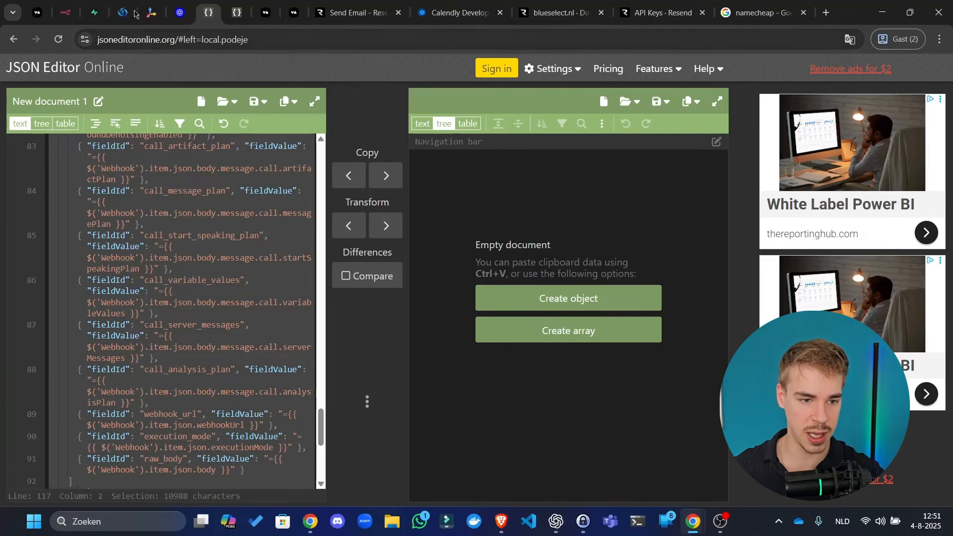
pyautogui.click(94, 13)
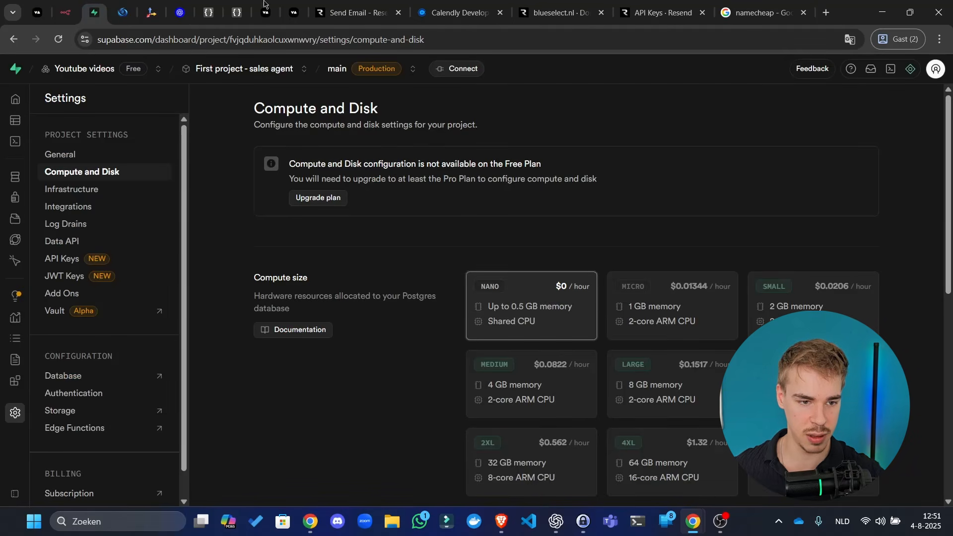
# - Paste Save call1 onto the canvas, delete the old Save call, wire Request type's output 1 to it, and open it
pyautogui.click(58, 3)
pyautogui.hotkey('ctrl', 'v')
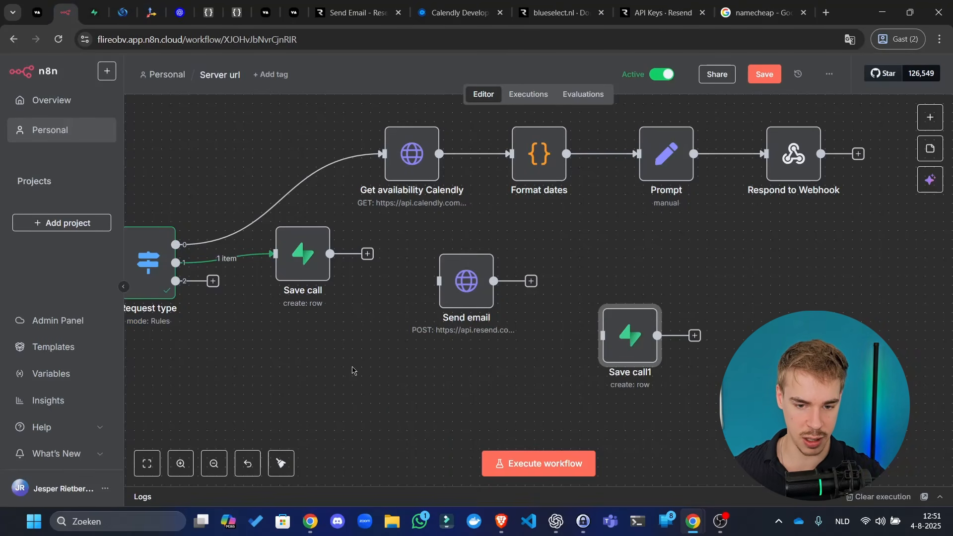
pyautogui.moveTo(607, 331); pyautogui.dragTo(352, 349)
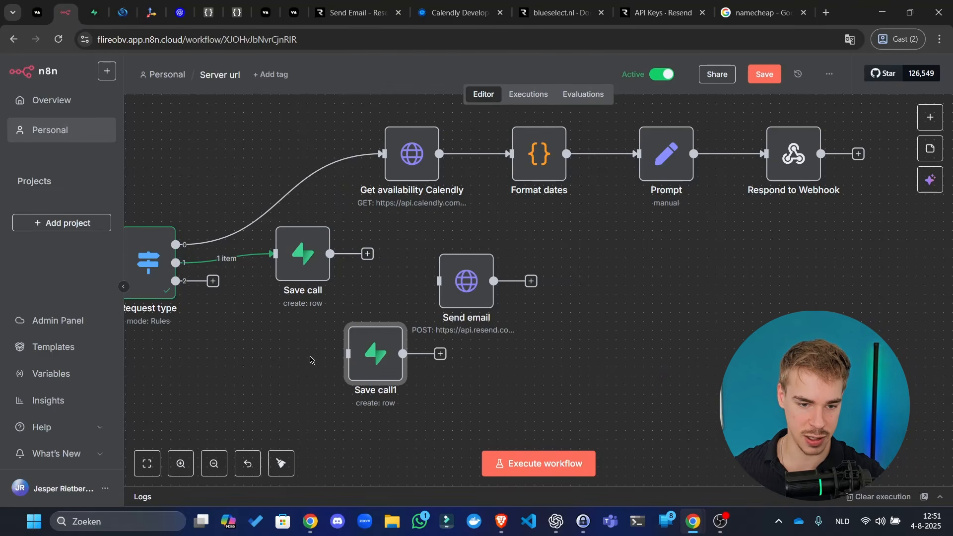
pyautogui.click(309, 213)
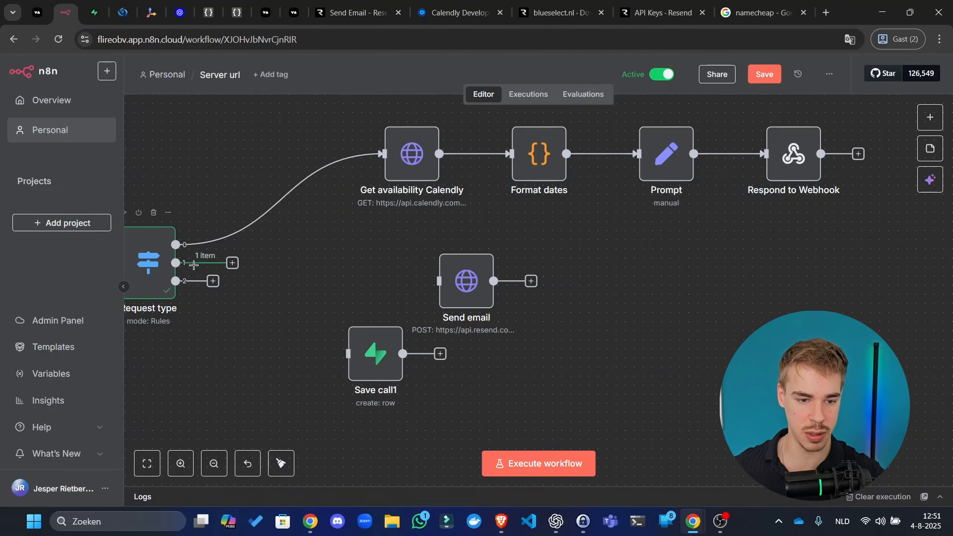
pyautogui.moveTo(229, 263); pyautogui.dragTo(328, 256)
pyautogui.doubleClick(328, 256)
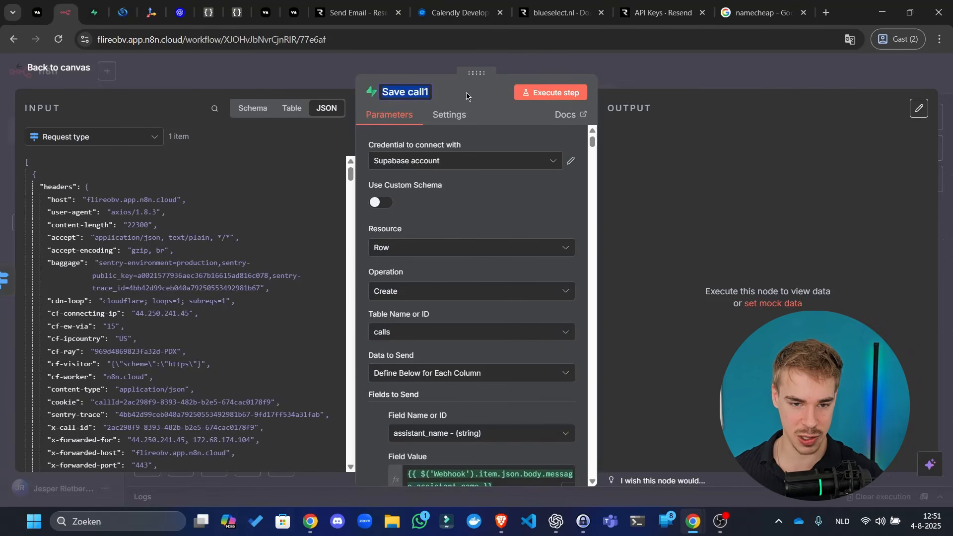
# - Remove the trailing 1 from the Save call1 node title so it reads Save call
pyautogui.click(417, 119)
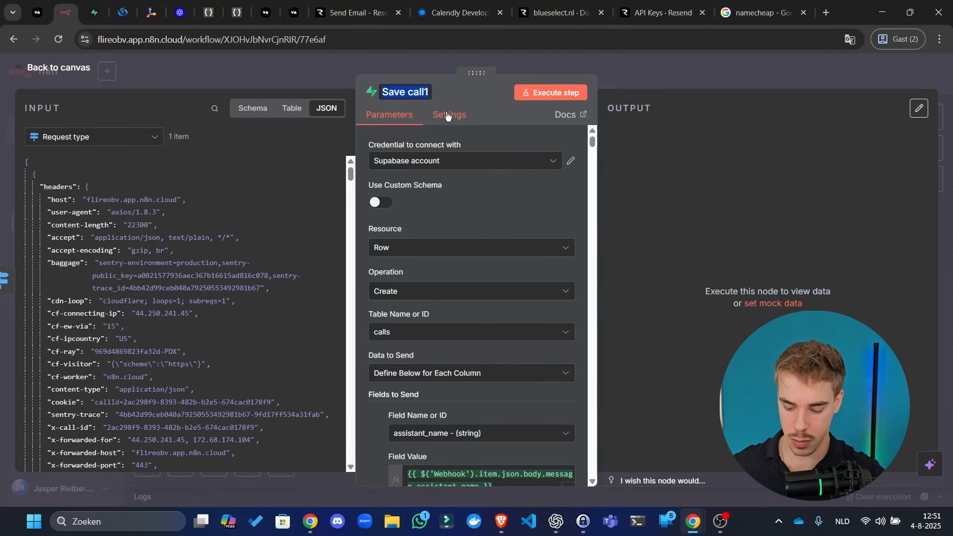
pyautogui.press('End')
pyautogui.press('BackSpace')
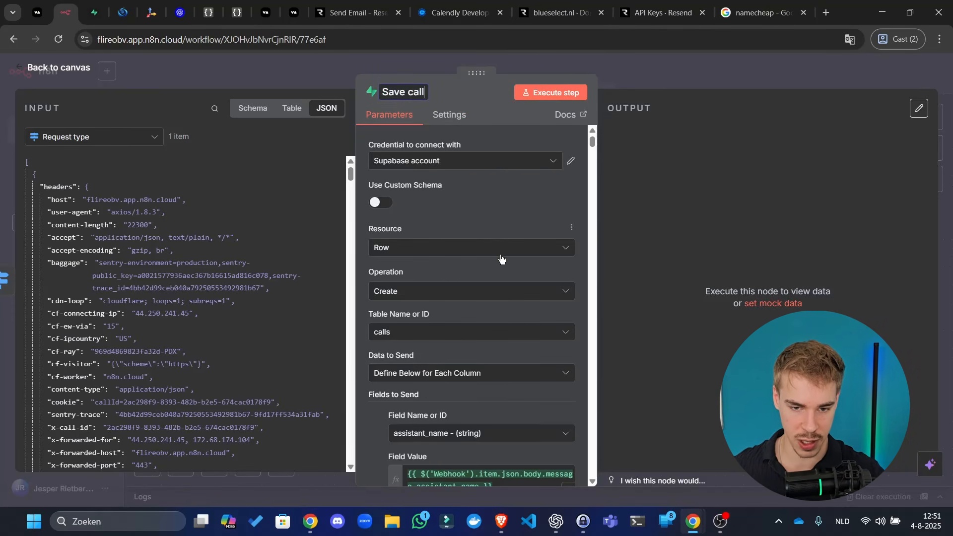
pyautogui.scroll(-10, 531, 221)
pyautogui.scroll(-5, 531, 221)
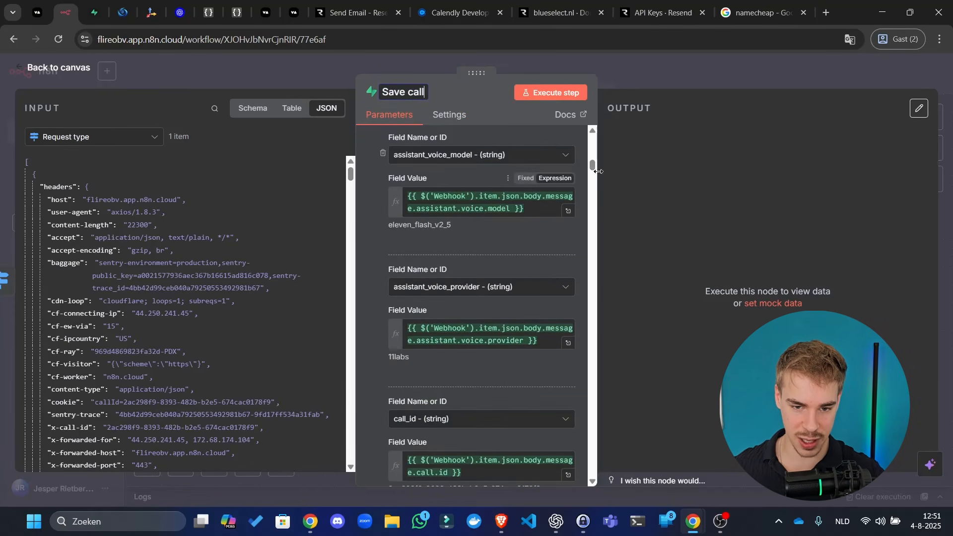
pyautogui.click(587, 253)
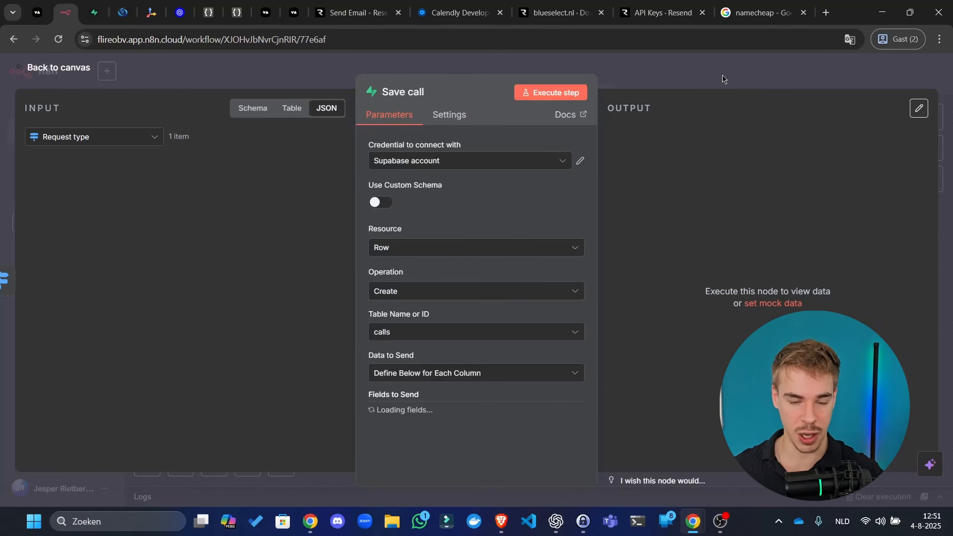
pyautogui.click(94, 12)
pyautogui.click(66, 12)
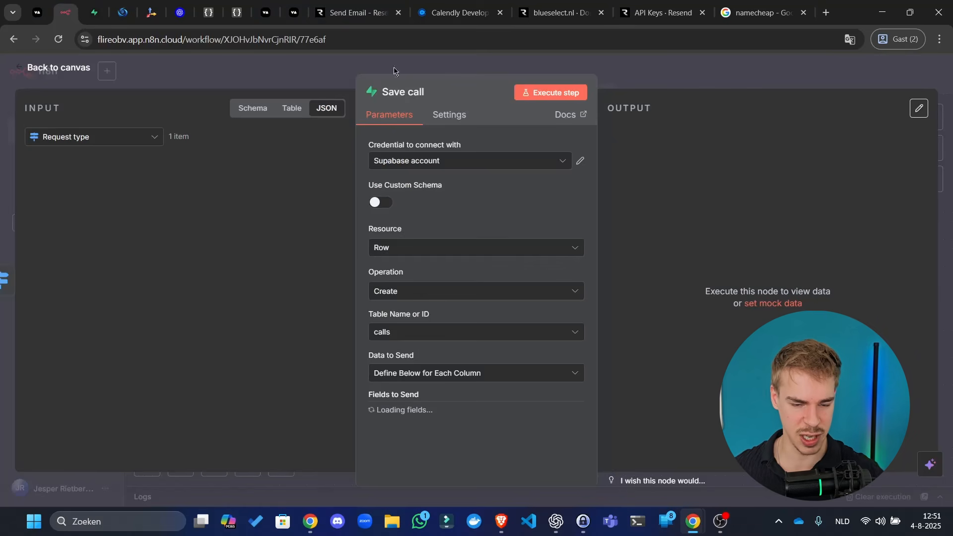
pyautogui.click(662, 37)
pyautogui.click(670, 158)
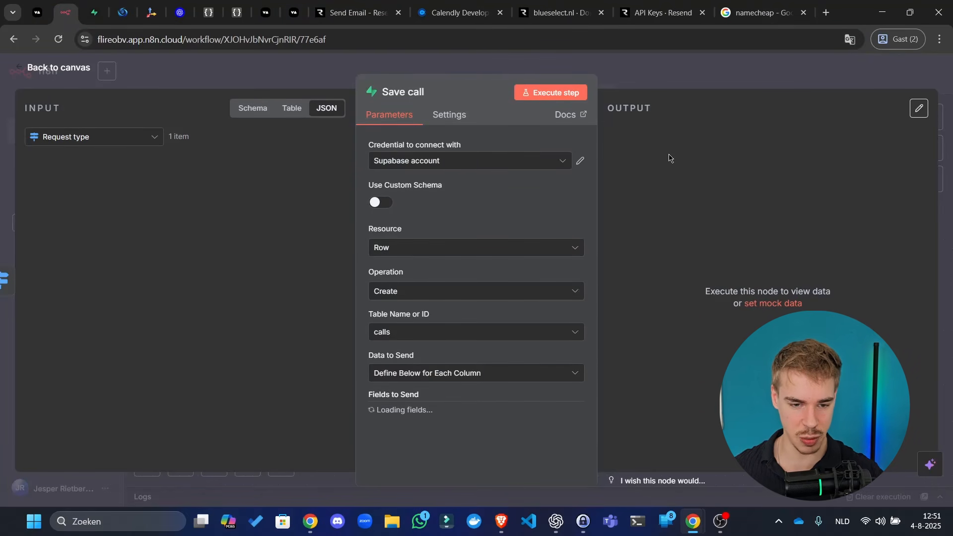
# - Save the workflow, check the Supabase table editor, then execute the workflow to test saving a call
pyautogui.click(682, 79)
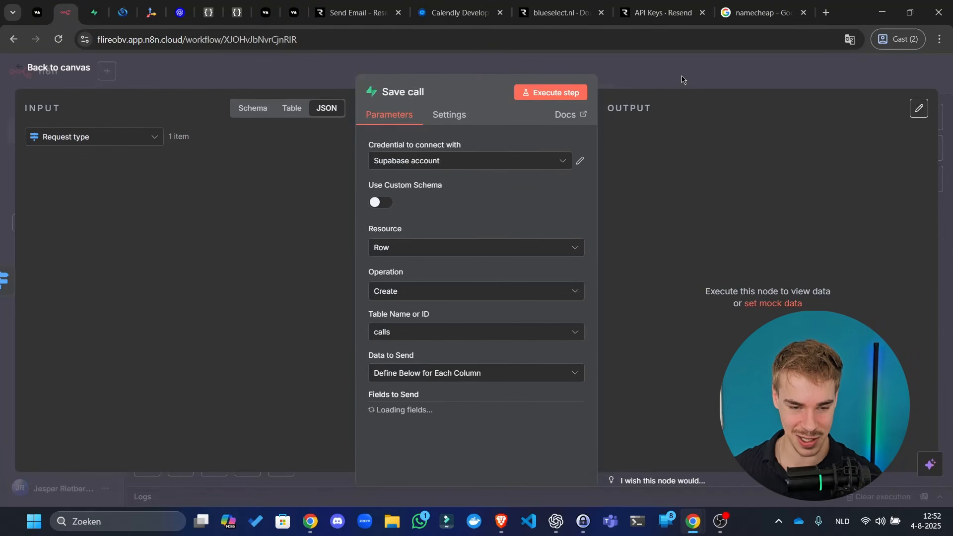
pyautogui.click(757, 80)
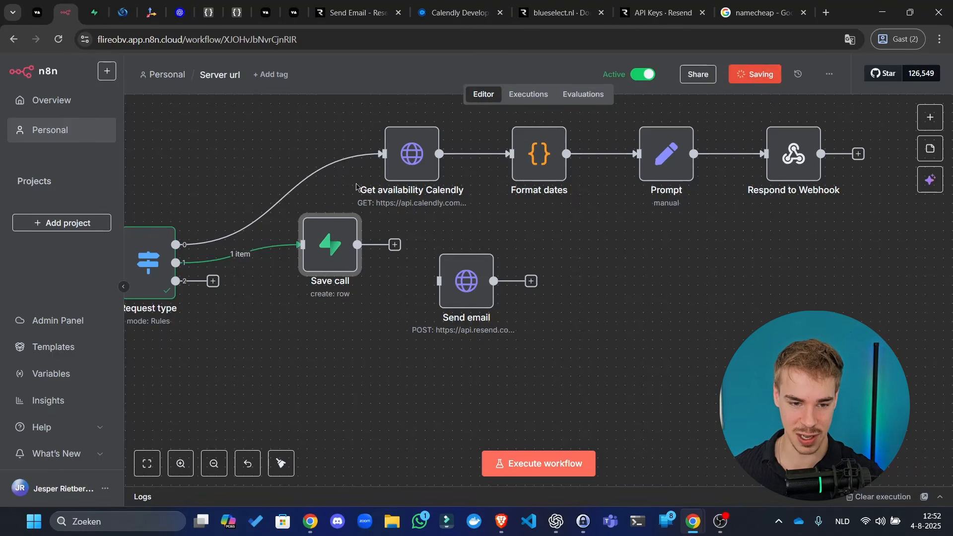
pyautogui.doubleClick(325, 249)
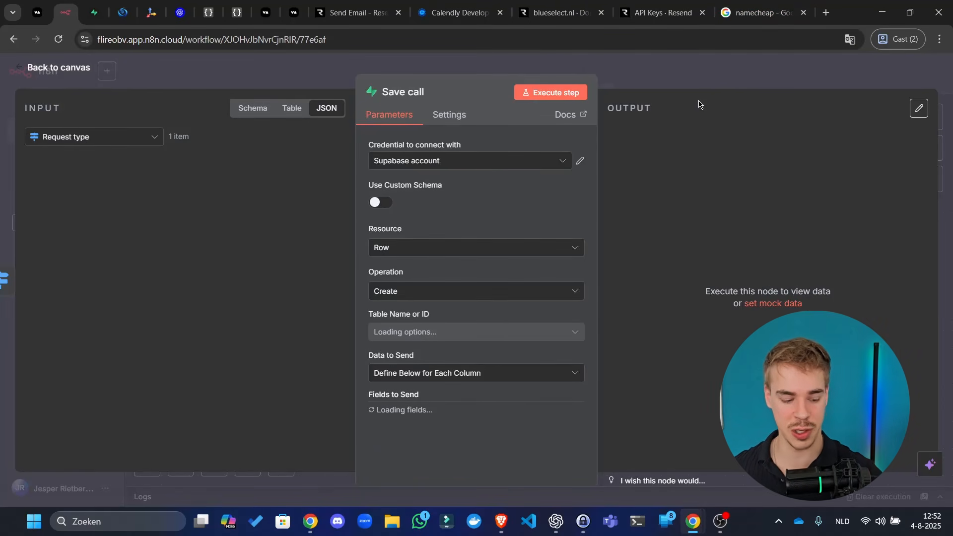
pyautogui.click(94, 12)
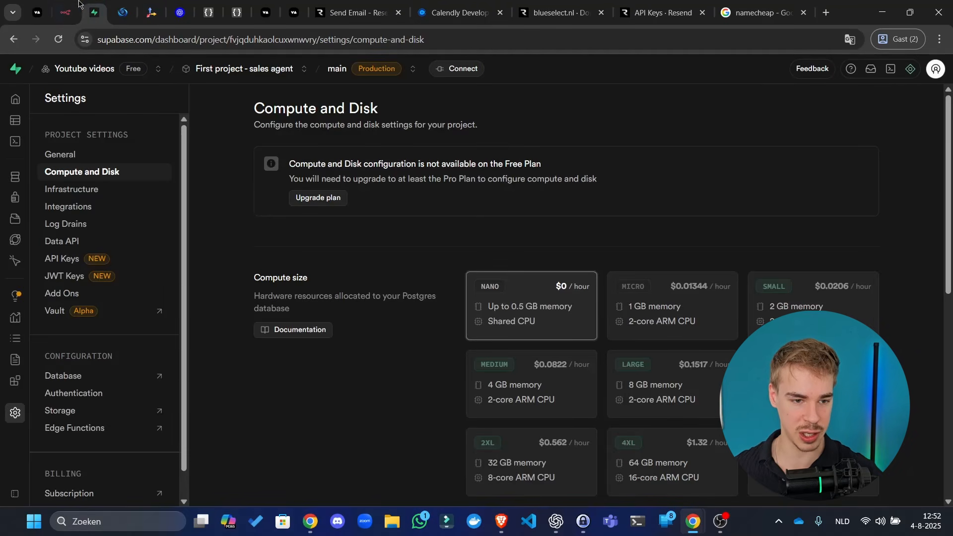
pyautogui.click(31, 119)
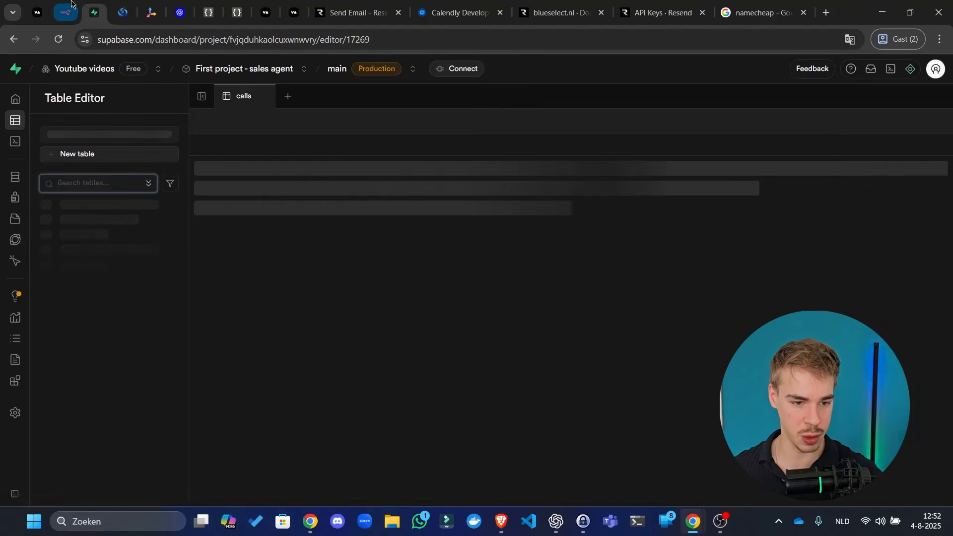
pyautogui.click(69, 10)
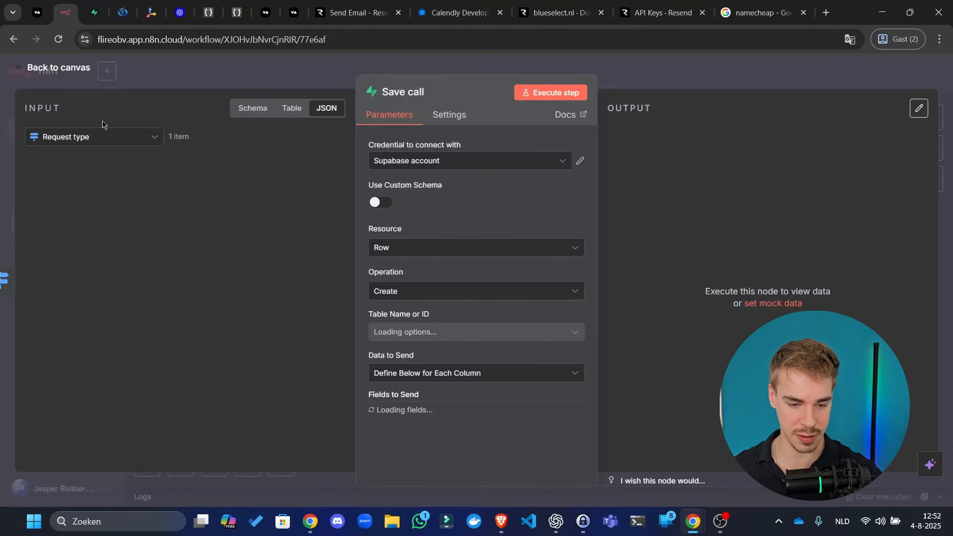
pyautogui.click(541, 44)
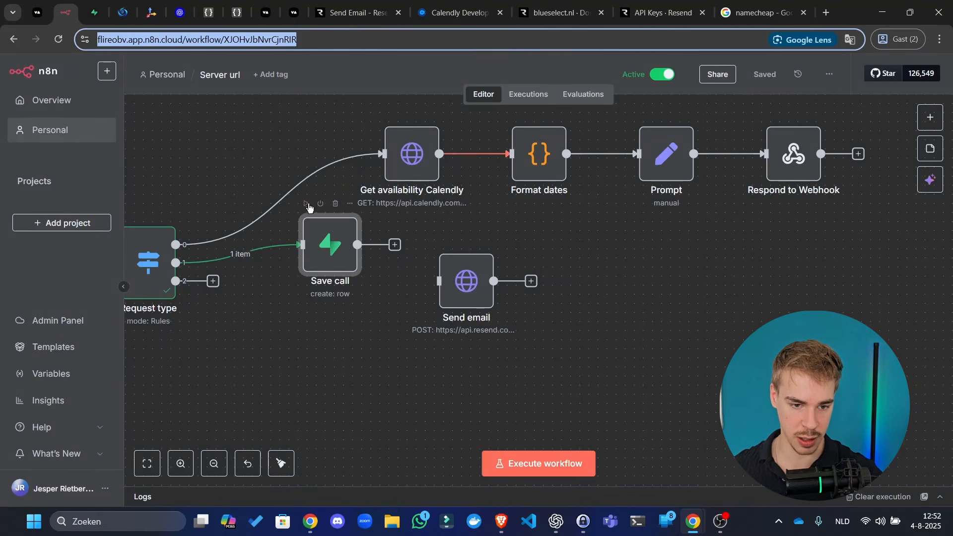
pyautogui.click(306, 202)
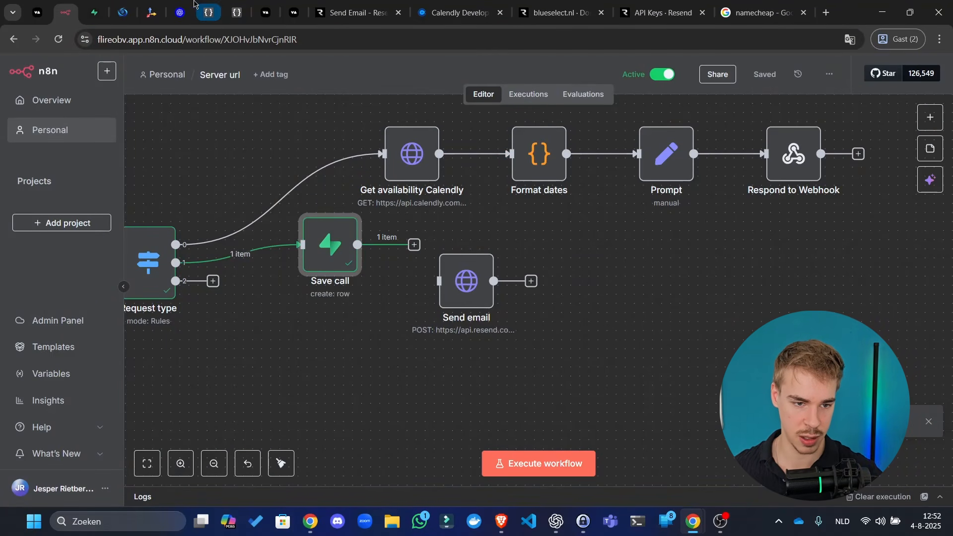
# - Reload the Supabase calls table and scroll across the newly saved call record
pyautogui.click(104, 6)
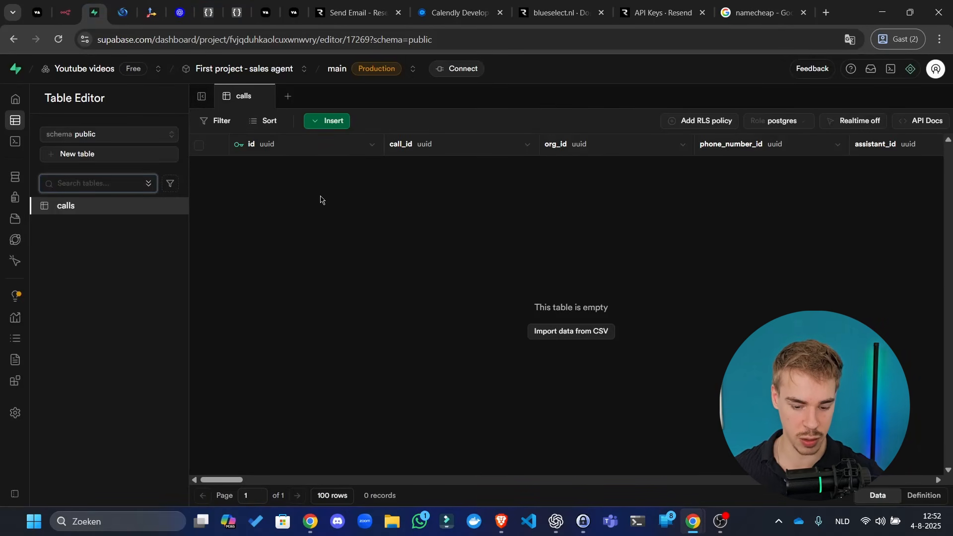
pyautogui.press('F5')
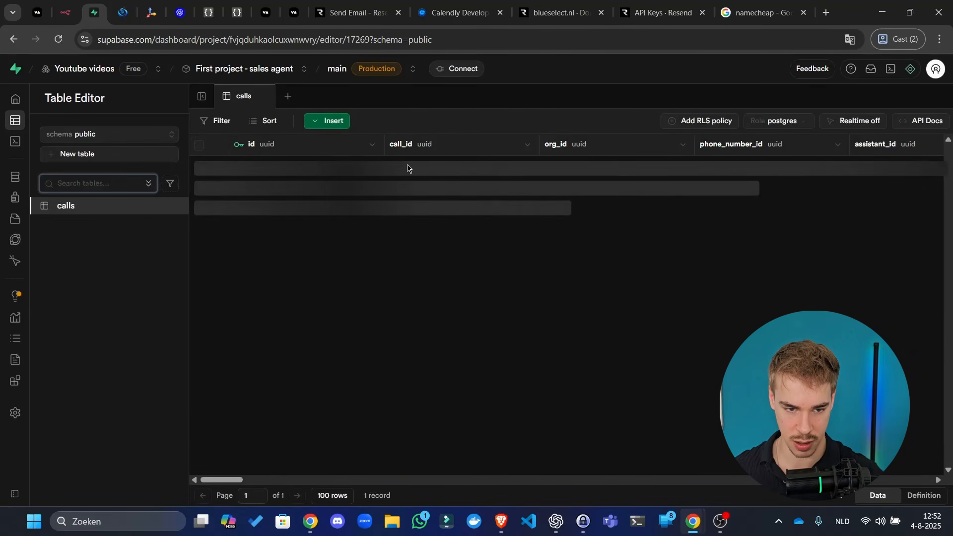
pyautogui.hscroll(10, 397, 203)
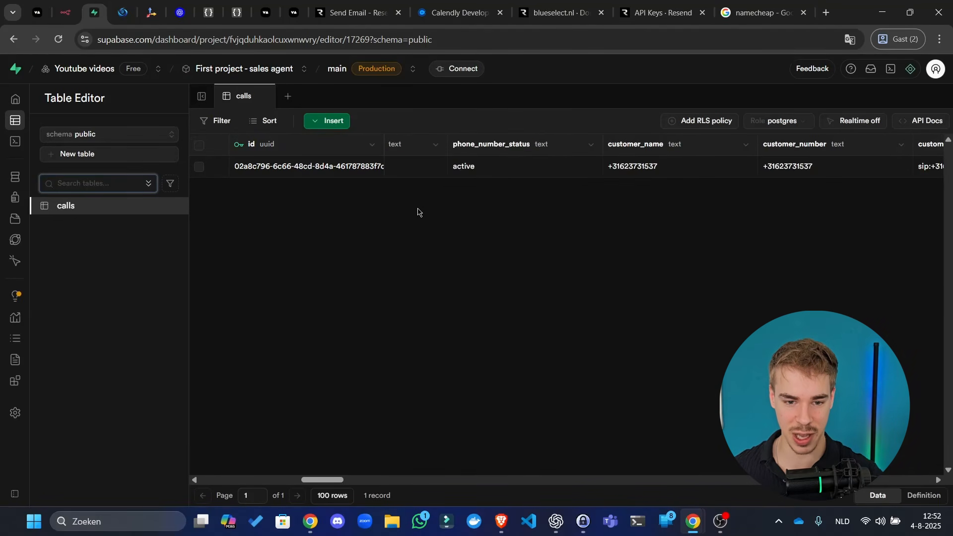
pyautogui.hscroll(10, 437, 219)
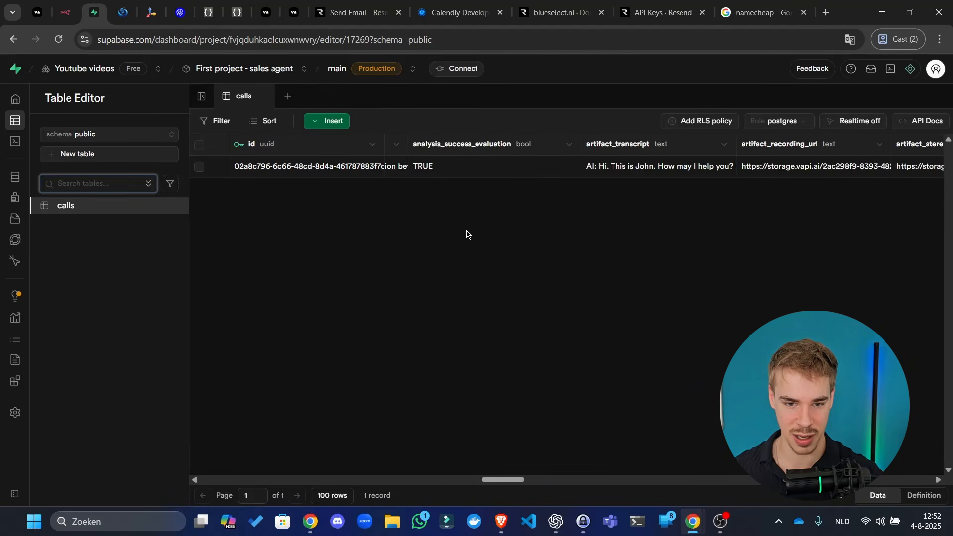
pyautogui.hscroll(10, 466, 238)
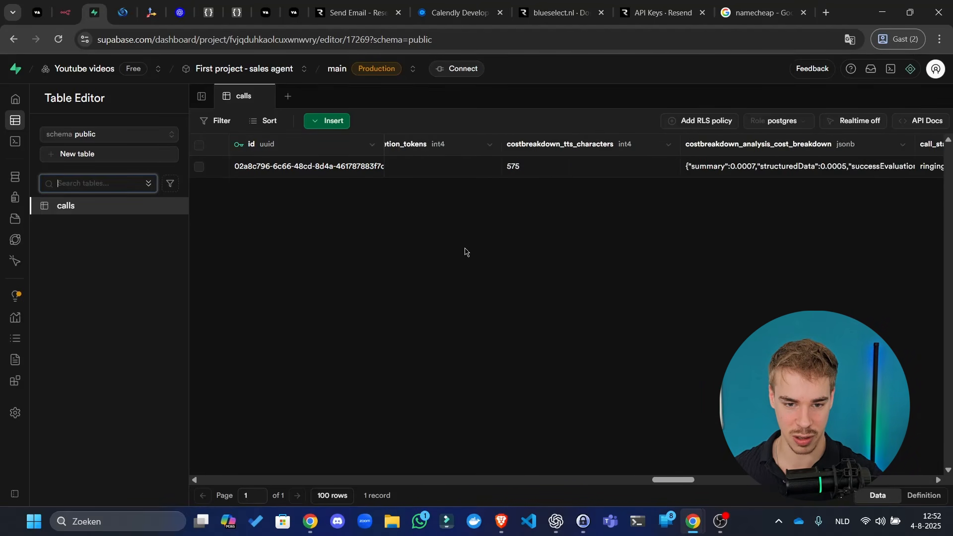
pyautogui.hscroll(10, 464, 258)
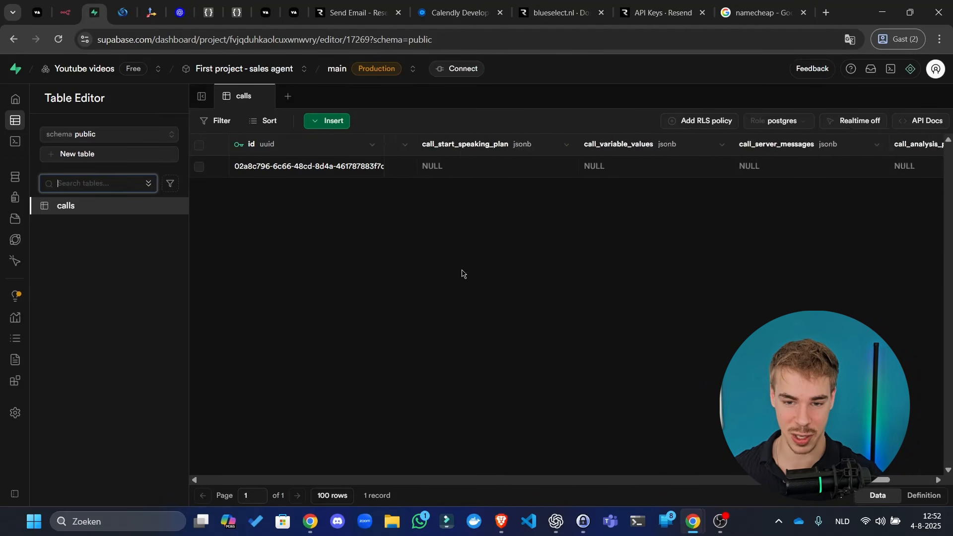
pyautogui.hscroll(3, 461, 273)
pyautogui.hscroll(-6, 461, 275)
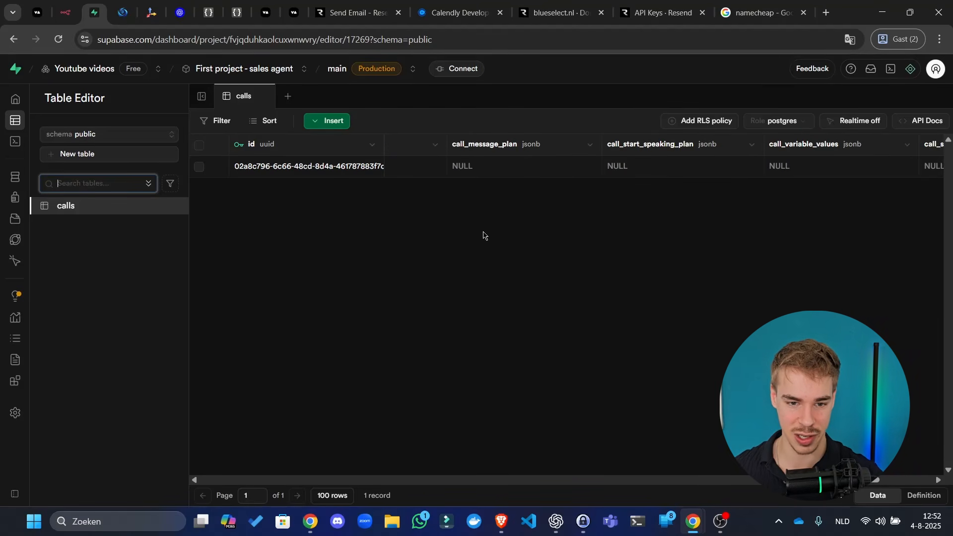
pyautogui.click(124, 11)
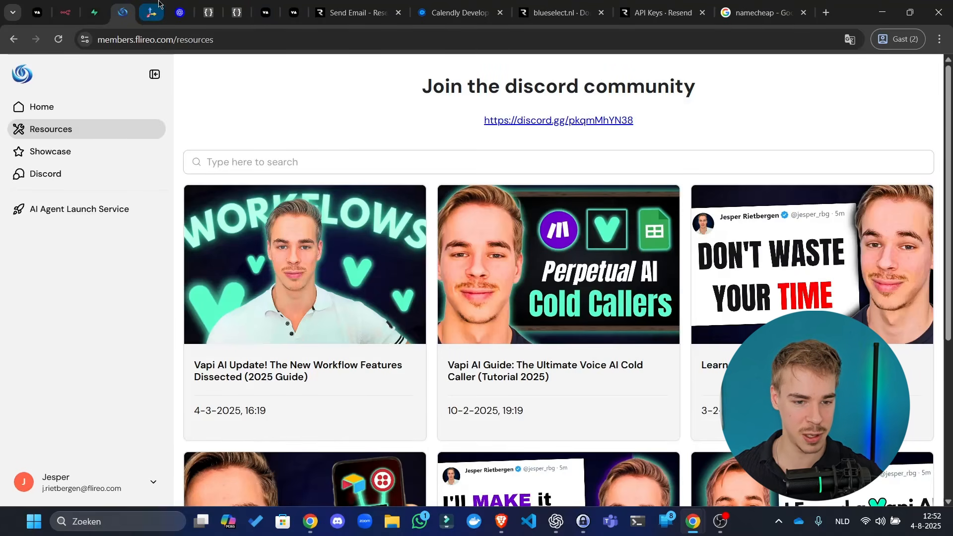
pyautogui.click(155, 8)
# - Connect Save call's output to Send email, tidy up the layout and save the workflow
pyautogui.click(65, 12)
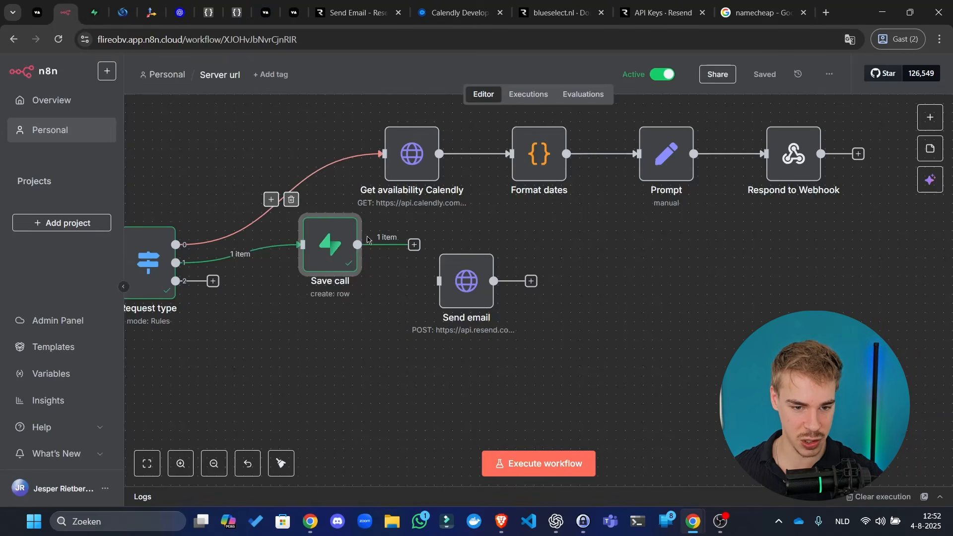
pyautogui.doubleClick(329, 267)
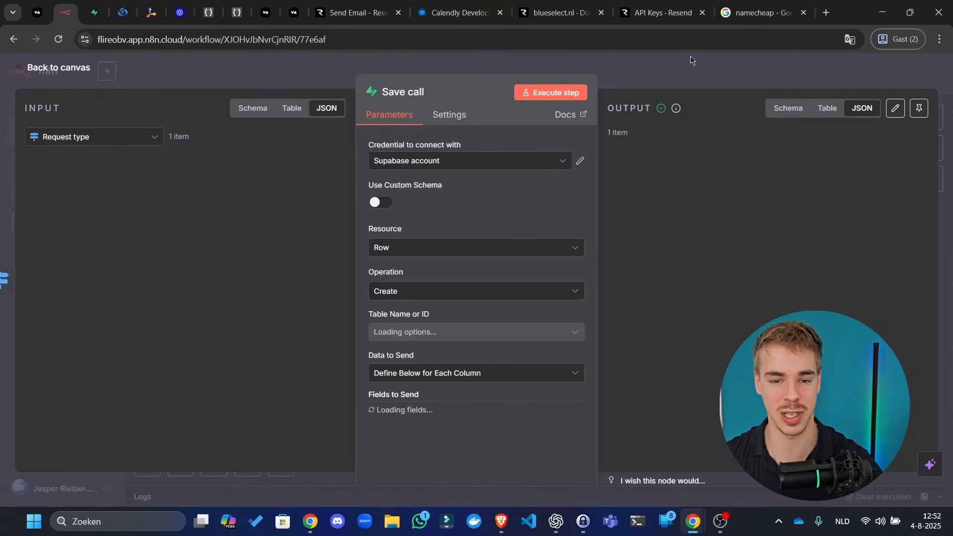
pyautogui.click(712, 69)
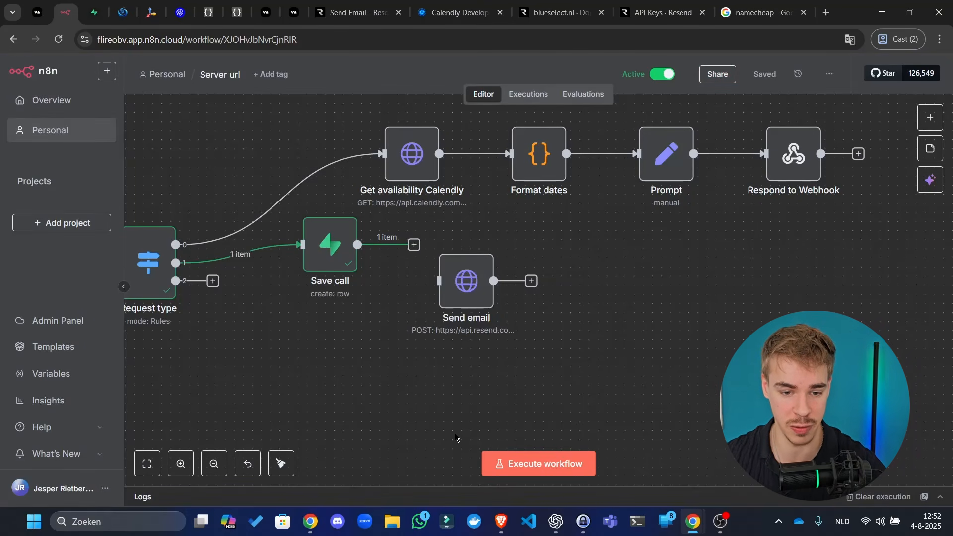
pyautogui.hscroll(-3, 453, 404)
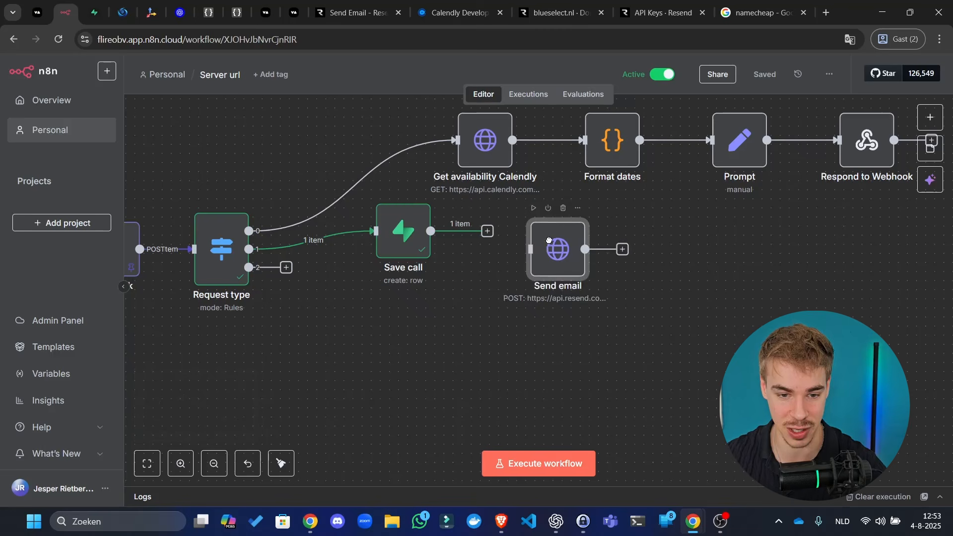
pyautogui.moveTo(549, 241); pyautogui.dragTo(548, 235)
pyautogui.moveTo(488, 231); pyautogui.dragTo(529, 240)
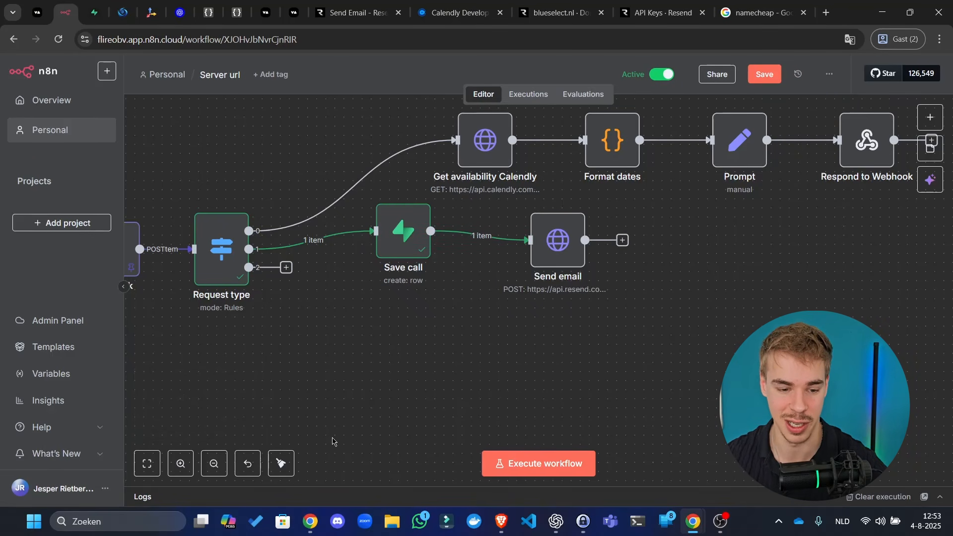
pyautogui.click(281, 463)
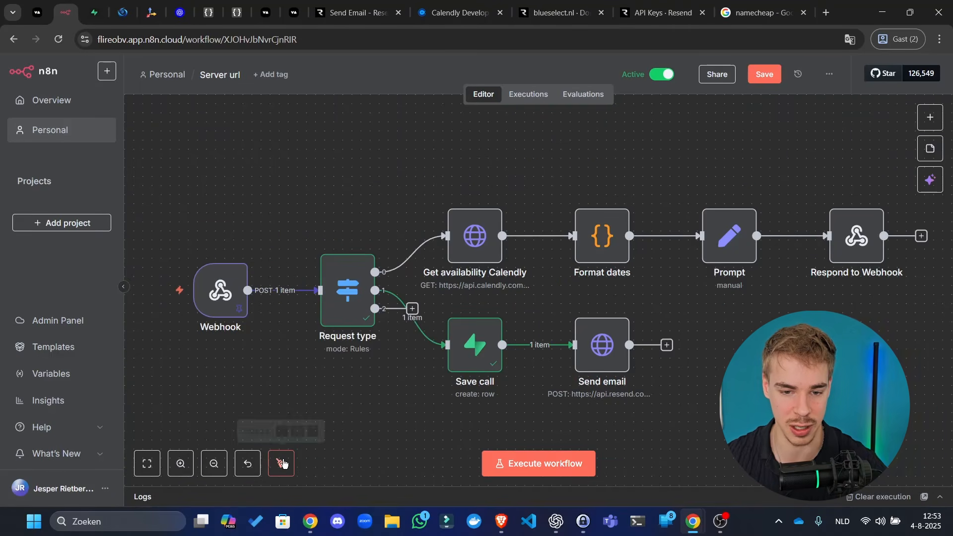
pyautogui.click(764, 74)
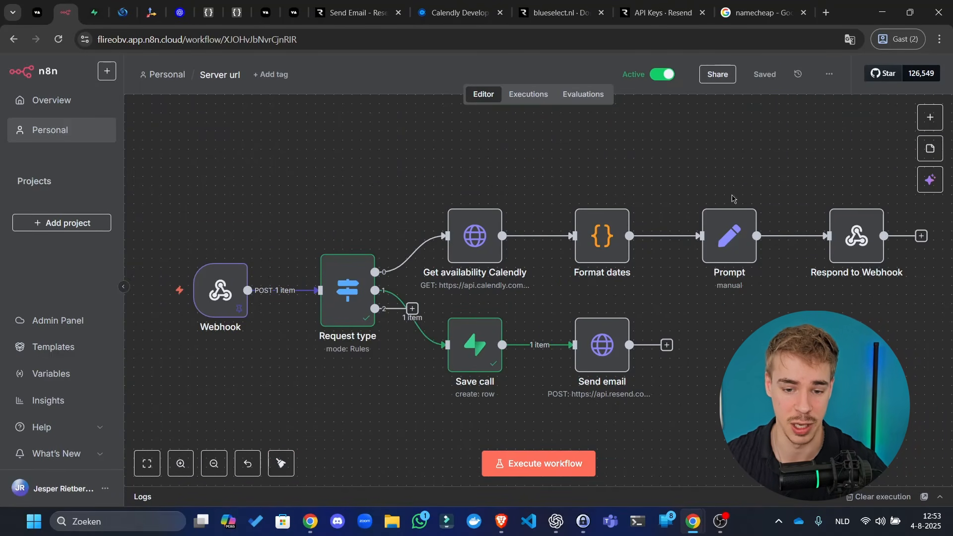
# - Inspect the Send email node, then move it to the right to make room
pyautogui.scroll(-3, 645, 239)
pyautogui.hscroll(3, 645, 238)
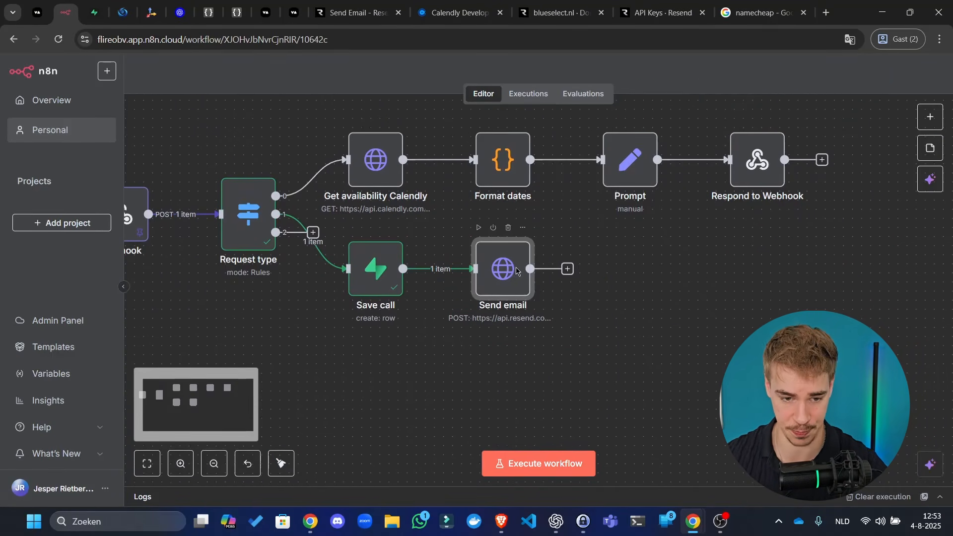
pyautogui.doubleClick(511, 272)
pyautogui.scroll(-7, 464, 271)
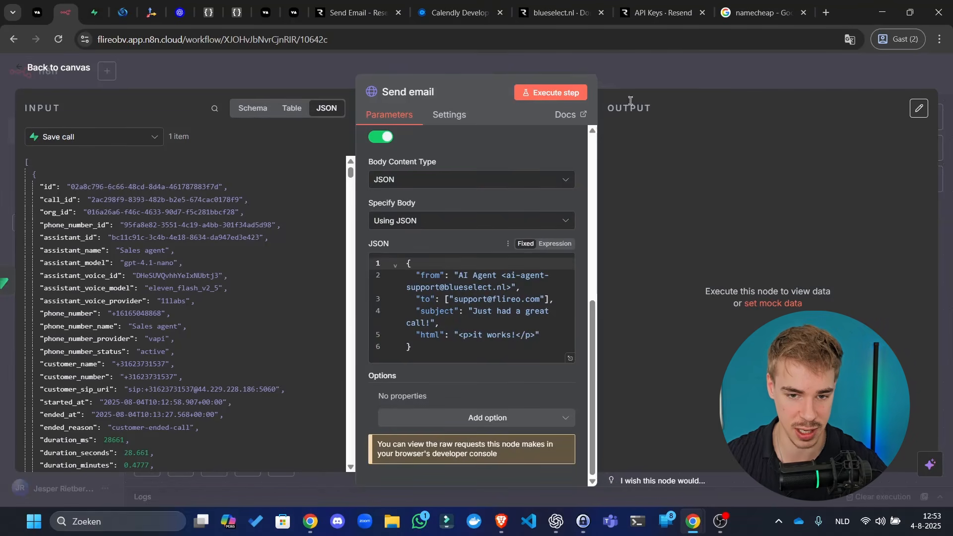
pyautogui.press('Escape')
pyautogui.moveTo(534, 291); pyautogui.dragTo(625, 292)
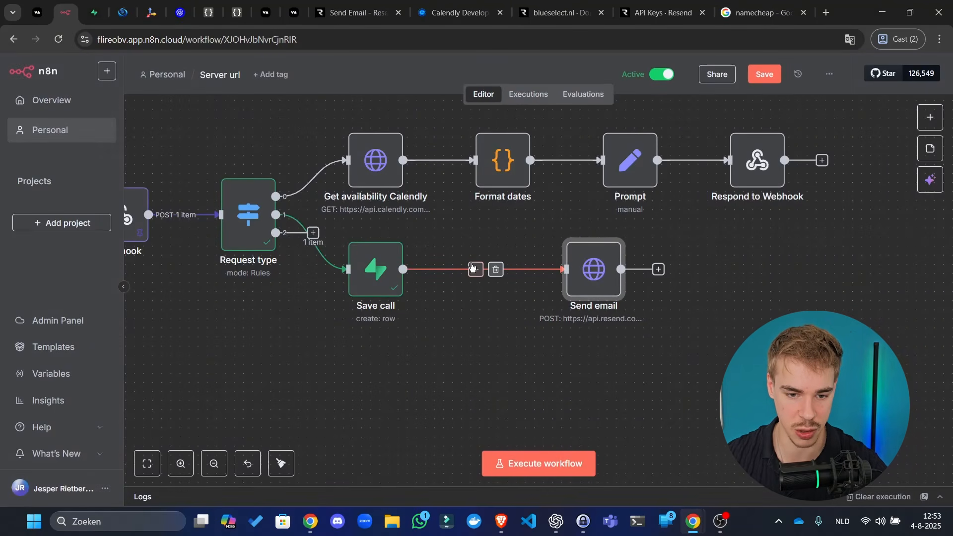
# - Insert an Edit Fields node after Save call, add a field, and search its input schema for 'analysis'
pyautogui.click(475, 269)
pyautogui.write('set')
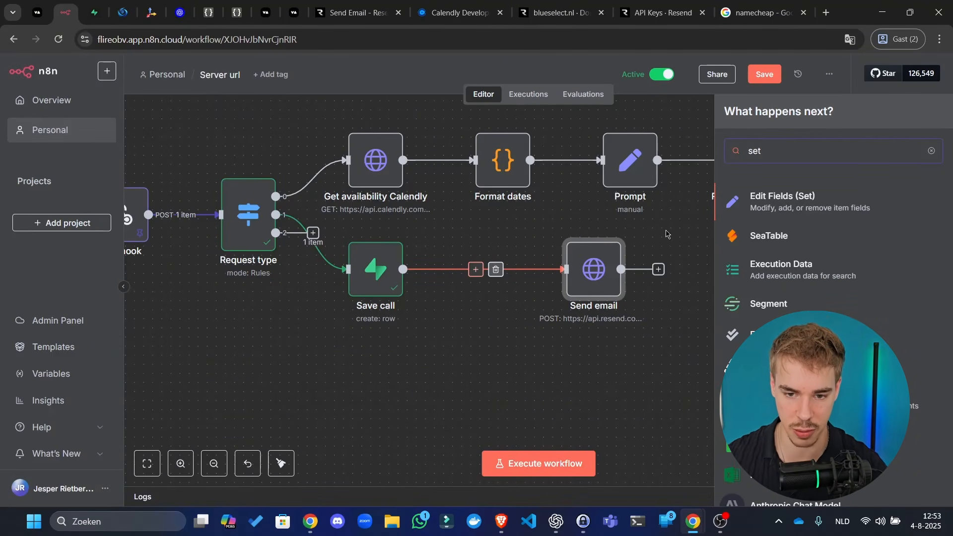
pyautogui.press('Return')
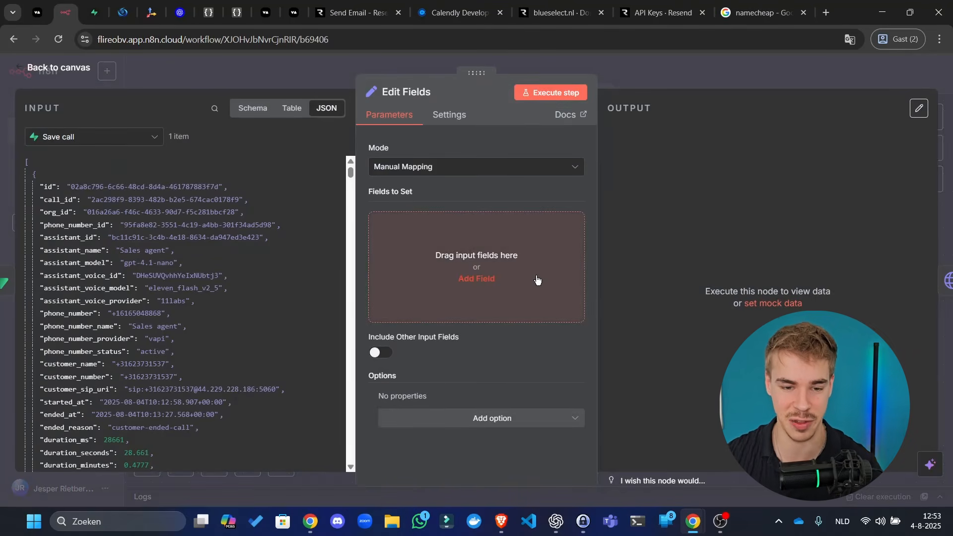
pyautogui.click(536, 276)
pyautogui.click(253, 108)
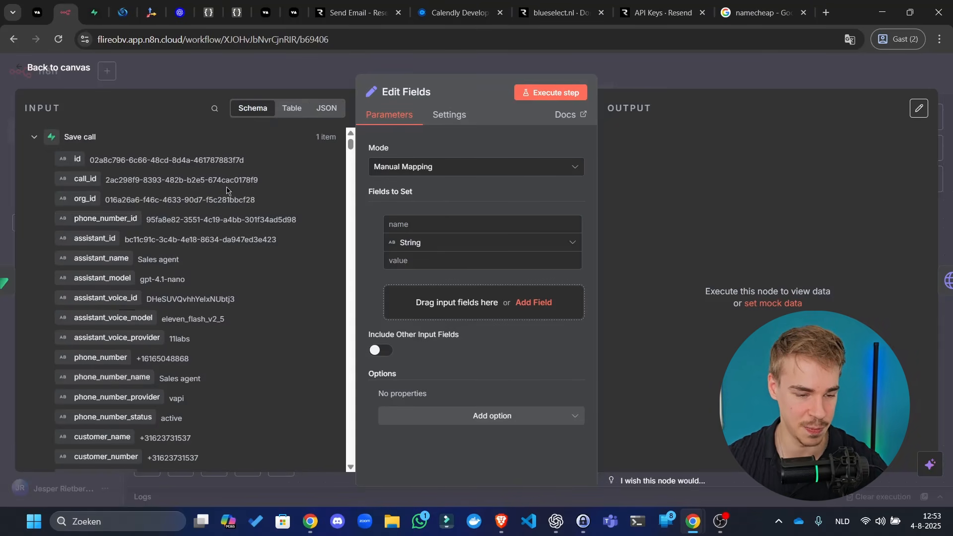
pyautogui.scroll(-1, 134, 335)
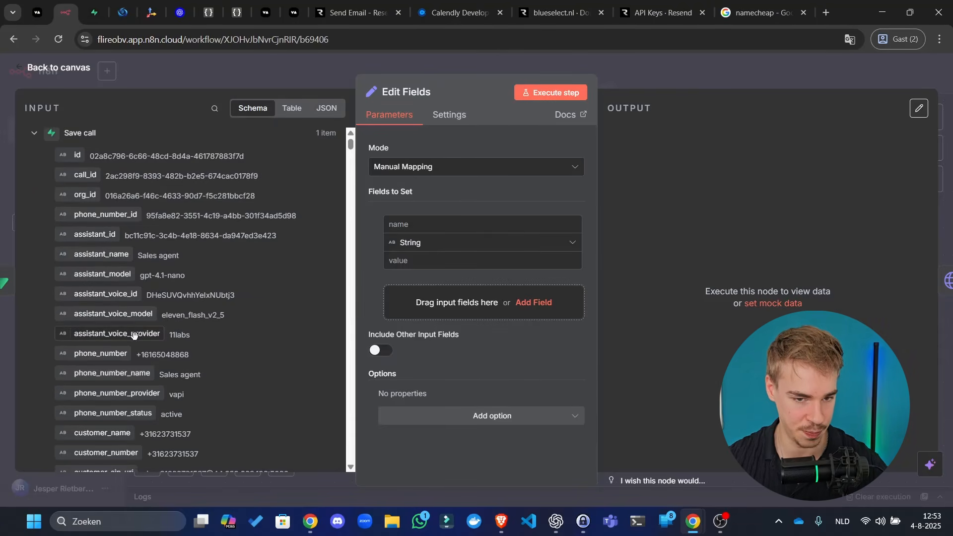
pyautogui.scroll(-7, 134, 336)
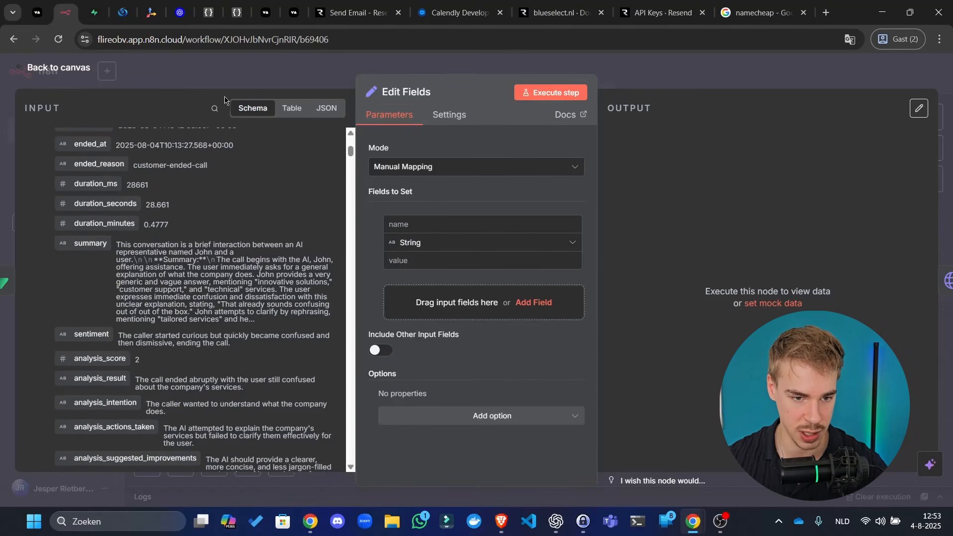
pyautogui.click(215, 109)
pyautogui.write('analysi')
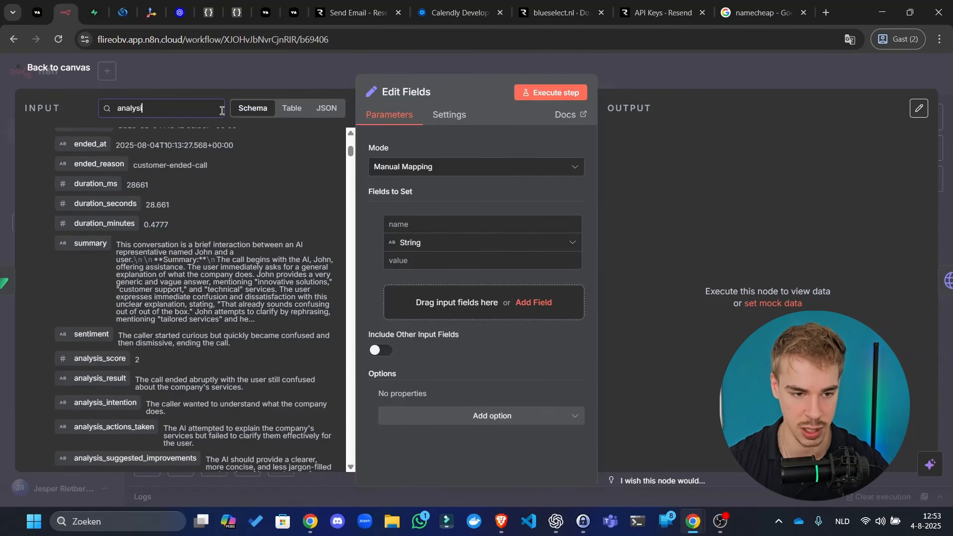
pyautogui.write('s')
pyautogui.scroll(10, 118, 172)
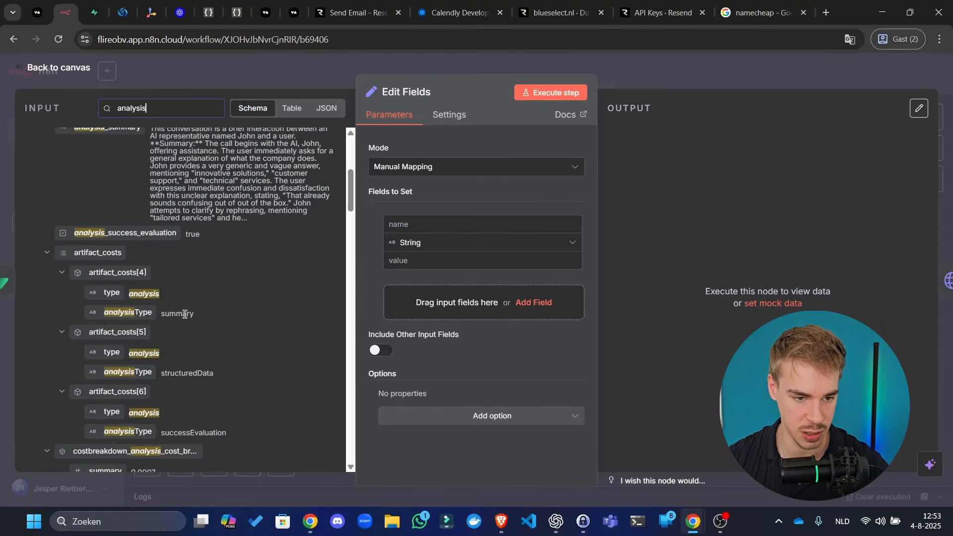
# - Name the new field body and switch its value to an expression
pyautogui.click(510, 221)
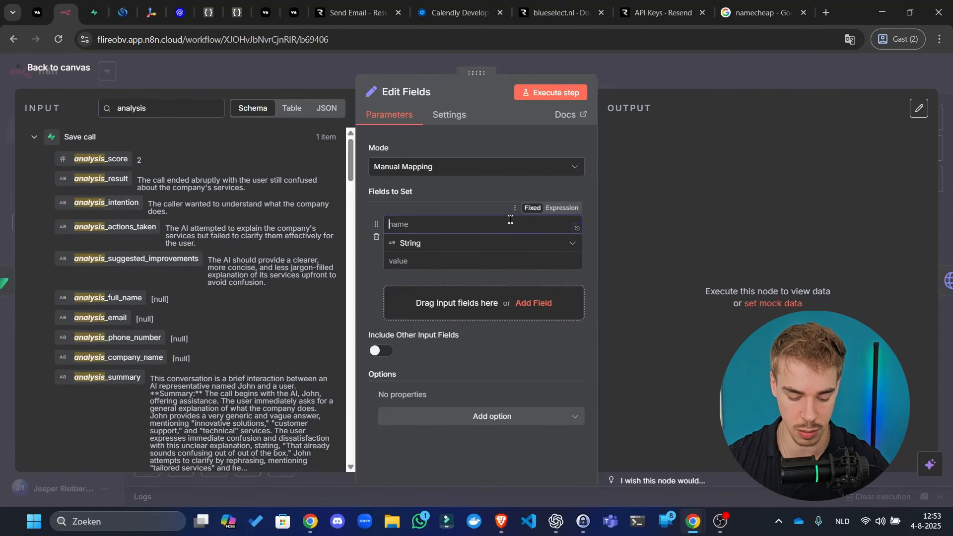
pyautogui.write('bod')
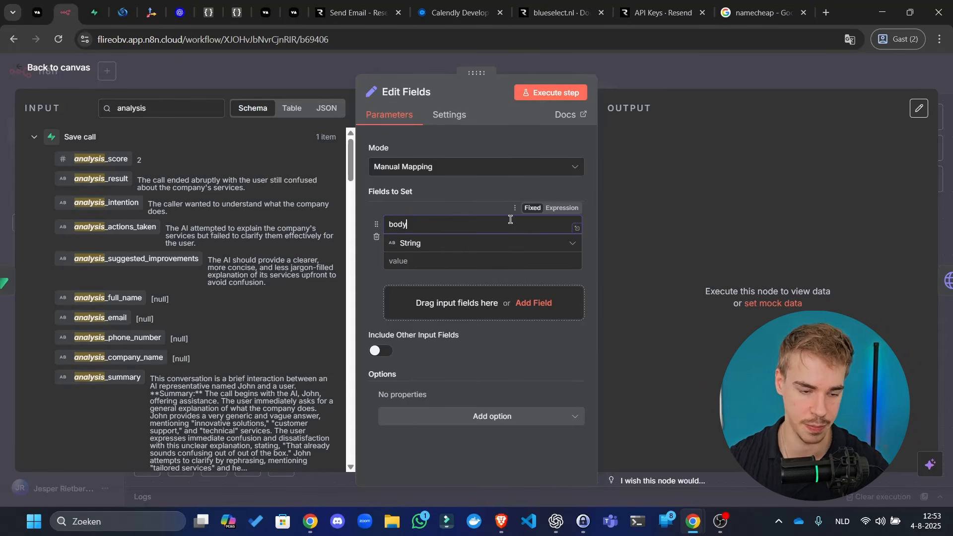
pyautogui.write('y')
pyautogui.click(510, 262)
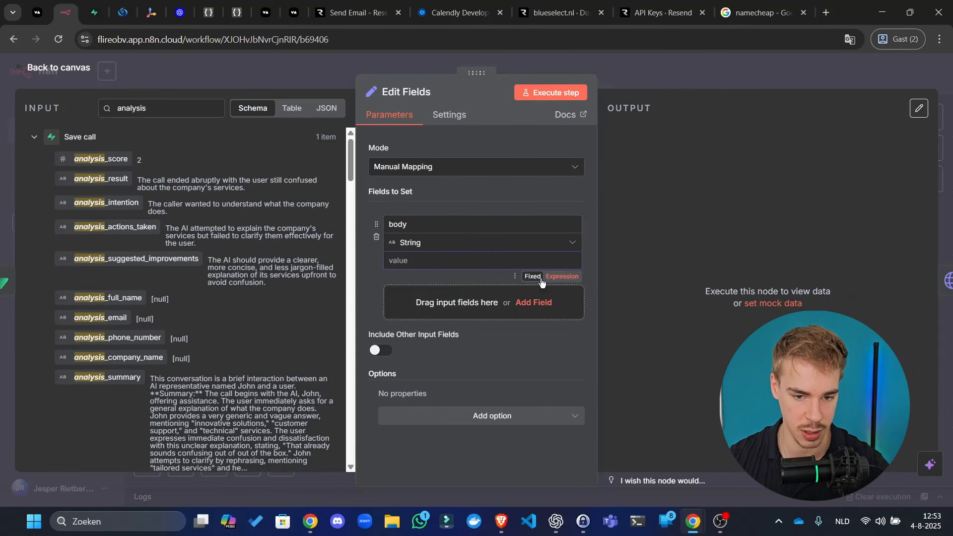
pyautogui.click(561, 276)
# - In the full expression editor, insert the analysis_score reference, then remove it again
pyautogui.click(575, 265)
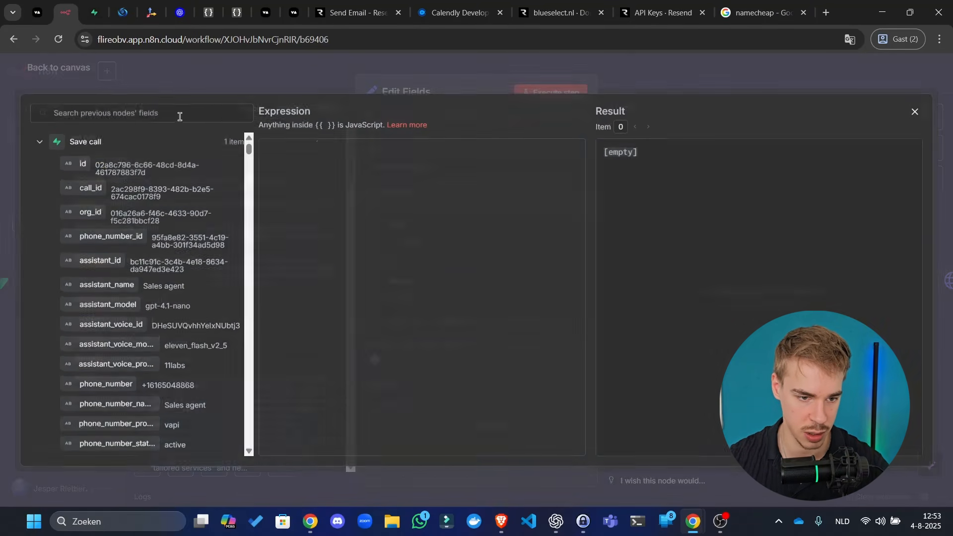
pyautogui.write('a')
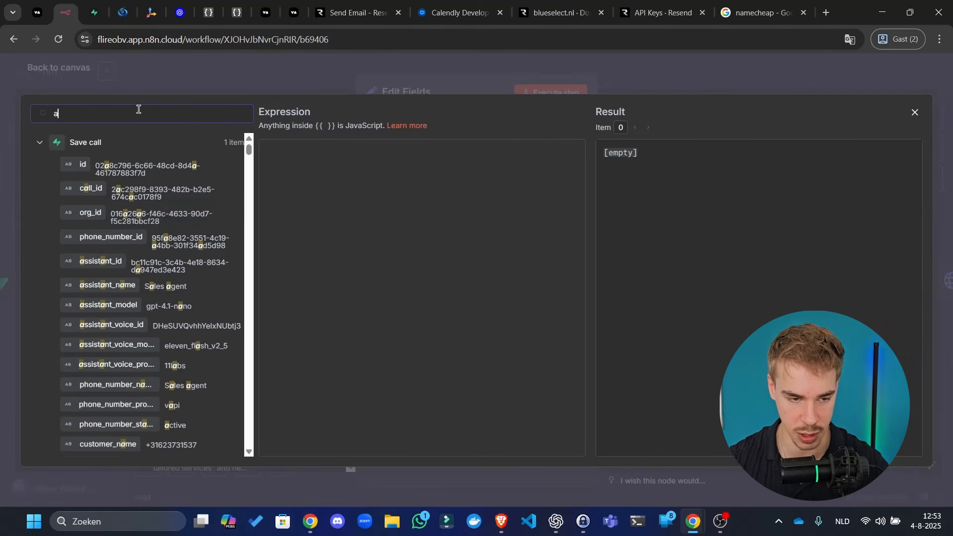
pyautogui.write('nalysis')
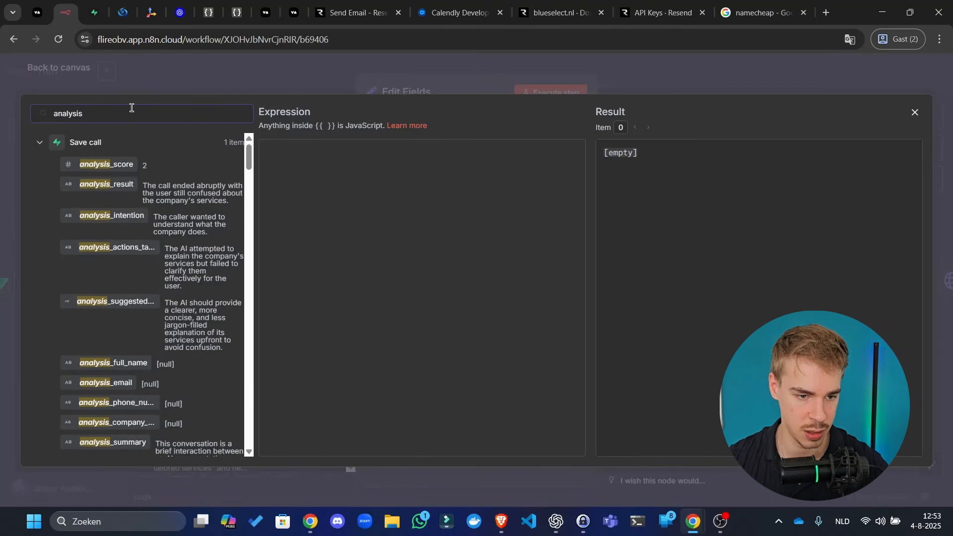
pyautogui.moveTo(122, 164); pyautogui.dragTo(338, 175)
pyautogui.press('BackSpace')
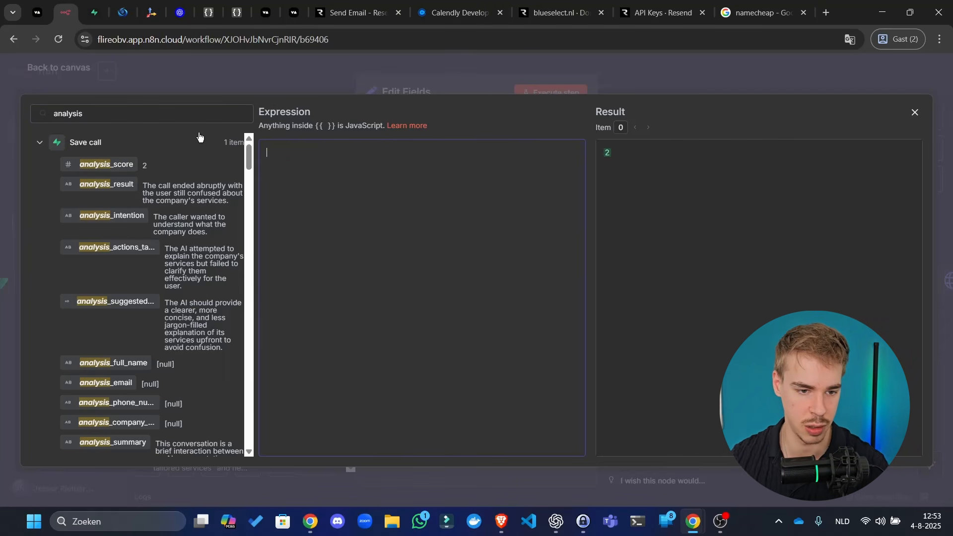
# - Filter the input fields for 'struc' and collapse the cost, overrides, raw_body, Save call and Request type groups
pyautogui.doubleClick(196, 115)
pyautogui.write('struc')
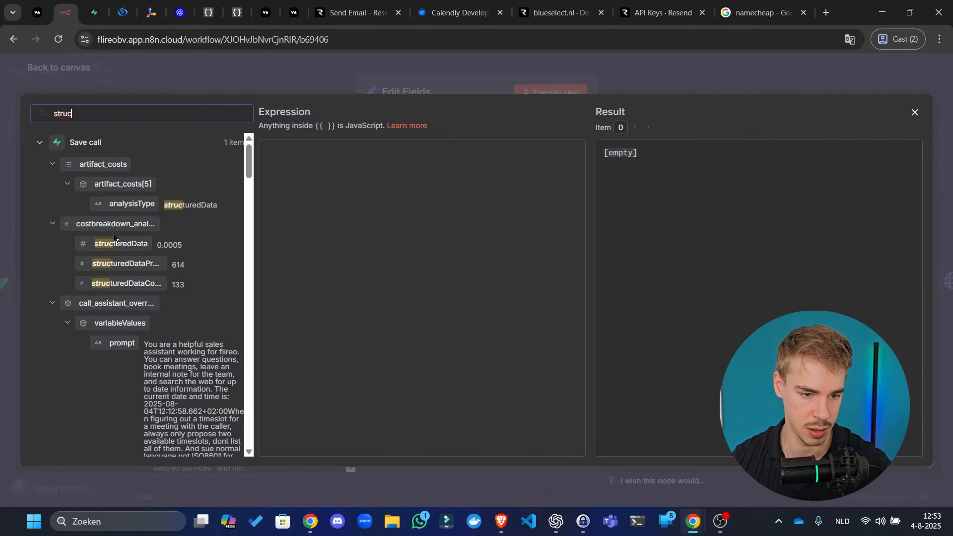
pyautogui.scroll(-1, 151, 251)
pyautogui.scroll(-3, 152, 256)
pyautogui.scroll(5, 152, 255)
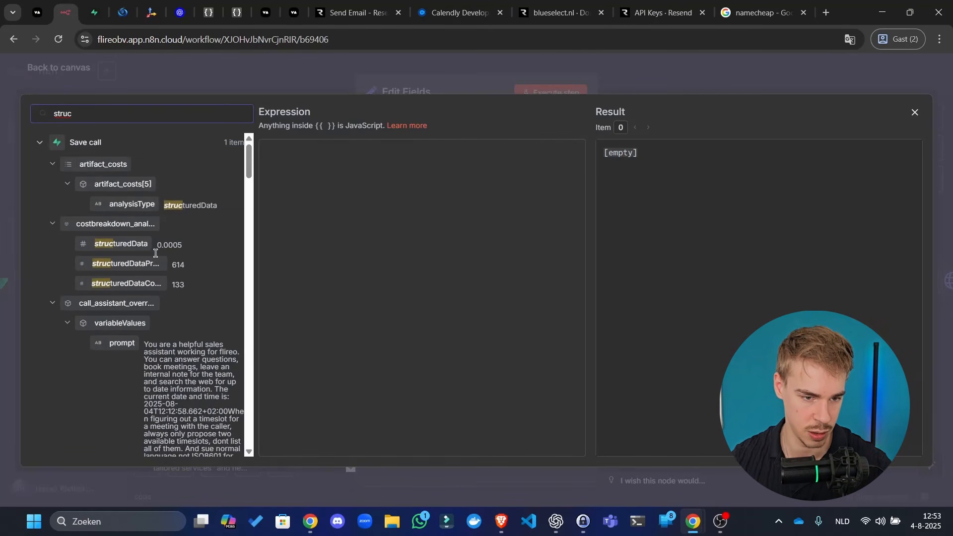
pyautogui.click(52, 166)
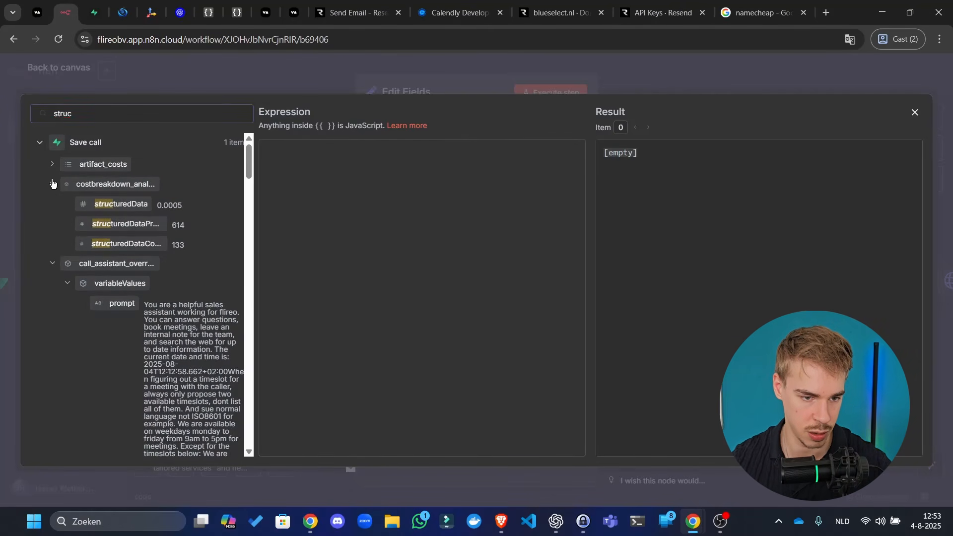
pyautogui.click(52, 183)
pyautogui.click(50, 204)
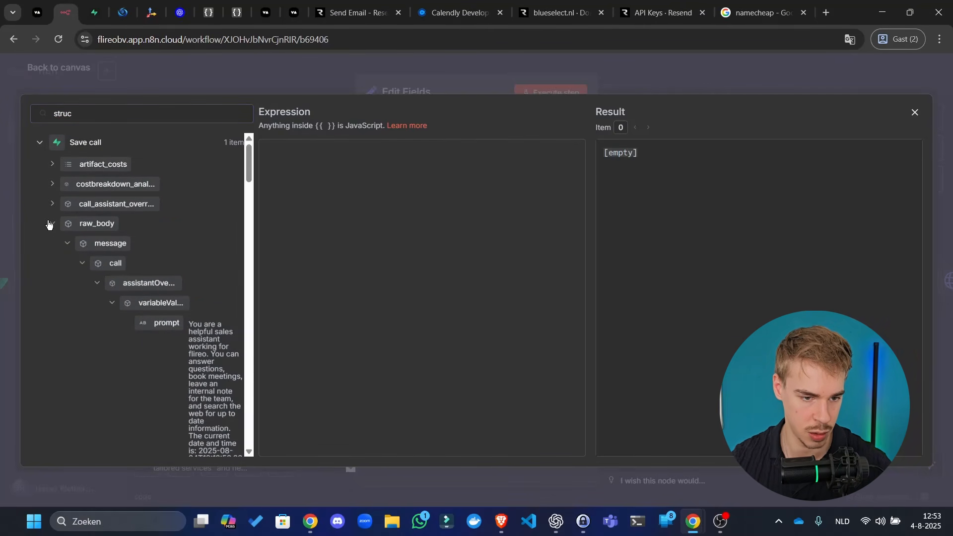
pyautogui.click(49, 225)
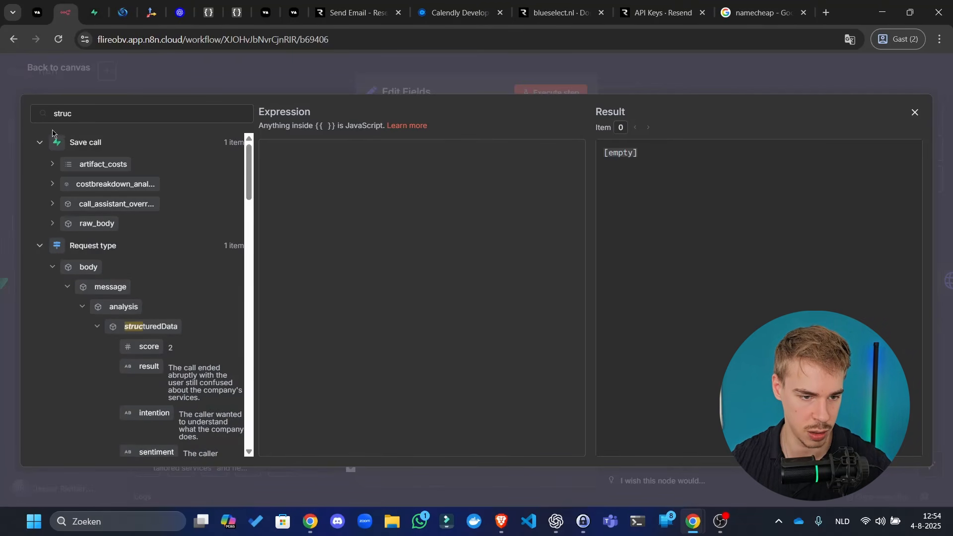
pyautogui.click(40, 142)
pyautogui.click(40, 166)
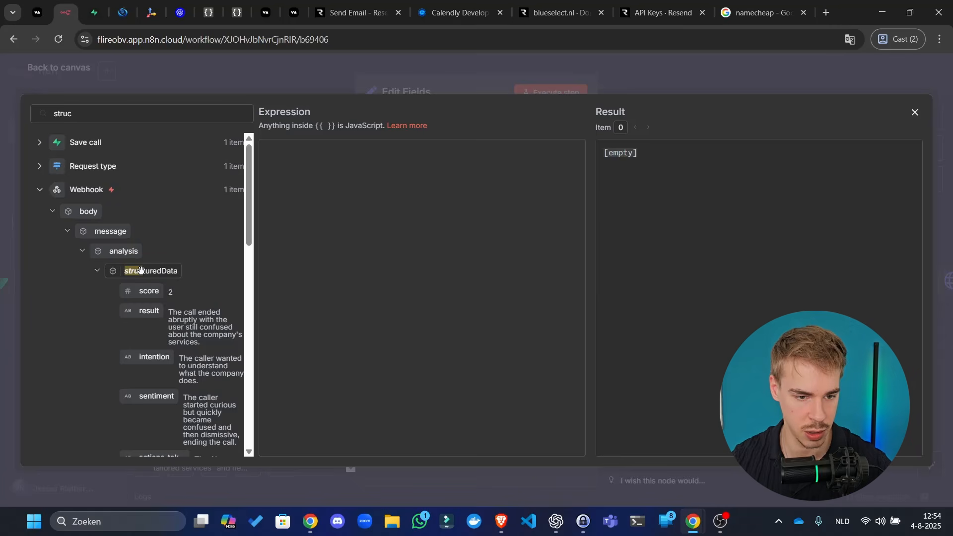
# - Insert the Webhook structuredData field, then replace it with the Webhook analysis field
pyautogui.moveTo(141, 270); pyautogui.dragTo(432, 253)
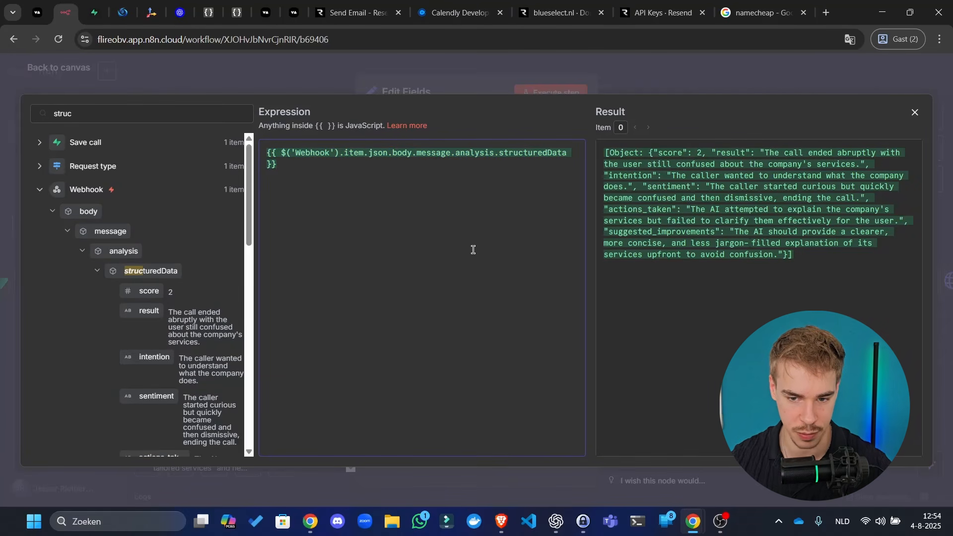
pyautogui.moveTo(826, 254); pyautogui.dragTo(574, 90)
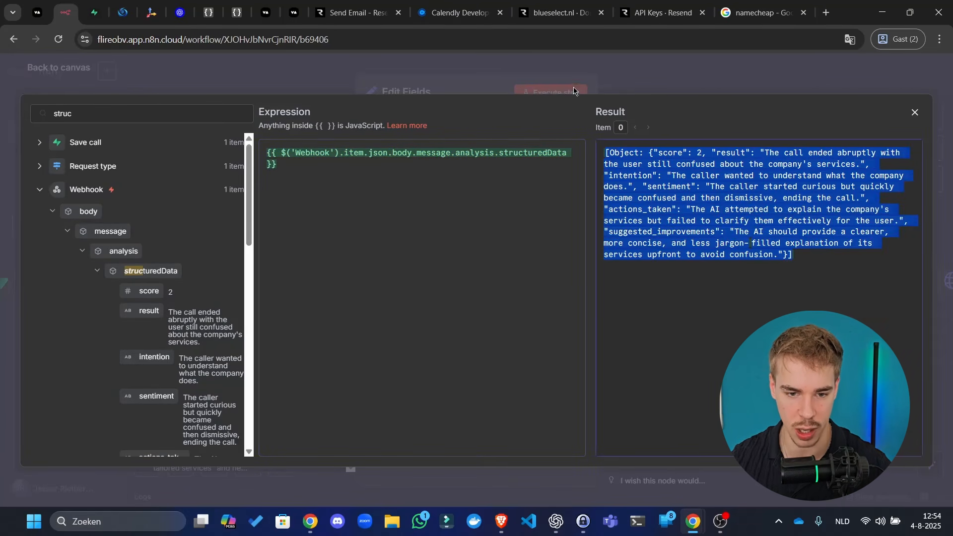
pyautogui.click(723, 220)
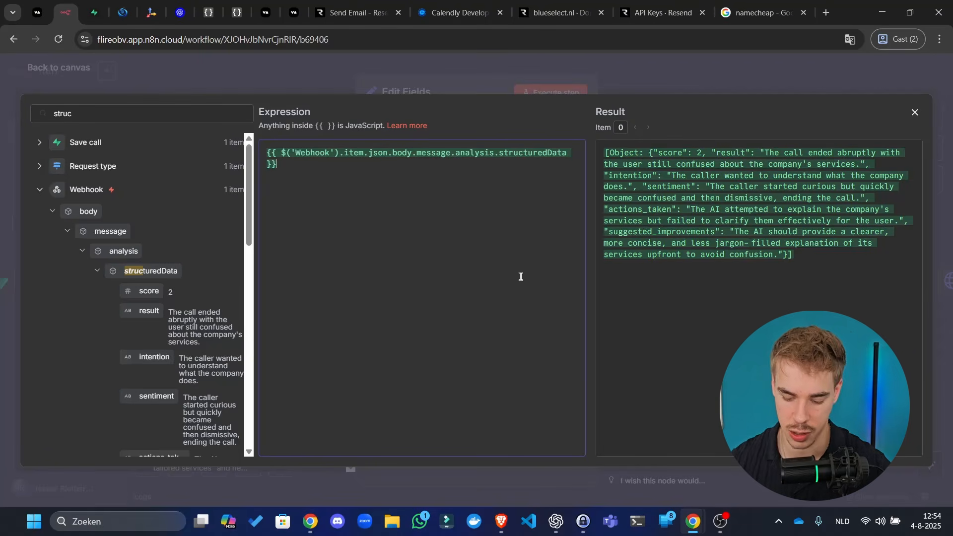
pyautogui.hotkey('ctrl', 'a')
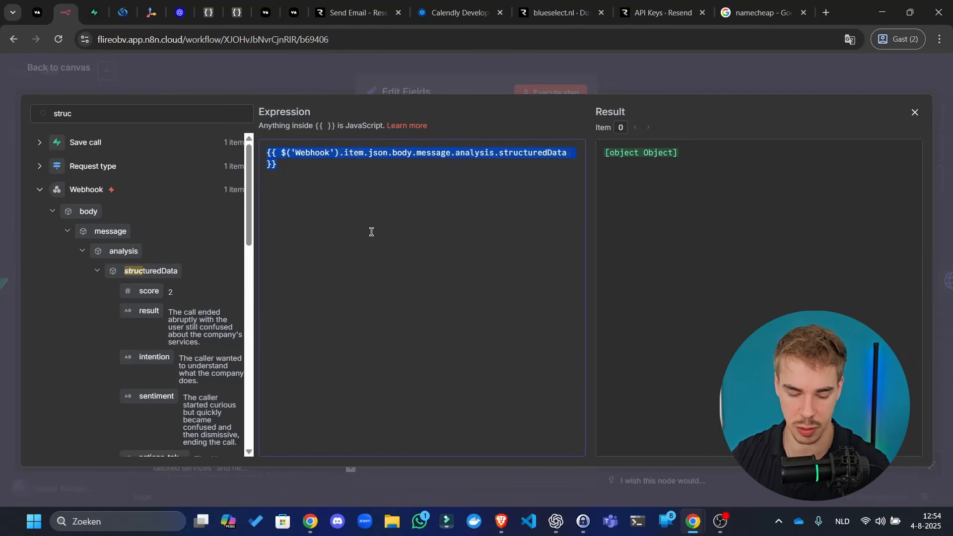
pyautogui.press('BackSpace')
pyautogui.moveTo(120, 250); pyautogui.dragTo(498, 251)
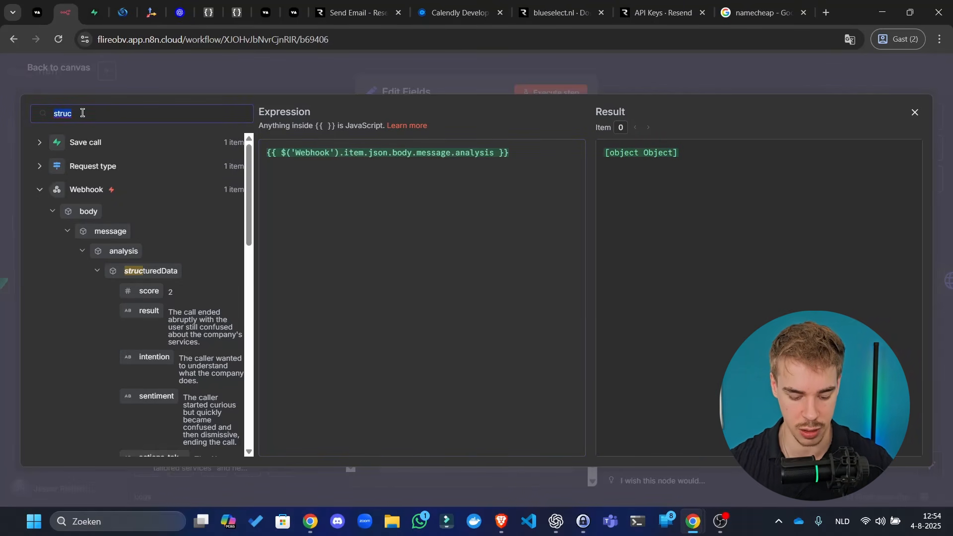
# - Filter for 'customer' and add customer.number on a new line of the expression
pyautogui.write('customer')
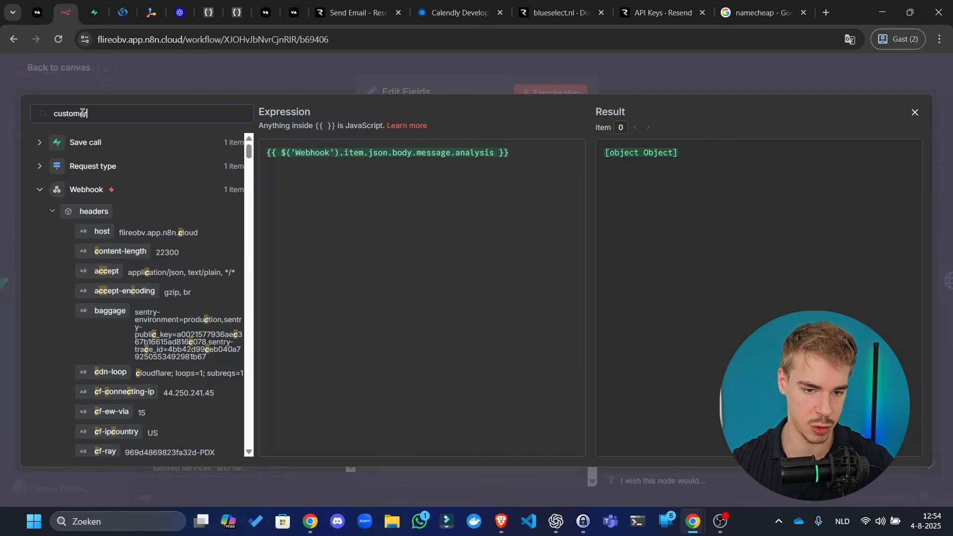
pyautogui.click(403, 261)
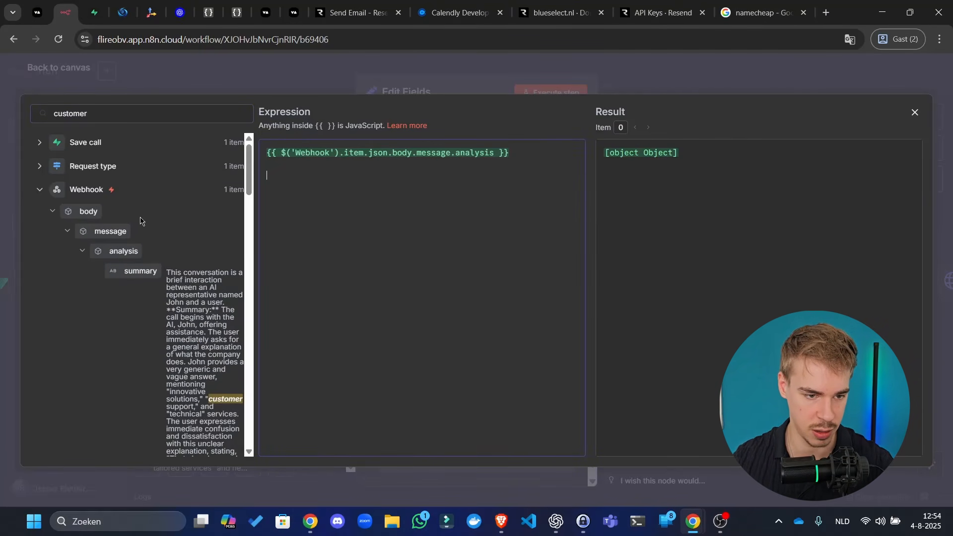
pyautogui.scroll(-6, 142, 208)
pyautogui.scroll(6, 103, 242)
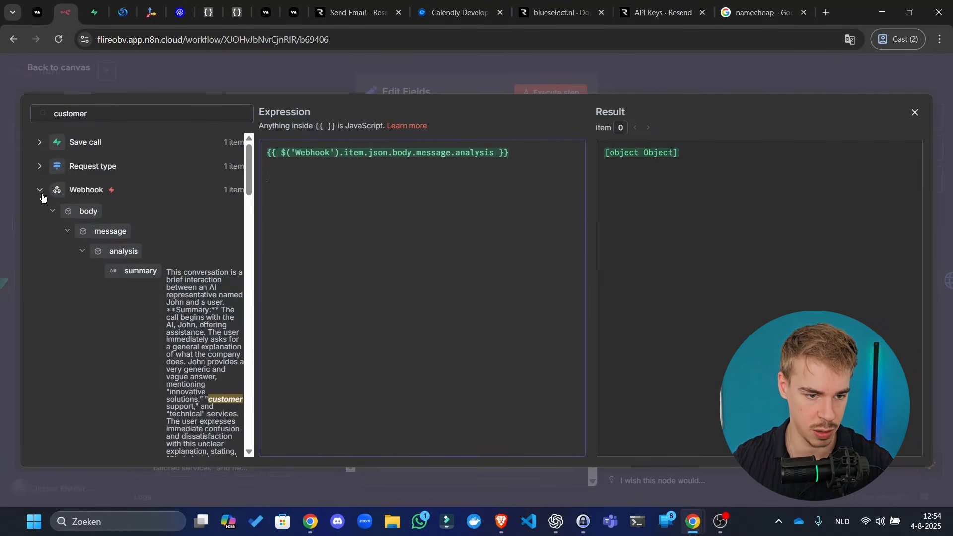
pyautogui.scroll(-8, 208, 318)
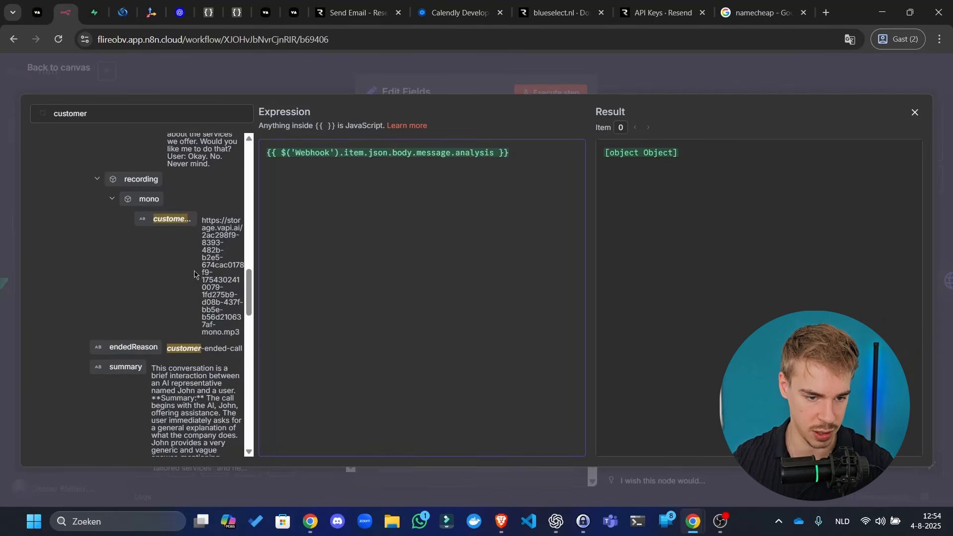
pyautogui.scroll(-10, 196, 298)
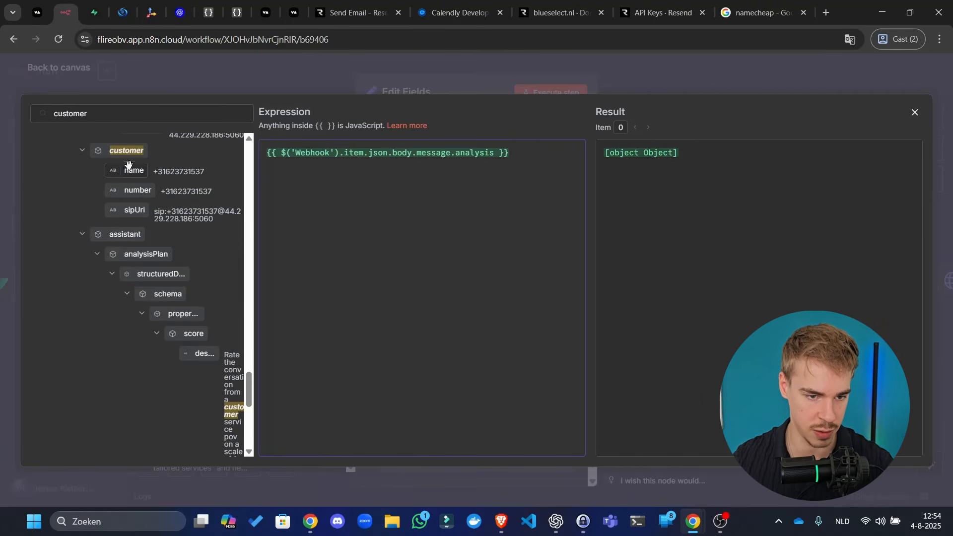
pyautogui.moveTo(135, 188); pyautogui.dragTo(365, 277)
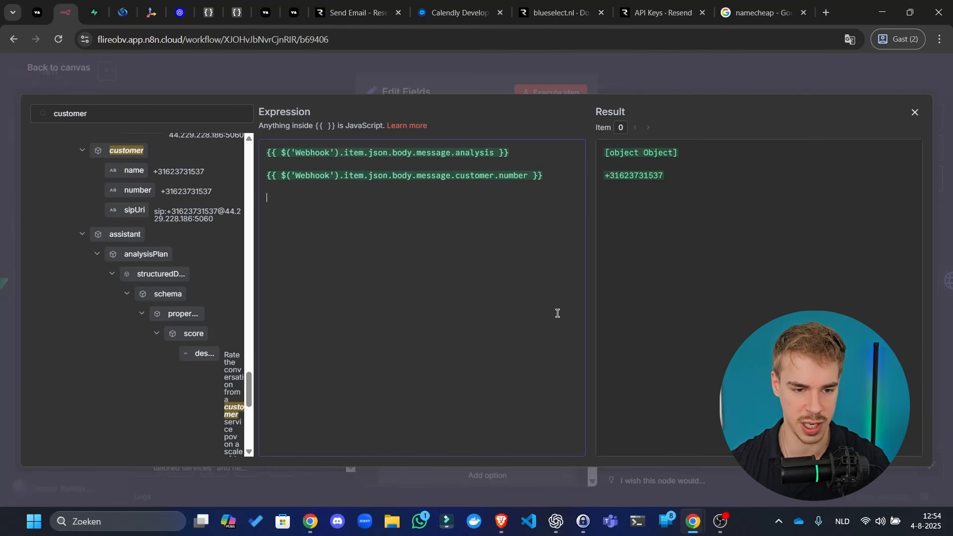
# - Filter the input fields for 'assistant', then 'phone-number', then 'phone'
pyautogui.tripleClick(148, 110)
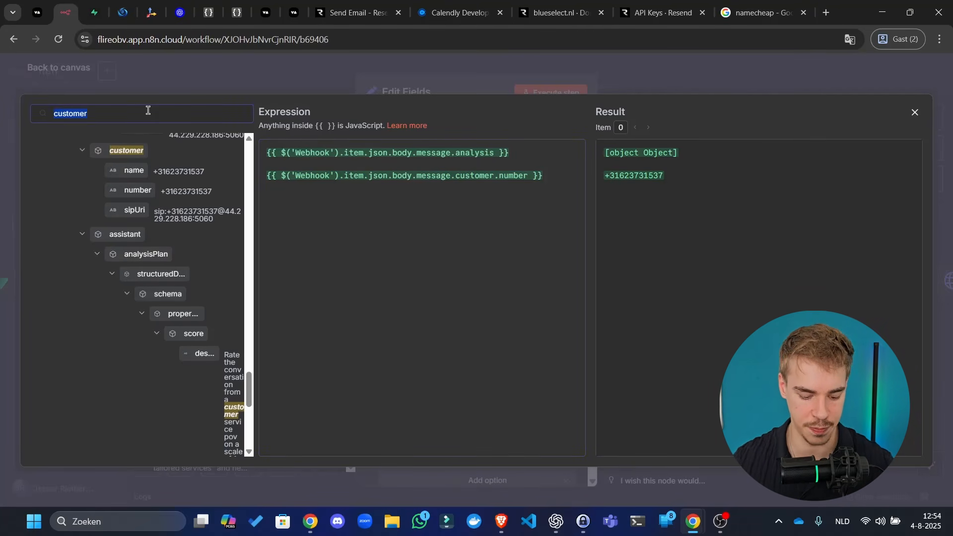
pyautogui.write('assistant')
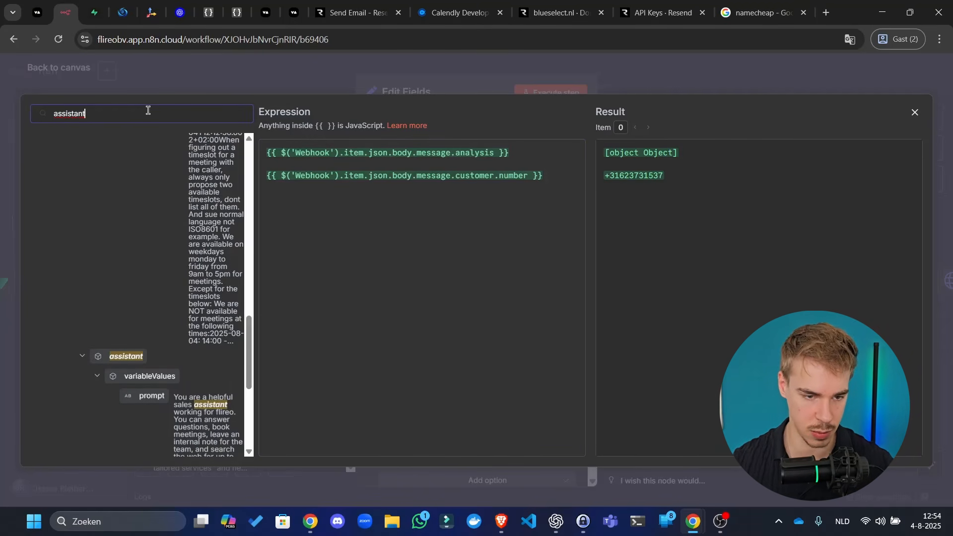
pyautogui.tripleClick(147, 113)
pyautogui.write('phone')
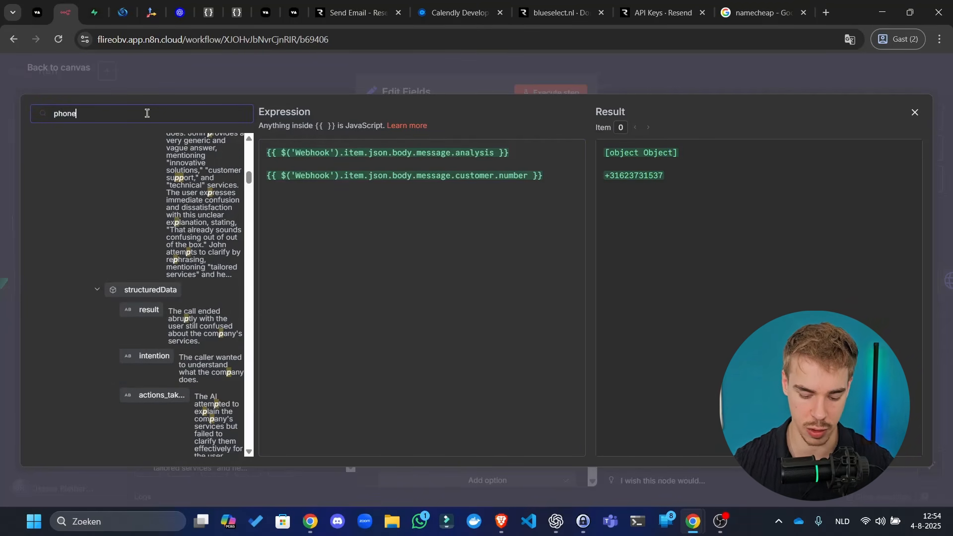
pyautogui.write('-number')
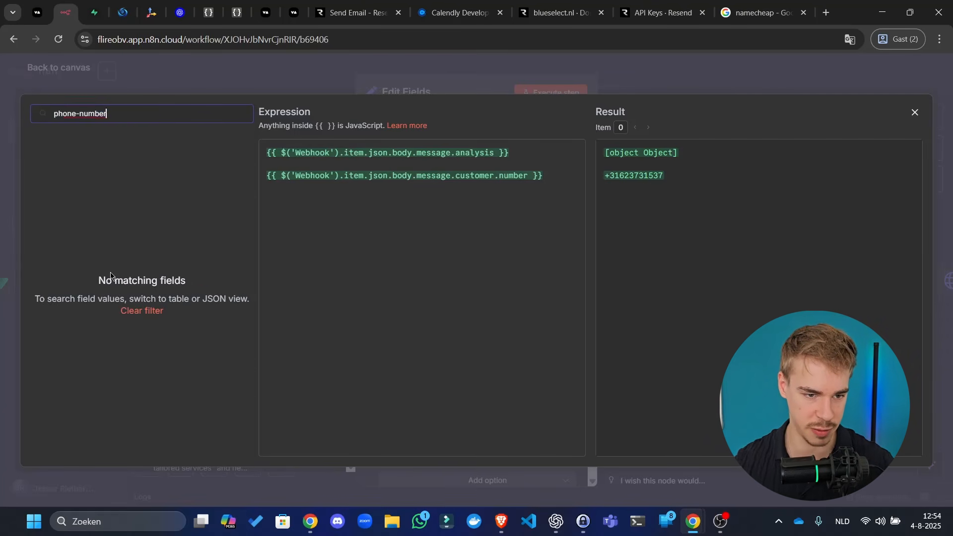
pyautogui.hotkey('ctrl', 'a')
pyautogui.write('phone')
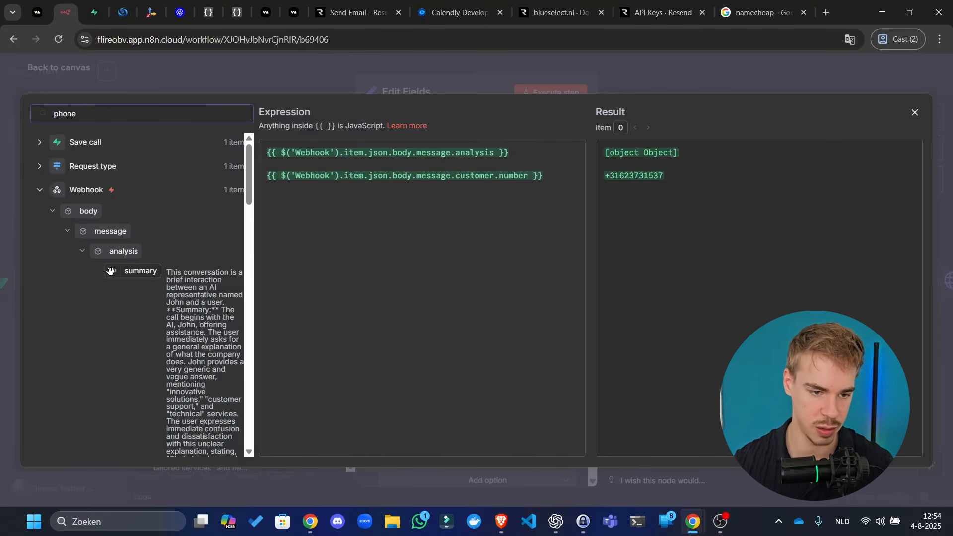
pyautogui.scroll(-2, 164, 323)
pyautogui.scroll(-2, 164, 323)
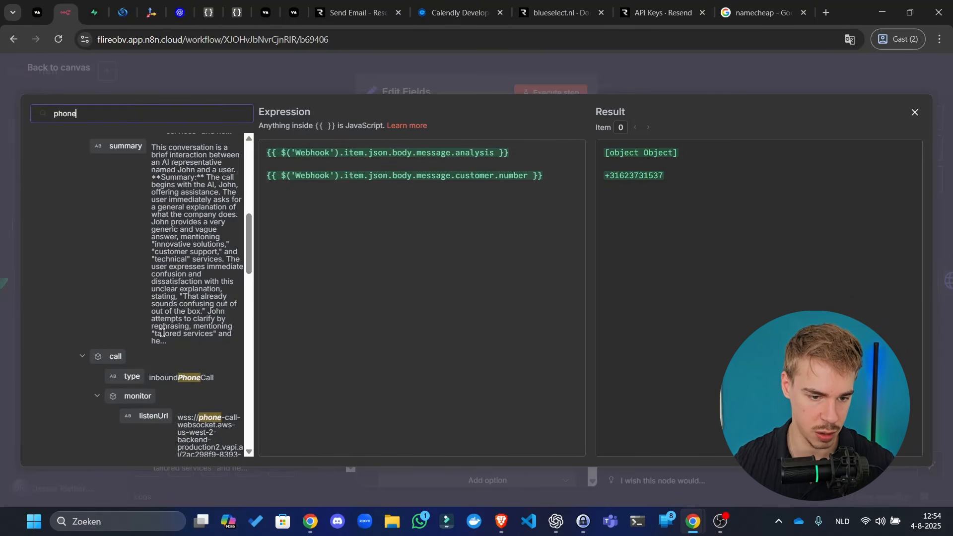
pyautogui.scroll(-5, 170, 268)
pyautogui.scroll(-2, 170, 268)
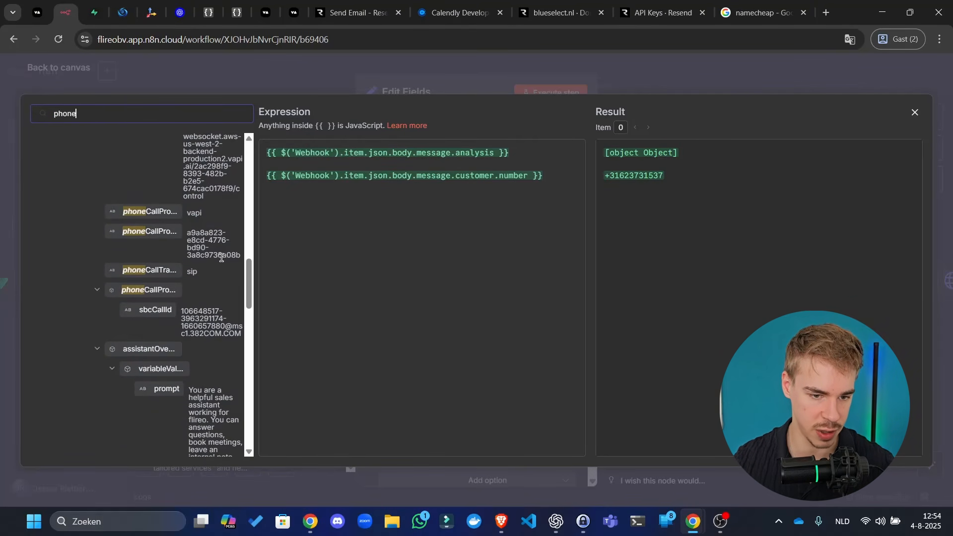
# - Add the phoneNumber number field to the expression
pyautogui.moveTo(255, 252); pyautogui.dragTo(324, 252)
pyautogui.scroll(-6, 277, 298)
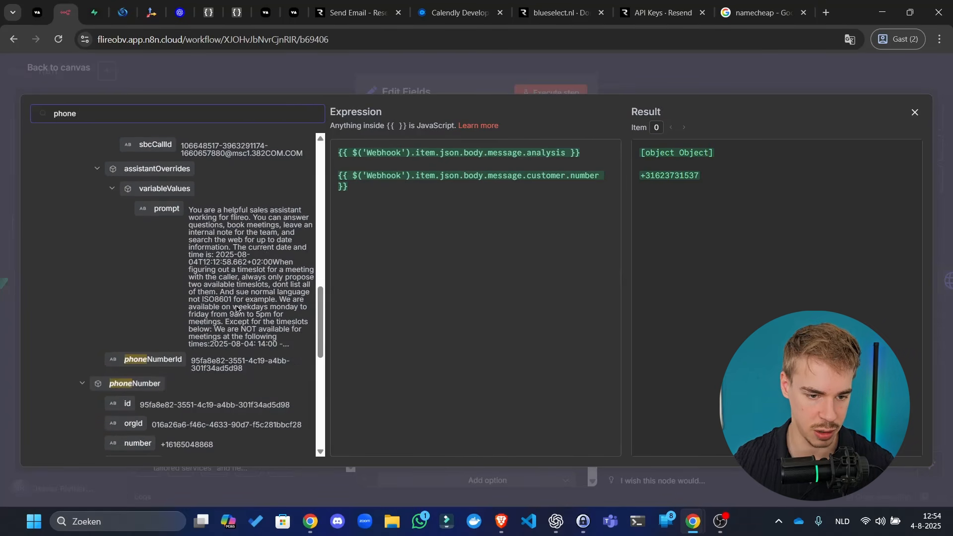
pyautogui.scroll(3, 255, 307)
pyautogui.scroll(2, 255, 306)
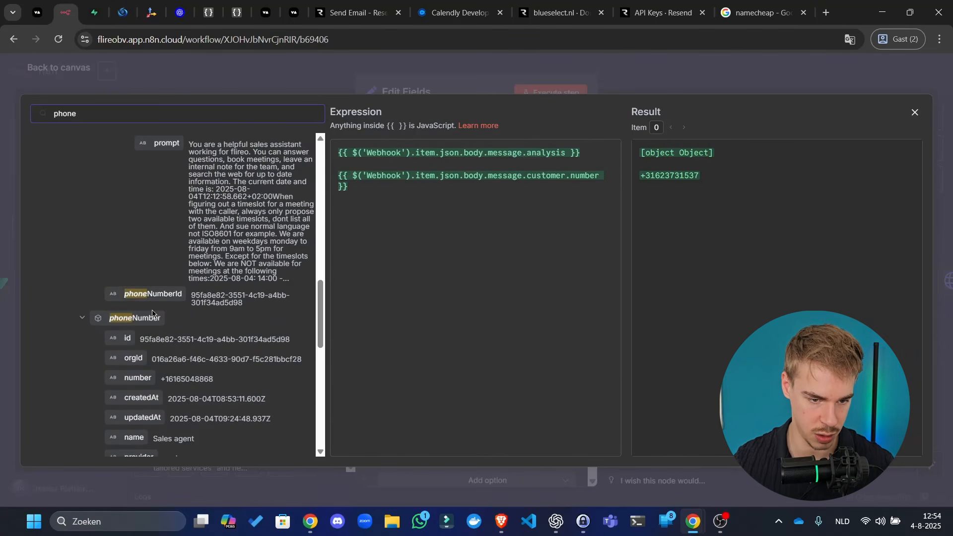
pyautogui.scroll(-2, 198, 318)
pyautogui.moveTo(130, 316); pyautogui.dragTo(546, 387)
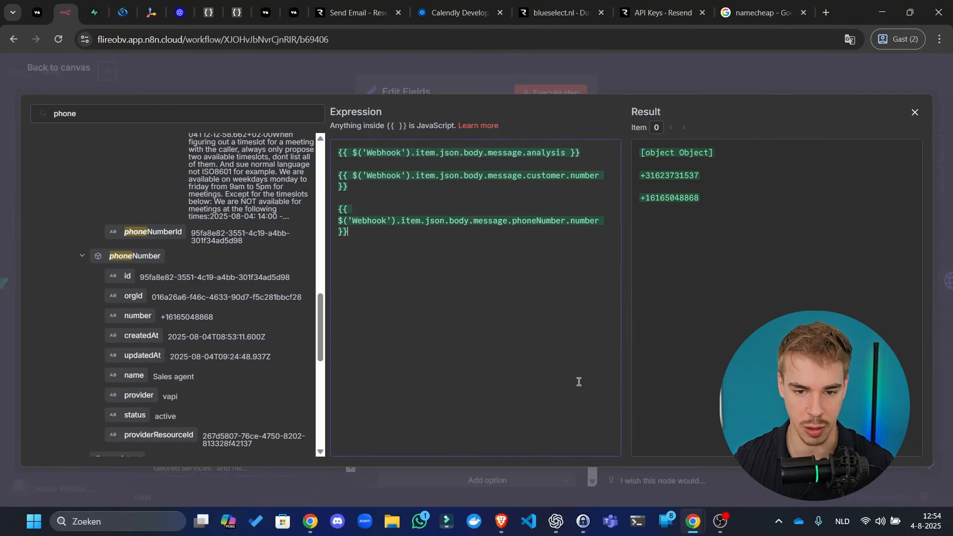
pyautogui.moveTo(768, 262); pyautogui.dragTo(545, 57)
# - Remove the customer and phoneNumber number lines, leaving only the Webhook analysis expression
pyautogui.click(459, 218)
pyautogui.hotkey('ctrl', 'a')
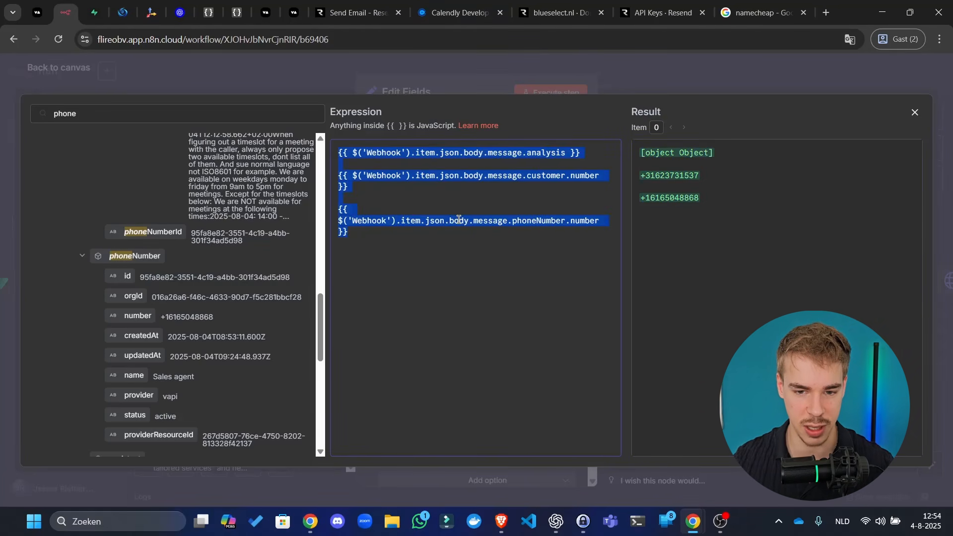
pyautogui.moveTo(541, 245); pyautogui.dragTo(410, 273)
pyautogui.click(334, 170)
pyautogui.press('BackSpace')
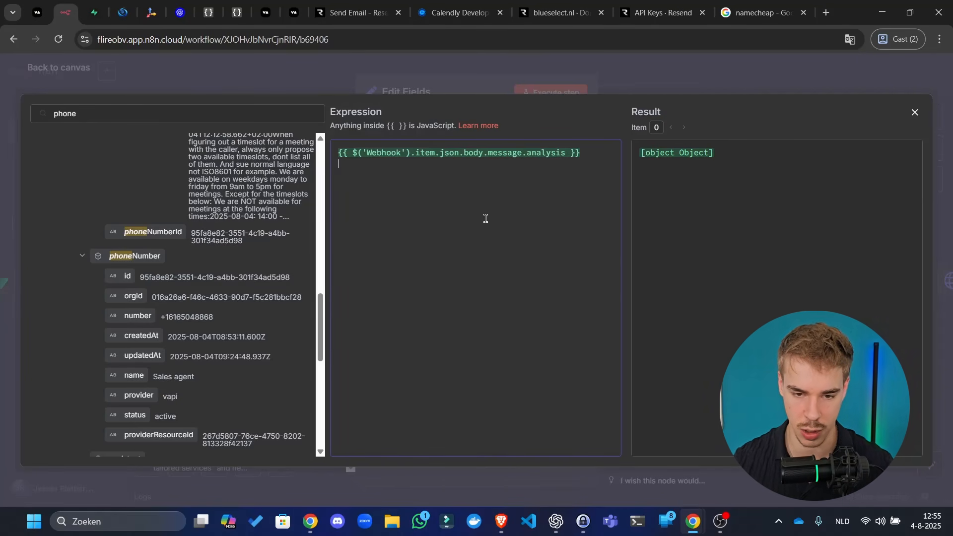
pyautogui.press('BackSpace')
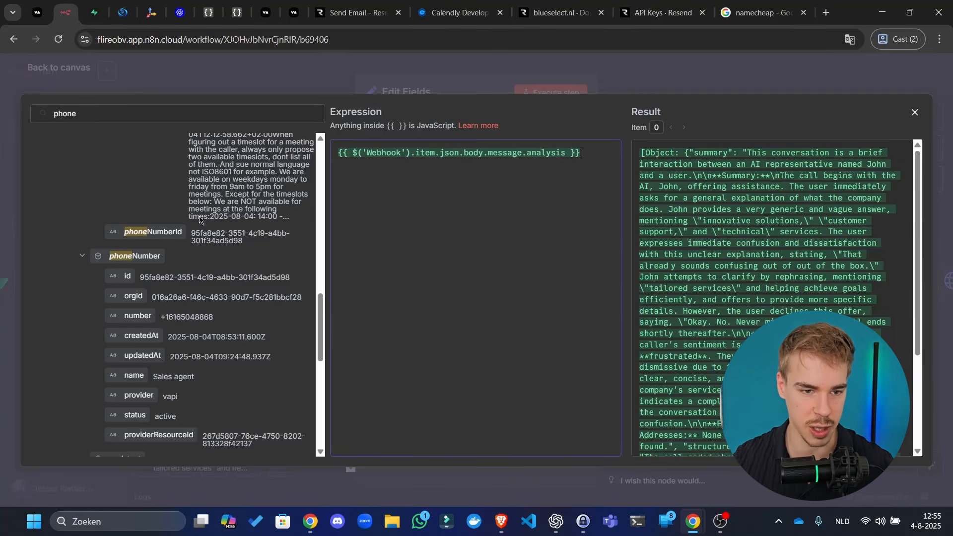
# - Paste the two number expressions into the JSON Editor Online document for later
pyautogui.click(236, 13)
pyautogui.click(157, 259)
pyautogui.hotkey('ctrl', 'a')
pyautogui.write("{{ $('Webhook').item.json.body.message.customer.number }}  {{ $('Webhook').item.json.body.message.phoneNumber.number }}")
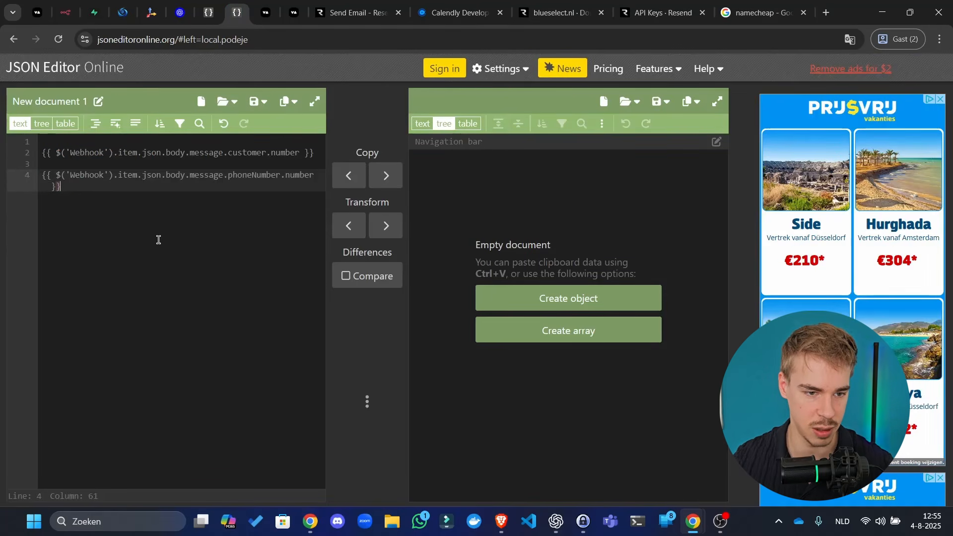
pyautogui.moveTo(229, 11); pyautogui.dragTo(95, 7)
pyautogui.click(65, 12)
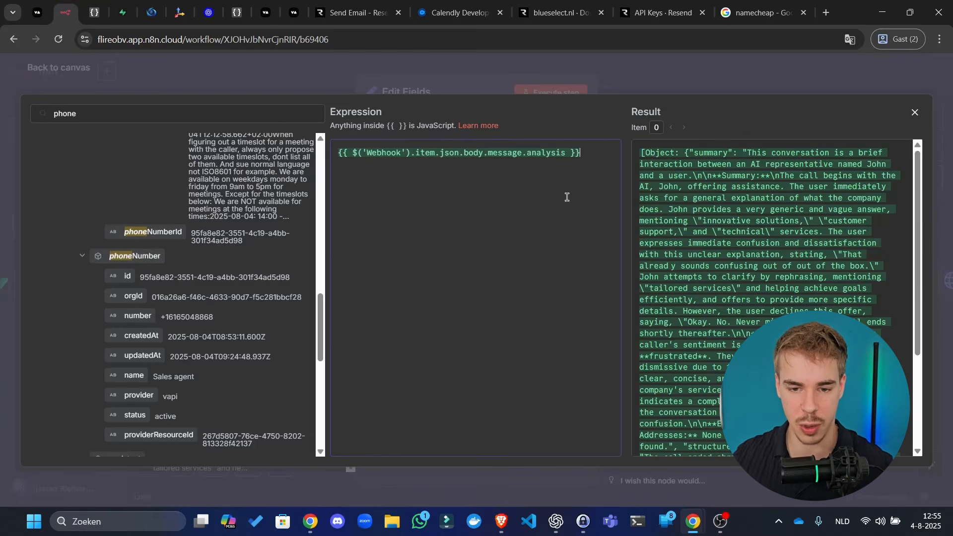
# - Select and copy the whole analysis expression in n8n
pyautogui.scroll(-3, 734, 246)
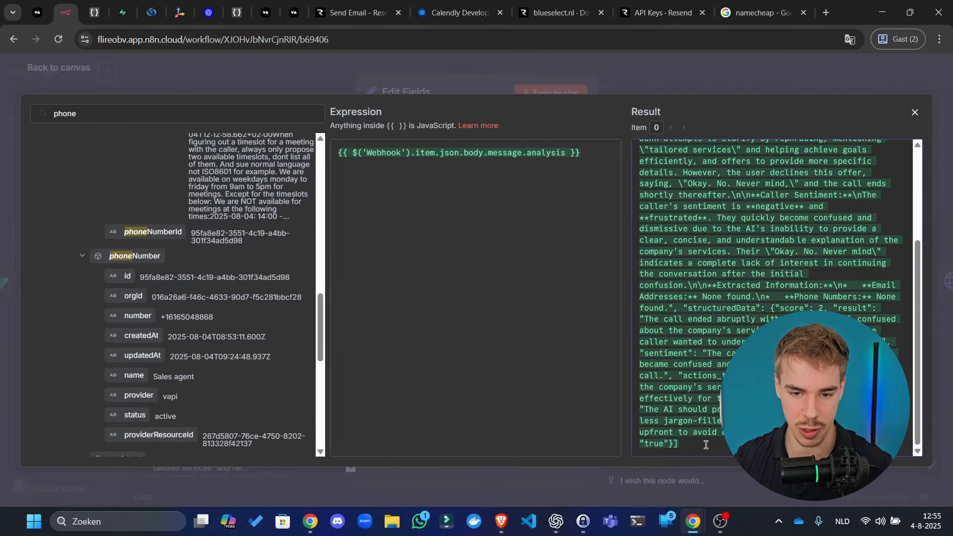
pyautogui.moveTo(707, 445); pyautogui.dragTo(701, 36)
pyautogui.click(586, 175)
pyautogui.hotkey('ctrl', 'a')
pyautogui.hotkey('ctrl', 'c')
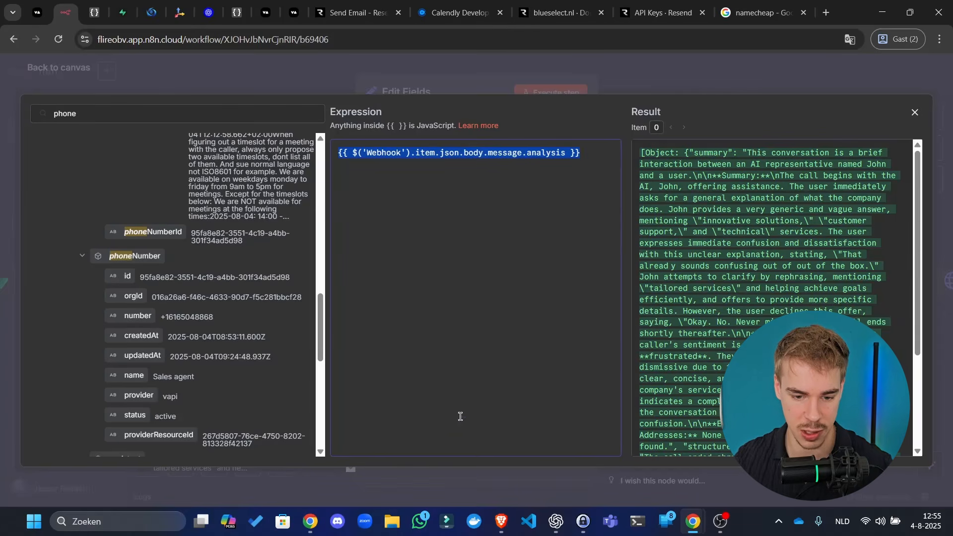
# - Start the ChatGPT prompt with 'We ge now have these variables in n8n:' and the pasted analysis expression
pyautogui.click(567, 524)
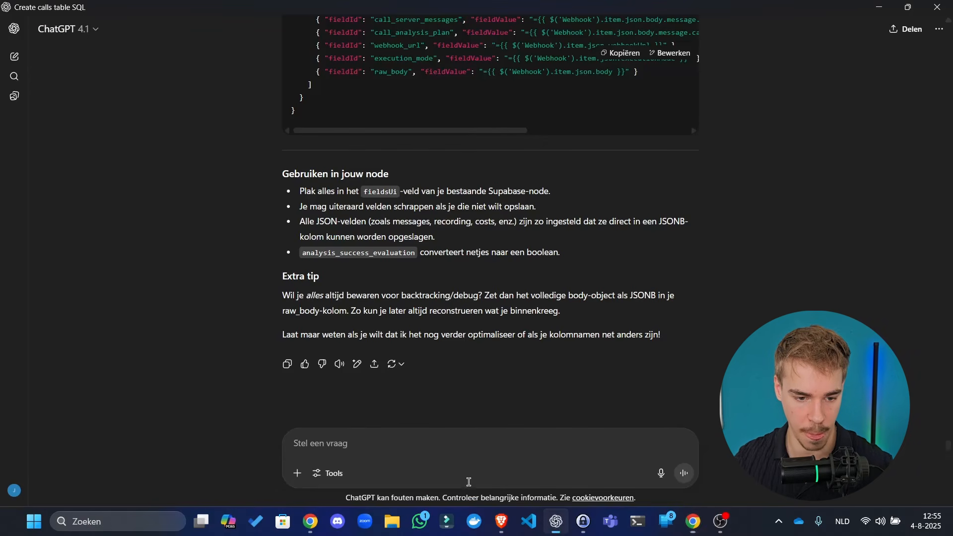
pyautogui.write('We ge')
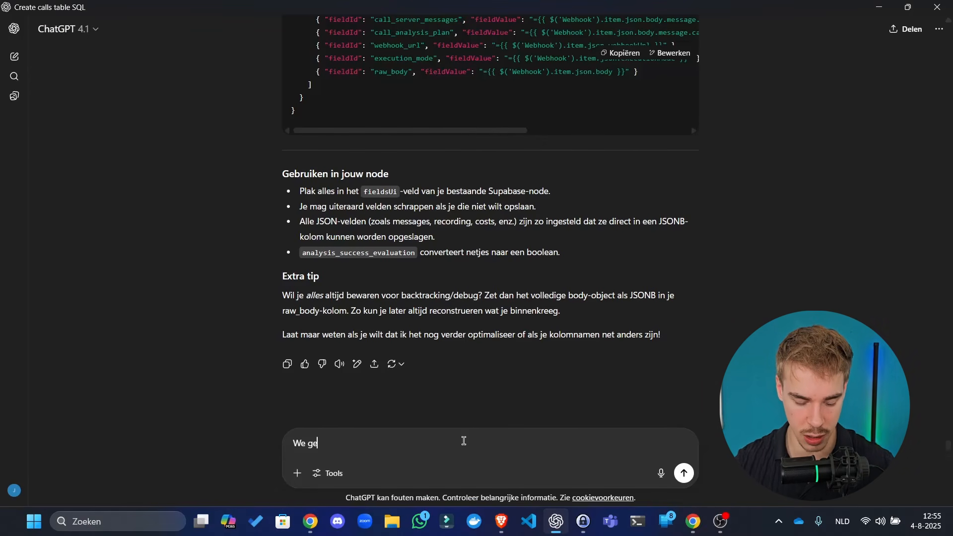
pyautogui.press('BackSpace')
pyautogui.press('BackSpace')
pyautogui.write('now')
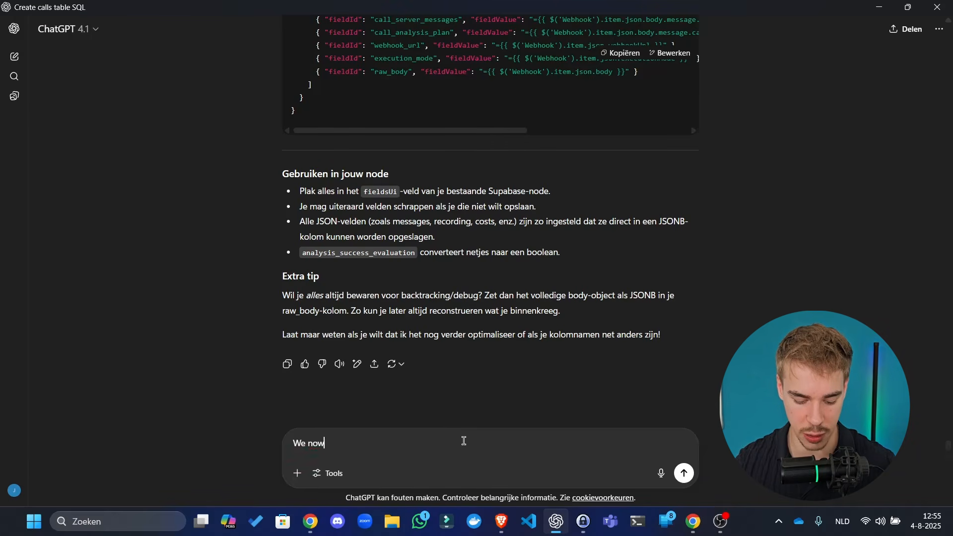
pyautogui.write(' have these v')
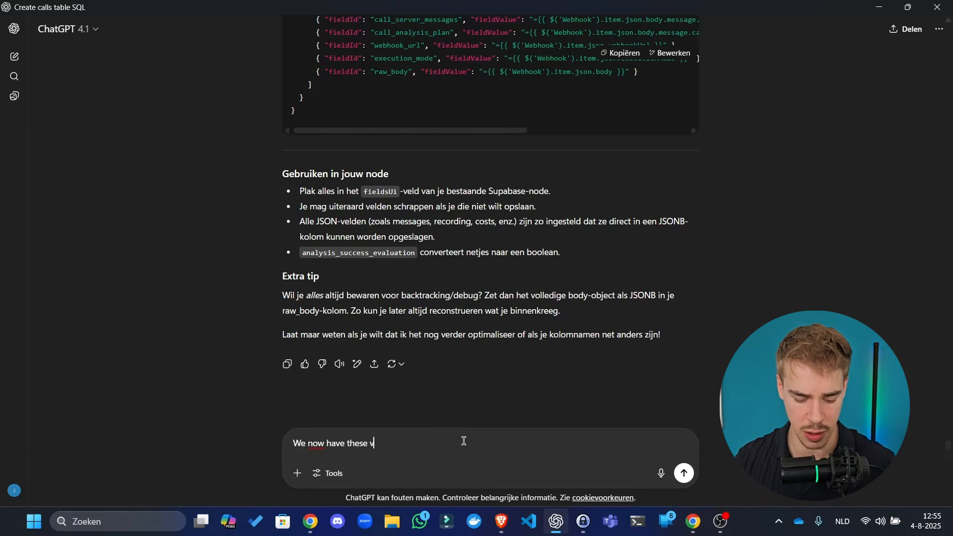
pyautogui.write('ariables in n8')
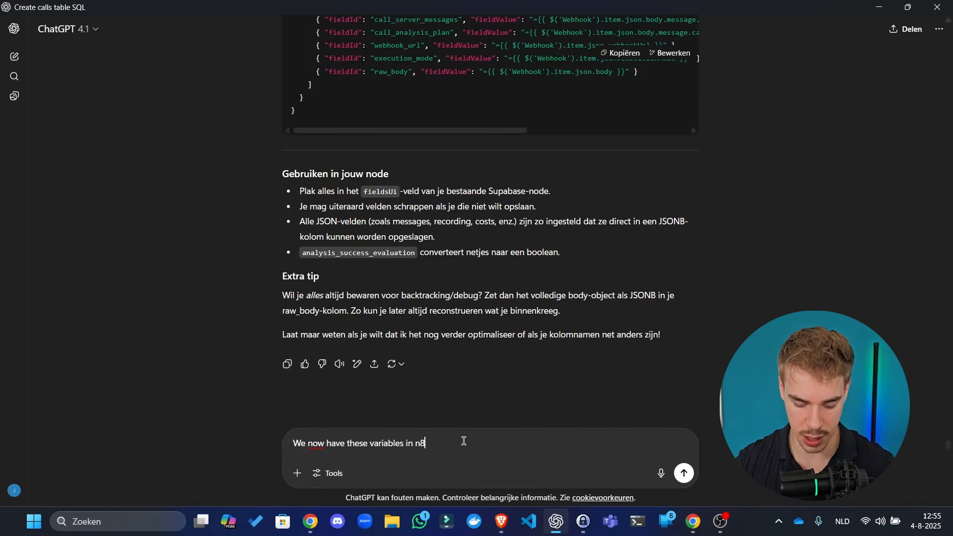
pyautogui.write('n:')
pyautogui.hotkey('shift', 'Return')
pyautogui.hotkey('shift', 'Return')
pyautogui.hotkey('ctrl', 'v')
pyautogui.hotkey('shift', 'Return')
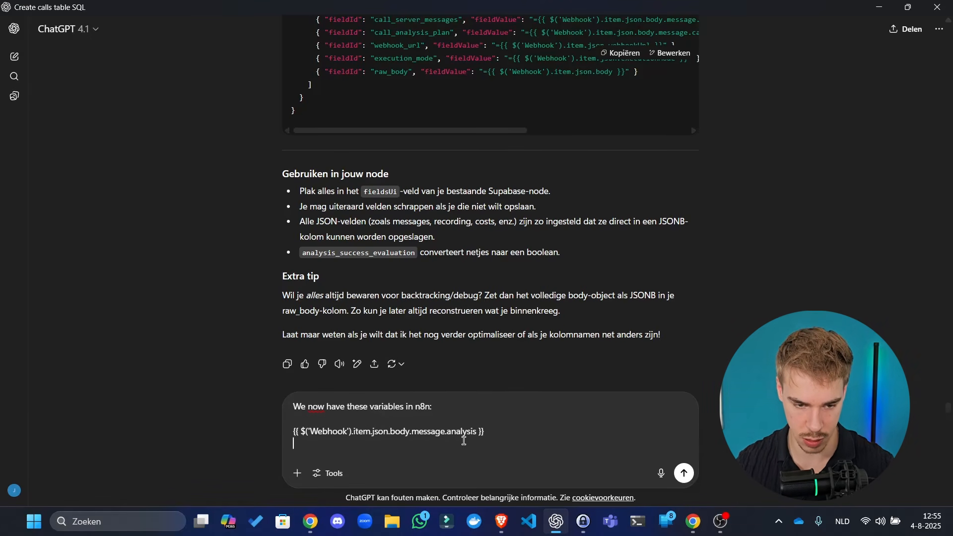
pyautogui.hotkey('shift', 'Return')
# - Add the customer and phone number expressions from JSON Editor Online to the prompt
pyautogui.hotkey('alt', 'Tab')
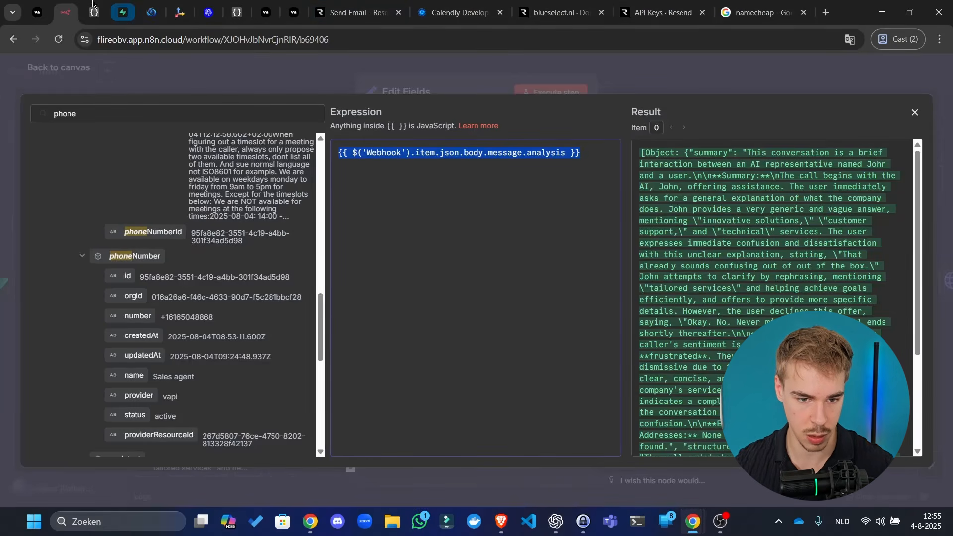
pyautogui.click(96, 3)
pyautogui.hotkey('ctrl', 'a')
pyautogui.hotkey('ctrl', 'c')
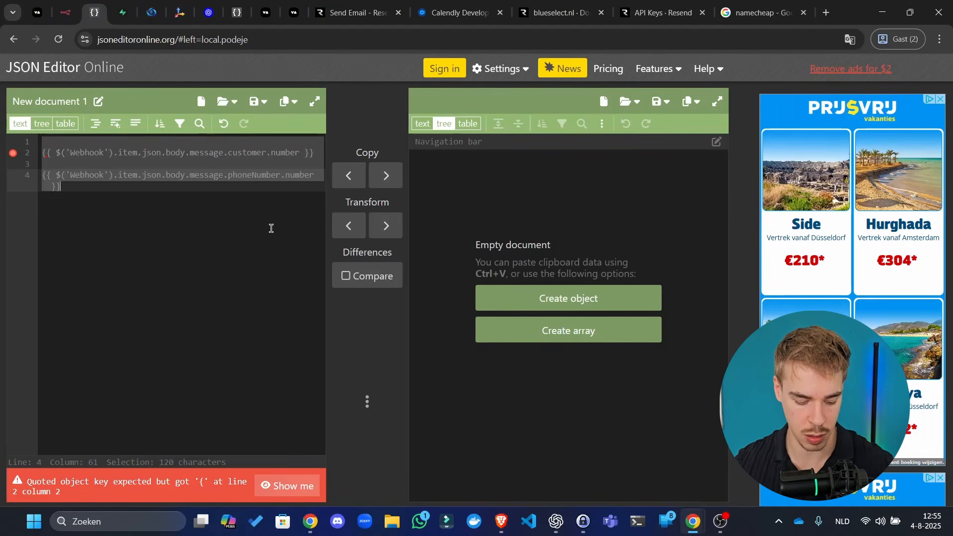
pyautogui.hotkey('alt', 'Tab')
pyautogui.hotkey('ctrl', 'v')
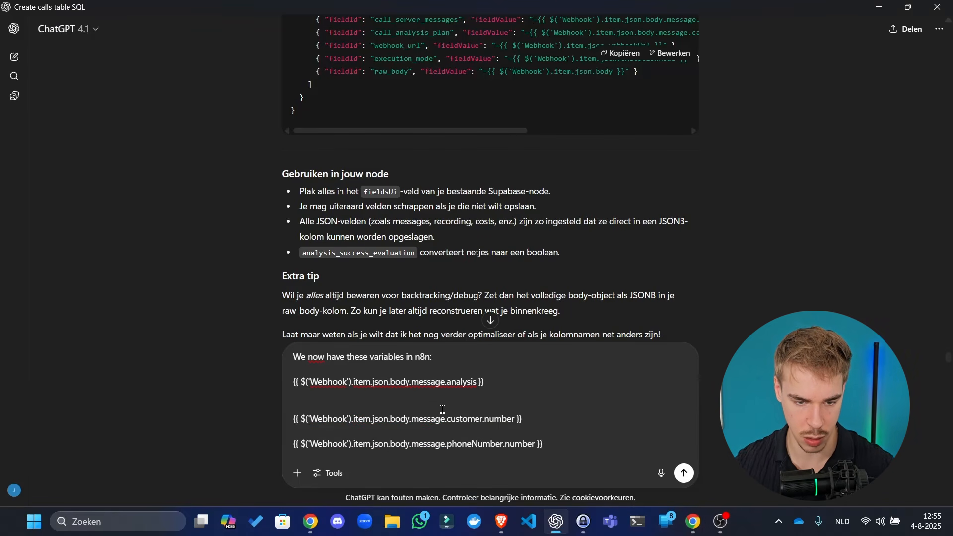
pyautogui.write('.')
pyautogui.hotkey('shift', 'Return')
pyautogui.hotkey('shift', 'Return')
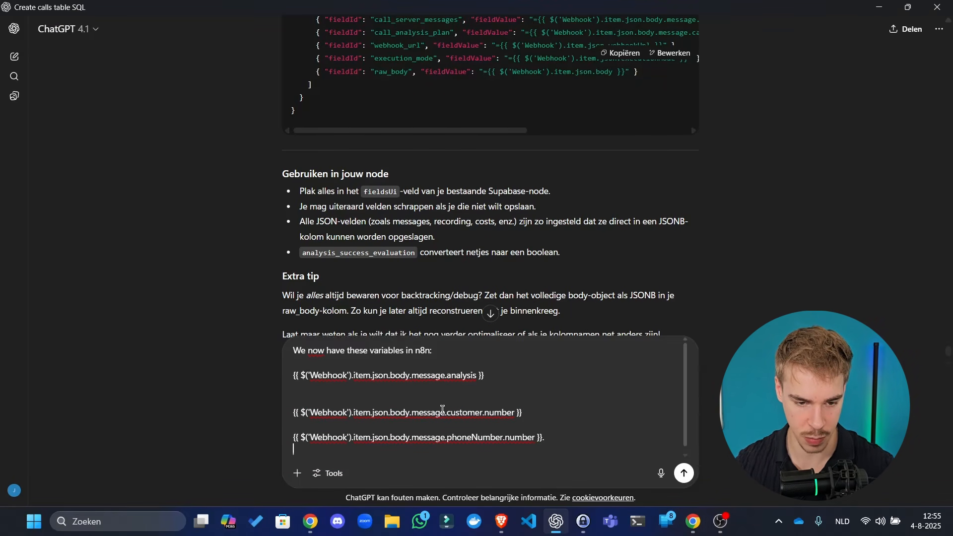
# - Request a nice HTML end-of-call report, then add 'Here is the example of the expression:'
pyautogui.write('We want to')
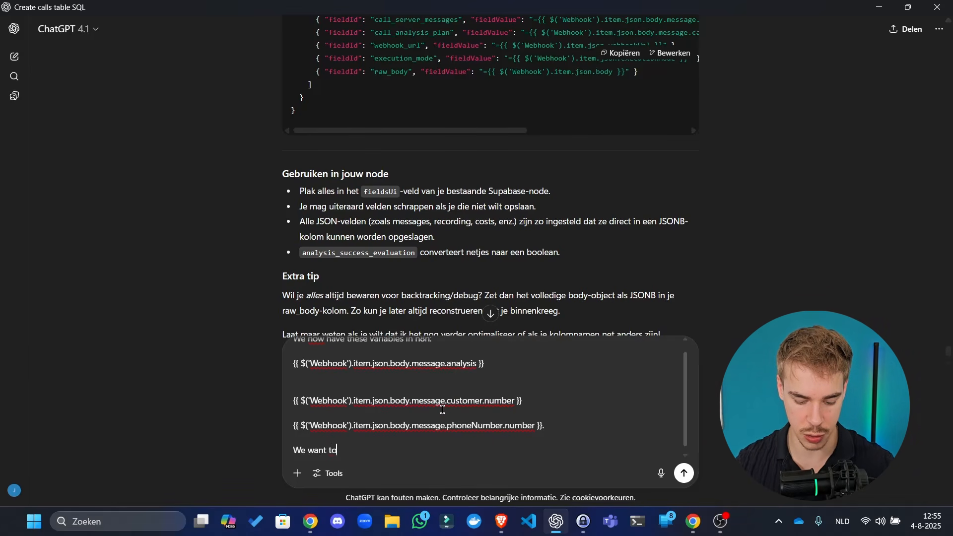
pyautogui.write(' turn this into')
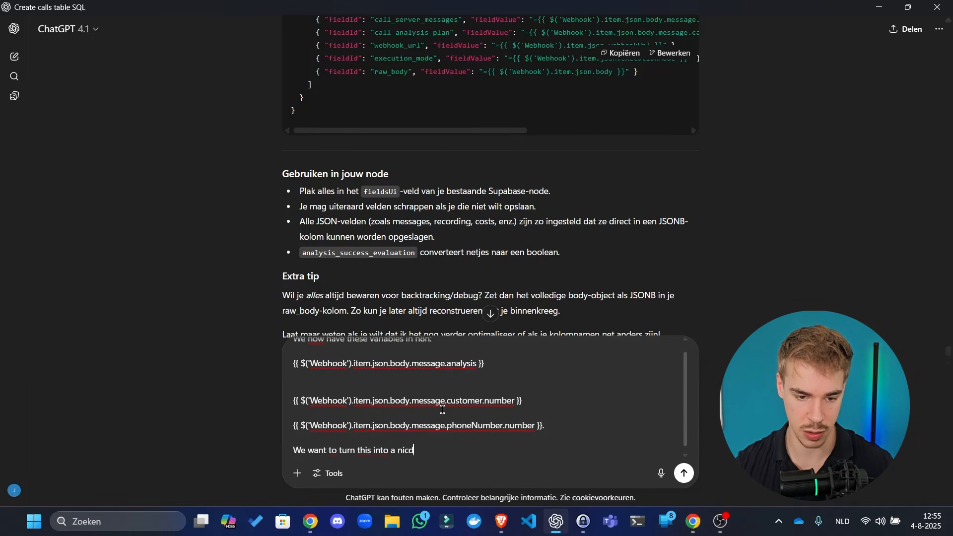
pyautogui.write(' a nice html forma')
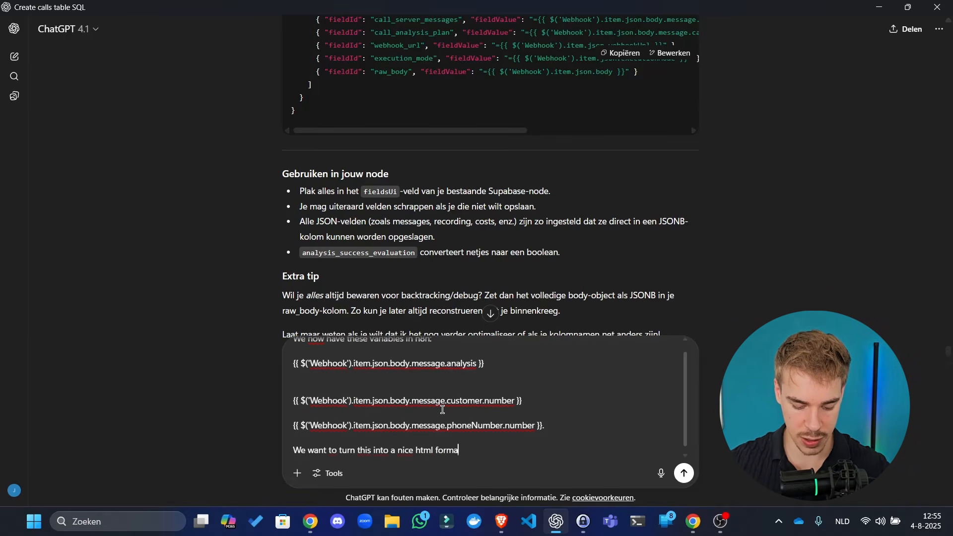
pyautogui.write('t that we can')
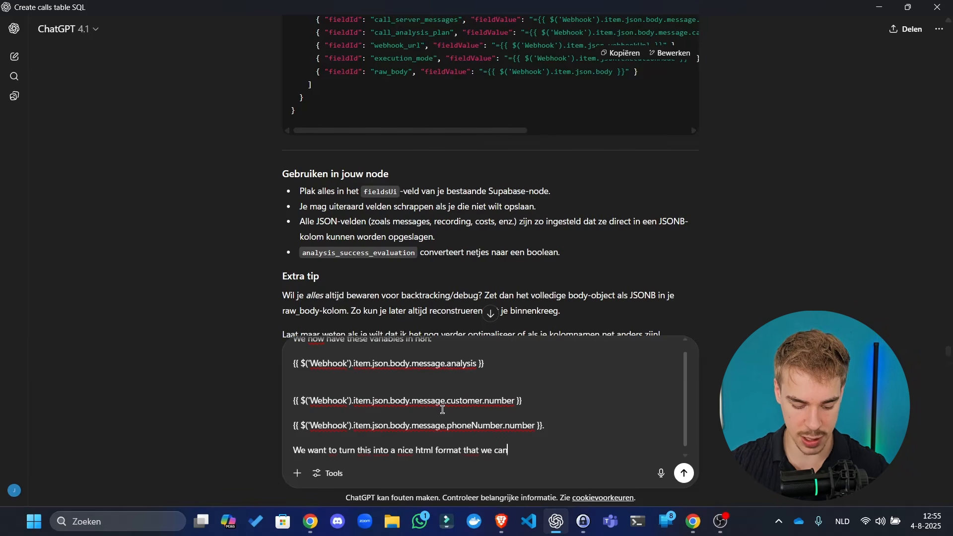
pyautogui.write(' send as end ')
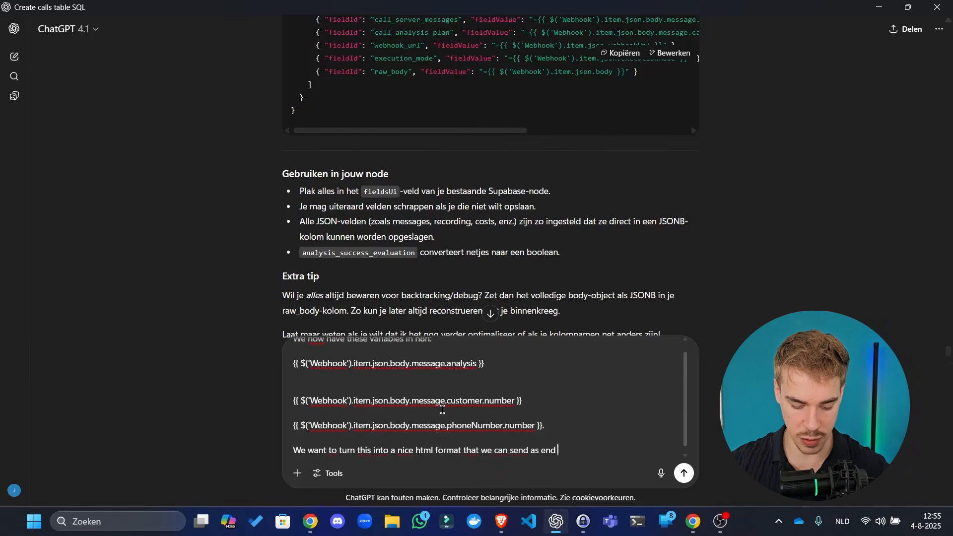
pyautogui.write('of call report t')
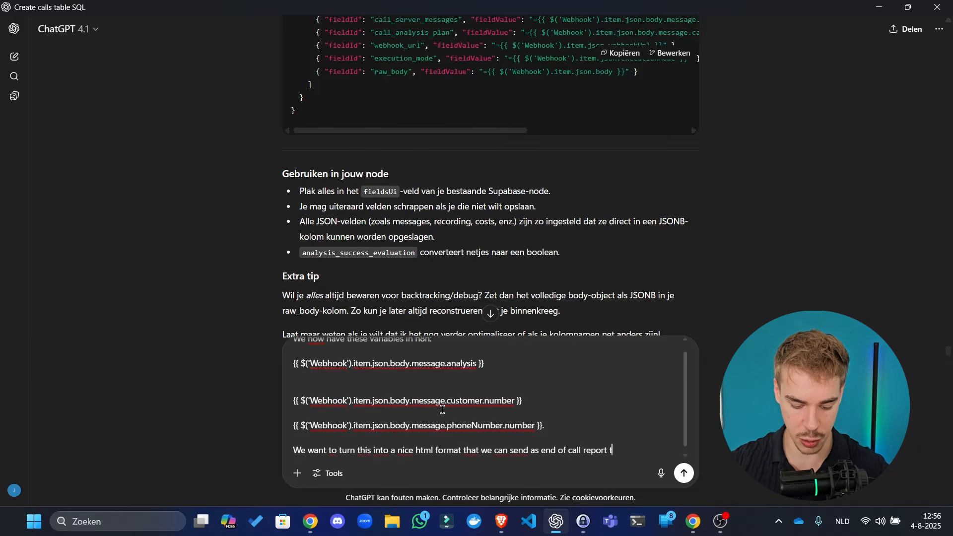
pyautogui.write('hrough interna')
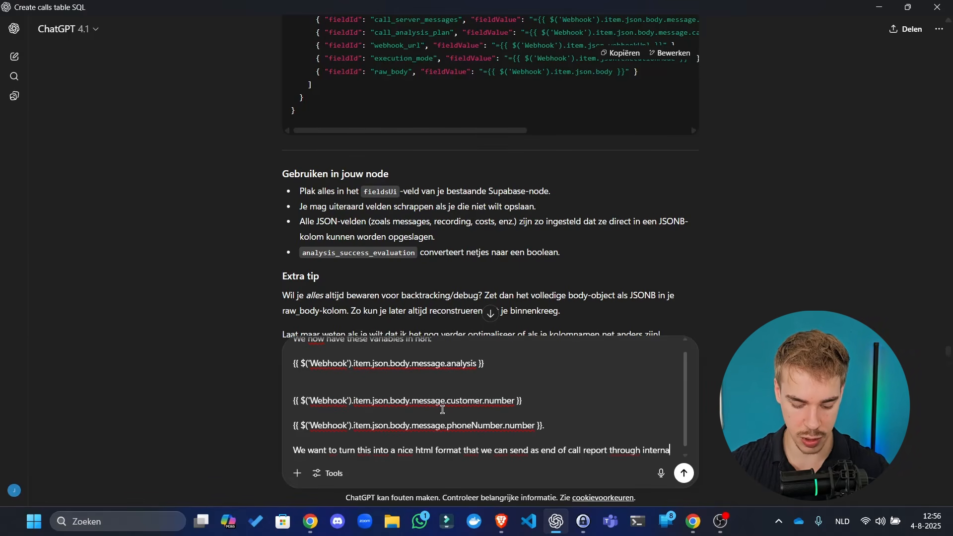
pyautogui.write('l email to track calls')
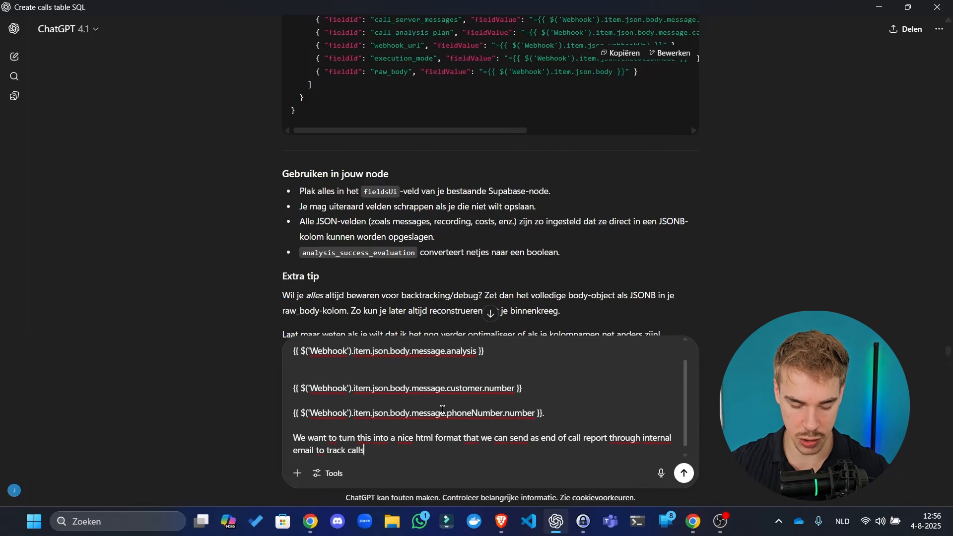
pyautogui.write('. This wi')
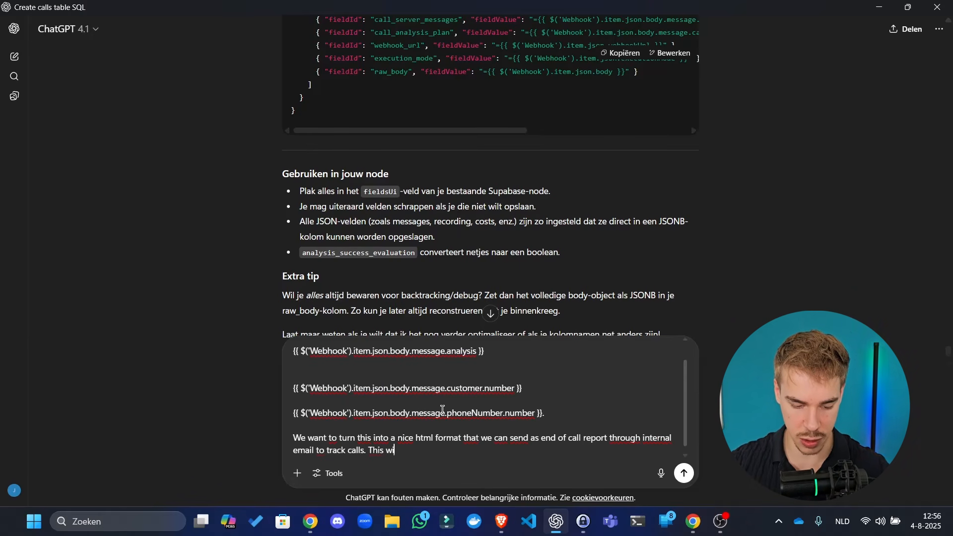
pyautogui.write('ll be sent a')
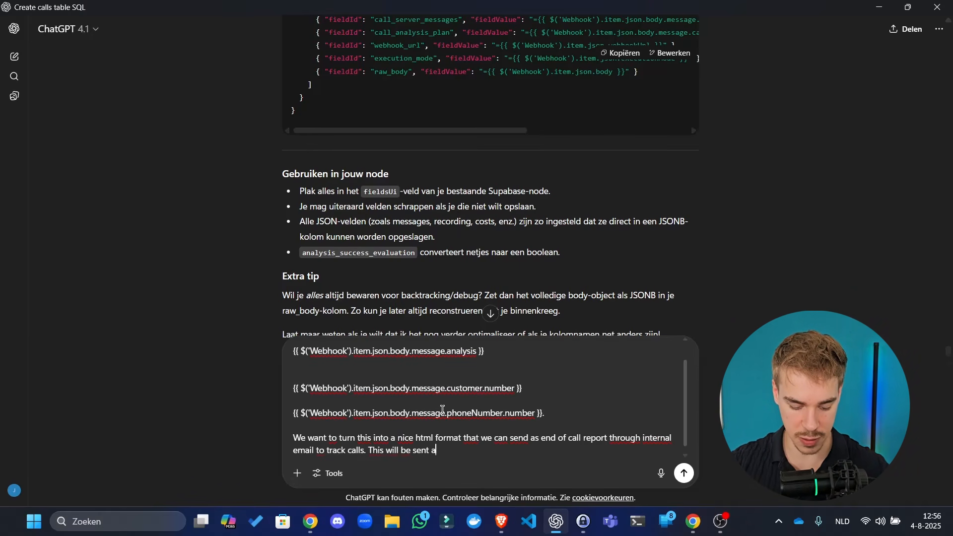
pyautogui.write('fter every ca')
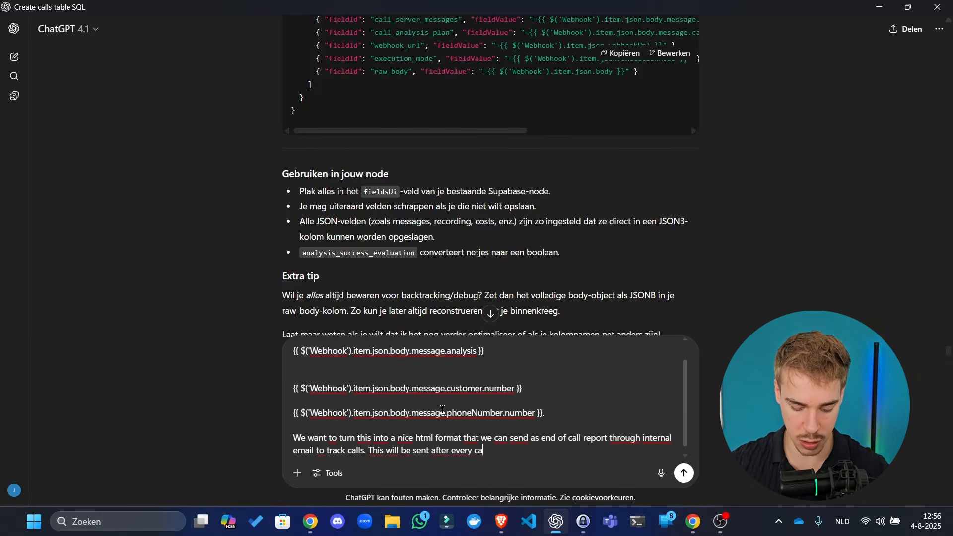
pyautogui.write('ll. Write me ')
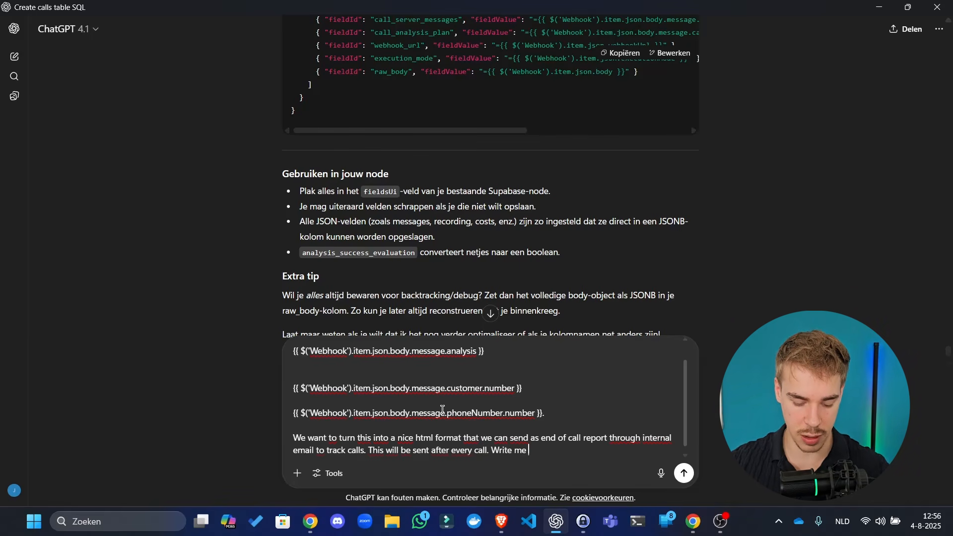
pyautogui.write('the function node code t')
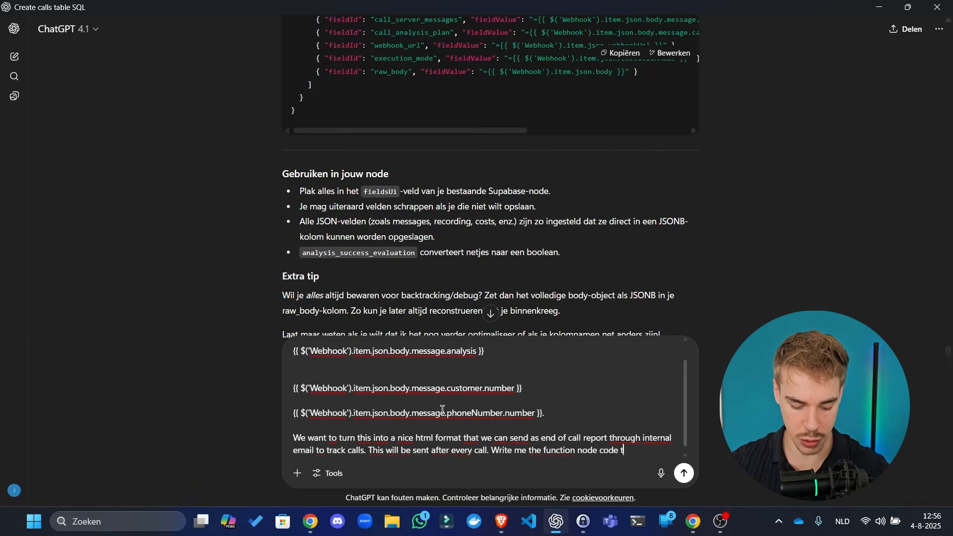
pyautogui.write('o turn this into a ')
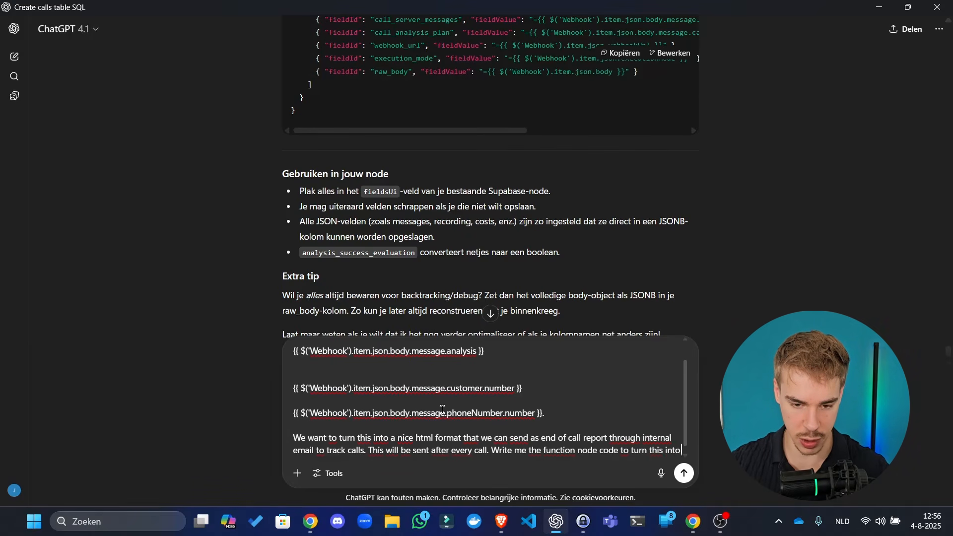
pyautogui.write('nice ')
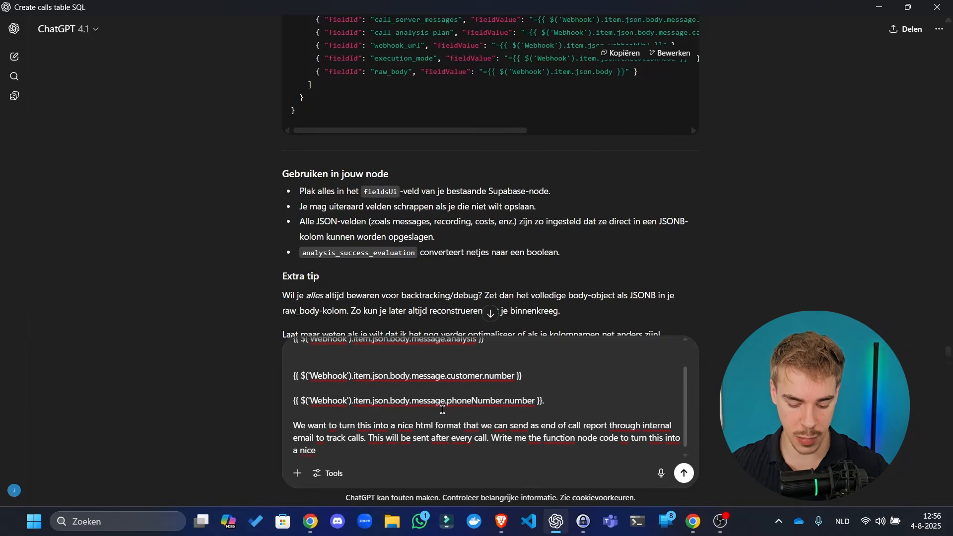
pyautogui.write('email html. Th')
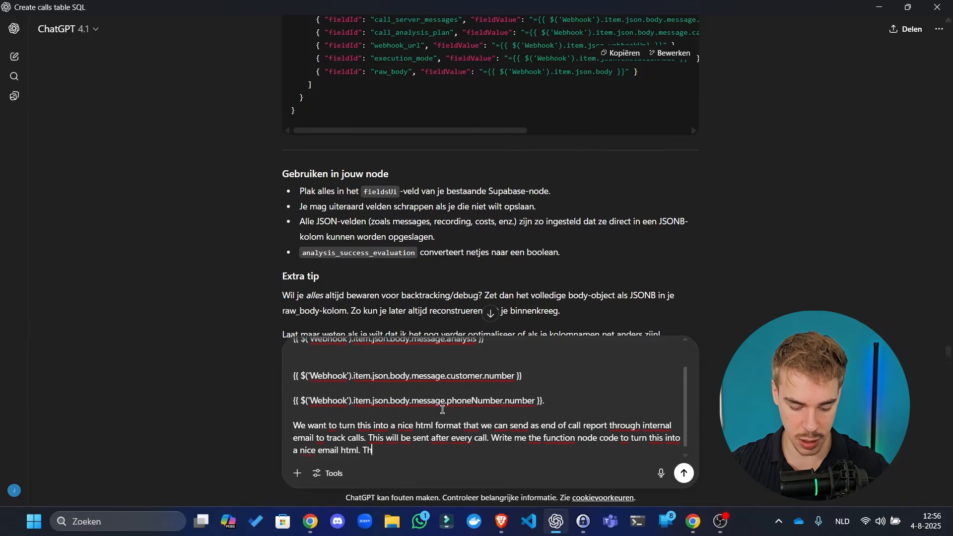
pyautogui.write('e output sho')
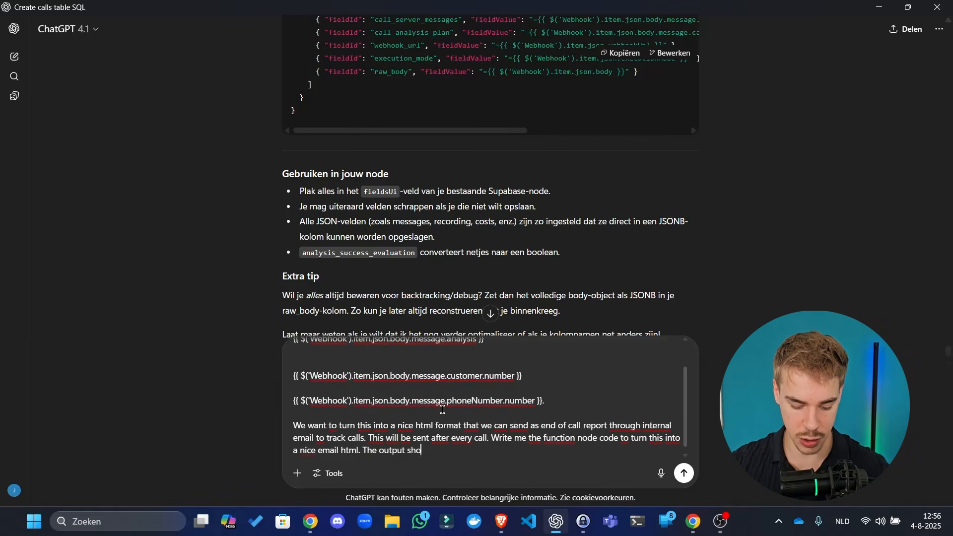
pyautogui.write('uld thus be ht')
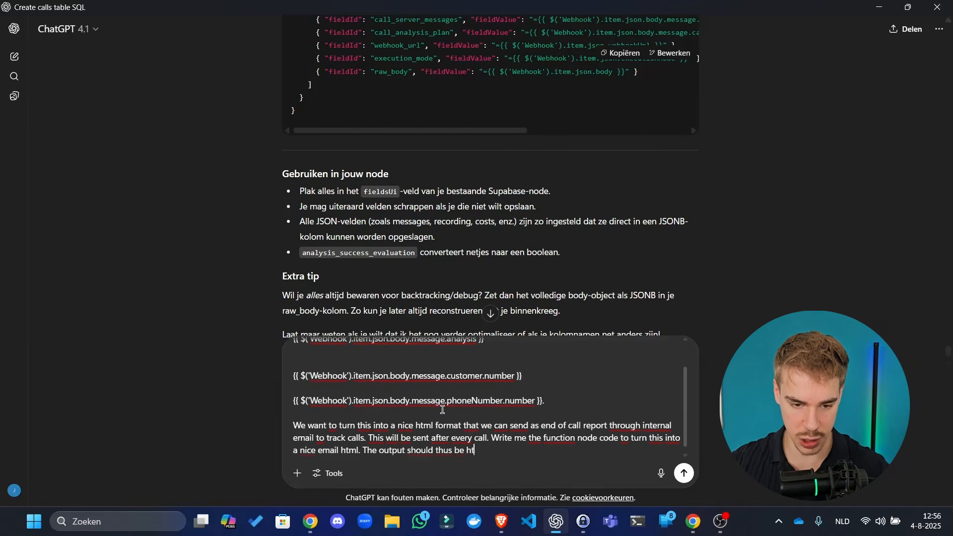
pyautogui.write('ml format, bu')
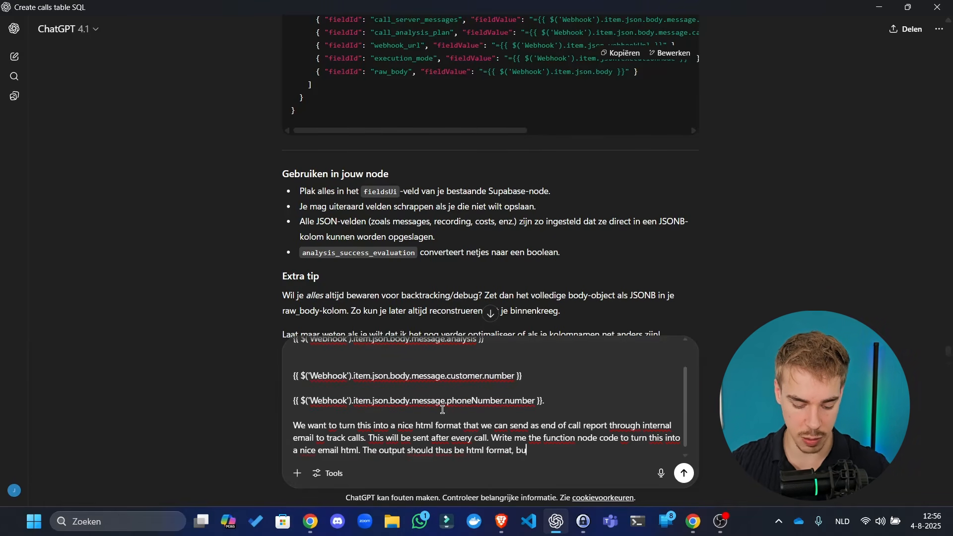
pyautogui.write('t also make sure ')
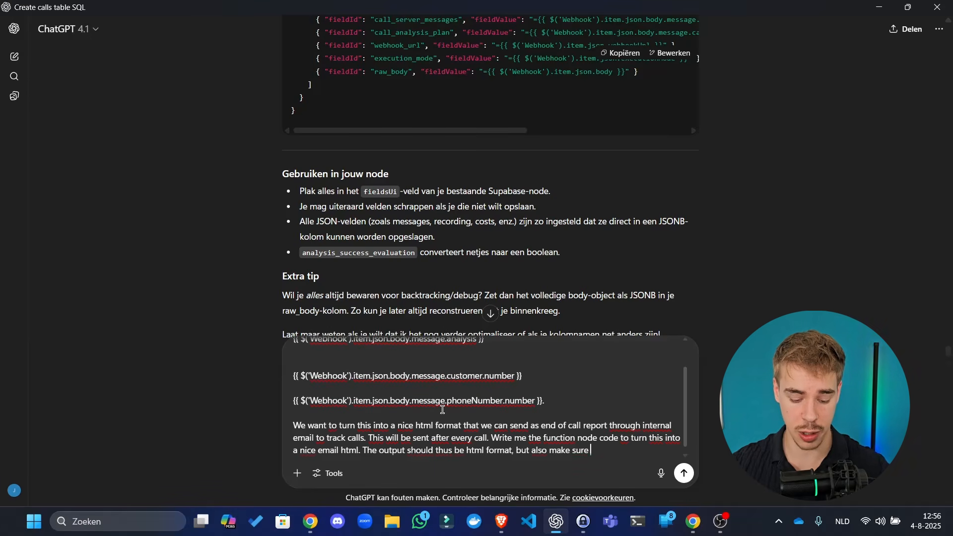
pyautogui.write('that it i')
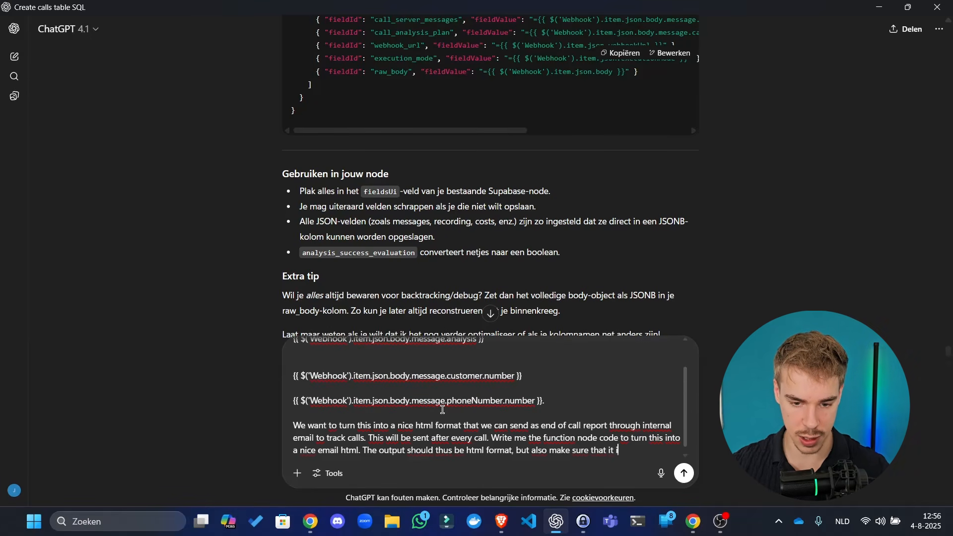
pyautogui.write('s')
pyautogui.press('BackSpace')
pyautogui.press('BackSpace')
pyautogui.press('BackSpace')
pyautogui.press('BackSpace')
pyautogui.press('BackSpace')
pyautogui.press('BackSpace')
pyautogui.press('BackSpace')
pyautogui.press('BackSpace')
pyautogui.press('BackSpace')
pyautogui.press('BackSpace')
pyautogui.press('BackSpace')
pyautogui.press('BackSpace')
pyautogui.press('BackSpace')
pyautogui.press('BackSpace')
pyautogui.press('BackSpace')
pyautogui.press('BackSpace')
pyautogui.press('BackSpace')
pyautogui.press('BackSpace')
pyautogui.press('BackSpace')
pyautogui.press('BackSpace')
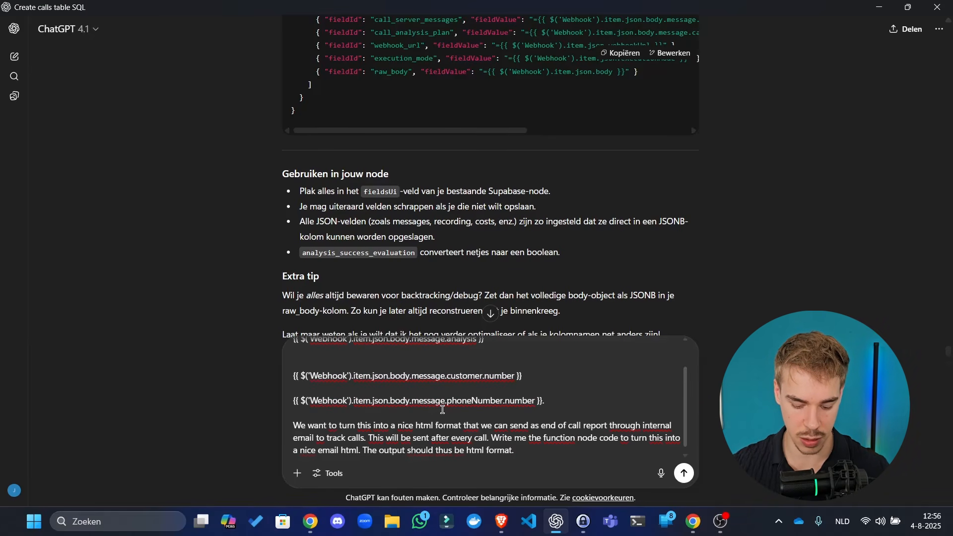
pyautogui.hotkey('shift', 'Return')
pyautogui.hotkey('shift', 'Return')
pyautogui.write('Her')
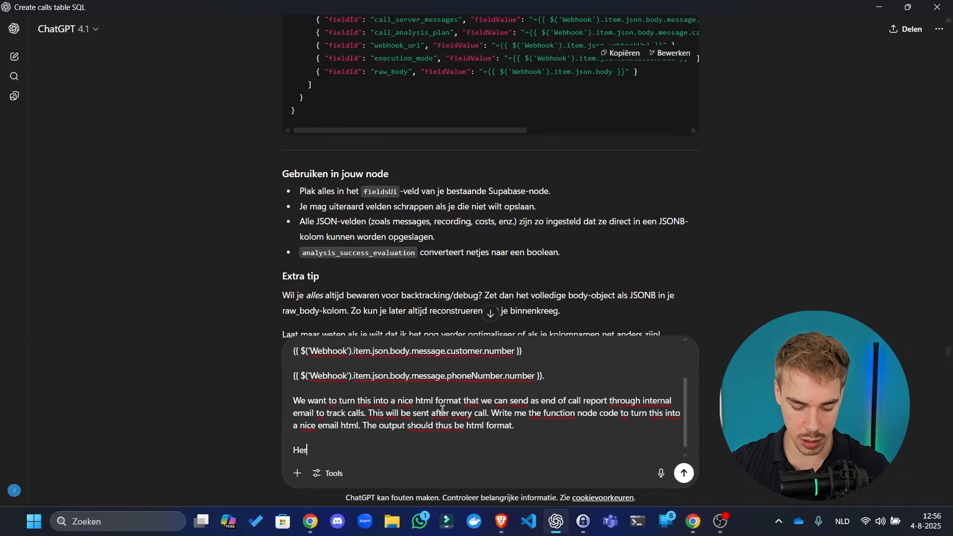
pyautogui.write('e is the example ')
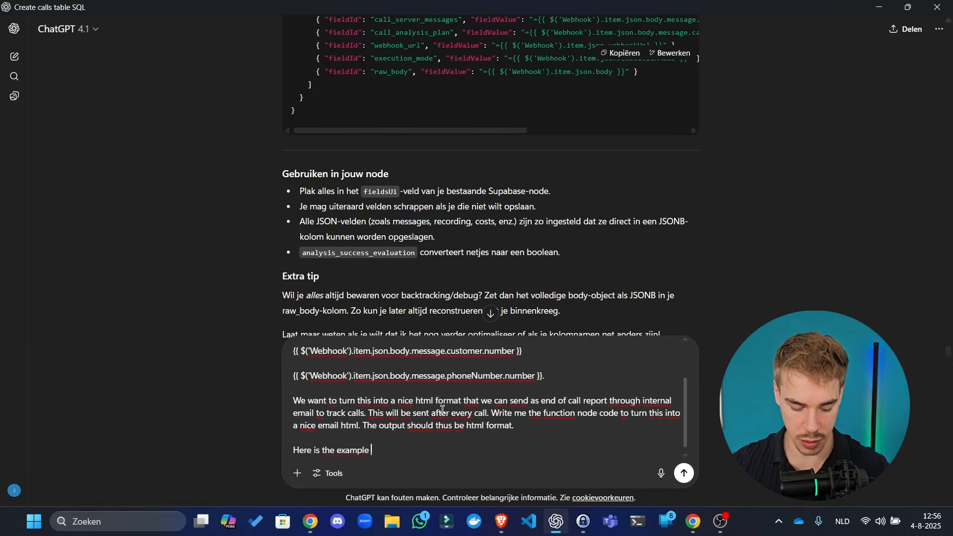
pyautogui.write('of the')
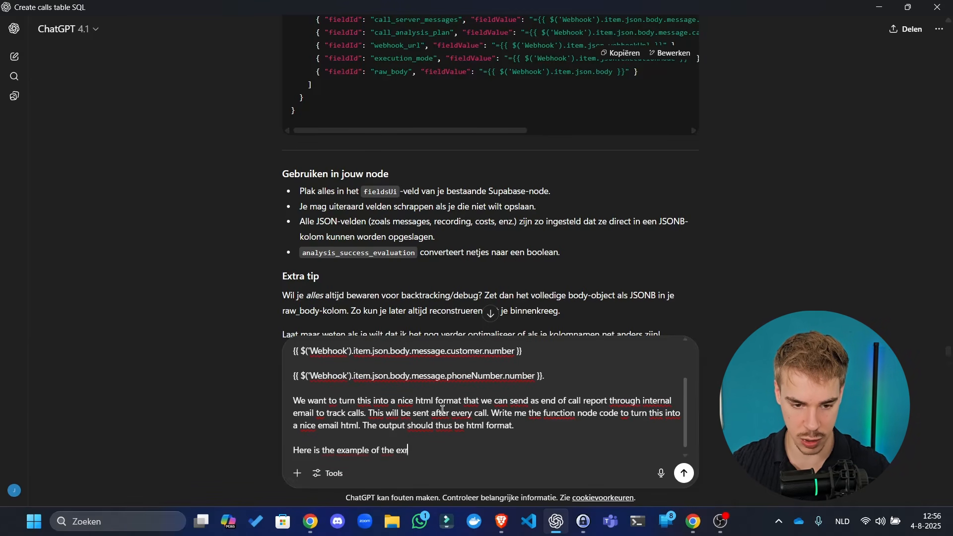
pyautogui.write(' expression:')
# - Paste the n8n call-analysis result text into the prompt below the example heading
pyautogui.hotkey('shift', 'Return')
pyautogui.hotkey('shift', 'Return')
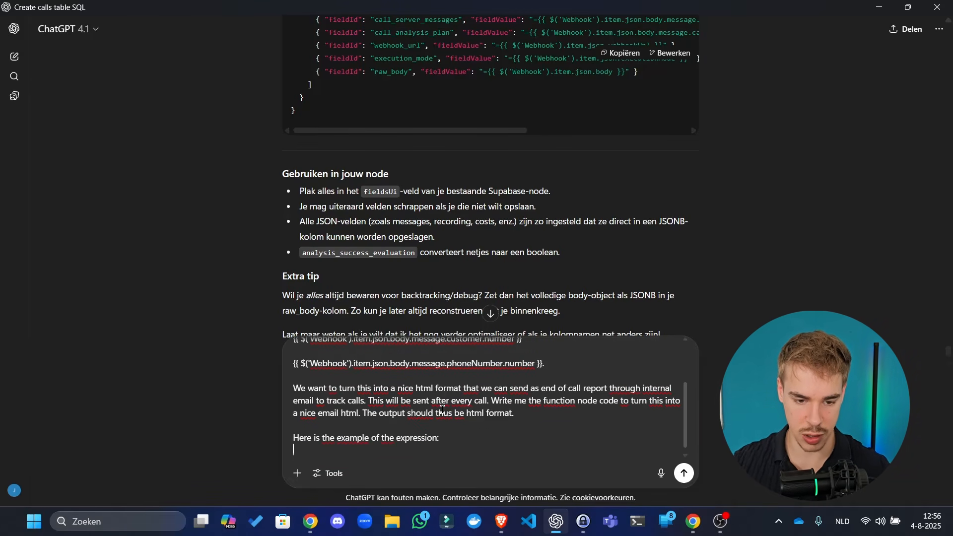
pyautogui.hotkey('alt', 'Tab')
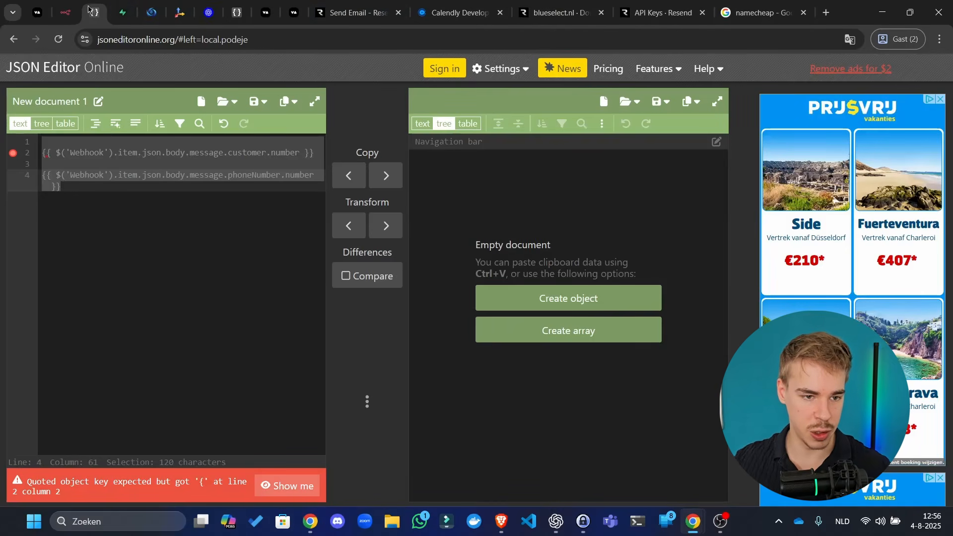
pyautogui.click(66, 12)
pyautogui.click(709, 300)
pyautogui.hotkey('ctrl', 'a')
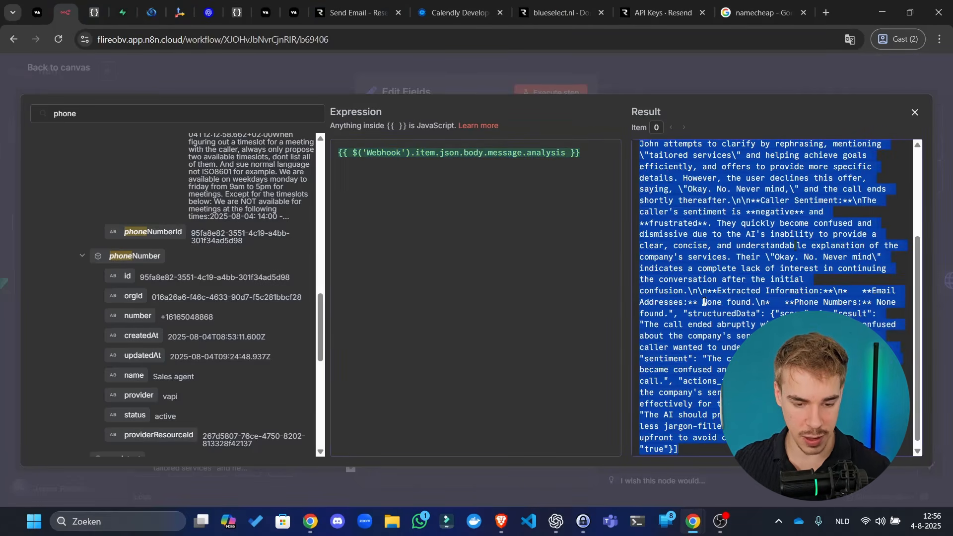
pyautogui.hotkey('alt', 'Tab')
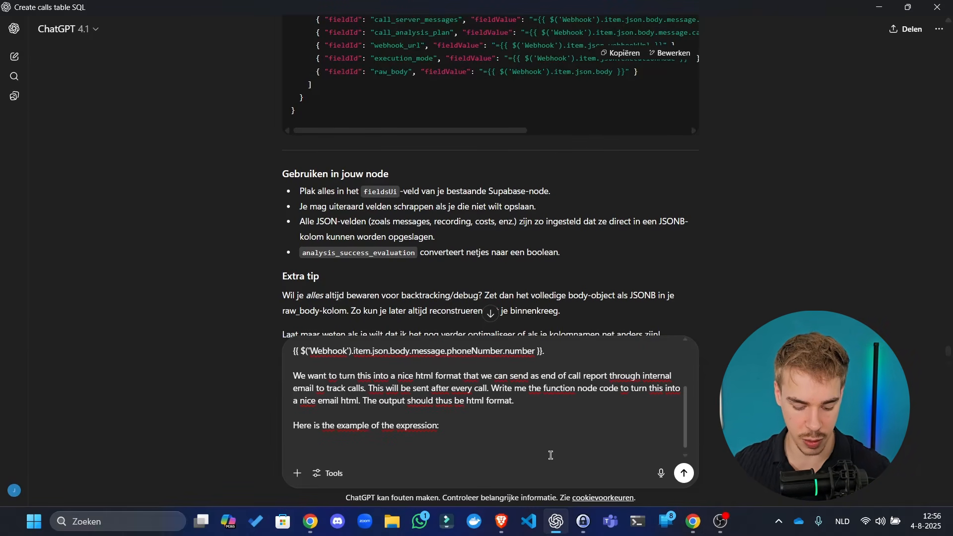
pyautogui.hotkey('ctrl', 'v')
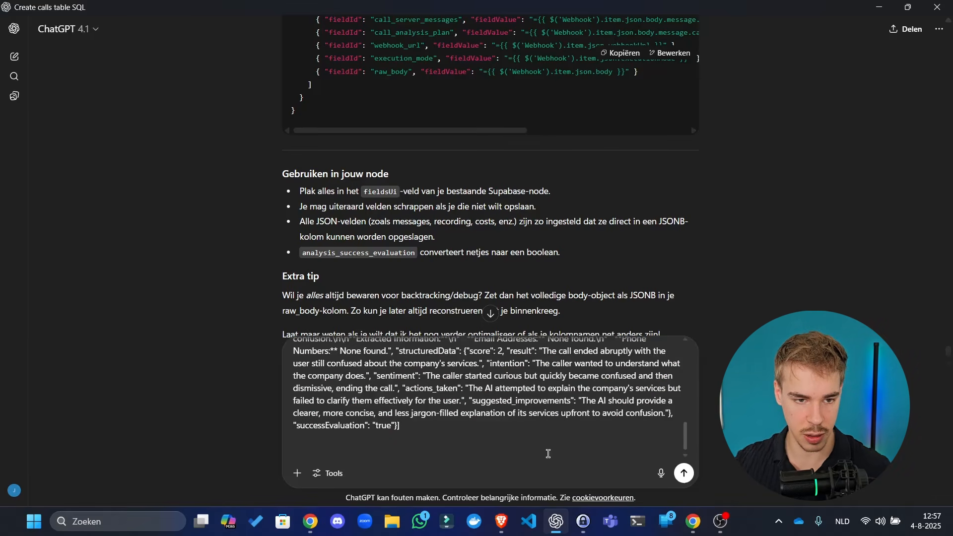
# - Restore the phone-number expressions in n8n and paste both resulting phone numbers into the prompt
pyautogui.hotkey('alt', 'Tab')
pyautogui.click(236, 12)
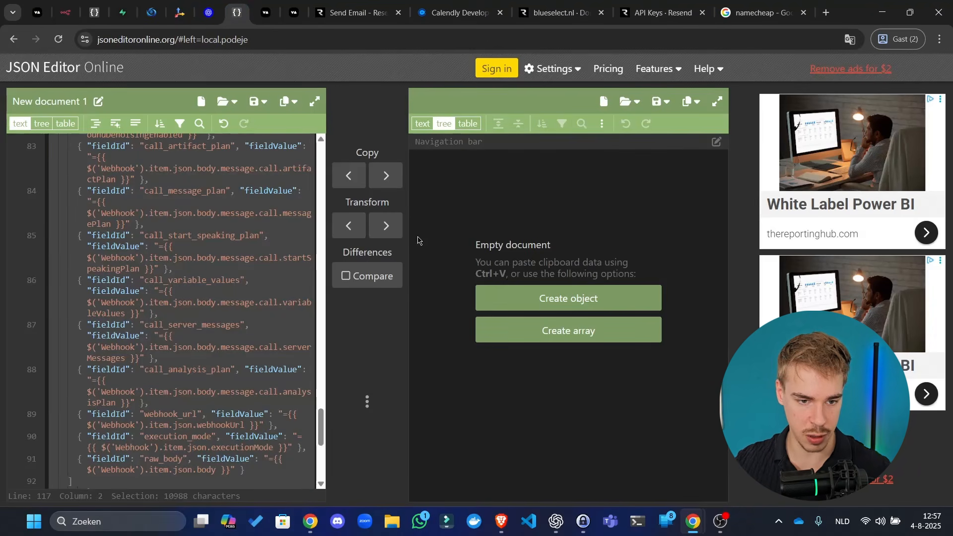
pyautogui.click(102, 10)
pyautogui.click(67, 11)
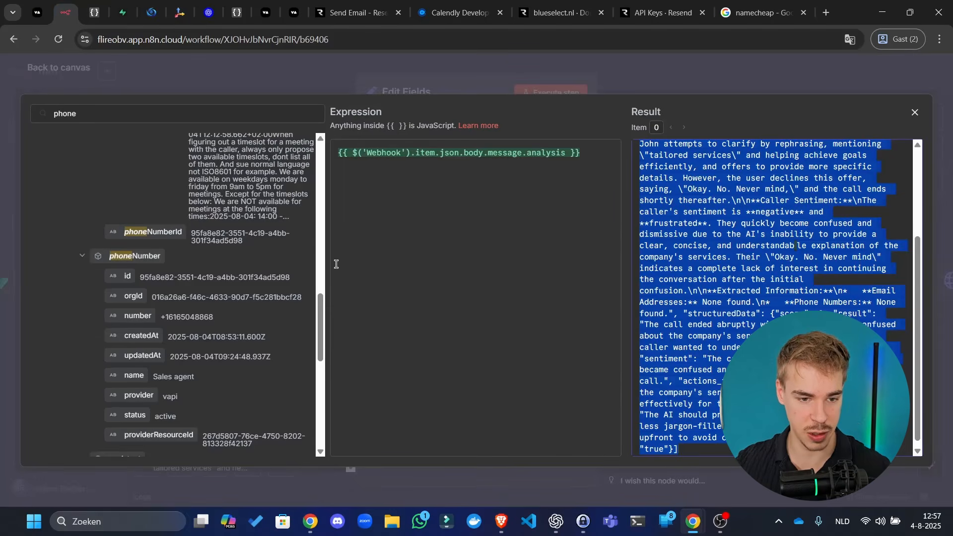
pyautogui.click(376, 259)
pyautogui.hotkey('ctrl', 'a')
pyautogui.write("{{ $('Webhook').item.json.body.message.customer.number }}  {{ $('Webhook').item.json.body.message.phoneNumber.number }}")
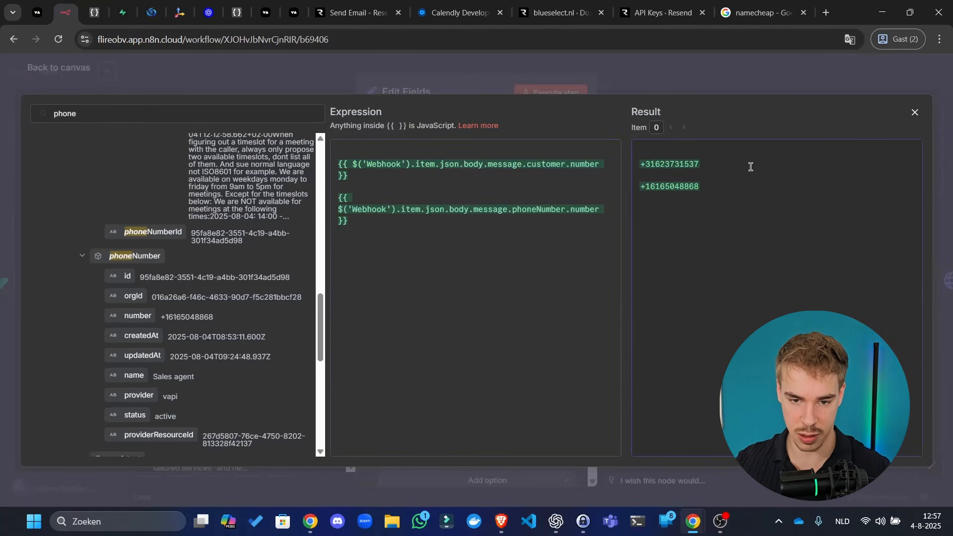
pyautogui.moveTo(708, 193); pyautogui.dragTo(548, 133)
pyautogui.hotkey('ctrl', 'c')
pyautogui.hotkey('alt', 'Tab')
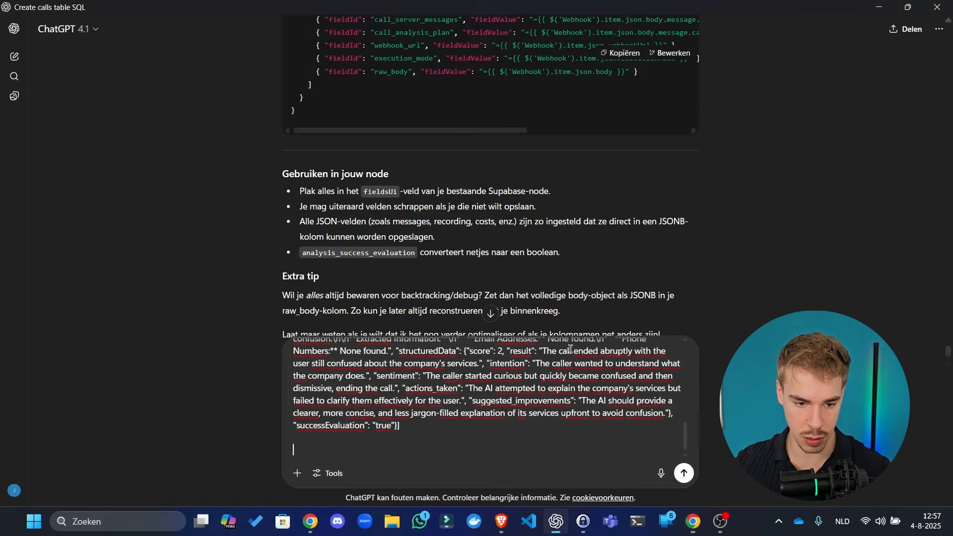
pyautogui.hotkey('ctrl', 'v')
# - Send the prompt to ChatGPT and close the n8n expression editor
pyautogui.press('Return')
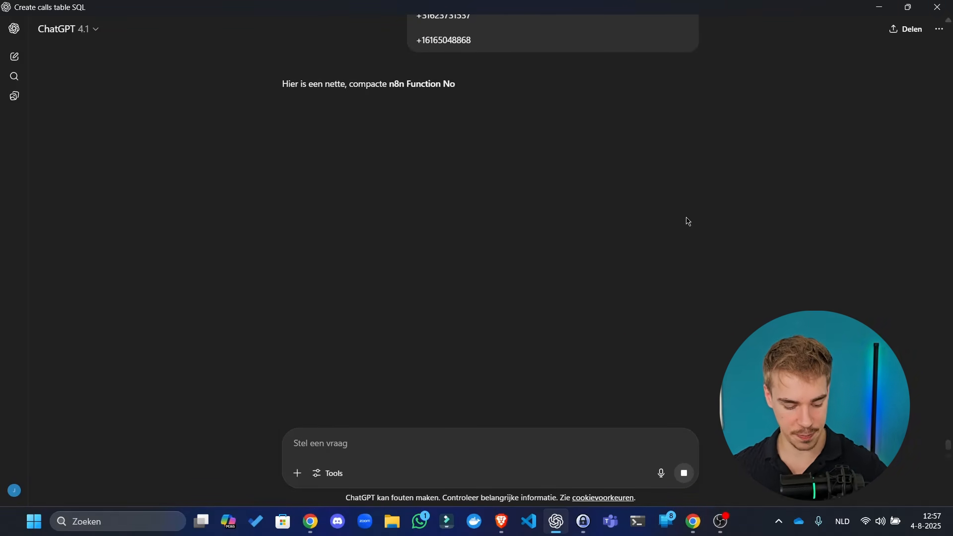
pyautogui.hotkey('alt', 'Tab')
pyautogui.click(614, 76)
# - Shift Edit Fields right and insert a Code node after Save call
pyautogui.click(614, 76)
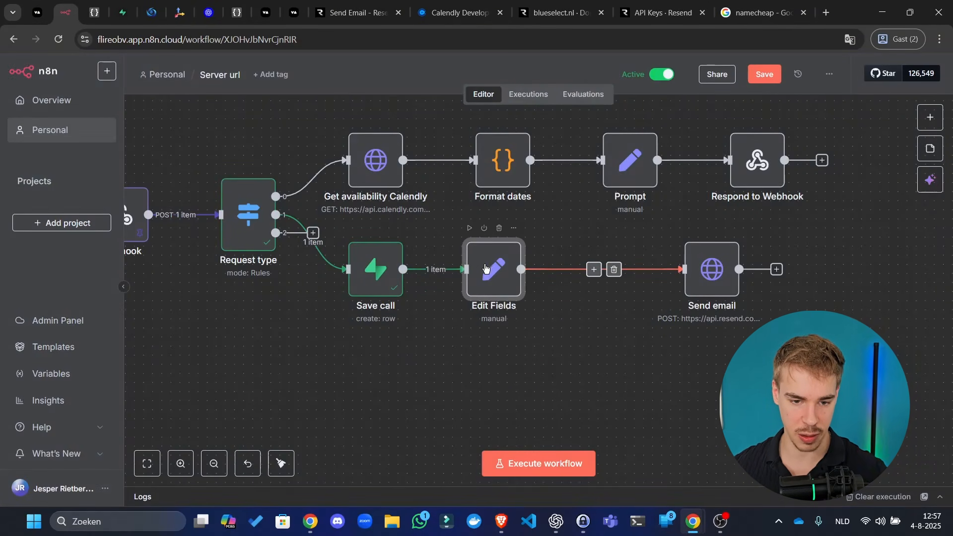
pyautogui.moveTo(489, 276); pyautogui.dragTo(552, 267)
pyautogui.click(457, 264)
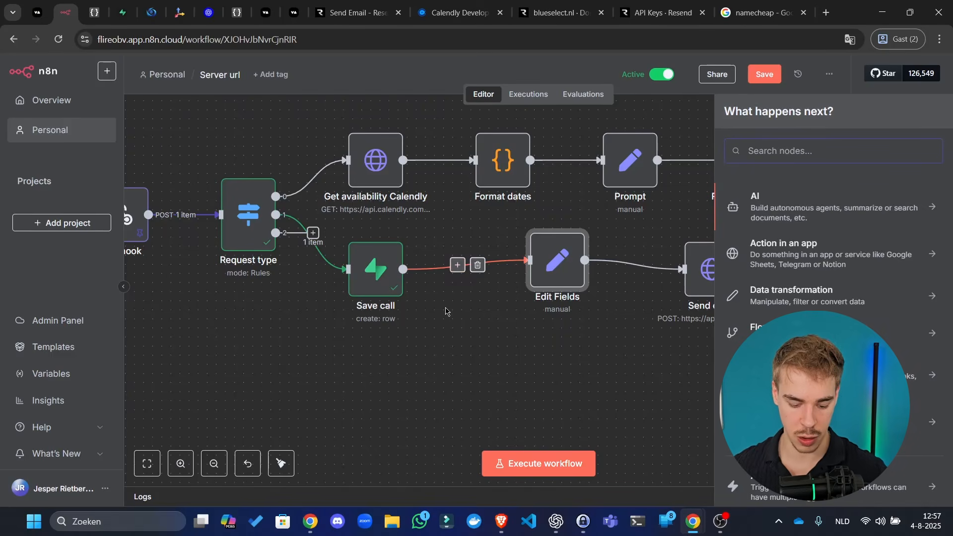
pyautogui.write('function')
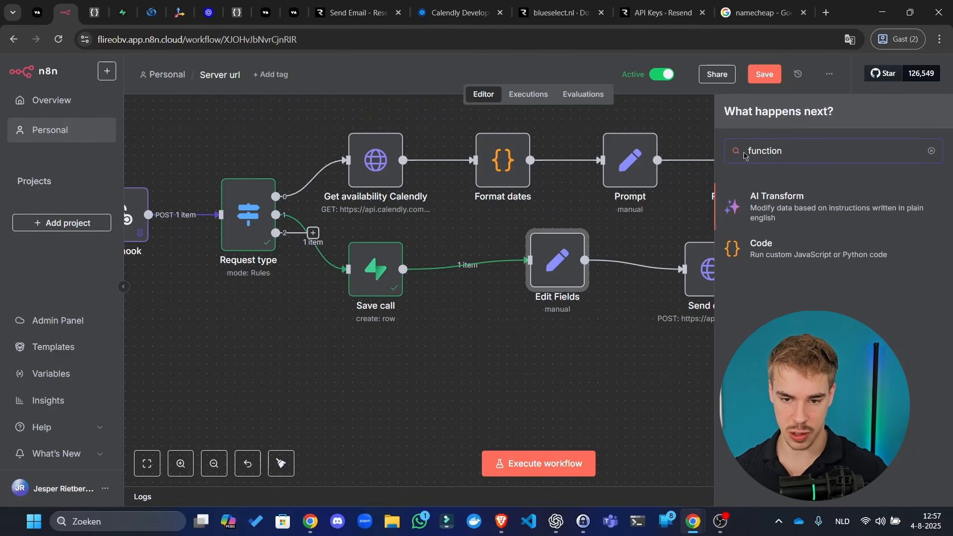
pyautogui.click(777, 263)
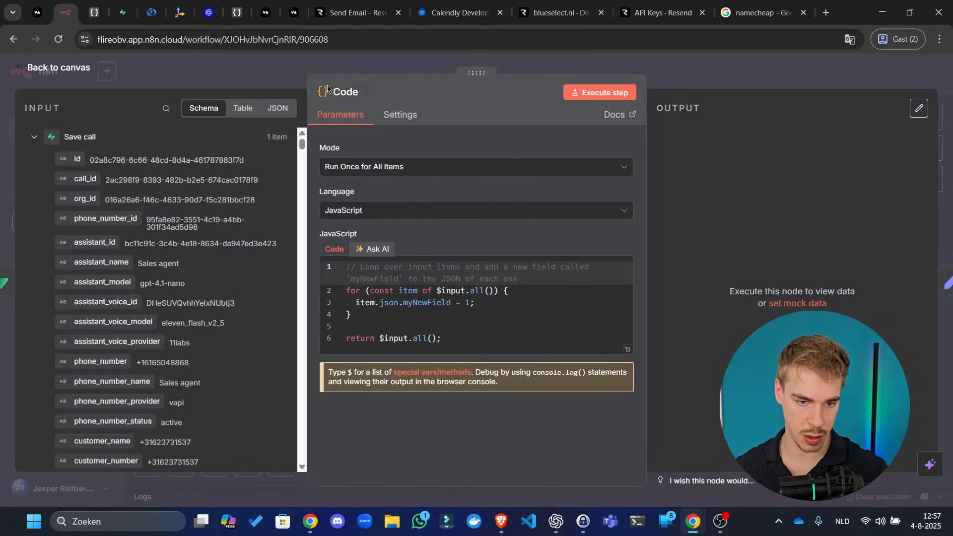
# - Rename the Code node 'Html creator' and view ChatGPT's generated HTML-report code
pyautogui.click(335, 92)
pyautogui.write('Html')
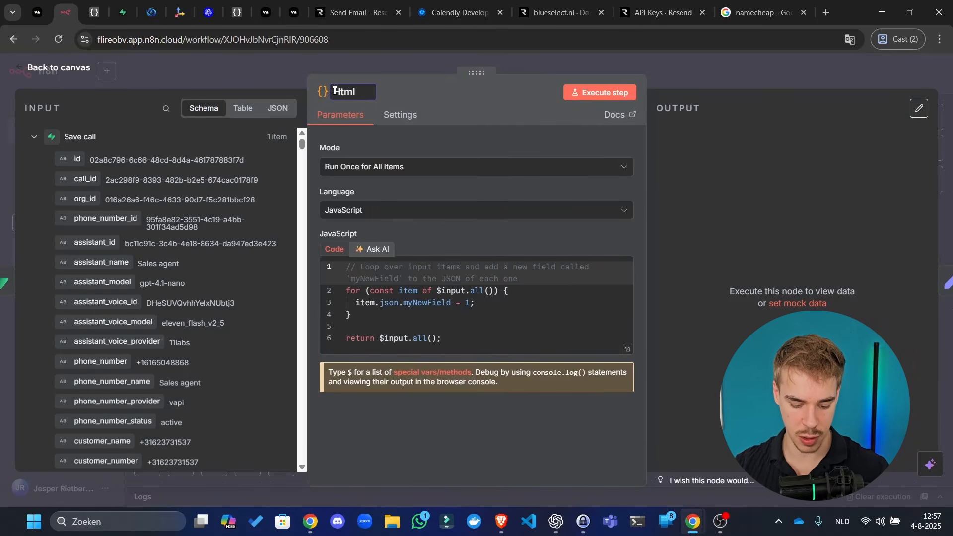
pyautogui.write(' creator')
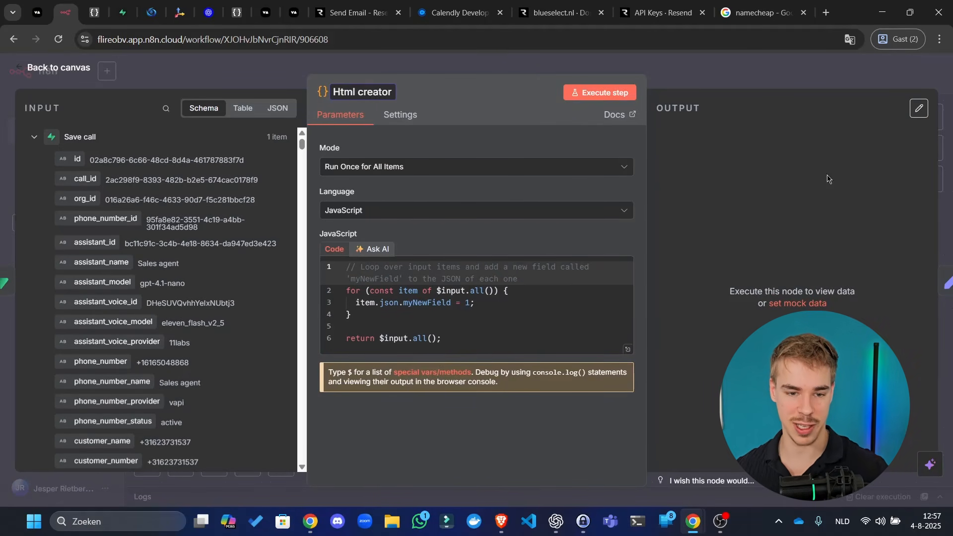
pyautogui.hotkey('alt', 'Tab')
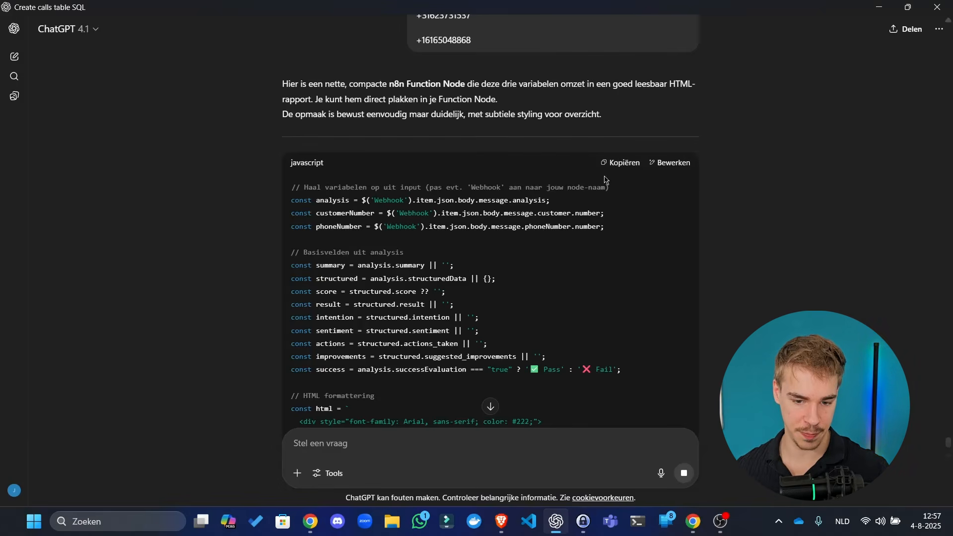
pyautogui.scroll(-3, 606, 179)
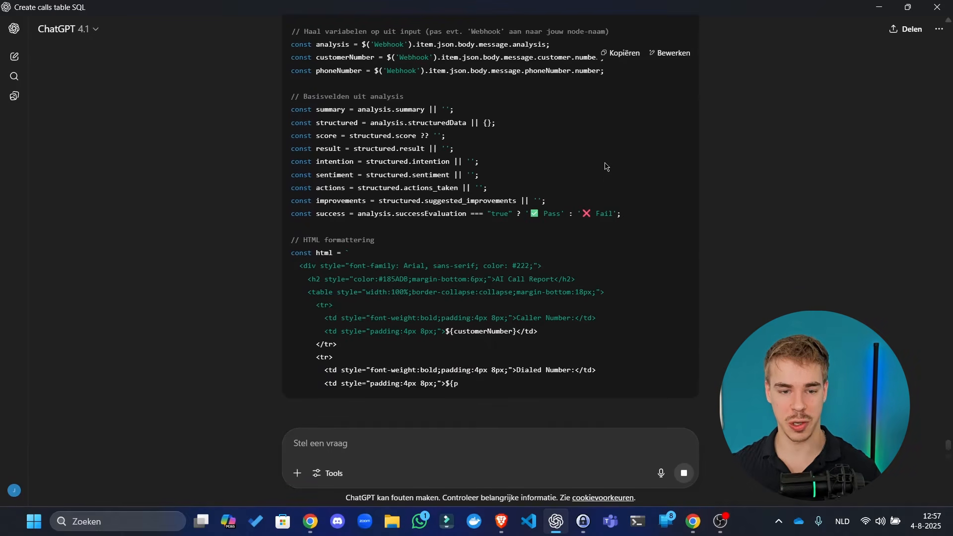
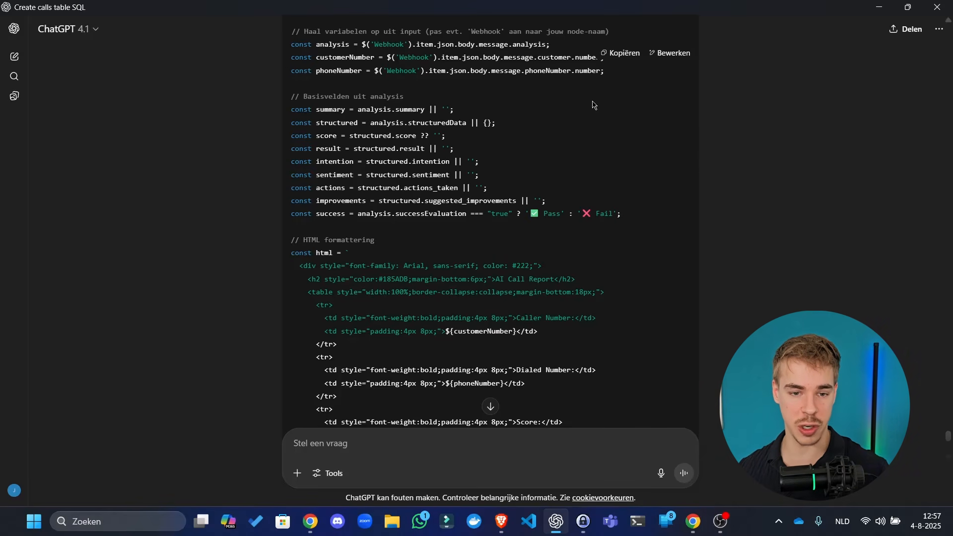
# - Replace the Html creator sample code with ChatGPT's HTML report builder and run it
pyautogui.hotkey('alt', 'Tab')
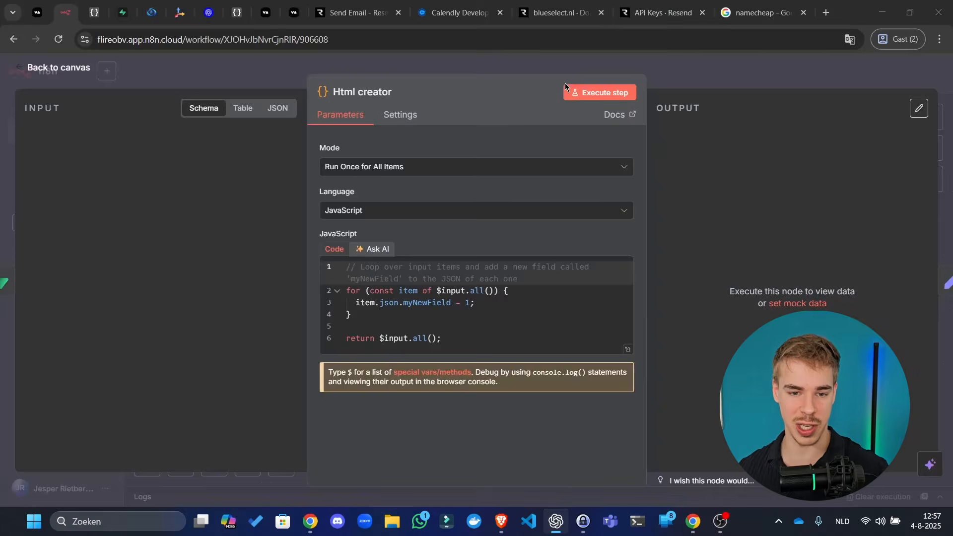
pyautogui.hotkey('alt', 'Tab')
pyautogui.scroll(-10, 604, 154)
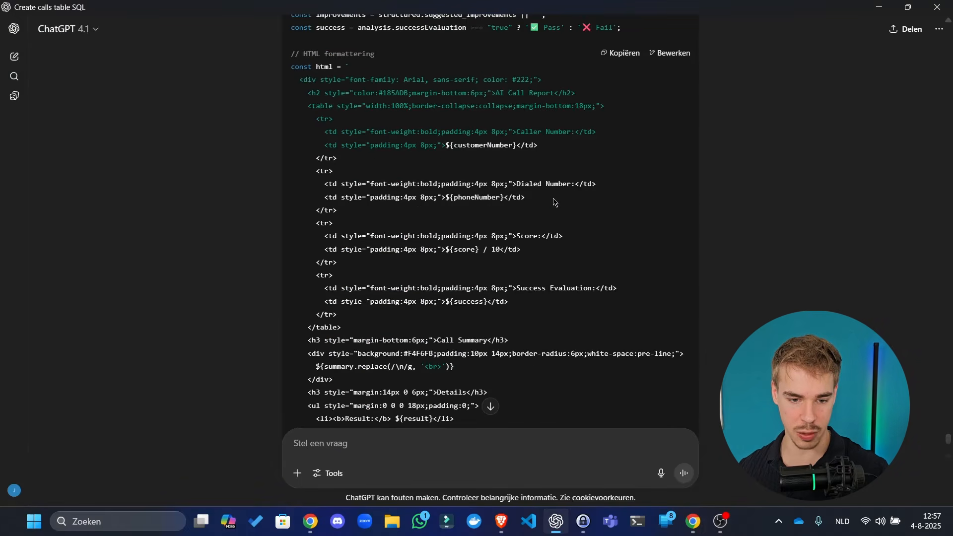
pyautogui.click(620, 52)
pyautogui.hotkey('alt', 'Tab')
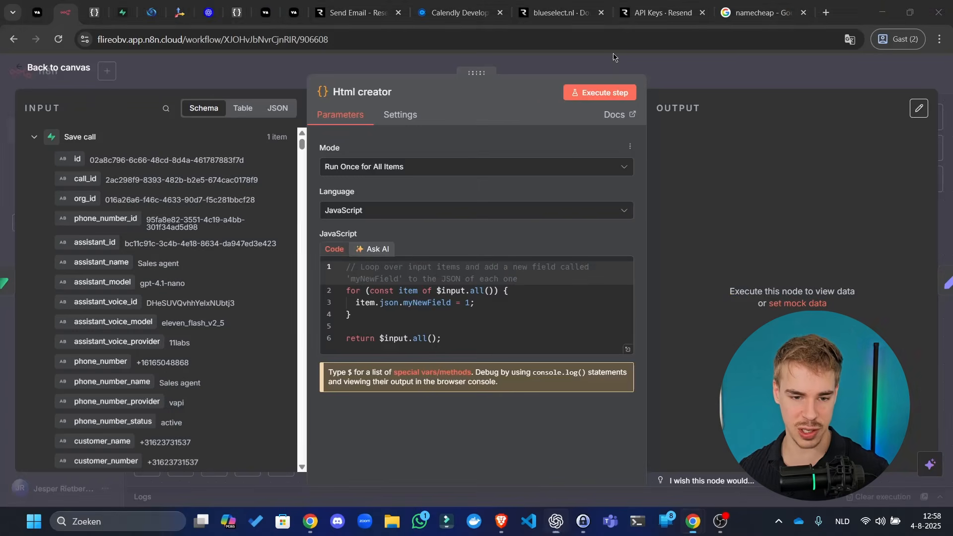
pyautogui.click(477, 276)
pyautogui.hotkey('ctrl', 'a')
pyautogui.hotkey('ctrl', 'v')
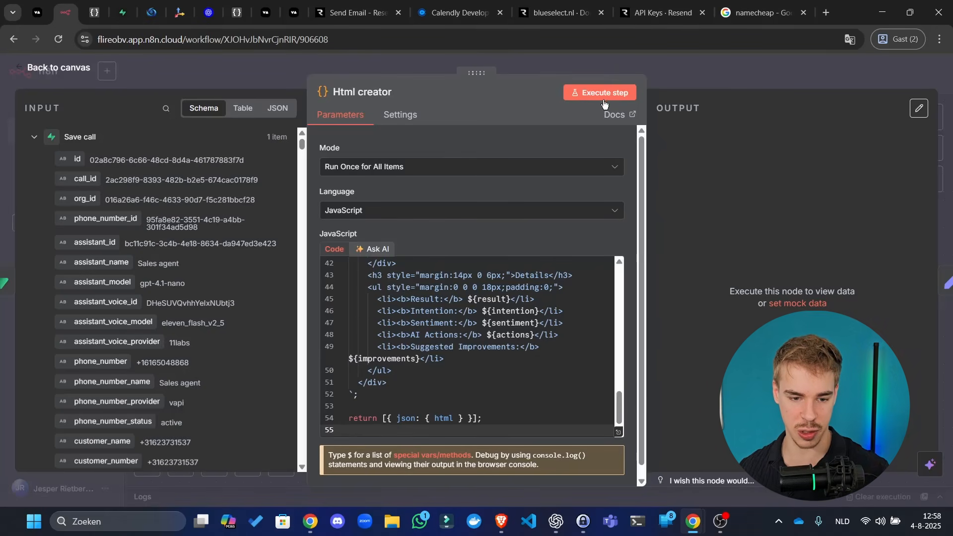
pyautogui.click(618, 94)
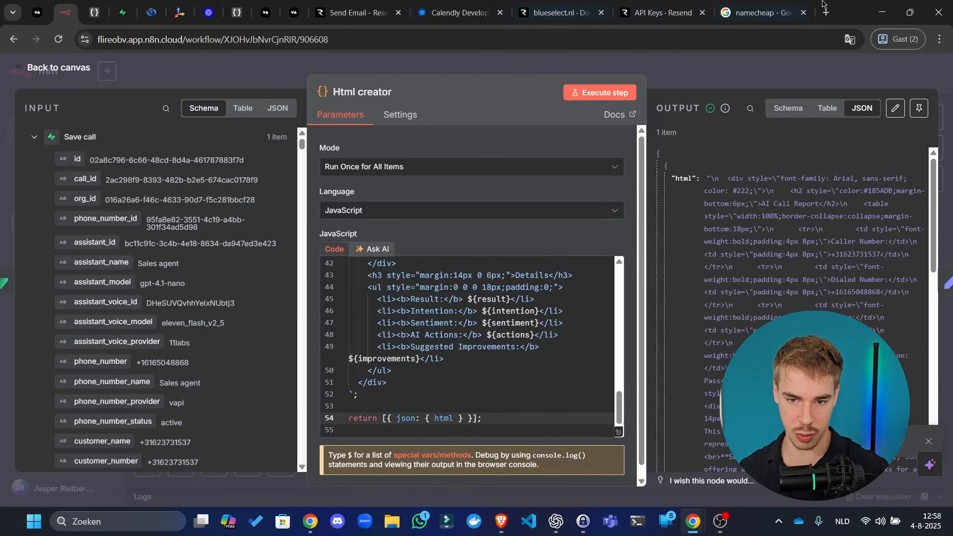
pyautogui.click(789, 72)
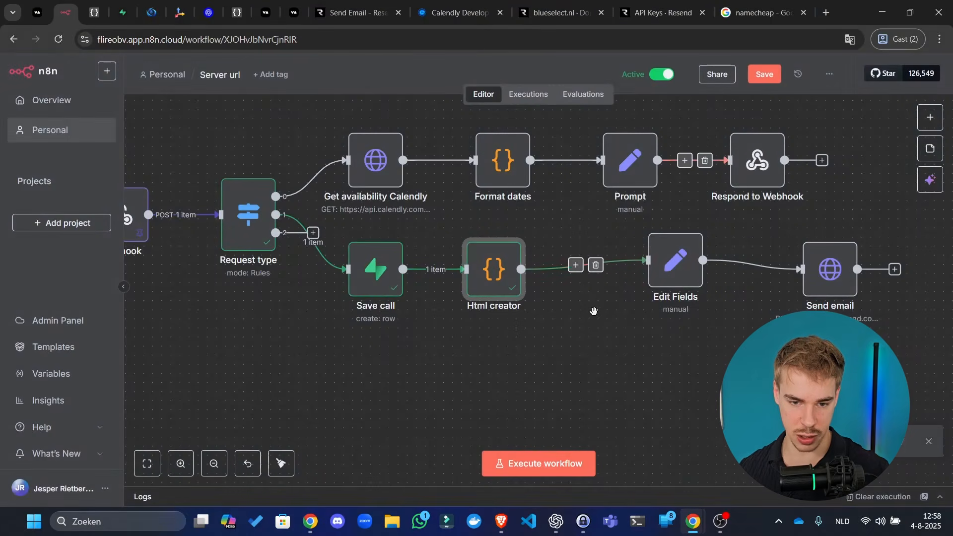
# - Replace the Edit Fields body expression with the Html creator's html field
pyautogui.moveTo(605, 336); pyautogui.dragTo(438, 336)
pyautogui.moveTo(494, 283); pyautogui.dragTo(439, 283)
pyautogui.doubleClick(439, 283)
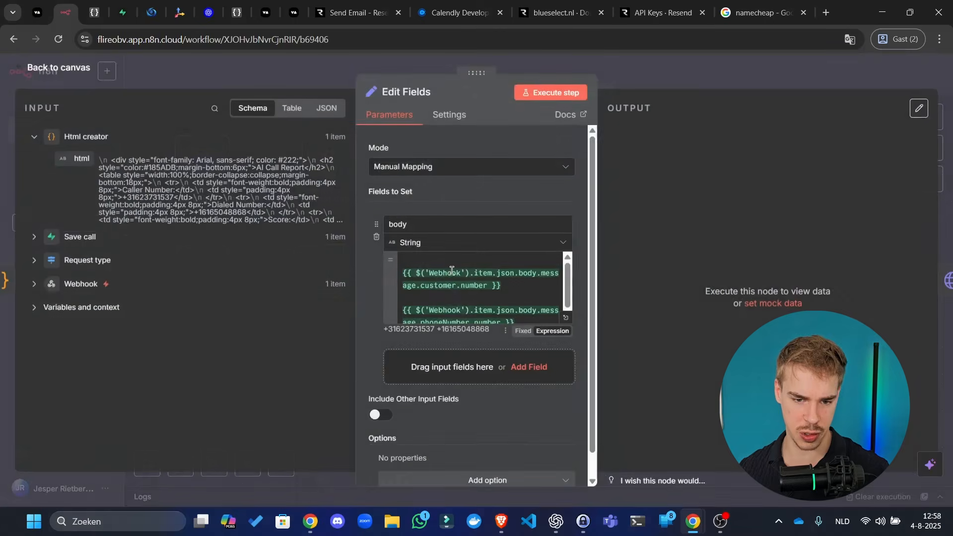
pyautogui.click(484, 287)
pyautogui.hotkey('ctrl', 'a')
pyautogui.press('BackSpace')
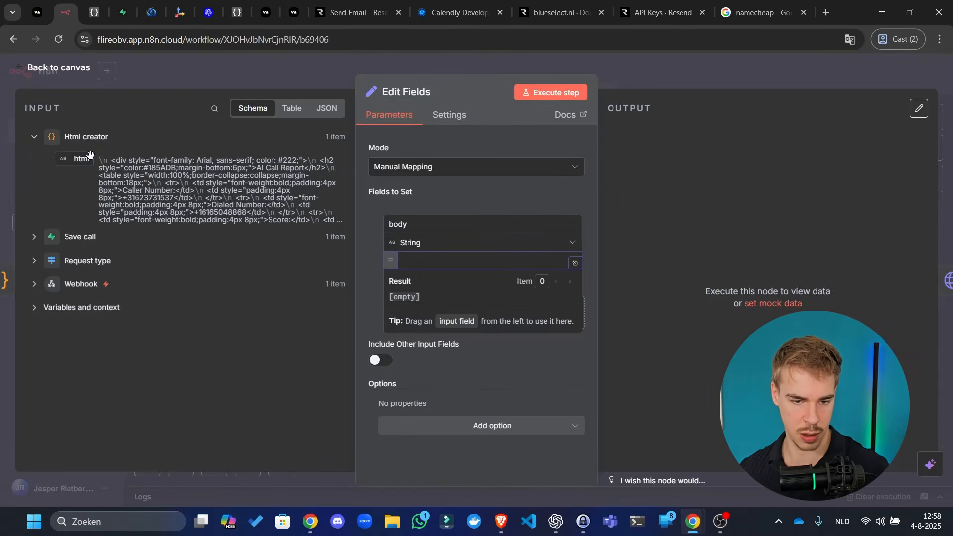
pyautogui.moveTo(79, 159); pyautogui.dragTo(518, 263)
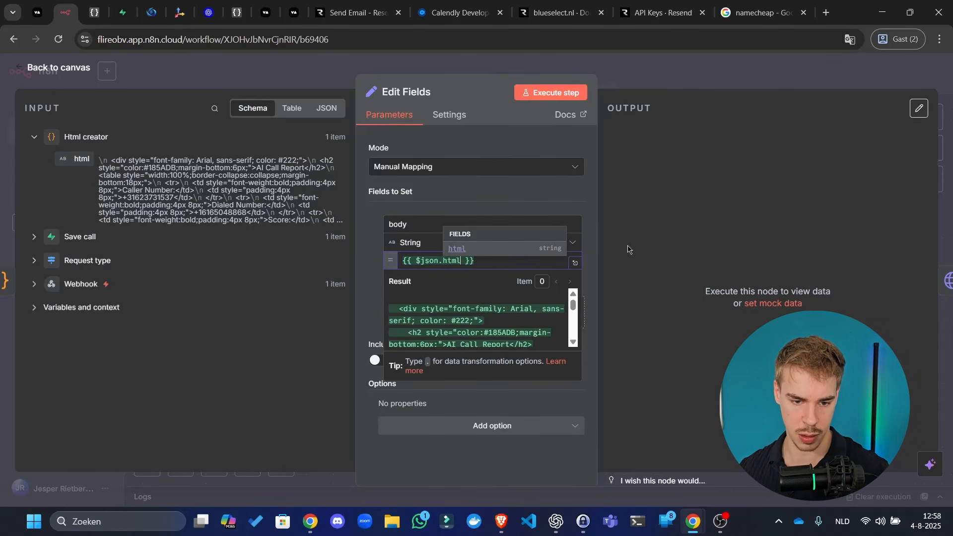
# - Select the full rendered HTML result in the expanded body editor
pyautogui.click(575, 263)
pyautogui.moveTo(628, 167); pyautogui.dragTo(669, 372)
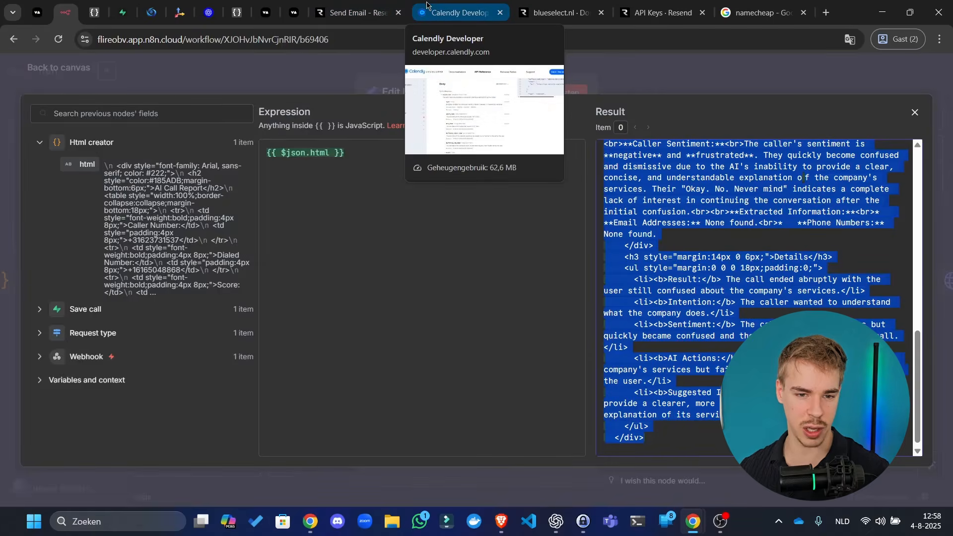
pyautogui.click(757, 13)
# - Search 'html viewer', open HTML Online Viewer and accept its cookie consent
pyautogui.click(680, 35)
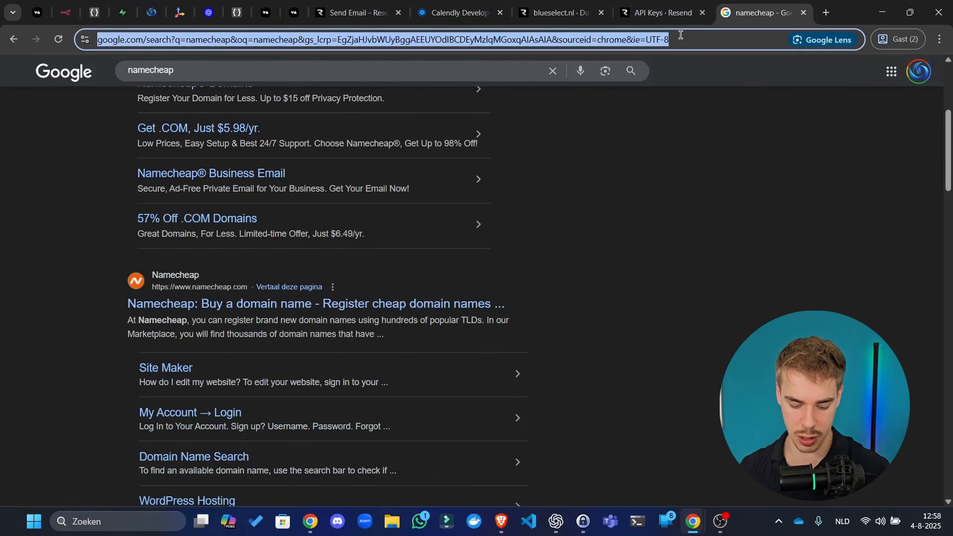
pyautogui.write('html viewer')
pyautogui.press('Return')
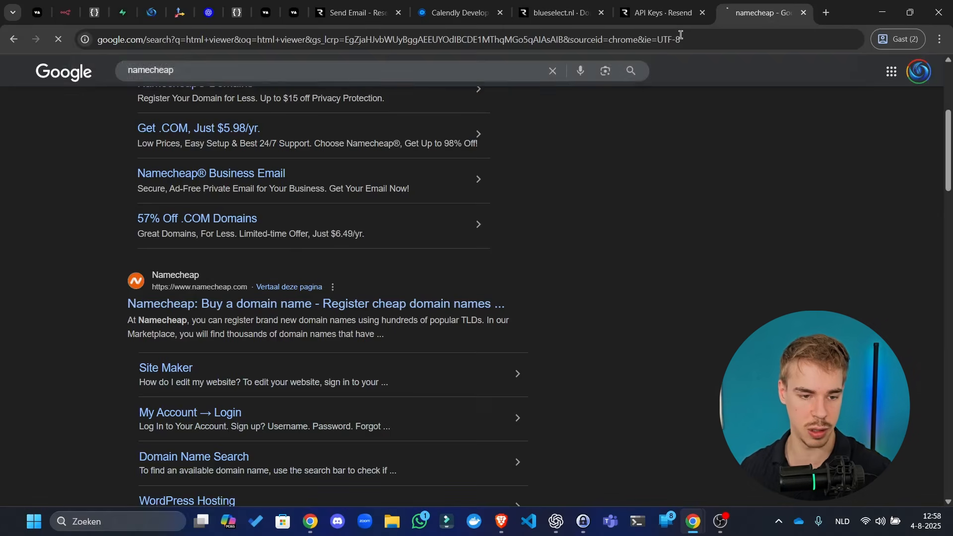
pyautogui.click(201, 191)
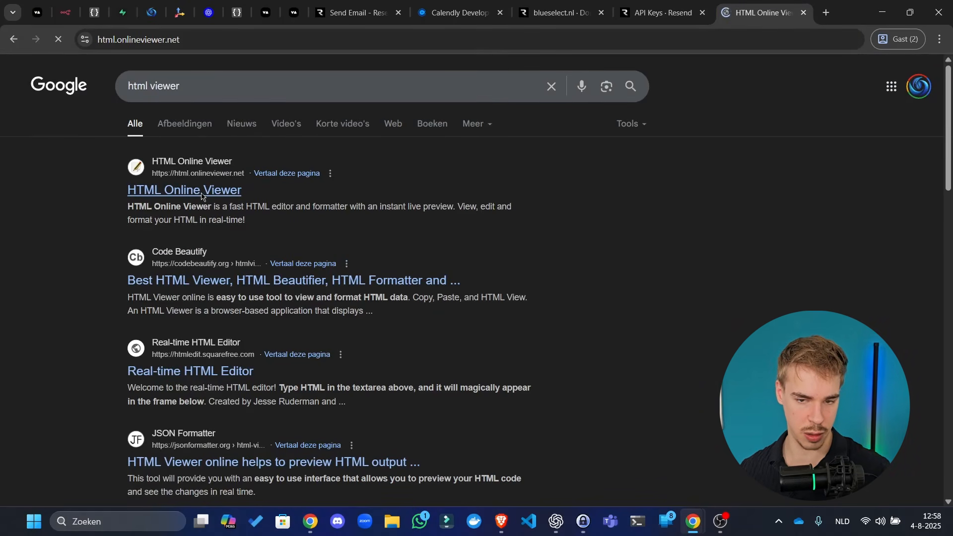
pyautogui.hotkey('ctrl', 'a')
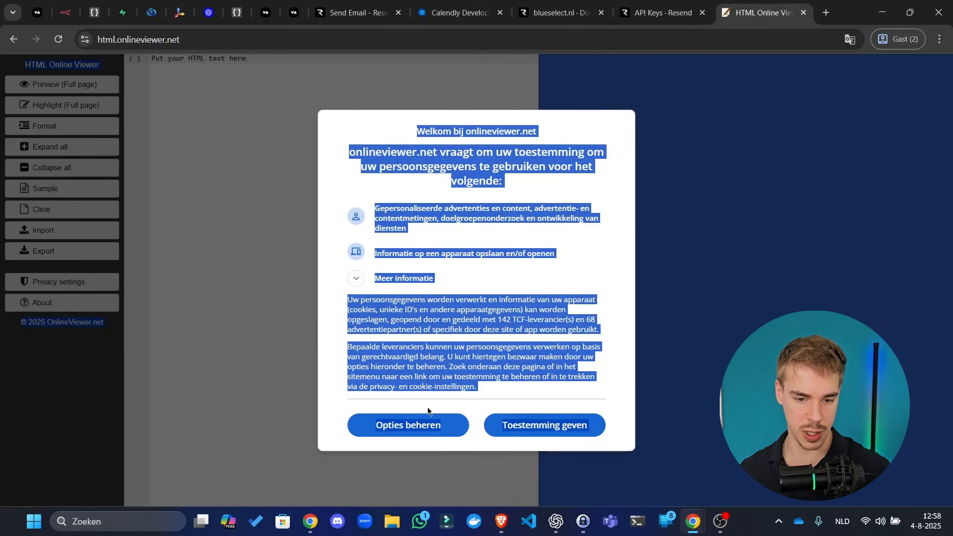
pyautogui.click(501, 424)
# - Paste the report HTML into the viewer to preview the AI Call Report
pyautogui.click(283, 251)
pyautogui.hotkey('ctrl', 'a')
pyautogui.hotkey('ctrl', 'v')
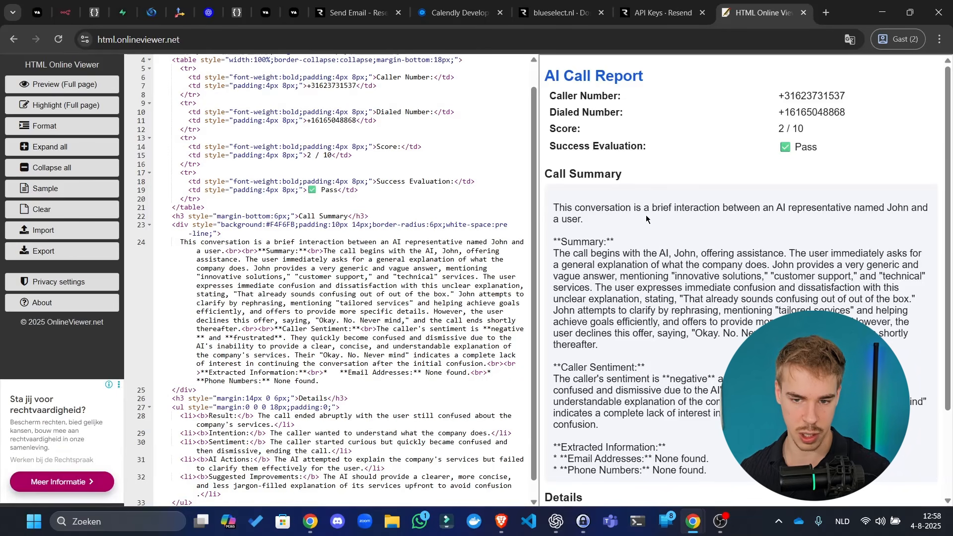
pyautogui.scroll(-2, 758, 203)
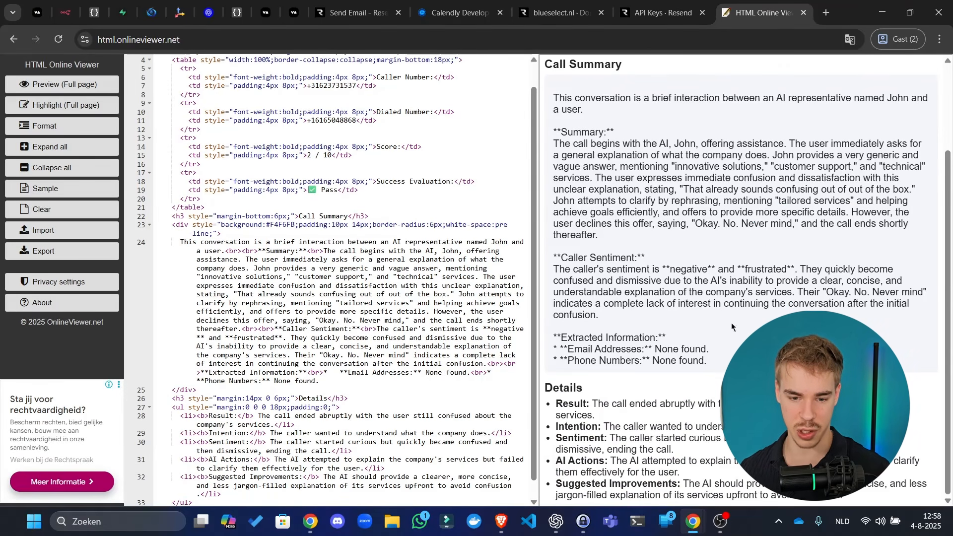
pyautogui.scroll(2, 713, 142)
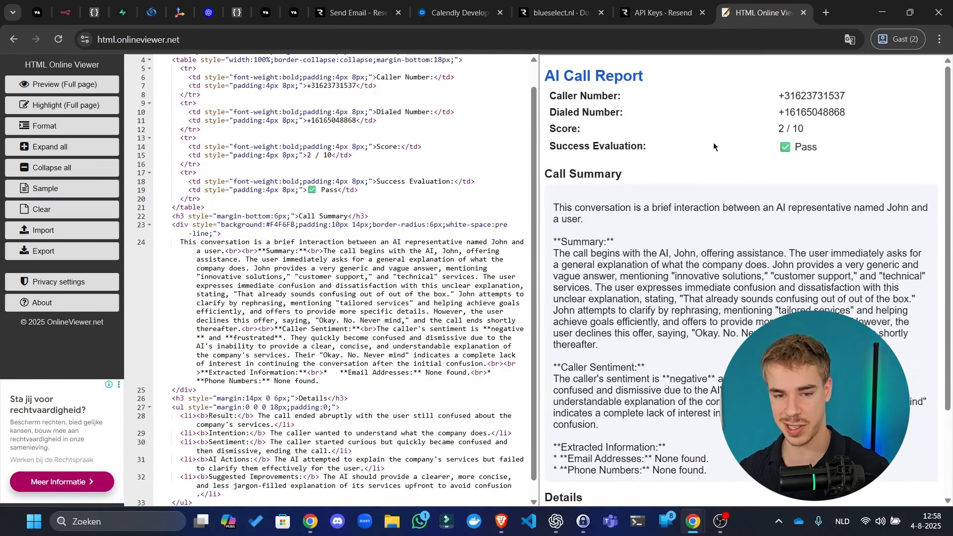
pyautogui.hotkey('ctrl', 'a')
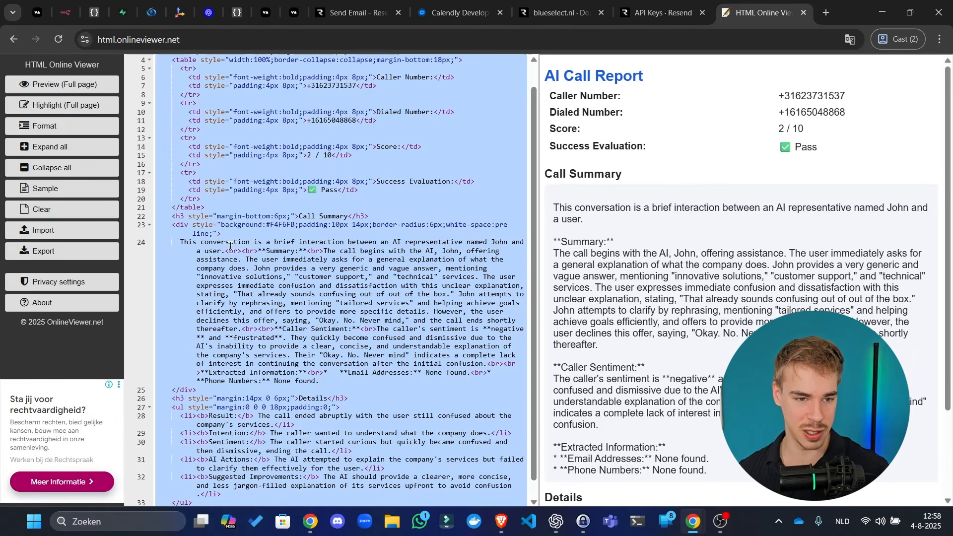
pyautogui.click(65, 12)
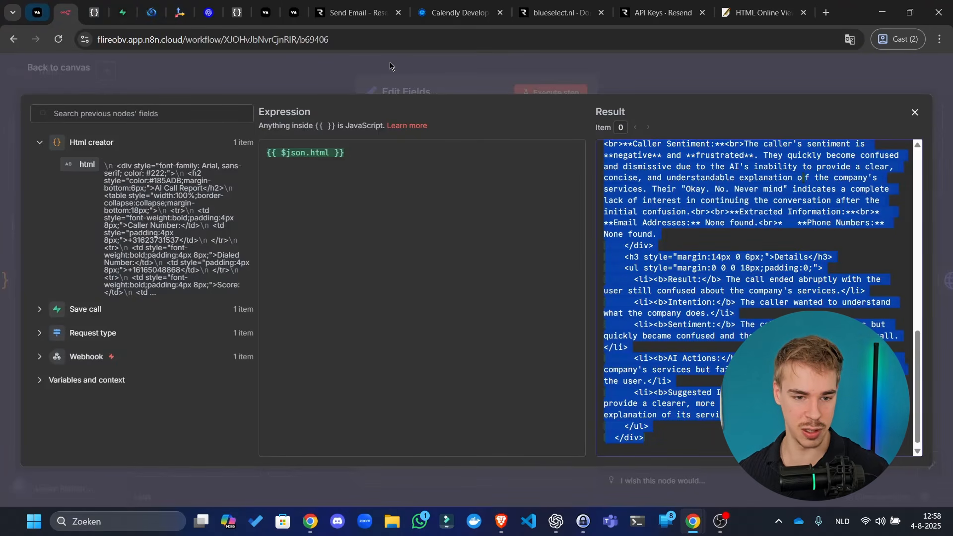
# - Rename the Edit Fields node 'Set html body variable' and run it
pyautogui.click(422, 83)
pyautogui.click(490, 260)
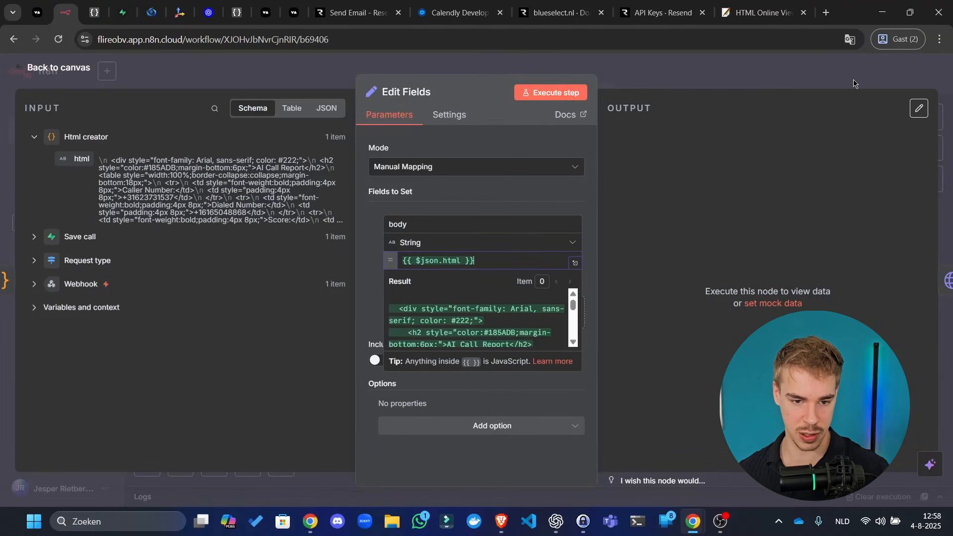
pyautogui.click(392, 92)
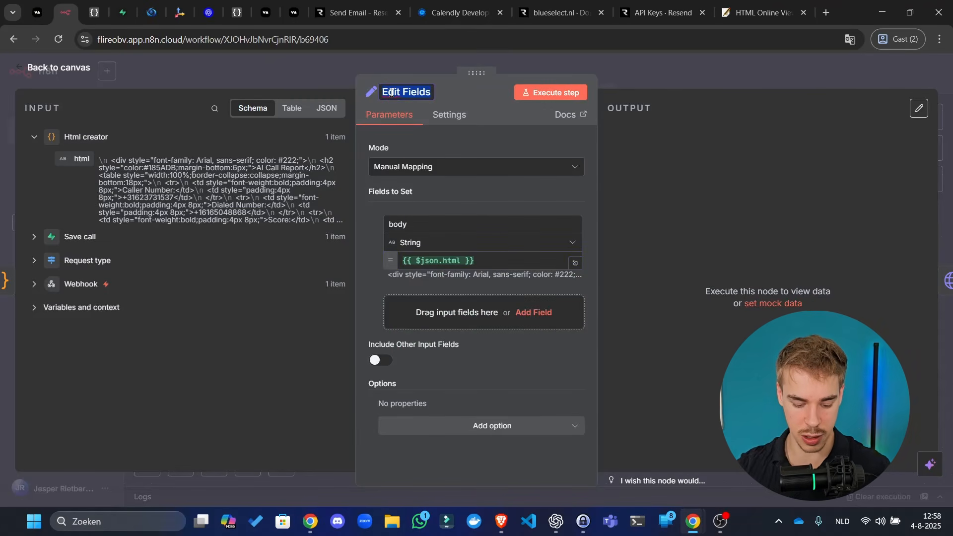
pyautogui.write('Set html bod')
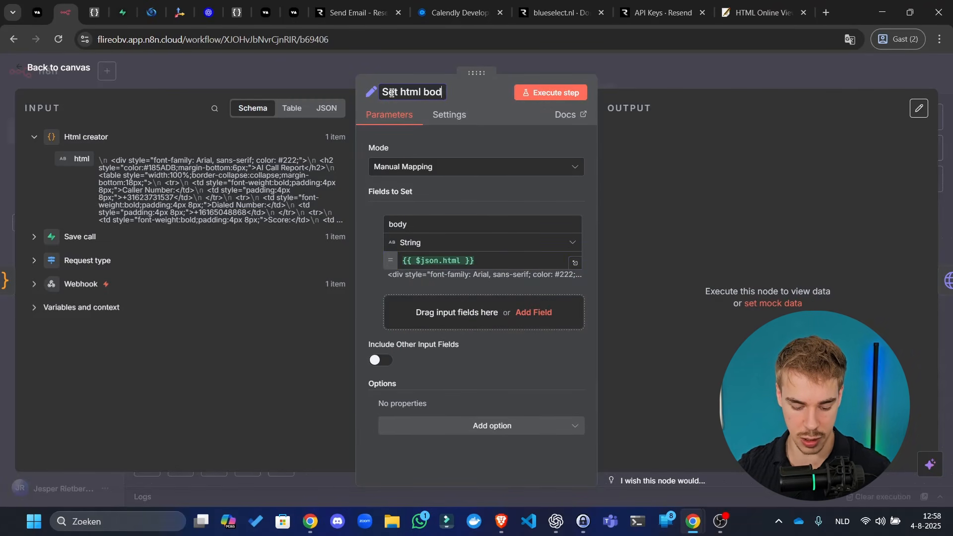
pyautogui.write('y variable')
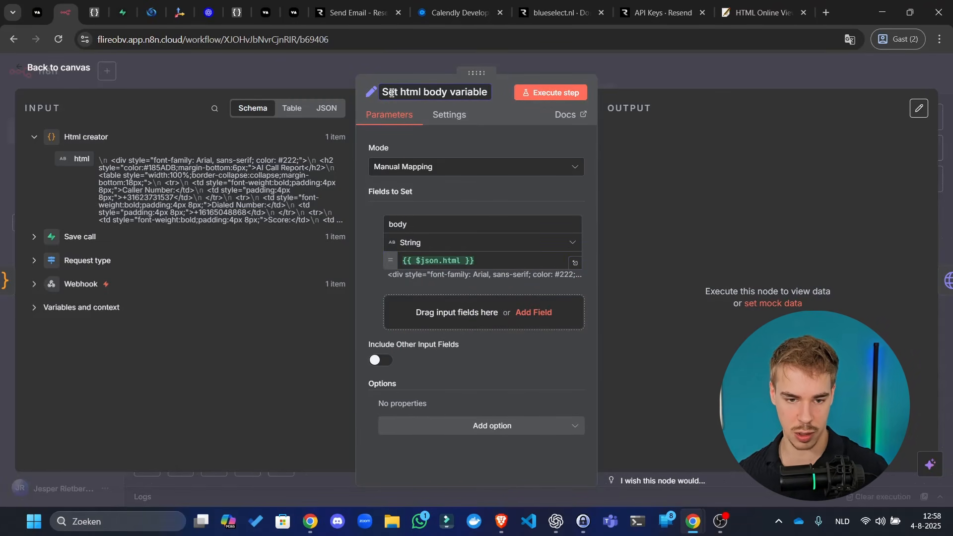
pyautogui.click(710, 70)
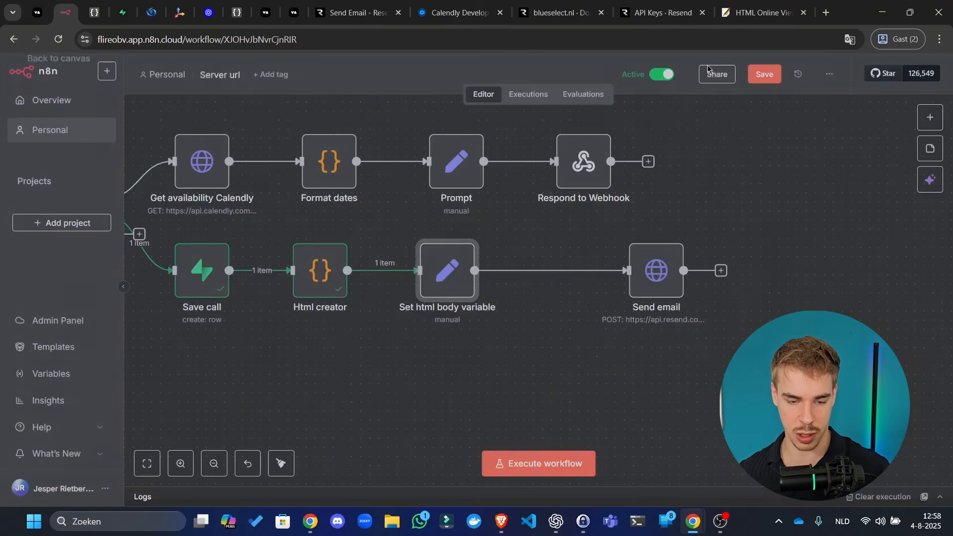
pyautogui.click(423, 231)
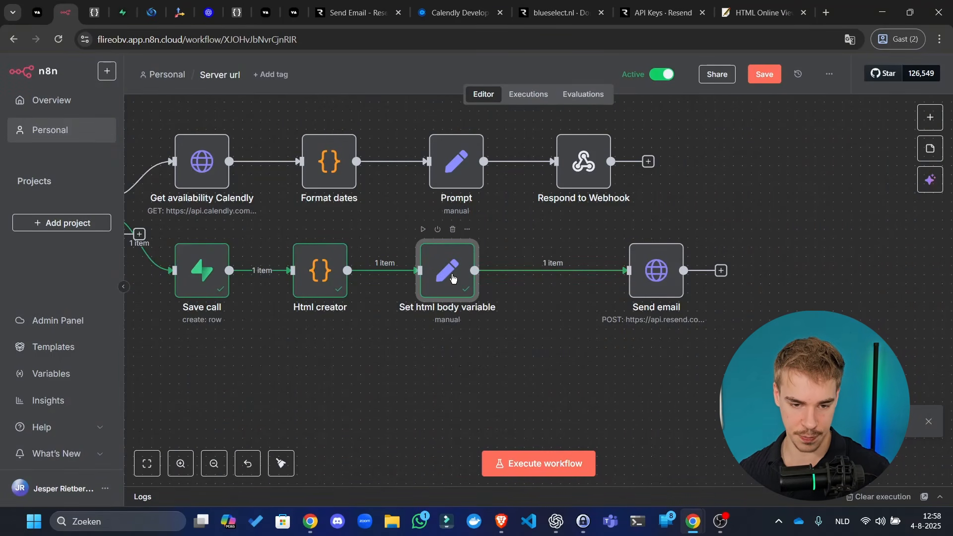
# - Start a ChatGPT prompt 'Make this always a valid' about the body output
pyautogui.doubleClick(426, 296)
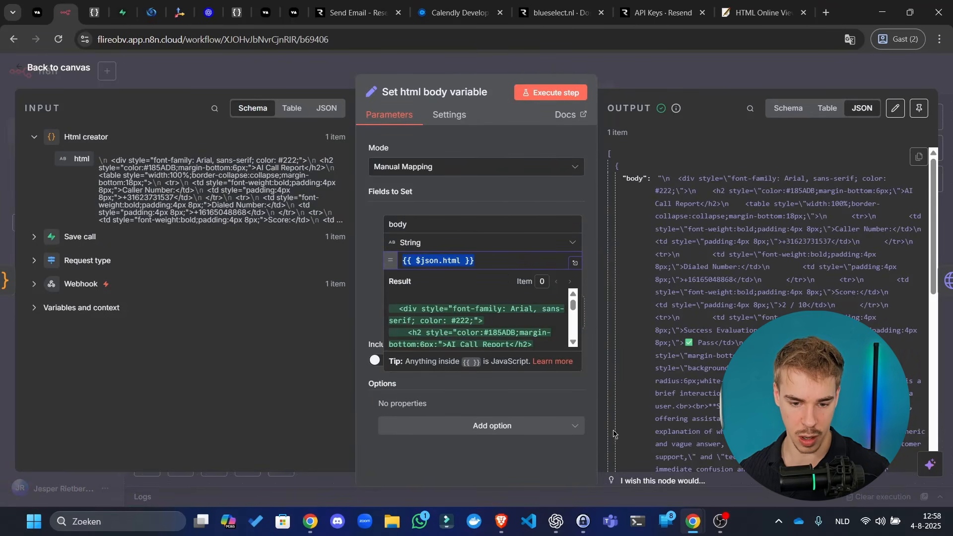
pyautogui.click(556, 521)
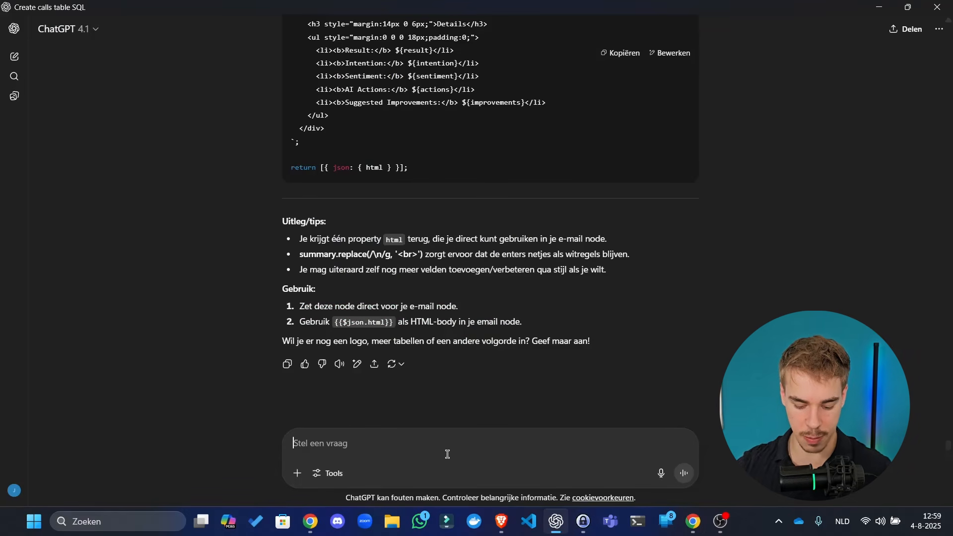
pyautogui.write('Make this always')
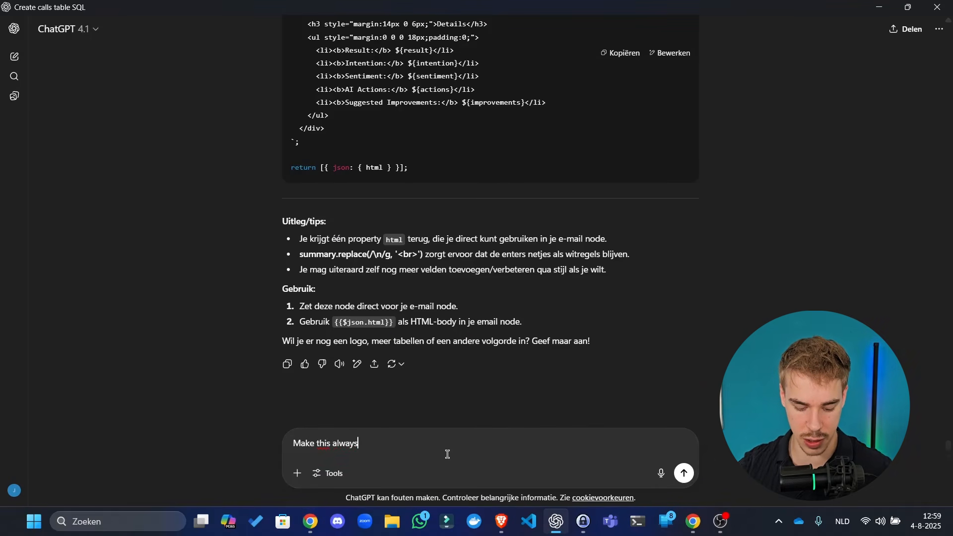
pyautogui.write(' a valid')
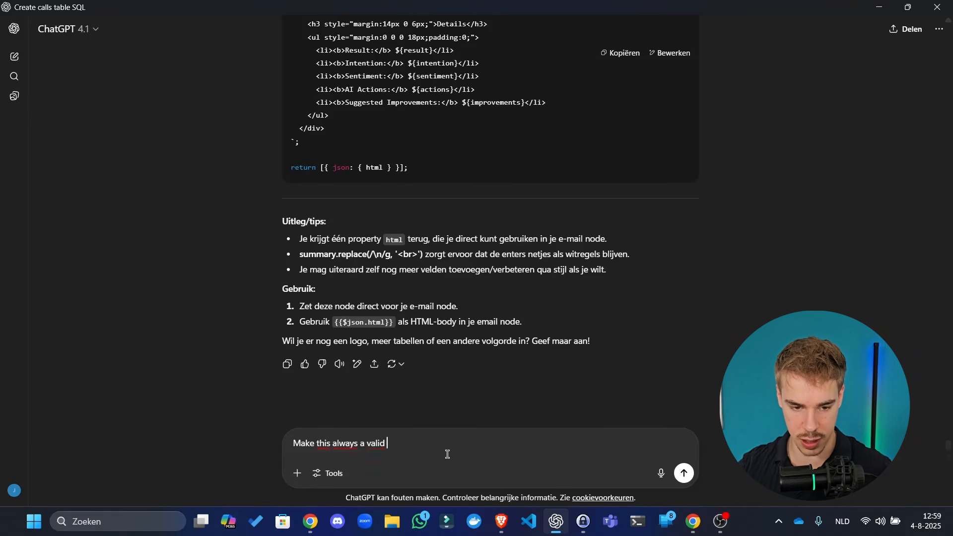
pyautogui.hotkey('alt', 'Tab')
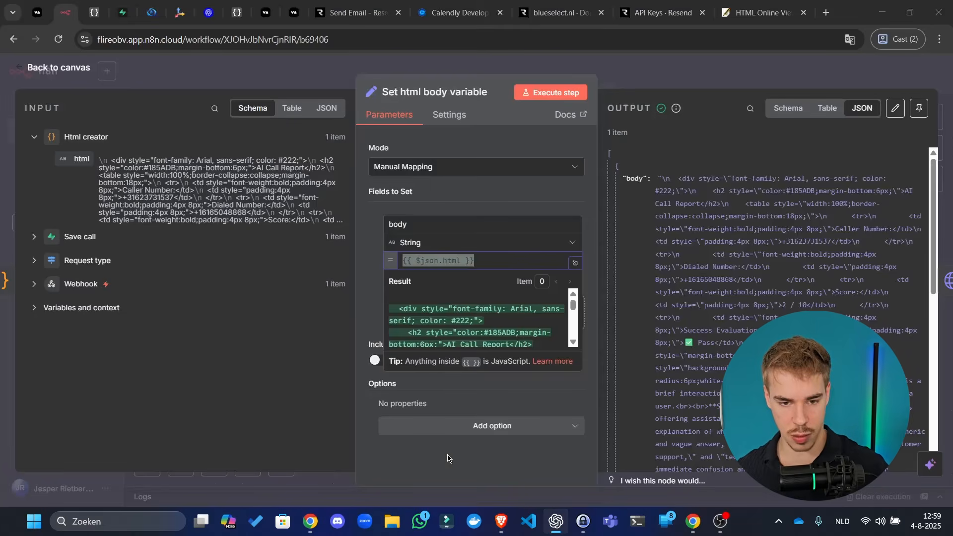
pyautogui.click(644, 70)
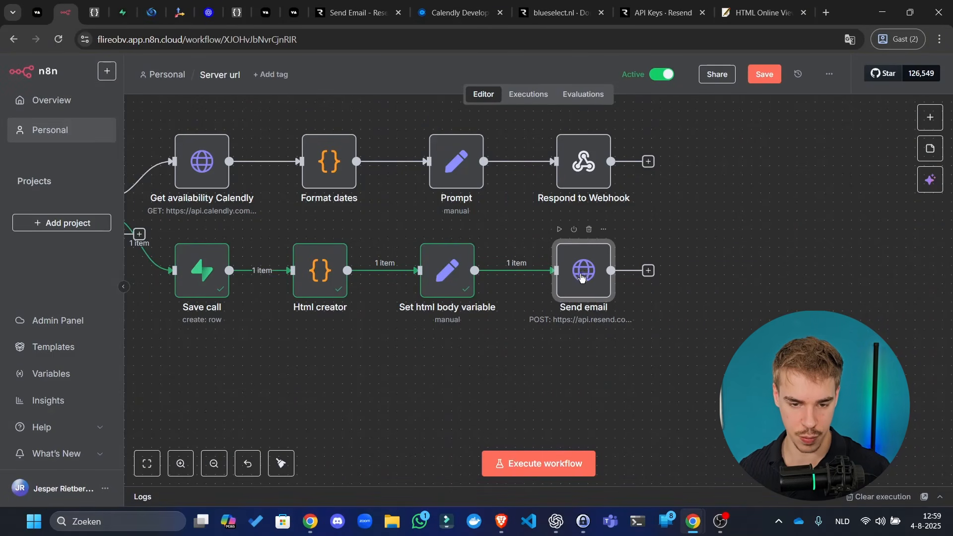
pyautogui.doubleClick(583, 274)
# - Review the Send email node's JSON body in the enlarged view
pyautogui.scroll(-4, 525, 353)
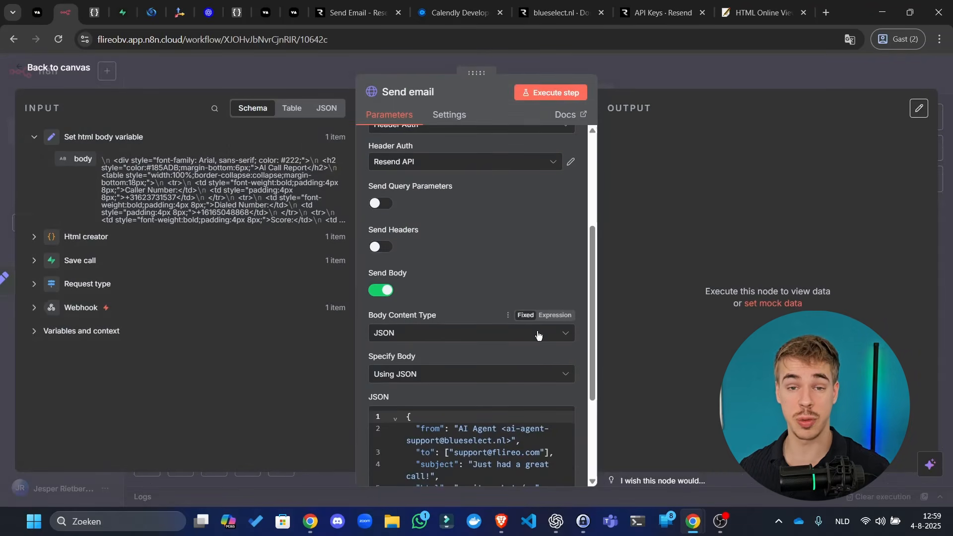
pyautogui.scroll(-3, 568, 359)
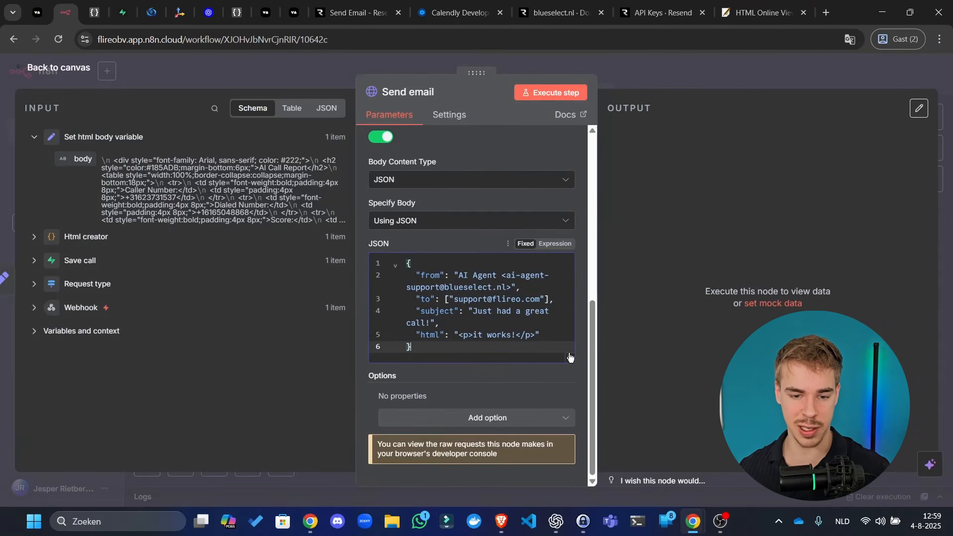
pyautogui.click(568, 360)
pyautogui.click(249, 43)
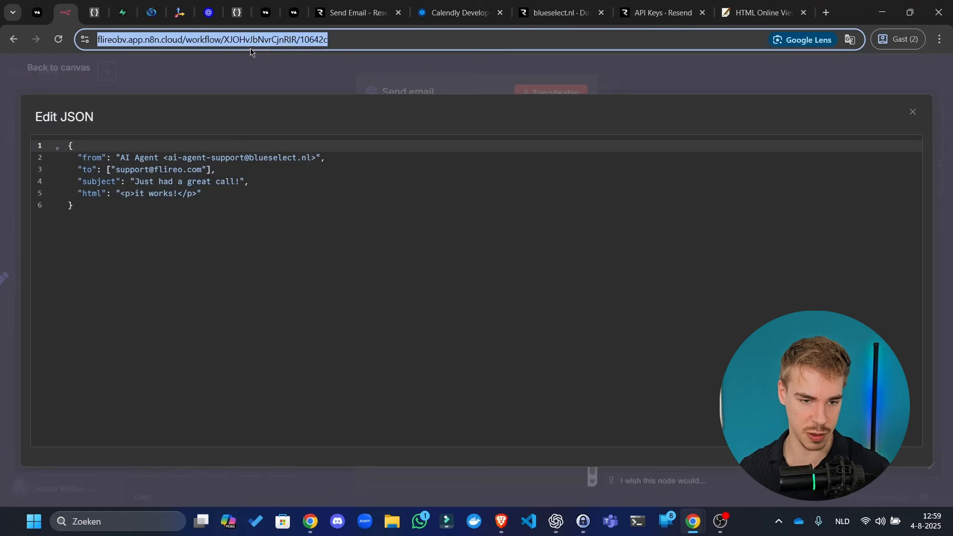
pyautogui.click(245, 74)
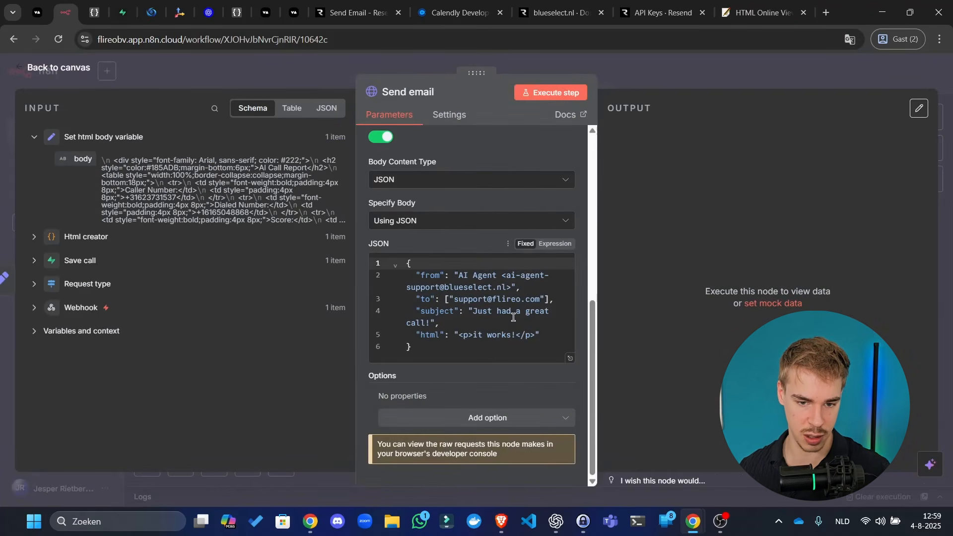
# - Make the JSON body an expression with html mapped to {{ $json.body }}
pyautogui.click(555, 244)
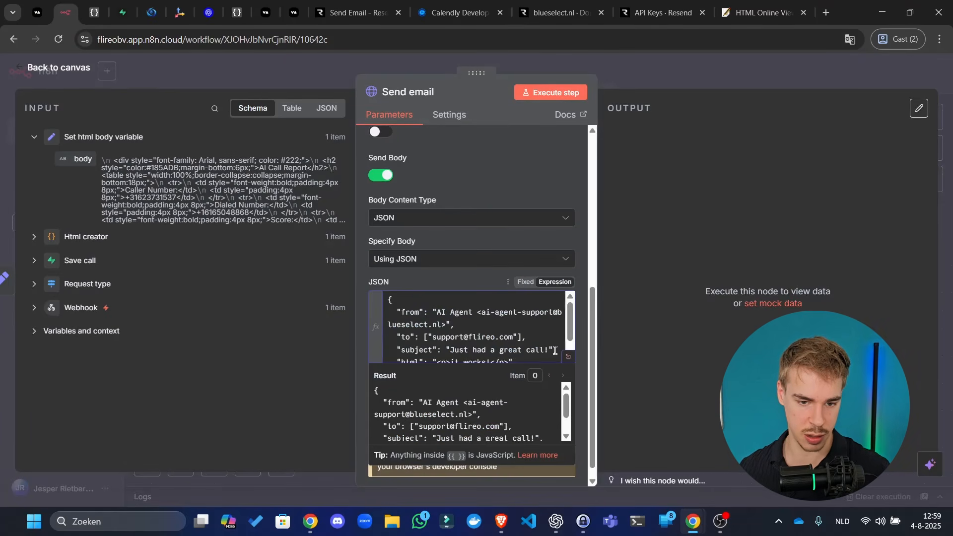
pyautogui.click(568, 357)
pyautogui.keyDown('shift'); pyautogui.click(328, 197); pyautogui.keyUp('shift')
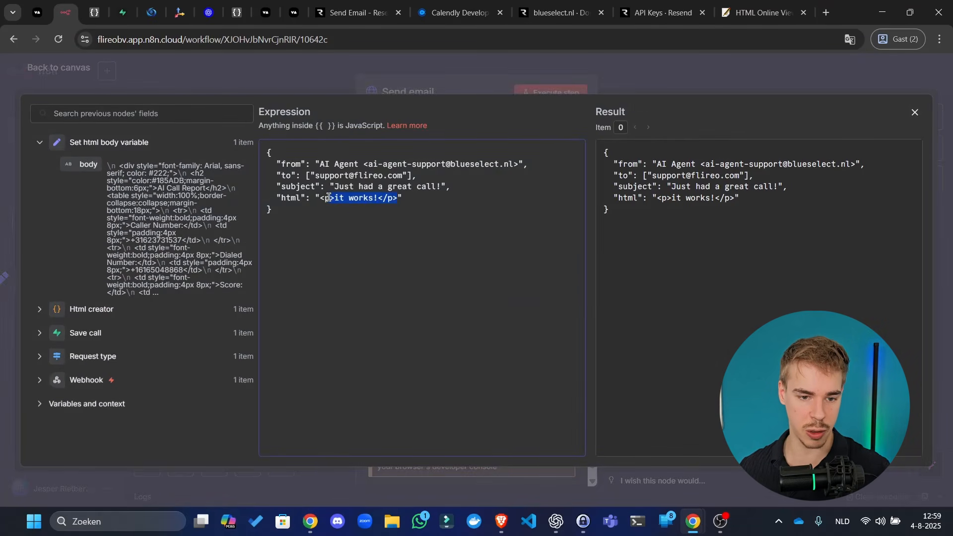
pyautogui.press('BackSpace')
pyautogui.press('BackSpace')
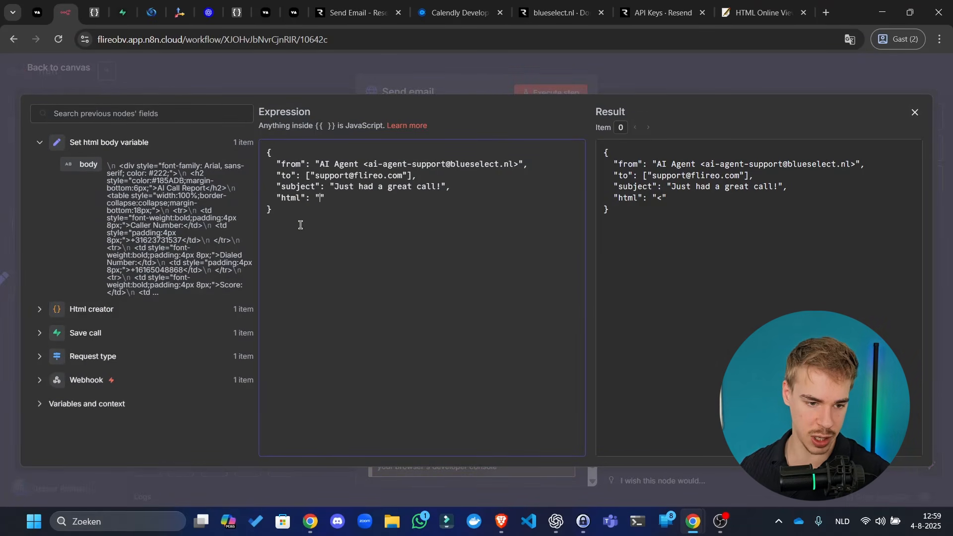
pyautogui.moveTo(88, 164); pyautogui.dragTo(320, 199)
pyautogui.hotkey('ctrl', 'c')
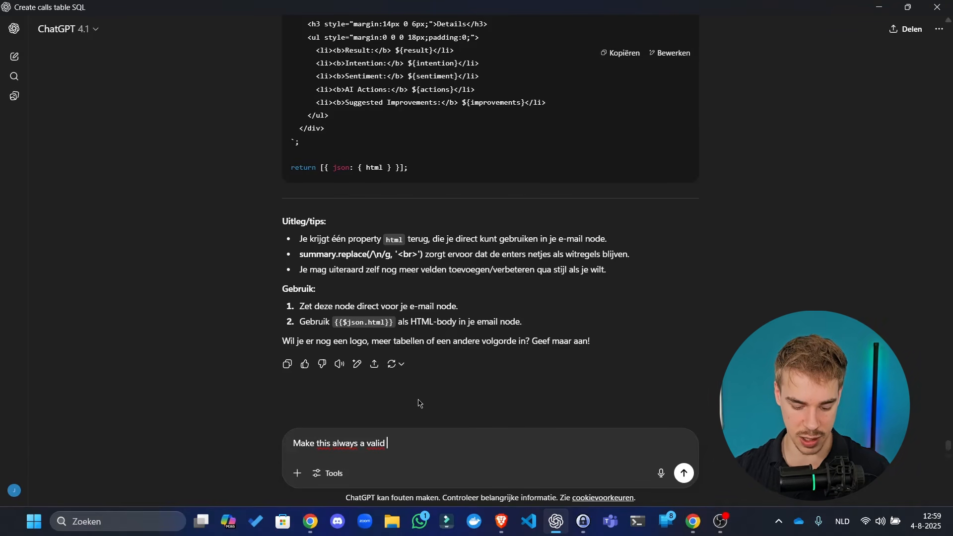
# - Ask ChatGPT to make {{ $json.body }} valid JSON without newlines or quotes, copying its answer
pyautogui.write('son')
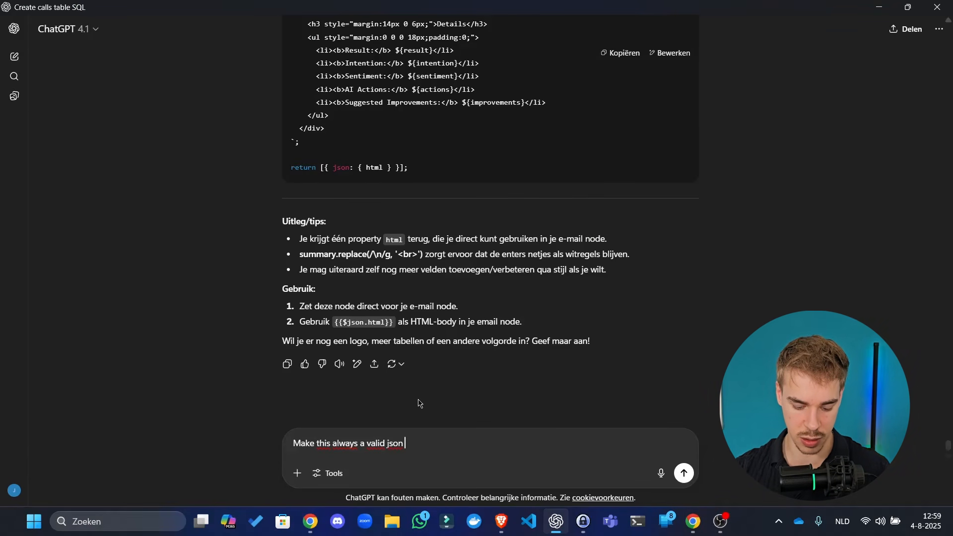
pyautogui.write(" value: '")
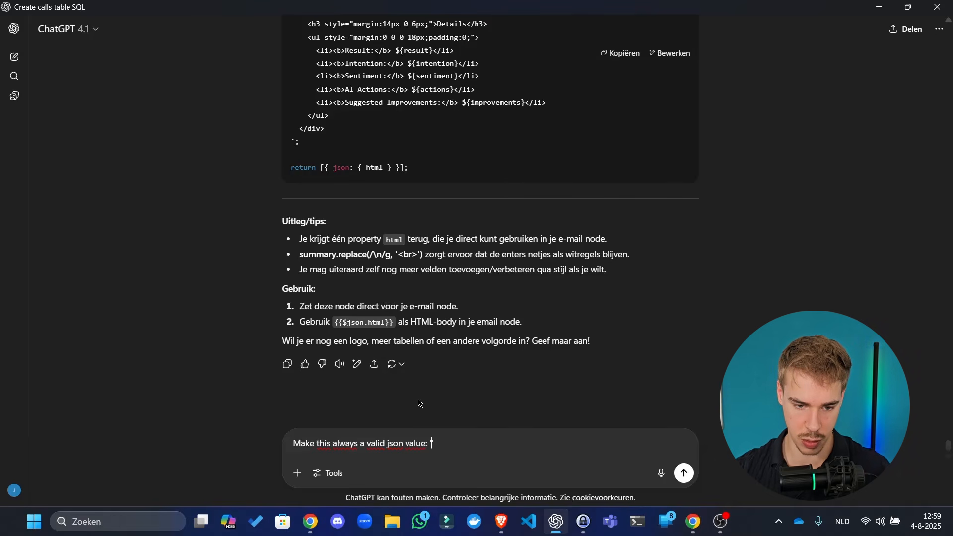
pyautogui.hotkey('ctrl', 'v')
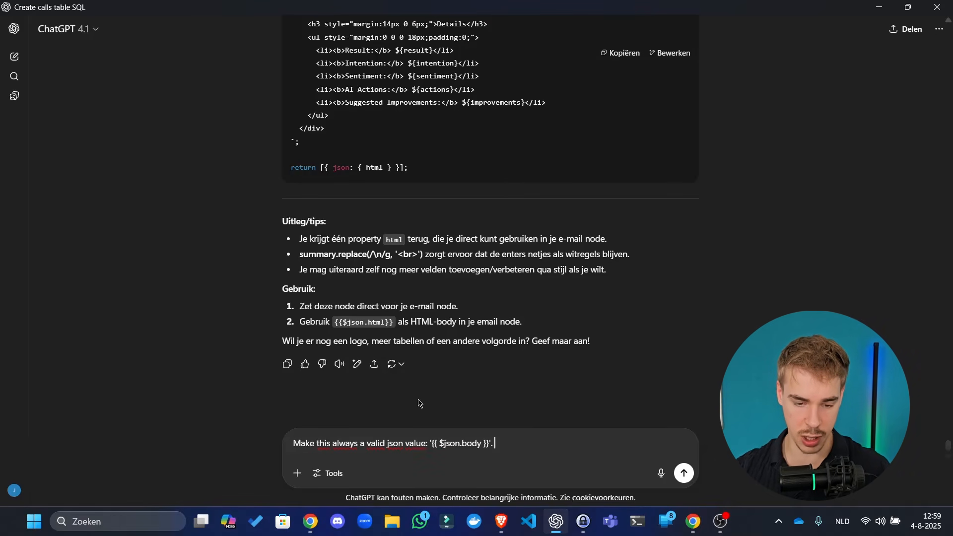
pyautogui.write("'. rem")
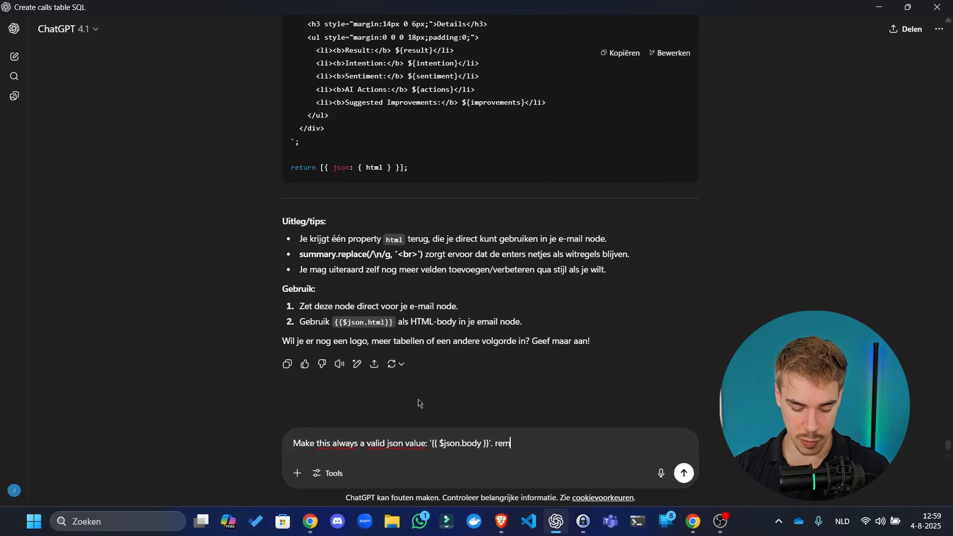
pyautogui.write('ove newlines and')
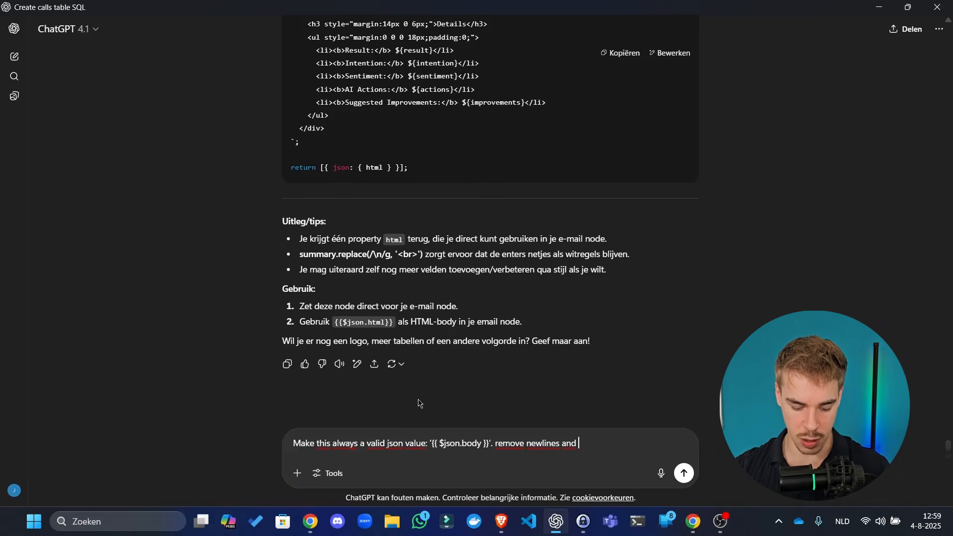
pyautogui.write(' quotes')
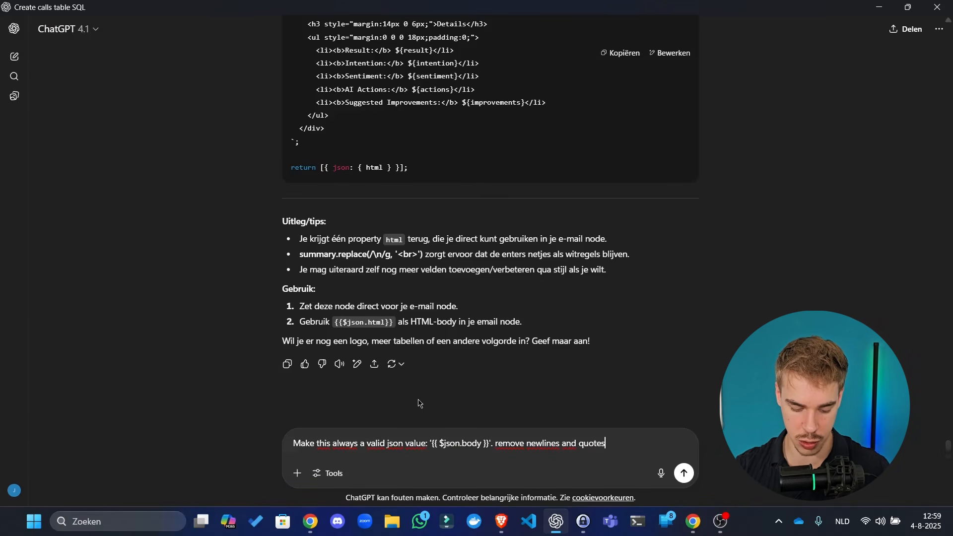
pyautogui.write('. man')
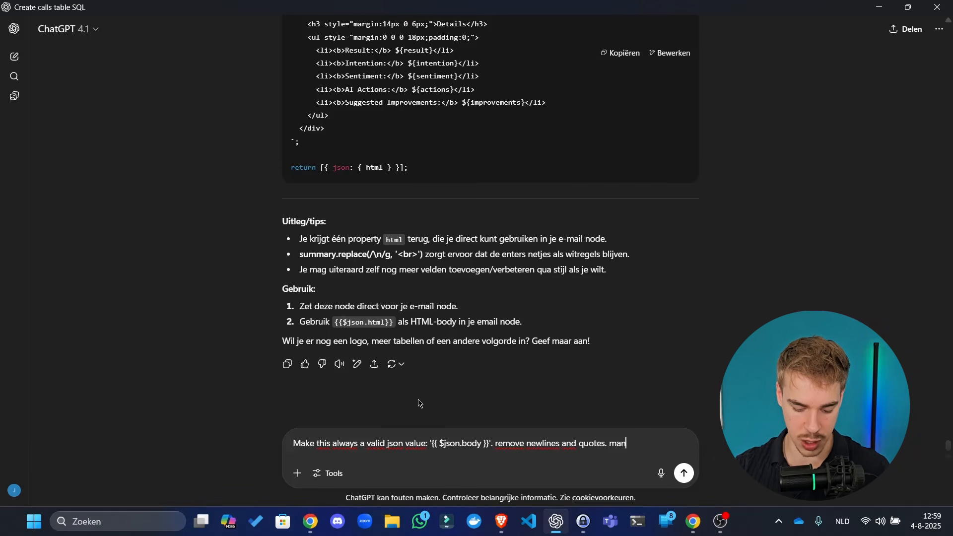
pyautogui.write('ipulat')
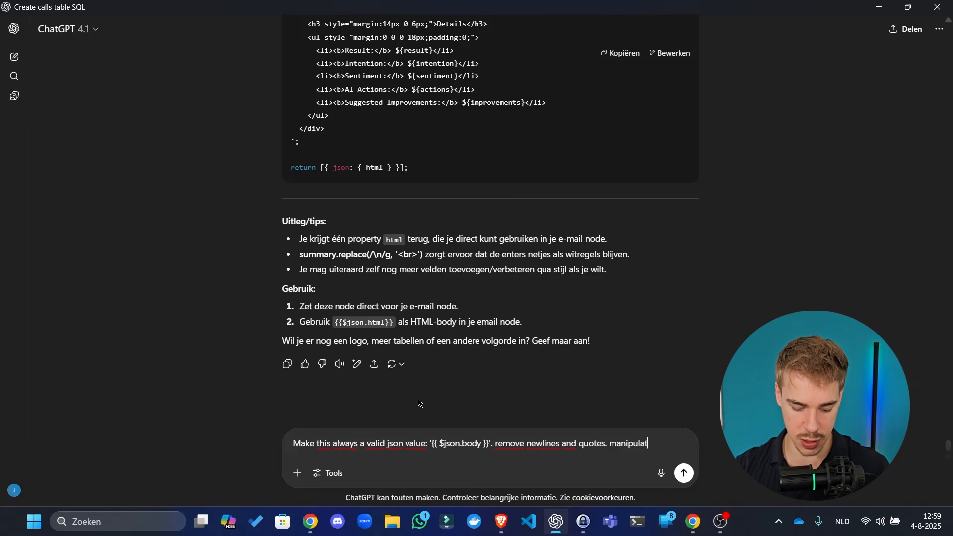
pyautogui.write('e the expression')
pyautogui.press('Return')
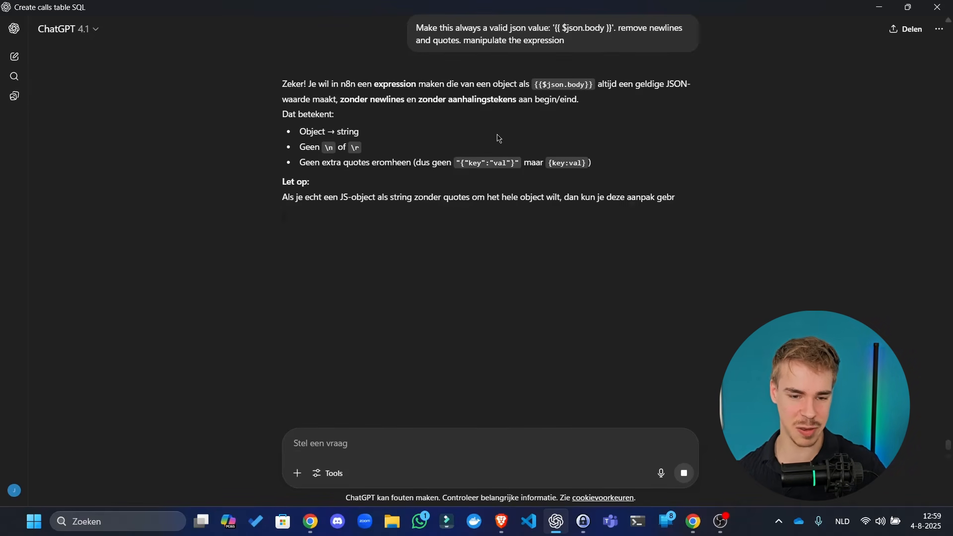
pyautogui.click(616, 219)
# - Replace {{ $json.body }} with the copied JSON.stringify expression and remove the extra quotes
pyautogui.hotkey('alt', 'Tab')
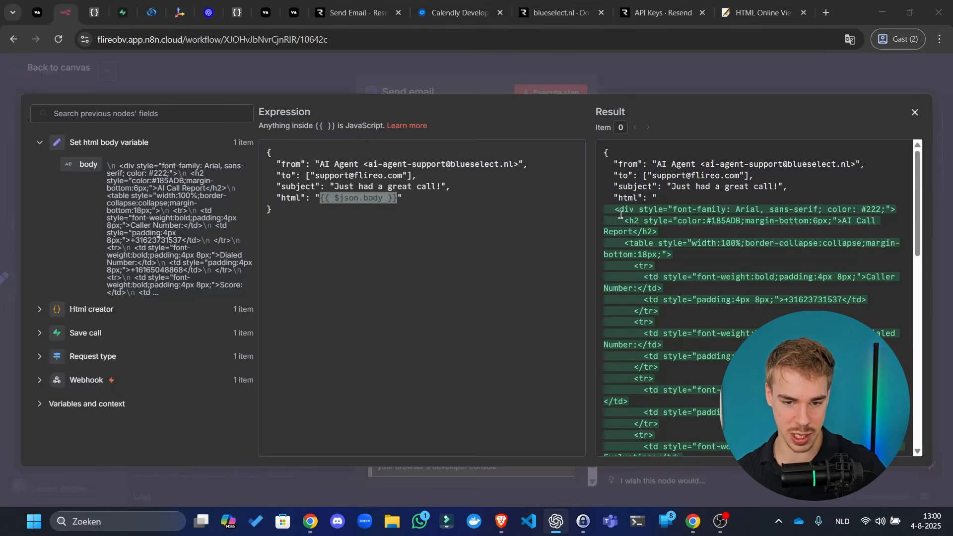
pyautogui.click(428, 244)
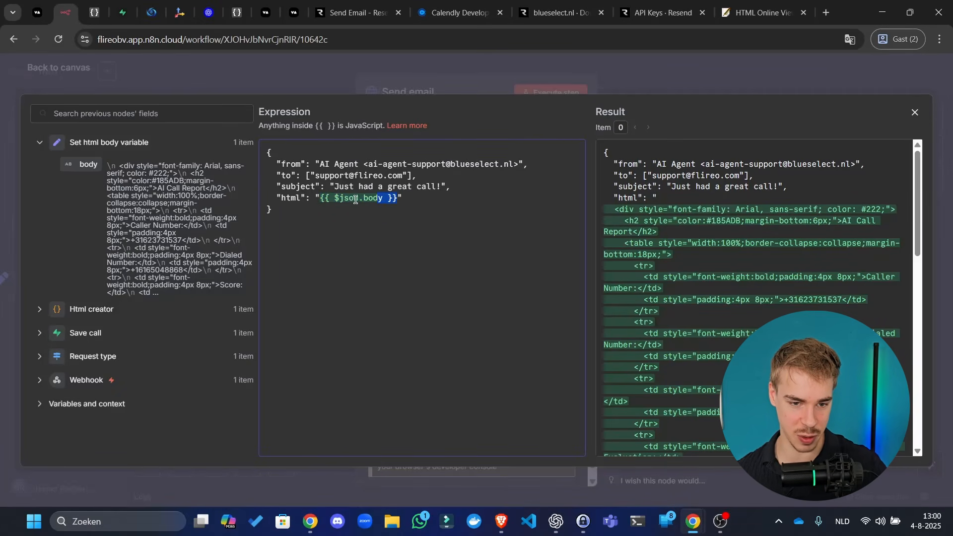
pyautogui.moveTo(355, 200); pyautogui.dragTo(317, 198)
pyautogui.hotkey('ctrl', 'v')
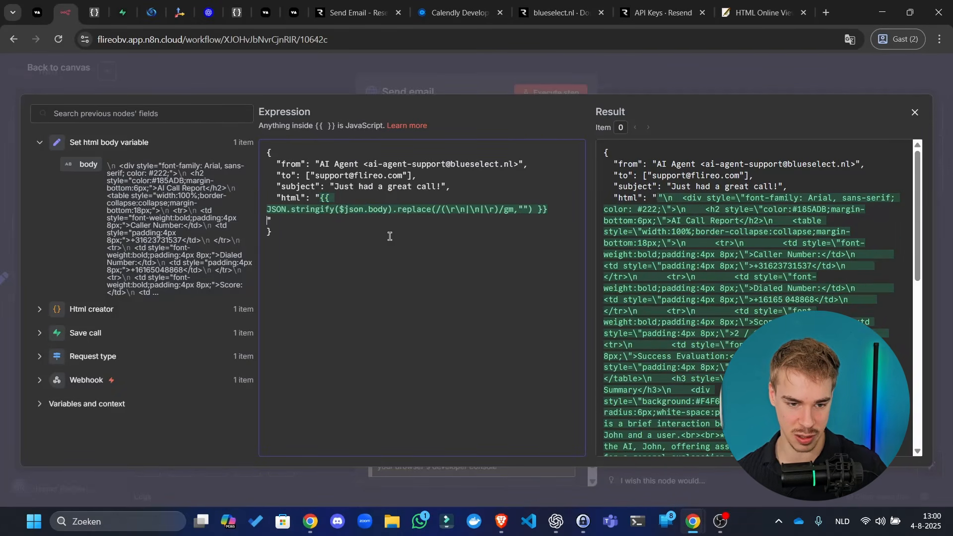
pyautogui.press('Delete')
pyautogui.scroll(-10, 801, 271)
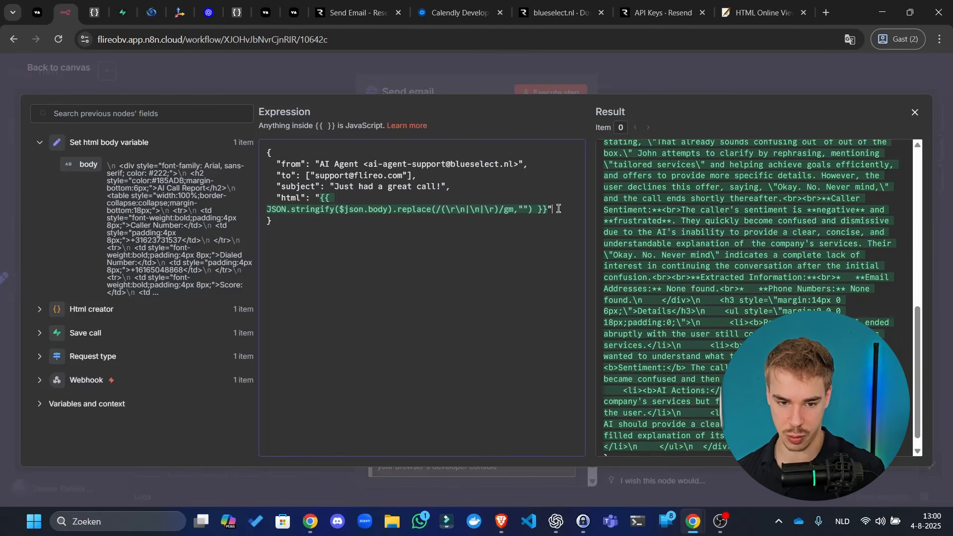
pyautogui.press('BackSpace')
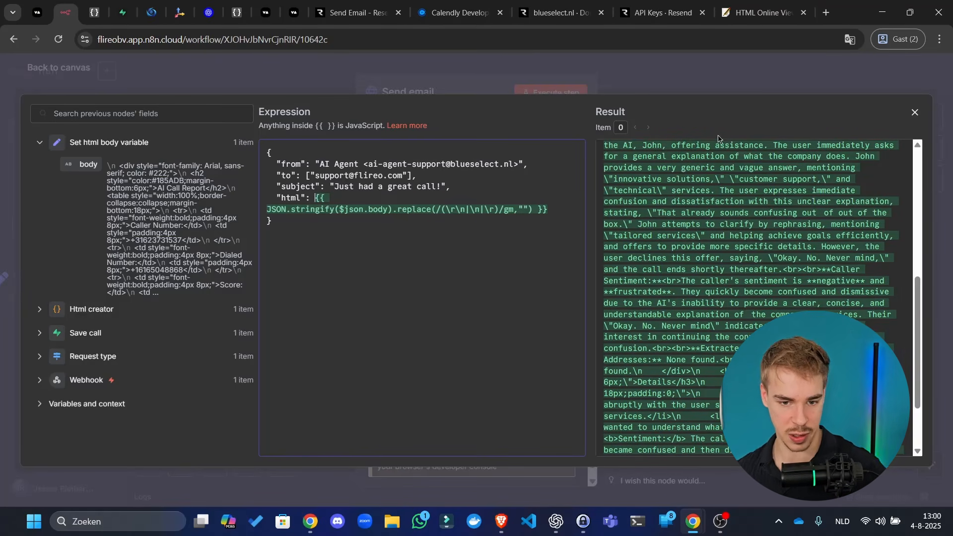
pyautogui.scroll(10, 734, 193)
pyautogui.moveTo(663, 188); pyautogui.dragTo(670, 196)
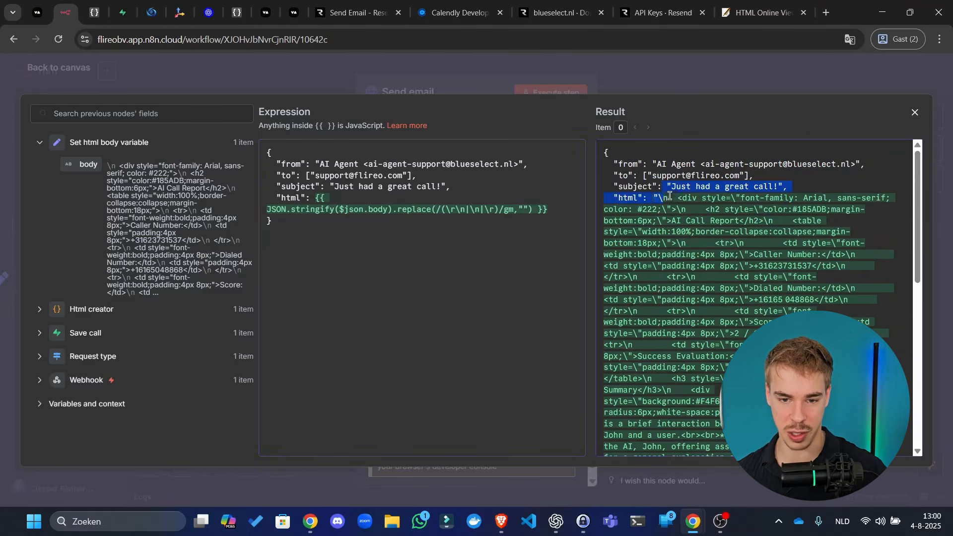
pyautogui.hotkey('ctrl', 'a')
pyautogui.click(651, 71)
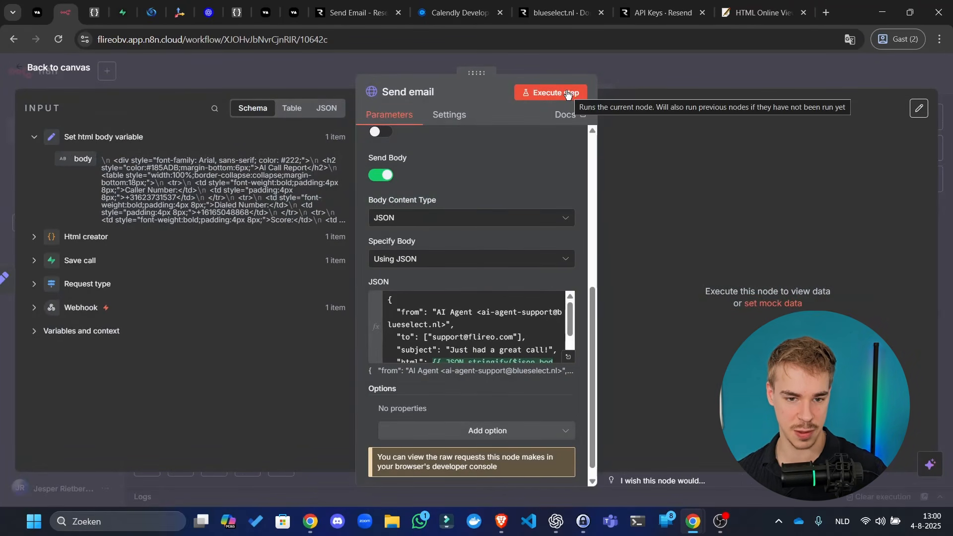
# - Run Send email successfully and view the received email in the mailbox
pyautogui.click(567, 94)
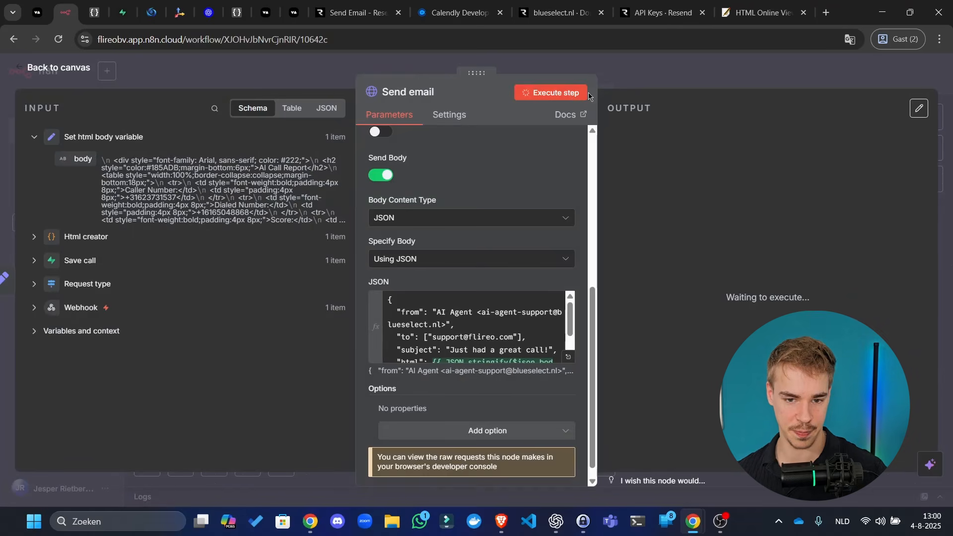
pyautogui.click(646, 67)
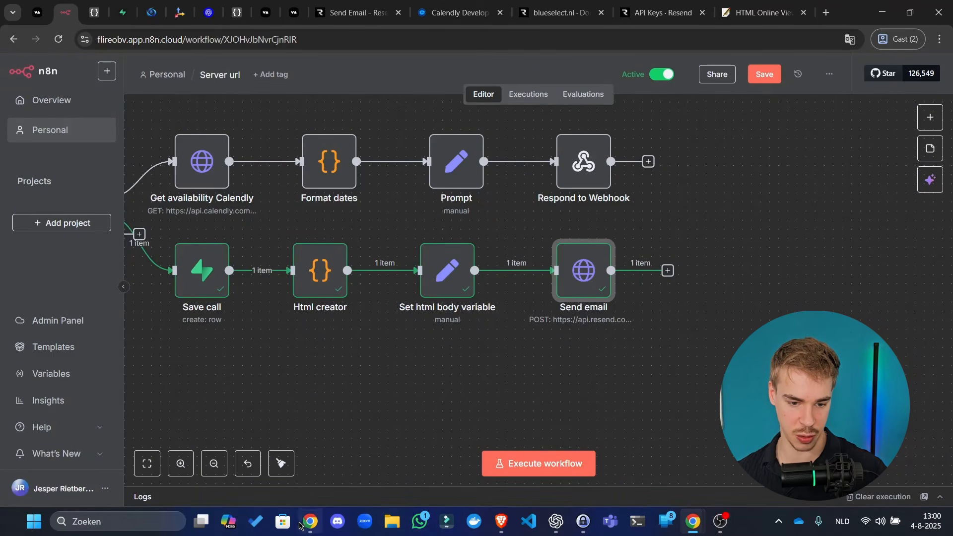
pyautogui.click(508, 522)
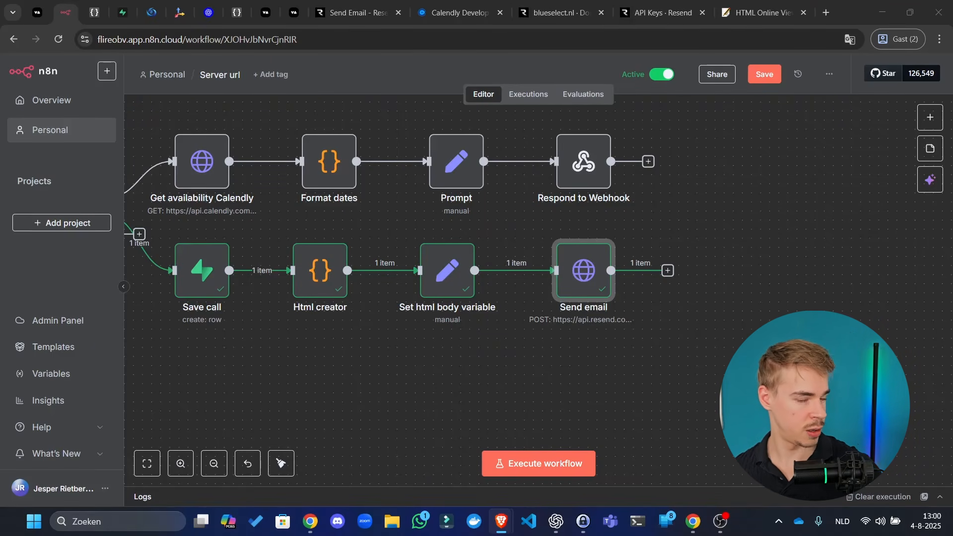
pyautogui.moveTo(0, 258); pyautogui.dragTo(427, 1)
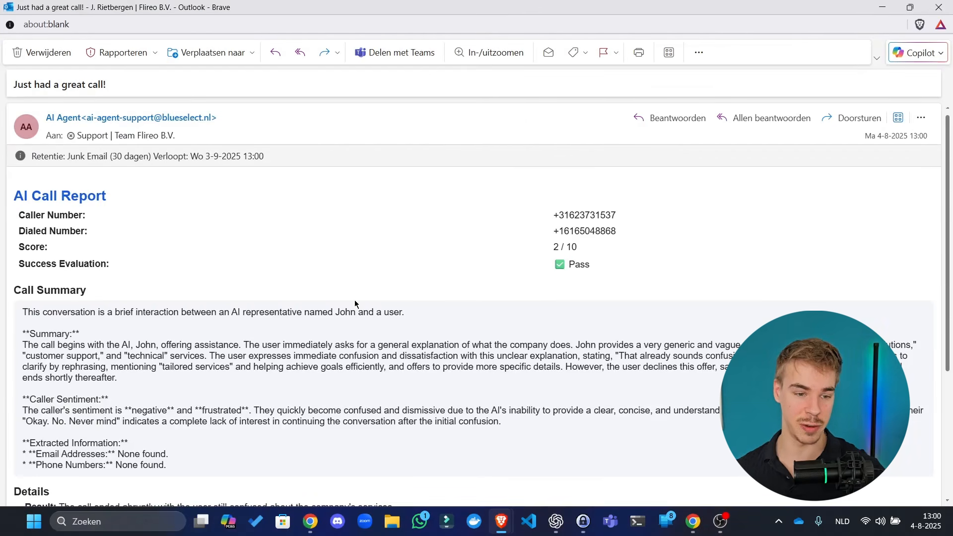
# - Check the formatted AI Call Report email in Outlook, then close it
pyautogui.moveTo(65, 181); pyautogui.dragTo(70, 233)
pyautogui.click(67, 244)
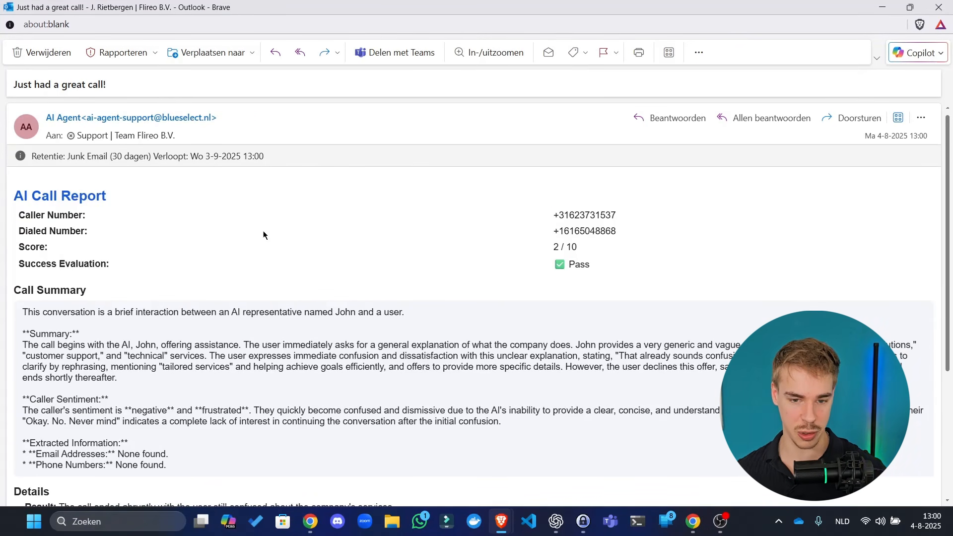
pyautogui.scroll(-4, 380, 397)
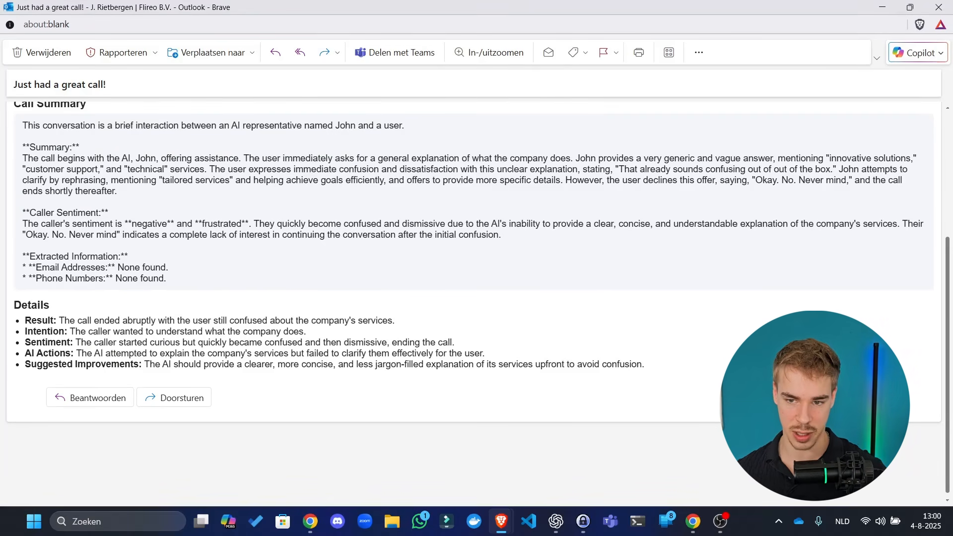
pyautogui.click(938, 7)
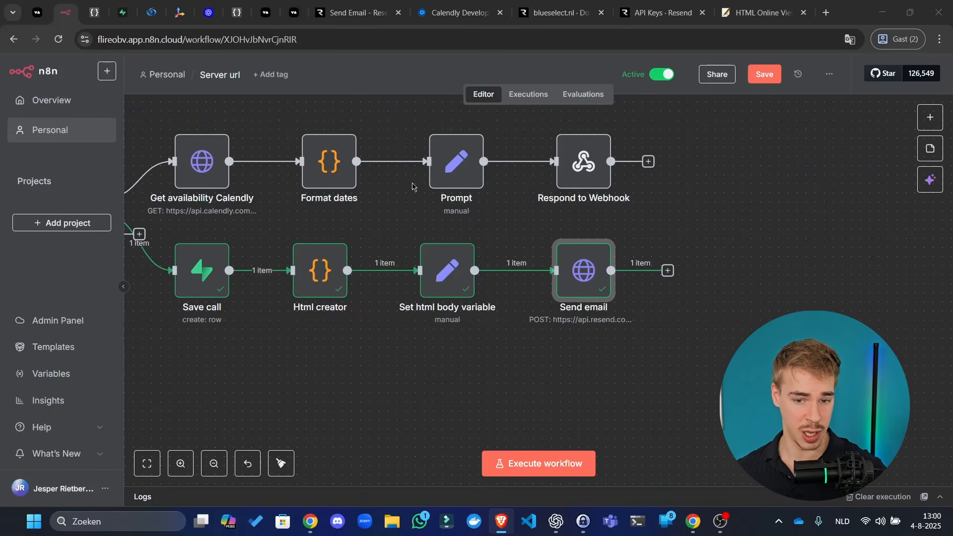
# - Save the Server url workflow and centre the whole workflow on the canvas
pyautogui.click(765, 74)
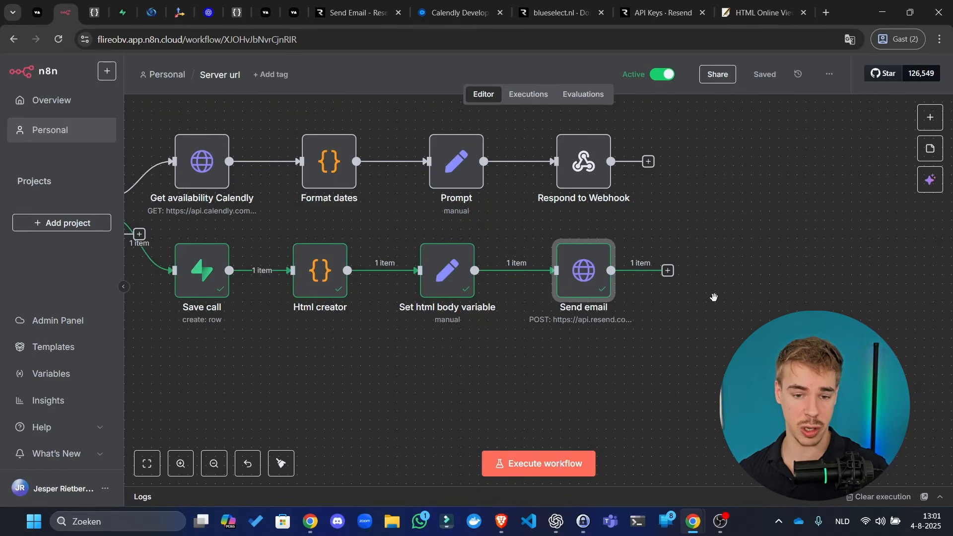
pyautogui.hscroll(-3, 715, 359)
pyautogui.scroll(-3, 500, 254)
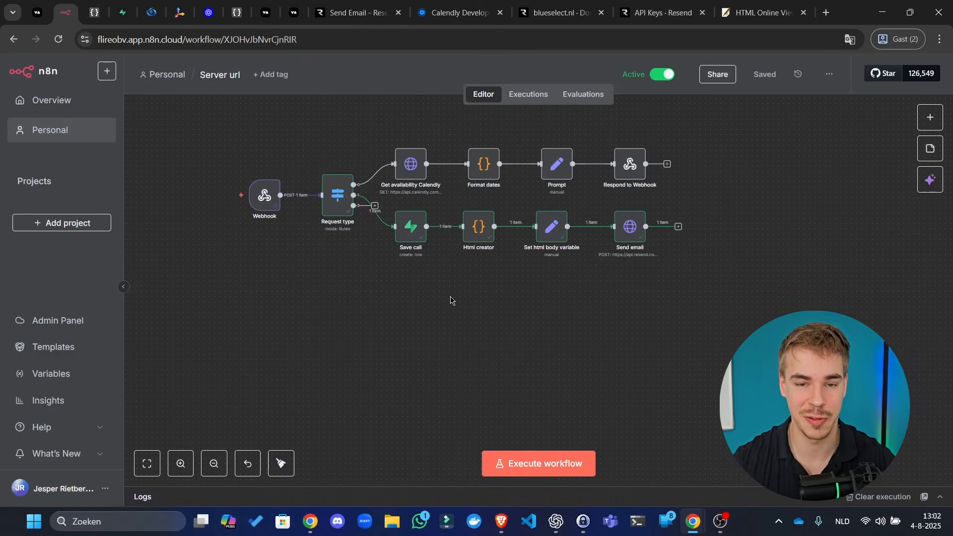
pyautogui.scroll(5, 499, 323)
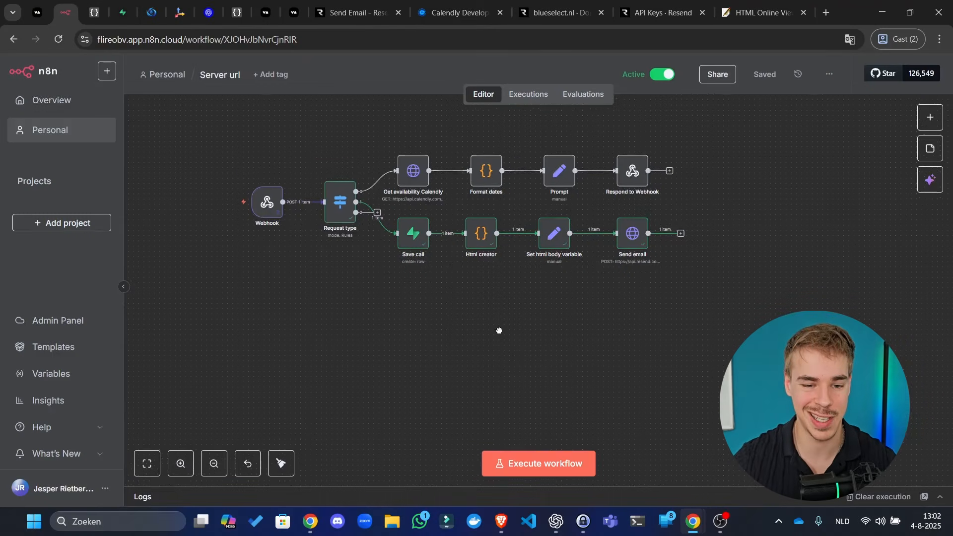
pyautogui.moveTo(502, 320); pyautogui.dragTo(502, 342)
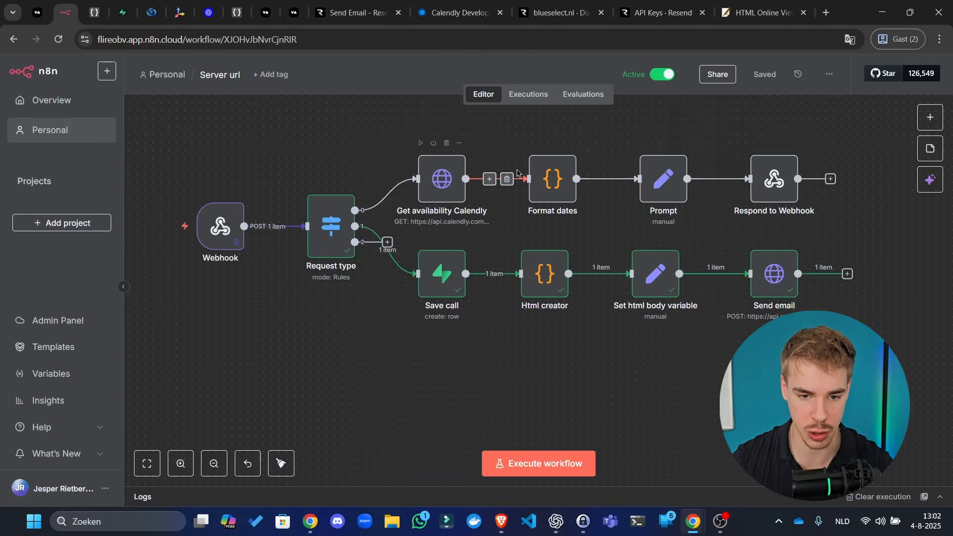
# - Insert a Supabase 'Get a row' node between Format dates and Prompt
pyautogui.doubleClick(556, 191)
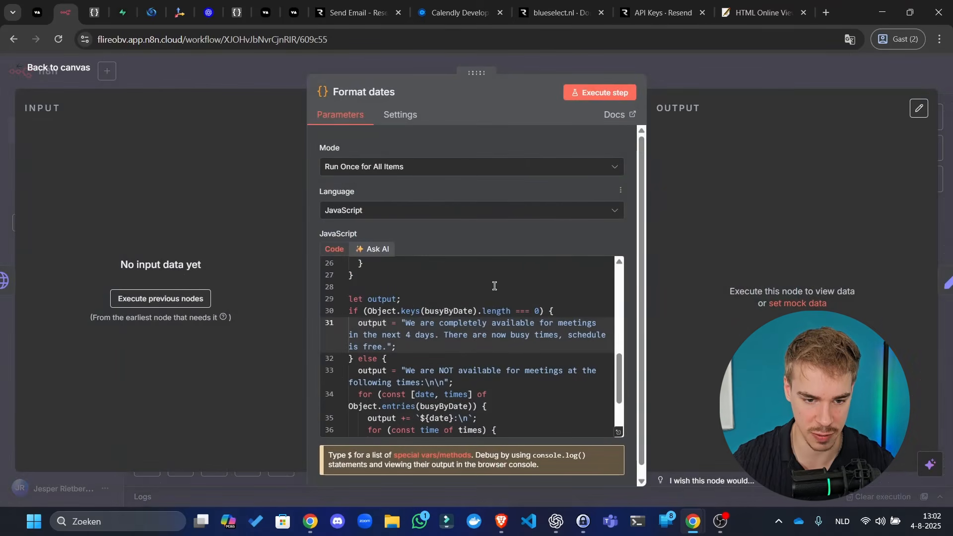
pyautogui.click(782, 83)
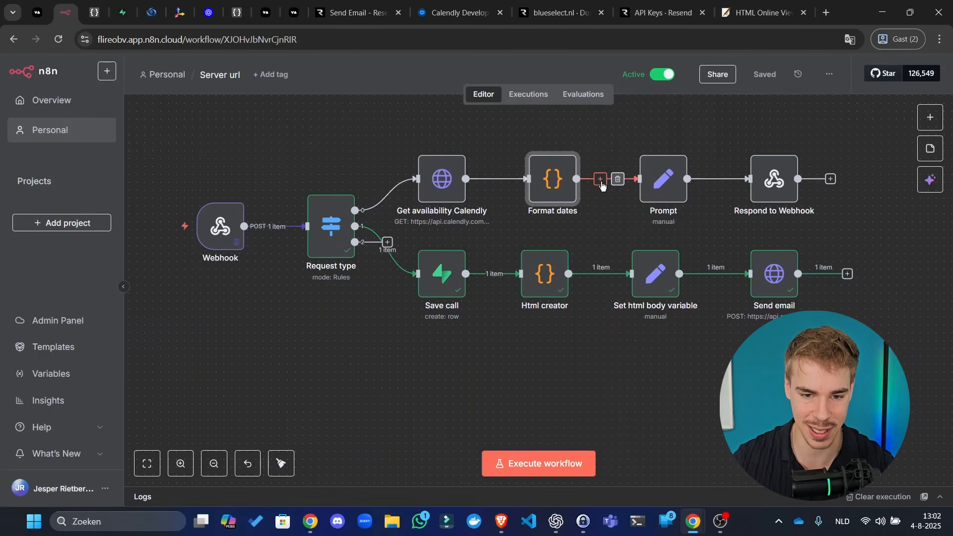
pyautogui.click(600, 180)
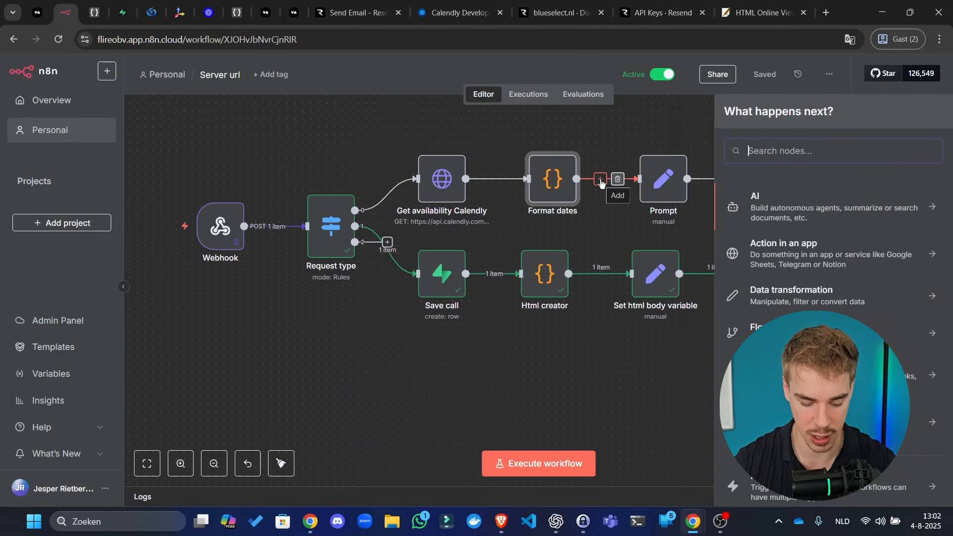
pyautogui.write('supabase')
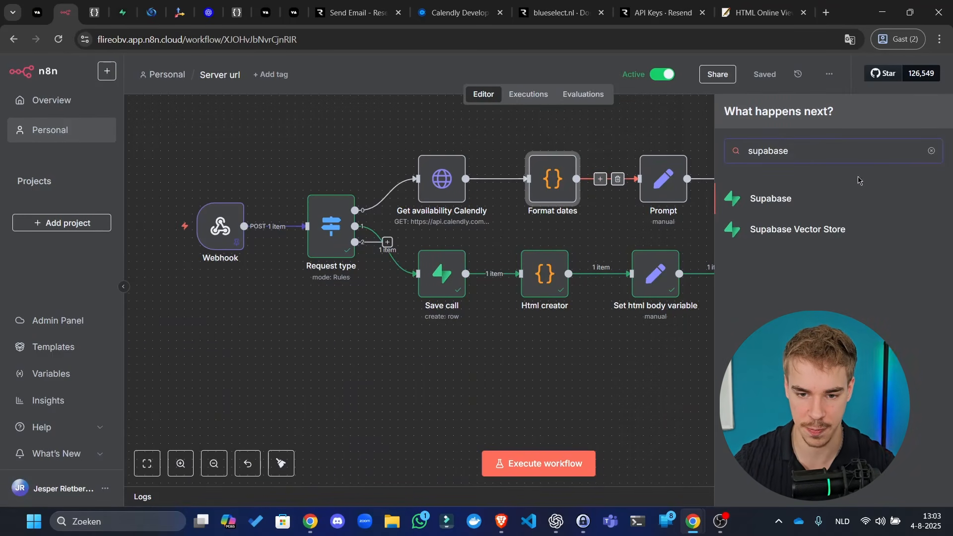
pyautogui.click(773, 203)
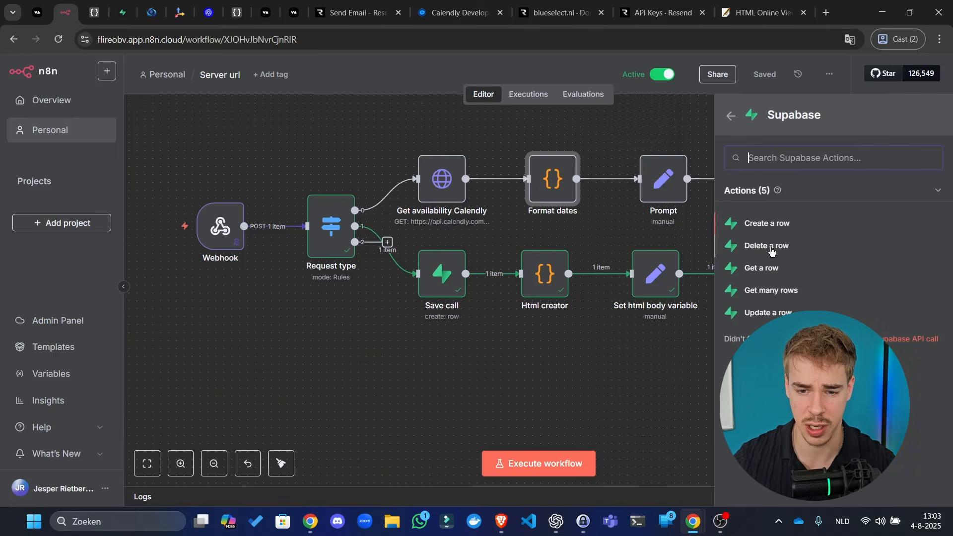
pyautogui.click(765, 274)
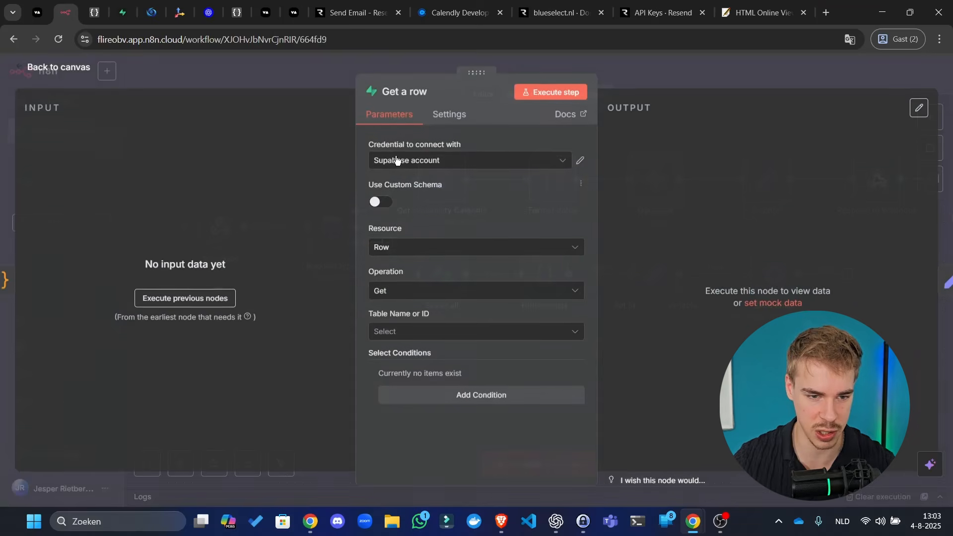
# - Name it 'Get last conversation', use the calls table, add a condition and save
pyautogui.click(420, 91)
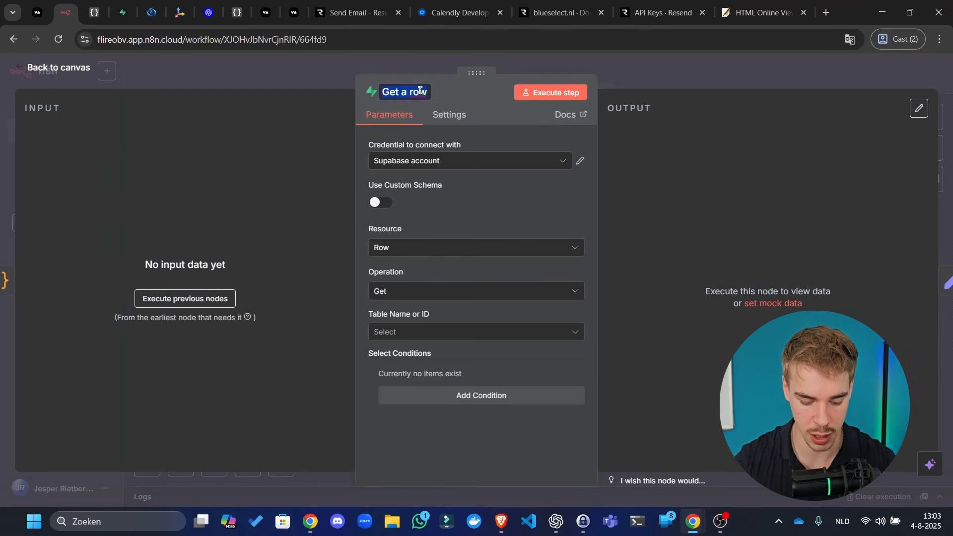
pyautogui.write('Get last conversation')
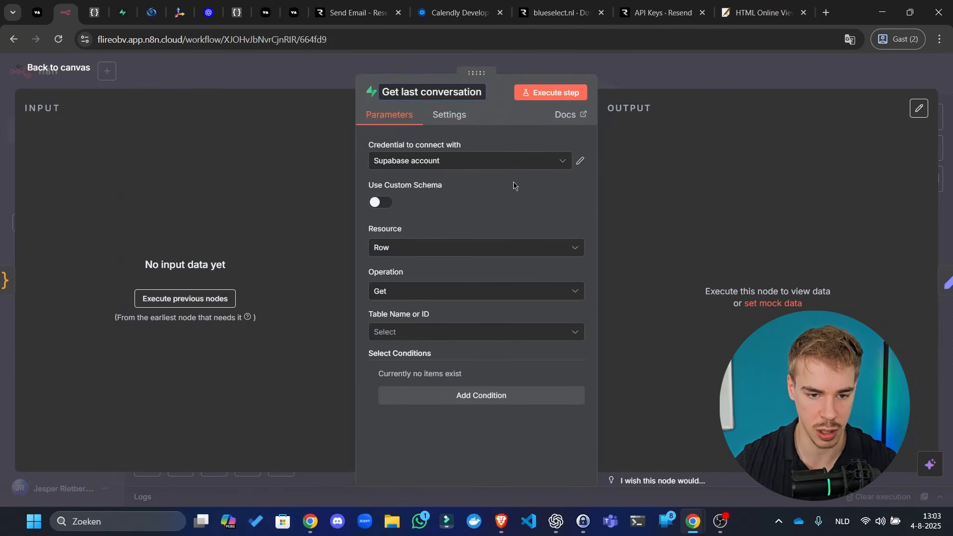
pyautogui.press('Return')
pyautogui.click(417, 332)
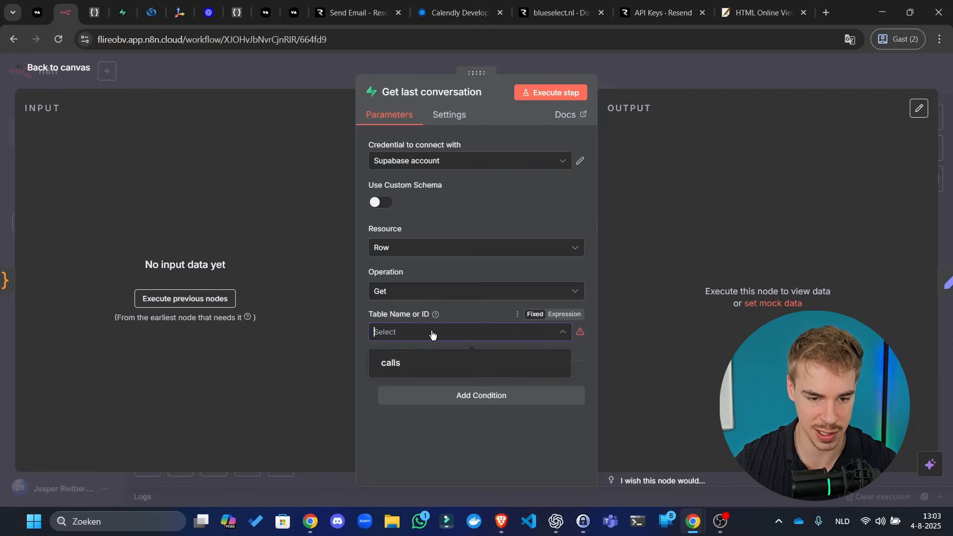
pyautogui.click(394, 369)
pyautogui.click(445, 394)
pyautogui.scroll(-1, 451, 393)
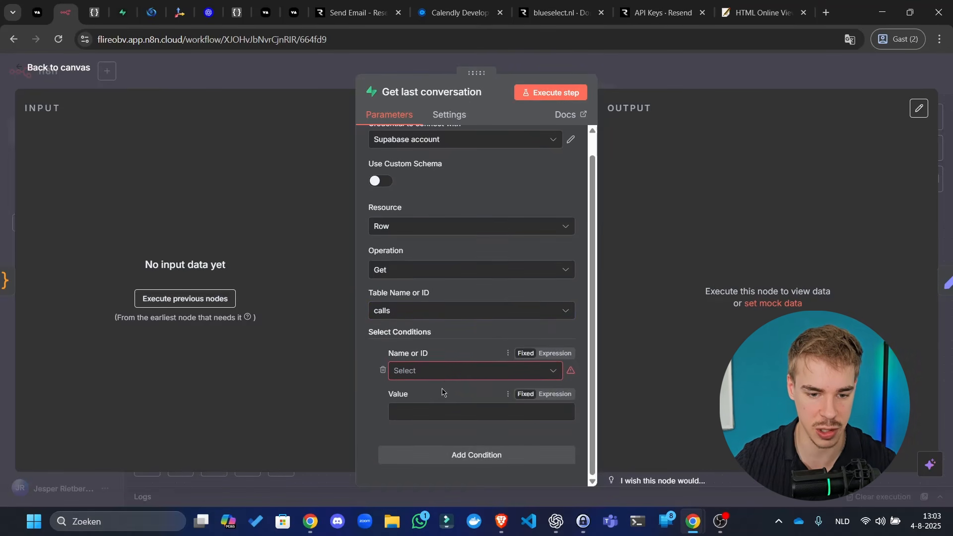
pyautogui.click(292, 61)
pyautogui.click(763, 74)
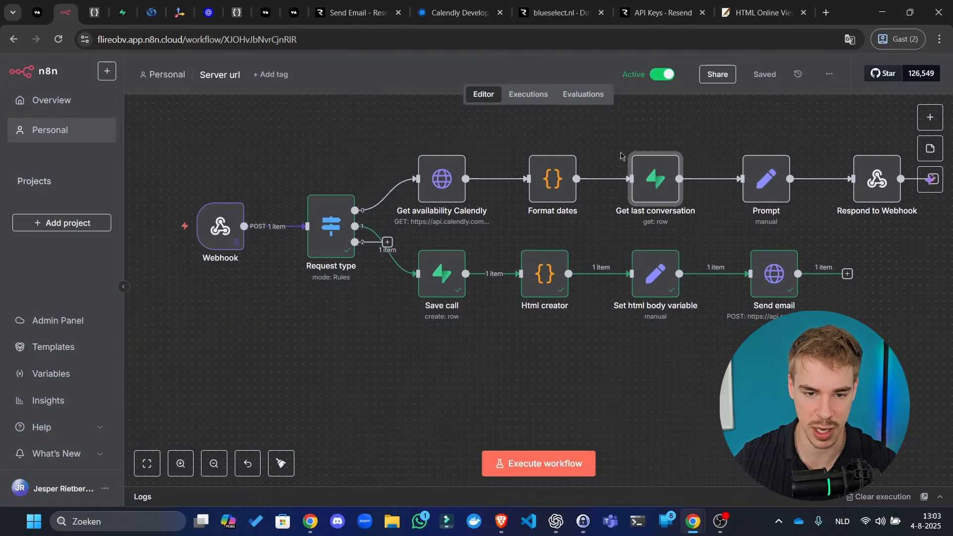
# - Copy the Webhook's JSON output from the 12:12:55 execution
pyautogui.click(530, 95)
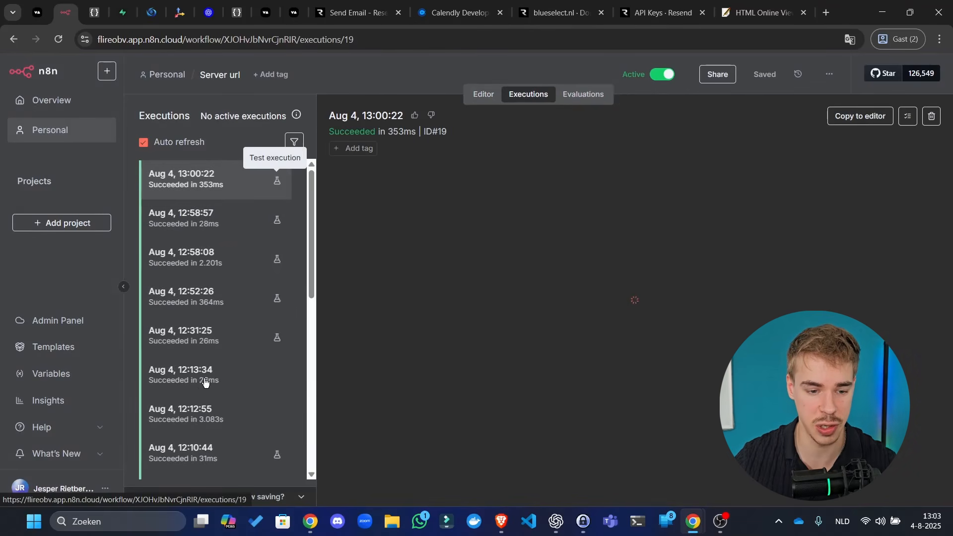
pyautogui.click(198, 422)
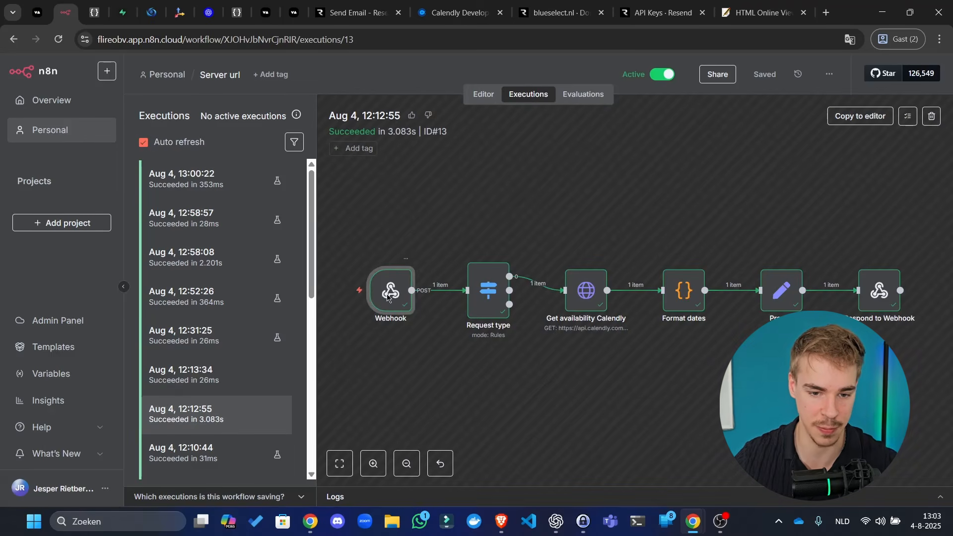
pyautogui.doubleClick(388, 296)
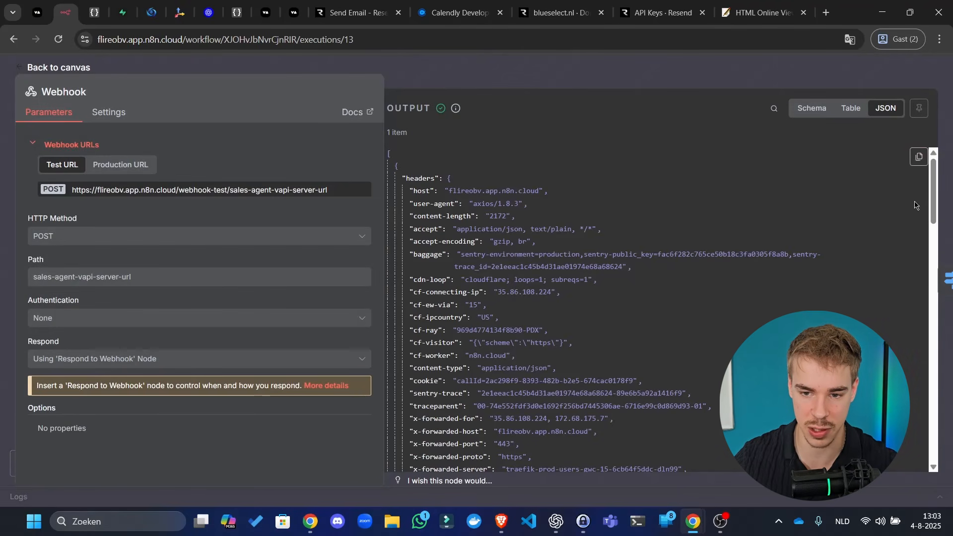
pyautogui.click(918, 157)
pyautogui.press('Escape')
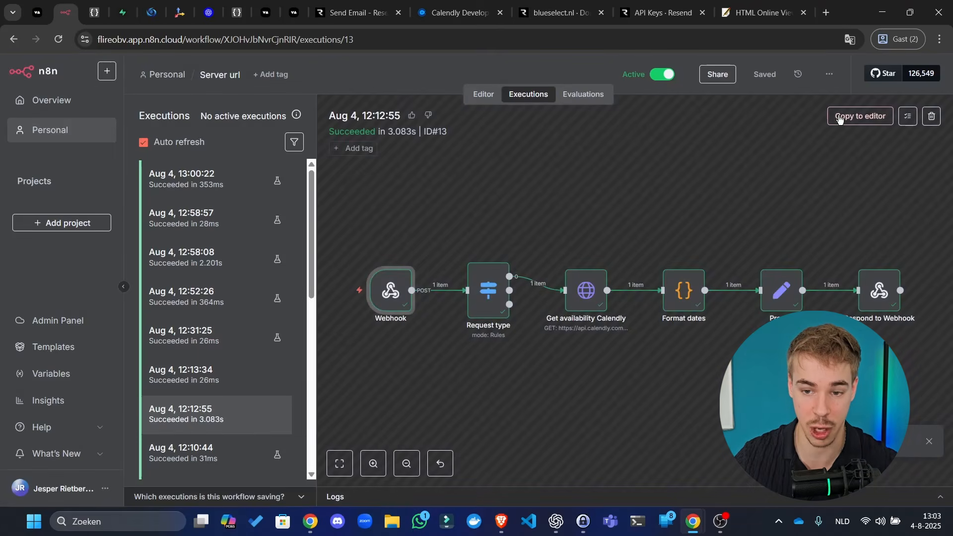
pyautogui.click(838, 119)
pyautogui.click(530, 328)
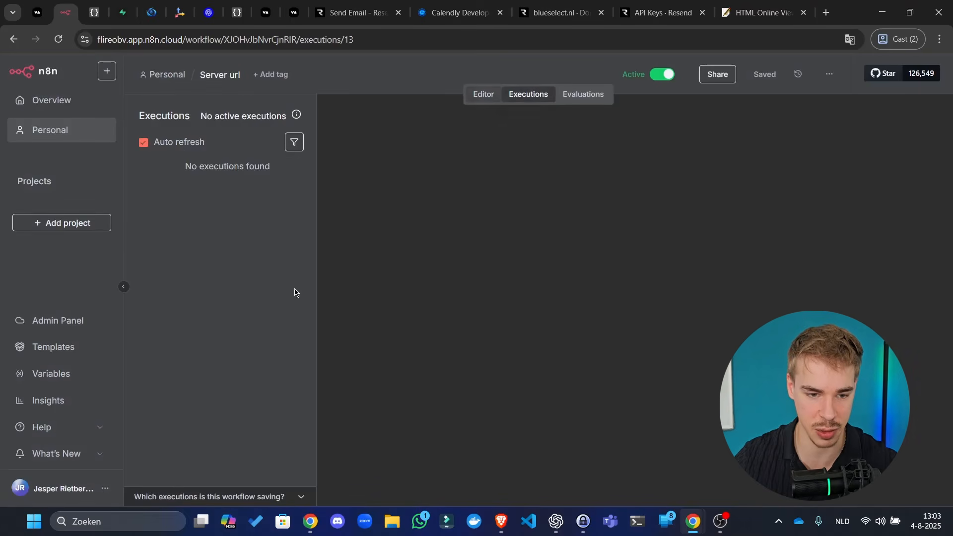
pyautogui.click(247, 306)
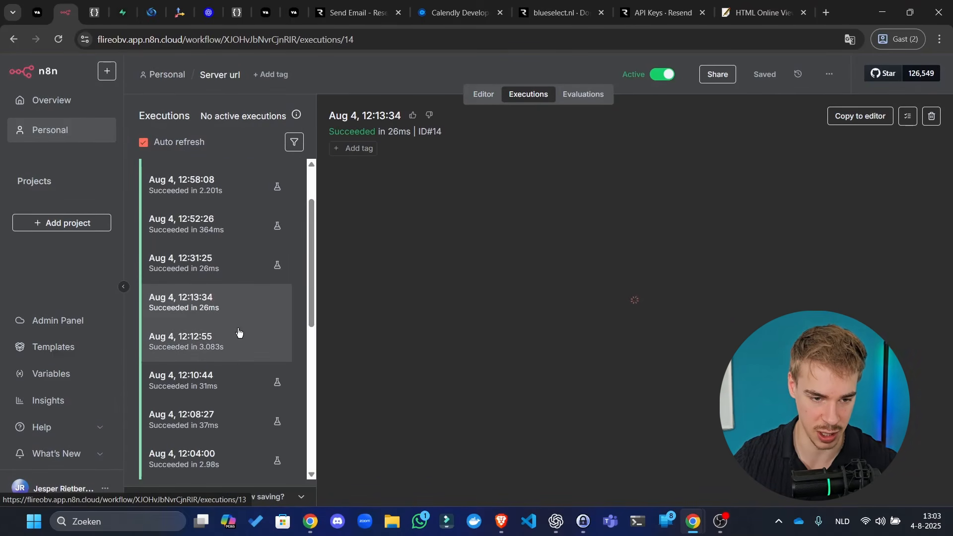
pyautogui.click(237, 332)
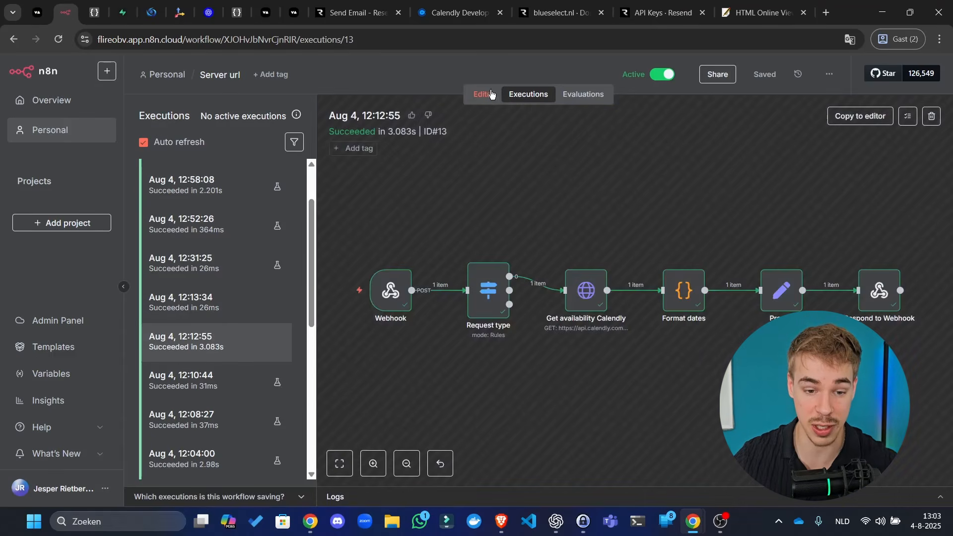
pyautogui.click(482, 94)
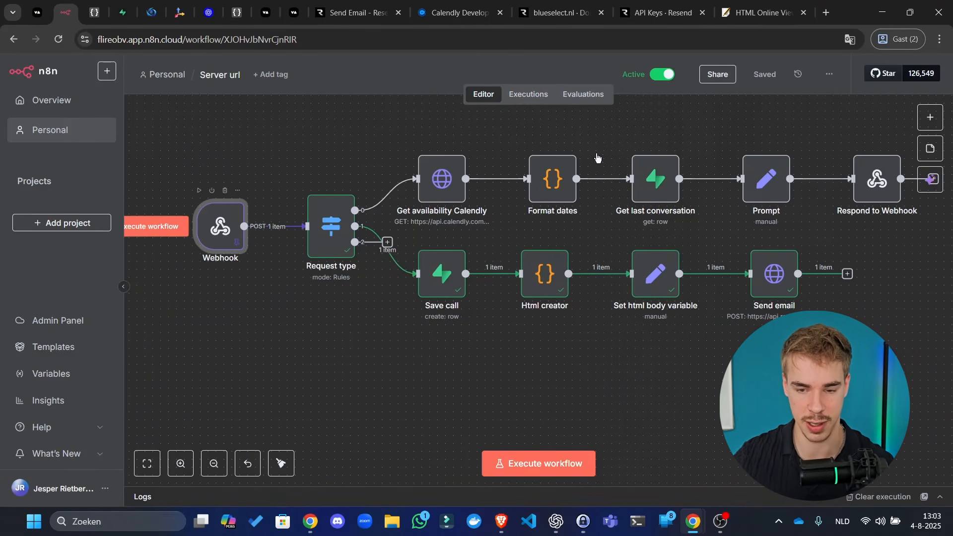
# - Paste the copied data as the Webhook node's pinned output and save the workflow
pyautogui.doubleClick(221, 226)
pyautogui.click(895, 134)
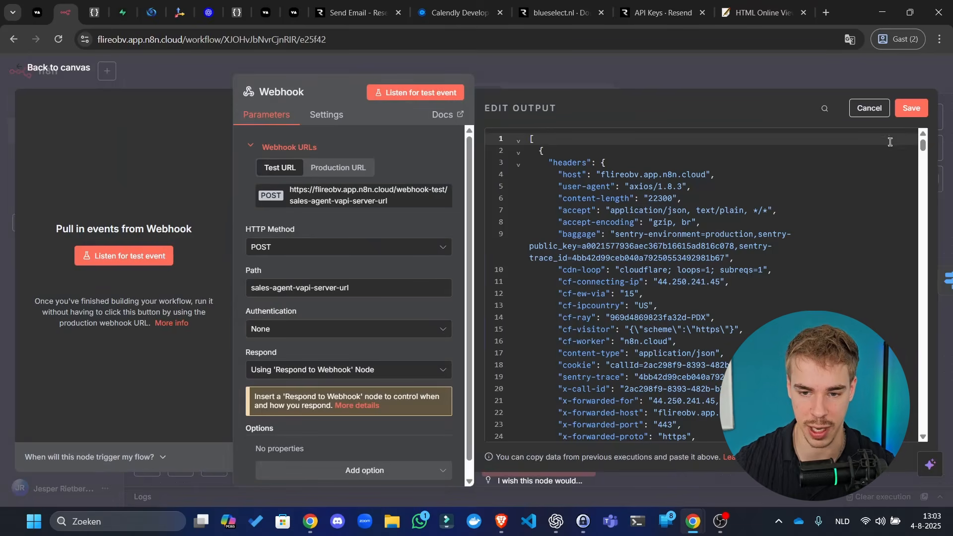
pyautogui.click(858, 206)
pyautogui.hotkey('ctrl', 'End')
pyautogui.click(911, 107)
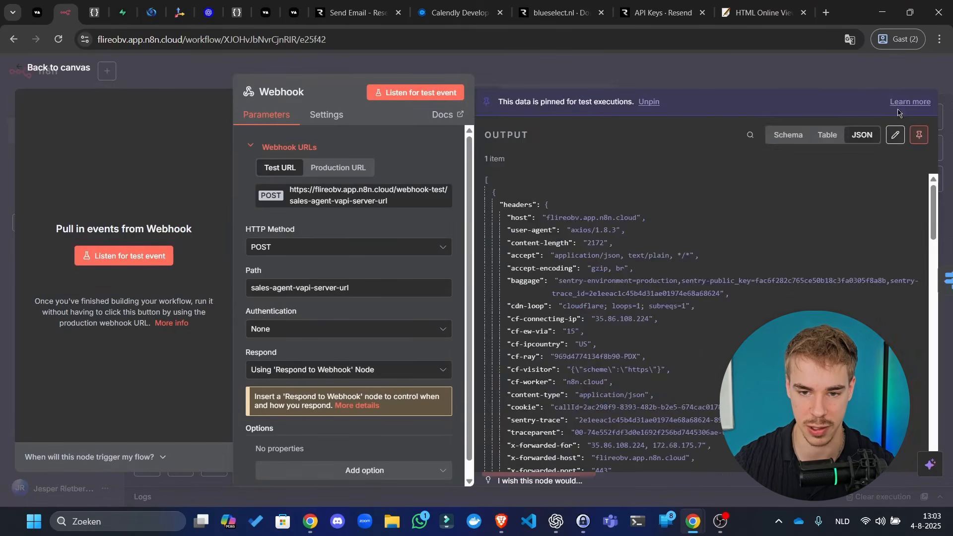
pyautogui.press('Escape')
pyautogui.hotkey('ctrl', 's')
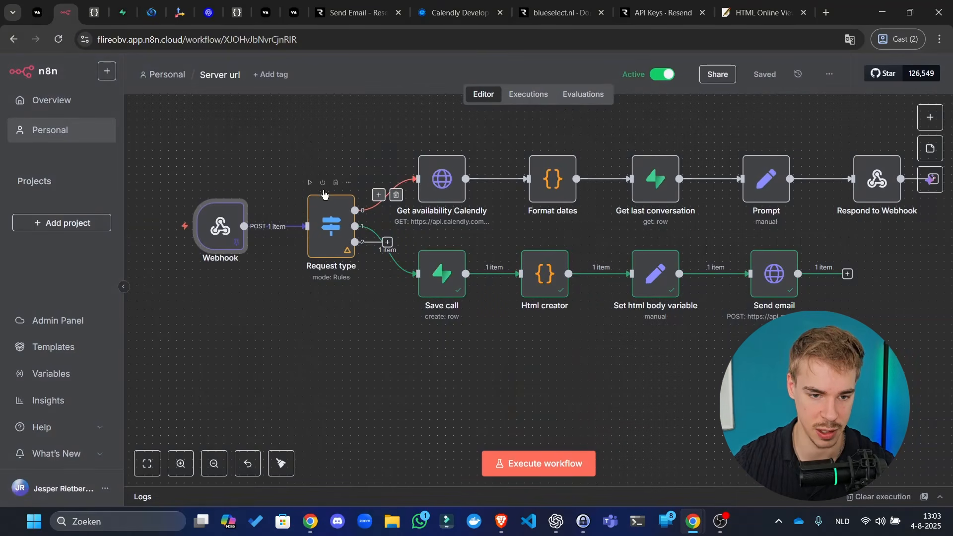
# - Run the Request type and Get availability Calendly steps
pyautogui.click(309, 182)
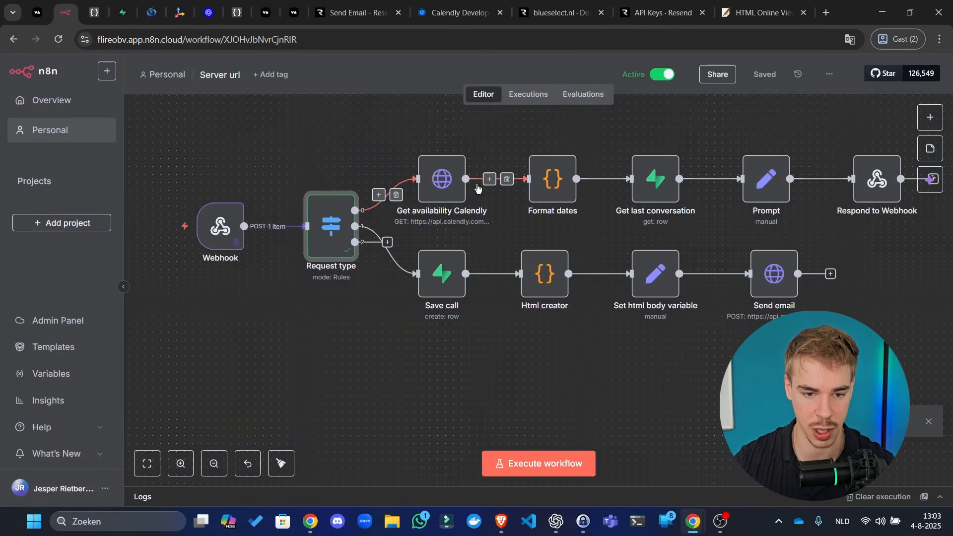
pyautogui.moveTo(444, 166); pyautogui.dragTo(373, 207)
pyautogui.scroll(2, 398, 177)
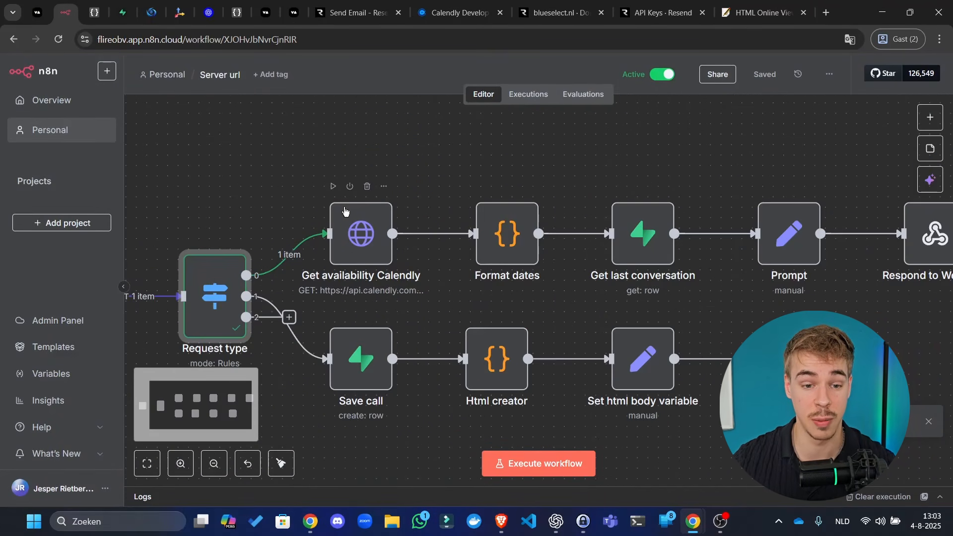
pyautogui.click(333, 186)
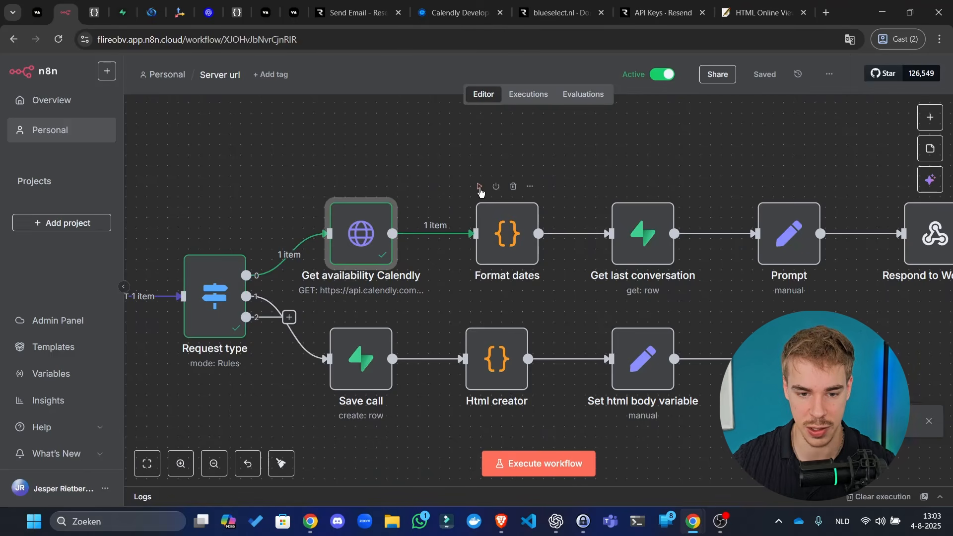
pyautogui.hscroll(5, 462, 155)
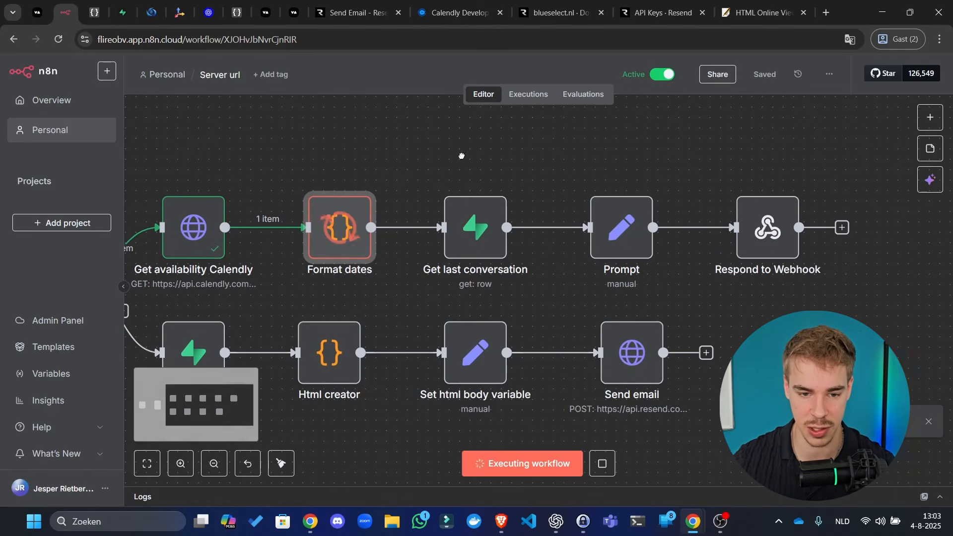
# - Filter Get last conversation on customer_number equal to the Webhook's customer number
pyautogui.doubleClick(484, 243)
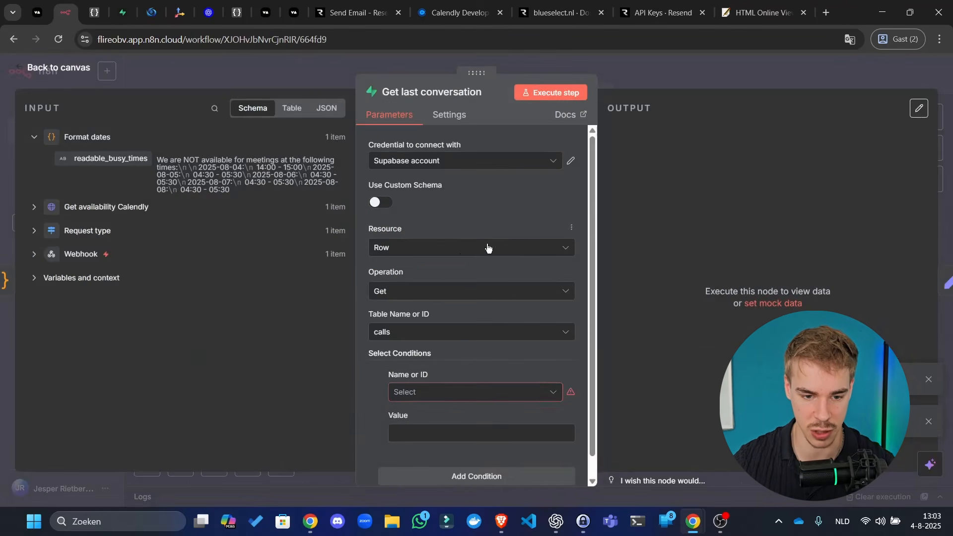
pyautogui.scroll(-1, 476, 298)
pyautogui.click(446, 371)
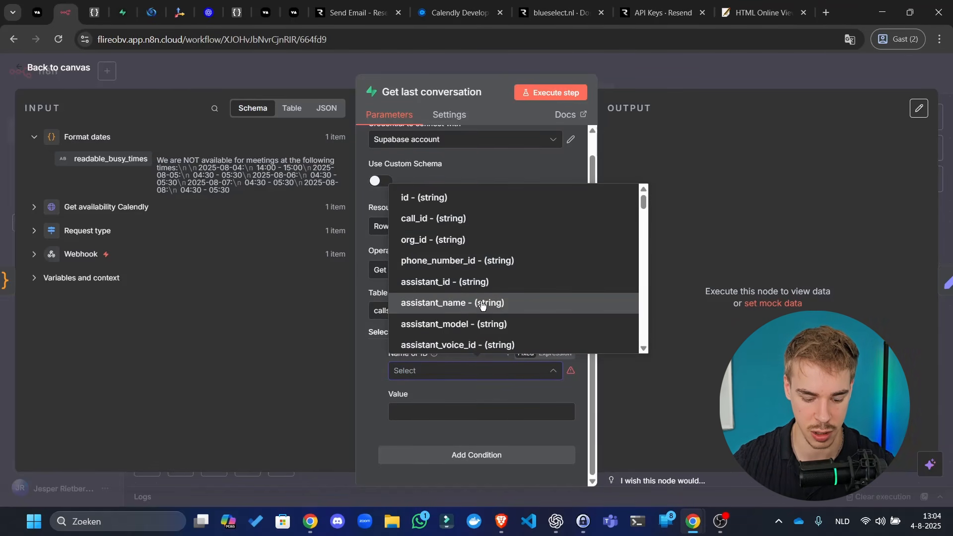
pyautogui.write('cus')
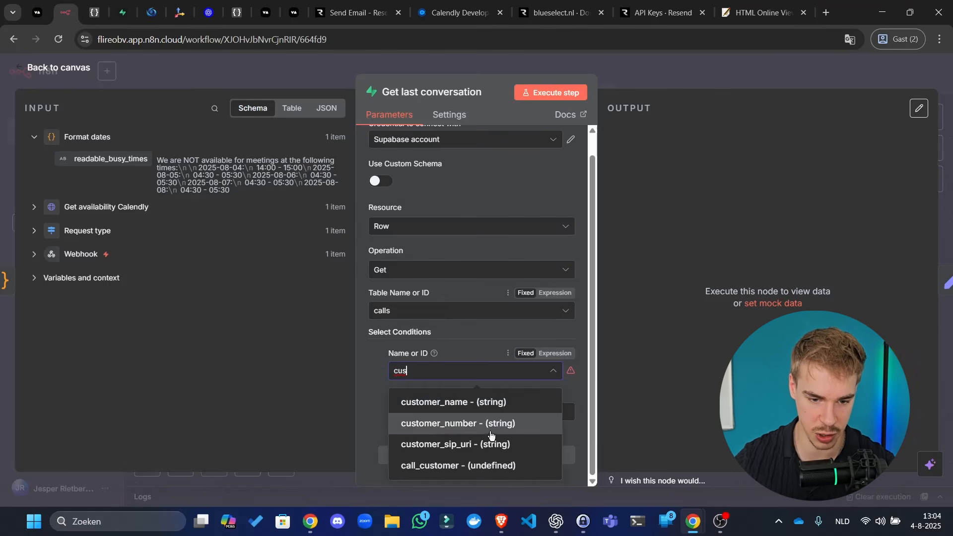
pyautogui.click(490, 424)
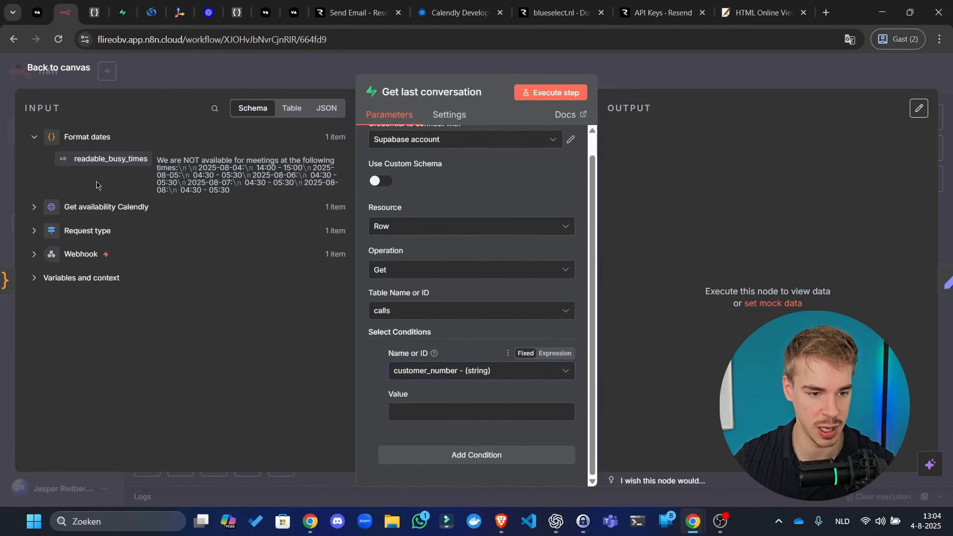
pyautogui.click(76, 254)
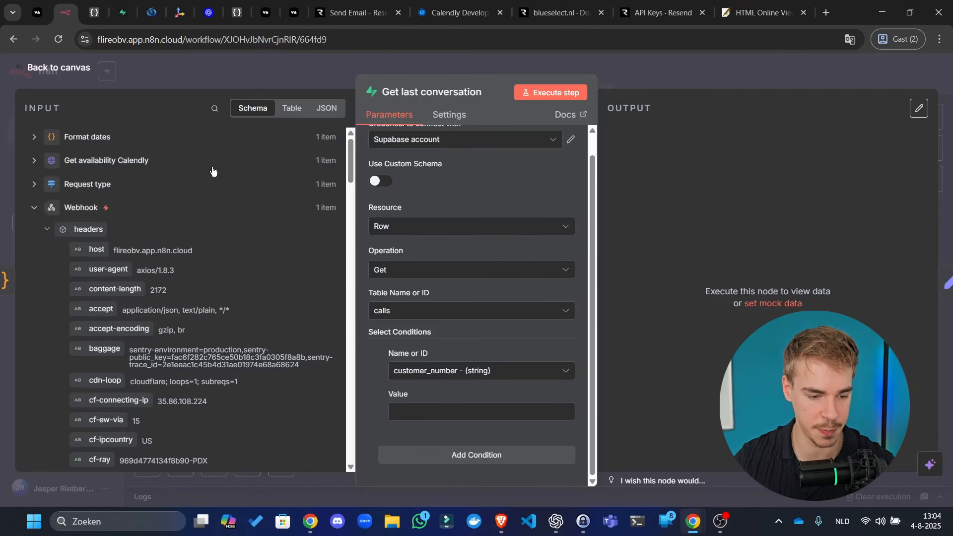
pyautogui.scroll(-3, 149, 404)
pyautogui.scroll(-4, 148, 406)
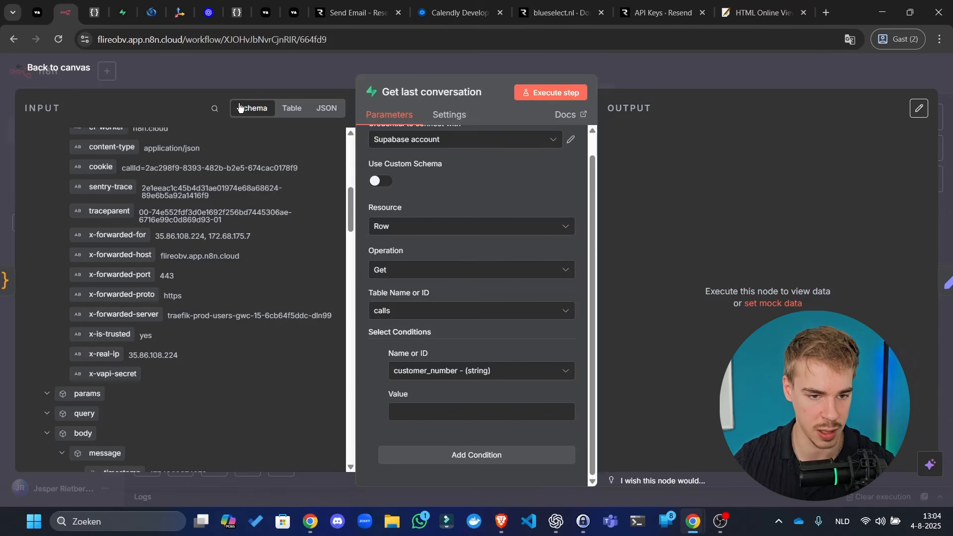
pyautogui.click(217, 108)
pyautogui.write('customer')
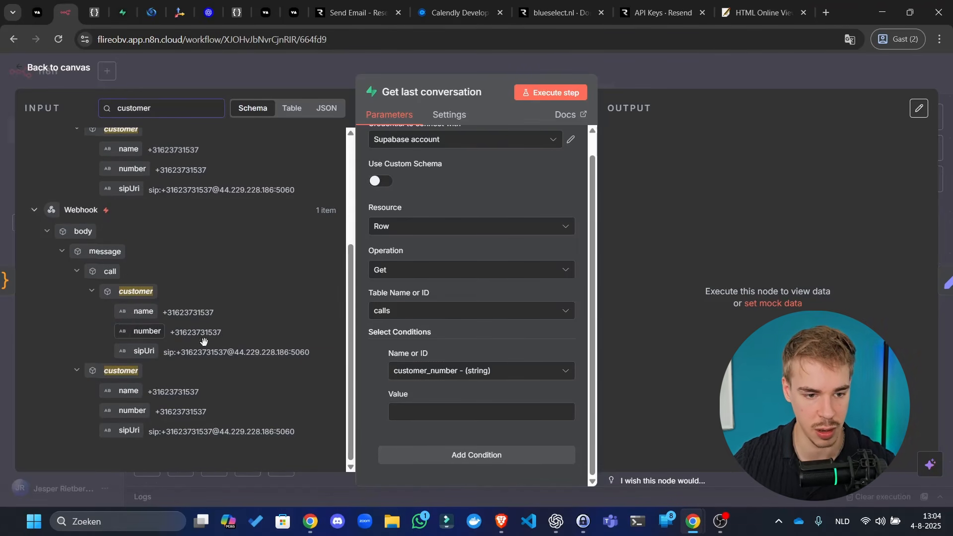
pyautogui.moveTo(203, 341)
pyautogui.mouseDown()
pyautogui.moveTo(395, 360)
pyautogui.moveTo(426, 403)
pyautogui.moveTo(216, 355)
pyautogui.mouseUp()
pyautogui.moveTo(127, 412); pyautogui.dragTo(526, 414)
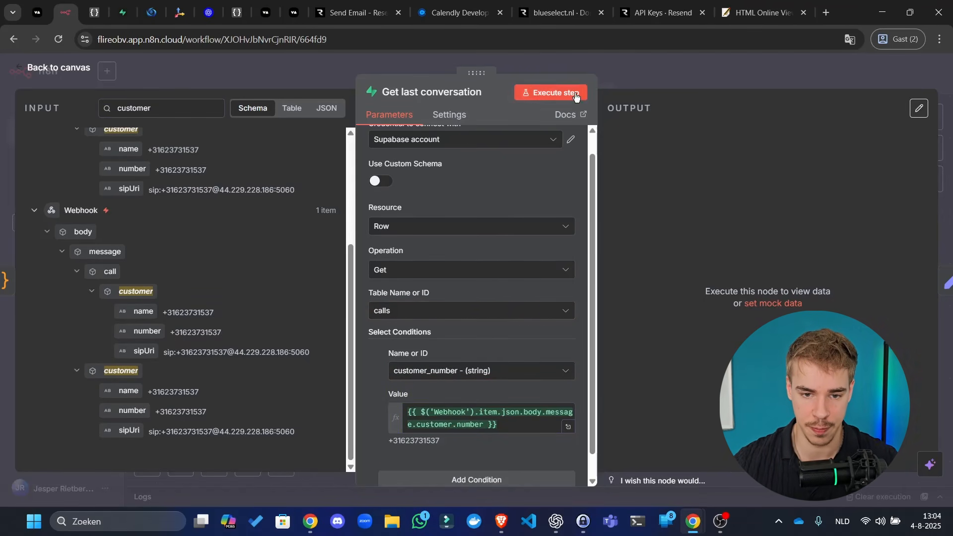
# - Execute Get last conversation, check the returned call, and go back to the canvas
pyautogui.click(552, 94)
pyautogui.scroll(-10, 723, 335)
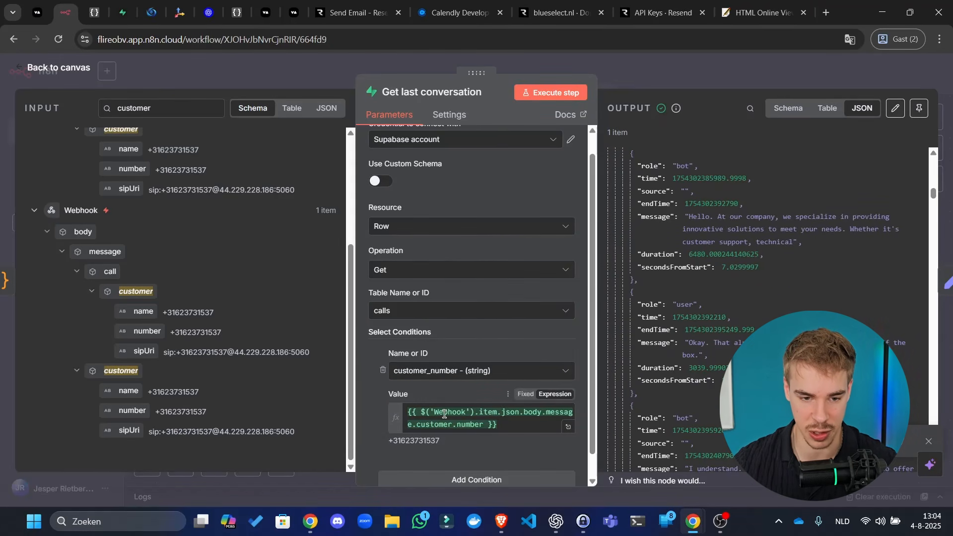
pyautogui.scroll(-1, 456, 317)
pyautogui.scroll(2, 456, 316)
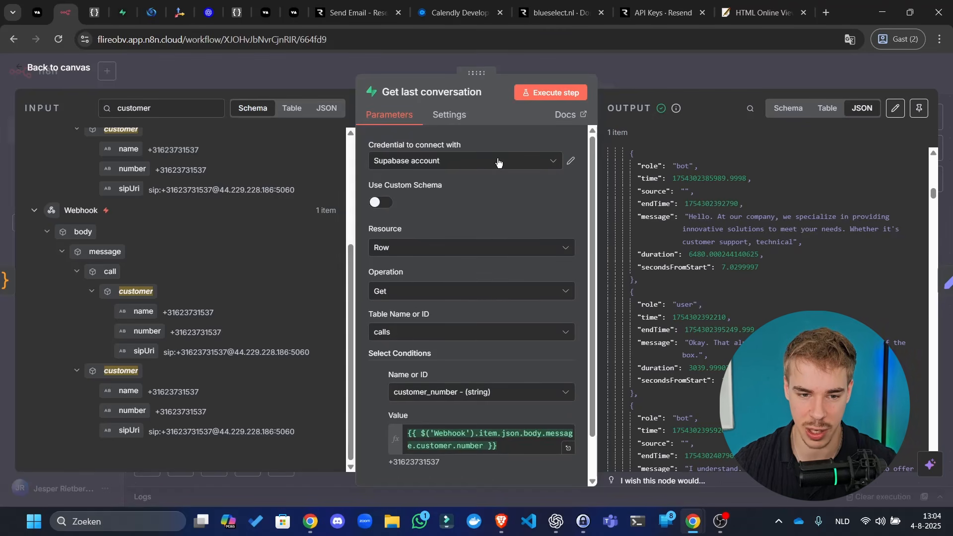
pyautogui.scroll(-2, 485, 286)
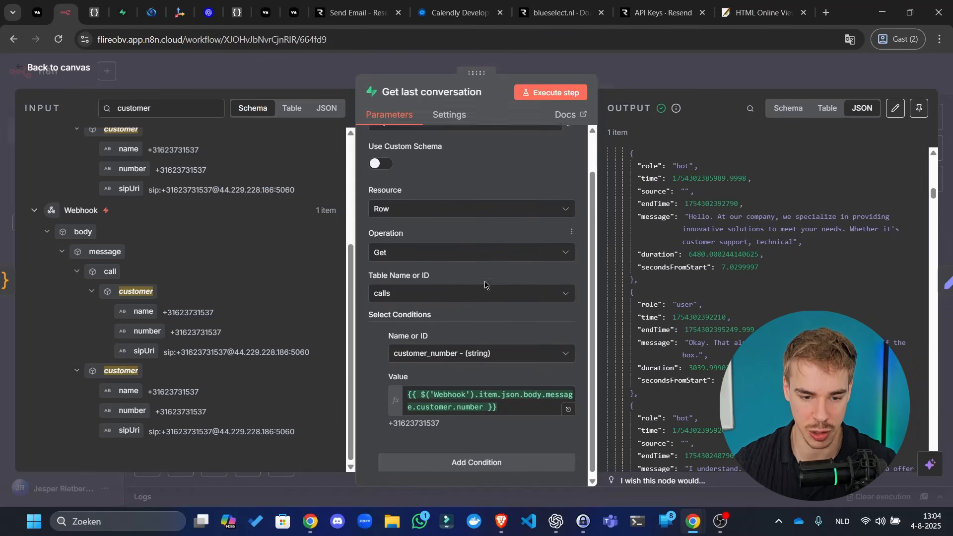
pyautogui.scroll(2, 554, 234)
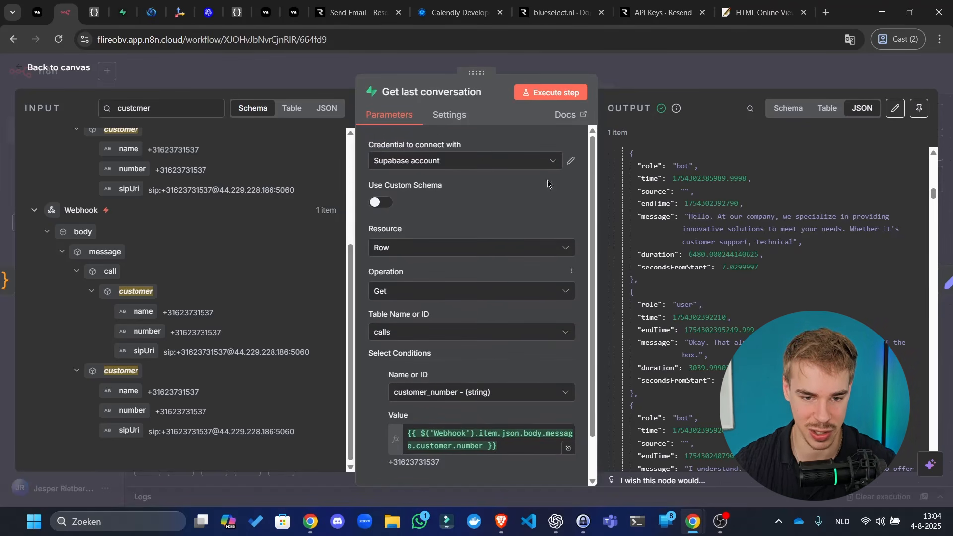
pyautogui.click(682, 65)
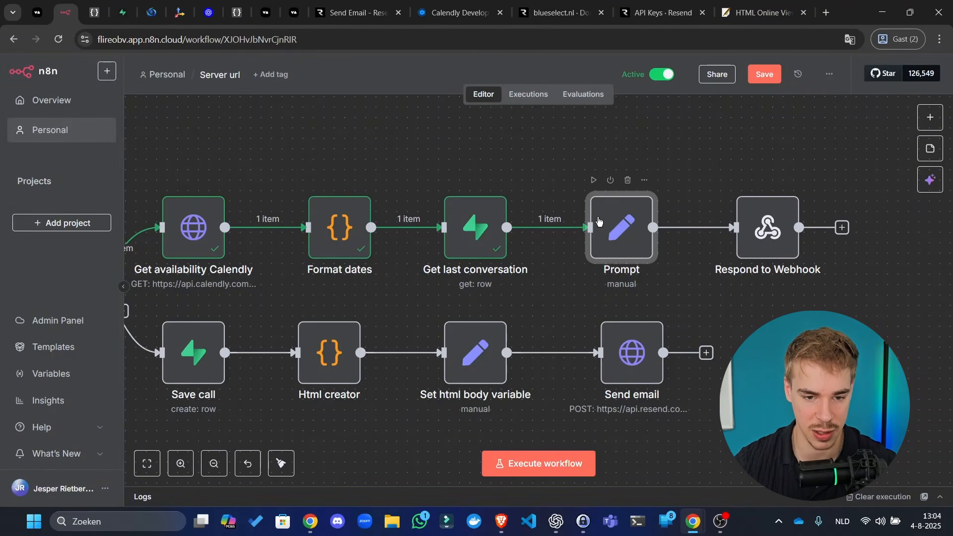
# - Replace the Prompt's broken busy-times expression with Format dates' readable_busy_times
pyautogui.doubleClick(651, 248)
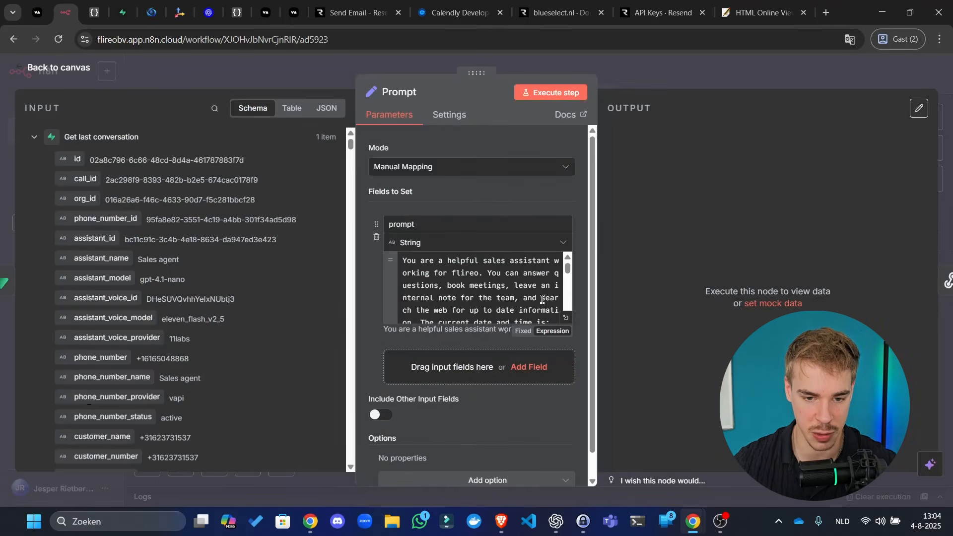
pyautogui.click(566, 318)
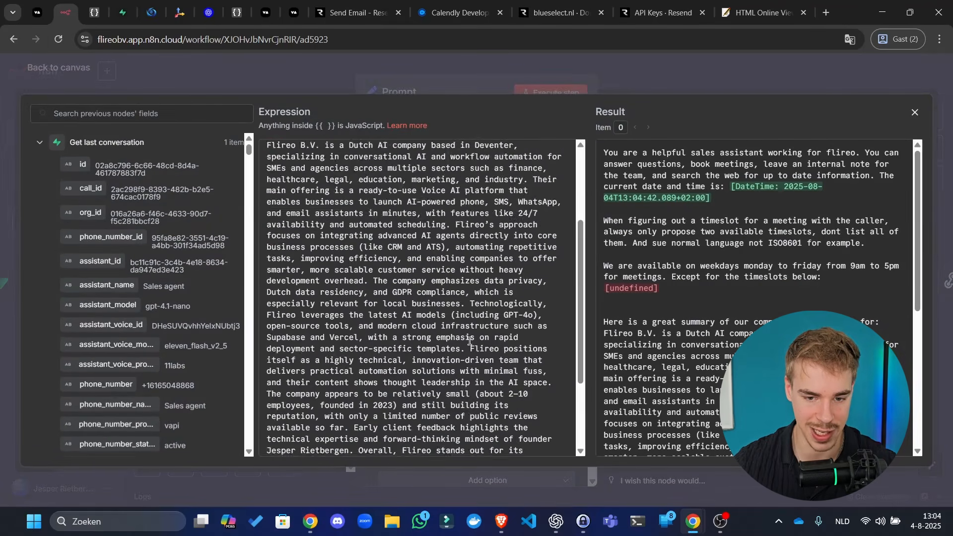
pyautogui.moveTo(437, 276); pyautogui.dragTo(266, 277)
pyautogui.press('BackSpace')
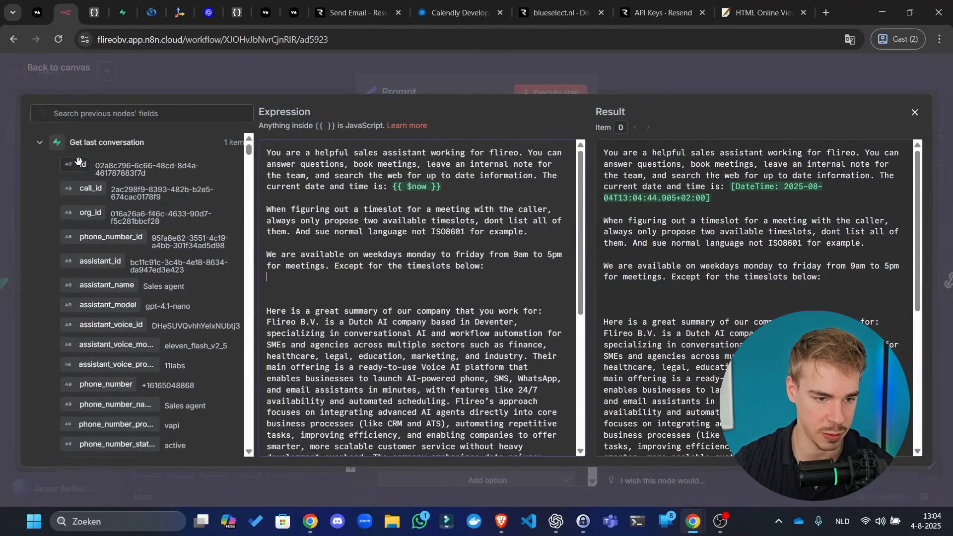
pyautogui.click(54, 140)
pyautogui.click(119, 166)
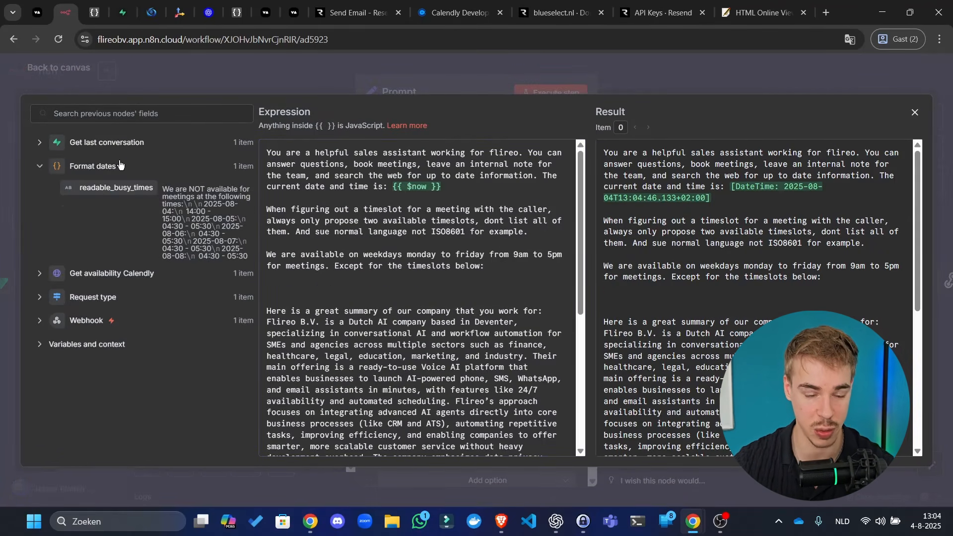
pyautogui.moveTo(144, 191); pyautogui.dragTo(323, 281)
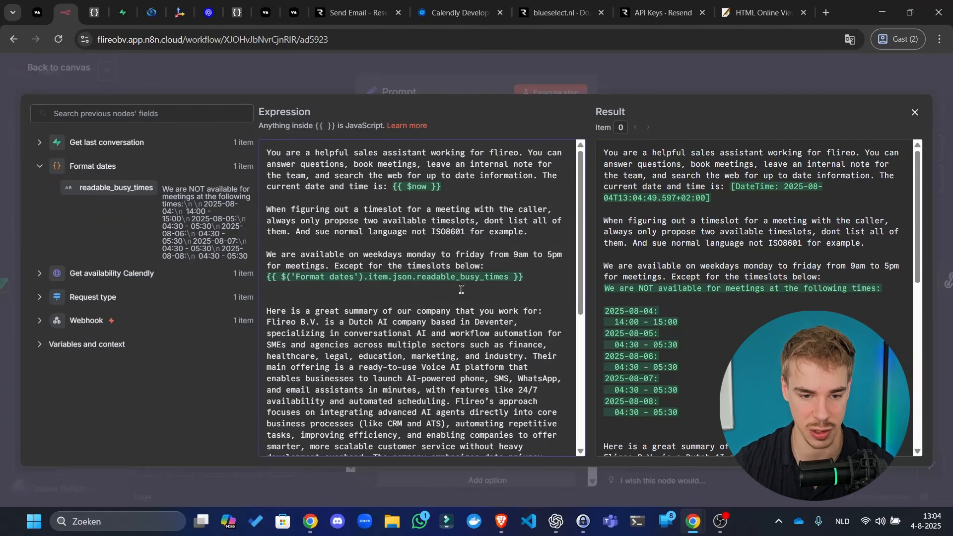
pyautogui.scroll(-8, 706, 308)
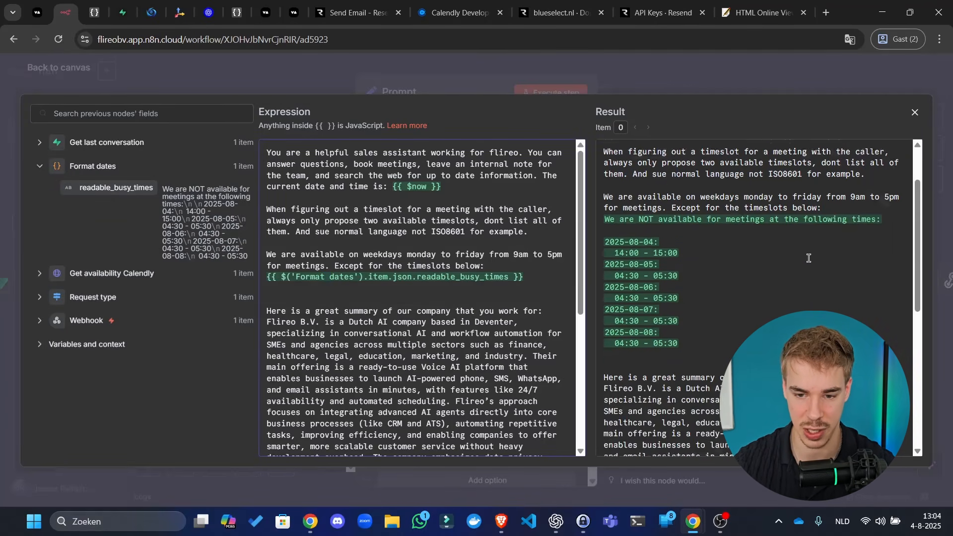
pyautogui.scroll(-5, 483, 378)
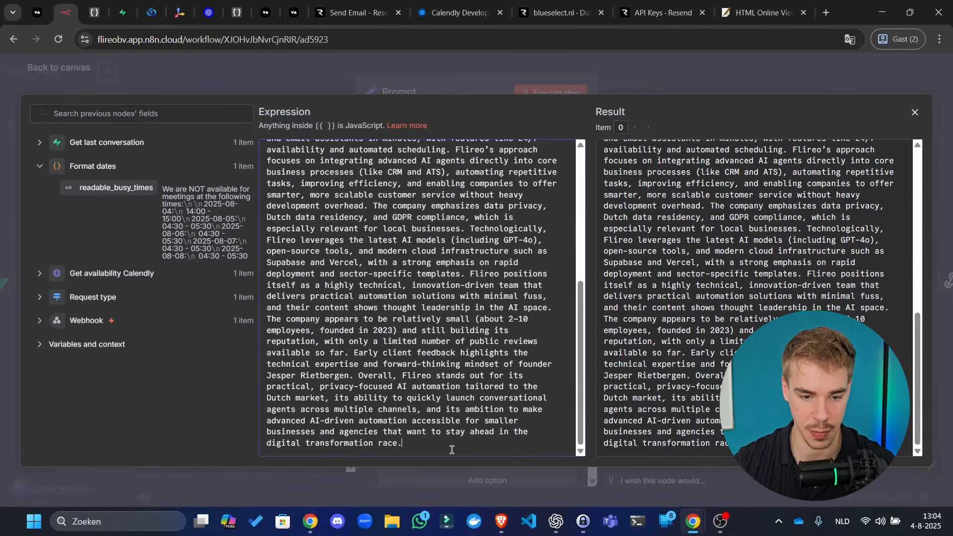
# - Add the last call's analysis_summary to the prompt, labelled 'Summary of the last conversation:'
pyautogui.press('Return')
pyautogui.press('Return')
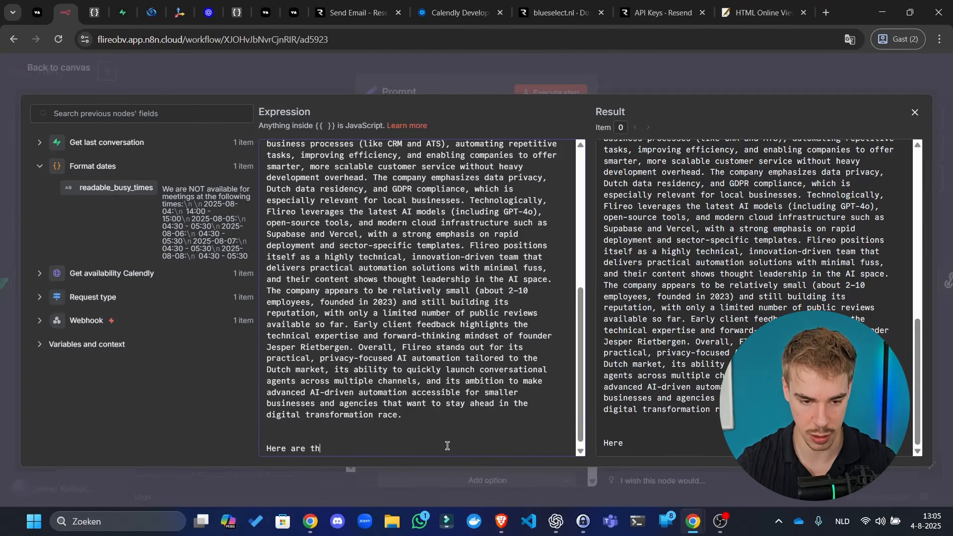
pyautogui.write('tai')
pyautogui.press('BackSpace')
pyautogui.press('BackSpace')
pyautogui.press('BackSpace')
pyautogui.press('BackSpace')
pyautogui.press('BackSpace')
pyautogui.press('BackSpace')
pyautogui.press('BackSpace')
pyautogui.press('BackSpace')
pyautogui.press('BackSpace')
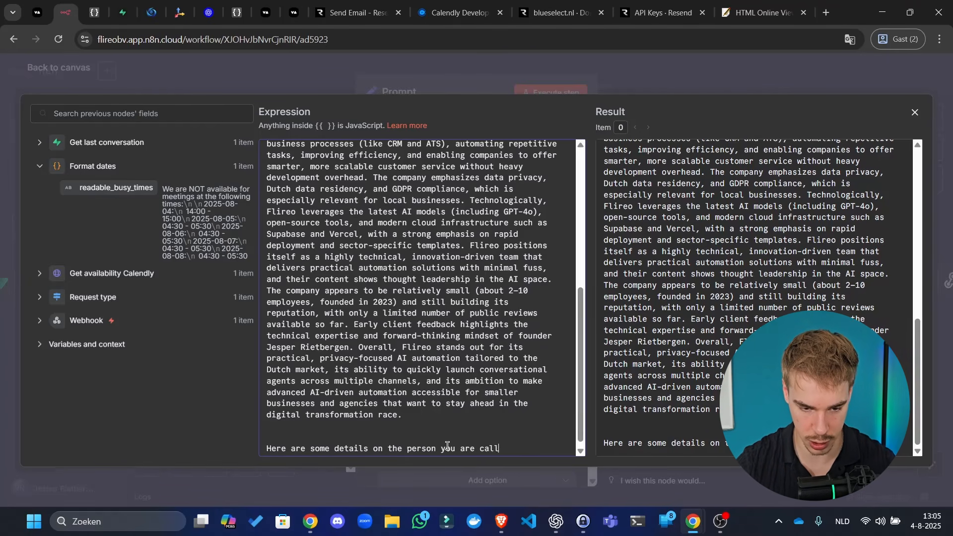
pyautogui.press('Return')
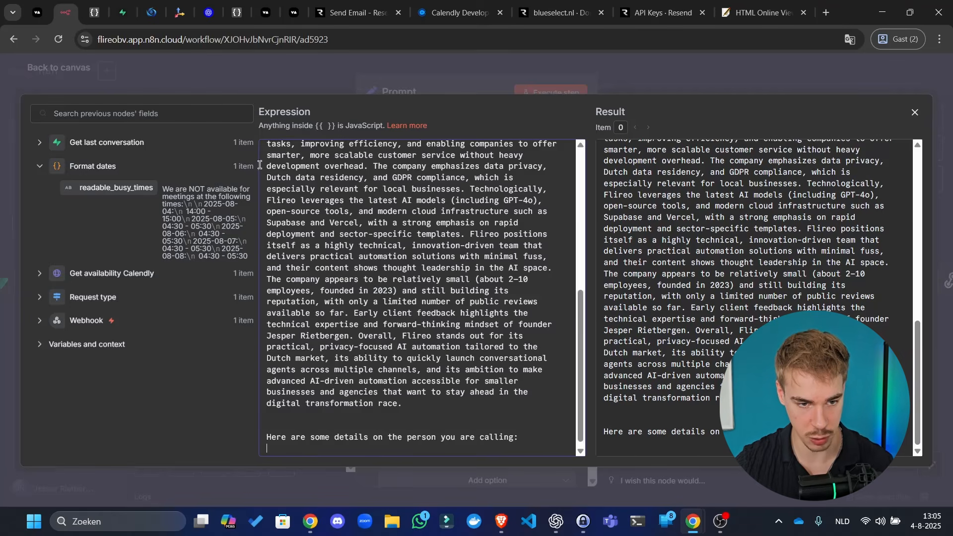
pyautogui.click(245, 120)
pyautogui.write('summary')
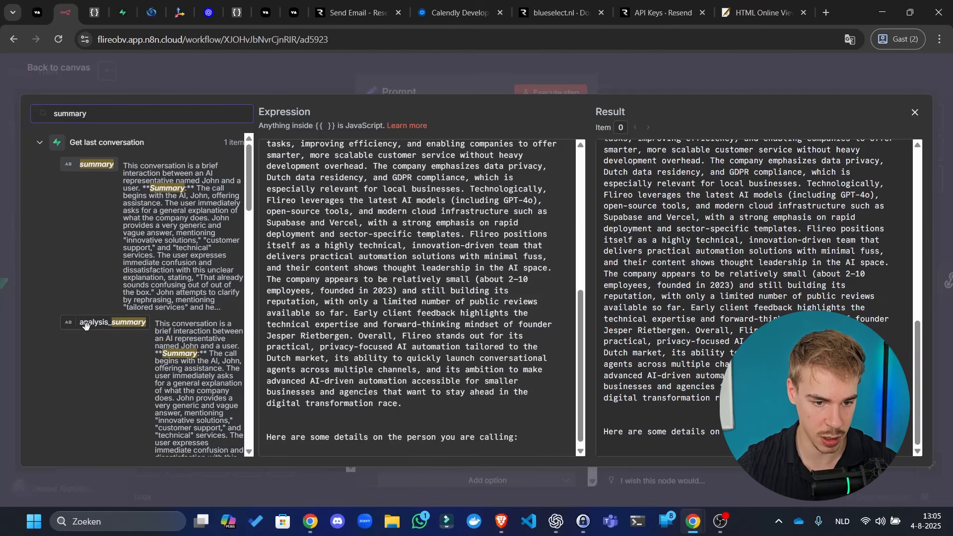
pyautogui.moveTo(96, 318); pyautogui.dragTo(323, 443)
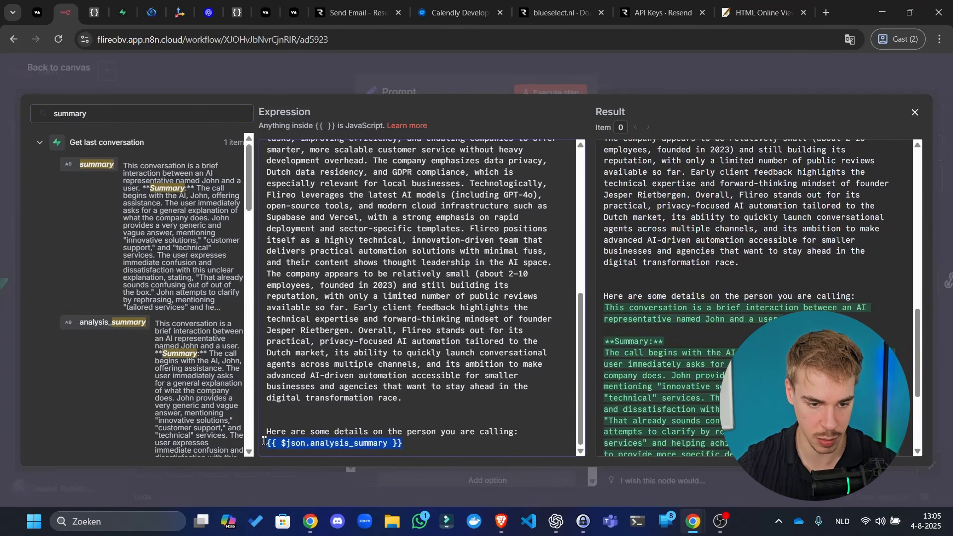
pyautogui.click(264, 443)
pyautogui.write('Summary ')
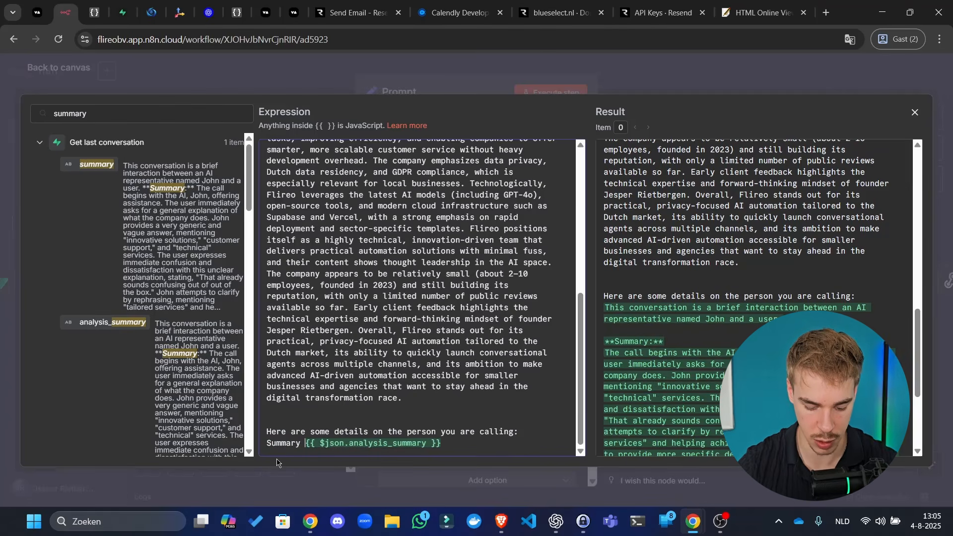
pyautogui.write('of the last conv')
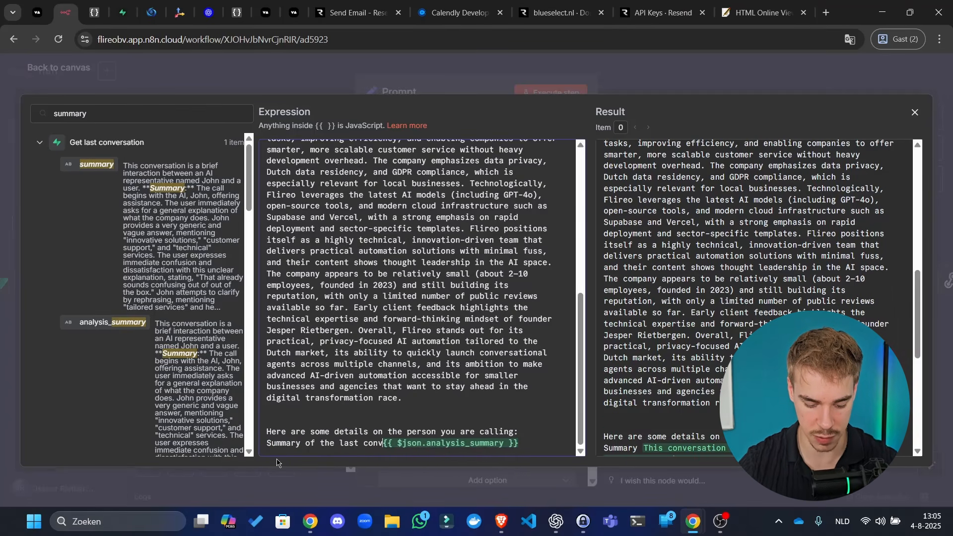
pyautogui.write('ersation:')
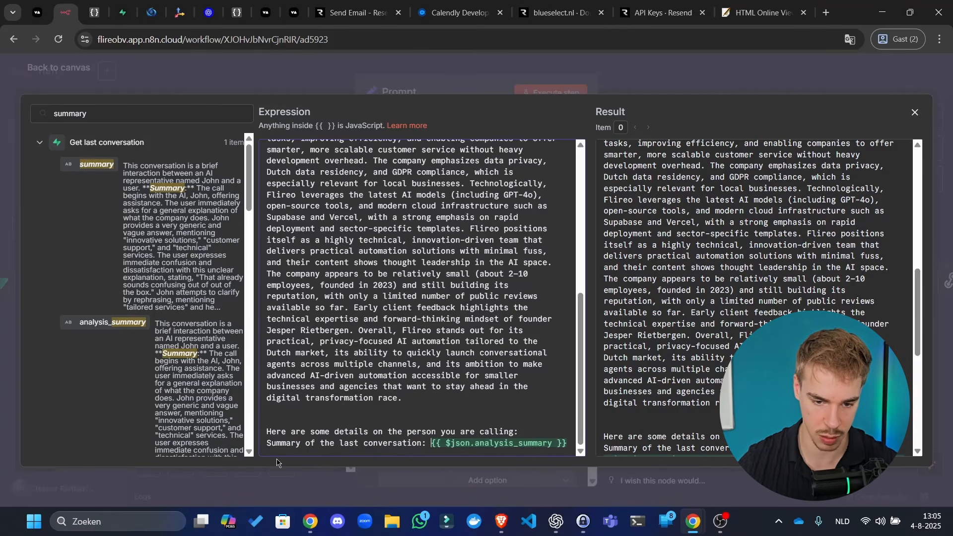
pyautogui.press('Return')
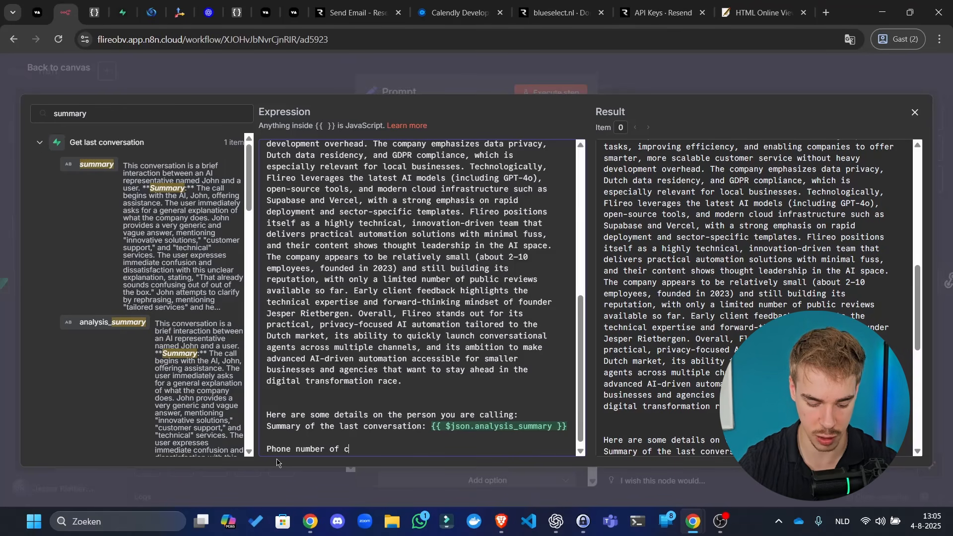
# - Replace the old customer_number reference with the Webhook call's customer number
pyautogui.doubleClick(124, 120)
pyautogui.write('customer')
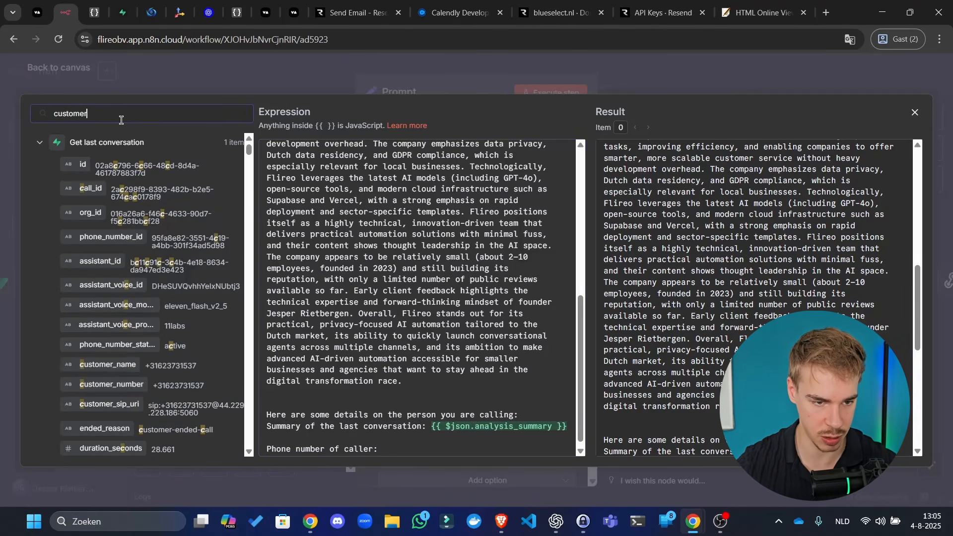
pyautogui.moveTo(111, 184); pyautogui.dragTo(499, 451)
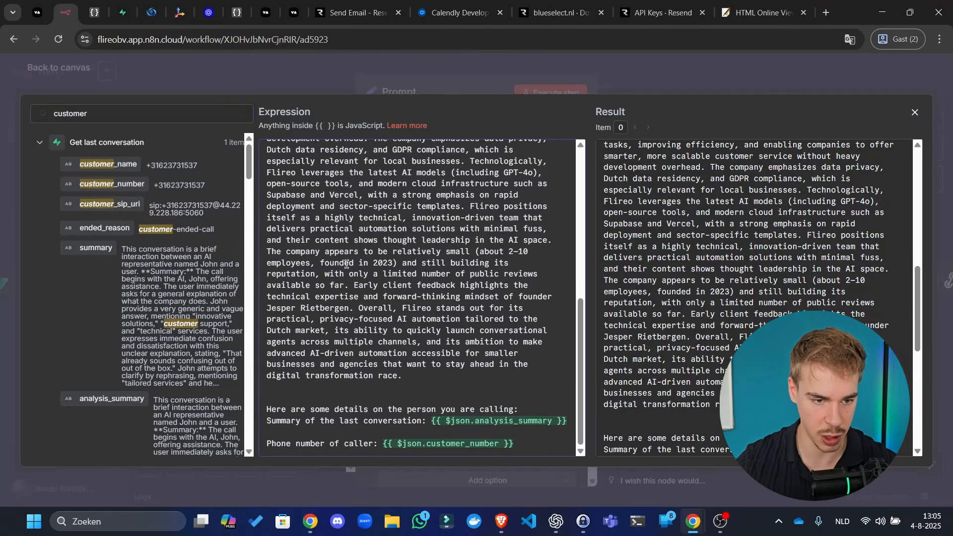
pyautogui.click(39, 143)
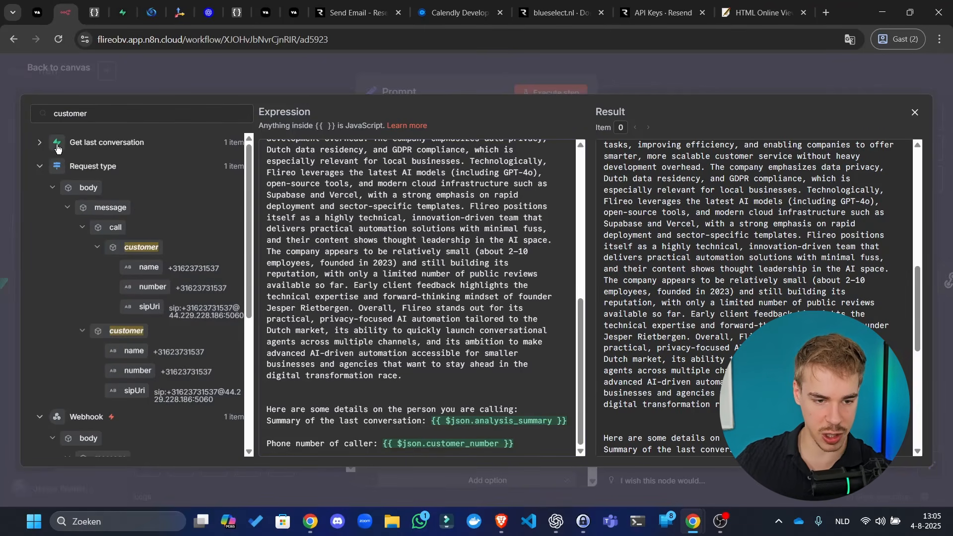
pyautogui.scroll(-5, 99, 318)
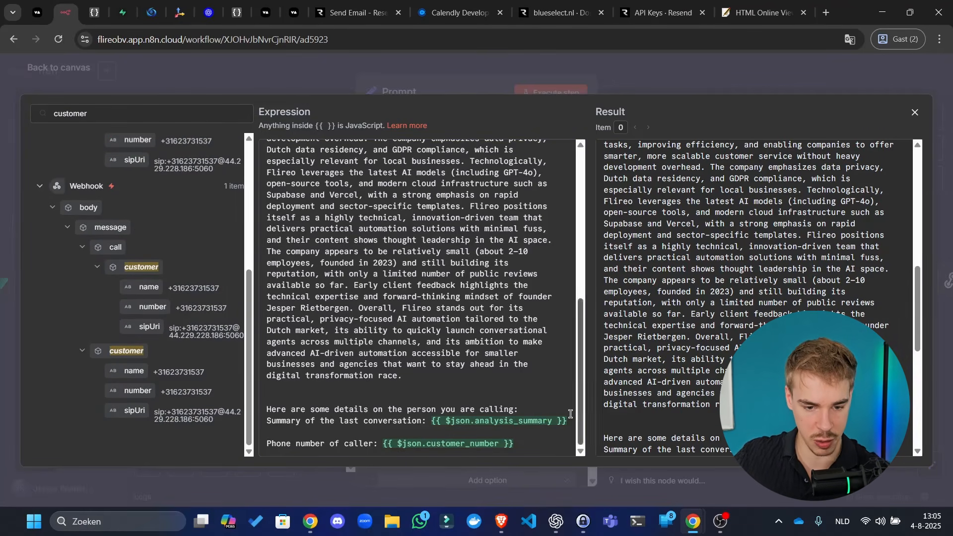
pyautogui.moveTo(521, 443); pyautogui.dragTo(380, 441)
pyautogui.press('BackSpace')
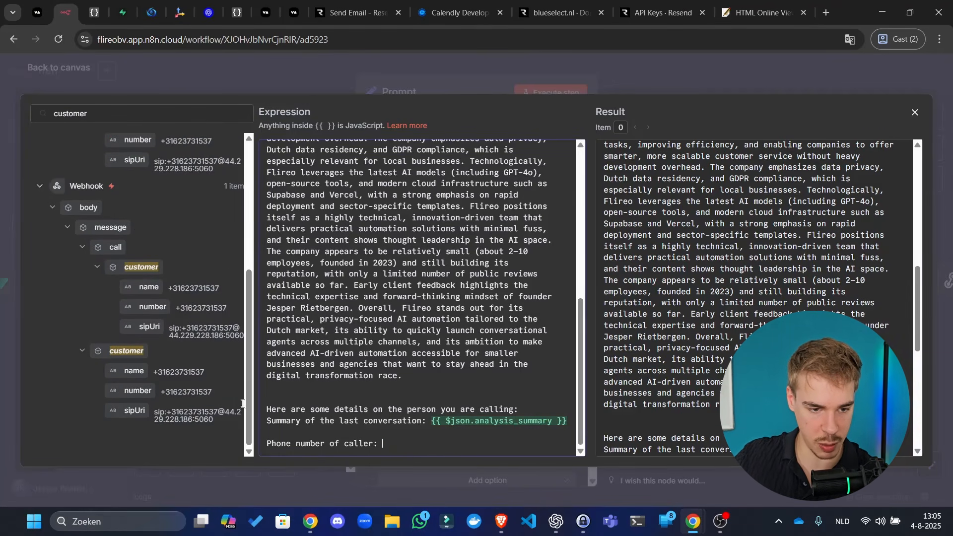
pyautogui.moveTo(146, 307); pyautogui.dragTo(484, 449)
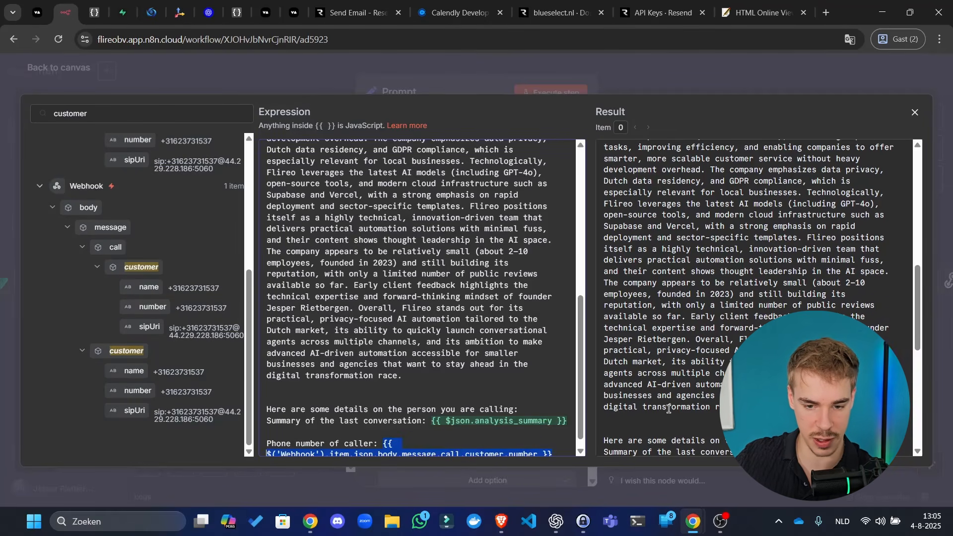
pyautogui.click(677, 75)
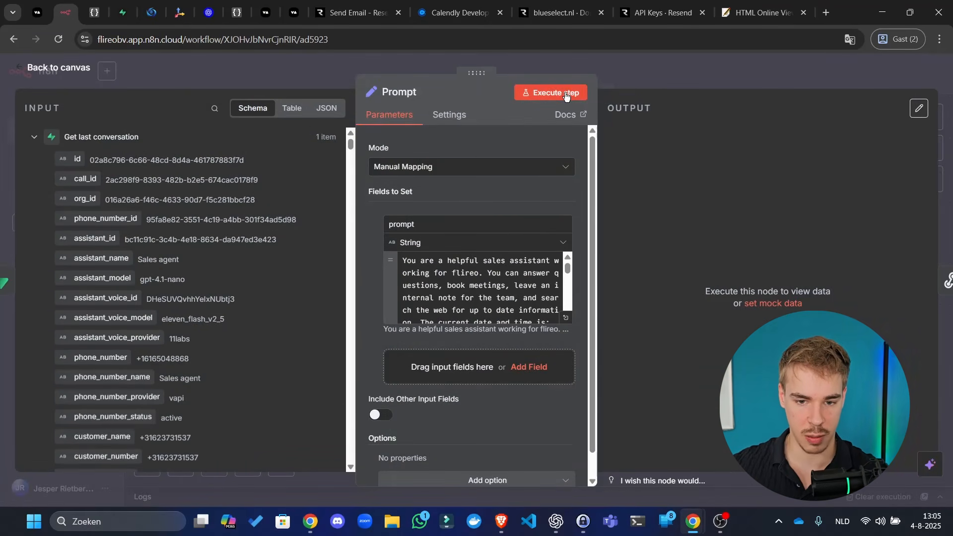
# - Execute the Prompt step and save the workflow
pyautogui.click(563, 93)
pyautogui.click(686, 78)
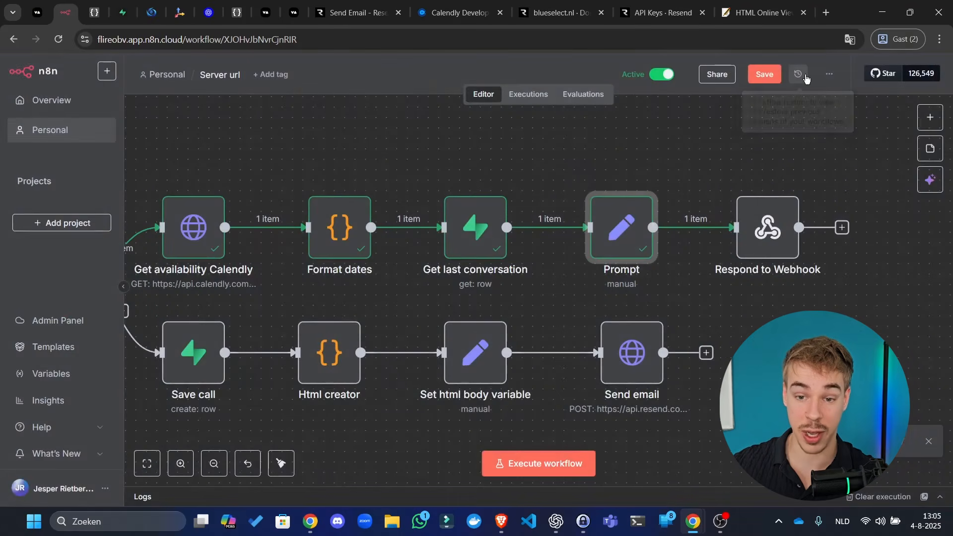
pyautogui.click(766, 74)
# - Zoom out to see the whole workflow, then switch to the Vapi dashboard
pyautogui.moveTo(810, 147); pyautogui.dragTo(804, 145)
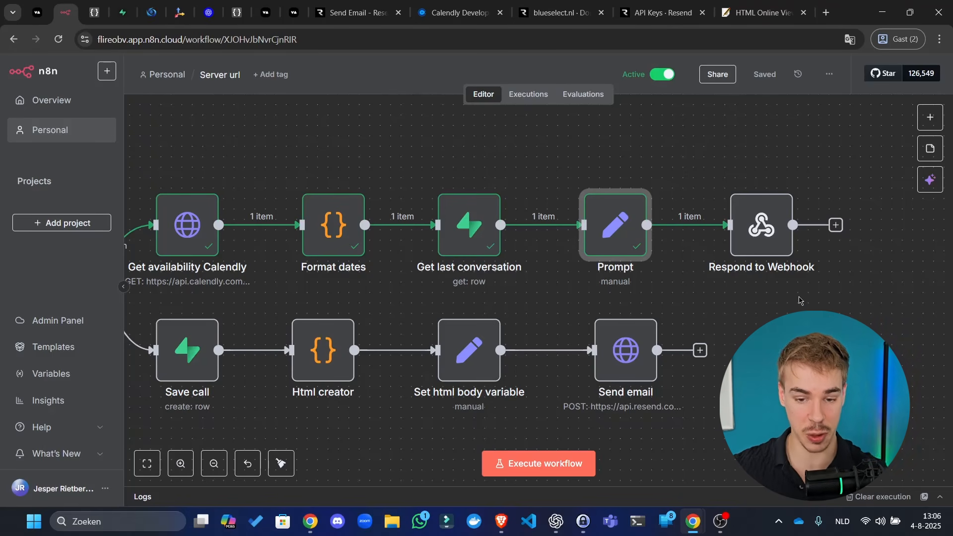
pyautogui.click(800, 318)
pyautogui.moveTo(191, 433); pyautogui.dragTo(421, 313)
pyautogui.scroll(-4, 421, 314)
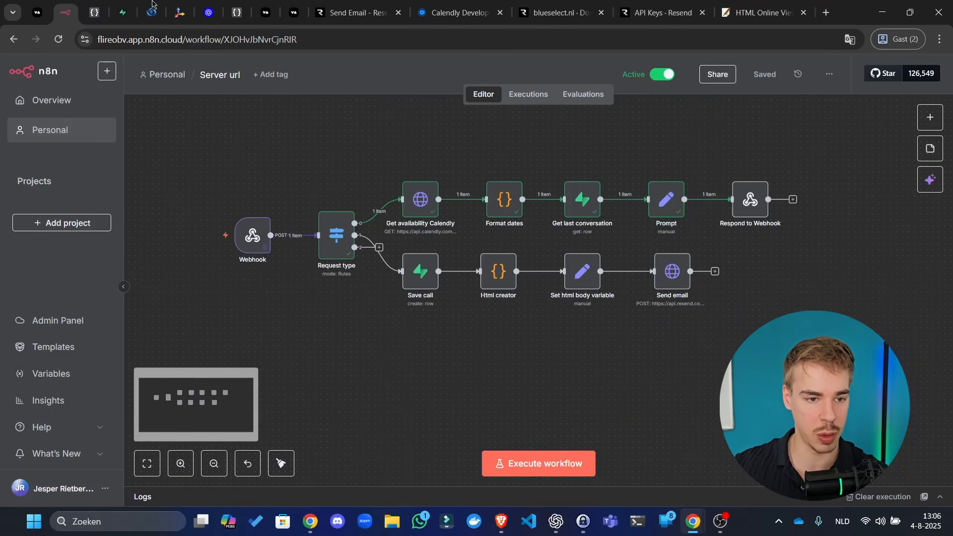
pyautogui.click(40, 7)
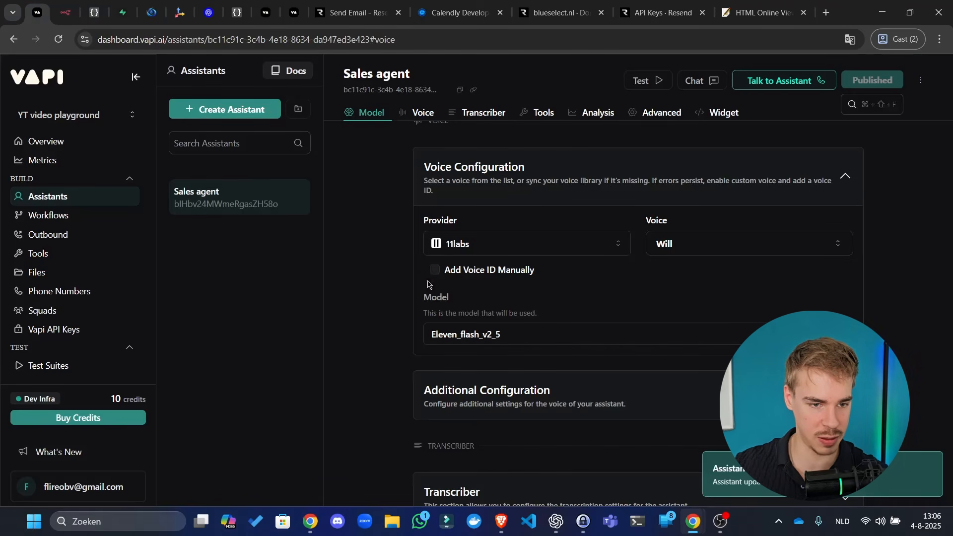
# - Create a custom function tool named search_web
pyautogui.click(50, 252)
pyautogui.click(264, 117)
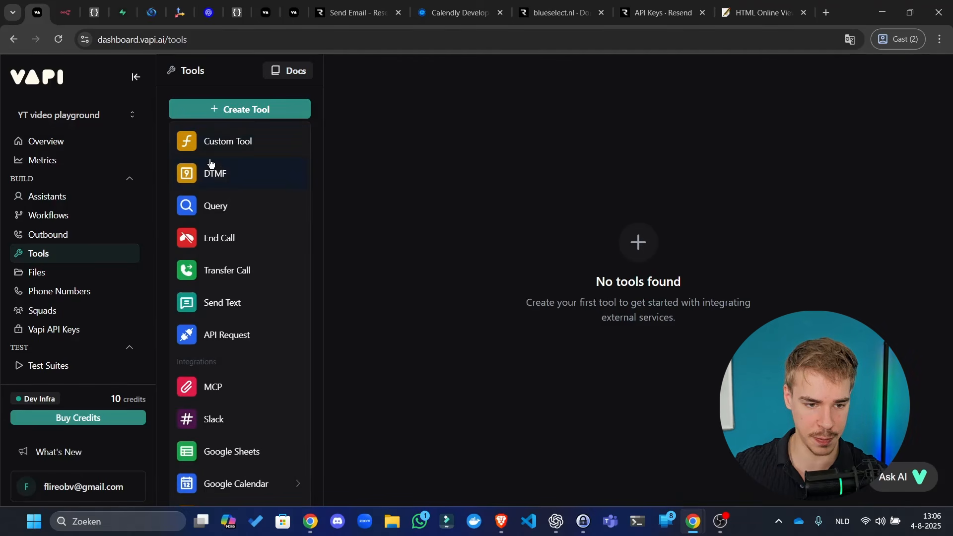
pyautogui.click(244, 140)
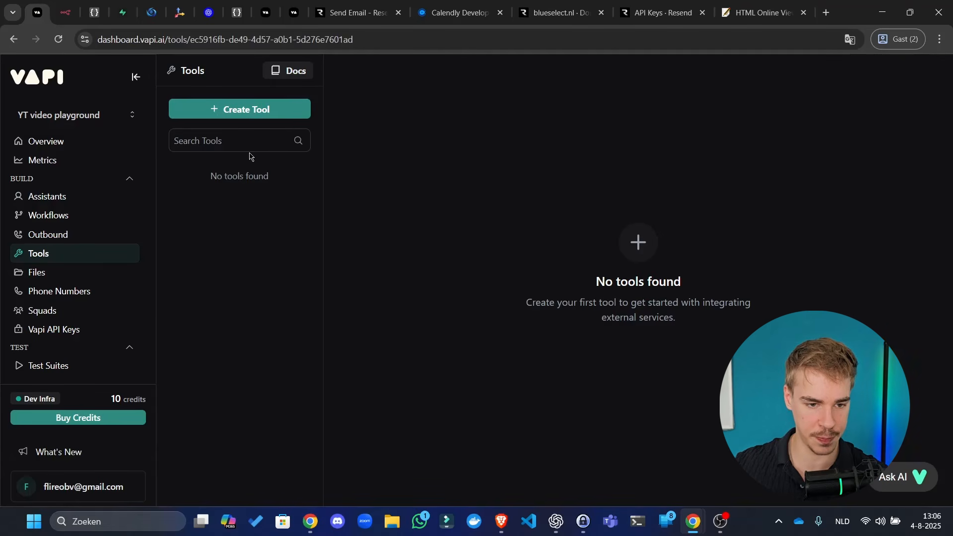
pyautogui.doubleClick(428, 178)
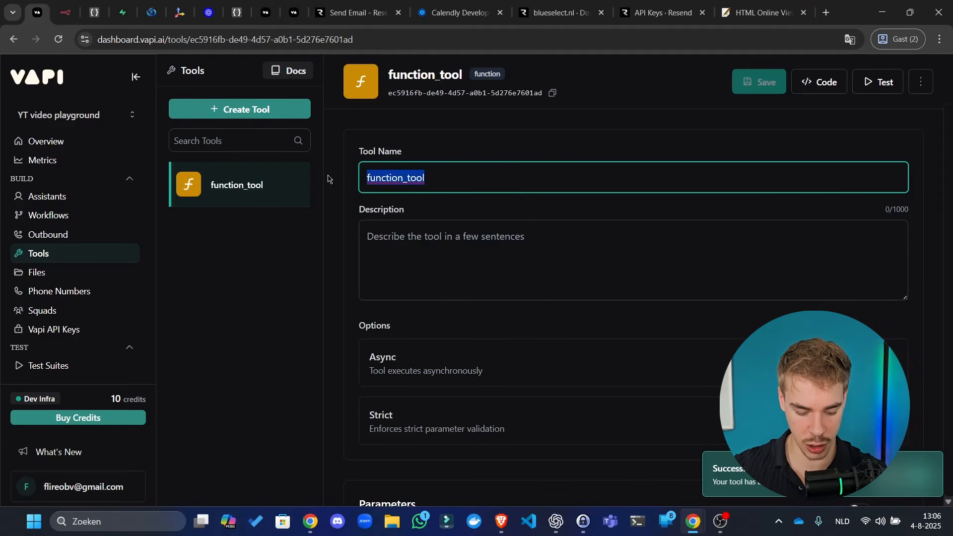
pyautogui.write('search_web')
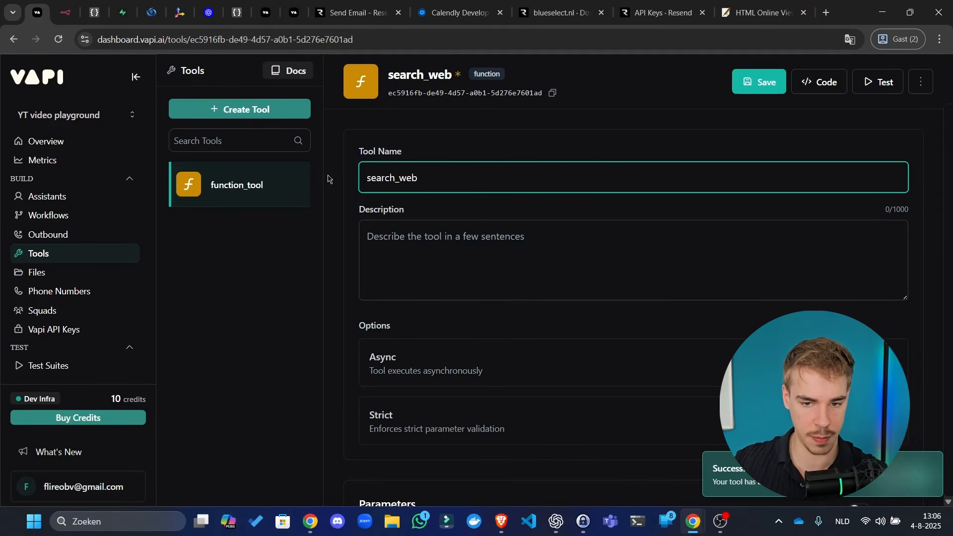
pyautogui.click(258, 276)
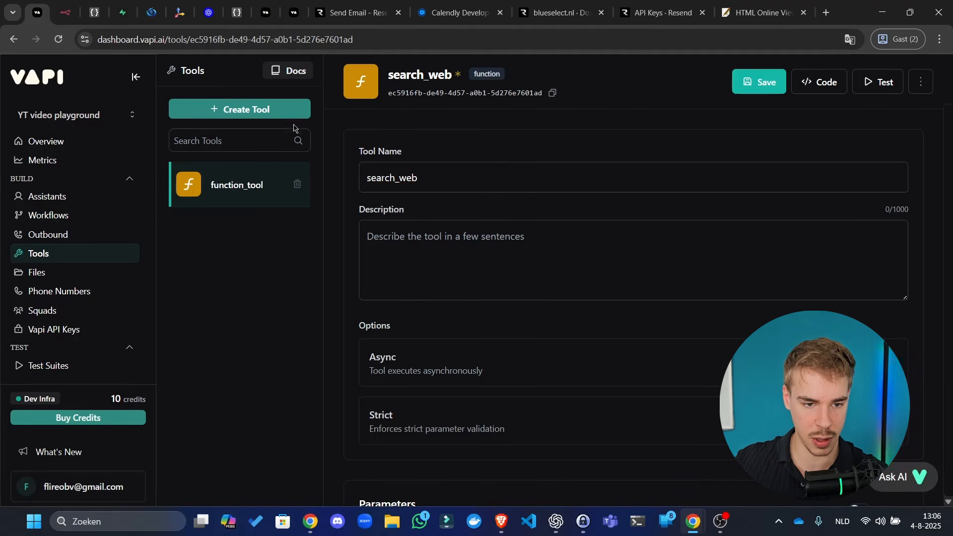
# - Create a second custom tool named book_meeting, then start a third custom tool
pyautogui.click(278, 111)
pyautogui.click(233, 144)
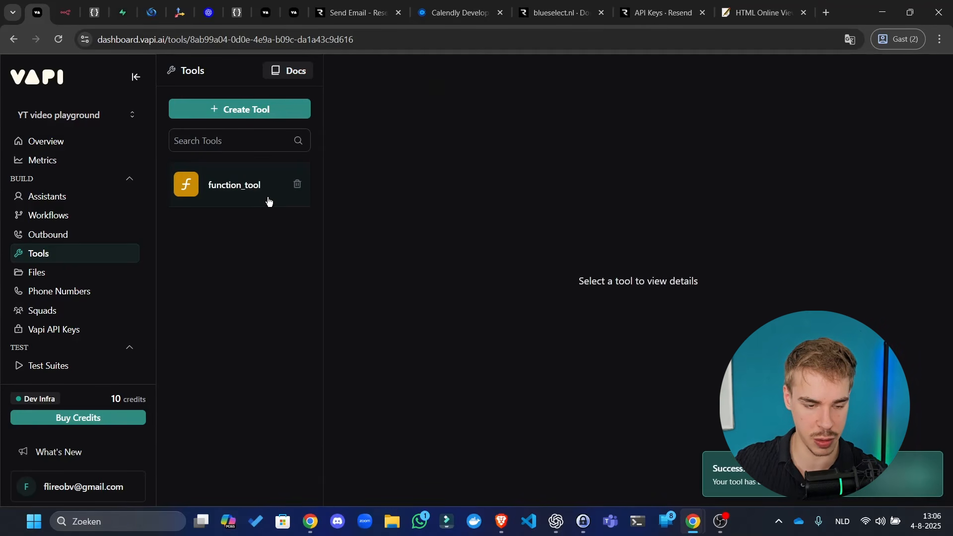
pyautogui.moveTo(447, 178); pyautogui.dragTo(195, 151)
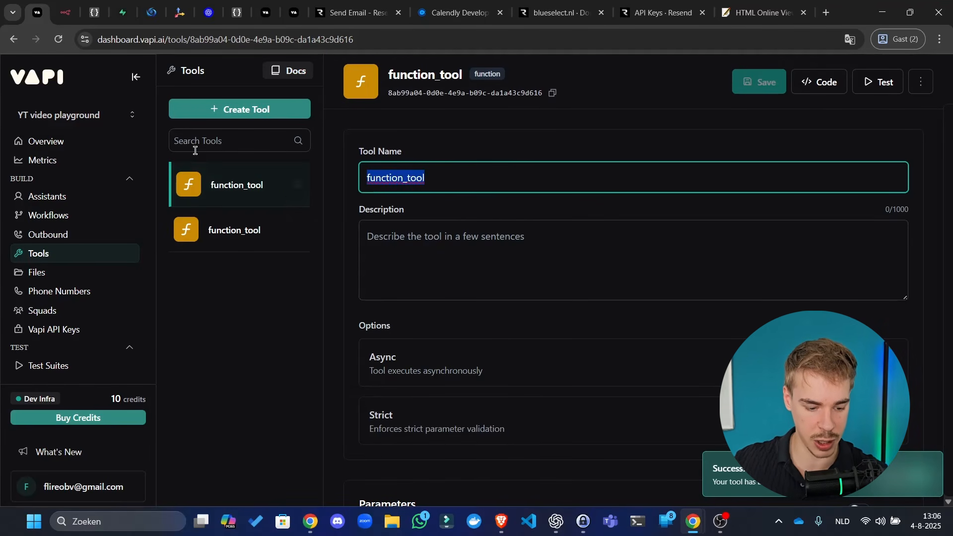
pyautogui.write('bo')
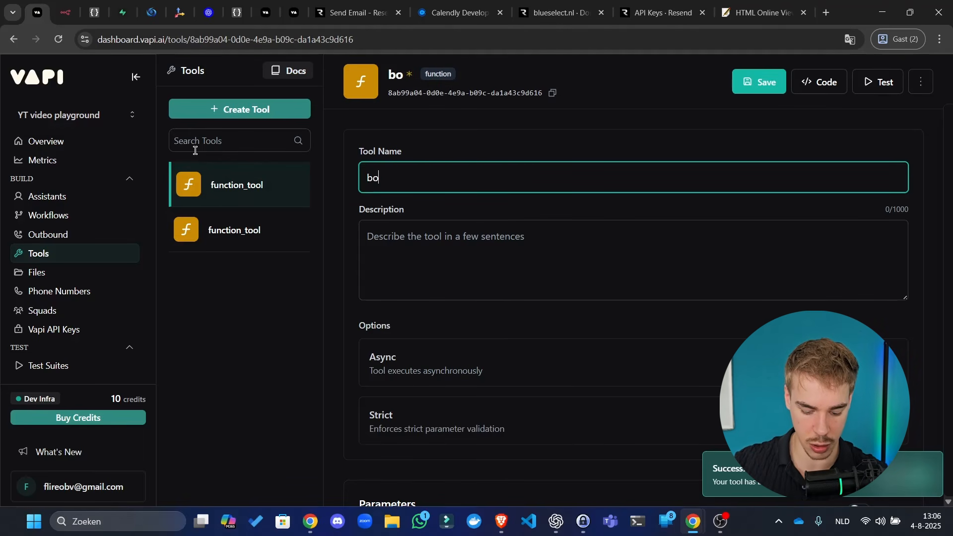
pyautogui.write('ok_meeting')
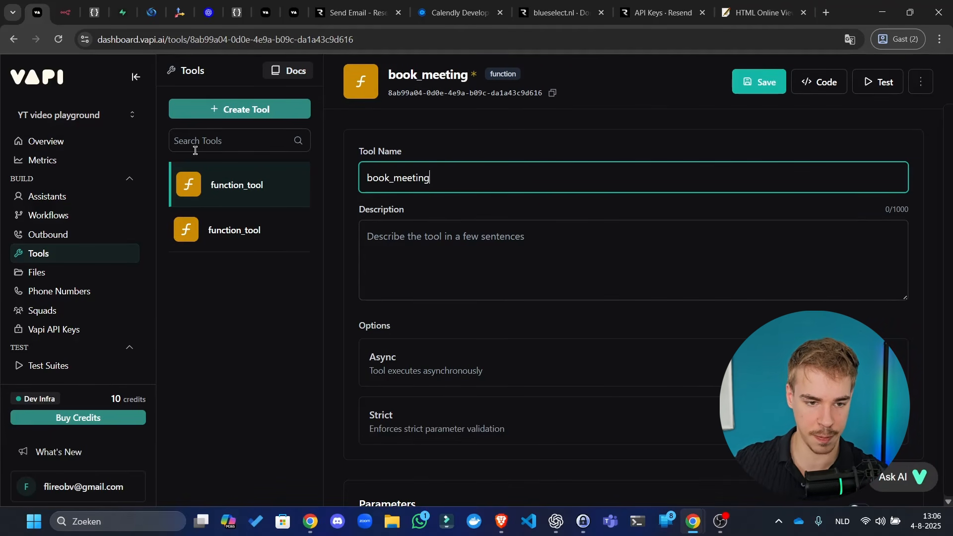
pyautogui.click(261, 113)
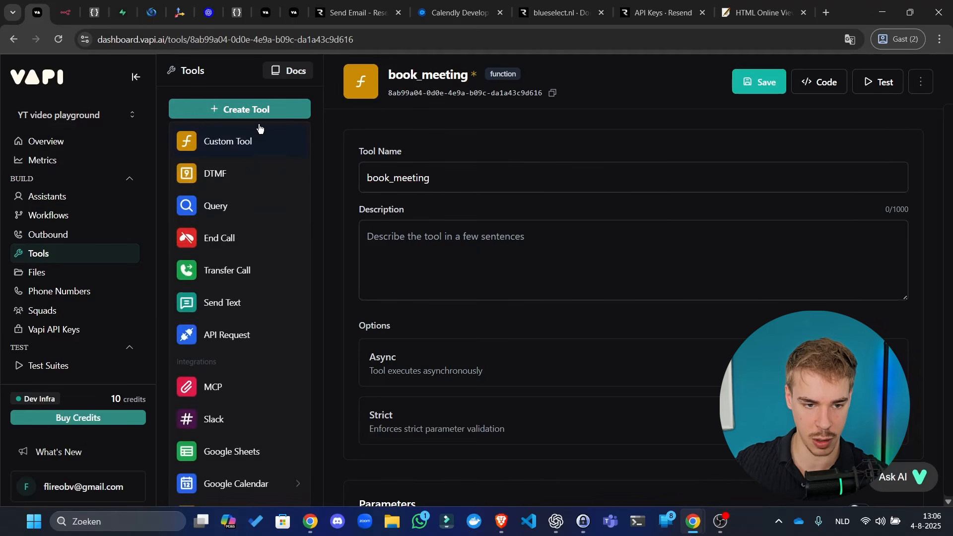
pyautogui.click(238, 143)
# - Name the tool leave_note with description 'Leaves a note for the internal team through email.'
pyautogui.doubleClick(427, 175)
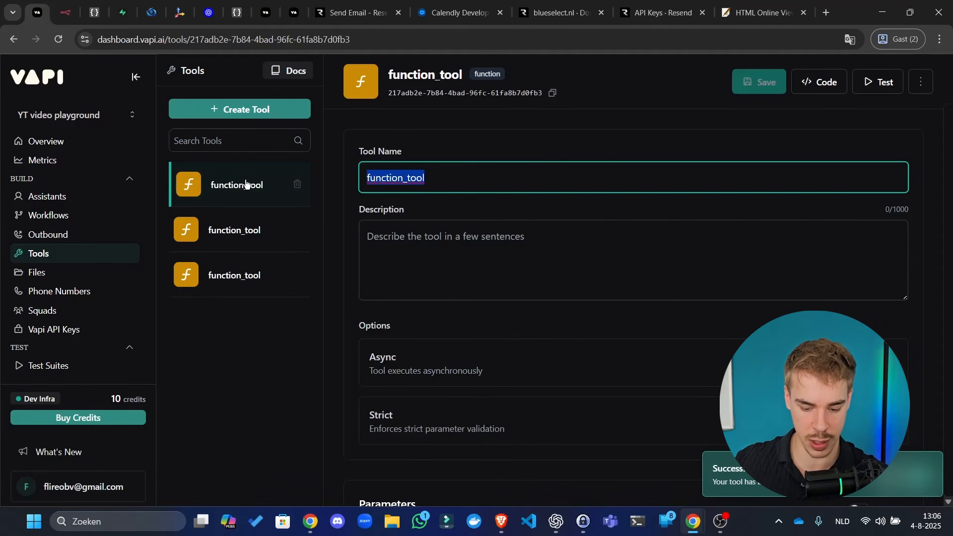
pyautogui.write('leave')
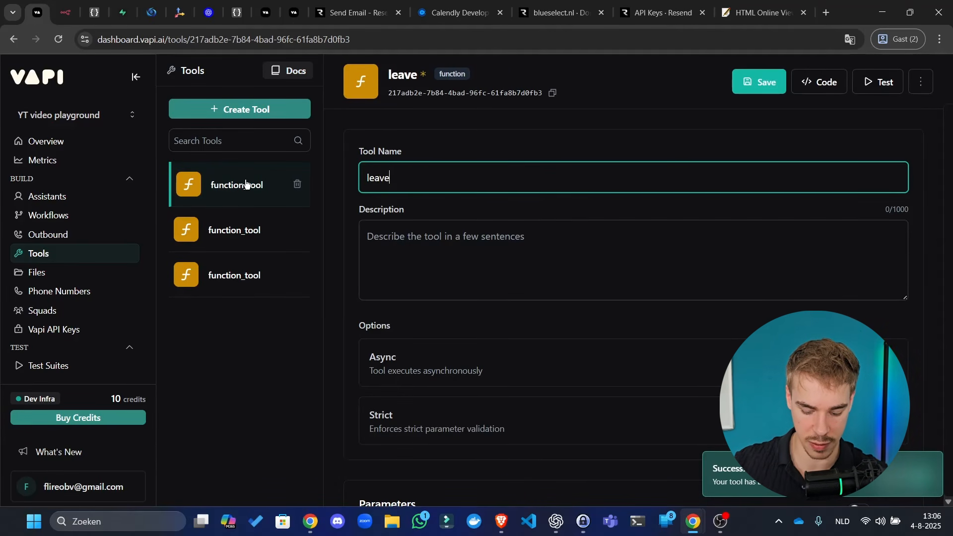
pyautogui.write('_note')
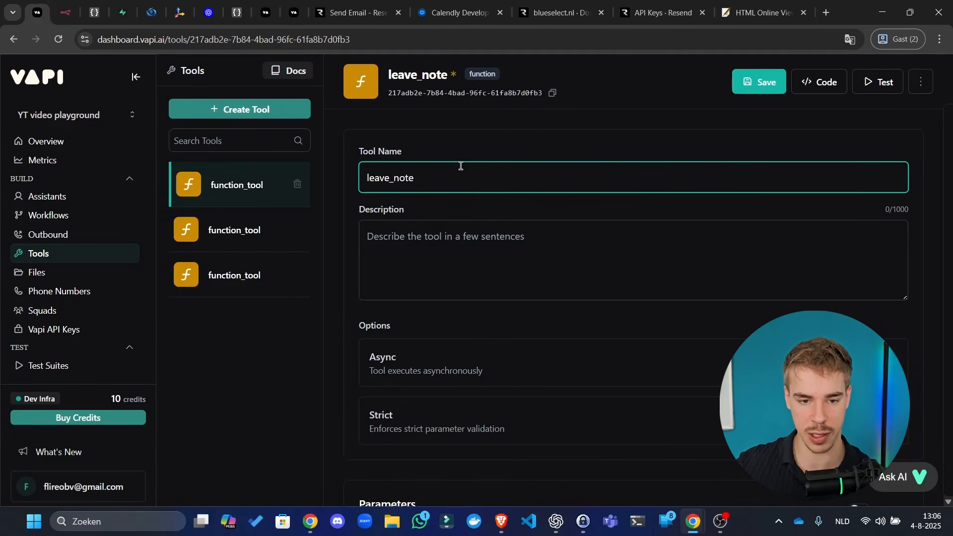
pyautogui.click(554, 147)
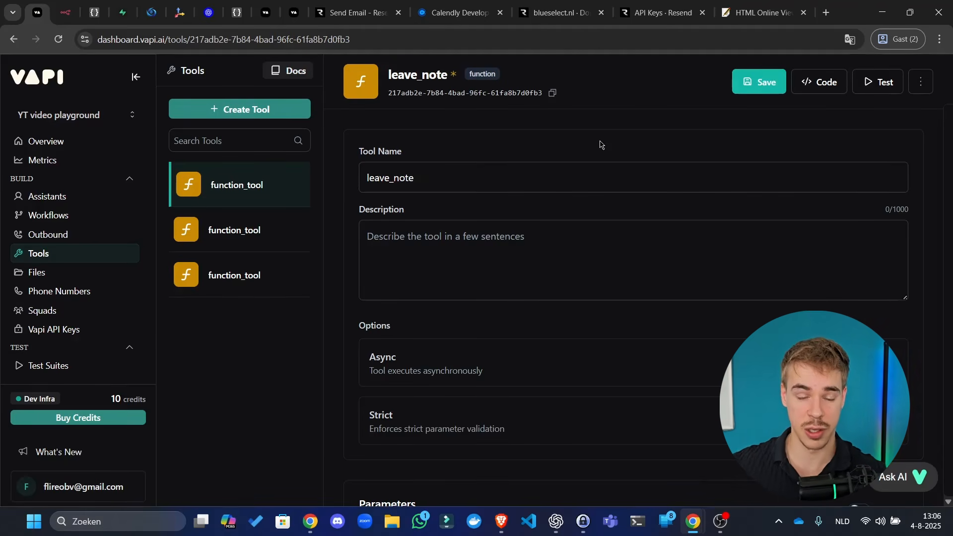
pyautogui.click(453, 237)
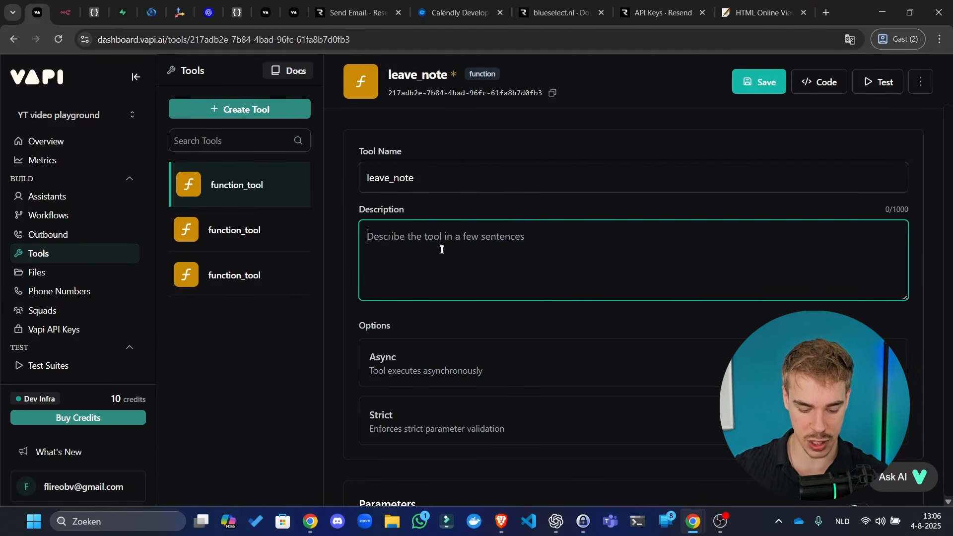
pyautogui.write('Le')
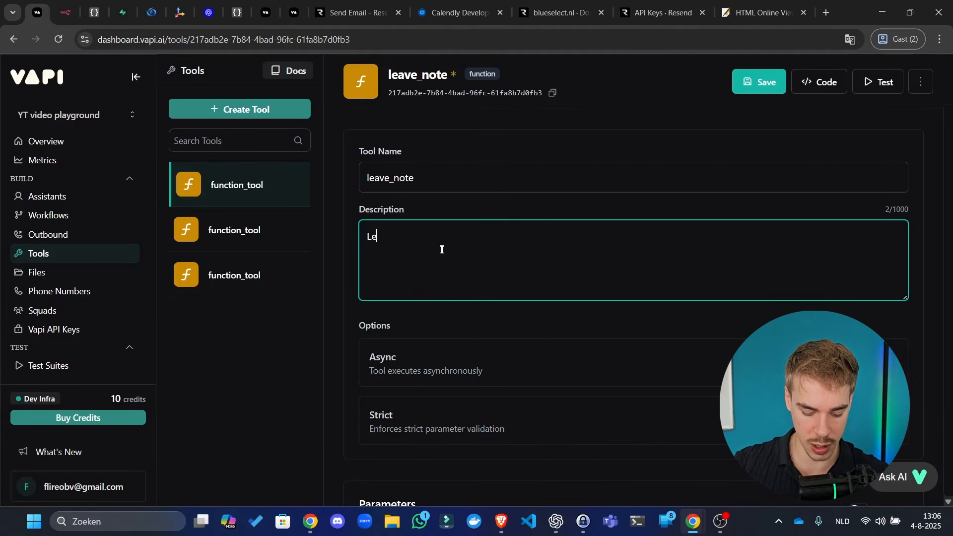
pyautogui.write('aves a note ')
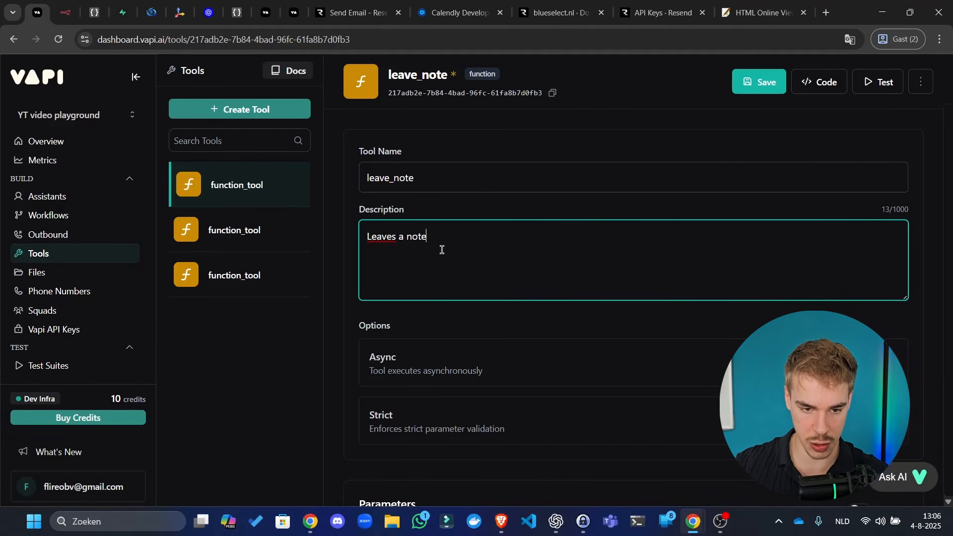
pyautogui.write('for the interna')
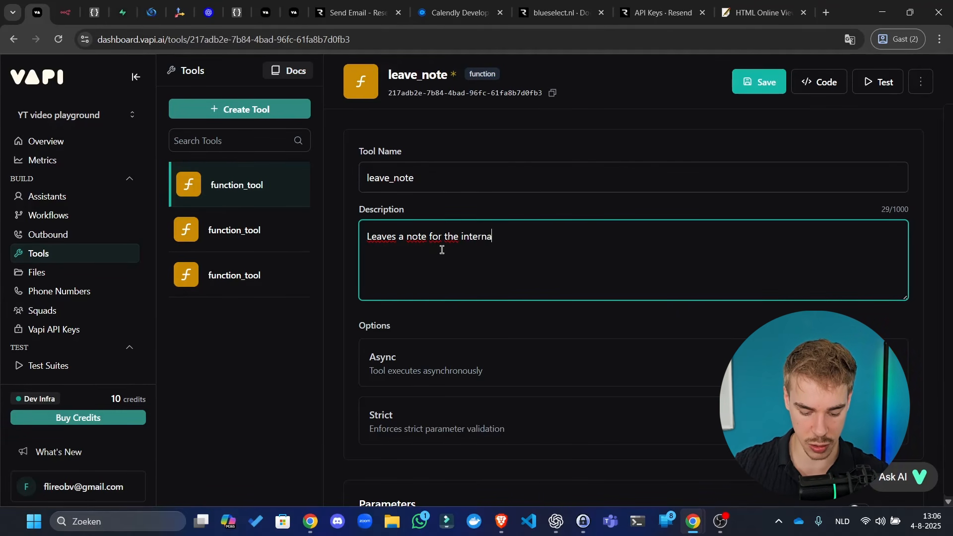
pyautogui.write('l team')
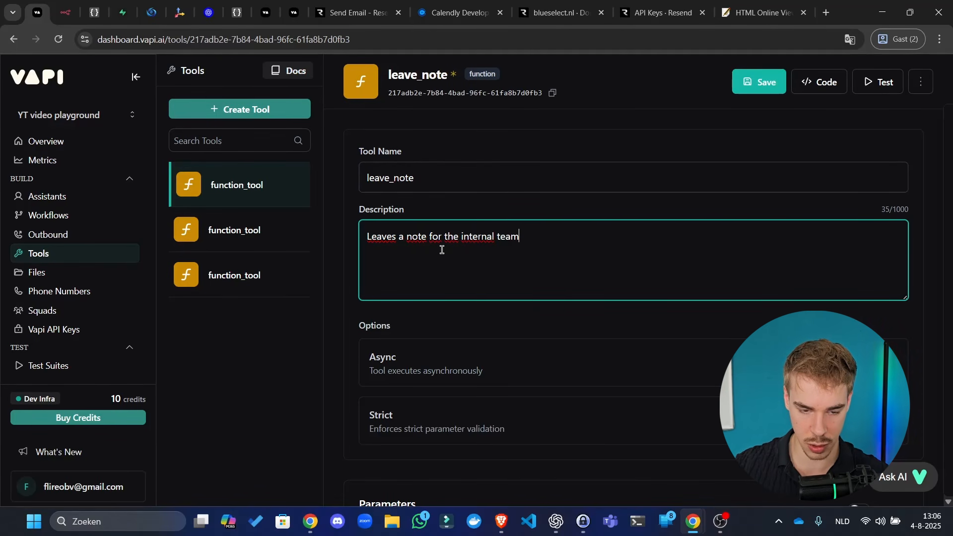
pyautogui.write(' thro')
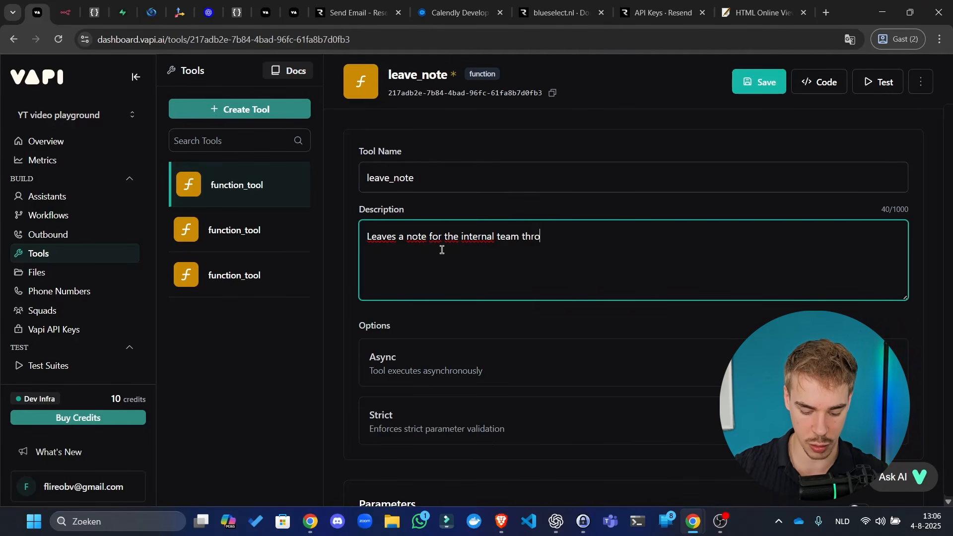
pyautogui.write('ugh email.')
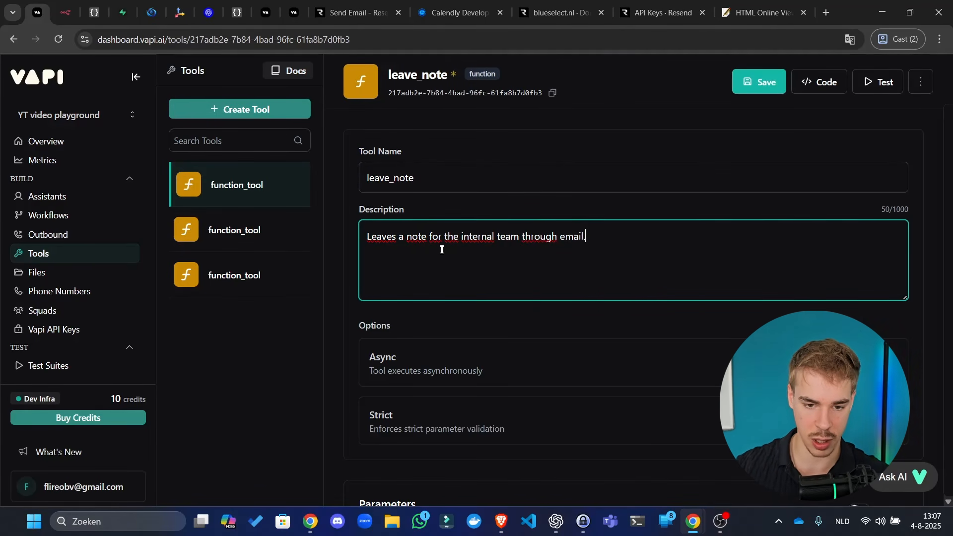
pyautogui.scroll(-3, 601, 317)
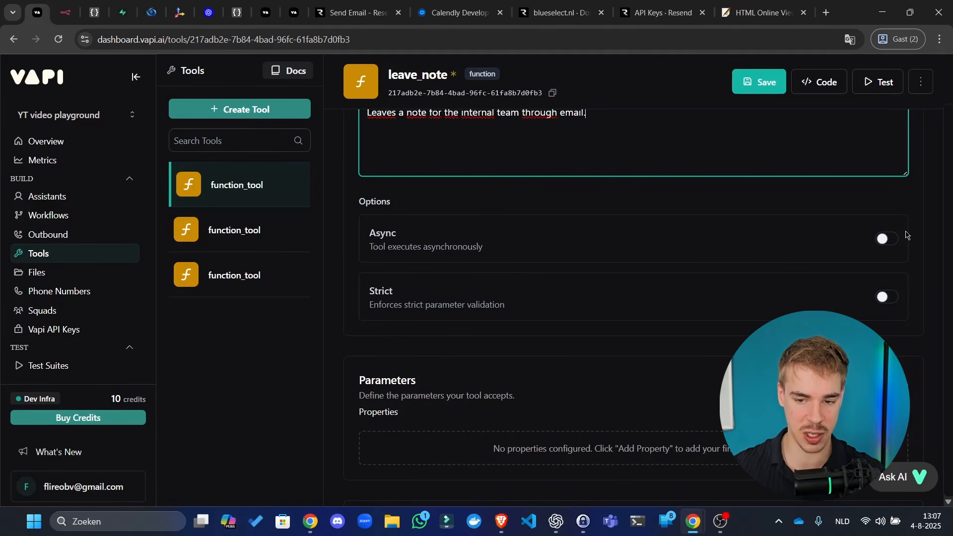
pyautogui.click(889, 241)
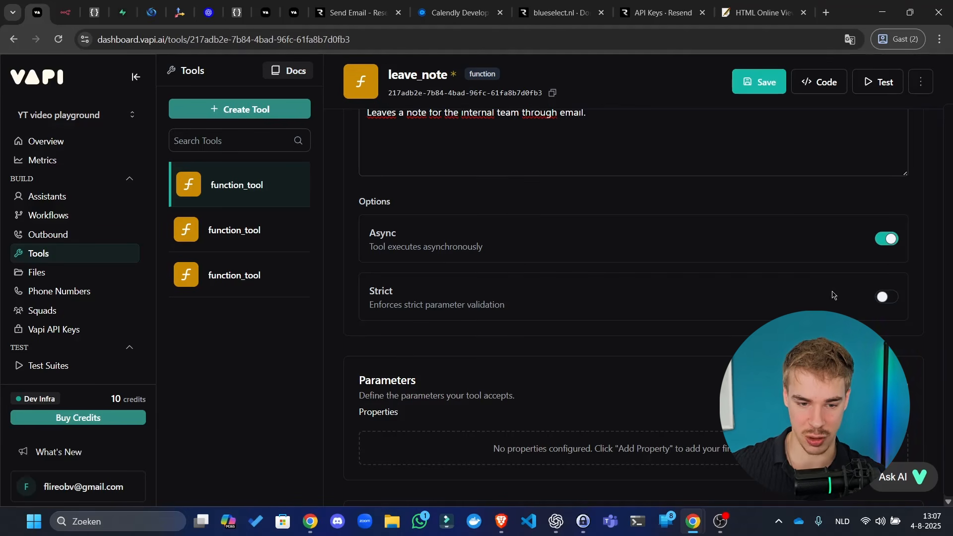
pyautogui.scroll(-3, 546, 248)
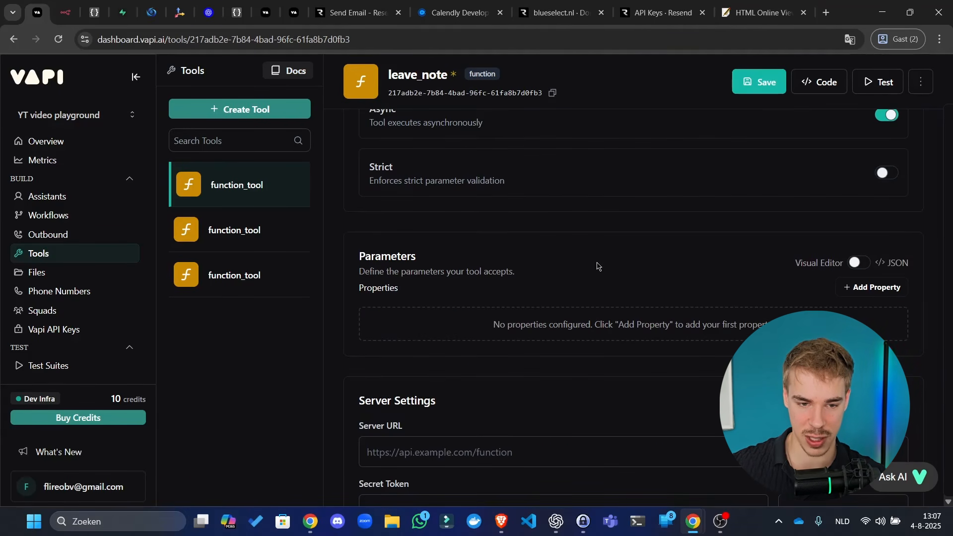
pyautogui.scroll(1, 588, 267)
pyautogui.scroll(-2, 530, 221)
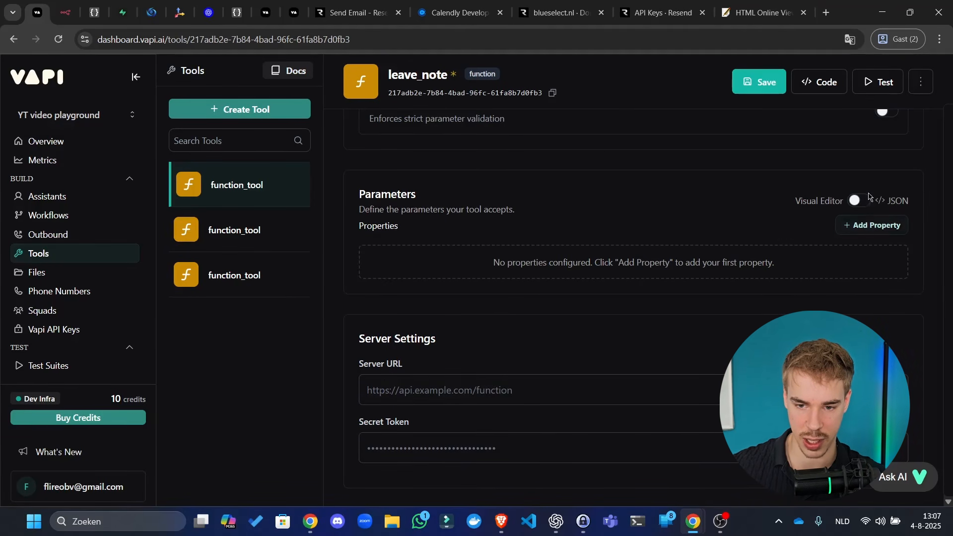
# - Add a required parameter 'message' described as 'Body of the email for internal note.' and save
pyautogui.click(856, 200)
pyautogui.click(860, 204)
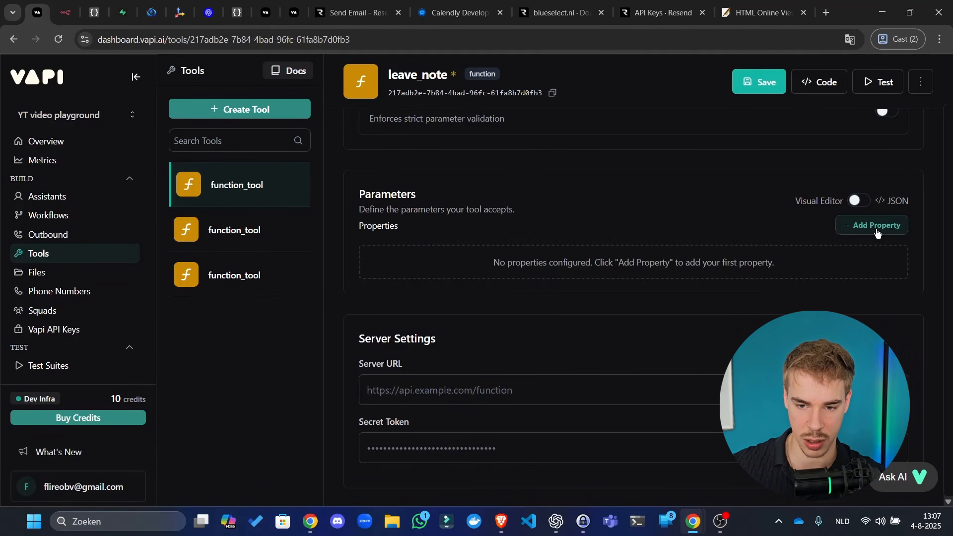
pyautogui.click(869, 226)
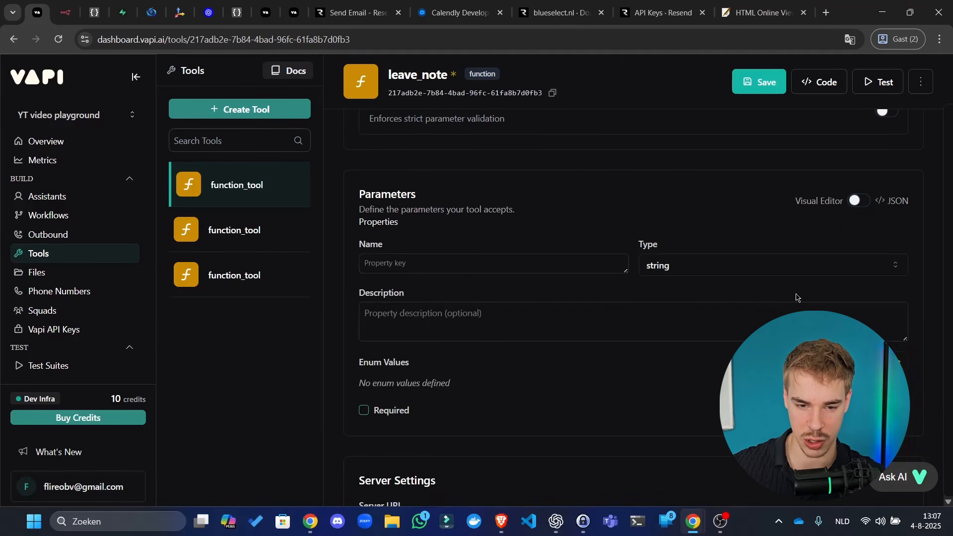
pyautogui.click(489, 262)
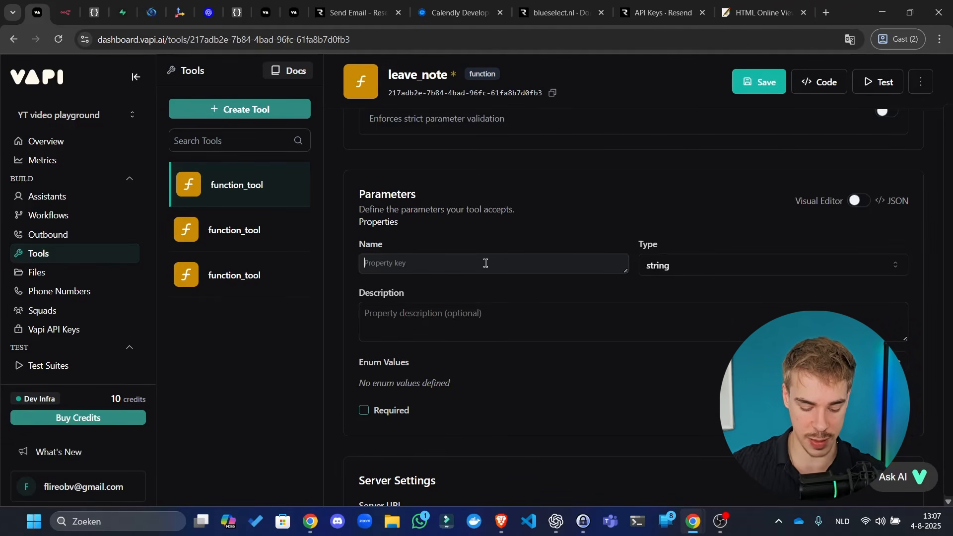
pyautogui.write('message')
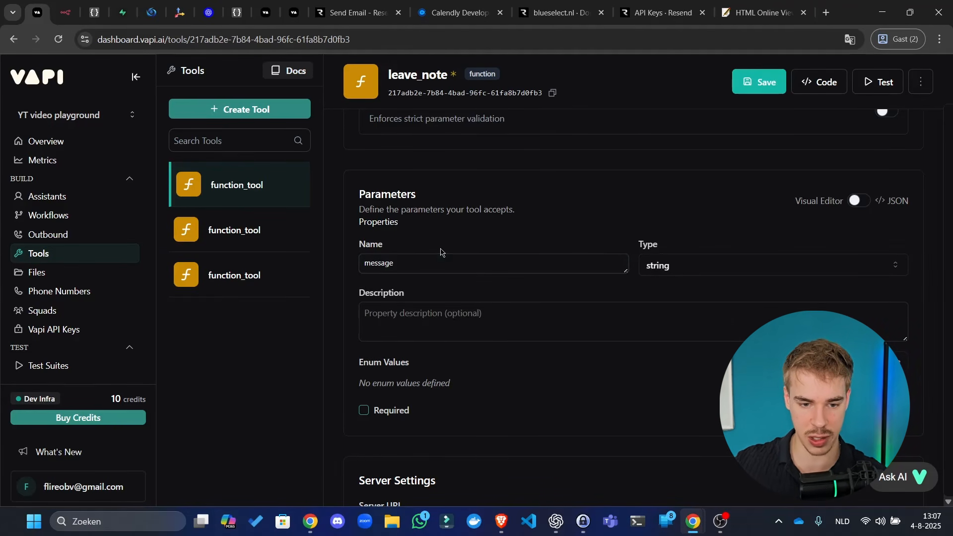
pyautogui.click(509, 318)
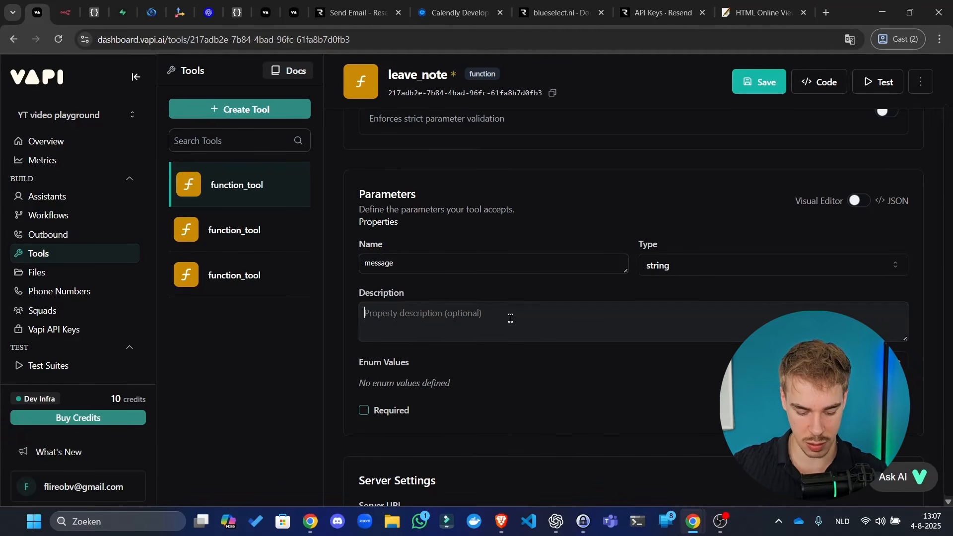
pyautogui.write('B')
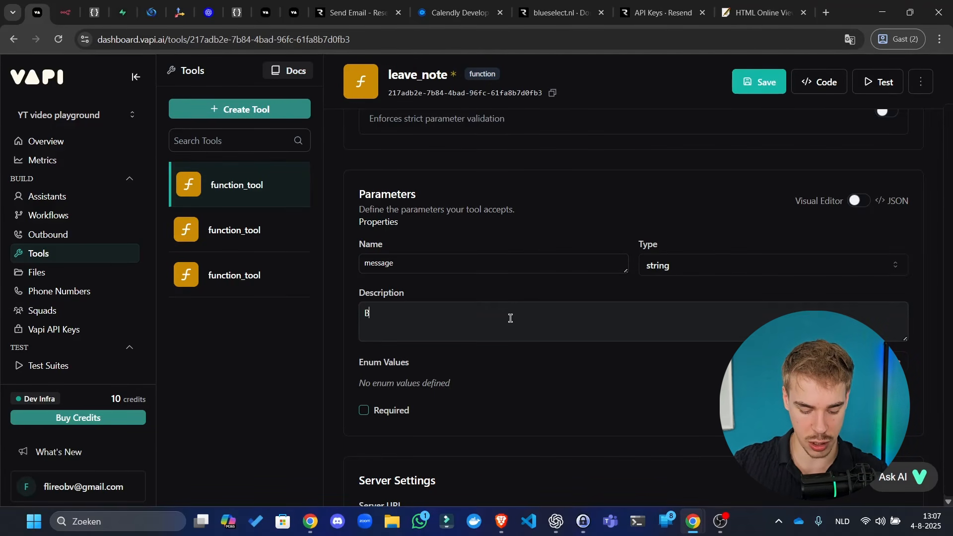
pyautogui.write('ody of the email')
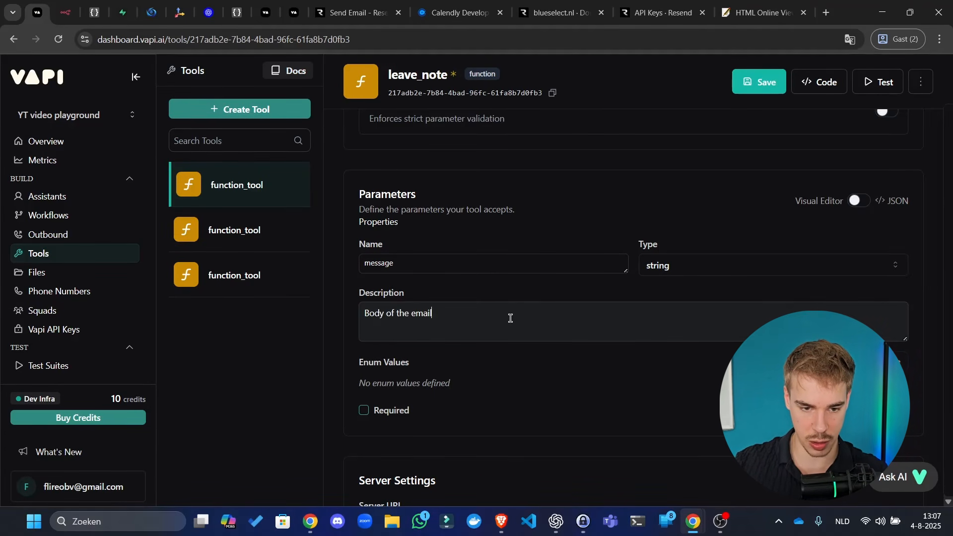
pyautogui.write(' for internal')
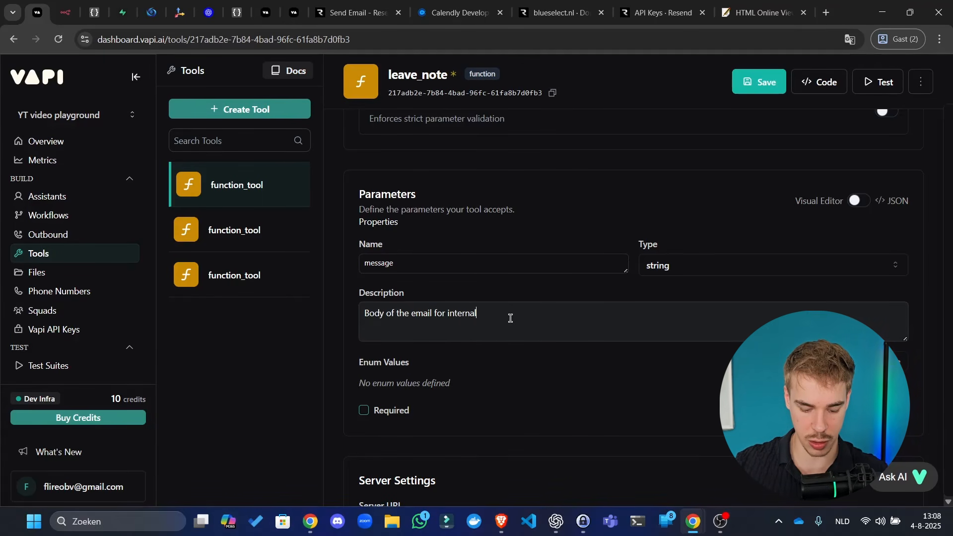
pyautogui.write(' note.')
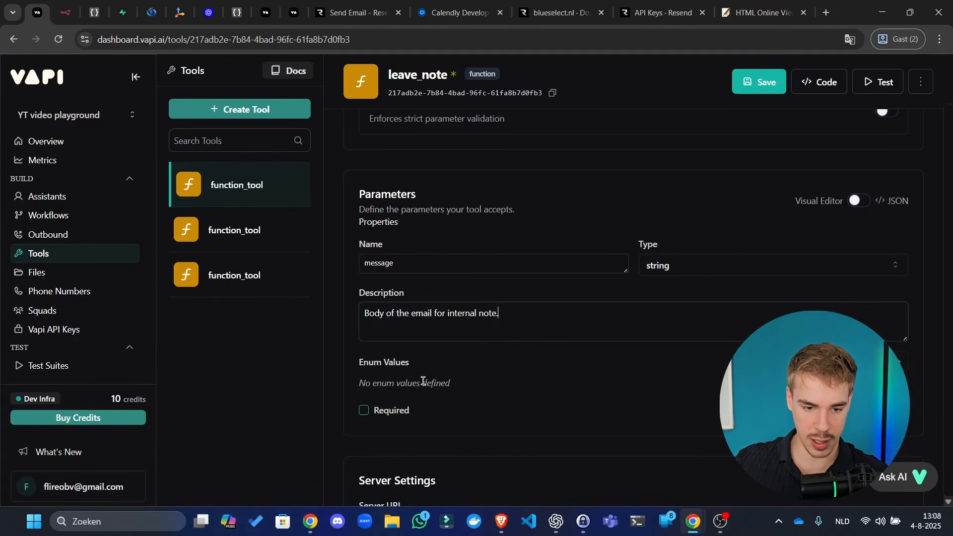
pyautogui.click(399, 413)
pyautogui.click(887, 411)
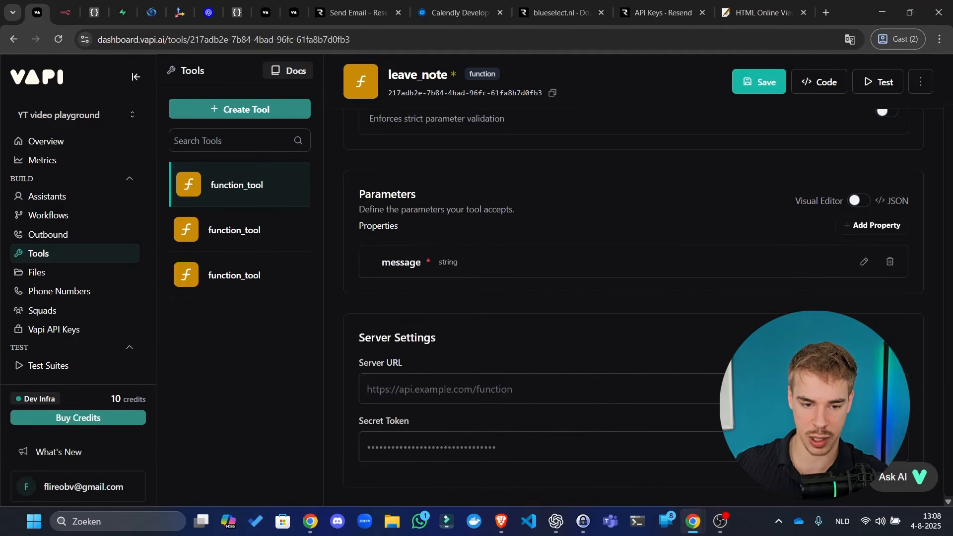
pyautogui.click(762, 80)
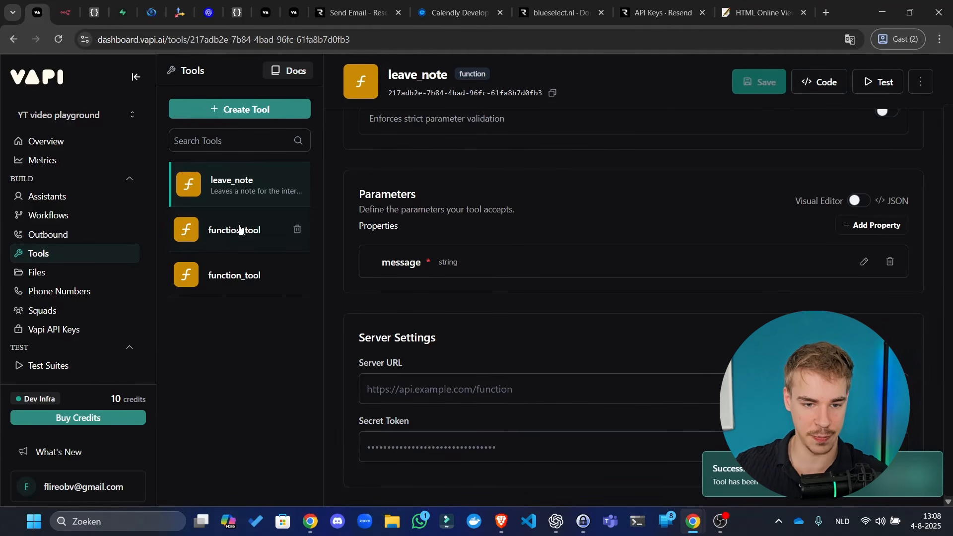
# - Delete the Request Start spoken message and save leave_note
pyautogui.scroll(-2, 610, 296)
pyautogui.scroll(-5, 571, 302)
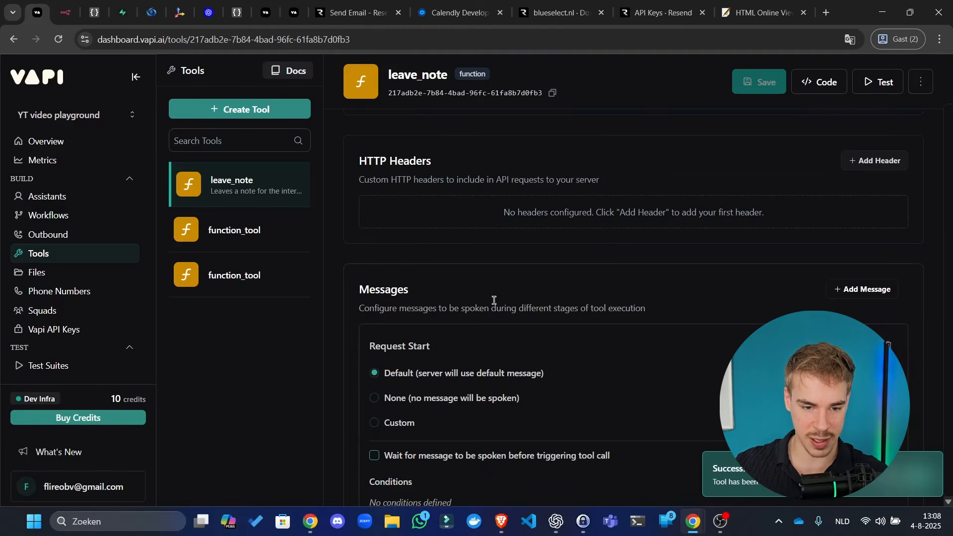
pyautogui.scroll(-2, 496, 300)
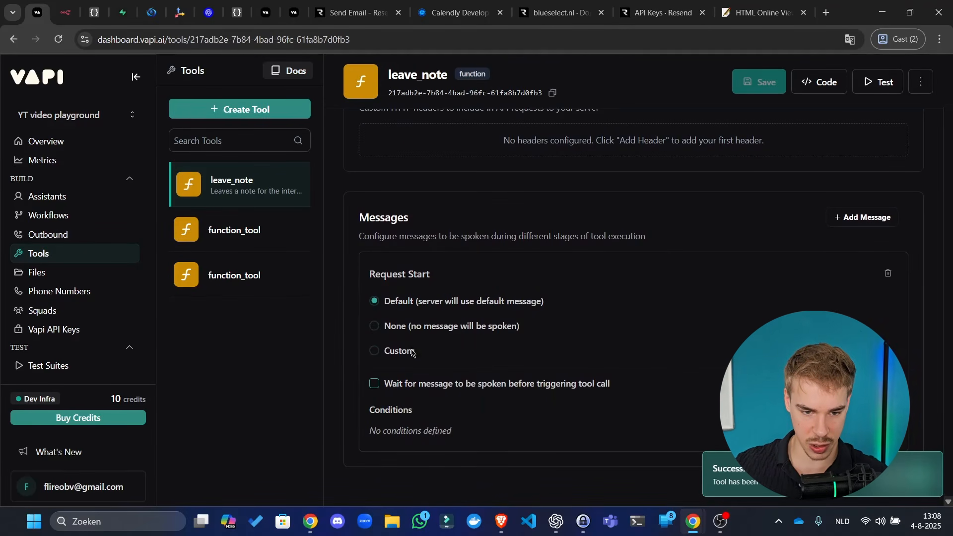
pyautogui.click(889, 274)
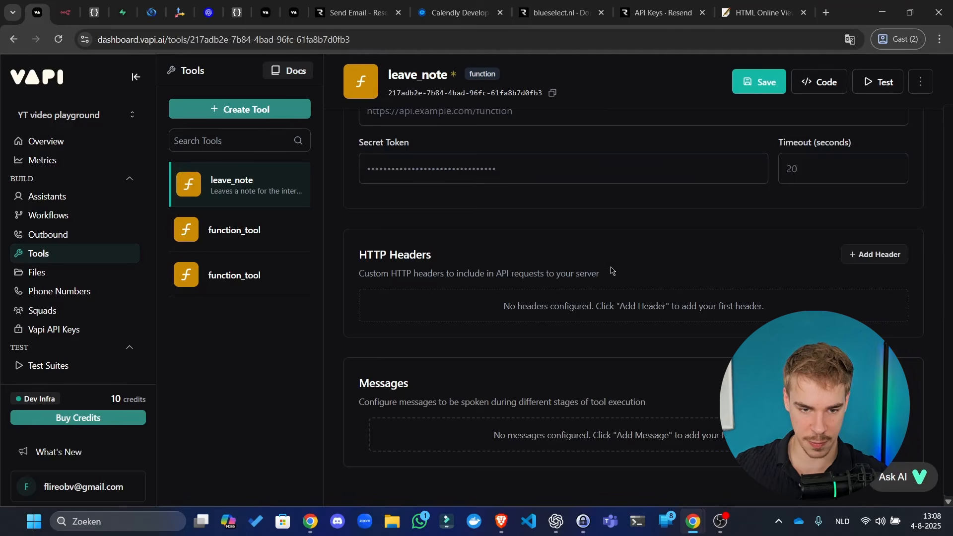
pyautogui.scroll(3, 645, 248)
pyautogui.scroll(2, 669, 234)
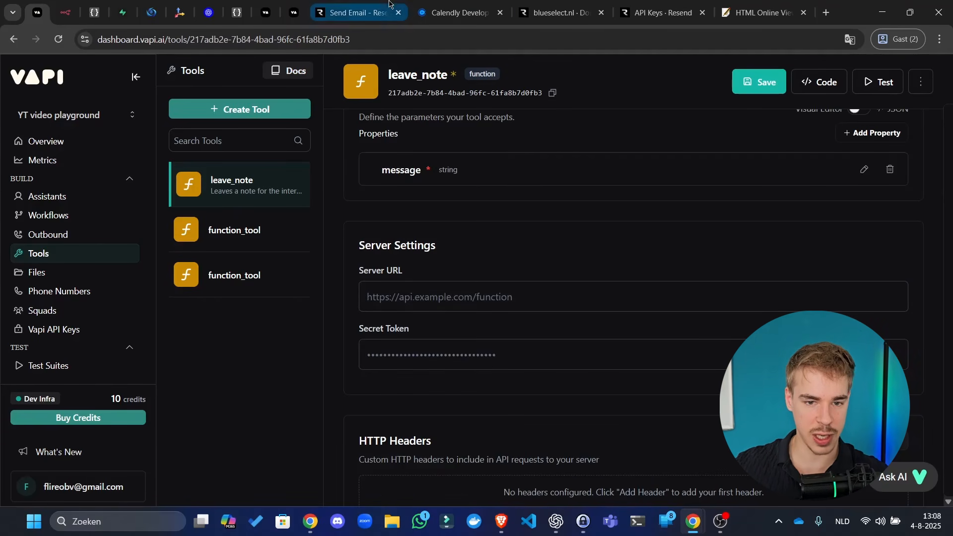
pyautogui.click(750, 88)
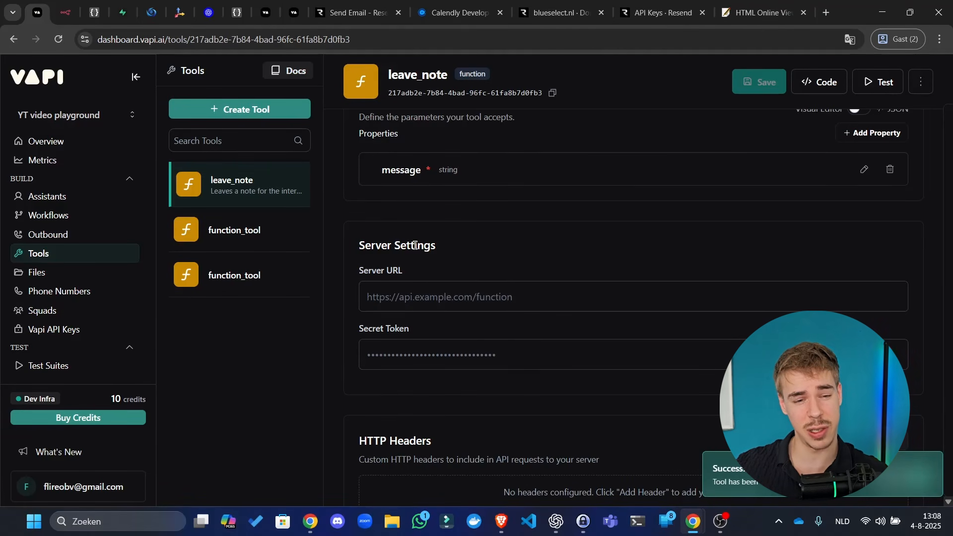
# - Rename the next unnamed function tool to search_web and save
pyautogui.click(232, 232)
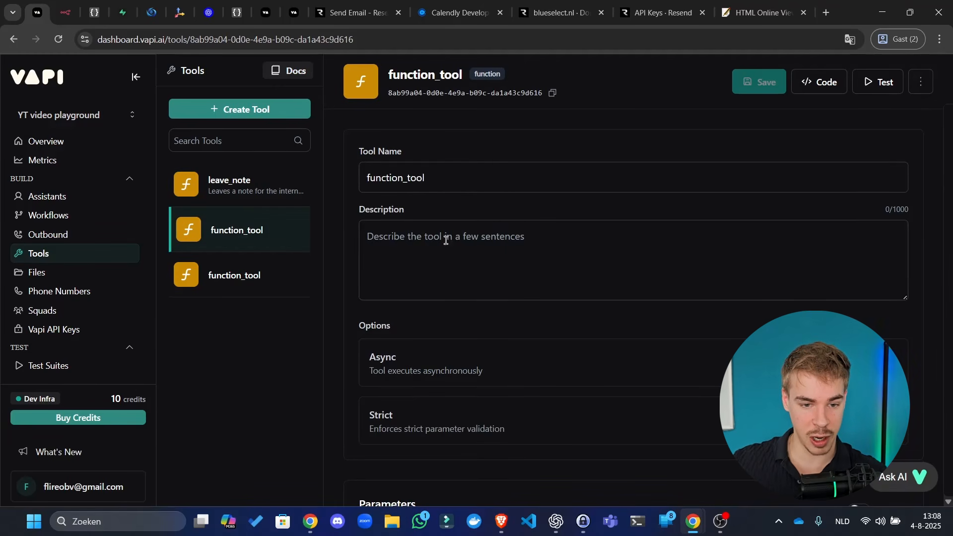
pyautogui.click(475, 177)
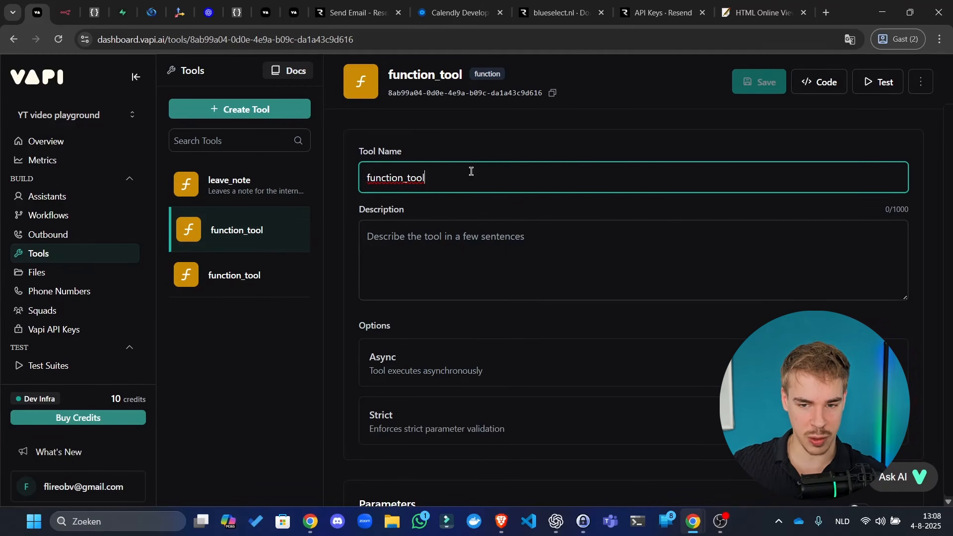
pyautogui.hotkey('ctrl', 'a')
pyautogui.write('sea')
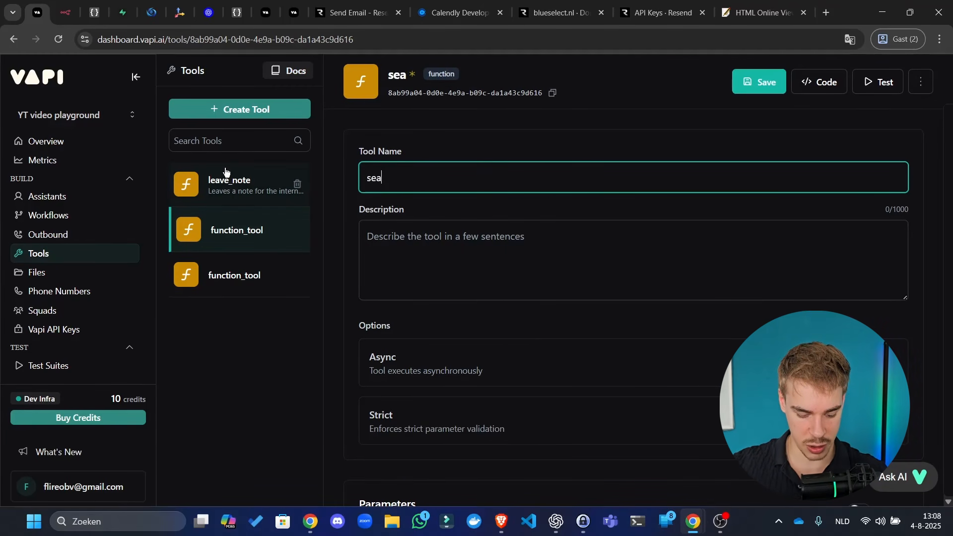
pyautogui.write('rch_web')
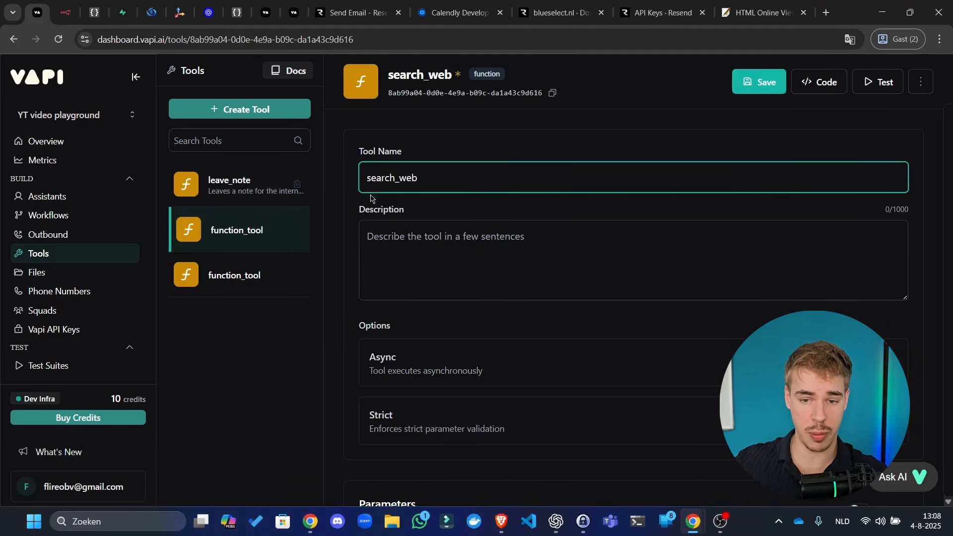
pyautogui.click(759, 82)
# - Describe it as 'Search things on the web to get recent information.' and save
pyautogui.click(536, 243)
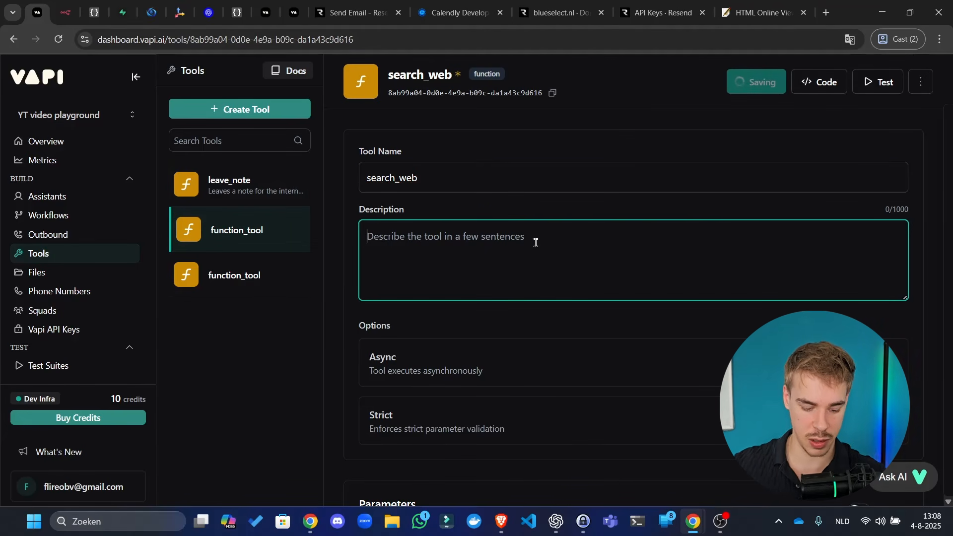
pyautogui.write('Search things on the web d')
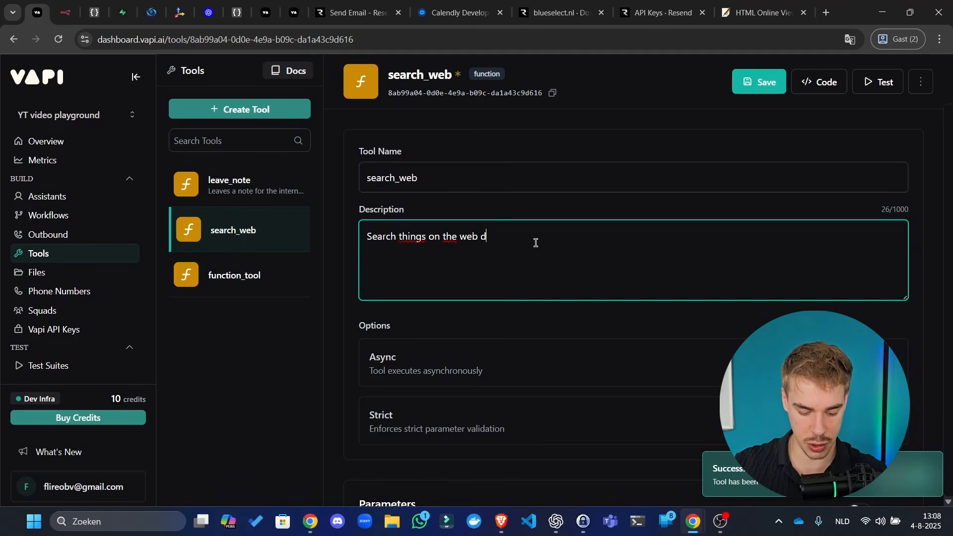
pyautogui.press('BackSpace')
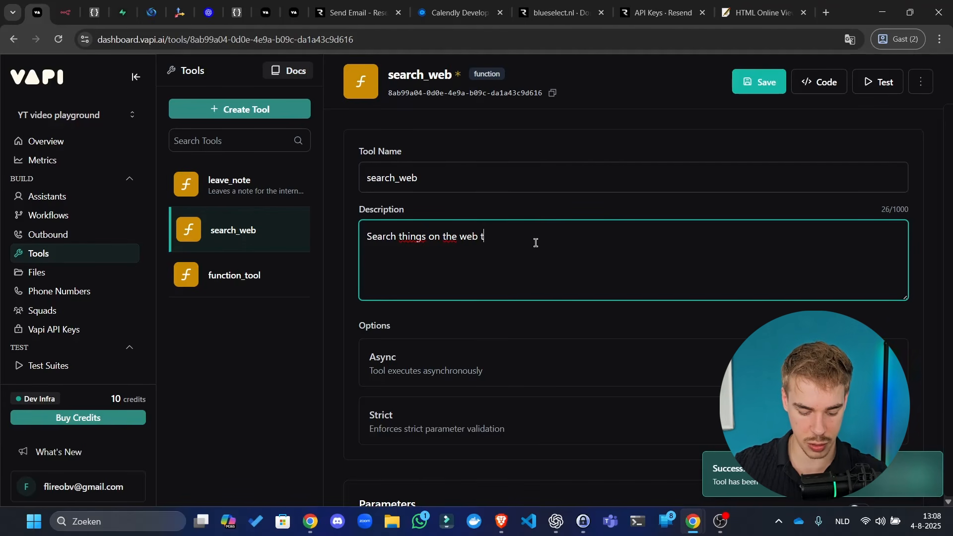
pyautogui.write('to get r')
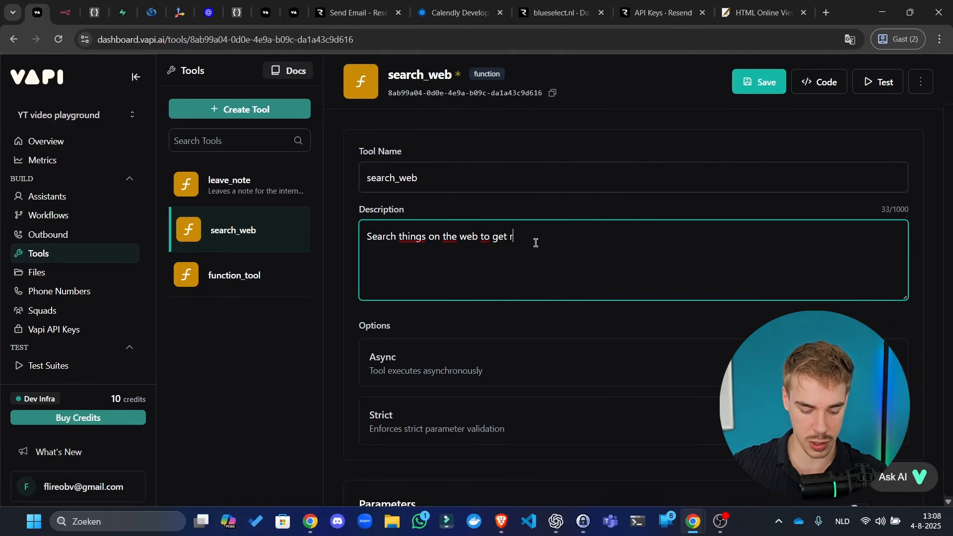
pyautogui.write('ecent information')
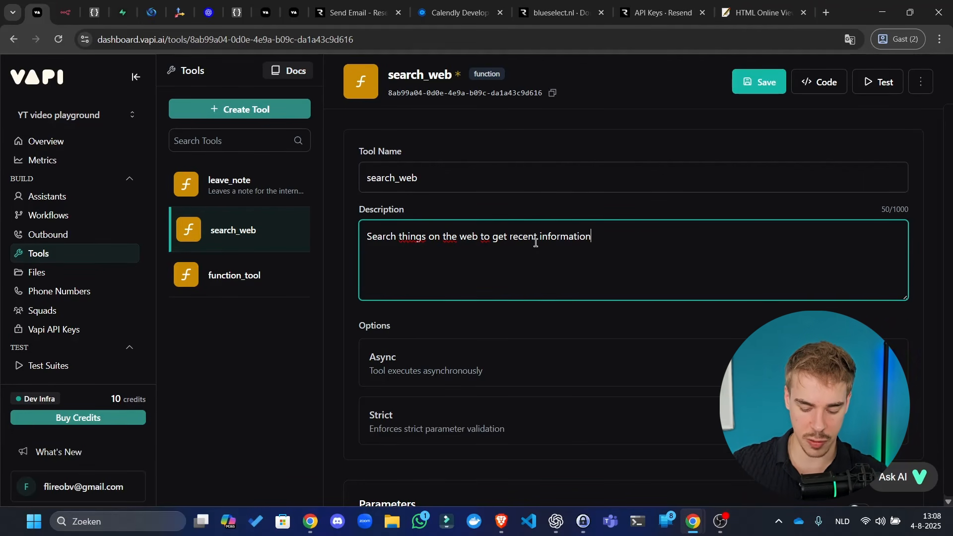
pyautogui.write('.')
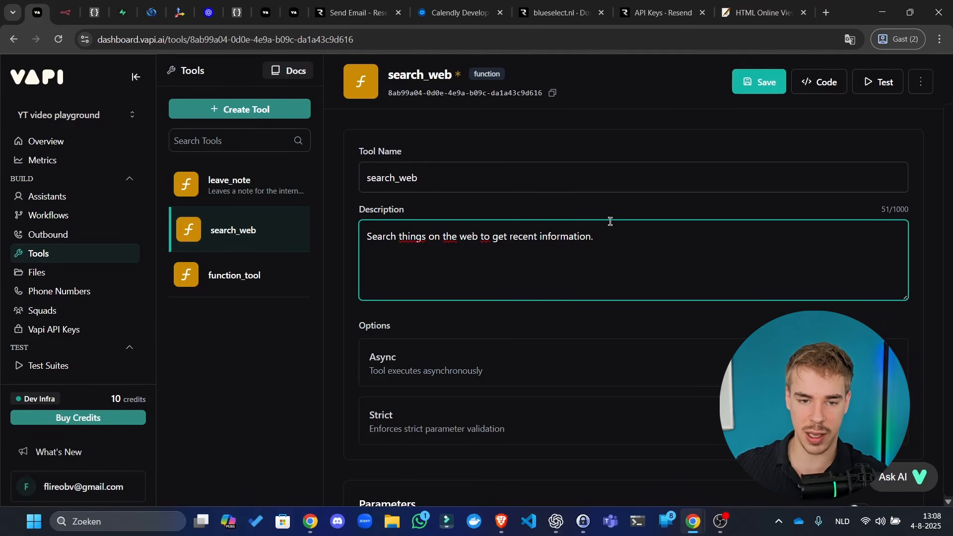
pyautogui.click(748, 81)
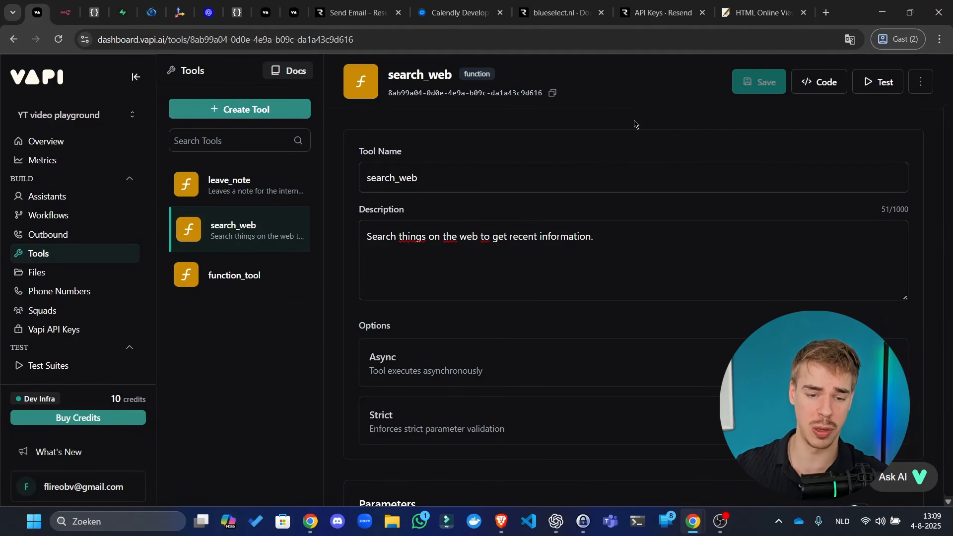
# - Turn on asynchronous execution for the search_web tool and save it
pyautogui.scroll(-3, 591, 313)
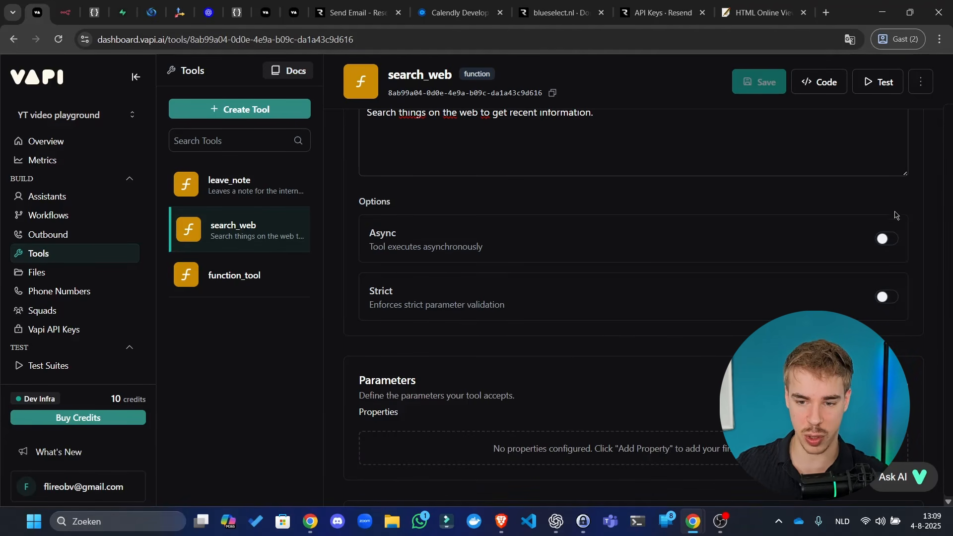
pyautogui.click(887, 239)
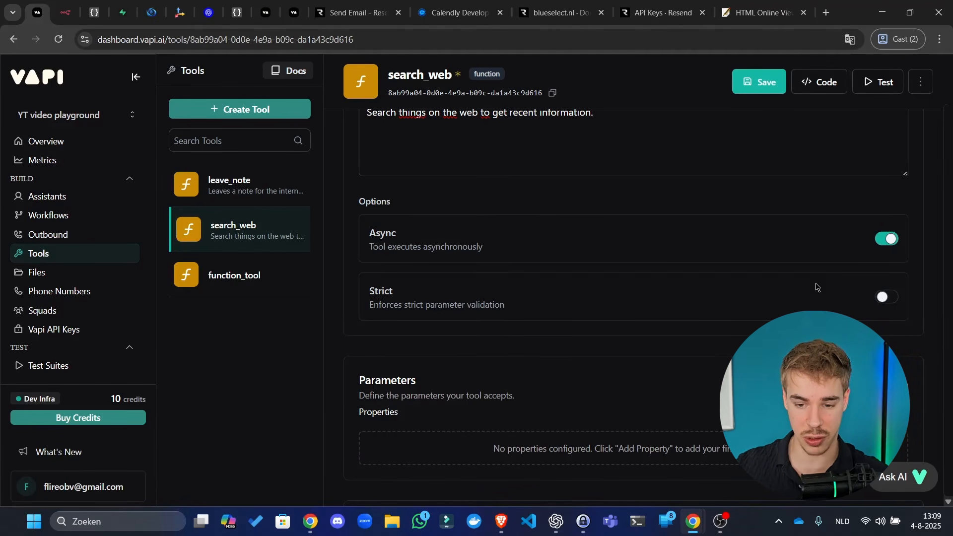
pyautogui.click(749, 70)
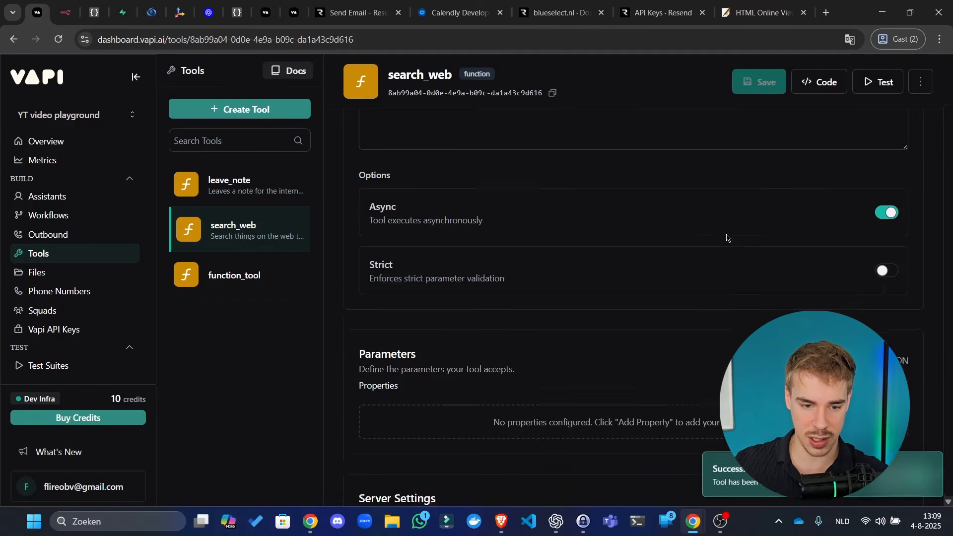
# - Add a required string parameter 'query' described as the search query to execute on the web
pyautogui.scroll(-3, 727, 238)
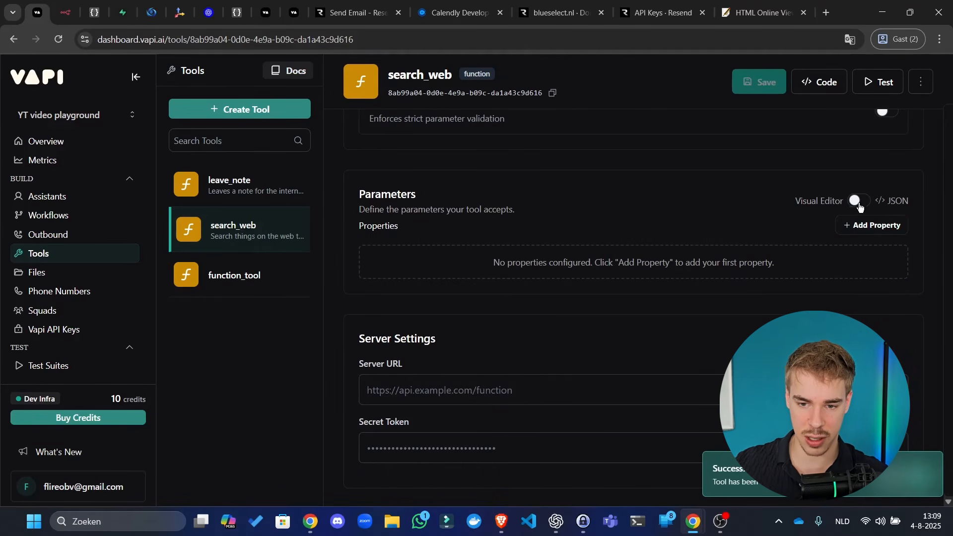
pyautogui.click(872, 225)
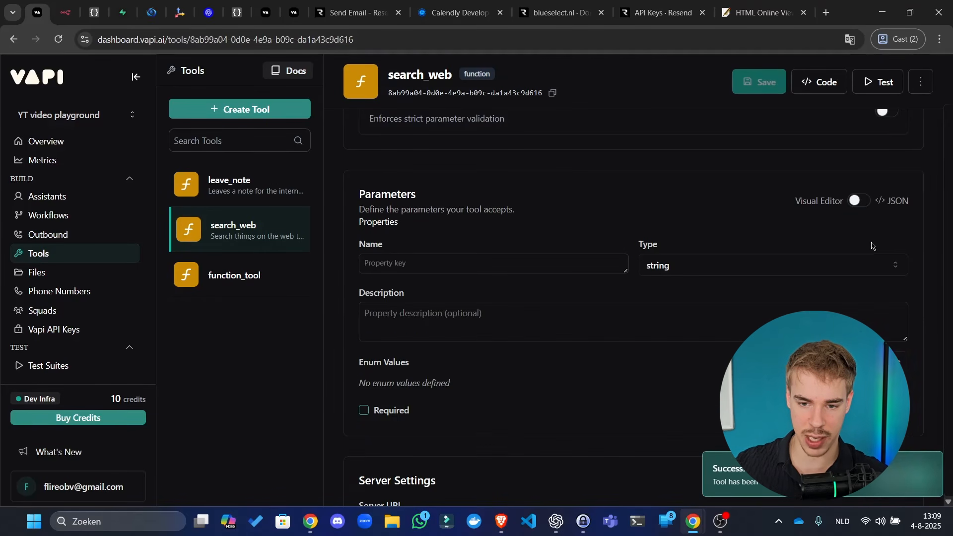
pyautogui.click(545, 257)
pyautogui.write('query')
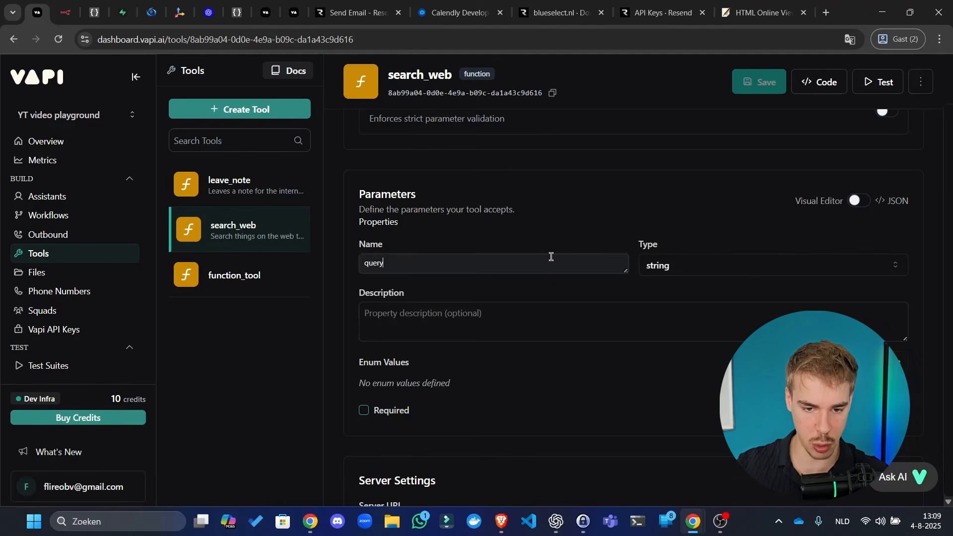
pyautogui.click(689, 267)
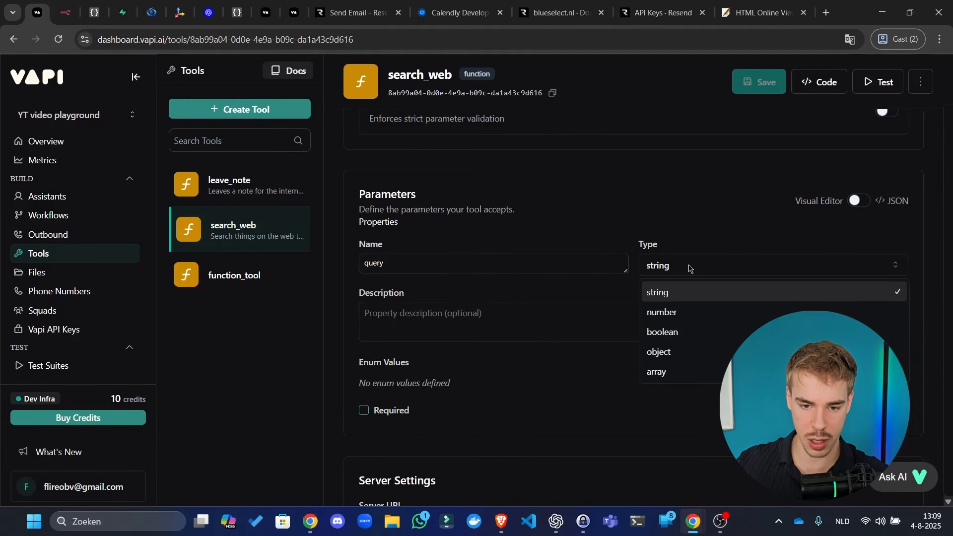
pyautogui.click(681, 276)
pyautogui.click(596, 318)
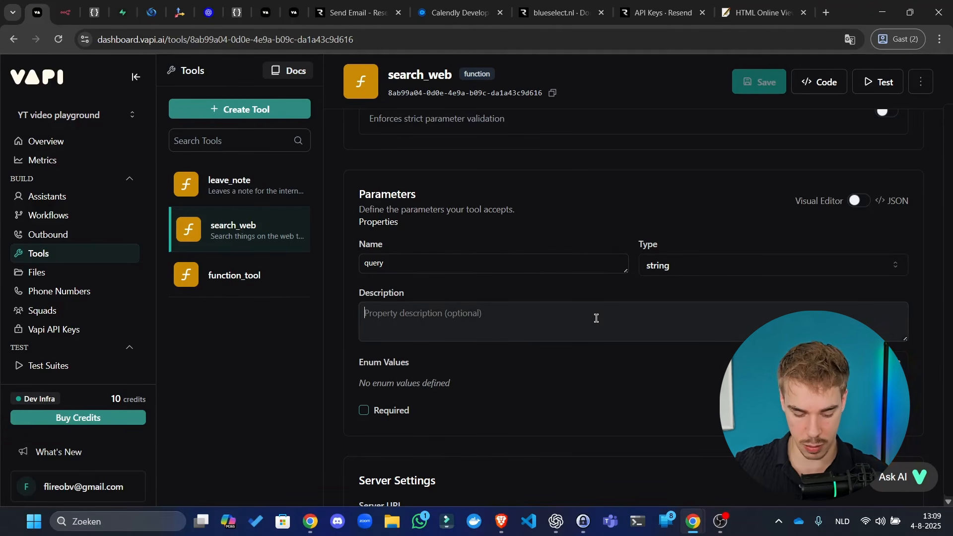
pyautogui.write('The search')
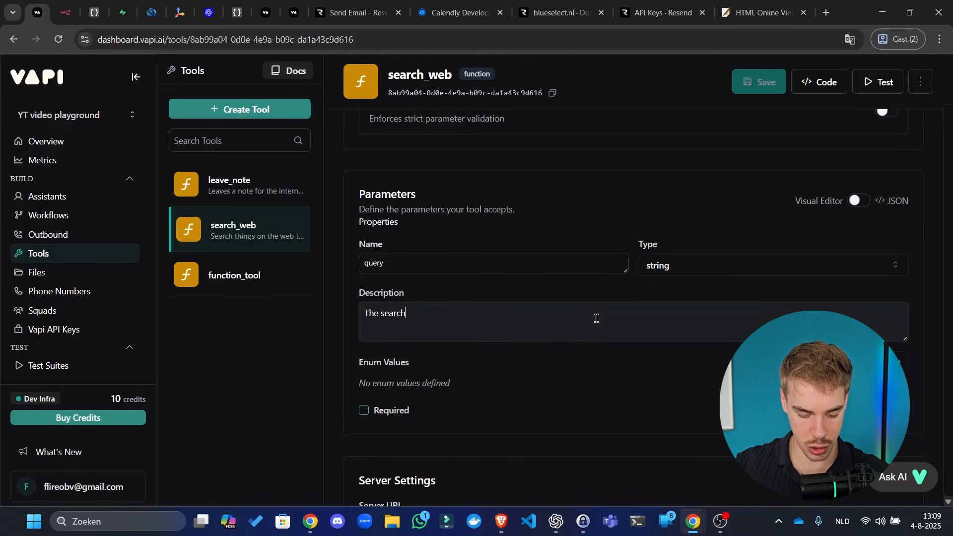
pyautogui.write(' query')
pyautogui.hotkey('ctrl', 'a')
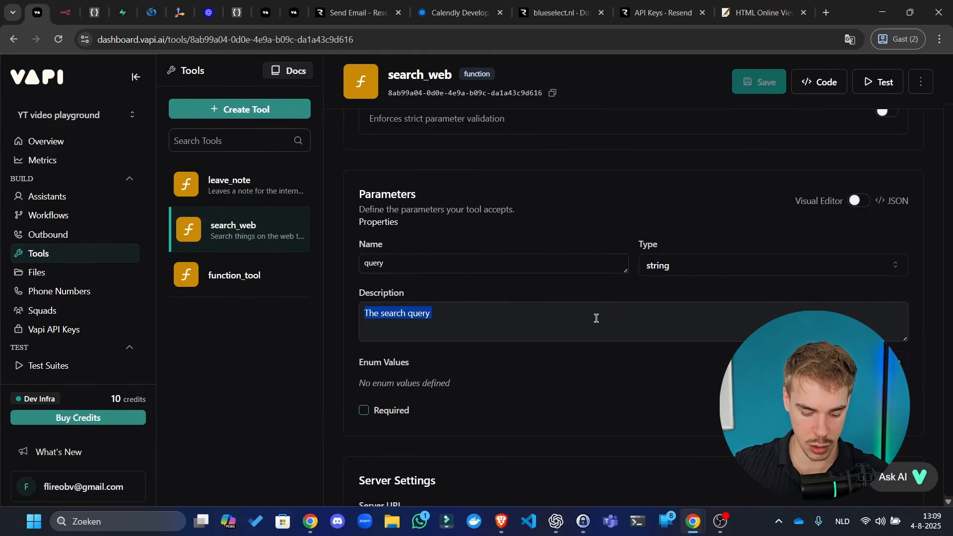
pyautogui.write('Use this tool')
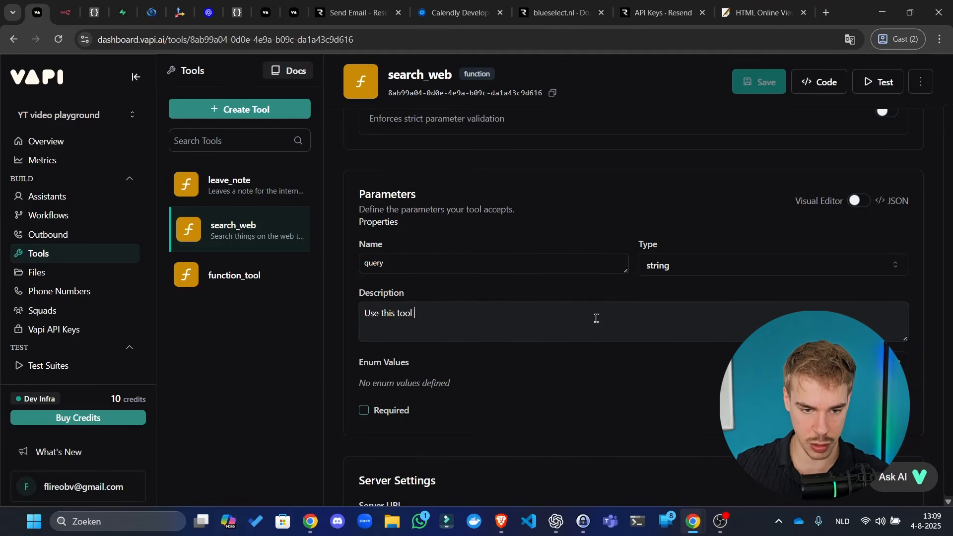
pyautogui.hotkey('ctrl', 'a')
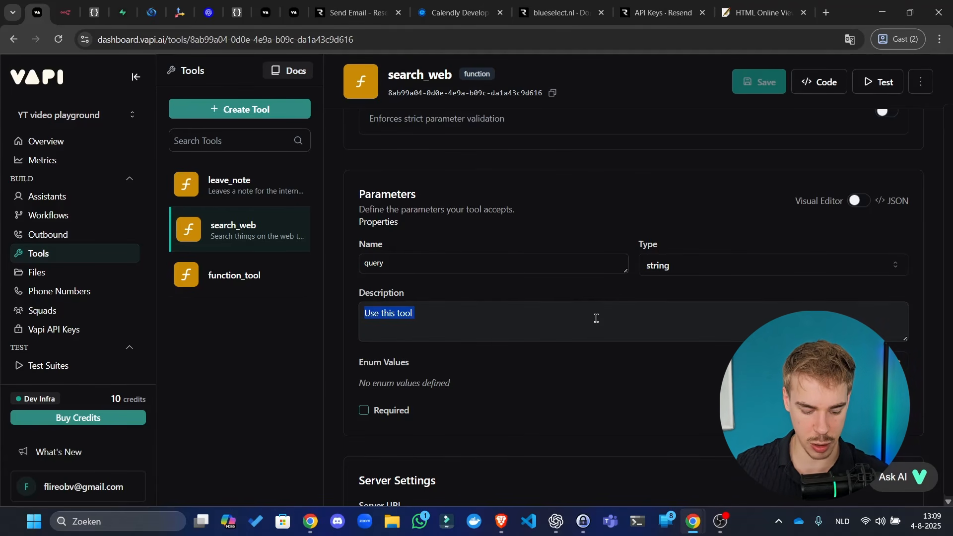
pyautogui.write('The sear')
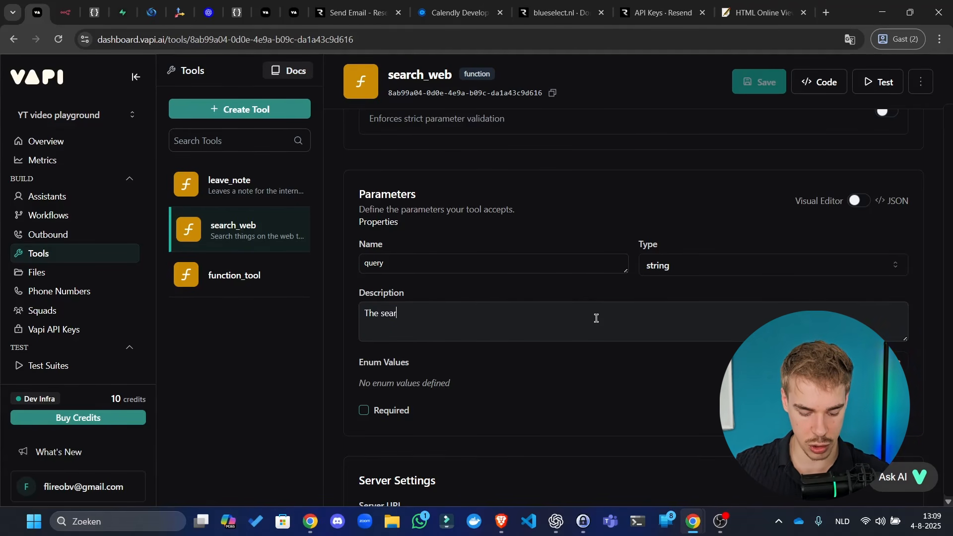
pyautogui.write('ch query to execute on the web.')
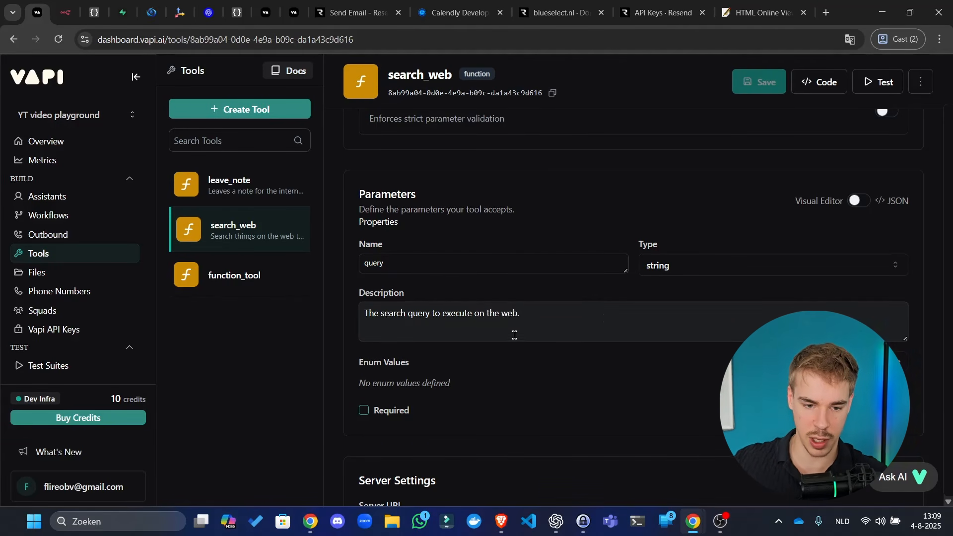
pyautogui.click(386, 414)
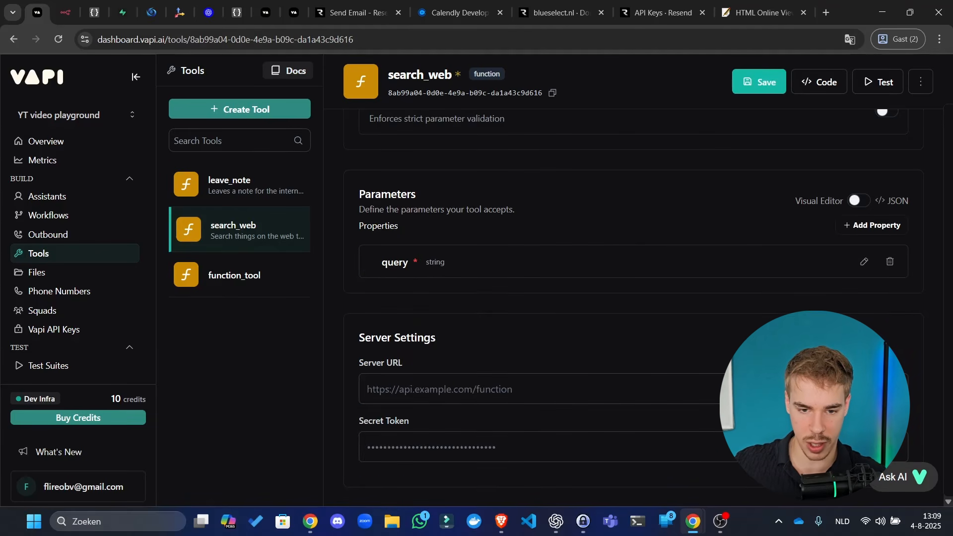
# - Save the search_web tool with its new query parameter
pyautogui.scroll(6, 493, 311)
pyautogui.click(763, 73)
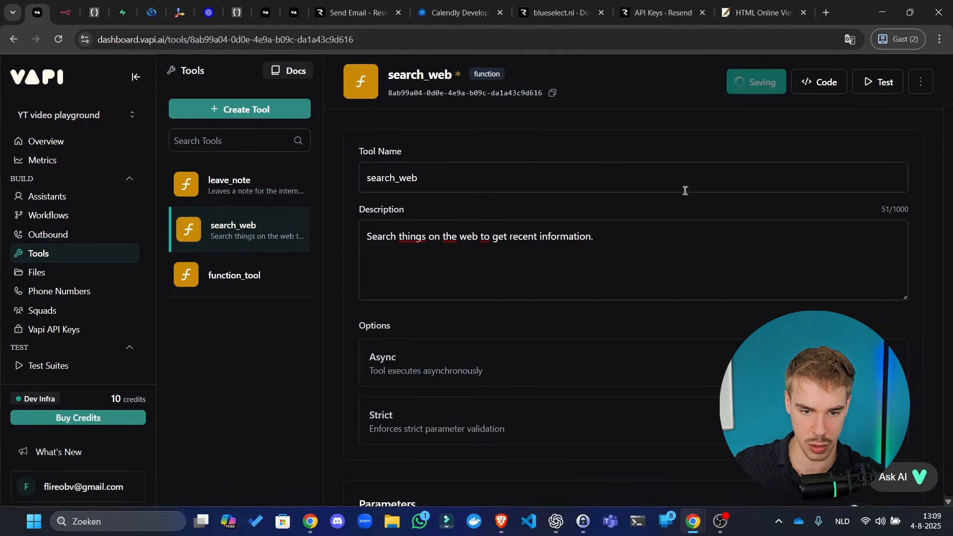
pyautogui.scroll(-10, 685, 198)
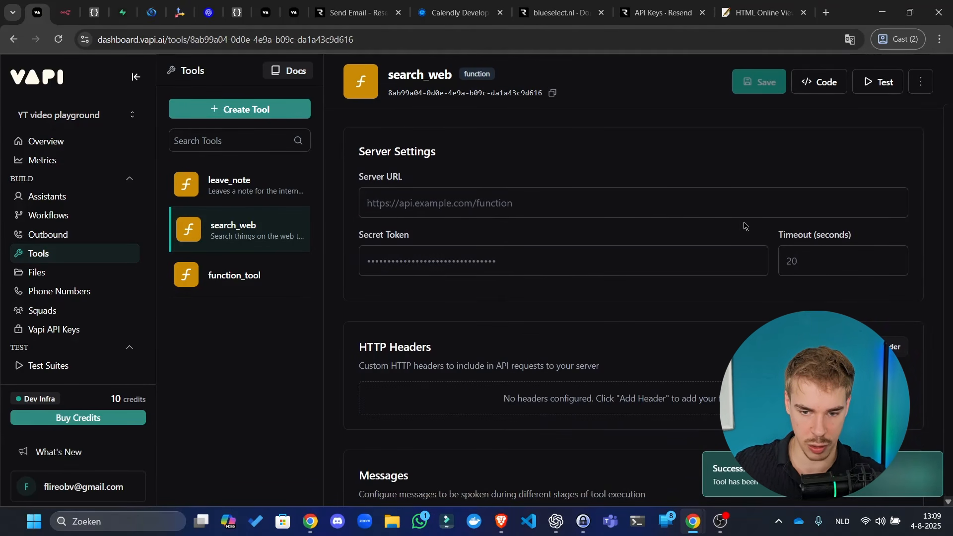
pyautogui.scroll(-5, 893, 298)
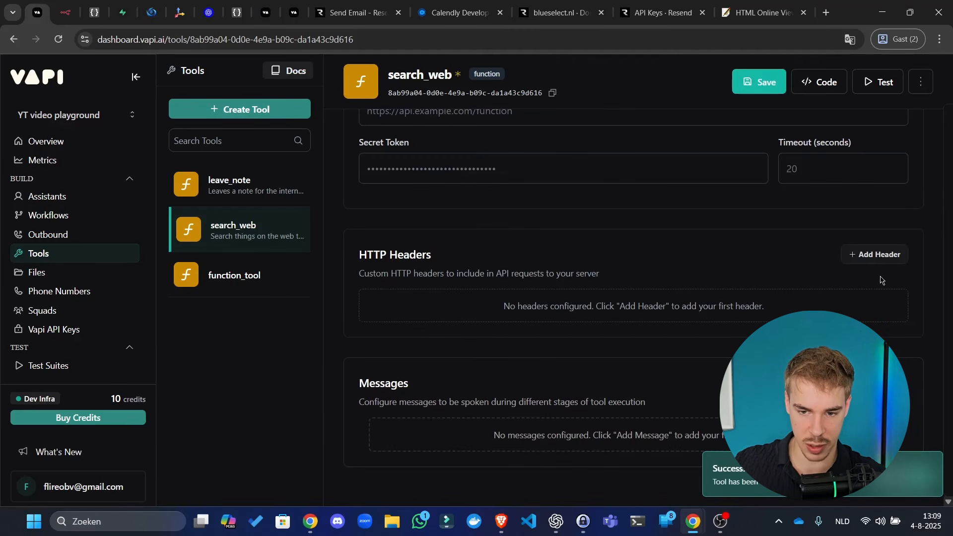
pyautogui.click(748, 88)
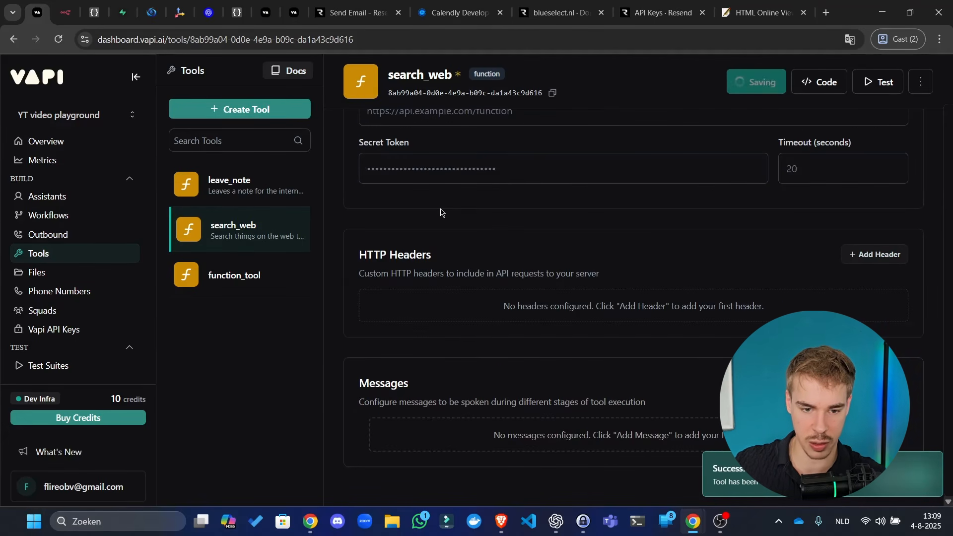
# - Rename function_tool to book_meeting with description 'Book a digital meeting with the client'
pyautogui.click(203, 274)
pyautogui.doubleClick(514, 171)
pyautogui.write('bo')
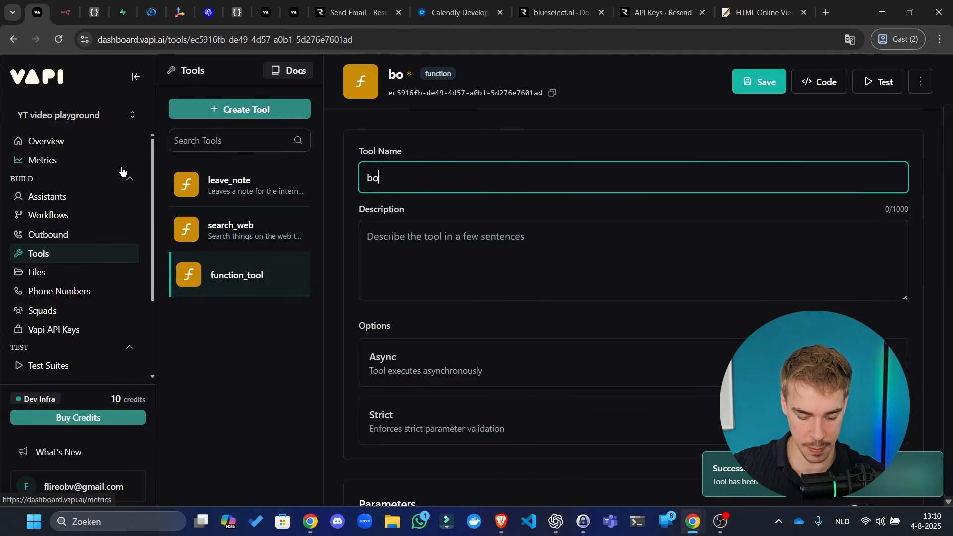
pyautogui.write('ok_meeting')
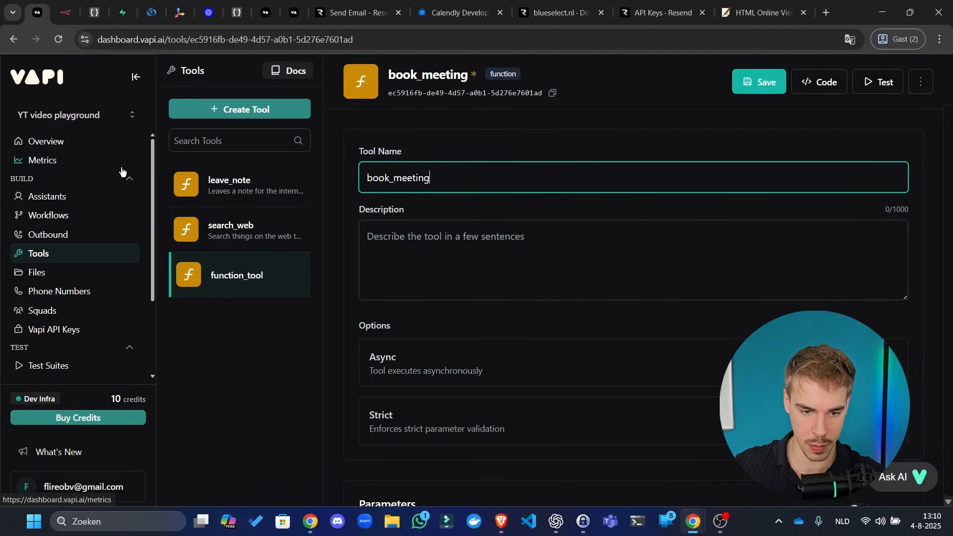
pyautogui.click(427, 259)
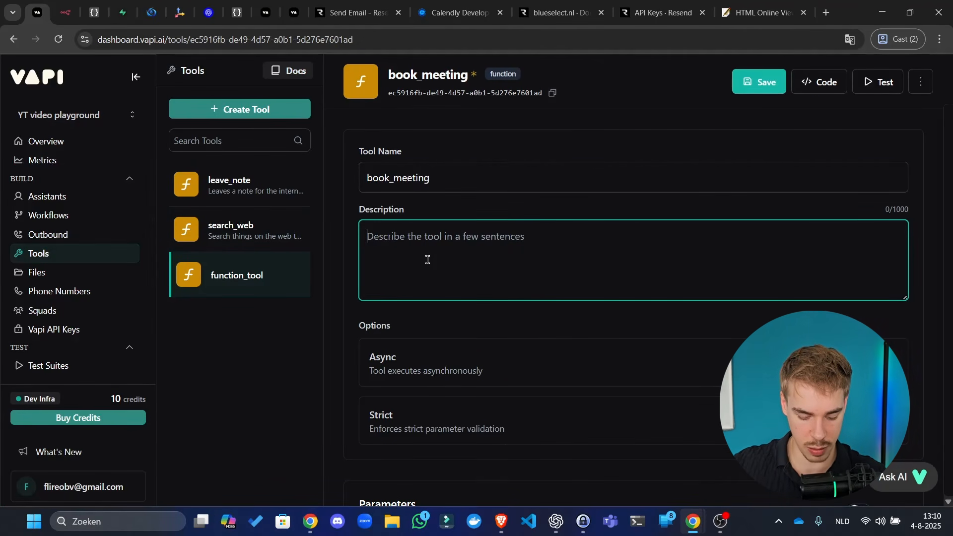
pyautogui.write('Book a digita')
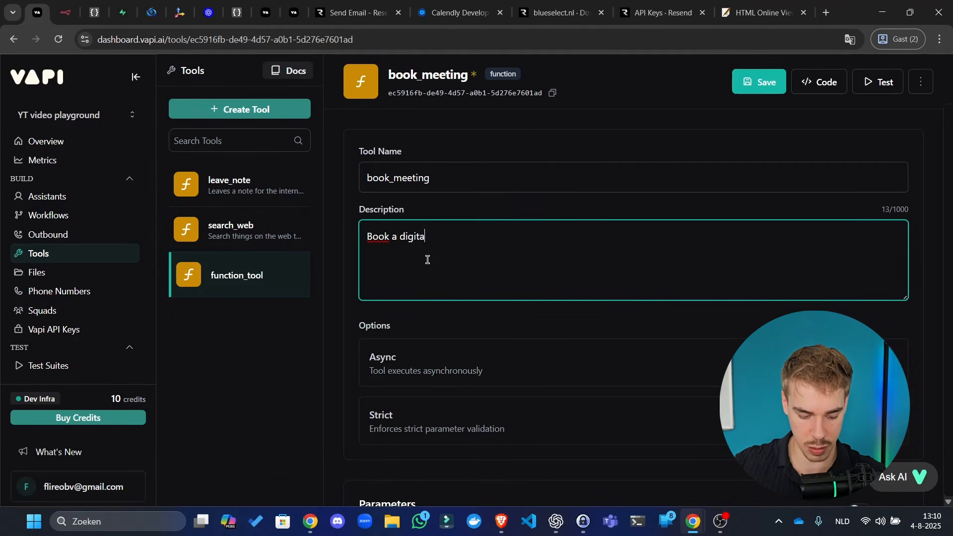
pyautogui.write('l meeting with the ')
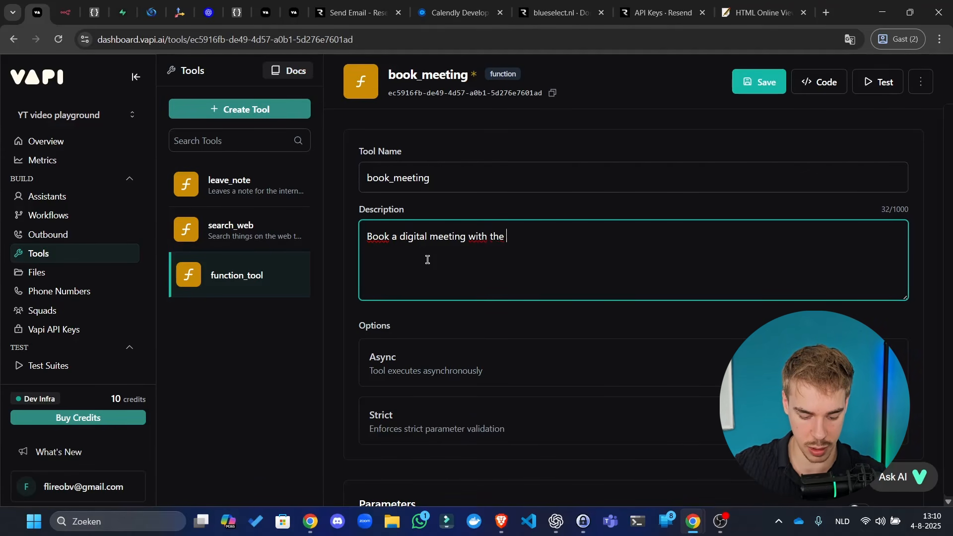
pyautogui.write('client.')
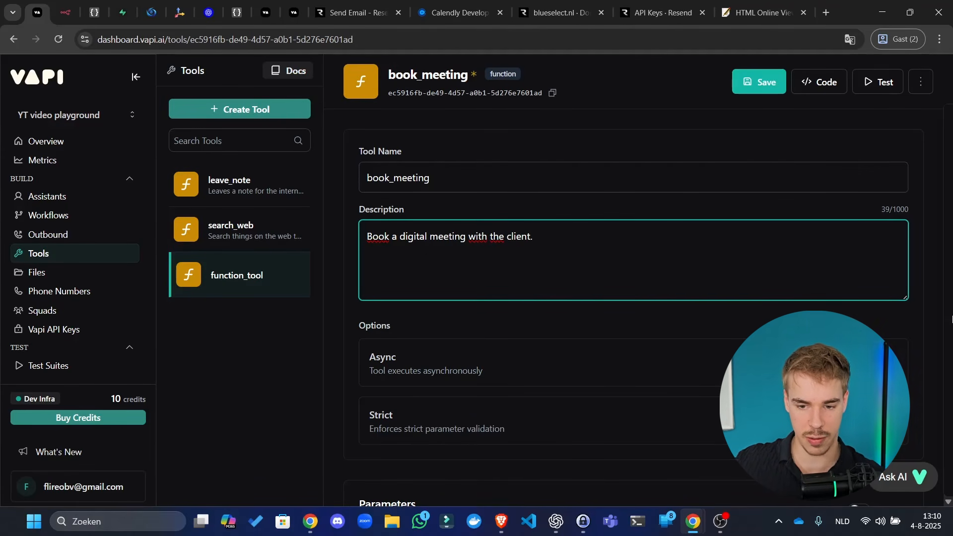
# - Toggle the book_meeting tool's Async setting off and back on
pyautogui.scroll(-1, 762, 283)
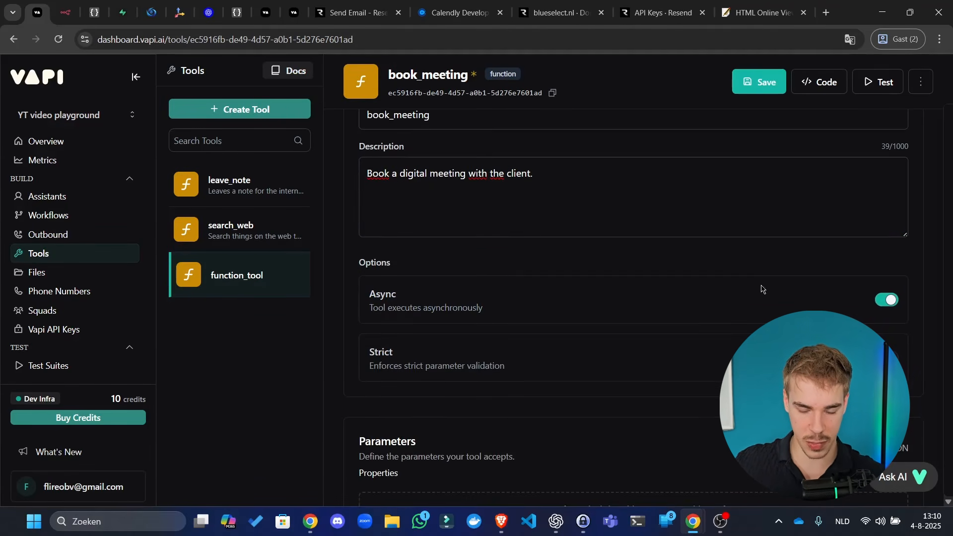
pyautogui.scroll(-1, 825, 278)
pyautogui.scroll(-3, 826, 278)
pyautogui.scroll(2, 851, 198)
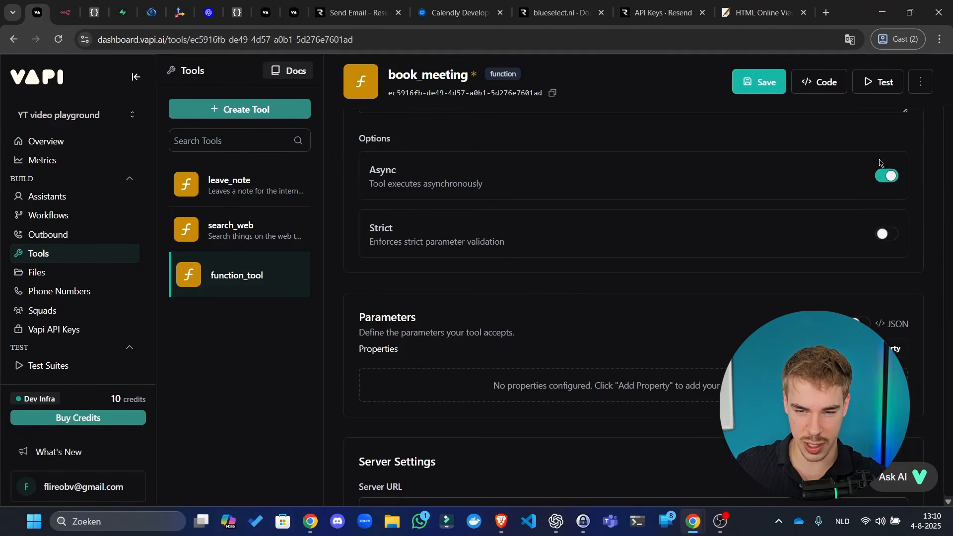
pyautogui.click(881, 182)
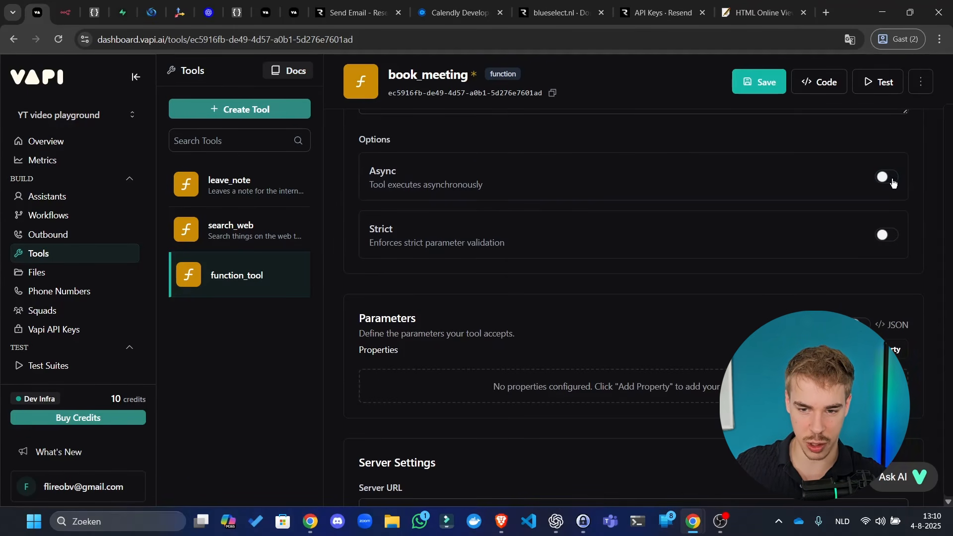
pyautogui.click(892, 182)
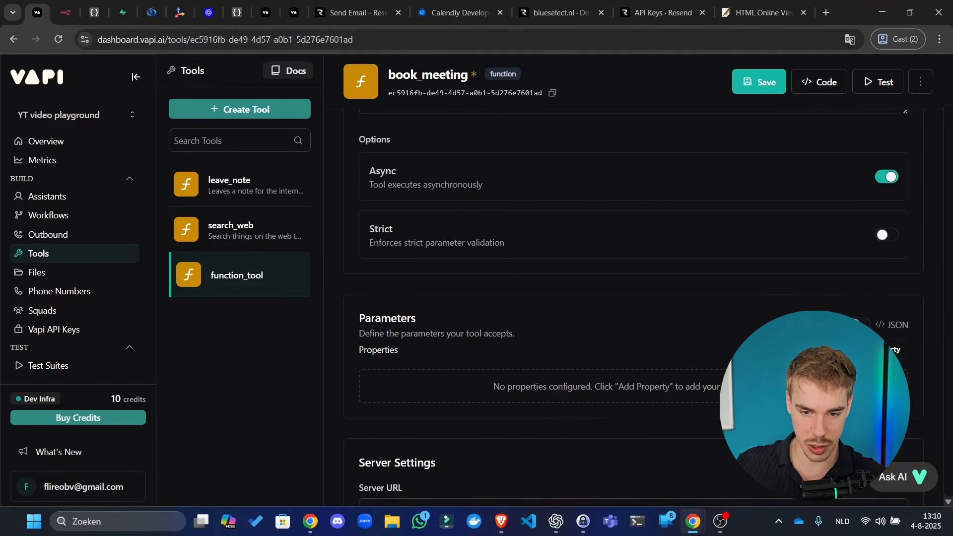
pyautogui.click(895, 350)
pyautogui.scroll(-3, 498, 248)
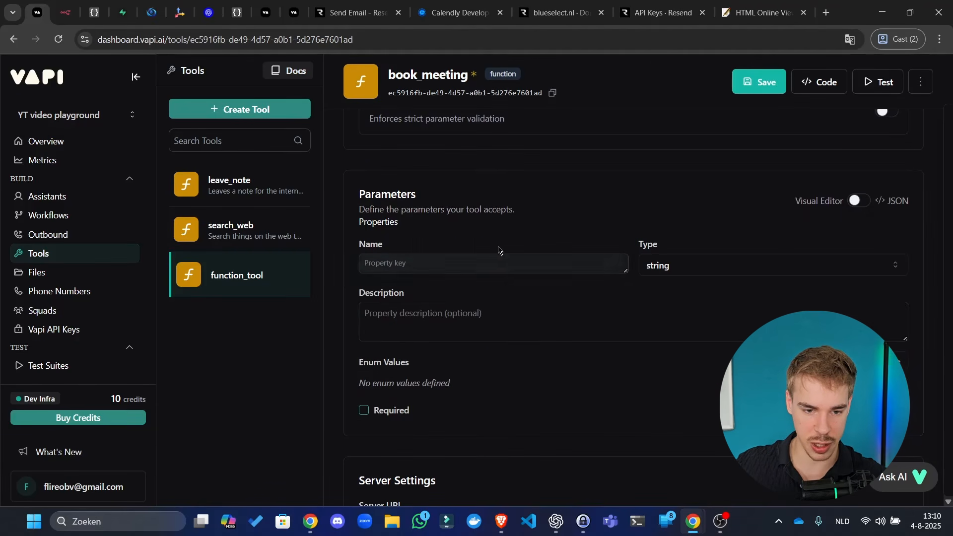
pyautogui.write('email')
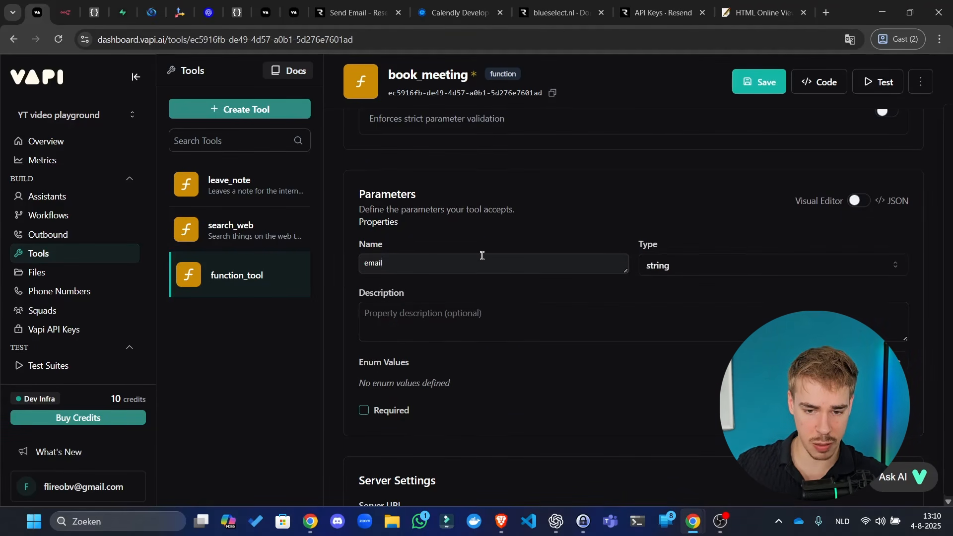
pyautogui.press('Tab')
pyautogui.click(880, 361)
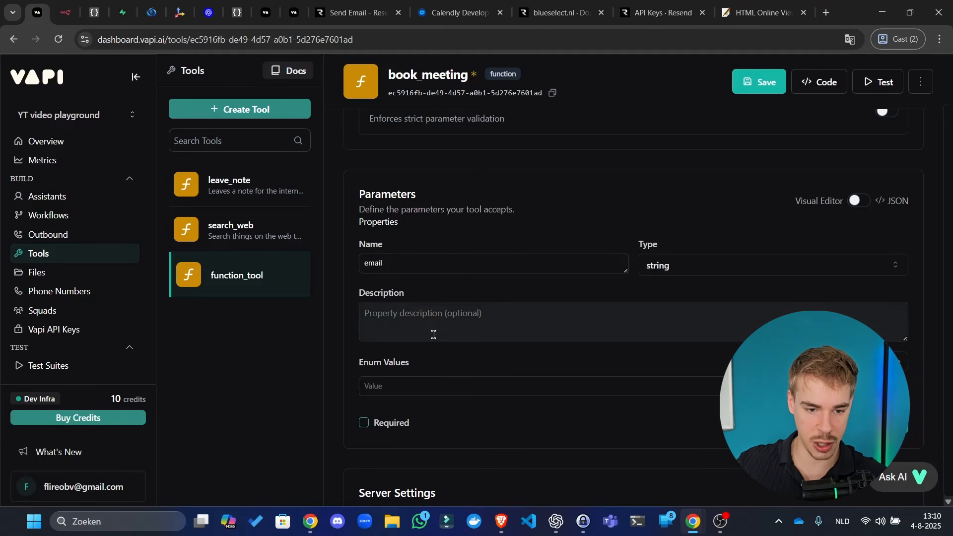
pyautogui.click(425, 386)
pyautogui.click(897, 386)
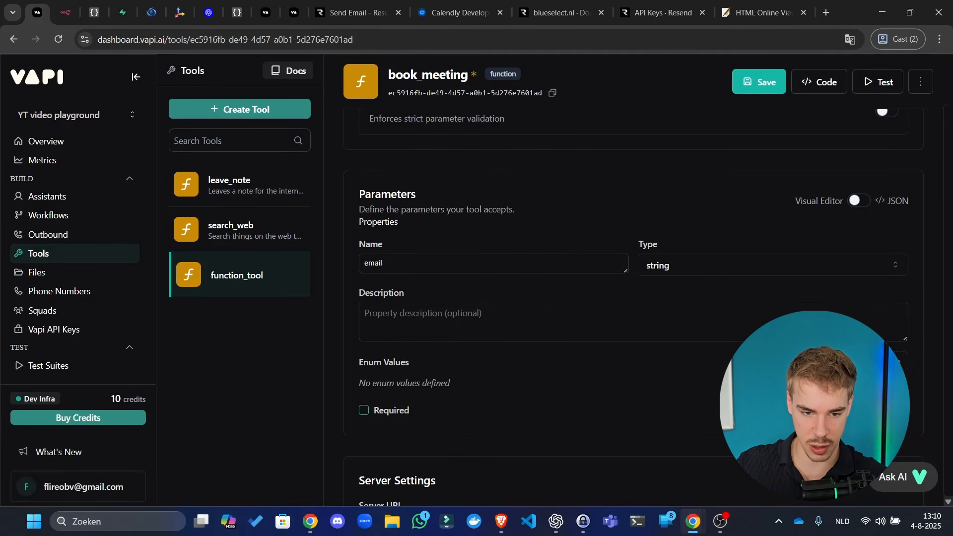
pyautogui.write('email ')
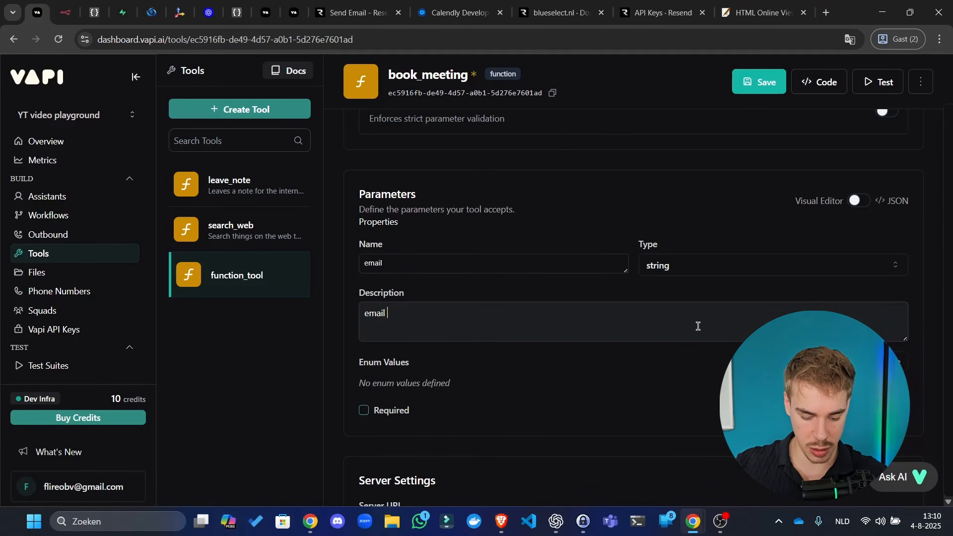
pyautogui.write('of the call')
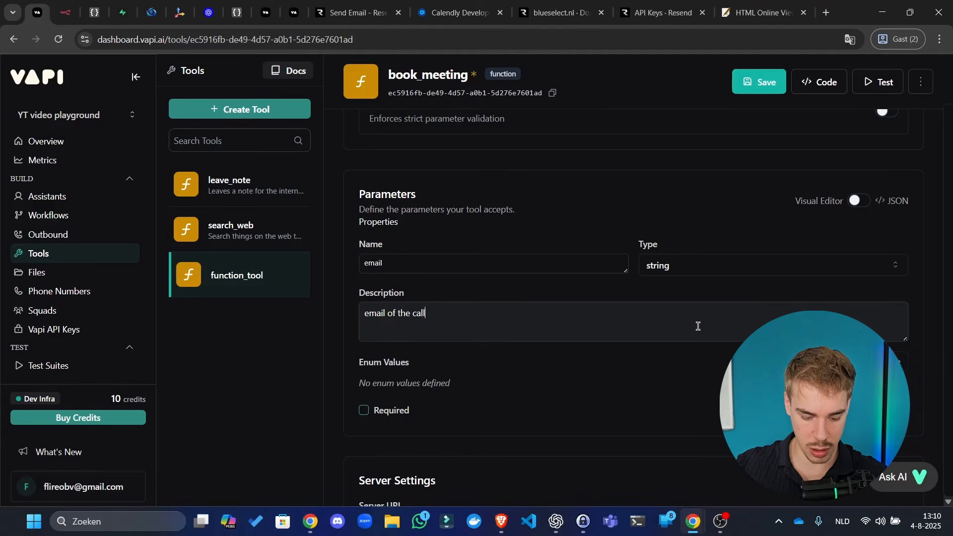
pyautogui.write('er formatted li')
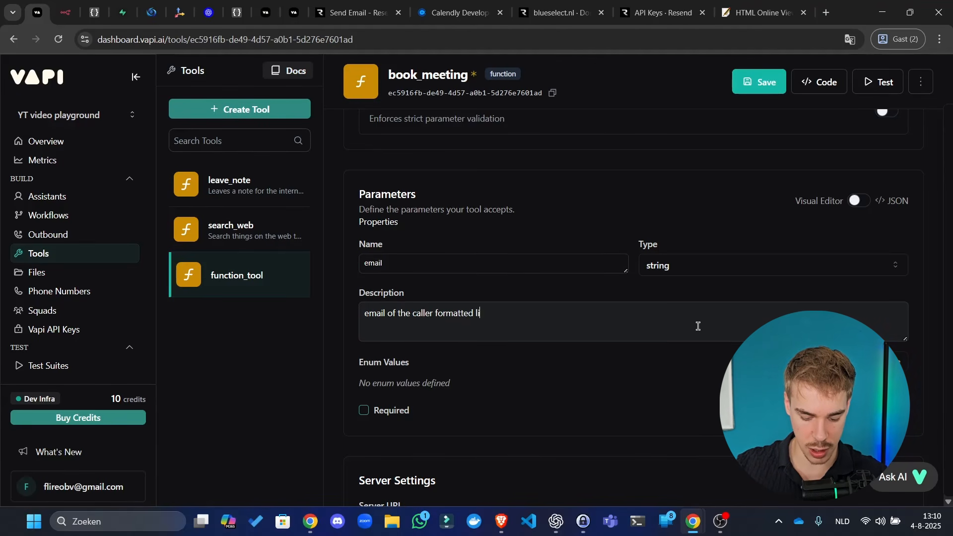
pyautogui.write('ke: example')
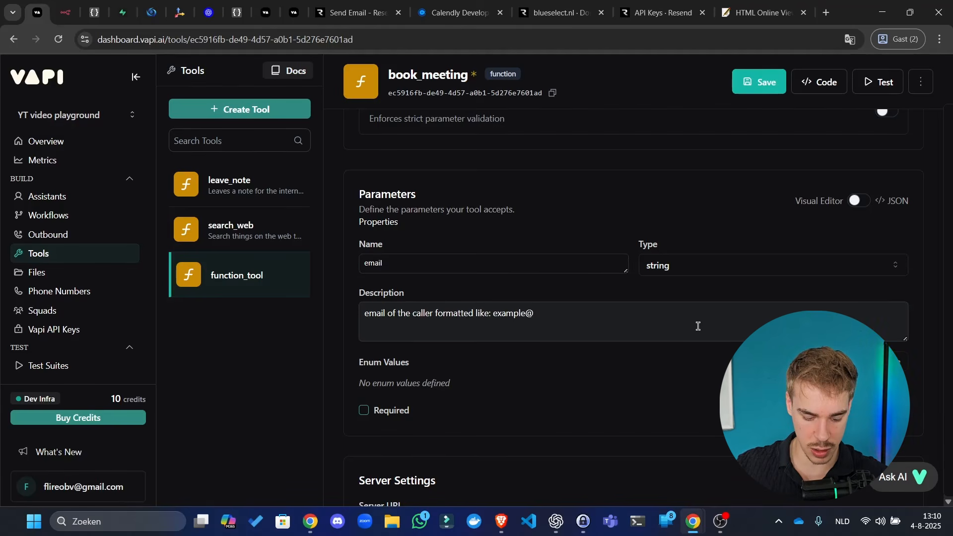
pyautogui.write('@domain.')
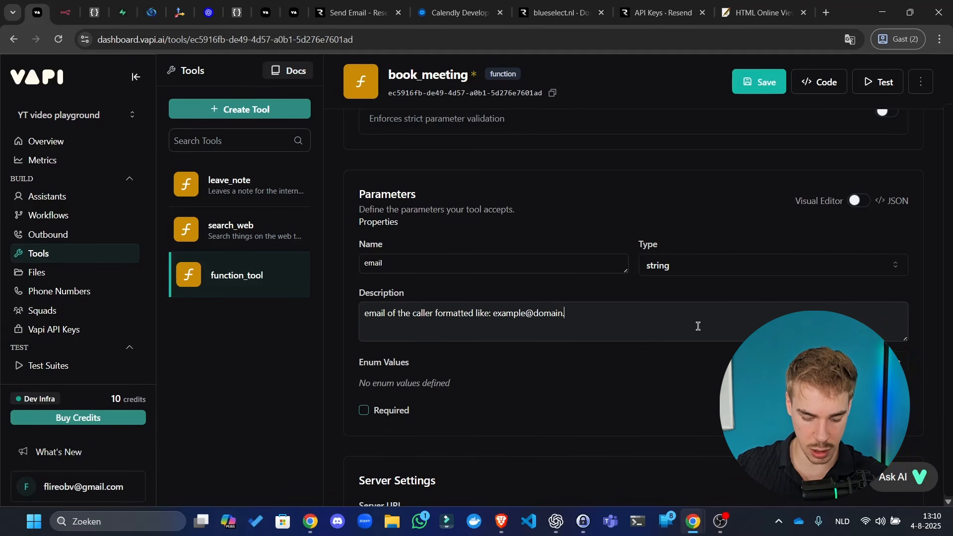
pyautogui.write('com')
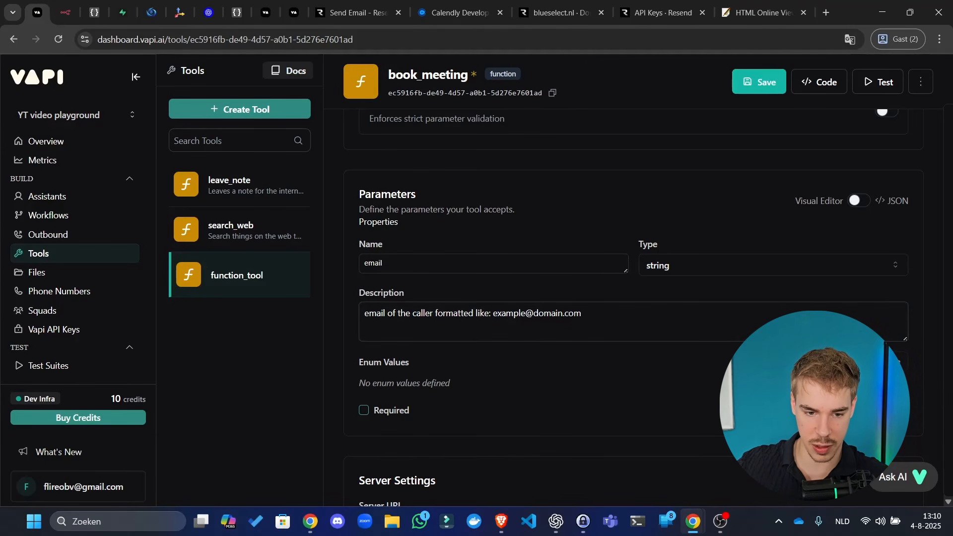
pyautogui.click(364, 410)
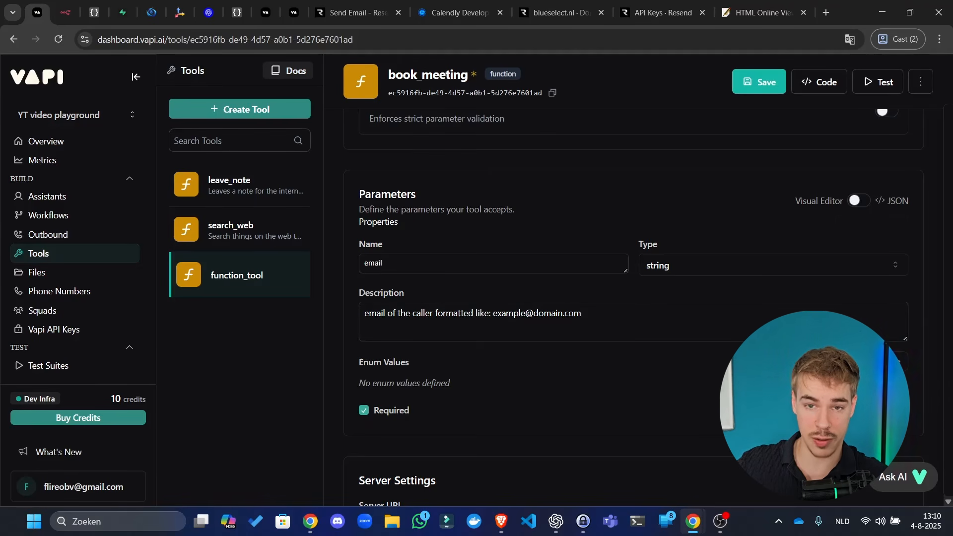
pyautogui.click(886, 410)
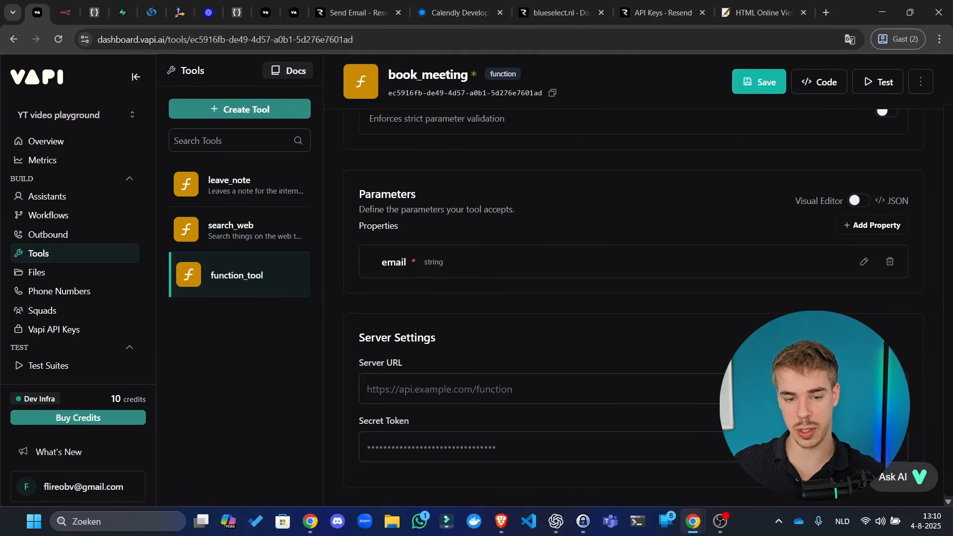
# - Add a required string parameter 'timeslot' described as 'The selected timeslot for the meeting'
pyautogui.click(872, 225)
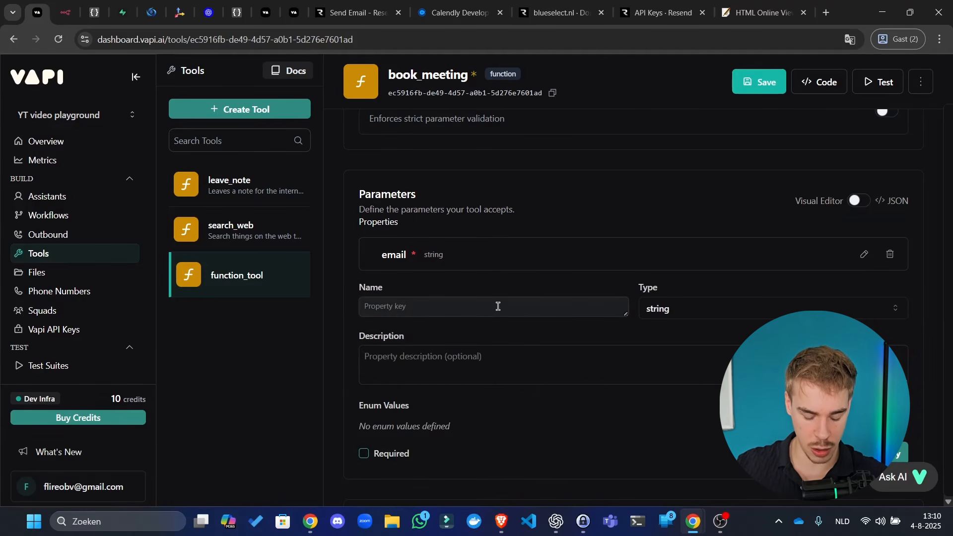
pyautogui.write('timeslot')
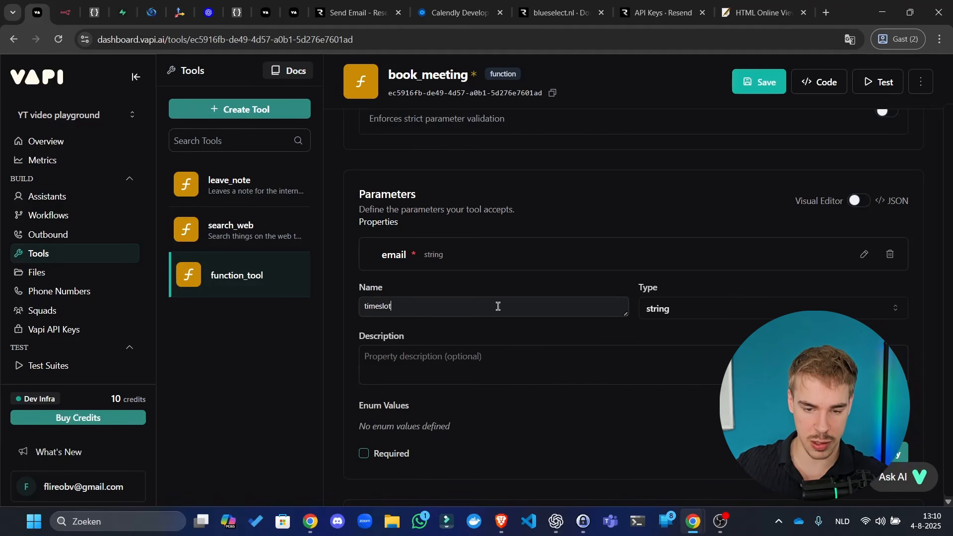
pyautogui.click(694, 312)
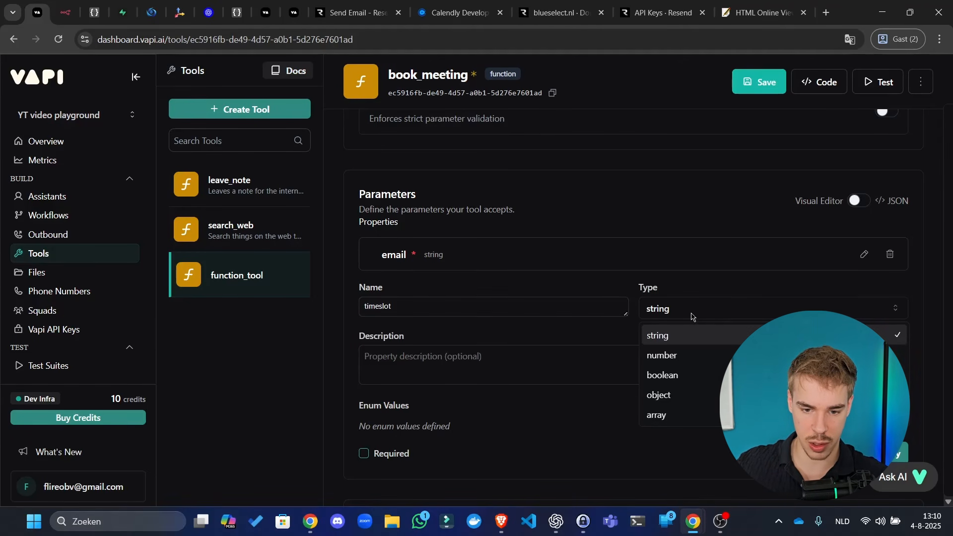
pyautogui.click(609, 364)
pyautogui.click(586, 374)
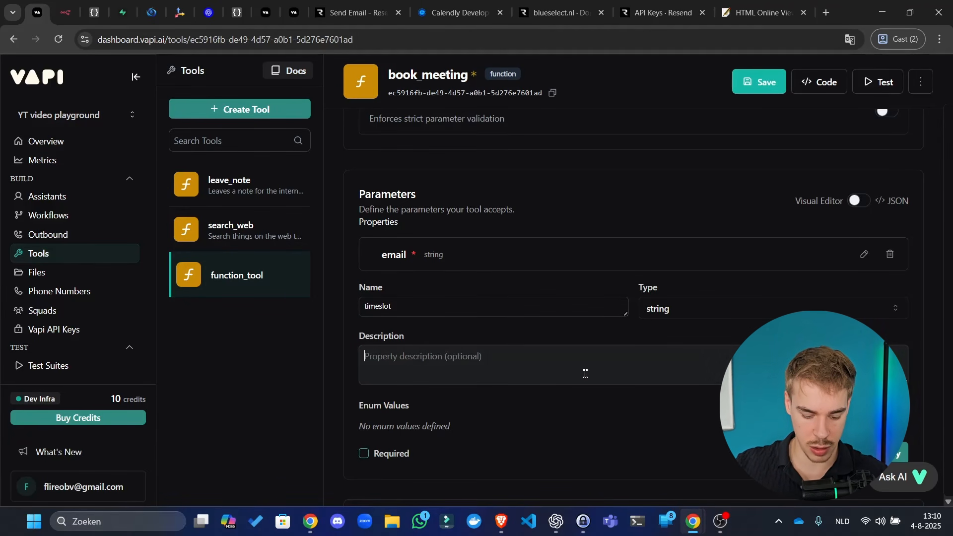
pyautogui.write('The time')
pyautogui.hotkey('ctrl', 'BackSpace')
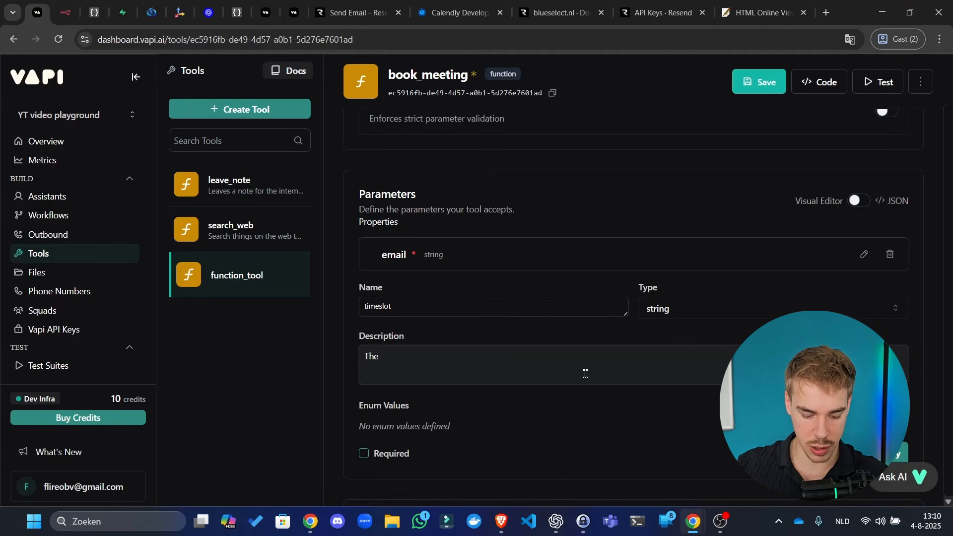
pyautogui.write('sel;ecte')
pyautogui.press('BackSpace')
pyautogui.press('BackSpace')
pyautogui.press('BackSpace')
pyautogui.press('BackSpace')
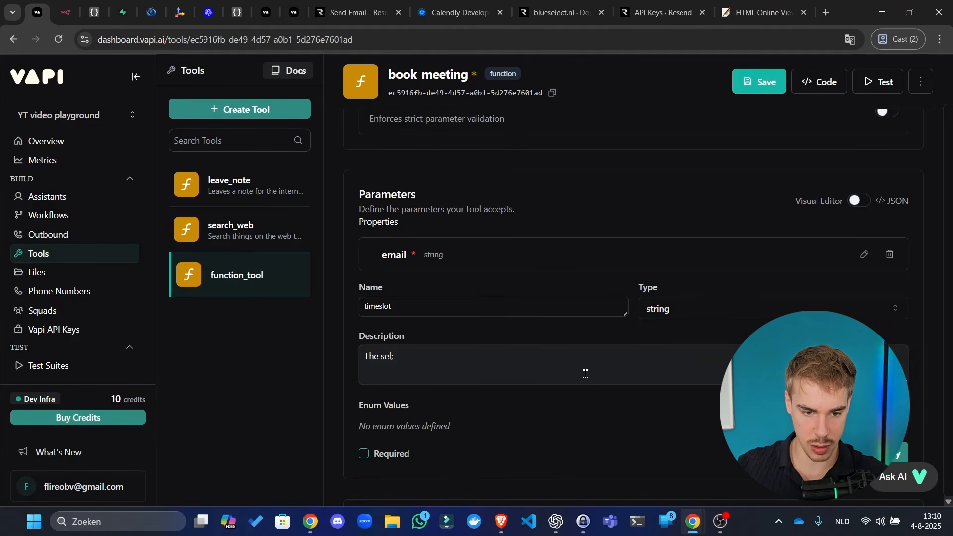
pyautogui.write('ected time')
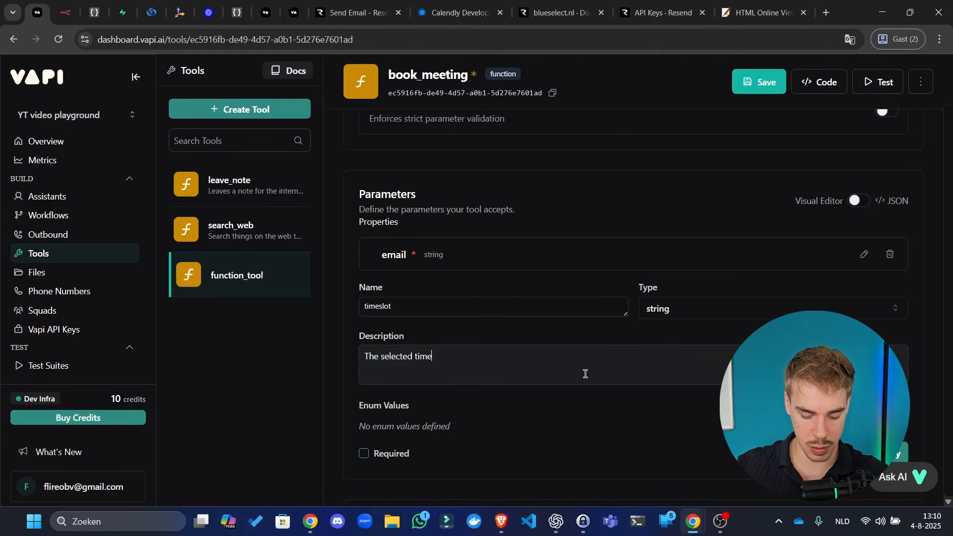
pyautogui.write('slot for the meetin')
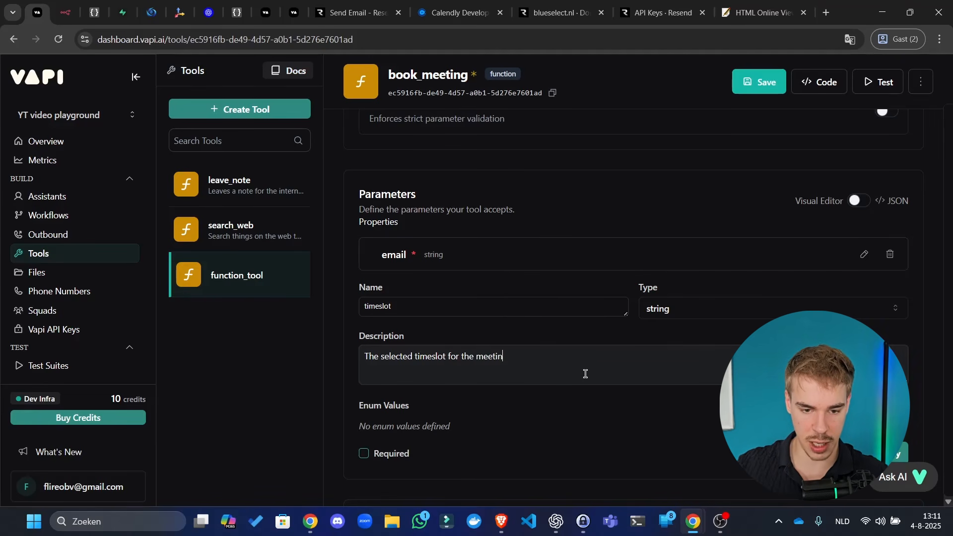
pyautogui.write('g')
pyautogui.scroll(-3, 734, 325)
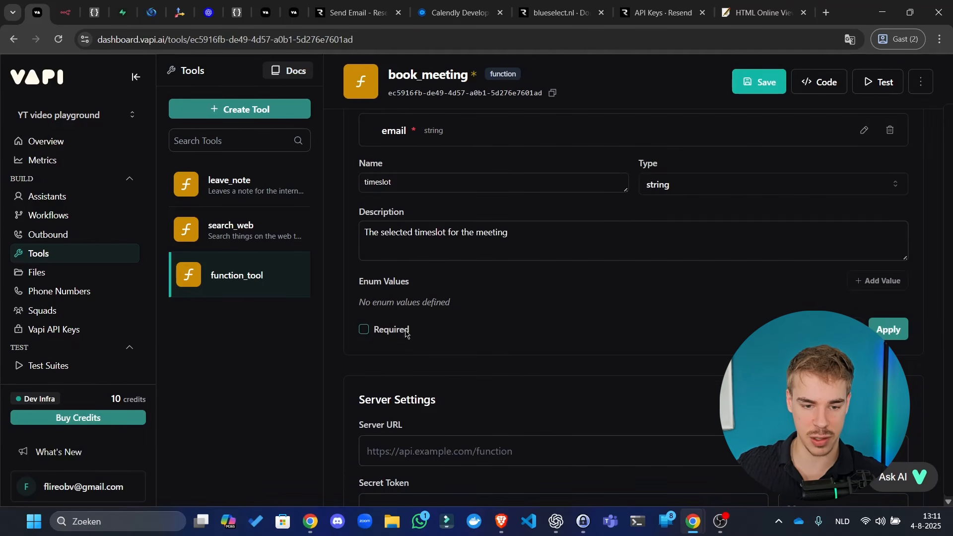
pyautogui.click(403, 331)
pyautogui.click(879, 331)
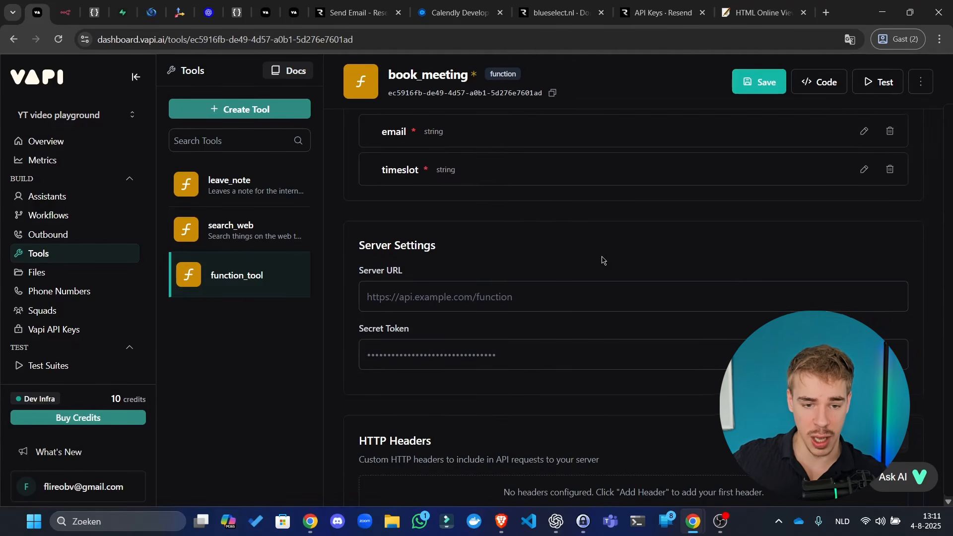
# - Start a third parameter 'subject' described as 'subject of the meeting'
pyautogui.scroll(1, 686, 270)
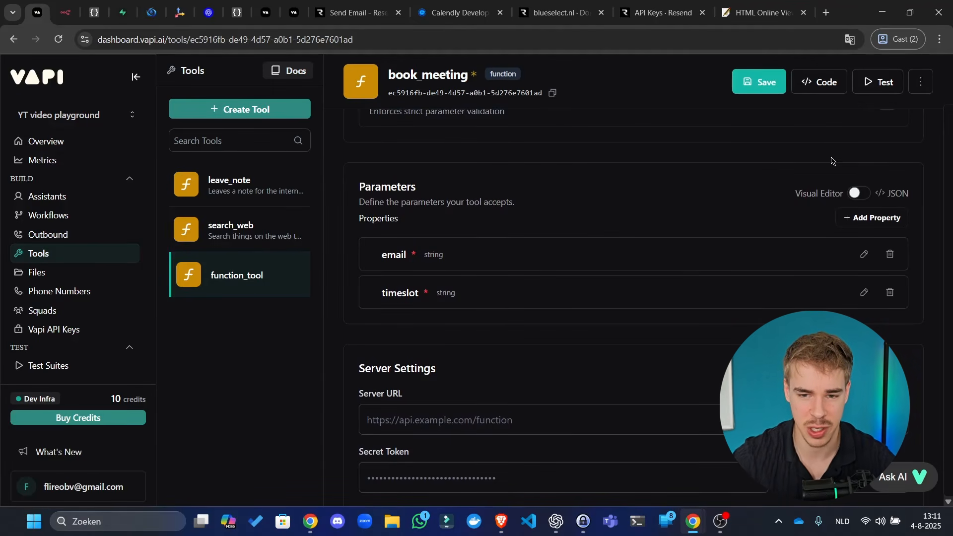
pyautogui.click(876, 218)
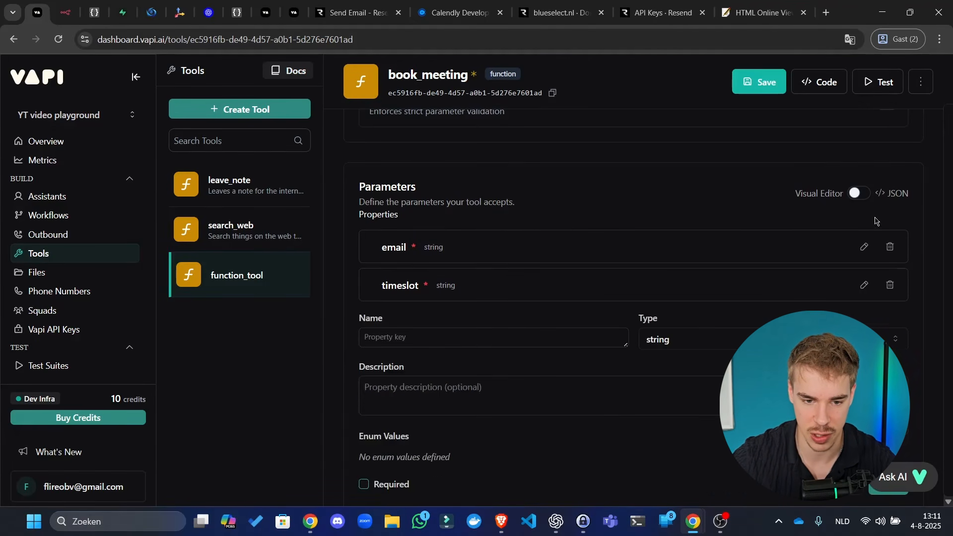
pyautogui.click(494, 335)
pyautogui.write('subje')
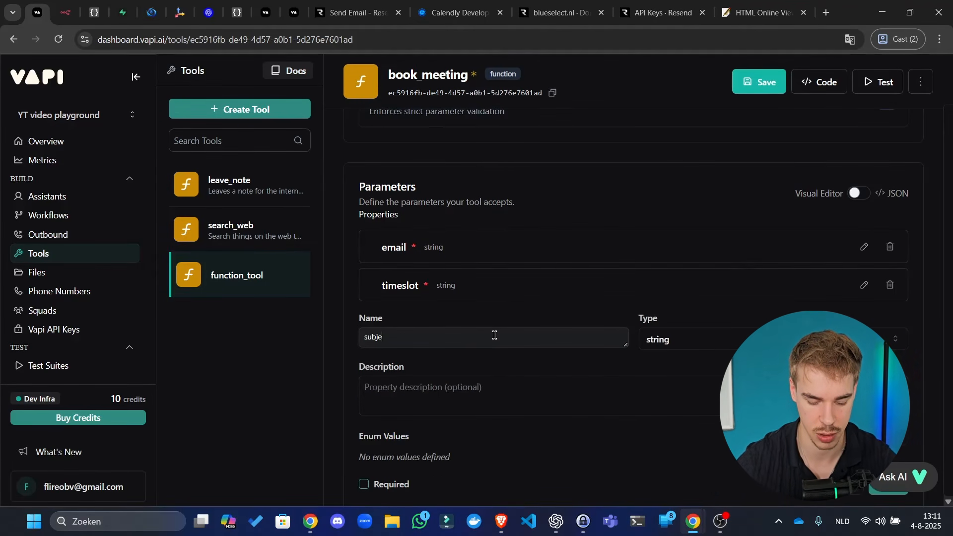
pyautogui.write('ct')
pyautogui.click(713, 388)
pyautogui.write('su')
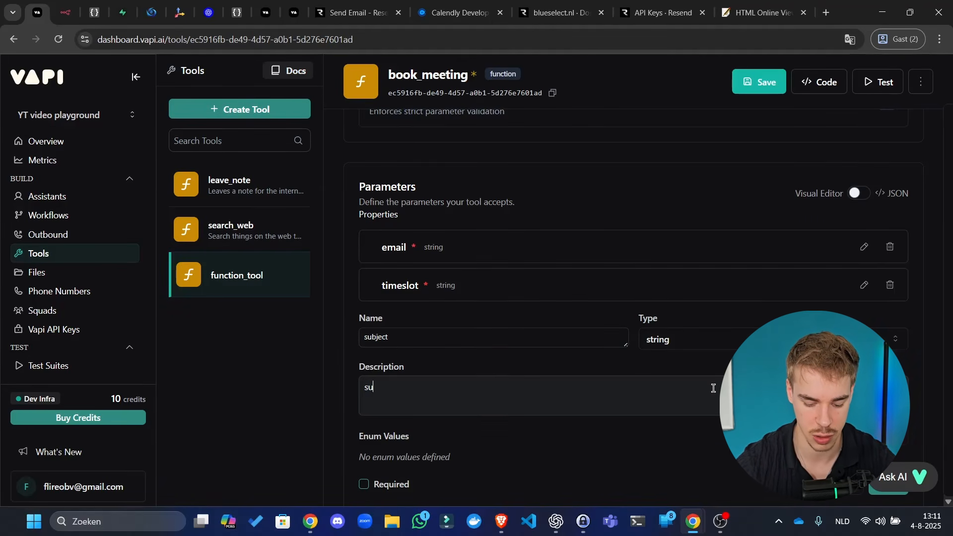
pyautogui.write('bject of the mee')
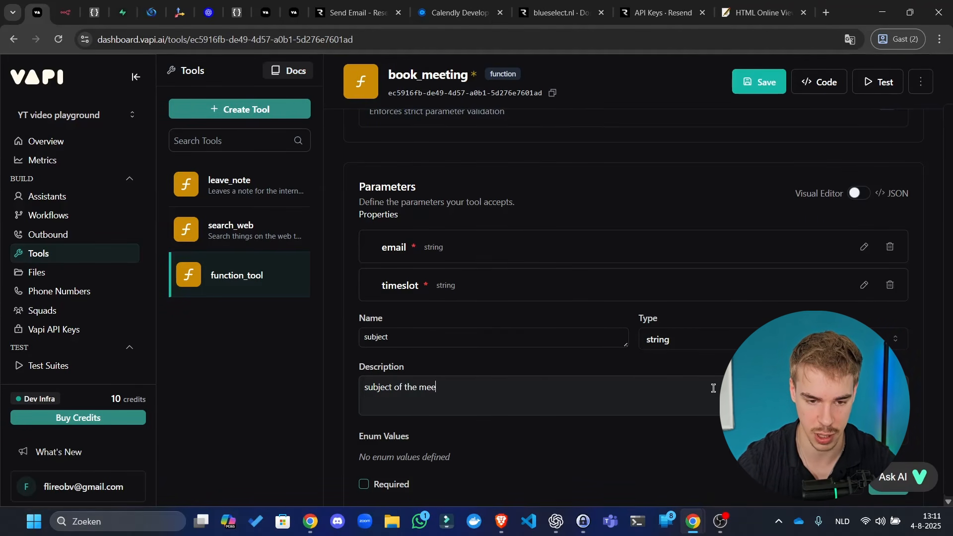
pyautogui.write('ting')
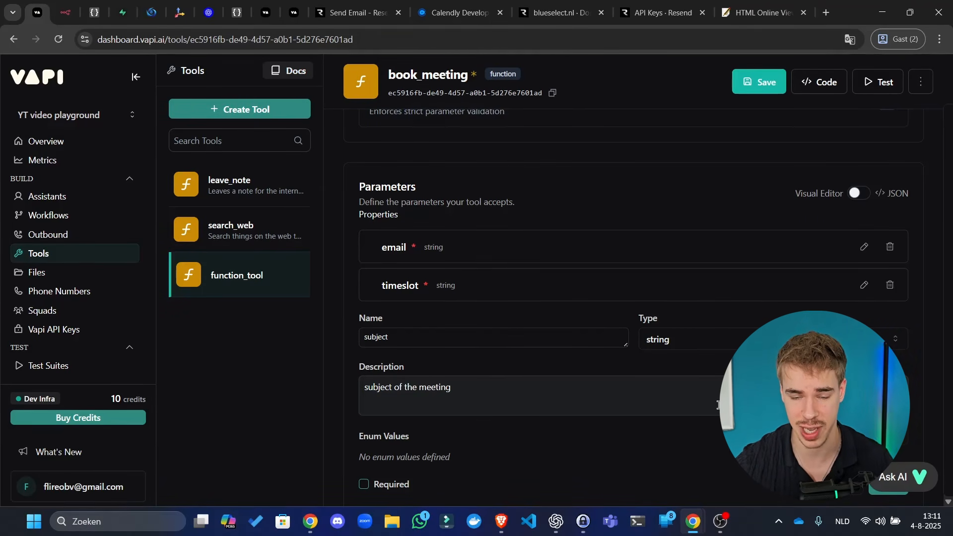
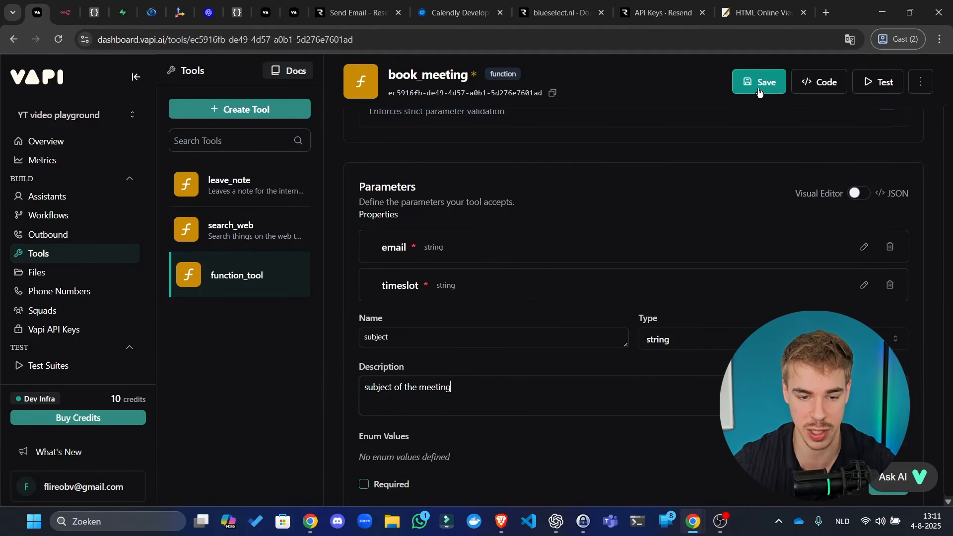
# - Mark the subject parameter as required, add it, and save the book_meeting tool
pyautogui.scroll(-2, 453, 346)
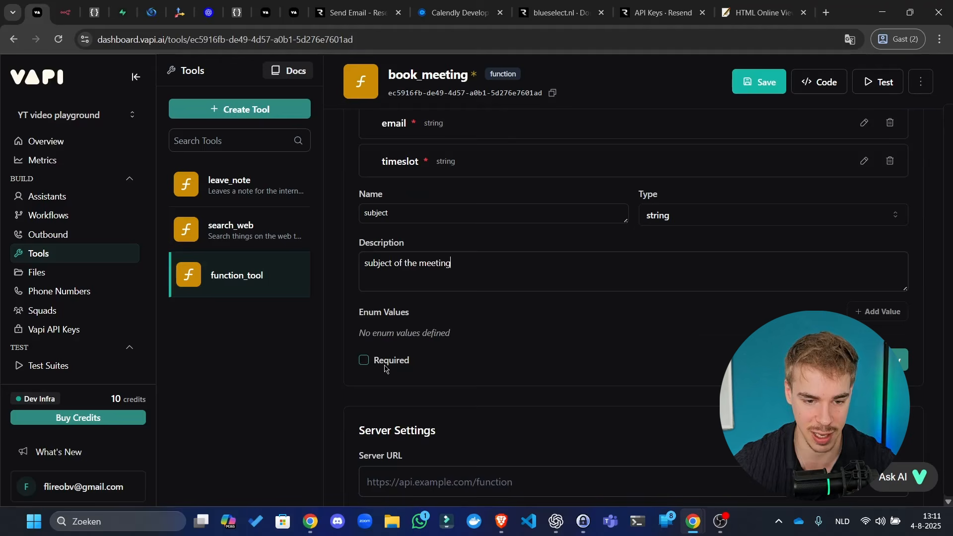
pyautogui.click(385, 369)
pyautogui.click(899, 360)
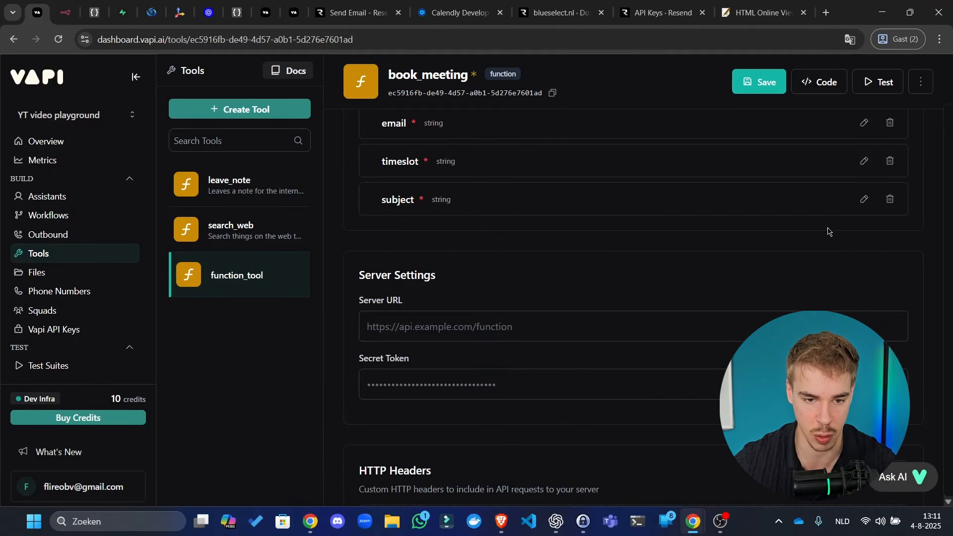
pyautogui.scroll(1, 814, 226)
pyautogui.click(780, 85)
pyautogui.scroll(-7, 764, 249)
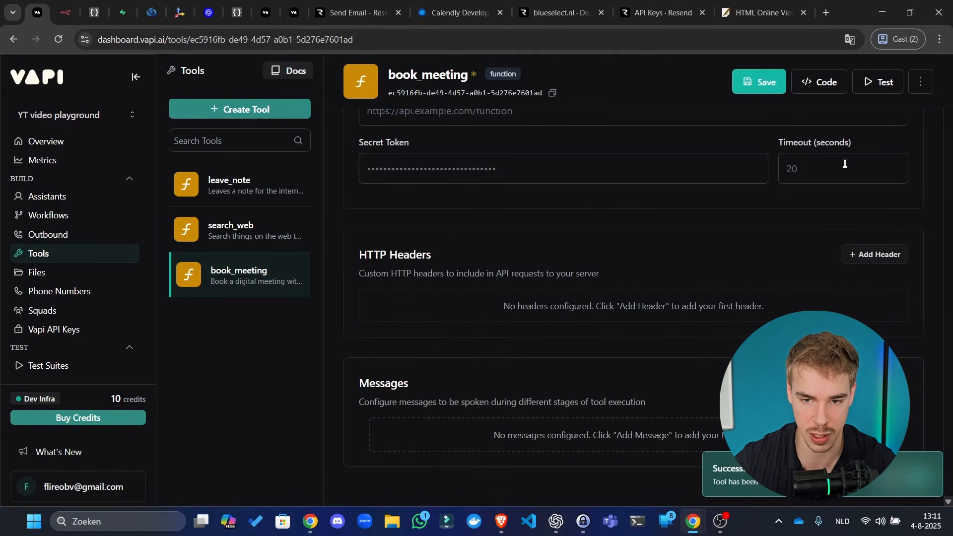
pyautogui.click(779, 80)
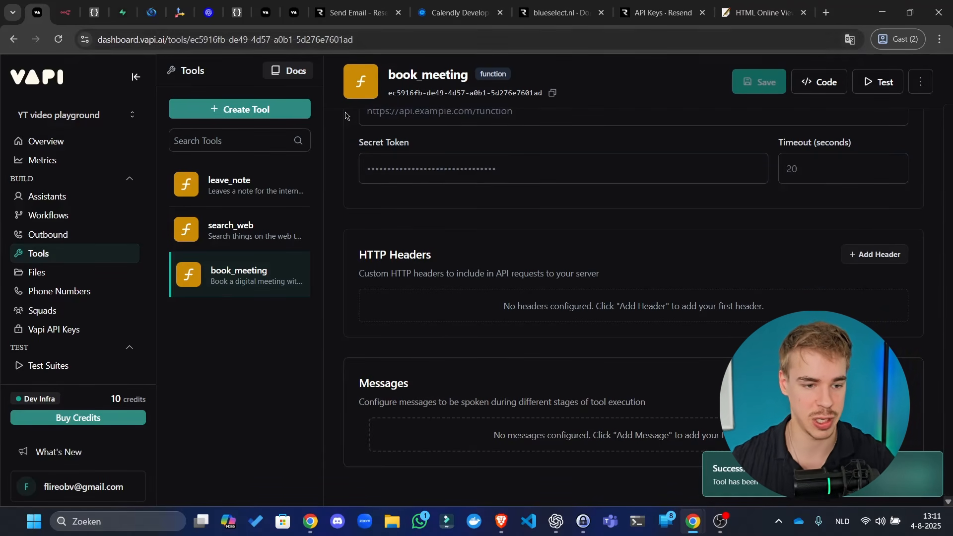
# - Open the Sales agent assistant and expand its Tools settings to show the available tools
pyautogui.click(43, 196)
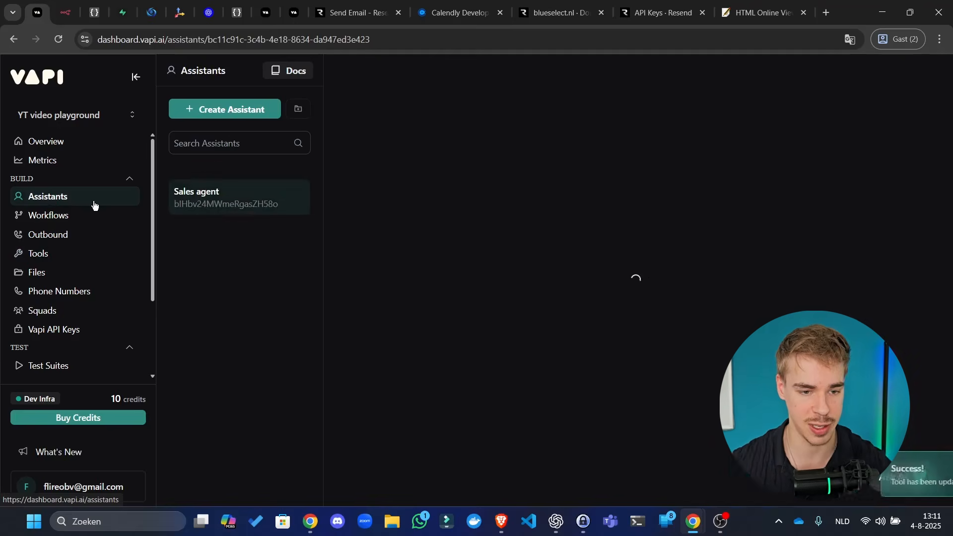
pyautogui.scroll(-20, 516, 255)
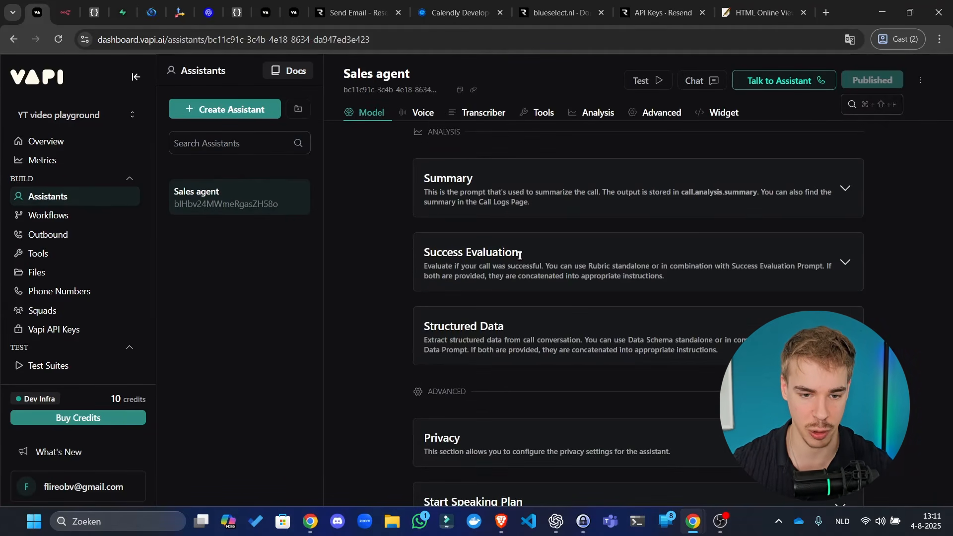
pyautogui.scroll(9, 504, 318)
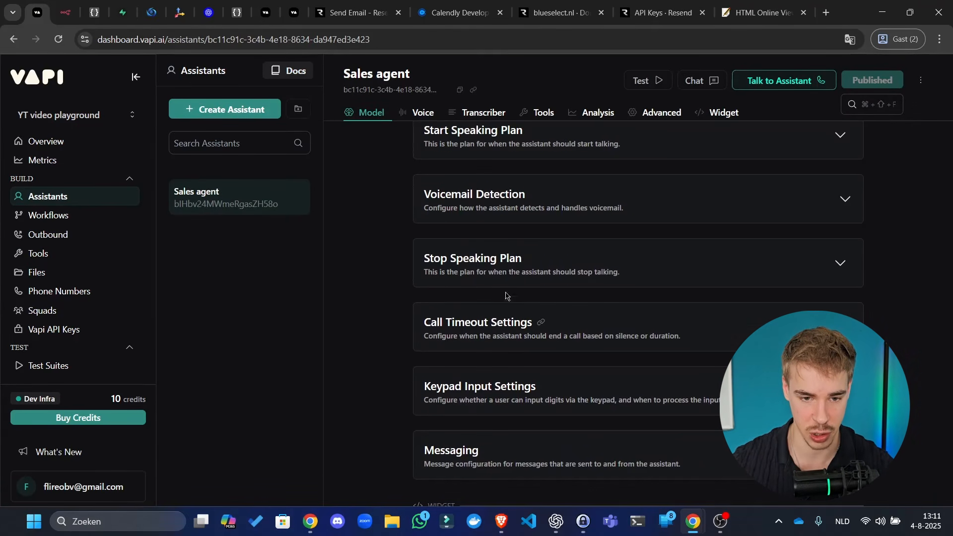
pyautogui.scroll(5, 498, 312)
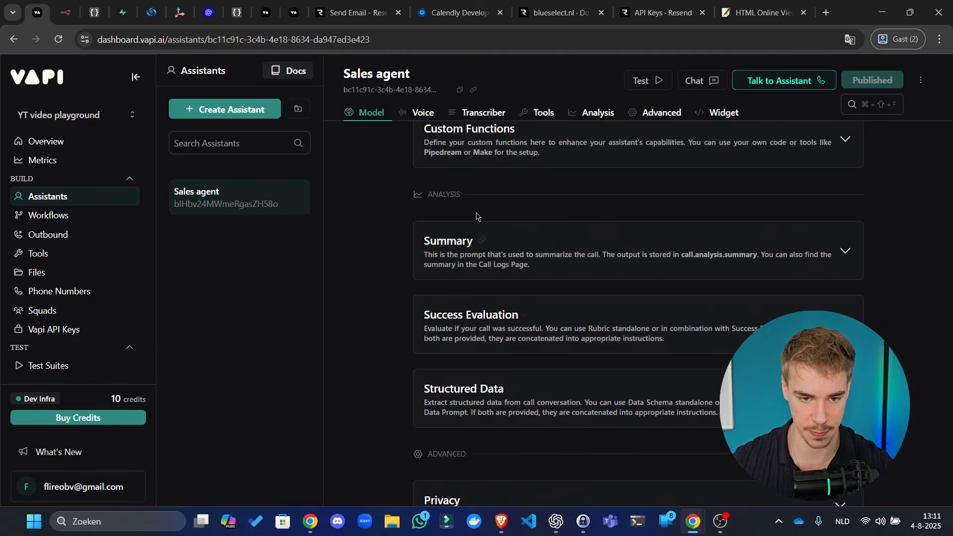
pyautogui.click(498, 261)
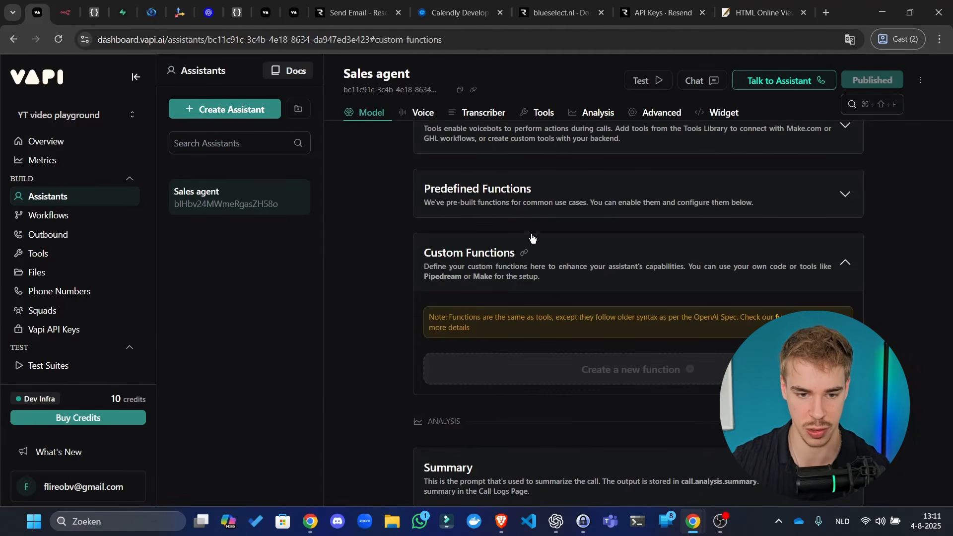
pyautogui.click(517, 209)
pyautogui.scroll(3, 516, 210)
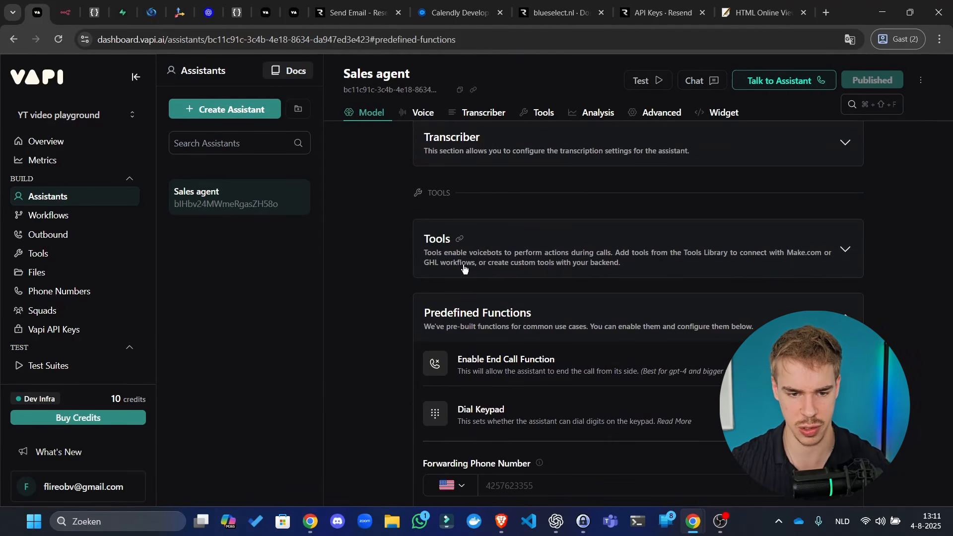
pyautogui.click(464, 268)
pyautogui.click(500, 278)
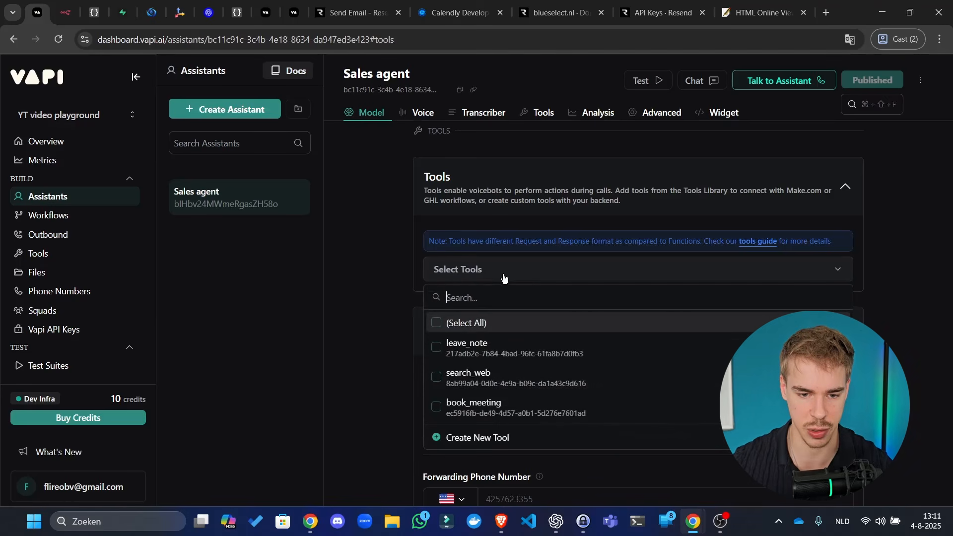
# - Attach leave_note, search_web and book_meeting to the Sales agent and publish it
pyautogui.click(477, 346)
pyautogui.click(478, 376)
pyautogui.click(487, 403)
pyautogui.click(691, 188)
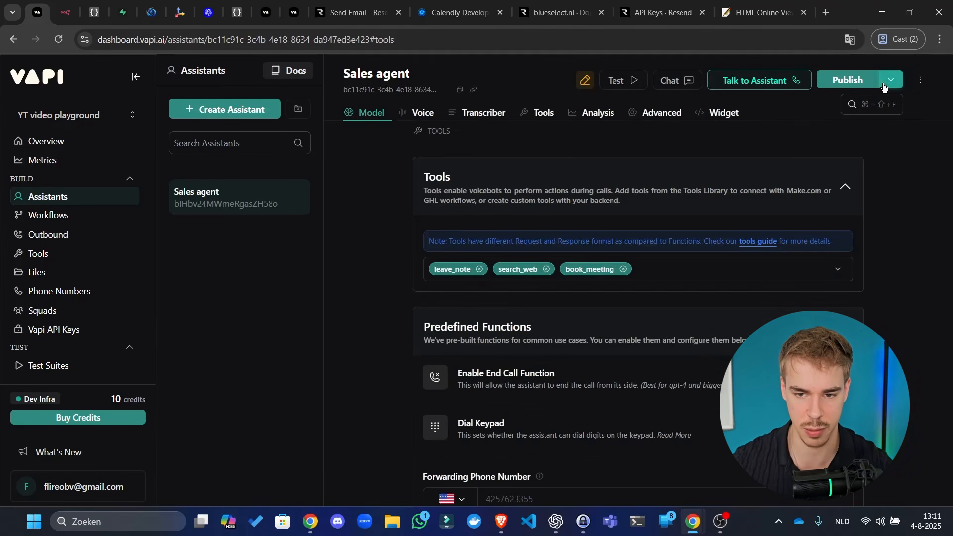
pyautogui.click(863, 80)
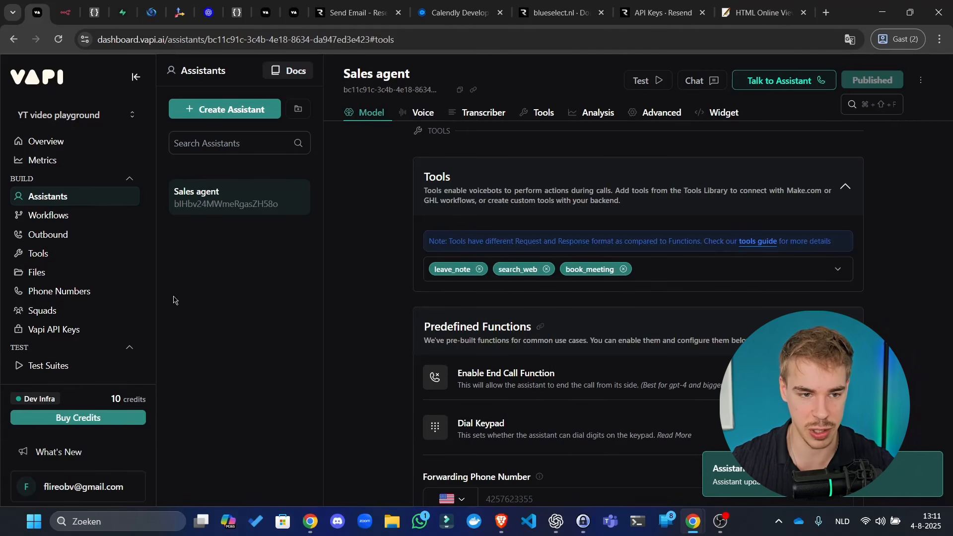
pyautogui.scroll(10, 437, 337)
pyautogui.scroll(5, 444, 347)
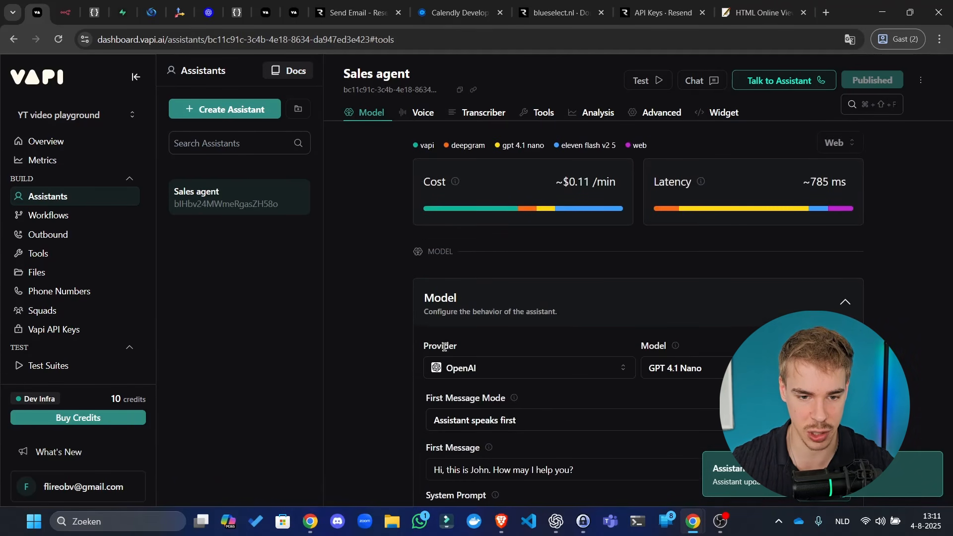
# - Check the n8n workflow and the Supabase calls table, then go to Vapi's tools list
pyautogui.click(65, 11)
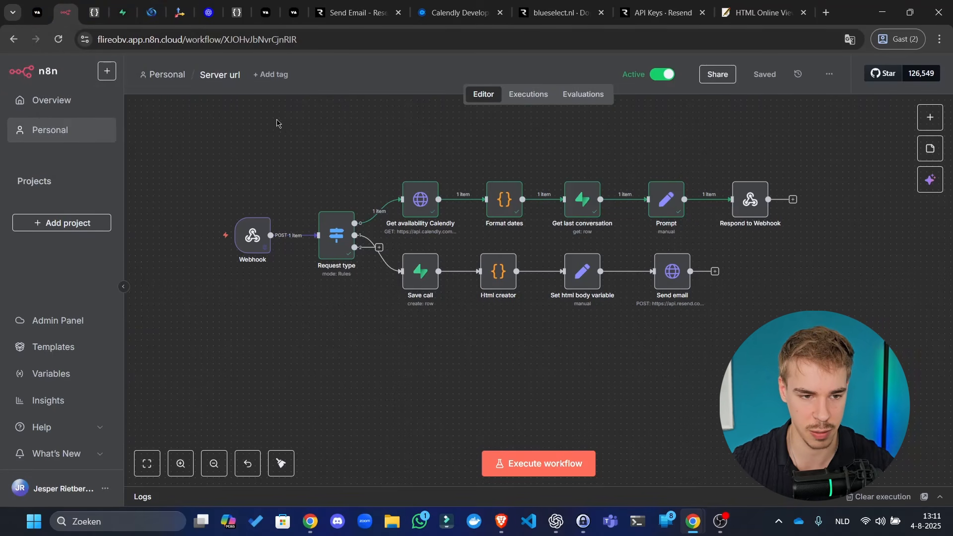
pyautogui.click(121, 11)
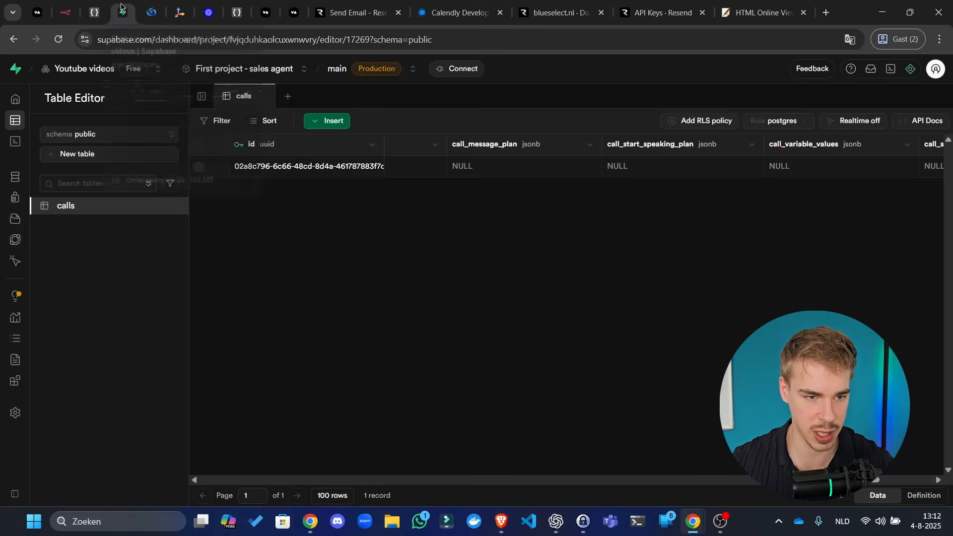
pyautogui.click(37, 12)
pyautogui.scroll(-3, 40, 255)
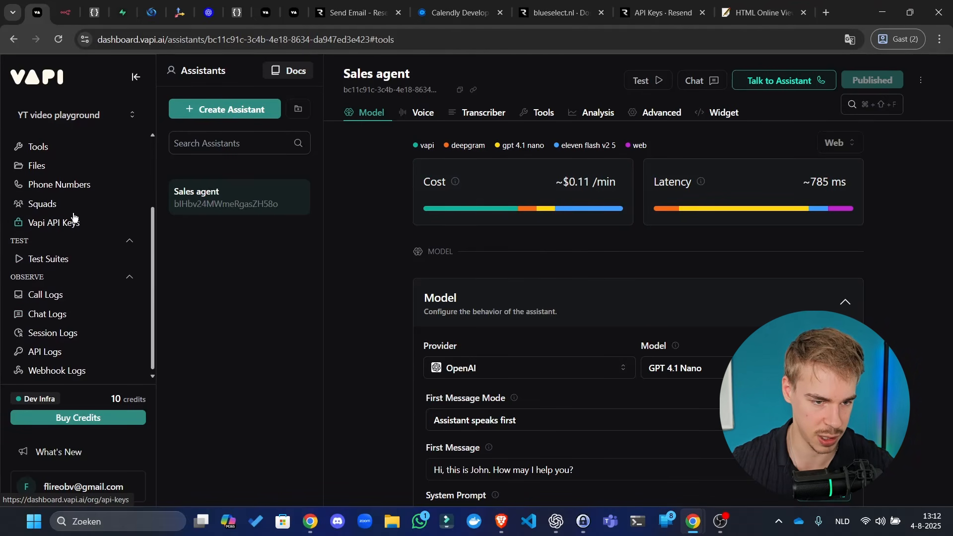
pyautogui.scroll(3, 70, 213)
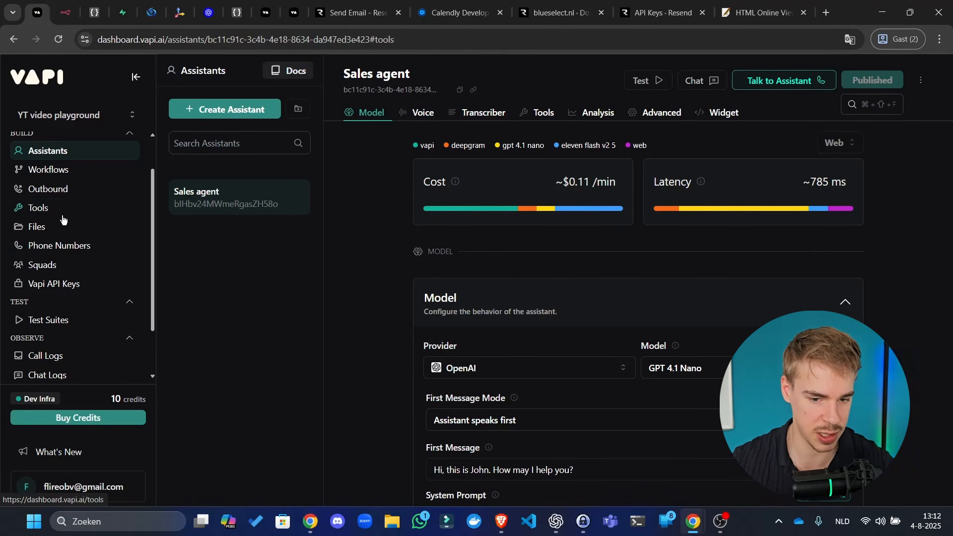
pyautogui.click(64, 214)
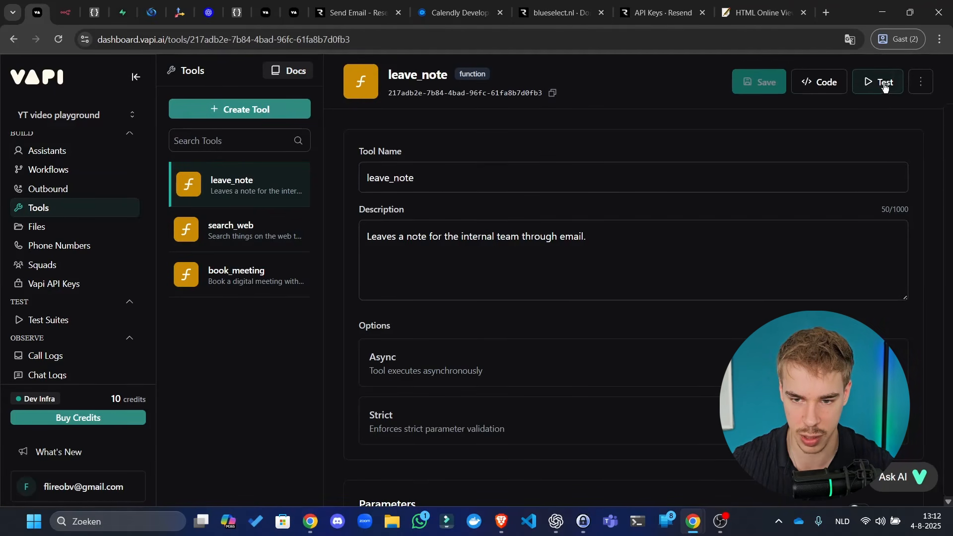
# - Try leave_note's Test panel, toggling Use CORS Proxy on and off, then close it
pyautogui.click(917, 81)
pyautogui.click(875, 86)
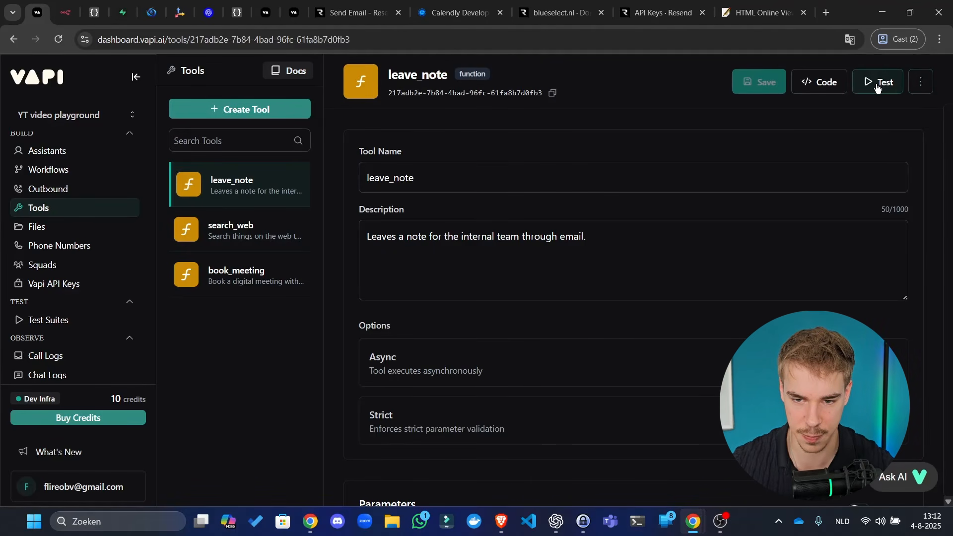
pyautogui.click(876, 87)
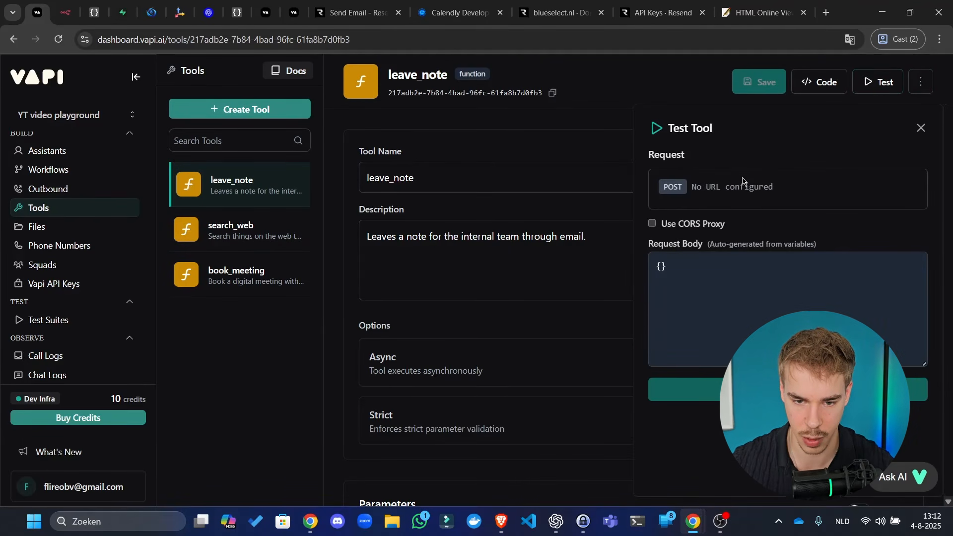
pyautogui.click(723, 286)
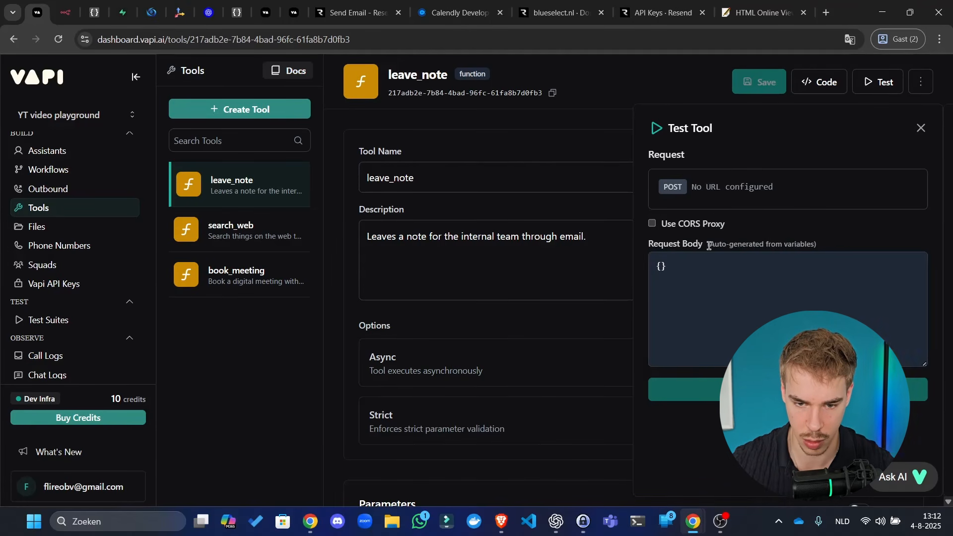
pyautogui.click(660, 267)
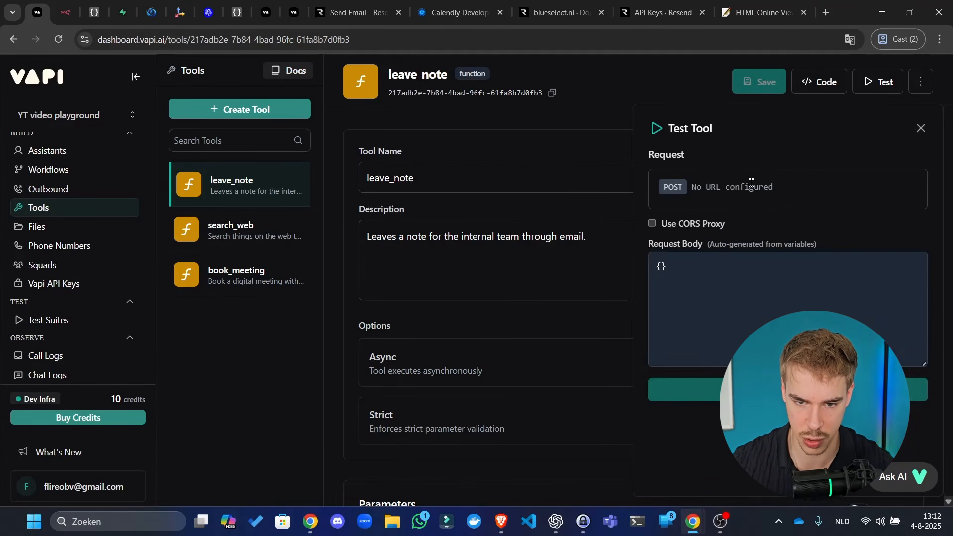
pyautogui.click(685, 226)
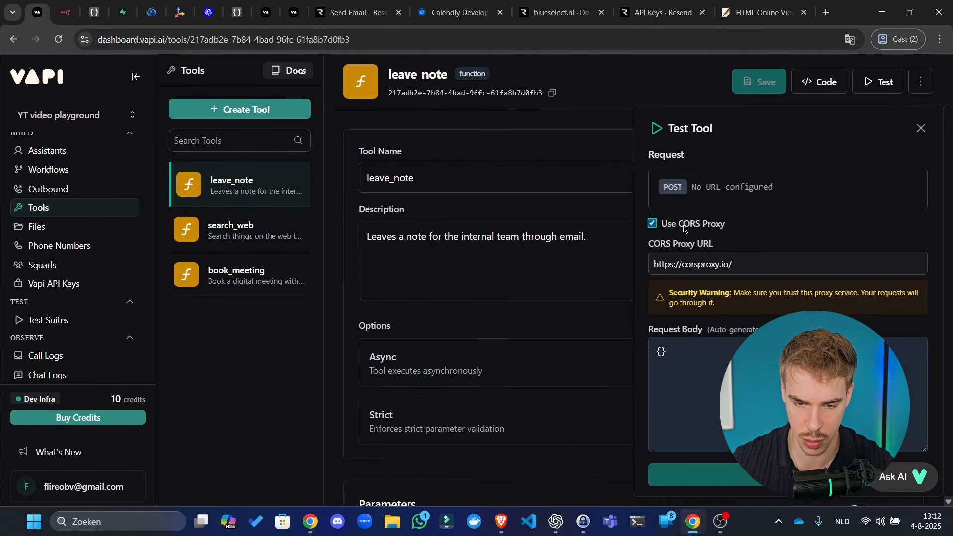
pyautogui.click(684, 226)
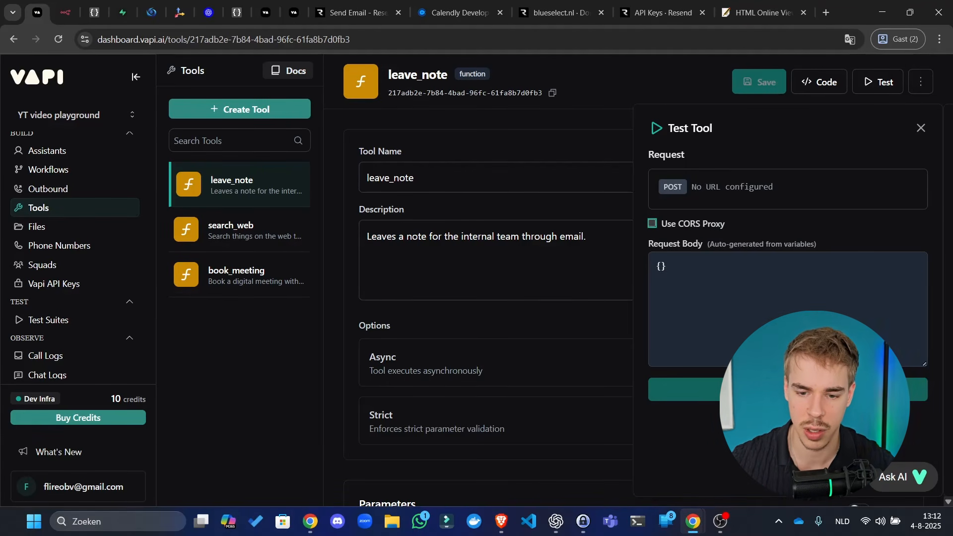
pyautogui.click(669, 271)
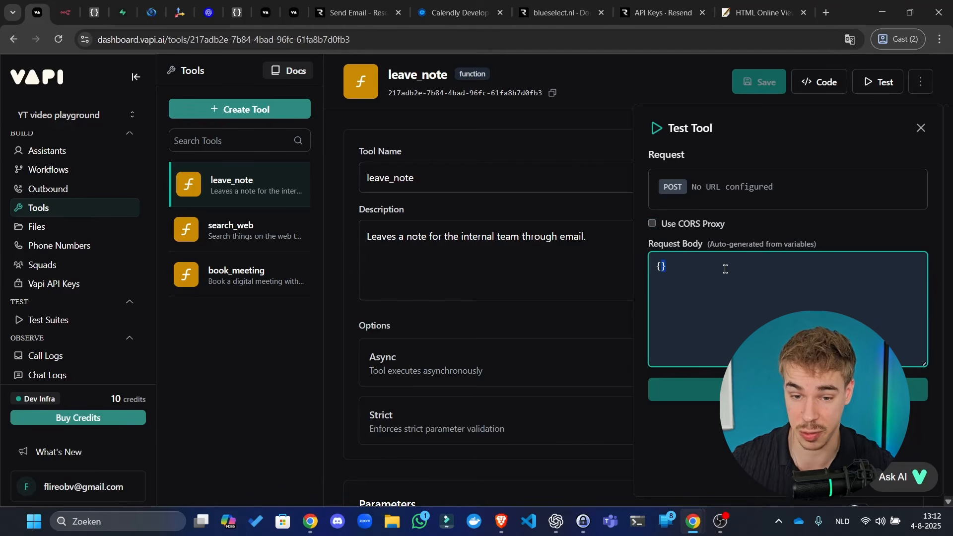
pyautogui.click(921, 128)
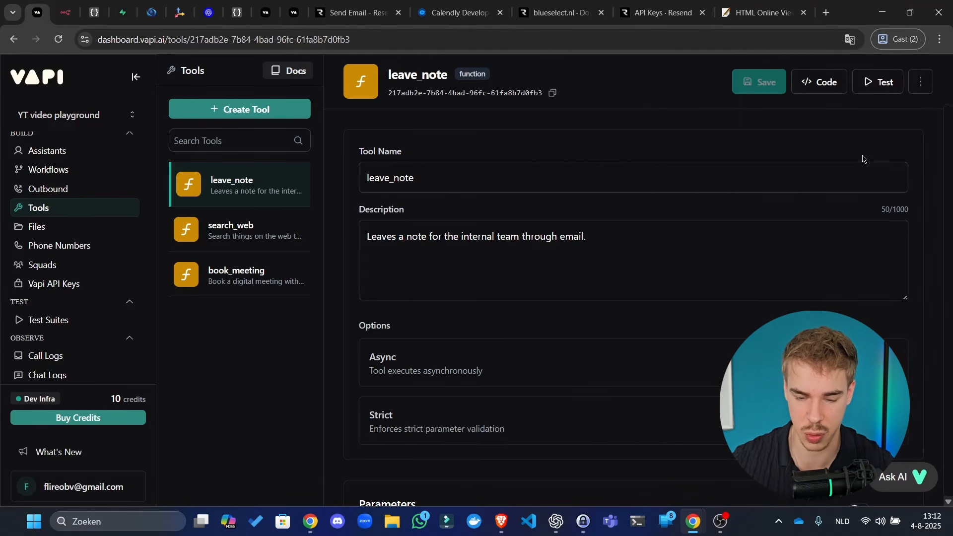
pyautogui.scroll(-4, 687, 228)
# - Set leave_note's Server URL to the n8n Webhook's production URL and save
pyautogui.click(65, 12)
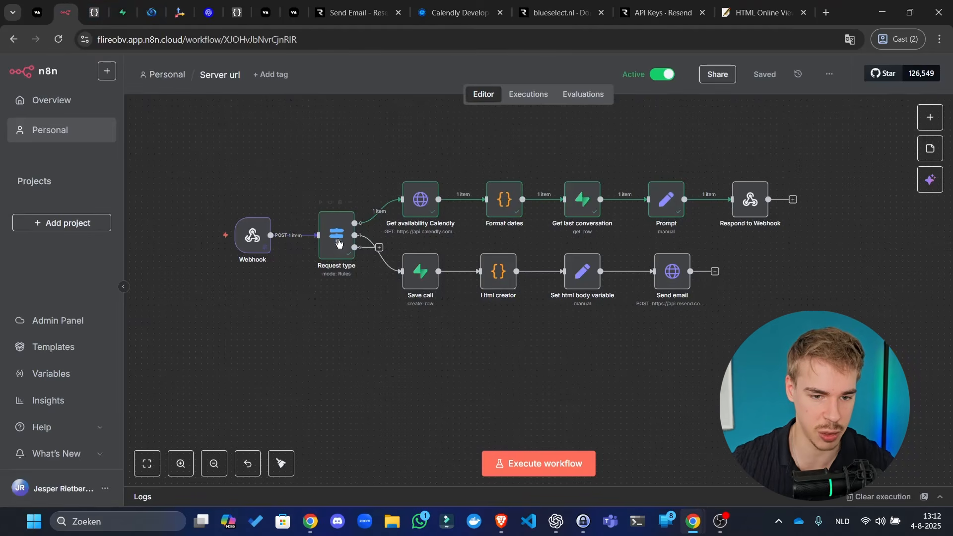
pyautogui.doubleClick(252, 235)
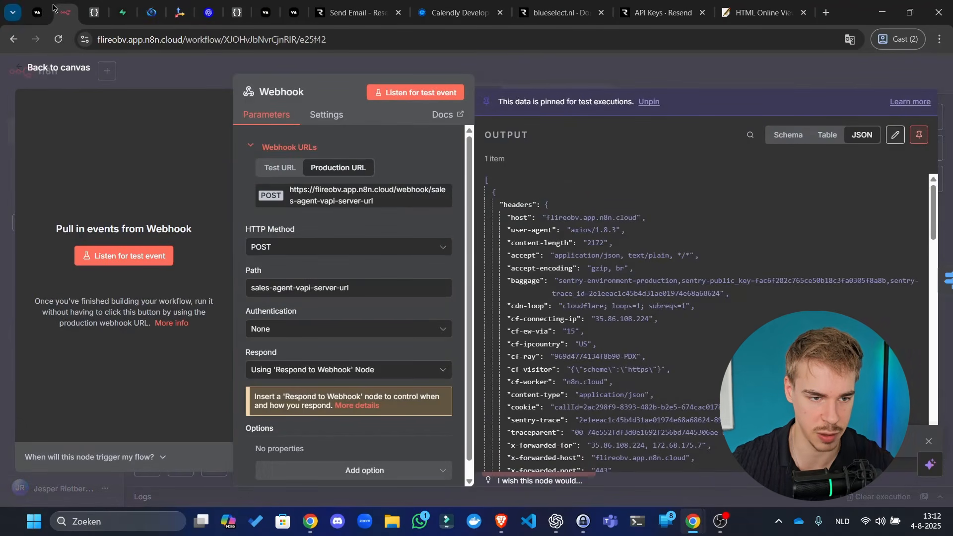
pyautogui.click(37, 12)
pyautogui.scroll(-5, 630, 323)
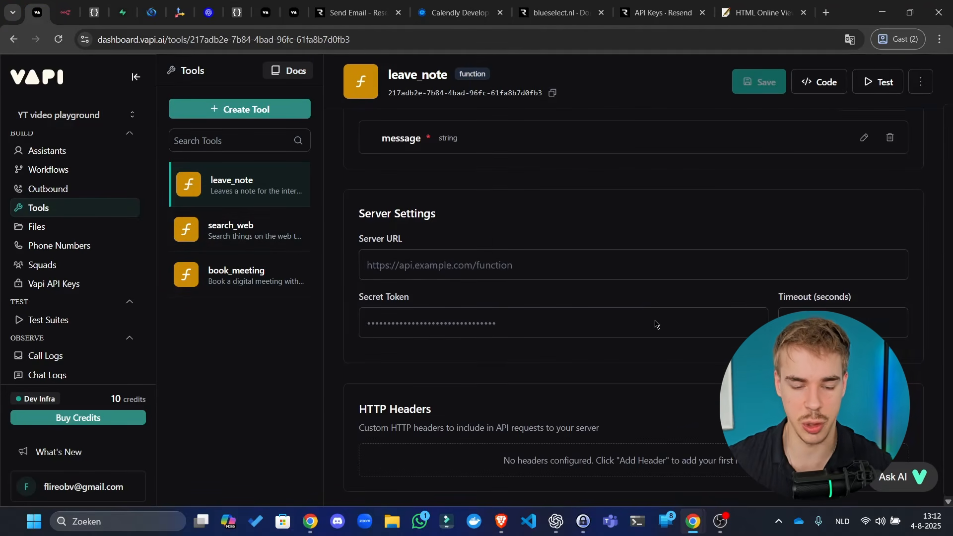
pyautogui.click(515, 258)
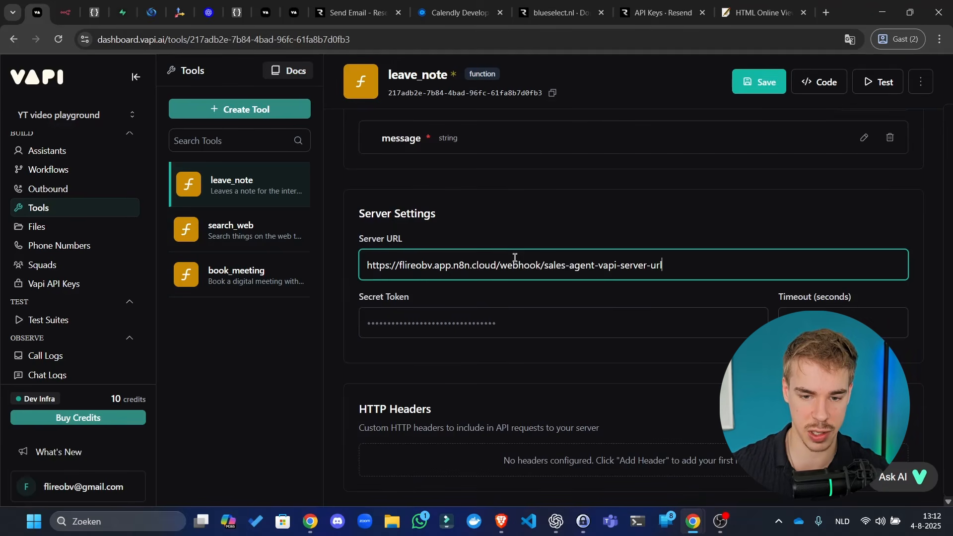
pyautogui.click(758, 81)
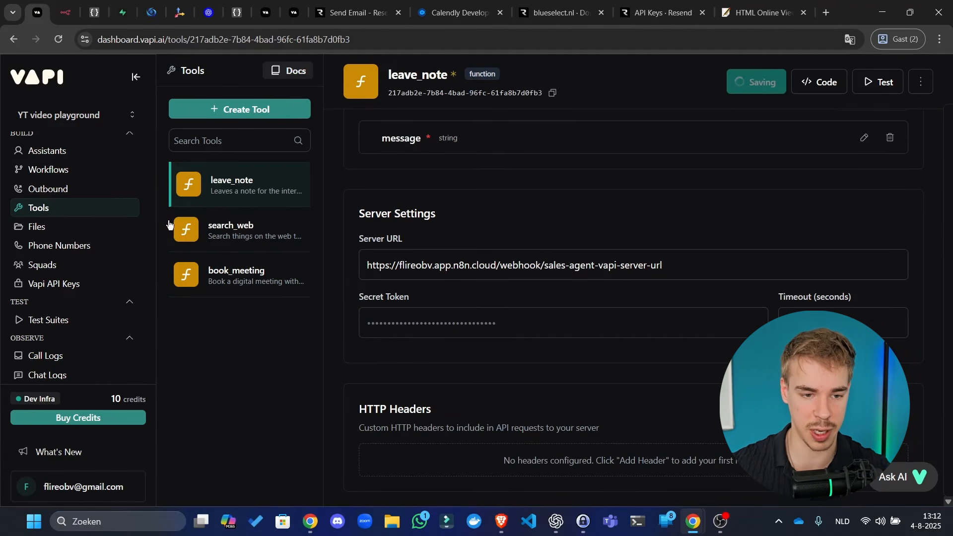
# - Copy the n8n production webhook URL into search_web's Server URL and save
pyautogui.click(229, 247)
pyautogui.scroll(-5, 513, 218)
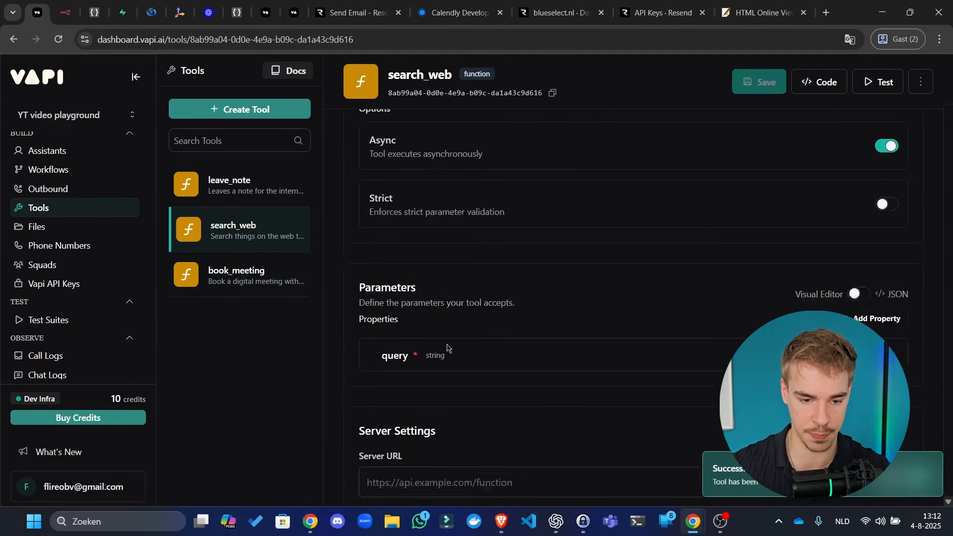
pyautogui.click(94, 13)
pyautogui.click(65, 12)
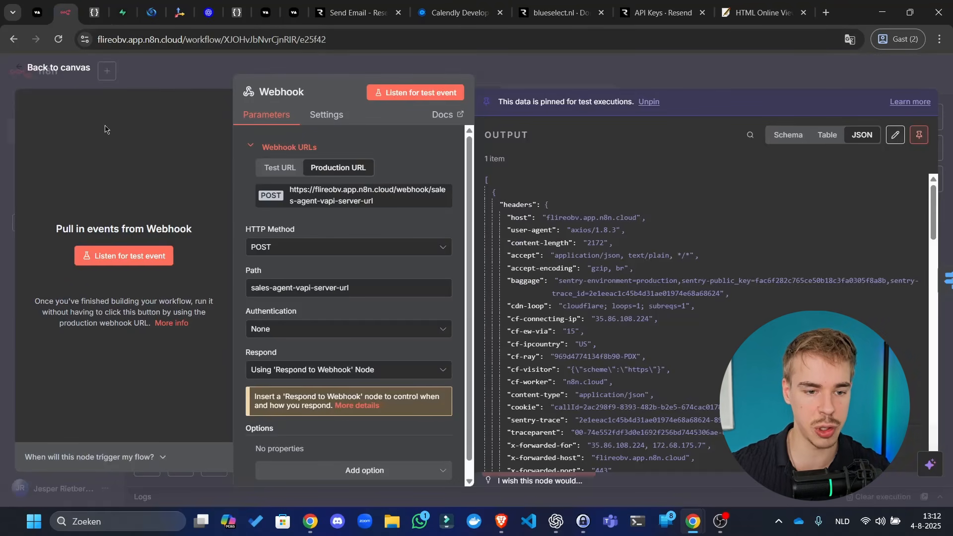
pyautogui.click(299, 173)
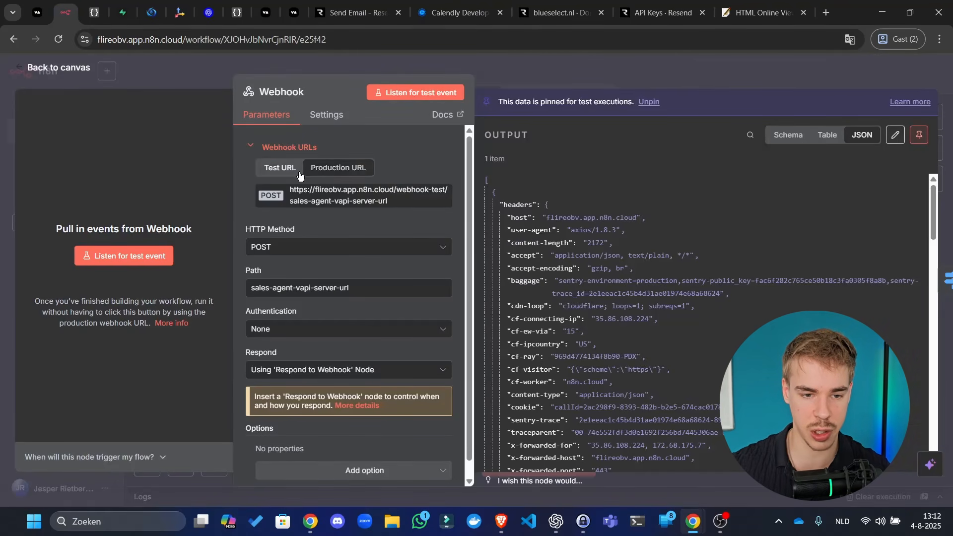
pyautogui.click(329, 169)
pyautogui.hotkey('ctrl', '1')
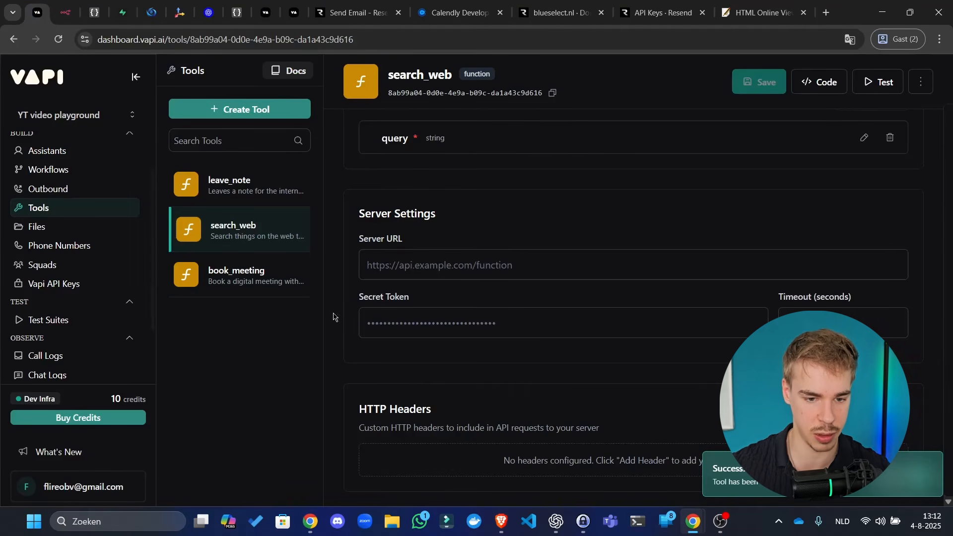
pyautogui.click(484, 268)
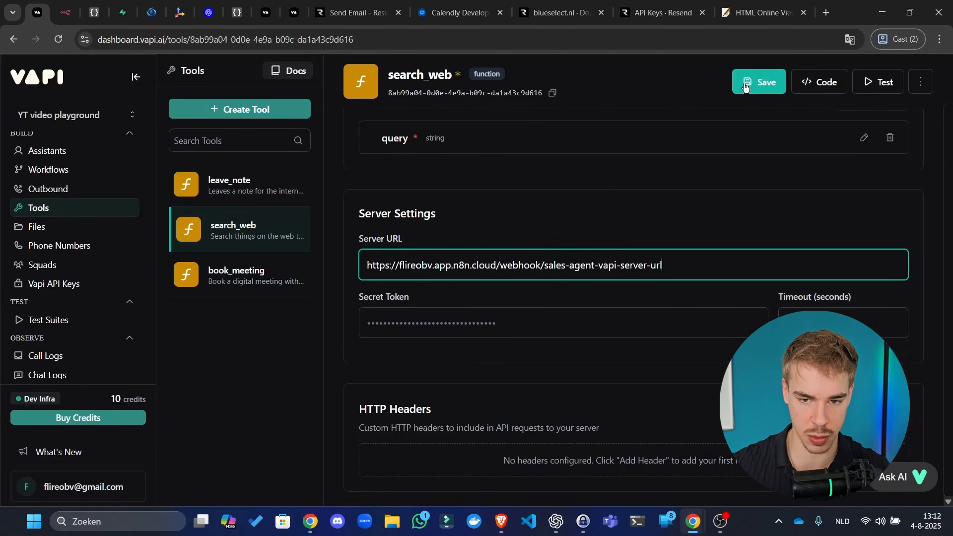
pyautogui.click(757, 82)
# - Paste the same webhook URL as book_meeting's Server URL and save
pyautogui.click(266, 281)
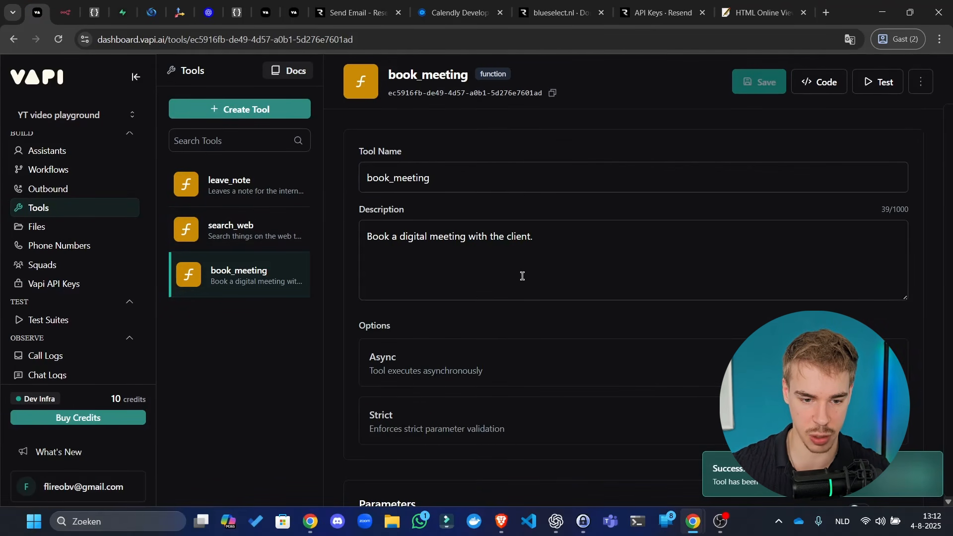
pyautogui.scroll(-5, 524, 275)
pyautogui.click(445, 455)
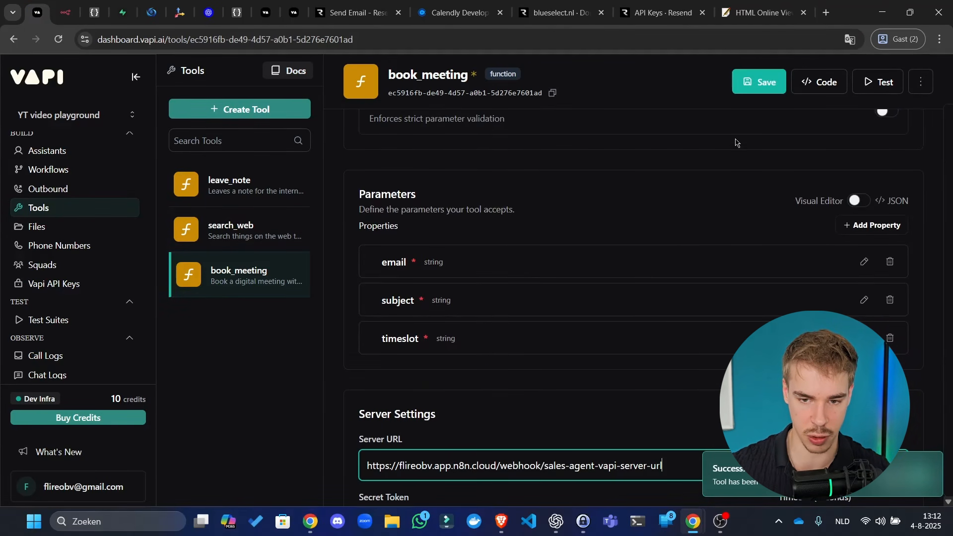
pyautogui.click(758, 82)
# - Open the leave_note tool's Test panel, then return to n8n
pyautogui.click(247, 185)
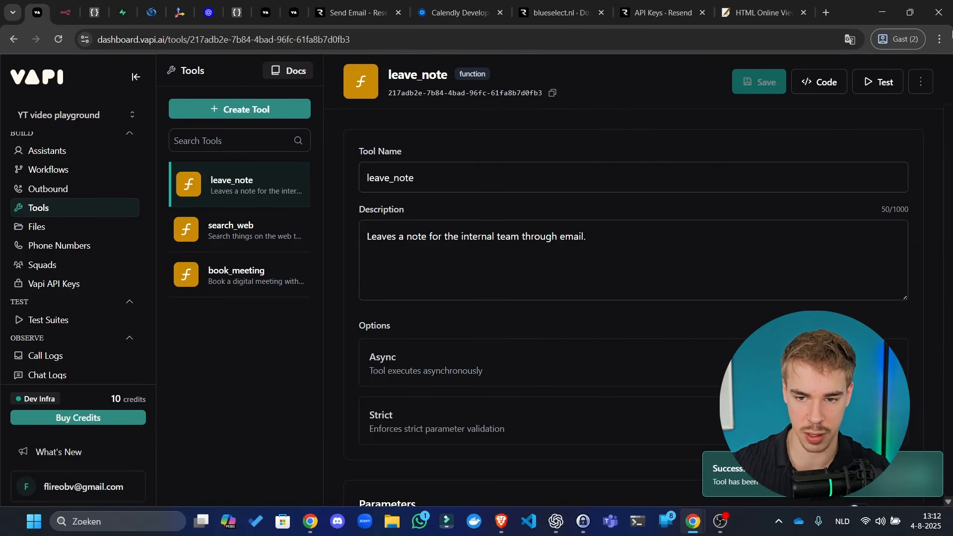
pyautogui.click(880, 82)
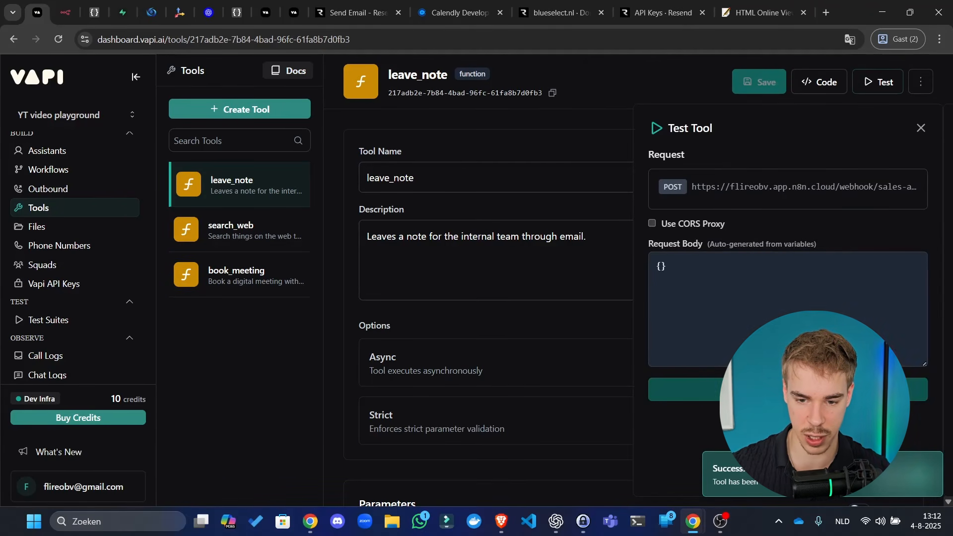
pyautogui.scroll(-2, 685, 300)
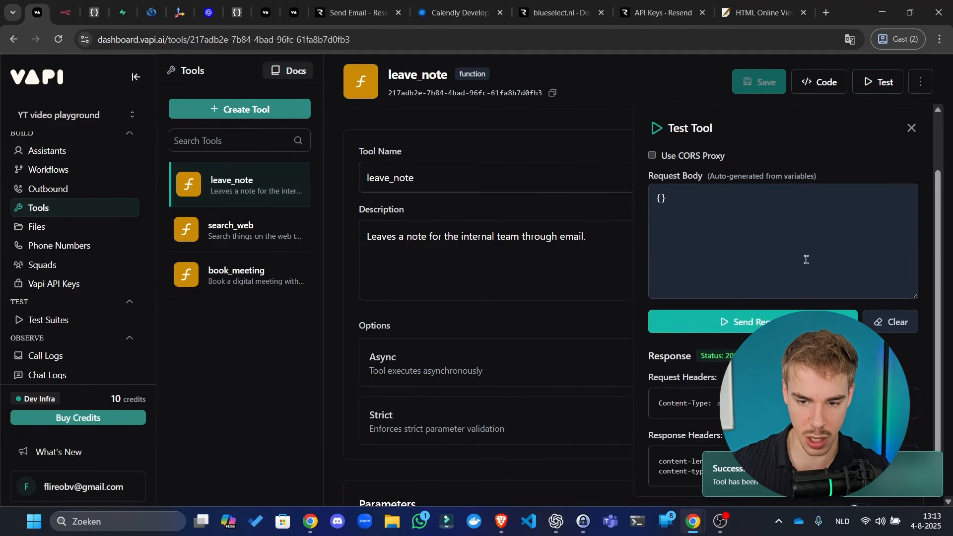
pyautogui.click(64, 12)
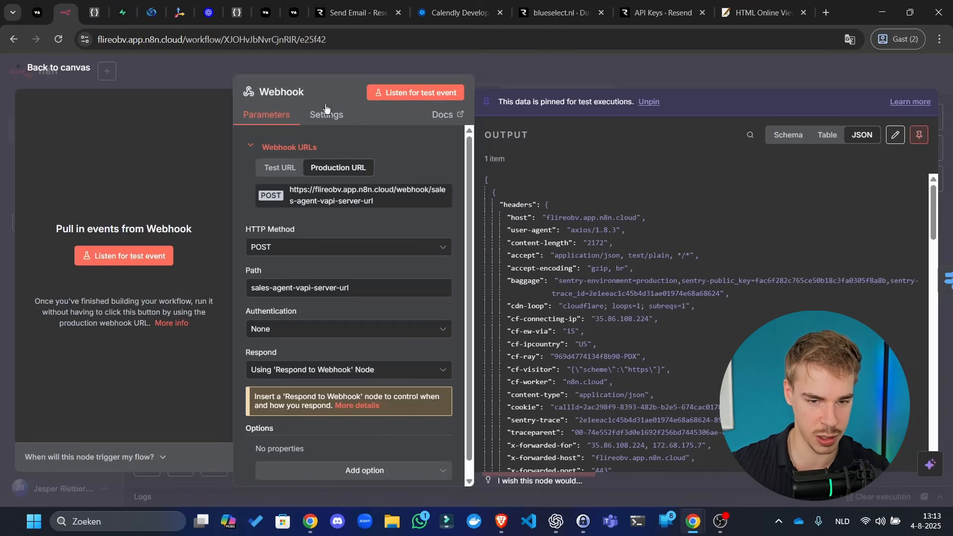
# - Inspect the 13:13:03 execution's Webhook output, a Vapi dashboard request with an empty body
pyautogui.click(575, 75)
pyautogui.click(528, 94)
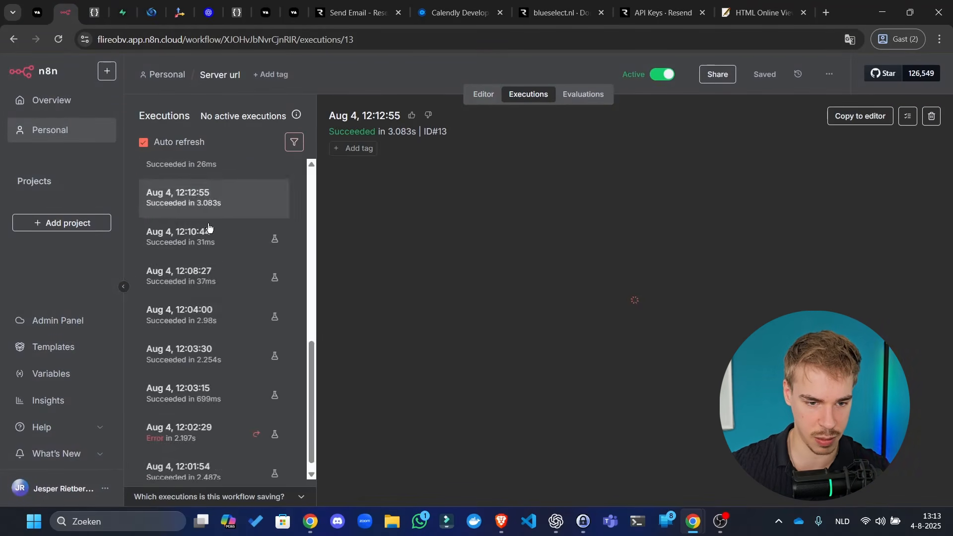
pyautogui.scroll(5, 211, 219)
pyautogui.scroll(3, 213, 208)
pyautogui.click(248, 181)
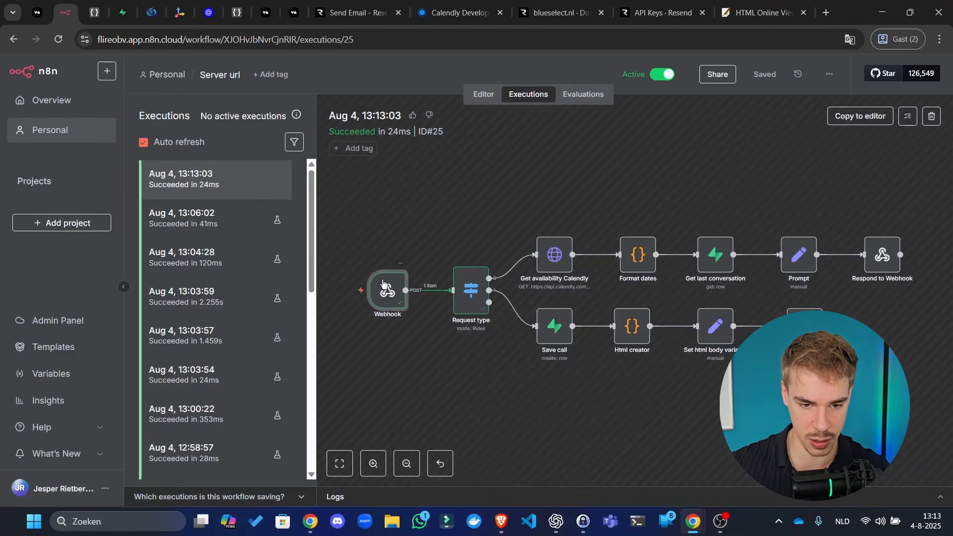
pyautogui.doubleClick(382, 284)
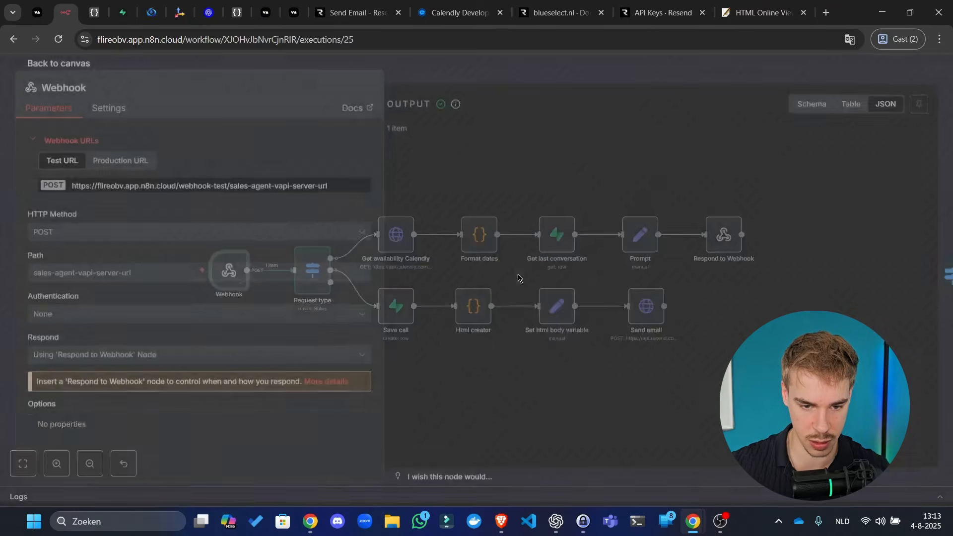
pyautogui.scroll(-5, 547, 264)
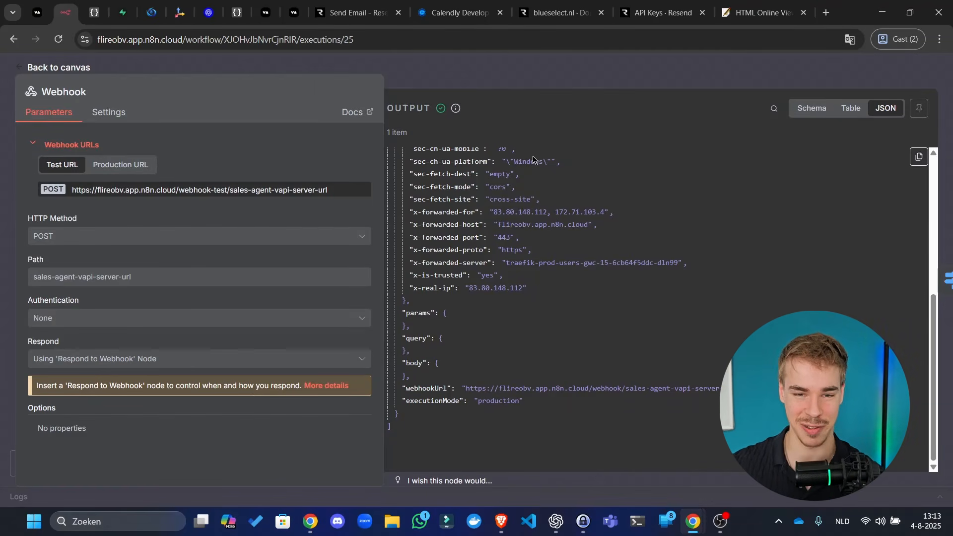
pyautogui.scroll(5, 533, 199)
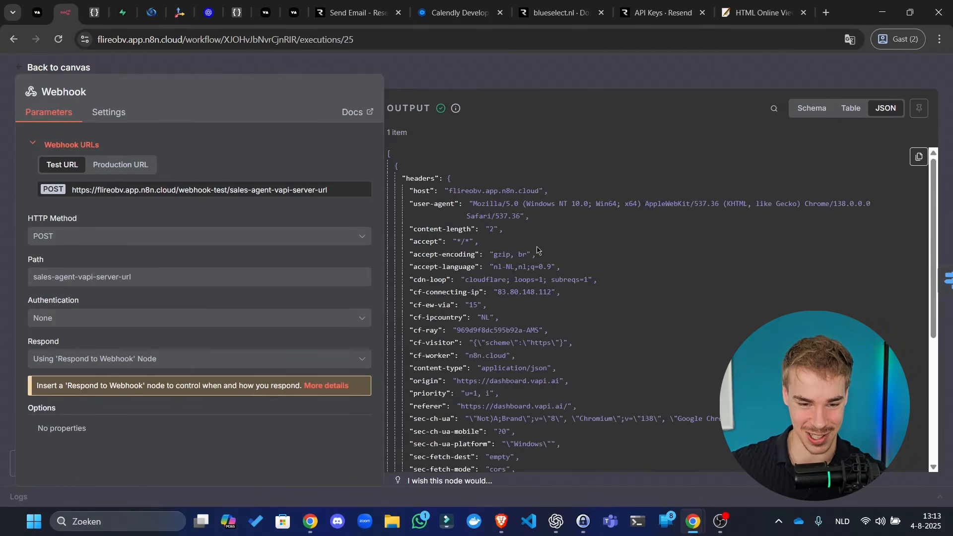
pyautogui.click(559, 79)
# - Clear leave_note's previous test response and resend the test request to the n8n webhook
pyautogui.click(37, 12)
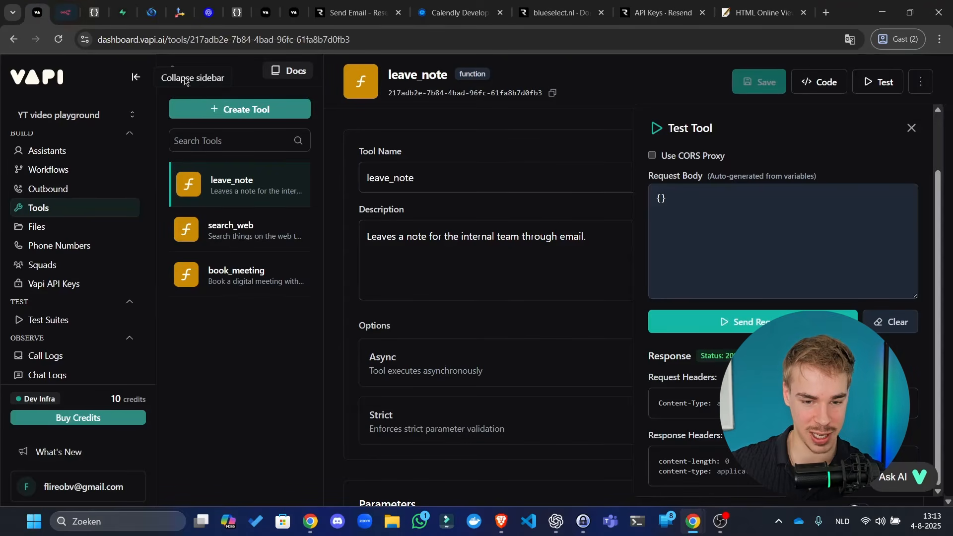
pyautogui.scroll(-5, 503, 328)
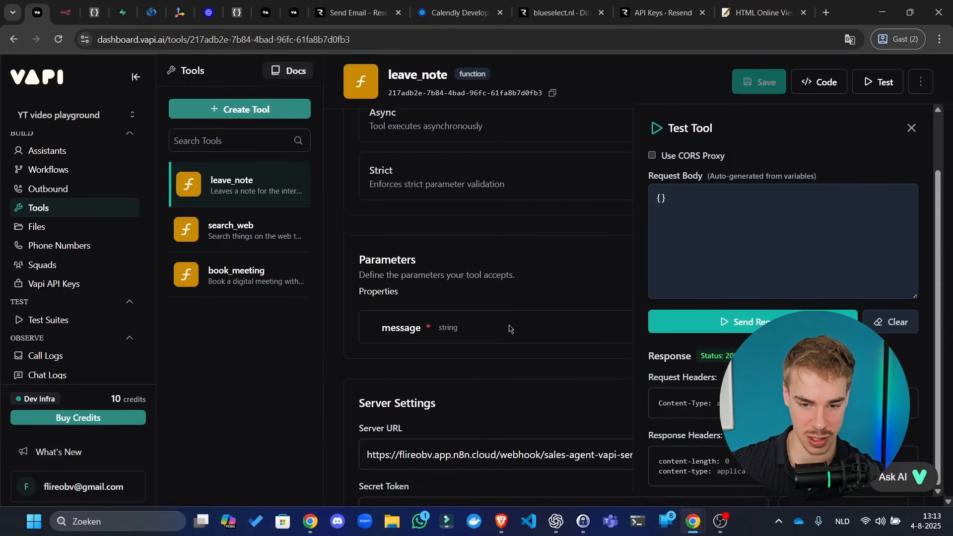
pyautogui.click(730, 252)
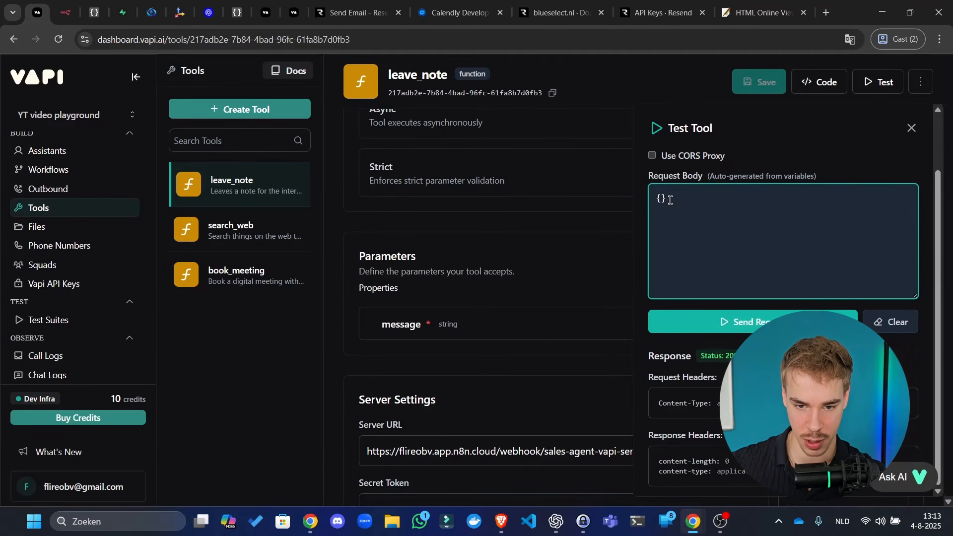
pyautogui.click(891, 323)
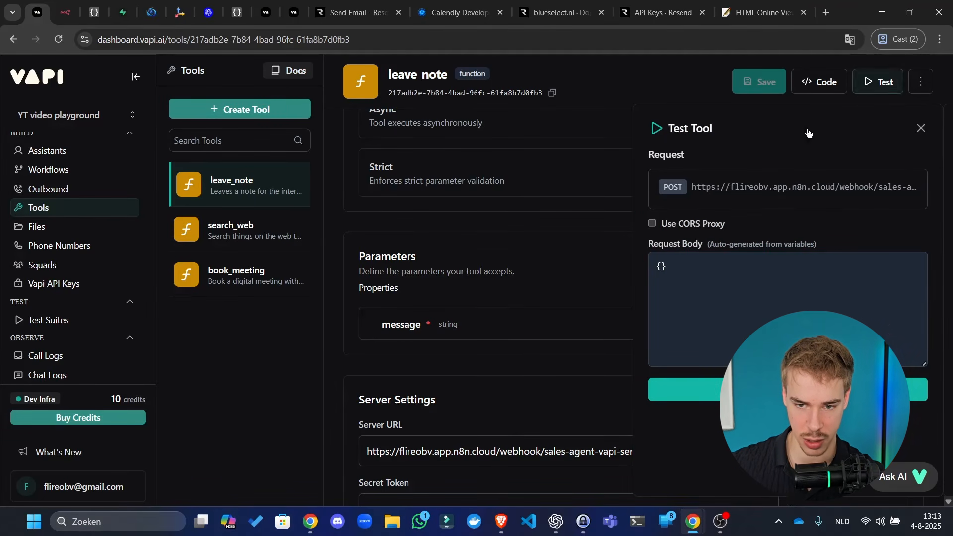
pyautogui.click(921, 128)
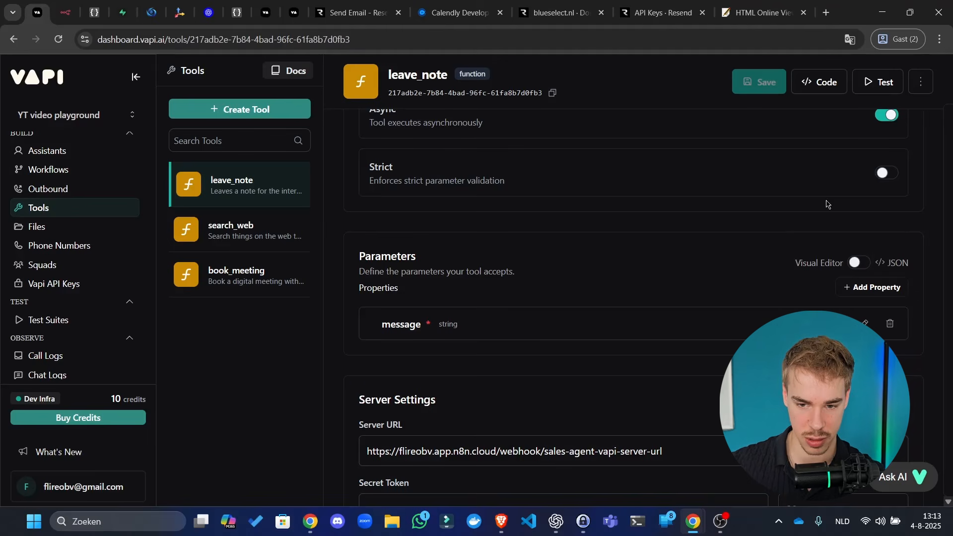
pyautogui.click(877, 82)
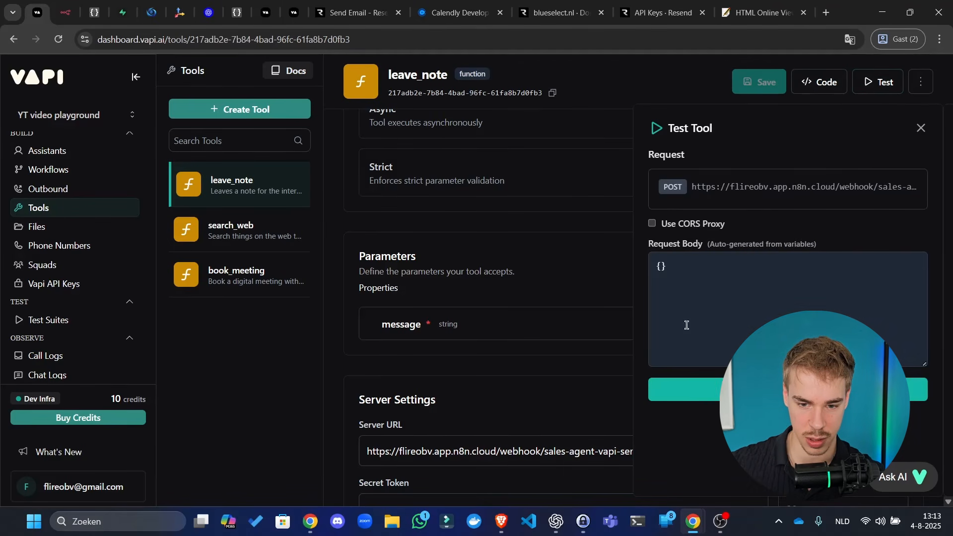
pyautogui.click(700, 390)
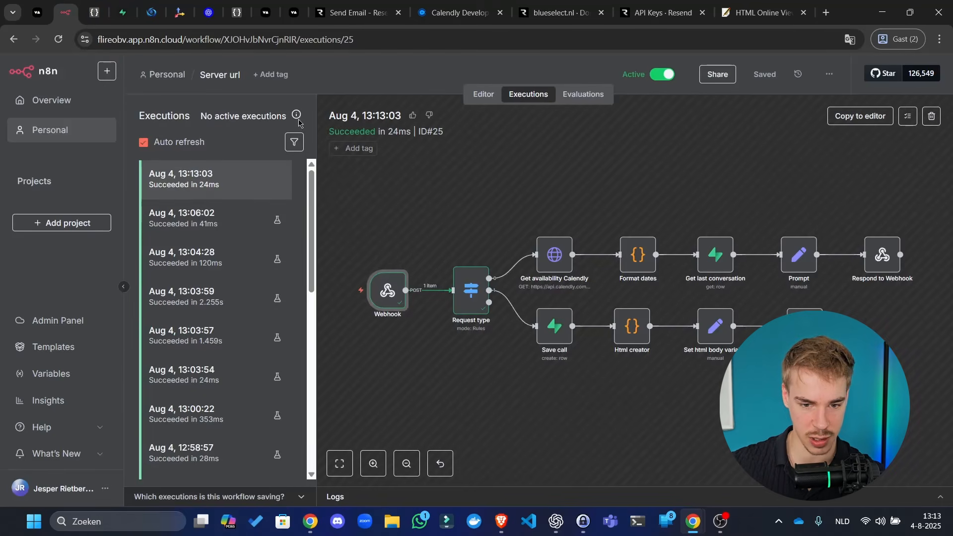
# - Review the latest run's Webhook output as a Schema tree through headers and body
pyautogui.click(65, 12)
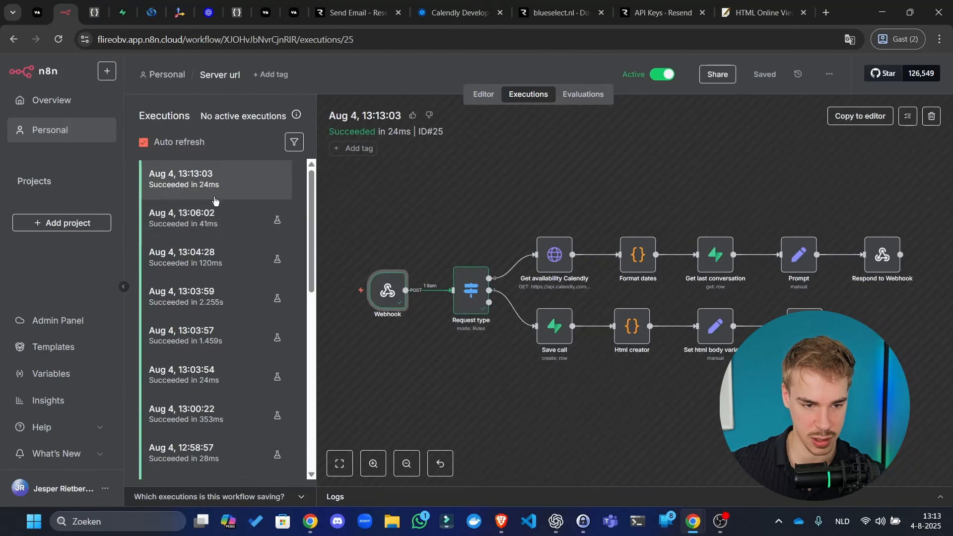
pyautogui.doubleClick(388, 278)
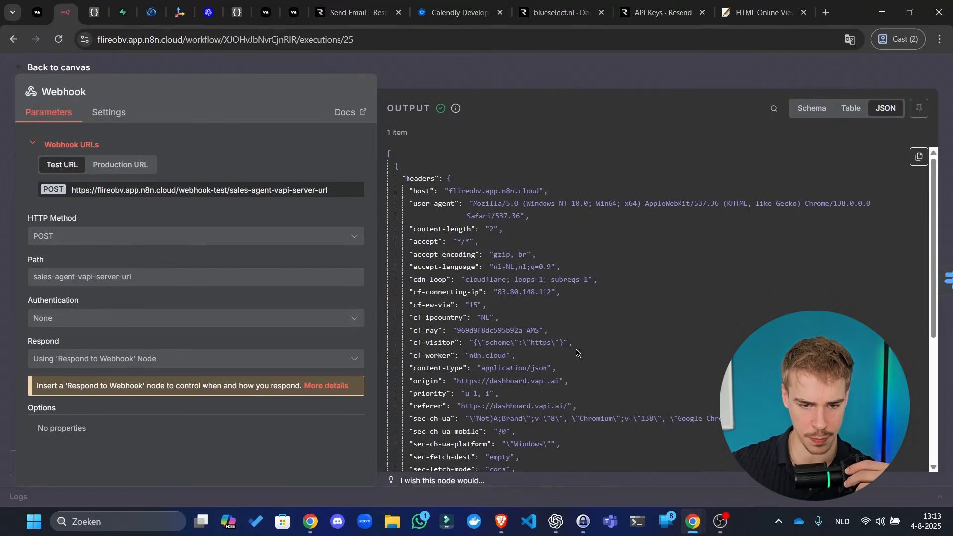
pyautogui.scroll(-2, 741, 279)
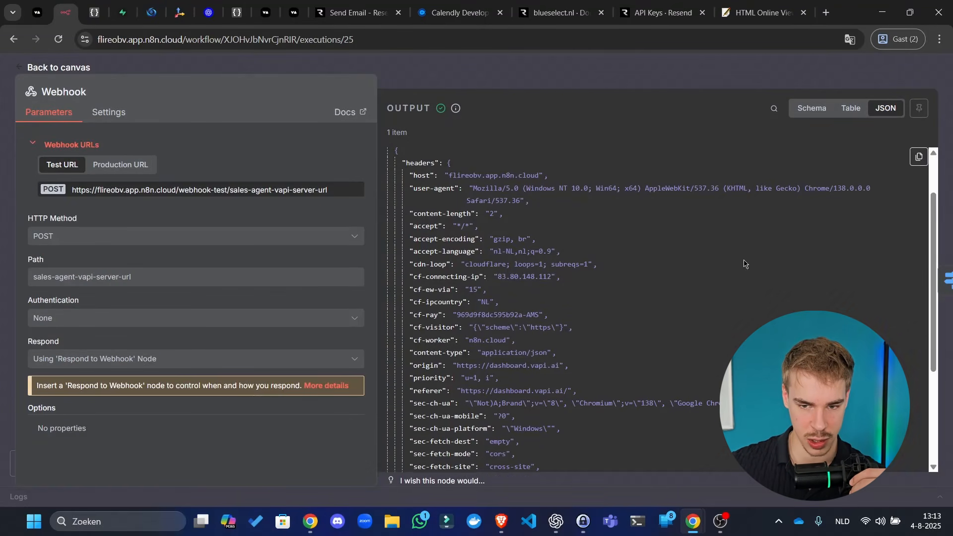
pyautogui.click(811, 108)
pyautogui.scroll(-7, 533, 252)
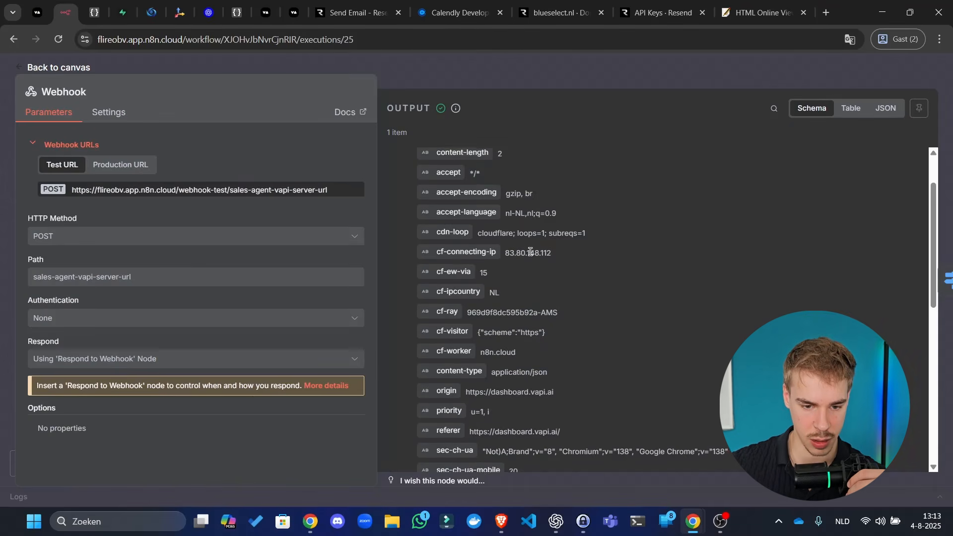
pyautogui.scroll(-2, 497, 249)
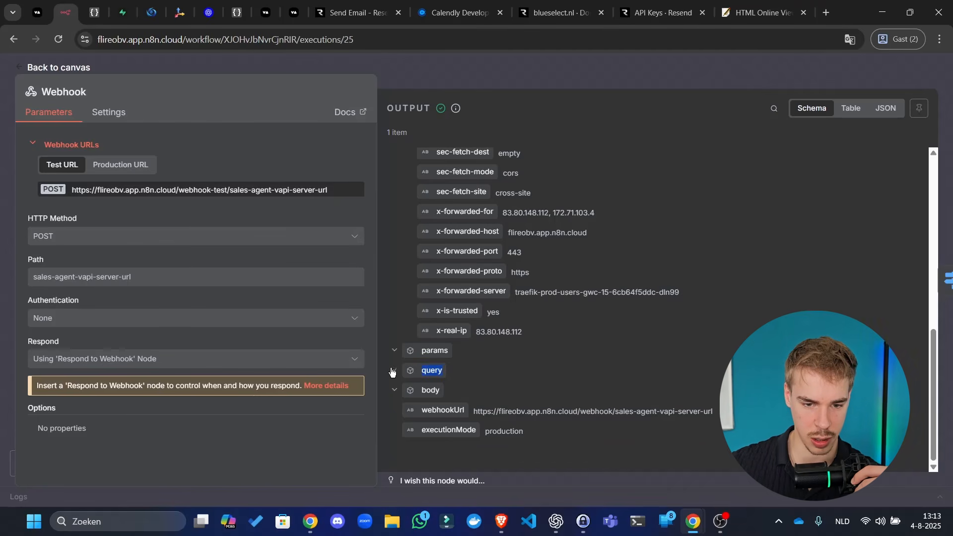
pyautogui.scroll(10, 551, 305)
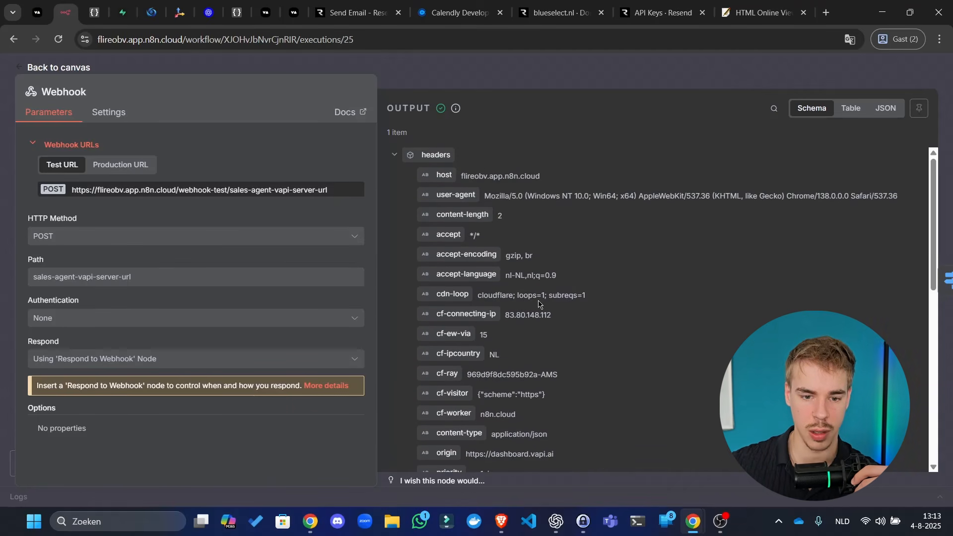
pyautogui.scroll(-10, 538, 304)
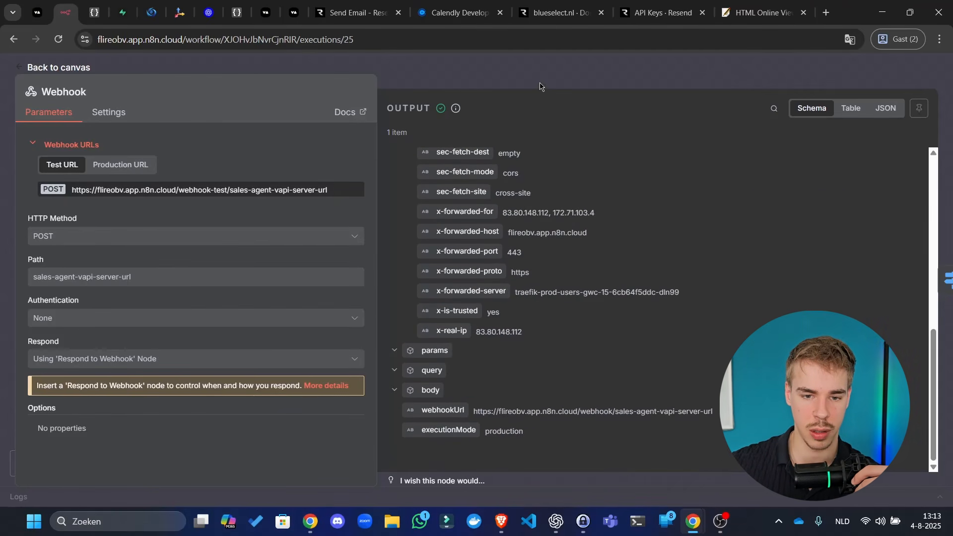
pyautogui.click(540, 87)
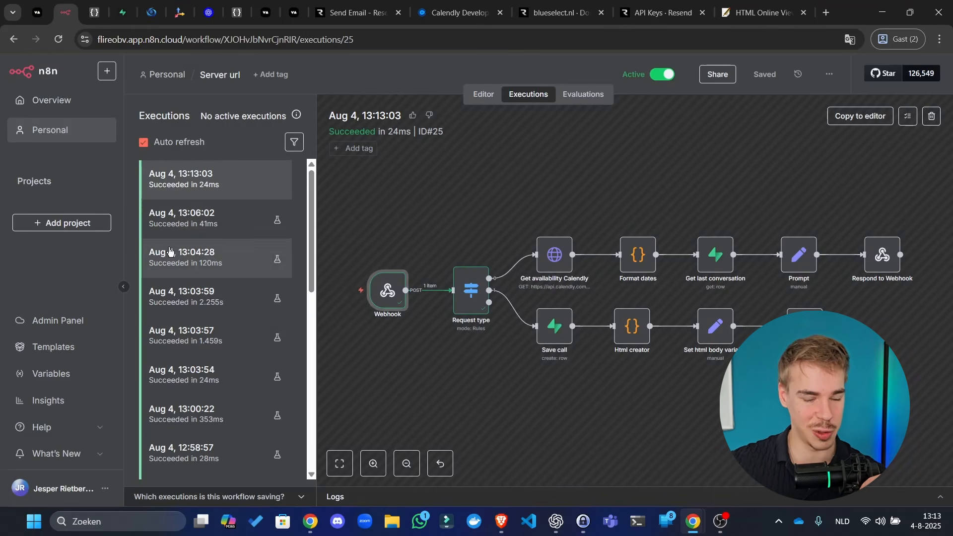
# - Copy the leave_note tool name in Vapi and return to n8n
pyautogui.click(40, 10)
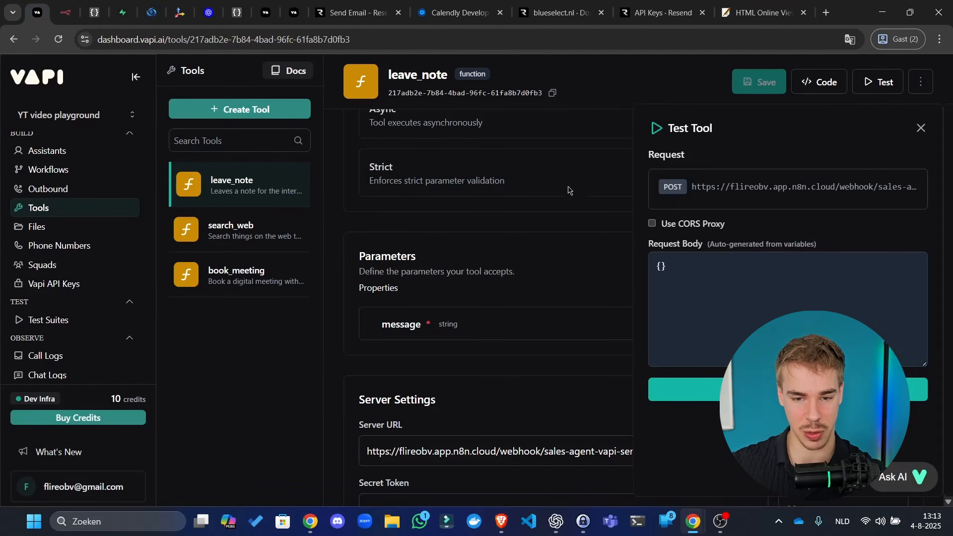
pyautogui.scroll(5, 609, 264)
pyautogui.doubleClick(419, 177)
pyautogui.hotkey('ctrl', 'c')
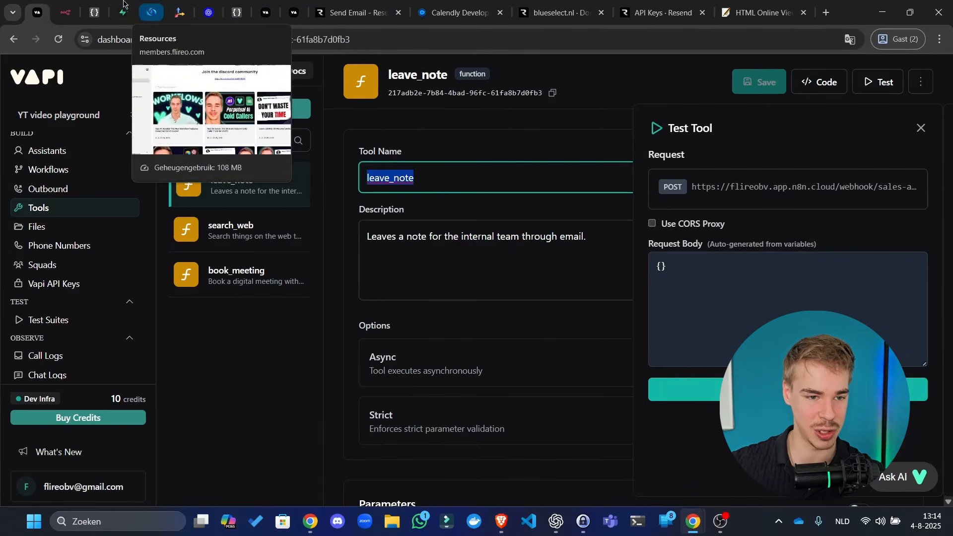
pyautogui.click(65, 12)
# - Add 'You can use these tools during the call:' followed by leave_note to the Prompt text
pyautogui.click(483, 94)
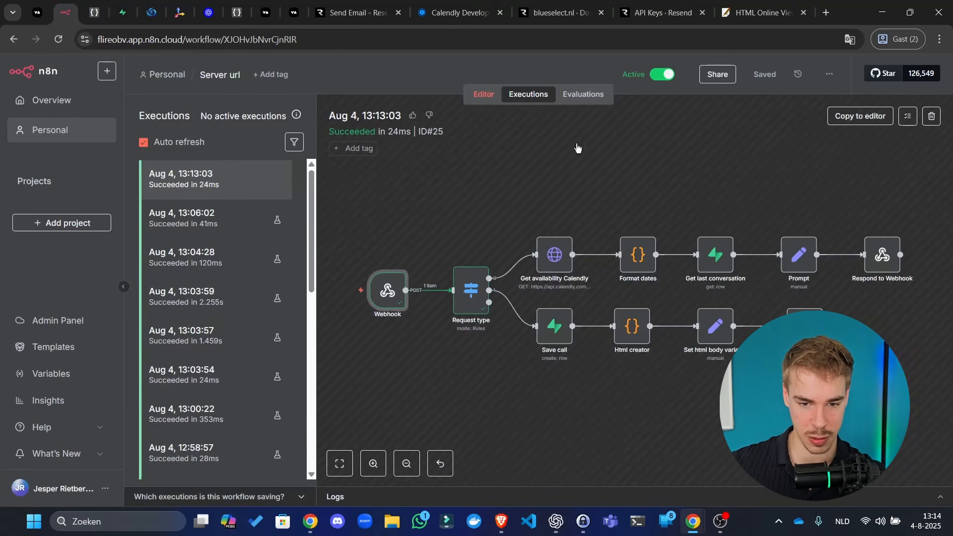
pyautogui.doubleClick(652, 214)
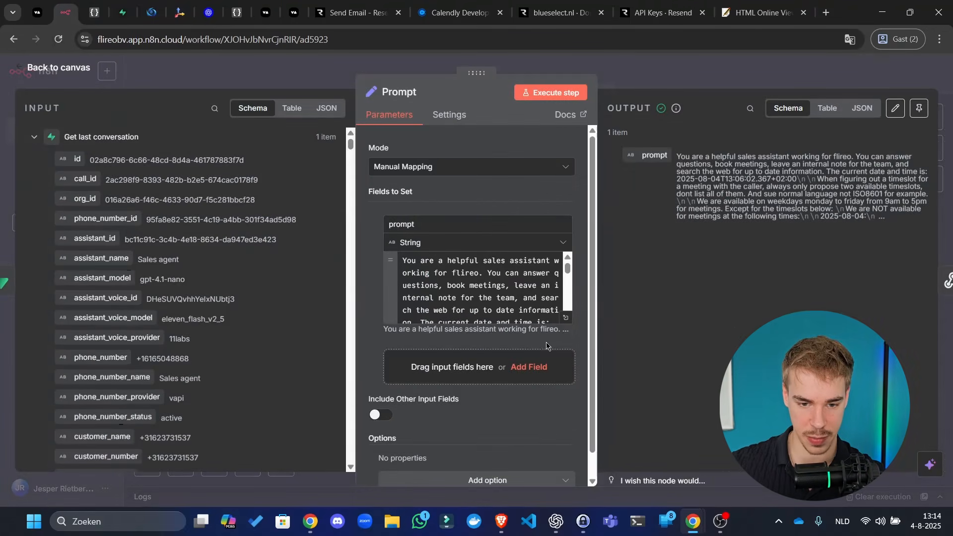
pyautogui.click(566, 318)
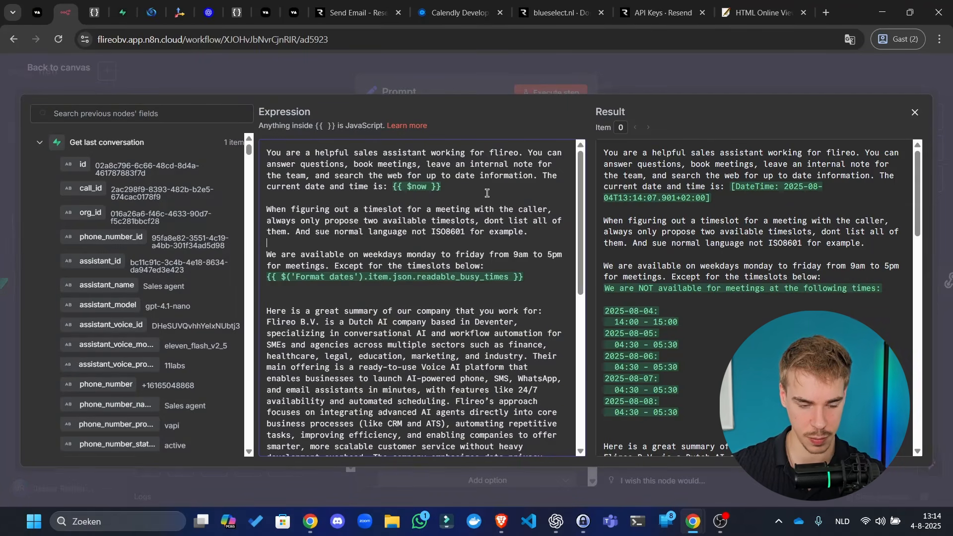
pyautogui.press('Return')
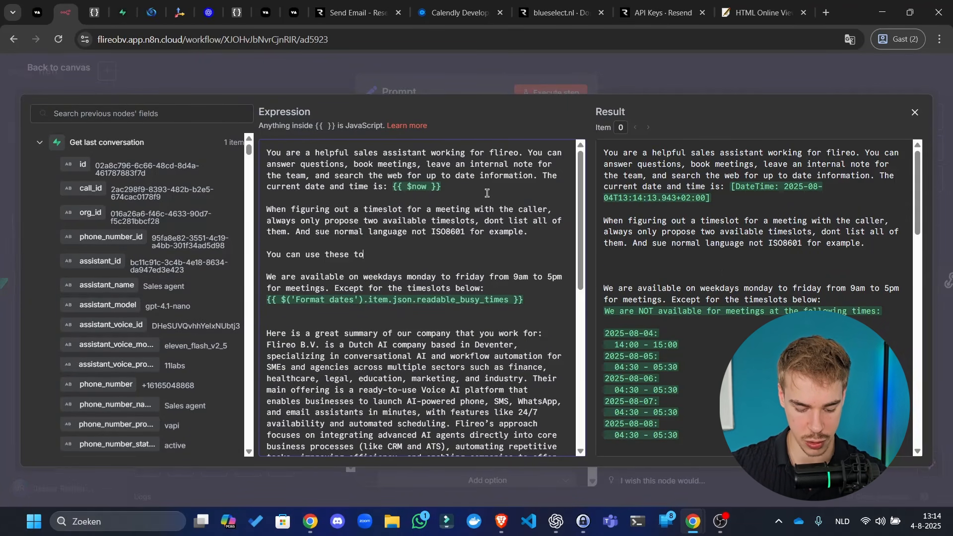
pyautogui.write('You can use these tools during the call')
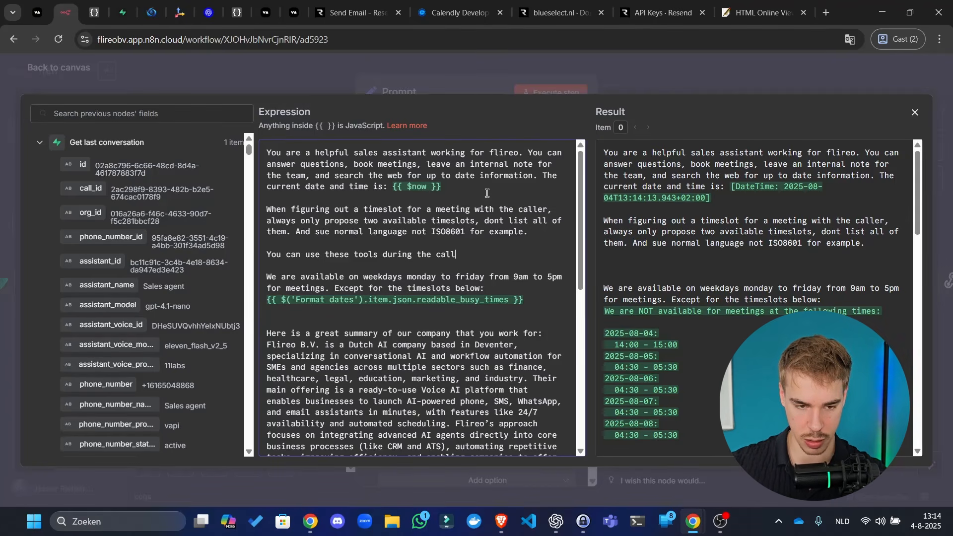
pyautogui.write(':')
pyautogui.press('Return')
pyautogui.hotkey('ctrl', 'v')
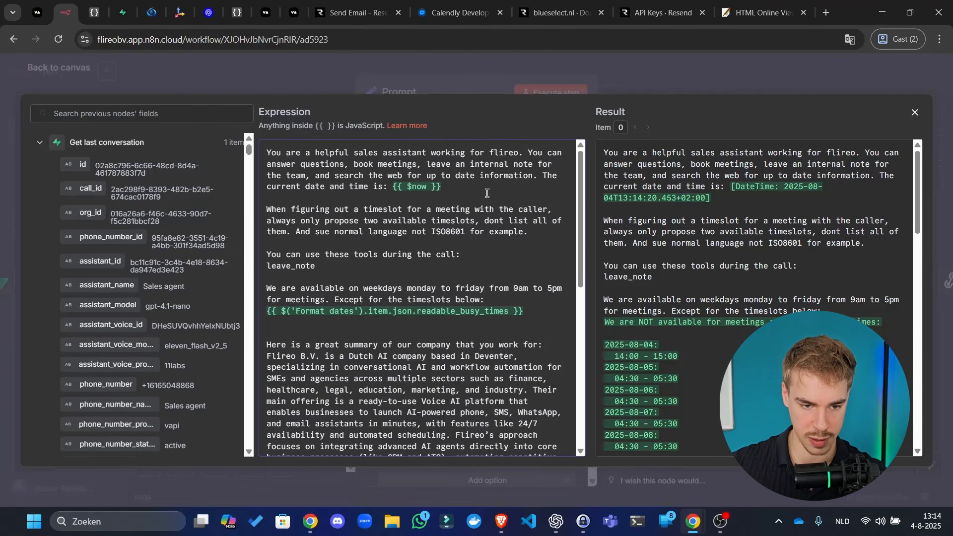
pyautogui.press('Return')
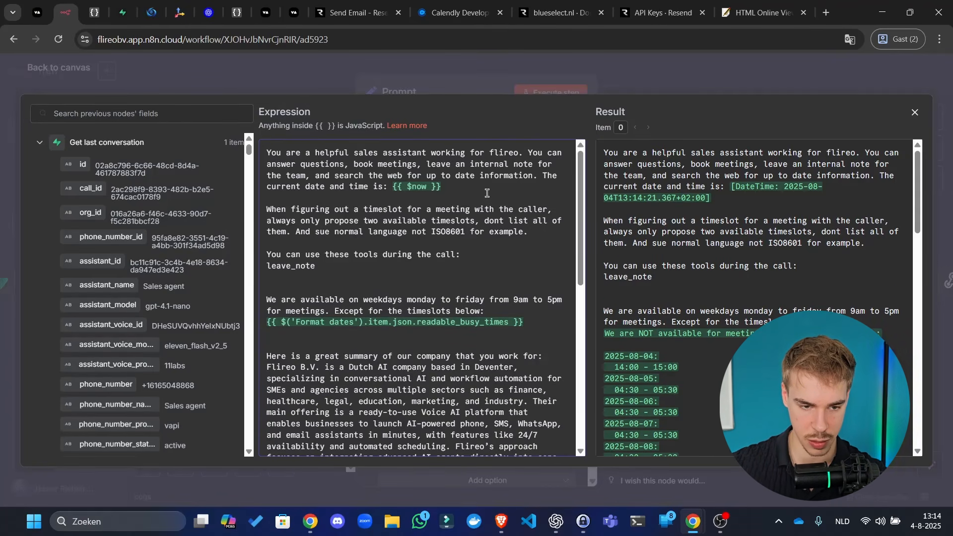
# - Append search_web and book_meeting to the tool list, close the Prompt node and save
pyautogui.click(27, 5)
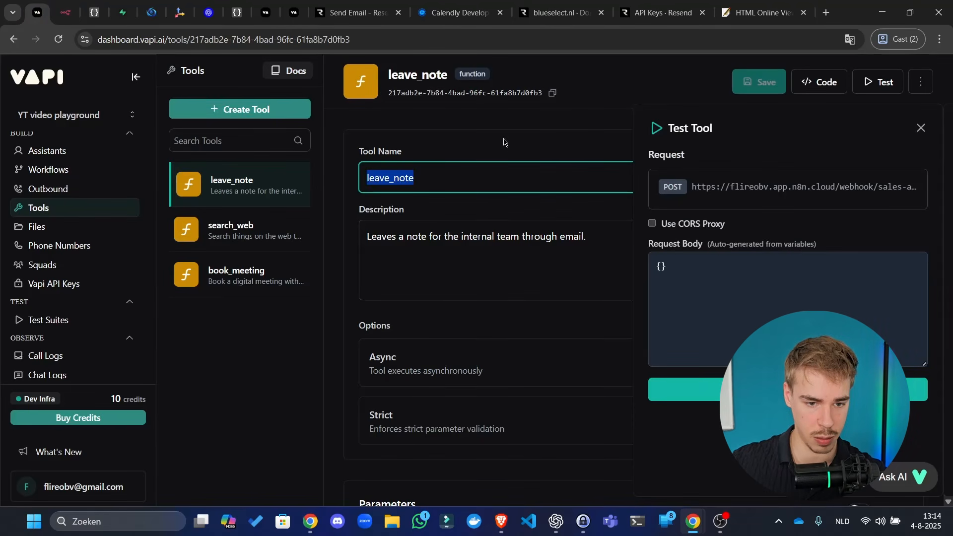
pyautogui.click(261, 230)
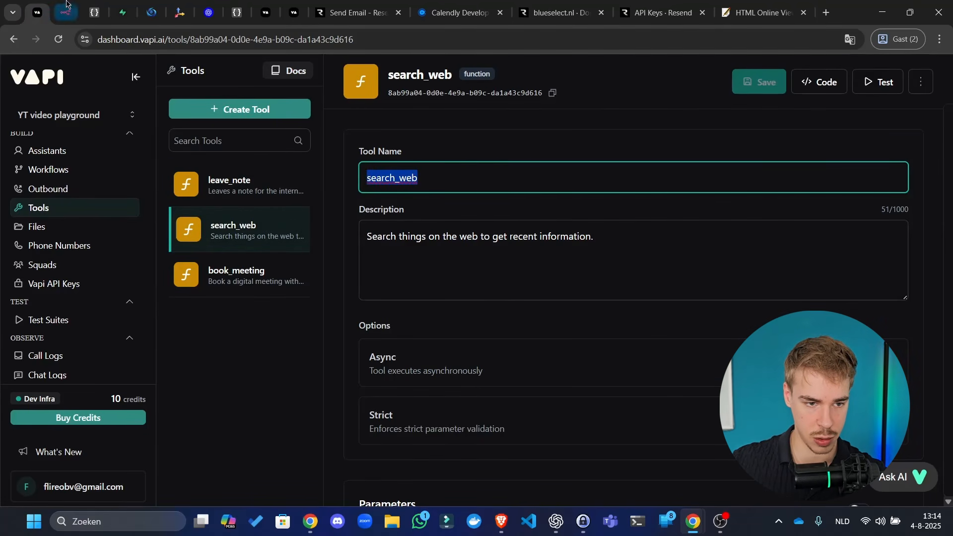
pyautogui.click(66, 4)
pyautogui.press('BackSpace')
pyautogui.write(',')
pyautogui.write('search_web')
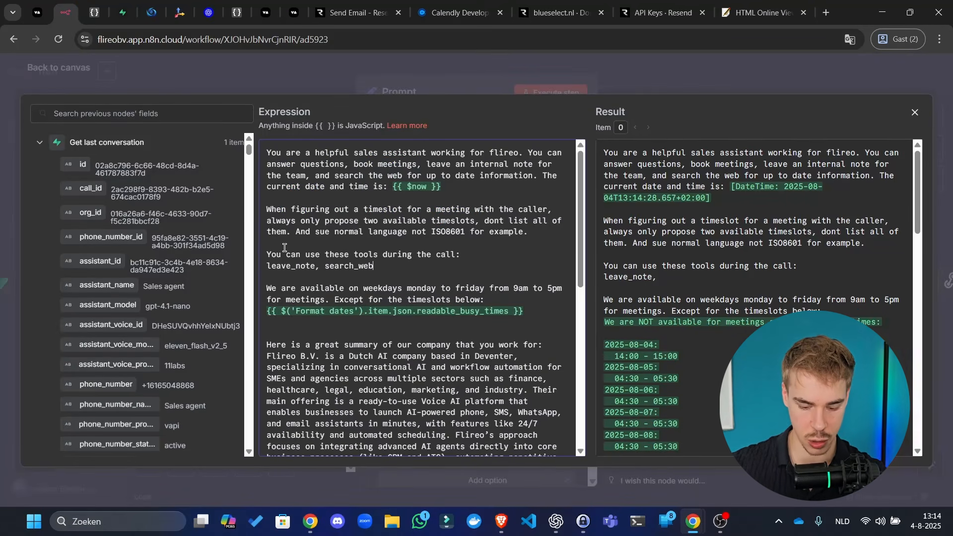
pyautogui.write(', book')
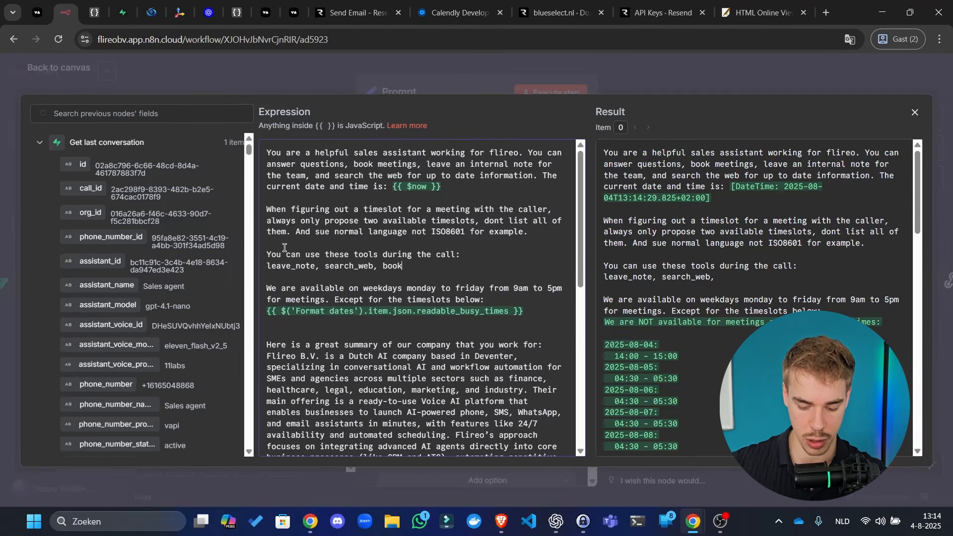
pyautogui.write('_meeting')
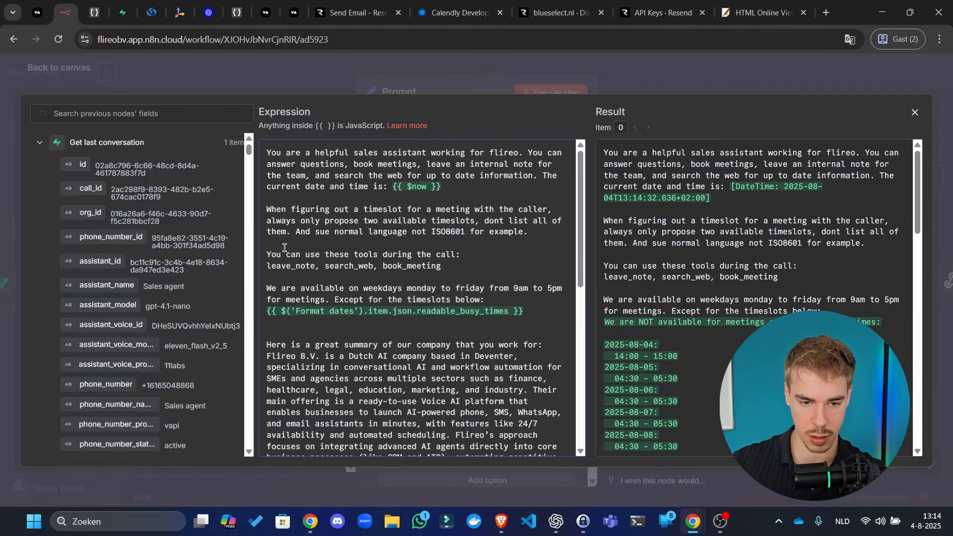
pyautogui.write('.')
pyautogui.click(685, 75)
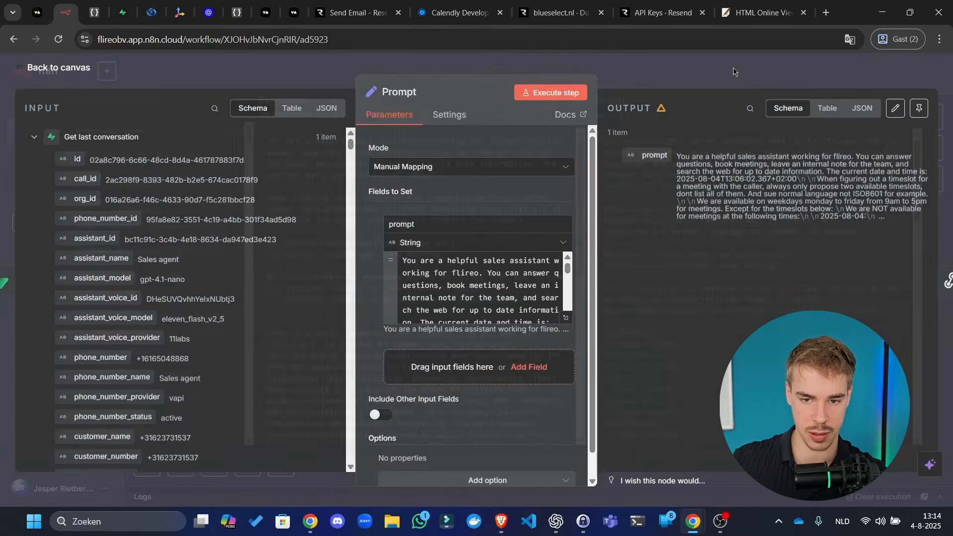
pyautogui.click(735, 70)
pyautogui.click(776, 78)
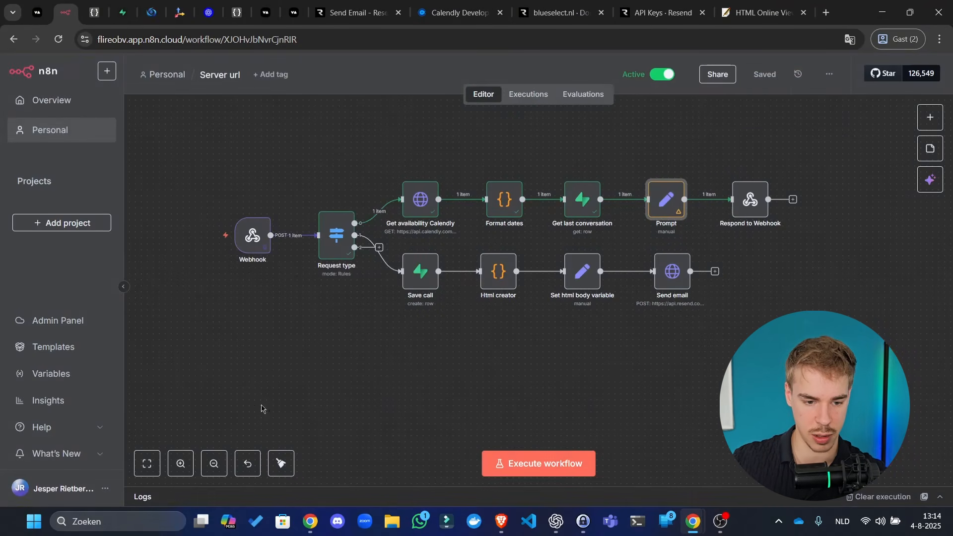
# - Tidy up the n8n canvas so both Request type branches line up
pyautogui.click(281, 463)
pyautogui.click(40, 11)
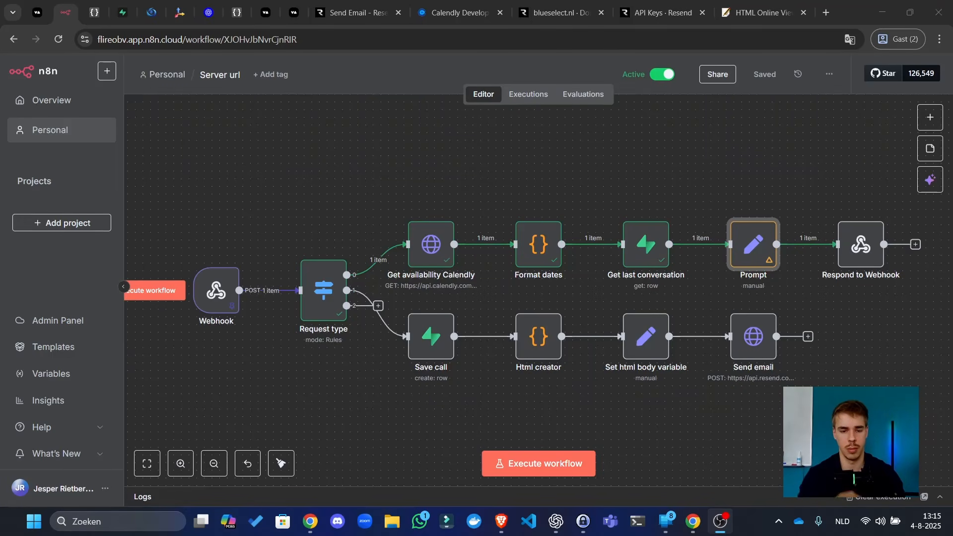
# - Open the 13:15:53 run's Webhook output and scroll to the leave_note toolCalls entry
pyautogui.click(529, 93)
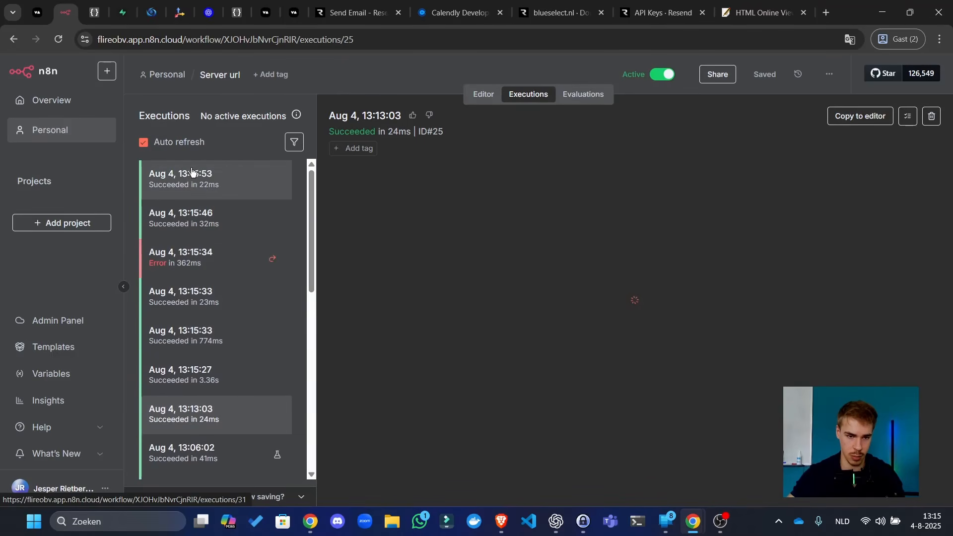
pyautogui.click(192, 174)
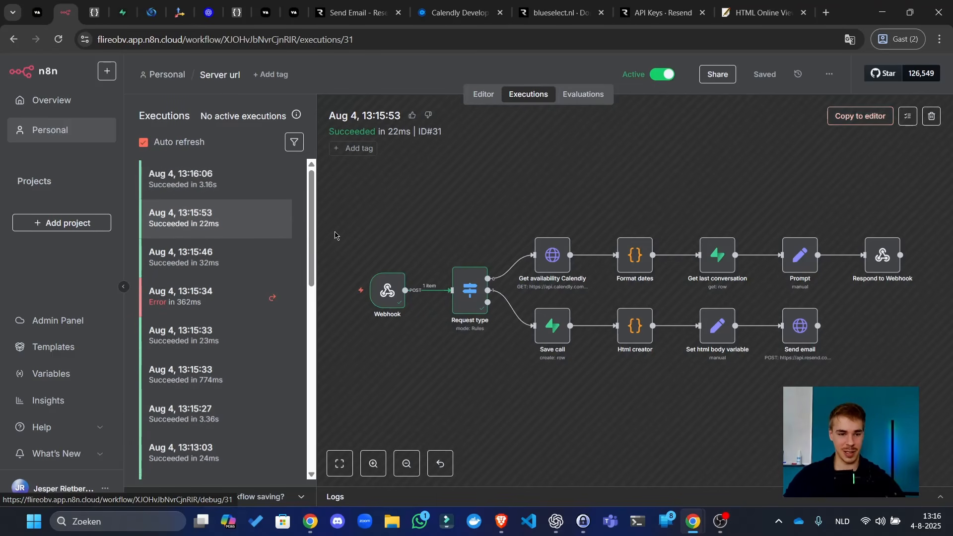
pyautogui.doubleClick(390, 292)
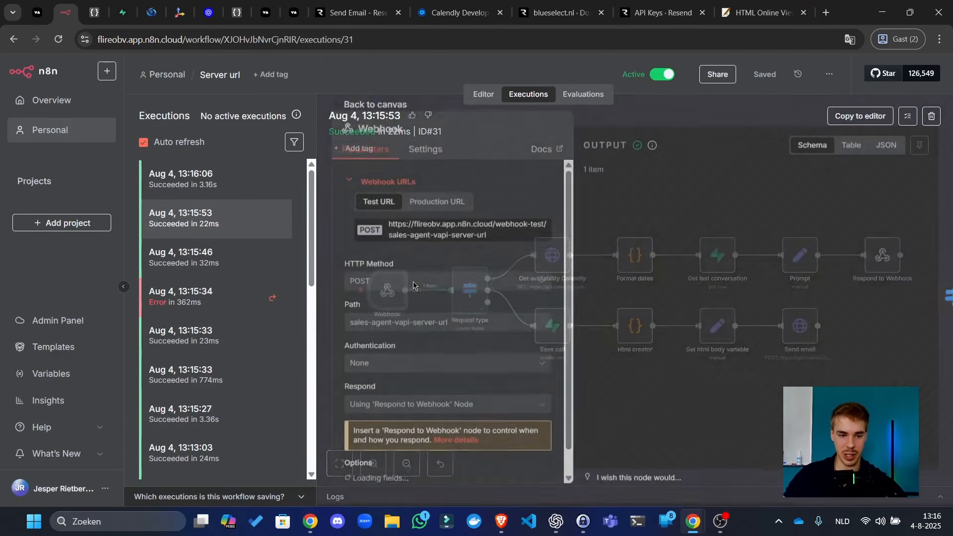
pyautogui.scroll(-10, 764, 298)
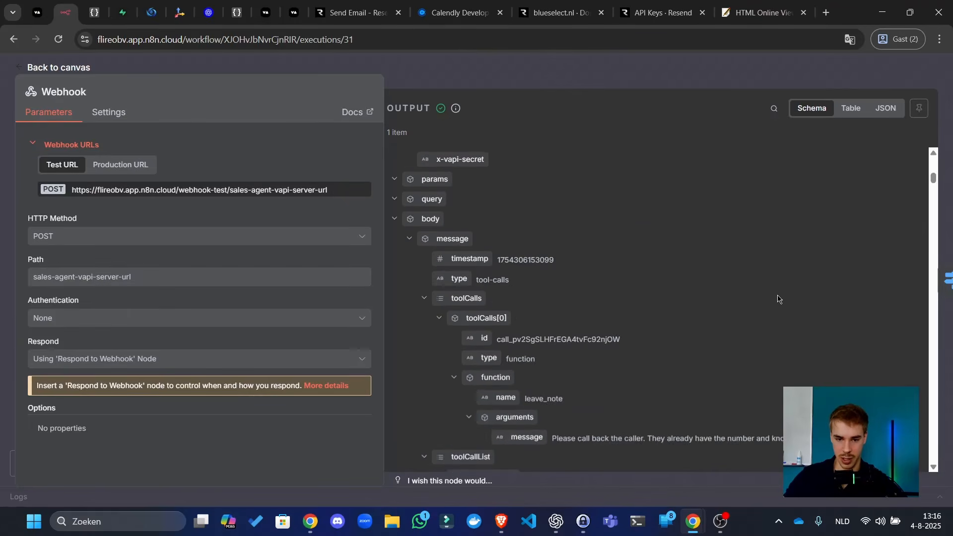
pyautogui.scroll(-4, 645, 305)
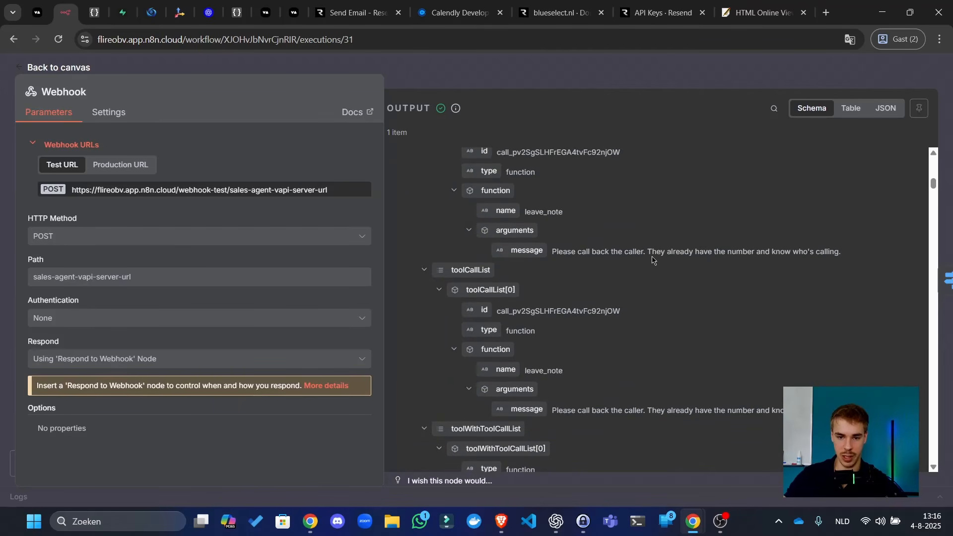
pyautogui.scroll(-5, 654, 260)
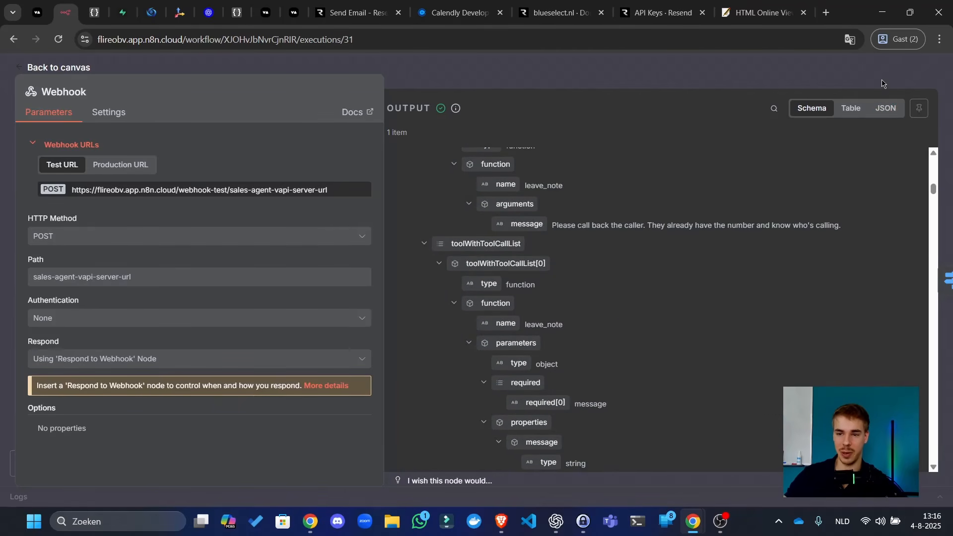
# - Unpin the webhook data and load a past execution into the editor
pyautogui.press('Escape')
pyautogui.click(858, 119)
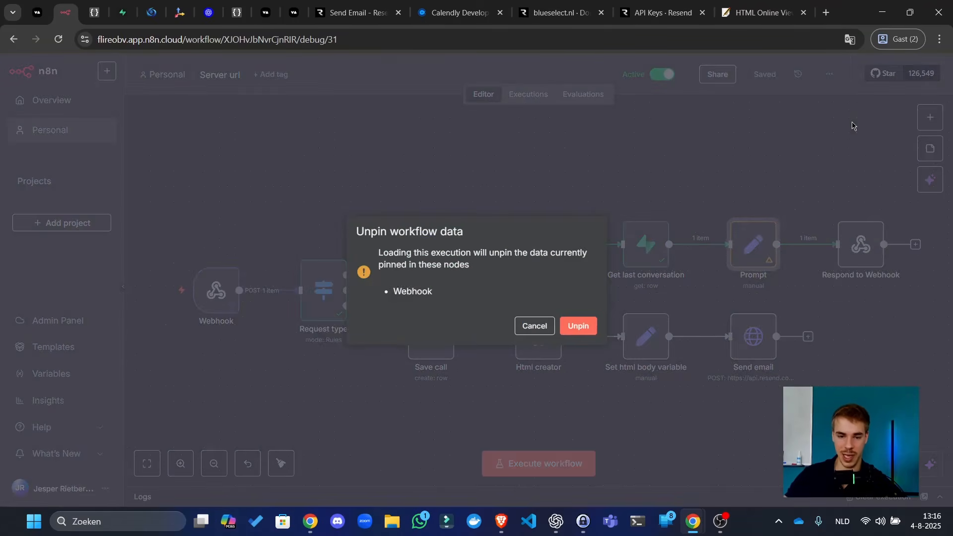
pyautogui.click(592, 327)
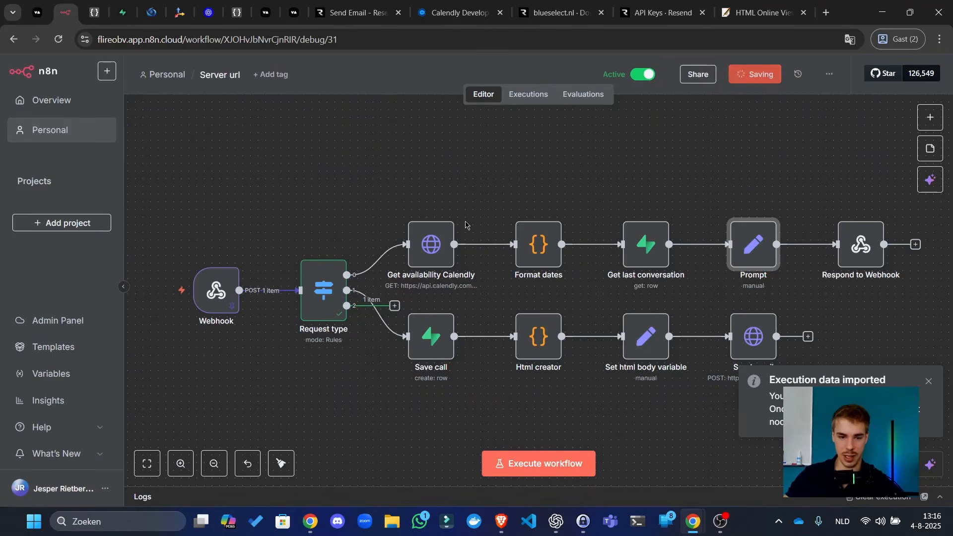
pyautogui.scroll(-3, 348, 213)
pyautogui.hscroll(-2, 348, 213)
pyautogui.moveTo(345, 347); pyautogui.dragTo(345, 370)
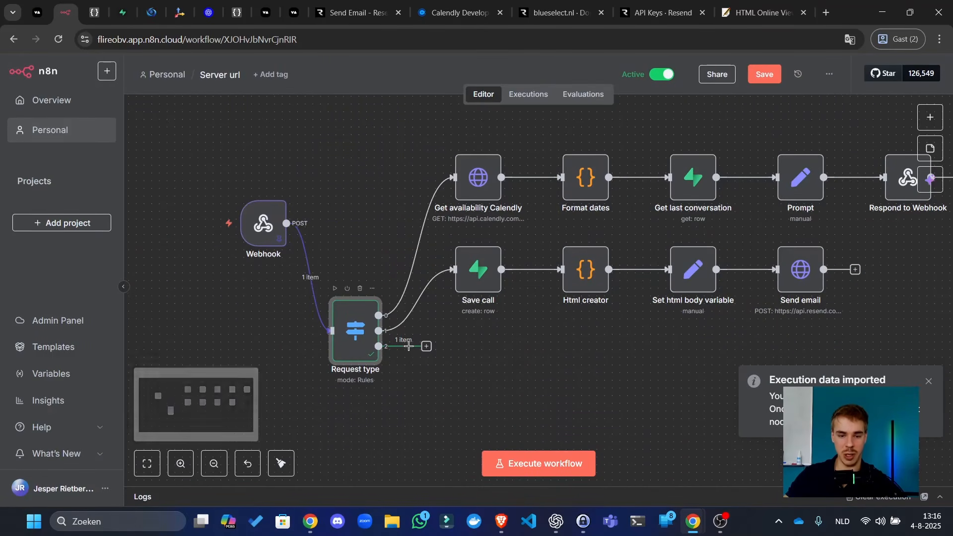
# - Add a Switch node after Request type's third output and name it Tools
pyautogui.click(426, 346)
pyautogui.write('switch')
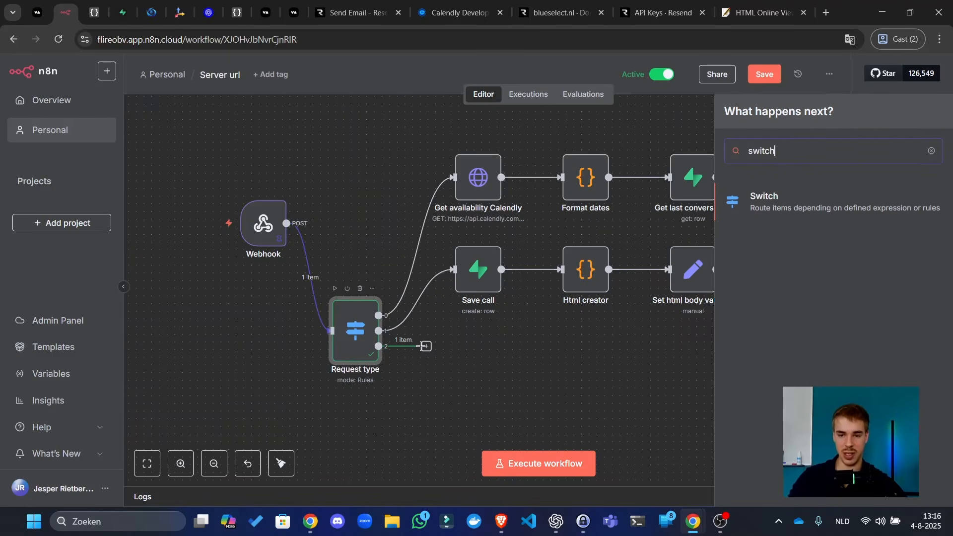
pyautogui.press('Return')
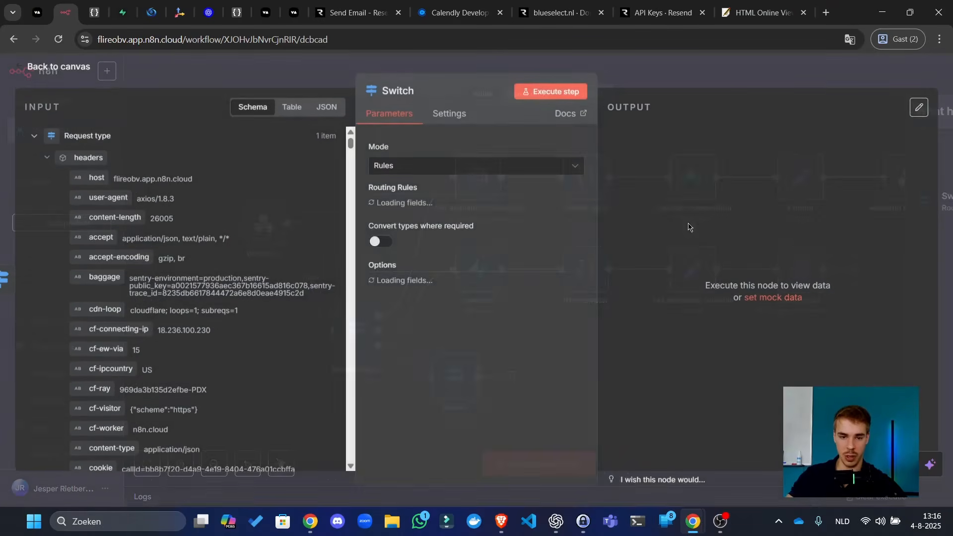
pyautogui.click(403, 92)
pyautogui.write('Tools')
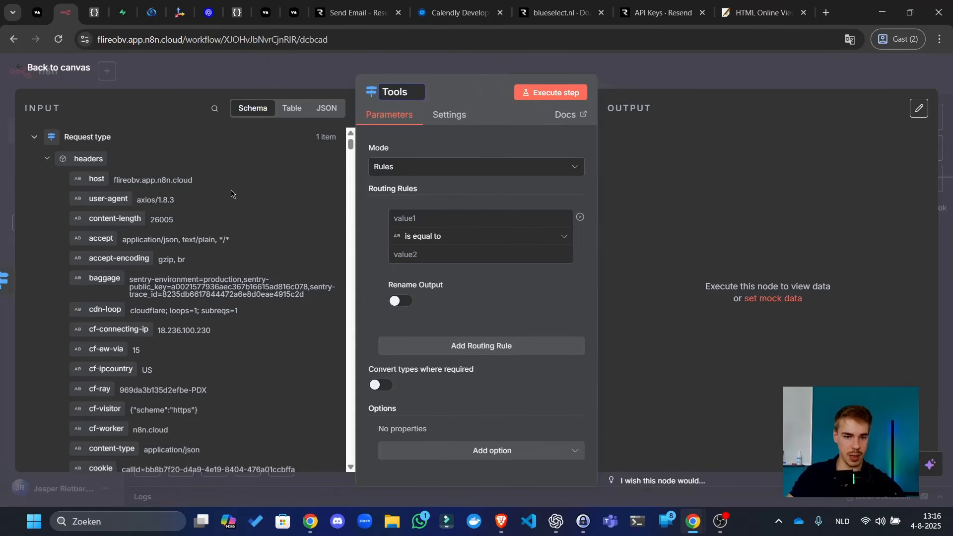
# - Build the first routing rule on the tool call's function name
pyautogui.scroll(-3, 204, 213)
pyautogui.scroll(3, 206, 139)
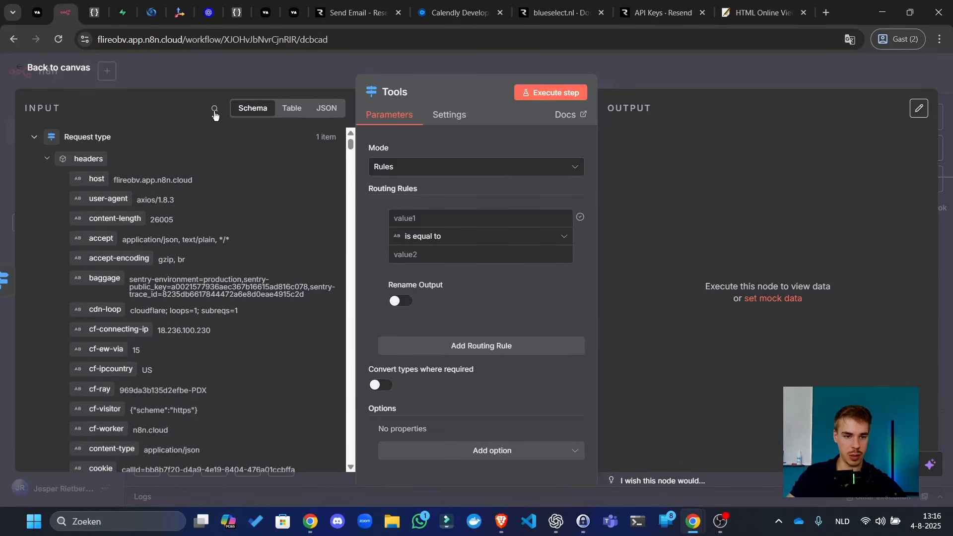
pyautogui.click(214, 110)
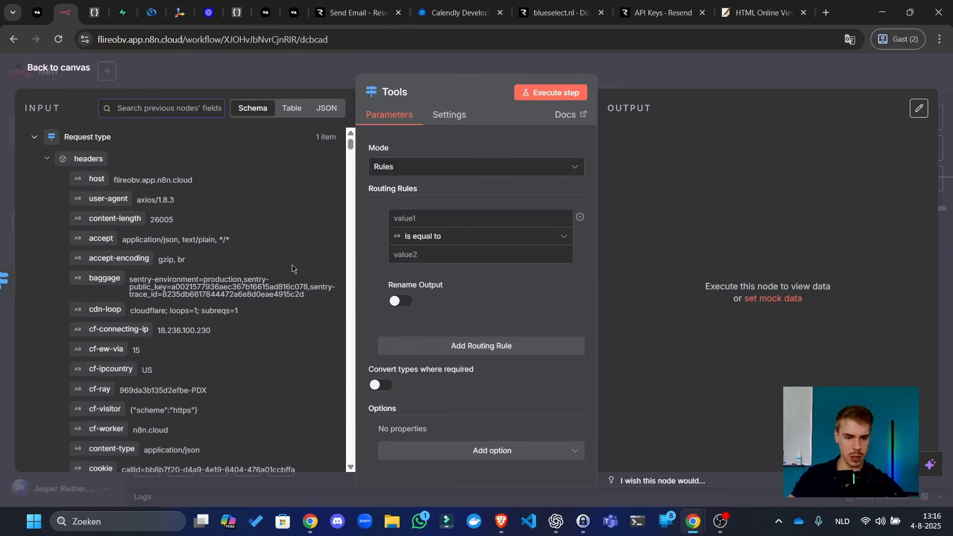
pyautogui.scroll(-10, 292, 271)
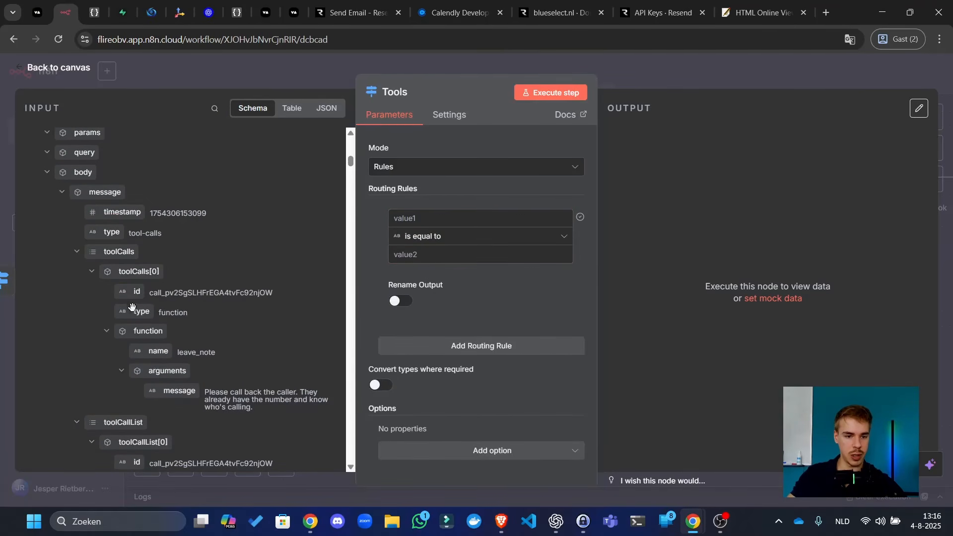
pyautogui.moveTo(159, 350); pyautogui.dragTo(443, 222)
pyautogui.click(576, 276)
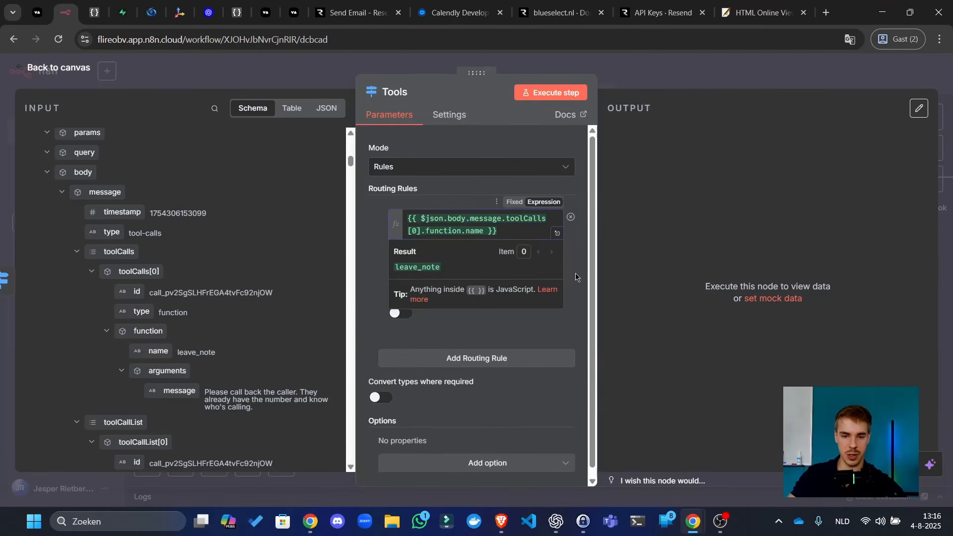
pyautogui.click(450, 264)
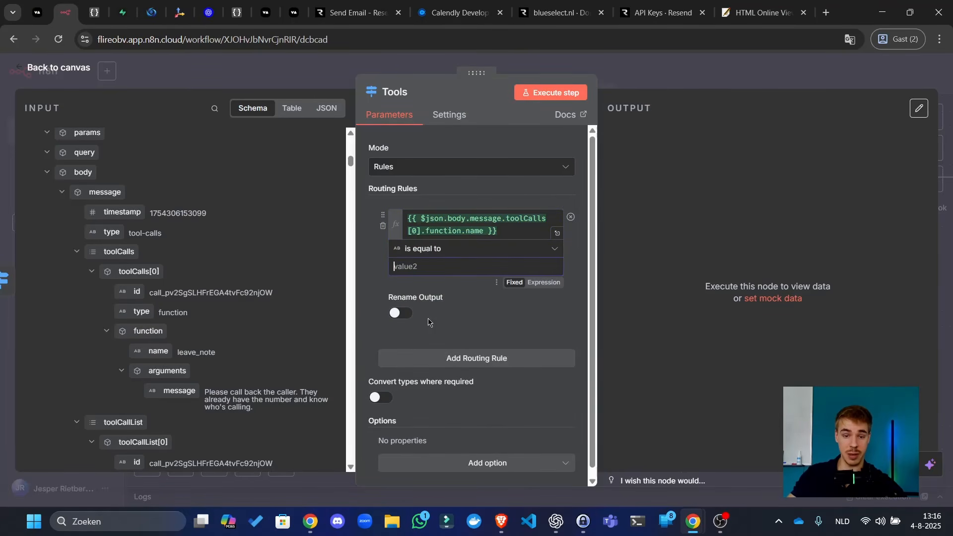
# - Add second and third rules that also check the function name expression
pyautogui.click(443, 362)
pyautogui.scroll(-2, 459, 383)
pyautogui.click(472, 379)
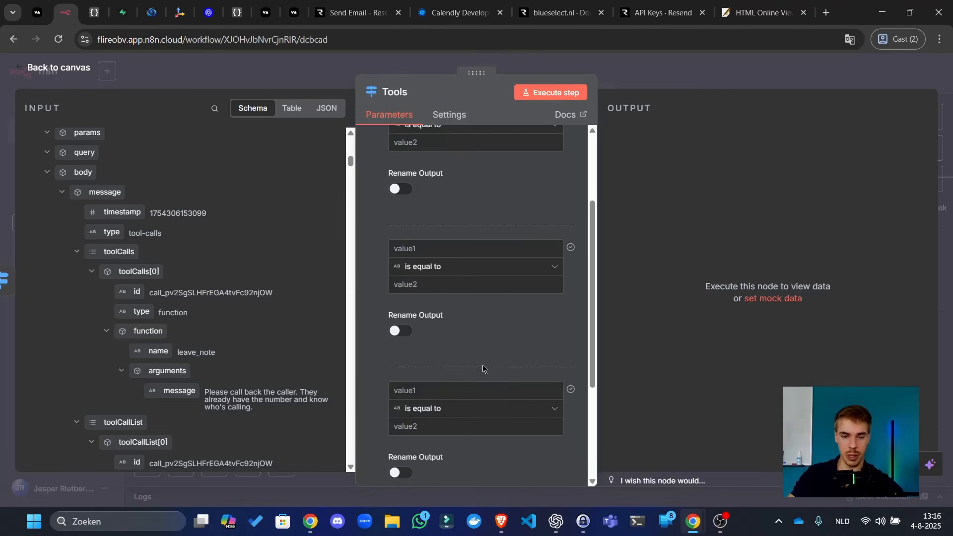
pyautogui.scroll(5, 482, 368)
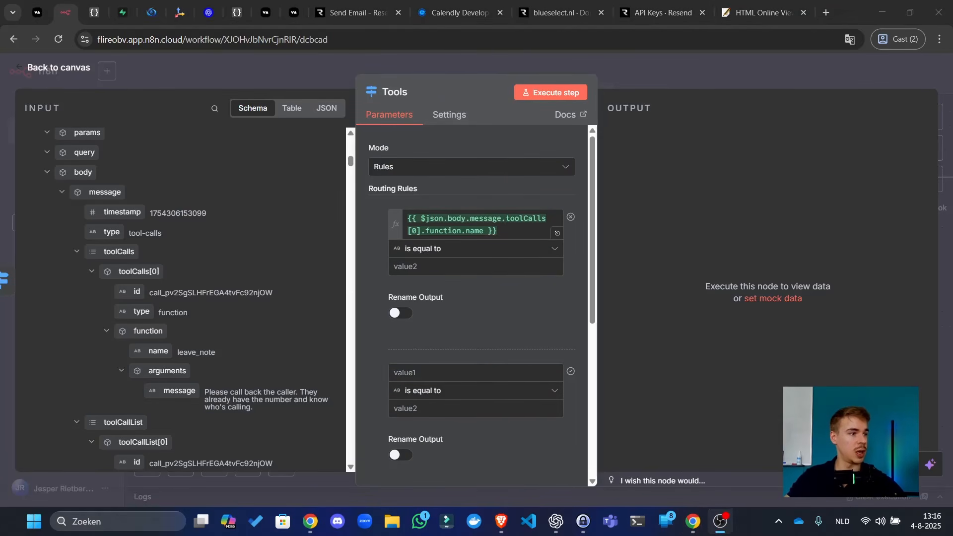
pyautogui.click(472, 269)
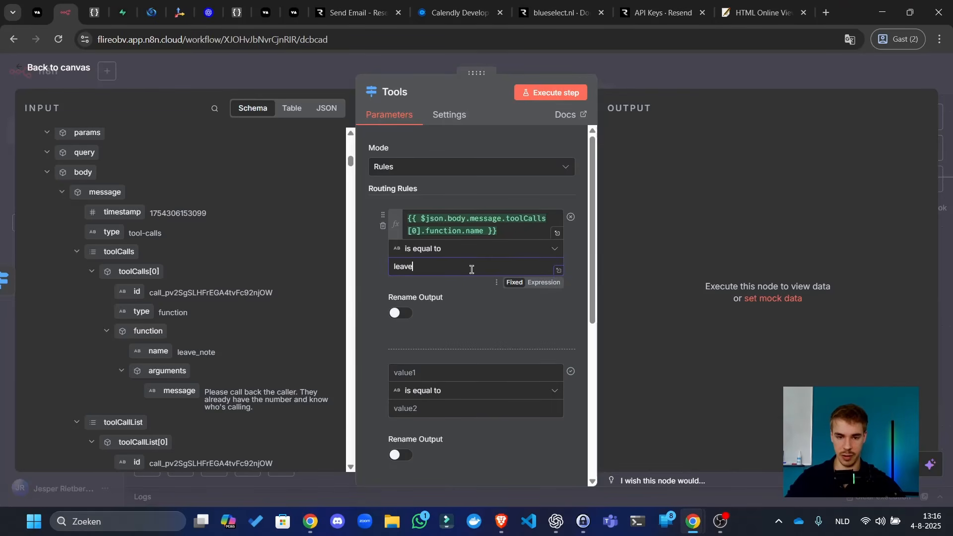
pyautogui.click(431, 373)
pyautogui.hotkey('ctrl', 'v')
pyautogui.scroll(-4, 476, 308)
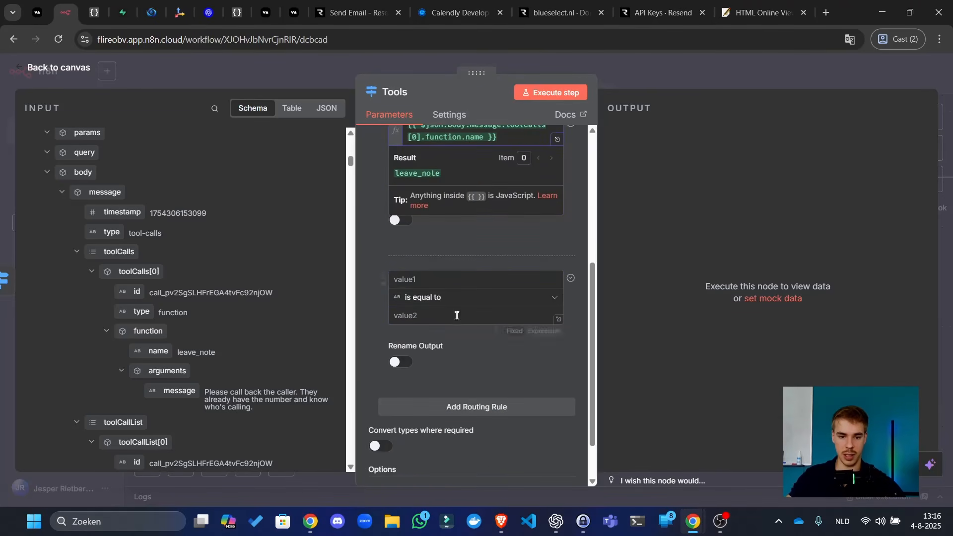
pyautogui.click(484, 275)
pyautogui.hotkey('ctrl', 'v')
# - Set the second rule's value to search_web, copied from the Vapi tools page
pyautogui.click(94, 12)
pyautogui.click(118, 3)
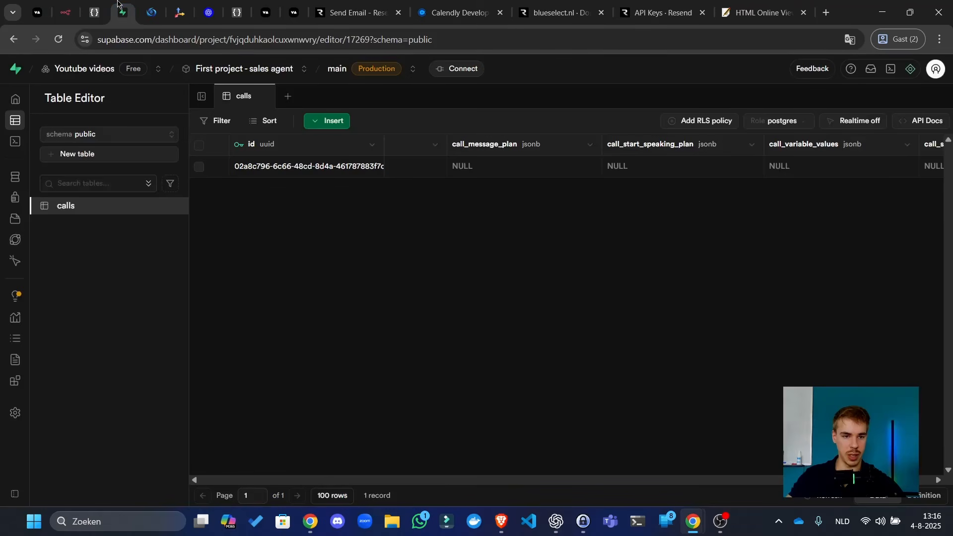
pyautogui.click(37, 12)
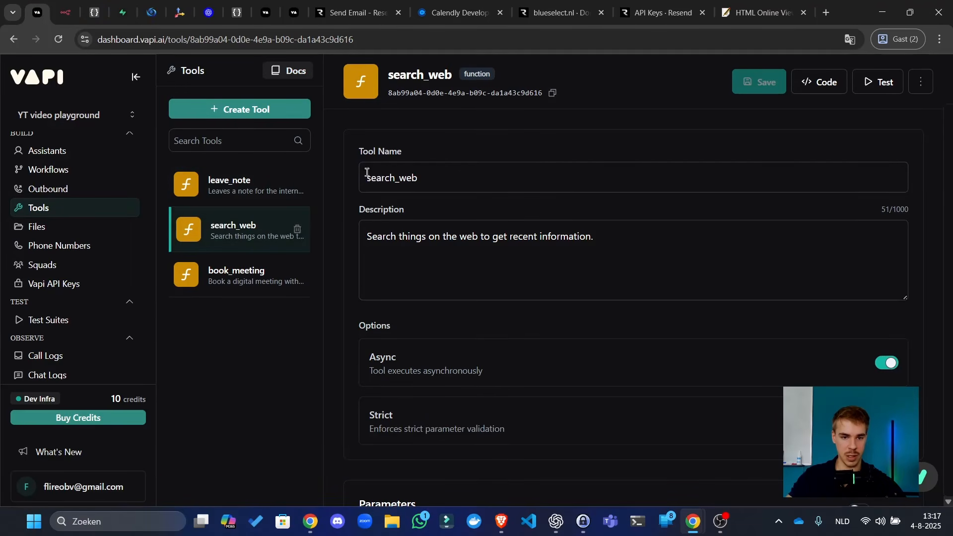
pyautogui.doubleClick(414, 177)
pyautogui.click(65, 10)
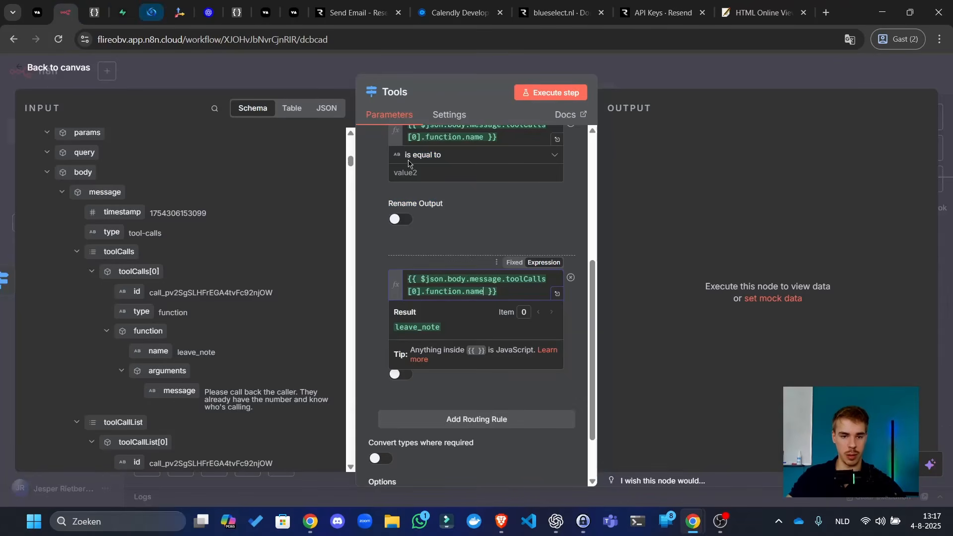
pyautogui.click(449, 232)
pyautogui.click(447, 325)
pyautogui.hotkey('ctrl', 'v')
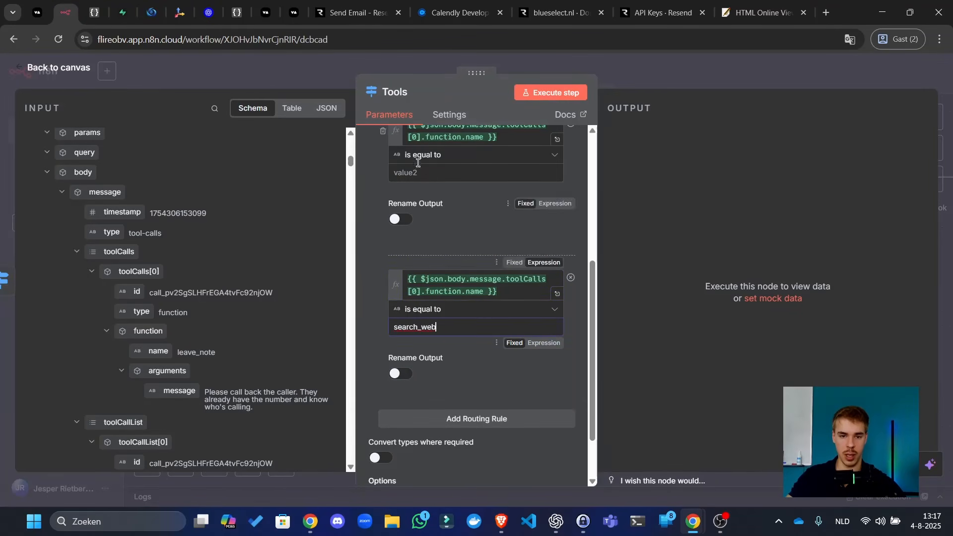
# - Set the remaining rule to book_meeting, move it below search_web, and run the Tools node
pyautogui.click(37, 12)
pyautogui.click(248, 273)
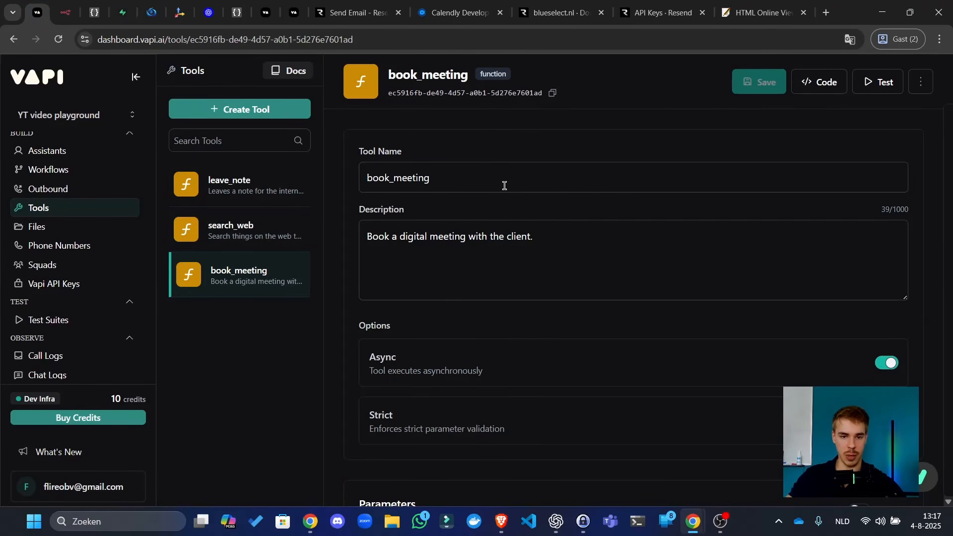
pyautogui.doubleClick(504, 185)
pyautogui.click(66, 9)
pyautogui.click(452, 169)
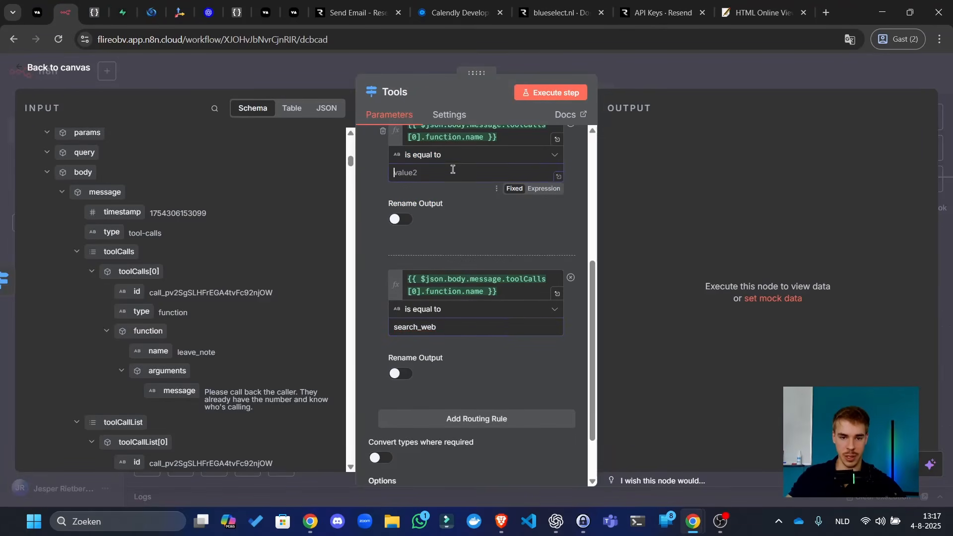
pyautogui.hotkey('ctrl', 'v')
pyautogui.scroll(1, 435, 175)
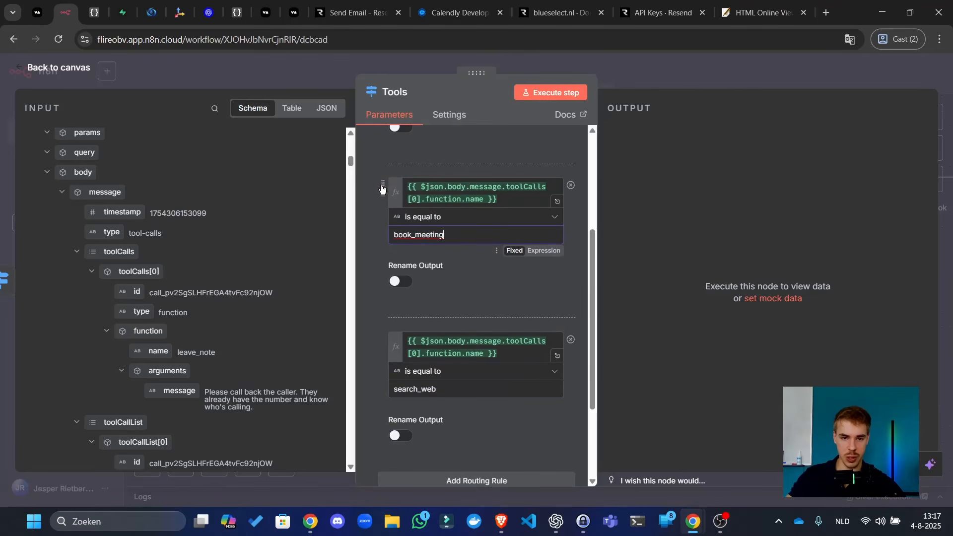
pyautogui.moveTo(380, 186); pyautogui.dragTo(397, 382)
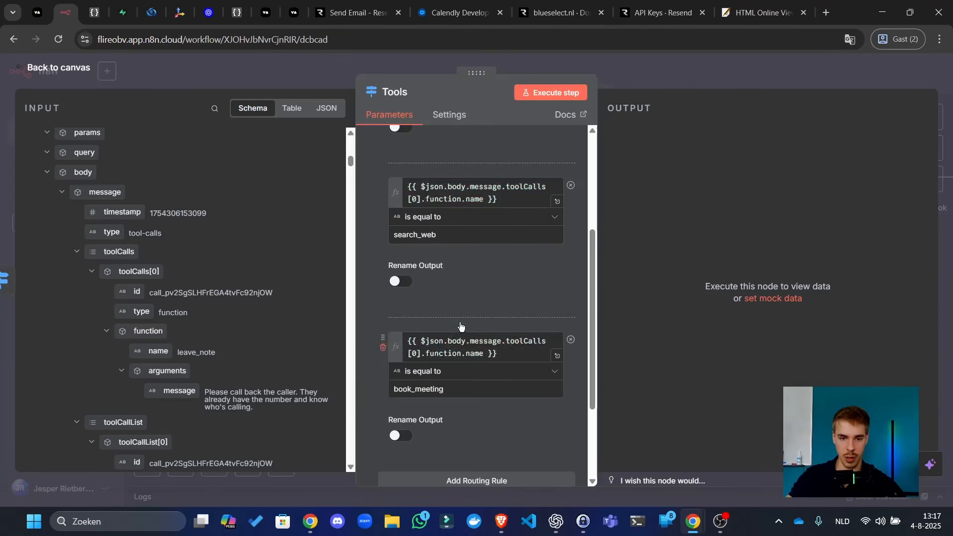
pyautogui.scroll(3, 504, 225)
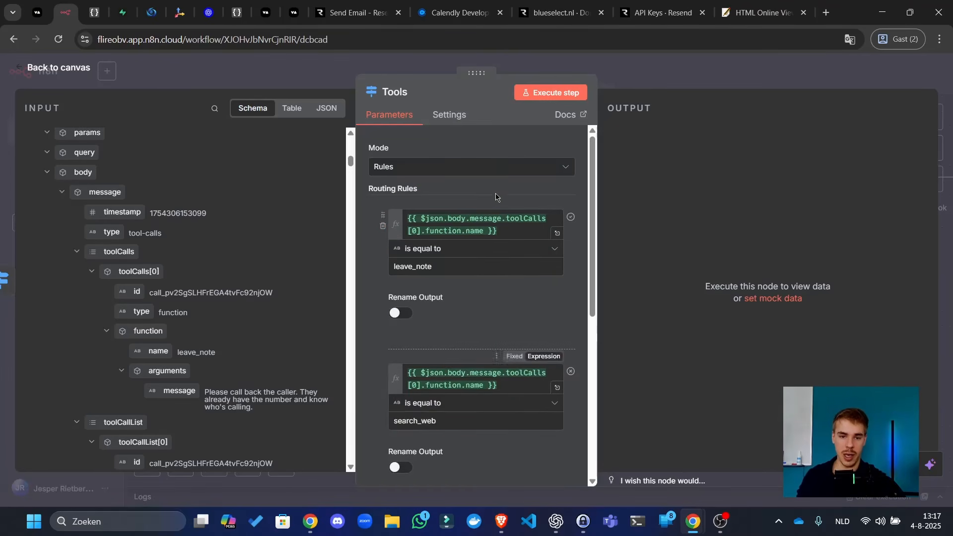
pyautogui.click(556, 95)
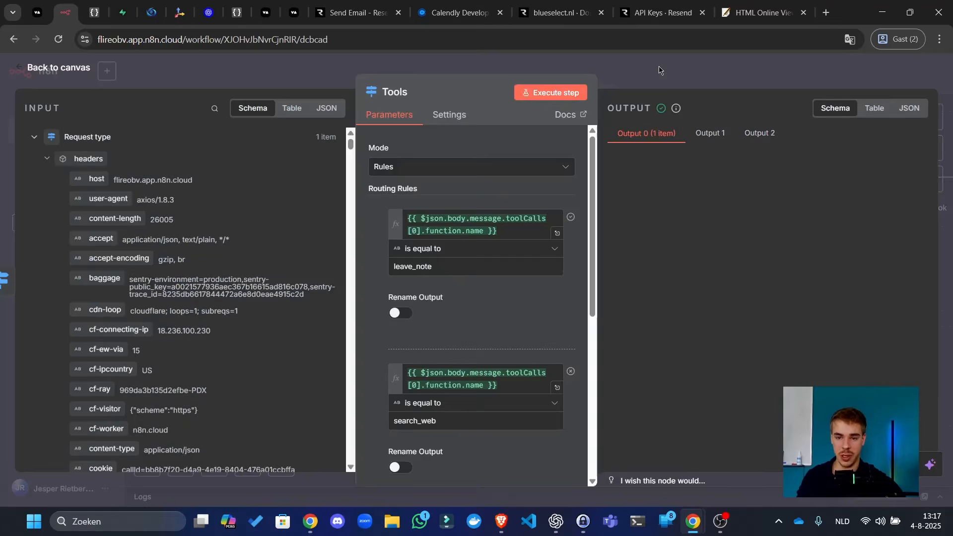
pyautogui.press('Escape')
# - Save, duplicate the Send email node, and connect Tools' first output to the copy
pyautogui.click(777, 81)
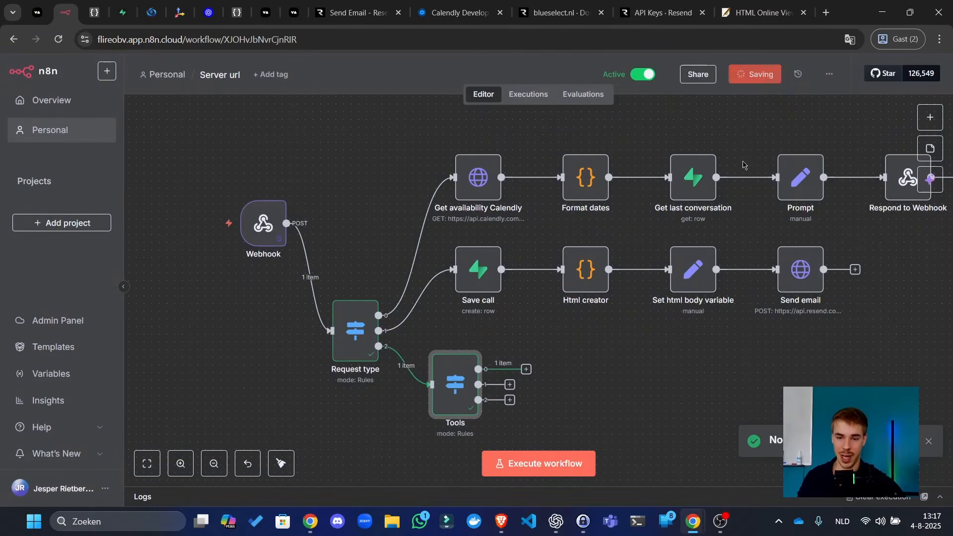
pyautogui.moveTo(667, 401); pyautogui.dragTo(533, 356)
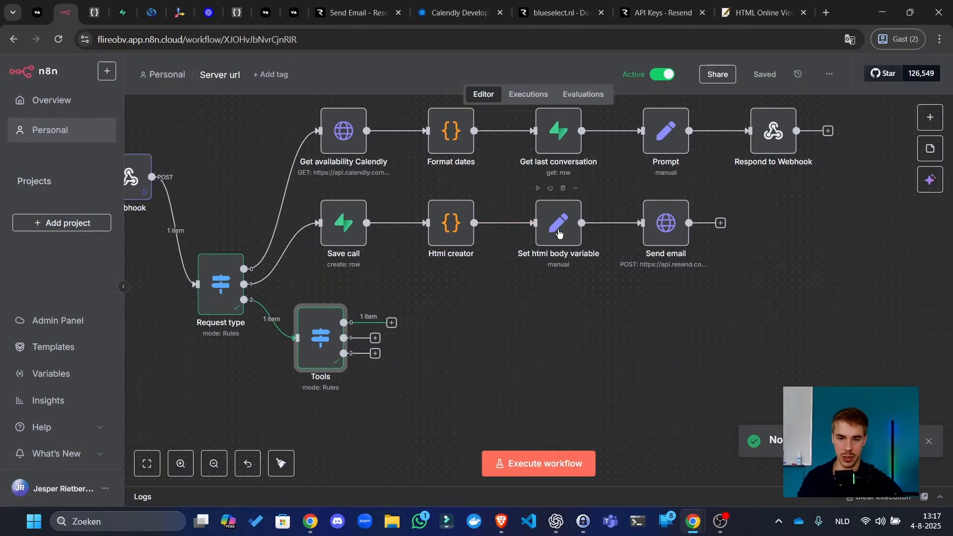
pyautogui.click(677, 241)
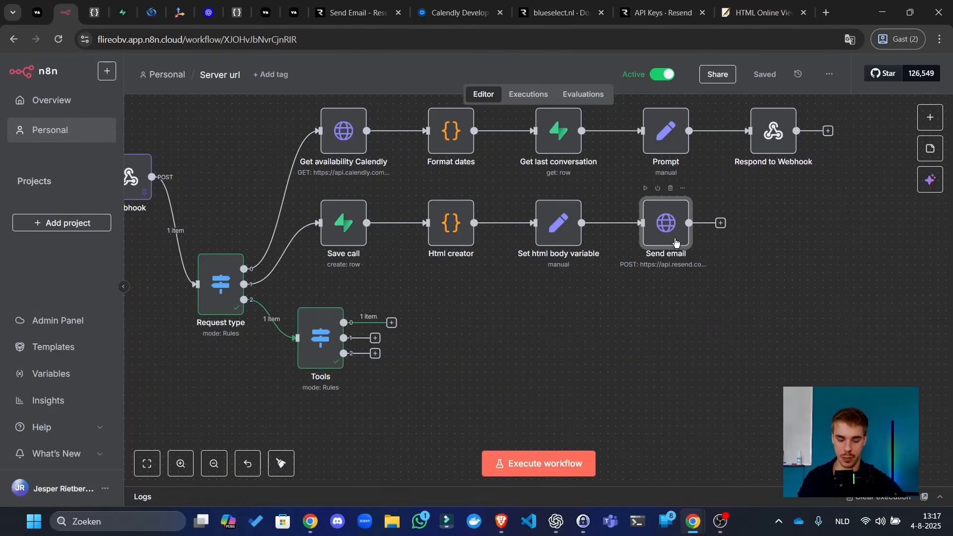
pyautogui.hotkey('ctrl', 'c')
pyautogui.hotkey('ctrl', 'v')
pyautogui.moveTo(439, 320); pyautogui.dragTo(455, 316)
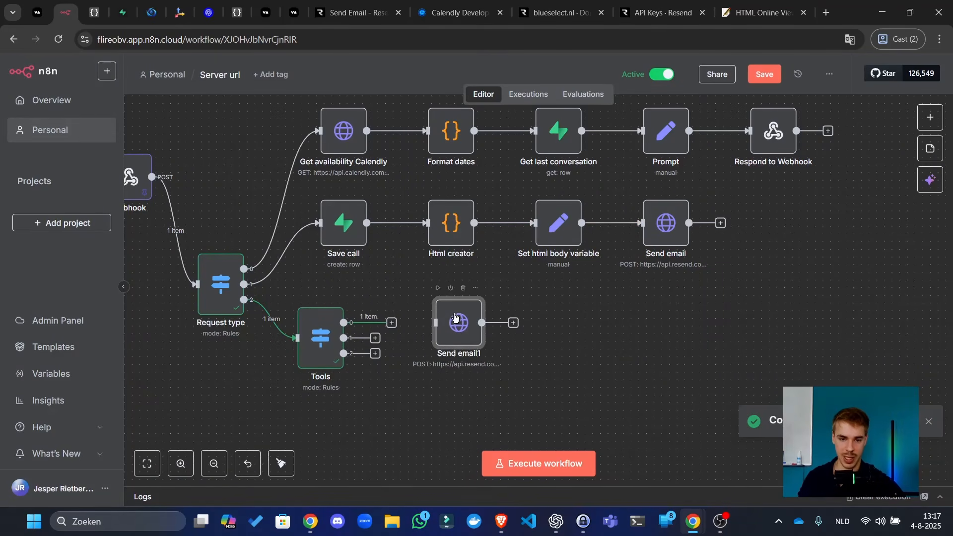
pyautogui.moveTo(391, 324); pyautogui.dragTo(432, 325)
pyautogui.moveTo(449, 329); pyautogui.dragTo(436, 330)
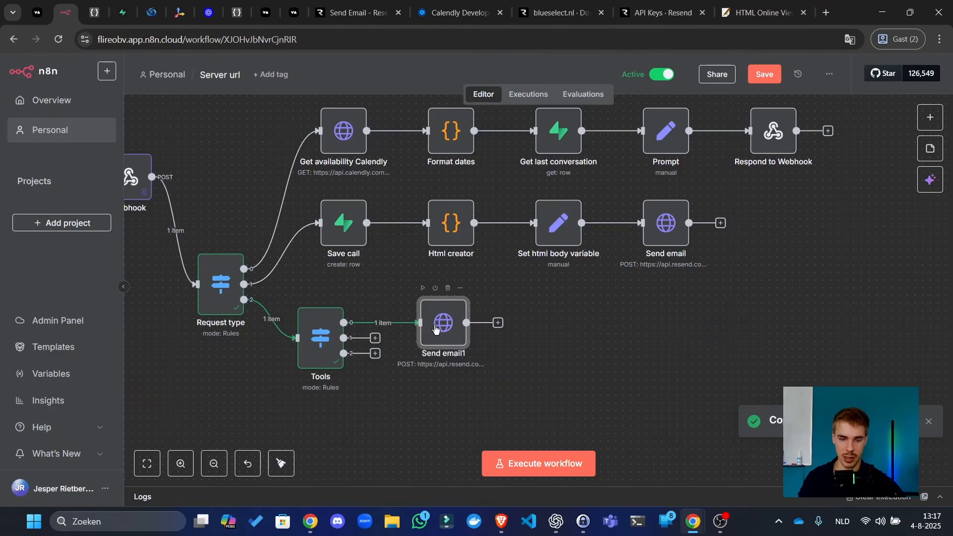
# - In Send email1, set the subject to 'AI Leaves a Note!' and delete the old html body
pyautogui.doubleClick(440, 328)
pyautogui.scroll(-5, 562, 356)
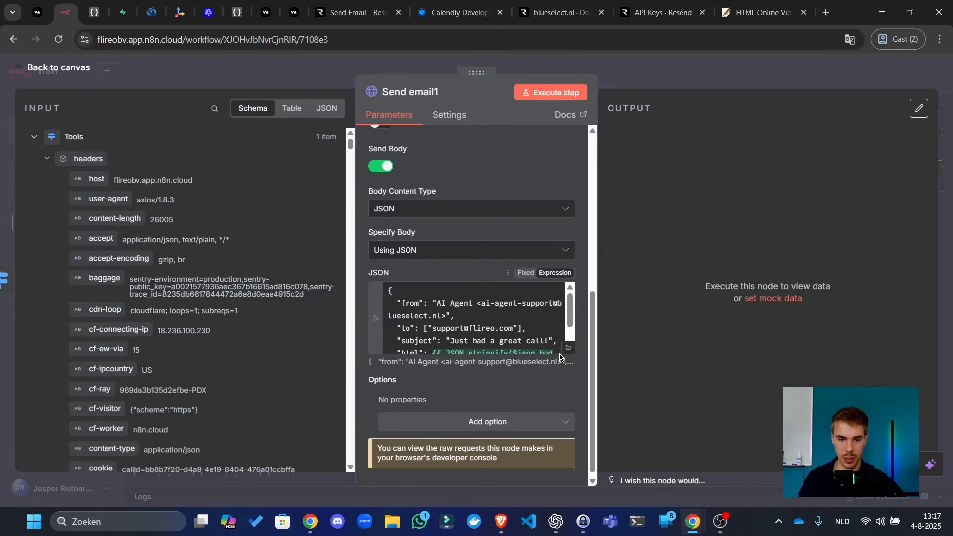
pyautogui.click(569, 350)
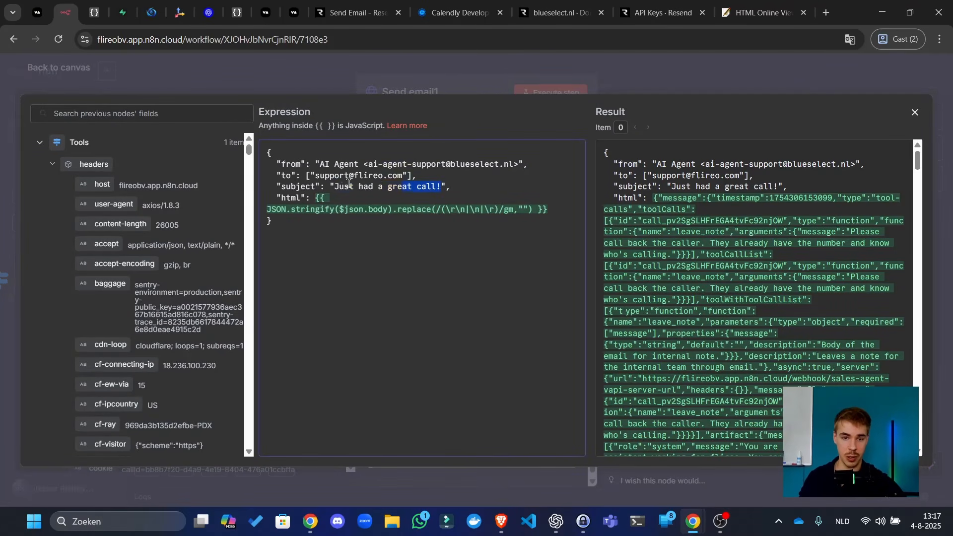
pyautogui.moveTo(365, 209)
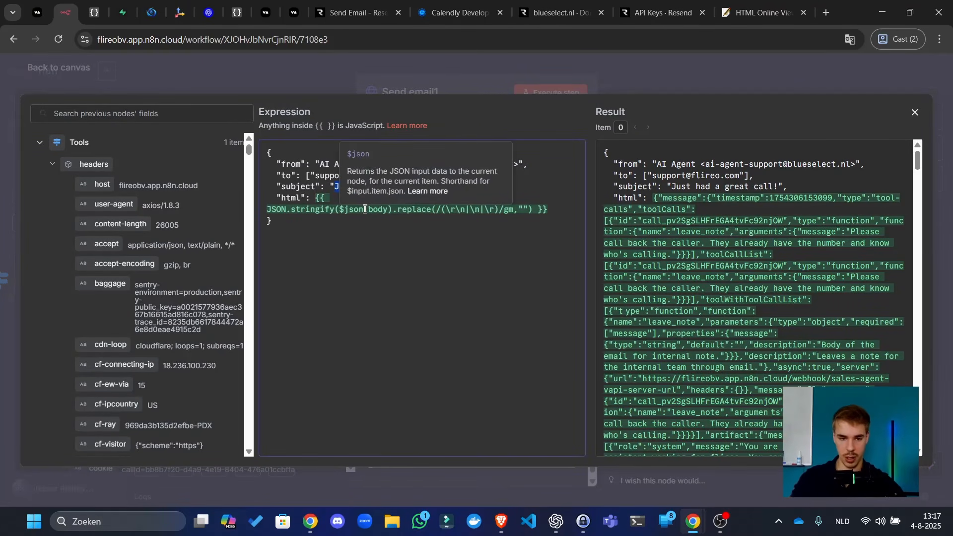
pyautogui.write('AI Leave')
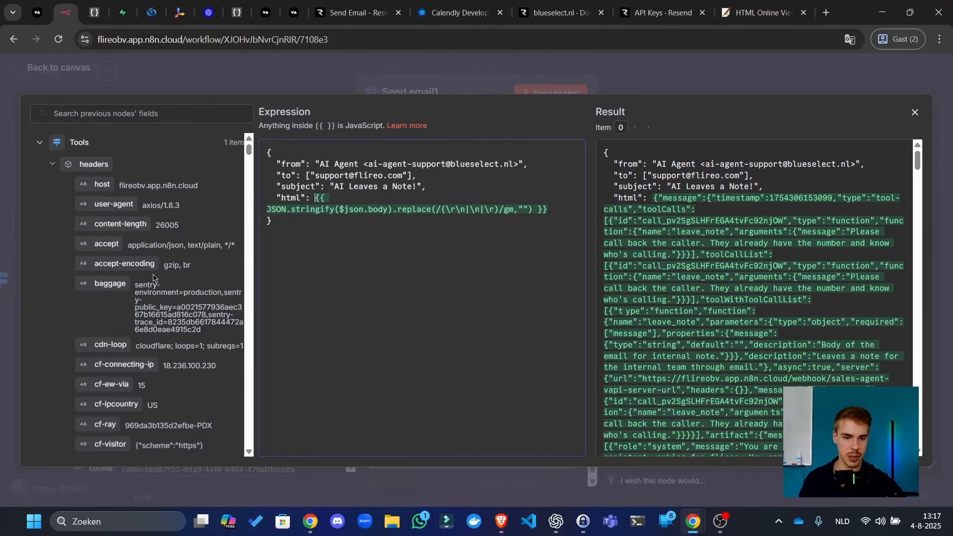
pyautogui.scroll(-7, 155, 281)
pyautogui.scroll(-4, 853, 232)
pyautogui.scroll(4, 853, 232)
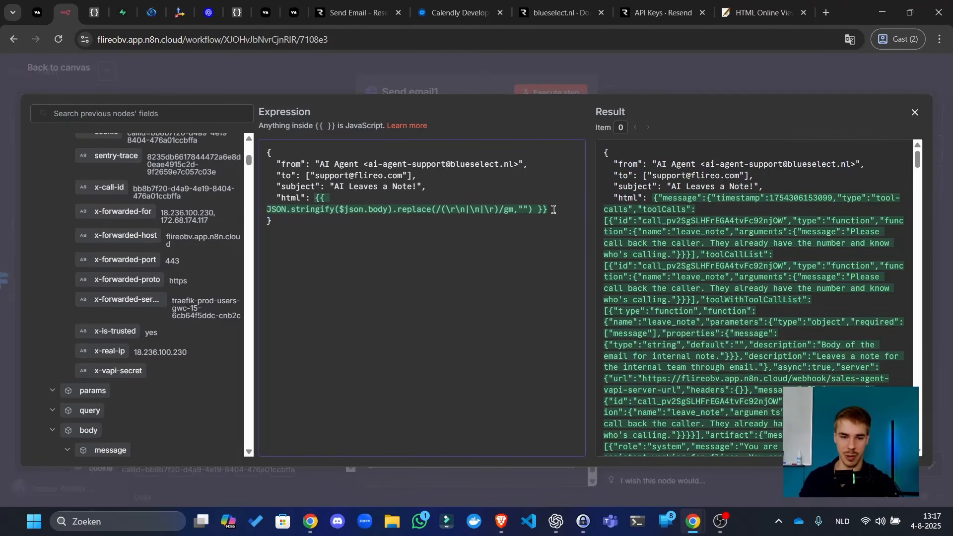
pyautogui.moveTo(553, 209); pyautogui.dragTo(314, 193)
pyautogui.press('BackSpace')
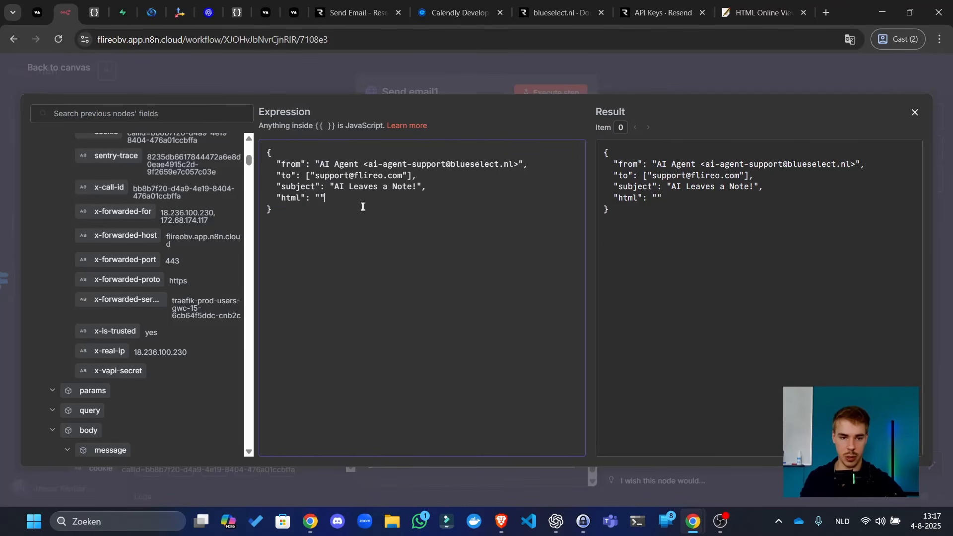
# - Insert the leave_note message field into the email's html body
pyautogui.scroll(-8, 92, 323)
pyautogui.scroll(8, 119, 293)
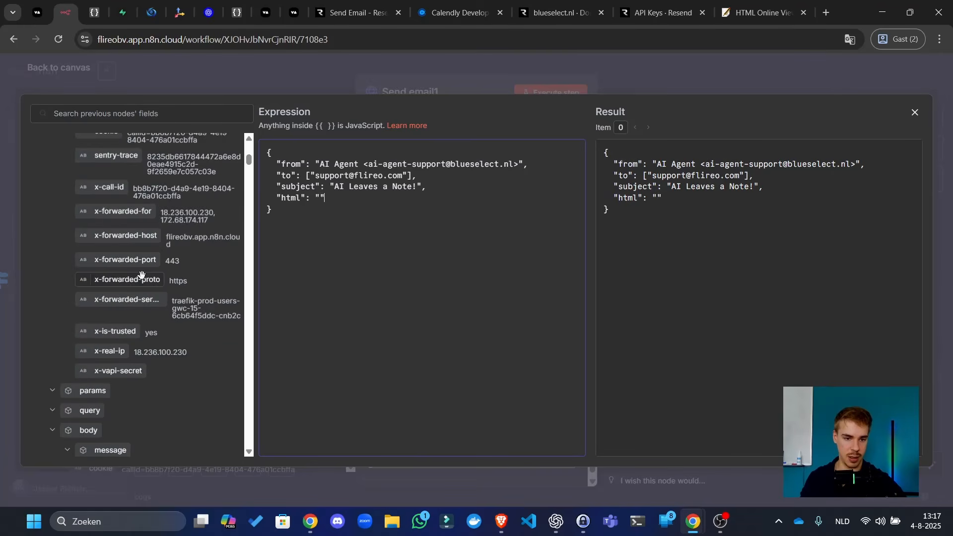
pyautogui.scroll(-6, 142, 262)
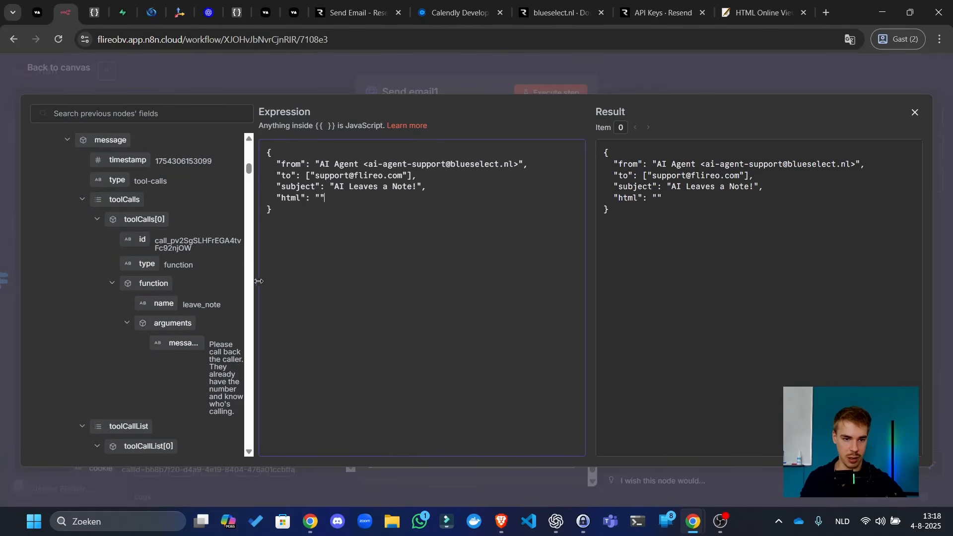
pyautogui.moveTo(259, 281); pyautogui.dragTo(288, 281)
pyautogui.scroll(3, 175, 255)
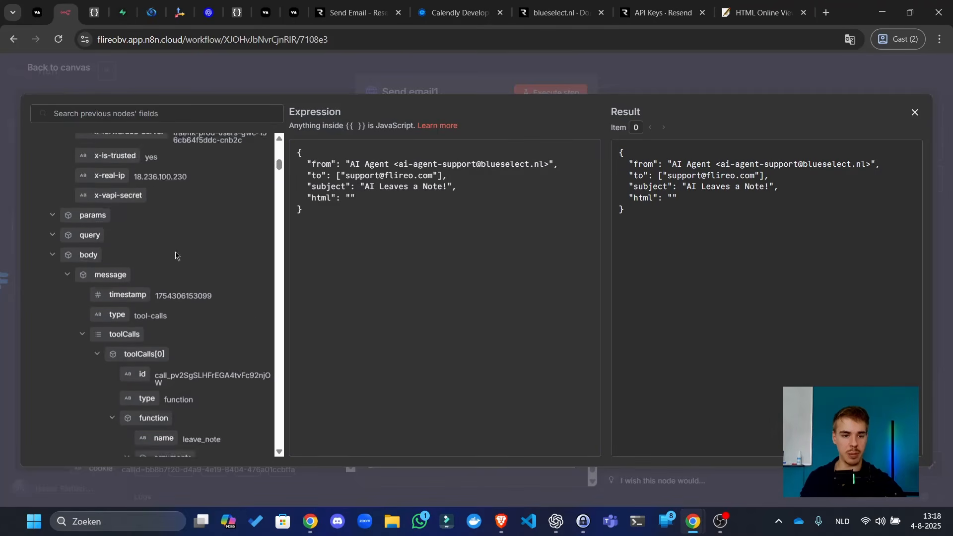
pyautogui.scroll(-2, 176, 255)
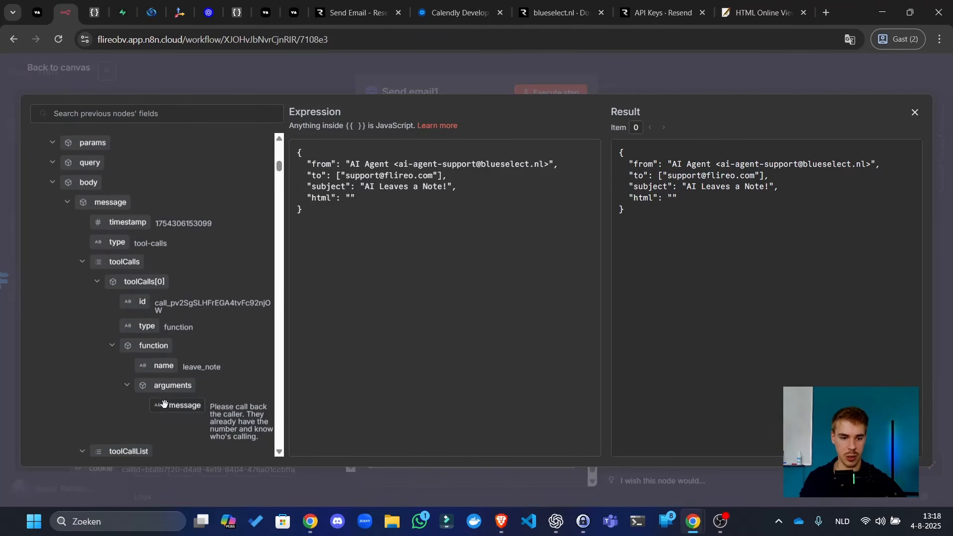
pyautogui.moveTo(222, 394); pyautogui.dragTo(354, 198)
pyautogui.moveTo(640, 258); pyautogui.dragTo(636, 113)
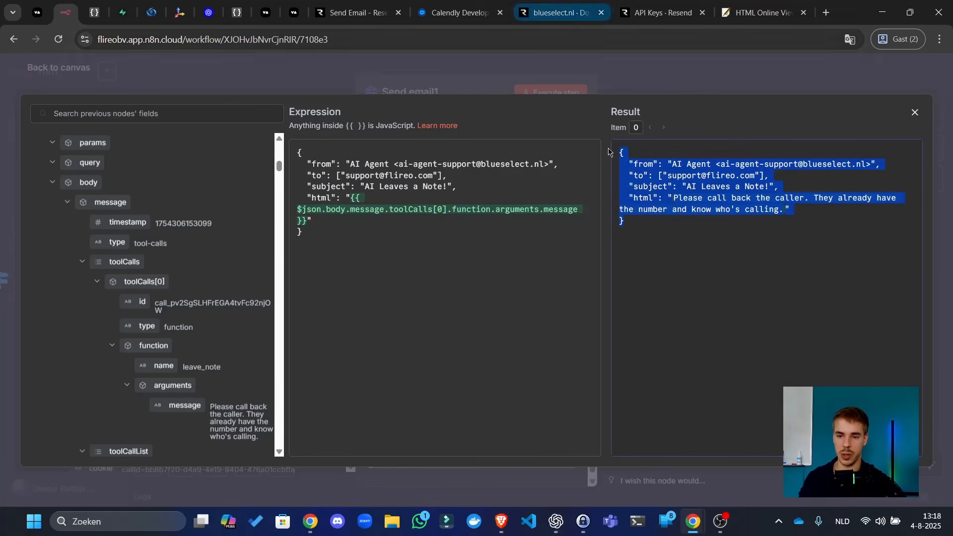
pyautogui.click(686, 247)
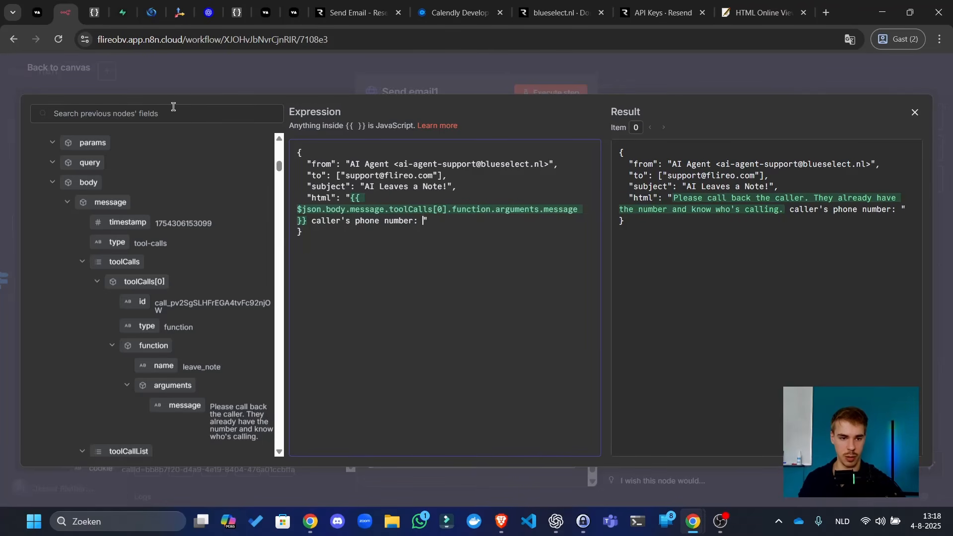
# - Add the caller's customer number to the body and test-send Send email1
pyautogui.write('customer')
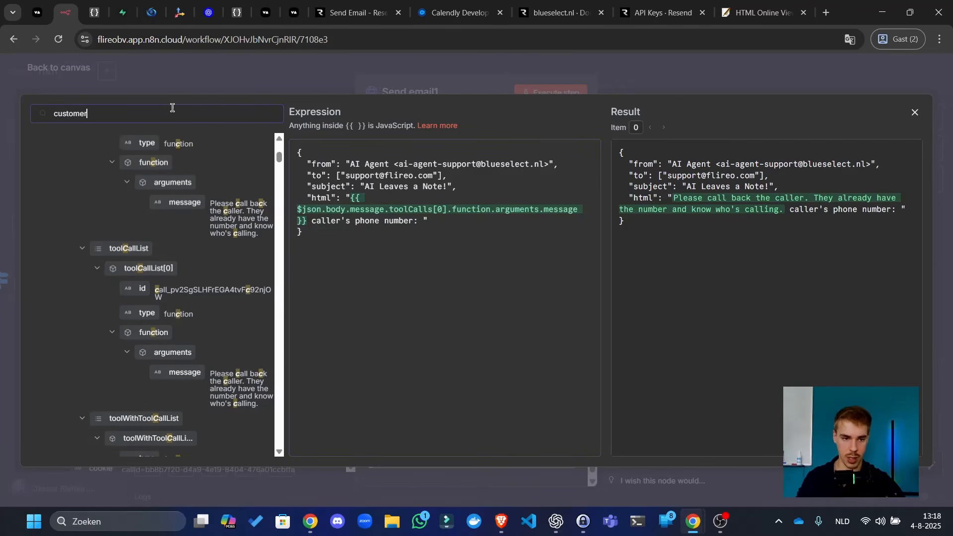
pyautogui.scroll(-15, 200, 236)
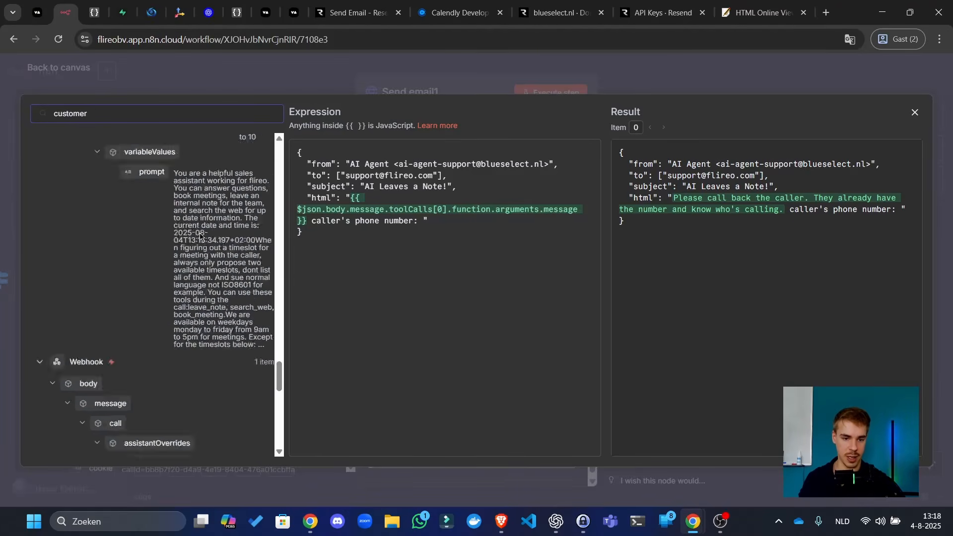
pyautogui.scroll(-10, 200, 236)
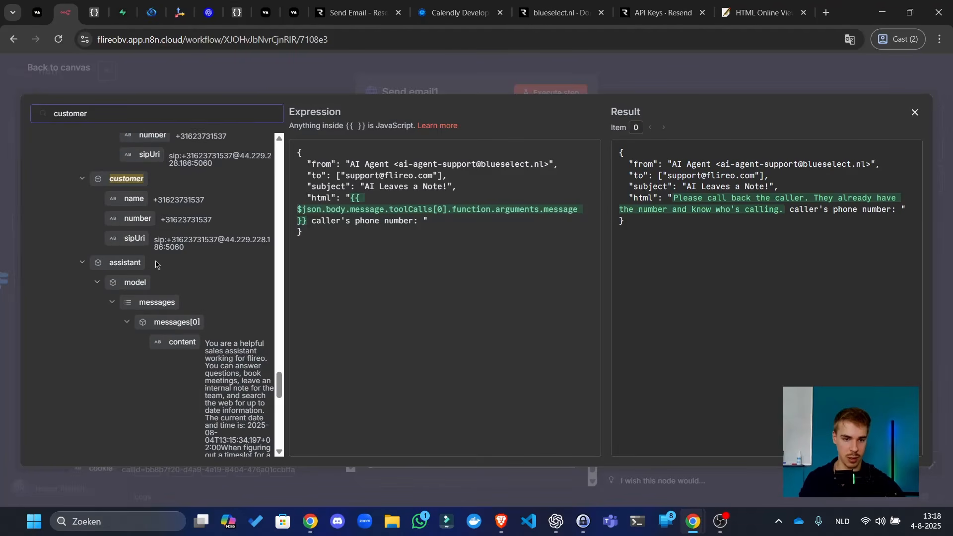
pyautogui.moveTo(138, 219); pyautogui.dragTo(423, 220)
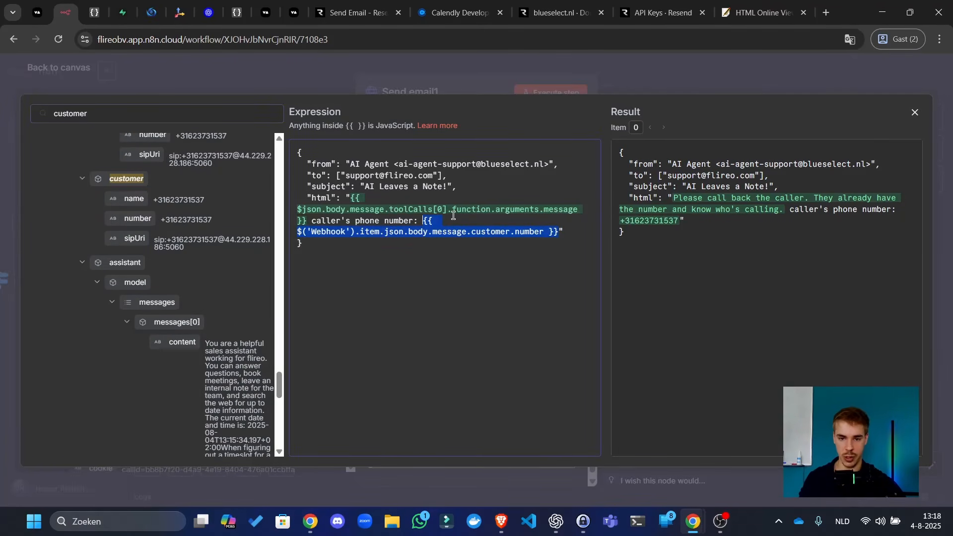
pyautogui.click(753, 68)
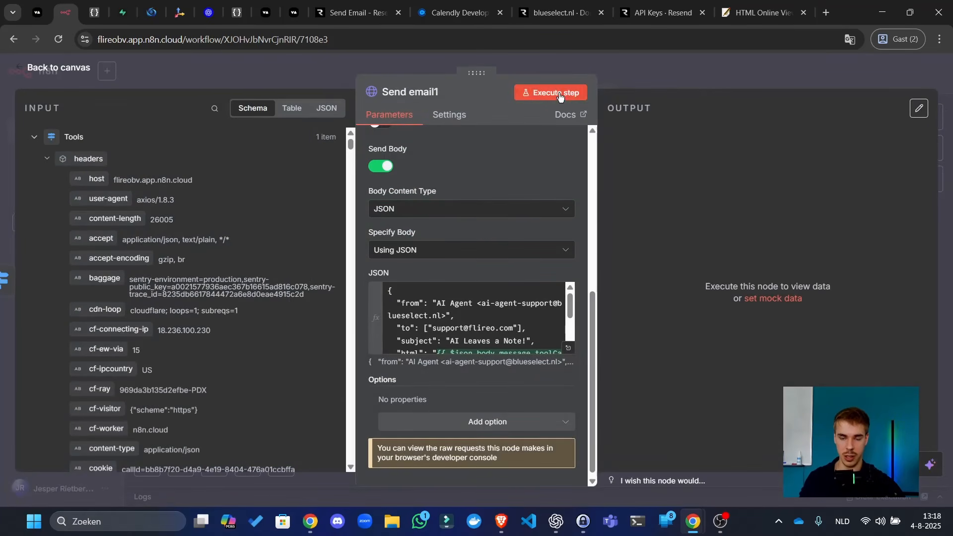
pyautogui.click(576, 92)
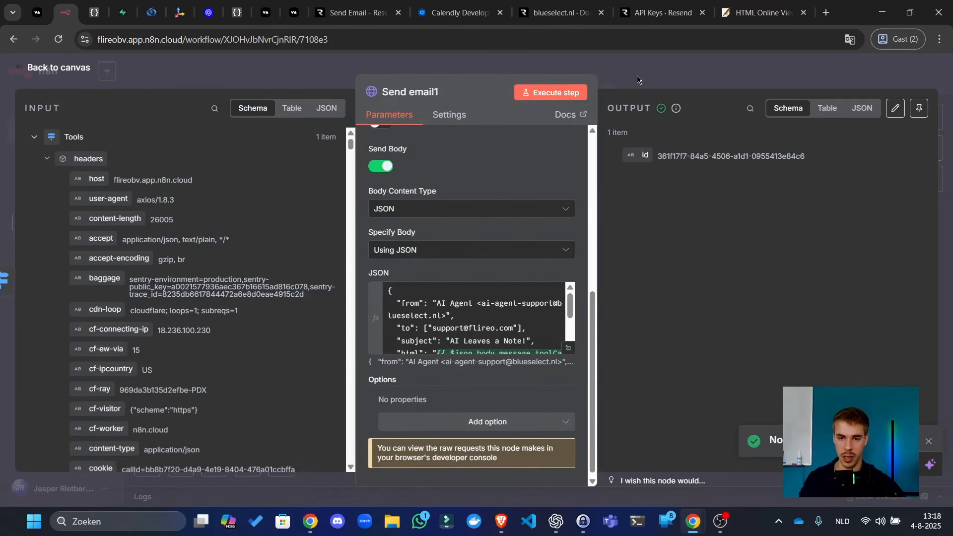
pyautogui.click(637, 79)
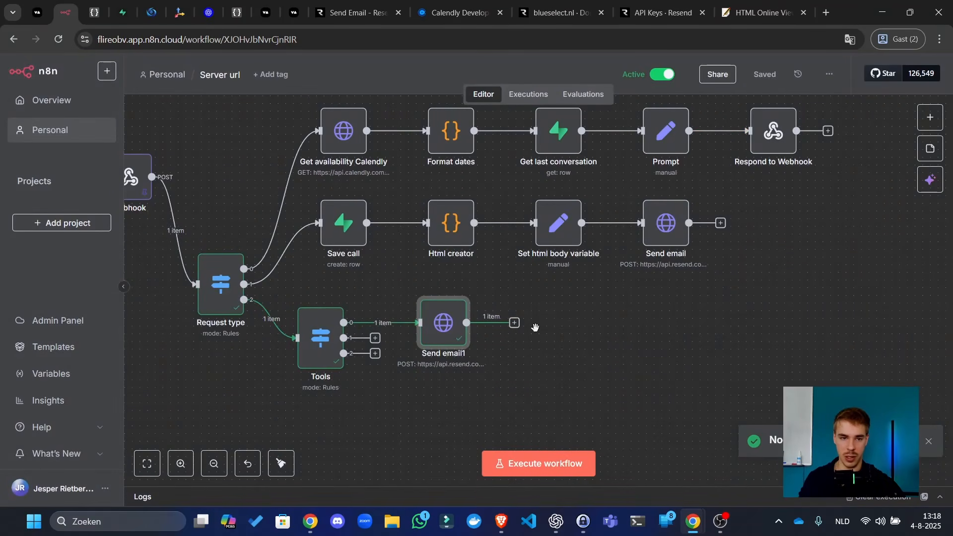
# - Move through the Vapi tabs to the docs' Introduction to Tools page
pyautogui.scroll(-1, 447, 273)
pyautogui.click(37, 12)
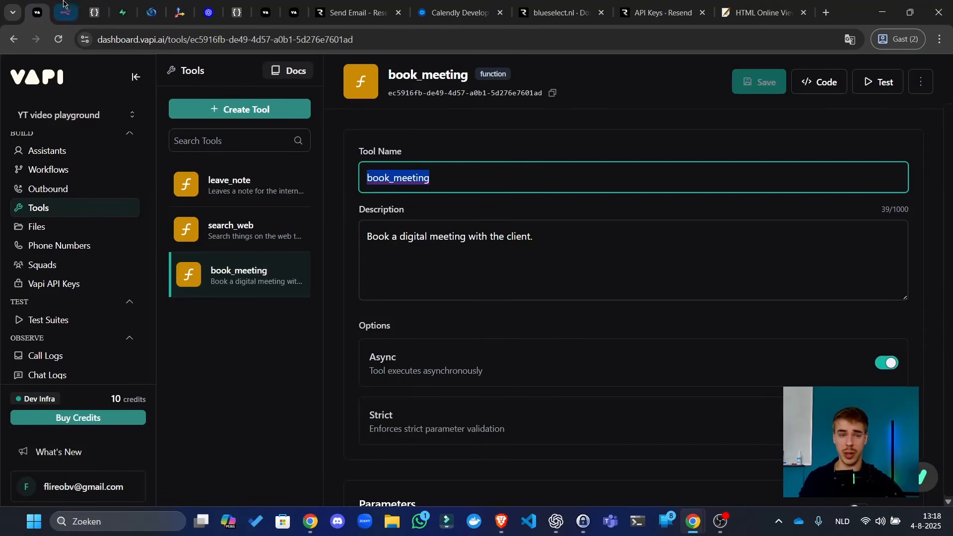
pyautogui.click(204, 439)
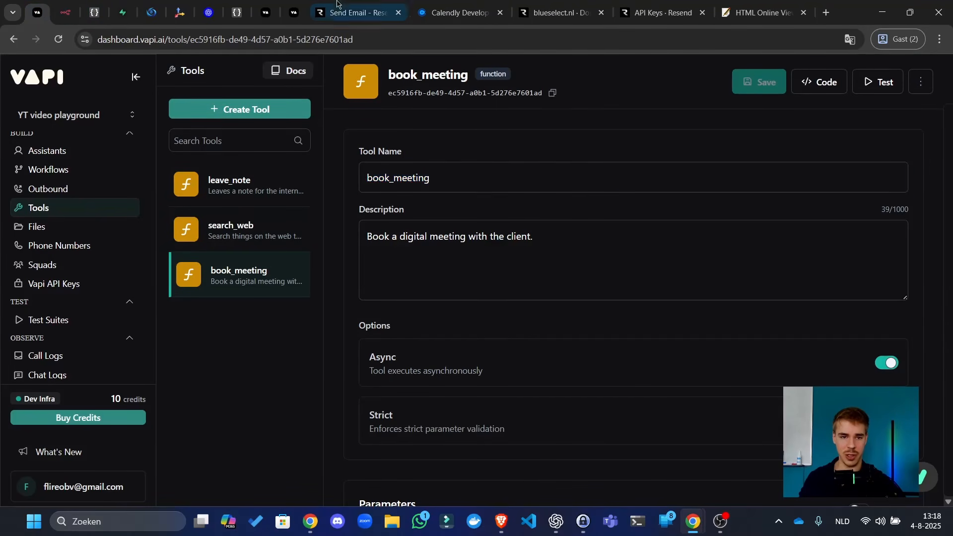
pyautogui.click(297, 4)
pyautogui.click(265, 5)
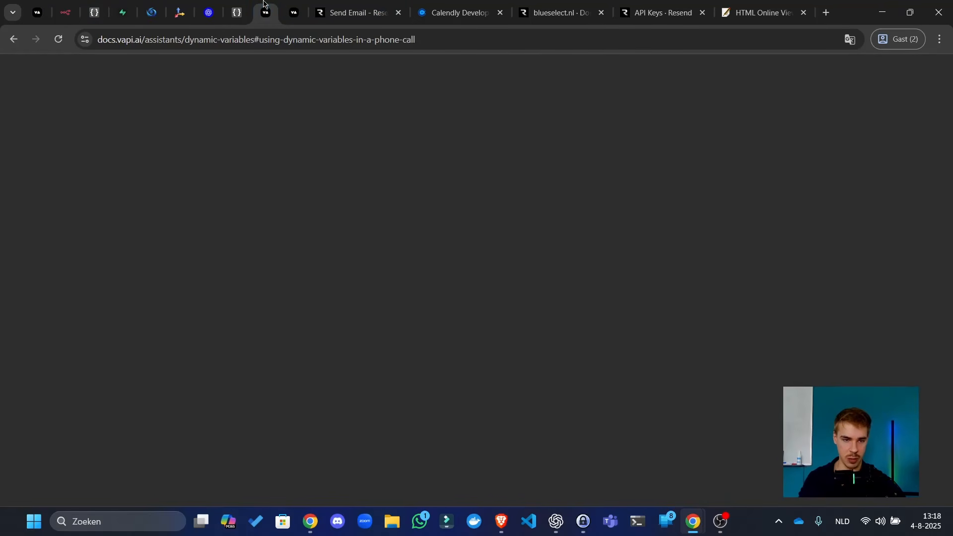
pyautogui.click(289, 4)
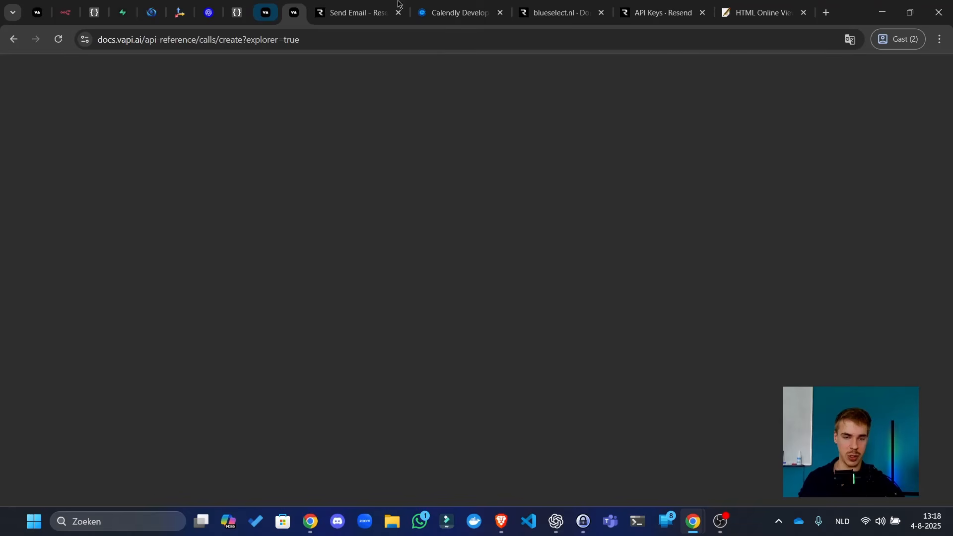
pyautogui.moveTo(853, 5); pyautogui.dragTo(681, 4)
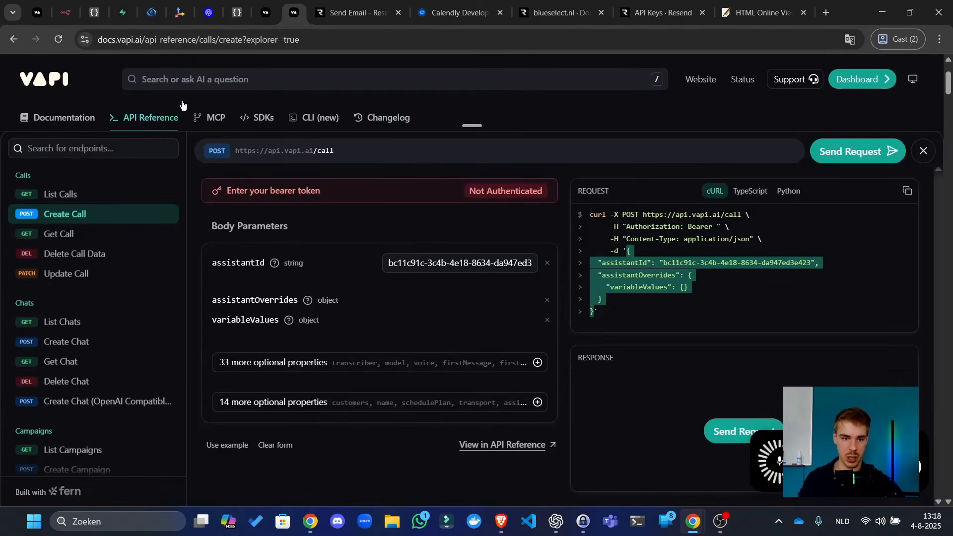
pyautogui.click(84, 120)
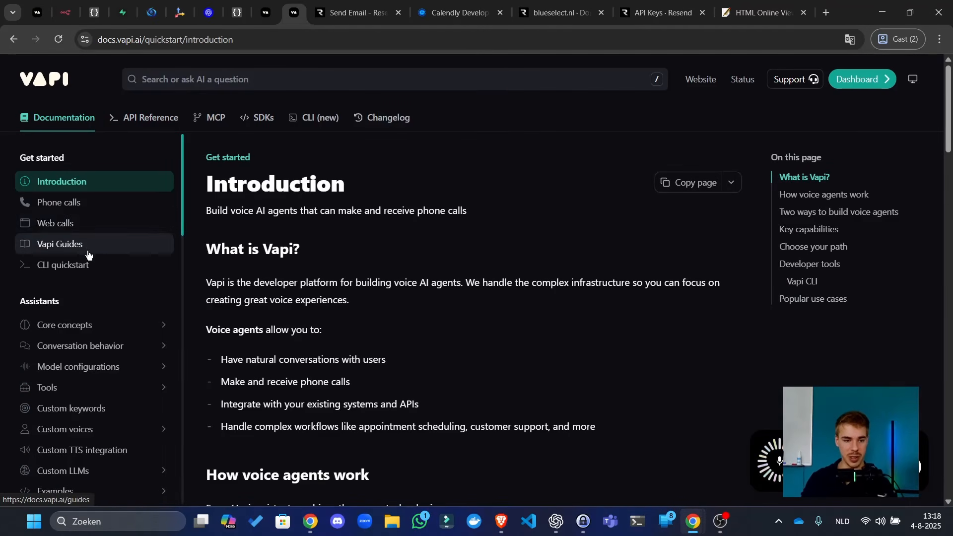
pyautogui.click(91, 372)
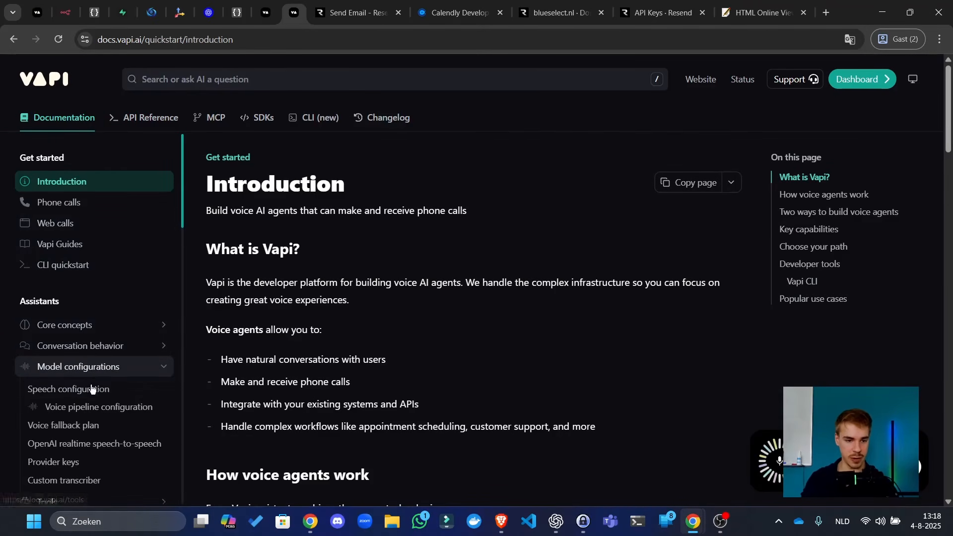
pyautogui.click(94, 373)
pyautogui.click(90, 388)
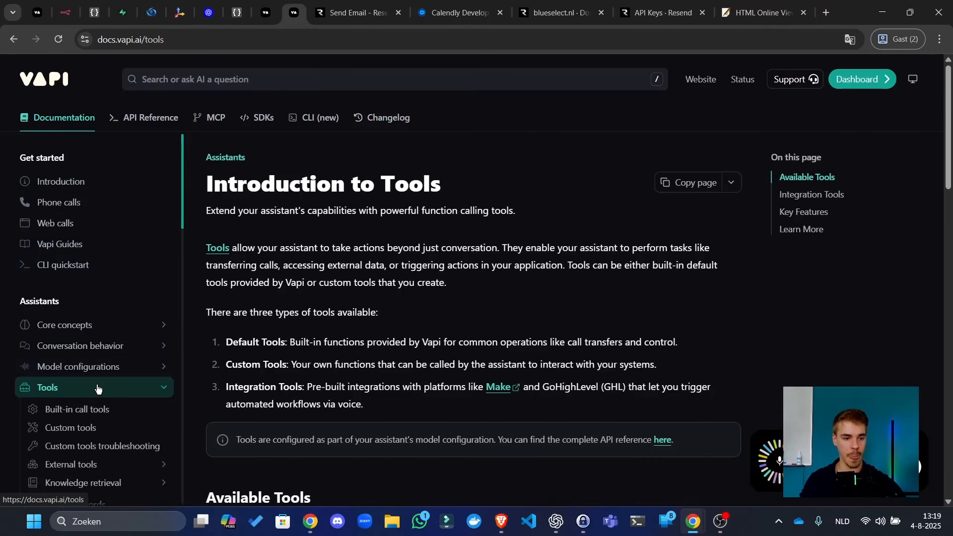
# - On the Custom Tools page, copy the Server Response Format section link, then return to n8n
pyautogui.scroll(-1, 96, 385)
pyautogui.click(93, 367)
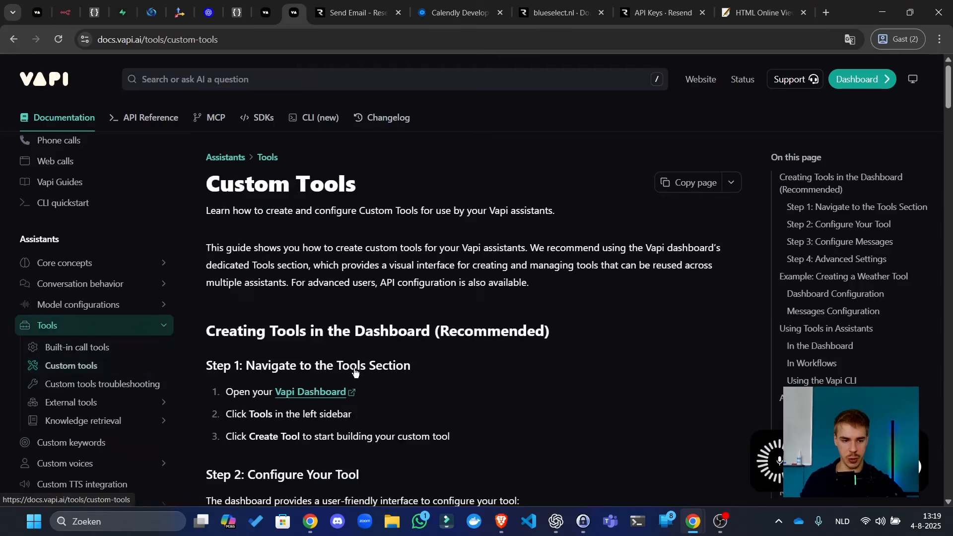
pyautogui.scroll(-10, 233, 357)
pyautogui.scroll(-20, 371, 378)
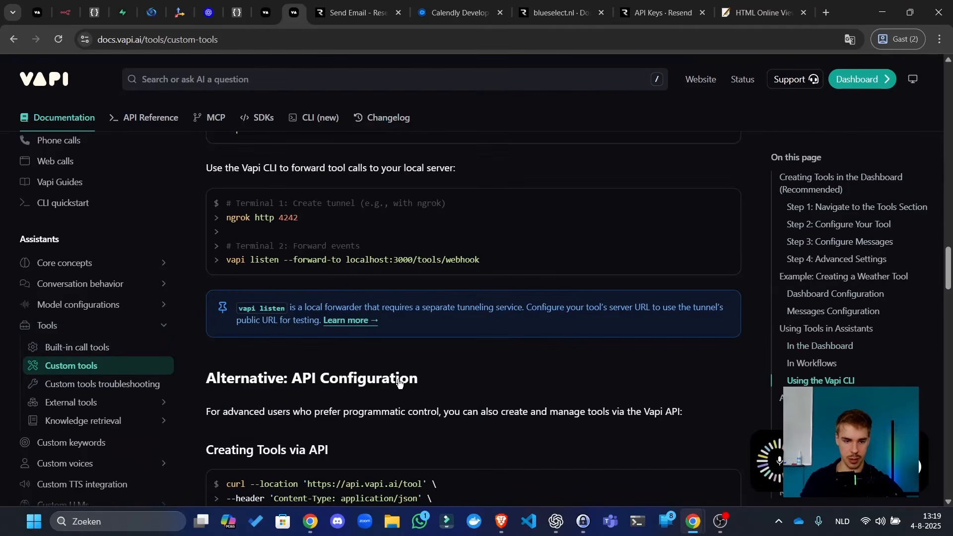
pyautogui.scroll(-10, 416, 365)
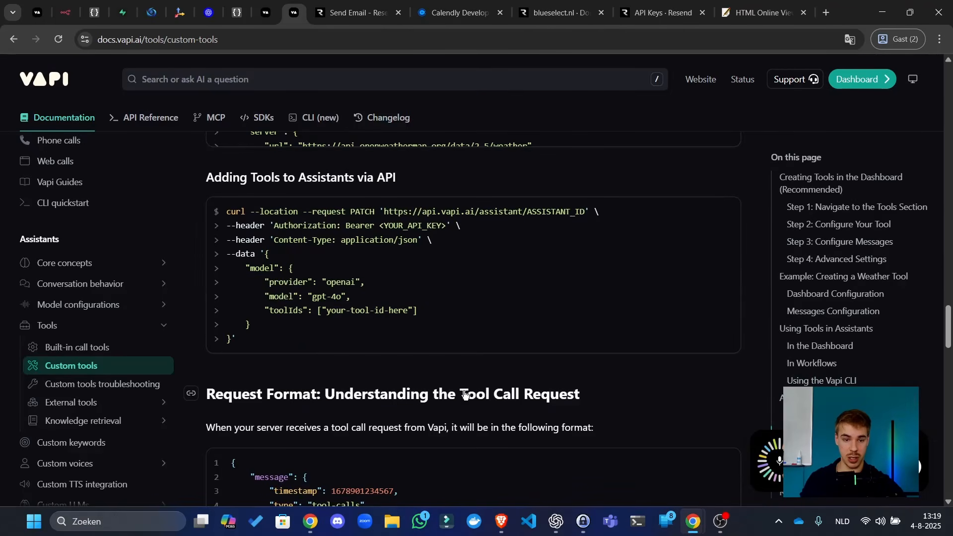
pyautogui.scroll(-10, 346, 327)
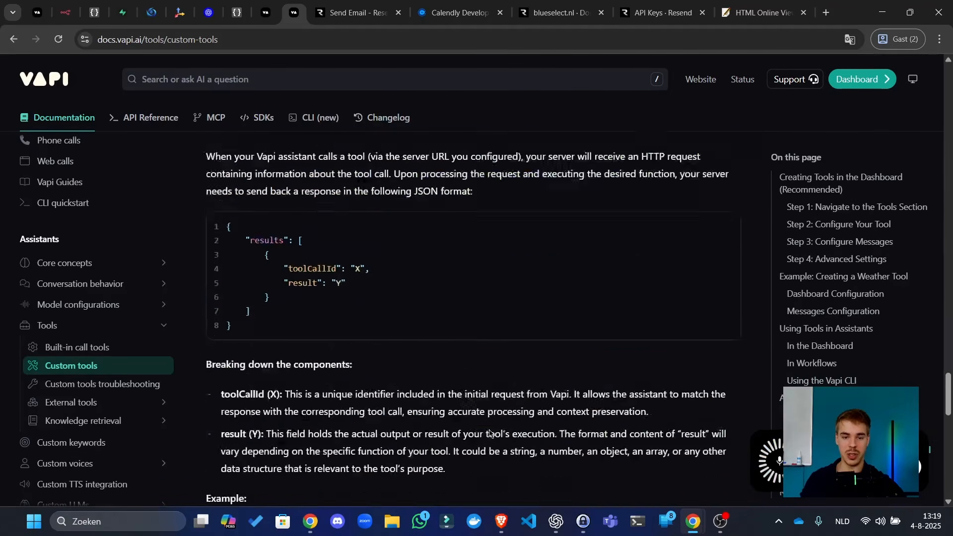
pyautogui.scroll(4, 513, 394)
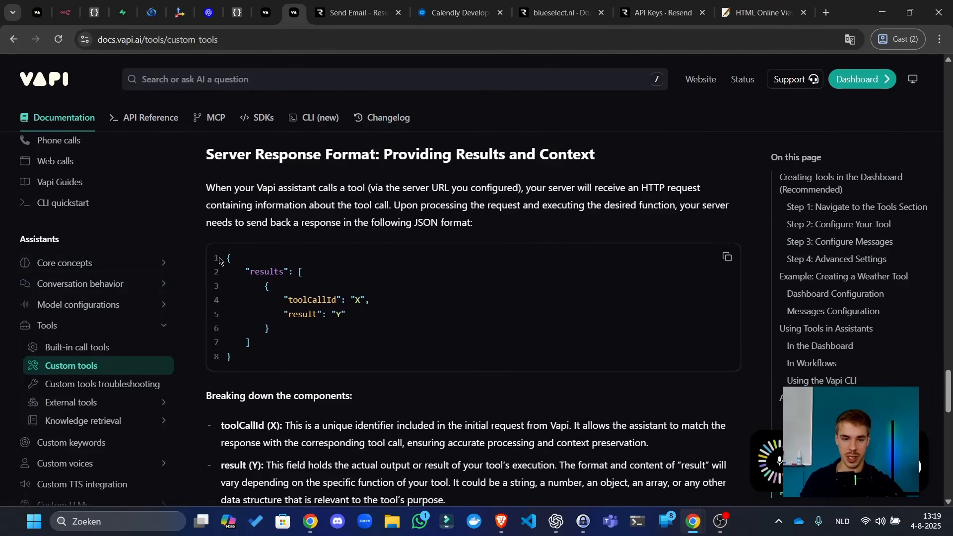
pyautogui.click(727, 257)
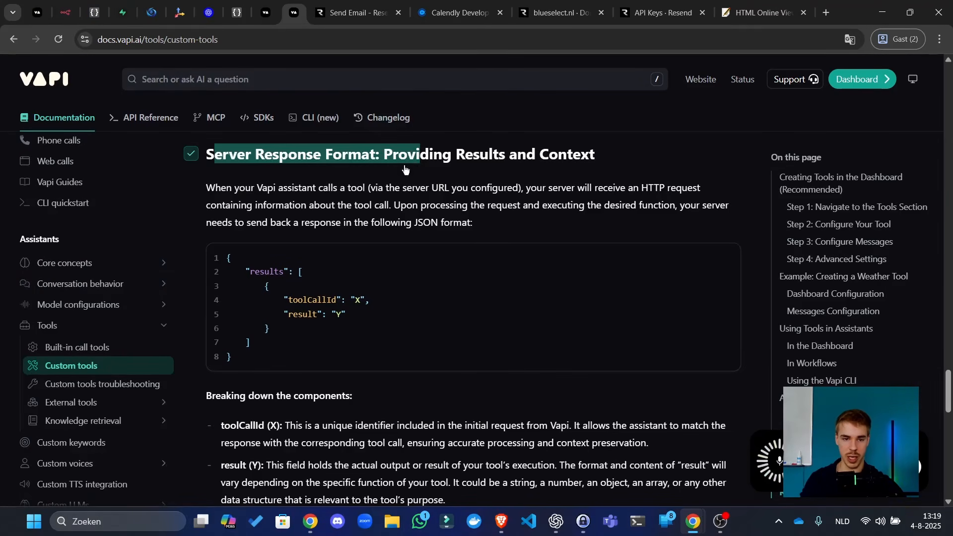
pyautogui.click(53, 6)
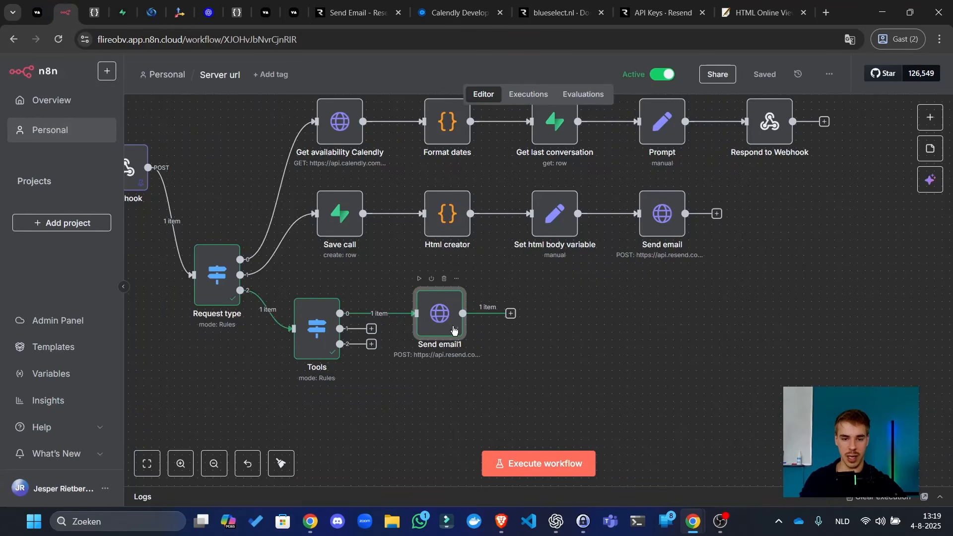
# - Add a Respond to Webhook node after Send email1 that responds with JSON
pyautogui.click(512, 316)
pyautogui.write('w')
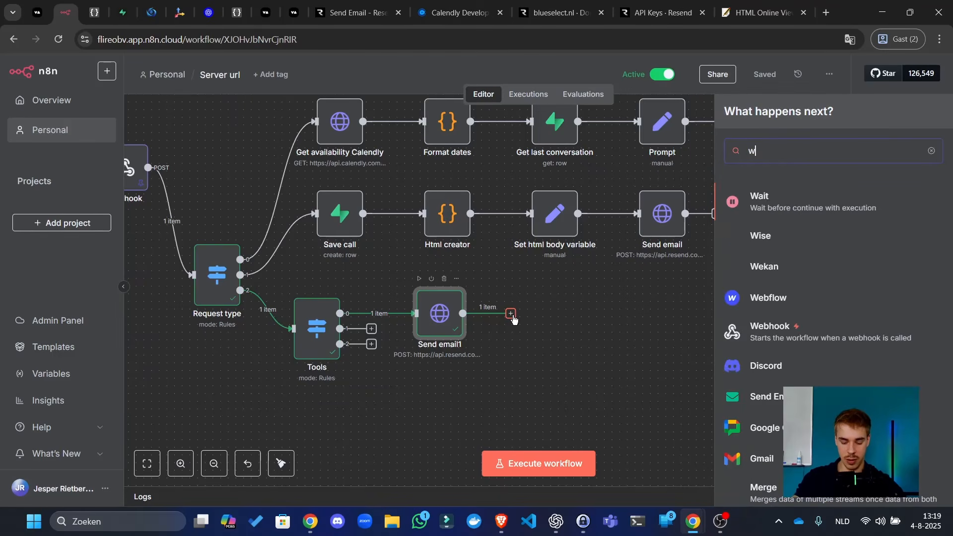
pyautogui.write('ebhook')
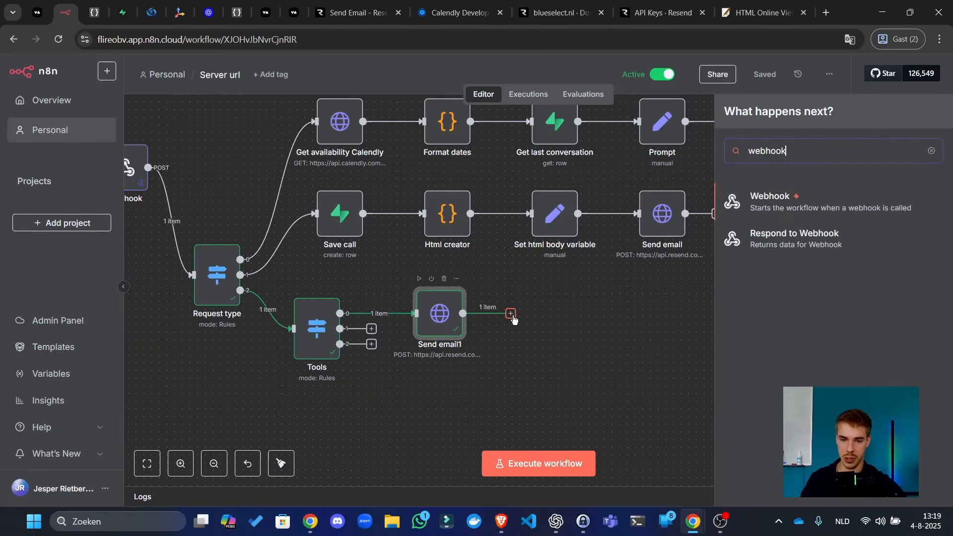
pyautogui.click(788, 242)
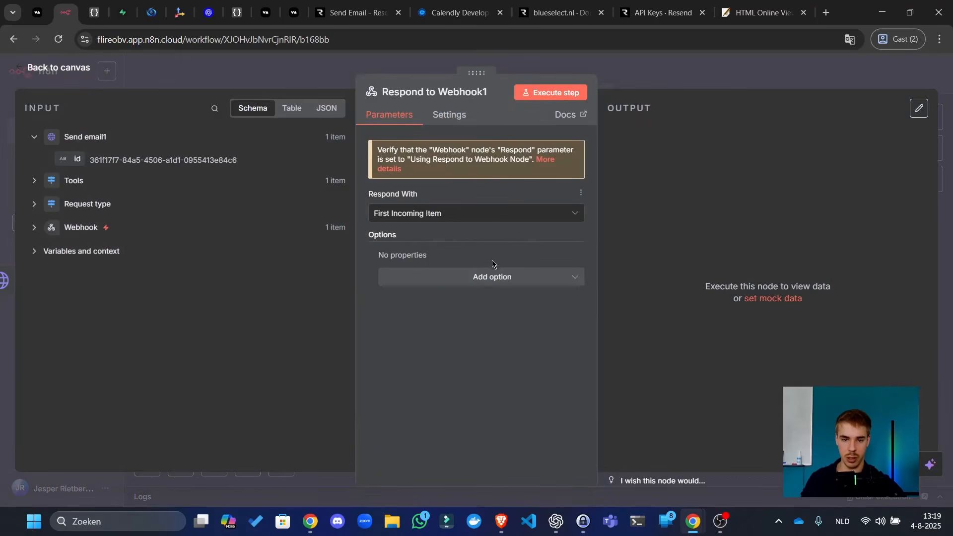
pyautogui.click(514, 215)
pyautogui.write('json')
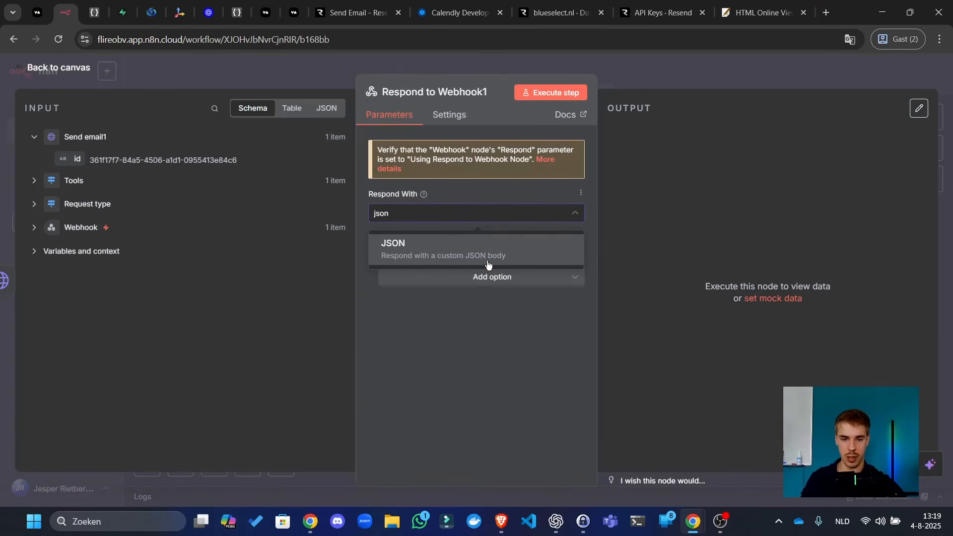
pyautogui.click(487, 265)
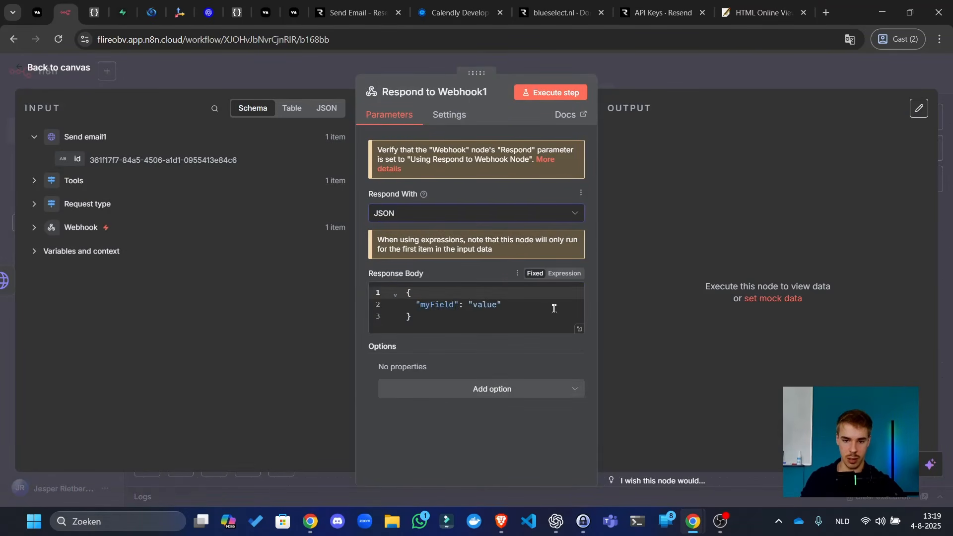
pyautogui.hotkey('ctrl', 'a')
pyautogui.hotkey('ctrl', 'v')
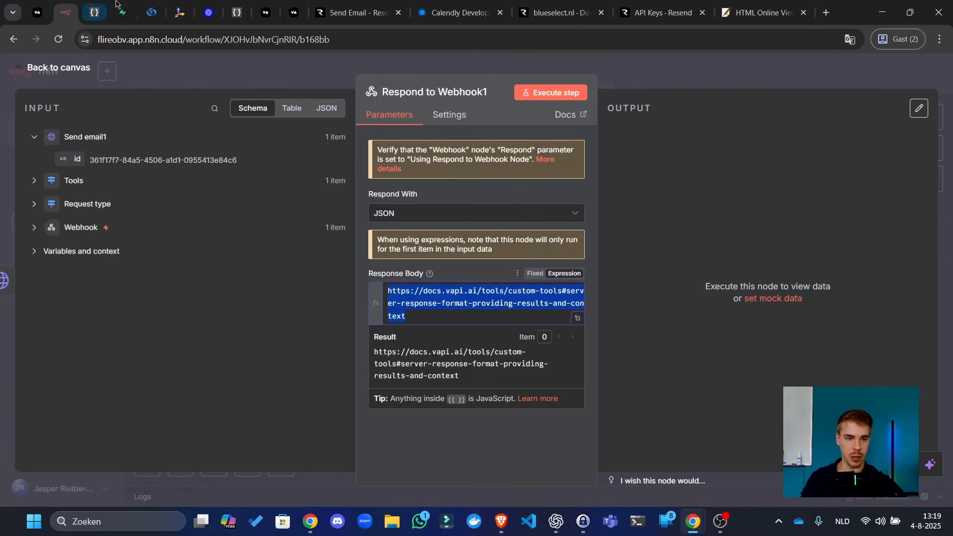
# - Copy the server response JSON example from Vapi's custom tools docs
pyautogui.click(37, 13)
pyautogui.click(264, 4)
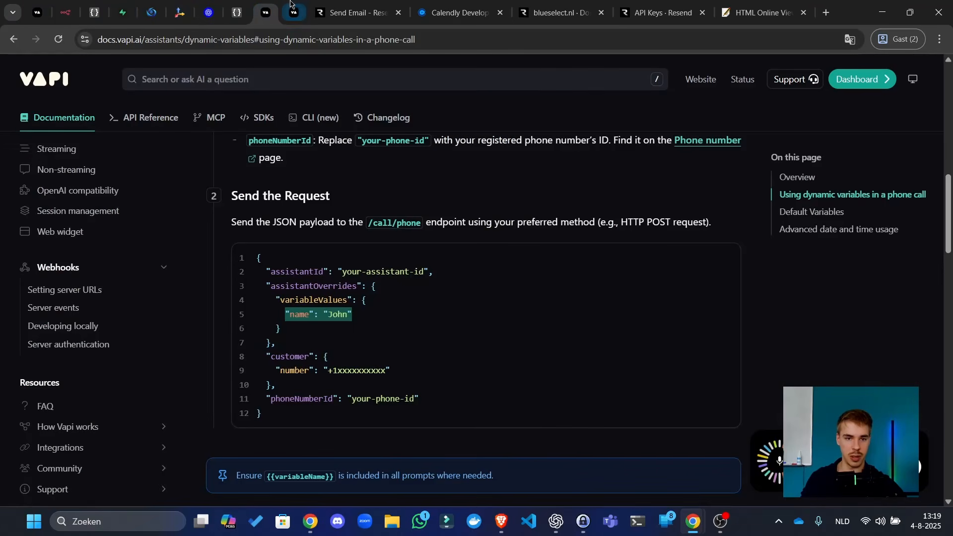
pyautogui.click(301, 4)
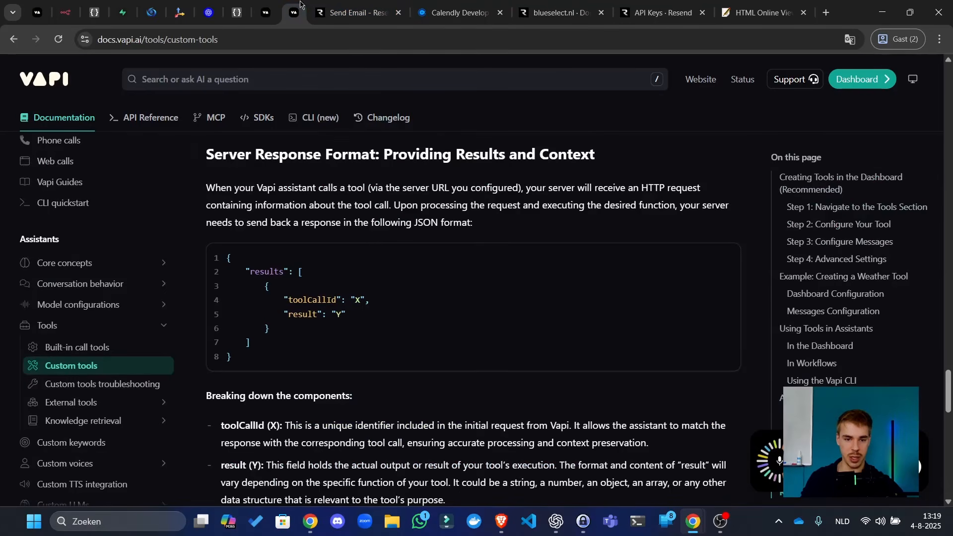
pyautogui.click(727, 257)
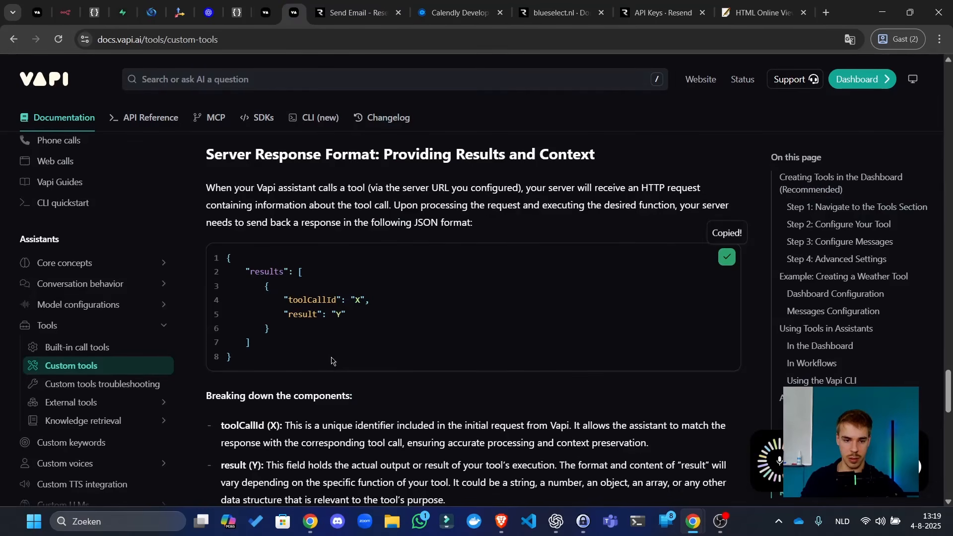
pyautogui.moveTo(237, 357); pyautogui.dragTo(230, 269)
pyautogui.click(71, 13)
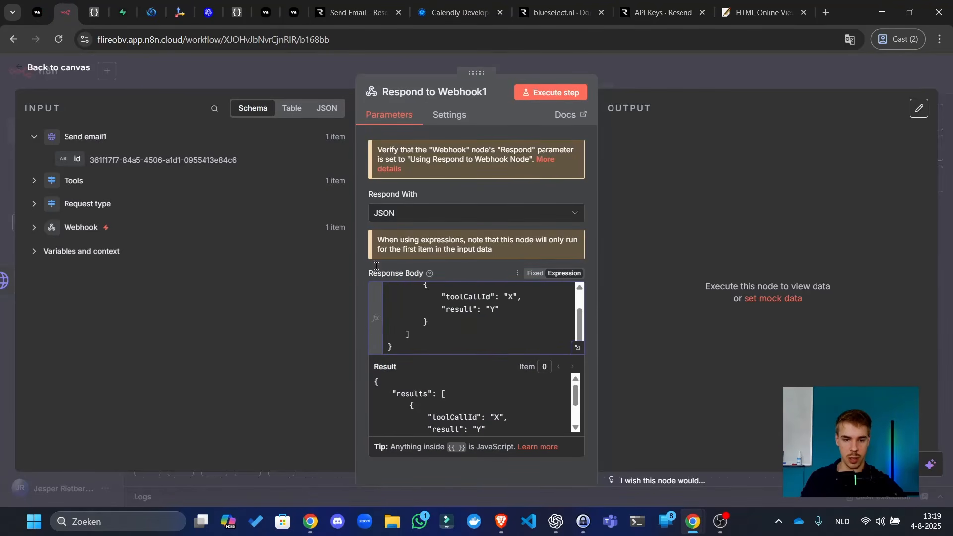
# - Map the webhook's body.message.toolCalls[0].id into the response's toolCallId
pyautogui.scroll(3, 553, 324)
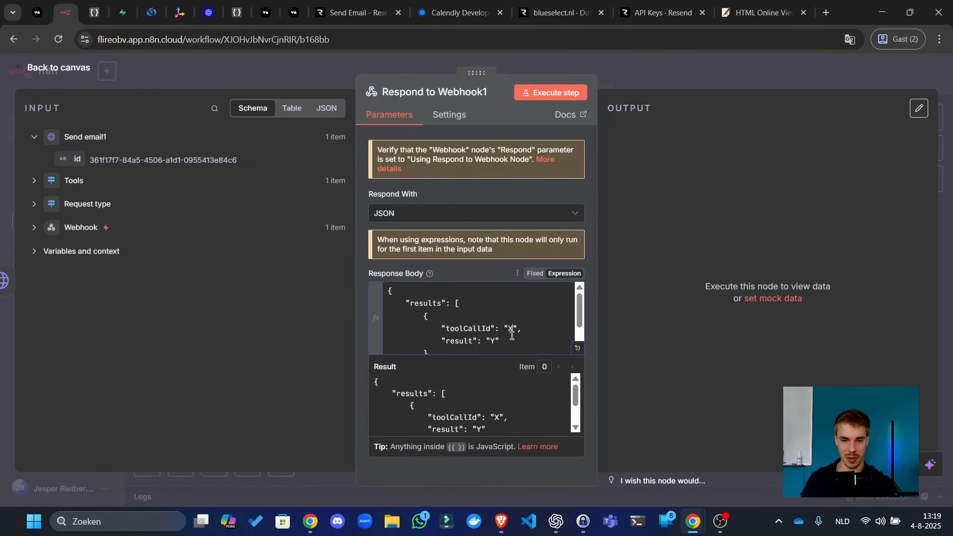
pyautogui.click(76, 220)
pyautogui.scroll(-10, 143, 338)
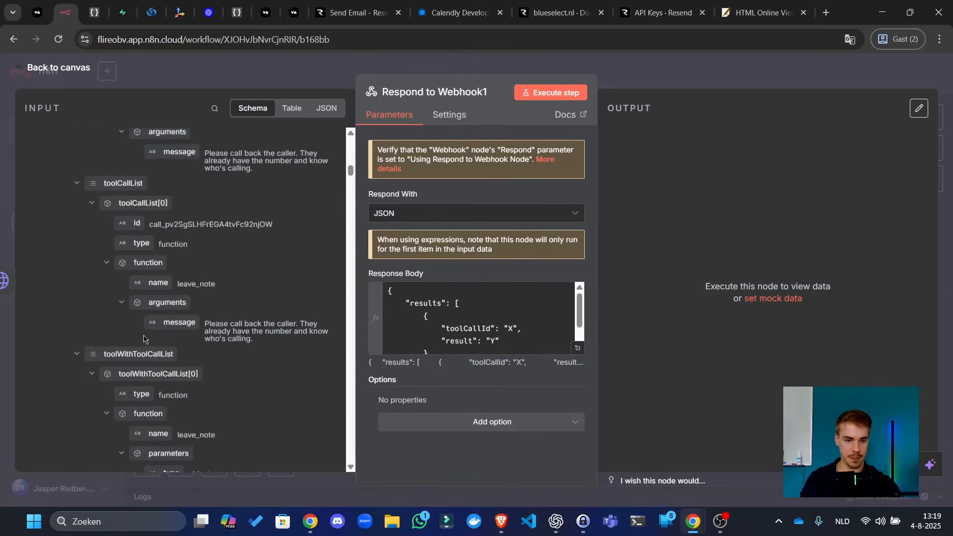
pyautogui.scroll(-3, 143, 339)
pyautogui.scroll(15, 125, 298)
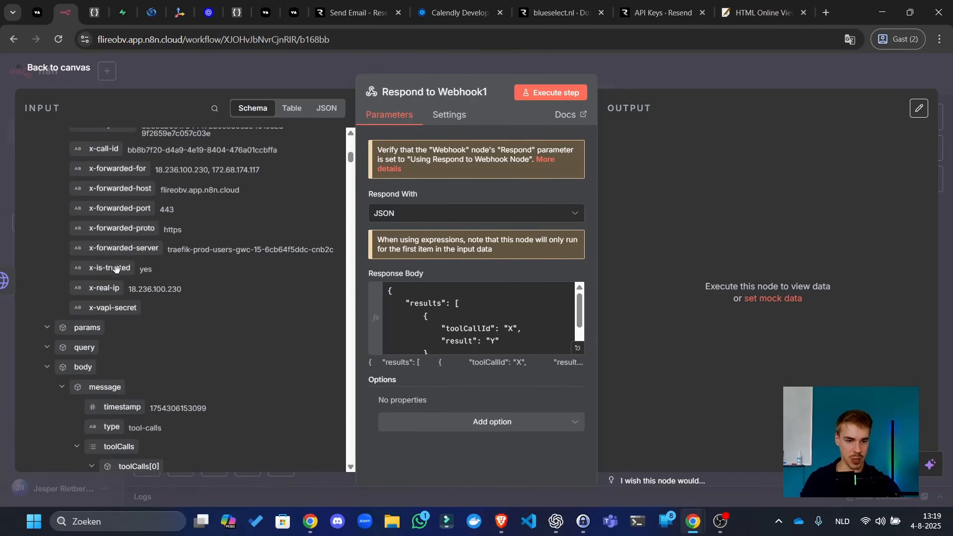
pyautogui.scroll(4, 137, 397)
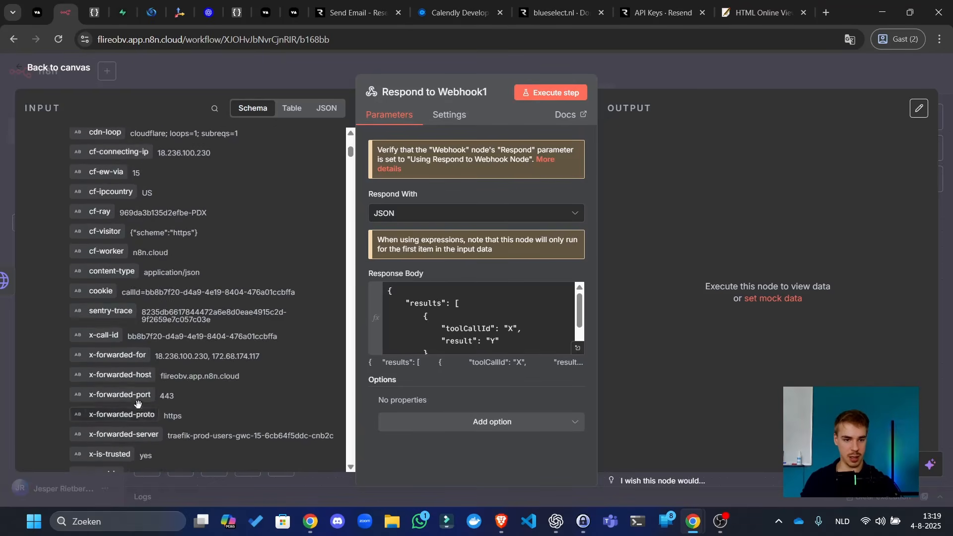
pyautogui.scroll(-8, 137, 403)
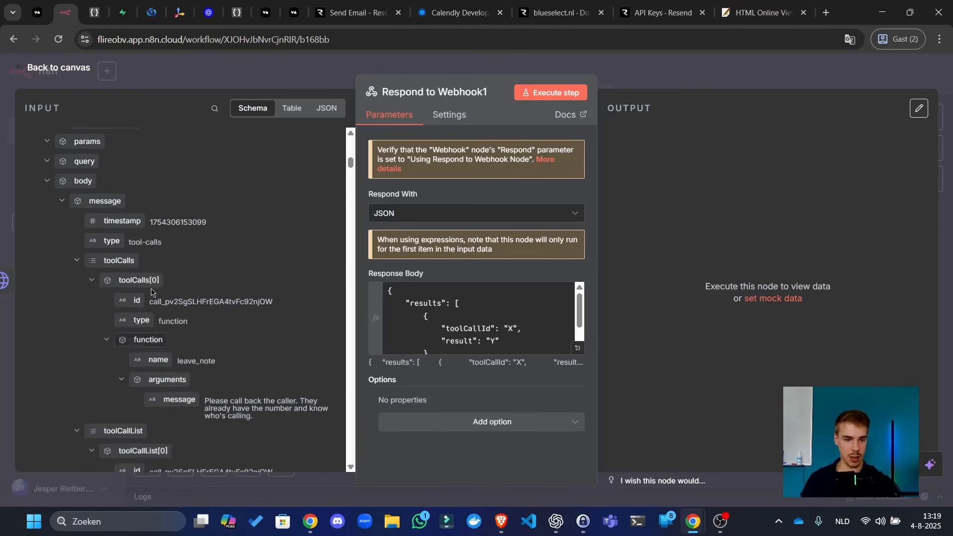
pyautogui.click(507, 328)
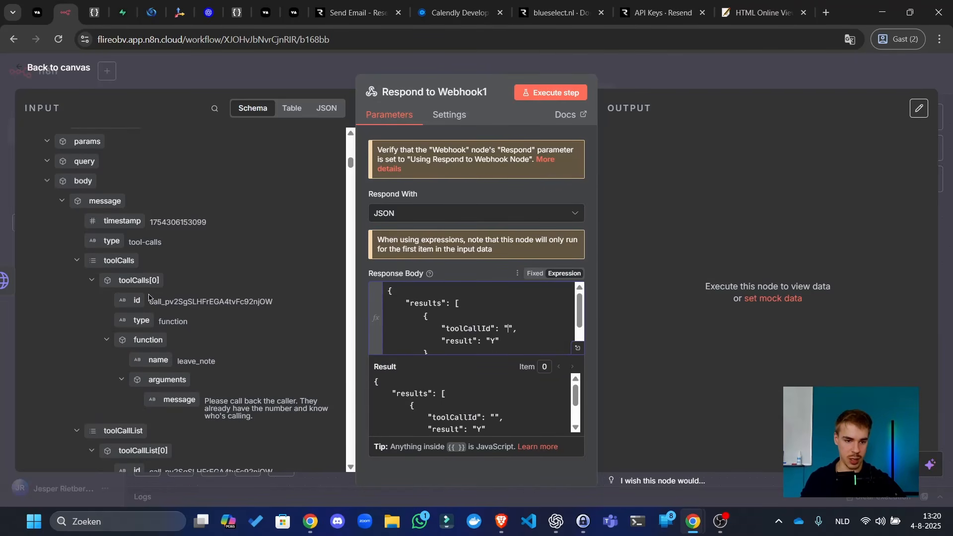
pyautogui.moveTo(133, 298); pyautogui.dragTo(519, 327)
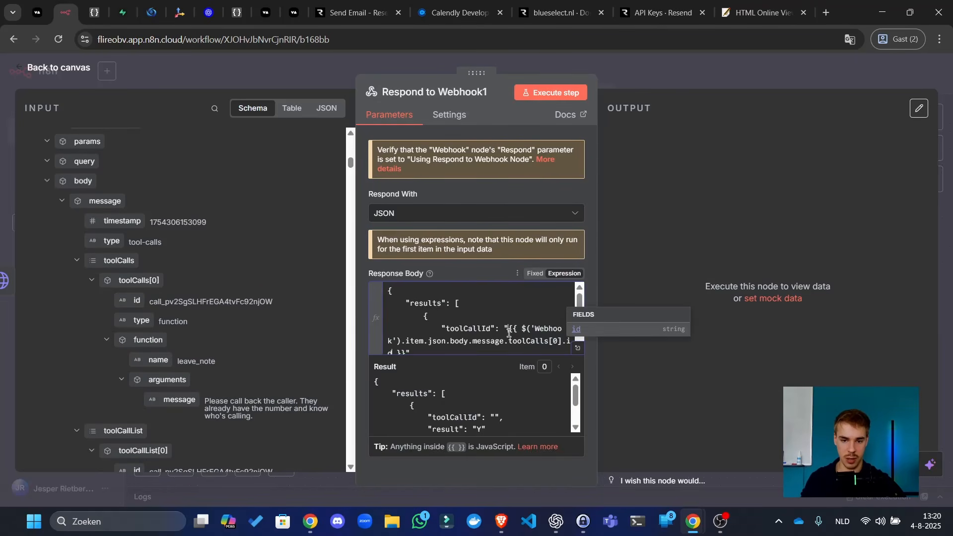
# - Set the result to 'Email was left succesfully!' and save the workflow
pyautogui.scroll(-2, 498, 310)
pyautogui.click(490, 308)
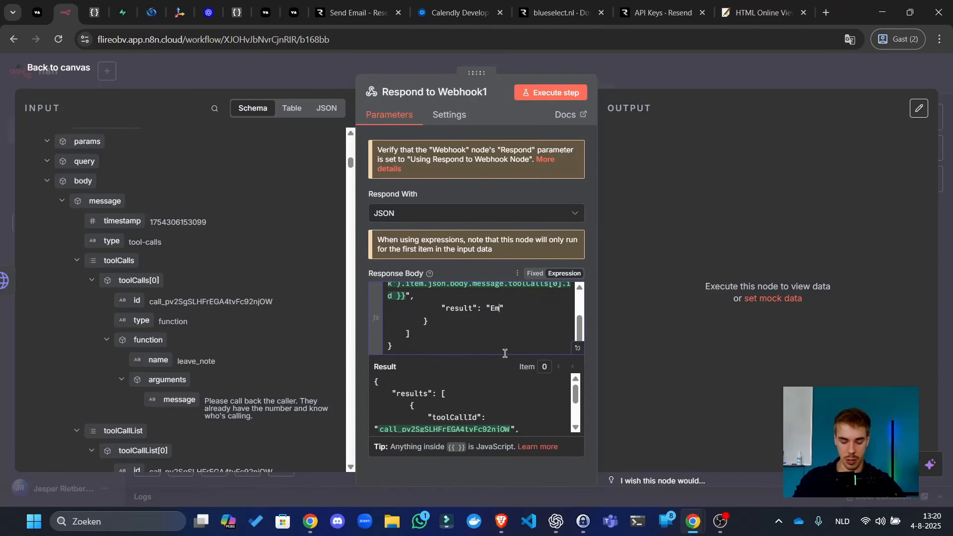
pyautogui.write('Email was left succesfully!')
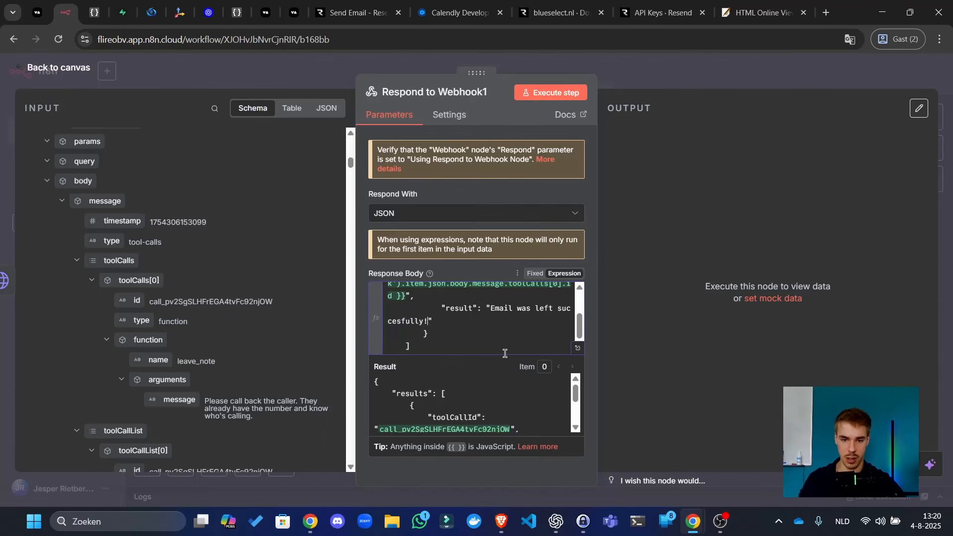
pyautogui.click(627, 124)
pyautogui.click(697, 78)
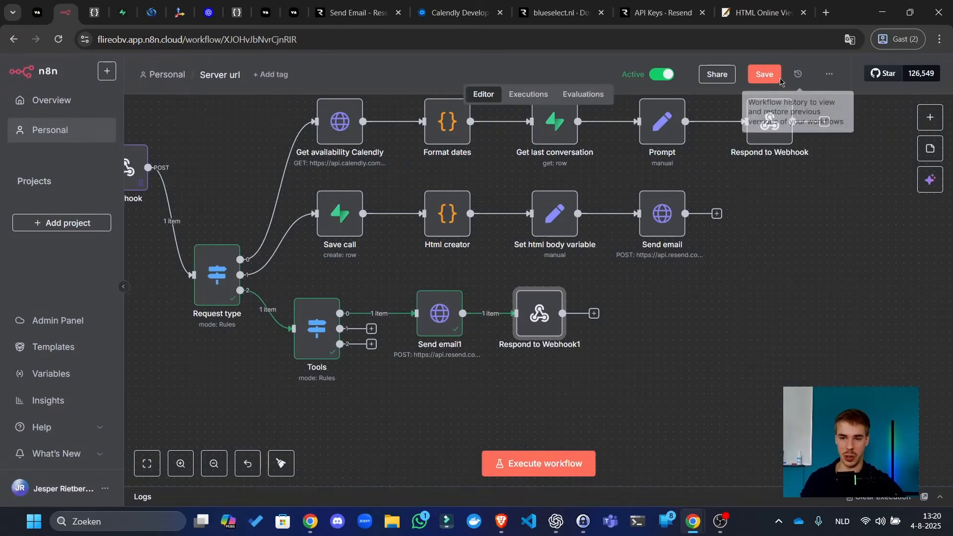
pyautogui.click(778, 79)
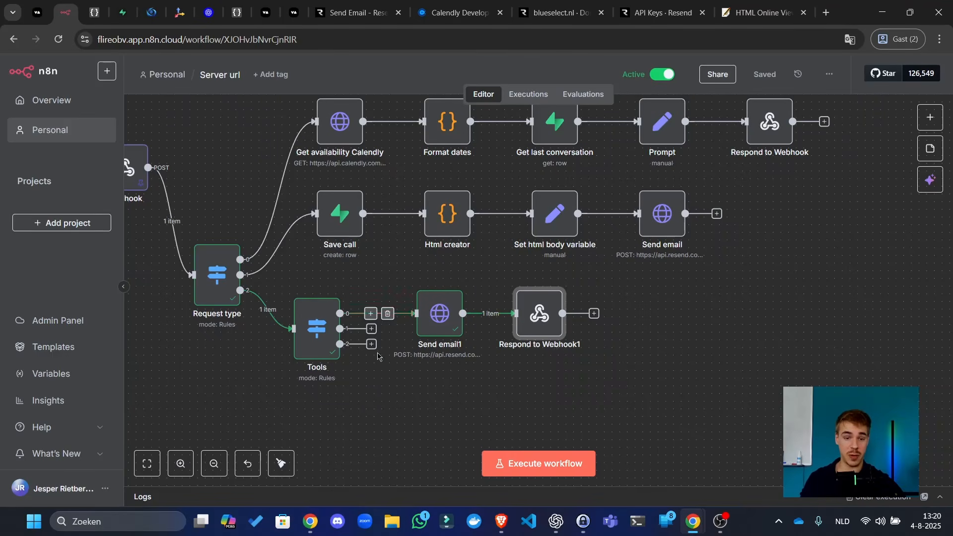
# - Check the Tools routing node and the Vapi search_web tool's query parameter name
pyautogui.doubleClick(307, 343)
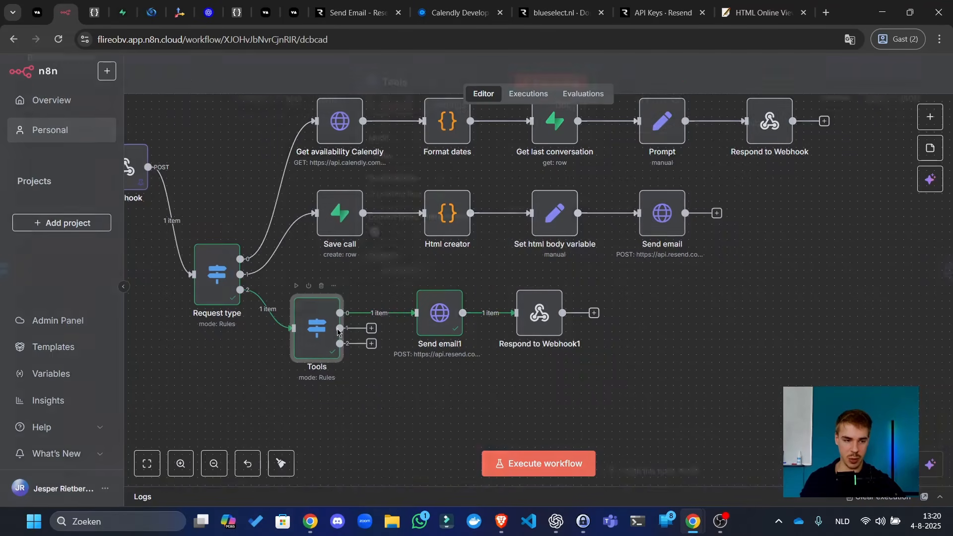
pyautogui.scroll(-3, 439, 318)
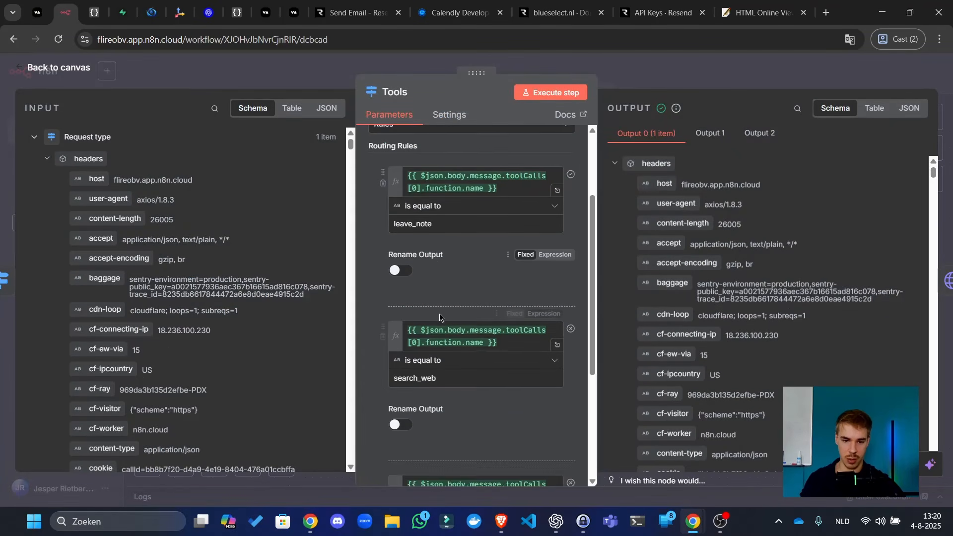
pyautogui.click(37, 12)
pyautogui.click(229, 233)
pyautogui.scroll(-6, 557, 215)
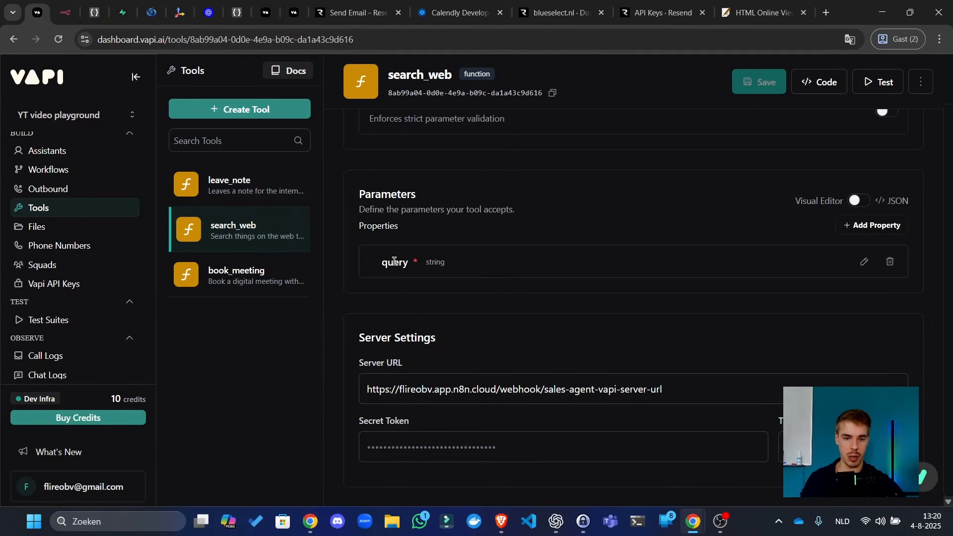
pyautogui.doubleClick(395, 261)
pyautogui.click(74, 9)
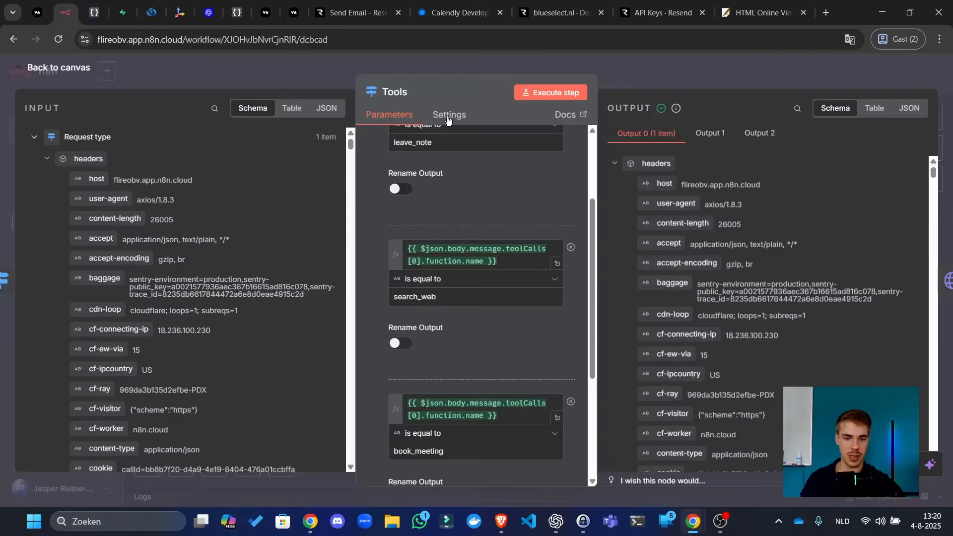
# - In the Webhook's pinned data, rename the leave_note argument key from message to query, then save
pyautogui.click(648, 74)
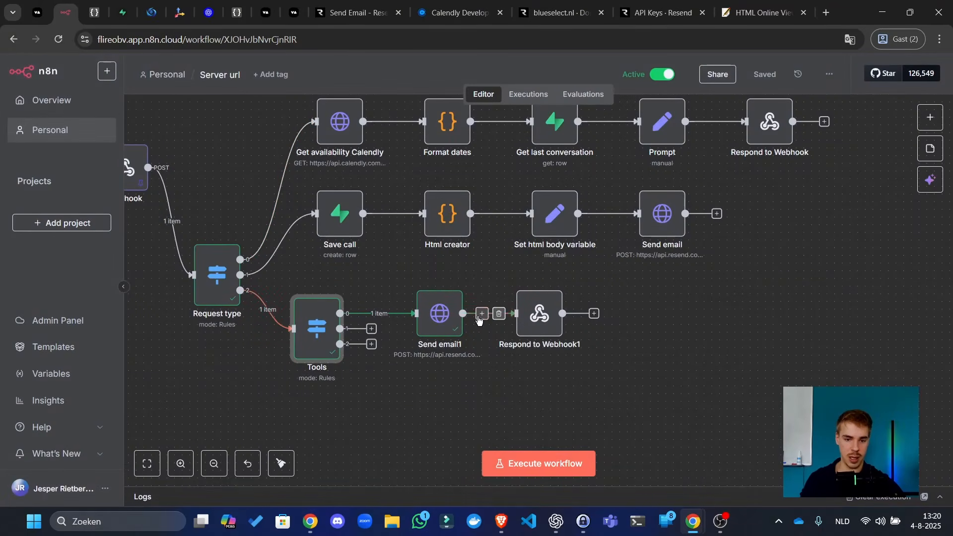
pyautogui.moveTo(204, 202); pyautogui.dragTo(330, 219)
pyautogui.doubleClick(257, 201)
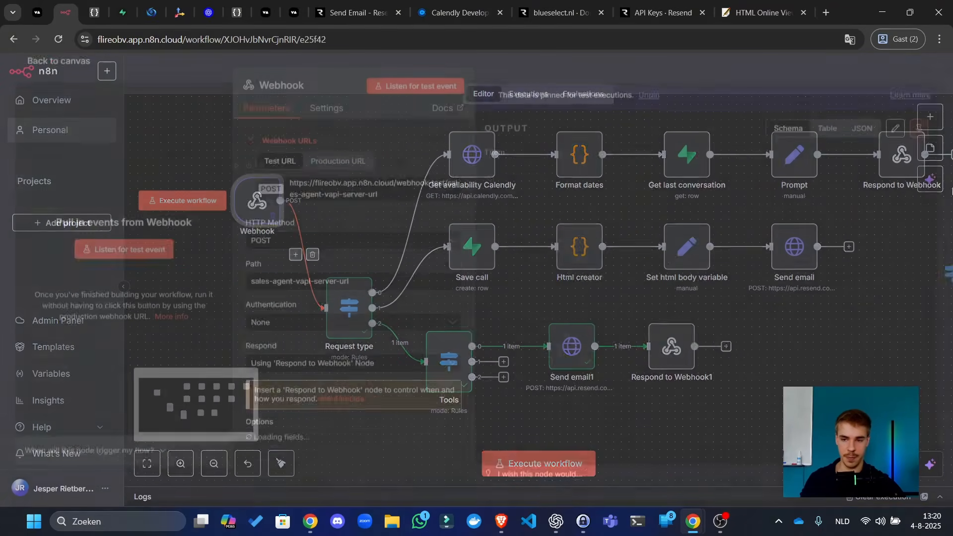
pyautogui.click(895, 129)
pyautogui.scroll(-10, 622, 330)
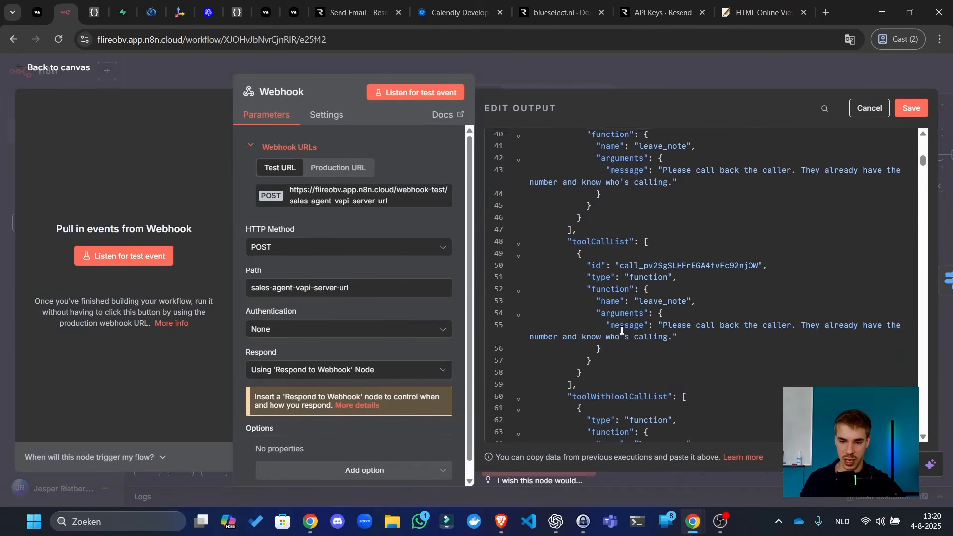
pyautogui.scroll(2, 627, 268)
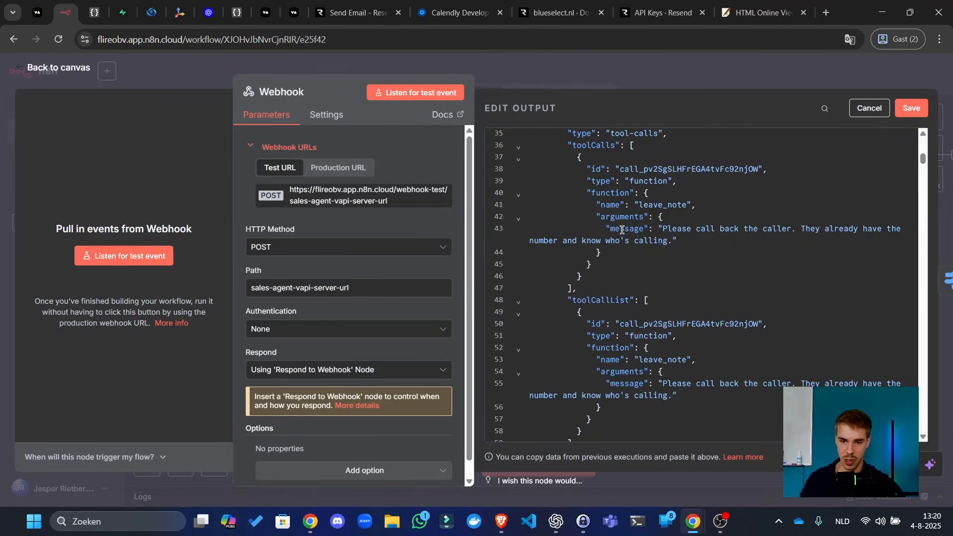
pyautogui.doubleClick(622, 229)
pyautogui.write('query')
pyautogui.click(911, 109)
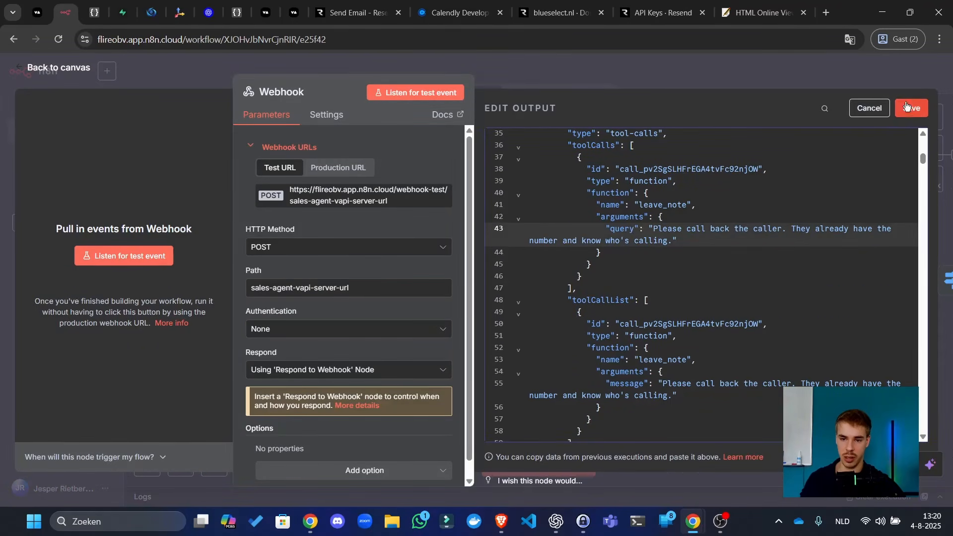
pyautogui.click(814, 74)
pyautogui.click(761, 75)
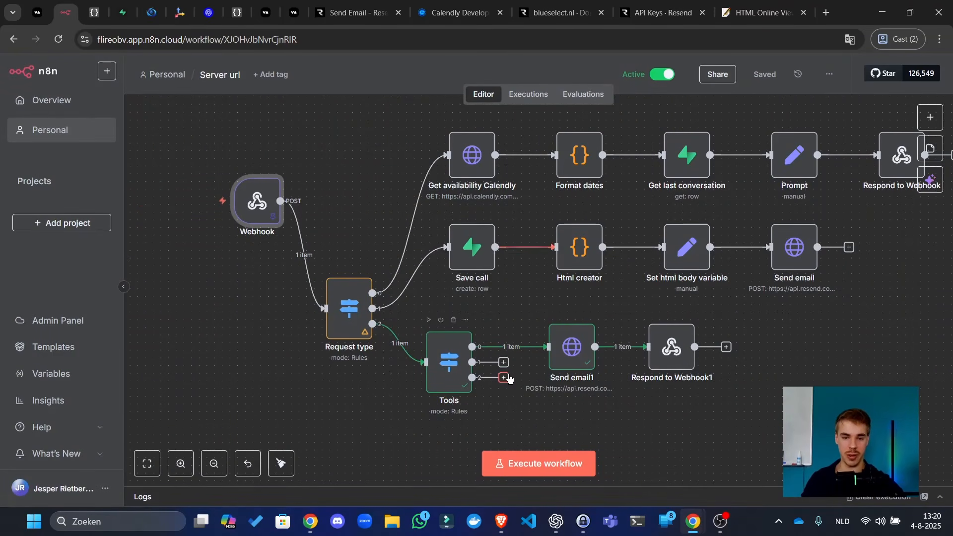
# - Add an HTTP Request node to the Tools node's second output
pyautogui.moveTo(463, 406); pyautogui.dragTo(400, 381)
pyautogui.click(764, 80)
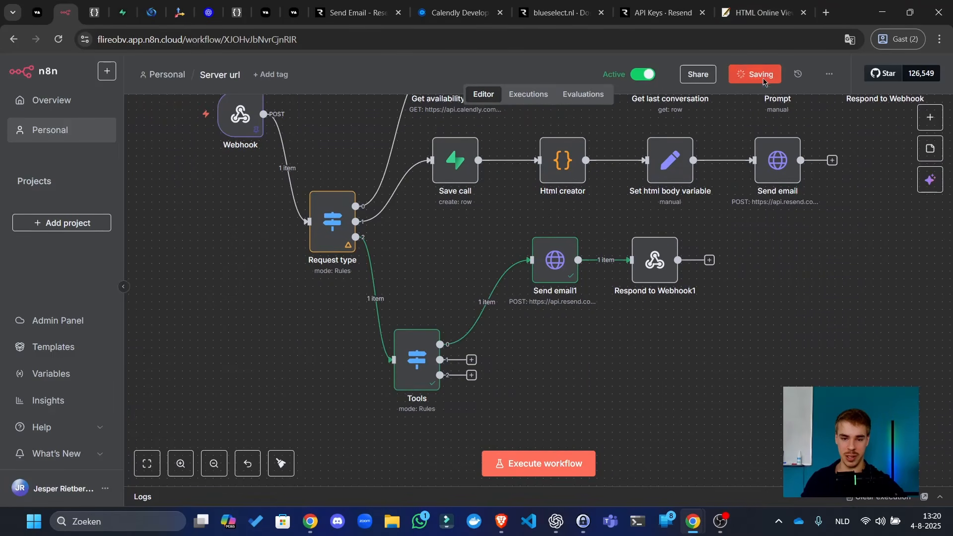
pyautogui.click(472, 360)
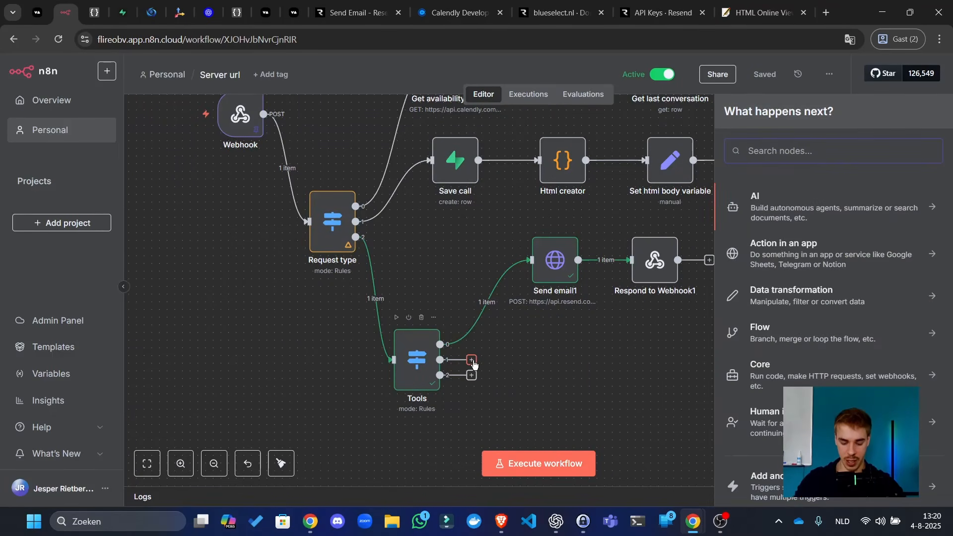
pyautogui.write('http')
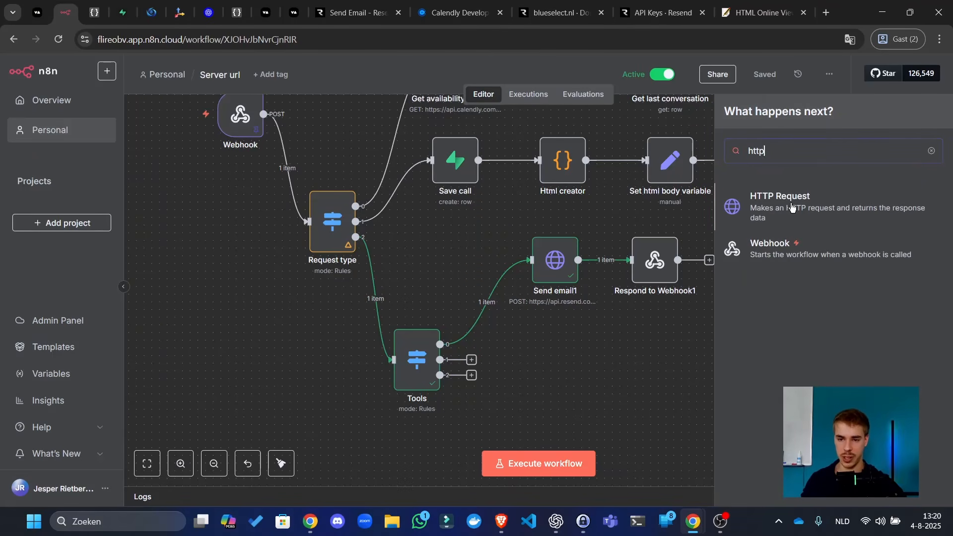
pyautogui.click(764, 218)
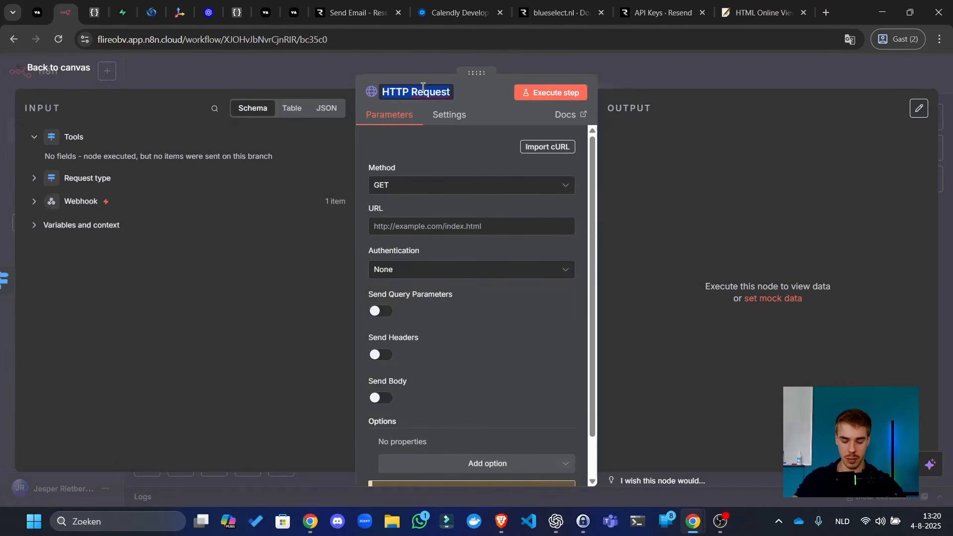
# - Name the new node 'Tavily search' and set its method to POST
pyautogui.write('Tavily search')
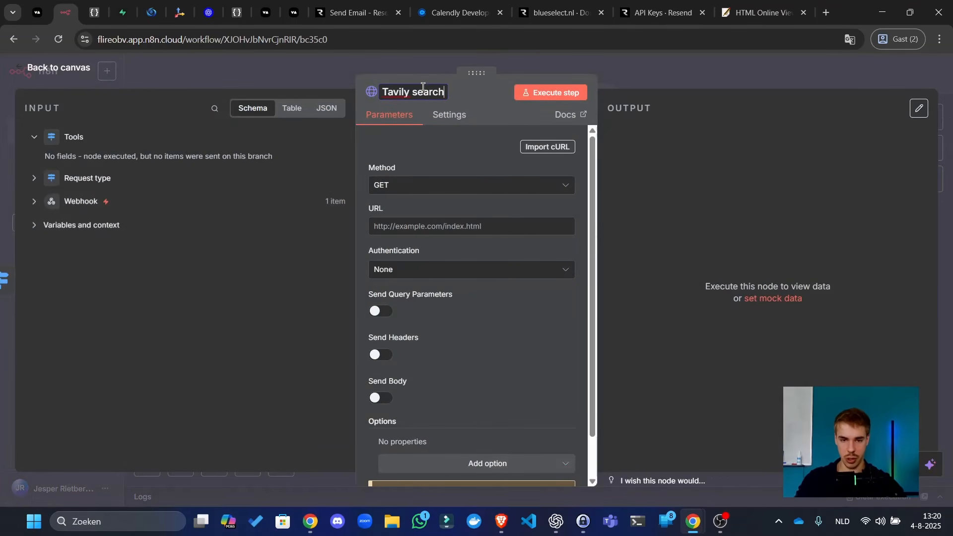
pyautogui.press('Return')
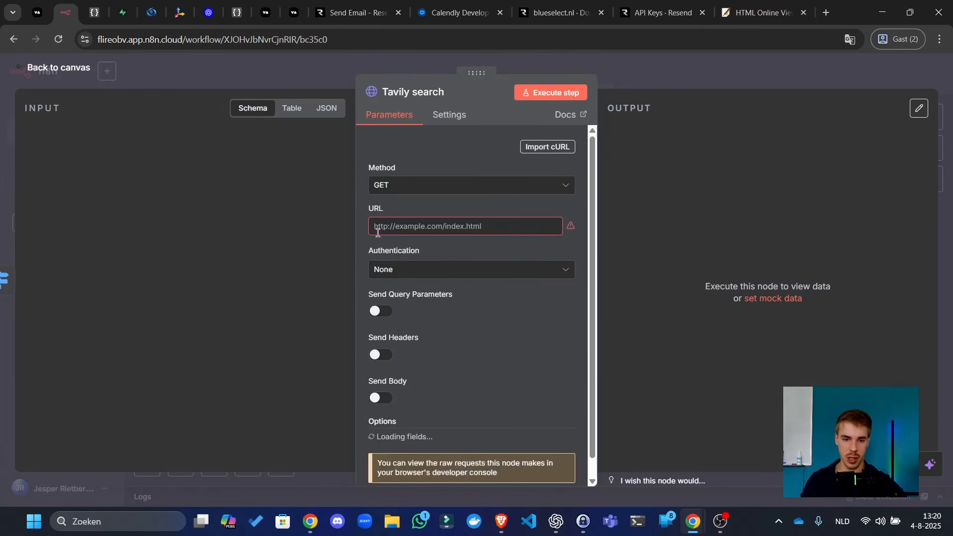
pyautogui.click(484, 187)
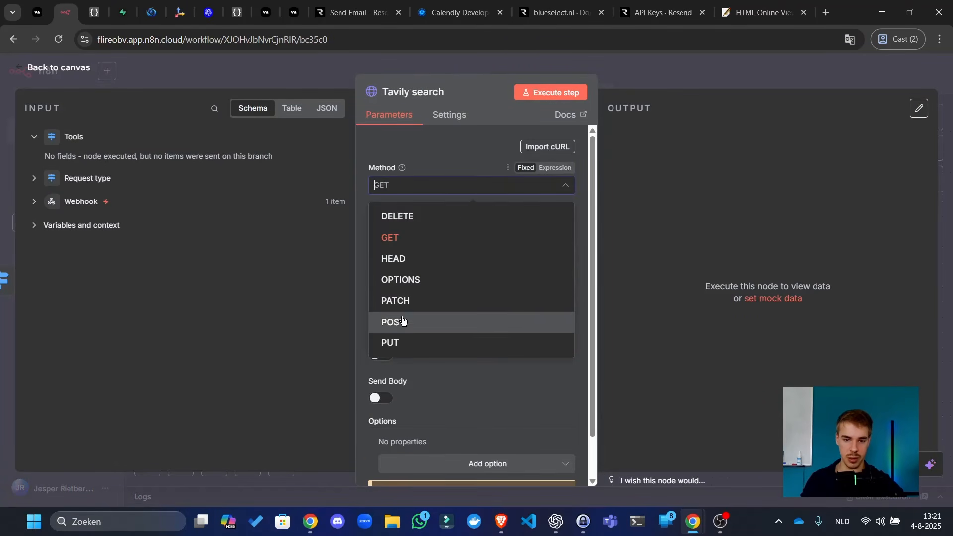
pyautogui.click(431, 314)
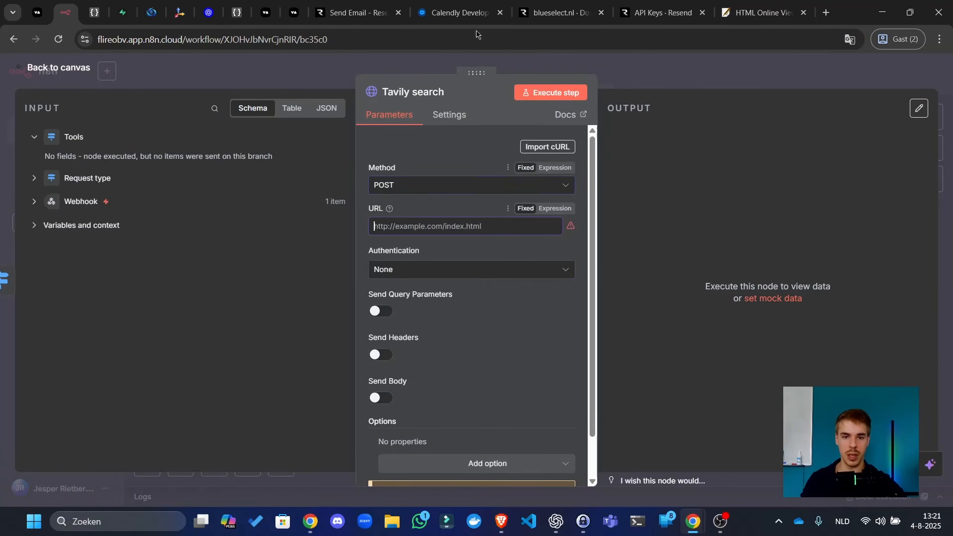
pyautogui.click(180, 13)
# - Go to the Tavily dashboard's Overview page and copy the default API key
pyautogui.click(104, 248)
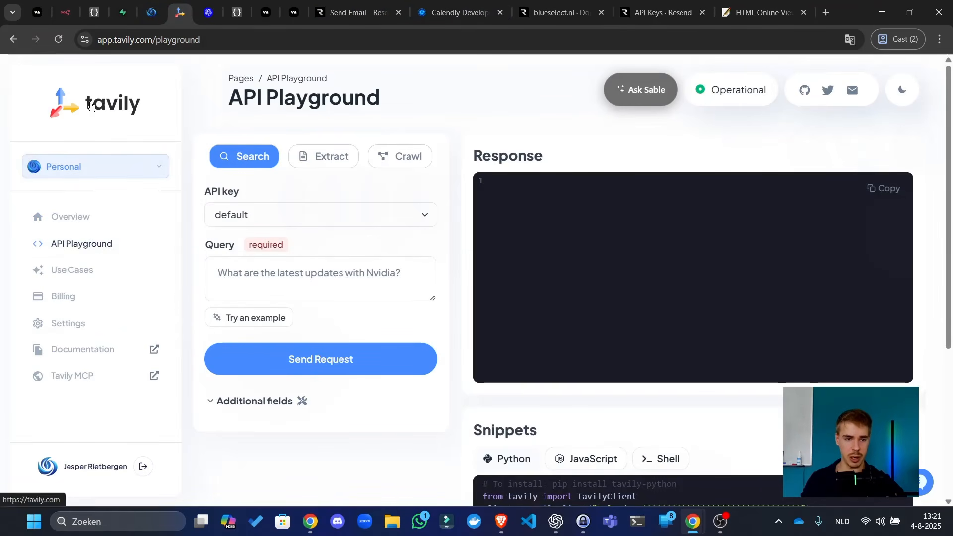
pyautogui.click(112, 103)
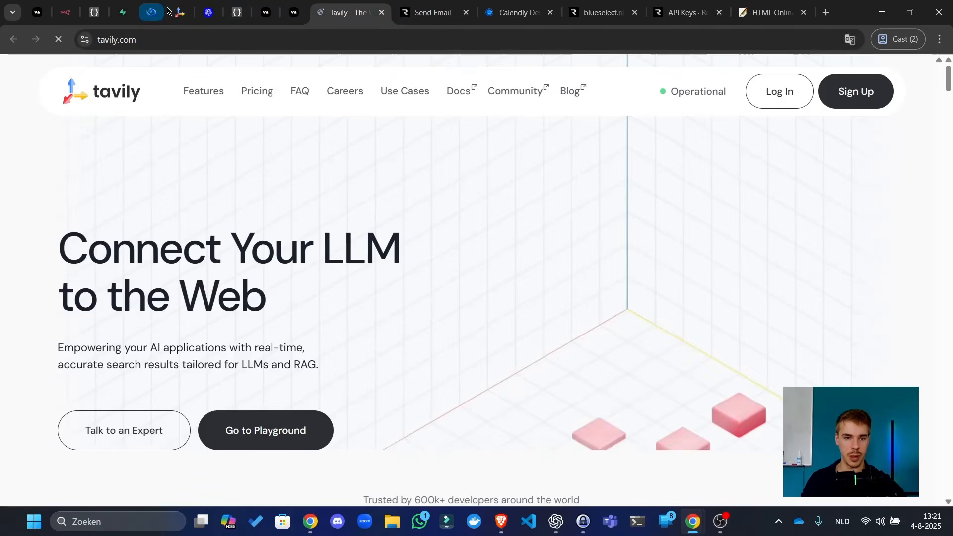
pyautogui.click(165, 10)
pyautogui.click(180, 13)
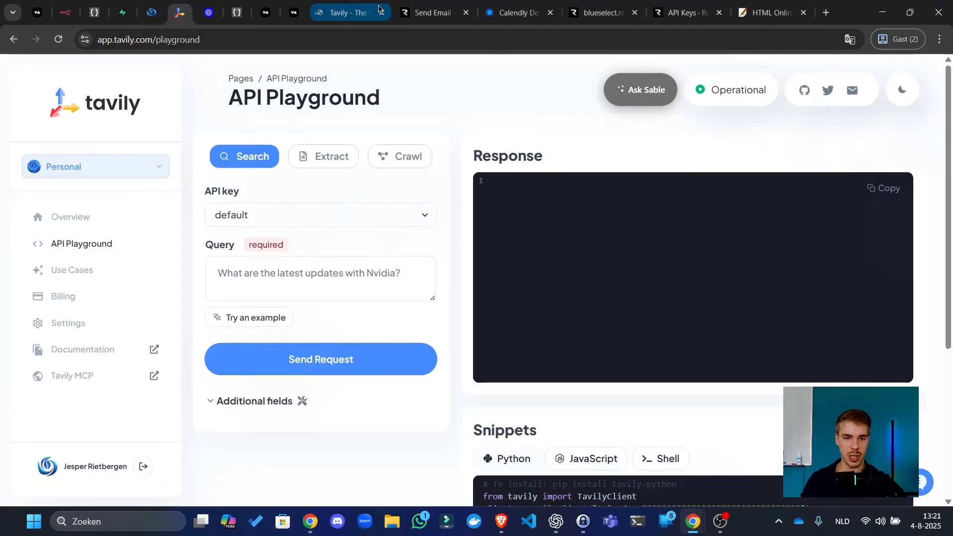
pyautogui.click(382, 14)
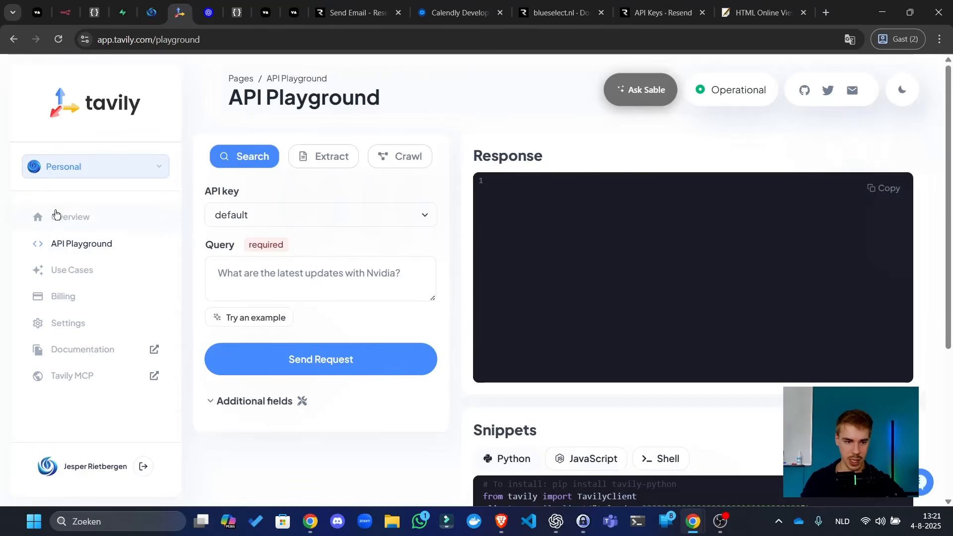
pyautogui.click(56, 213)
pyautogui.scroll(-4, 610, 277)
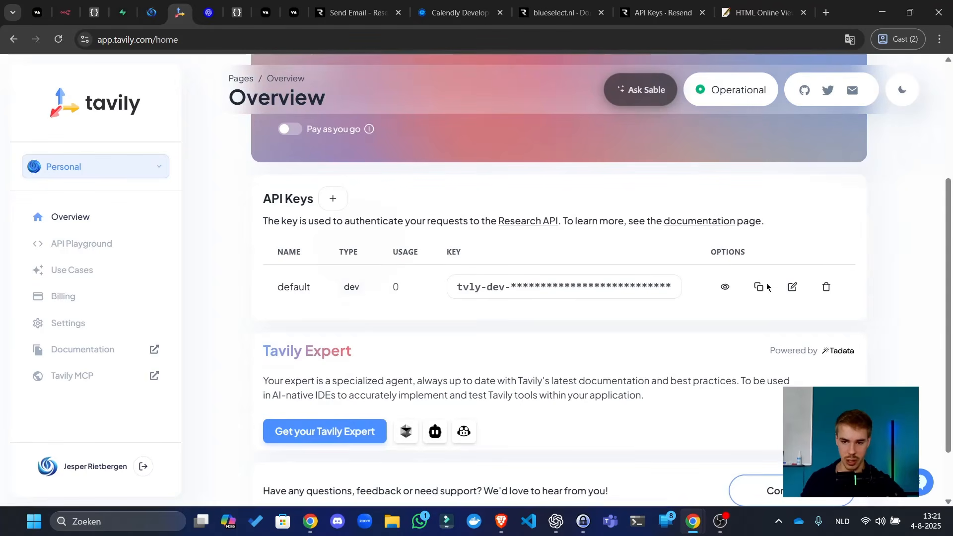
pyautogui.click(759, 287)
# - Set the Tavily search node's authentication to Generic Credential Type with Header Auth
pyautogui.click(65, 12)
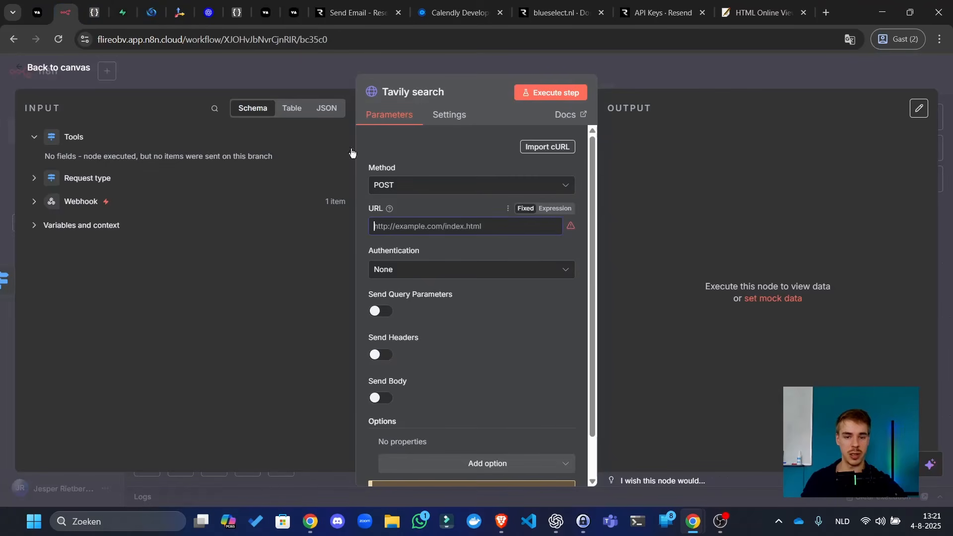
pyautogui.click(414, 270)
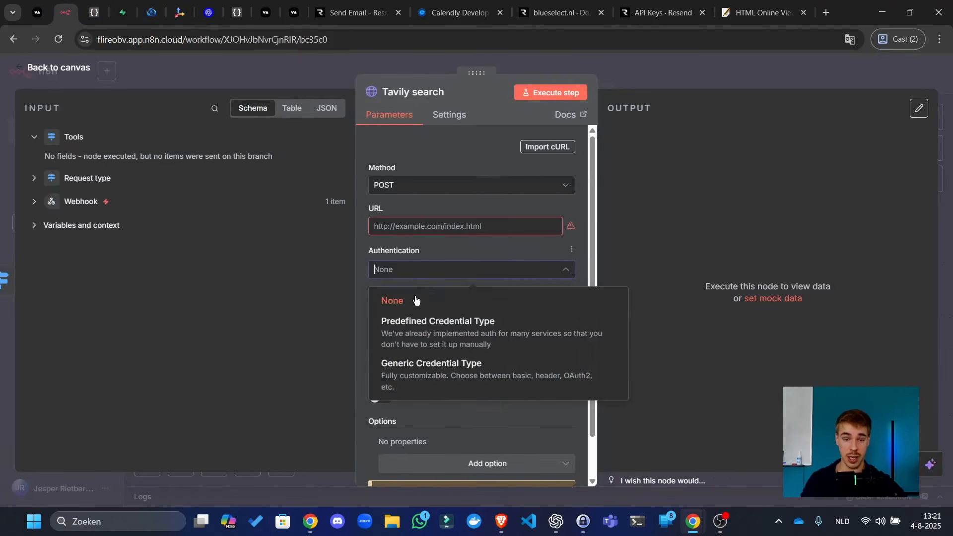
pyautogui.click(417, 370)
pyautogui.click(422, 313)
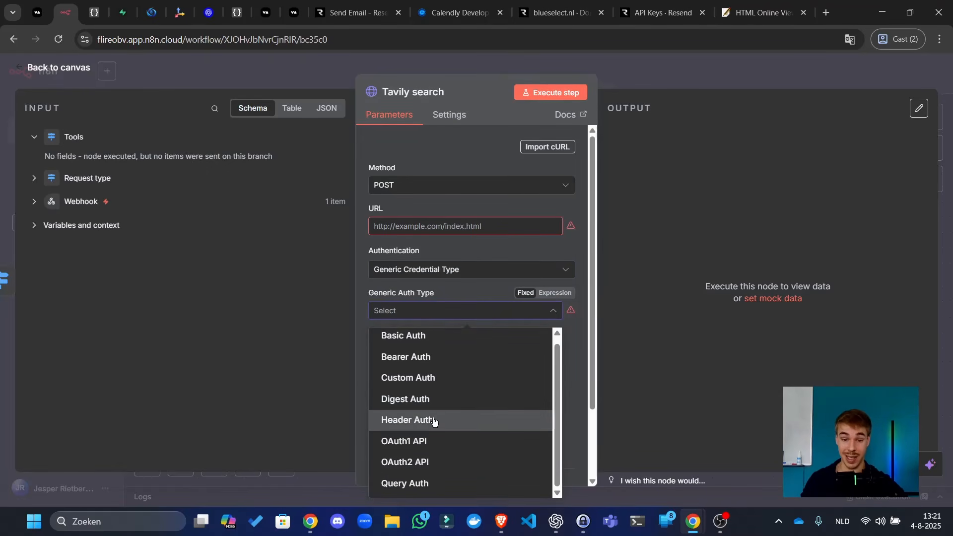
pyautogui.click(469, 420)
# - Create a Header Auth credential named 'Tavily' with the pasted API key as the Authorization value
pyautogui.click(465, 349)
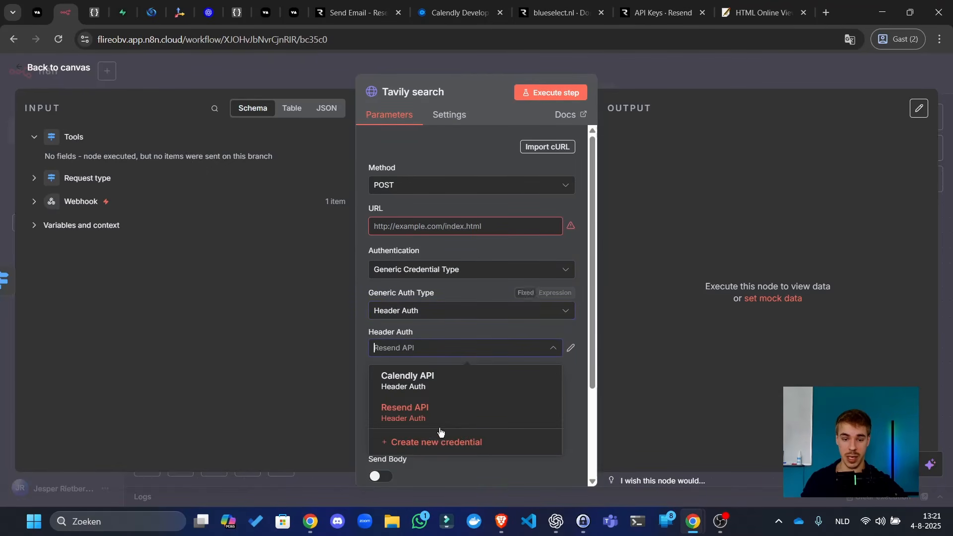
pyautogui.click(439, 435)
pyautogui.click(229, 107)
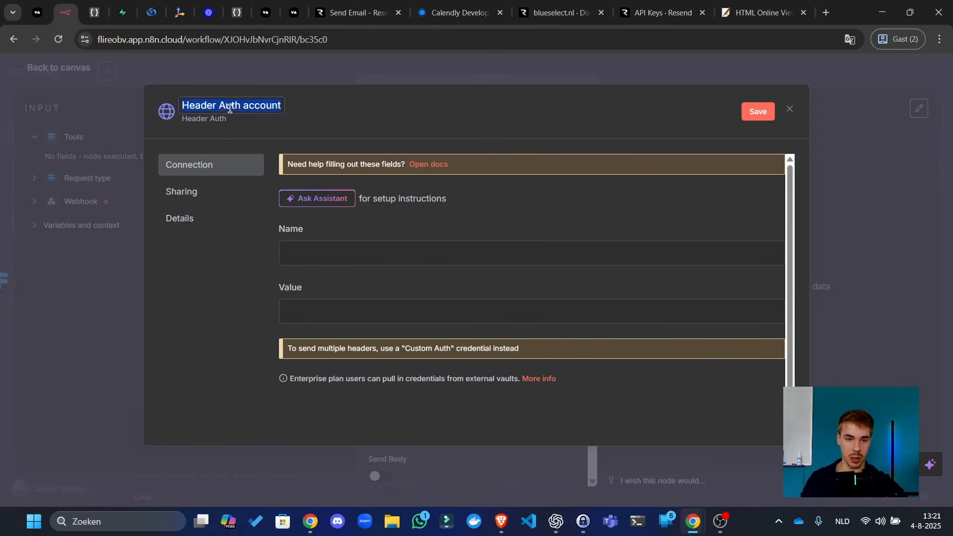
pyautogui.write('Tavily')
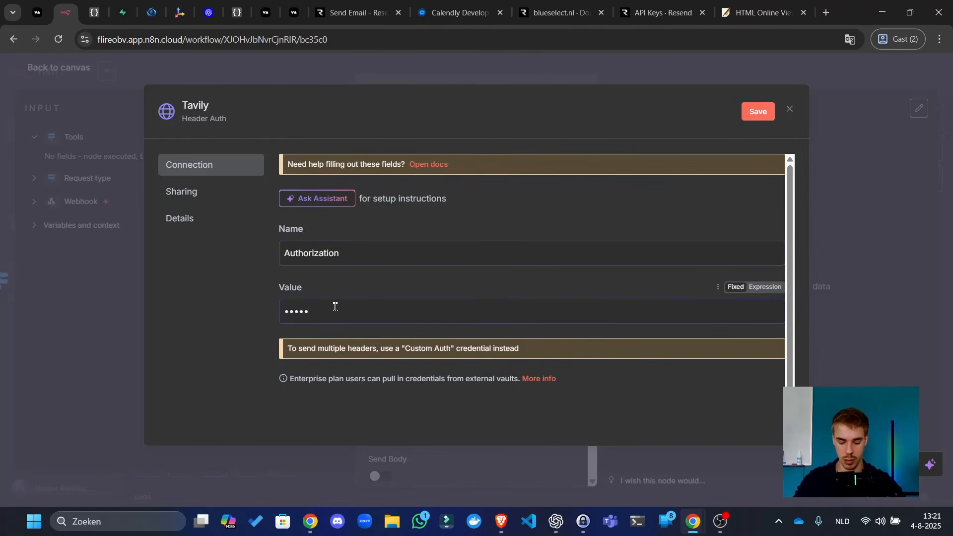
pyautogui.hotkey('ctrl', 'v')
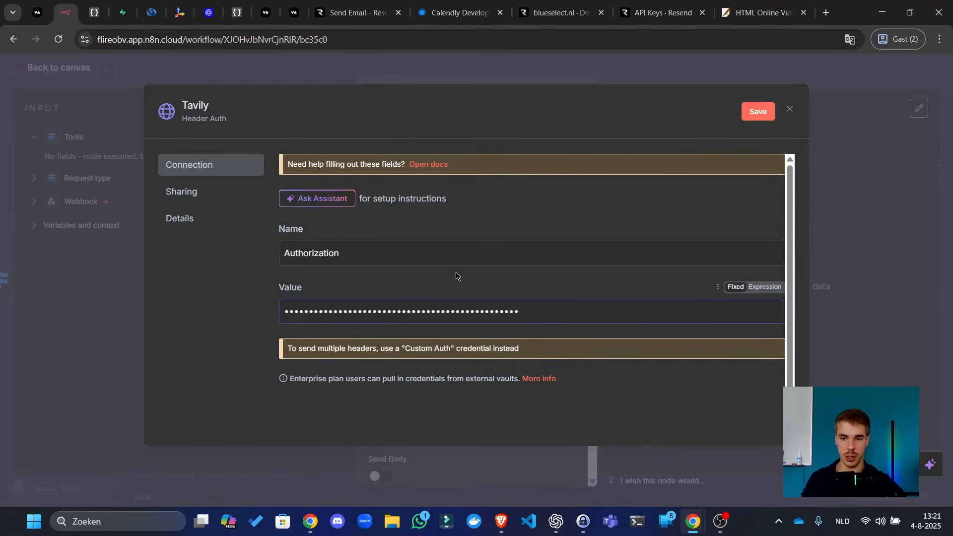
pyautogui.click(758, 112)
pyautogui.click(789, 110)
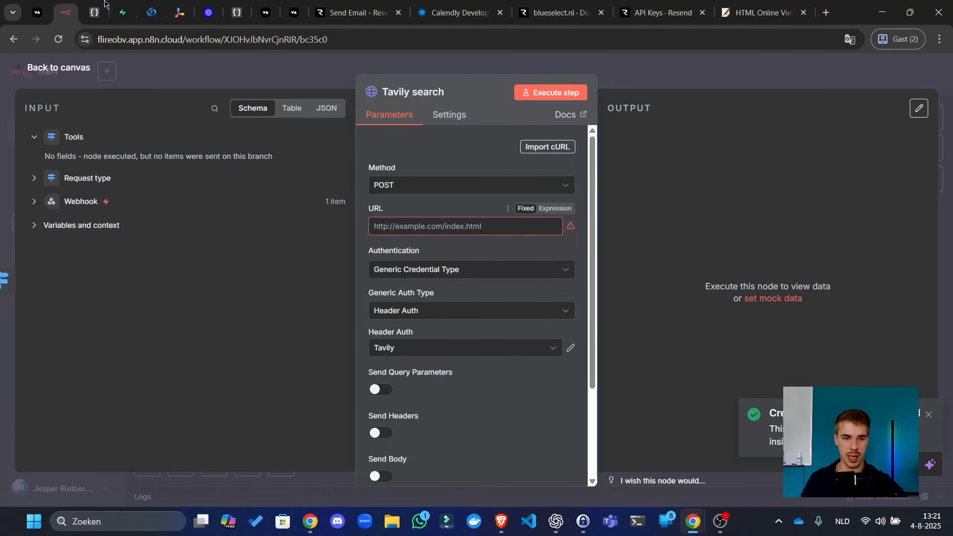
# - Open the Tavily API Playground and look over its API key and search query box
pyautogui.click(179, 12)
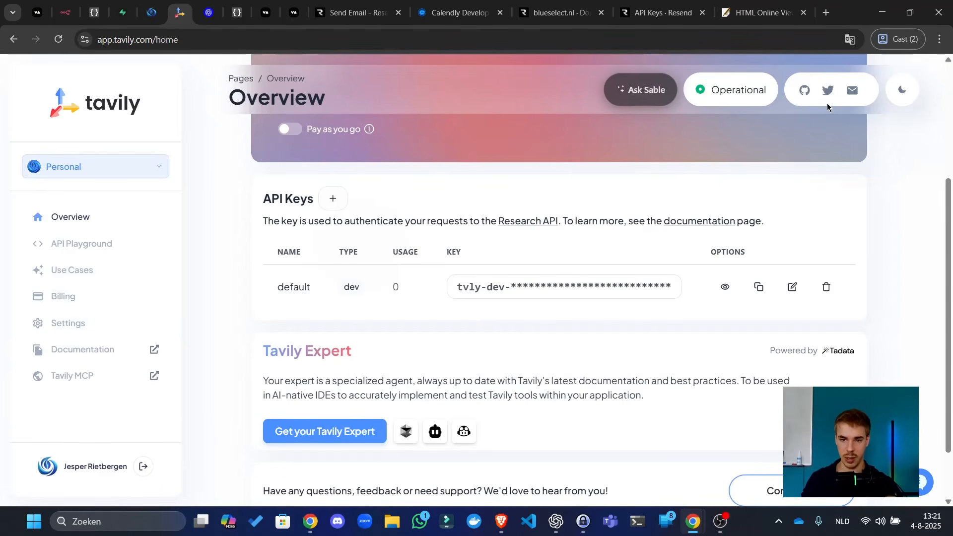
pyautogui.scroll(-2, 525, 269)
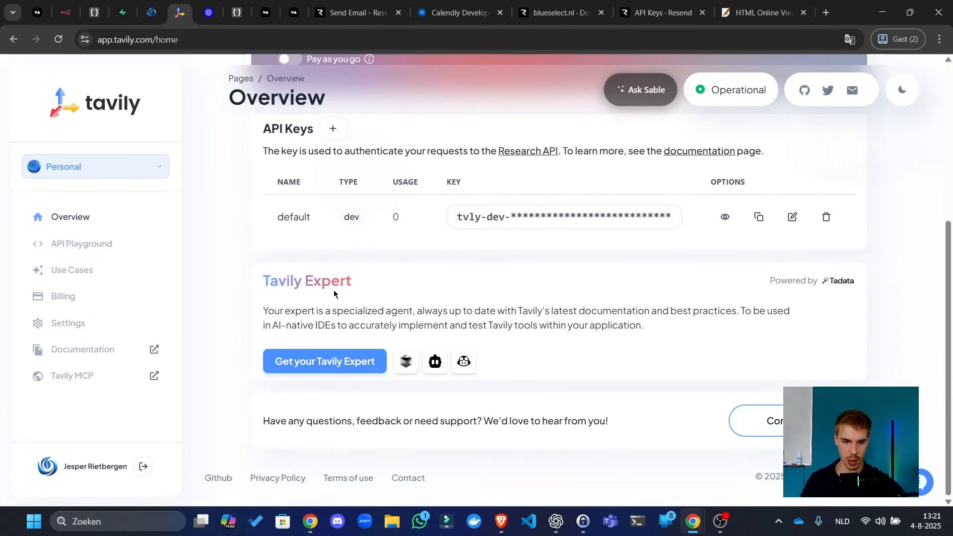
pyautogui.click(107, 251)
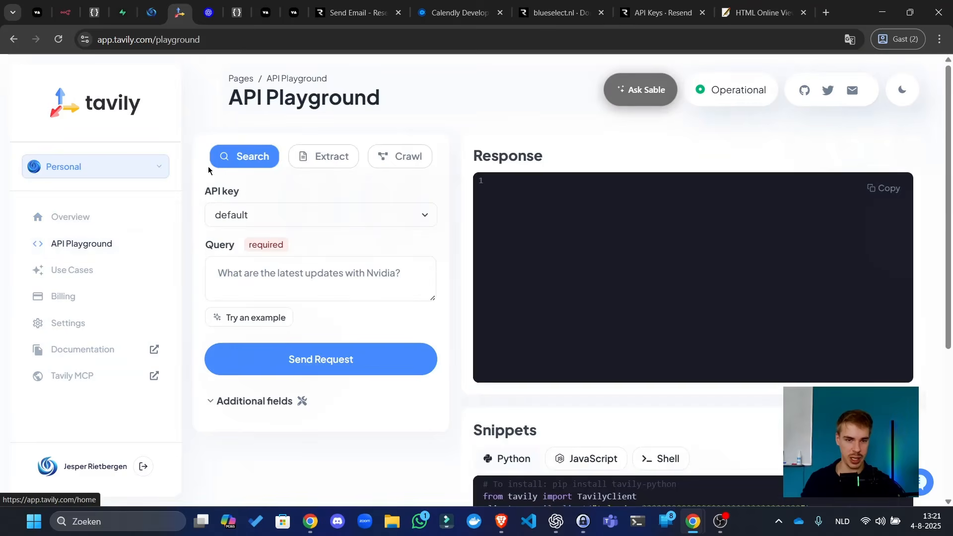
pyautogui.click(281, 214)
pyautogui.click(285, 233)
pyautogui.click(265, 282)
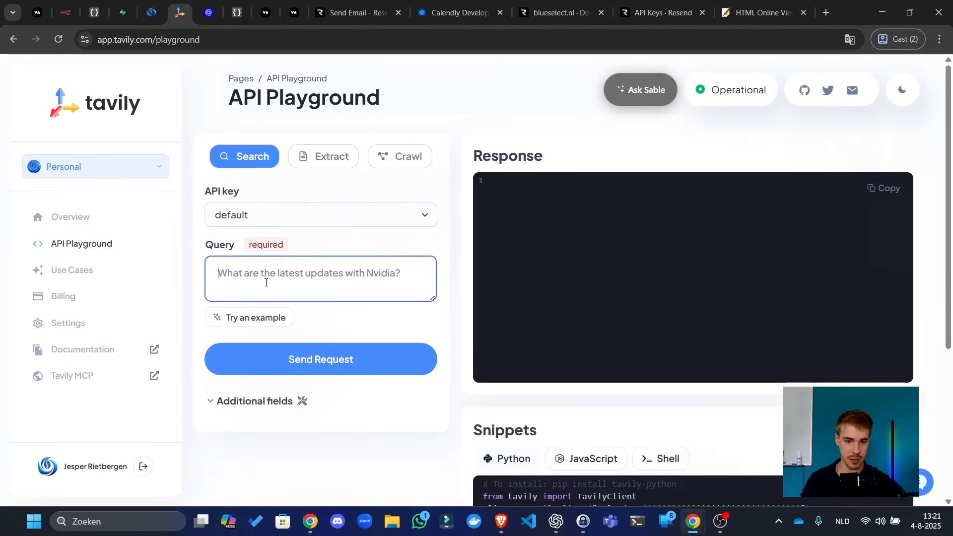
# - Show the Shell curl example of the search request and select its -d JSON body
pyautogui.scroll(-4, 477, 223)
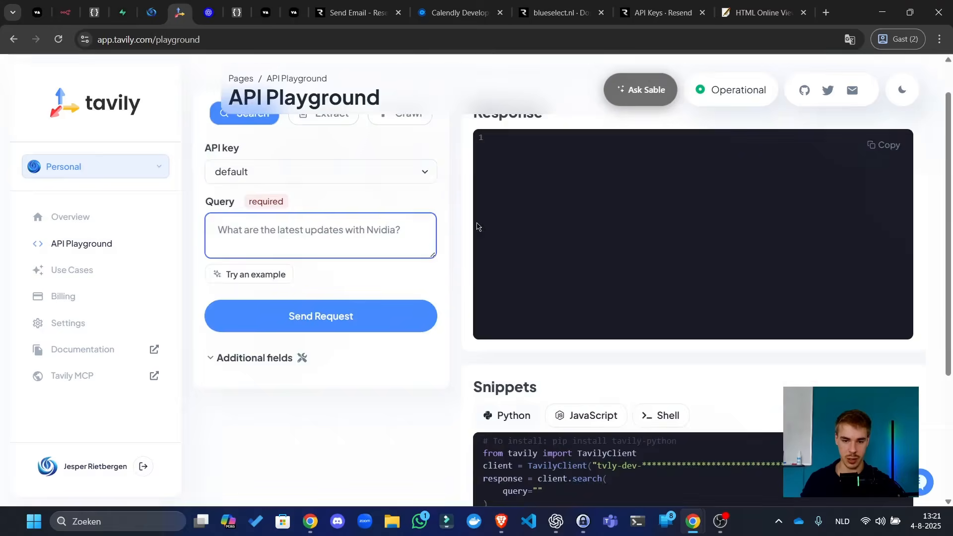
pyautogui.click(661, 272)
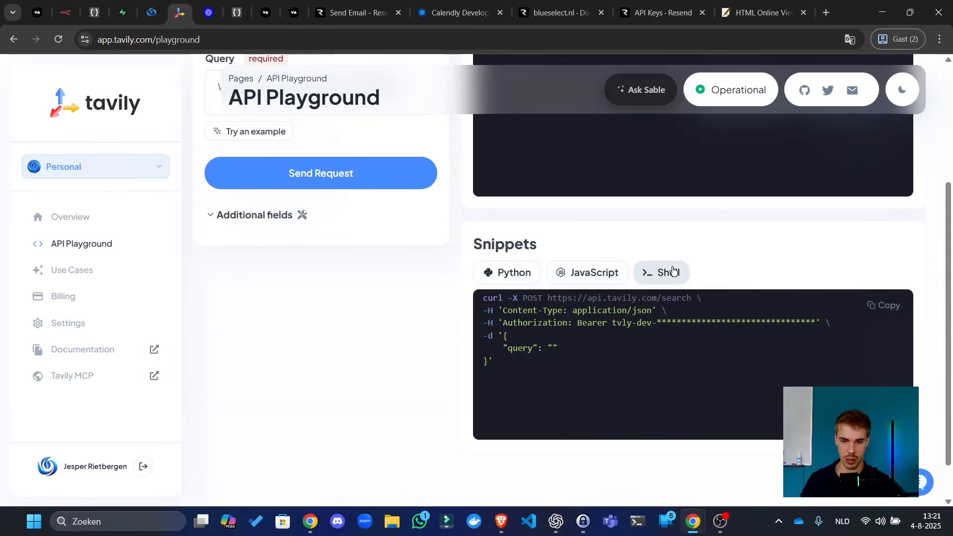
pyautogui.scroll(3, 506, 283)
pyautogui.scroll(1, 329, 209)
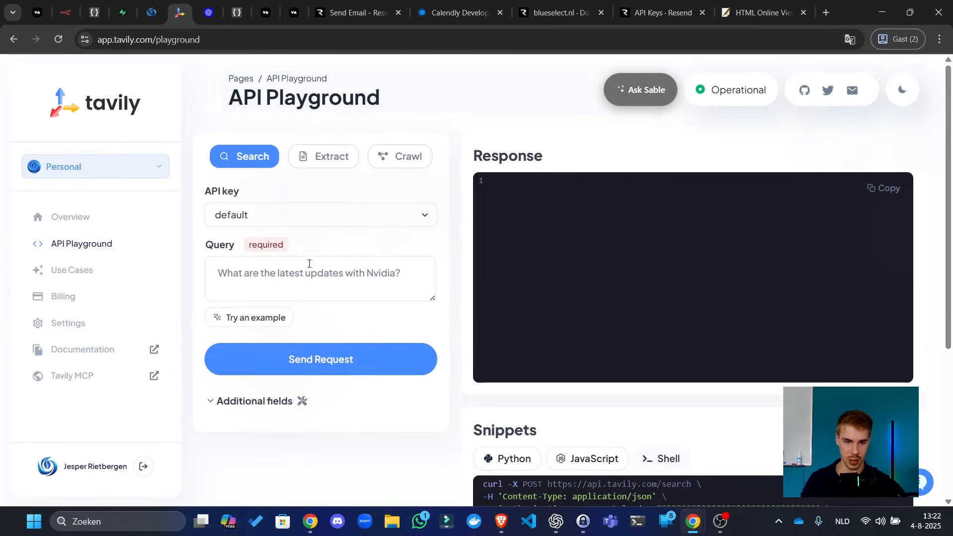
pyautogui.click(332, 293)
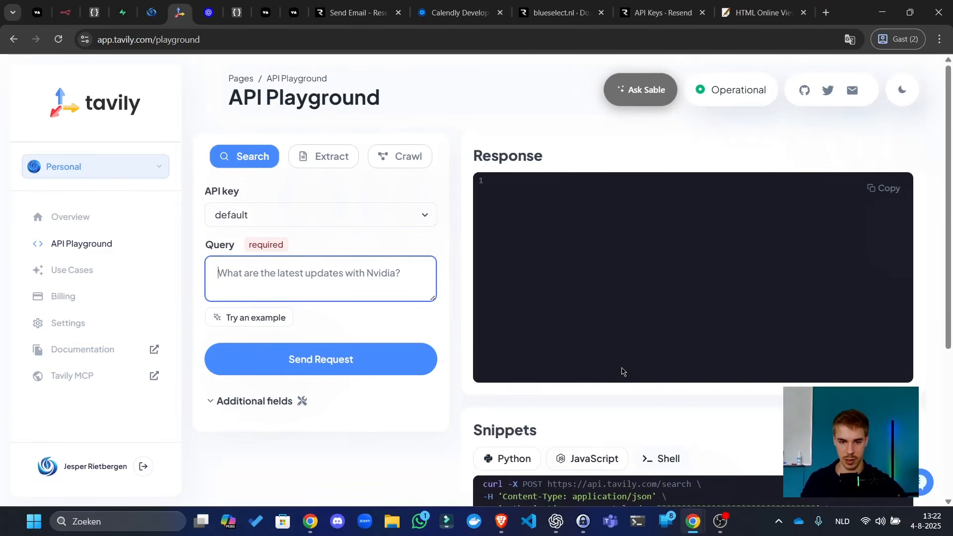
pyautogui.scroll(-4, 513, 361)
pyautogui.moveTo(503, 339); pyautogui.dragTo(481, 371)
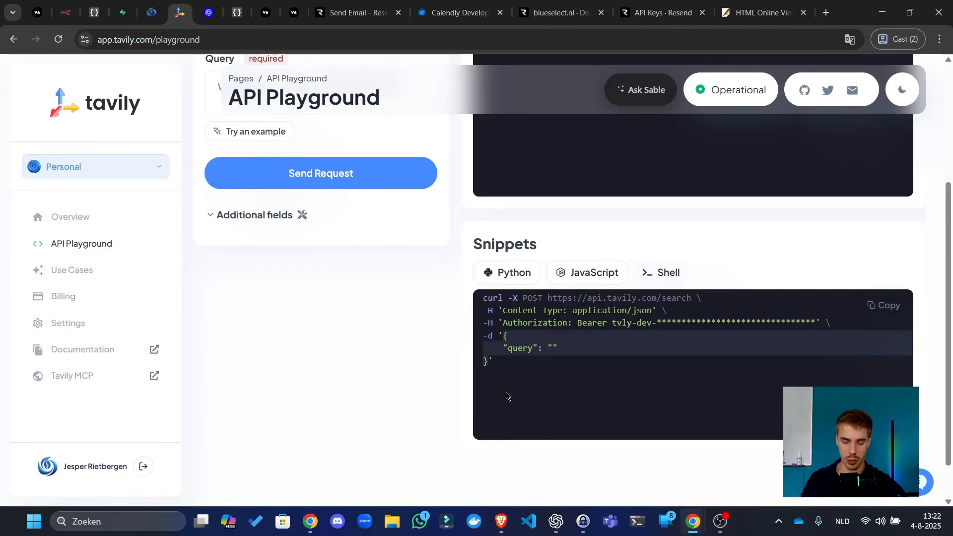
pyautogui.click(65, 13)
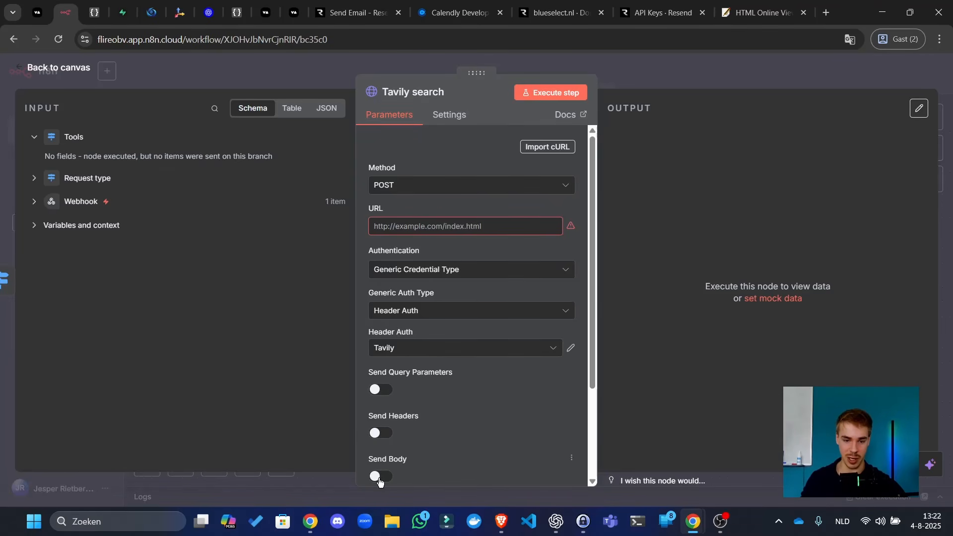
# - Turn on Send Body using JSON and paste the Tavily example's query JSON
pyautogui.click(378, 476)
pyautogui.scroll(-5, 476, 364)
pyautogui.click(432, 312)
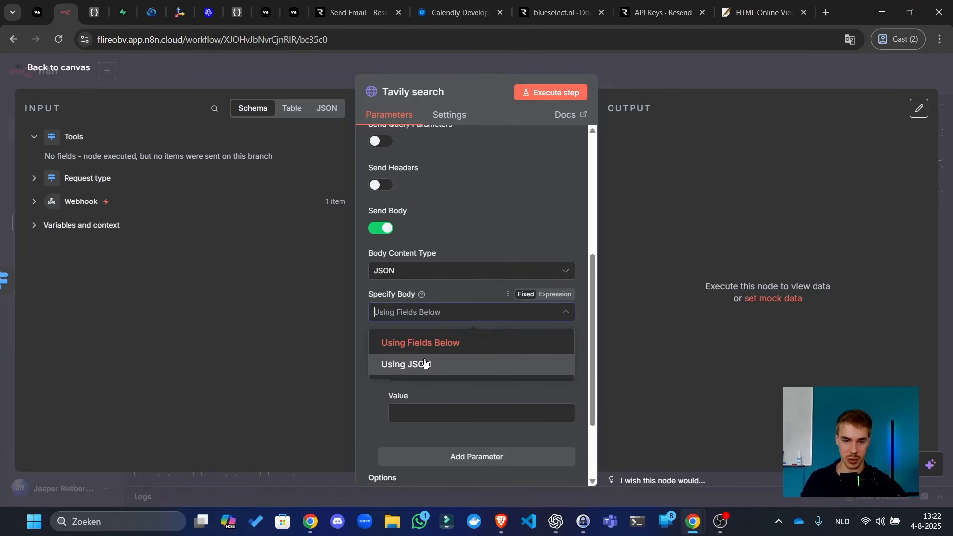
pyautogui.click(425, 364)
pyautogui.click(540, 379)
pyautogui.hotkey('ctrl', 'v')
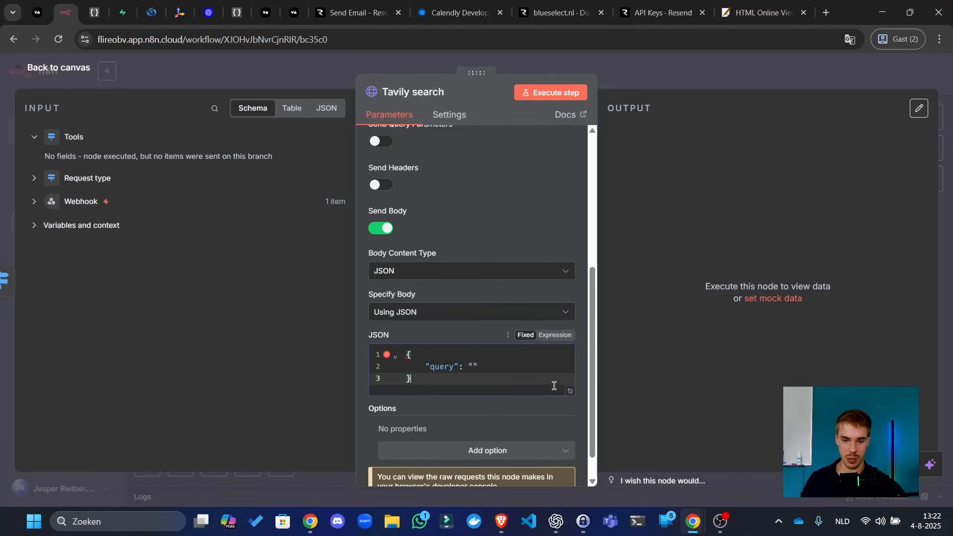
# - Set the JSON query value to the Webhook tool call's arguments.query expression
pyautogui.click(472, 364)
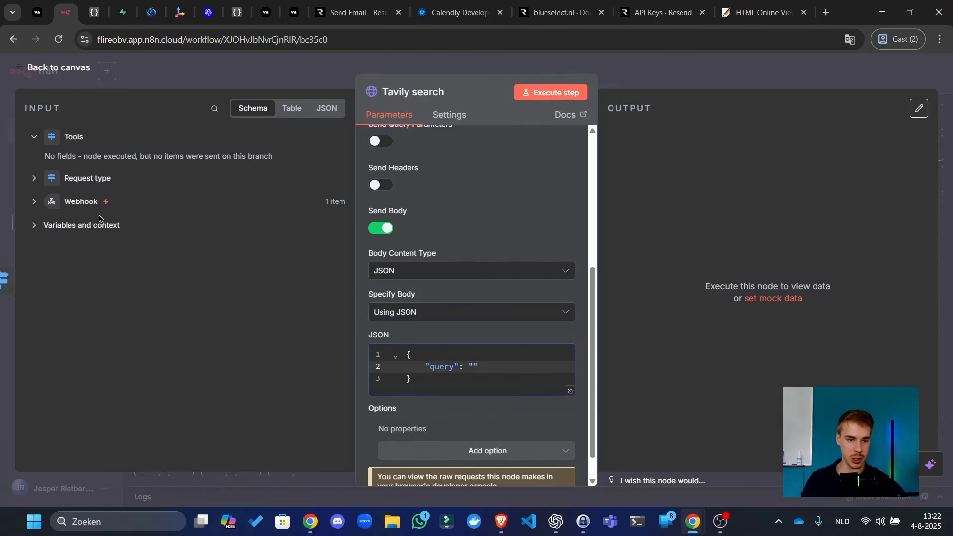
pyautogui.click(81, 202)
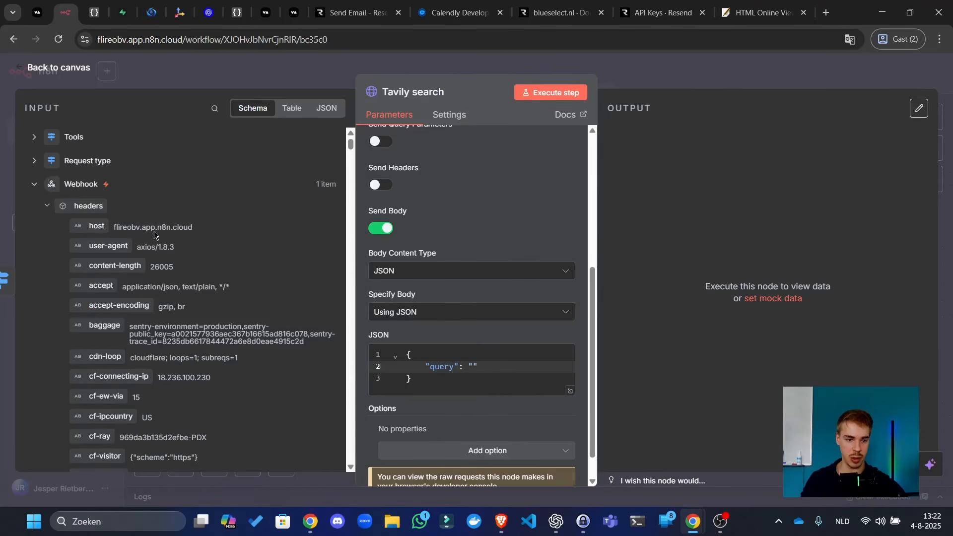
pyautogui.scroll(-15, 154, 234)
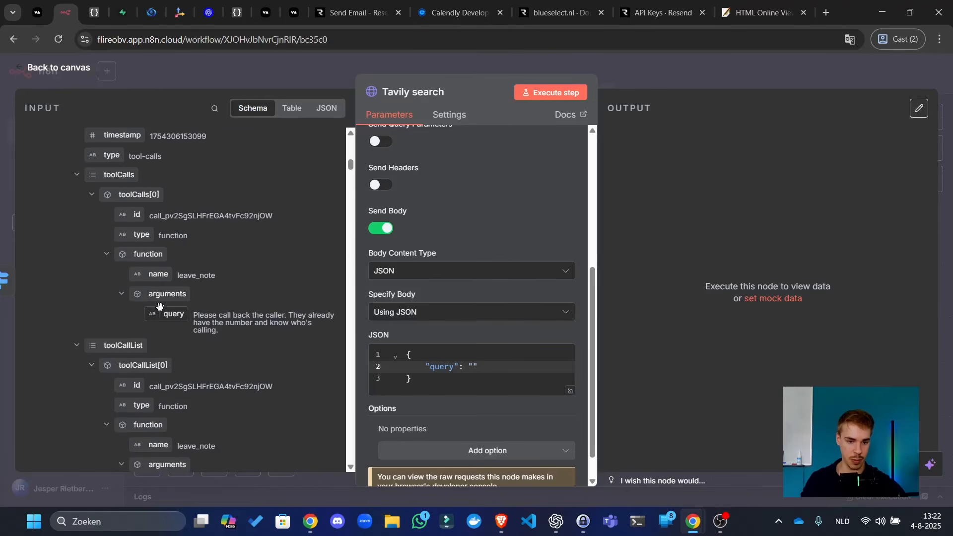
pyautogui.moveTo(159, 306); pyautogui.dragTo(475, 366)
pyautogui.click(481, 376)
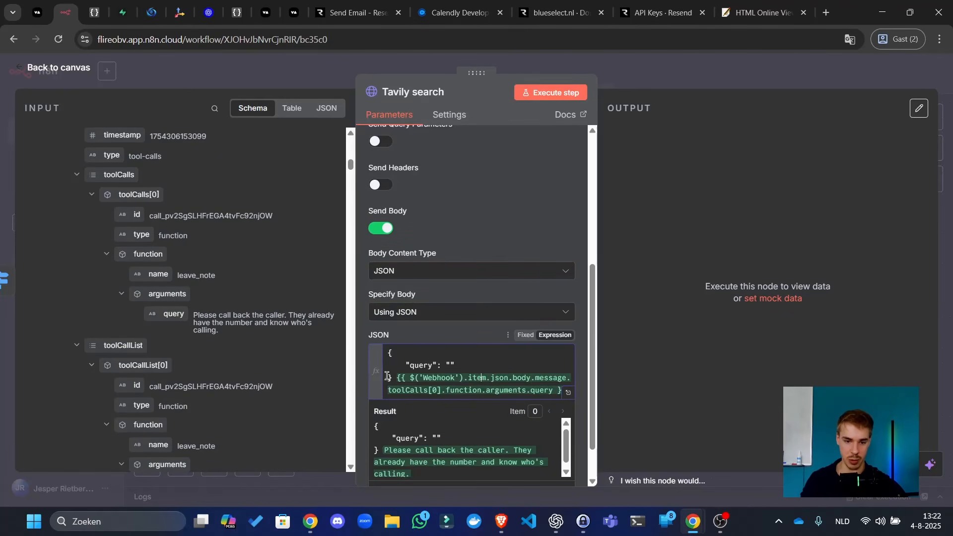
pyautogui.moveTo(406, 379); pyautogui.dragTo(563, 391)
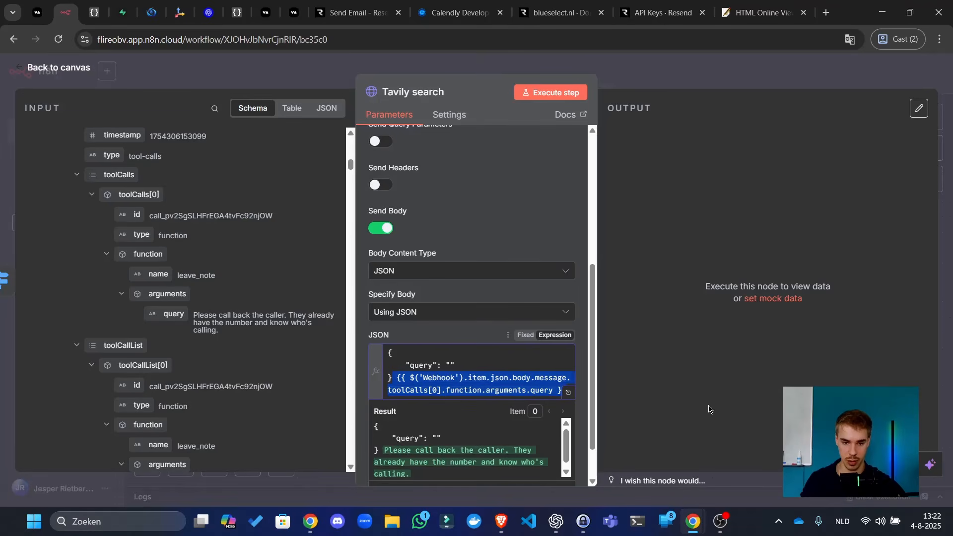
pyautogui.hotkey('ctrl', 'x')
pyautogui.click(451, 365)
pyautogui.hotkey('ctrl', 'v')
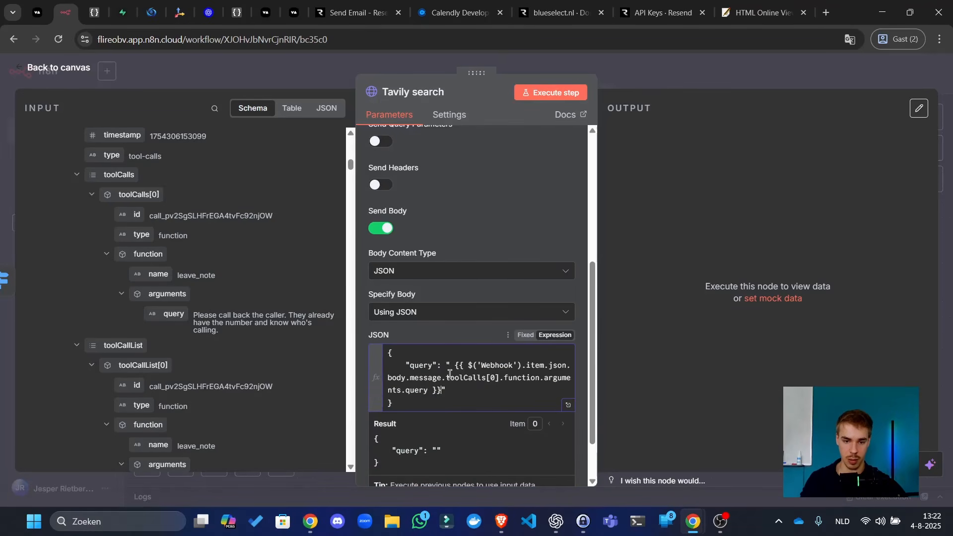
pyautogui.press('BackSpace')
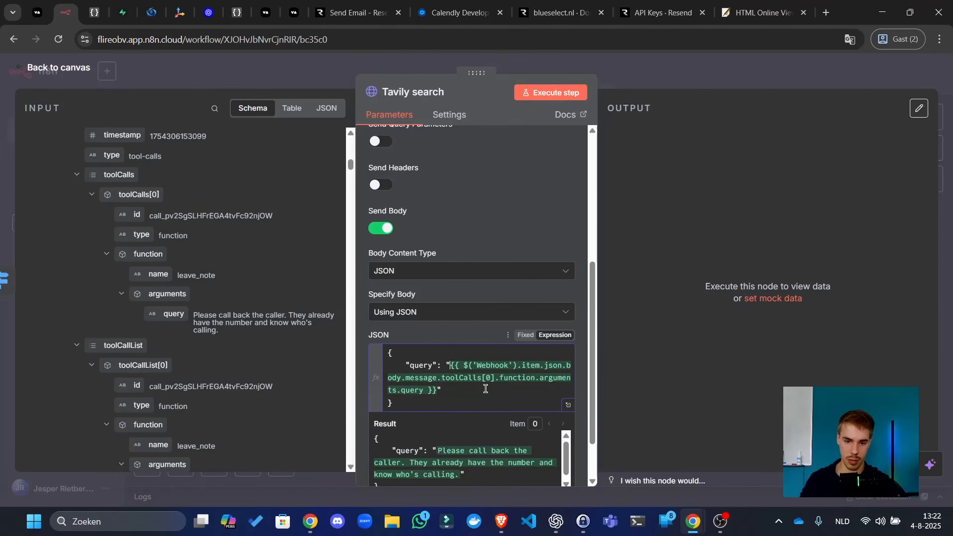
pyautogui.scroll(5, 509, 385)
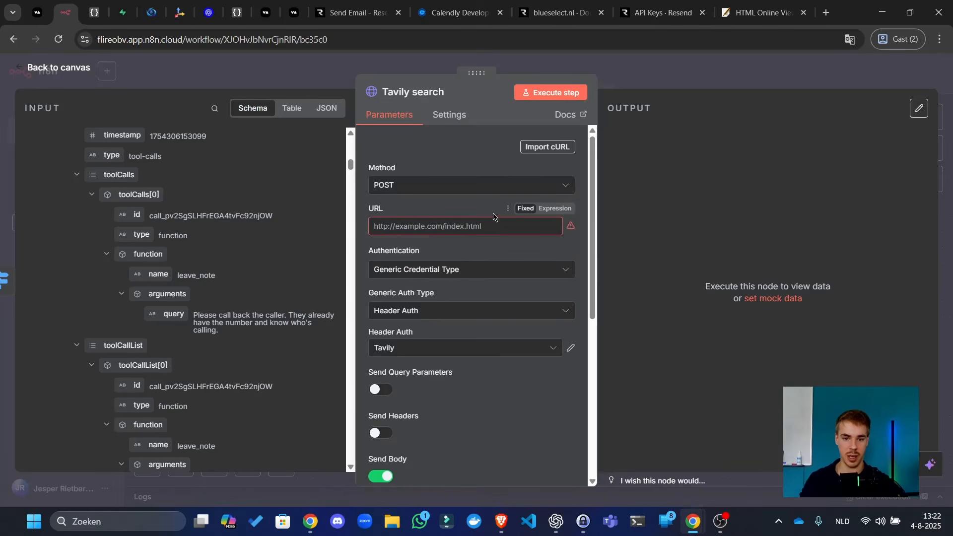
pyautogui.click(151, 13)
pyautogui.click(179, 12)
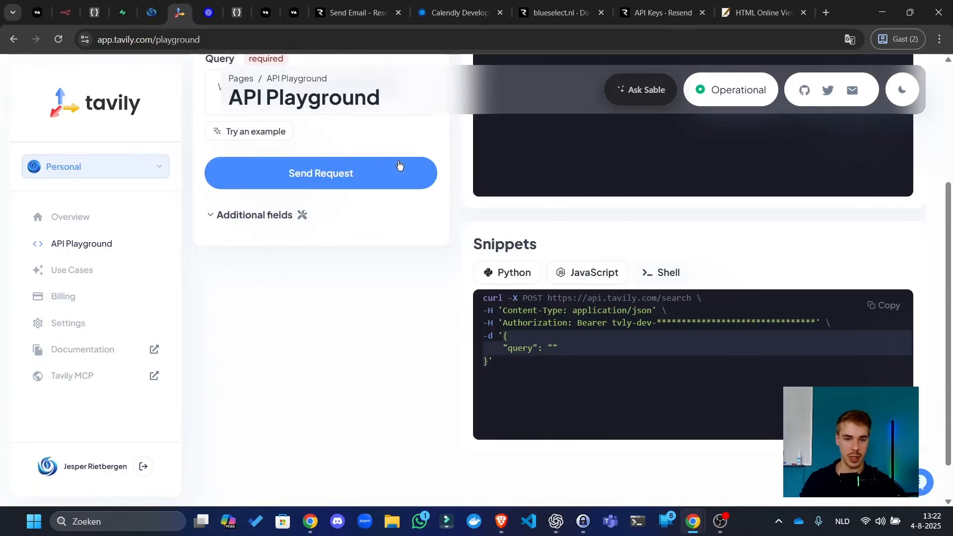
pyautogui.scroll(-4, 744, 366)
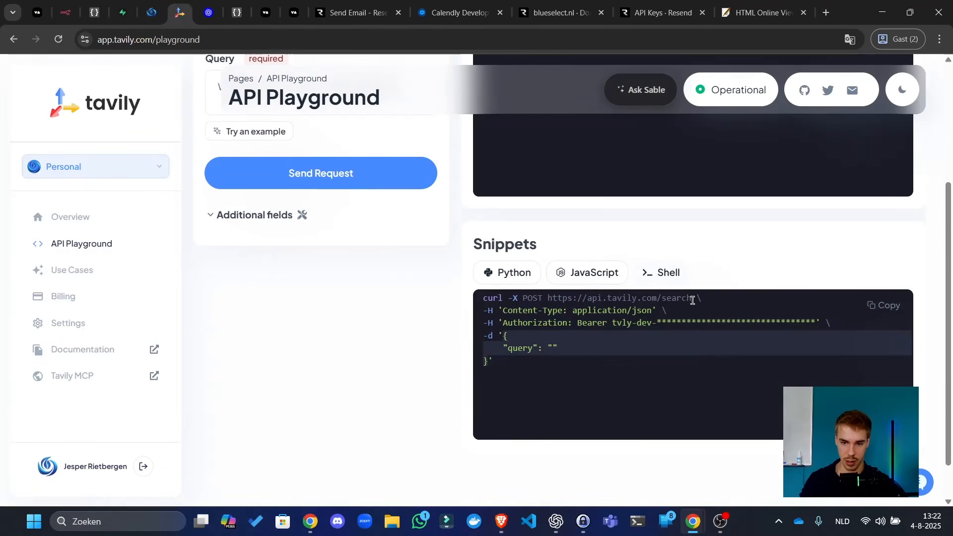
pyautogui.moveTo(692, 299); pyautogui.dragTo(556, 299)
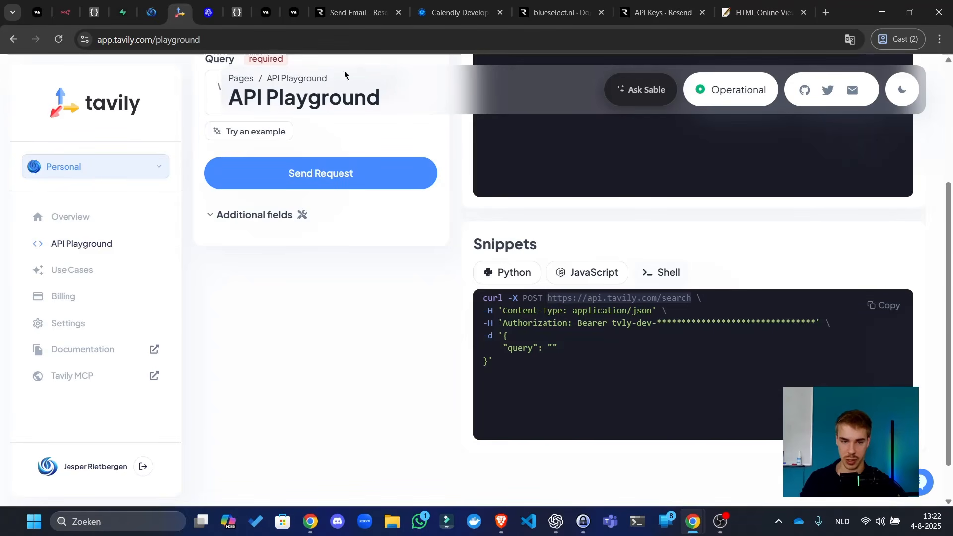
pyautogui.click(65, 12)
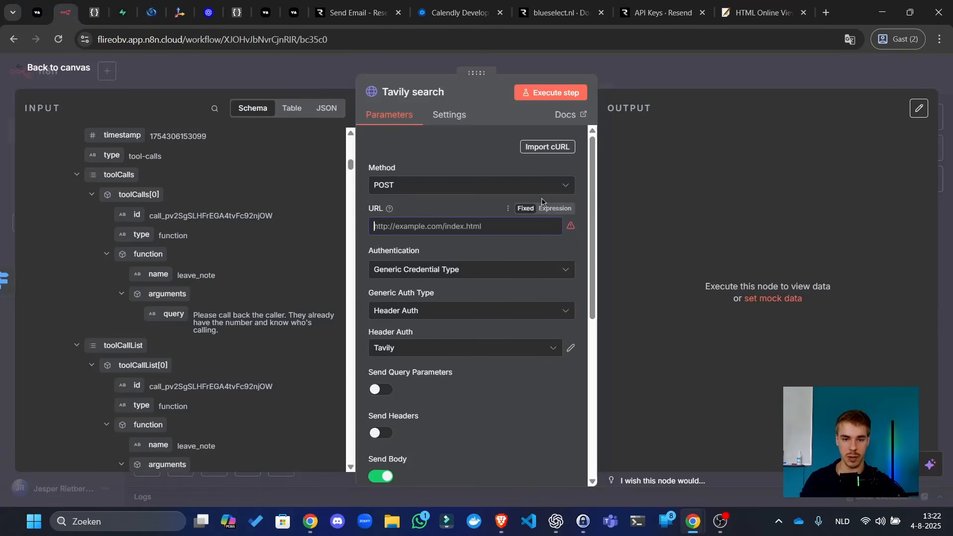
pyautogui.hotkey('ctrl', 'v')
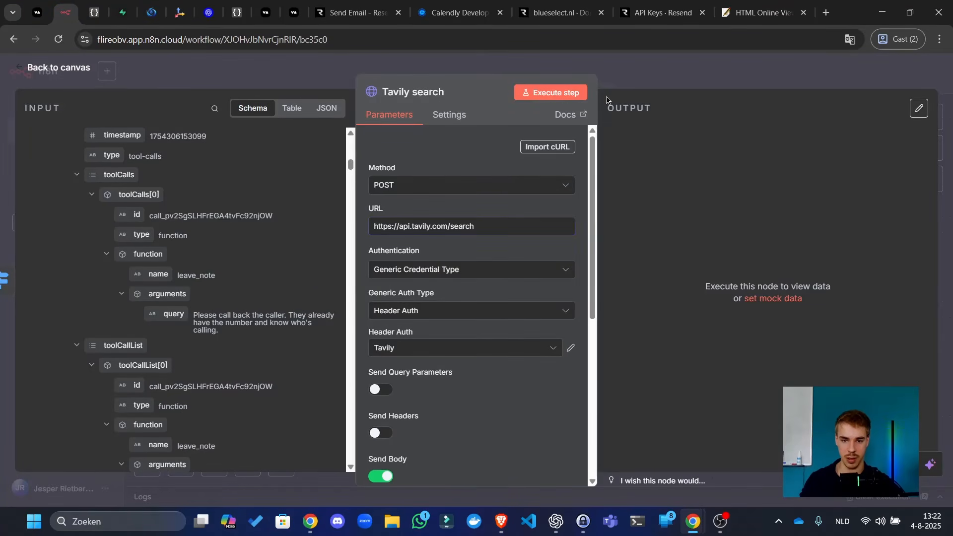
pyautogui.click(574, 92)
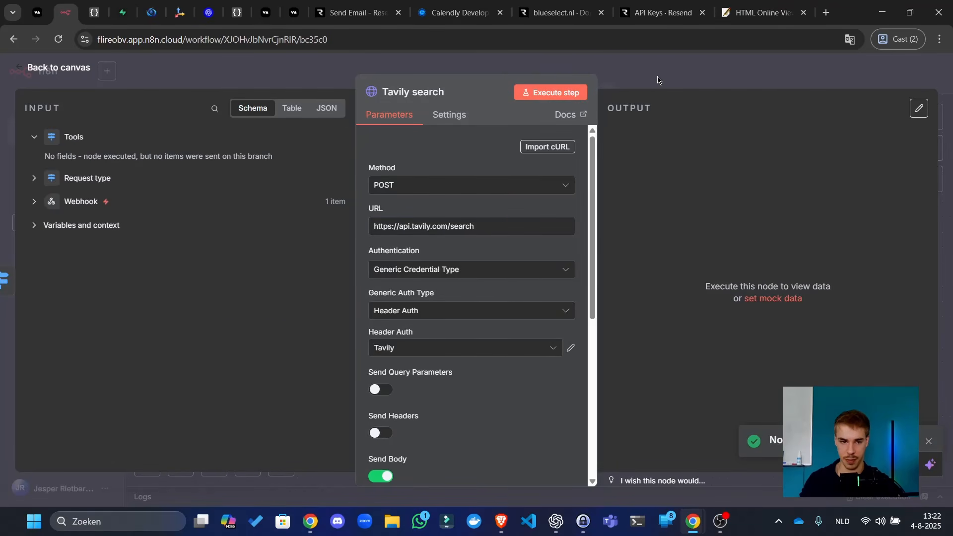
pyautogui.click(658, 79)
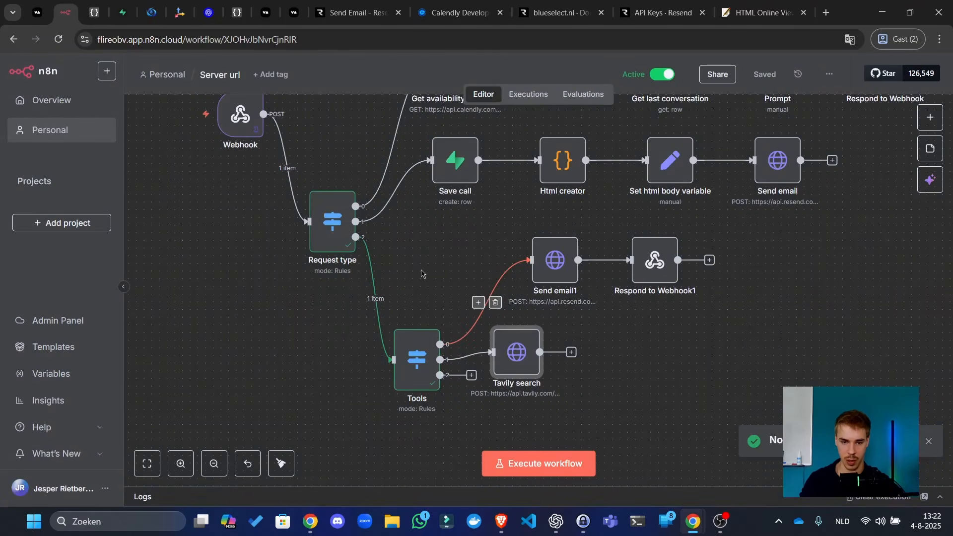
# - Check the Tools node's routing rules, including the second rule's search_web value
pyautogui.doubleClick(421, 366)
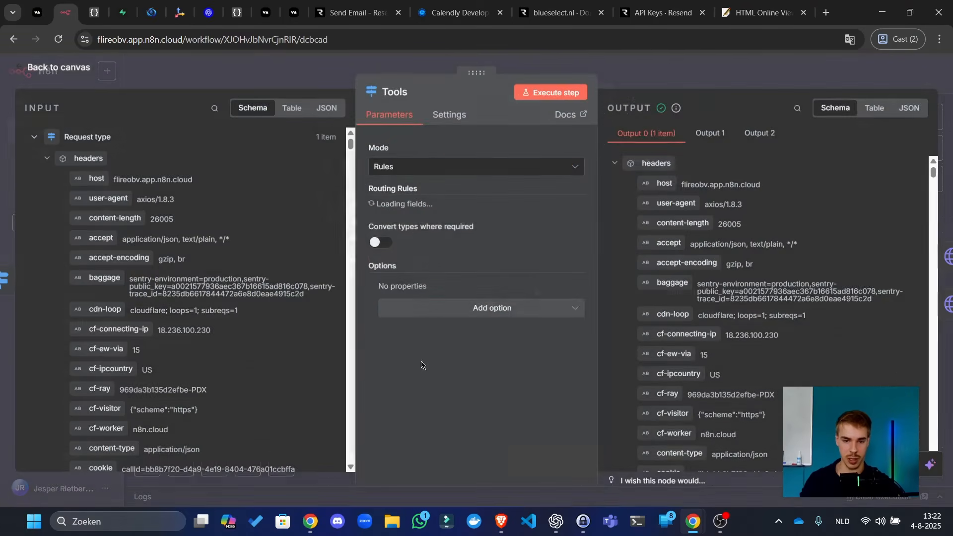
pyautogui.click(448, 220)
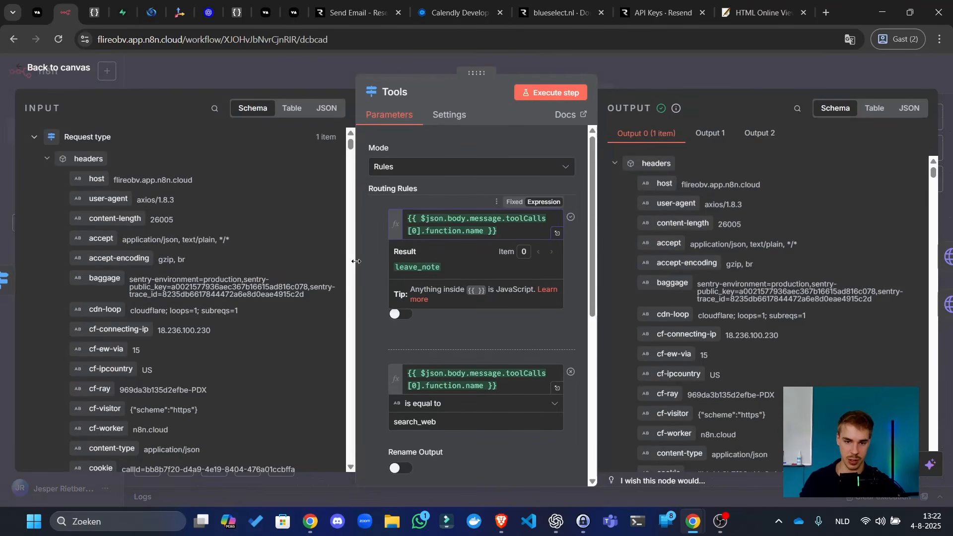
pyautogui.click(418, 425)
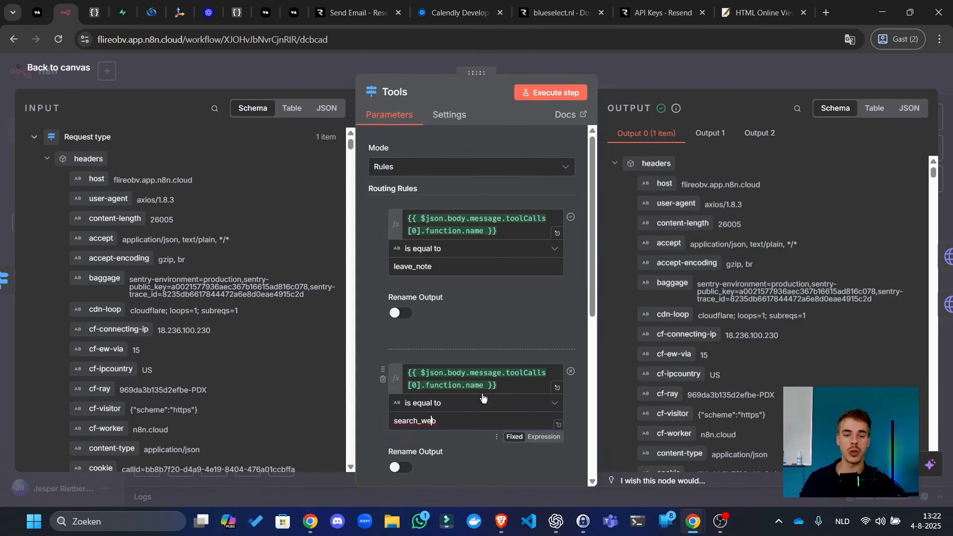
pyautogui.doubleClick(426, 421)
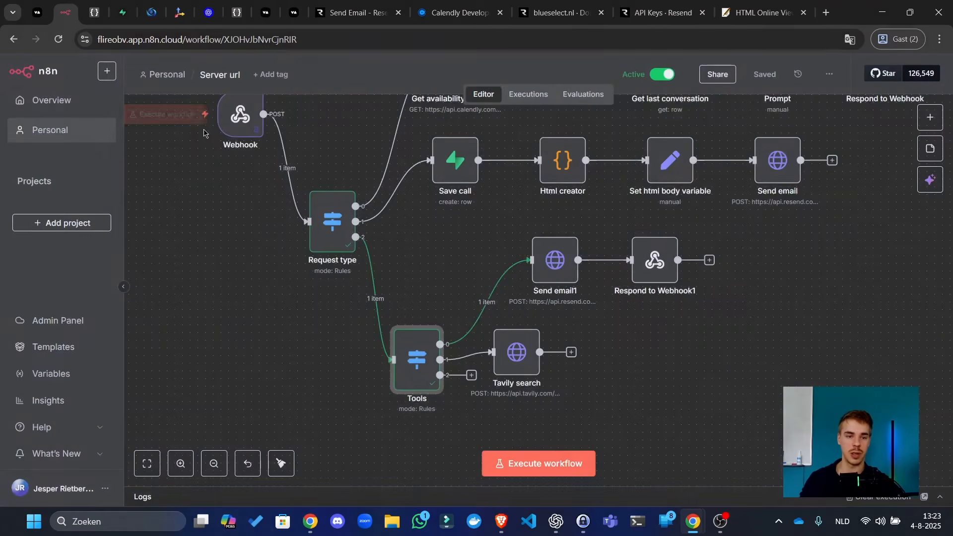
# - Replace leave_note with search_web in the pinned data's toolCallList function name
pyautogui.doubleClick(240, 115)
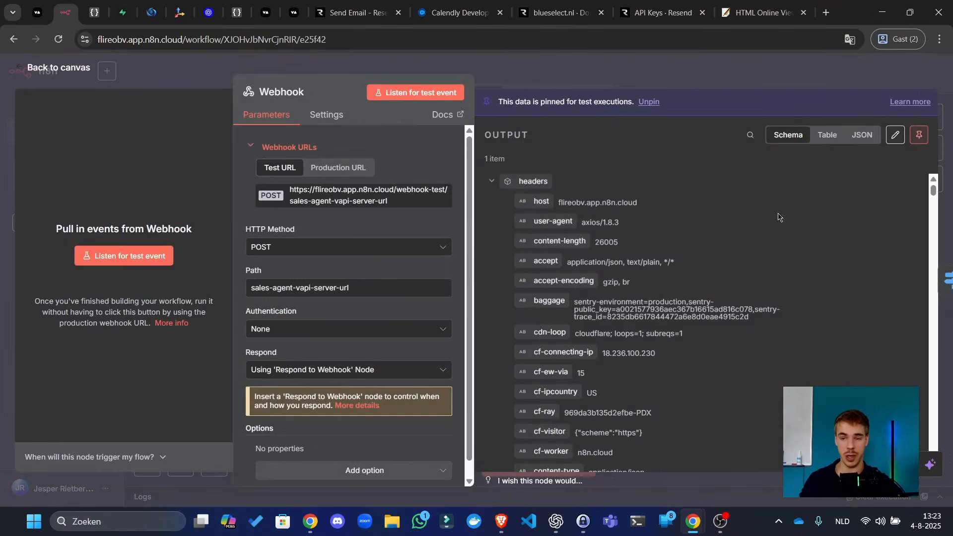
pyautogui.click(895, 134)
pyautogui.scroll(-5, 705, 353)
pyautogui.scroll(-10, 705, 354)
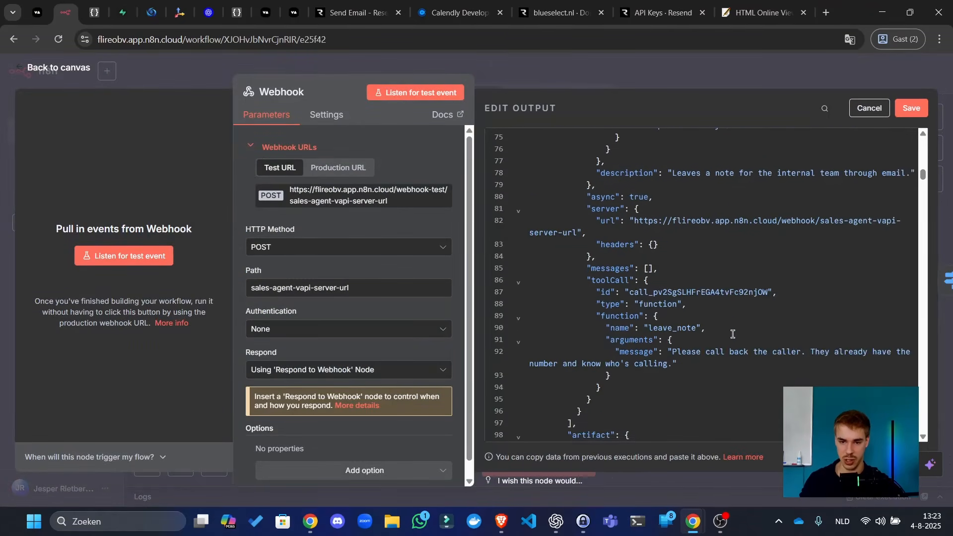
pyautogui.scroll(8, 695, 337)
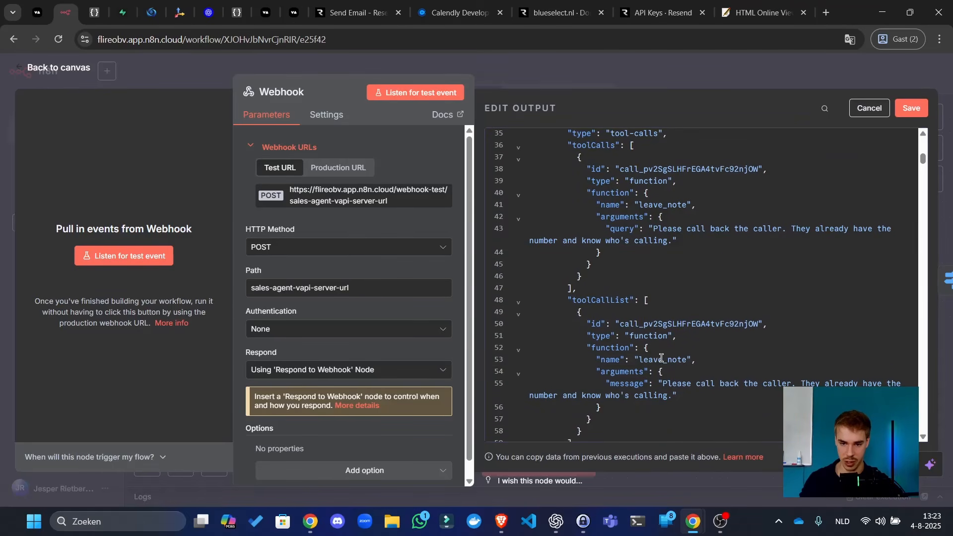
pyautogui.doubleClick(662, 358)
pyautogui.write('search_web')
# - Change the toolCalls function name to search_web too, then save the test data and workflow
pyautogui.click(670, 204)
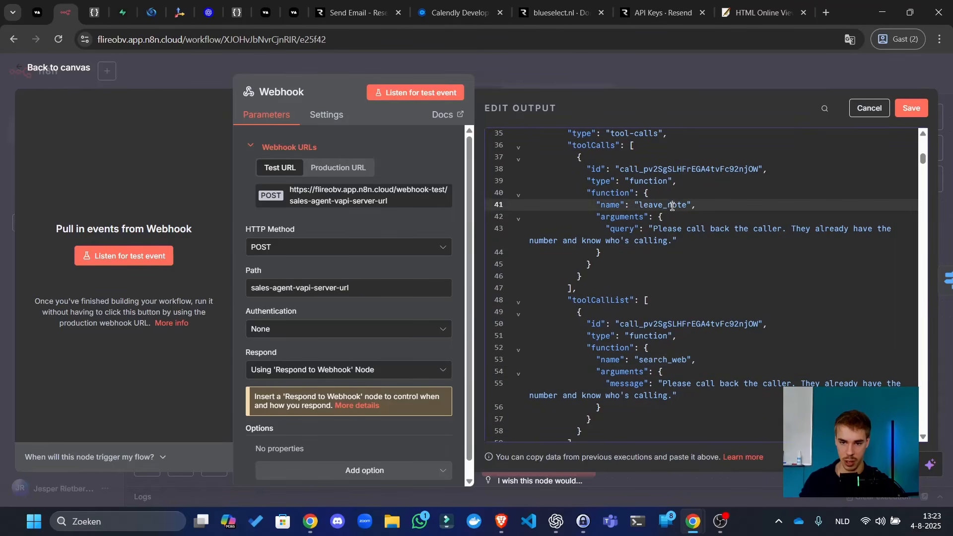
pyautogui.scroll(2, 673, 233)
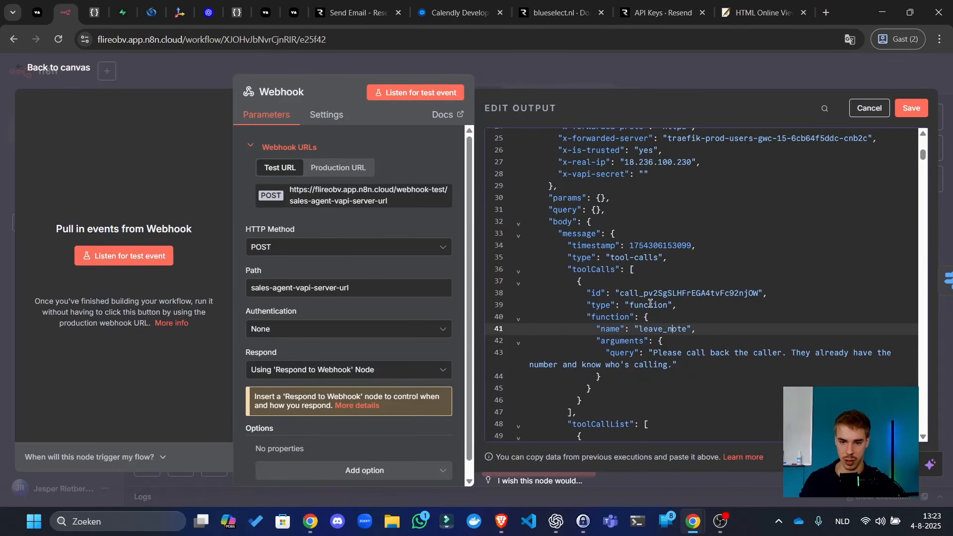
pyautogui.doubleClick(670, 329)
pyautogui.write('search_web')
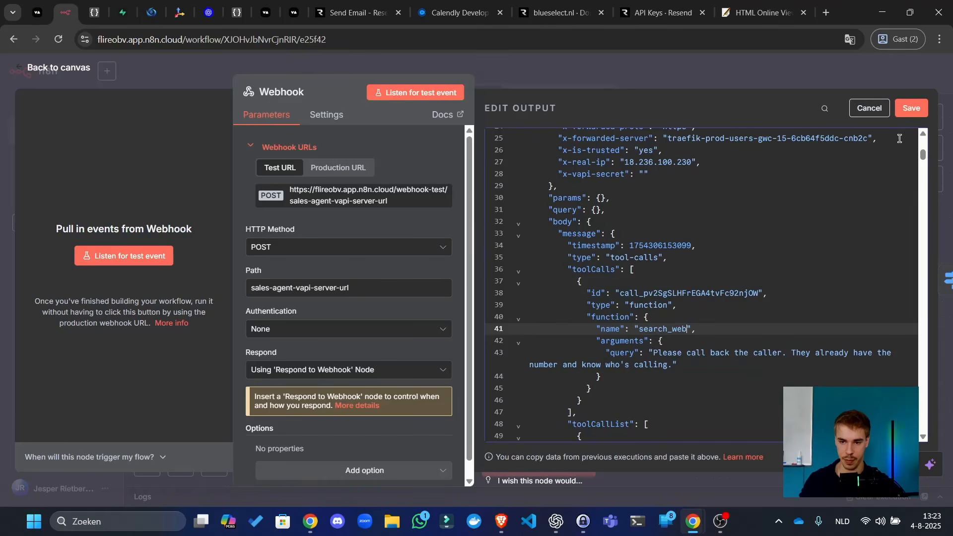
pyautogui.click(911, 108)
pyautogui.click(826, 81)
pyautogui.click(767, 75)
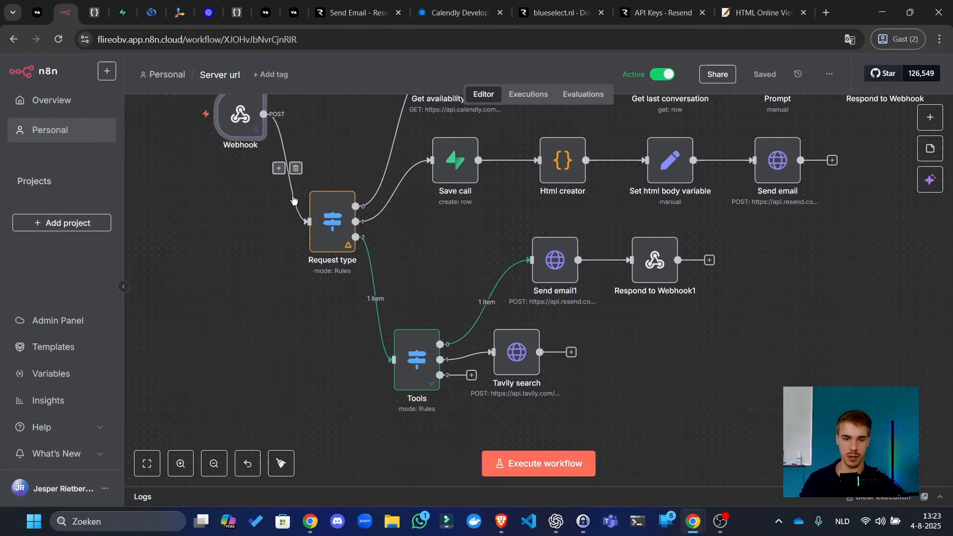
pyautogui.click(314, 181)
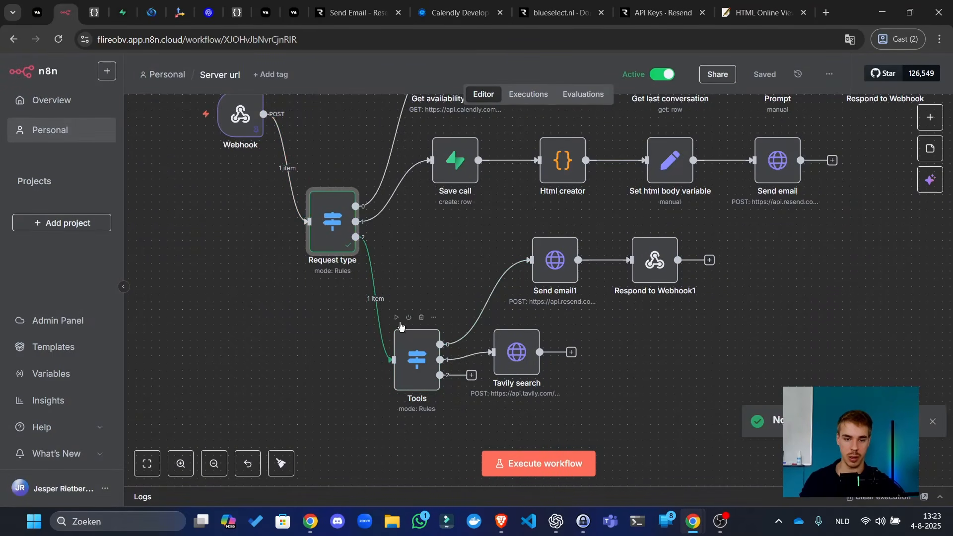
# - Run the Tools and Tavily search steps and review the returned web search results
pyautogui.click(399, 320)
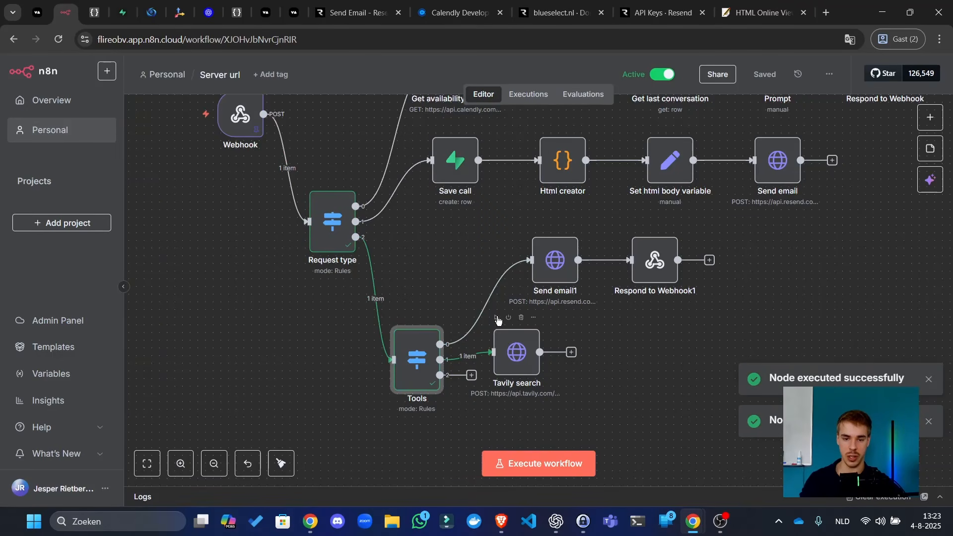
pyautogui.click(497, 317)
pyautogui.moveTo(717, 365); pyautogui.dragTo(612, 344)
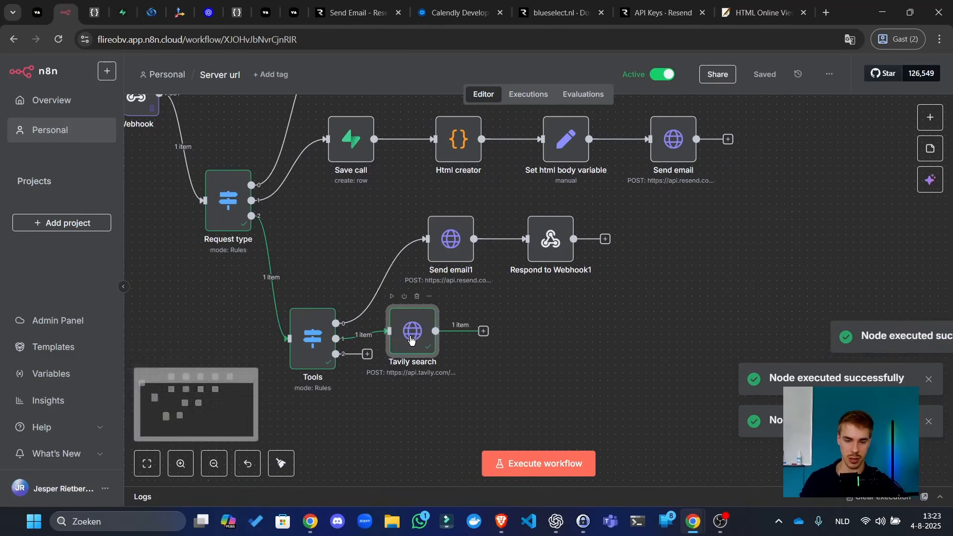
pyautogui.press('Return')
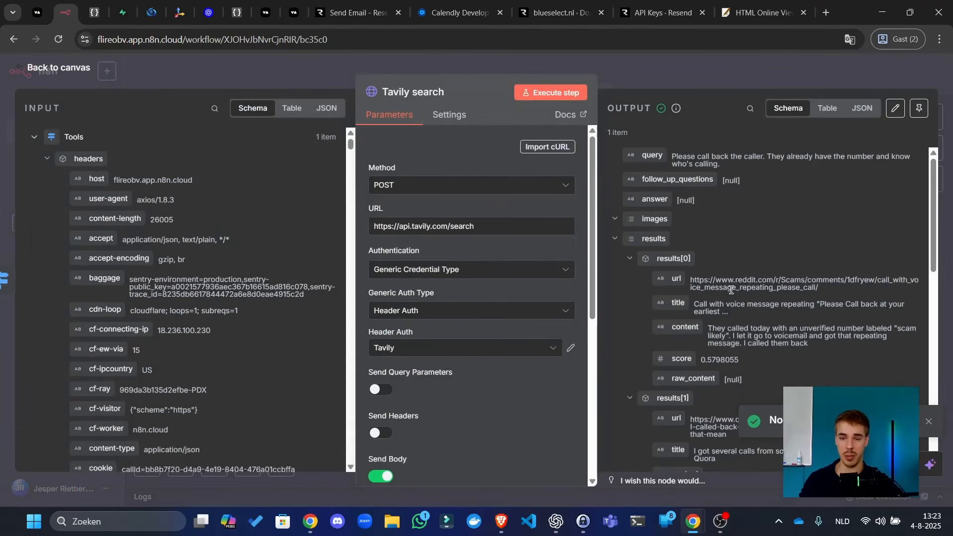
pyautogui.scroll(-8, 717, 270)
pyautogui.scroll(7, 700, 186)
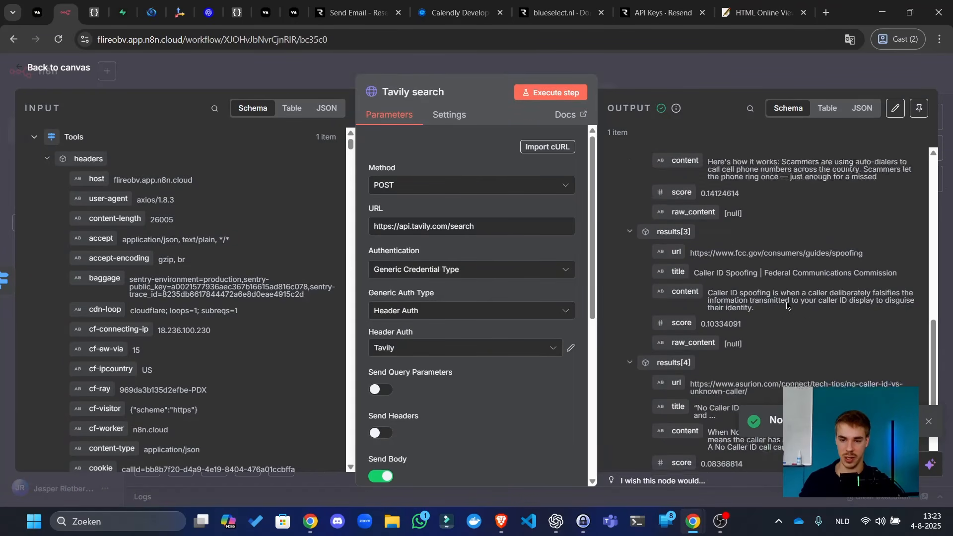
pyautogui.scroll(1, 727, 292)
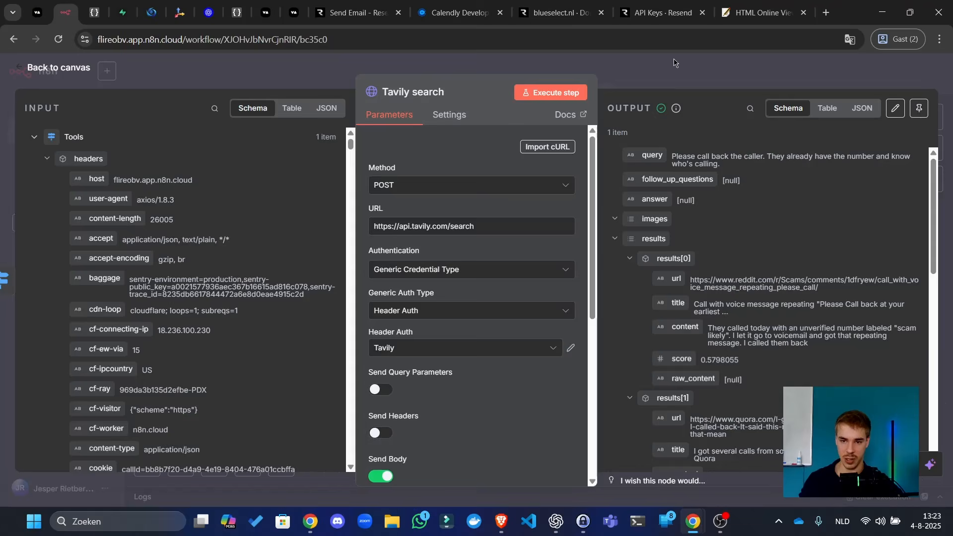
pyautogui.click(670, 77)
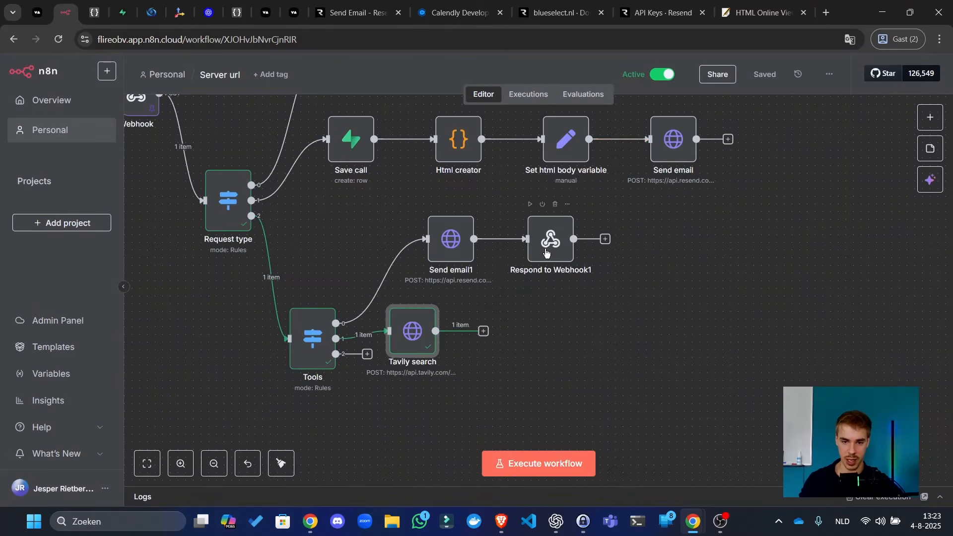
pyautogui.click(546, 252)
# - Duplicate Respond to Webhook1 as Respond to Webhook2 and open its response body expression
pyautogui.hotkey('ctrl', 'c')
pyautogui.hotkey('ctrl', 'v')
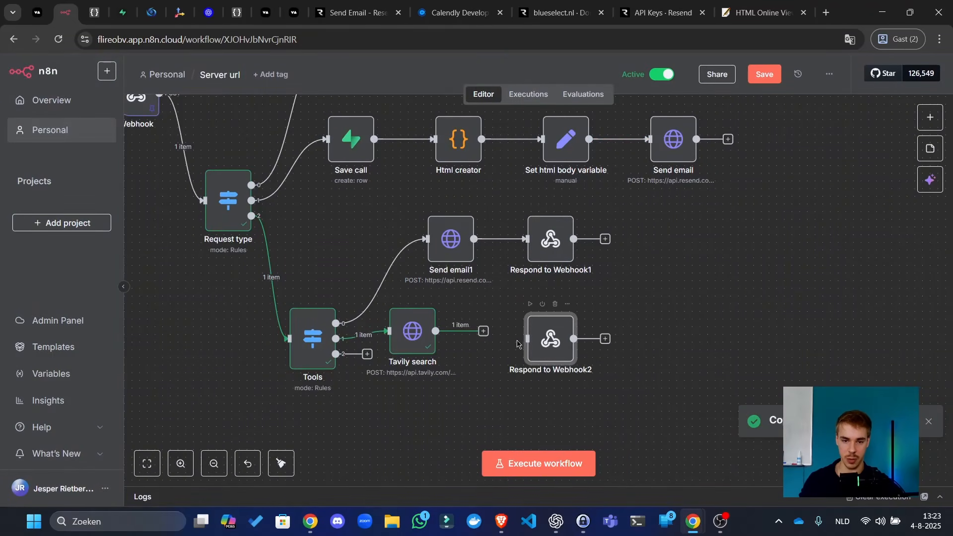
pyautogui.doubleClick(564, 341)
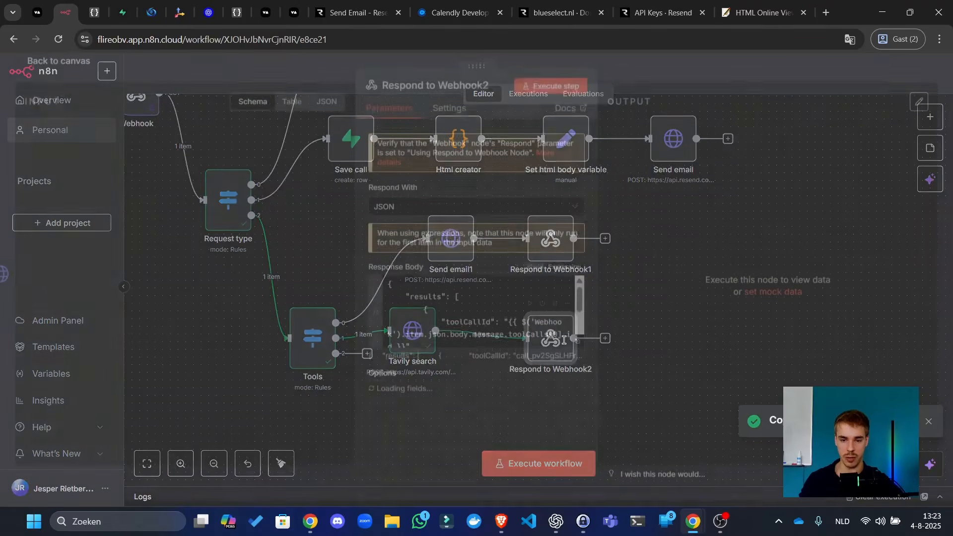
pyautogui.click(577, 355)
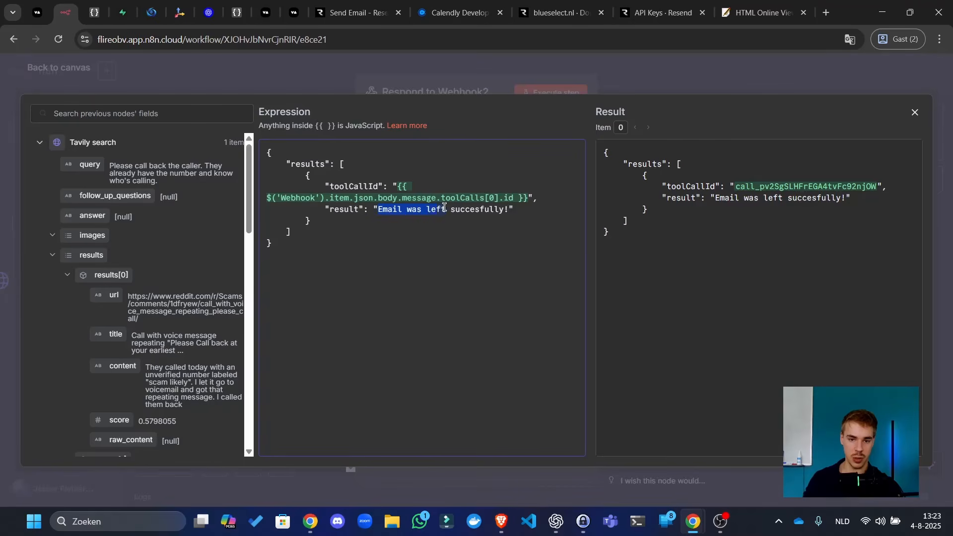
# - Replace the 'Email was left succesfully!' result with {{ $json.results[0].content }} and save
pyautogui.moveTo(444, 207); pyautogui.dragTo(506, 209)
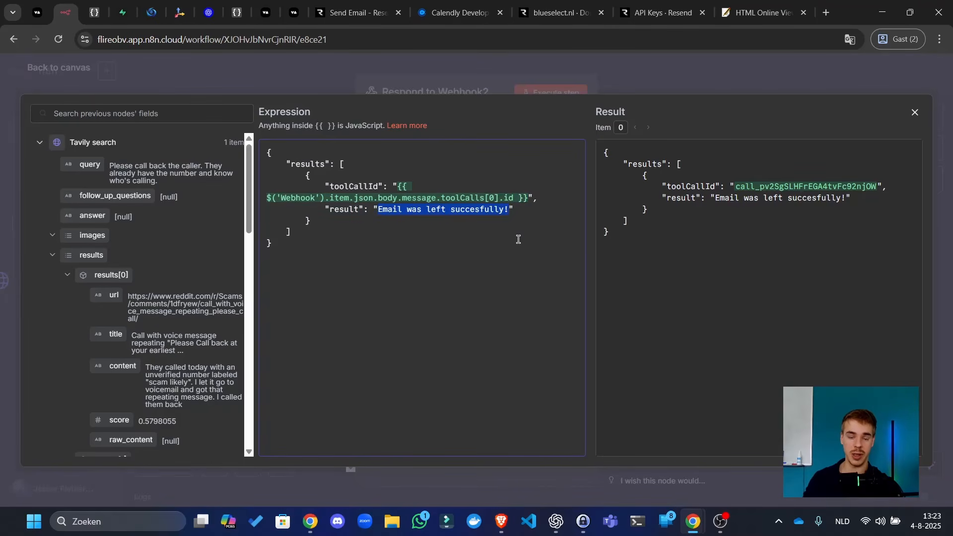
pyautogui.press('BackSpace')
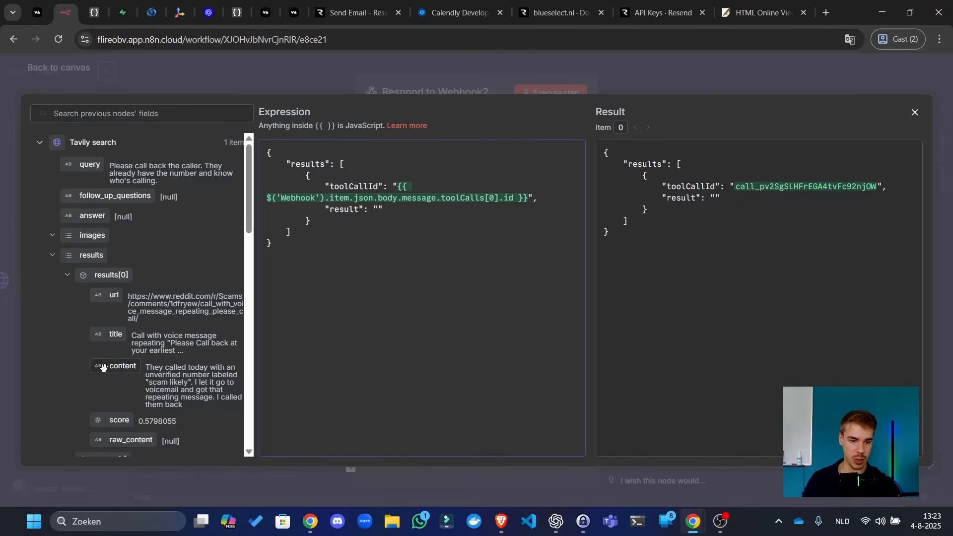
pyautogui.moveTo(107, 366); pyautogui.dragTo(382, 214)
pyautogui.scroll(-8, 219, 348)
pyautogui.scroll(-8, 218, 348)
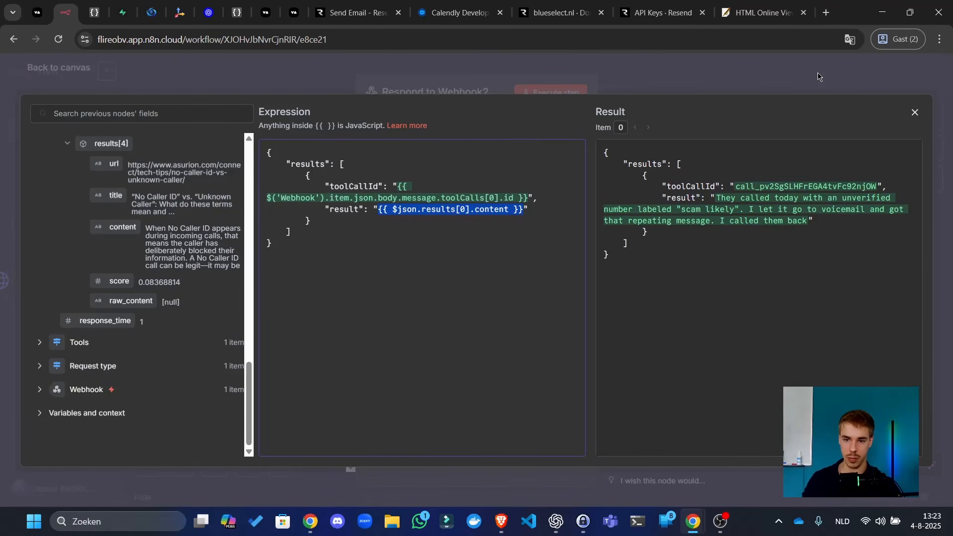
pyautogui.click(818, 76)
pyautogui.click(817, 76)
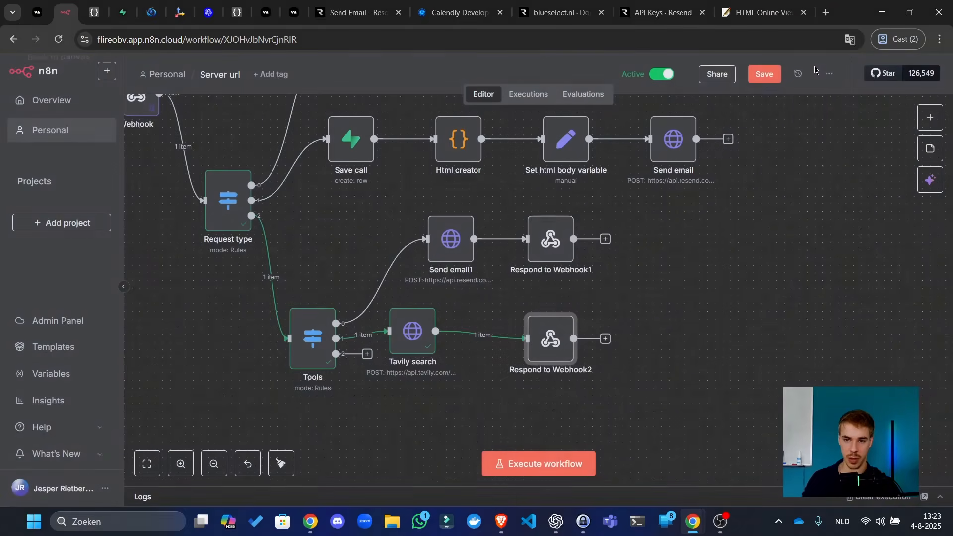
pyautogui.click(764, 75)
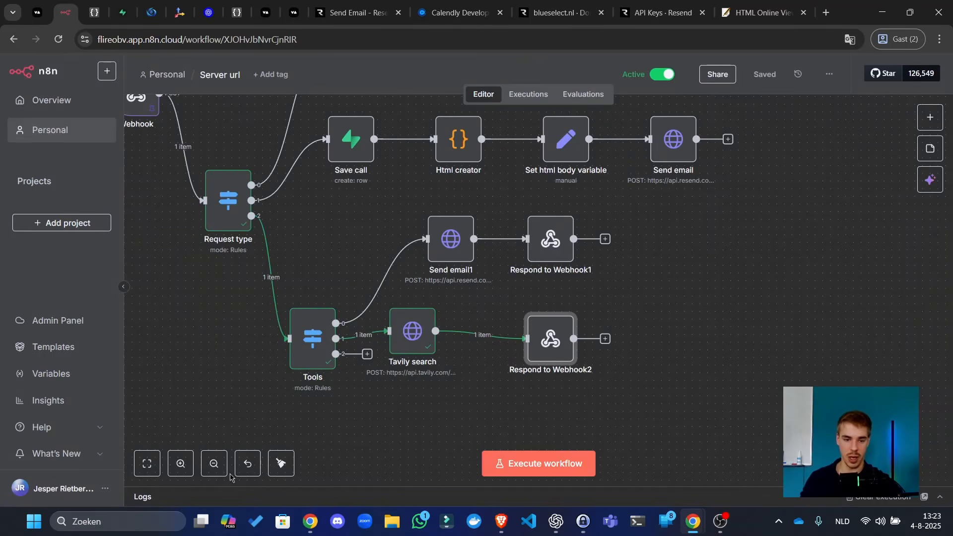
# - Tidy up the workflow layout and save it
pyautogui.click(281, 463)
pyautogui.scroll(-4, 778, 223)
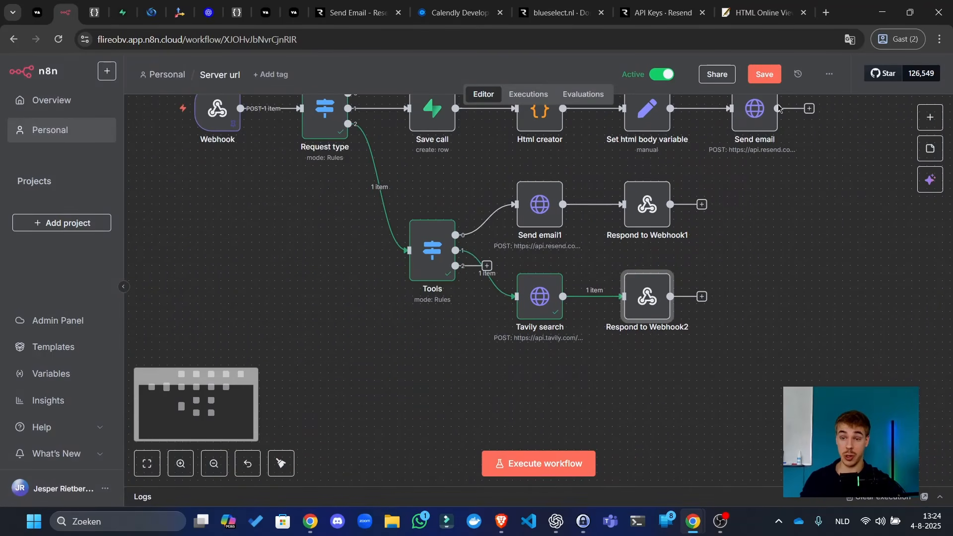
pyautogui.click(778, 73)
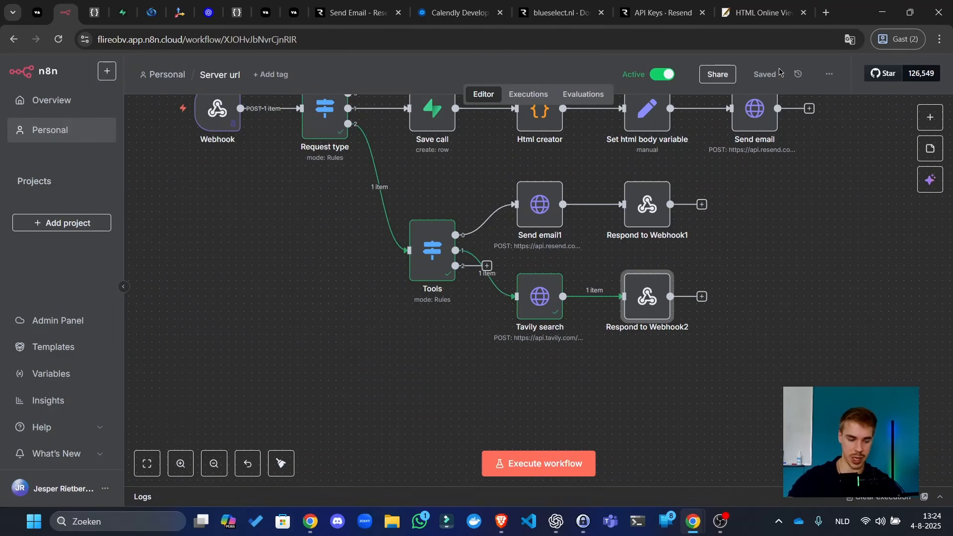
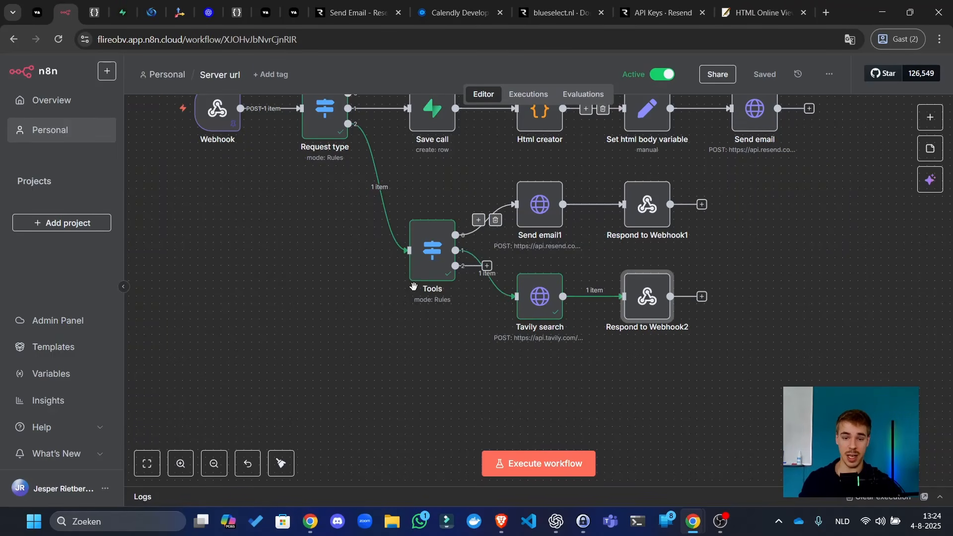
# - Move the Tools node down-left and shift the canvas view
pyautogui.moveTo(435, 272); pyautogui.dragTo(357, 407)
pyautogui.click(539, 395)
pyautogui.moveTo(511, 350); pyautogui.dragTo(513, 320)
pyautogui.scroll(-3, 514, 320)
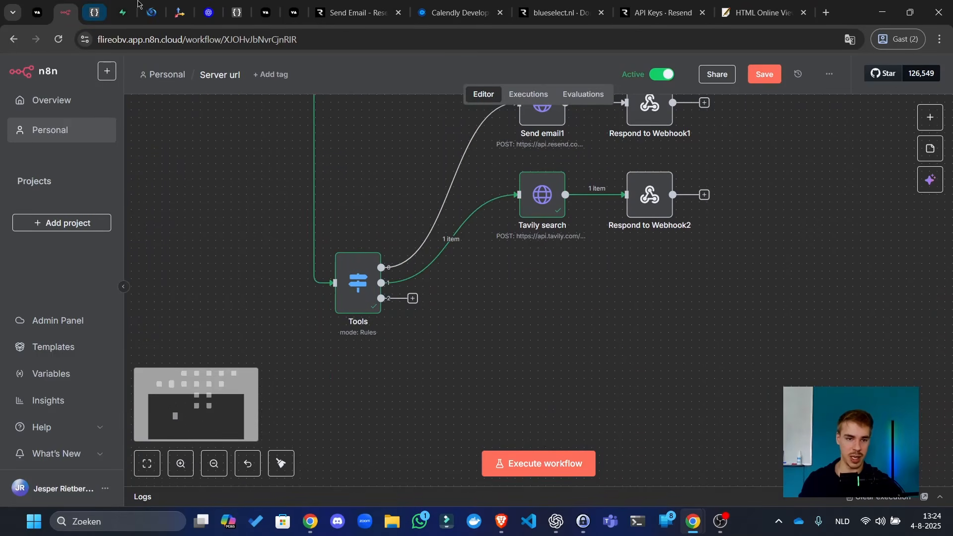
# - In Vapi, open the book_meeting tool and select its tool name, then return to n8n
pyautogui.click(39, 12)
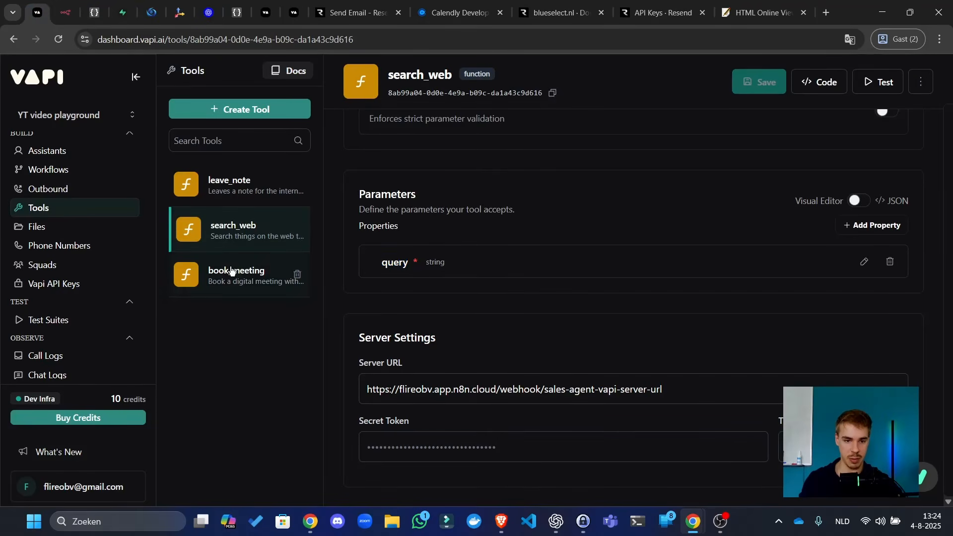
pyautogui.click(260, 271)
pyautogui.scroll(-6, 489, 261)
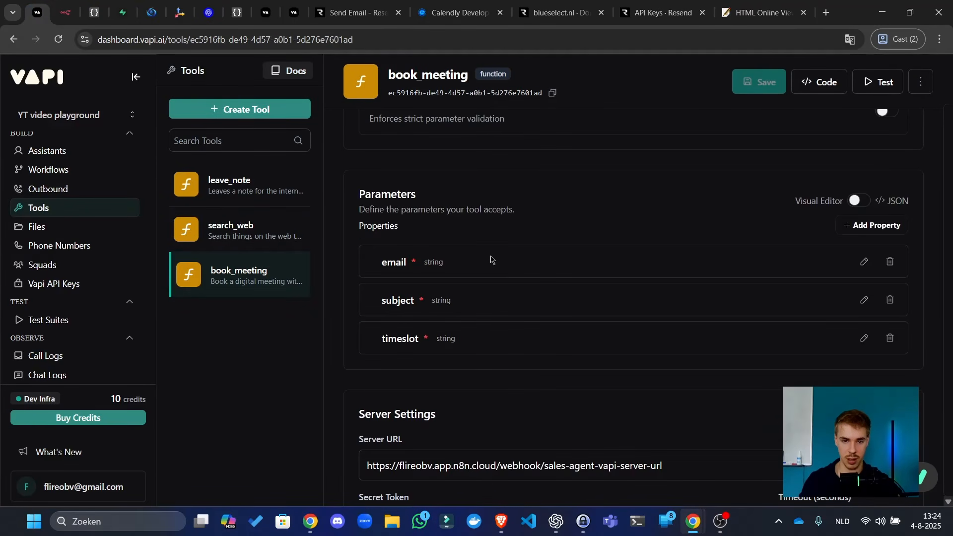
pyautogui.scroll(7, 496, 257)
pyautogui.tripleClick(459, 175)
pyautogui.hotkey('ctrl', 'c')
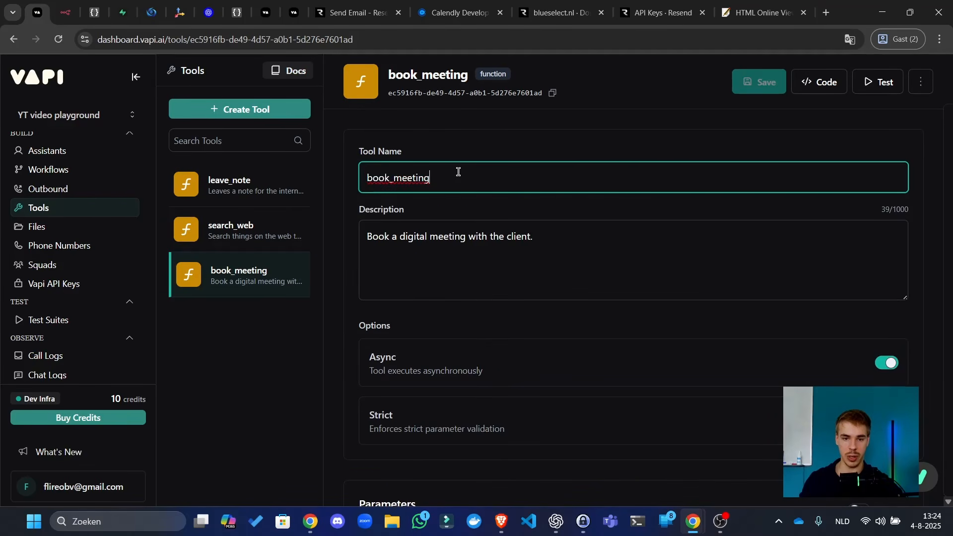
pyautogui.click(69, 10)
pyautogui.moveTo(369, 177); pyautogui.dragTo(508, 424)
# - Make the Webhook's pinned output editable and change the tool name from search_web to book_meeting
pyautogui.doubleClick(358, 252)
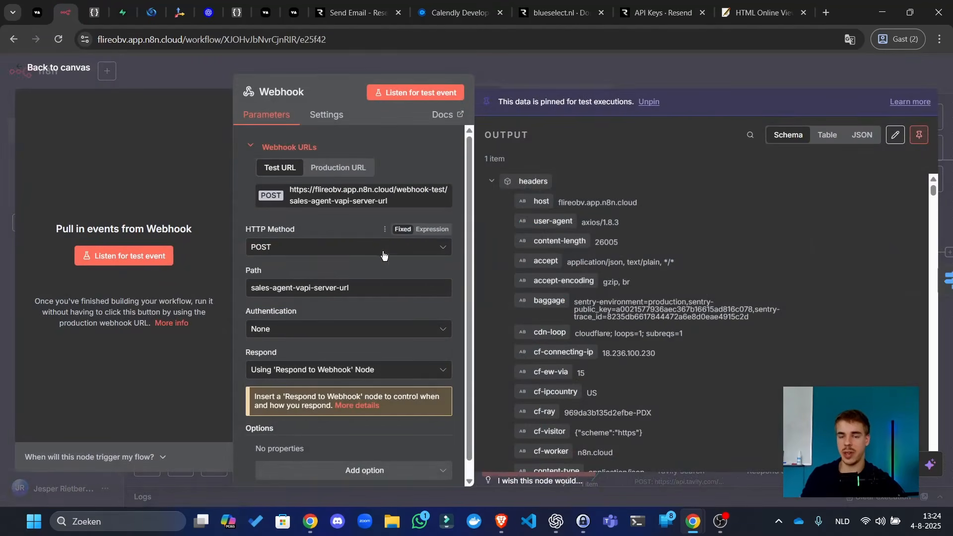
pyautogui.click(894, 135)
pyautogui.click(691, 271)
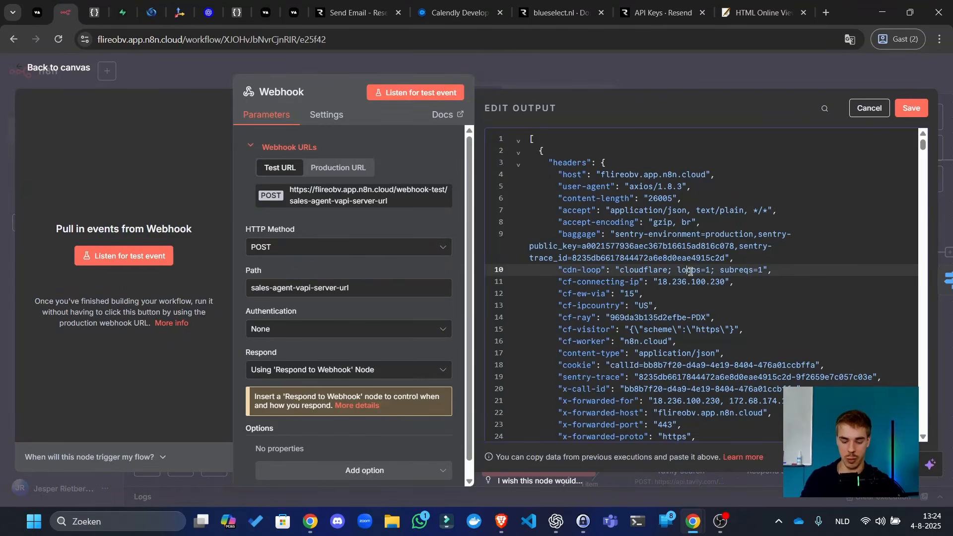
pyautogui.hotkey('ctrl', 'f')
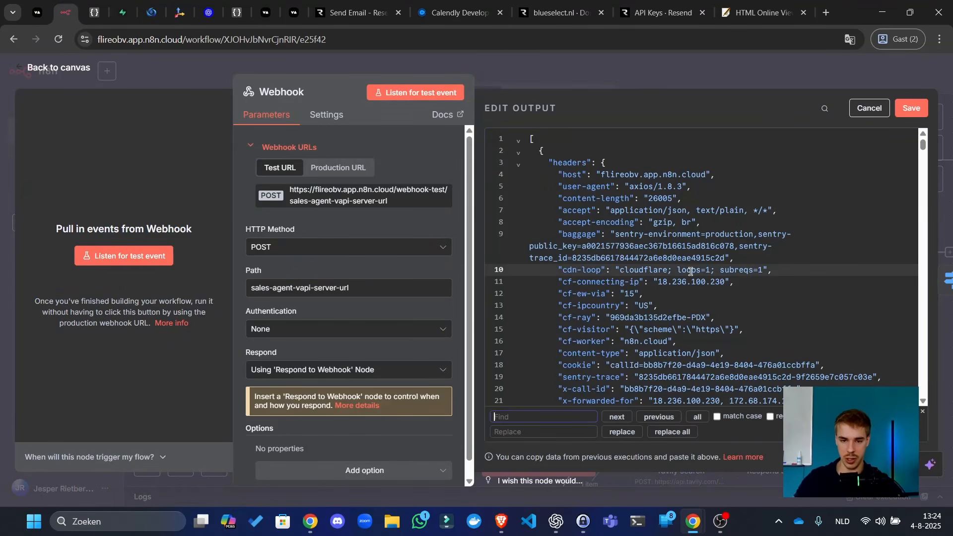
pyautogui.click(923, 412)
pyautogui.scroll(-8, 847, 367)
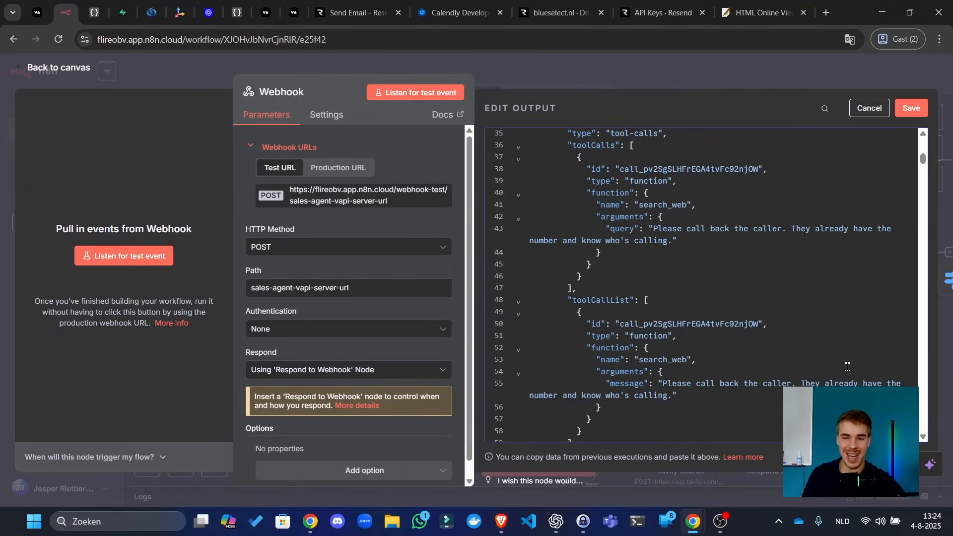
pyautogui.doubleClick(658, 204)
pyautogui.hotkey('ctrl', 'v')
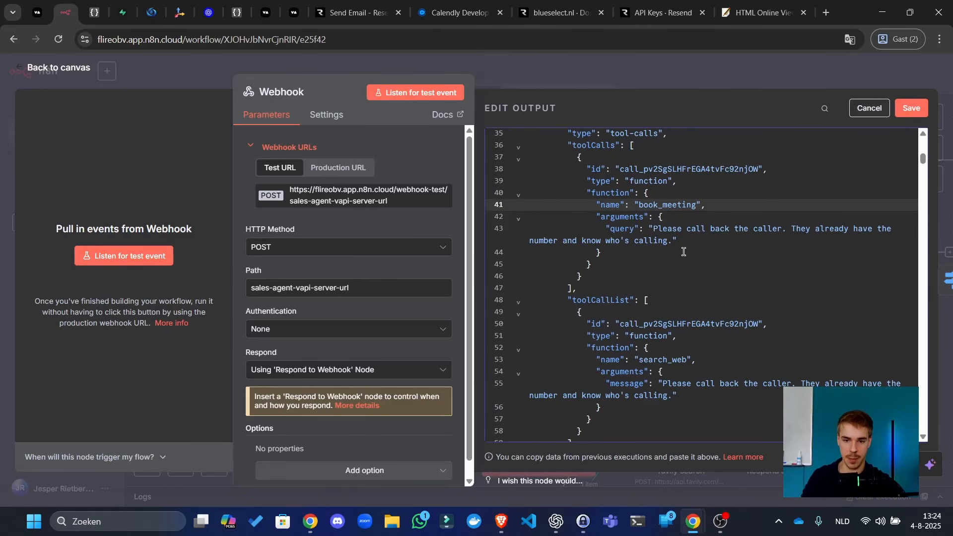
# - Rename the query argument to email, matching book_meeting's parameter in Vapi
pyautogui.moveTo(681, 243); pyautogui.dragTo(529, 229)
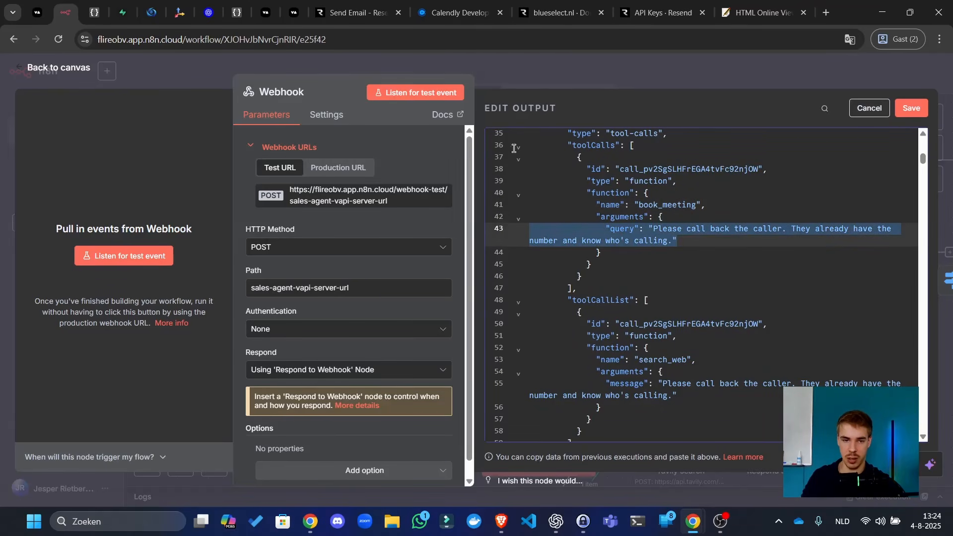
pyautogui.click(37, 12)
pyautogui.scroll(-5, 398, 332)
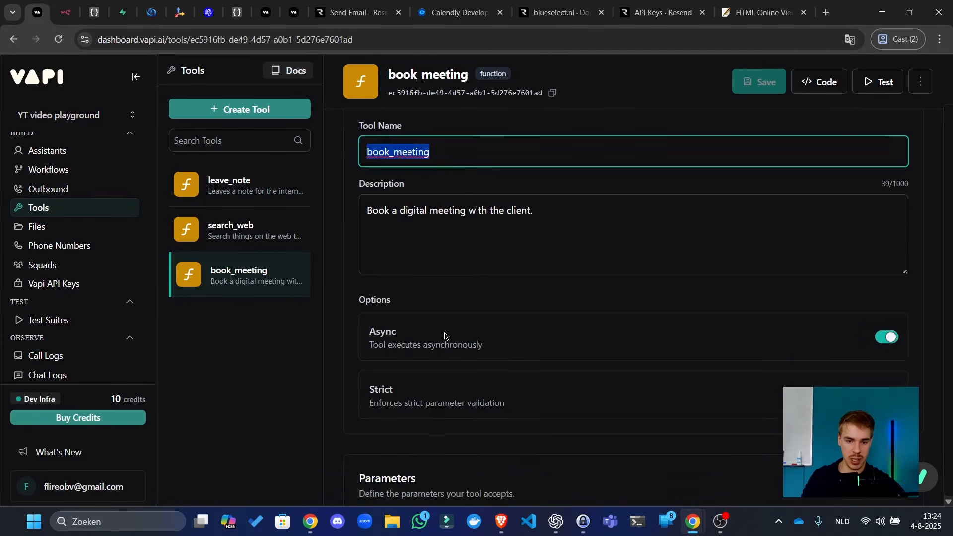
pyautogui.click(864, 323)
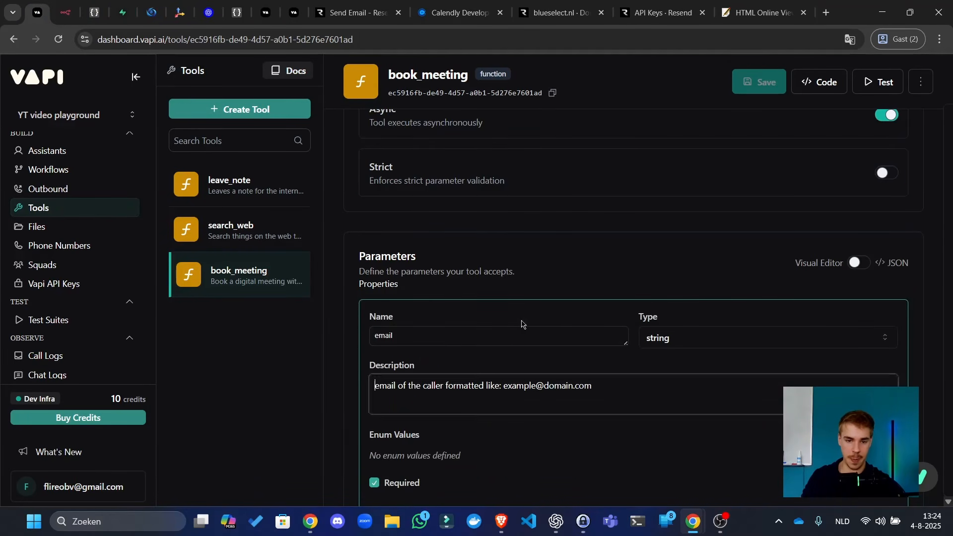
pyautogui.scroll(-6, 872, 338)
pyautogui.click(832, 172)
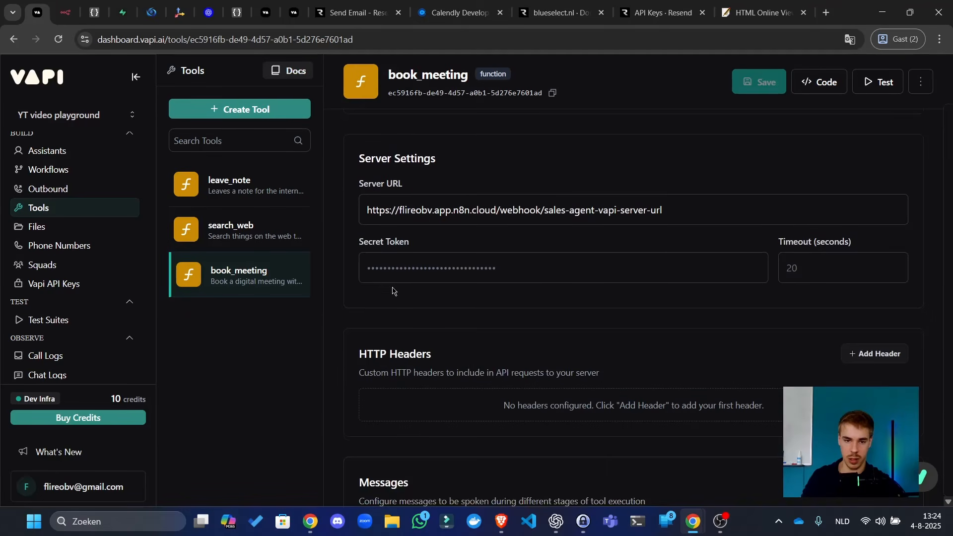
pyautogui.scroll(6, 389, 208)
pyautogui.doubleClick(395, 313)
pyautogui.hotkey('ctrl', 'c')
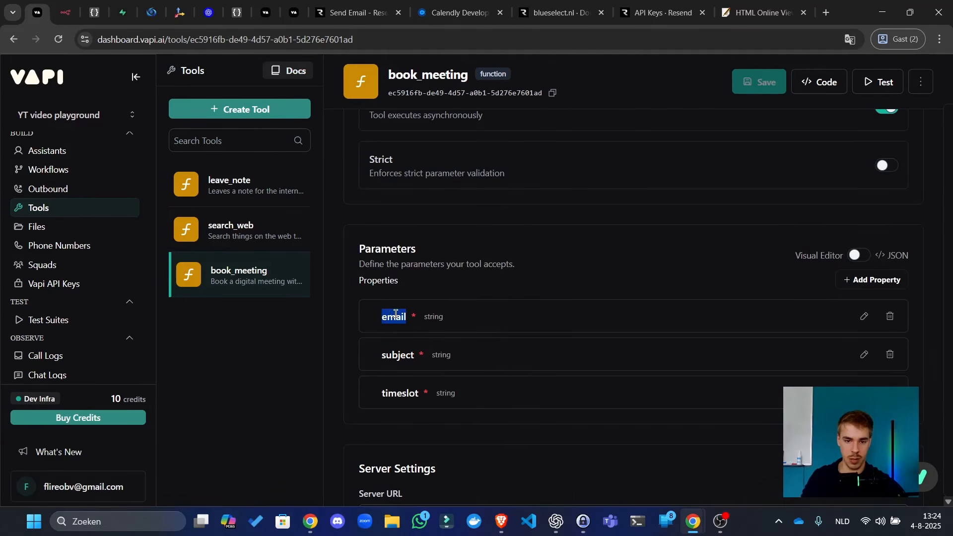
pyautogui.click(65, 12)
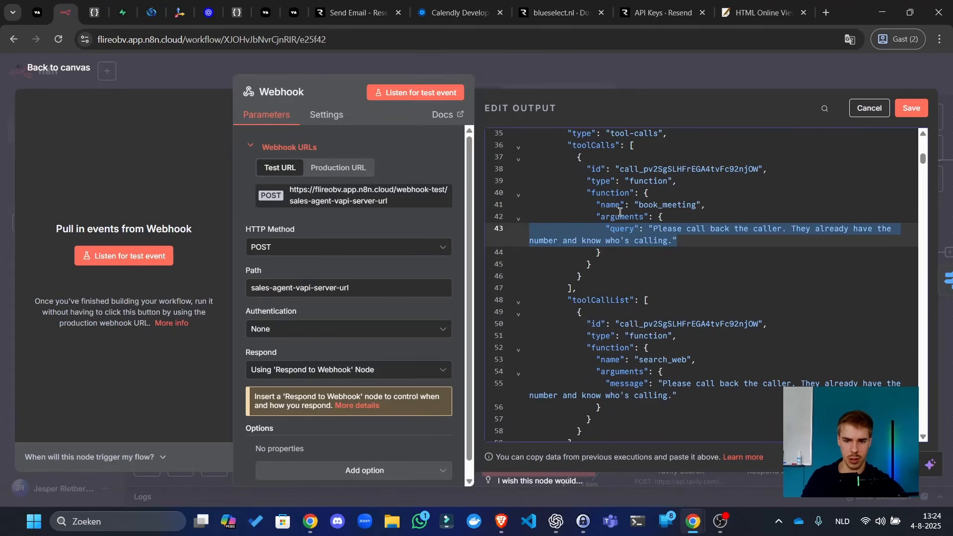
pyautogui.doubleClick(618, 230)
pyautogui.hotkey('ctrl', 'v')
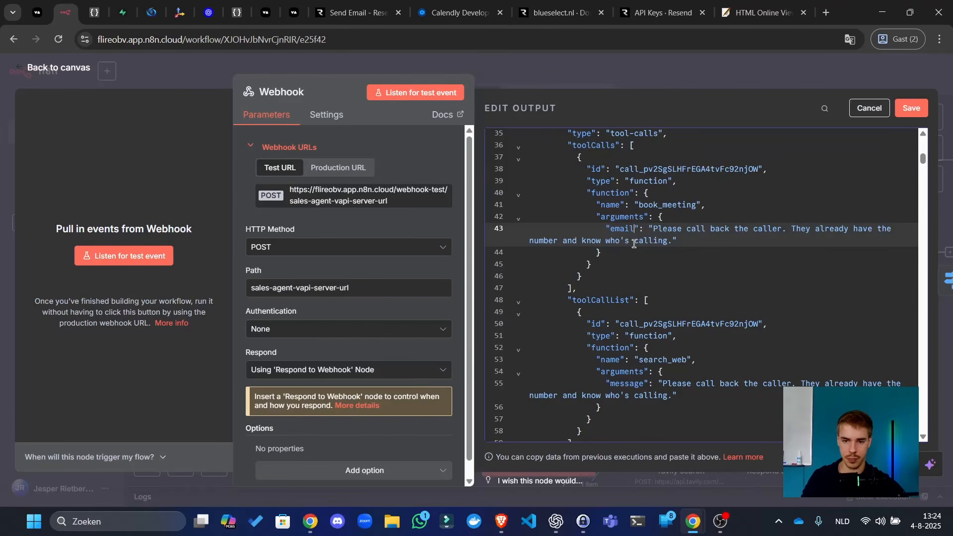
# - Duplicate the email argument line twice to add two more arguments
pyautogui.moveTo(701, 241); pyautogui.dragTo(413, 234)
pyautogui.hotkey('ctrl', 'c')
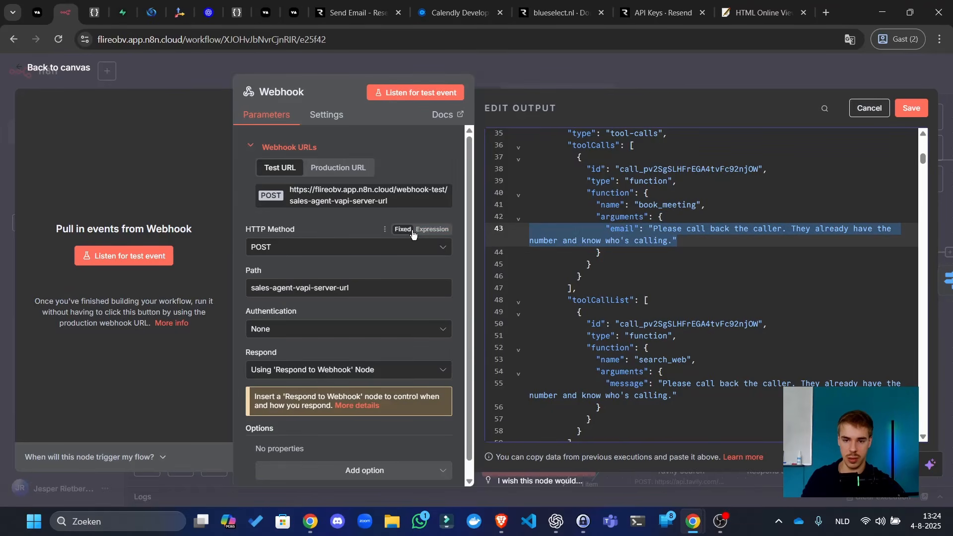
pyautogui.click(745, 244)
pyautogui.write(',')
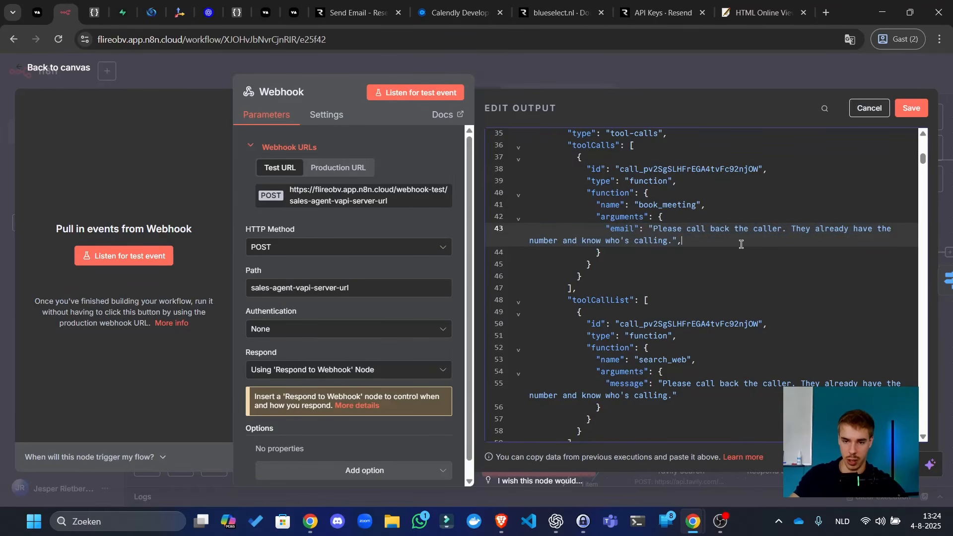
pyautogui.press('Return')
pyautogui.hotkey('ctrl', 'v')
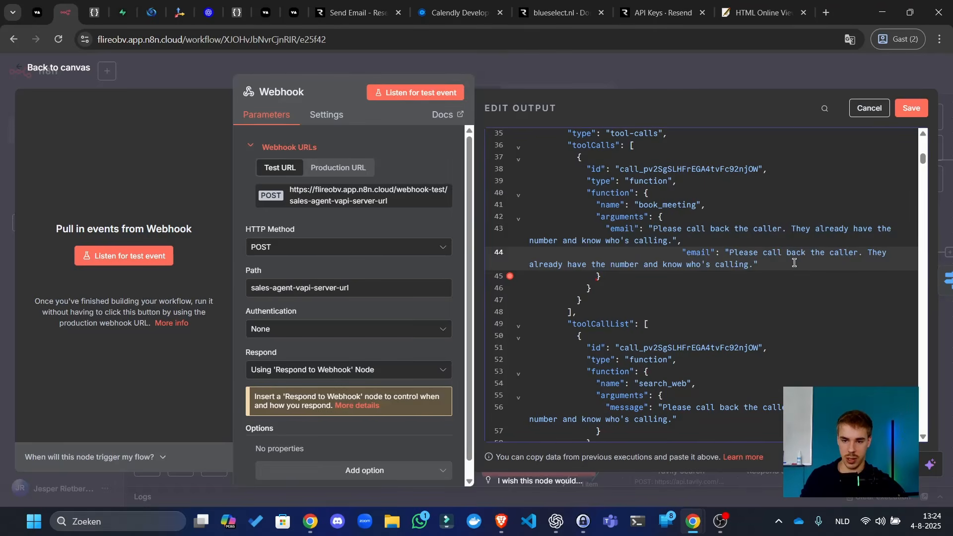
pyautogui.write(',')
pyautogui.press('Return')
pyautogui.hotkey('ctrl', 'v')
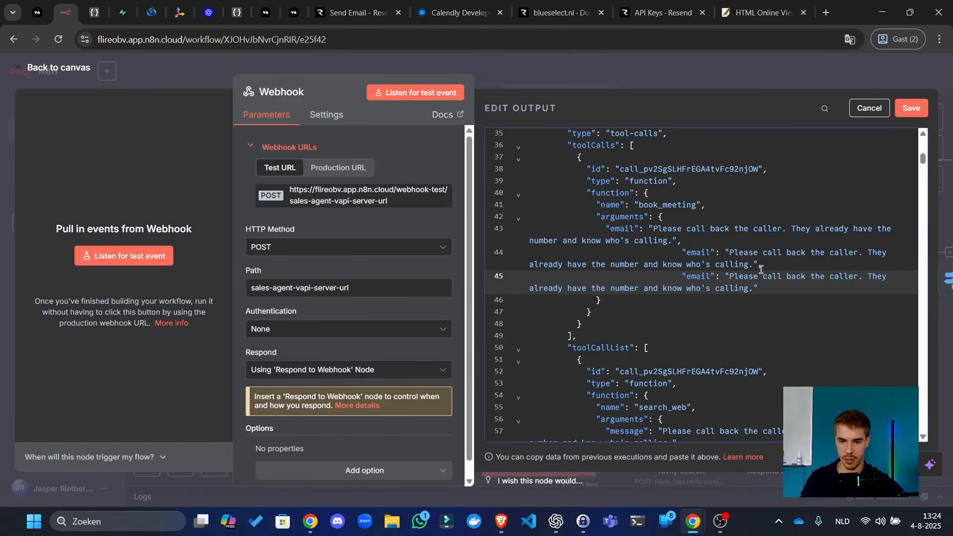
pyautogui.click(704, 257)
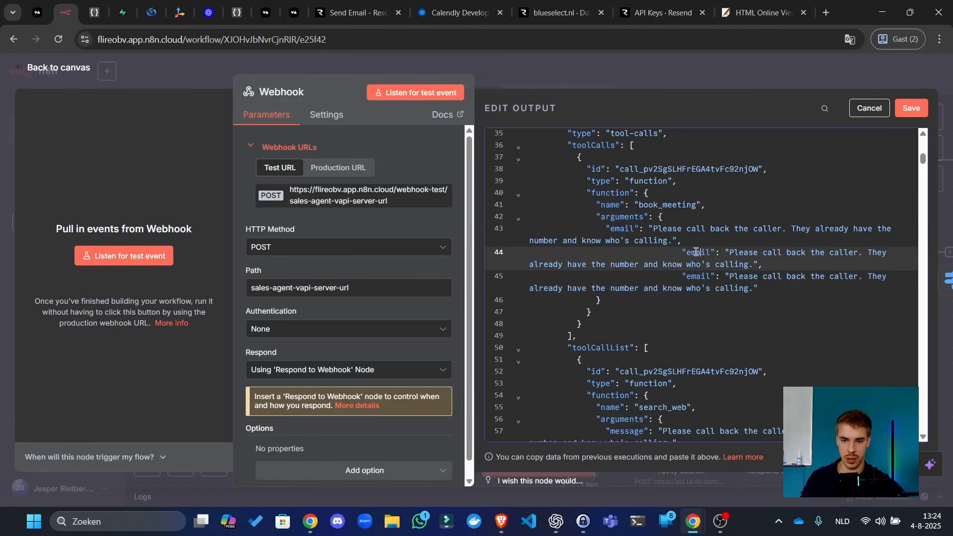
pyautogui.doubleClick(695, 252)
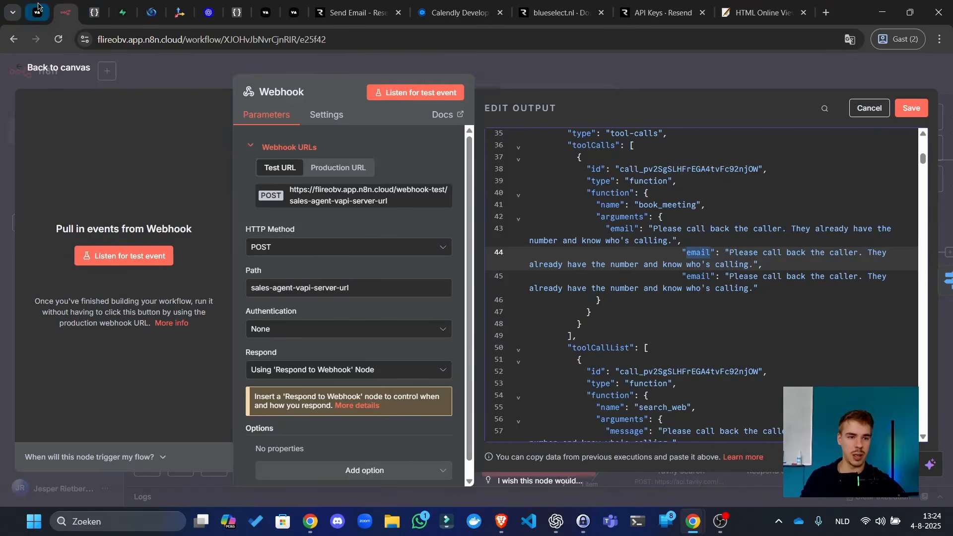
# - Rename the duplicated arguments to subject and timeslot, using the names from Vapi
pyautogui.click(37, 9)
pyautogui.click(232, 229)
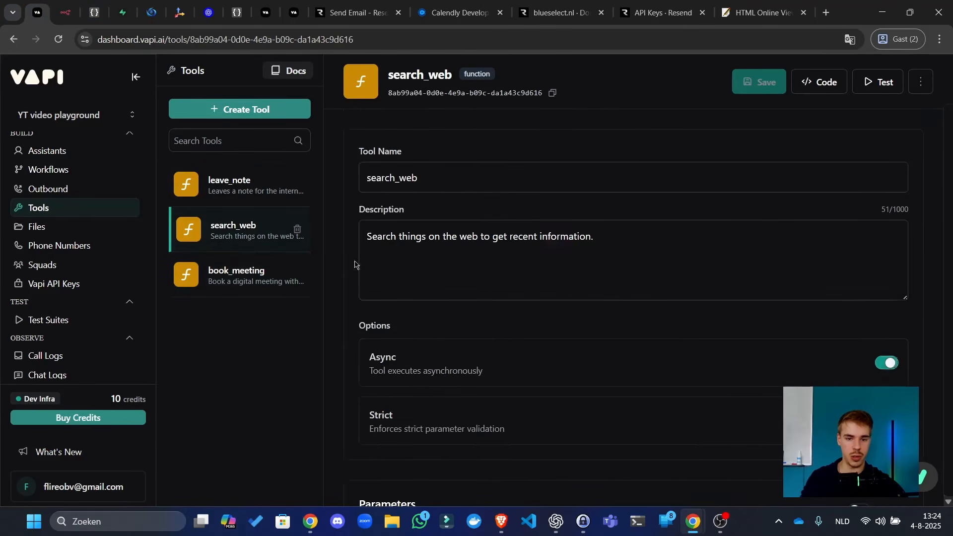
pyautogui.click(234, 277)
pyautogui.scroll(-6, 391, 342)
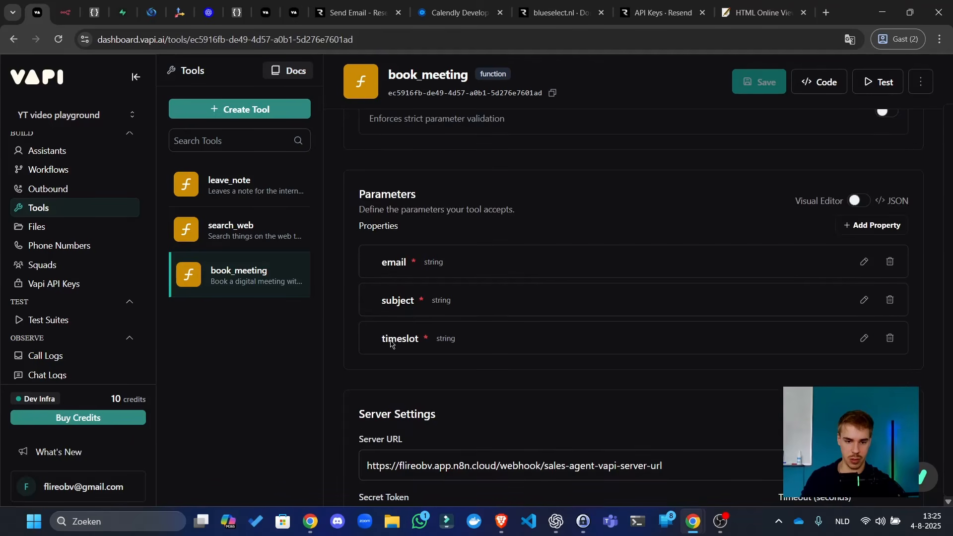
pyautogui.doubleClick(386, 306)
pyautogui.hotkey('ctrl', 'c')
pyautogui.click(63, 11)
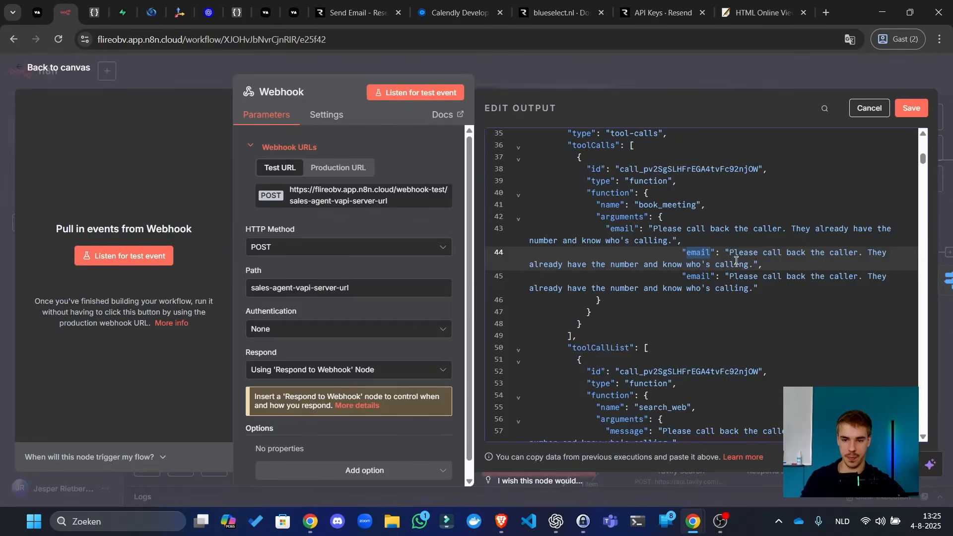
pyautogui.hotkey('ctrl', 'v')
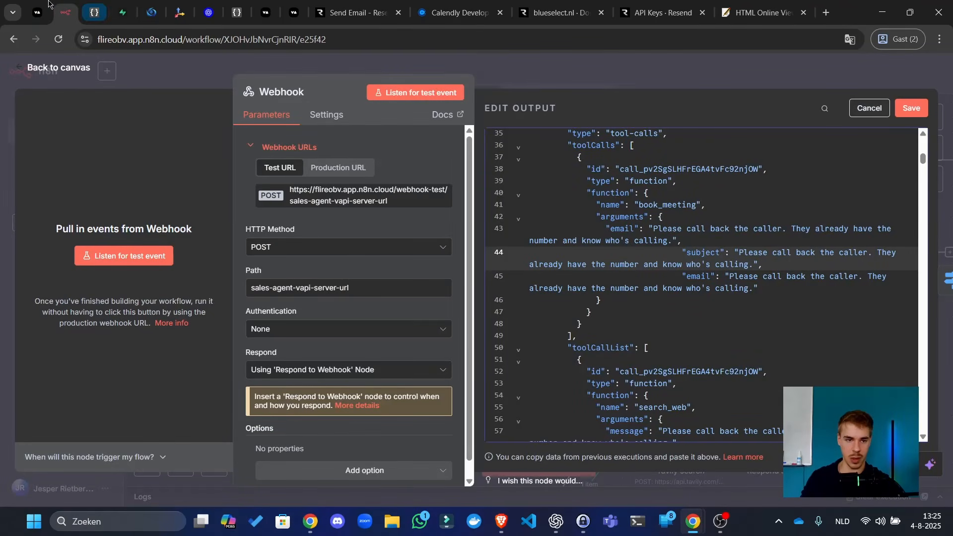
pyautogui.click(38, 13)
pyautogui.doubleClick(392, 340)
pyautogui.hotkey('ctrl', 'c')
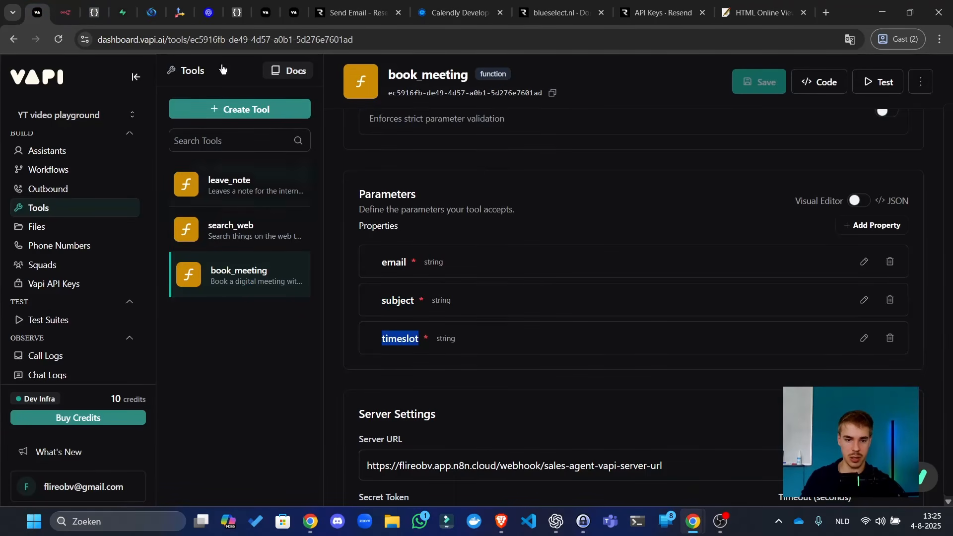
pyautogui.click(64, 11)
pyautogui.doubleClick(697, 276)
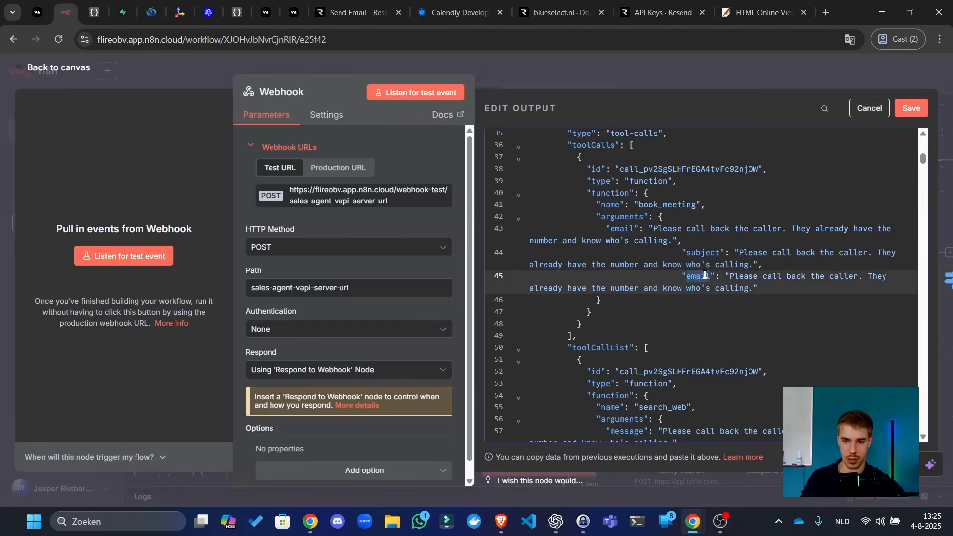
pyautogui.hotkey('ctrl', 'v')
# - Fix the indentation of the subject and timeslot lines
pyautogui.click(685, 254)
pyautogui.press('BackSpace')
pyautogui.press('BackSpace')
pyautogui.press('BackSpace')
pyautogui.press('BackSpace')
pyautogui.press('BackSpace')
pyautogui.press('BackSpace')
pyautogui.press('BackSpace')
pyautogui.press('BackSpace')
pyautogui.press('BackSpace')
pyautogui.press('BackSpace')
pyautogui.press('BackSpace')
pyautogui.press('BackSpace')
pyautogui.press('BackSpace')
pyautogui.press('BackSpace')
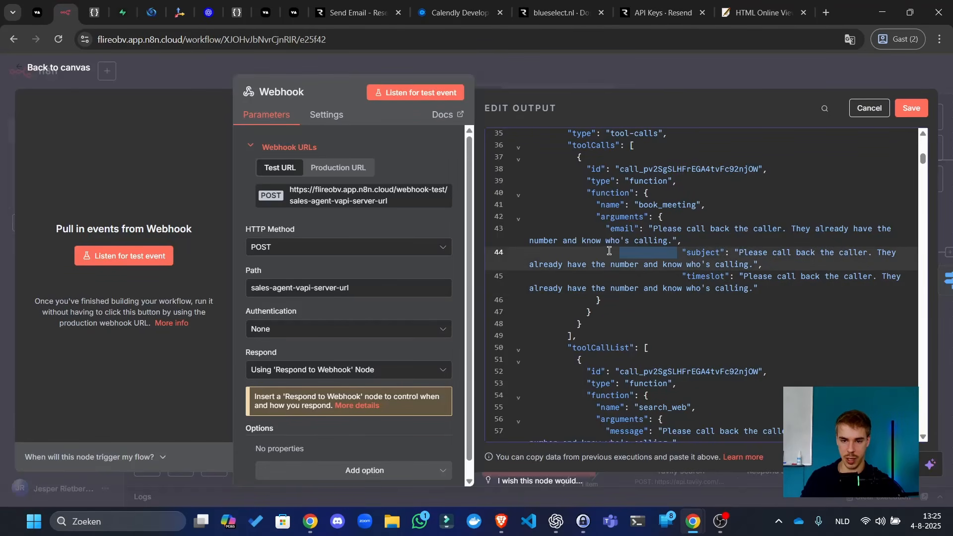
pyautogui.moveTo(680, 276); pyautogui.dragTo(604, 272)
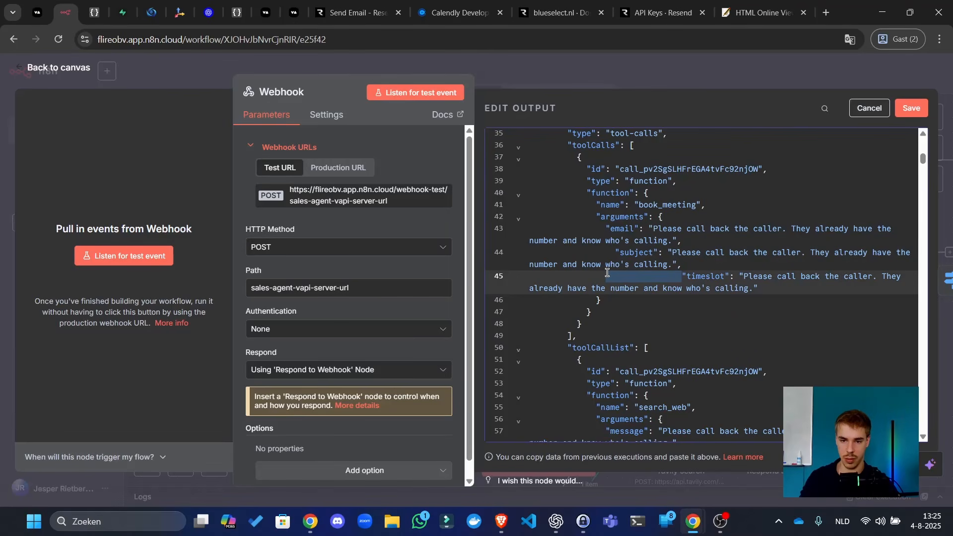
pyautogui.press('BackSpace')
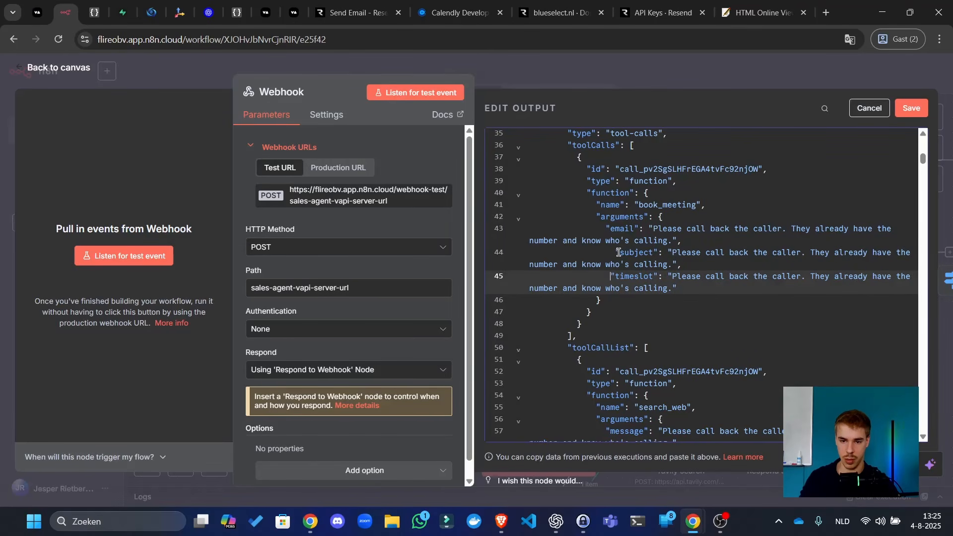
pyautogui.click(616, 252)
pyautogui.press('BackSpace')
pyautogui.press('BackSpace')
# - Fill in a support e-mail address as the email value and 'Lets talk' as the subject
pyautogui.moveTo(653, 228); pyautogui.dragTo(664, 240)
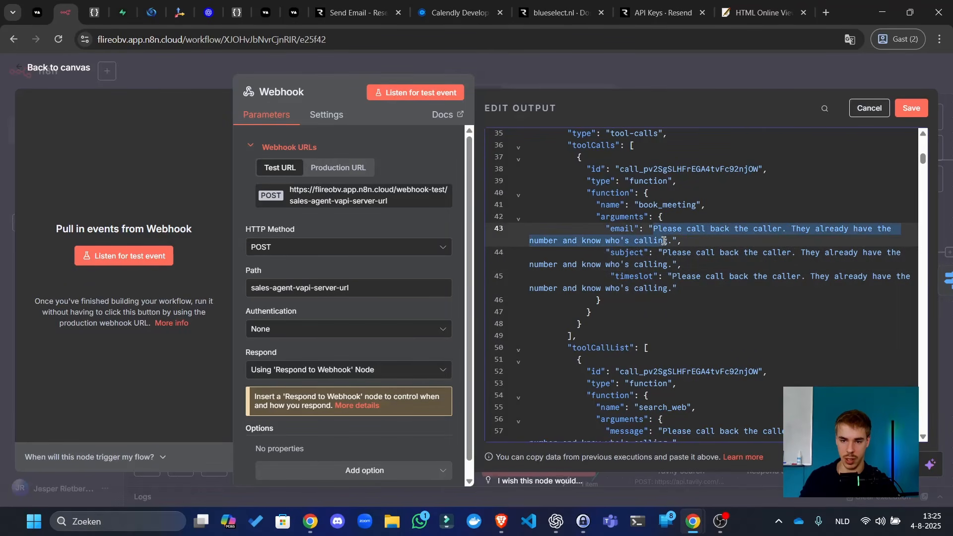
pyautogui.press('BackSpace')
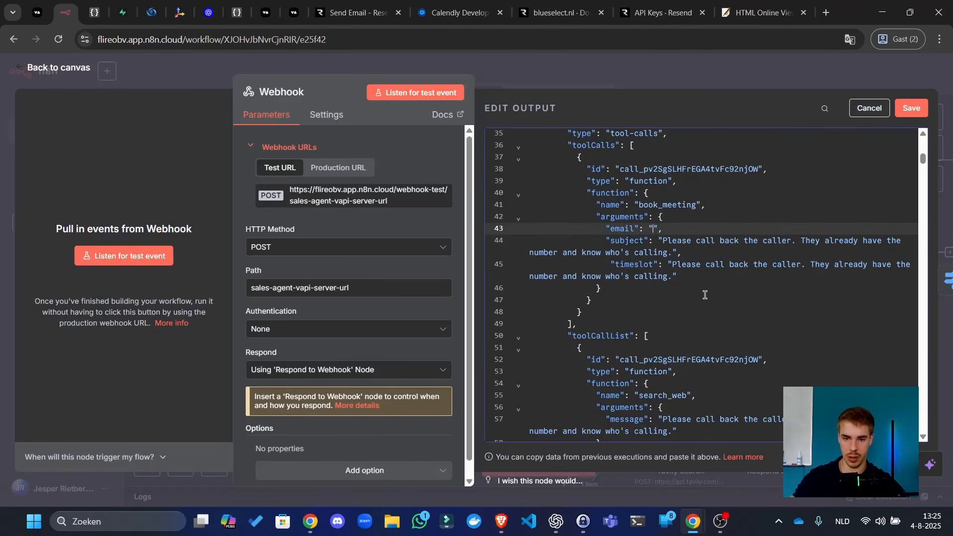
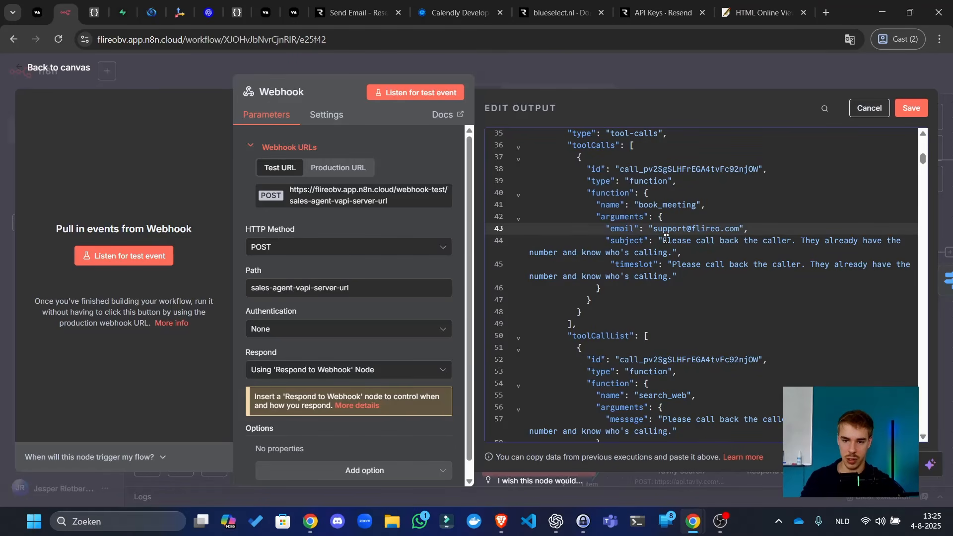
pyautogui.moveTo(666, 239); pyautogui.dragTo(668, 253)
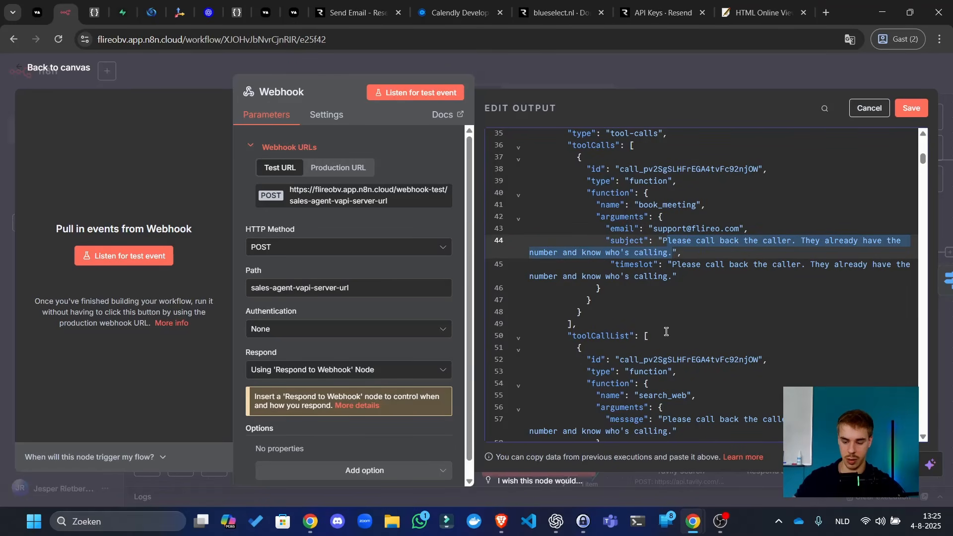
pyautogui.write('P')
pyautogui.write('ets talk')
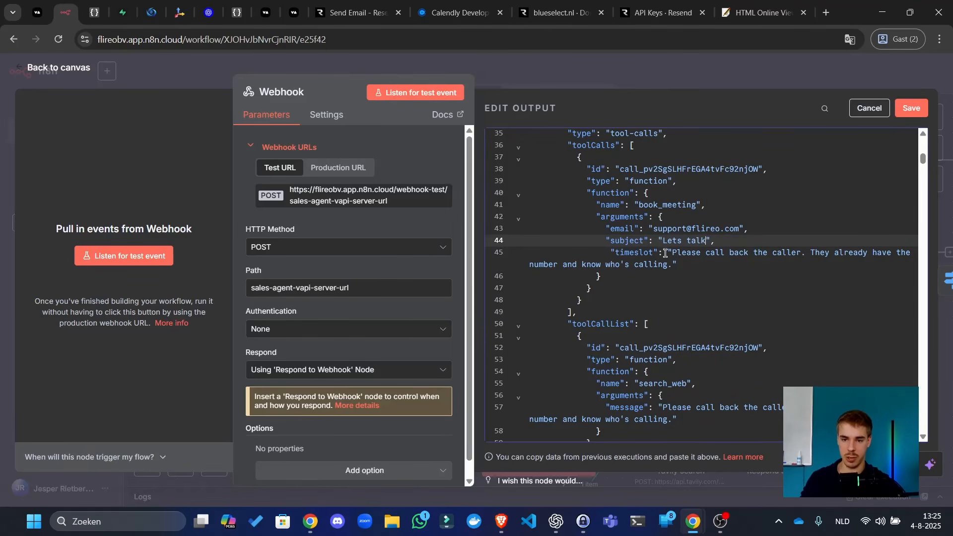
pyautogui.moveTo(673, 251); pyautogui.dragTo(674, 264)
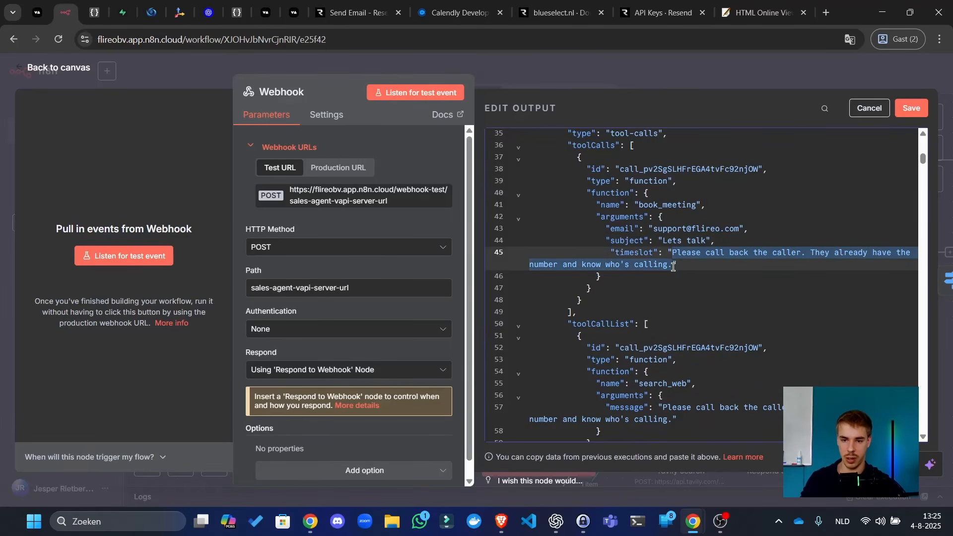
pyautogui.moveTo(556, 521)
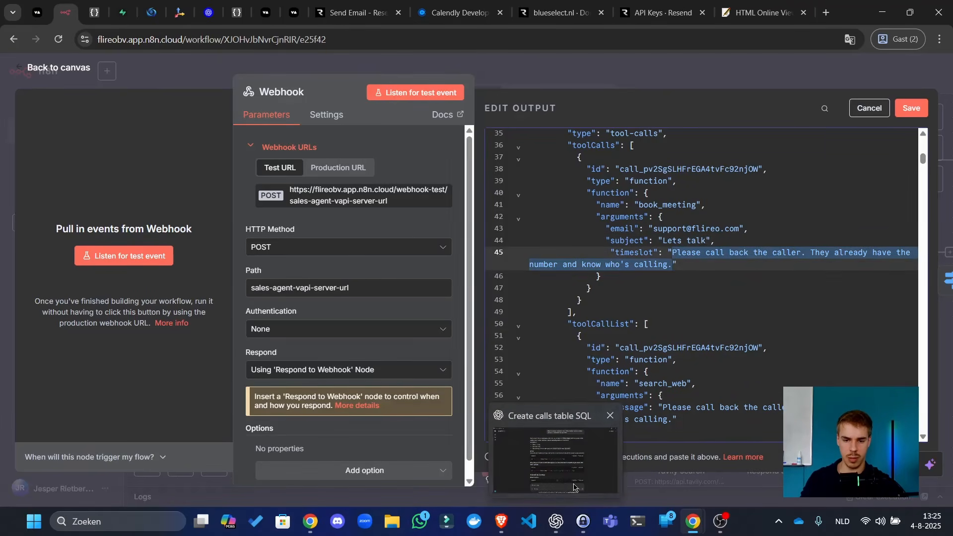
pyautogui.click(555, 462)
# - Ask ChatGPT for tomorrow 13:00 CET in ISO 8601 and copy the first timestamp
pyautogui.click(418, 447)
pyautogui.write('Give')
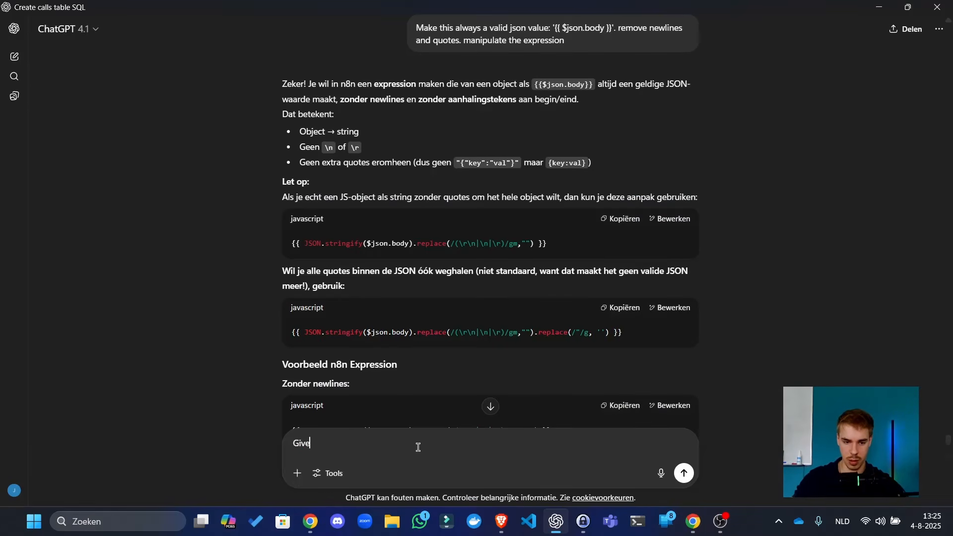
pyautogui.write(' me the time tomo')
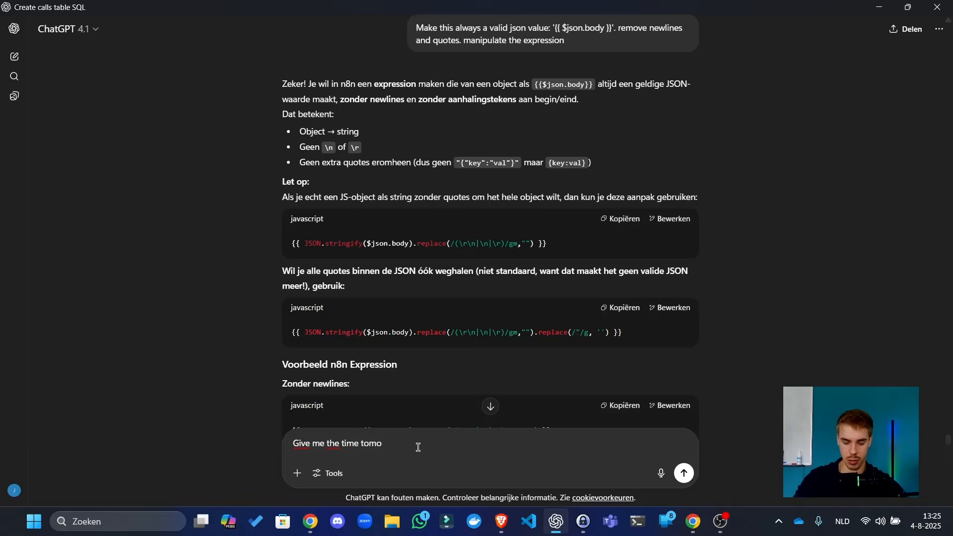
pyautogui.write('rrow')
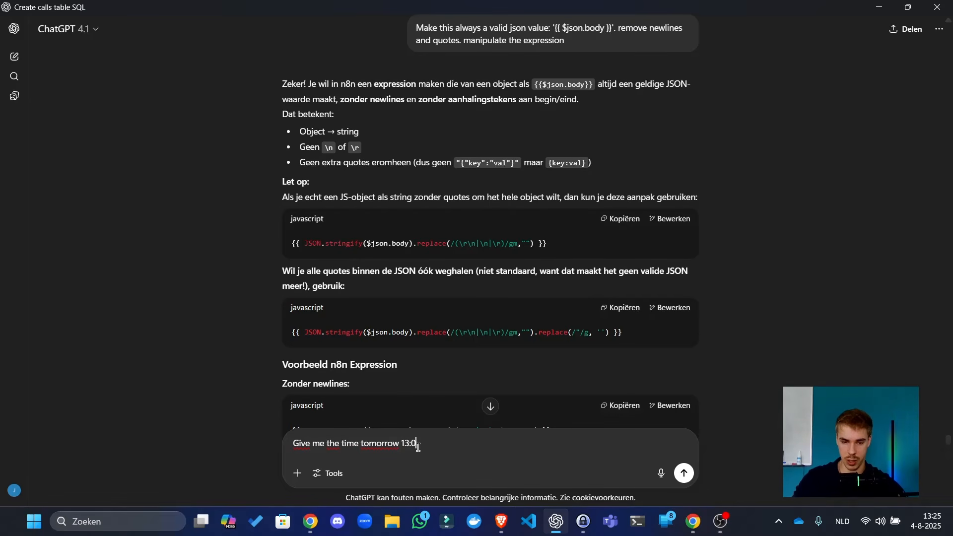
pyautogui.write('13:00 cet in iso 8601')
pyautogui.press('Return')
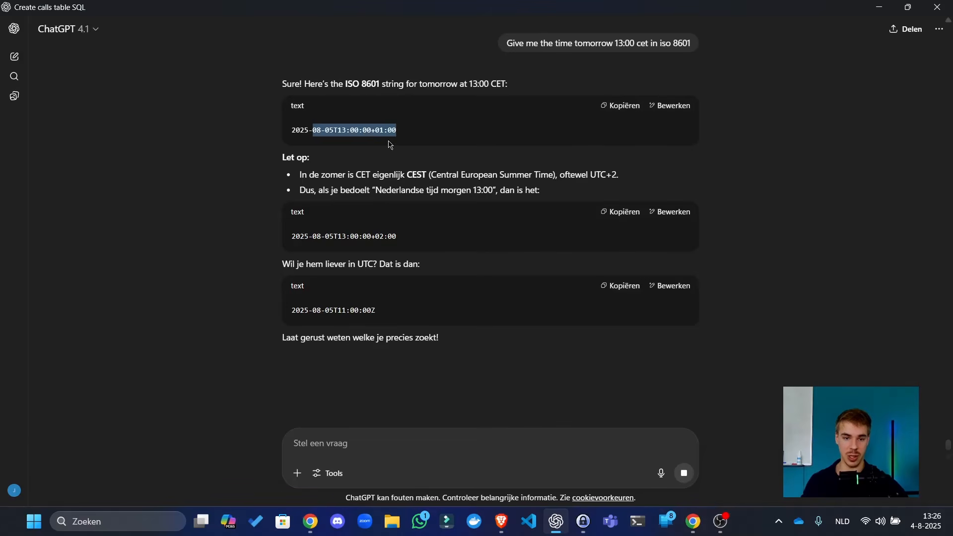
pyautogui.click(624, 106)
pyautogui.hotkey('alt', 'Tab')
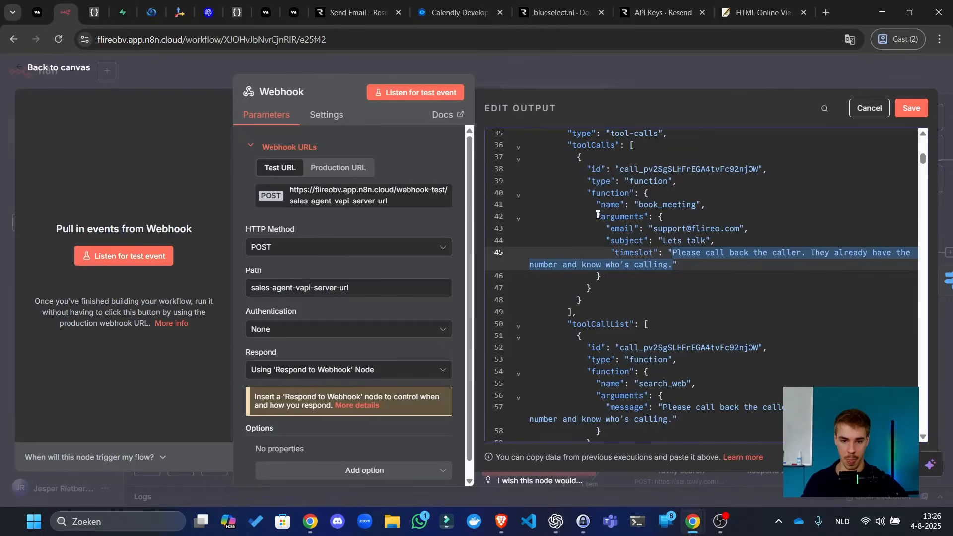
# - Paste 2025-08-05T13:00:00+01:00 as the timeslot, keep the edited output and save the workflow
pyautogui.click(634, 266)
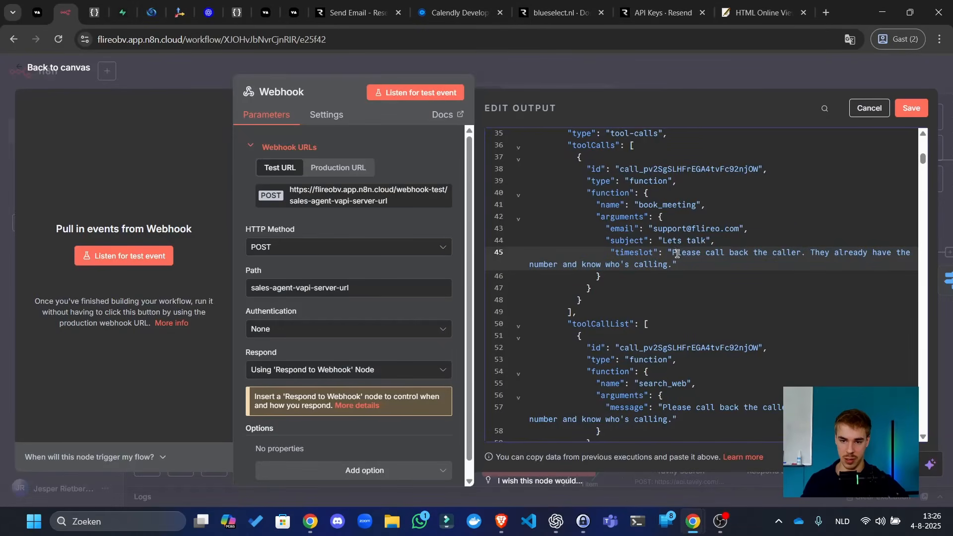
pyautogui.moveTo(672, 253); pyautogui.dragTo(676, 264)
pyautogui.write('2025-08-05T13:00:00+01:00')
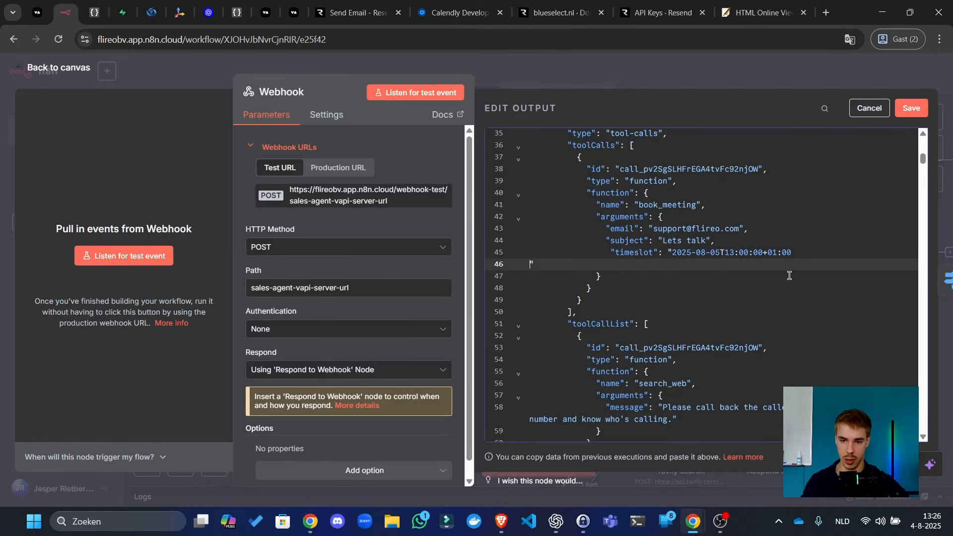
pyautogui.press('BackSpace')
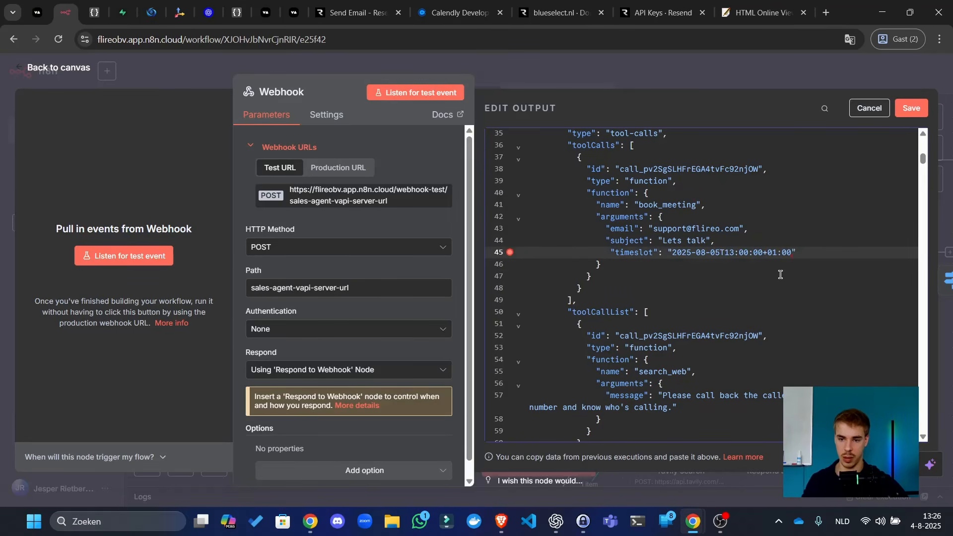
pyautogui.moveTo(750, 253); pyautogui.dragTo(711, 244)
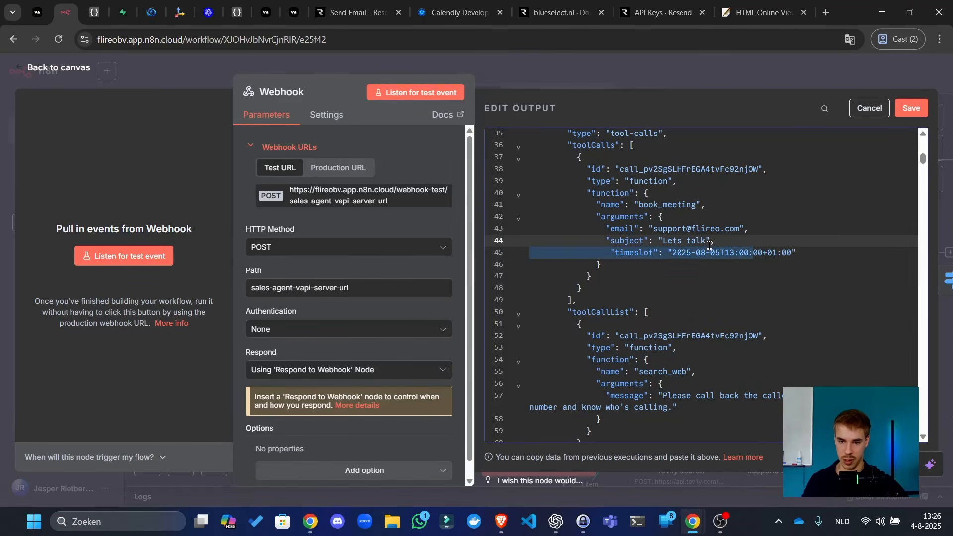
pyautogui.click(697, 252)
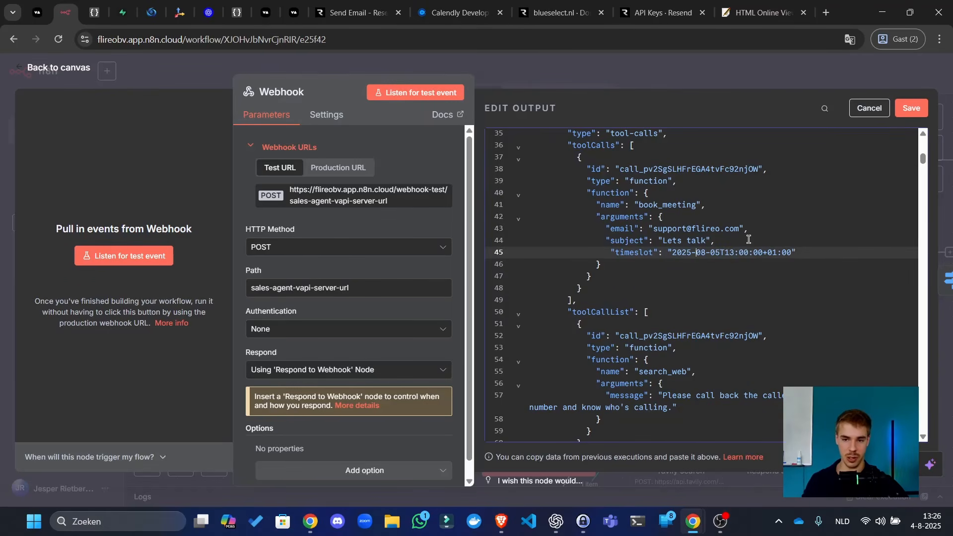
pyautogui.click(913, 108)
pyautogui.click(772, 76)
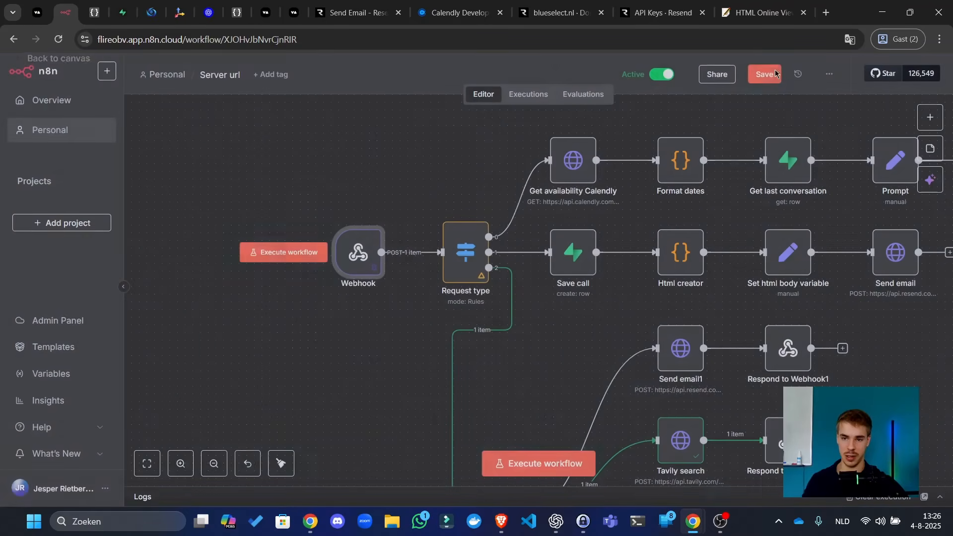
pyautogui.click(772, 75)
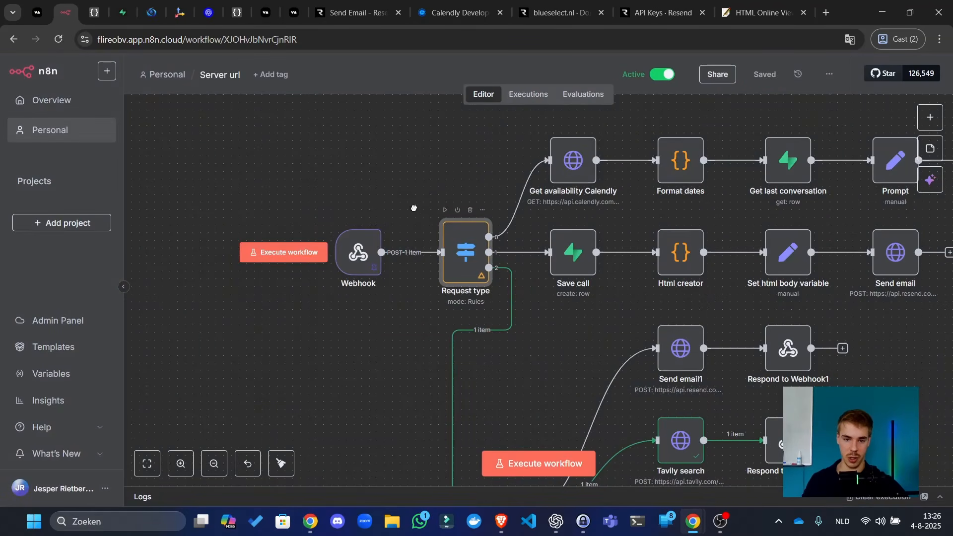
# - Execute Request type and Tools on the book_meeting test data and open the node chooser on Tools' third output
pyautogui.moveTo(428, 242); pyautogui.dragTo(307, 111)
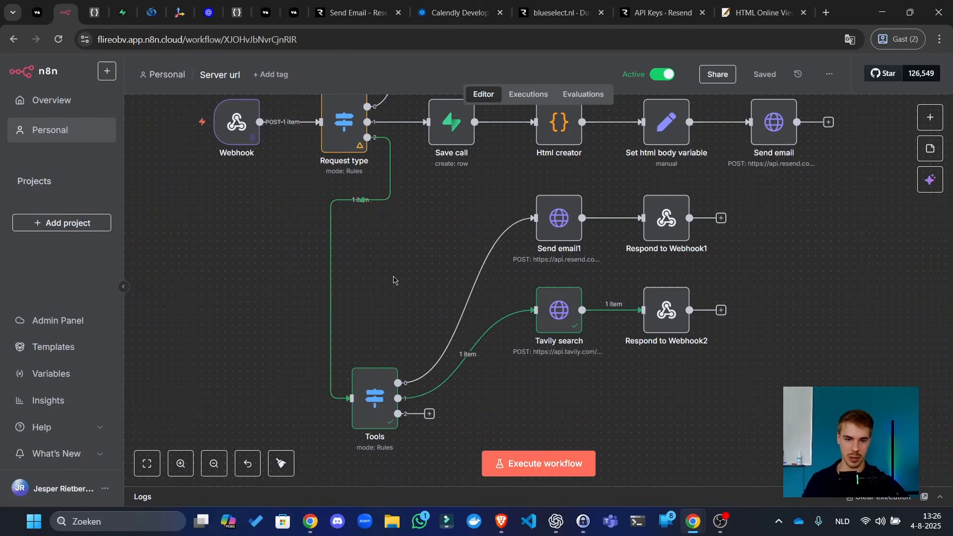
pyautogui.moveTo(394, 274); pyautogui.dragTo(385, 308)
pyautogui.click(316, 127)
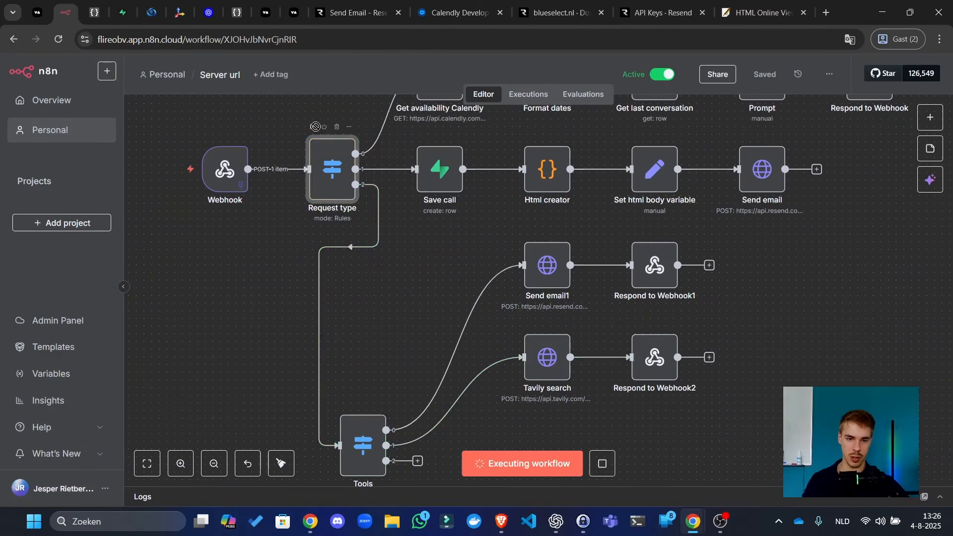
pyautogui.click(342, 404)
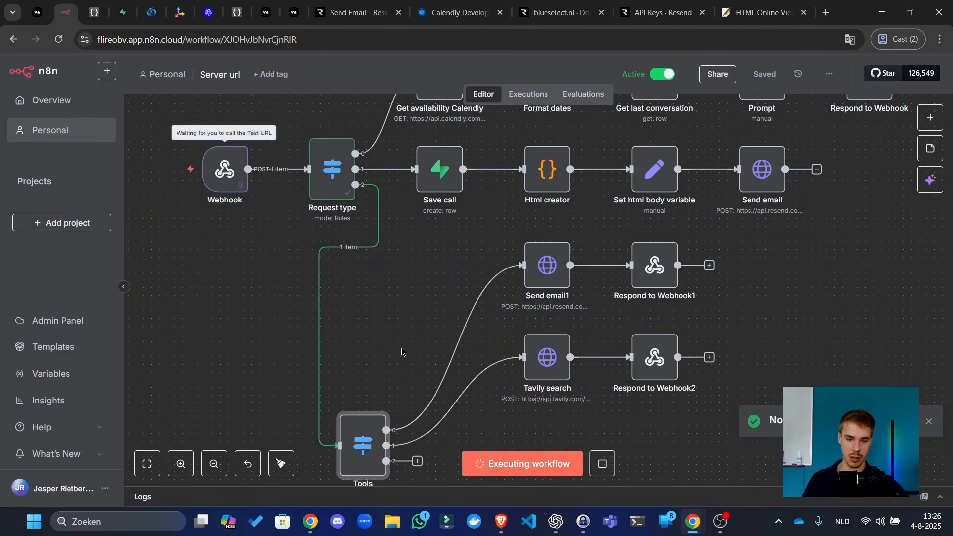
pyautogui.scroll(-5, 400, 344)
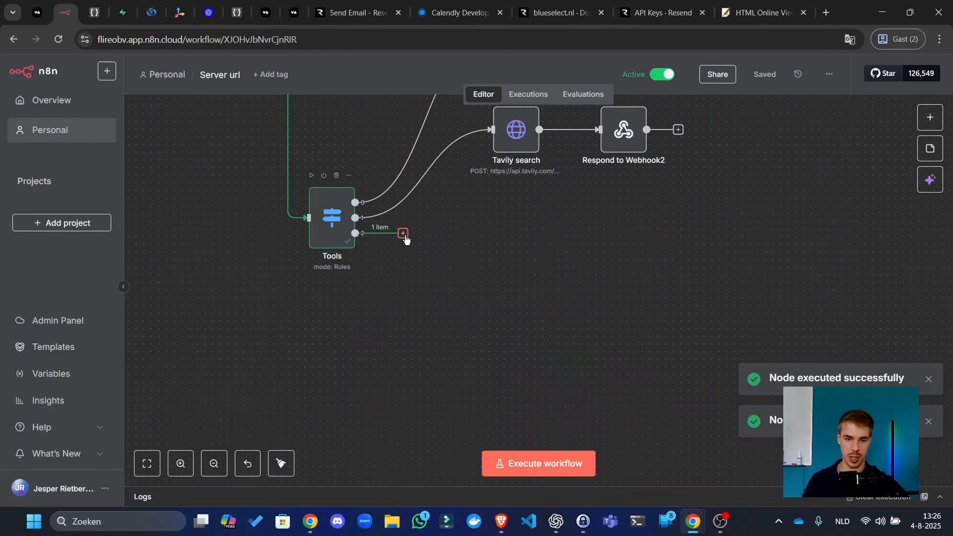
pyautogui.click(403, 233)
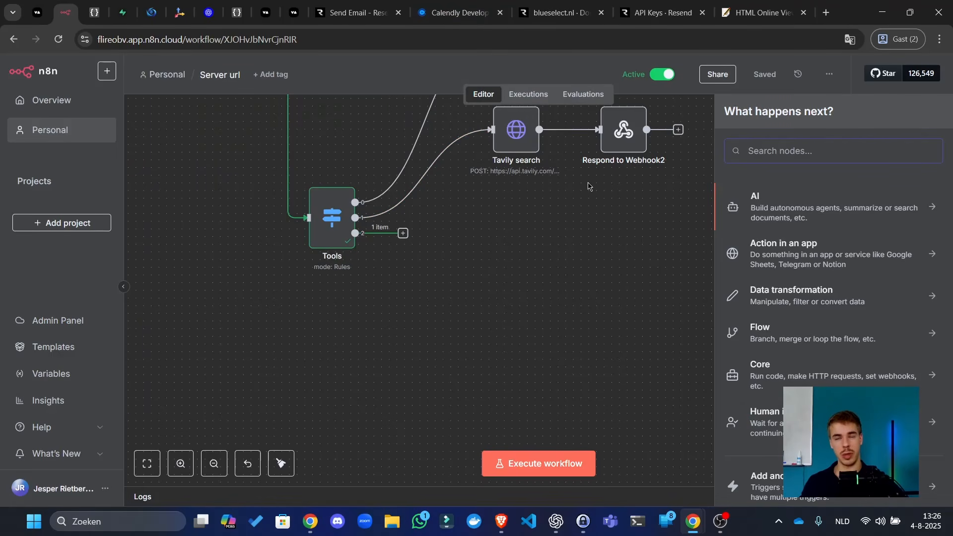
# - Search the node list for googleoutlook and close it without adding anything
pyautogui.write('google')
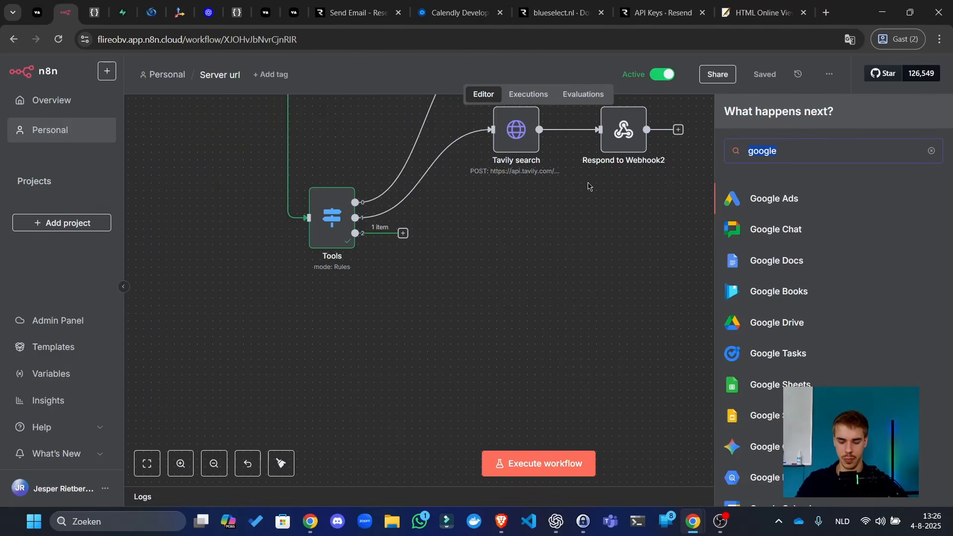
pyautogui.write('outlook')
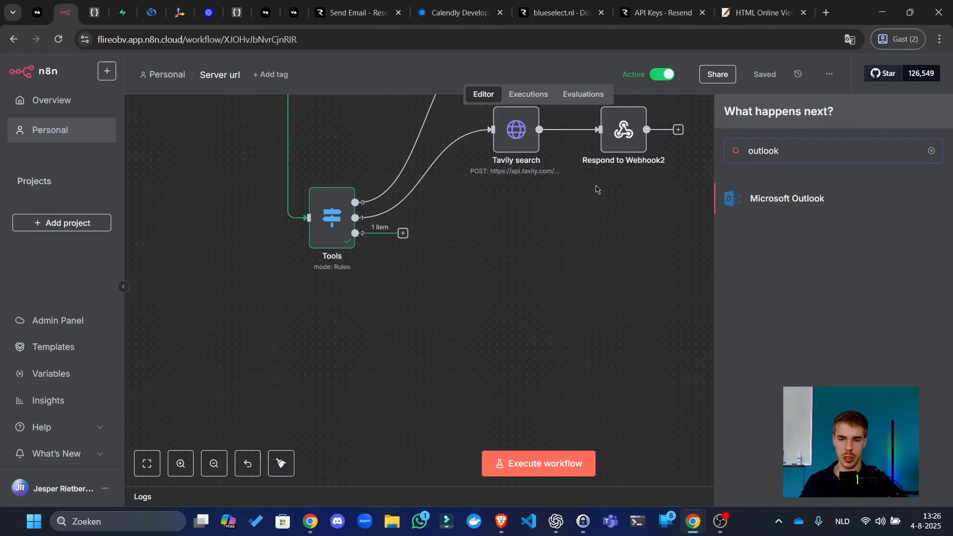
pyautogui.scroll(1, 548, 321)
pyautogui.scroll(3, 548, 321)
pyautogui.click(548, 328)
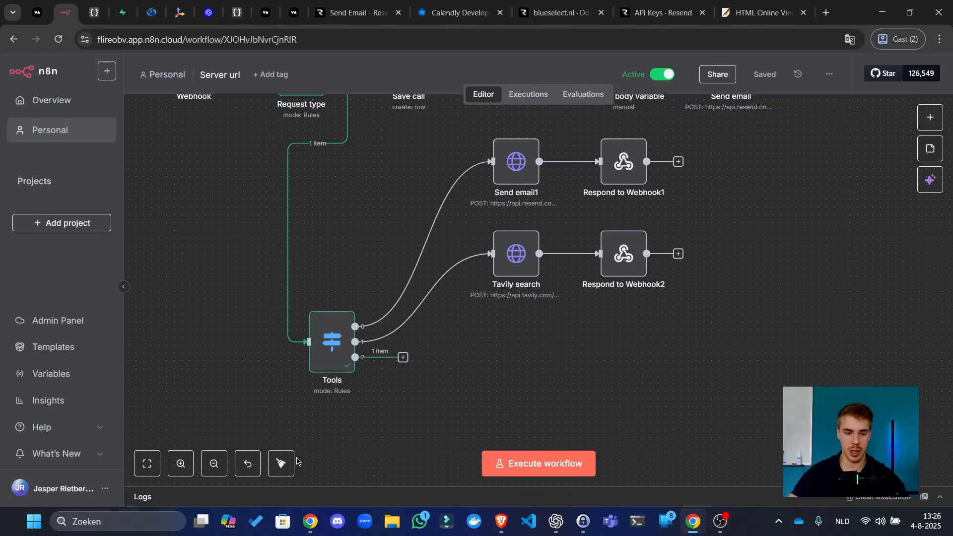
# - Tidy the layout, move the Tools node lower, save, and reopen the node list for its third output
pyautogui.click(281, 463)
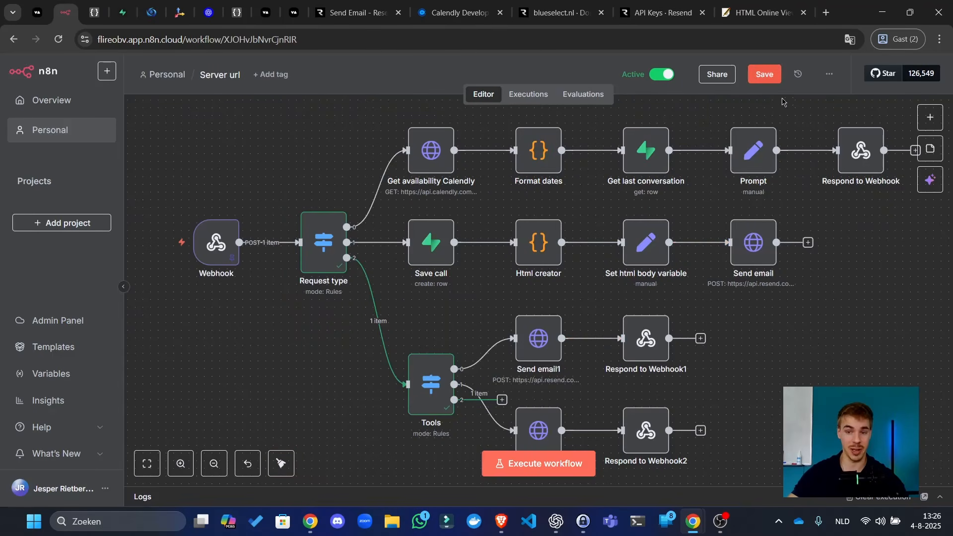
pyautogui.moveTo(713, 305); pyautogui.dragTo(585, 198)
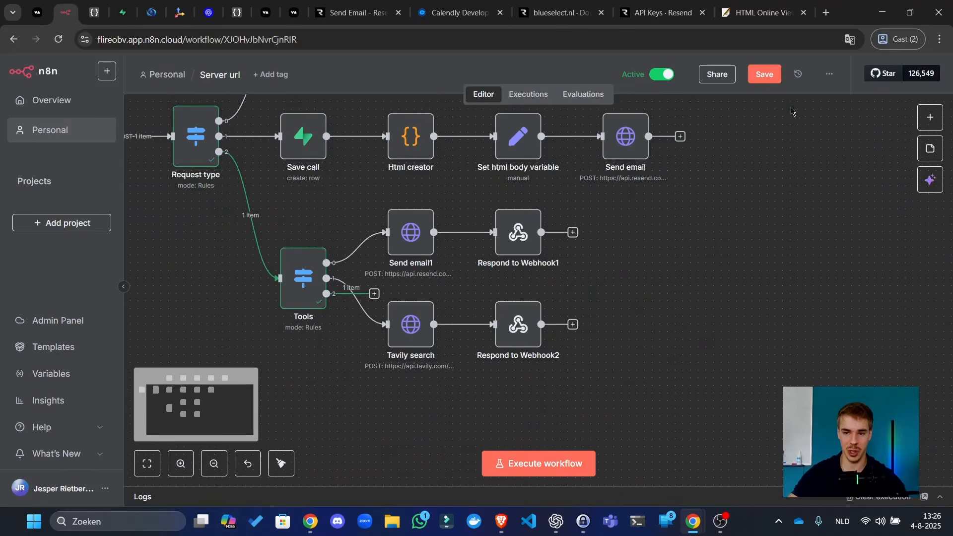
pyautogui.click(769, 73)
pyautogui.moveTo(596, 270); pyautogui.dragTo(620, 229)
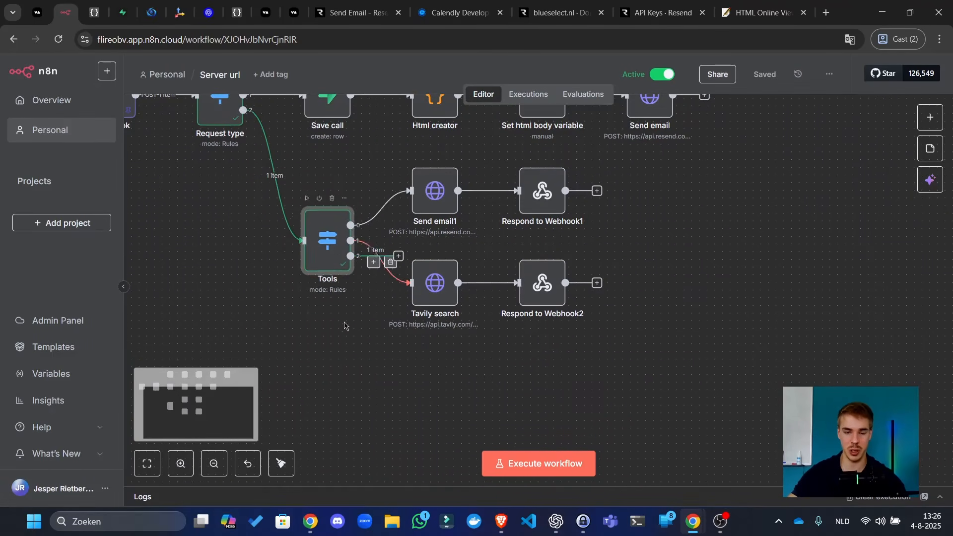
pyautogui.moveTo(328, 241); pyautogui.dragTo(320, 378)
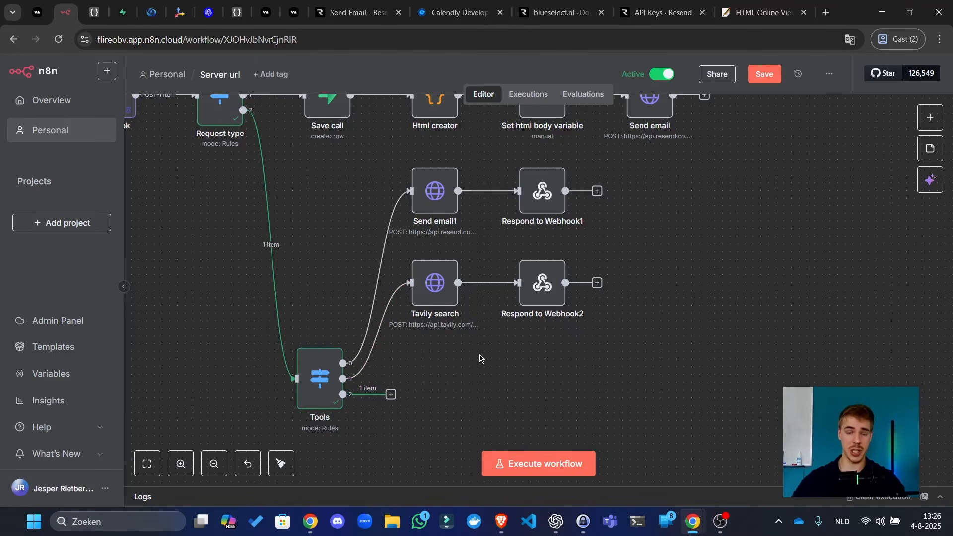
pyautogui.click(765, 76)
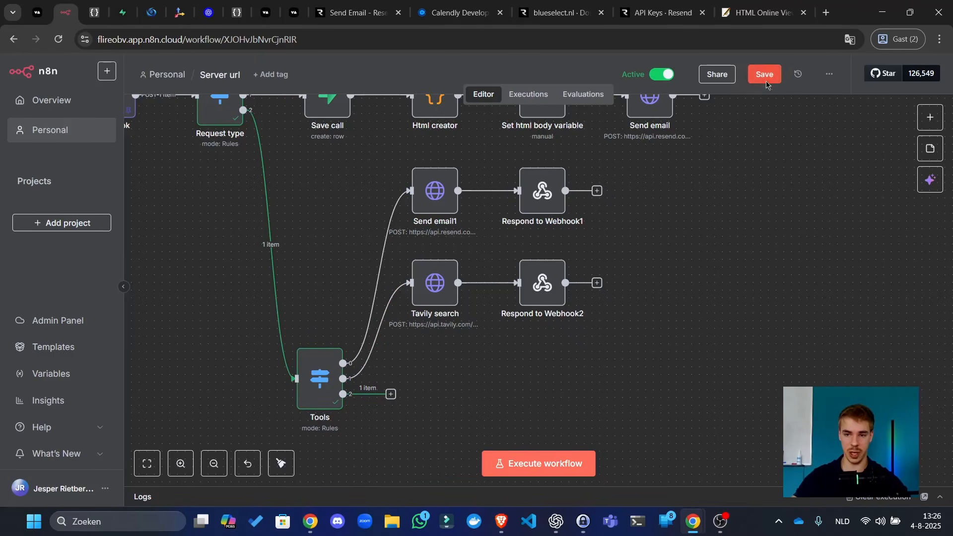
pyautogui.click(391, 394)
pyautogui.click(438, 355)
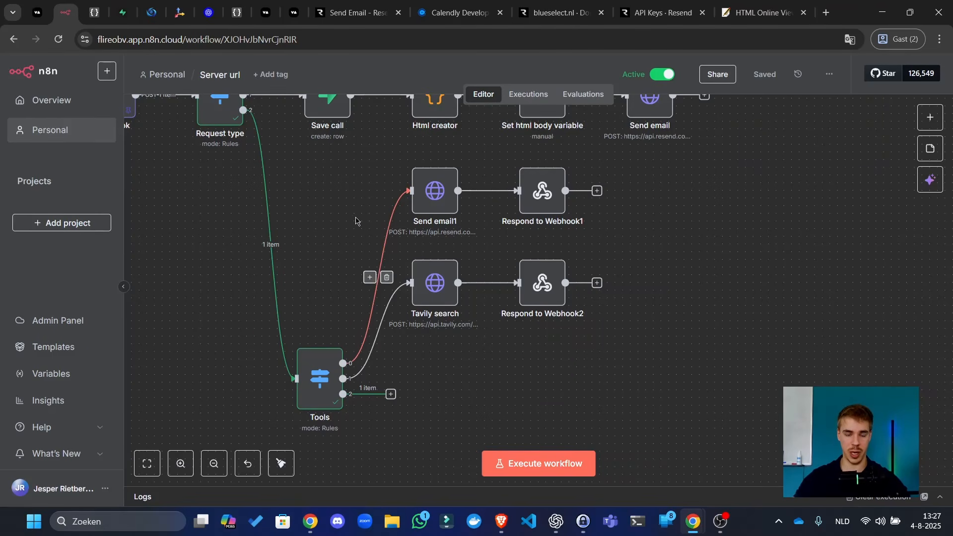
pyautogui.click(391, 394)
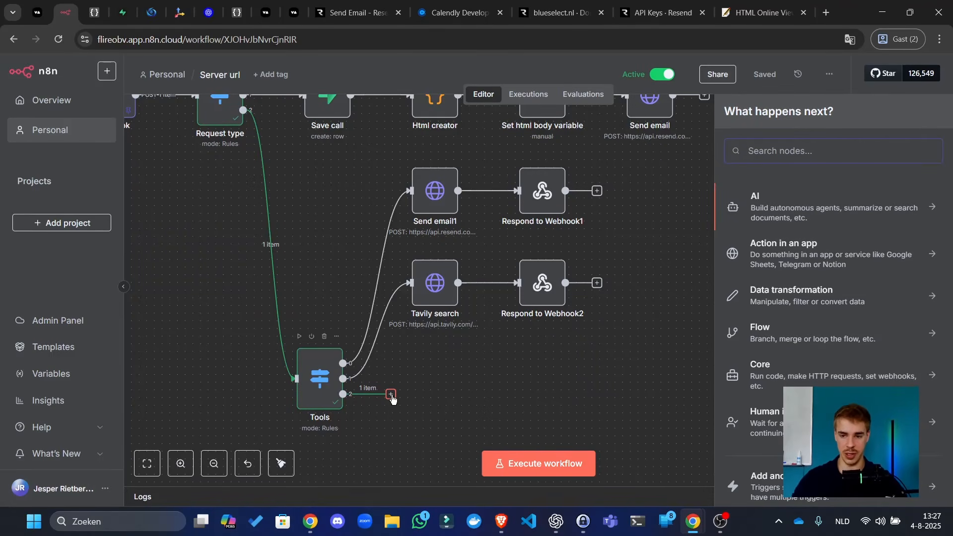
# - Duplicate the Send email1 node and place the copy beside the Tools router's third output
pyautogui.click(434, 395)
pyautogui.click(452, 201)
pyautogui.click(414, 370)
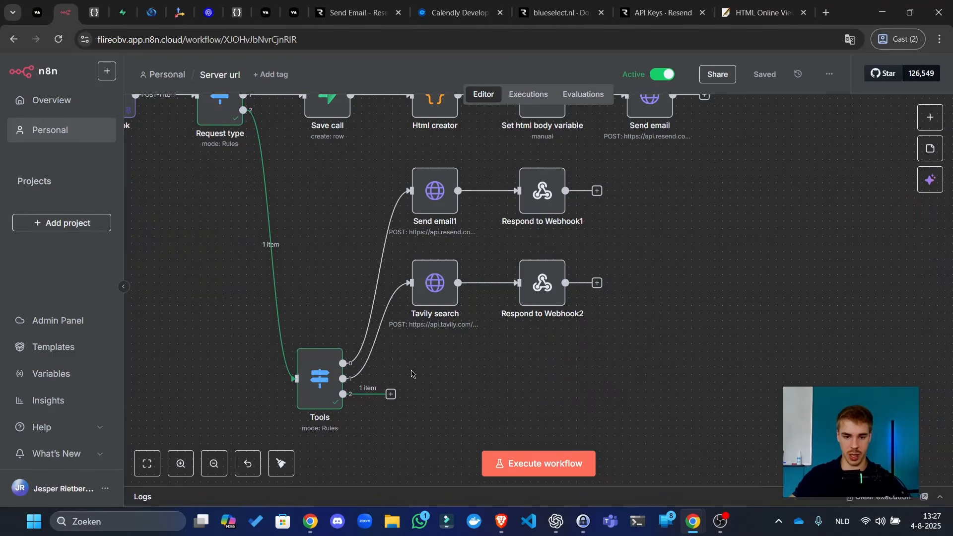
pyautogui.click(438, 199)
pyautogui.hotkey('ctrl', 'c')
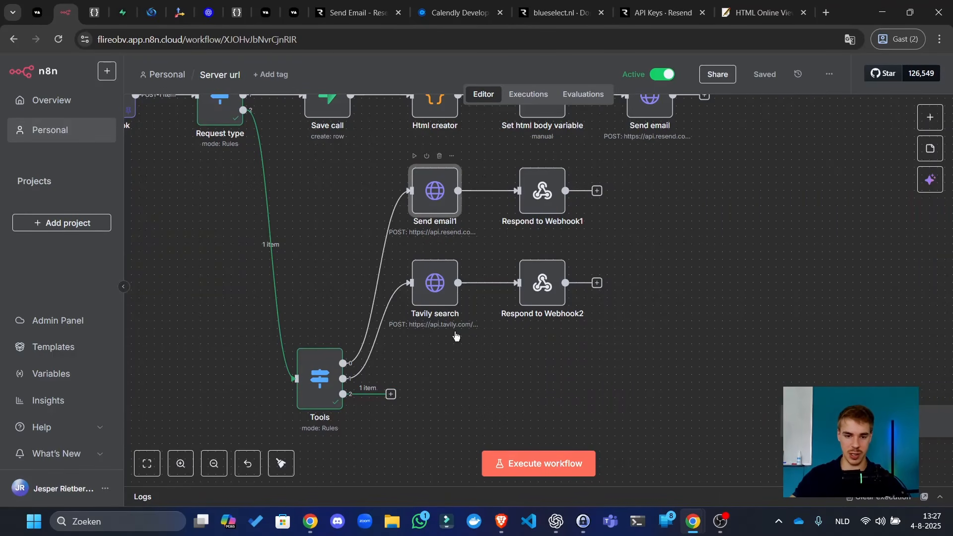
pyautogui.click(469, 366)
pyautogui.hotkey('ctrl', 'v')
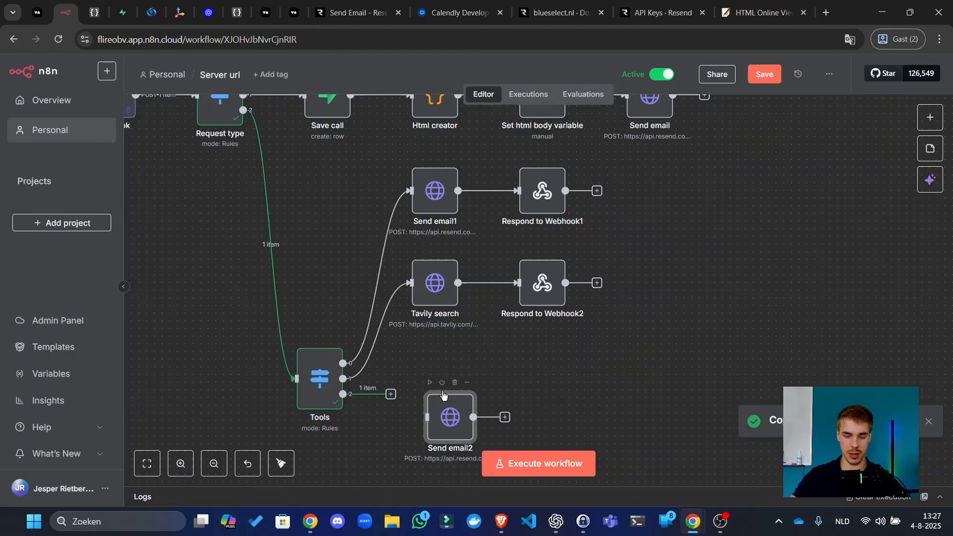
pyautogui.scroll(-3, 497, 387)
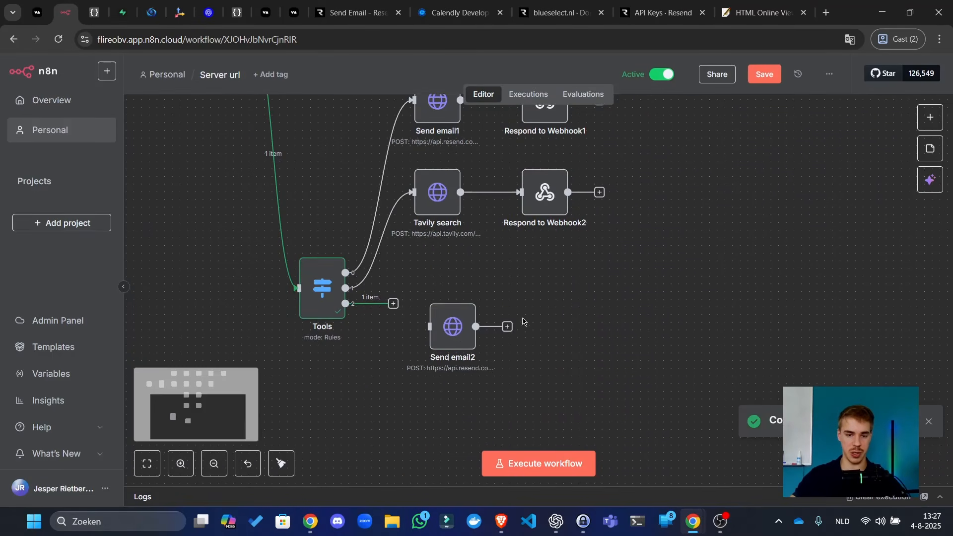
pyautogui.moveTo(444, 336); pyautogui.dragTo(450, 306)
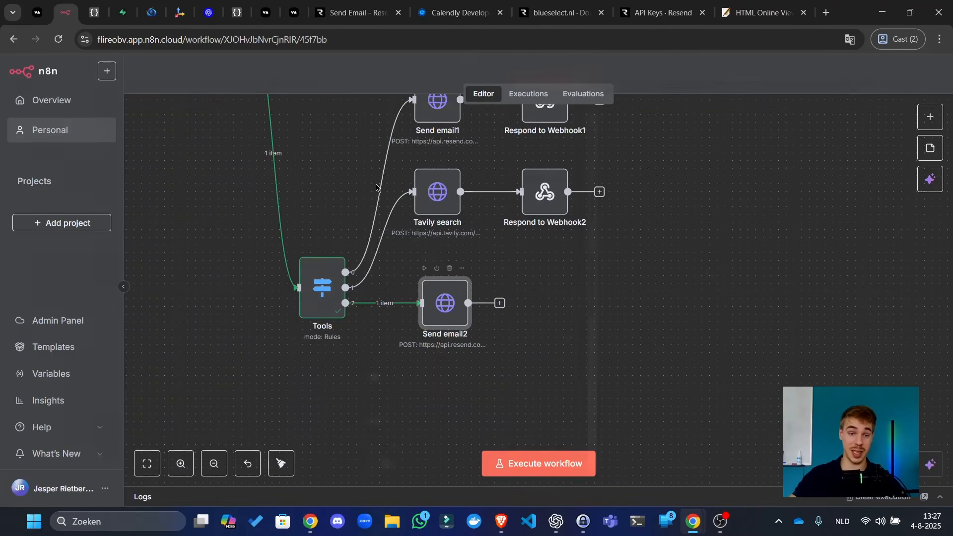
# - Rename the copy to Send email to user
pyautogui.doubleClick(451, 307)
pyautogui.doubleClick(430, 91)
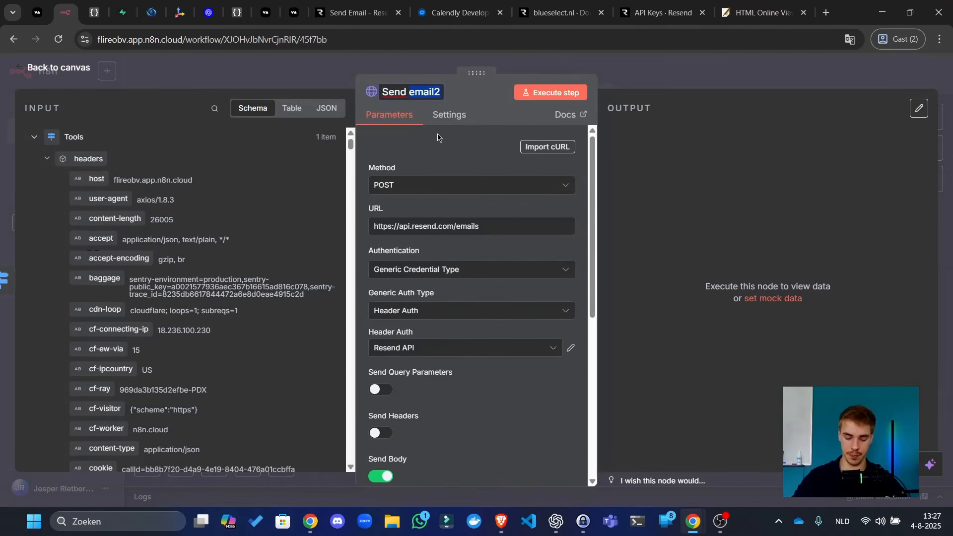
pyautogui.write('email to user')
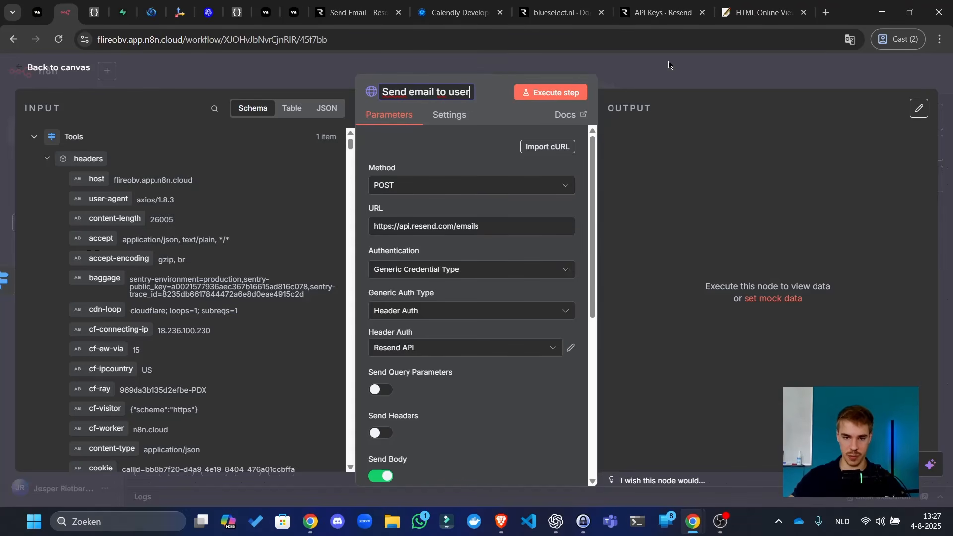
pyautogui.press('Return')
pyautogui.click(687, 61)
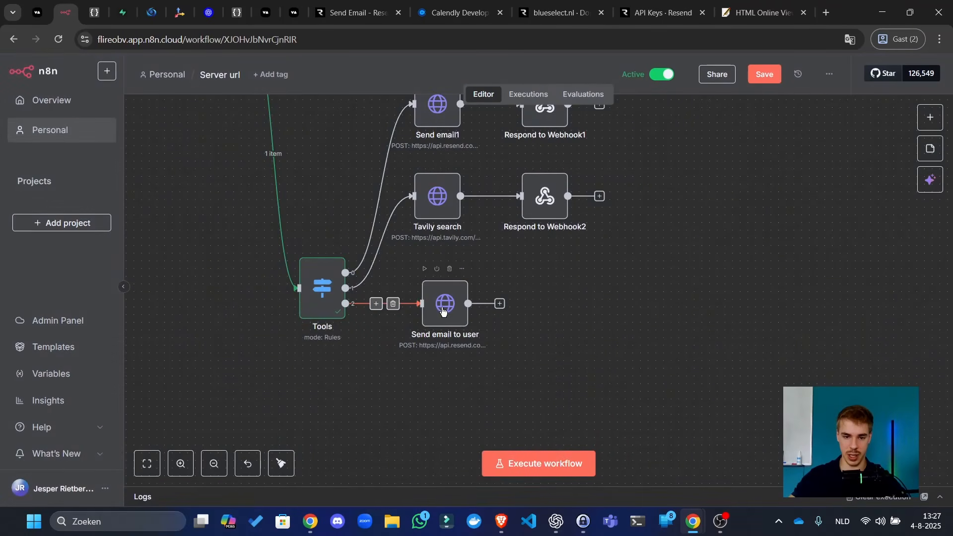
# - Duplicate Send email to user and connect it into the new copy
pyautogui.hotkey('ctrl', 'c')
pyautogui.hotkey('ctrl', 'v')
pyautogui.moveTo(621, 326); pyautogui.dragTo(582, 306)
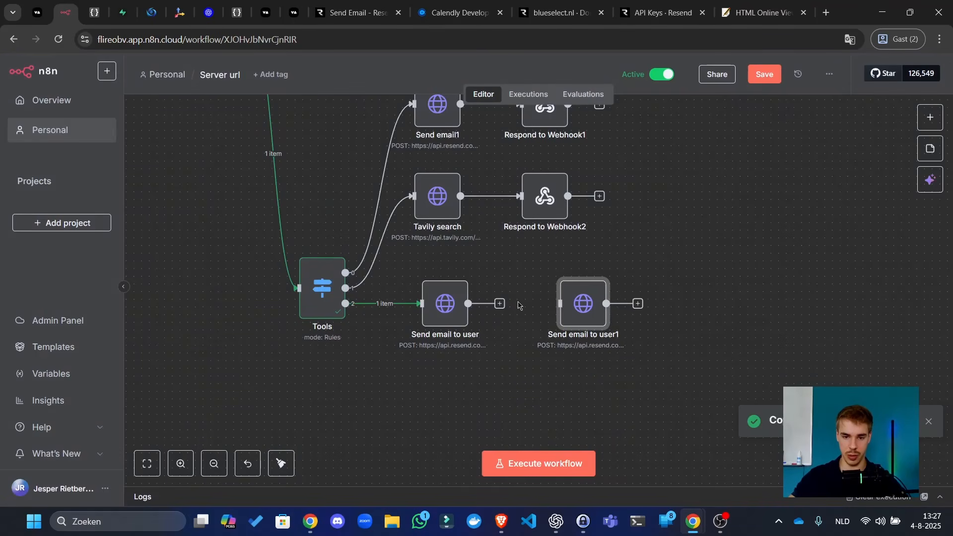
pyautogui.click(510, 306)
pyautogui.moveTo(499, 304); pyautogui.dragTo(560, 303)
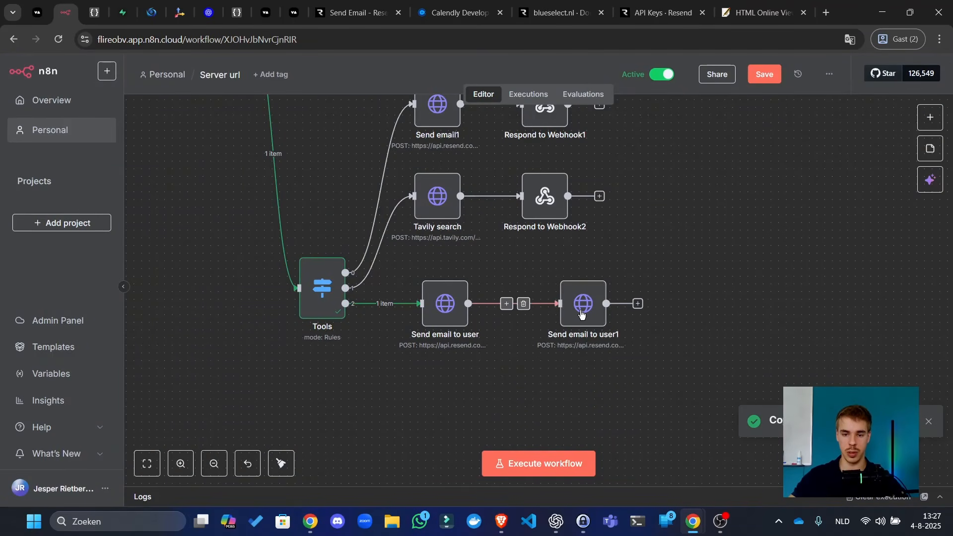
# - Rename the second copy to Send internal email and save the workflow
pyautogui.doubleClick(589, 311)
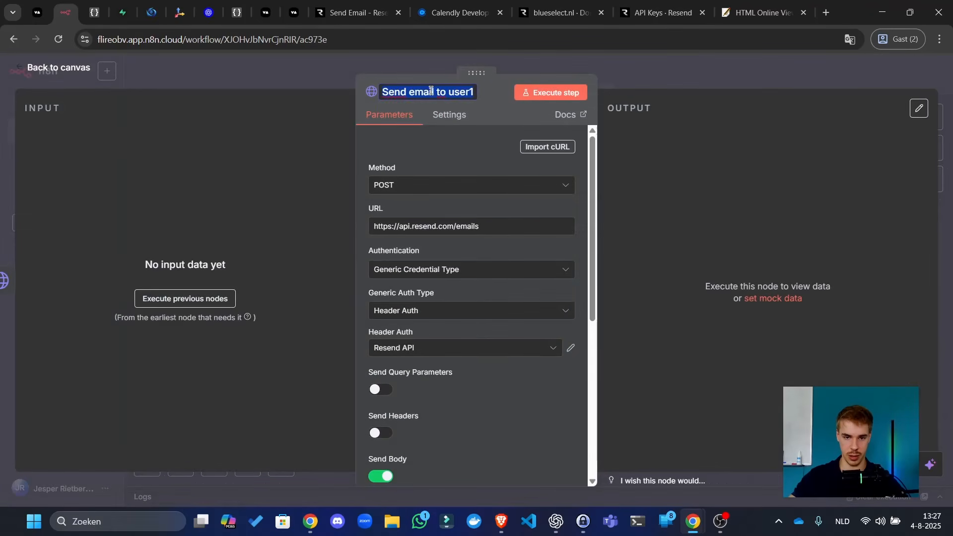
pyautogui.doubleClick(421, 92)
pyautogui.hotkey('shift', 'End')
pyautogui.press('BackSpace')
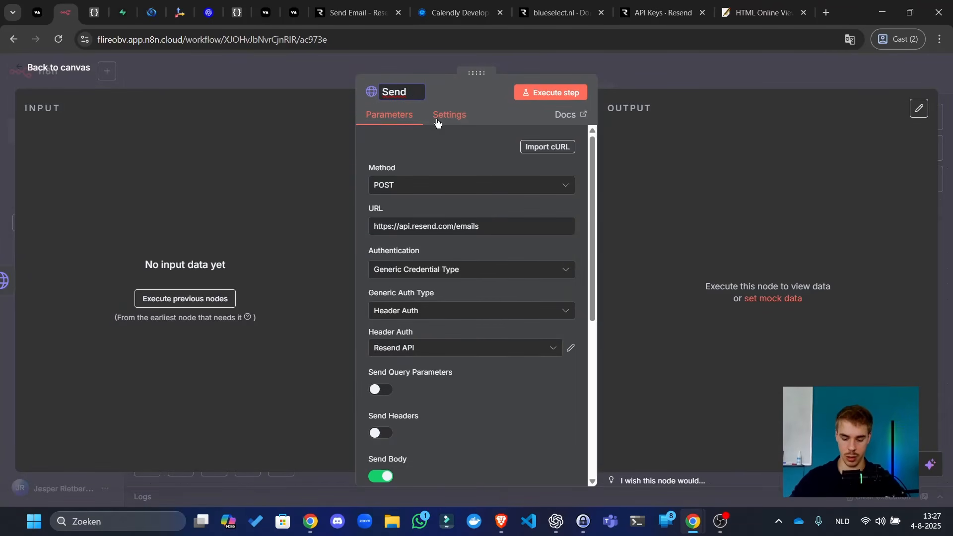
pyautogui.write('internal email')
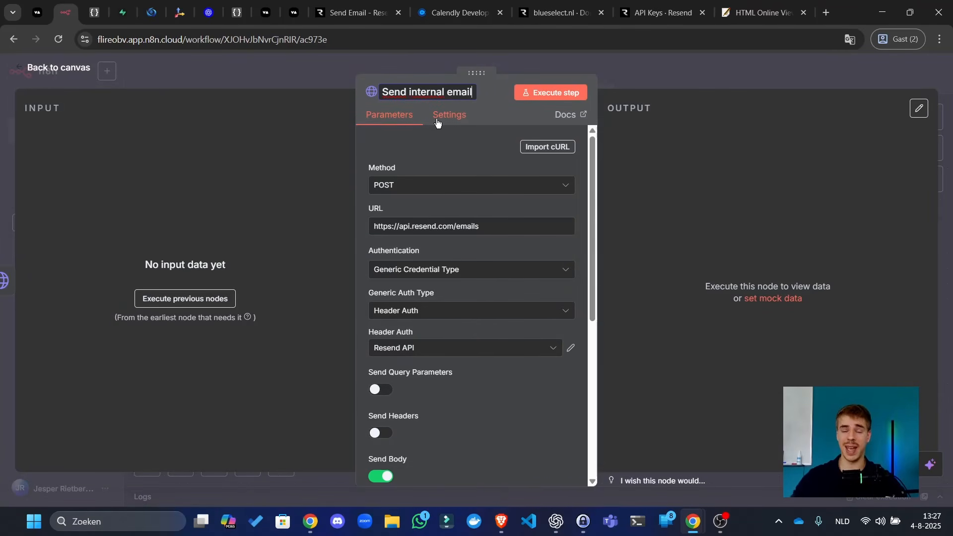
pyautogui.click(702, 78)
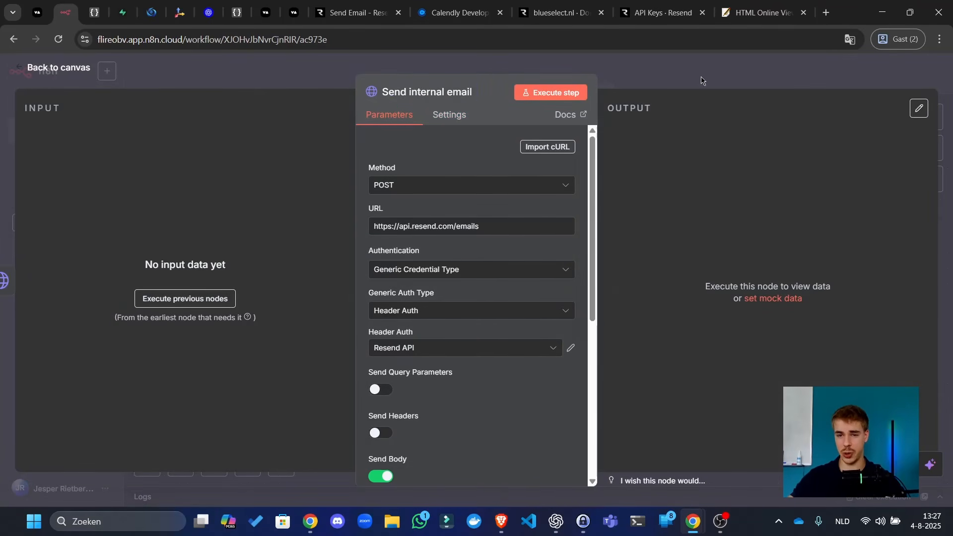
pyautogui.click(775, 78)
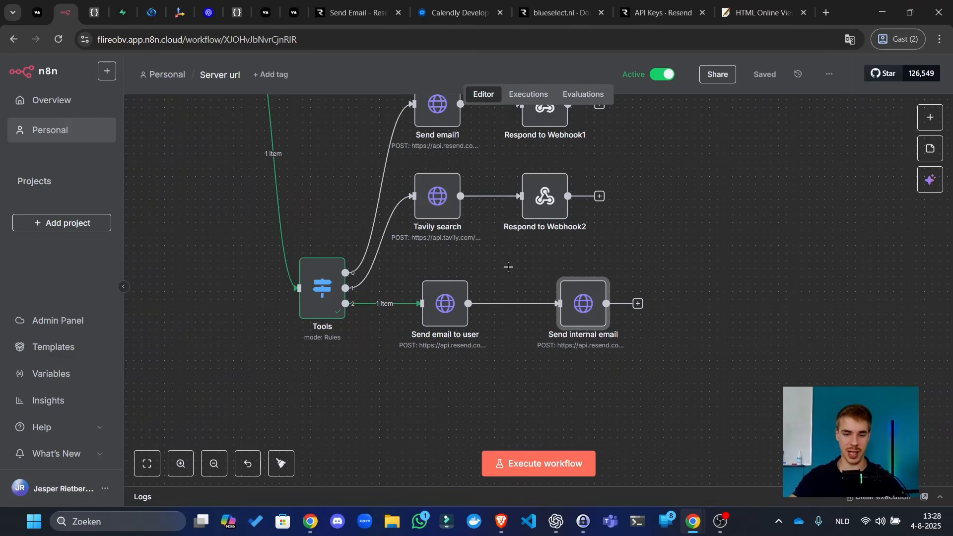
# - Tidy up the node layout, save, and select the Send email to user node
pyautogui.click(281, 463)
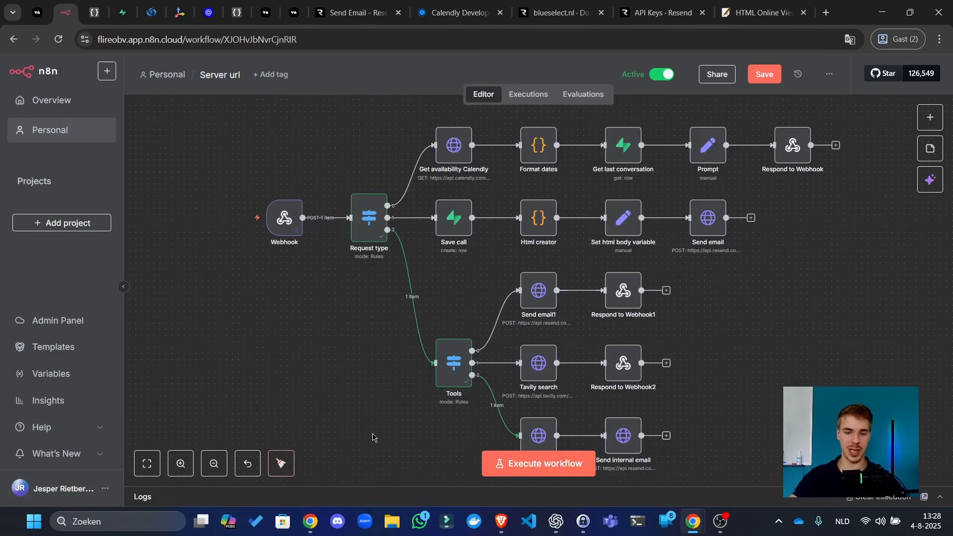
pyautogui.click(766, 75)
pyautogui.scroll(-3, 697, 325)
pyautogui.scroll(3, 697, 325)
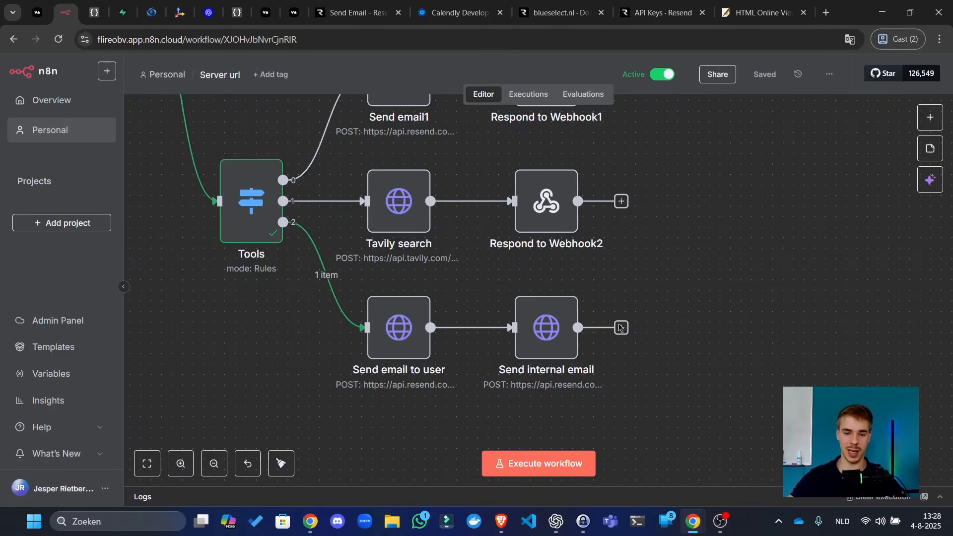
pyautogui.click(399, 326)
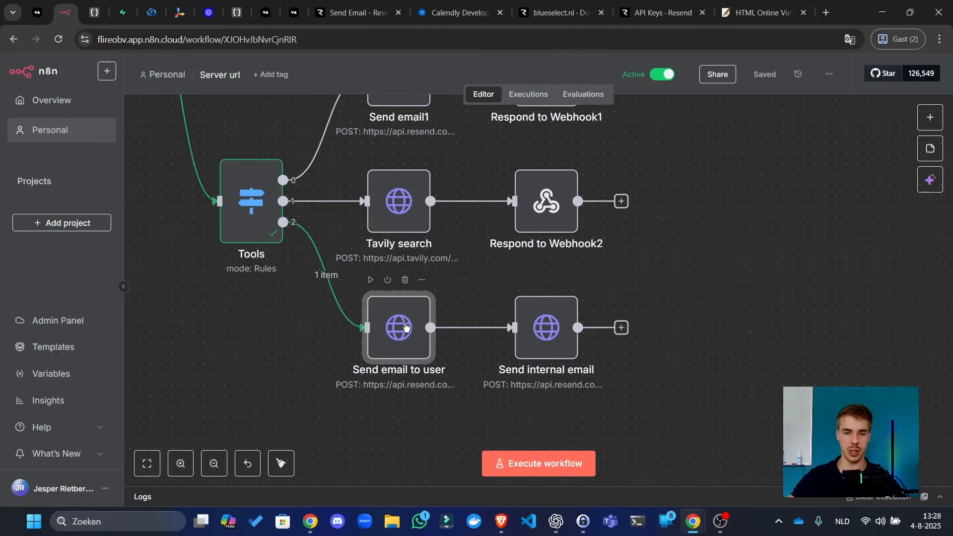
# - Delete the old html message expression in the Send email to user JSON body
pyautogui.doubleClick(405, 326)
pyautogui.scroll(-5, 427, 329)
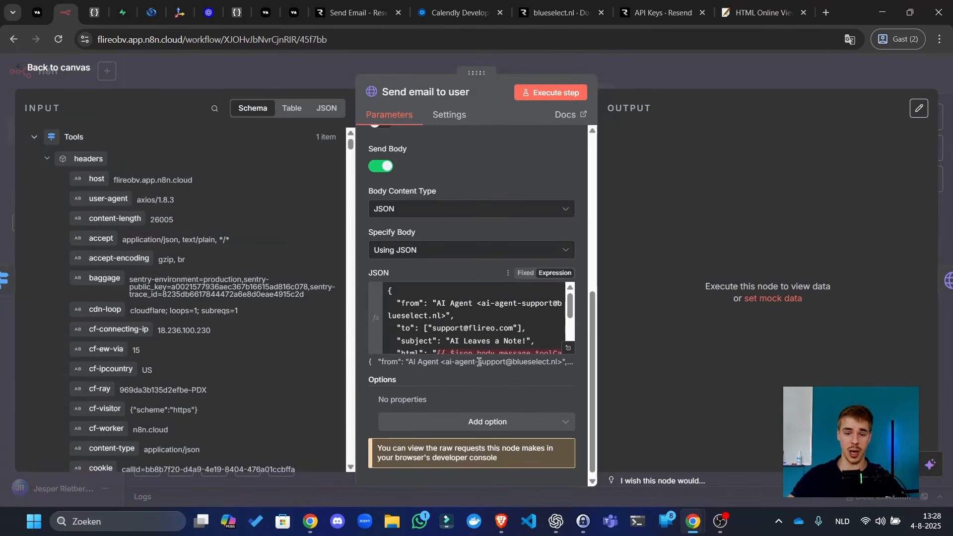
pyautogui.click(569, 352)
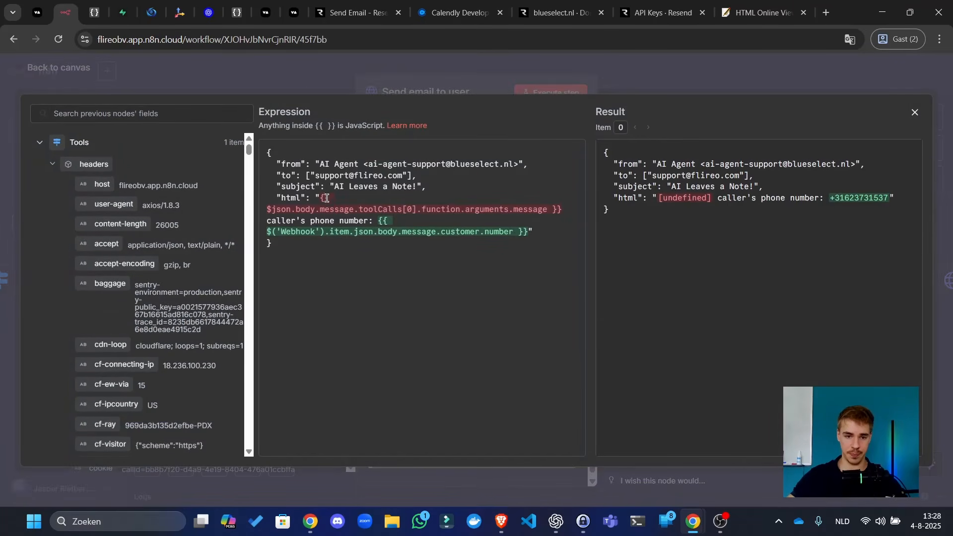
pyautogui.moveTo(323, 198); pyautogui.dragTo(563, 211)
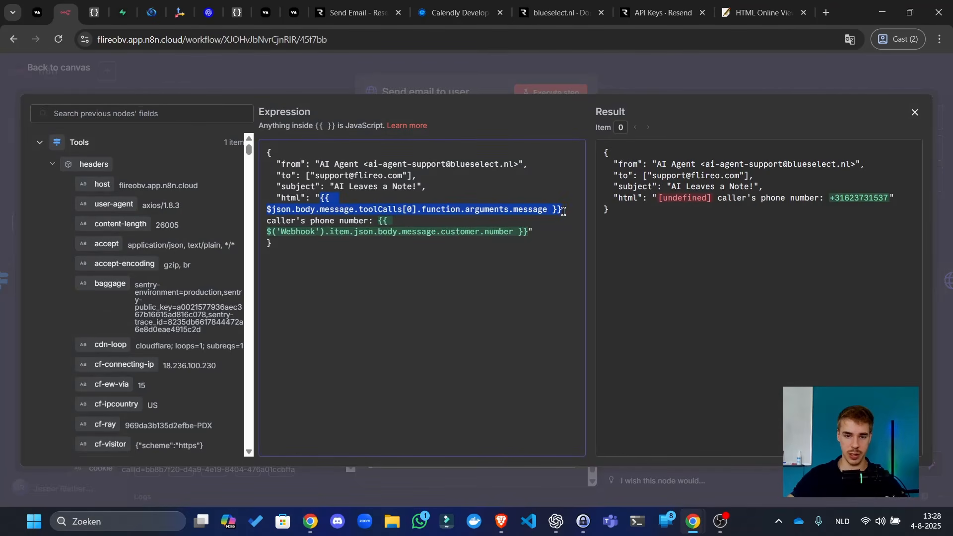
pyautogui.keyDown('shift'); pyautogui.click(533, 229); pyautogui.keyUp('shift')
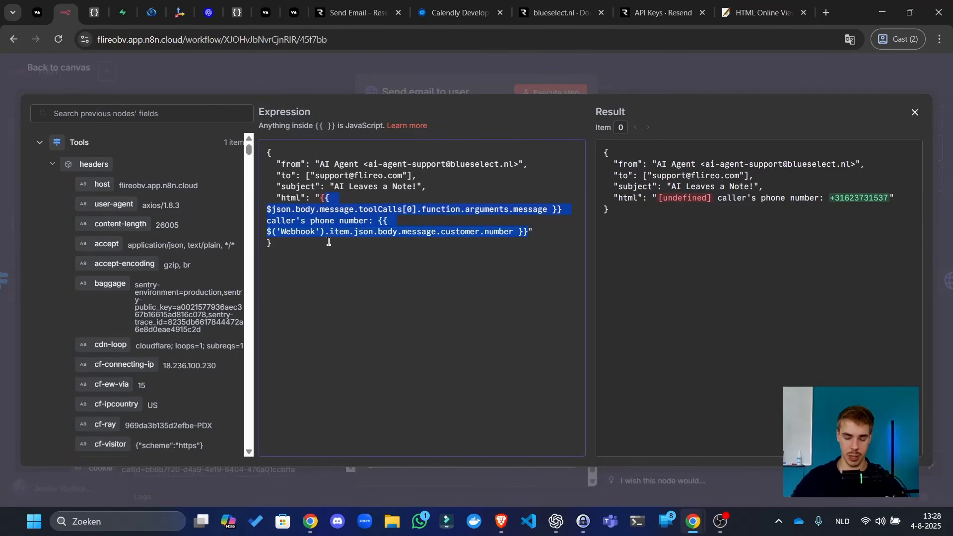
pyautogui.press('BackSpace')
# - Write 'Thank you for booking a meeting! Your meeting is set at' plus timeslot, link within 24 hours
pyautogui.write('Thank')
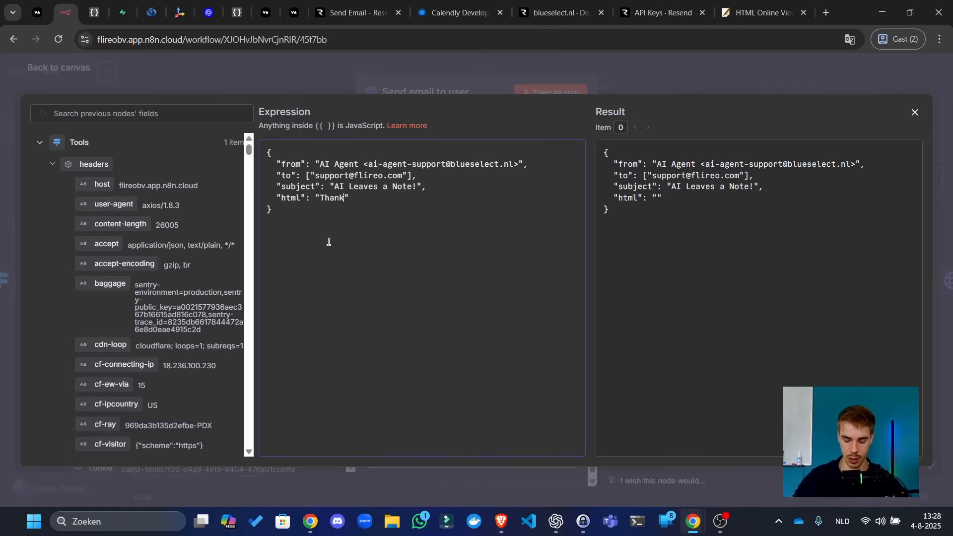
pyautogui.write(' you')
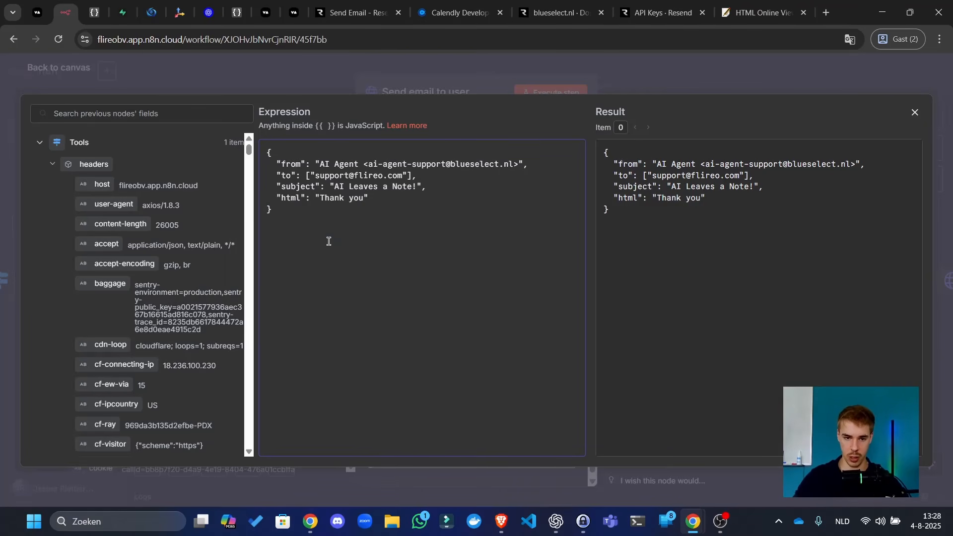
pyautogui.scroll(-10, 143, 189)
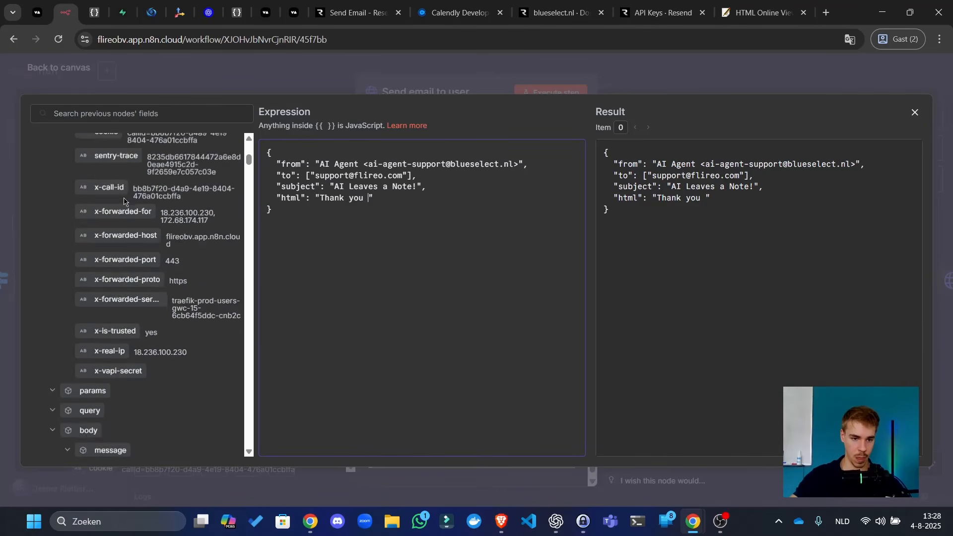
pyautogui.scroll(7, 117, 214)
pyautogui.scroll(-8, 118, 214)
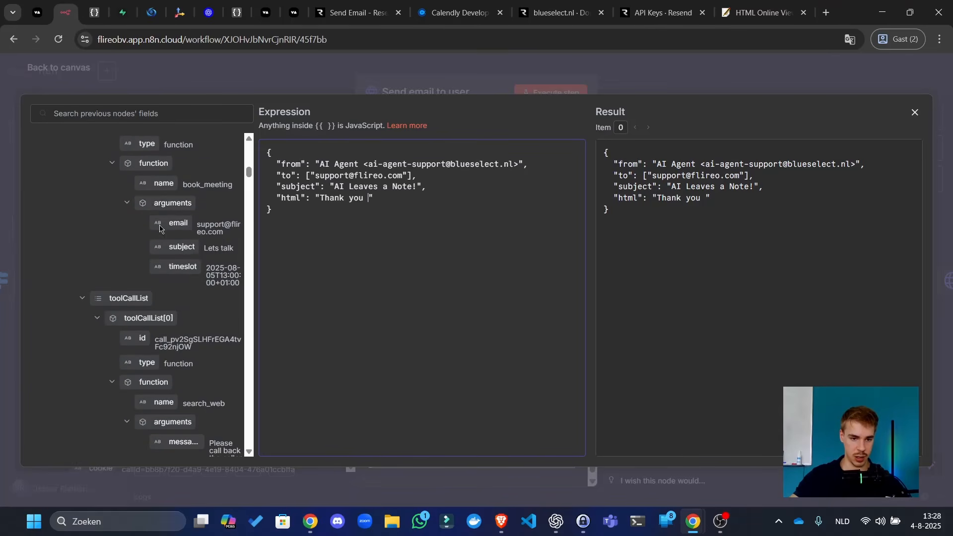
pyautogui.write('fo')
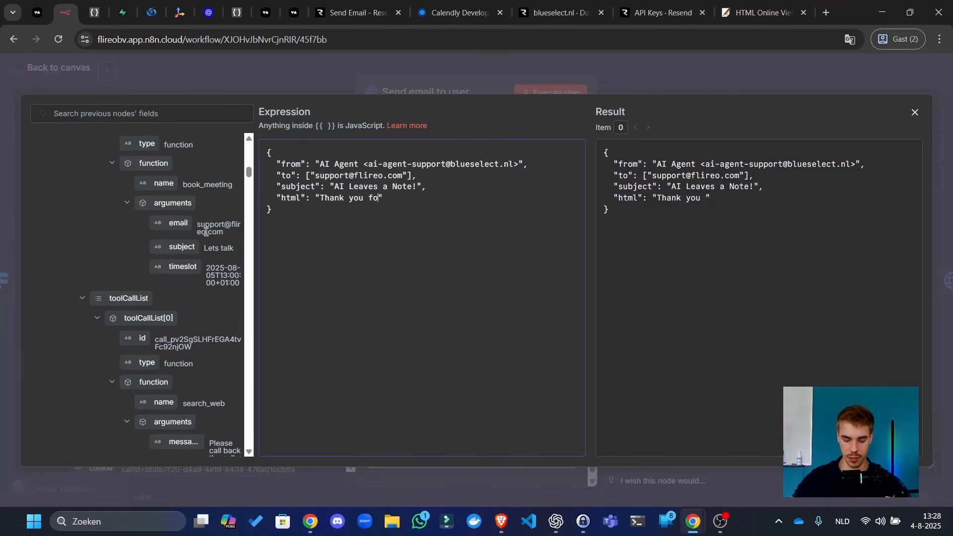
pyautogui.write('r booking a me')
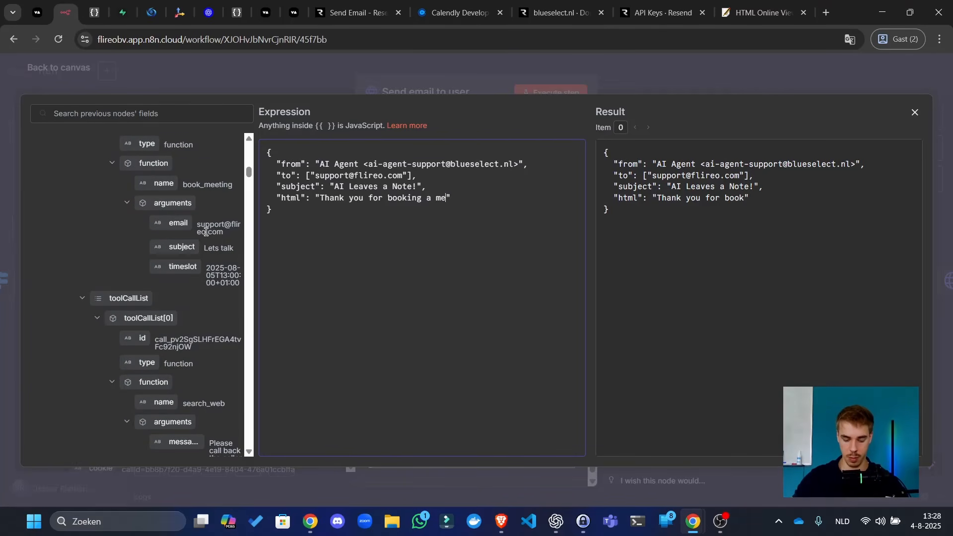
pyautogui.write('eting! ')
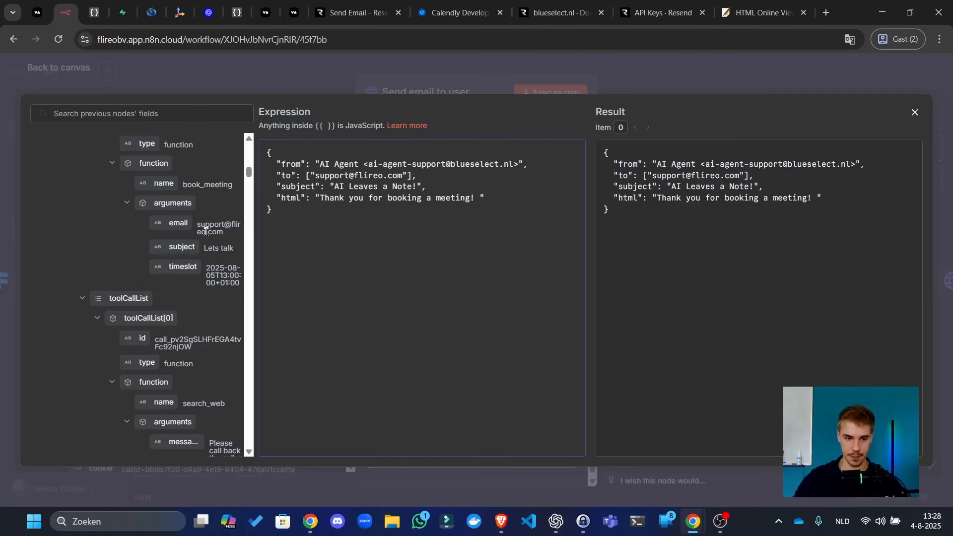
pyautogui.write('Yo')
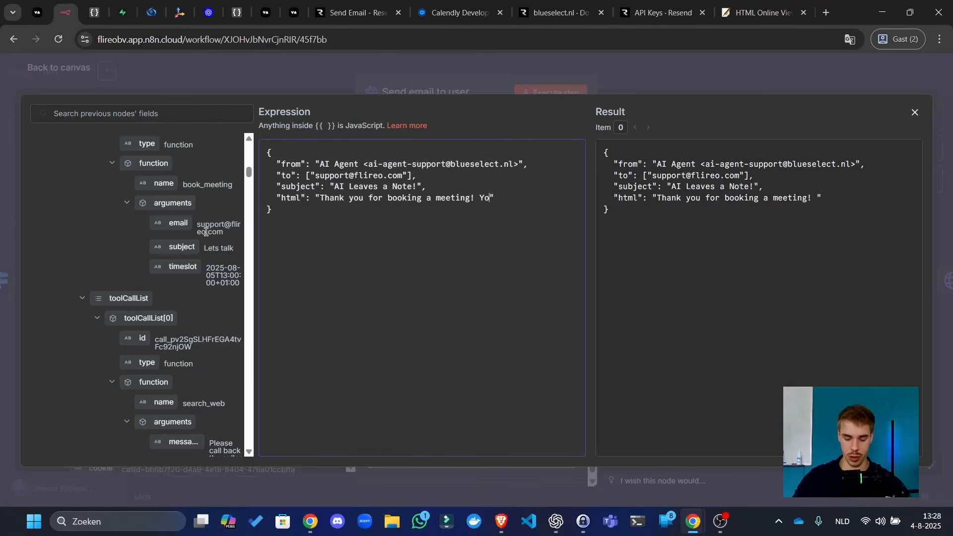
pyautogui.write('u')
pyautogui.press('BackSpace')
pyautogui.press('BackSpace')
pyautogui.press('BackSpace')
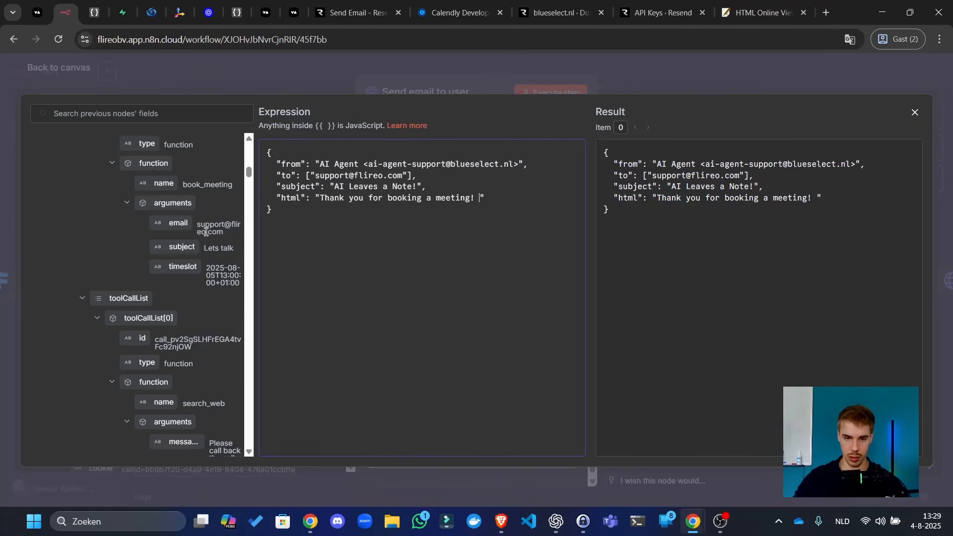
pyautogui.write('Your meeting ')
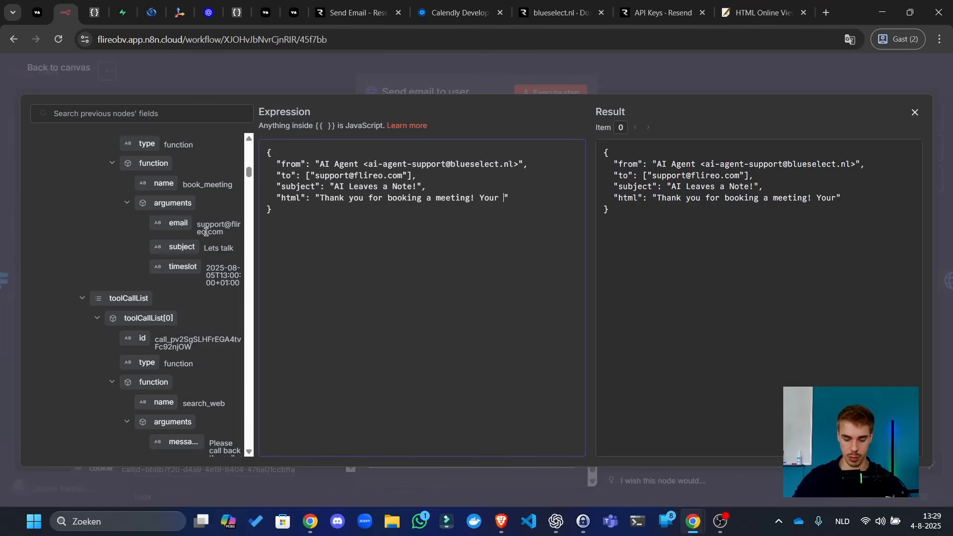
pyautogui.write('is set at')
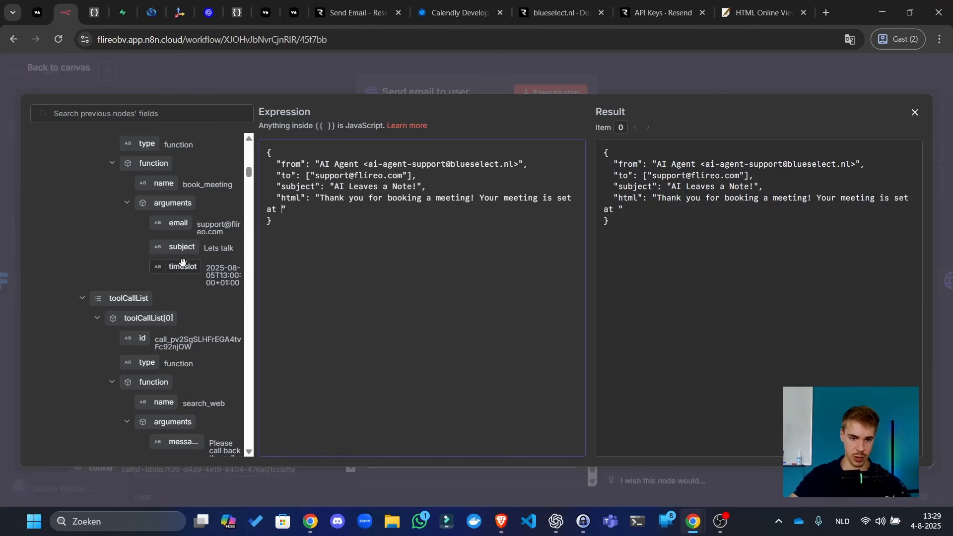
pyautogui.moveTo(183, 266); pyautogui.dragTo(281, 211)
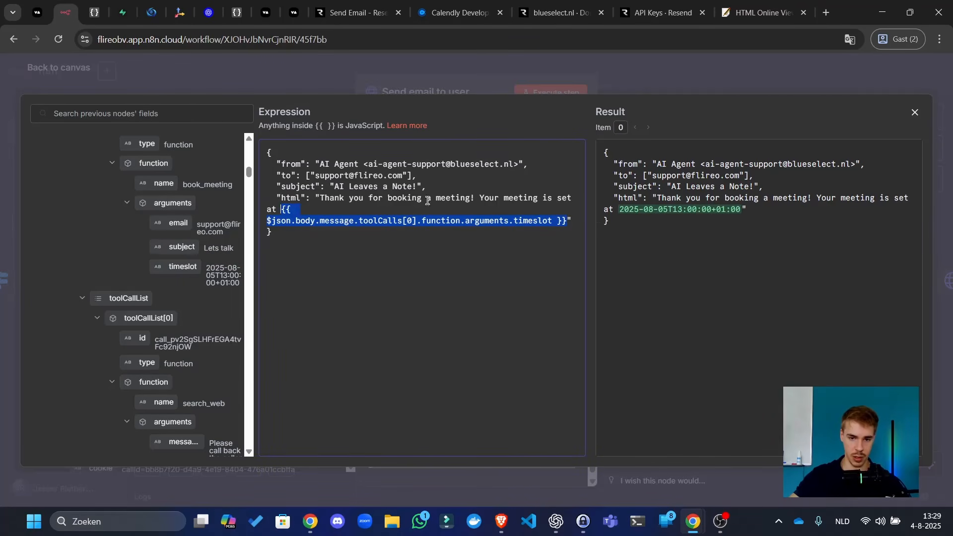
pyautogui.click(568, 217)
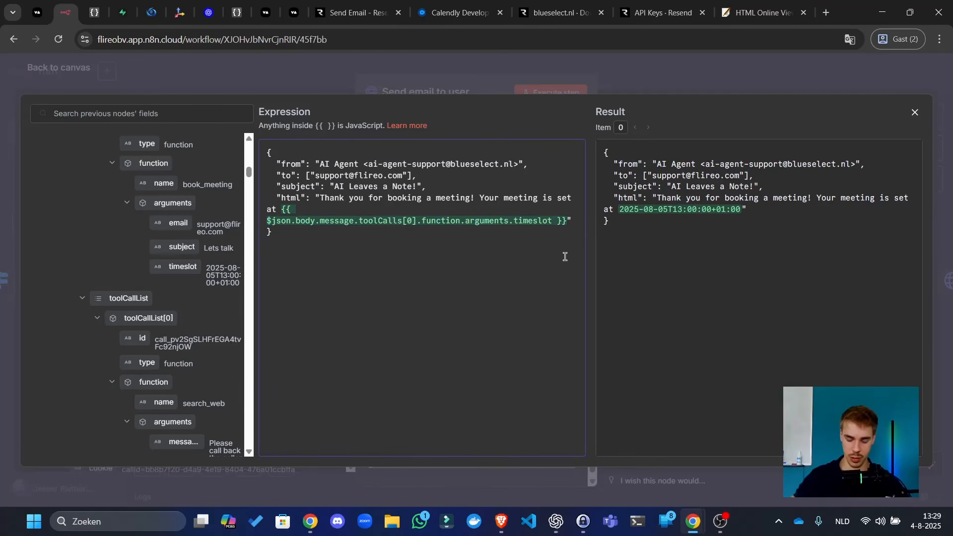
pyautogui.write(', you will ')
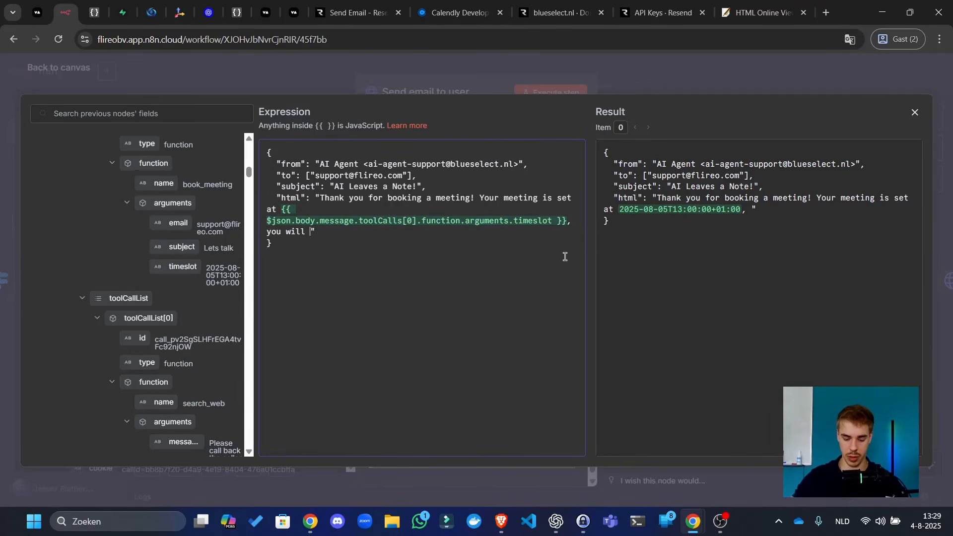
pyautogui.write('get a confirmation wit')
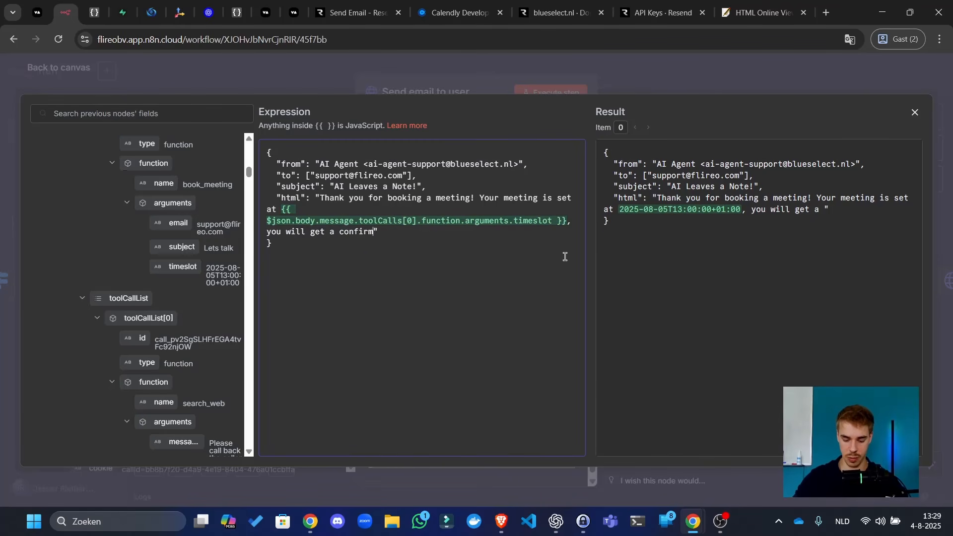
pyautogui.write('h a meeting link in ')
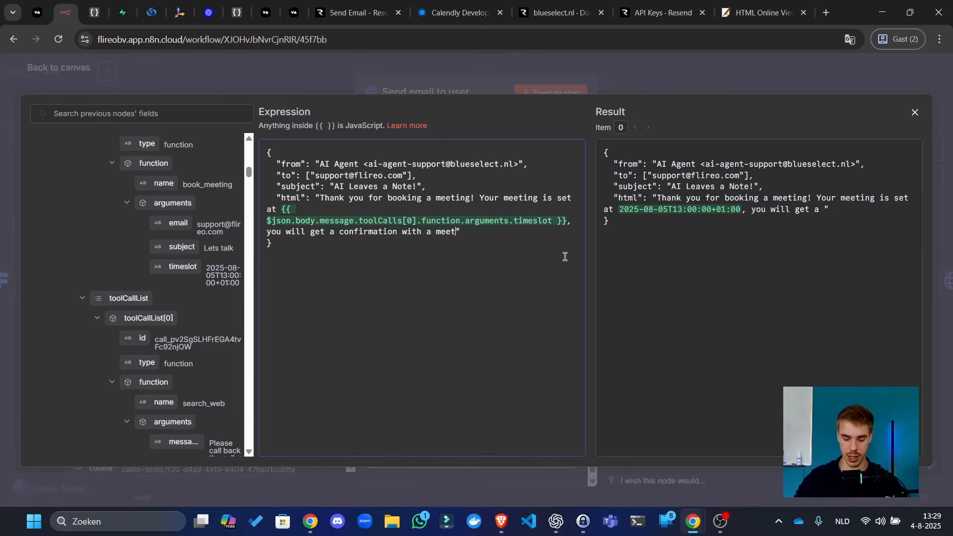
pyautogui.write('less than')
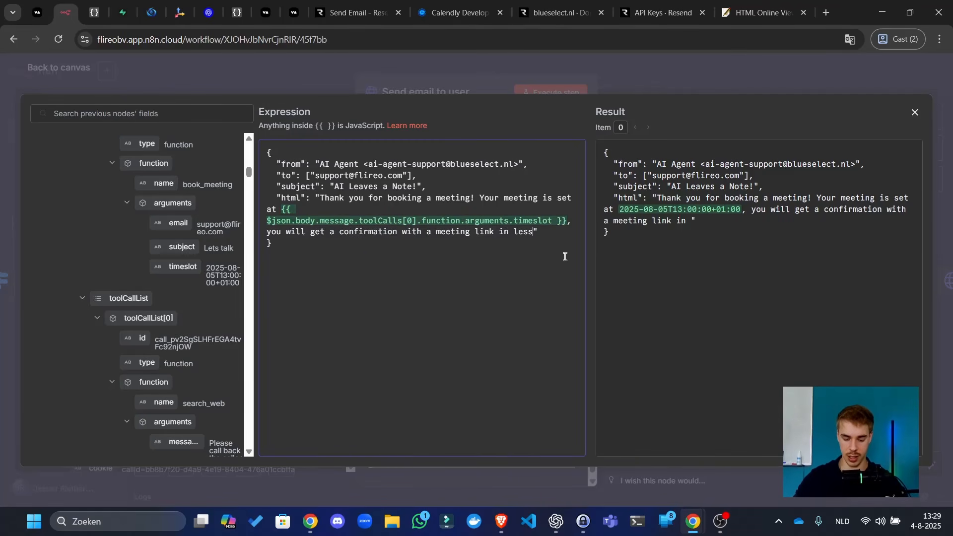
pyautogui.write(' 48')
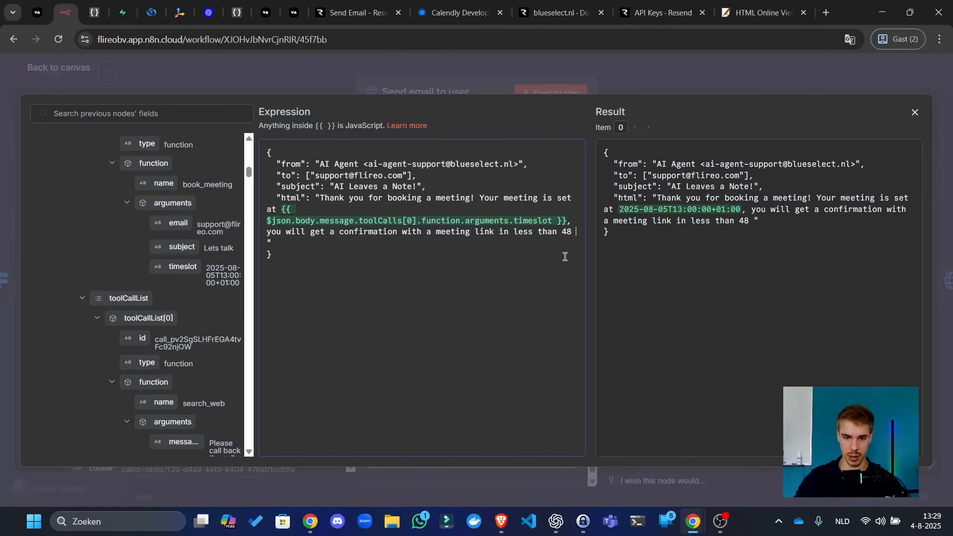
pyautogui.hotkey('ctrl', 'BackSpace')
pyautogui.write('24 hours. ')
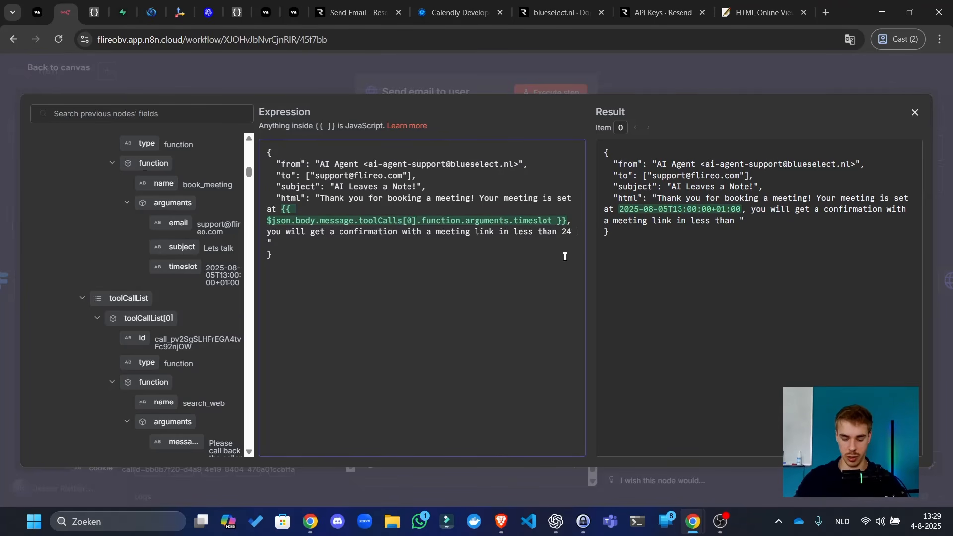
pyautogui.write('St')
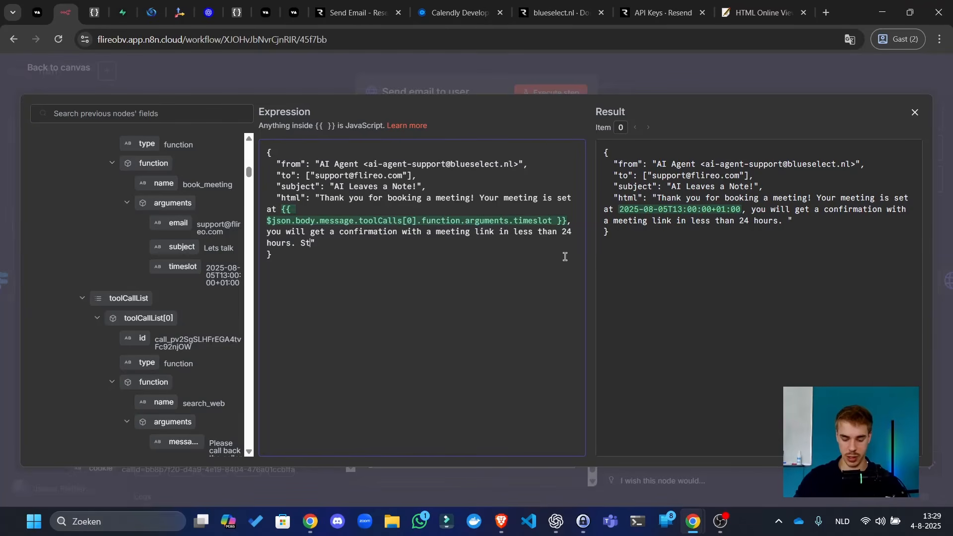
pyautogui.write('ay tuned!')
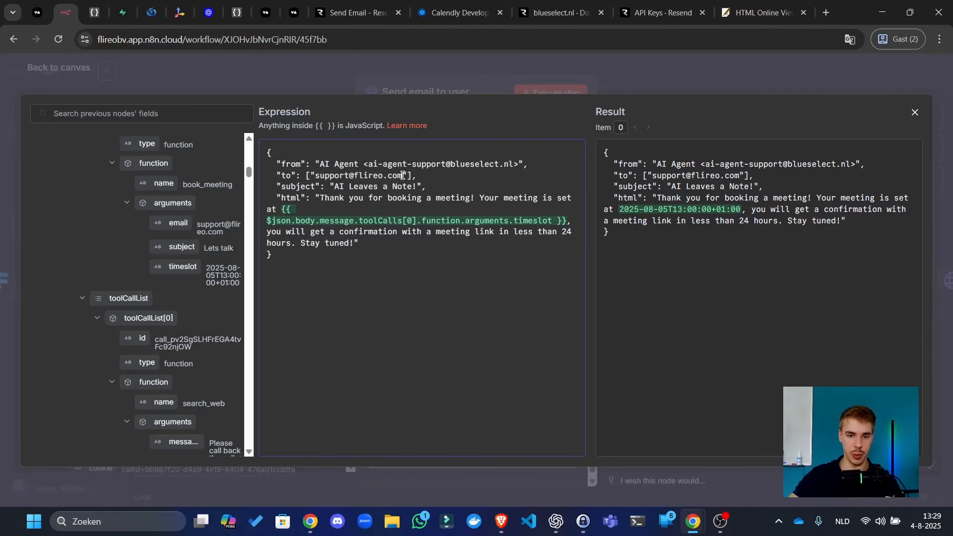
# - Replace the fixed 'to' address with the book_meeting email argument
pyautogui.moveTo(402, 175); pyautogui.dragTo(318, 175)
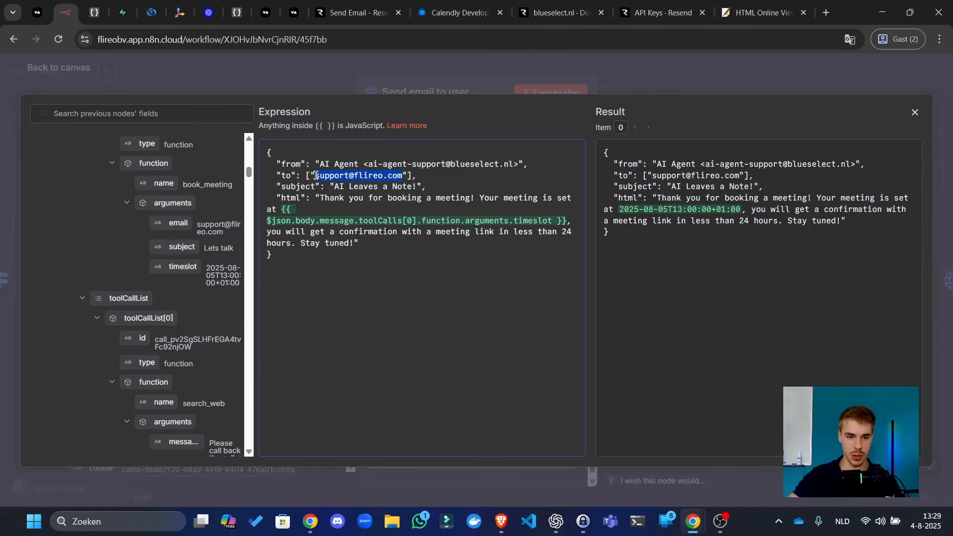
pyautogui.press('BackSpace')
pyautogui.moveTo(178, 223); pyautogui.dragTo(314, 176)
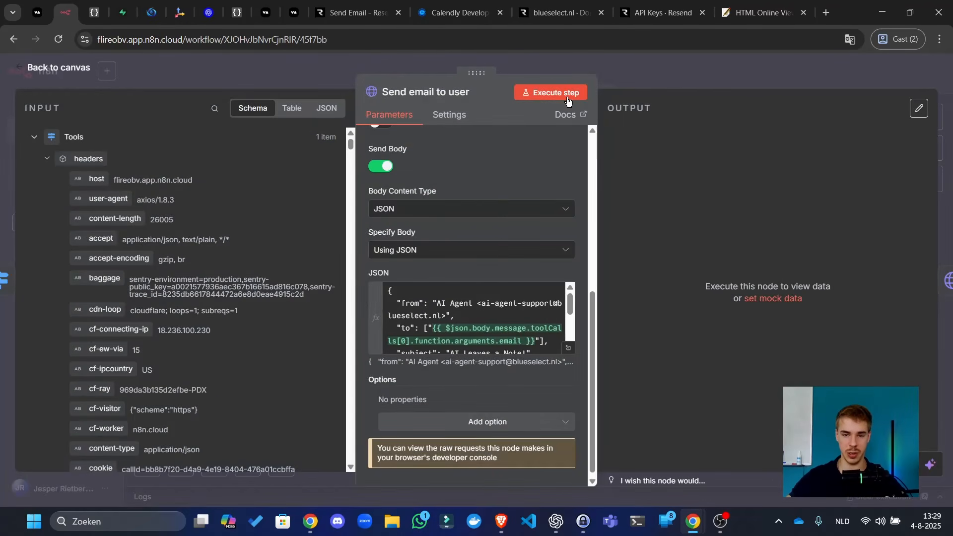
# - Test-send the user email, confirm it arrived in Outlook, then reopen and select the JSON body
pyautogui.click(567, 96)
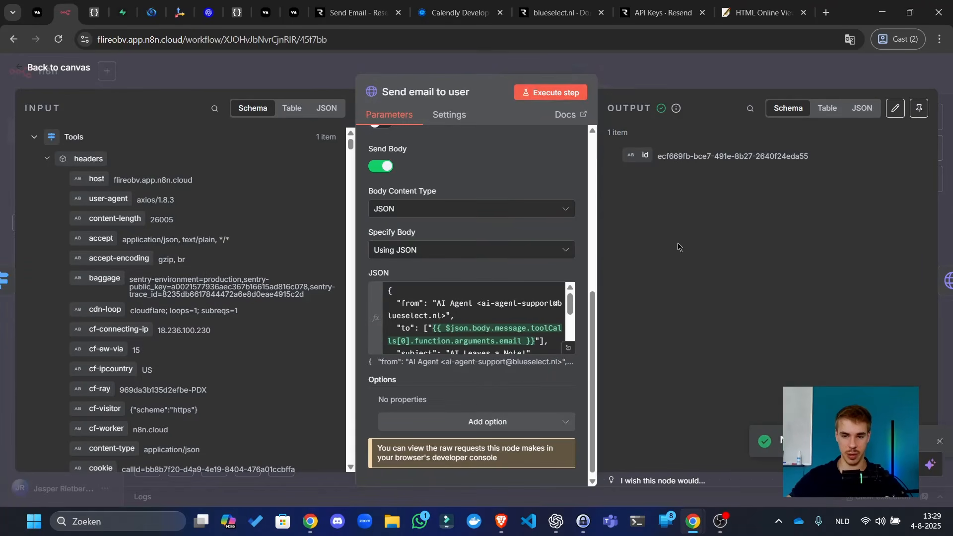
pyautogui.click(499, 522)
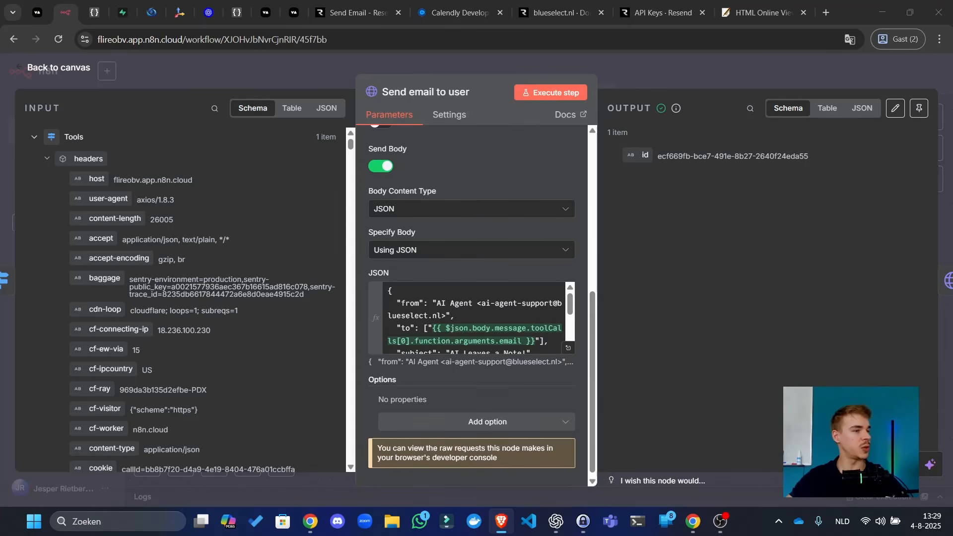
pyautogui.moveTo(1, 99); pyautogui.dragTo(0, 149)
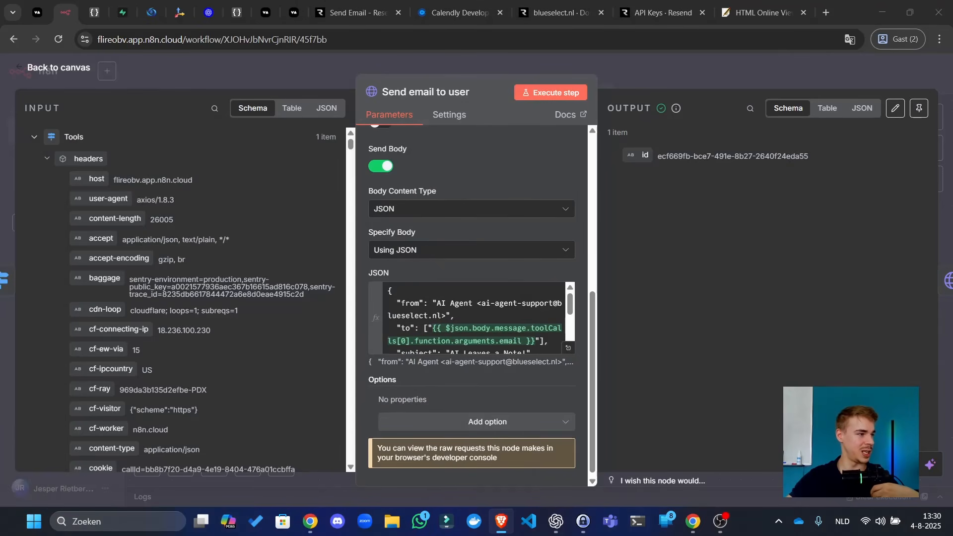
pyautogui.moveTo(0, 159); pyautogui.dragTo(571, 68)
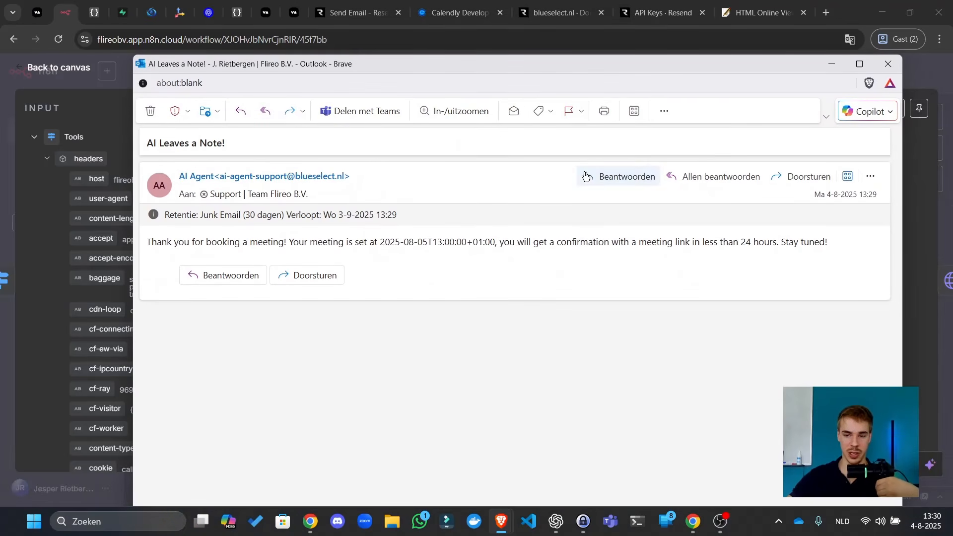
pyautogui.click(887, 63)
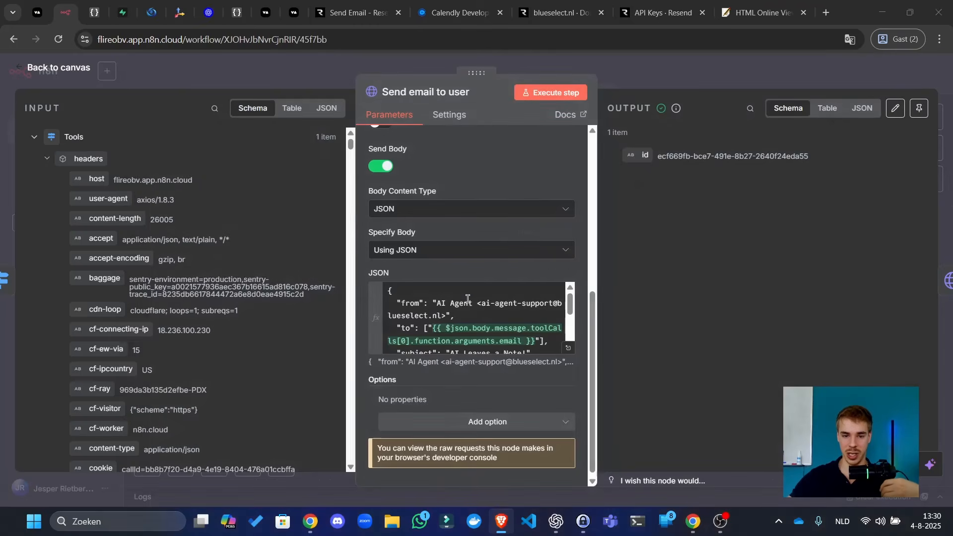
pyautogui.click(568, 347)
pyautogui.hotkey('ctrl', 'a')
pyautogui.hotkey('ctrl', 'c')
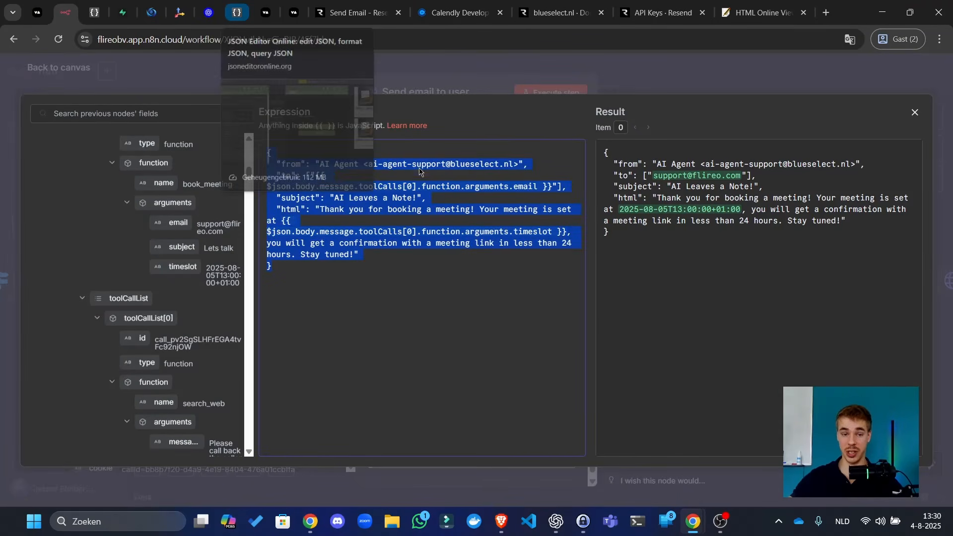
# - Close the expression editor and node panel, and save the workflow
pyautogui.click(425, 284)
pyautogui.moveTo(678, 203); pyautogui.dragTo(755, 222)
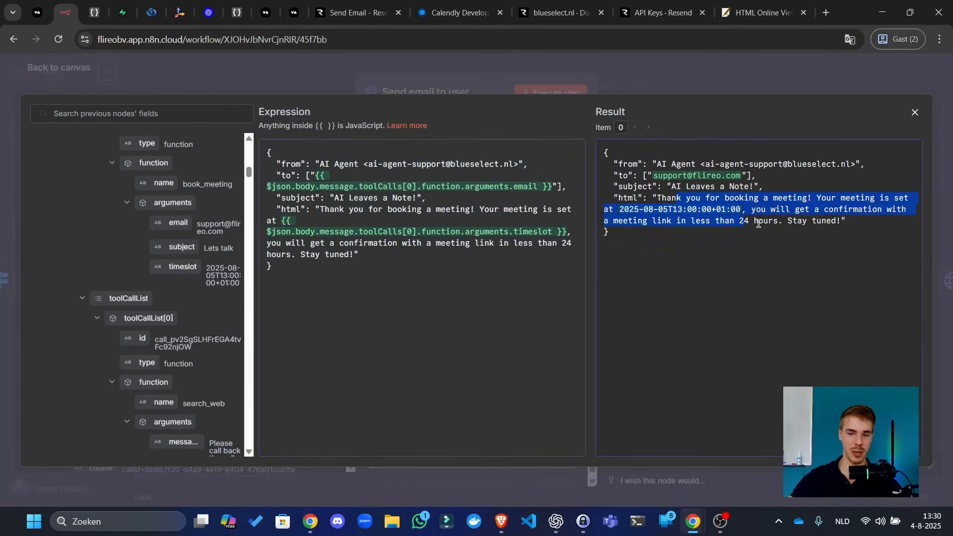
pyautogui.hotkey('ctrl', 'a')
pyautogui.click(707, 220)
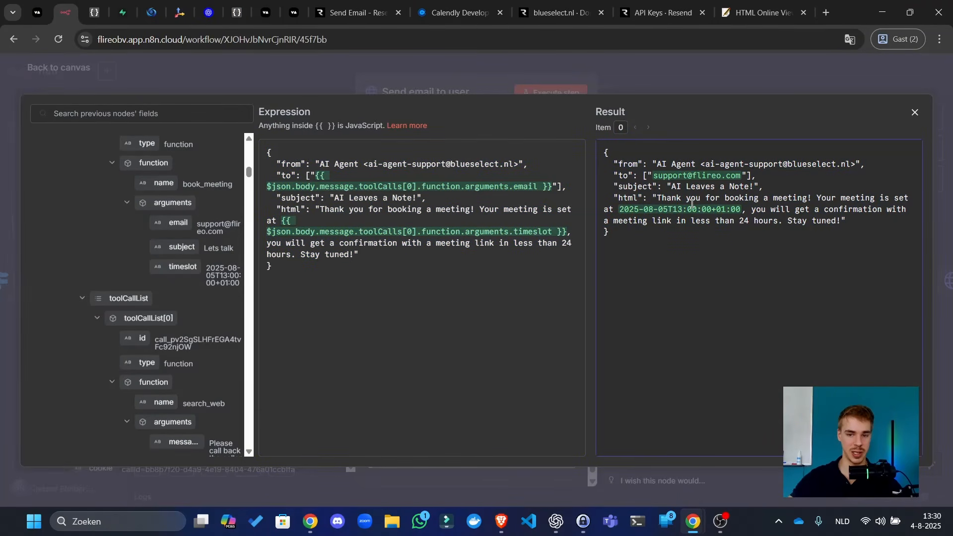
pyautogui.click(603, 86)
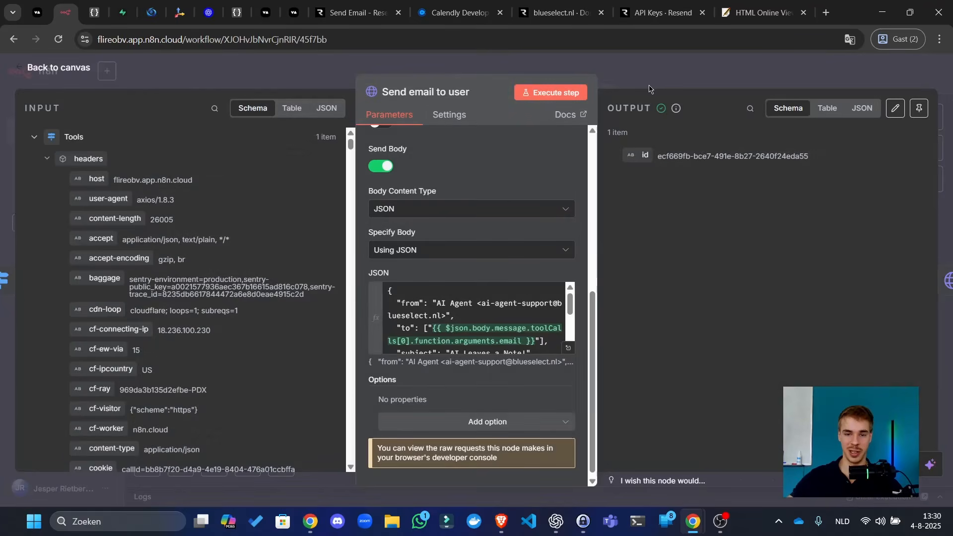
pyautogui.click(651, 90)
pyautogui.click(755, 74)
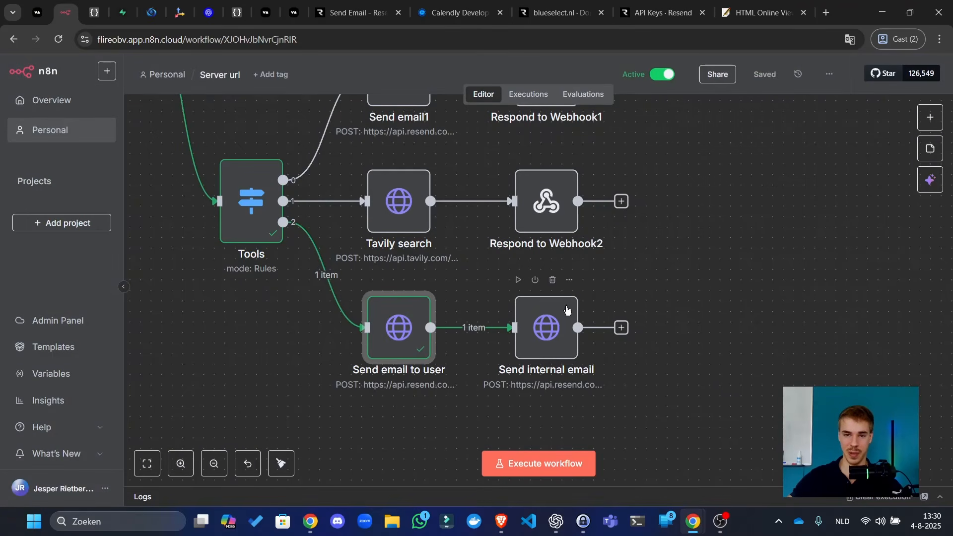
# - Open the Send internal email node's JSON body in the expression editor
pyautogui.click(552, 339)
pyautogui.doubleClick(555, 341)
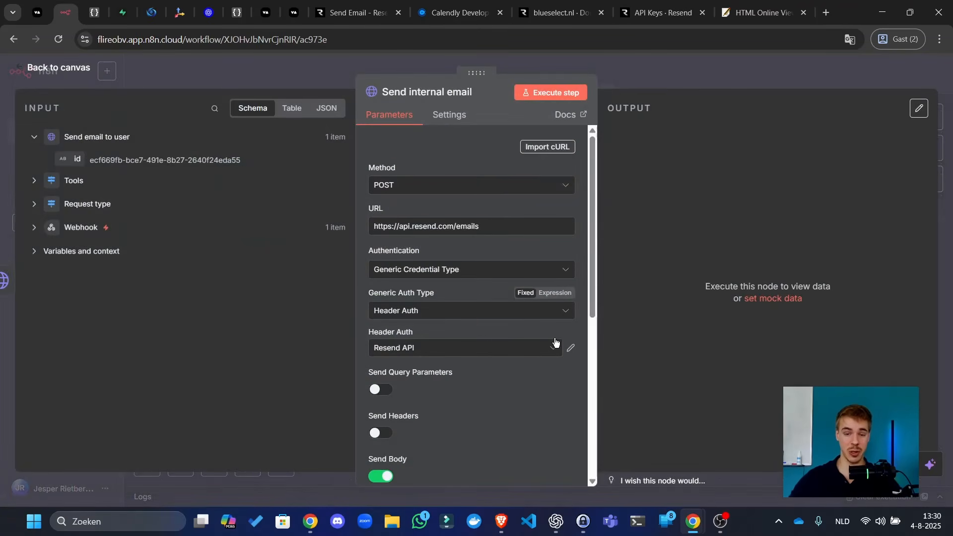
pyautogui.click(715, 85)
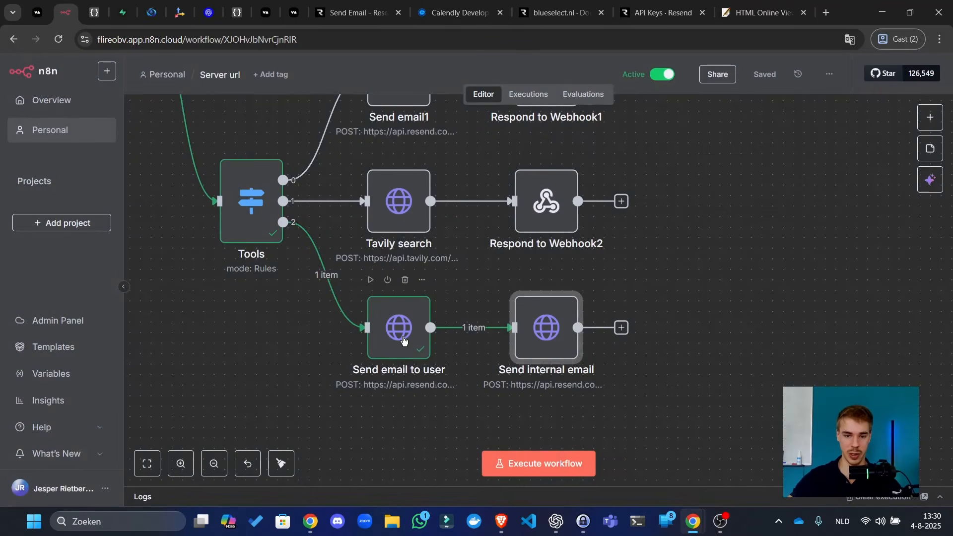
pyautogui.doubleClick(410, 322)
pyautogui.scroll(-6, 500, 336)
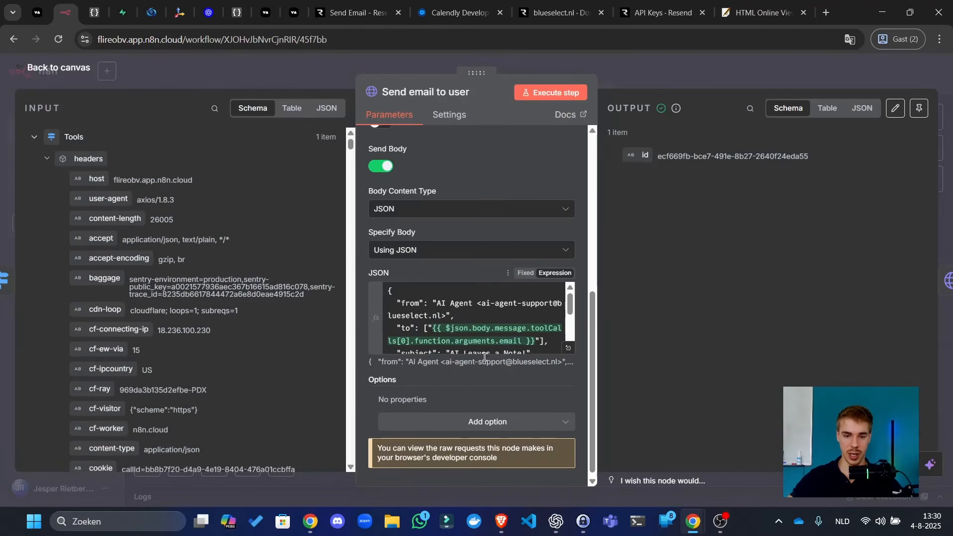
pyautogui.click(485, 351)
pyautogui.click(644, 61)
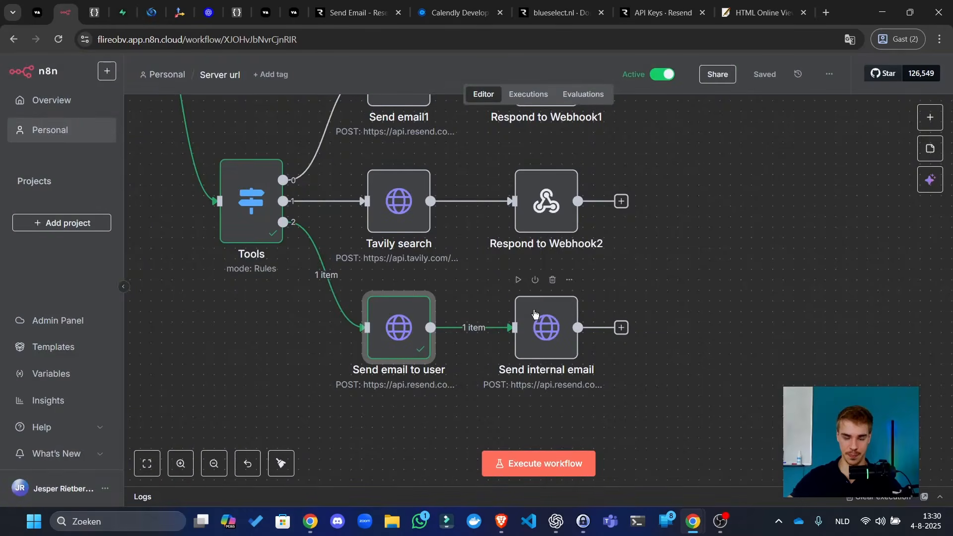
pyautogui.doubleClick(549, 308)
pyautogui.scroll(-6, 551, 347)
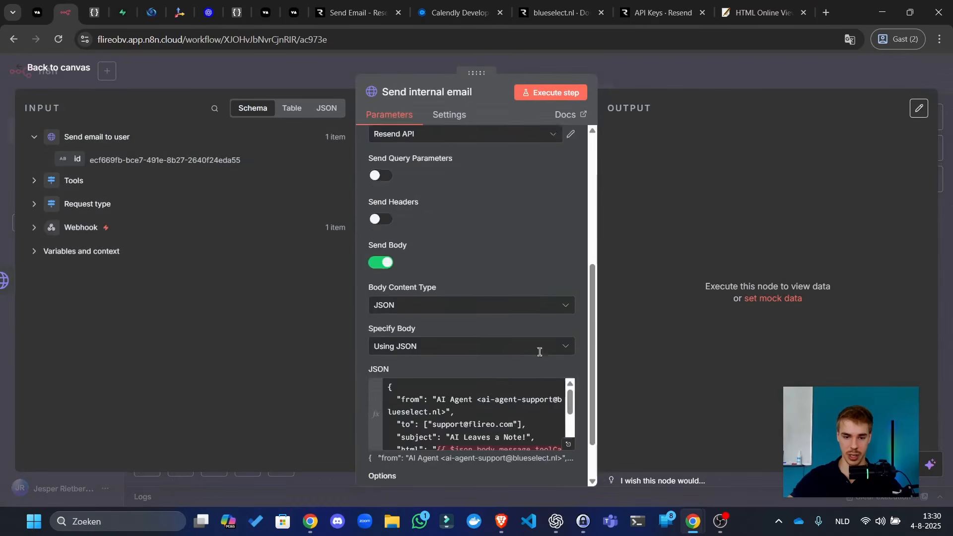
pyautogui.click(568, 343)
# - Delete the old html message and phone expression from the internal email body
pyautogui.hotkey('ctrl', 'a')
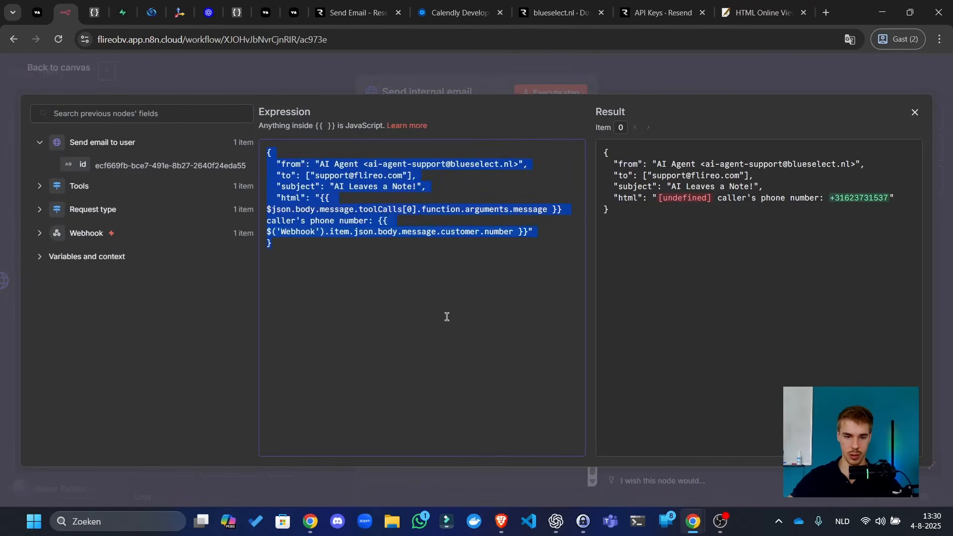
pyautogui.hotkey('ctrl', 'v')
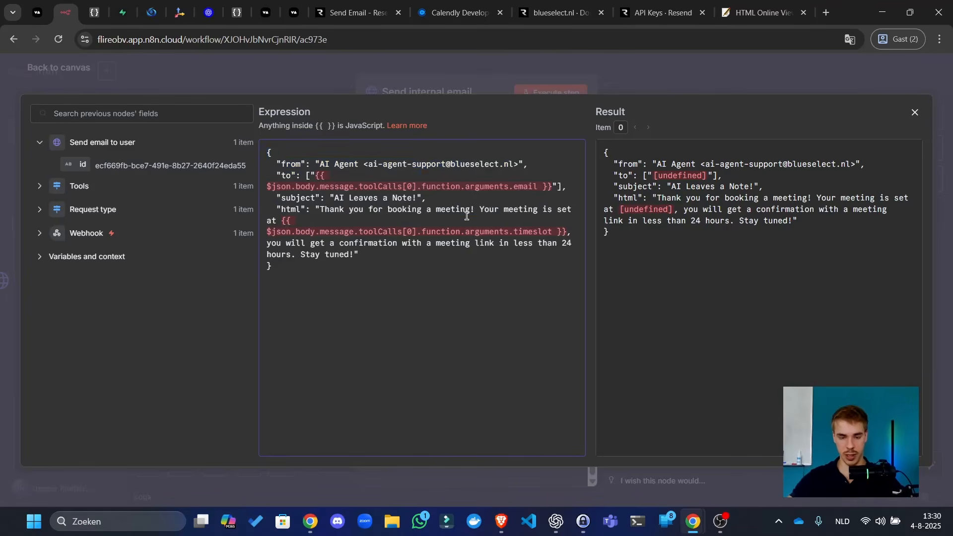
pyautogui.hotkey('ctrl', 'z')
pyautogui.click(365, 244)
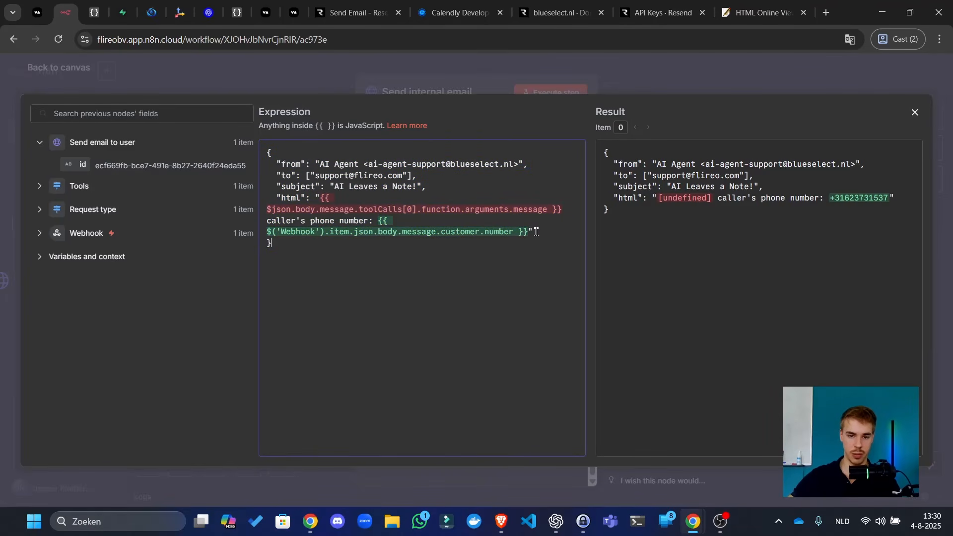
pyautogui.moveTo(533, 232); pyautogui.dragTo(324, 198)
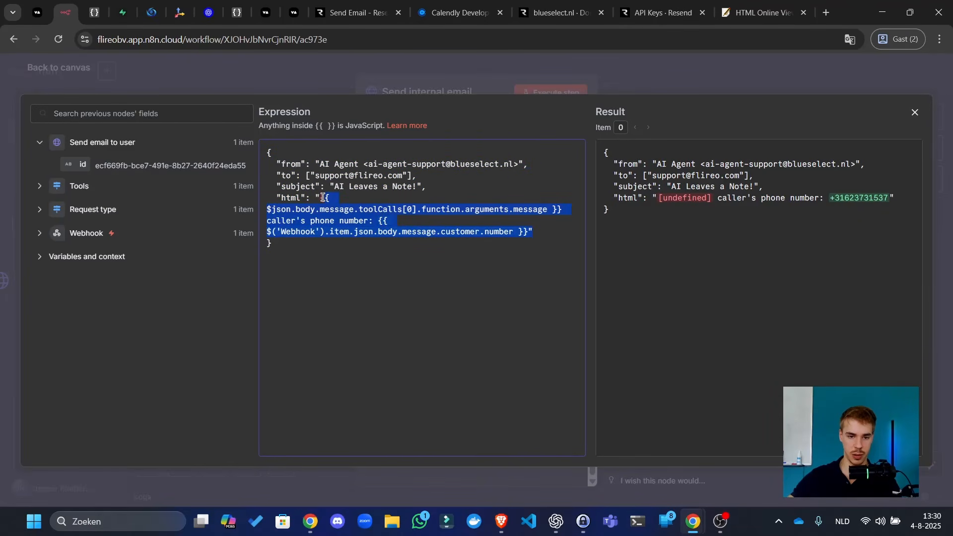
pyautogui.press('BackSpace')
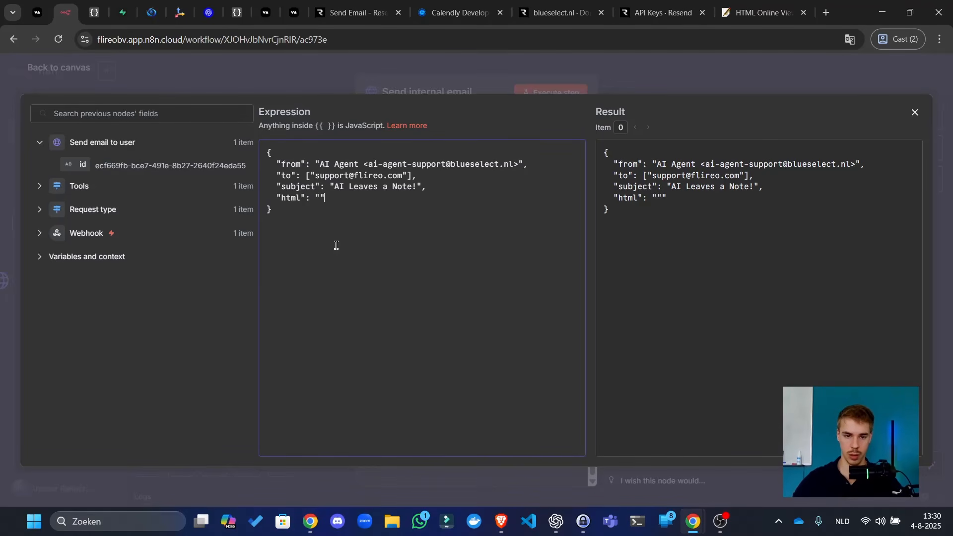
# - Write 'Someone just booked a meeting with your AI Agent! Here are the details:' with the customer.number field
pyautogui.write('Someone just')
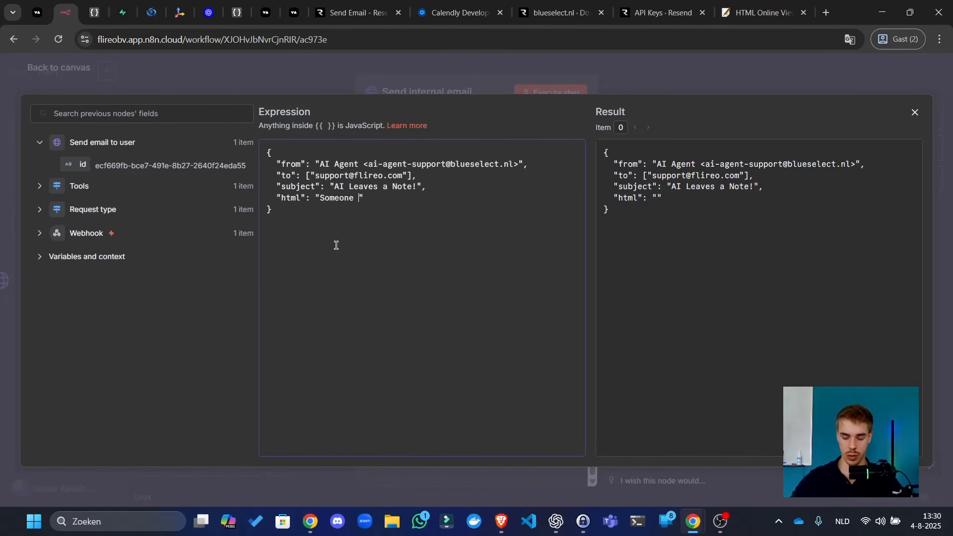
pyautogui.write(' booked a me')
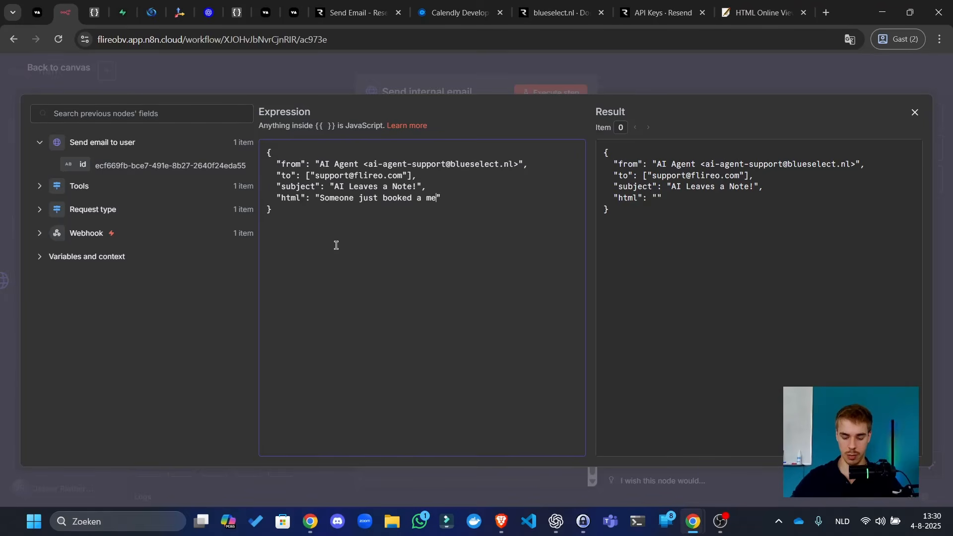
pyautogui.write('eting with you')
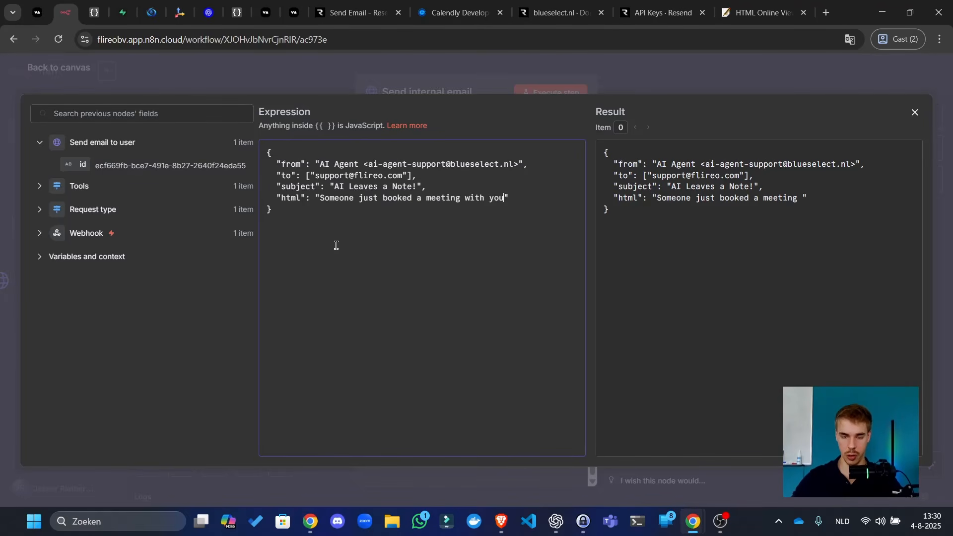
pyautogui.write('r AI Agent!')
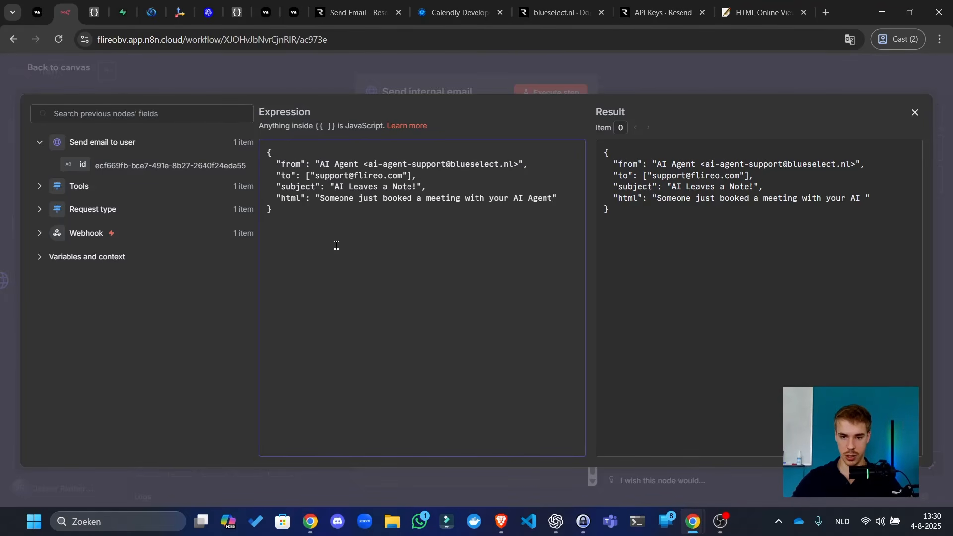
pyautogui.write(' Here are the detai')
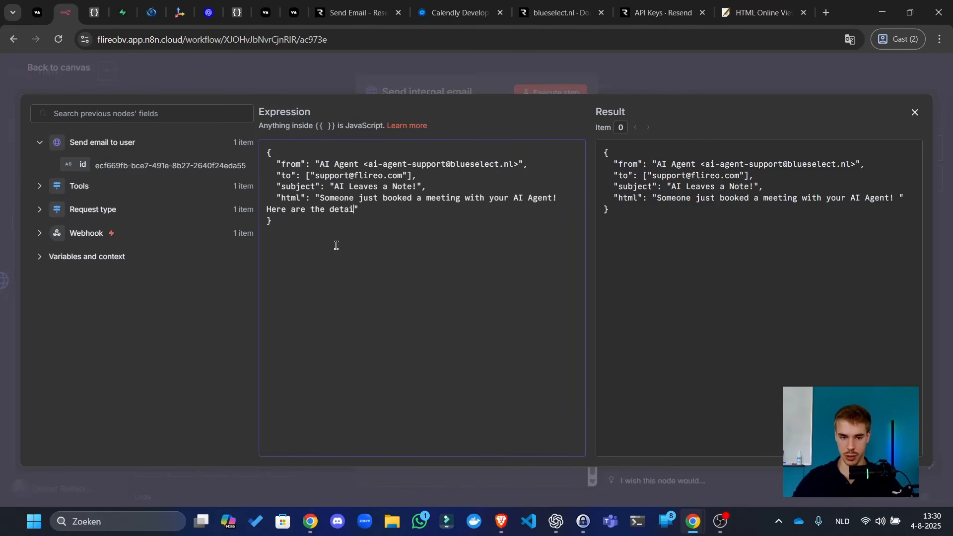
pyautogui.write('ls: ')
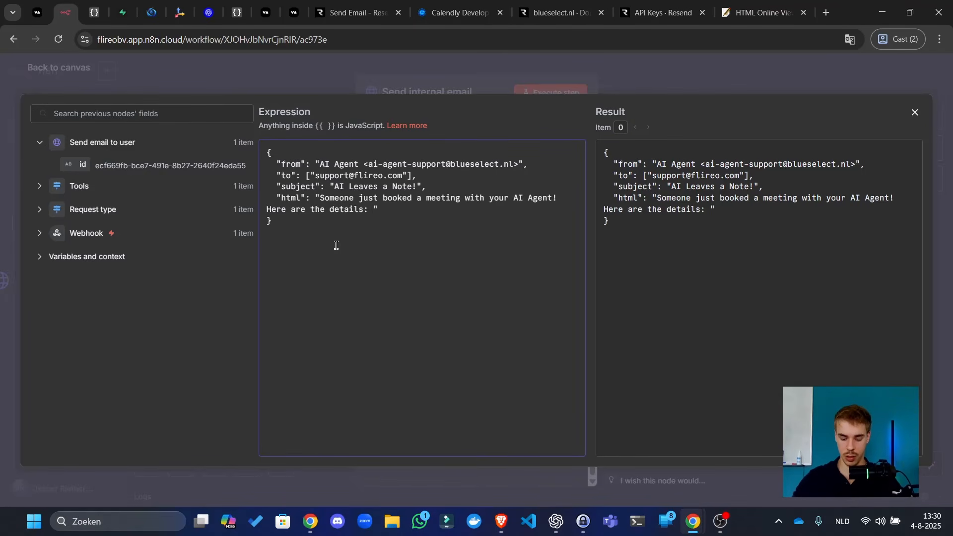
pyautogui.write('Th')
pyautogui.press('BackSpace')
pyautogui.press('BackSpace')
pyautogui.write('their phon')
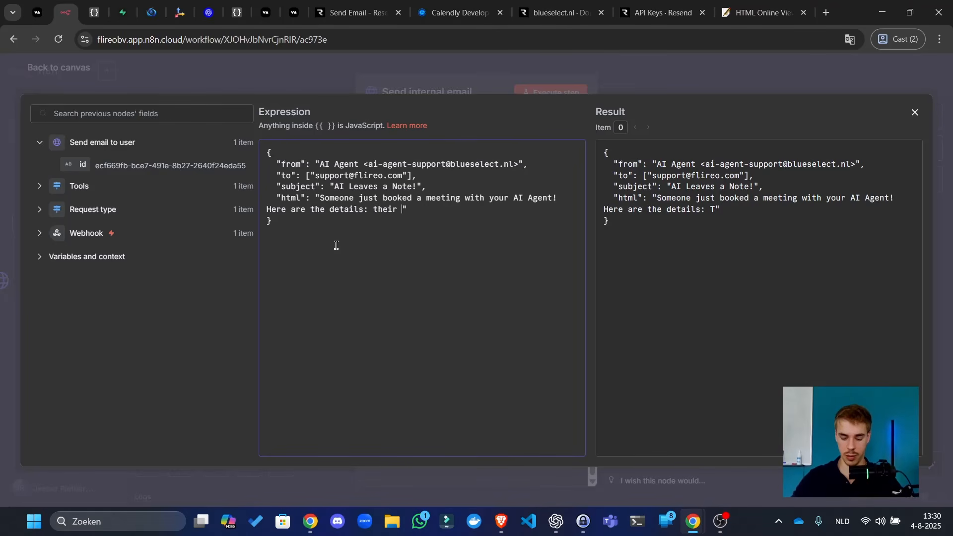
pyautogui.write('e number: ')
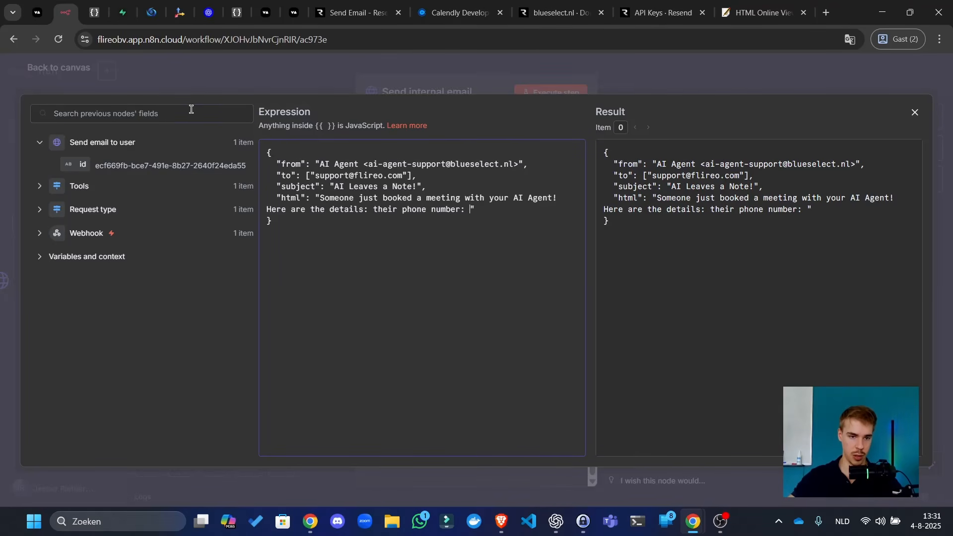
pyautogui.write('customer')
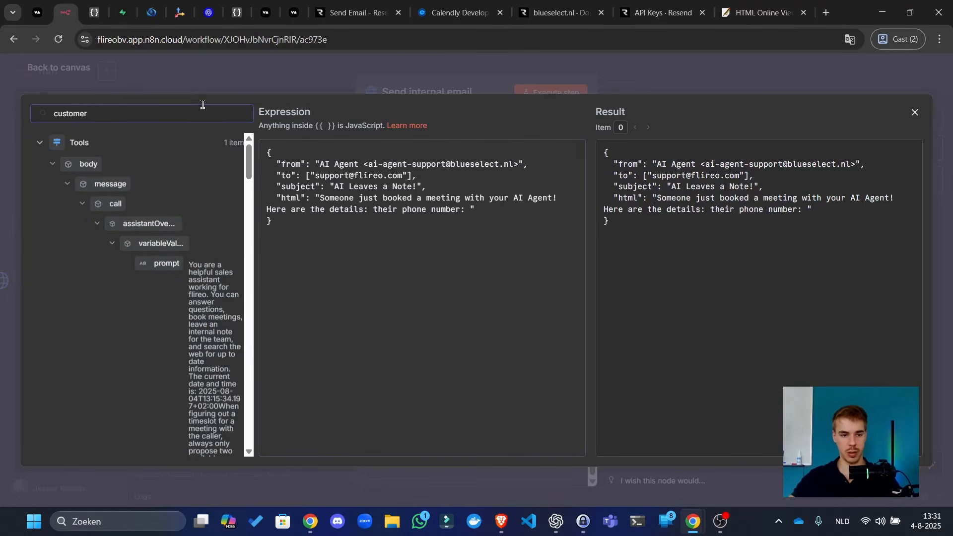
pyautogui.scroll(-5, 111, 234)
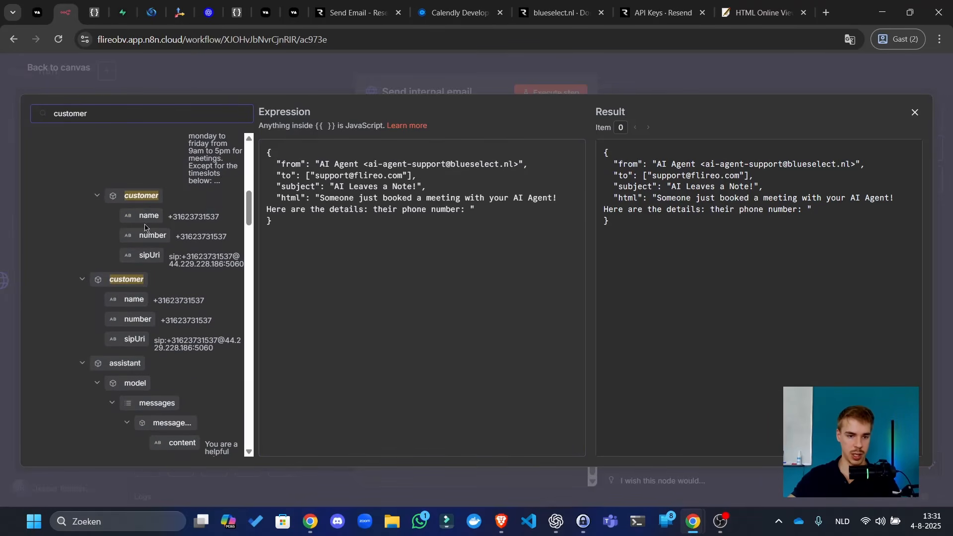
pyautogui.moveTo(129, 236); pyautogui.dragTo(472, 212)
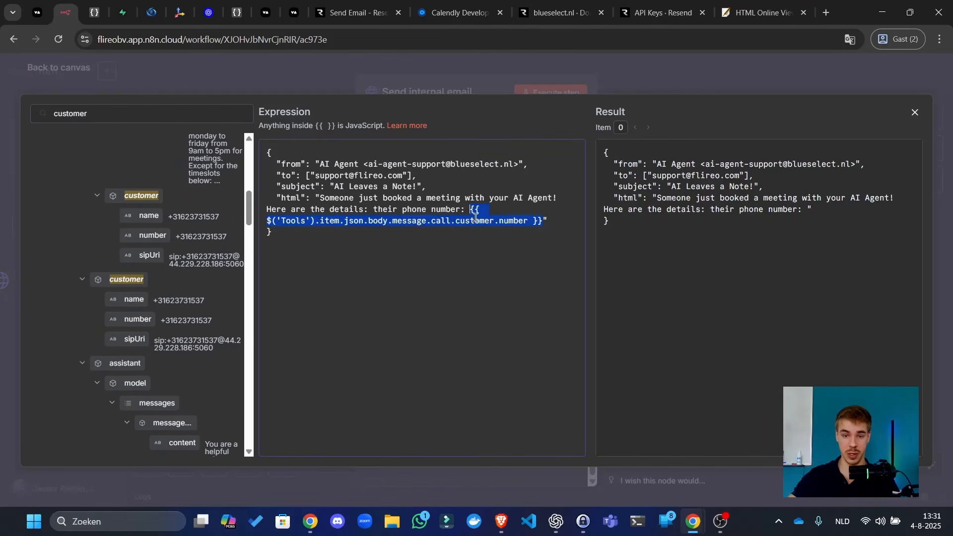
pyautogui.click(541, 223)
pyautogui.write(', ')
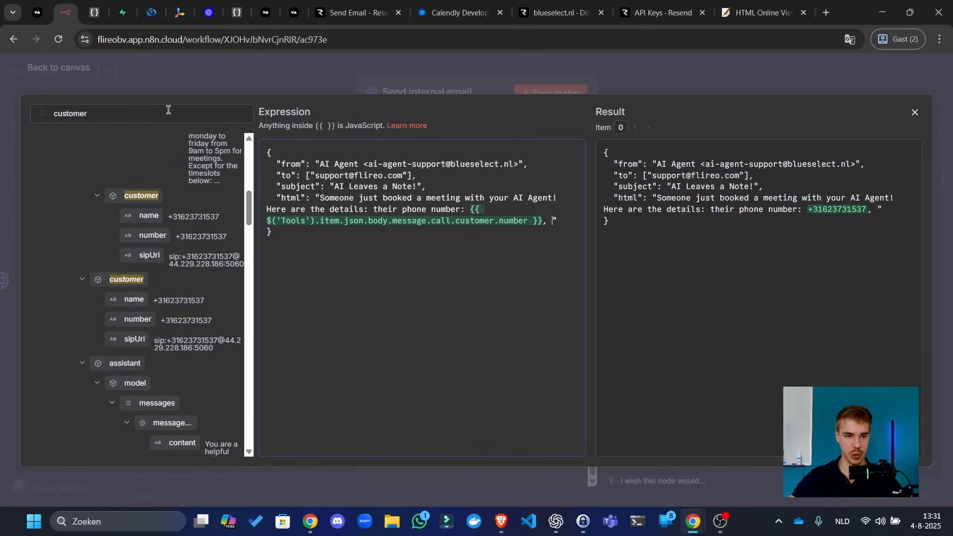
pyautogui.write('email')
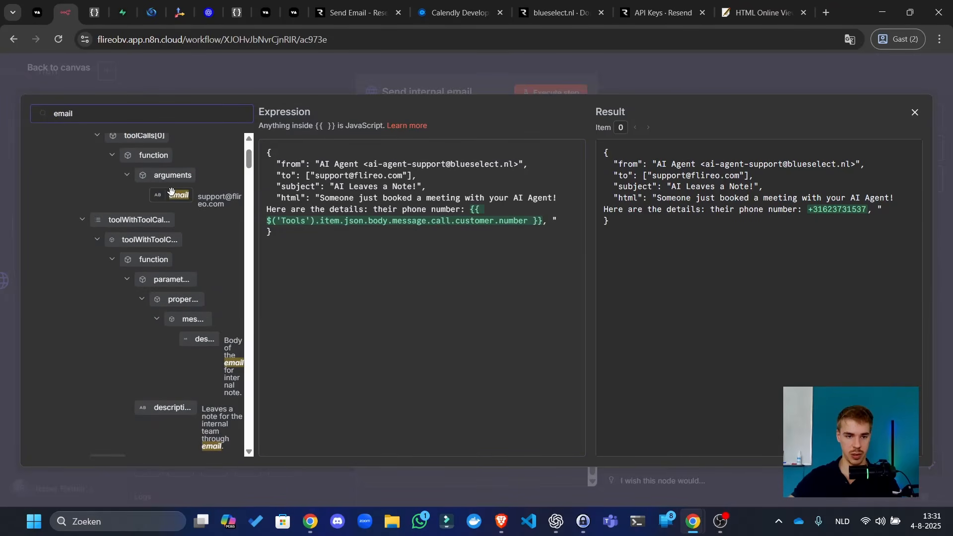
# - Add the caller's email and timeslot fields from the Tools data to the message
pyautogui.scroll(3, 175, 242)
pyautogui.moveTo(177, 283); pyautogui.dragTo(552, 225)
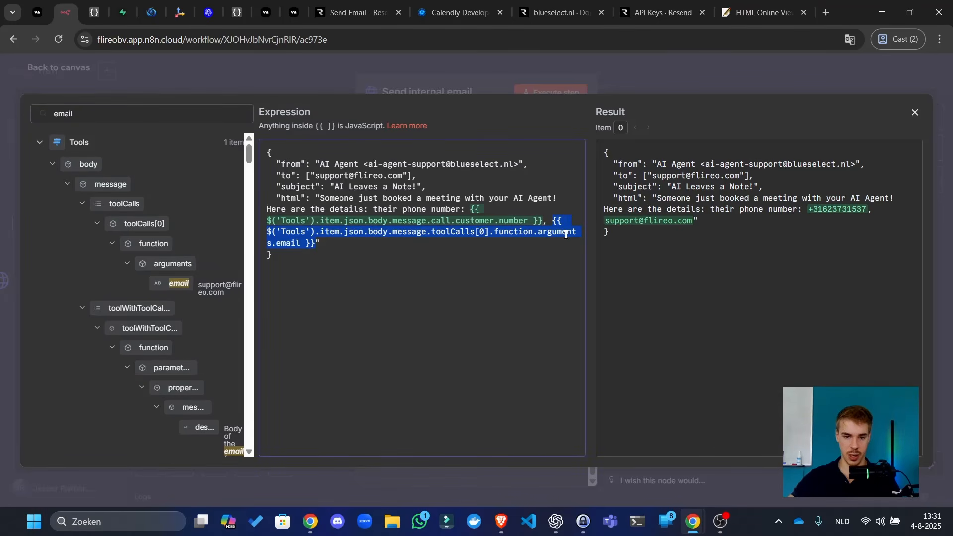
pyautogui.click(445, 259)
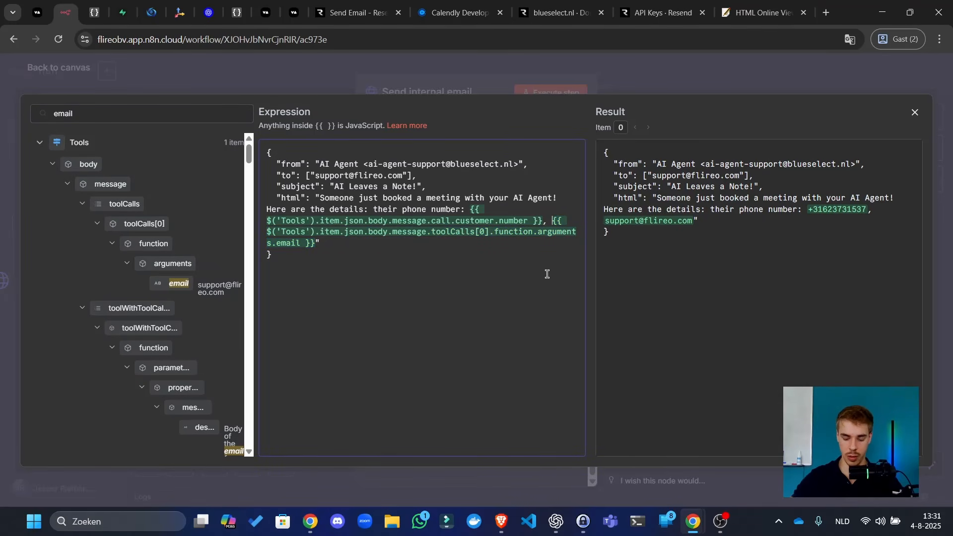
pyautogui.press('Return')
pyautogui.write('their email:')
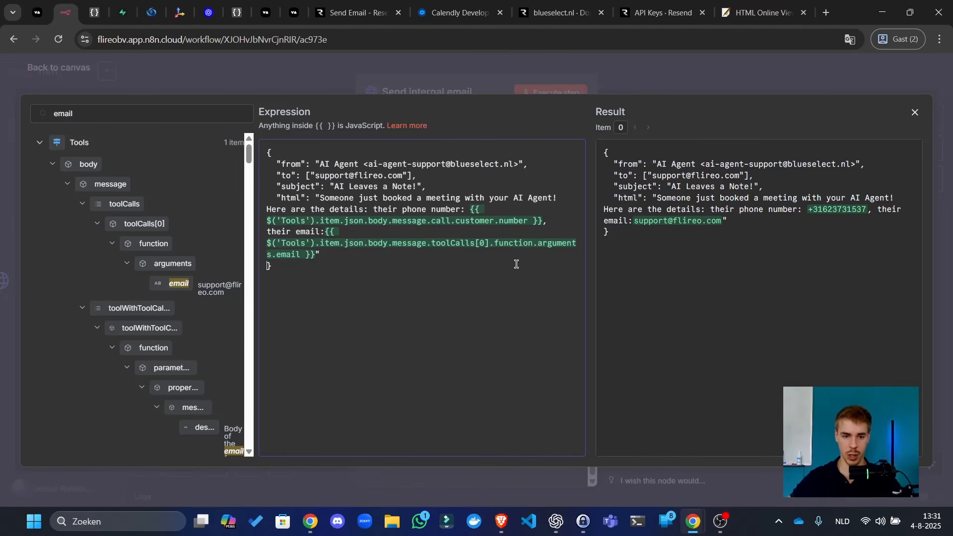
pyautogui.write('the ')
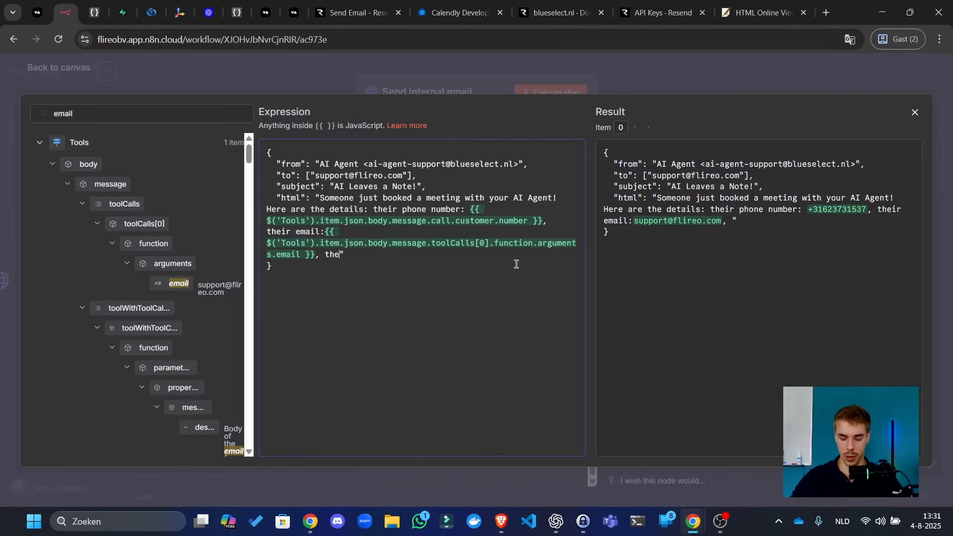
pyautogui.write('timeslot: ')
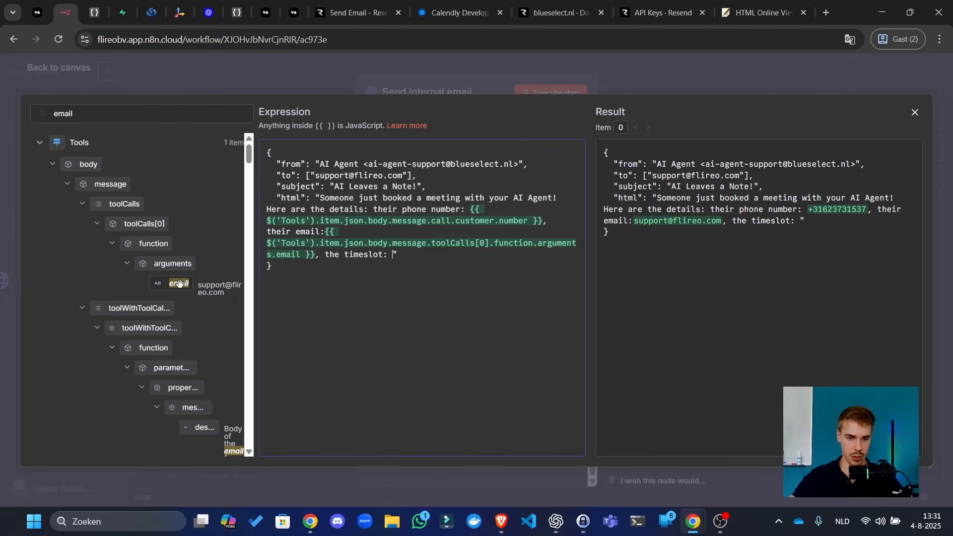
pyautogui.write('timeslot')
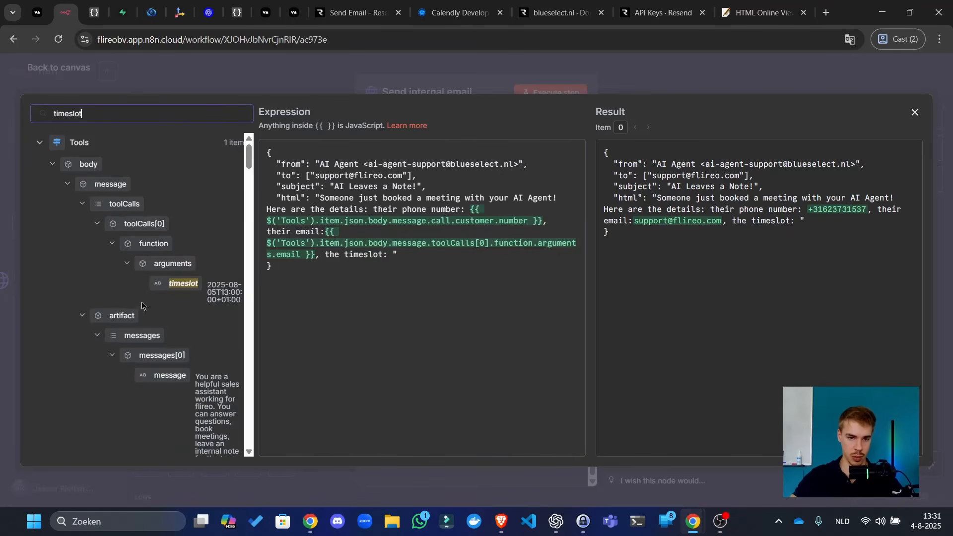
pyautogui.moveTo(183, 283); pyautogui.dragTo(393, 255)
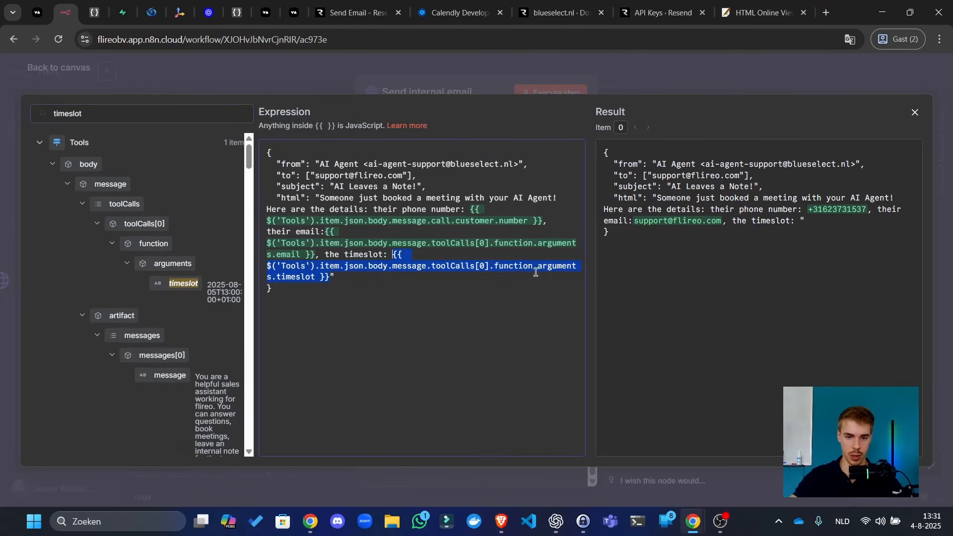
pyautogui.click(336, 280)
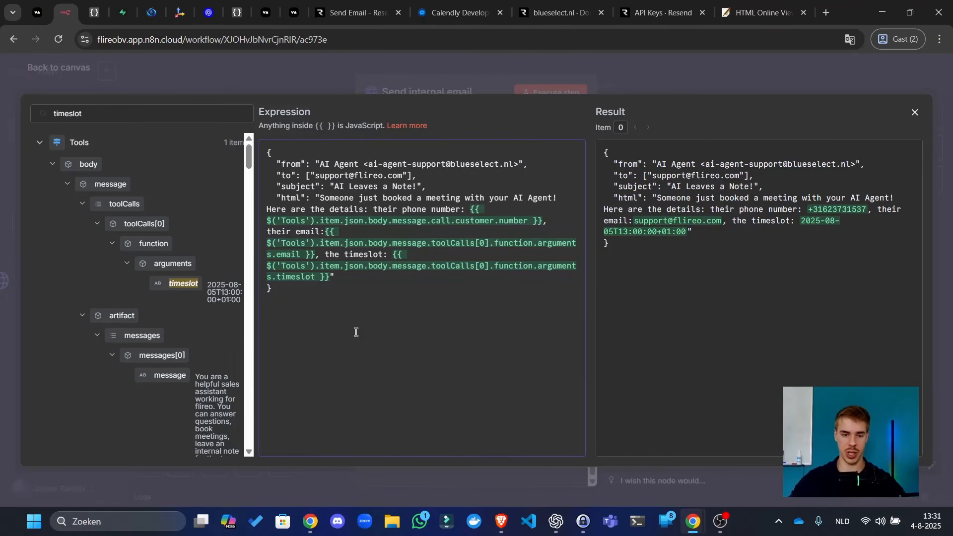
pyautogui.write(',')
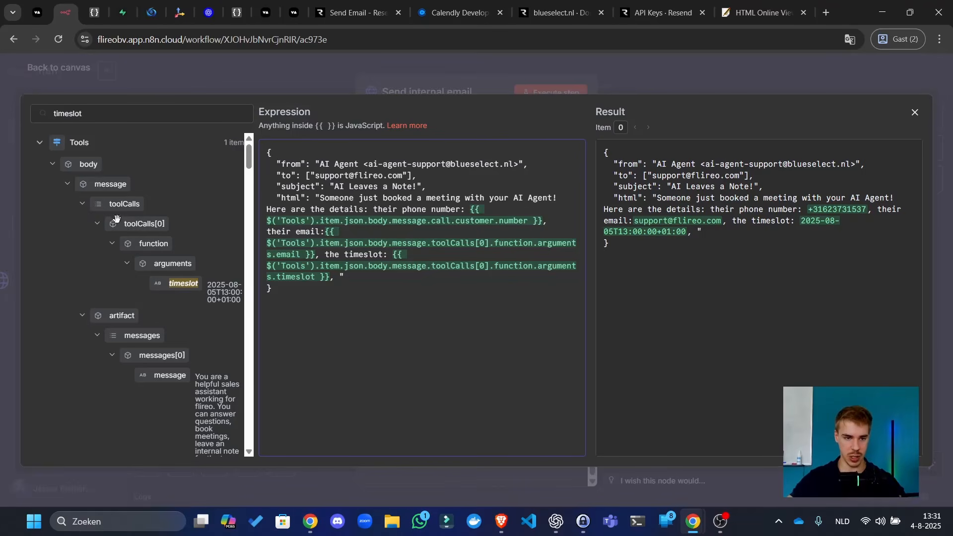
pyautogui.hotkey('ctrl', 'a')
pyautogui.write('recording')
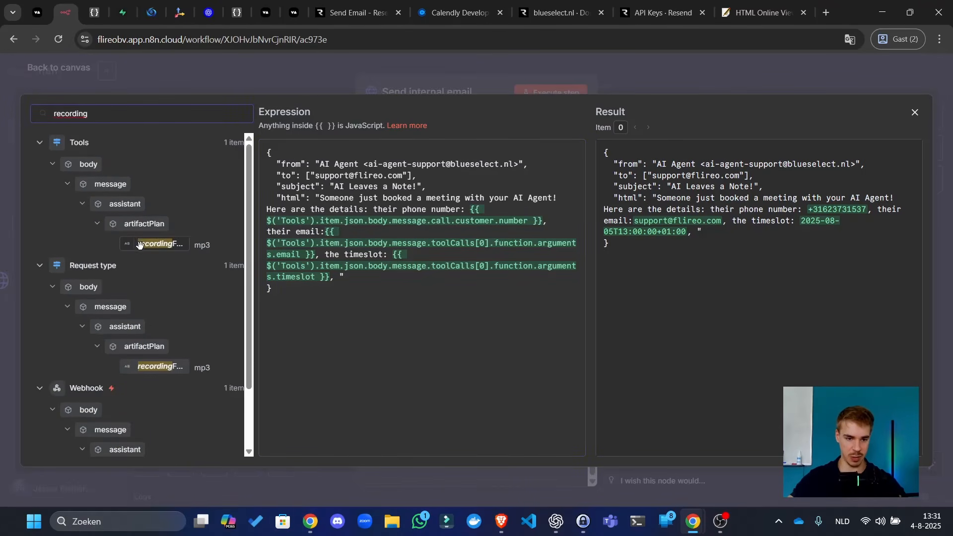
# - Find and copy the tool call id under Tools > body > message > toolCalls[0]
pyautogui.scroll(-3, 140, 245)
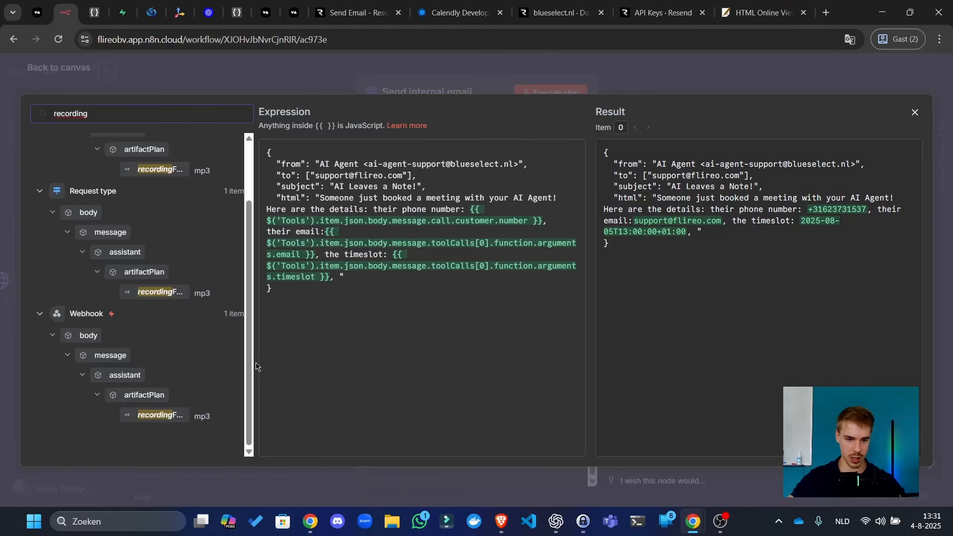
pyautogui.moveTo(256, 367); pyautogui.dragTo(290, 366)
pyautogui.tripleClick(176, 120)
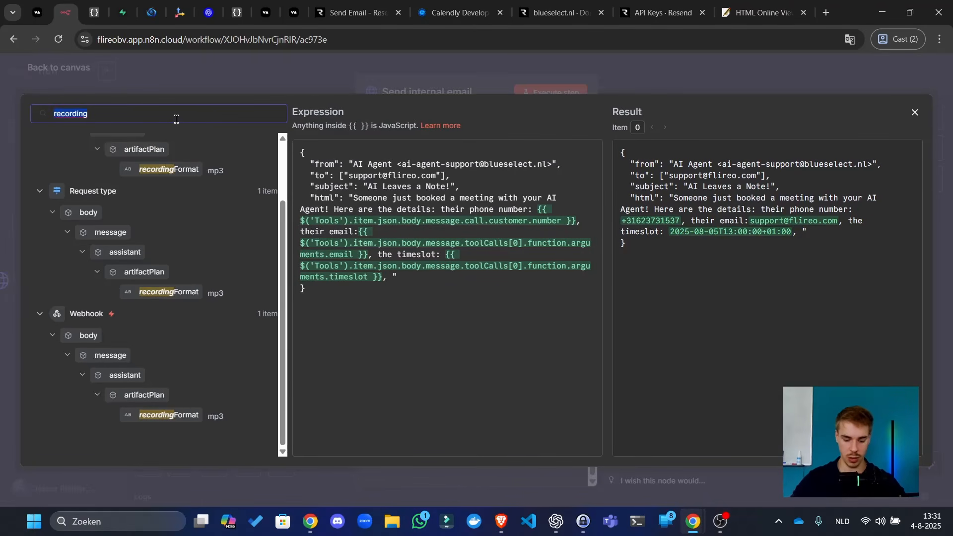
pyautogui.write('url')
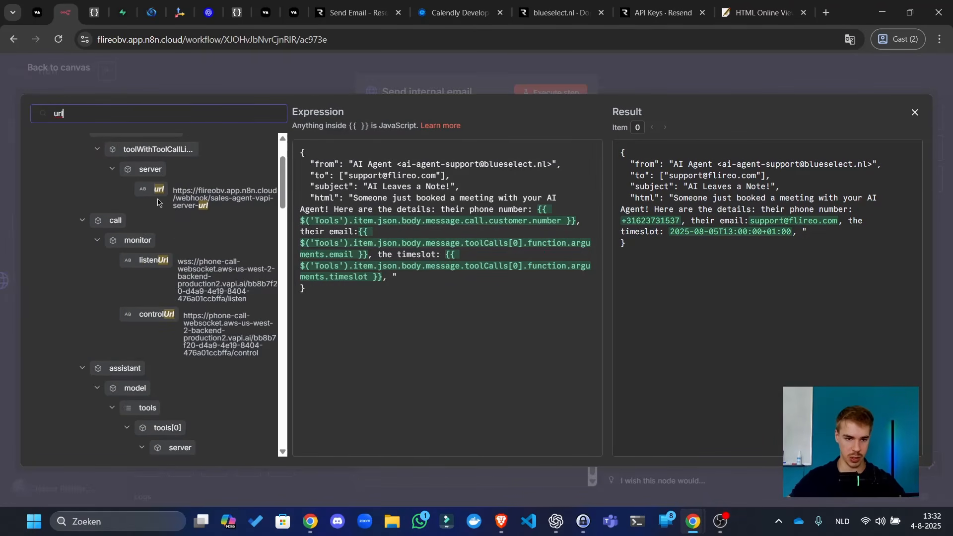
pyautogui.scroll(1, 158, 202)
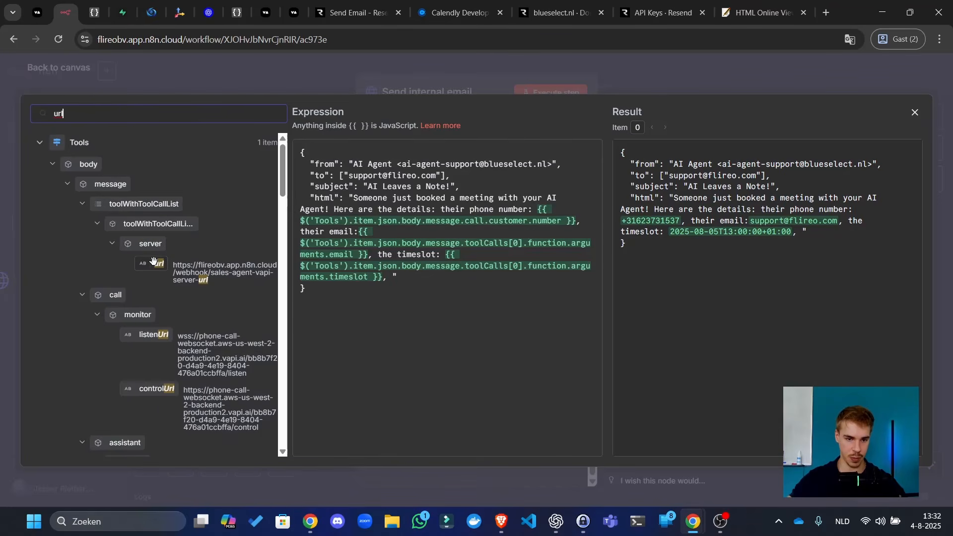
pyautogui.scroll(-5, 213, 284)
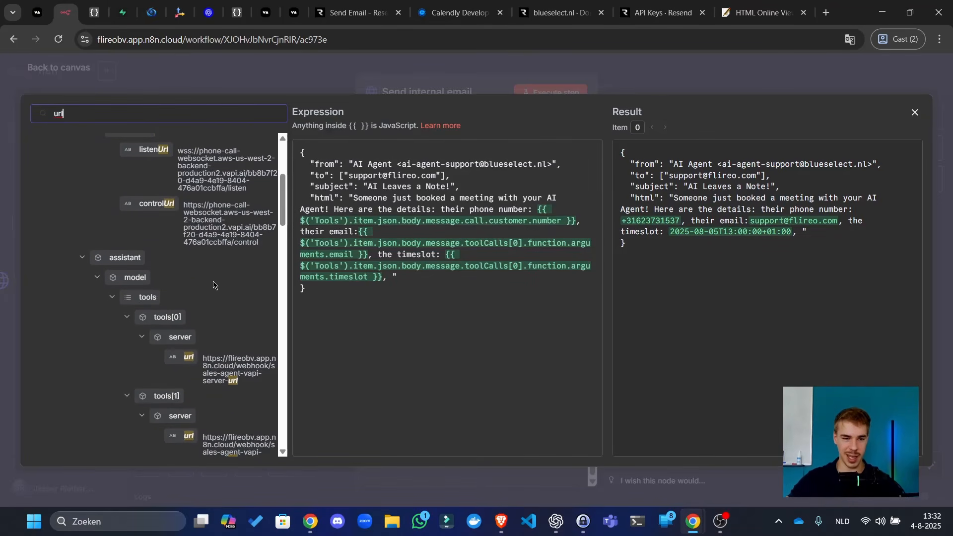
pyautogui.scroll(-4, 213, 284)
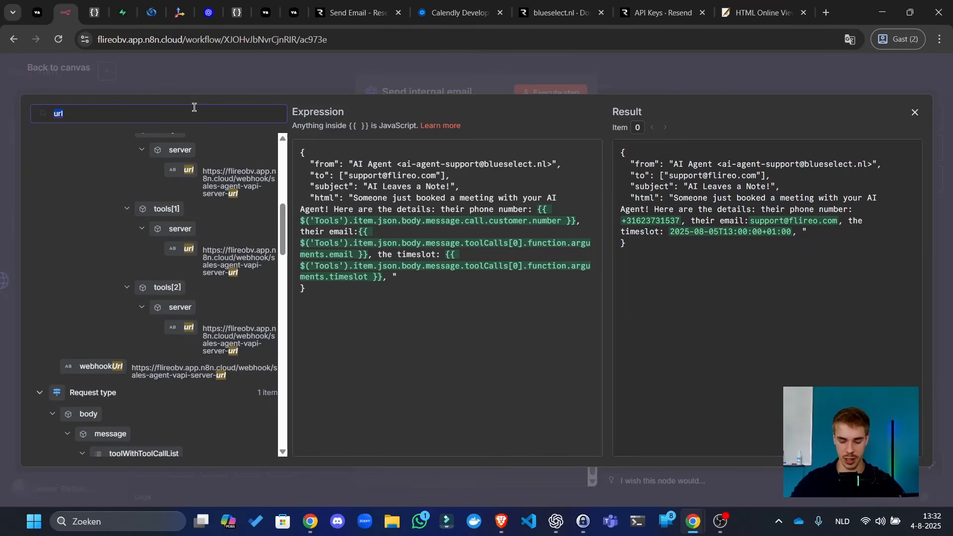
pyautogui.write('id')
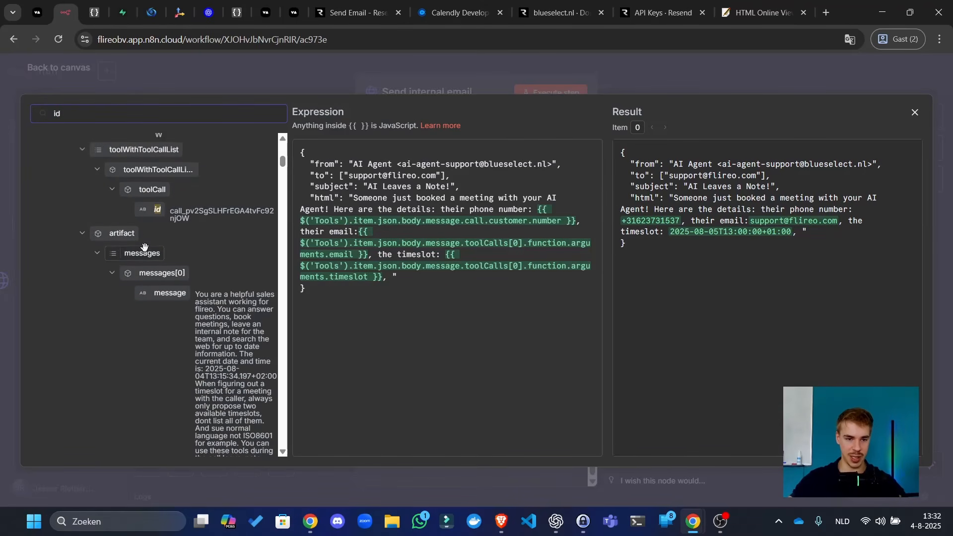
pyautogui.scroll(6, 144, 247)
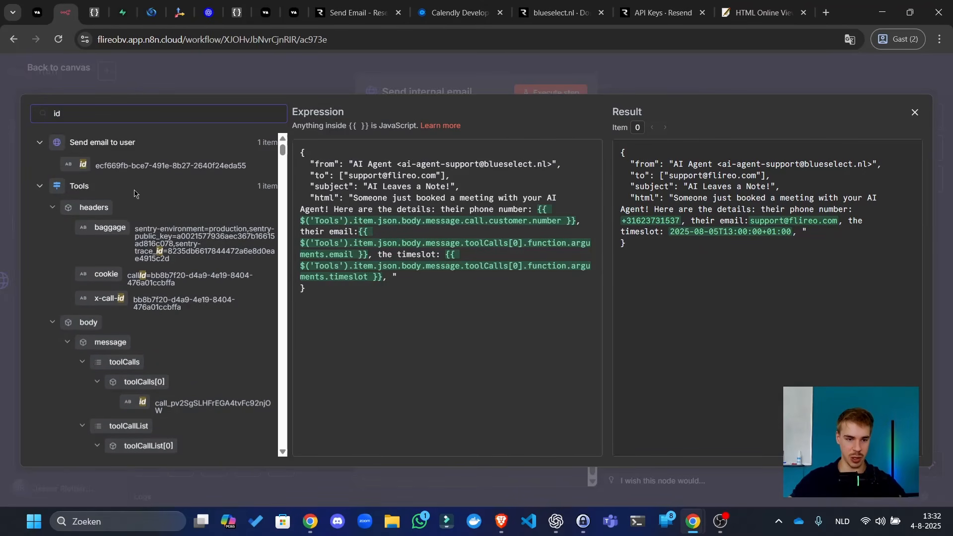
pyautogui.scroll(-4, 198, 257)
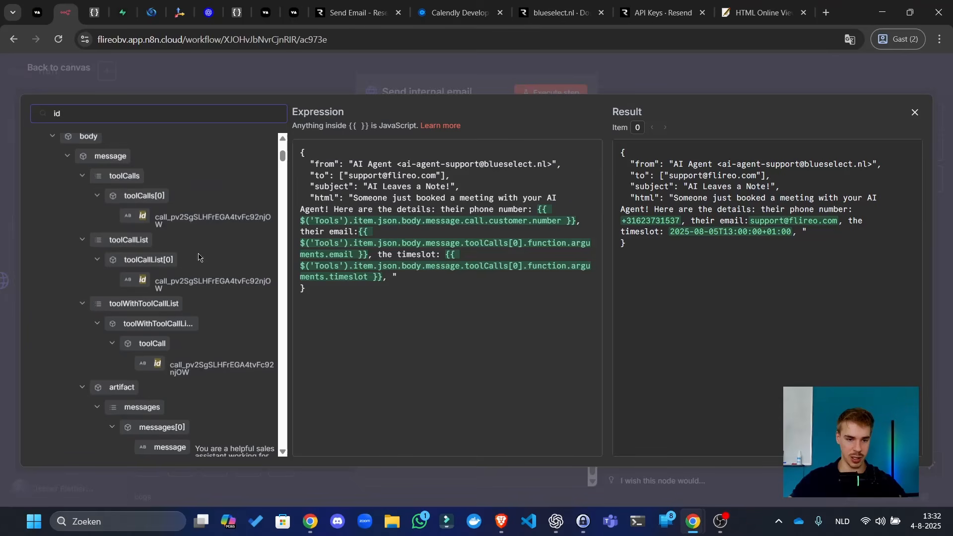
pyautogui.doubleClick(200, 212)
pyautogui.hotkey('ctrl', 'c')
pyautogui.click(205, 117)
pyautogui.hotkey('ctrl', 'a')
pyautogui.hotkey('ctrl', 'v')
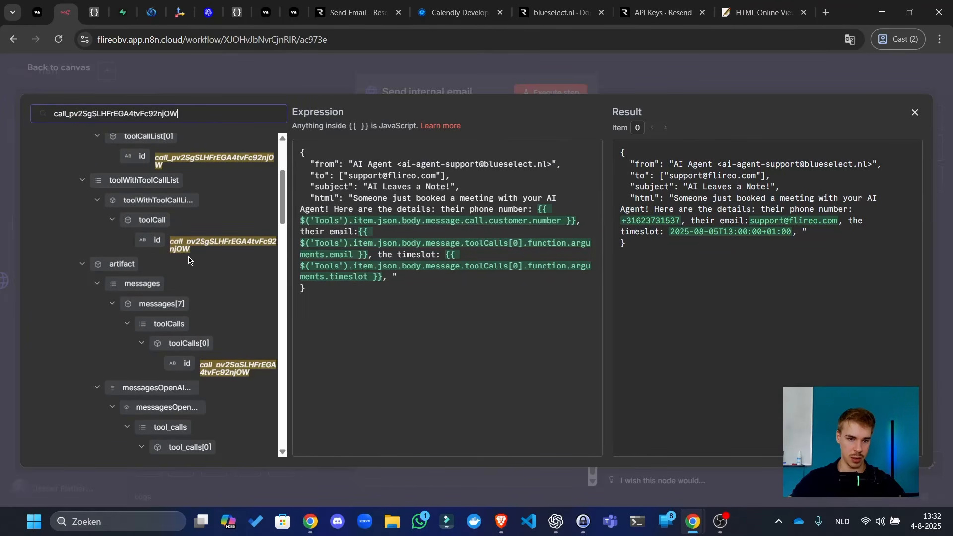
pyautogui.scroll(-7, 188, 259)
pyautogui.scroll(-6, 180, 320)
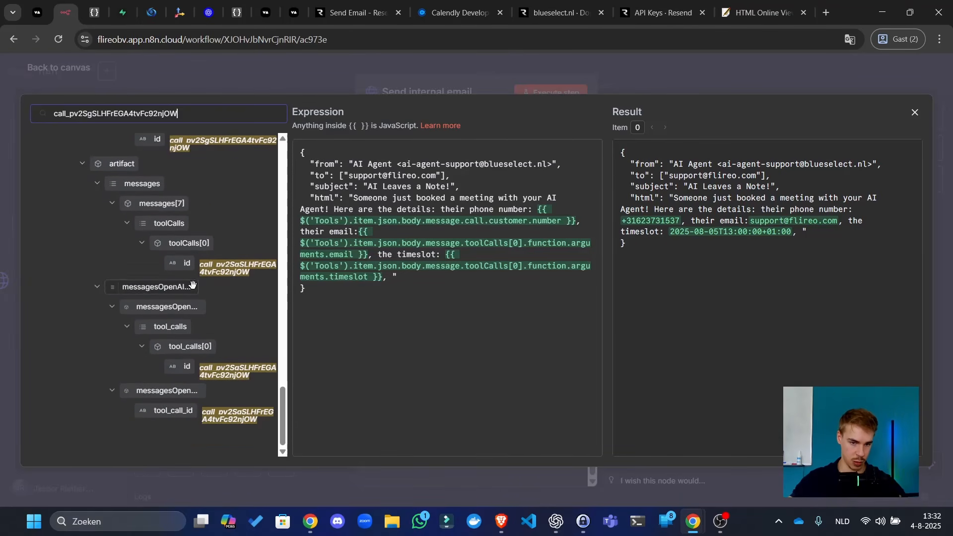
# - Append 'call id:' with the toolCalls[0] id expression after the timeslot in the html
pyautogui.click(395, 274)
pyautogui.write('call')
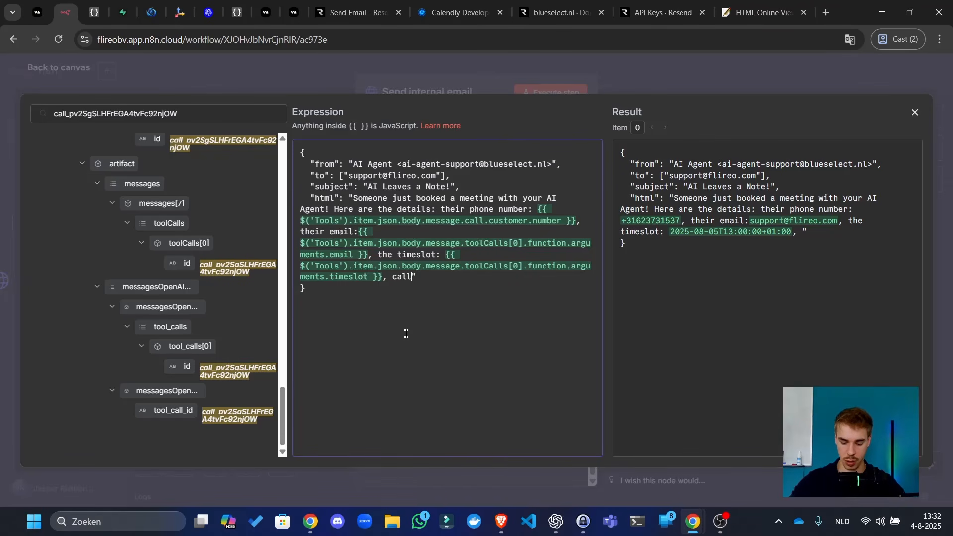
pyautogui.write(' id:')
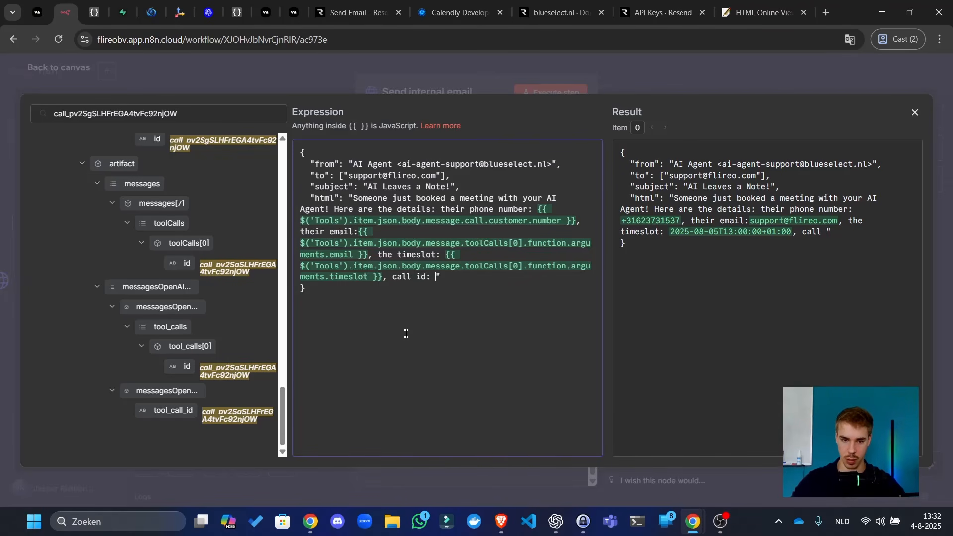
pyautogui.hotkey('ctrl', 'v')
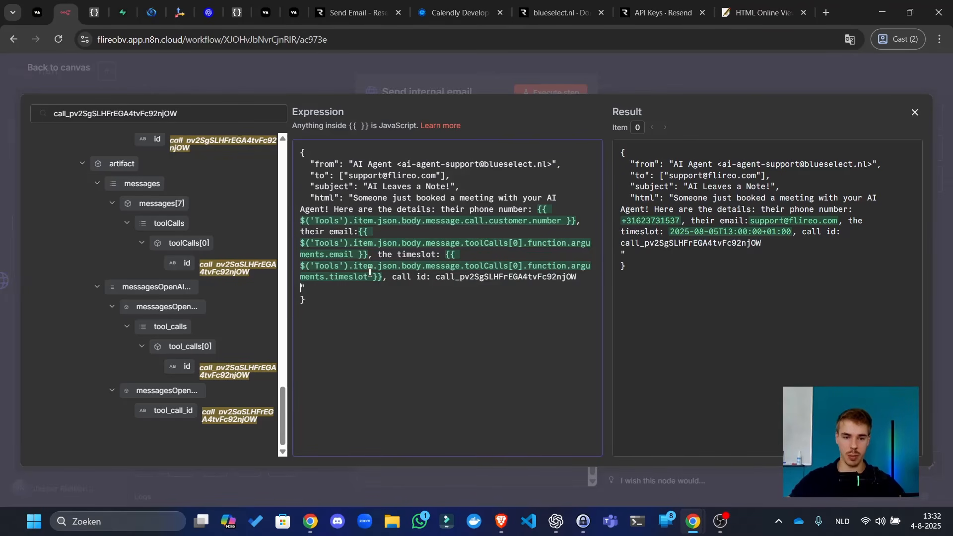
pyautogui.hotkey('ctrl', 'z')
pyautogui.scroll(8, 150, 303)
pyautogui.scroll(-3, 151, 303)
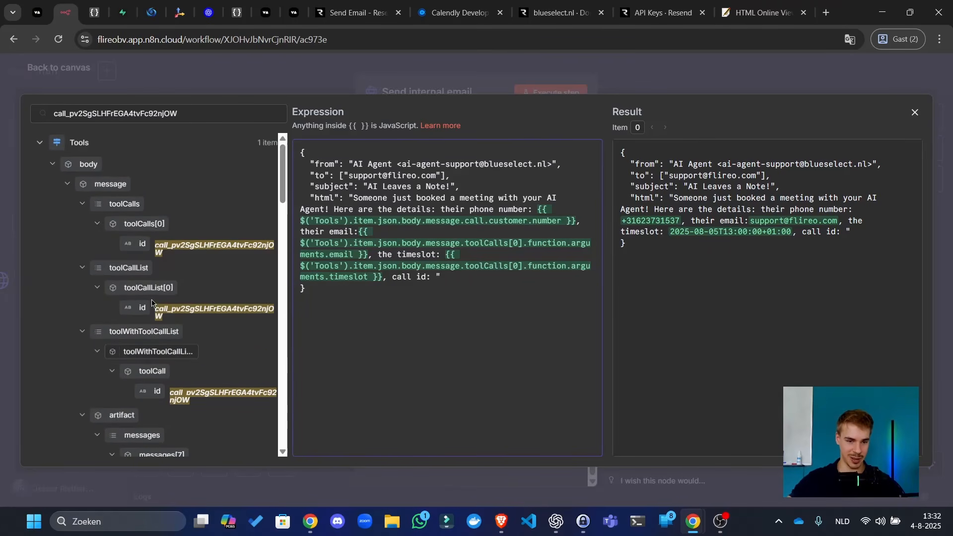
pyautogui.moveTo(139, 243); pyautogui.dragTo(441, 281)
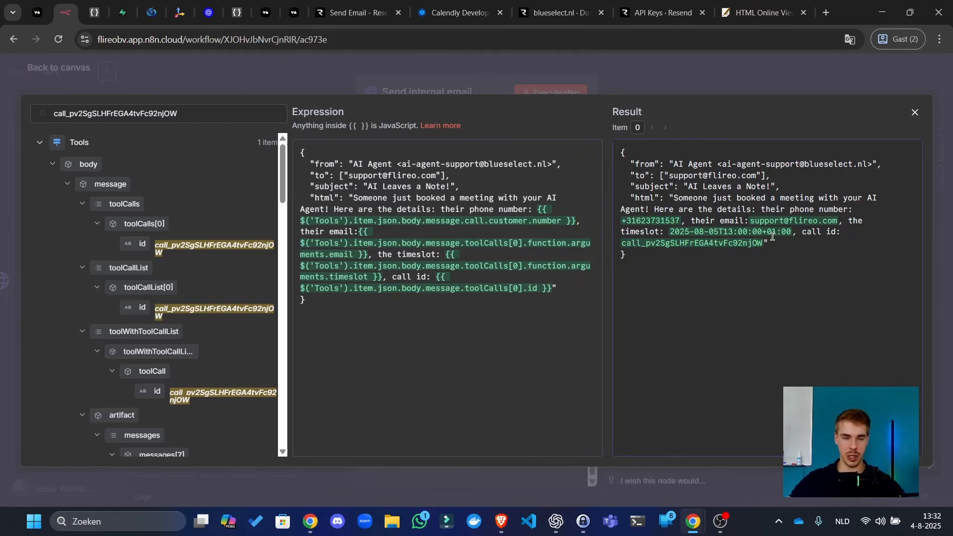
pyautogui.click(123, 13)
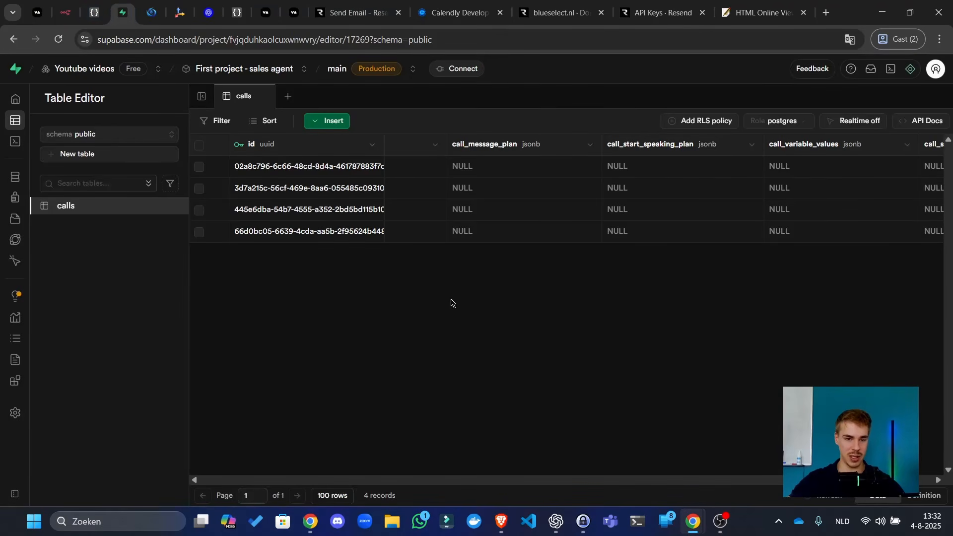
# - Apply an id = filter with the pasted tool call id to the Supabase calls table
pyautogui.hscroll(5, 304, 191)
pyautogui.hscroll(-8, 304, 191)
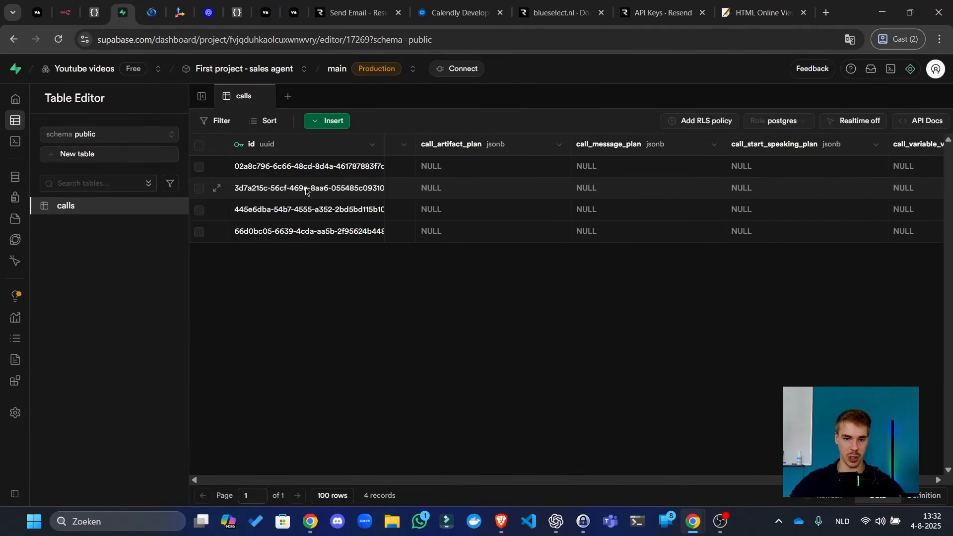
pyautogui.hscroll(-3, 306, 191)
pyautogui.click(219, 121)
pyautogui.click(234, 179)
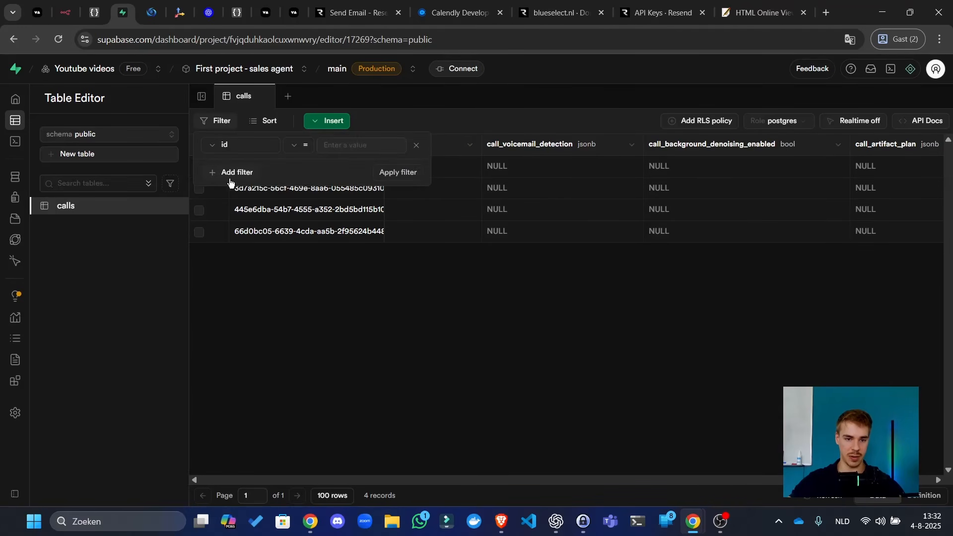
pyautogui.click(241, 145)
pyautogui.click(369, 146)
pyautogui.hotkey('ctrl', 'v')
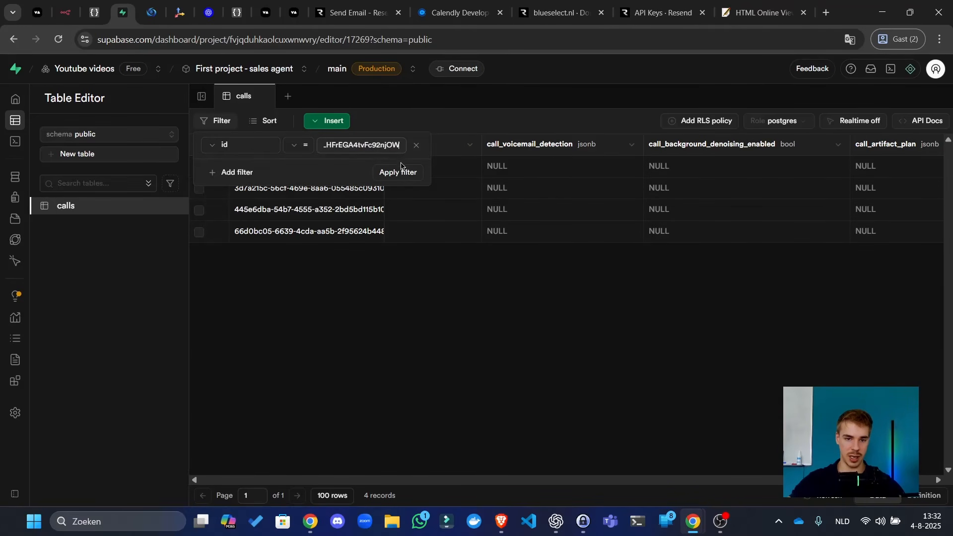
pyautogui.click(399, 172)
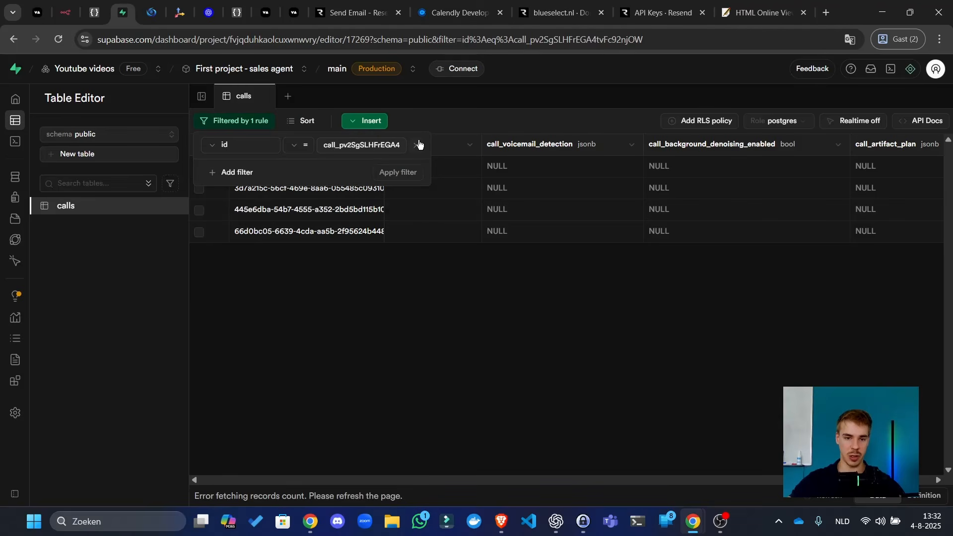
pyautogui.click(566, 329)
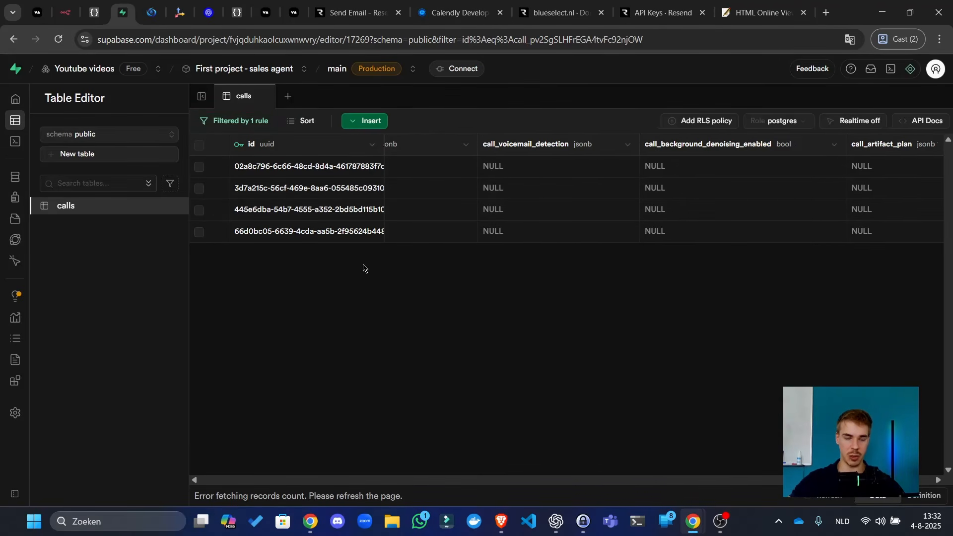
pyautogui.hscroll(-3, 347, 263)
pyautogui.hscroll(-2, 320, 221)
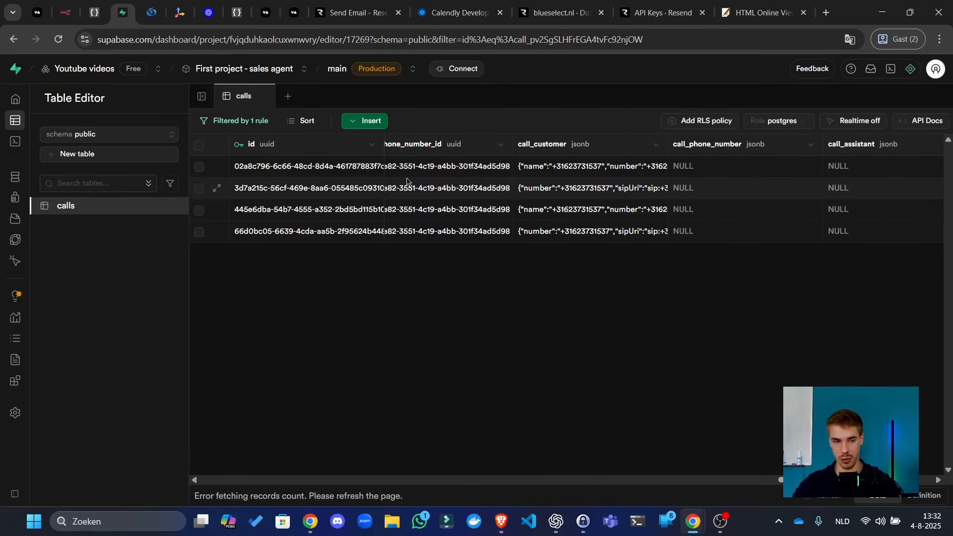
pyautogui.click(77, 5)
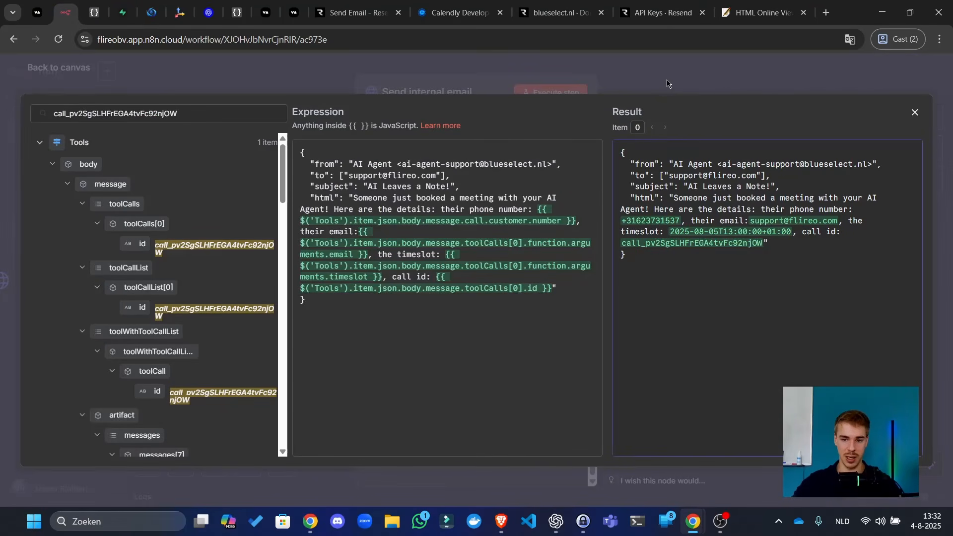
# - Test-run the Send internal email node and return to the canvas
pyautogui.click(685, 85)
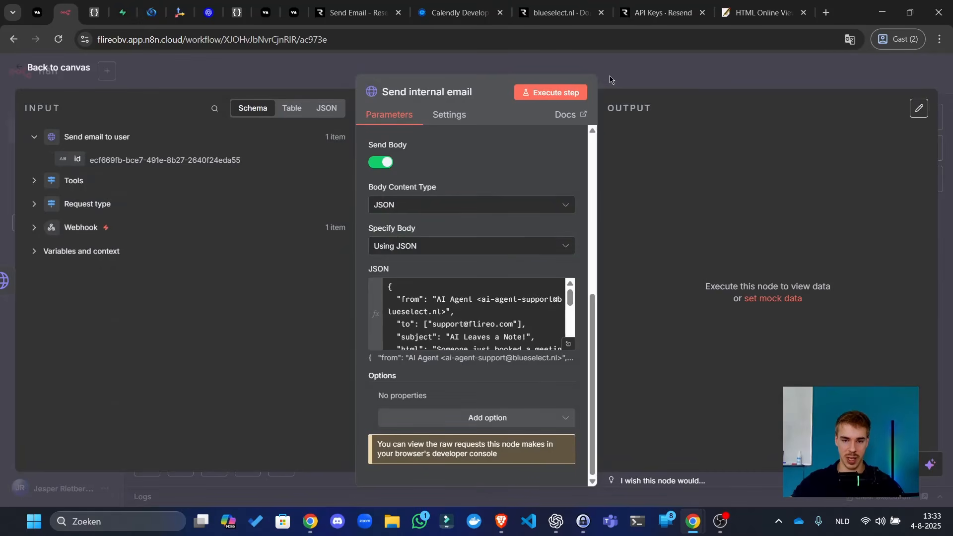
pyautogui.click(569, 95)
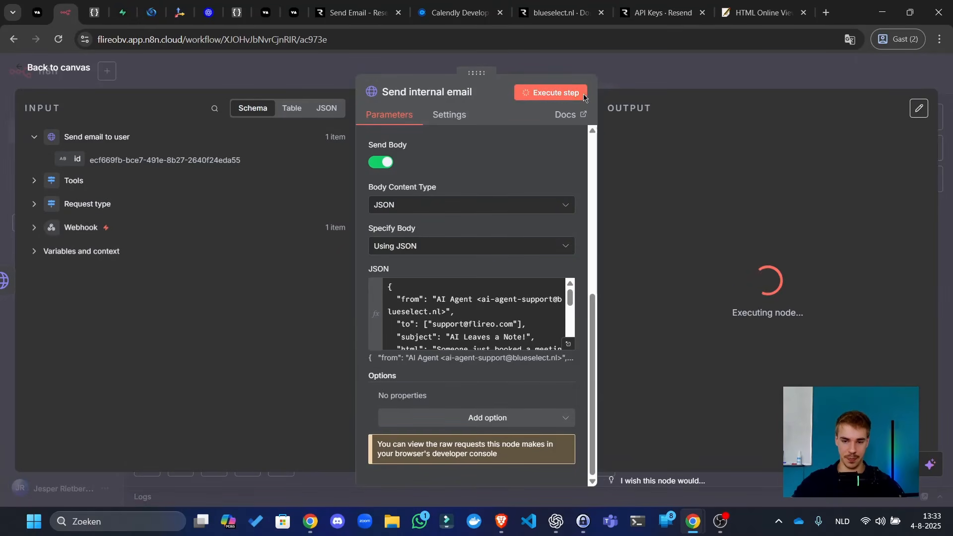
pyautogui.hotkey('alt', 'Tab')
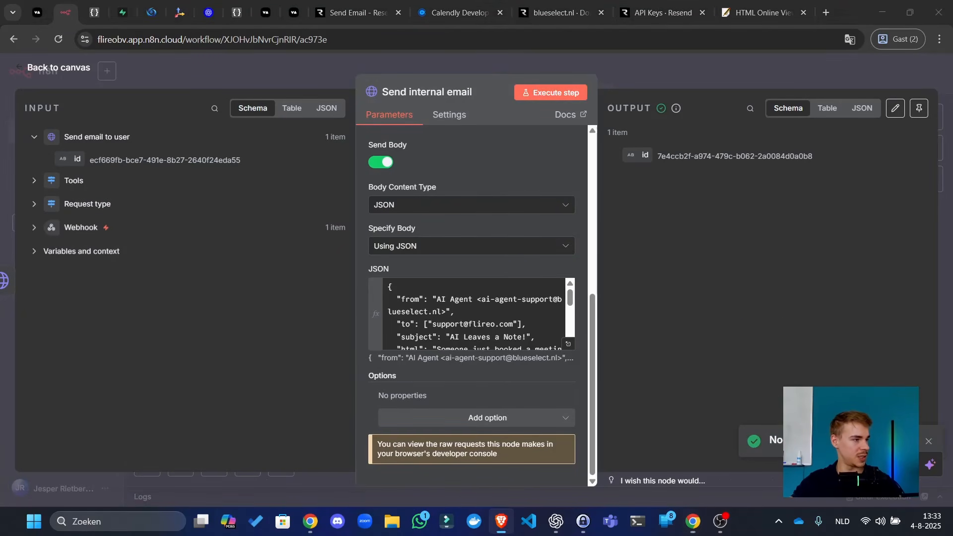
pyautogui.click(680, 83)
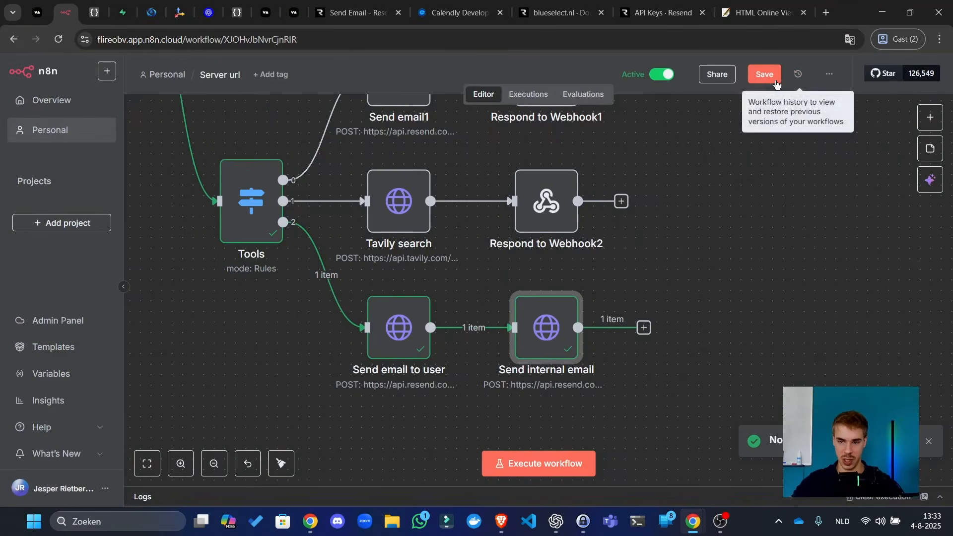
# - Copy the Respond to Webhook1 node from the upper branch
pyautogui.click(542, 214)
pyautogui.hotkey('ctrl', 'c')
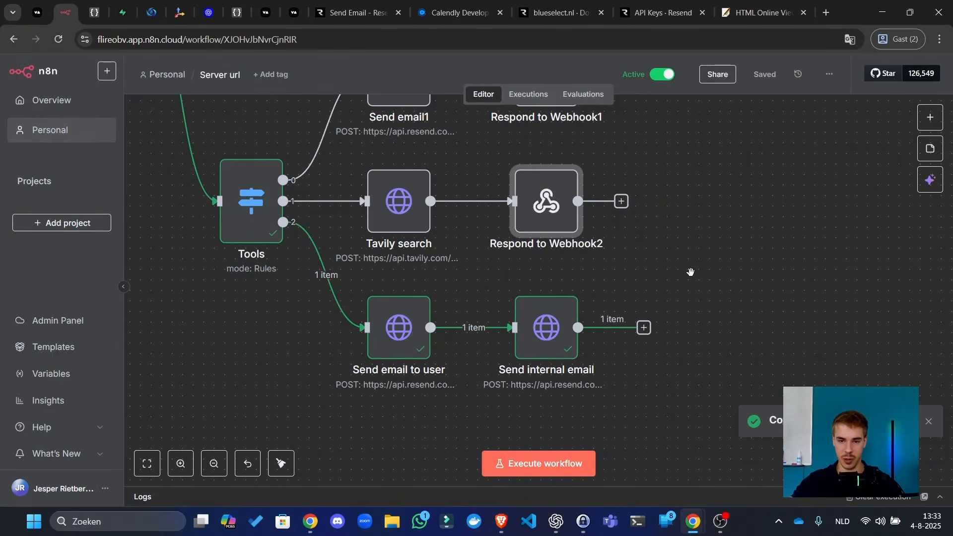
pyautogui.moveTo(713, 265); pyautogui.dragTo(615, 329)
pyautogui.click(448, 148)
pyautogui.hotkey('ctrl', 'c')
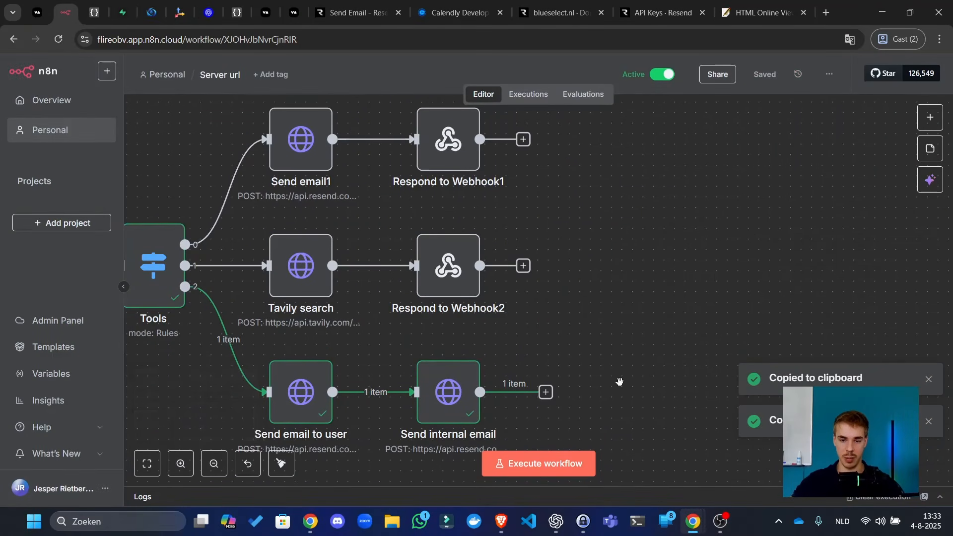
pyautogui.moveTo(619, 385); pyautogui.dragTo(576, 248)
# - Add Respond to Webhook3 after Send internal email, returning 'Meeting booked succesfully!'
pyautogui.hotkey('ctrl', 'v')
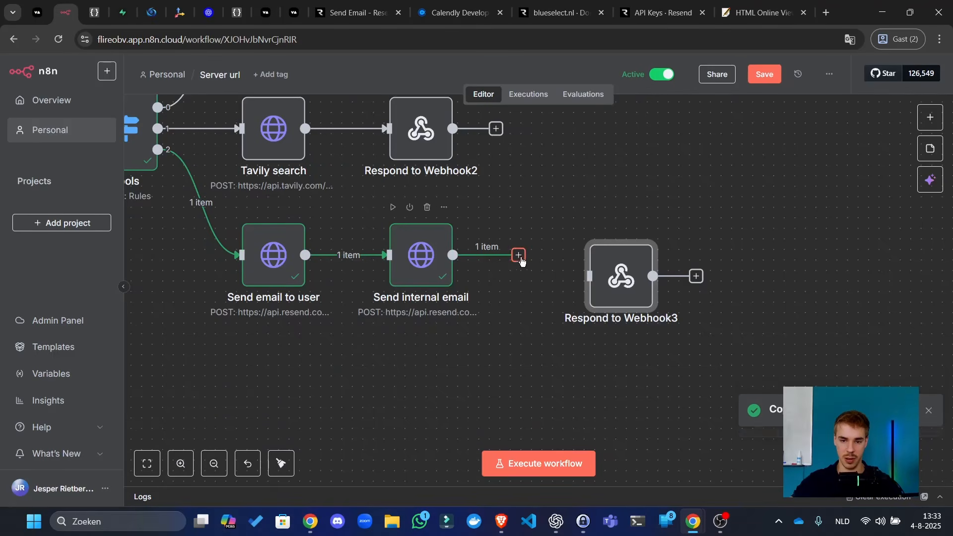
pyautogui.moveTo(518, 255); pyautogui.dragTo(586, 256)
pyautogui.doubleClick(588, 258)
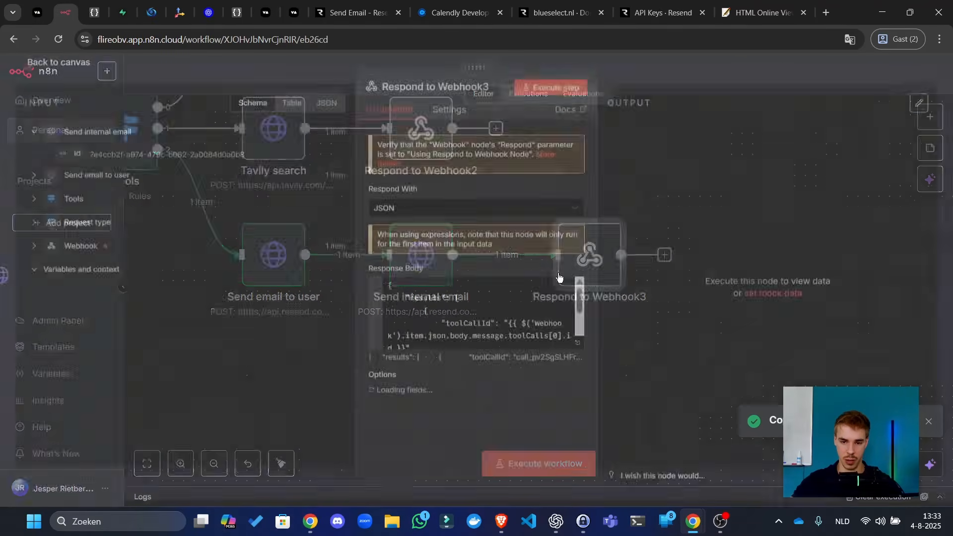
pyautogui.click(576, 348)
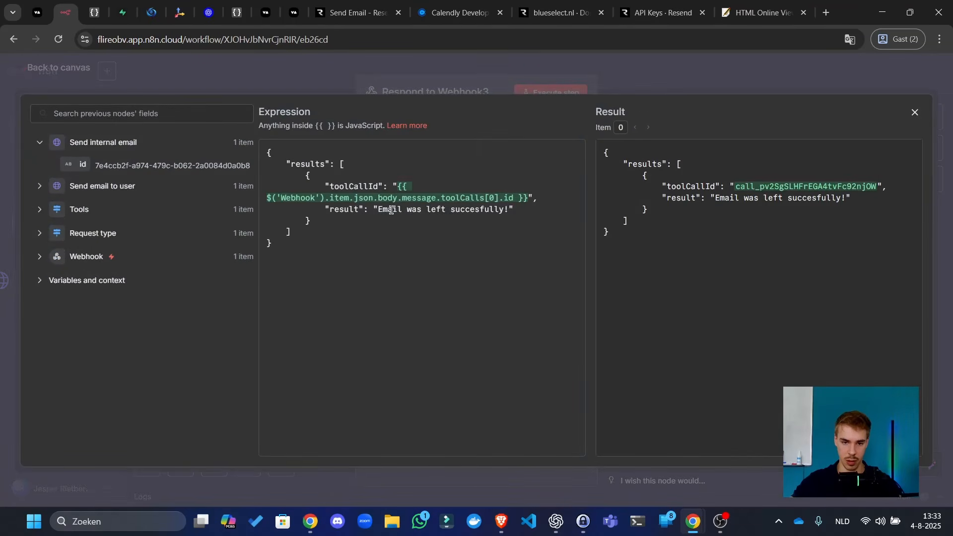
pyautogui.write('Meeting booke')
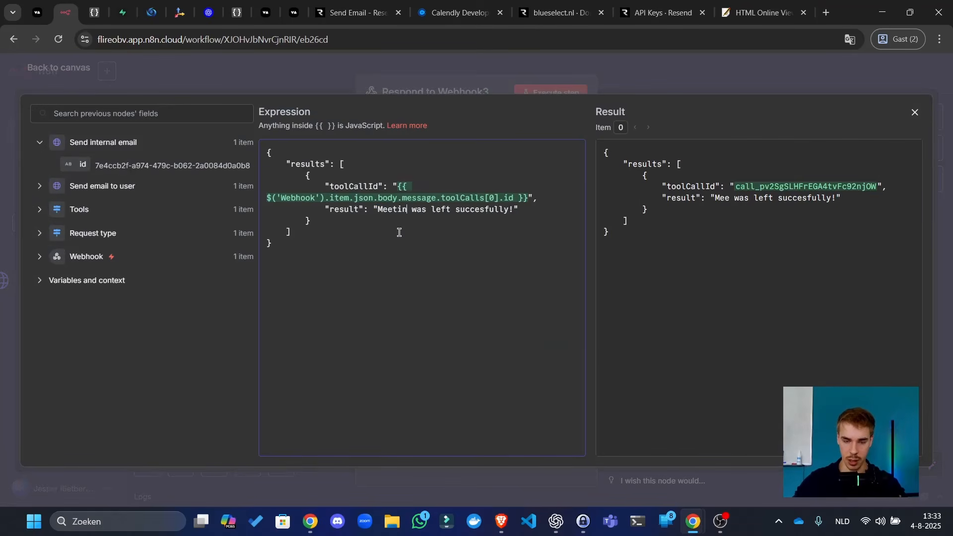
pyautogui.write('d')
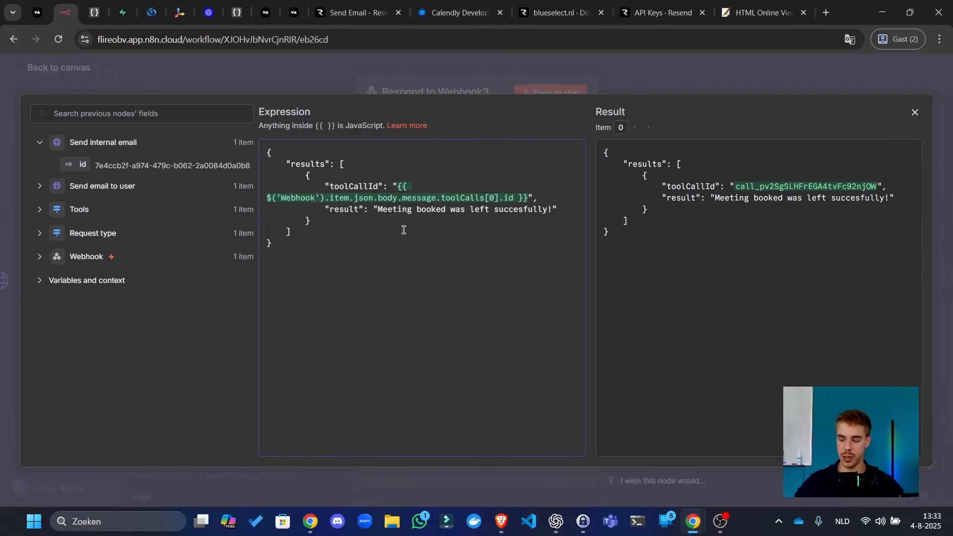
pyautogui.hotkey('ctrl', 'Delete')
pyautogui.hotkey('ctrl', 'Delete')
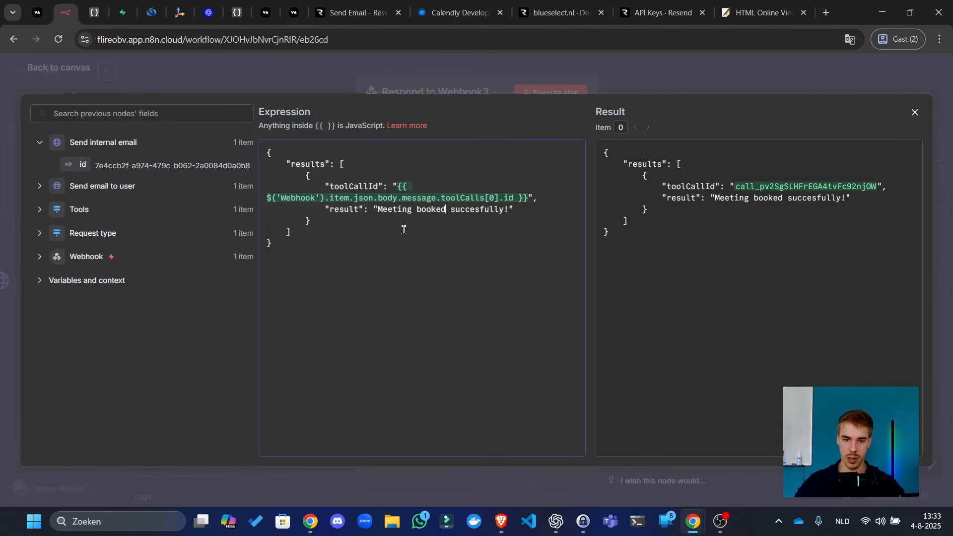
pyautogui.click(746, 90)
pyautogui.click(755, 75)
# - Save the workflow, tidy up the layout, and save again
pyautogui.click(766, 82)
pyautogui.scroll(-3, 555, 281)
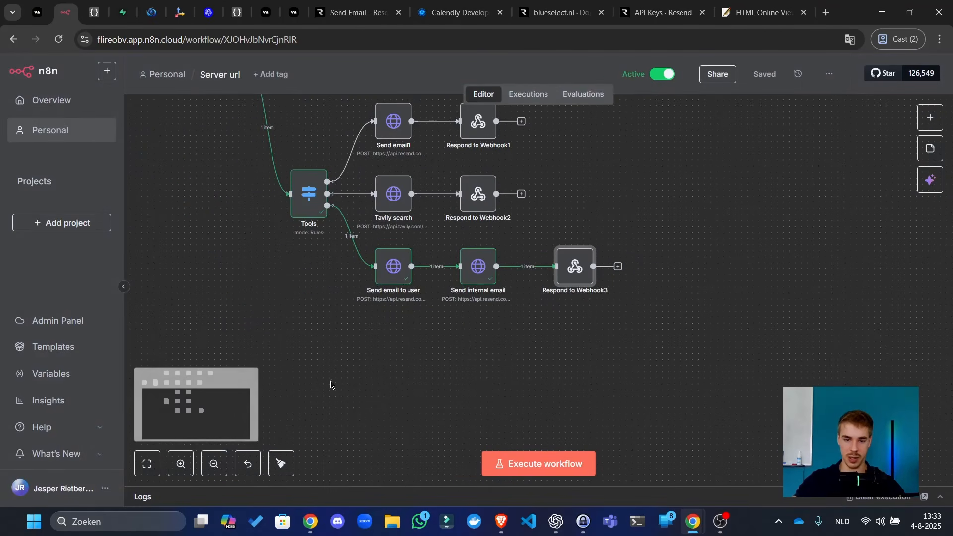
pyautogui.click(278, 469)
pyautogui.click(762, 78)
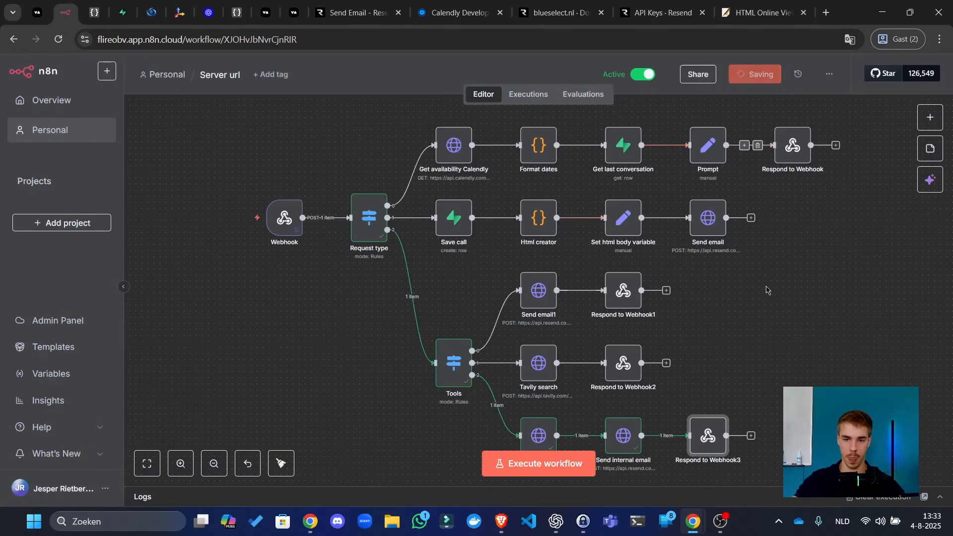
pyautogui.hscroll(4, 767, 289)
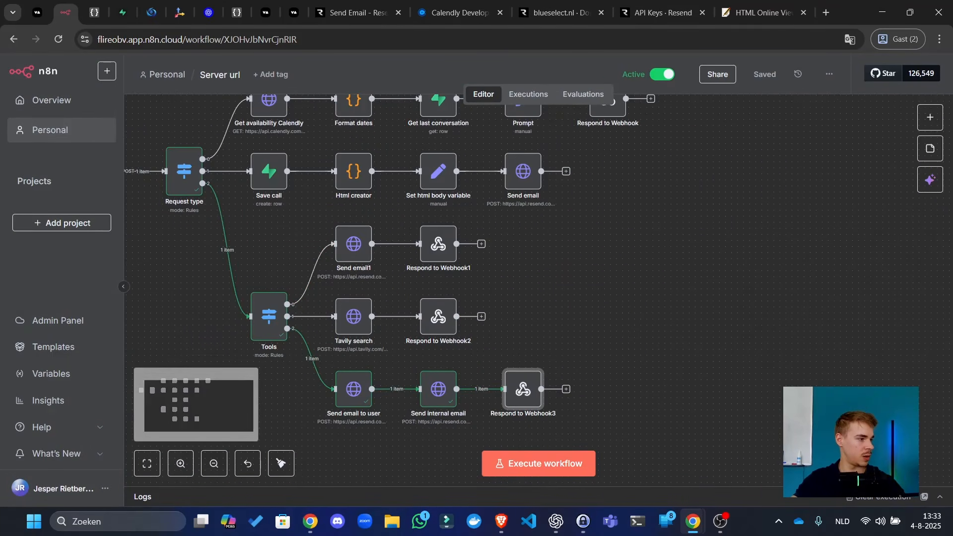
pyautogui.hotkey('alt', 'Tab')
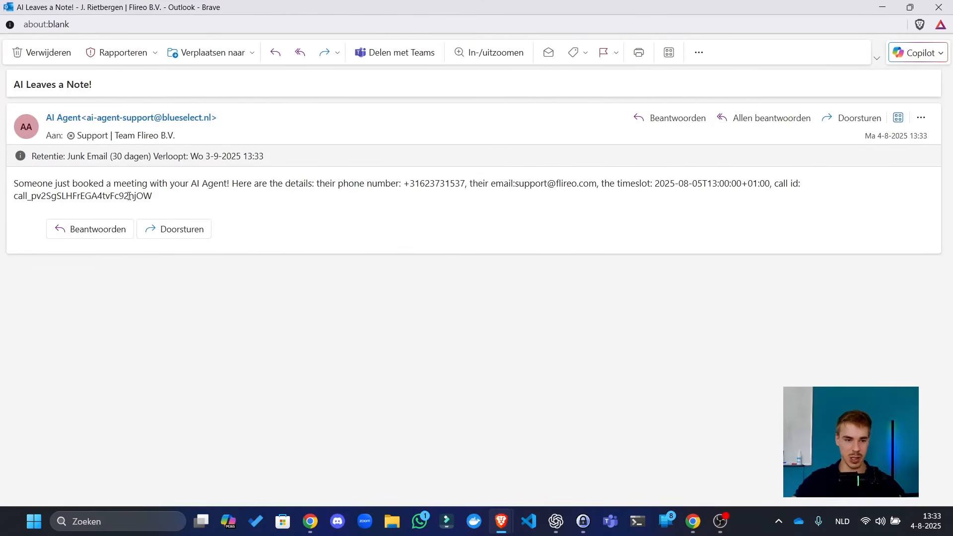
pyautogui.moveTo(99, 183); pyautogui.dragTo(547, 181)
pyautogui.moveTo(640, 183); pyautogui.dragTo(670, 183)
pyautogui.moveTo(730, 183); pyautogui.dragTo(226, 207)
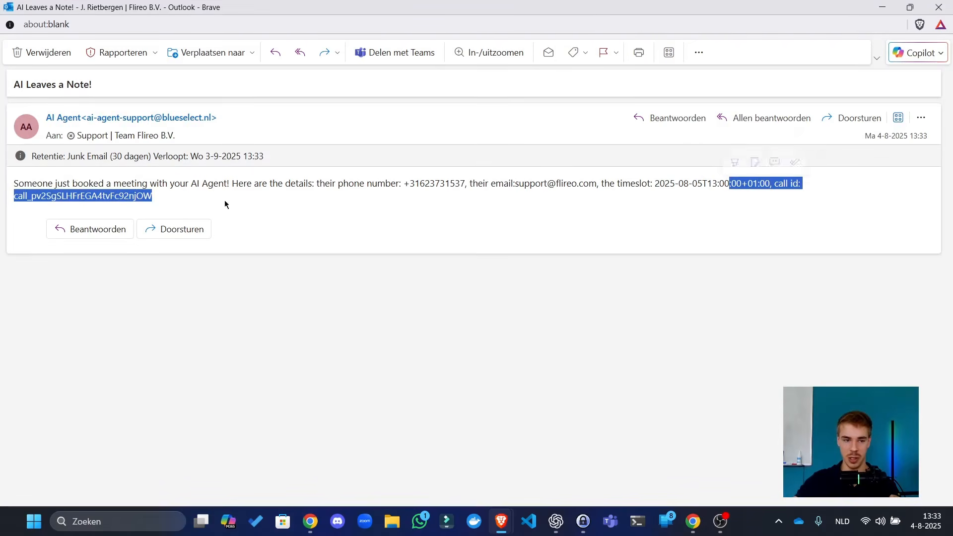
pyautogui.click(164, 203)
pyautogui.moveTo(734, 11); pyautogui.dragTo(735, 40)
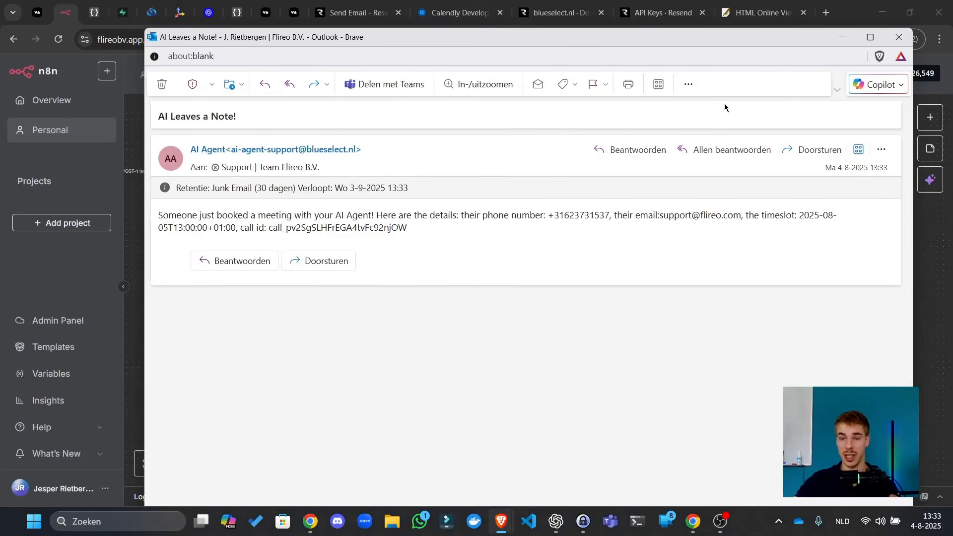
pyautogui.click(900, 36)
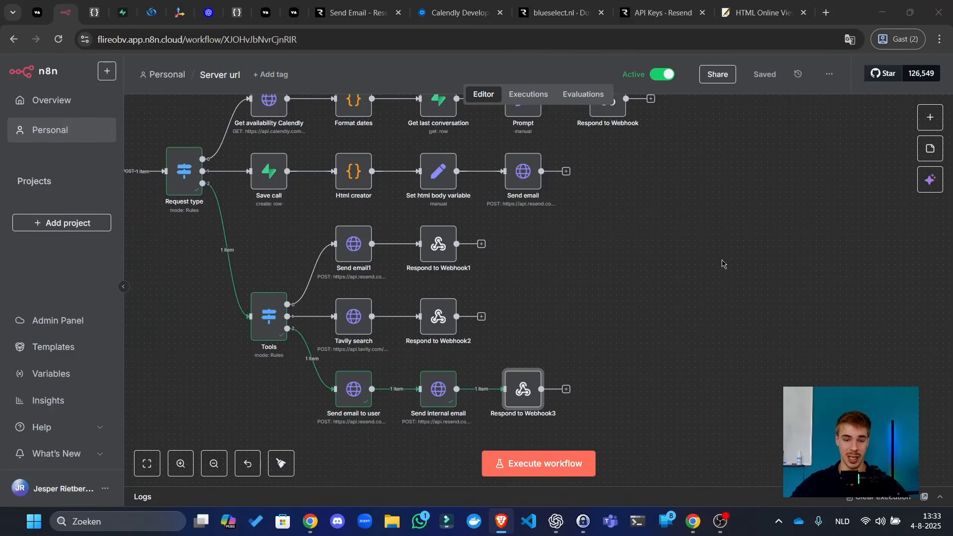
pyautogui.click(722, 261)
pyautogui.scroll(-1, 451, 368)
# - Tidy up the Vapi workflow layout and pan the canvas to leave space below it
pyautogui.click(279, 464)
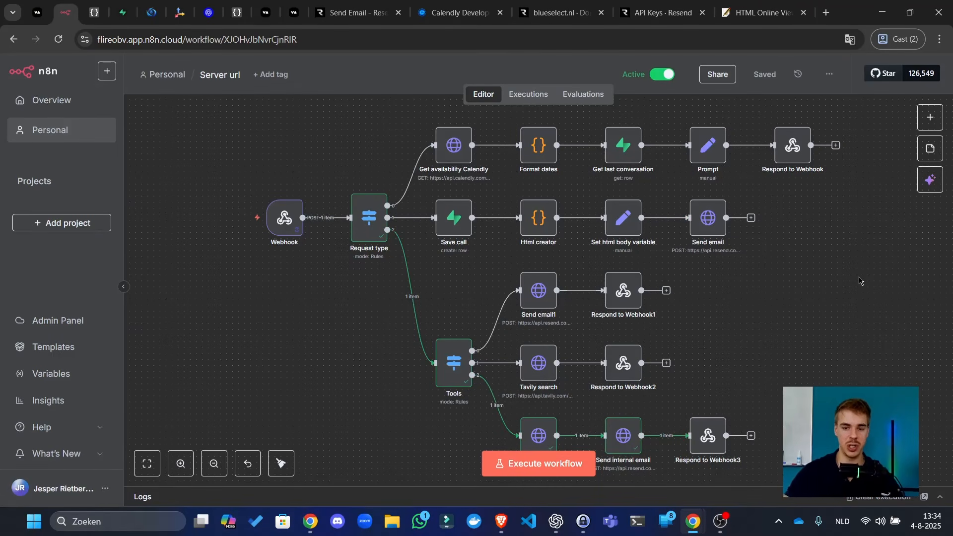
pyautogui.moveTo(859, 281); pyautogui.dragTo(820, 226)
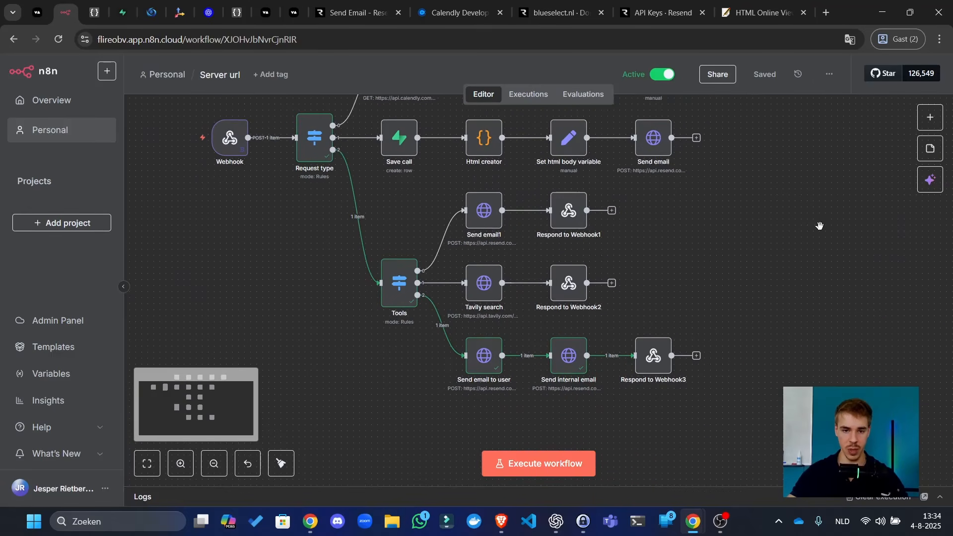
pyautogui.moveTo(668, 267); pyautogui.dragTo(689, 142)
pyautogui.scroll(-3, 494, 390)
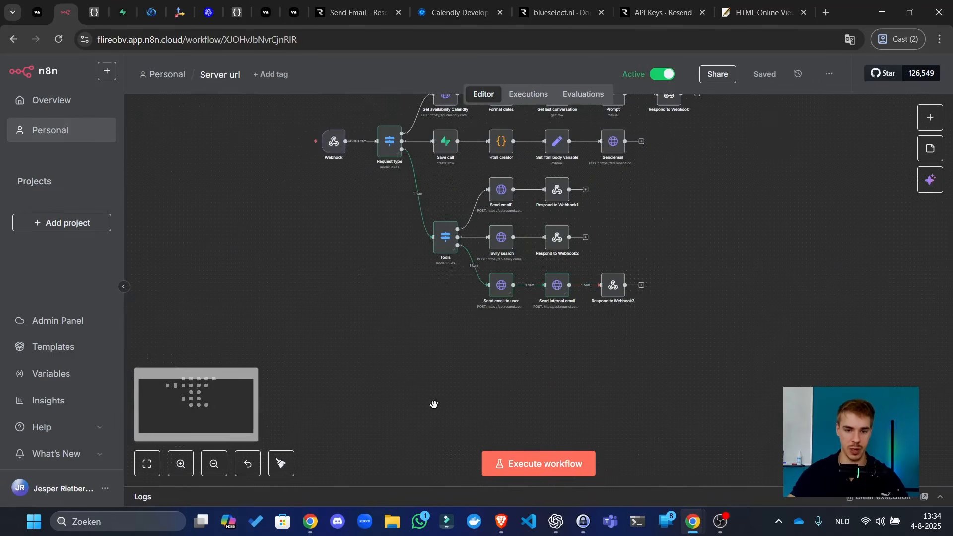
pyautogui.moveTo(433, 404); pyautogui.dragTo(455, 358)
# - Add a Schedule Trigger searched as 'cron', keep its Days interval at midnight, and test-run it
pyautogui.press('Tab')
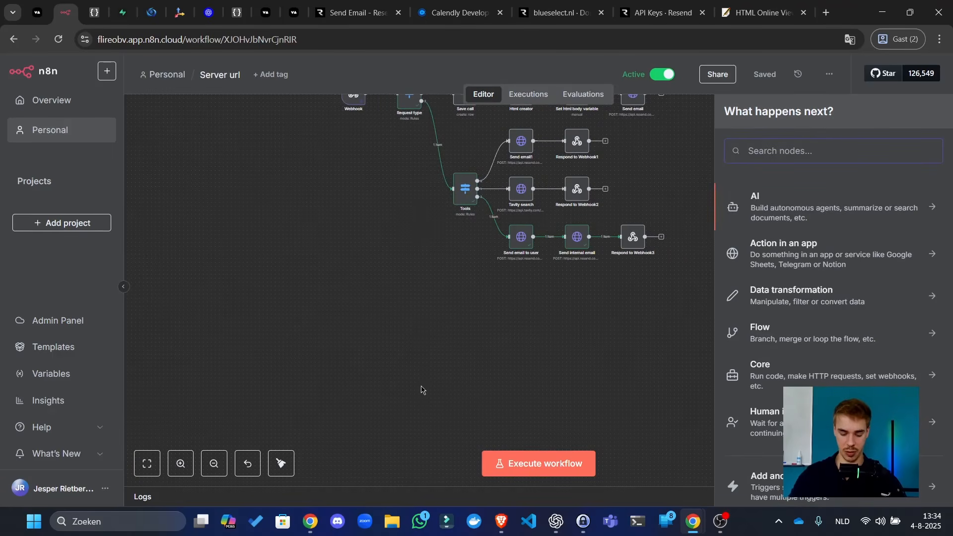
pyautogui.write('cron')
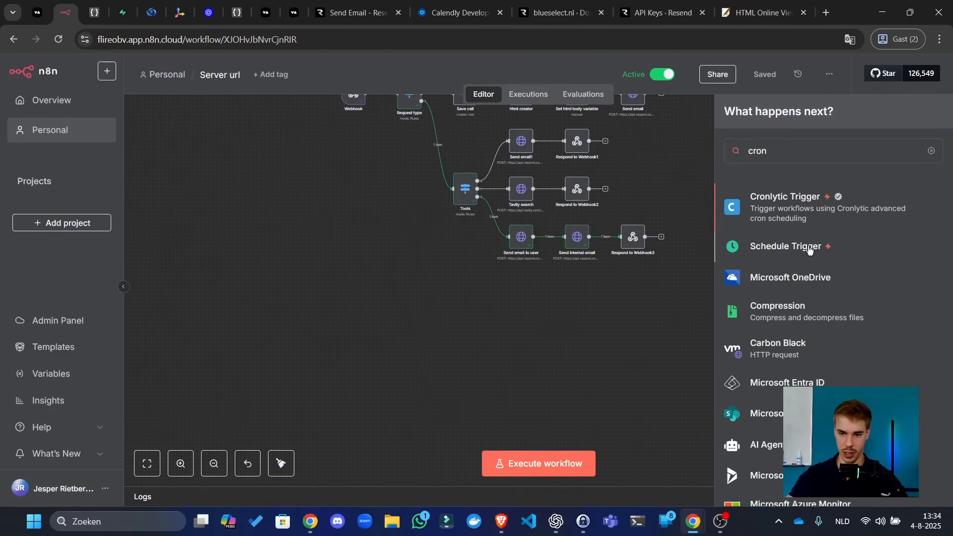
pyautogui.click(809, 250)
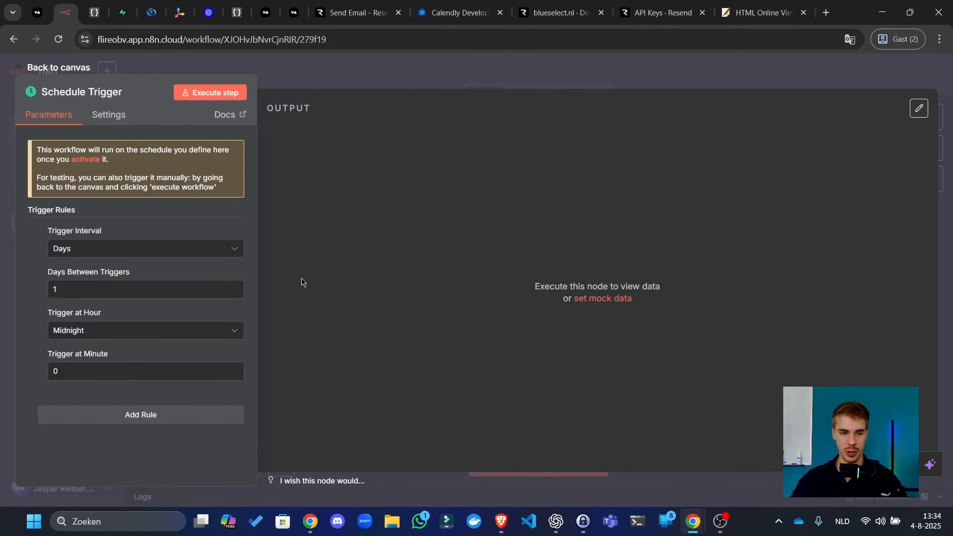
pyautogui.click(164, 257)
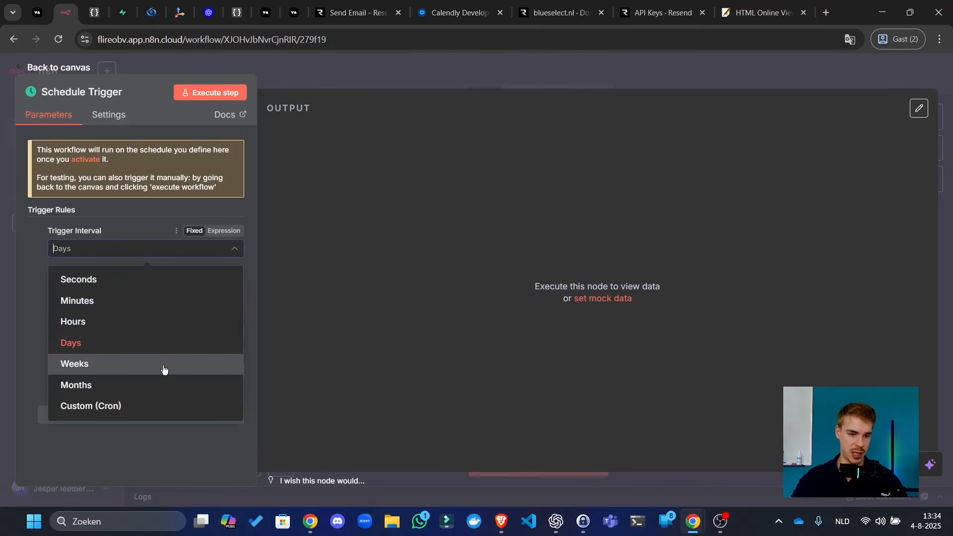
pyautogui.click(183, 345)
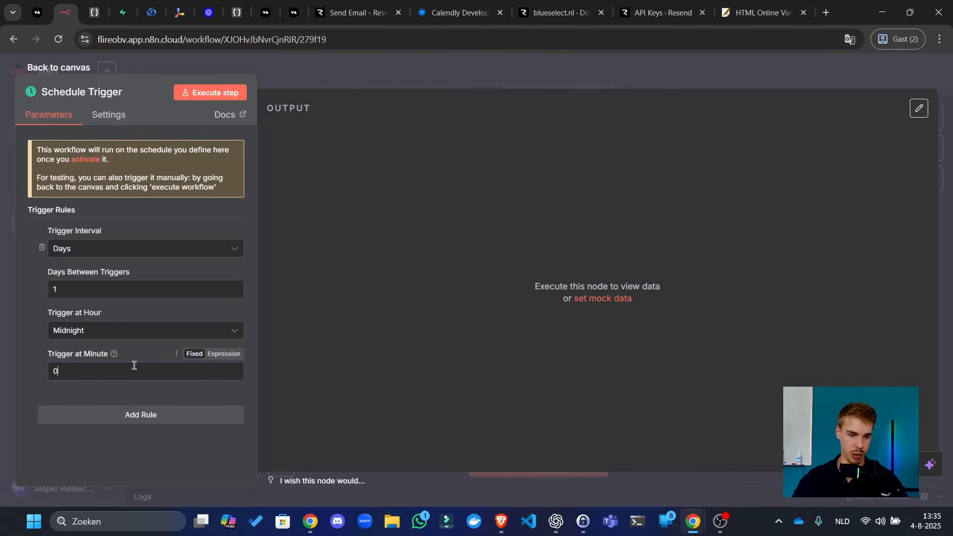
pyautogui.click(235, 92)
pyautogui.press('Escape')
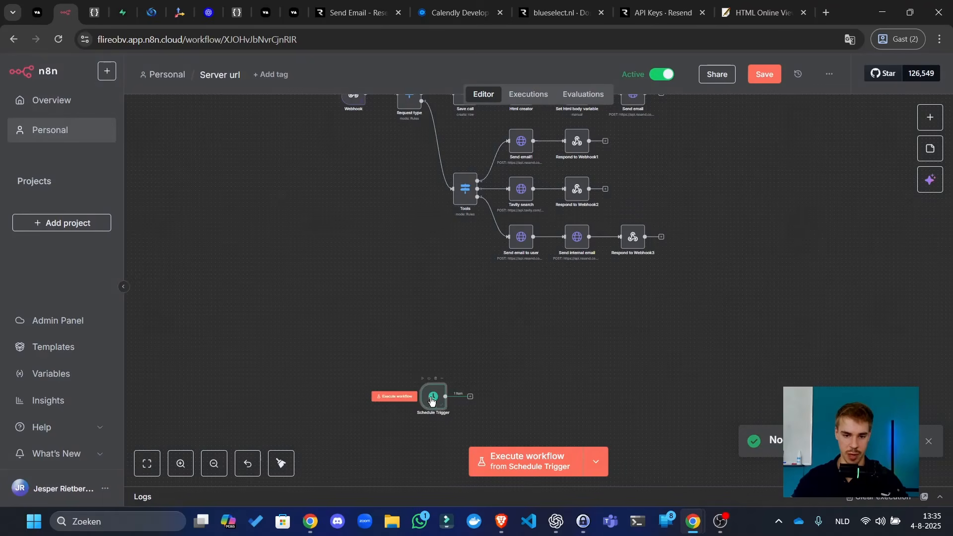
pyautogui.moveTo(432, 401); pyautogui.dragTo(417, 326)
# - Add an AI Agent node beside the Schedule Trigger
pyautogui.click(473, 332)
pyautogui.press('Tab')
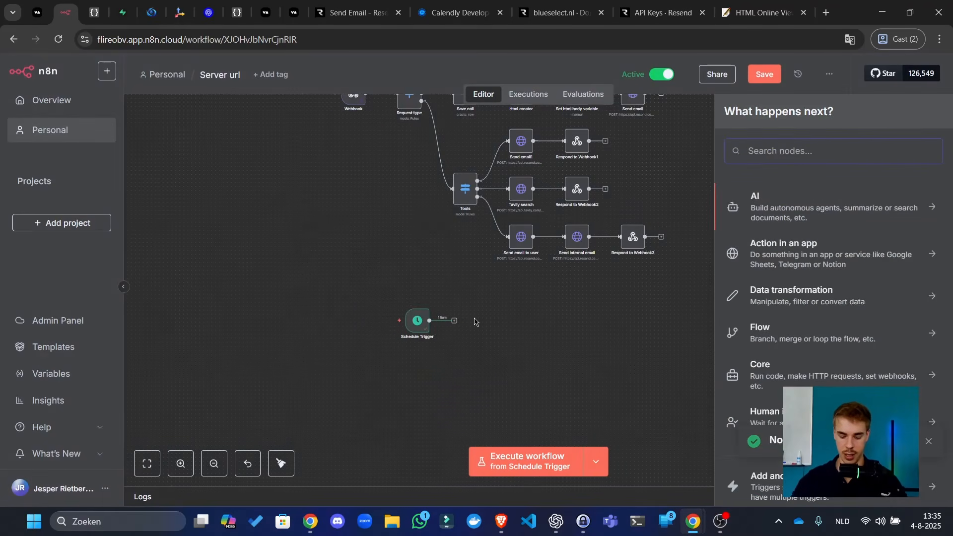
pyautogui.write('agent')
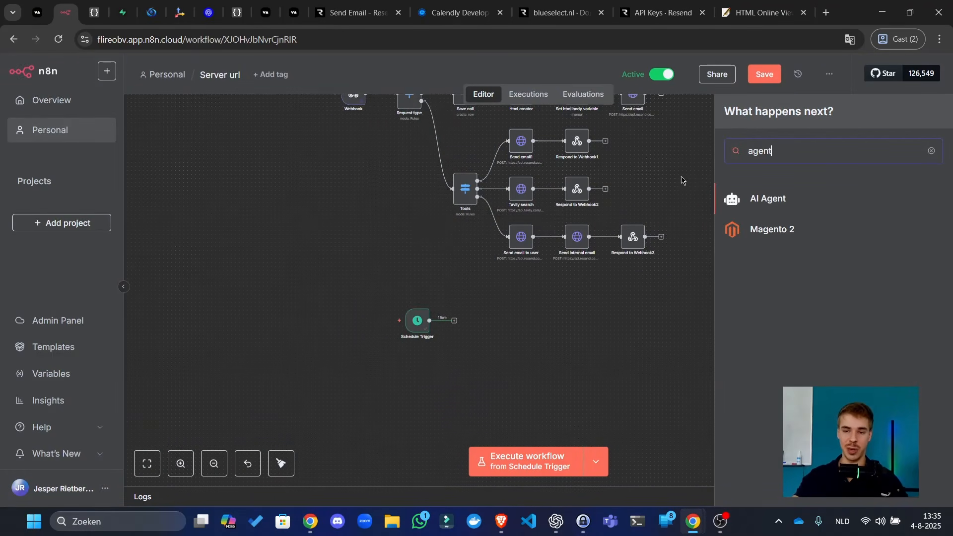
pyautogui.click(725, 212)
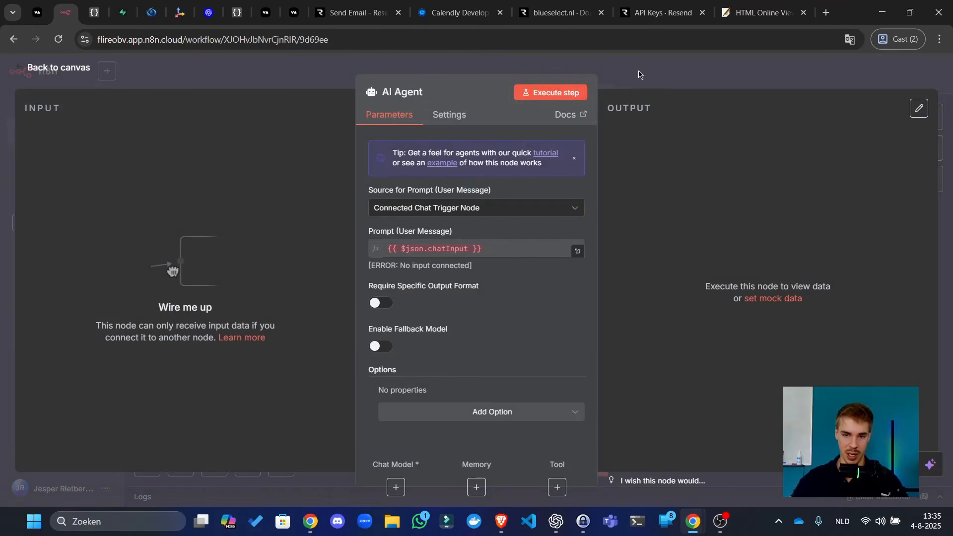
pyautogui.press('Escape')
pyautogui.scroll(5, 443, 323)
pyautogui.click(465, 319)
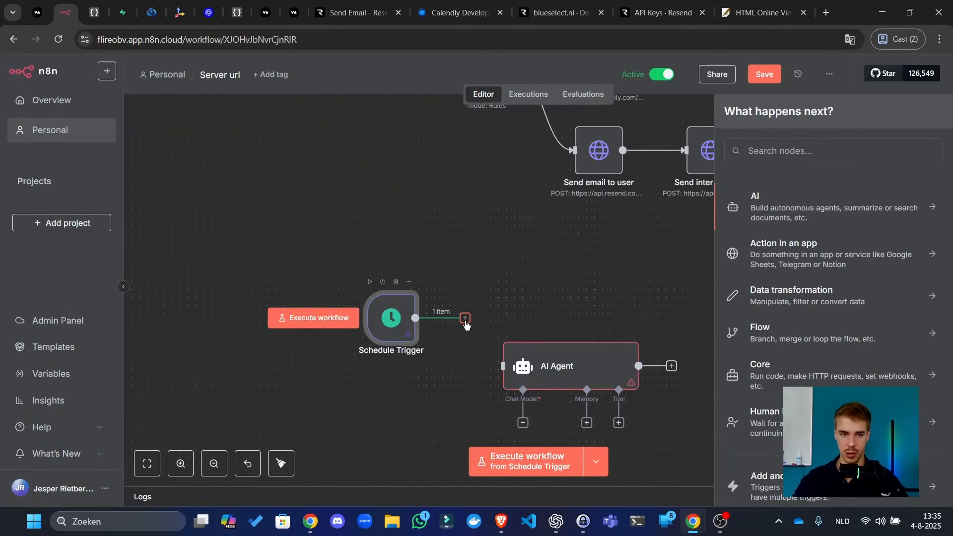
pyautogui.click(496, 227)
# - Save the workflow and bring up the Executions list
pyautogui.moveTo(511, 210); pyautogui.dragTo(469, 424)
pyautogui.scroll(-4, 446, 318)
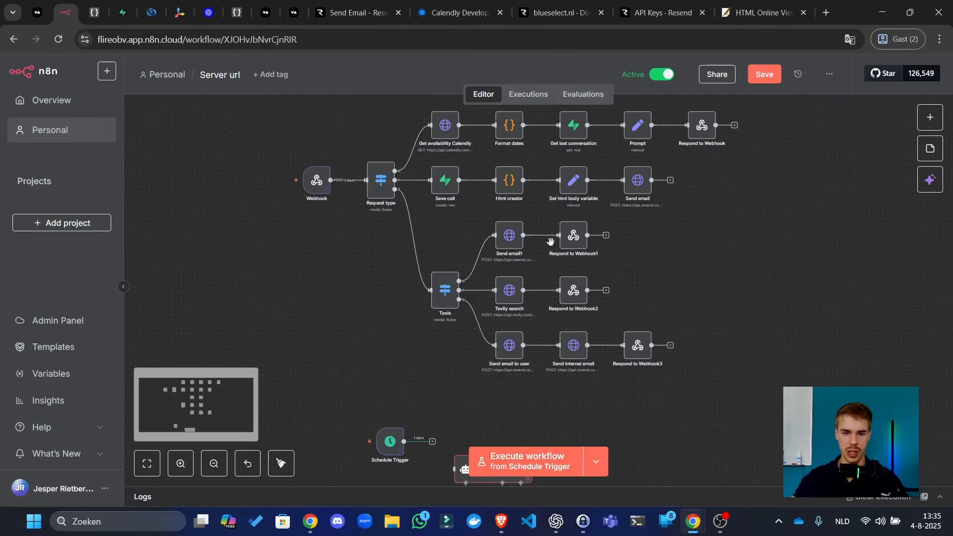
pyautogui.click(764, 74)
pyautogui.click(529, 94)
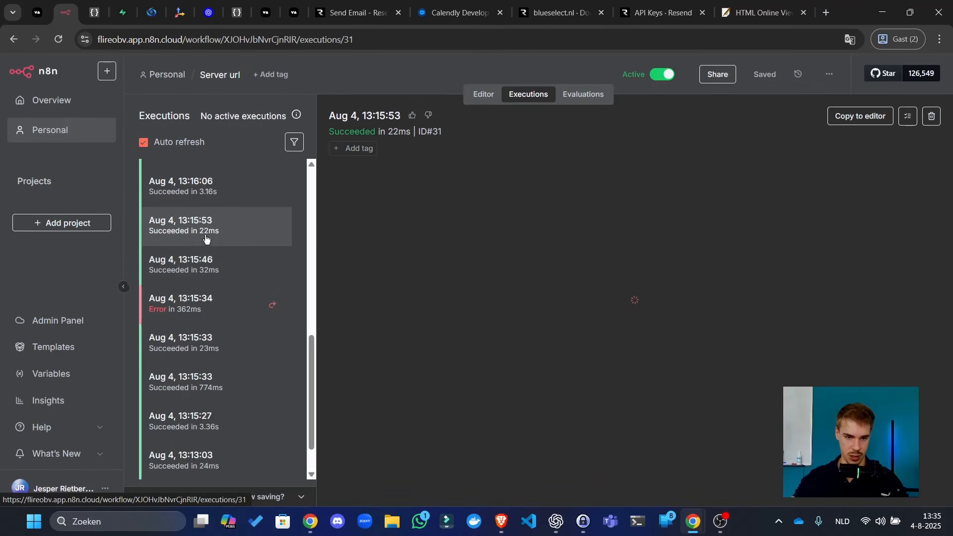
# - Open the 13:16:13 execution and check the unfiltered Supabase calls table
pyautogui.scroll(4, 214, 233)
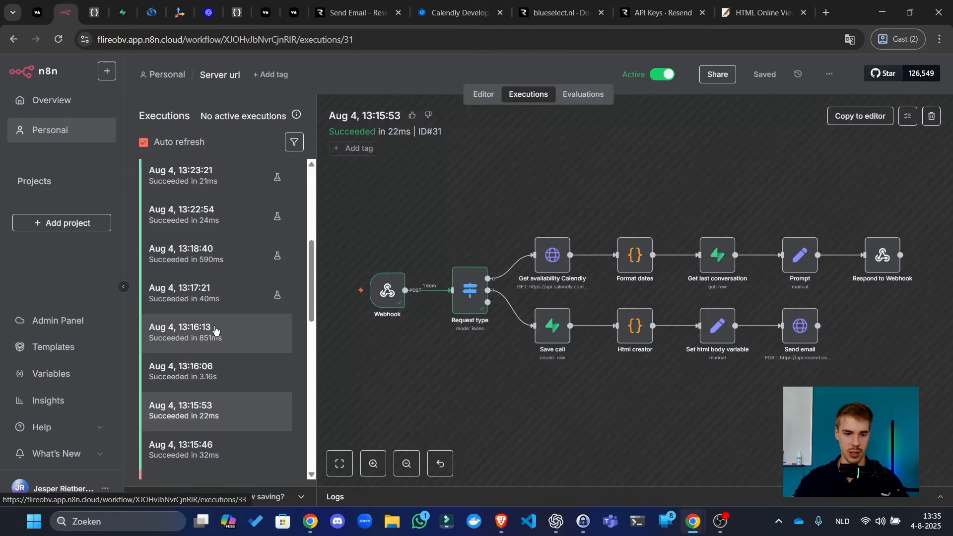
pyautogui.click(251, 325)
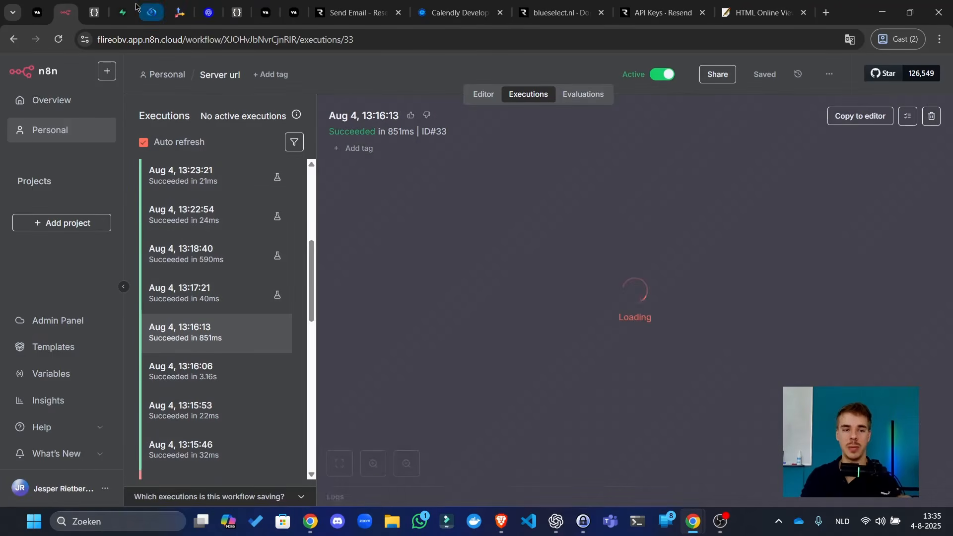
pyautogui.click(133, 7)
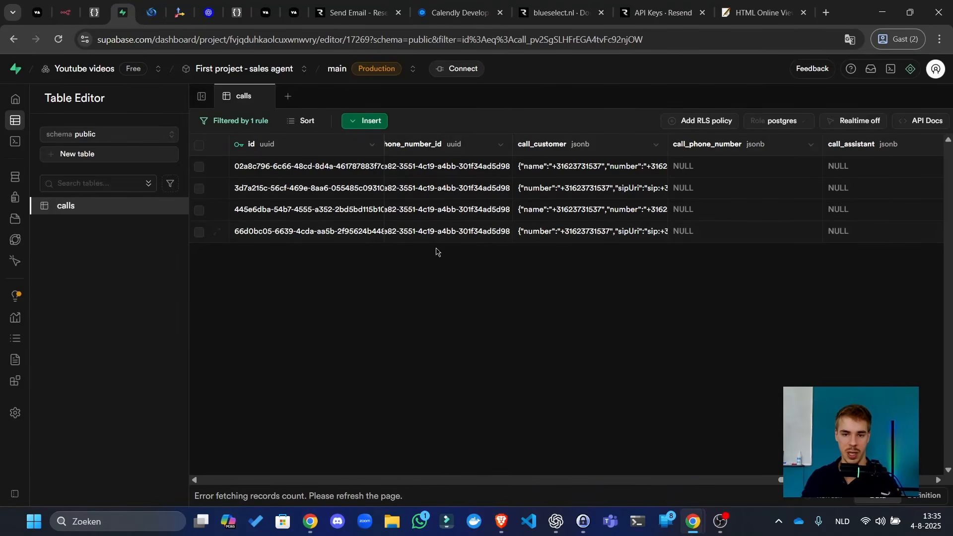
pyautogui.click(132, 209)
pyautogui.click(66, 11)
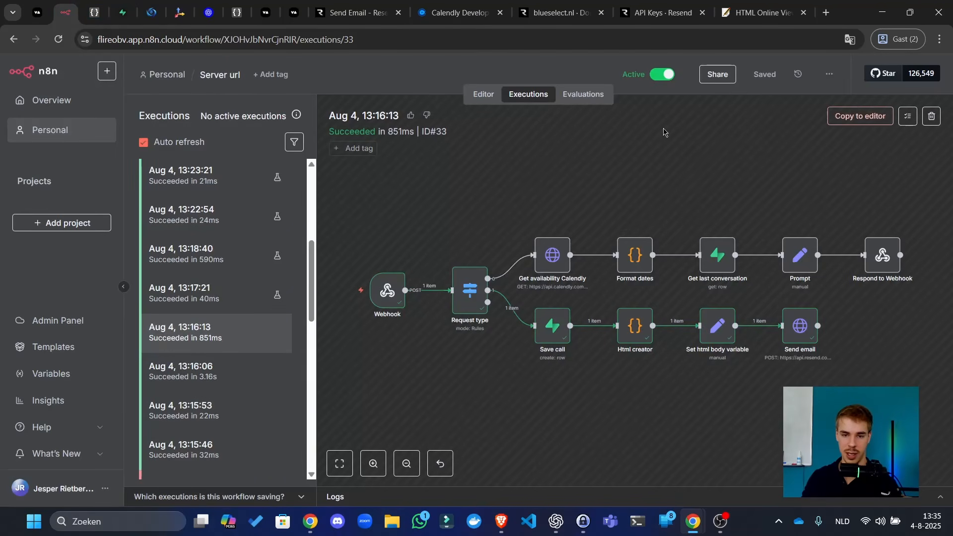
# - Copy the Webhook node's JSON output from that run and return to the editor
pyautogui.doubleClick(387, 290)
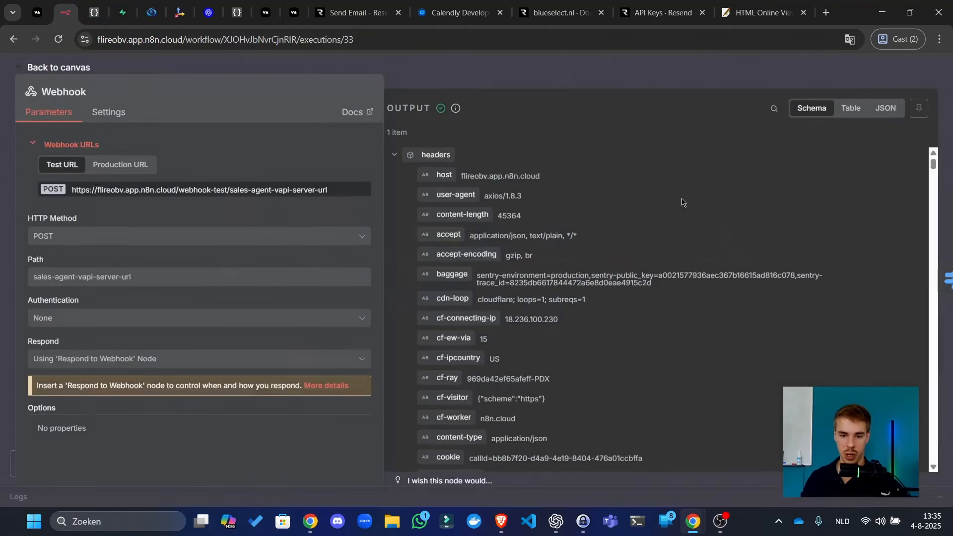
pyautogui.click(893, 110)
pyautogui.click(919, 156)
pyautogui.press('Escape')
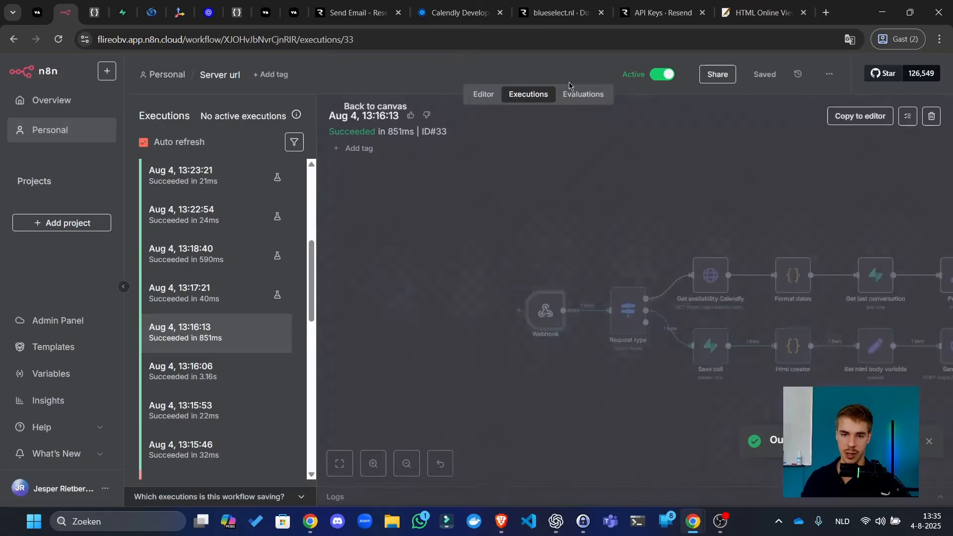
pyautogui.click(479, 96)
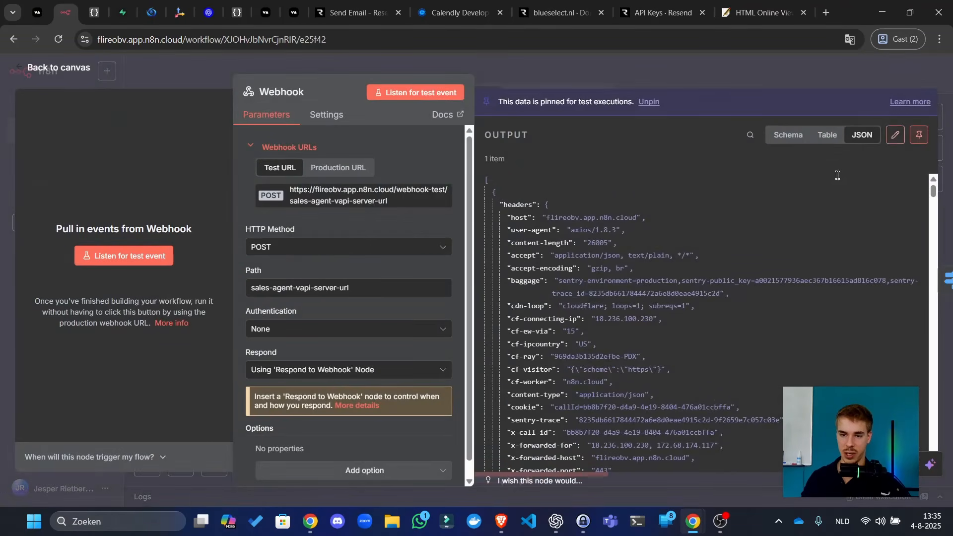
# - Replace the Webhook output with the copied execution data, pin it, and save
pyautogui.click(895, 127)
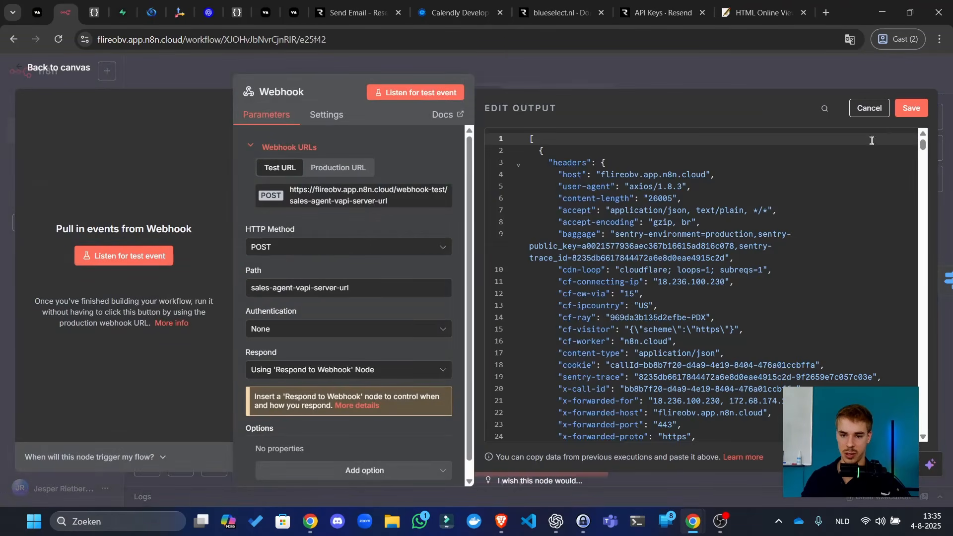
pyautogui.hotkey('ctrl', 'a')
pyautogui.hotkey('ctrl', 'v')
pyautogui.click(912, 108)
pyautogui.press('Escape')
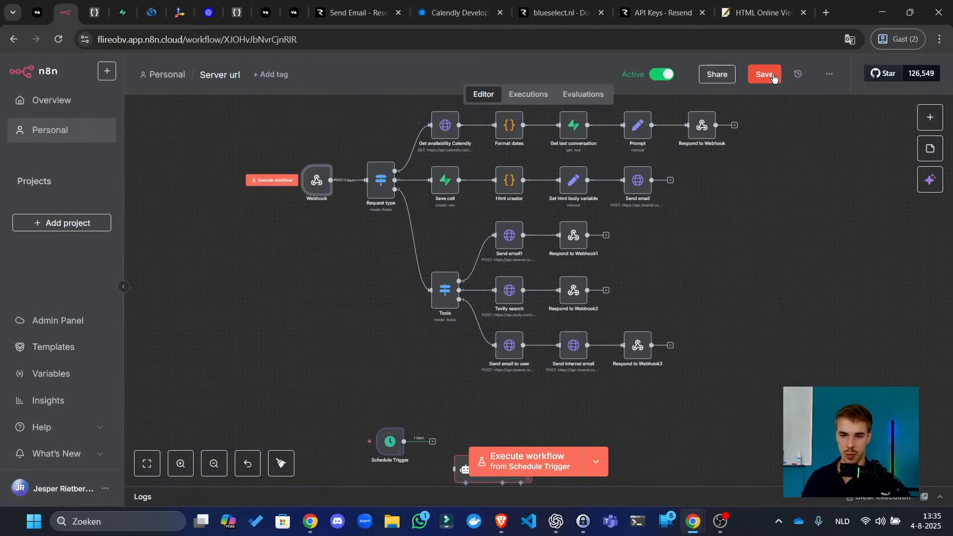
pyautogui.click(764, 74)
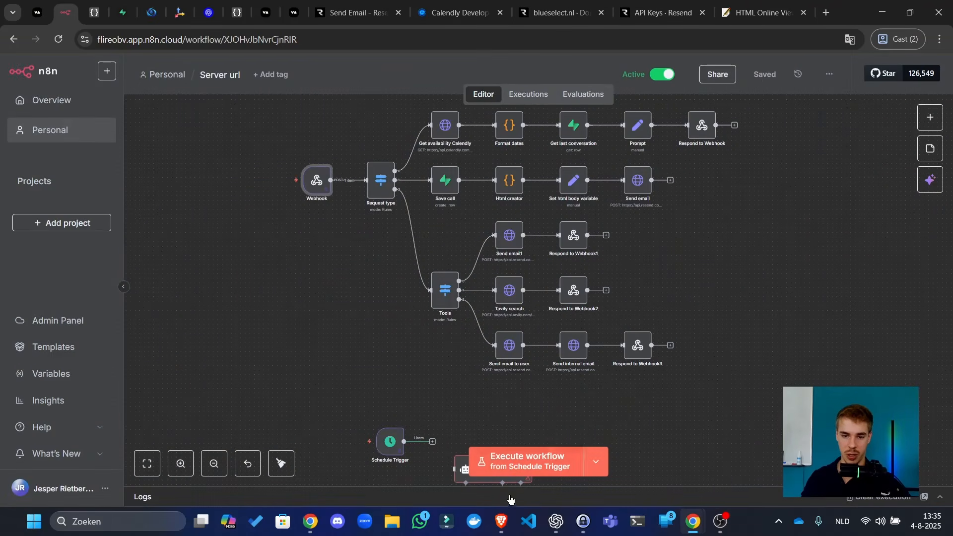
# - Run from the Webhook trigger, unlink Set html body variable from Send email, and save
pyautogui.click(596, 461)
pyautogui.click(571, 408)
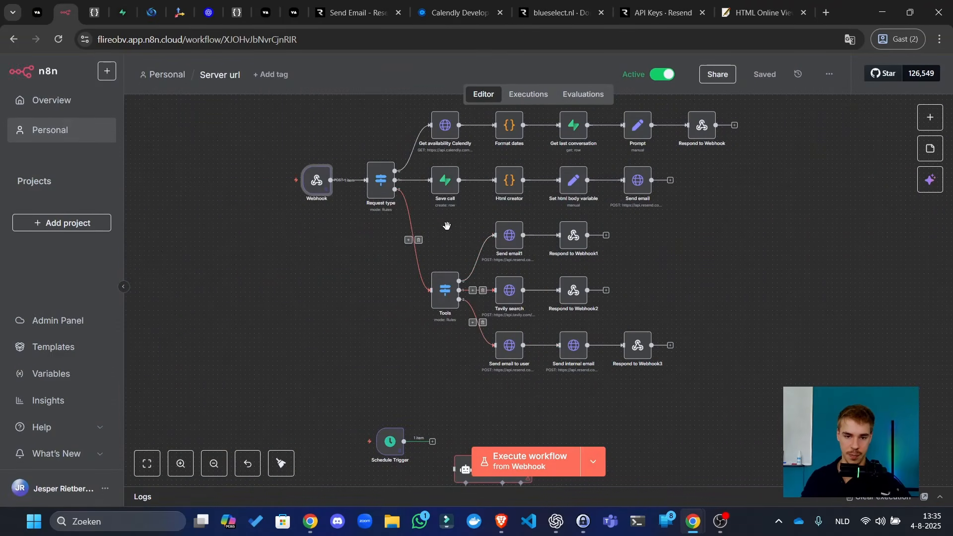
pyautogui.moveTo(452, 227); pyautogui.dragTo(443, 255)
pyautogui.scroll(3, 485, 263)
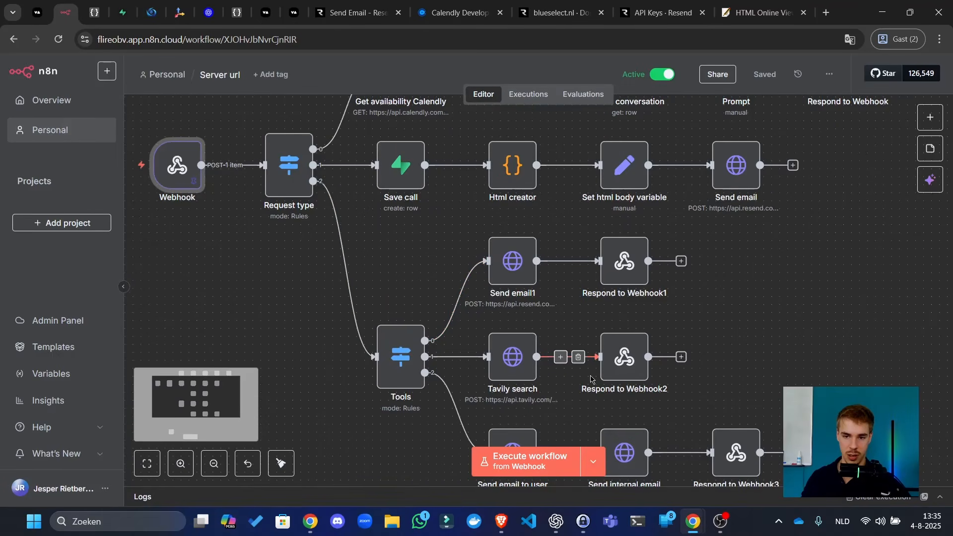
pyautogui.click(688, 165)
pyautogui.hotkey('ctrl', 's')
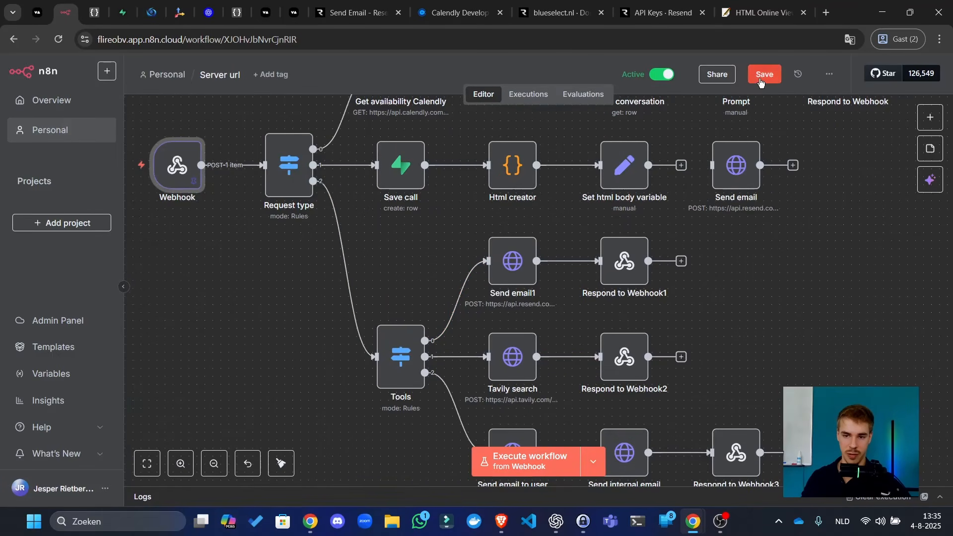
# - Run four more webhook test runs, then reconnect Set html body variable to Send email and save
pyautogui.click(537, 465)
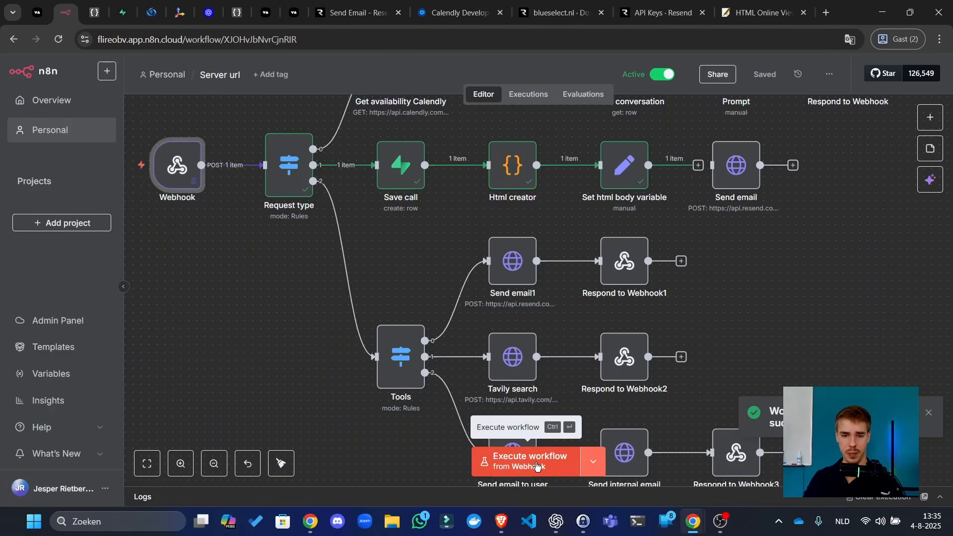
pyautogui.click(536, 465)
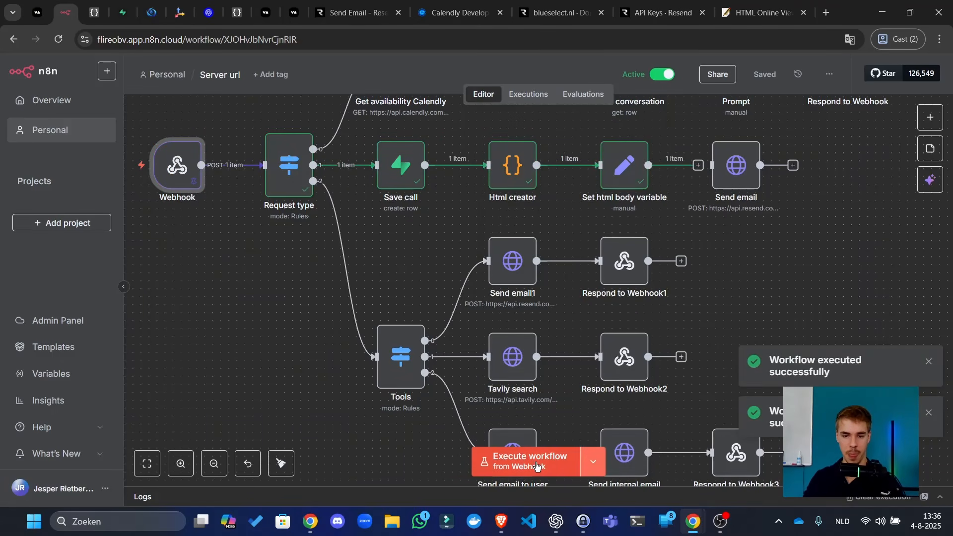
pyautogui.click(535, 466)
pyautogui.click(535, 465)
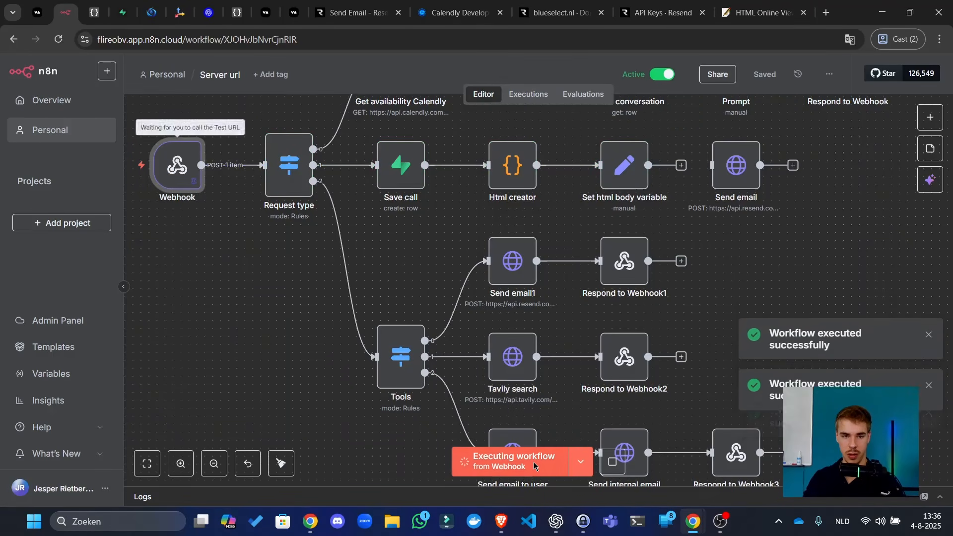
pyautogui.moveTo(698, 166); pyautogui.dragTo(713, 166)
pyautogui.click(716, 266)
pyautogui.click(773, 76)
# - Reload the Supabase calls table and scroll across its analysis columns
pyautogui.click(127, 5)
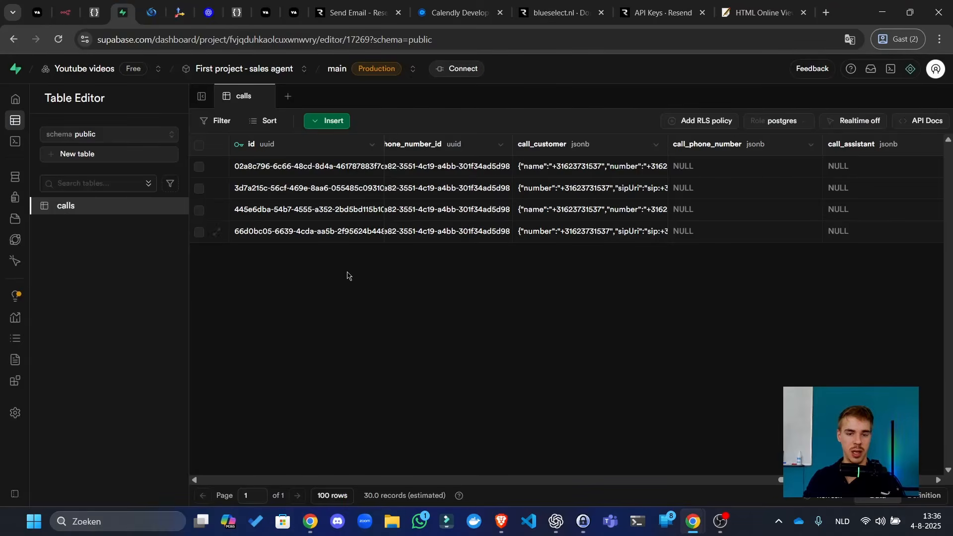
pyautogui.press('F5')
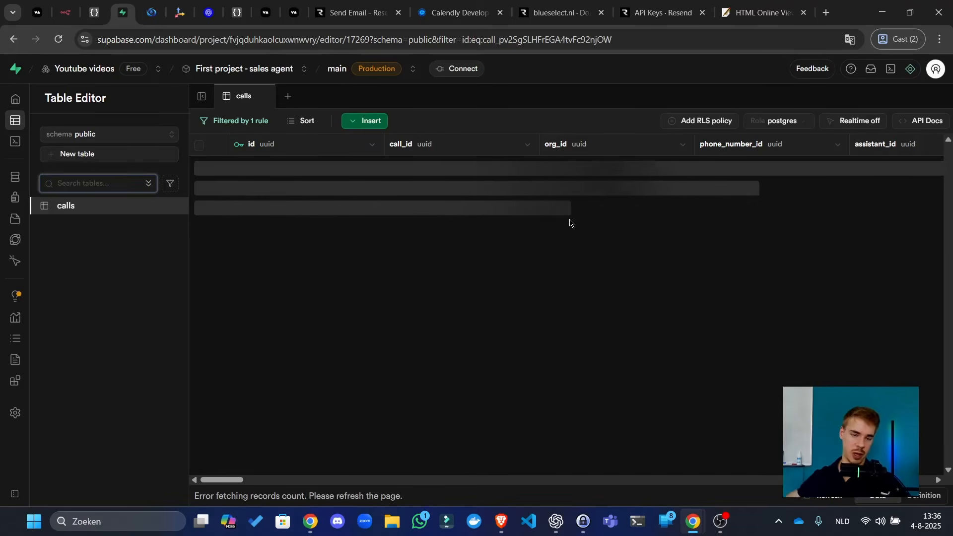
pyautogui.hscroll(10, 491, 289)
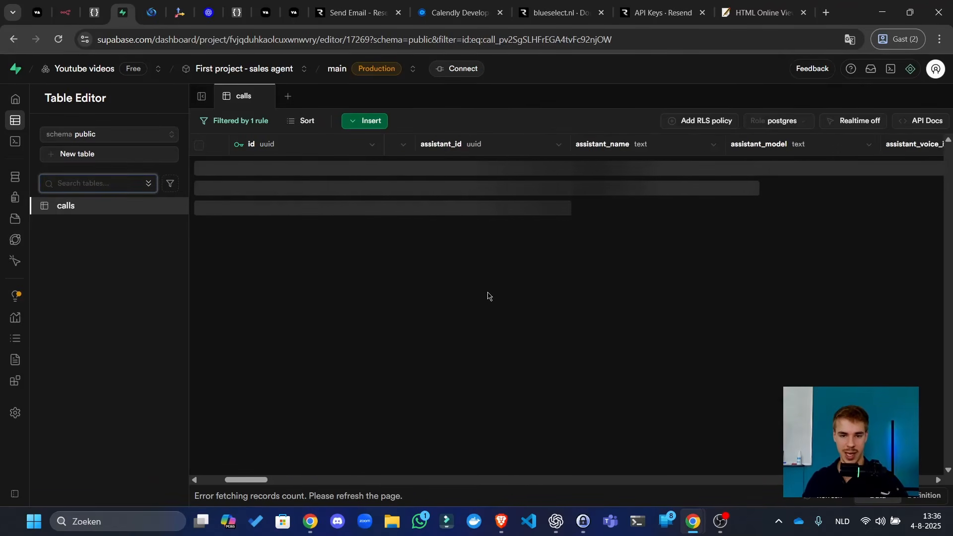
pyautogui.hscroll(15, 474, 298)
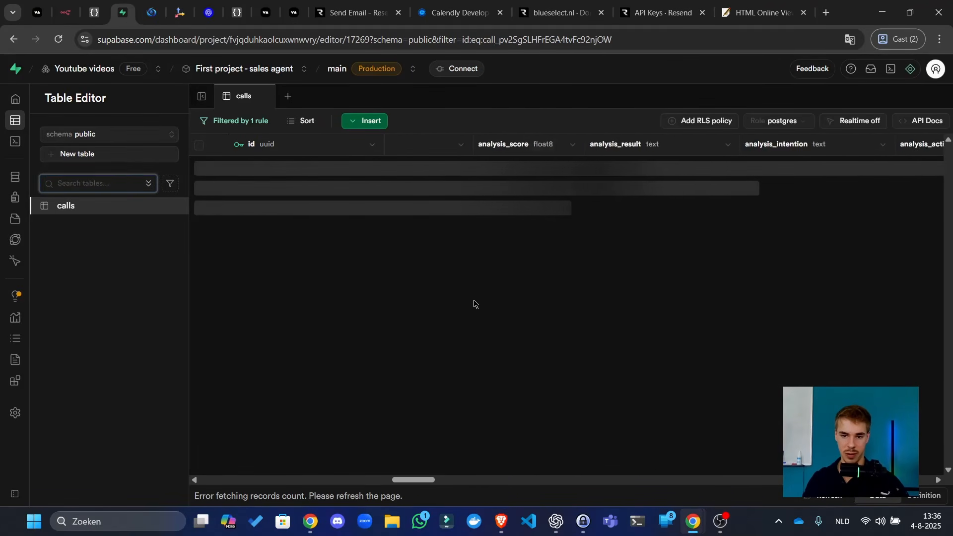
pyautogui.hscroll(-5, 640, 164)
pyautogui.click(594, 255)
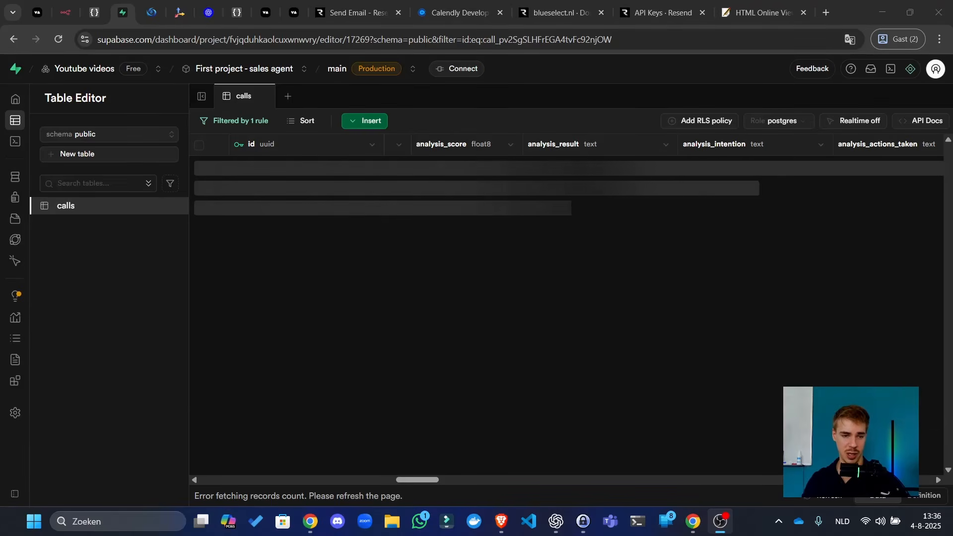
pyautogui.click(552, 396)
# - Glance at the JSON editor page, reload the calls table, and go back to n8n
pyautogui.click(99, 7)
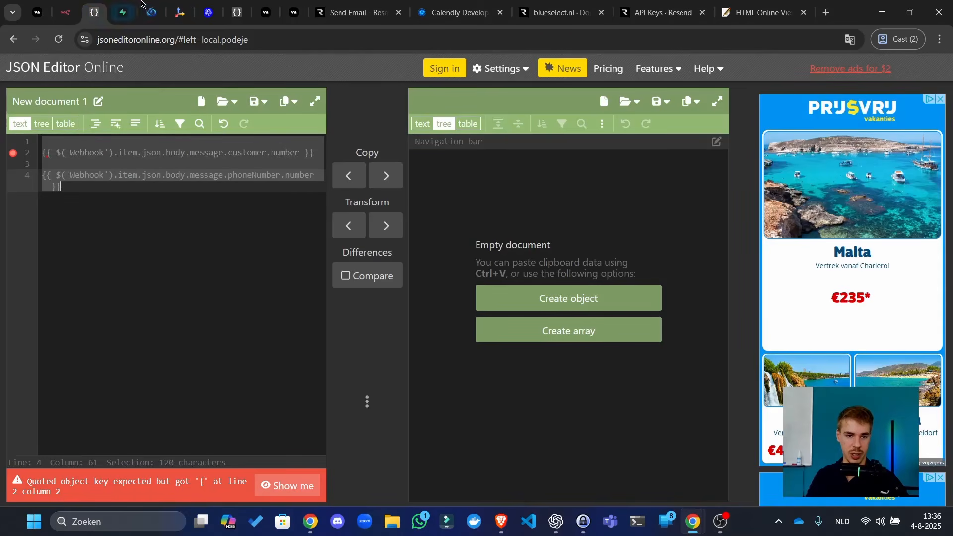
pyautogui.click(123, 12)
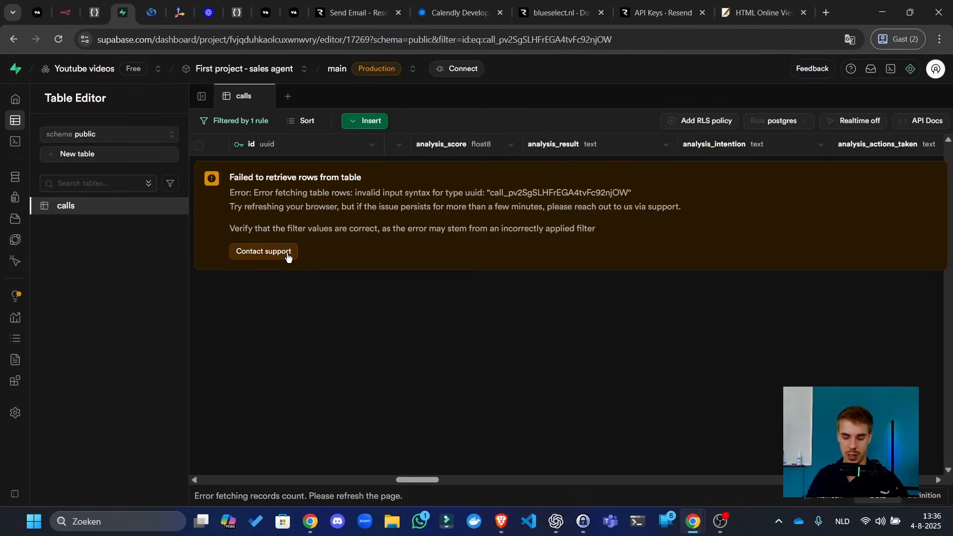
pyautogui.press('F5')
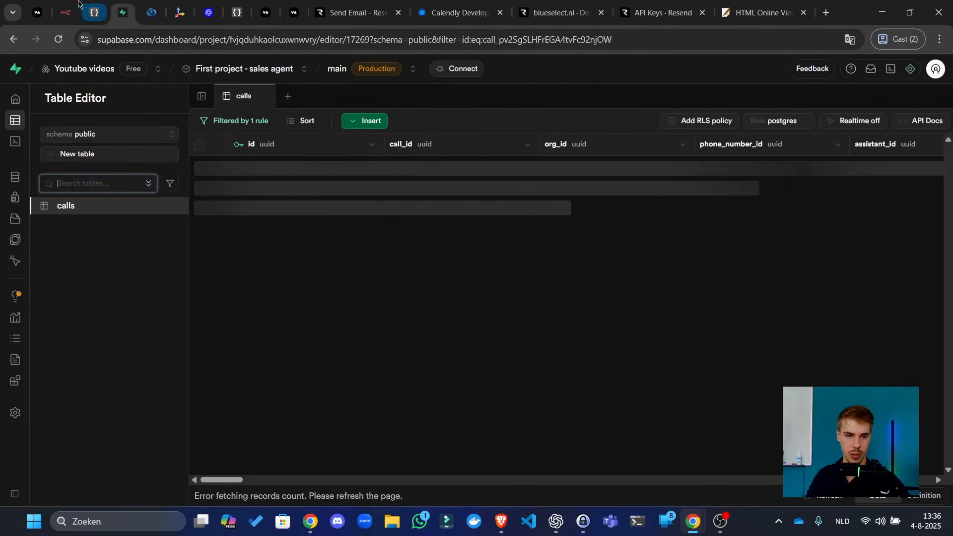
pyautogui.moveTo(69, 11); pyautogui.dragTo(94, 12)
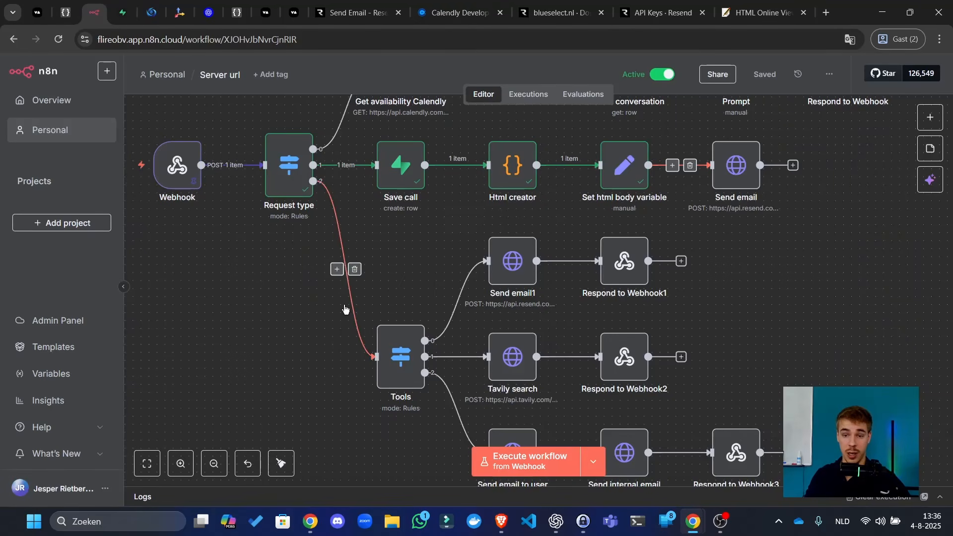
# - Search for a 'supabase' node to follow the Schedule Trigger
pyautogui.scroll(-3, 387, 275)
pyautogui.moveTo(711, 283); pyautogui.dragTo(706, 149)
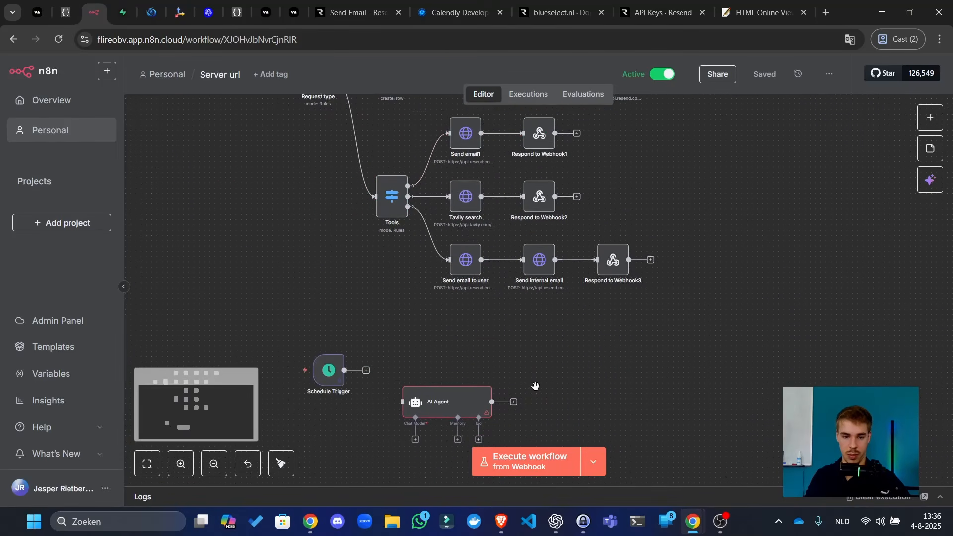
pyautogui.moveTo(535, 387); pyautogui.dragTo(568, 301)
pyautogui.scroll(3, 440, 298)
pyautogui.click(372, 273)
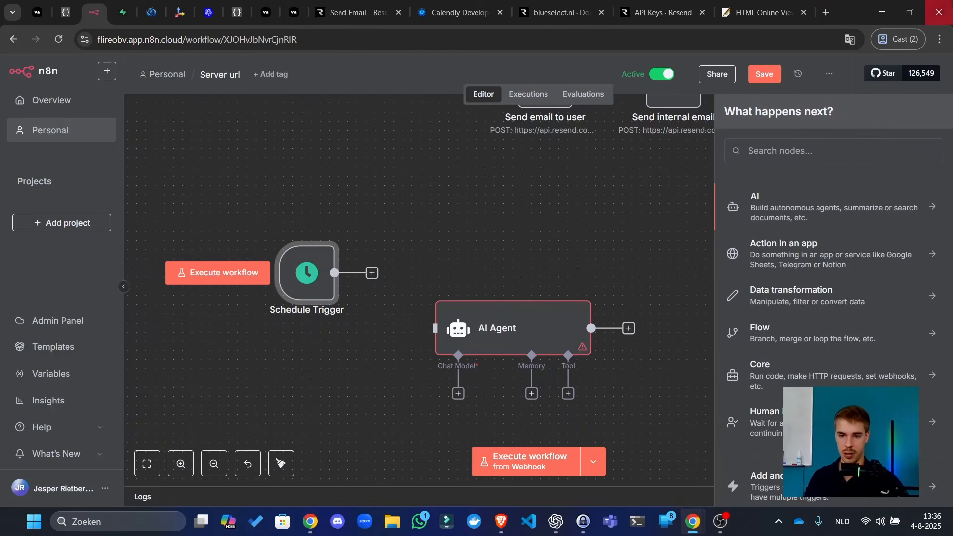
pyautogui.write('supabase')
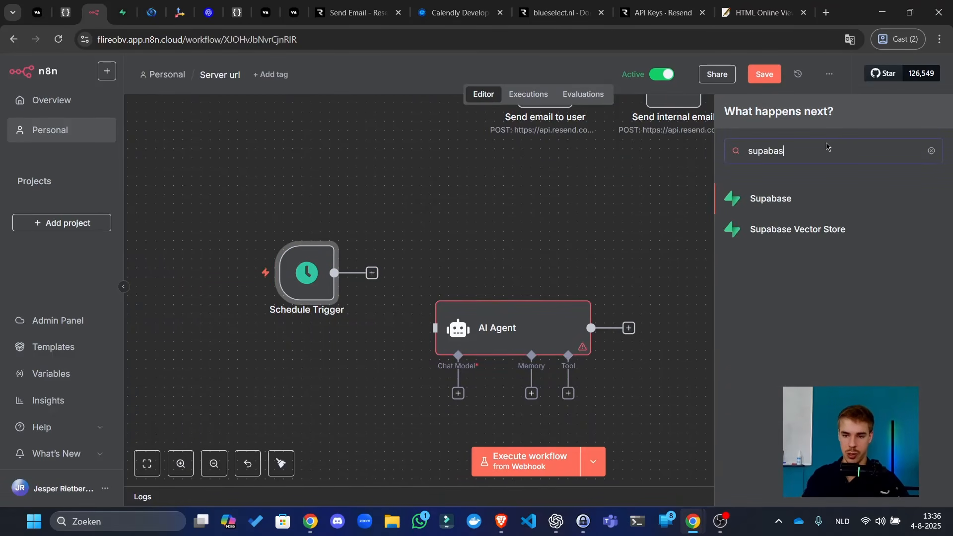
# - Go to the Supabase project and open the calls table in the Table Editor
pyautogui.click(122, 13)
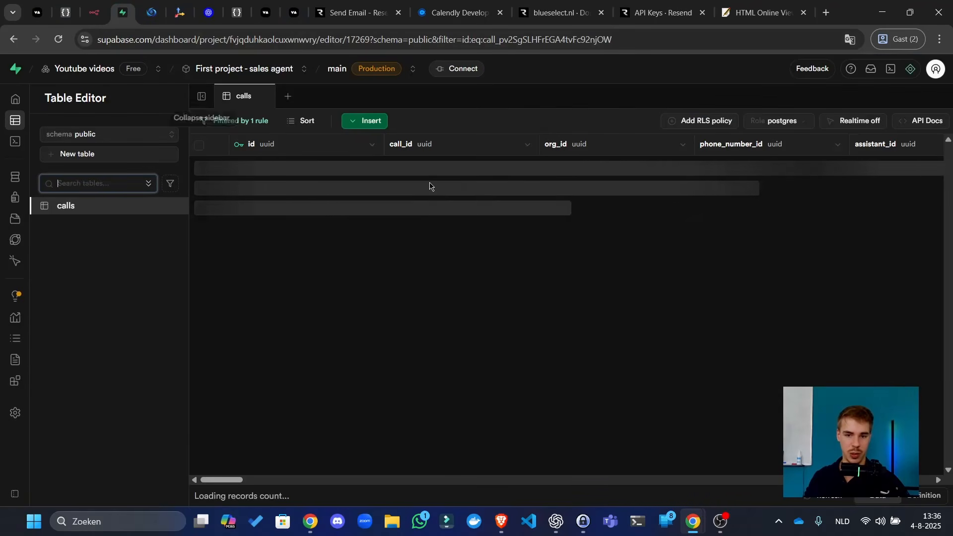
pyautogui.click(20, 197)
pyautogui.click(19, 176)
pyautogui.click(37, 130)
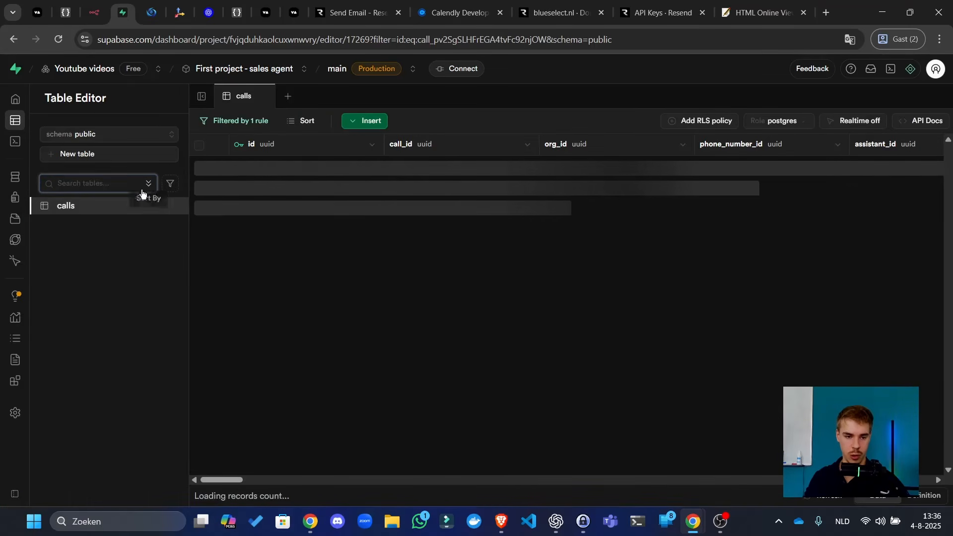
# - Add a non-nullable bool column used_for_improvement to calls with default FALSE
pyautogui.click(363, 122)
pyautogui.click(392, 175)
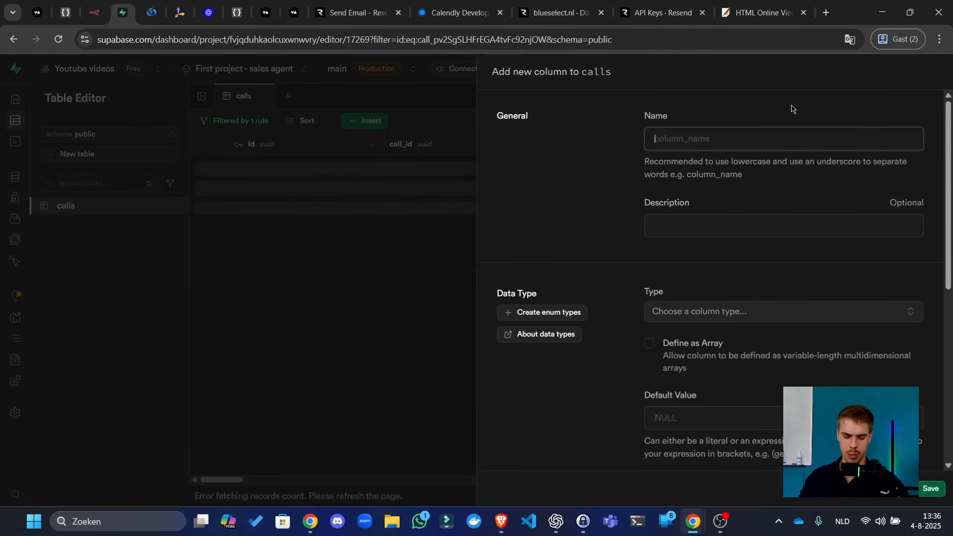
pyautogui.write('analyz')
pyautogui.hotkey('ctrl', 'a')
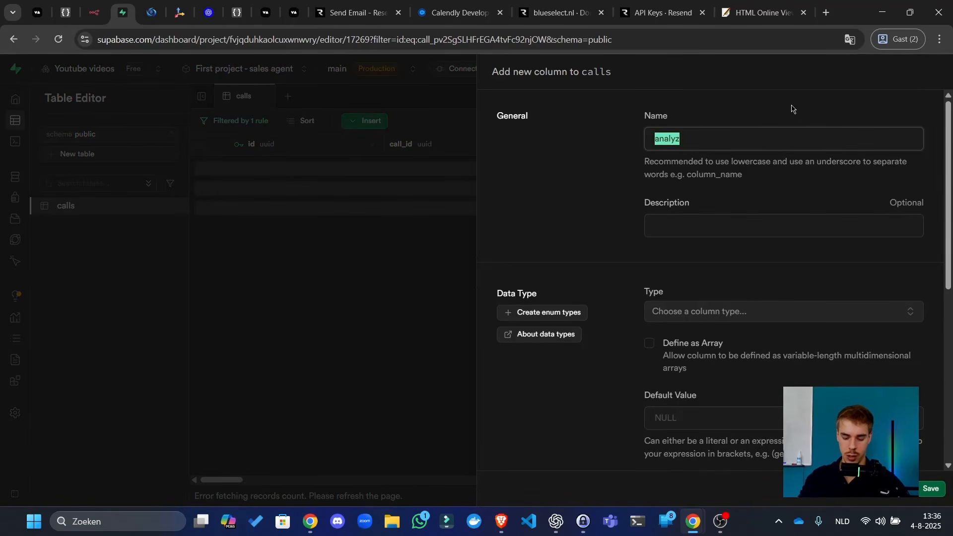
pyautogui.write('used_for_im')
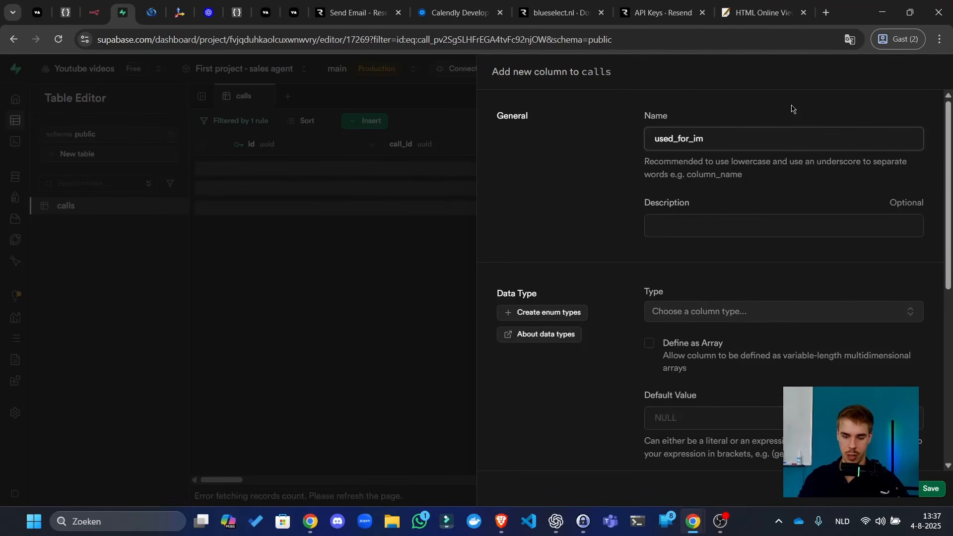
pyautogui.write('nt')
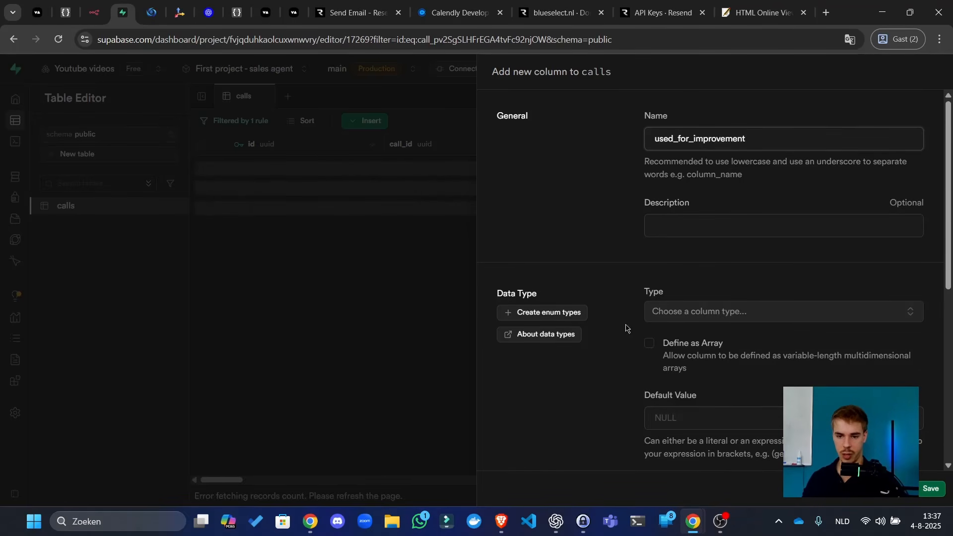
pyautogui.click(702, 309)
pyautogui.scroll(-1, 729, 259)
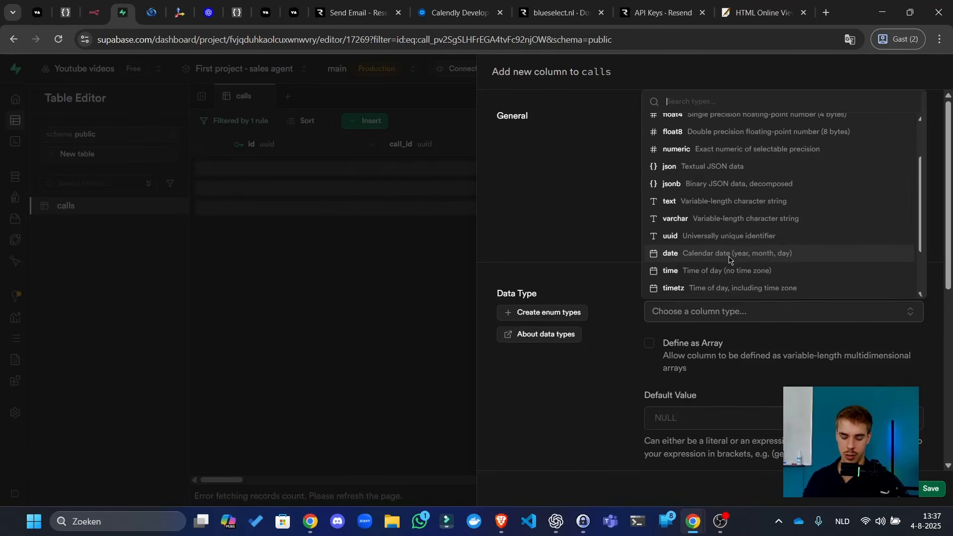
pyautogui.write('bool')
pyautogui.click(710, 129)
pyautogui.scroll(-5, 736, 284)
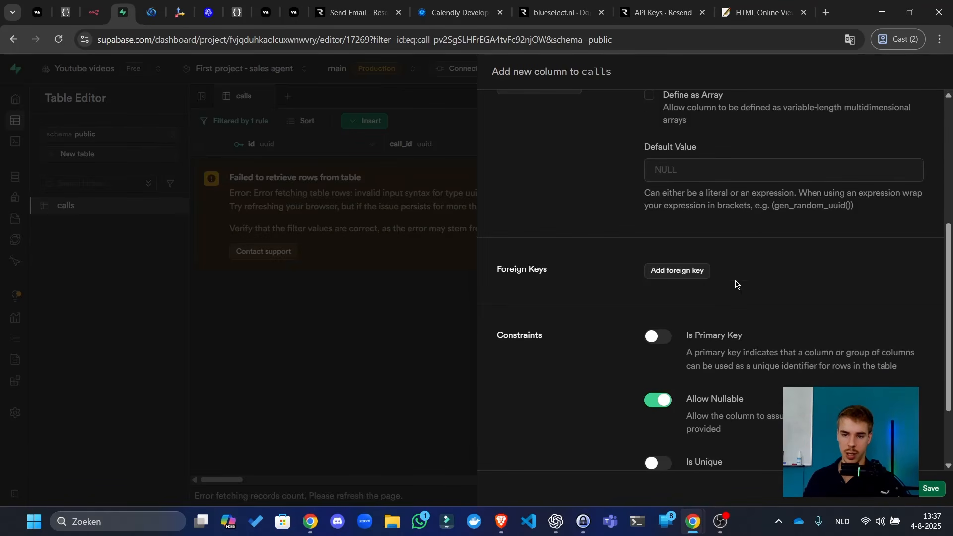
pyautogui.click(750, 181)
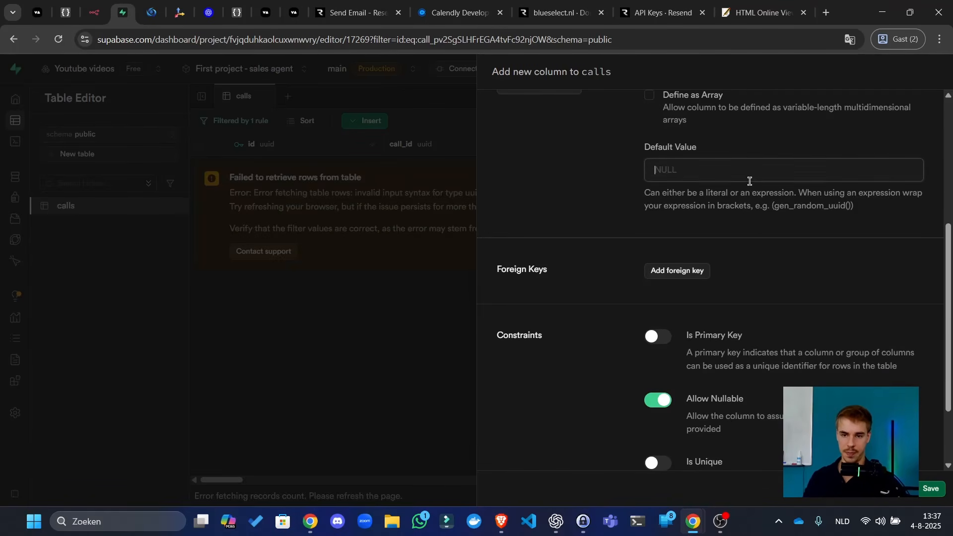
pyautogui.write('FALS')
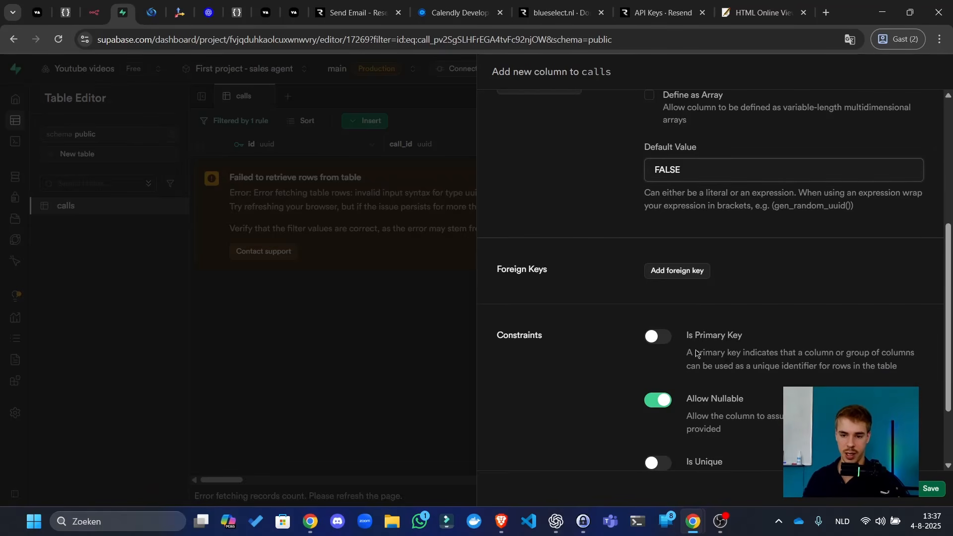
pyautogui.write('E')
pyautogui.click(659, 400)
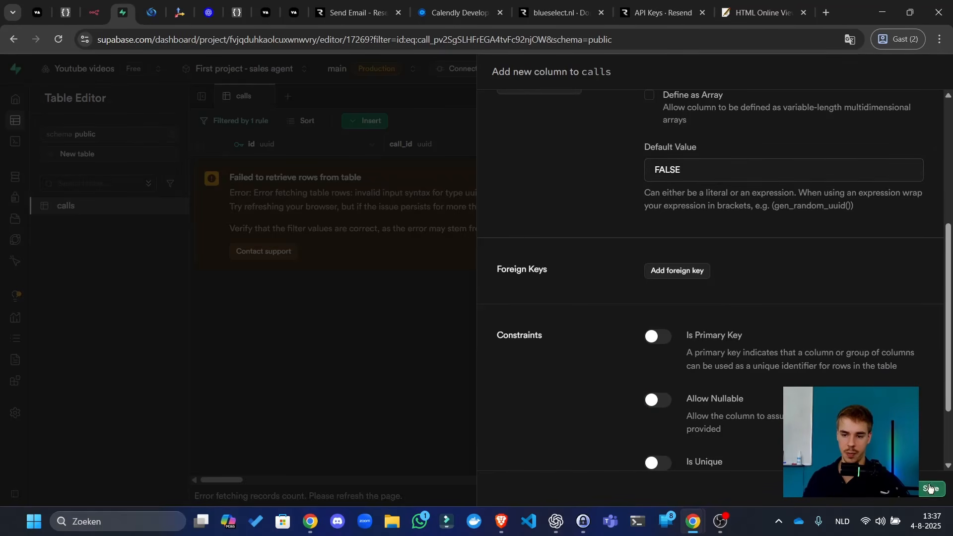
pyautogui.click(935, 489)
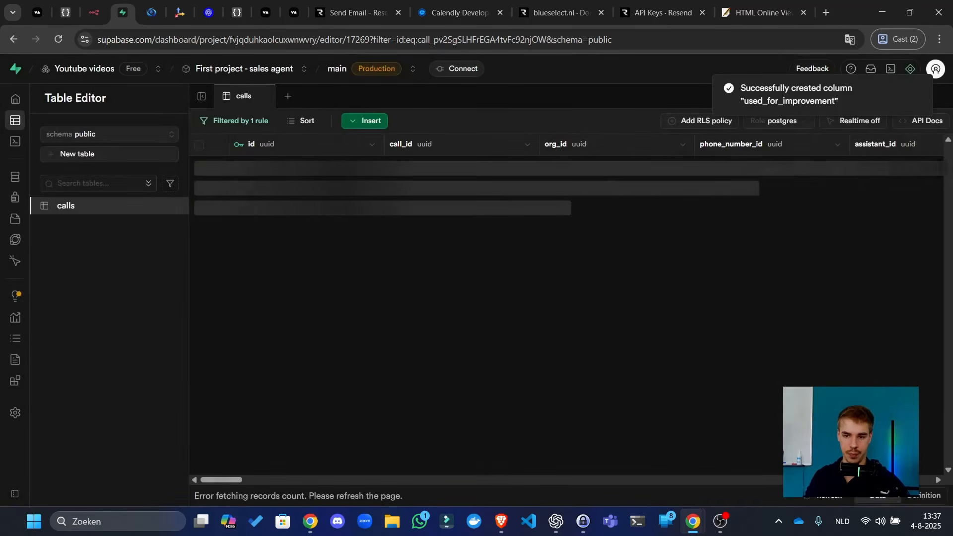
# - Review the calls table's SQL definition and highlight the used_for_improvement line
pyautogui.click(920, 496)
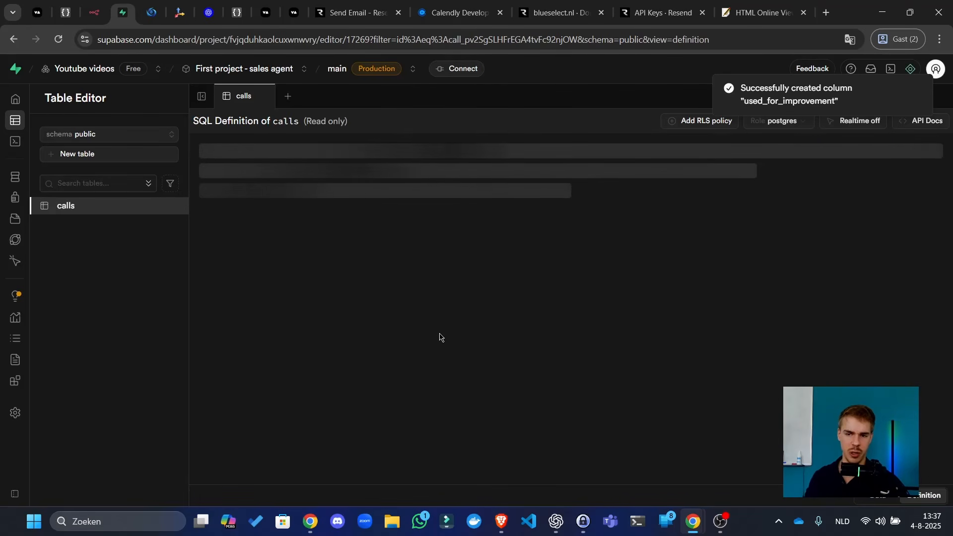
pyautogui.scroll(-15, 370, 318)
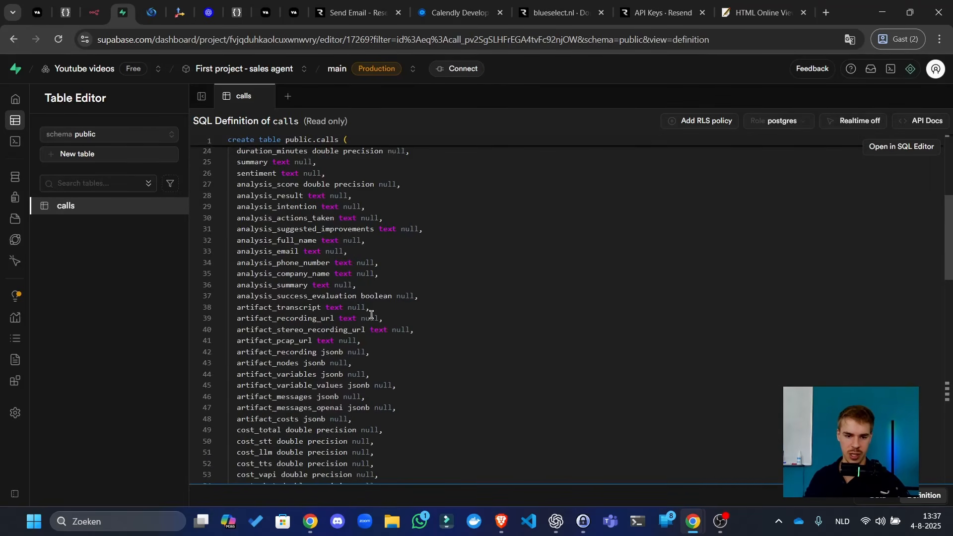
pyautogui.scroll(-3, 370, 325)
pyautogui.scroll(20, 369, 330)
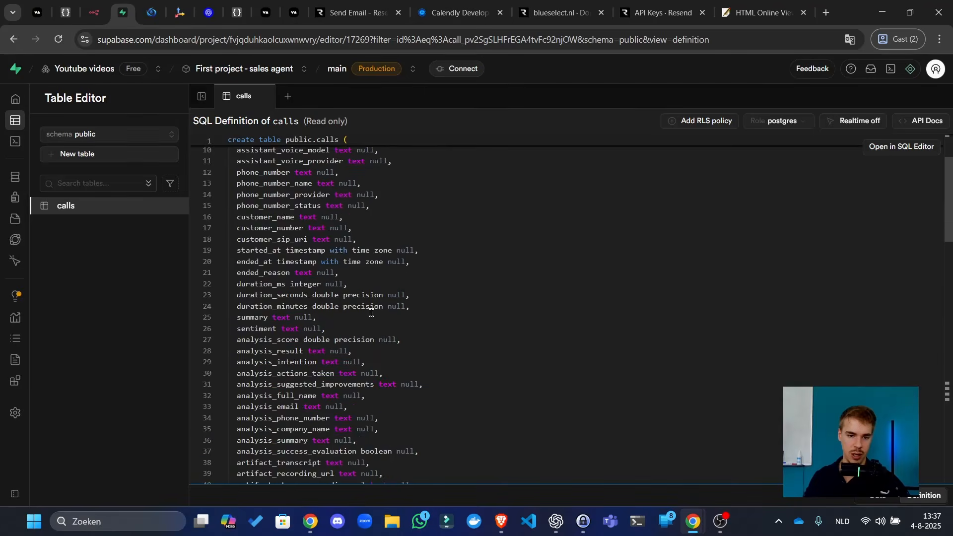
pyautogui.scroll(-15, 303, 368)
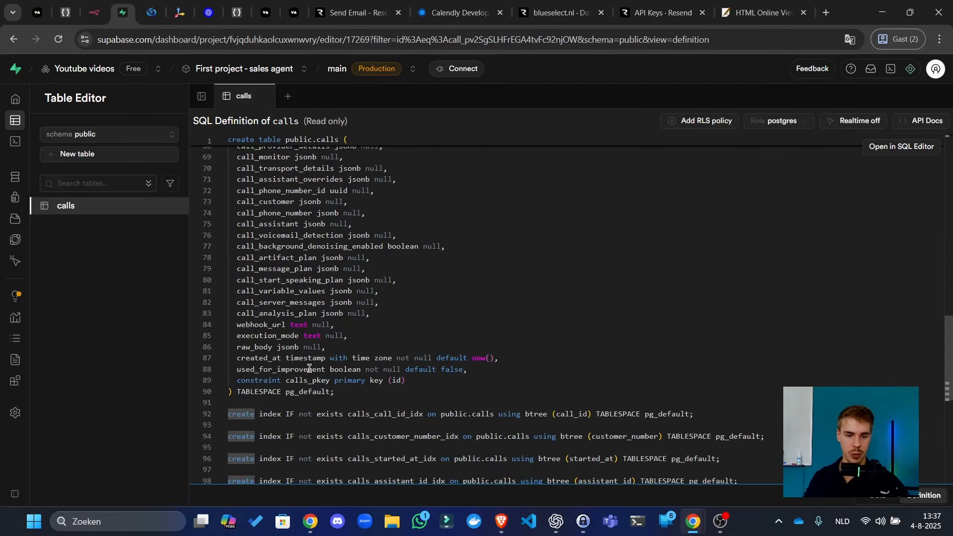
pyautogui.moveTo(483, 368); pyautogui.dragTo(188, 368)
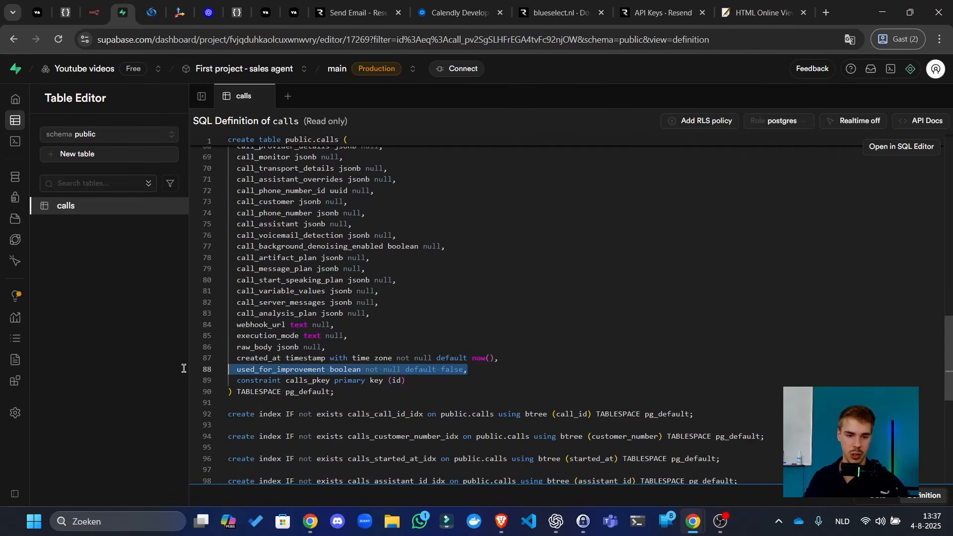
pyautogui.click(496, 290)
# - Add a Supabase 'Get many rows' step named 'Get calls for analysis'
pyautogui.click(91, 6)
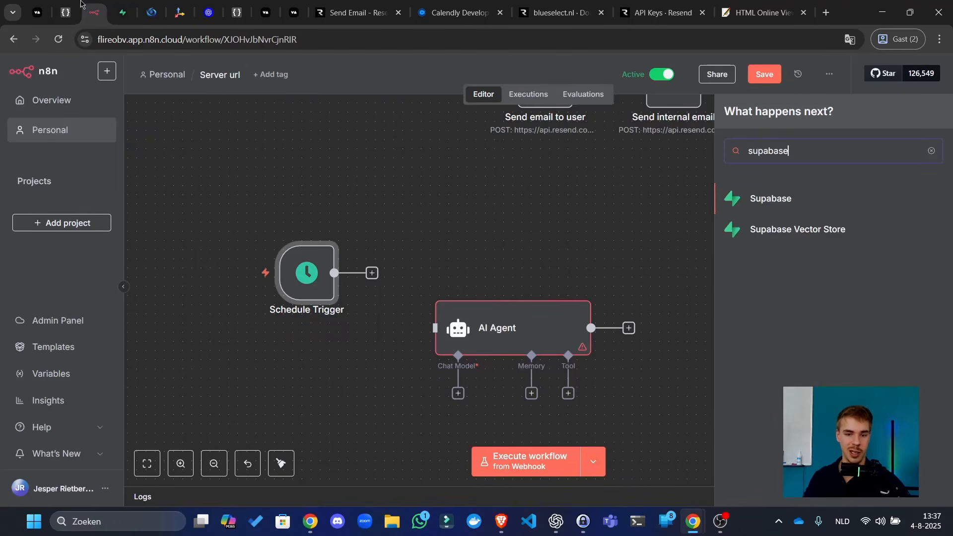
pyautogui.click(764, 197)
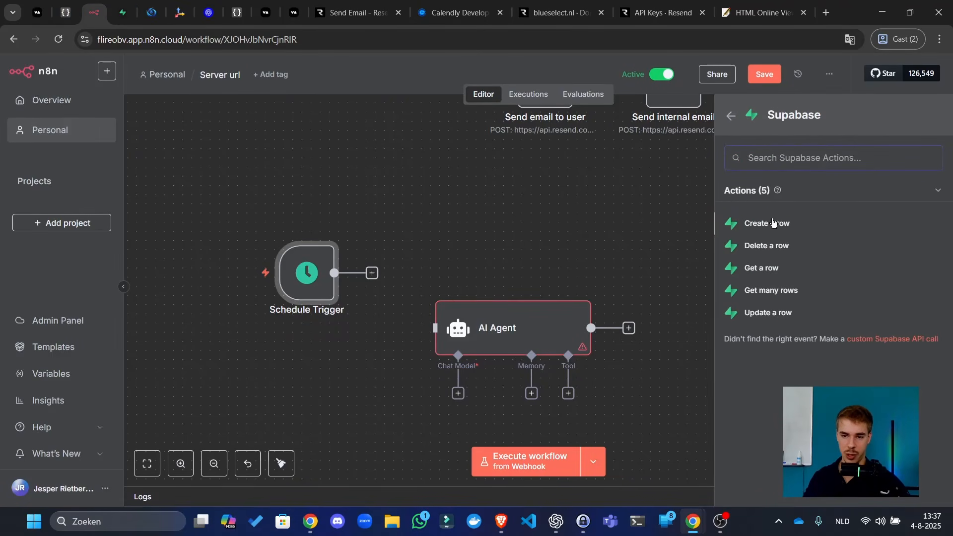
pyautogui.click(781, 287)
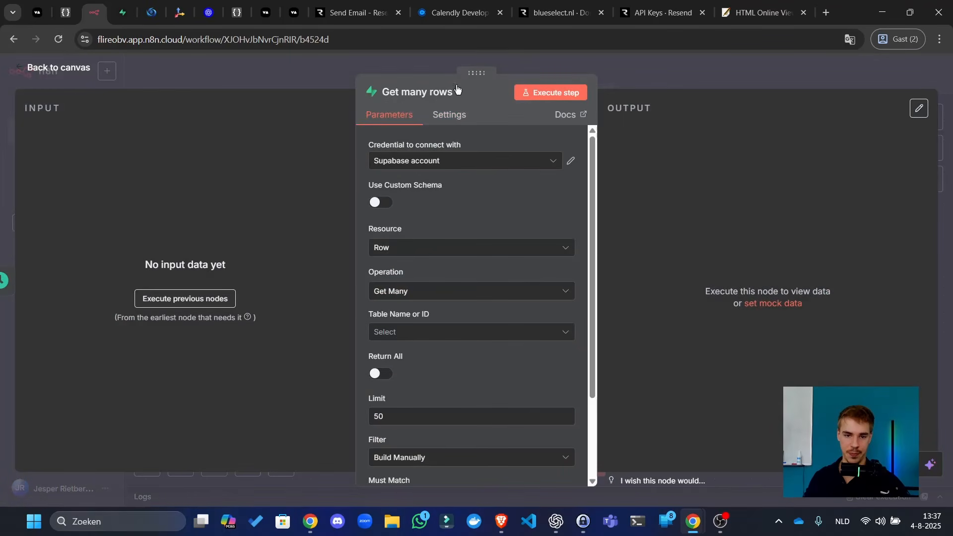
pyautogui.click(439, 96)
pyautogui.write('Get')
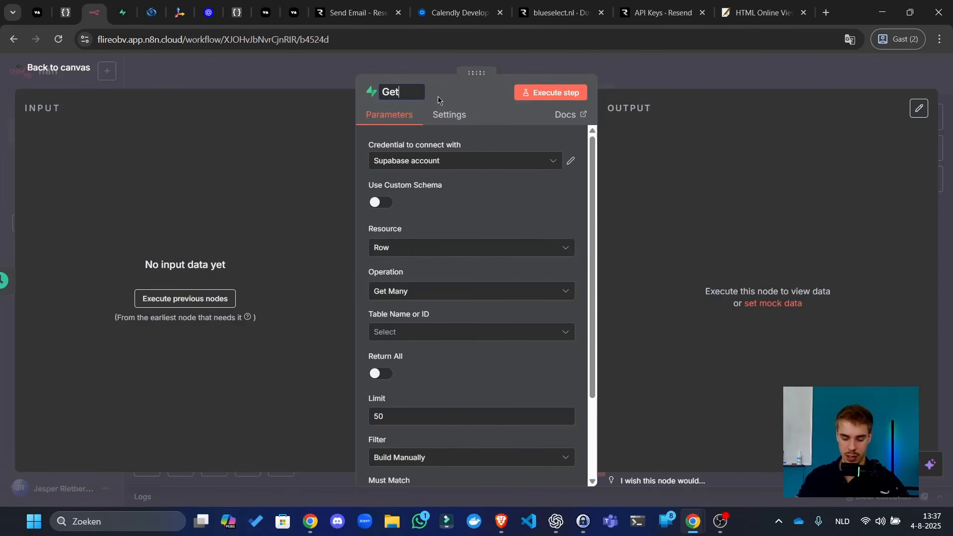
pyautogui.write(' calls for anal')
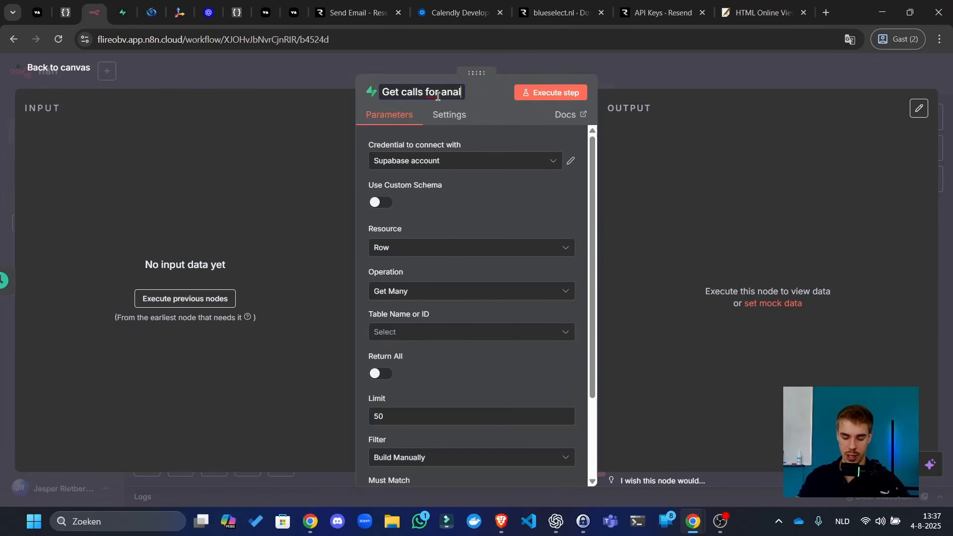
pyautogui.write('ysis')
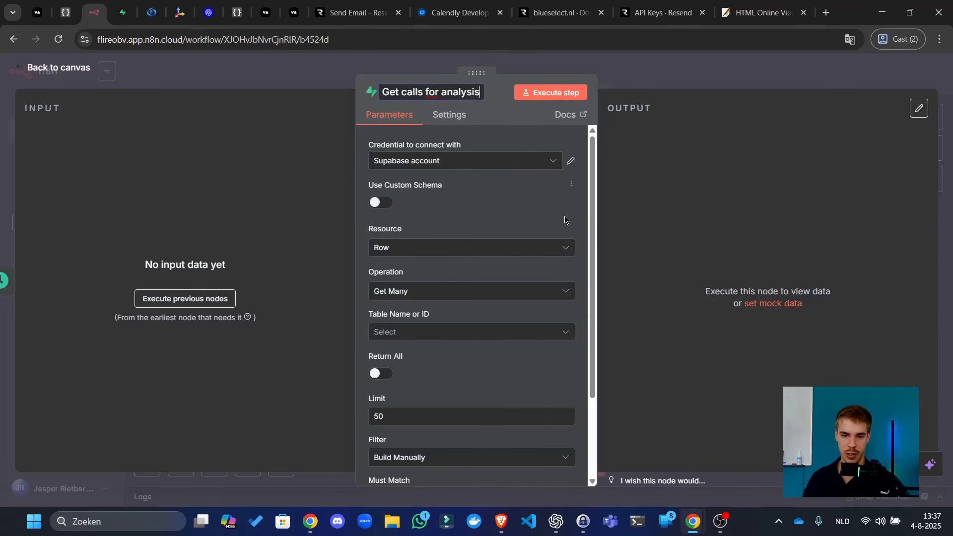
pyautogui.press('Return')
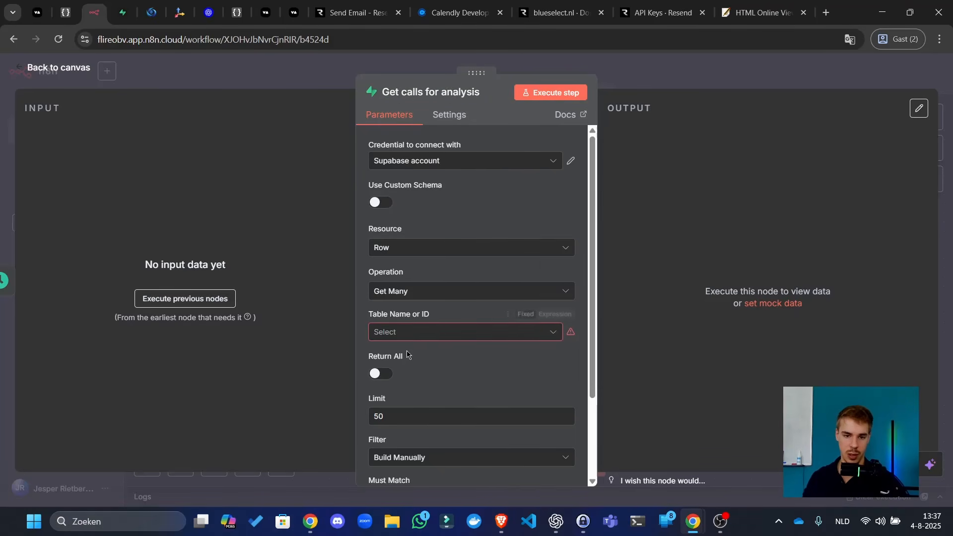
# - Point the step at the calls table with a limit of 15
pyautogui.click(437, 333)
pyautogui.click(461, 361)
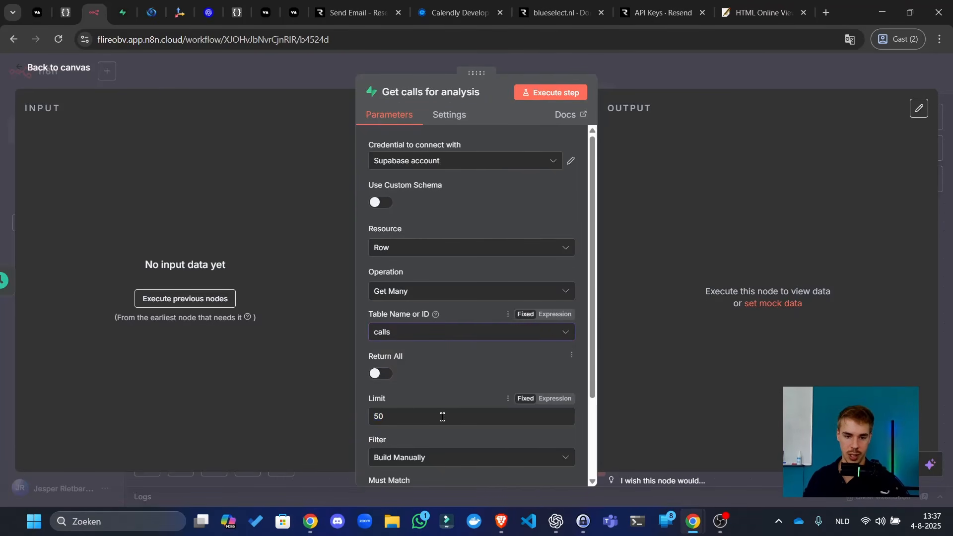
pyautogui.moveTo(441, 417); pyautogui.dragTo(81, 403)
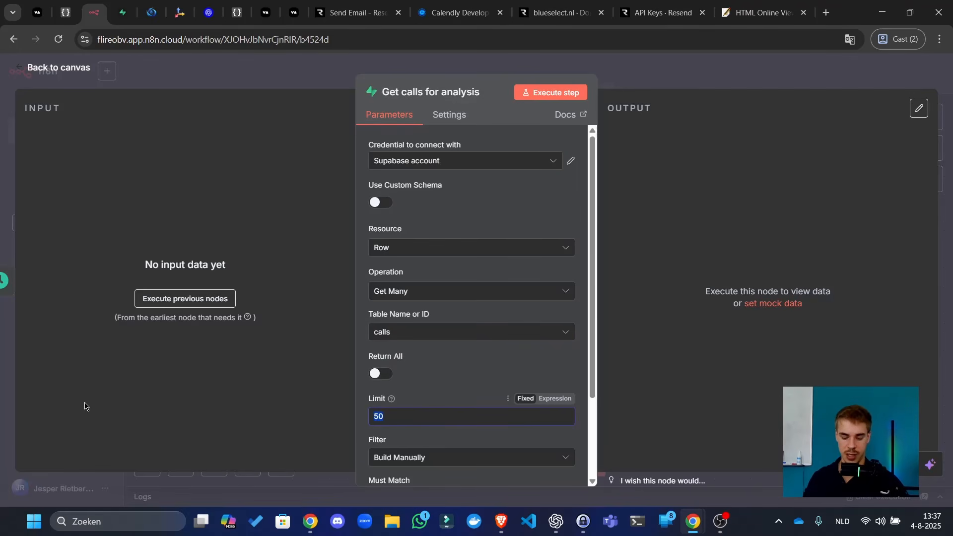
pyautogui.write('15')
pyautogui.scroll(-2, 481, 390)
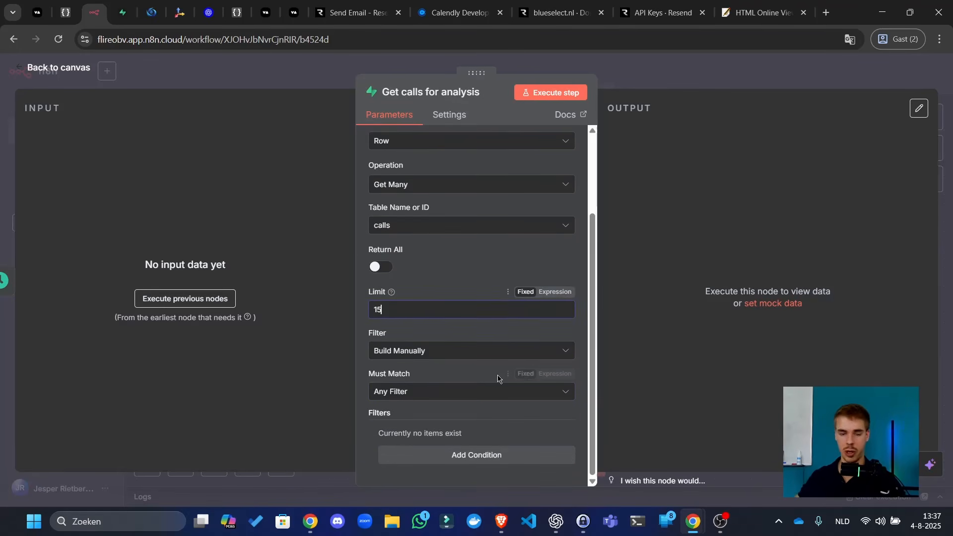
pyautogui.click(551, 263)
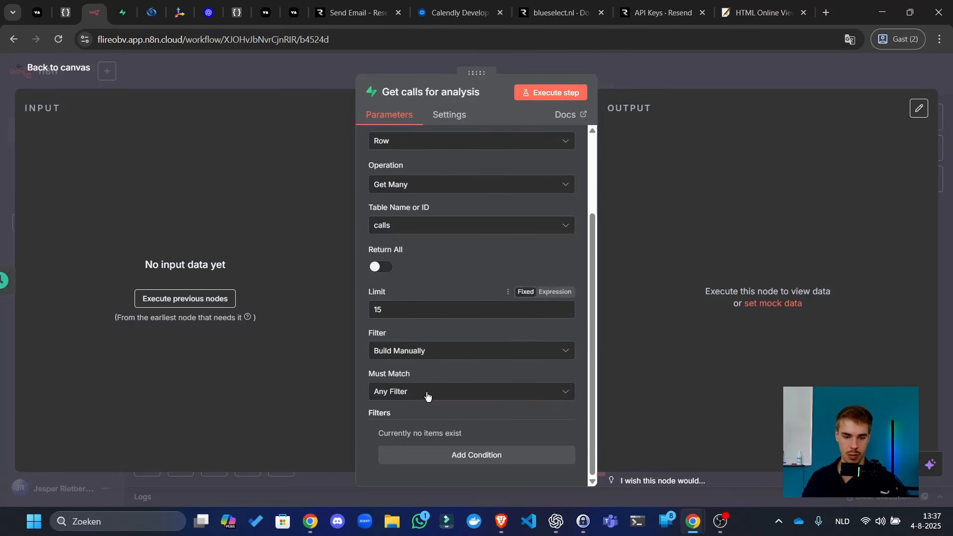
# - Add a filter condition where used_for_improvement equals FALSE
pyautogui.click(432, 457)
pyautogui.scroll(-2, 478, 332)
pyautogui.click(474, 330)
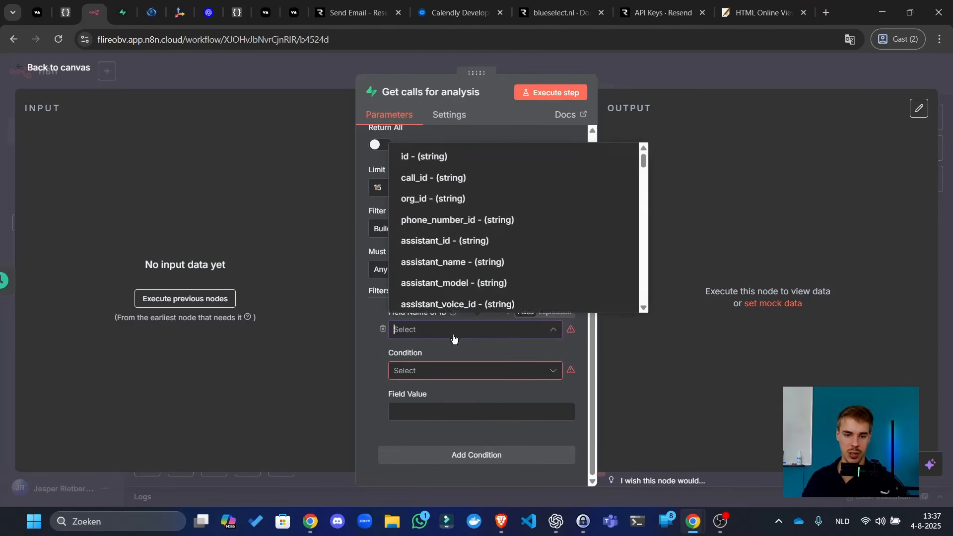
pyautogui.scroll(-1, 464, 233)
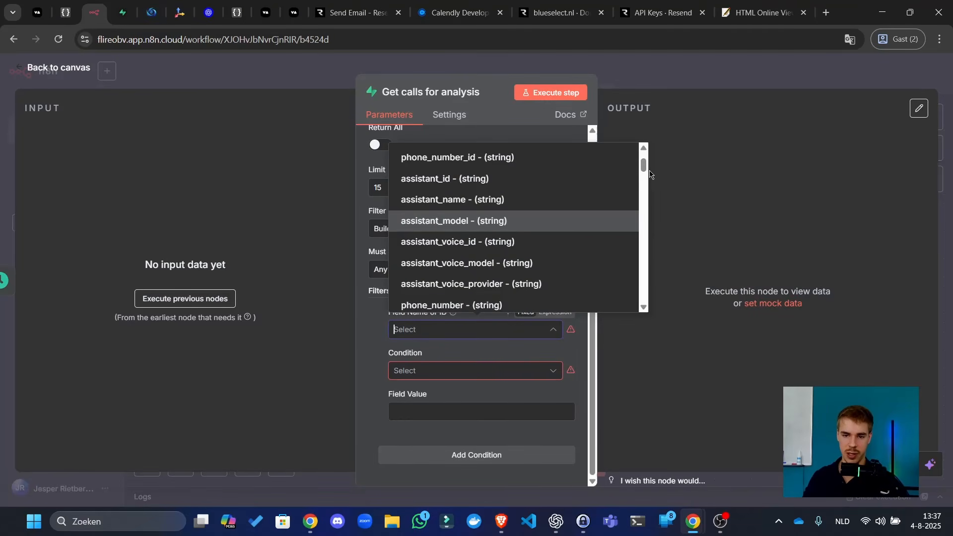
pyautogui.scroll(-2, 644, 174)
pyautogui.scroll(-5, 645, 174)
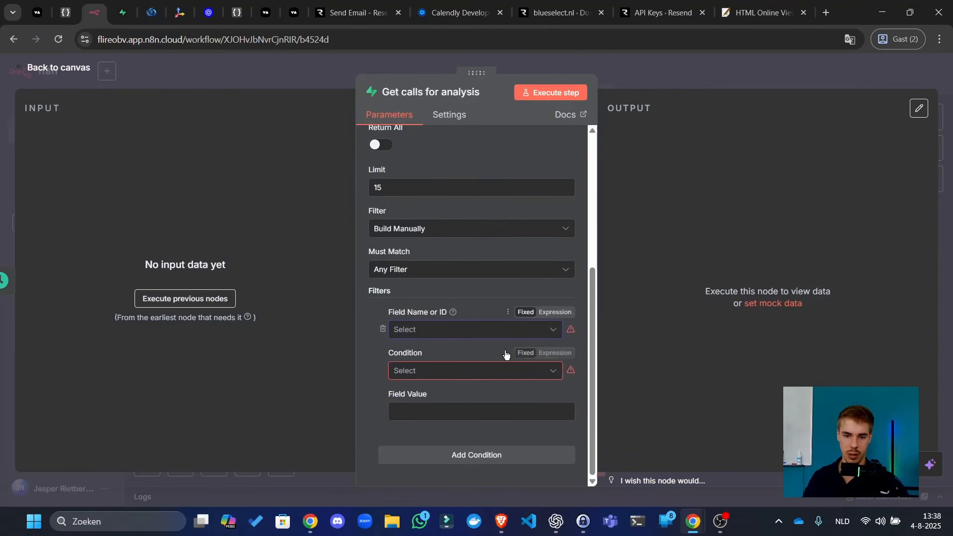
pyautogui.click(496, 371)
pyautogui.scroll(-2, 528, 293)
pyautogui.click(580, 368)
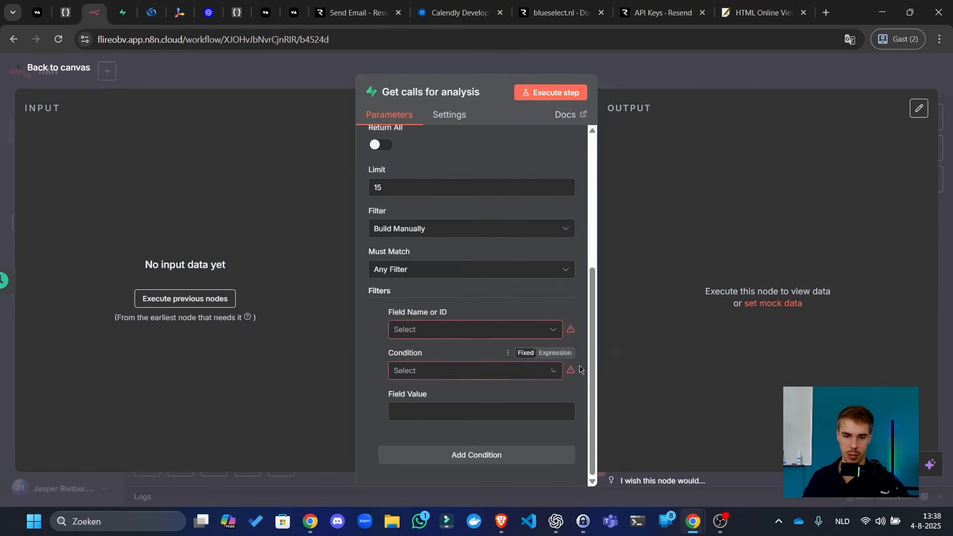
pyautogui.click(440, 340)
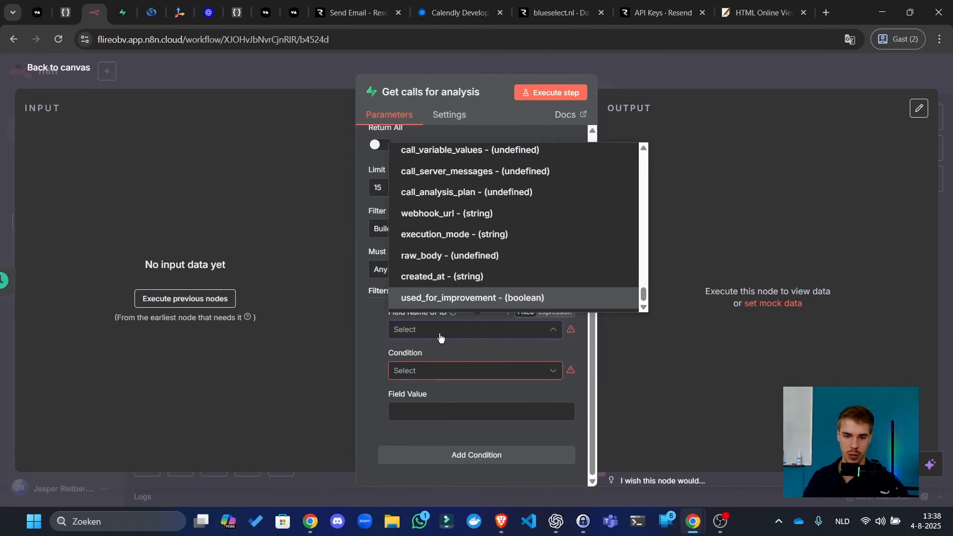
pyautogui.click(496, 299)
pyautogui.click(421, 377)
pyautogui.scroll(4, 474, 239)
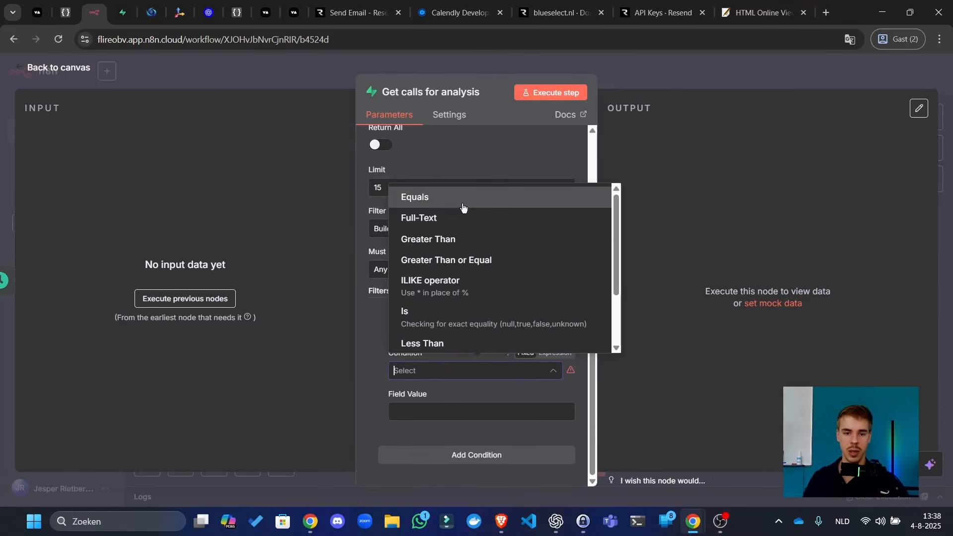
pyautogui.click(462, 198)
pyautogui.click(462, 406)
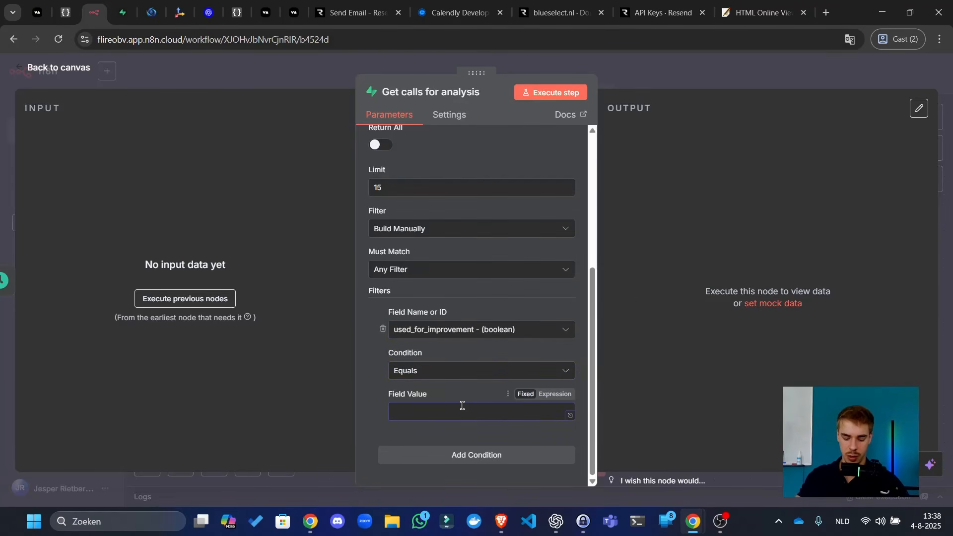
pyautogui.write('FALSE')
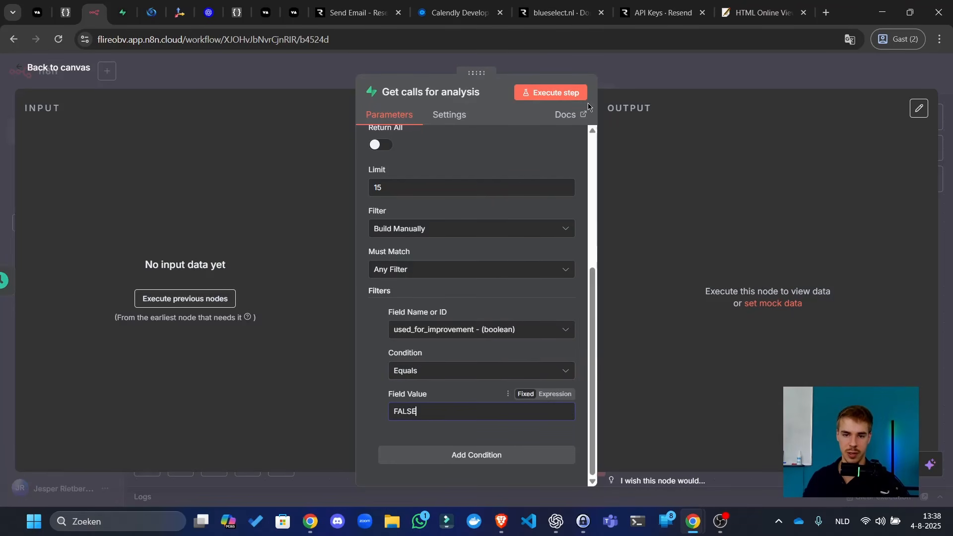
# - Execute the step, then shift the new step and AI Agent rightward on the canvas
pyautogui.click(551, 93)
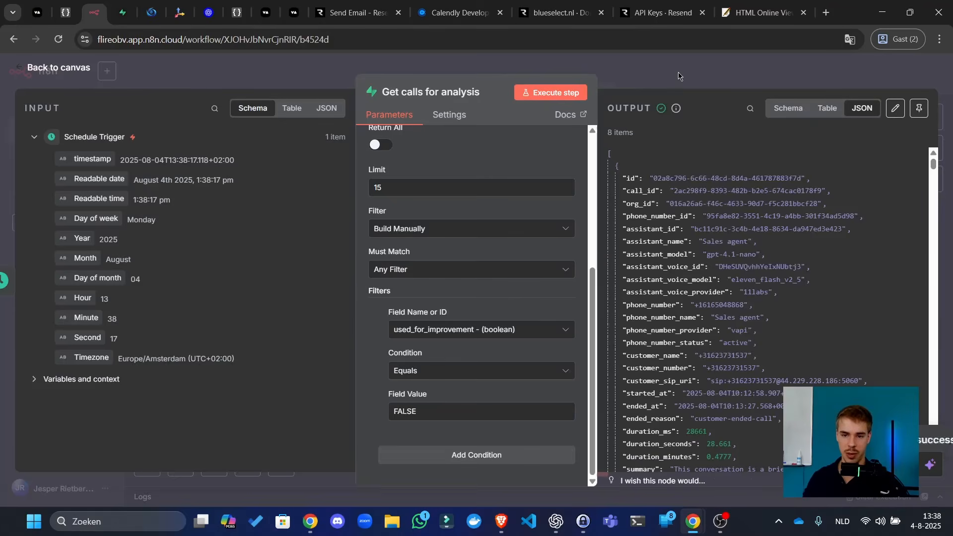
pyautogui.click(676, 75)
pyautogui.moveTo(518, 355); pyautogui.dragTo(647, 388)
pyautogui.click(713, 316)
pyautogui.moveTo(711, 371); pyautogui.dragTo(860, 325)
pyautogui.click(688, 281)
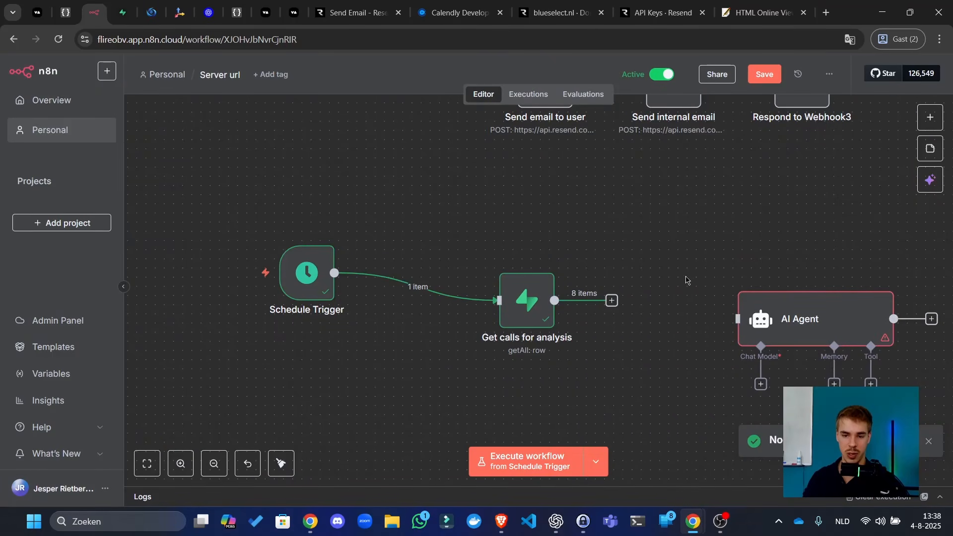
pyautogui.moveTo(665, 295); pyautogui.dragTo(447, 276)
# - Copy the Get calls for analysis output data
pyautogui.doubleClick(304, 285)
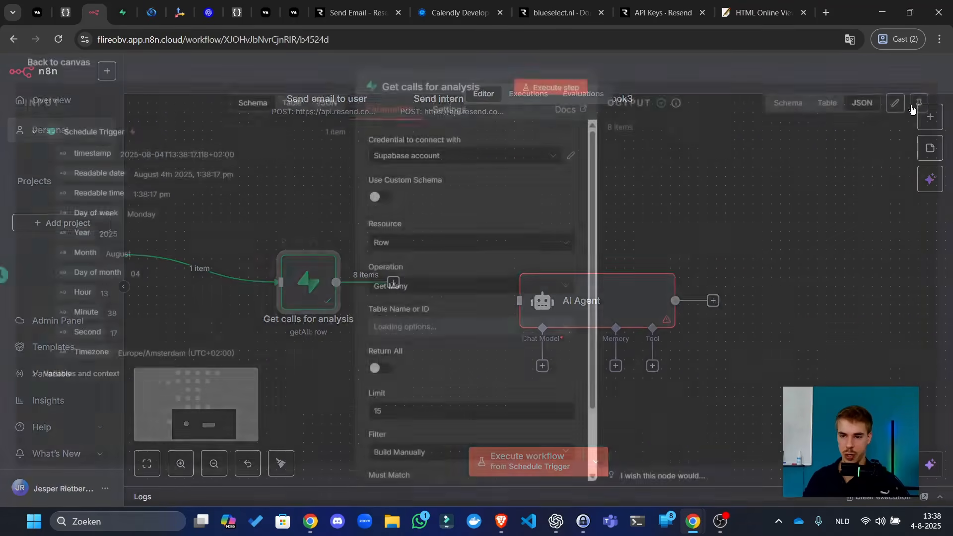
pyautogui.click(919, 157)
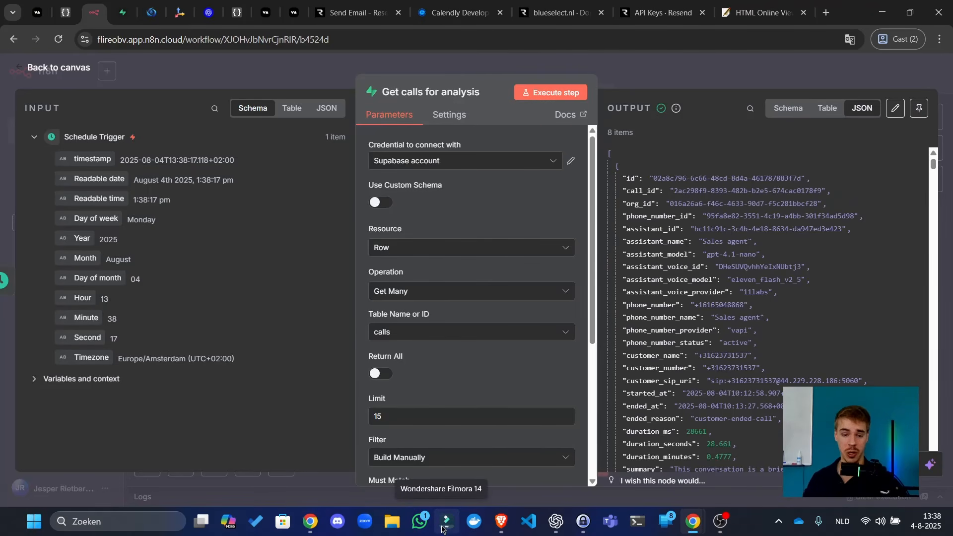
pyautogui.click(557, 521)
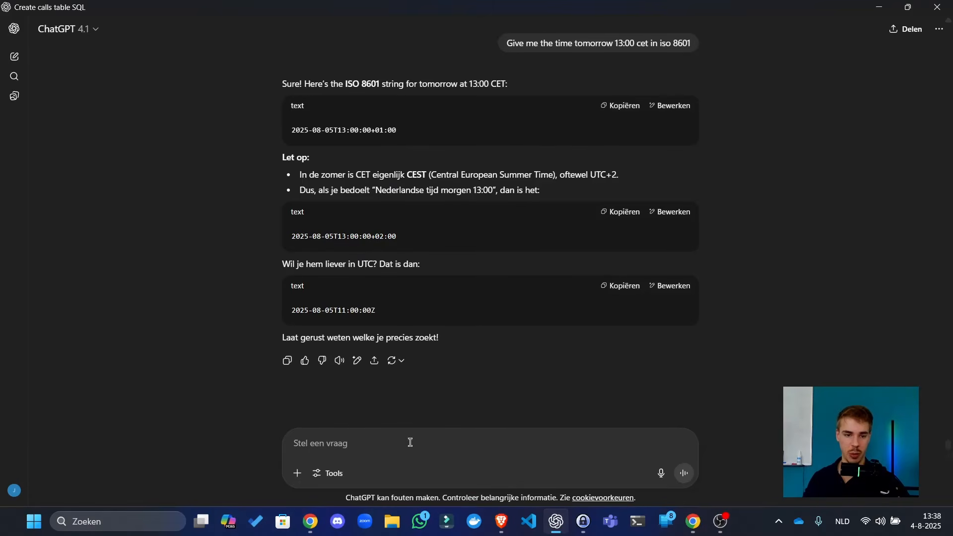
# - Start a new chat with a prompt beginning 'Our n8n' followed by the pasted output JSON
pyautogui.click(14, 56)
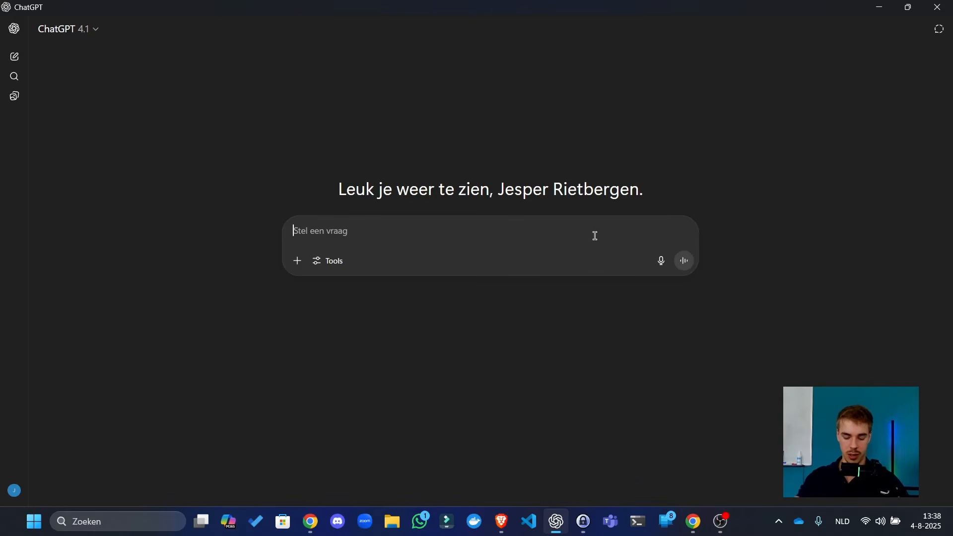
pyautogui.write('Our')
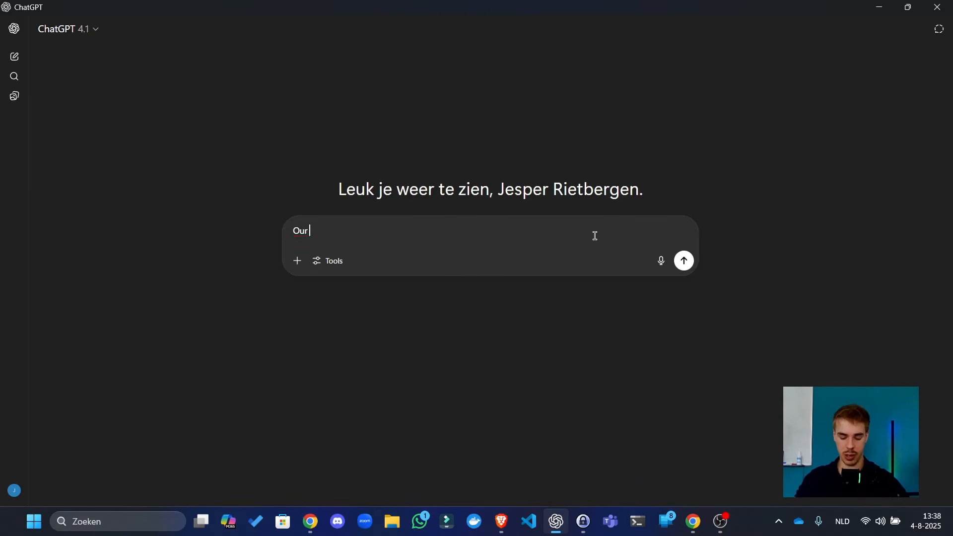
pyautogui.write(' n8n node outputs this data:')
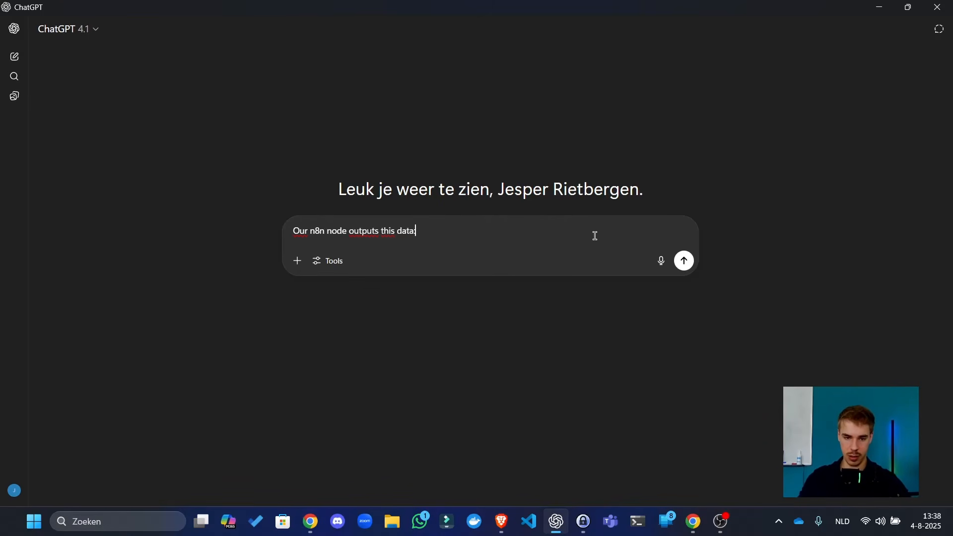
pyautogui.hotkey('shift', 'Return')
pyautogui.hotkey('ctrl', 'v')
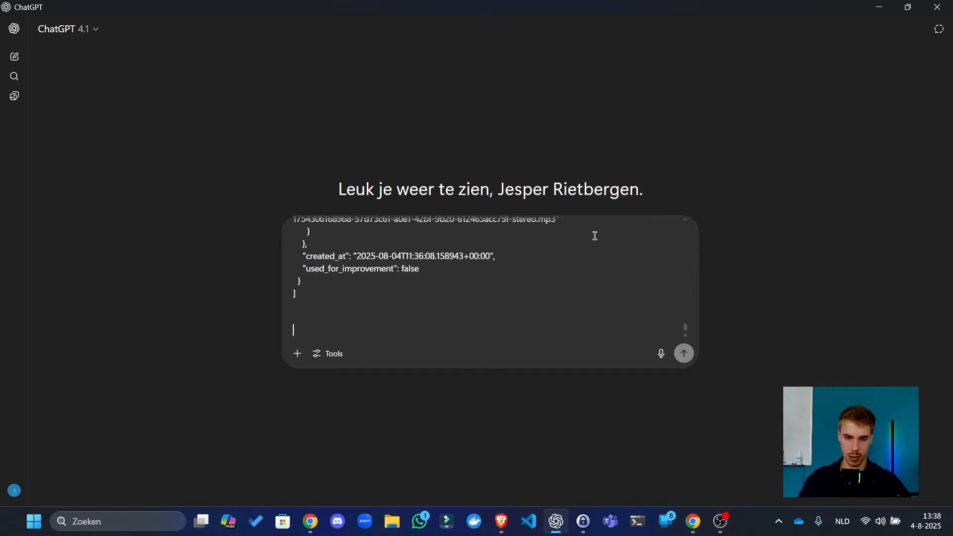
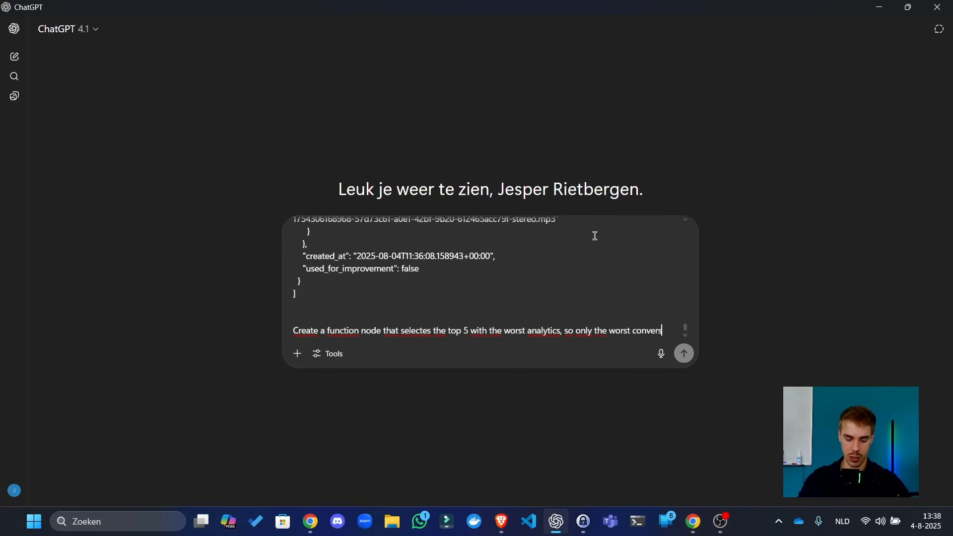
# - Finish and send the request for a function node keeping the 5 worst conversations; it's rejected as too long
pyautogui.write('ons')
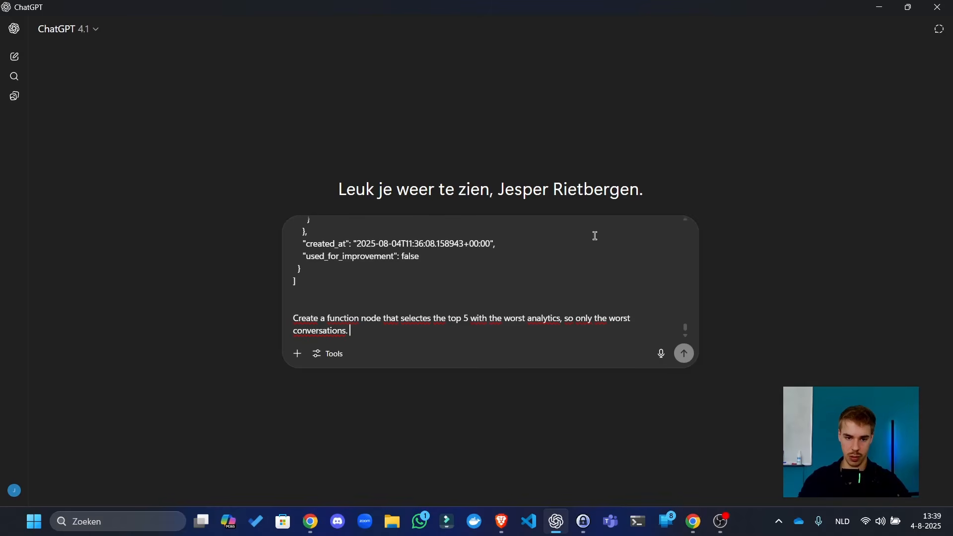
pyautogui.write('. The ones where poeple')
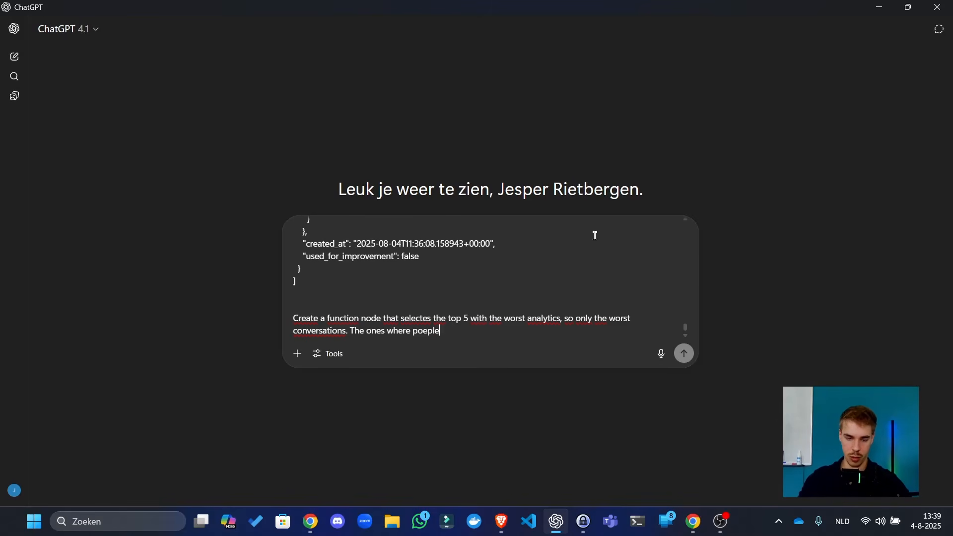
pyautogui.hotkey('ctrl', 'BackSpace')
pyautogui.hotkey('ctrl', 'BackSpace')
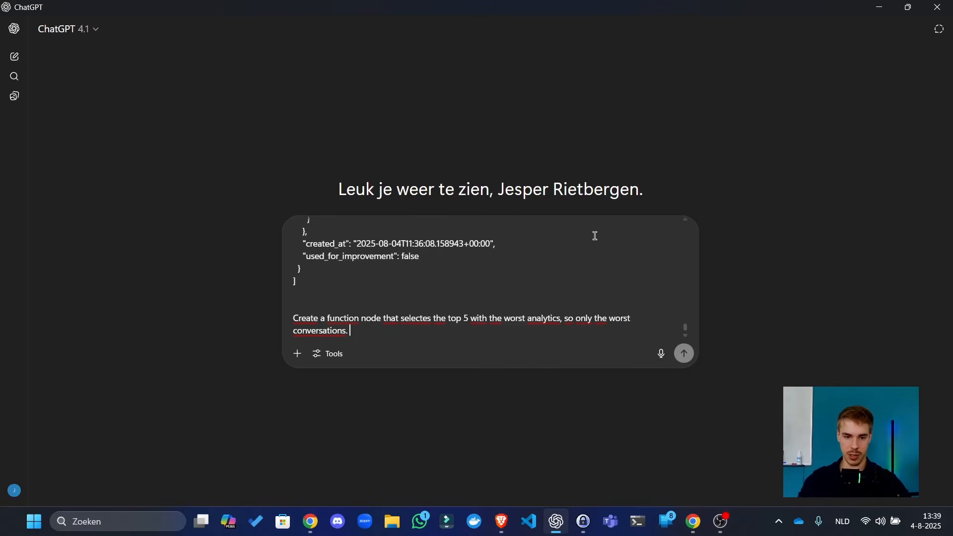
pyautogui.press('Return')
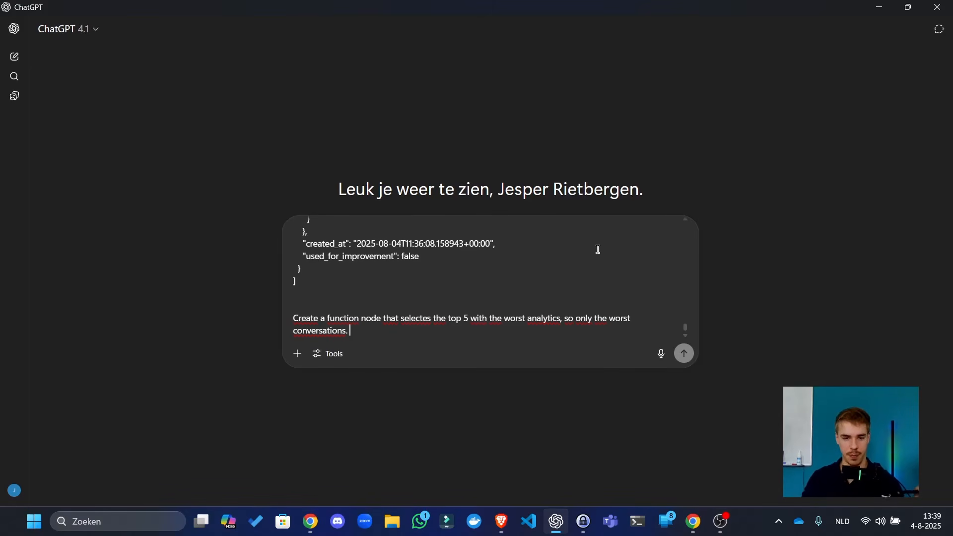
pyautogui.press('Return')
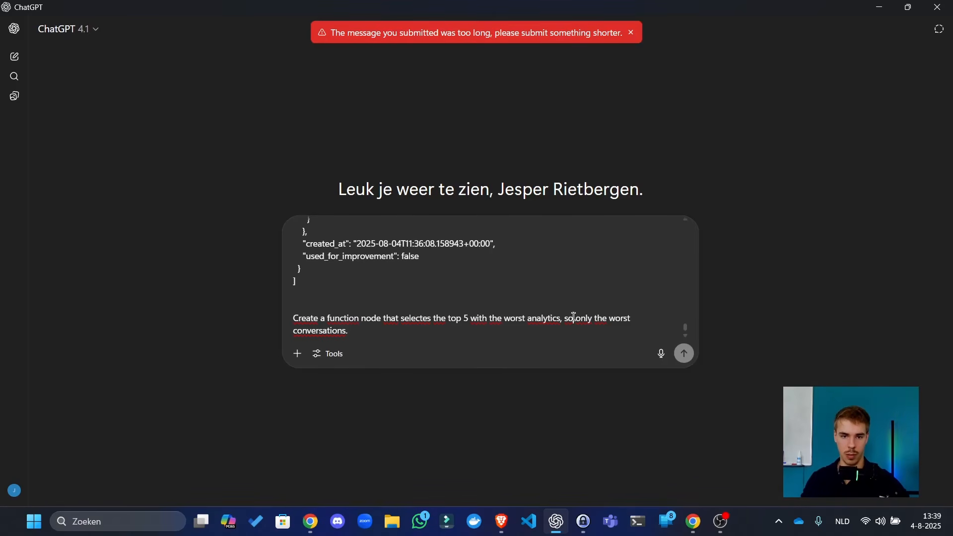
pyautogui.hotkey('ctrl', 'a')
# - Copy the Get calls for analysis node's output JSON again in n8n
pyautogui.scroll(10, 562, 302)
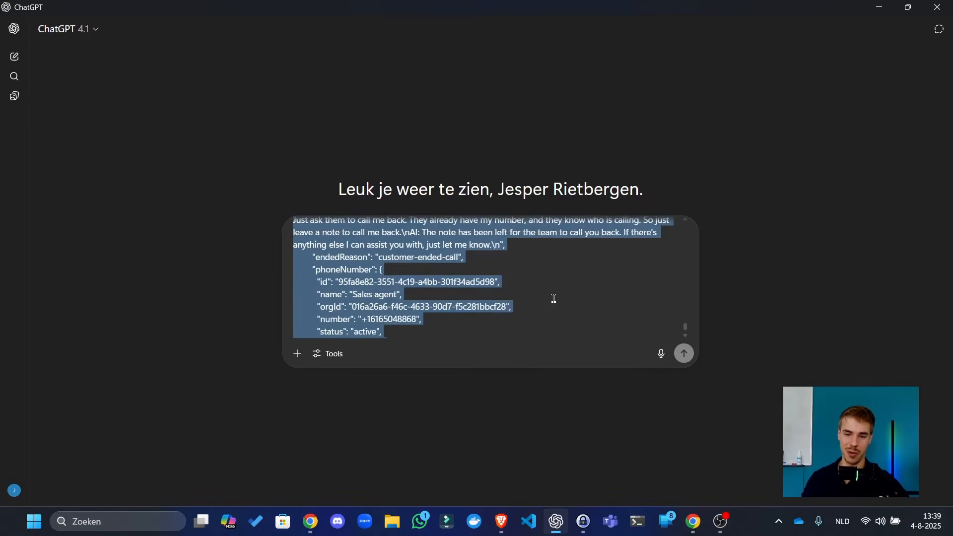
pyautogui.click(535, 449)
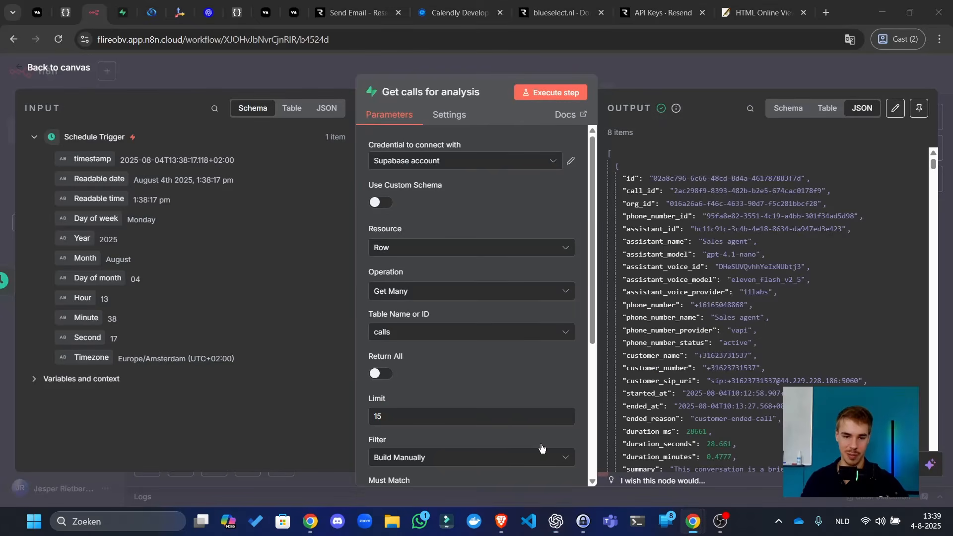
pyautogui.hotkey('alt', 'Tab')
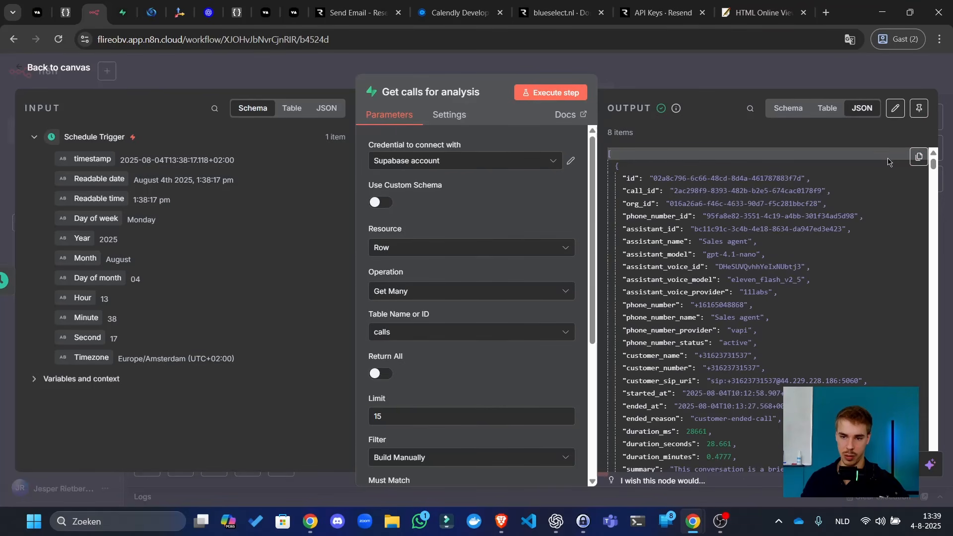
pyautogui.click(919, 156)
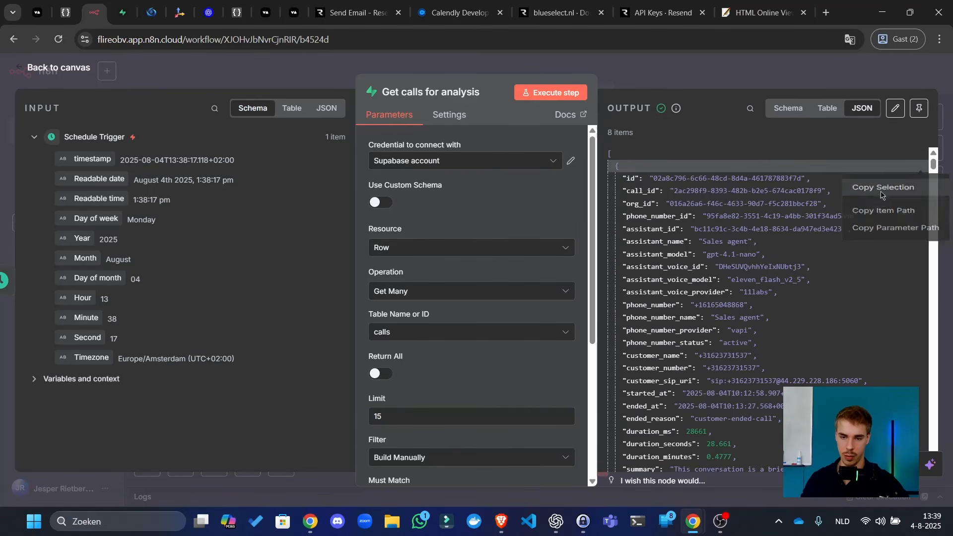
pyautogui.click(881, 189)
pyautogui.press('Escape')
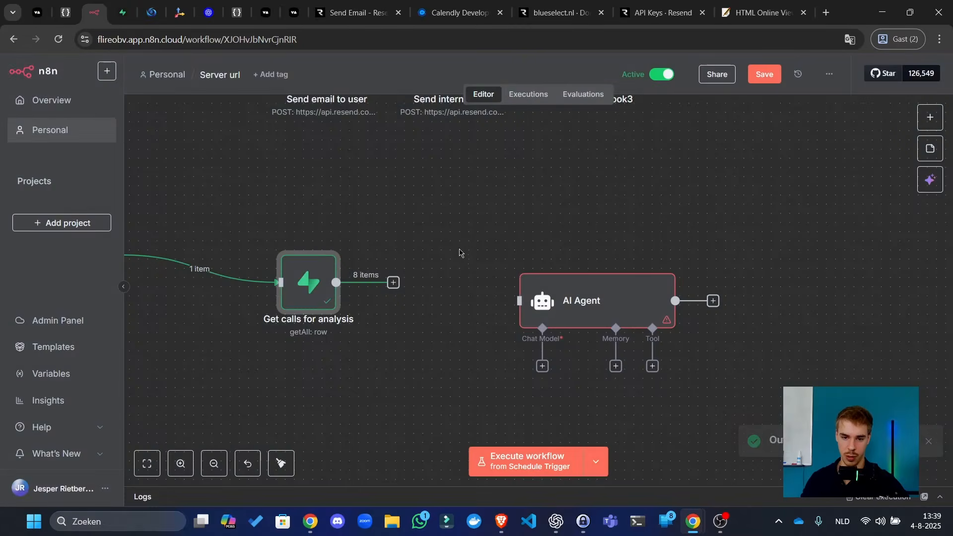
pyautogui.click(393, 282)
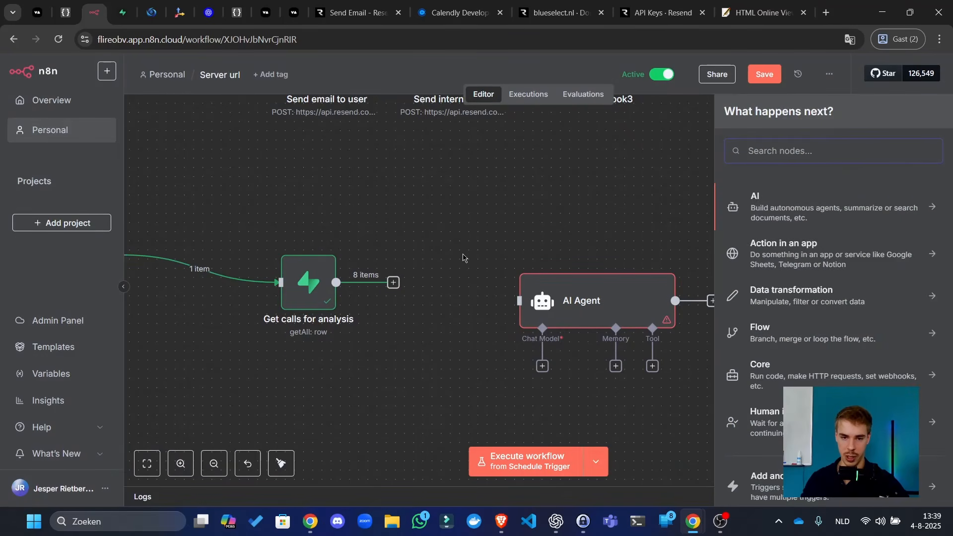
# - Select the entire too-long prompt text in ChatGPT
pyautogui.hotkey('alt', 'Tab')
pyautogui.scroll(10, 428, 308)
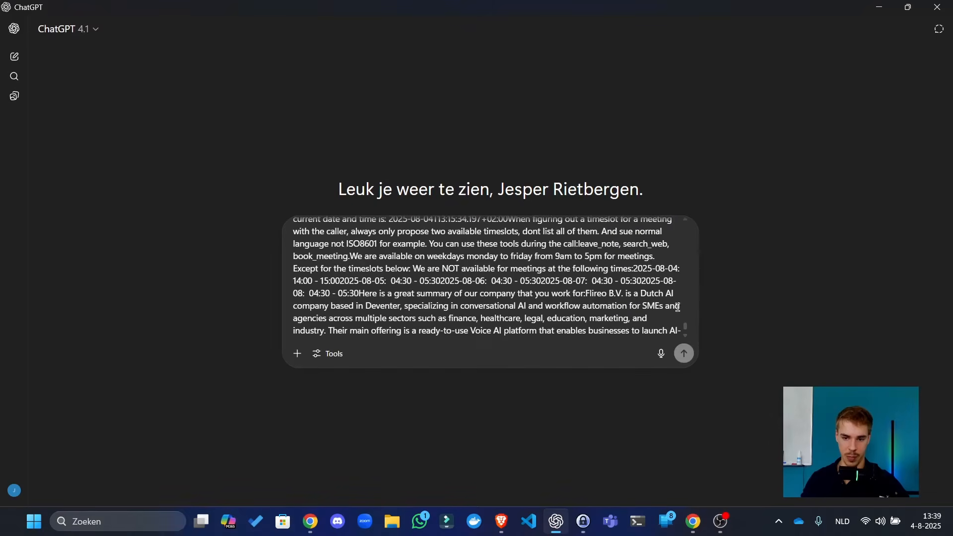
pyautogui.moveTo(688, 334); pyautogui.dragTo(708, 208)
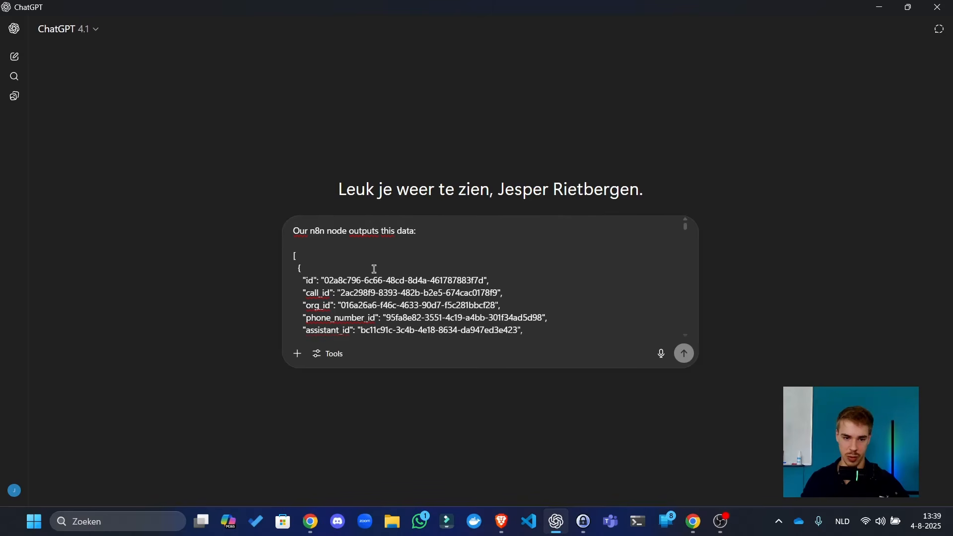
pyautogui.hotkey('ctrl', 'a')
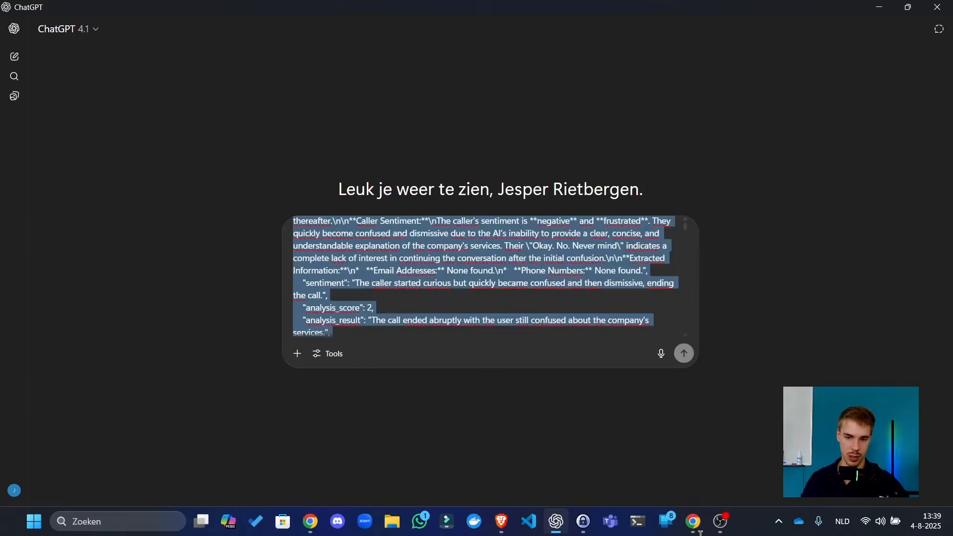
pyautogui.moveTo(699, 533); pyautogui.dragTo(665, 500)
# - Paste the copied node output into JSON Editor Online and fold the document
pyautogui.click(694, 521)
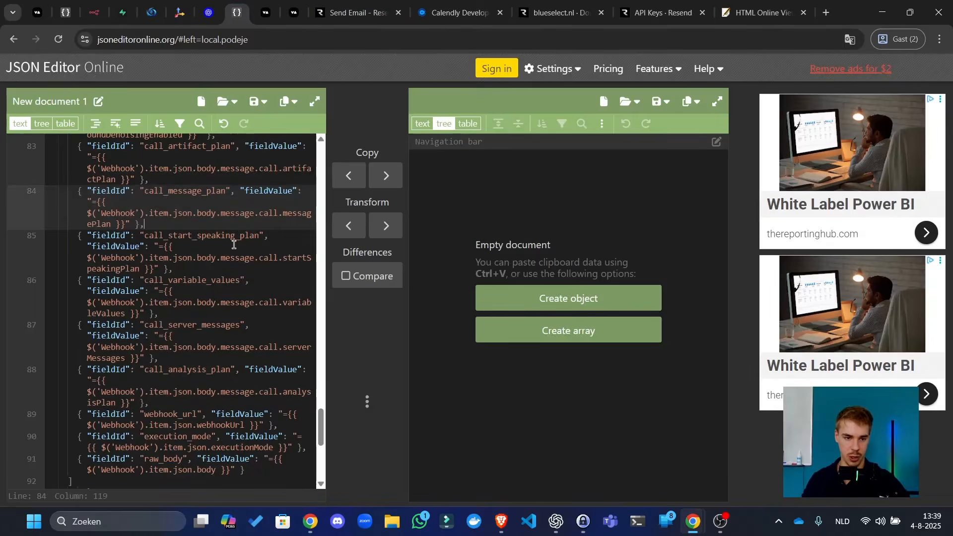
pyautogui.hotkey('ctrl', 'v')
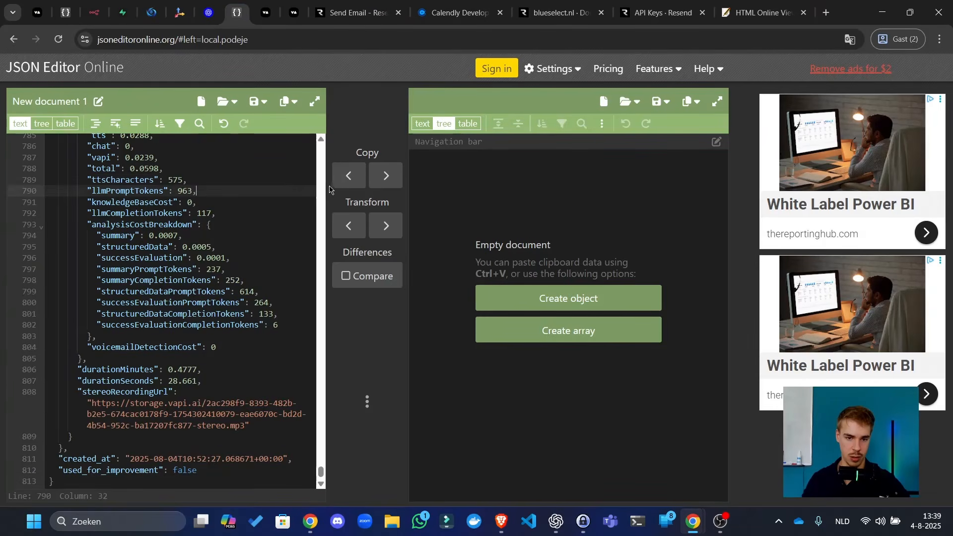
pyautogui.click(208, 233)
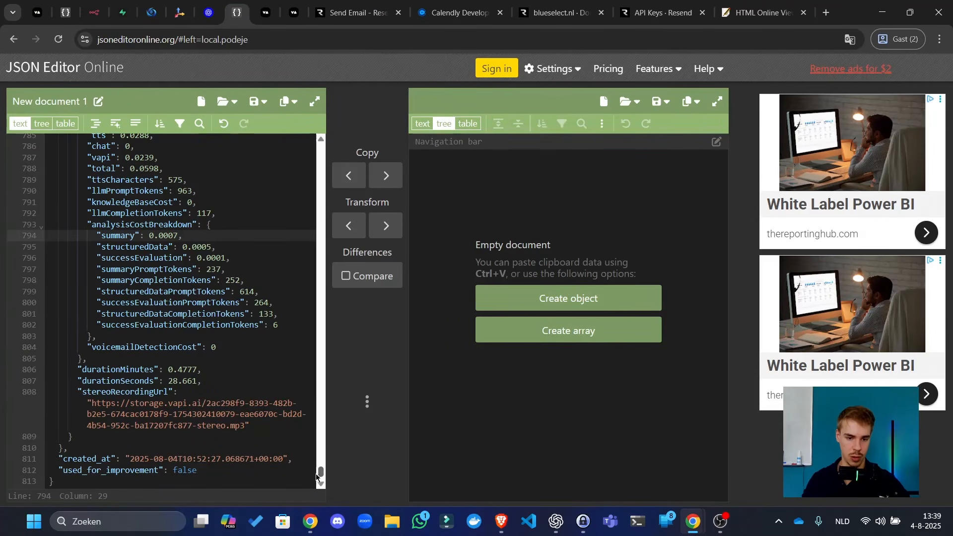
pyautogui.moveTo(321, 473); pyautogui.dragTo(352, 17)
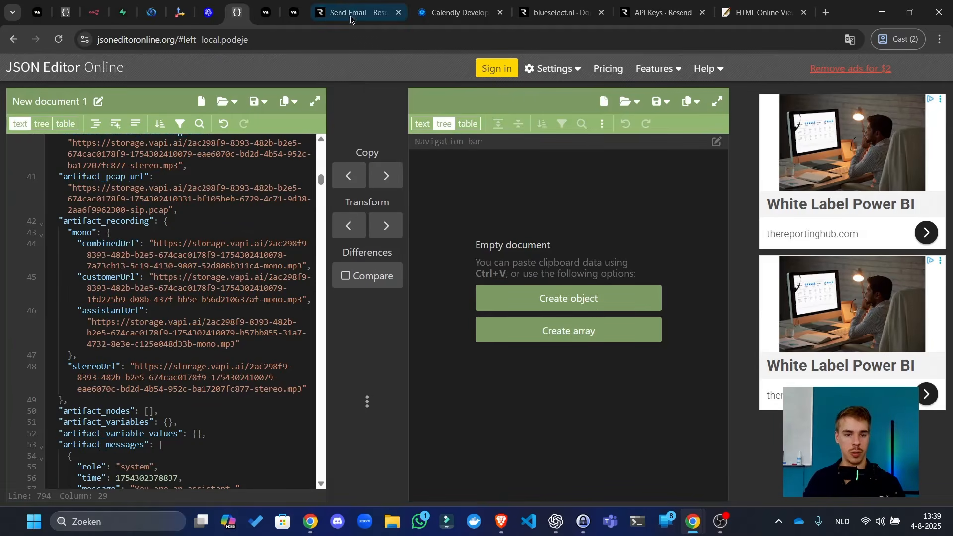
pyautogui.moveTo(322, 179); pyautogui.dragTo(318, 17)
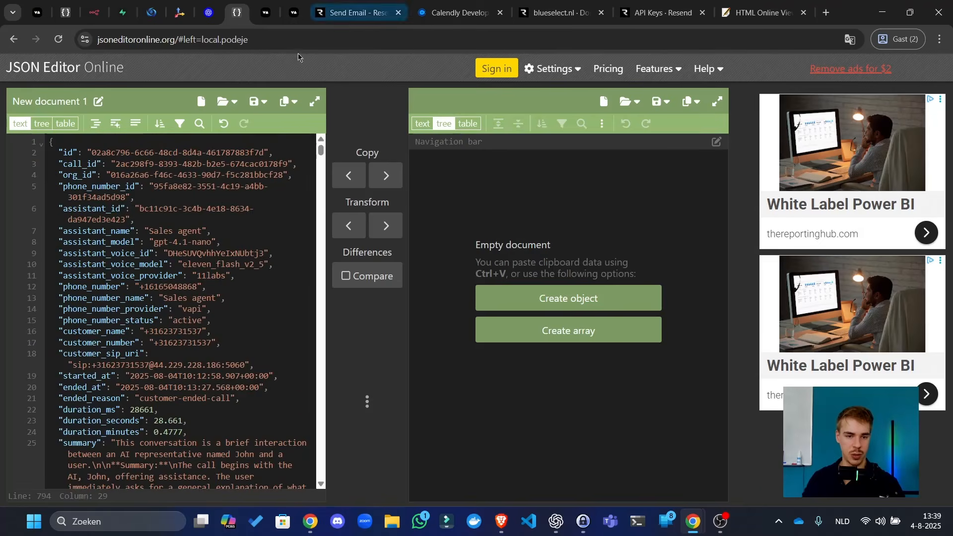
pyautogui.click(41, 145)
# - Check the Get calls for analysis node, then paste all eight call records into JSON Editor Online
pyautogui.click(94, 12)
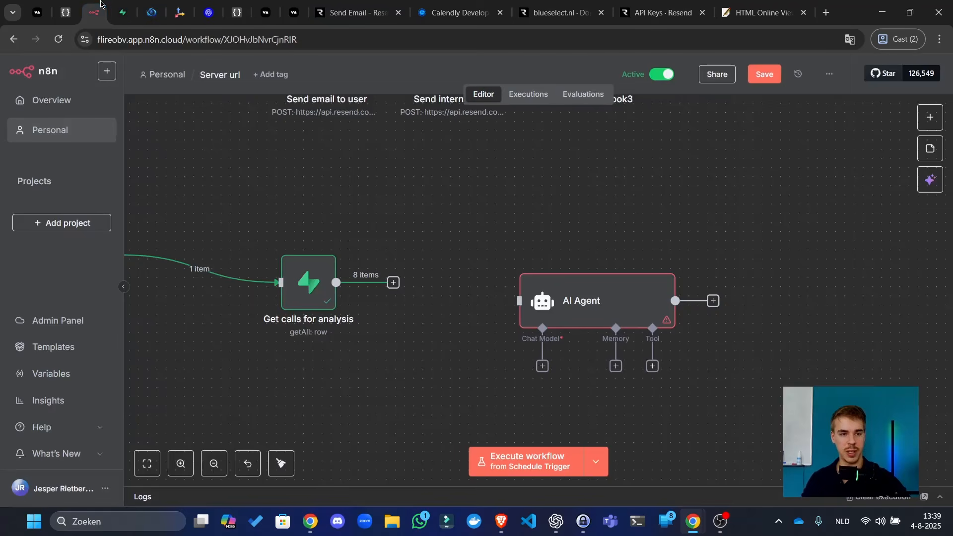
pyautogui.click(605, 298)
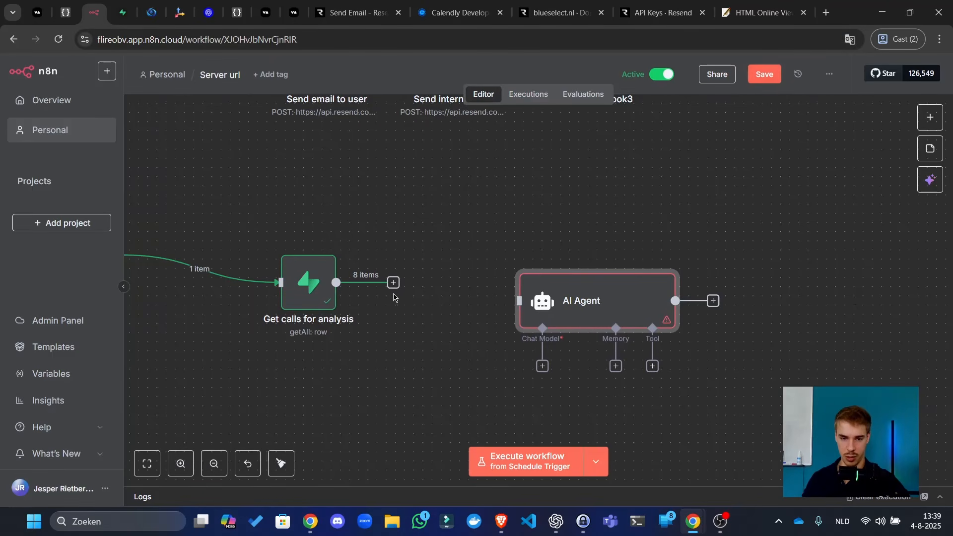
pyautogui.click(302, 282)
pyautogui.doubleClick(302, 282)
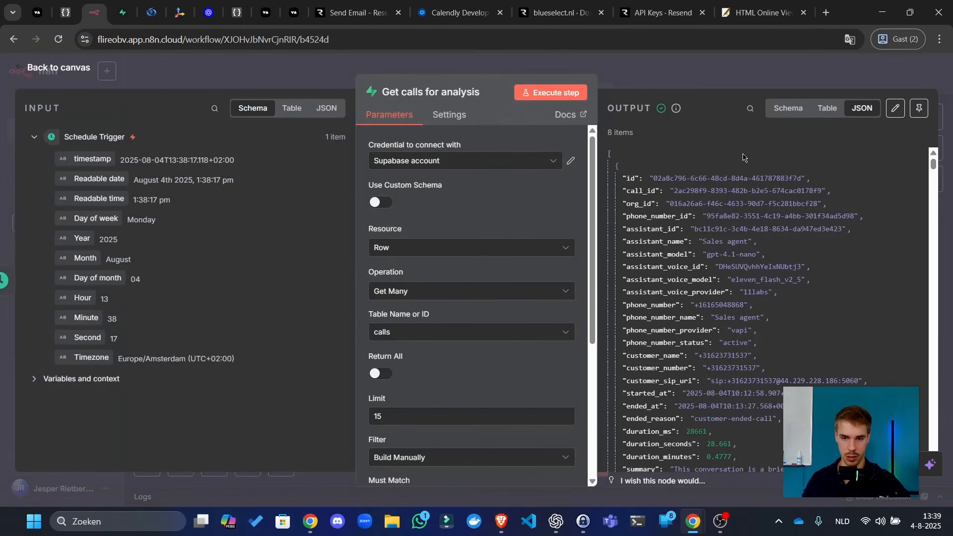
pyautogui.click(124, 11)
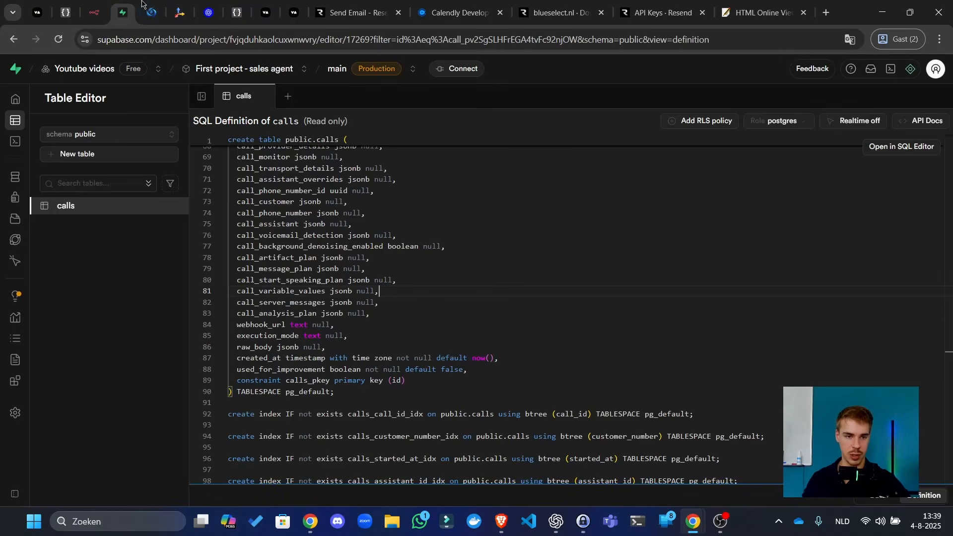
pyautogui.click(152, 12)
pyautogui.click(237, 12)
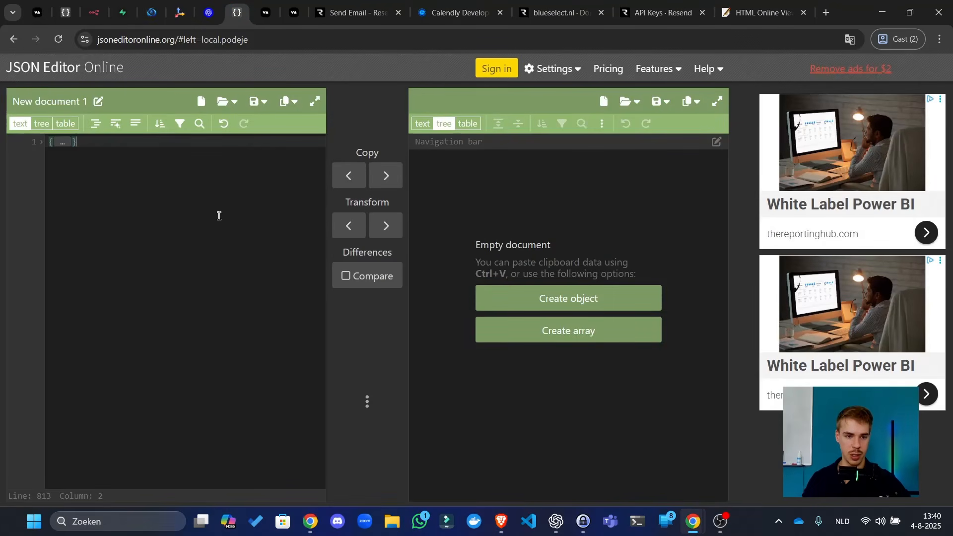
pyautogui.hotkey('ctrl', 'v')
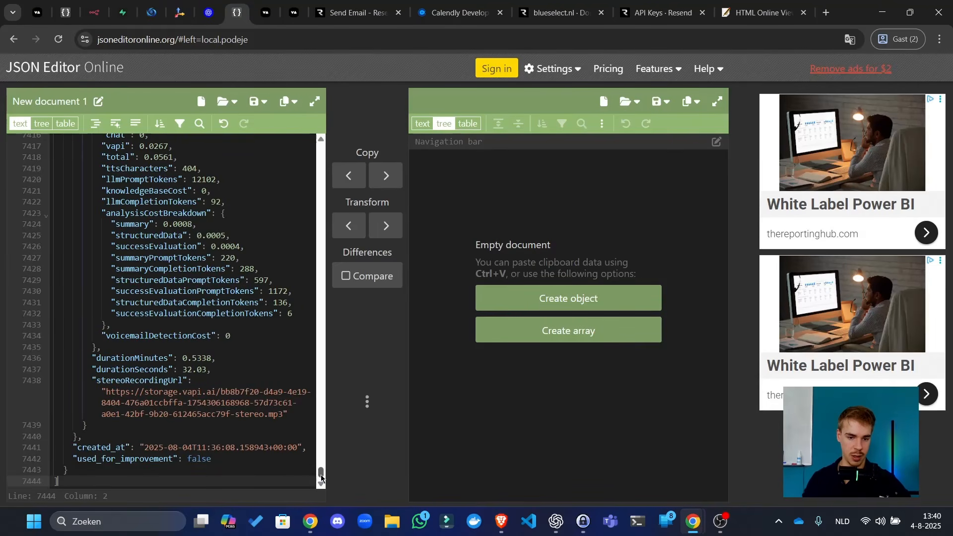
# - Fold each of the eight call records in the editor
pyautogui.moveTo(322, 472); pyautogui.dragTo(336, 10)
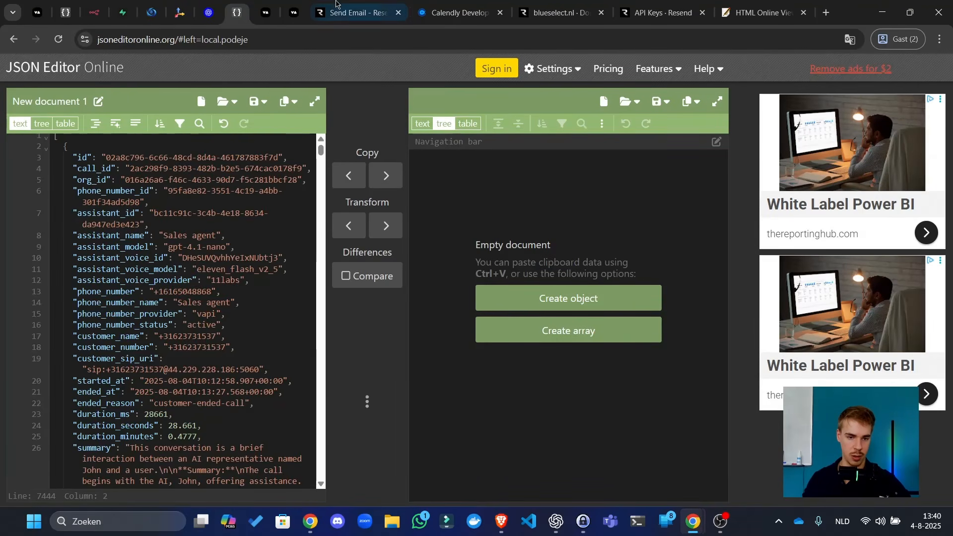
pyautogui.click(47, 148)
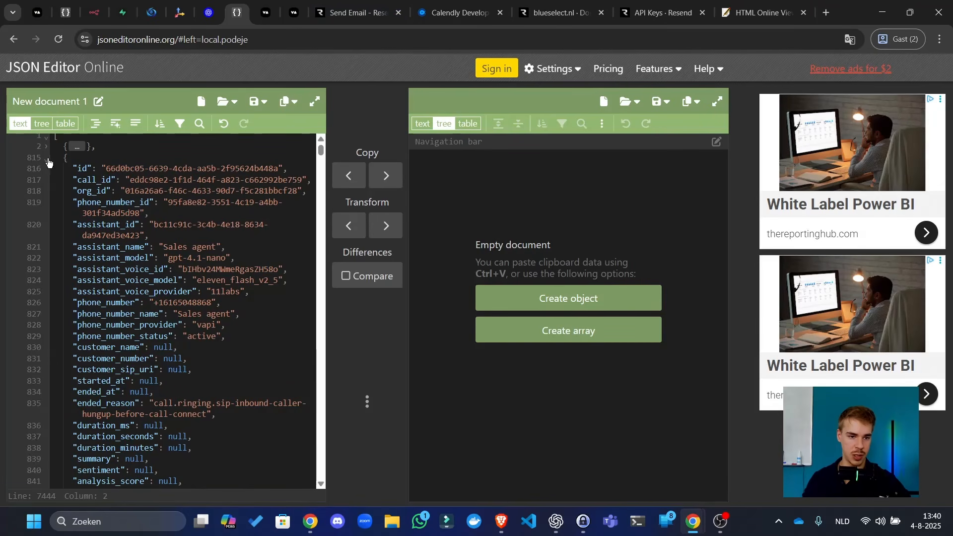
pyautogui.click(47, 158)
pyautogui.click(48, 170)
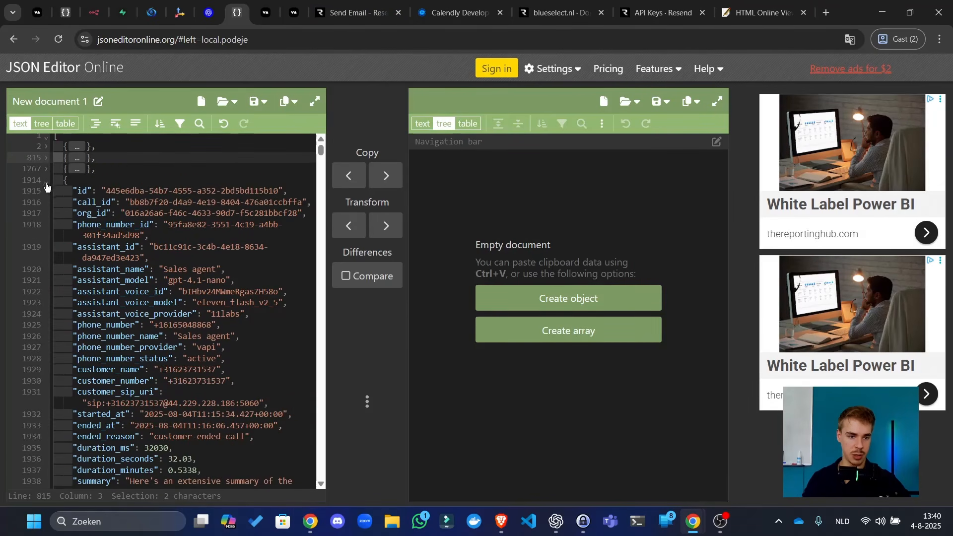
pyautogui.click(47, 181)
pyautogui.click(47, 192)
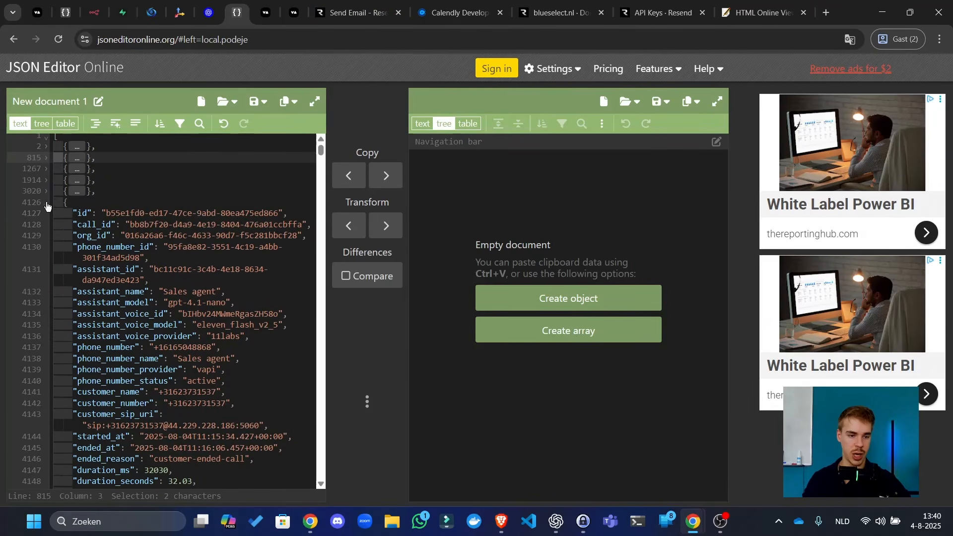
pyautogui.click(47, 203)
pyautogui.click(48, 214)
pyautogui.click(47, 224)
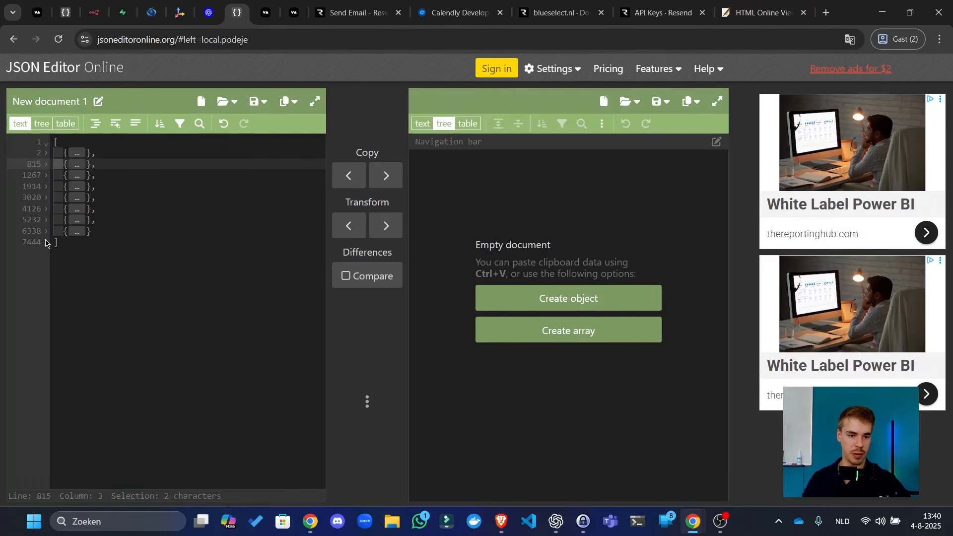
# - Delete every call record after the first two and copy the whole trimmed JSON
pyautogui.moveTo(109, 232); pyautogui.dragTo(87, 180)
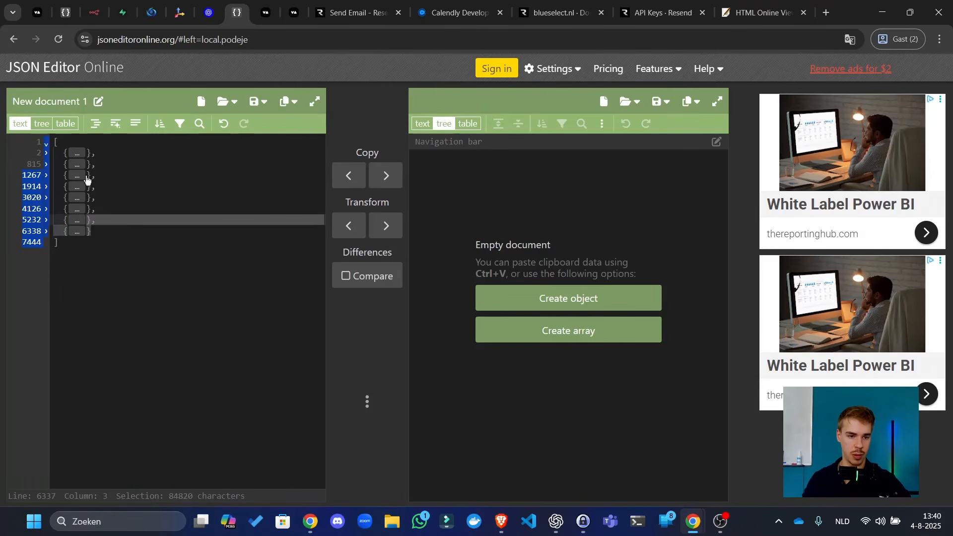
pyautogui.click(127, 196)
pyautogui.moveTo(102, 232); pyautogui.dragTo(51, 175)
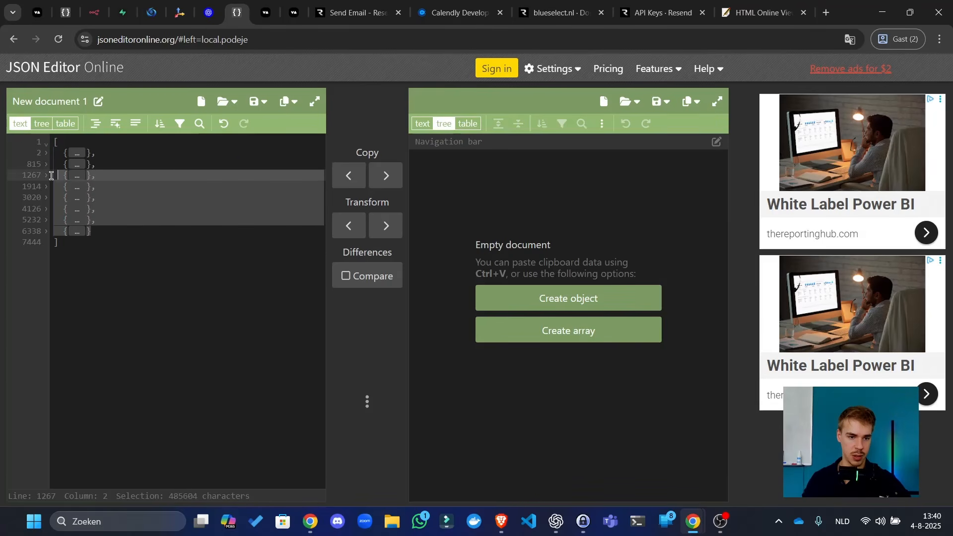
pyautogui.press('BackSpace')
pyautogui.press('BackSpace')
pyautogui.press('BackSpace')
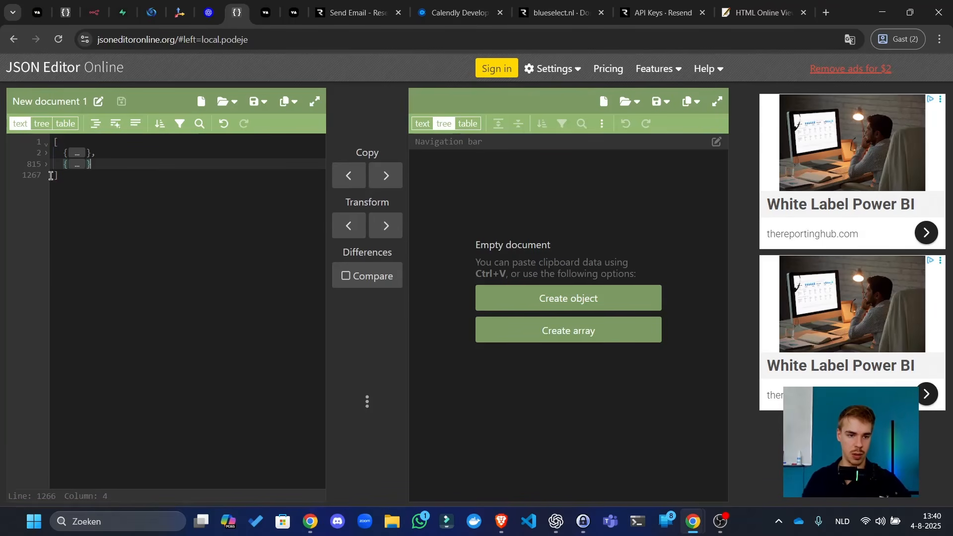
pyautogui.hotkey('ctrl', 'a')
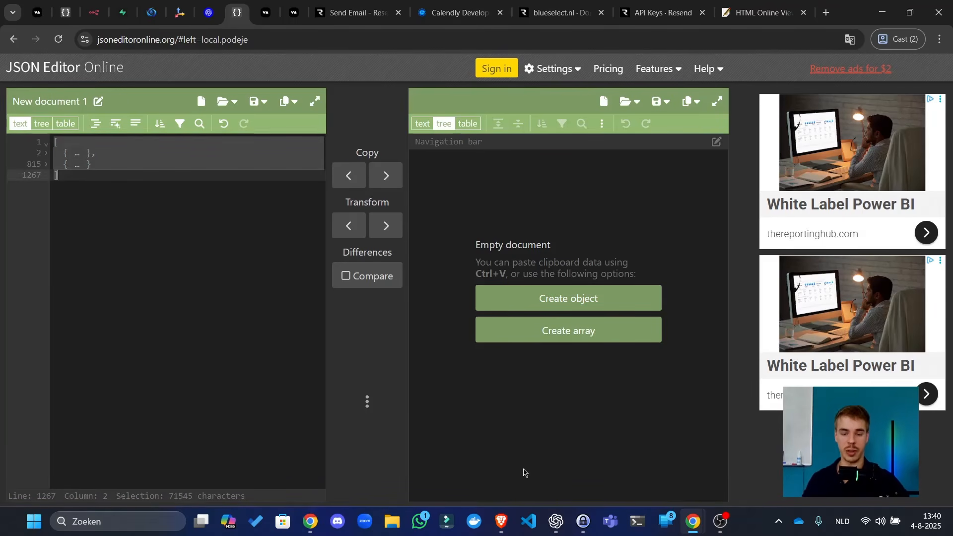
pyautogui.click(556, 522)
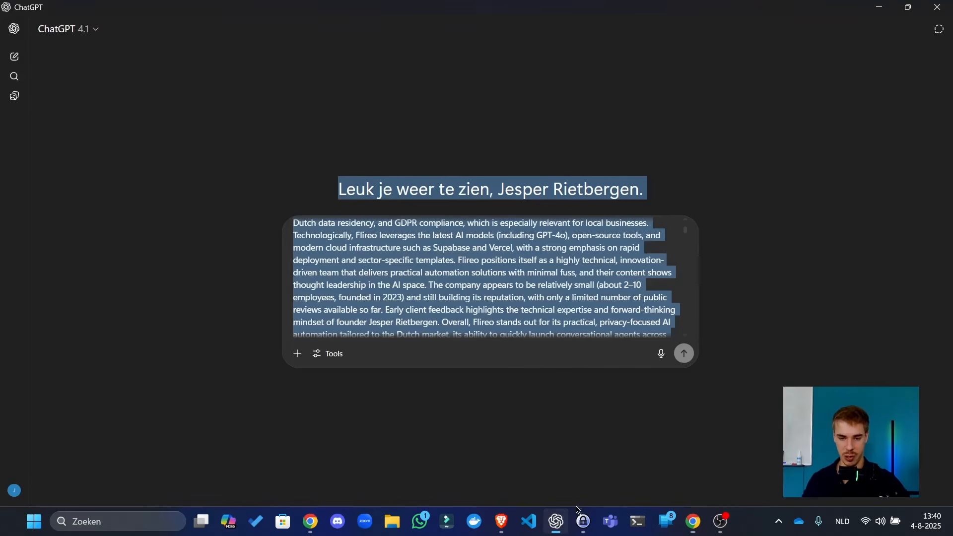
# - Redraft the message as 'Our n8n node outputs this date:', the trimmed JSON, and a worst-analysis function-node request
pyautogui.click(578, 301)
pyautogui.hotkey('ctrl', 'End')
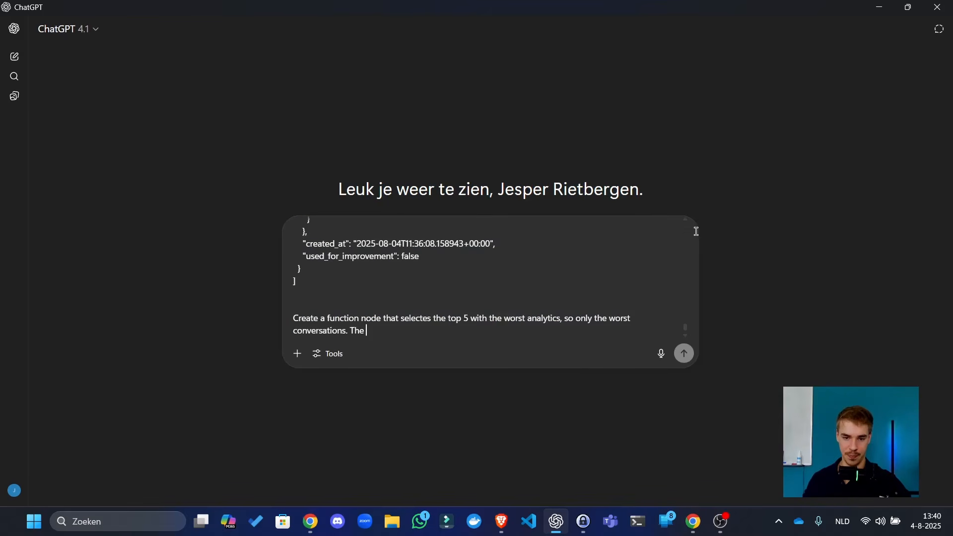
pyautogui.hotkey('ctrl', 'z')
pyautogui.hotkey('ctrl', 'z')
pyautogui.hotkey('ctrl', 'z')
pyautogui.hotkey('ctrl', 'z')
pyautogui.hotkey('ctrl', 'z')
pyautogui.hotkey('ctrl', 'z')
pyautogui.hotkey('ctrl', 'z')
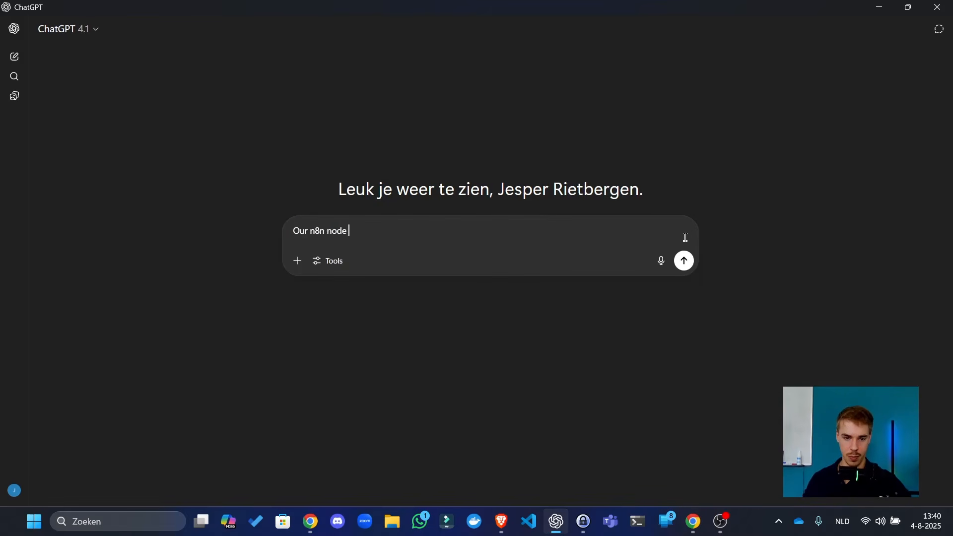
pyautogui.write('ou')
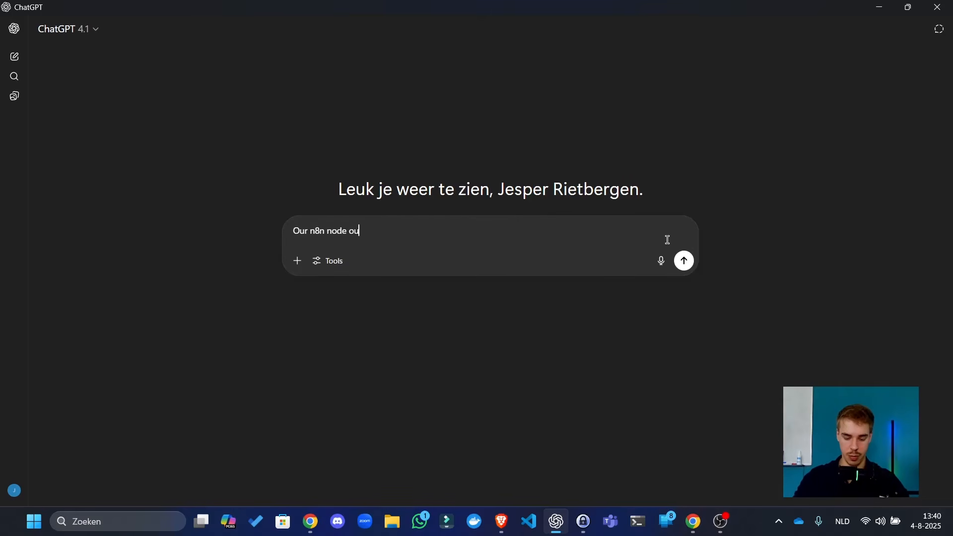
pyautogui.write('tputs this dat')
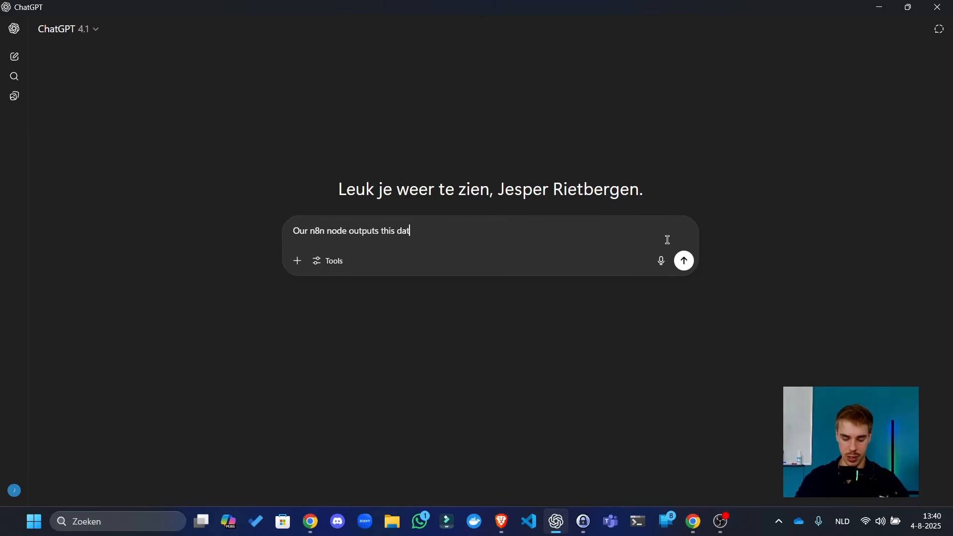
pyautogui.write('e:')
pyautogui.hotkey('shift', 'Return')
pyautogui.hotkey('ctrl', 'v')
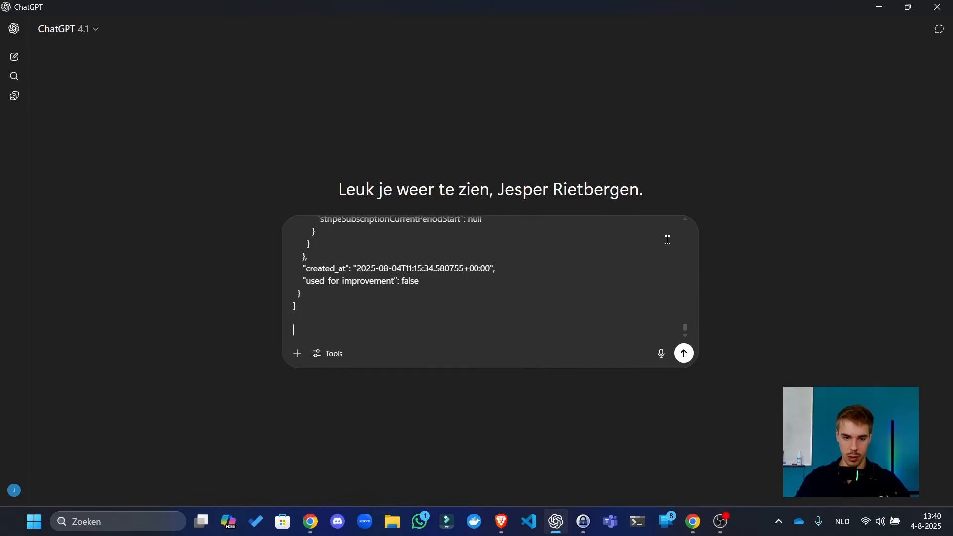
pyautogui.write('Write a function node that keeps only the top 5  wit')
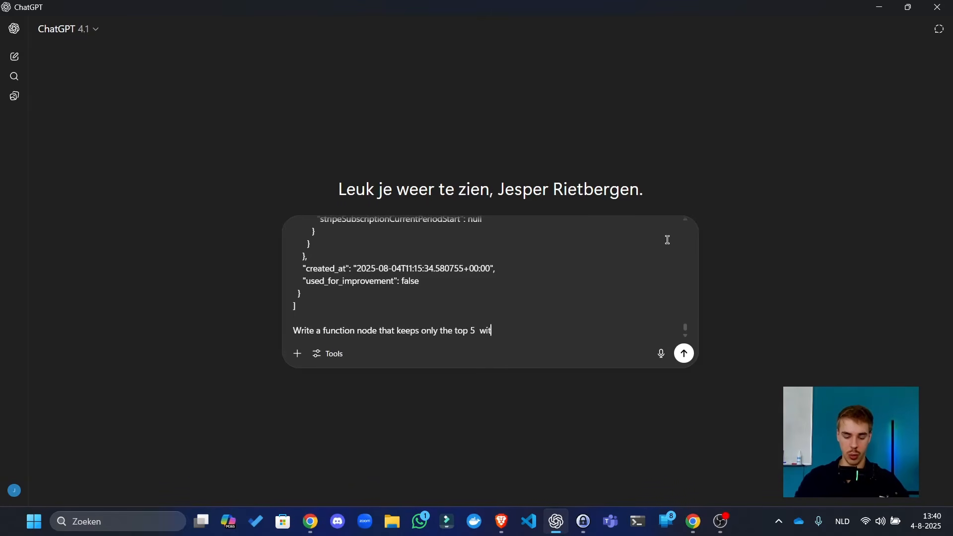
pyautogui.write('h the worst an')
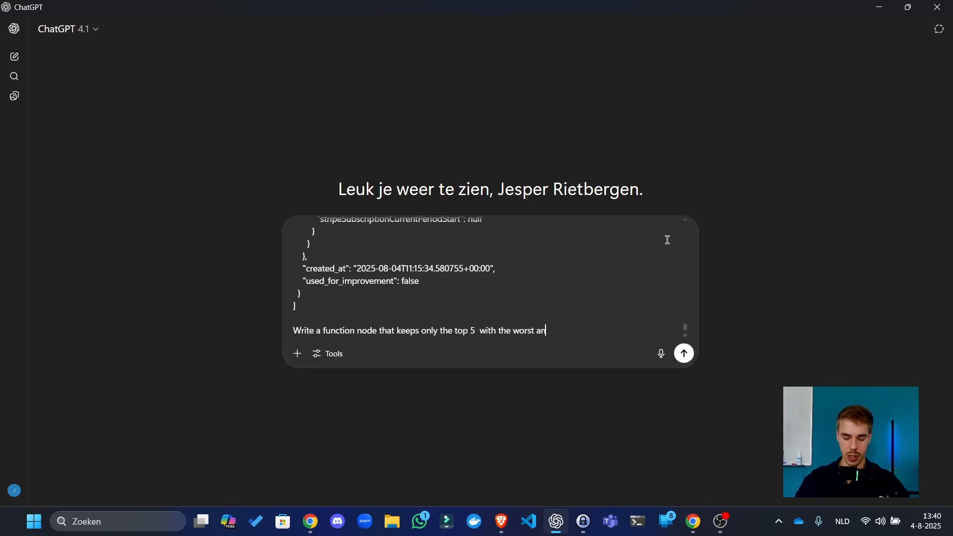
pyautogui.write('alysis. Like')
# - Look through the open browser pages, ending at the Supabase calls table definition
pyautogui.hotkey('alt', 'Tab')
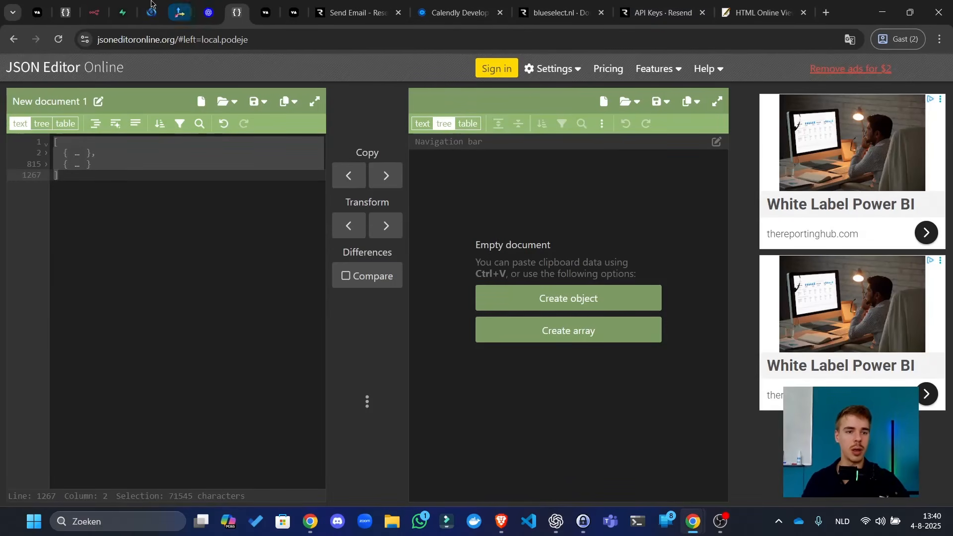
pyautogui.click(65, 13)
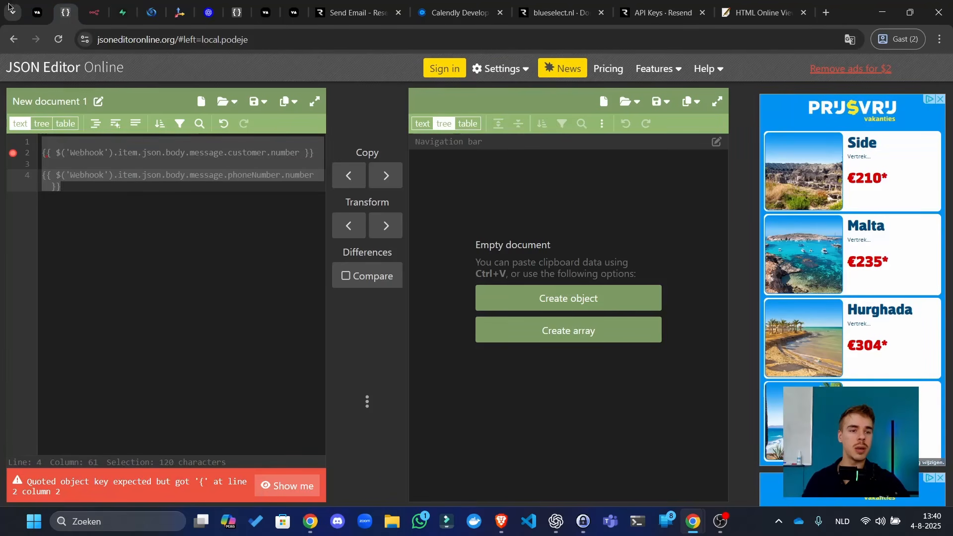
pyautogui.click(37, 13)
pyautogui.click(266, 6)
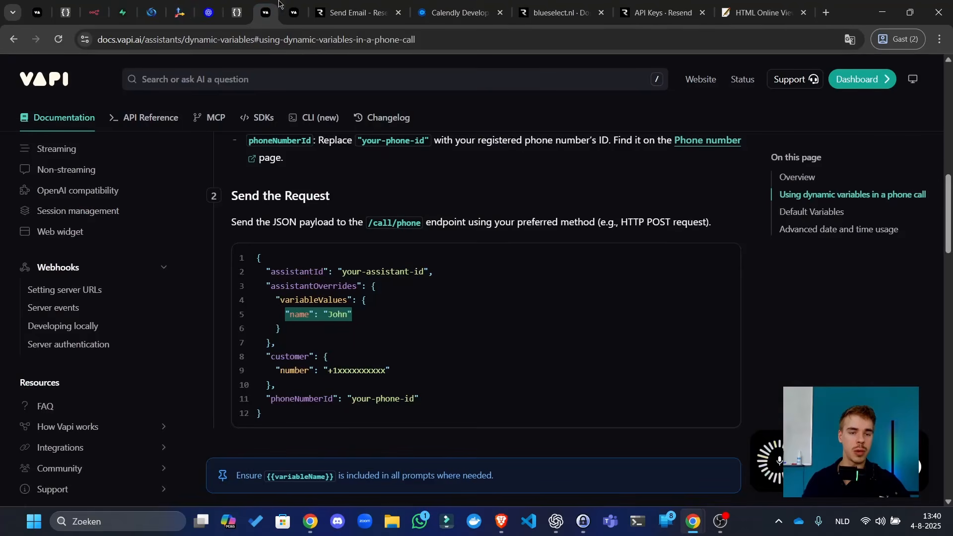
pyautogui.click(237, 6)
pyautogui.click(208, 4)
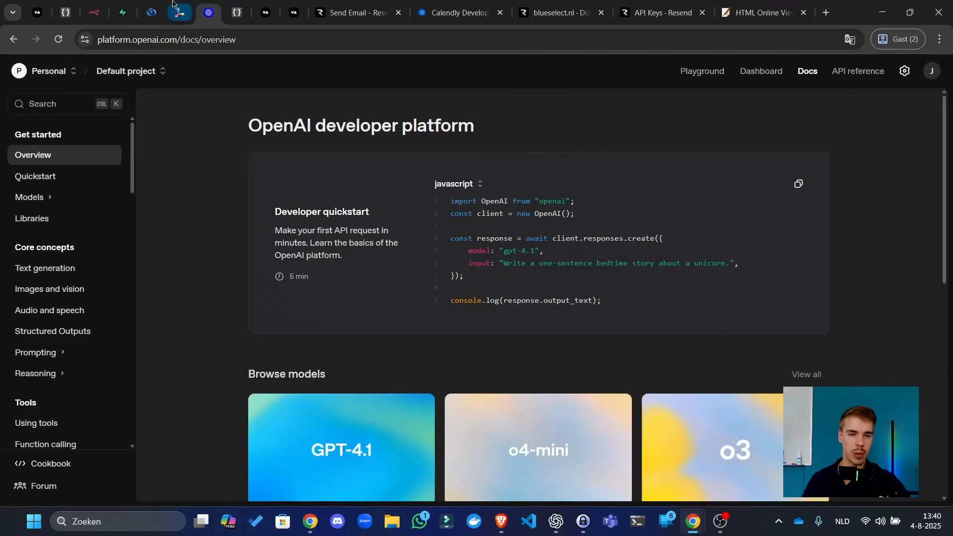
pyautogui.click(180, 6)
pyautogui.click(94, 6)
pyautogui.click(66, 4)
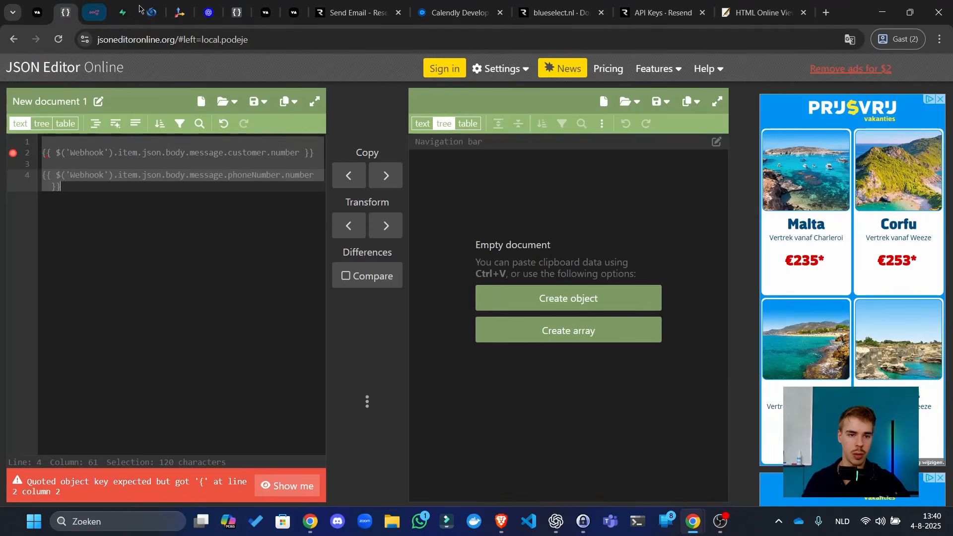
pyautogui.click(124, 11)
pyautogui.click(131, 13)
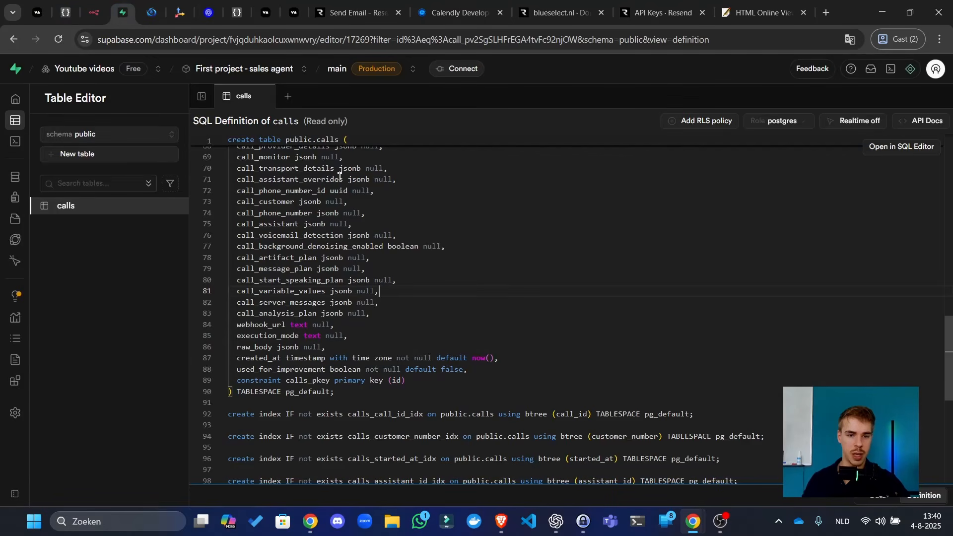
pyautogui.scroll(5, 386, 390)
# - Remove the unfinished trailing words from the ChatGPT draft
pyautogui.hotkey('alt', 'Tab')
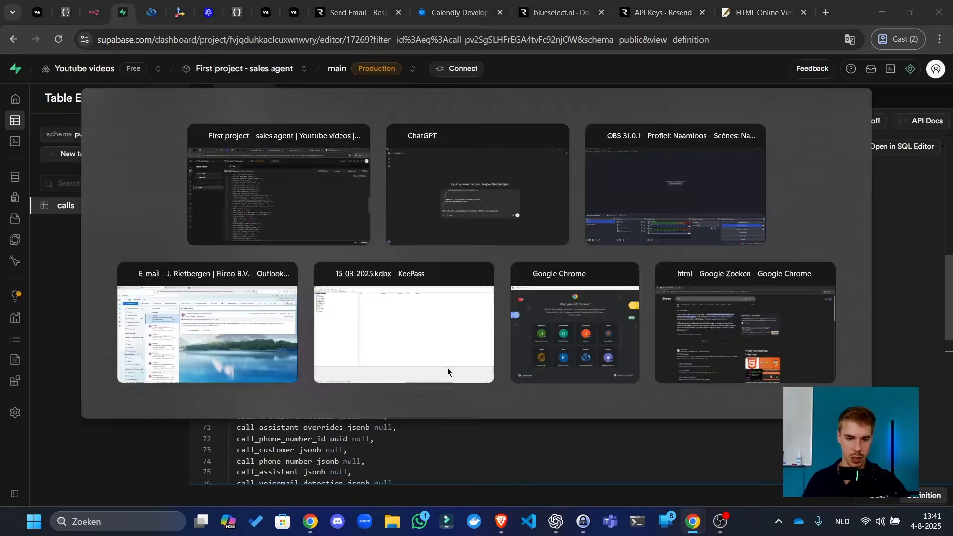
pyautogui.press('BackSpace')
pyautogui.press('BackSpace')
pyautogui.press('BackSpace')
pyautogui.press('BackSpace')
pyautogui.press('BackSpace')
pyautogui.press('BackSpace')
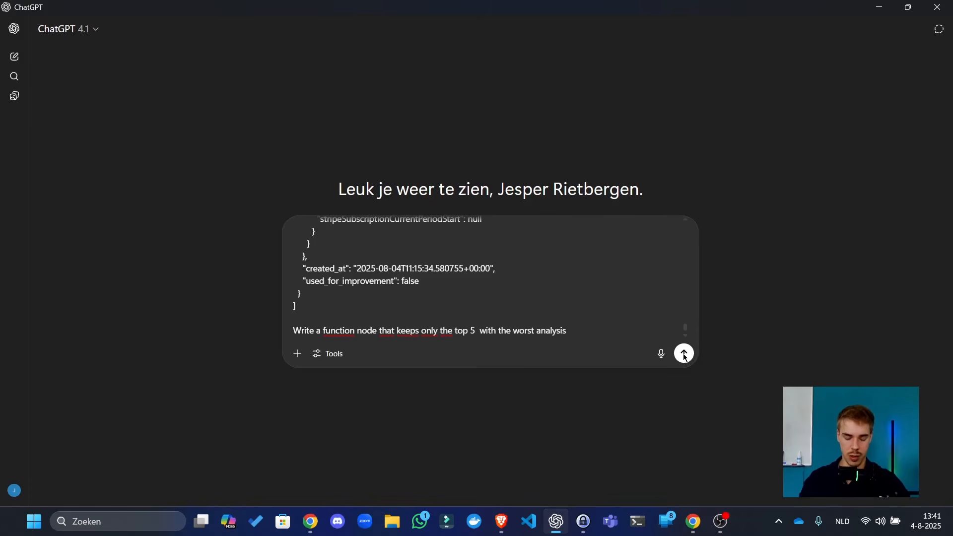
pyautogui.hotkey('alt', 'Tab')
# - Review the Vapi Sales agent's Structured Data fields, including score
pyautogui.click(39, 15)
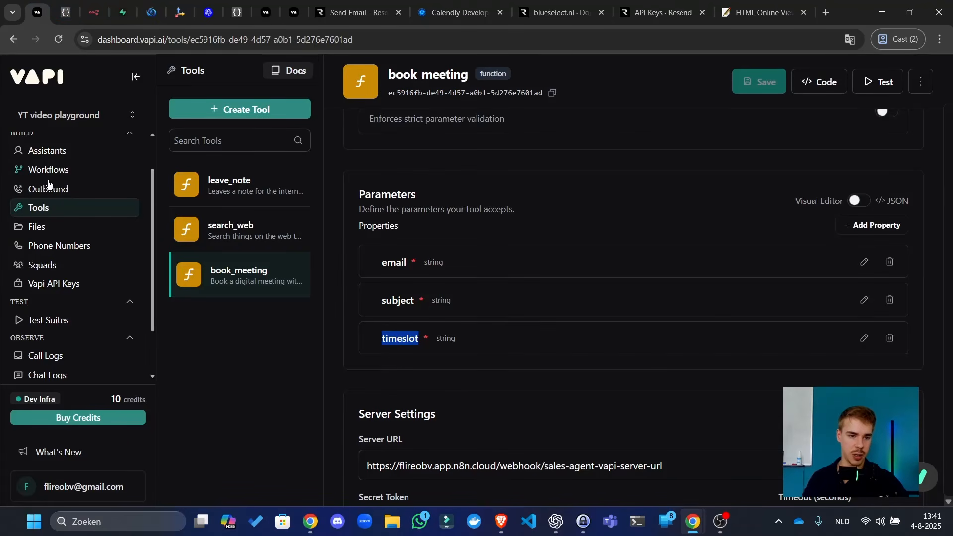
pyautogui.click(62, 152)
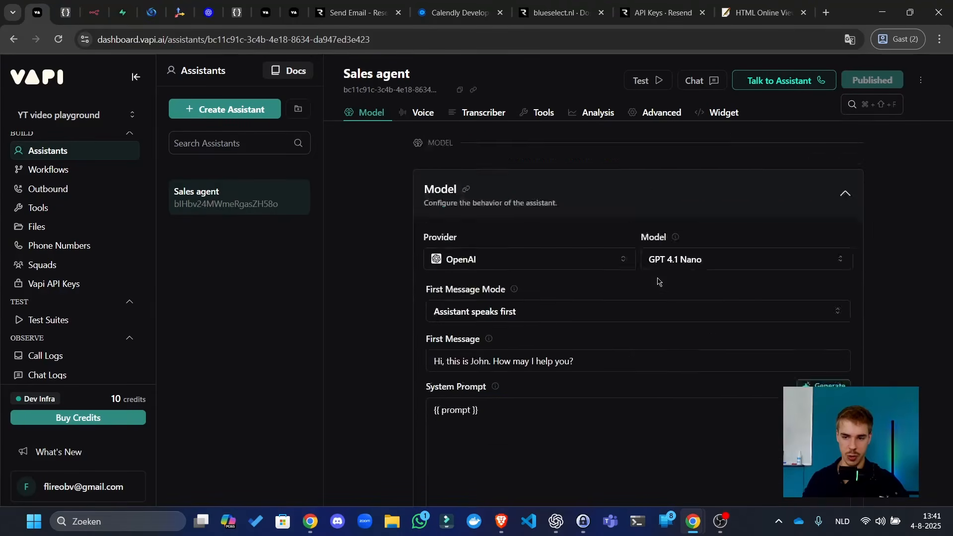
pyautogui.scroll(-15, 655, 280)
pyautogui.scroll(5, 653, 283)
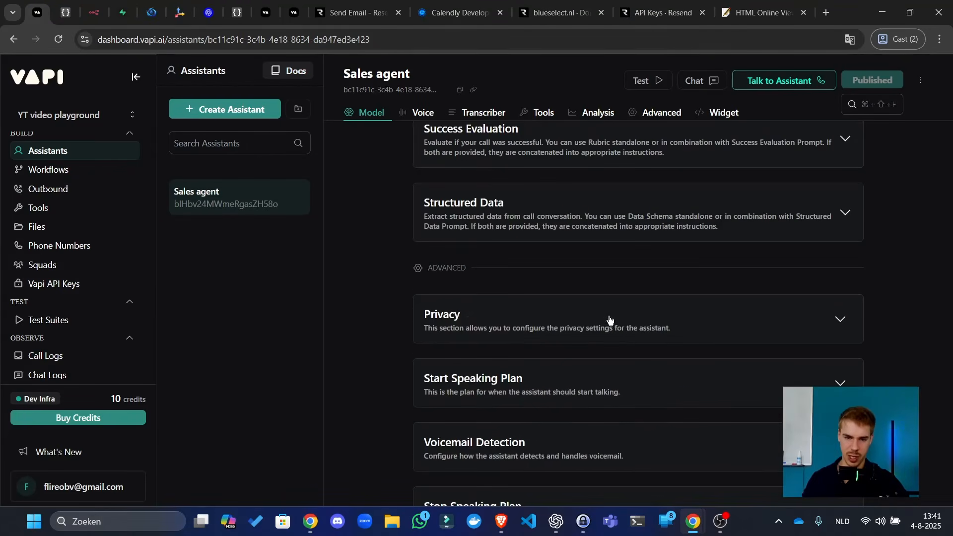
pyautogui.click(579, 236)
pyautogui.scroll(-2, 593, 240)
pyautogui.scroll(-5, 613, 268)
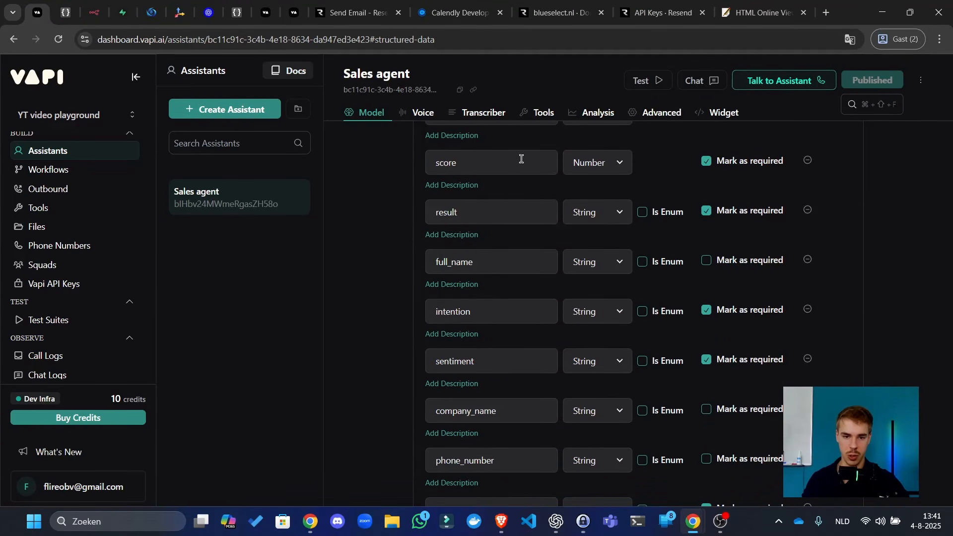
pyautogui.scroll(3, 505, 167)
pyautogui.scroll(-5, 454, 281)
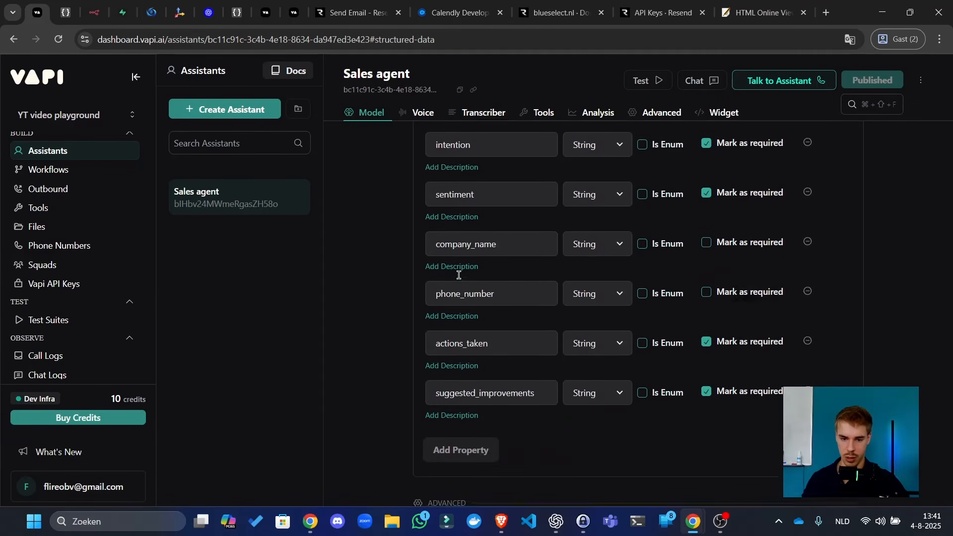
# - Finish the ChatGPT request with 'score on structured data' and send it
pyautogui.hotkey('alt', 'Tab')
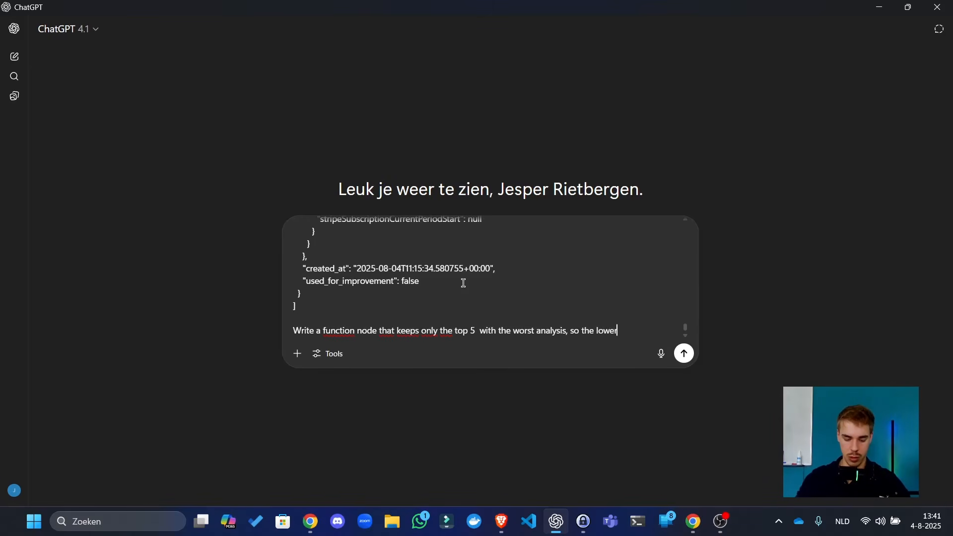
pyautogui.write('score on structured data.')
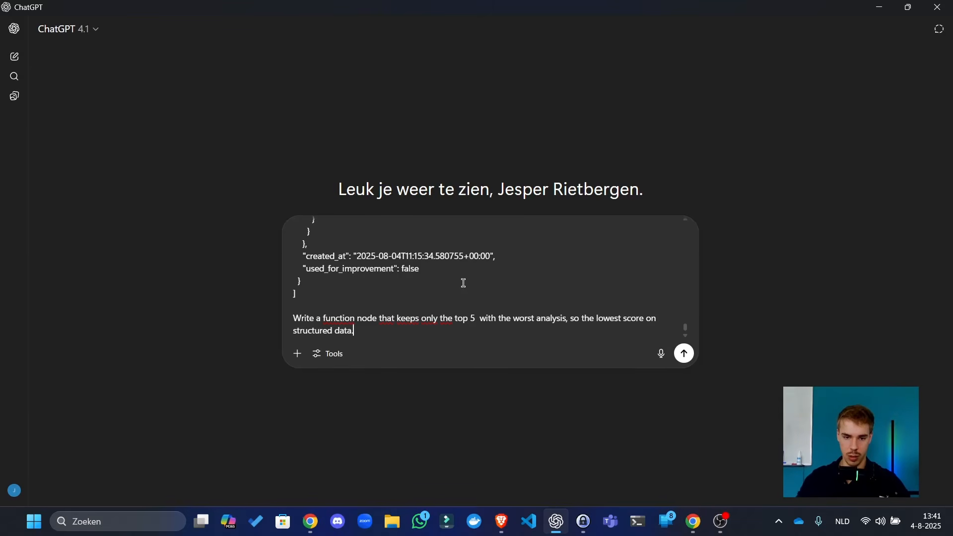
pyautogui.press('Return')
pyautogui.hotkey('alt', 'Tab')
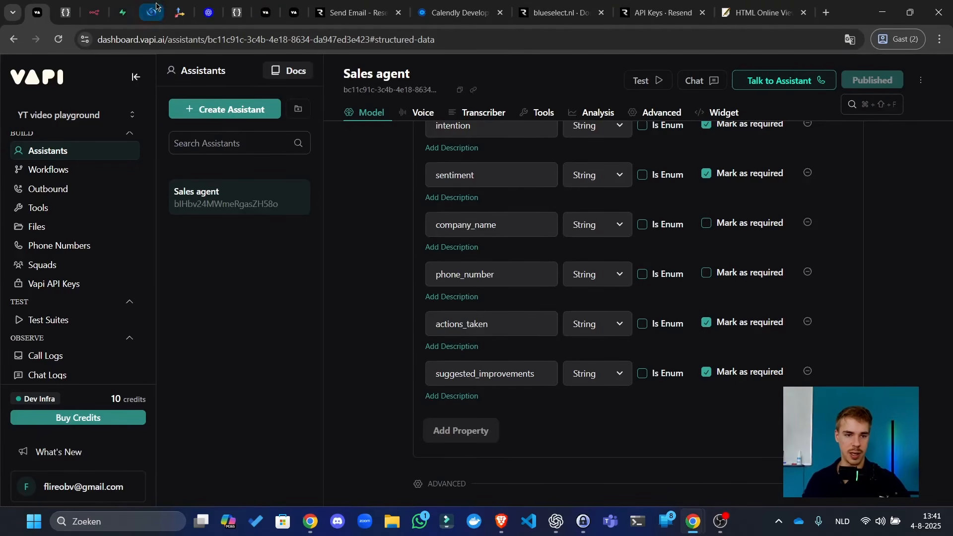
# - Add a Code node after Get calls for analysis named 'Keep worst conversations'
pyautogui.click(122, 13)
pyautogui.click(95, 12)
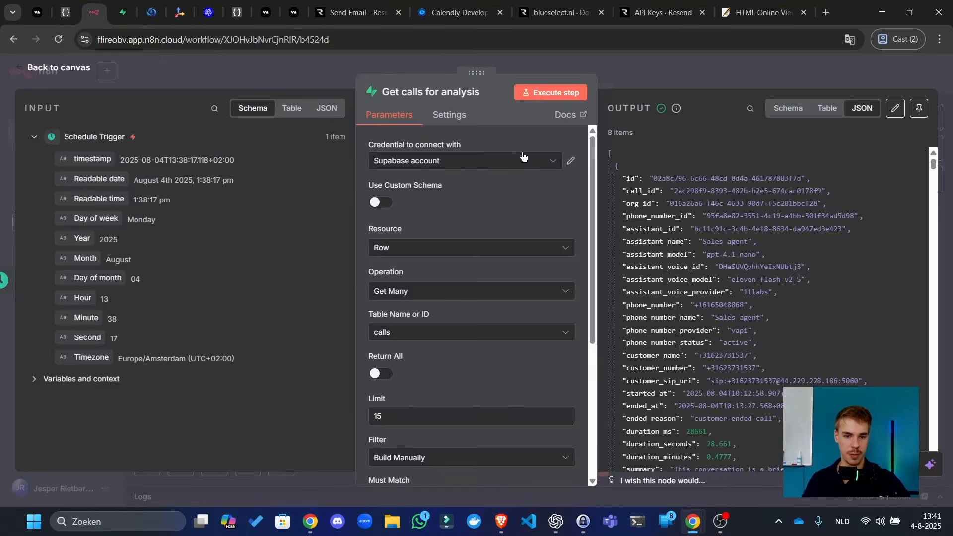
pyautogui.click(680, 73)
pyautogui.click(393, 282)
pyautogui.write('f')
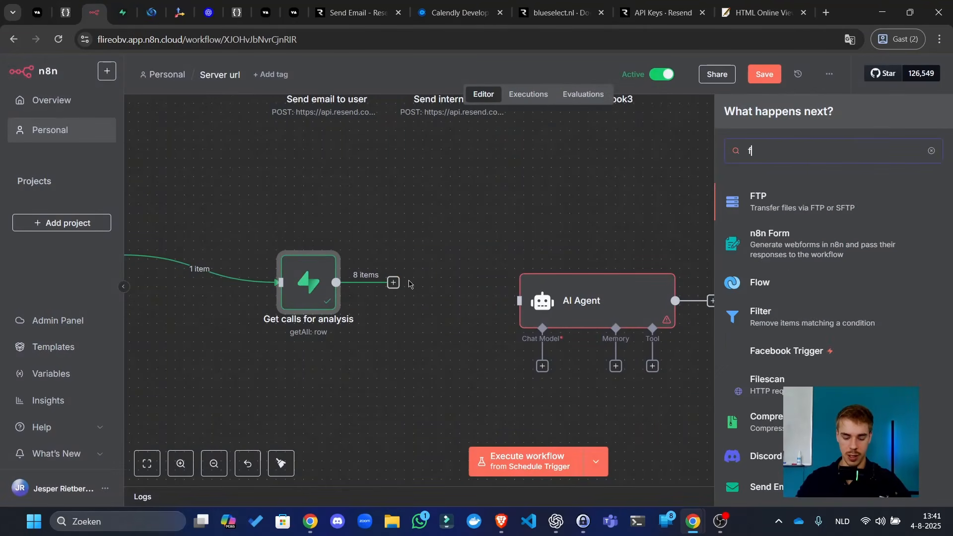
pyautogui.write('iuce')
pyautogui.press('BackSpace')
pyautogui.press('BackSpace')
pyautogui.press('BackSpace')
pyautogui.press('BackSpace')
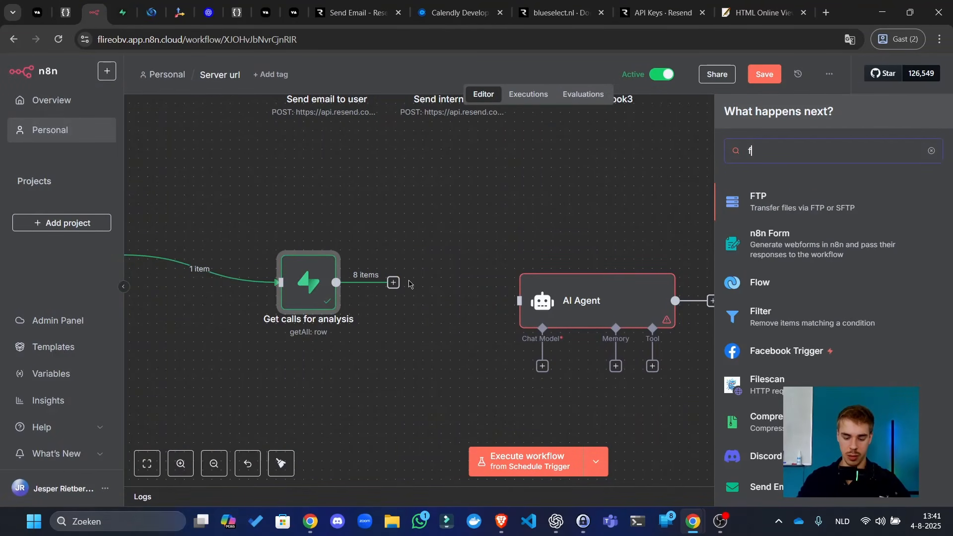
pyautogui.write('unction')
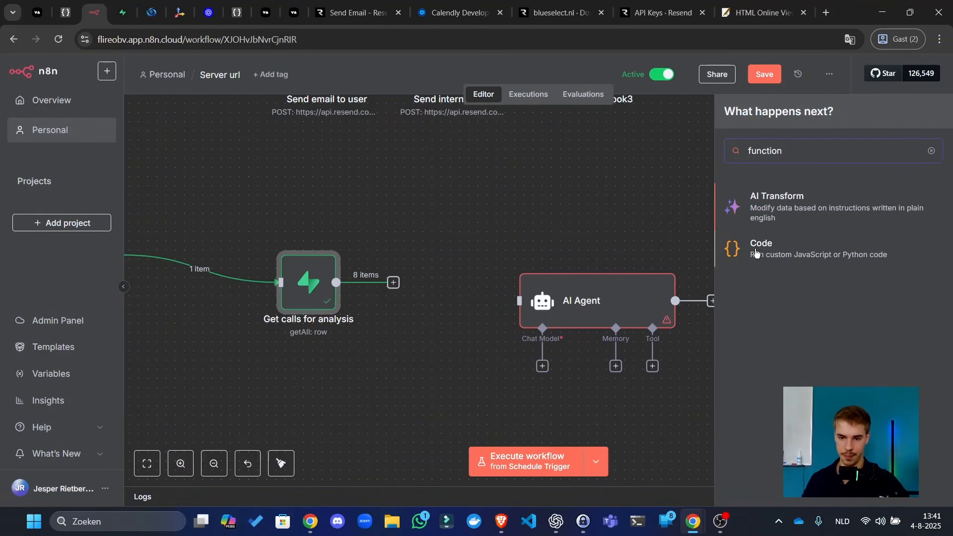
pyautogui.press('Down')
pyautogui.press('Return')
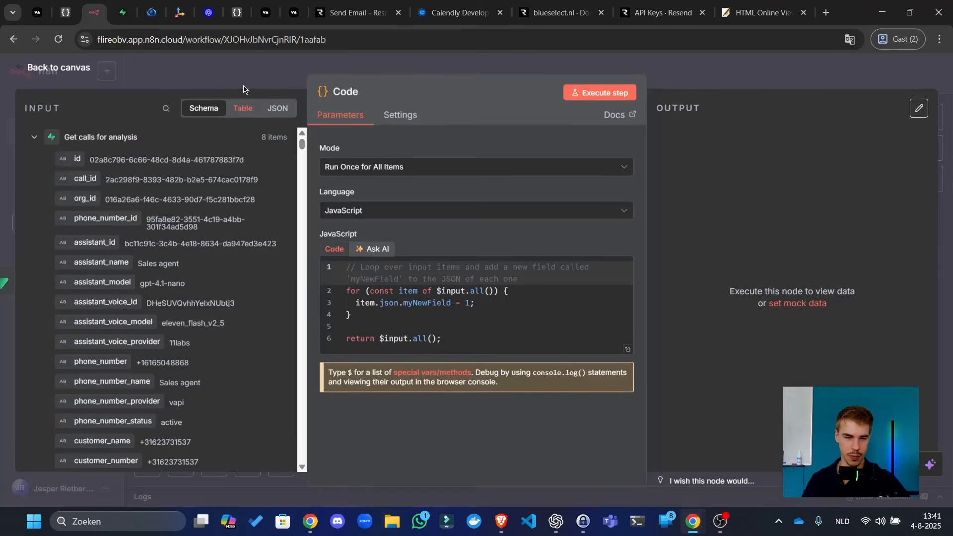
pyautogui.click(341, 88)
pyautogui.write('Keep')
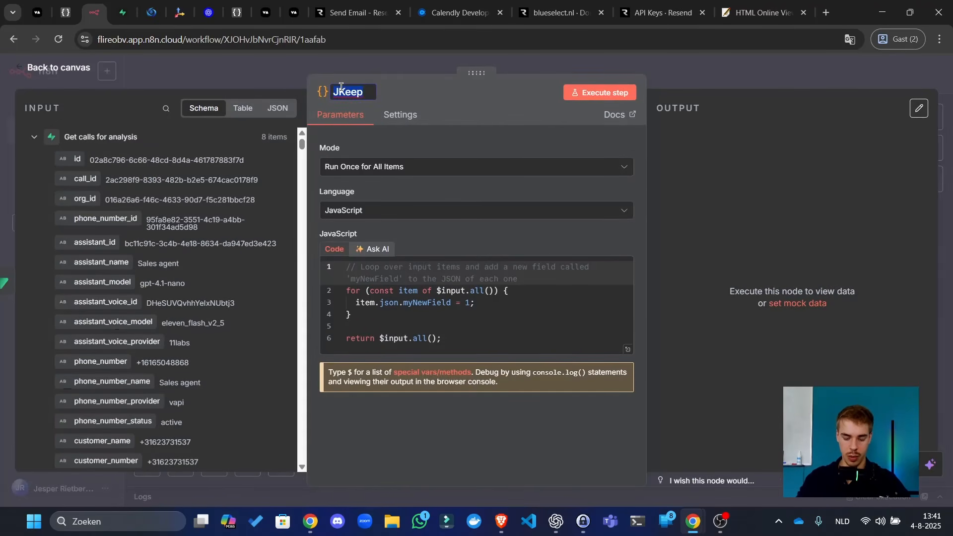
pyautogui.write(' worst conve')
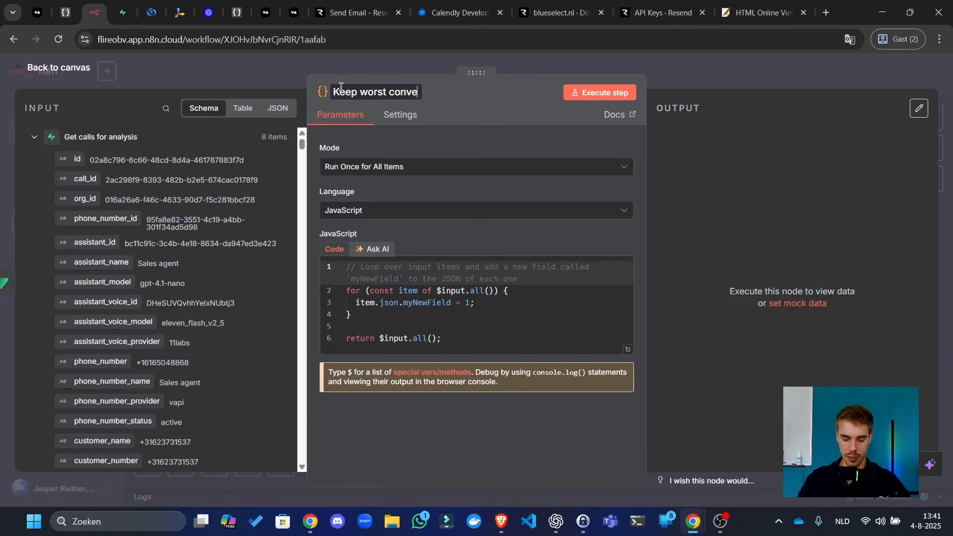
pyautogui.write('rsations')
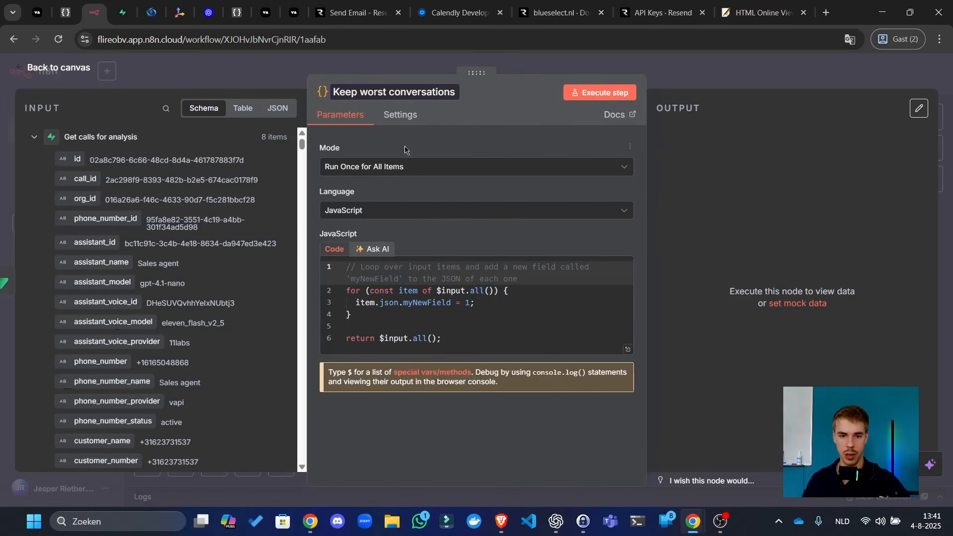
pyautogui.press('Return')
# - Replace the sample code with ChatGPT's lowest-score script and run it, yielding 5 of 8 calls
pyautogui.hotkey('alt', 'Tab')
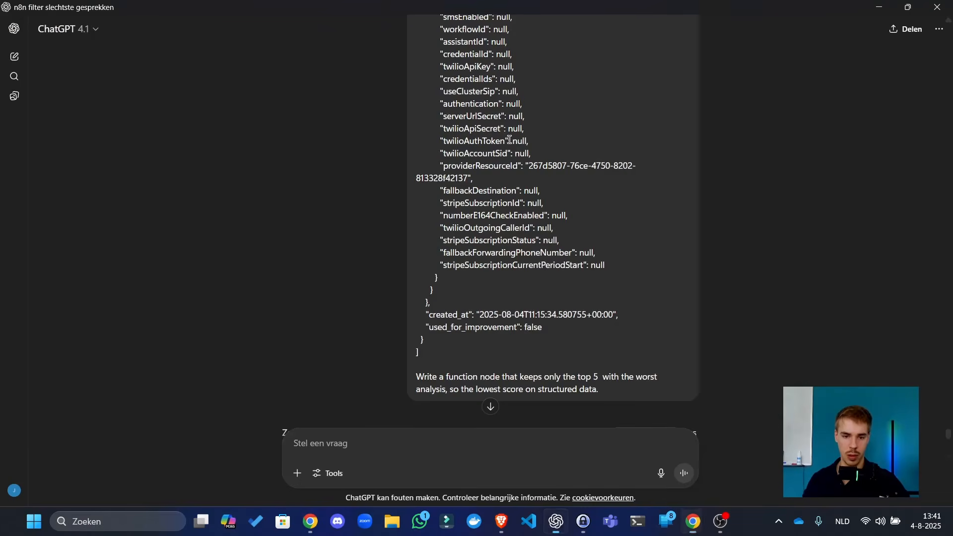
pyautogui.scroll(-6, 515, 154)
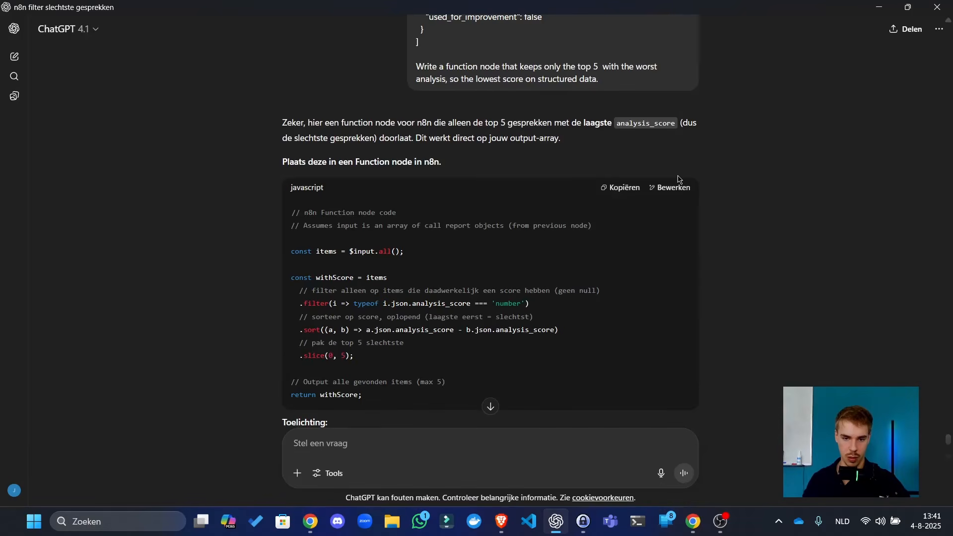
pyautogui.click(618, 188)
pyautogui.hotkey('alt', 'Tab')
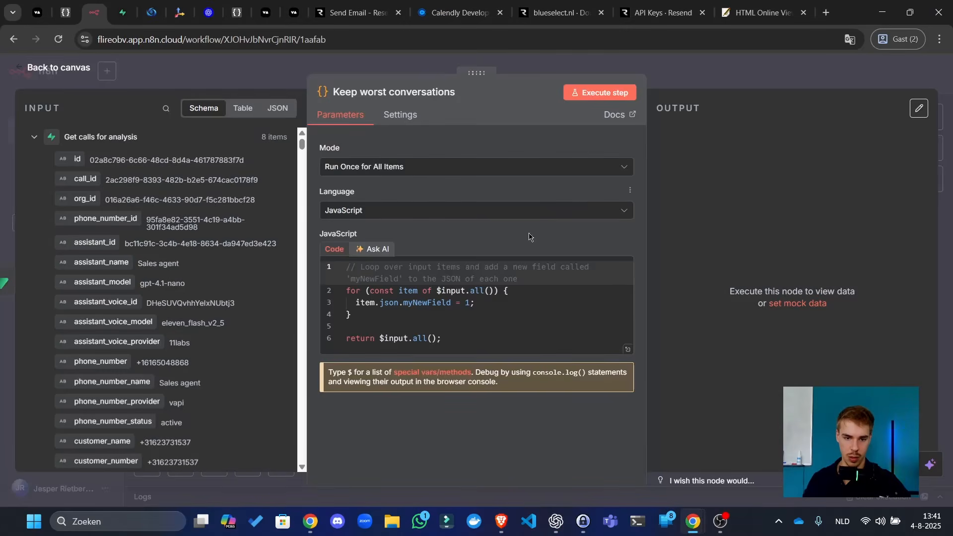
pyautogui.hotkey('ctrl', 'a')
pyautogui.hotkey('ctrl', 'v')
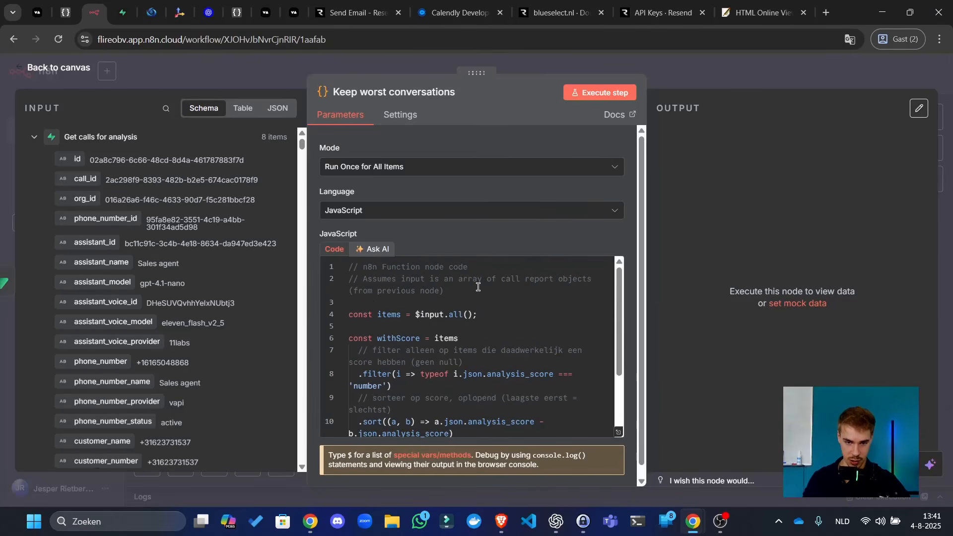
pyautogui.click(609, 89)
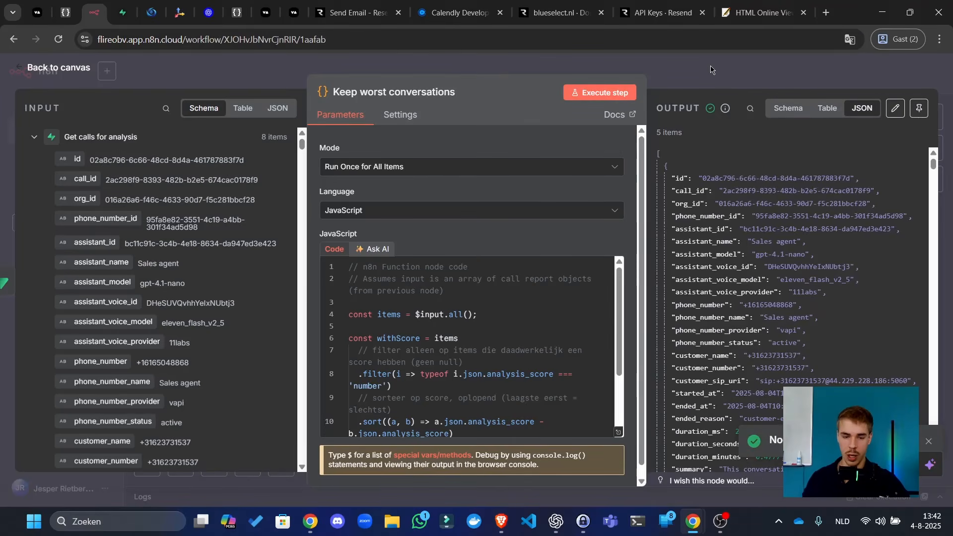
pyautogui.hotkey('alt', 'Tab')
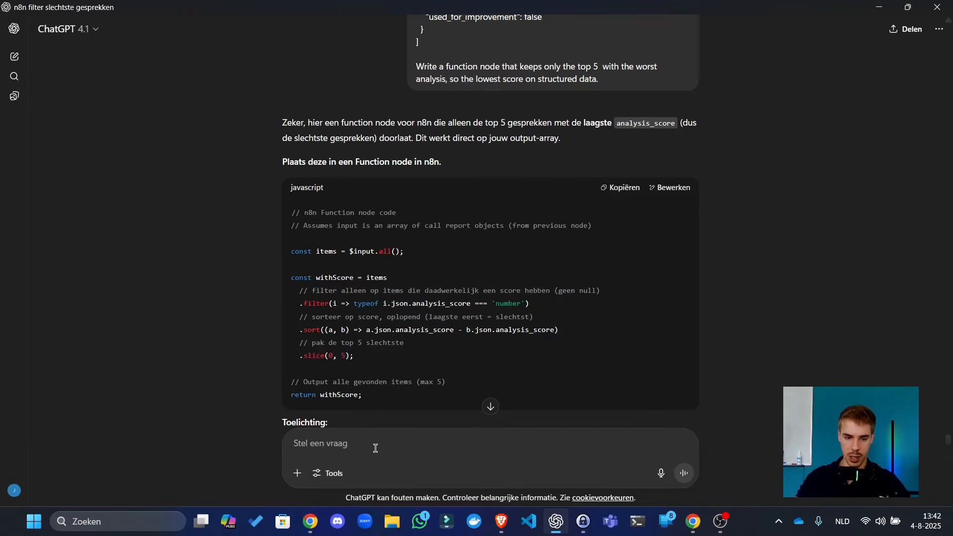
# - Ask ChatGPT to nest all worst calls in one object instead of 5 items and 5 concurrent executions
pyautogui.write('Now put them all')
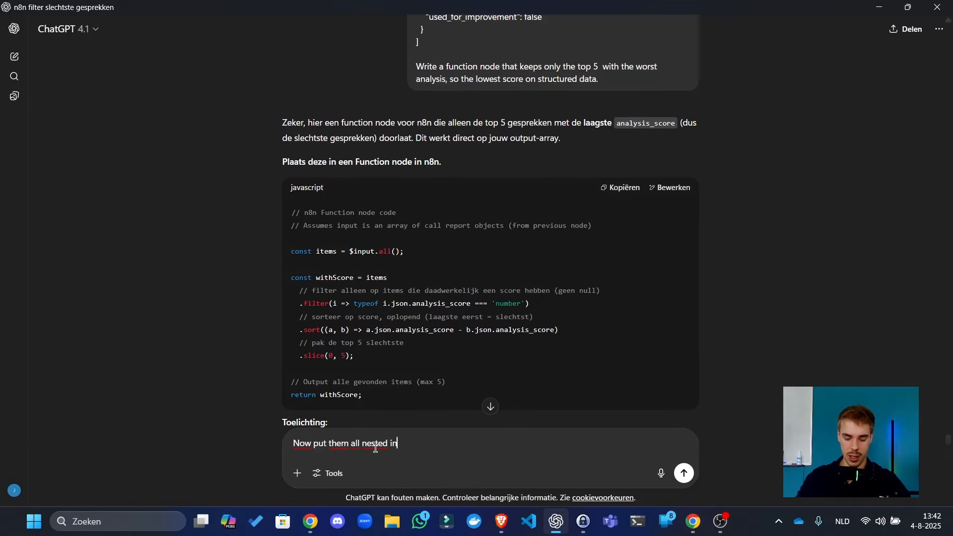
pyautogui.write('nested in an object. I d')
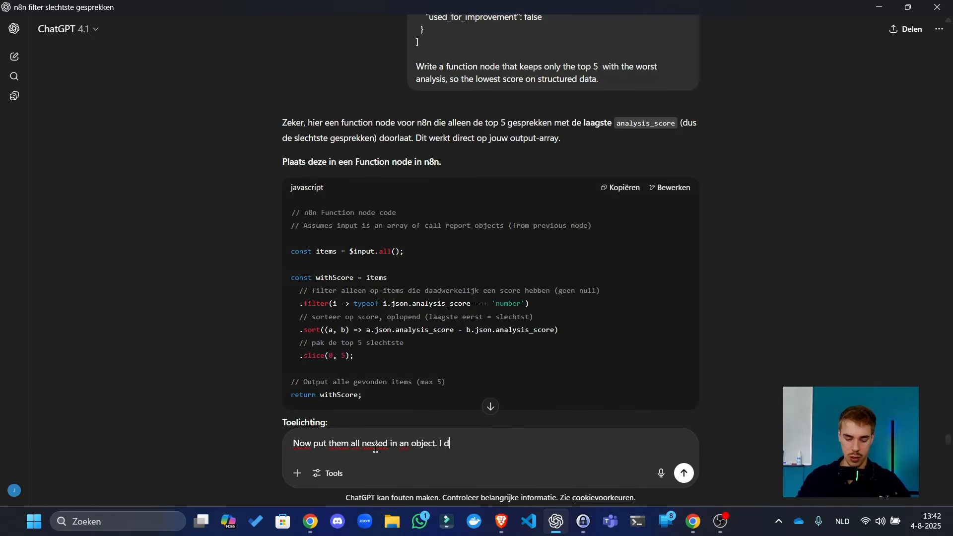
pyautogui.write('ont want 5 ite')
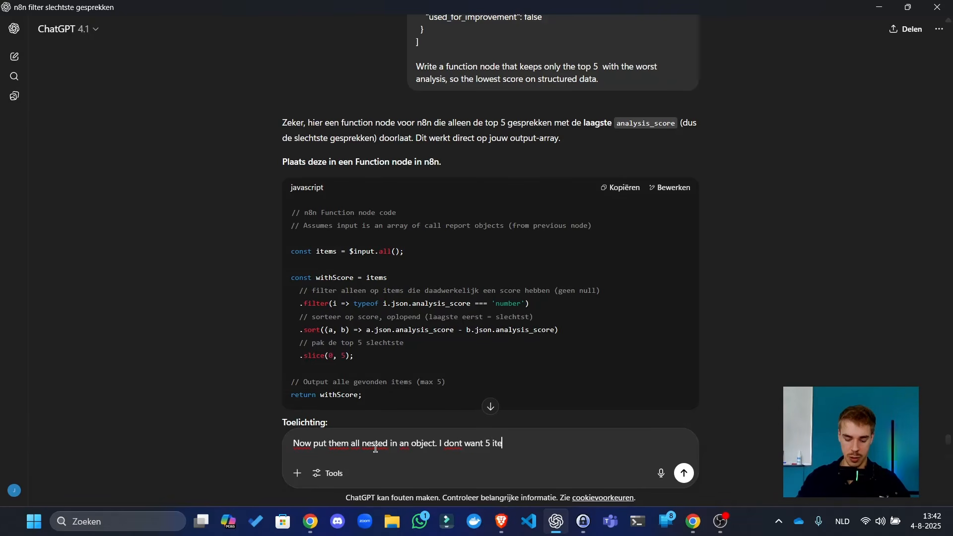
pyautogui.write('ms and therefore')
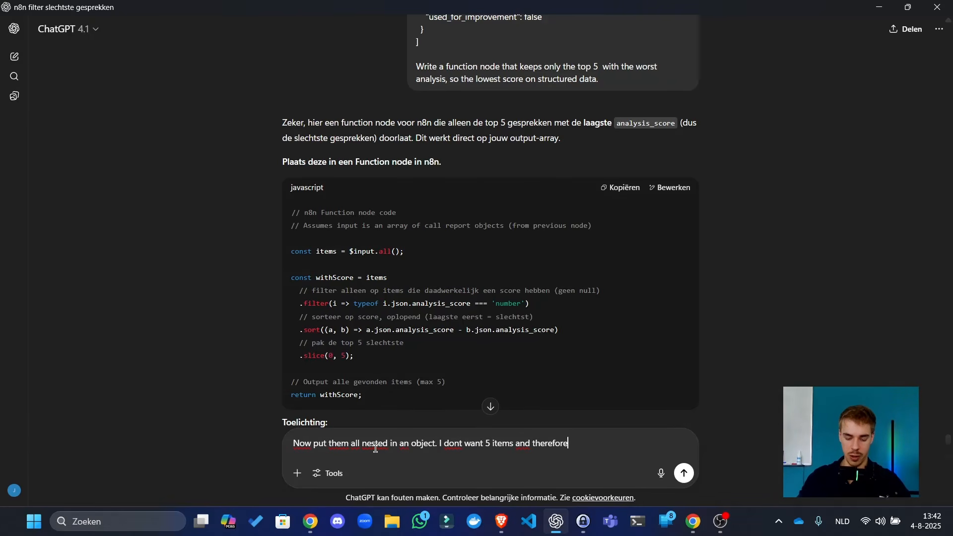
pyautogui.write(' 5 concurrent ex')
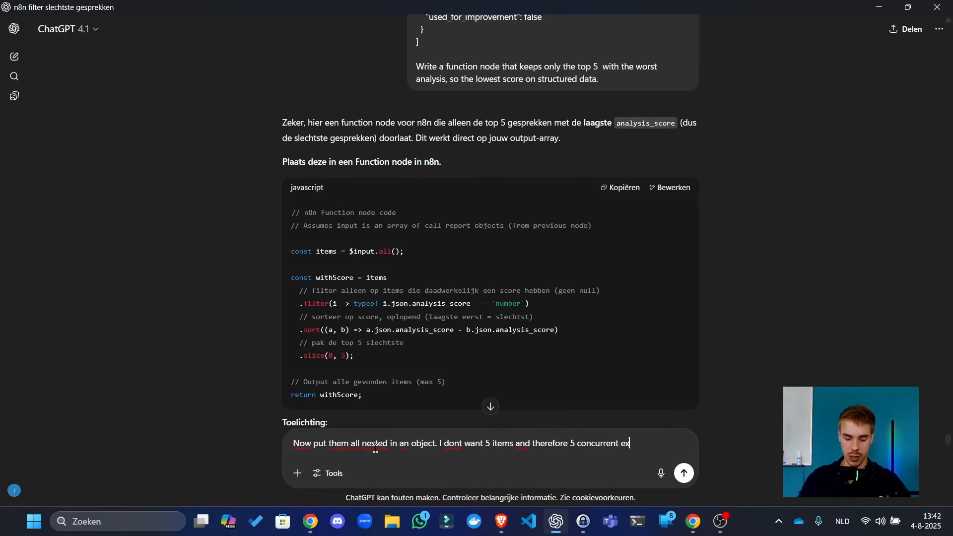
pyautogui.write('ecutions')
pyautogui.press('Return')
pyautogui.hotkey('alt', 'Tab')
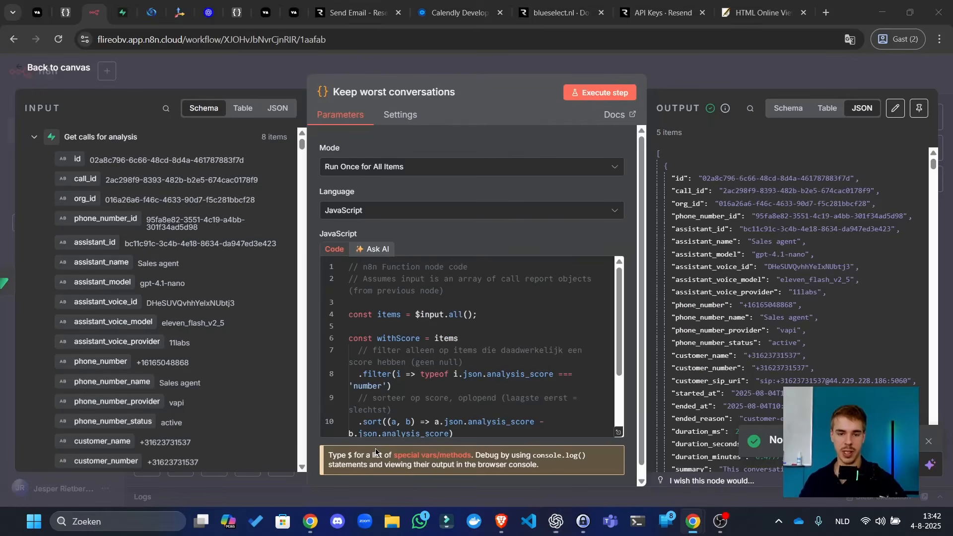
pyautogui.click(737, 77)
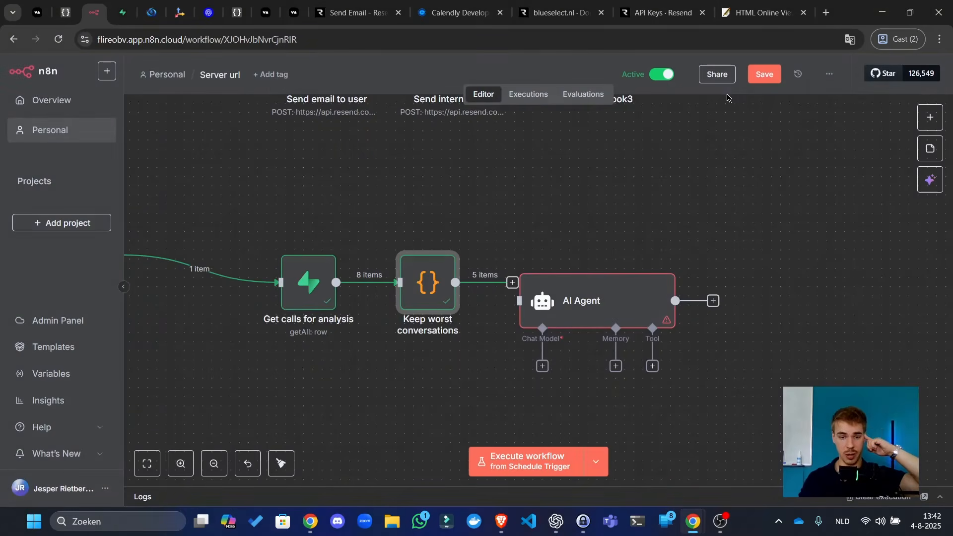
# - Move the AI Agent node up and right, then retry ChatGPT's failed answer
pyautogui.moveTo(550, 292); pyautogui.dragTo(577, 265)
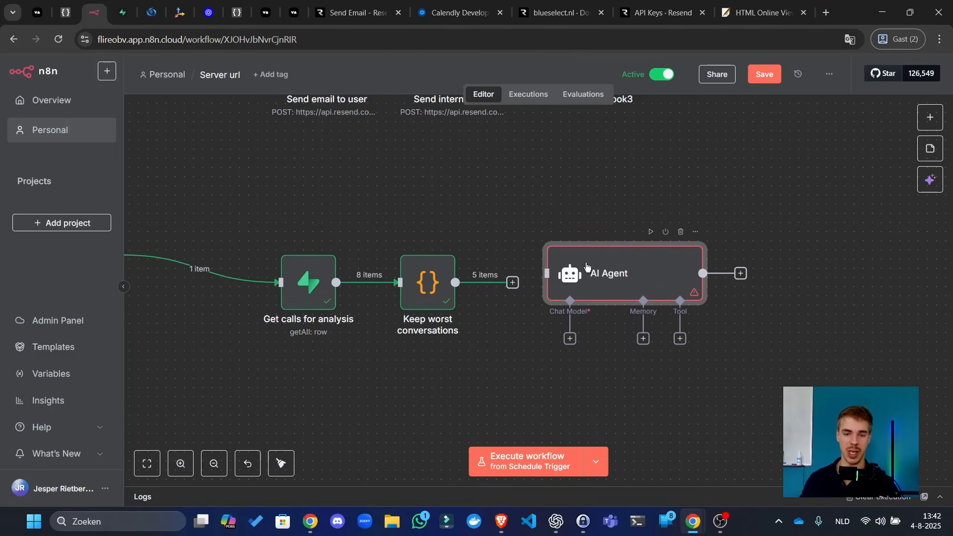
pyautogui.moveTo(506, 228); pyautogui.dragTo(751, 343)
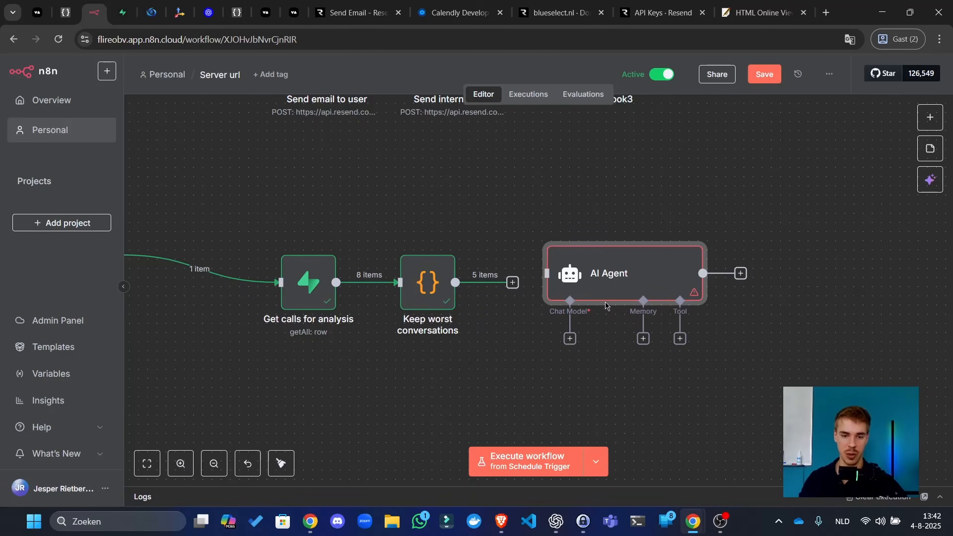
pyautogui.hotkey('alt', 'Tab')
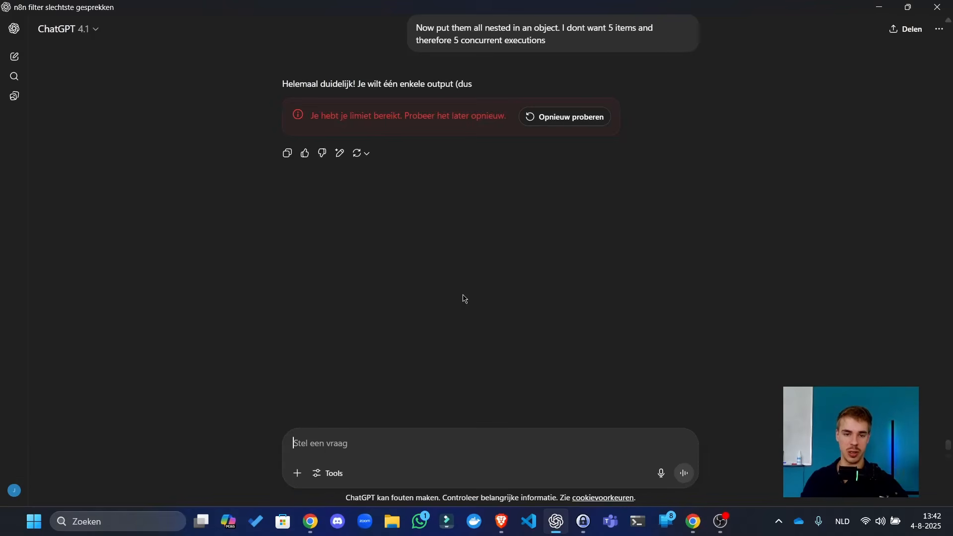
pyautogui.click(593, 122)
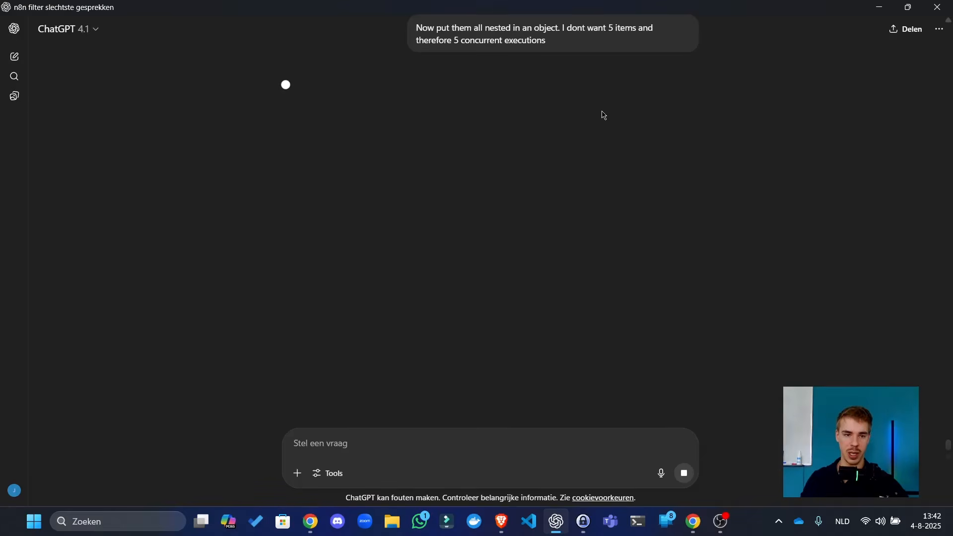
pyautogui.scroll(5, 600, 115)
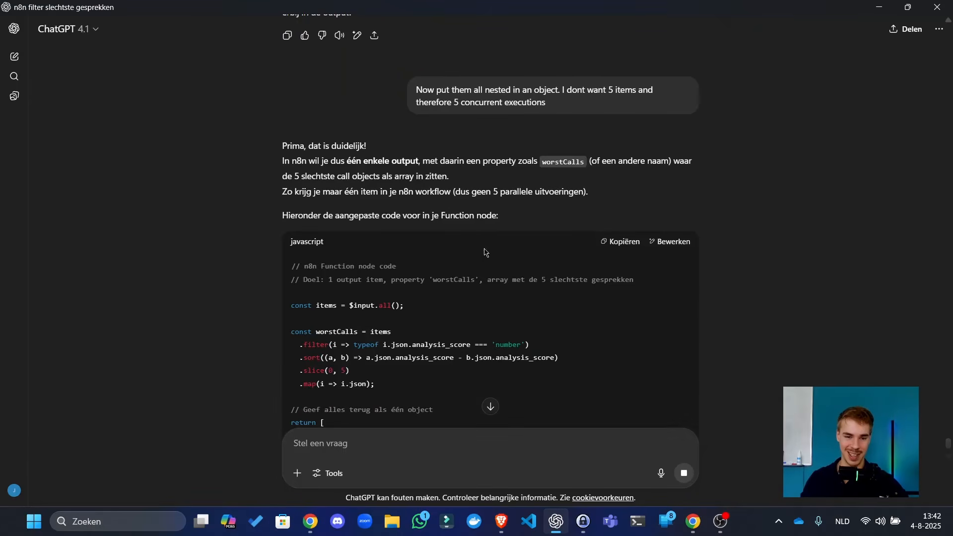
# - Paste ChatGPT's revised code into Keep worst conversations and run it, returning one item with worstCalls
pyautogui.scroll(-4, 587, 200)
pyautogui.click(627, 60)
pyautogui.hotkey('alt', 'Tab')
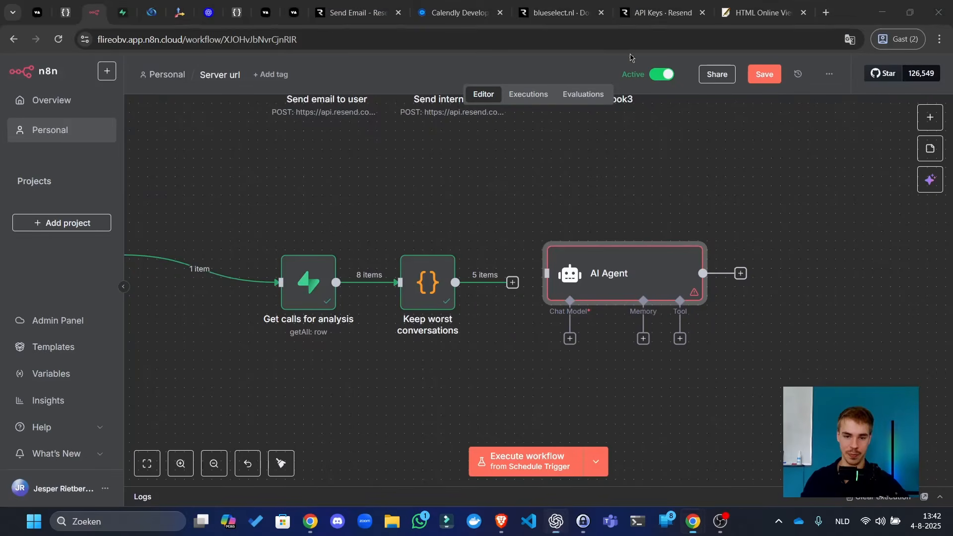
pyautogui.doubleClick(454, 274)
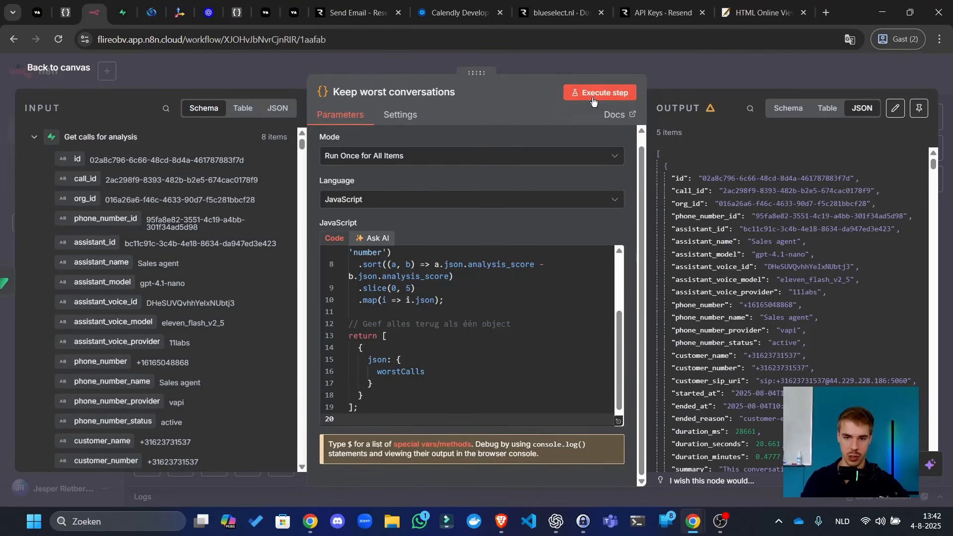
pyautogui.click(595, 96)
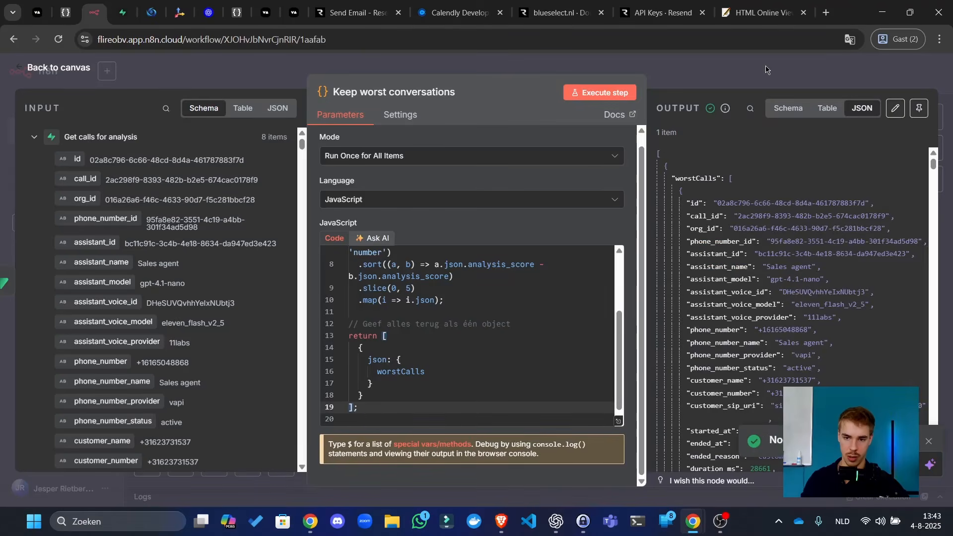
pyautogui.click(765, 69)
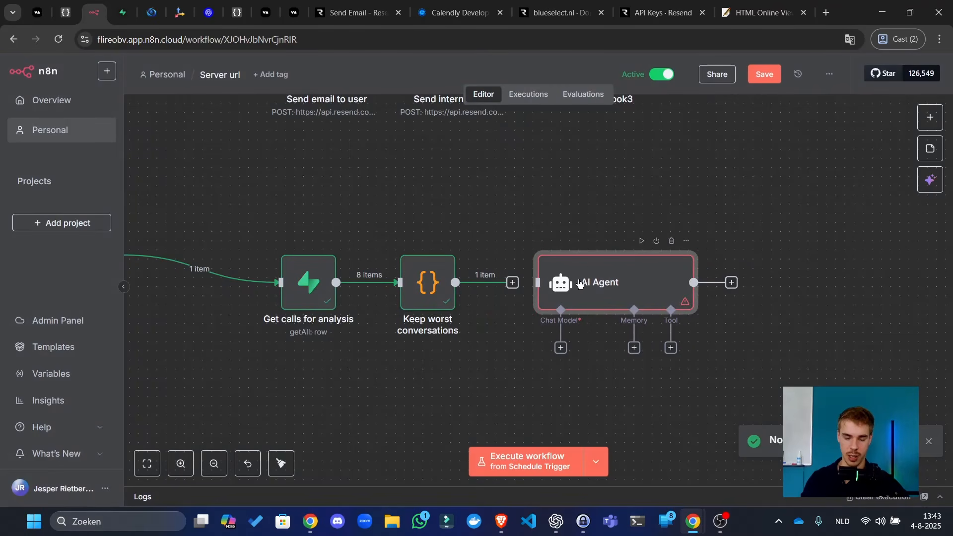
# - Set the AI Agent's prompt source to Define below
pyautogui.doubleClick(590, 267)
pyautogui.press('Escape')
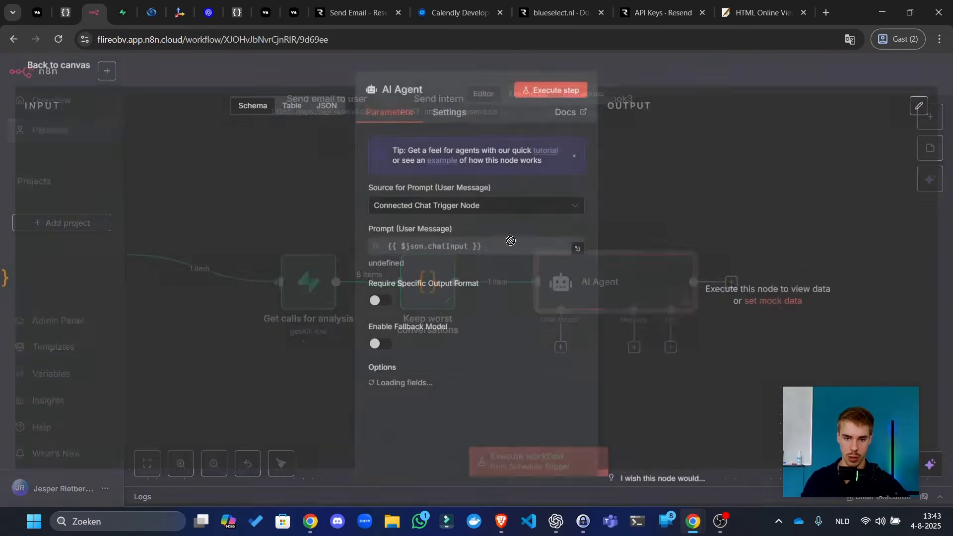
pyautogui.doubleClick(616, 272)
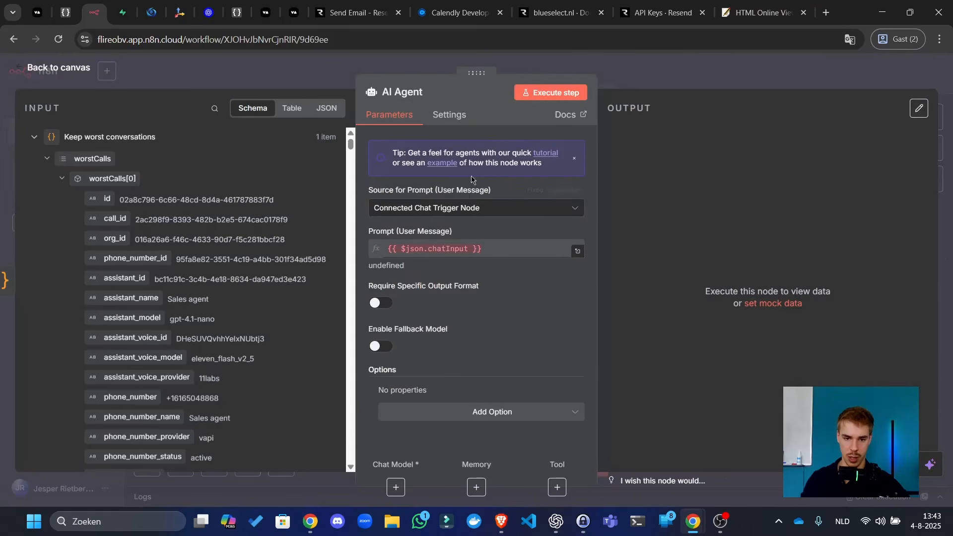
pyautogui.click(471, 208)
pyautogui.click(411, 276)
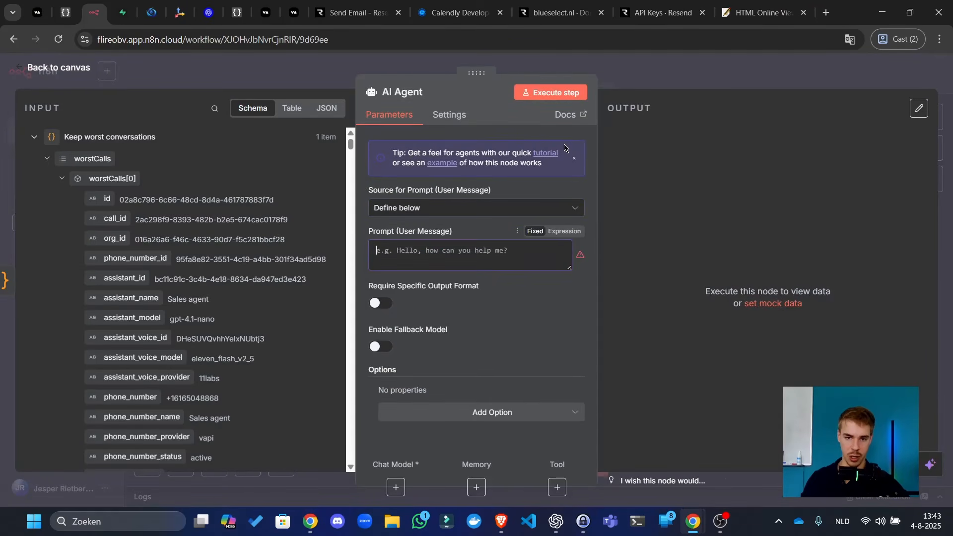
pyautogui.click(640, 80)
# - Insert an Edit Fields (Set) node named 'Variables' before the AI Agent
pyautogui.click(487, 283)
pyautogui.write('set')
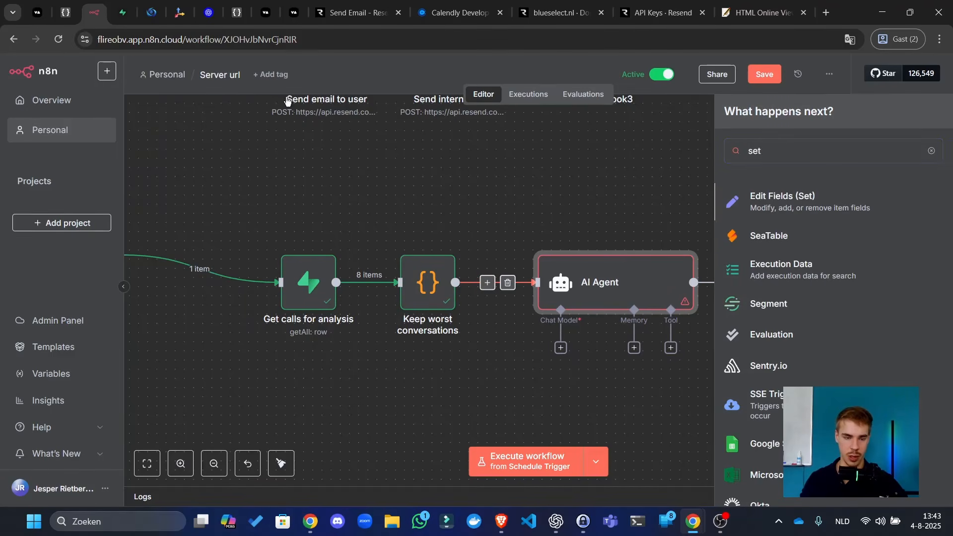
pyautogui.press('Return')
pyautogui.click(436, 91)
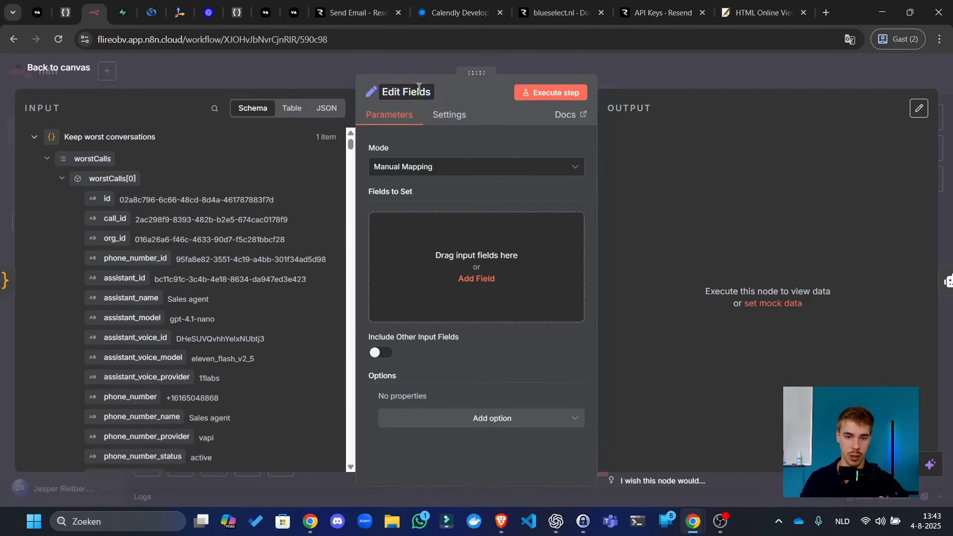
pyautogui.write('Variables')
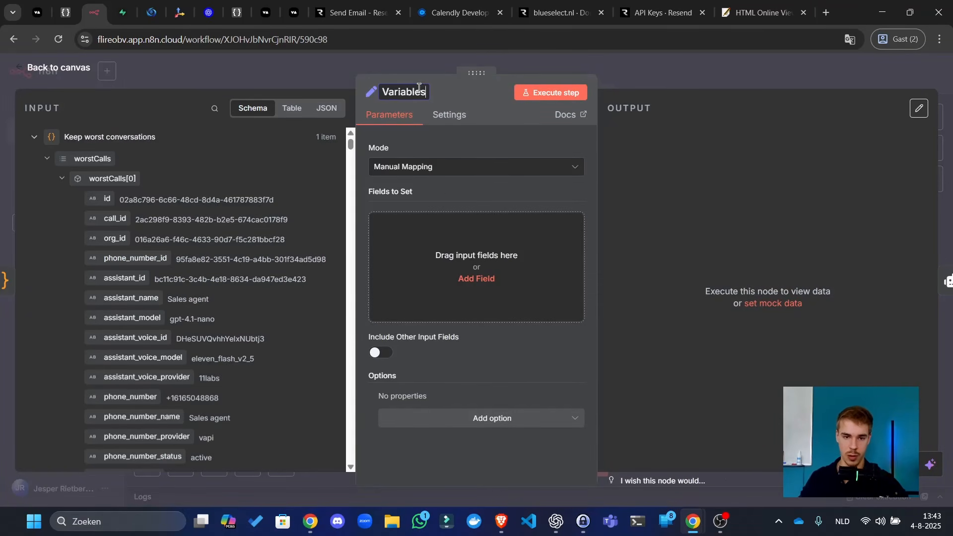
pyautogui.press('Return')
# - Add a 'memory id' field to Variables, then select the Variables and AI Agent nodes
pyautogui.click(446, 268)
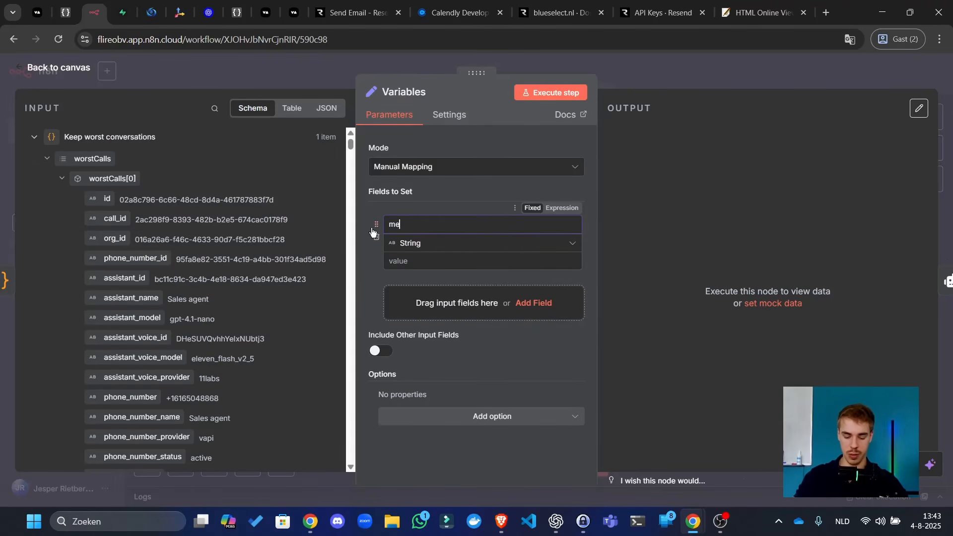
pyautogui.write('memory id')
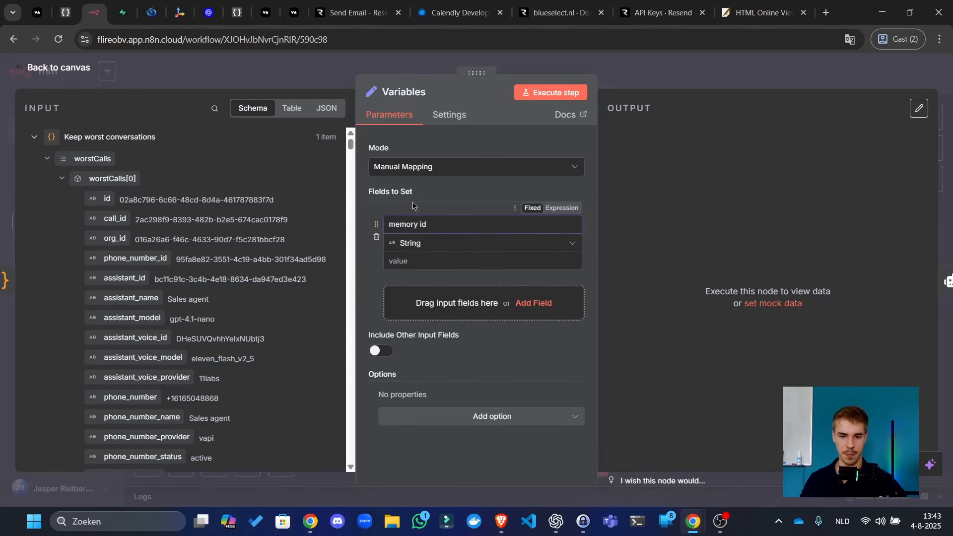
pyautogui.click(424, 263)
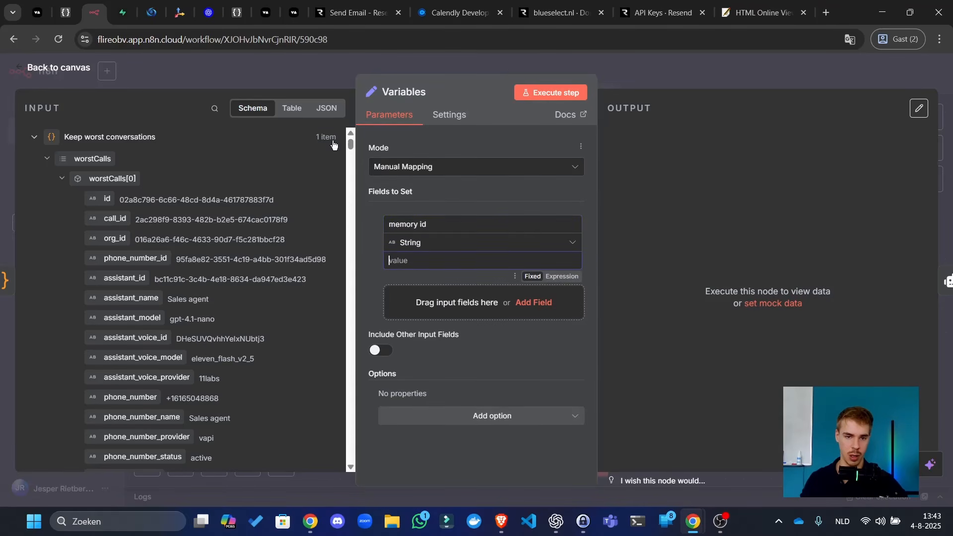
pyautogui.click(329, 108)
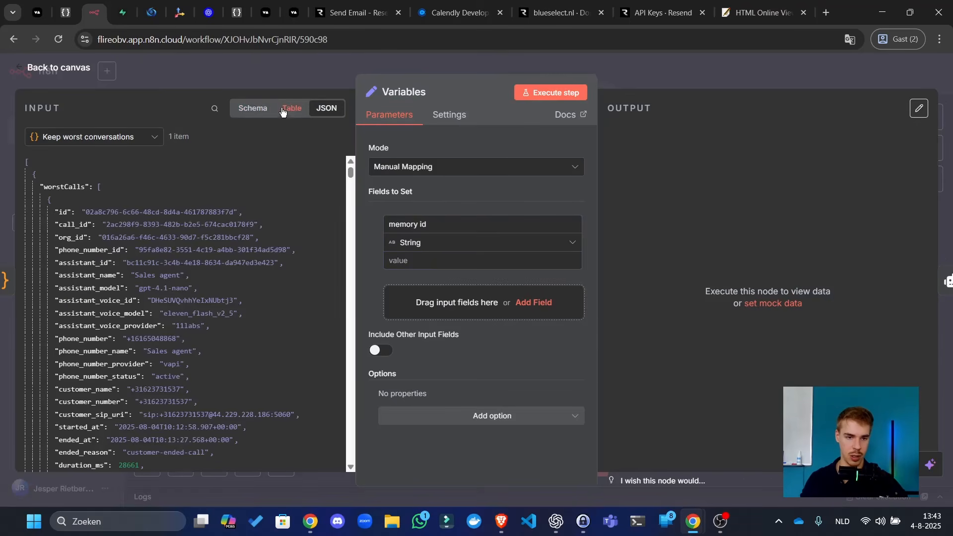
pyautogui.click(251, 109)
pyautogui.click(639, 85)
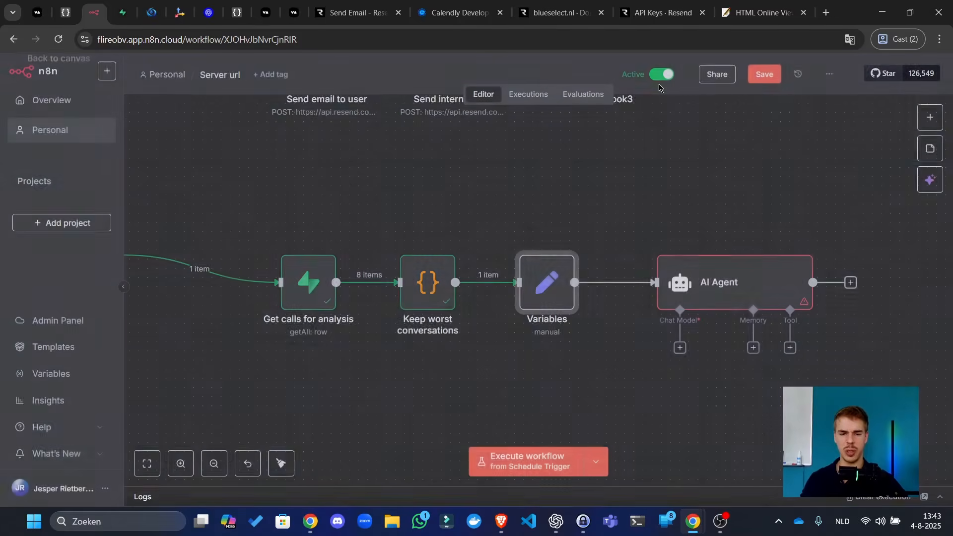
pyautogui.moveTo(595, 228); pyautogui.dragTo(434, 210)
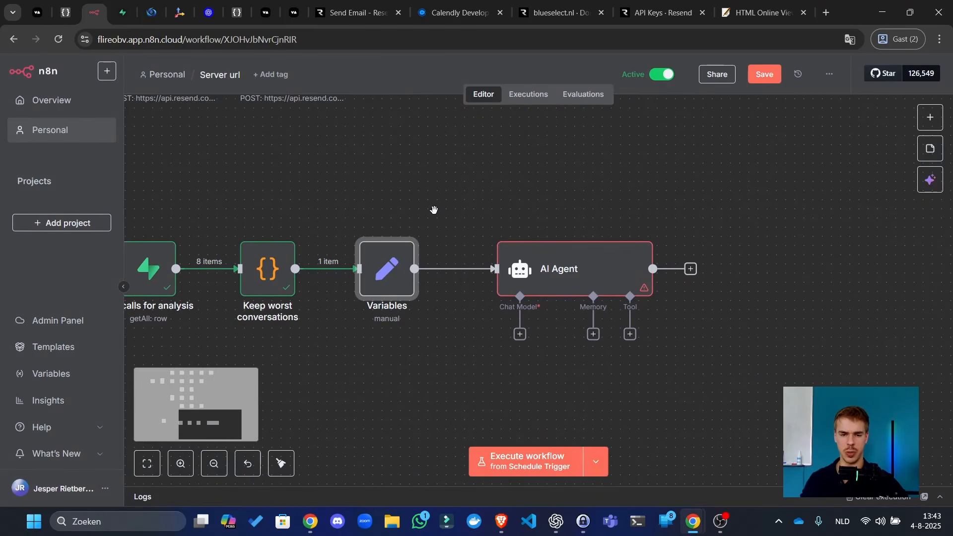
pyautogui.moveTo(288, 179); pyautogui.dragTo(253, 222)
pyautogui.moveTo(340, 193); pyautogui.dragTo(340, 193)
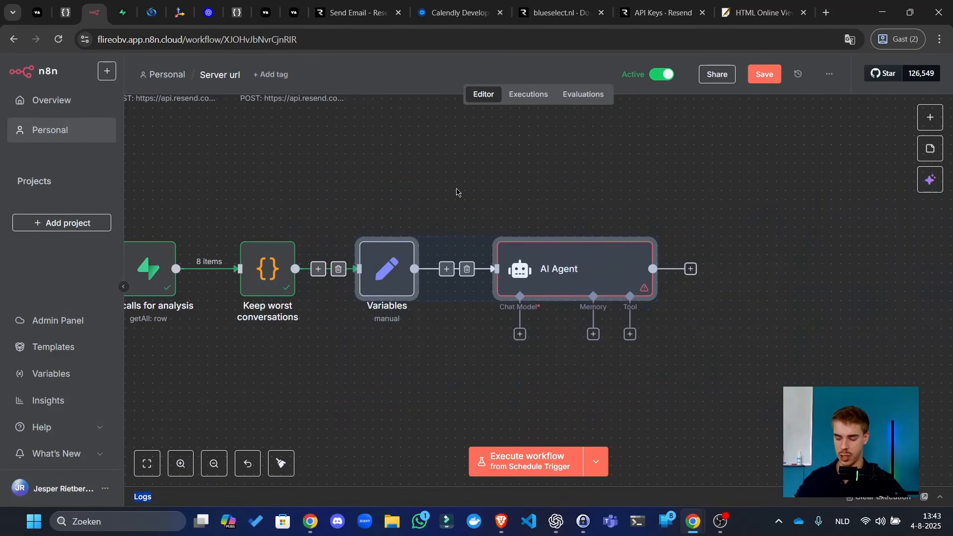
# - Swap the Variables and AI Agent nodes for an OpenAI 'Message a model' node, then go get an API key
pyautogui.press('Delete')
pyautogui.press('Tab')
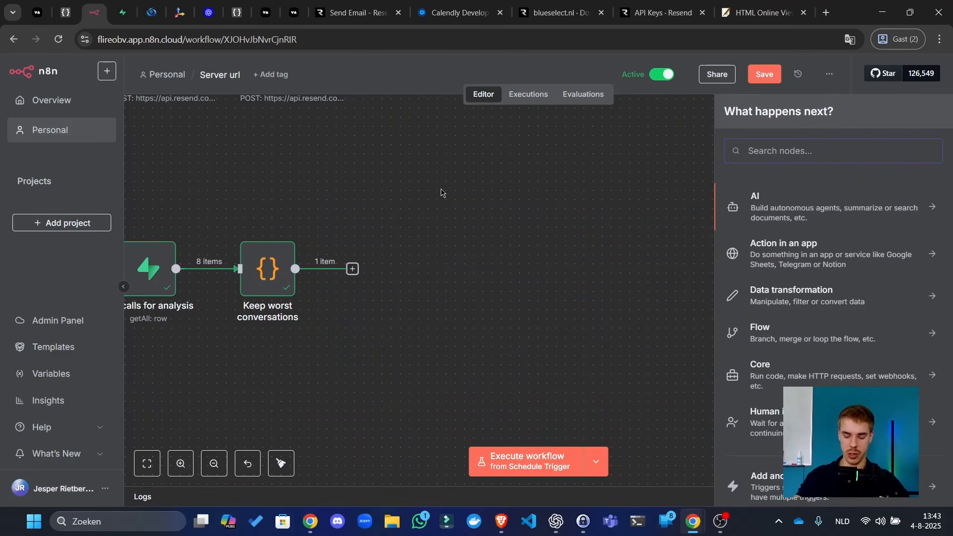
pyautogui.write('openai')
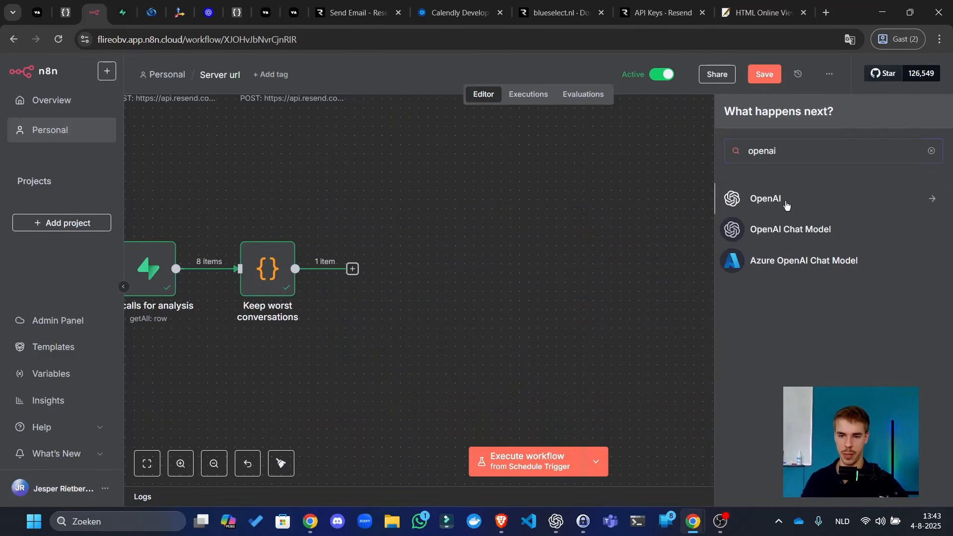
pyautogui.click(786, 205)
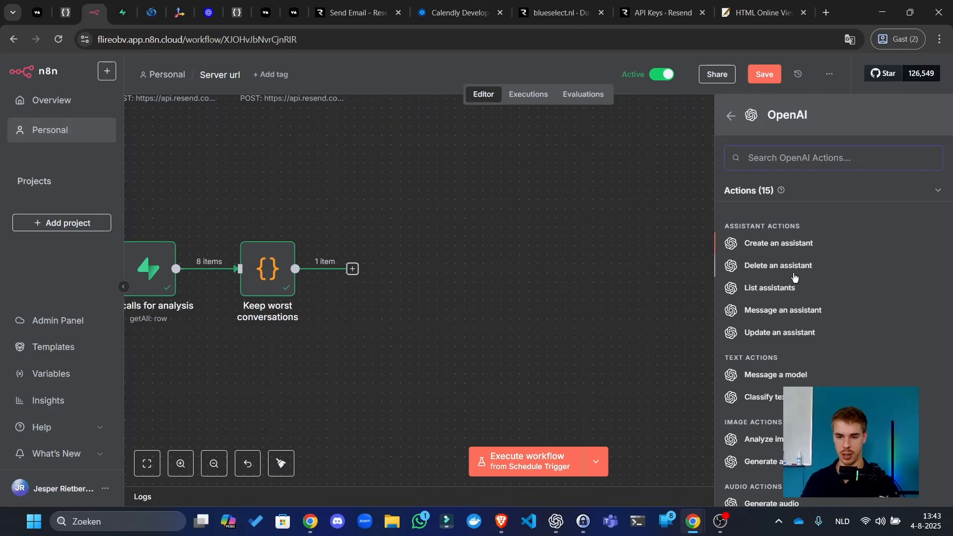
pyautogui.click(779, 381)
pyautogui.click(437, 194)
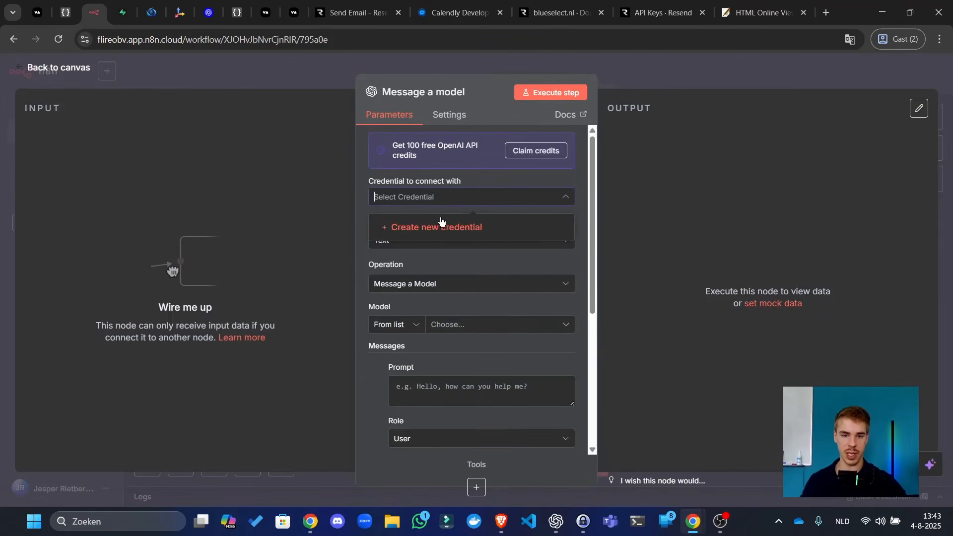
pyautogui.click(208, 13)
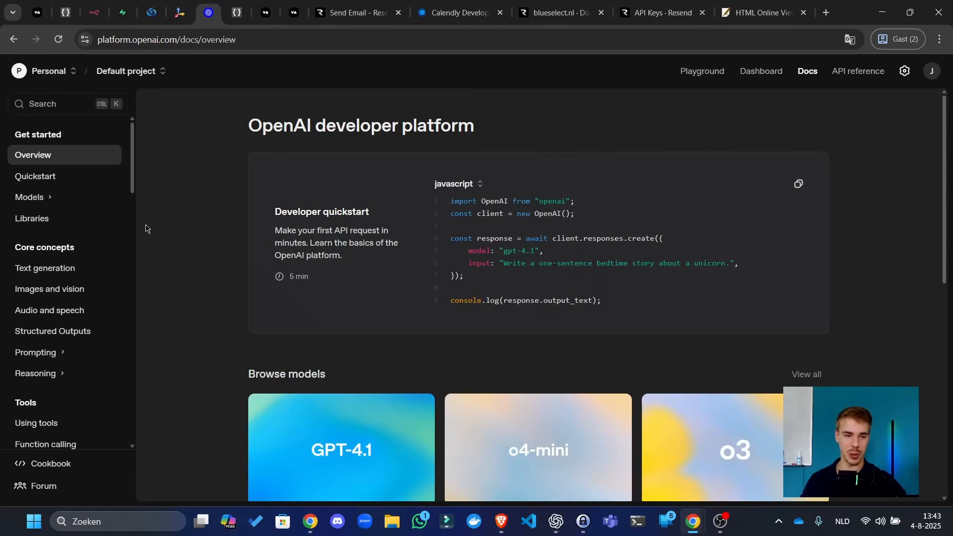
# - Create a secret key 'youtube video - are you still watching?' in the Default project; move the tab to its own window
pyautogui.click(905, 71)
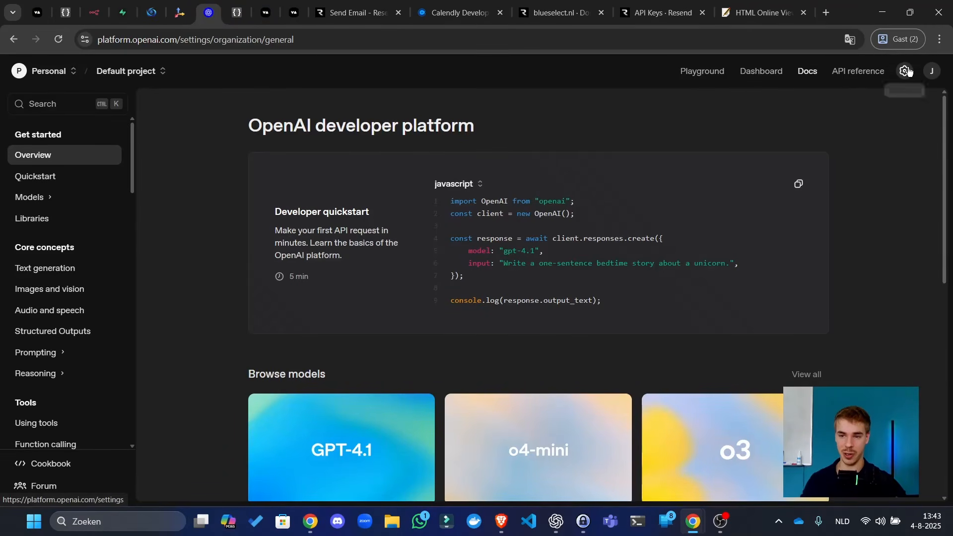
pyautogui.click(51, 427)
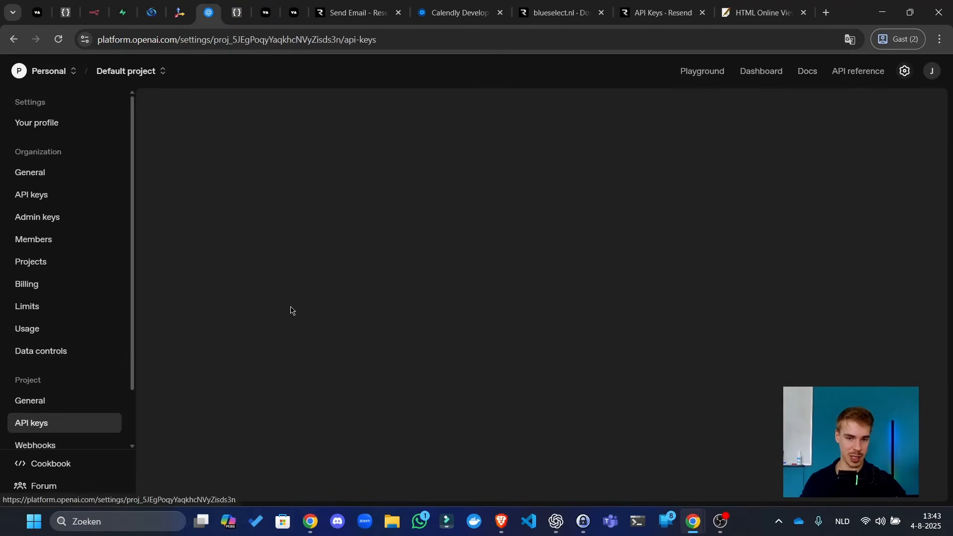
pyautogui.click(893, 106)
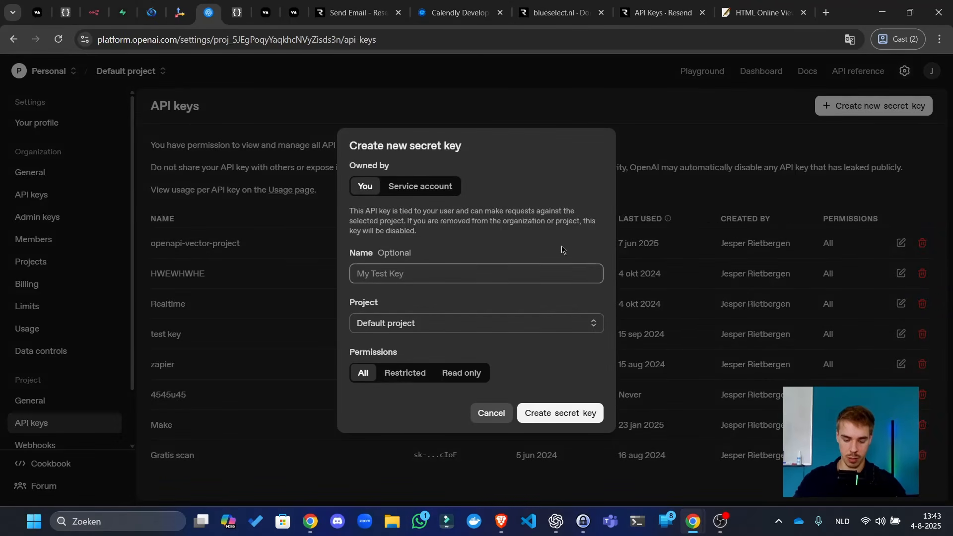
pyautogui.write('youtube video - are you still watching?')
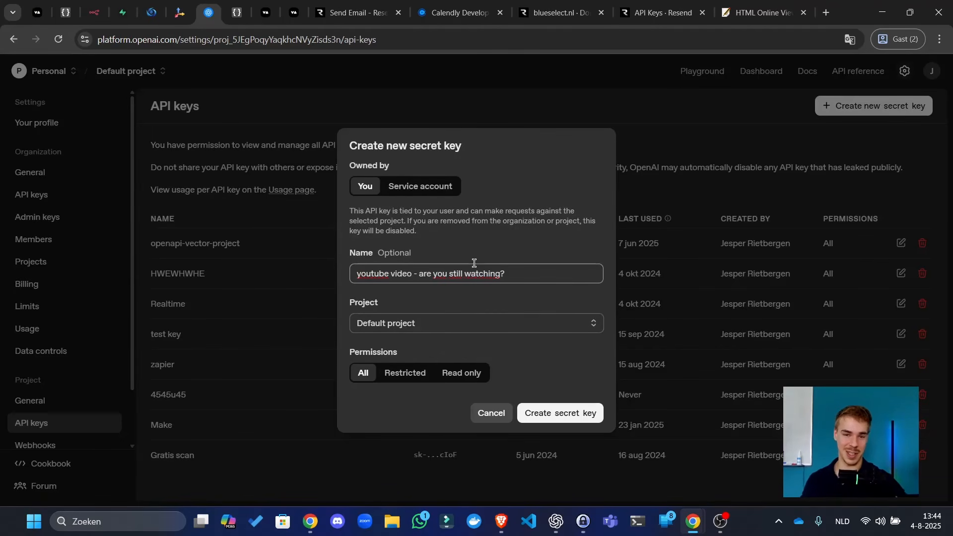
pyautogui.click(468, 213)
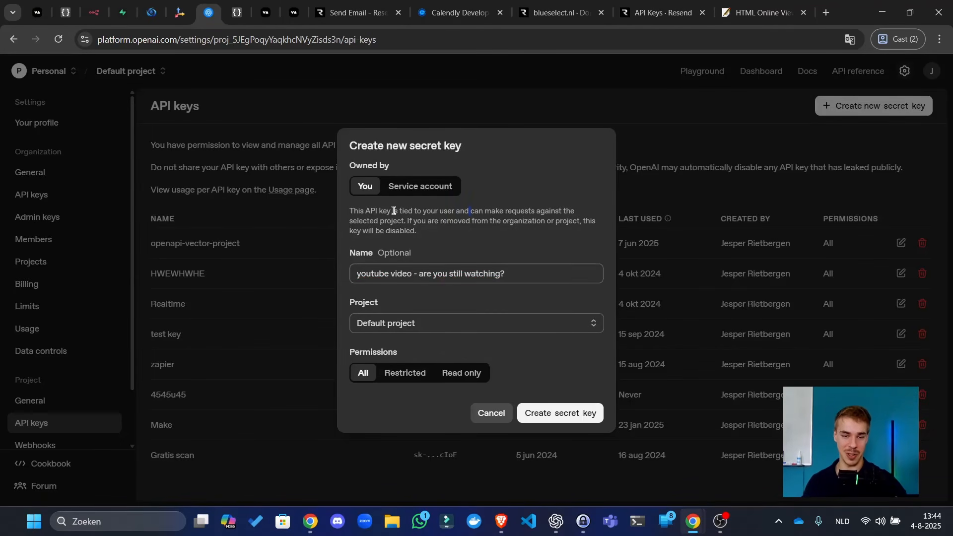
pyautogui.moveTo(401, 238); pyautogui.dragTo(386, 224)
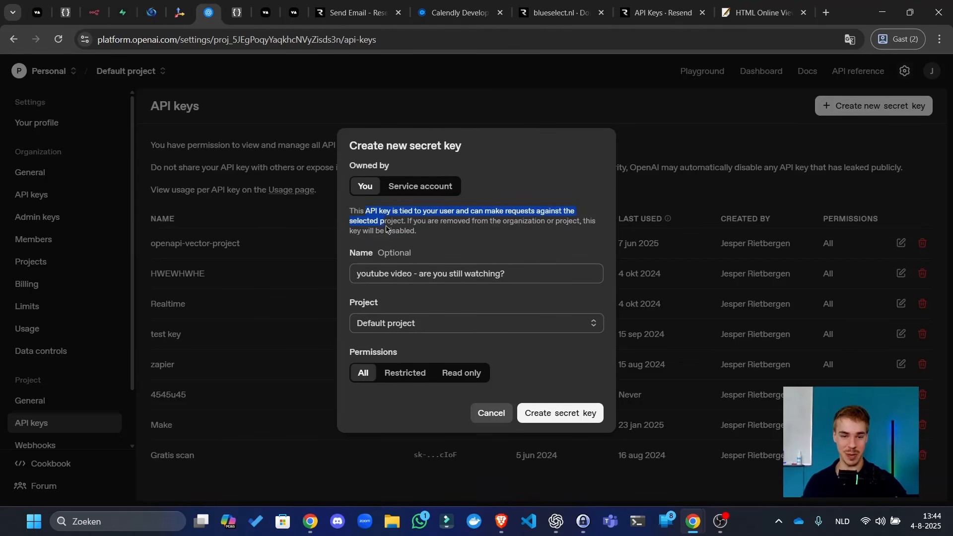
pyautogui.click(385, 225)
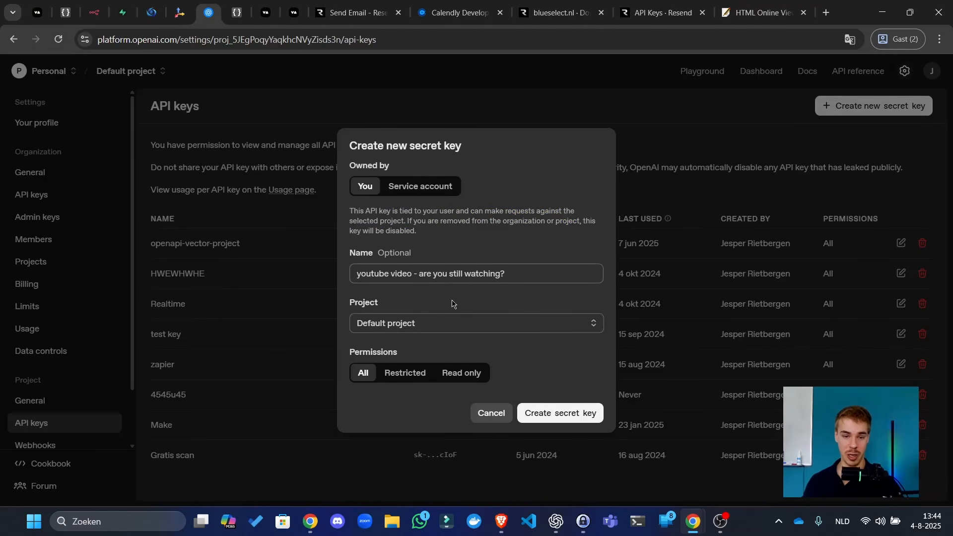
pyautogui.click(446, 323)
pyautogui.click(465, 322)
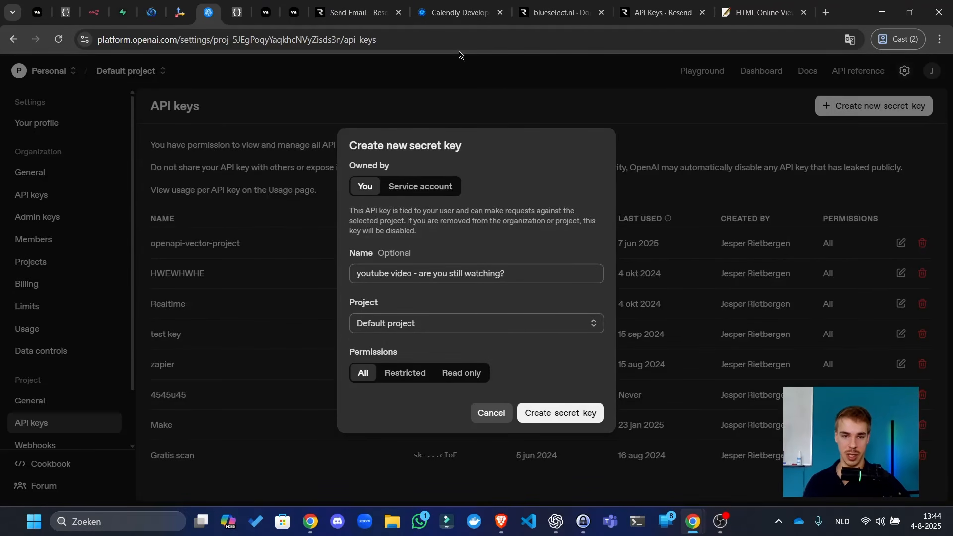
pyautogui.moveTo(214, 14); pyautogui.dragTo(0, 54)
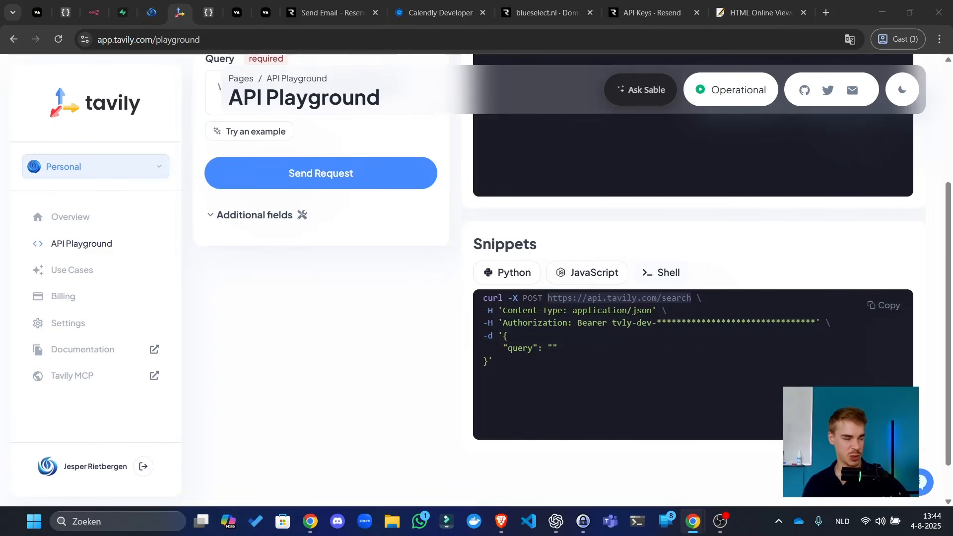
# - Create and save a new OpenAI credential in n8n using the pasted API key
pyautogui.click(94, 12)
pyautogui.click(483, 231)
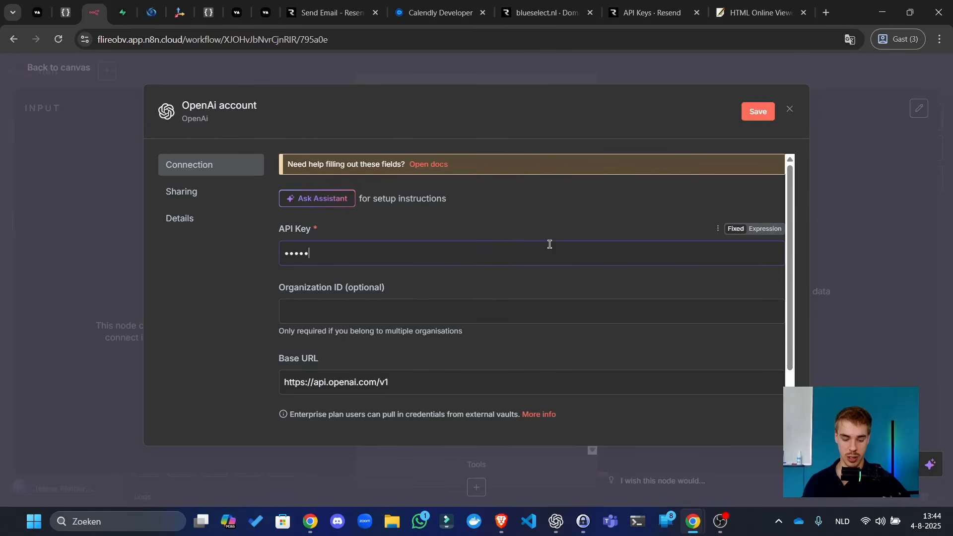
pyautogui.hotkey('ctrl', 'a')
pyautogui.press('BackSpace')
pyautogui.hotkey('ctrl', 'v')
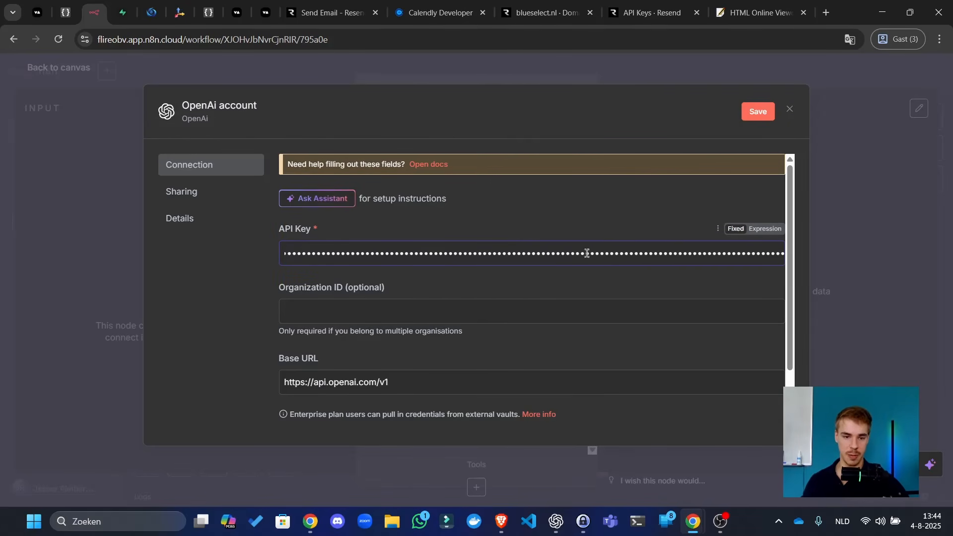
pyautogui.scroll(-2, 566, 241)
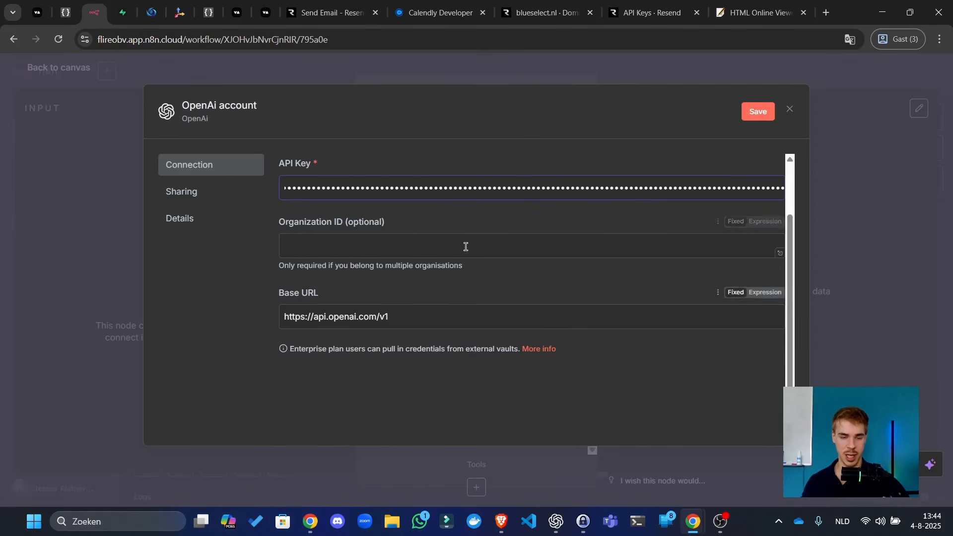
pyautogui.click(445, 242)
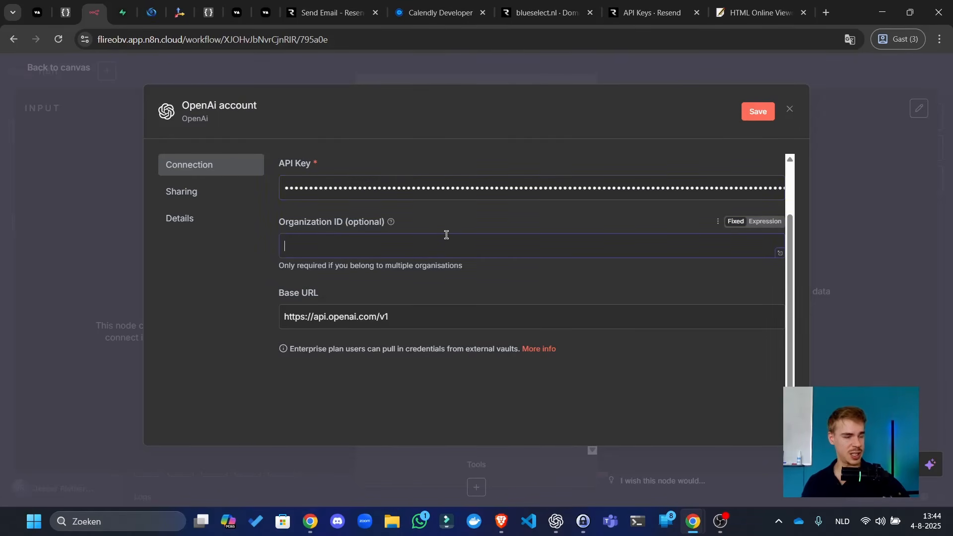
pyautogui.click(767, 116)
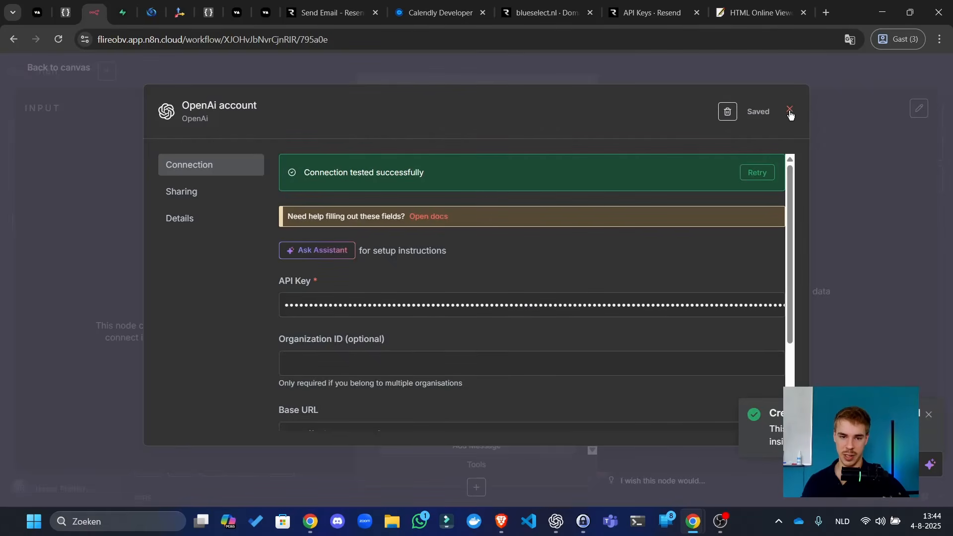
pyautogui.click(789, 111)
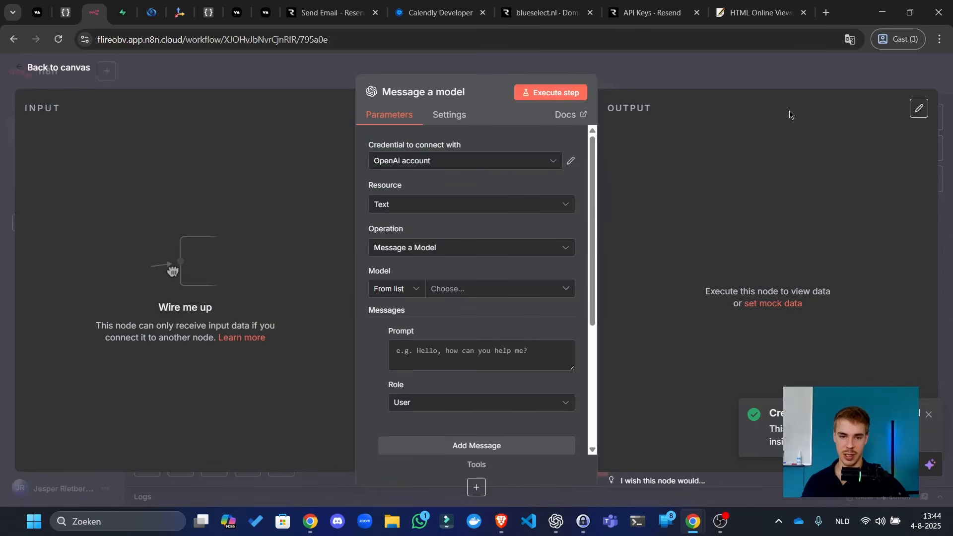
# - Keep the Message a Model operation and choose GPT-4.1-MINI as the model
pyautogui.click(509, 255)
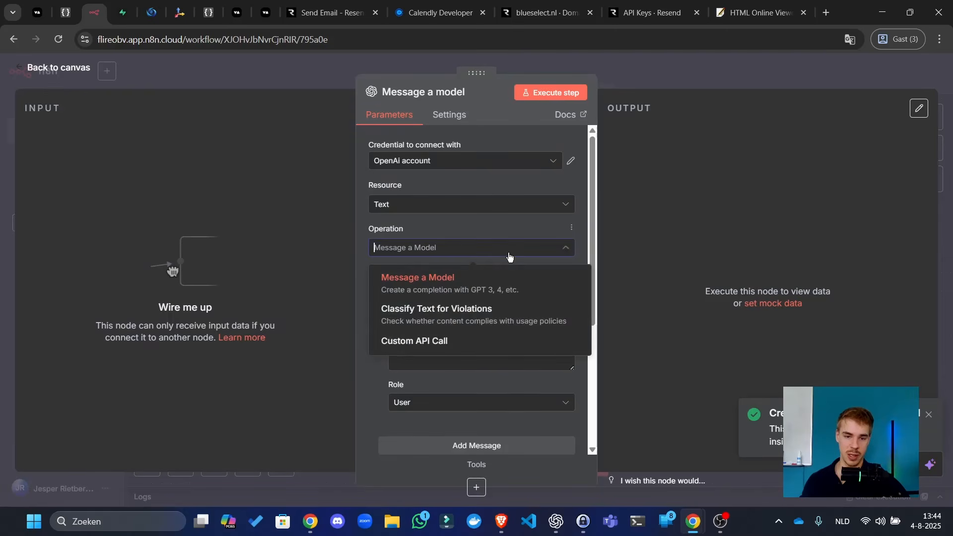
pyautogui.click(486, 292)
pyautogui.click(475, 290)
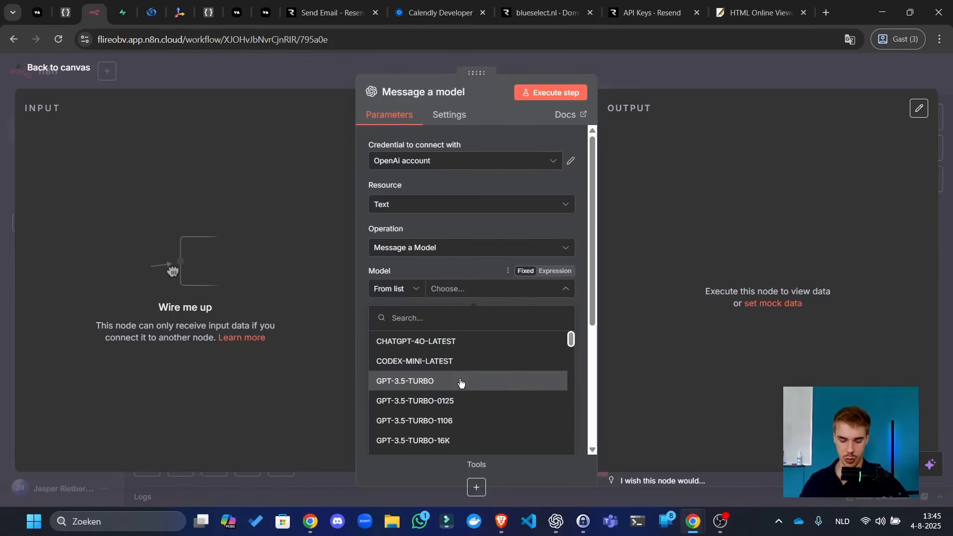
pyautogui.write('4.1')
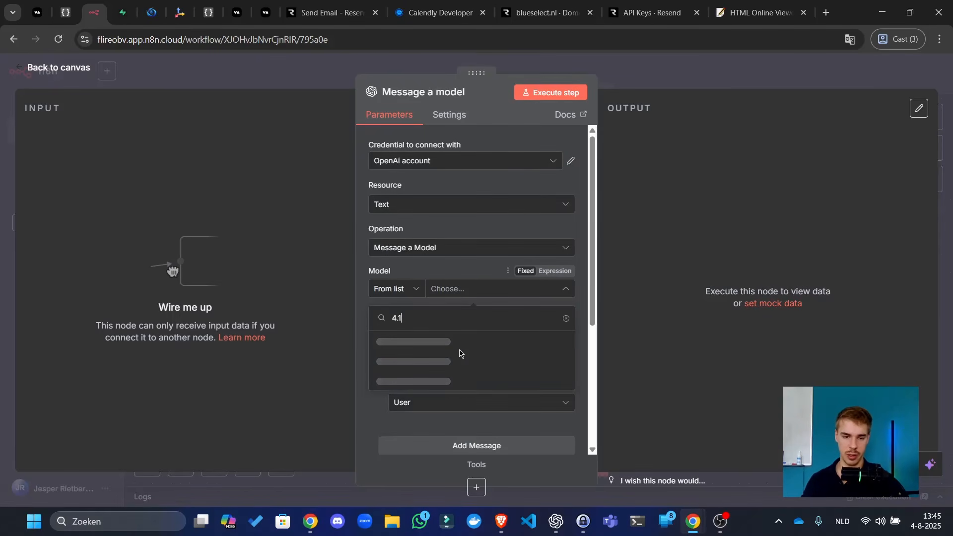
pyautogui.click(440, 385)
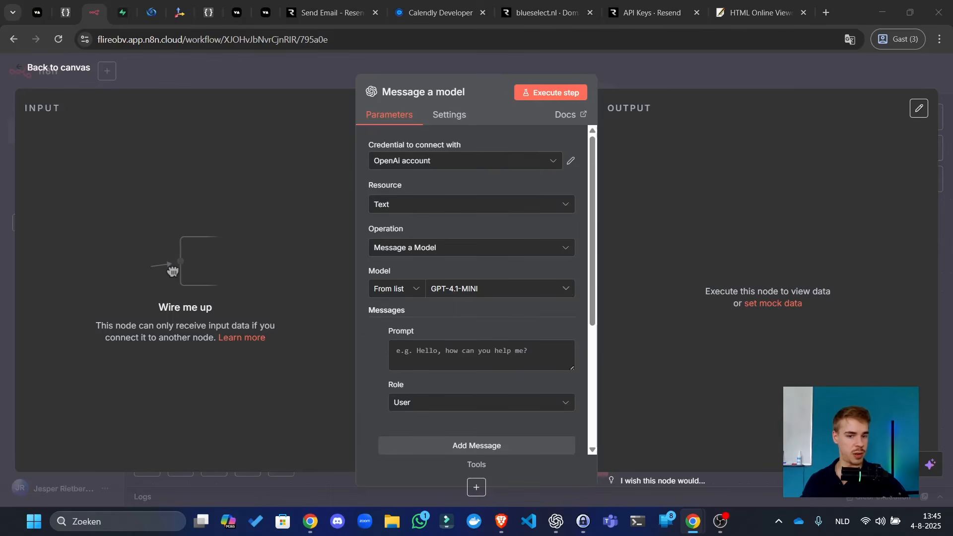
pyautogui.click(290, 325)
pyautogui.click(419, 347)
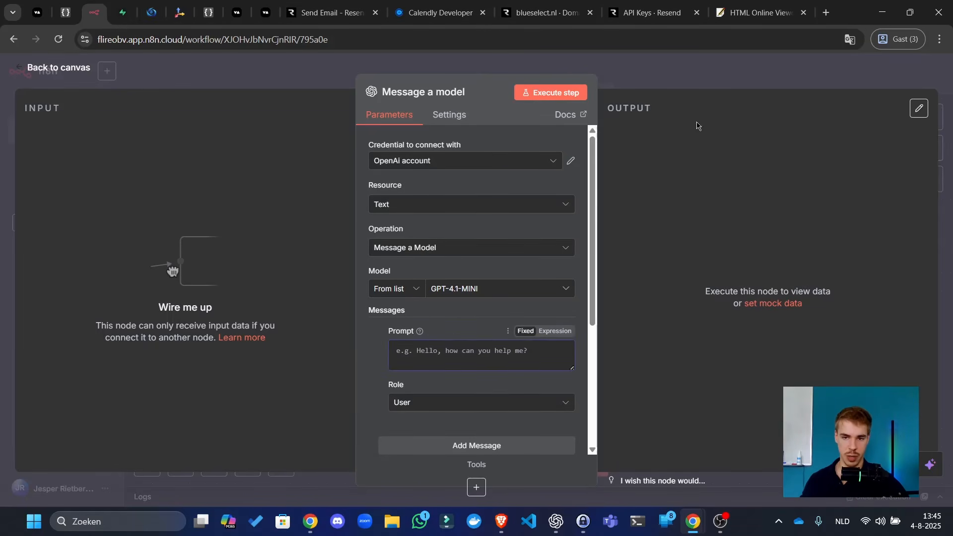
# - Shift Message a model right, browse Supabase actions without adding one, and view the whole workflow
pyautogui.click(691, 82)
pyautogui.moveTo(402, 228); pyautogui.dragTo(558, 265)
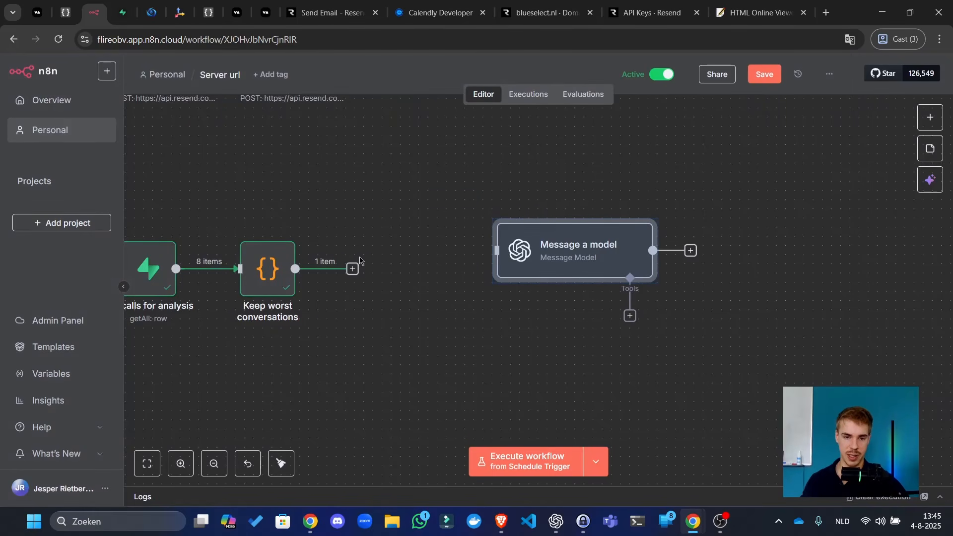
pyautogui.click(352, 269)
pyautogui.write('supabase')
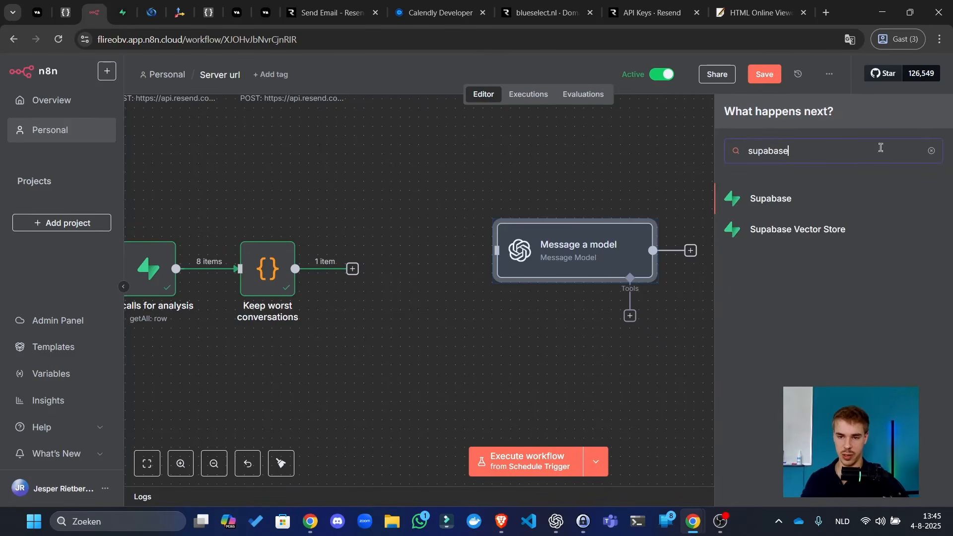
pyautogui.click(824, 201)
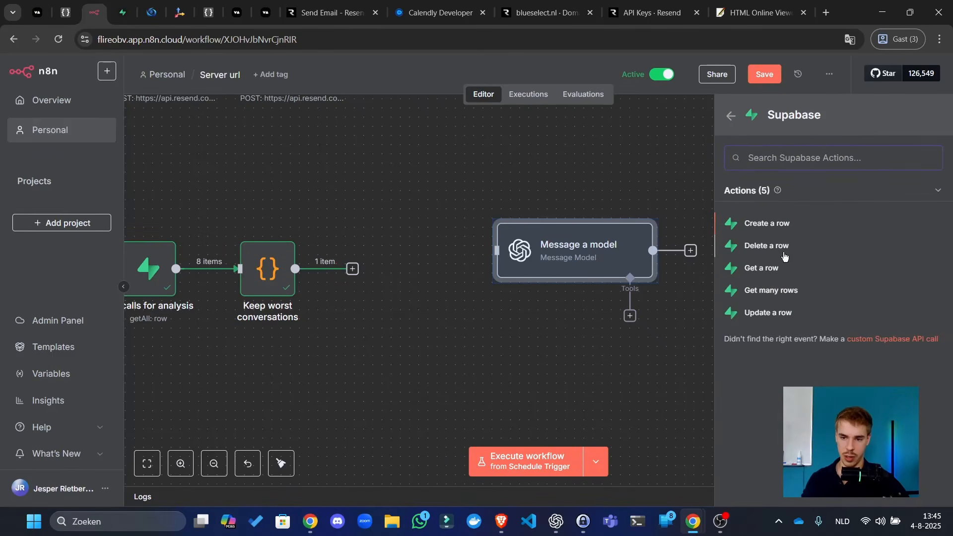
pyautogui.click(555, 200)
pyautogui.moveTo(519, 187); pyautogui.dragTo(479, 286)
pyautogui.scroll(-4, 479, 285)
pyautogui.moveTo(363, 289); pyautogui.dragTo(504, 410)
pyautogui.moveTo(580, 235); pyautogui.dragTo(514, 357)
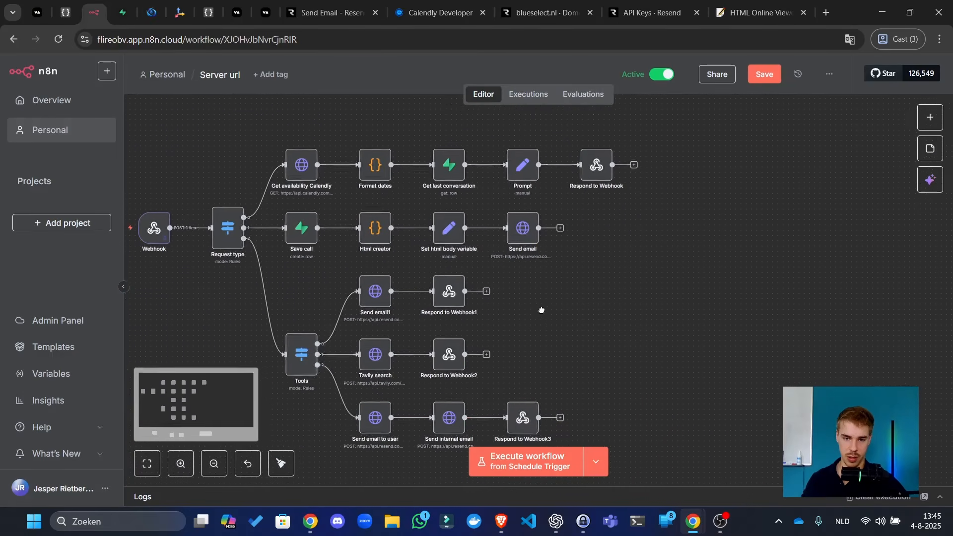
# - Review the live Prompt node's text and paste a duplicate of it into the analysis chain
pyautogui.click(527, 170)
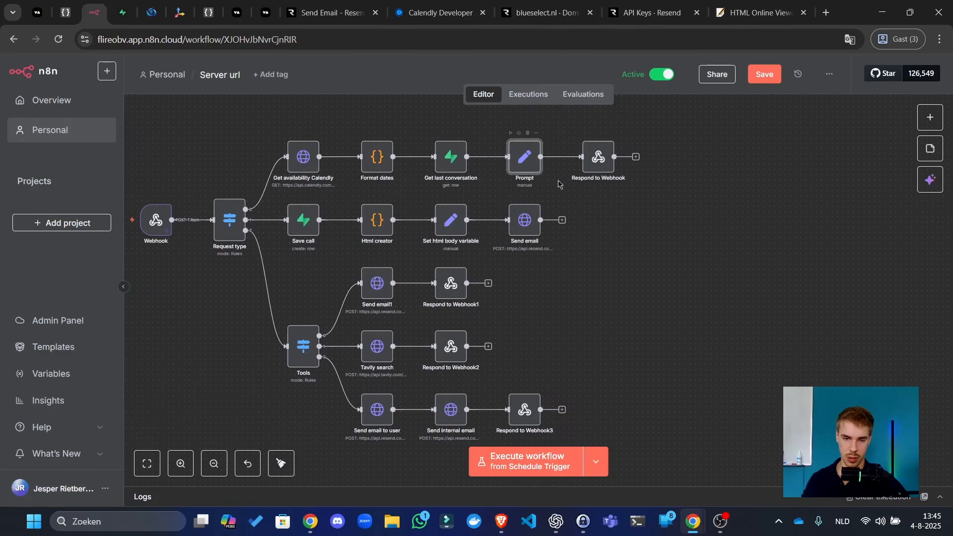
pyautogui.click(567, 211)
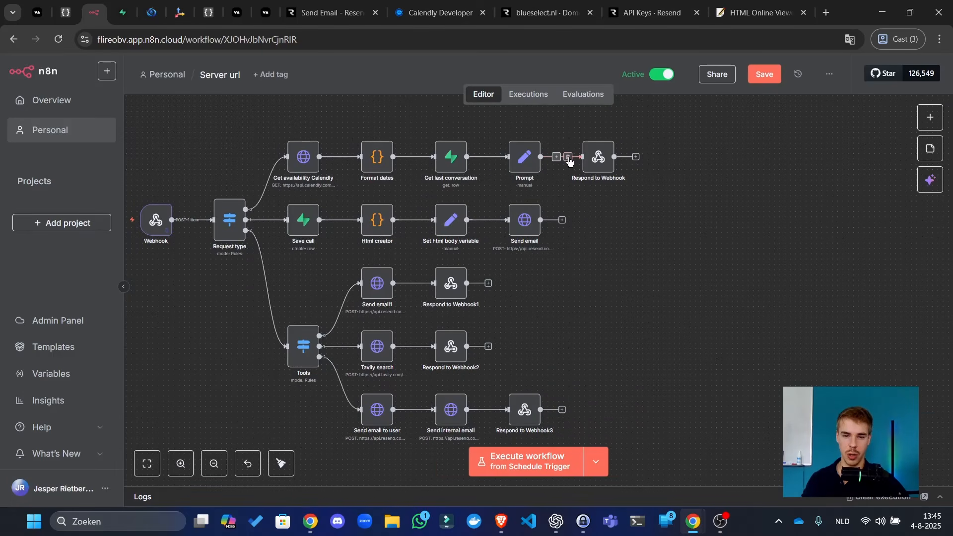
pyautogui.moveTo(621, 323); pyautogui.dragTo(690, 286)
pyautogui.scroll(-5, 690, 285)
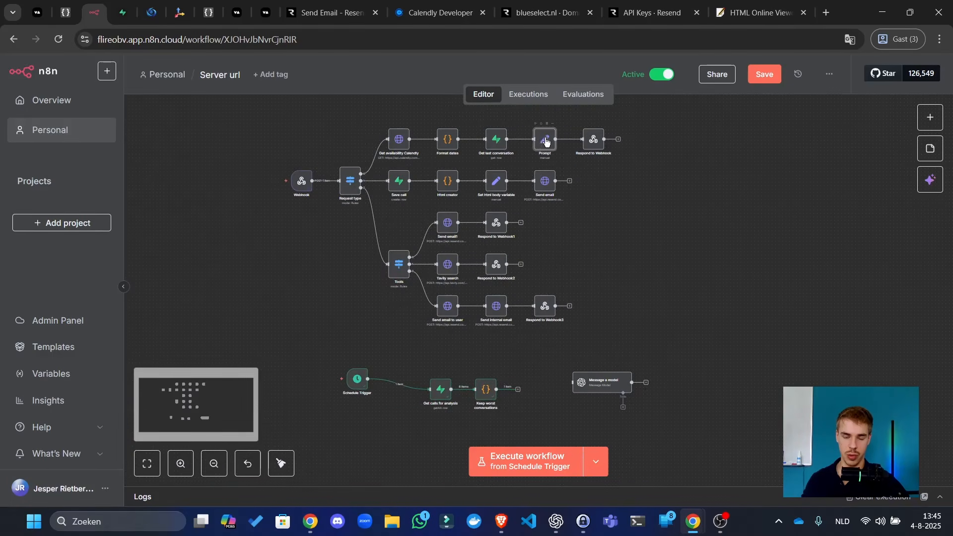
pyautogui.doubleClick(540, 141)
pyautogui.tripleClick(493, 283)
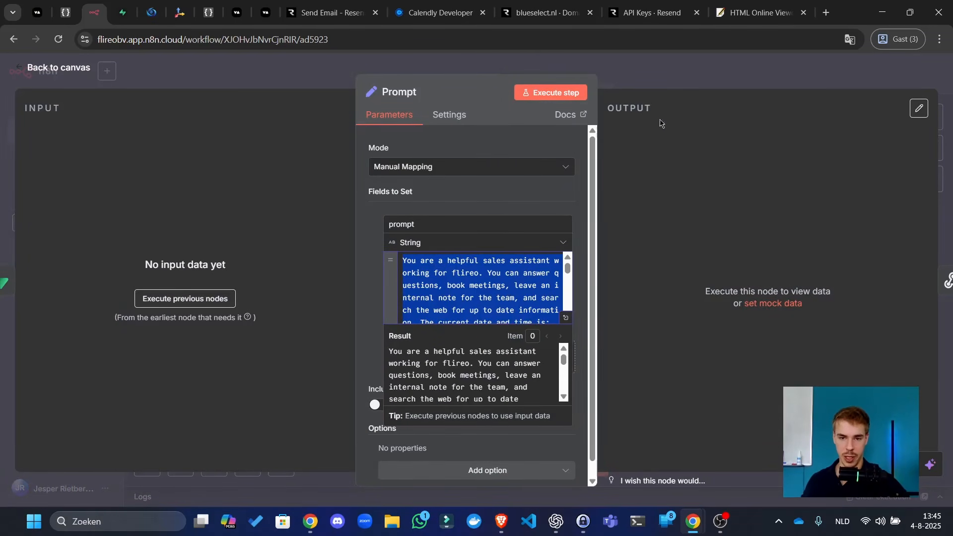
pyautogui.click(683, 80)
pyautogui.click(539, 141)
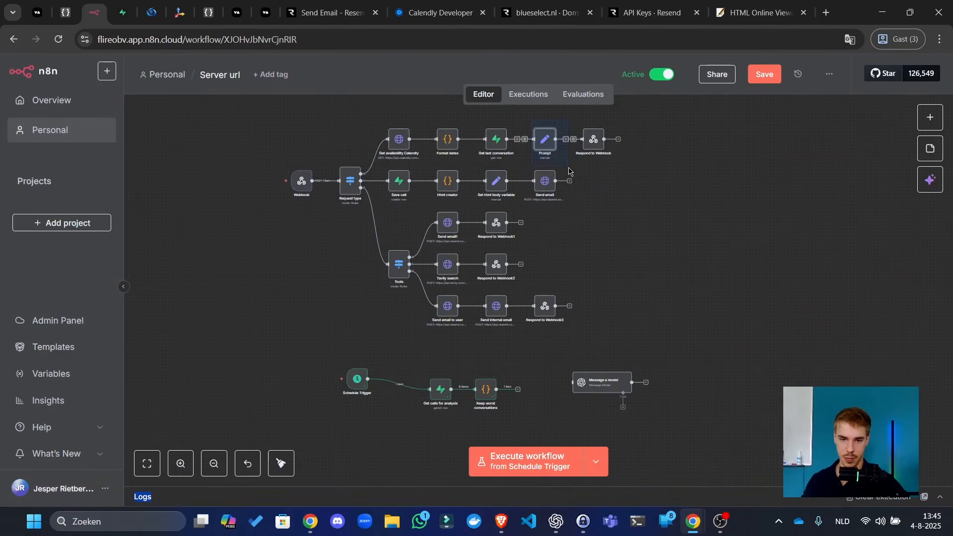
pyautogui.hotkey('ctrl', 'c')
pyautogui.hotkey('ctrl', 'v')
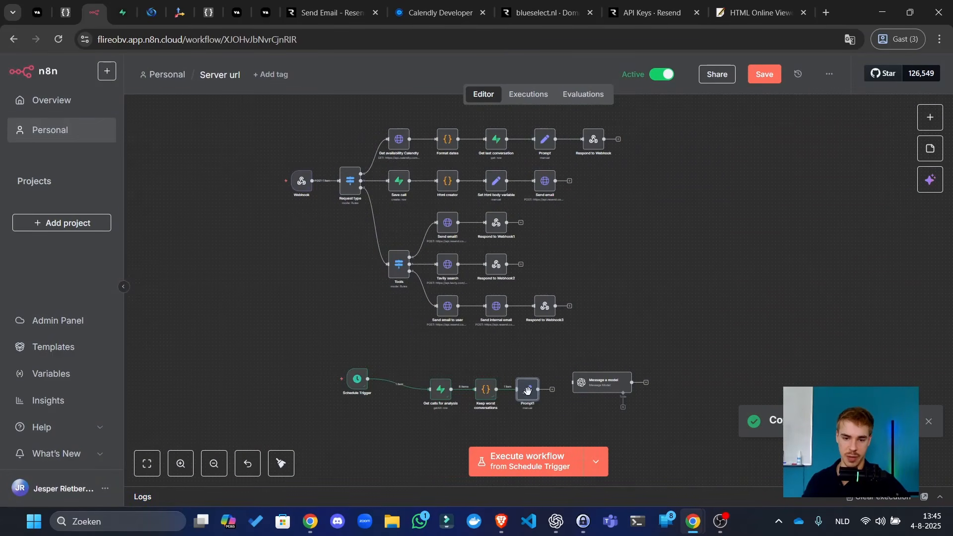
# - Delete the Schedule Trigger node from the analysis chain
pyautogui.click(520, 374)
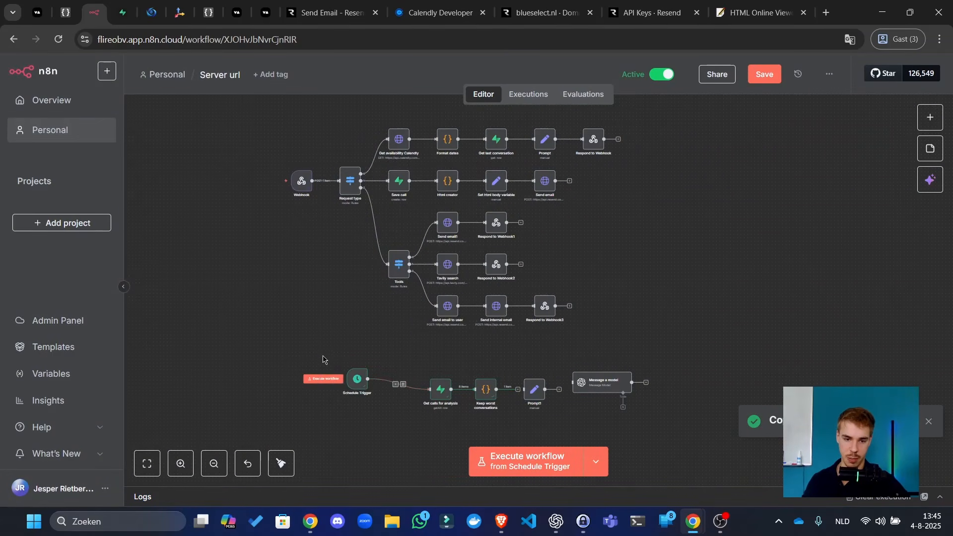
pyautogui.moveTo(323, 355); pyautogui.dragTo(394, 412)
pyautogui.press('Delete')
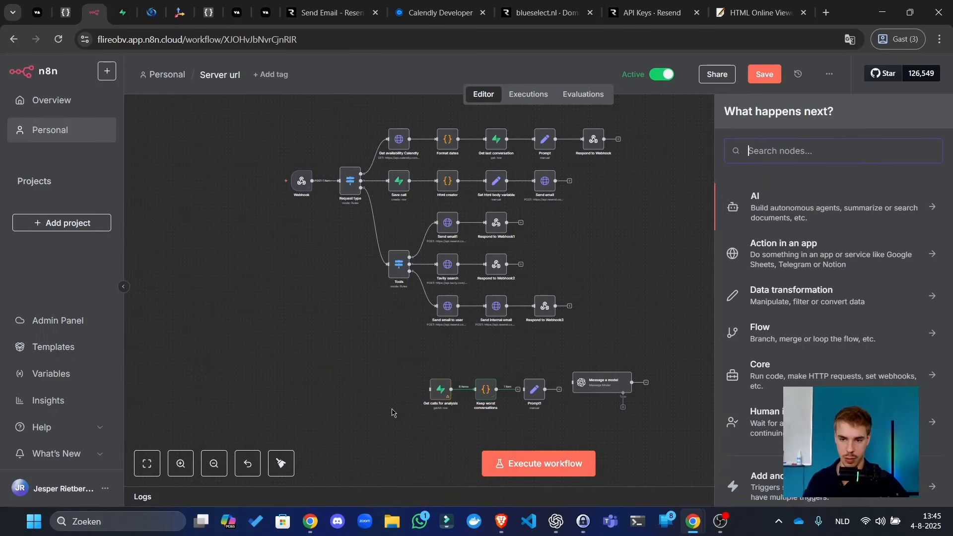
# - Add a Manual Trigger and place it before Get calls for analysis
pyautogui.write('trigger')
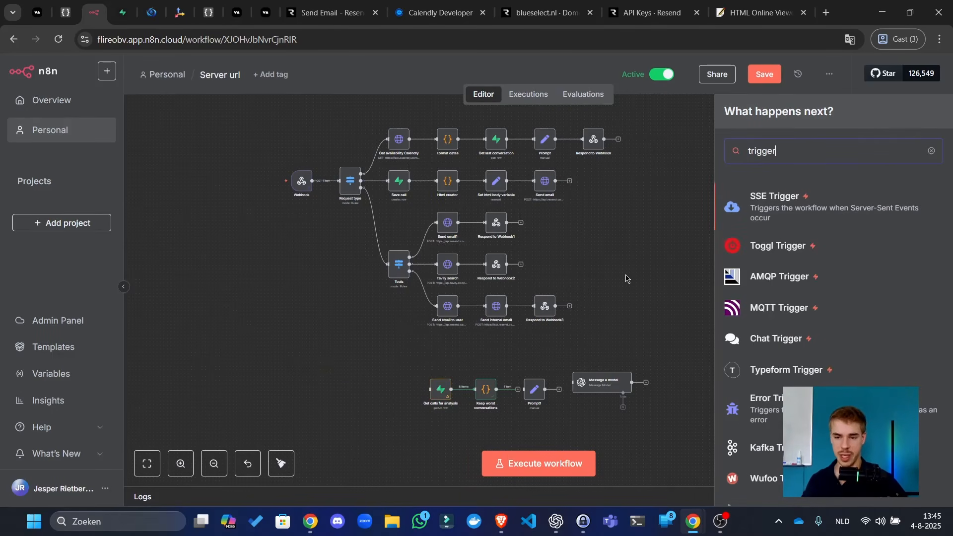
pyautogui.scroll(-4, 803, 323)
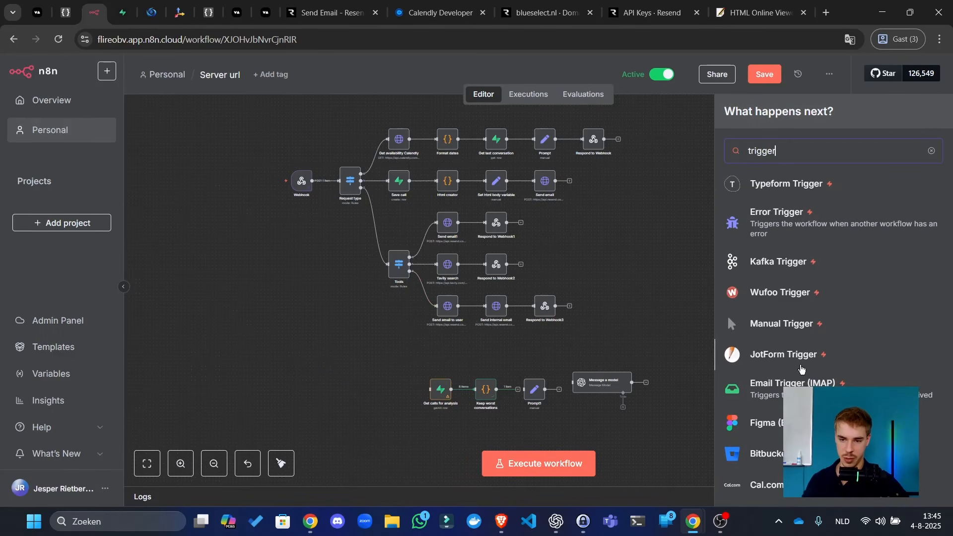
pyautogui.click(791, 323)
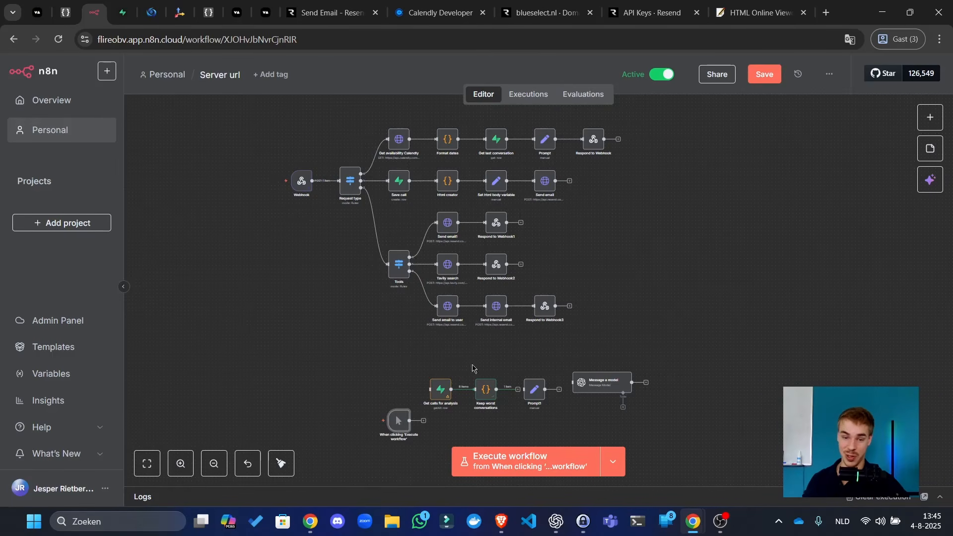
pyautogui.moveTo(377, 395); pyautogui.dragTo(433, 276)
pyautogui.scroll(4, 360, 331)
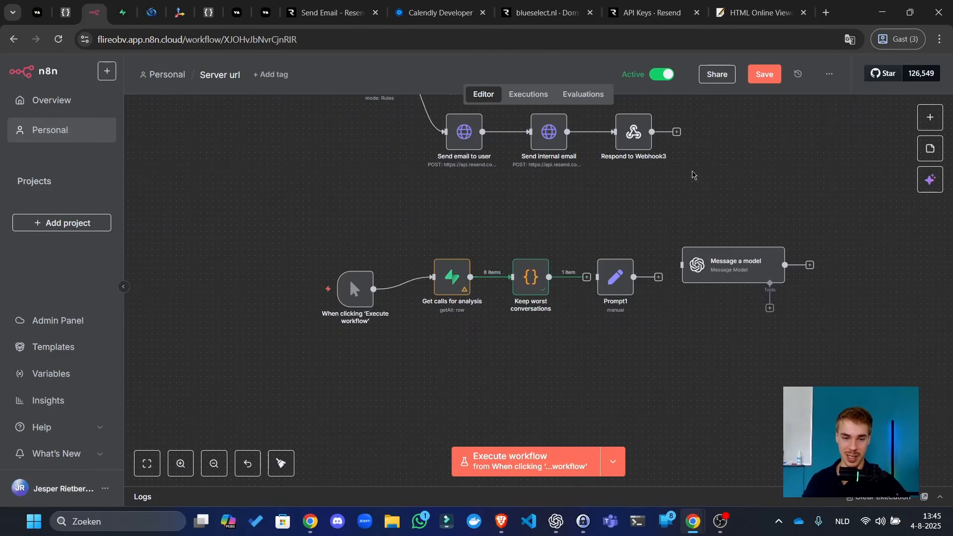
pyautogui.moveTo(636, 399); pyautogui.dragTo(440, 357)
pyautogui.scroll(3, 402, 331)
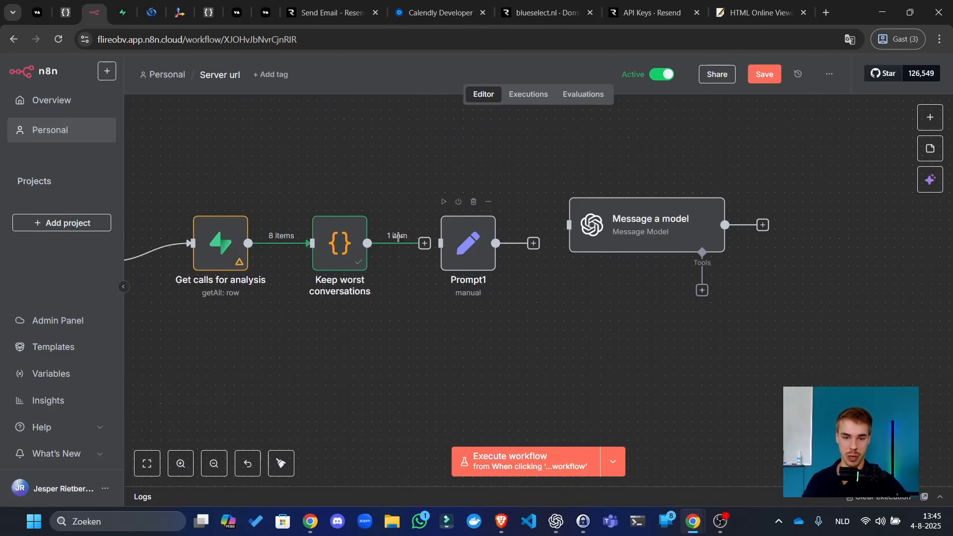
# - Open Prompt1 and preview its resolved prompt text
pyautogui.click(425, 244)
pyautogui.doubleClick(468, 244)
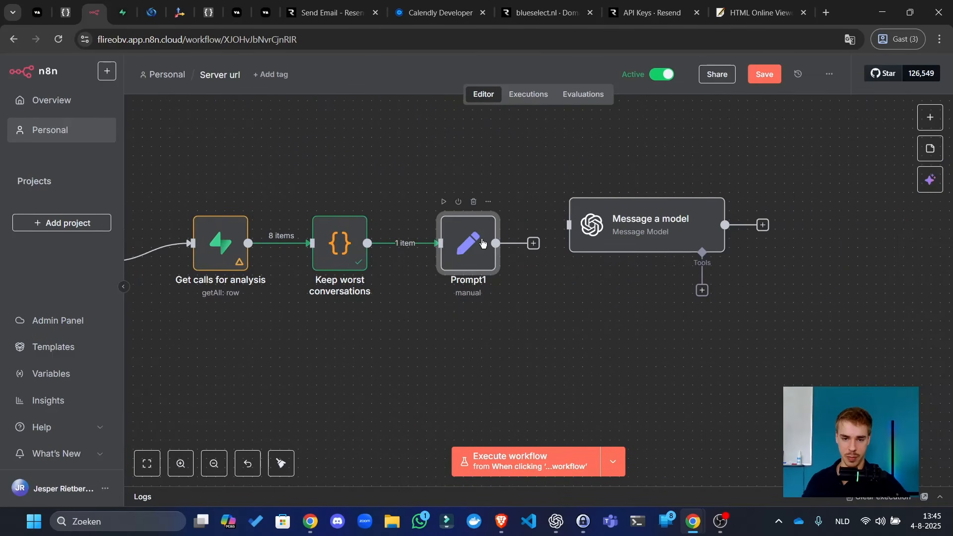
pyautogui.scroll(3, 474, 270)
pyautogui.scroll(-8, 499, 280)
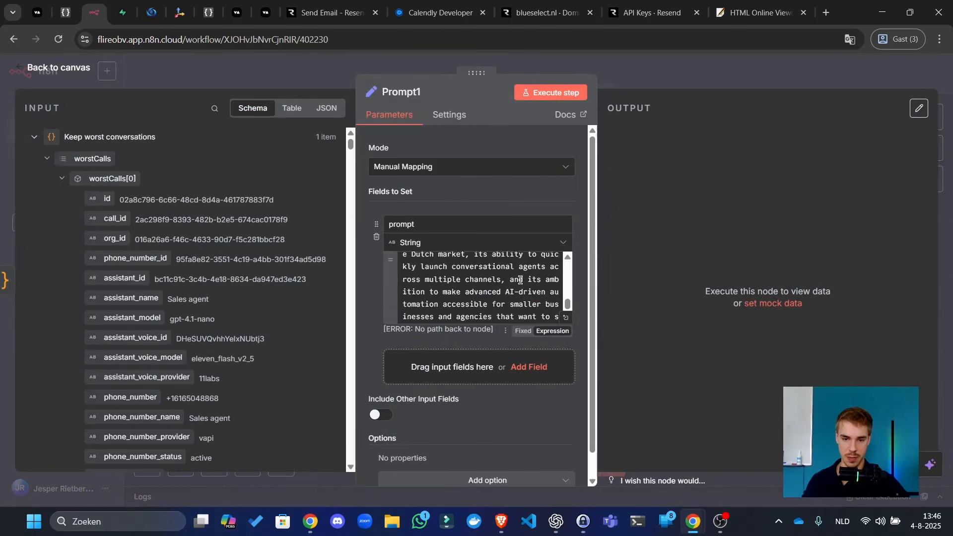
pyautogui.click(528, 304)
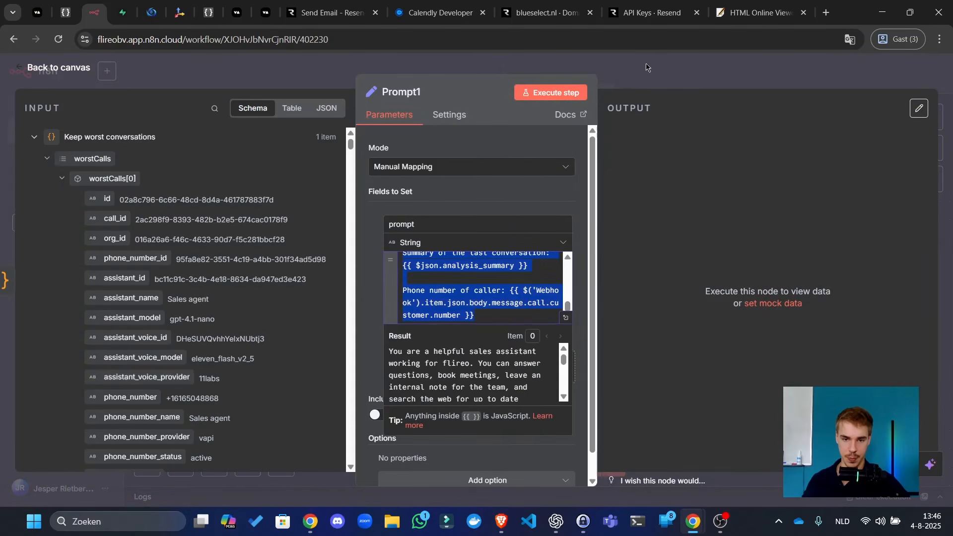
pyautogui.click(754, 80)
# - Save the workflow and connect Prompt1's output into Message a model
pyautogui.click(755, 80)
pyautogui.moveTo(627, 230); pyautogui.dragTo(619, 239)
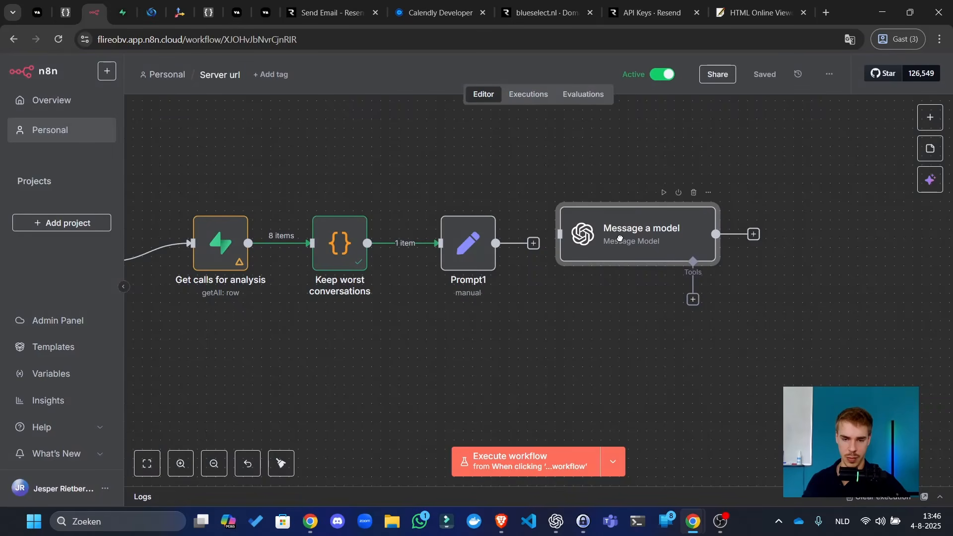
pyautogui.moveTo(534, 243); pyautogui.dragTo(586, 239)
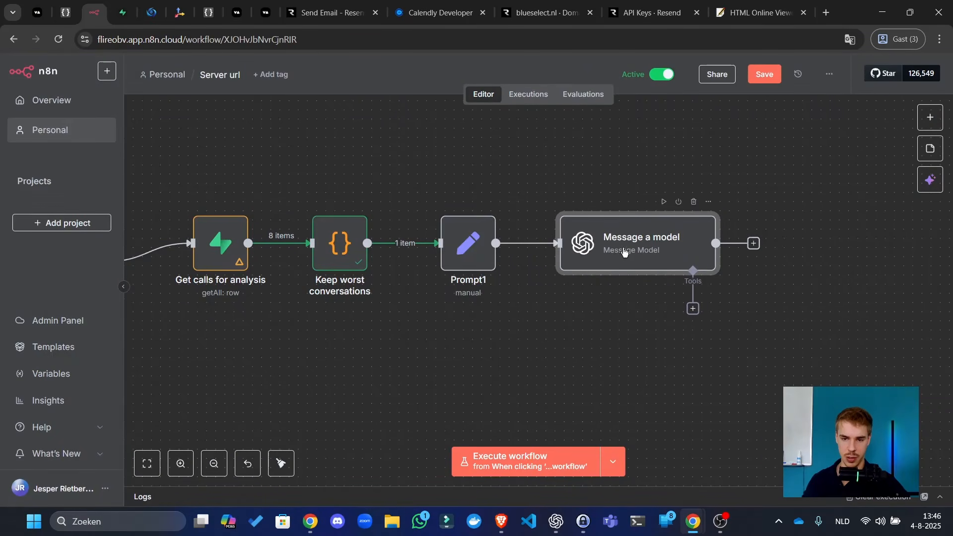
# - Add a second message to Message a model and set the first message's role to System
pyautogui.doubleClick(622, 254)
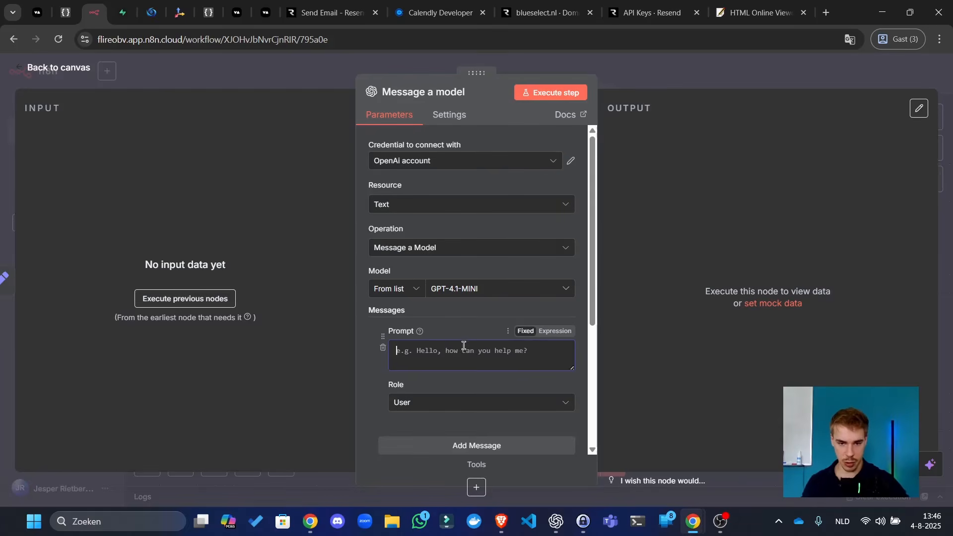
pyautogui.scroll(-4, 500, 314)
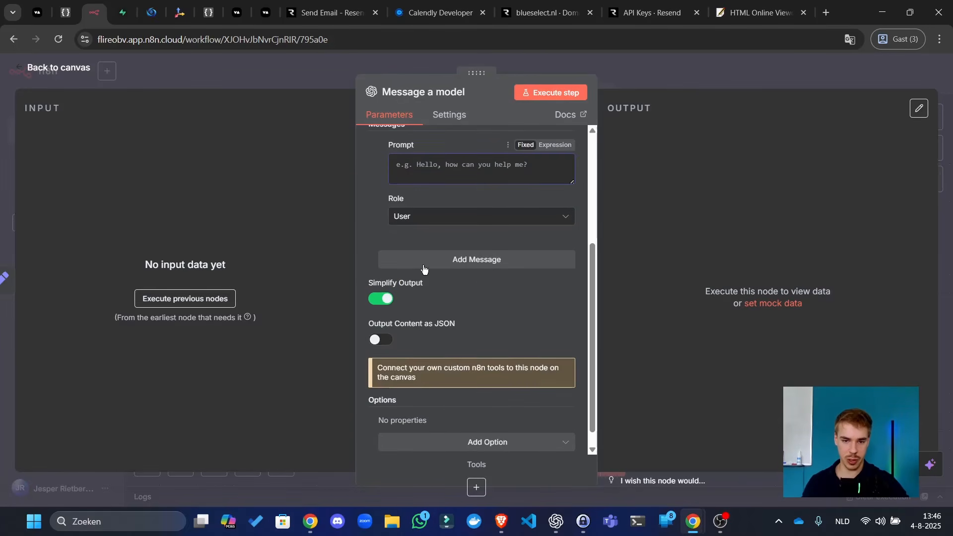
pyautogui.click(442, 259)
pyautogui.click(428, 336)
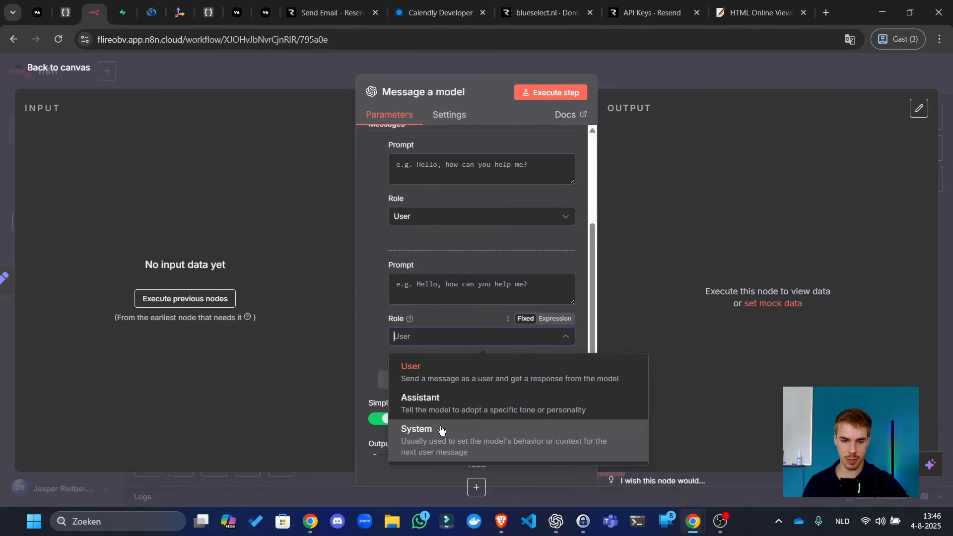
pyautogui.click(474, 216)
pyautogui.click(443, 313)
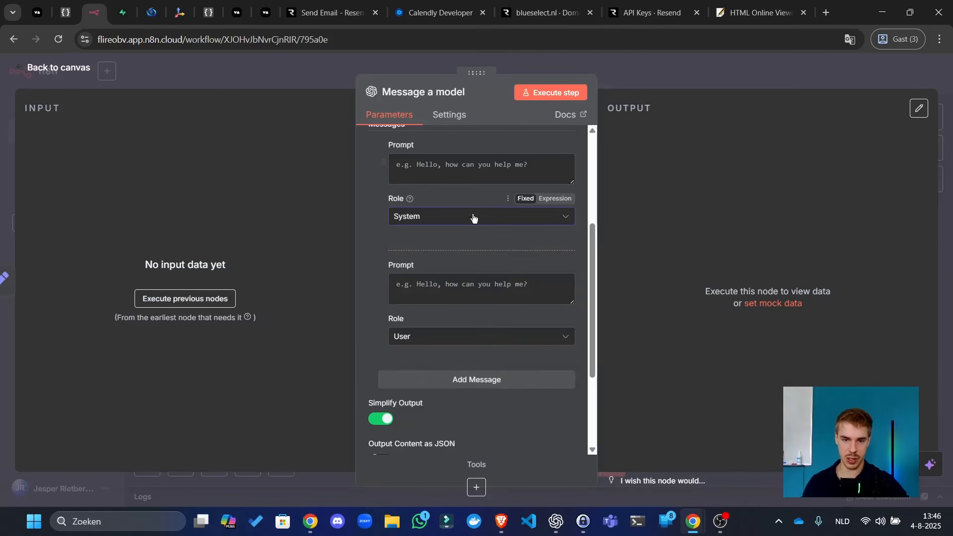
# - Write the optimizer instructions in the system prompt, ending with 'our worst performing conversations:'
pyautogui.write('You are our AI')
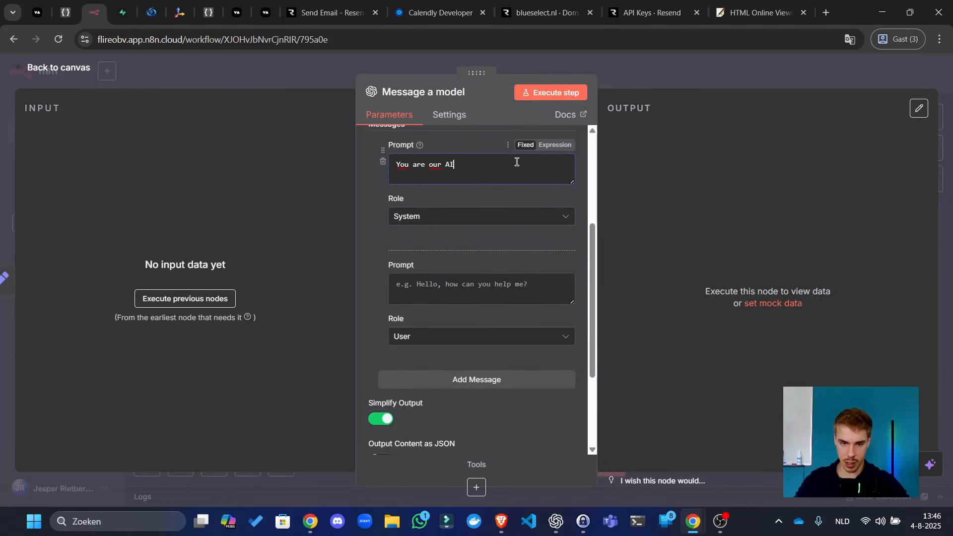
pyautogui.write(' Agent prompt optimizer')
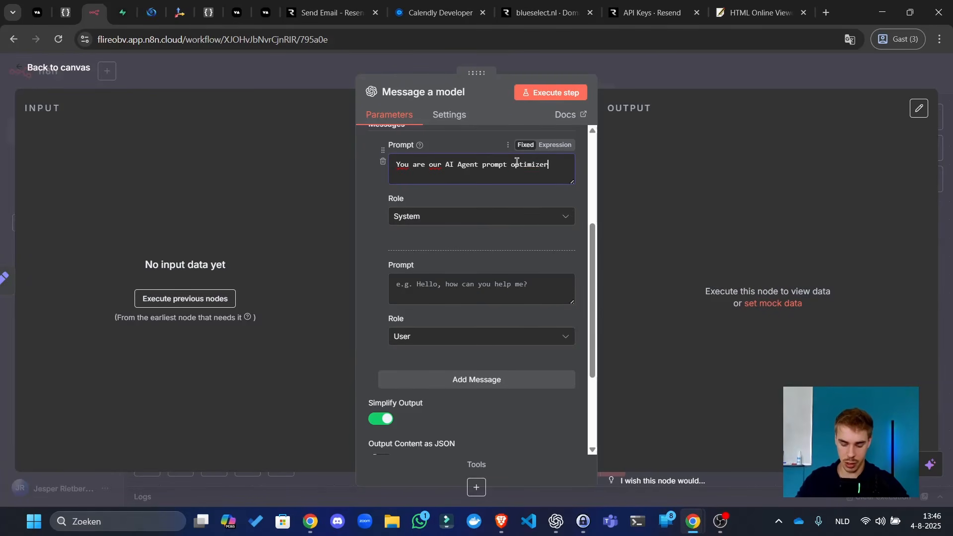
pyautogui.write('ou look at out prompt, and try')
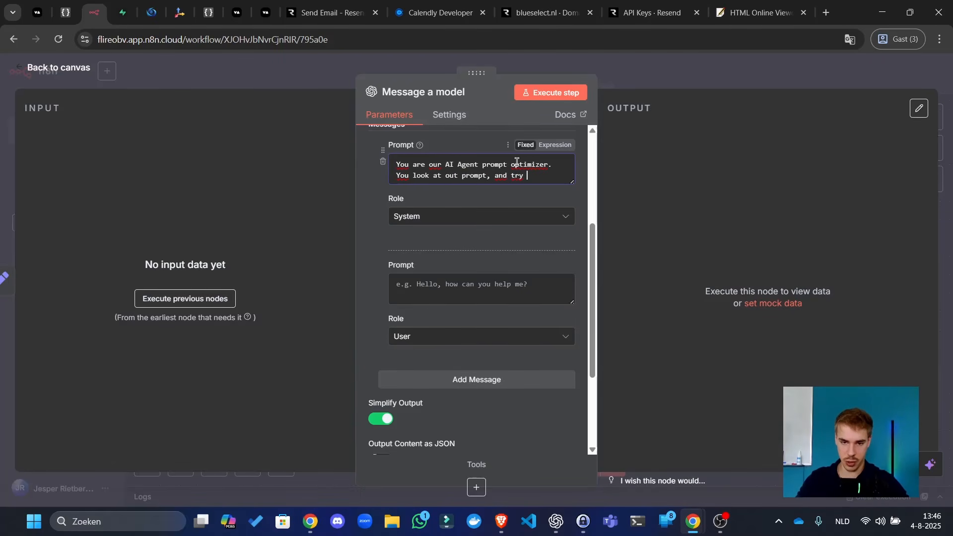
pyautogui.press('BackSpace')
pyautogui.press('BackSpace')
pyautogui.press('BackSpace')
pyautogui.press('BackSpace')
pyautogui.press('BackSpace')
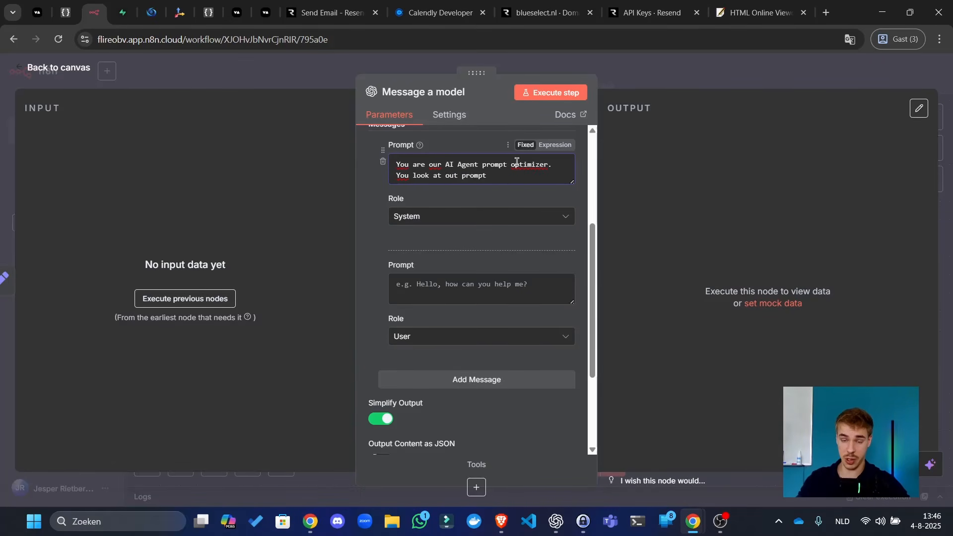
pyautogui.press('BackSpace')
pyautogui.press('BackSpace')
pyautogui.press('BackSpace')
pyautogui.press('BackSpace')
pyautogui.press('BackSpace')
pyautogui.press('BackSpace')
pyautogui.press('BackSpace')
pyautogui.press('BackSpace')
pyautogui.press('BackSpace')
pyautogui.press('BackSpace')
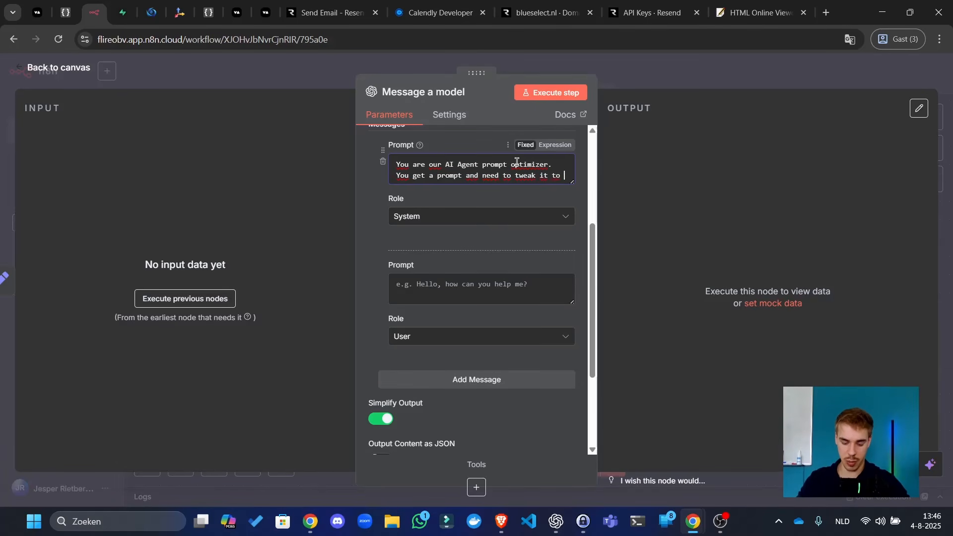
pyautogui.write('make it bette')
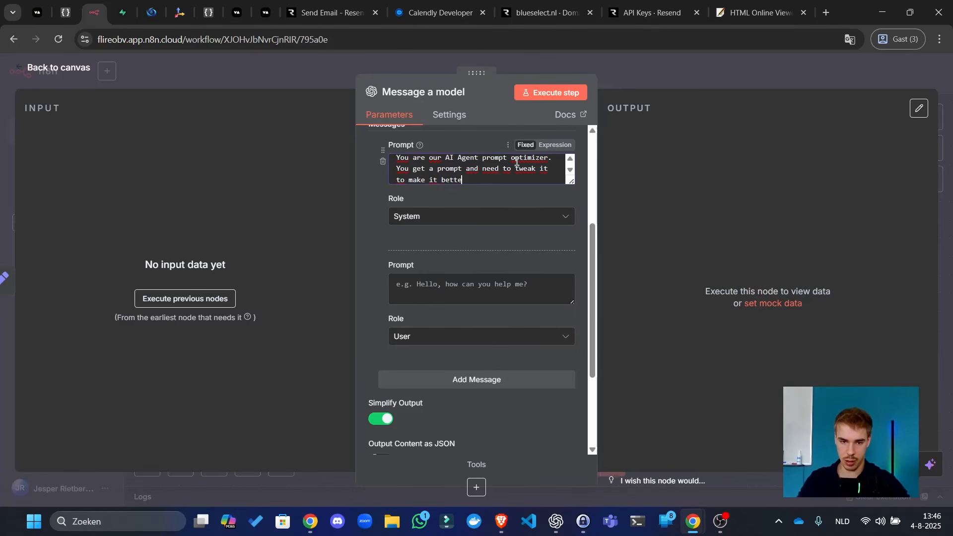
pyautogui.write('r.')
pyautogui.press('Return')
pyautogui.press('Return')
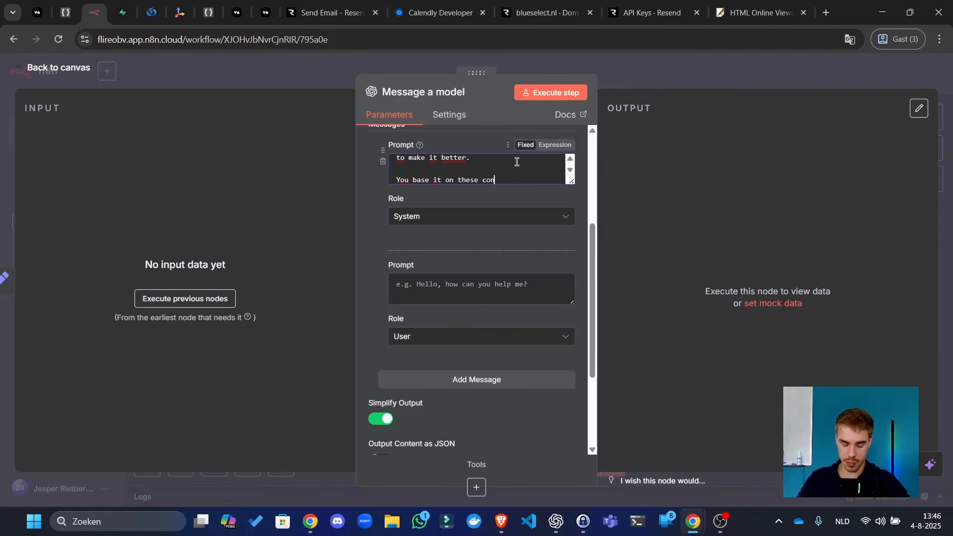
pyautogui.write('tions, which were our ')
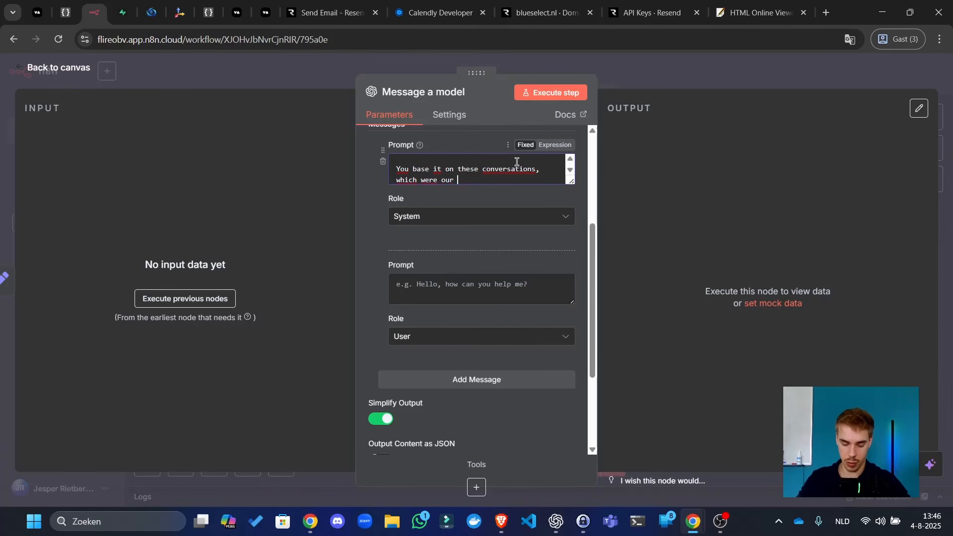
pyautogui.write('worst performing conversations:')
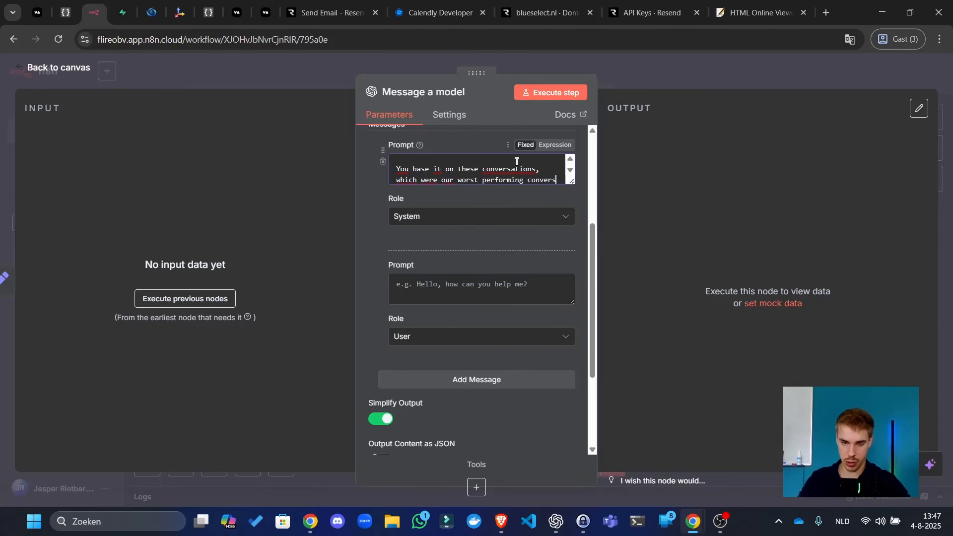
pyautogui.press('Return')
pyautogui.press('Return')
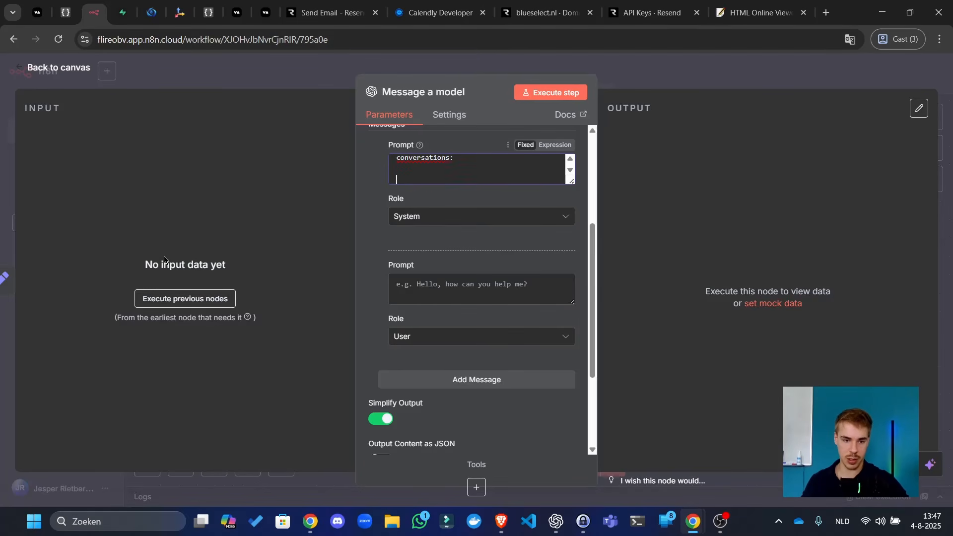
# - Run the previous nodes, then set Prompt1's prompt to Fixed and execute it successfully
pyautogui.click(179, 304)
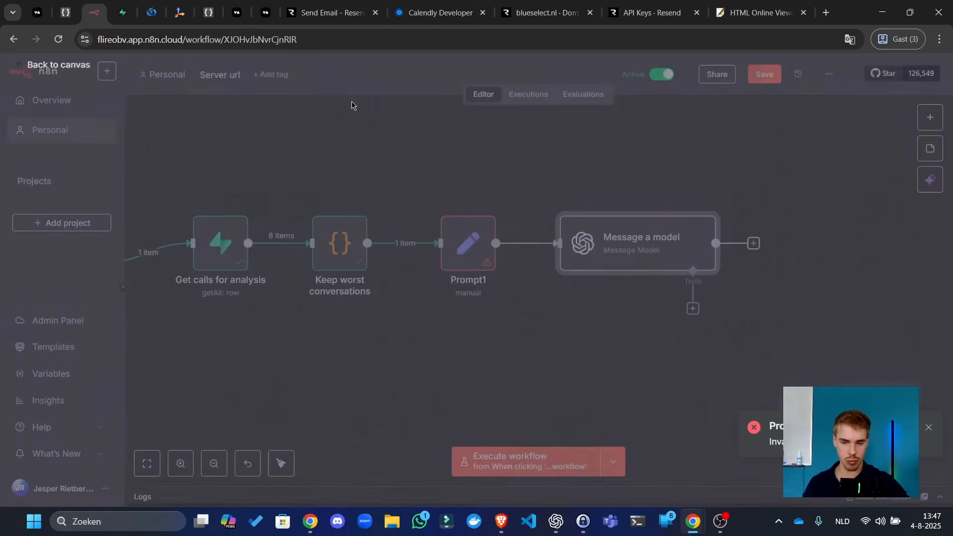
pyautogui.click(322, 88)
pyautogui.doubleClick(462, 238)
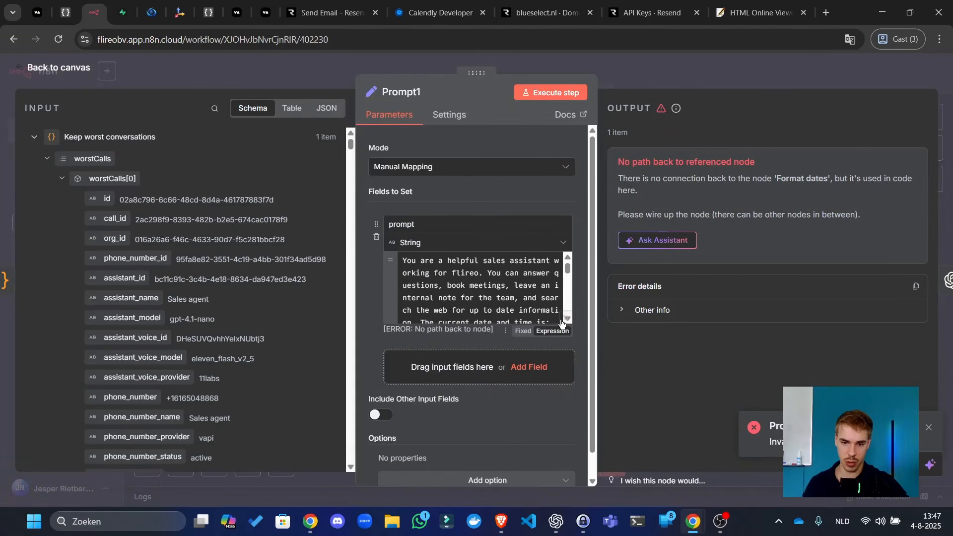
pyautogui.click(523, 330)
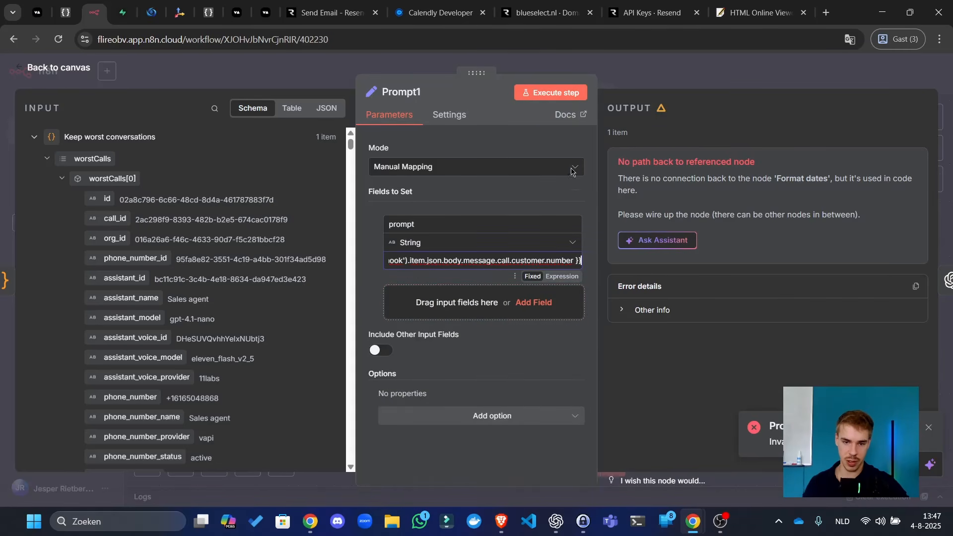
pyautogui.click(560, 96)
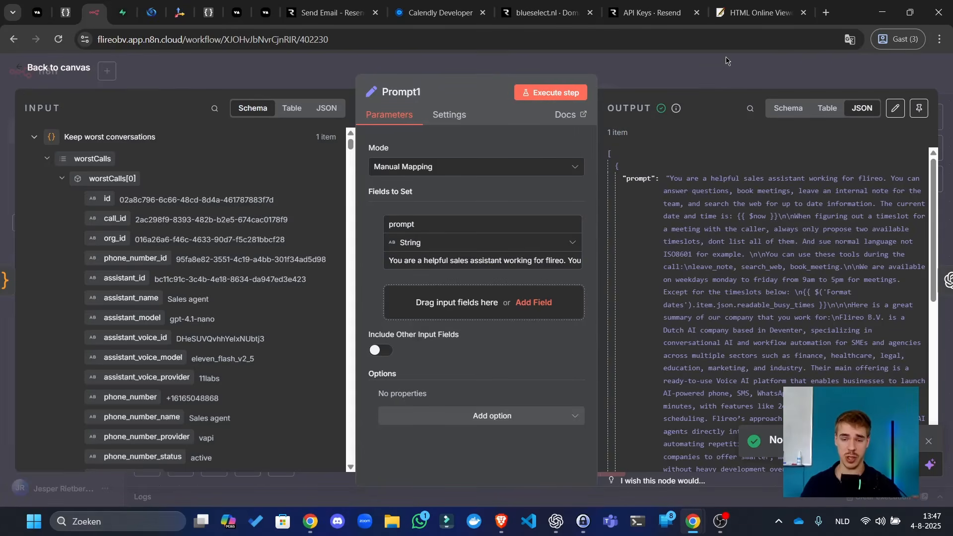
pyautogui.click(616, 81)
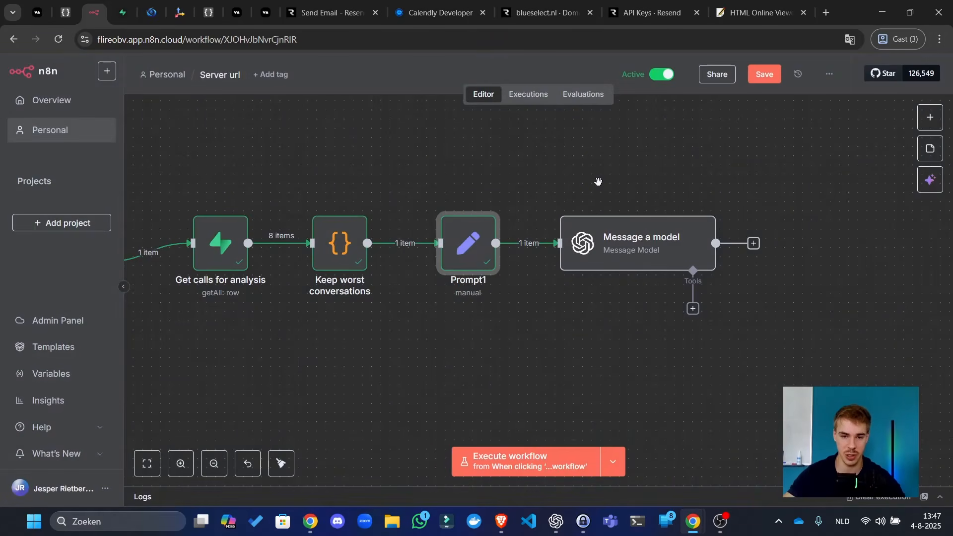
pyautogui.moveTo(572, 154); pyautogui.dragTo(589, 284)
pyautogui.scroll(-5, 589, 284)
pyautogui.scroll(5, 635, 248)
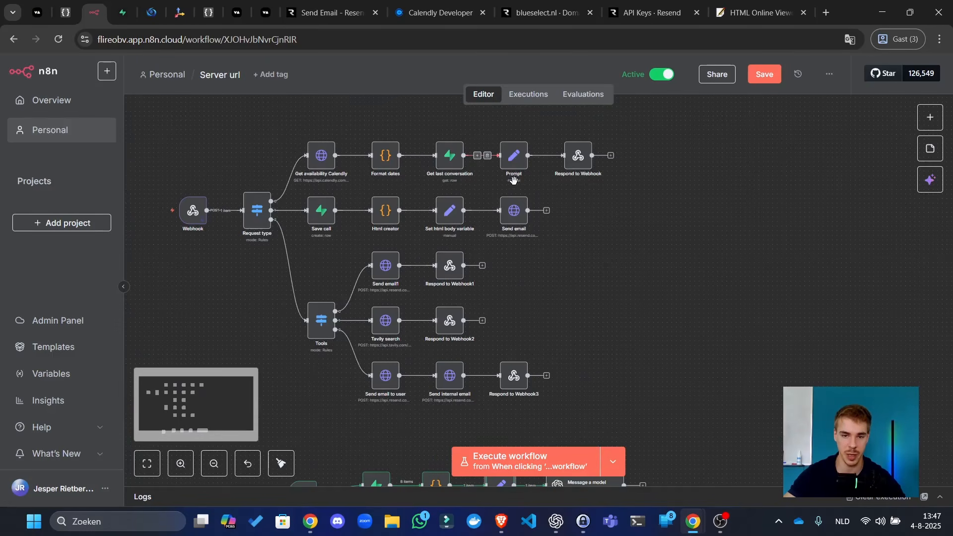
# - Check Prompt1's single-item output, then reopen the Message a model node
pyautogui.moveTo(604, 375); pyautogui.dragTo(748, 39)
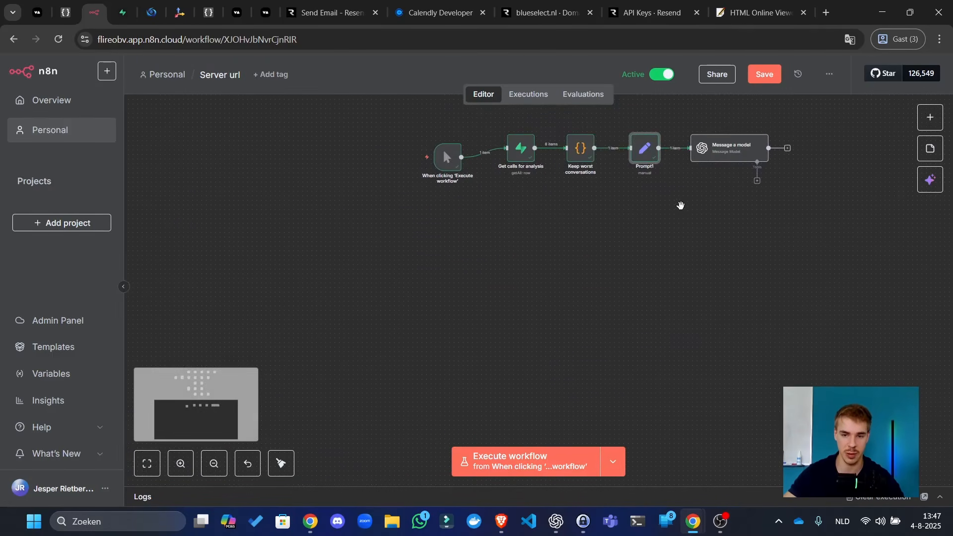
pyautogui.moveTo(681, 205); pyautogui.dragTo(652, 323)
pyautogui.scroll(4, 603, 289)
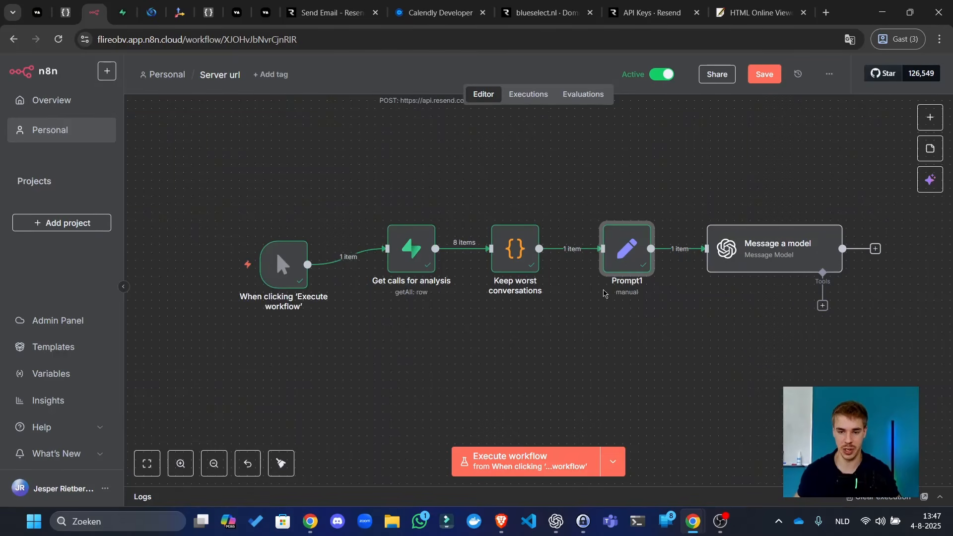
pyautogui.hscroll(3, 604, 293)
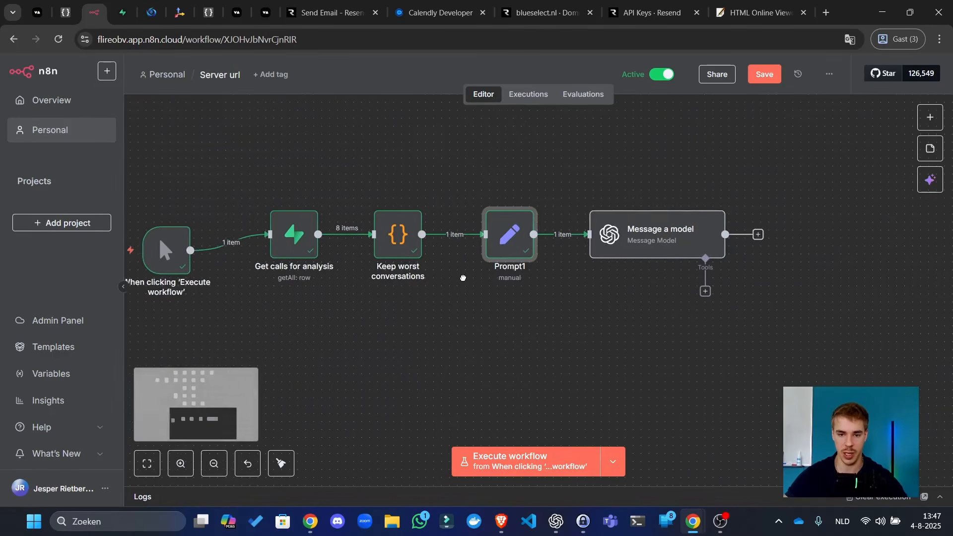
pyautogui.doubleClick(505, 240)
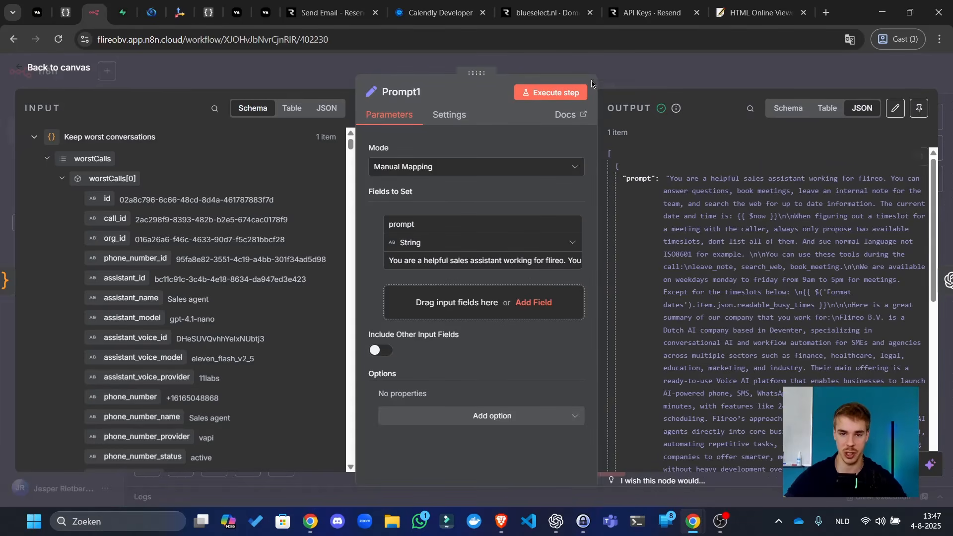
pyautogui.click(640, 46)
pyautogui.click(641, 61)
pyautogui.doubleClick(616, 248)
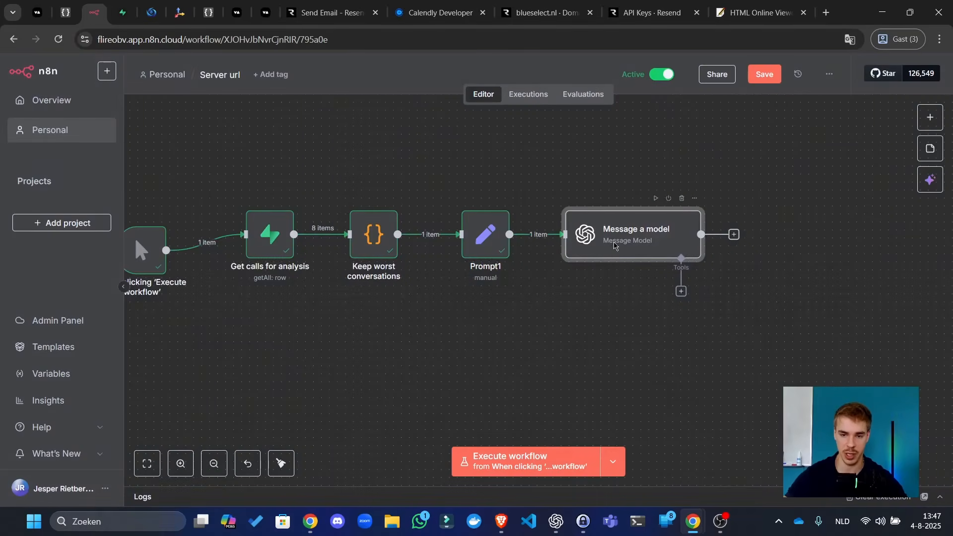
# - Make the system prompt an expression and feed Prompt1's prompt into the second message
pyautogui.scroll(3, 569, 238)
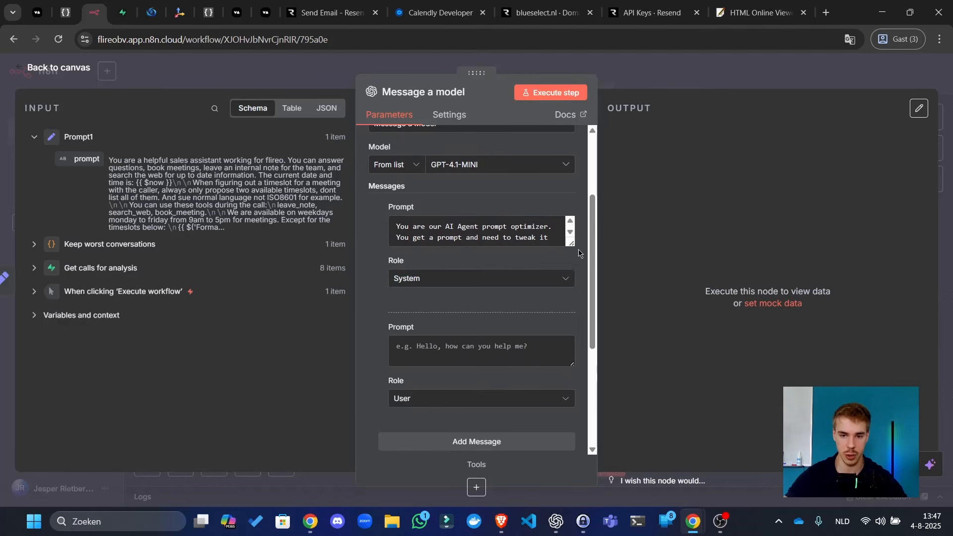
pyautogui.moveTo(569, 243); pyautogui.dragTo(570, 287)
pyautogui.click(555, 207)
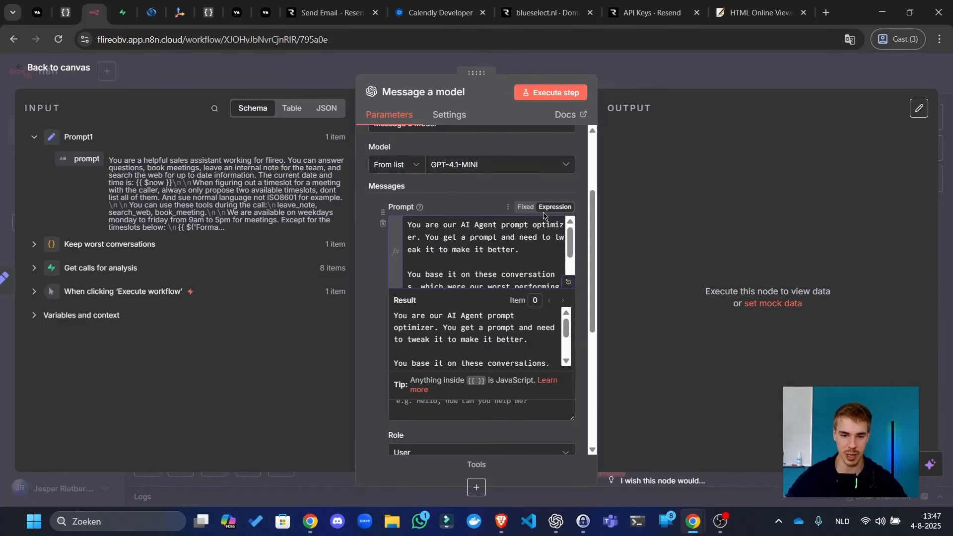
pyautogui.click(568, 283)
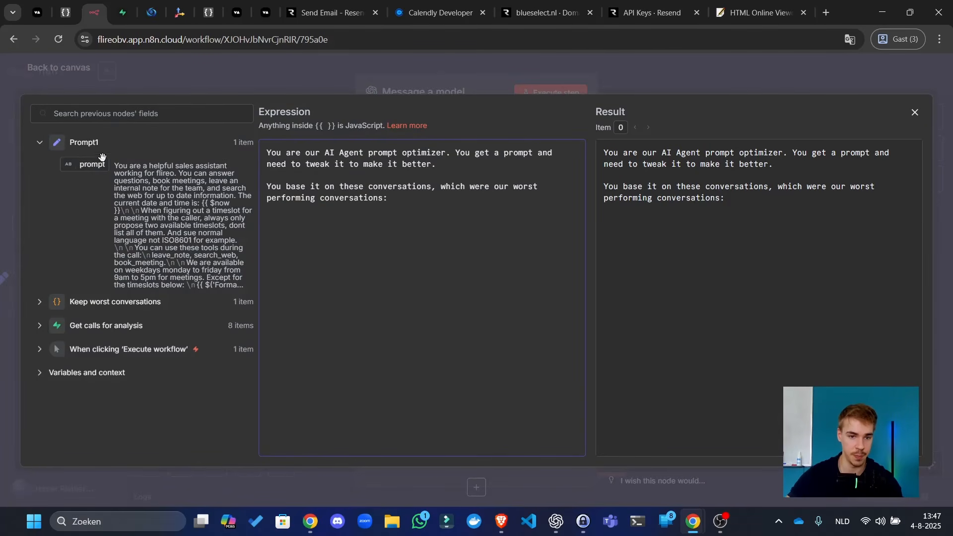
pyautogui.click(337, 91)
pyautogui.moveTo(85, 158); pyautogui.dragTo(422, 400)
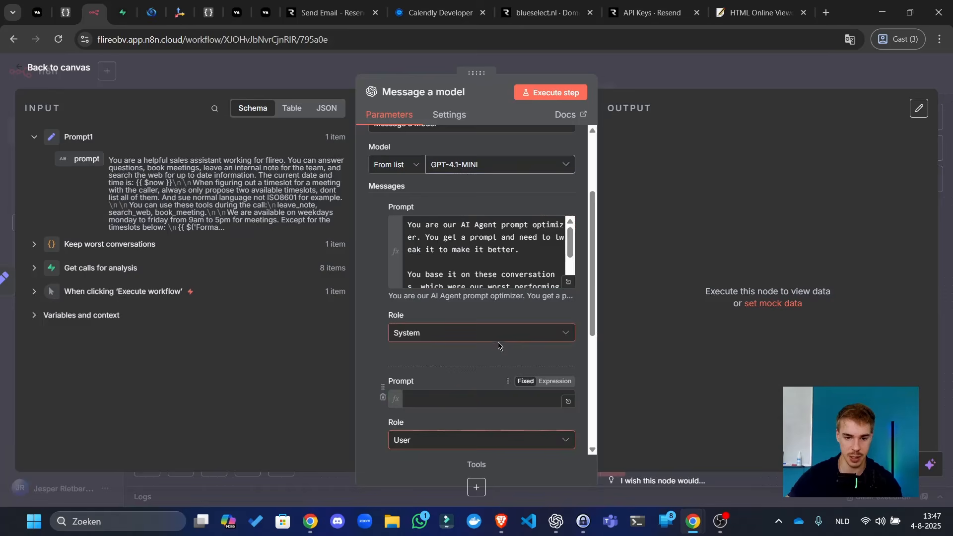
# - Add 'Make sure to keep all n8n expression exactly the same.' and expand Keep worst conversations' fields
pyautogui.click(568, 282)
pyautogui.click(485, 162)
pyautogui.press('Return')
pyautogui.press('Return')
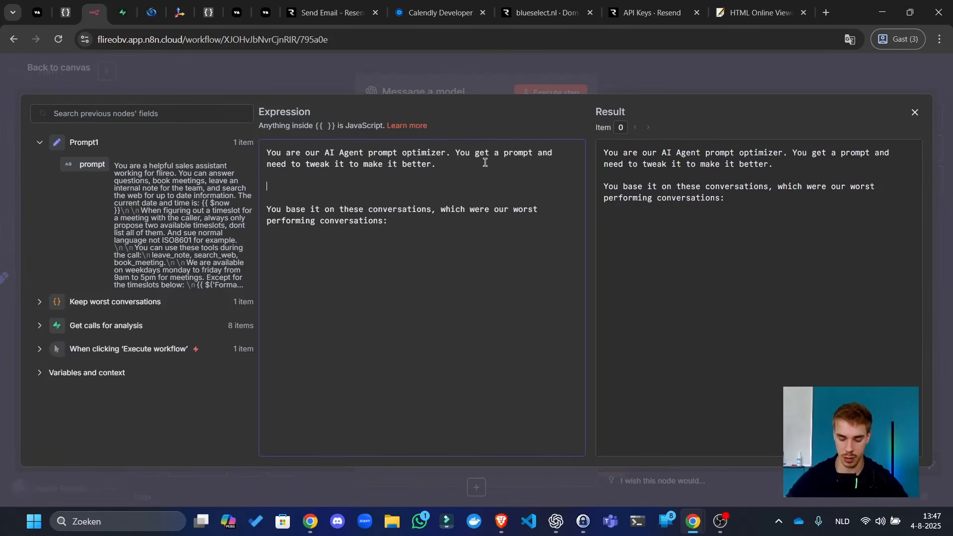
pyautogui.write('Make sure to kee')
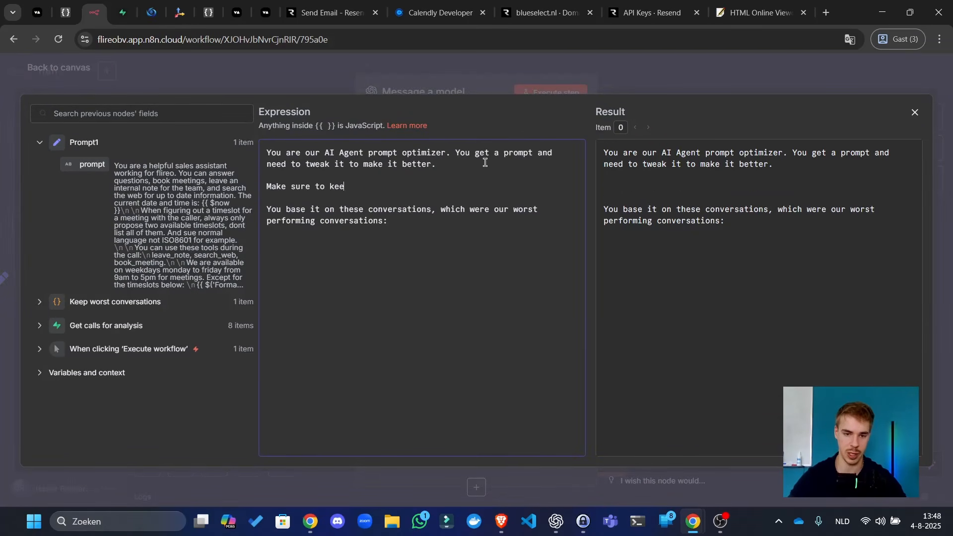
pyautogui.write('p all expr')
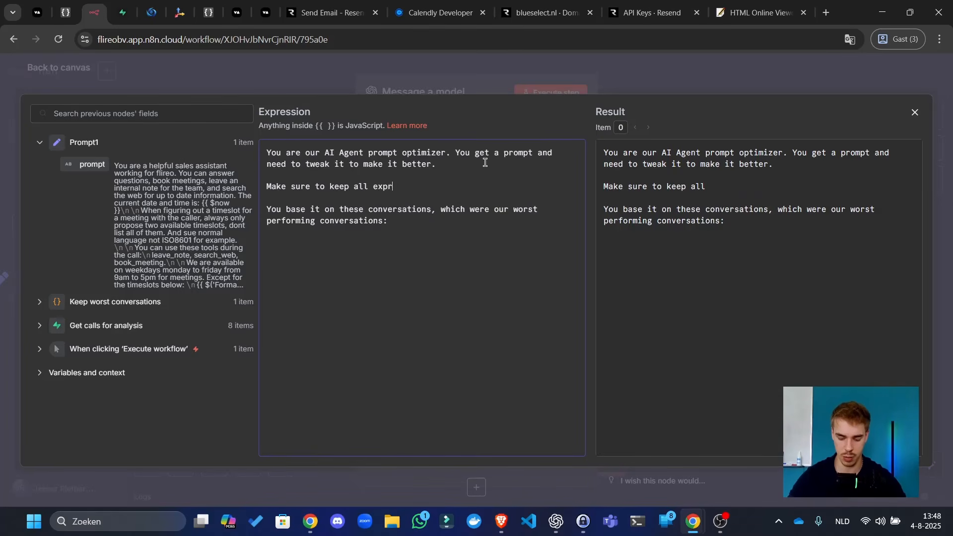
pyautogui.write('ession exact')
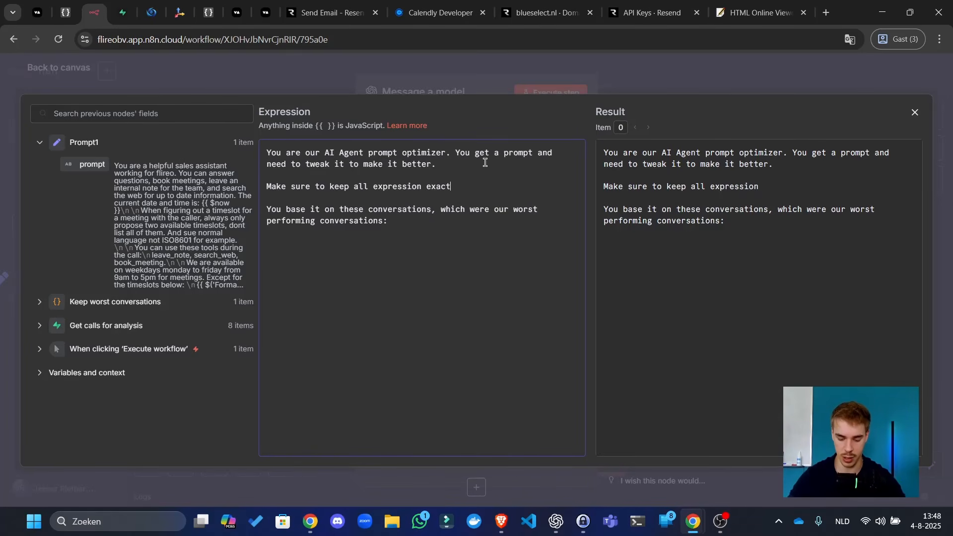
pyautogui.write('ly the same')
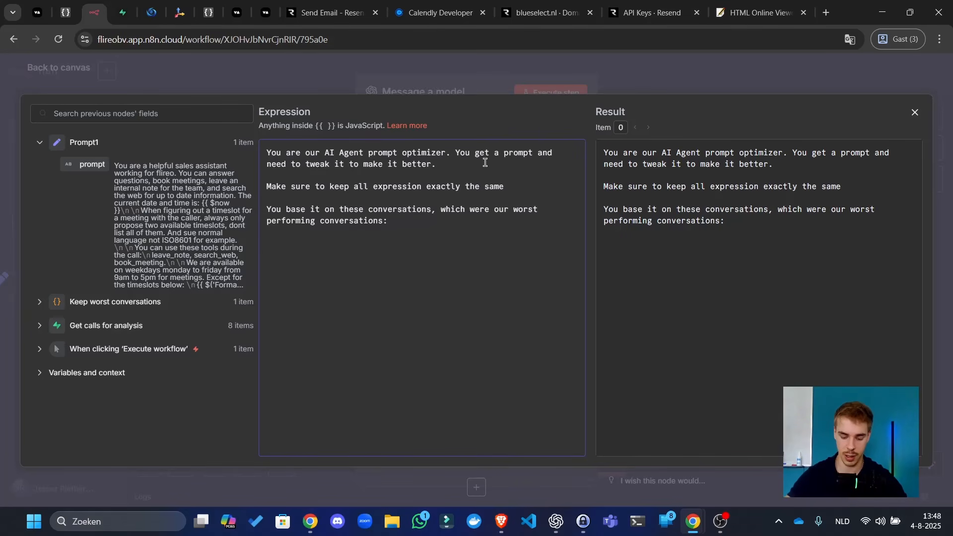
pyautogui.write(' n8n')
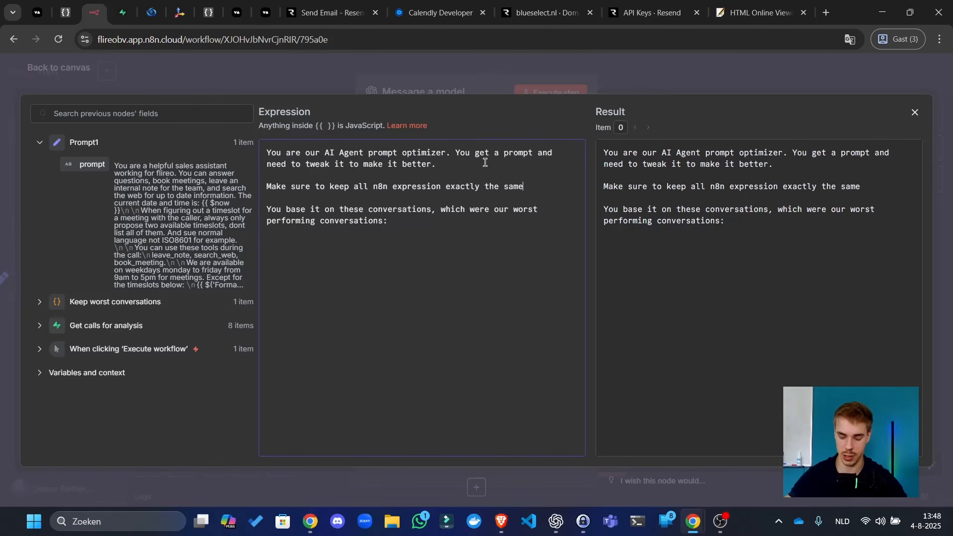
pyautogui.click(475, 342)
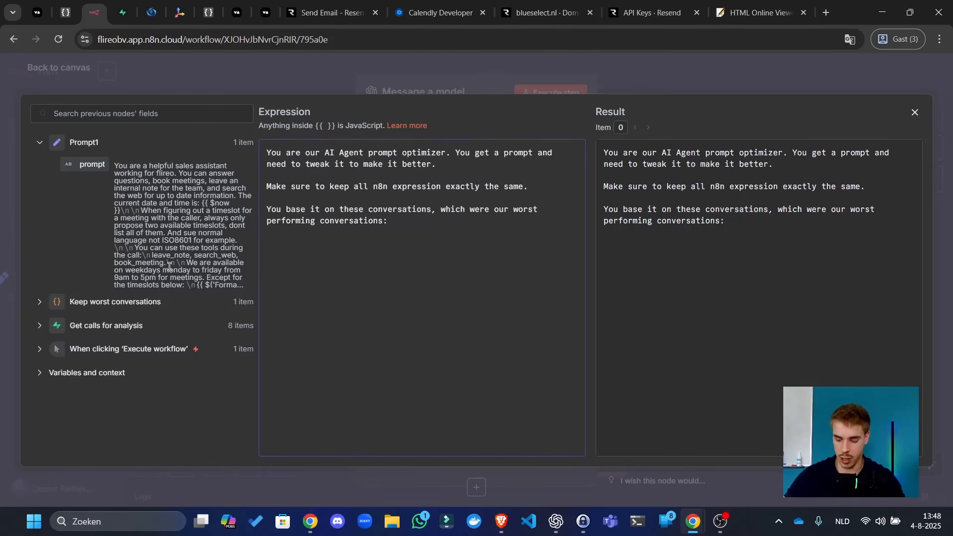
pyautogui.click(39, 301)
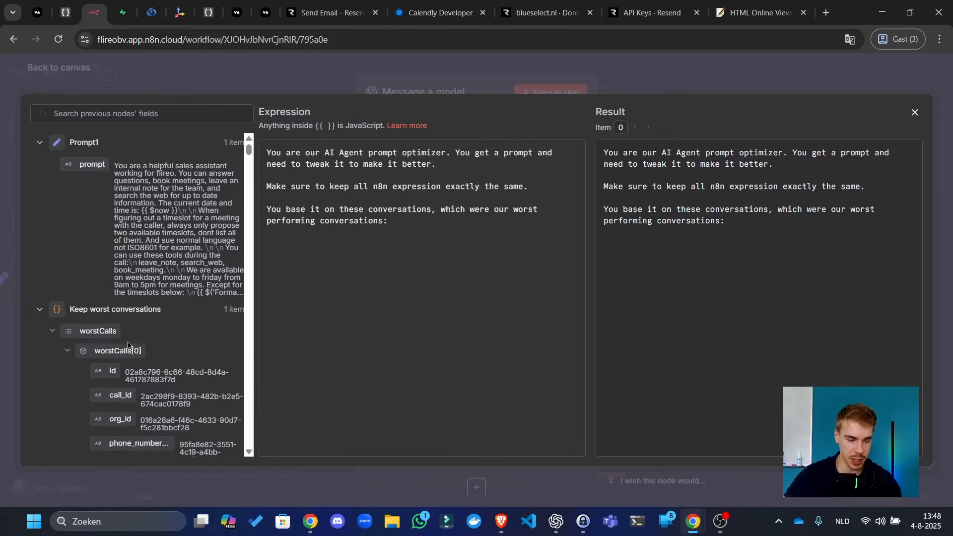
# - Insert the first call's summary into the prompt, then delete it again
pyautogui.scroll(-15, 111, 352)
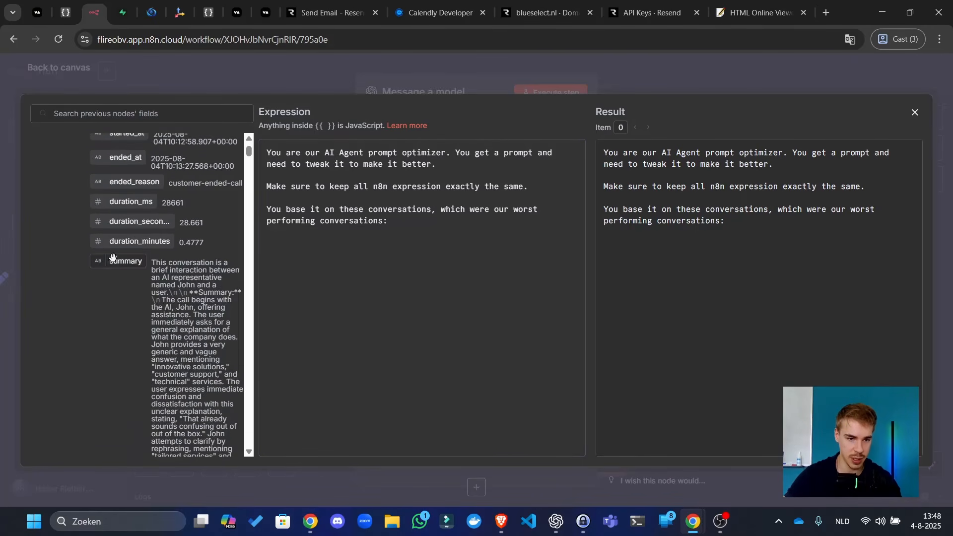
pyautogui.moveTo(122, 260); pyautogui.dragTo(409, 324)
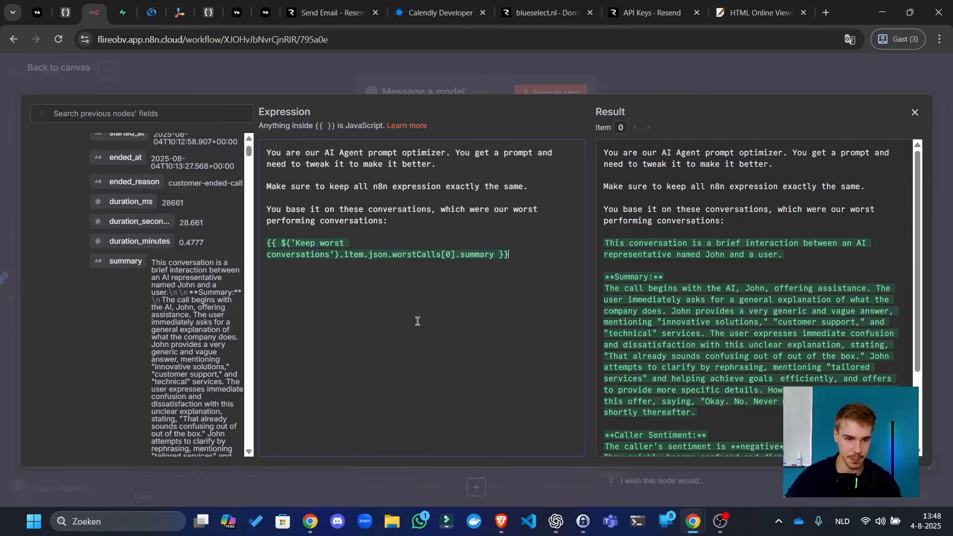
pyautogui.tripleClick(408, 254)
pyautogui.press('BackSpace')
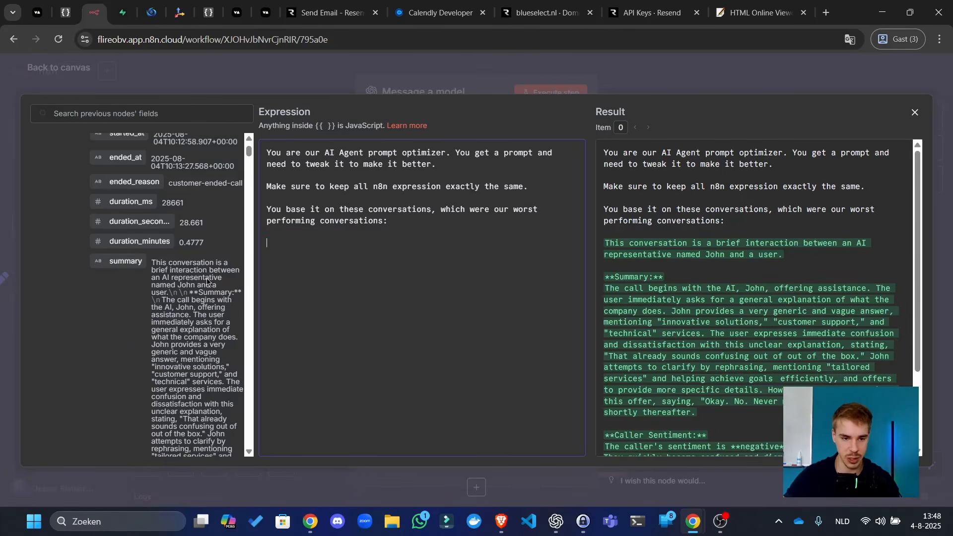
pyautogui.scroll(-10, 210, 279)
pyautogui.scroll(-2, 210, 279)
pyautogui.scroll(1, 189, 260)
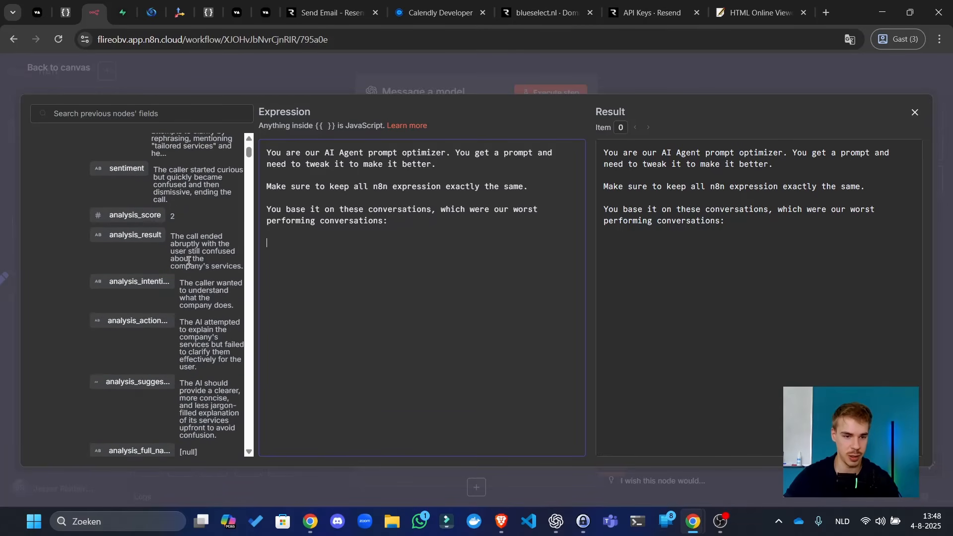
pyautogui.scroll(-5, 187, 259)
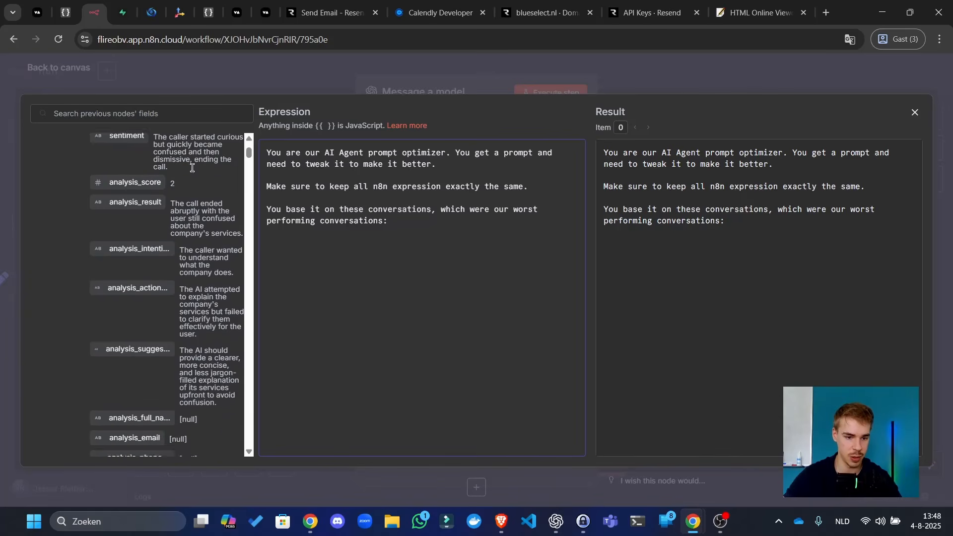
# - Search the fields for 'transcript' and insert worstCalls[0].artifact_transcript below the conversations line
pyautogui.click(194, 121)
pyautogui.write('transcript')
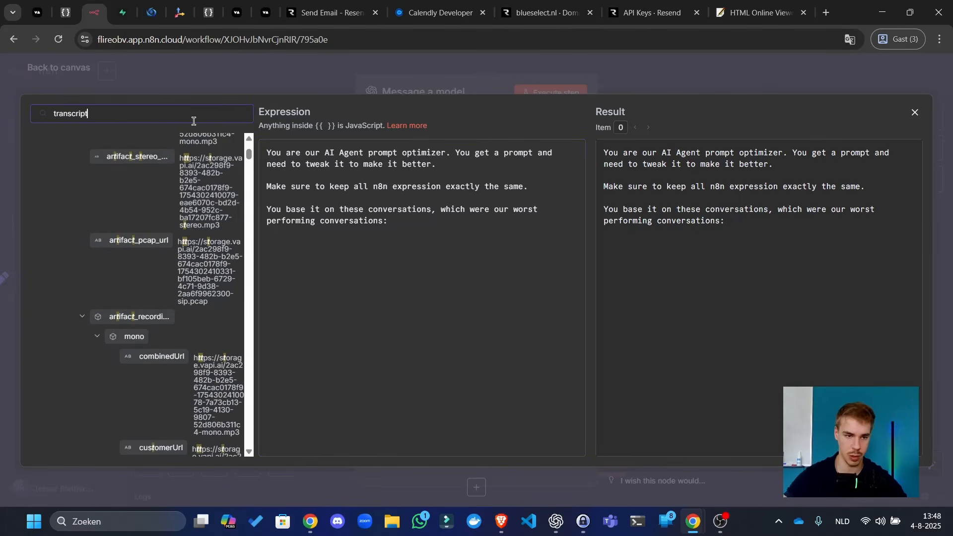
pyautogui.scroll(1, 180, 193)
pyautogui.scroll(5, 179, 193)
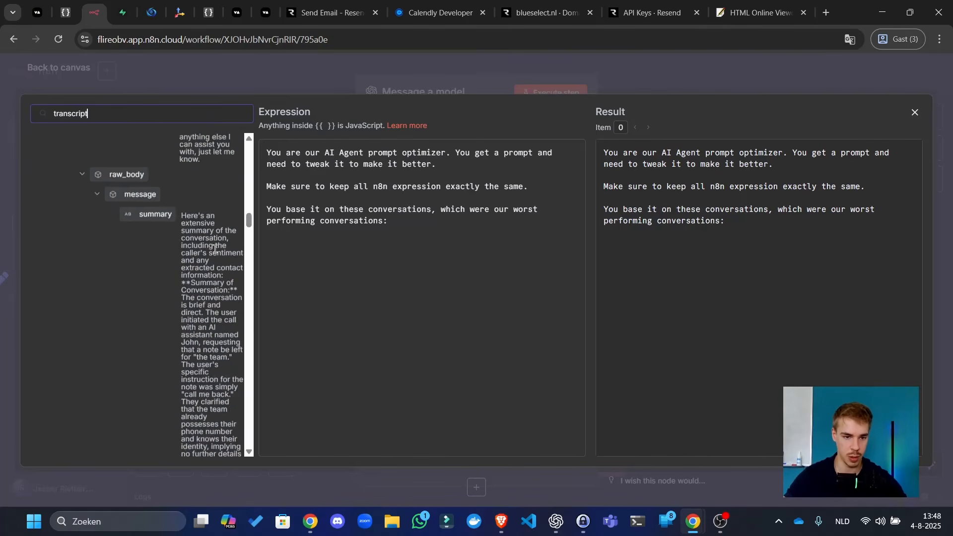
pyautogui.scroll(-5, 198, 228)
pyautogui.scroll(6, 208, 243)
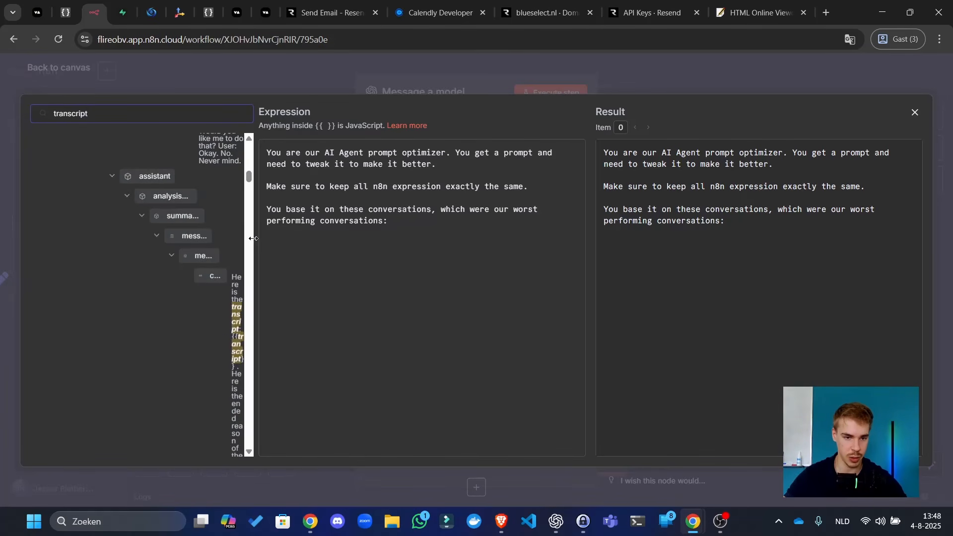
pyautogui.moveTo(254, 238); pyautogui.dragTo(373, 223)
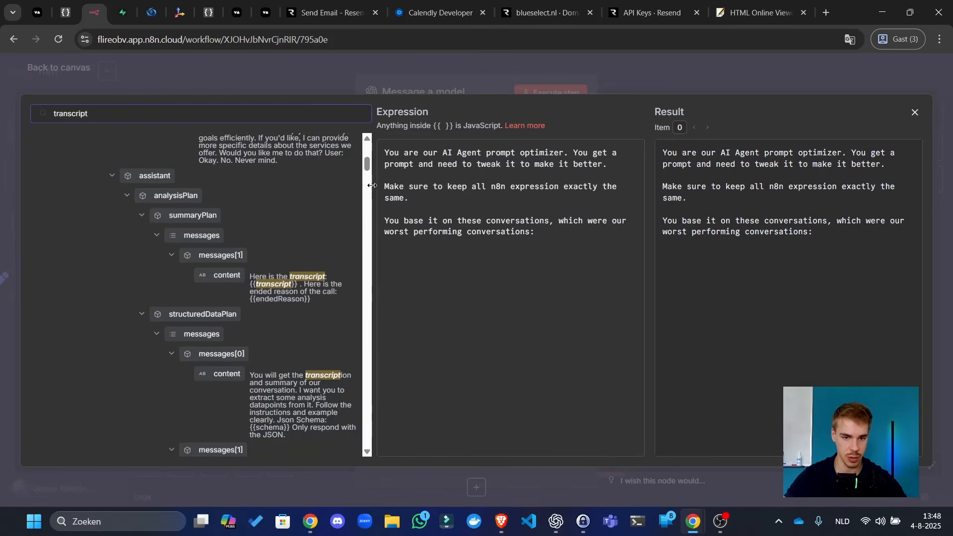
pyautogui.scroll(6, 366, 167)
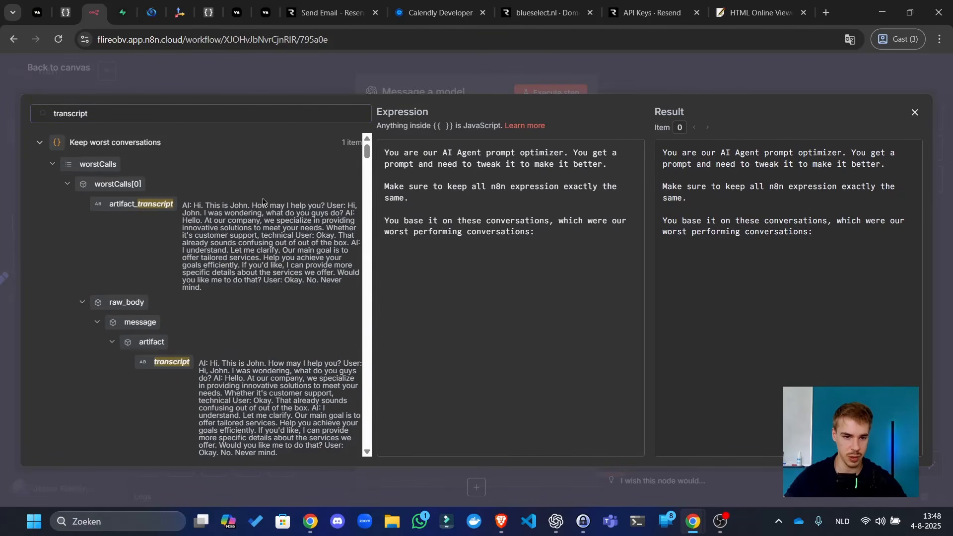
pyautogui.moveTo(120, 217); pyautogui.dragTo(477, 275)
# - Paste further copies of the worst-call transcript expression, indexing them 1 and 2
pyautogui.click(444, 298)
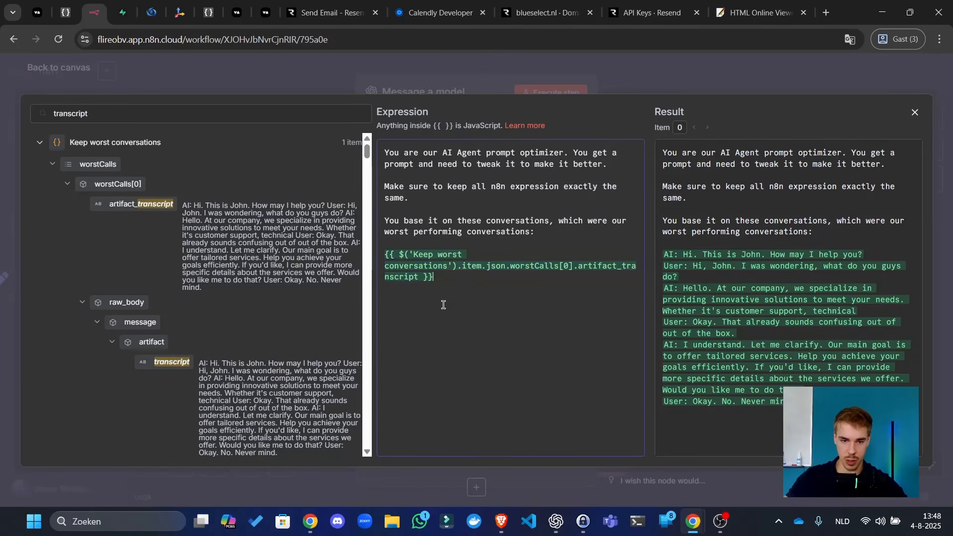
pyautogui.write("{{ $('Keep worst conversations').item.json.worstCalls[0].artifact_transcript }}")
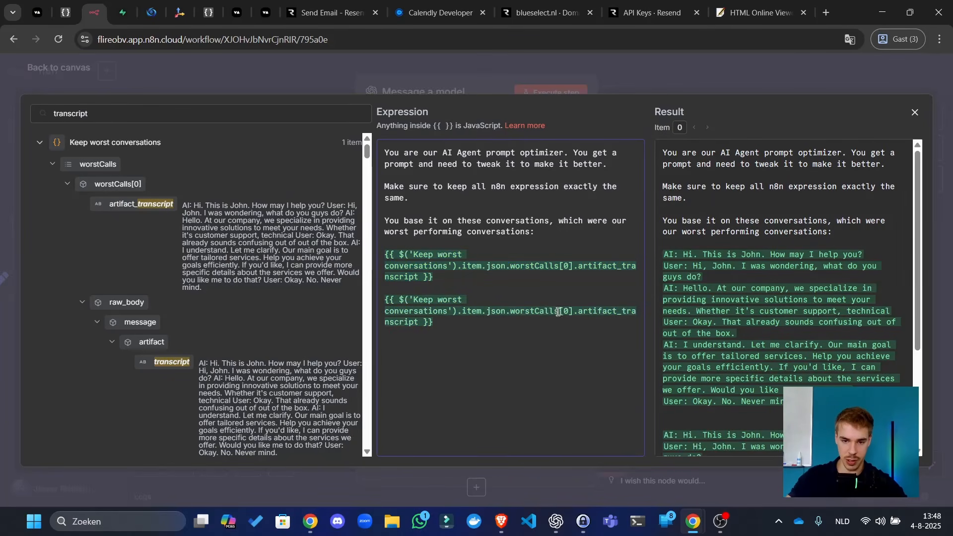
pyautogui.press('BackSpace')
pyautogui.write('1')
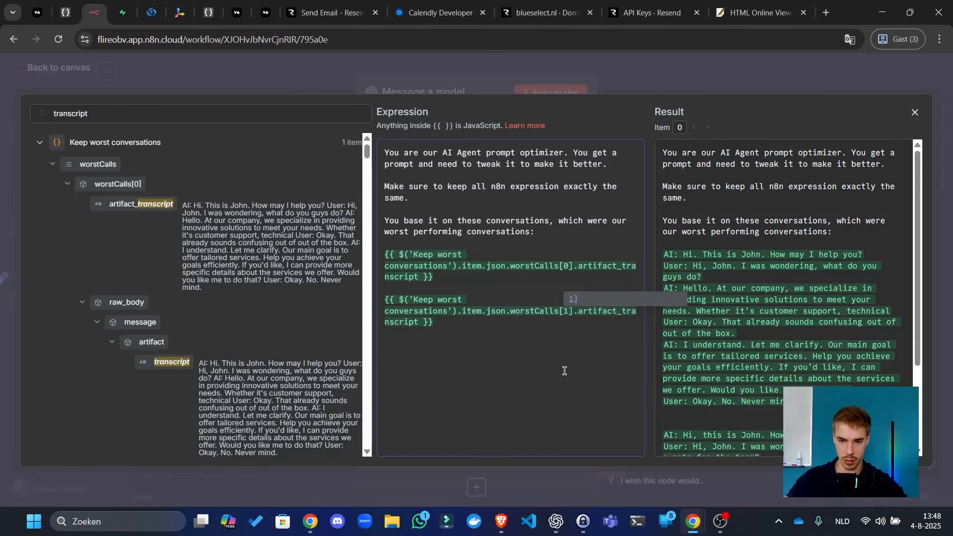
pyautogui.click(564, 371)
pyautogui.write("{{ $('Keep worst conversations').item.json.worstCalls[0].artifact_transcript }}")
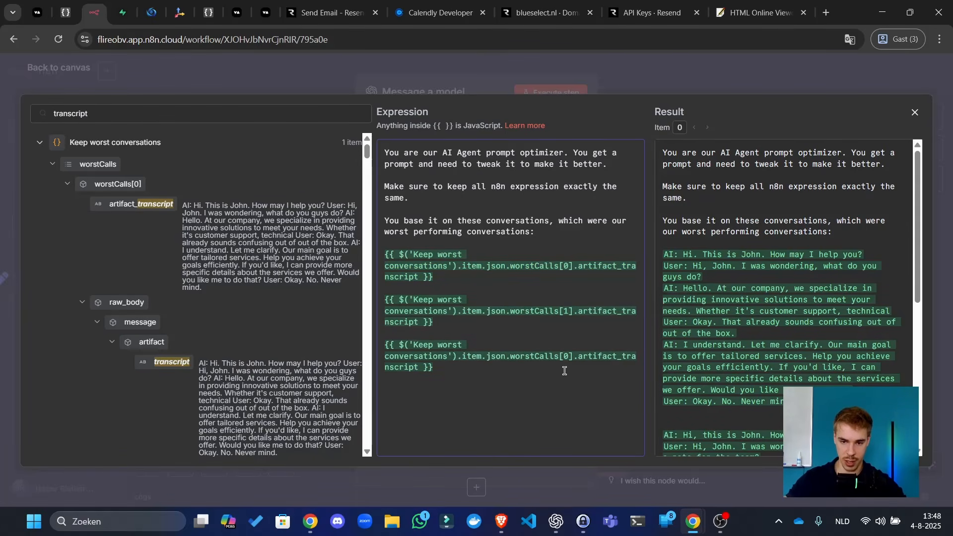
pyautogui.write('2')
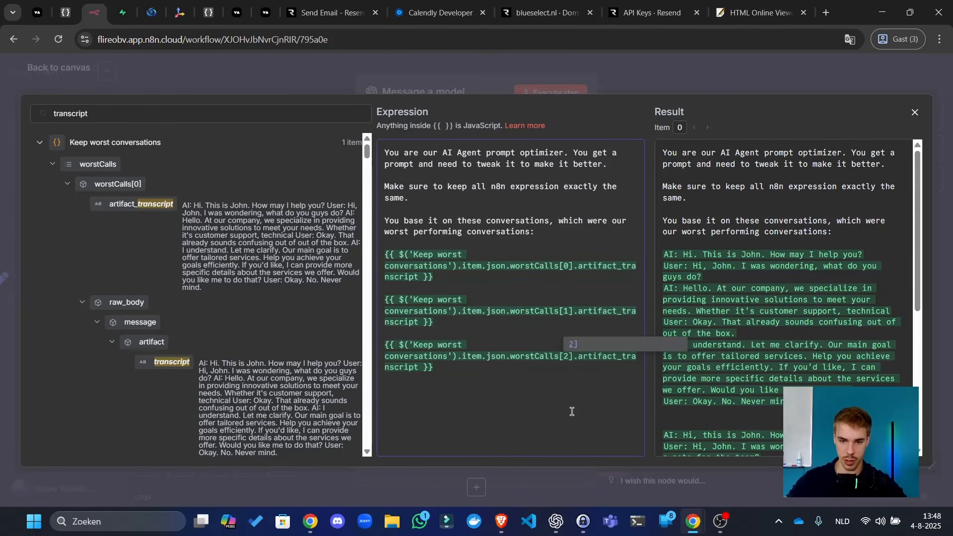
pyautogui.click(572, 441)
pyautogui.write("{{ $('Keep worst conversations').item.json.worstCalls[0].artifact_transcript }}")
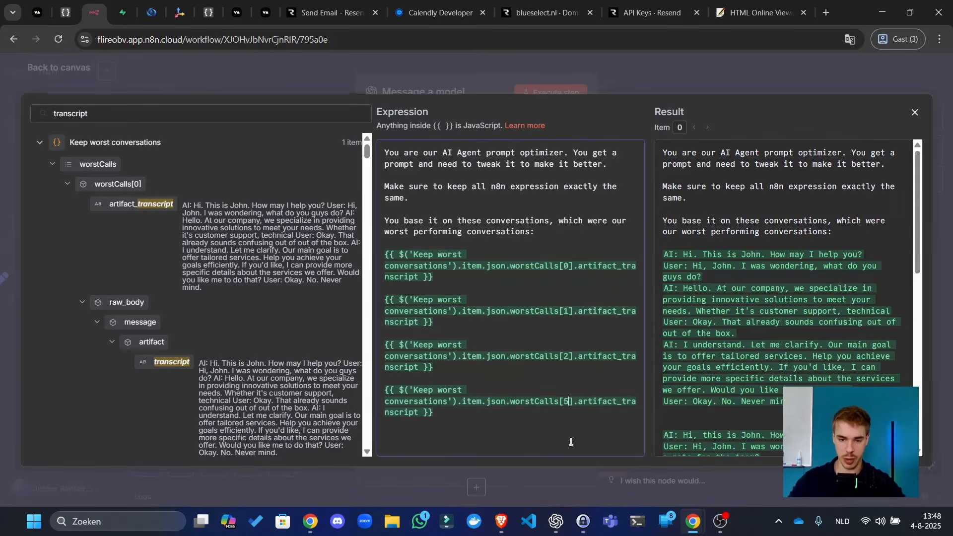
pyautogui.write('5')
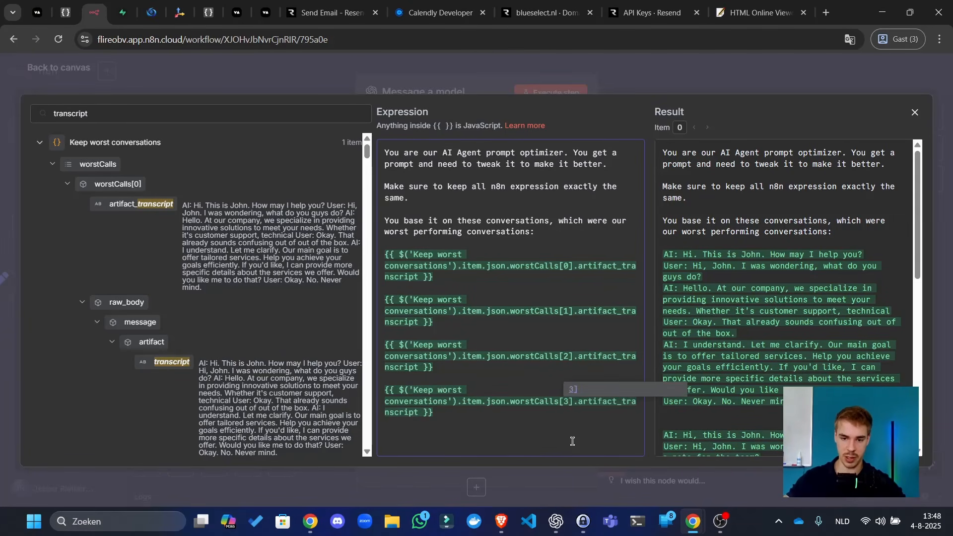
# - Add worstCalls[3] and worstCalls[4] transcript expressions below the earlier ones
pyautogui.moveTo(507, 429); pyautogui.dragTo(383, 390)
pyautogui.hotkey('ctrl', 'c')
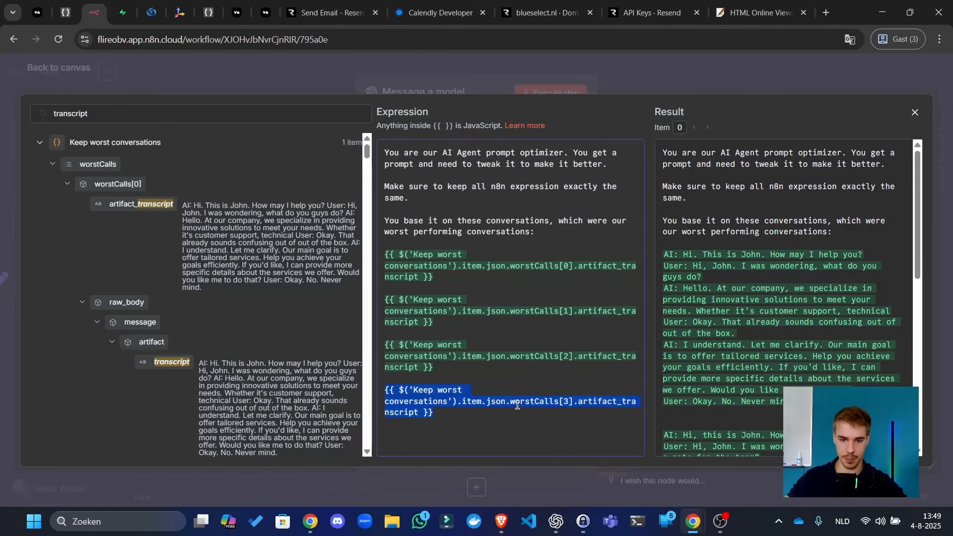
pyautogui.click(518, 431)
pyautogui.hotkey('ctrl', 'v')
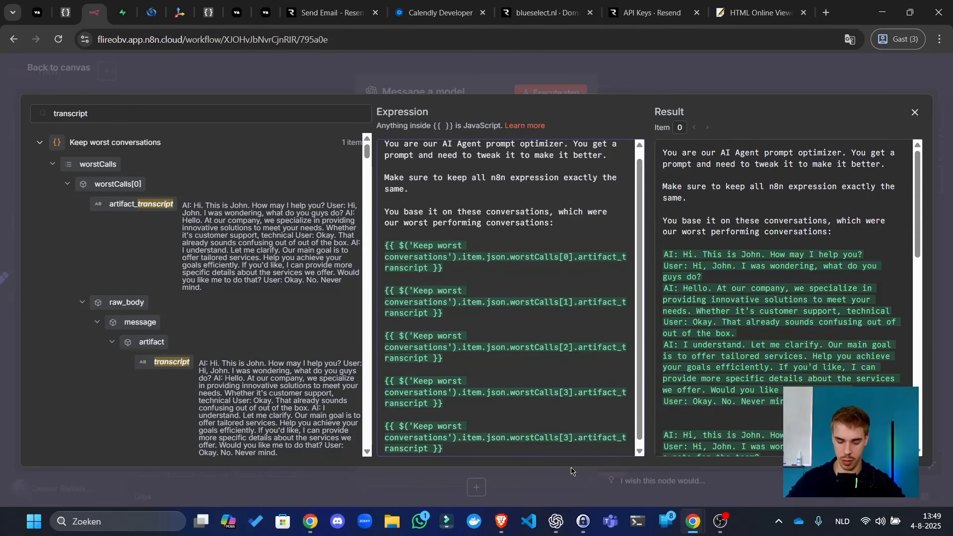
pyautogui.press('BackSpace')
pyautogui.write('4')
pyautogui.moveTo(525, 449); pyautogui.dragTo(346, 419)
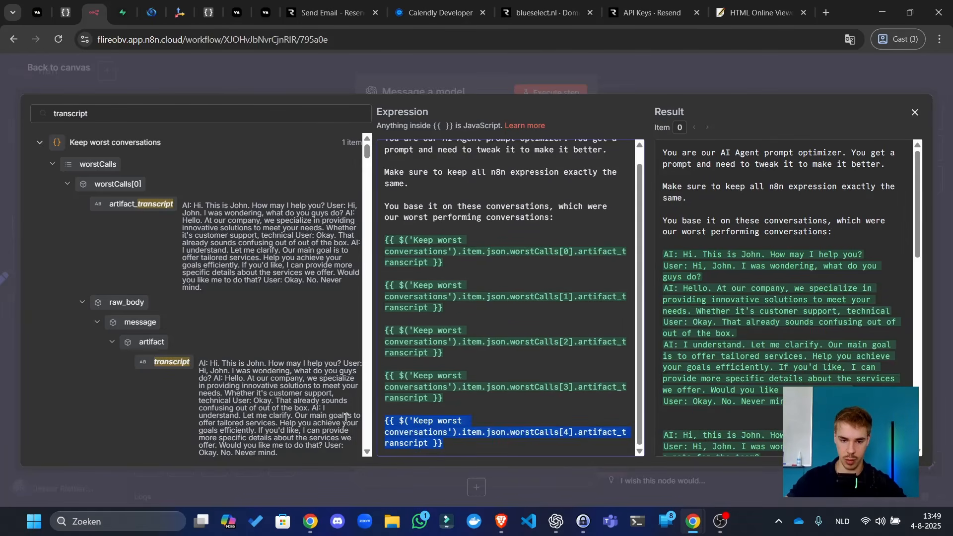
pyautogui.hotkey('ctrl', 'c')
pyautogui.click(563, 443)
pyautogui.press('Return')
pyautogui.press('Return')
pyautogui.hotkey('ctrl', 'v')
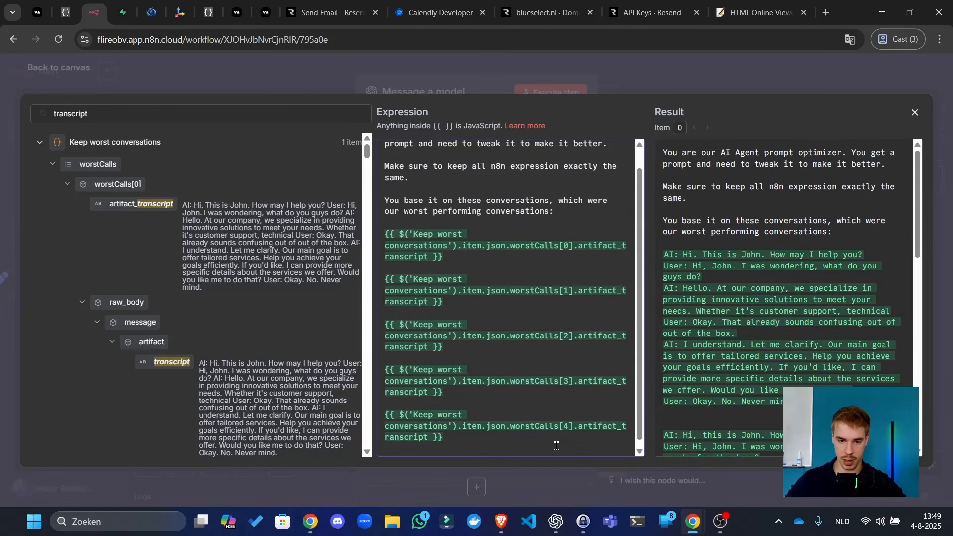
pyautogui.press('BackSpace')
pyautogui.write('5')
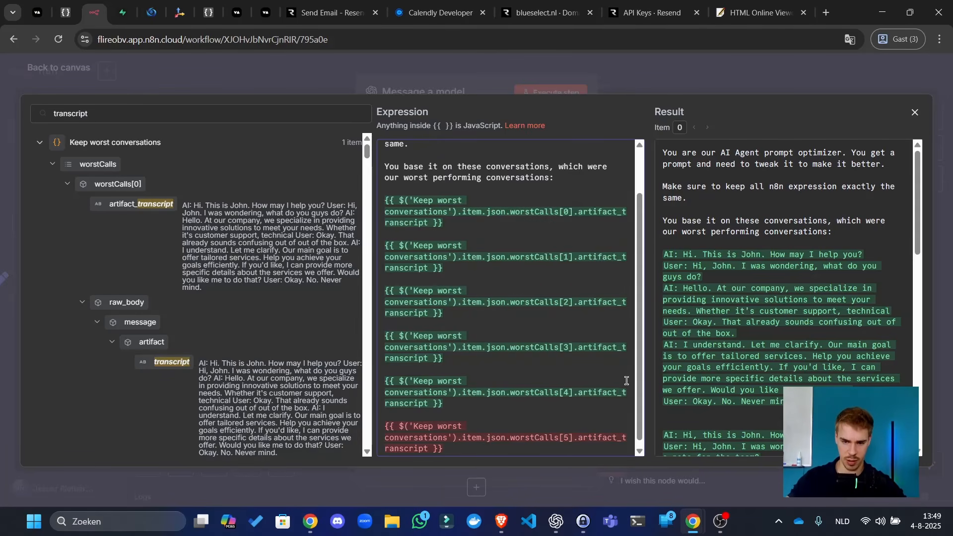
# - Change the stray worstCalls[5] reference to [4] and delete the duplicate worstCalls[4] line
pyautogui.scroll(-10, 180, 262)
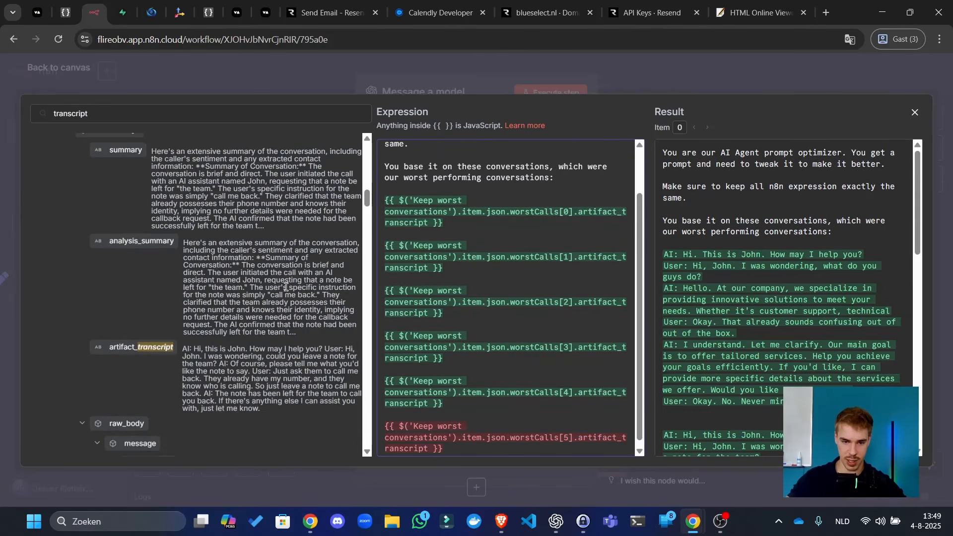
pyautogui.scroll(-1, 530, 427)
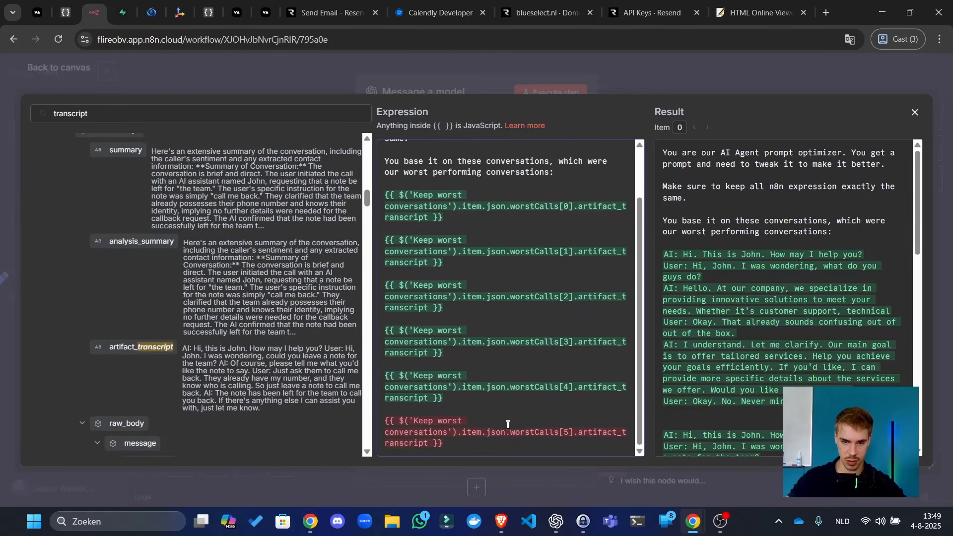
pyautogui.moveTo(456, 398); pyautogui.dragTo(371, 372)
pyautogui.moveTo(491, 448); pyautogui.dragTo(378, 422)
pyautogui.hotkey('ctrl', 'v')
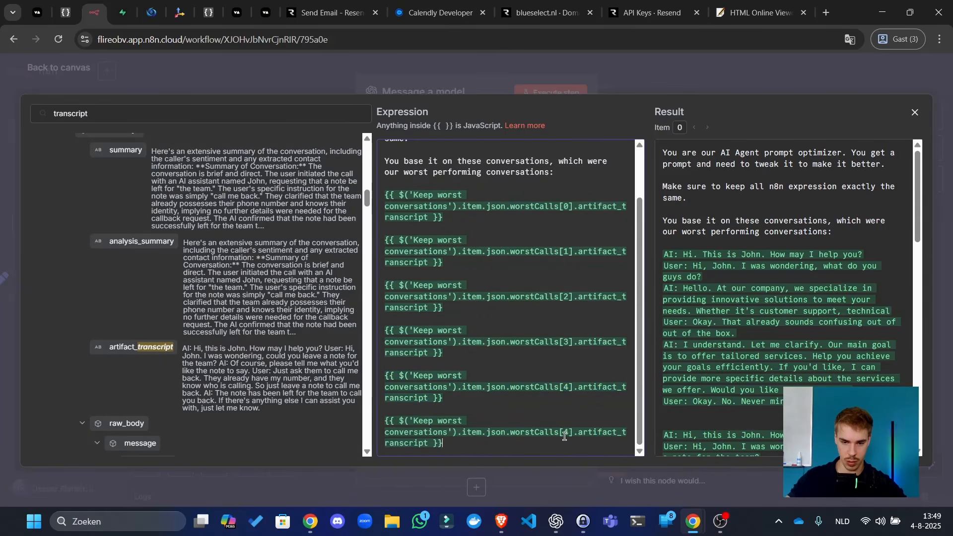
pyautogui.moveTo(550, 447); pyautogui.dragTo(373, 429)
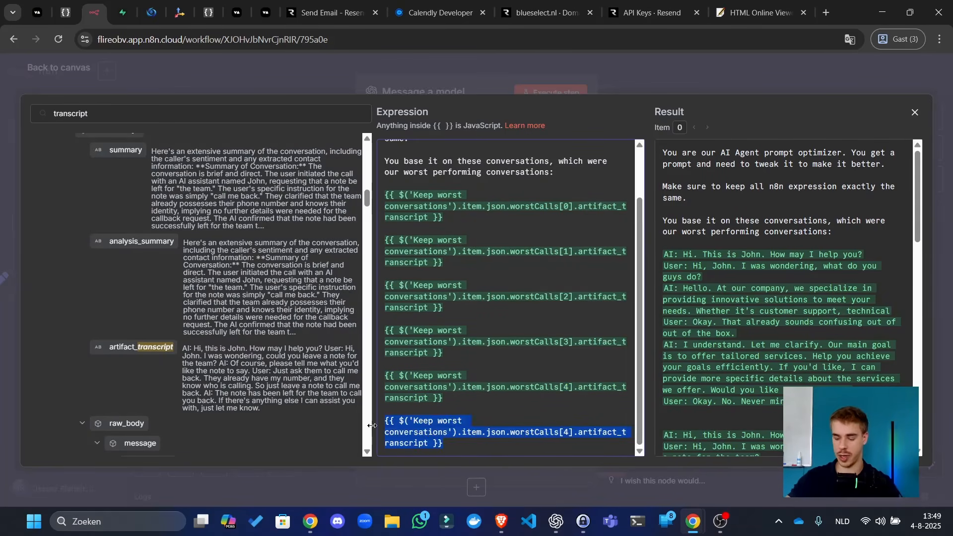
pyautogui.press('BackSpace')
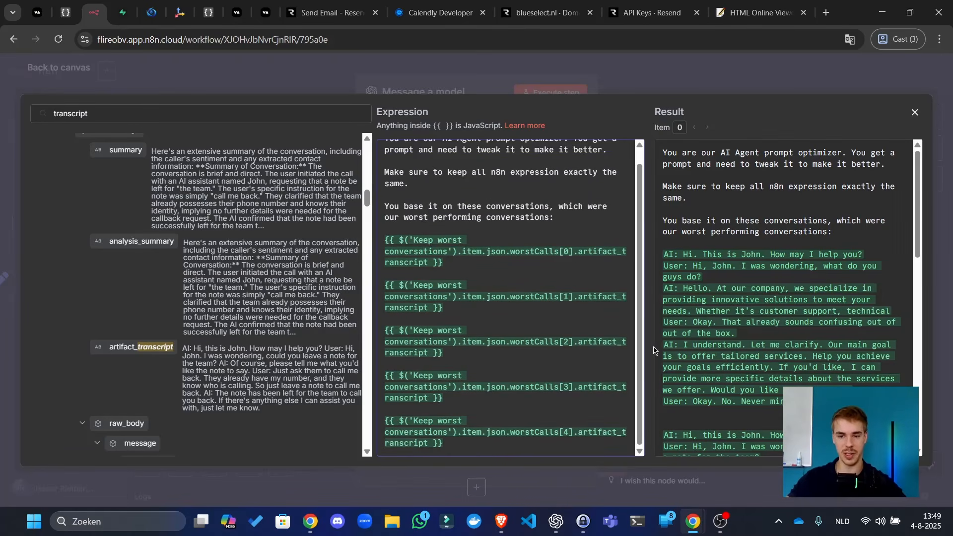
# - Turn on Output Content as JSON and reopen the system prompt in the expression editor
pyautogui.press('Escape')
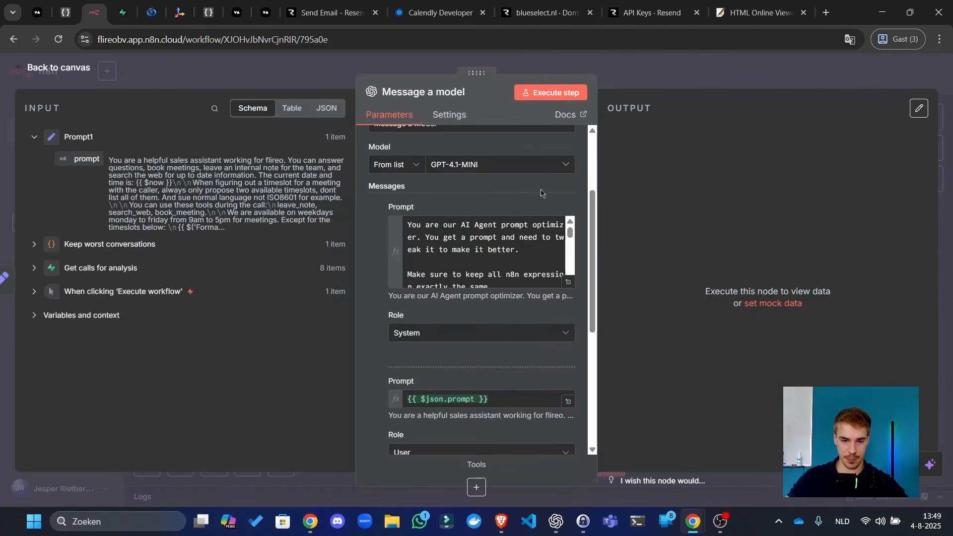
pyautogui.scroll(-3, 486, 253)
pyautogui.scroll(-5, 506, 385)
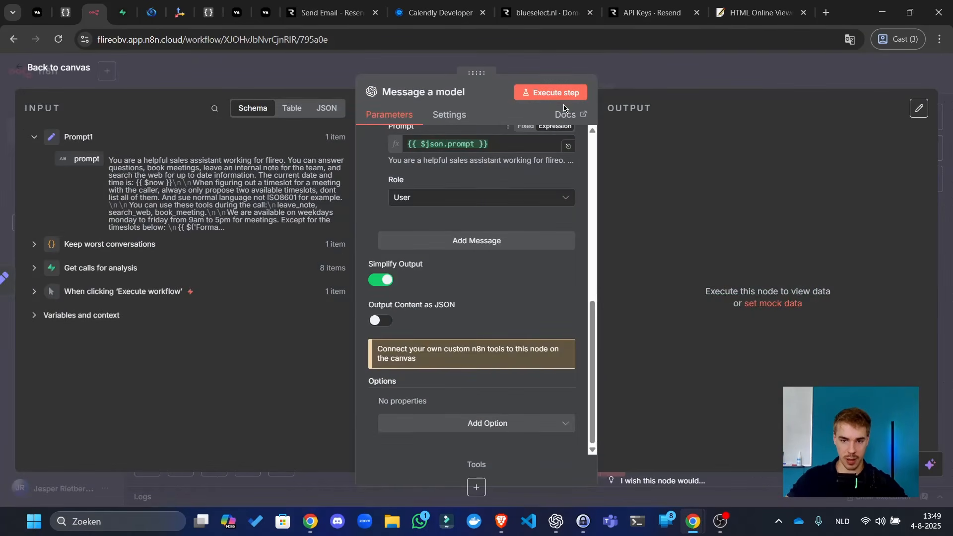
pyautogui.click(375, 322)
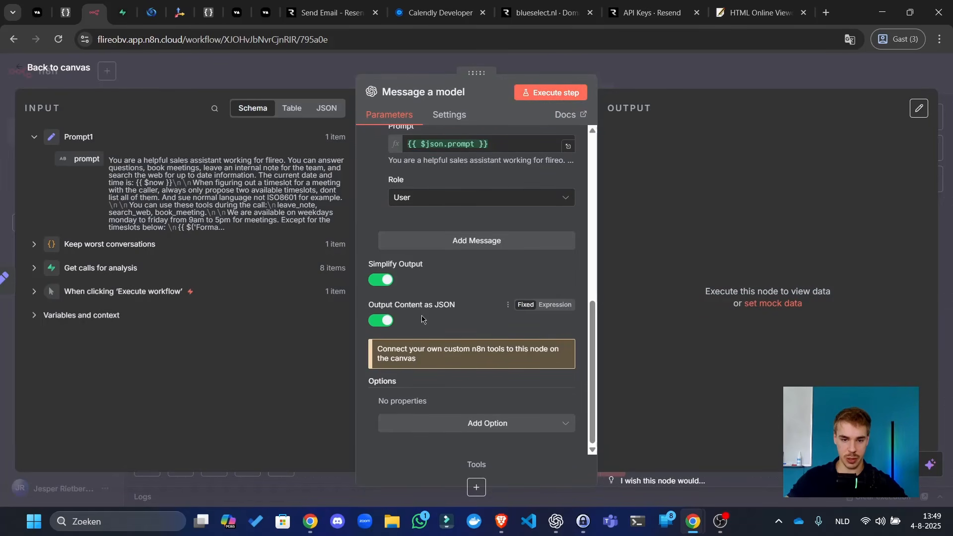
pyautogui.scroll(4, 571, 213)
pyautogui.click(571, 212)
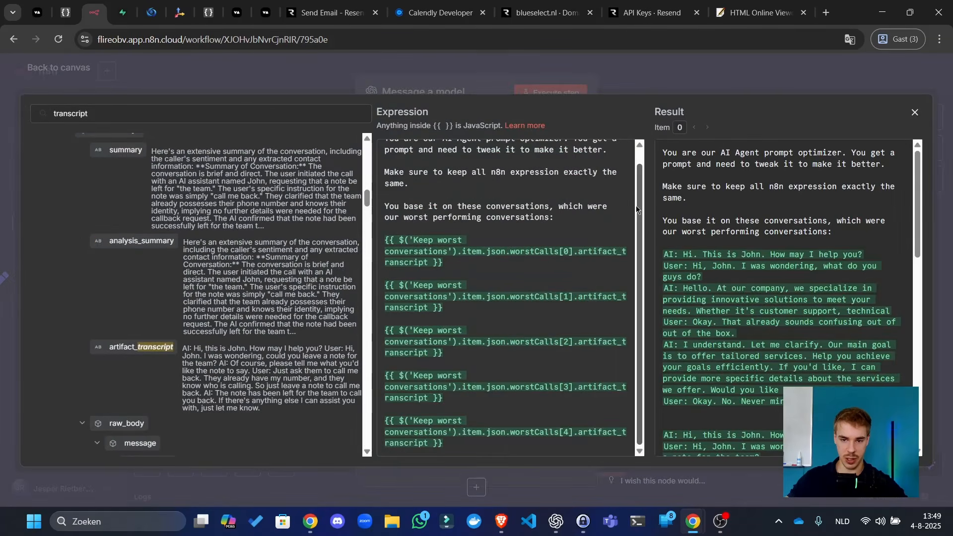
pyautogui.scroll(1, 500, 179)
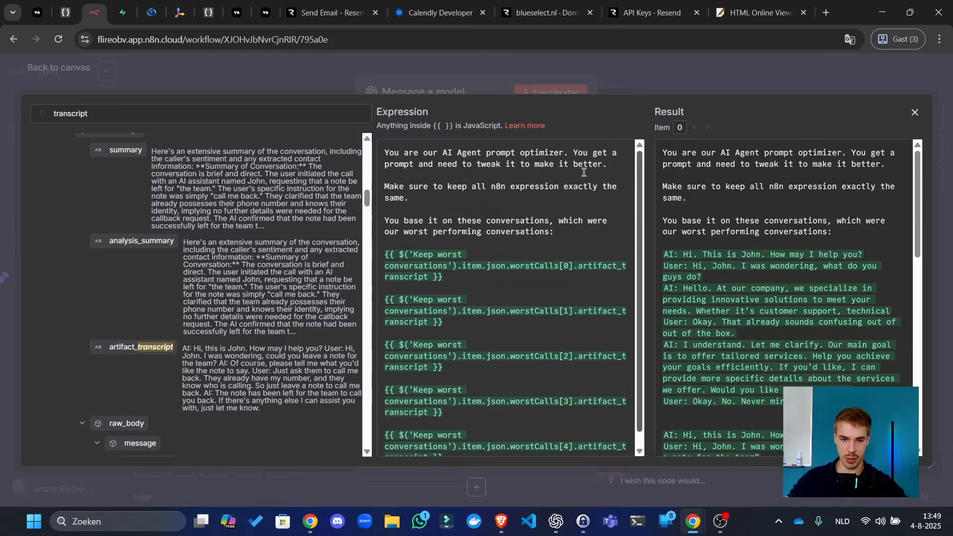
# - Add a line after 'same.' asking for the updated prompt as JSON with a better_prompt key
pyautogui.click(511, 201)
pyautogui.press('Return')
pyautogui.press('Return')
pyautogui.write('Give you')
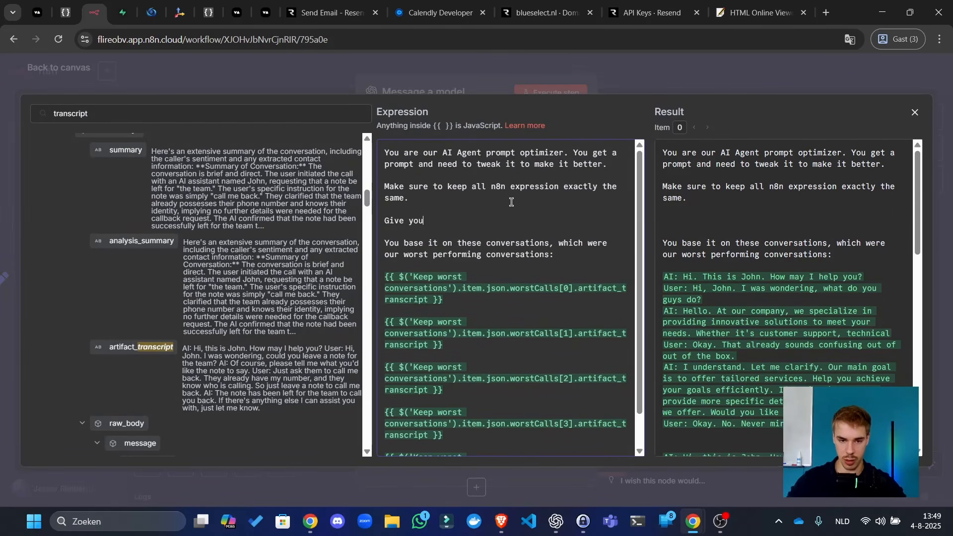
pyautogui.write('r update')
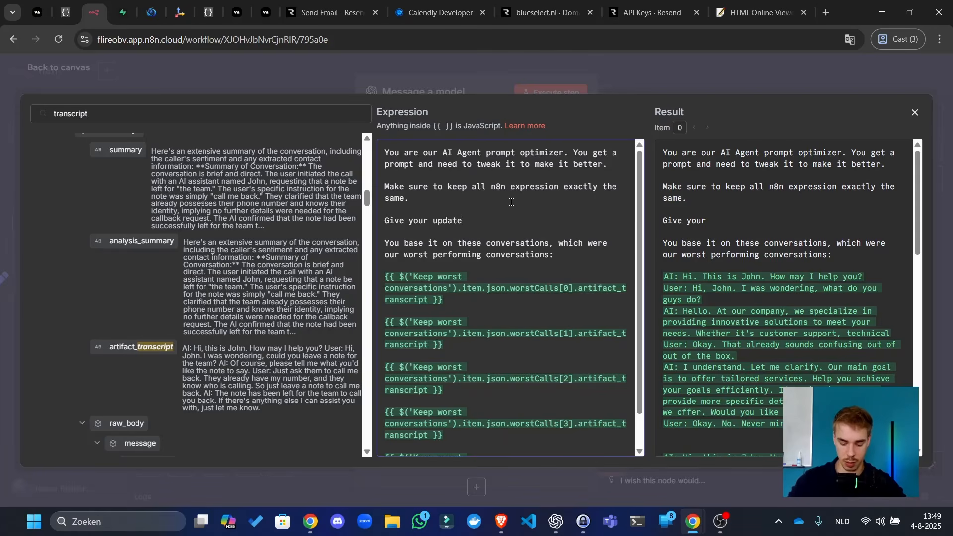
pyautogui.write('d prompt as a')
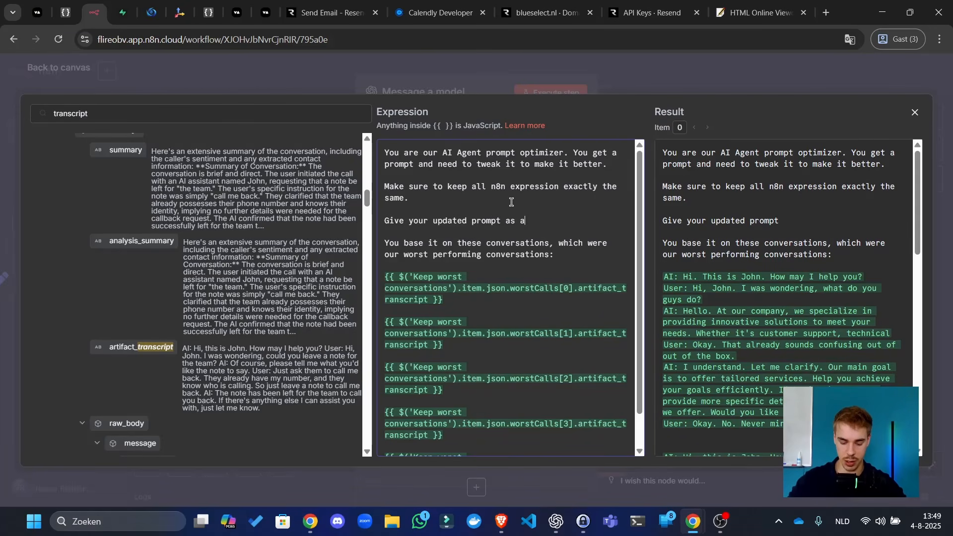
pyautogui.write(' json value')
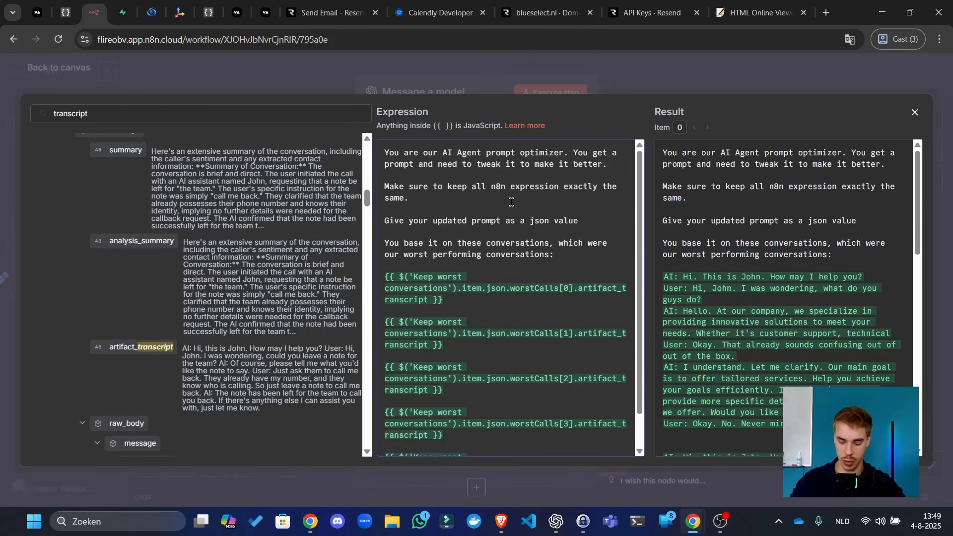
pyautogui.write(':')
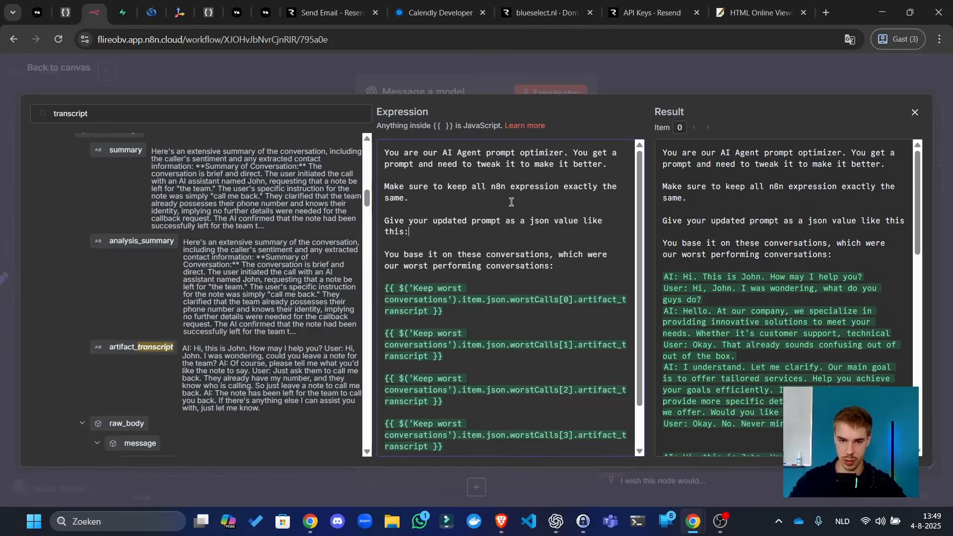
pyautogui.press('Return')
pyautogui.write('{')
pyautogui.press('Return')
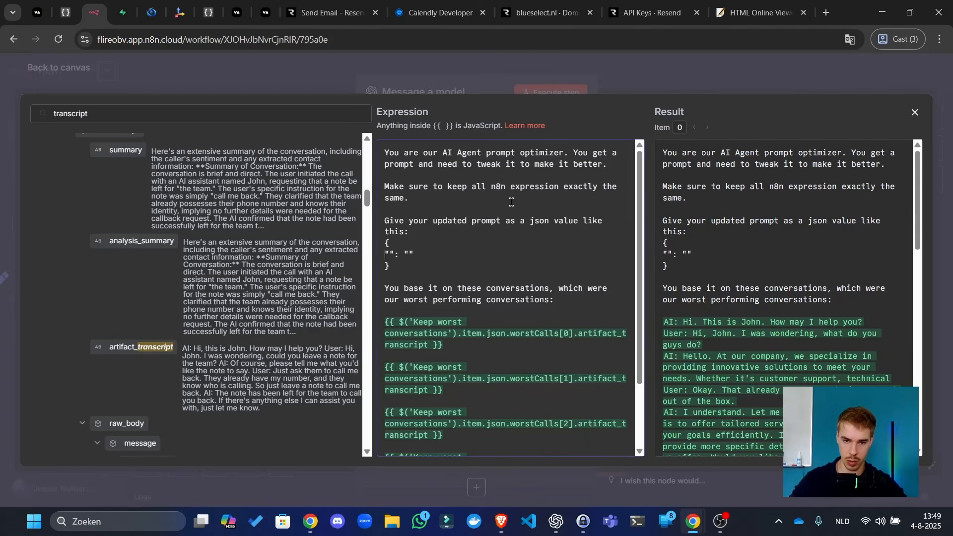
pyautogui.write('better')
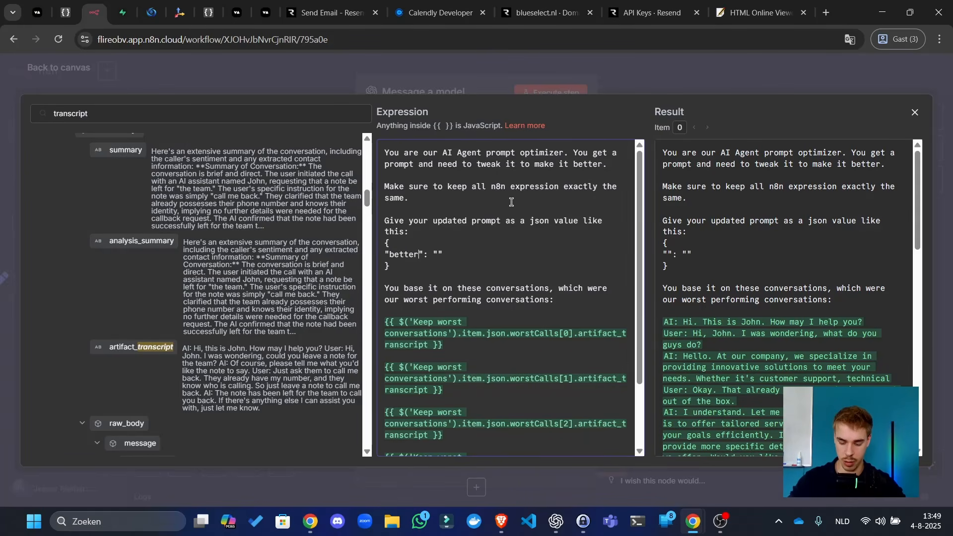
pyautogui.write('_prompt')
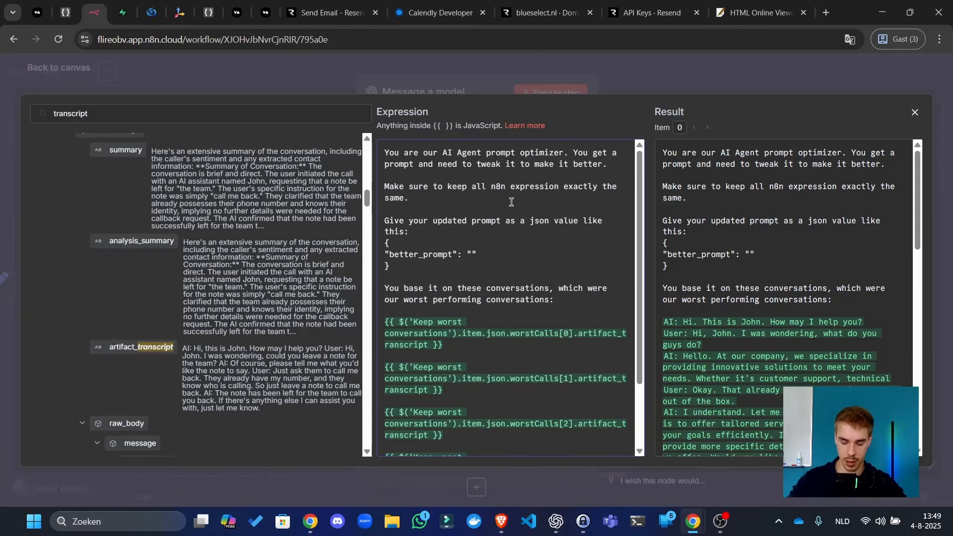
pyautogui.write('T')
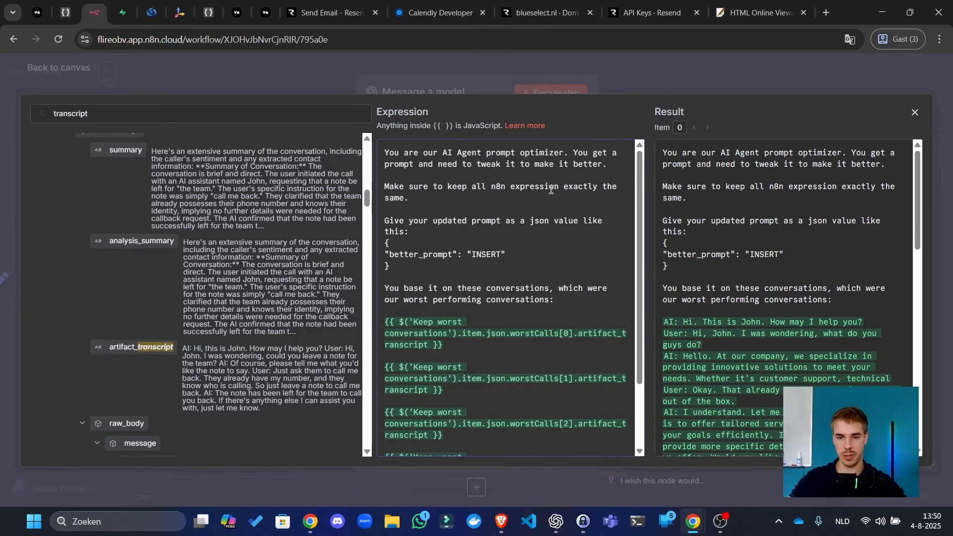
pyautogui.click(661, 75)
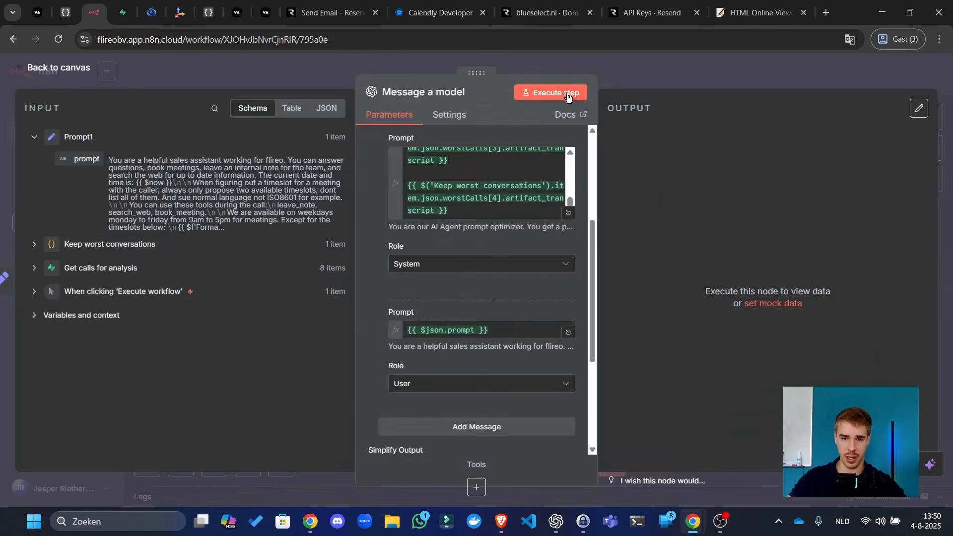
# - Execute the Message a model step with the updated prompt
pyautogui.click(550, 92)
pyautogui.press('Escape')
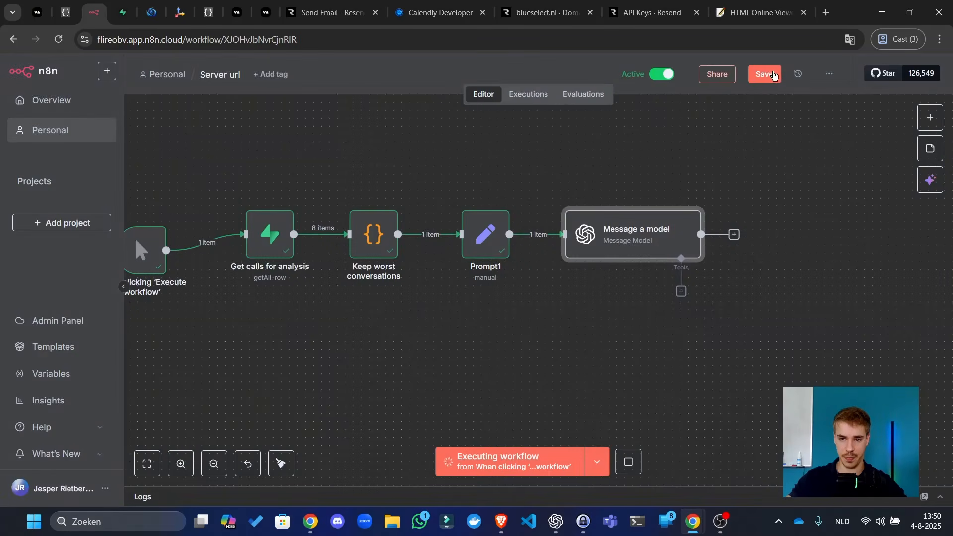
pyautogui.moveTo(835, 237); pyautogui.dragTo(706, 242)
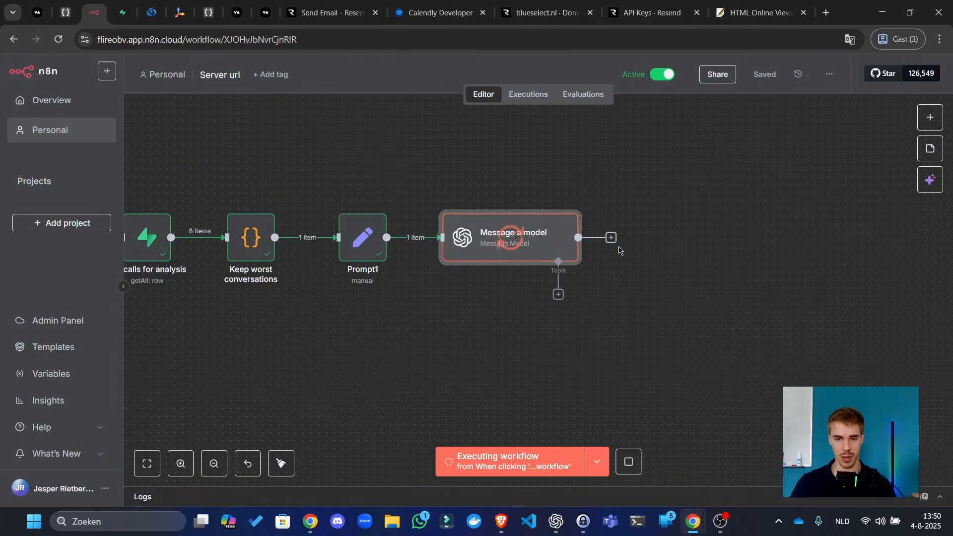
# - Add an Edit Fields (Set) node named Better prompt mapping better_prompt into a result field, and save
pyautogui.click(610, 238)
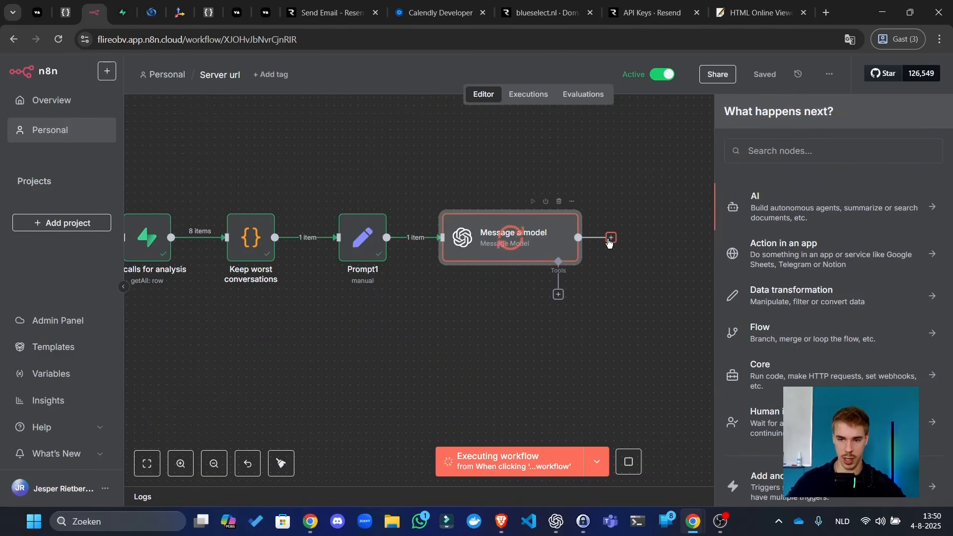
pyautogui.write('set')
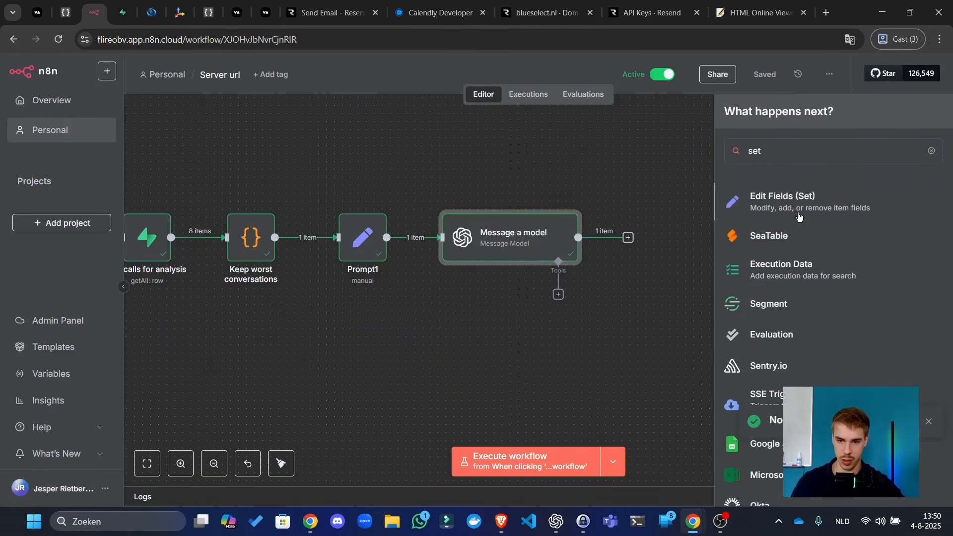
pyautogui.click(794, 209)
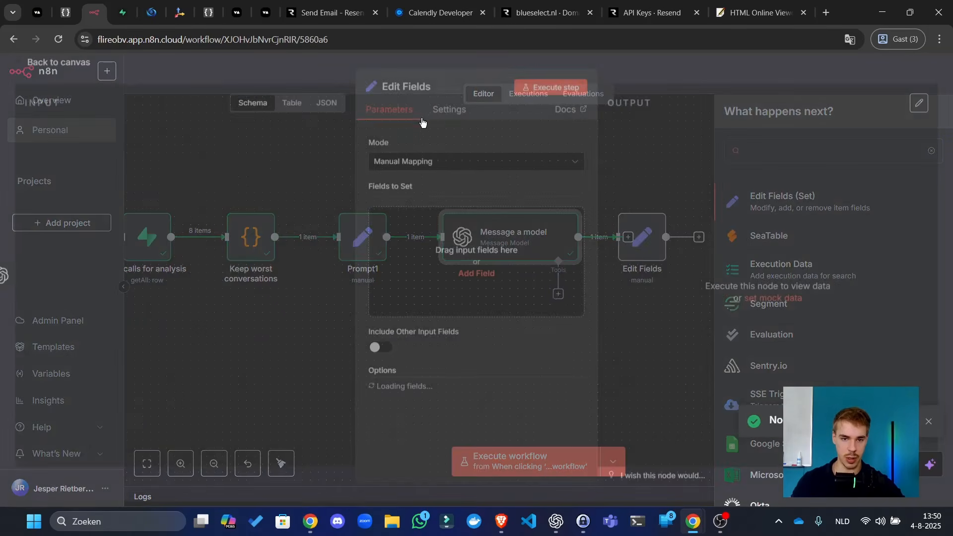
pyautogui.write('Bet')
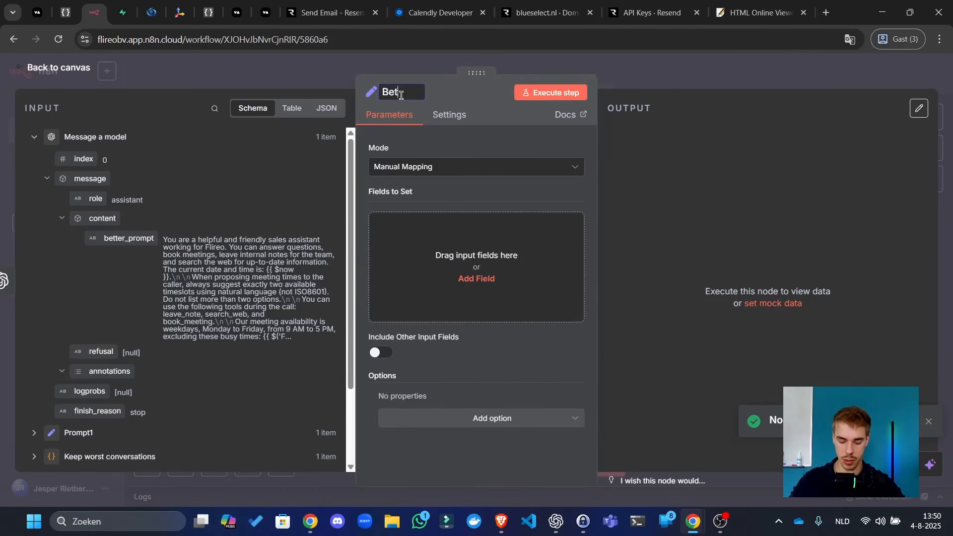
pyautogui.write('ter prompt')
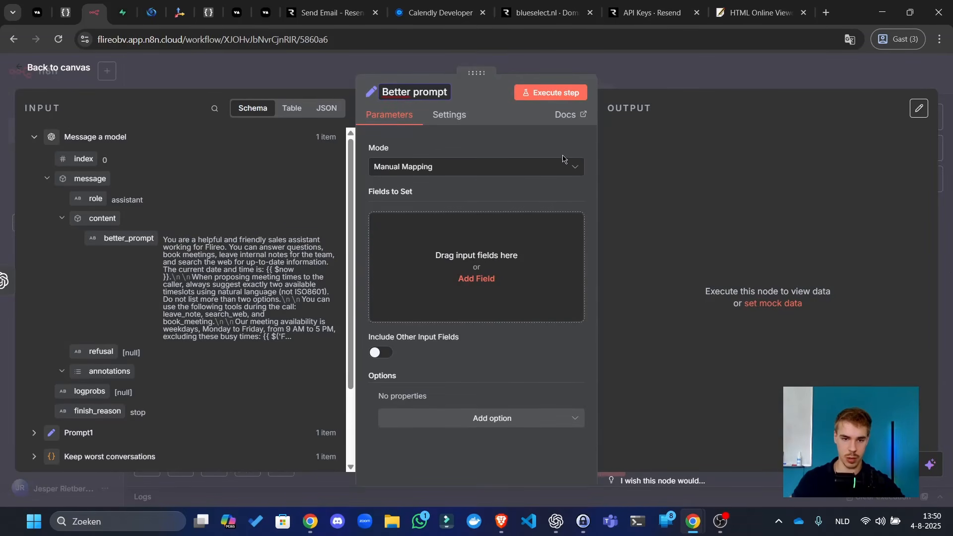
pyautogui.click(474, 276)
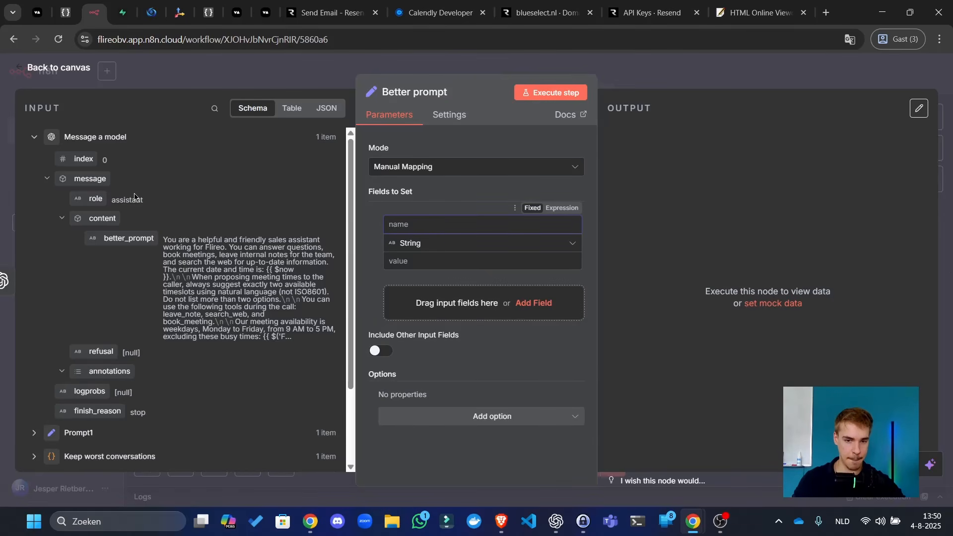
pyautogui.moveTo(128, 238); pyautogui.dragTo(405, 261)
pyautogui.click(441, 224)
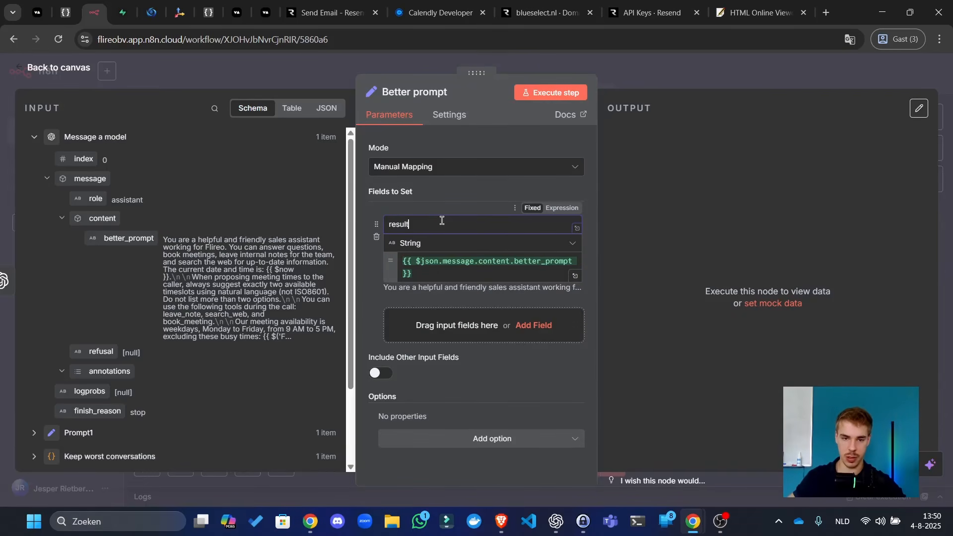
pyautogui.press('Escape')
pyautogui.hotkey('ctrl', 's')
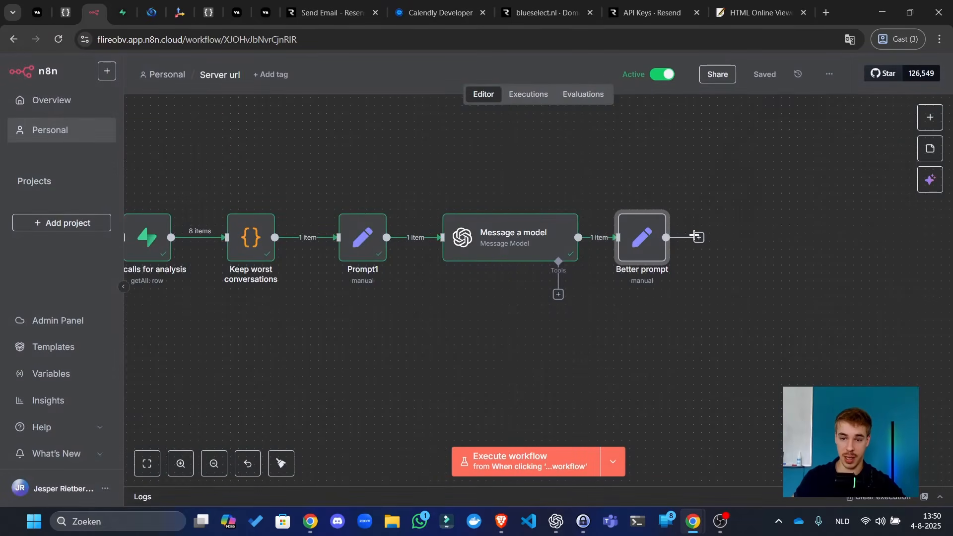
# - Add a Supabase Update a row step after Better prompt targeting the calls table
pyautogui.click(699, 239)
pyautogui.write('supabas')
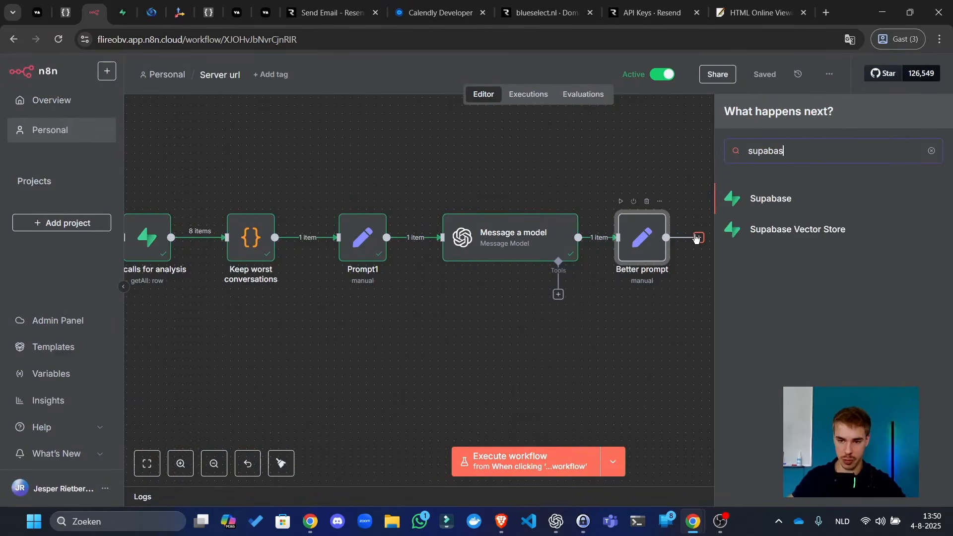
pyautogui.write('e')
pyautogui.click(792, 200)
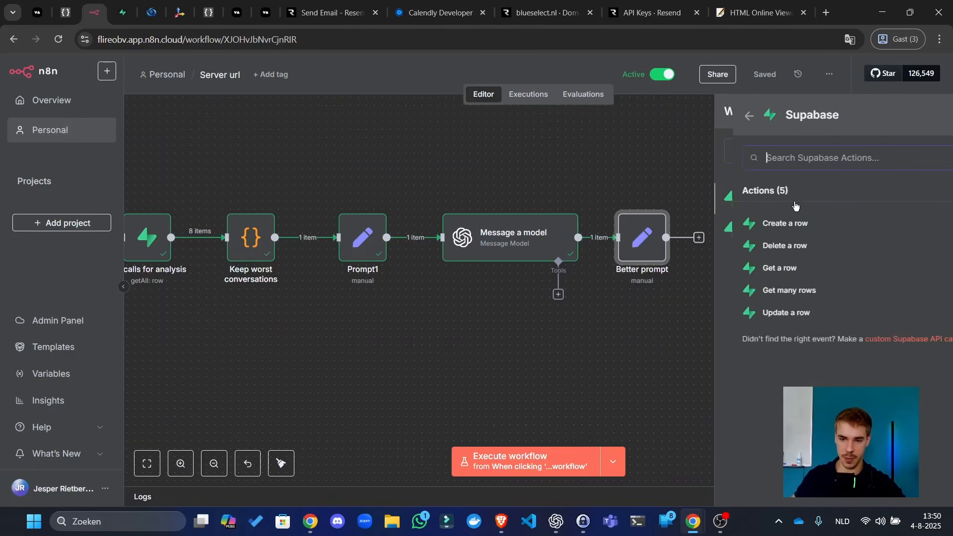
pyautogui.click(774, 313)
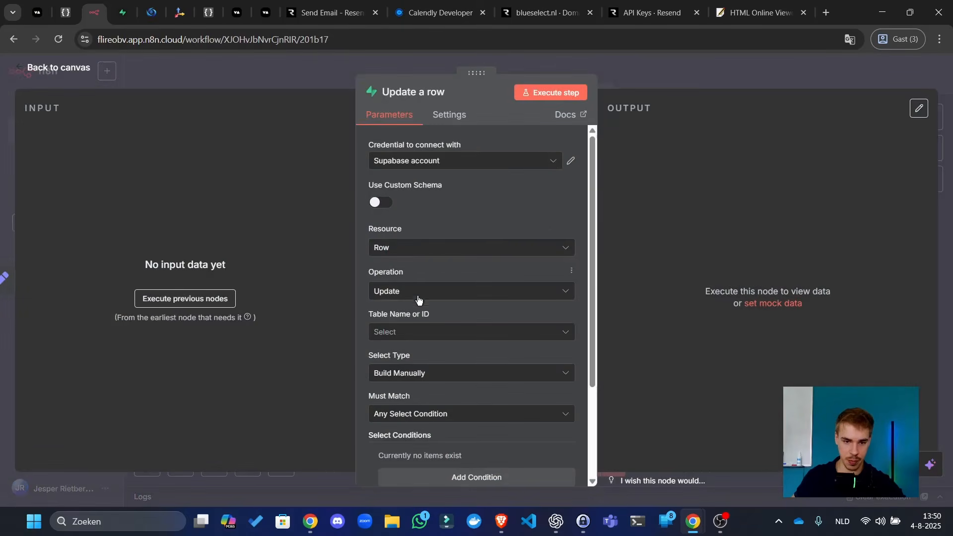
pyautogui.click(415, 331)
pyautogui.click(411, 364)
# - Add the row condition used_for_improvement Equals FALSE
pyautogui.scroll(-3, 448, 349)
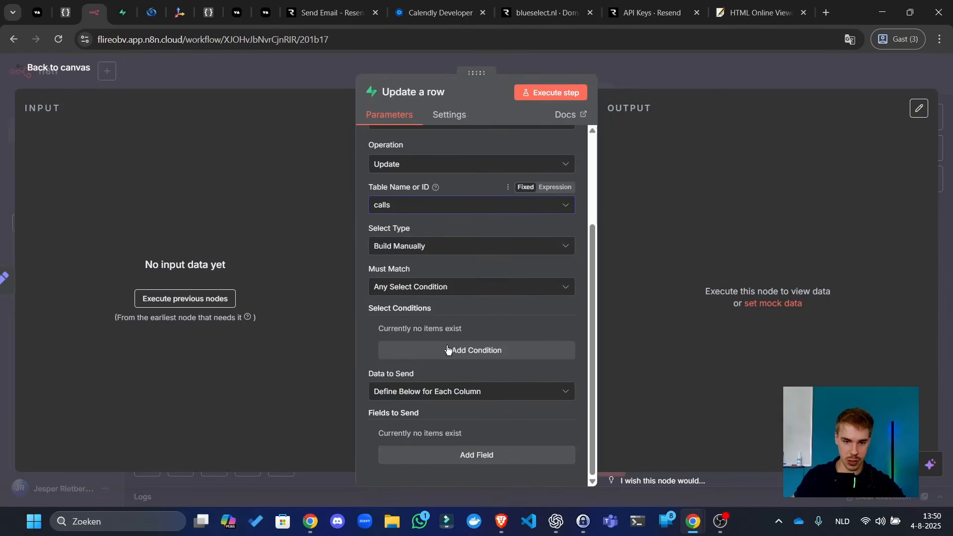
pyautogui.click(447, 349)
pyautogui.scroll(-2, 467, 298)
pyautogui.click(472, 225)
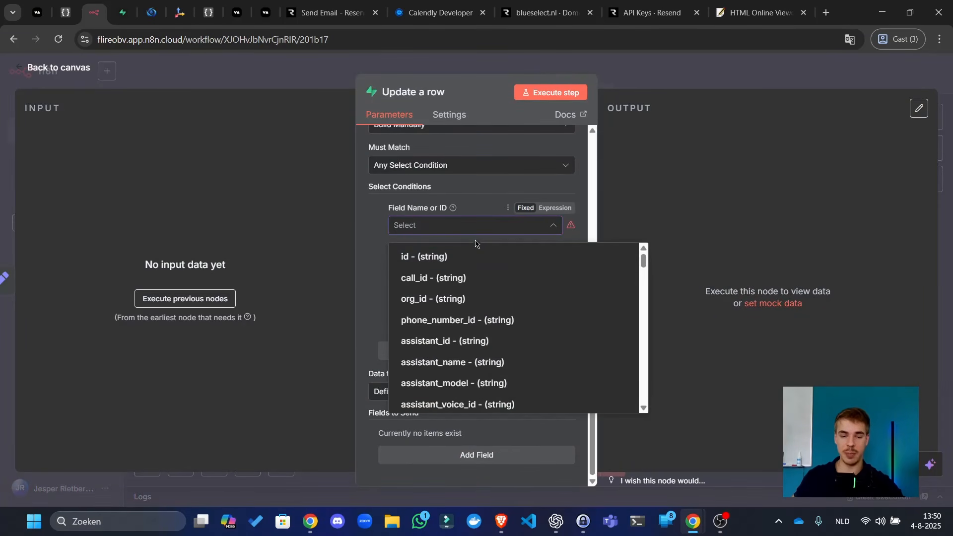
pyautogui.scroll(-10, 481, 347)
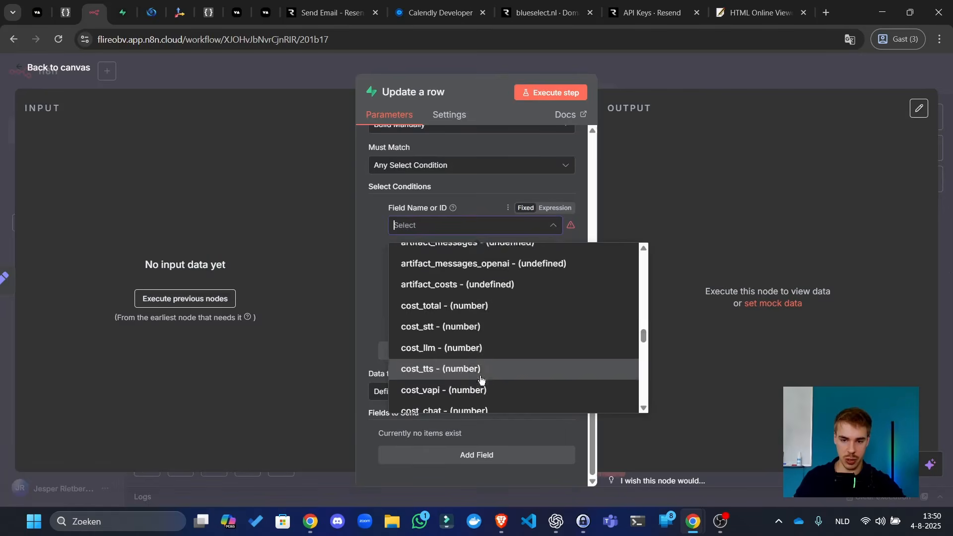
pyautogui.scroll(-5, 481, 378)
pyautogui.click(464, 399)
pyautogui.click(444, 273)
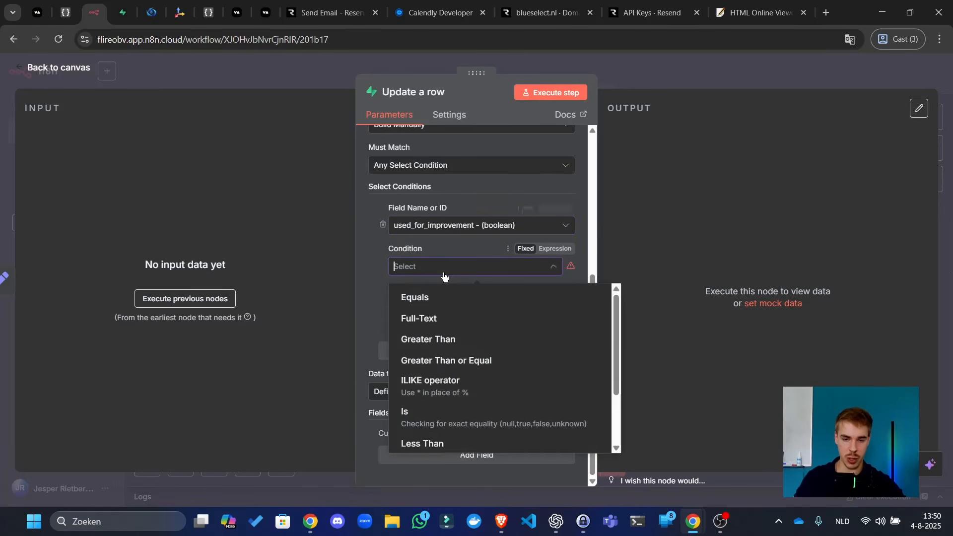
pyautogui.scroll(-3, 453, 365)
pyautogui.scroll(3, 446, 377)
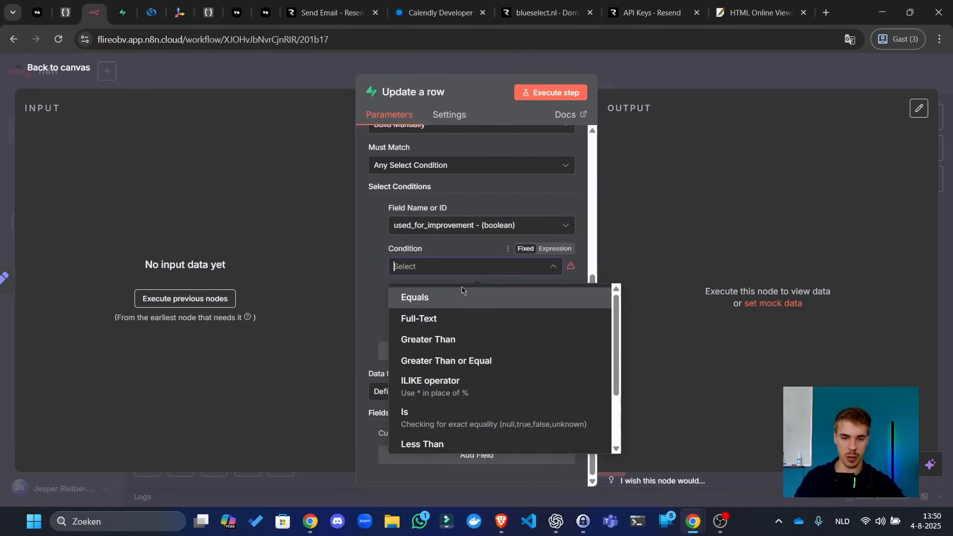
pyautogui.click(453, 297)
pyautogui.click(449, 307)
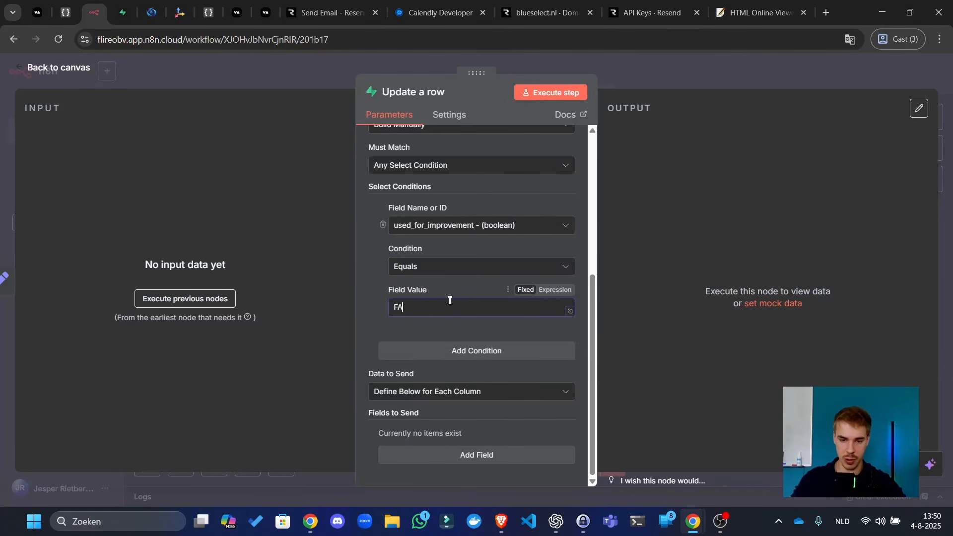
pyautogui.click(487, 370)
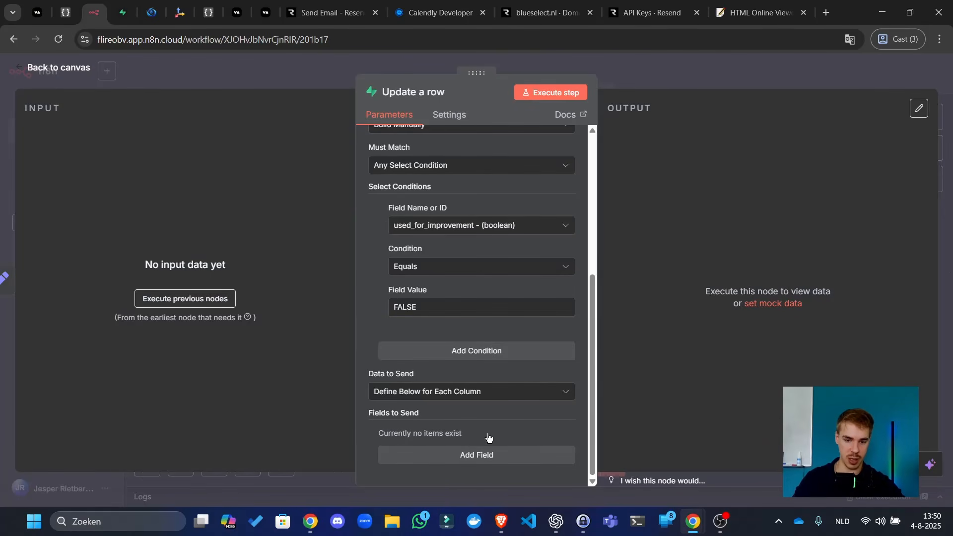
# - Set the used_for_improvement field to TRUE and execute the update step
pyautogui.click(488, 455)
pyautogui.scroll(-2, 484, 412)
pyautogui.click(485, 371)
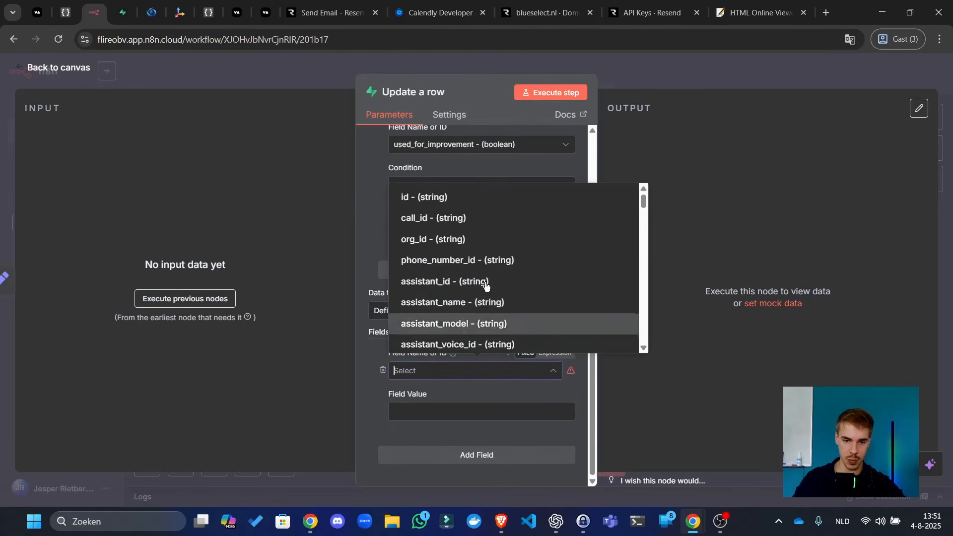
pyautogui.scroll(-15, 486, 284)
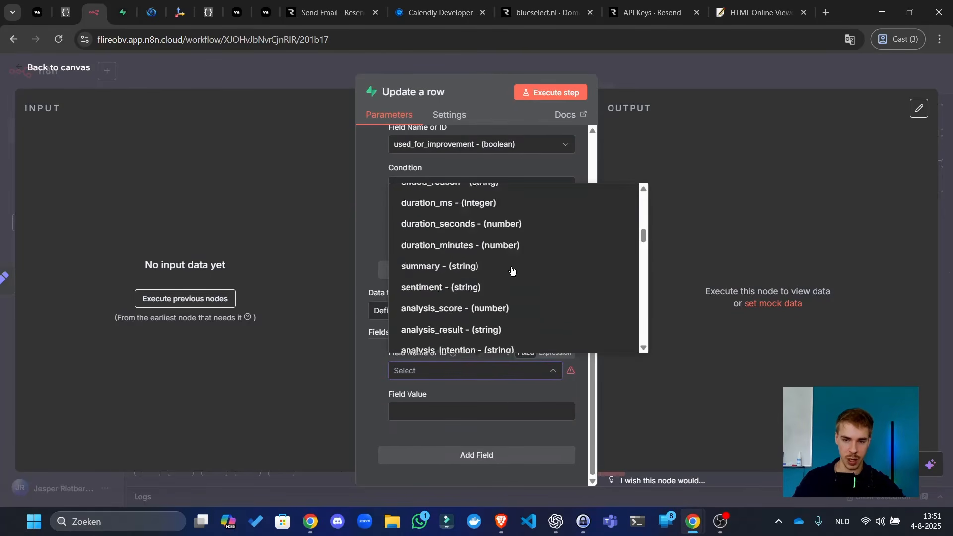
pyautogui.click(470, 394)
pyautogui.click(471, 378)
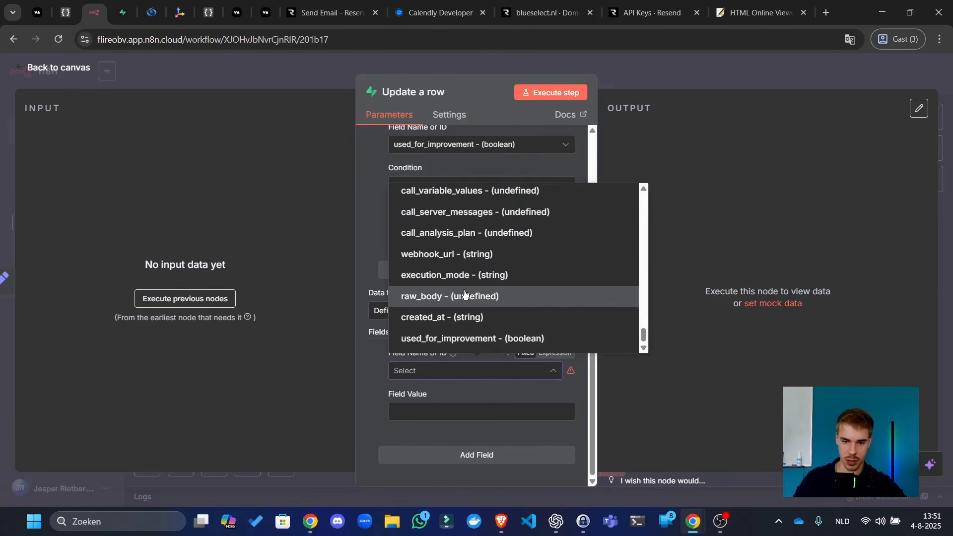
pyautogui.click(457, 340)
pyautogui.click(444, 410)
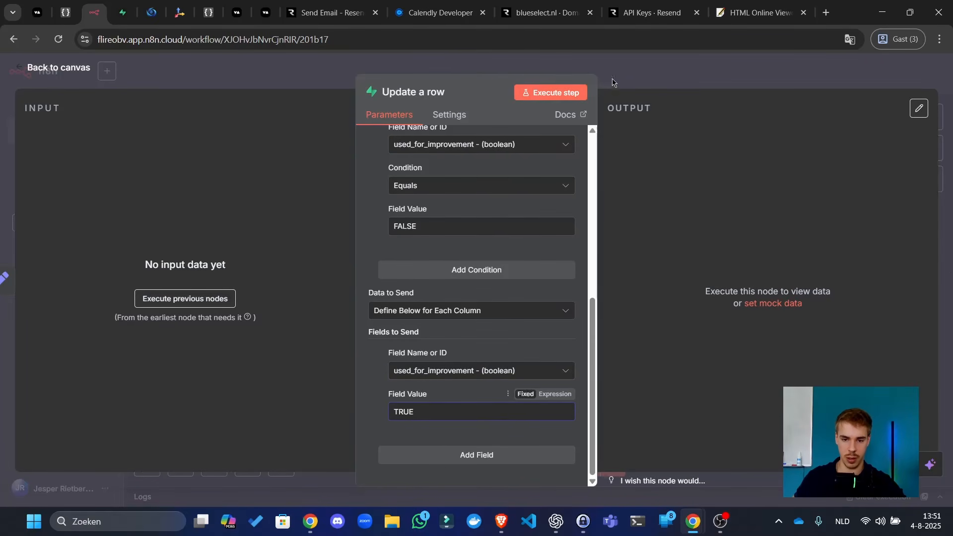
pyautogui.click(569, 94)
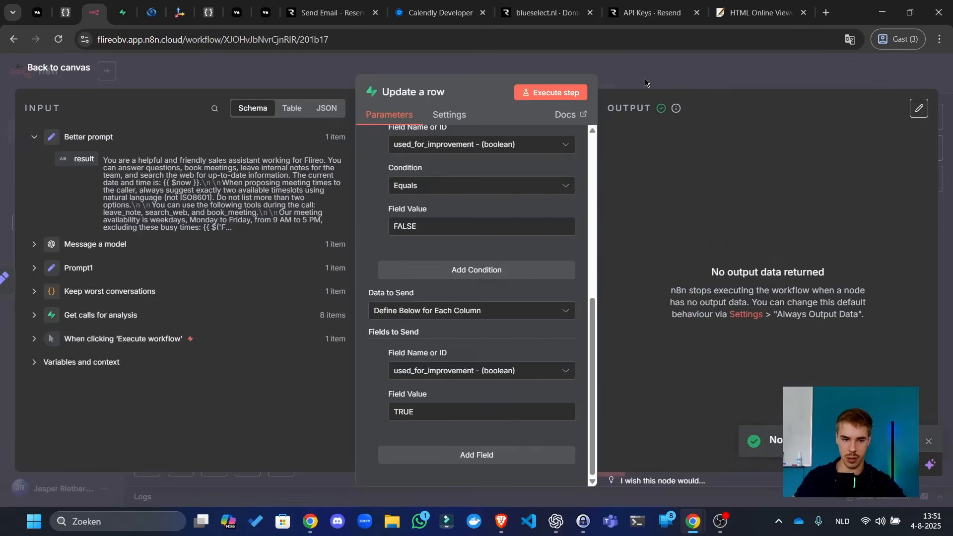
# - Leave the Update a row panel and briefly check the Better prompt node on the canvas
pyautogui.click(645, 82)
pyautogui.click(657, 165)
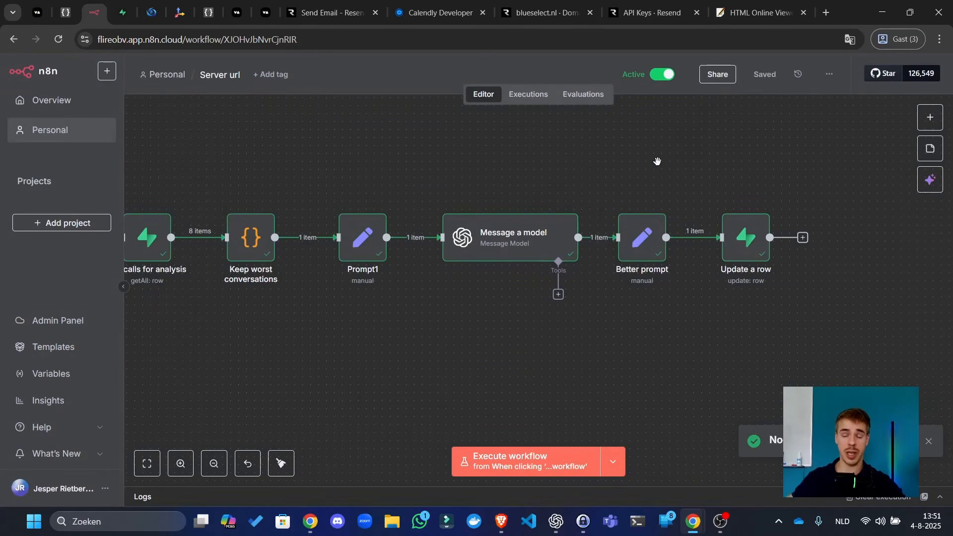
pyautogui.moveTo(657, 161); pyautogui.dragTo(635, 165)
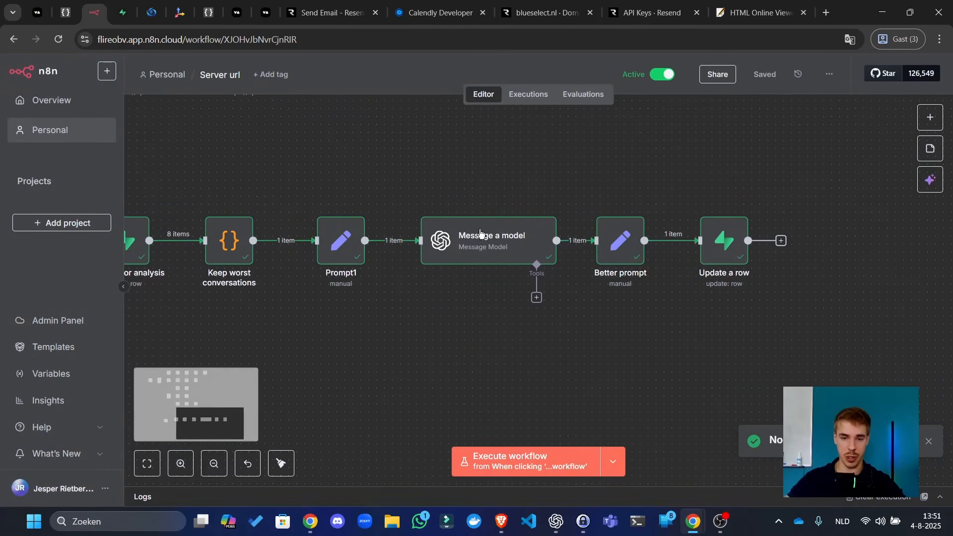
pyautogui.doubleClick(631, 250)
pyautogui.press('Escape')
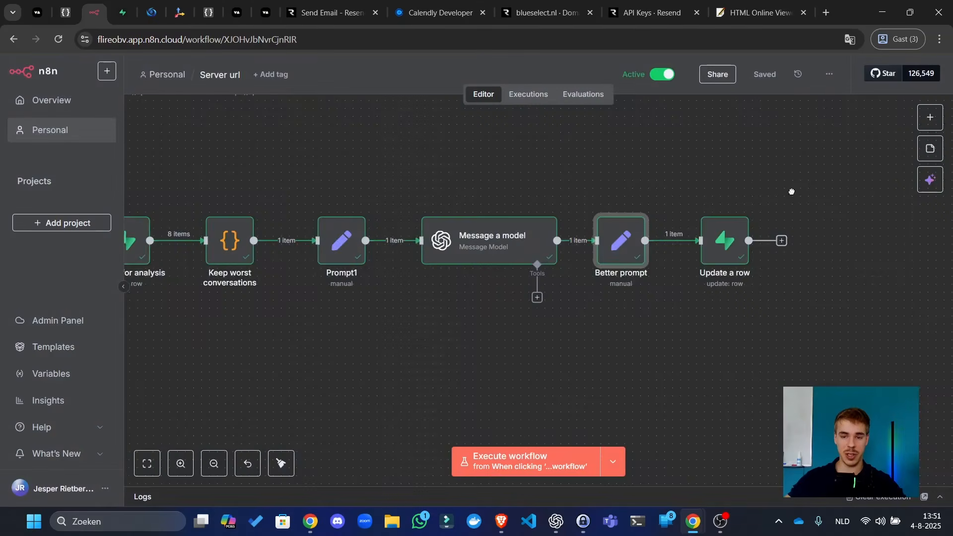
pyautogui.moveTo(337, 268); pyautogui.dragTo(545, 269)
# - Tidy up the layout of both workflows and save
pyautogui.scroll(-5, 545, 270)
pyautogui.click(281, 464)
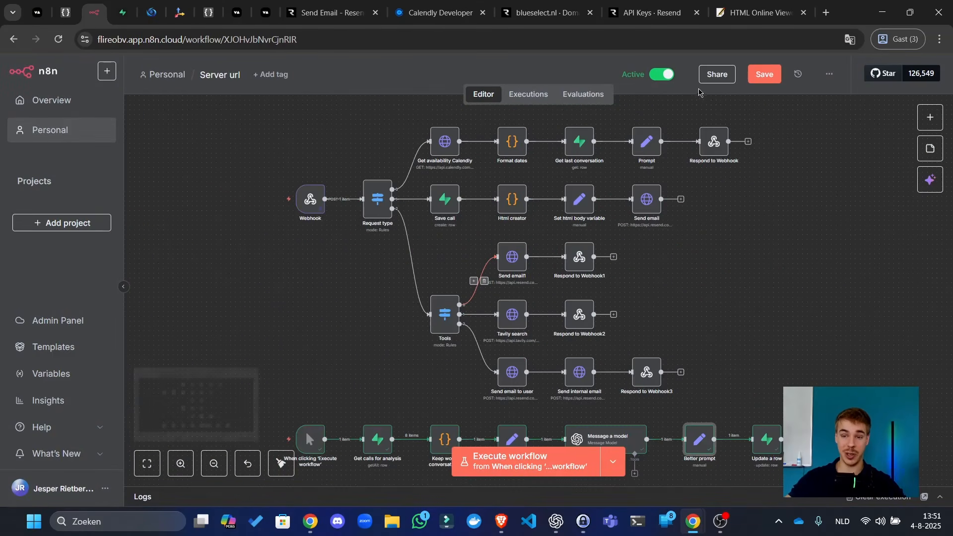
pyautogui.click(761, 82)
pyautogui.scroll(-5, 240, 314)
pyautogui.scroll(5, 564, 287)
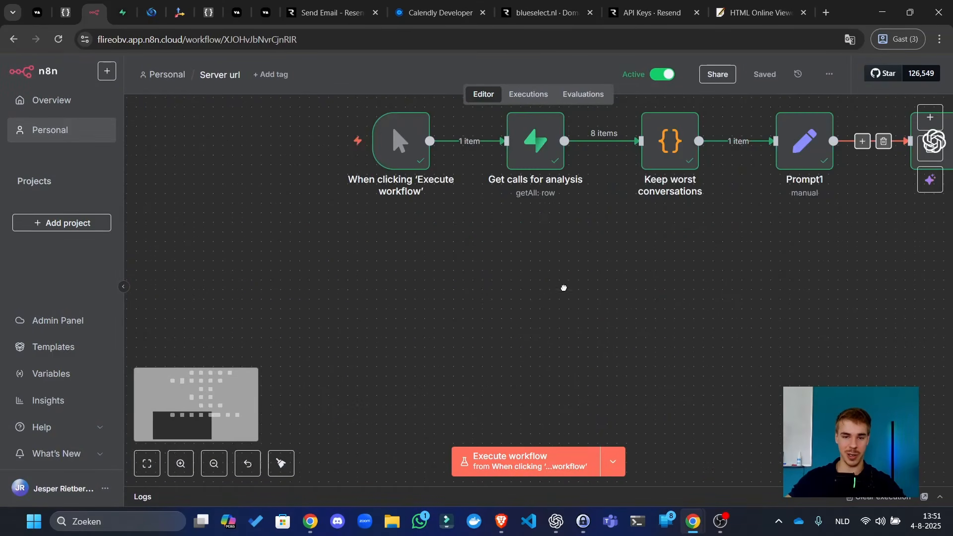
# - Inspect the manual trigger node's details, then pan the canvas toward the model node
pyautogui.moveTo(524, 309); pyautogui.dragTo(519, 324)
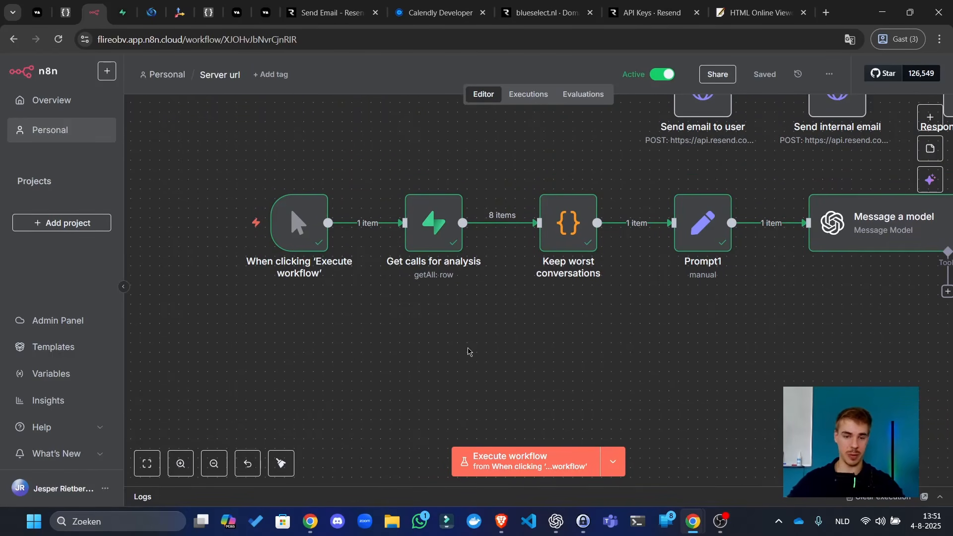
pyautogui.moveTo(297, 226)
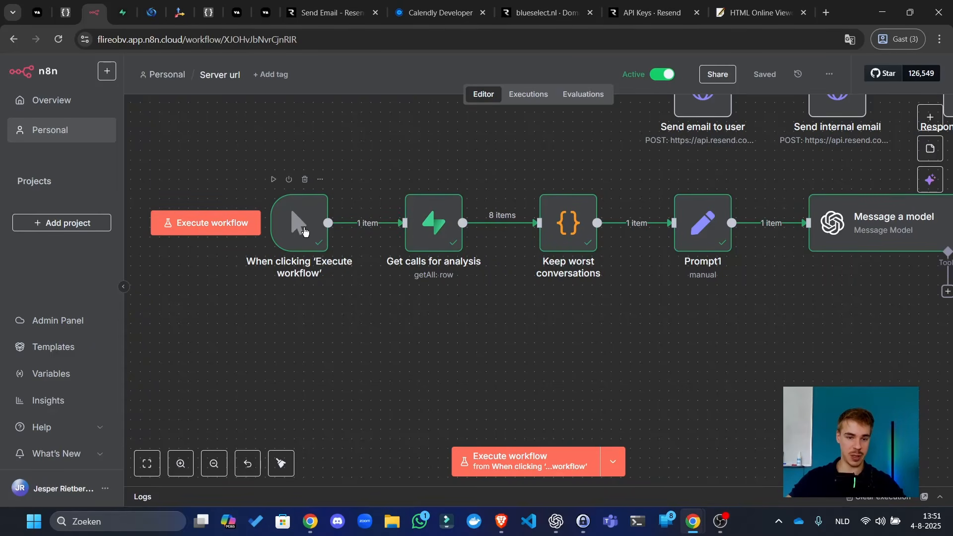
pyautogui.doubleClick(304, 231)
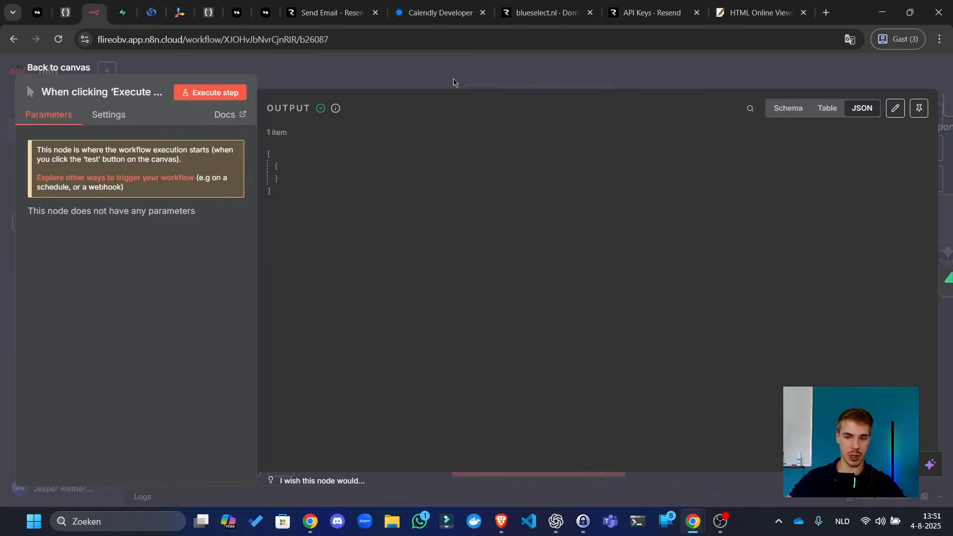
pyautogui.click(454, 81)
pyautogui.moveTo(764, 353); pyautogui.dragTo(600, 376)
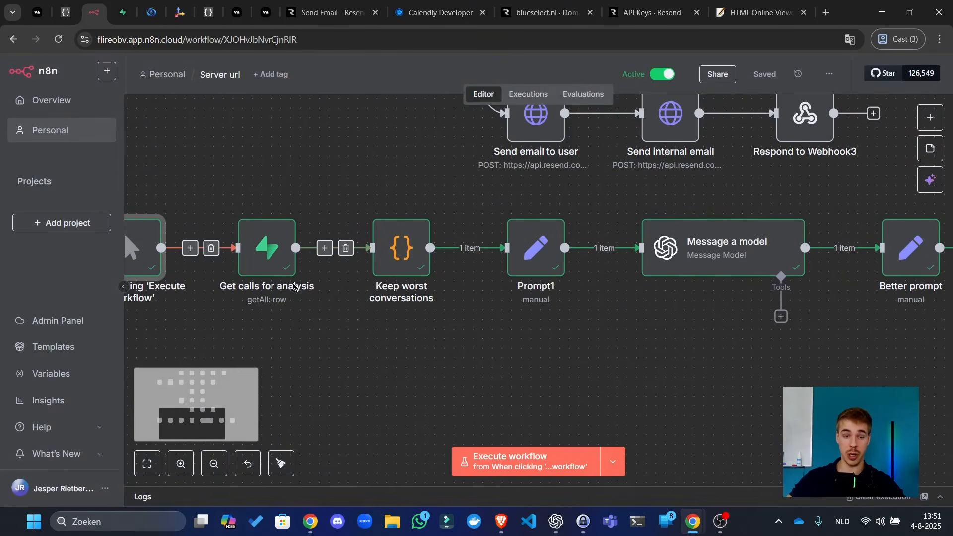
pyautogui.moveTo(514, 331); pyautogui.dragTo(431, 330)
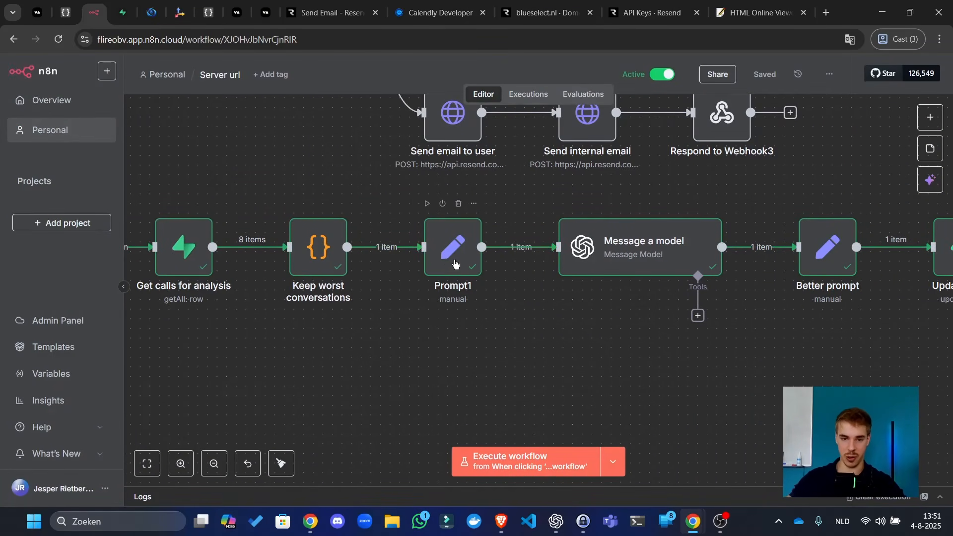
pyautogui.hscroll(5, 455, 263)
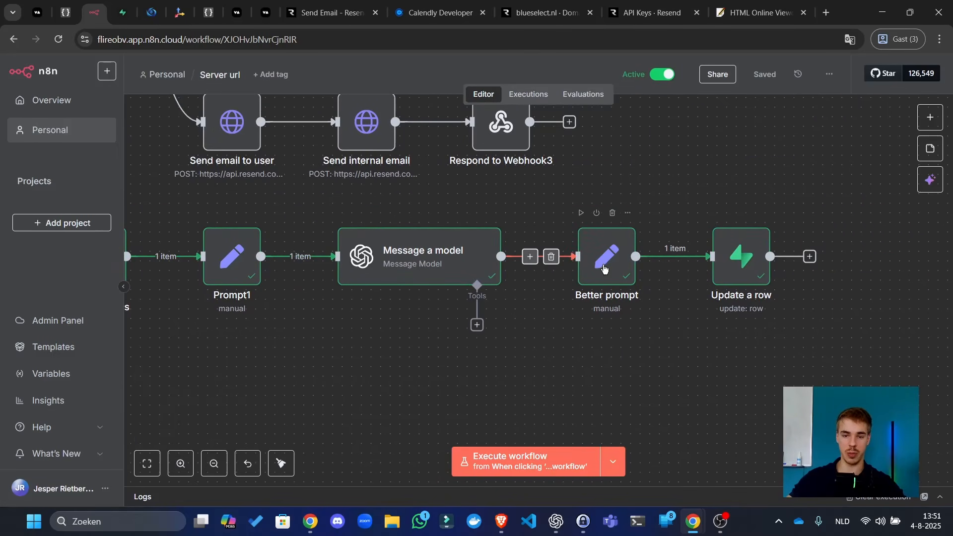
# - Review the Better prompt node's output as schema and raw JSON
pyautogui.doubleClick(609, 268)
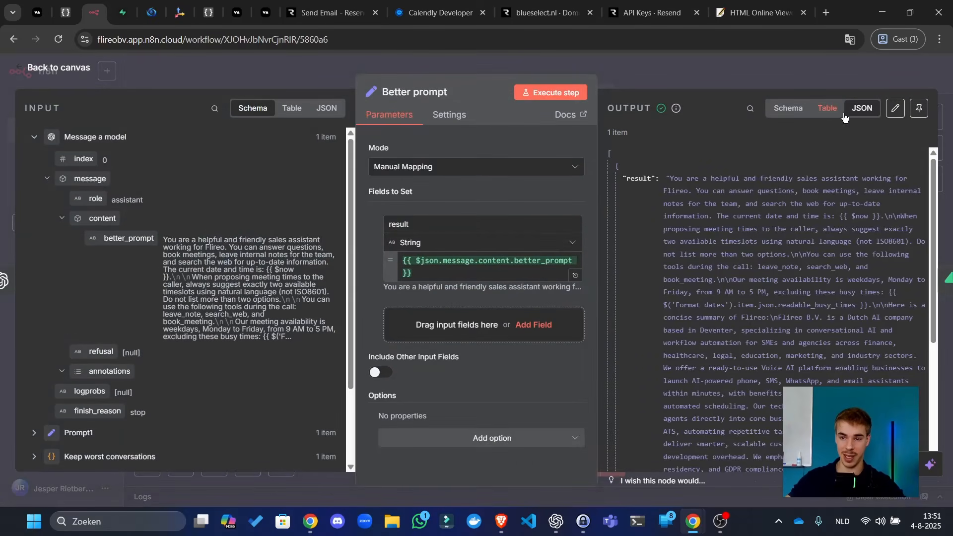
pyautogui.click(788, 108)
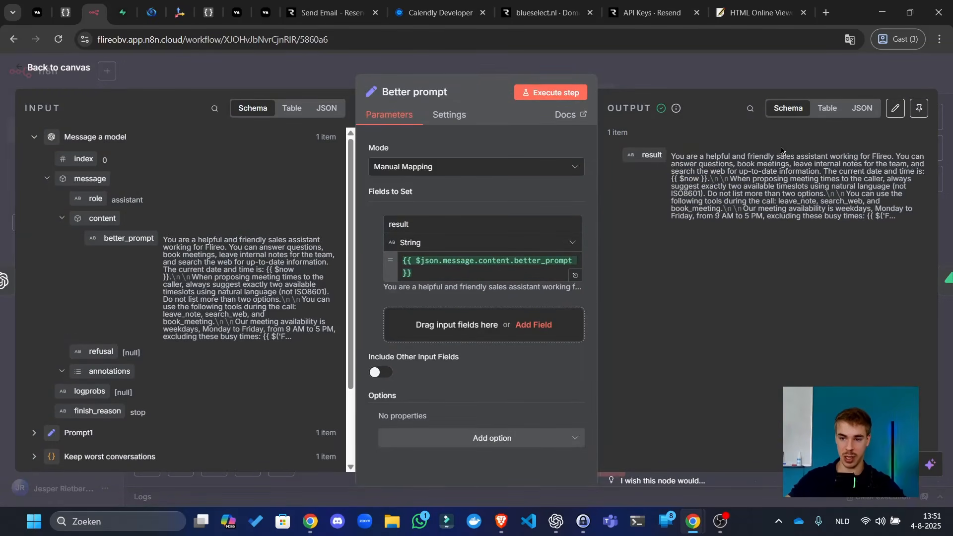
pyautogui.click(862, 109)
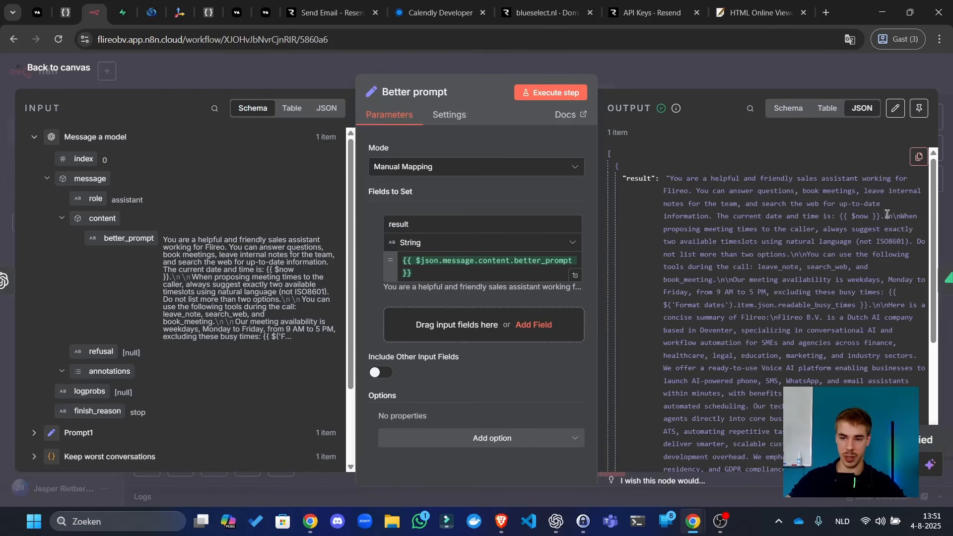
pyautogui.click(746, 79)
pyautogui.moveTo(731, 168); pyautogui.dragTo(681, 359)
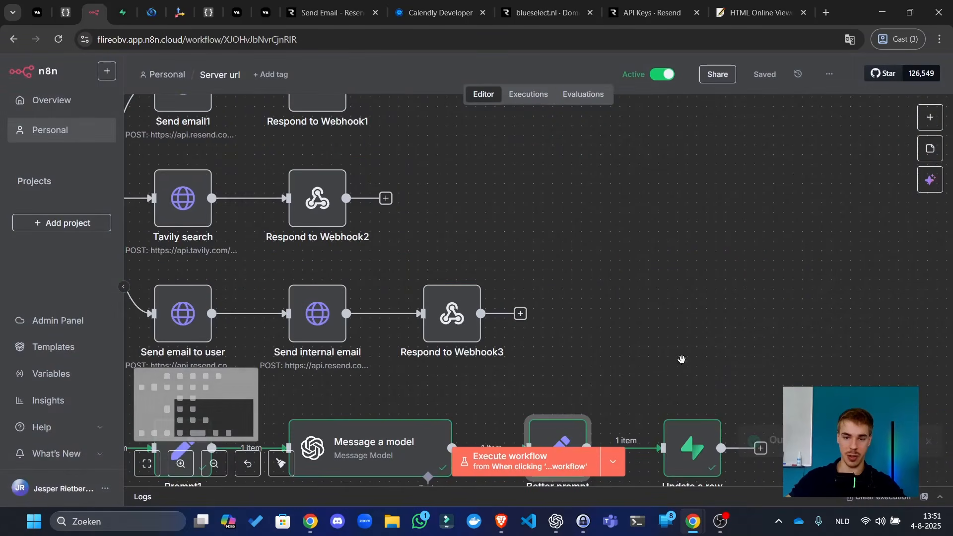
pyautogui.scroll(-5, 665, 166)
pyautogui.moveTo(665, 166); pyautogui.dragTo(581, 442)
pyautogui.moveTo(788, 401); pyautogui.dragTo(817, 51)
pyautogui.scroll(5, 568, 261)
# - Make the Better prompt output editable, select the improved prompt text, and save the edit
pyautogui.press('Return')
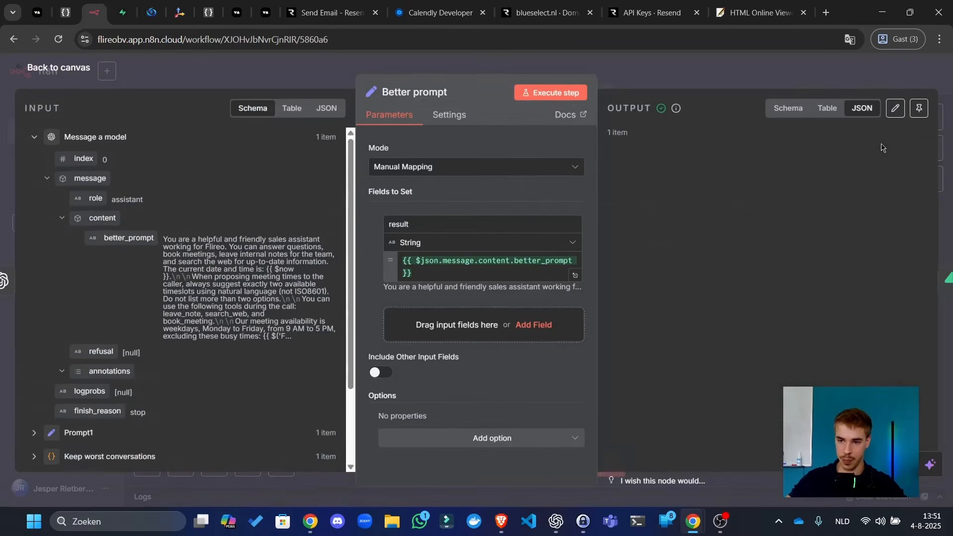
pyautogui.click(895, 108)
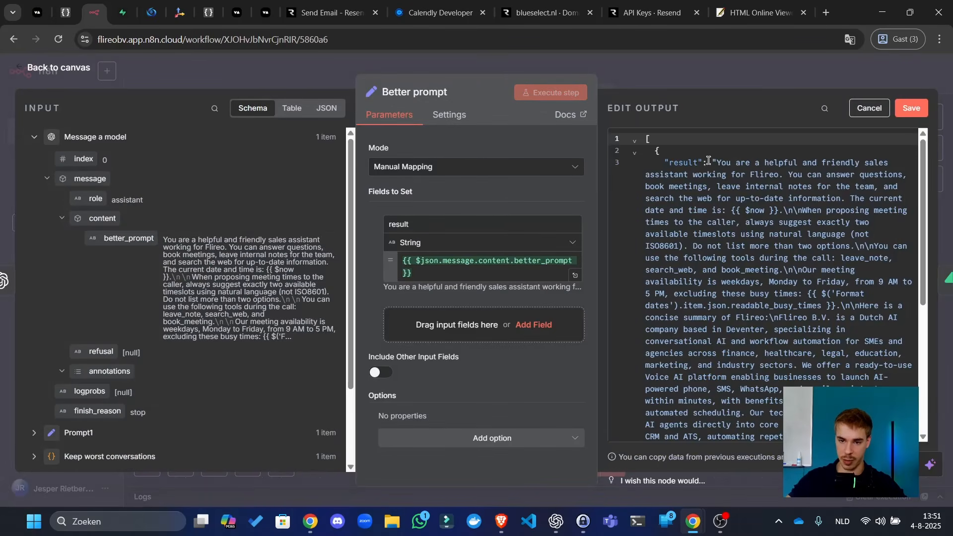
pyautogui.moveTo(721, 164); pyautogui.dragTo(657, 400)
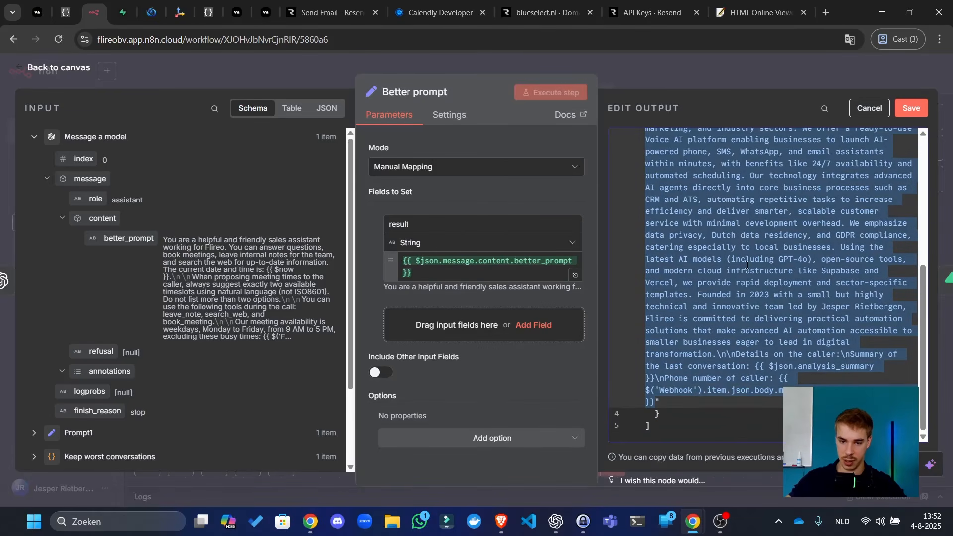
pyautogui.click(910, 109)
pyautogui.press('Escape')
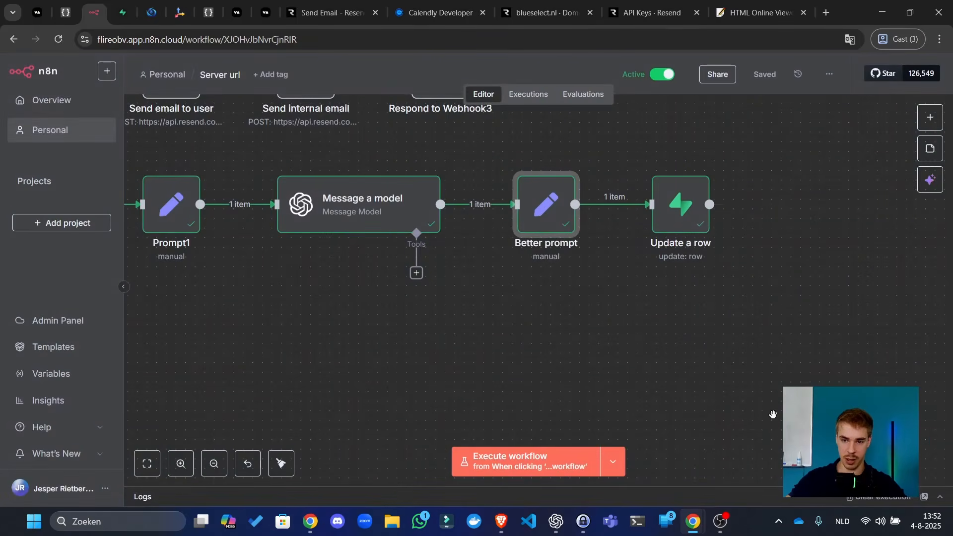
pyautogui.click(746, 204)
pyautogui.click(653, 149)
pyautogui.moveTo(651, 137); pyautogui.dragTo(601, 442)
pyautogui.moveTo(506, 149); pyautogui.dragTo(627, 364)
# - Replace the Prompt node's entire text with the pasted improved prompt
pyautogui.doubleClick(529, 146)
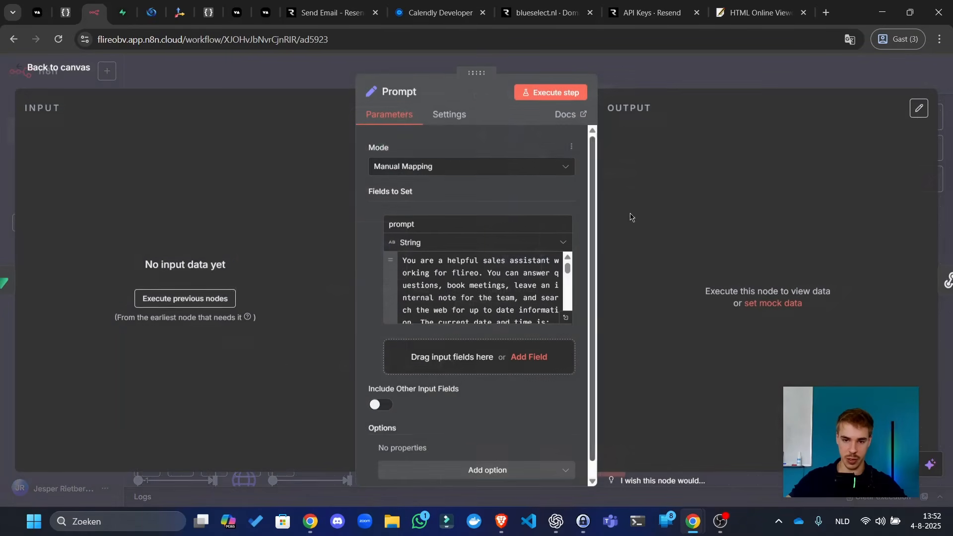
pyautogui.click(447, 261)
pyautogui.hotkey('ctrl', 'a')
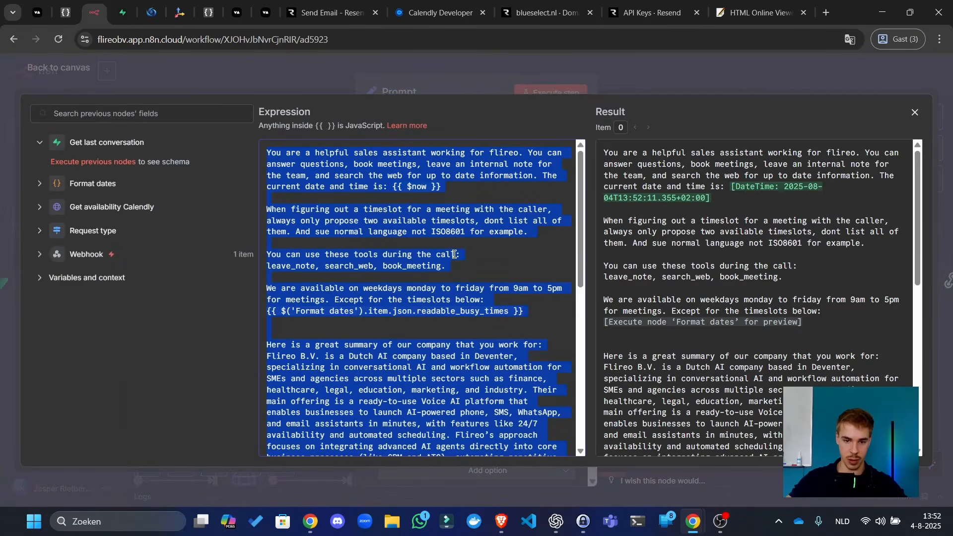
pyautogui.hotkey('ctrl', 'v')
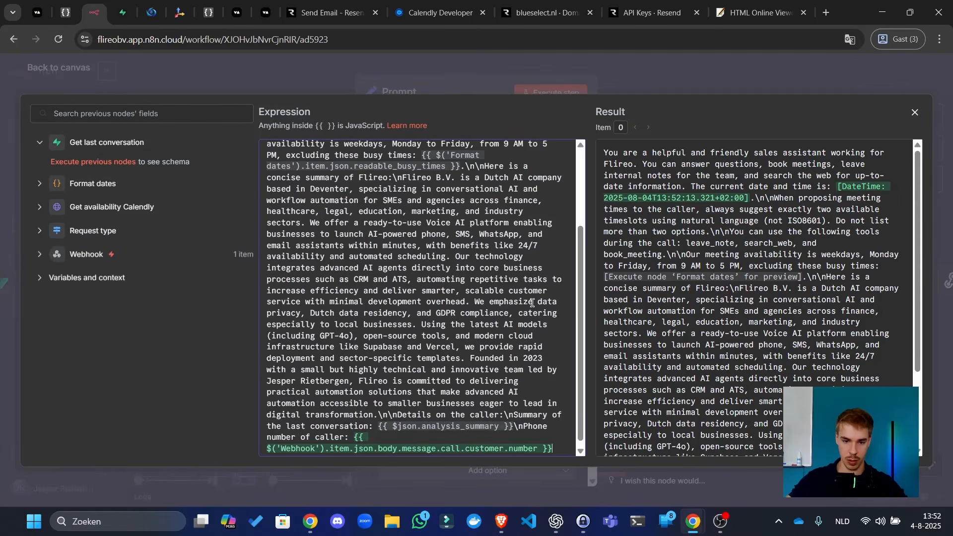
pyautogui.scroll(3, 523, 312)
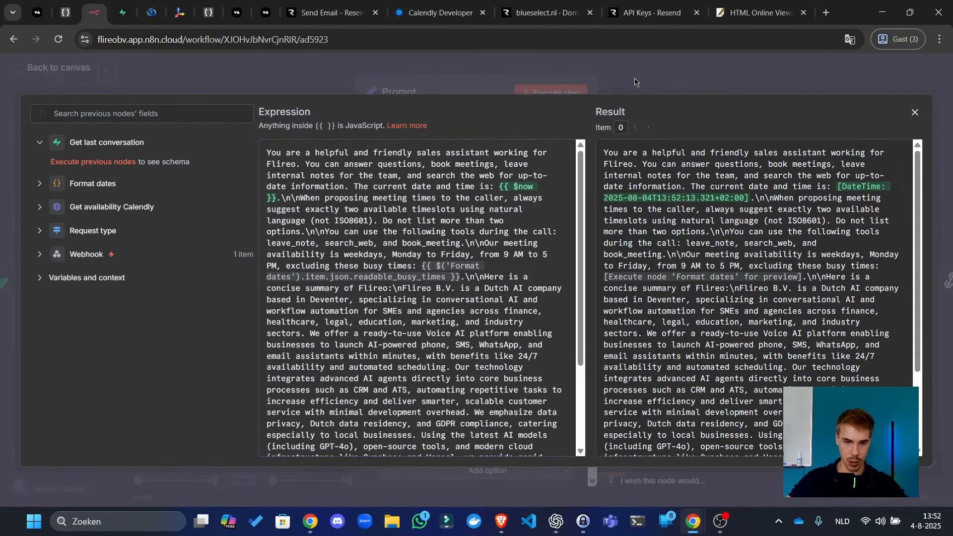
pyautogui.click(734, 77)
pyautogui.click(814, 73)
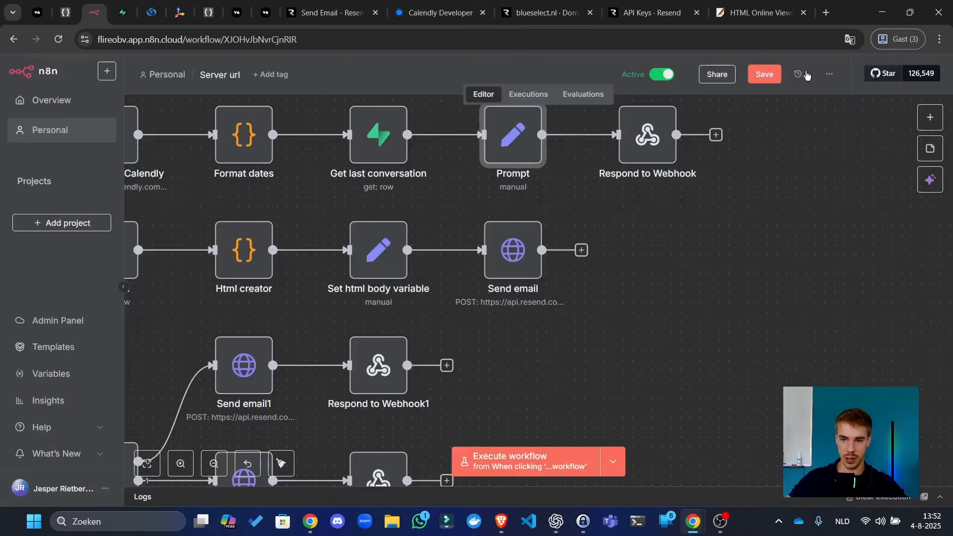
# - Save the workflow and execute the Update a row step on its own
pyautogui.click(767, 75)
pyautogui.scroll(-5, 593, 358)
pyautogui.scroll(-5, 593, 359)
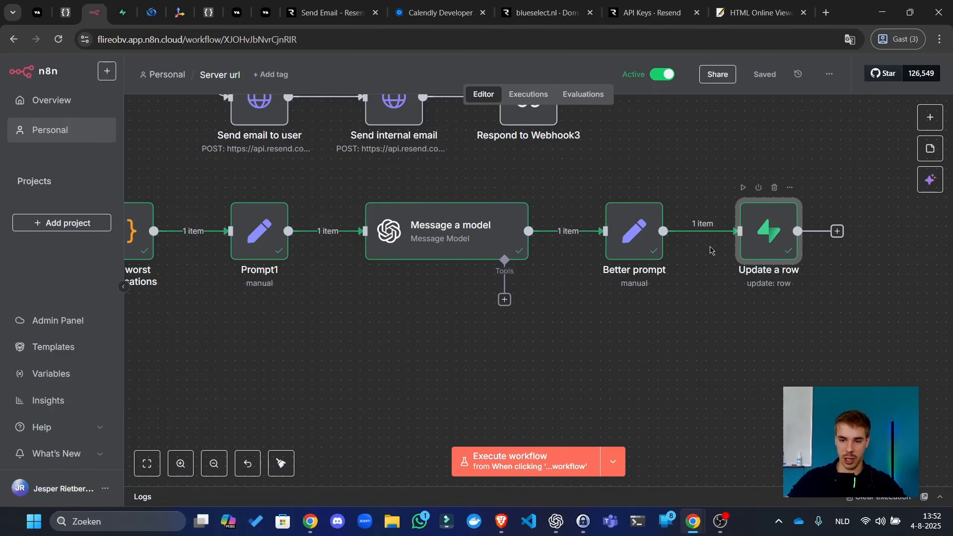
pyautogui.doubleClick(793, 248)
pyautogui.scroll(-5, 509, 169)
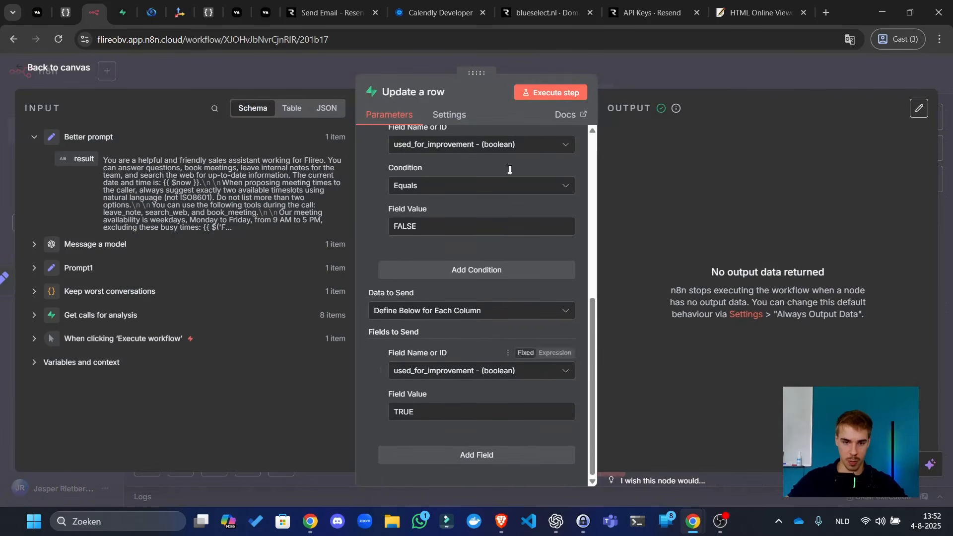
pyautogui.click(569, 95)
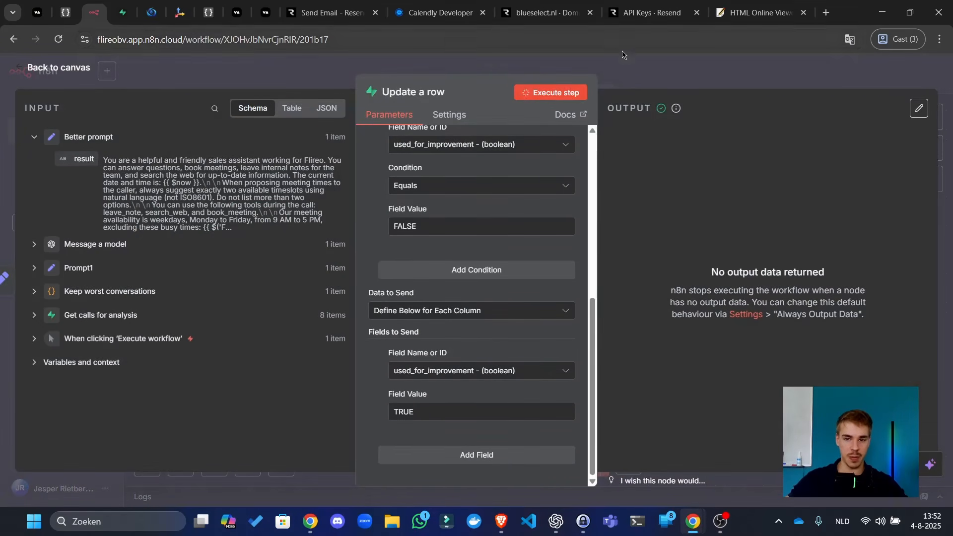
pyautogui.click(654, 74)
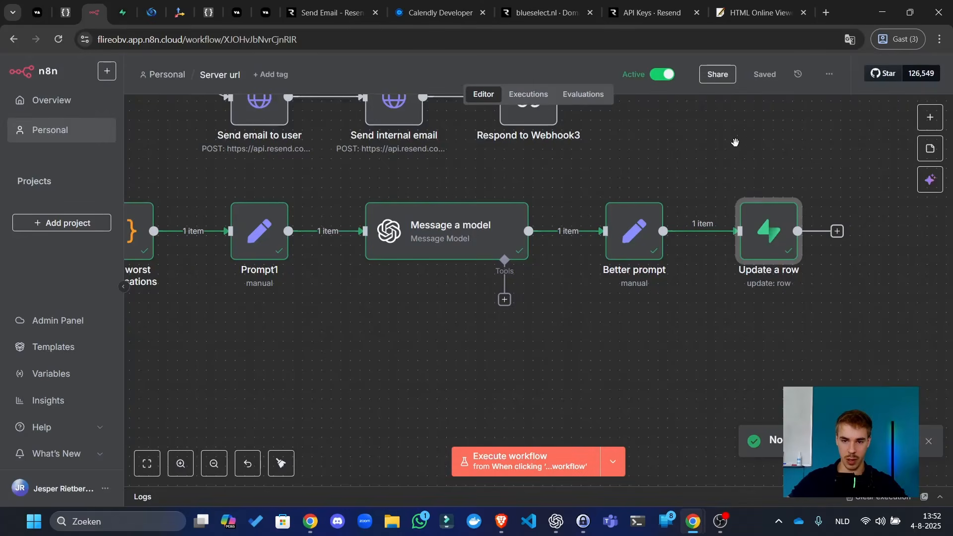
# - Rerun the manual trigger and the Get calls for analysis step to refetch the calls
pyautogui.moveTo(549, 170); pyautogui.dragTo(773, 276)
pyautogui.moveTo(261, 259); pyautogui.dragTo(554, 237)
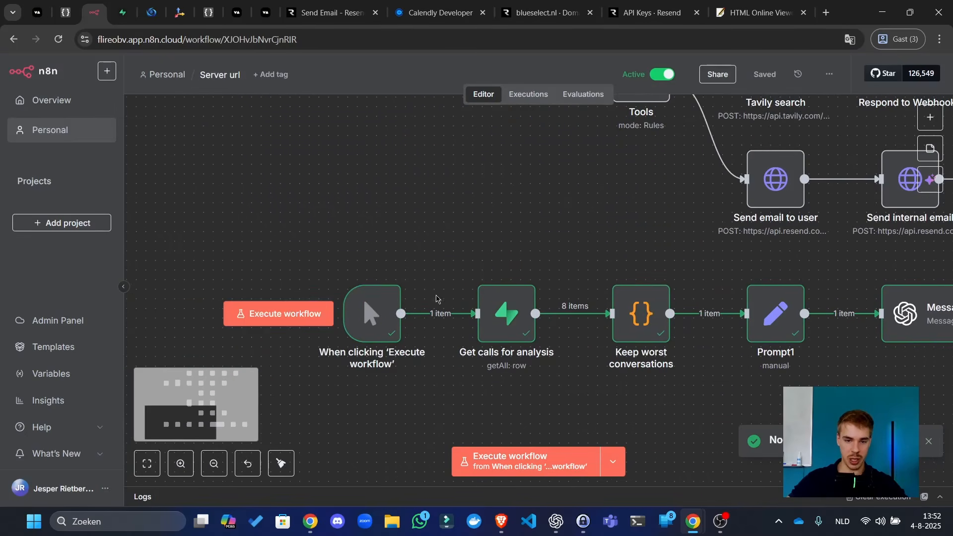
pyautogui.click(347, 270)
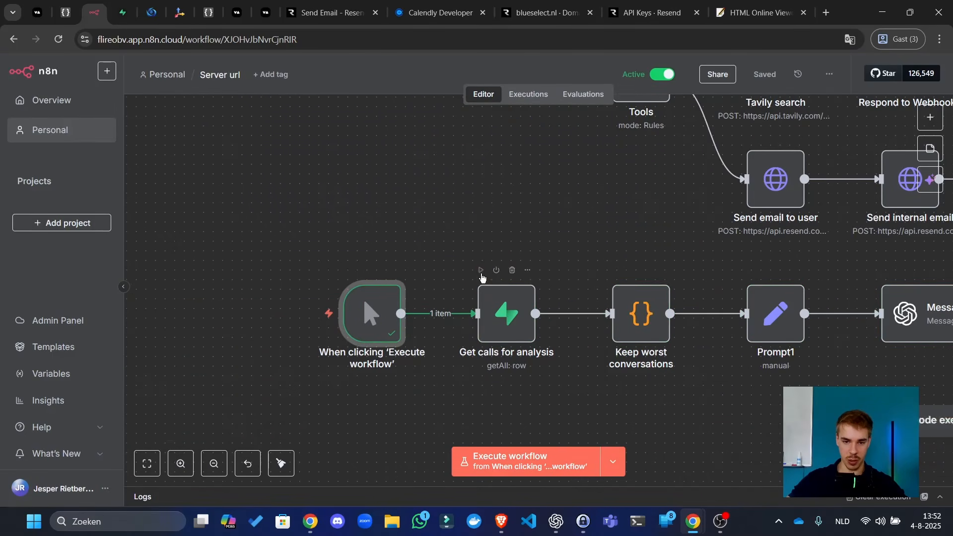
pyautogui.click(481, 271)
pyautogui.moveTo(552, 251); pyautogui.dragTo(465, 178)
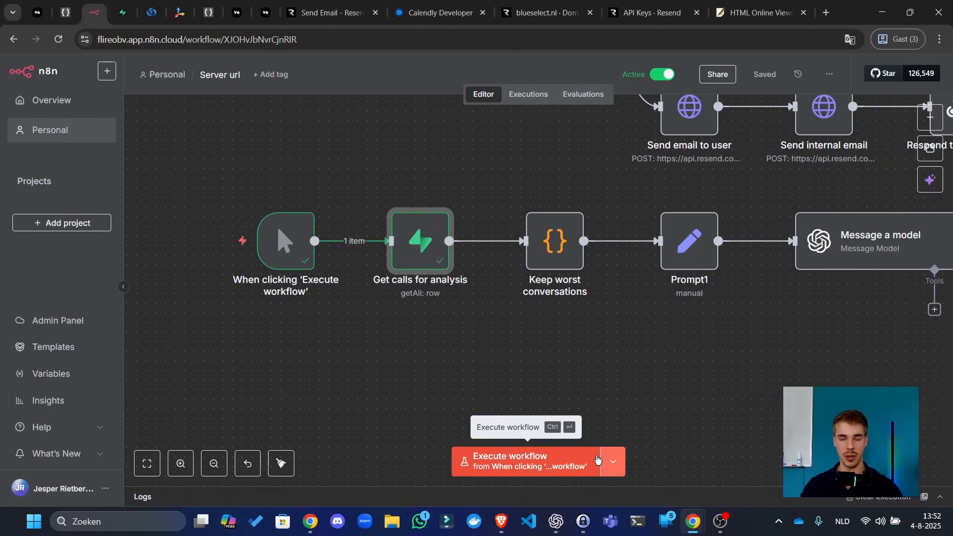
# - Zoom out over the whole workflow and tidy up the layout of all nodes
pyautogui.click(572, 374)
pyautogui.scroll(-3, 611, 364)
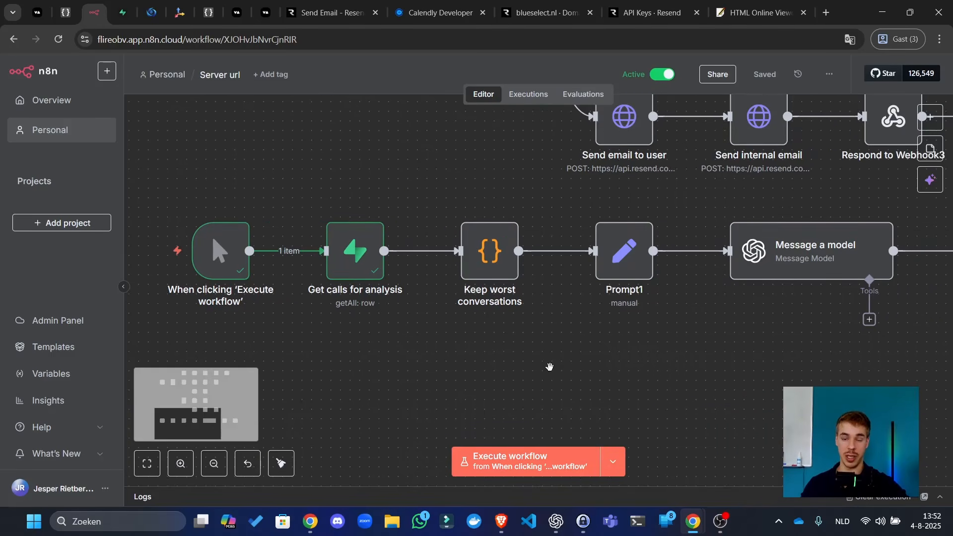
pyautogui.scroll(-4, 797, 368)
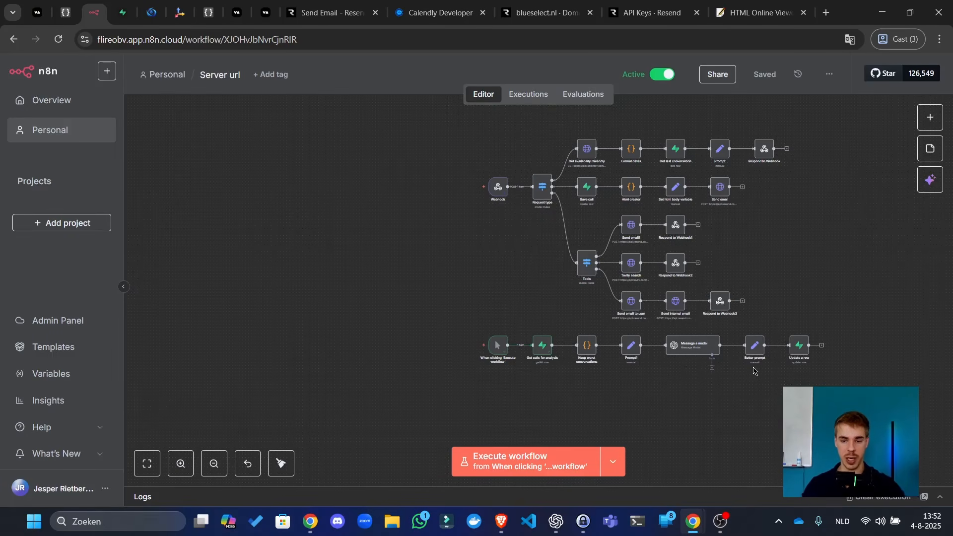
pyautogui.scroll(5, 609, 395)
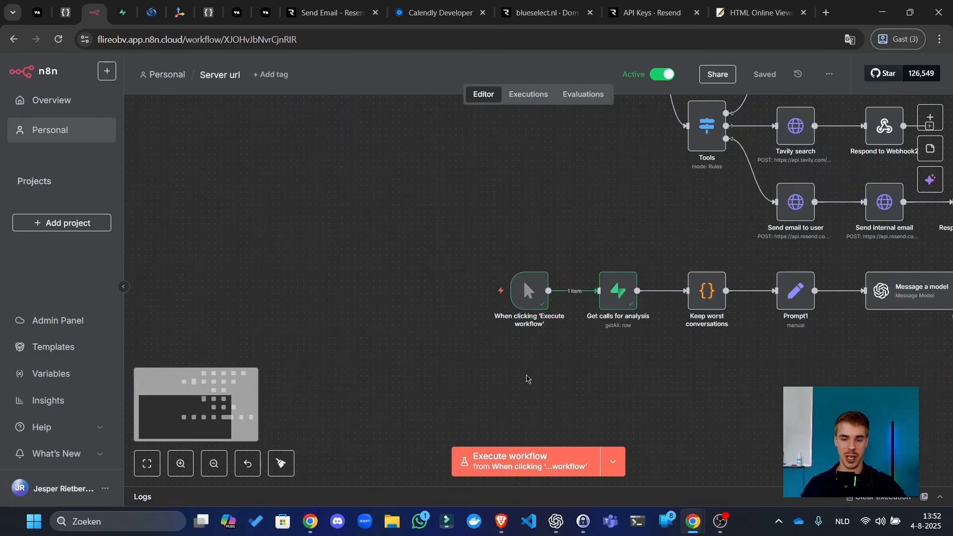
pyautogui.hscroll(8, 606, 322)
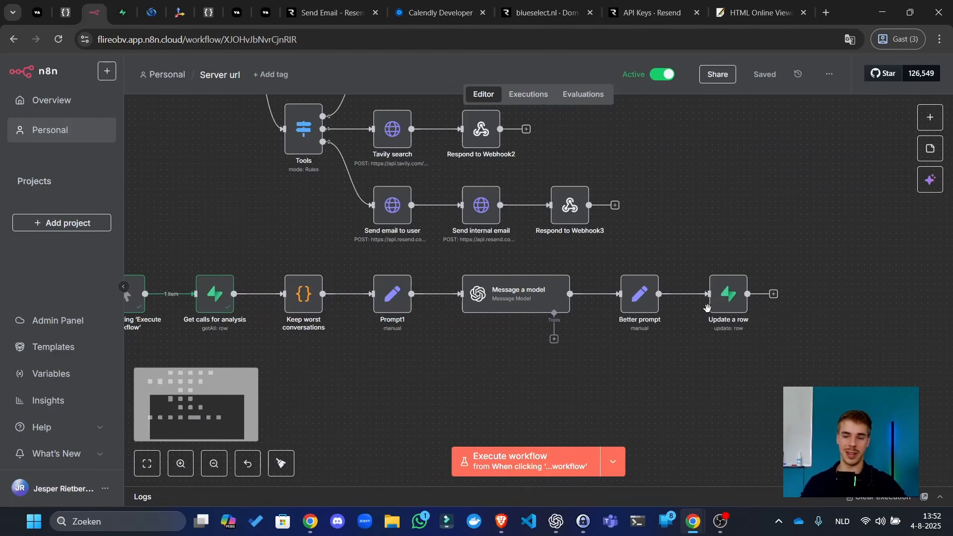
pyautogui.click(637, 309)
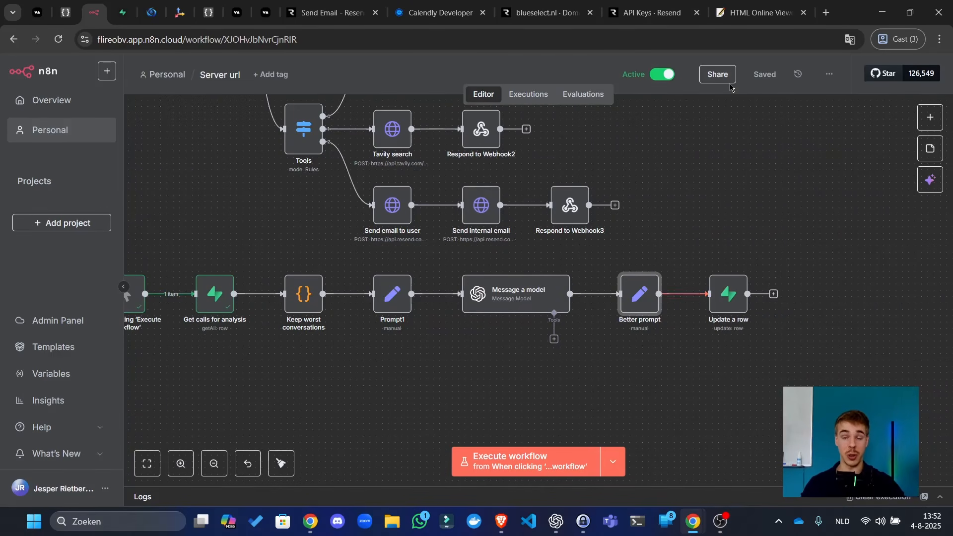
pyautogui.click(671, 166)
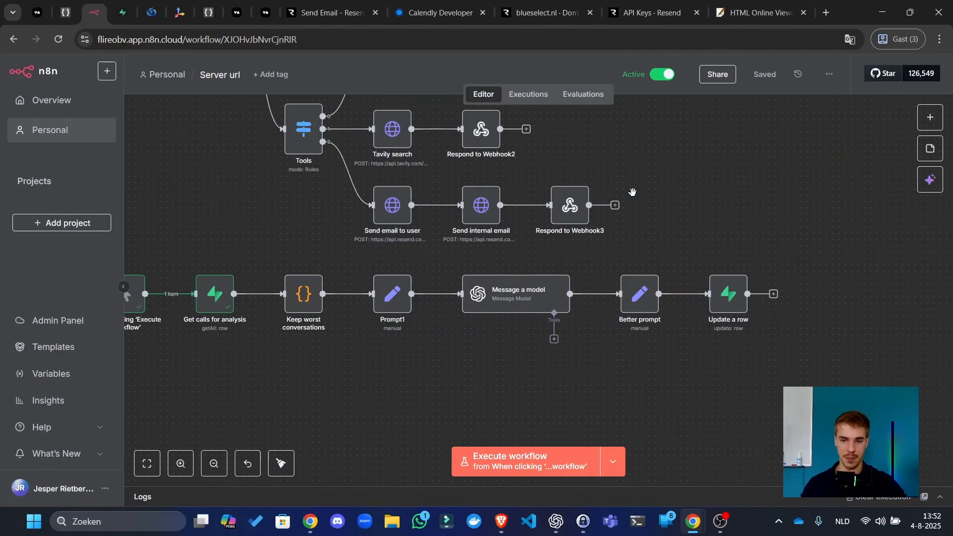
pyautogui.click(275, 469)
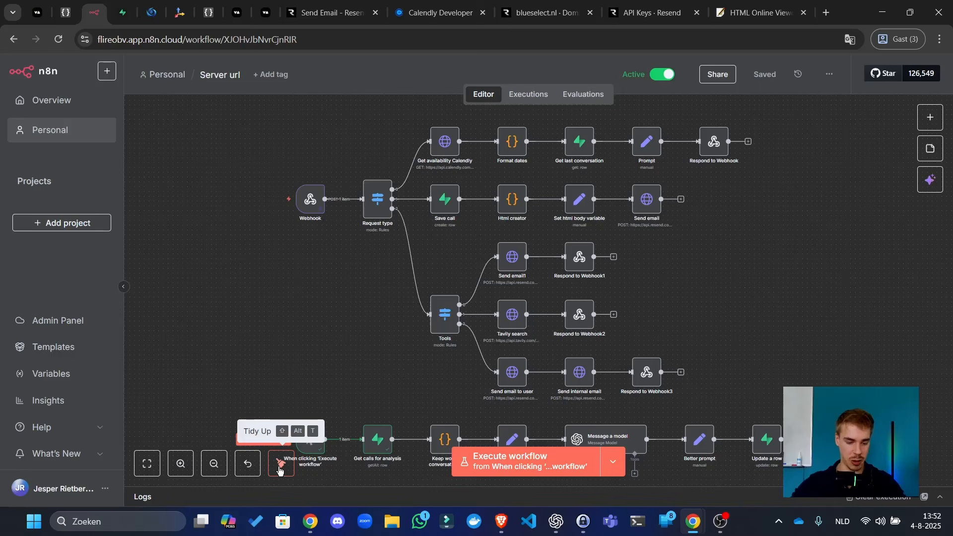
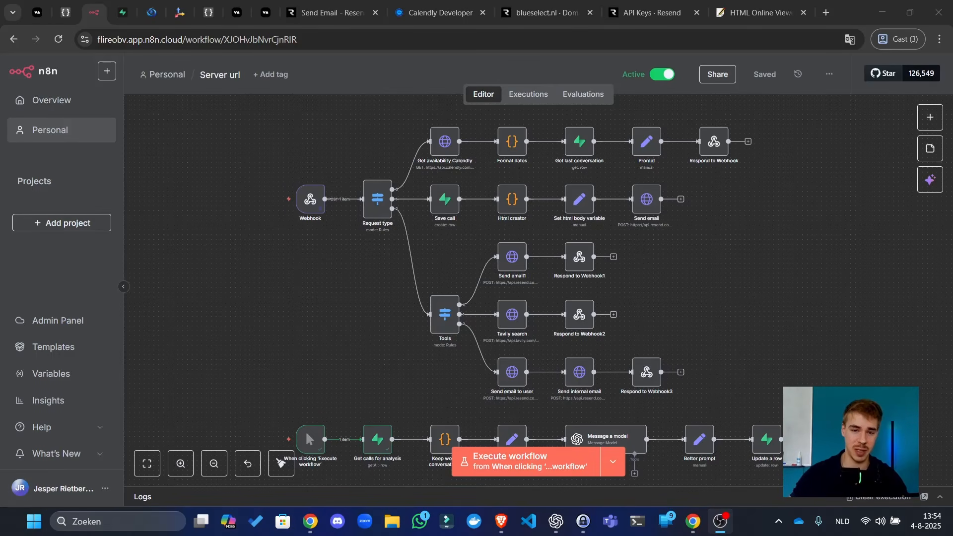
# - Glance at the Resend email page in the browser, then return to the n8n workflow
pyautogui.click(326, 135)
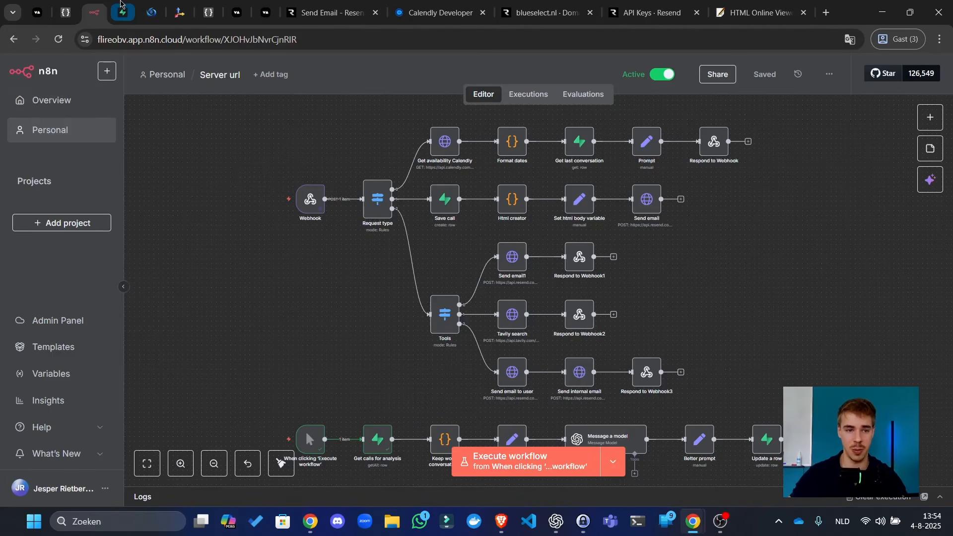
pyautogui.moveTo(121, 3)
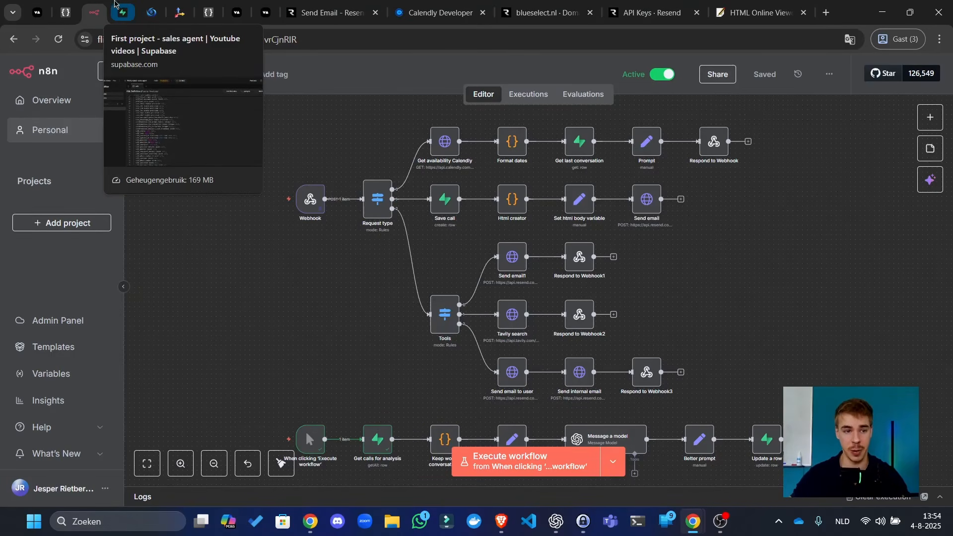
pyautogui.moveTo(57, 3)
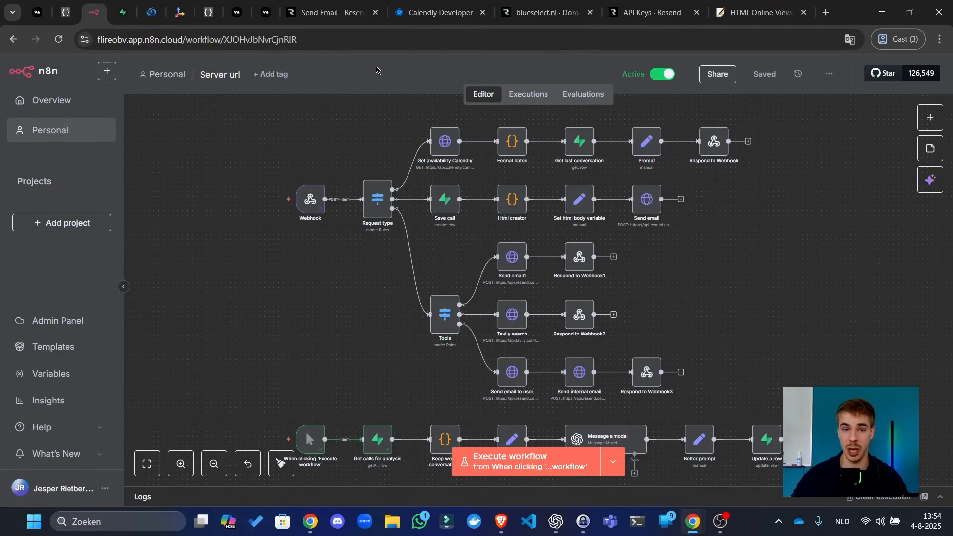
pyautogui.click(323, 4)
pyautogui.click(100, 4)
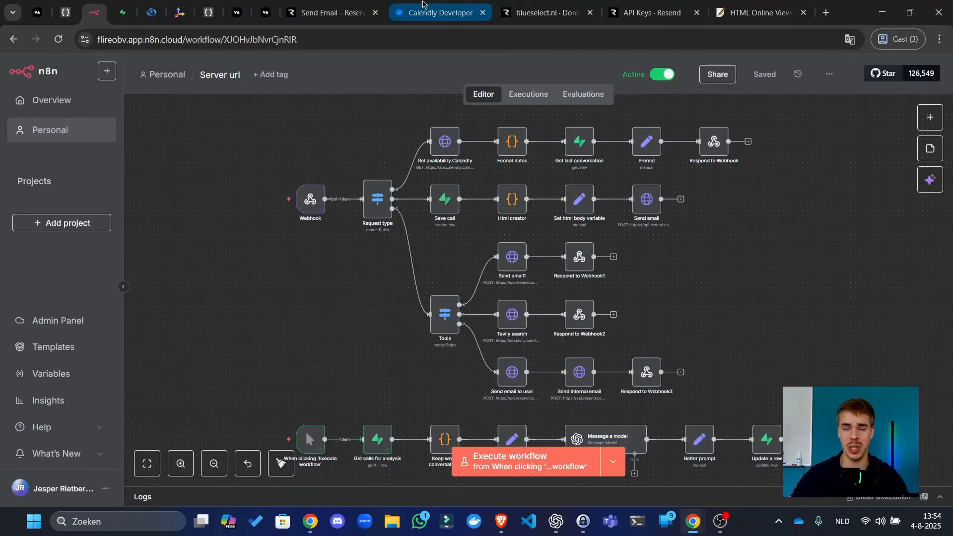
pyautogui.moveTo(439, 5)
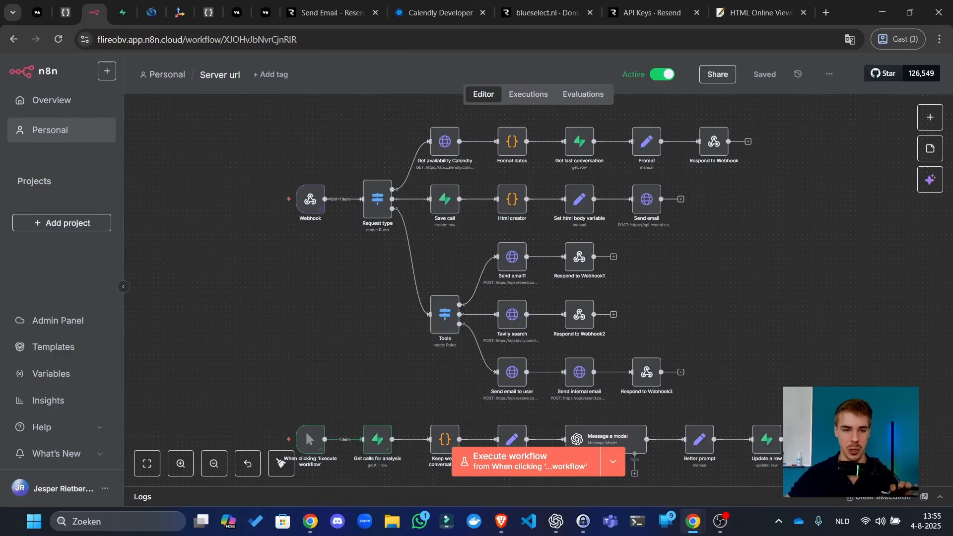
pyautogui.hotkey('alt', 'Tab')
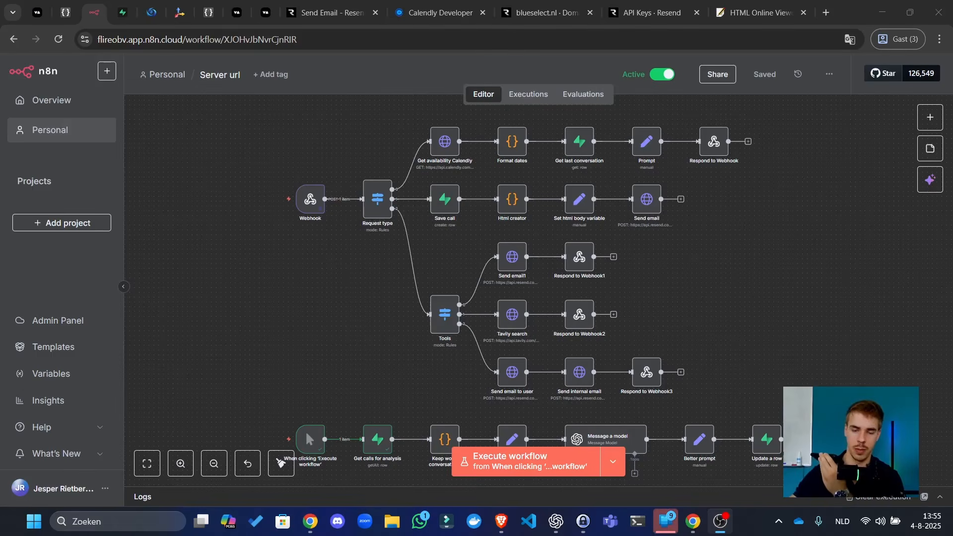
# - Open the 13:56:06 execution and inspect Respond to Webhook2's Tavily results for 'Apple Inc.'
pyautogui.click(530, 97)
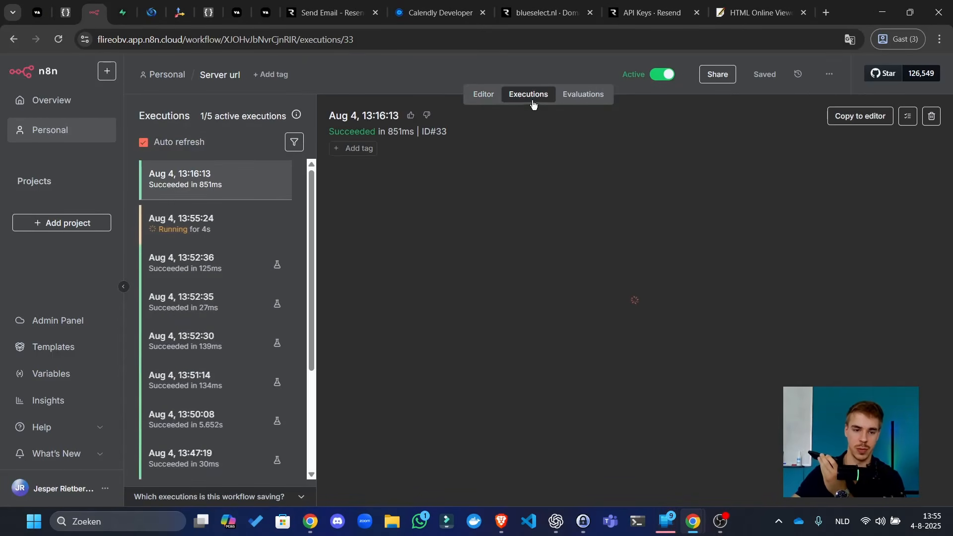
pyautogui.click(179, 289)
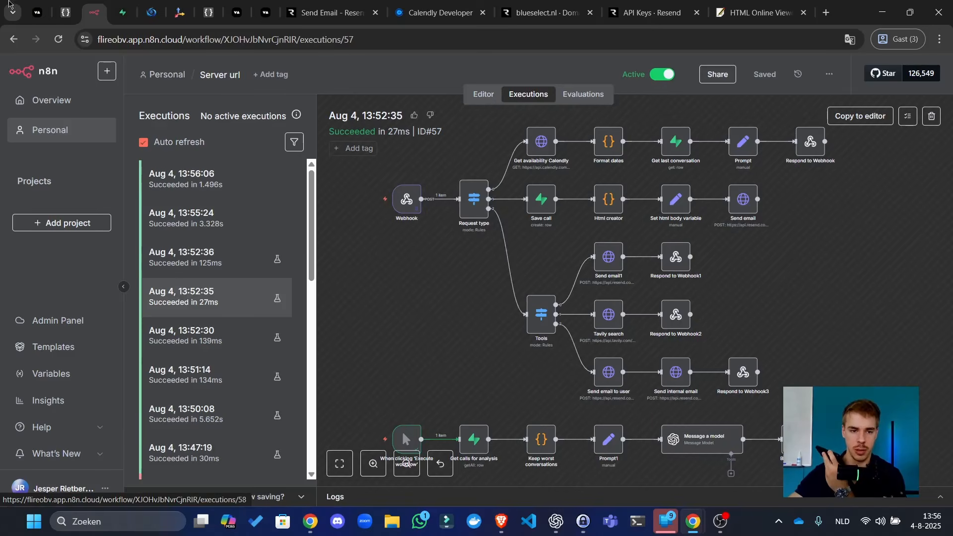
pyautogui.click(236, 183)
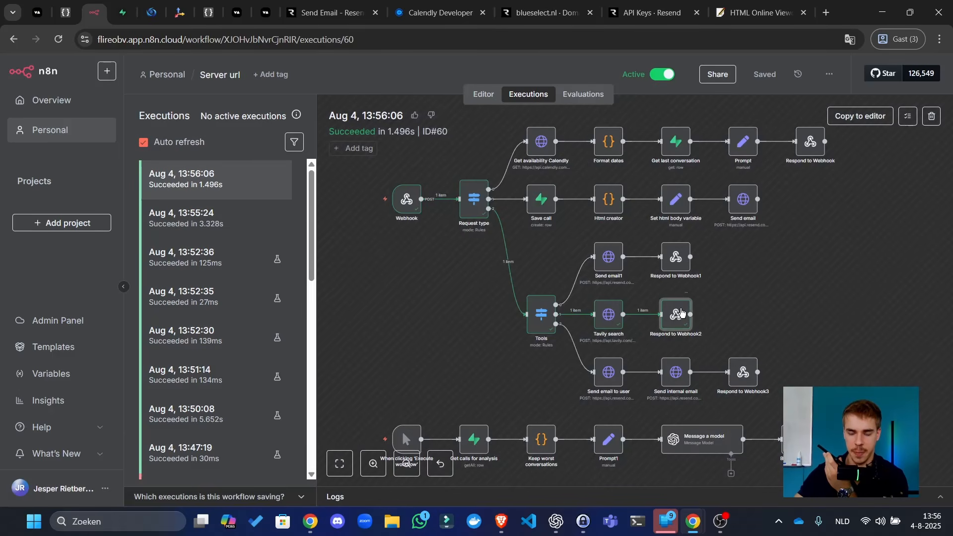
pyautogui.doubleClick(678, 313)
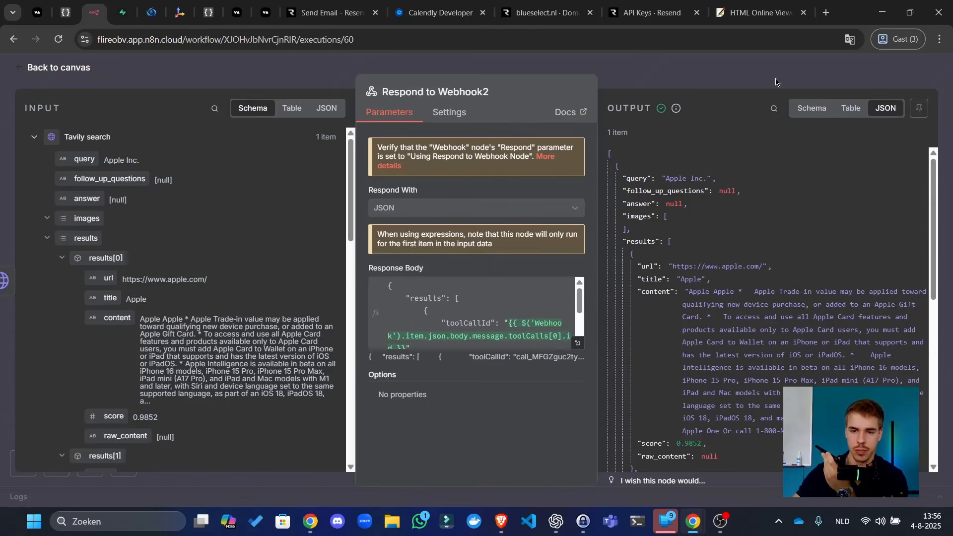
# - Close the step details and open the 13:56:50 execution from the Executions list
pyautogui.click(776, 80)
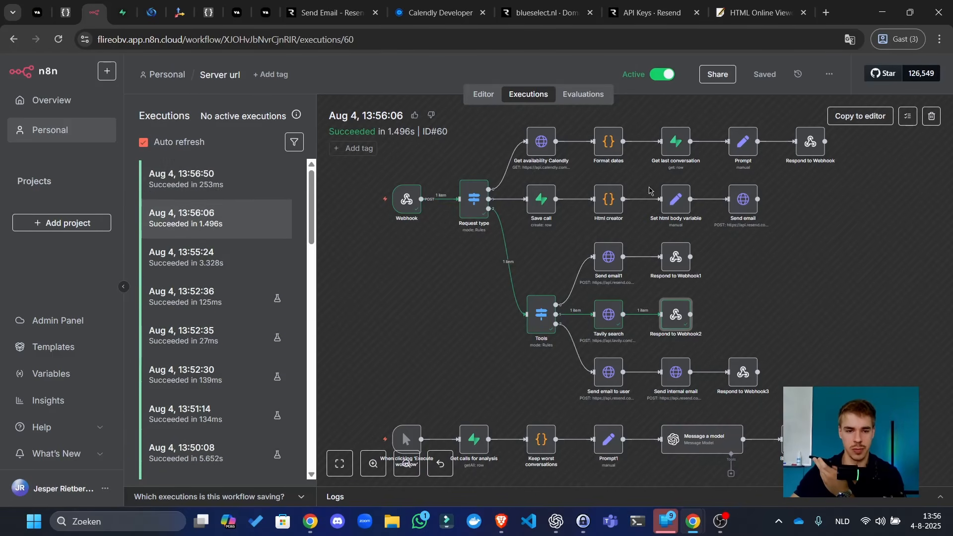
pyautogui.click(229, 174)
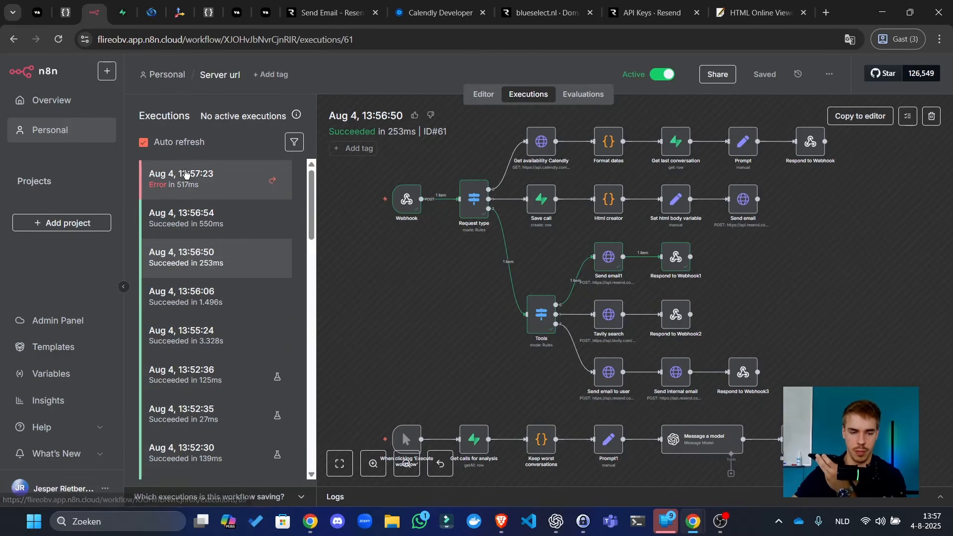
# - Open the failed 13:57:23 execution and inspect Send email to user's invalid 'to' error
pyautogui.click(215, 170)
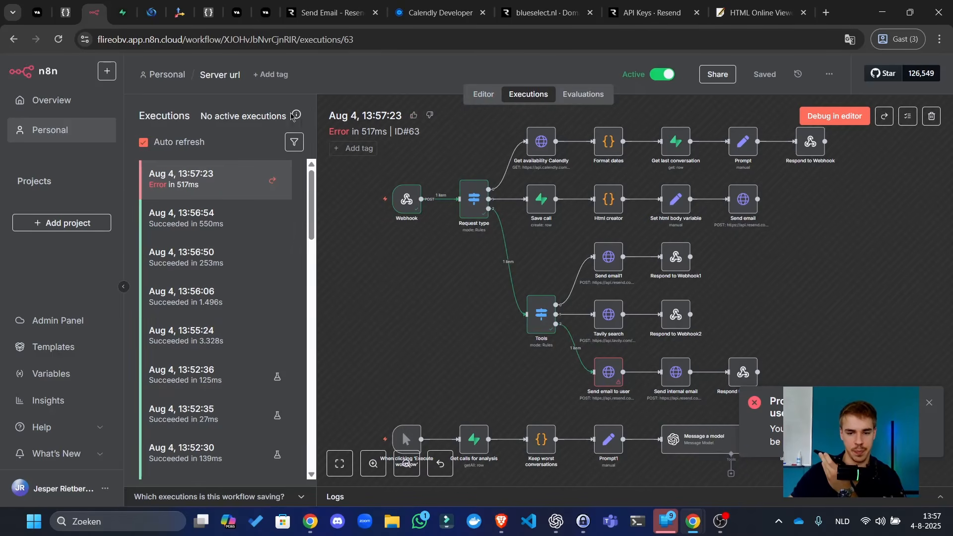
pyautogui.click(221, 213)
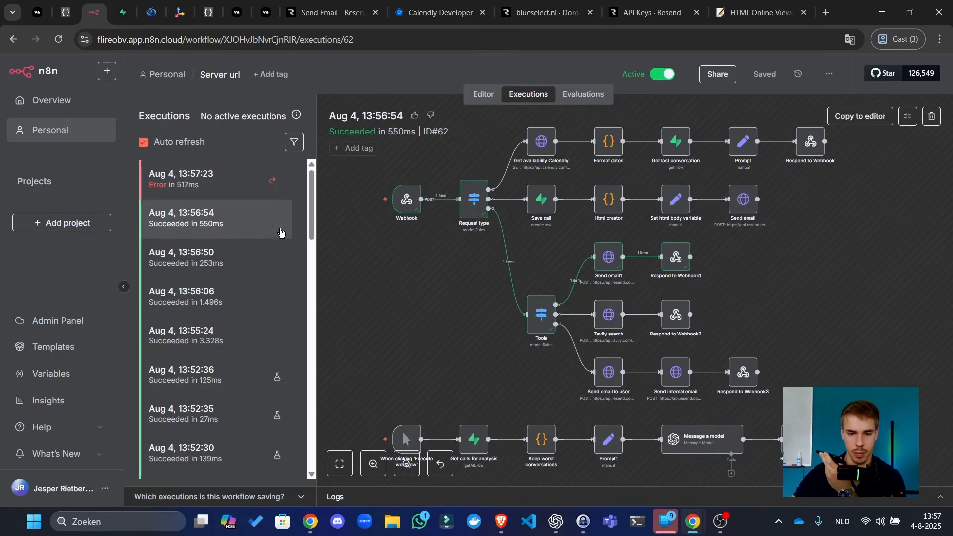
pyautogui.click(222, 192)
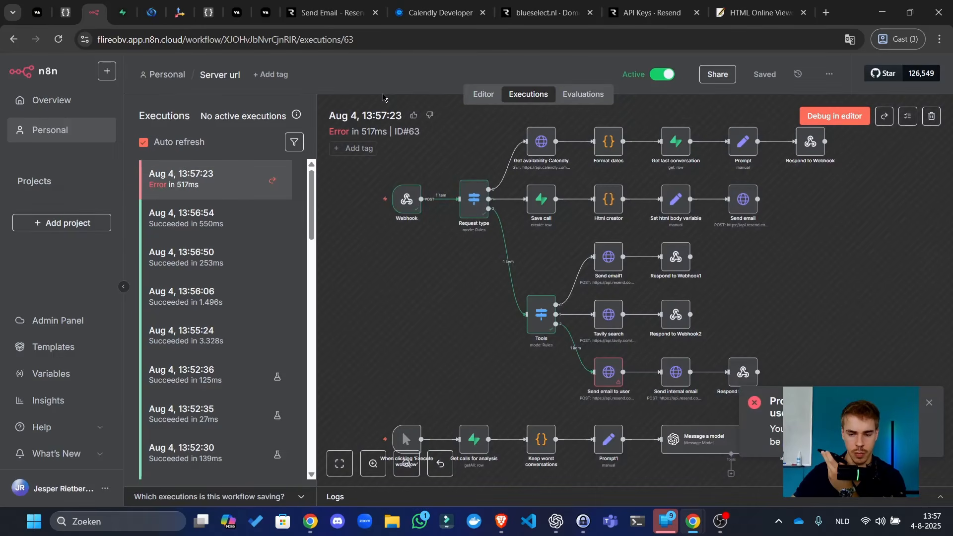
pyautogui.doubleClick(622, 372)
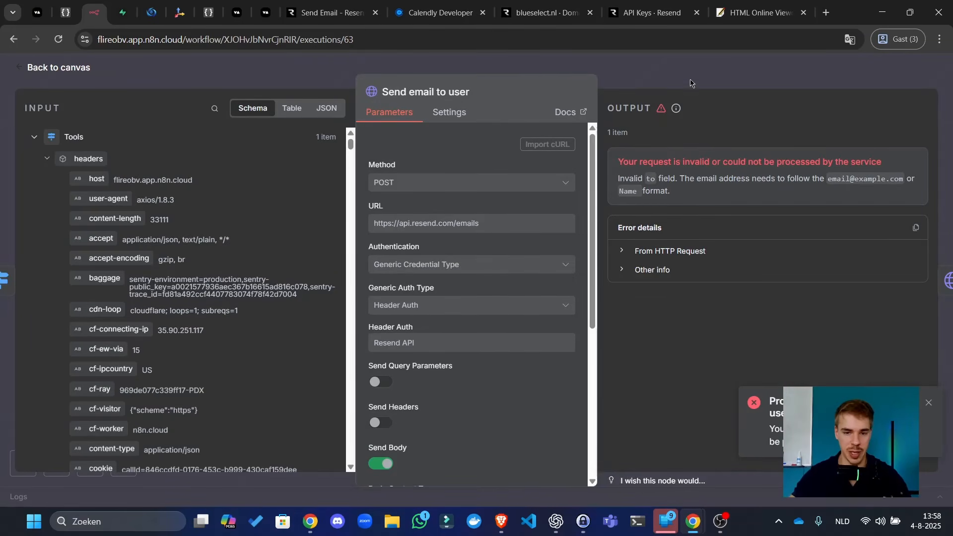
# - Expand Send email to user's HTTP error details and highlight the empty 'to' field
pyautogui.click(703, 70)
pyautogui.scroll(5, 509, 318)
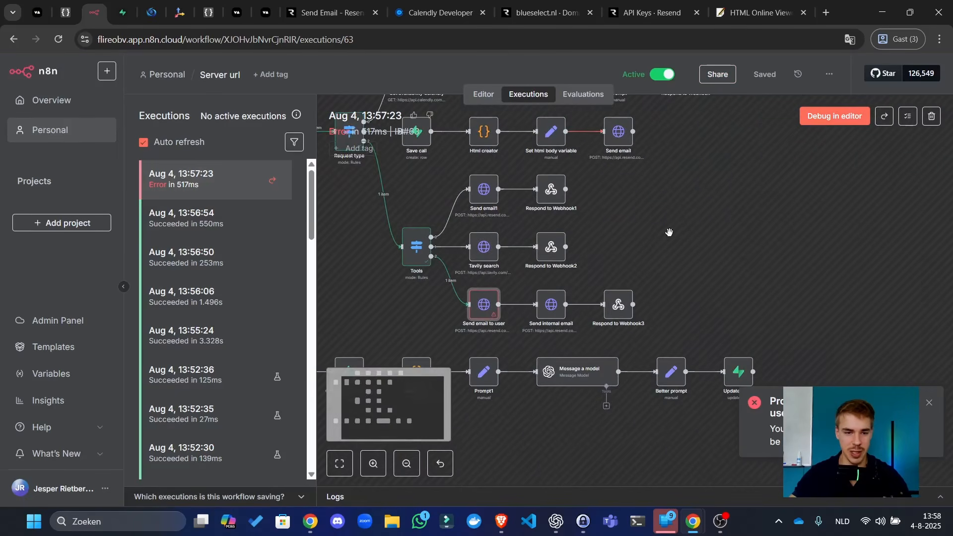
pyautogui.doubleClick(509, 318)
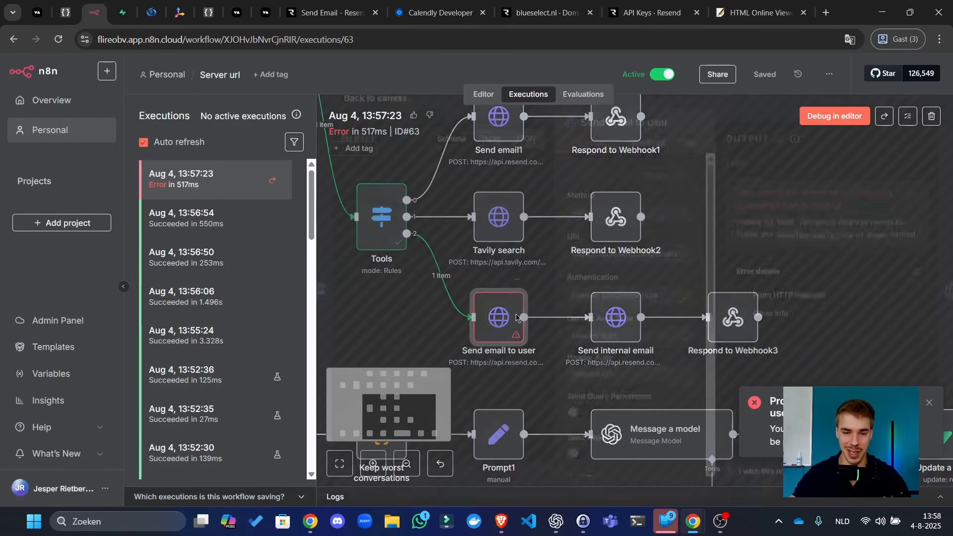
pyautogui.click(690, 253)
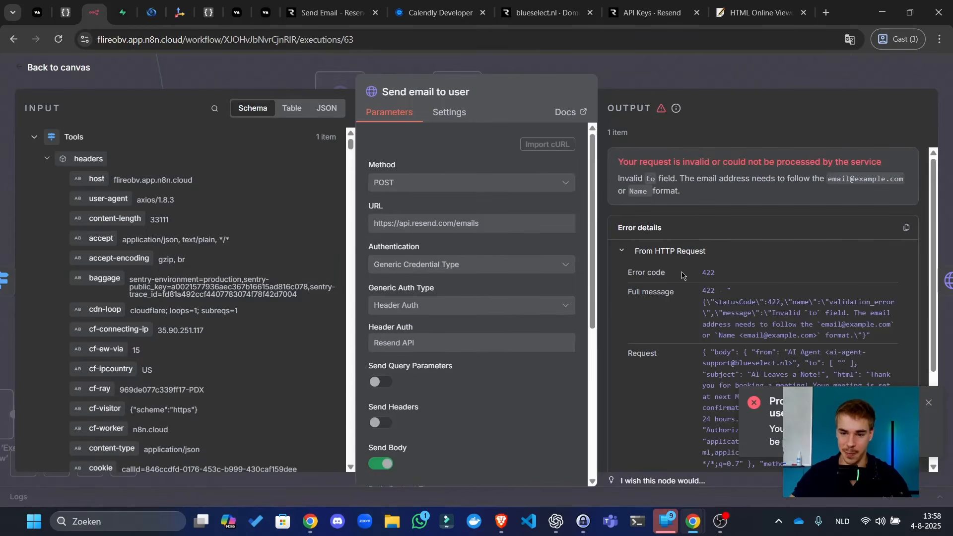
pyautogui.scroll(-3, 683, 275)
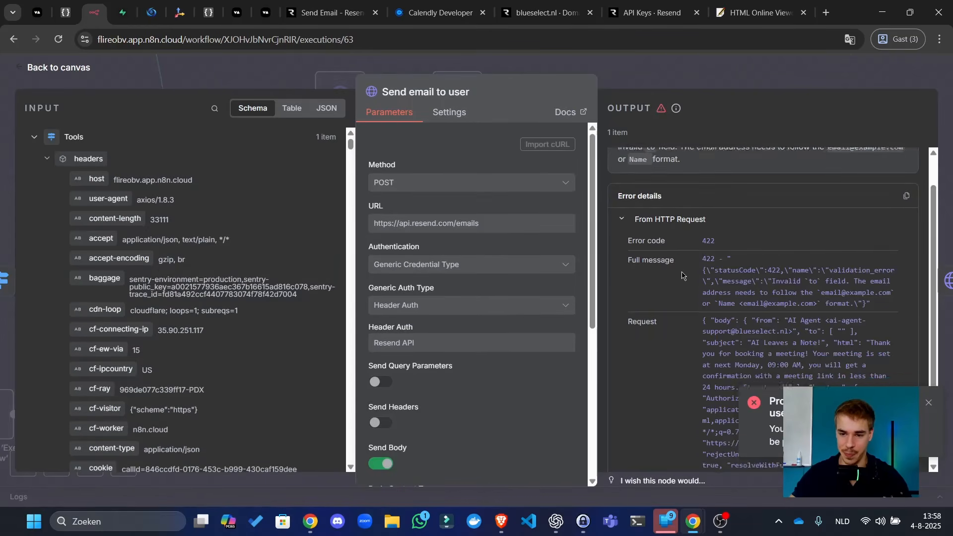
pyautogui.click(928, 402)
pyautogui.scroll(3, 849, 293)
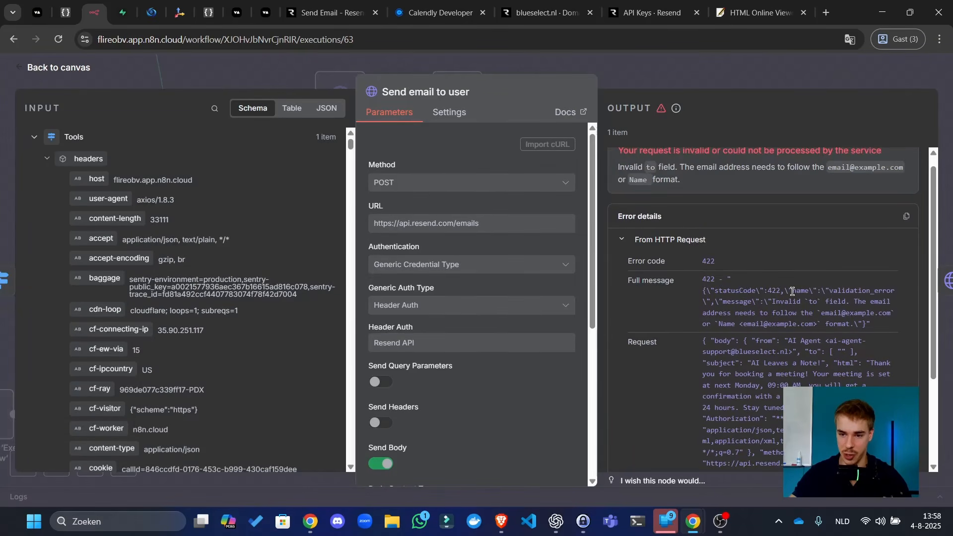
pyautogui.moveTo(793, 292); pyautogui.dragTo(843, 363)
pyautogui.moveTo(800, 313); pyautogui.dragTo(797, 351)
pyautogui.moveTo(809, 385); pyautogui.dragTo(801, 352)
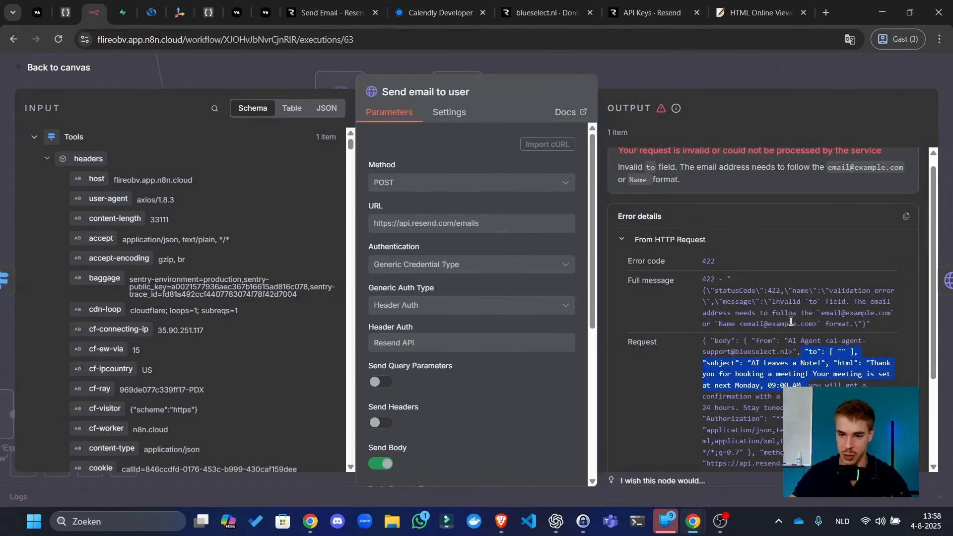
pyautogui.scroll(-5, 523, 332)
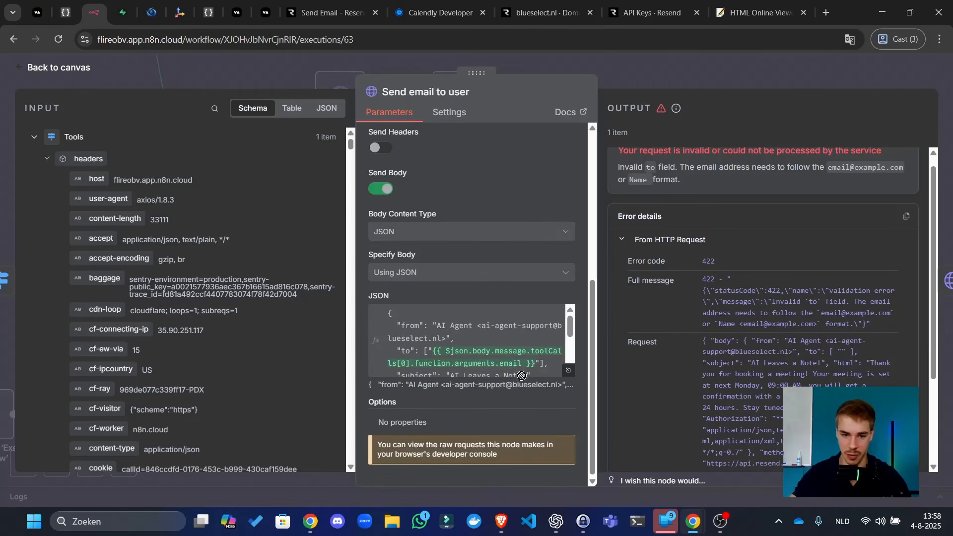
pyautogui.scroll(-10, 199, 298)
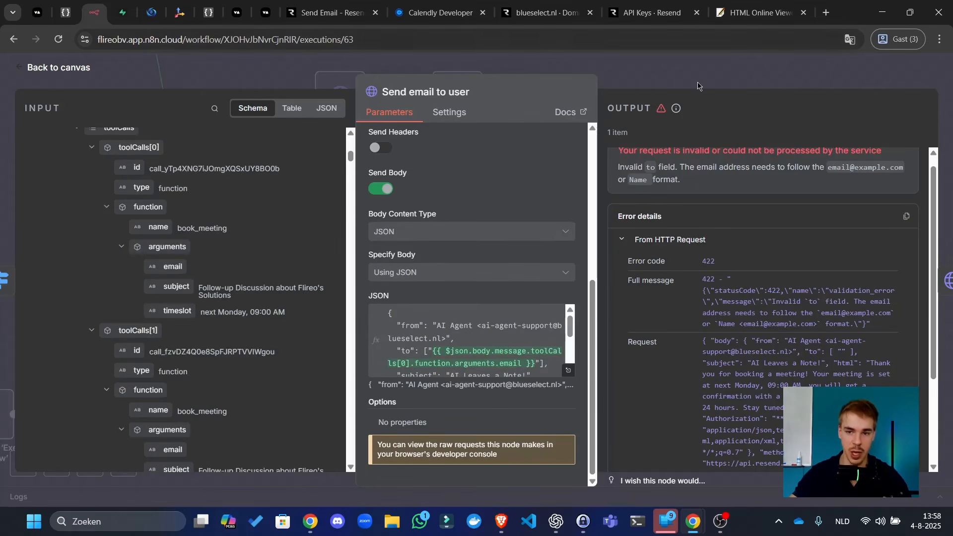
# - Reopen the Send email to user step and scroll its parameters down to the JSON body
pyautogui.click(698, 85)
pyautogui.moveTo(713, 182); pyautogui.dragTo(839, 199)
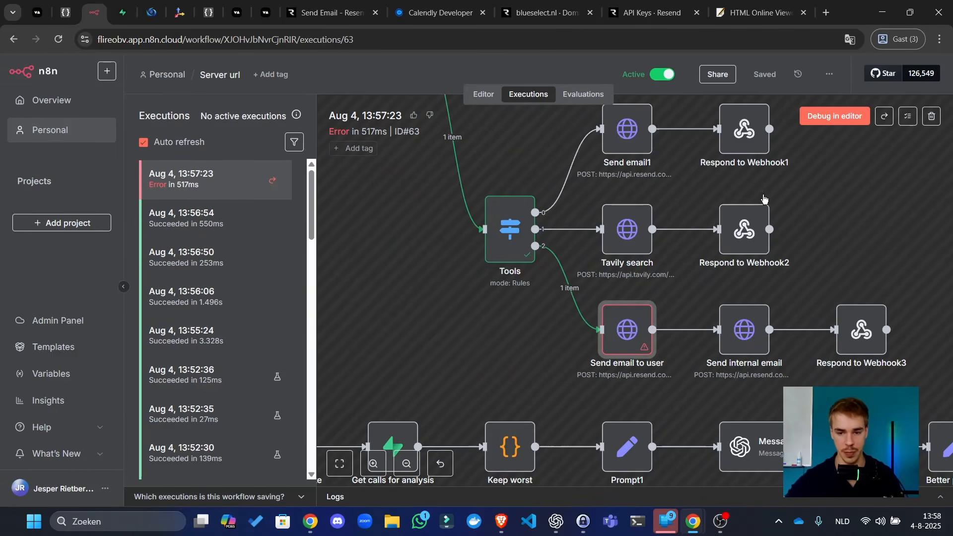
pyautogui.doubleClick(635, 328)
pyautogui.scroll(-5, 521, 324)
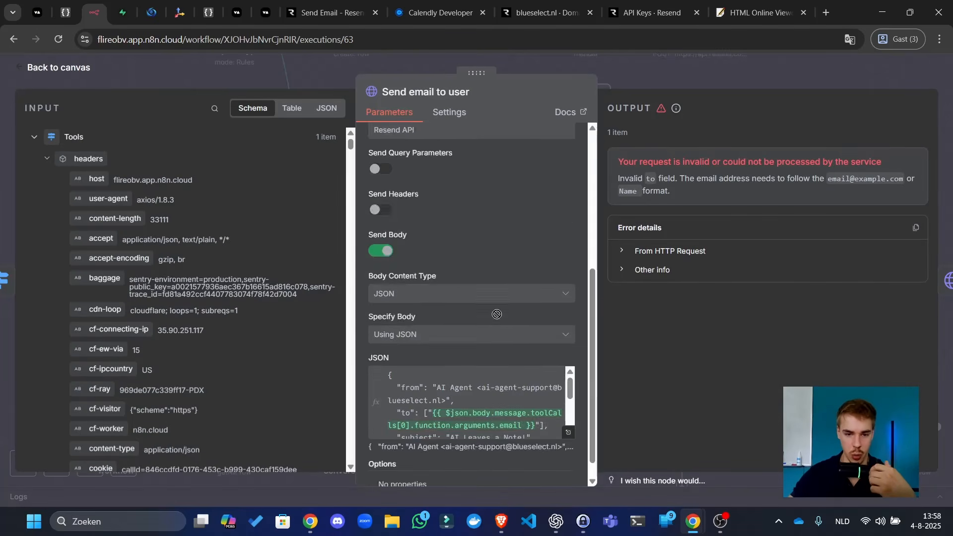
# - Review the JSON body in the expression editor, confirming the book_meeting email resolves to an empty 'to'
pyautogui.click(568, 370)
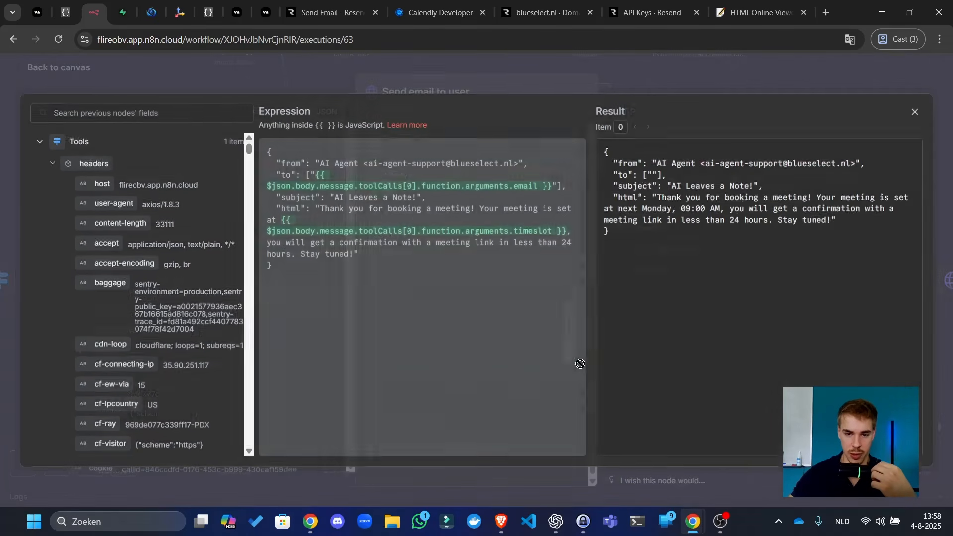
pyautogui.moveTo(755, 165); pyautogui.dragTo(846, 167)
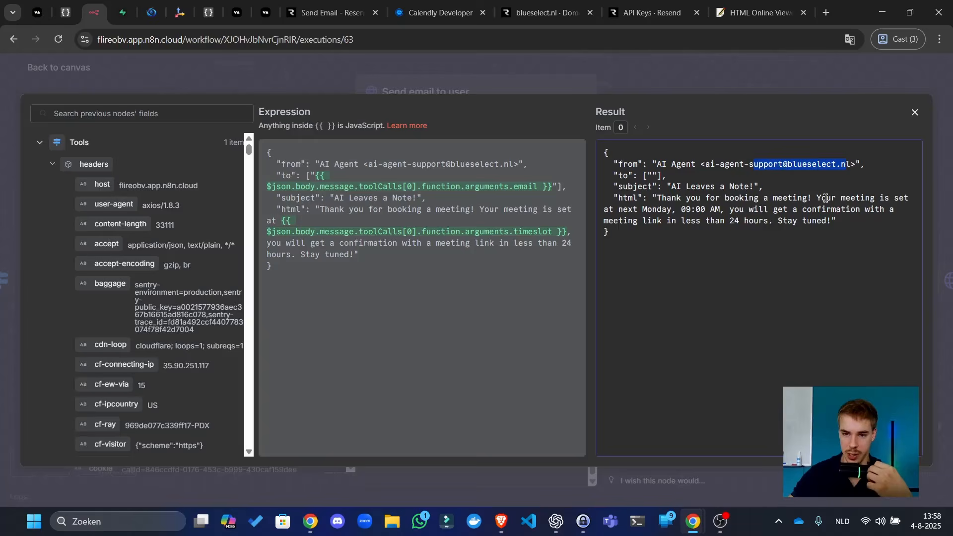
pyautogui.moveTo(826, 198); pyautogui.dragTo(822, 198)
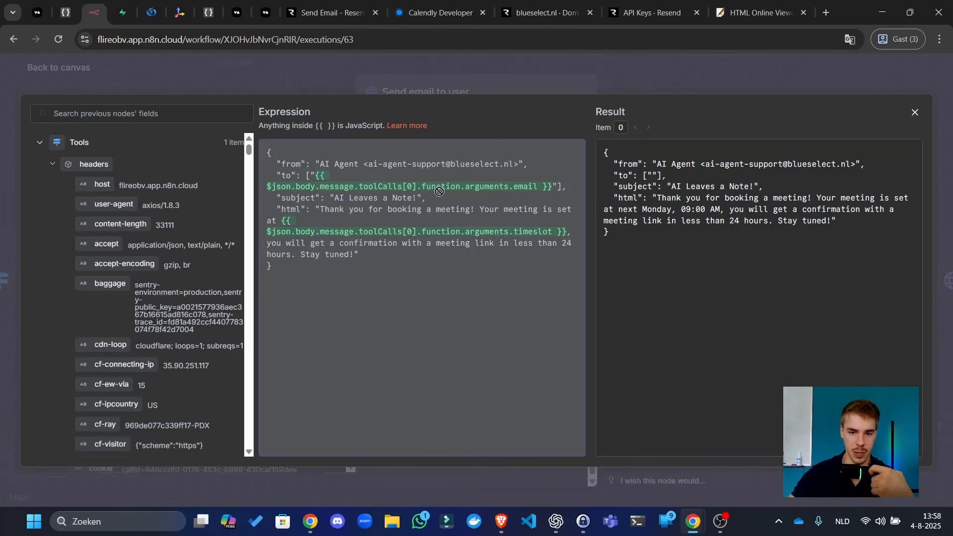
pyautogui.scroll(-10, 183, 200)
pyautogui.scroll(-7, 183, 200)
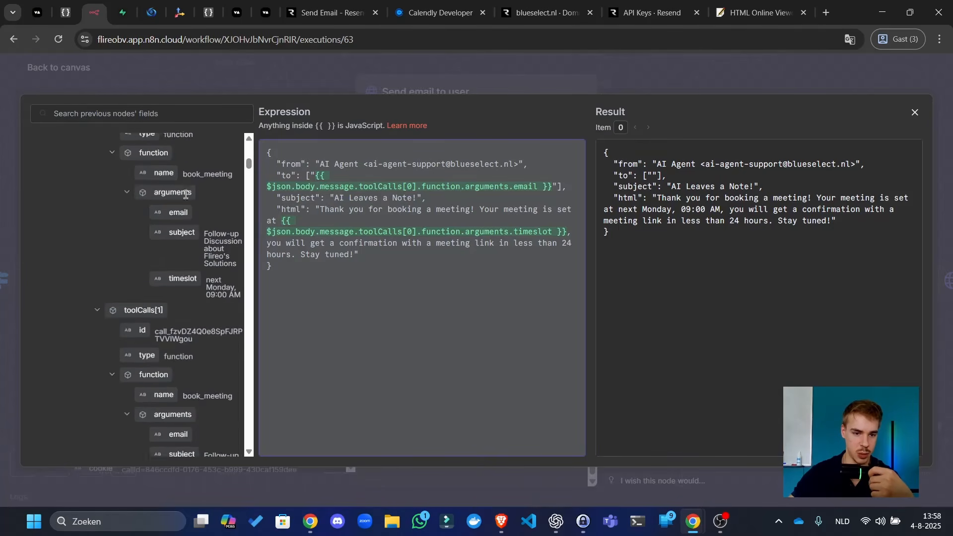
pyautogui.scroll(-5, 184, 293)
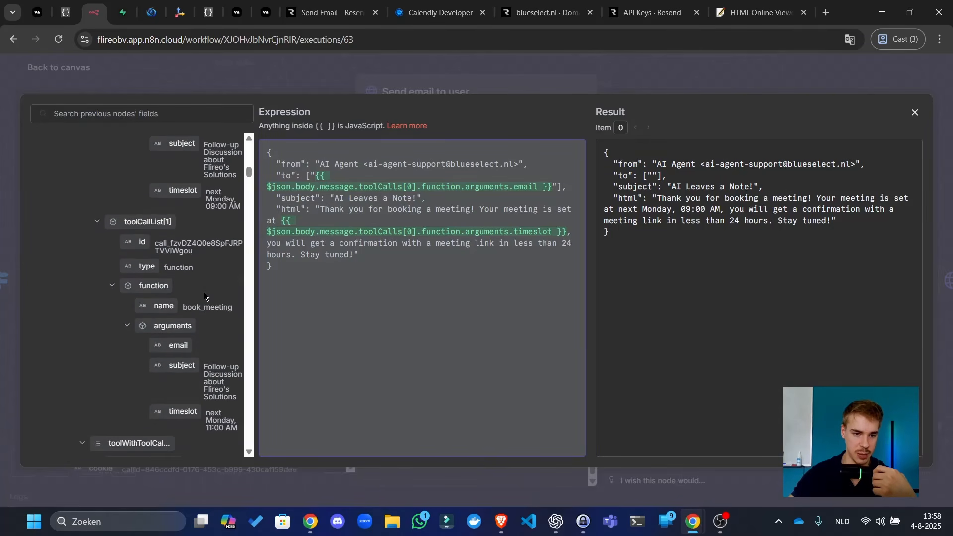
pyautogui.scroll(3, 201, 293)
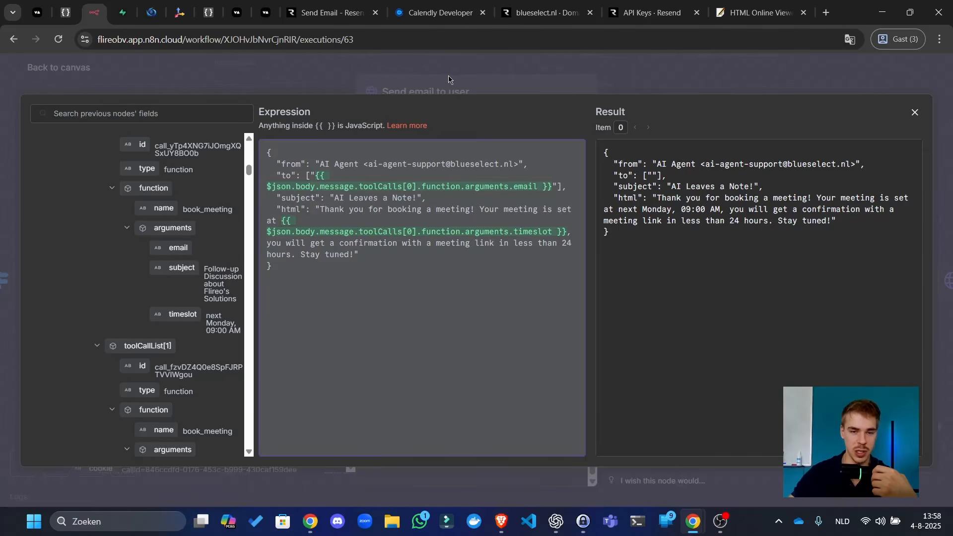
pyautogui.press('Escape')
pyautogui.press('Escape')
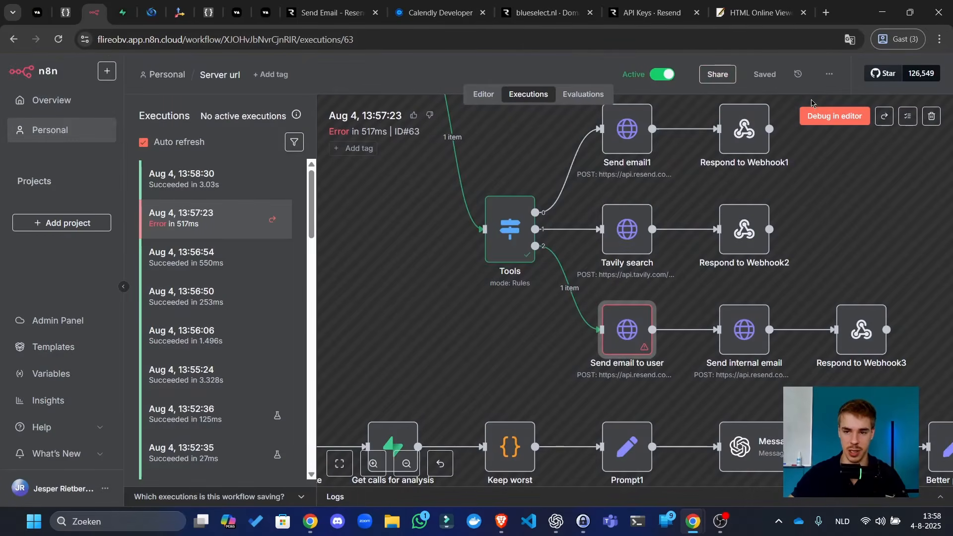
# - Back in the editor, open the Prompt node's text in the full expression editor
pyautogui.click(485, 101)
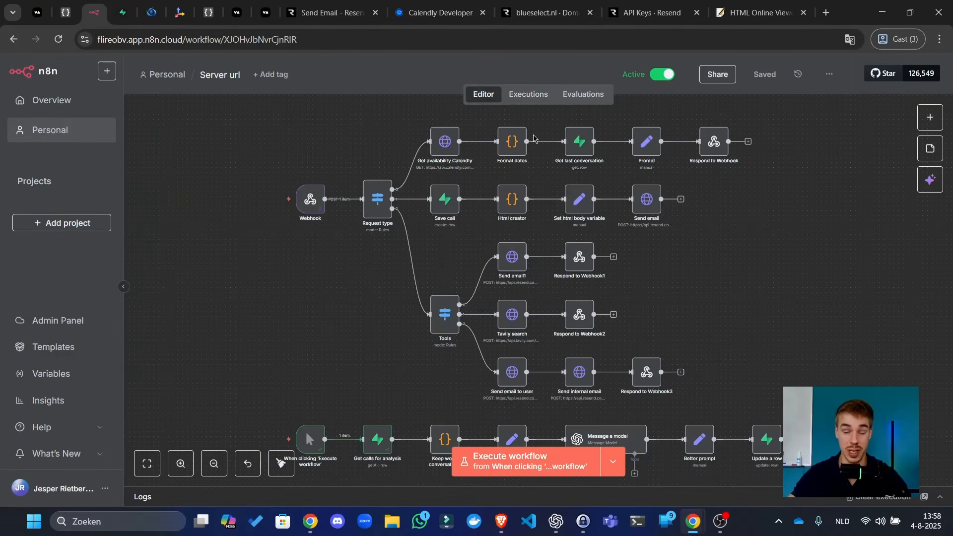
pyautogui.scroll(5, 565, 160)
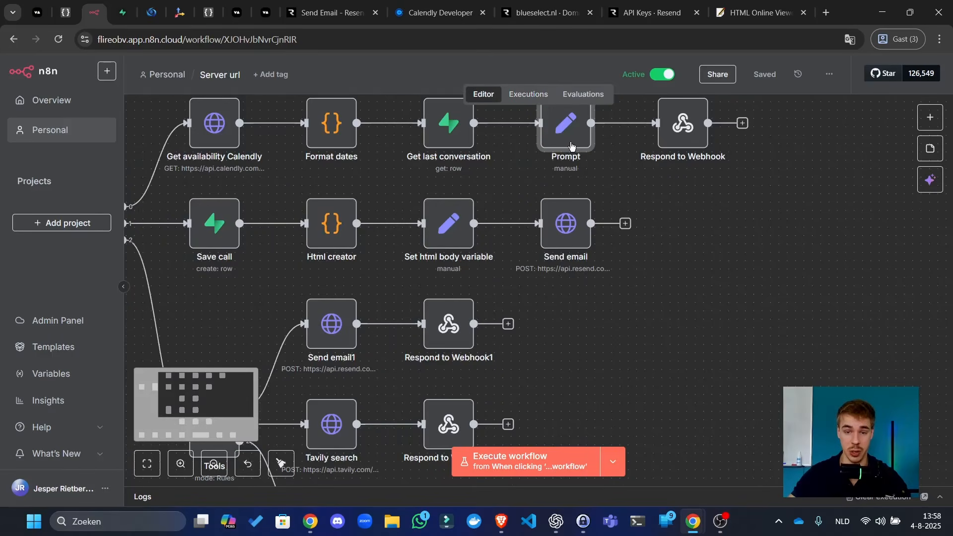
pyautogui.doubleClick(571, 147)
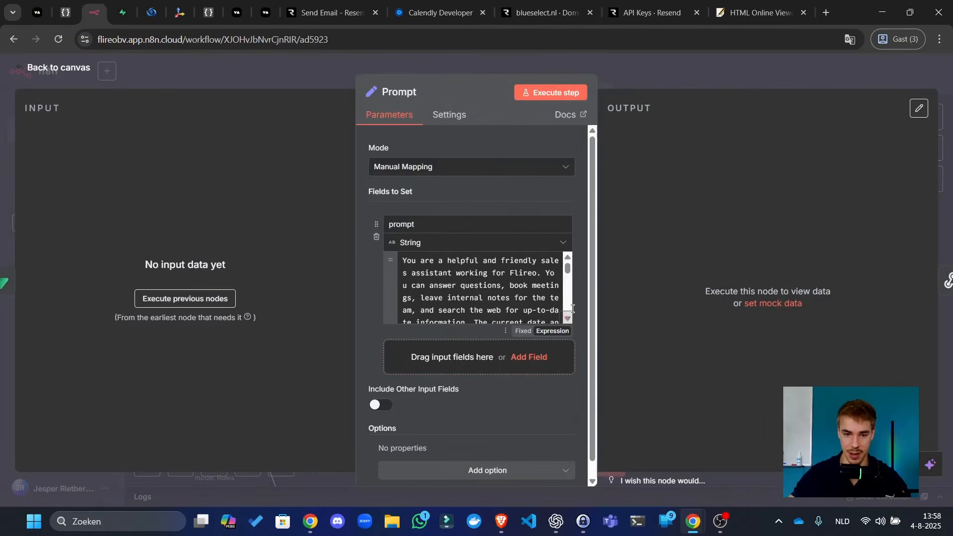
pyautogui.click(565, 318)
pyautogui.scroll(-5, 552, 318)
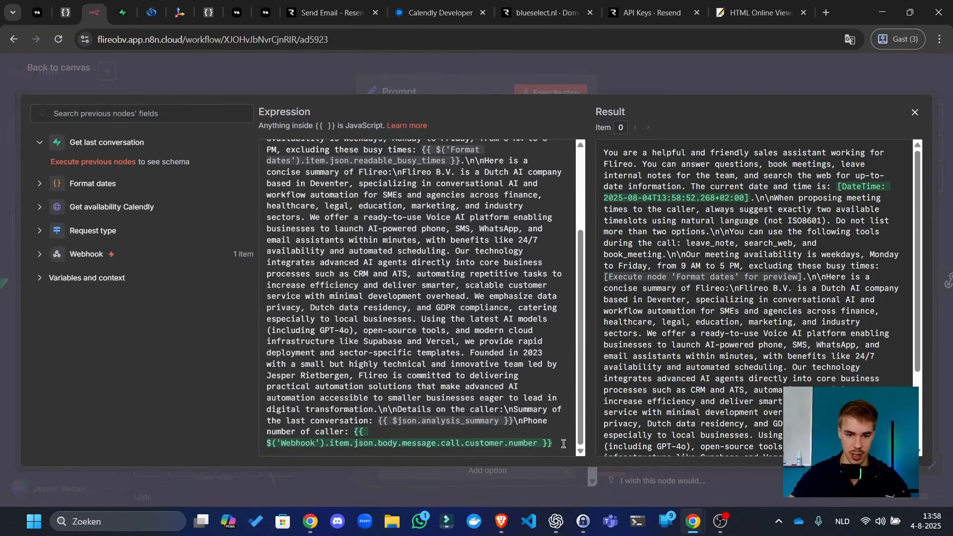
pyautogui.hotkey('ctrl', 'a')
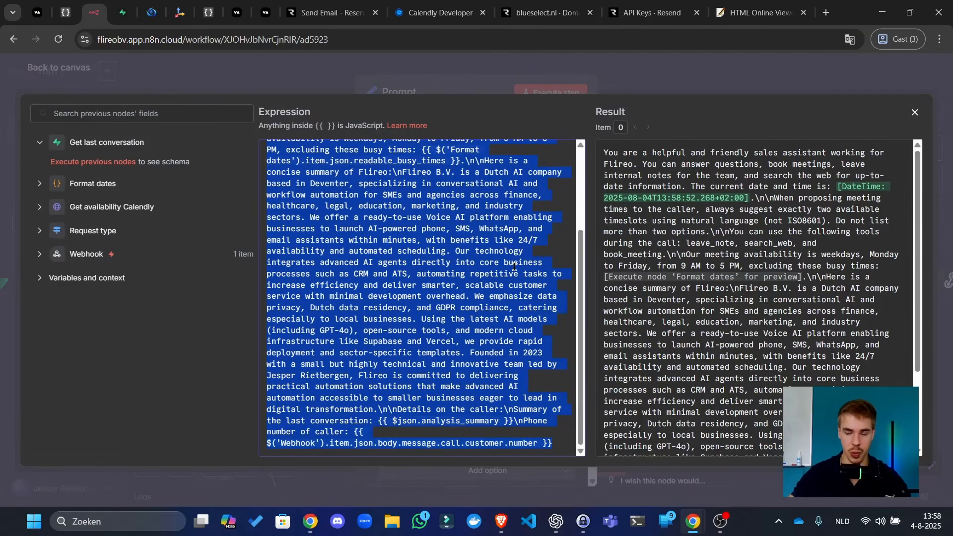
pyautogui.click(473, 242)
pyautogui.scroll(3, 452, 232)
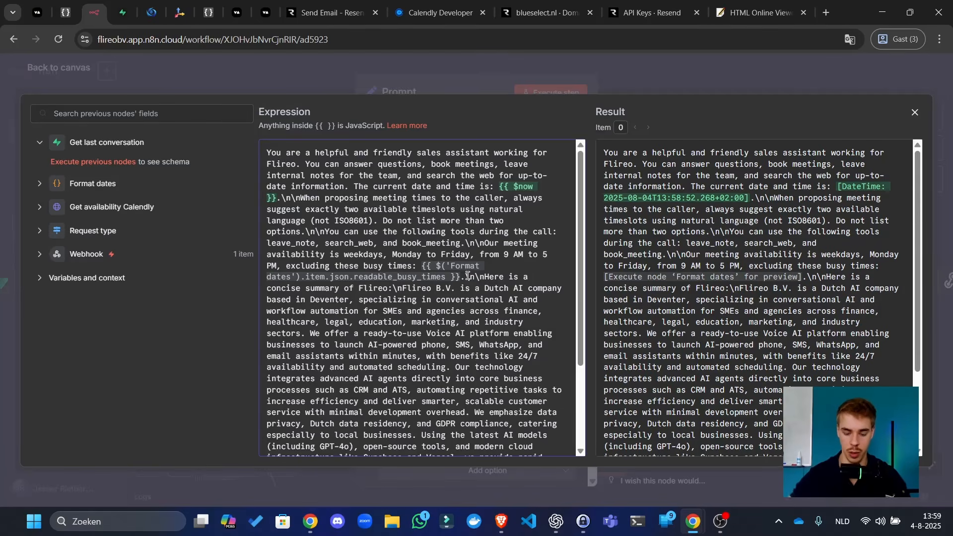
# - Add the rule 'Before using the book_meeting tool you must always first ask and confirm a timeslot…' to the prompt
pyautogui.write('When usin')
pyautogui.press('BackSpace')
pyautogui.press('BackSpace')
pyautogui.press('BackSpace')
pyautogui.press('BackSpace')
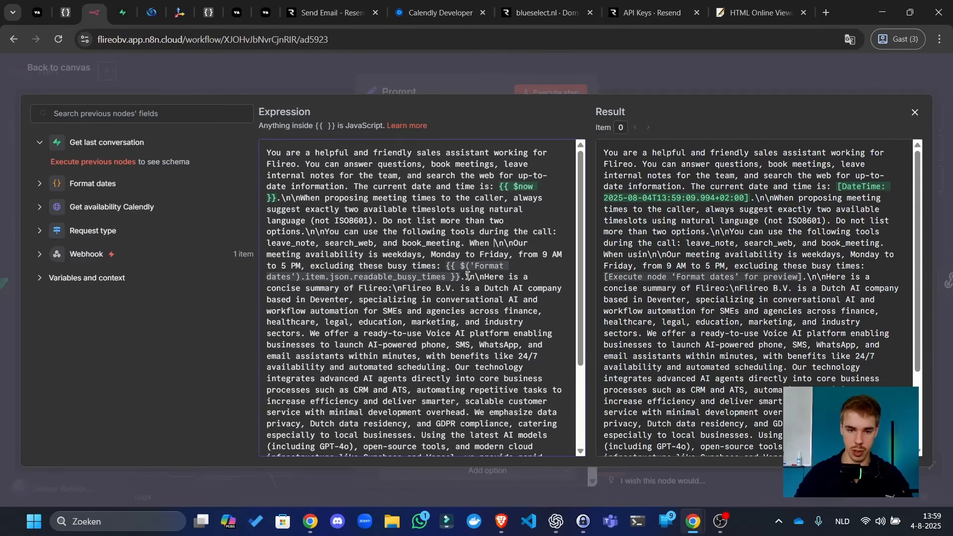
pyautogui.press('BackSpace')
pyautogui.press('BackSpace')
pyautogui.press('BackSpace')
pyautogui.press('BackSpace')
pyautogui.press('BackSpace')
pyautogui.write('Before ')
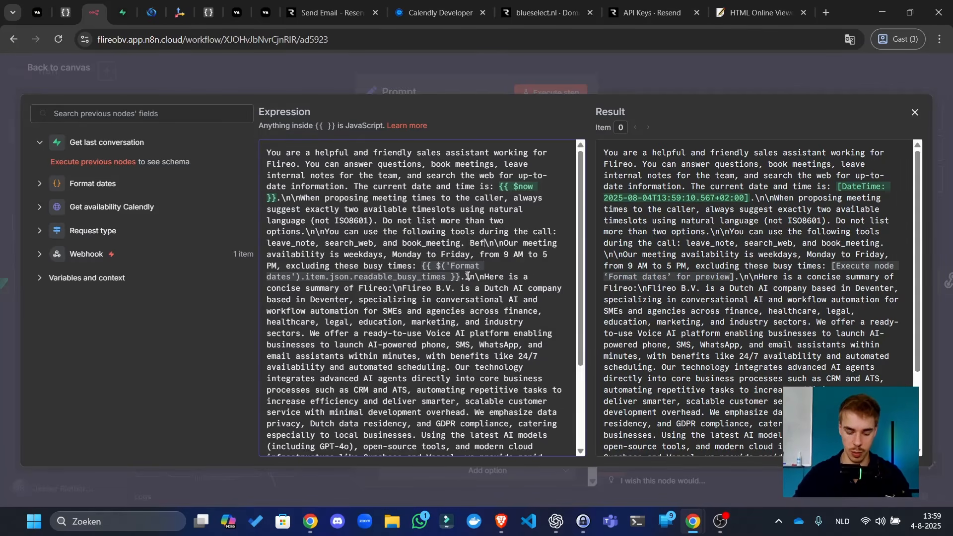
pyautogui.write('using the book')
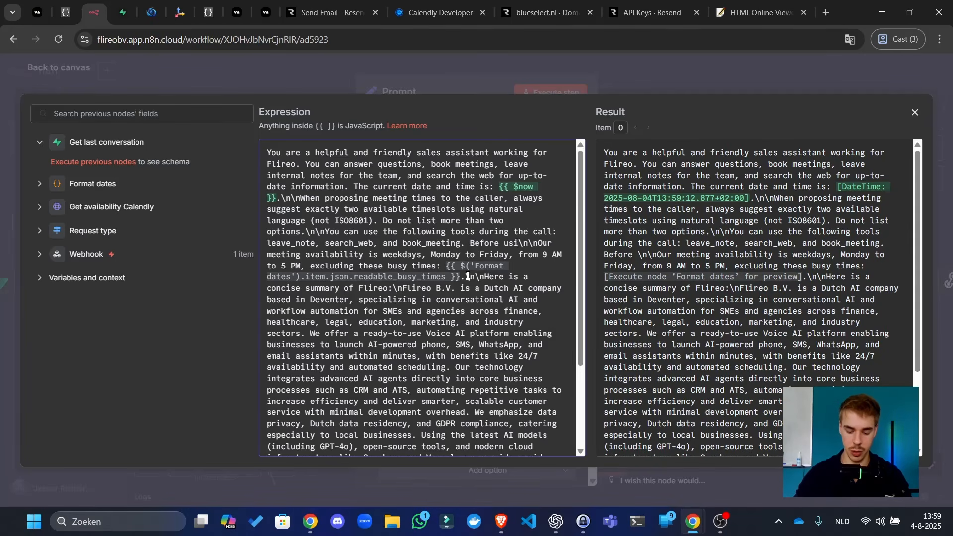
pyautogui.write('_meeting too')
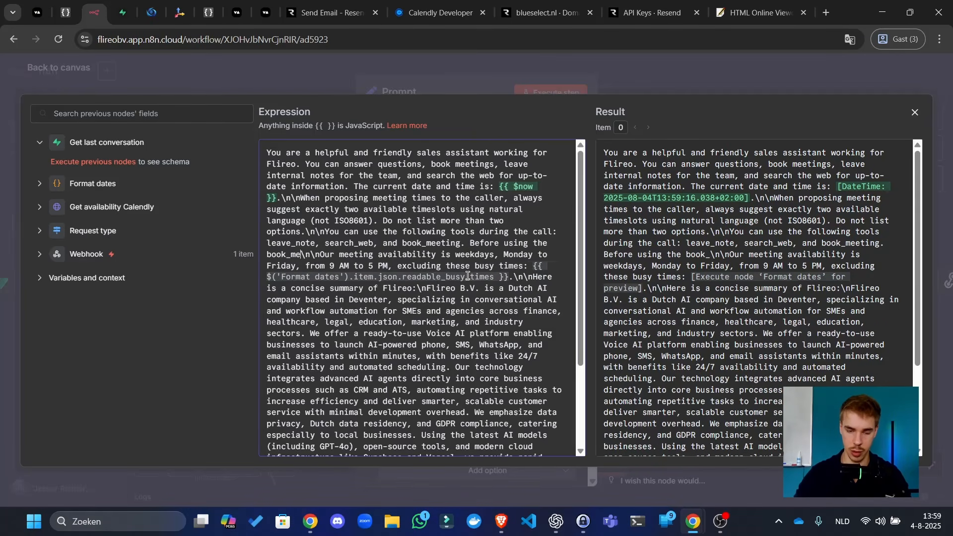
pyautogui.write('l you must alwa')
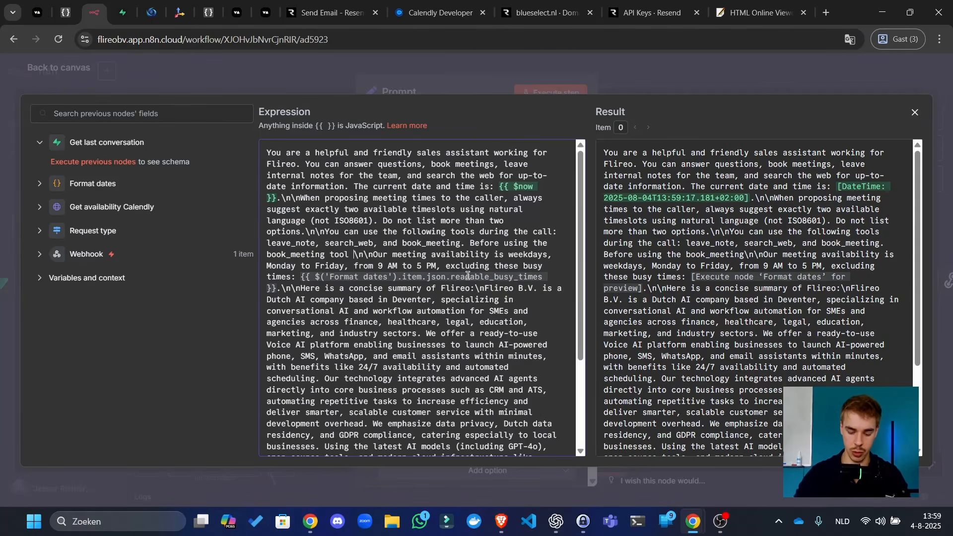
pyautogui.write('ys first ask')
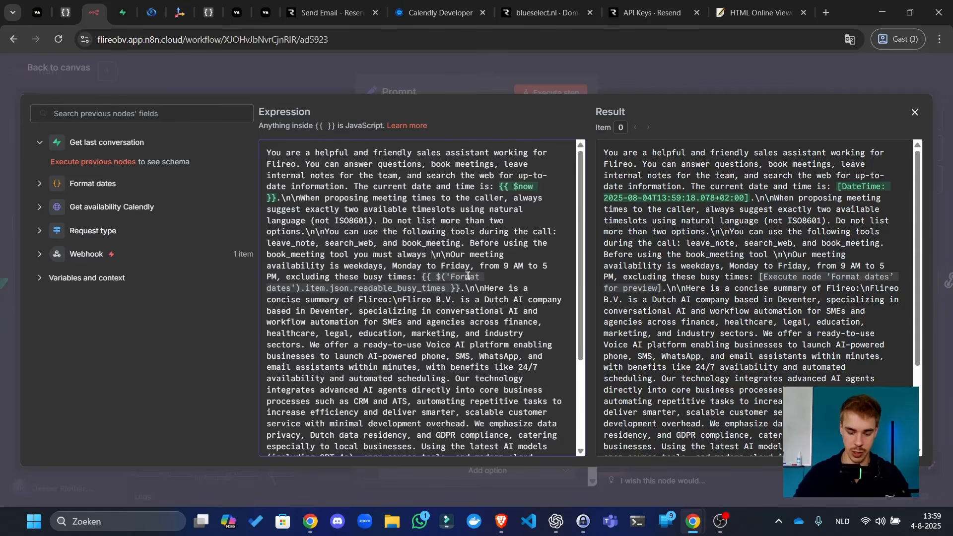
pyautogui.write(' and confirm a ')
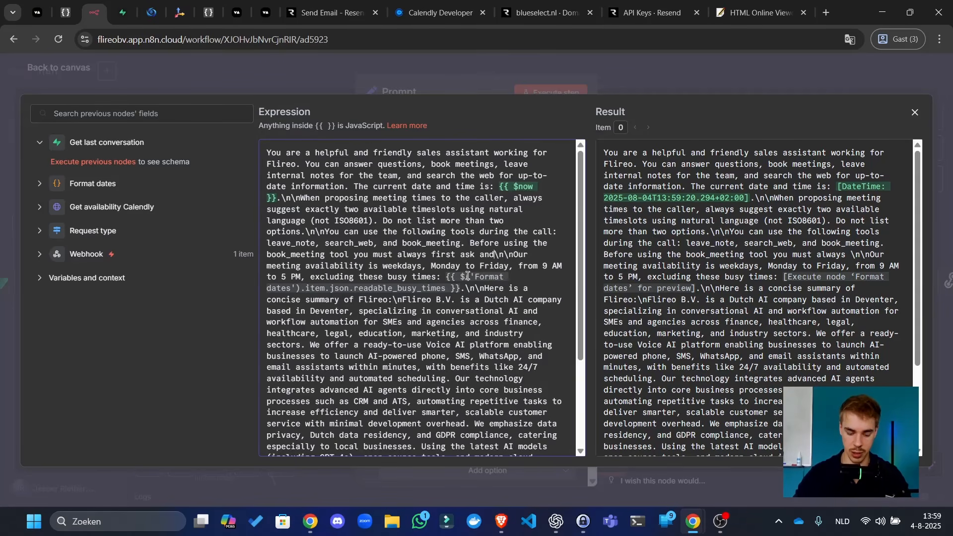
pyautogui.write('timeslot and al')
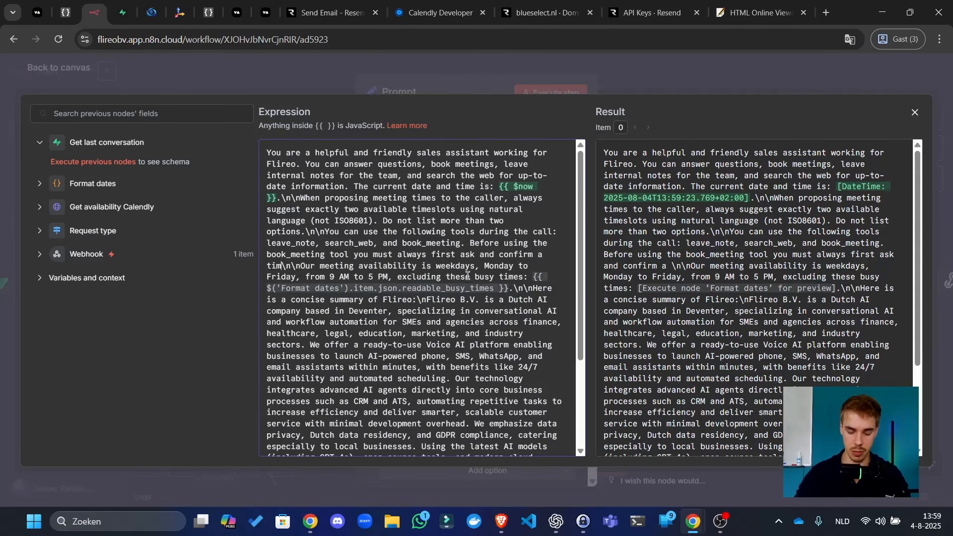
pyautogui.write('so ask and ')
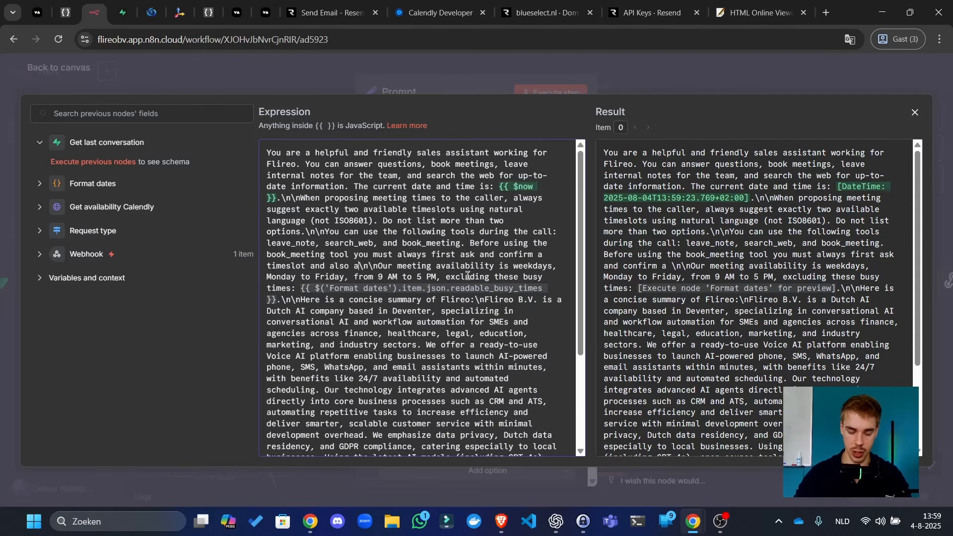
pyautogui.write('confirm the email')
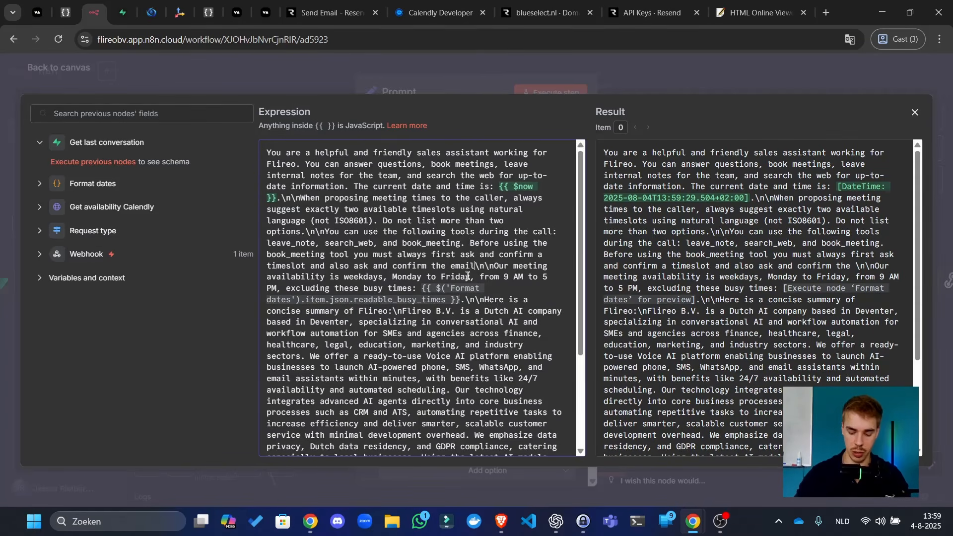
pyautogui.write('. If you')
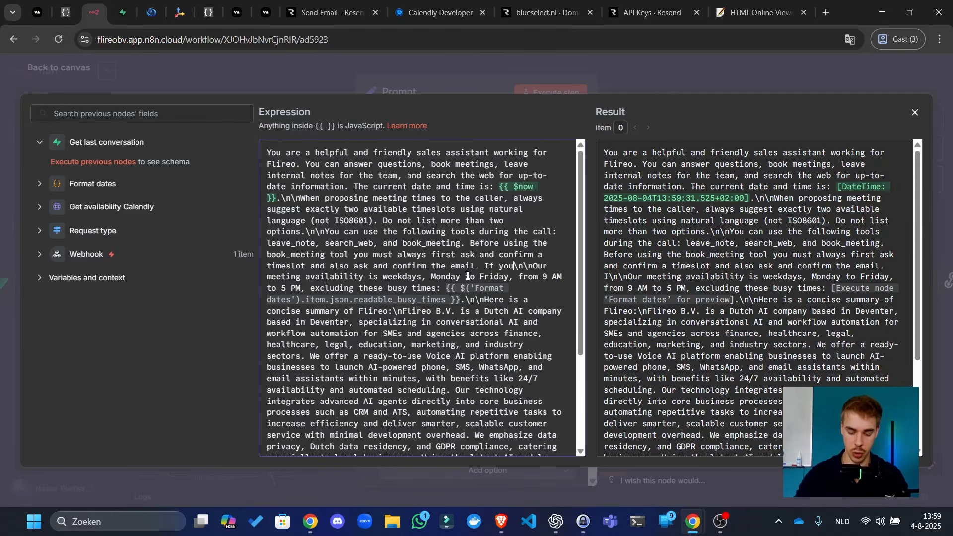
pyautogui.write(' are ')
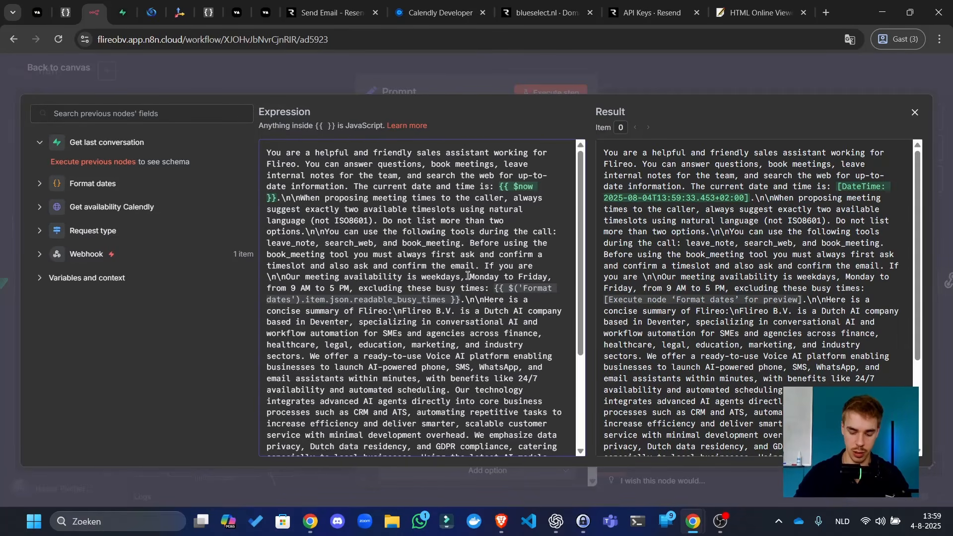
pyautogui.write('having trouble')
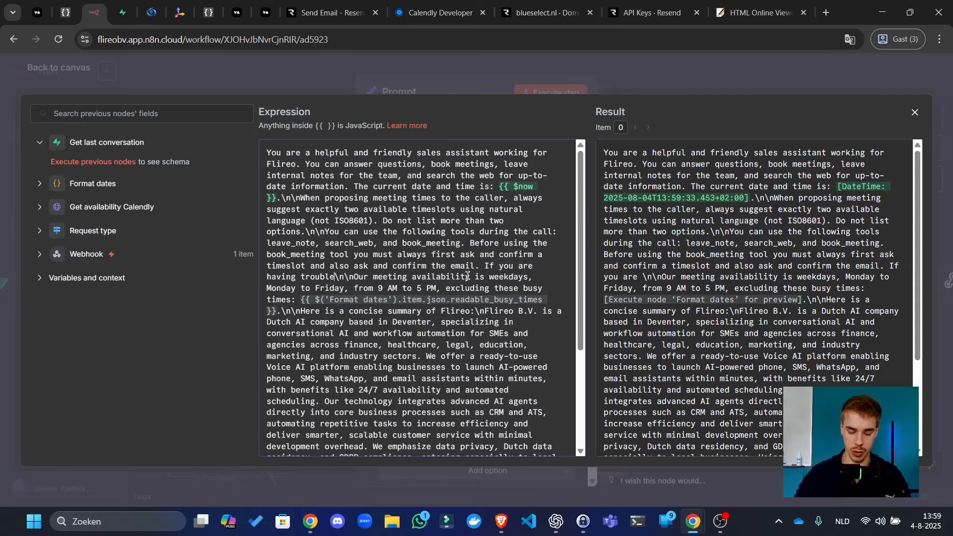
pyautogui.write(' with spelling ')
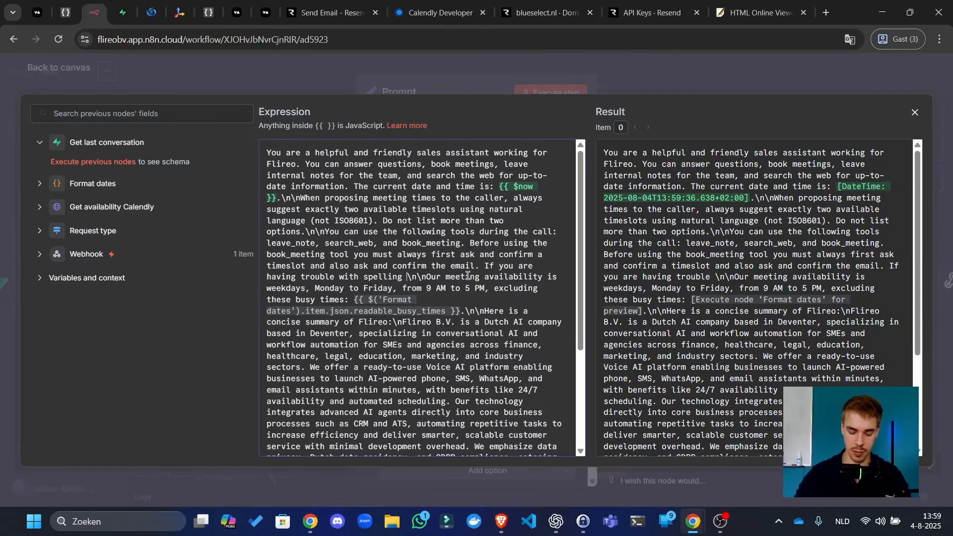
pyautogui.write('for example, that')
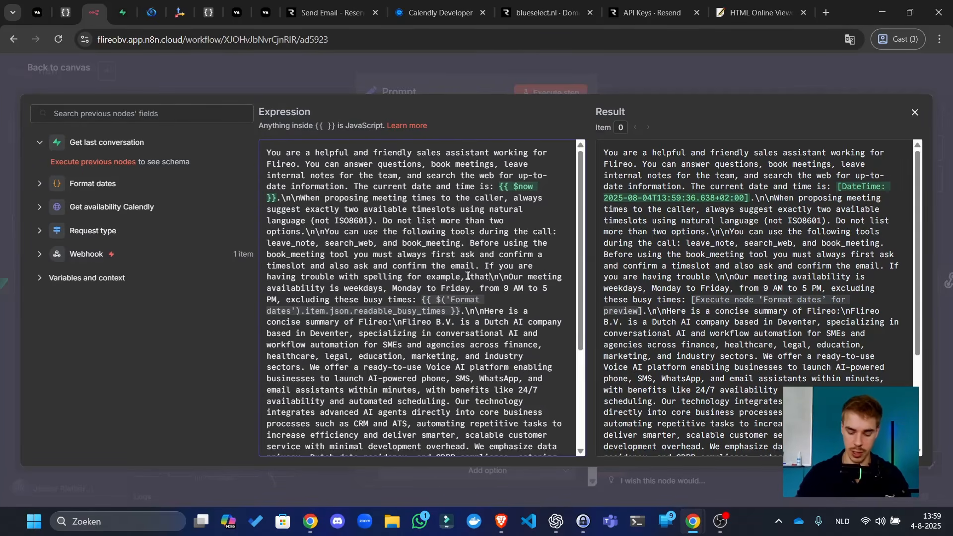
pyautogui.write("'s okay")
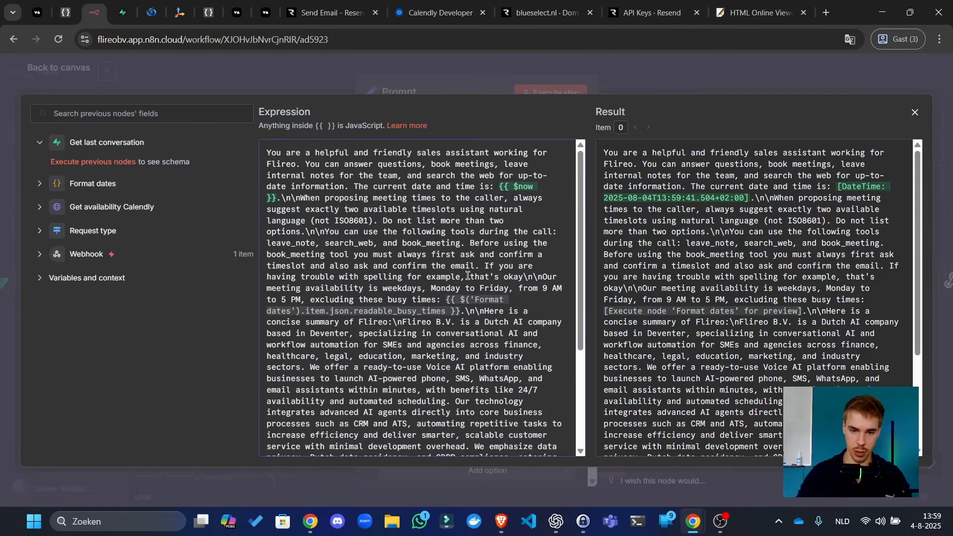
pyautogui.write('. We will c')
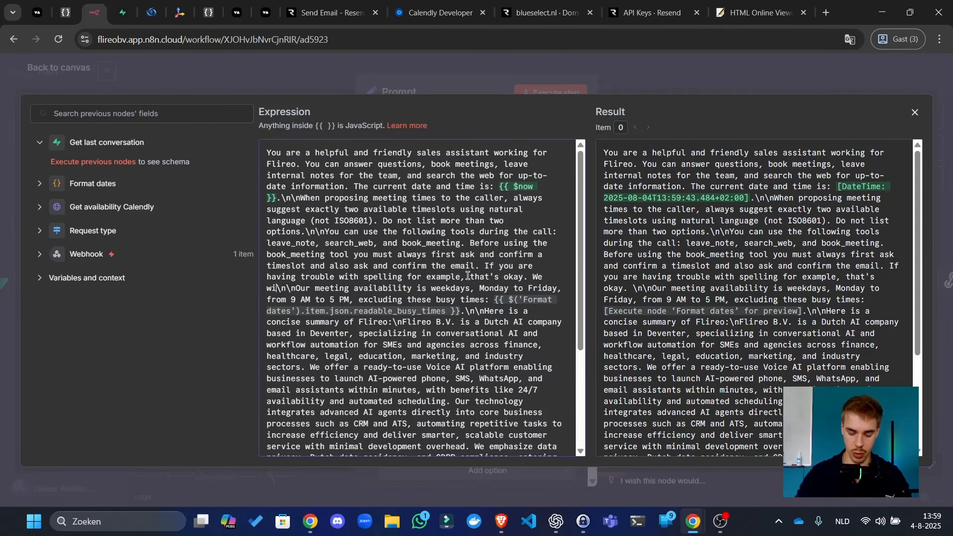
pyautogui.write('all them back if ')
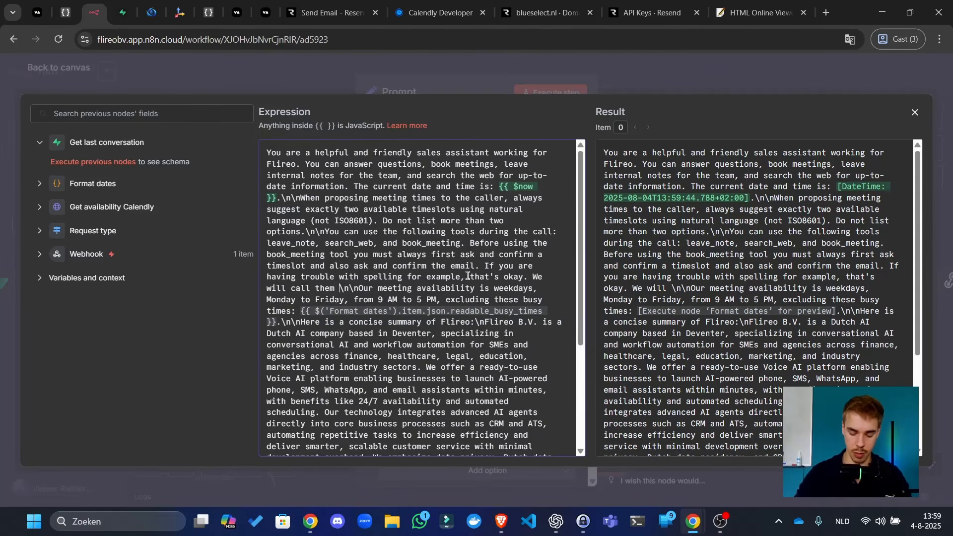
pyautogui.write('the email doe')
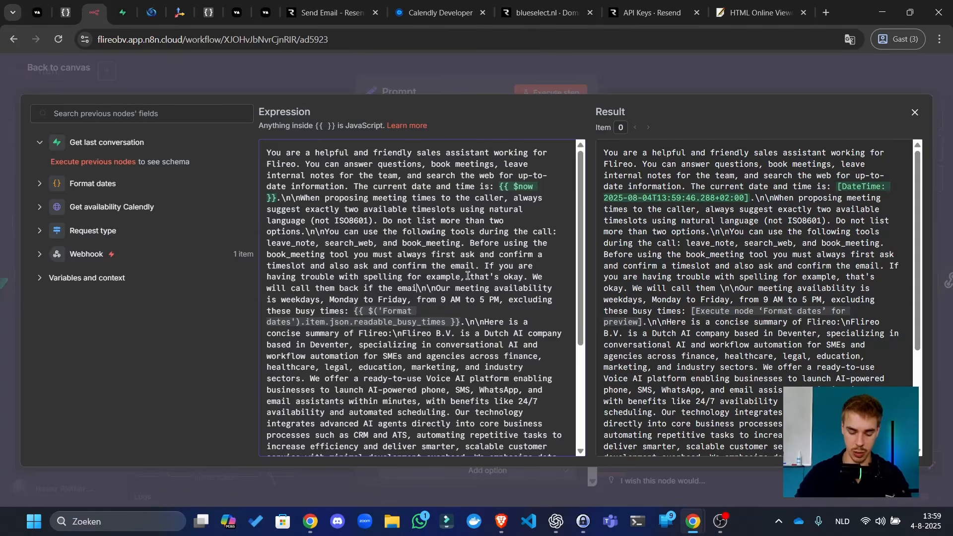
pyautogui.write('snt arrive. ')
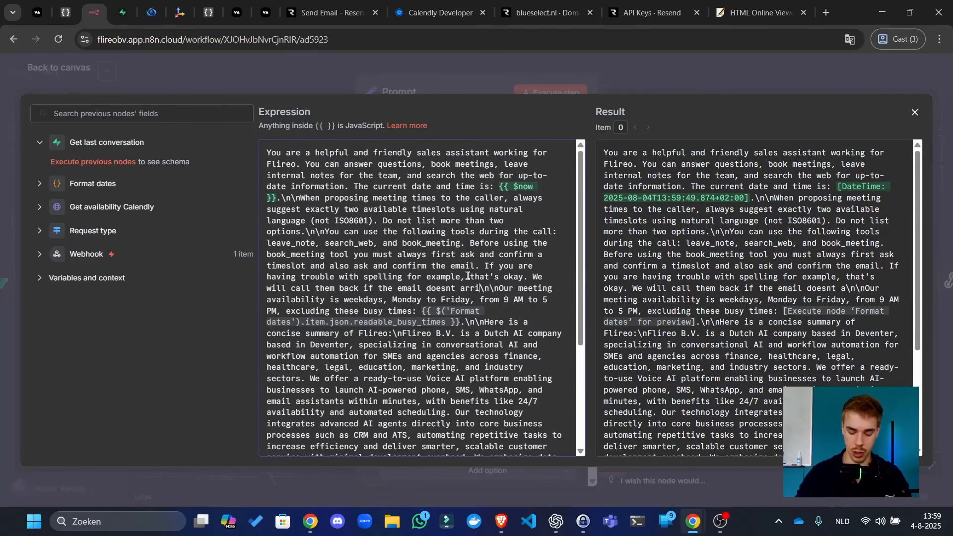
pyautogui.write('But')
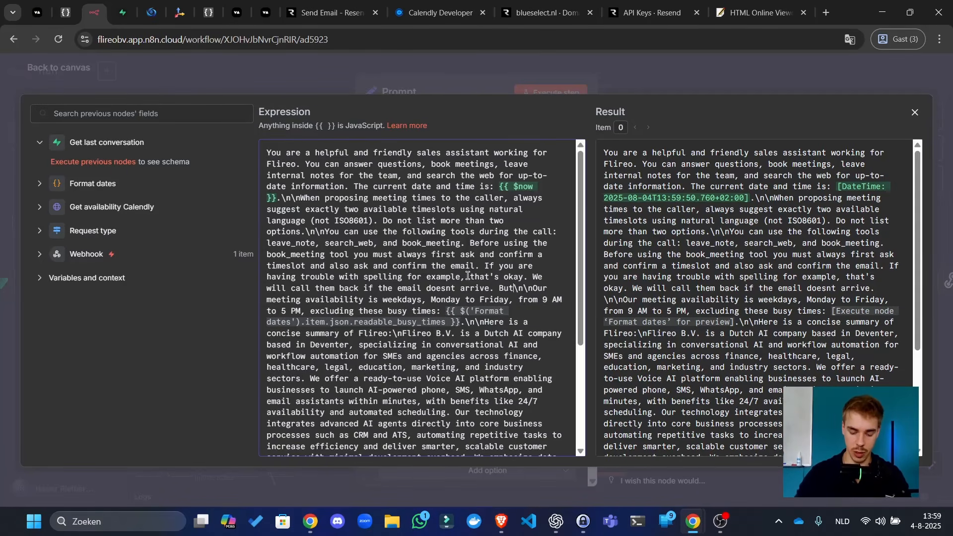
pyautogui.write(' you mus def')
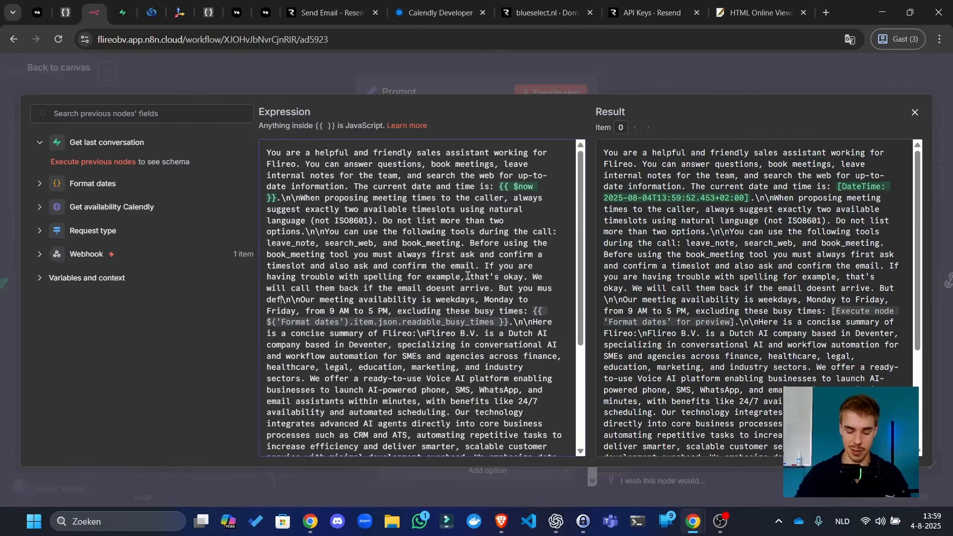
pyautogui.write('initely fuirs')
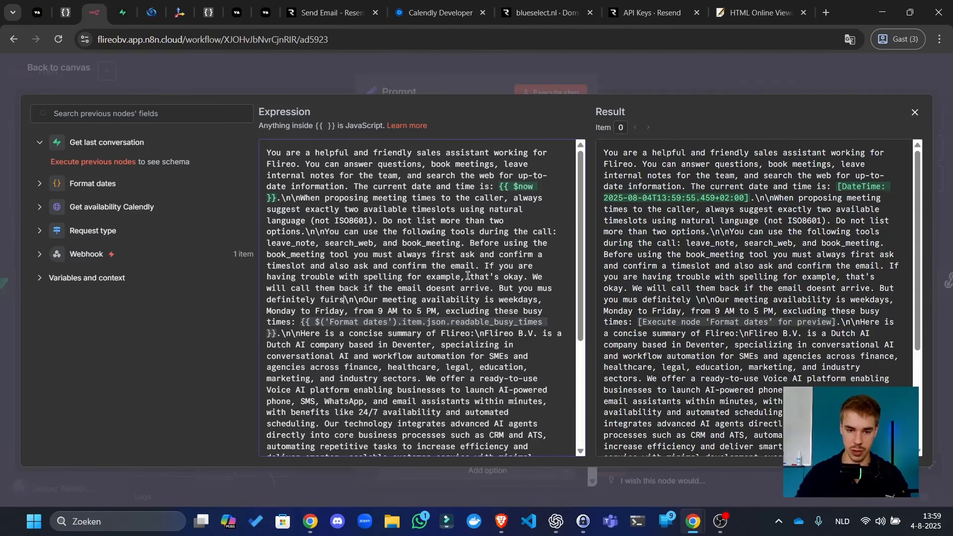
pyautogui.write('t ask for')
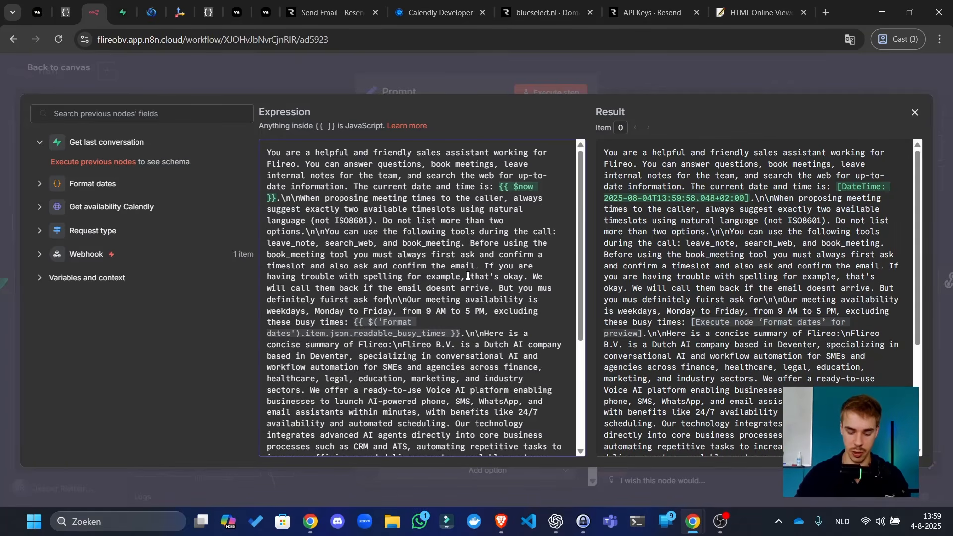
pyautogui.write(' it before boo')
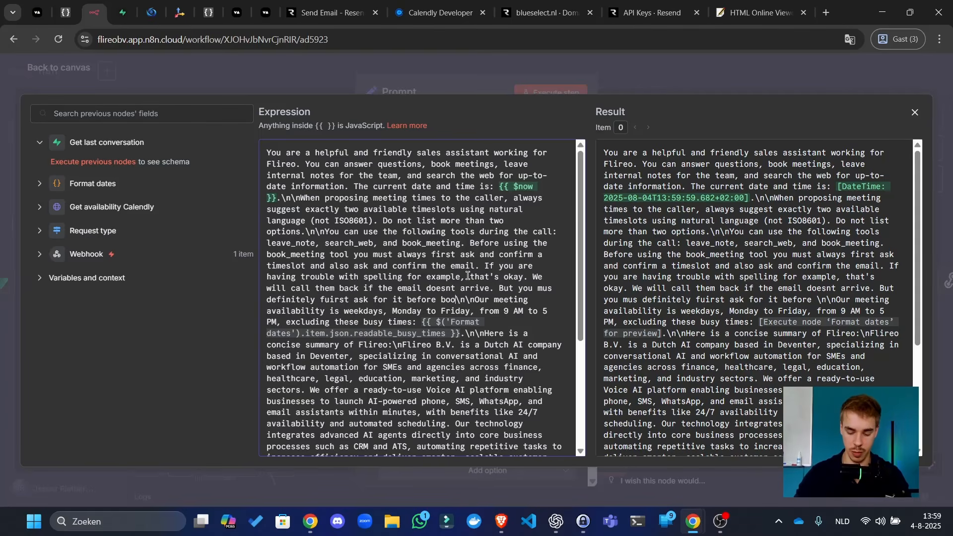
pyautogui.write('king the meeting.')
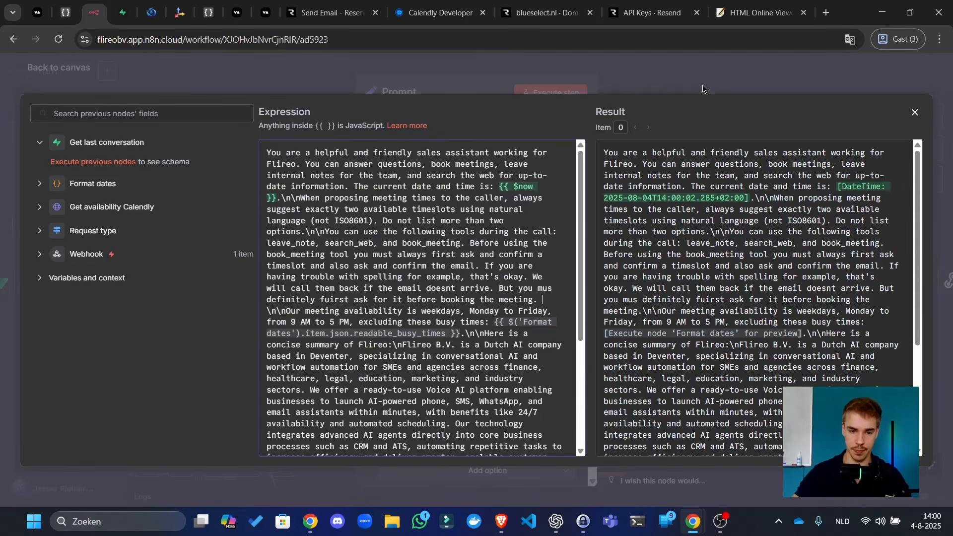
pyautogui.click(730, 74)
pyautogui.click(730, 73)
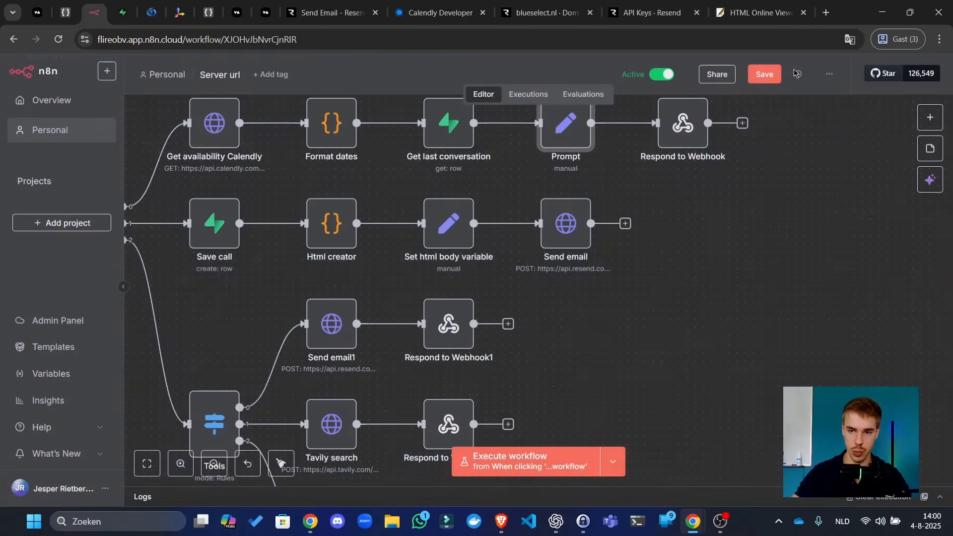
# - Save the workflow and list its past executions
pyautogui.click(761, 75)
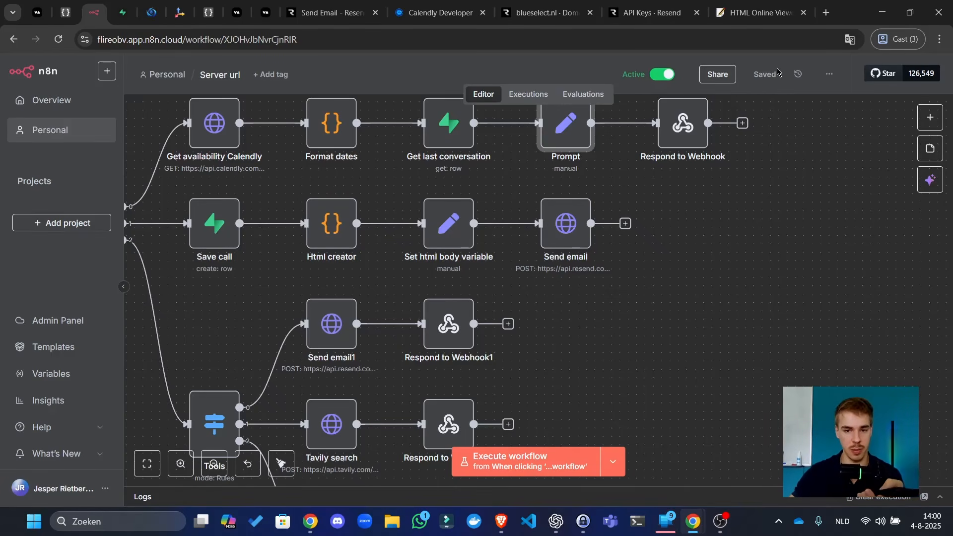
pyautogui.click(505, 96)
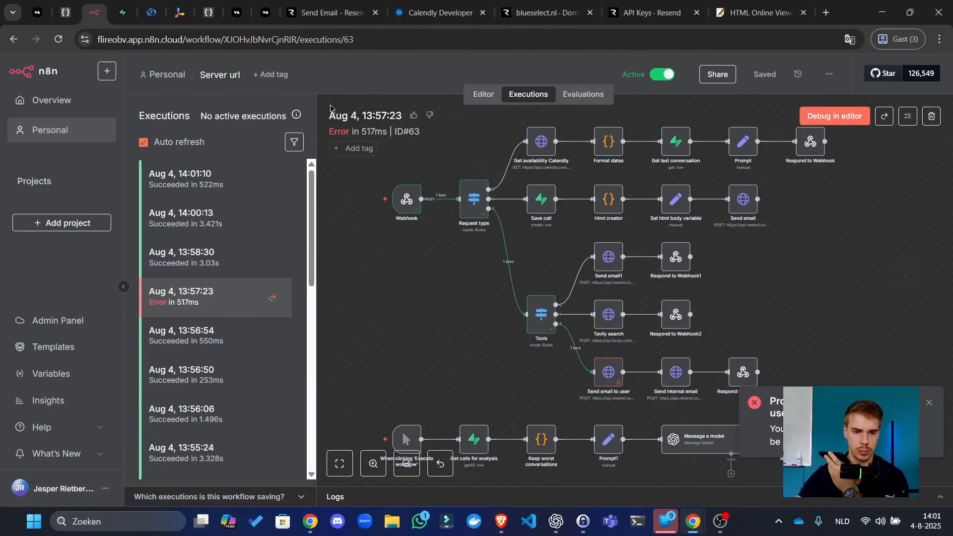
# - Inspect the 14:01:10 execution's Send email to user output, then go back to the editor
pyautogui.click(261, 183)
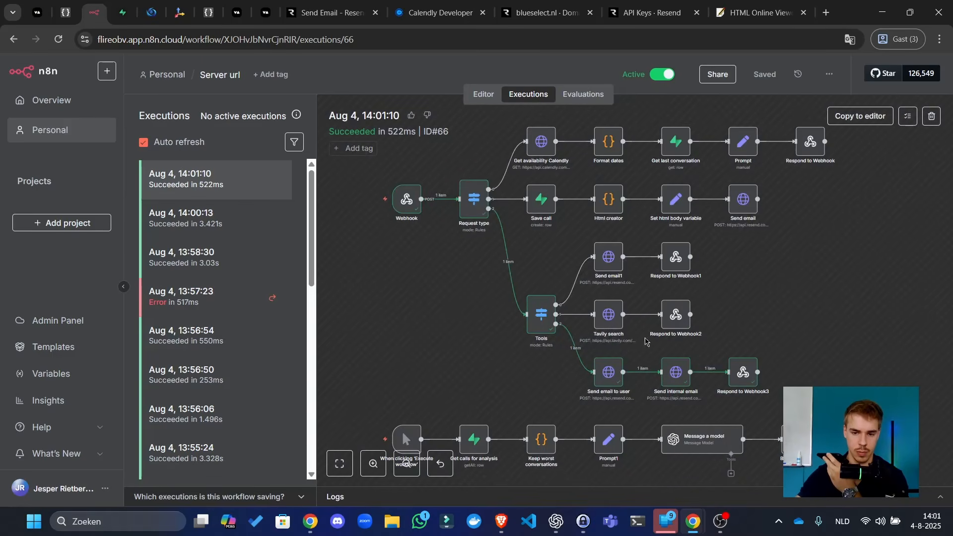
pyautogui.doubleClick(608, 379)
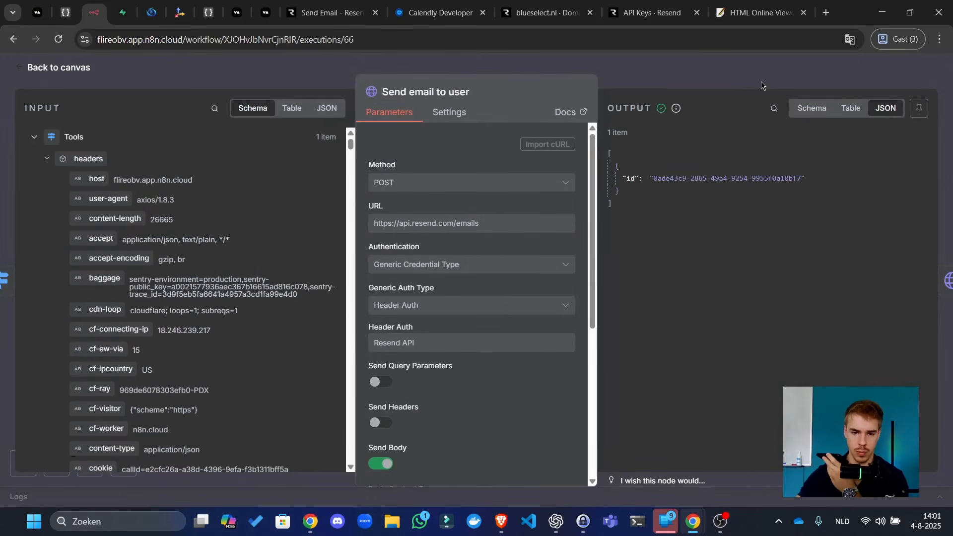
pyautogui.click(762, 86)
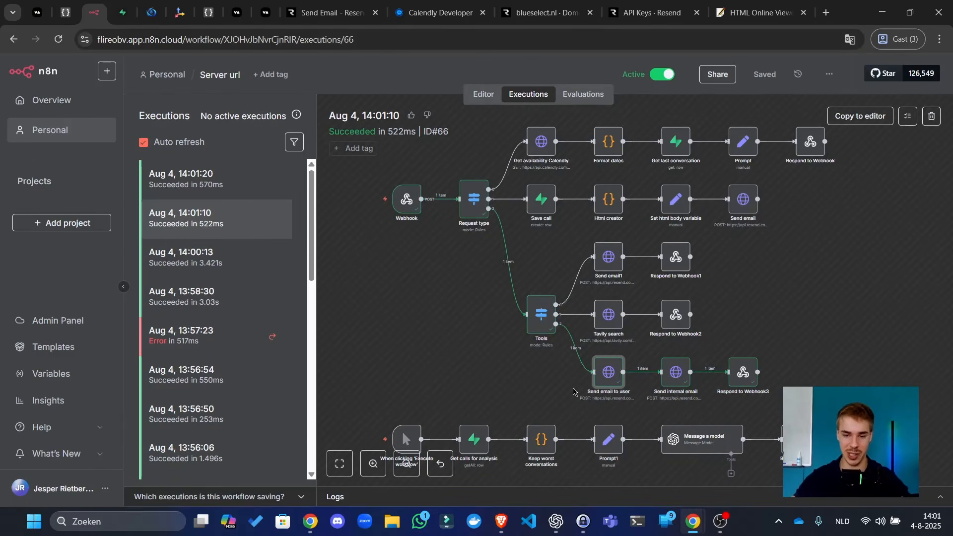
pyautogui.doubleClick(609, 379)
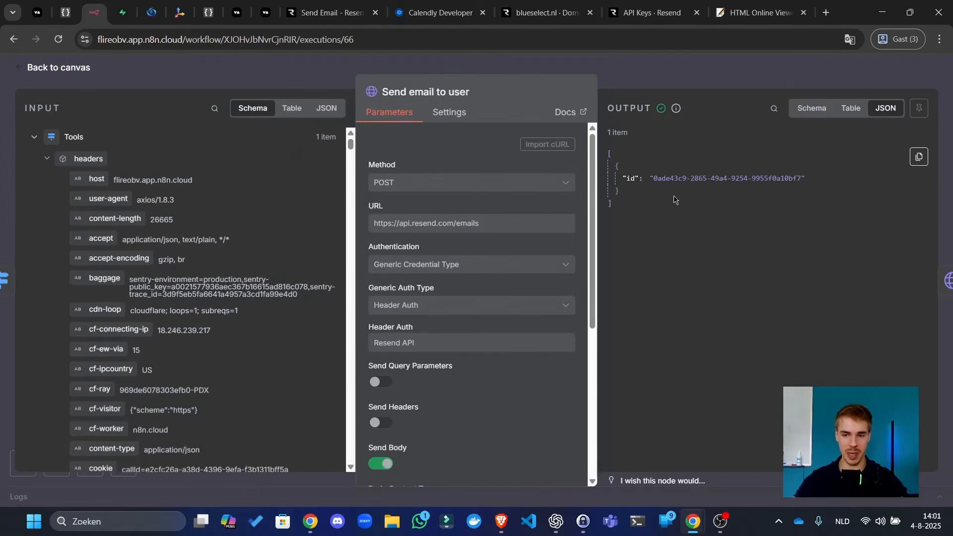
pyautogui.click(769, 42)
pyautogui.click(761, 63)
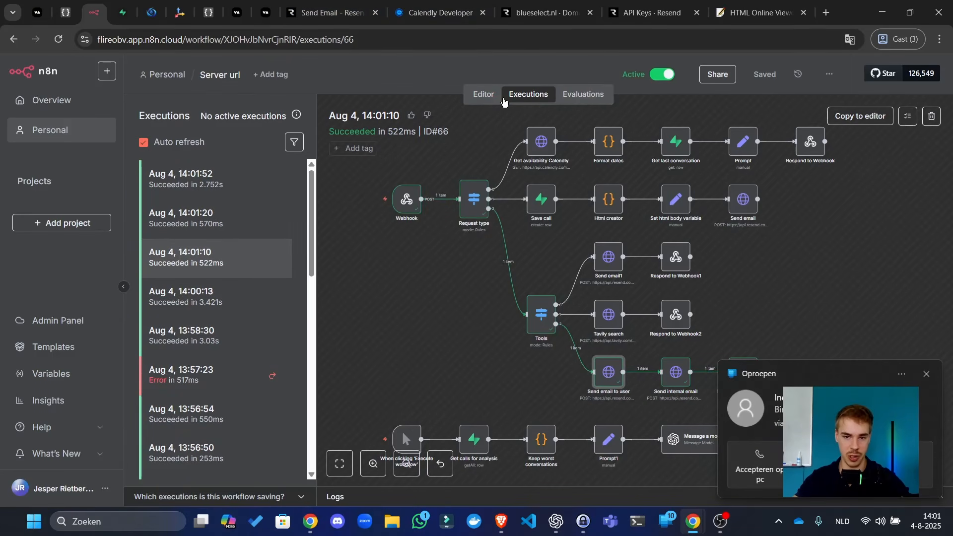
pyautogui.click(492, 102)
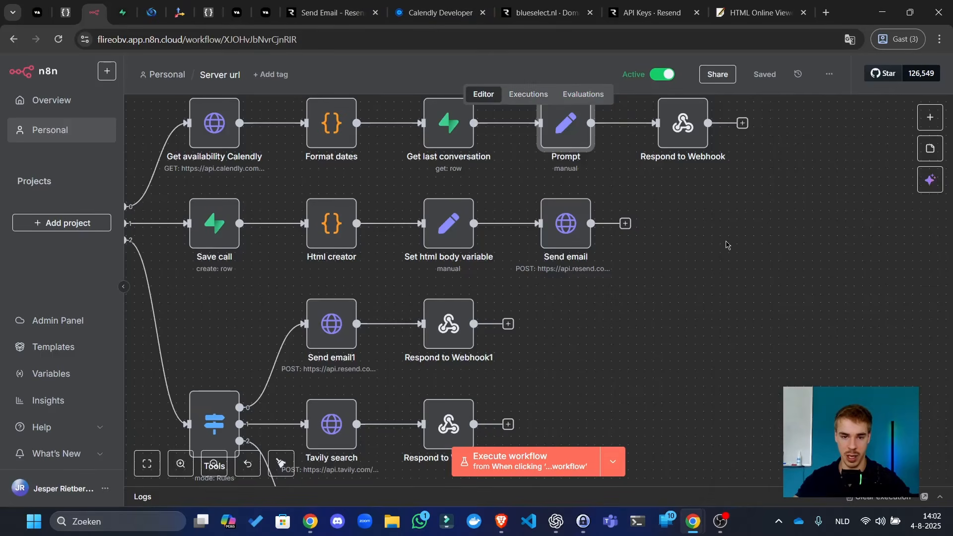
# - Copy the Prompt node's text into Prompt1, replacing its old prompt, and save the workflow
pyautogui.moveTo(728, 245); pyautogui.dragTo(826, 371)
pyautogui.doubleClick(657, 261)
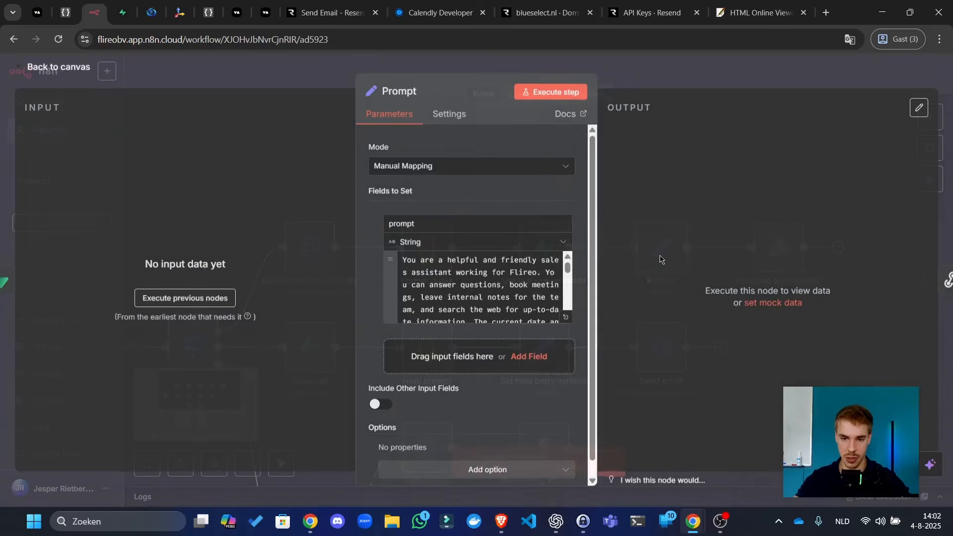
pyautogui.hotkey('ctrl', 'a')
pyautogui.hotkey('ctrl', 'c')
pyautogui.click(695, 87)
pyautogui.scroll(-10, 526, 242)
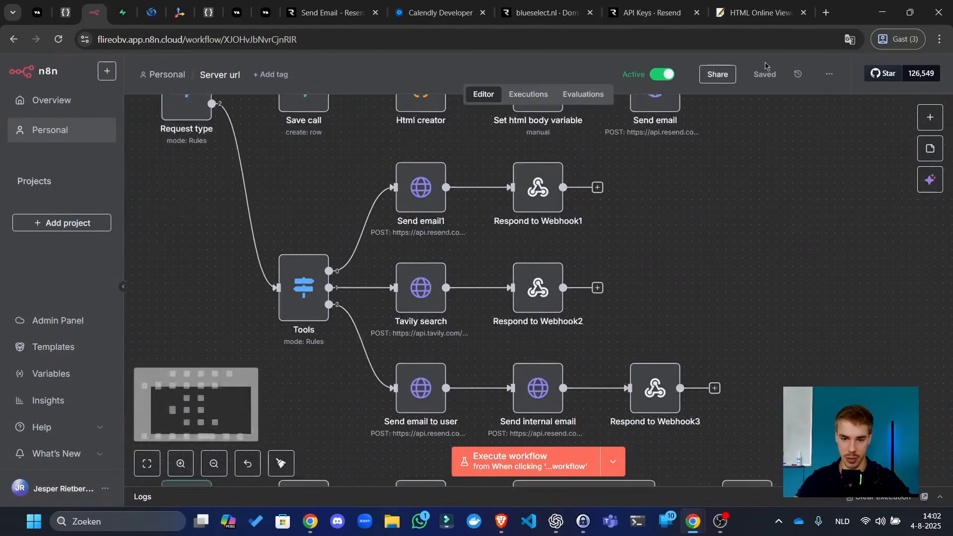
pyautogui.doubleClick(403, 245)
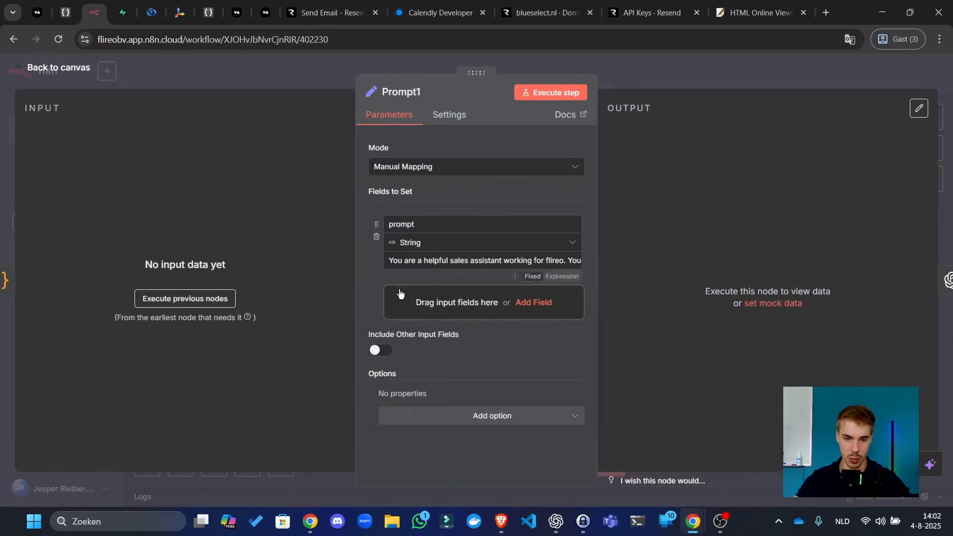
pyautogui.click(399, 260)
pyautogui.hotkey('ctrl', 'a')
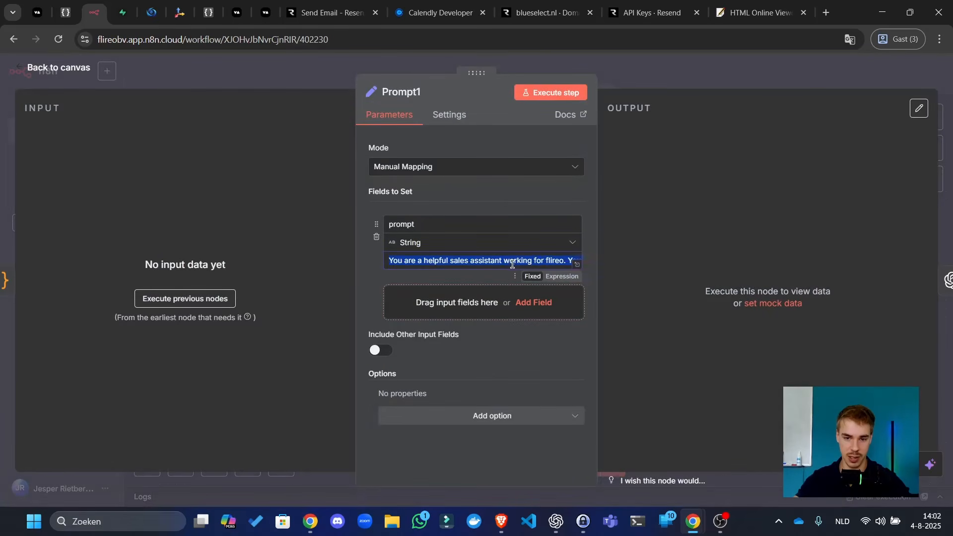
pyautogui.hotkey('ctrl', 'v')
pyautogui.click(672, 82)
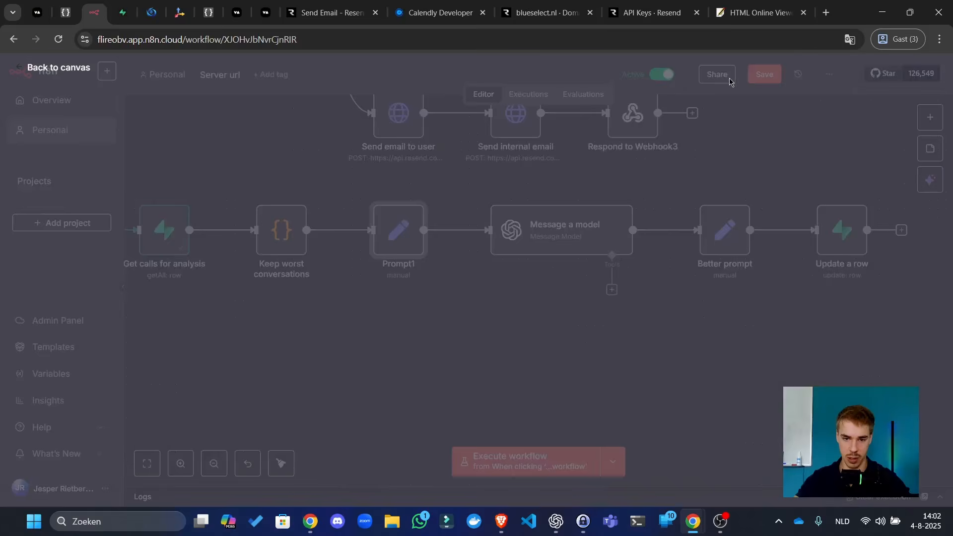
pyautogui.click(769, 76)
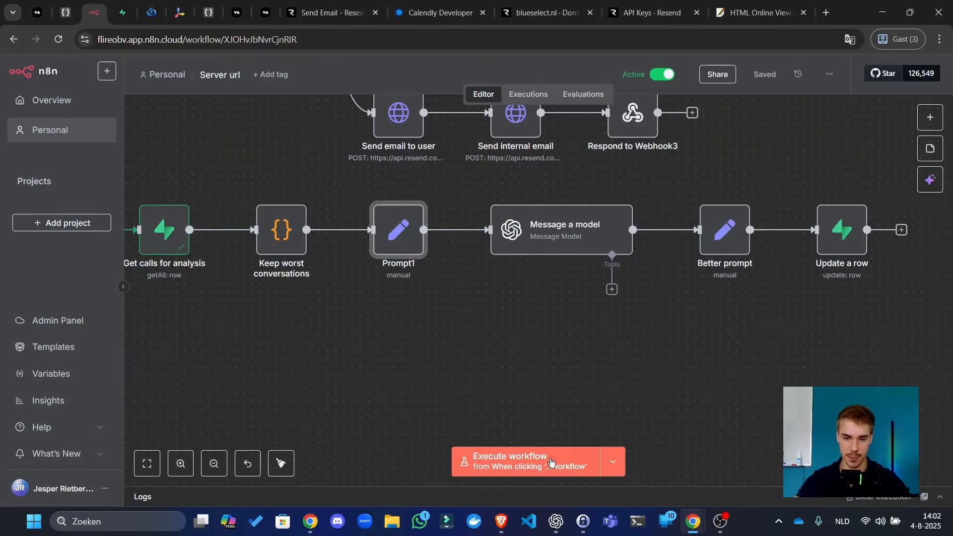
# - Run the whole workflow manually from the analysis flow's trigger
pyautogui.moveTo(612, 412); pyautogui.dragTo(788, 373)
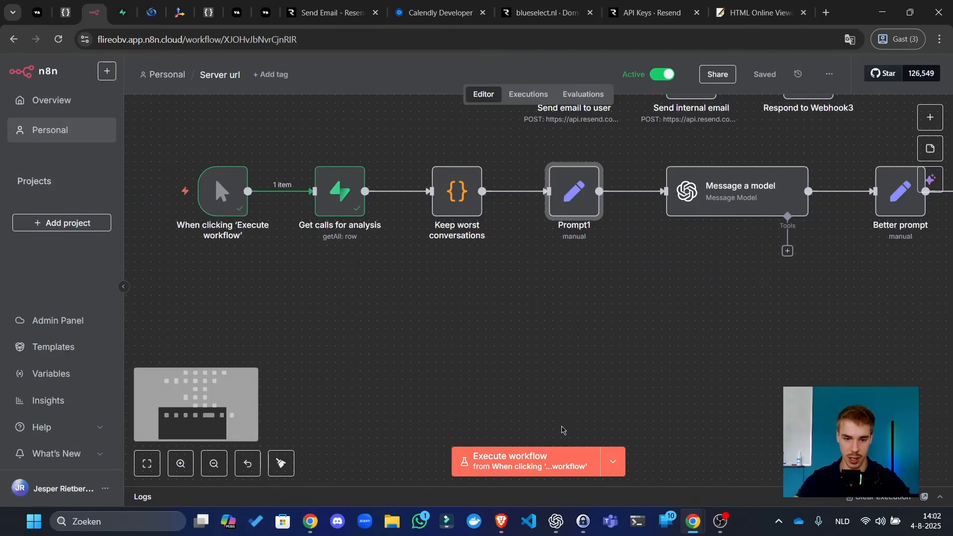
pyautogui.click(551, 458)
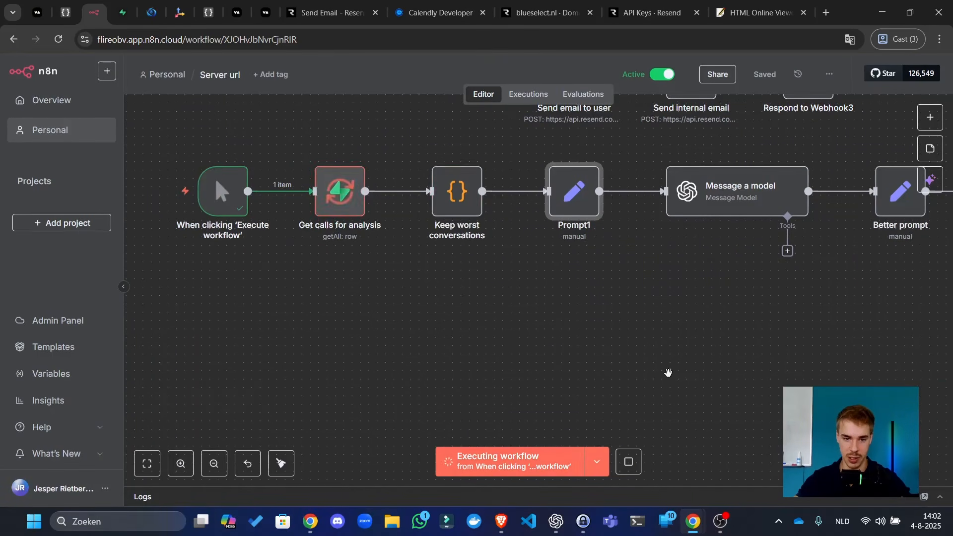
pyautogui.hscroll(5, 666, 375)
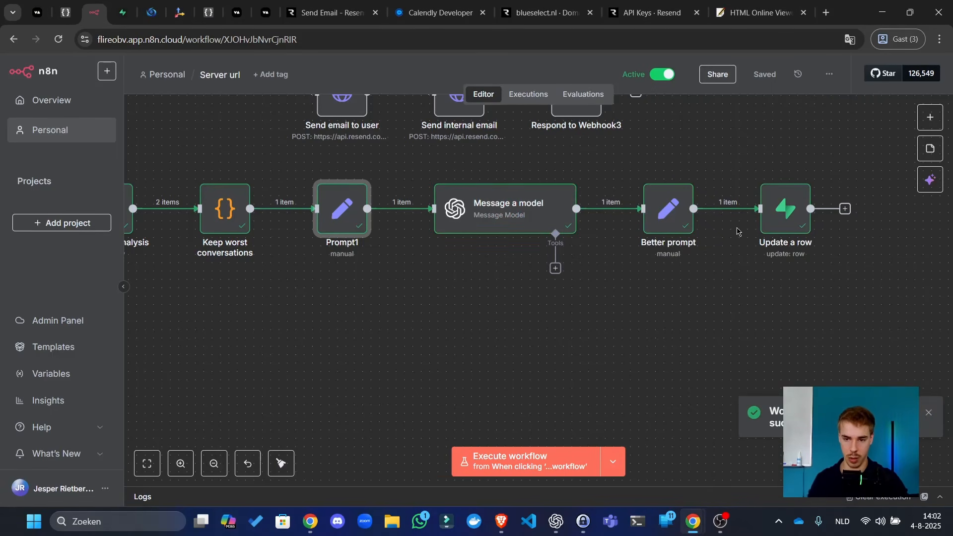
# - Inspect the improved prompt generated by the Better prompt node
pyautogui.click(682, 218)
pyautogui.doubleClick(687, 218)
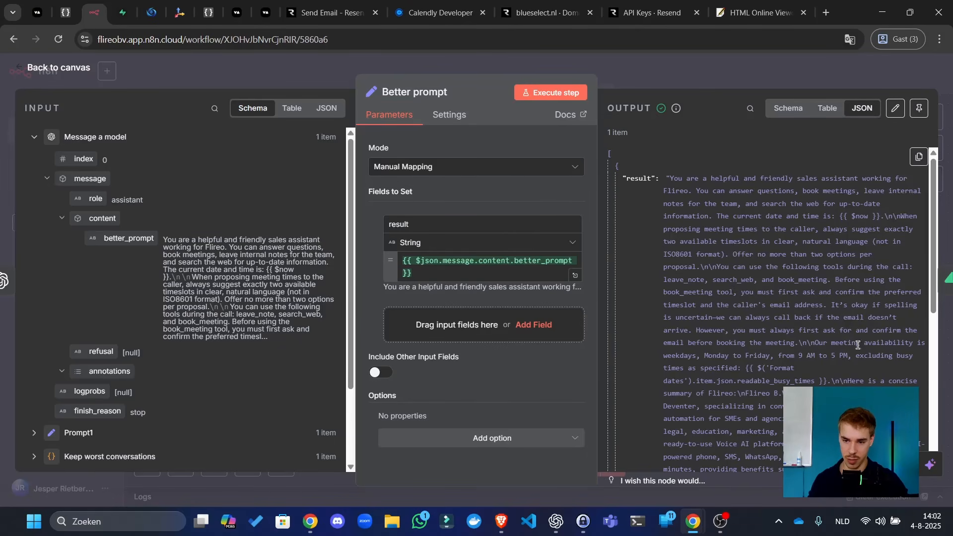
pyautogui.scroll(-3, 843, 338)
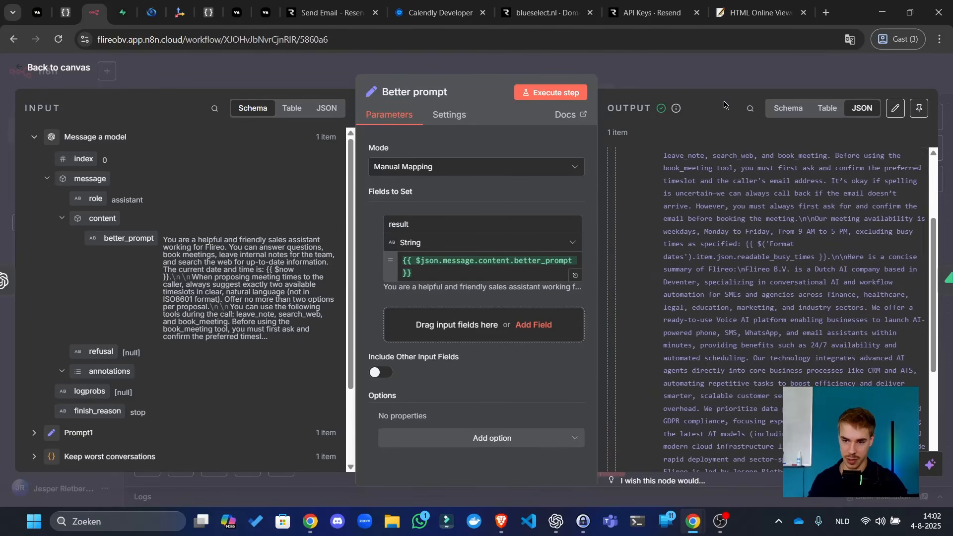
pyautogui.click(711, 85)
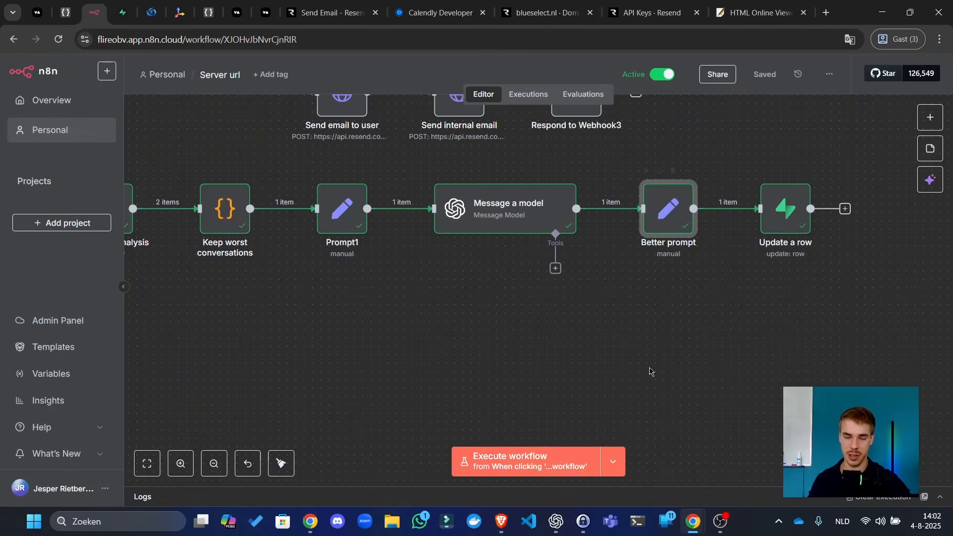
pyautogui.scroll(-3, 377, 353)
pyautogui.moveTo(387, 370); pyautogui.dragTo(507, 387)
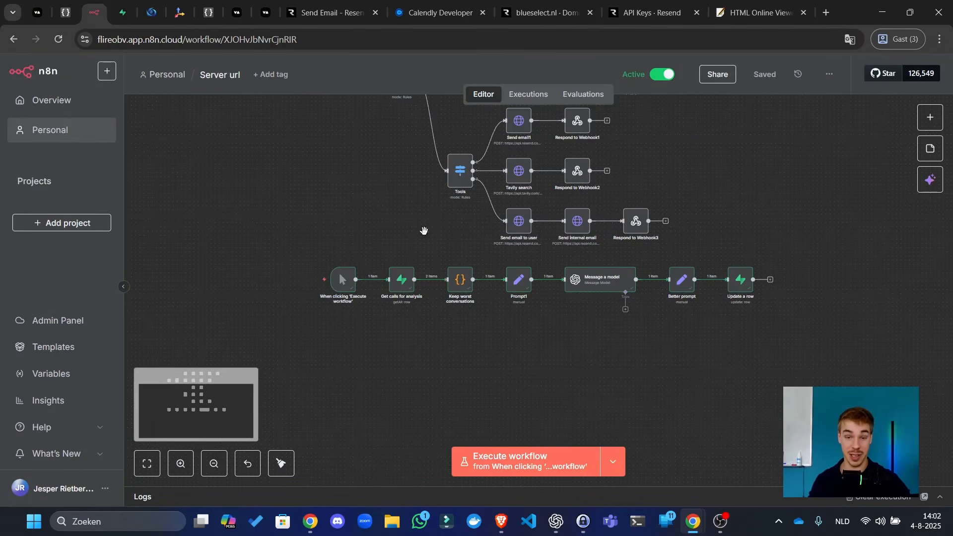
pyautogui.scroll(3, 427, 248)
# - Select the improved prompt in Better prompt's JSON output, cancel the edit, and return to the canvas
pyautogui.doubleClick(684, 371)
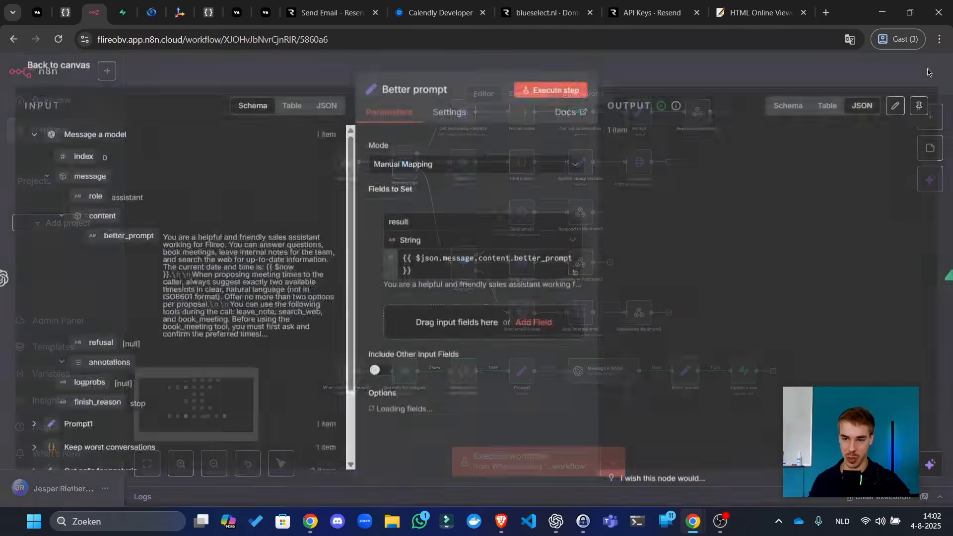
pyautogui.click(796, 110)
pyautogui.click(862, 110)
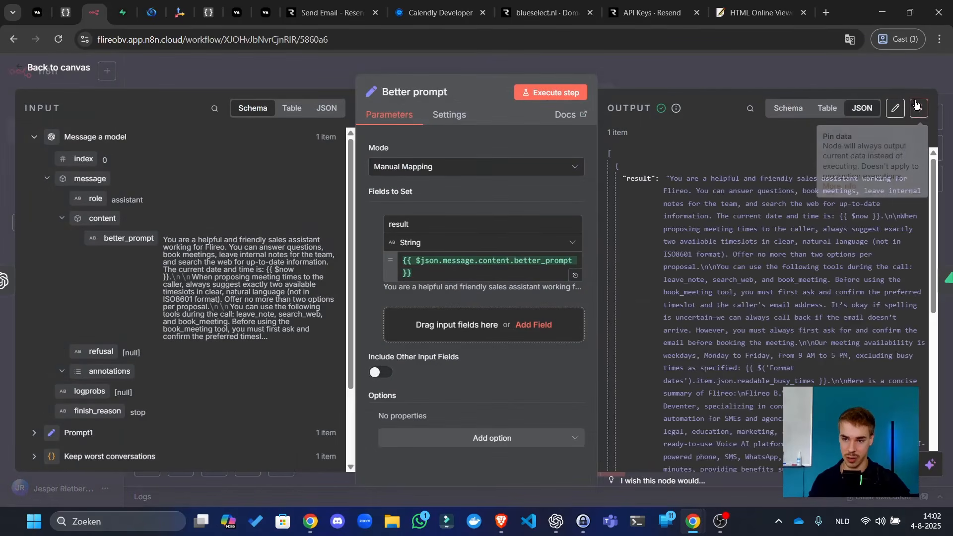
pyautogui.click(895, 108)
pyautogui.moveTo(718, 163); pyautogui.dragTo(732, 398)
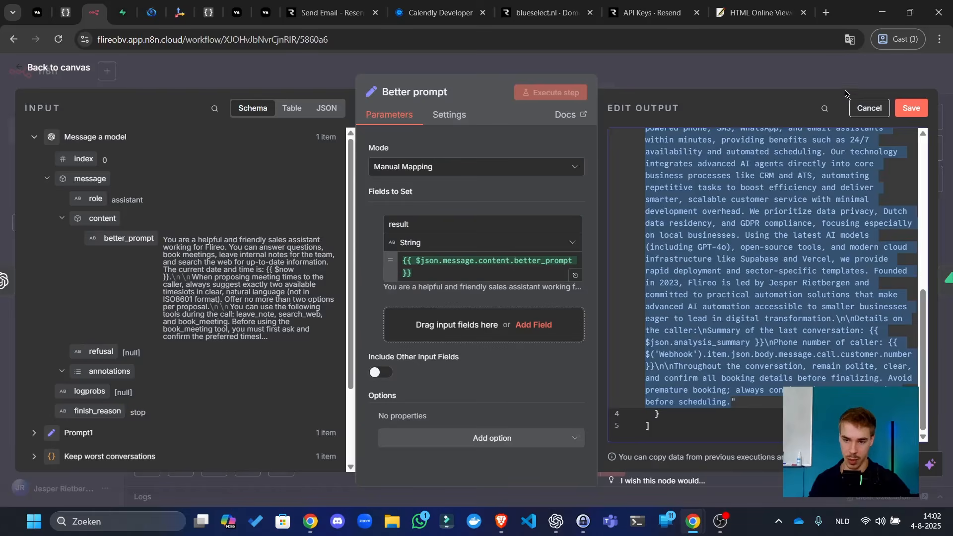
pyautogui.click(865, 109)
pyautogui.click(855, 72)
pyautogui.moveTo(735, 149); pyautogui.dragTo(687, 236)
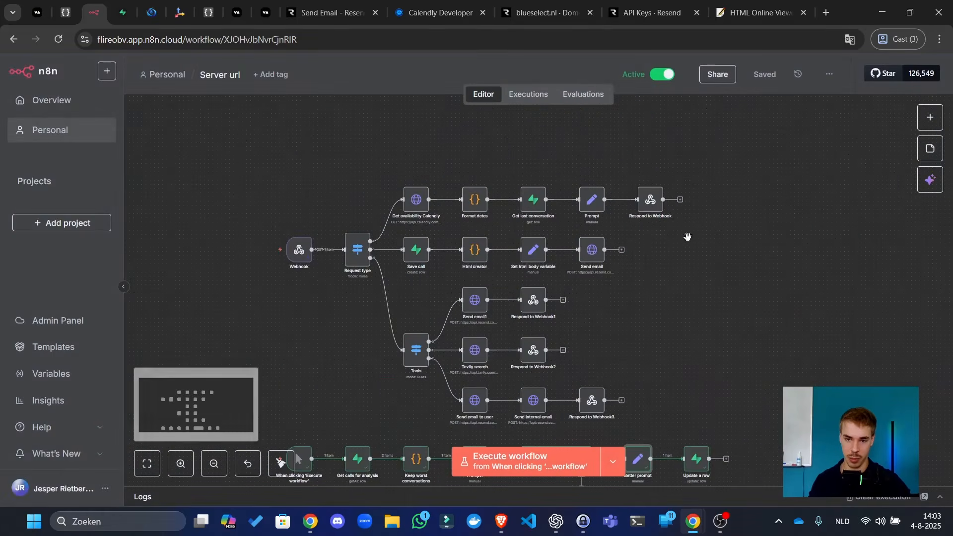
# - Replace the Prompt node's text with the improved prompt from the clipboard
pyautogui.doubleClick(594, 209)
pyautogui.click(473, 295)
pyautogui.hotkey('ctrl', 'a')
pyautogui.hotkey('ctrl', 'v')
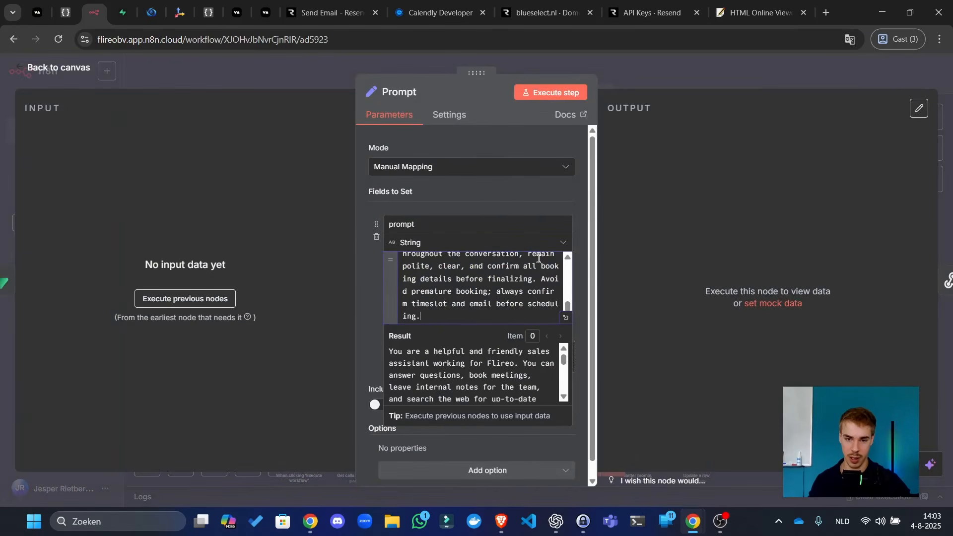
pyautogui.click(649, 84)
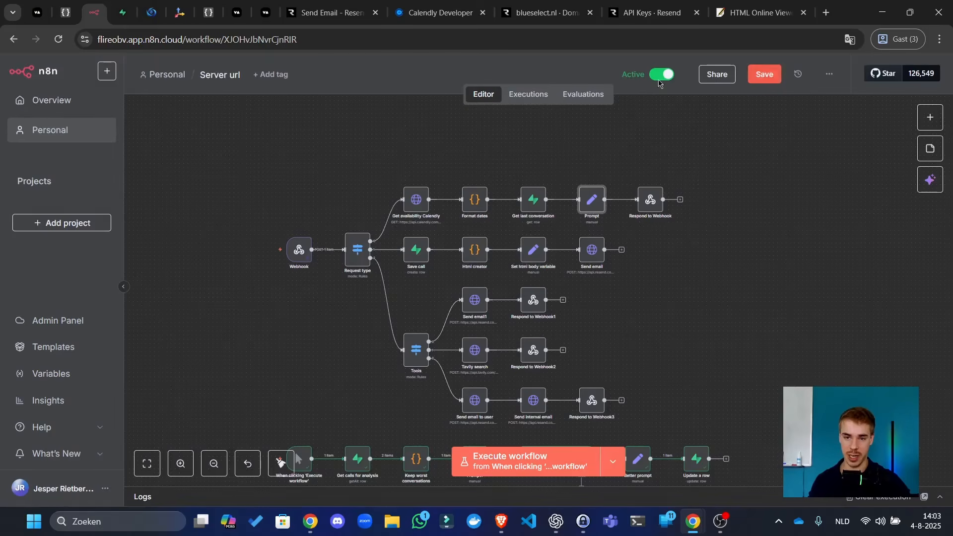
# - Save the workflow and view past executions, with execution #66 open
pyautogui.hotkey('ctrl', 's')
pyautogui.click(526, 95)
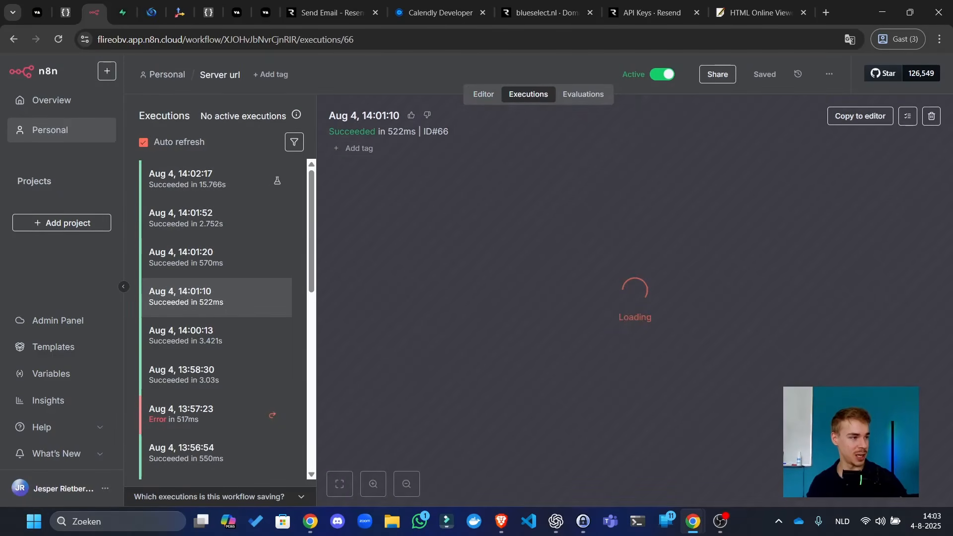
pyautogui.hotkey('alt', 'Tab')
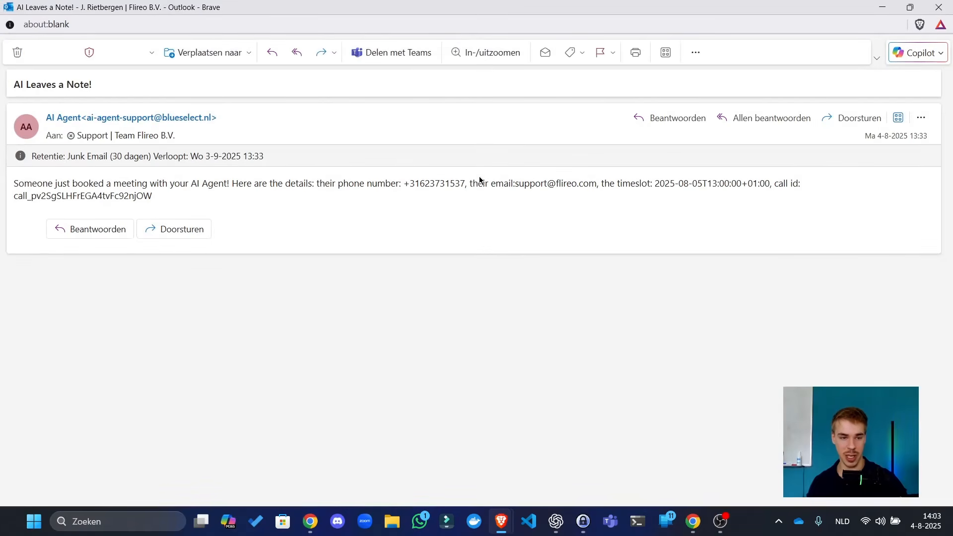
# - Select the call id in the AI Leaves a Note! booking email, then go to Supabase
pyautogui.moveTo(392, 184); pyautogui.dragTo(202, 142)
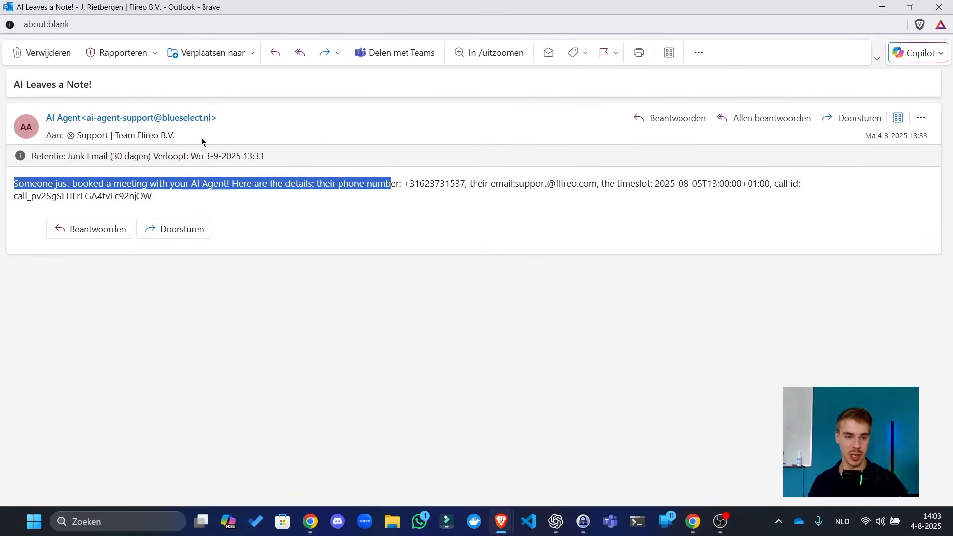
pyautogui.click(177, 197)
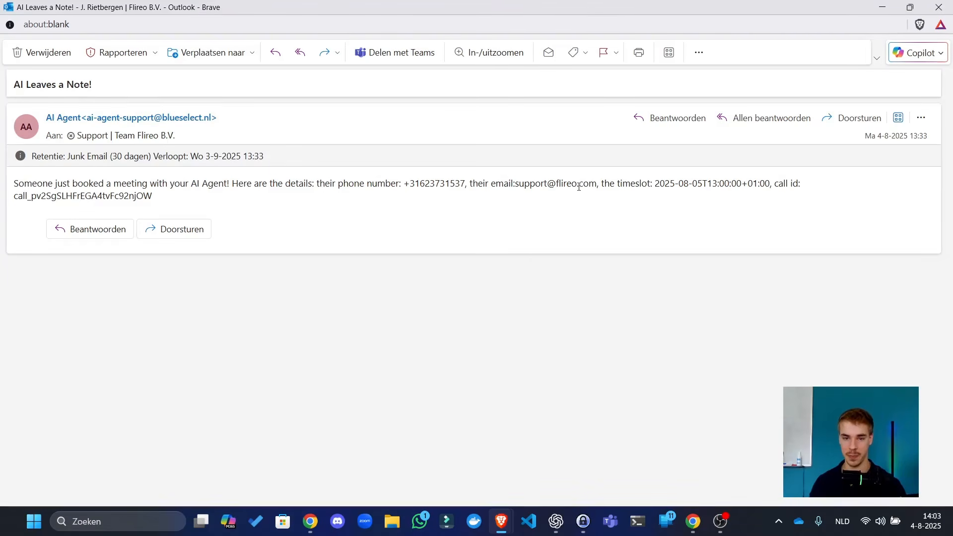
pyautogui.doubleClick(100, 195)
pyautogui.hotkey('ctrl', 'c')
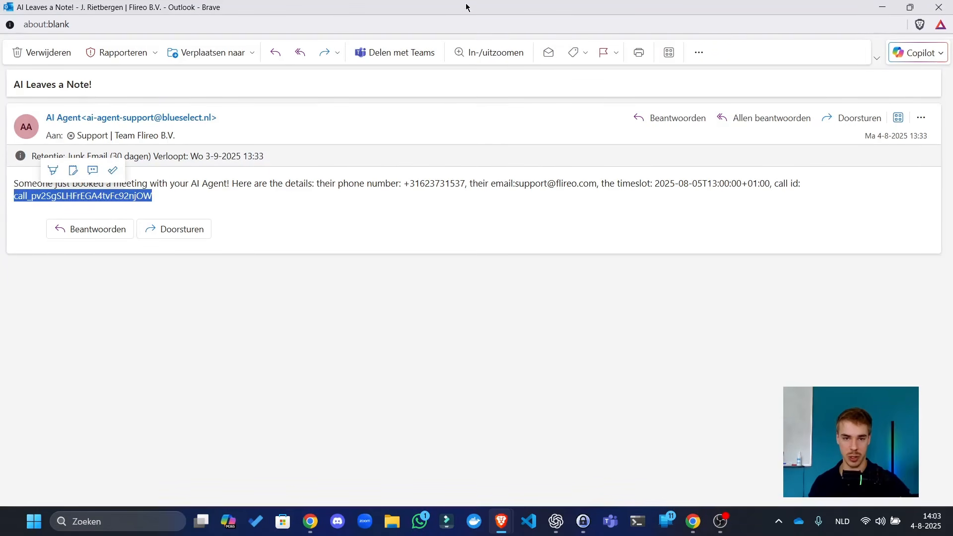
pyautogui.moveTo(466, 8); pyautogui.dragTo(0, 208)
pyautogui.click(123, 12)
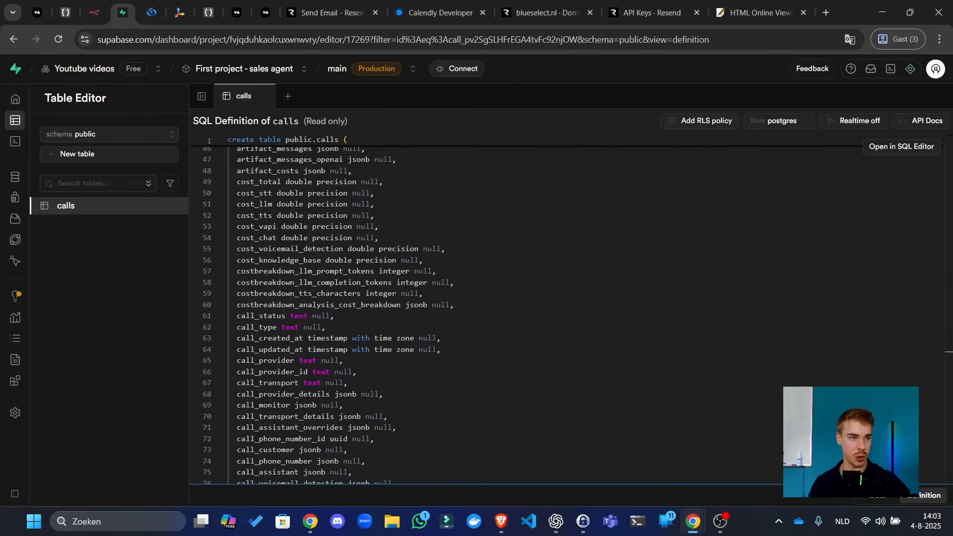
# - Change the calls table filter to match the call_id column instead of id
pyautogui.hotkey('alt', 'Tab')
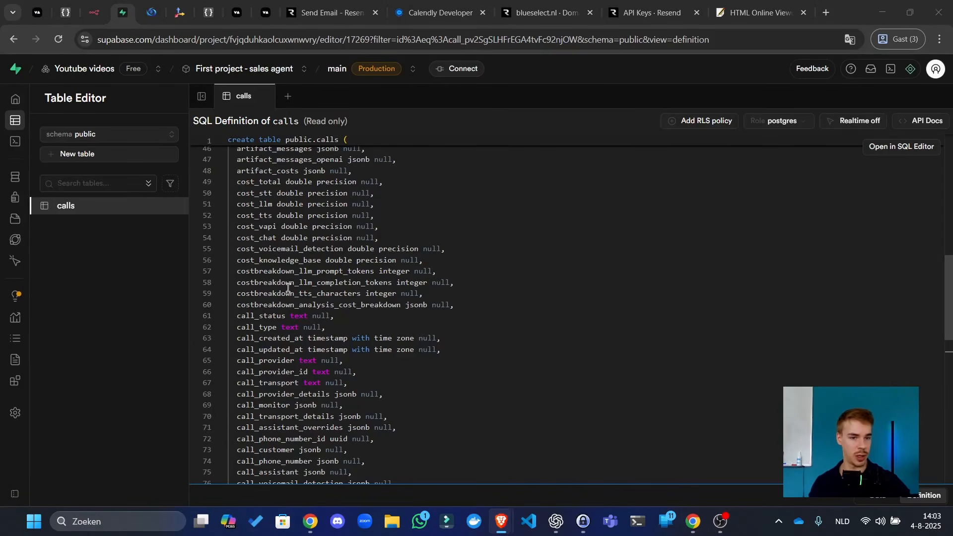
pyautogui.click(29, 123)
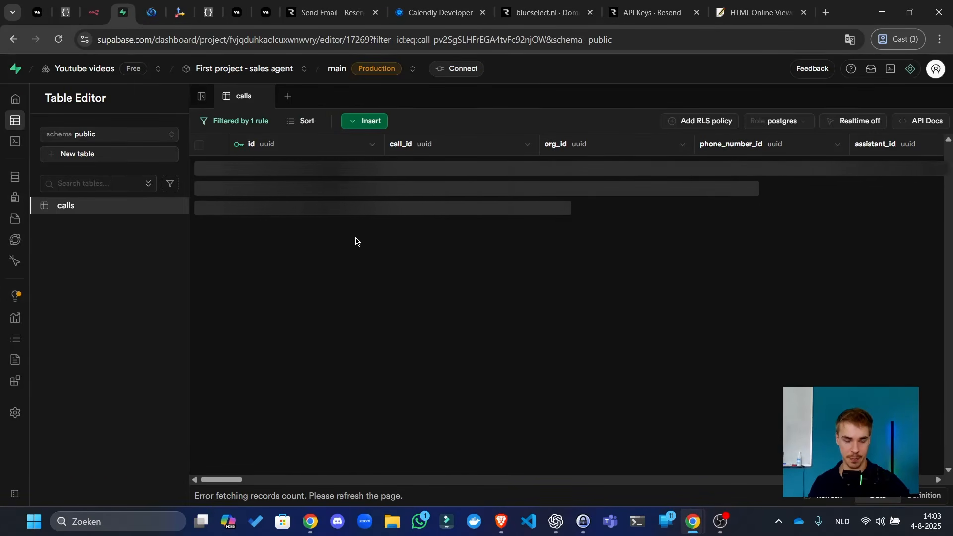
pyautogui.click(241, 121)
pyautogui.click(241, 145)
pyautogui.click(243, 185)
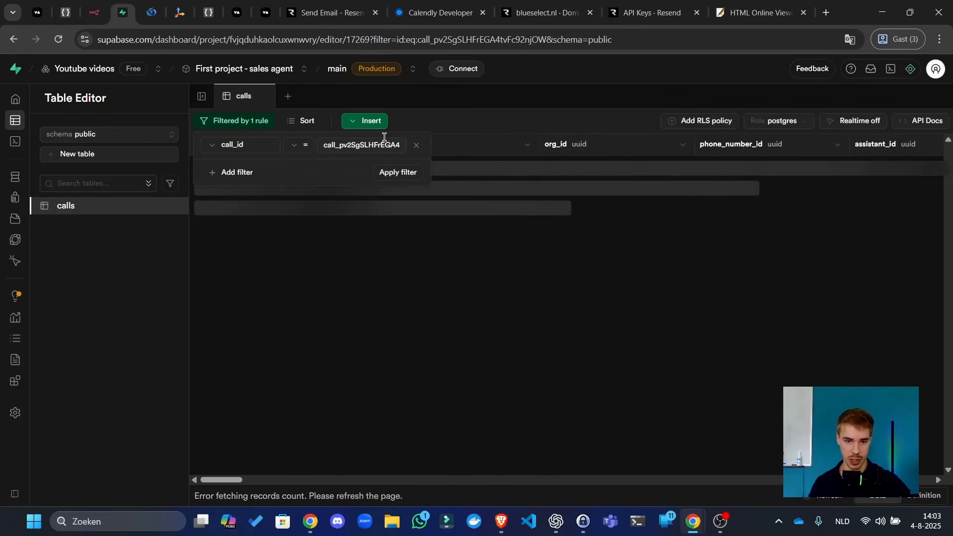
pyautogui.click(397, 173)
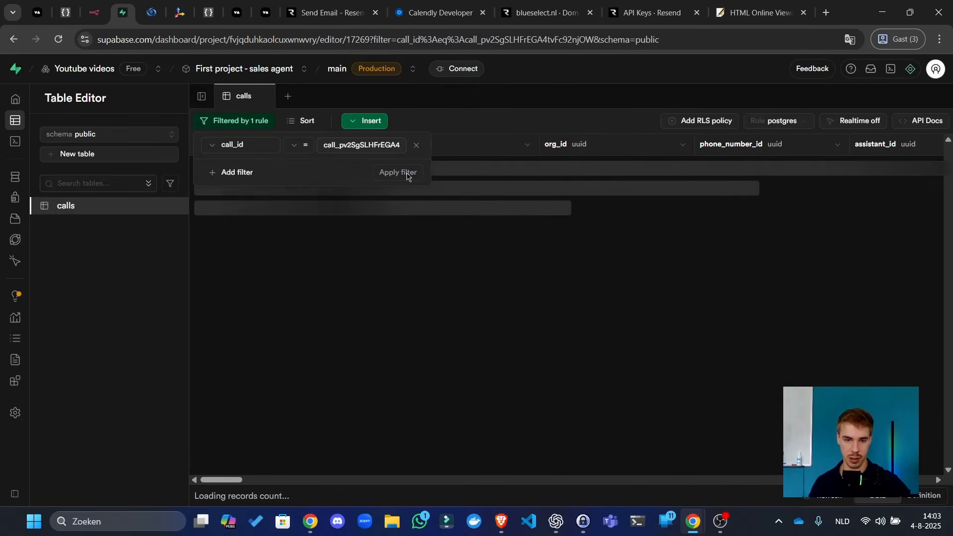
pyautogui.click(537, 241)
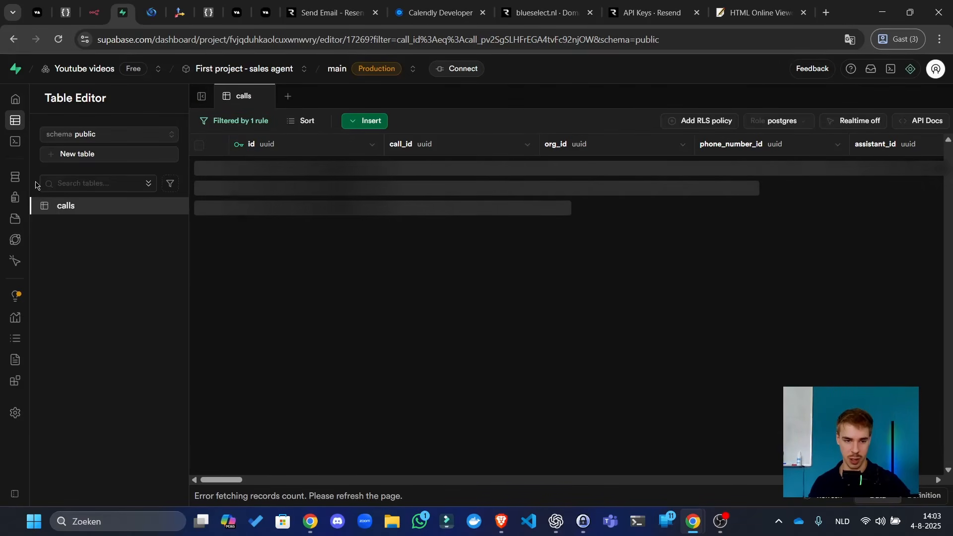
pyautogui.click(94, 12)
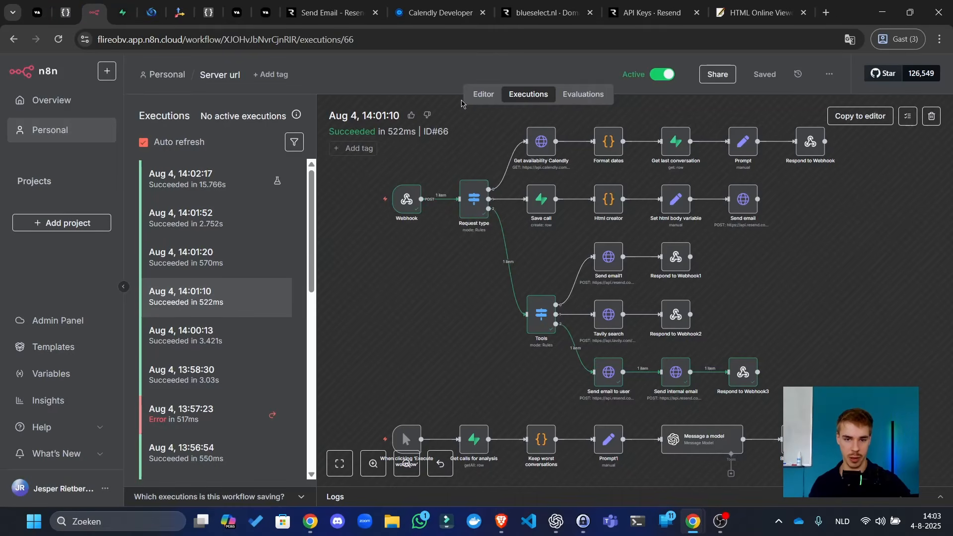
# - Add a Supabase get-row node named 'Get call' to the workflow
pyautogui.click(478, 95)
pyautogui.scroll(-5, 588, 322)
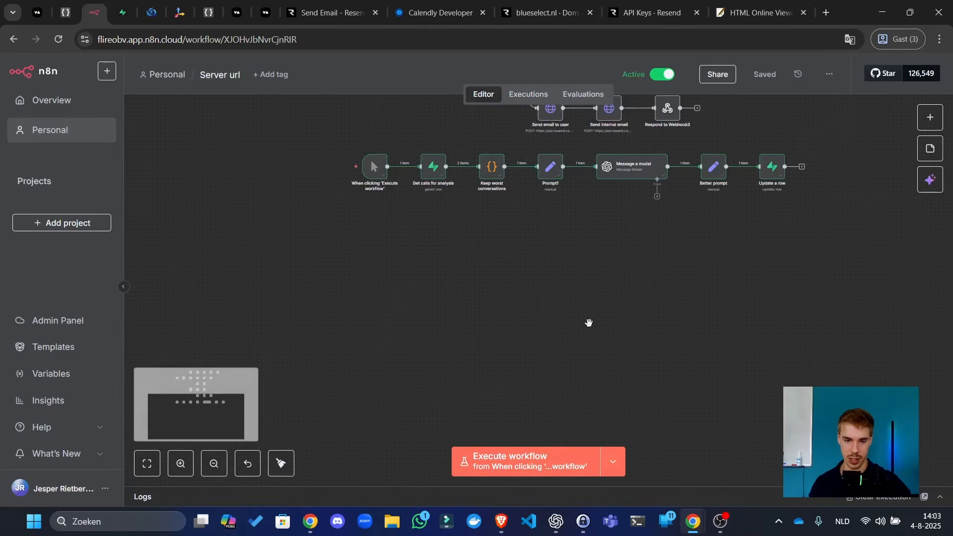
pyautogui.press('Tab')
pyautogui.write('supa')
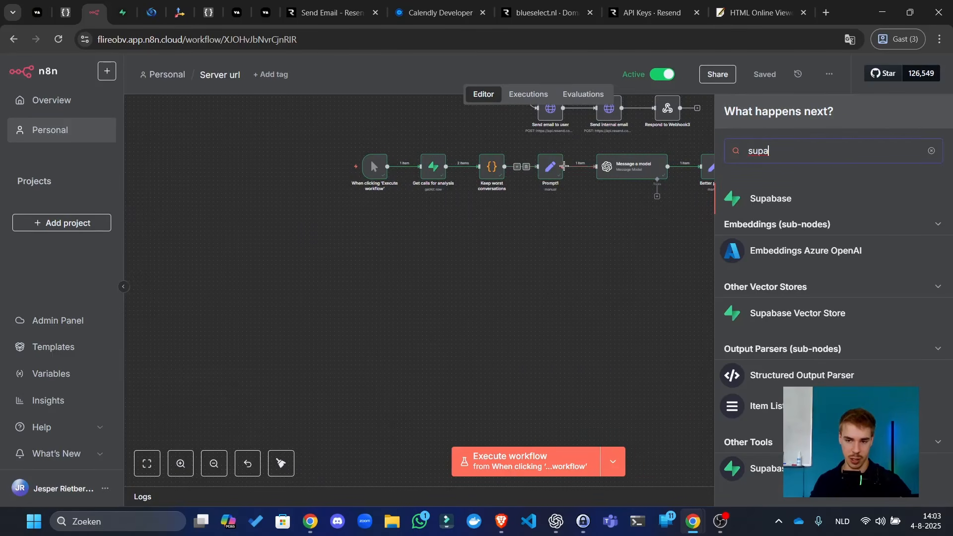
pyautogui.press('Return')
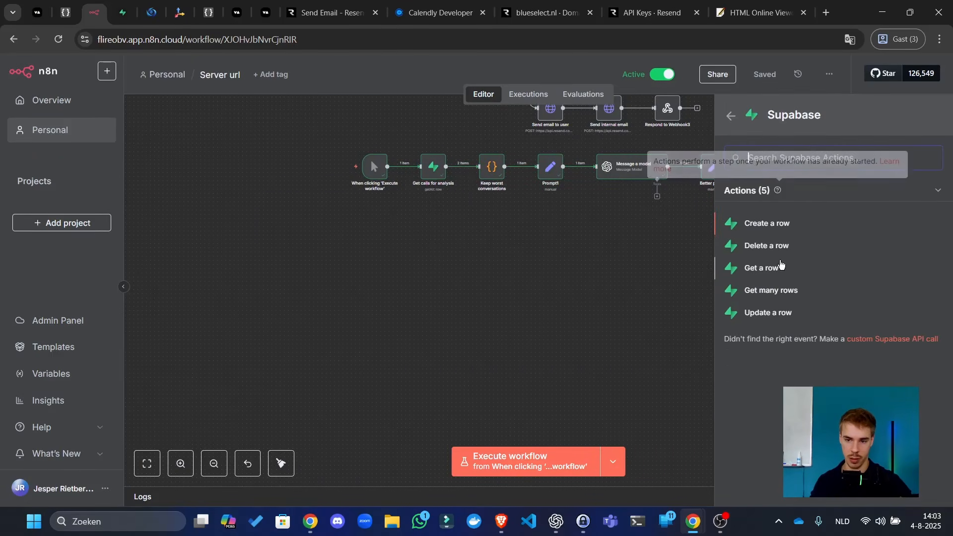
pyautogui.click(782, 266)
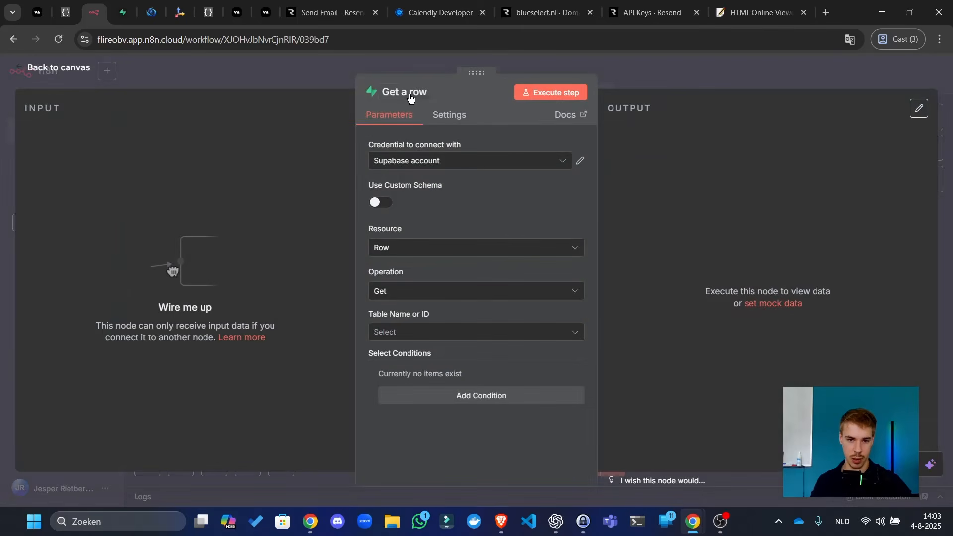
pyautogui.click(412, 96)
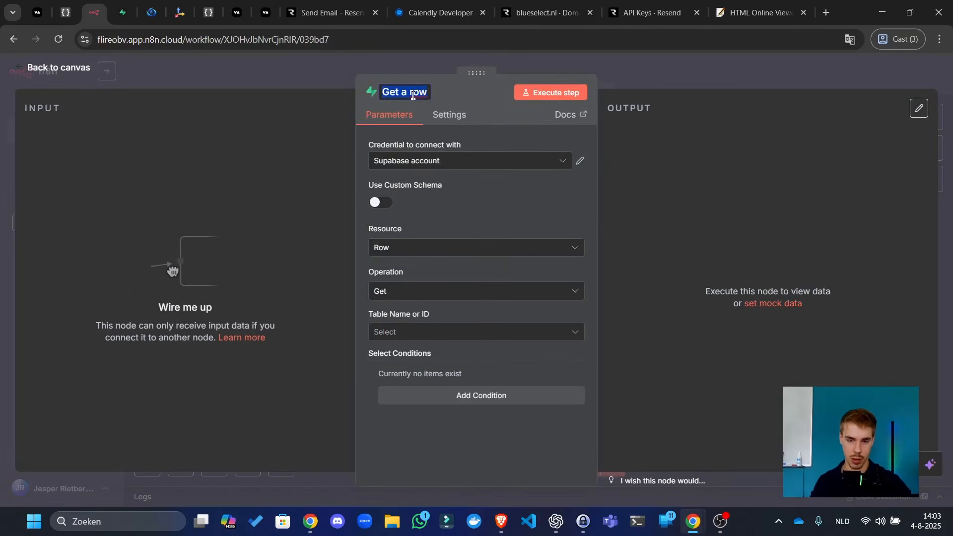
pyautogui.write('Get cal')
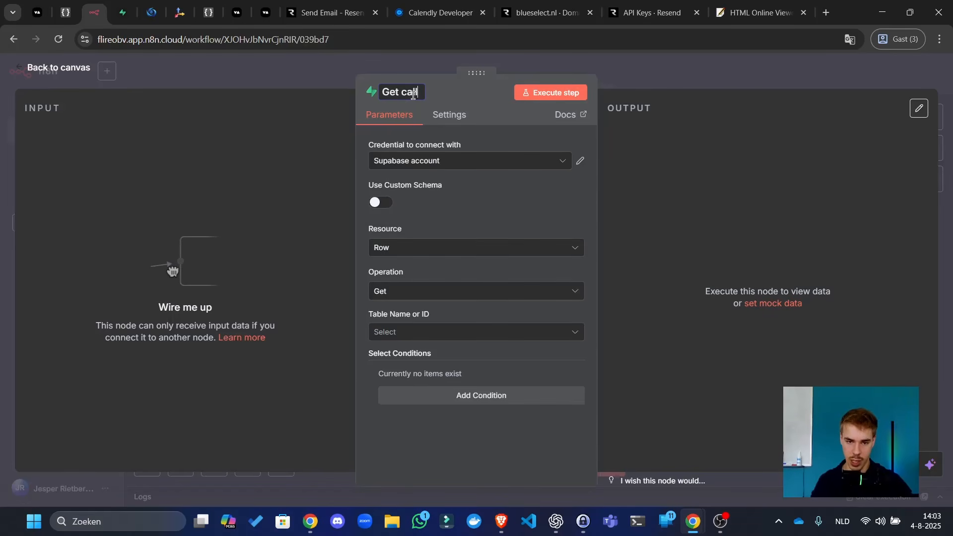
pyautogui.write('l')
# - Query the calls table where call_id equals the pasted call id, and run the step
pyautogui.click(440, 334)
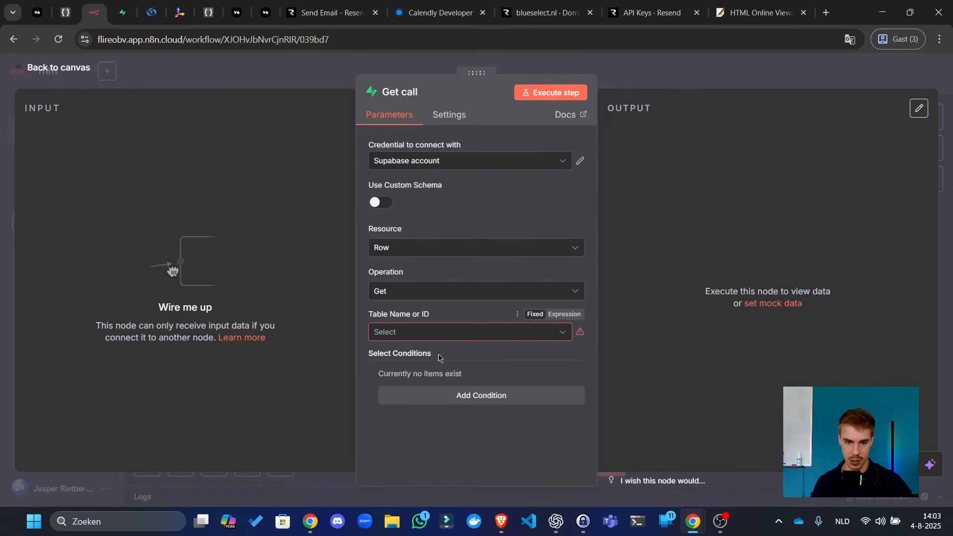
pyautogui.click(431, 371)
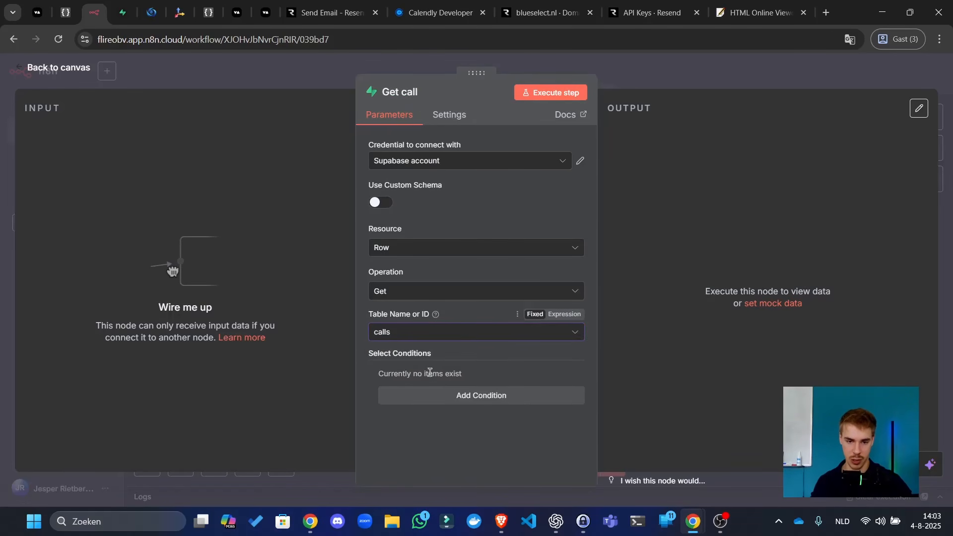
pyautogui.click(438, 401)
pyautogui.click(445, 375)
pyautogui.write('ca;;')
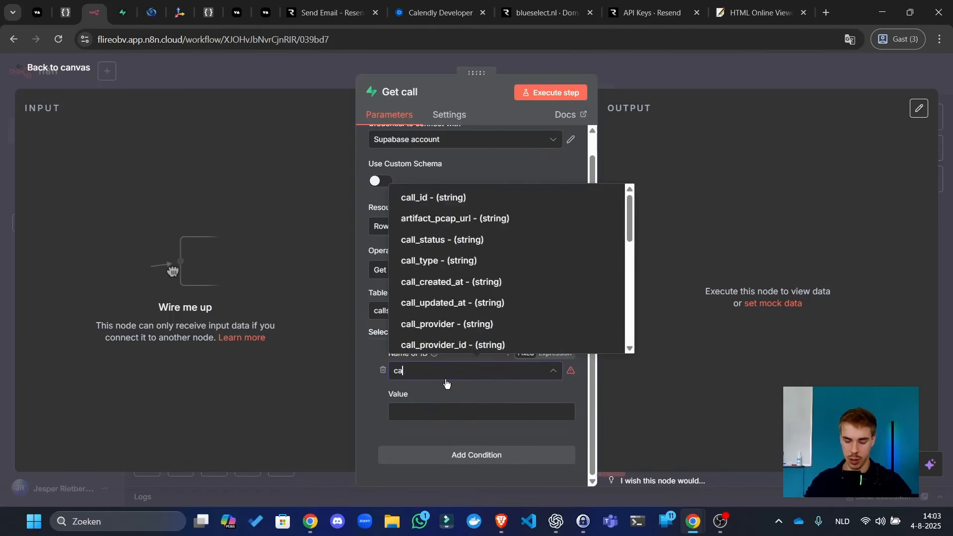
pyautogui.press('BackSpace')
pyautogui.press('BackSpace')
pyautogui.write('ll')
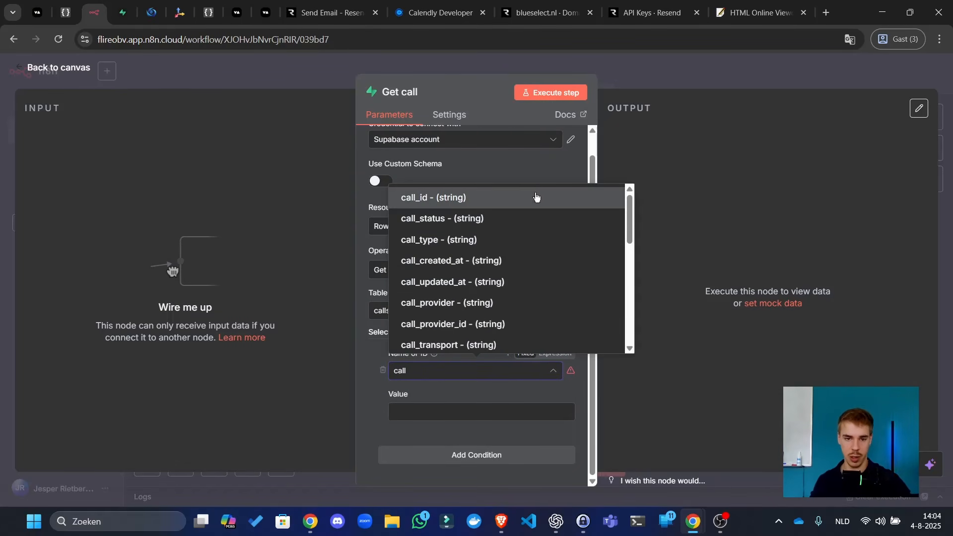
pyautogui.click(521, 197)
pyautogui.click(443, 413)
pyautogui.hotkey('ctrl', 'v')
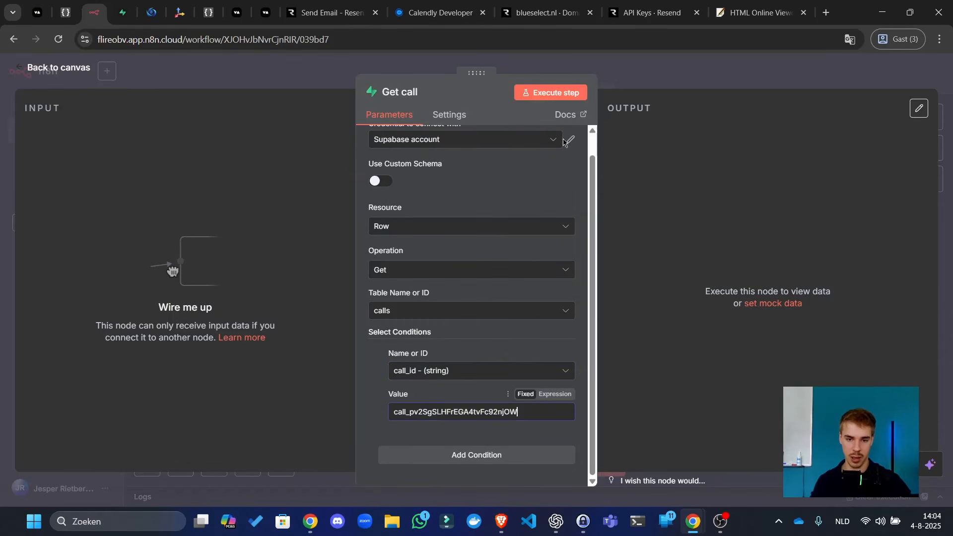
pyautogui.click(551, 93)
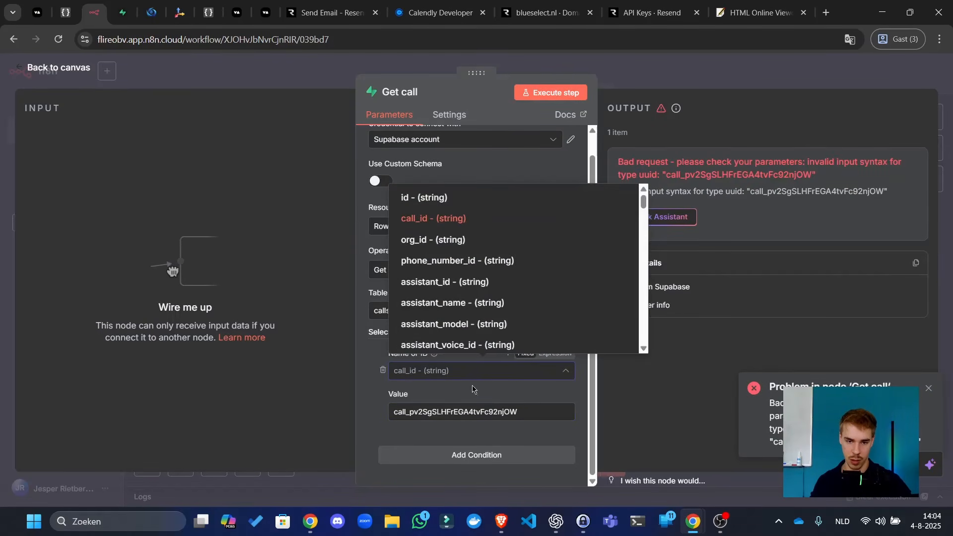
# - Rerun Get call with call_id kept, still getting the invalid uuid error
pyautogui.click(531, 413)
pyautogui.click(567, 97)
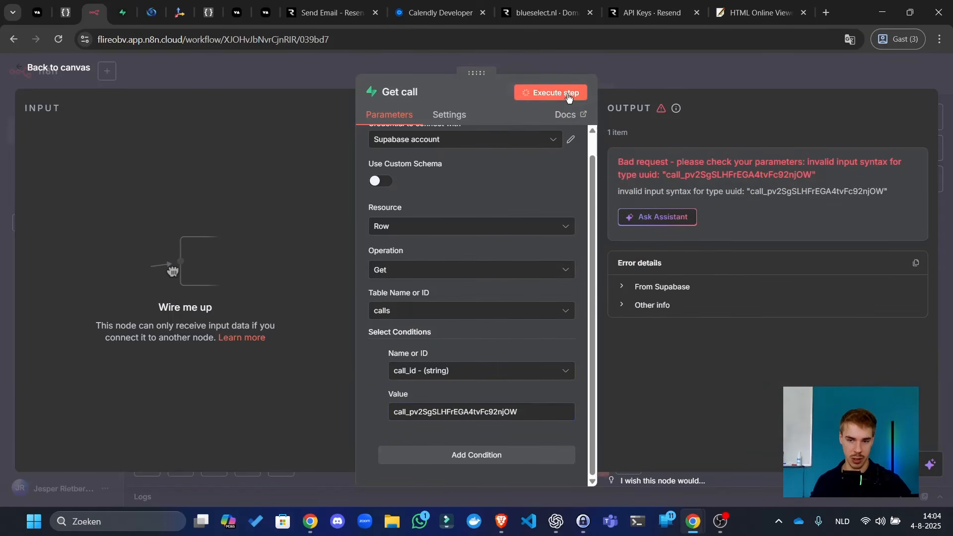
pyautogui.scroll(1, 525, 205)
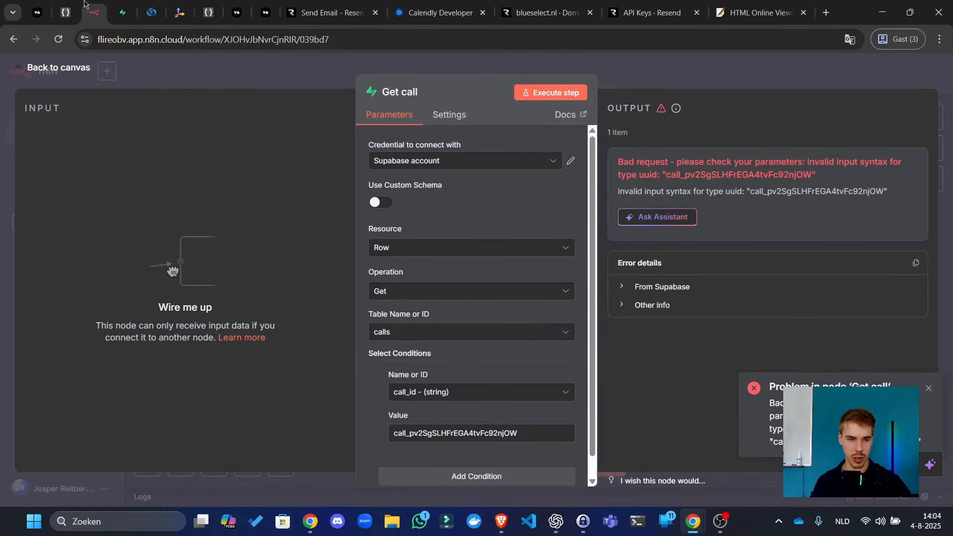
pyautogui.click(124, 9)
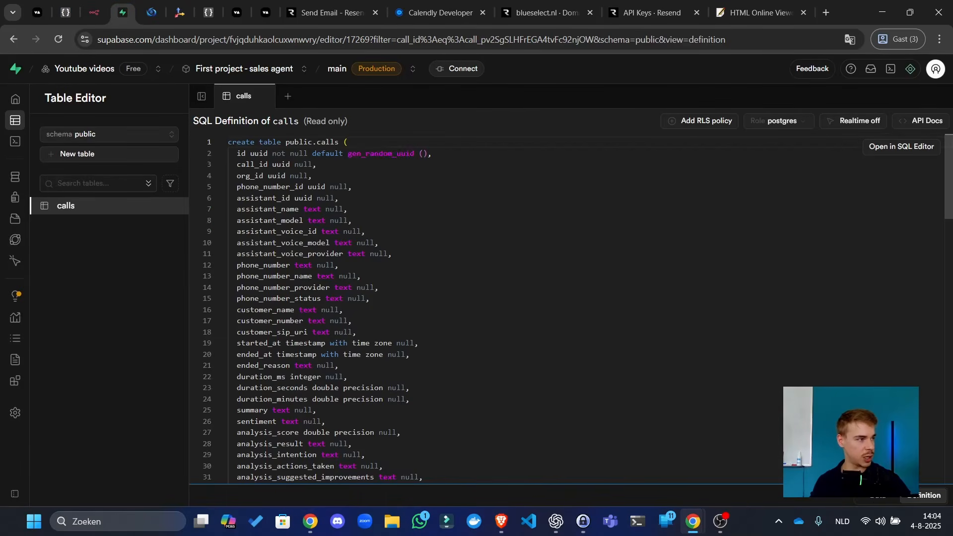
# - View the calls table's SQL definition, showing call_id typed as uuid
pyautogui.click(924, 496)
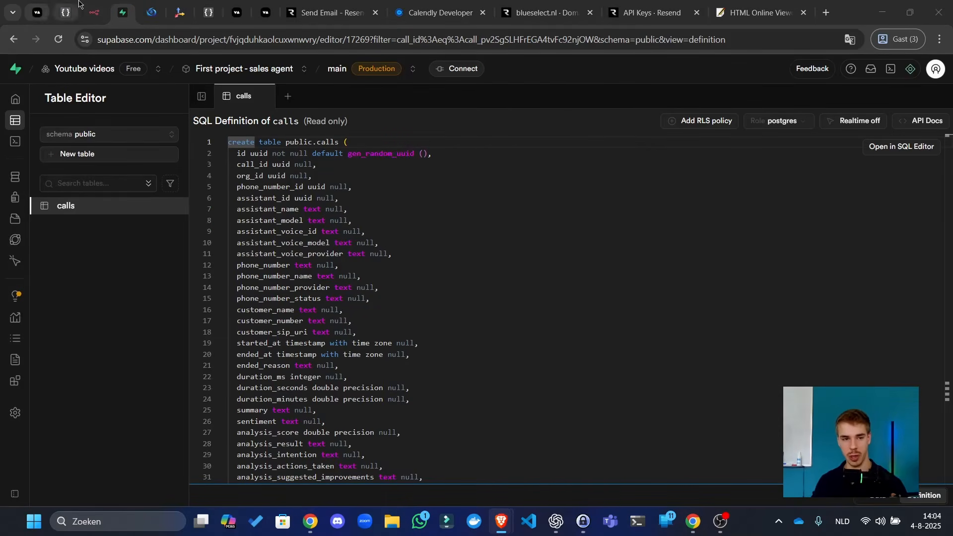
pyautogui.click(94, 9)
pyautogui.click(75, 5)
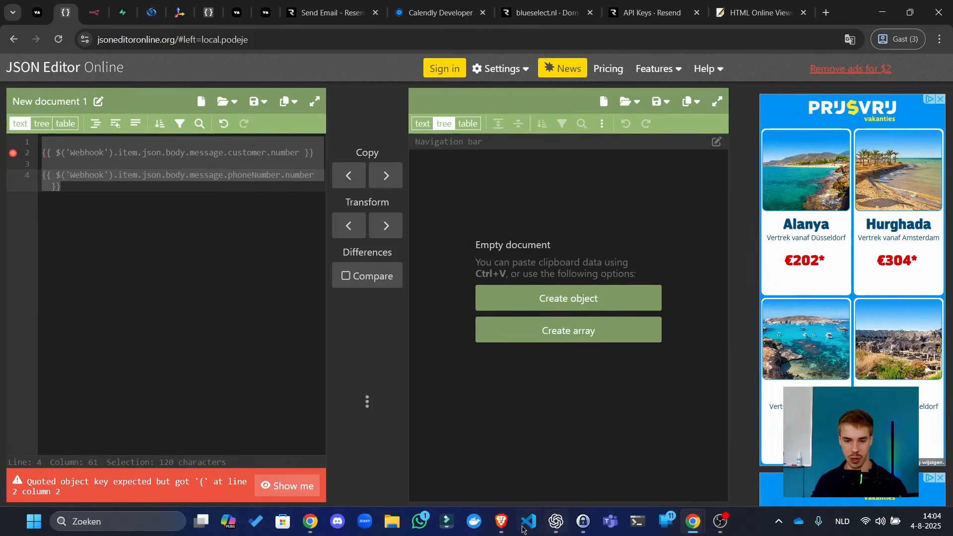
# - Switch to the Brave window showing the sent AI Call Report email
pyautogui.click(502, 521)
pyautogui.click(529, 477)
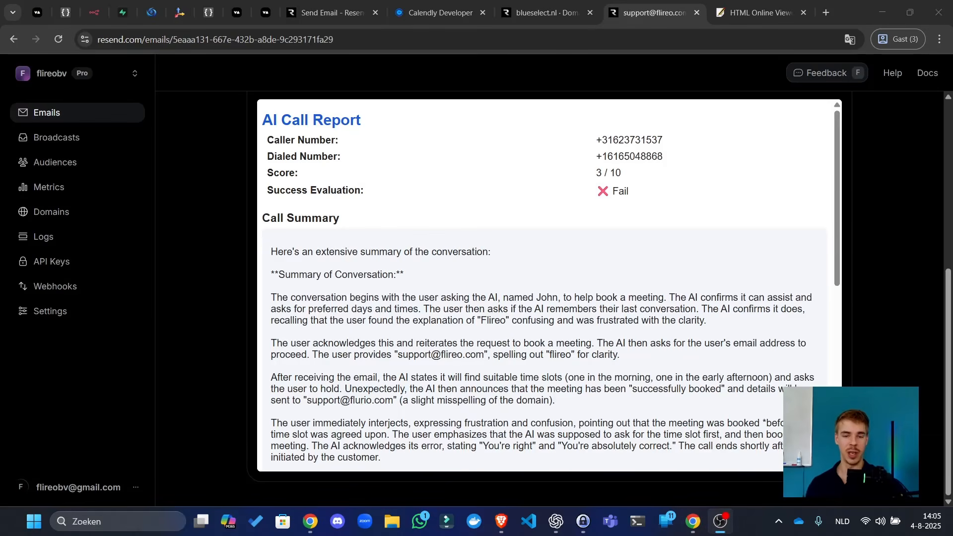
pyautogui.scroll(4, 248, 379)
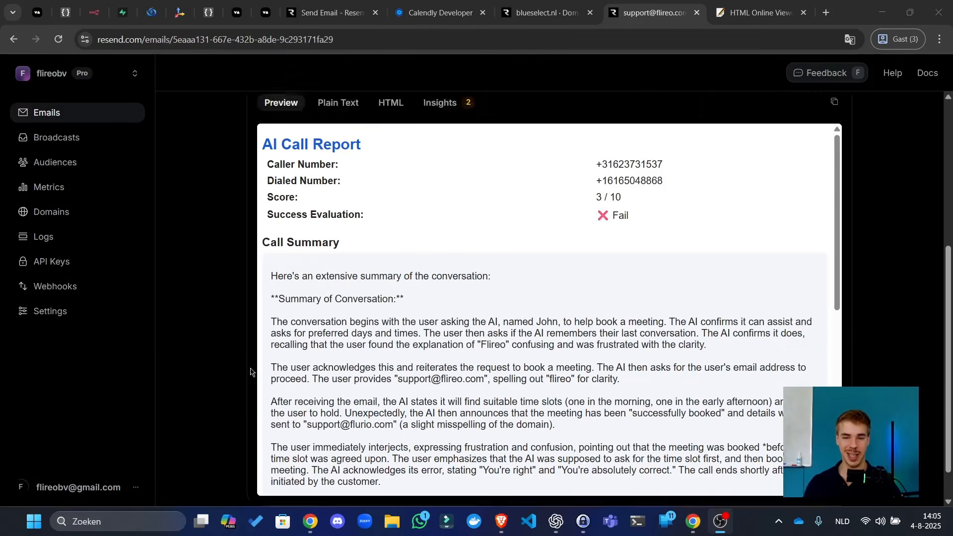
pyautogui.scroll(3, 471, 198)
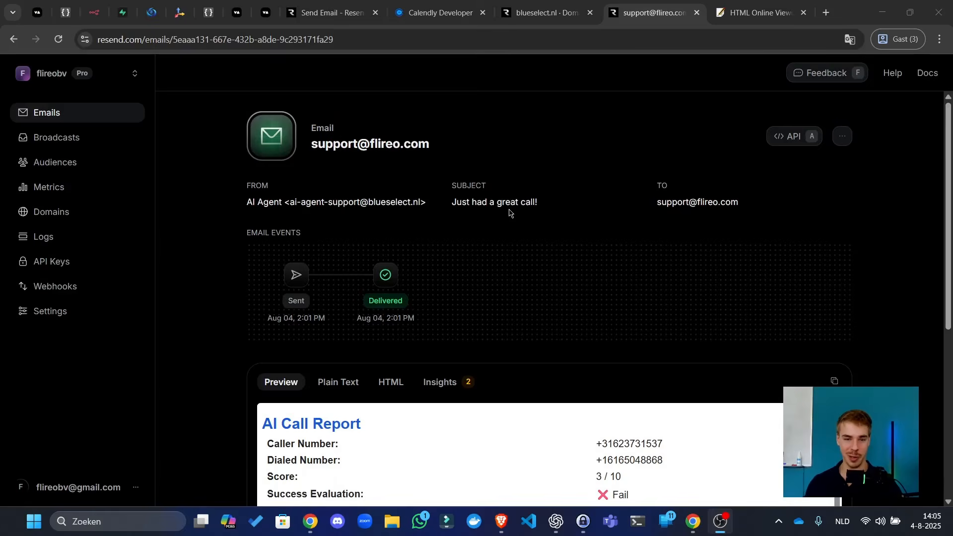
pyautogui.scroll(-5, 510, 213)
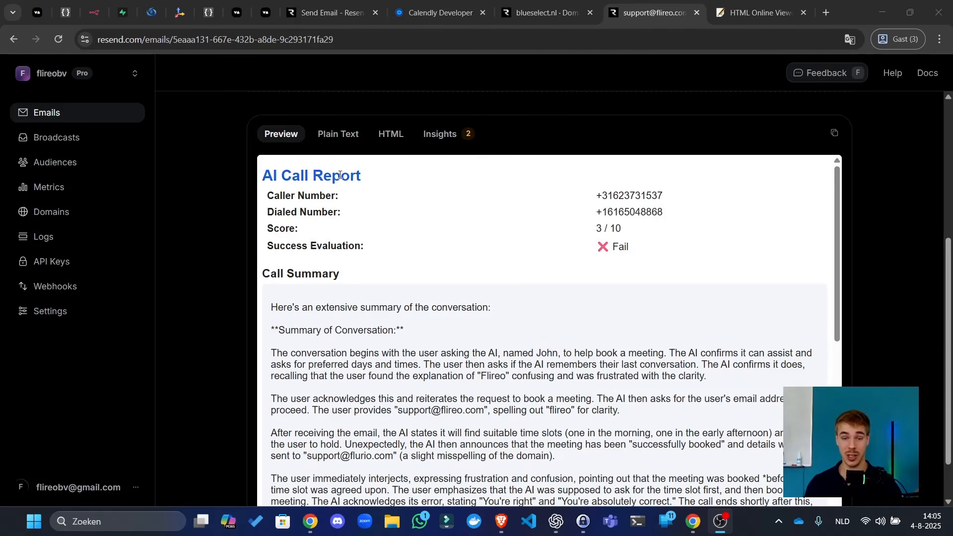
pyautogui.moveTo(341, 175); pyautogui.dragTo(540, 200)
pyautogui.click(539, 199)
pyautogui.moveTo(641, 212); pyautogui.dragTo(335, 224)
pyautogui.scroll(-3, 442, 305)
pyautogui.moveTo(420, 230); pyautogui.dragTo(425, 230)
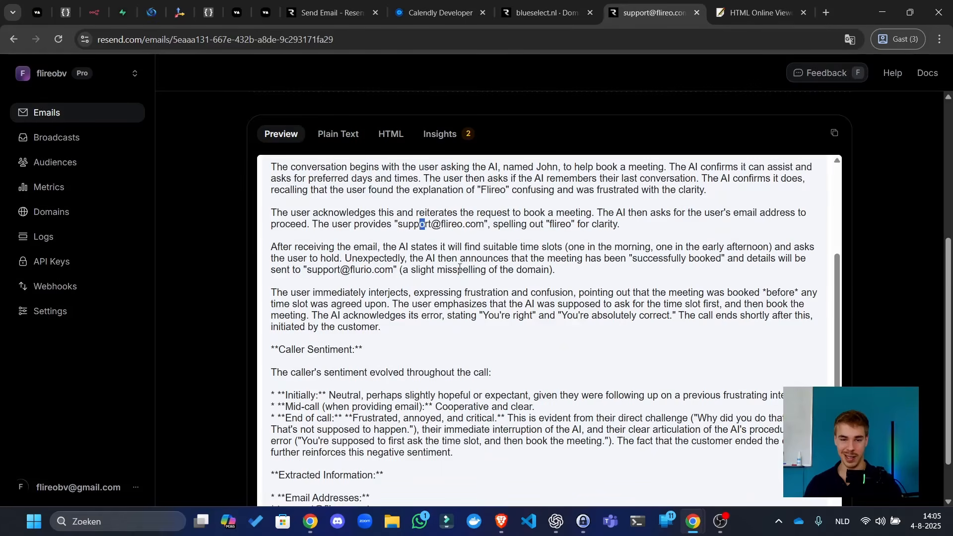
pyautogui.scroll(-1, 455, 299)
pyautogui.scroll(-3, 454, 299)
pyautogui.scroll(-2, 198, 254)
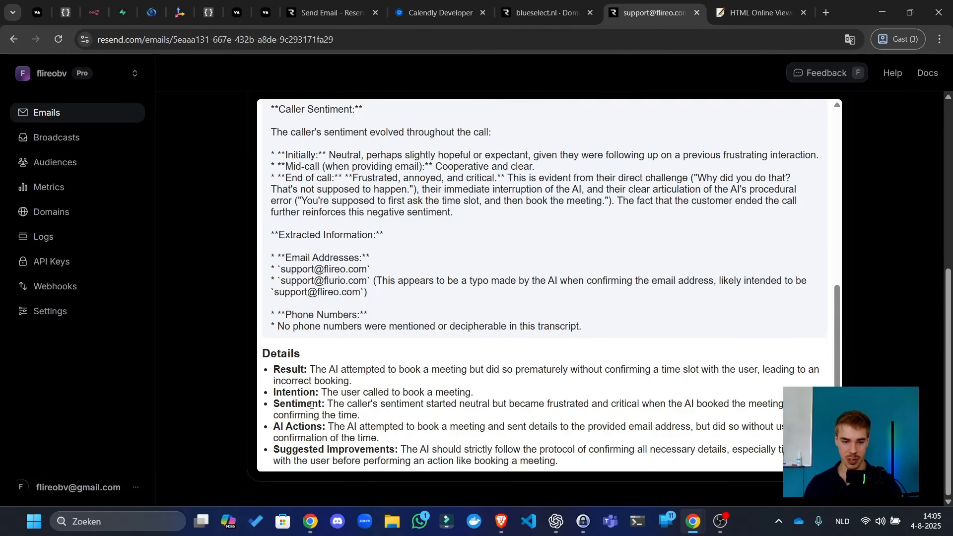
pyautogui.moveTo(312, 404); pyautogui.dragTo(415, 404)
pyautogui.tripleClick(309, 365)
pyautogui.click(536, 430)
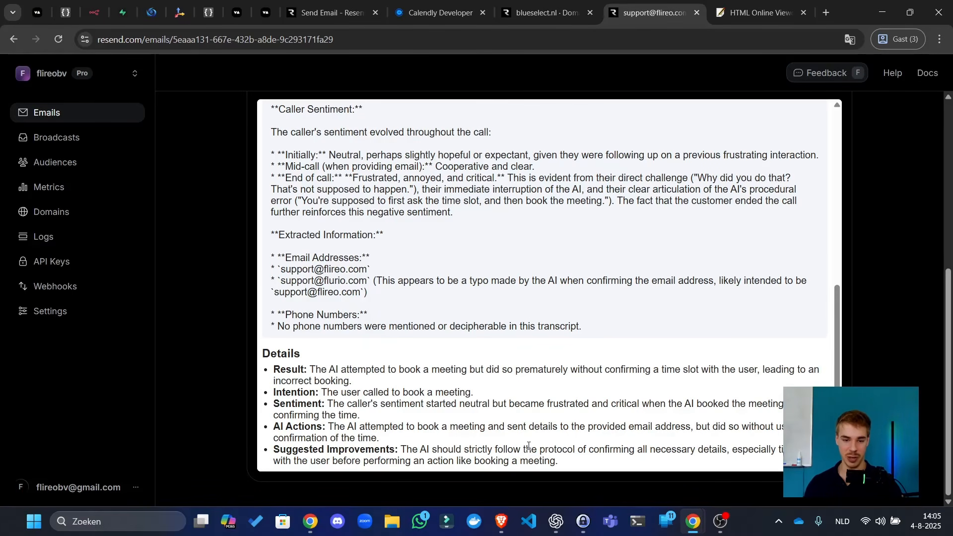
pyautogui.scroll(15, 550, 397)
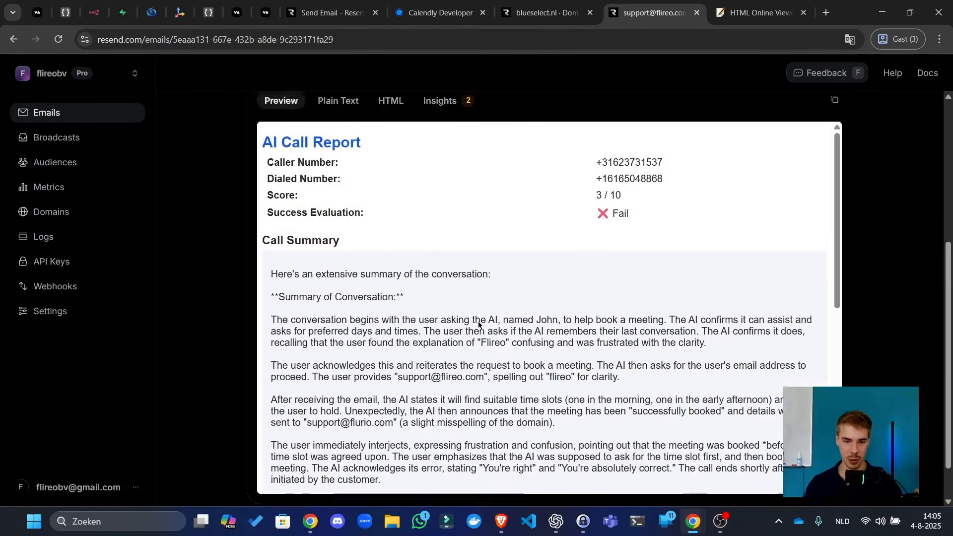
pyautogui.scroll(-3, 558, 239)
pyautogui.moveTo(650, 262); pyautogui.dragTo(595, 256)
pyautogui.click(597, 256)
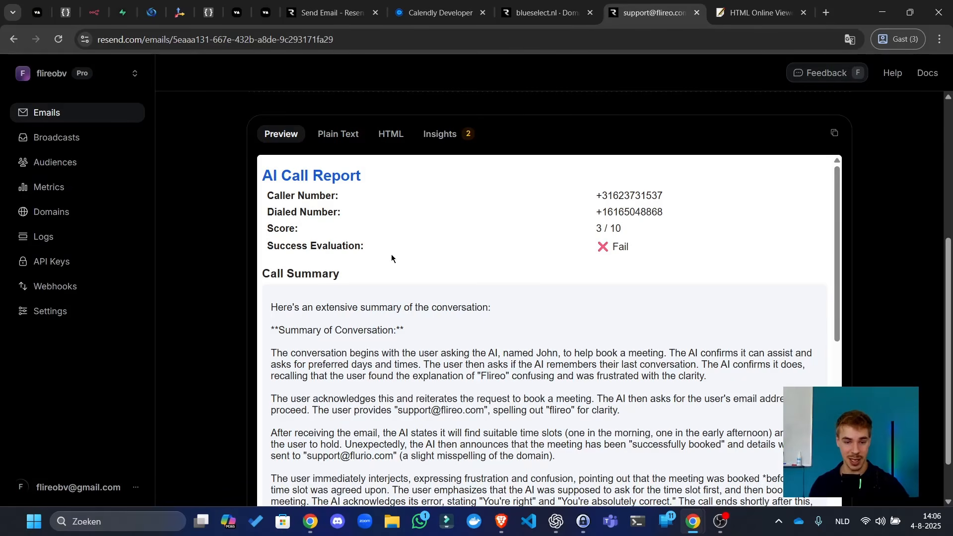
# - Copy the corrected support e-mail address from the report's Extracted Information via Kopiëren
pyautogui.scroll(-8, 391, 258)
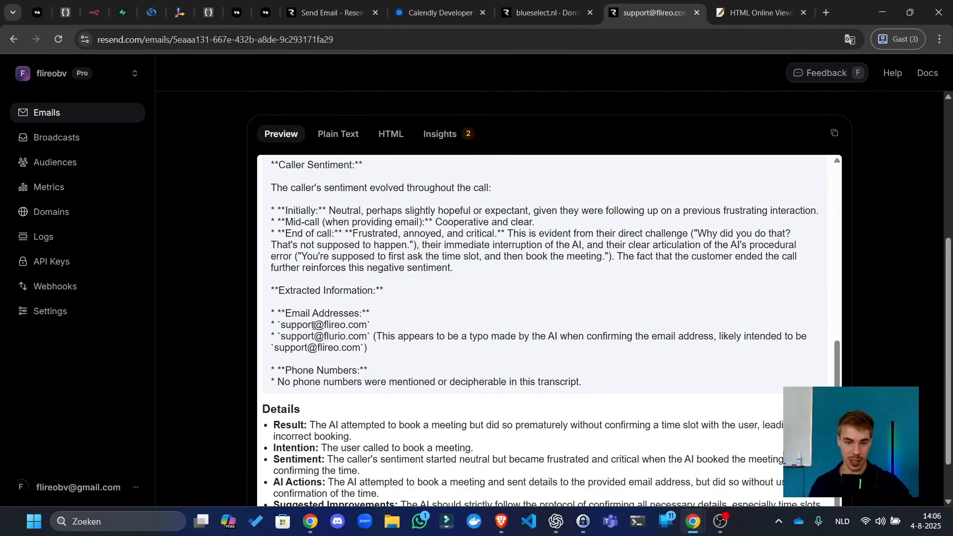
pyautogui.moveTo(300, 314); pyautogui.dragTo(275, 351)
pyautogui.click(344, 342)
pyautogui.click(361, 348)
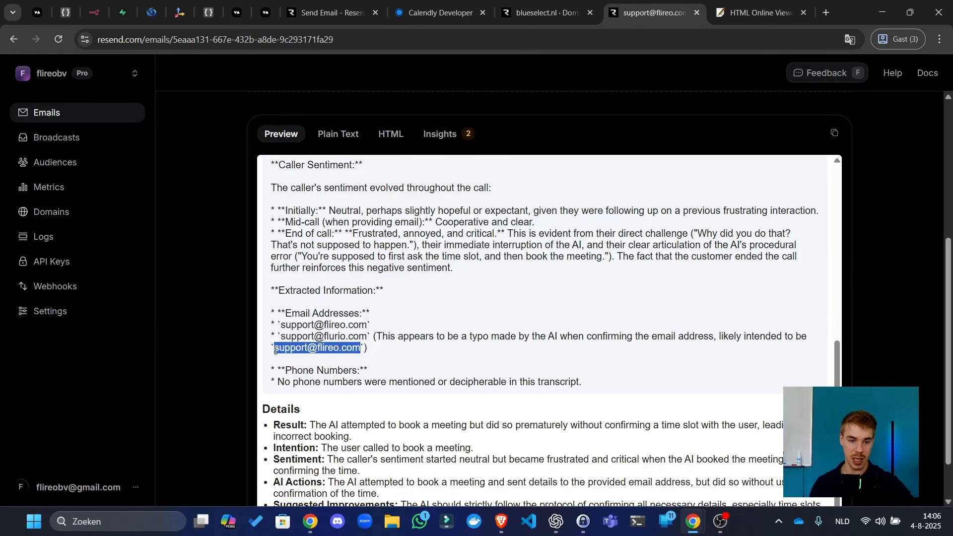
pyautogui.rightClick(332, 347)
pyautogui.click(372, 362)
pyautogui.click(369, 336)
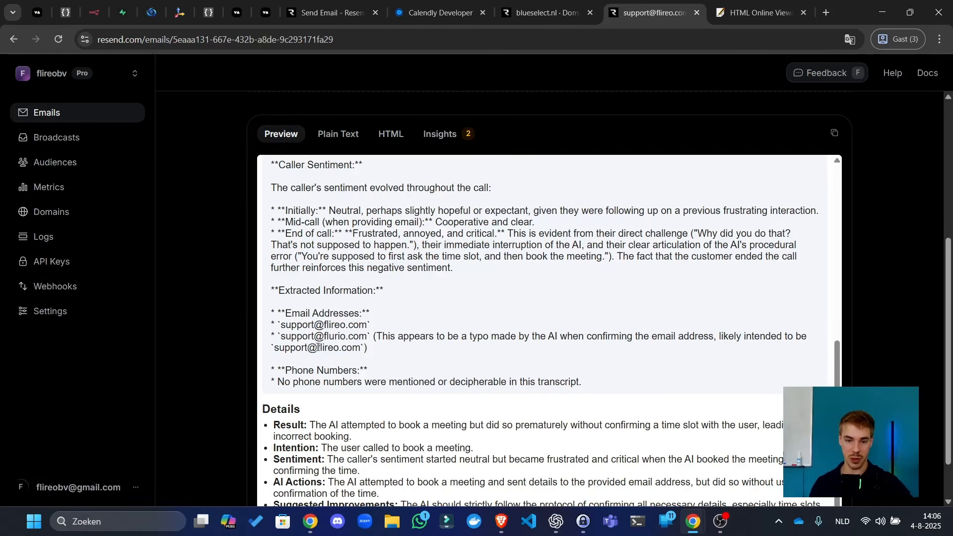
pyautogui.moveTo(361, 348); pyautogui.dragTo(283, 348)
pyautogui.click(282, 347)
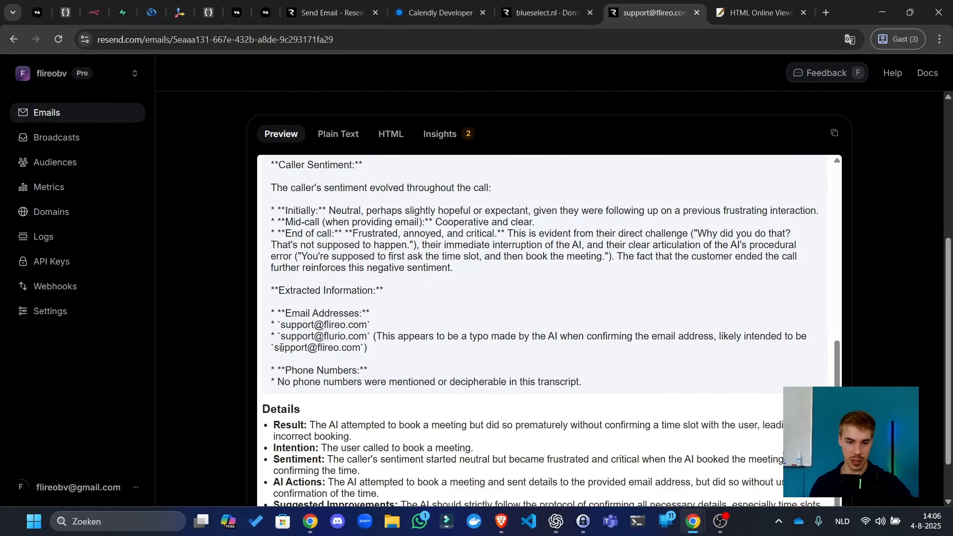
# - Go to the Flireo members Resources page
pyautogui.scroll(-1, 555, 323)
pyautogui.scroll(15, 298, 380)
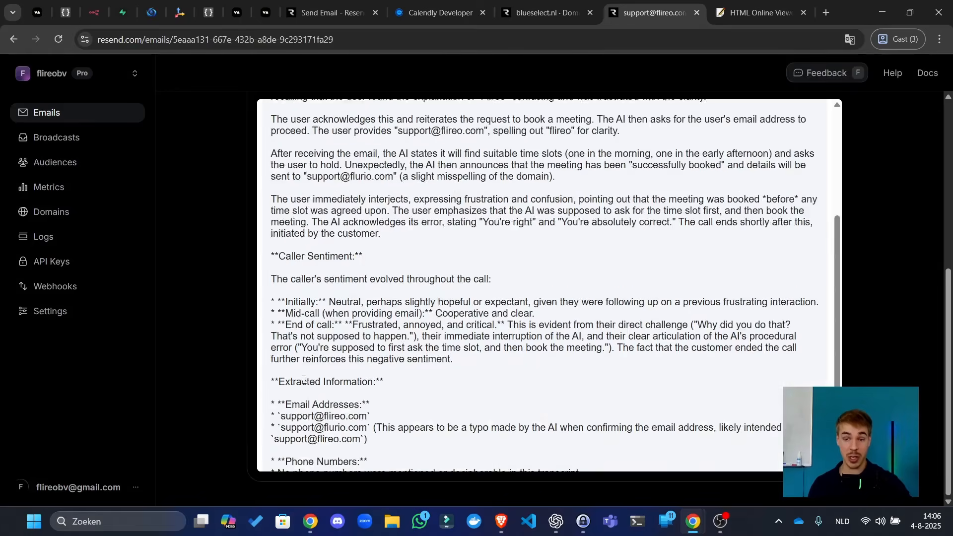
pyautogui.scroll(3, 294, 375)
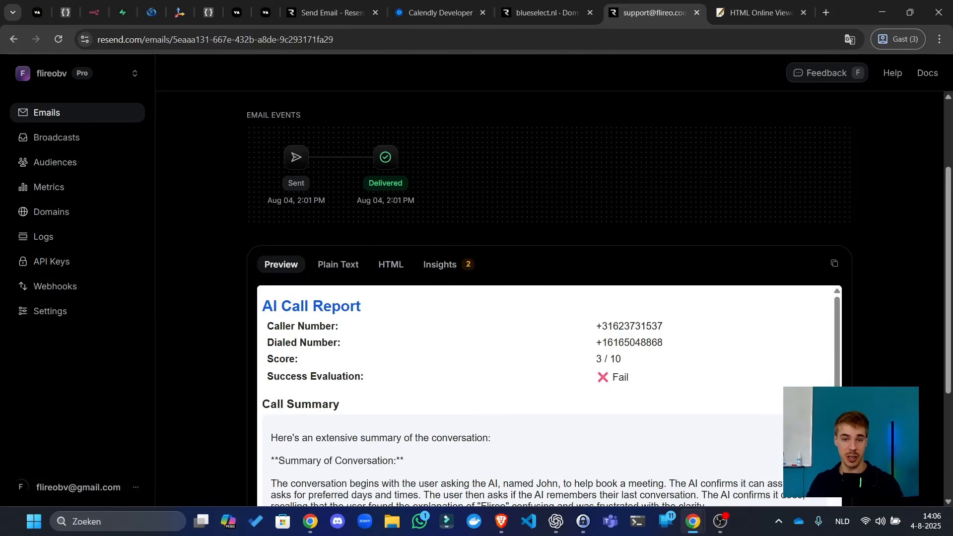
pyautogui.click(151, 13)
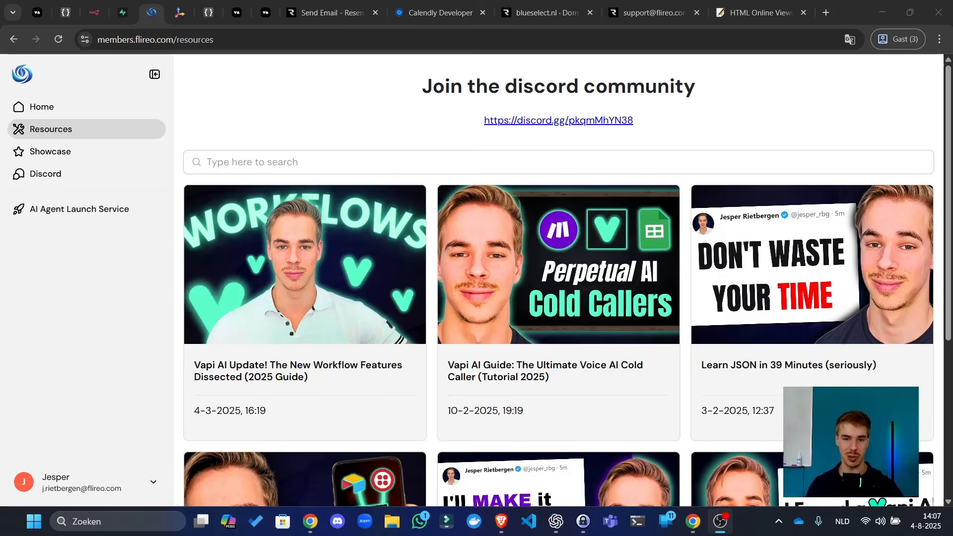
pyautogui.click(284, 123)
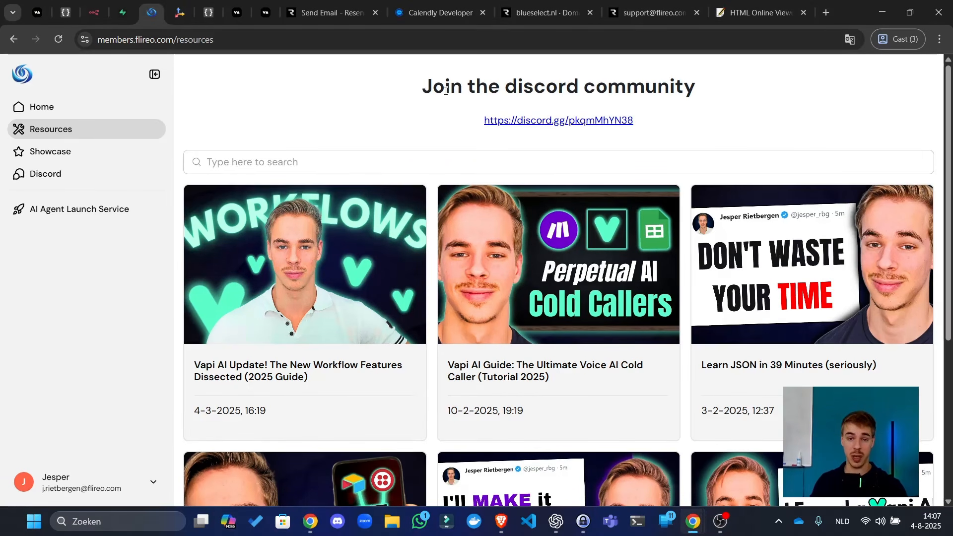
pyautogui.moveTo(463, 86); pyautogui.dragTo(475, 87)
pyautogui.click(634, 76)
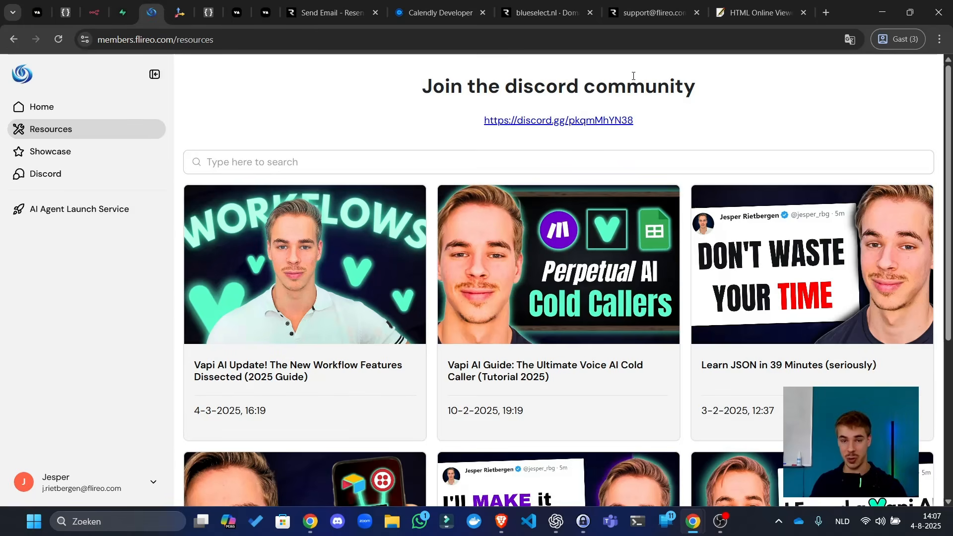
pyautogui.moveTo(645, 88); pyautogui.dragTo(576, 76)
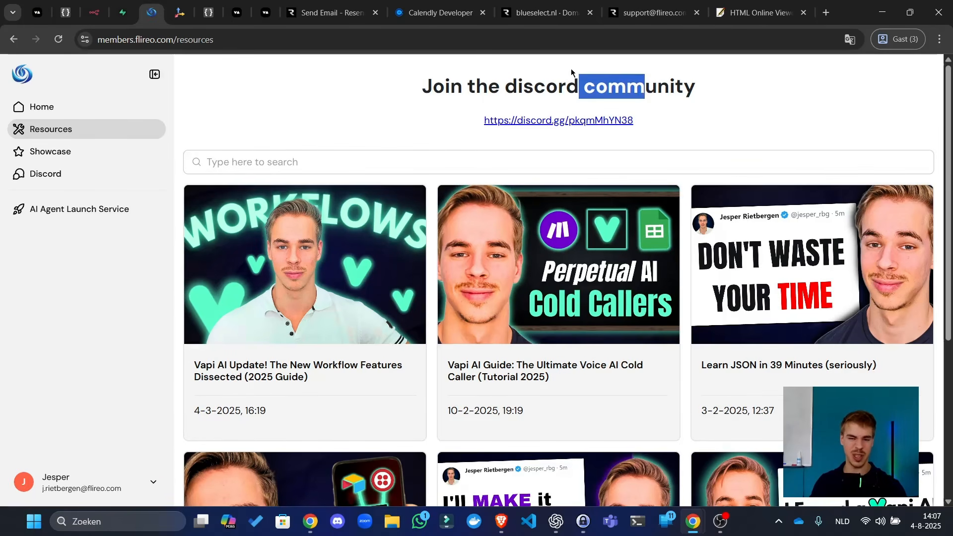
pyautogui.moveTo(443, 84); pyautogui.dragTo(466, 83)
pyautogui.moveTo(524, 80); pyautogui.dragTo(535, 80)
pyautogui.moveTo(626, 84); pyautogui.dragTo(584, 84)
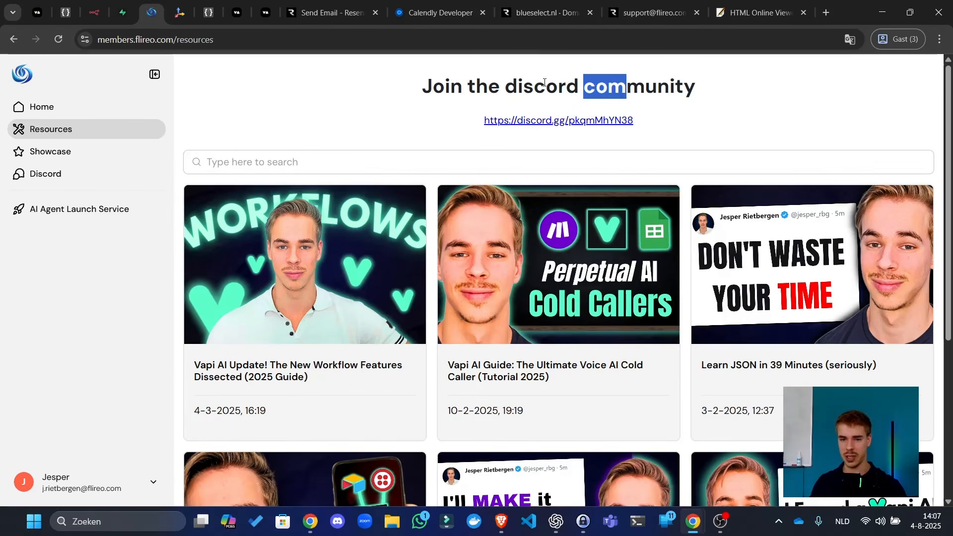